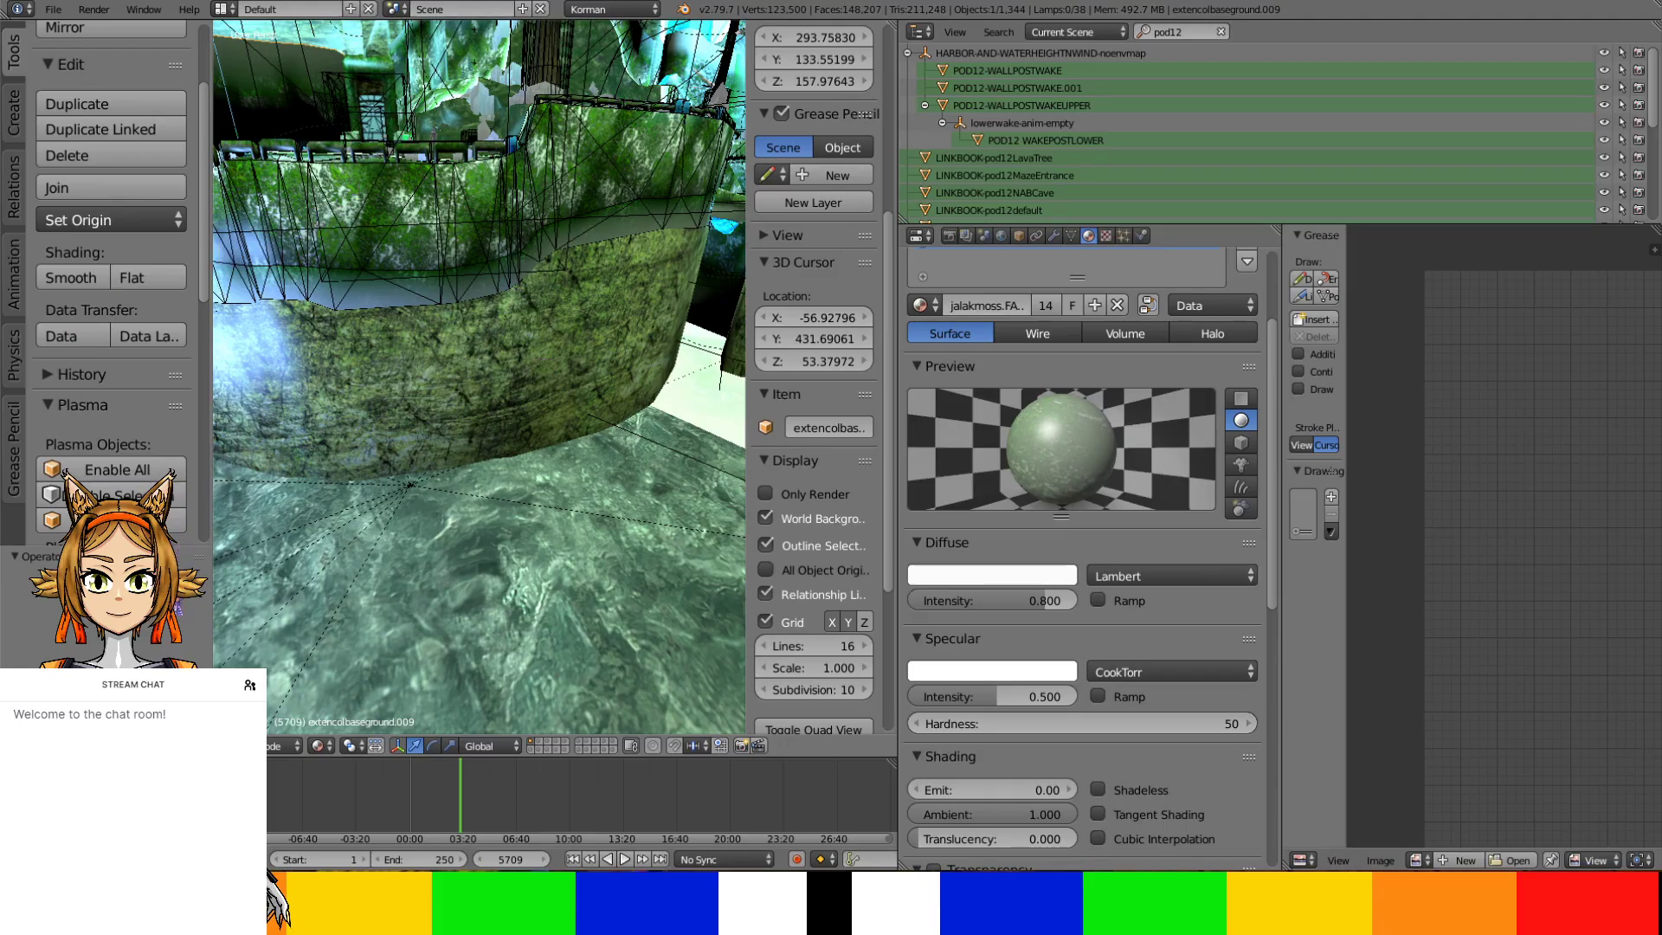
# Select the swamp water surface and examine where it meets the curved stone wall and the surrounding rocks
pyautogui.scroll(-5, 548, 450)
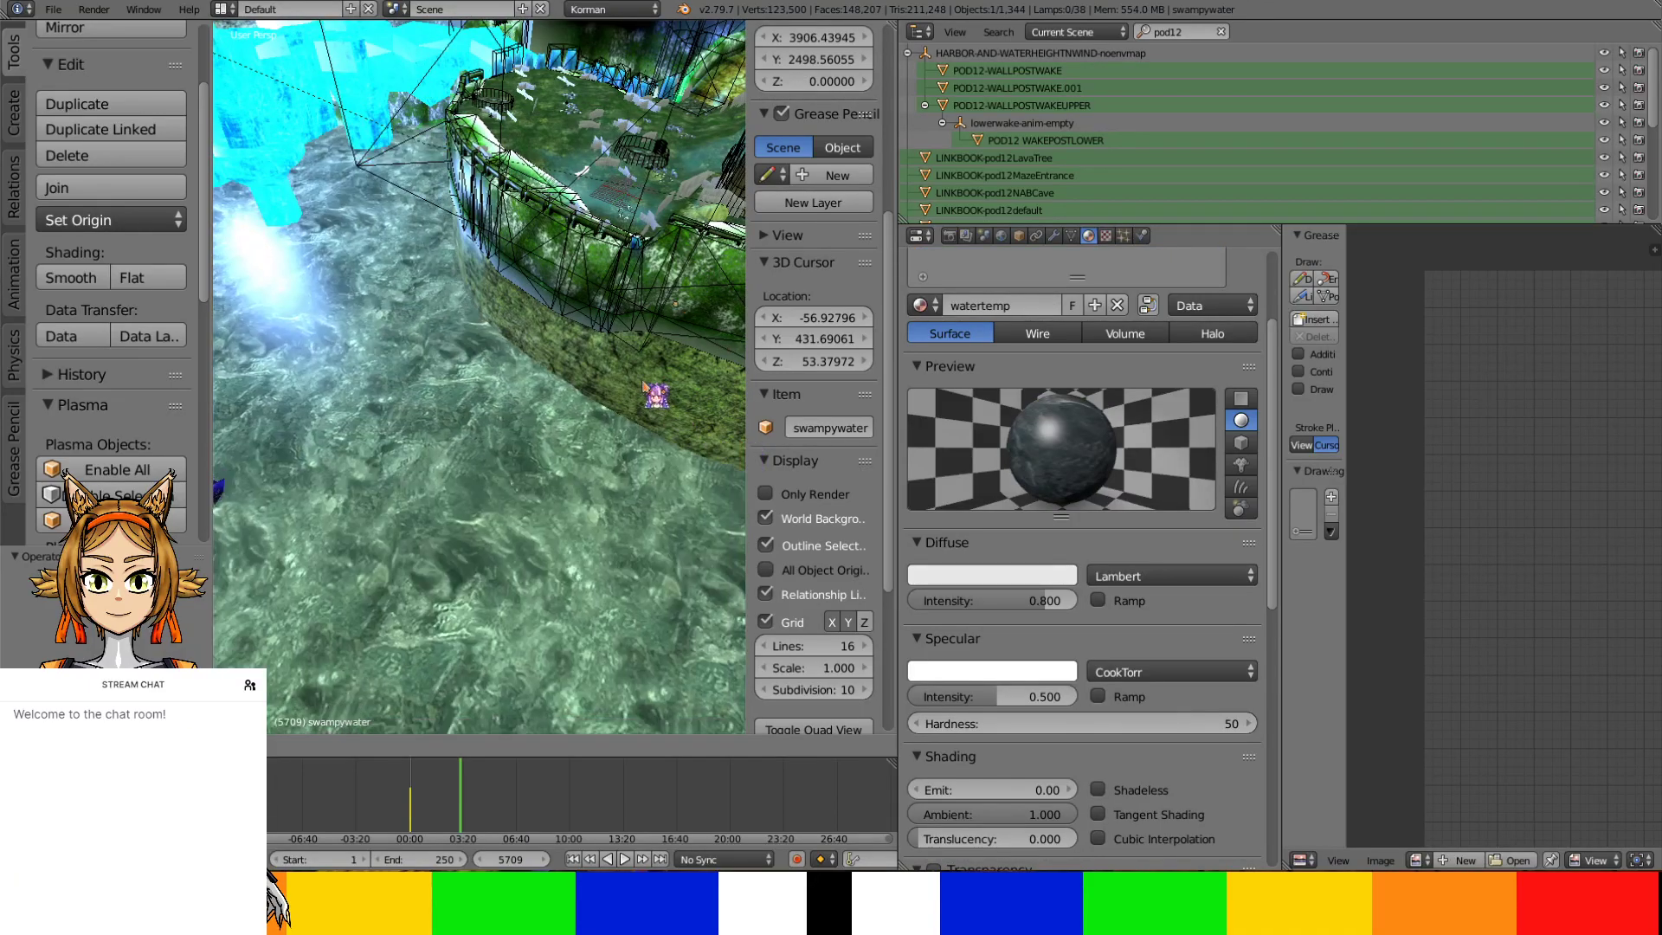
pyautogui.rightClick(589, 393)
pyautogui.click(545, 421)
pyautogui.moveTo(549, 419); pyautogui.dragTo(670, 483, button='middle')
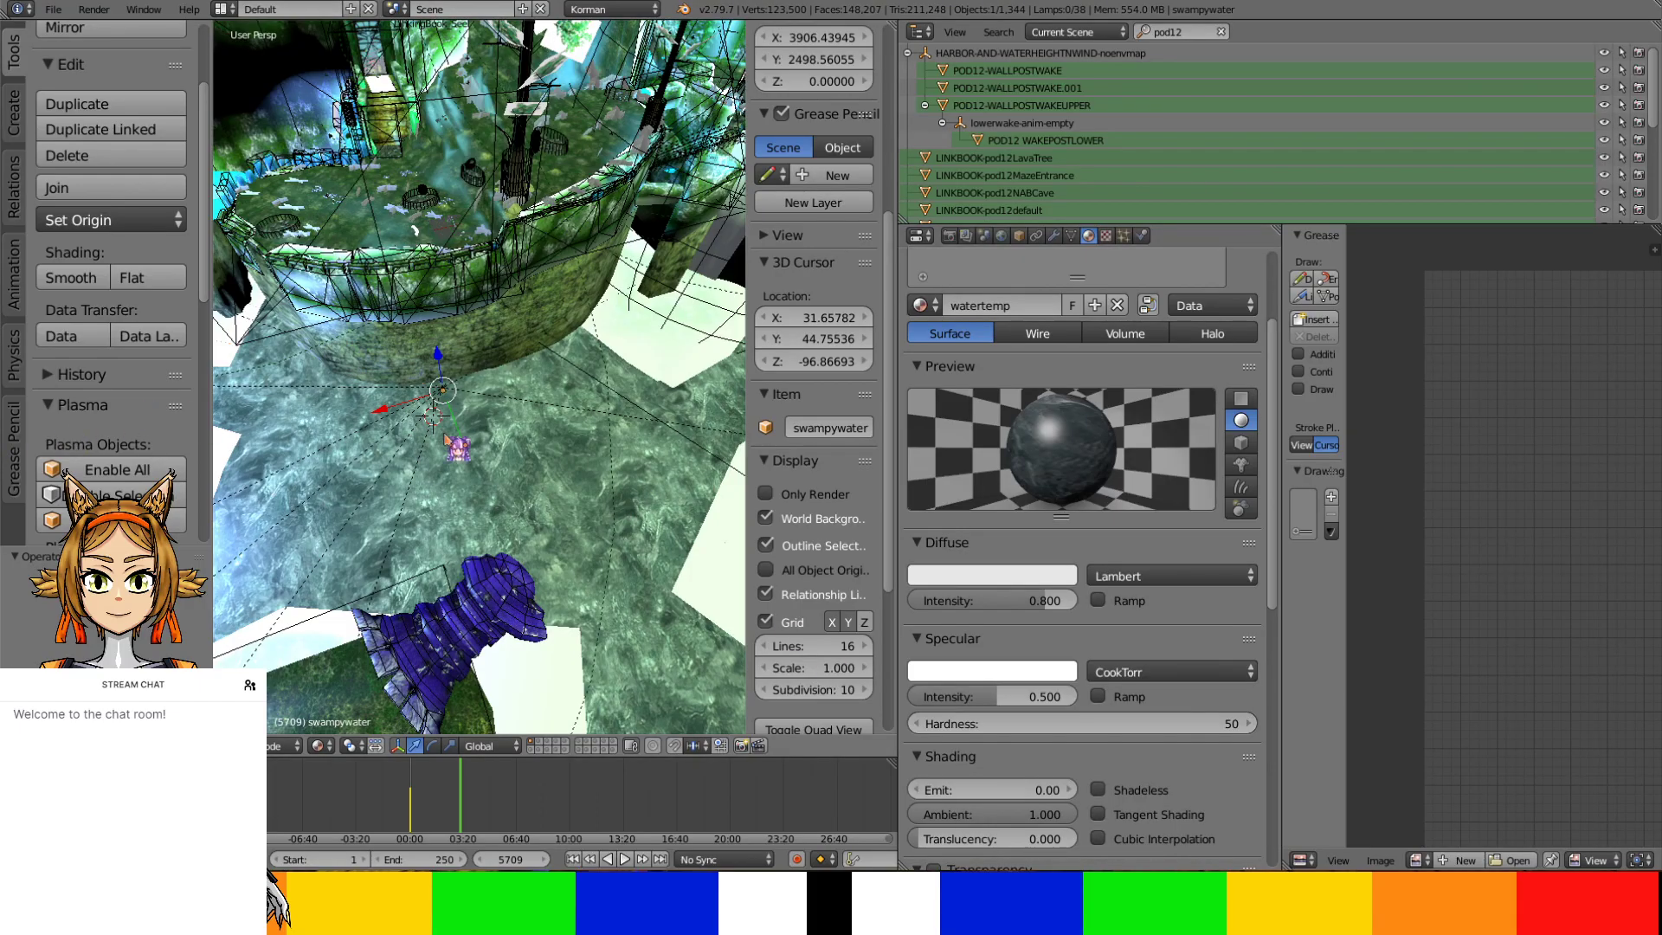
pyautogui.moveTo(507, 369); pyautogui.dragTo(470, 379, button='middle')
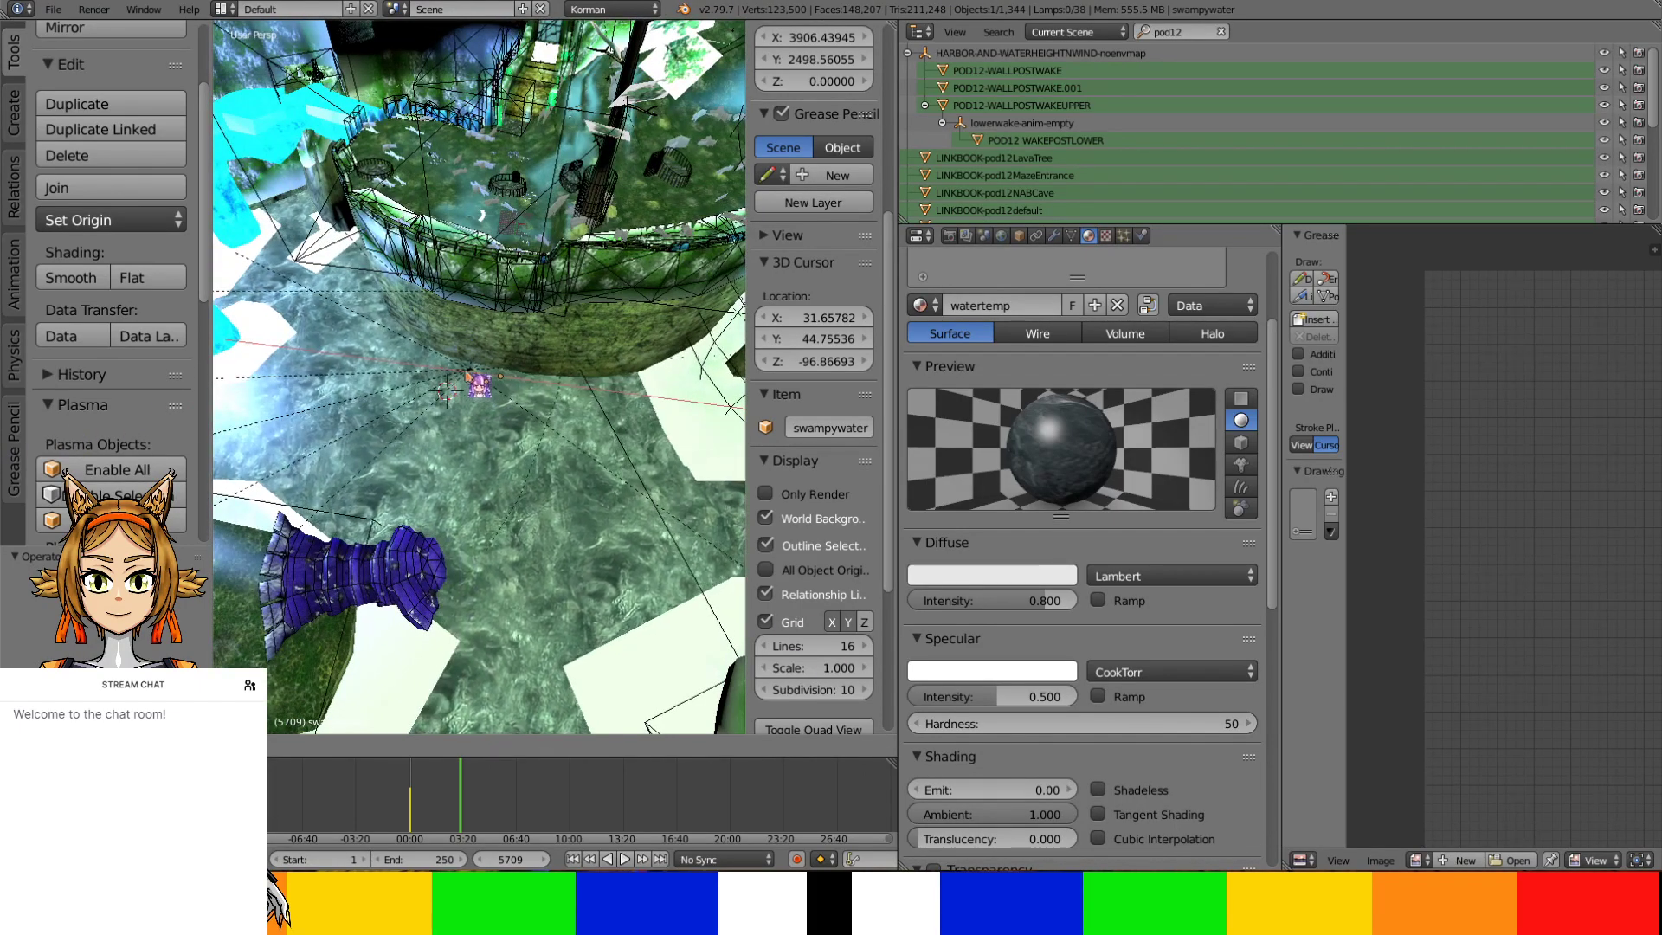
pyautogui.moveTo(470, 378); pyautogui.dragTo(466, 370, button='right')
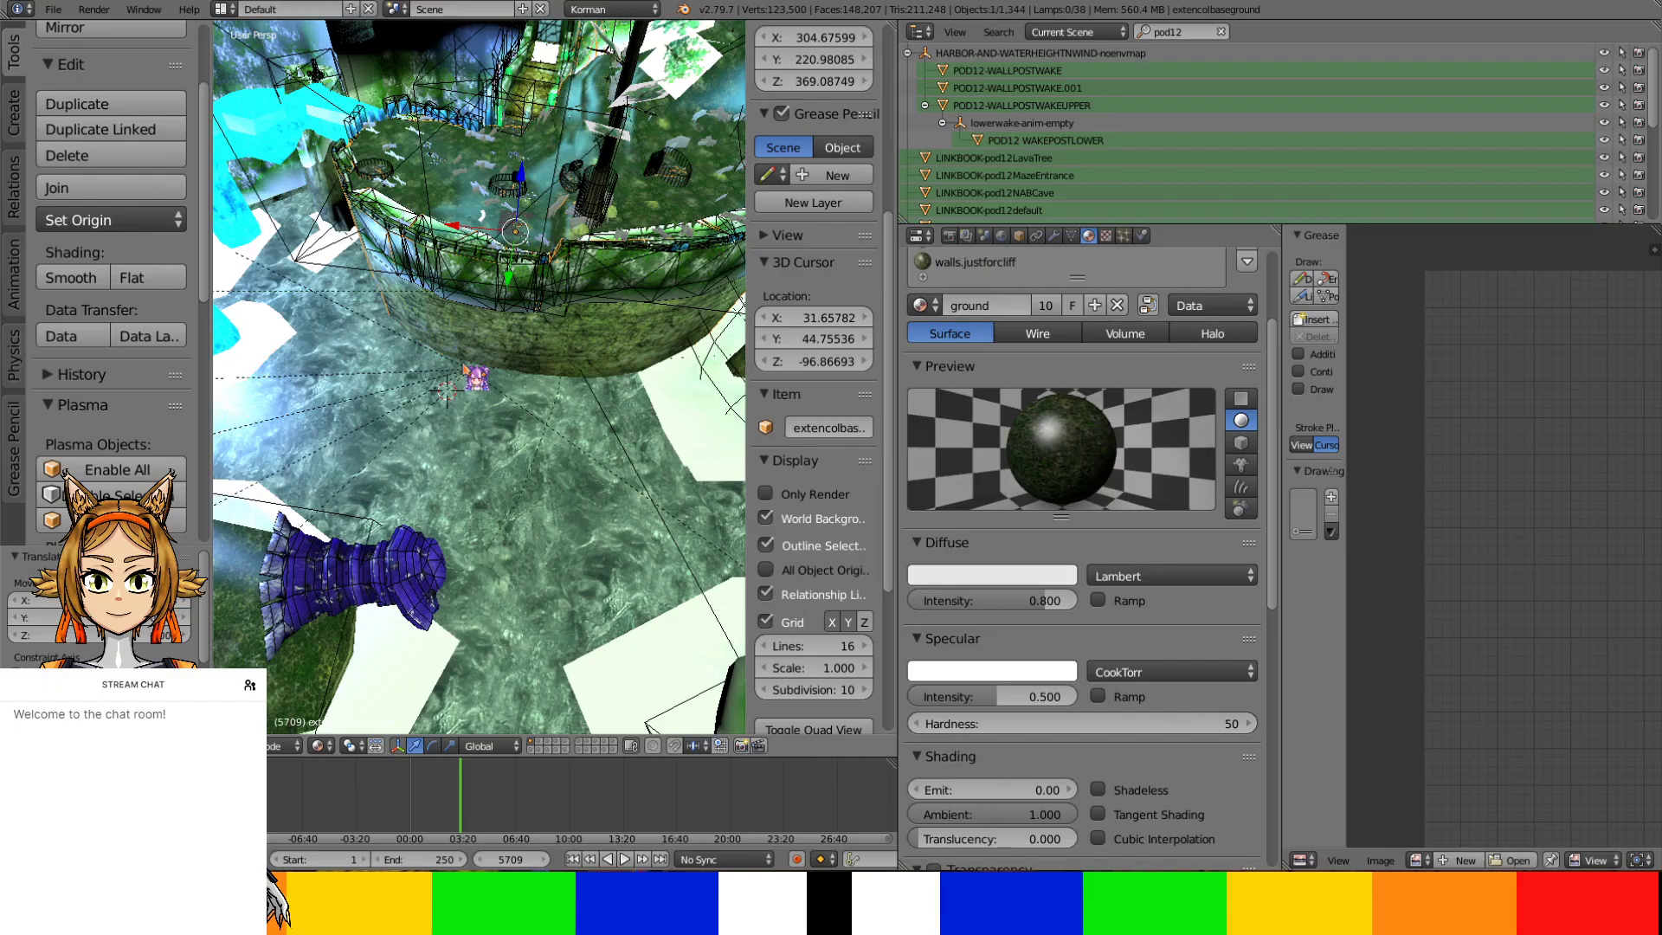
pyautogui.rightClick(466, 369)
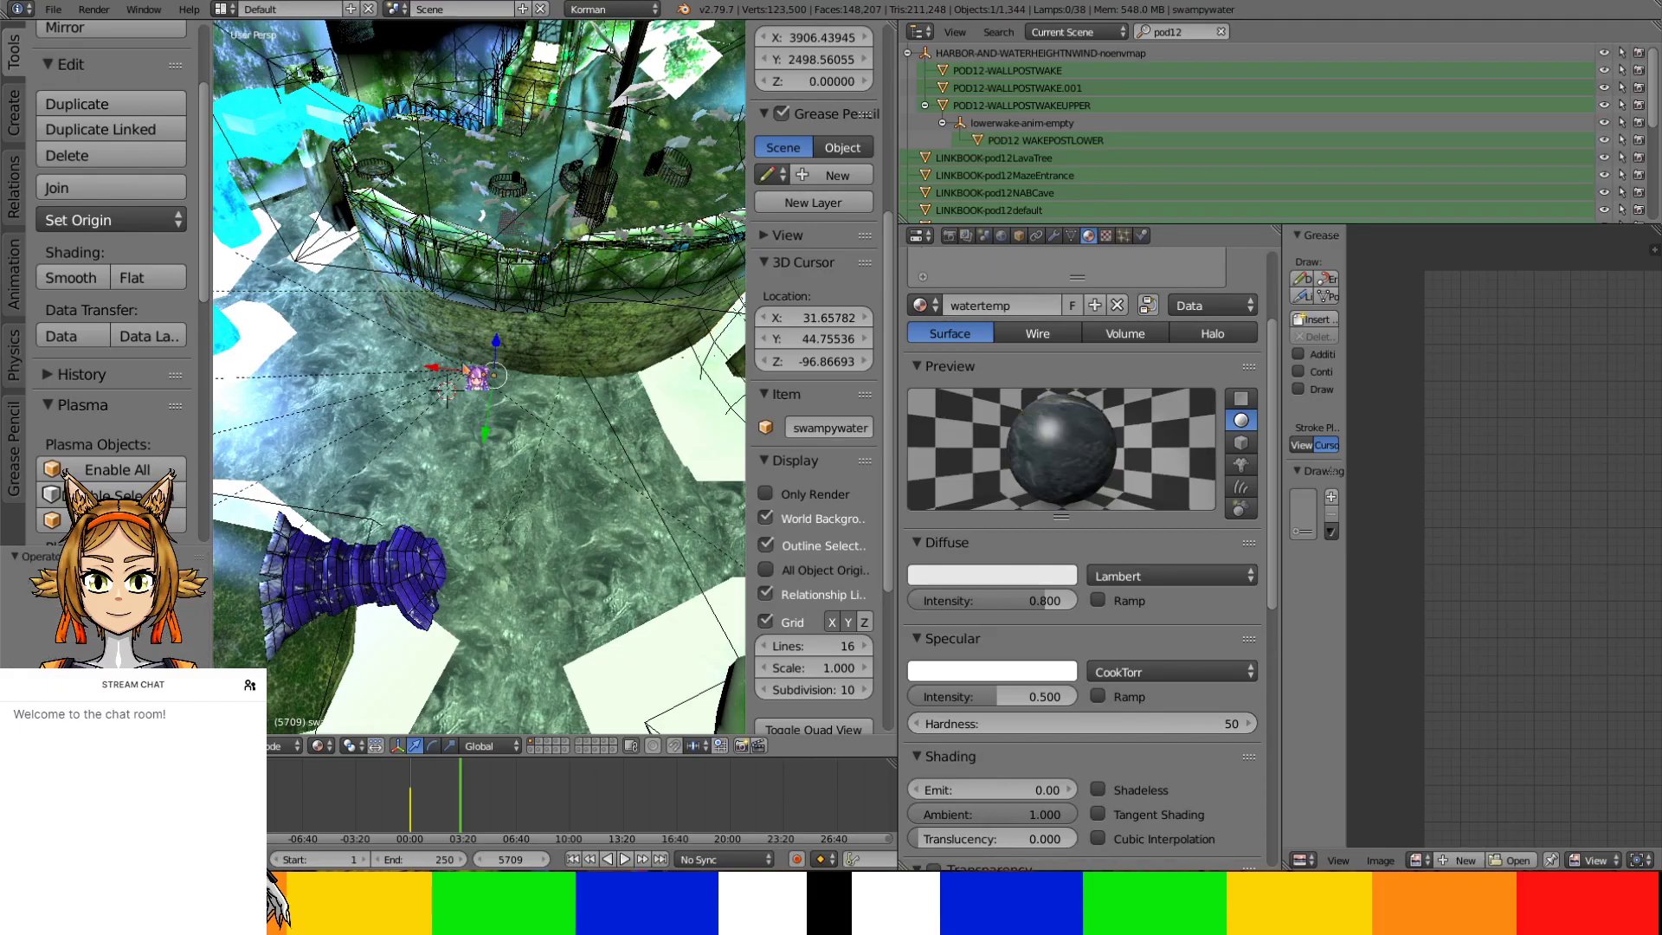
pyautogui.hotkey('ctrl', 'z')
pyautogui.moveTo(525, 398); pyautogui.dragTo(549, 361, button='middle')
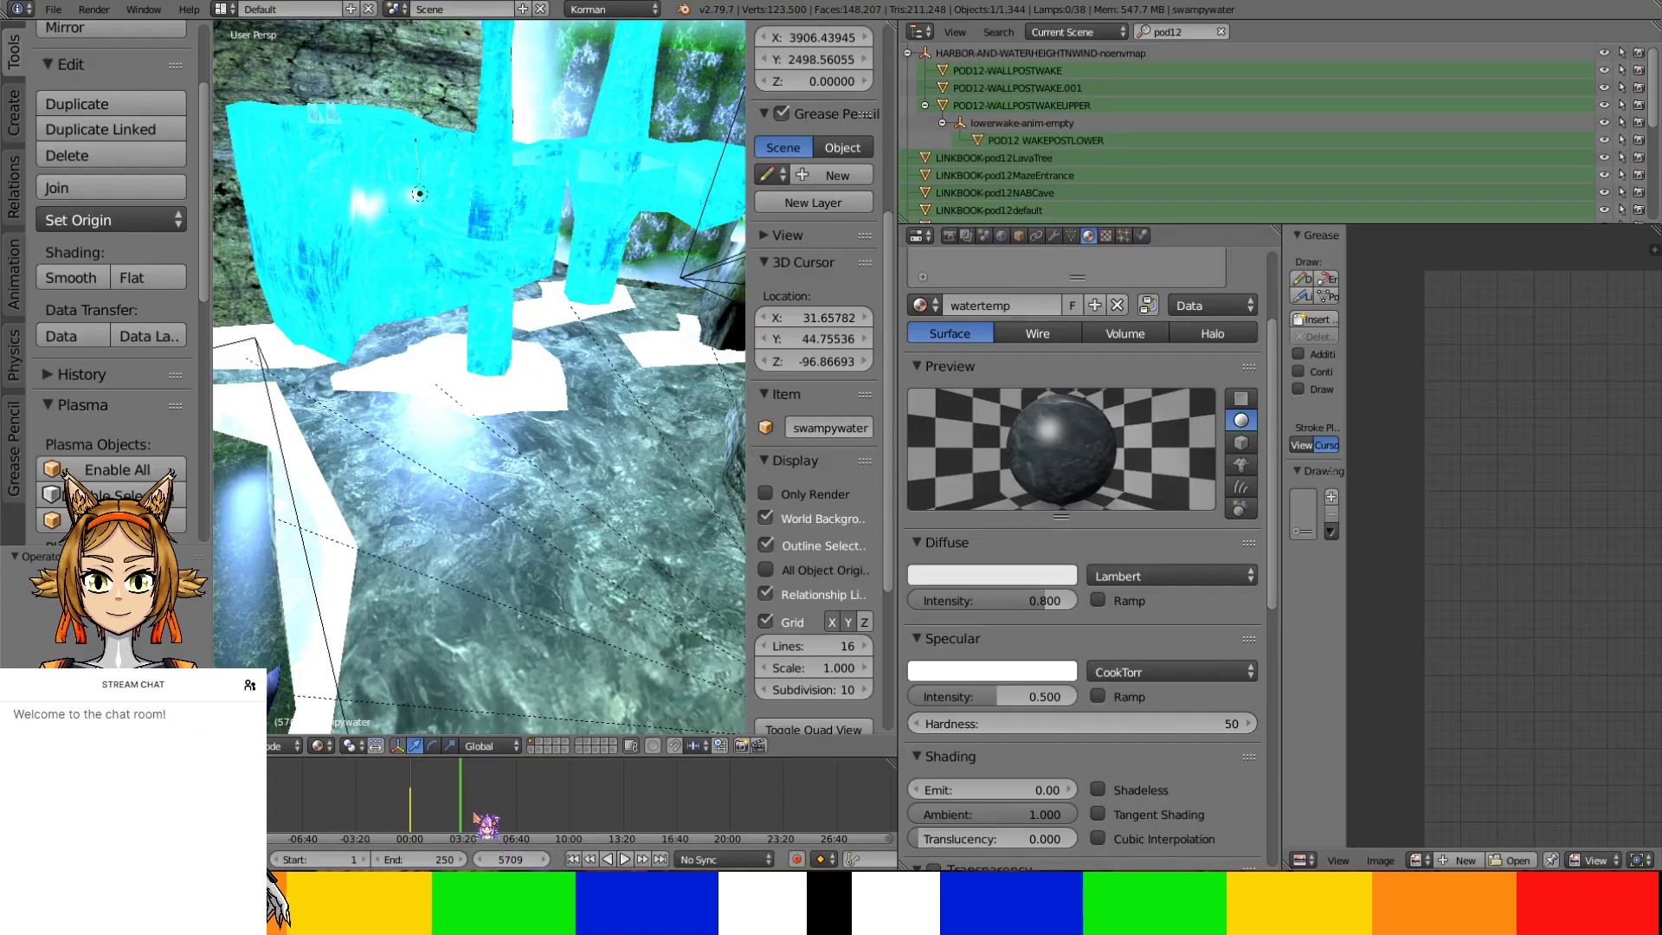
# Play the scene animation, look around the swamp water, and scrub the timeline to frame 21008
pyautogui.moveTo(479, 788)
pyautogui.mouseDown()
pyautogui.moveTo(389, 784)
pyautogui.moveTo(611, 787)
pyautogui.moveTo(411, 787)
pyautogui.moveTo(452, 839)
pyautogui.moveTo(606, 838)
pyautogui.moveTo(452, 835)
pyautogui.moveTo(408, 810)
pyautogui.moveTo(472, 782)
pyautogui.moveTo(459, 801)
pyautogui.mouseUp()
pyautogui.hotkey('alt', 'a')
pyautogui.moveTo(454, 606); pyautogui.dragTo(701, 377, button='middle')
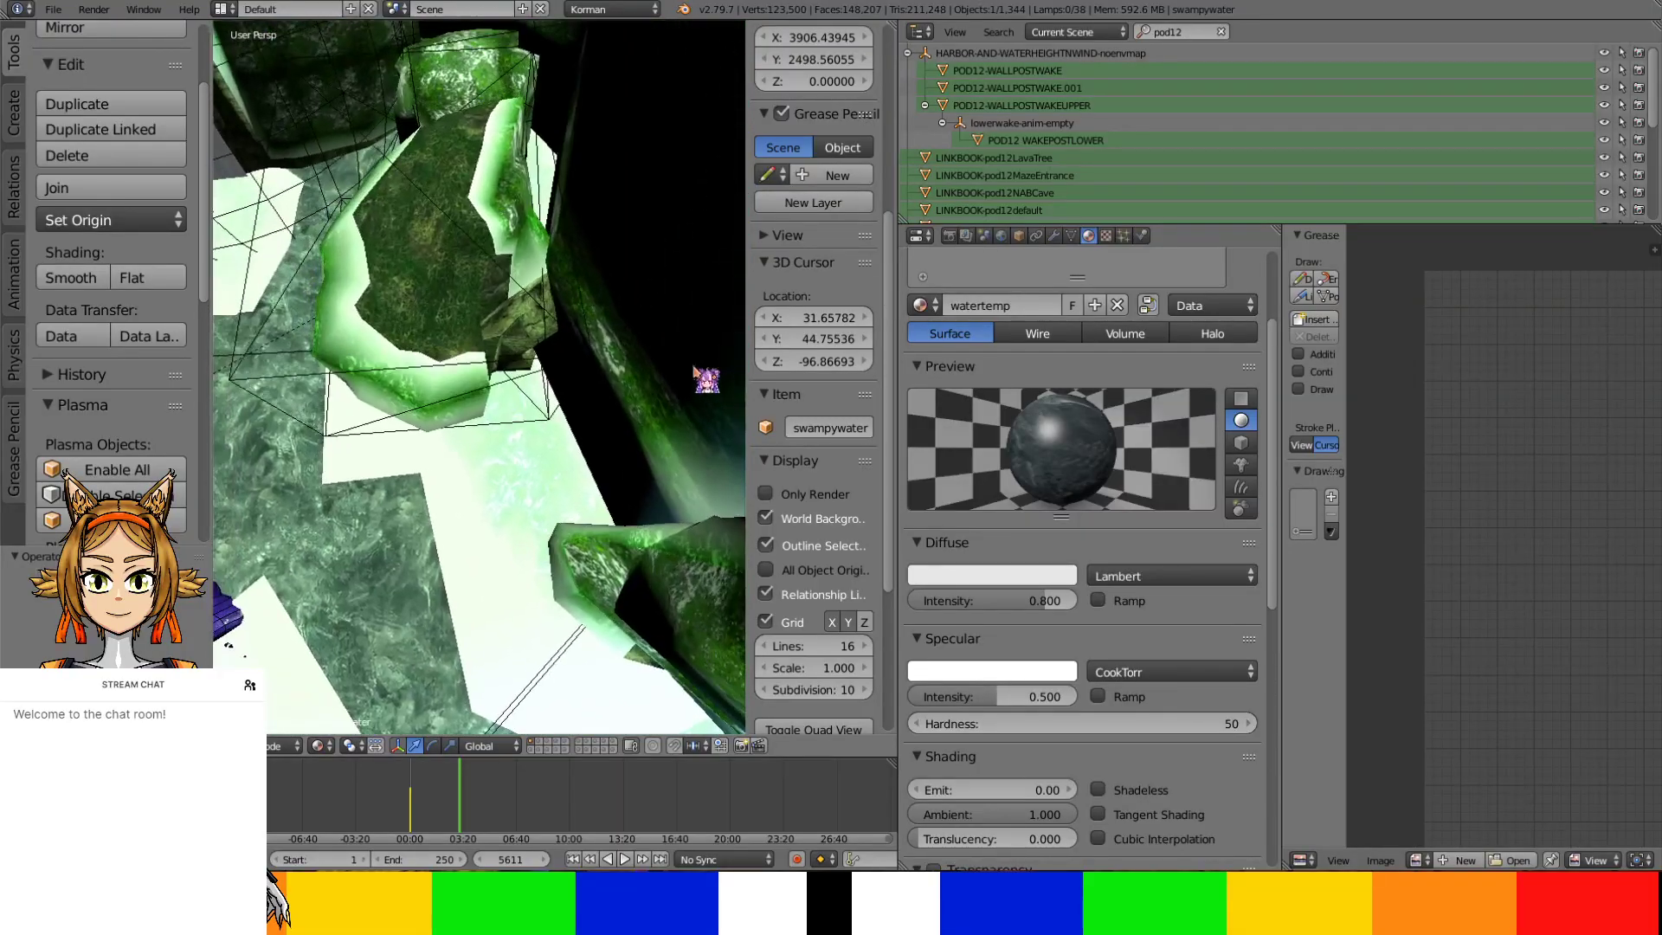
pyautogui.moveTo(497, 295); pyautogui.dragTo(334, 805, button='middle')
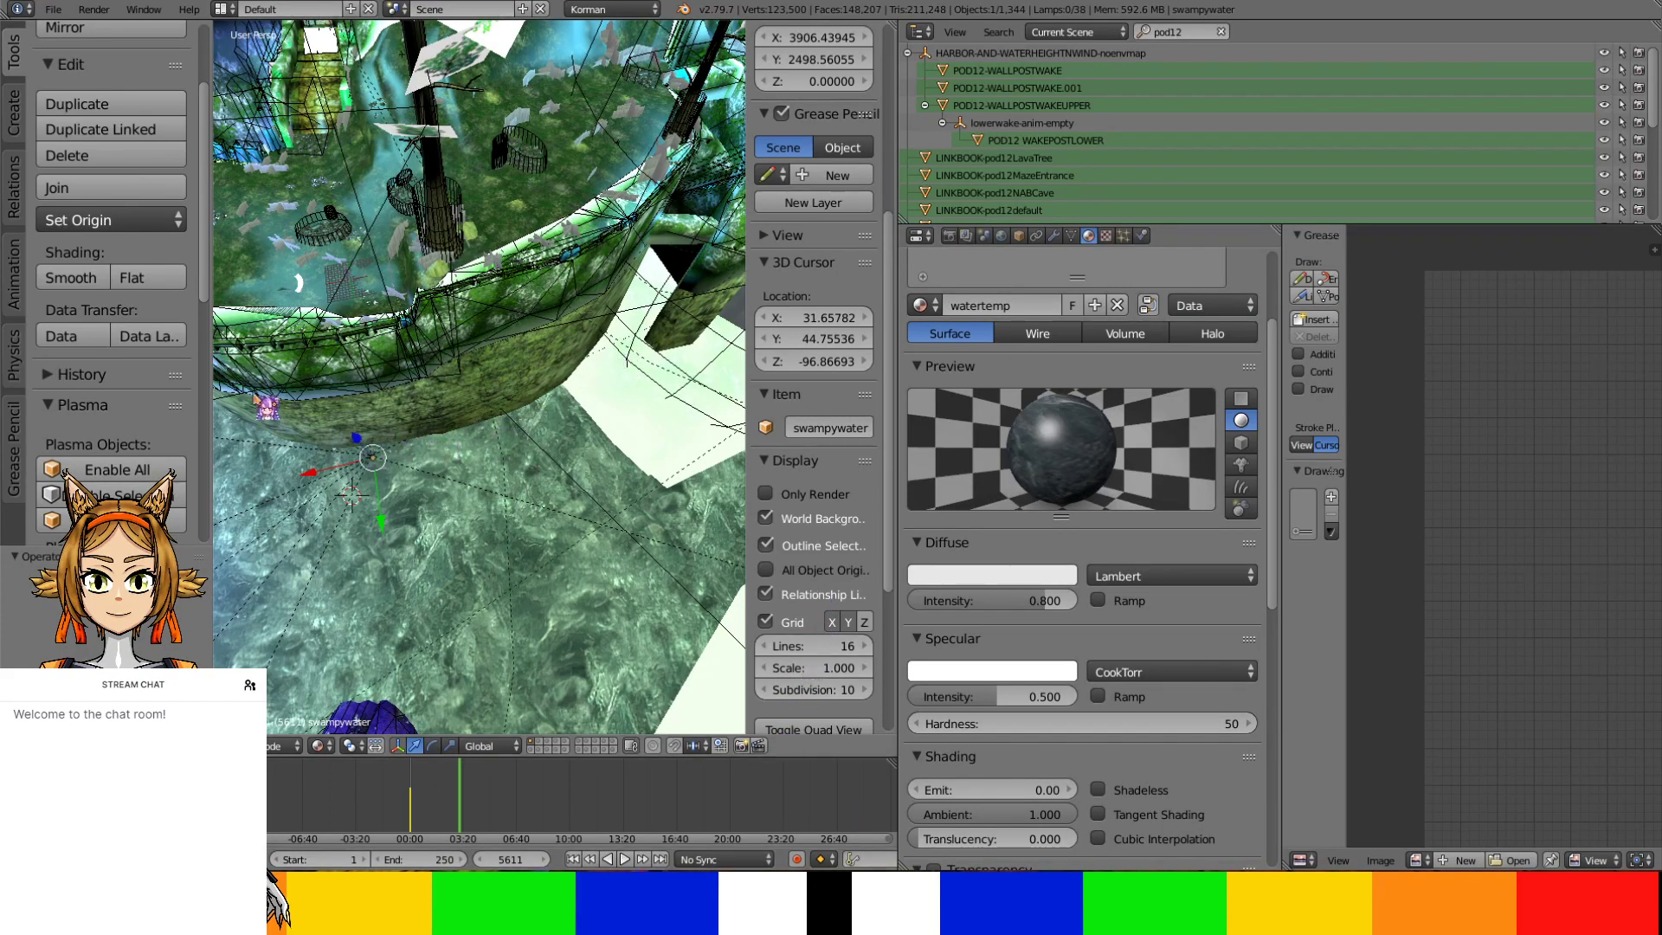
pyautogui.moveTo(305, 415); pyautogui.dragTo(439, 255, button='middle')
pyautogui.moveTo(636, 441); pyautogui.dragTo(448, 755, button='middle')
pyautogui.moveTo(461, 768); pyautogui.dragTo(570, 848)
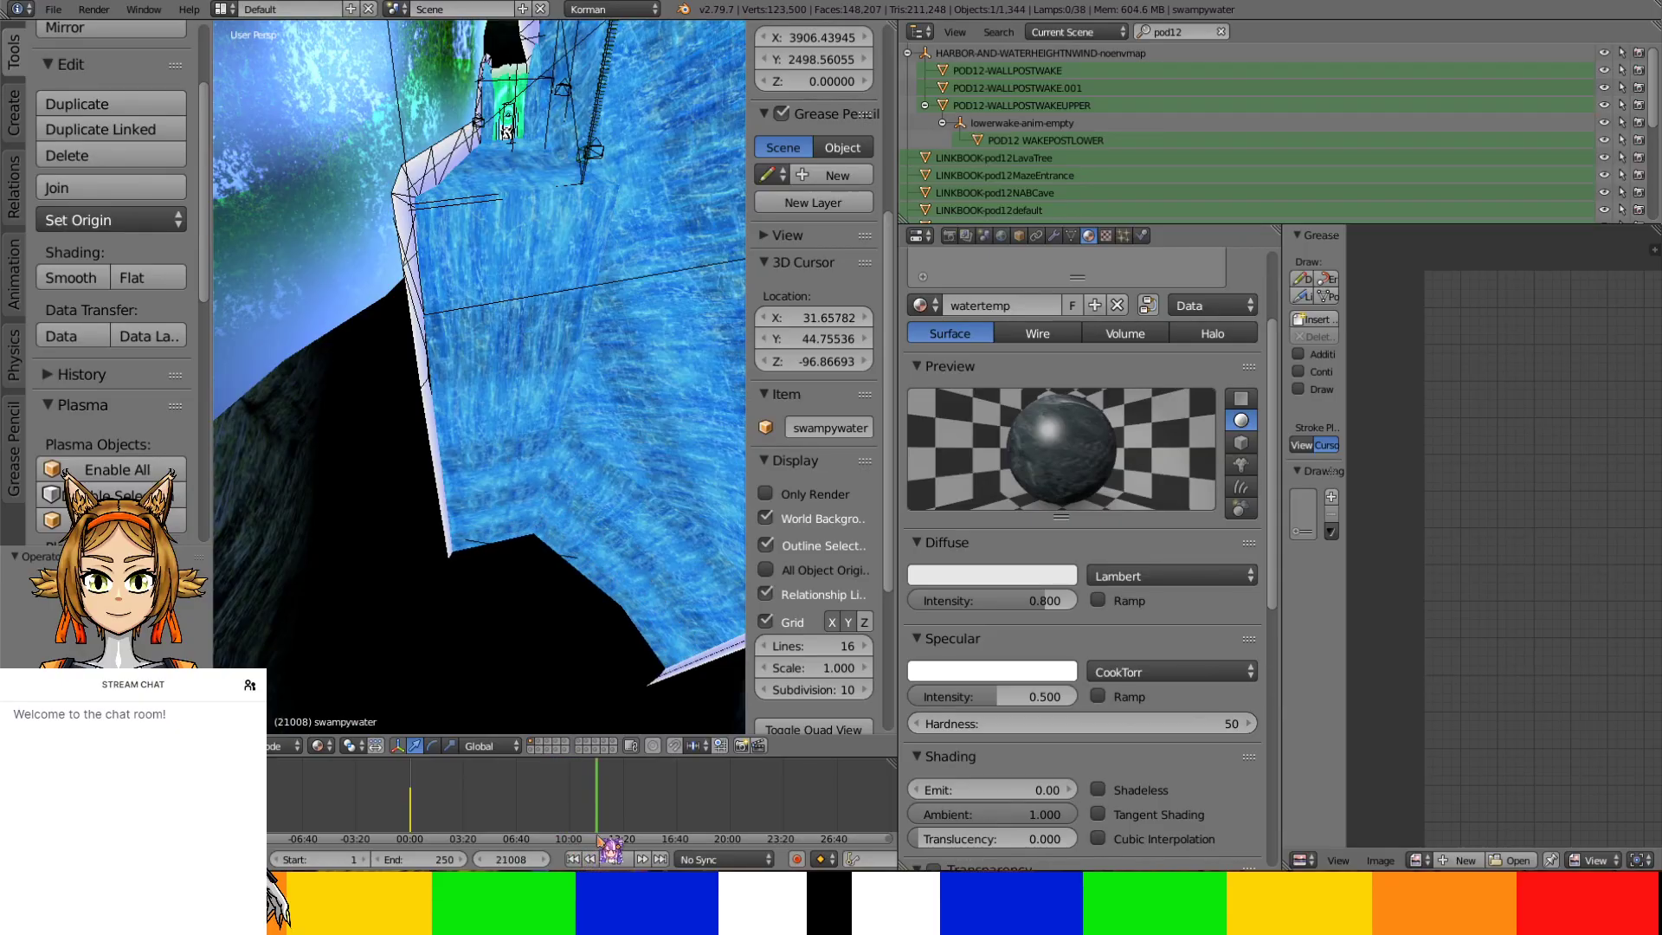
# Switch the viewport to Solid shading and open the blue crystal pillar mesh for editing
pyautogui.click(318, 746)
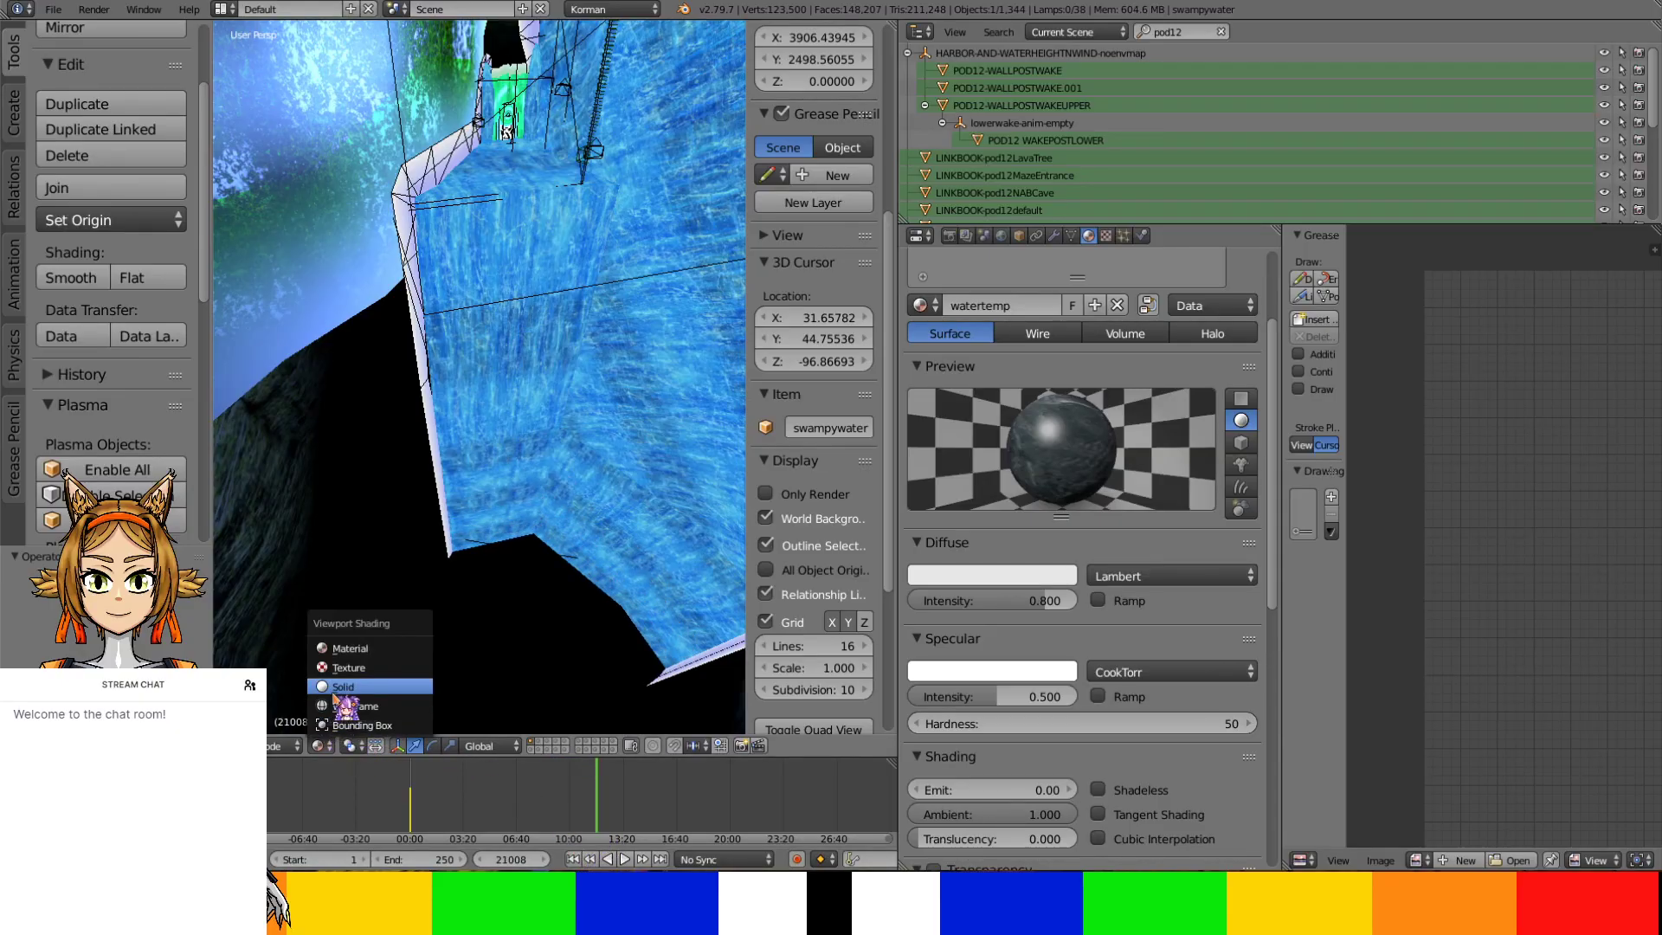
pyautogui.click(355, 688)
pyautogui.moveTo(352, 687)
pyautogui.mouseDown(button='middle')
pyautogui.moveTo(438, 575)
pyautogui.moveTo(645, 492)
pyautogui.moveTo(590, 563)
pyautogui.moveTo(471, 553)
pyautogui.moveTo(660, 443)
pyautogui.moveTo(572, 582)
pyautogui.moveTo(501, 568)
pyautogui.moveTo(557, 471)
pyautogui.moveTo(531, 551)
pyautogui.moveTo(575, 260)
pyautogui.moveTo(571, 486)
pyautogui.moveTo(668, 481)
pyautogui.moveTo(360, 525)
pyautogui.mouseUp(button='middle')
pyautogui.rightClick(502, 399)
pyautogui.press('Tab')
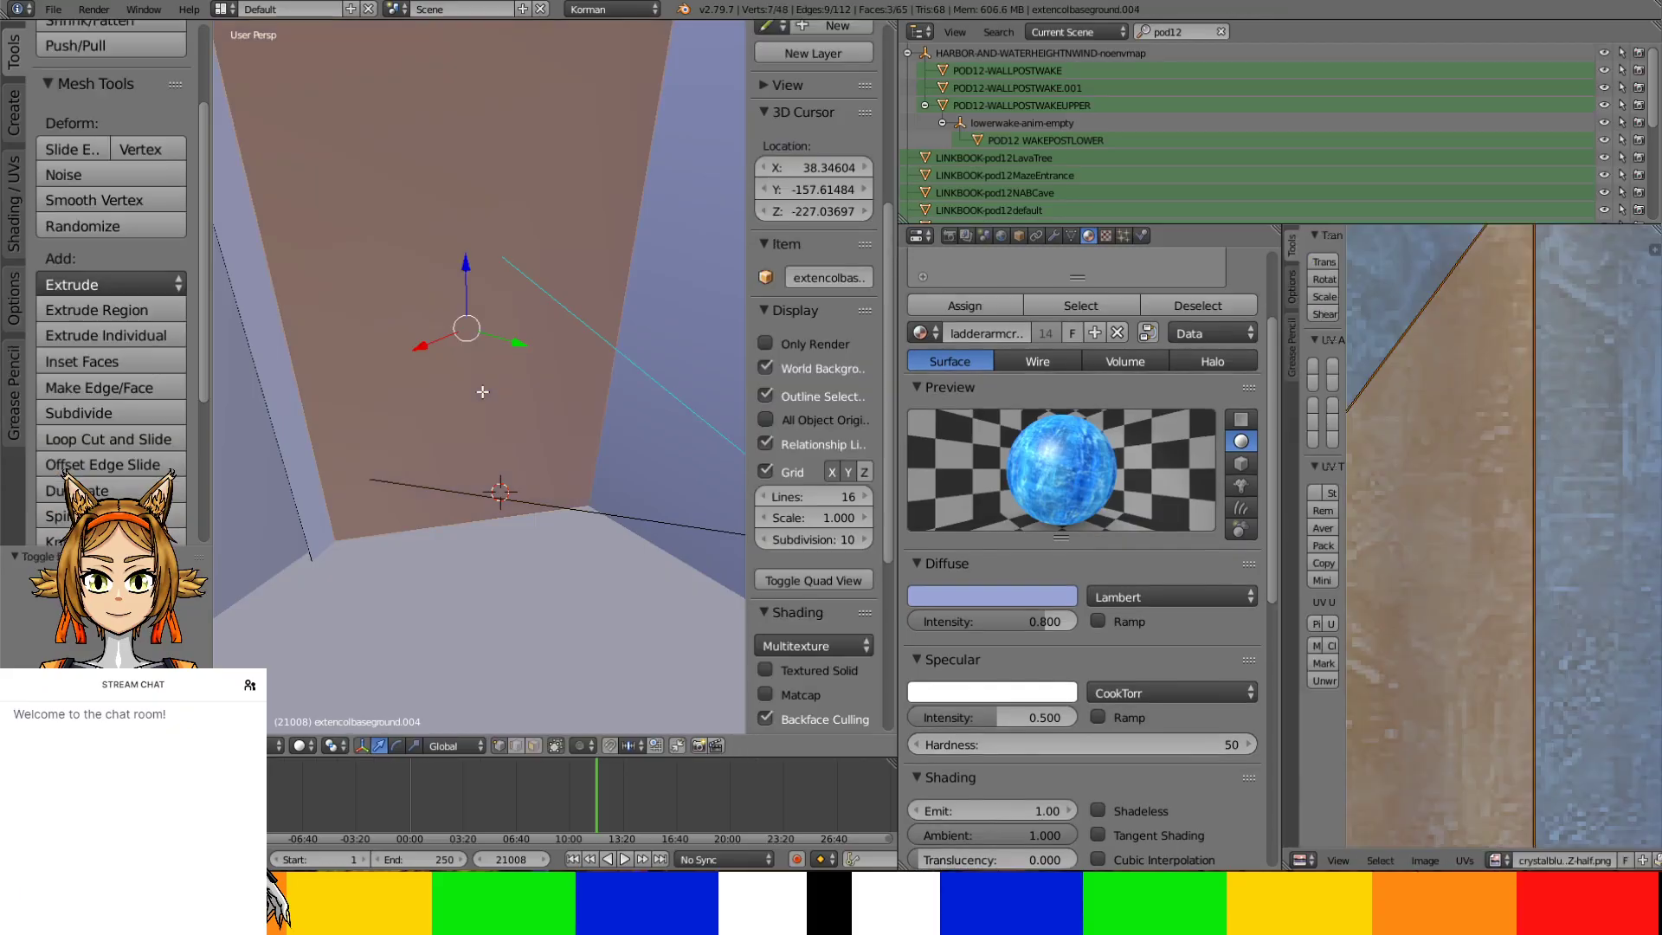
pyautogui.press('a')
pyautogui.press('a')
# Add a cylinder at the 3D cursor near the base of the crystal pillar and scale it down
pyautogui.moveTo(480, 394); pyautogui.dragTo(483, 135, button='middle')
pyautogui.click(16, 111)
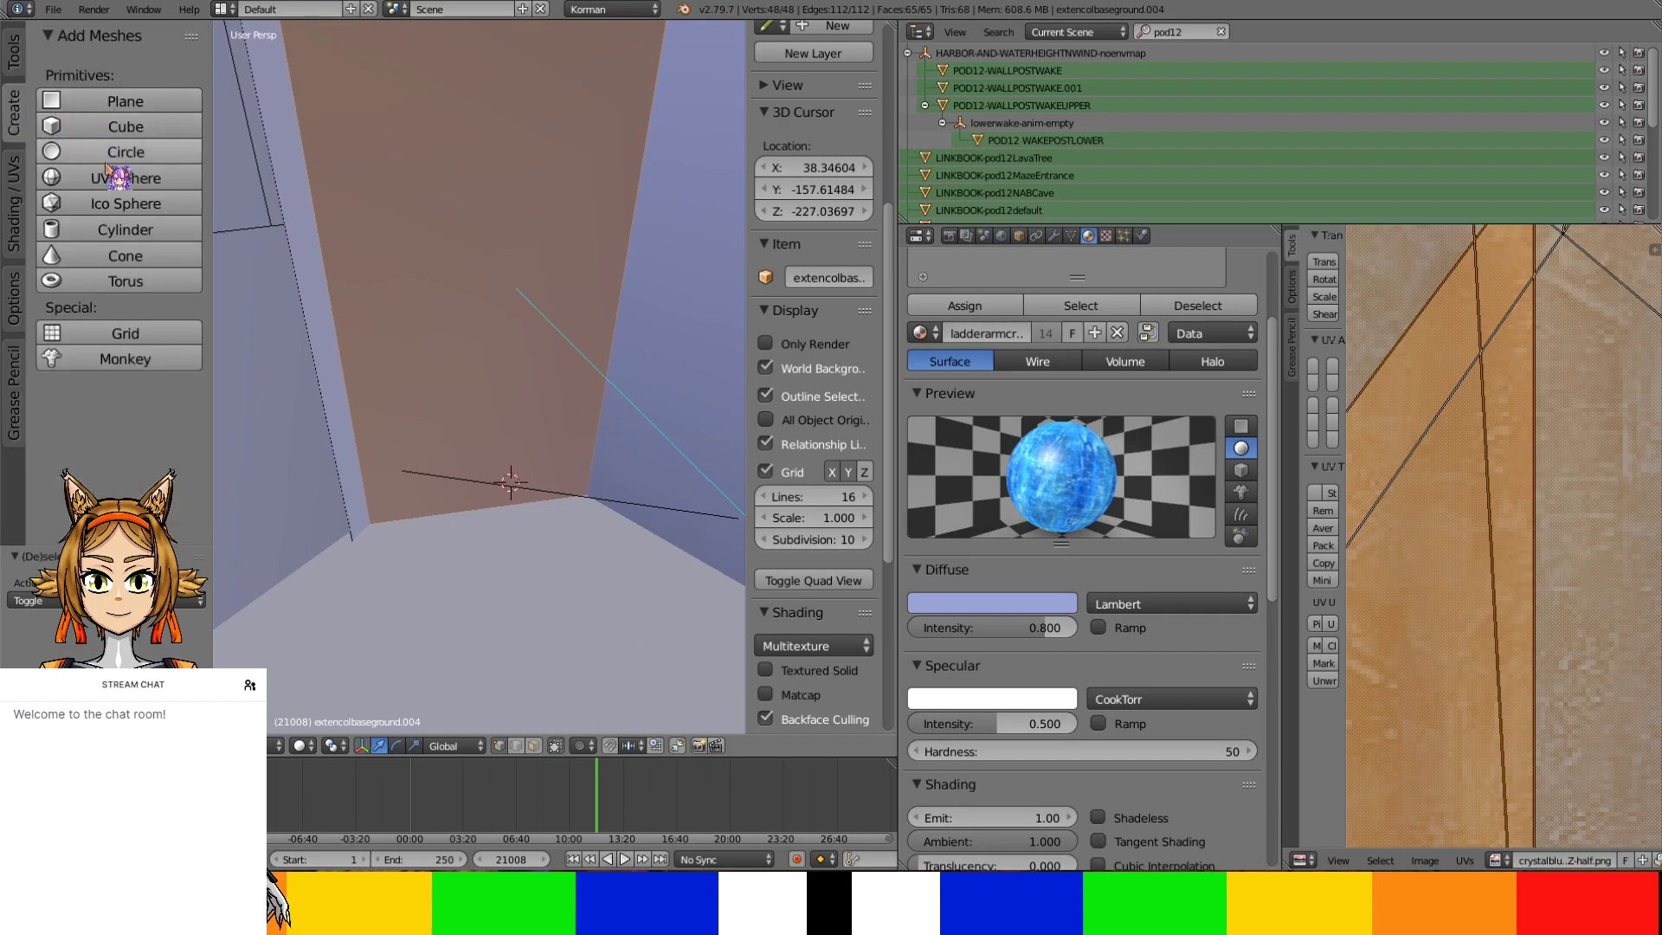
pyautogui.click(136, 232)
pyautogui.moveTo(600, 515); pyautogui.dragTo(531, 472, button='middle')
pyautogui.press('s')
pyautogui.click(238, 529)
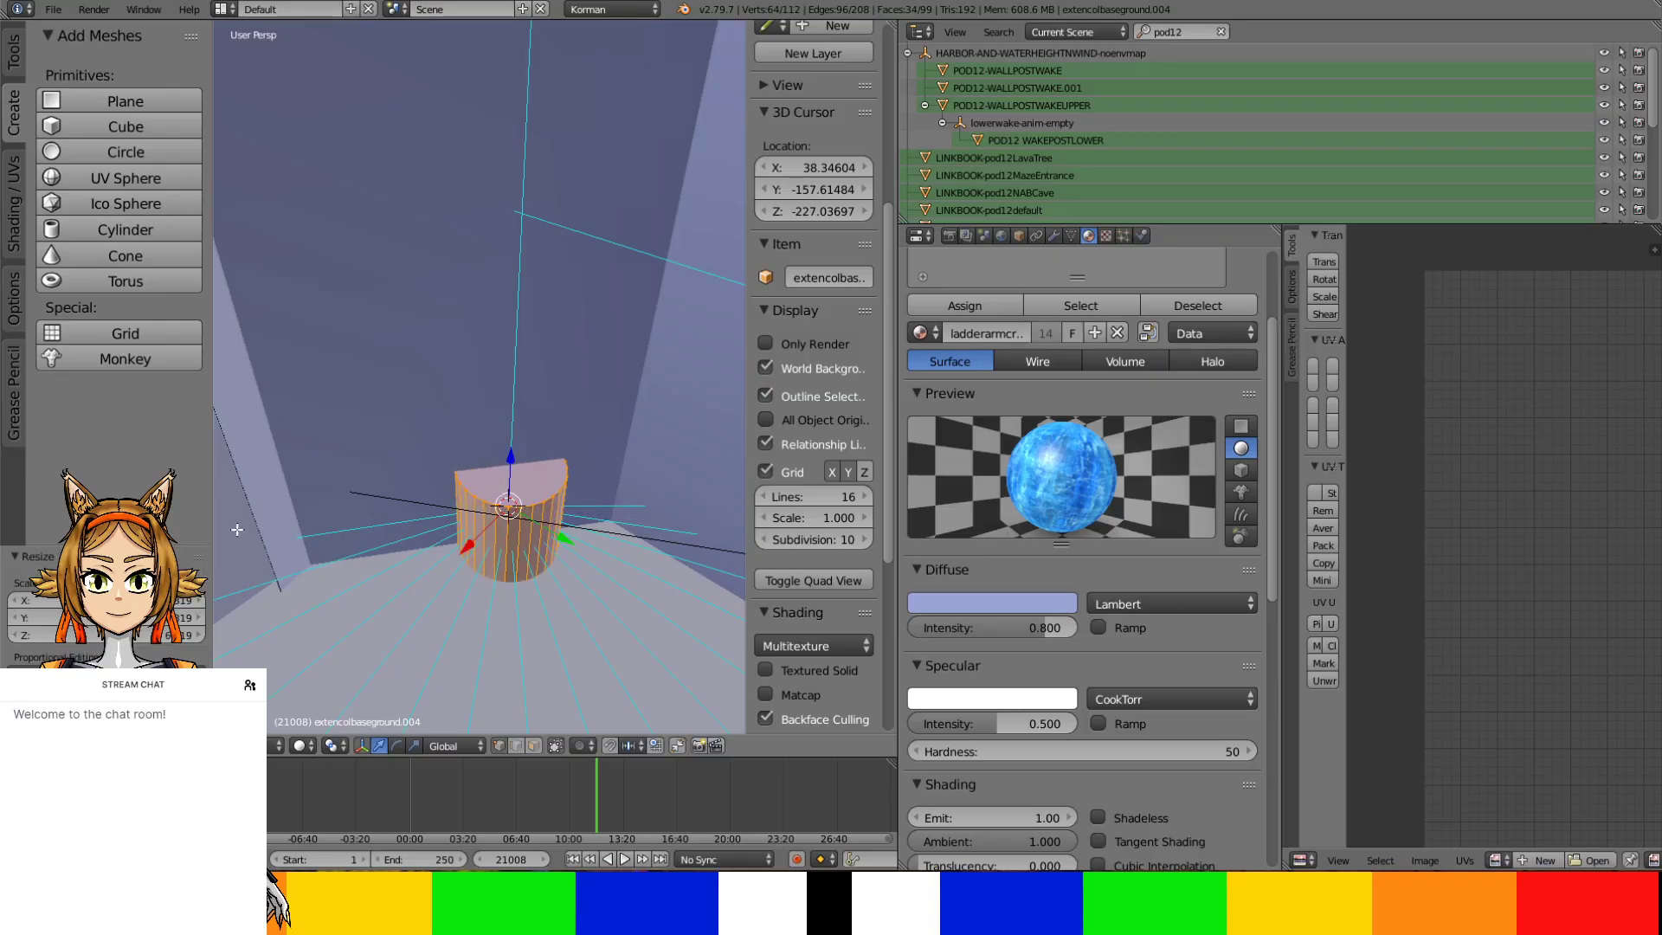
# Rotate the cylinder 90° about the Y axis and turn it further so its flat cap faces outward from the pillar
pyautogui.write('ry90')
pyautogui.press('Return')
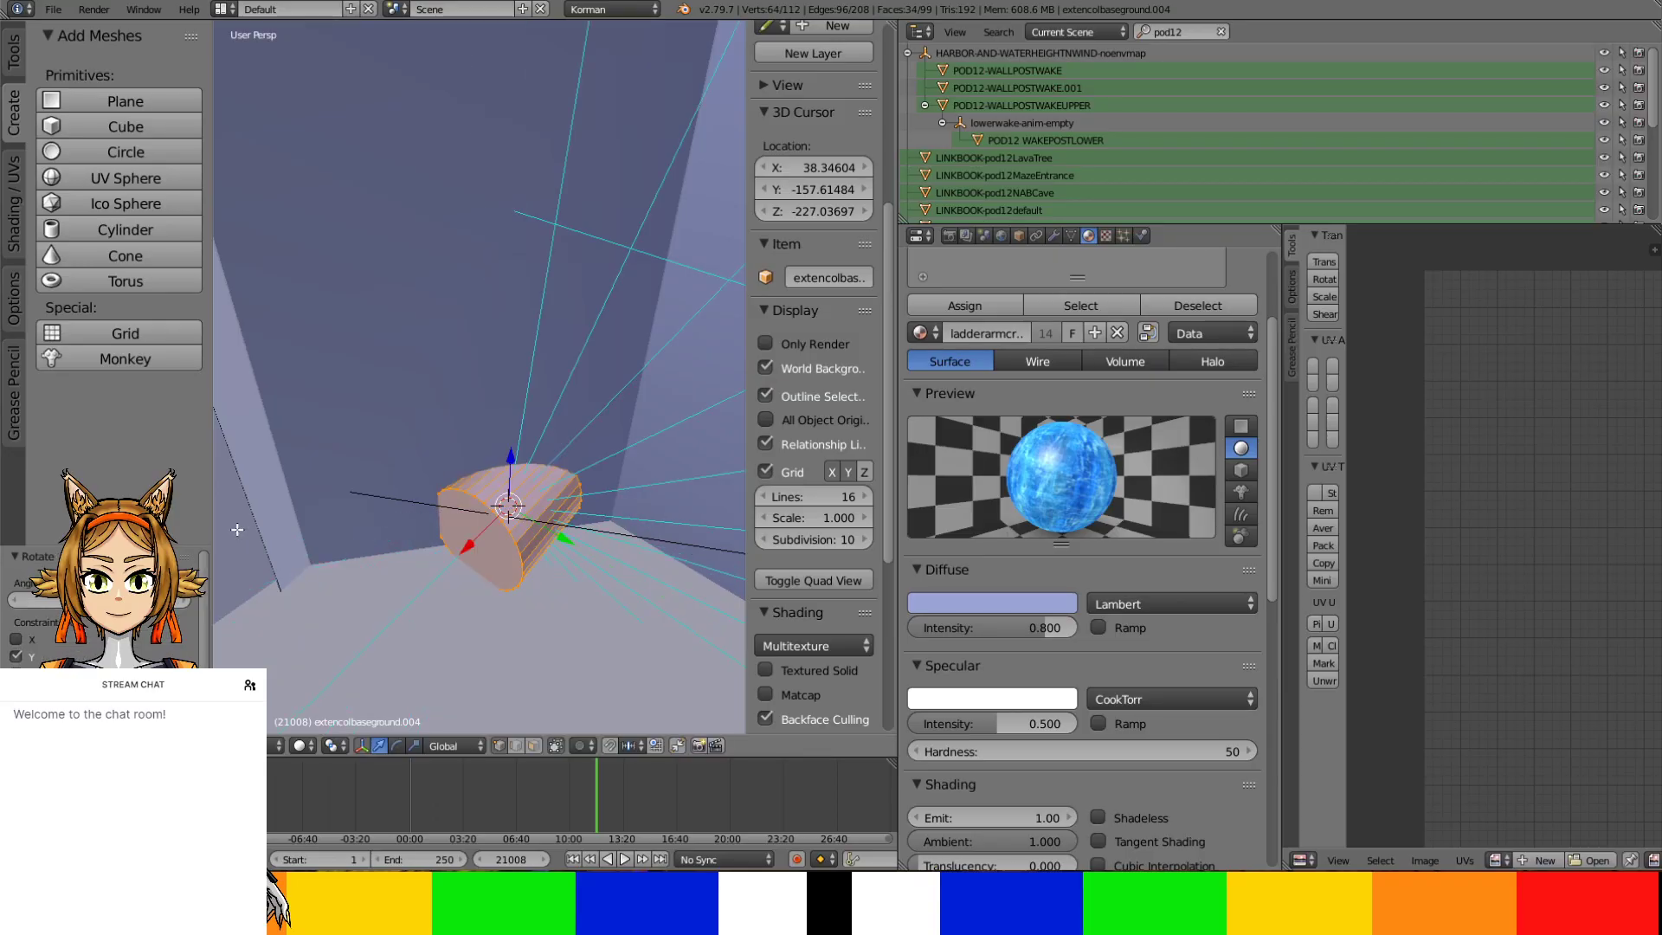
pyautogui.press('r')
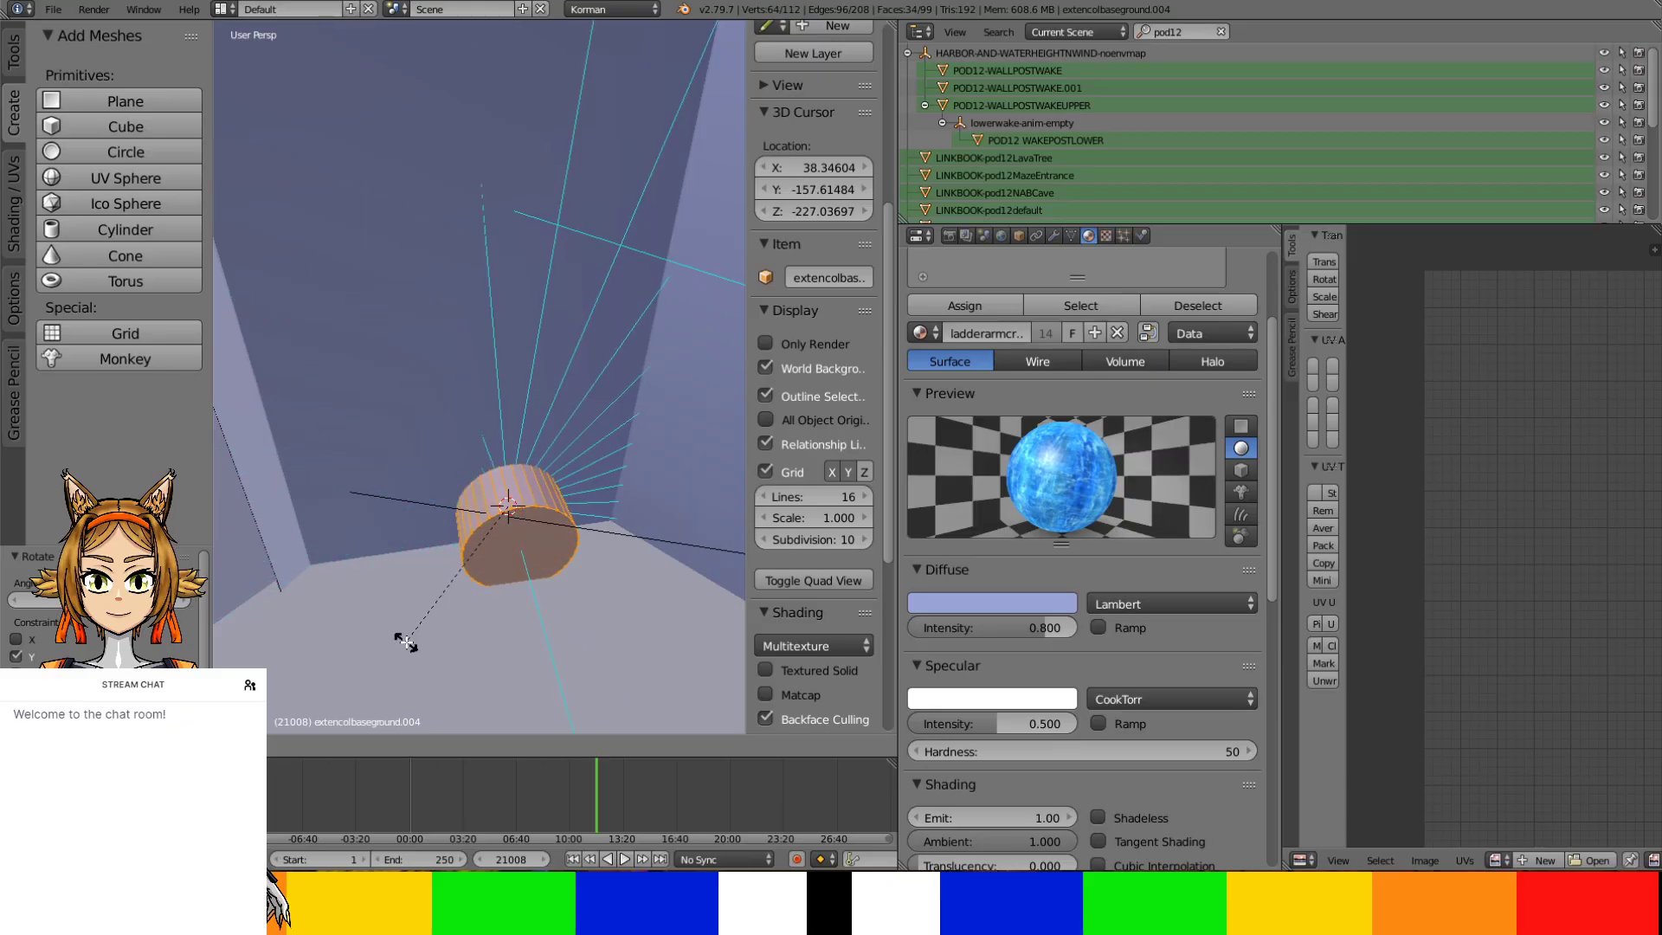
pyautogui.click(407, 641)
# Slide the cylinder along the Y axis at the base of the crystal pillar's wall
pyautogui.moveTo(546, 536); pyautogui.dragTo(442, 538)
pyautogui.moveTo(443, 537); pyautogui.dragTo(280, 450, button='middle')
pyautogui.moveTo(538, 471); pyautogui.dragTo(457, 467, button='middle')
pyautogui.scroll(4, 457, 467)
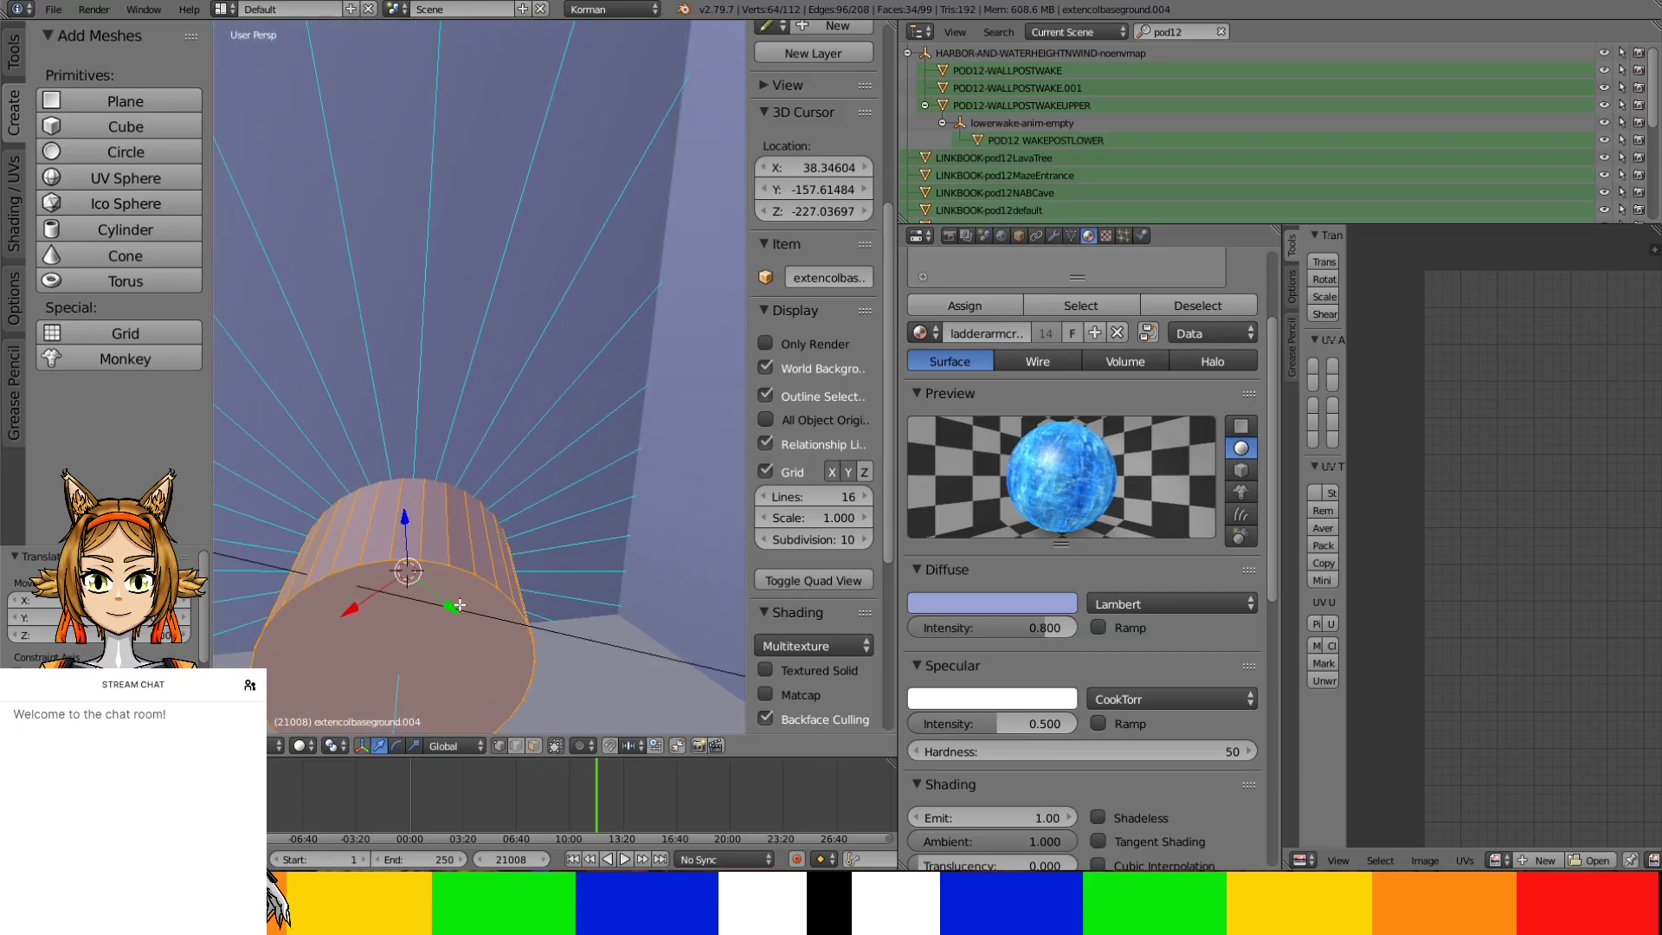
# Extrude the cylinder's front cap inward into a narrower ring and extrude it again back into the body to form a round recess
pyautogui.keyDown('shift'); pyautogui.moveTo(491, 614); pyautogui.dragTo(516, 474, button='middle'); pyautogui.keyUp('shift')
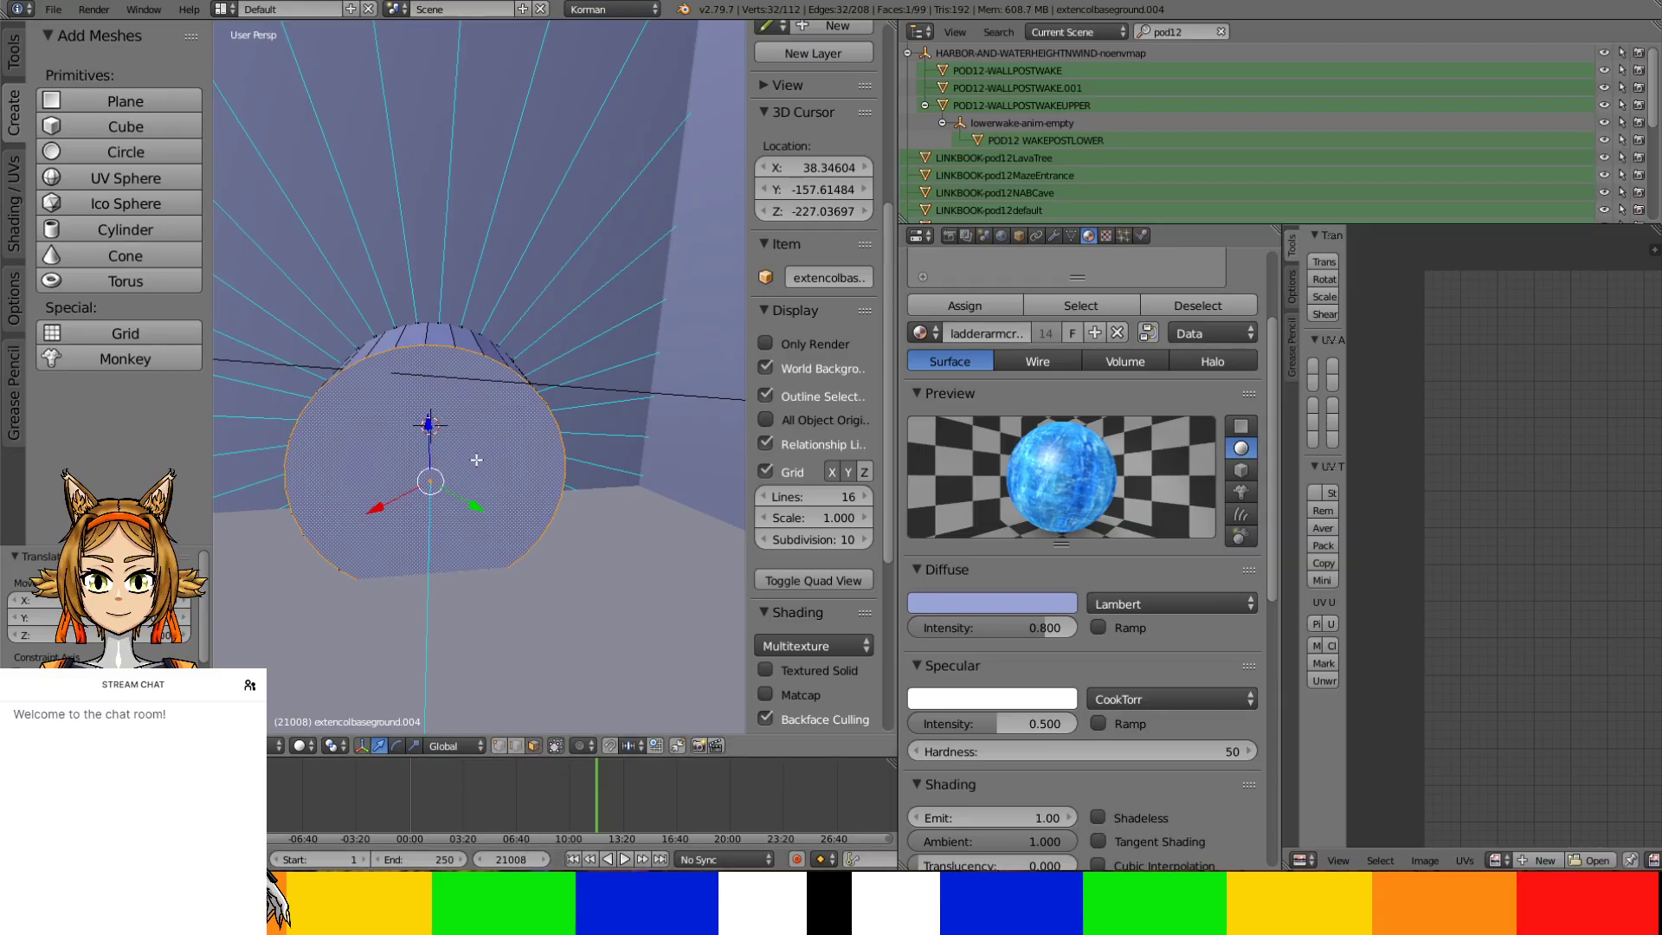
pyautogui.press('e')
pyautogui.click(516, 451)
pyautogui.moveTo(517, 450); pyautogui.dragTo(642, 444, button='middle')
pyautogui.press('e')
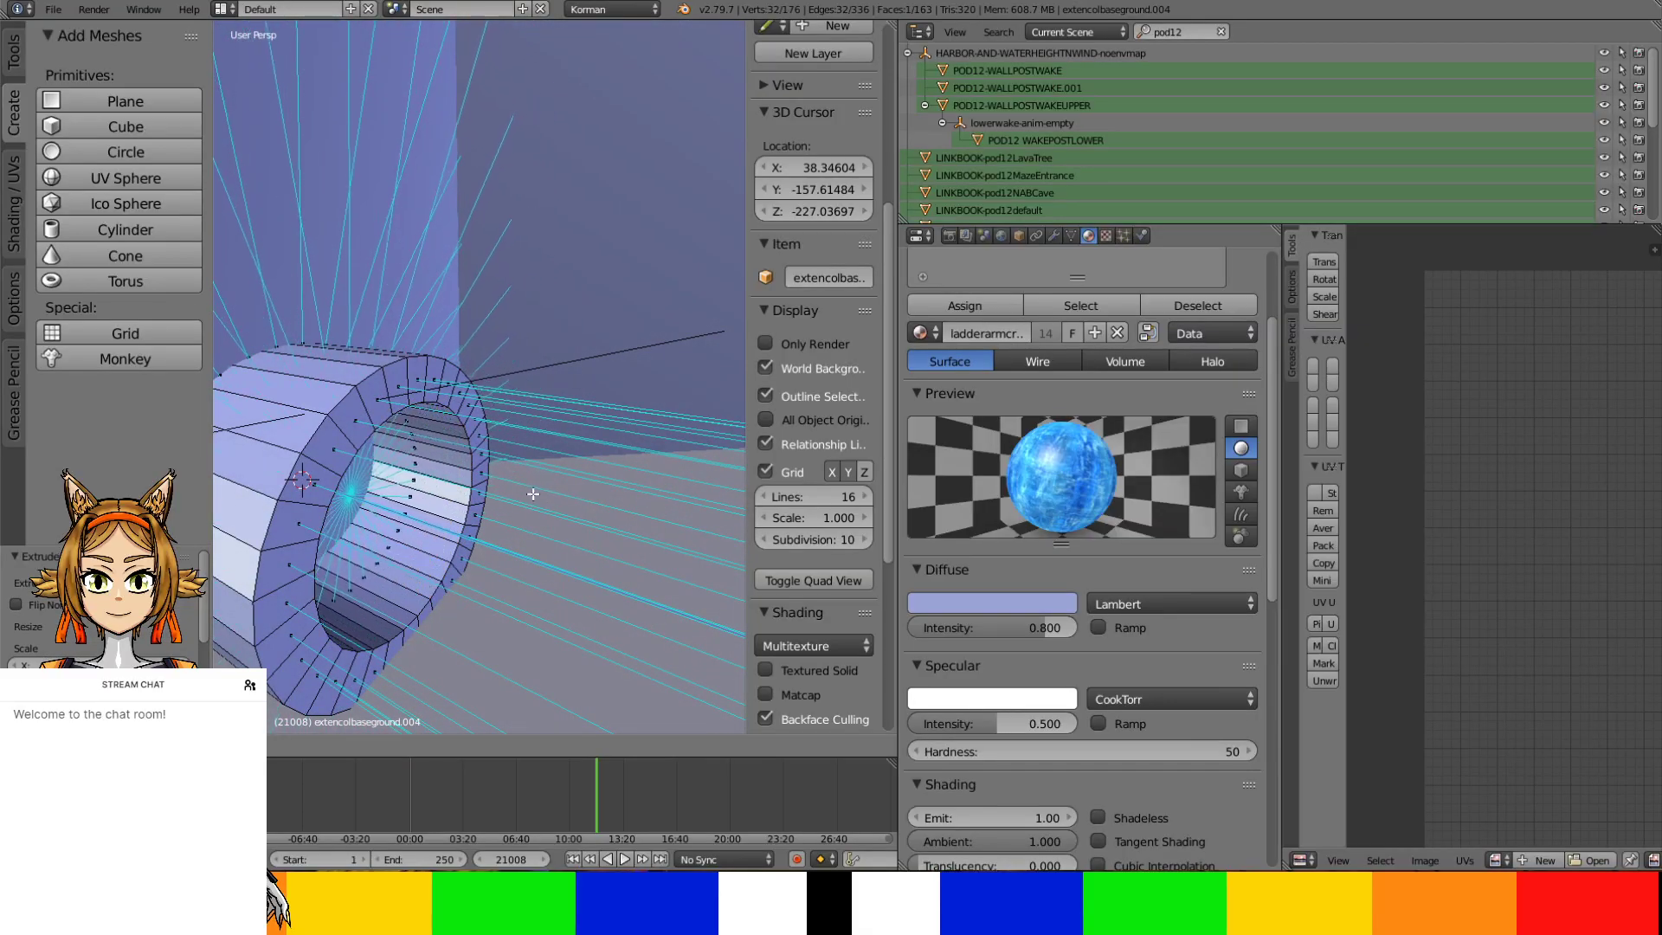
pyautogui.click(547, 491)
pyautogui.moveTo(547, 491); pyautogui.dragTo(487, 433, button='middle')
pyautogui.press('Tab')
pyautogui.press('Tab')
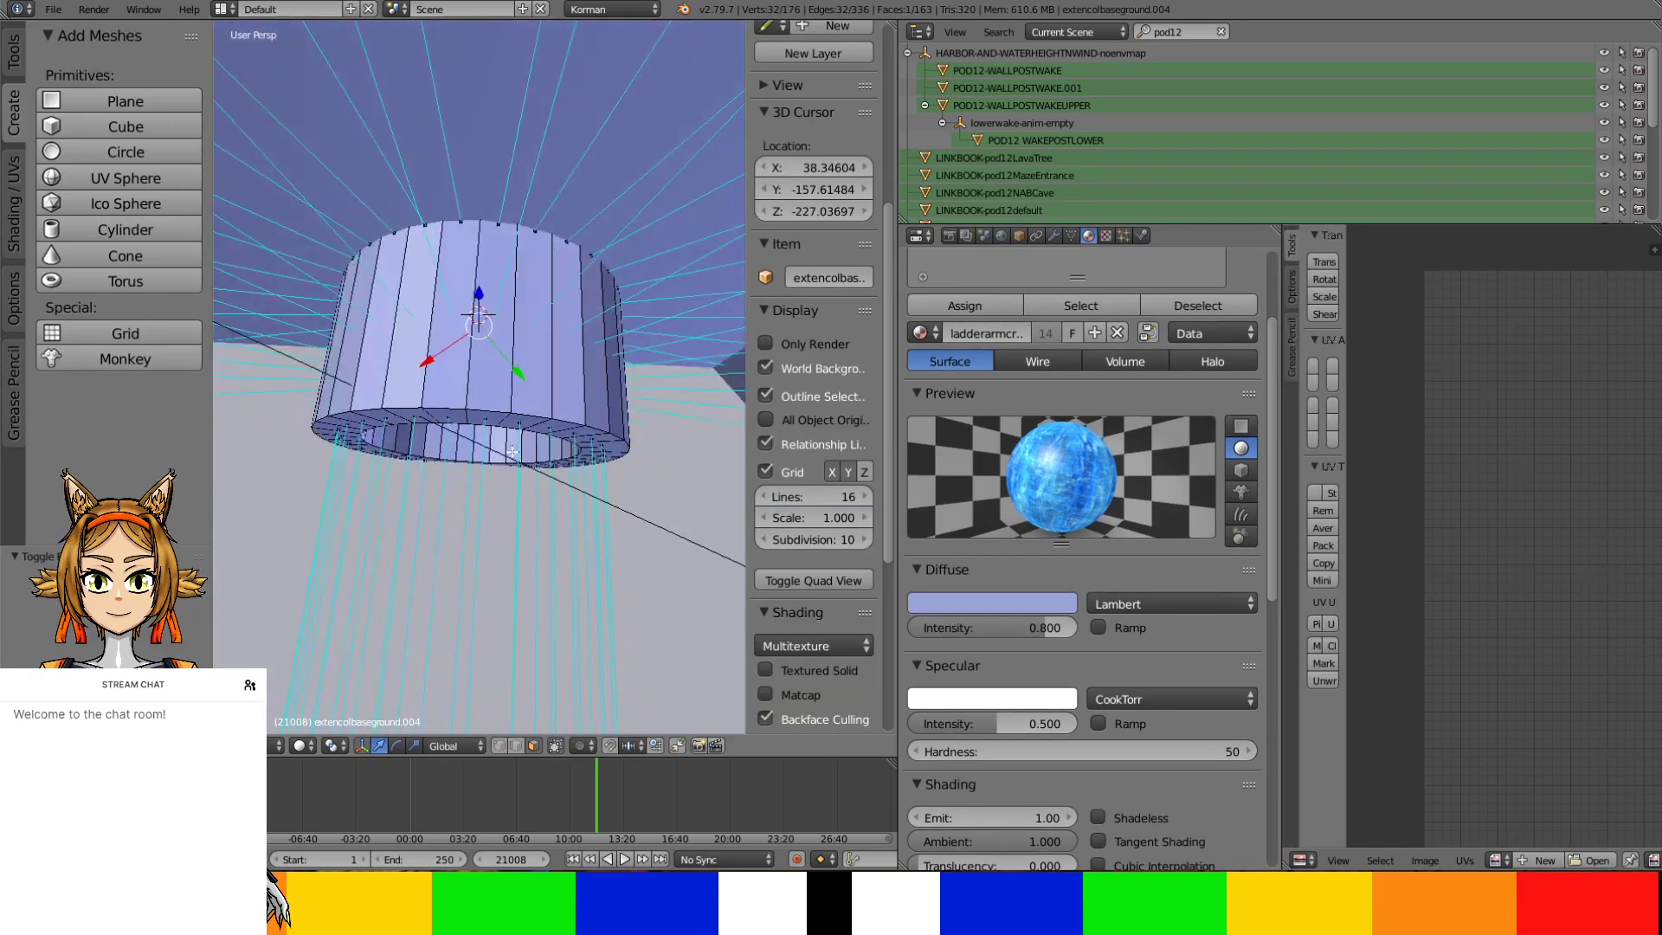
# Delete the cap face on the back end of the cylinder
pyautogui.press('a')
pyautogui.scroll(-5, 488, 429)
pyautogui.scroll(3, 488, 428)
pyautogui.moveTo(488, 428); pyautogui.dragTo(385, 578, button='middle')
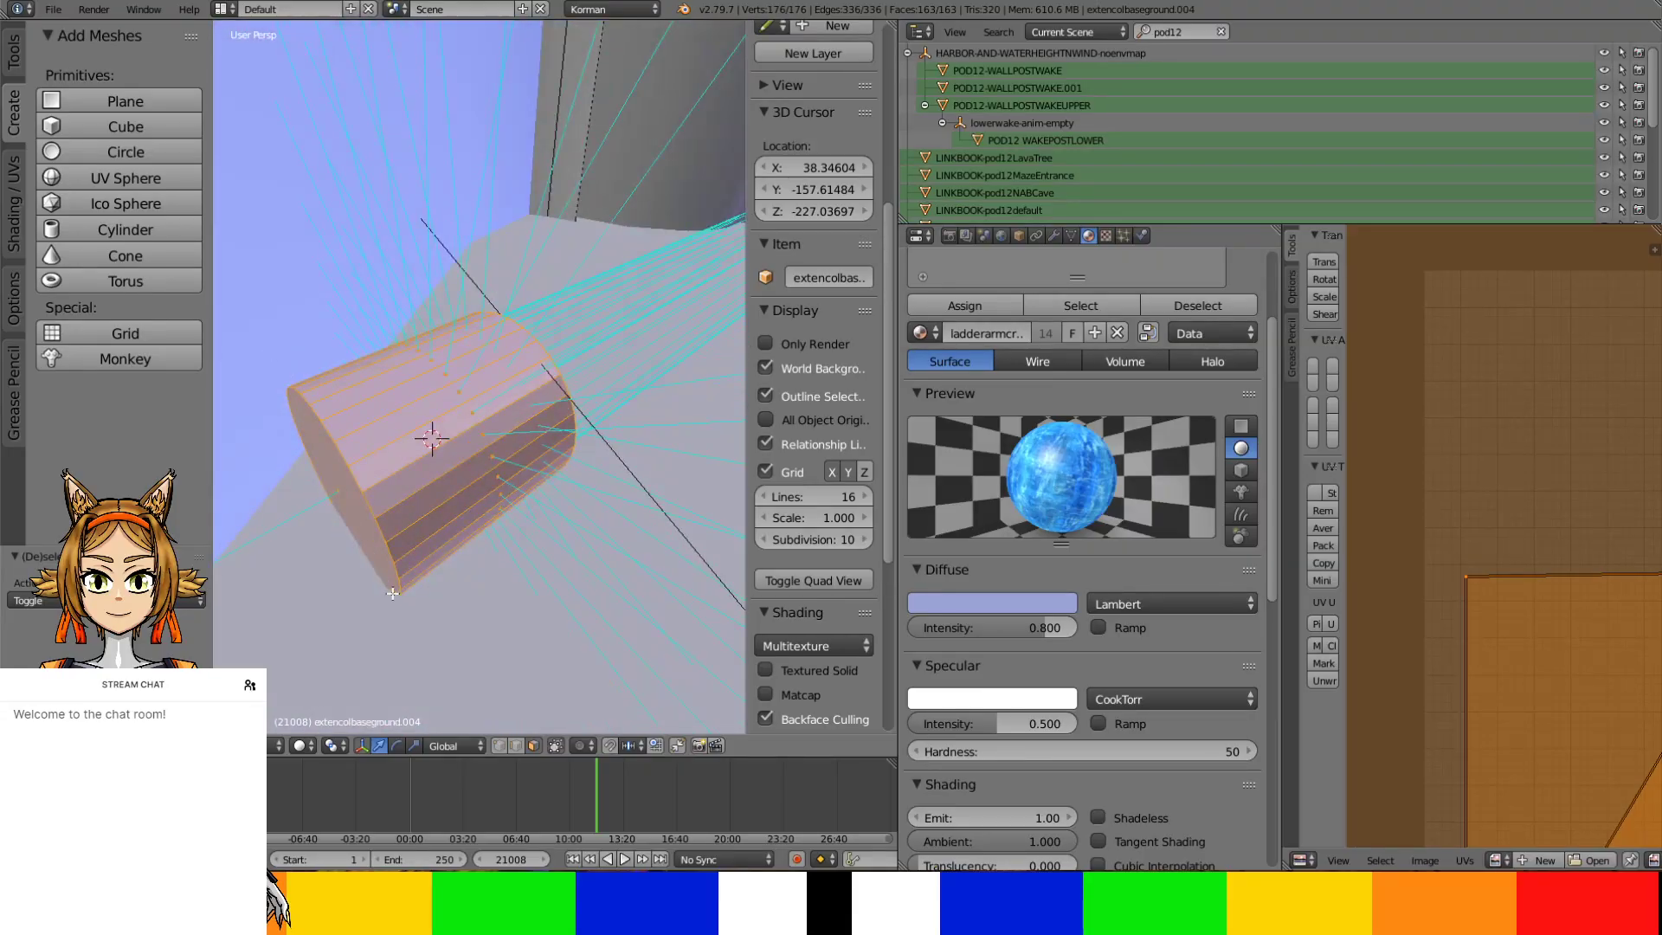
pyautogui.rightClick(370, 519)
pyautogui.moveTo(370, 519); pyautogui.dragTo(630, 453, button='middle')
pyautogui.press('x')
pyautogui.click(411, 525)
pyautogui.scroll(3, 629, 454)
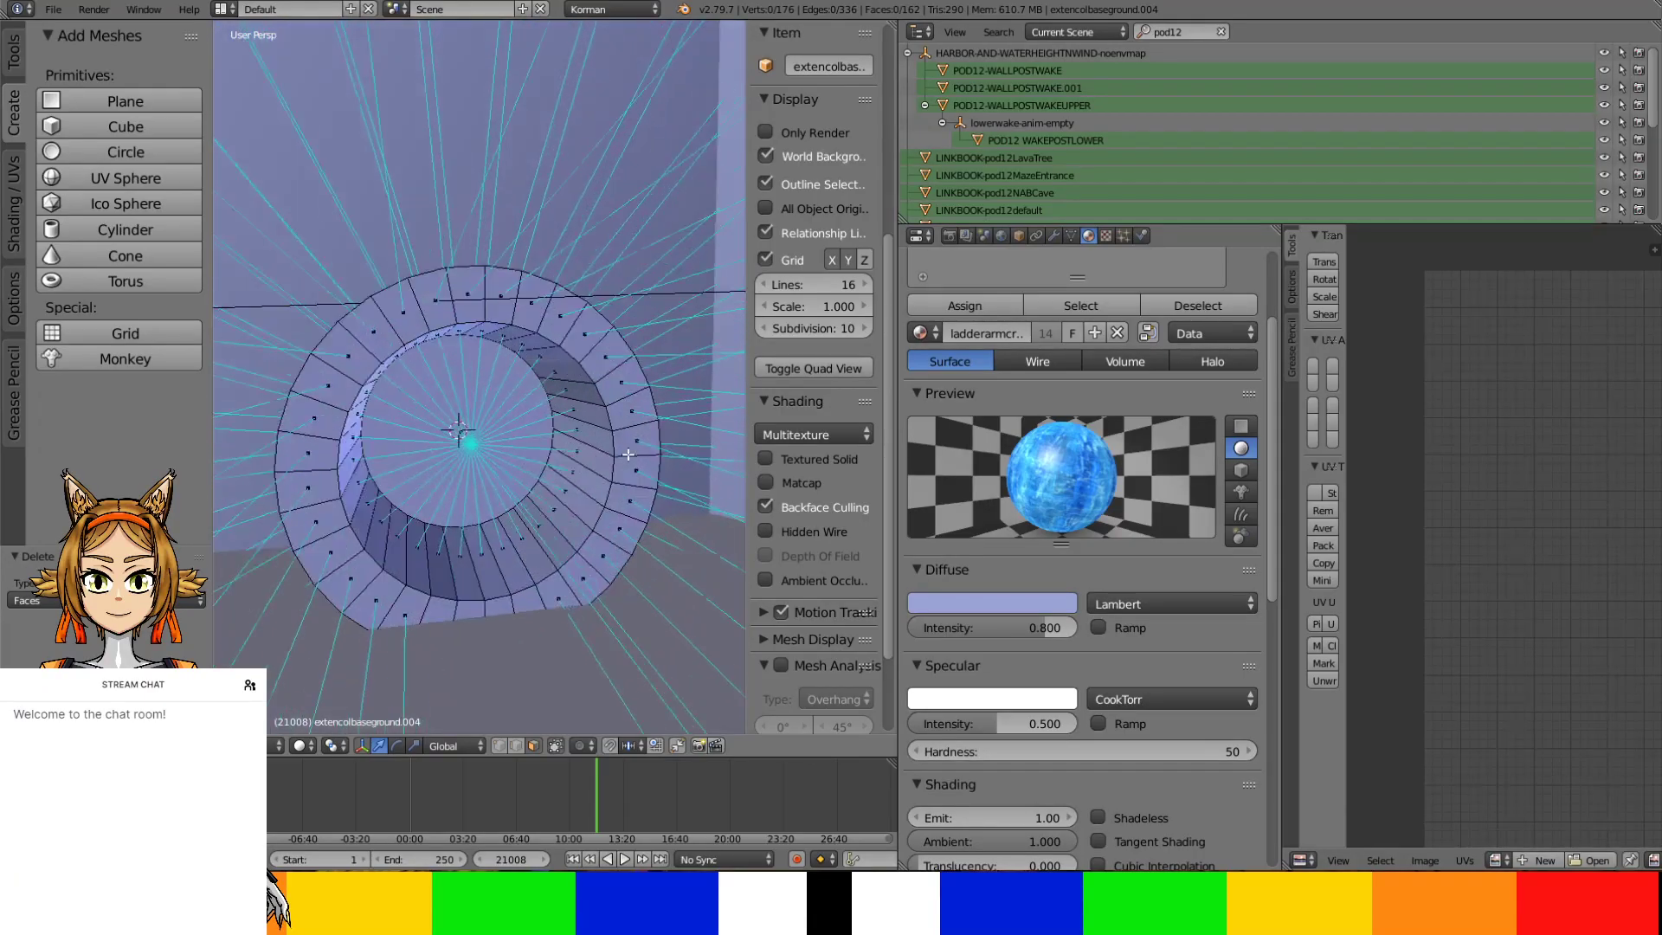
# Select the round end face inside the recess and check the mesh's material slots
pyautogui.moveTo(508, 423); pyautogui.dragTo(474, 430, button='middle')
pyautogui.rightClick(474, 430)
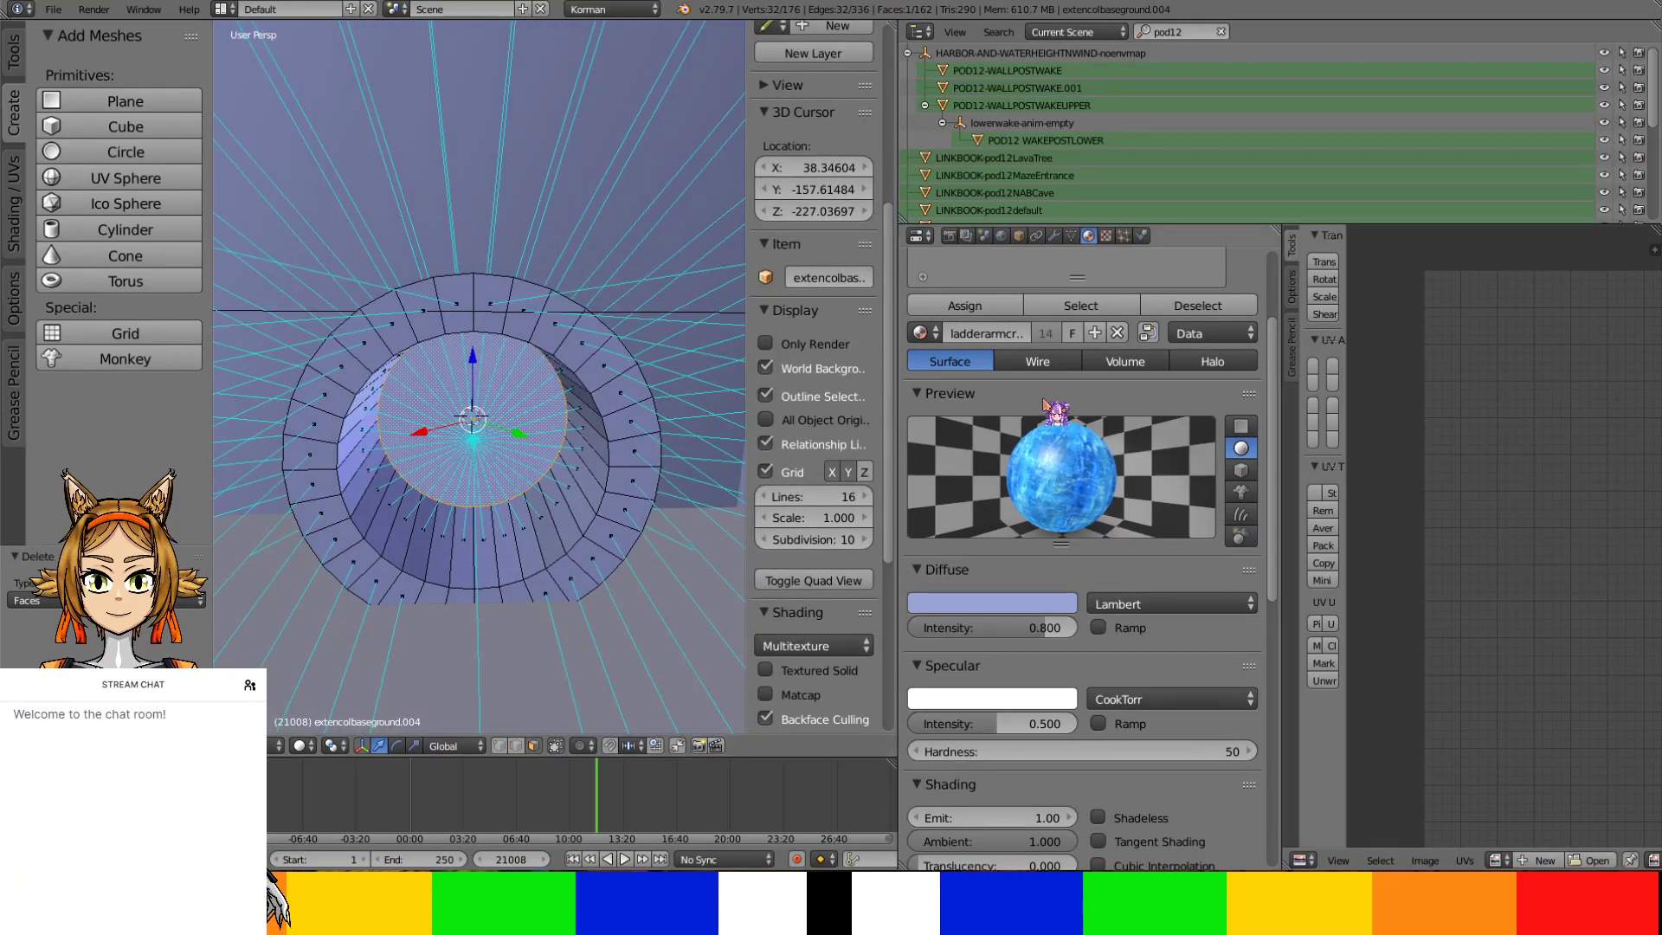
pyautogui.scroll(4, 1073, 433)
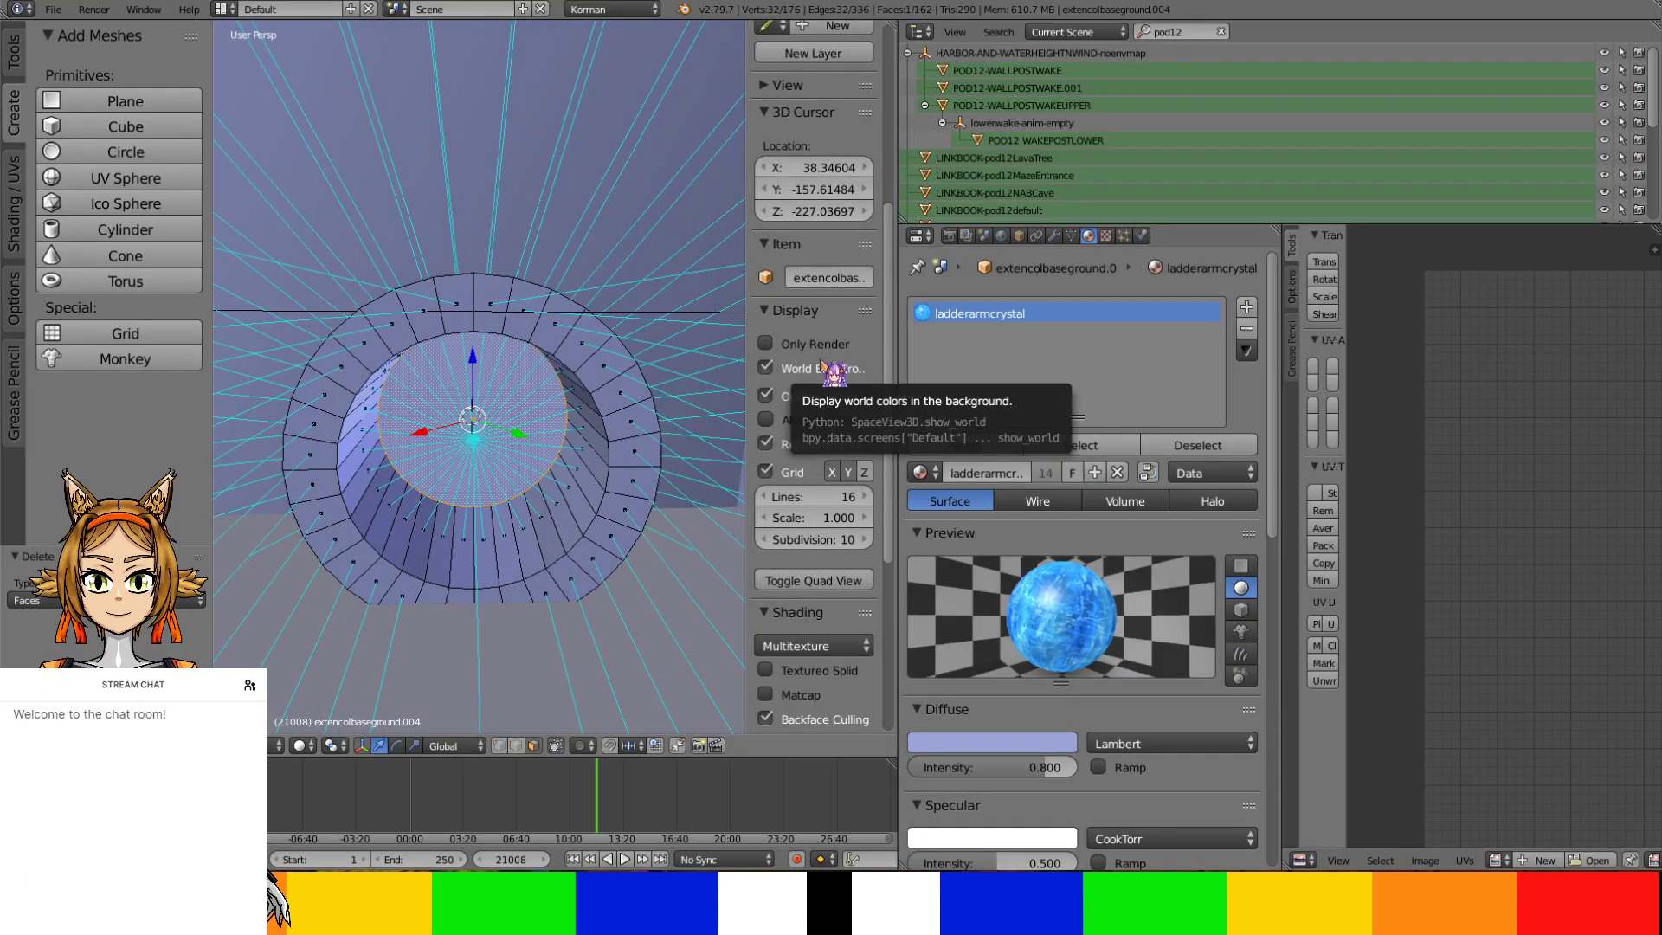
pyautogui.scroll(2, 597, 467)
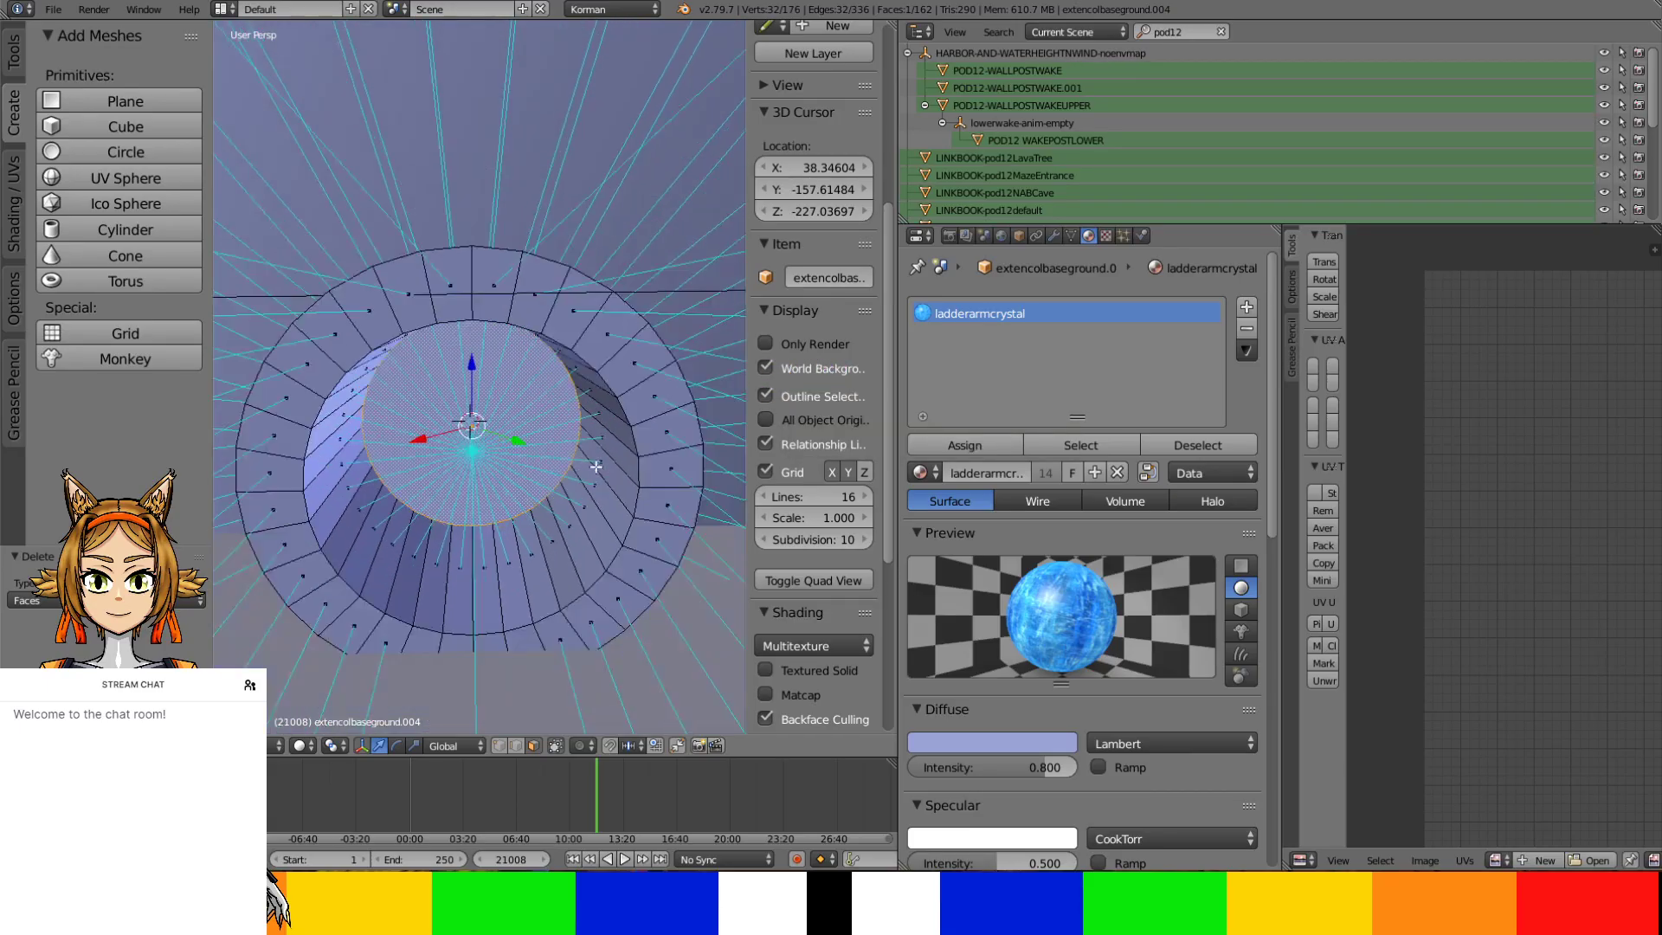
pyautogui.moveTo(596, 467); pyautogui.dragTo(420, 673, button='middle')
pyautogui.scroll(-3, 597, 485)
pyautogui.scroll(13, 447, 533)
pyautogui.keyDown('shift'); pyautogui.moveTo(489, 471); pyautogui.dragTo(493, 367, button='middle'); pyautogui.keyUp('shift')
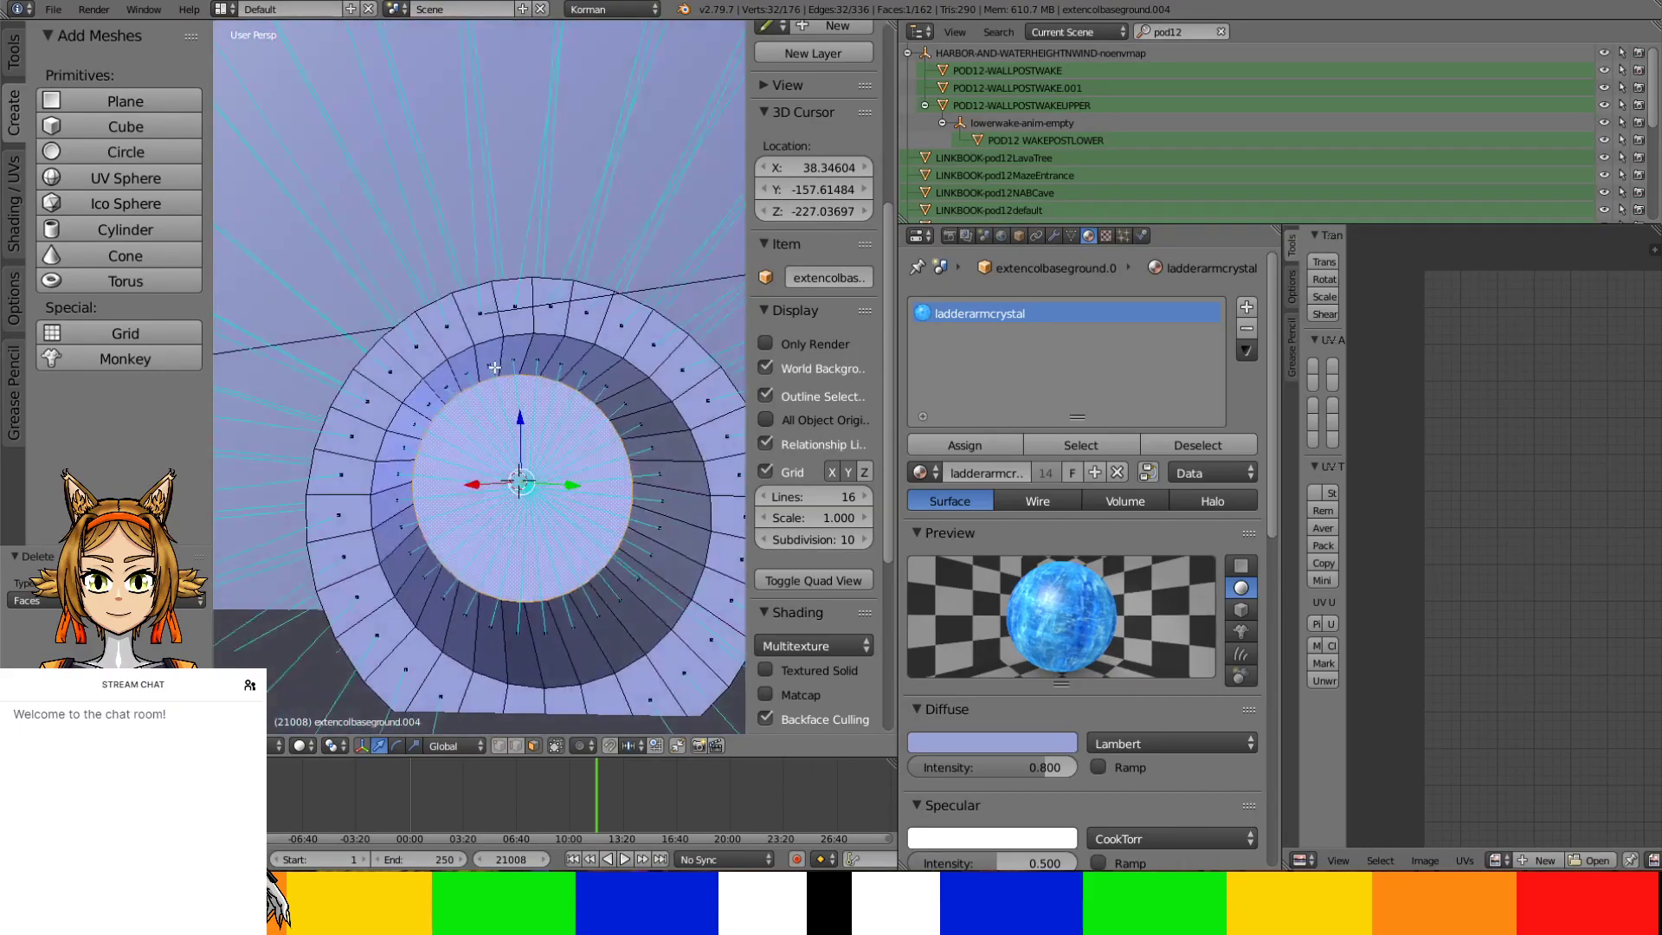
# Select spaced faces around the cylinder's front rim and scale them outward to give the rim an uneven outline
pyautogui.rightClick(505, 337)
pyautogui.keyDown('shift'); pyautogui.rightClick(710, 426); pyautogui.keyUp('shift')
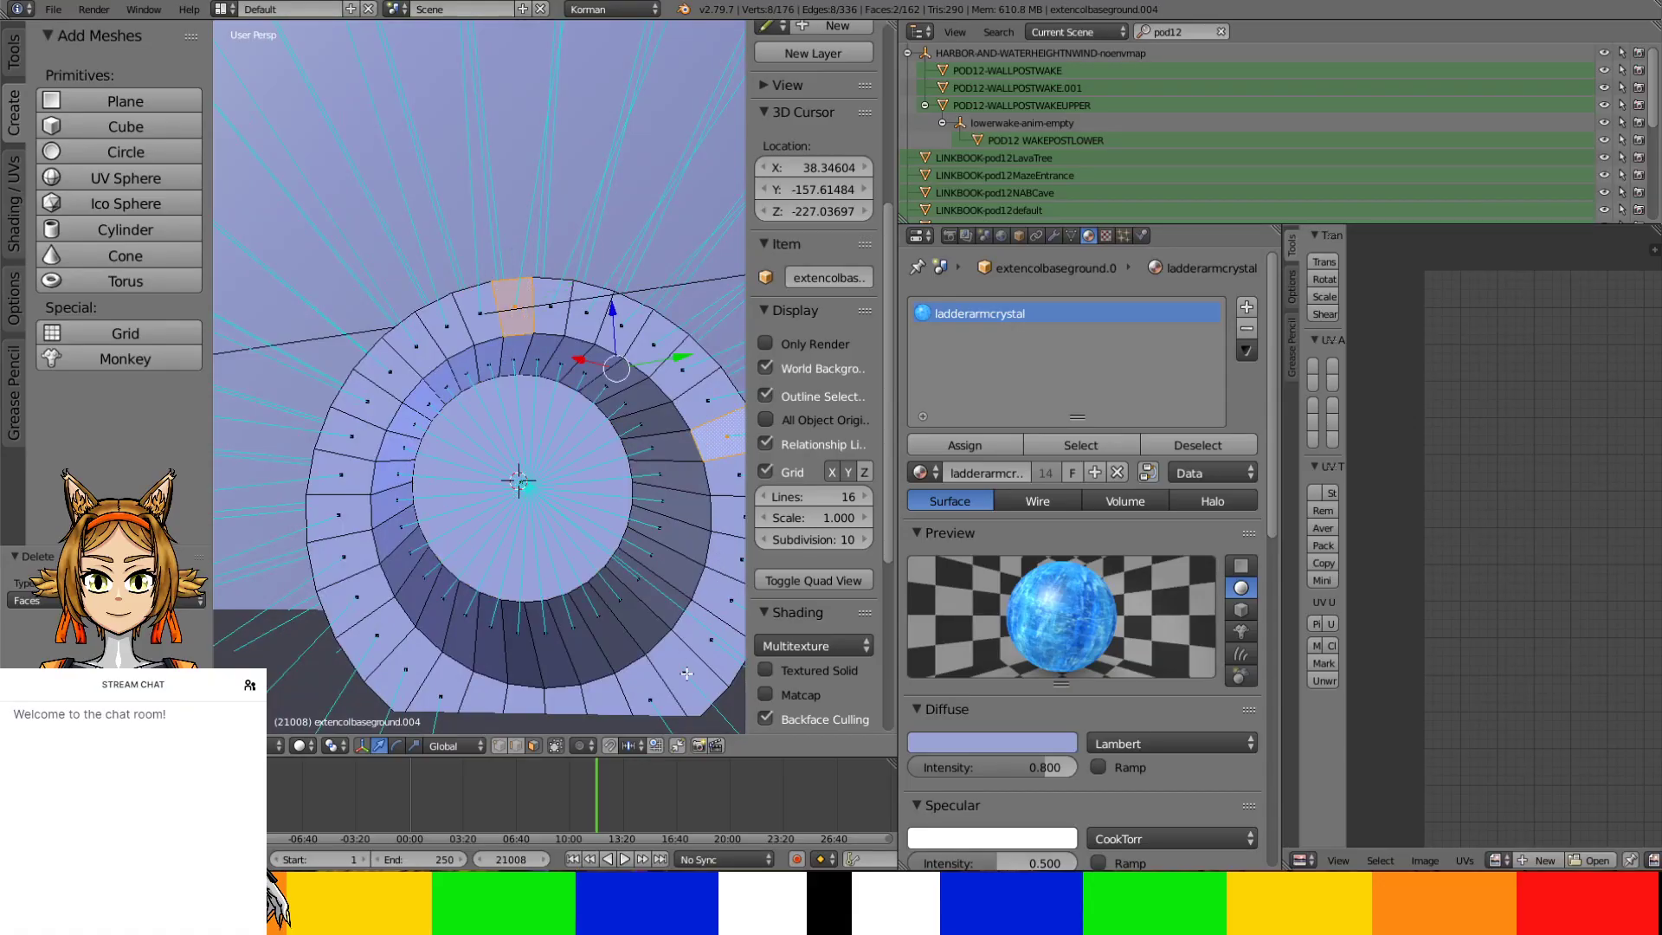
pyautogui.keyDown('shift'); pyautogui.rightClick(683, 672); pyautogui.keyUp('shift')
pyautogui.keyDown('shift'); pyautogui.rightClick(378, 637); pyautogui.keyUp('shift')
pyautogui.keyDown('shift'); pyautogui.rightClick(339, 516); pyautogui.keyUp('shift')
pyautogui.keyDown('shift'); pyautogui.rightClick(377, 370); pyautogui.keyUp('shift')
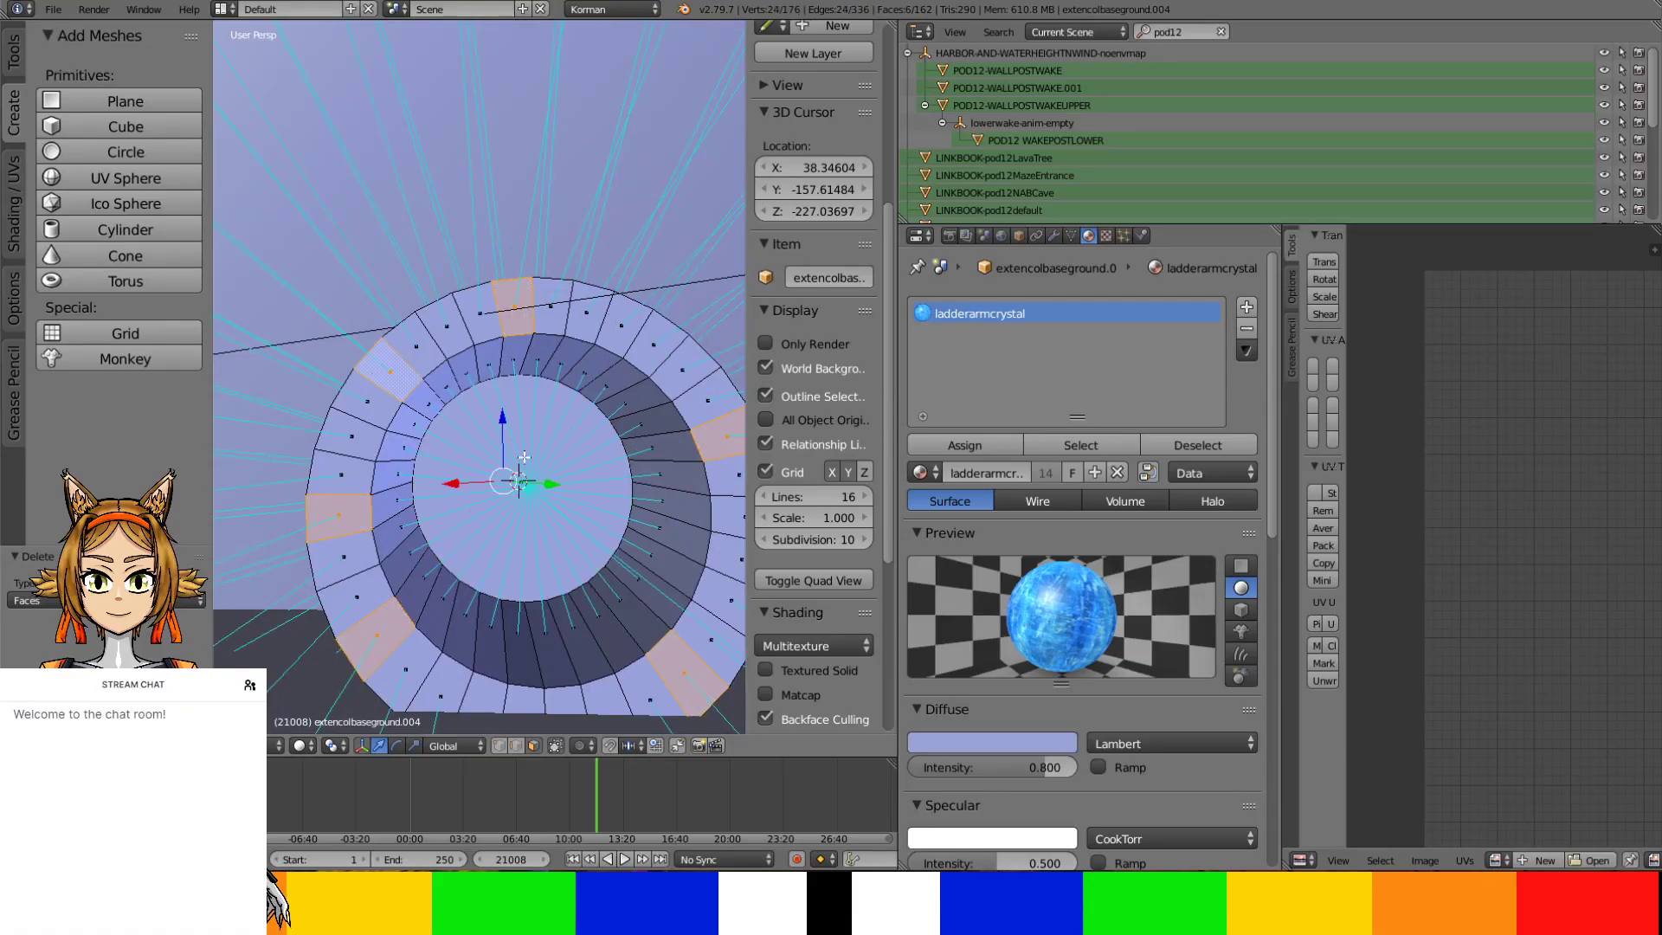
pyautogui.press('s')
pyautogui.click(580, 481)
pyautogui.moveTo(580, 481); pyautogui.dragTo(622, 528, button='middle')
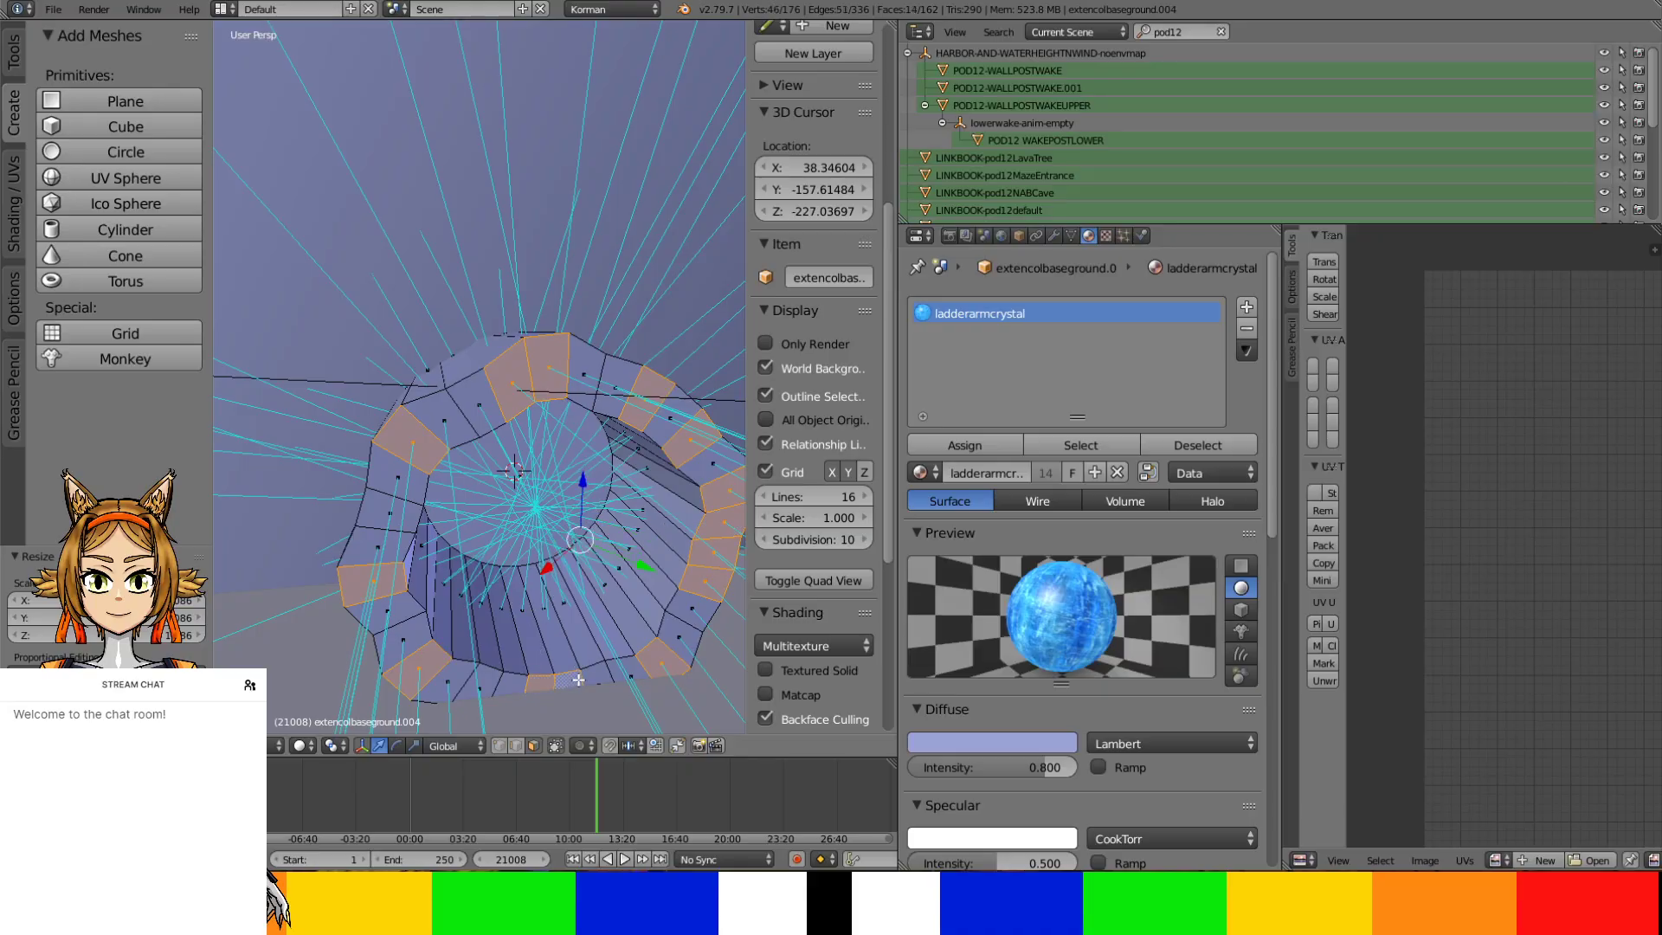
pyautogui.keyDown('ctrl'); pyautogui.moveTo(584, 529); pyautogui.dragTo(551, 491, button='middle'); pyautogui.keyUp('ctrl')
pyautogui.click(583, 528)
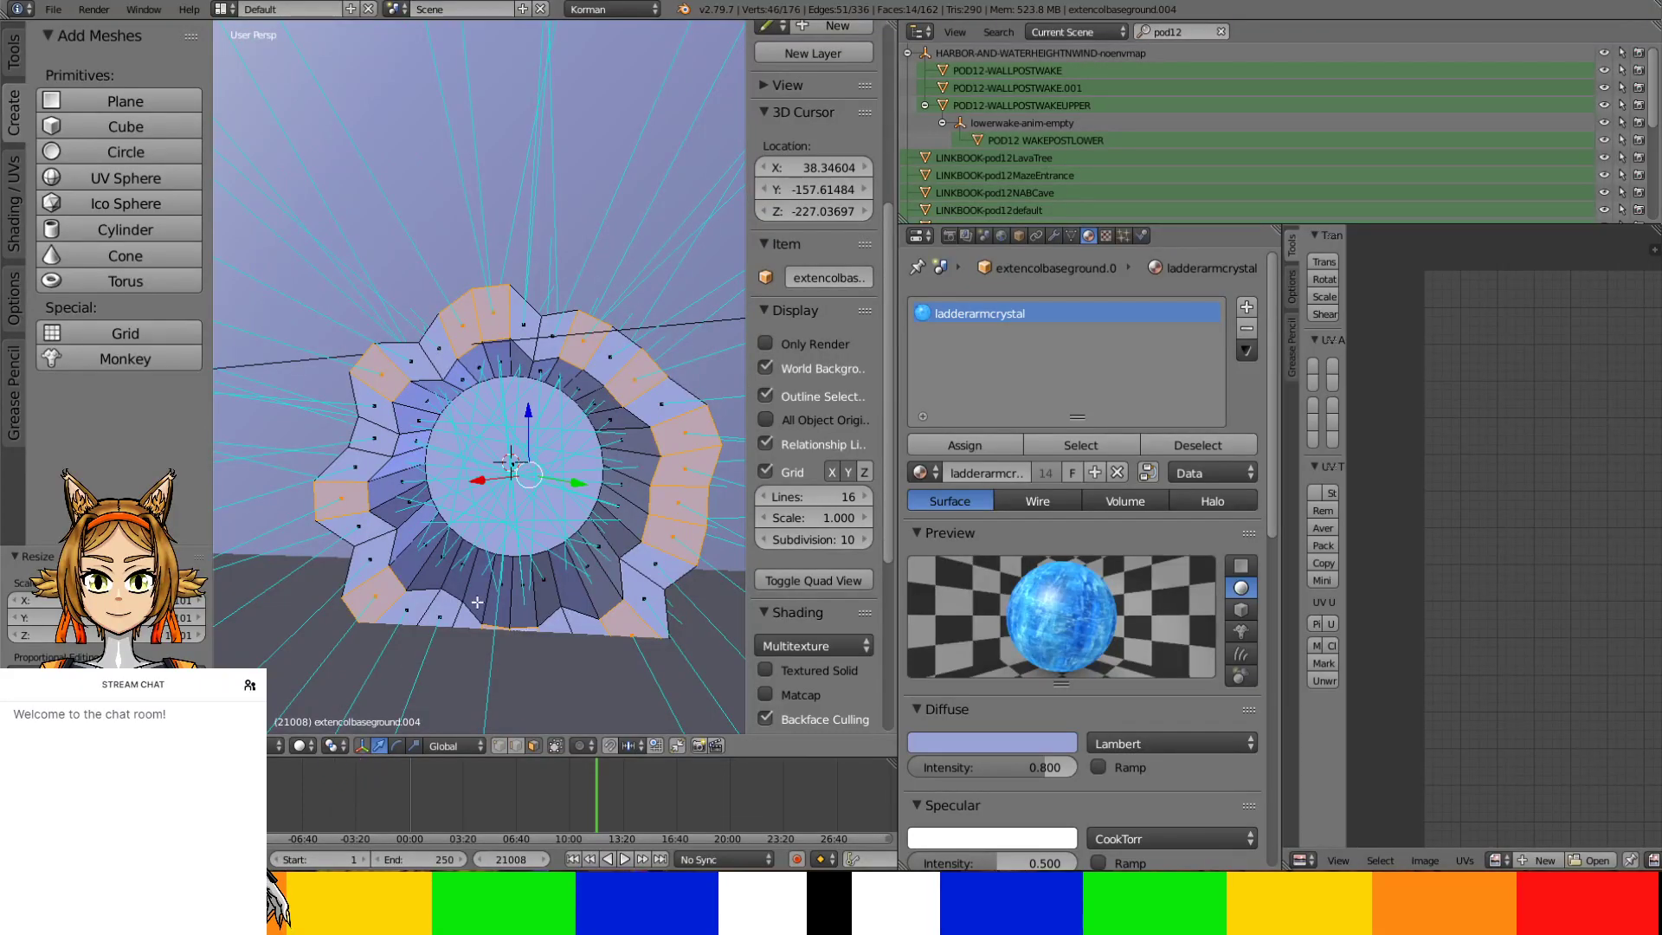
# Isolate the crystal pillar in local view and display it with textured shading outside Edit Mode
pyautogui.press('KP_Divide')
pyautogui.scroll(3, 478, 376)
pyautogui.scroll(-2, 478, 376)
pyautogui.hotkey('alt', 'a')
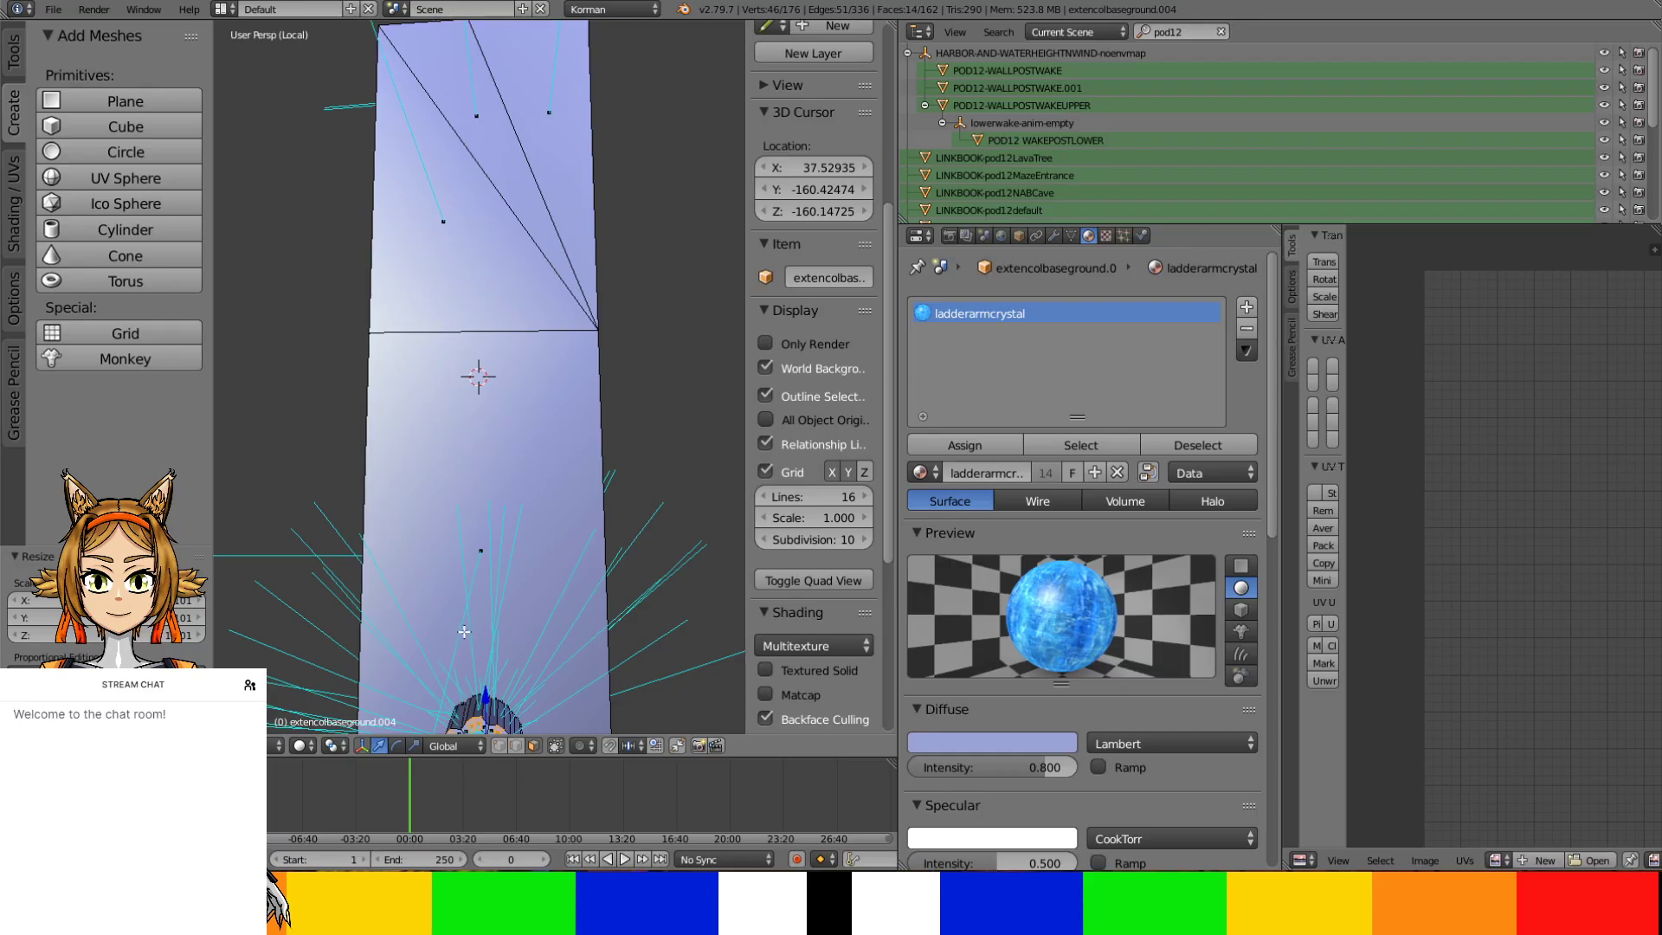
pyautogui.press('Tab')
pyautogui.click(320, 746)
pyautogui.click(344, 658)
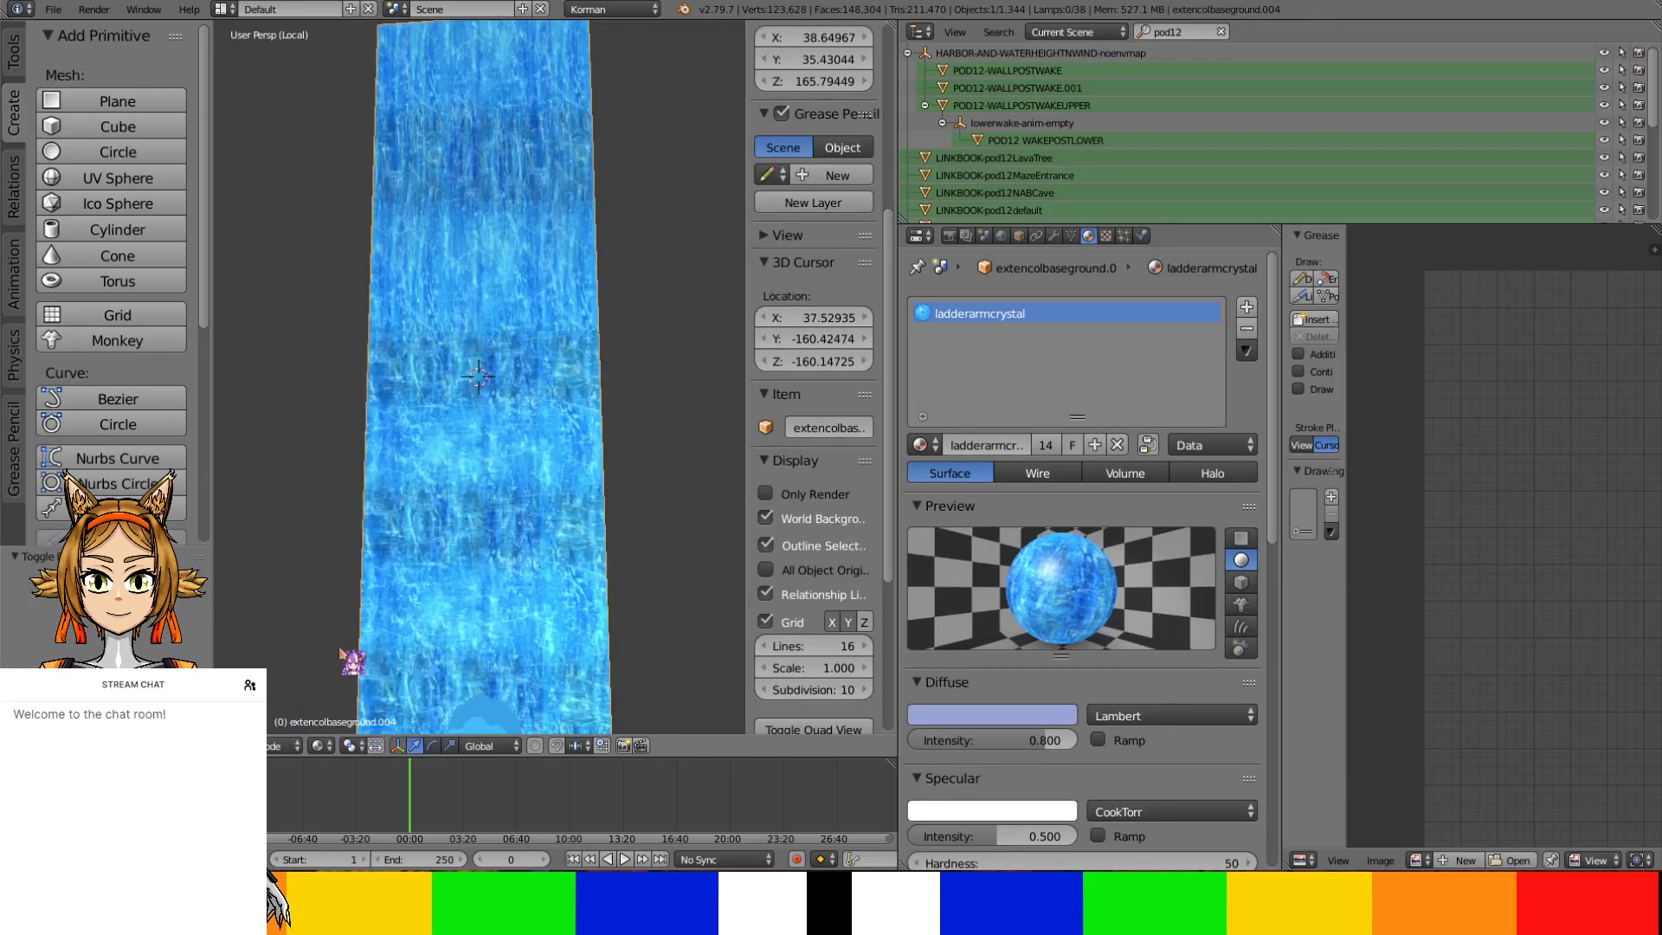
pyautogui.keyDown('shift'); pyautogui.moveTo(417, 650); pyautogui.dragTo(441, 382, button='middle'); pyautogui.keyUp('shift')
pyautogui.scroll(8, 440, 386)
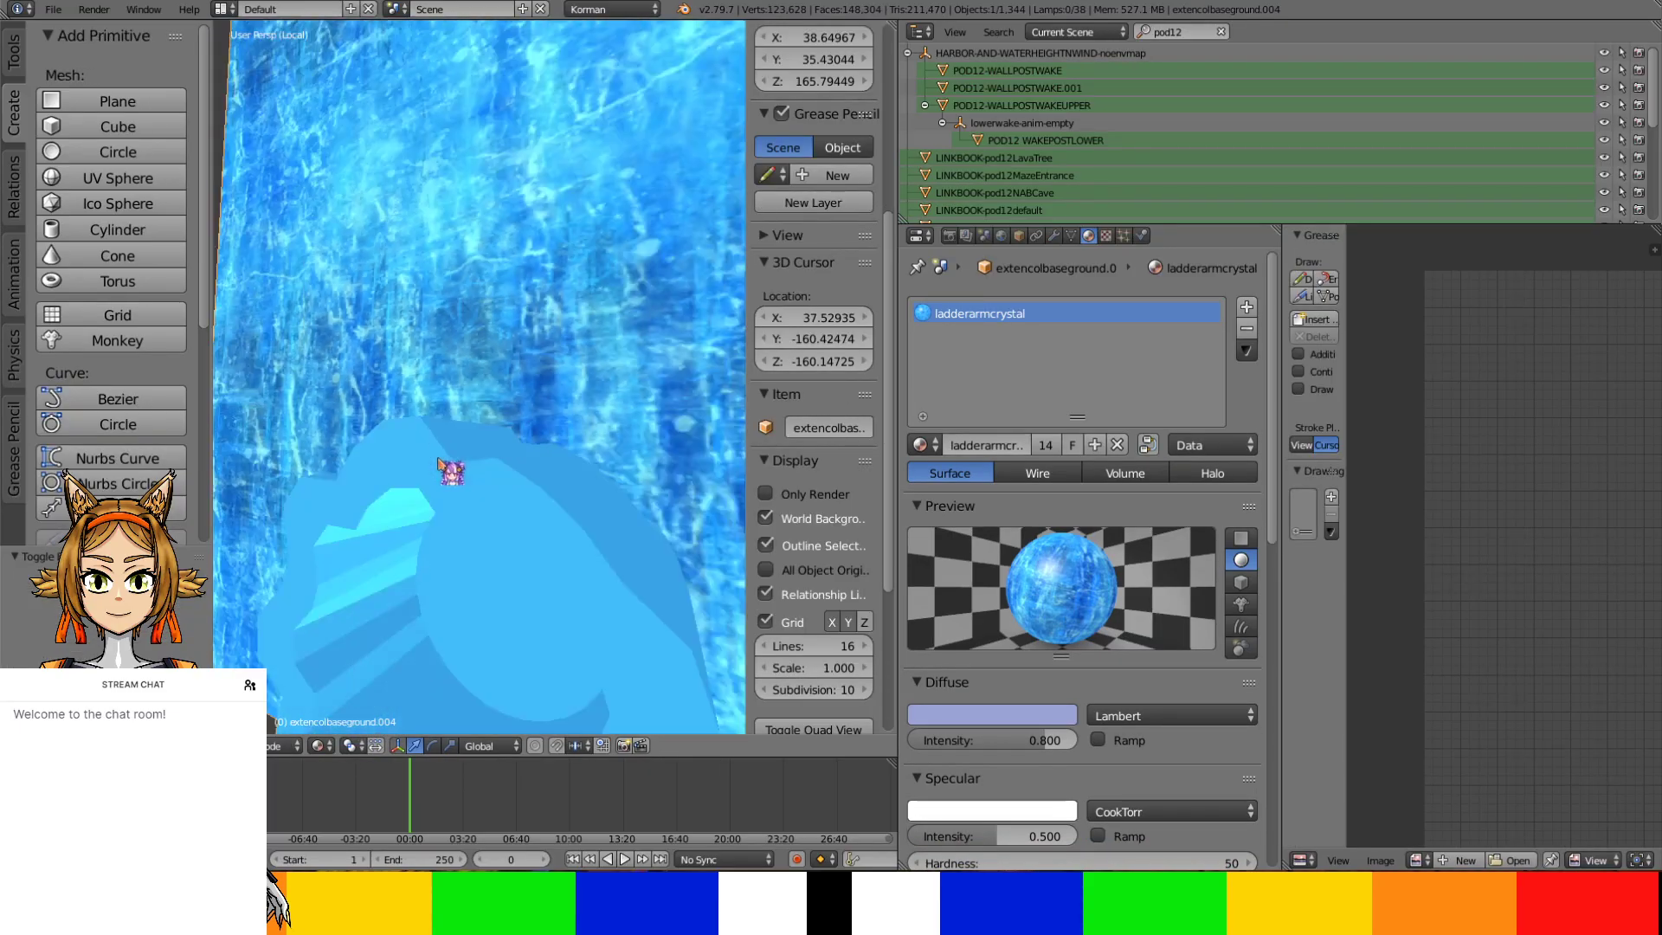
# Select the faces lining the inner wall of the recess in Edit Mode and unwrap their UVs
pyautogui.press('Tab')
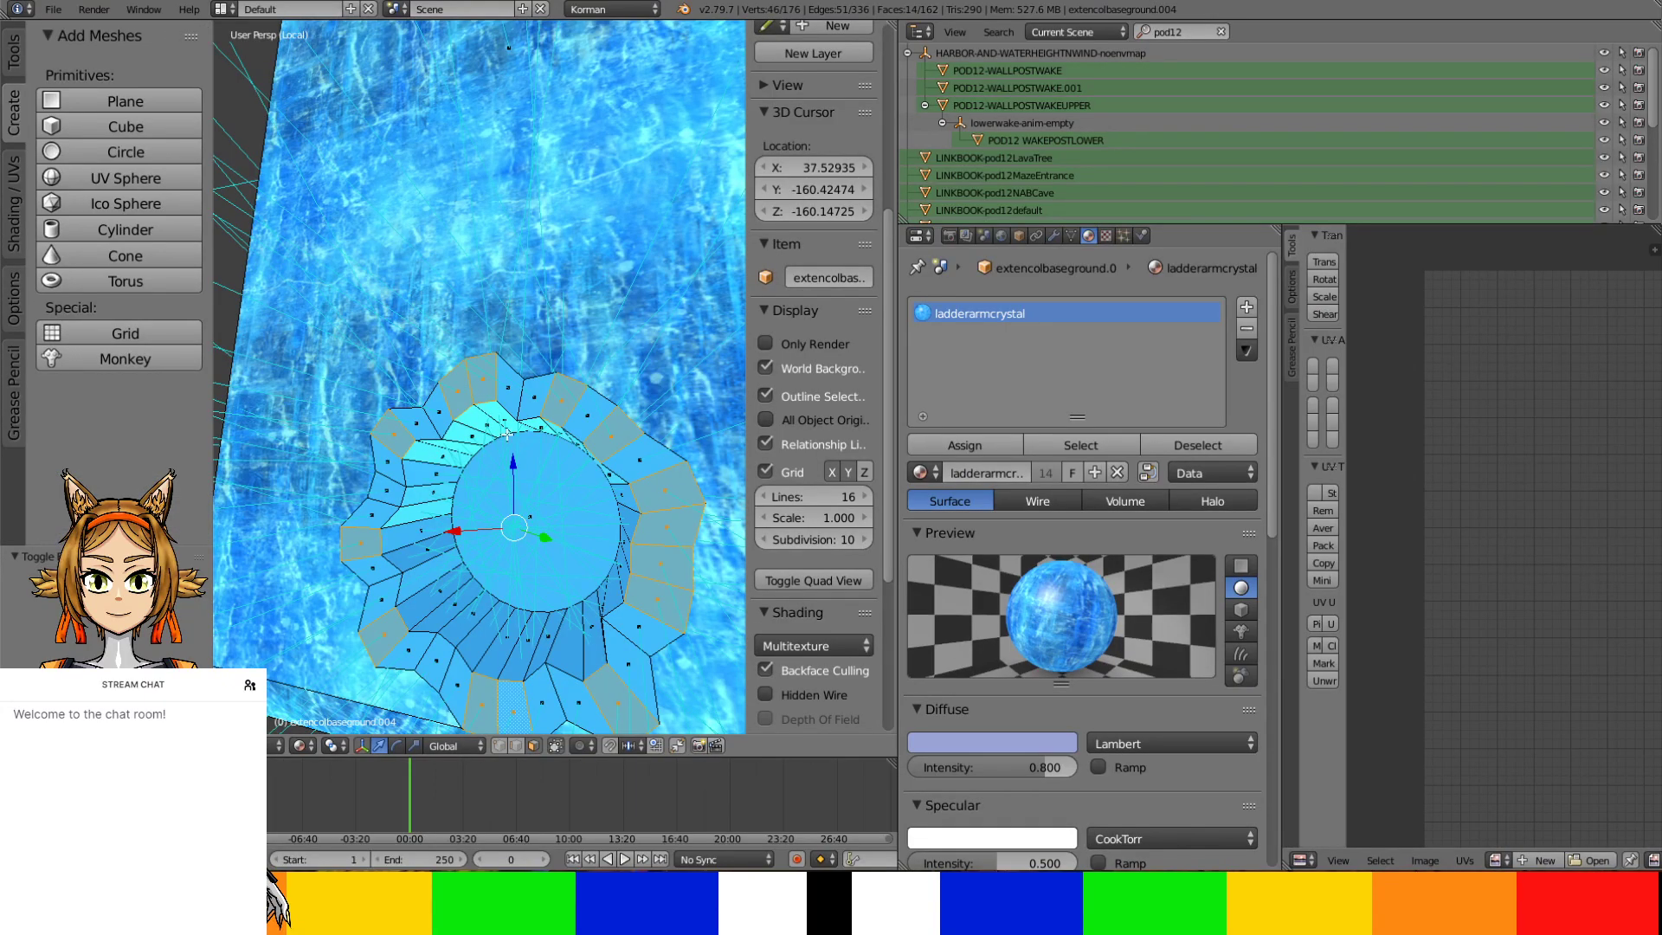
pyautogui.rightClick(496, 421)
pyautogui.keyDown('ctrl'); pyautogui.rightClick(515, 640); pyautogui.keyUp('ctrl')
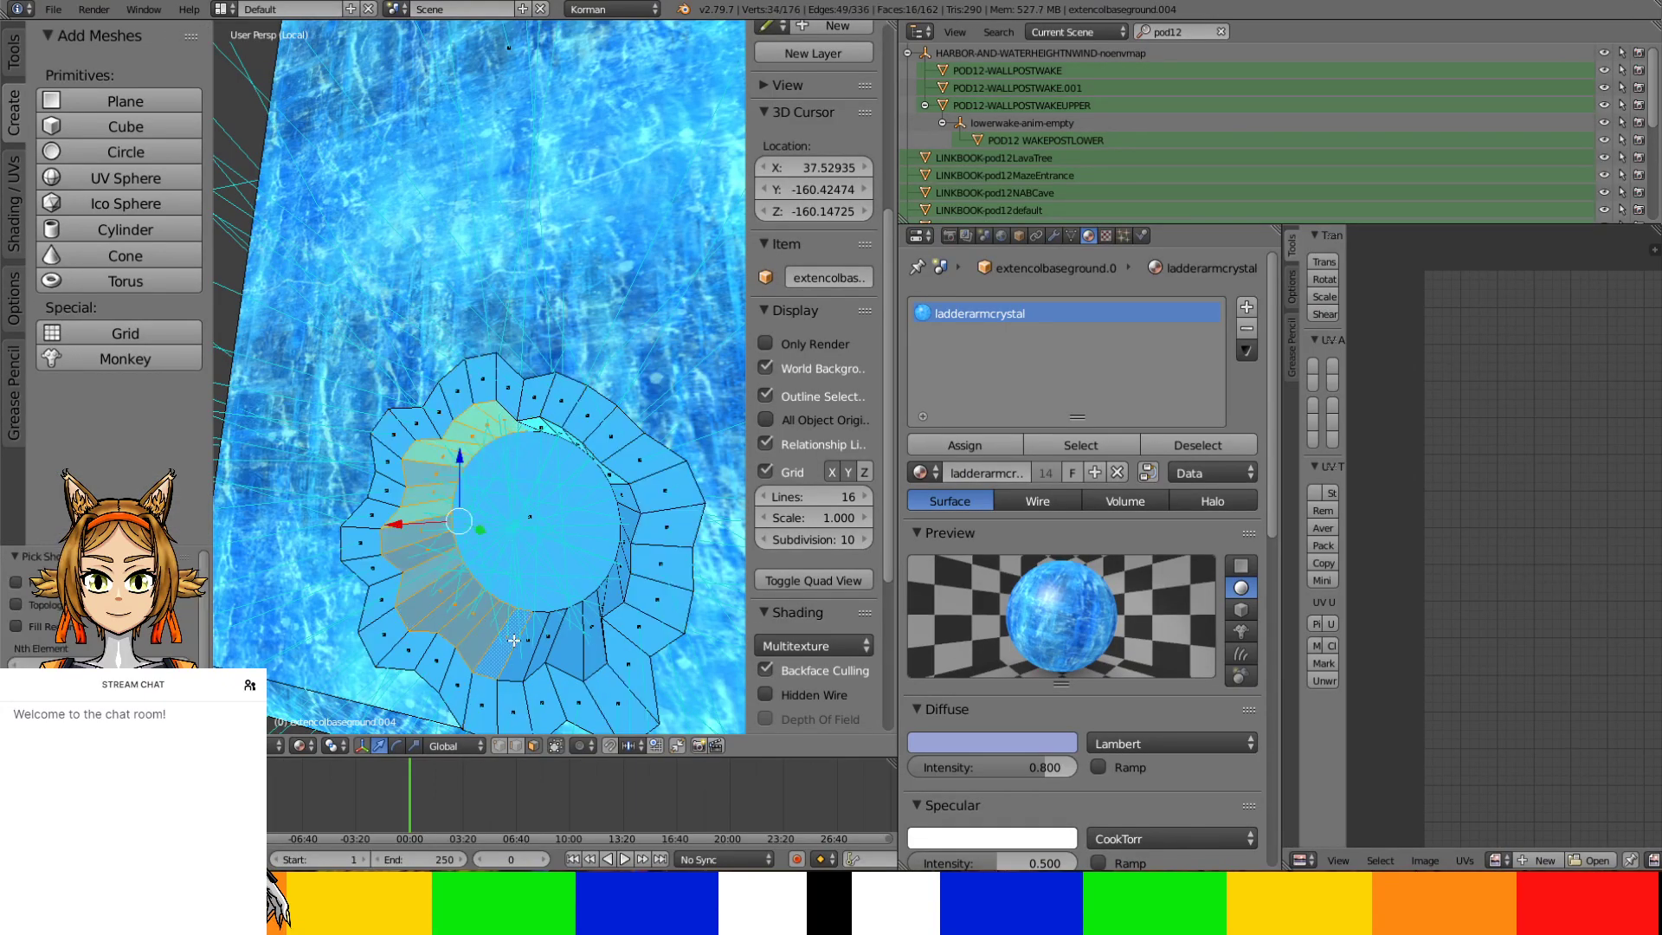
pyautogui.moveTo(546, 627); pyautogui.dragTo(624, 598, button='middle')
pyautogui.keyDown('alt'); pyautogui.keyDown('shift'); pyautogui.rightClick(649, 381); pyautogui.keyUp('shift'); pyautogui.keyUp('alt')
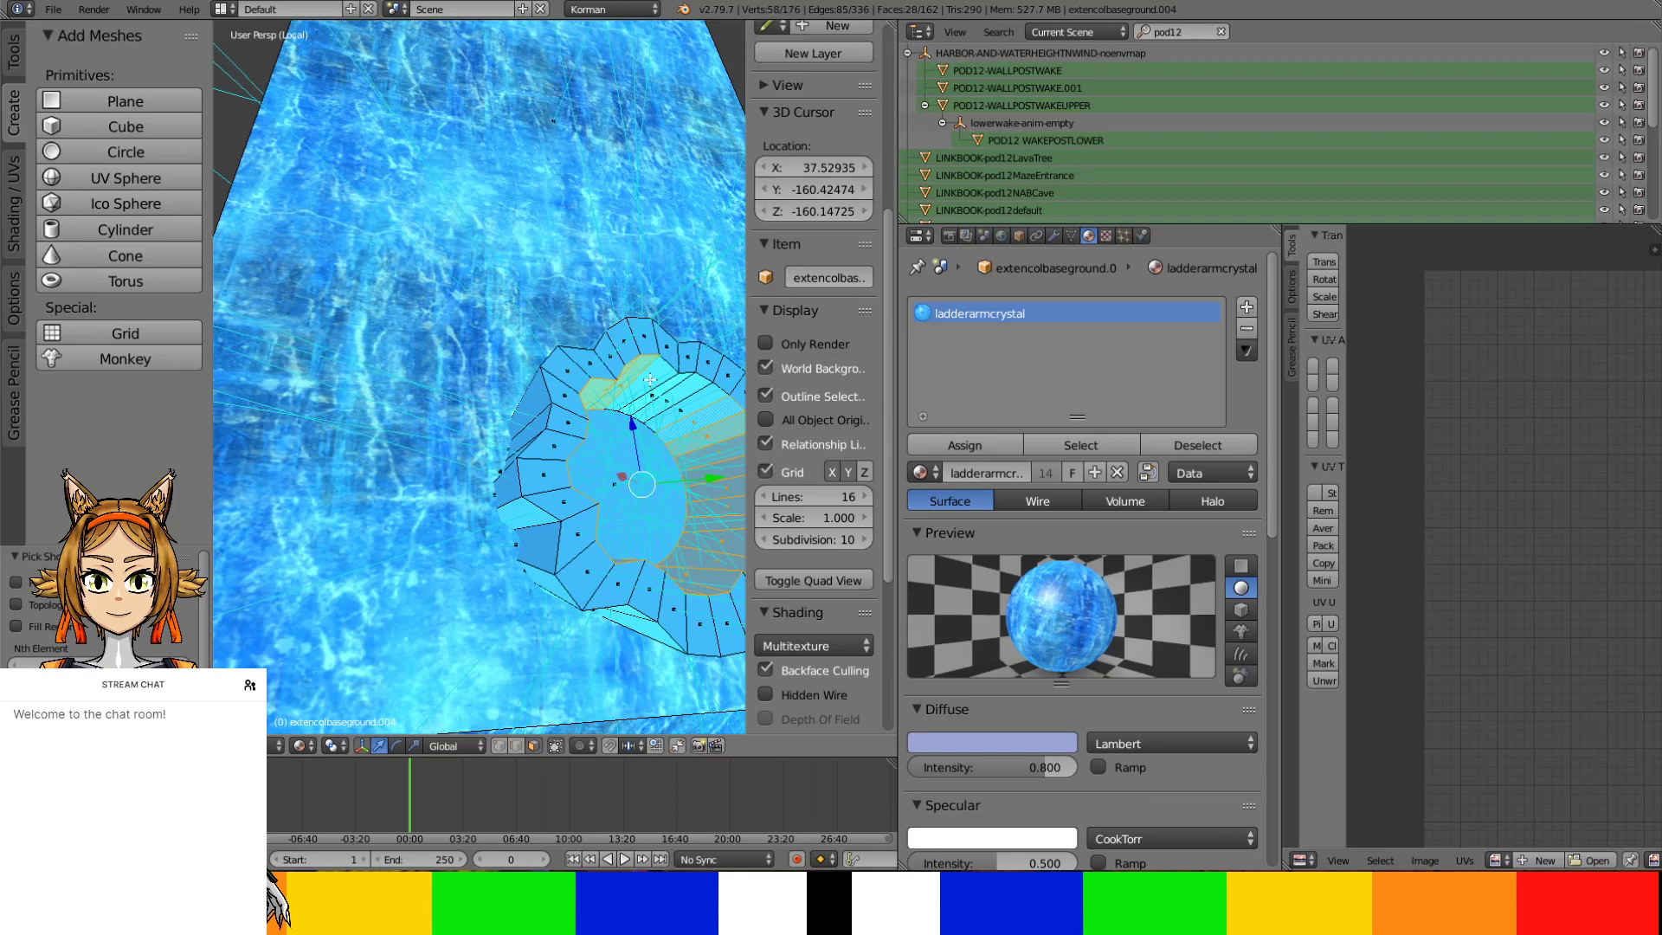
pyautogui.moveTo(640, 380); pyautogui.dragTo(429, 527, button='middle')
pyautogui.press('u')
pyautogui.click(537, 479)
# Select the outer side-wall faces around the cylinder and unwrap their UVs
pyautogui.rightClick(371, 485)
pyautogui.keyDown('ctrl'); pyautogui.rightClick(385, 633); pyautogui.keyUp('ctrl')
pyautogui.moveTo(385, 633); pyautogui.dragTo(528, 444, button='middle')
pyautogui.keyDown('ctrl'); pyautogui.rightClick(410, 446); pyautogui.keyUp('ctrl')
pyautogui.keyDown('ctrl'); pyautogui.rightClick(616, 447); pyautogui.keyUp('ctrl')
pyautogui.press('u')
pyautogui.click(499, 551)
# Select the ring of faces forming the cylinder's uneven front rim
pyautogui.rightClick(534, 390)
pyautogui.keyDown('ctrl'); pyautogui.rightClick(637, 442); pyautogui.keyUp('ctrl')
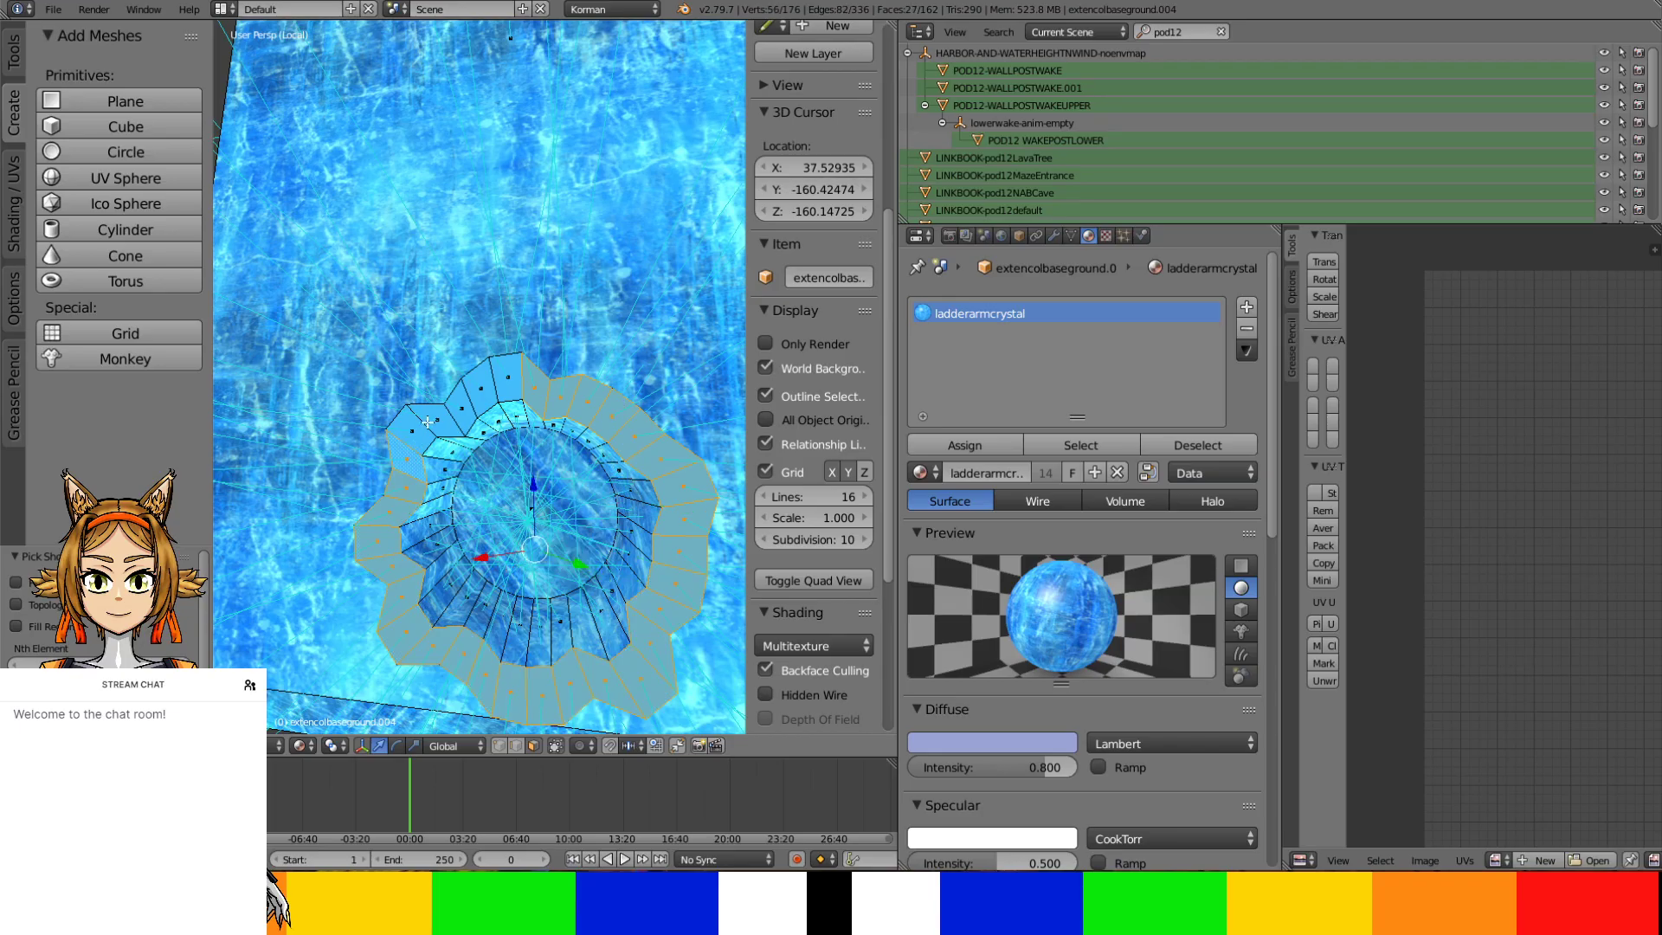
# Try separating the selected front rim faces into their own object, try extruding them instead, and undo both attempts
pyautogui.press('x')
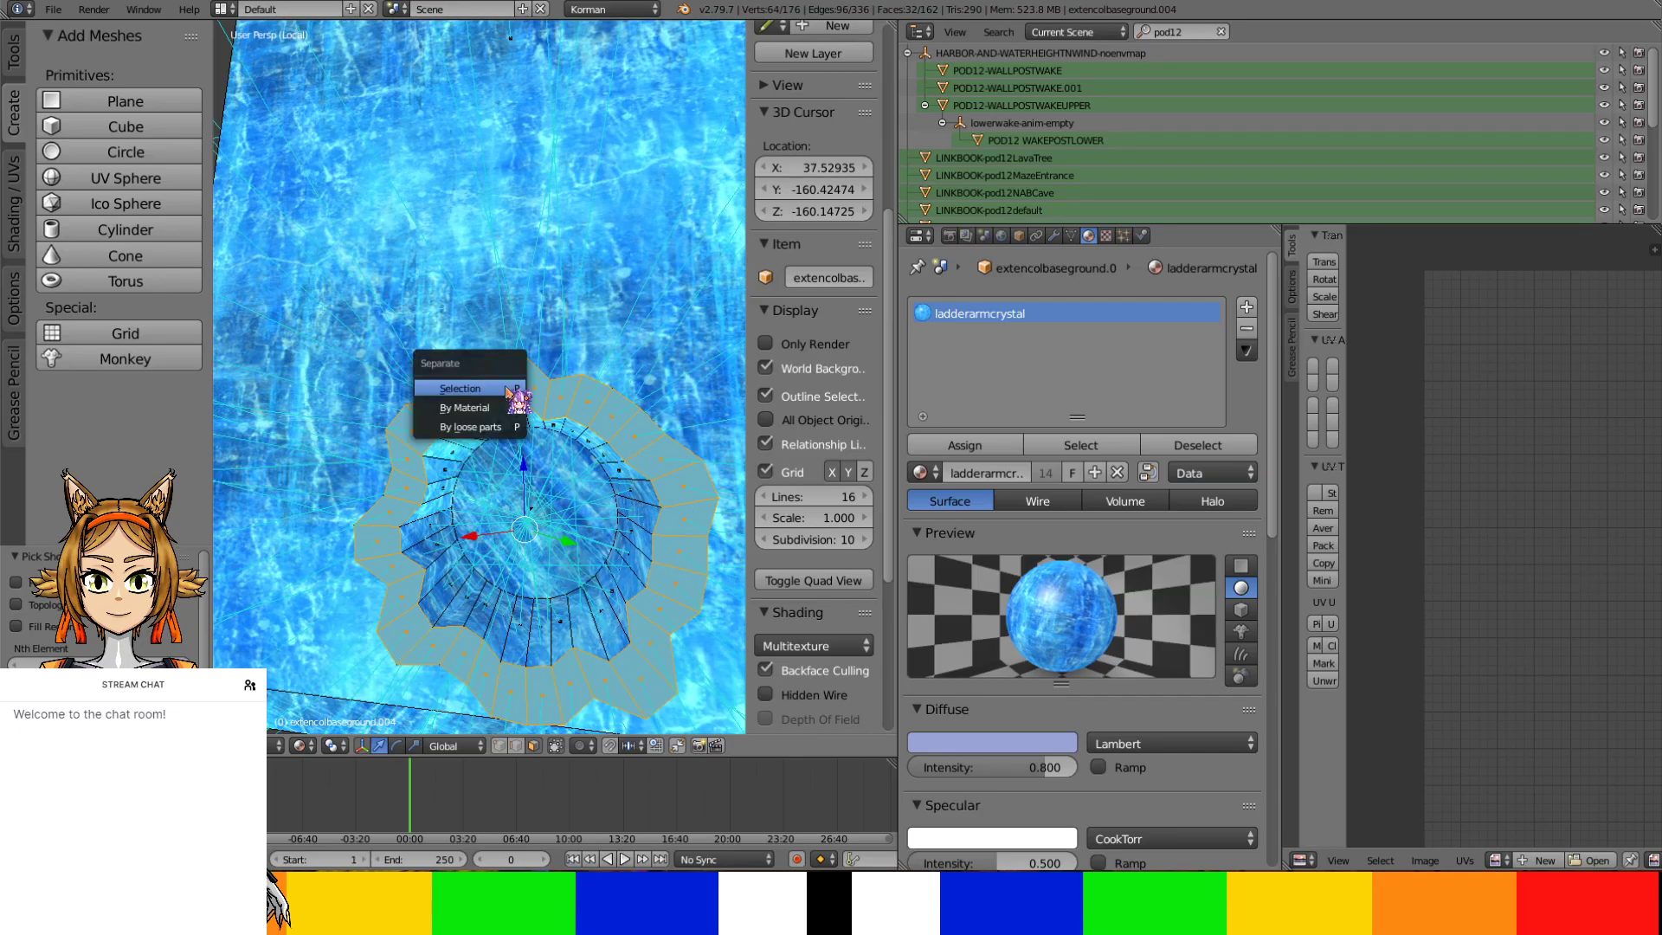
pyautogui.click(505, 386)
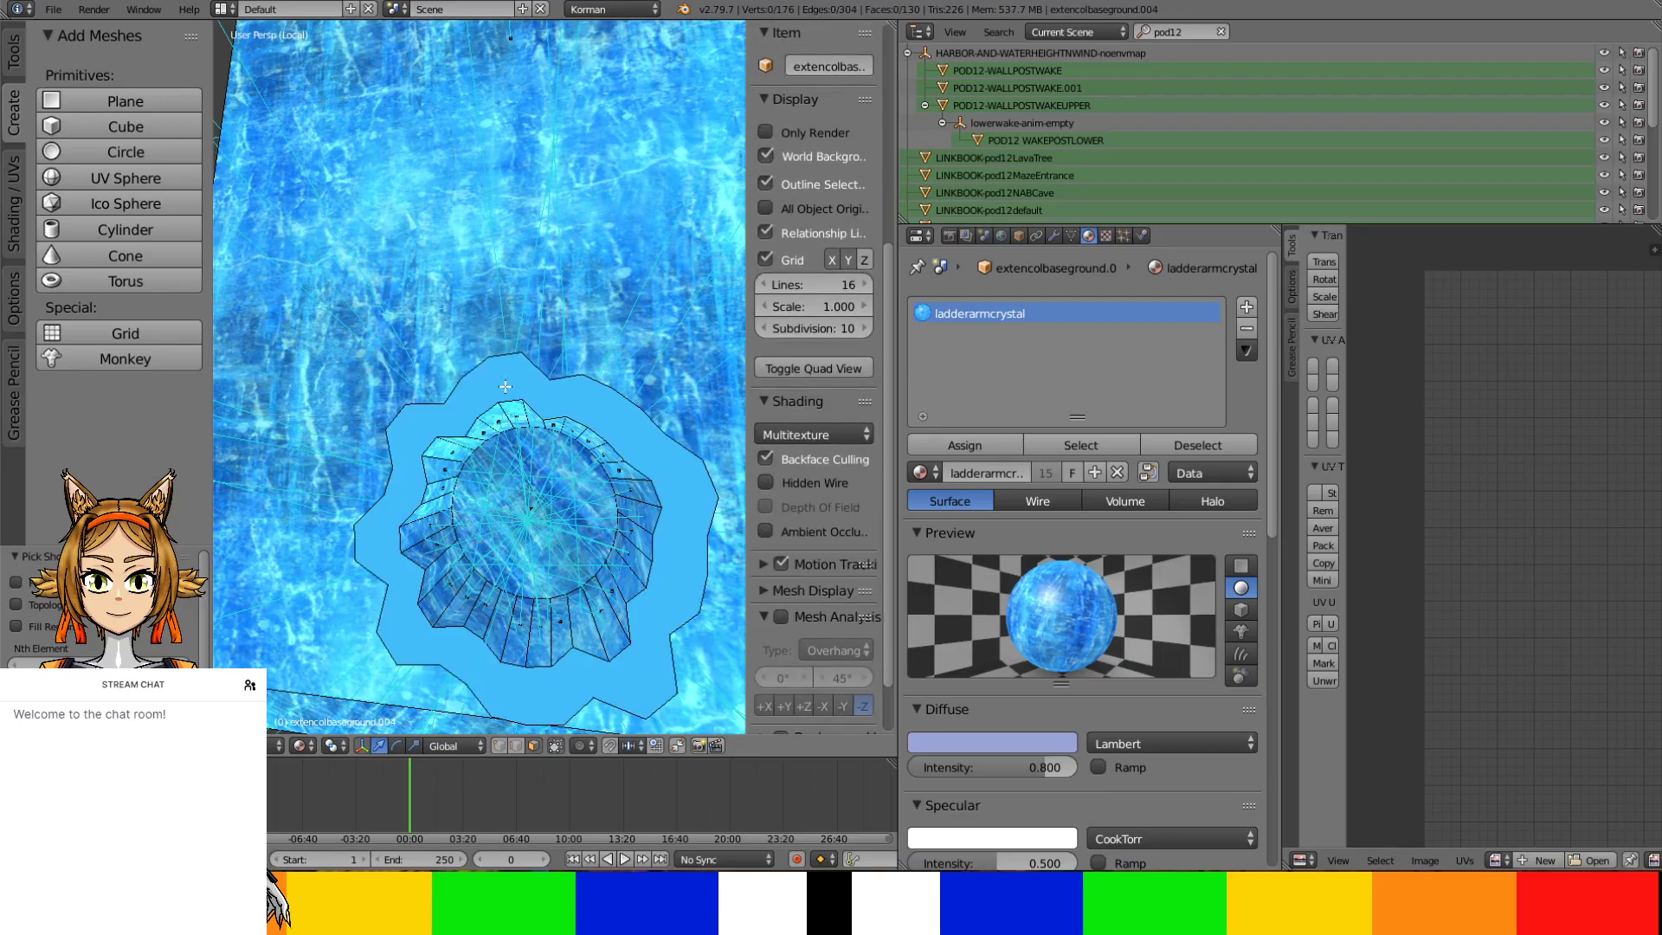
pyautogui.press('Tab')
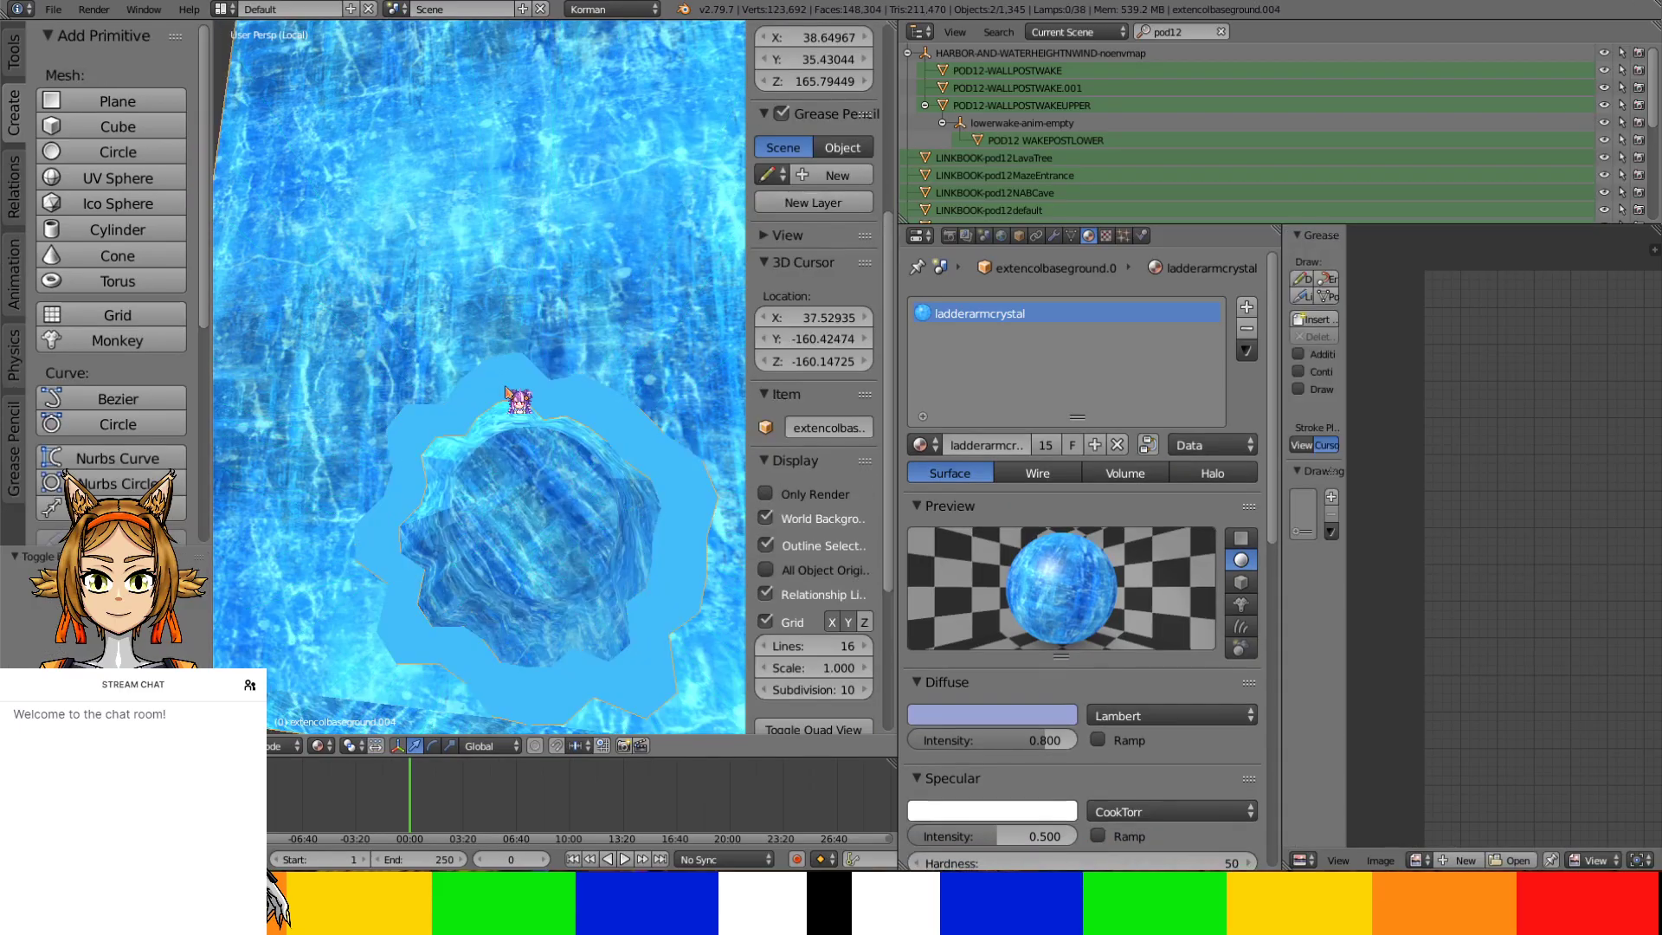
pyautogui.press('Tab')
pyautogui.hotkey('ctrl', 'z')
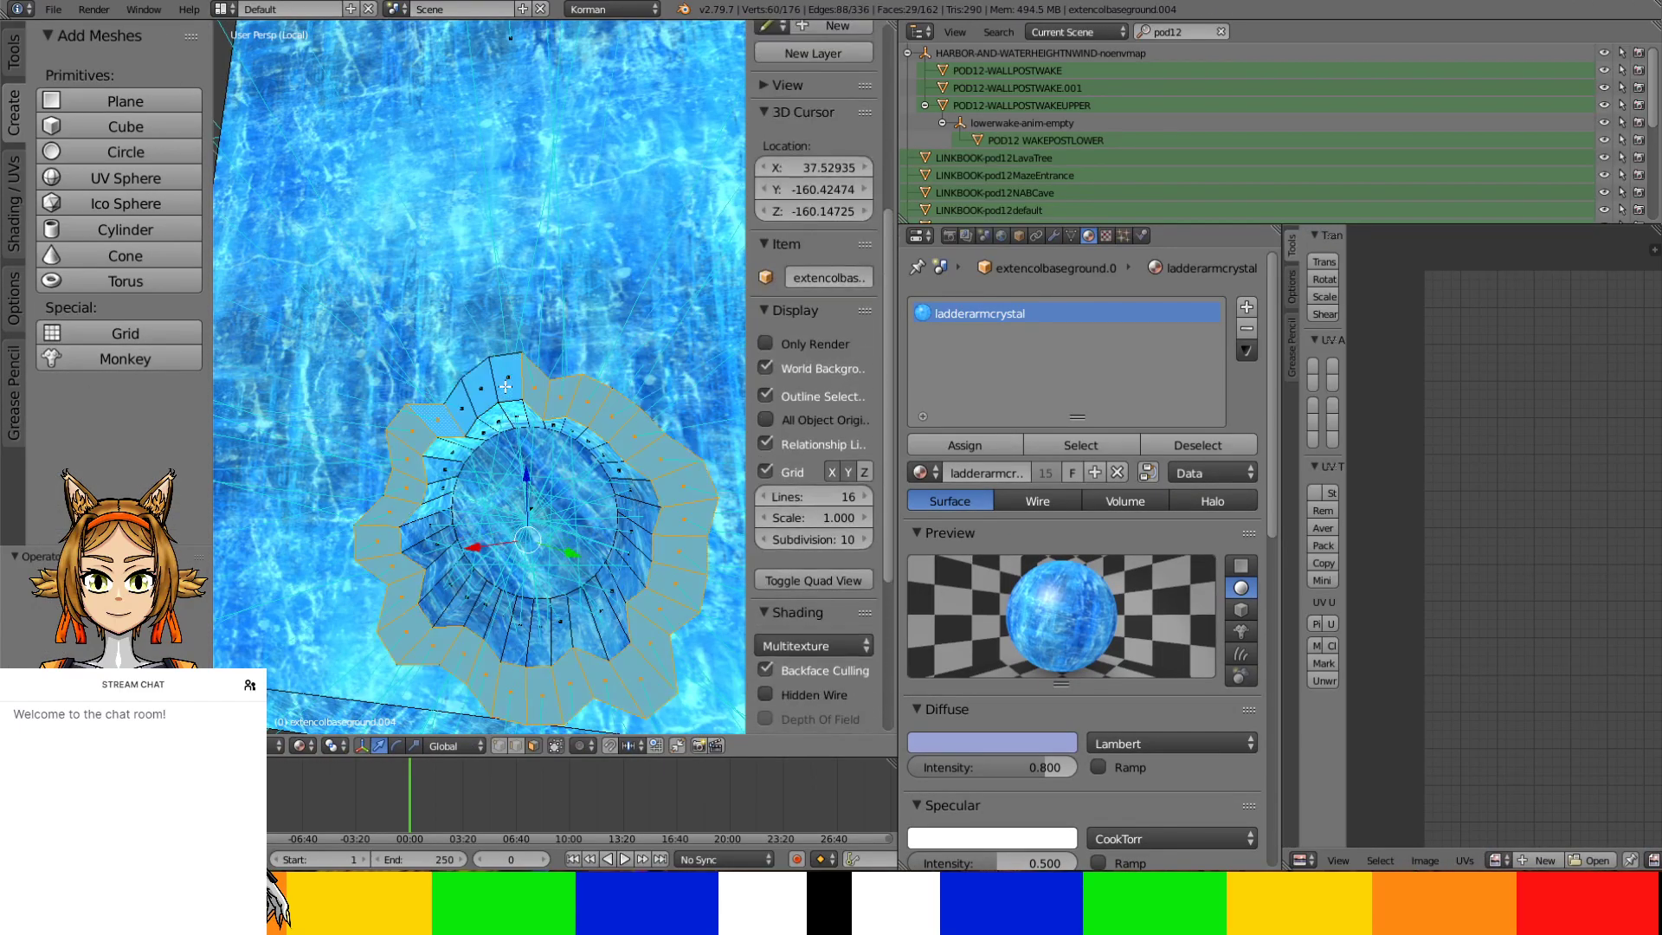
pyautogui.press('e')
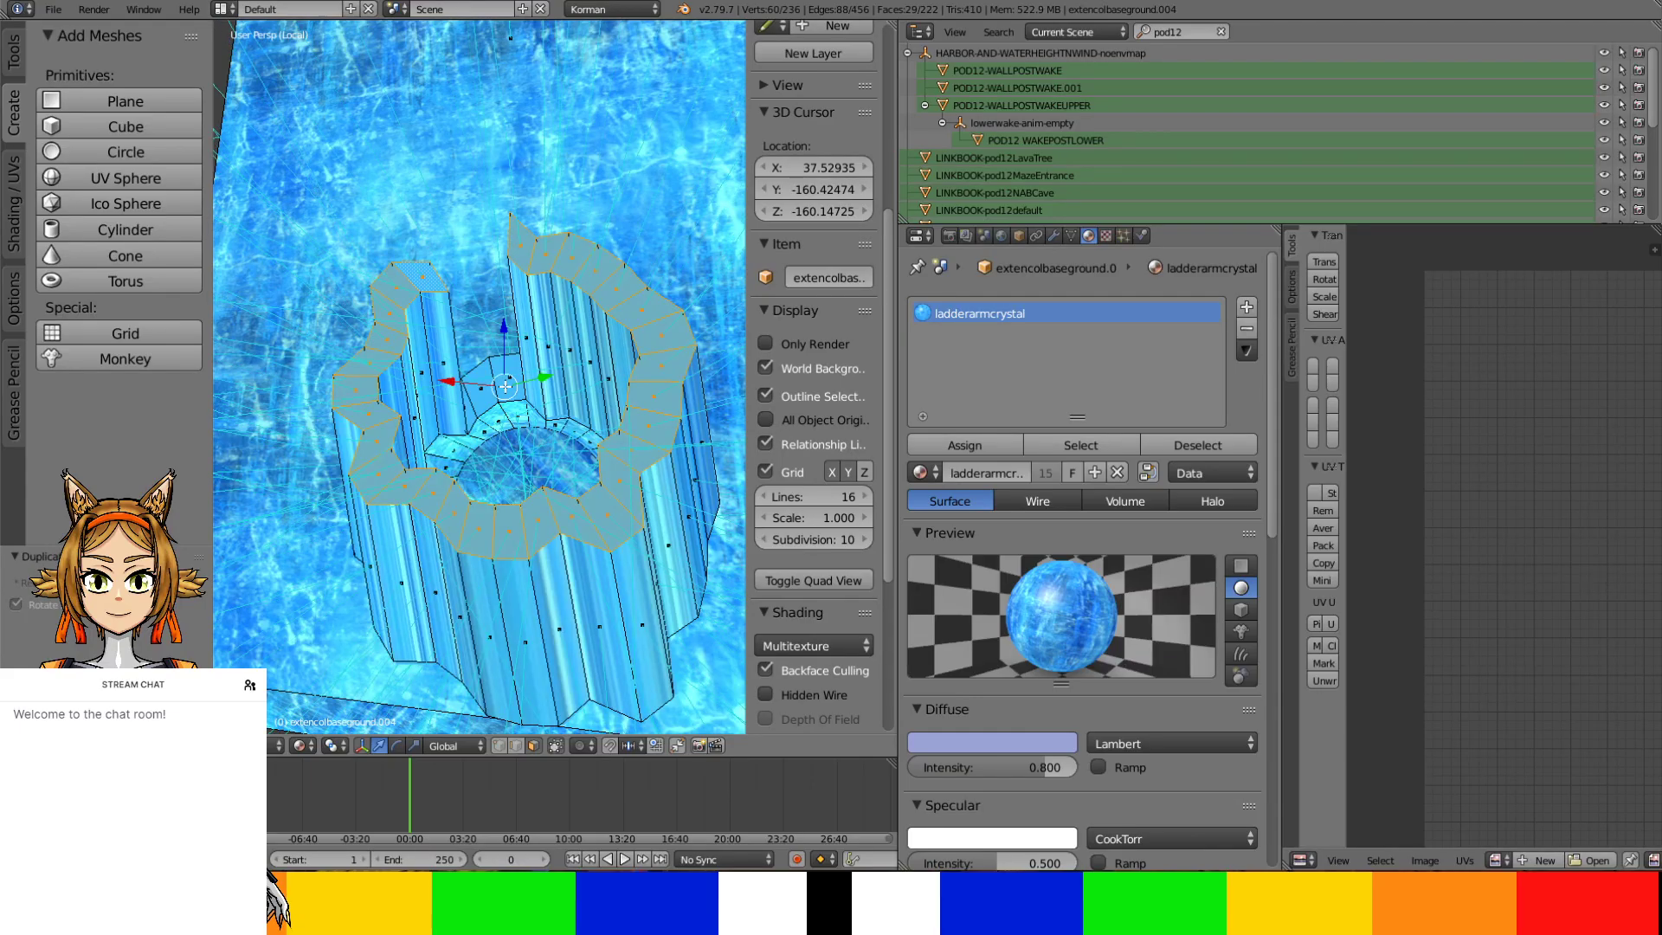
pyautogui.hotkey('ctrl', 'z')
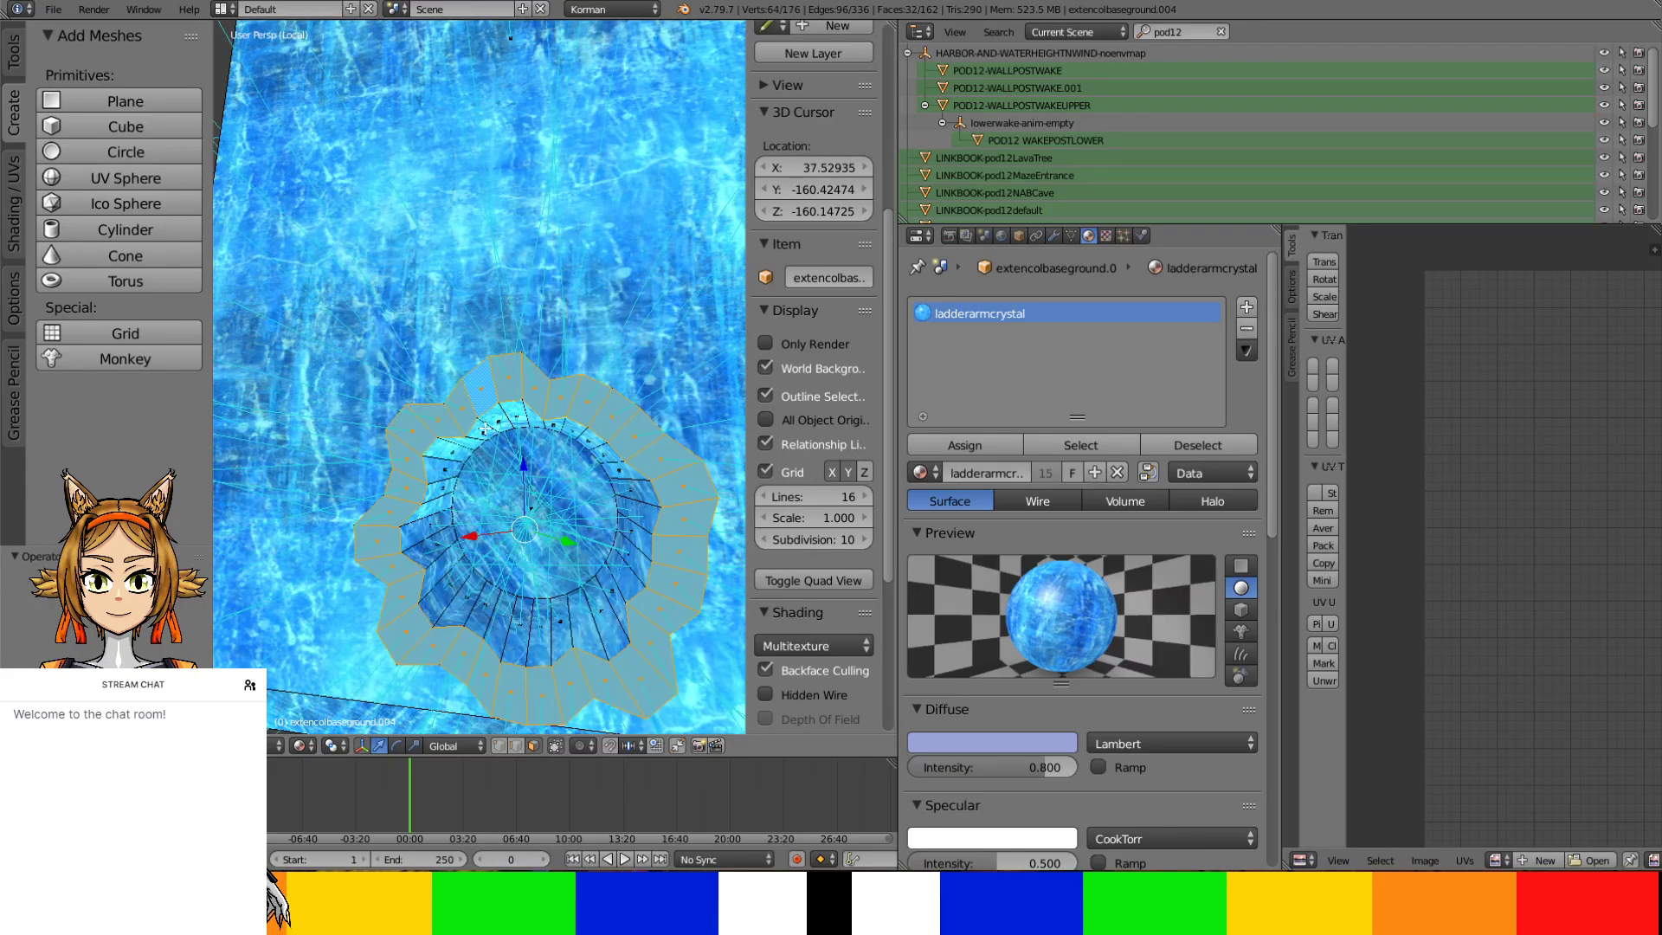
# Unwrap the UVs of the complete front rim face ring and leave Edit Mode
pyautogui.press('u')
pyautogui.click(486, 430)
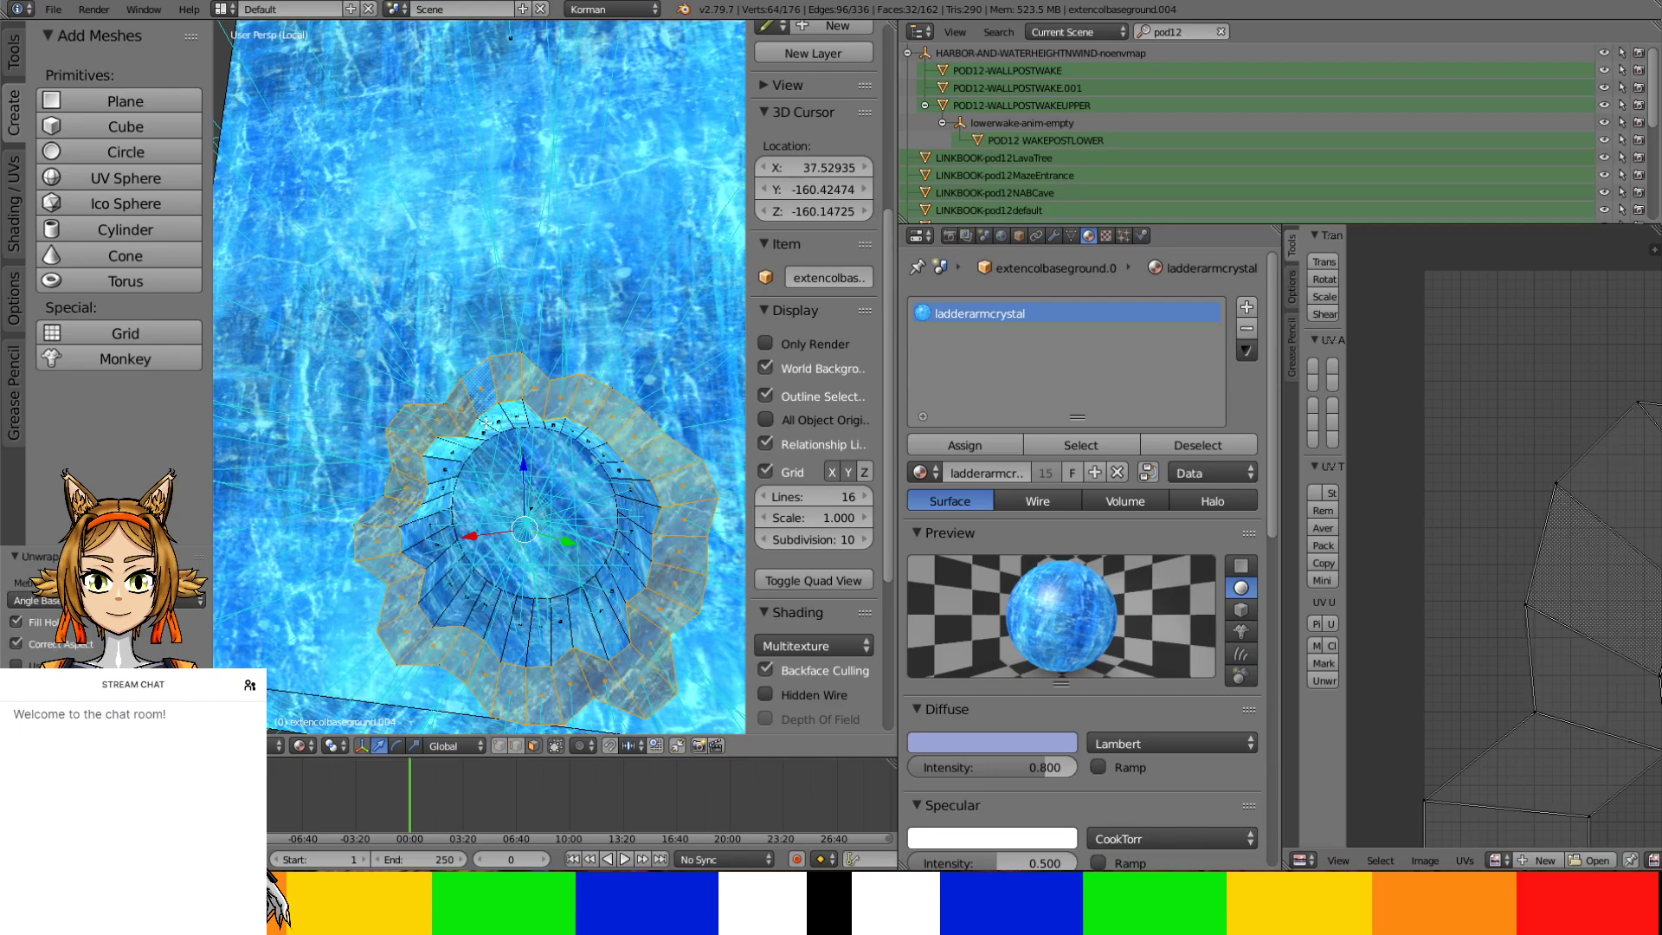
pyautogui.press('Tab')
# Leave local view to bring back the full scene and advance the timeline to frame 20812
pyautogui.moveTo(493, 445)
pyautogui.mouseDown(button='middle')
pyautogui.moveTo(583, 445)
pyautogui.moveTo(464, 346)
pyautogui.moveTo(397, 438)
pyautogui.moveTo(419, 488)
pyautogui.moveTo(563, 542)
pyautogui.moveTo(542, 403)
pyautogui.moveTo(476, 464)
pyautogui.mouseUp(button='middle')
pyautogui.click(478, 467)
pyautogui.press('KP_Divide')
pyautogui.moveTo(480, 541); pyautogui.dragTo(433, 719, button='middle')
pyautogui.moveTo(405, 793); pyautogui.dragTo(436, 789)
pyautogui.hotkey('alt', 'a')
pyautogui.moveTo(567, 782); pyautogui.dragTo(604, 793)
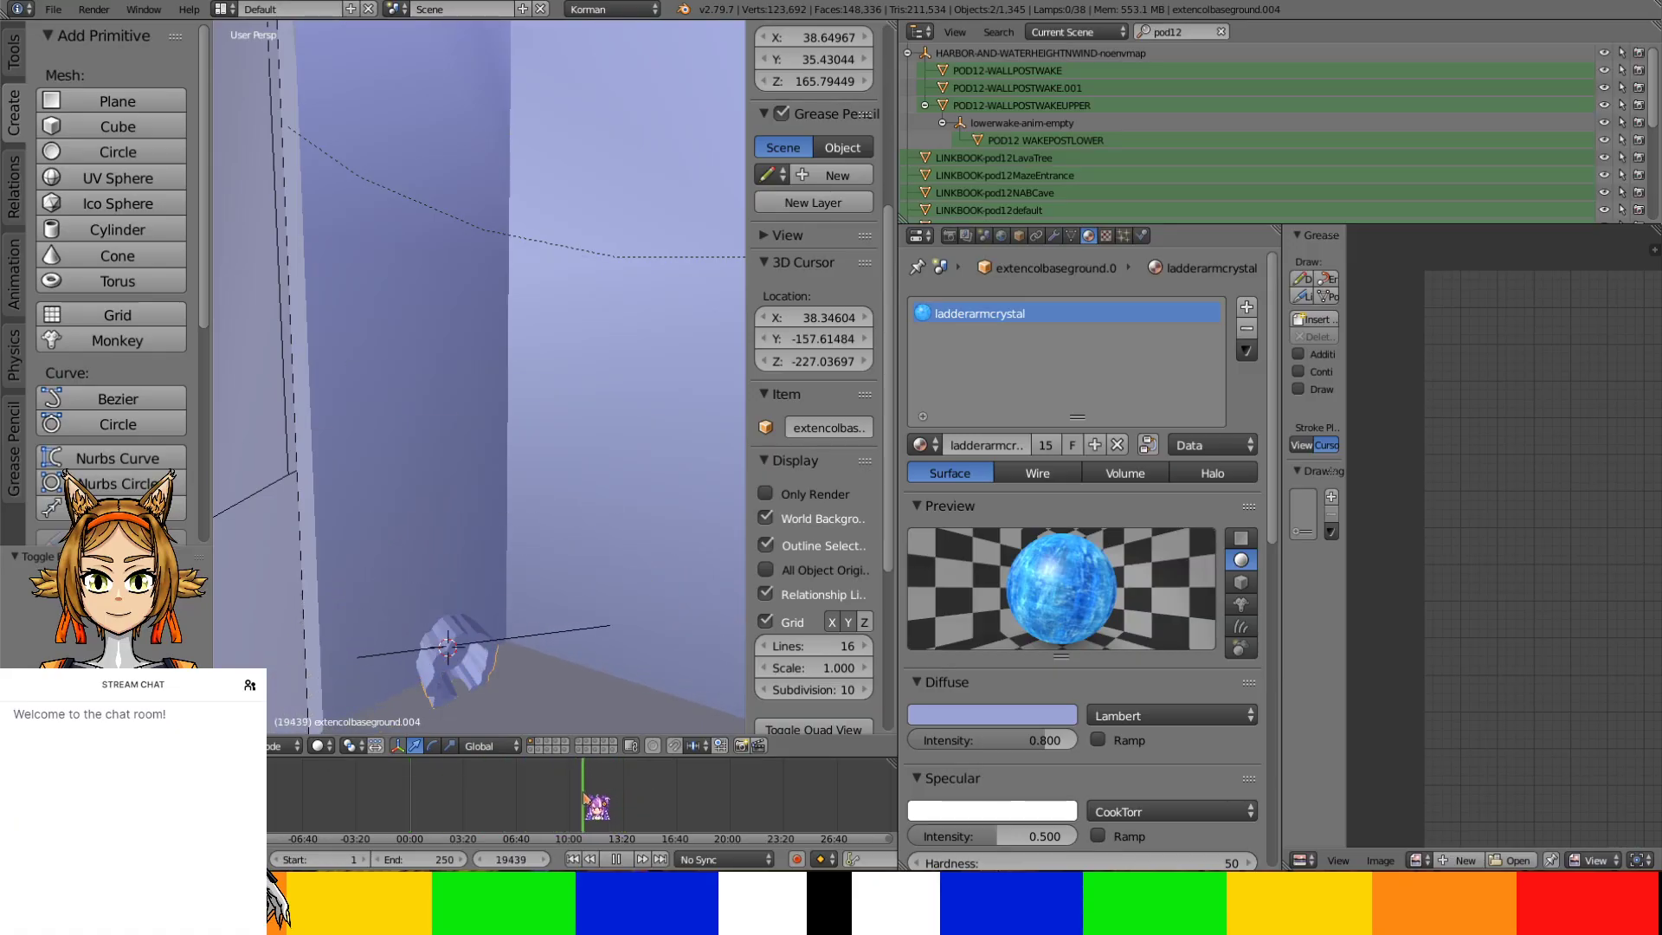
pyautogui.moveTo(531, 617); pyautogui.dragTo(511, 456, button='middle')
pyautogui.scroll(2, 498, 445)
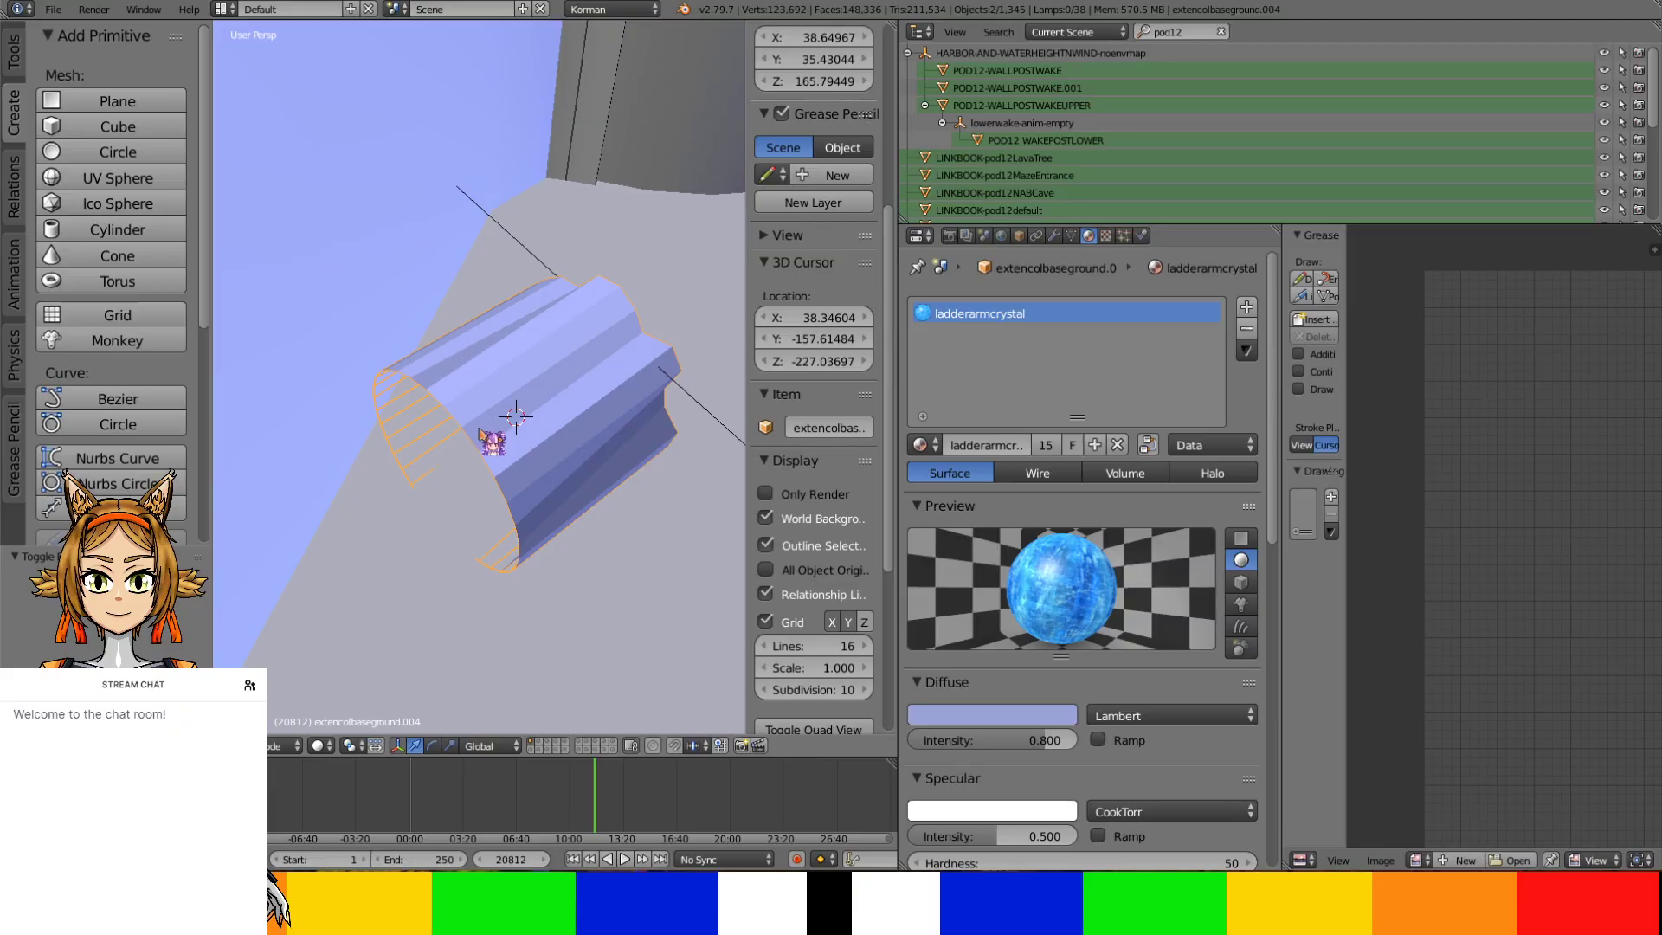
# Select the open edge loop at the cylinder's back end and scale it outward to flare the base
pyautogui.press('Tab')
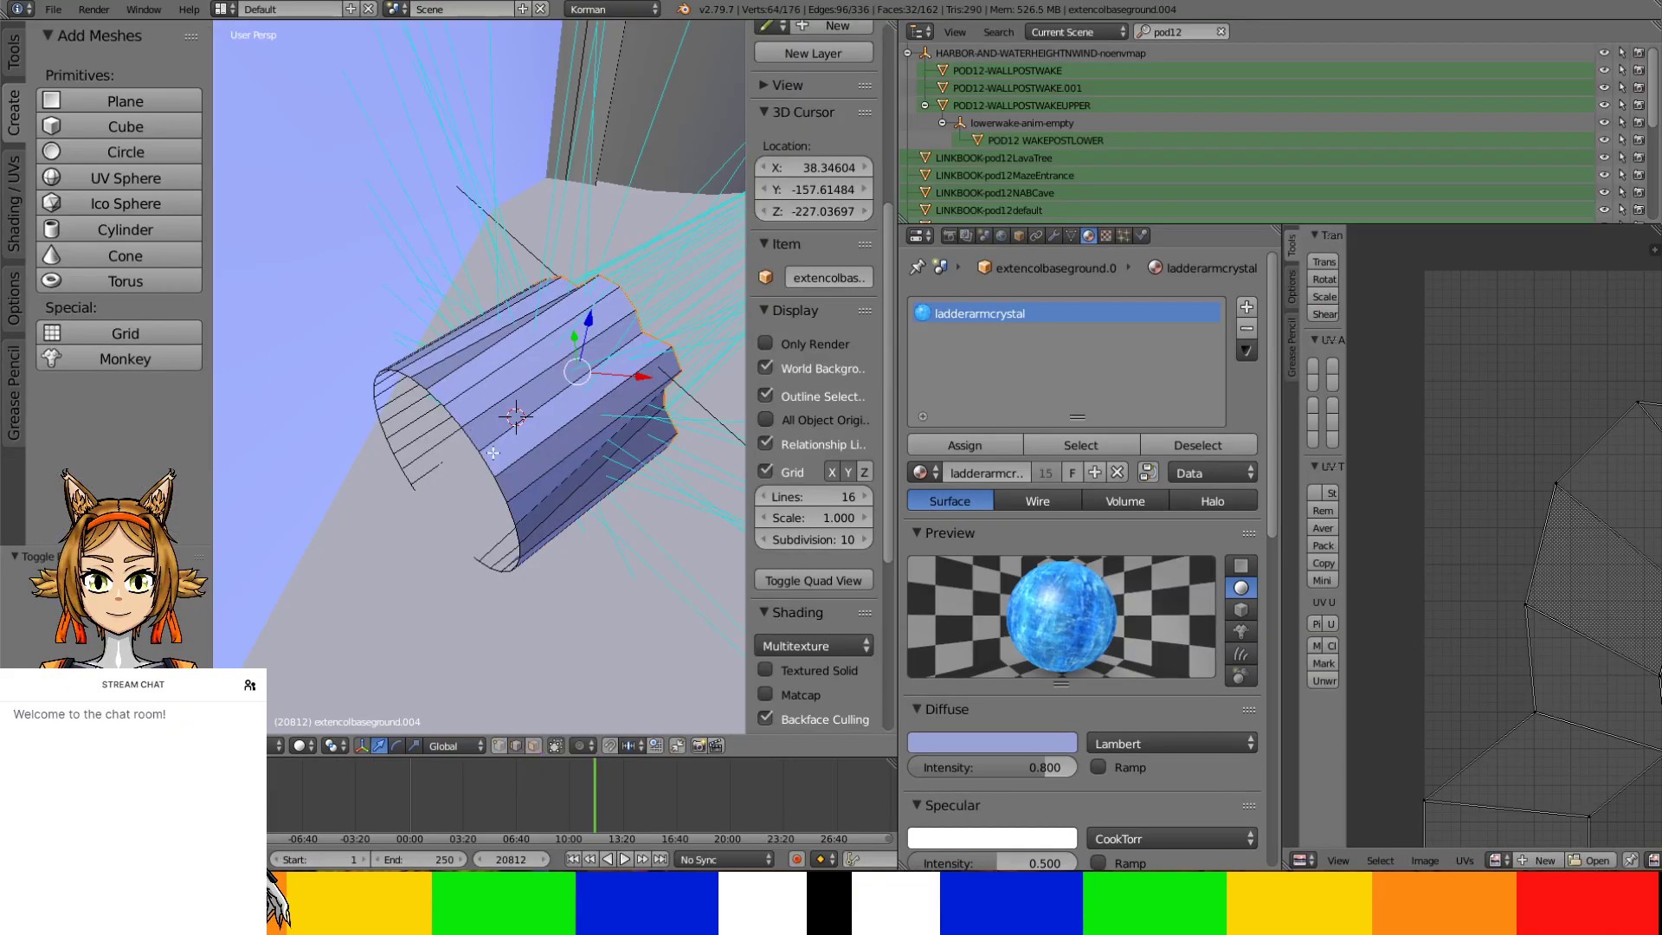
pyautogui.rightClick(478, 443)
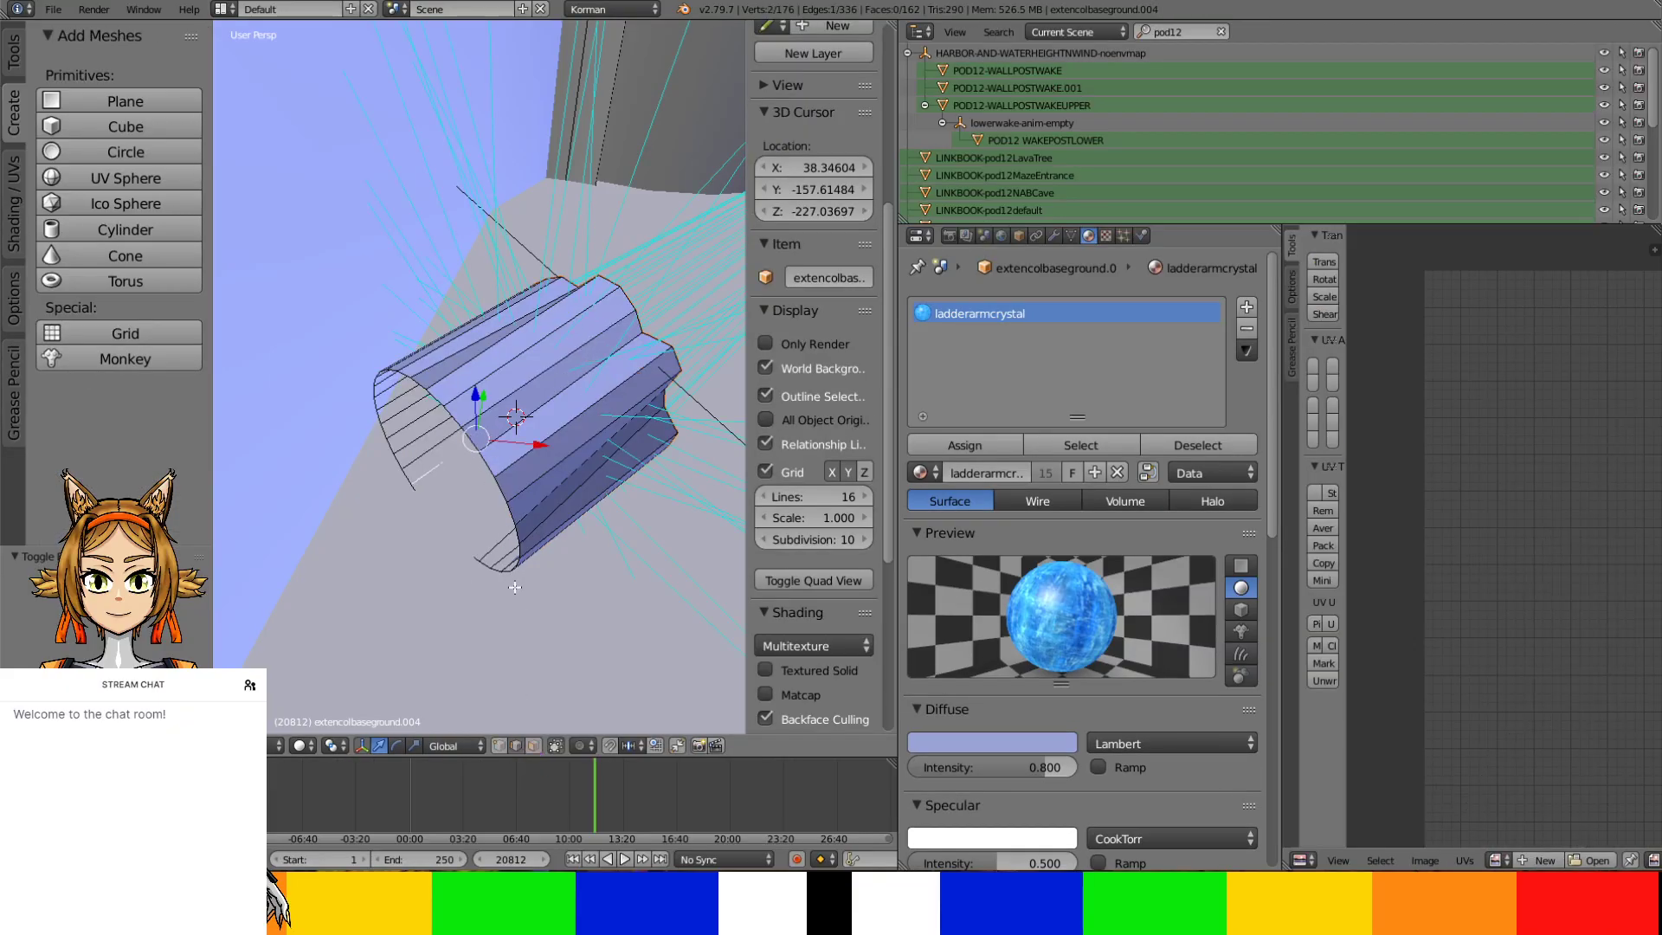
pyautogui.keyDown('ctrl'); pyautogui.rightClick(486, 565); pyautogui.keyUp('ctrl')
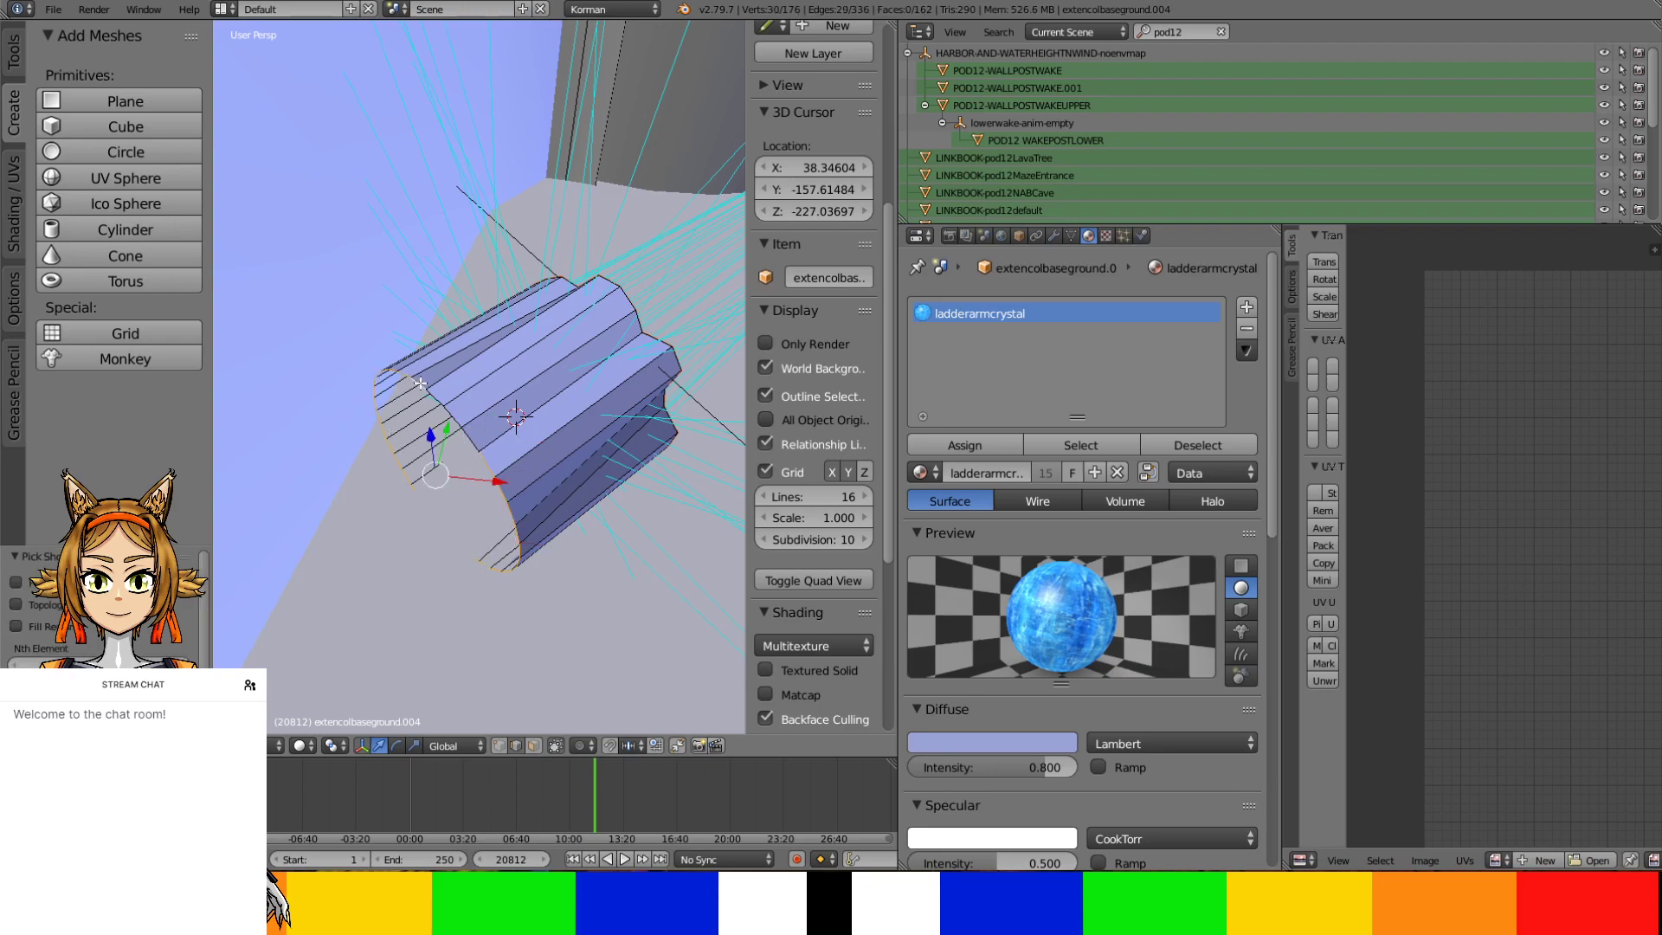
pyautogui.moveTo(537, 465); pyautogui.dragTo(467, 276, button='middle')
pyautogui.moveTo(567, 270); pyautogui.dragTo(393, 317, button='middle')
pyautogui.click(317, 224)
pyautogui.press('Tab')
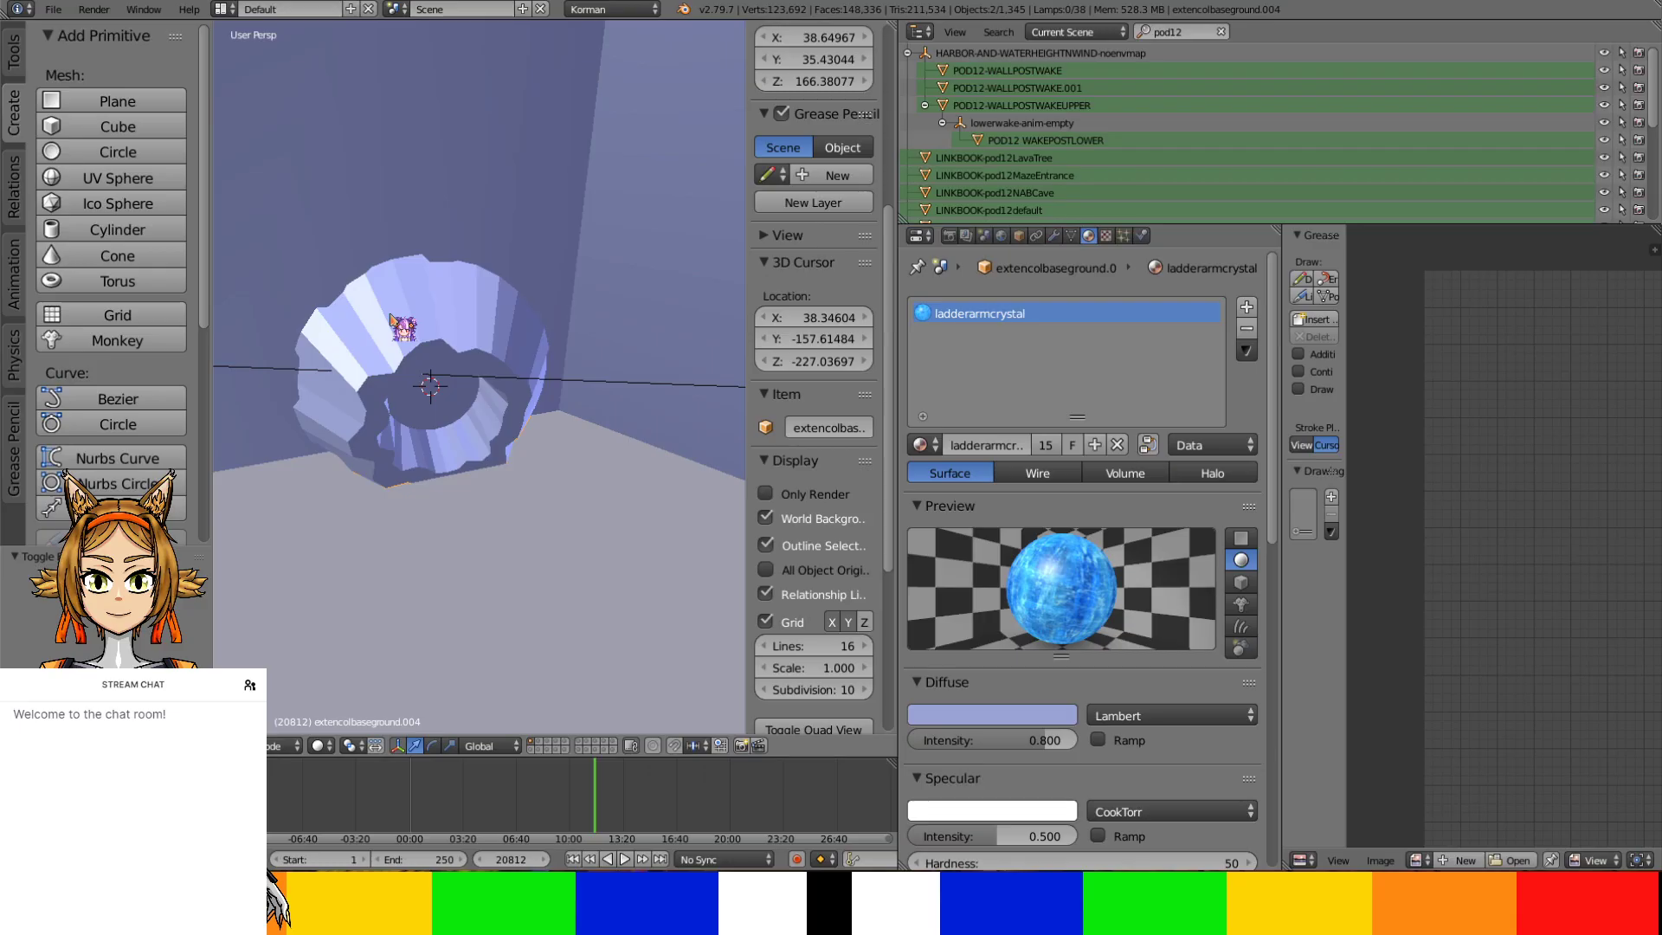
# Display the viewport with textured shading and set the fitting's surface to smooth shading
pyautogui.moveTo(383, 321); pyautogui.dragTo(483, 296, button='middle')
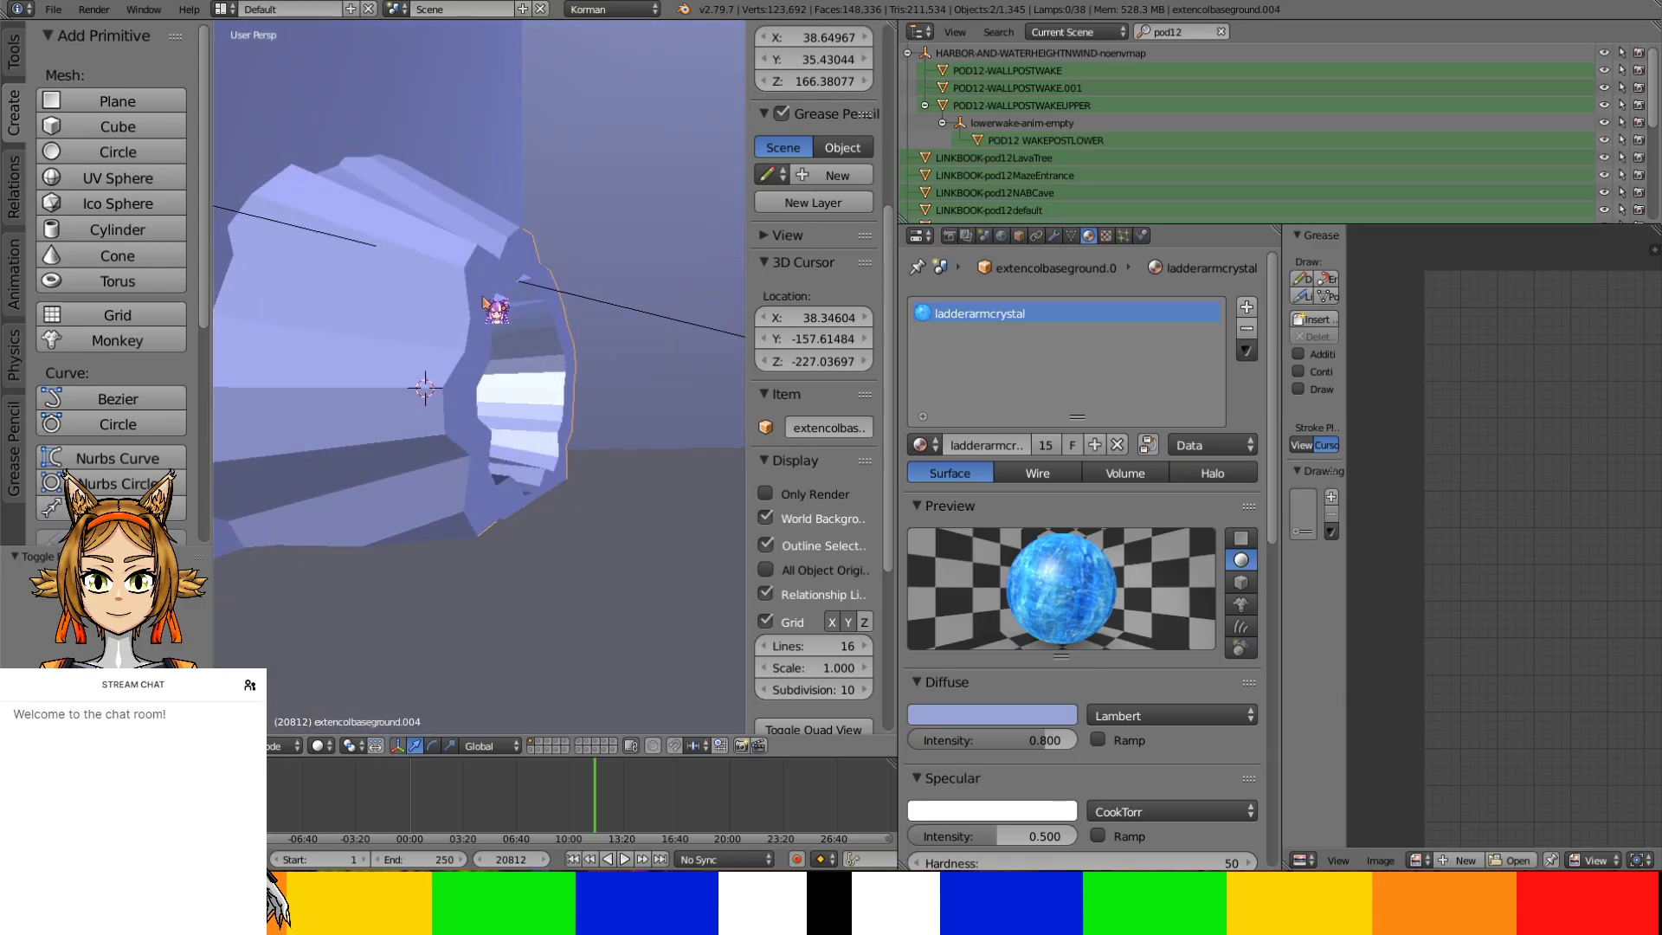
pyautogui.click(328, 746)
pyautogui.click(350, 647)
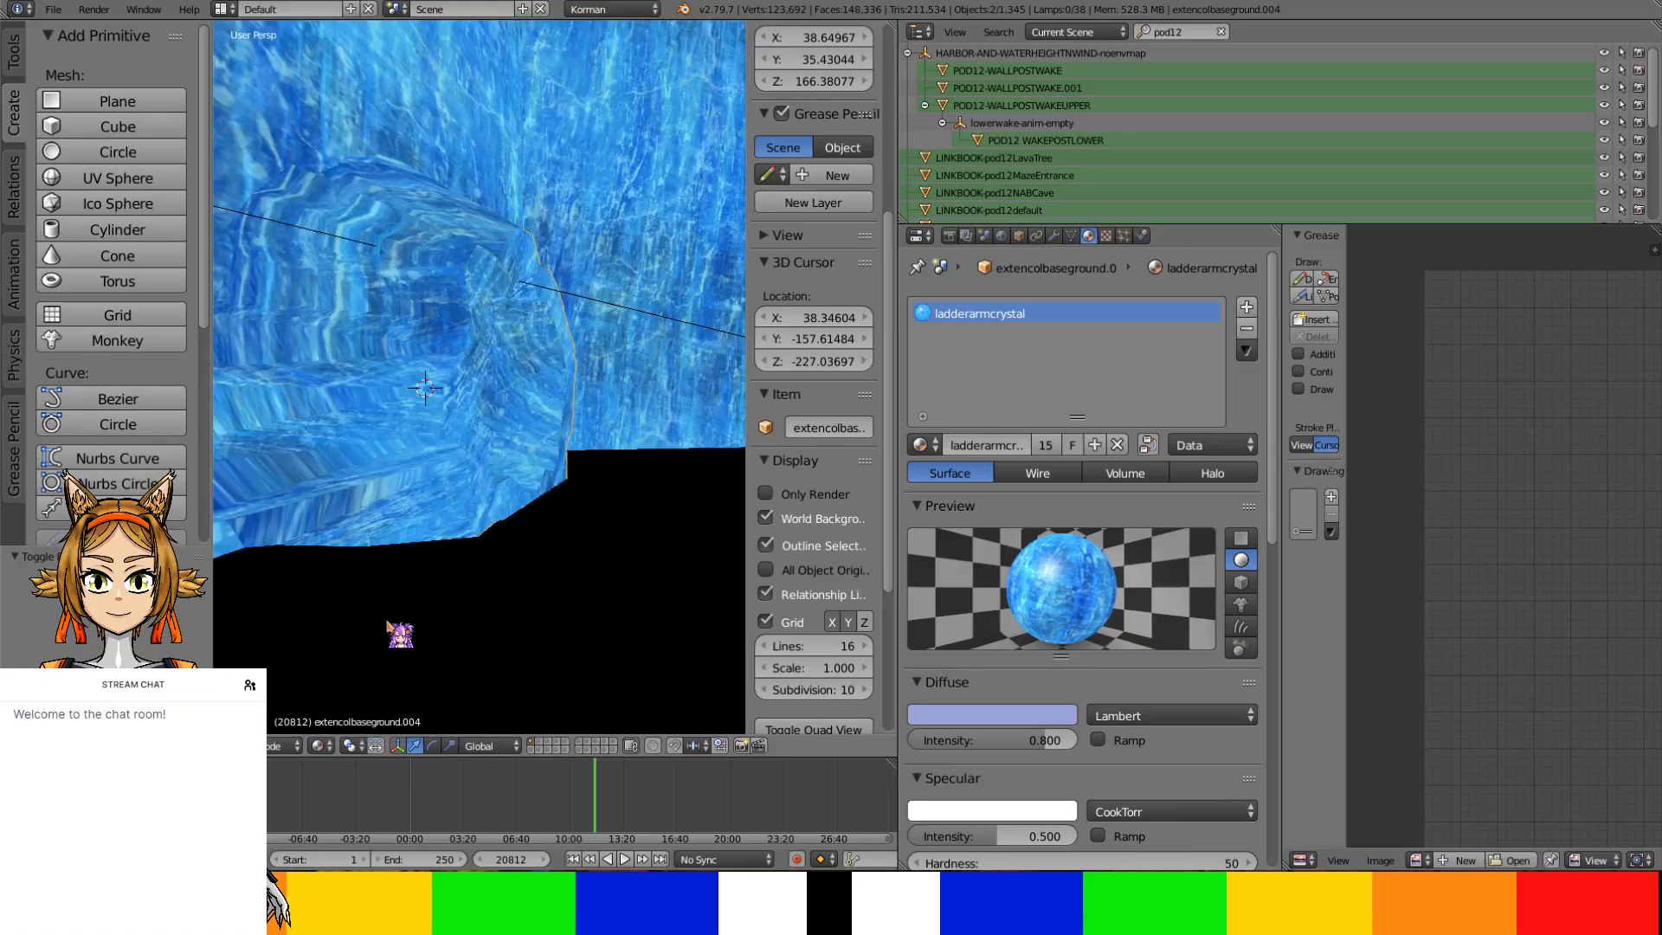
pyautogui.click(19, 62)
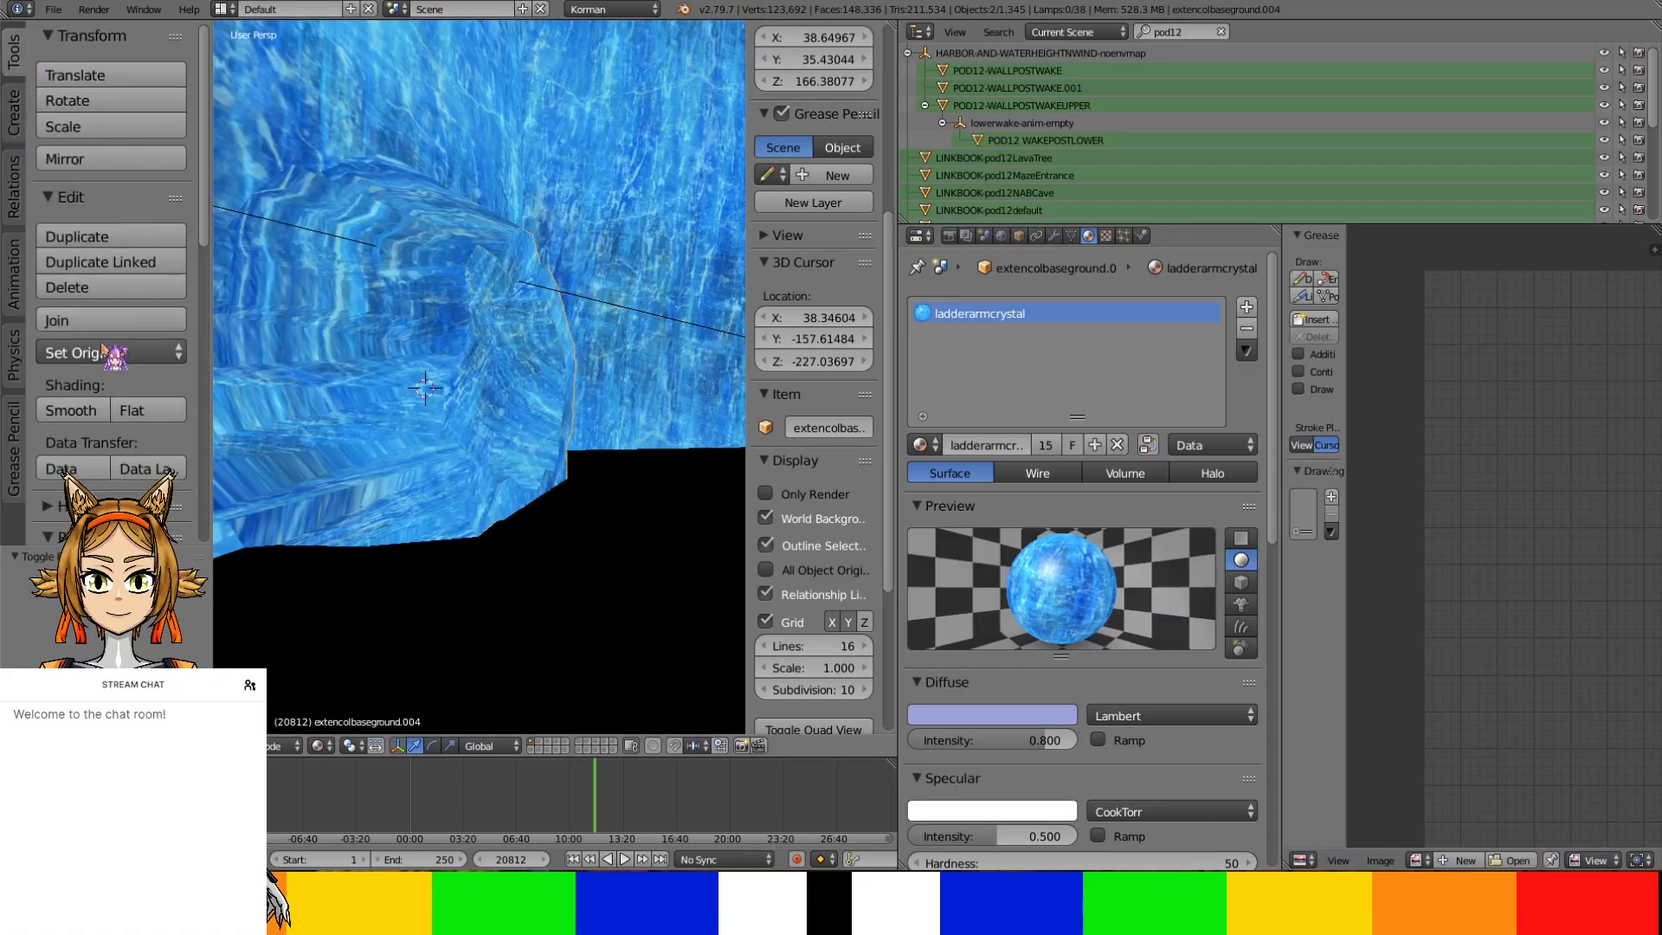
pyautogui.moveTo(462, 313); pyautogui.dragTo(406, 409, button='middle')
pyautogui.scroll(-5, 396, 370)
pyautogui.scroll(5, 394, 367)
pyautogui.rightClick(408, 410)
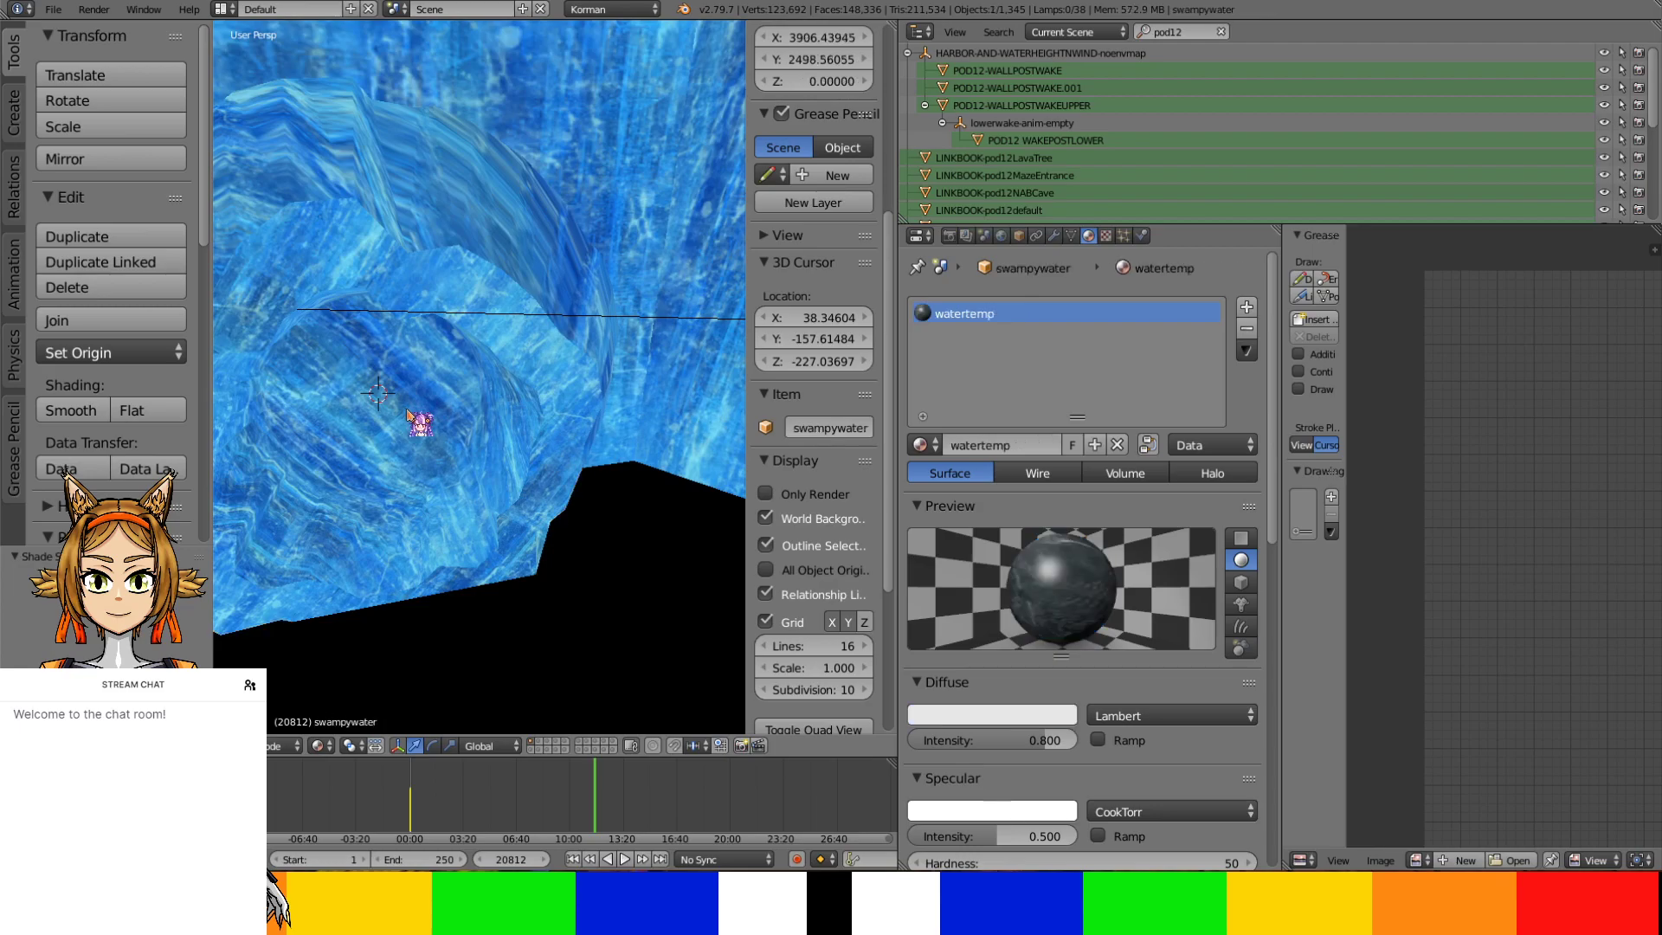
pyautogui.press('Tab')
pyautogui.press('Tab')
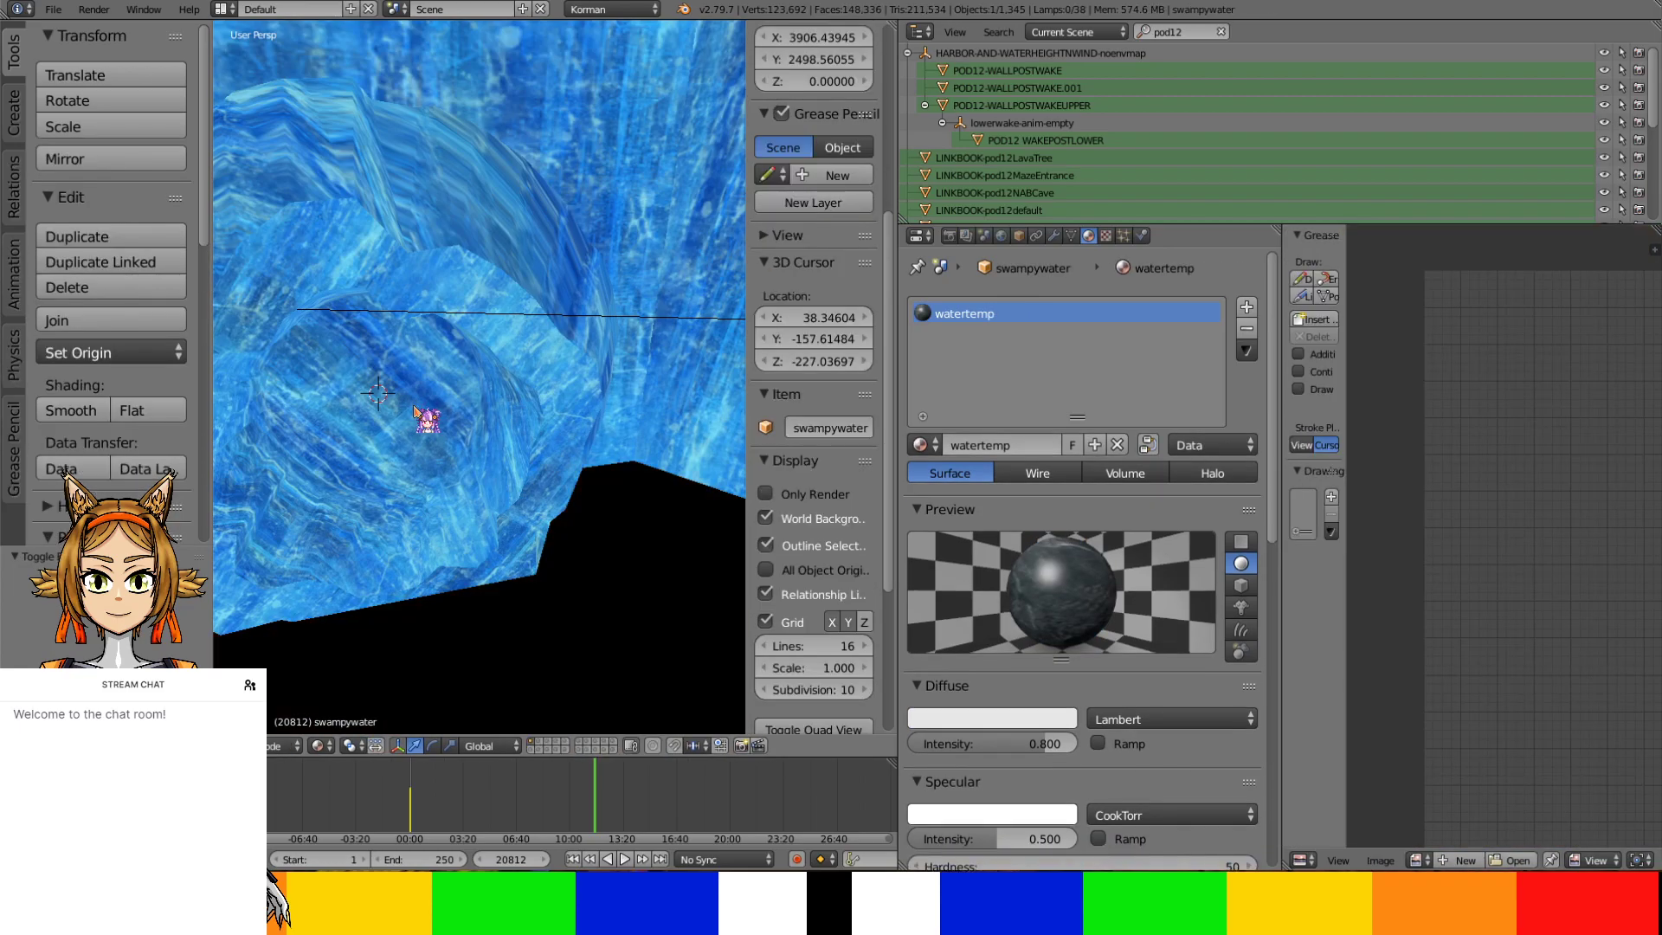
# Add a second material slot to the crystal fitting's mesh and set it to the existing SKY material
pyautogui.rightClick(429, 322)
pyautogui.press('Tab')
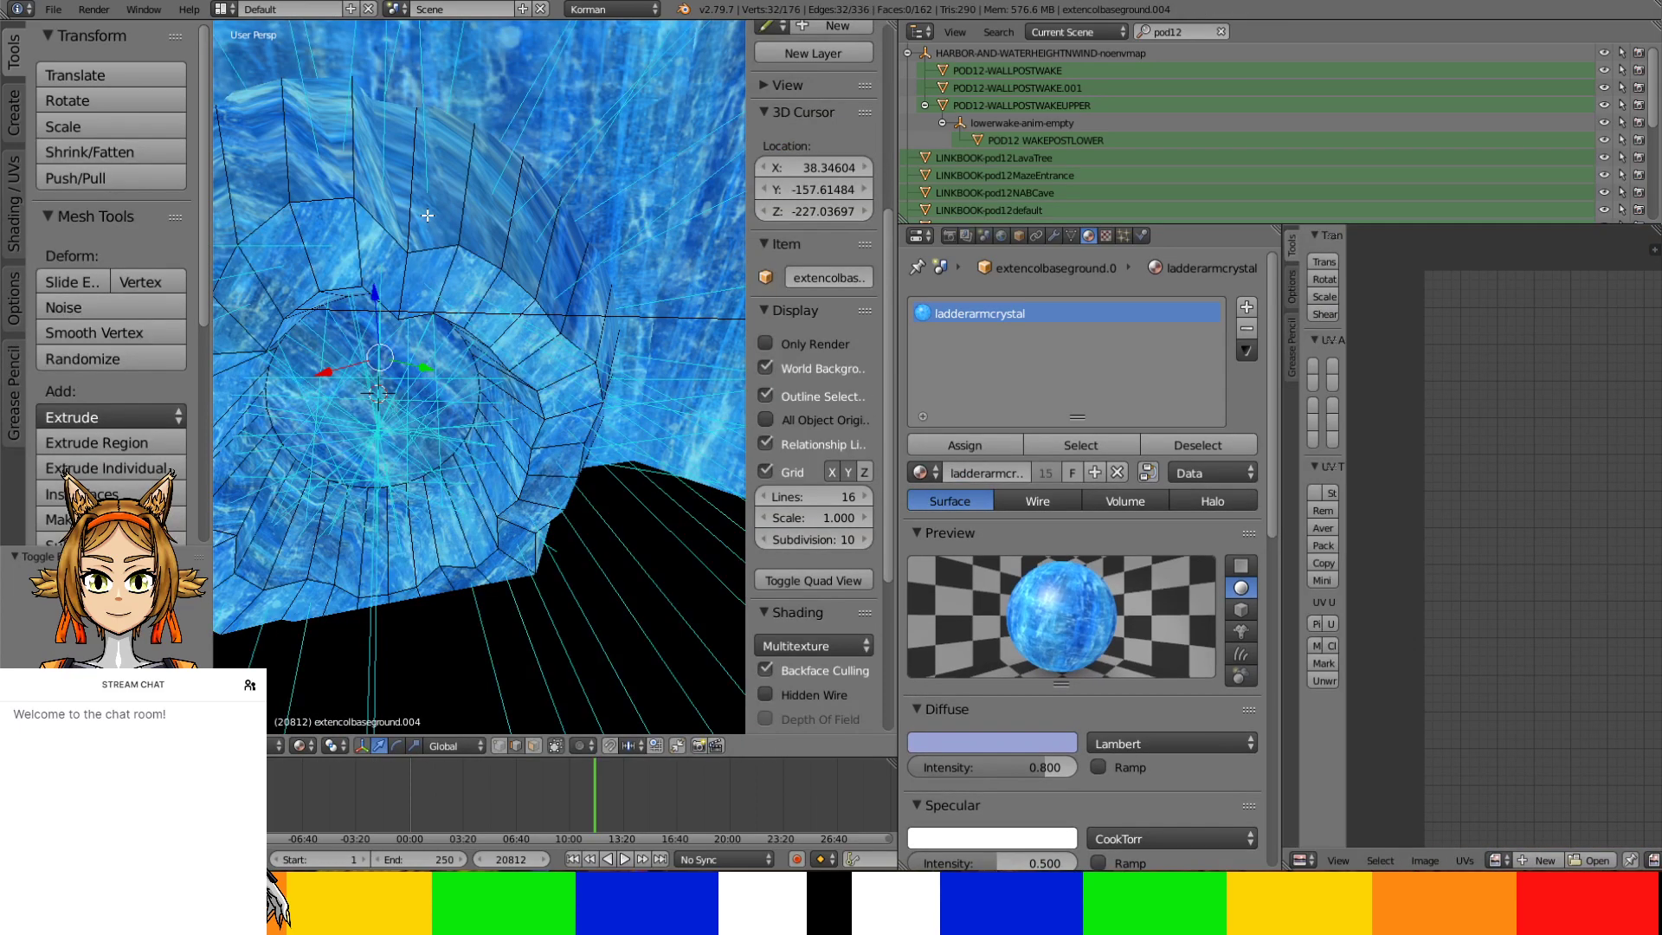
pyautogui.click(1245, 307)
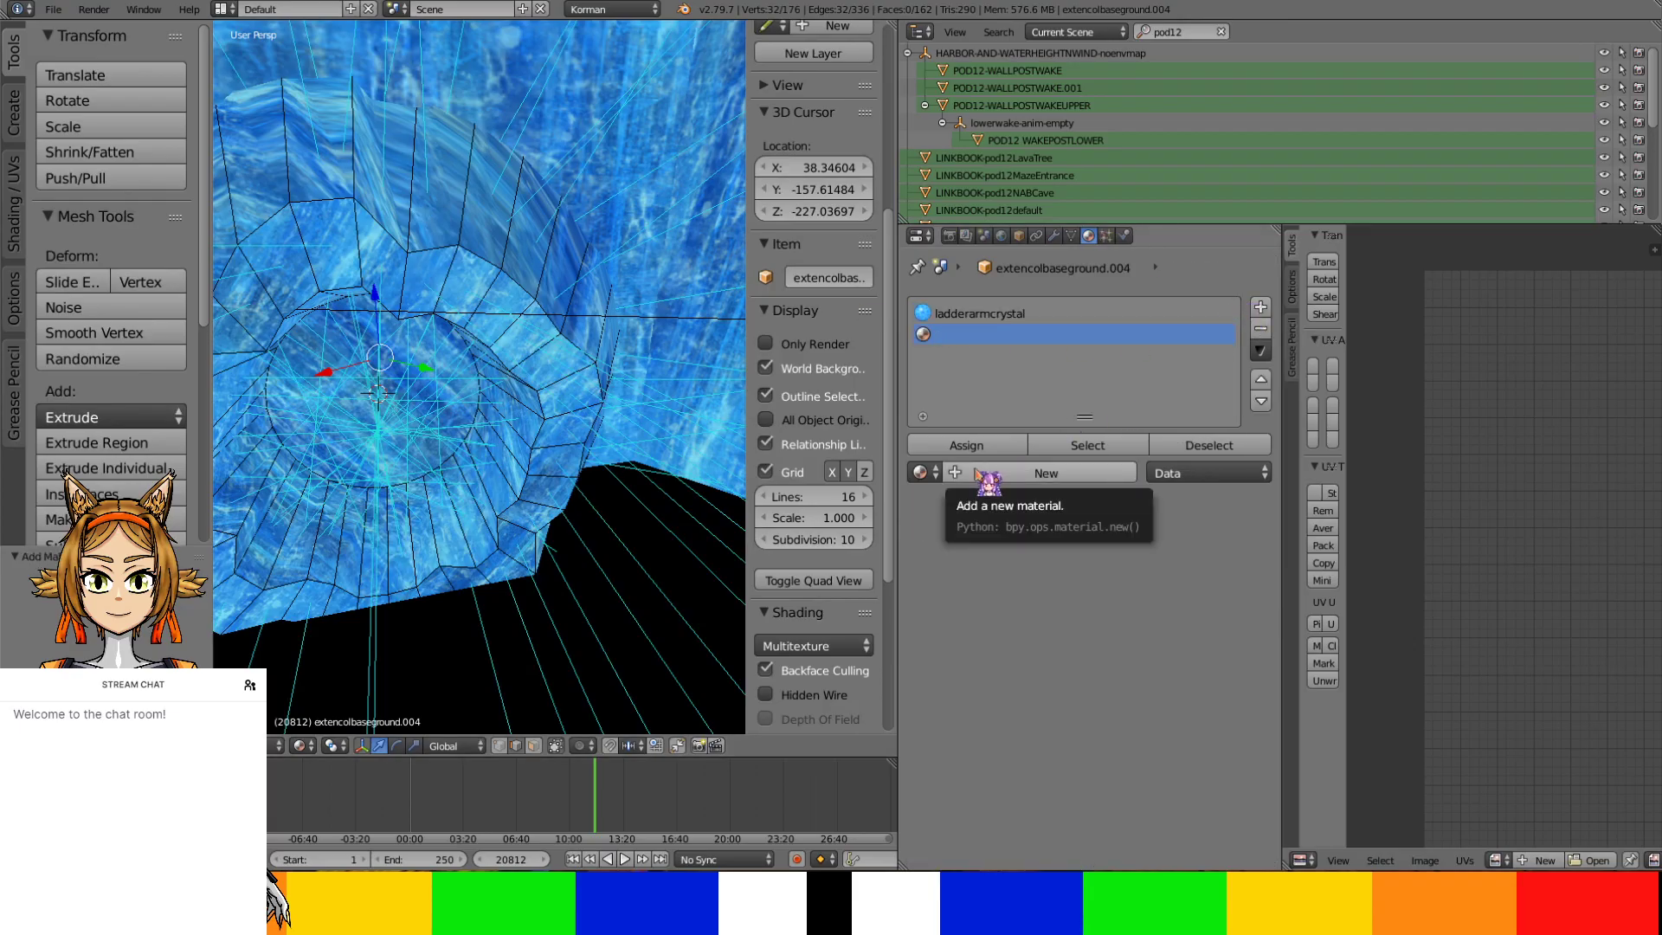
pyautogui.click(978, 473)
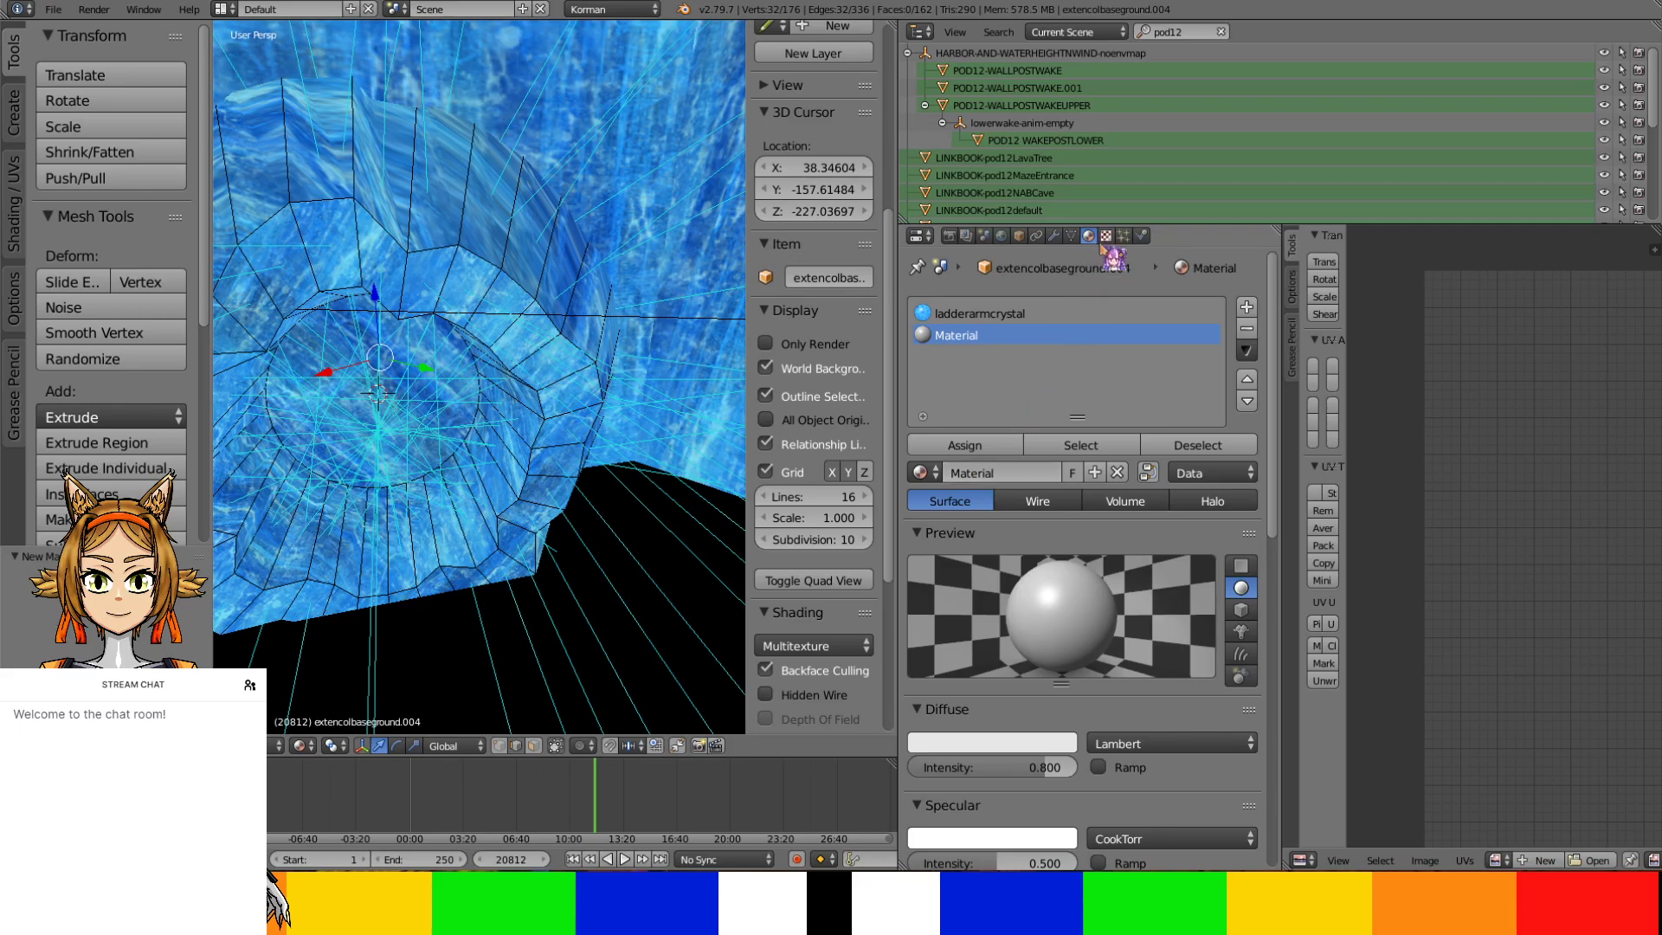
pyautogui.click(920, 473)
pyautogui.write('sky')
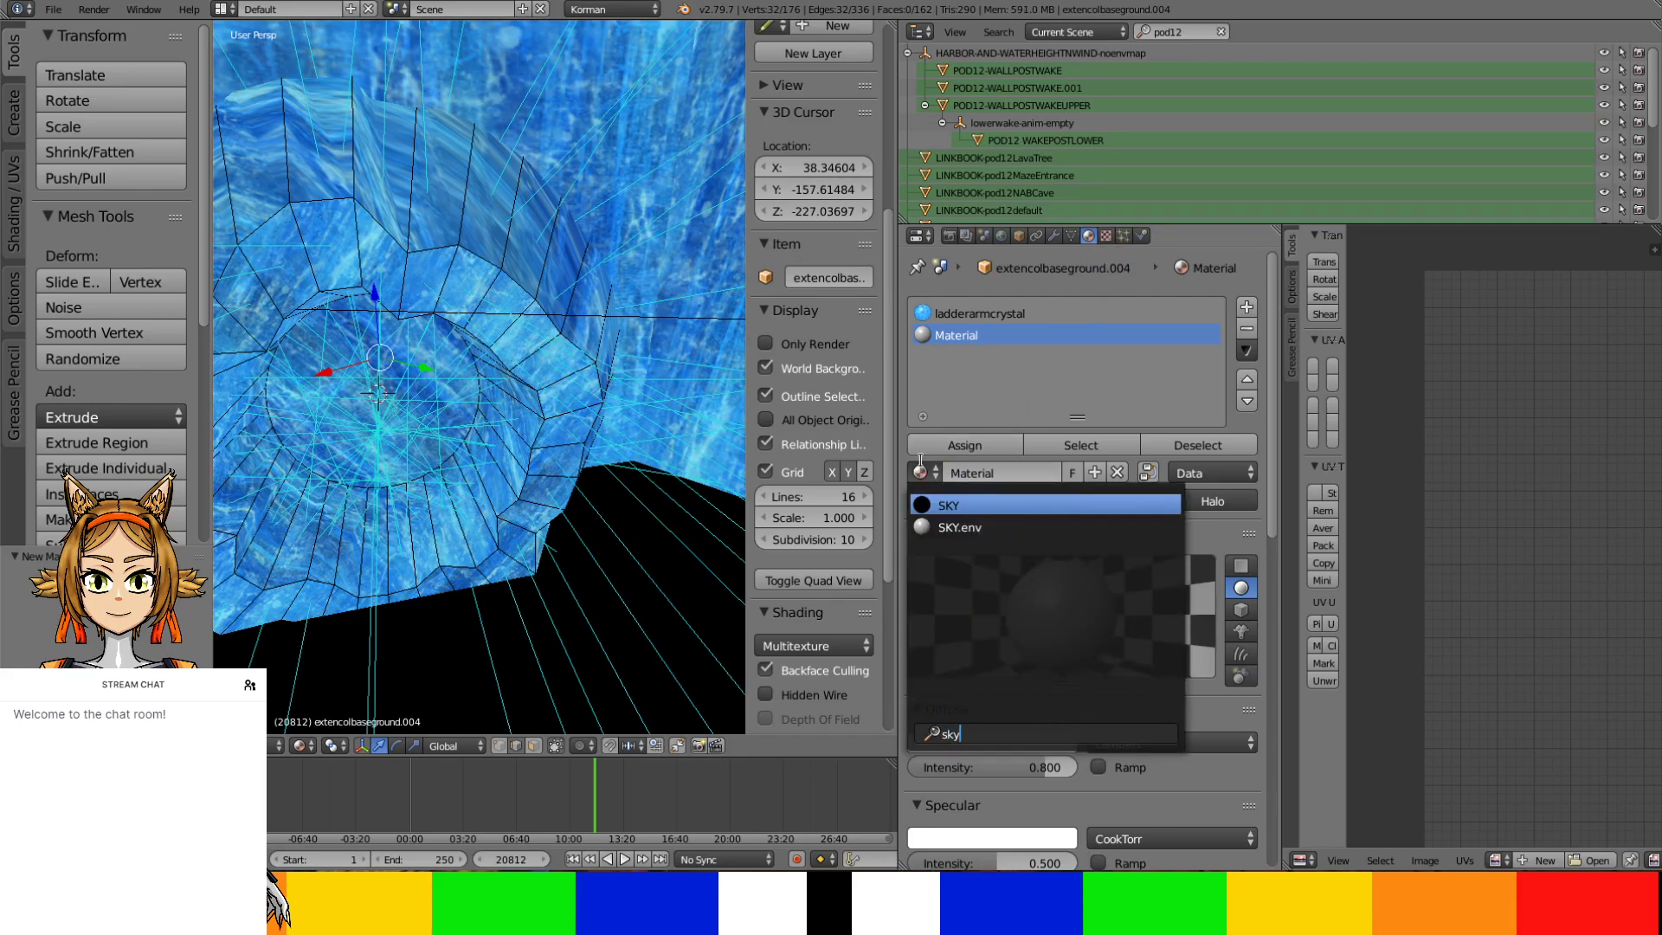
pyautogui.press('Return')
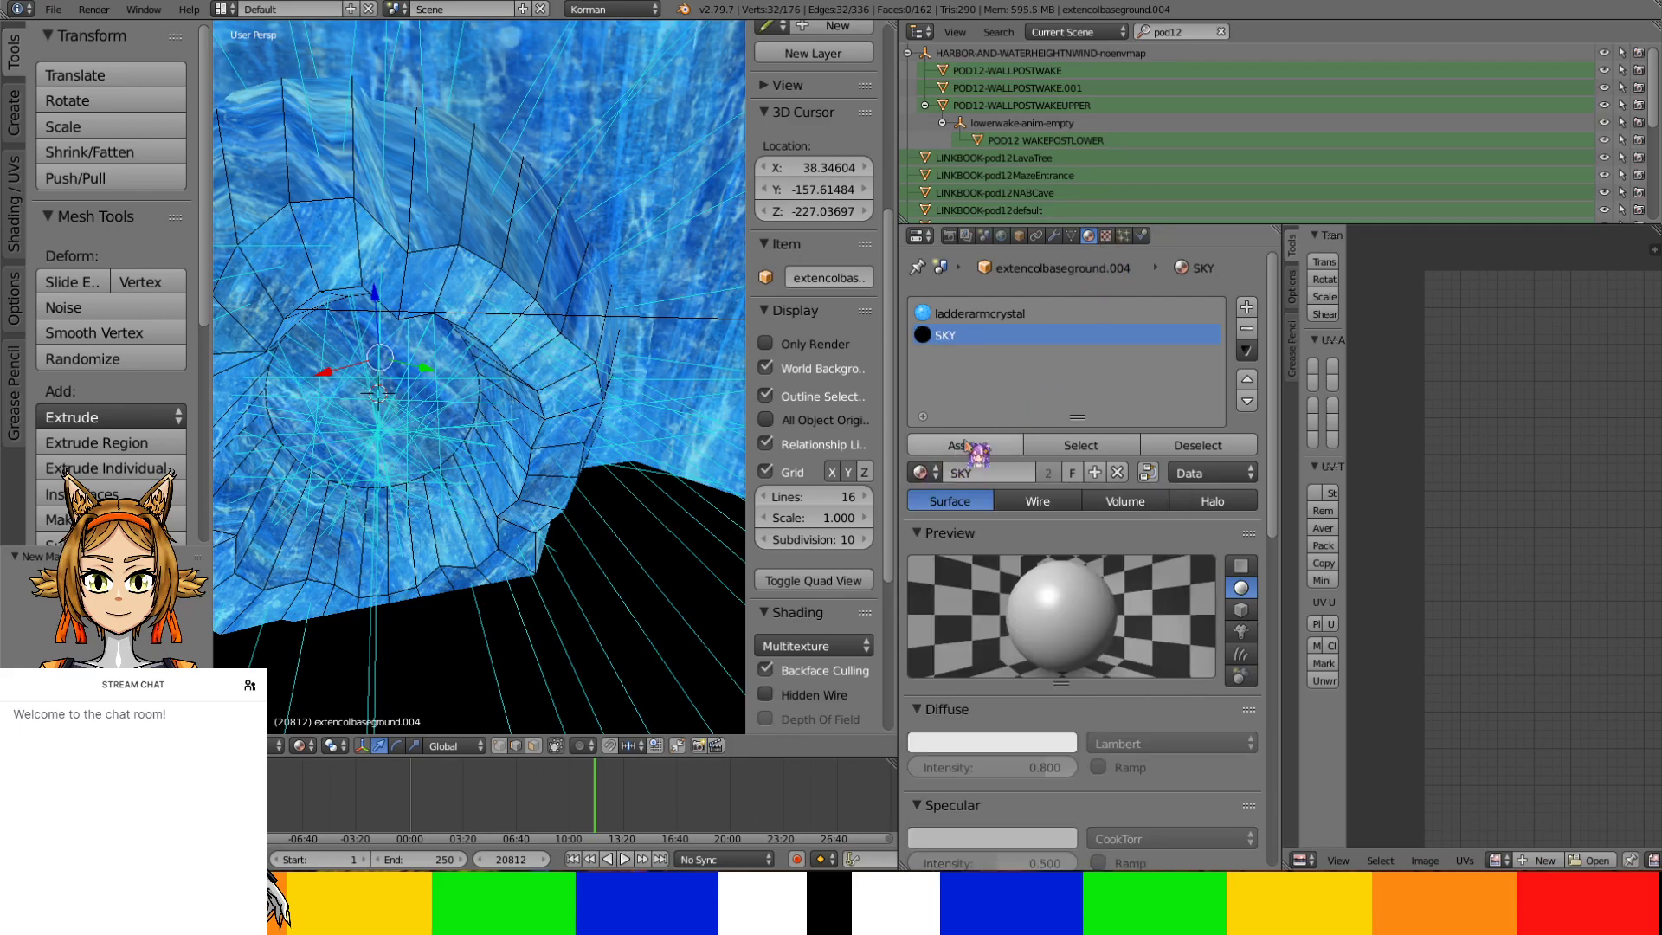
pyautogui.click(1106, 235)
pyautogui.click(1088, 235)
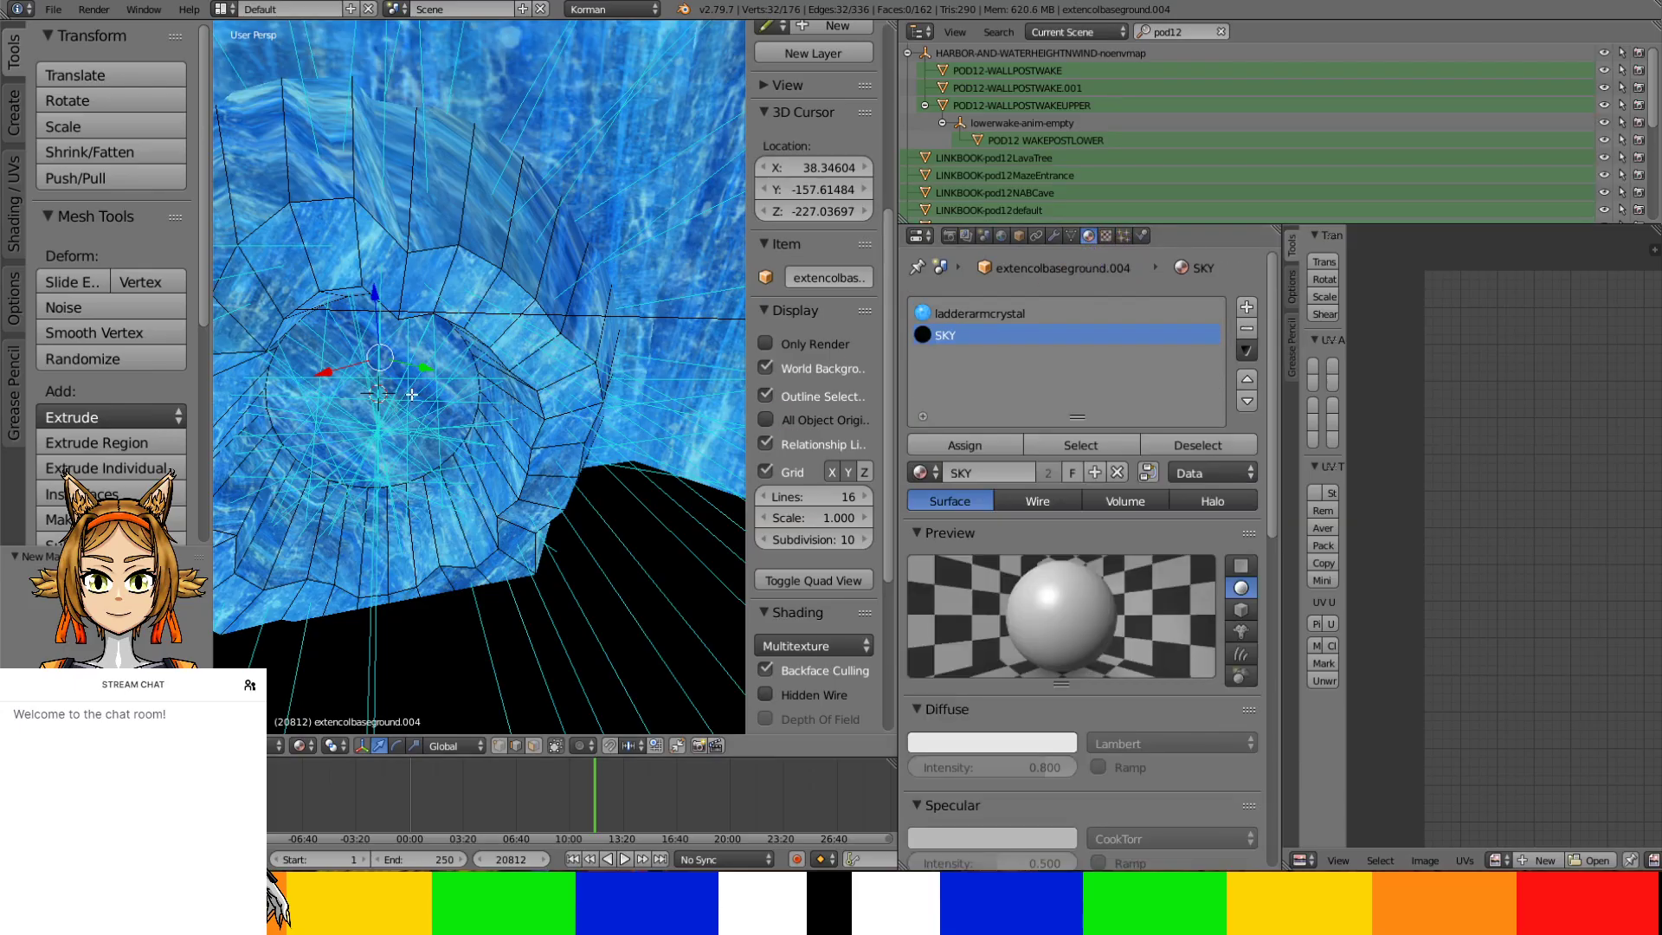
# Assign the SKY material to the round end face inside the recess and leave Edit Mode
pyautogui.click(533, 749)
pyautogui.rightClick(397, 418)
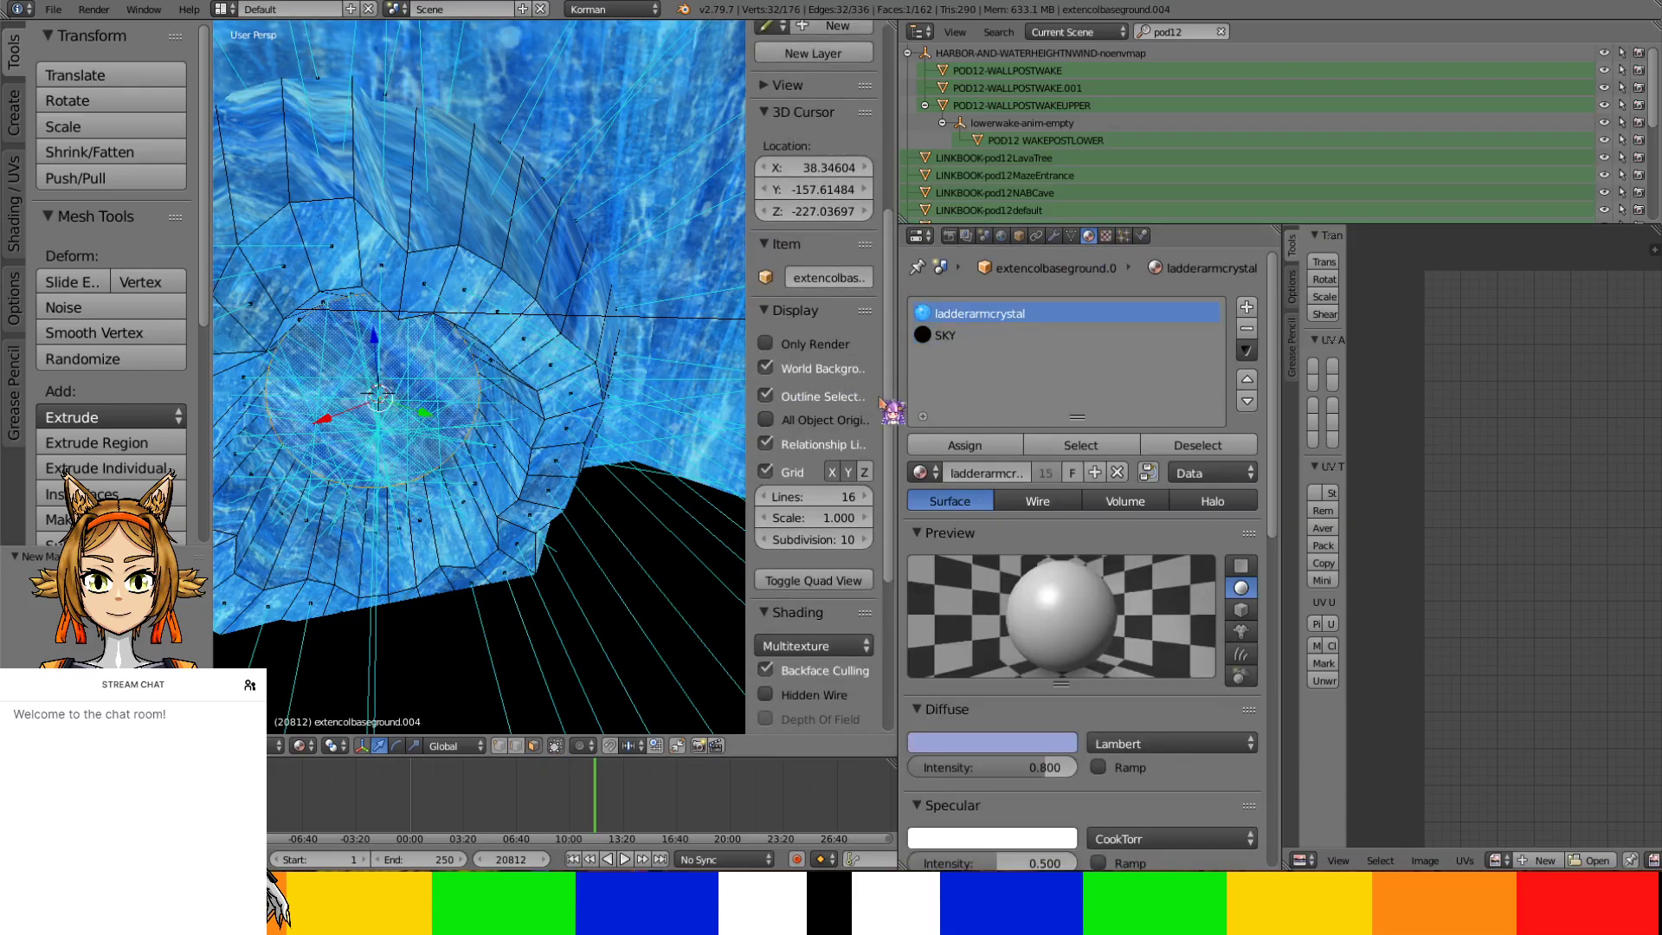
pyautogui.click(913, 336)
pyautogui.click(962, 445)
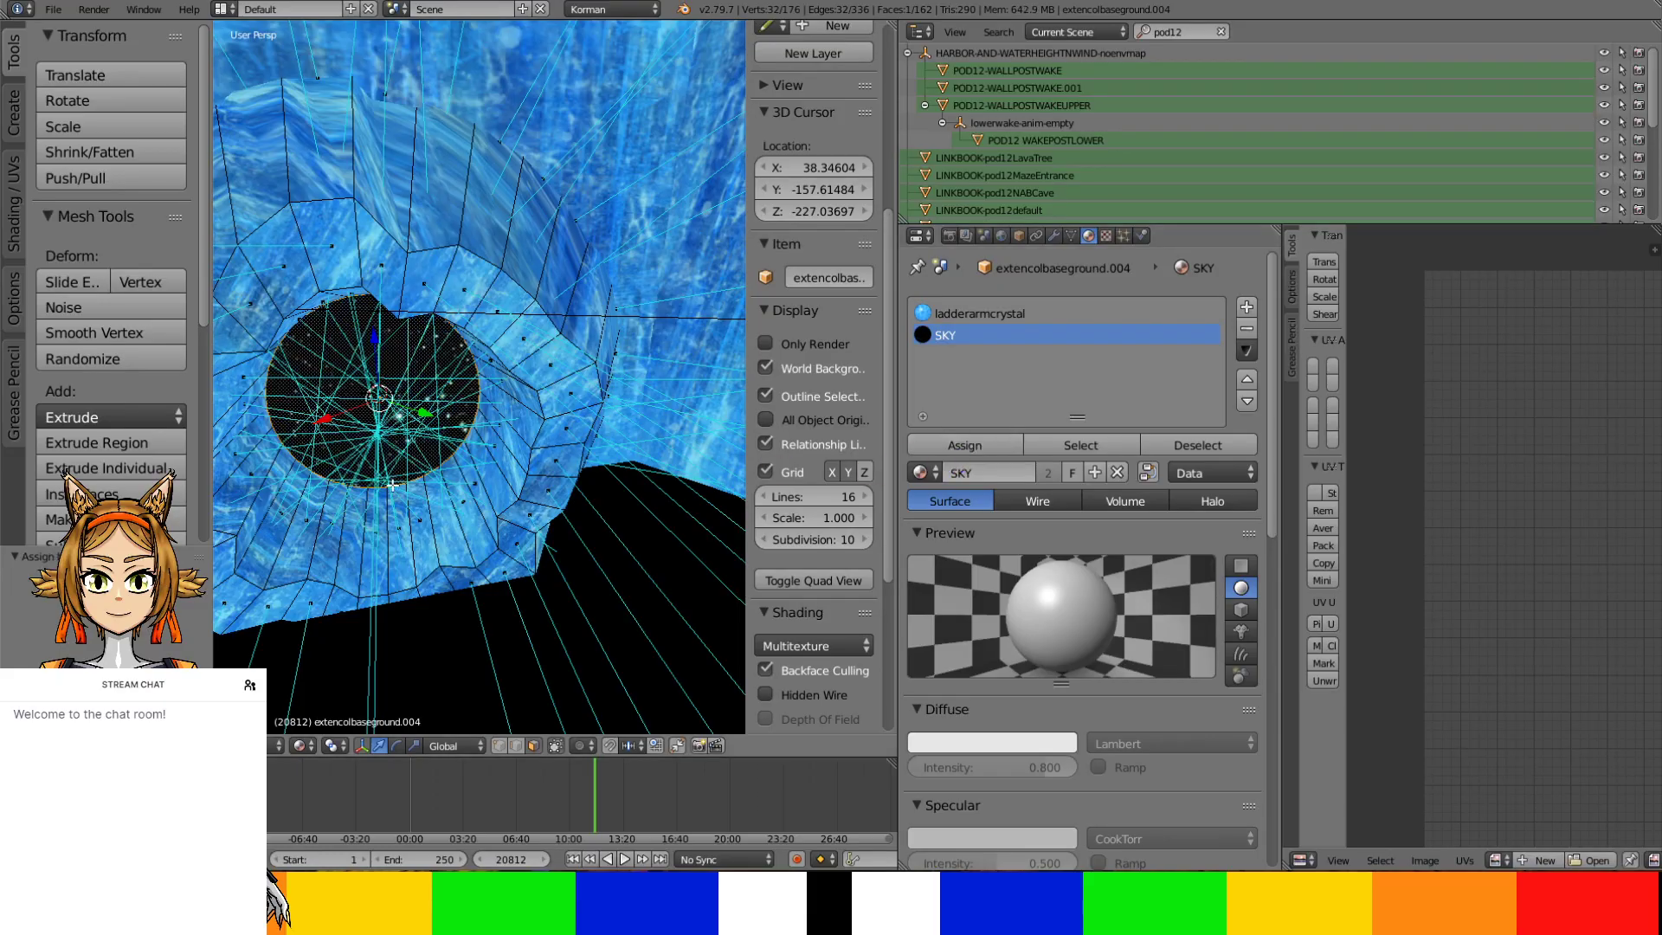
pyautogui.scroll(6, 423, 385)
pyautogui.keyDown('shift'); pyautogui.moveTo(422, 385); pyautogui.dragTo(510, 498, button='middle'); pyautogui.keyUp('shift')
pyautogui.scroll(-3, 528, 443)
pyautogui.press('Tab')
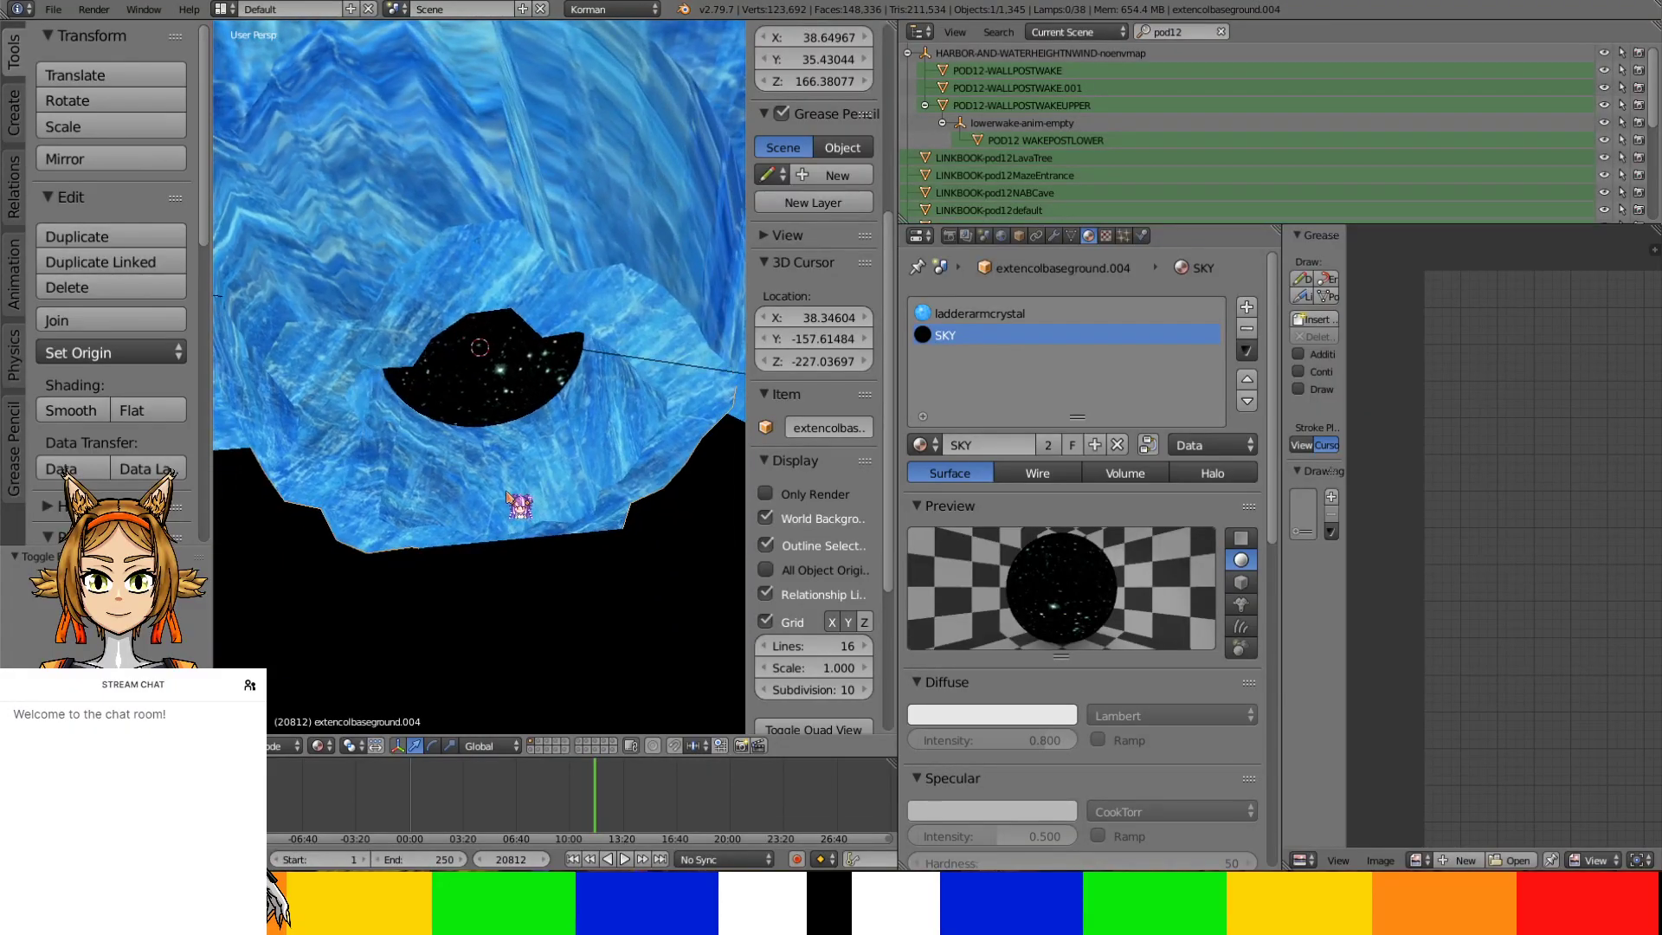
# Make the fitting's SKY material a single-user copy and turn off its Shadeless option
pyautogui.click(1050, 444)
pyautogui.moveTo(624, 460)
pyautogui.mouseDown(button='middle')
pyautogui.moveTo(537, 475)
pyautogui.moveTo(537, 438)
pyautogui.mouseUp(button='middle')
pyautogui.scroll(-4, 1041, 559)
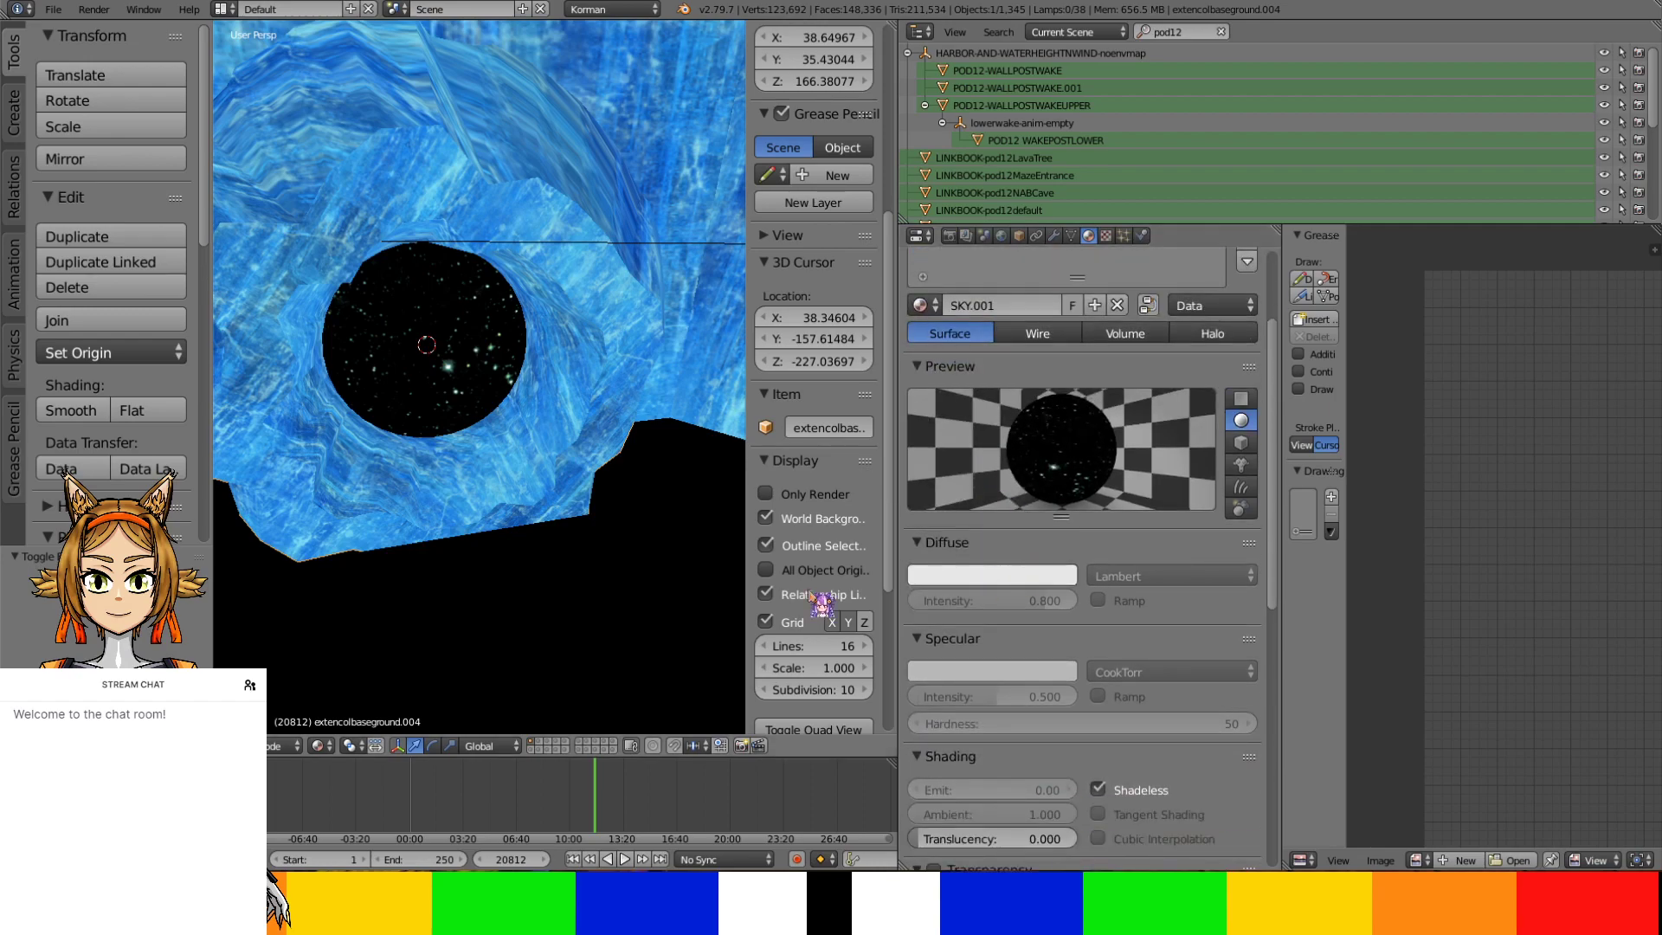
pyautogui.click(1097, 790)
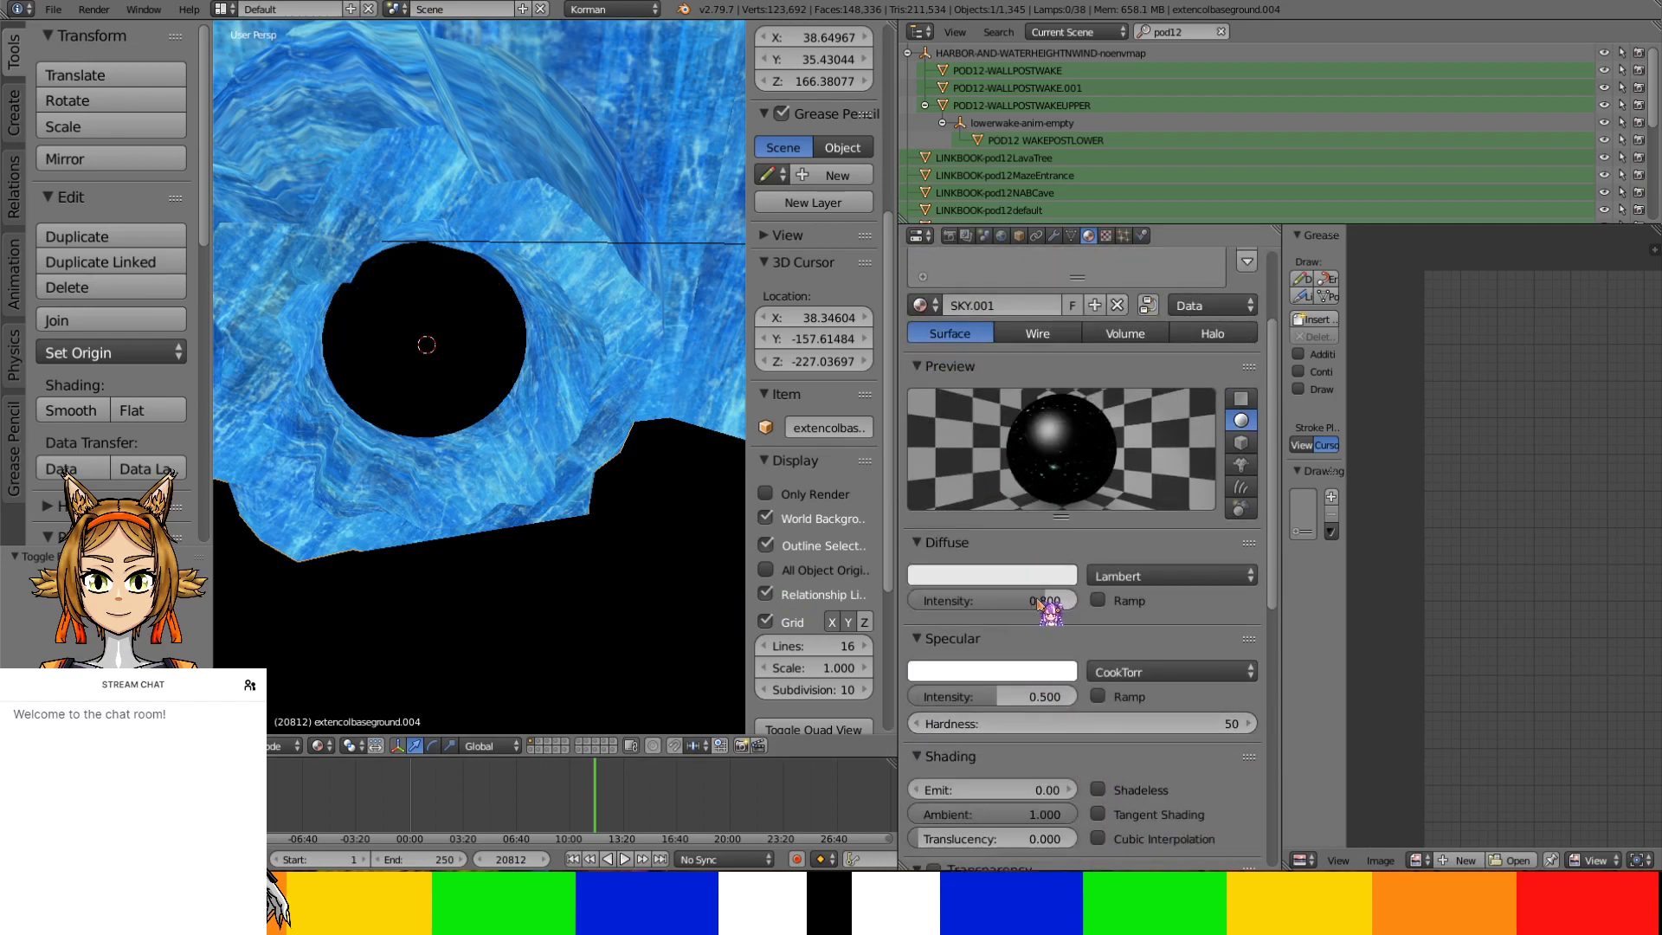
# Examine the dark end face and surrounding recess up close, and the fitting against the pillar from a distance
pyautogui.moveTo(418, 514); pyautogui.dragTo(451, 470, button='middle')
pyautogui.scroll(3, 450, 468)
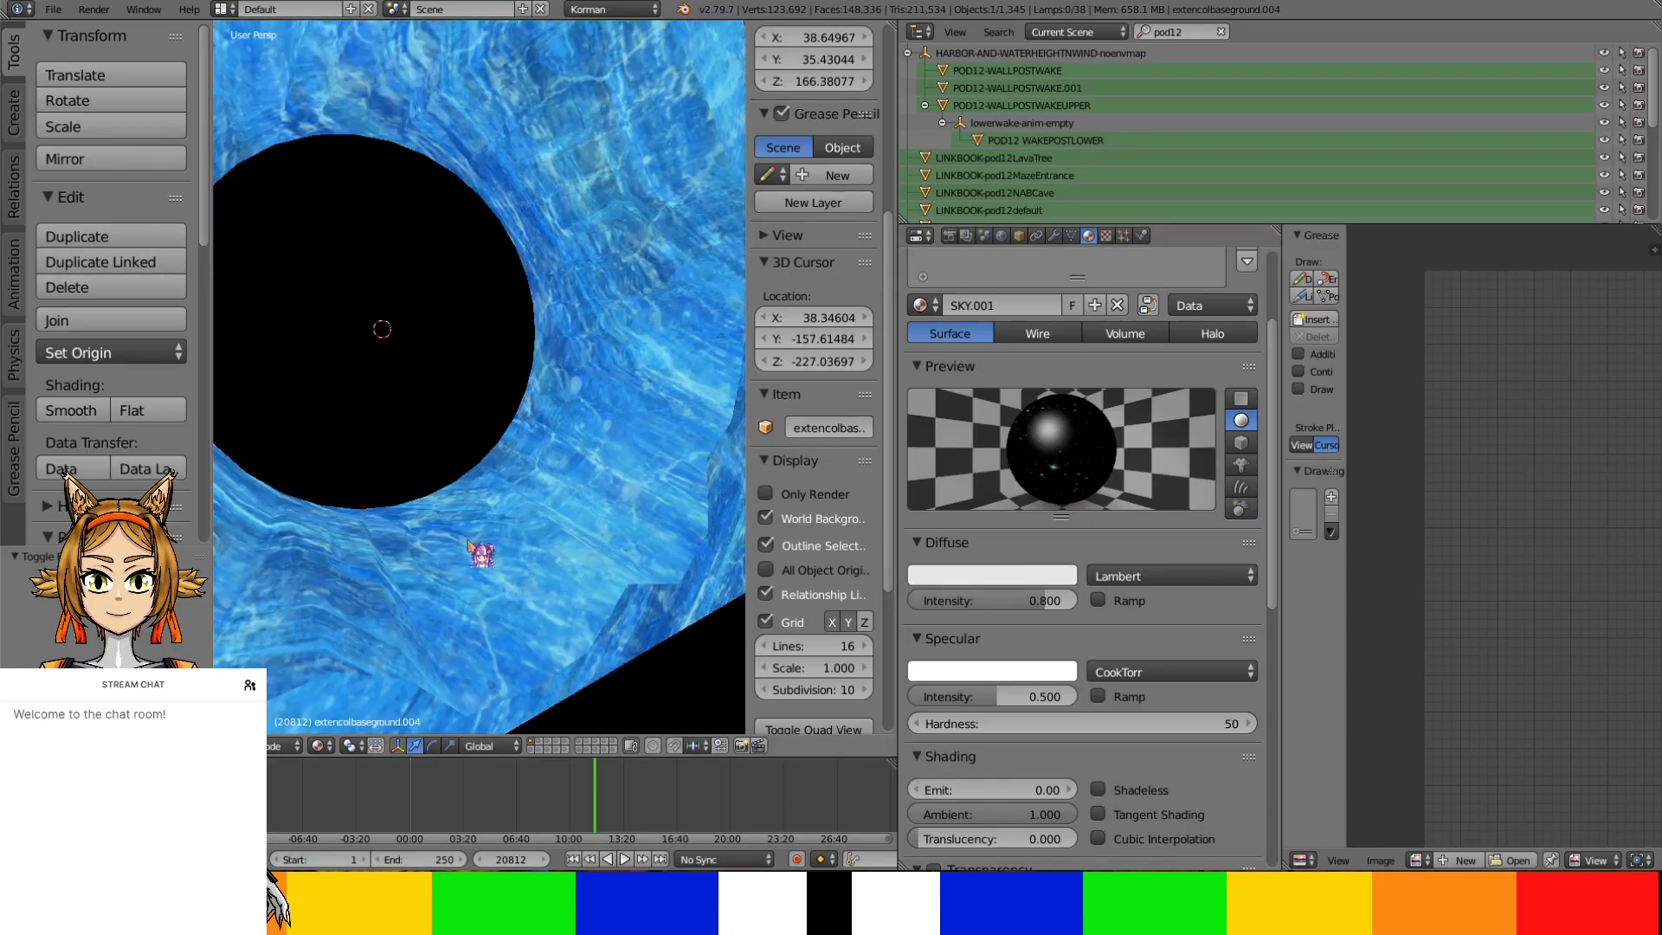
pyautogui.moveTo(450, 545); pyautogui.dragTo(525, 608, button='middle')
pyautogui.scroll(2, 437, 558)
pyautogui.scroll(-3, 494, 580)
pyautogui.scroll(4, 525, 608)
pyautogui.scroll(-6, 523, 584)
pyautogui.scroll(-5, 493, 208)
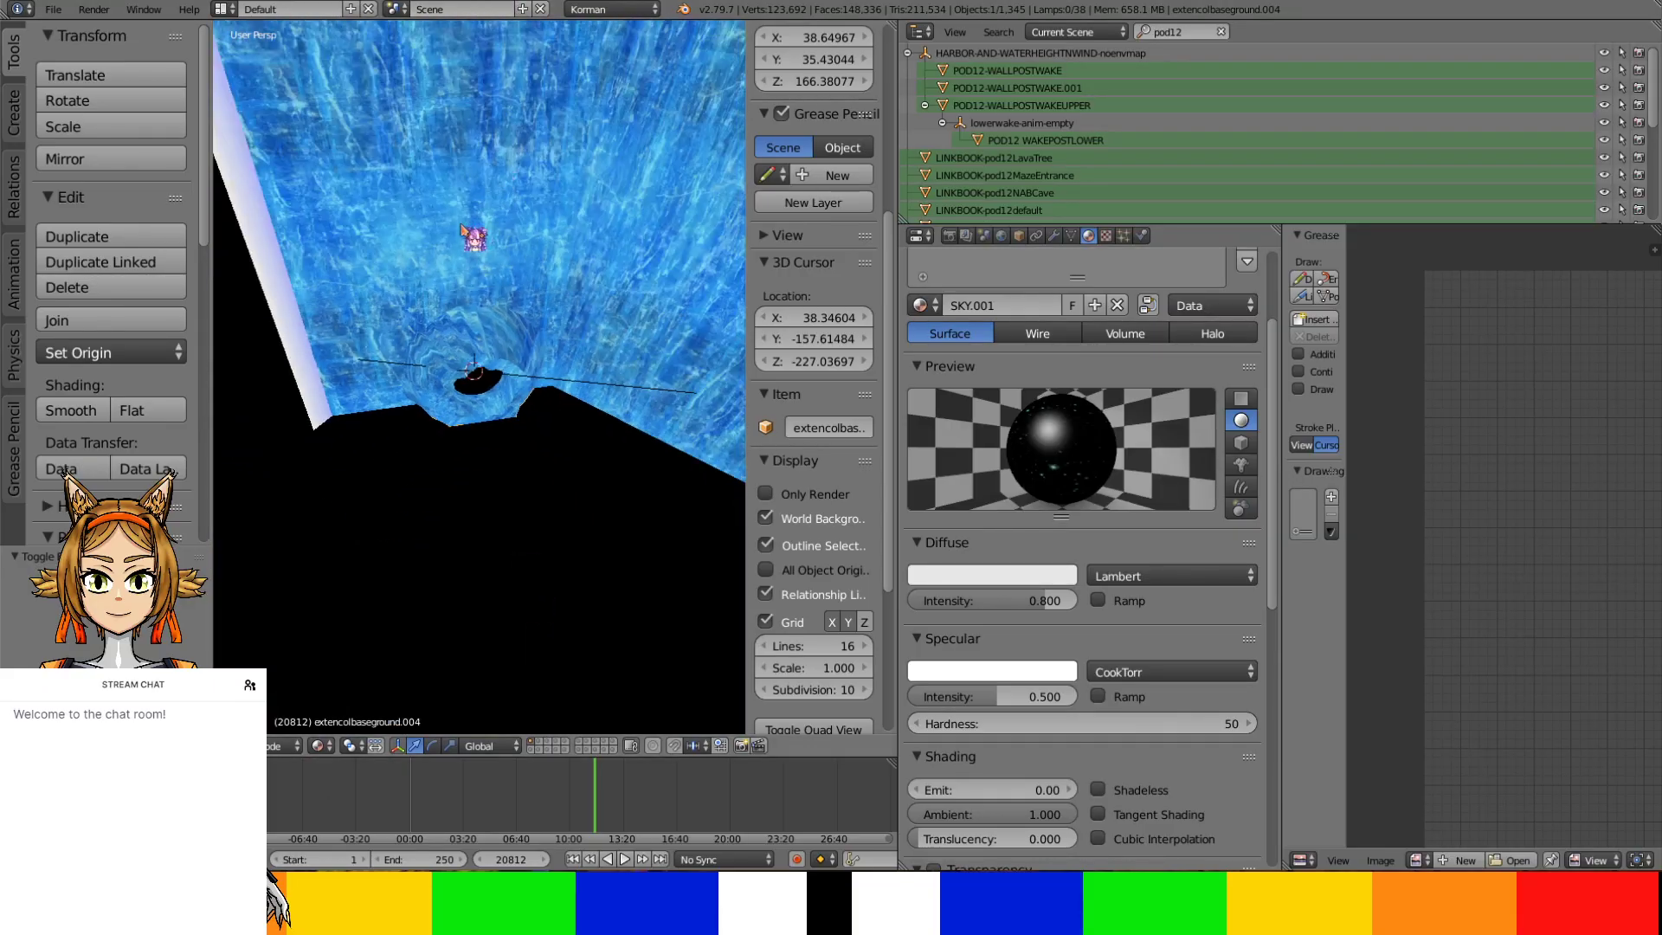
# Examine the fitting's dark round opening head-on and from oblique angles against the crystal pillar
pyautogui.moveTo(434, 292); pyautogui.dragTo(635, 317, button='middle')
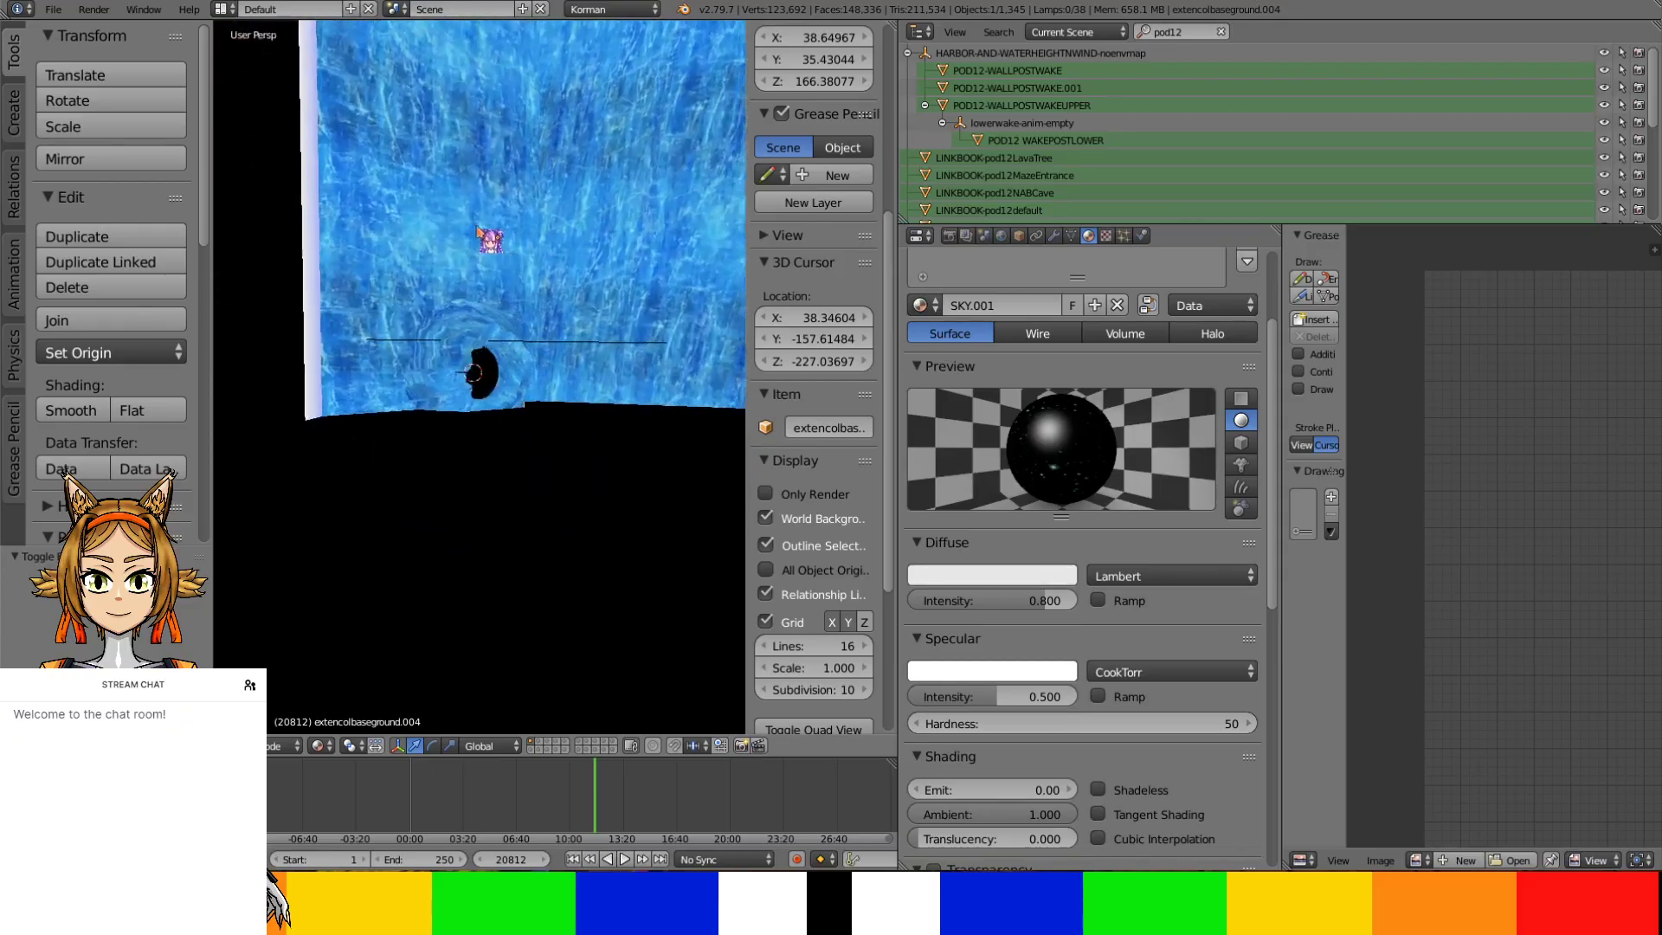
pyautogui.moveTo(367, 251); pyautogui.dragTo(419, 316, button='middle')
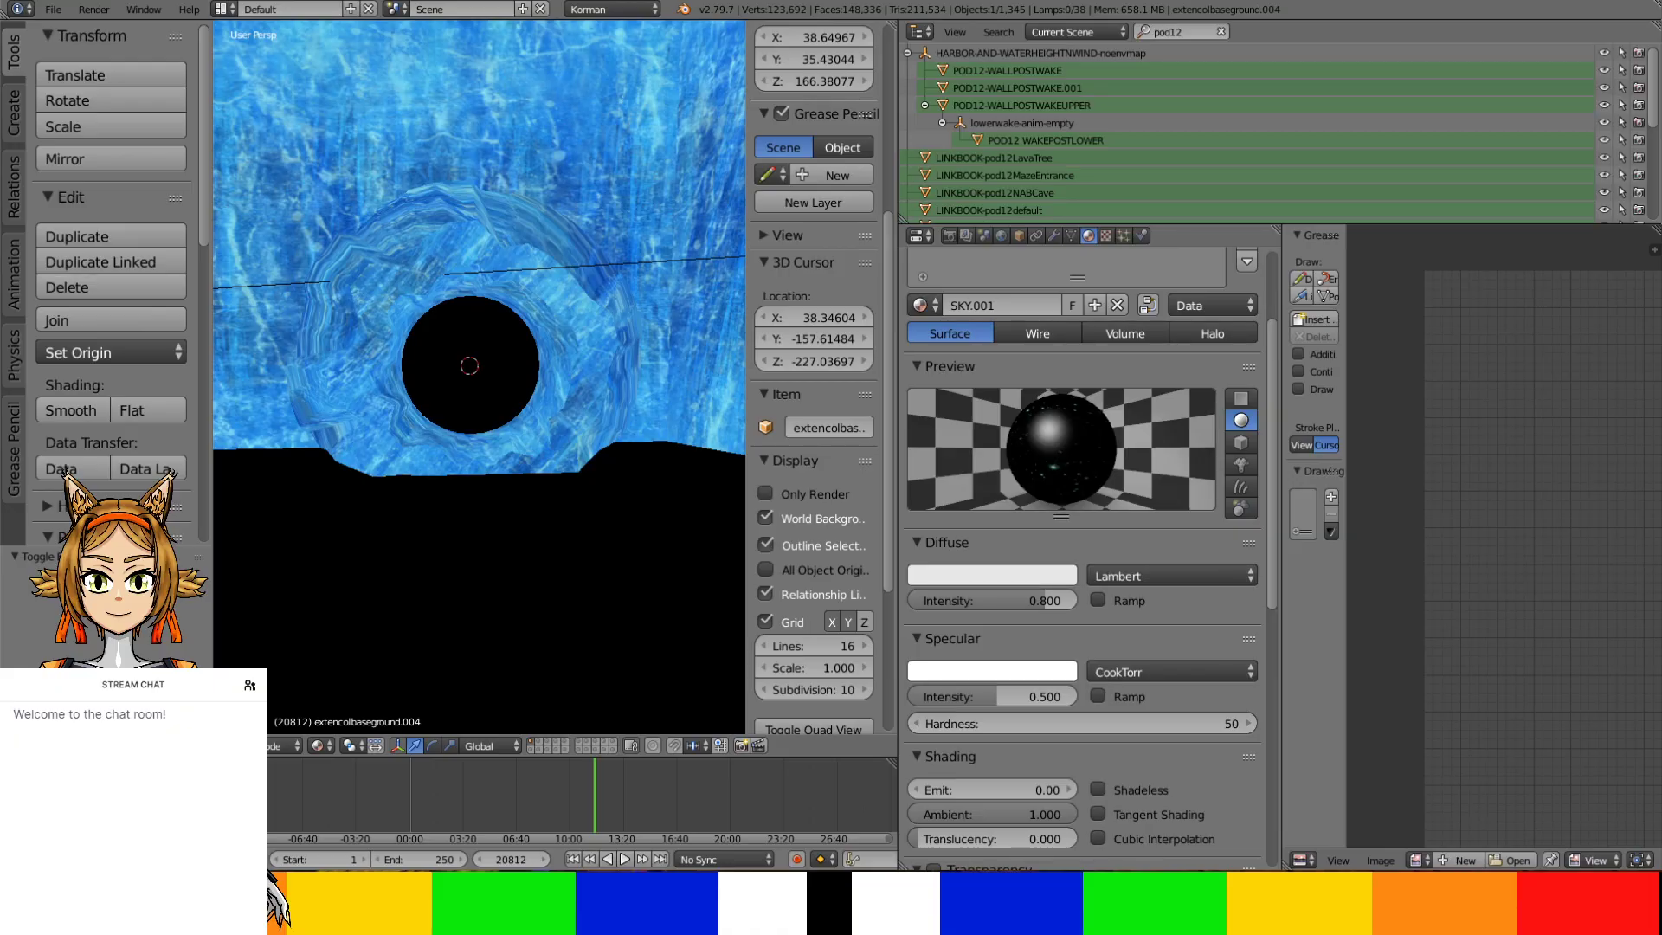
pyautogui.moveTo(542, 534); pyautogui.dragTo(560, 347, button='middle')
pyautogui.scroll(-5, 376, 375)
pyautogui.scroll(8, 487, 394)
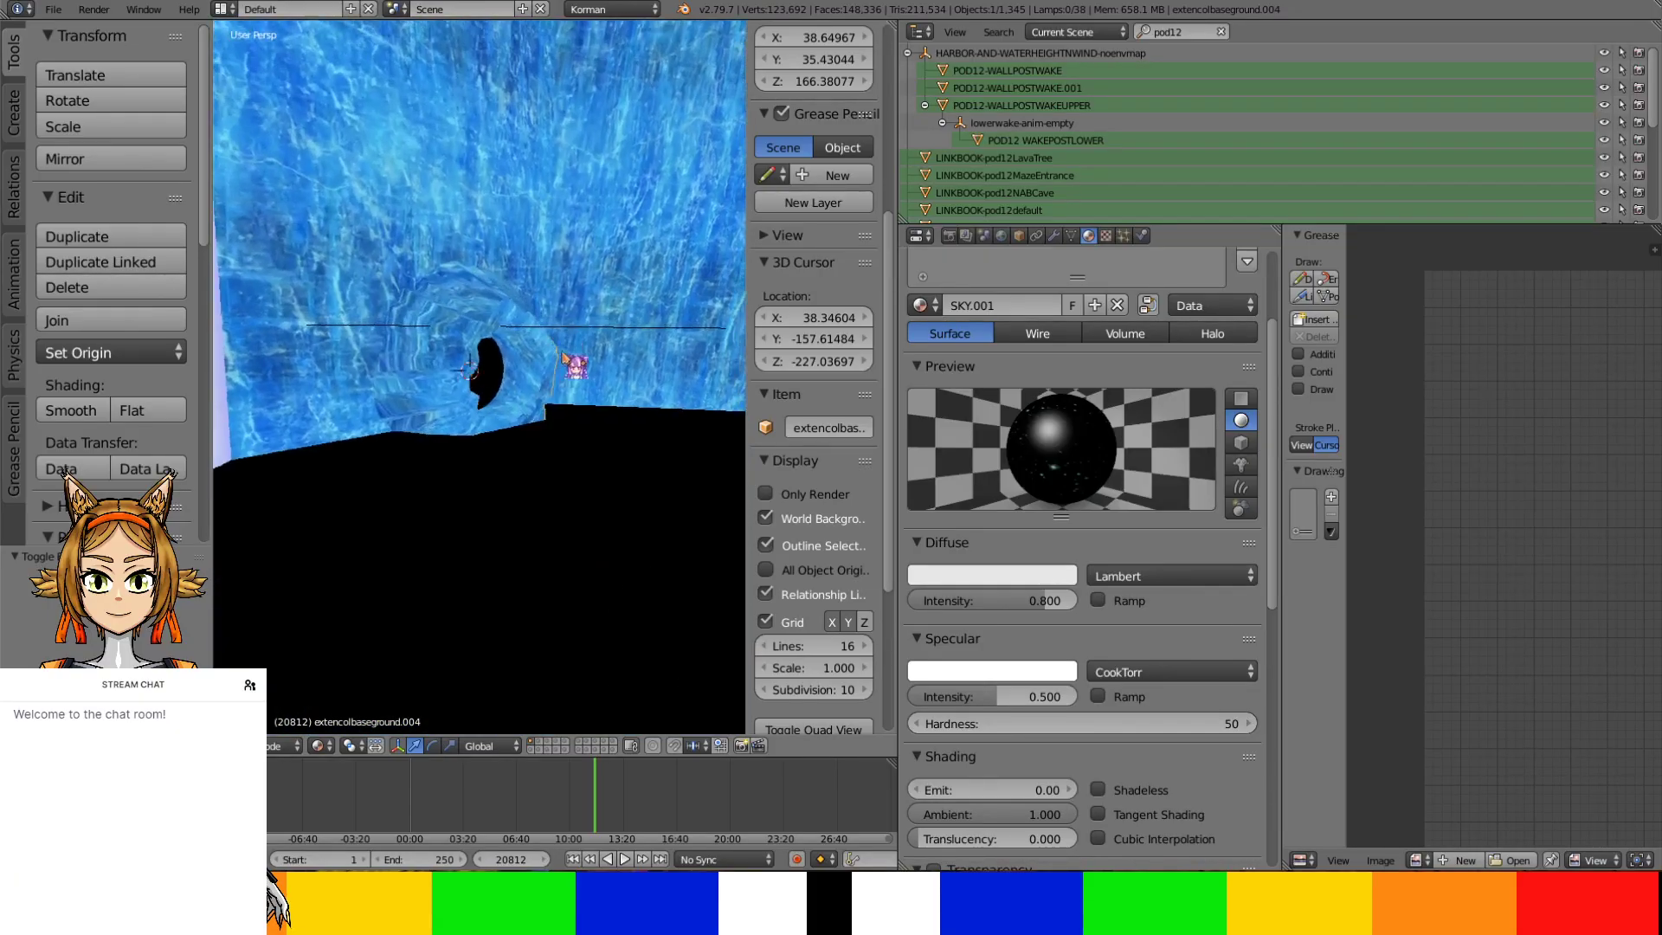
pyautogui.moveTo(388, 381); pyautogui.dragTo(415, 443, button='middle')
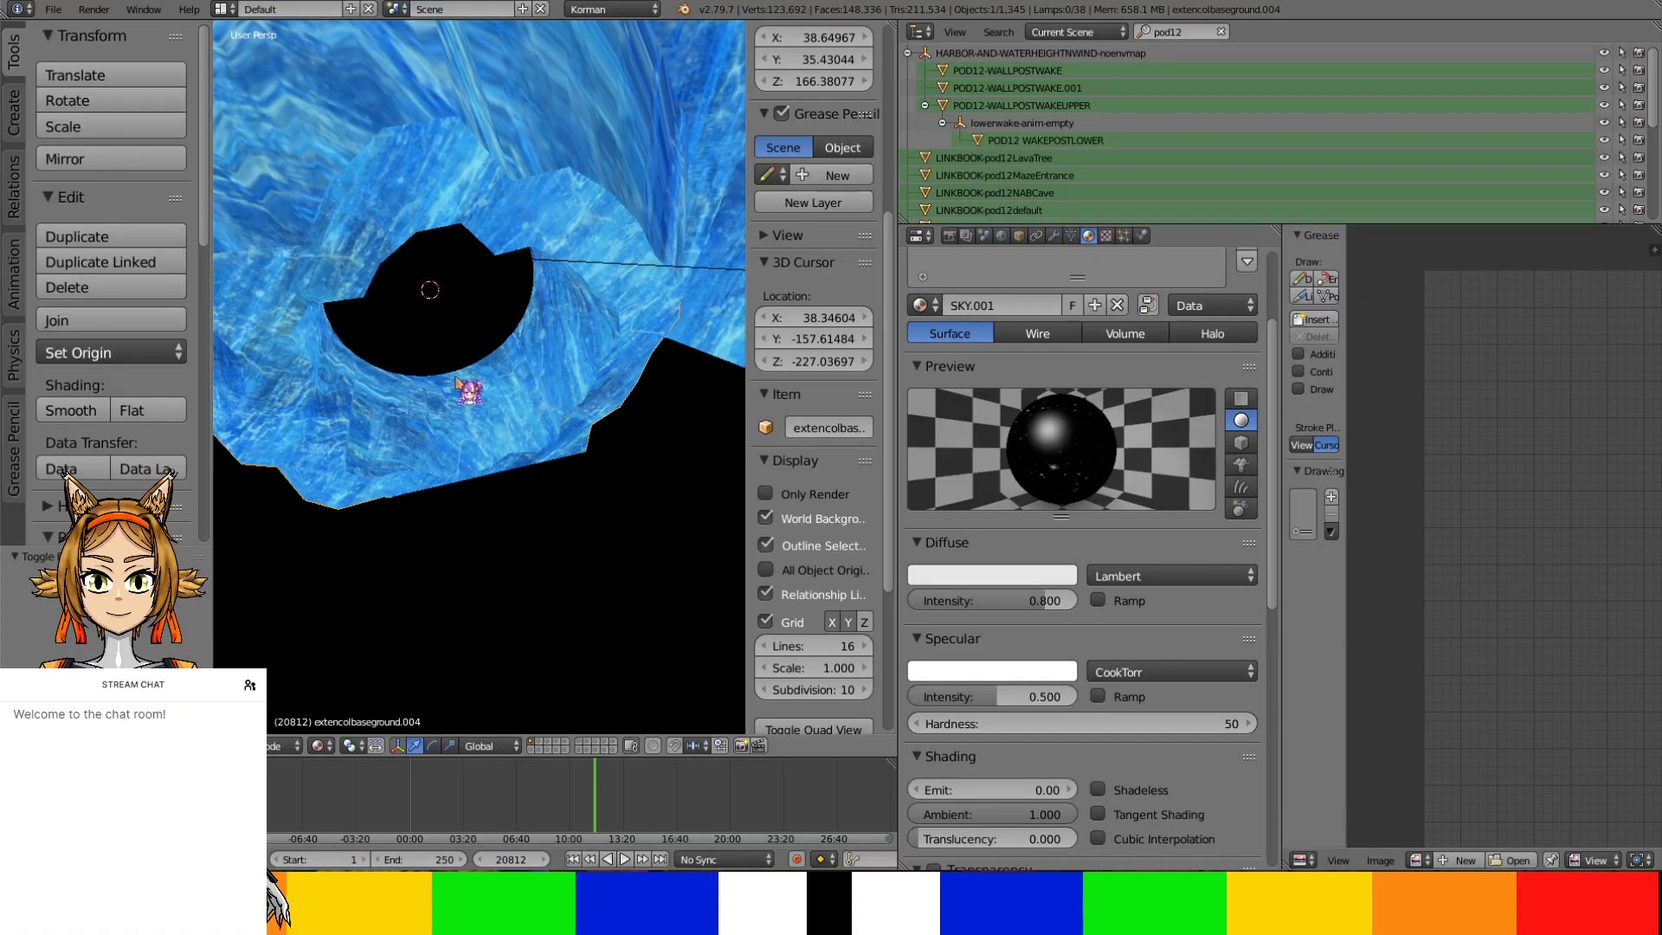
# Select the tapered waterfall mesh below the round fountain platform and isolate it in local view
pyautogui.scroll(-6, 456, 378)
pyautogui.scroll(-5, 556, 404)
pyautogui.scroll(-5, 551, 415)
pyautogui.moveTo(510, 500); pyautogui.dragTo(516, 336, button='middle')
pyautogui.rightClick(516, 336)
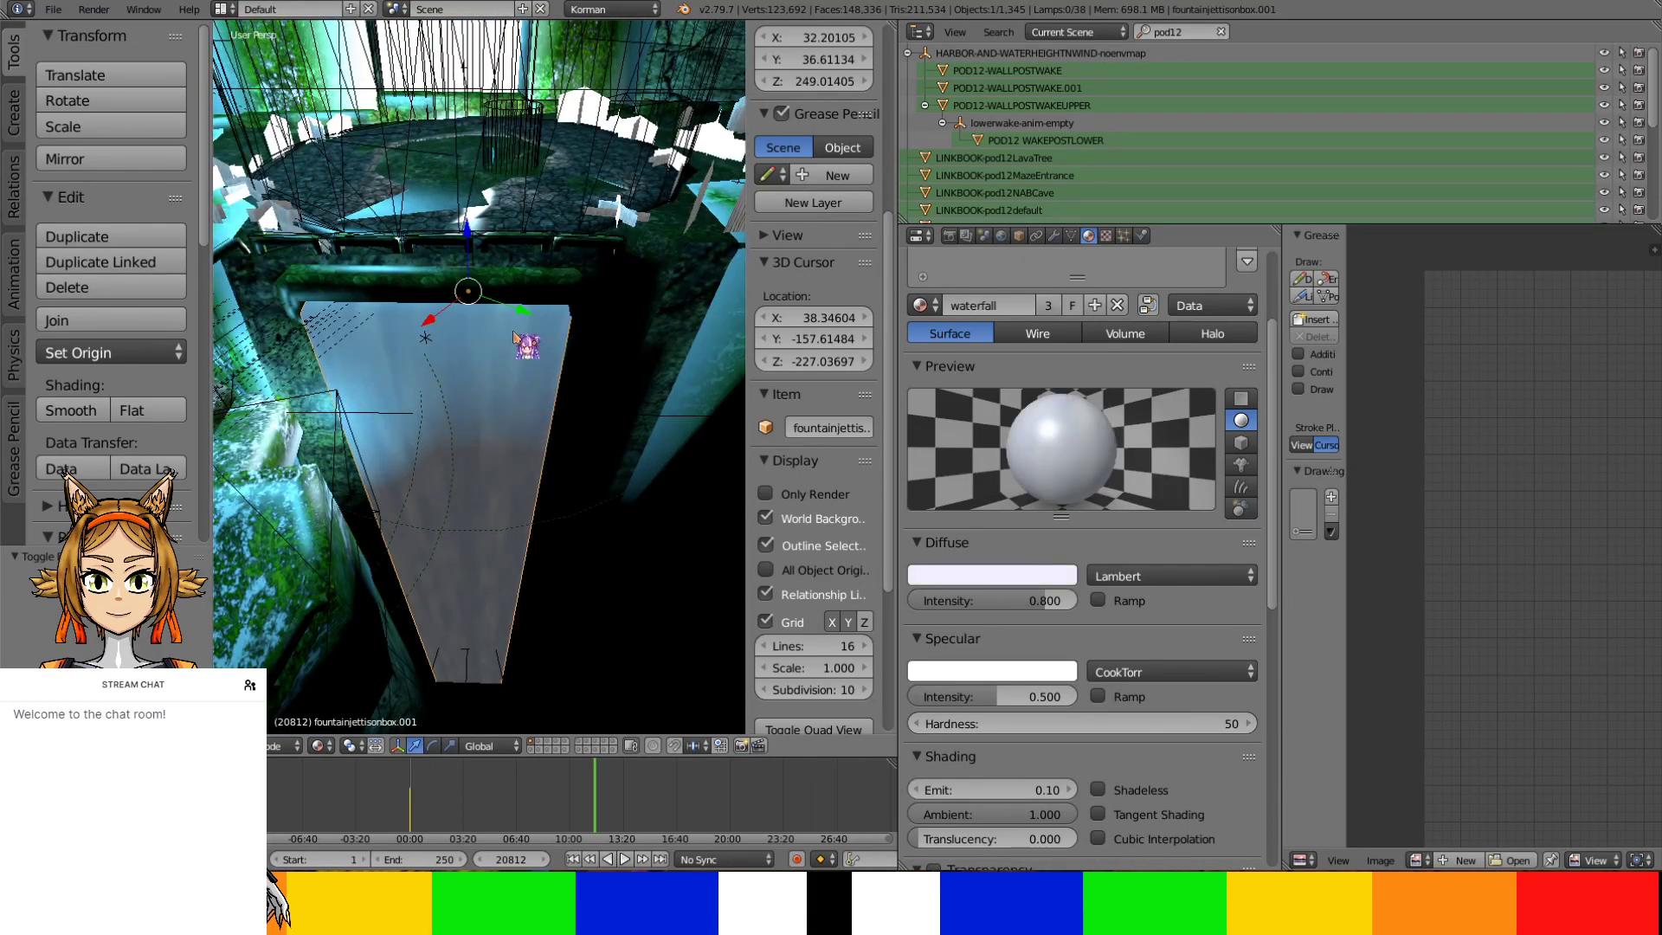
pyautogui.press('KP_Divide')
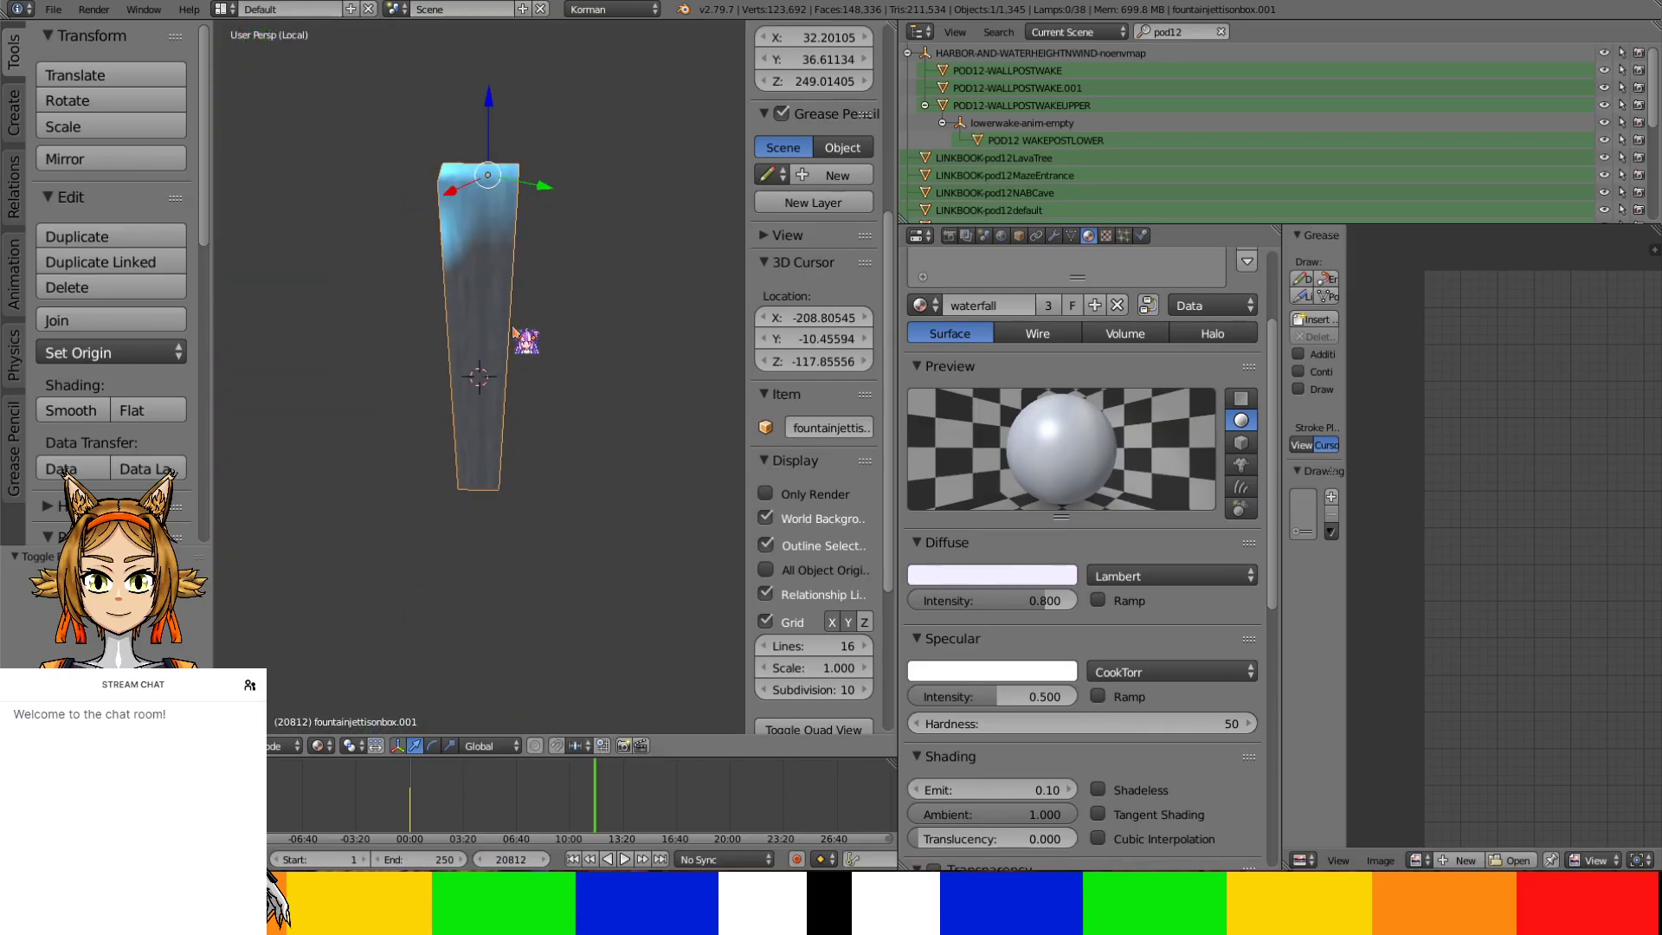
pyautogui.scroll(4, 1082, 338)
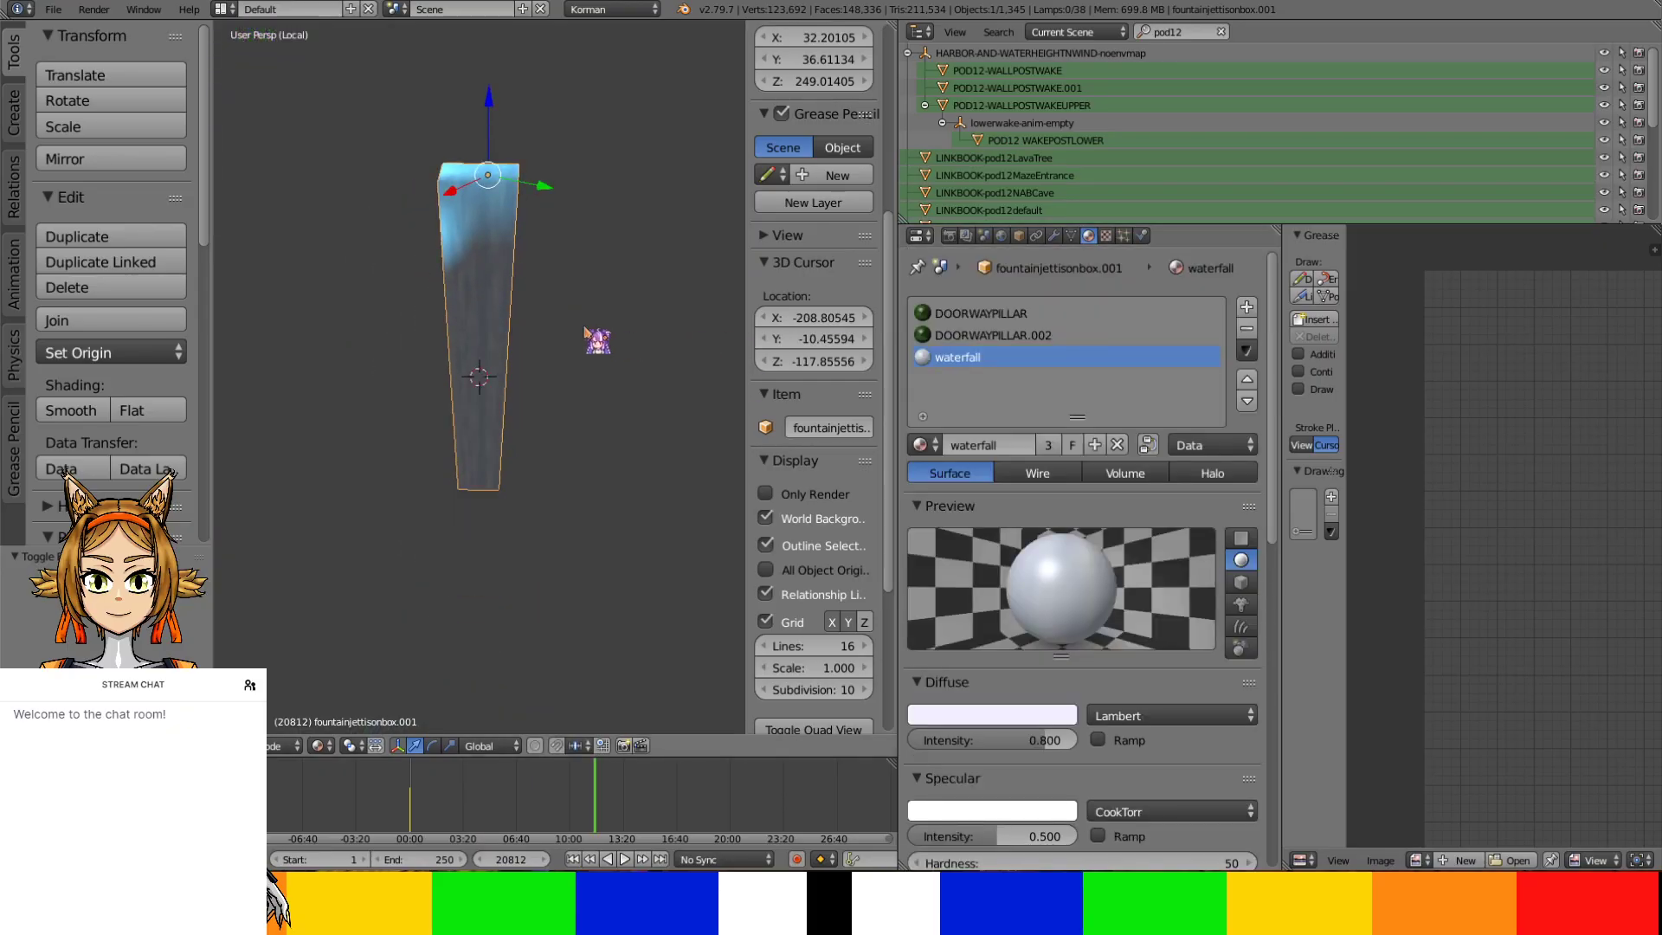
pyautogui.moveTo(579, 314); pyautogui.dragTo(599, 384, button='middle')
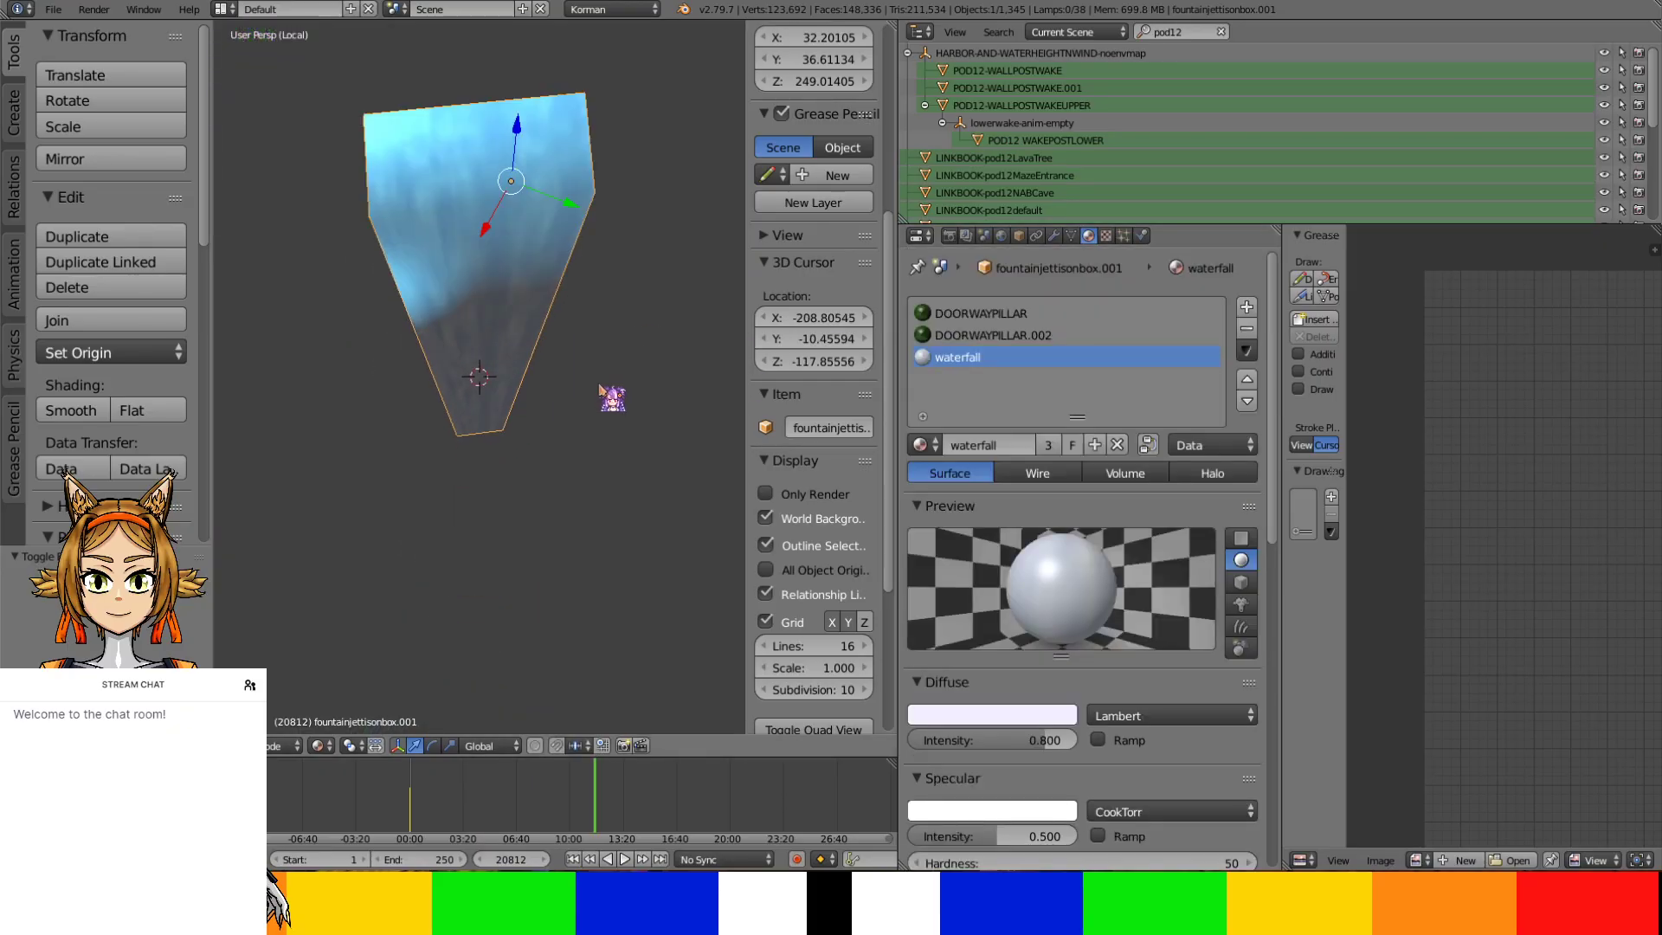
# Duplicate the waterfall's uppermost face, separate the copy into its own object, and return to the full scene
pyautogui.press('Tab')
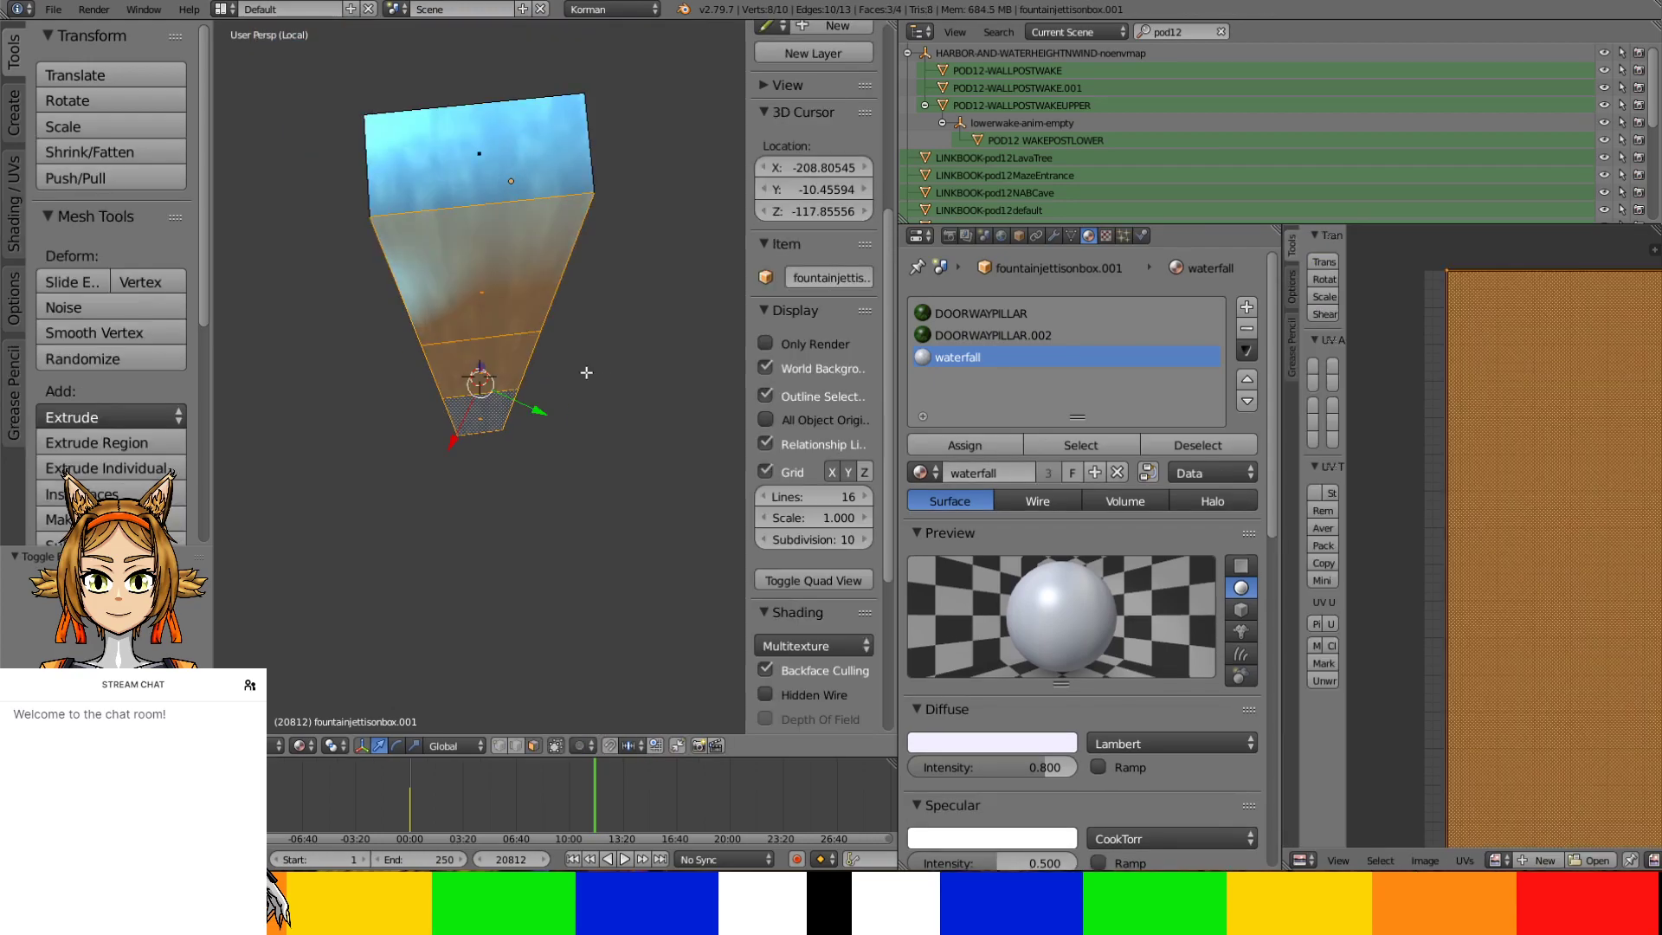
pyautogui.rightClick(528, 129)
pyautogui.scroll(-5, 139, 490)
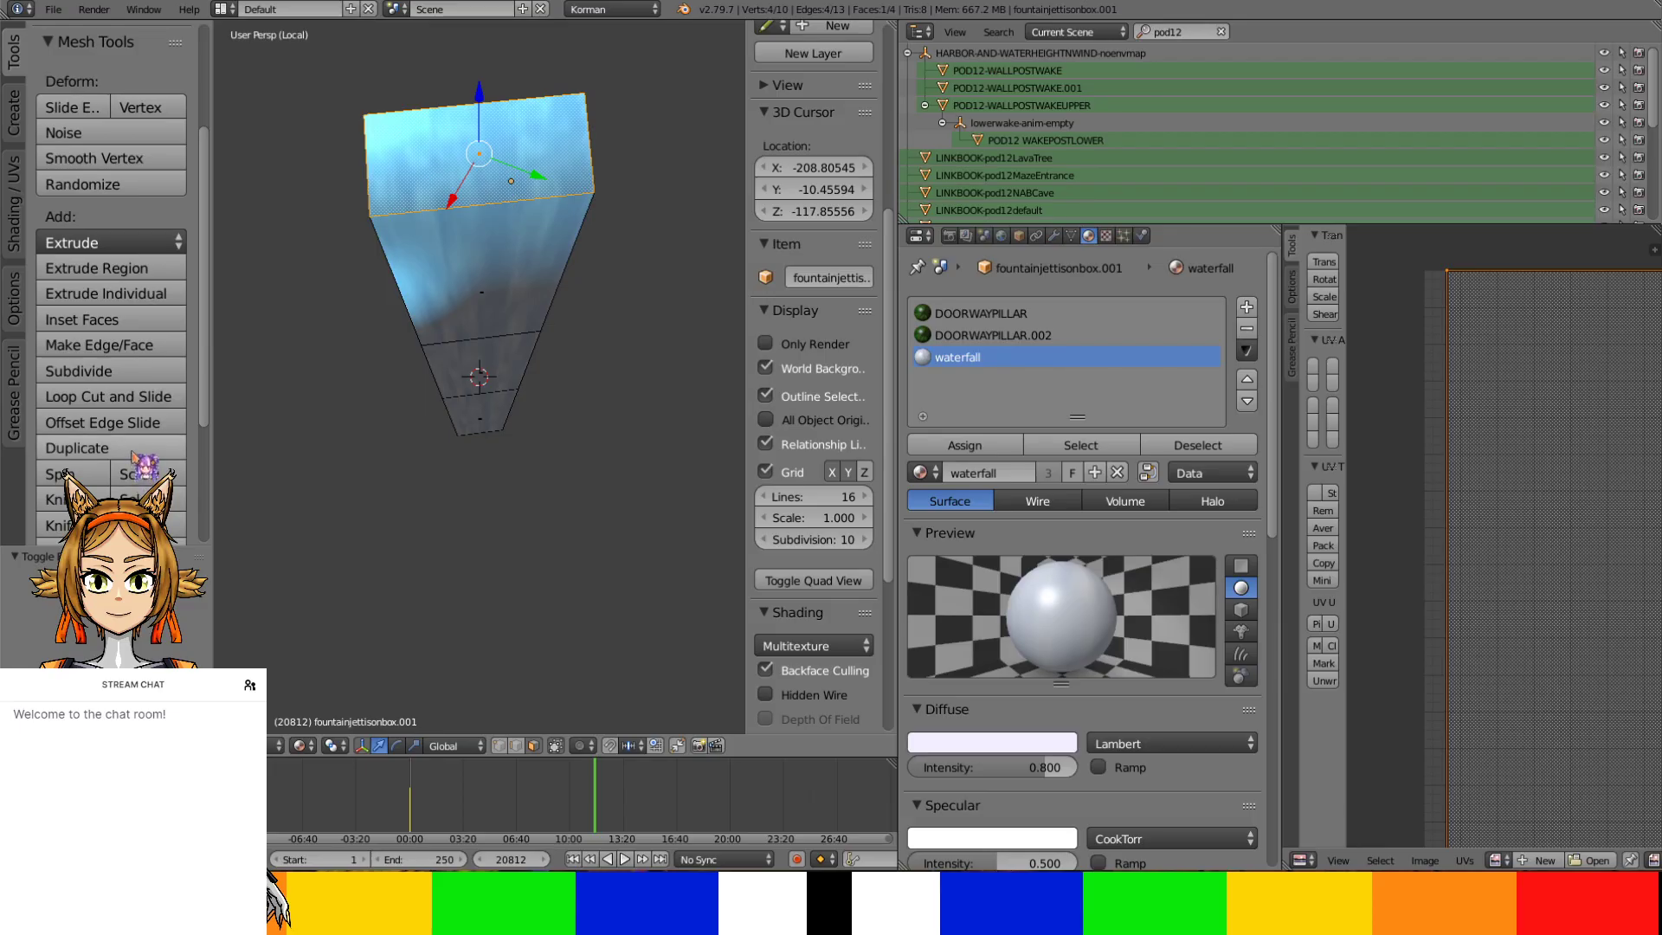
pyautogui.click(95, 448)
pyautogui.rightClick(441, 317)
pyautogui.press('p')
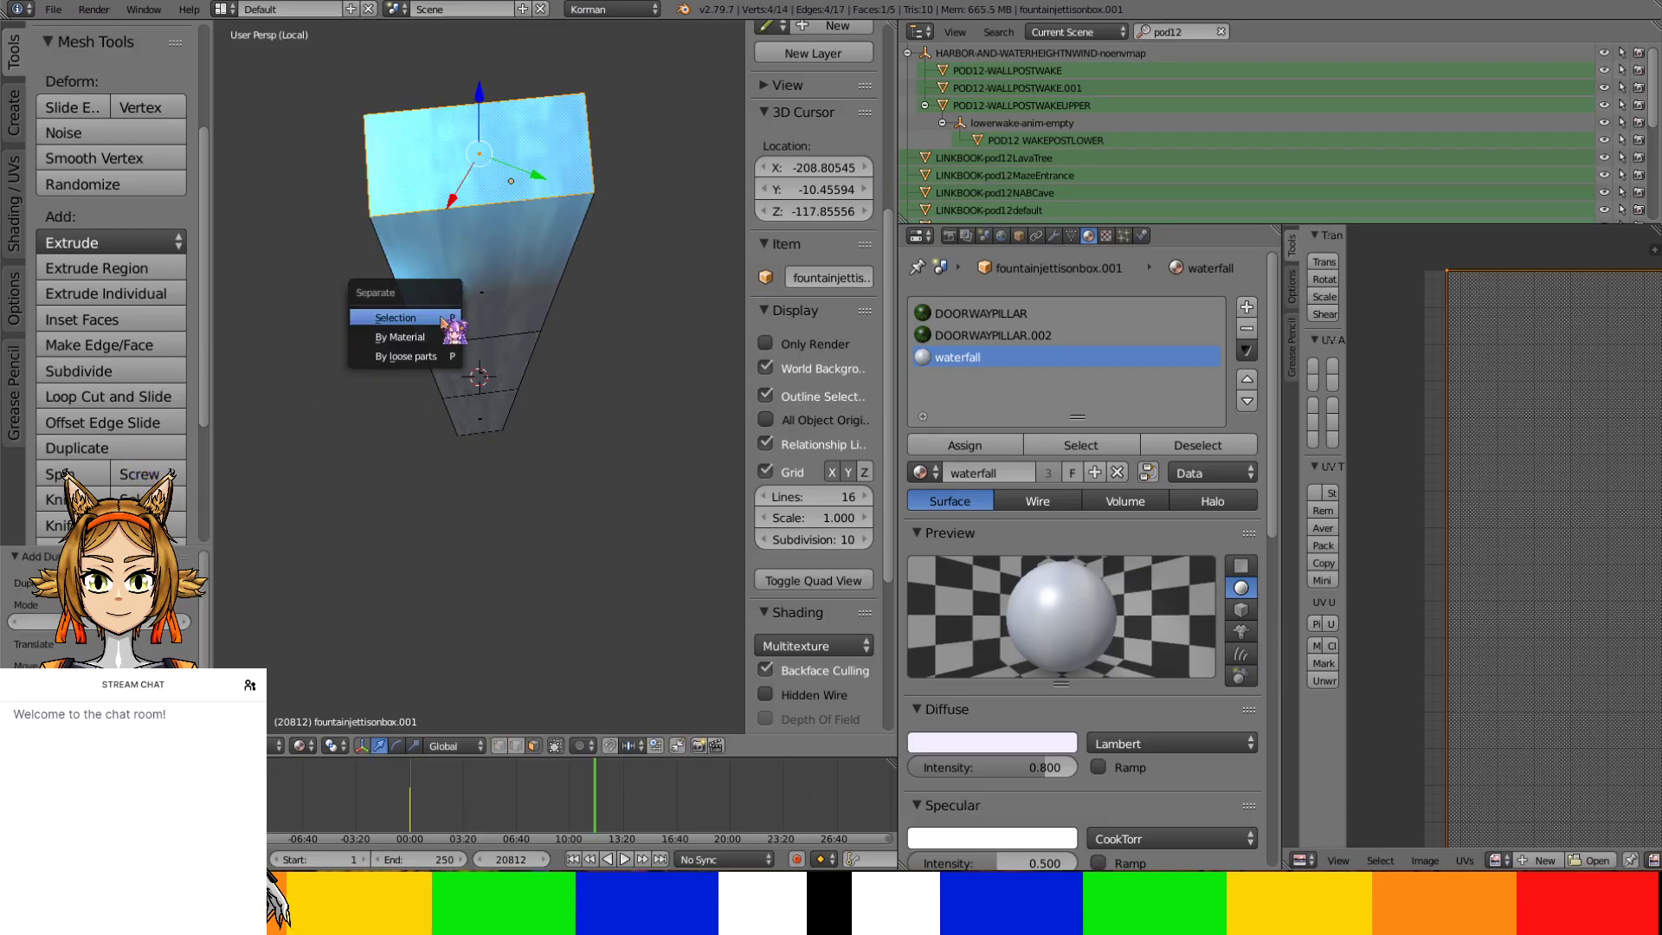
pyautogui.click(440, 317)
pyautogui.press('Tab')
pyautogui.rightClick(554, 125)
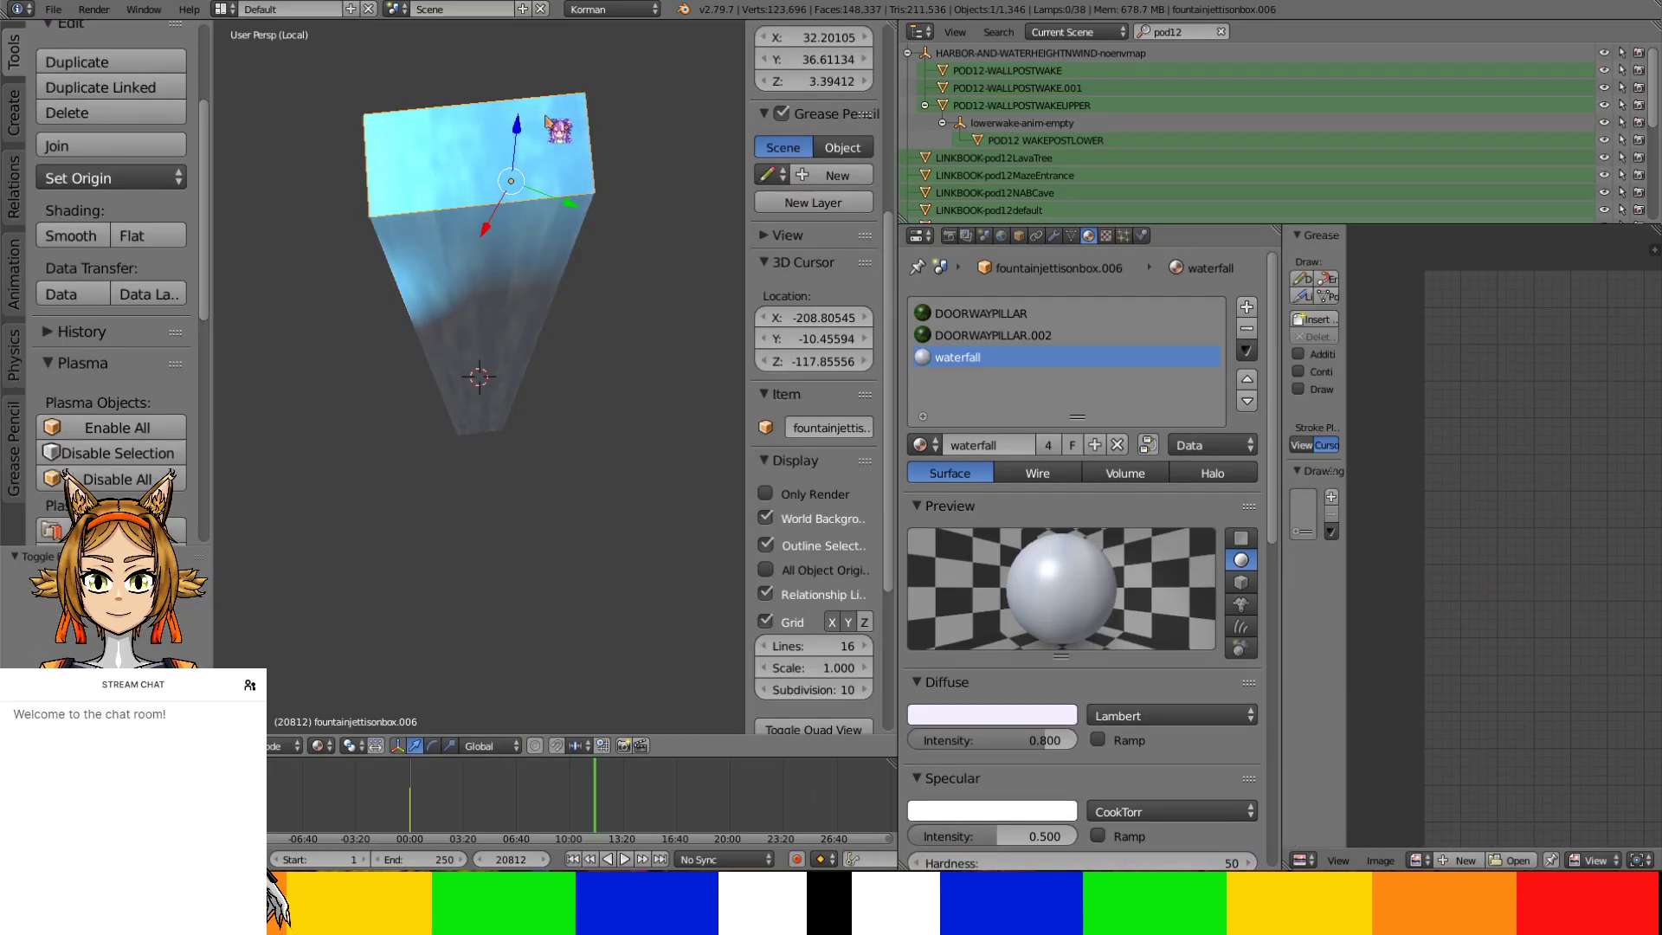
pyautogui.press('KP_Divide')
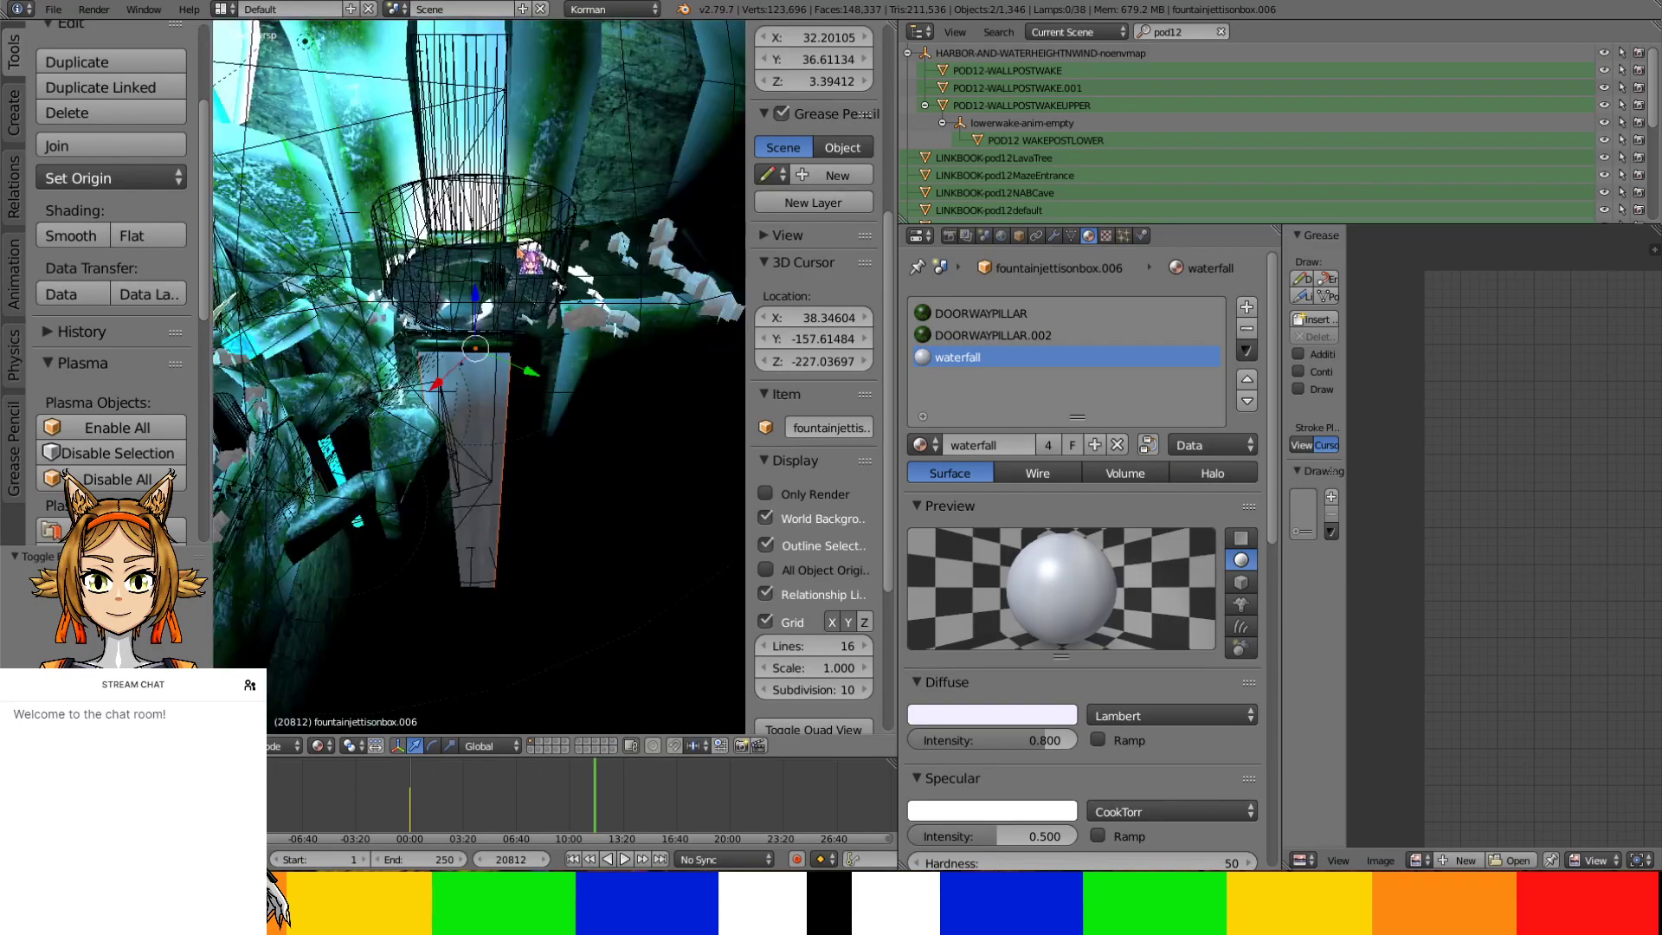
pyautogui.press('g')
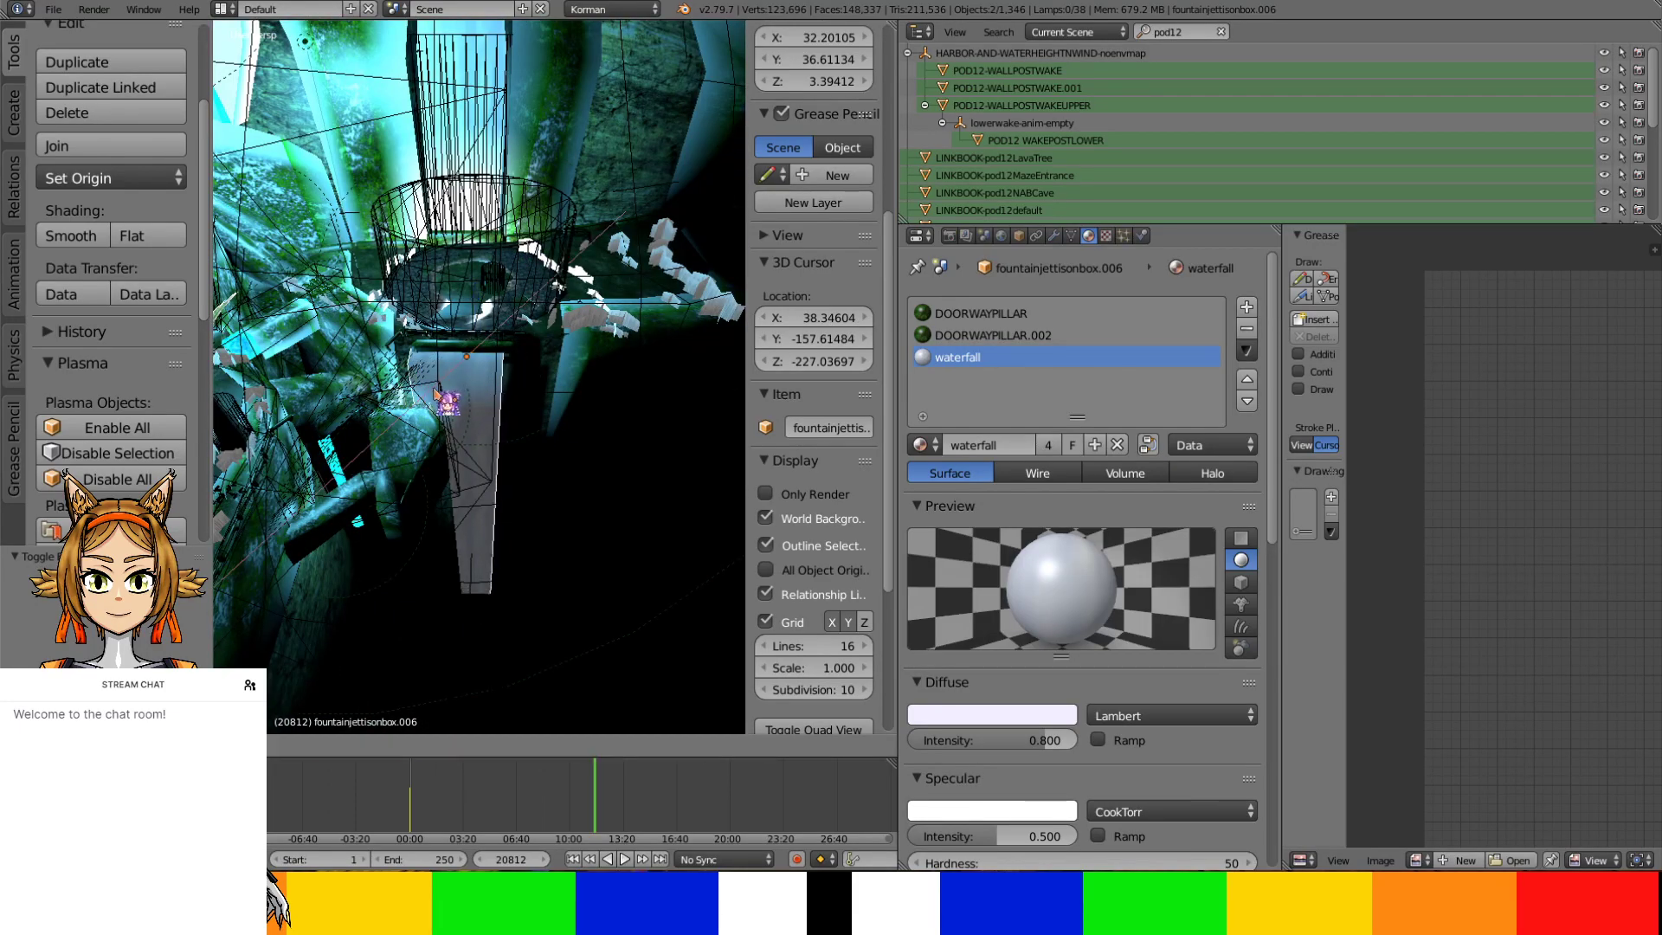
pyautogui.click(441, 397)
pyautogui.hotkey('ctrl', 'z')
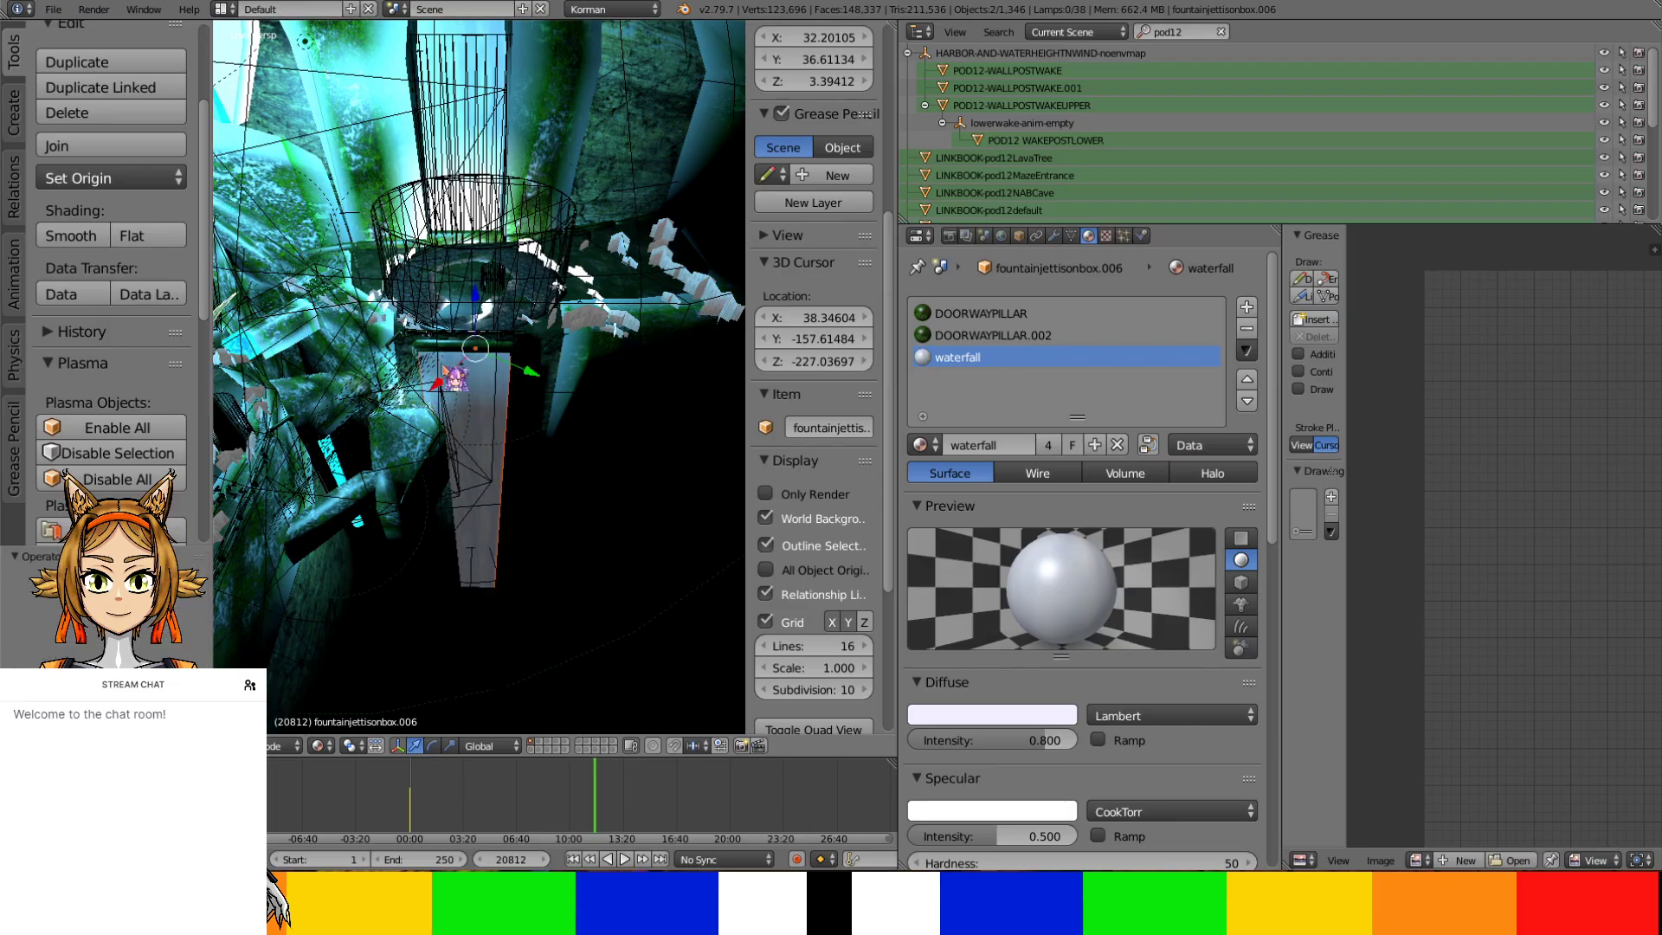
# Move the separated water face clear of the original waterfall and remove its Collision modifier
pyautogui.press('g')
pyautogui.click(333, 498)
pyautogui.click(1142, 236)
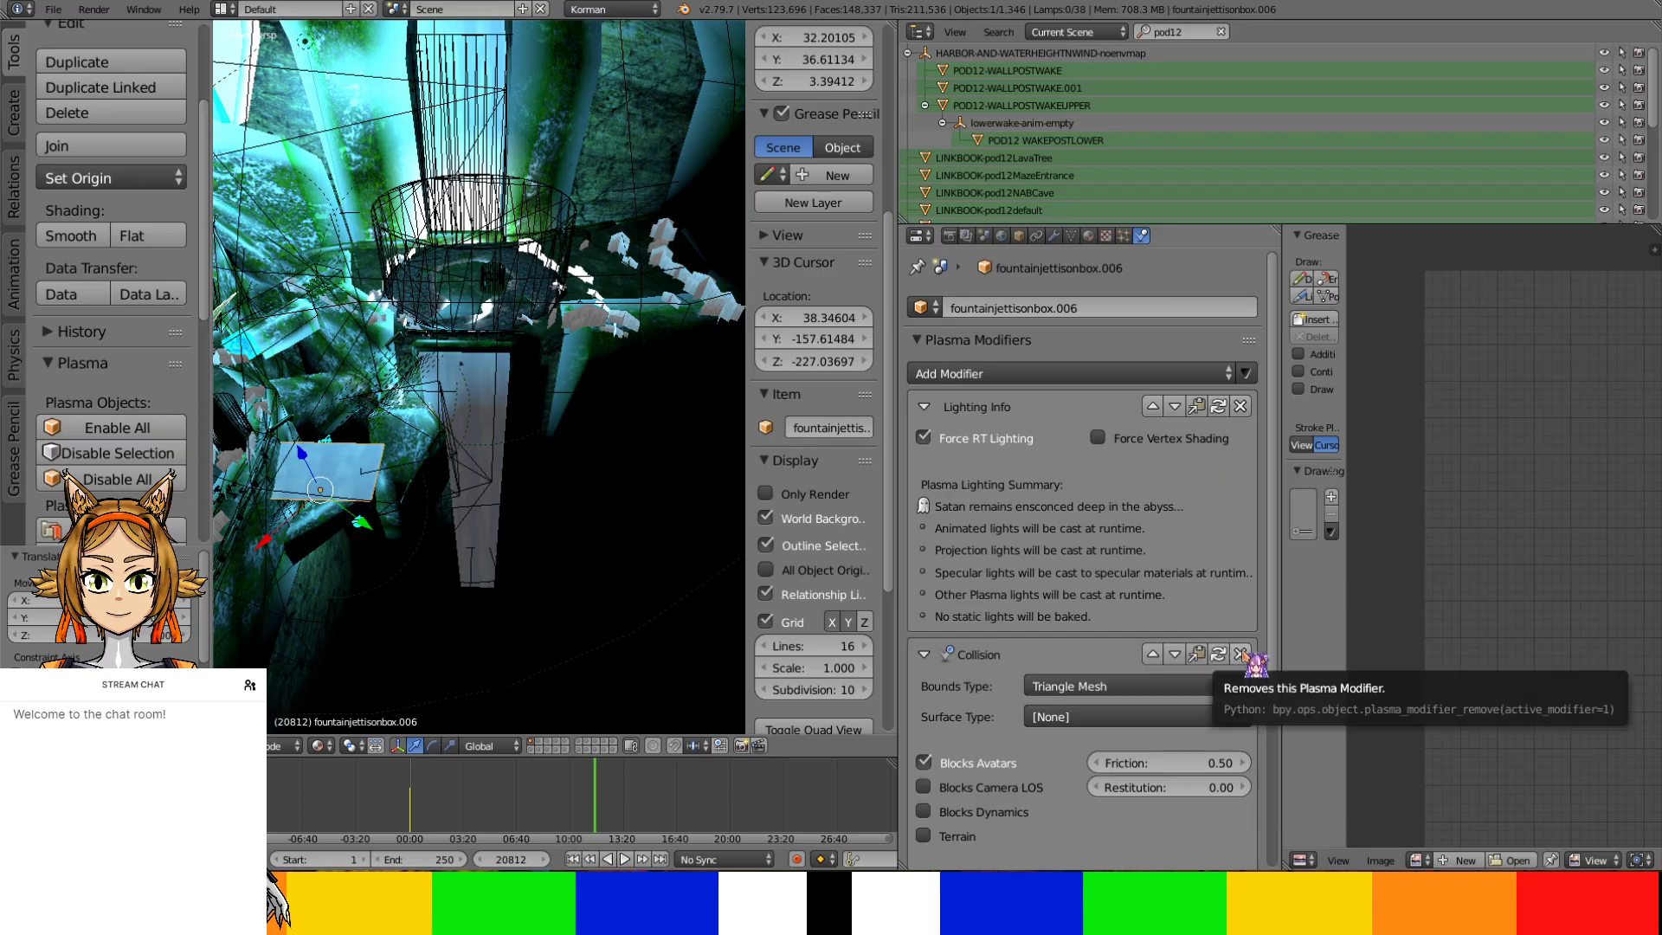
pyautogui.scroll(-5, 1253, 659)
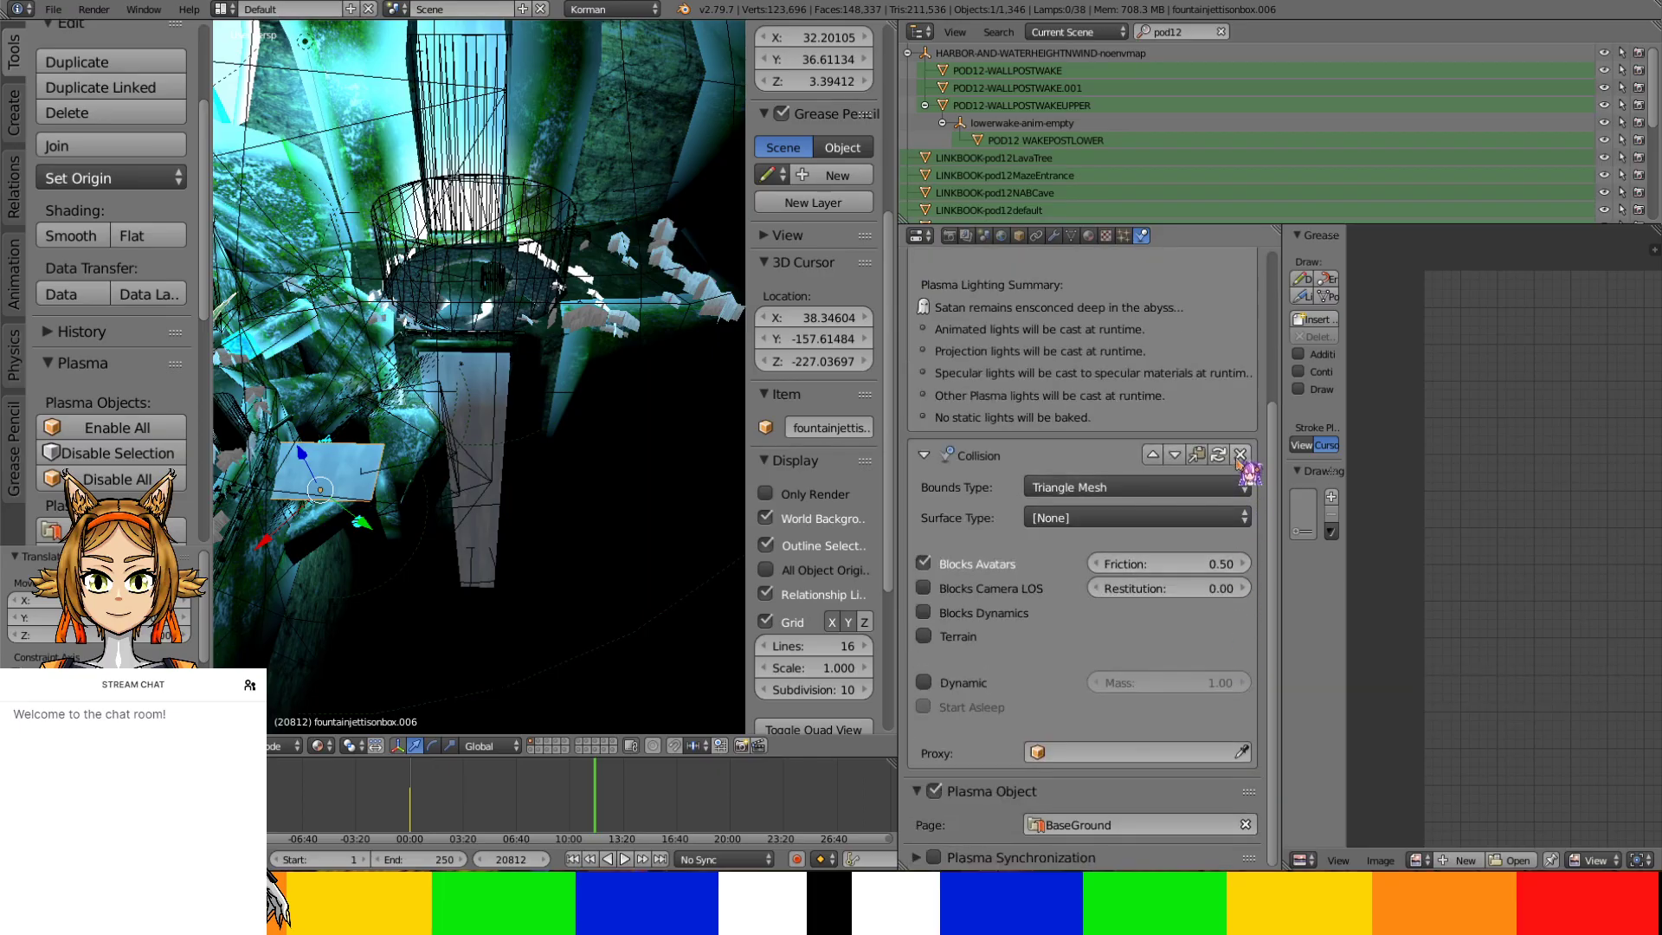
pyautogui.click(1239, 453)
# Move the separated water face across the scene to the area beside the blue crystal pillar
pyautogui.moveTo(616, 482); pyautogui.dragTo(322, 357, button='middle')
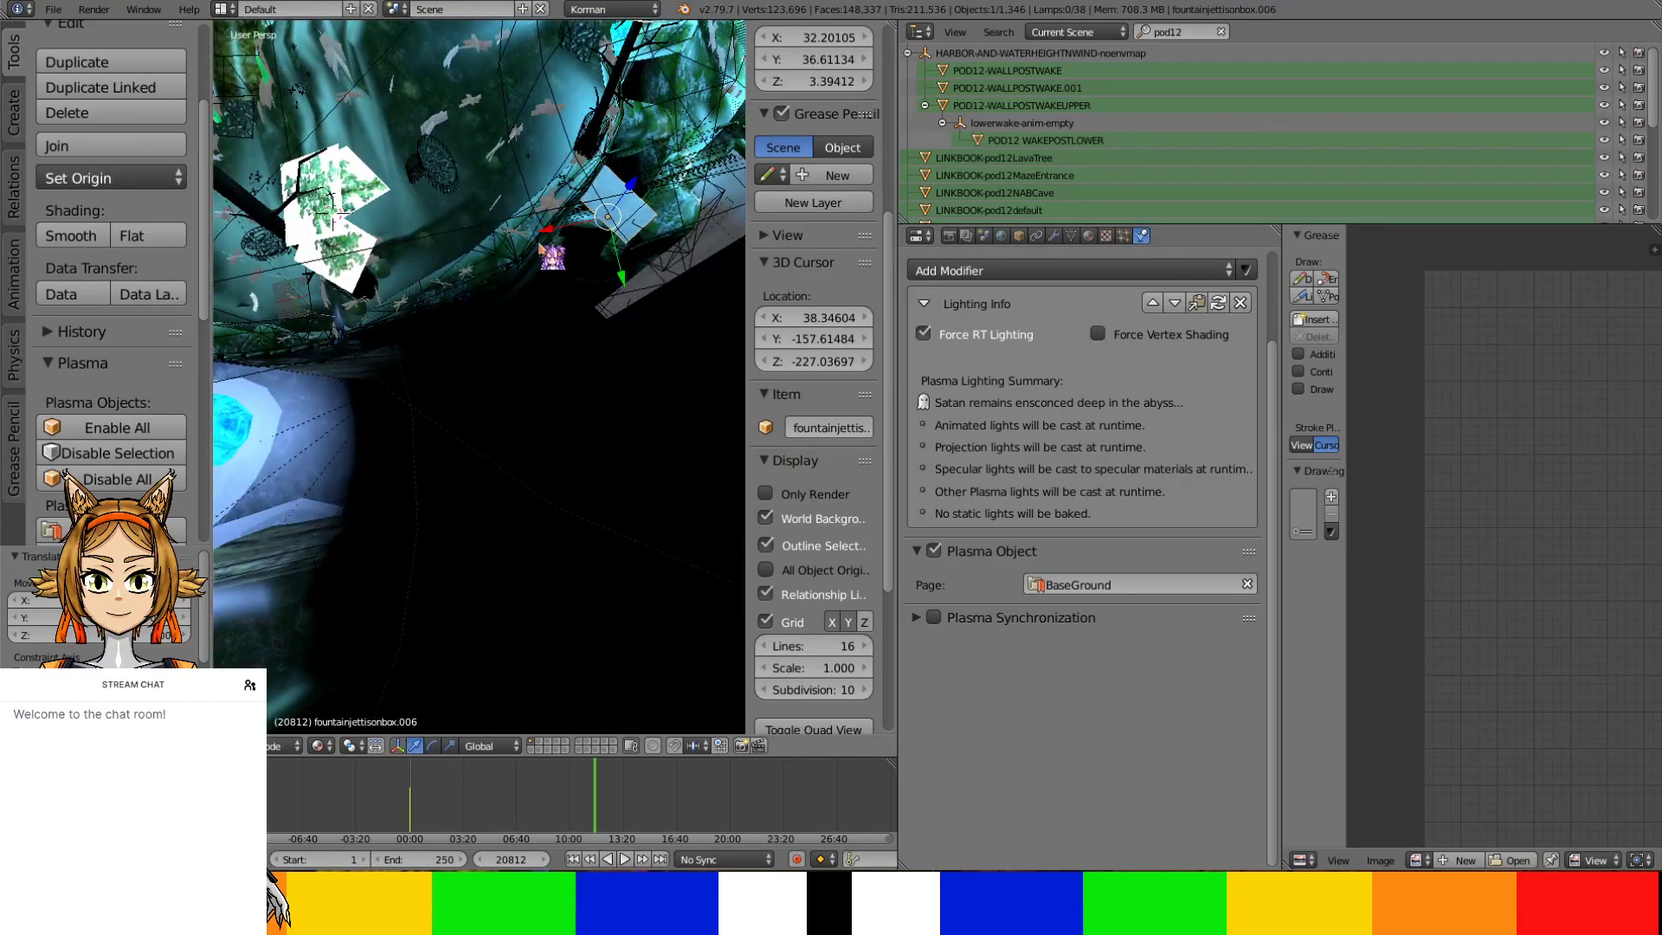
pyautogui.press('a')
pyautogui.moveTo(556, 416); pyautogui.dragTo(393, 391, button='middle')
pyautogui.moveTo(474, 332); pyautogui.dragTo(546, 470, button='middle')
pyautogui.moveTo(690, 361); pyautogui.dragTo(575, 428)
pyautogui.moveTo(585, 475); pyautogui.dragTo(451, 474, button='middle')
pyautogui.press('g')
pyautogui.press('x')
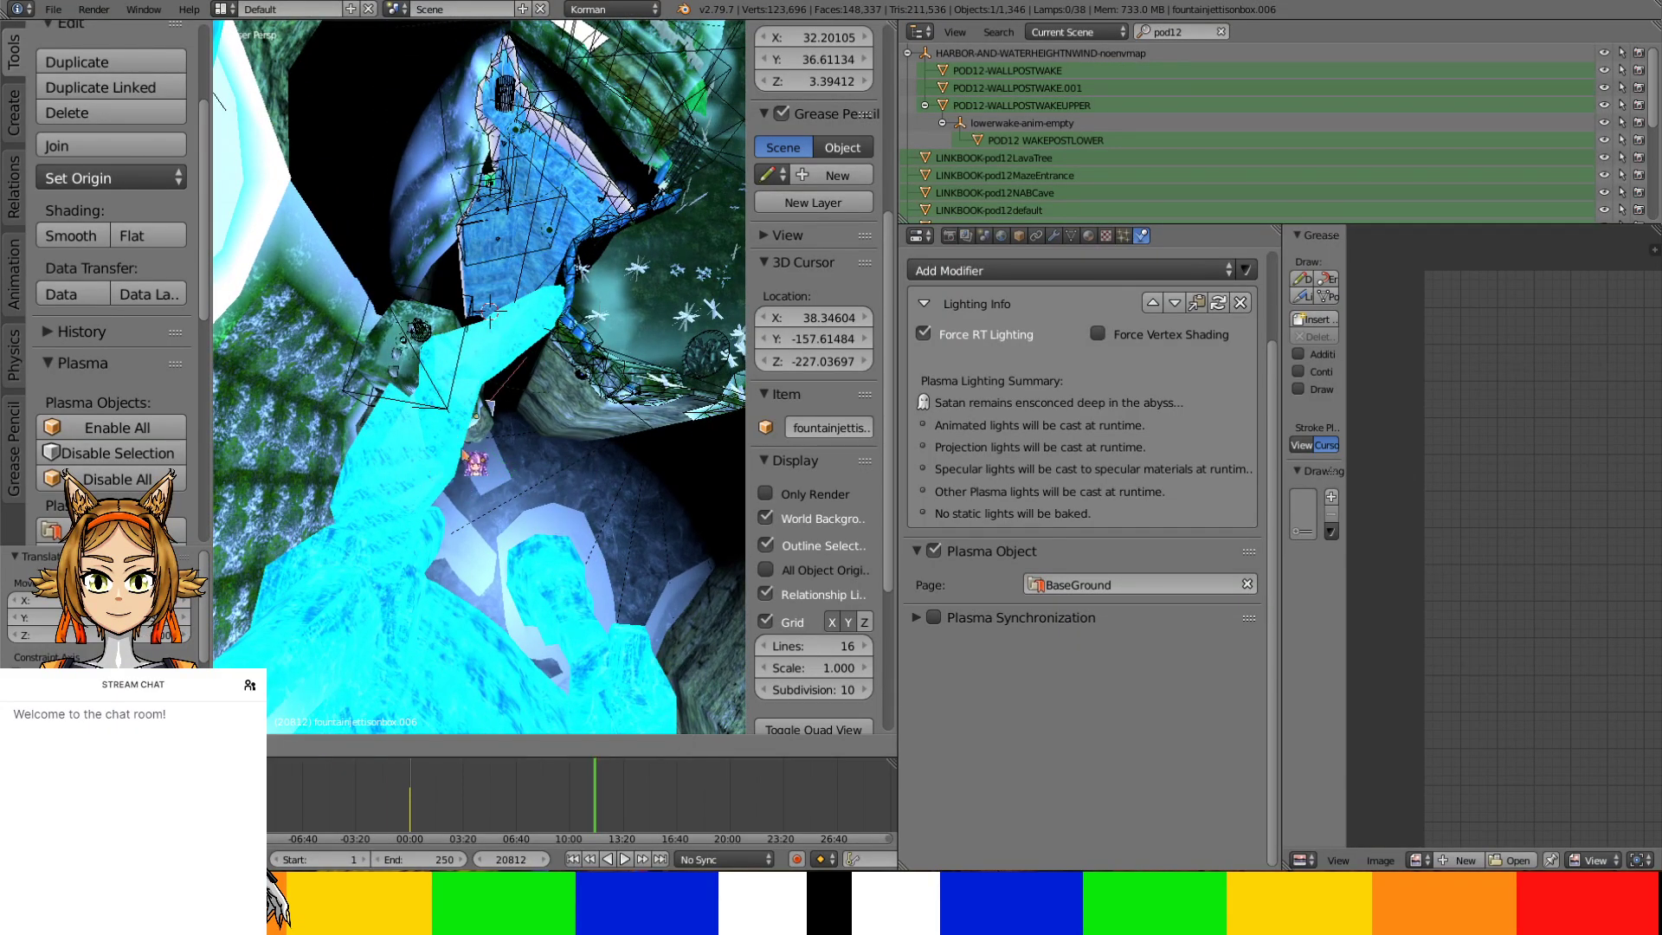
pyautogui.click(491, 408)
# Shift the water face along the X axis, closer to the crystal fitting at the pillar's base
pyautogui.moveTo(491, 409); pyautogui.dragTo(516, 471, button='middle')
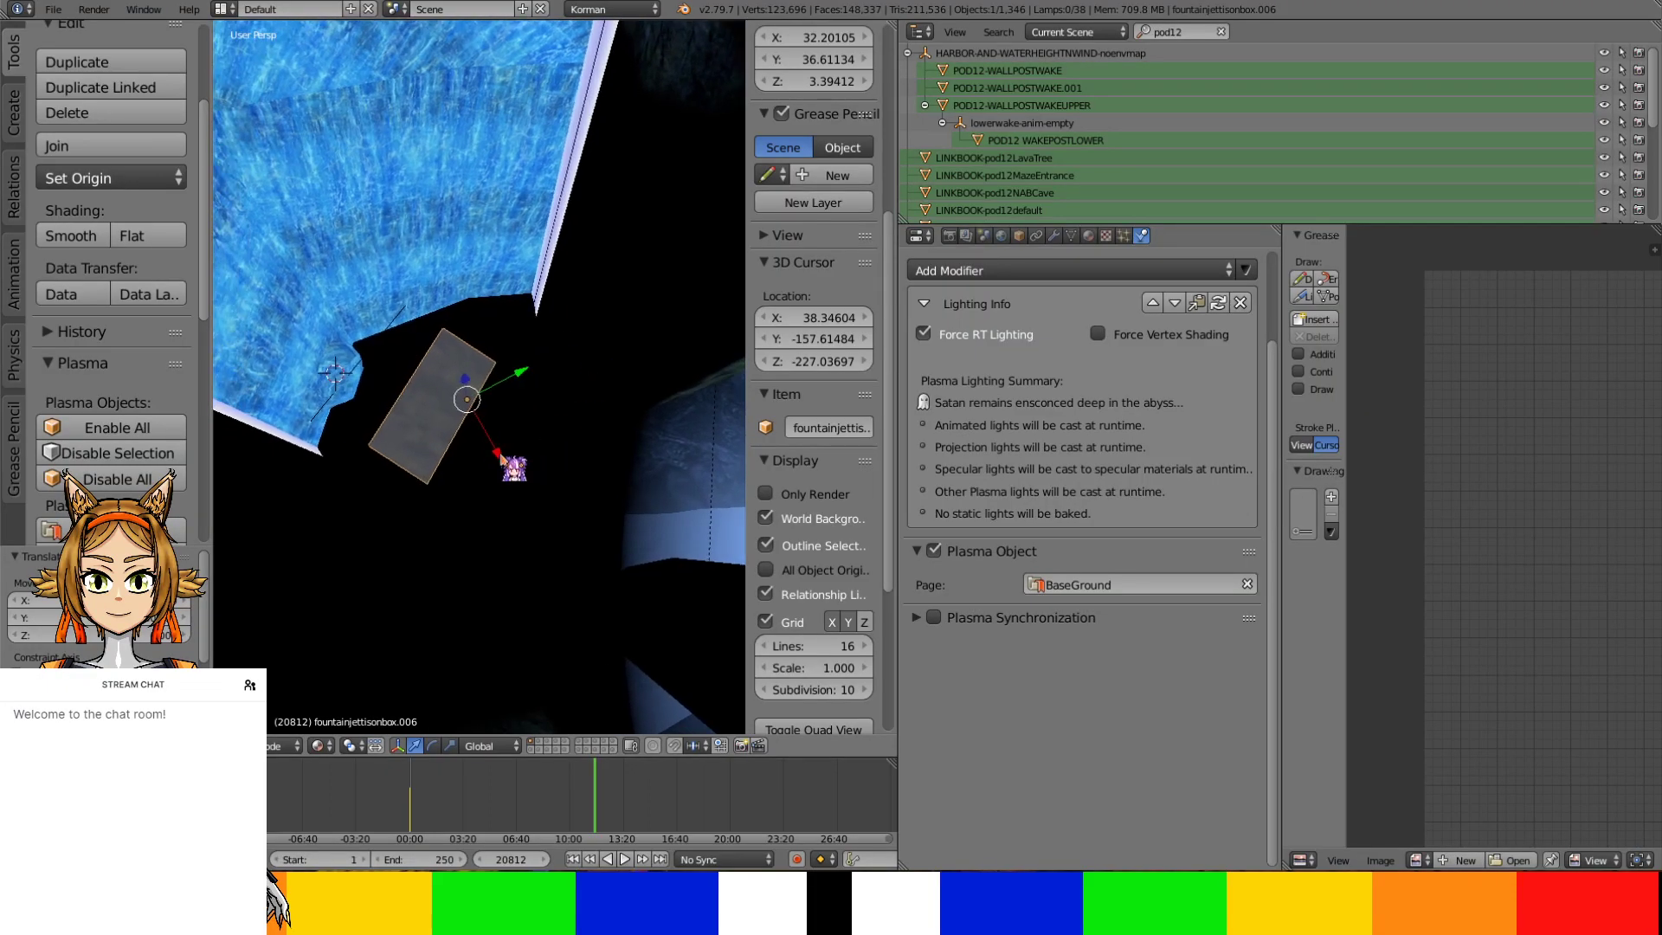
pyautogui.press('g')
pyautogui.press('x')
pyautogui.click(381, 403)
pyautogui.moveTo(371, 385)
pyautogui.mouseDown(button='middle')
pyautogui.moveTo(324, 554)
pyautogui.moveTo(379, 466)
pyautogui.moveTo(346, 438)
pyautogui.moveTo(317, 518)
pyautogui.moveTo(331, 526)
pyautogui.moveTo(259, 589)
pyautogui.moveTo(244, 578)
pyautogui.moveTo(334, 672)
pyautogui.moveTo(234, 256)
pyautogui.moveTo(312, 393)
pyautogui.moveTo(409, 362)
pyautogui.moveTo(378, 336)
pyautogui.moveTo(379, 354)
pyautogui.mouseUp(button='middle')
pyautogui.moveTo(611, 364); pyautogui.dragTo(548, 668, button='middle')
# Make the water face's waterfall material a single-user copy and remove its unused DOORWAYPILLAR material slots
pyautogui.click(1088, 235)
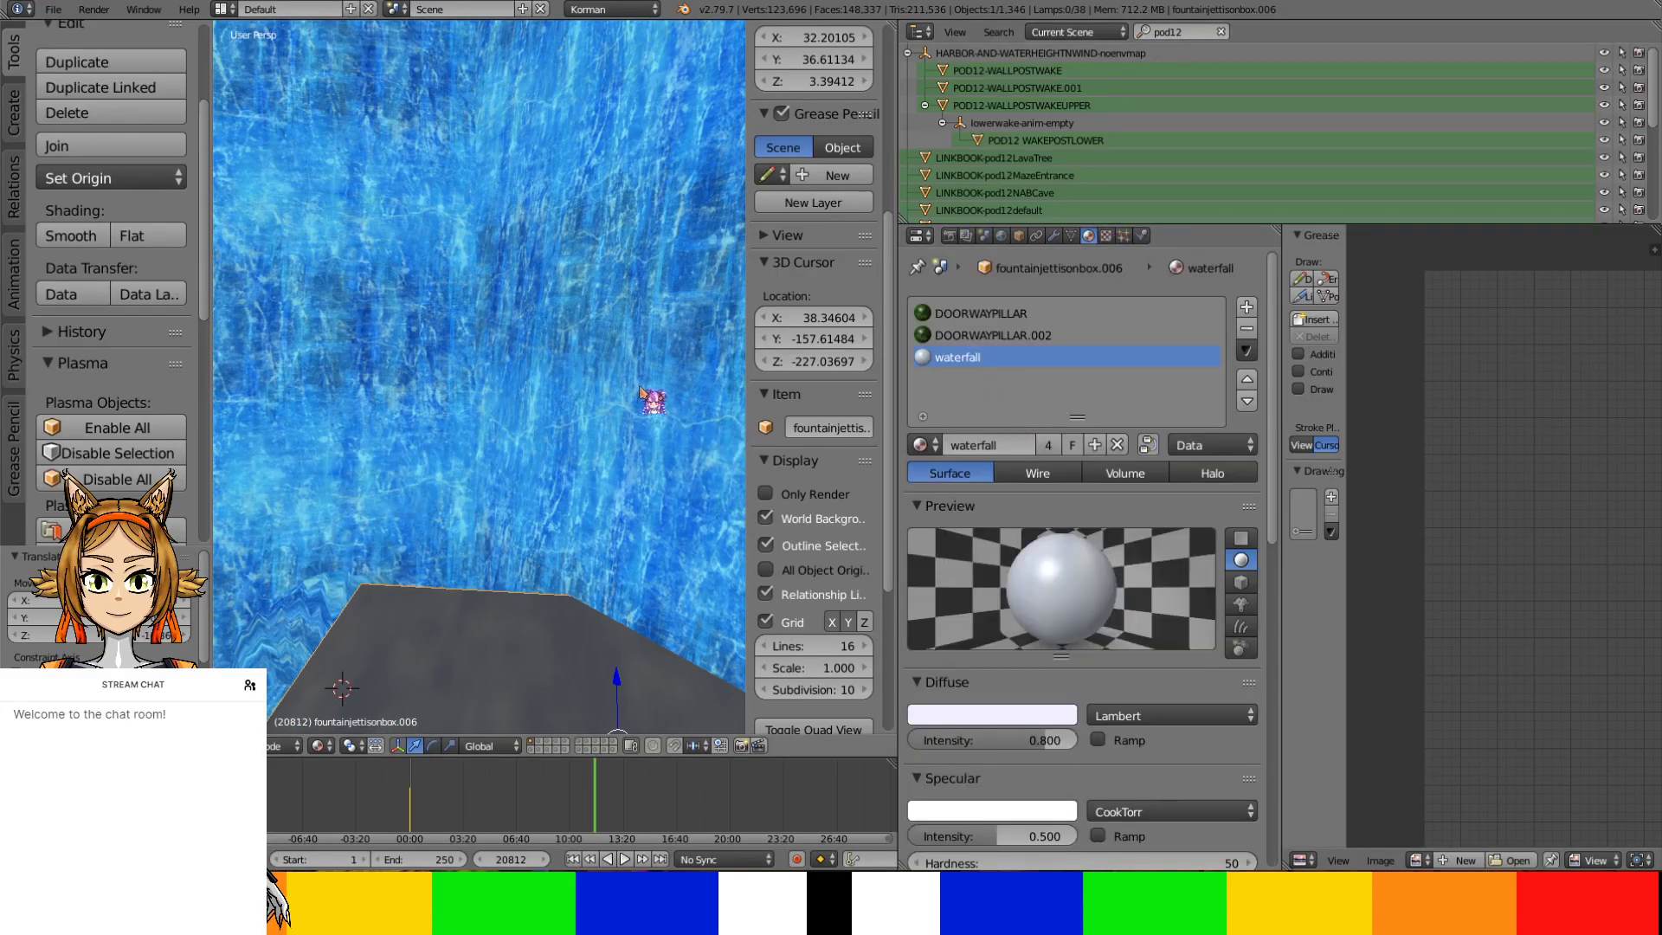
pyautogui.moveTo(644, 367); pyautogui.dragTo(631, 508, button='middle')
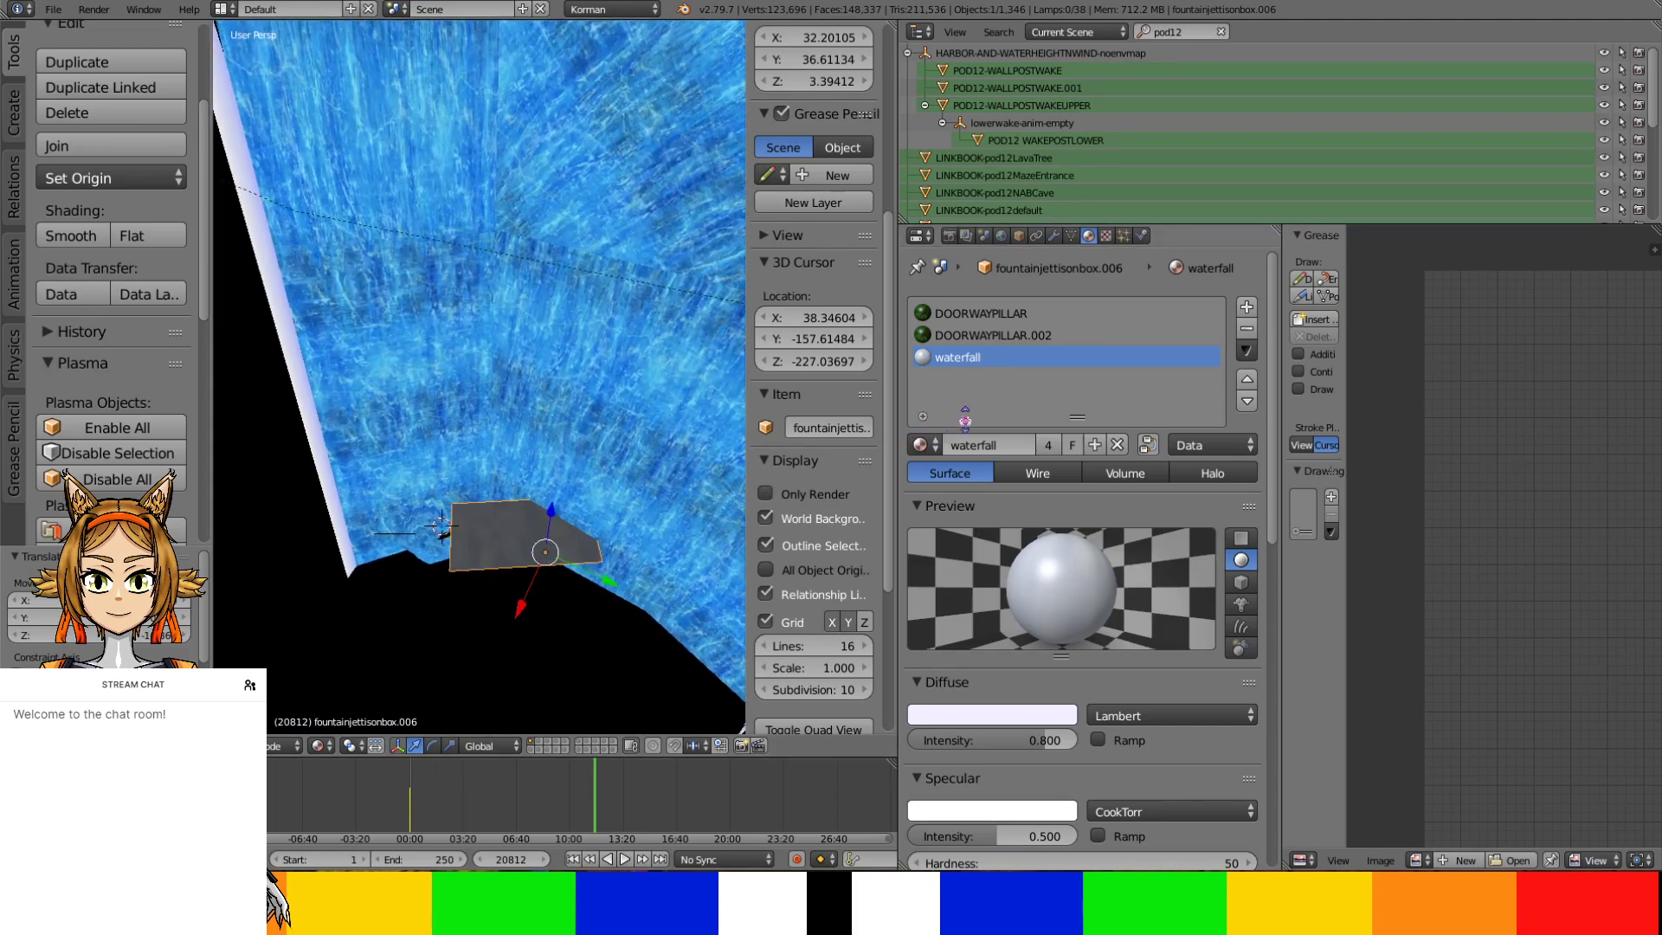
pyautogui.click(1123, 313)
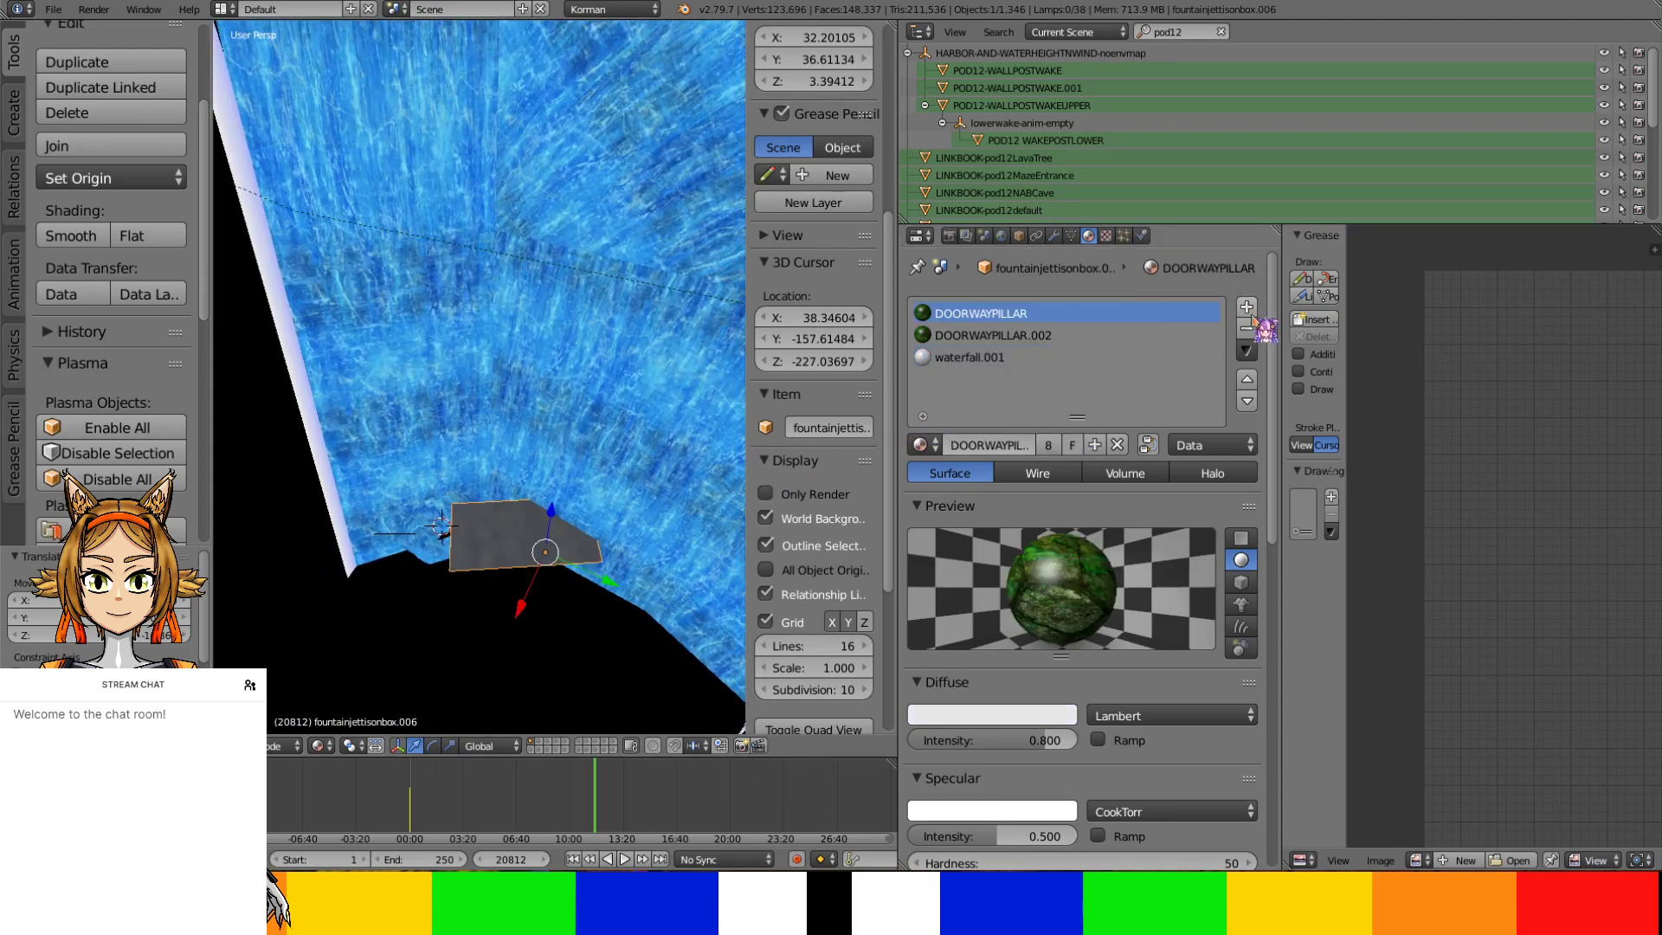
# Set the light group of the water face's material to exterior-butjustforcliffs
pyautogui.scroll(-15, 993, 420)
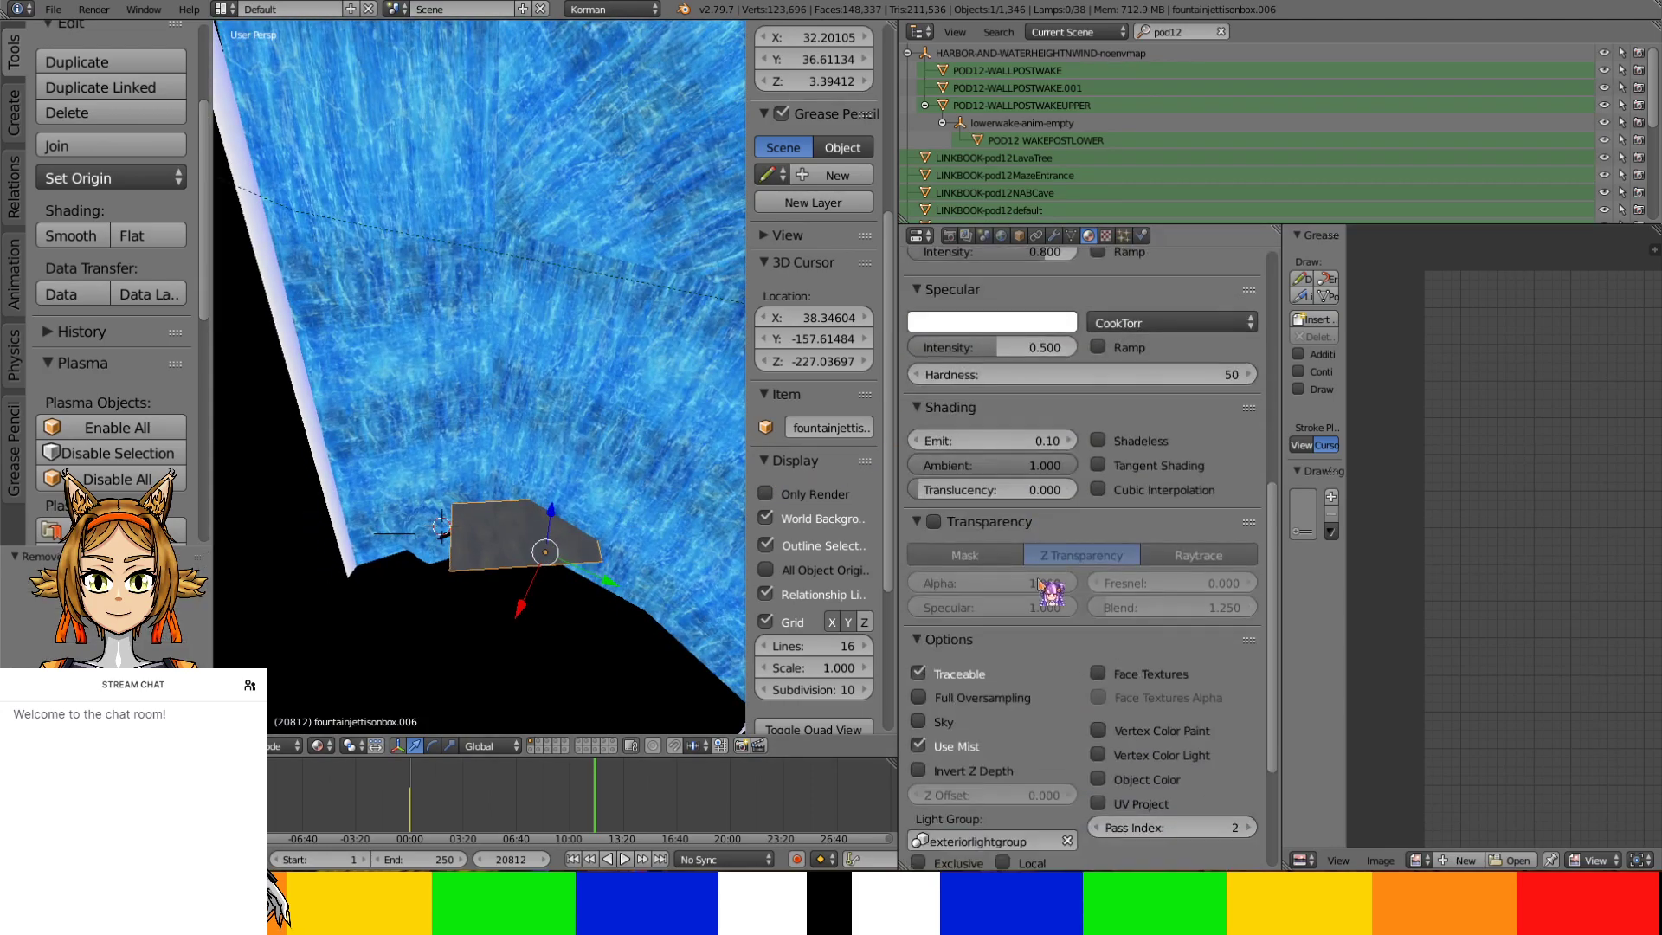
pyautogui.click(1018, 635)
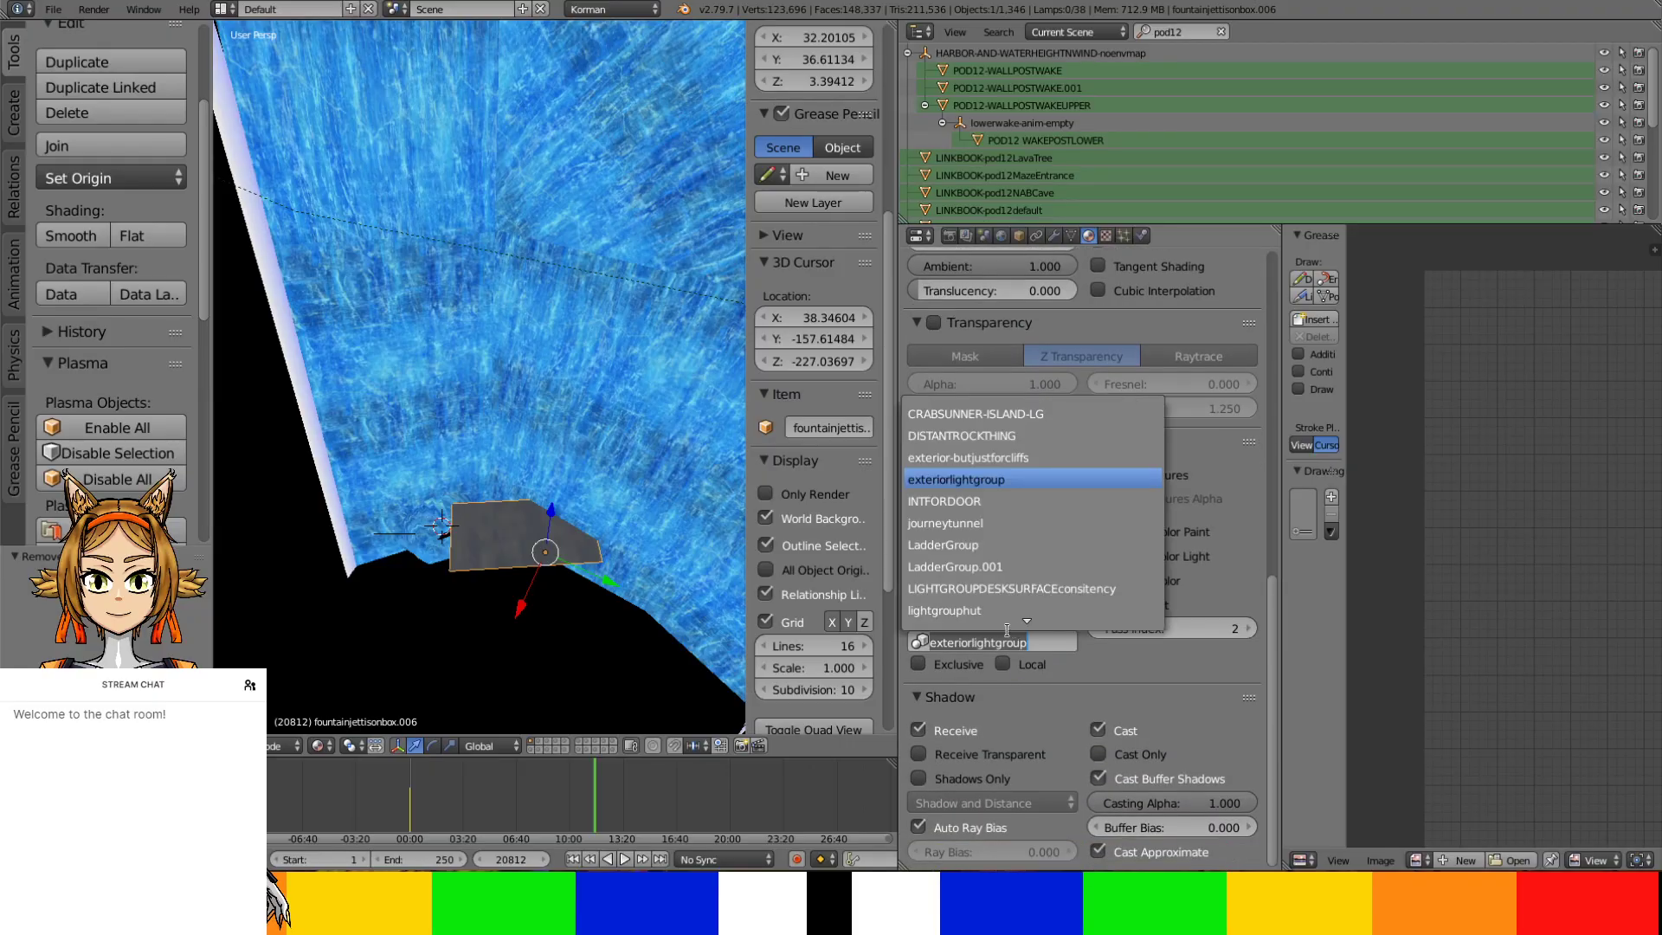
pyautogui.write('ext')
pyautogui.press('Return')
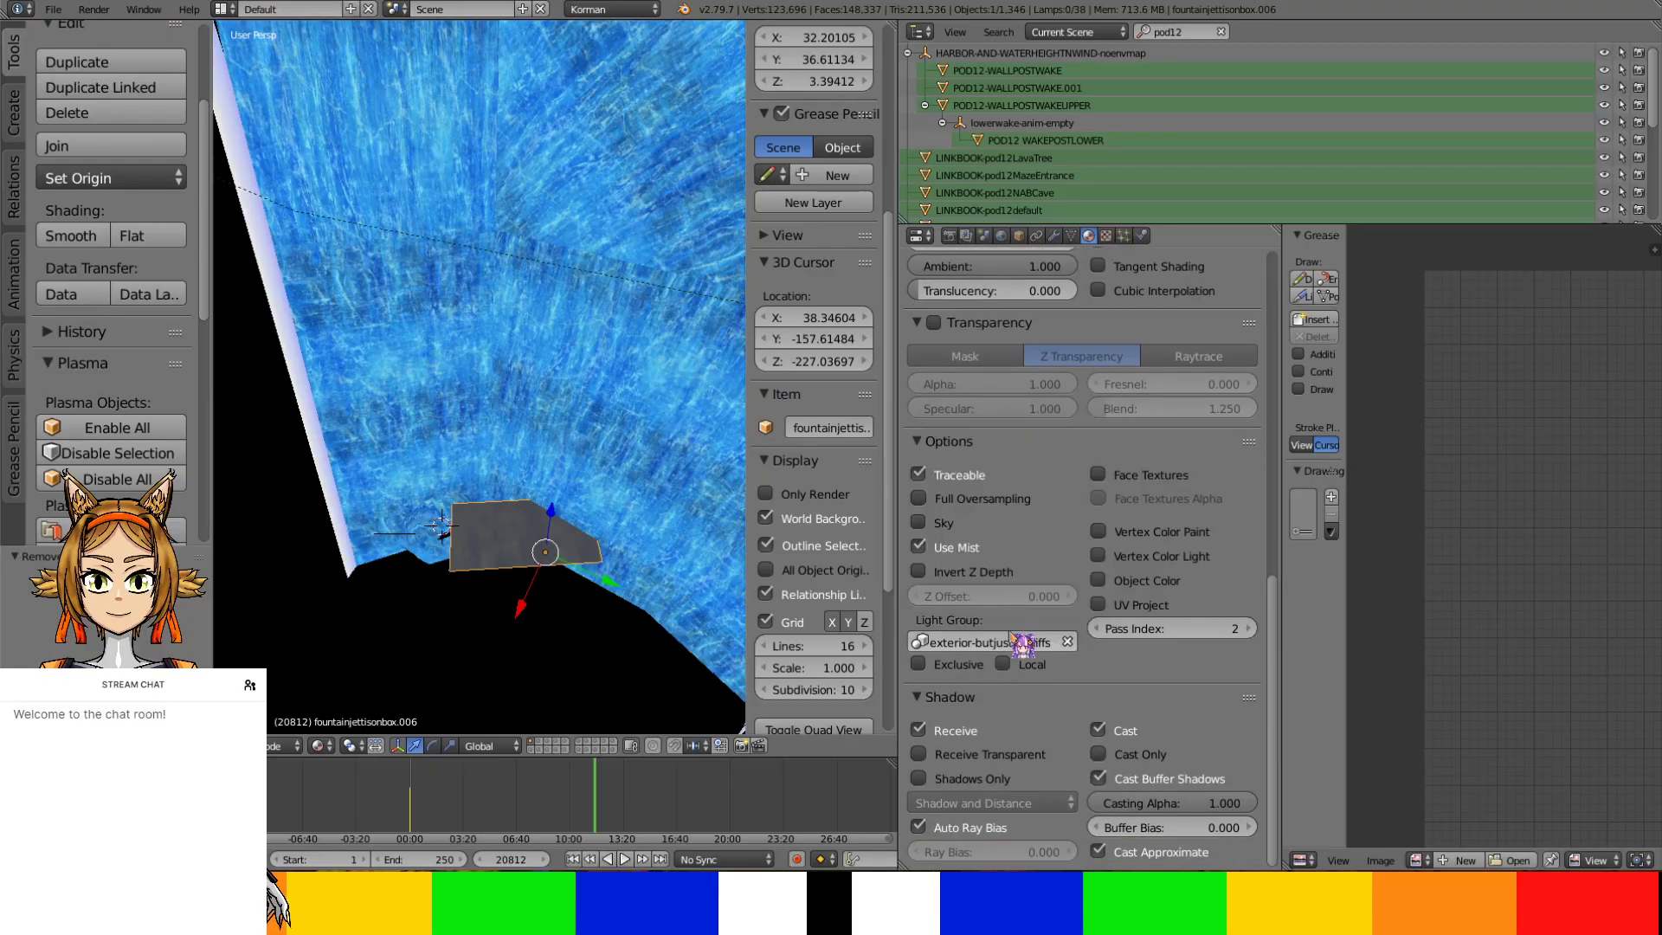
# Move the water face over to the fitting's opening and rotate it to line up with the recess
pyautogui.moveTo(578, 482)
pyautogui.mouseDown(button='middle')
pyautogui.moveTo(606, 407)
pyautogui.moveTo(565, 500)
pyautogui.mouseUp(button='middle')
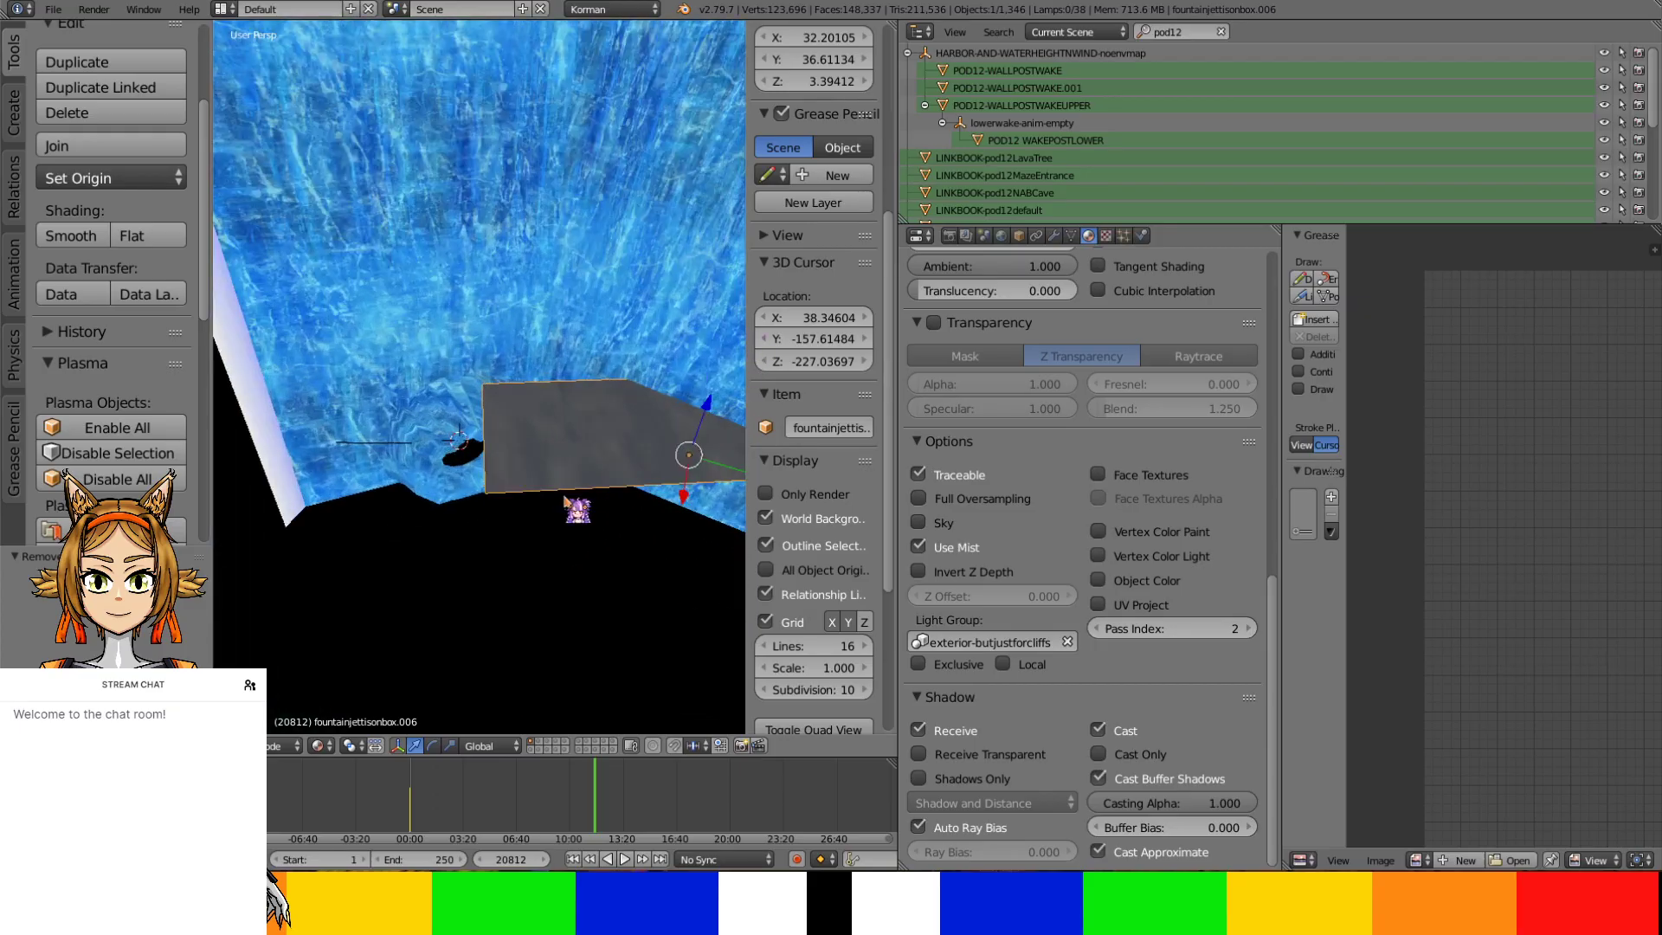
pyautogui.moveTo(678, 467); pyautogui.dragTo(546, 438)
pyautogui.moveTo(545, 438); pyautogui.dragTo(527, 470, button='middle')
pyautogui.press('r')
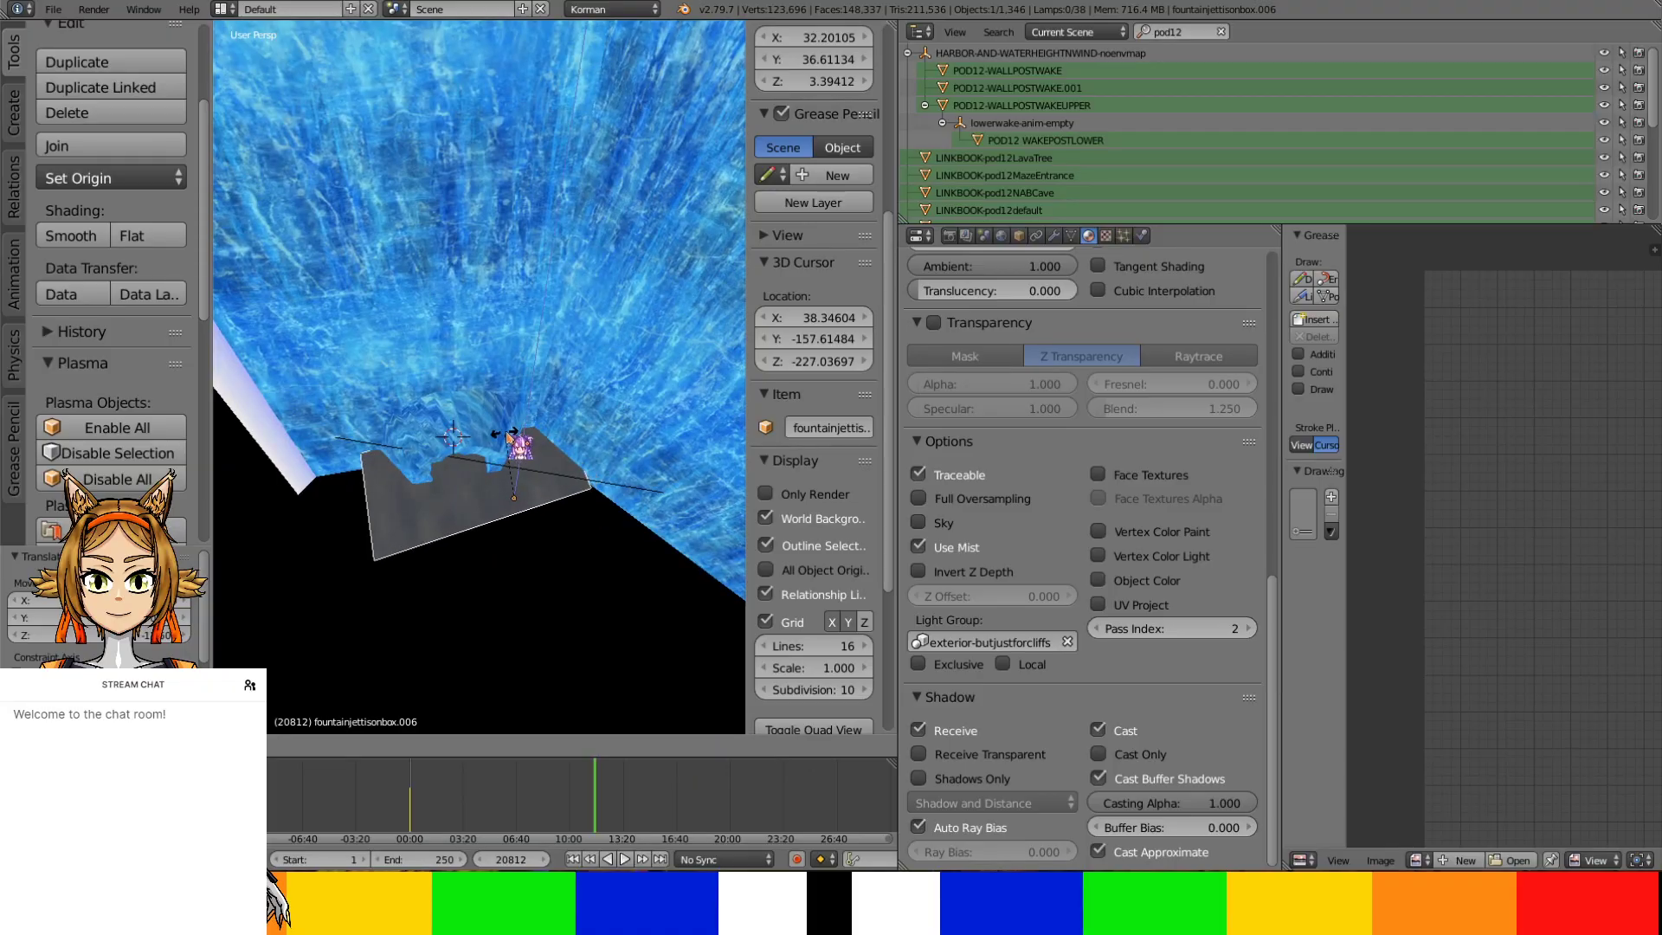
pyautogui.click(513, 436)
# Scale the whole water face down in Edit Mode to roughly the opening's width and shift it beside the fitting
pyautogui.press('Tab')
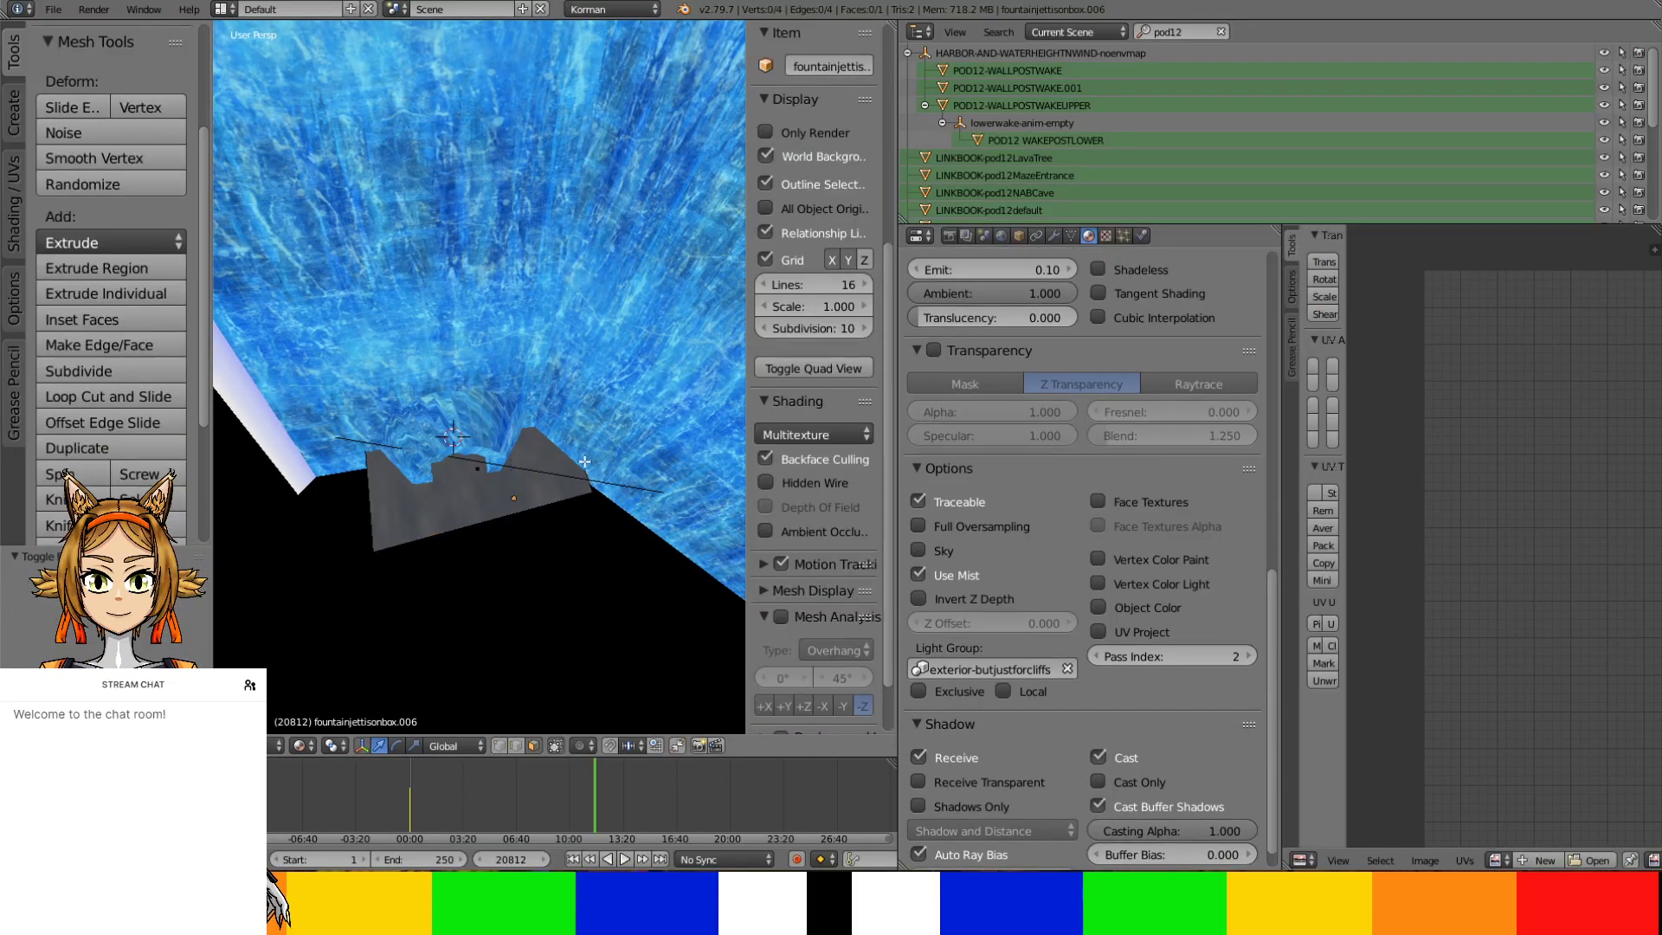
pyautogui.press('a')
pyautogui.press('s')
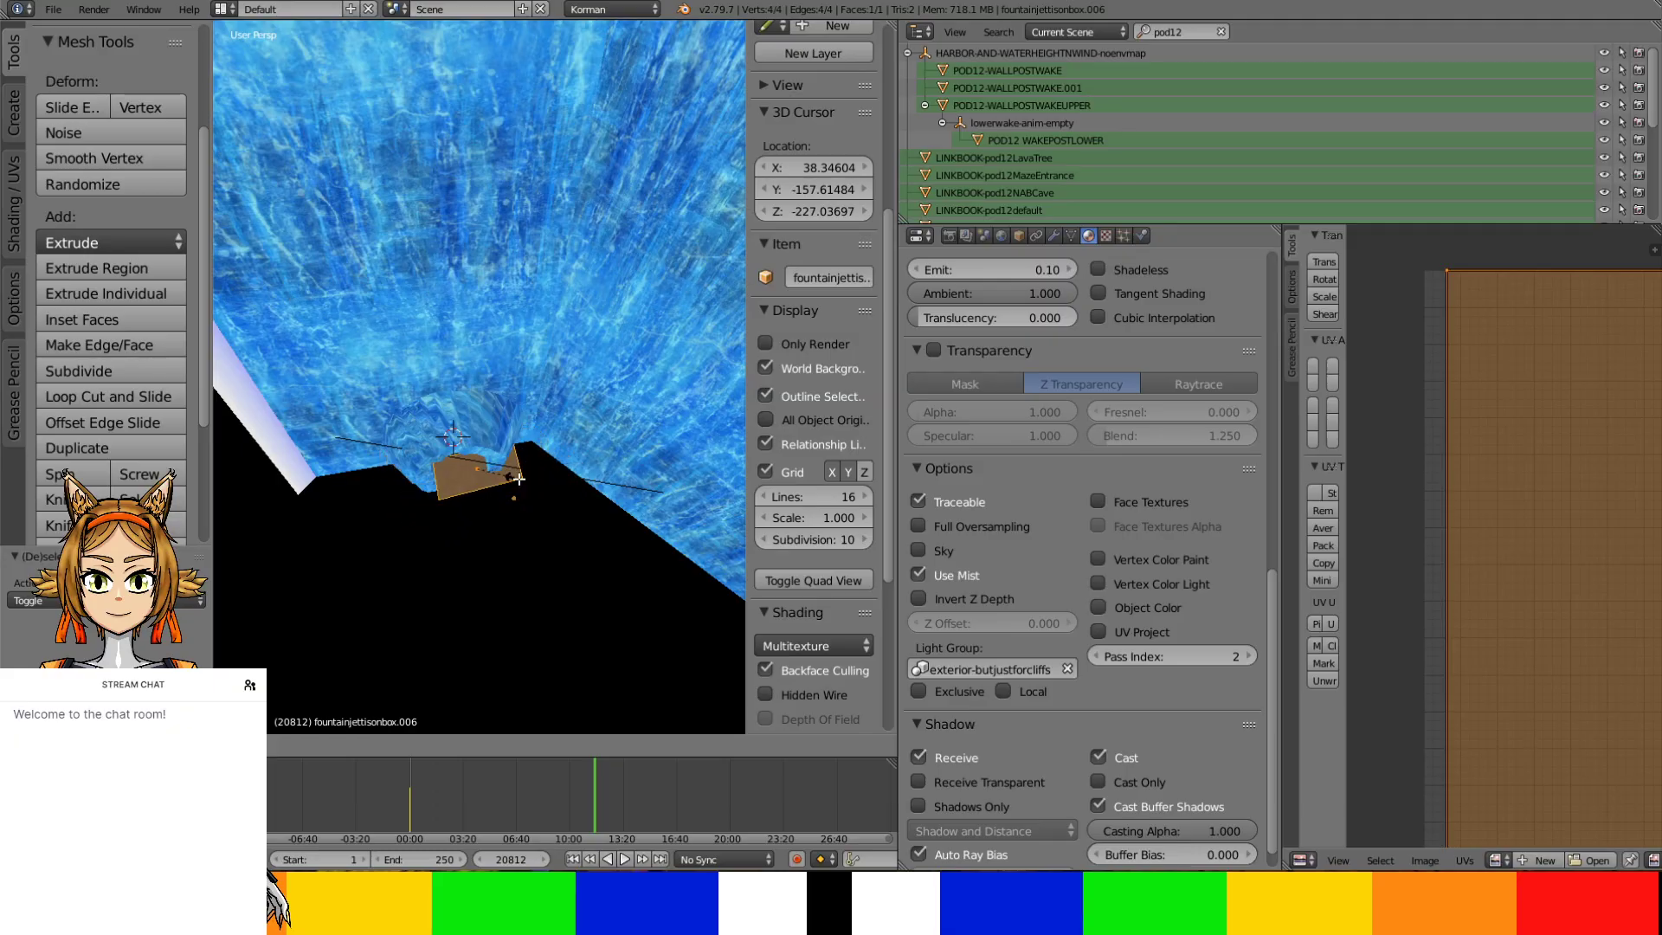
pyautogui.click(517, 478)
pyautogui.scroll(3, 507, 486)
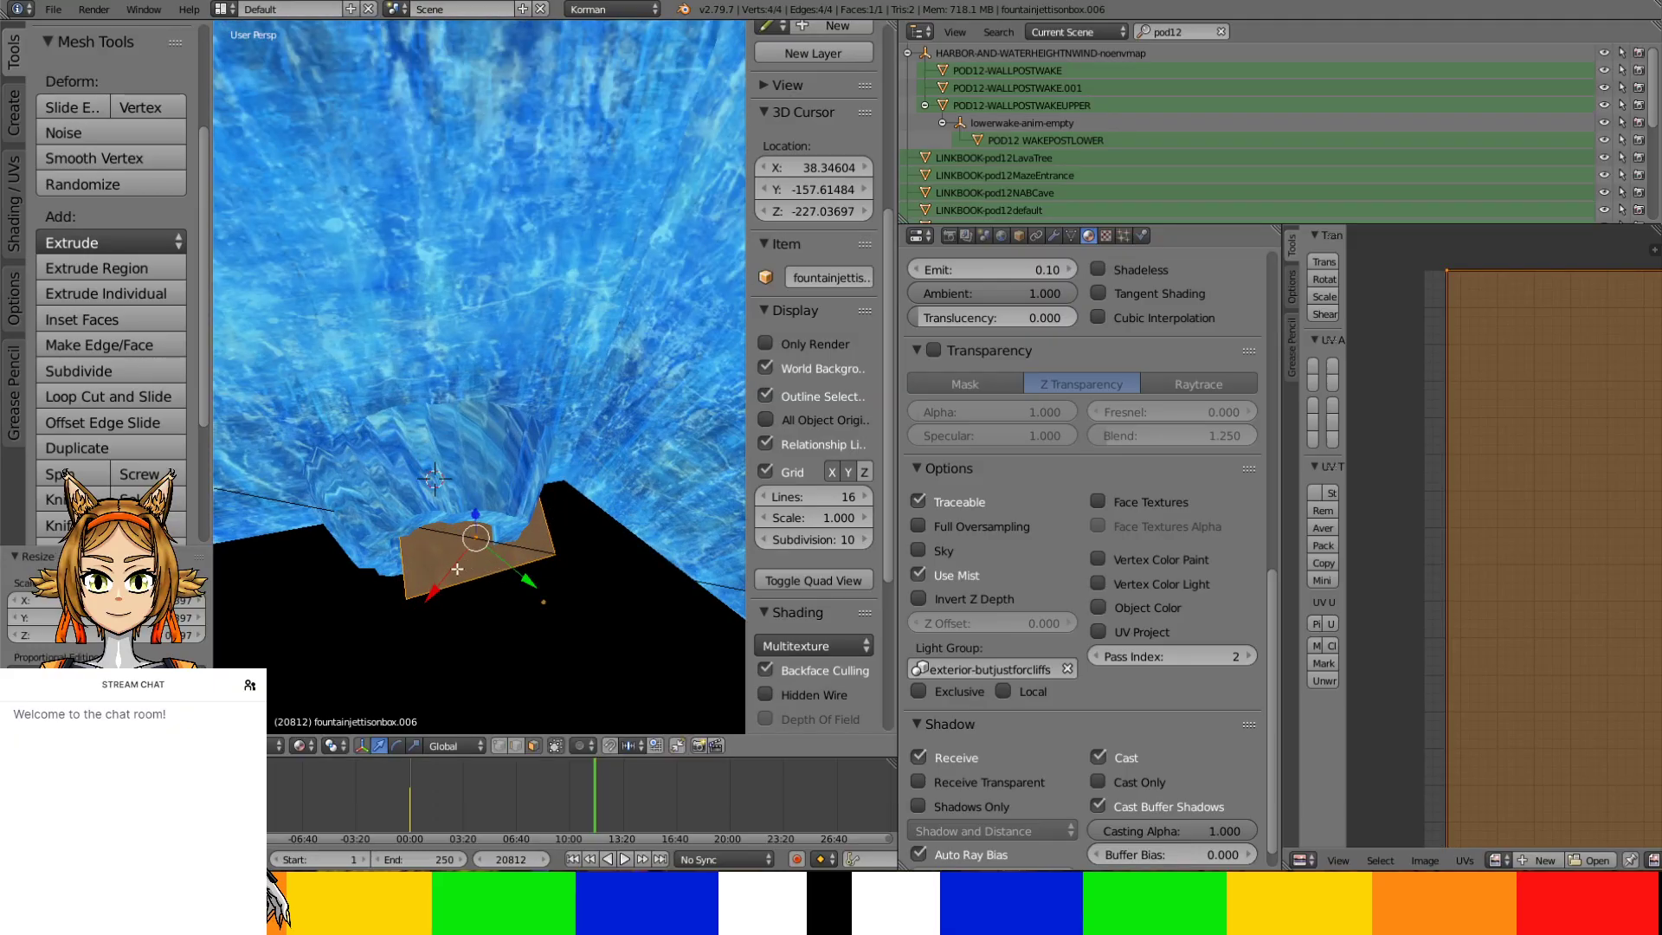
pyautogui.press('s')
pyautogui.click(427, 579)
pyautogui.press('g')
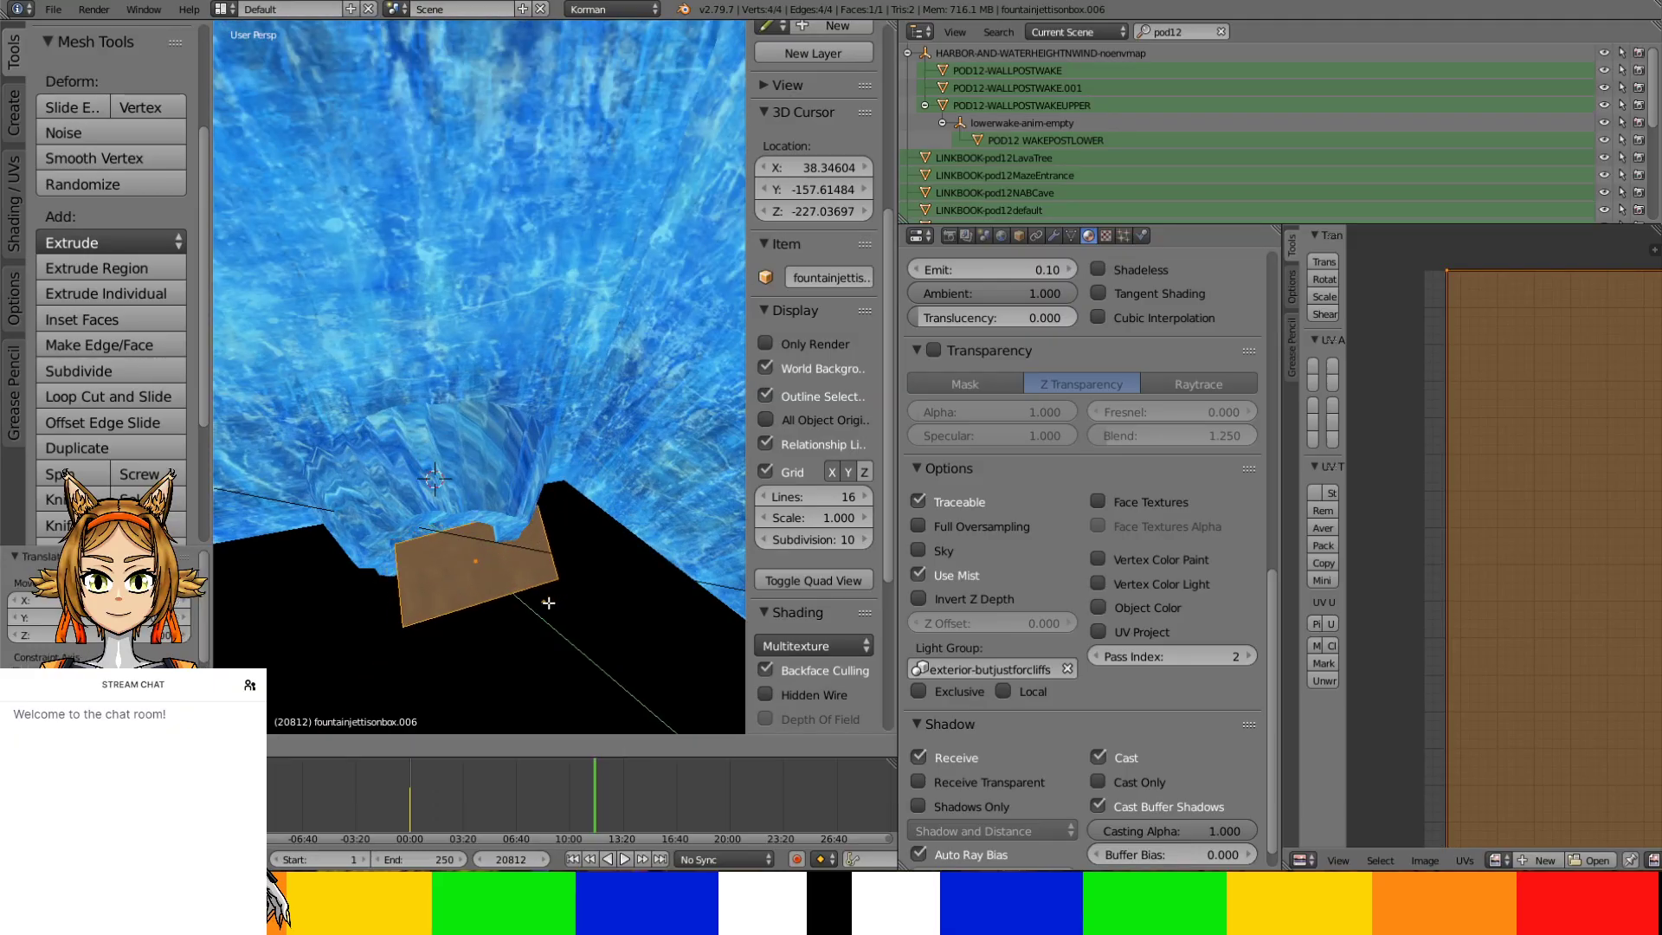
pyautogui.click(600, 622)
# Leave Edit Mode and position the water face inside the fitting's recess, in front of the dark end face
pyautogui.press('Tab')
pyautogui.press('g')
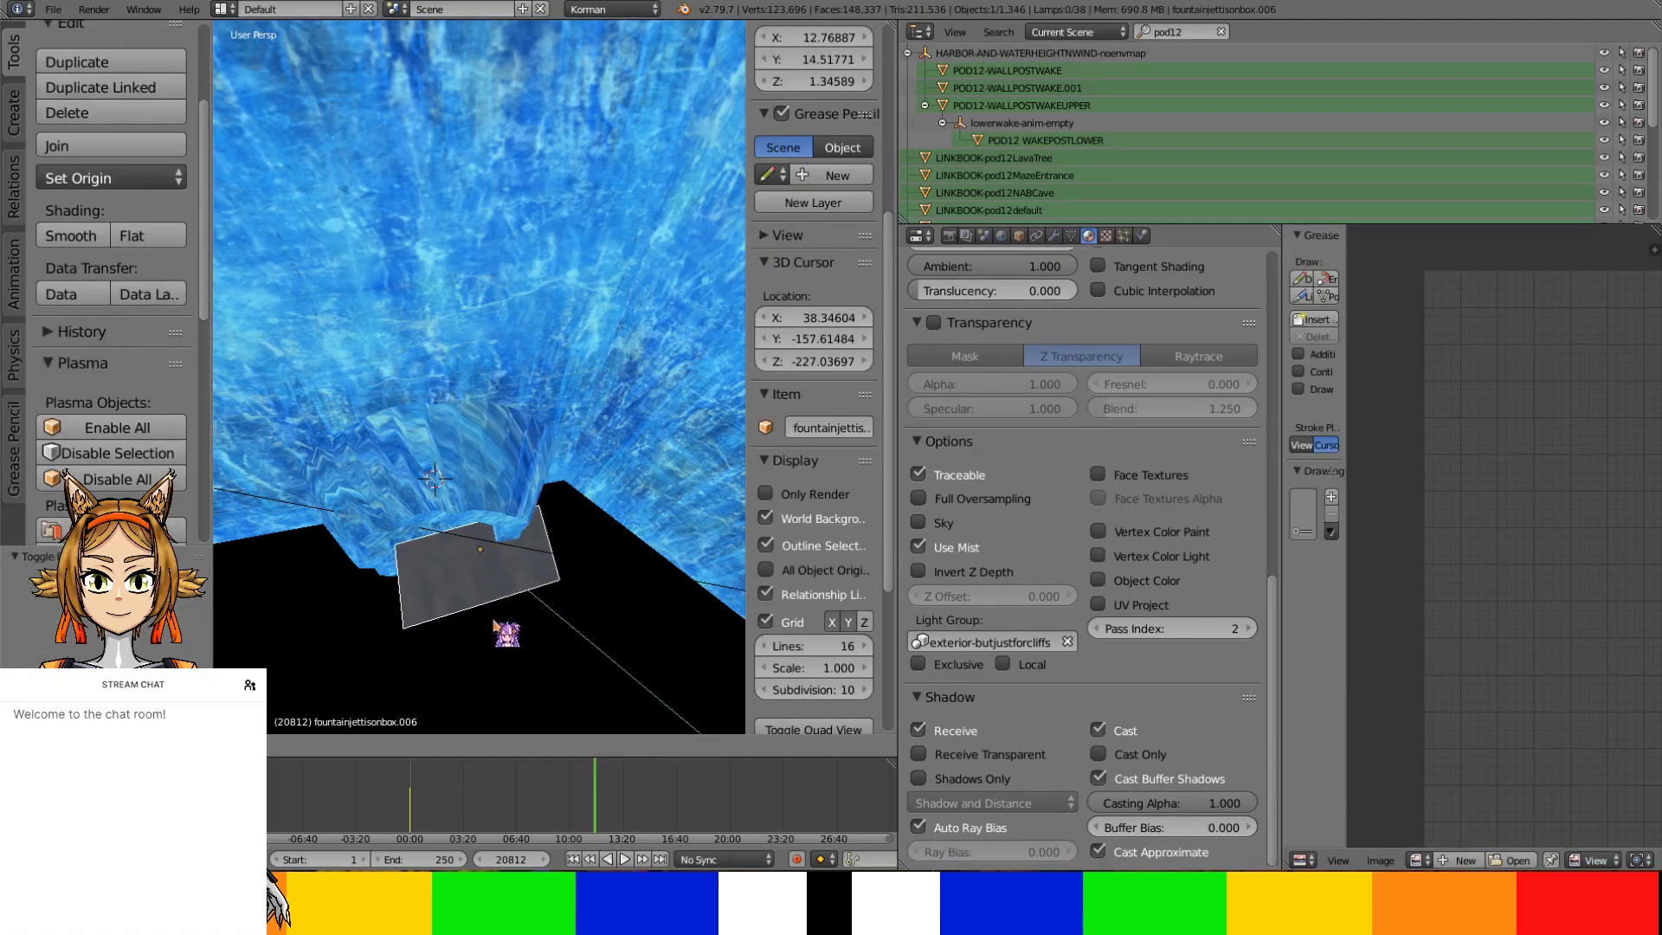
pyautogui.click(487, 613)
pyautogui.scroll(2, 468, 613)
pyautogui.moveTo(467, 645); pyautogui.dragTo(507, 302, button='middle')
pyautogui.moveTo(437, 341); pyautogui.dragTo(451, 335)
pyautogui.moveTo(451, 334); pyautogui.dragTo(347, 341, button='middle')
# Select the water face's lower front edge in Edit Mode, scale it to the opening's width and move it towards the lip
pyautogui.press('Tab')
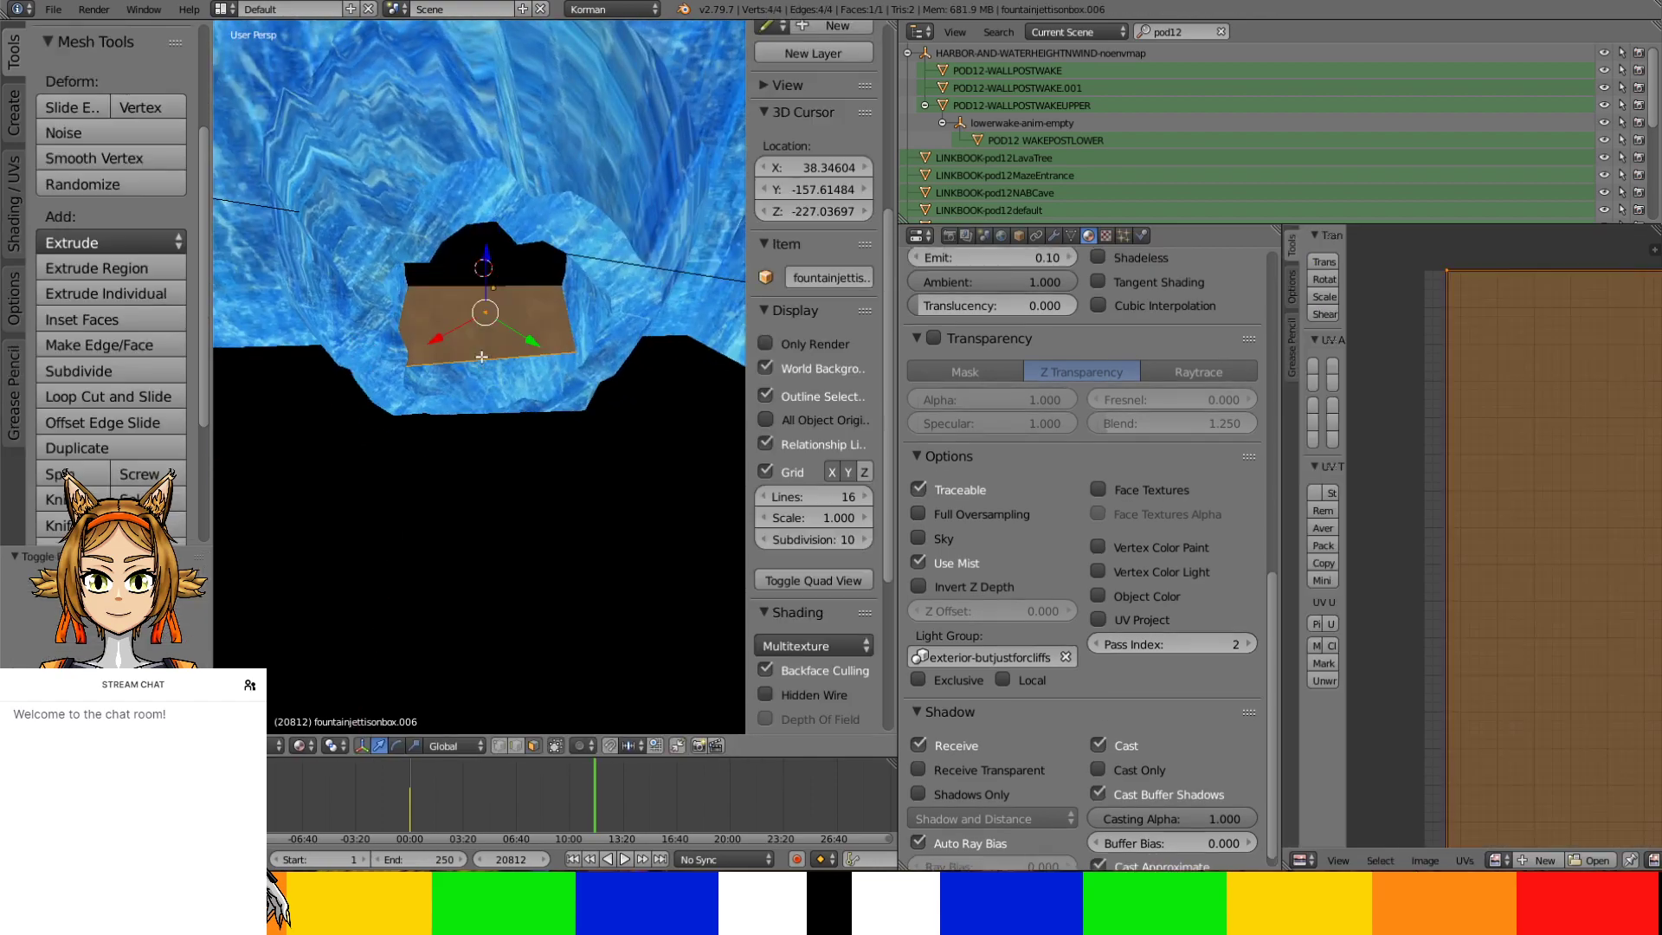
pyautogui.rightClick(529, 351)
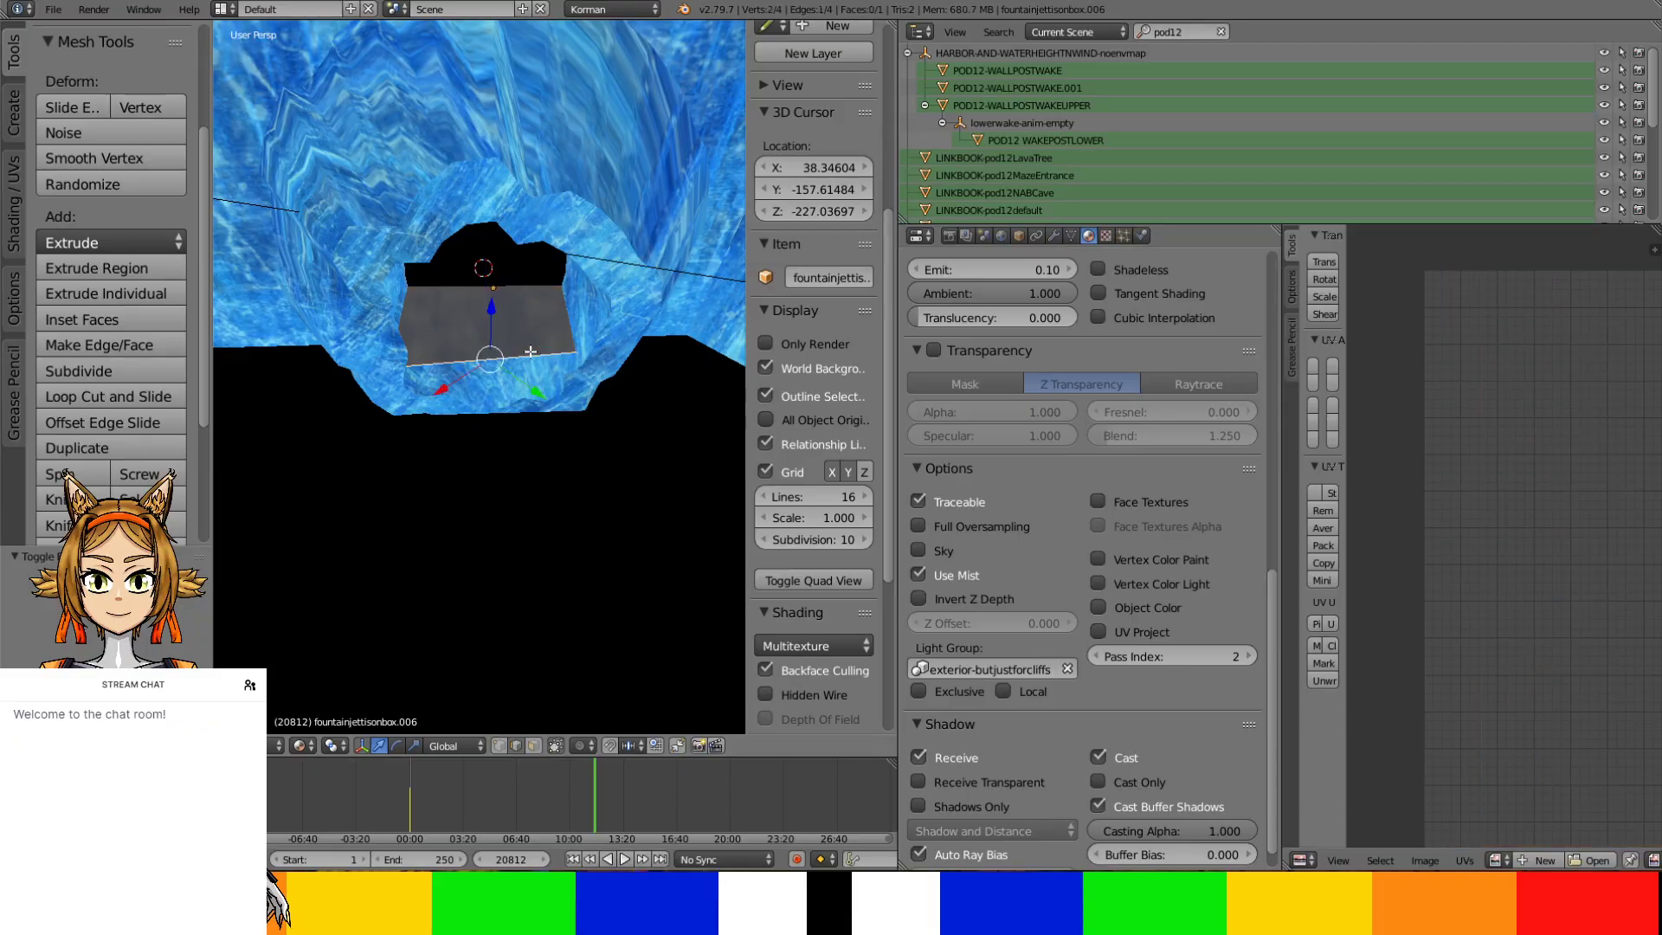
pyautogui.press('s')
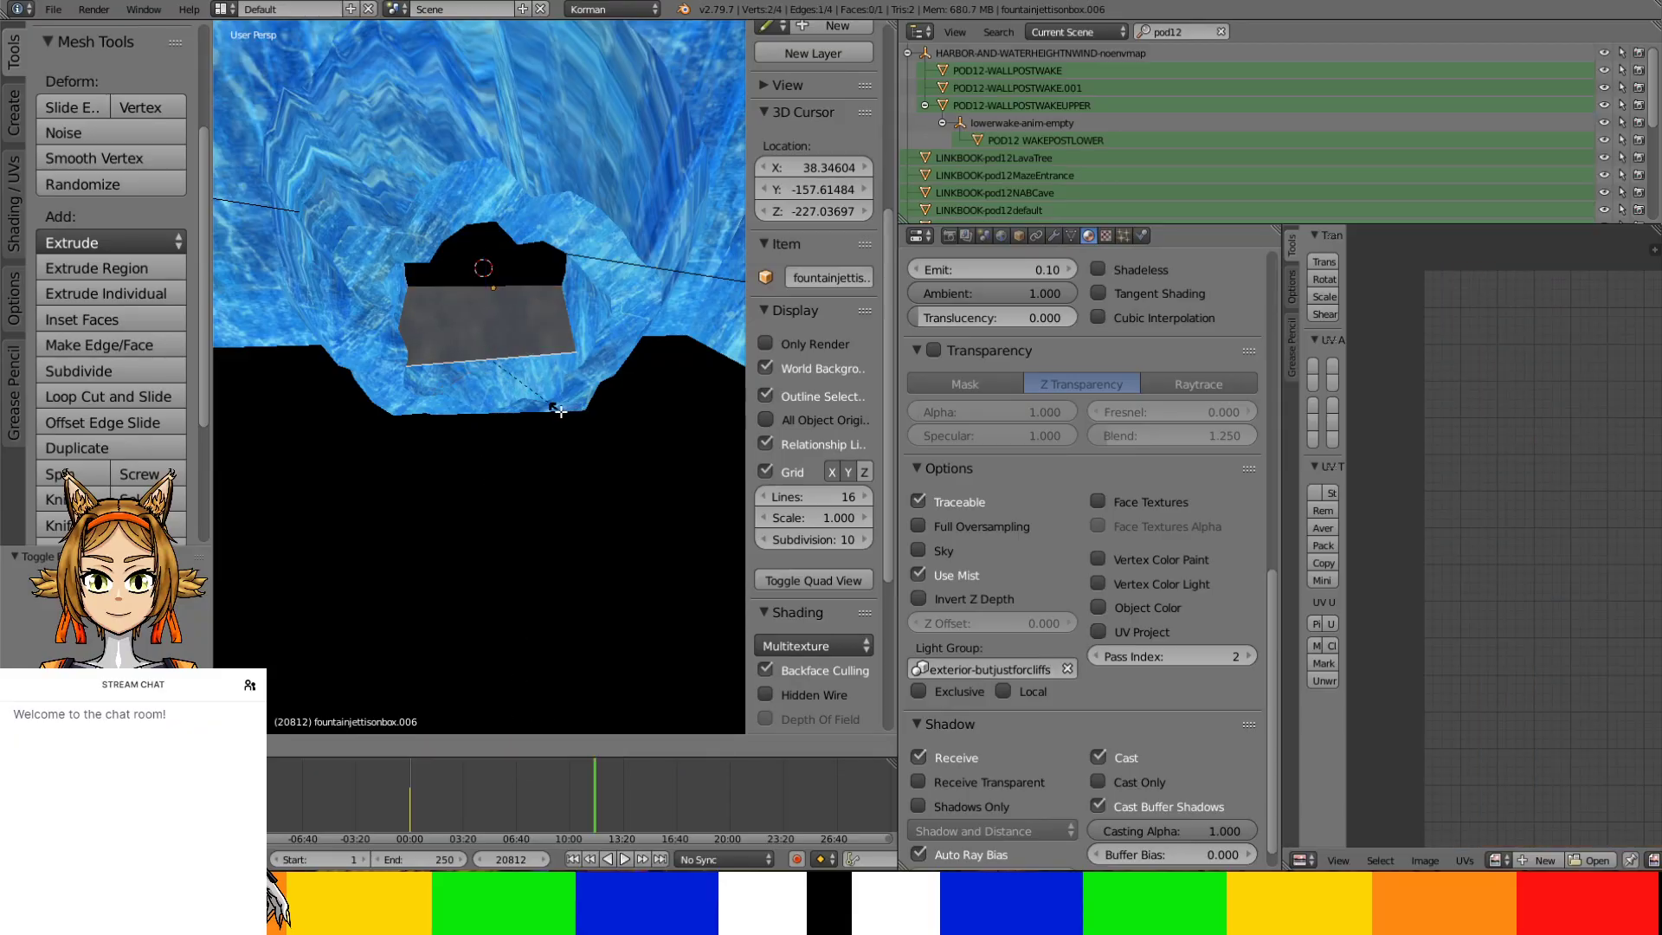
pyautogui.click(523, 411)
pyautogui.press('g')
pyautogui.click(519, 364)
pyautogui.moveTo(519, 364); pyautogui.dragTo(579, 407, button='middle')
pyautogui.click(563, 397)
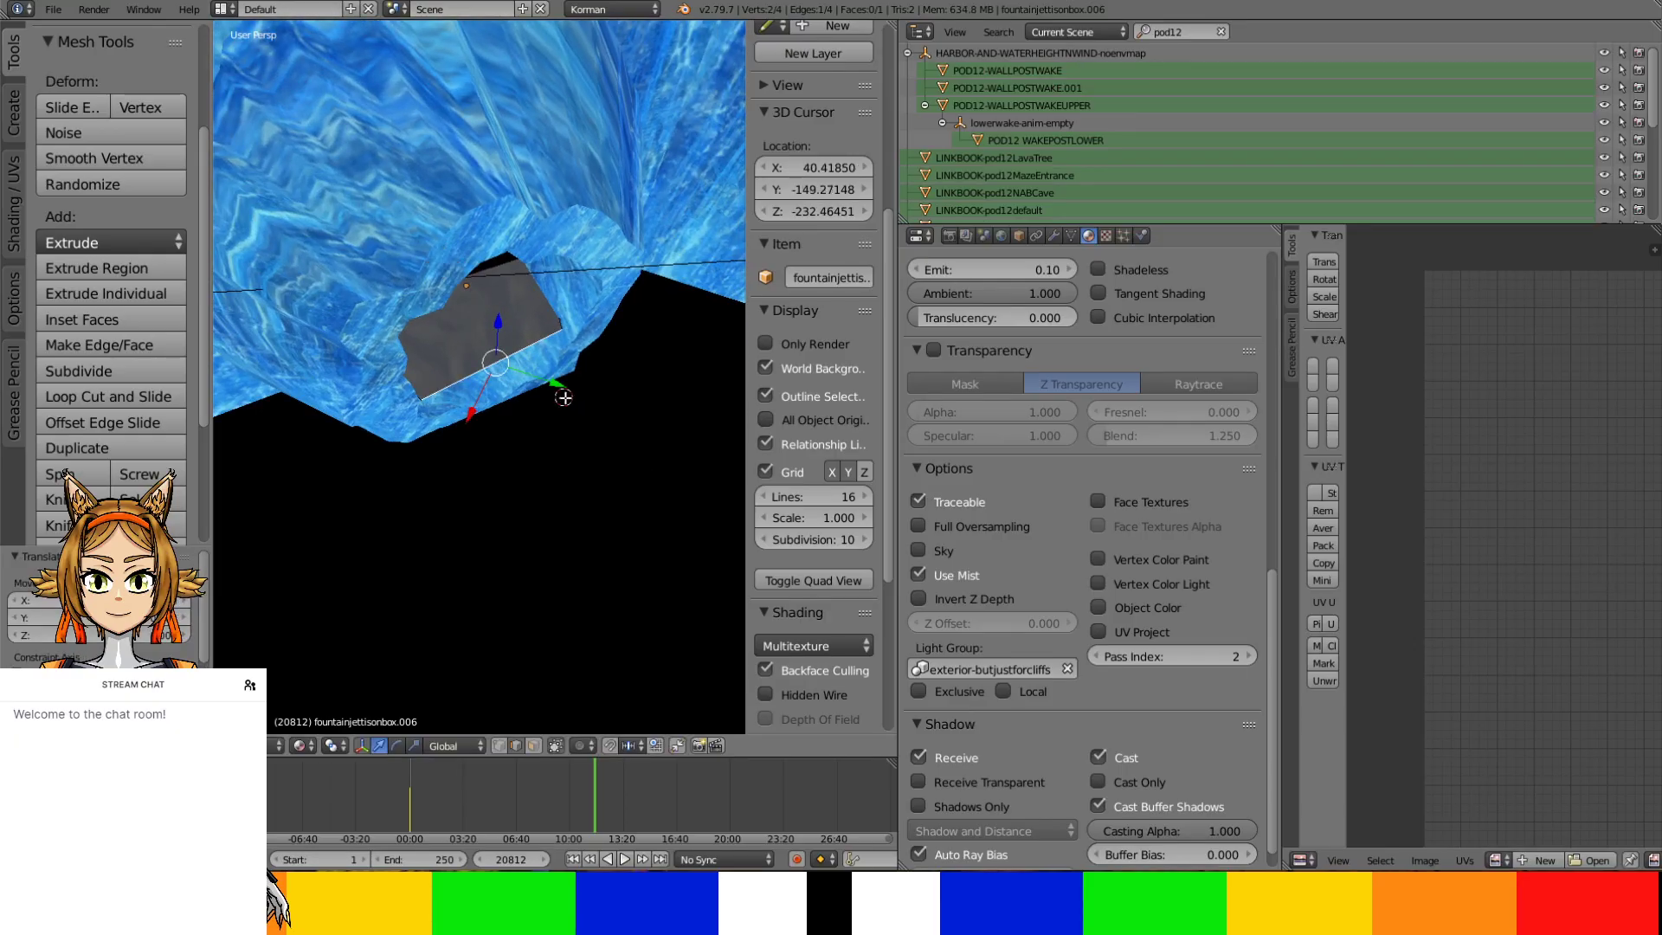
# Shift the water face's front edge further out of the recess and rotate it to align with the fitting's opening
pyautogui.press('g')
pyautogui.click(578, 407)
pyautogui.moveTo(485, 419); pyautogui.dragTo(480, 431)
pyautogui.moveTo(479, 432); pyautogui.dragTo(481, 420, button='middle')
pyautogui.press('r')
pyautogui.click(547, 356)
pyautogui.moveTo(547, 356); pyautogui.dragTo(564, 386, button='middle')
# Extrude the front edge downward into a second water face and reposition the new lower edge below the opening
pyautogui.press('e')
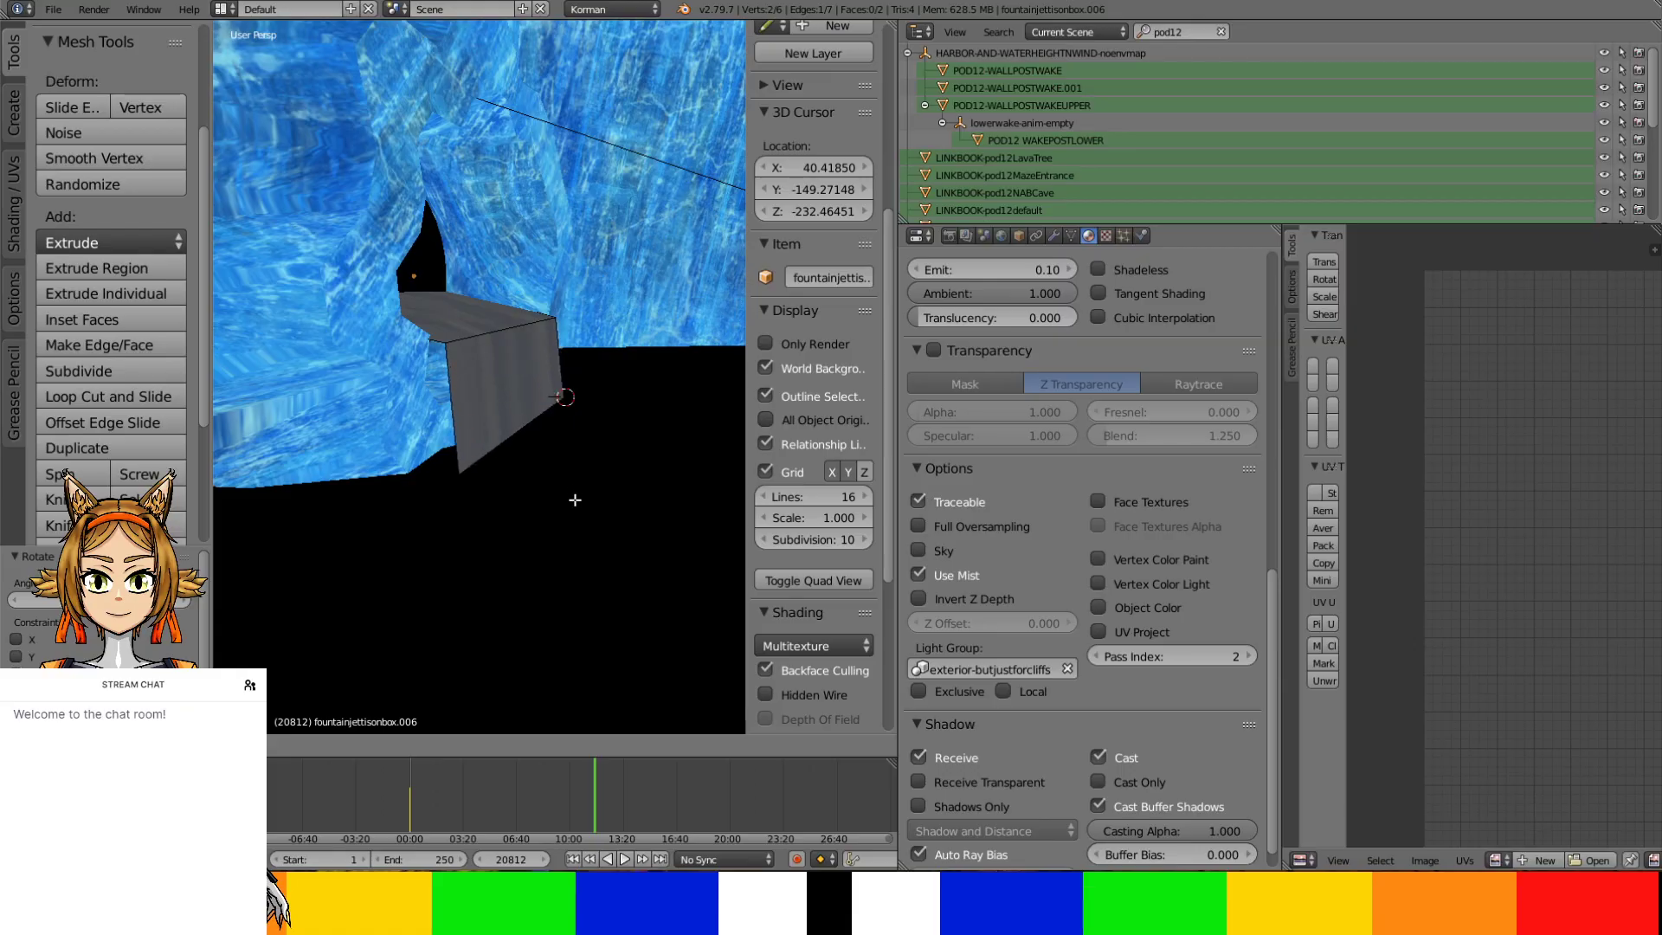
pyautogui.click(576, 515)
pyautogui.moveTo(577, 489); pyautogui.dragTo(482, 464, button='middle')
pyautogui.press('g')
pyautogui.click(501, 538)
pyautogui.moveTo(518, 504); pyautogui.dragTo(495, 405)
pyautogui.moveTo(495, 405); pyautogui.dragTo(443, 505, button='middle')
pyautogui.moveTo(508, 479); pyautogui.dragTo(579, 449)
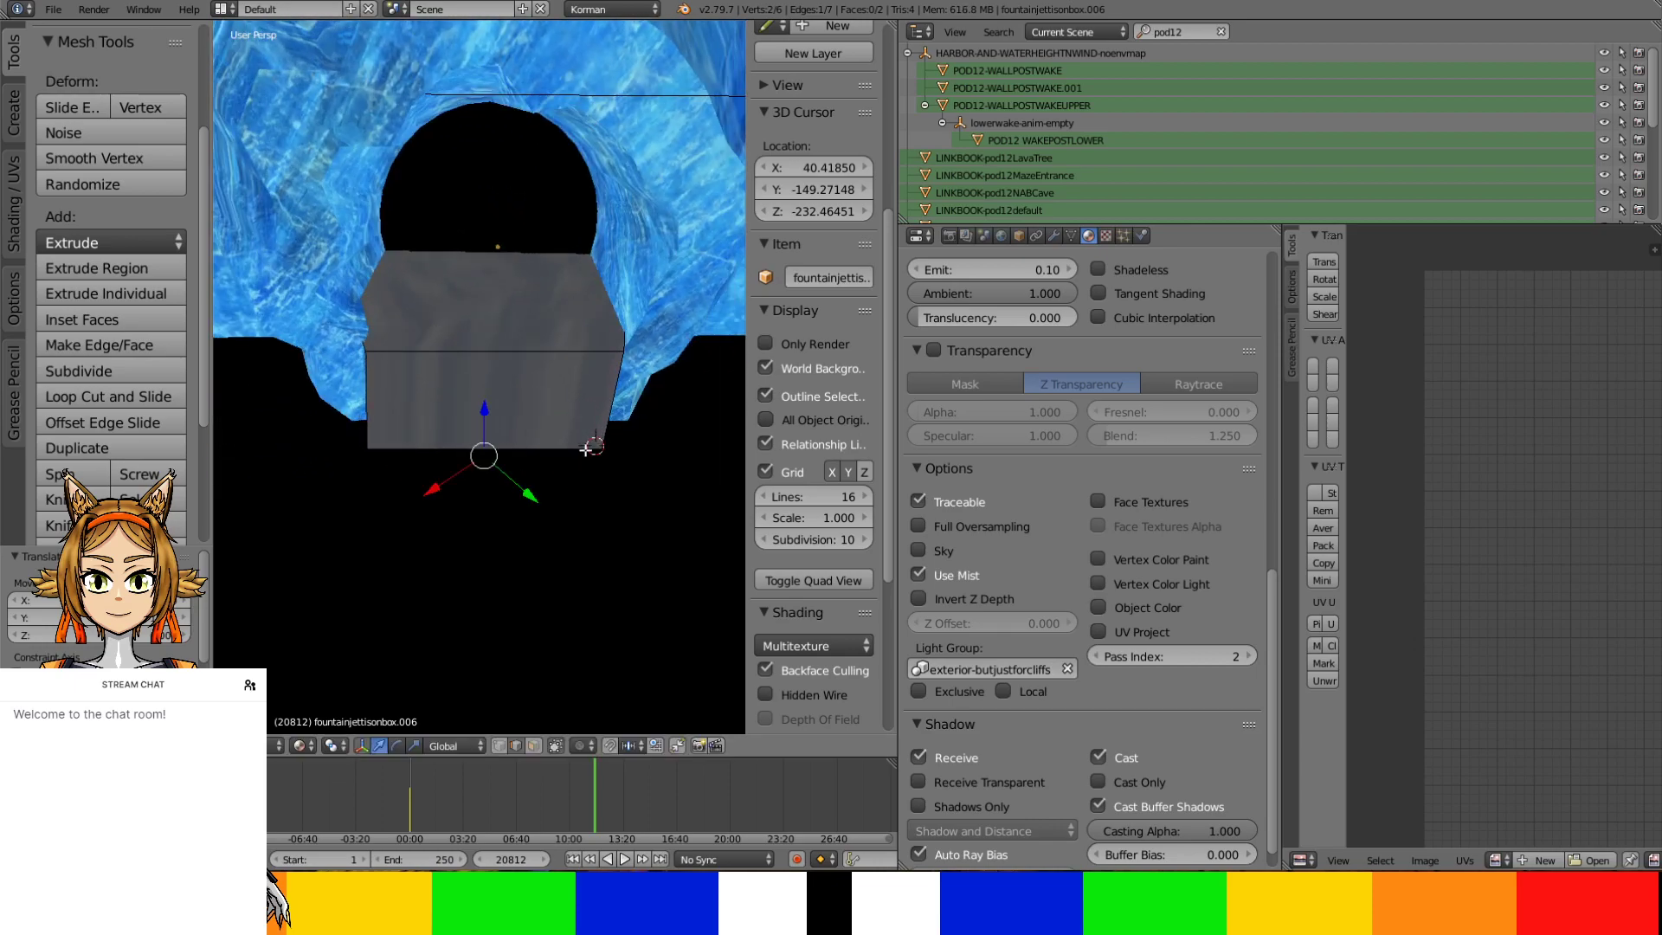
# Scale the new lower edge, adjust the middle fold edge's height along Z, and leave Edit Mode
pyautogui.press('s')
pyautogui.click(592, 444)
pyautogui.moveTo(592, 443); pyautogui.dragTo(481, 400, button='middle')
pyautogui.rightClick(473, 331)
pyautogui.press('g')
pyautogui.press('z')
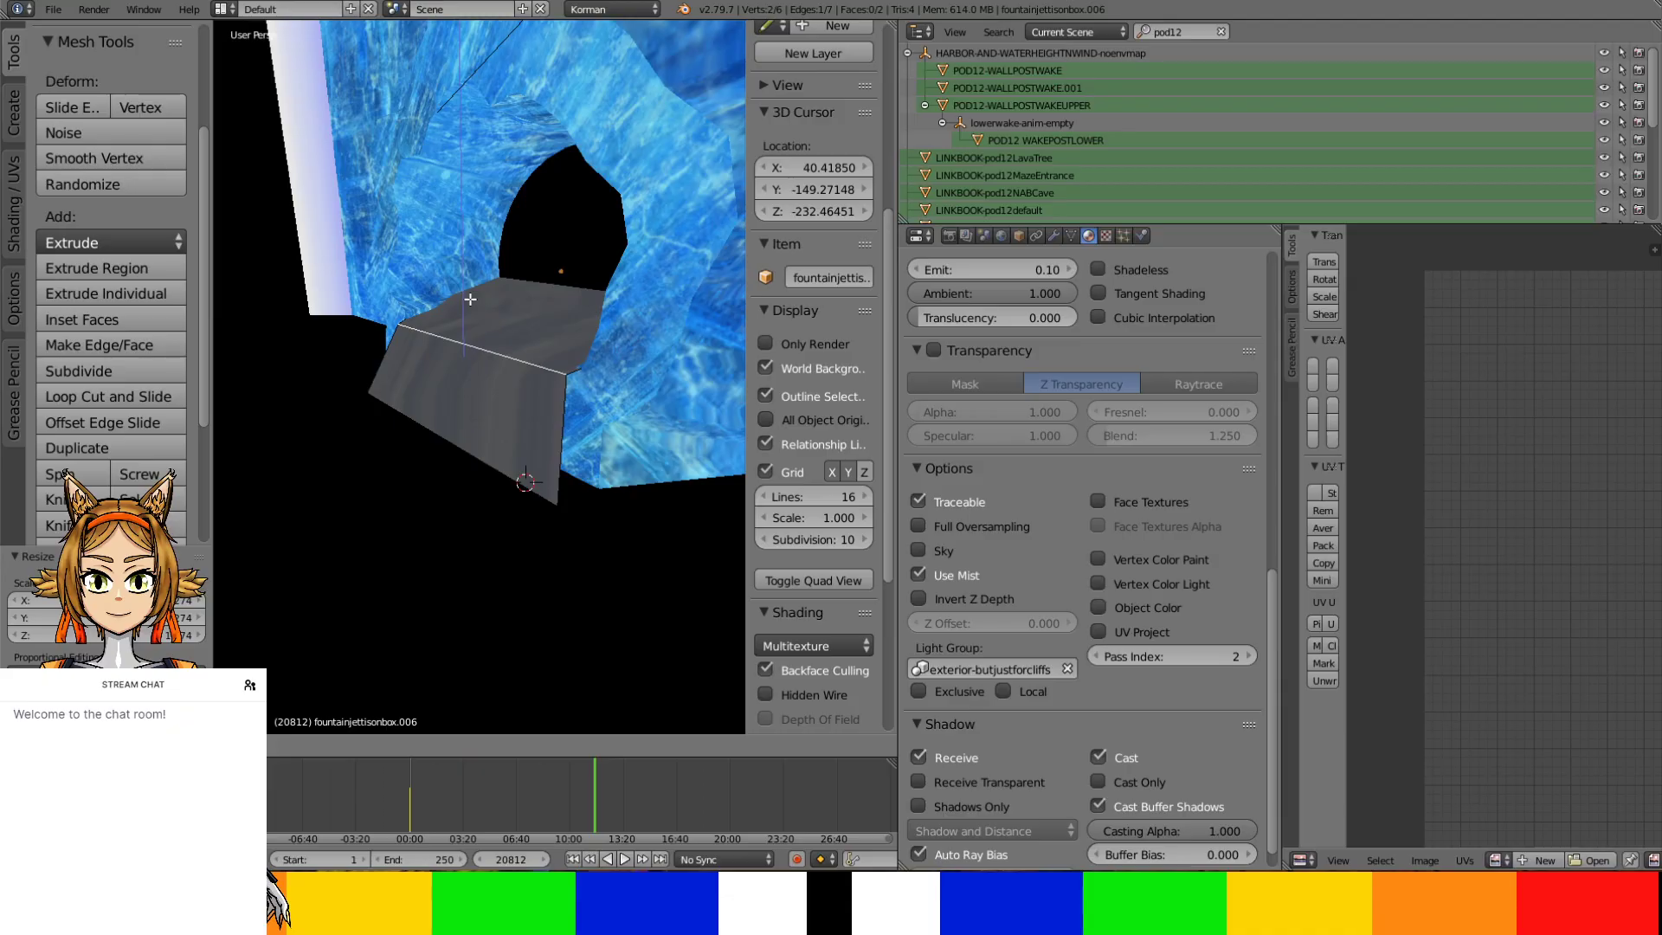
pyautogui.click(471, 299)
pyautogui.moveTo(471, 299); pyautogui.dragTo(559, 346, button='middle')
pyautogui.press('Tab')
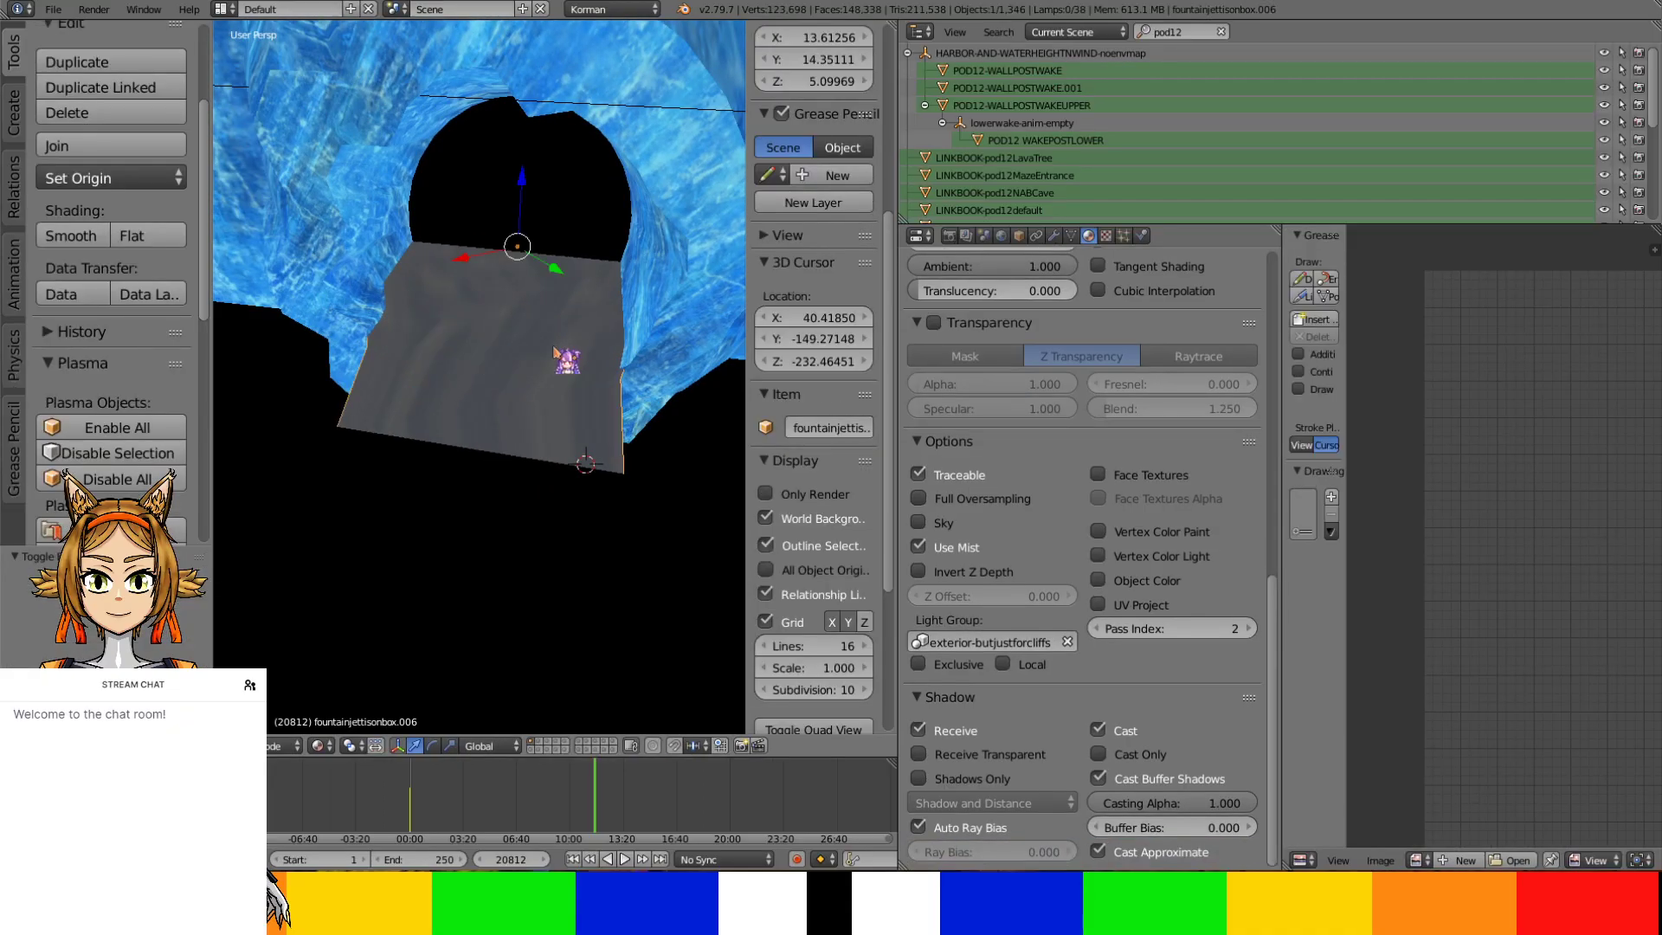
# Select all of the water mesh in Edit Mode and unwrap its UVs with Unwrap
pyautogui.press('Tab')
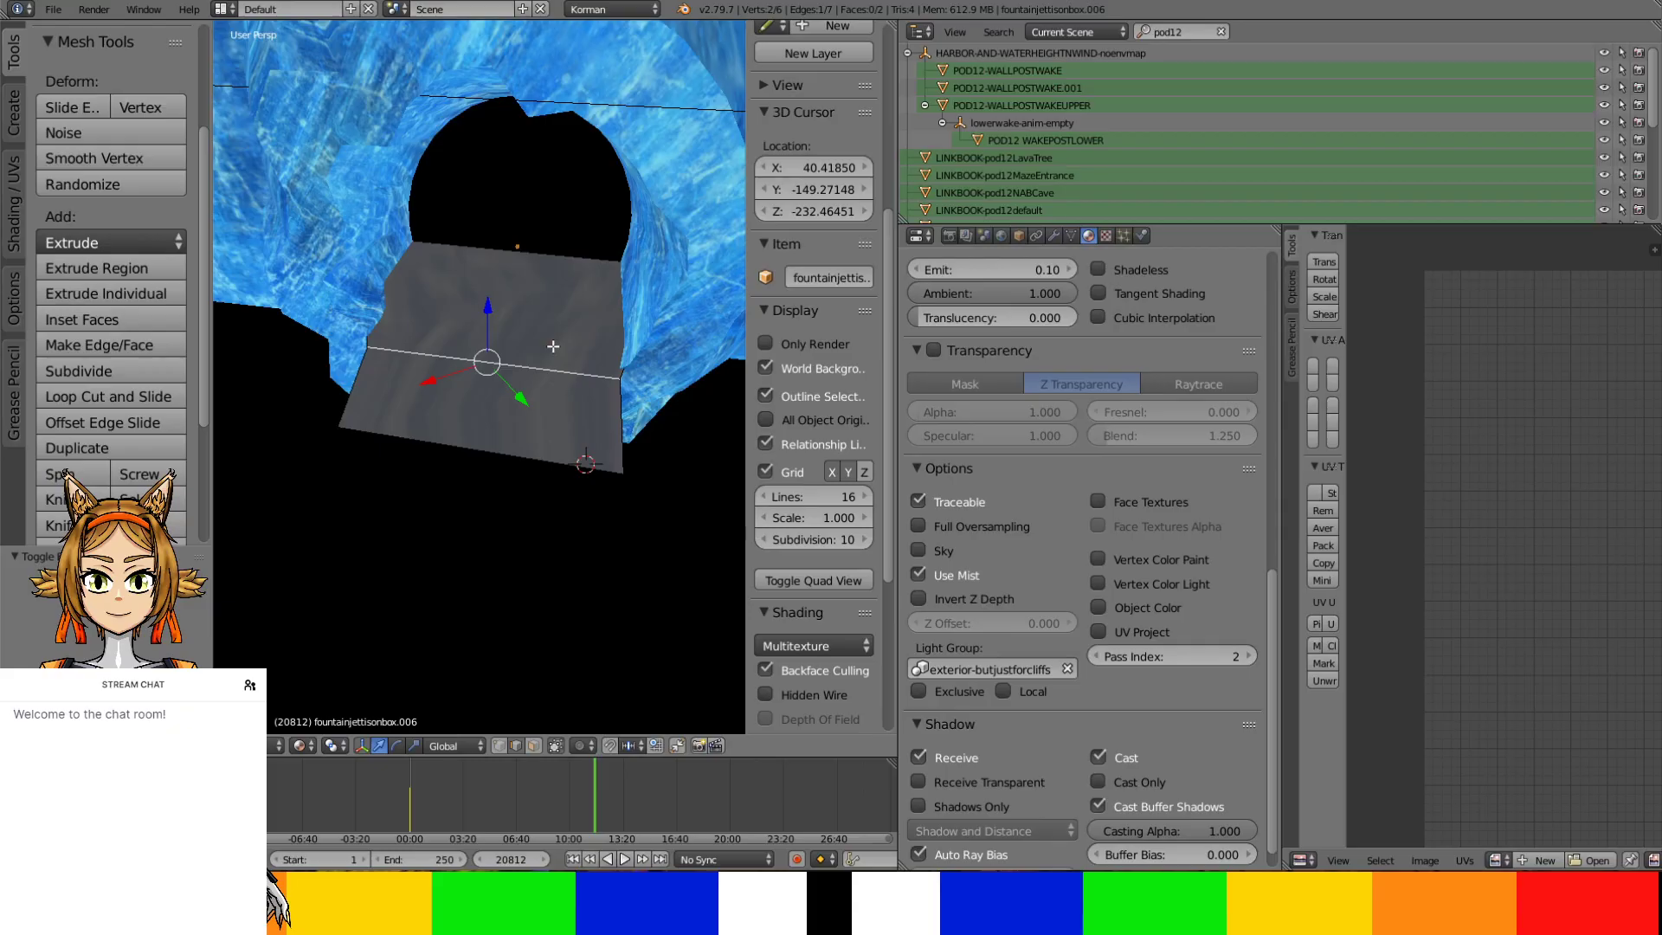
pyautogui.click(1072, 236)
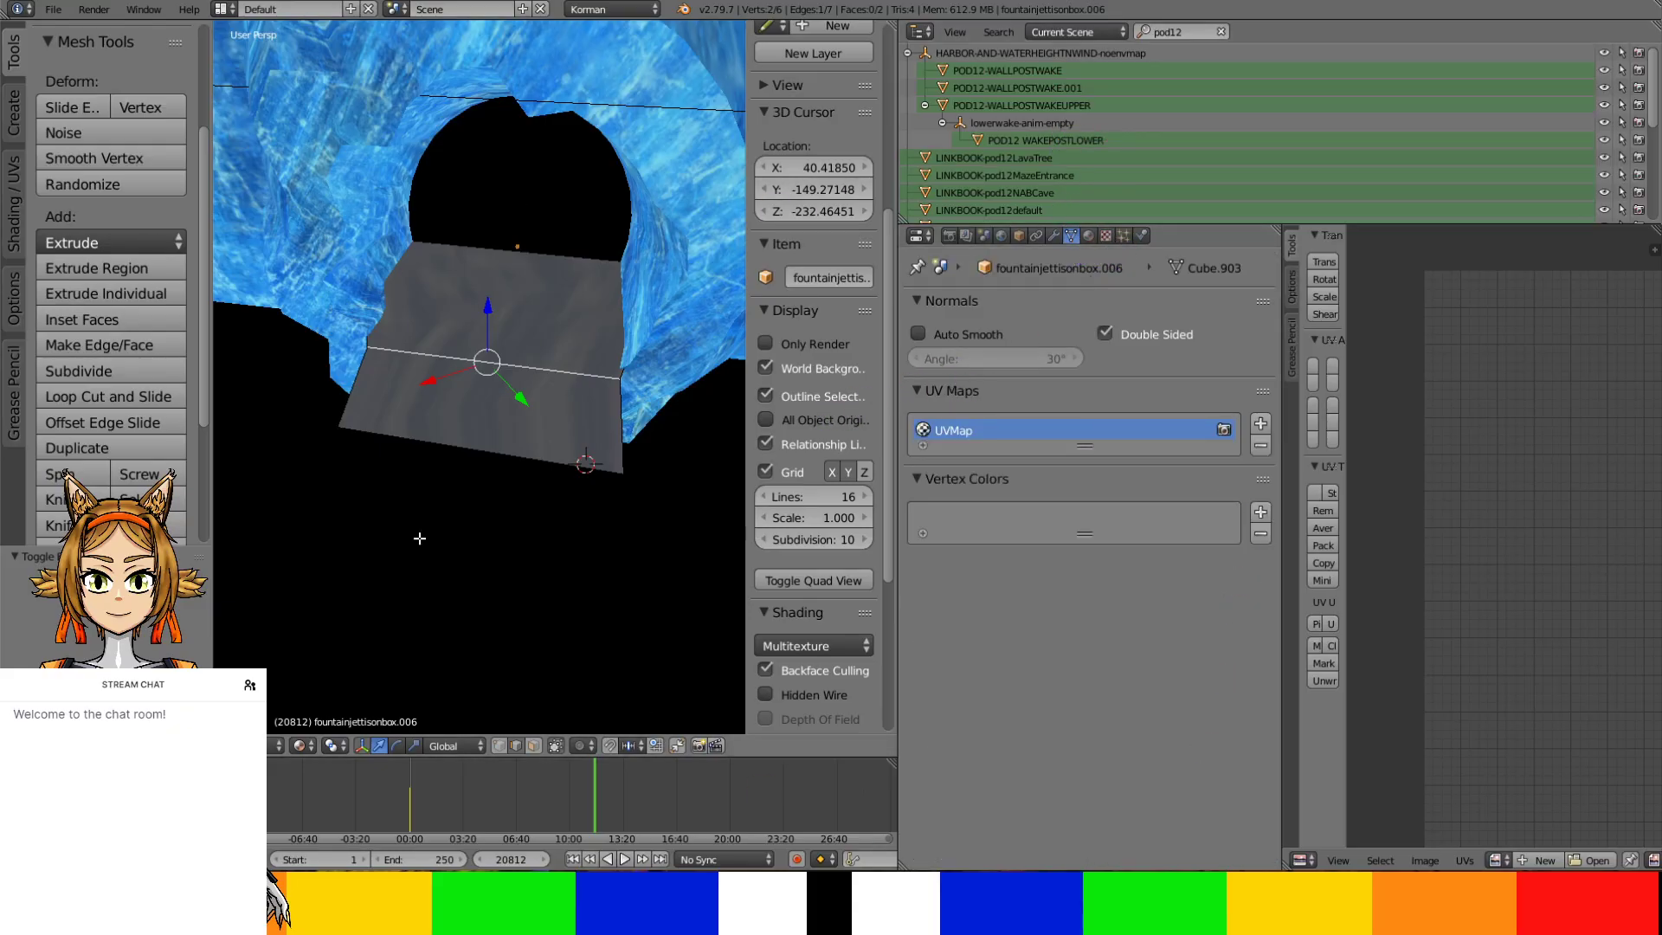
pyautogui.press('a')
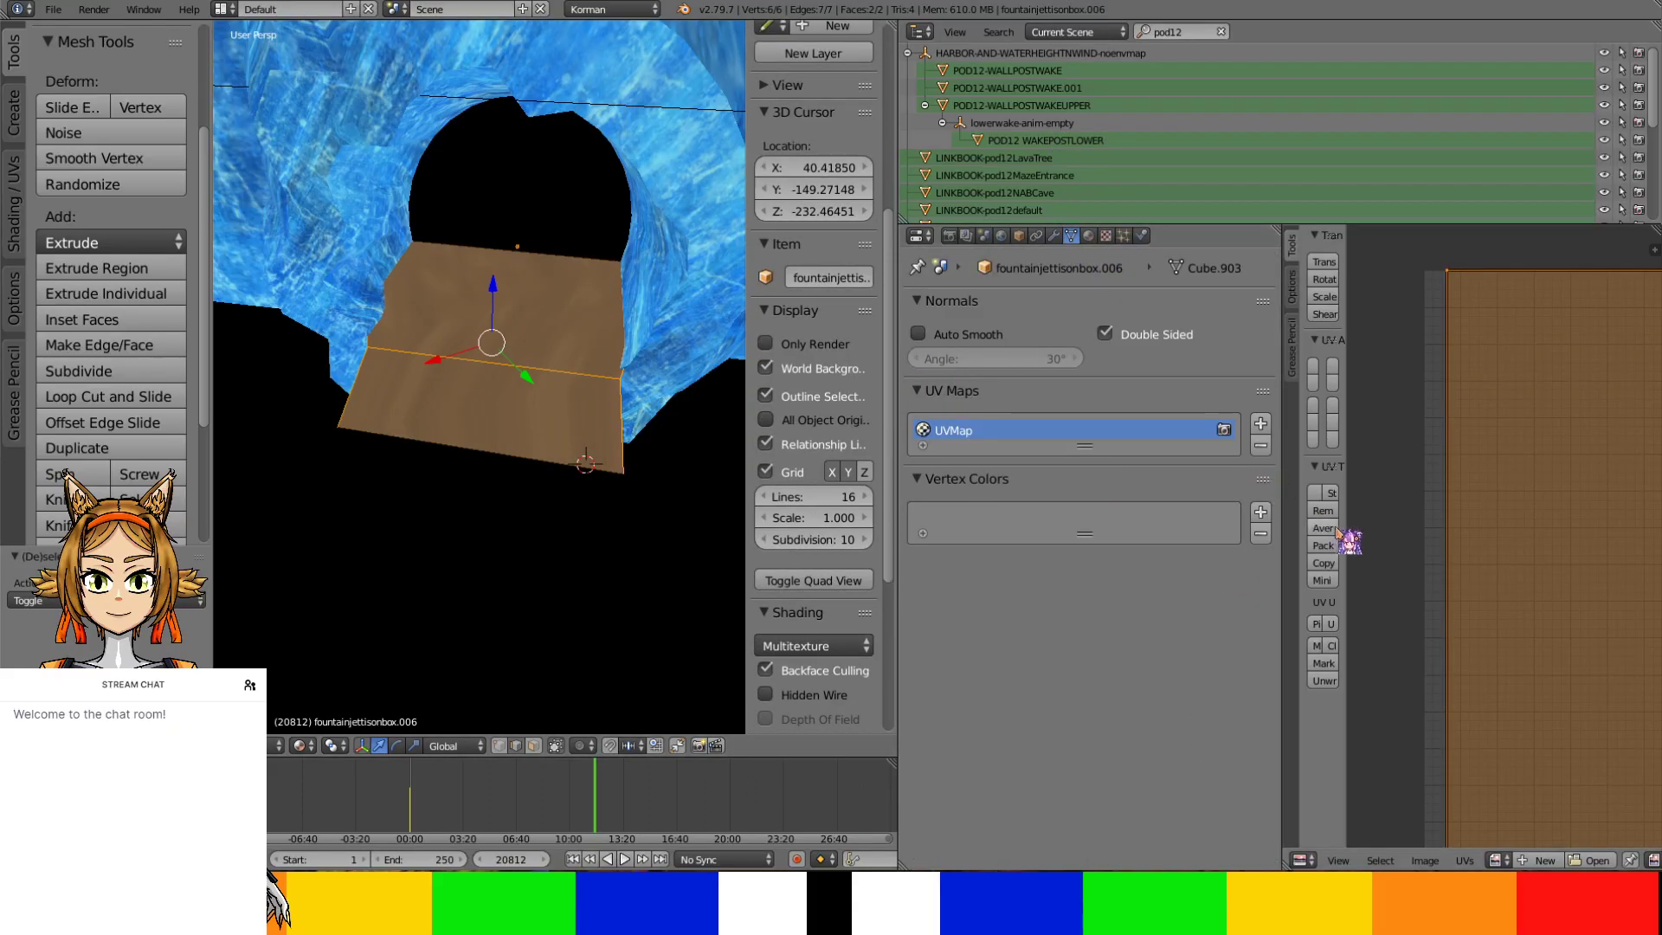
pyautogui.press('u')
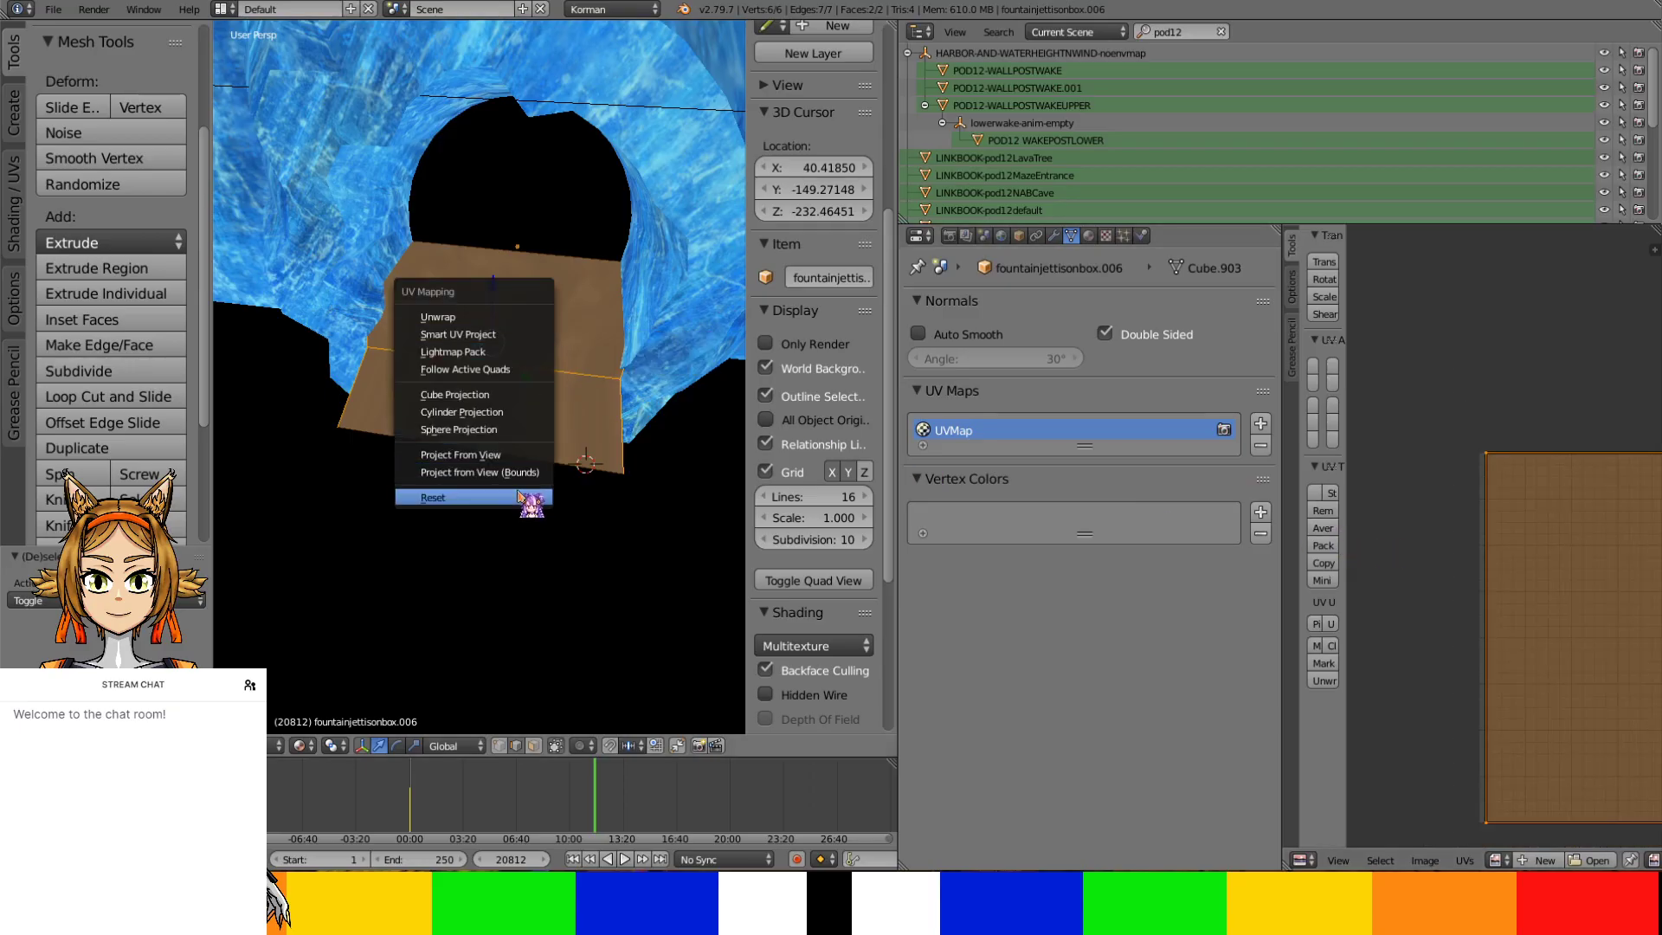
pyautogui.click(535, 320)
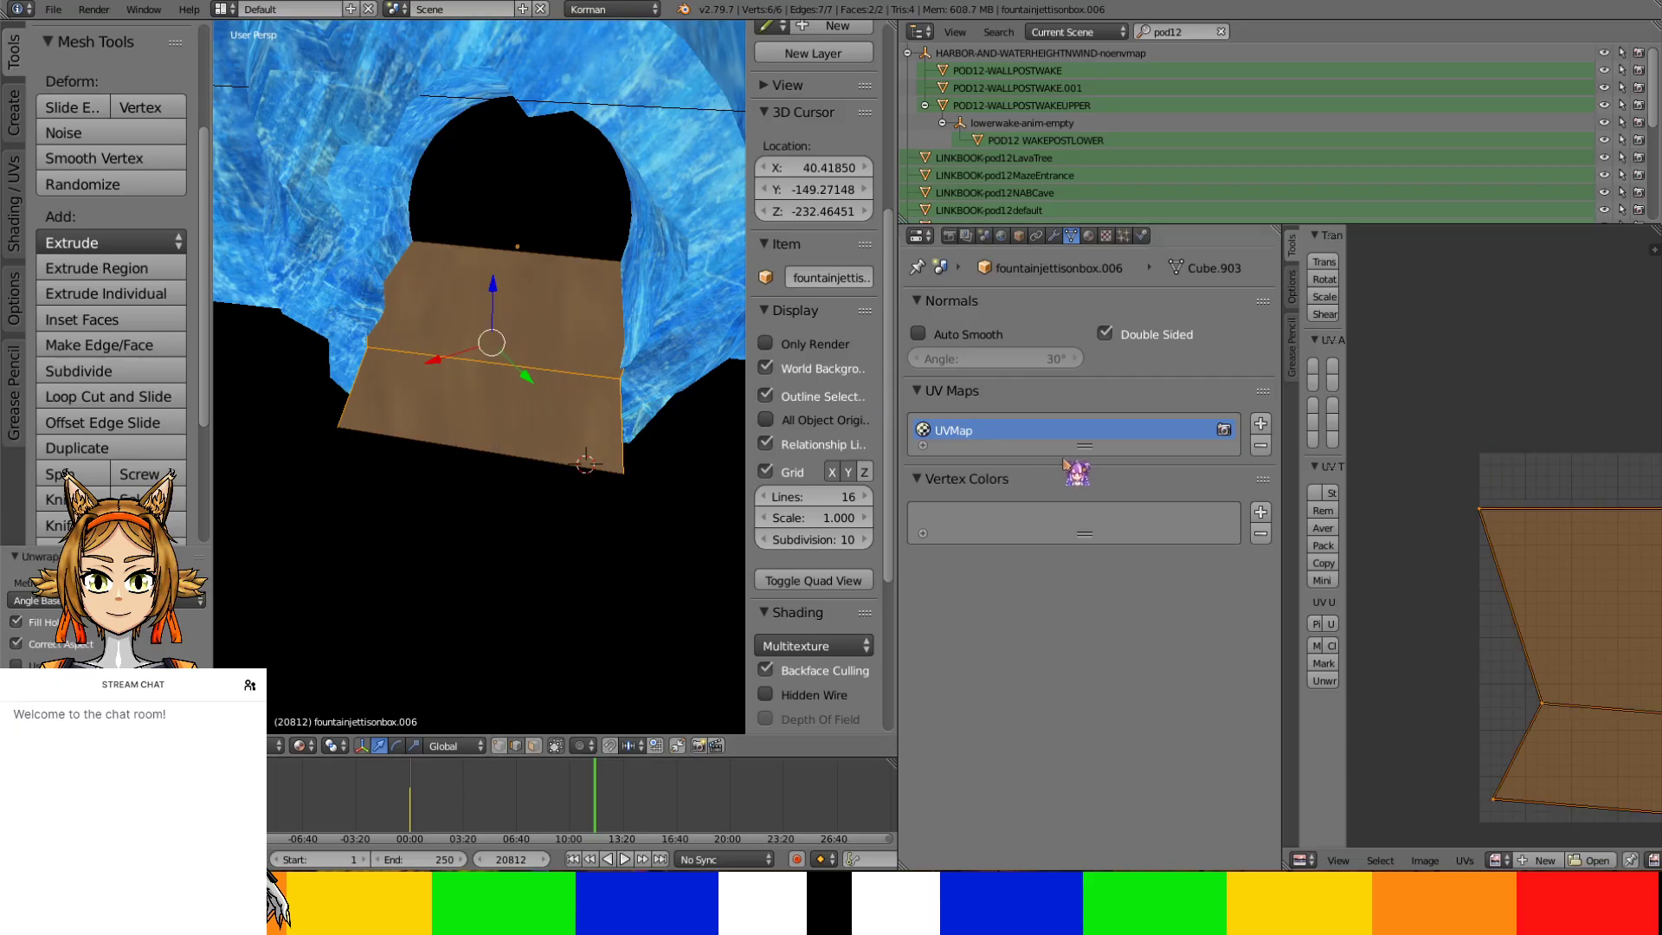
# Scale the water mesh's UVs up about 3 times, rotate them until the middle edge is level, and leave Edit Mode
pyautogui.moveTo(536, 323); pyautogui.dragTo(554, 333, button='middle')
pyautogui.scroll(-2, 1478, 616)
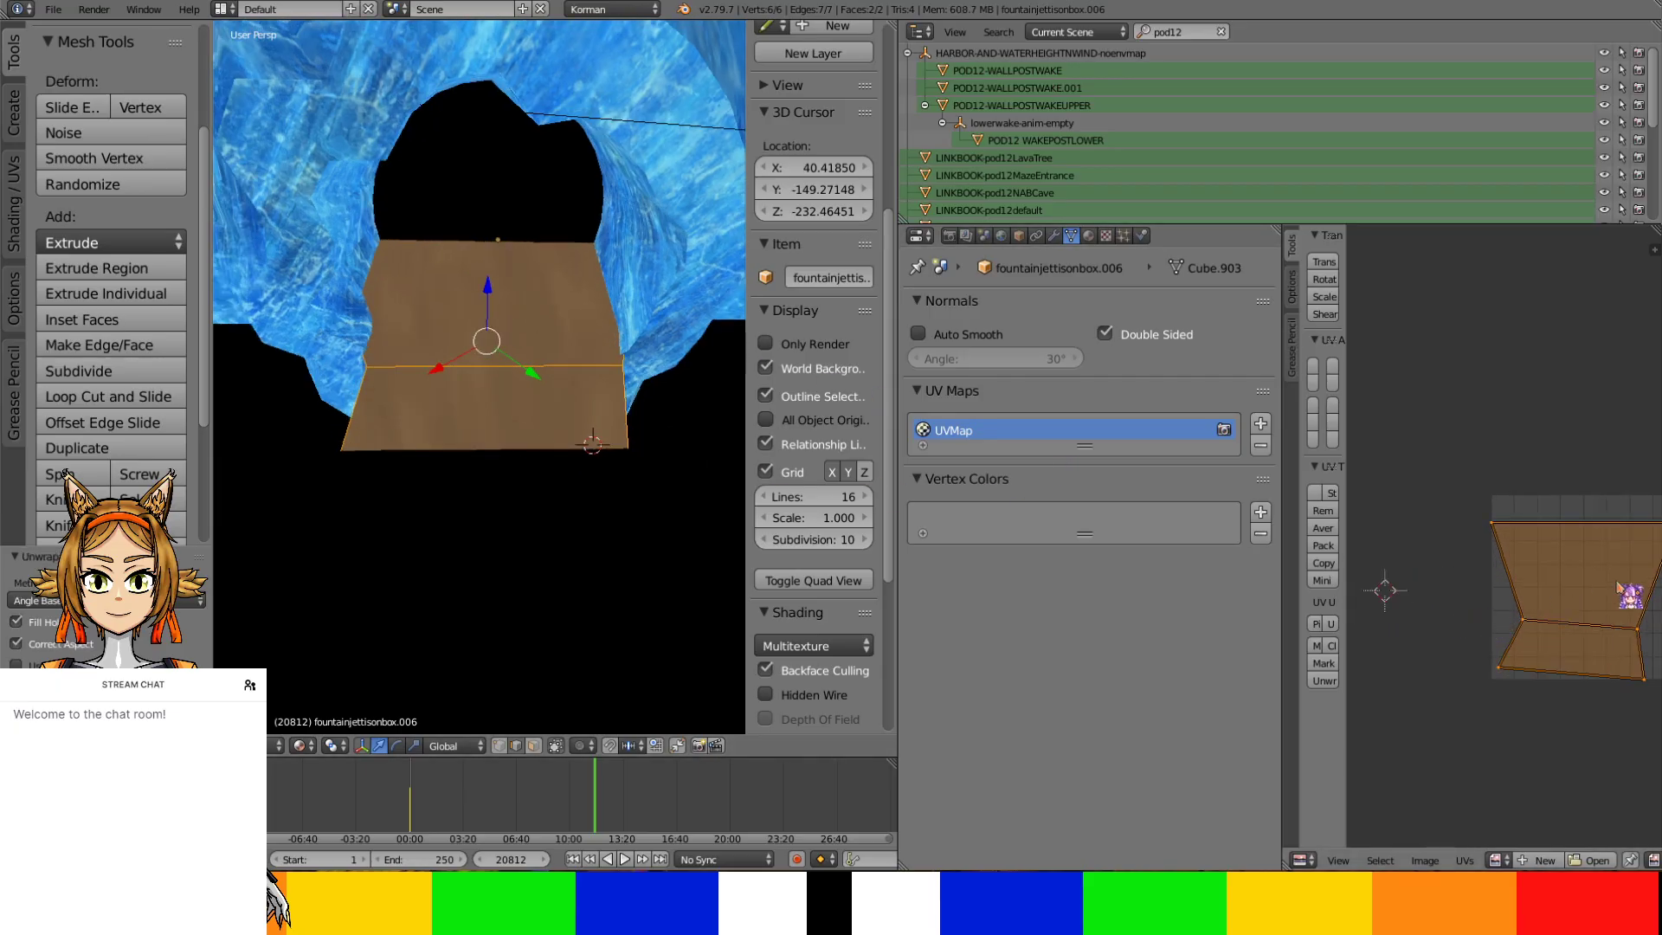
pyautogui.press('s')
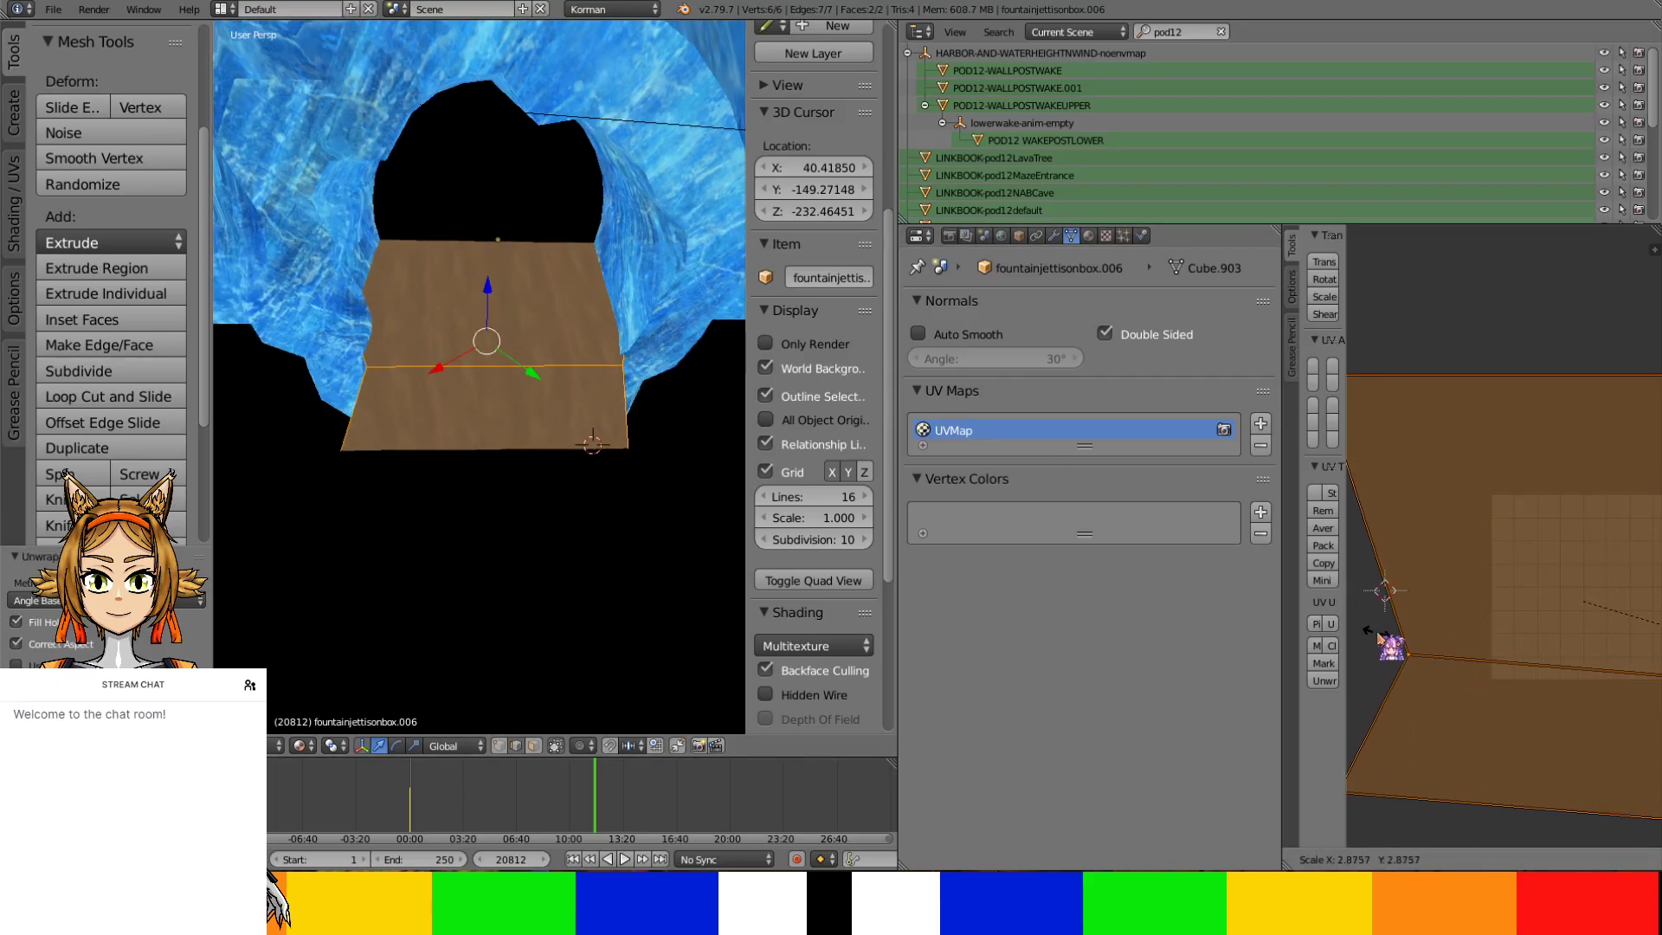
pyautogui.click(1385, 638)
pyautogui.moveTo(511, 429); pyautogui.dragTo(532, 441, button='middle')
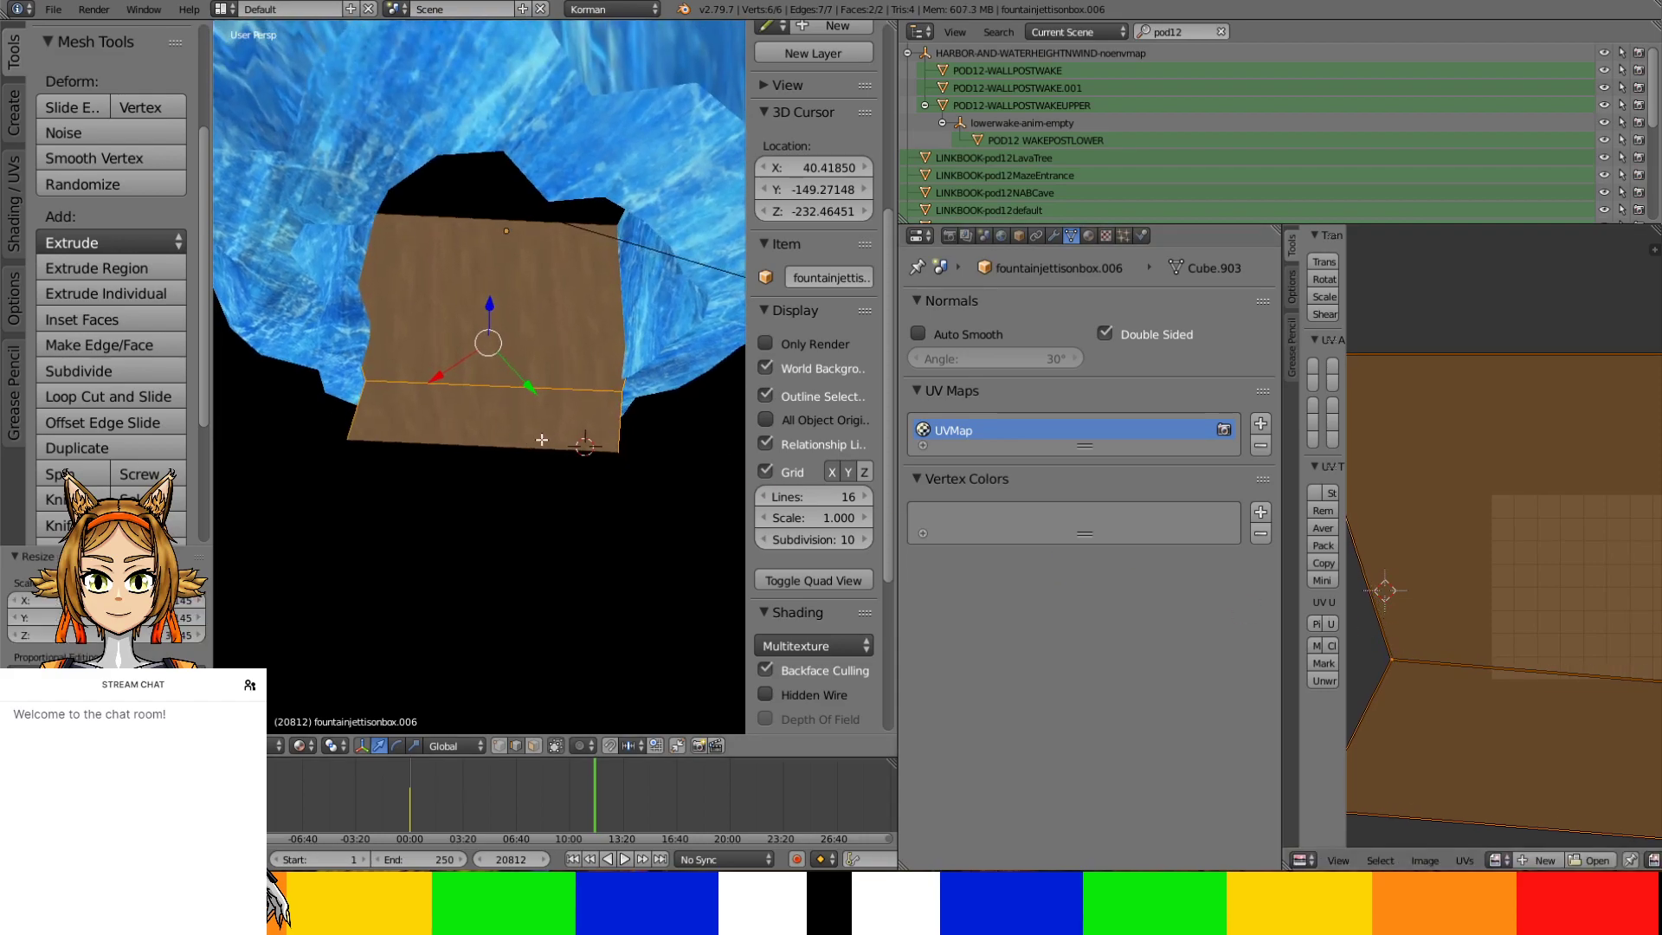
pyautogui.press('r')
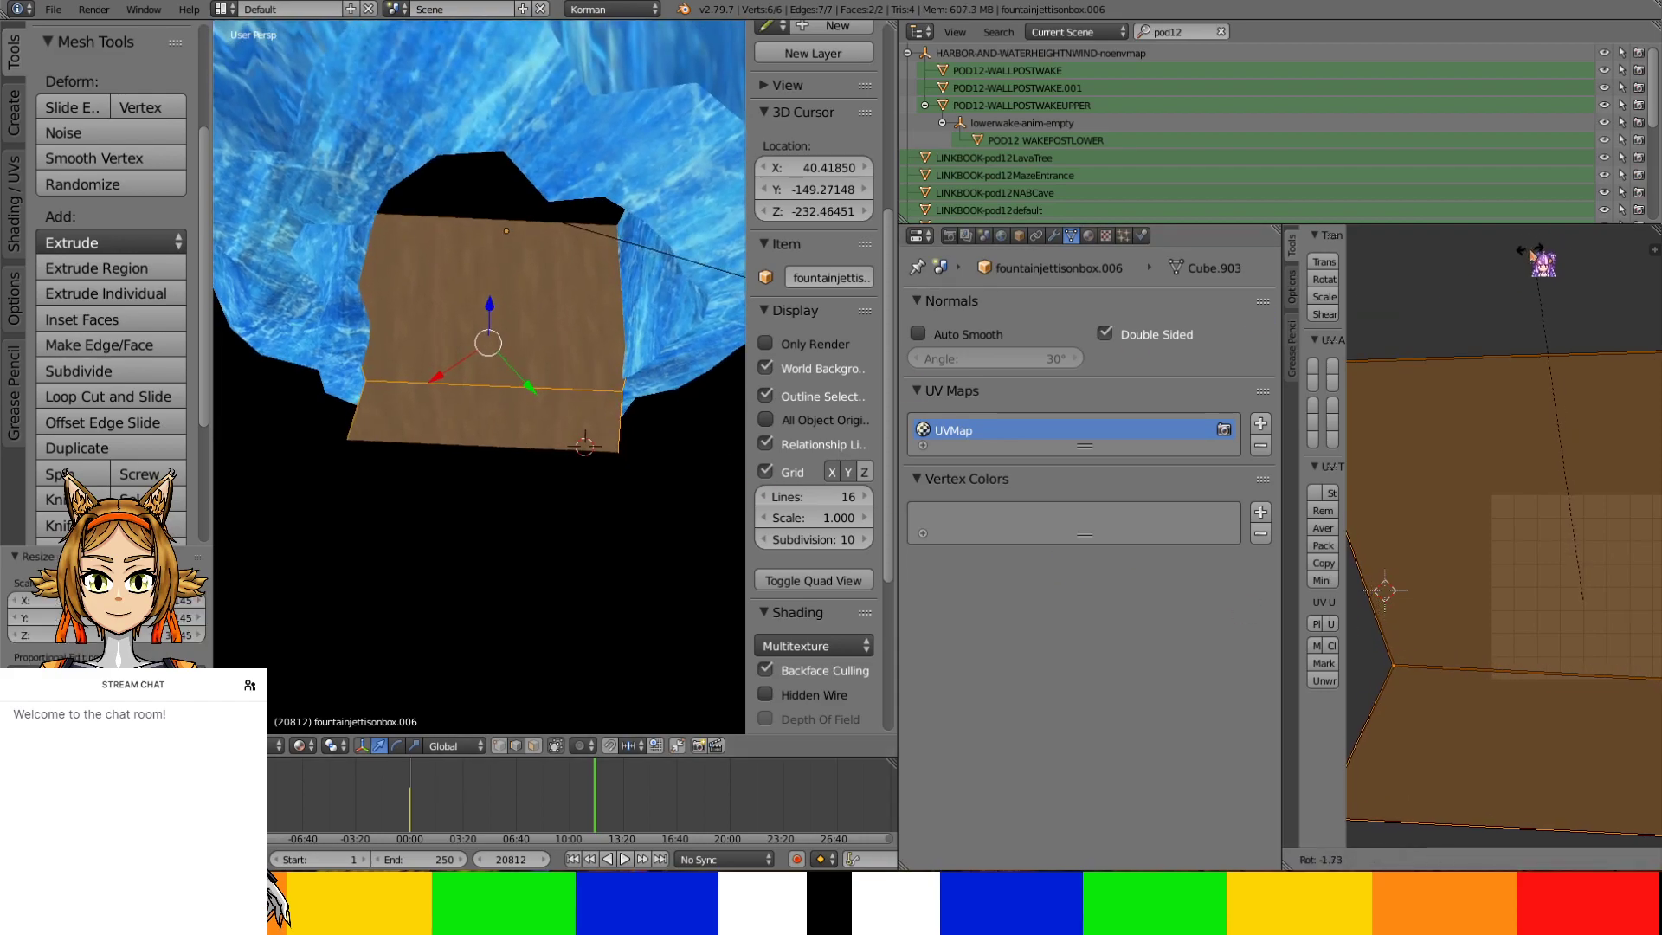
pyautogui.click(1519, 258)
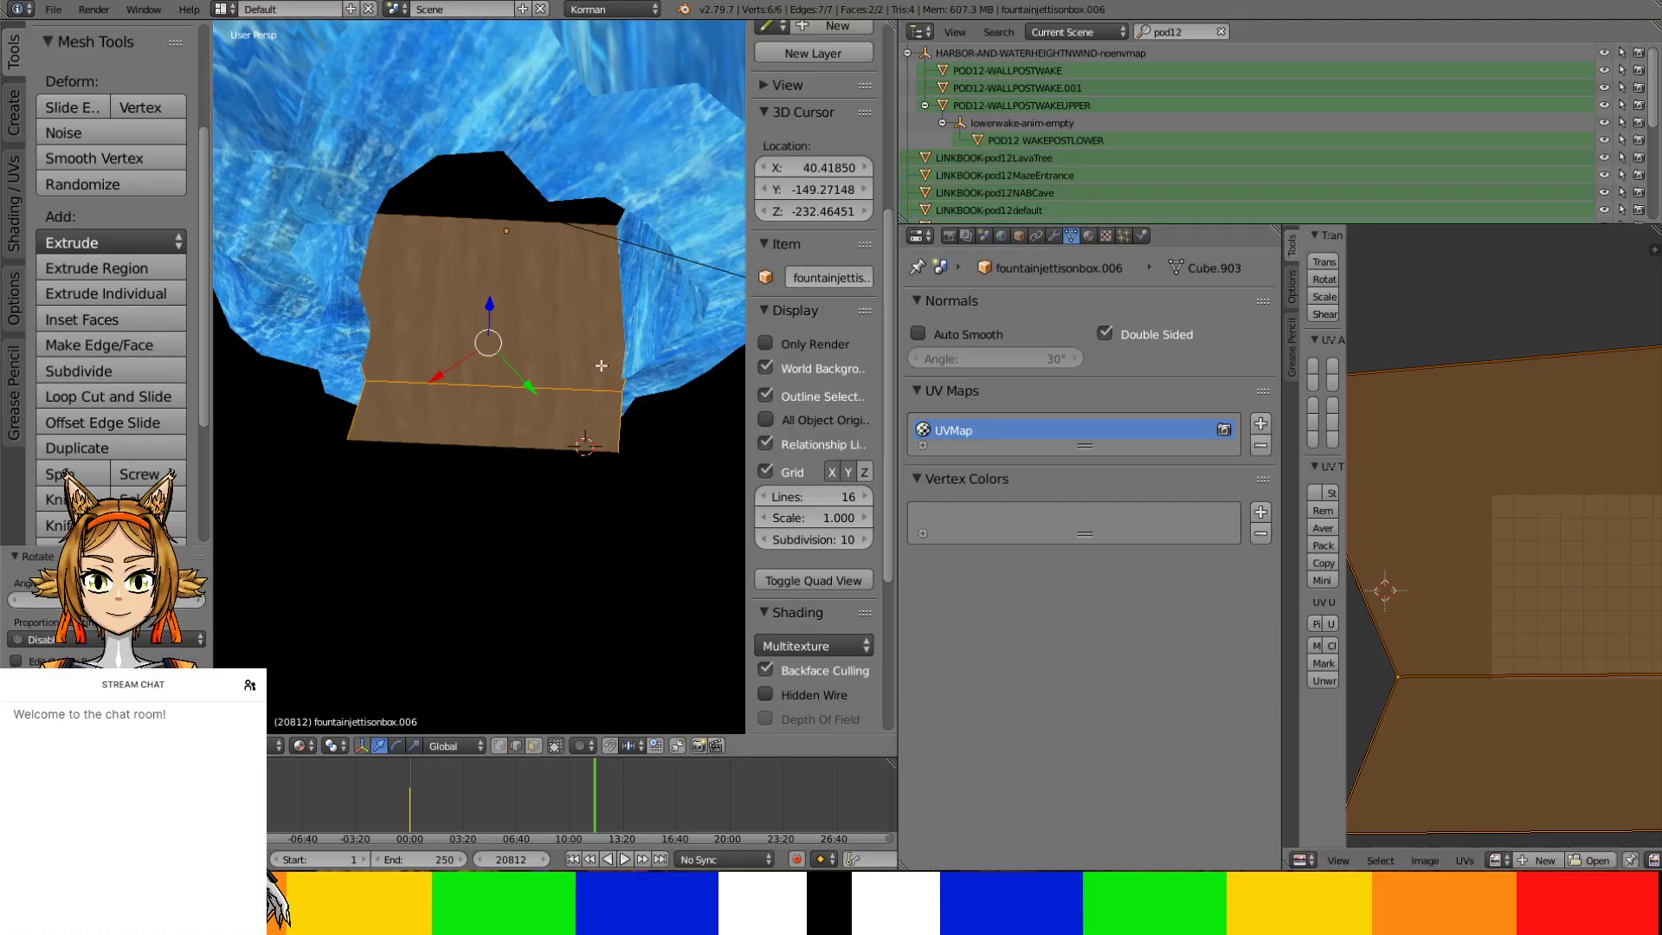
pyautogui.press('Tab')
# Show the waterfall.001 material settings of the water mesh and save the file over the existing version
pyautogui.moveTo(575, 360); pyautogui.dragTo(459, 355, button='middle')
pyautogui.click(1088, 236)
pyautogui.scroll(10, 1164, 532)
pyautogui.scroll(-3, 1163, 525)
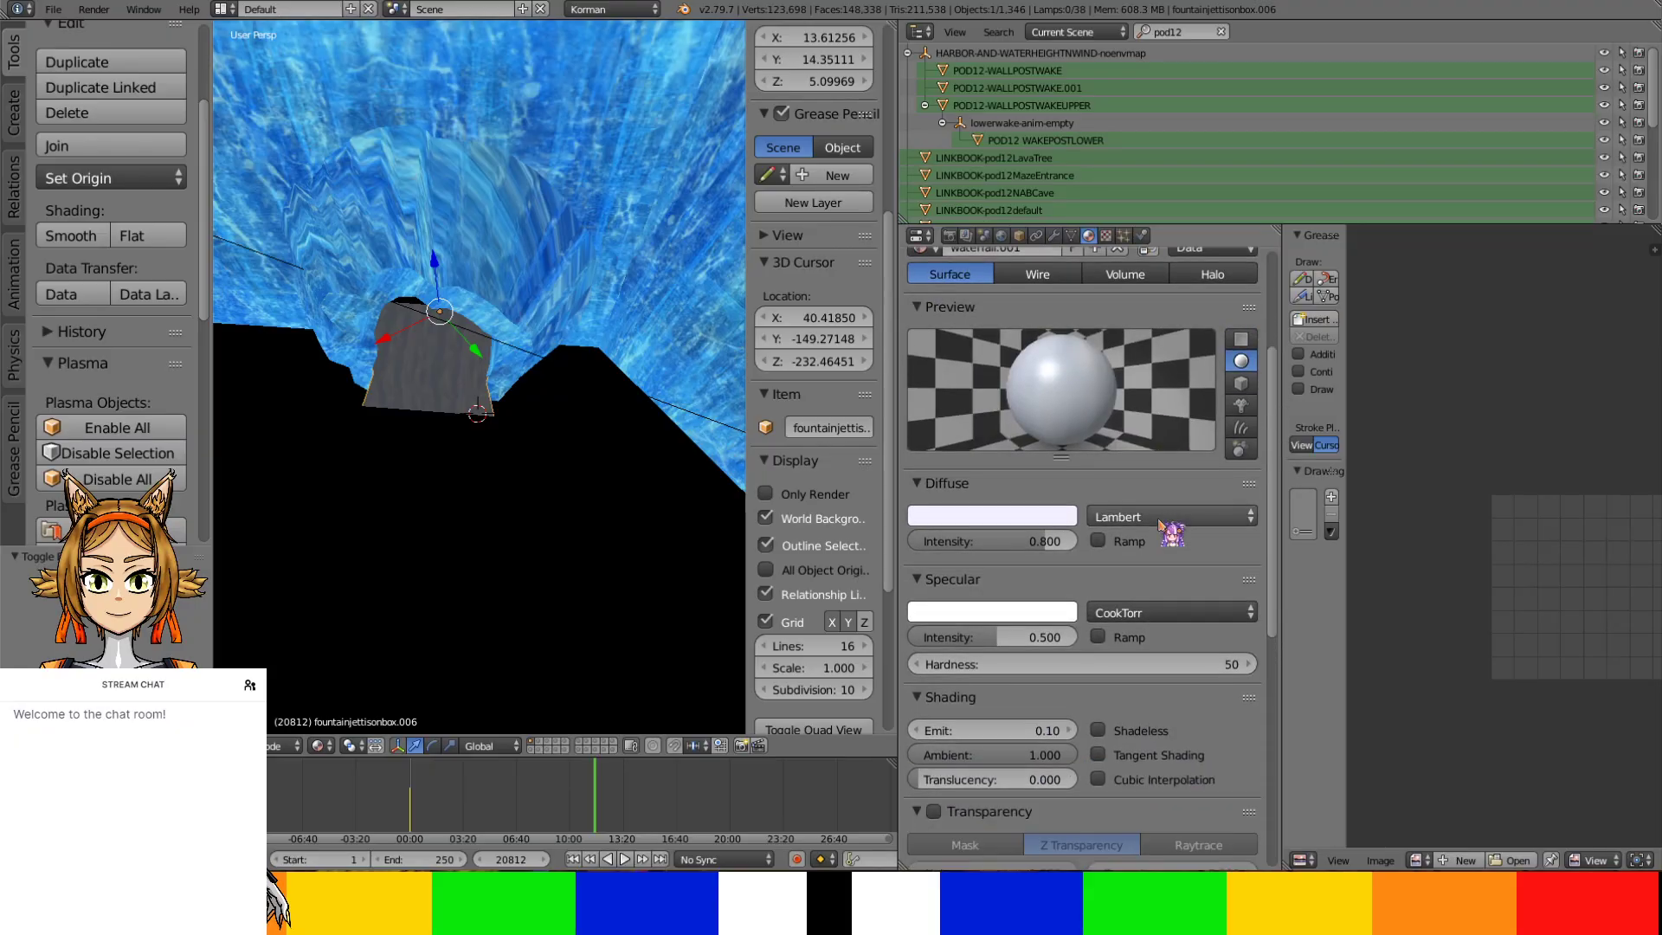
pyautogui.scroll(5, 1164, 528)
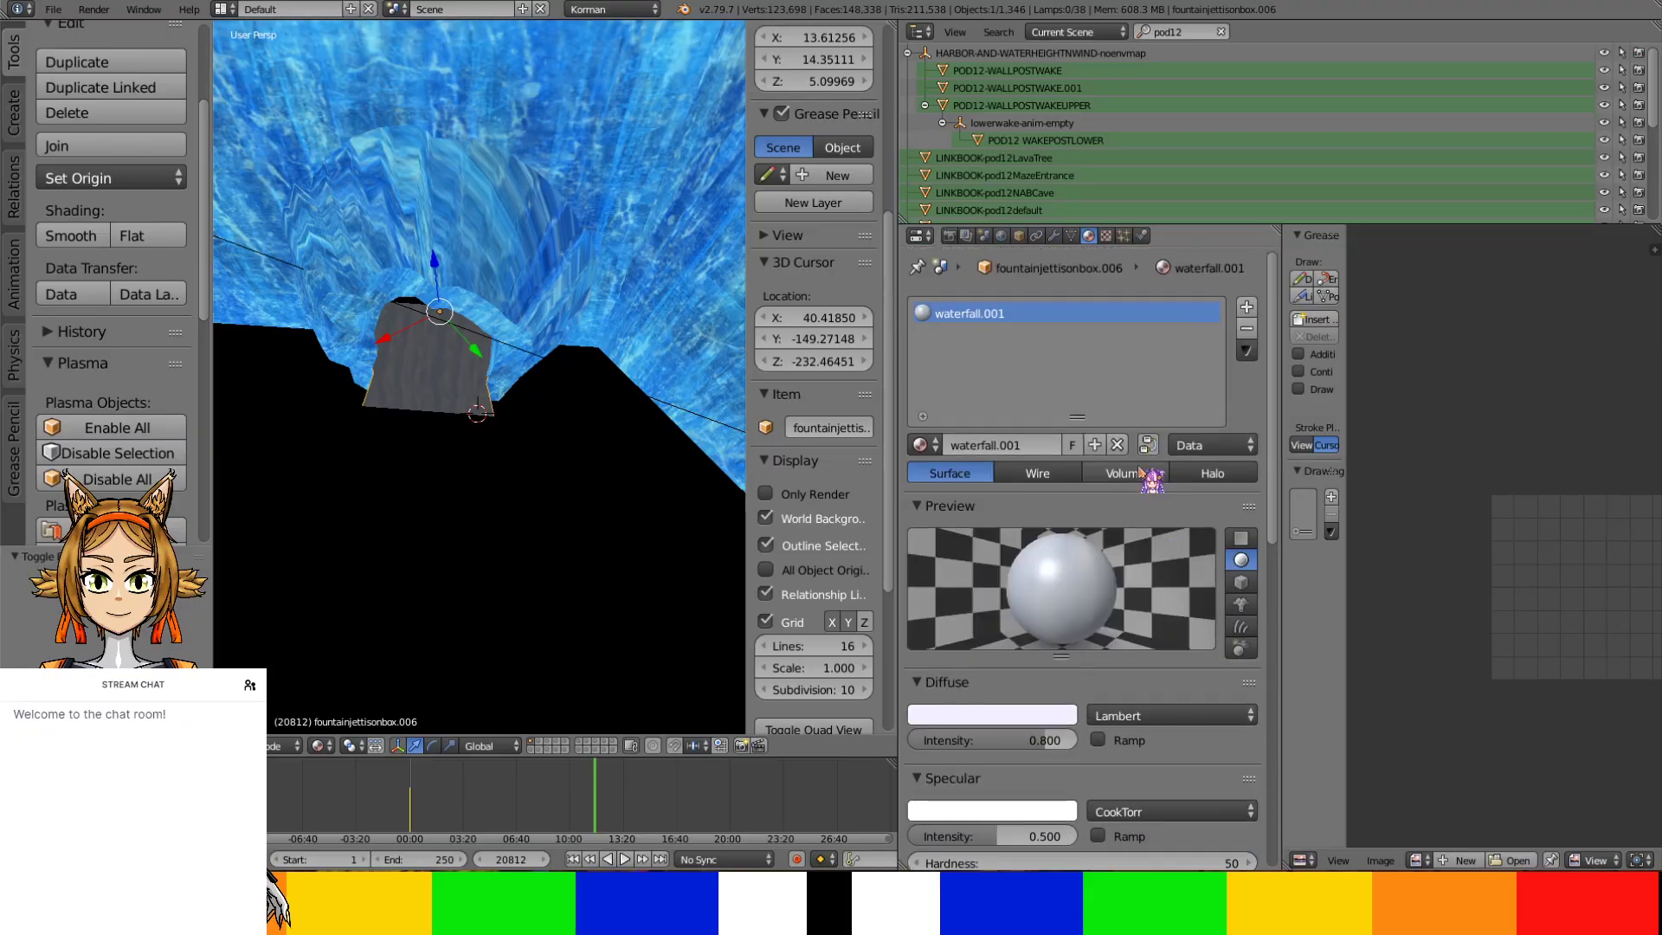
pyautogui.hotkey('ctrl', 's')
pyautogui.click(519, 415)
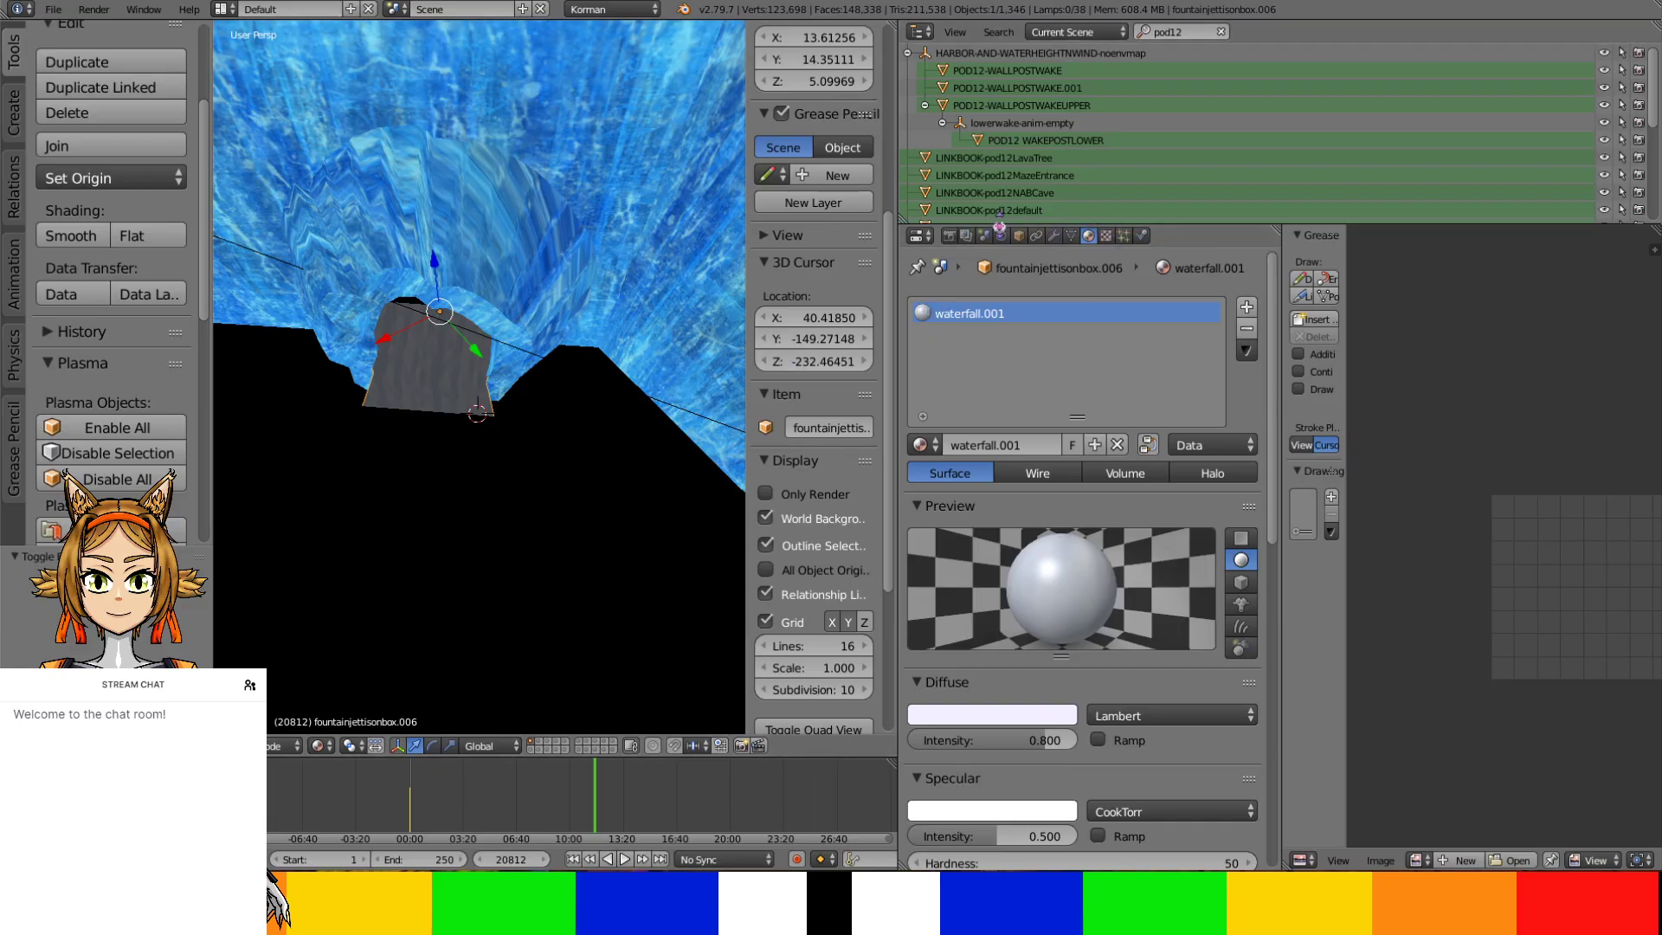
# Set the timeline to frame 6200 and bring the white wake plane at the rock pillar's base into view
pyautogui.moveTo(369, 350); pyautogui.dragTo(422, 473, button='middle')
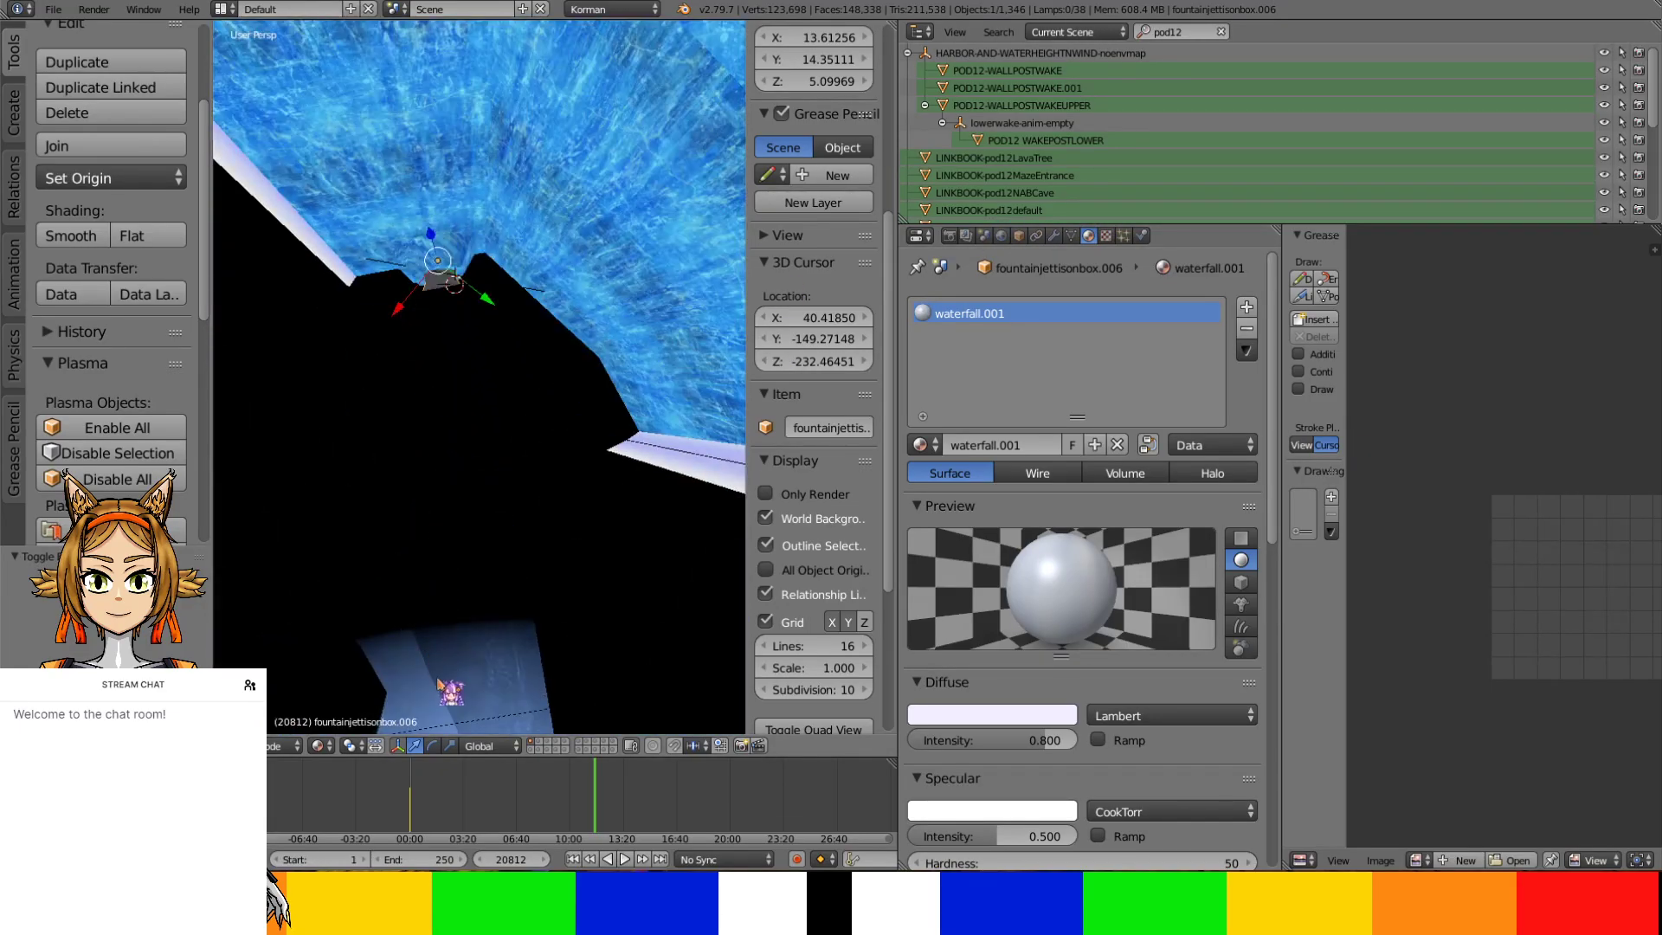
pyautogui.moveTo(590, 783); pyautogui.dragTo(465, 783)
pyautogui.scroll(-10, 494, 559)
pyautogui.moveTo(459, 605); pyautogui.dragTo(276, 785, button='middle')
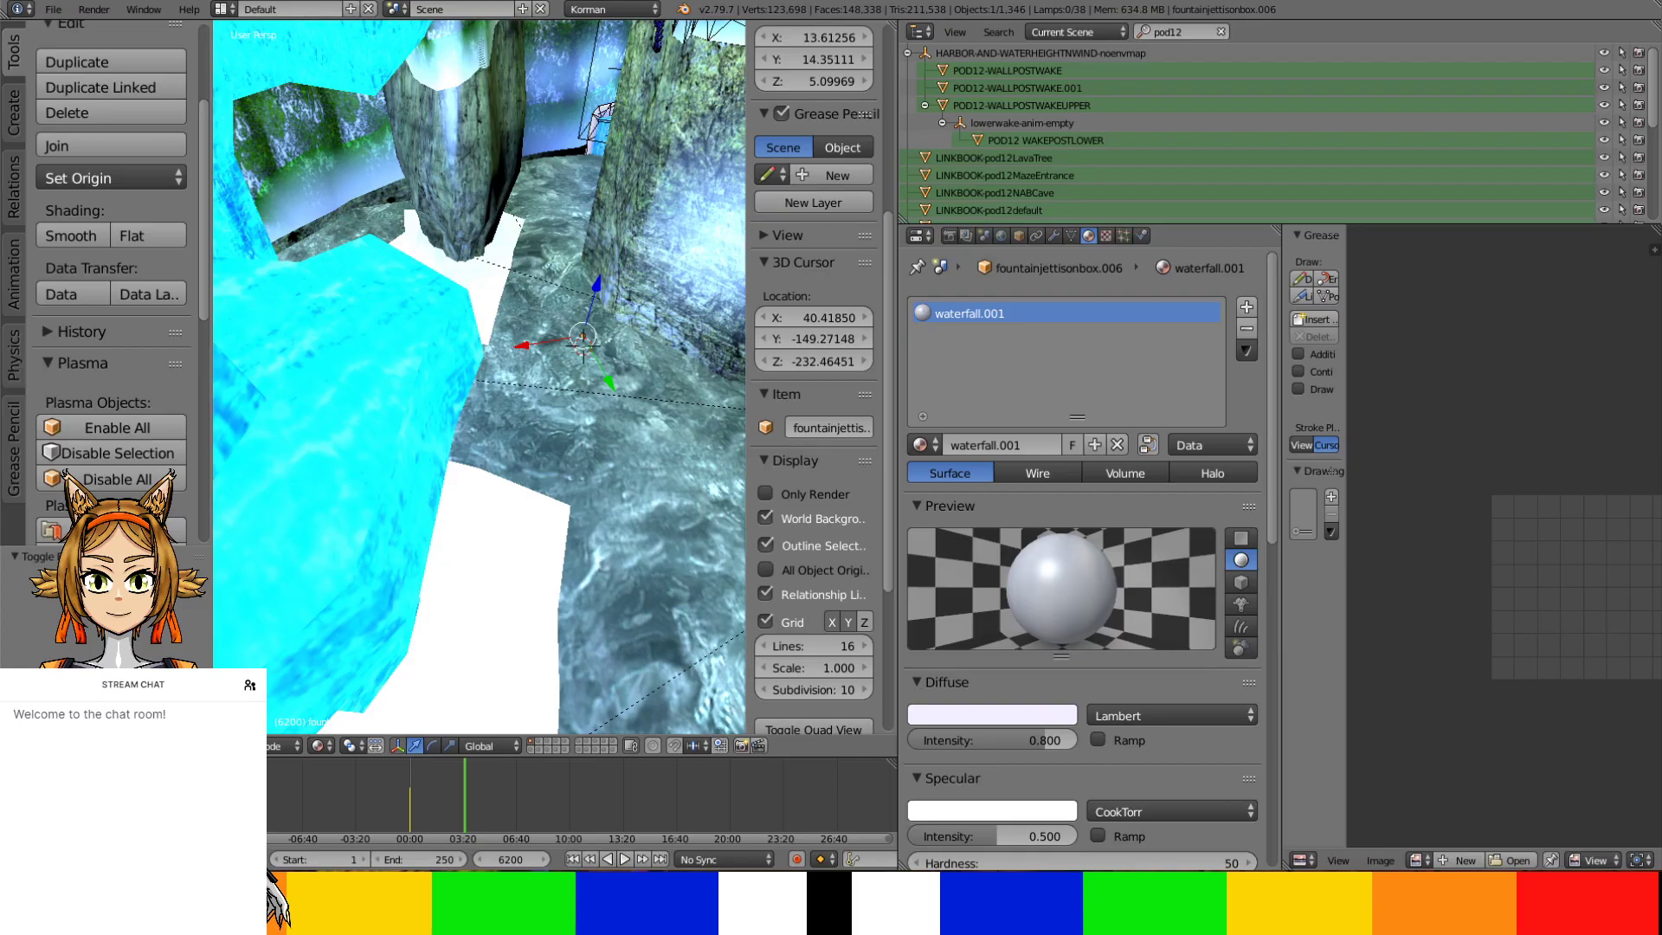
pyautogui.scroll(3, 606, 467)
pyautogui.moveTo(481, 390); pyautogui.dragTo(548, 541, button='middle')
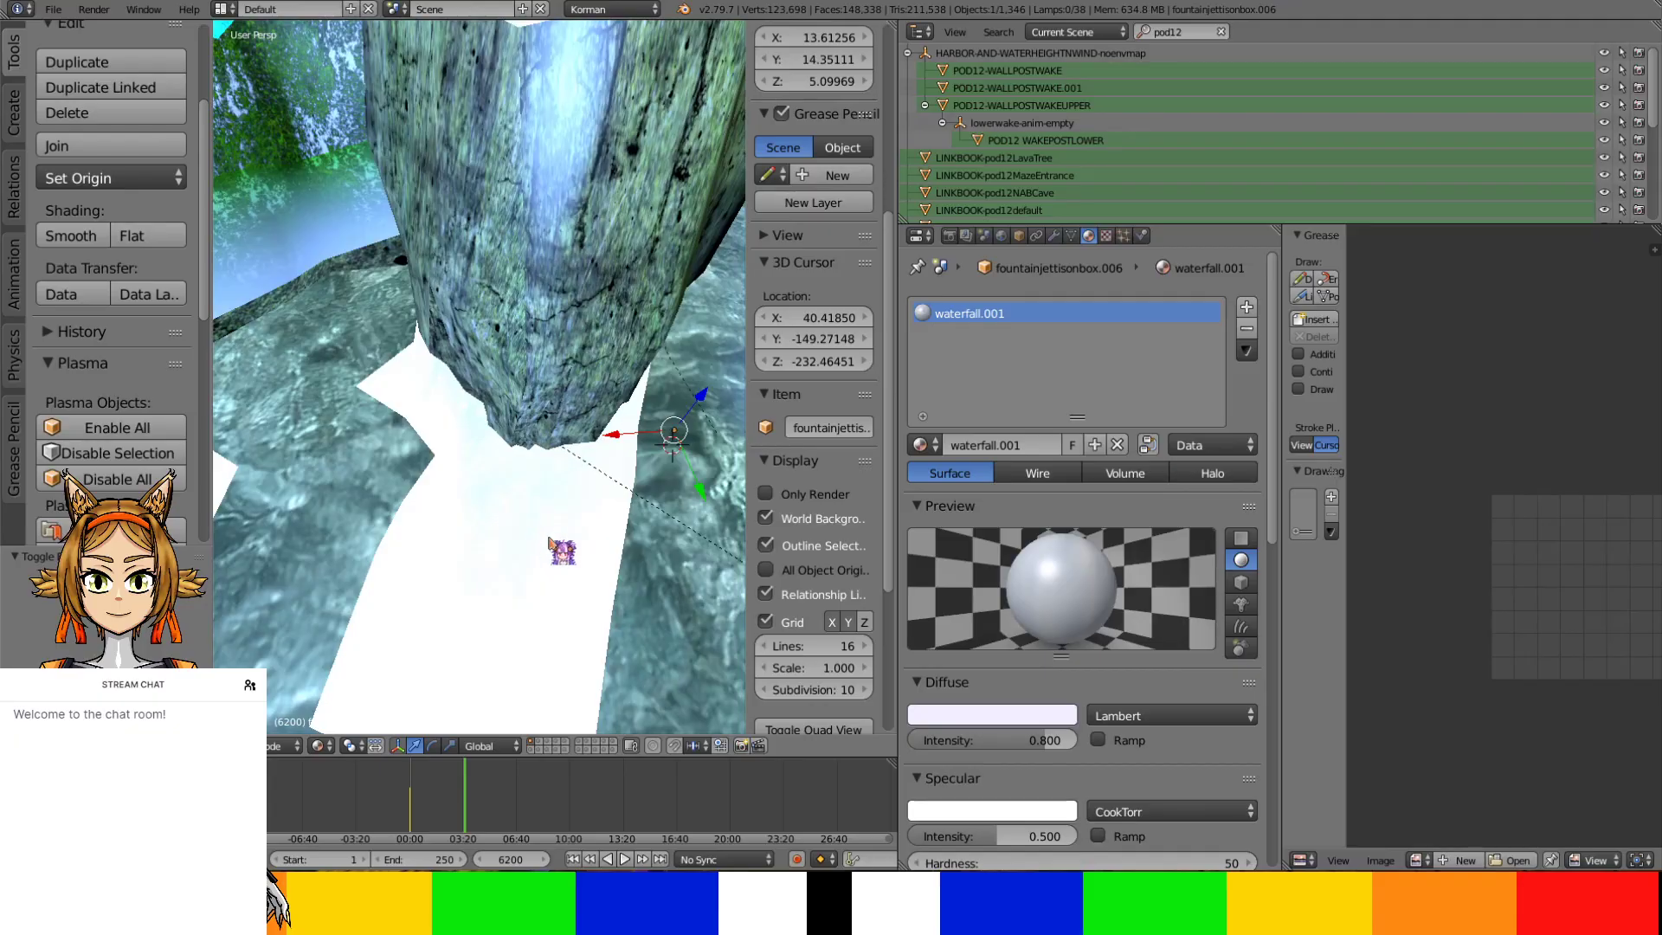
# Isolate the white wake plane at the rock pillar's base in local view and select its whole mesh in Edit Mode
pyautogui.rightClick(548, 541)
pyautogui.press('KP_Divide')
pyautogui.moveTo(658, 424); pyautogui.dragTo(540, 494, button='middle')
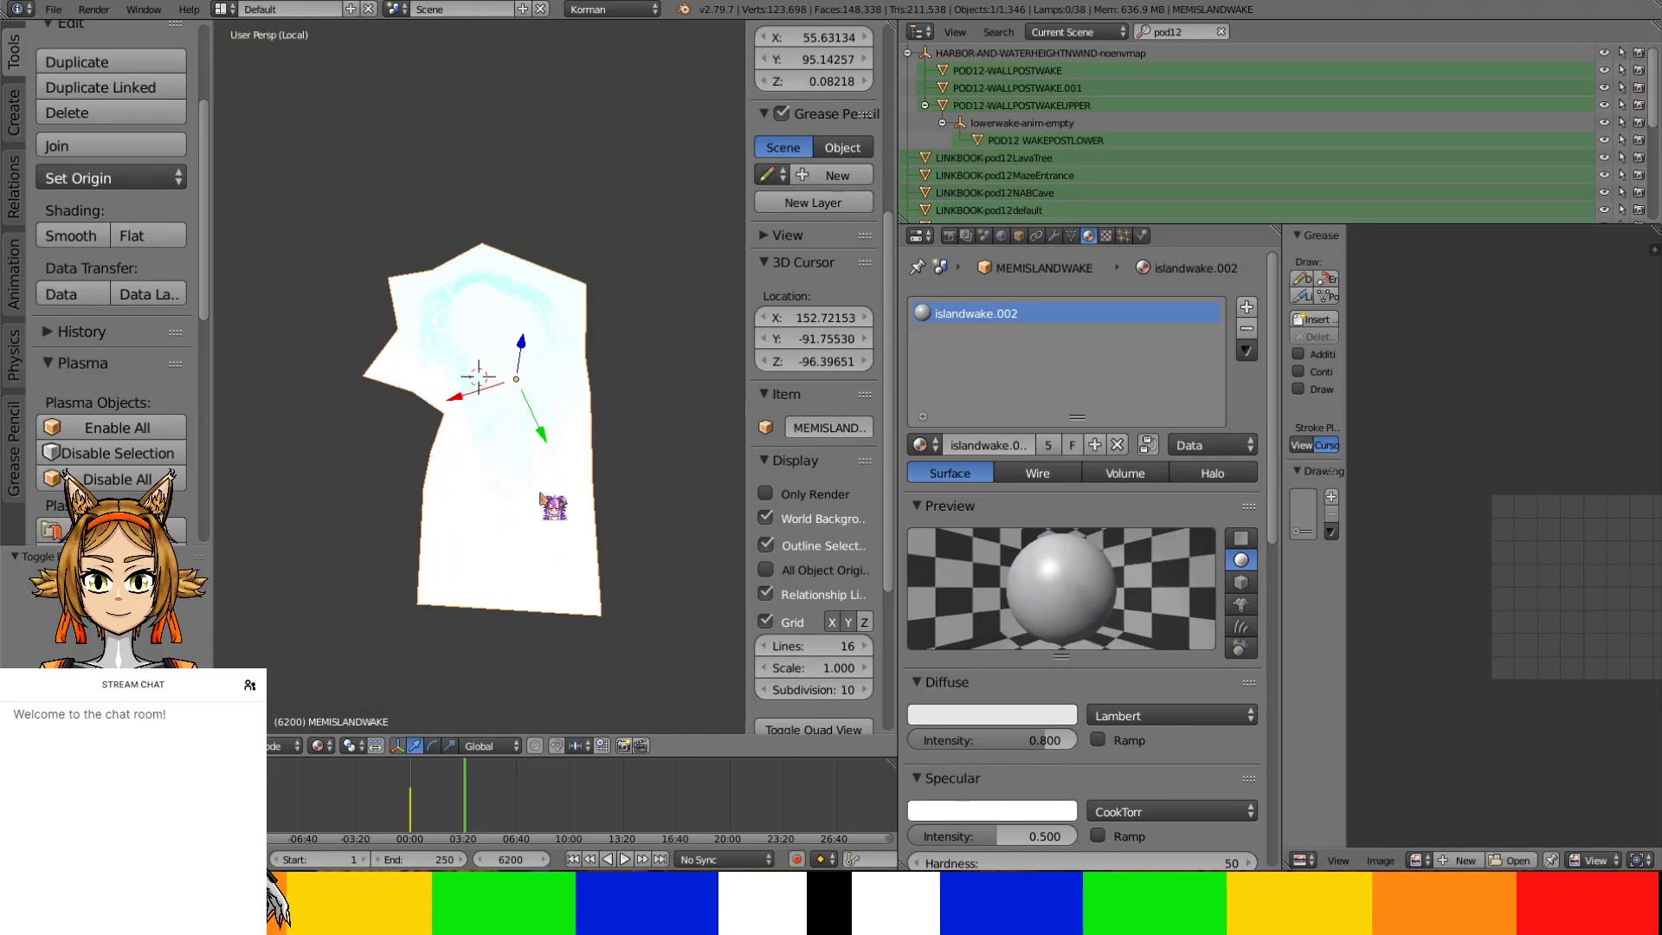
pyautogui.press('Tab')
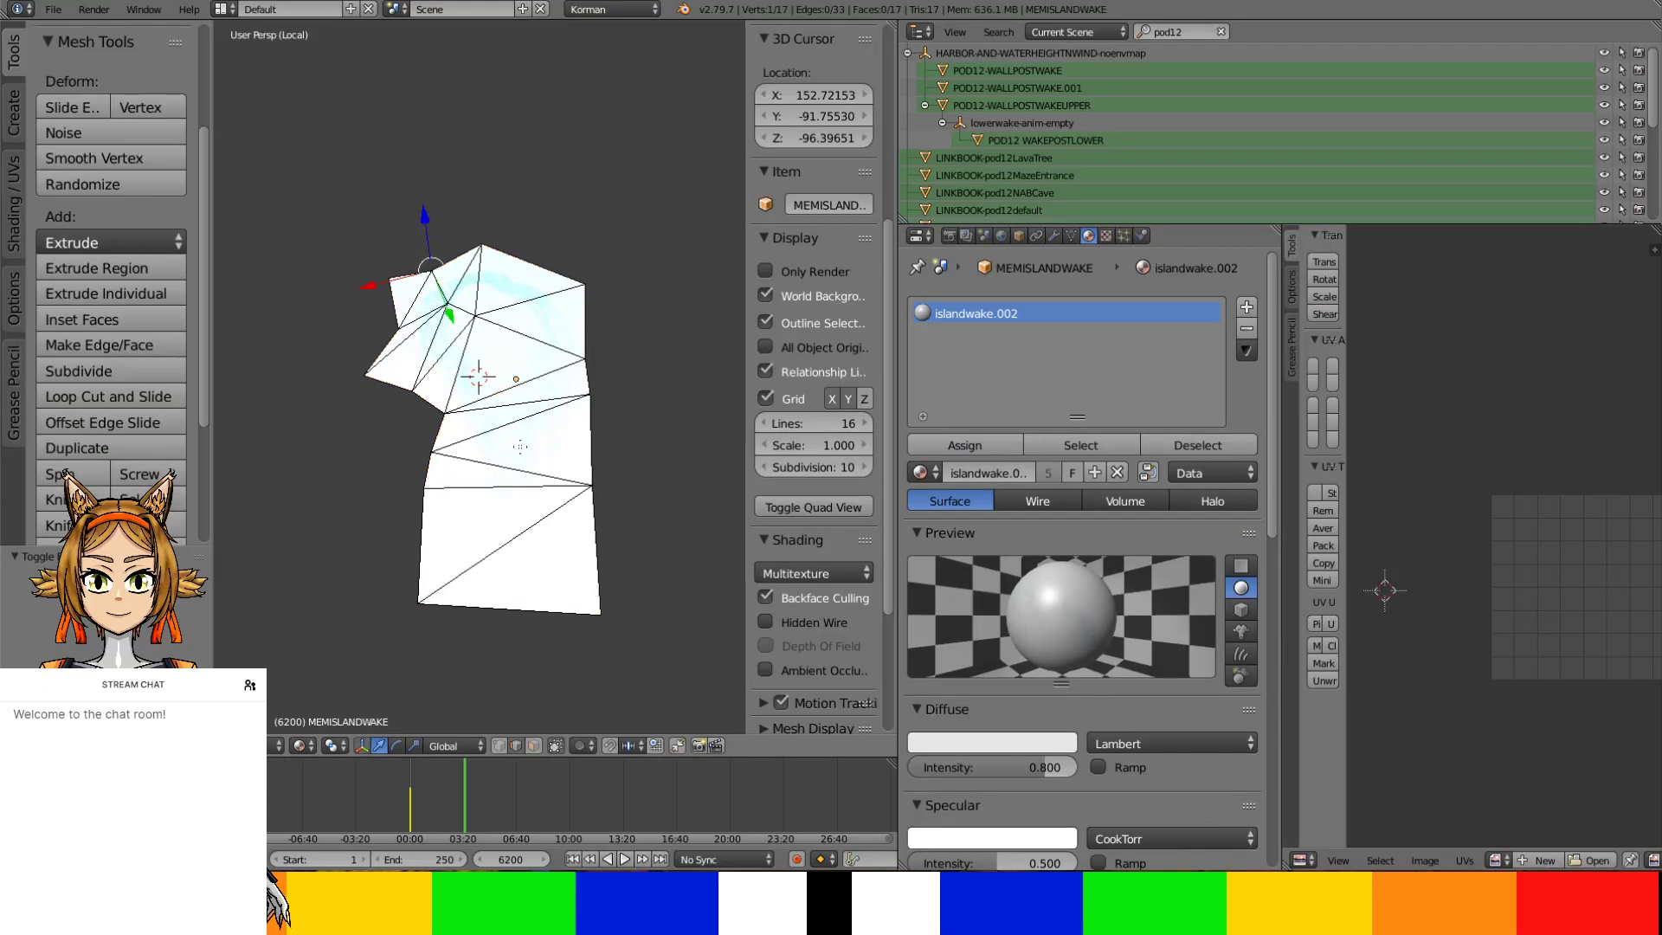
pyautogui.press('a')
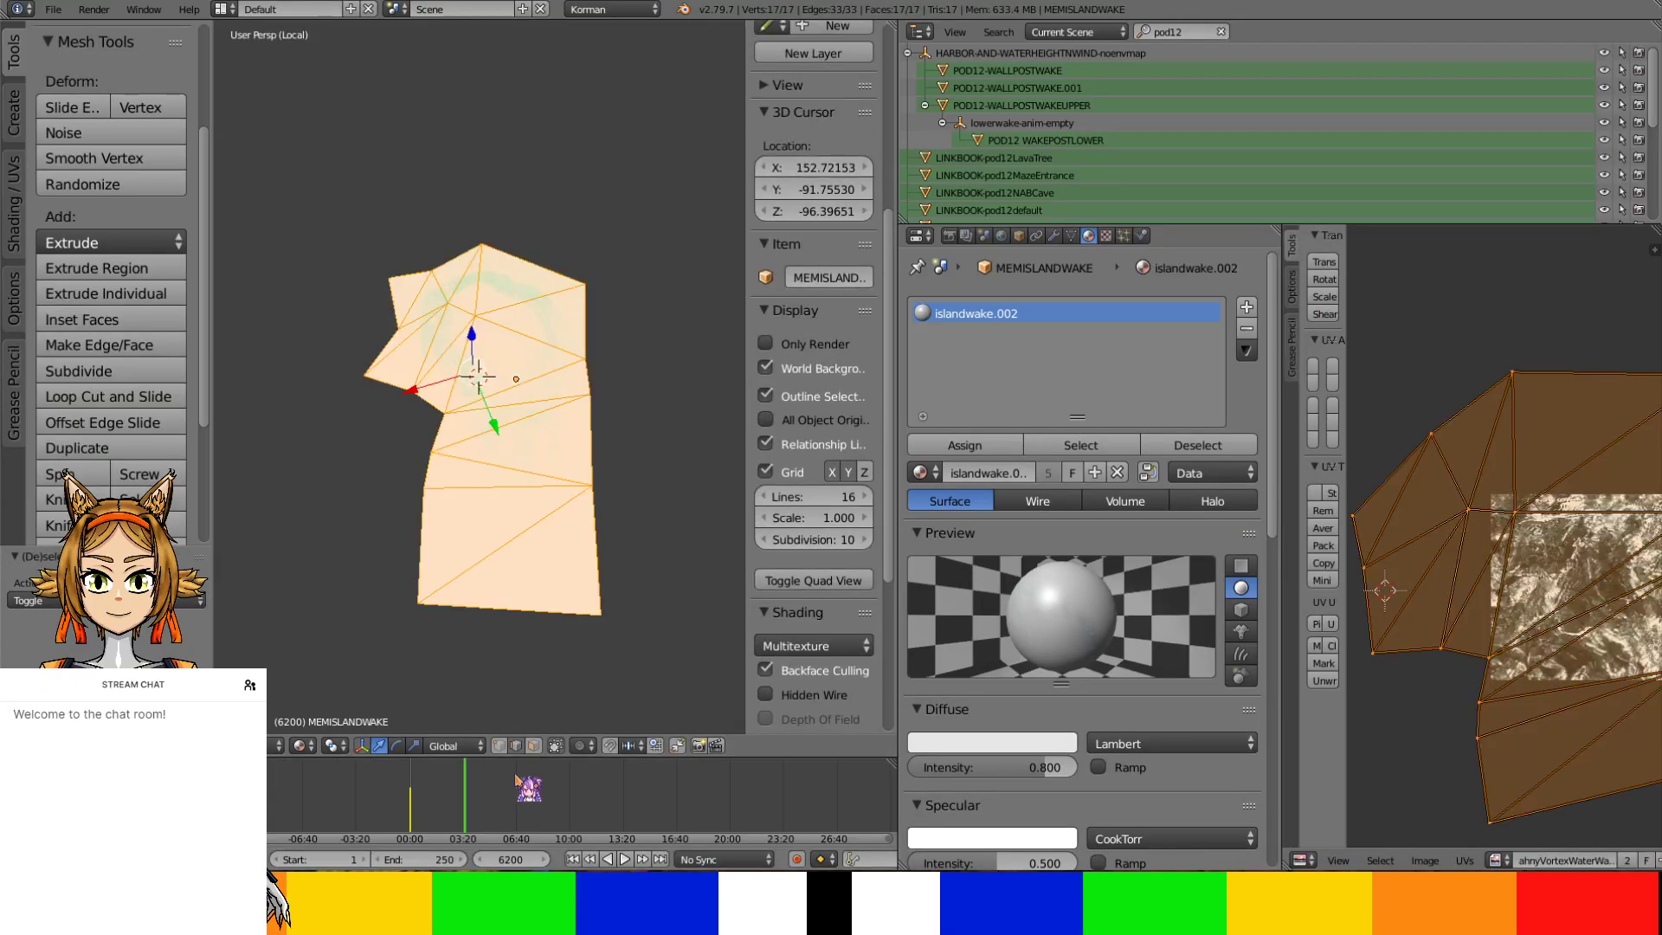
# Duplicate the wake plane's two end triangles, move the copy to the side and separate it into its own object
pyautogui.rightClick(470, 558)
pyautogui.keyDown('shift'); pyautogui.rightClick(516, 568); pyautogui.keyUp('shift')
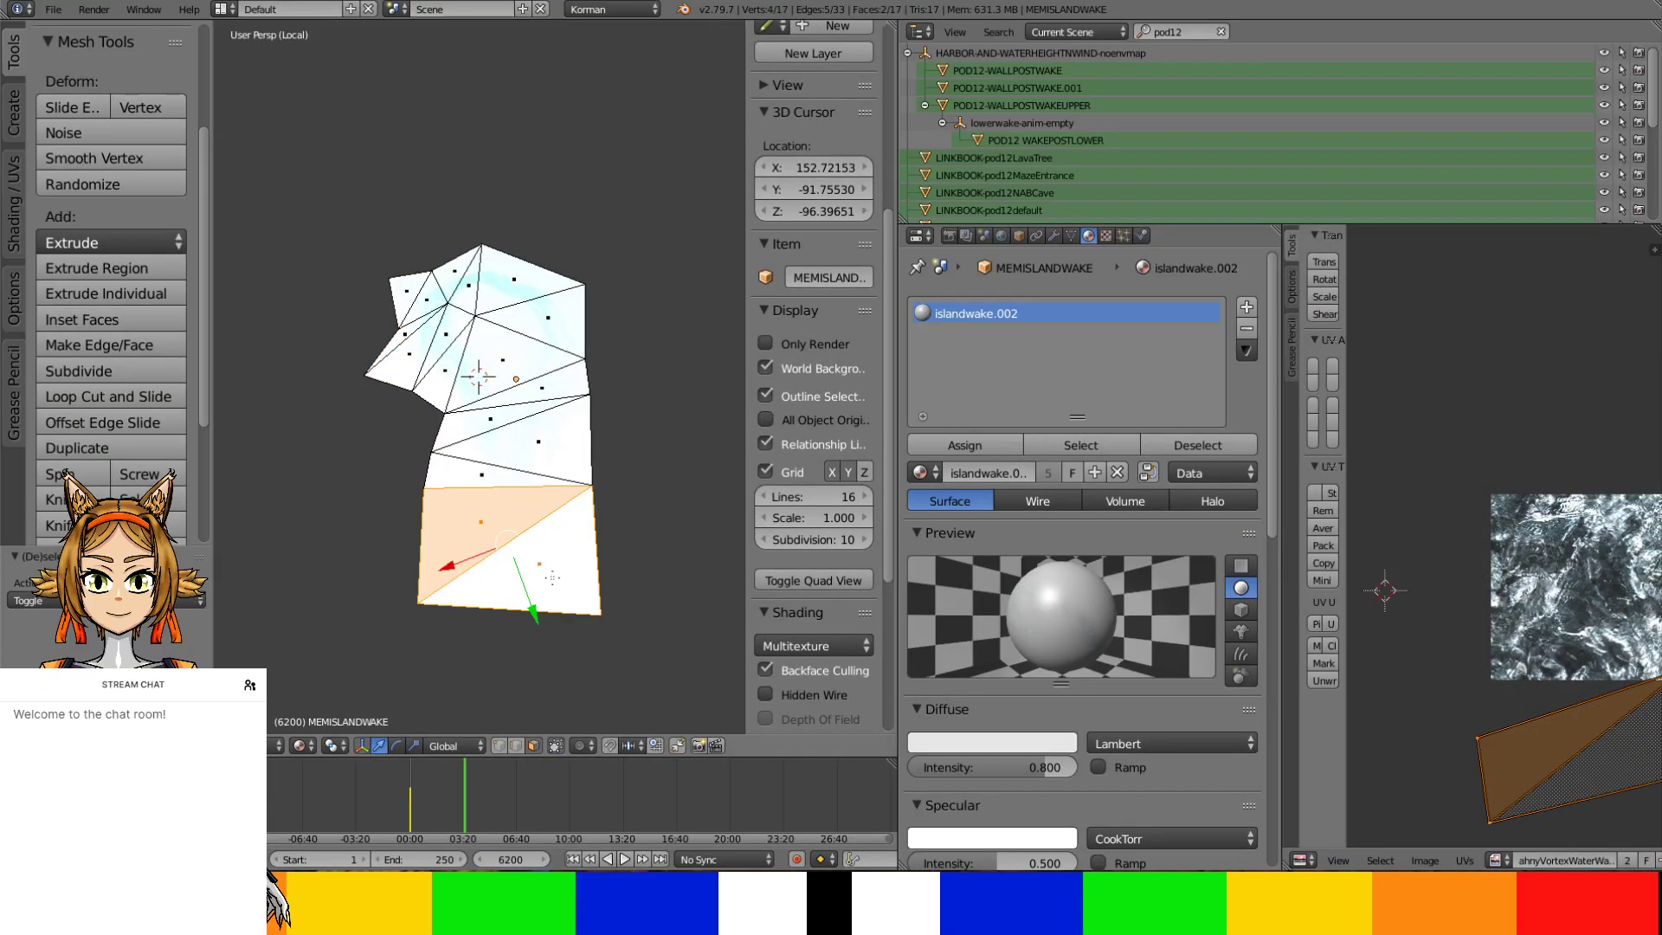
pyautogui.moveTo(517, 568); pyautogui.dragTo(494, 558, button='middle')
pyautogui.click(152, 452)
pyautogui.rightClick(408, 494)
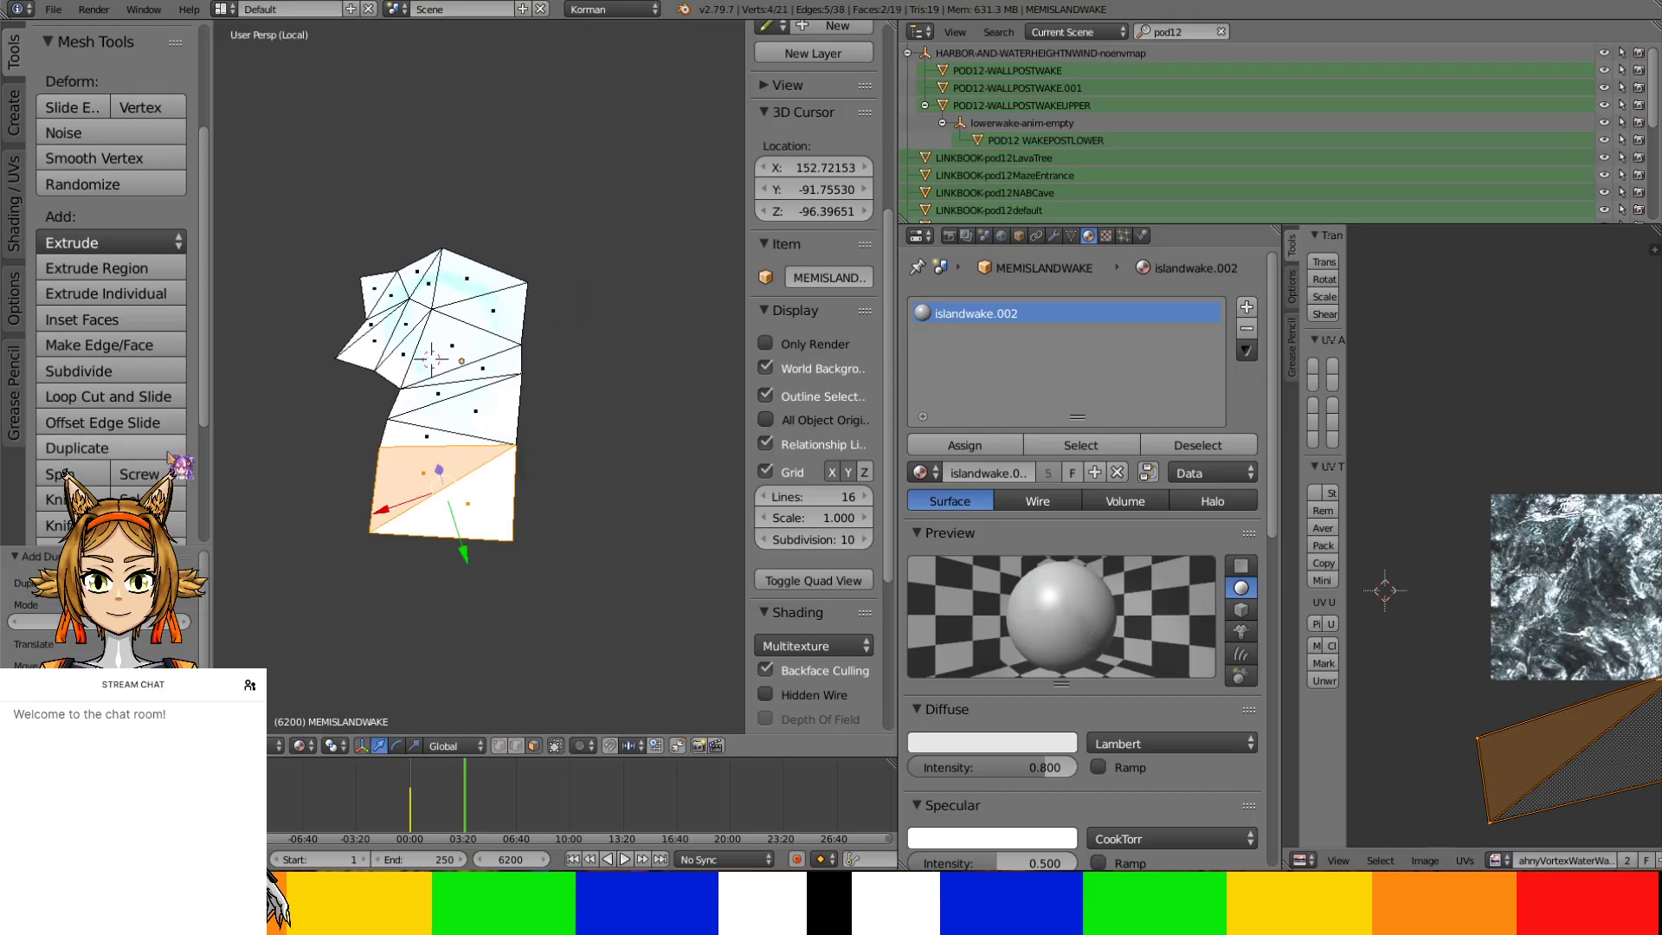
pyautogui.moveTo(415, 506); pyautogui.dragTo(596, 506)
pyautogui.press('p')
pyautogui.click(595, 500)
pyautogui.press('Tab')
# Select the separated wake piece, make its material single-user and name it ripplewakeedge
pyautogui.rightClick(651, 467)
pyautogui.click(1049, 446)
pyautogui.click(1026, 444)
pyautogui.write('n')
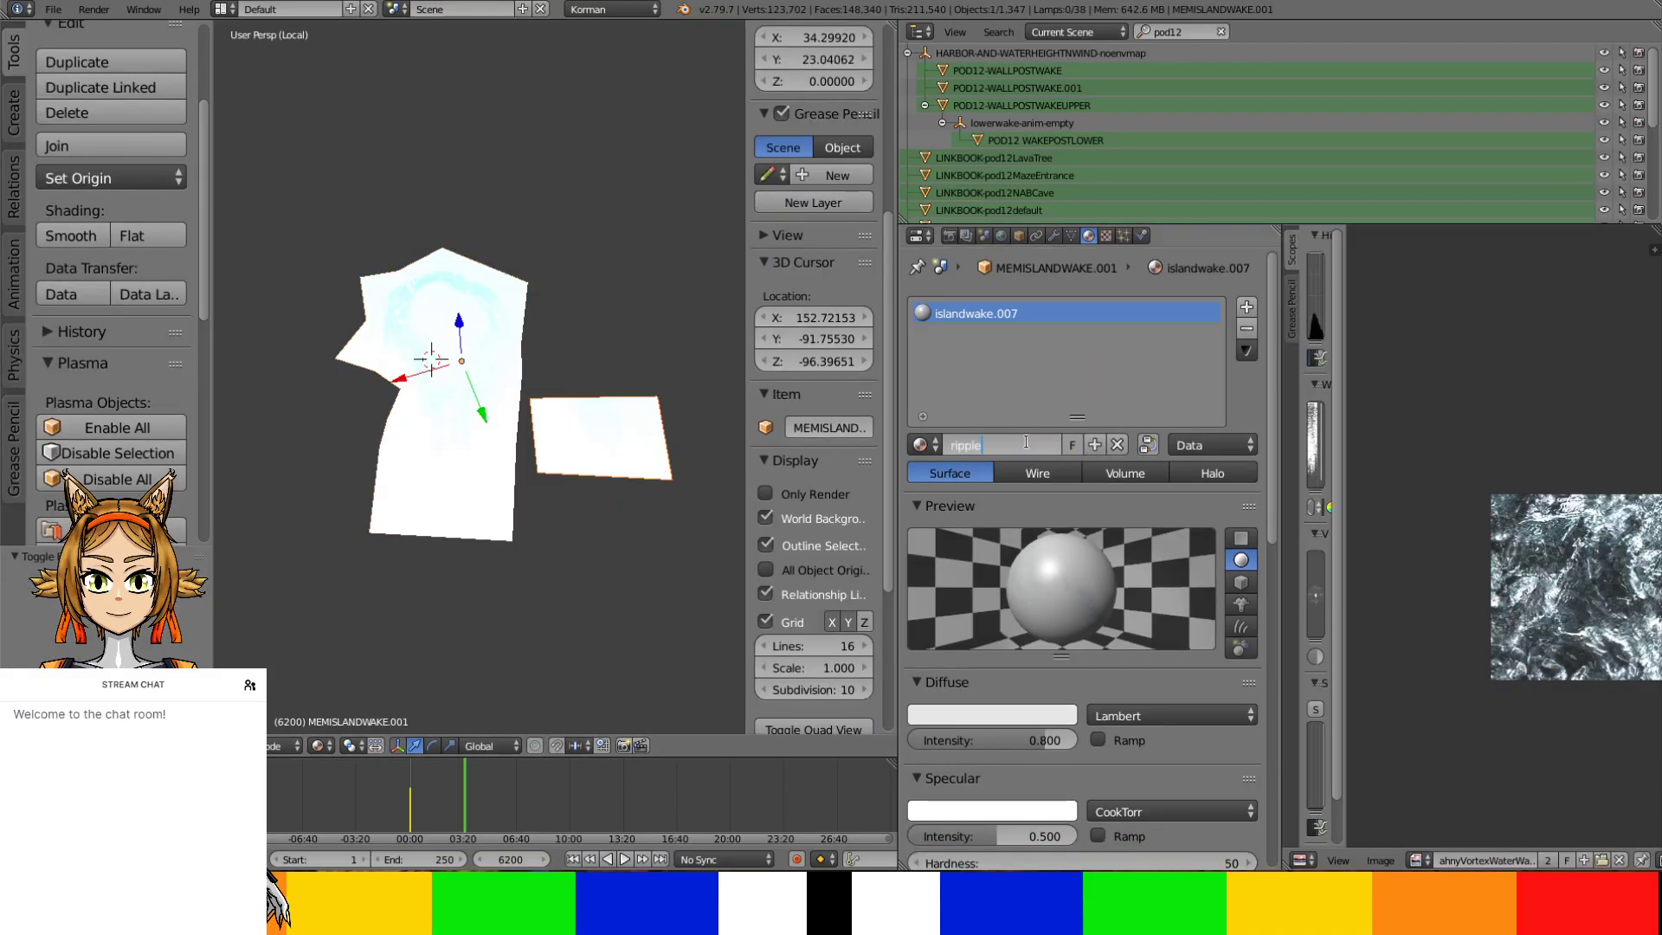
pyautogui.press('Return')
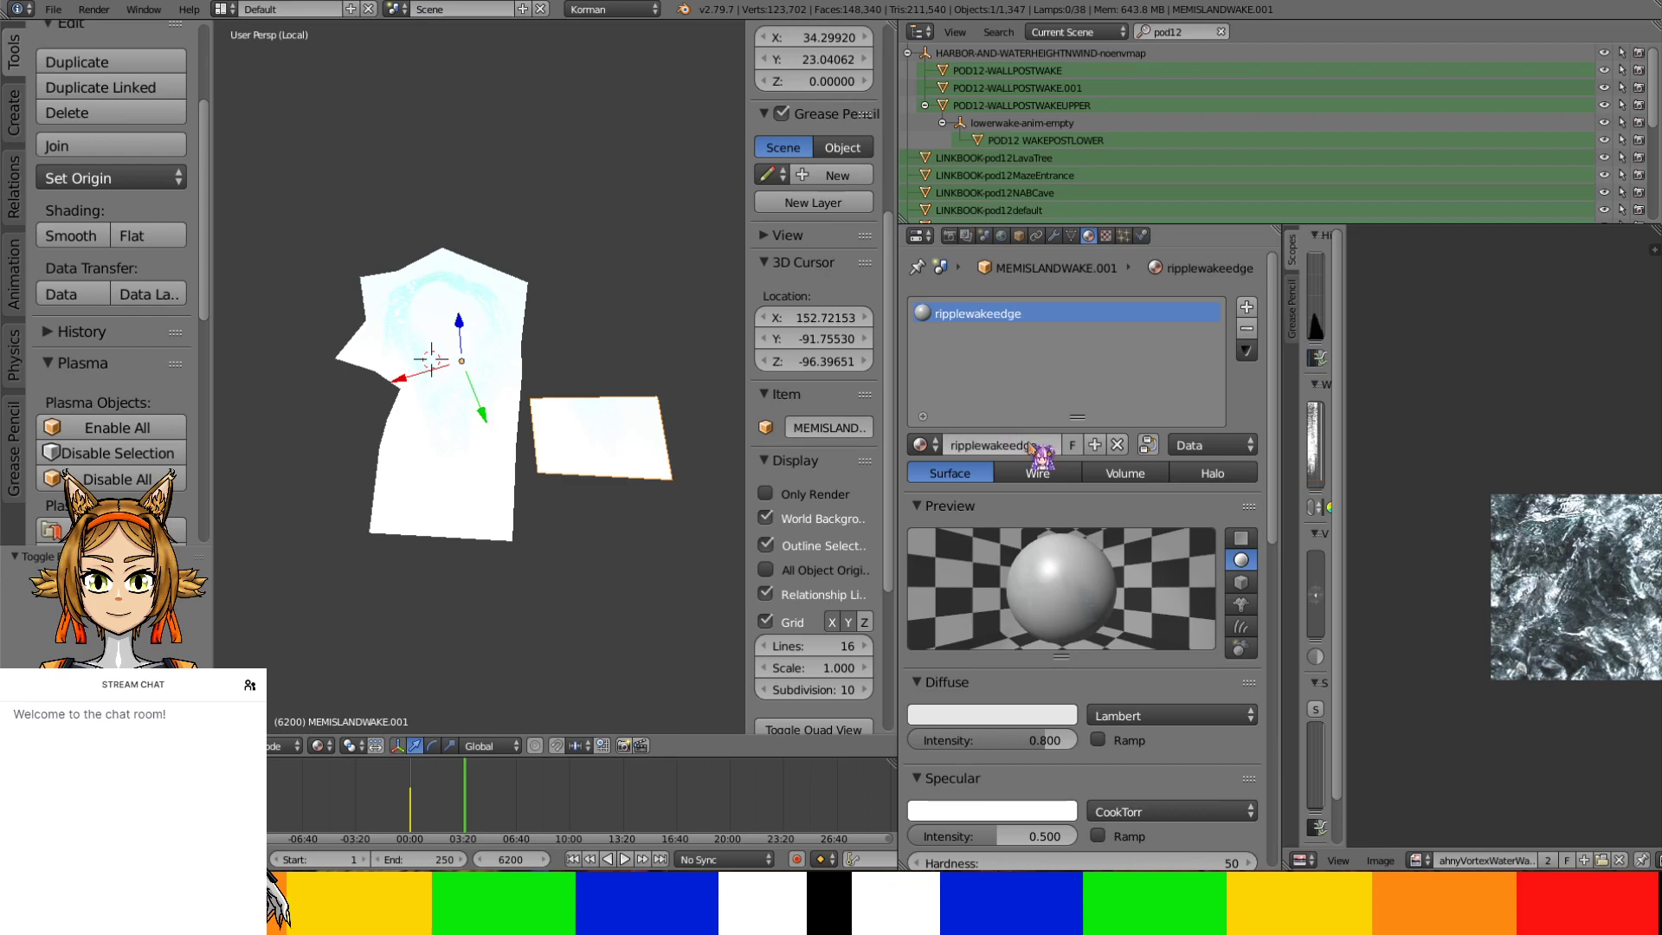
# Make the ripplewakeedge material shadeless and open its texture settings
pyautogui.scroll(-8, 1141, 572)
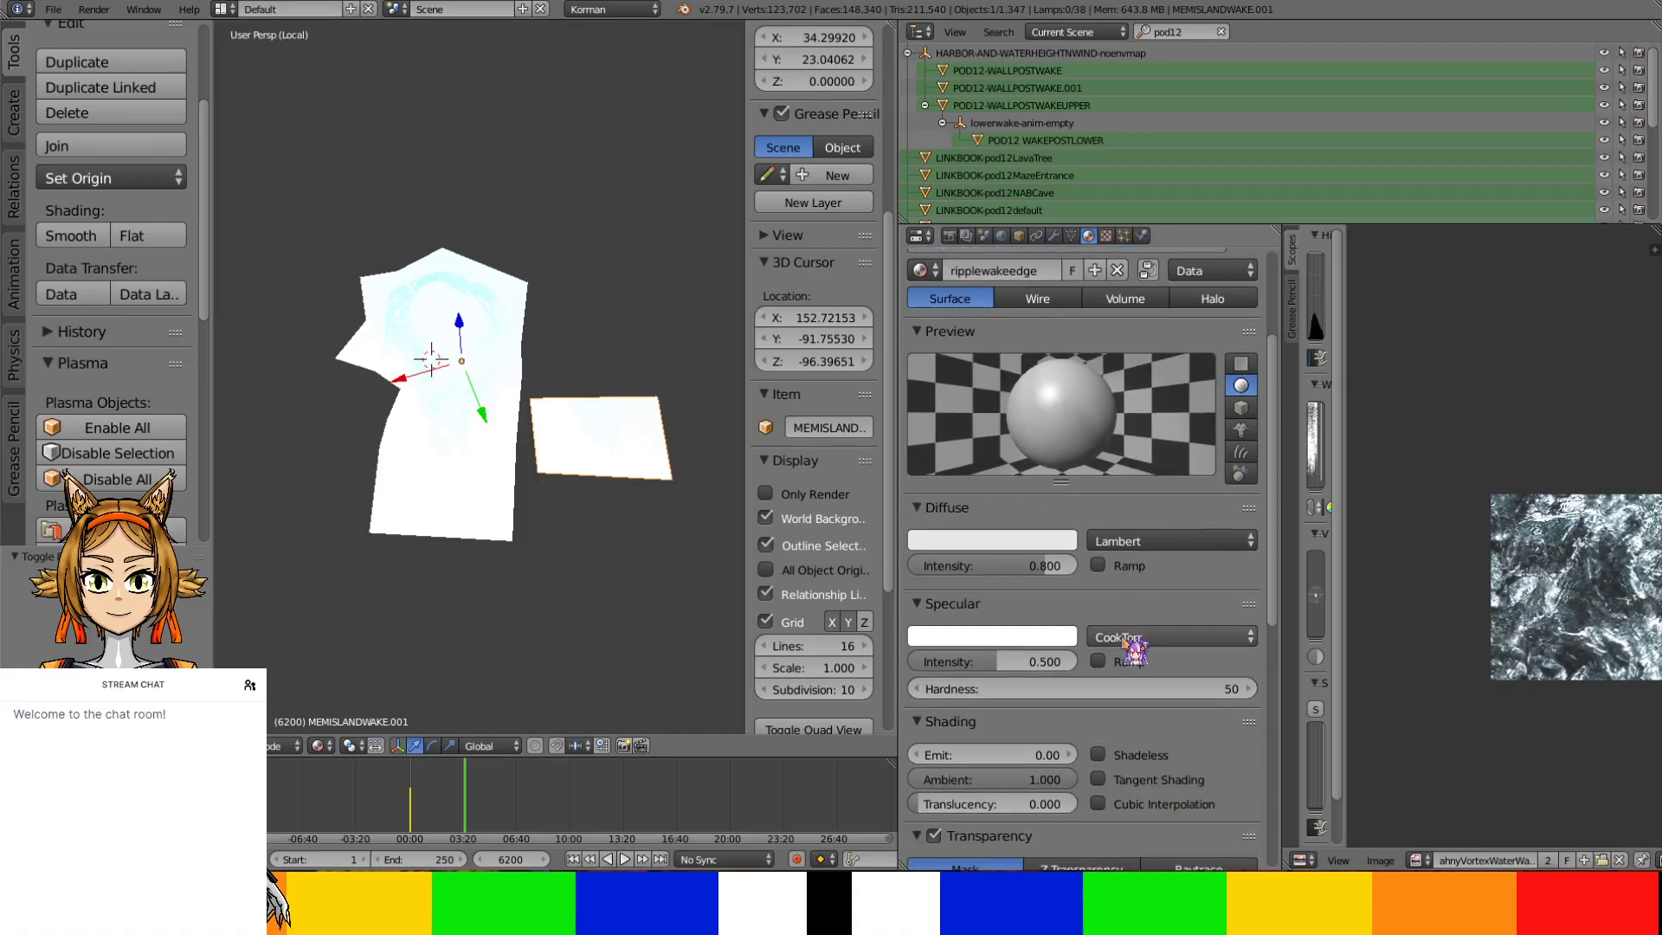
pyautogui.click(1103, 615)
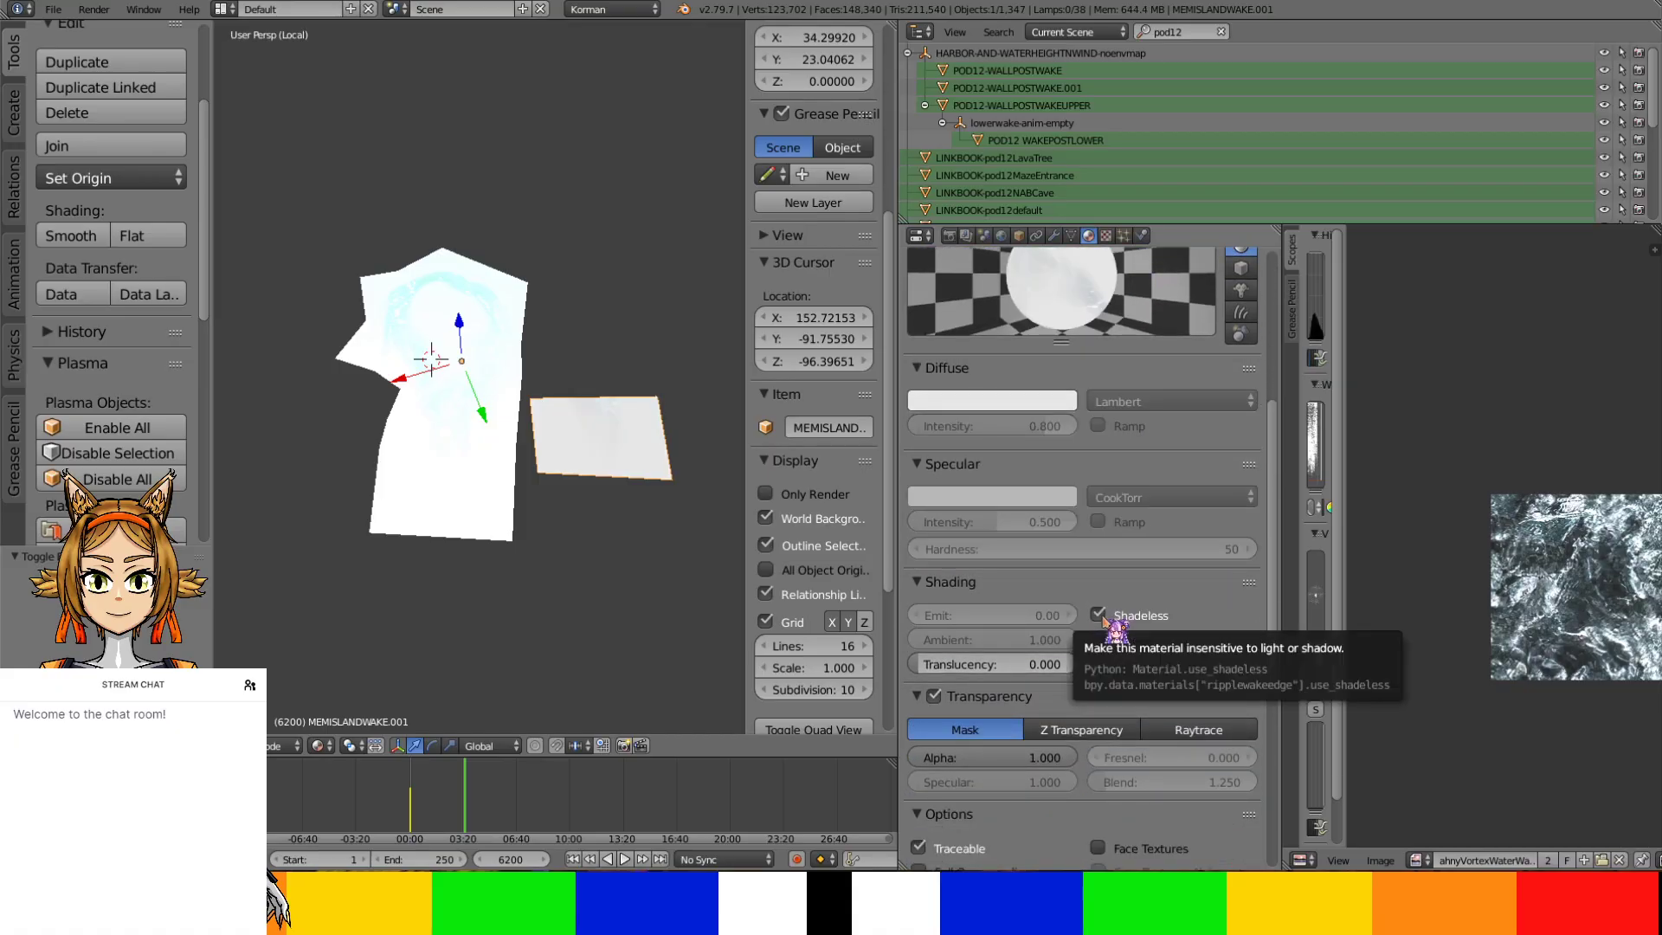
pyautogui.scroll(-5, 1103, 618)
pyautogui.scroll(-5, 1105, 620)
pyautogui.scroll(15, 1105, 620)
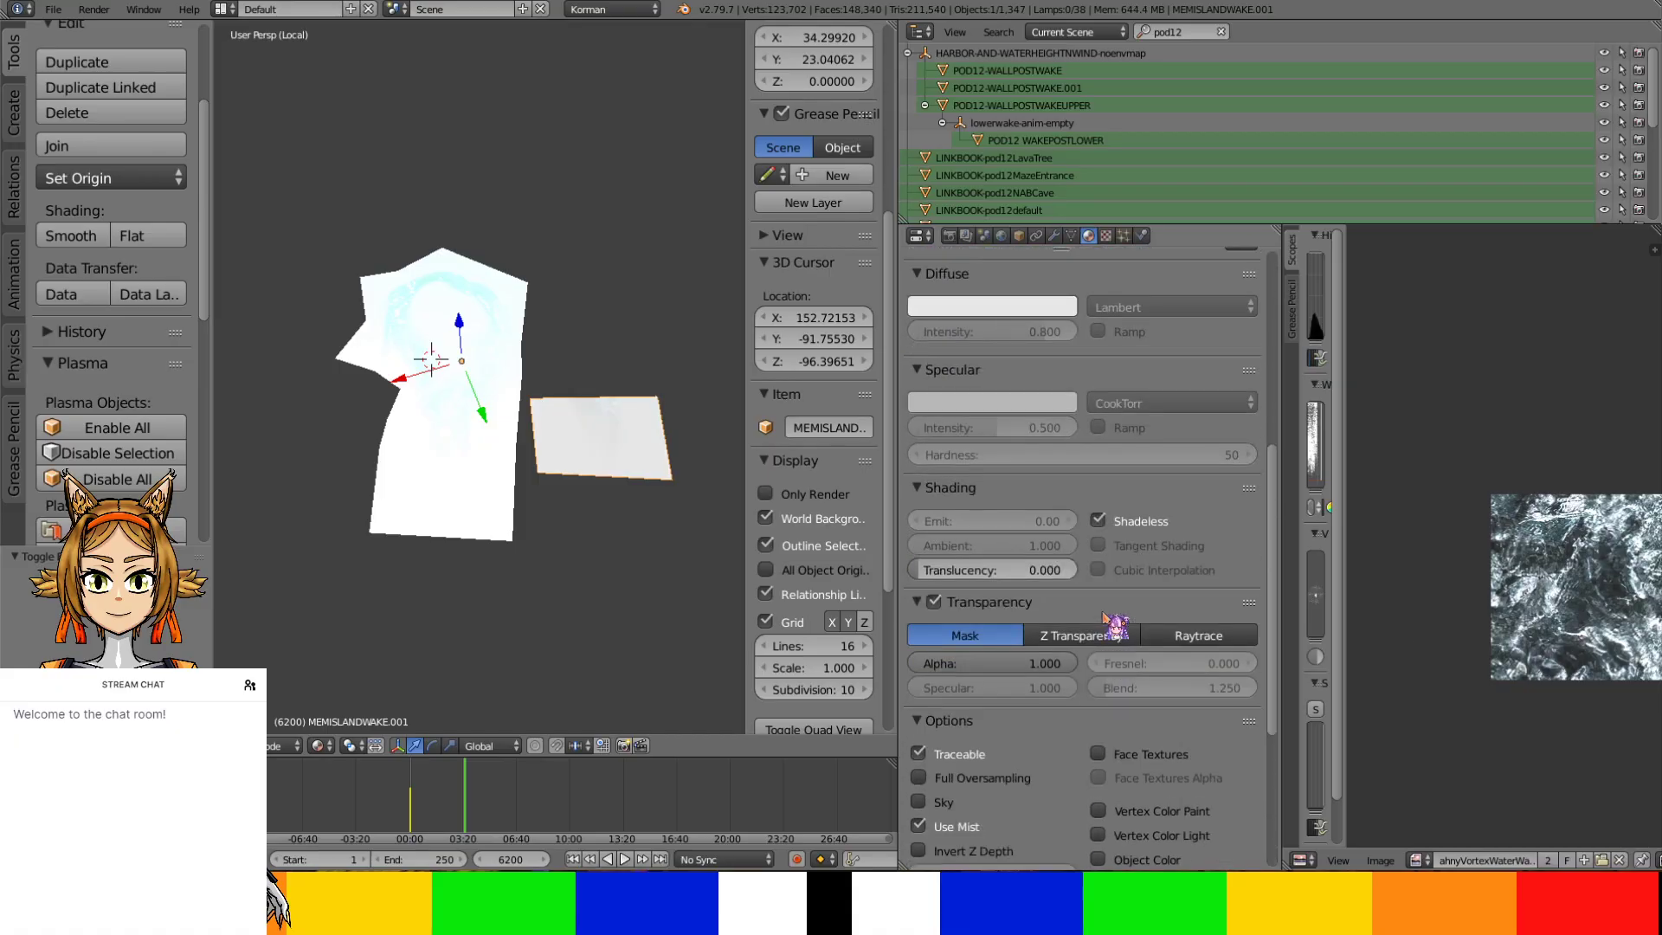
pyautogui.click(1106, 235)
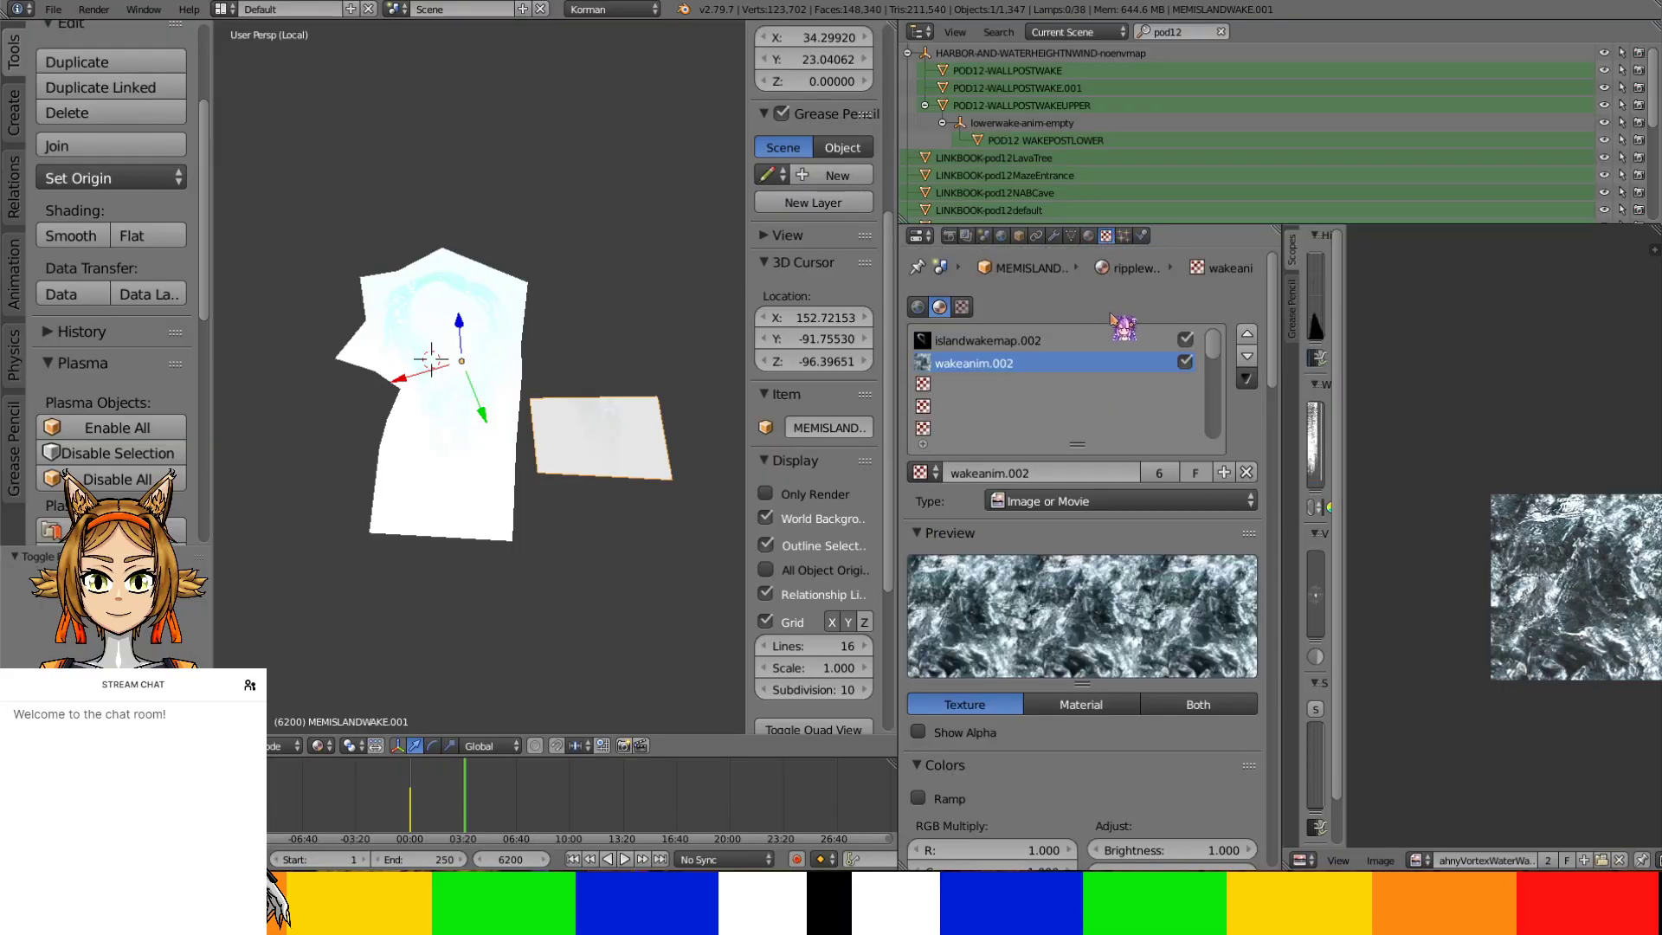
# Make the wake piece's wakeanim.002 and islandwakemap.002 textures single-user copies
pyautogui.click(1160, 473)
pyautogui.click(1112, 342)
pyautogui.click(1160, 472)
pyautogui.click(1022, 363)
pyautogui.click(1063, 342)
# Check the image settings of the wakeanim.001 texture and disable the islandwakemap.004 texture on the ripplewakeedge material
pyautogui.moveTo(641, 495); pyautogui.dragTo(591, 550, button='middle')
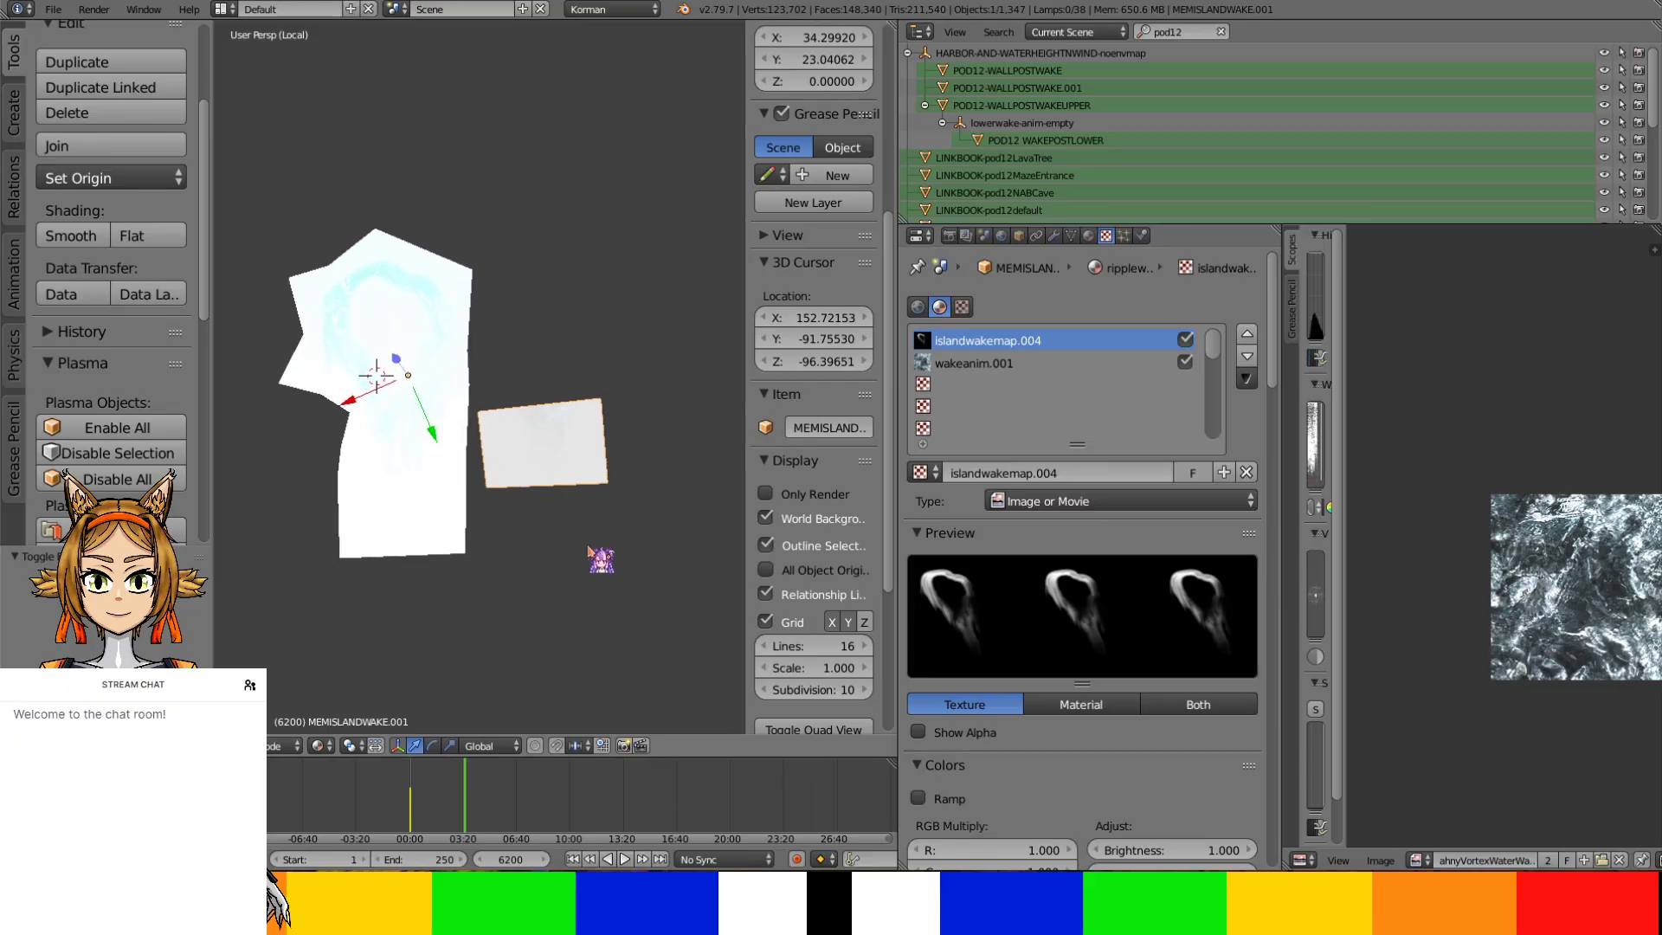
pyautogui.scroll(2, 592, 553)
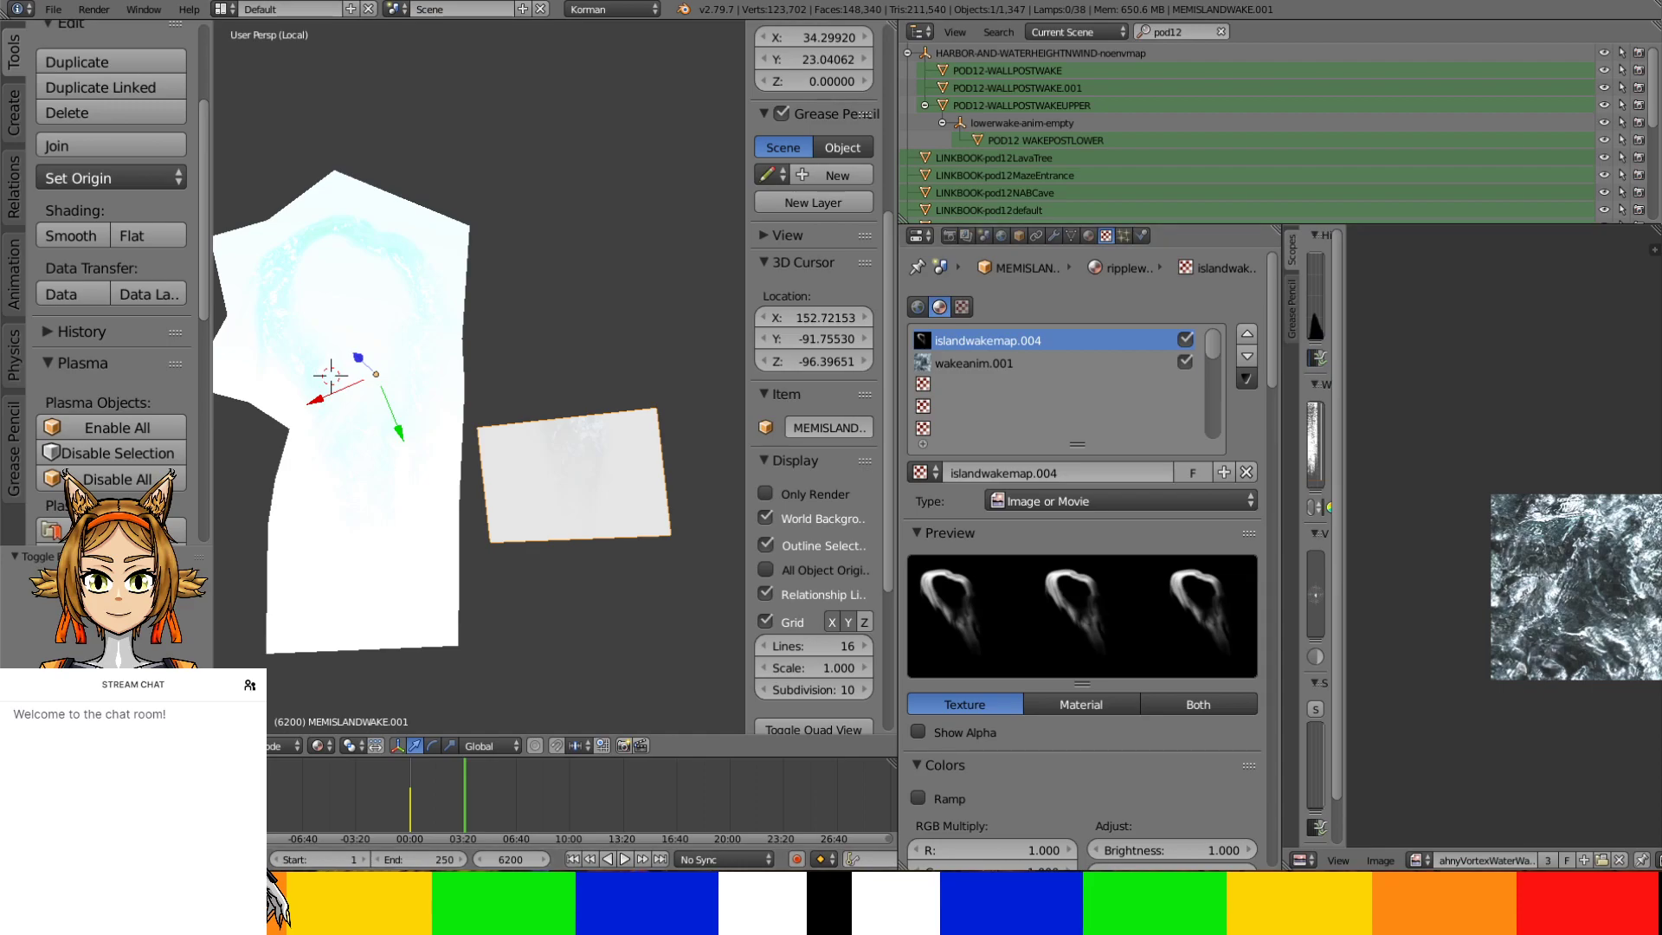
pyautogui.scroll(2, 658, 468)
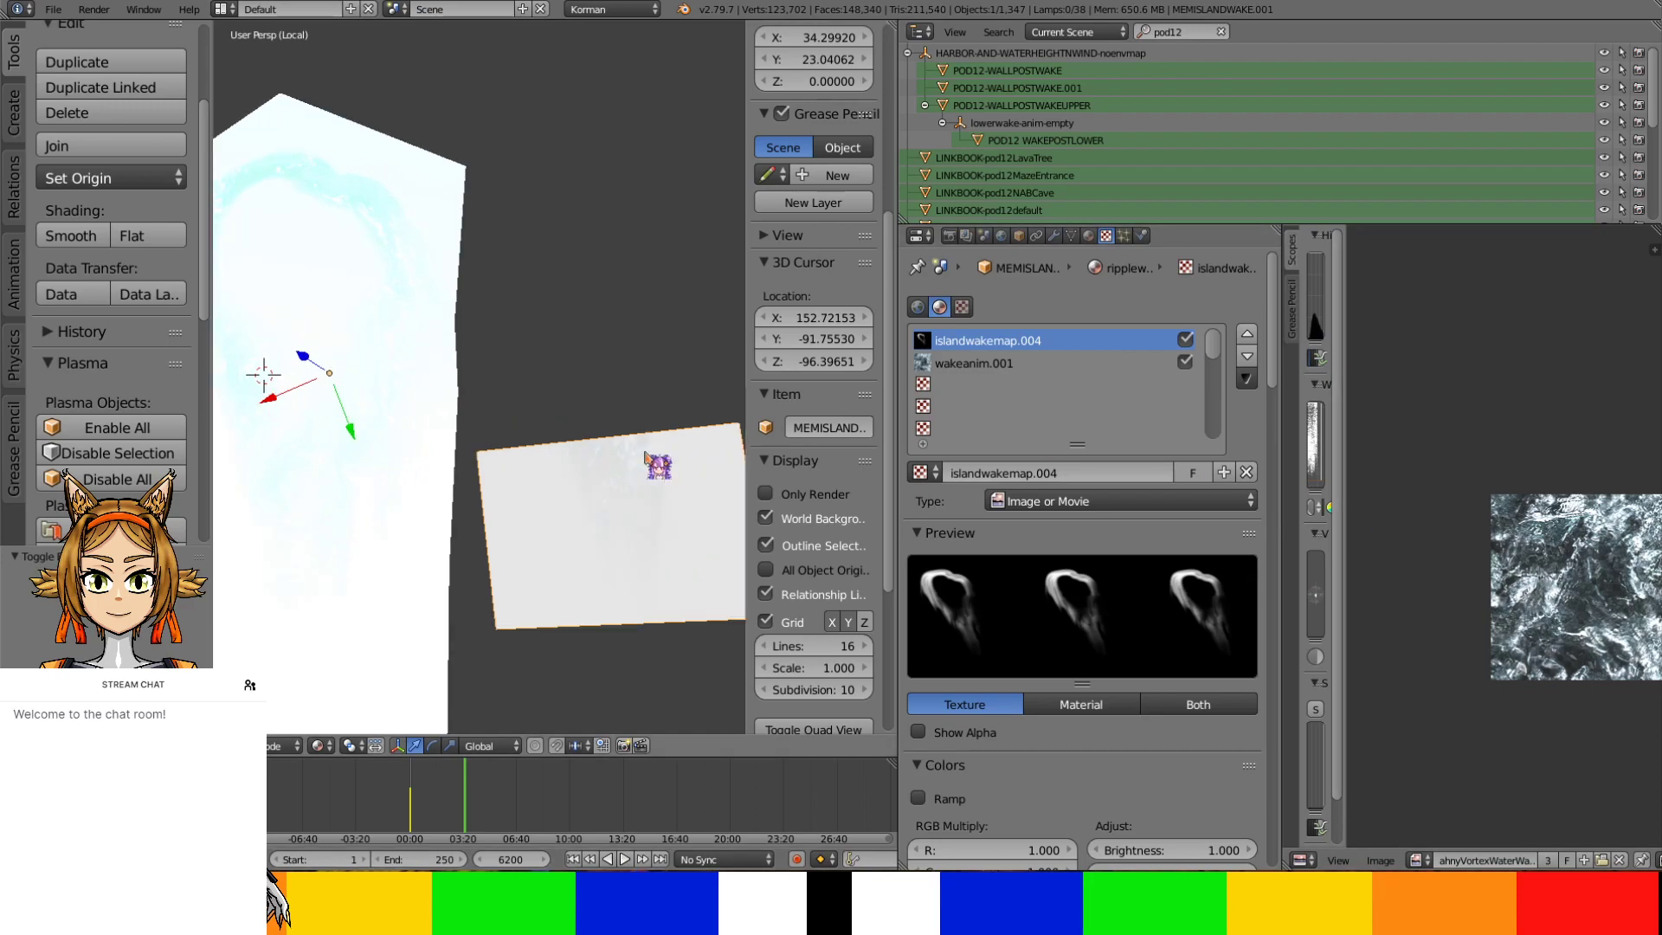
pyautogui.click(1031, 364)
pyautogui.scroll(-5, 1224, 625)
pyautogui.scroll(-6, 1214, 613)
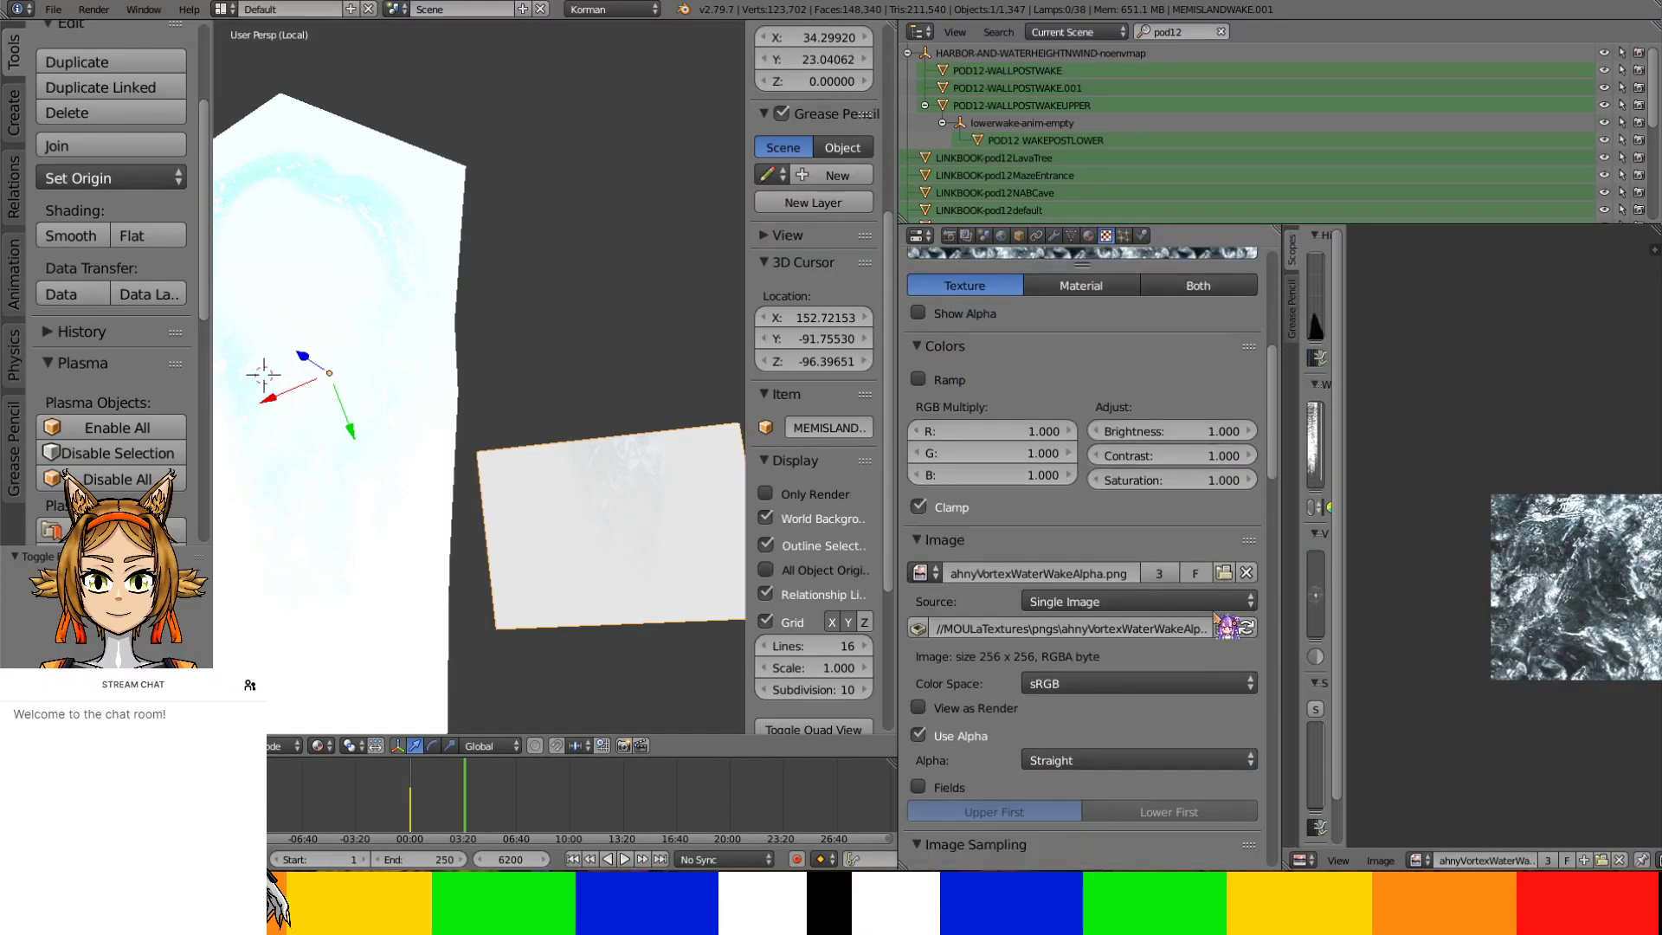
pyautogui.keyDown('shift'); pyautogui.moveTo(597, 516); pyautogui.dragTo(484, 427, button='middle'); pyautogui.keyUp('shift')
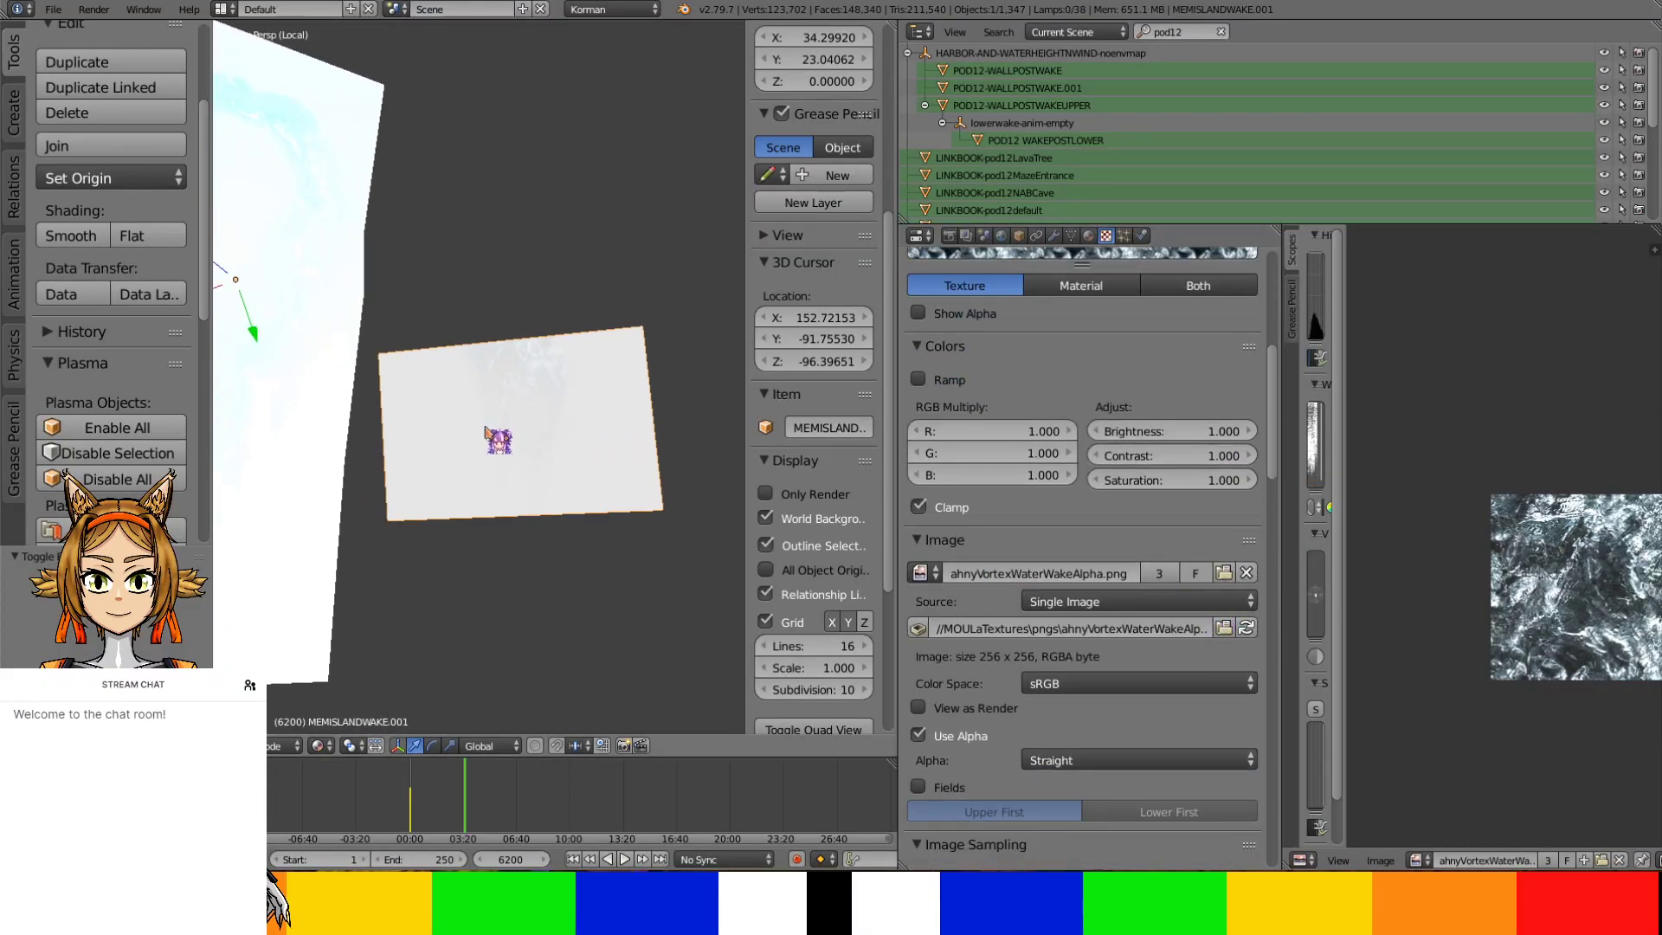
pyautogui.scroll(1, 491, 427)
pyautogui.scroll(2, 567, 477)
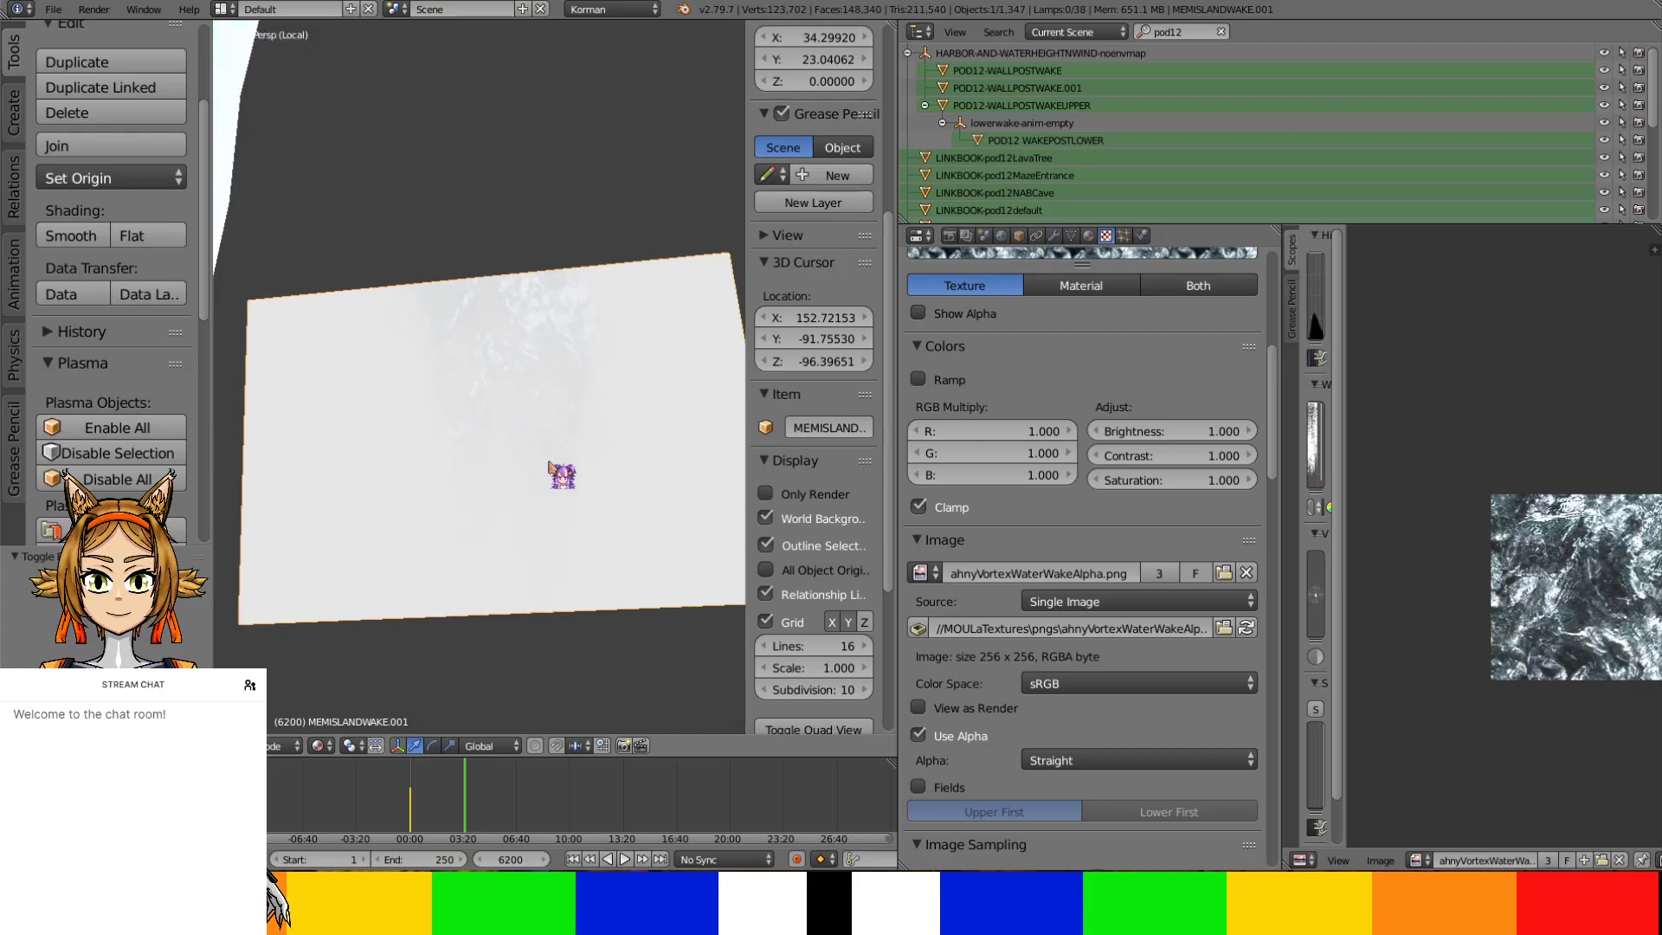
pyautogui.scroll(10, 1067, 418)
pyautogui.click(1184, 362)
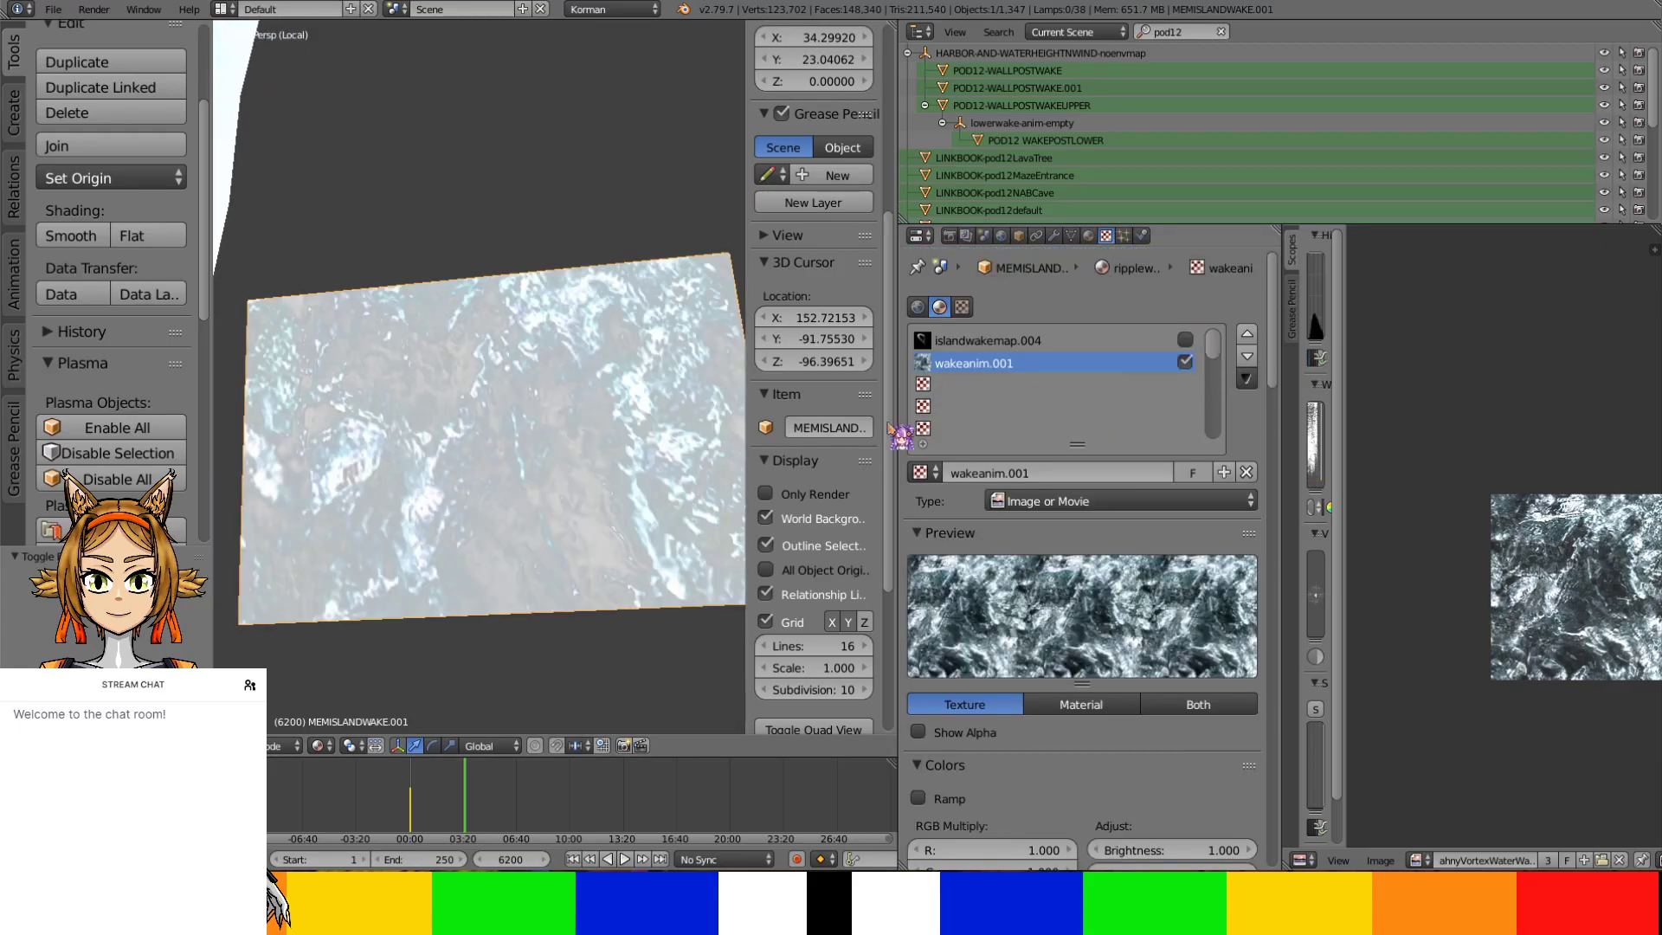
# Replace the islandwakemap.004 texture with the existing FADE texture and enable that slot
pyautogui.click(996, 341)
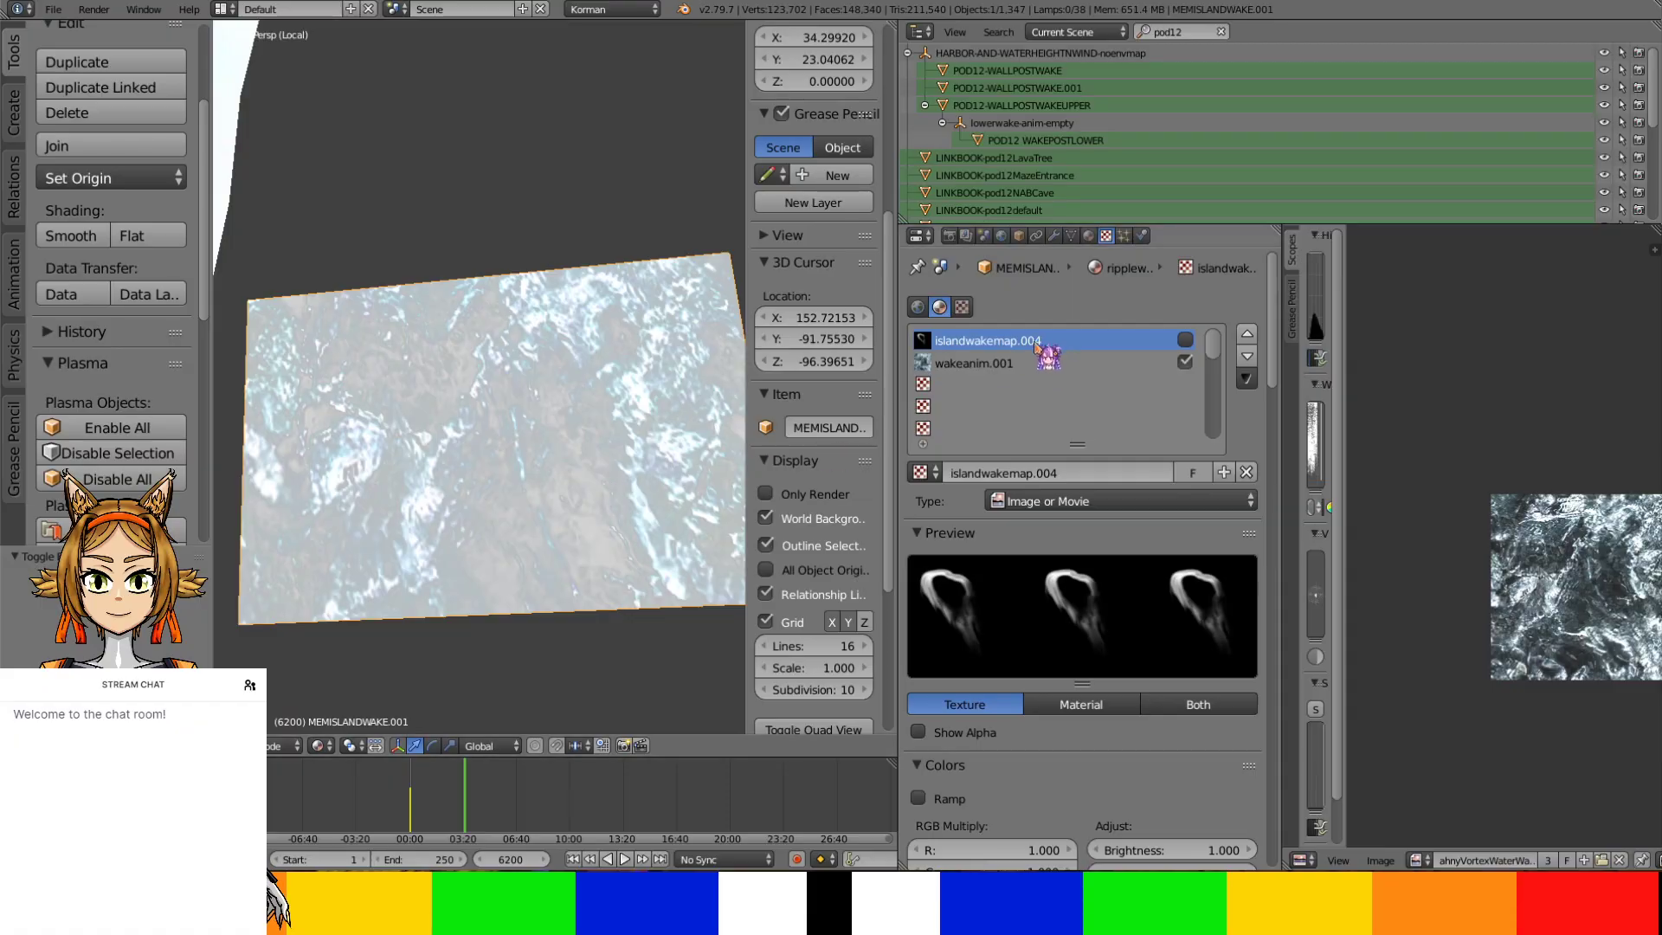
pyautogui.click(923, 473)
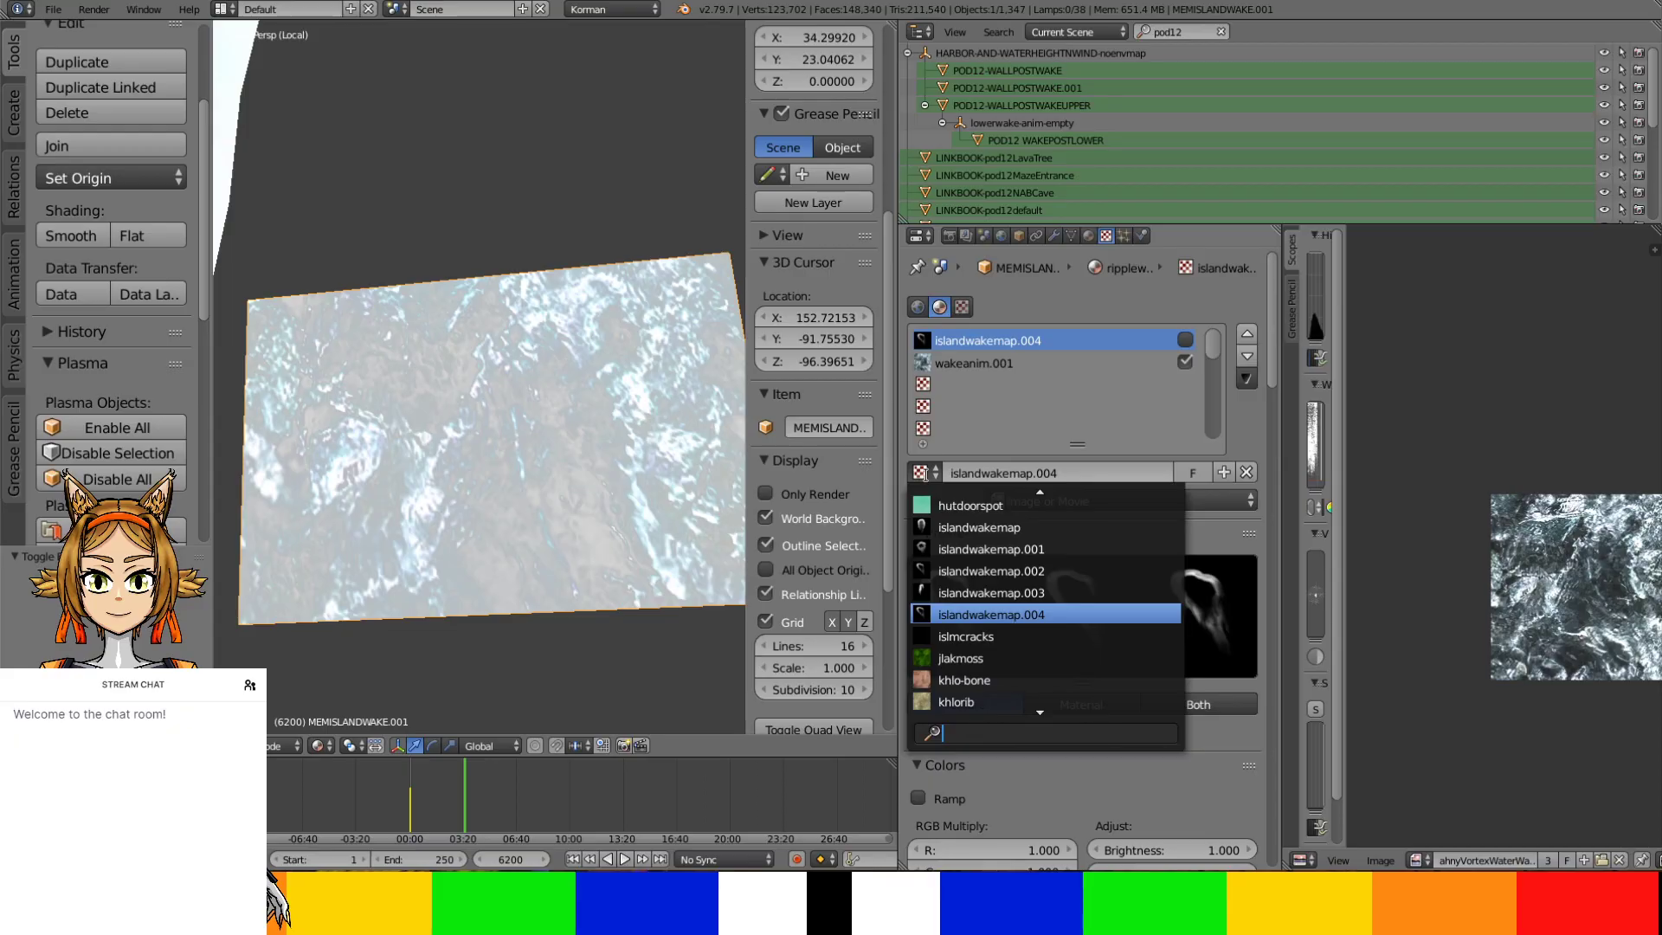
pyautogui.write('fade')
pyautogui.press('Return')
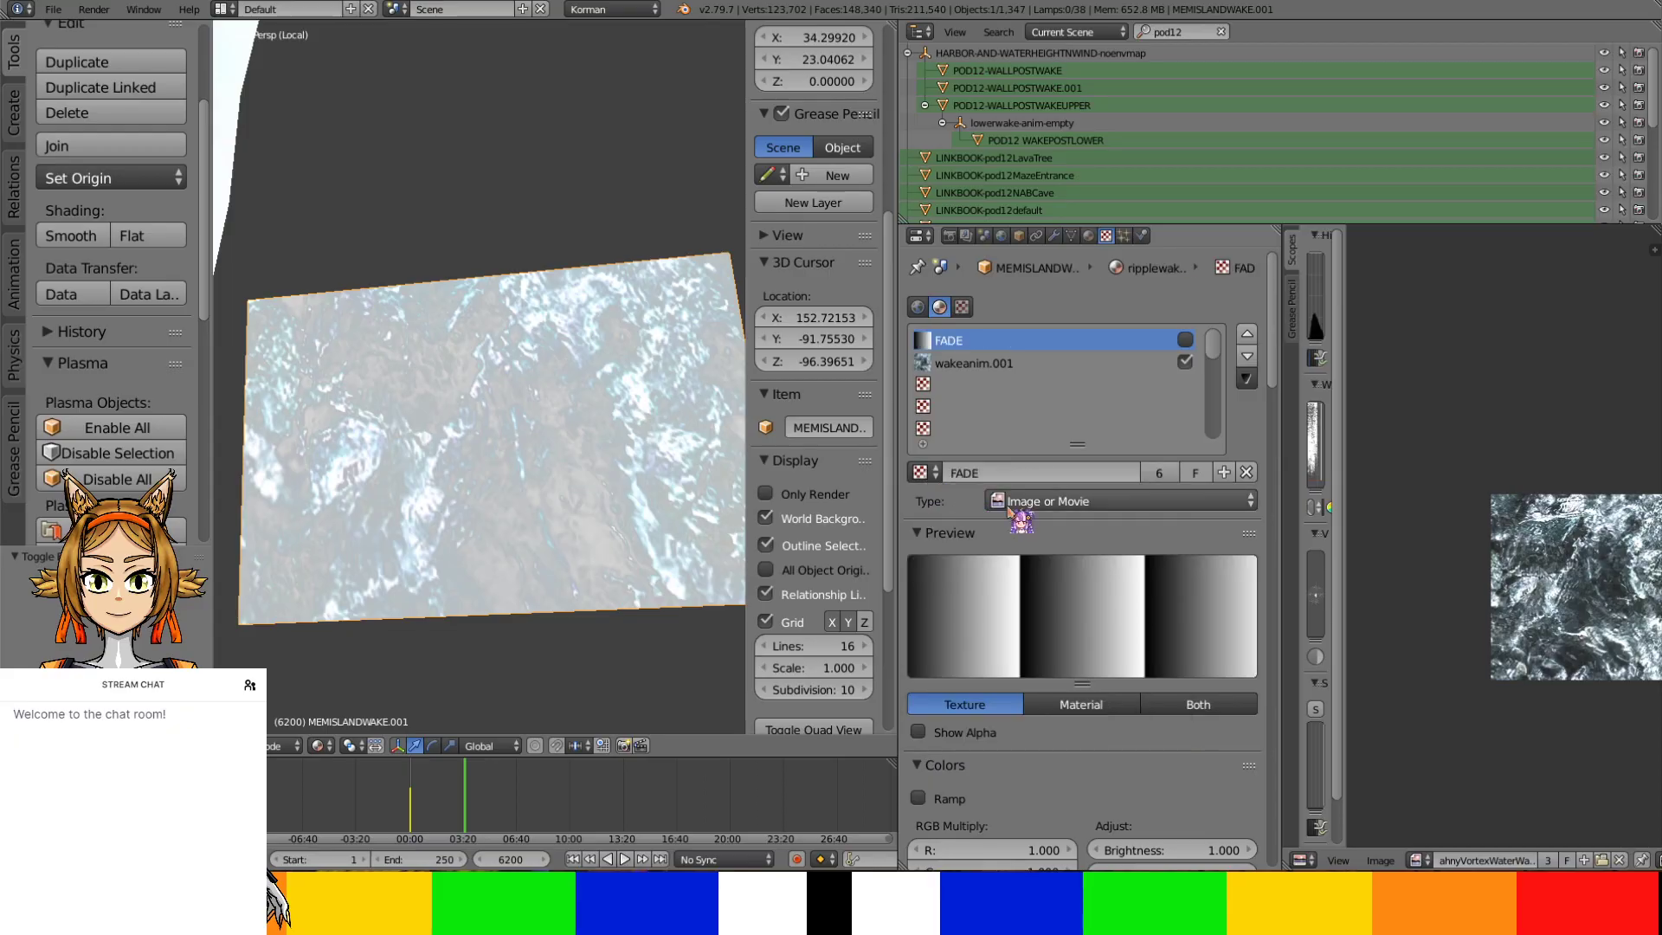
pyautogui.click(1185, 341)
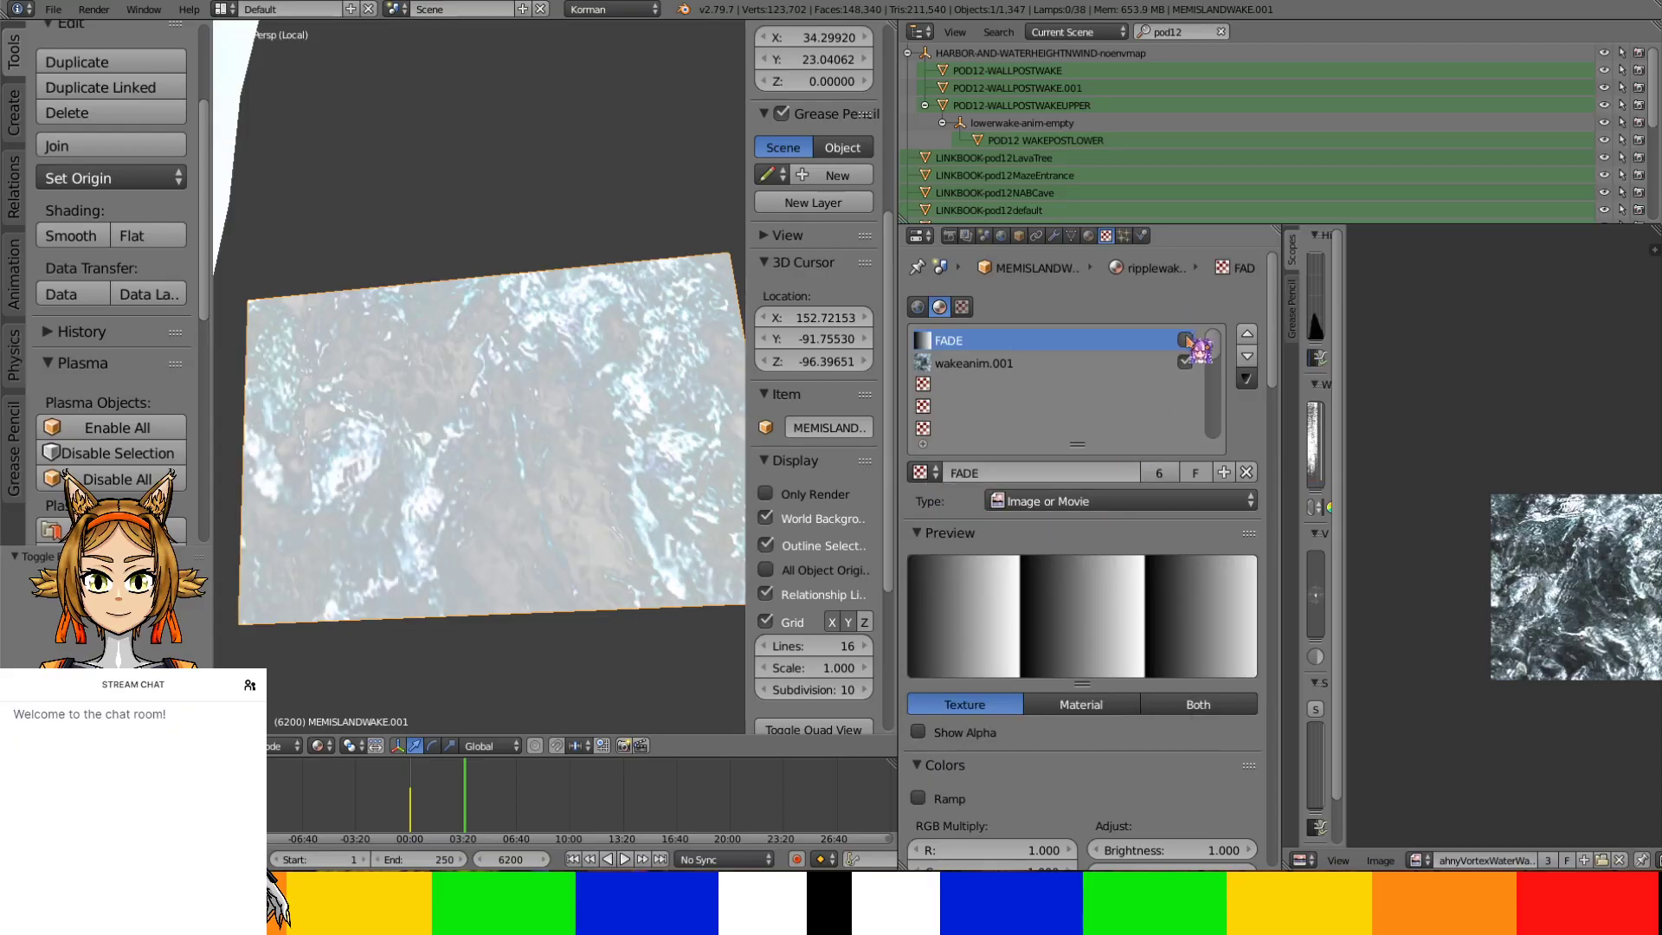
# Select the wake piece's whole mesh in Edit Mode and unwrap it on the UVMap.001 layer
pyautogui.press('Tab')
pyautogui.press('u')
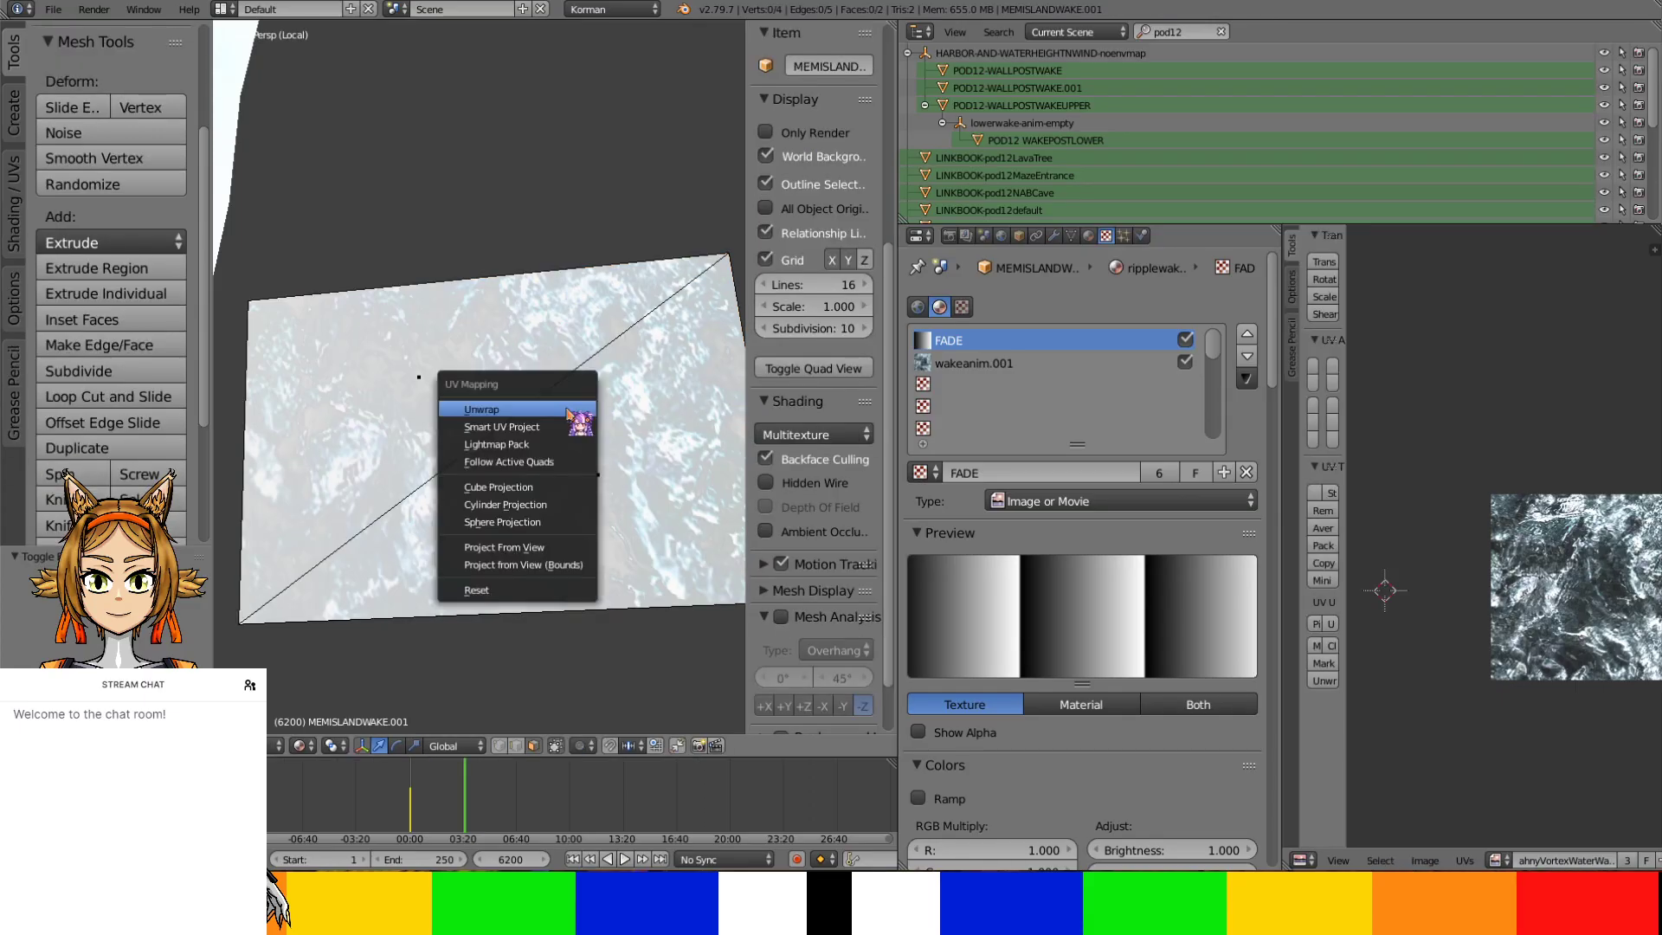
pyautogui.press('a')
pyautogui.press('u')
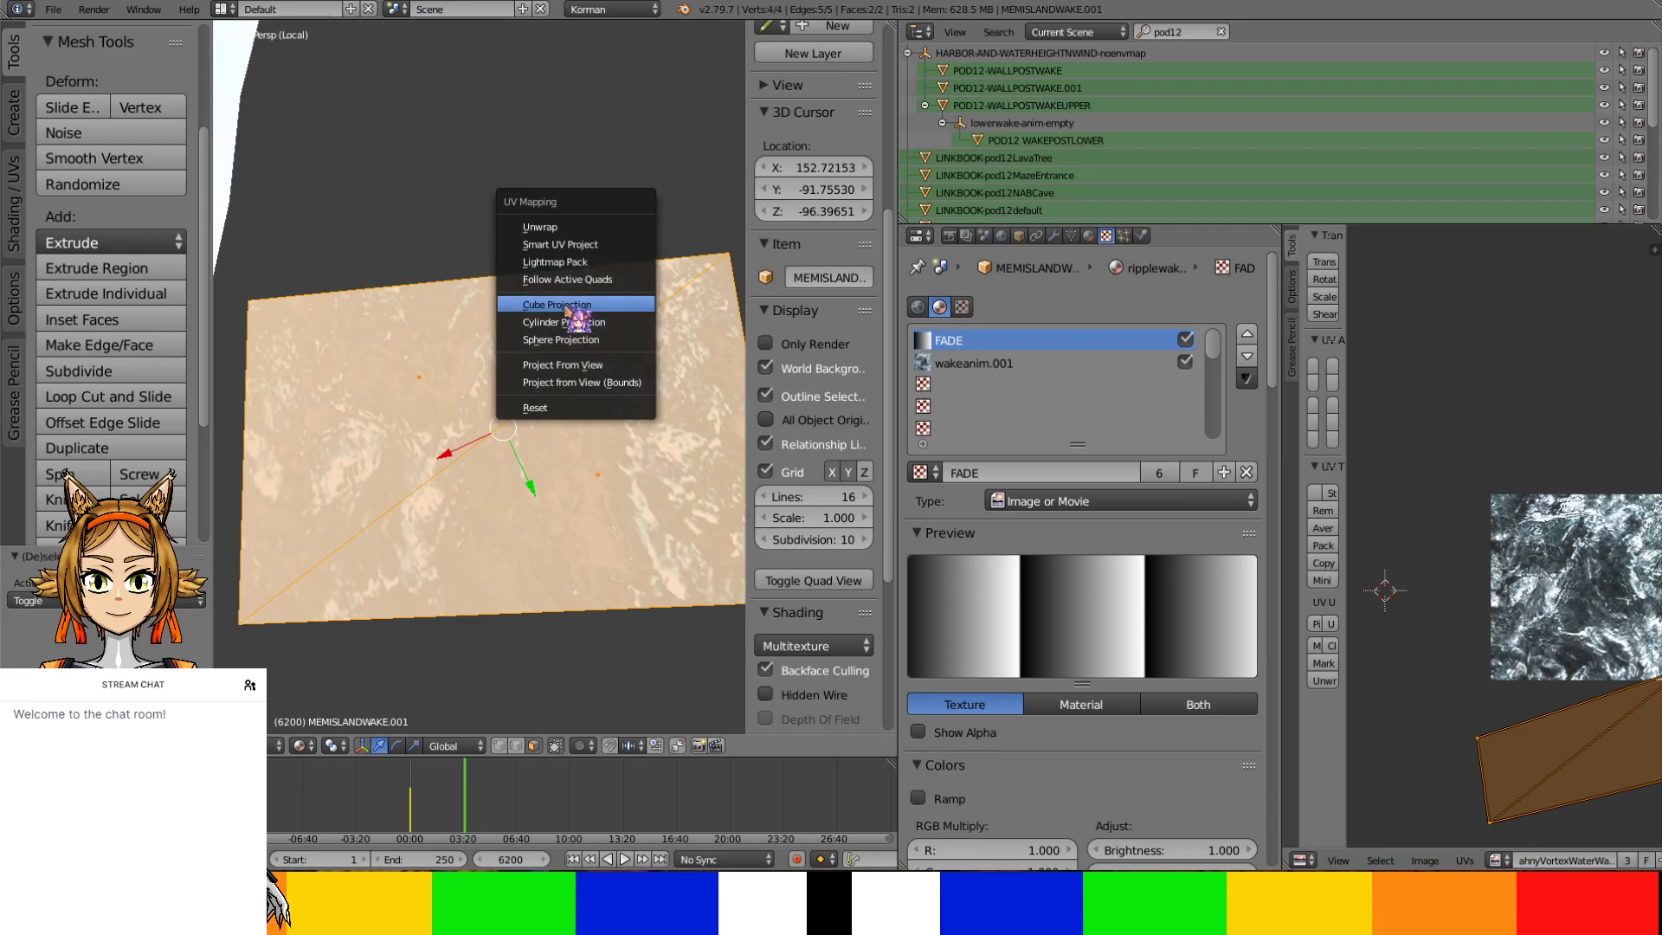
pyautogui.click(542, 226)
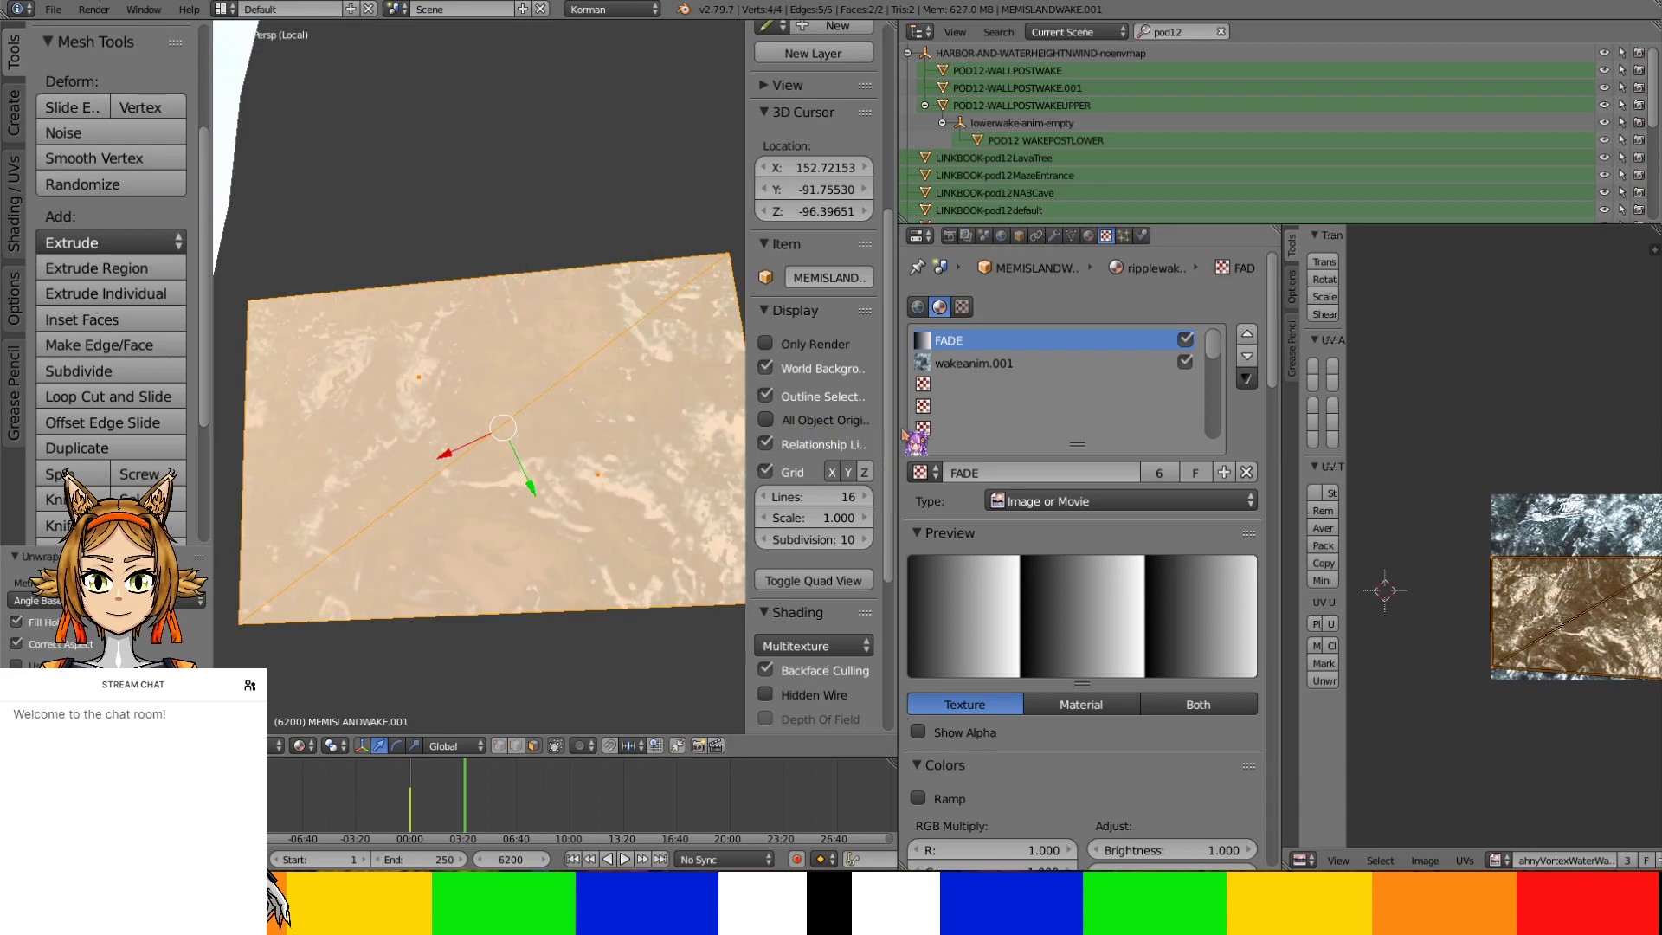
# Check the FADE texture's settings, make UVMap the active UV layer and unwrap the wake piece on it
pyautogui.scroll(-15, 1101, 597)
pyautogui.scroll(-20, 1090, 589)
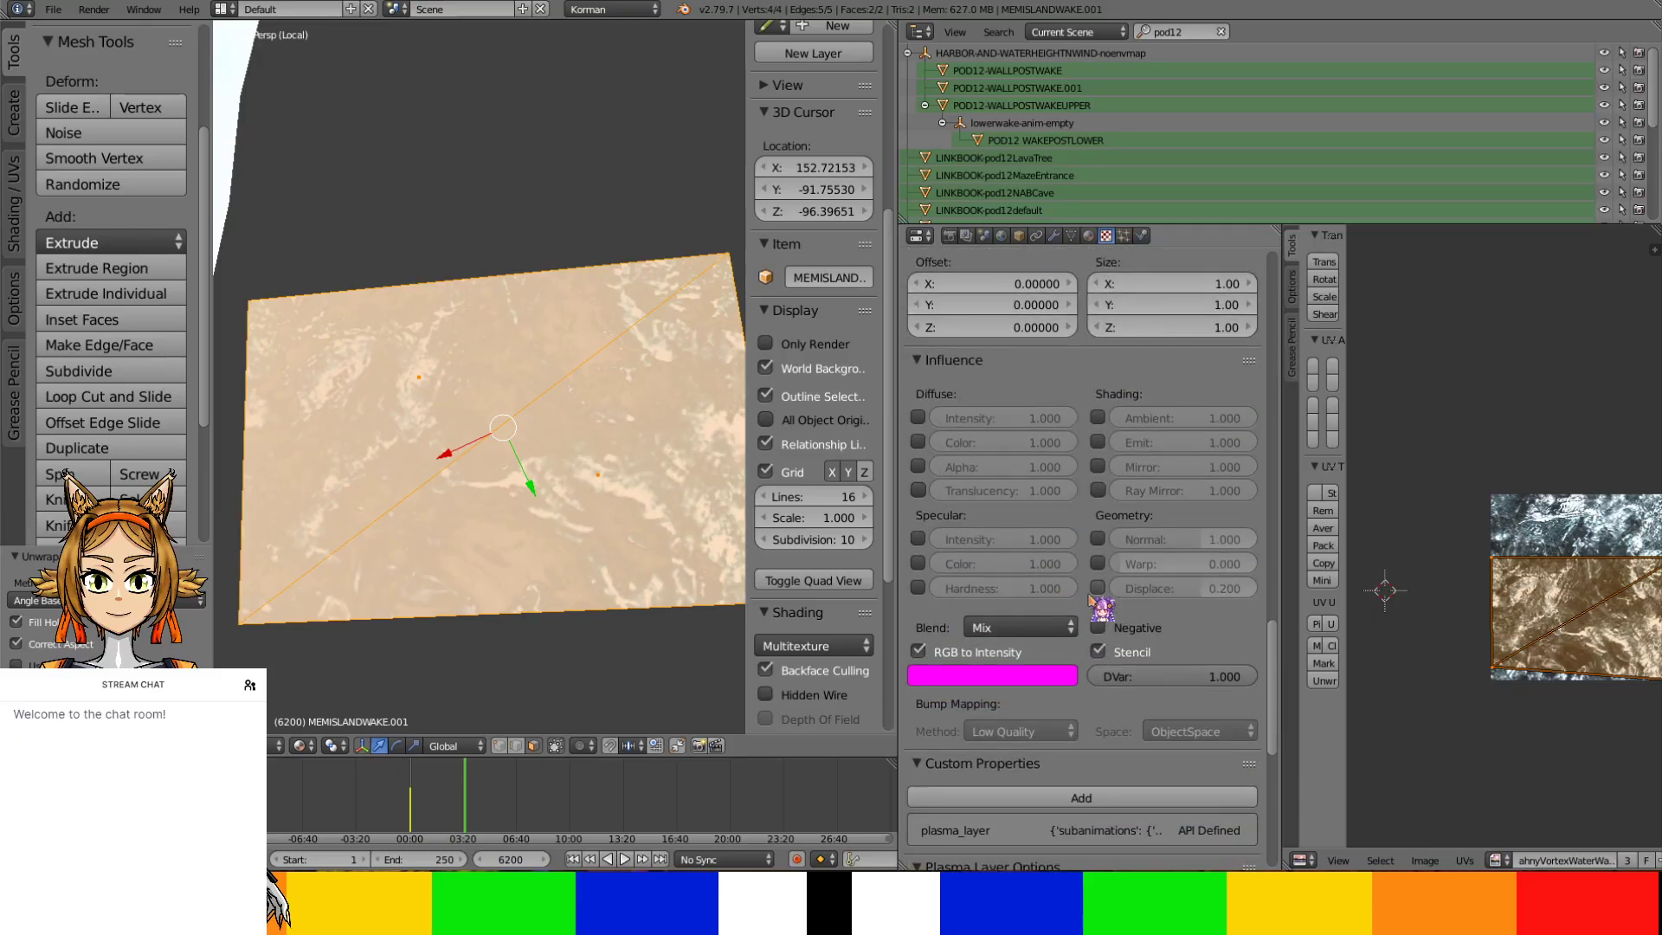
pyautogui.scroll(20, 1089, 598)
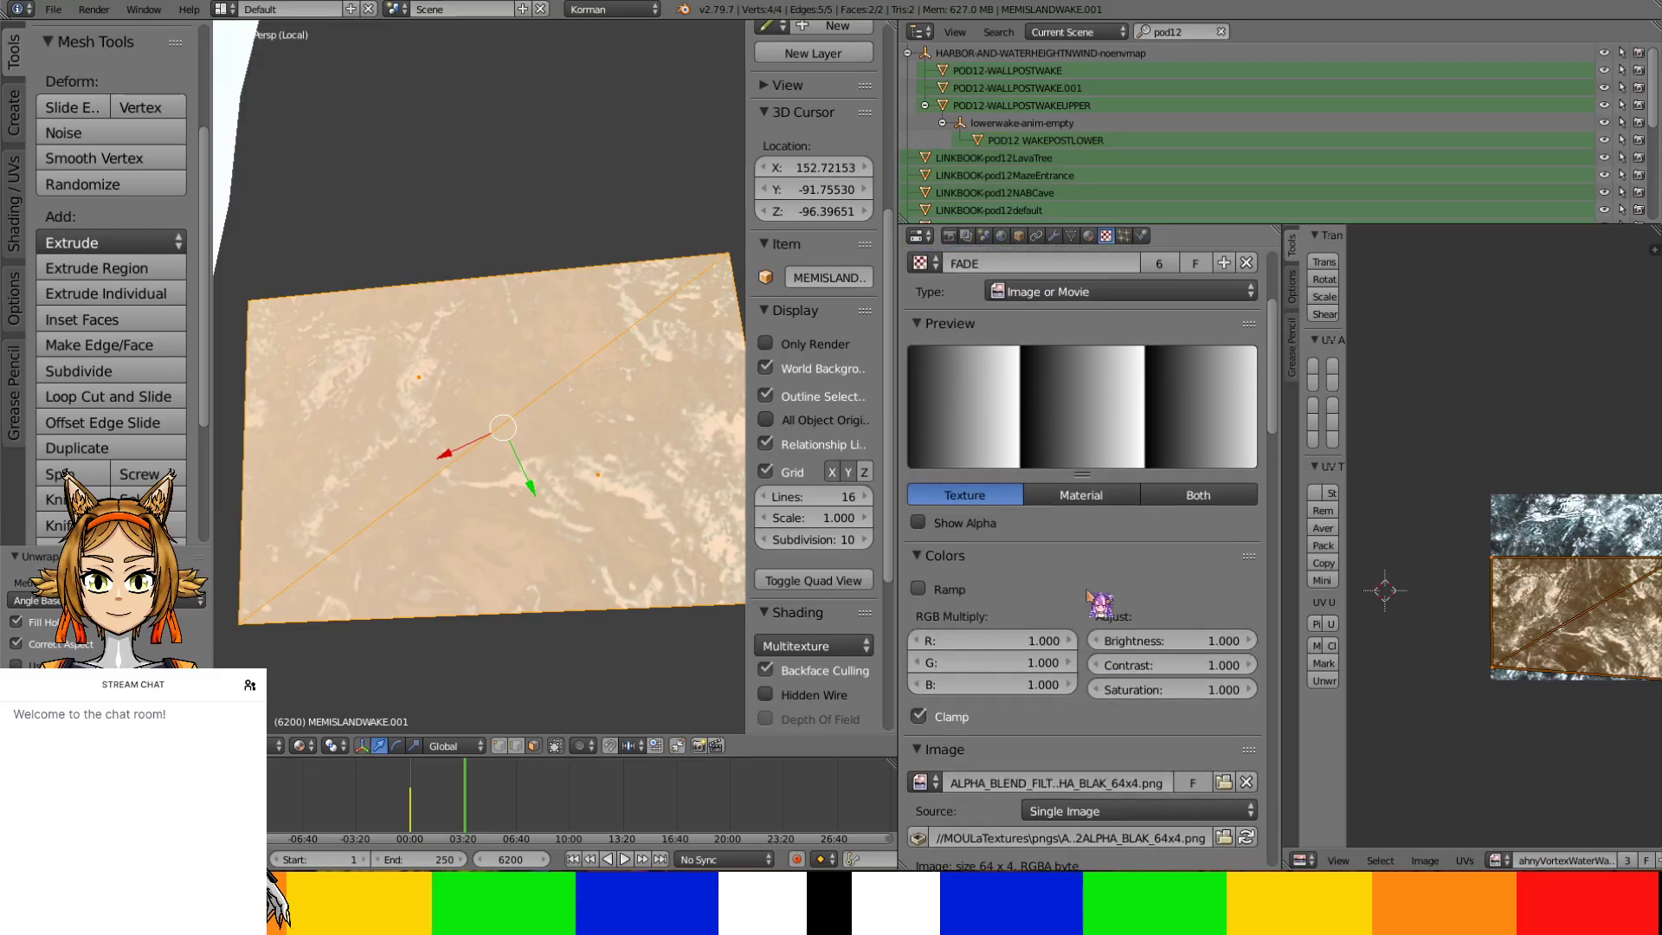
pyautogui.scroll(6, 1095, 563)
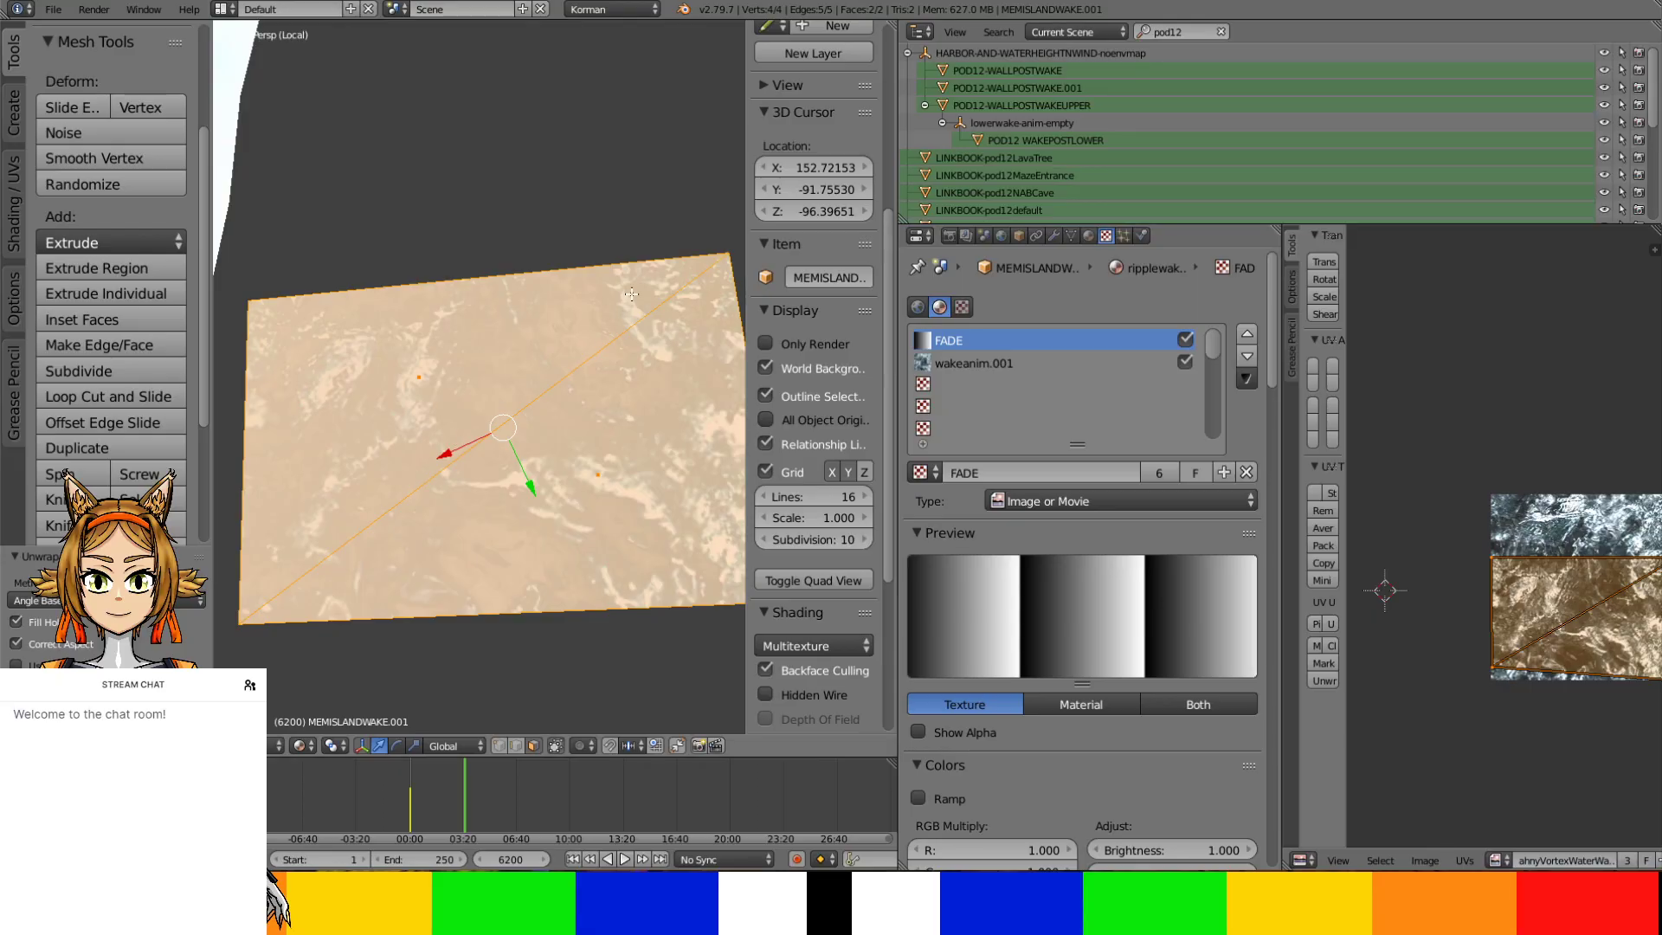
pyautogui.press('s')
pyautogui.rightClick(618, 304)
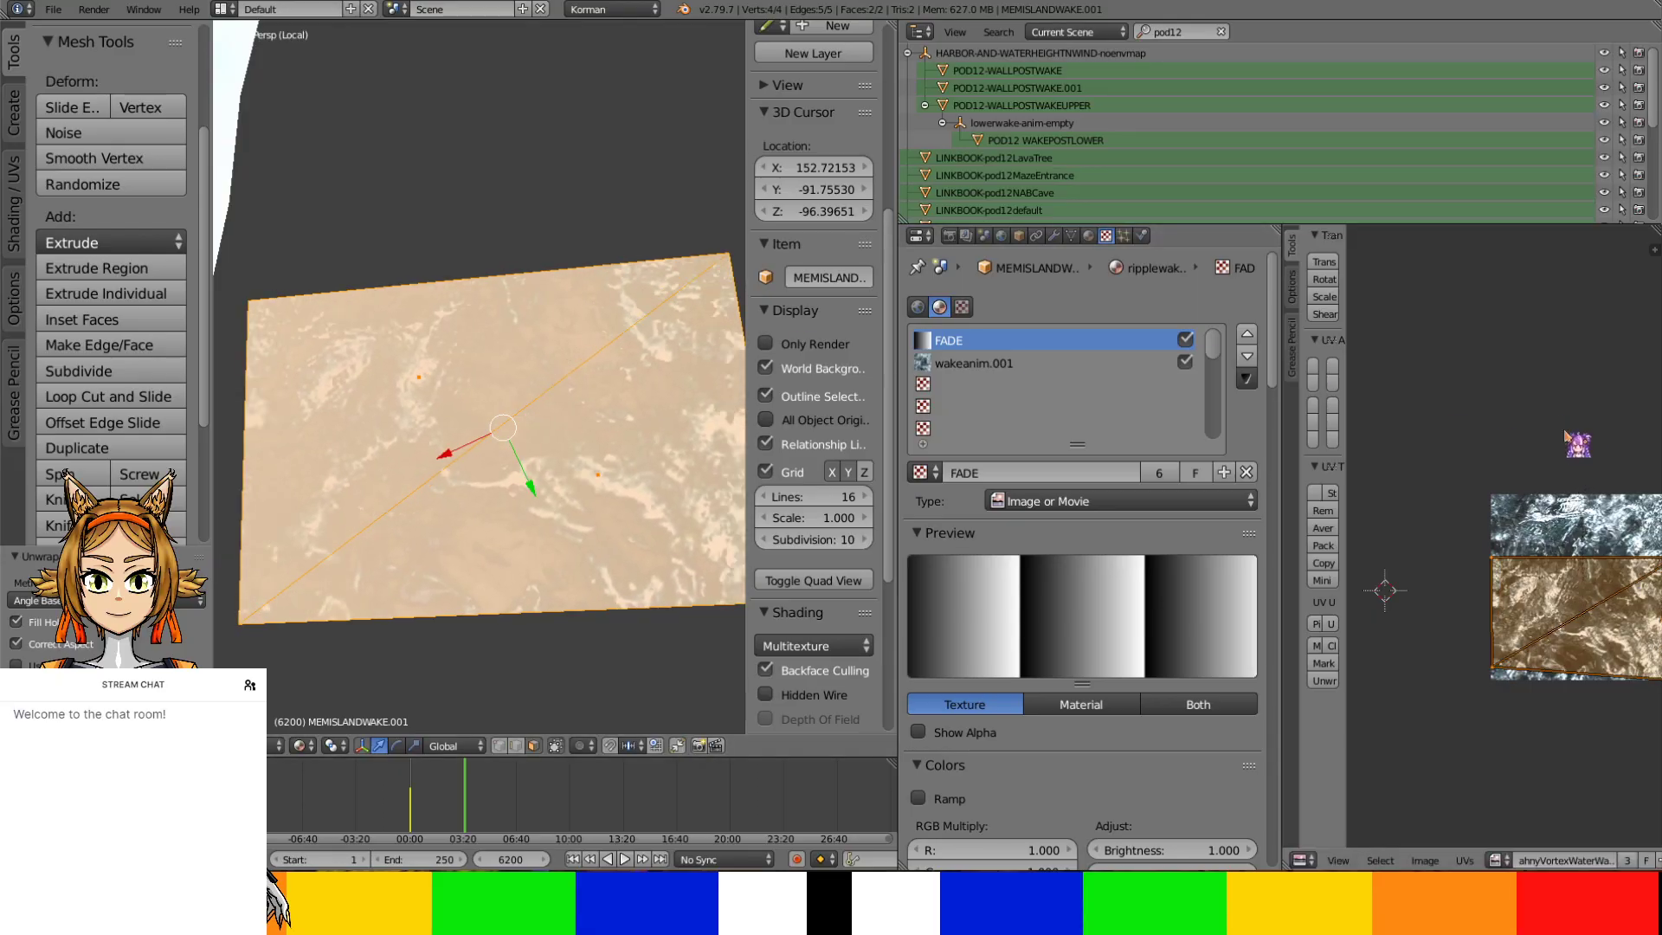
pyautogui.click(1071, 235)
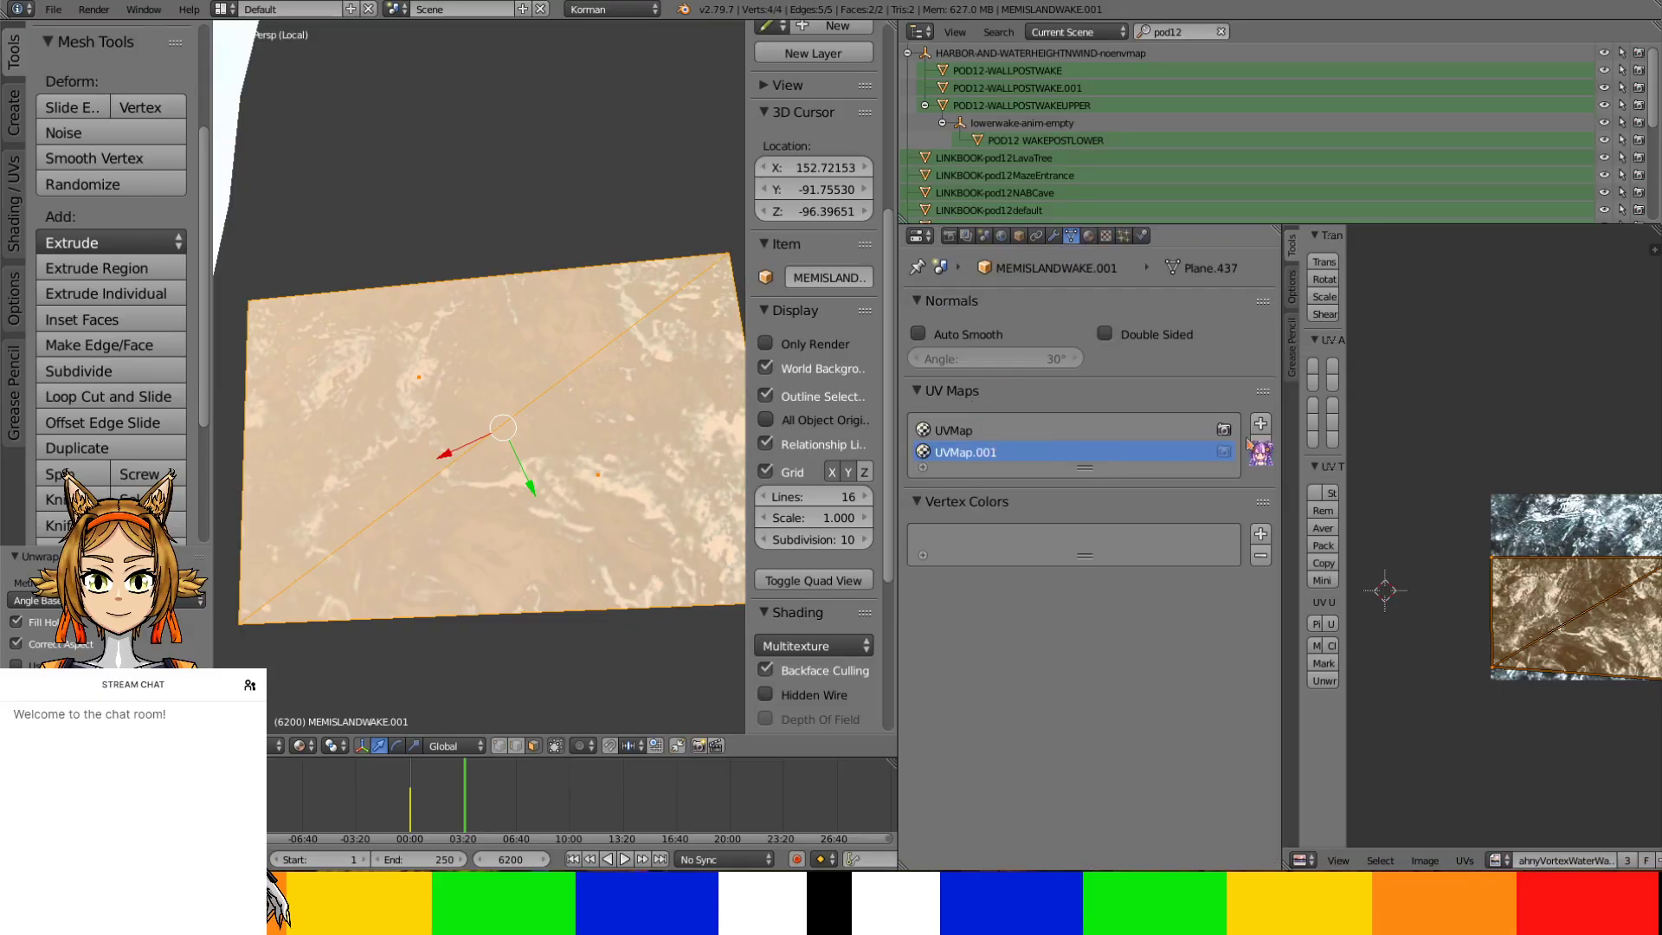
pyautogui.click(996, 430)
pyautogui.press('u')
pyautogui.click(672, 387)
pyautogui.scroll(-2, 1597, 529)
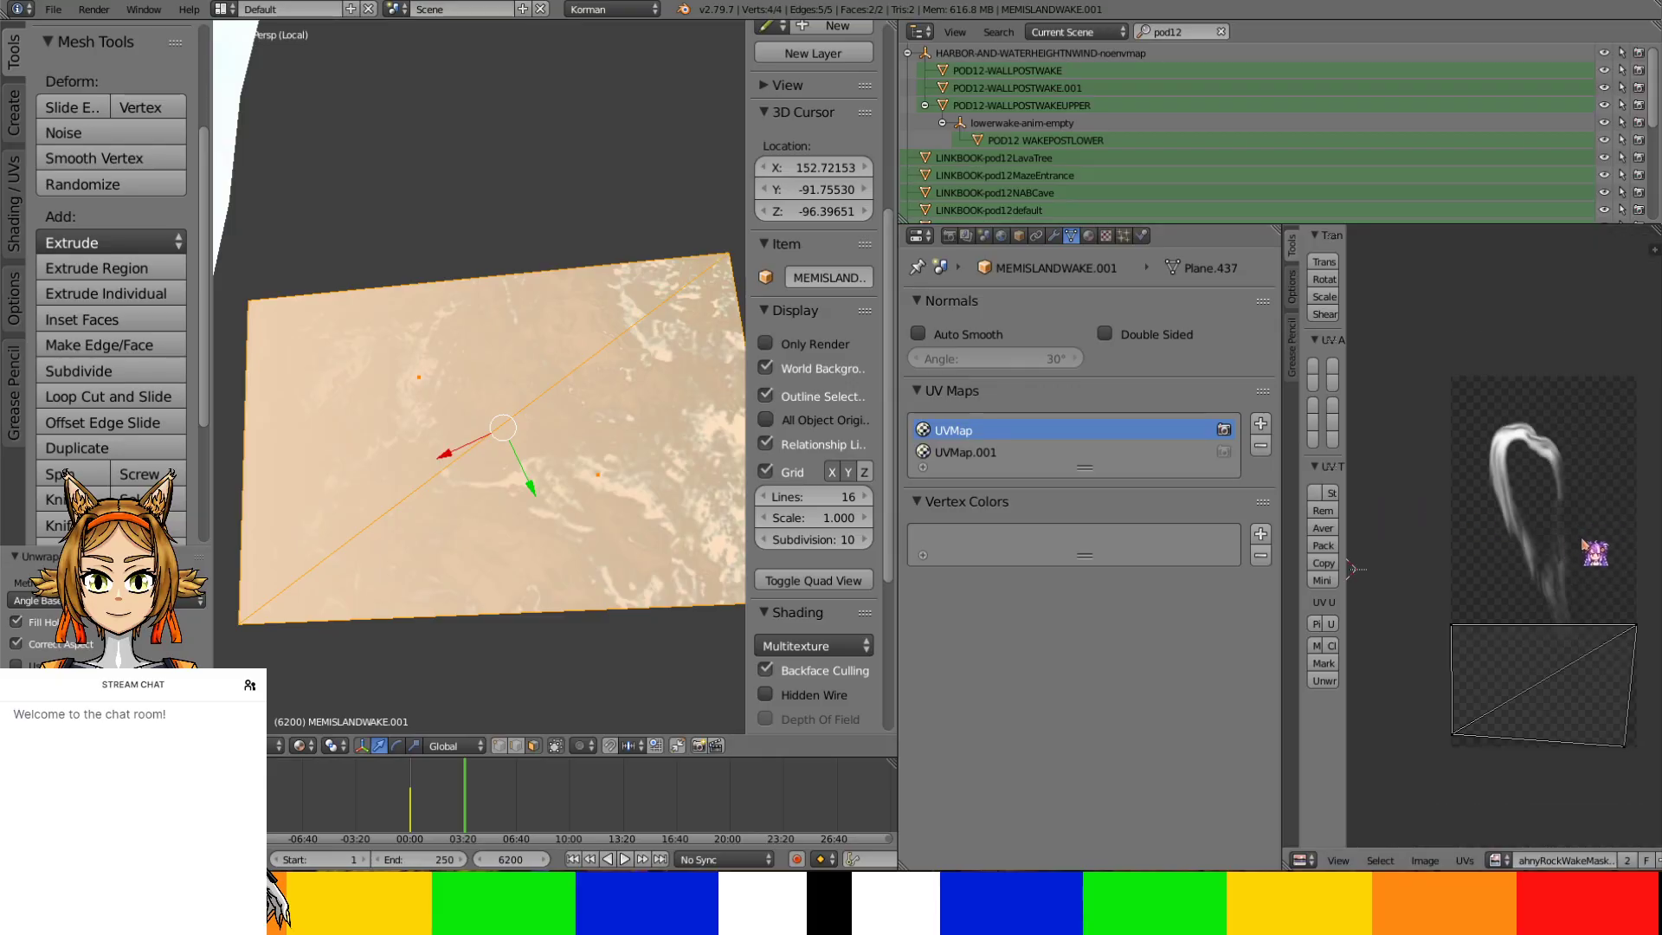
# Select all UVs of the wake piece and scale them slightly along the X axis
pyautogui.press('a')
pyautogui.press('s')
pyautogui.press('x')
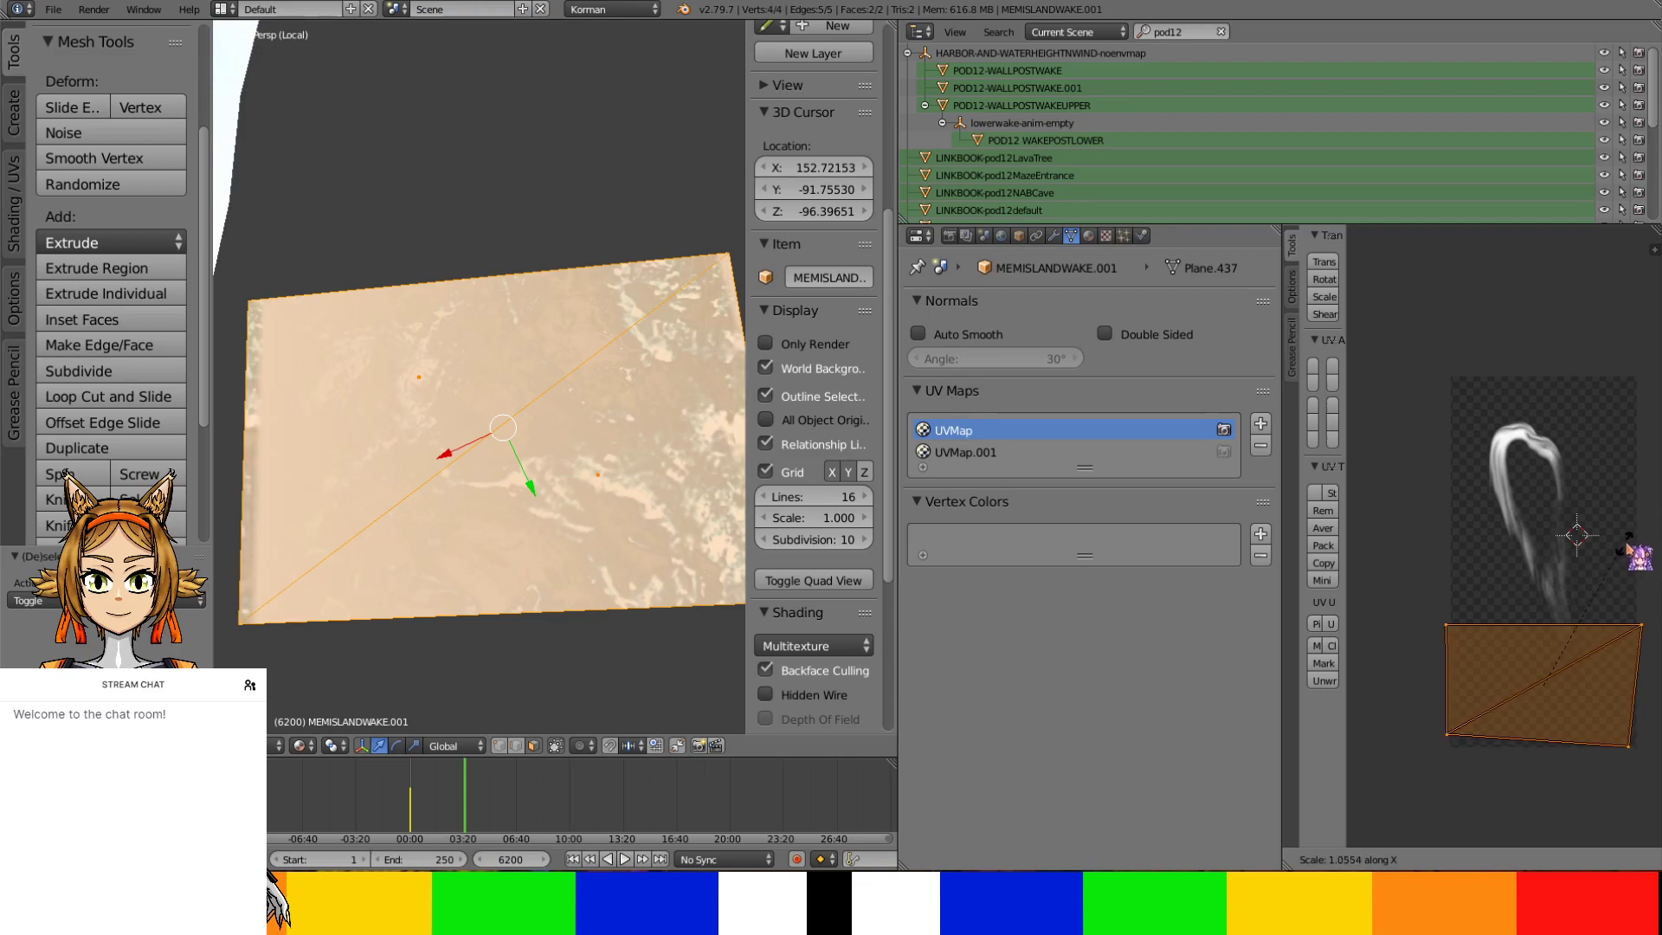
pyautogui.click(1616, 554)
# Return to Object Mode and set the wake piece's origin to its geometry
pyautogui.moveTo(701, 346); pyautogui.dragTo(603, 417, button='middle')
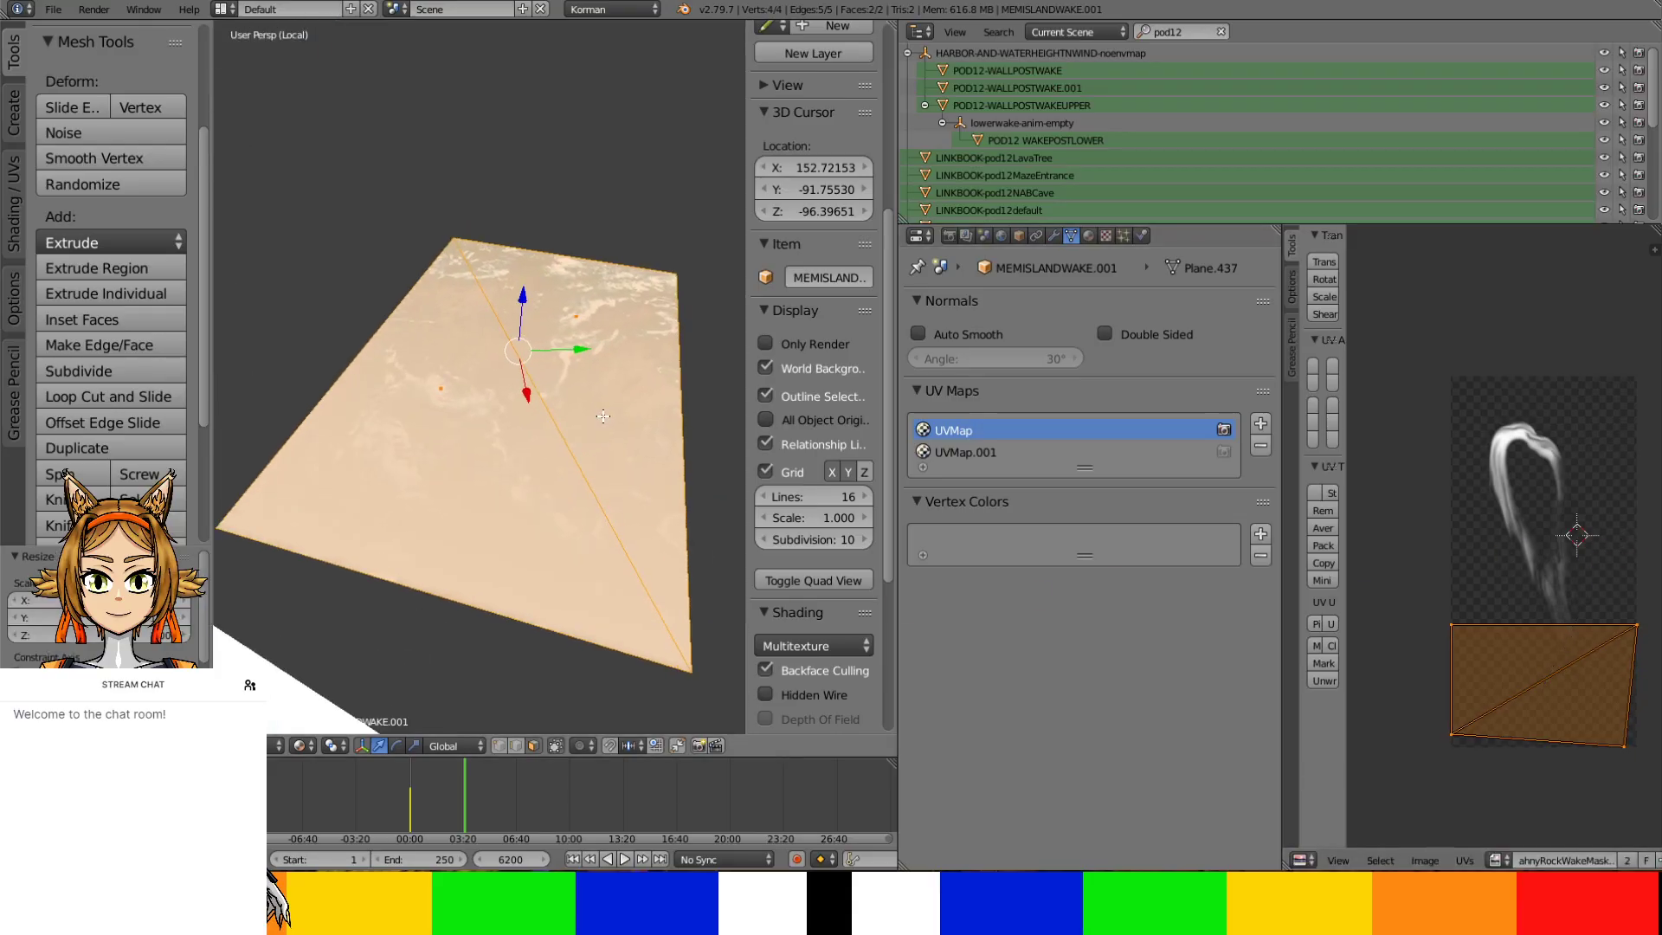
pyautogui.press('Tab')
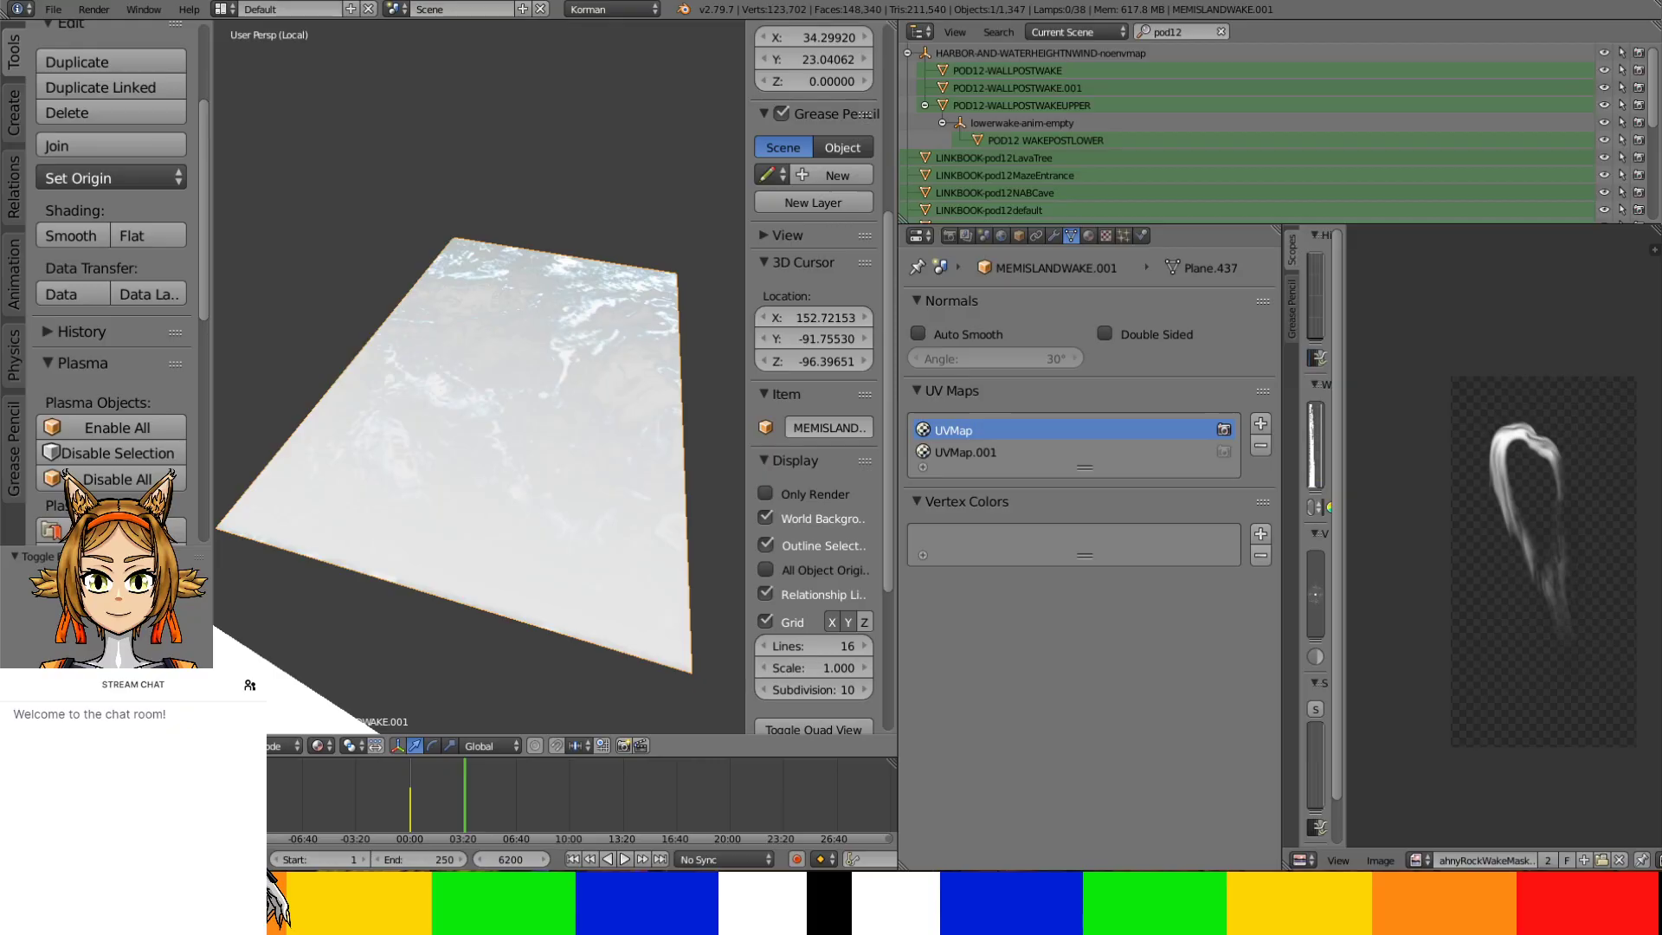
pyautogui.click(217, 746)
pyautogui.moveTo(298, 673)
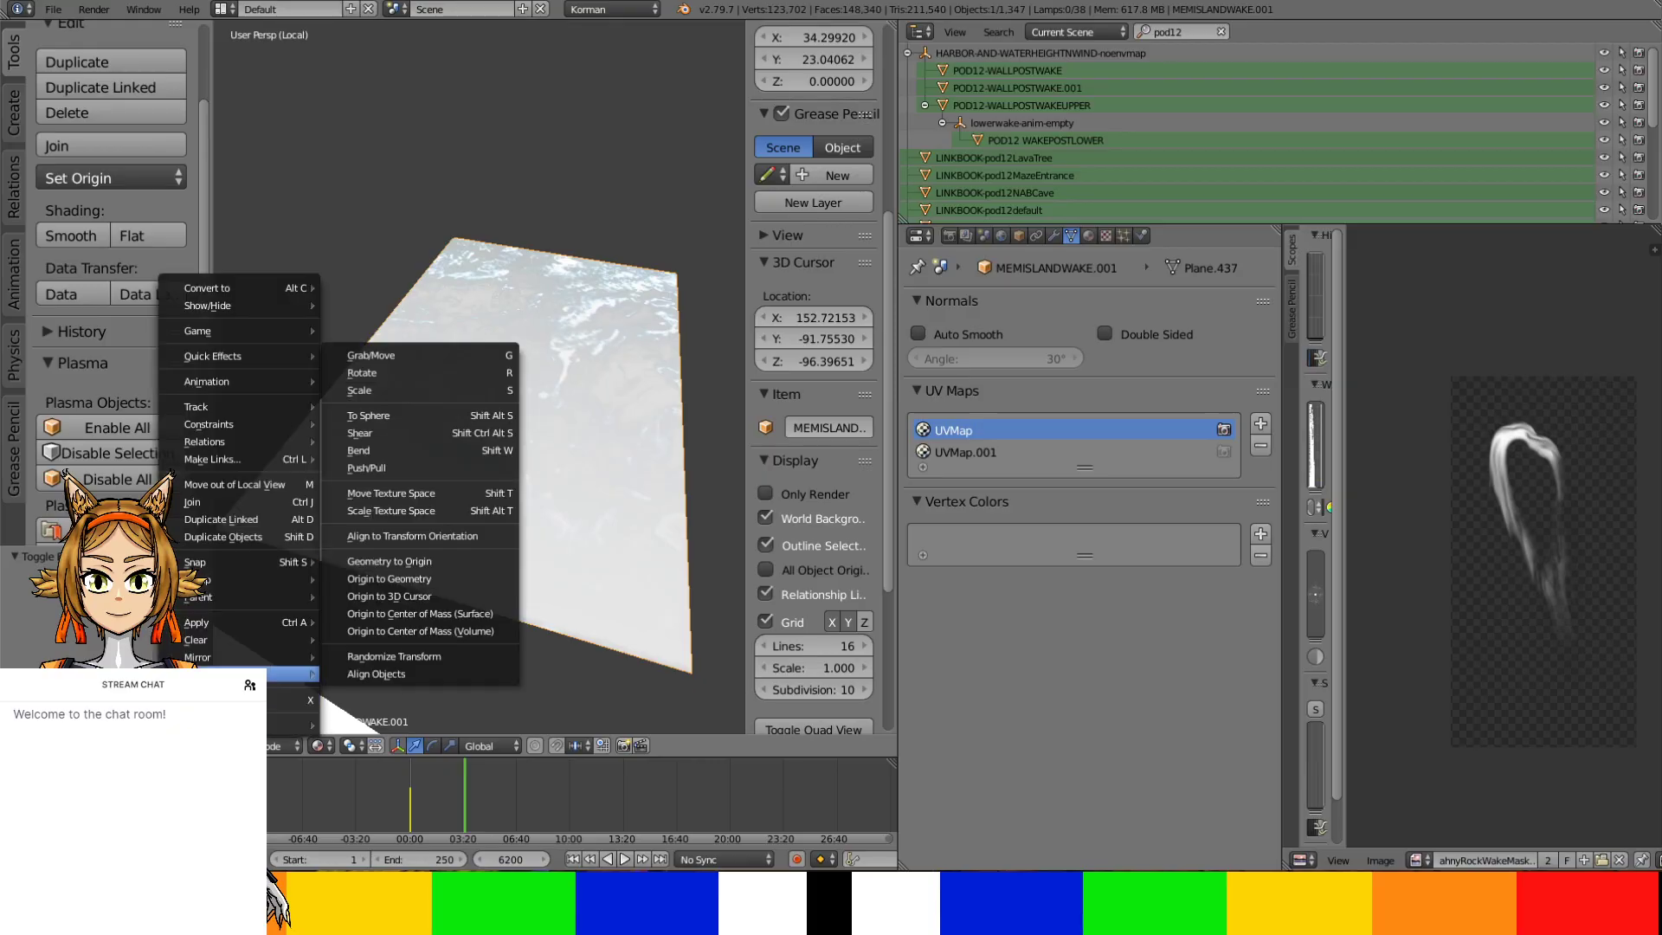
pyautogui.click(418, 578)
pyautogui.moveTo(482, 549); pyautogui.dragTo(554, 531, button='middle')
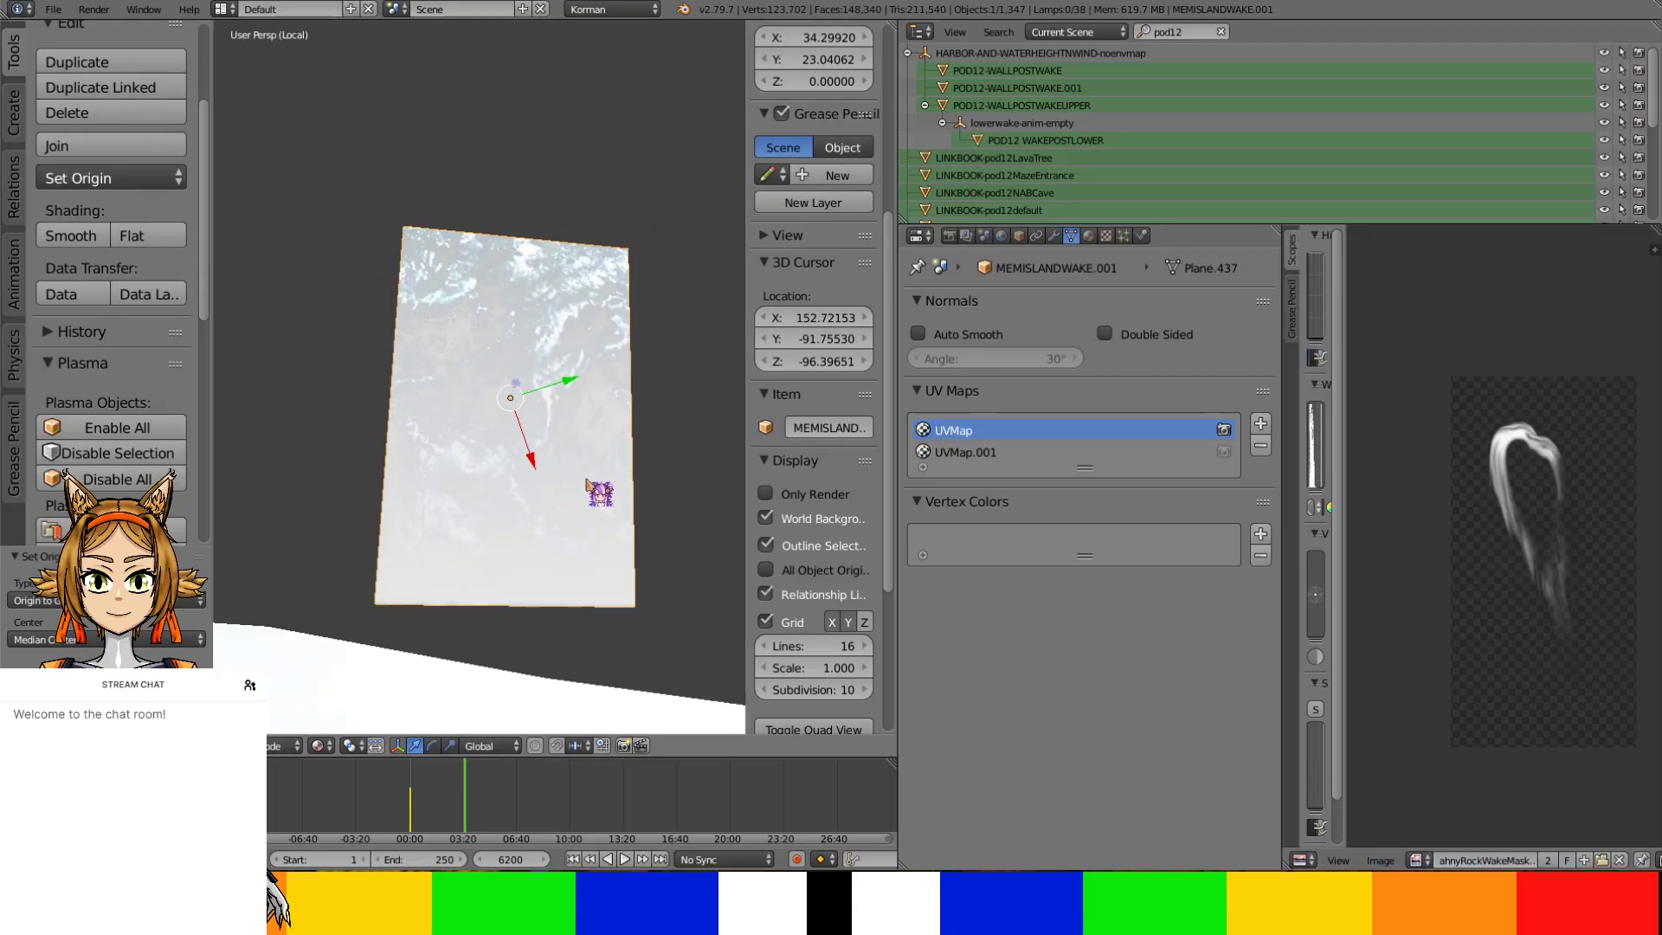
# Leave local view and scale the wake piece's mesh down to about 11.1 by 7.4 units in Edit Mode
pyautogui.press('KP_Divide')
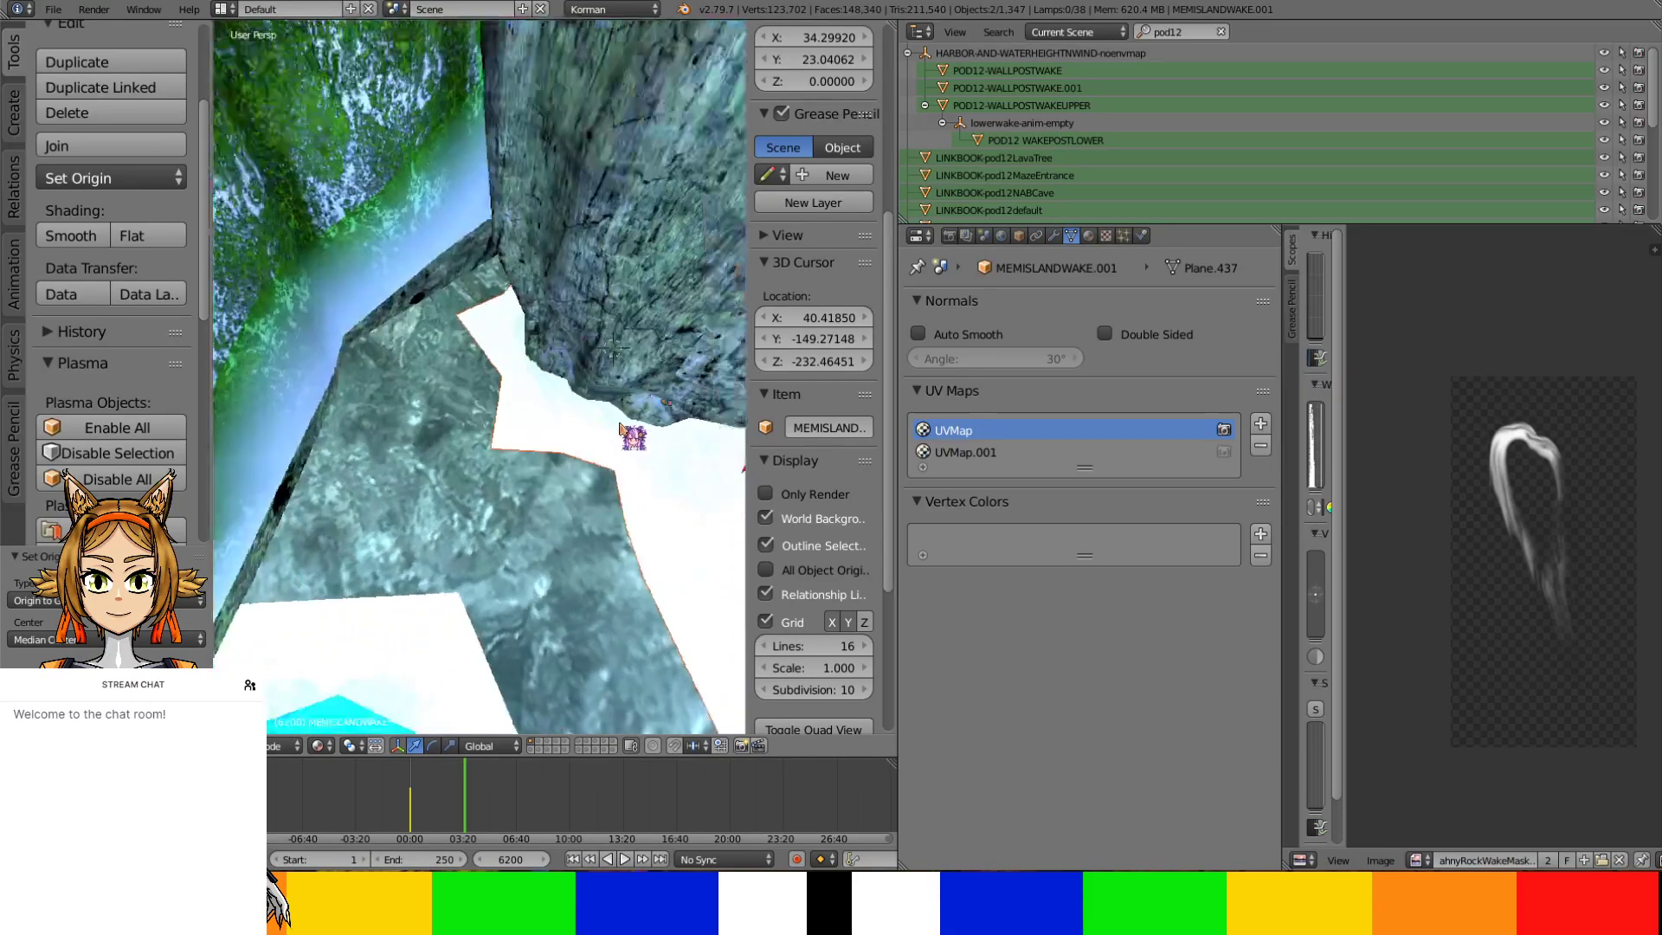
pyautogui.press('KP_Decimal')
pyautogui.moveTo(437, 405); pyautogui.dragTo(616, 427, button='middle')
pyautogui.press('Tab')
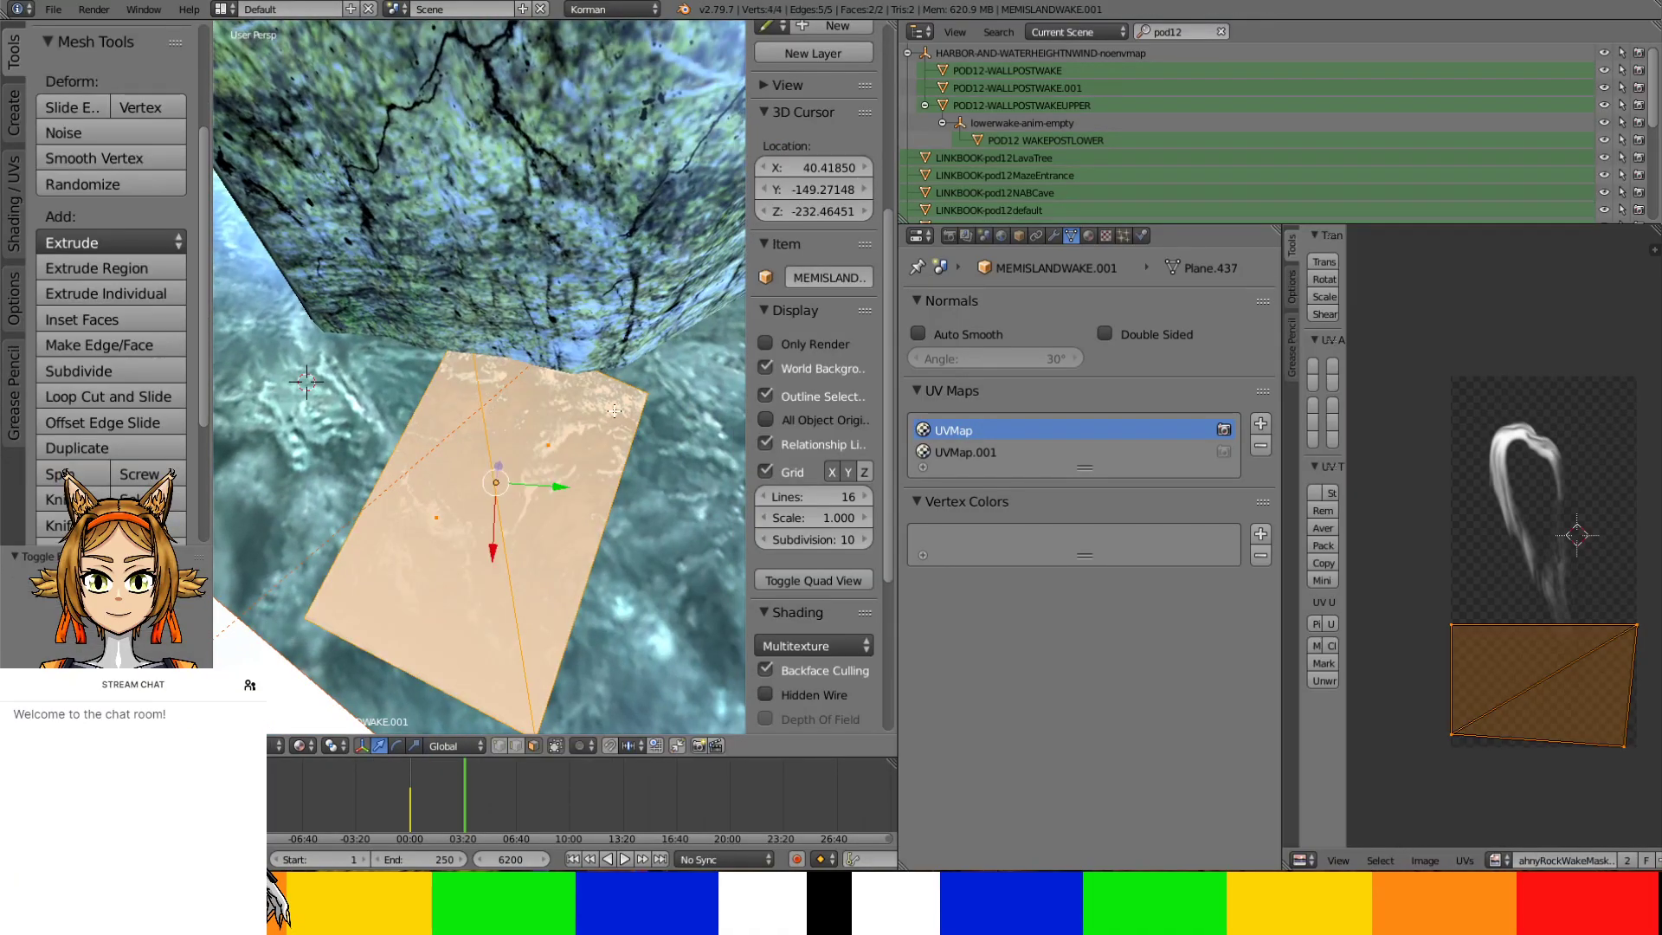
pyautogui.press('s')
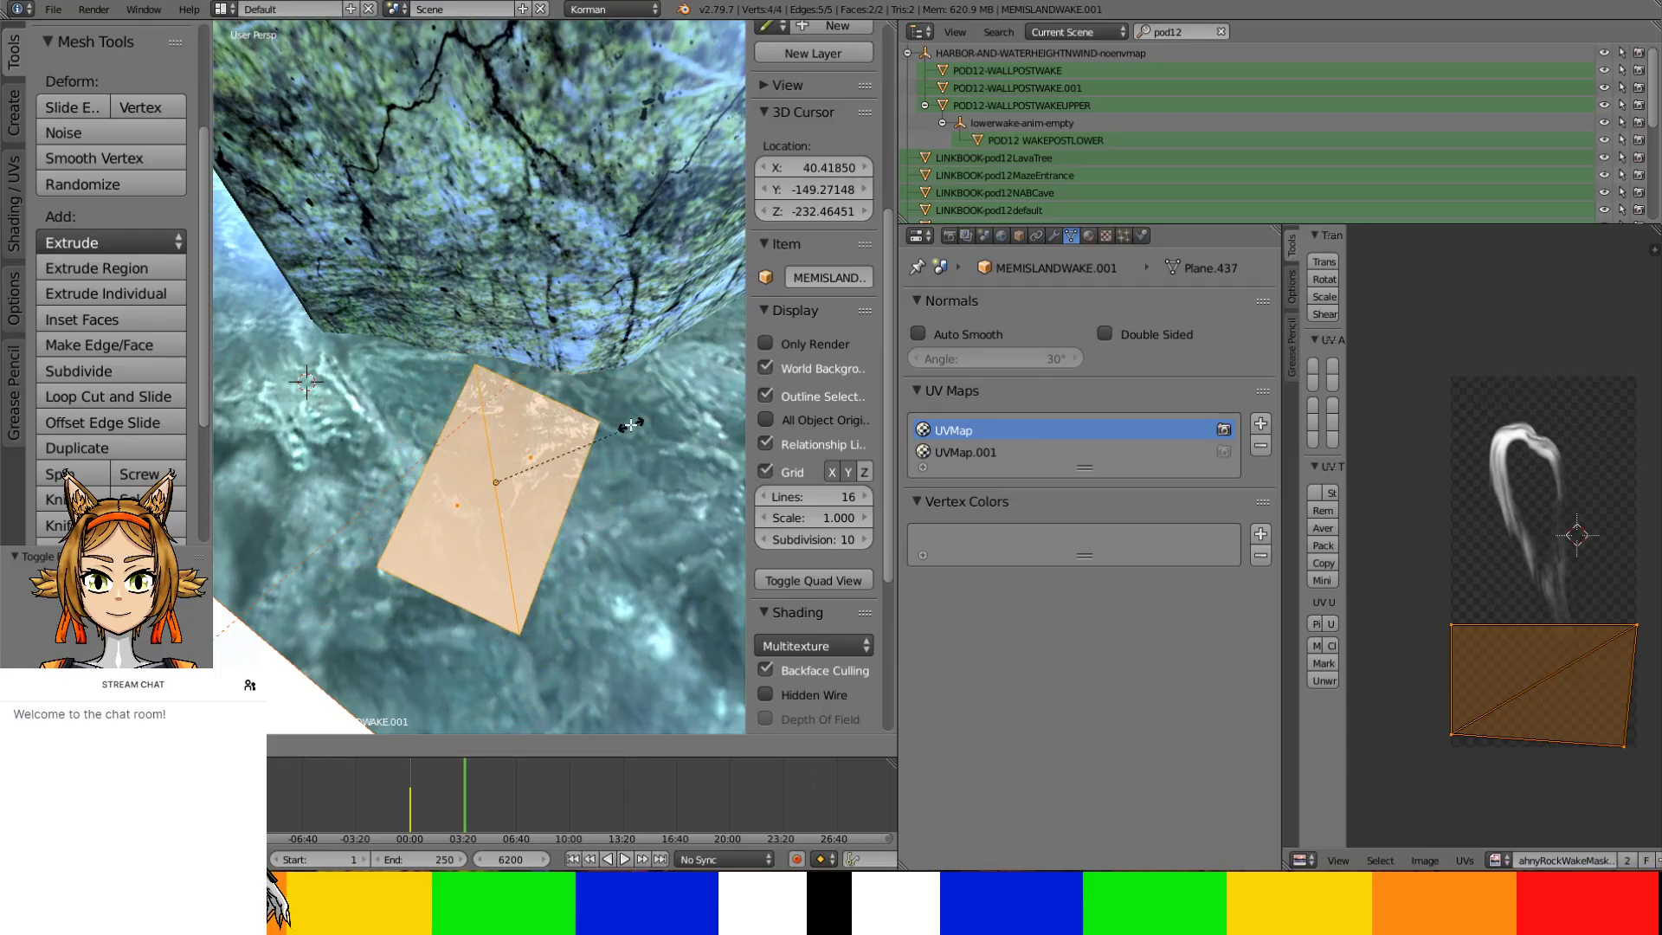
pyautogui.click(552, 433)
pyautogui.press('Tab')
# Select only the small wake piece and move it against the base of the rock pillar
pyautogui.moveTo(487, 481); pyautogui.dragTo(459, 442, button='middle')
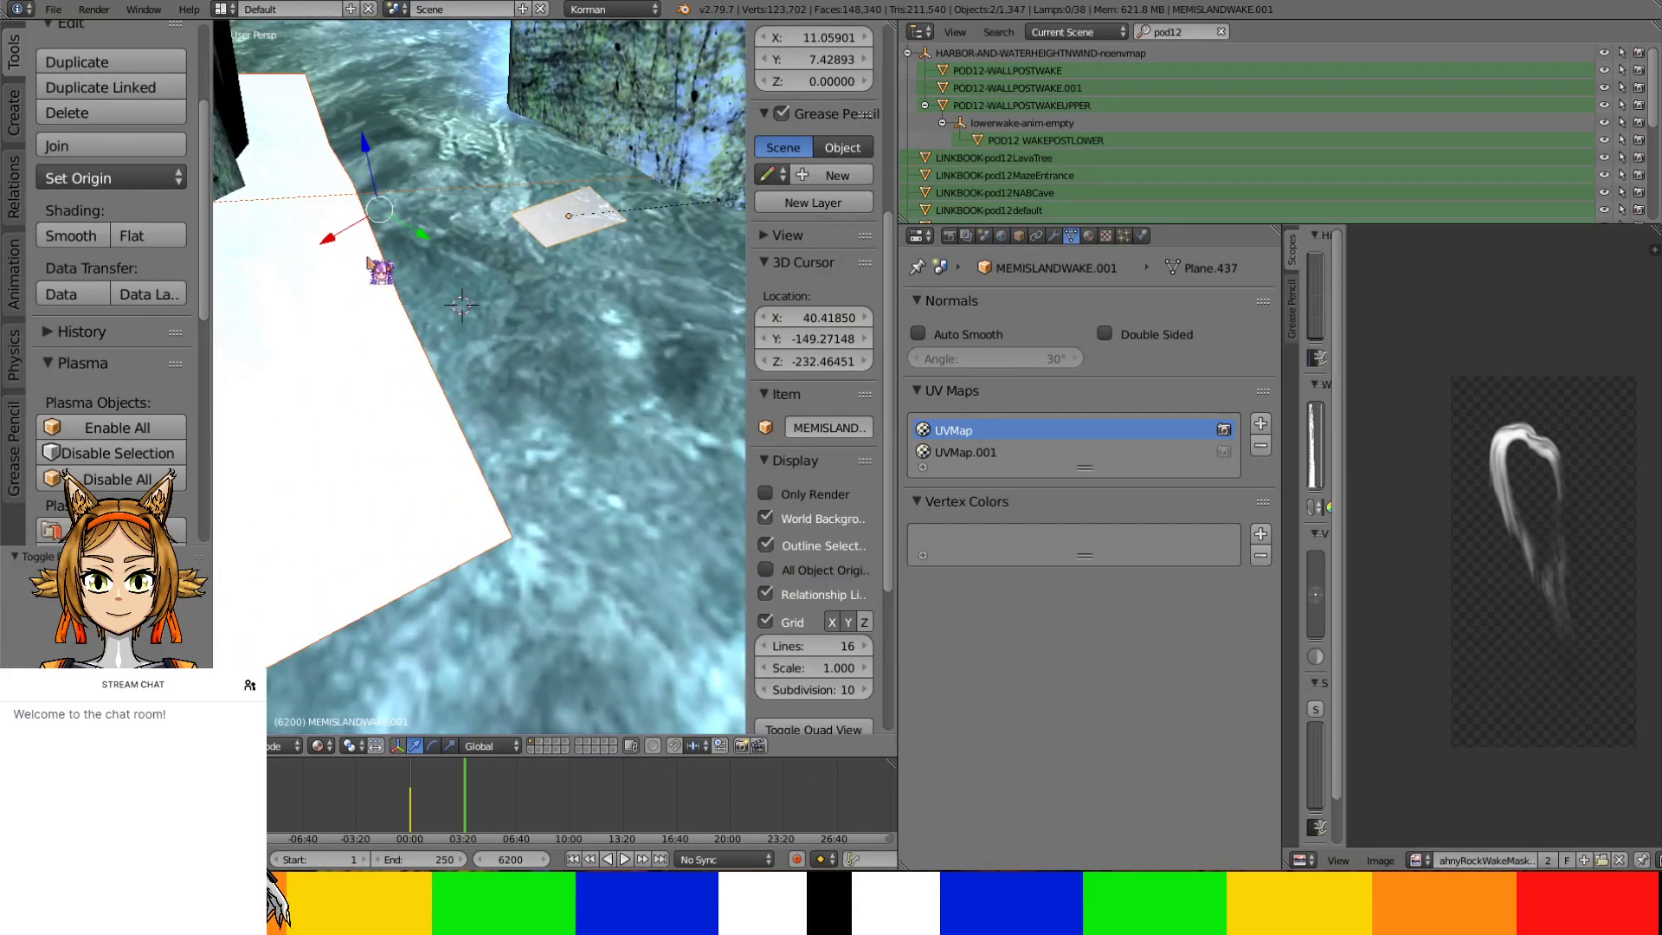
pyautogui.moveTo(370, 262); pyautogui.dragTo(363, 323, button='middle')
pyautogui.moveTo(504, 360); pyautogui.dragTo(477, 438, button='middle')
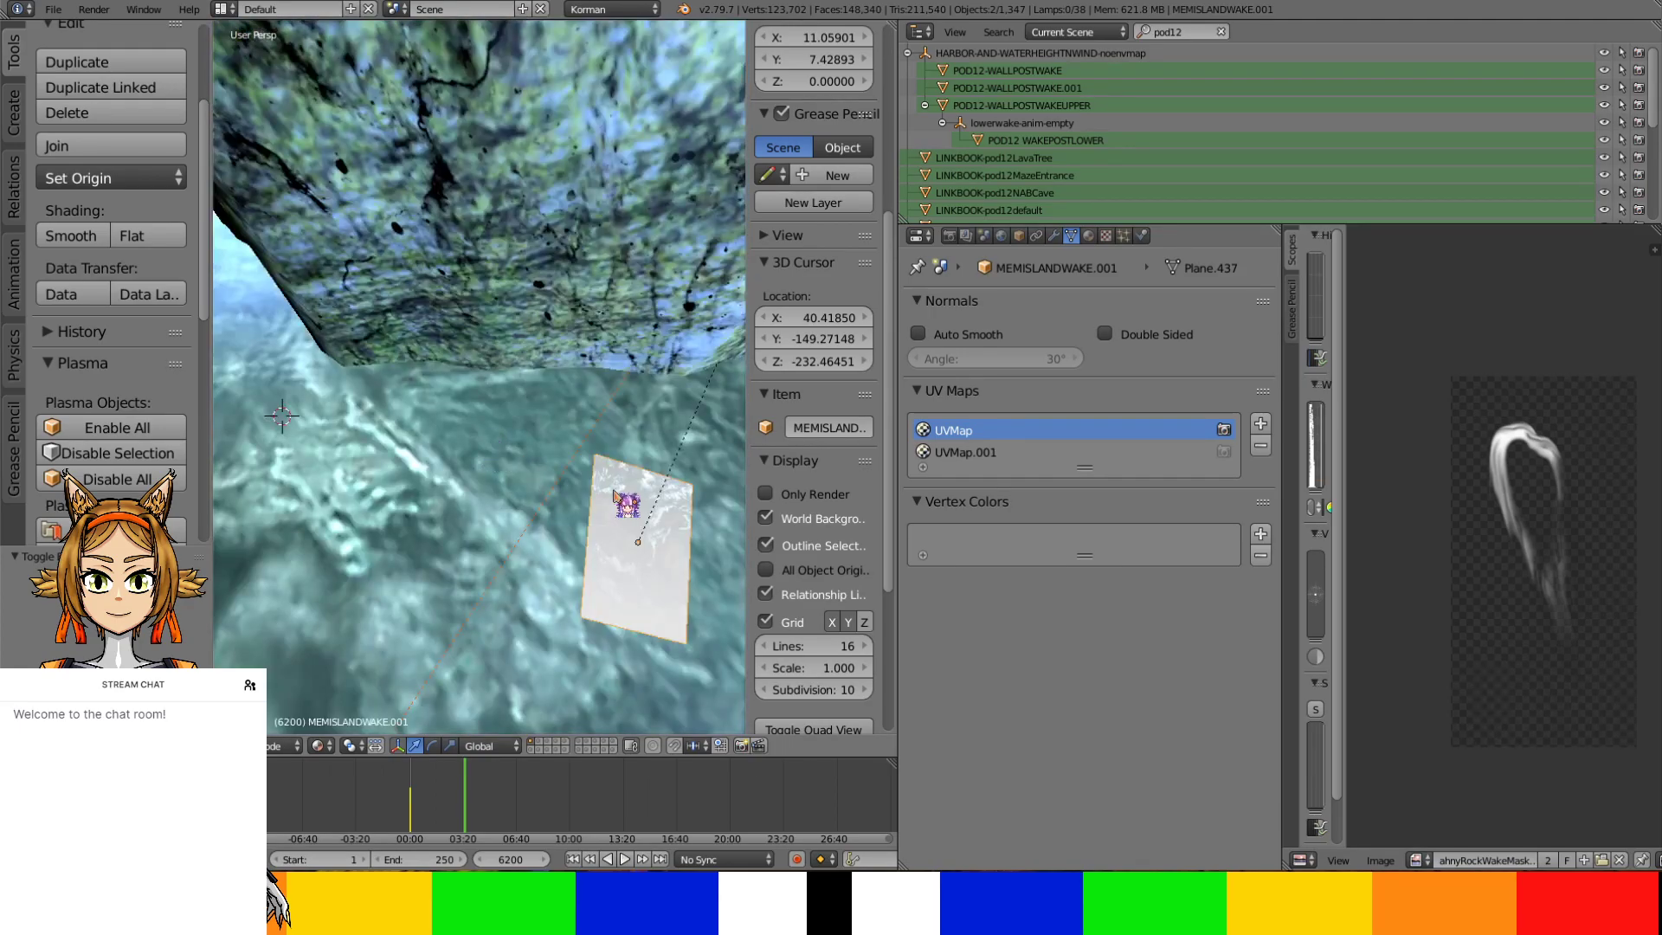
pyautogui.rightClick(645, 500)
pyautogui.rightClick(650, 500)
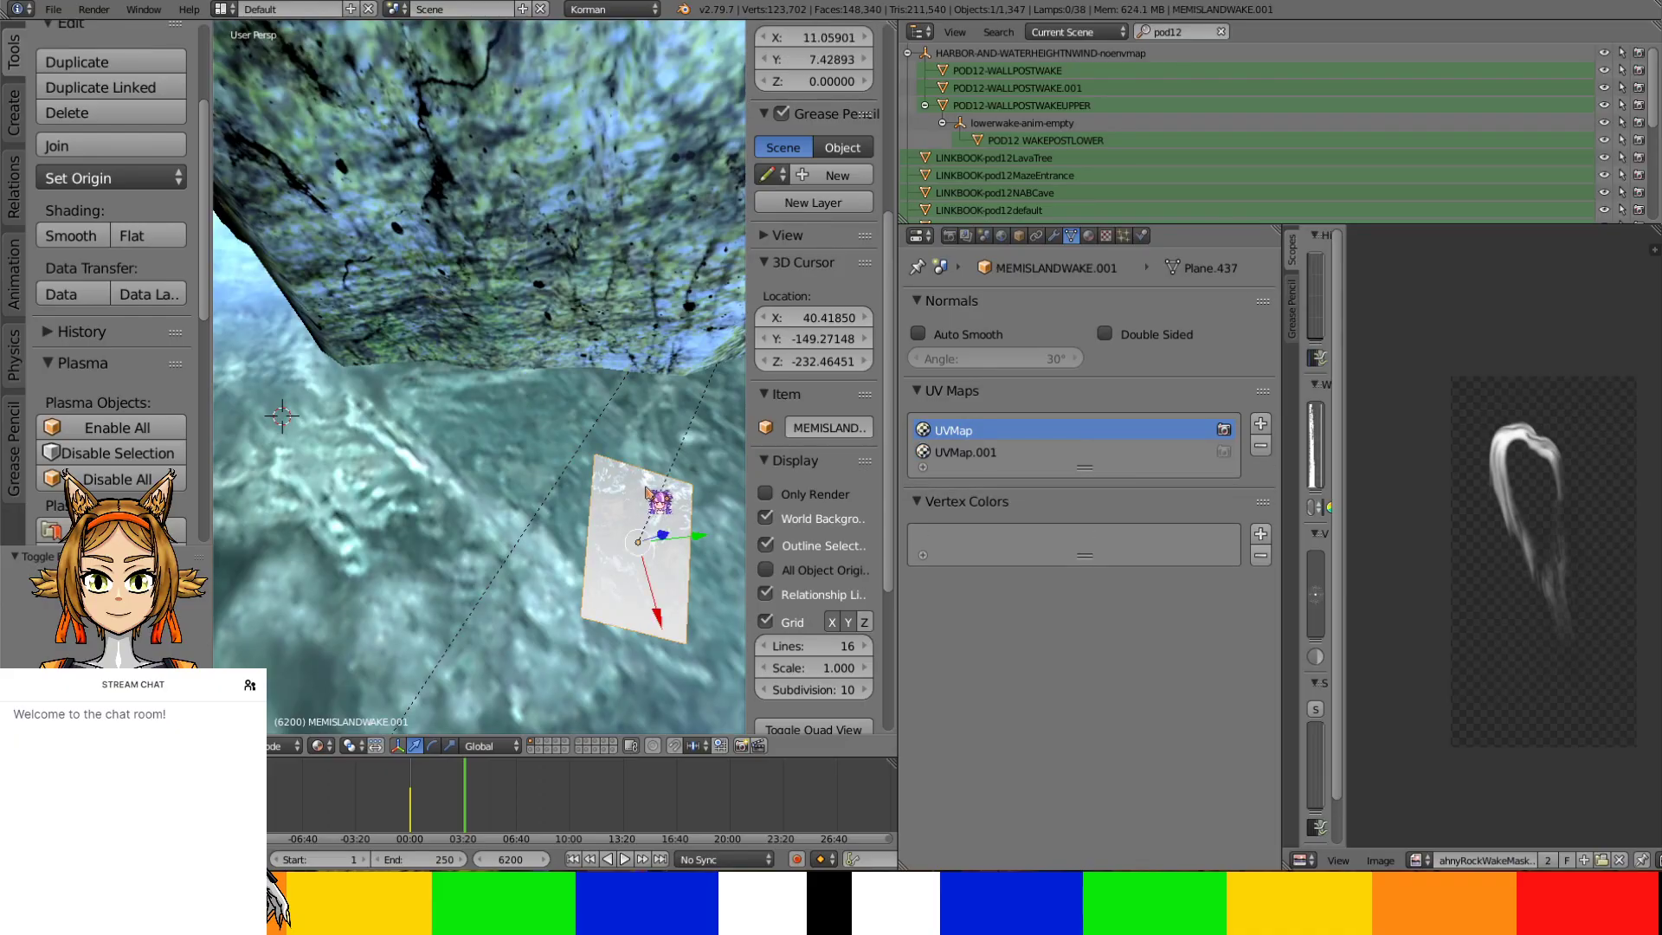
pyautogui.moveTo(650, 501); pyautogui.dragTo(604, 495, button='middle')
pyautogui.moveTo(494, 645); pyautogui.dragTo(491, 522)
pyautogui.press('g')
pyautogui.click(542, 455)
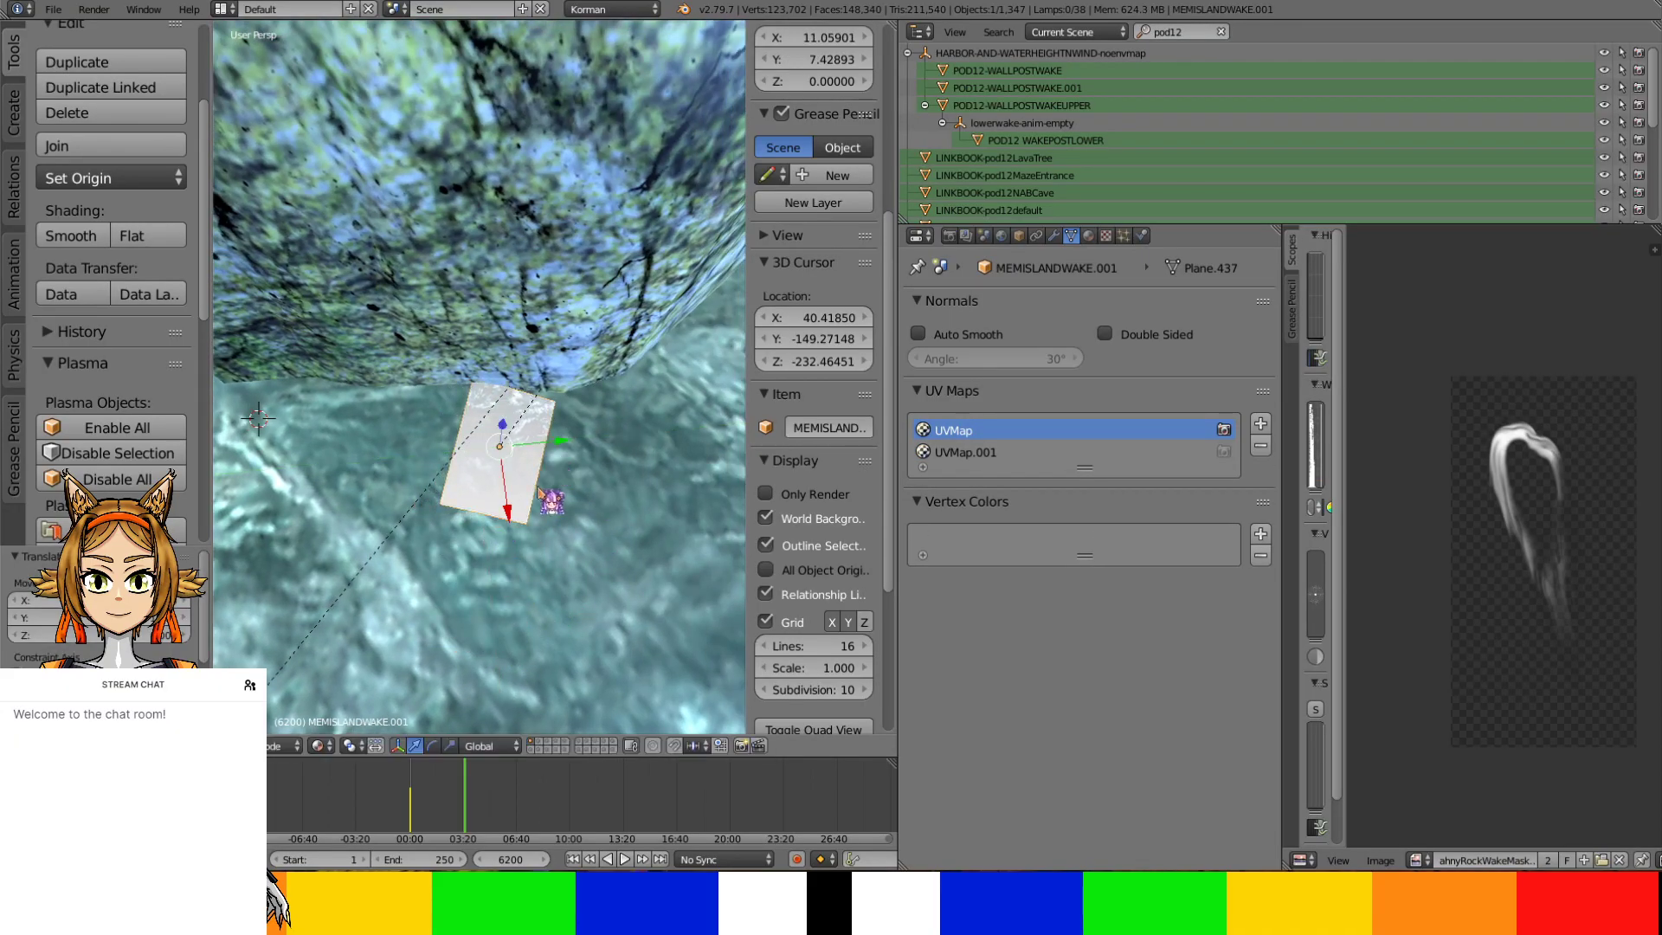
# Rotate the wake piece's whole mesh slightly about the Z axis in Edit Mode to align it with the pillar base
pyautogui.scroll(4, 541, 467)
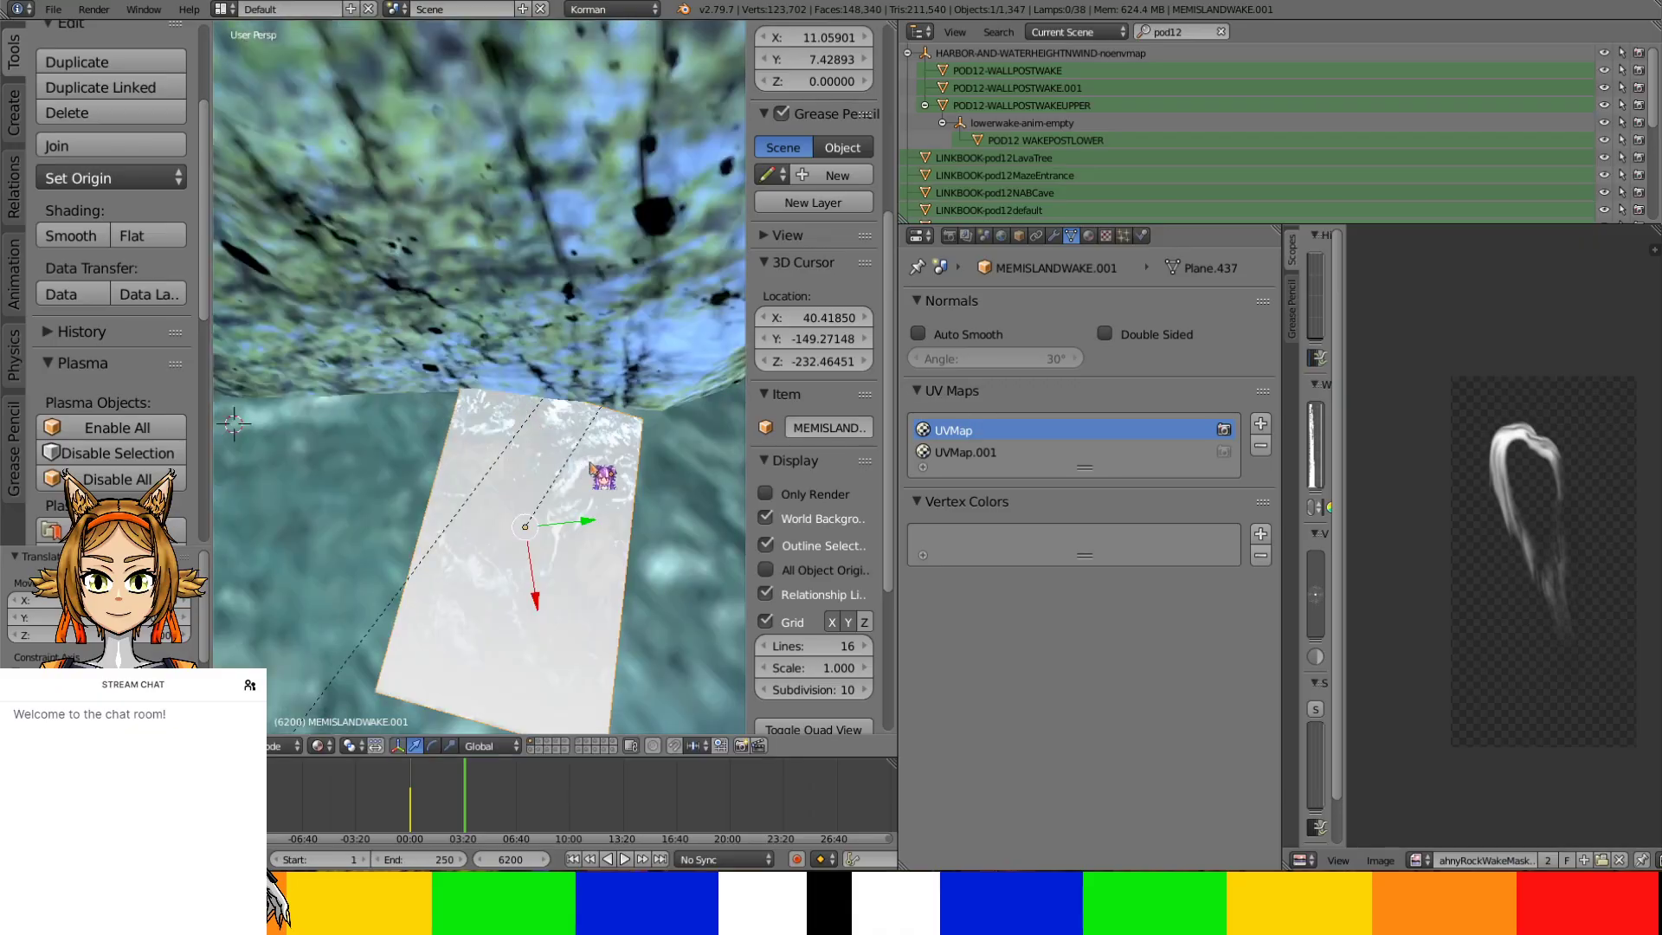
pyautogui.moveTo(583, 475); pyautogui.dragTo(575, 457, button='middle')
pyautogui.press('Tab')
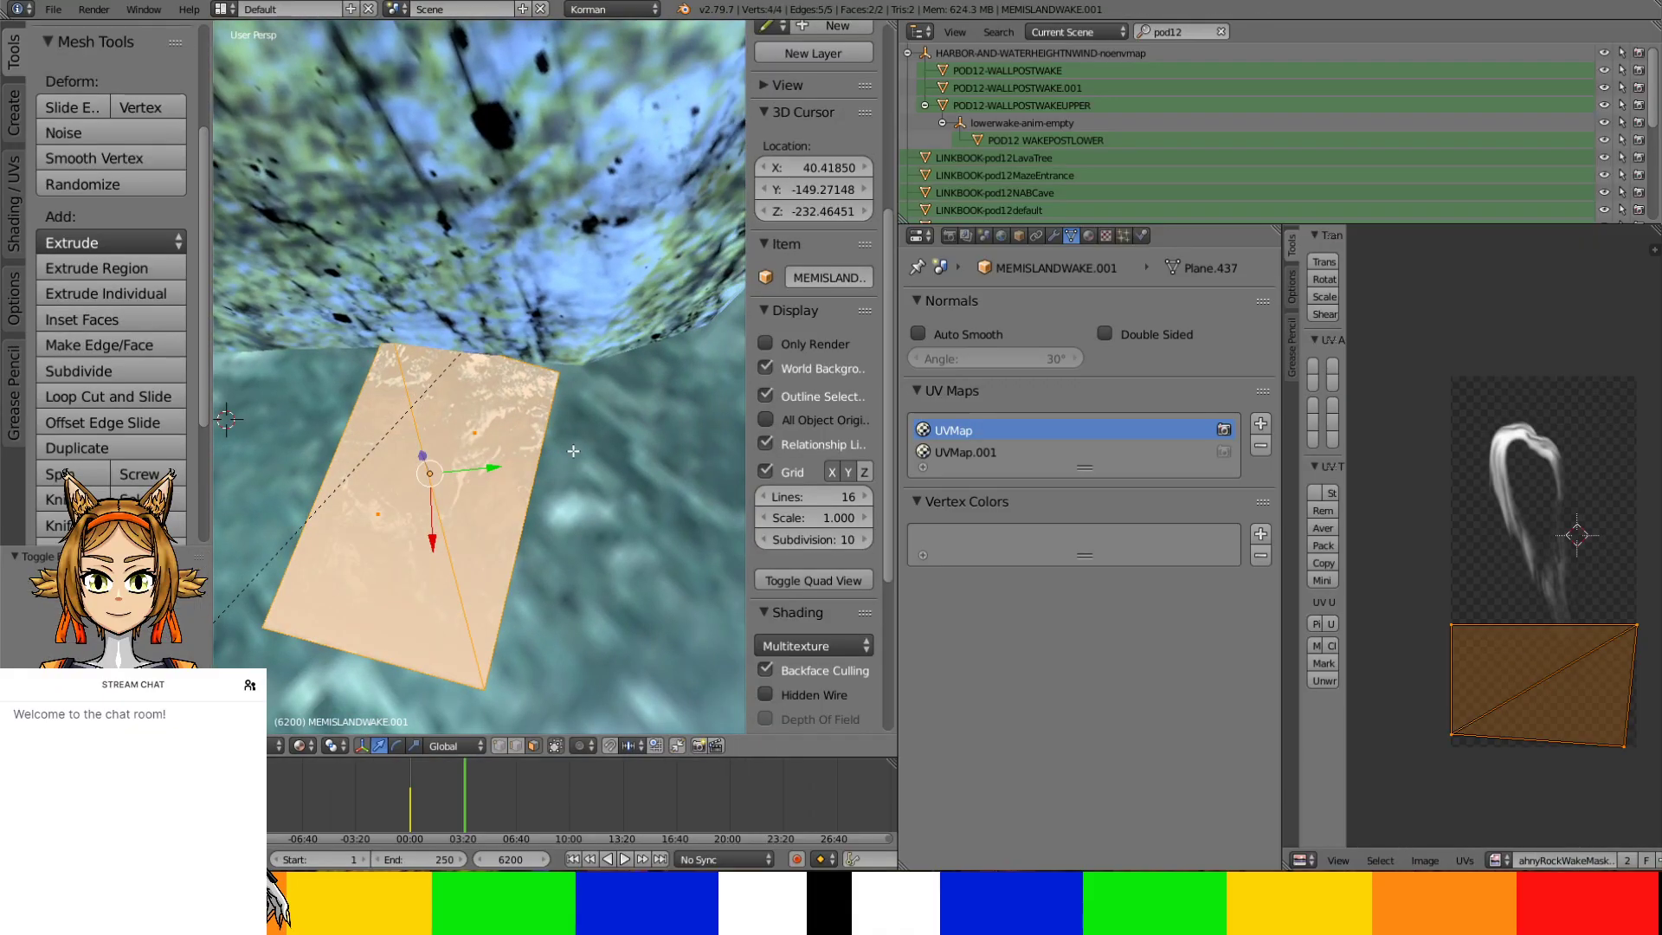
pyautogui.press('r')
pyautogui.press('z')
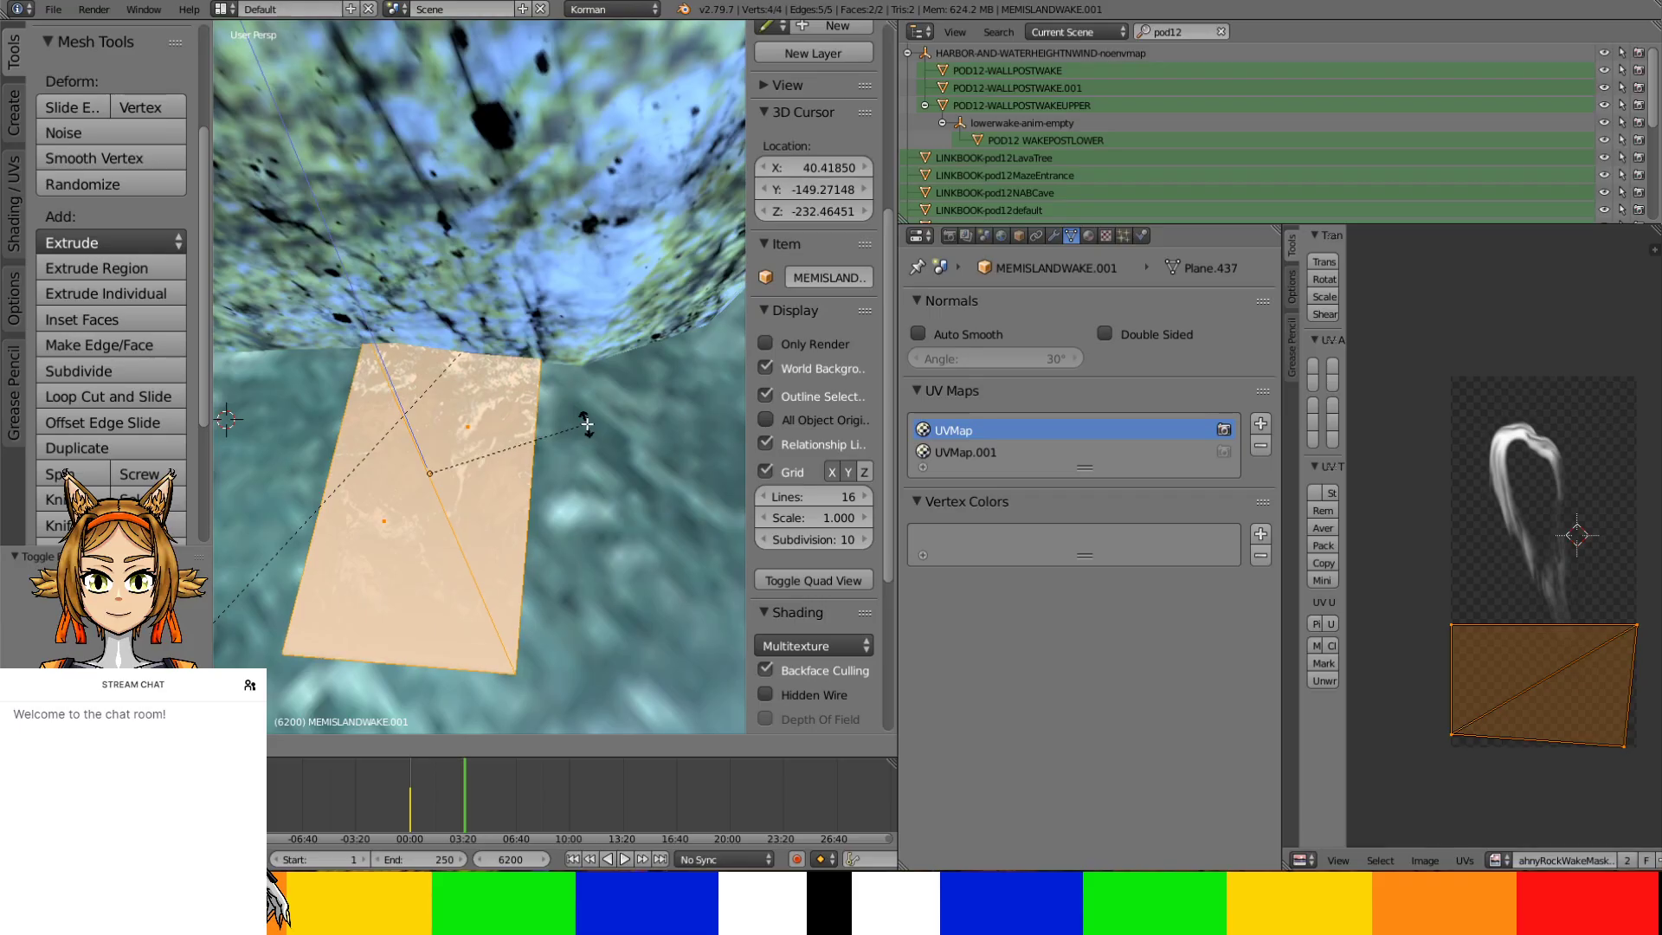
pyautogui.click(587, 424)
pyautogui.press('Tab')
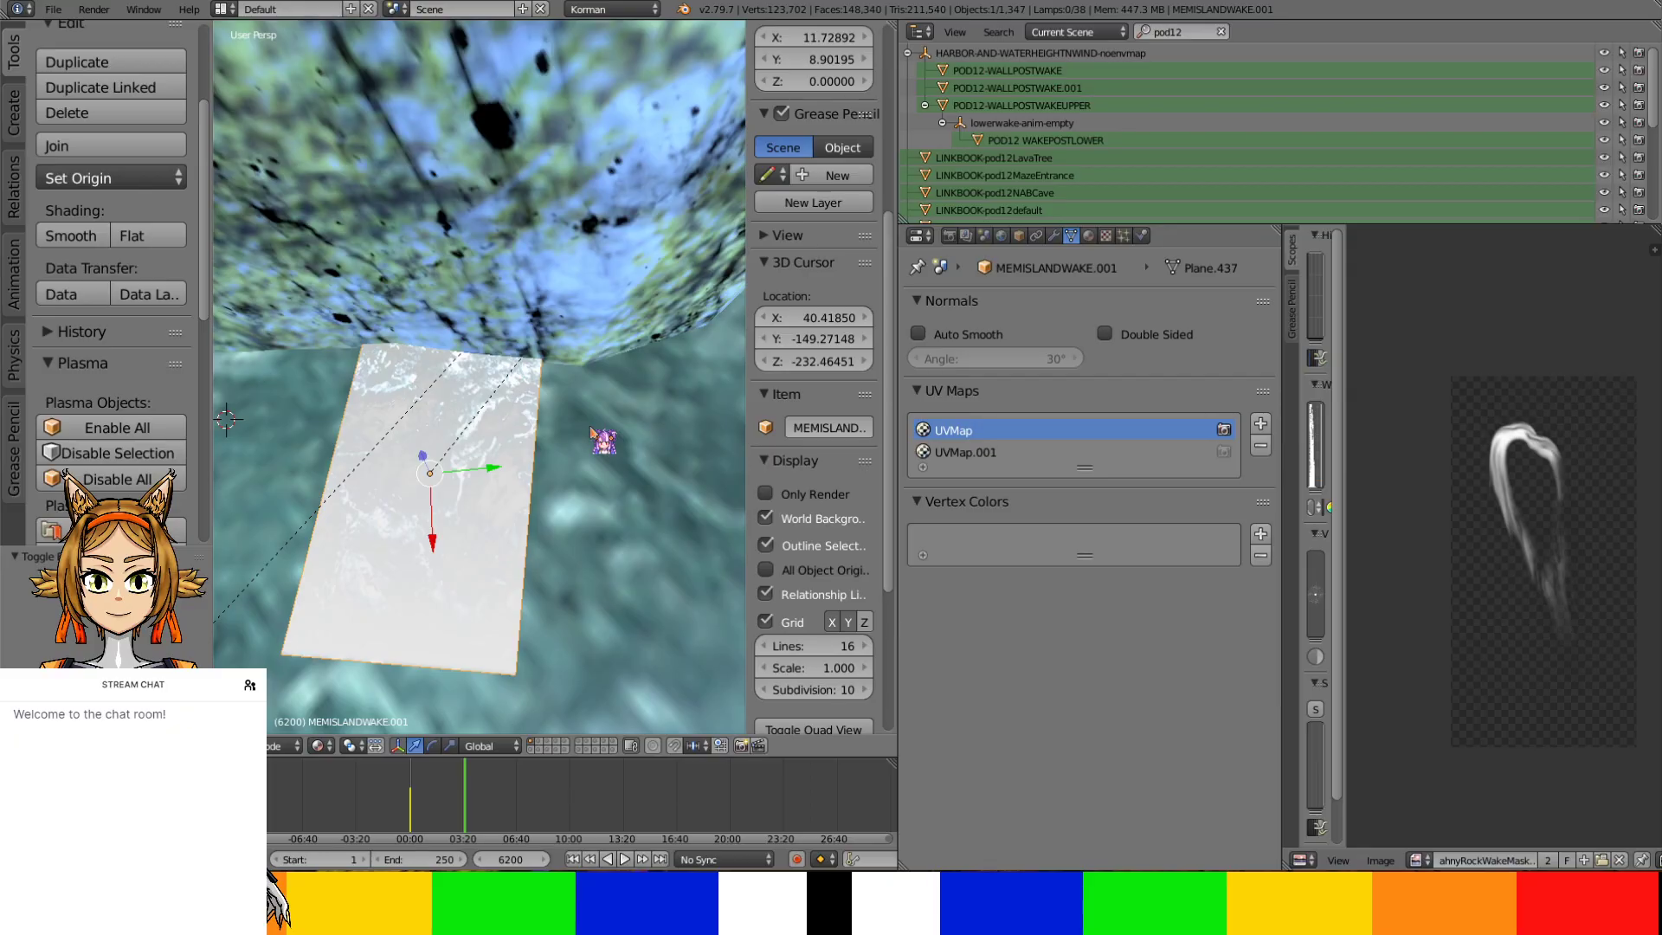
# Shift the FADE texture's influence colour to a slightly lighter, pinker magenta
pyautogui.click(1105, 235)
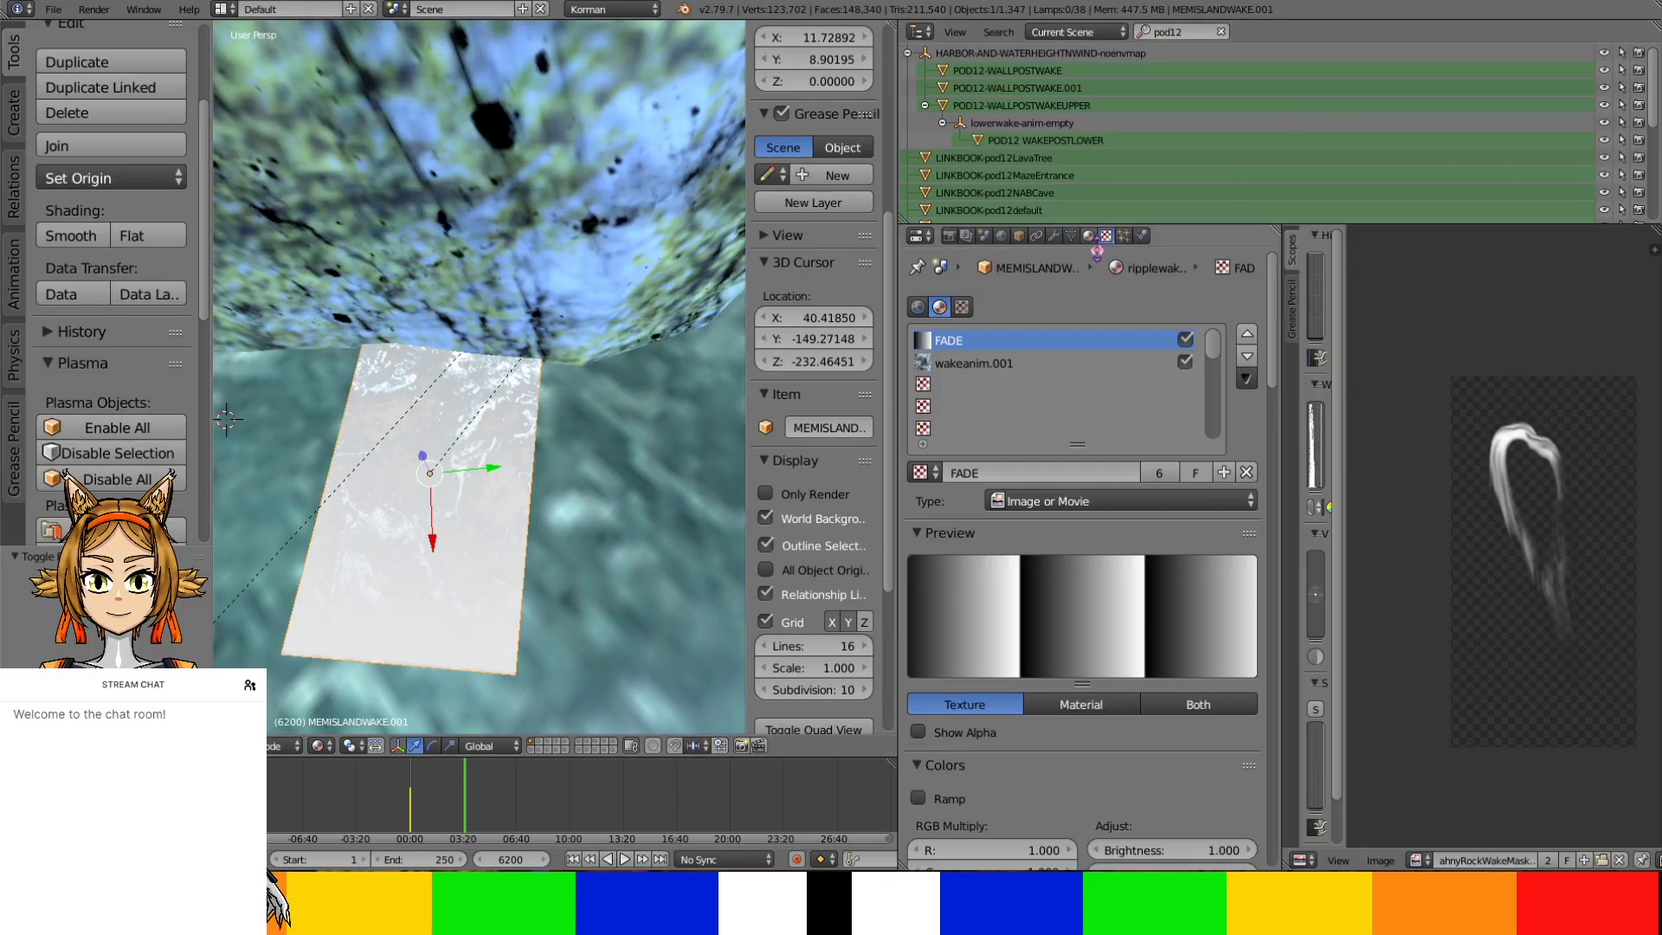
pyautogui.scroll(-10, 1214, 658)
pyautogui.scroll(10, 1212, 641)
pyautogui.scroll(-12, 1150, 704)
pyautogui.scroll(-13, 1125, 671)
pyautogui.click(1049, 576)
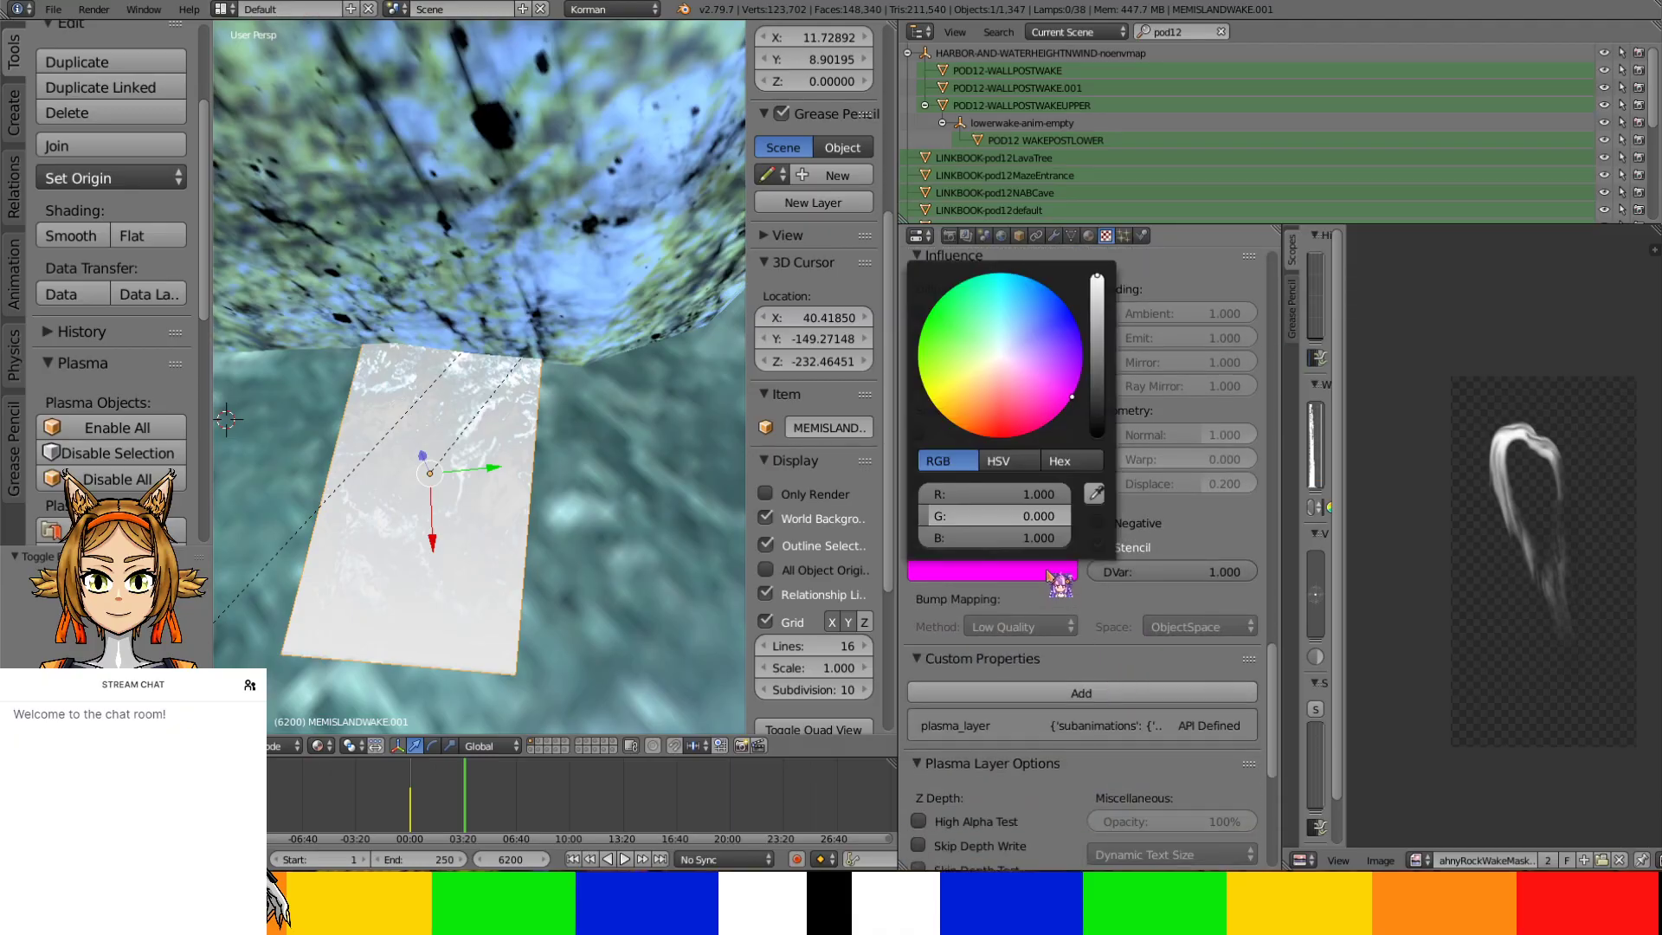
pyautogui.moveTo(1049, 405)
pyautogui.mouseDown()
pyautogui.moveTo(1003, 416)
pyautogui.moveTo(1057, 394)
pyautogui.mouseUp()
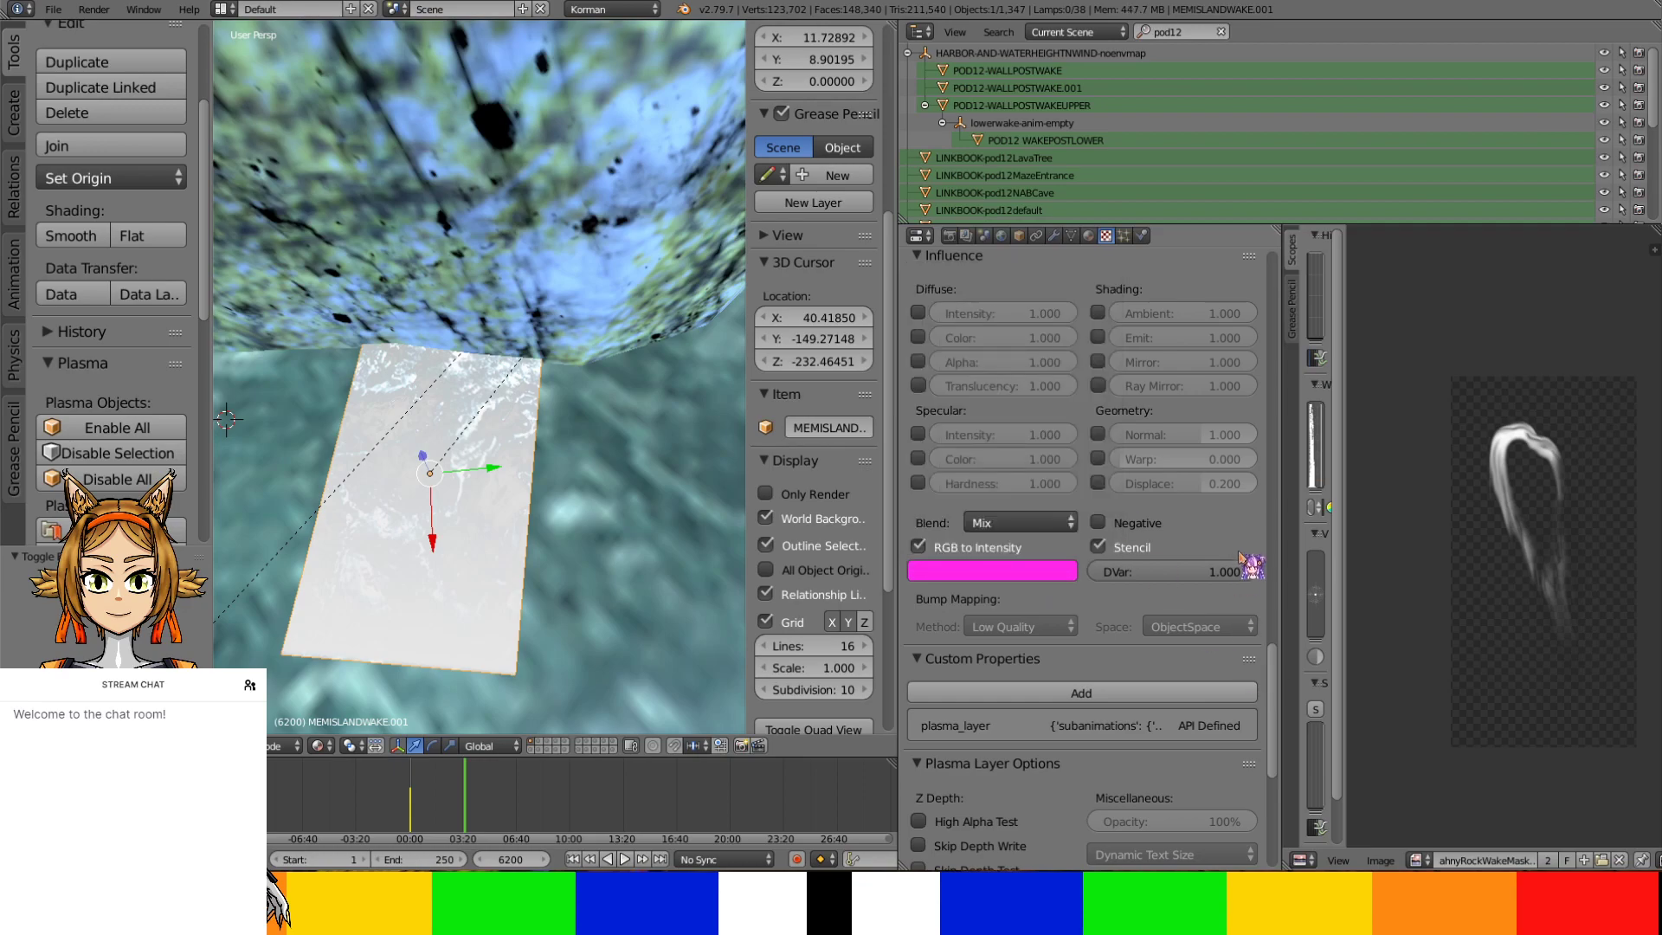
pyautogui.scroll(-15, 1172, 638)
pyautogui.scroll(16, 1159, 629)
pyautogui.scroll(15, 1158, 629)
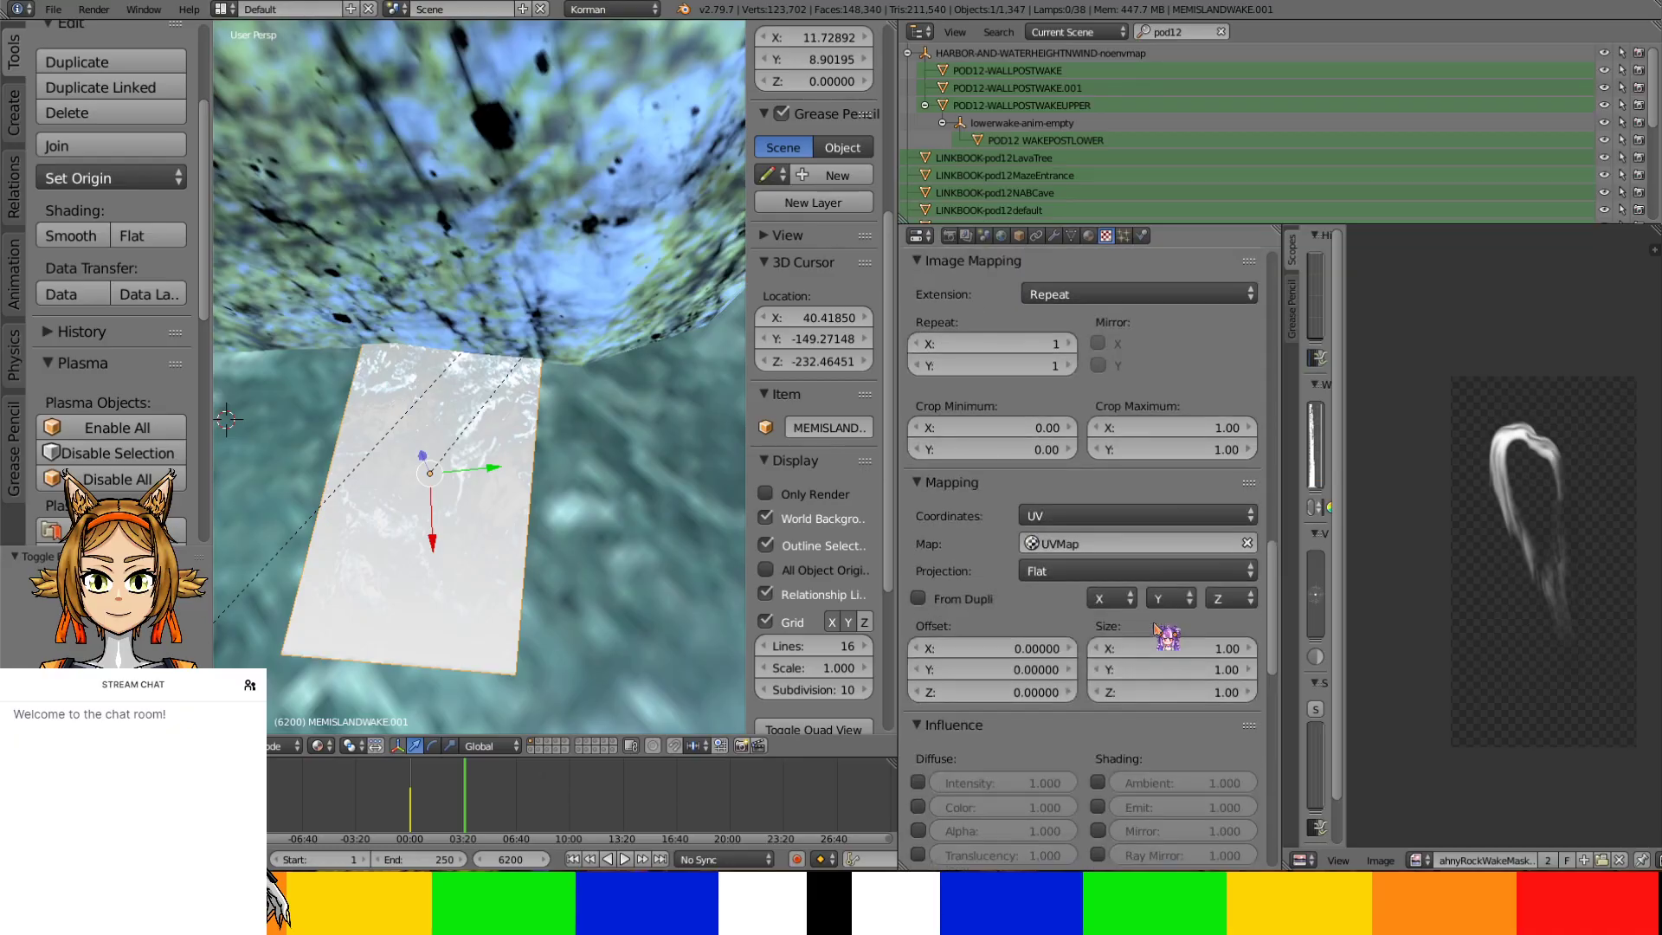
pyautogui.scroll(-10, 1154, 630)
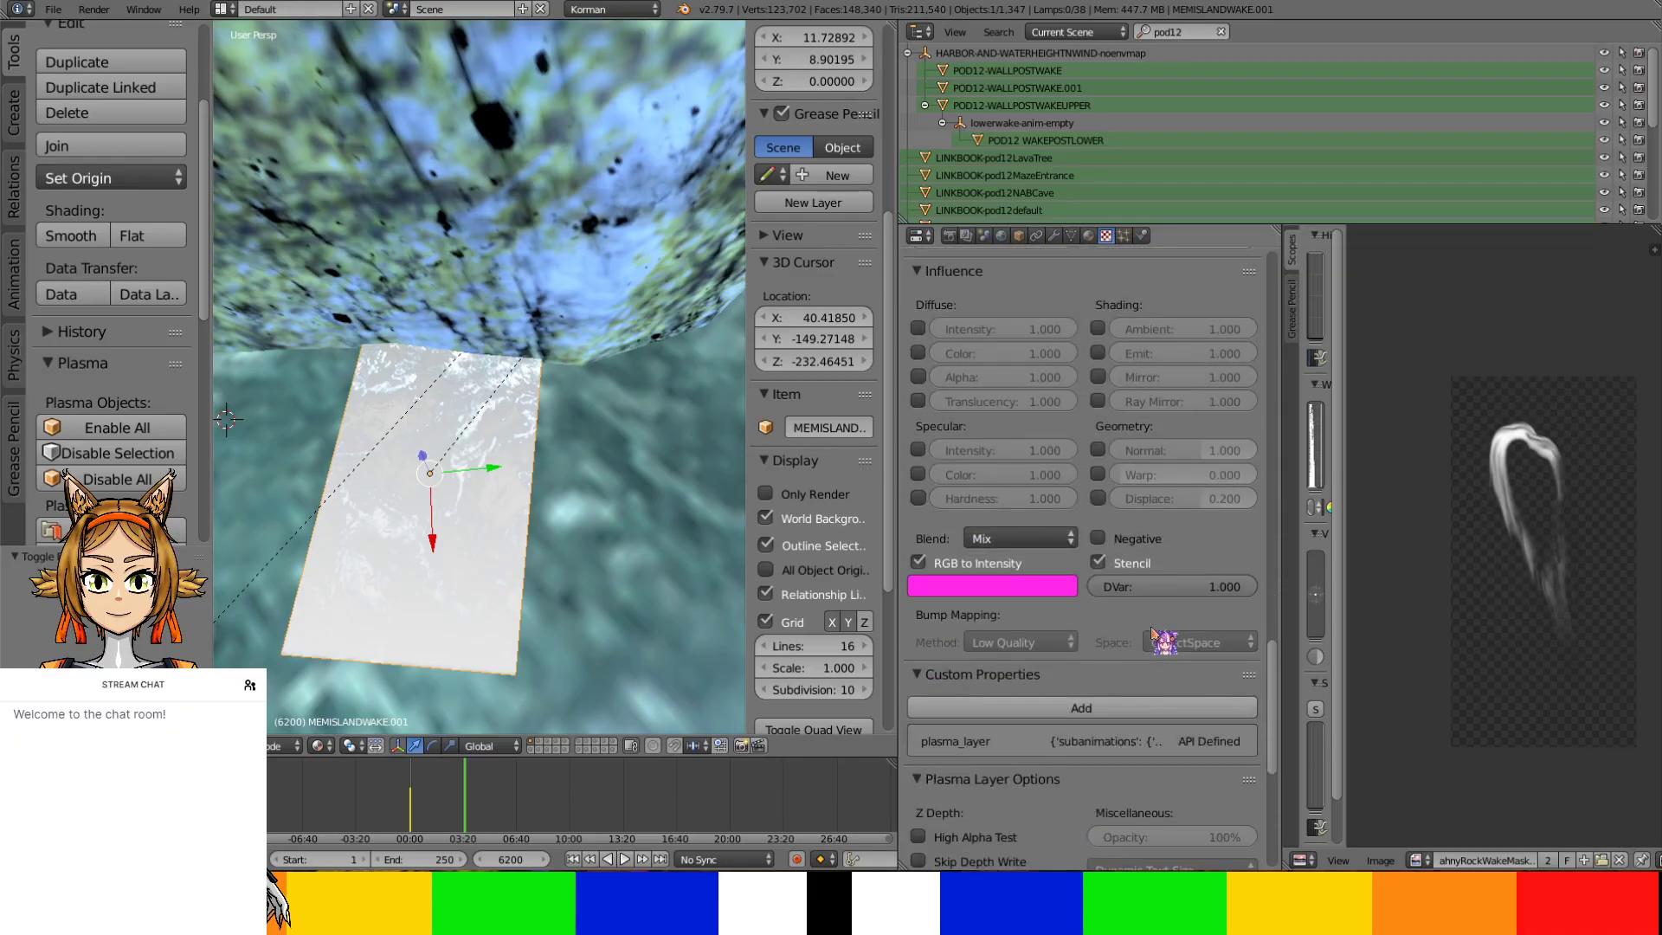
pyautogui.click(1028, 587)
pyautogui.moveTo(1034, 362); pyautogui.dragTo(1052, 415)
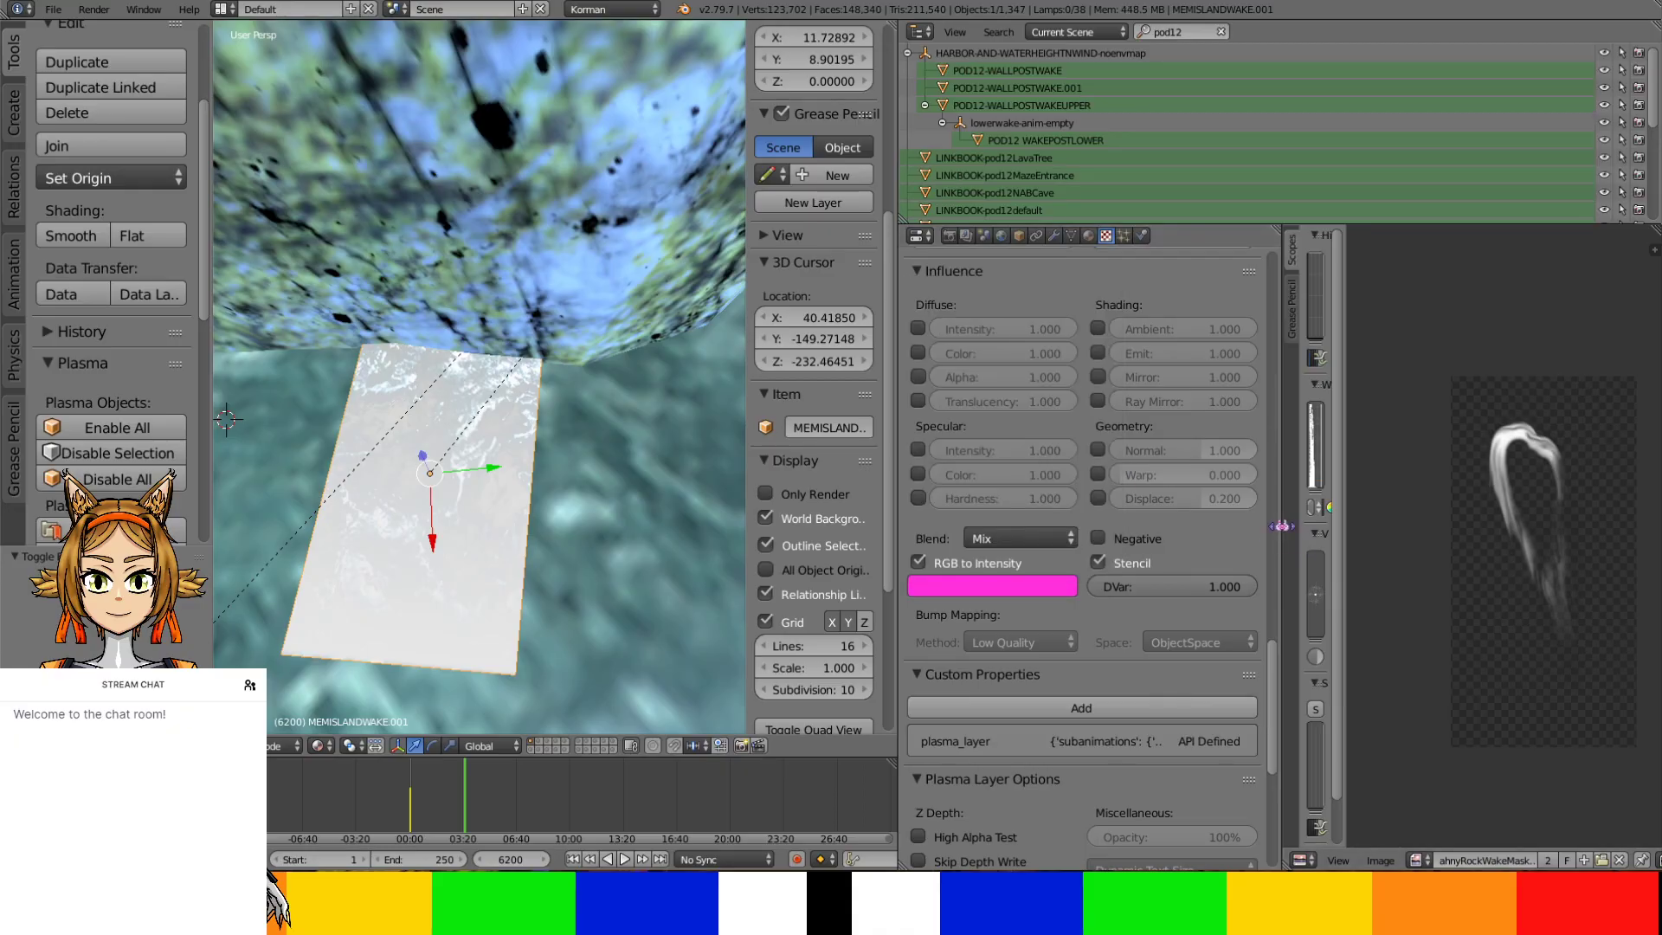
# Extrude the wake mesh's free side edge, move it along Y, and rotate it to follow the pillar's base
pyautogui.press('Tab')
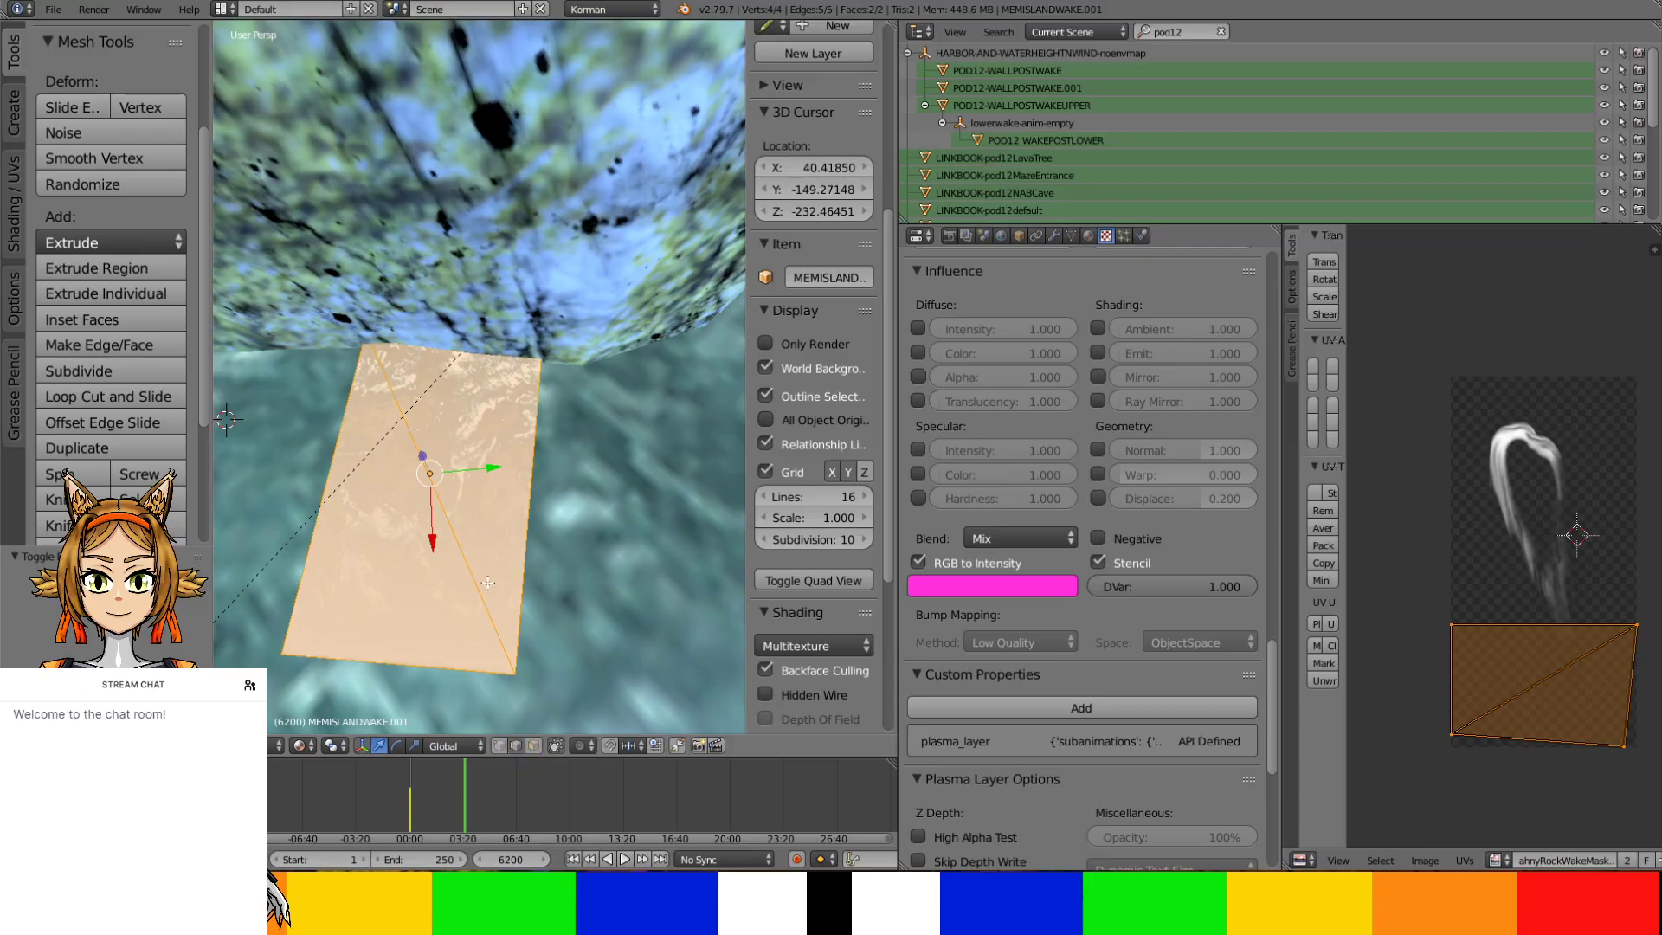
pyautogui.rightClick(541, 518)
pyautogui.moveTo(541, 521)
pyautogui.mouseDown(button='middle')
pyautogui.moveTo(547, 576)
pyautogui.moveTo(534, 549)
pyautogui.mouseUp(button='middle')
pyautogui.press('e')
pyautogui.rightClick(567, 552)
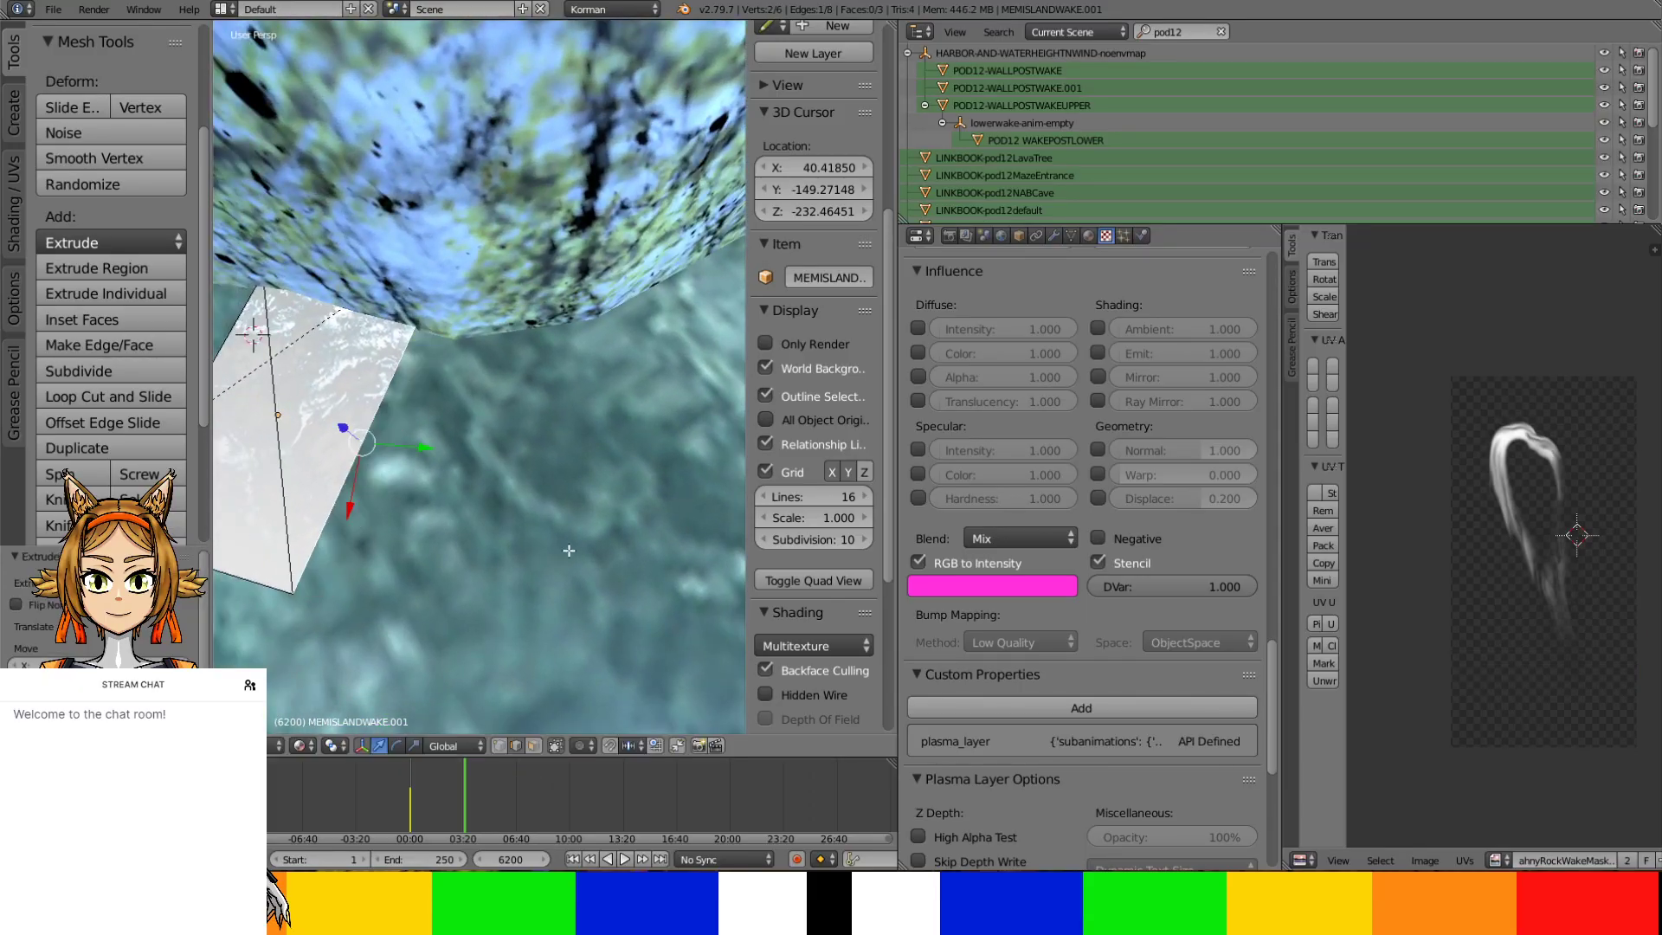
pyautogui.press('g')
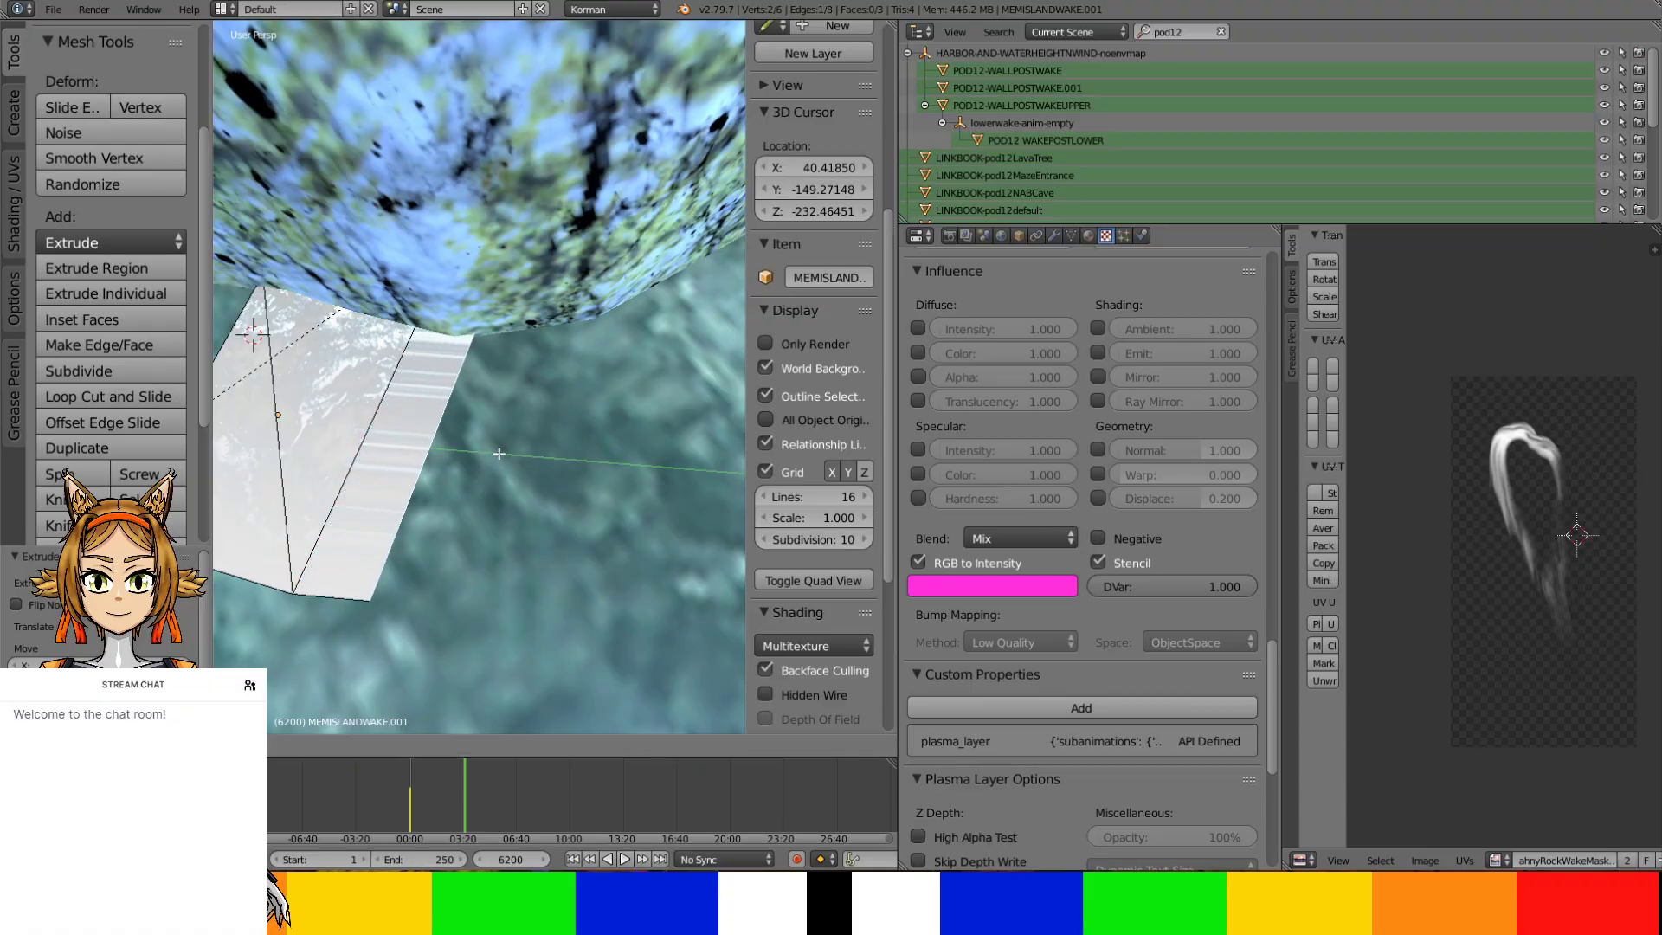
pyautogui.click(505, 453)
pyautogui.press('r')
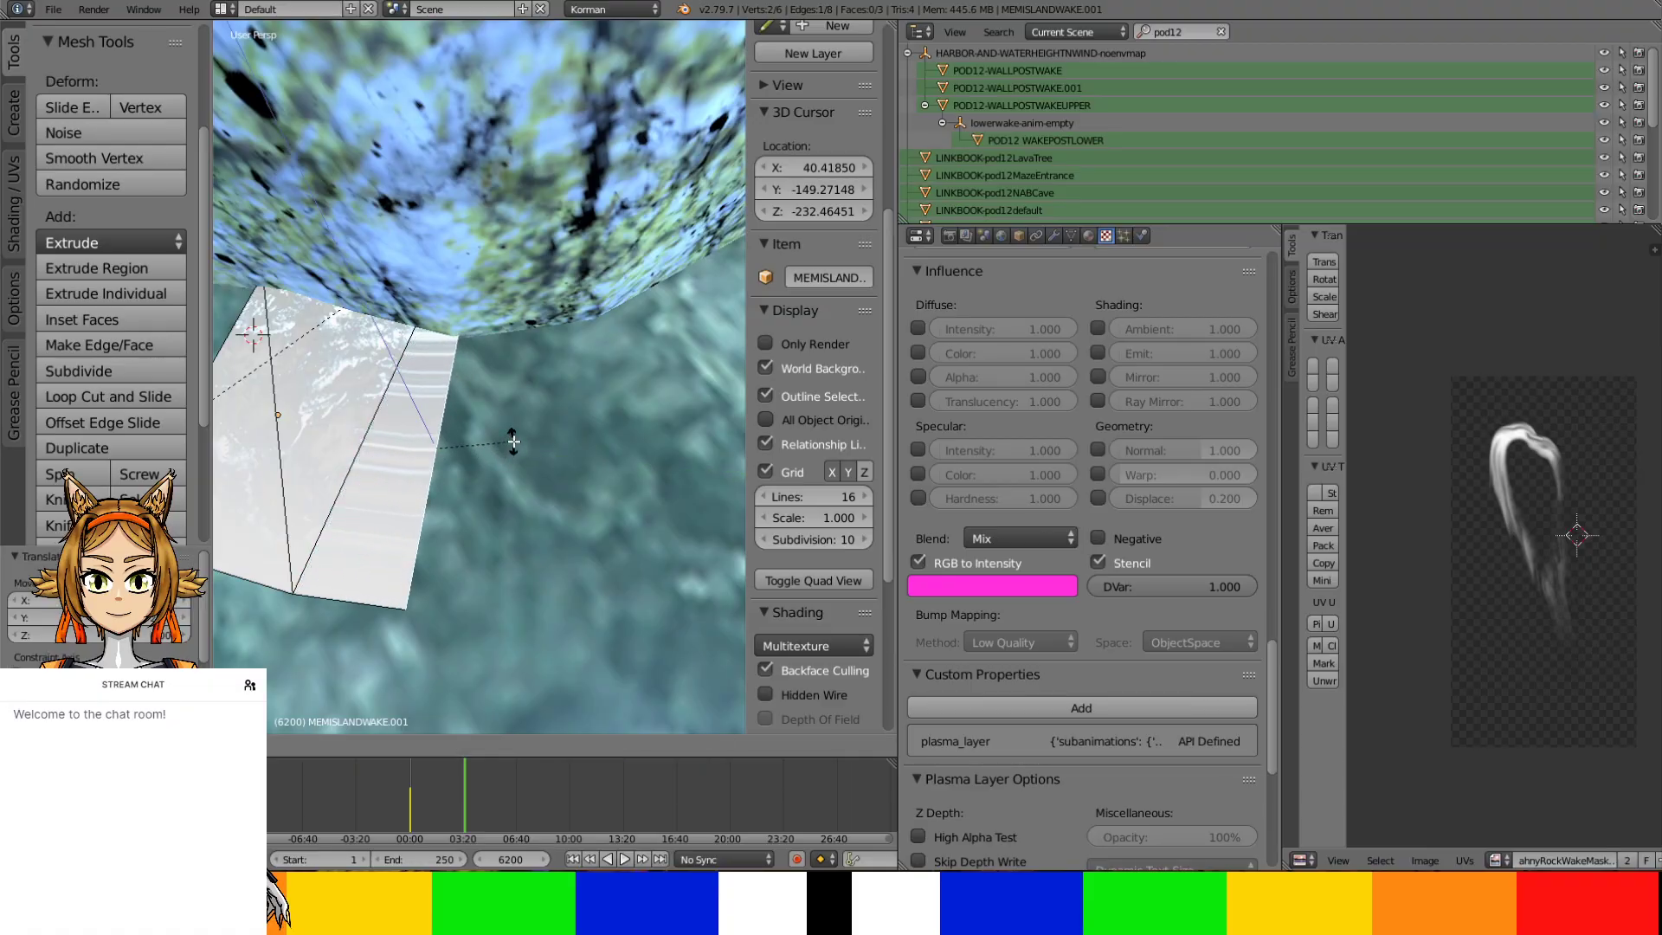
pyautogui.click(529, 438)
# Extrude a second, wider wake segment along Y and rotate its end edge so the strip fans around the rock
pyautogui.press('e')
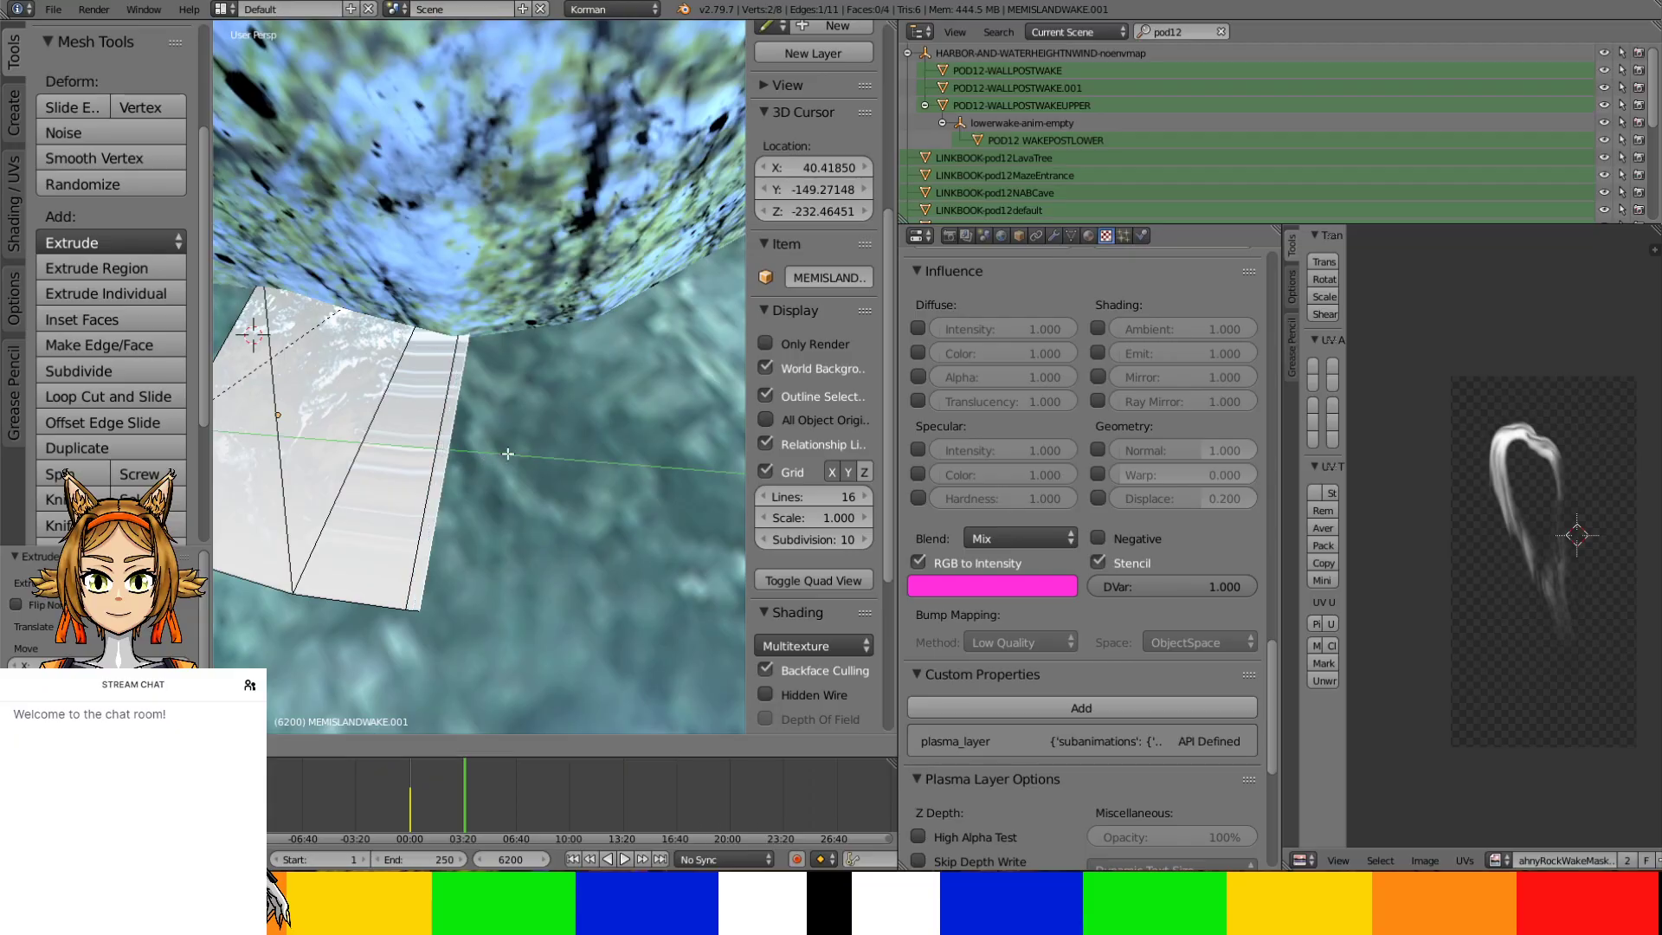
pyautogui.click(610, 488)
pyautogui.press('r')
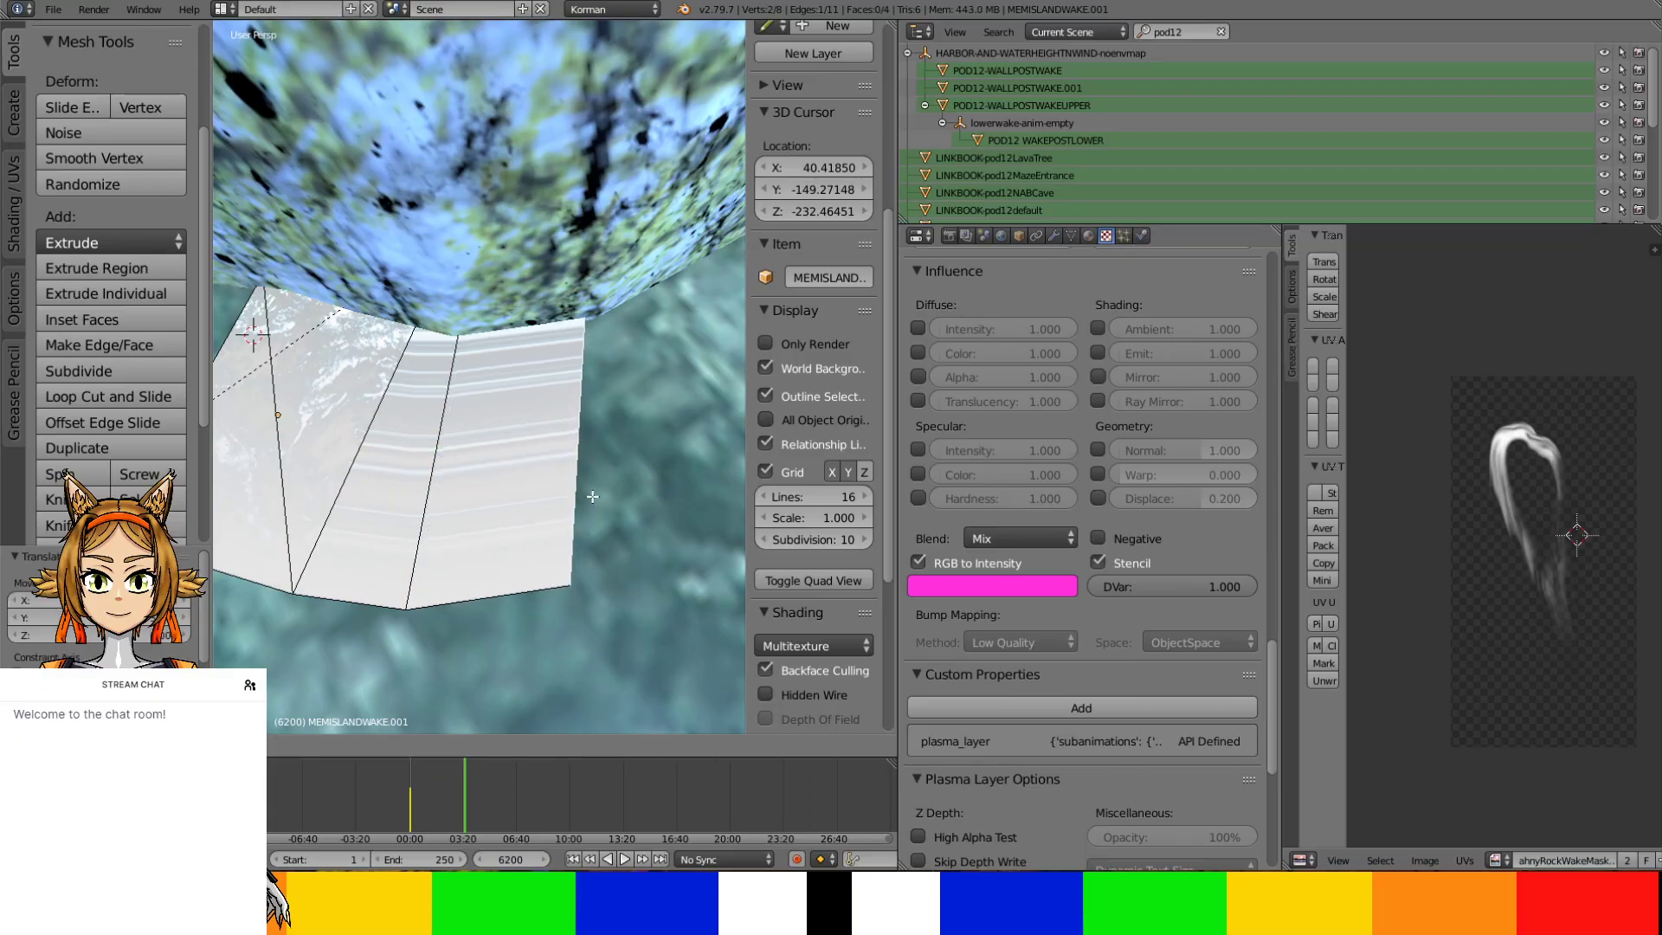
pyautogui.click(616, 471)
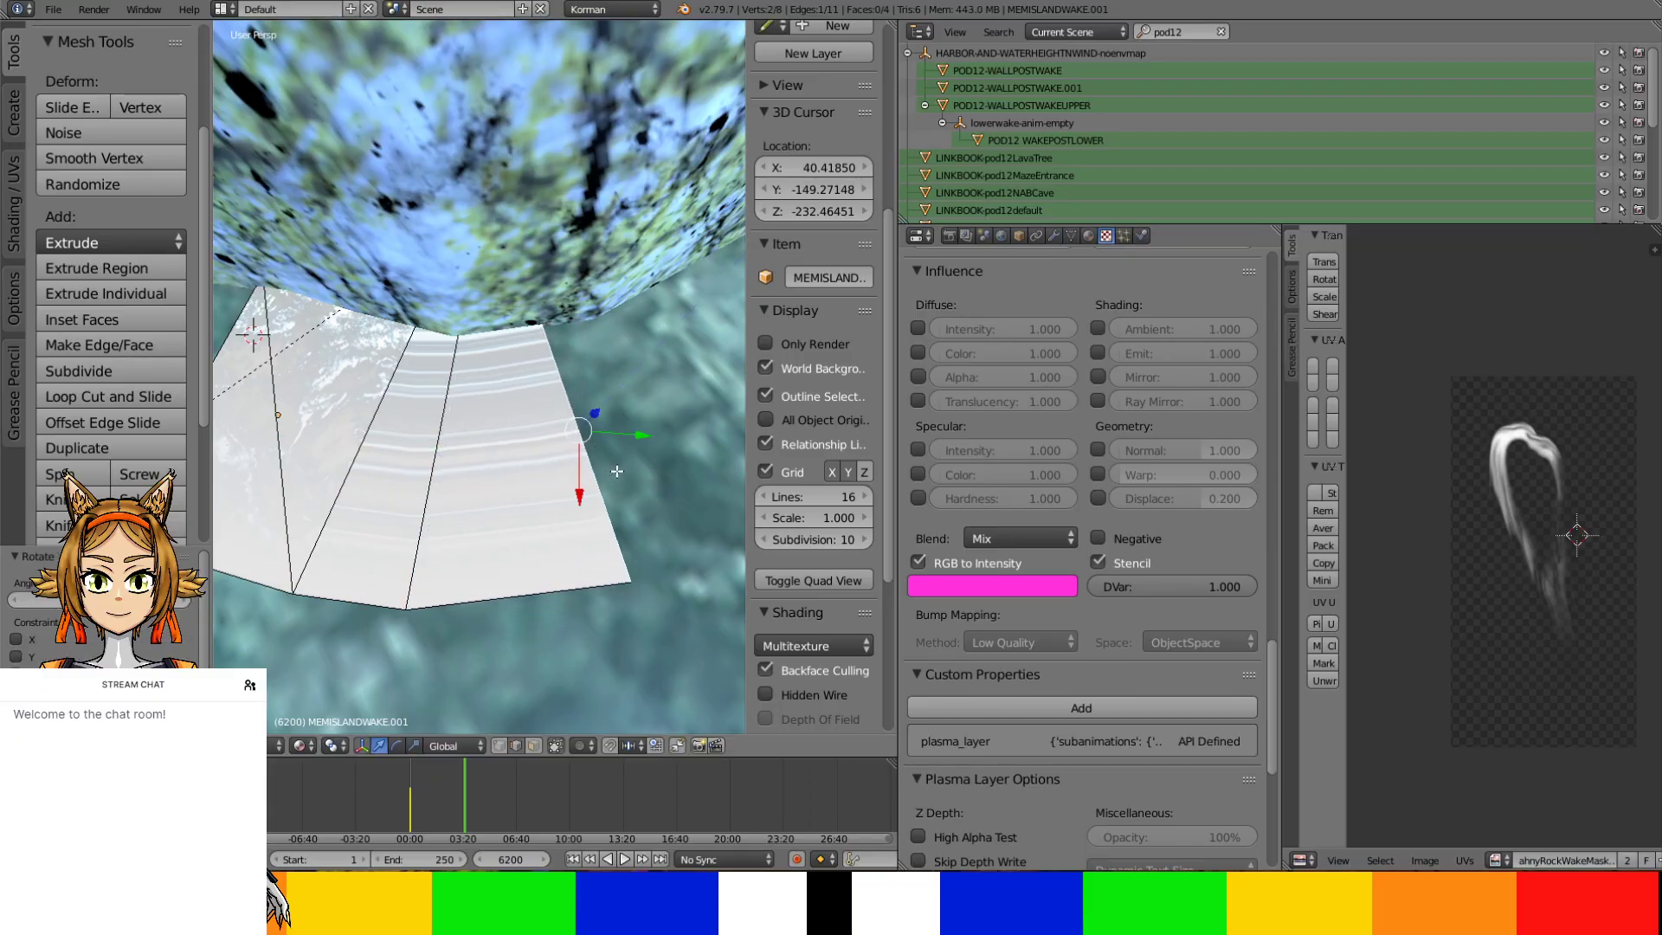
# Extrude a third wake segment, shift its end edge along Y and X against the rock, and rotate it
pyautogui.scroll(-3, 676, 297)
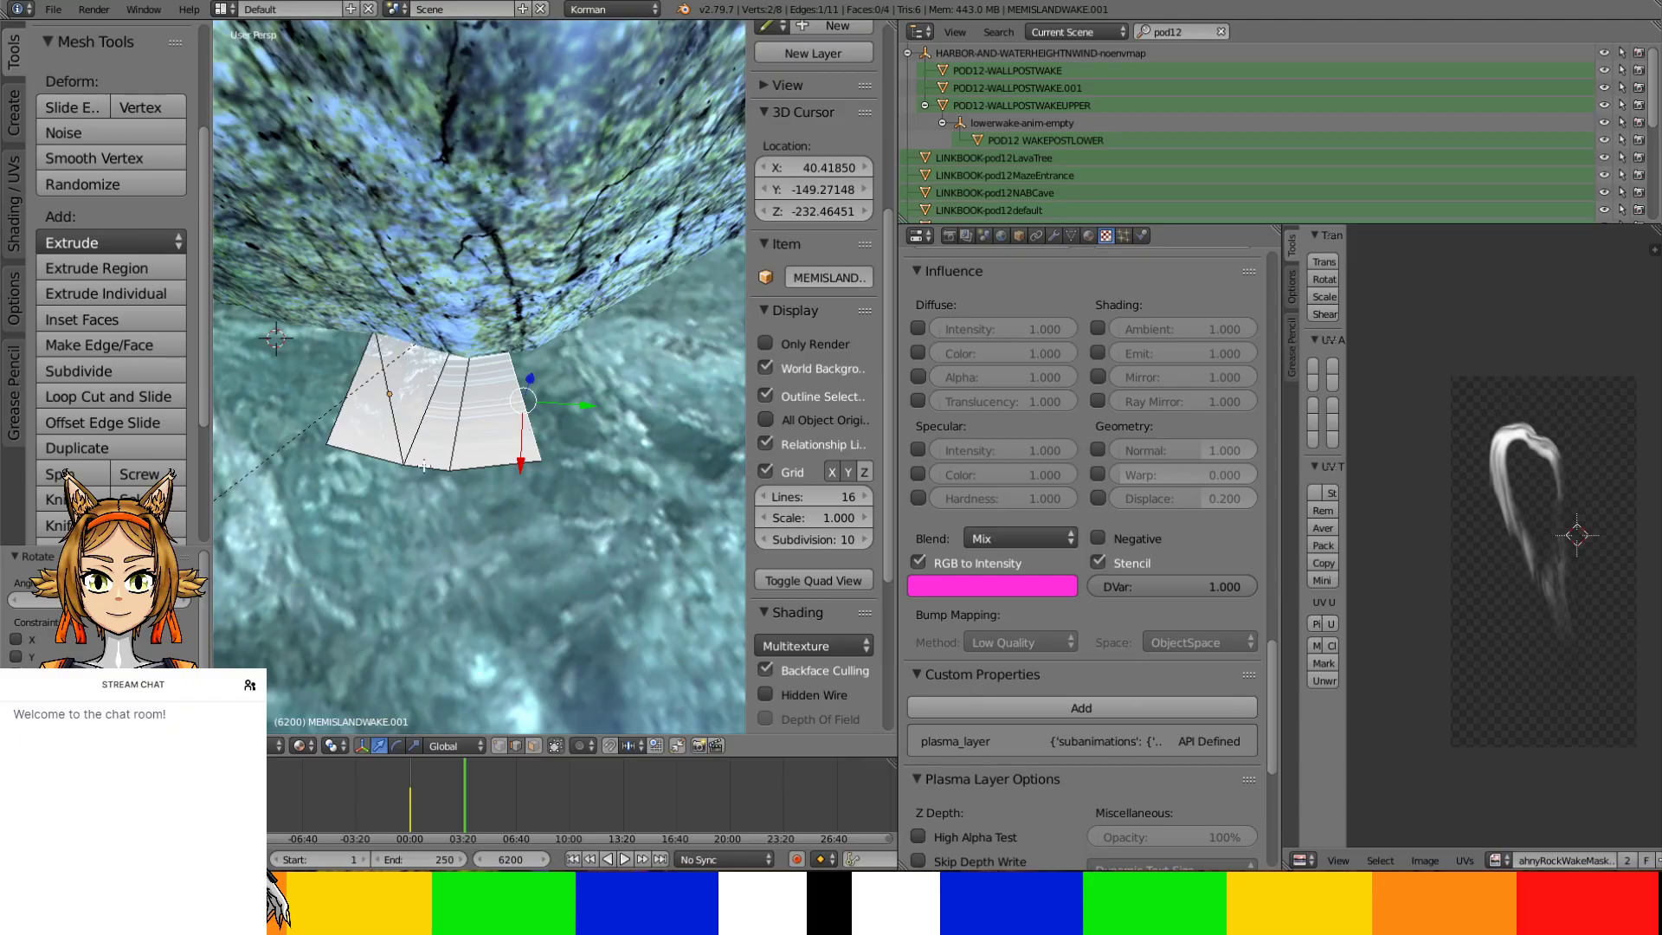
pyautogui.scroll(-2, 475, 400)
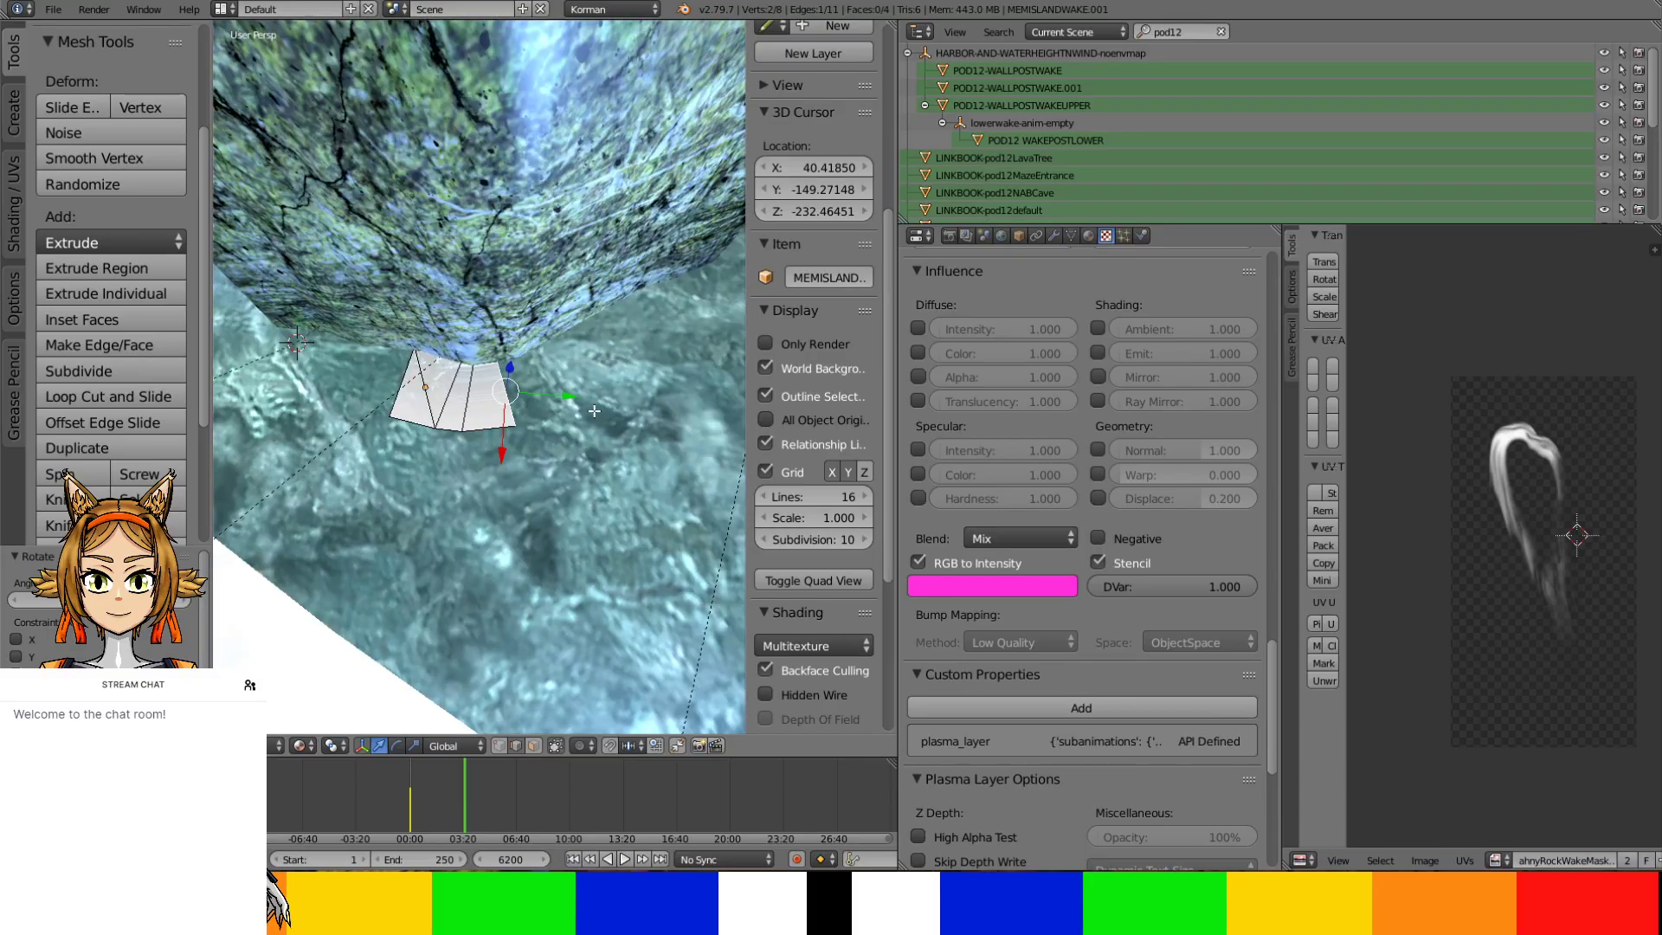
pyautogui.moveTo(594, 410); pyautogui.dragTo(506, 442, button='middle')
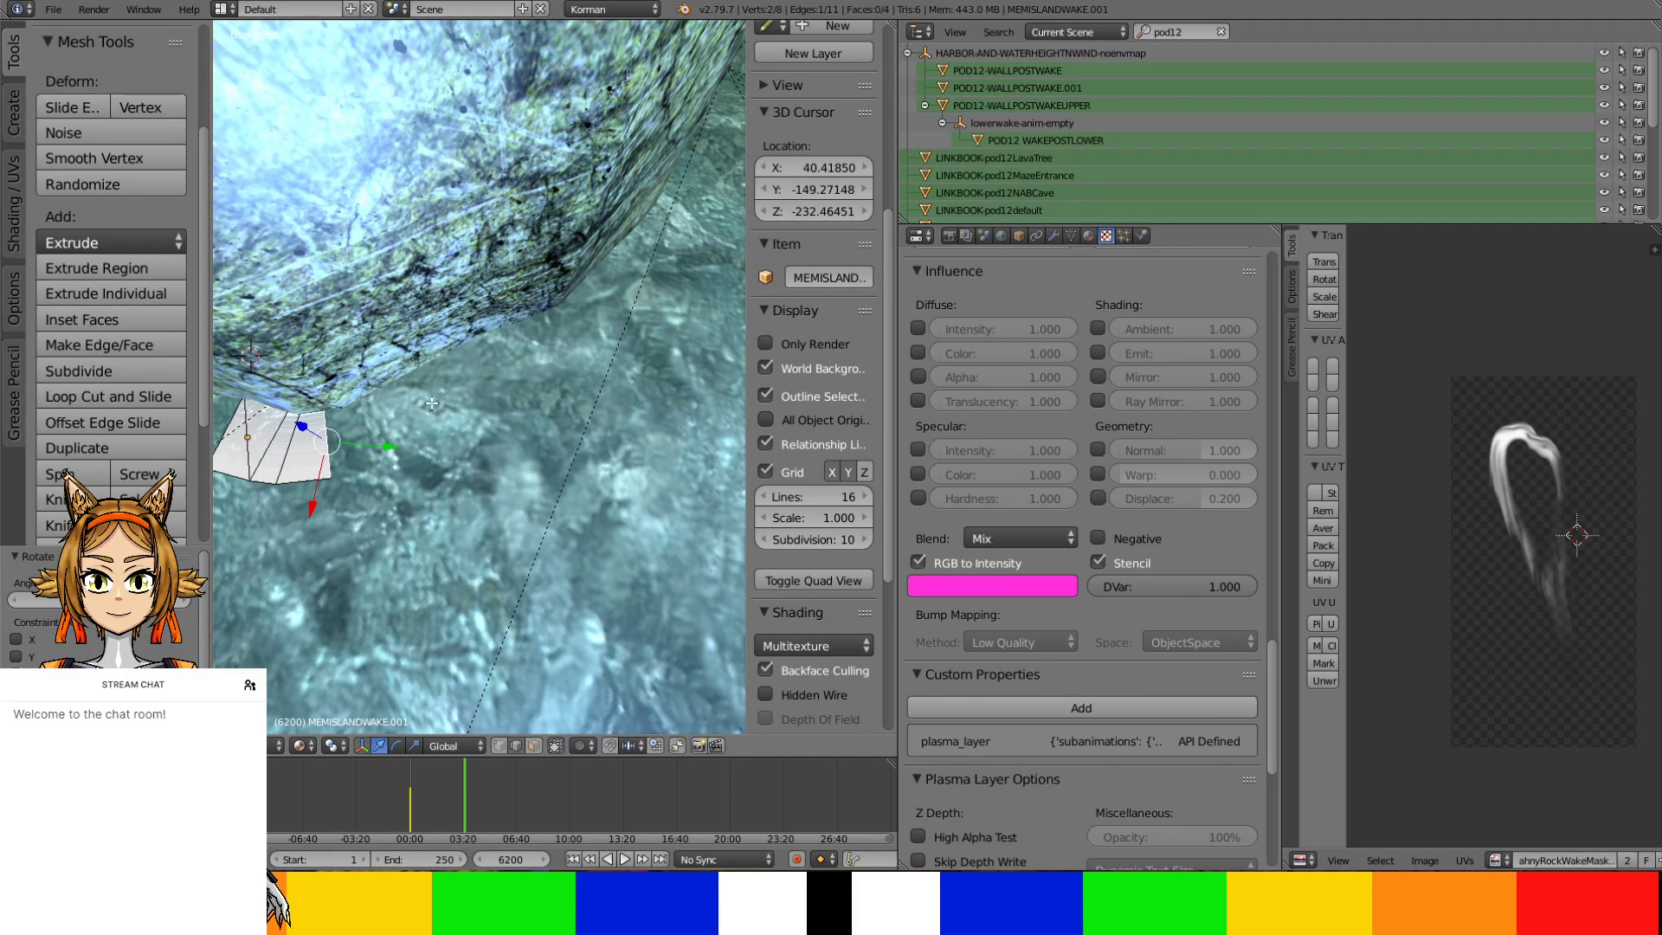
pyautogui.moveTo(462, 420); pyautogui.dragTo(528, 410, button='middle')
pyautogui.press('e')
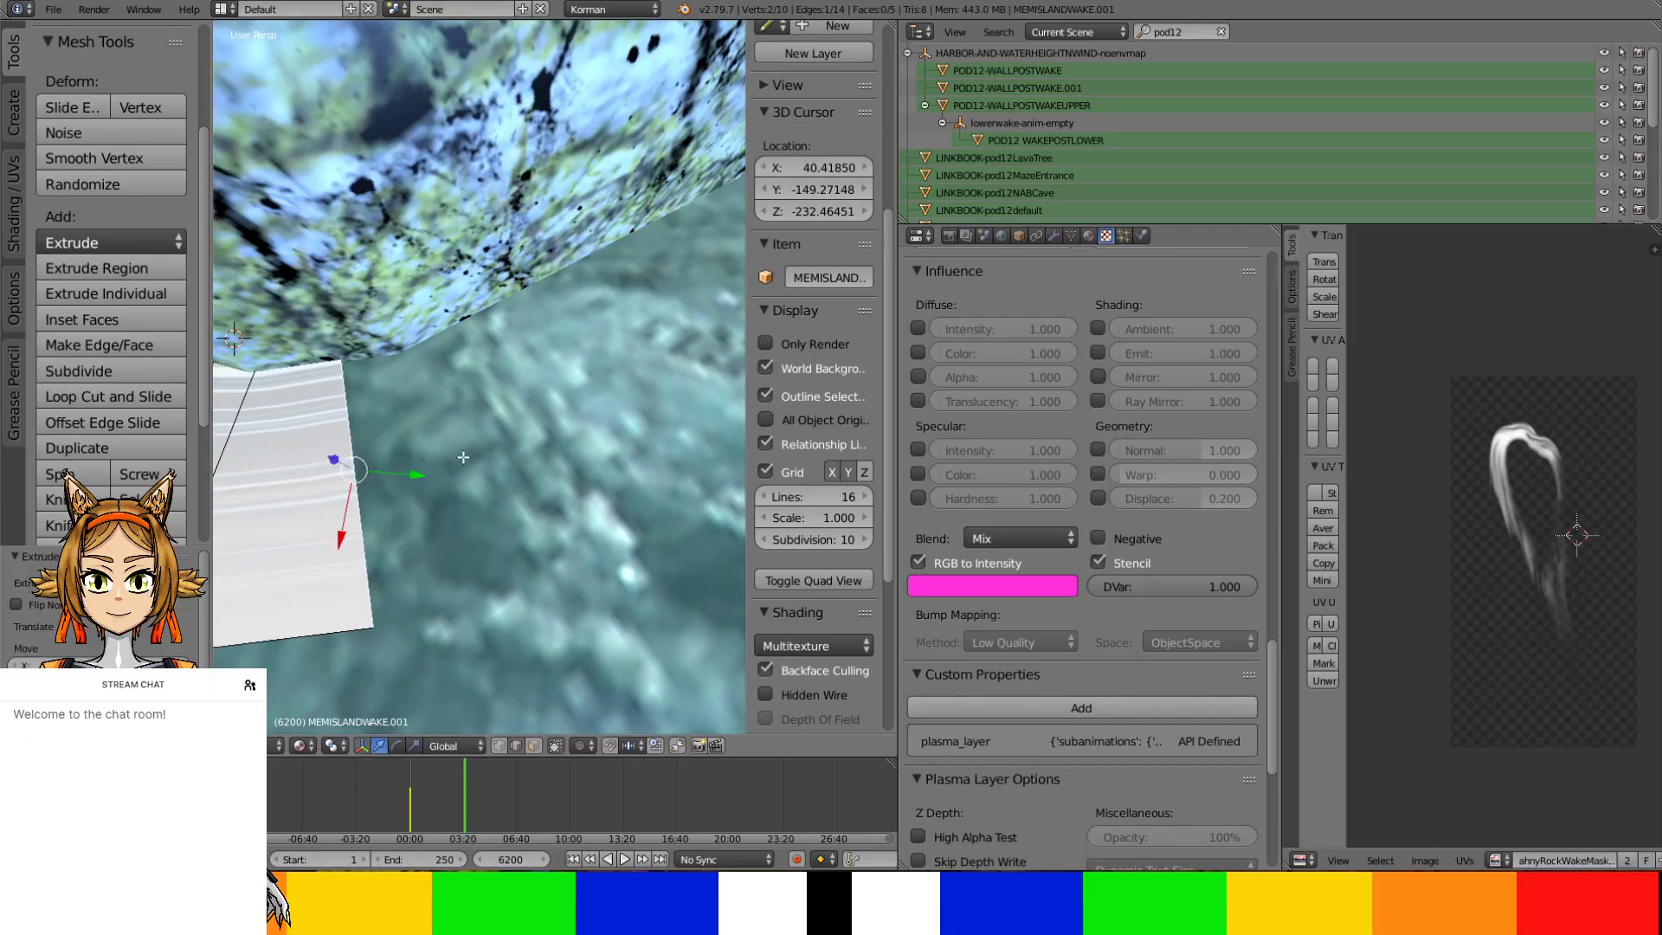
pyautogui.click(571, 456)
pyautogui.moveTo(519, 565); pyautogui.dragTo(546, 485)
pyautogui.press('r')
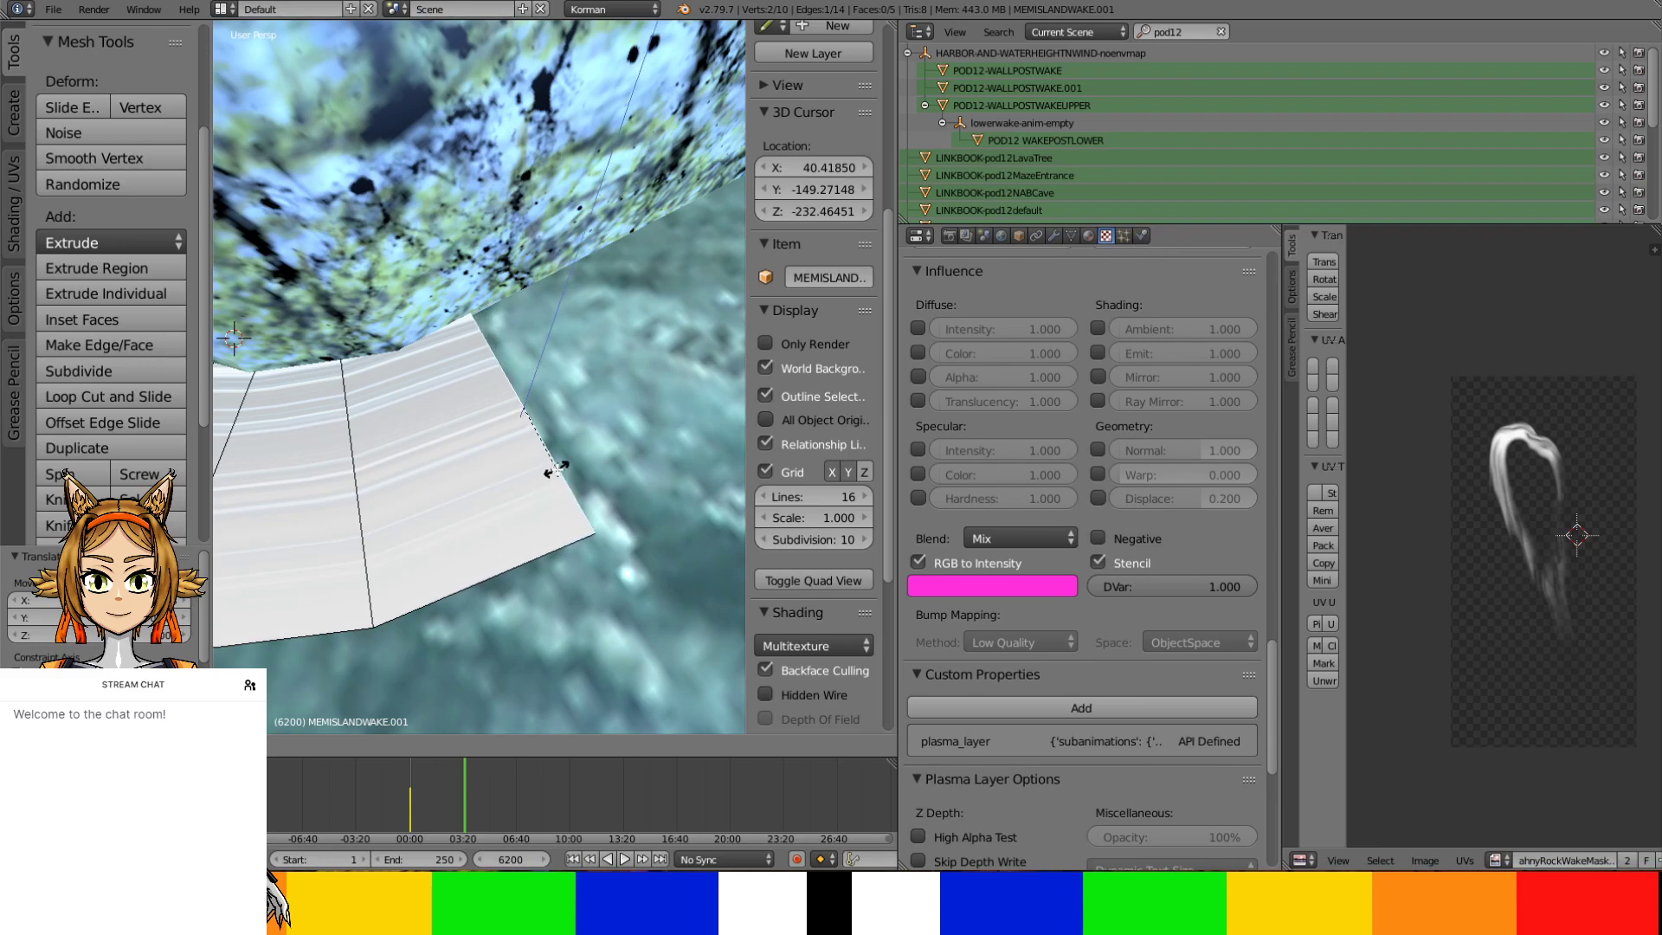
pyautogui.click(554, 470)
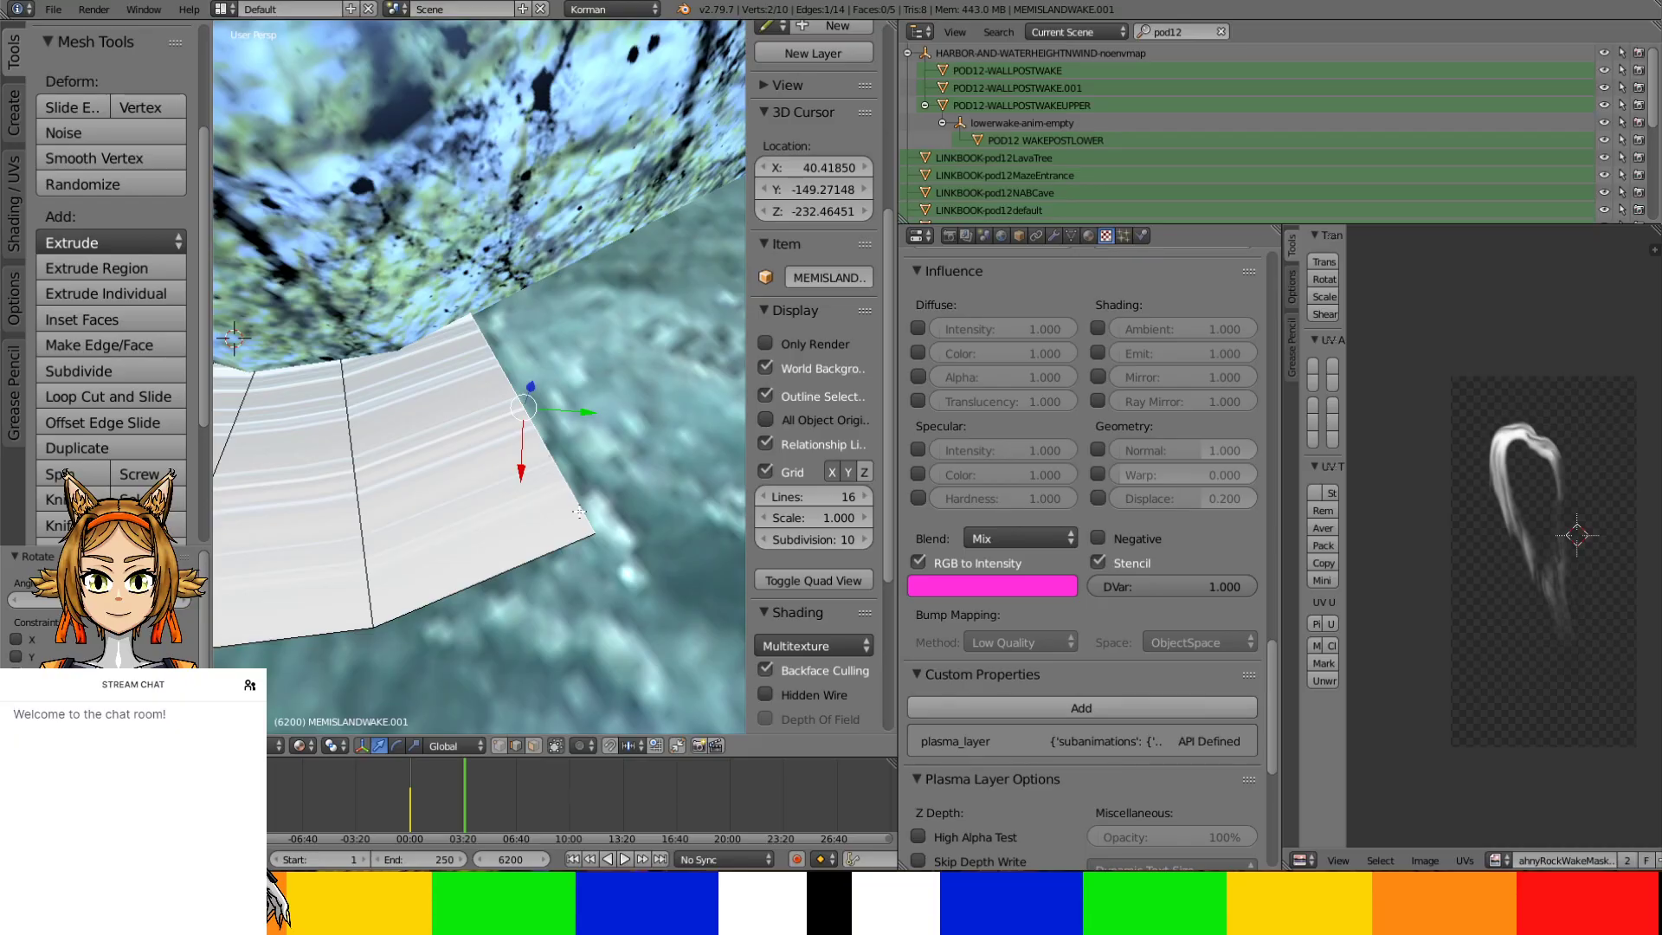
# Extrude a fourth wake segment and move its end edge along X and Y beside the pillar
pyautogui.moveTo(558, 445); pyautogui.dragTo(517, 458, button='middle')
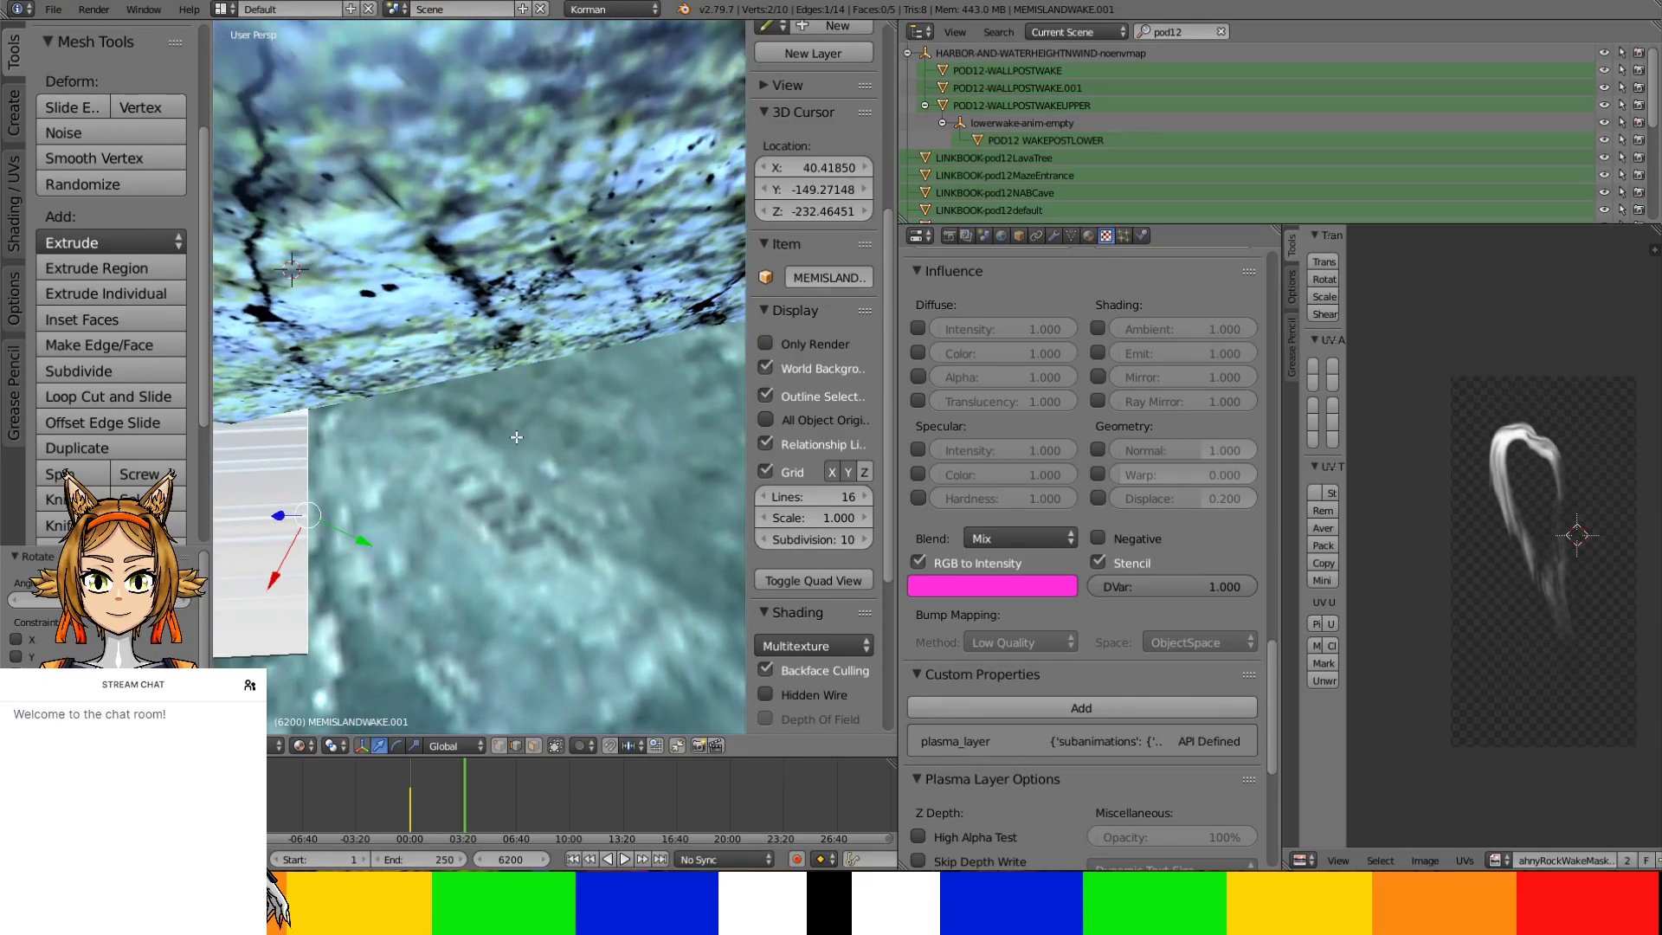
pyautogui.press('e')
pyautogui.rightClick(336, 513)
pyautogui.press('g')
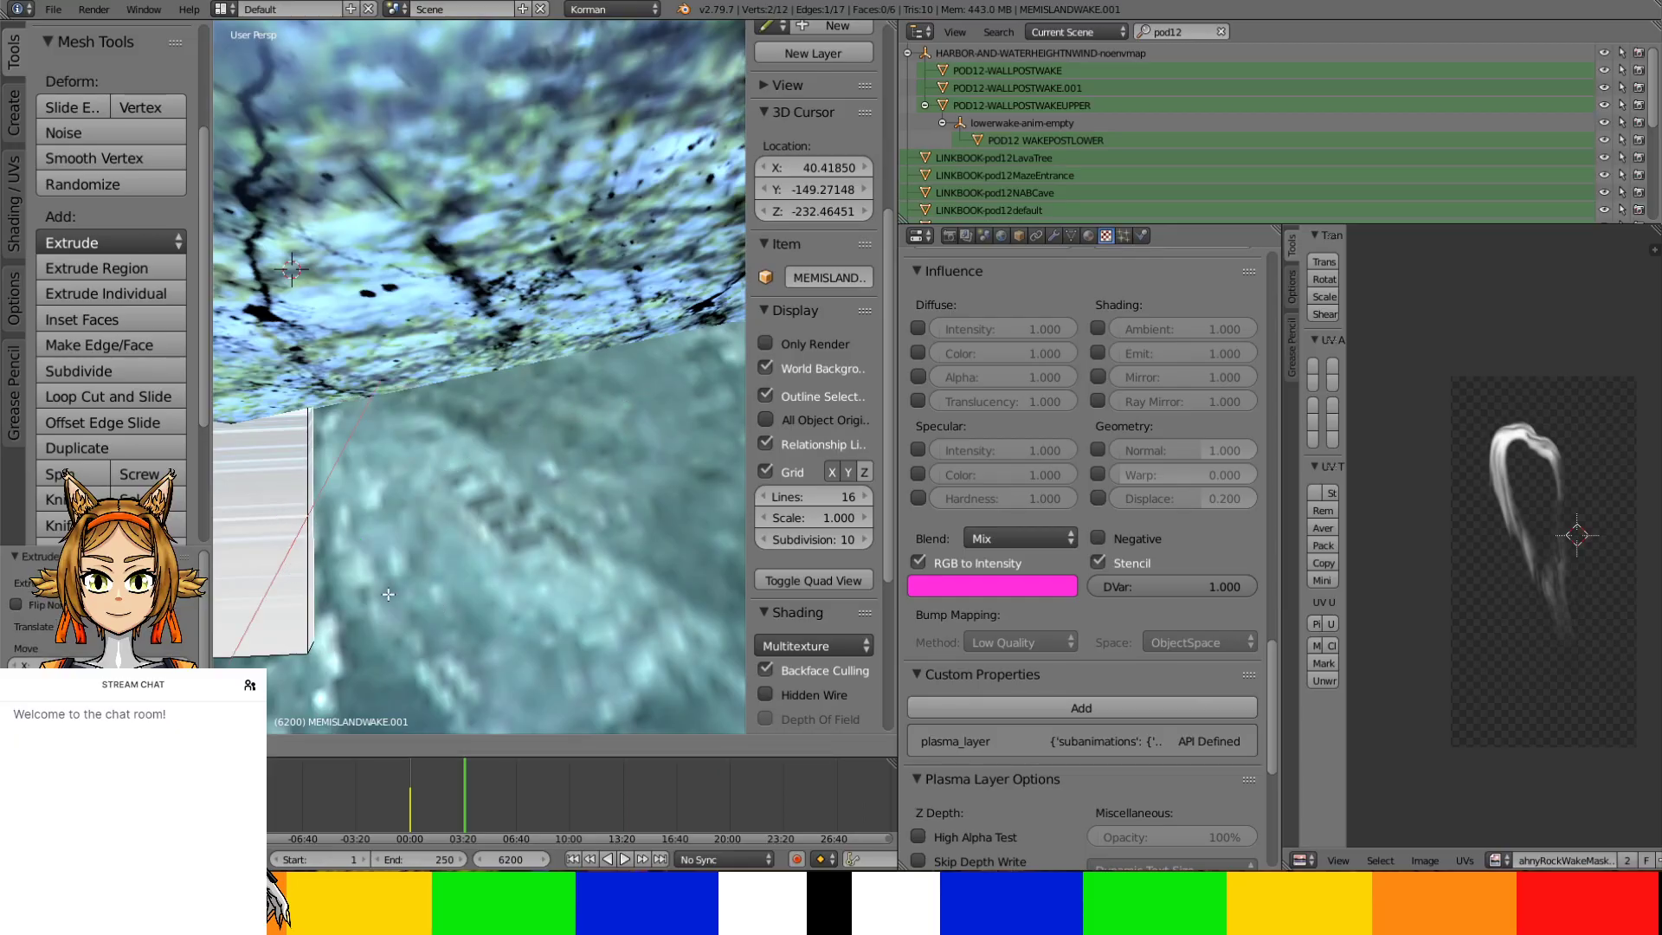
pyautogui.click(476, 485)
pyautogui.moveTo(430, 416); pyautogui.dragTo(611, 431)
# Extrude a fifth wake segment and align its end edge with the rock's waterline, finishing with a move along X
pyautogui.scroll(-6, 574, 443)
pyautogui.moveTo(574, 463); pyautogui.dragTo(567, 519, button='middle')
pyautogui.scroll(3, 567, 519)
pyautogui.moveTo(253, 400); pyautogui.dragTo(448, 387, button='middle')
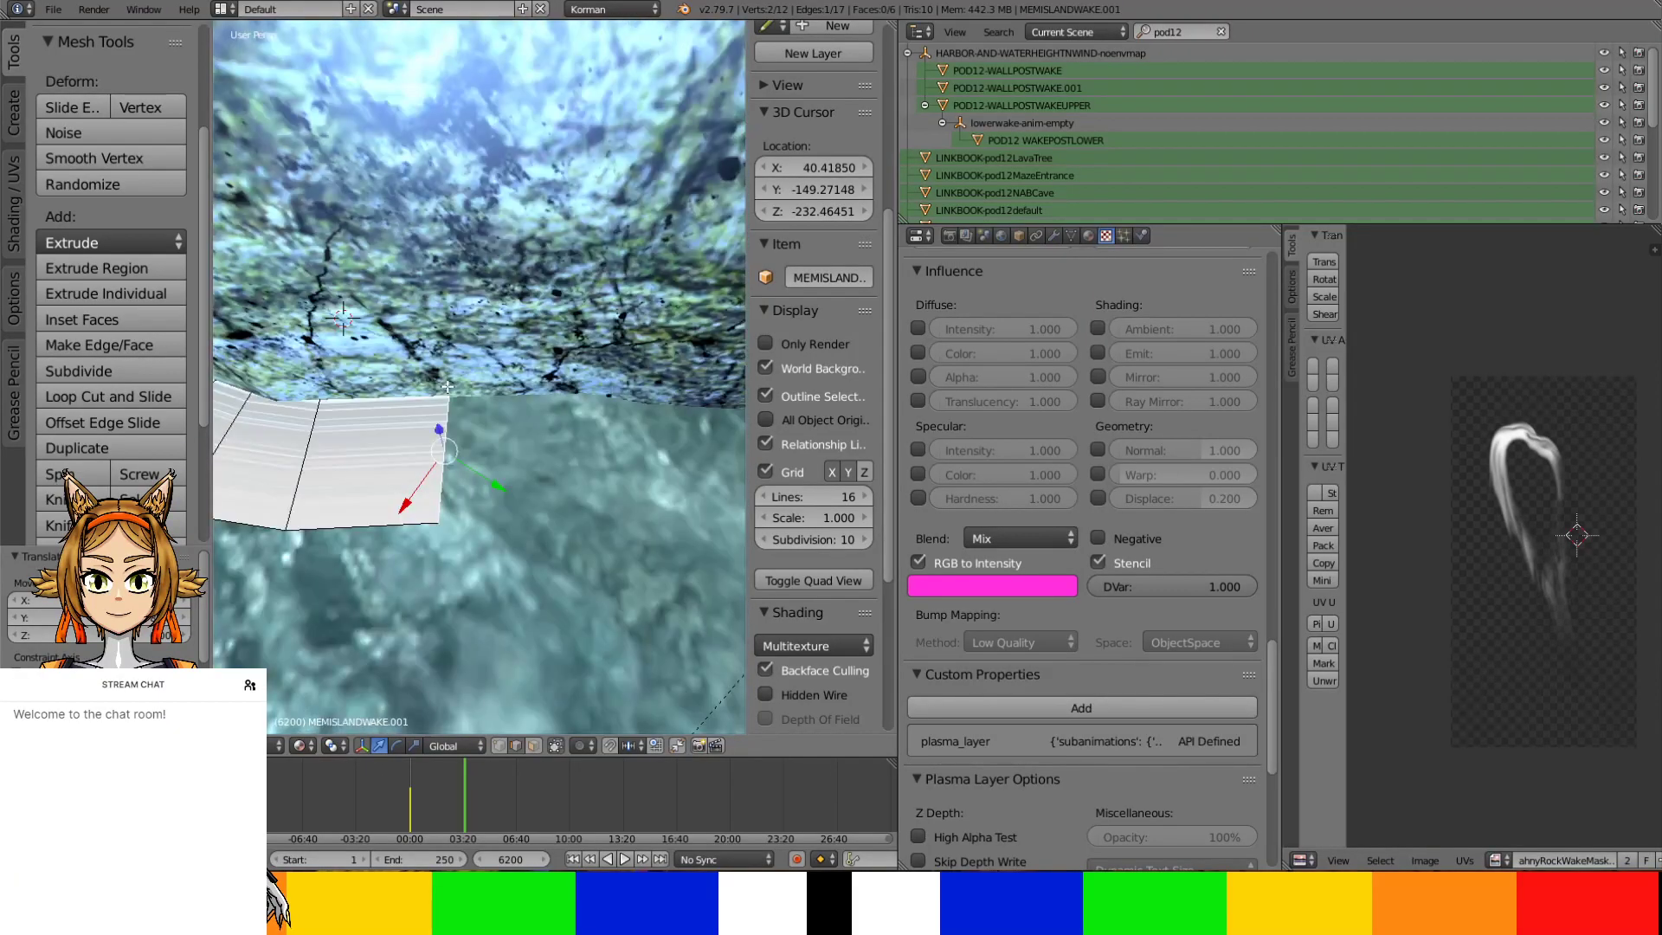
pyautogui.press('e')
pyautogui.rightClick(546, 449)
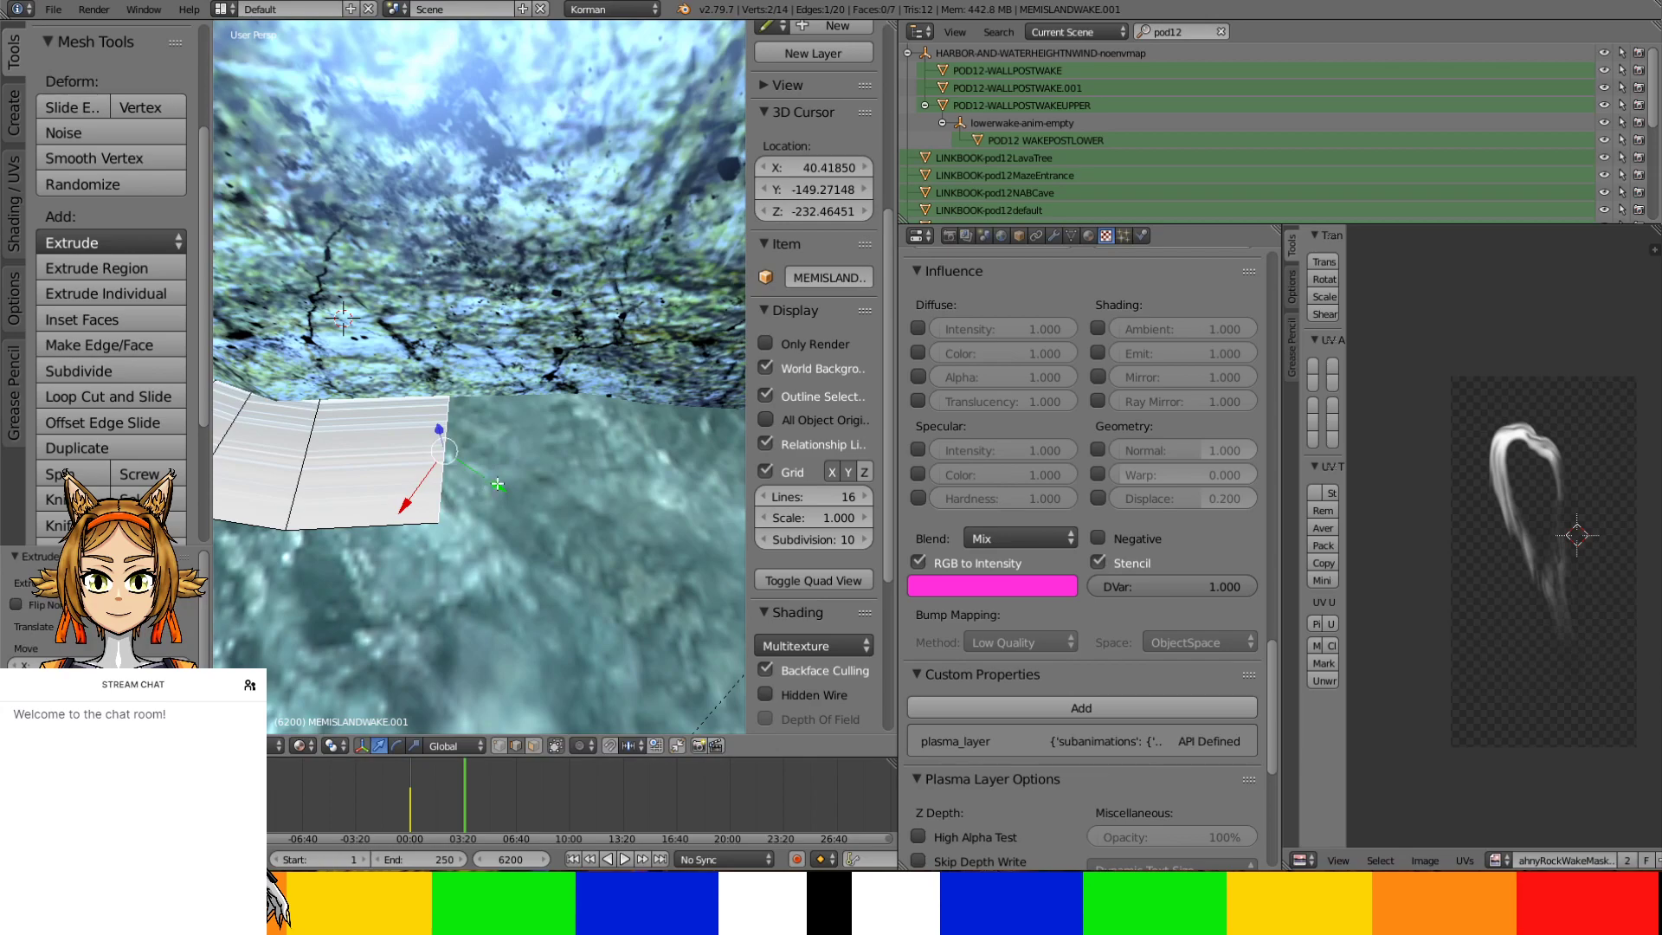
pyautogui.press('g')
pyautogui.press('x')
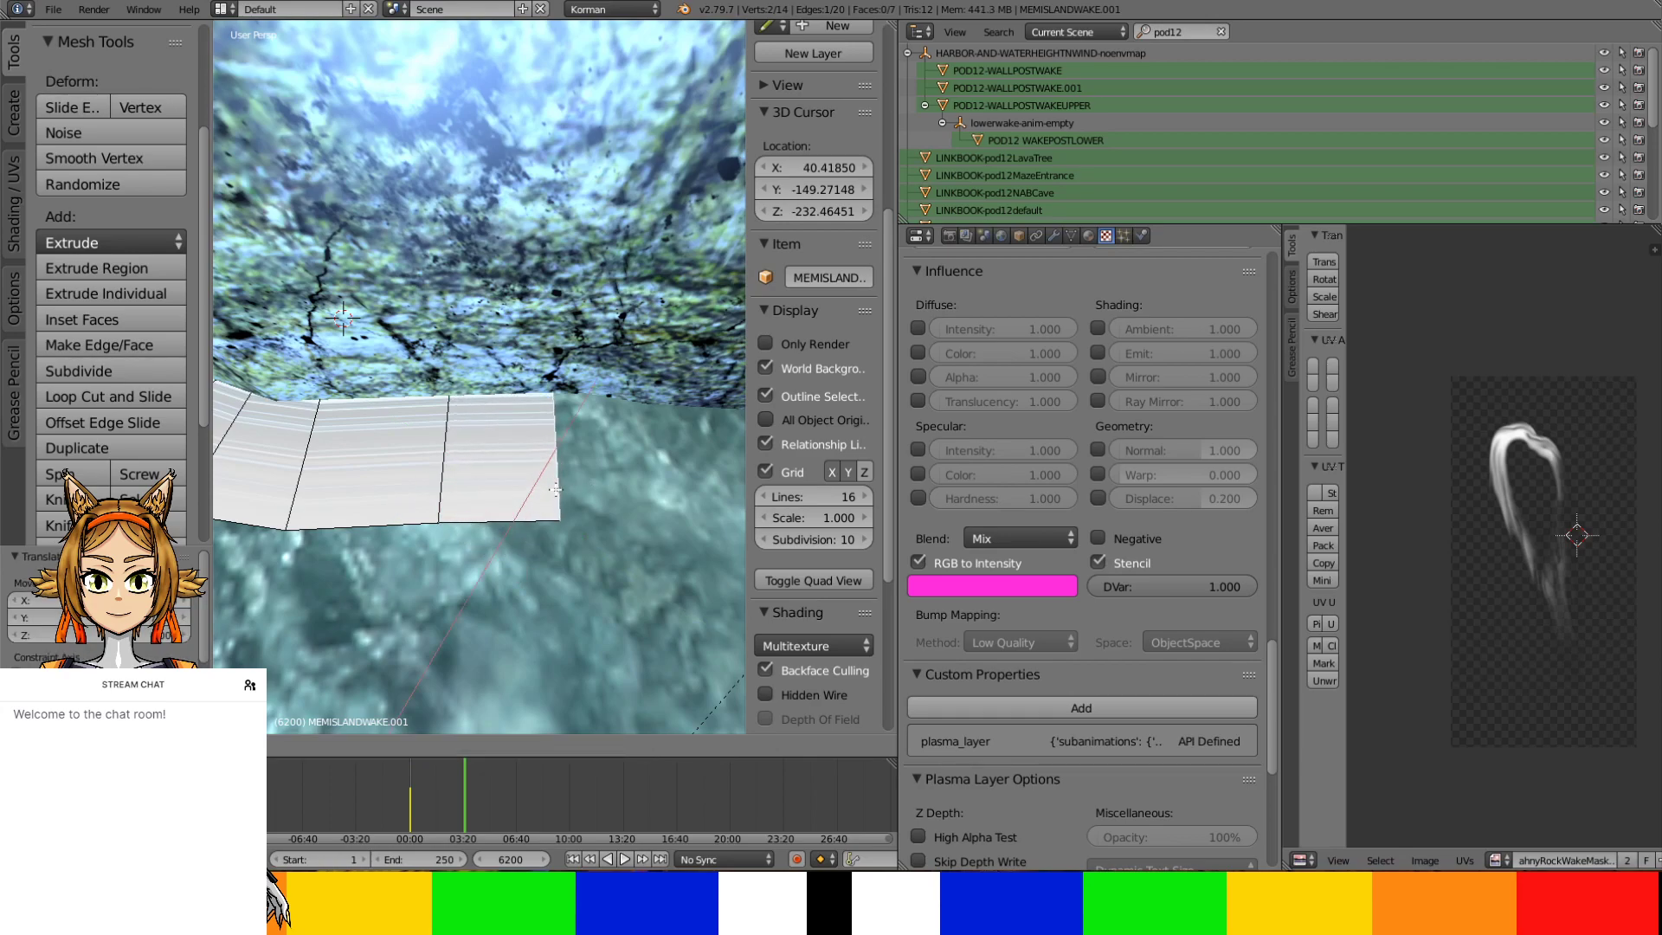
pyautogui.click(556, 489)
# Extrude a sixth wake segment and move its end edge along Y and X to the pillar's next bend
pyautogui.moveTo(620, 463); pyautogui.dragTo(567, 465, button='middle')
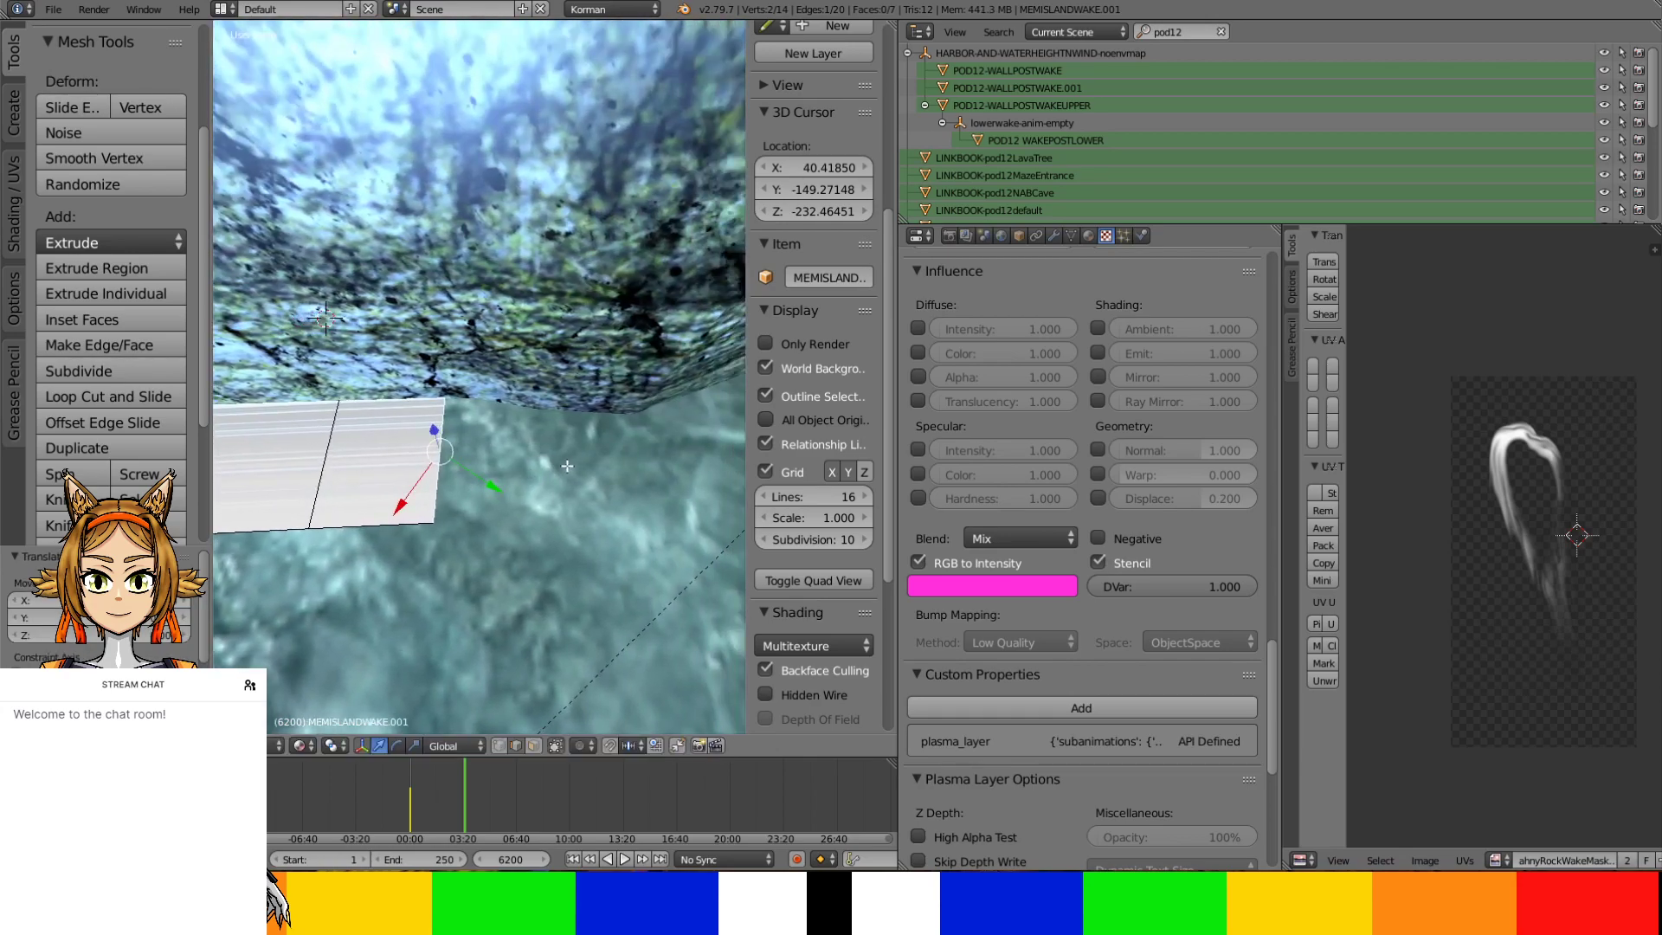
pyautogui.press('e')
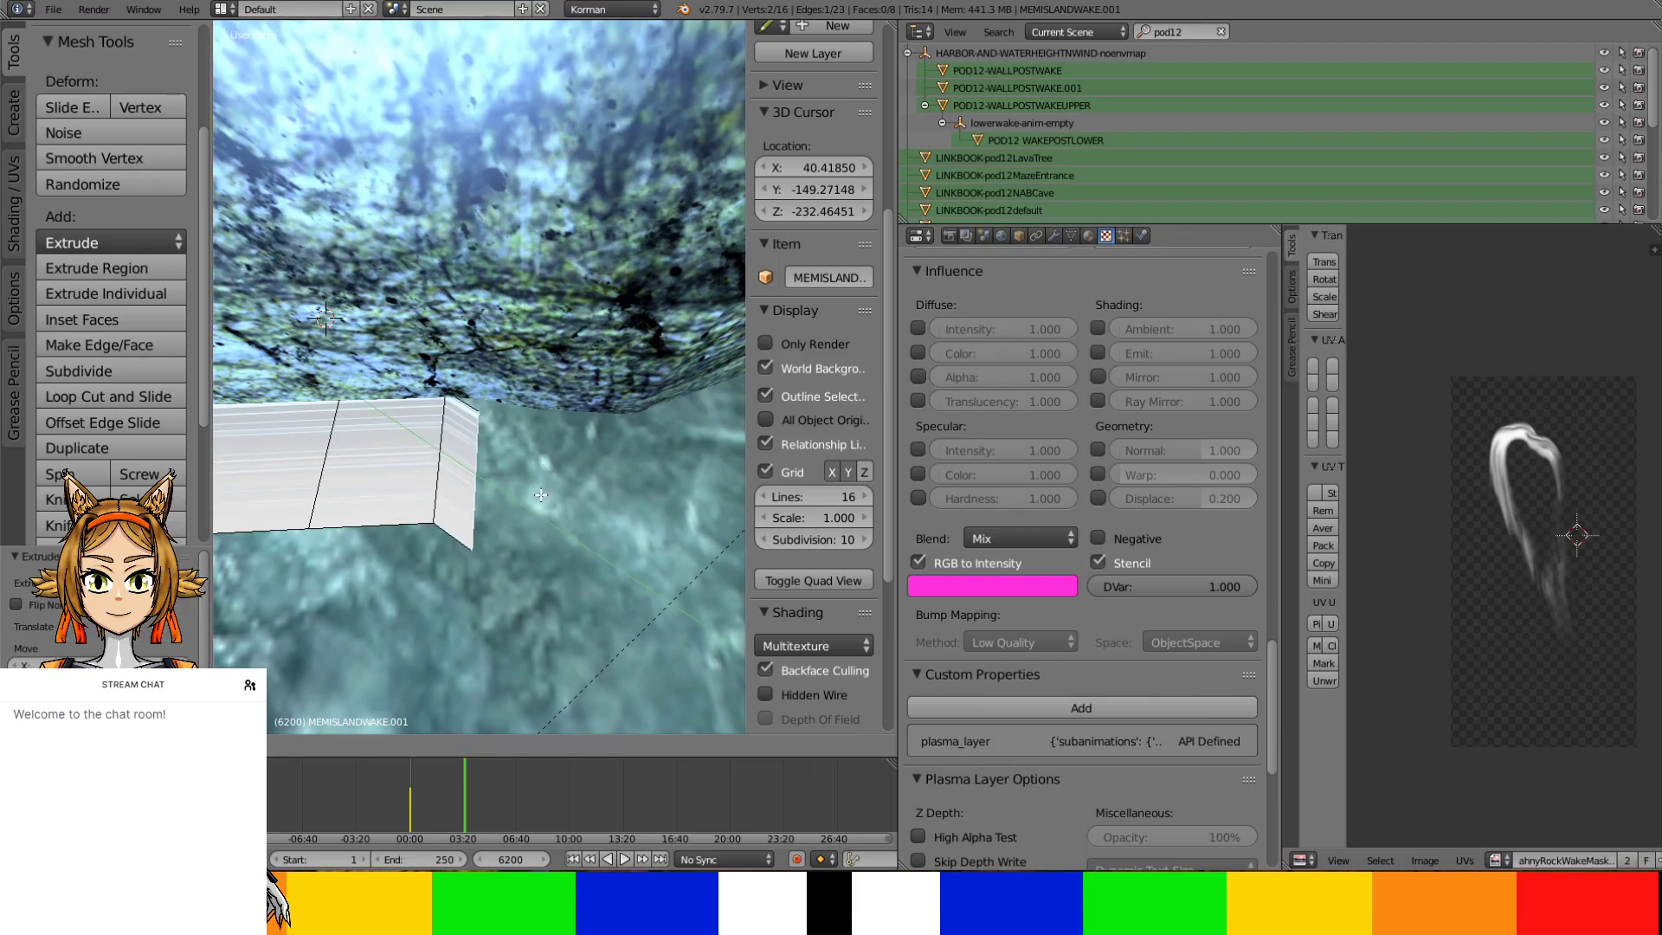
pyautogui.click(597, 503)
pyautogui.press('g')
pyautogui.click(563, 511)
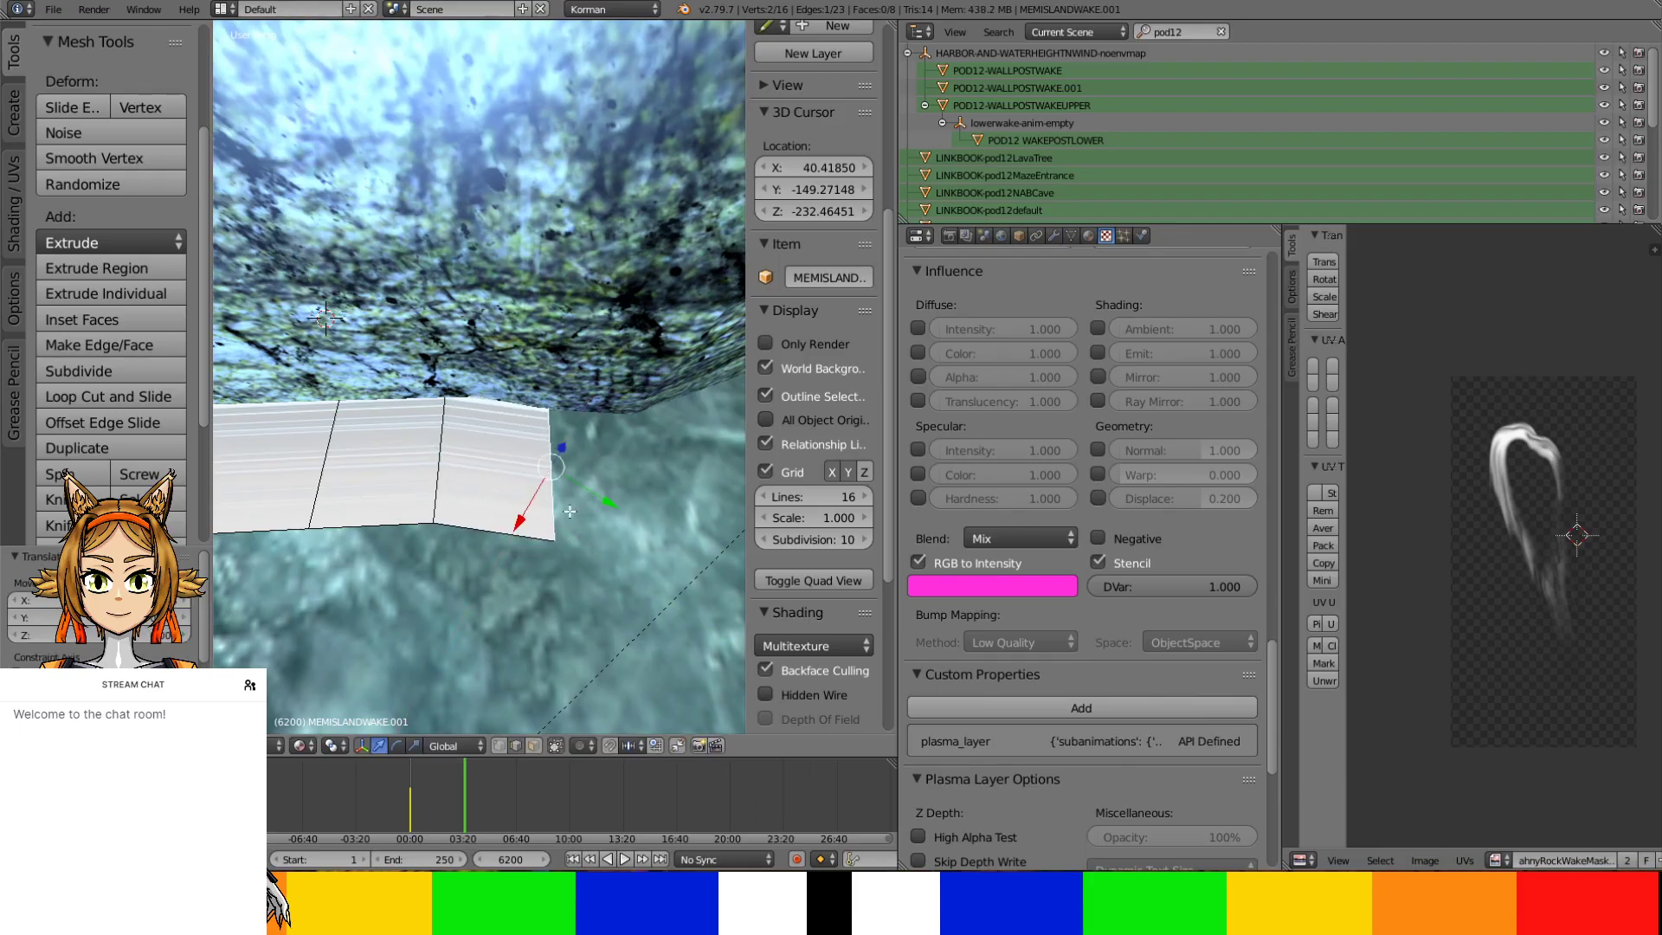
pyautogui.press('g')
pyautogui.press('x')
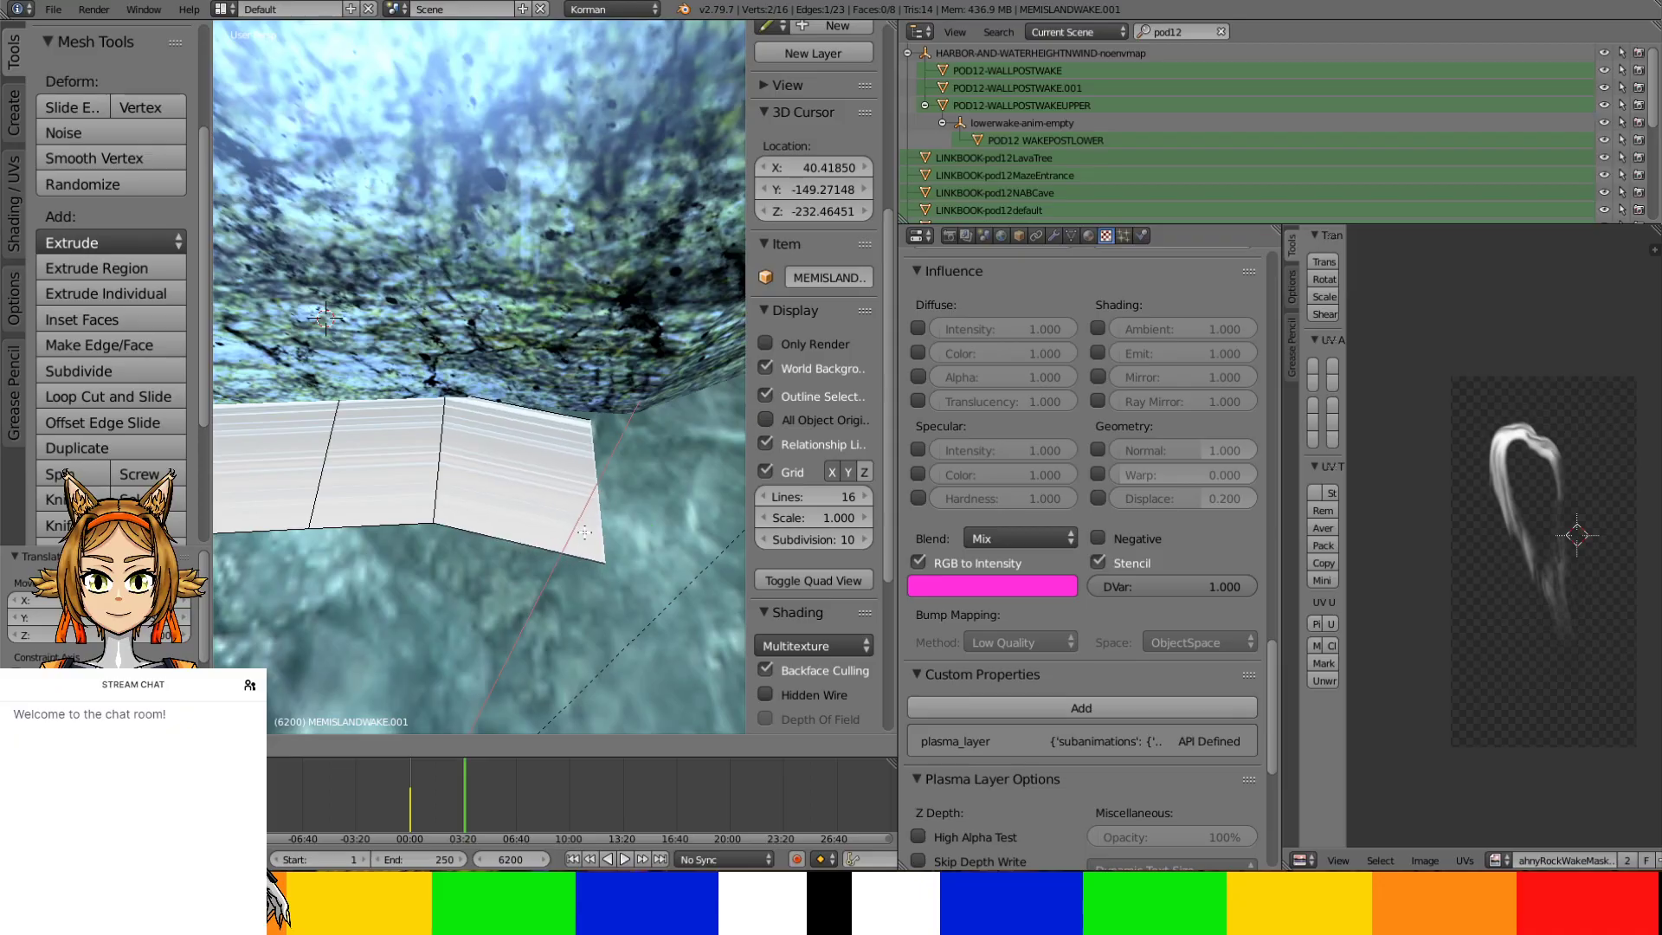
pyautogui.click(596, 521)
# Extrude a seventh wake segment, move its end edge along the rock, and rotate that edge about the Z axis
pyautogui.moveTo(595, 521); pyautogui.dragTo(527, 518, button='middle')
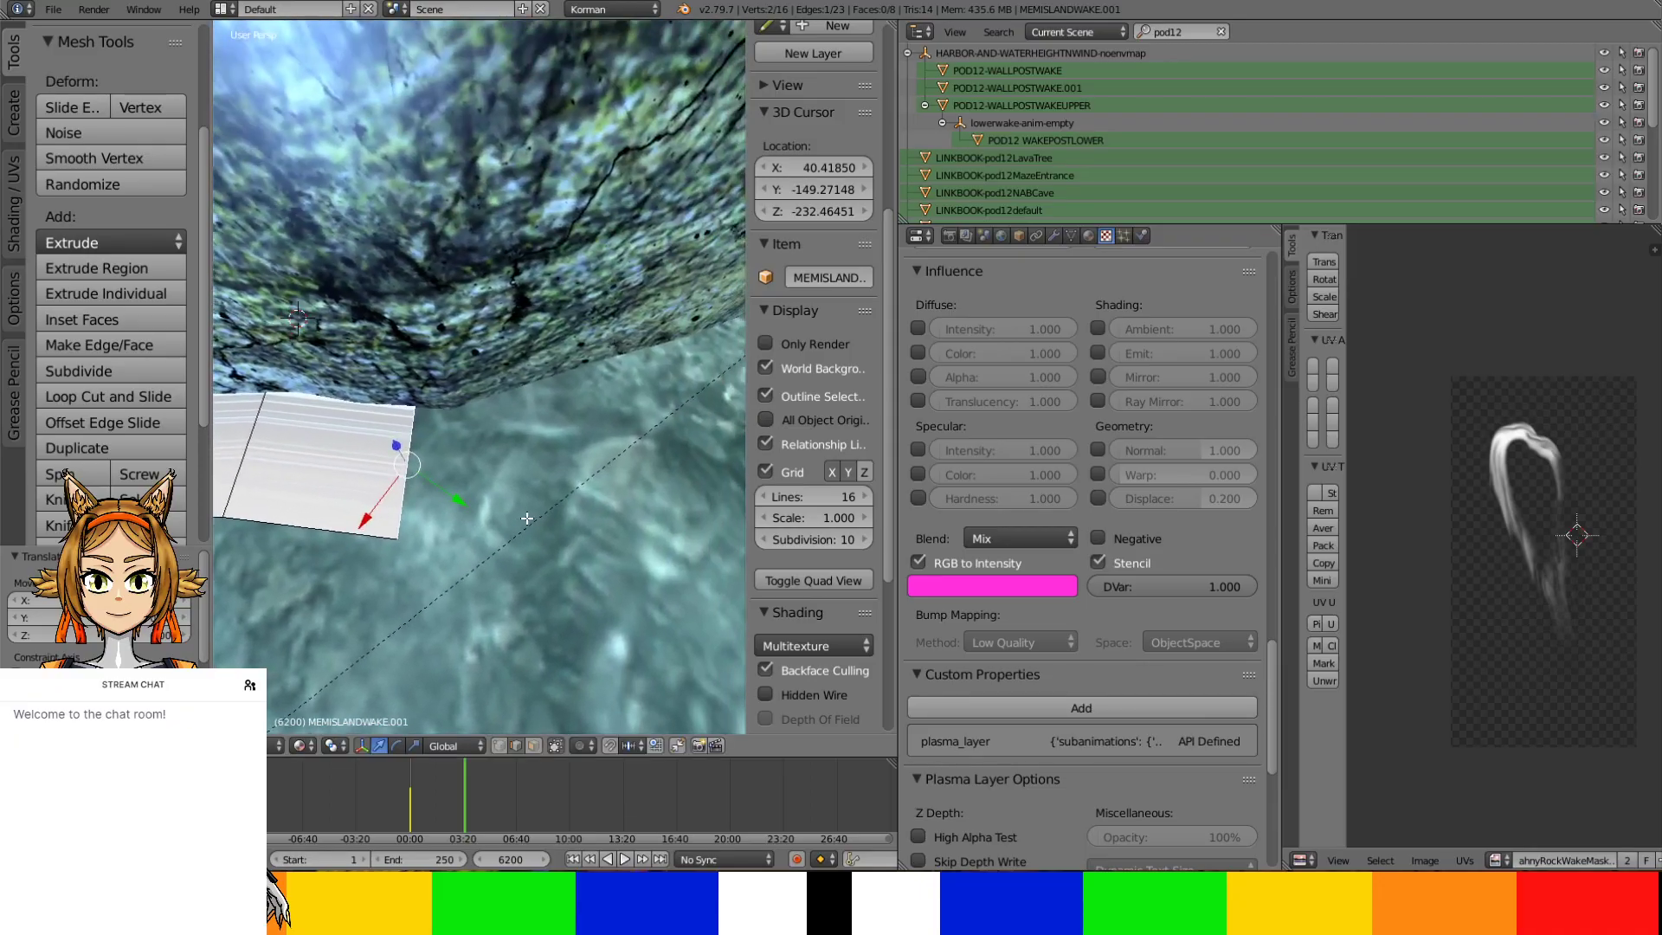
pyautogui.press('e')
pyautogui.rightClick(587, 508)
pyautogui.moveTo(465, 504); pyautogui.dragTo(563, 481)
pyautogui.moveTo(443, 530); pyautogui.dragTo(485, 482)
pyautogui.press('r')
pyautogui.press('z')
pyautogui.click(521, 476)
# Extrude an eighth wake segment and move its end edge farther along the pillar's waterline
pyautogui.press('e')
pyautogui.rightClick(619, 433)
pyautogui.moveTo(548, 478); pyautogui.dragTo(636, 427)
pyautogui.moveTo(635, 428); pyautogui.dragTo(580, 543, button='middle')
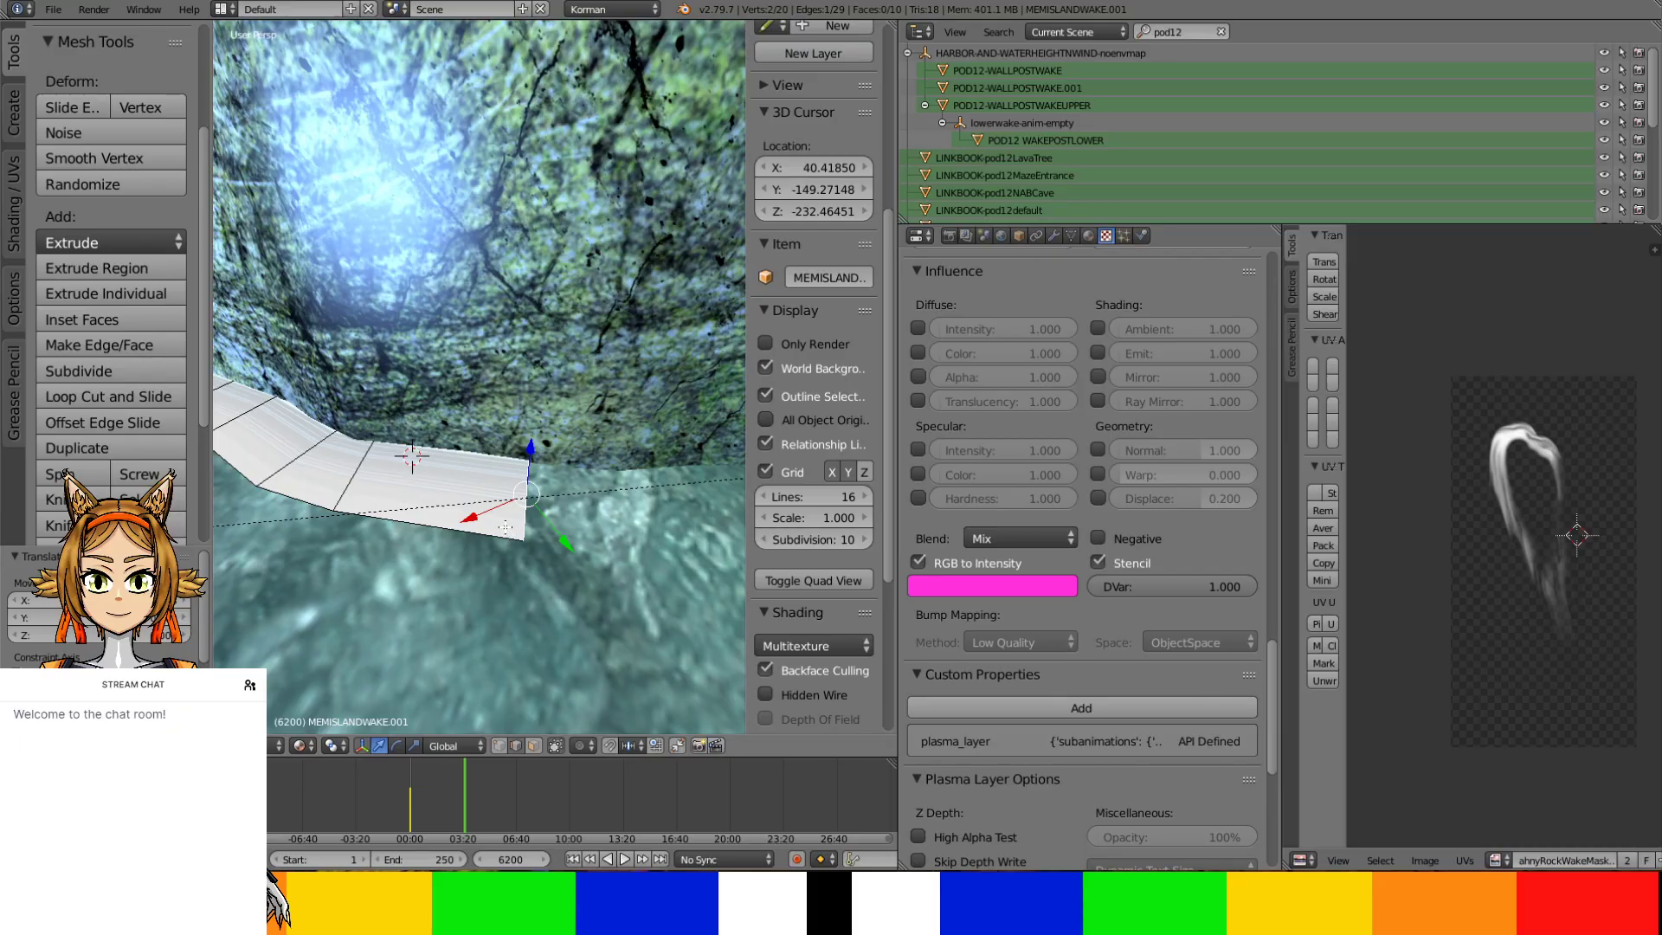
pyautogui.moveTo(506, 527); pyautogui.dragTo(545, 424, button='middle')
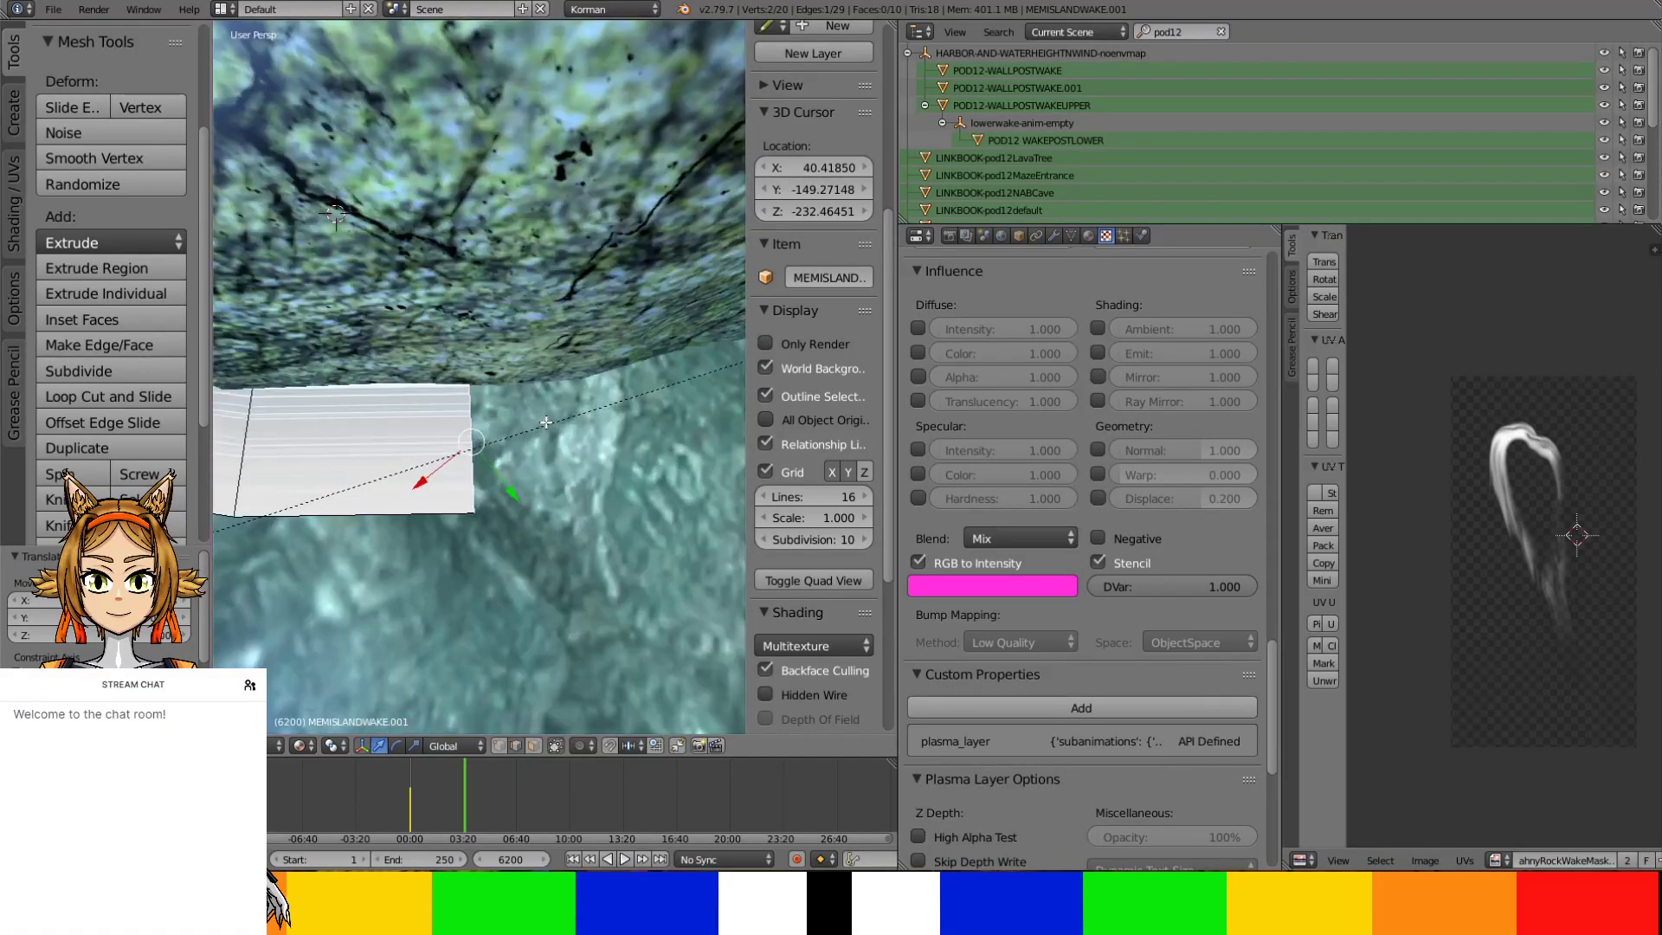
# Extrude a ninth wake segment, move its end edge along the rock's waterline, and rotate that edge to follow the curve
pyautogui.press('e')
pyautogui.press('Escape')
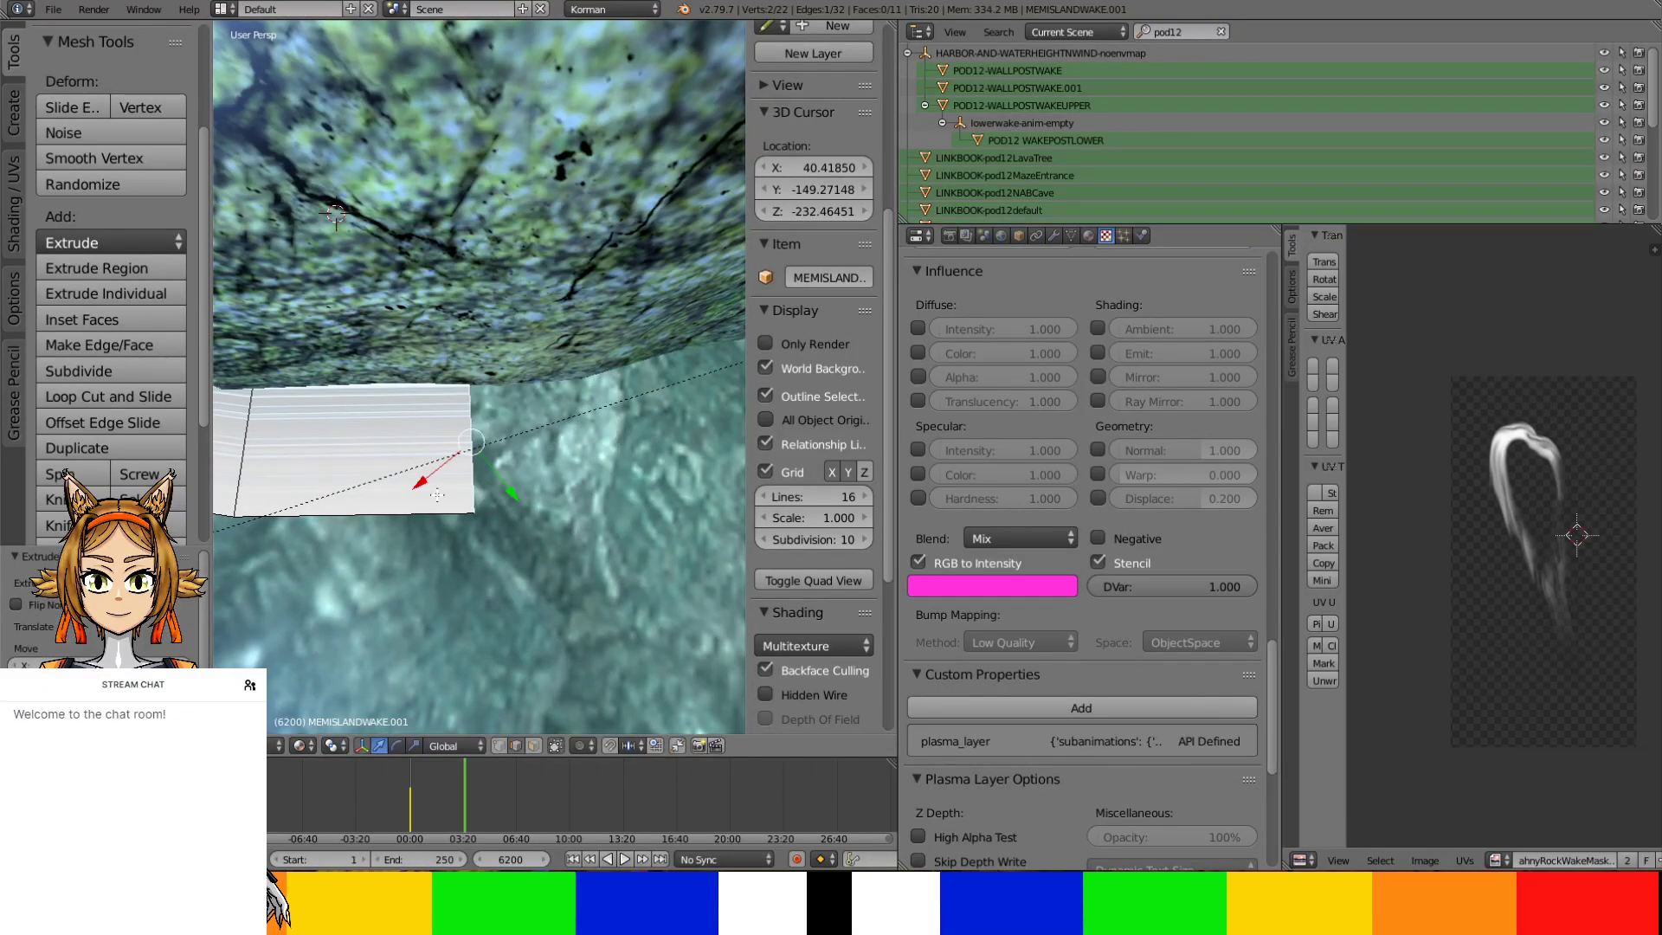
pyautogui.moveTo(439, 476); pyautogui.dragTo(600, 507)
pyautogui.moveTo(647, 502); pyautogui.dragTo(628, 431, button='middle')
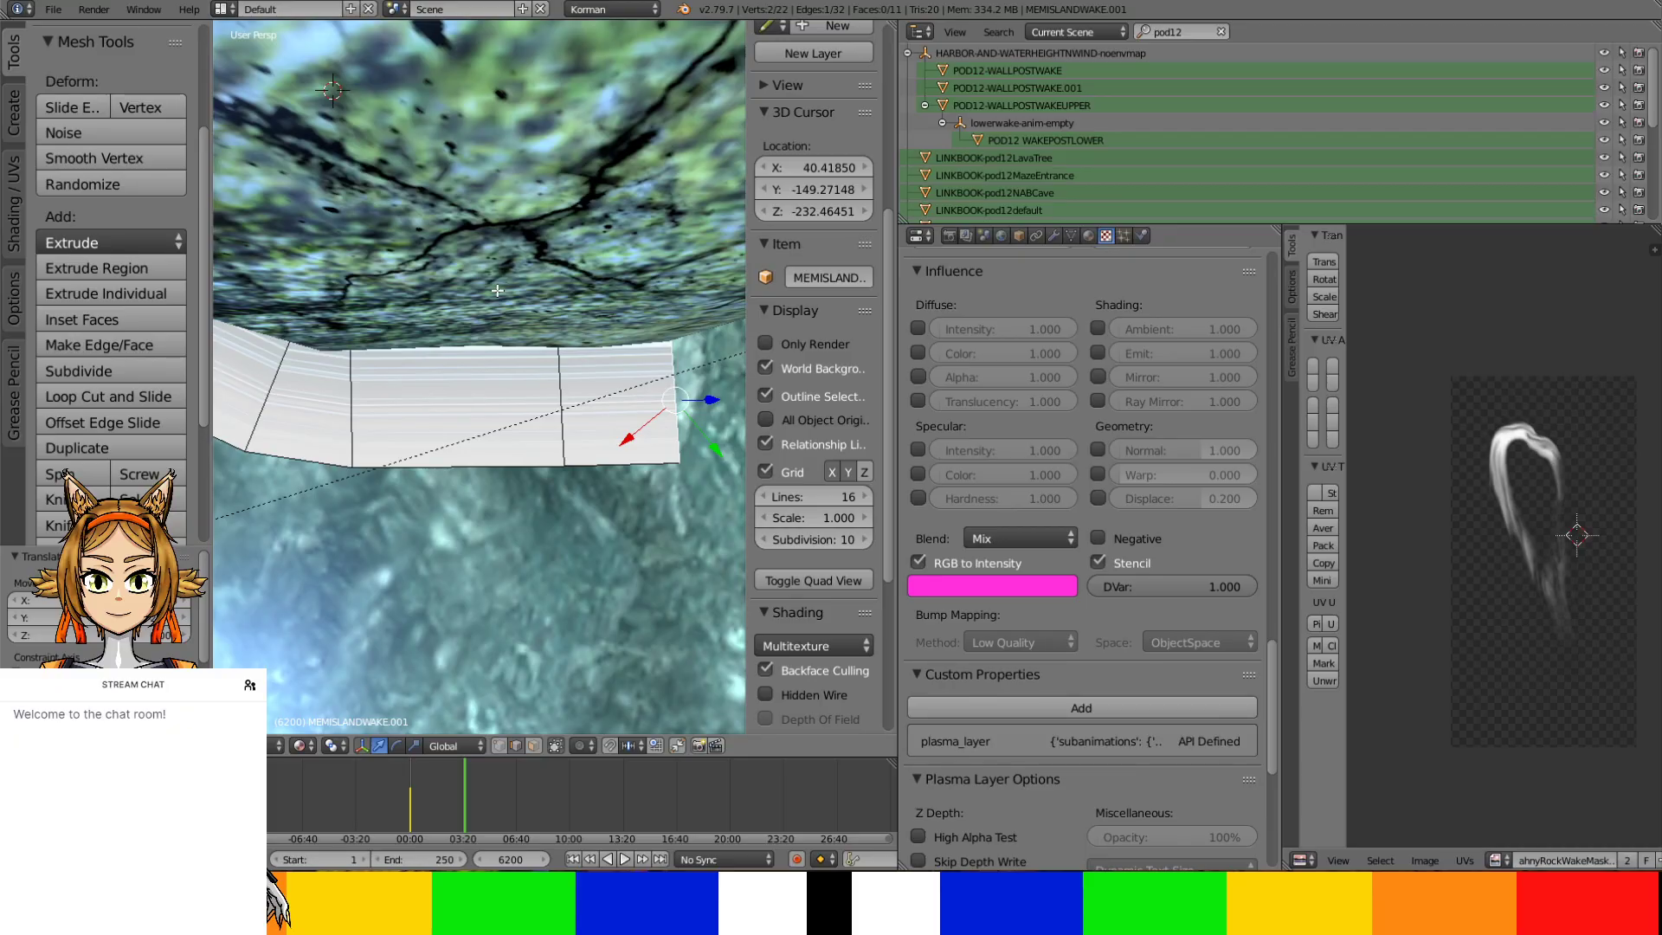
pyautogui.moveTo(574, 392); pyautogui.dragTo(477, 352, button='middle')
pyautogui.press('r')
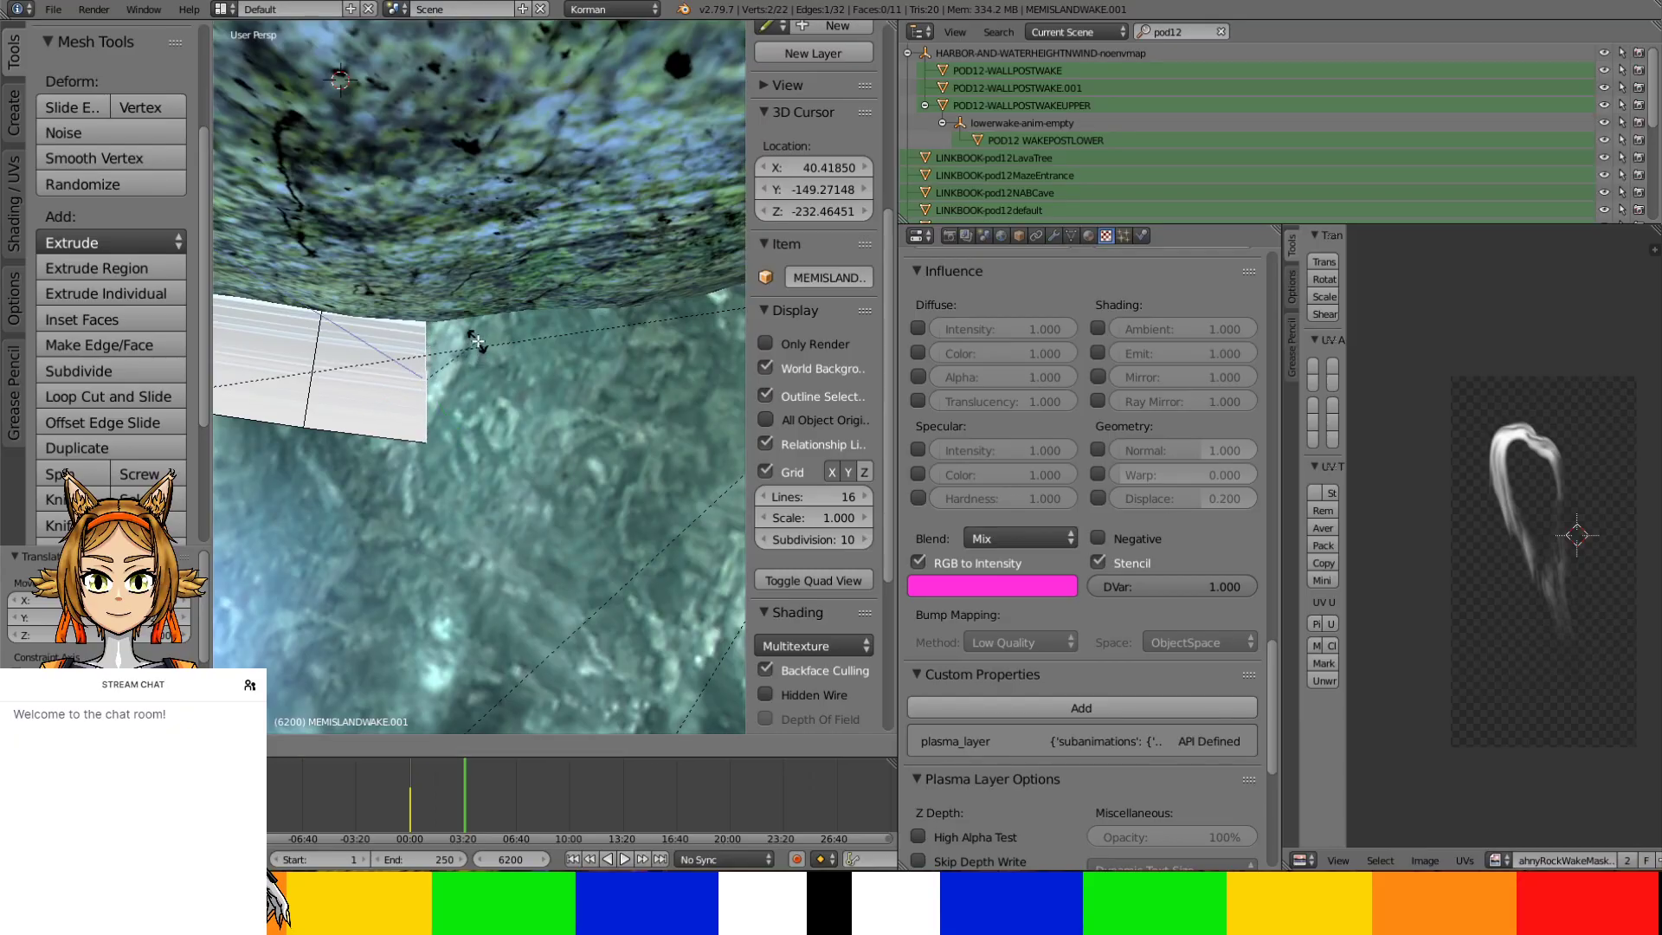
pyautogui.click(498, 337)
# Extrude a tenth wake segment and move its end edge along the waterline, finishing with a move along Y
pyautogui.press('e')
pyautogui.rightClick(524, 322)
pyautogui.press('g')
pyautogui.click(536, 389)
pyautogui.press('g')
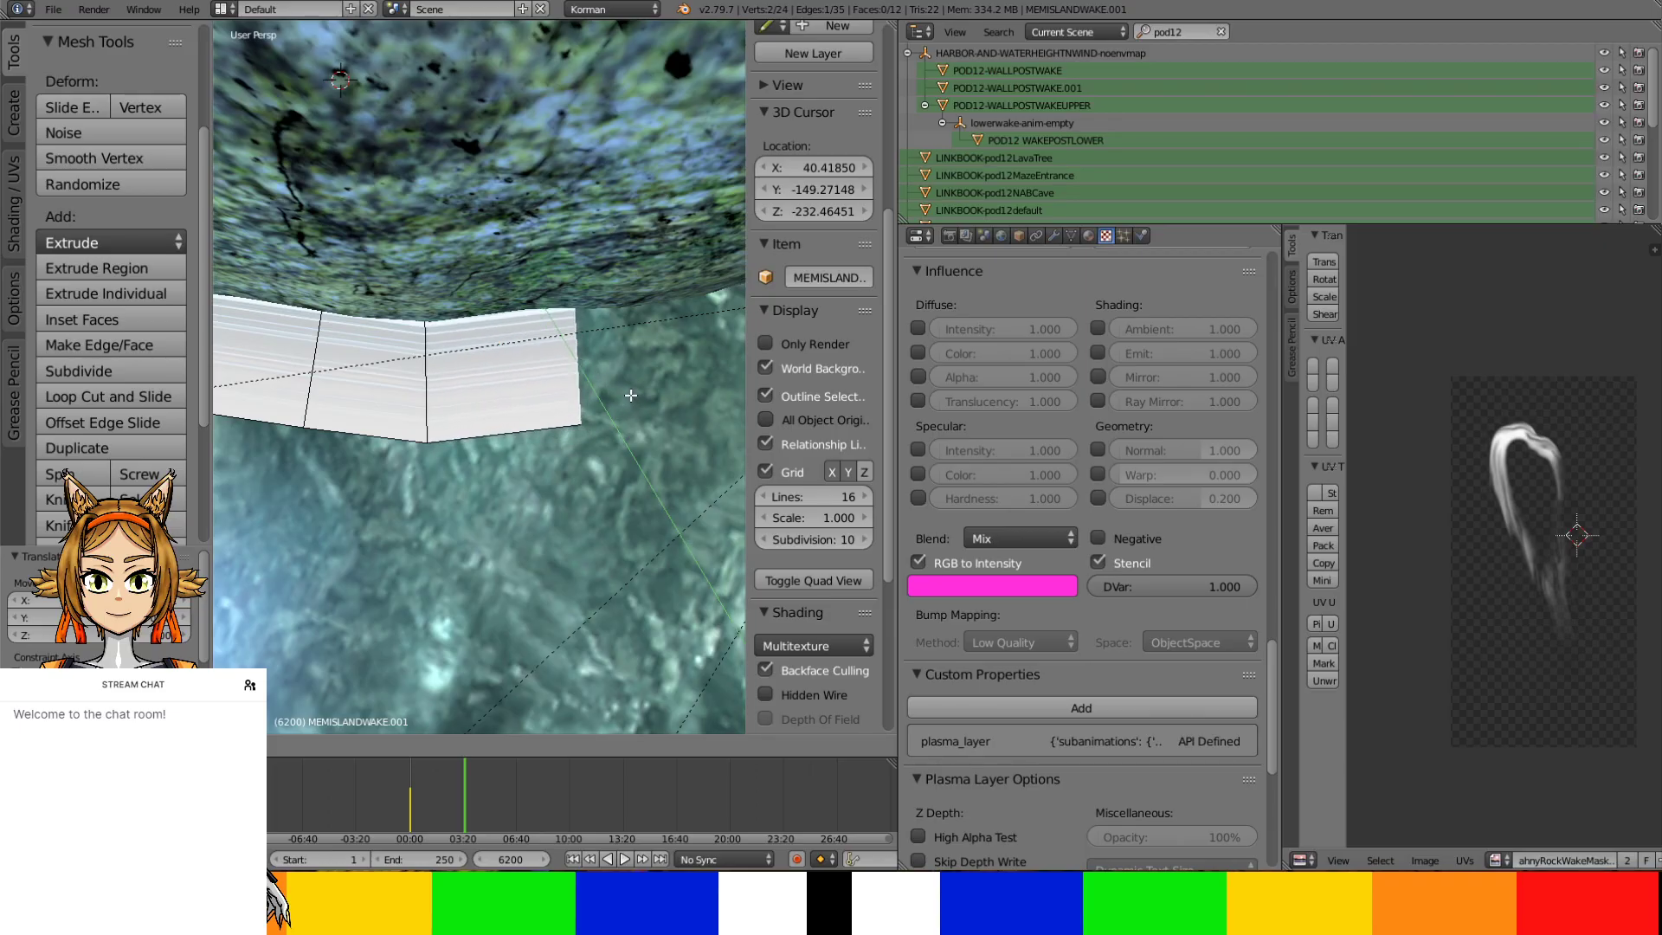
pyautogui.click(630, 394)
# Extrude a short eleventh wake segment and fit its end edge to the rock, finishing with a move along Y
pyautogui.press('e')
pyautogui.click(634, 381)
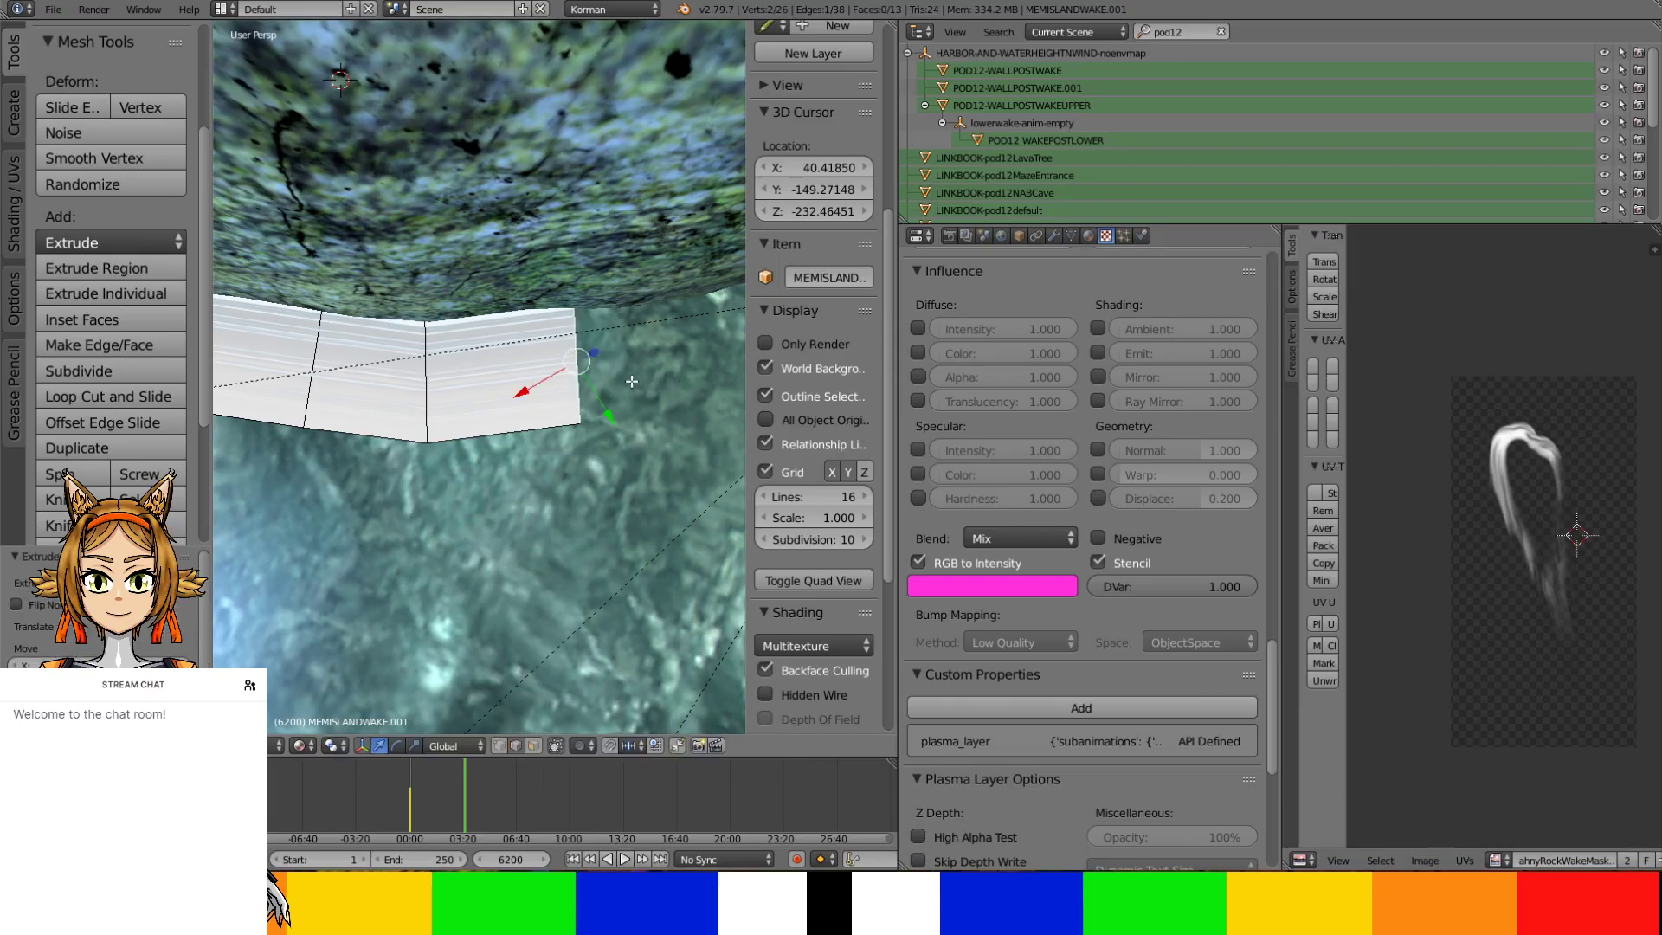
pyautogui.press('g')
pyautogui.click(619, 381)
pyautogui.press('g')
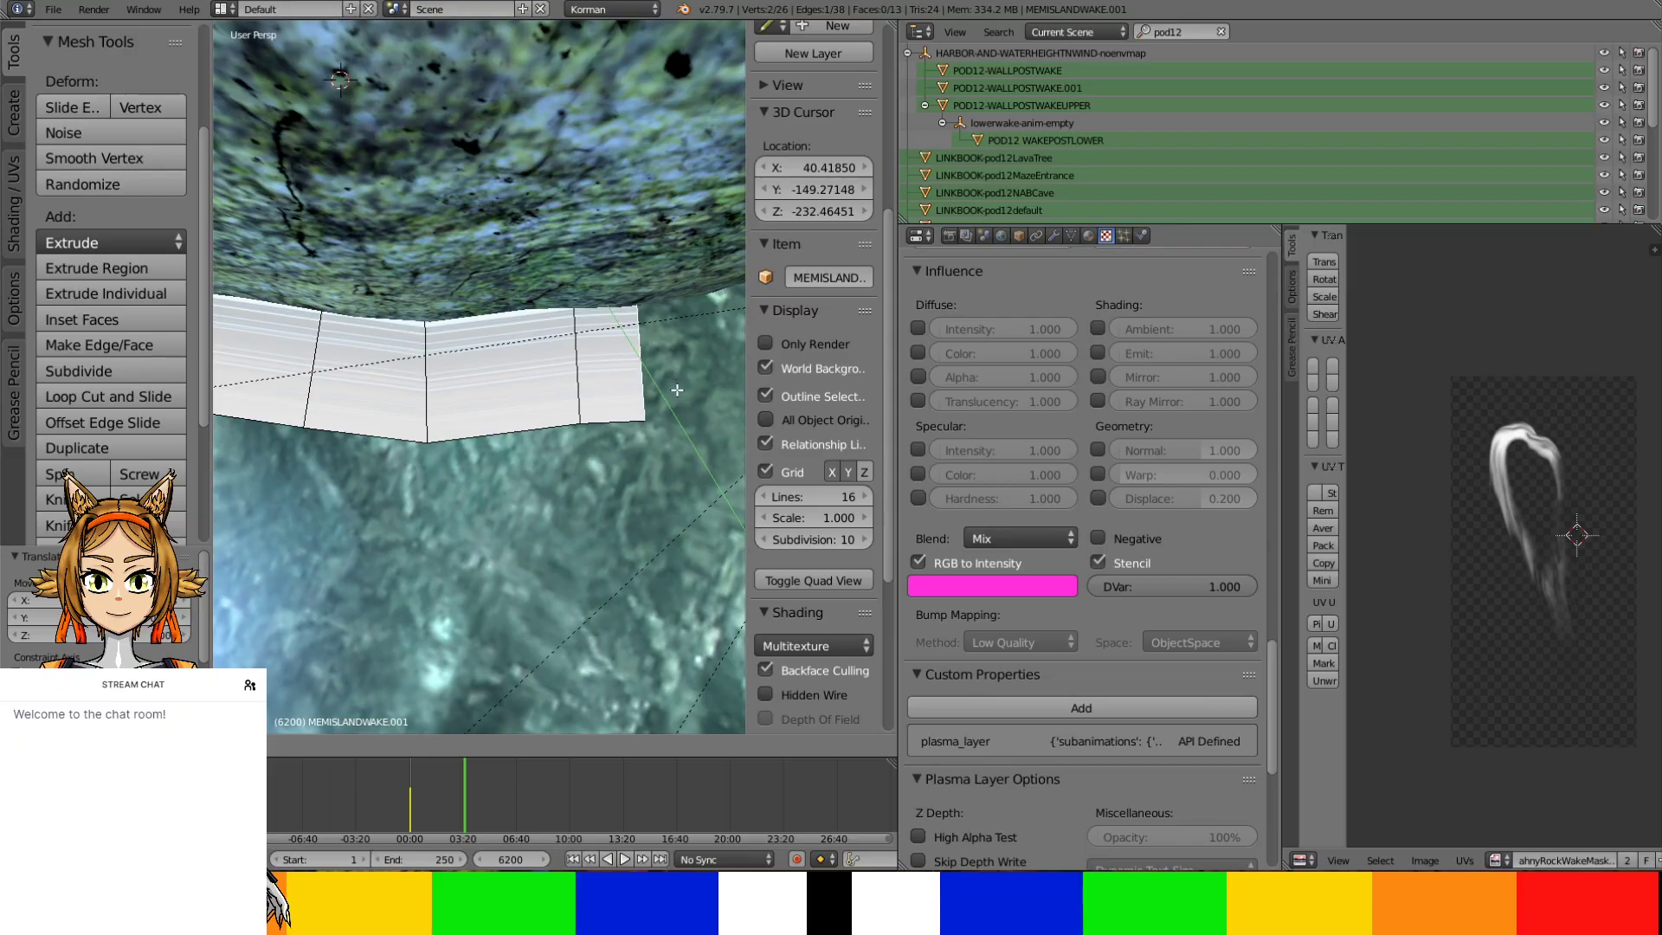
pyautogui.click(659, 388)
# Extrude a twelfth wake segment, move its end edge along X and Y to the waterline, and rotate that edge
pyautogui.moveTo(659, 388); pyautogui.dragTo(606, 384, button='middle')
pyautogui.press('e')
pyautogui.rightClick(606, 385)
pyautogui.press('g')
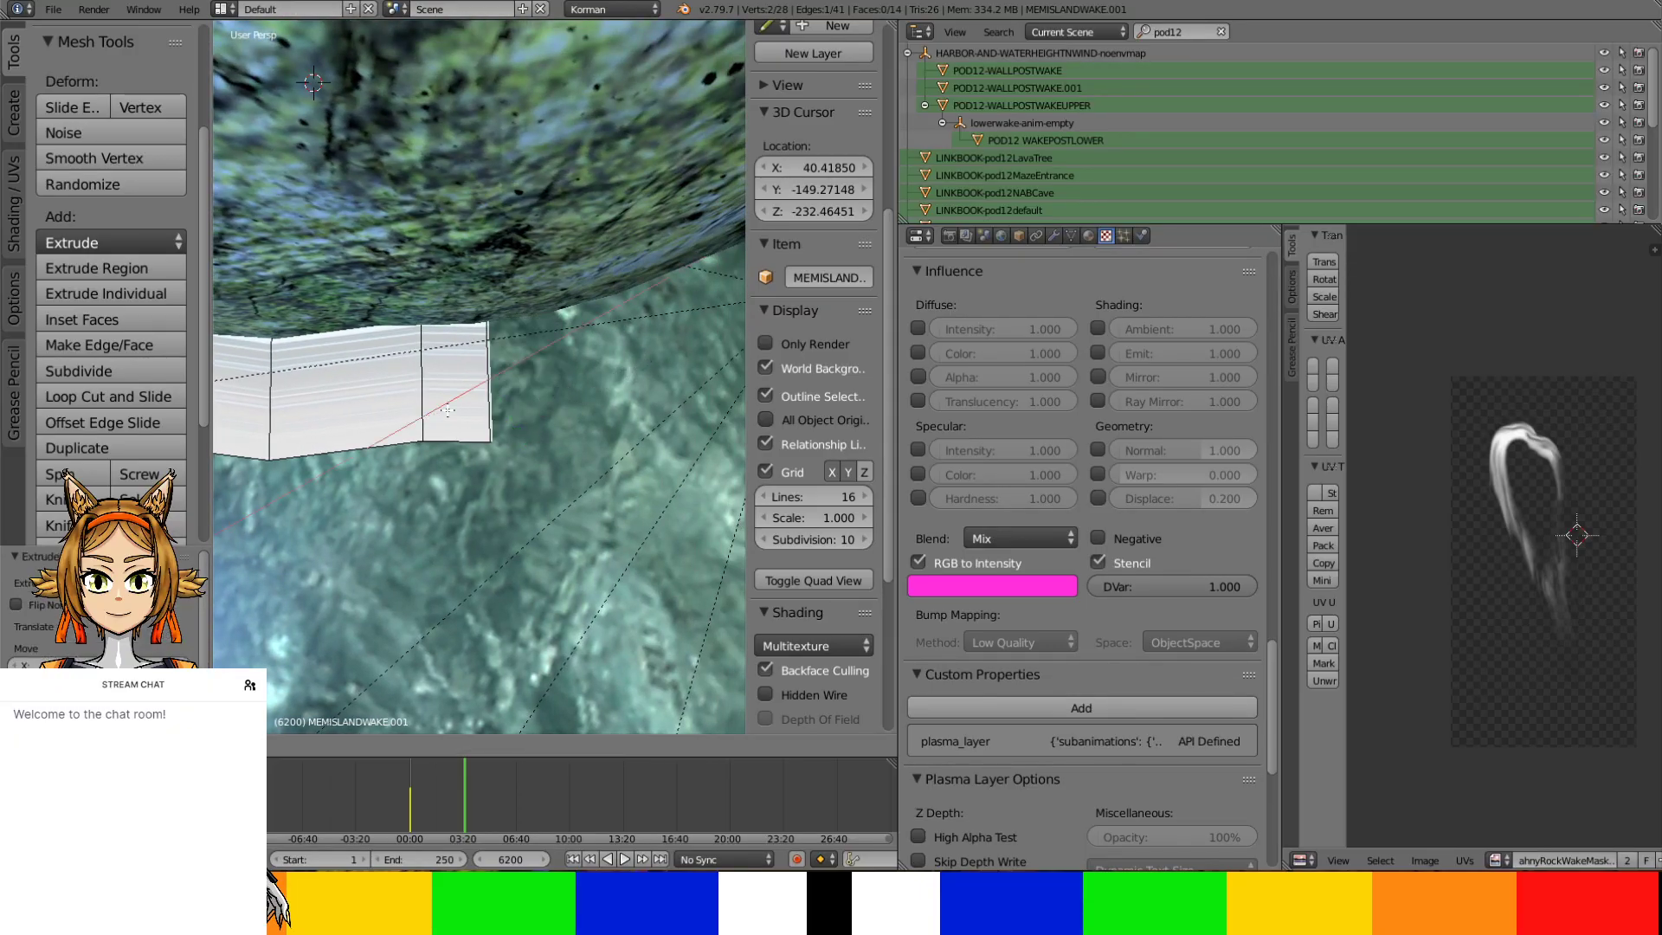
pyautogui.click(645, 346)
pyautogui.press('g')
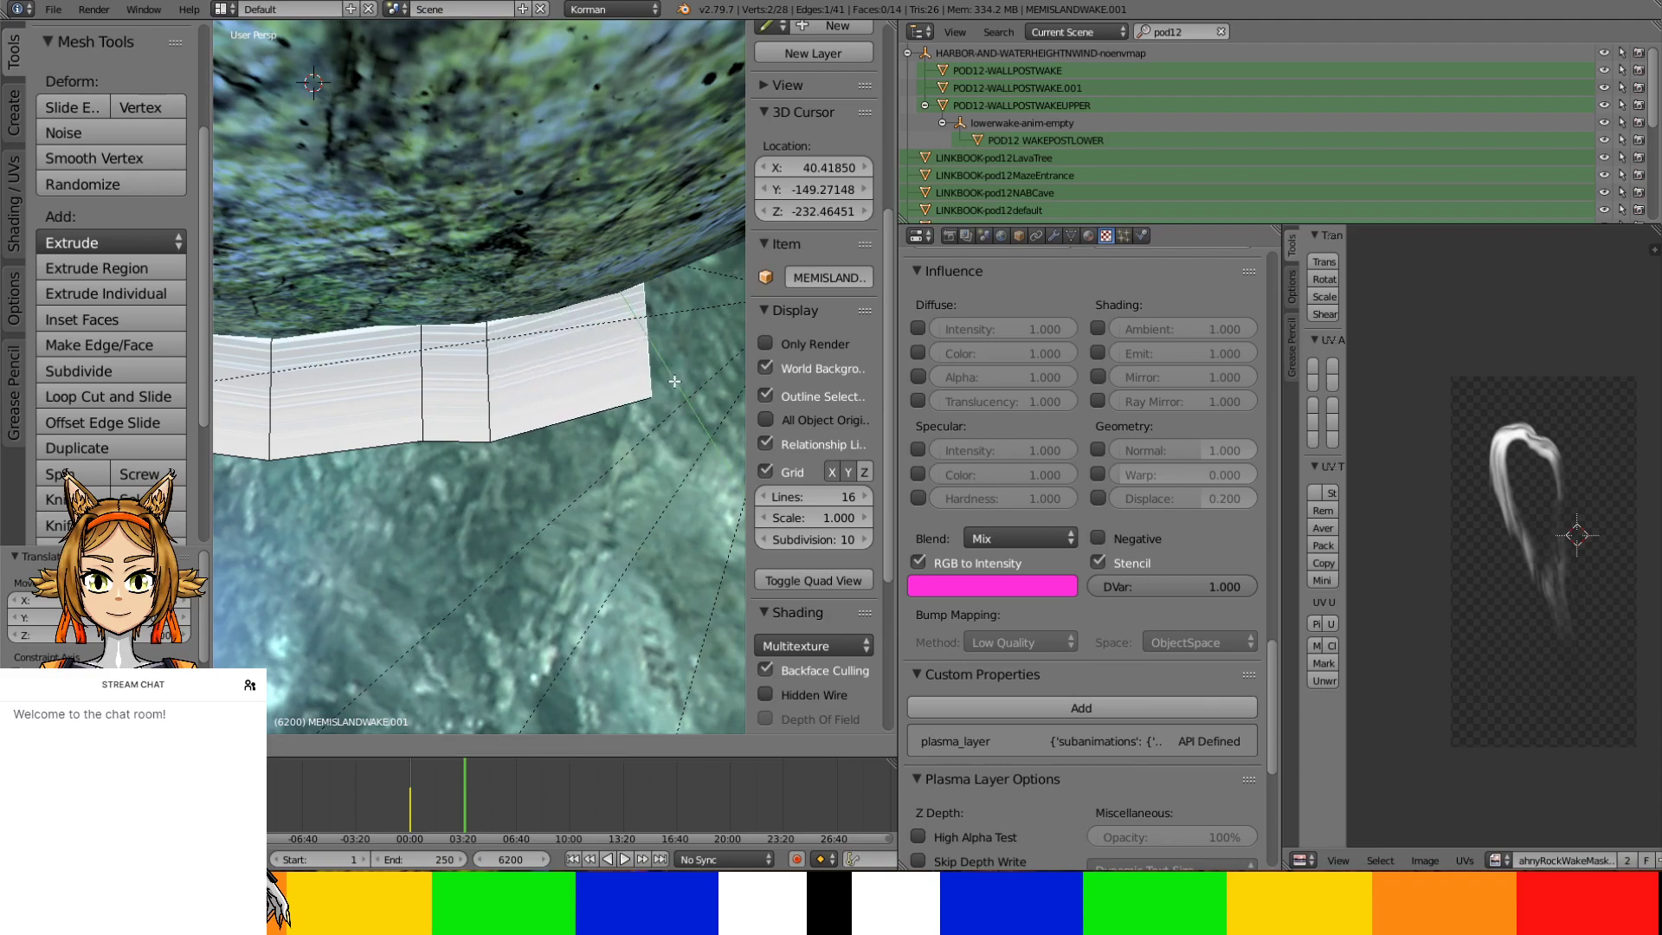
pyautogui.click(668, 379)
pyautogui.press('r')
pyautogui.click(670, 374)
# Extrude a thirteenth wake segment, move its end edge farther along the pillar and along Y, and rotate it
pyautogui.moveTo(670, 368); pyautogui.dragTo(539, 322, button='middle')
pyautogui.moveTo(579, 254); pyautogui.dragTo(494, 352, button='middle')
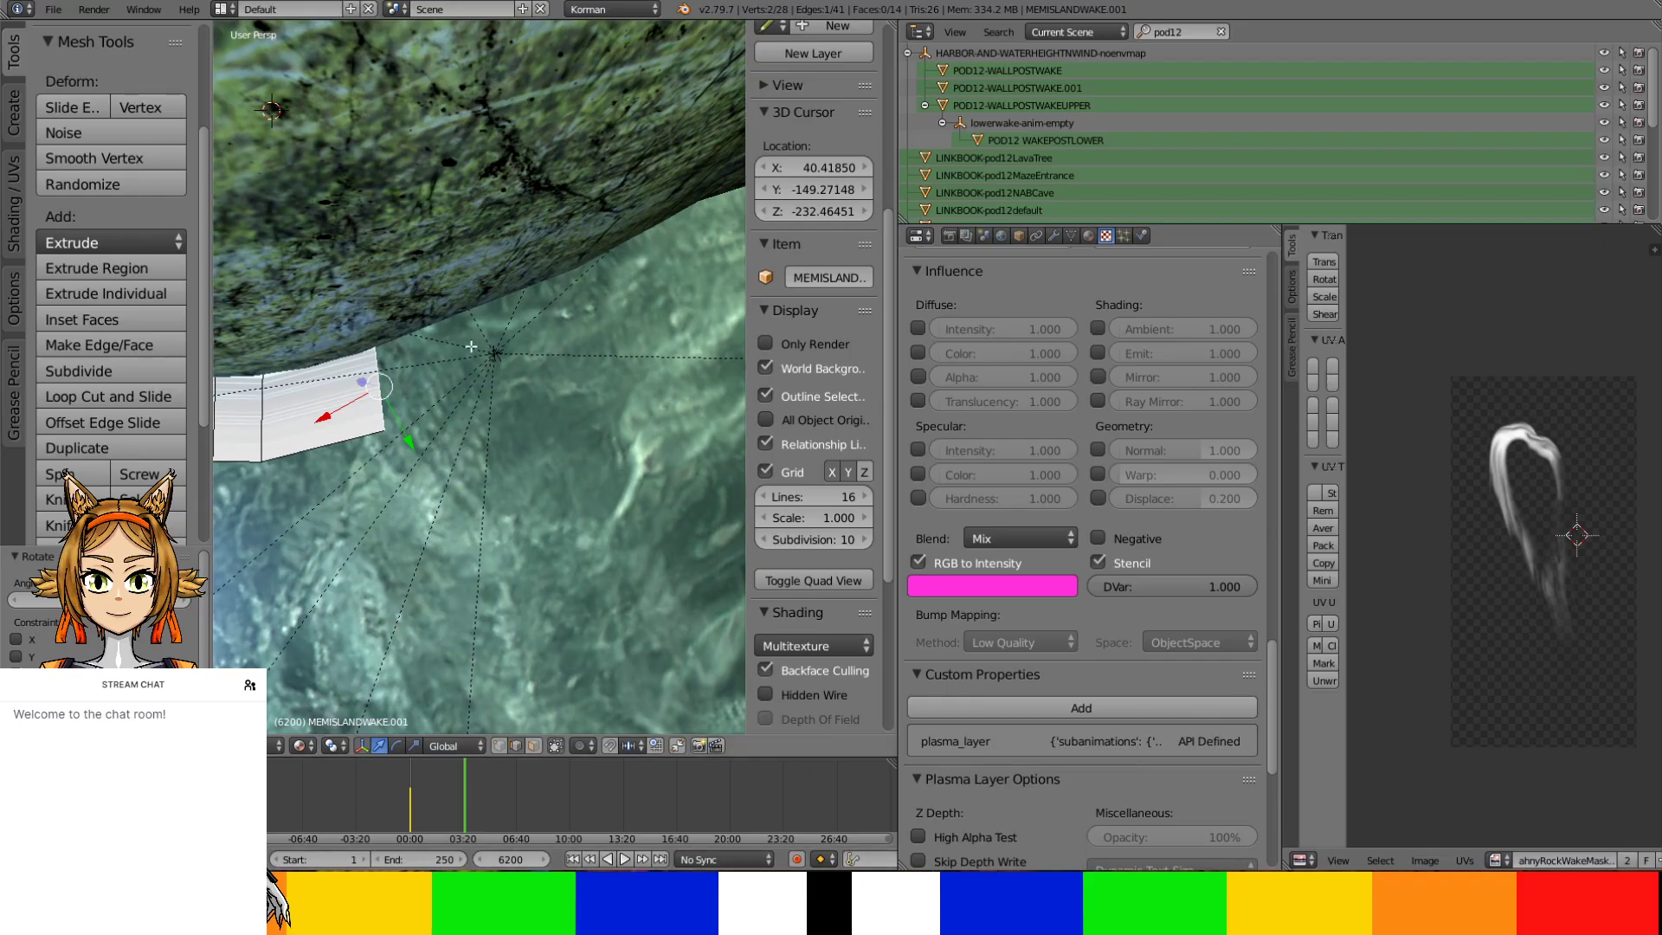
pyautogui.moveTo(394, 387); pyautogui.dragTo(406, 422, button='middle')
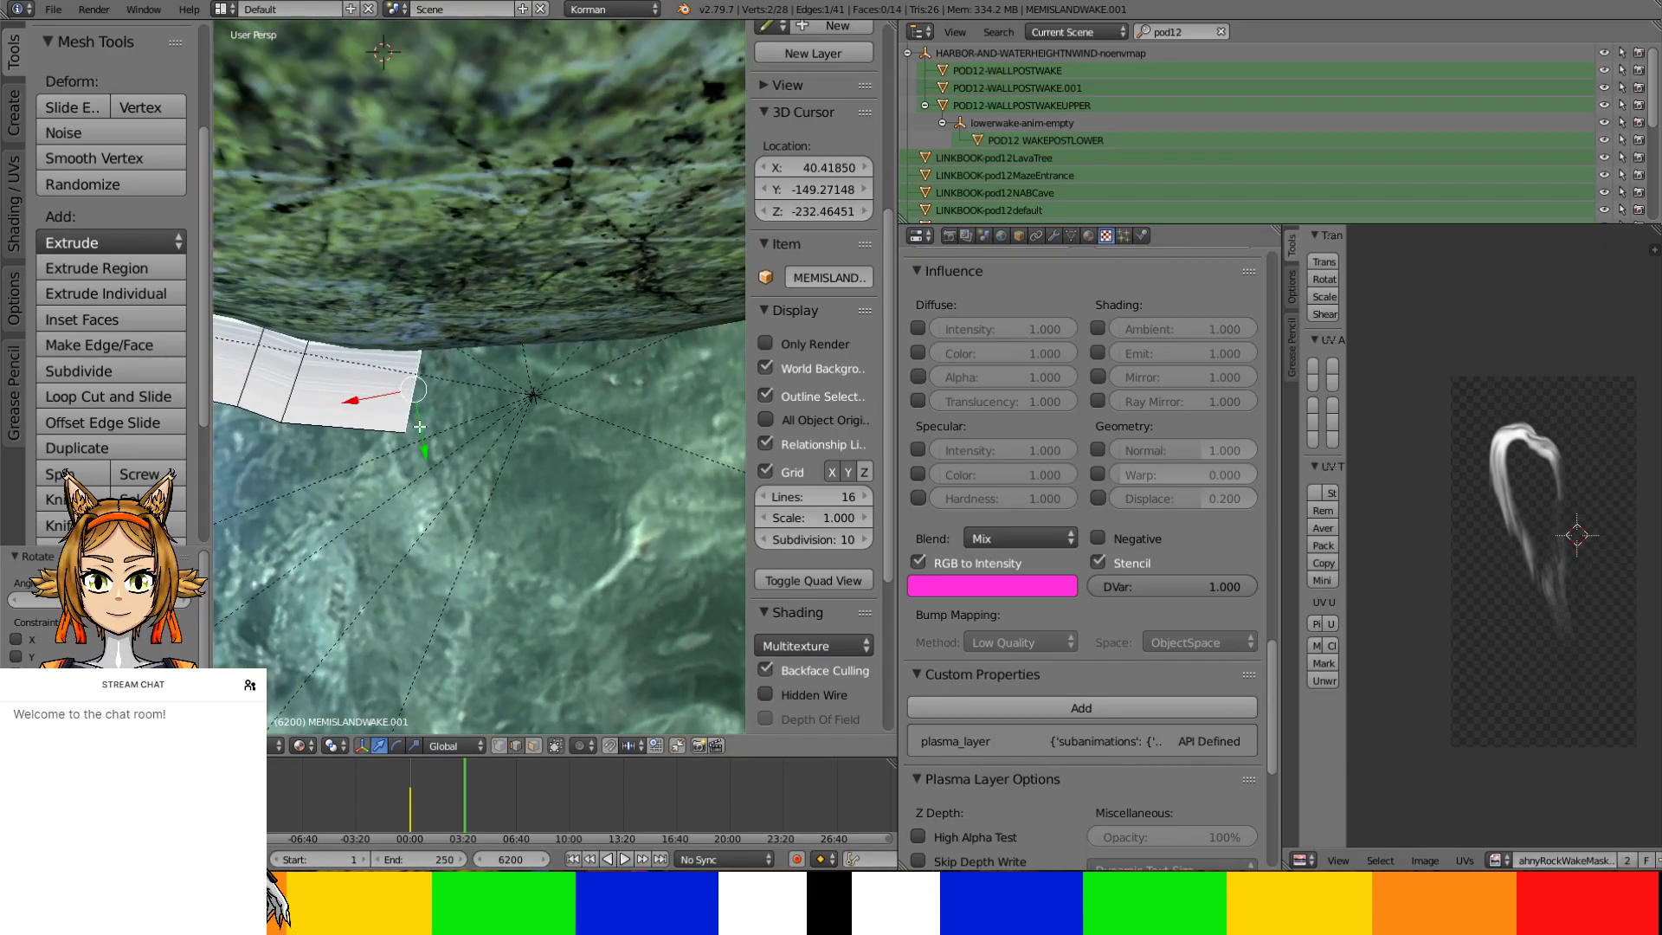
pyautogui.press('e')
pyautogui.press('Escape')
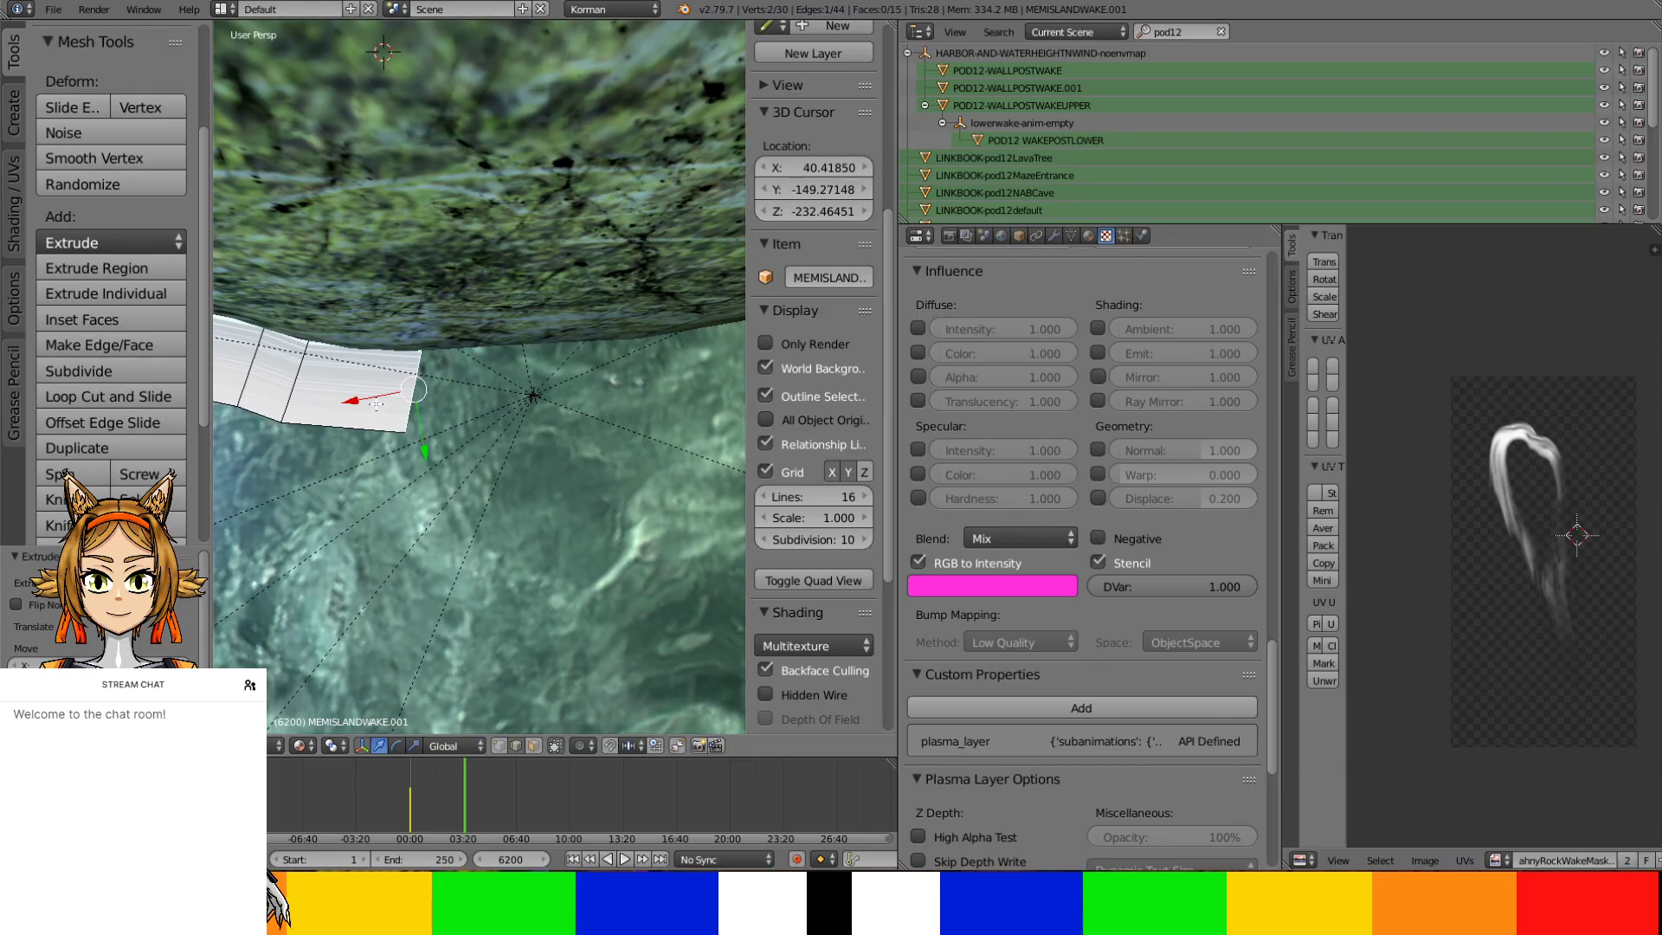
pyautogui.press('g')
pyautogui.click(513, 399)
pyautogui.press('g')
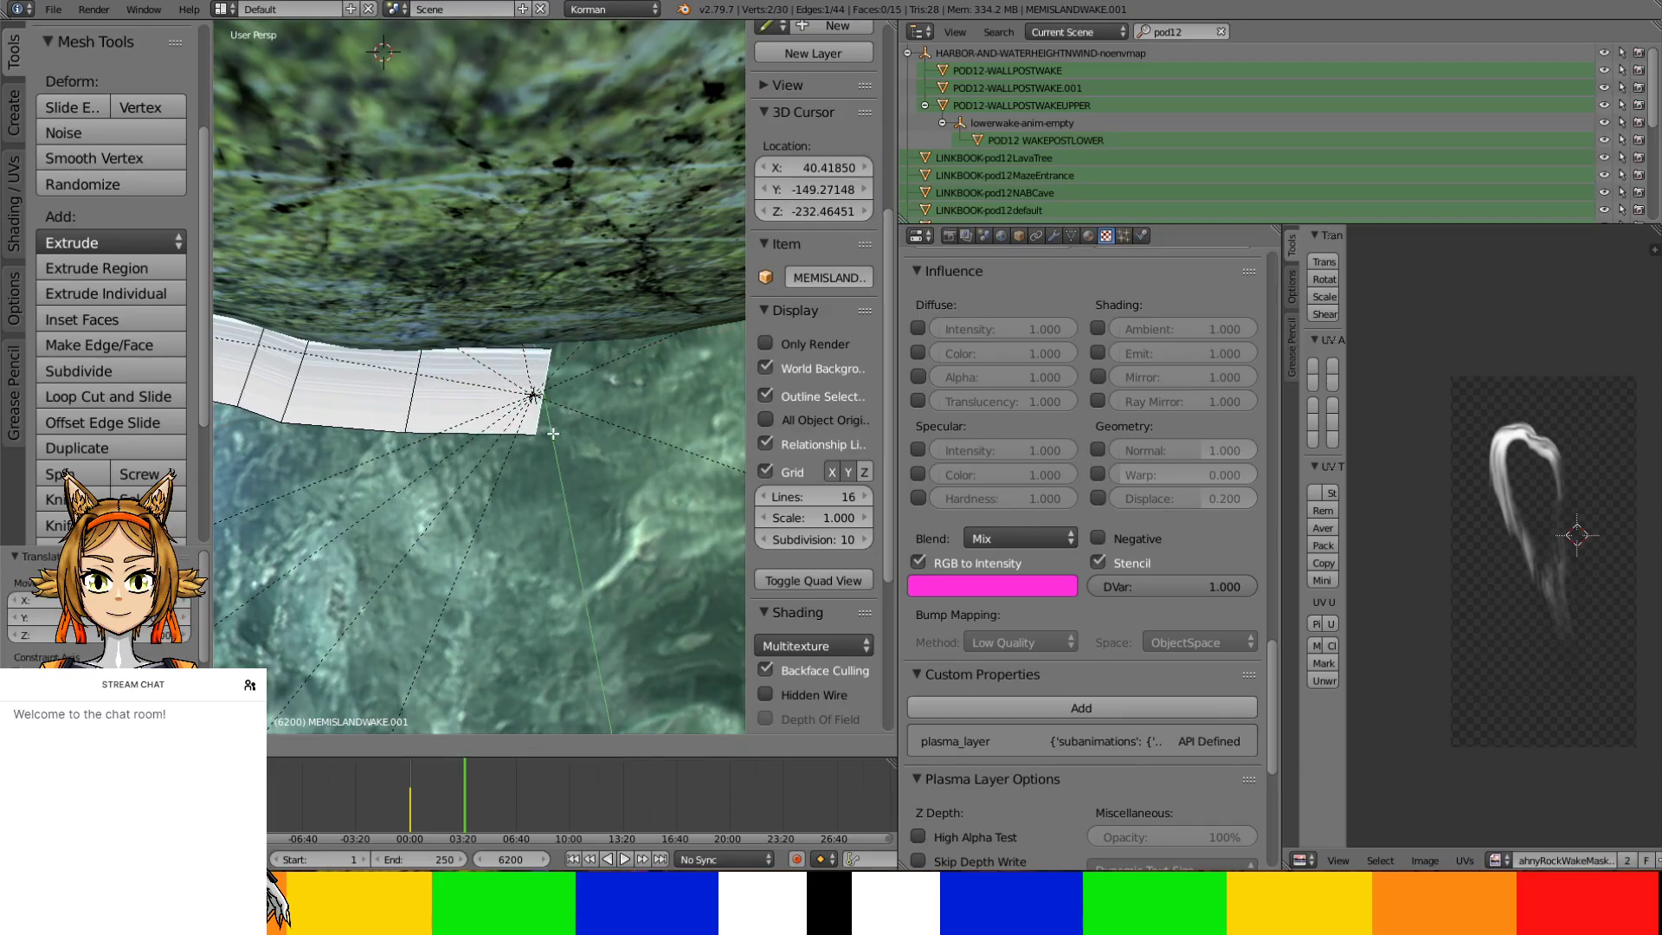
pyautogui.click(553, 421)
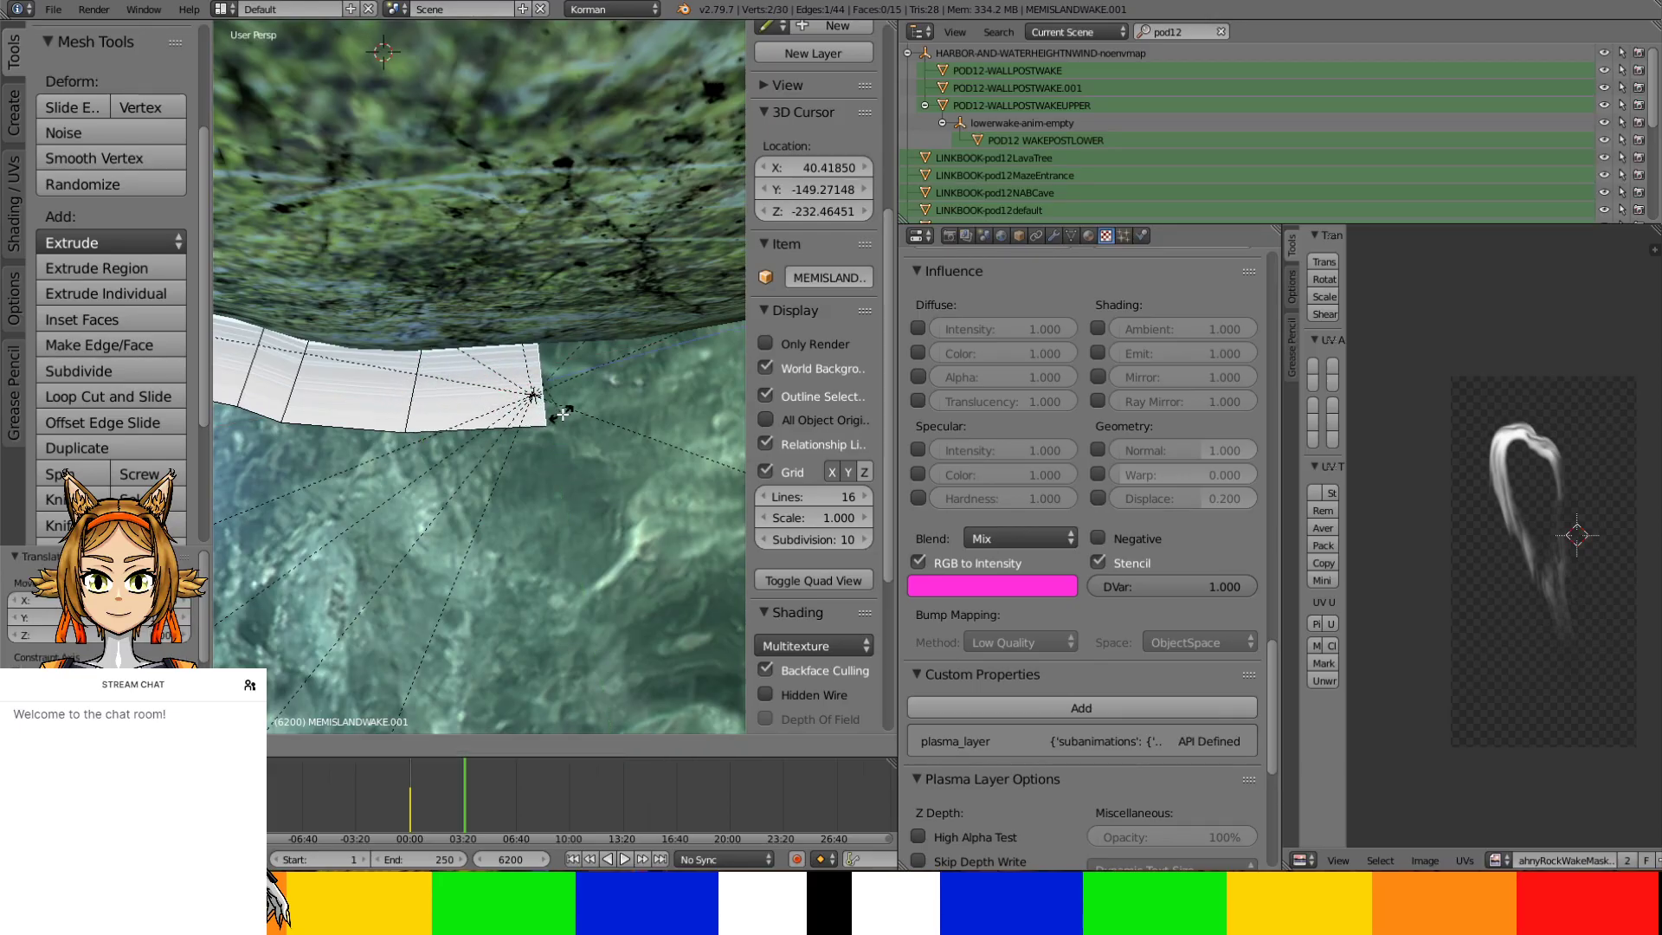
pyautogui.click(555, 400)
# Extrude a short fourteenth wake segment and move its end edge along the pillar's waterline
pyautogui.moveTo(569, 376); pyautogui.dragTo(471, 384, button='middle')
pyautogui.press('e')
pyautogui.rightClick(512, 372)
pyautogui.moveTo(332, 405); pyautogui.dragTo(602, 384)
# Extrude a fifteenth wake segment, move its end edge along X, then rotate and reposition that edge against the rock
pyautogui.press('e')
pyautogui.rightClick(571, 407)
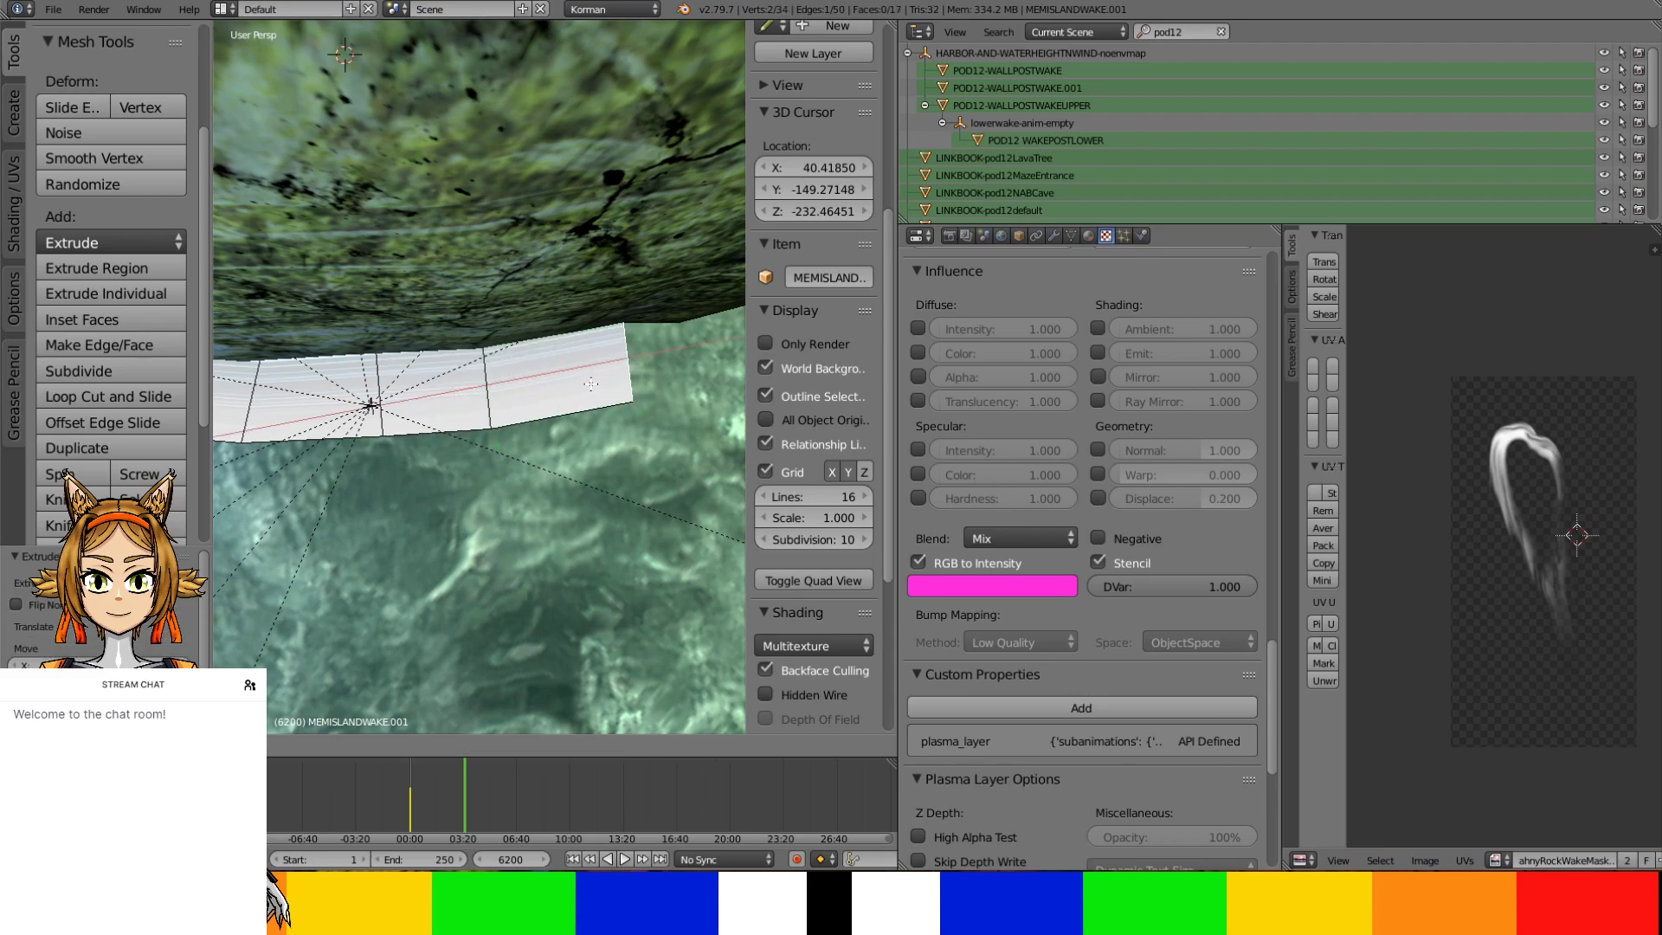
pyautogui.click(591, 384)
pyautogui.press('r')
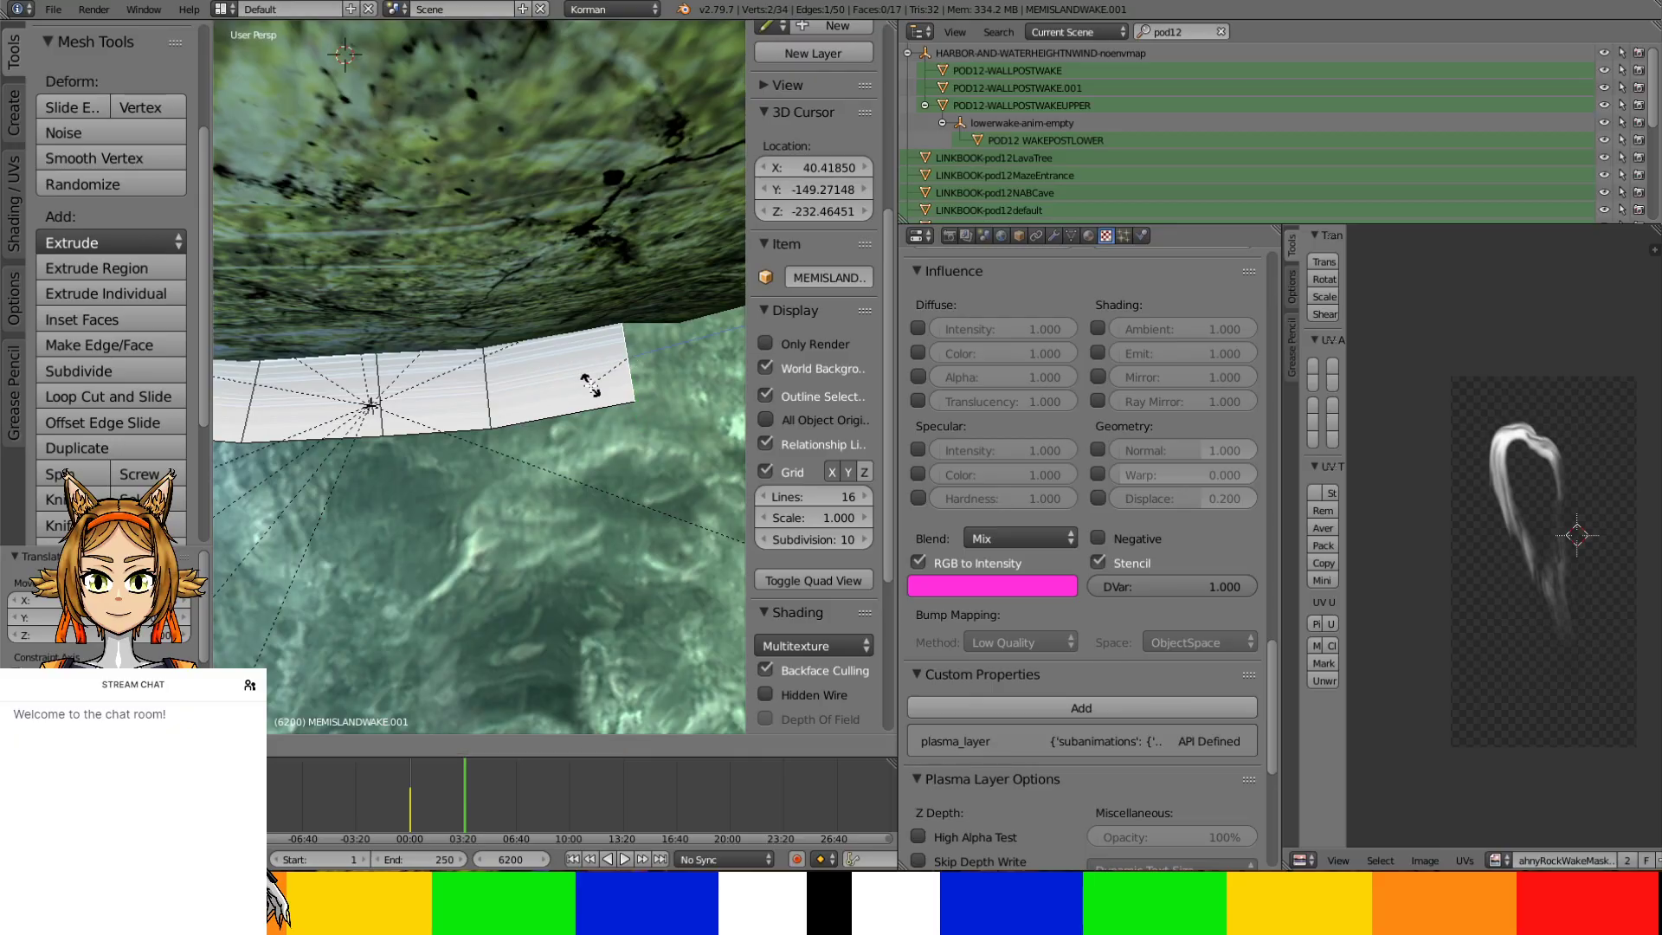
pyautogui.click(531, 412)
pyautogui.press('g')
pyautogui.click(572, 374)
# Extrude a short sixteenth wake segment and adjust its end edge in successive moves to meet the rock's waterline
pyautogui.moveTo(573, 374); pyautogui.dragTo(473, 372, button='middle')
pyautogui.press('e')
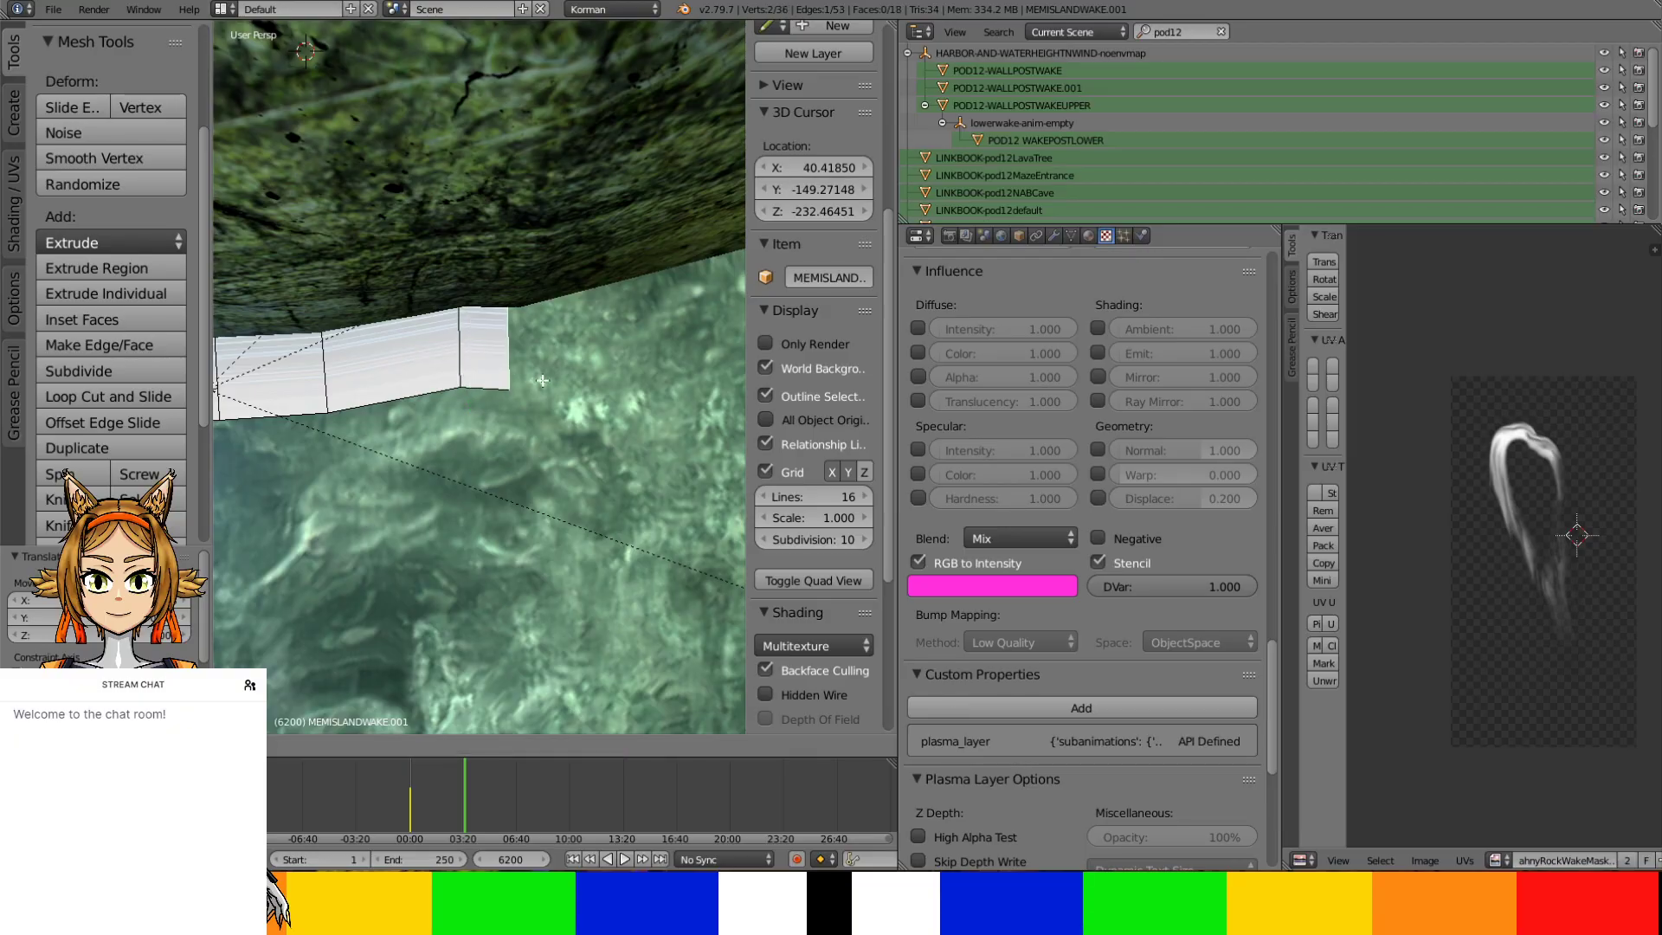
pyautogui.rightClick(449, 391)
pyautogui.press('g')
pyautogui.click(516, 365)
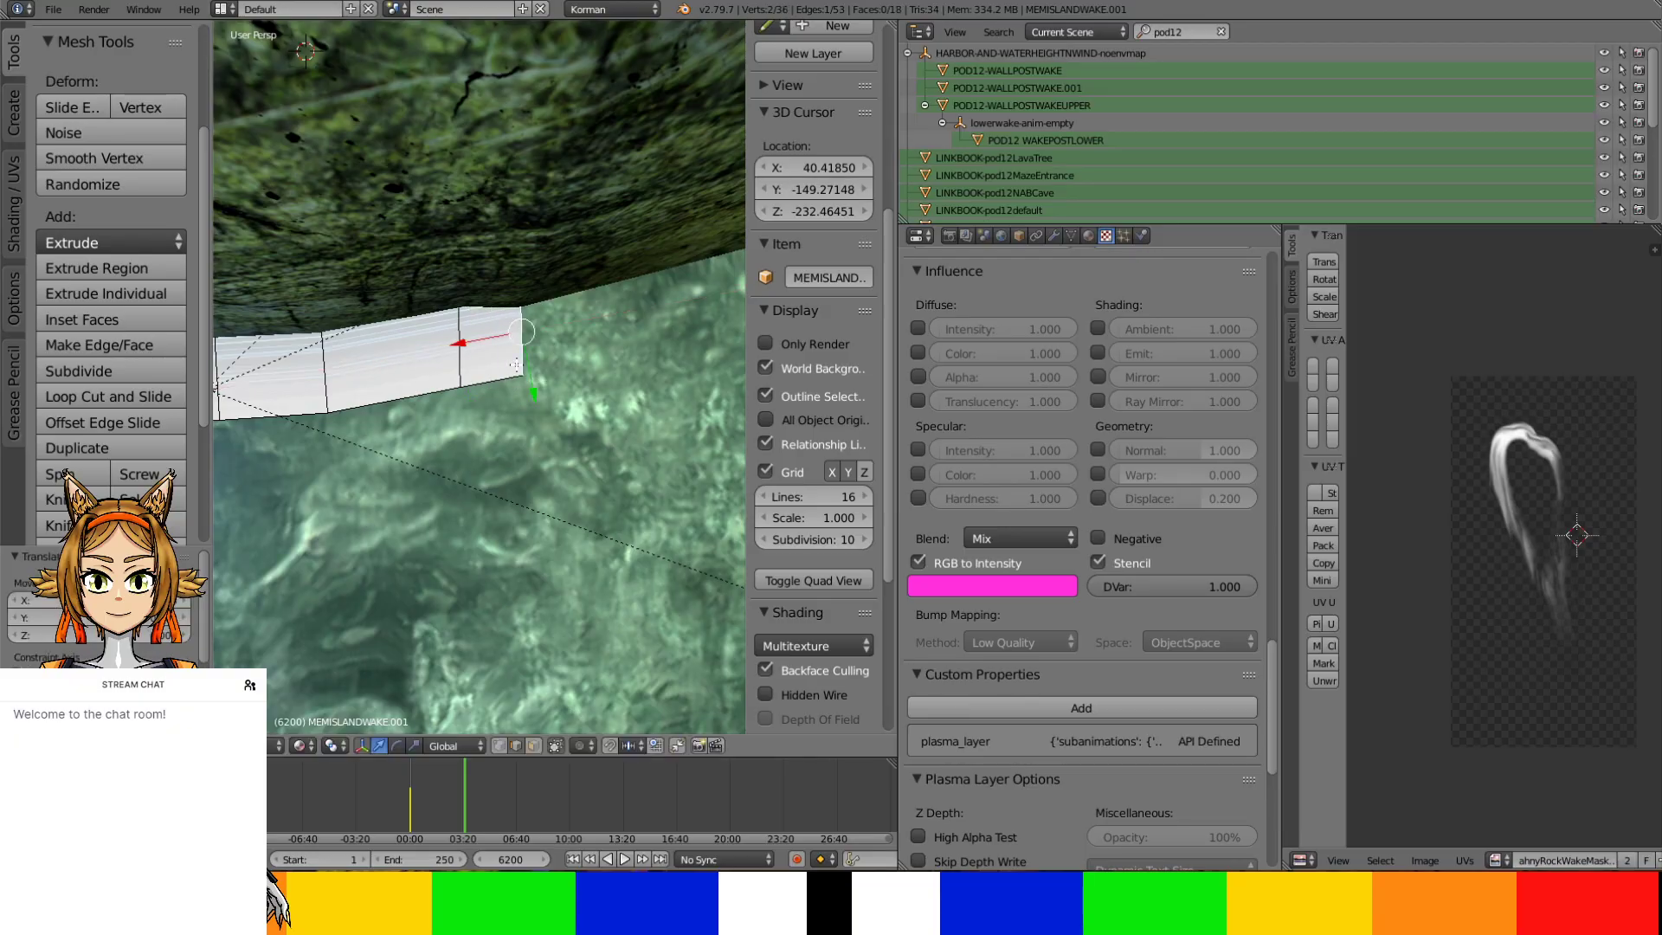
pyautogui.press('g')
pyautogui.click(530, 393)
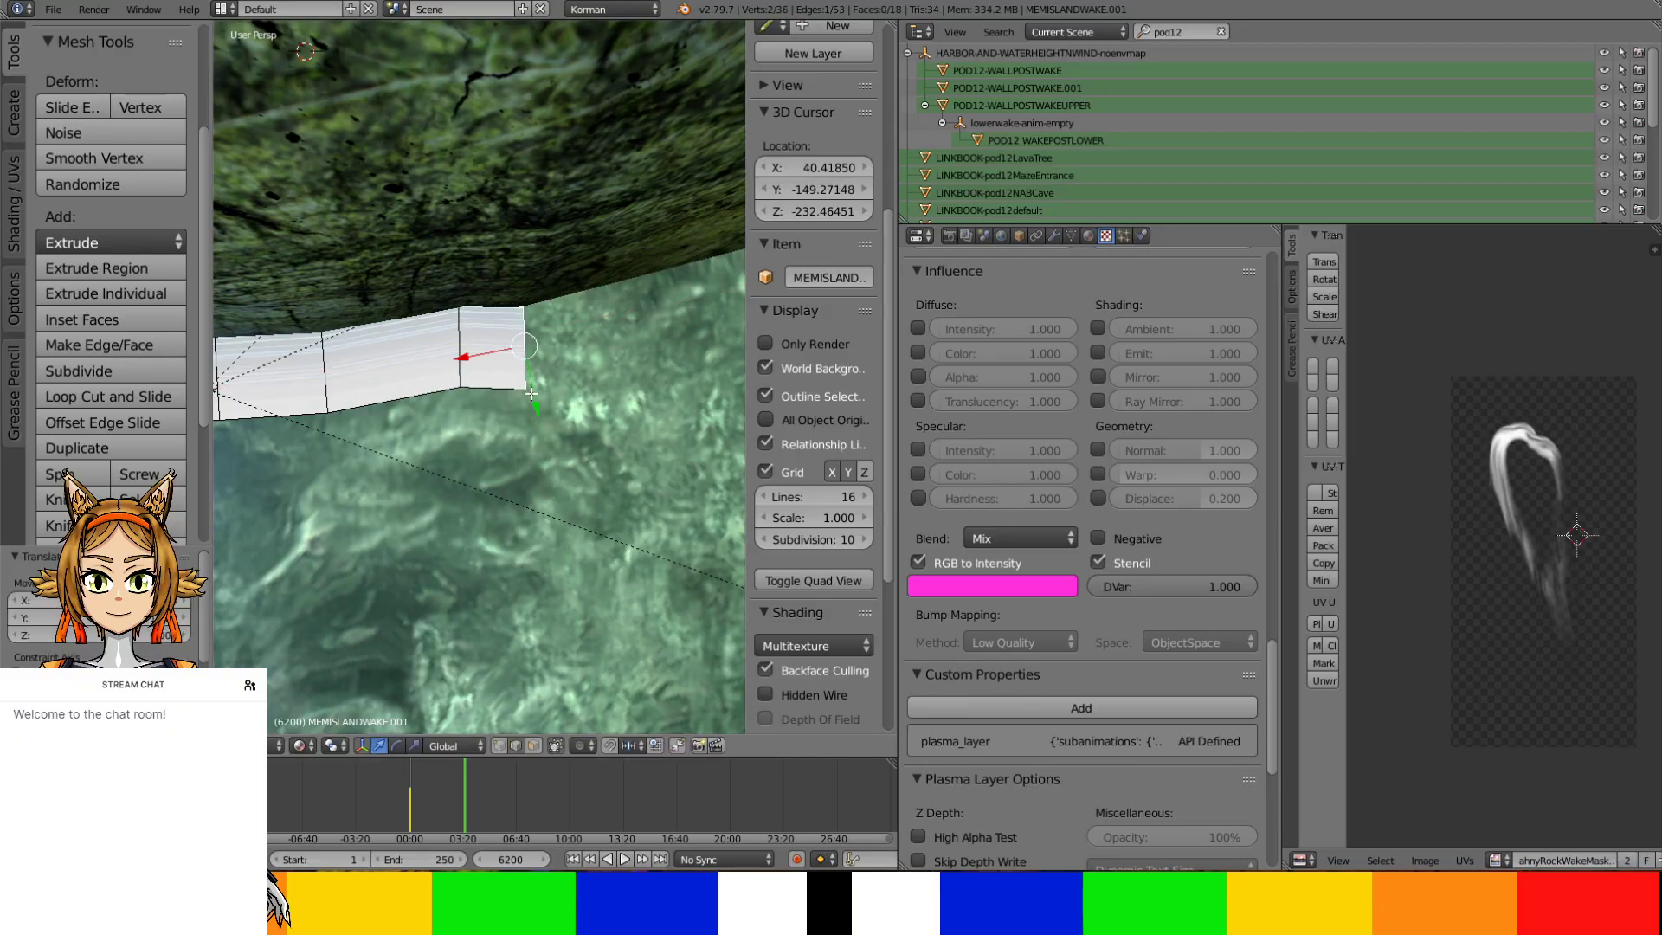
# Extrude a long seventeenth wake segment, move its end edge along X and up to the rock, and rotate that edge
pyautogui.moveTo(530, 403); pyautogui.dragTo(401, 436, button='middle')
pyautogui.press('e')
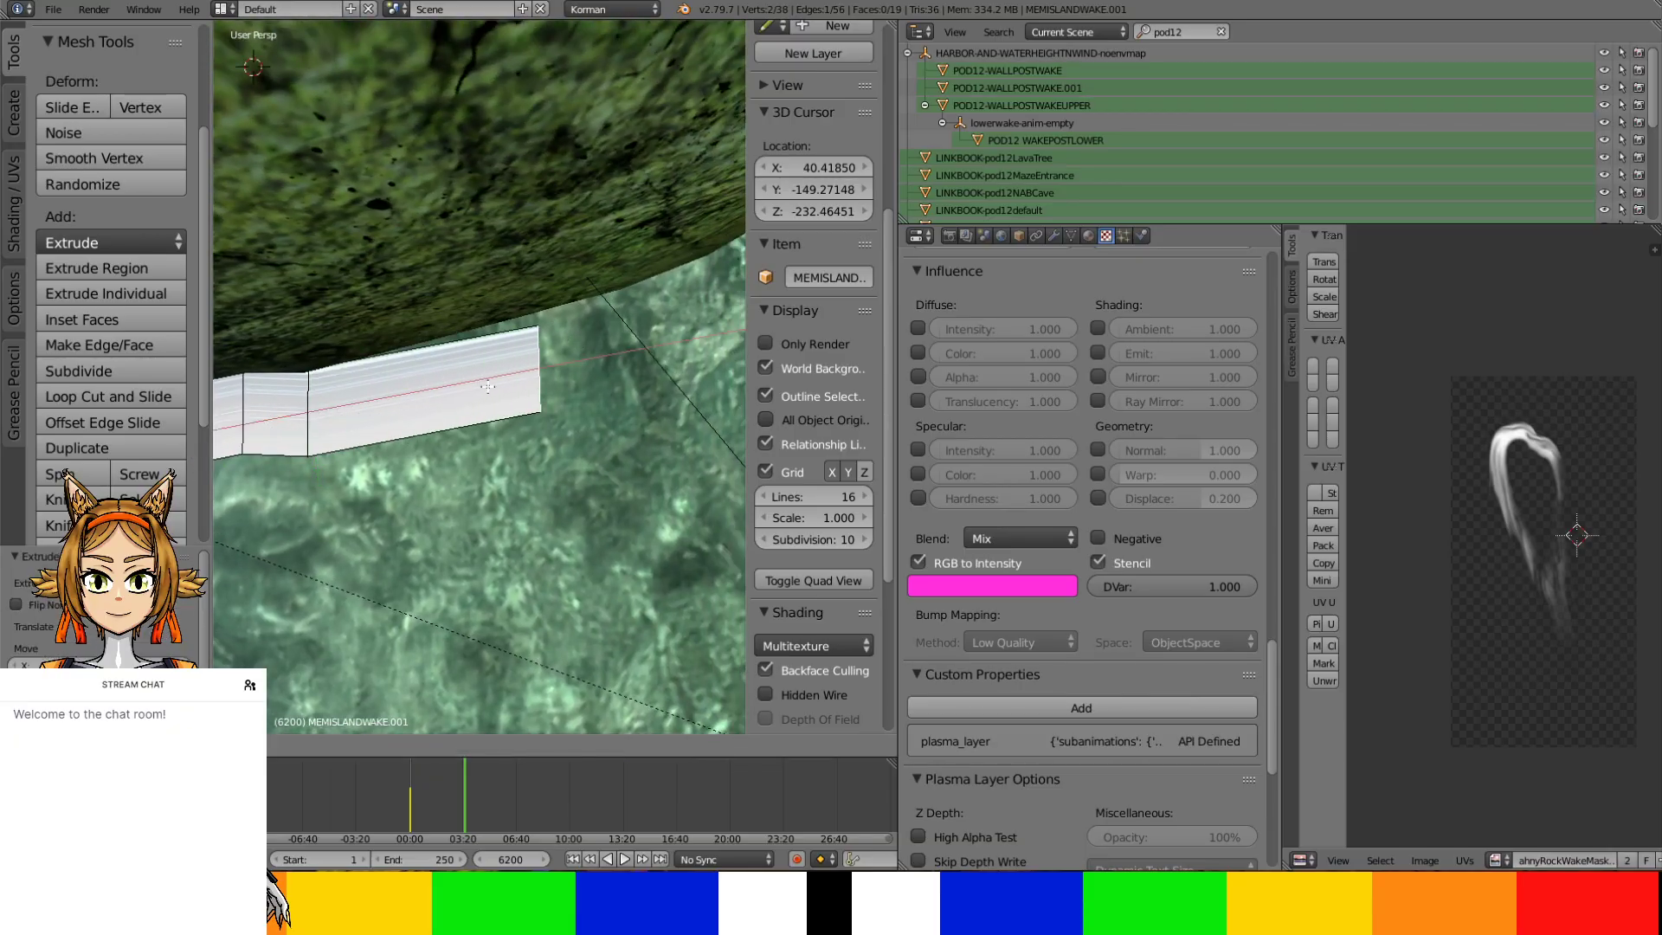
pyautogui.click(561, 372)
pyautogui.press('g')
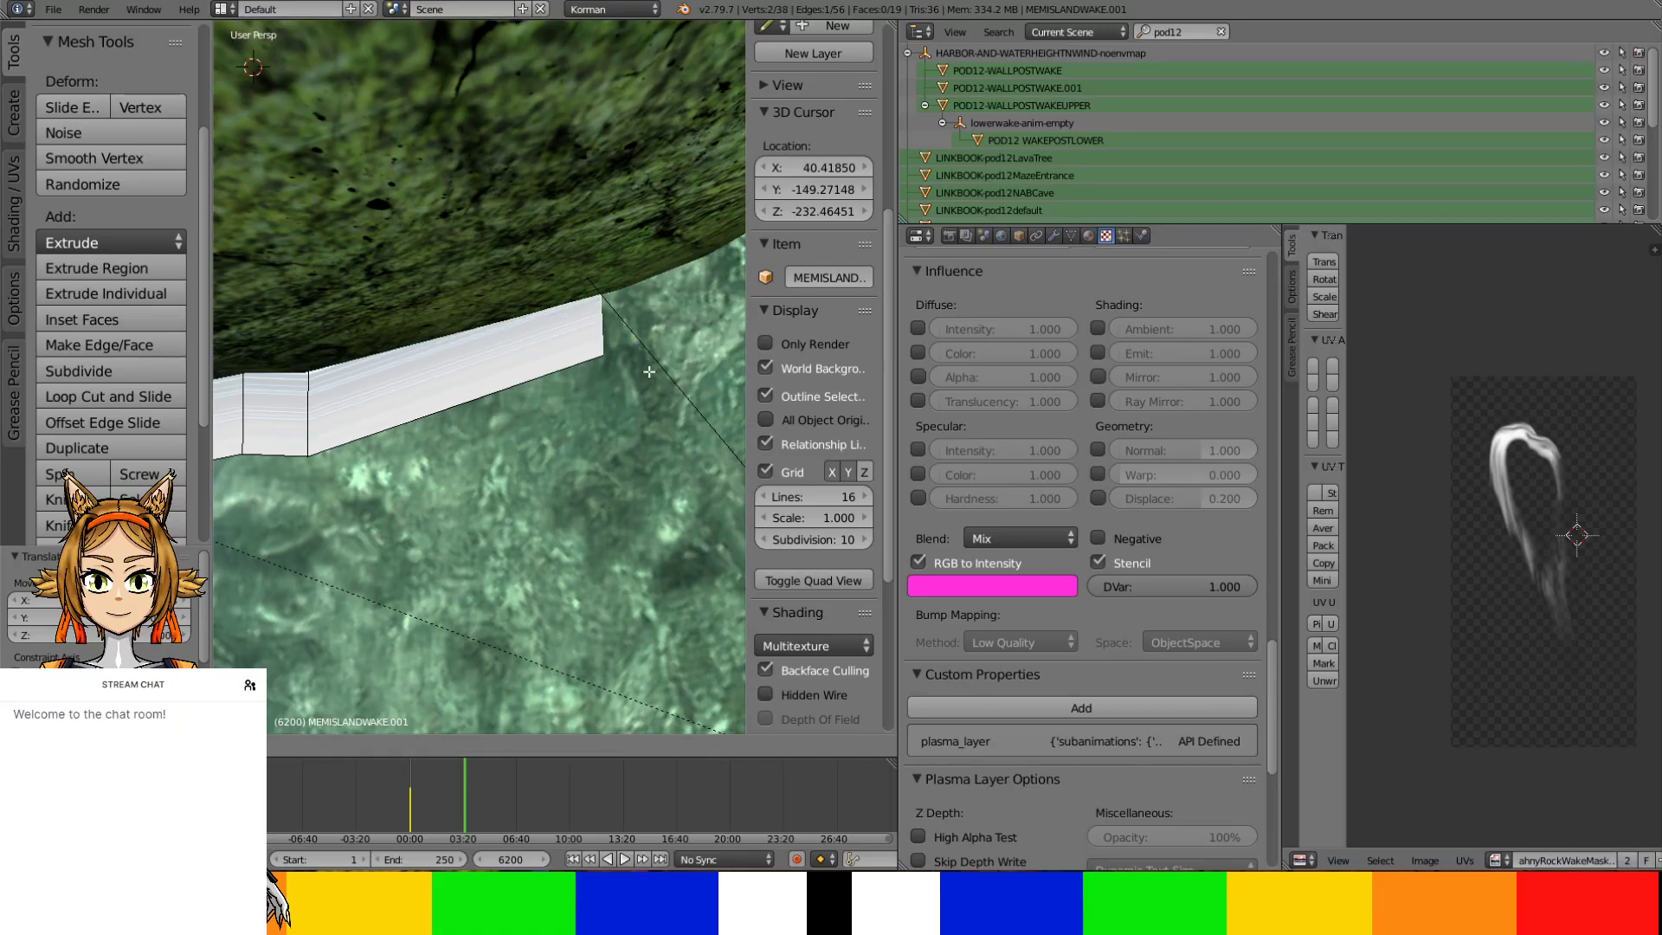
pyautogui.press('Escape')
pyautogui.press('g')
pyautogui.press('r')
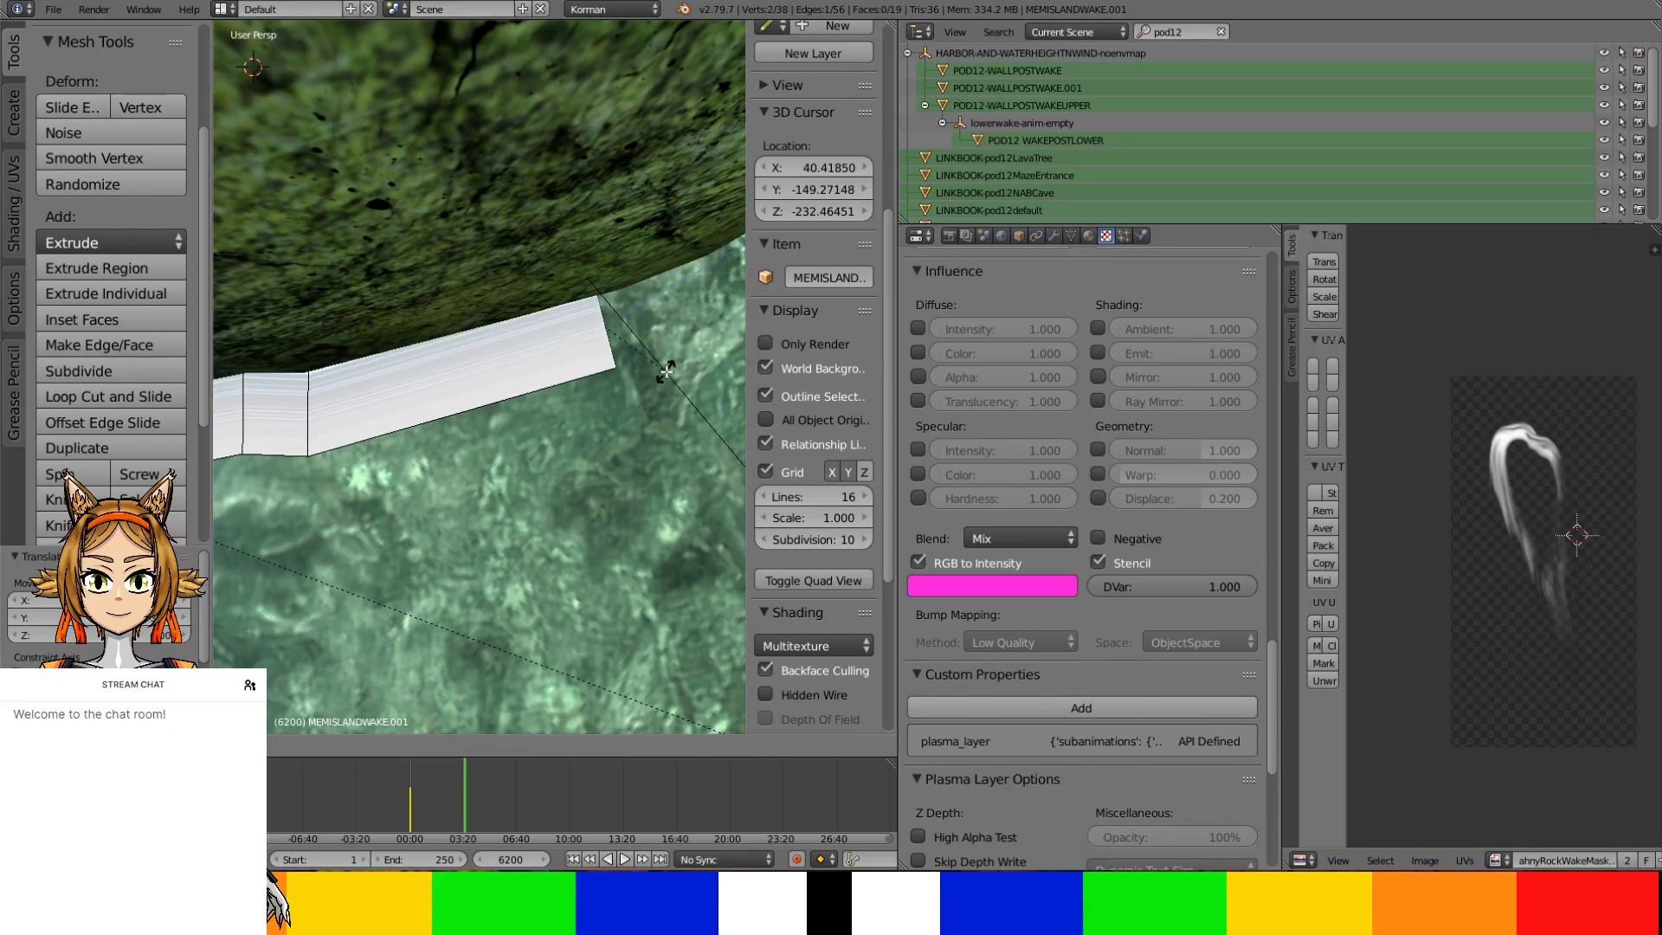
pyautogui.click(664, 367)
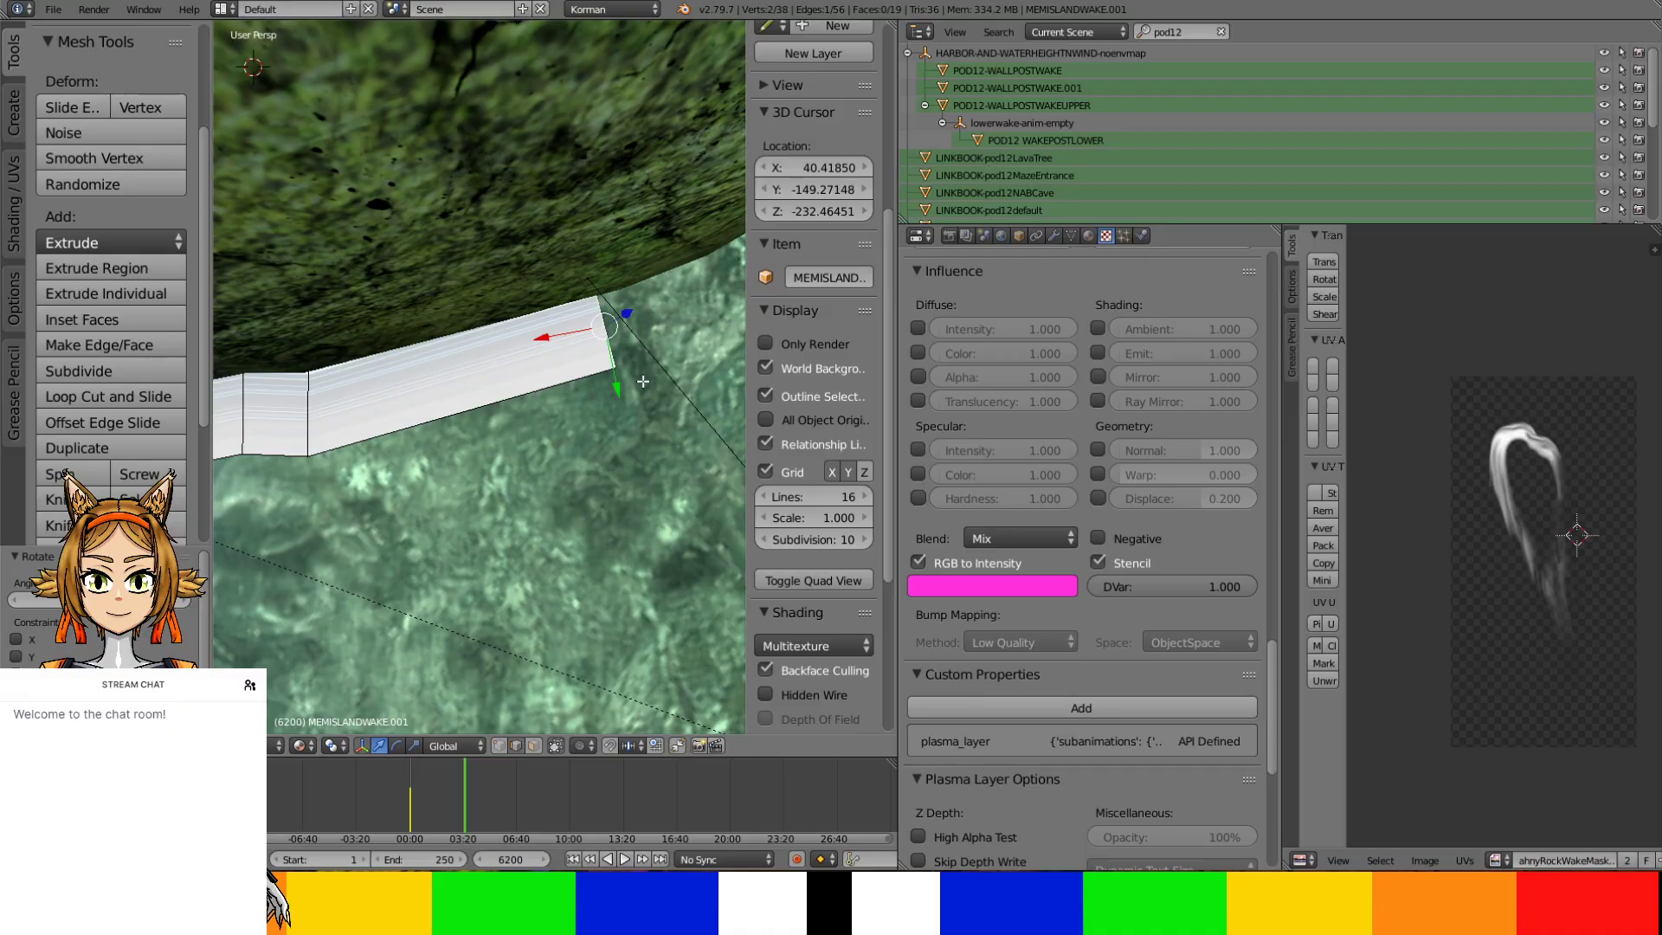
# Extrude an eighteenth wake segment, move its end edge along X, and rotate that edge to follow the pillar
pyautogui.moveTo(620, 358); pyautogui.dragTo(552, 493, button='middle')
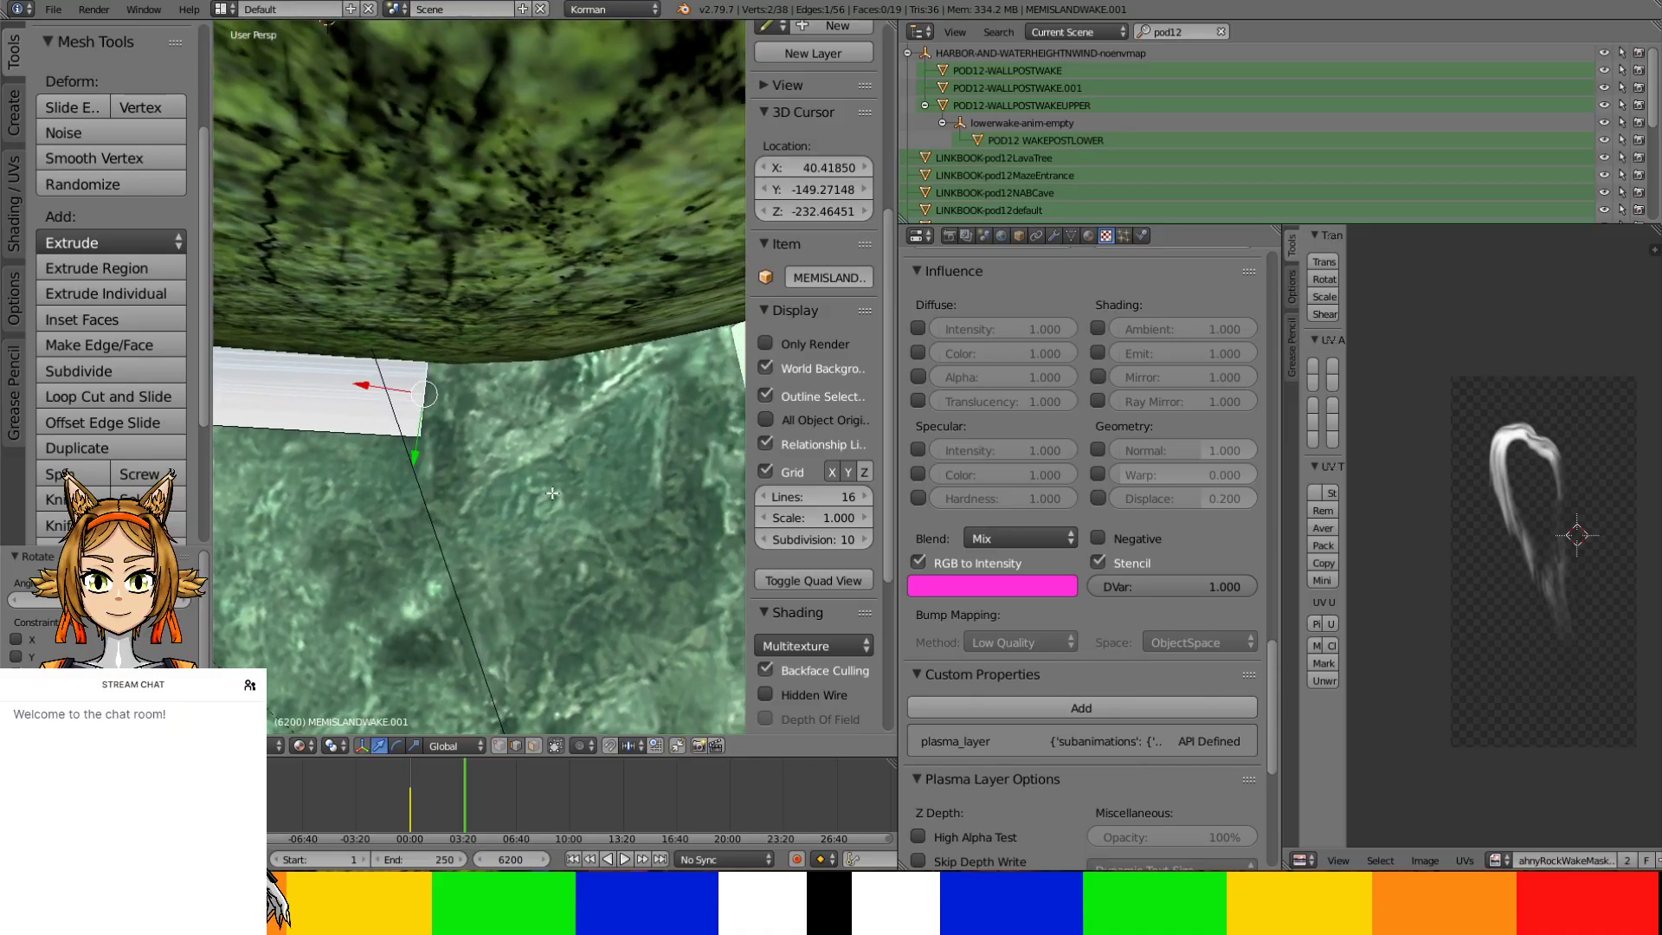
pyautogui.press('e')
pyautogui.rightClick(594, 472)
pyautogui.press('g')
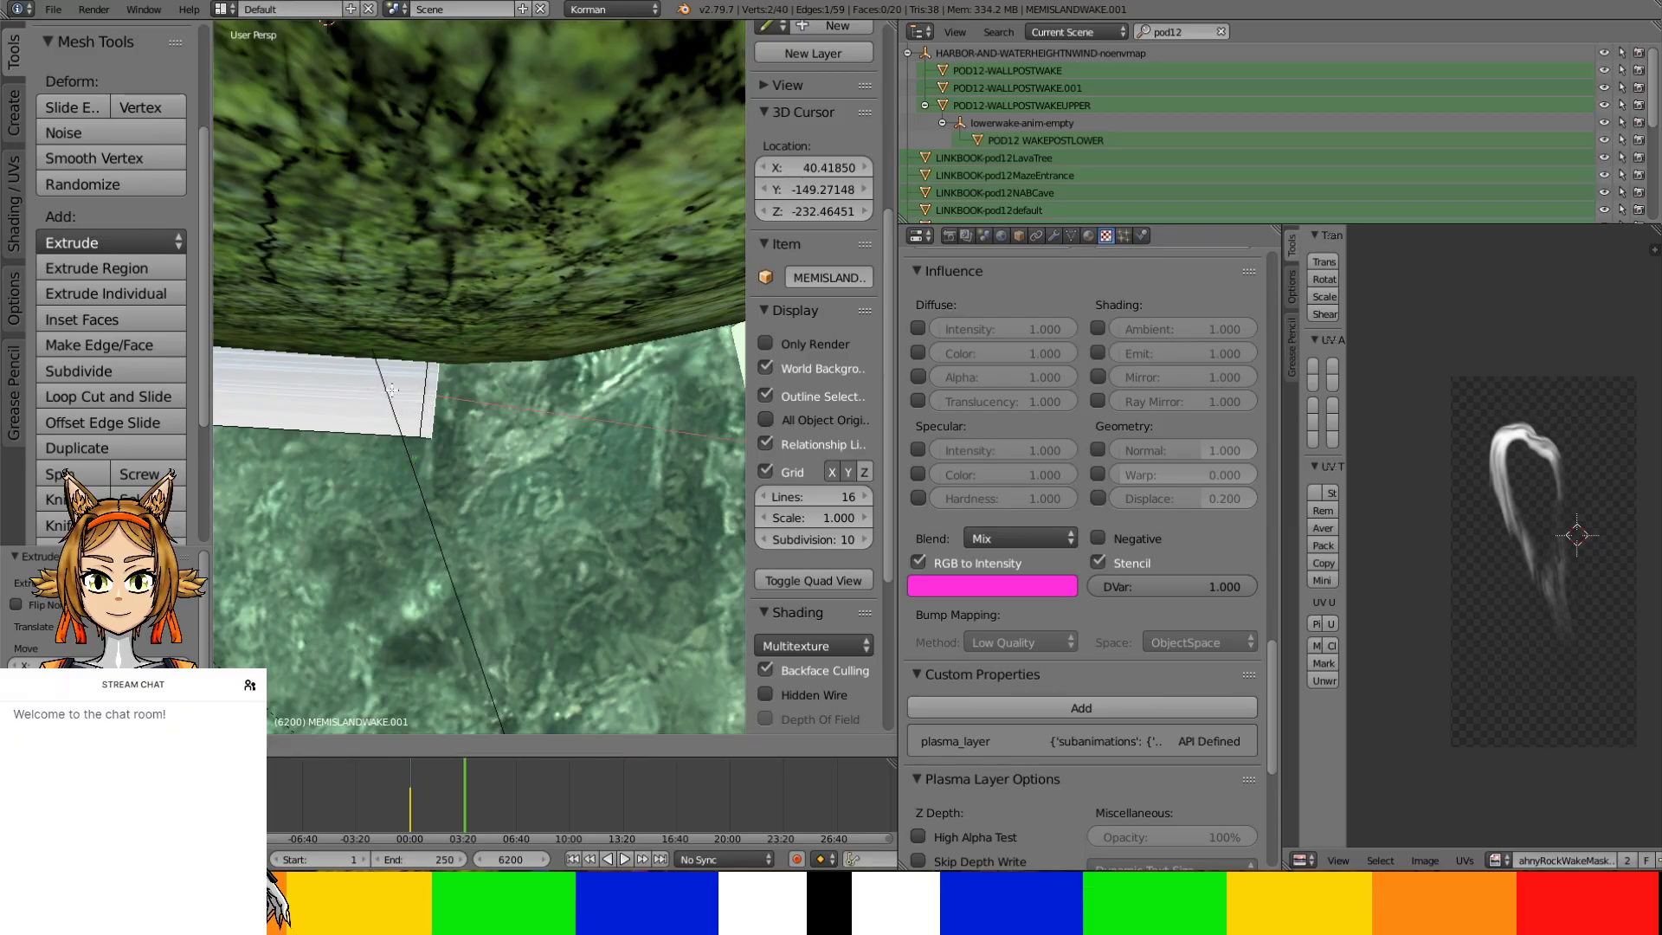
pyautogui.click(516, 467)
pyautogui.press('e')
pyautogui.click(544, 465)
pyautogui.press('r')
pyautogui.click(551, 458)
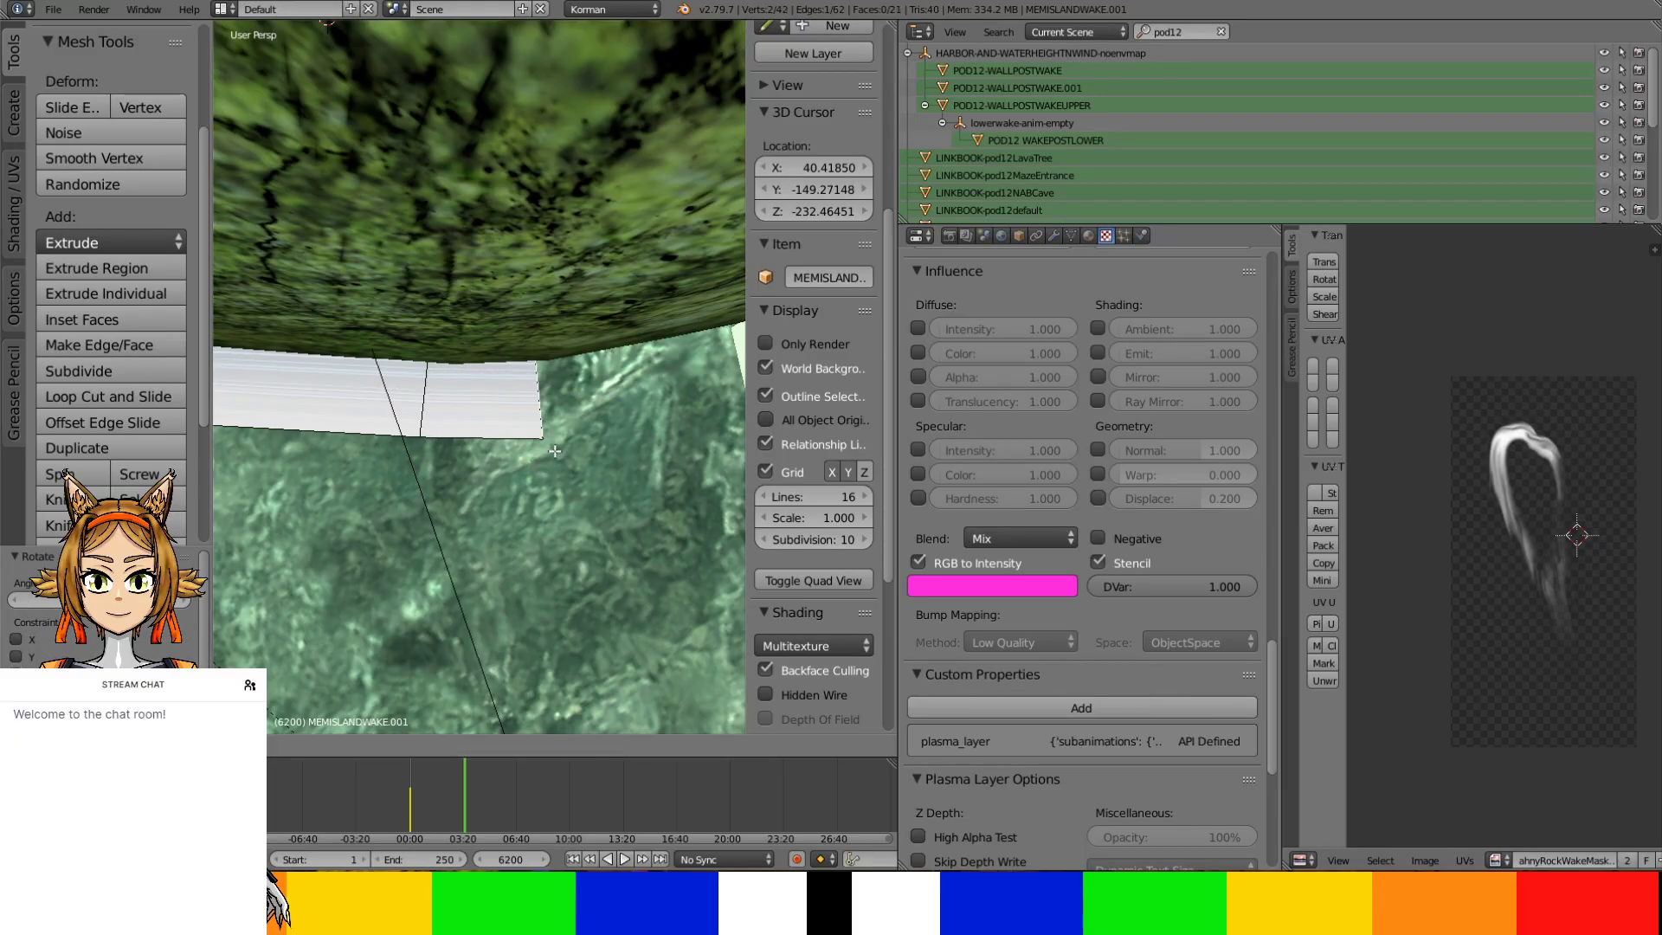
# Extrude a nineteenth wake segment along X and fit its end edge to the rock near the bright water surface
pyautogui.press('e')
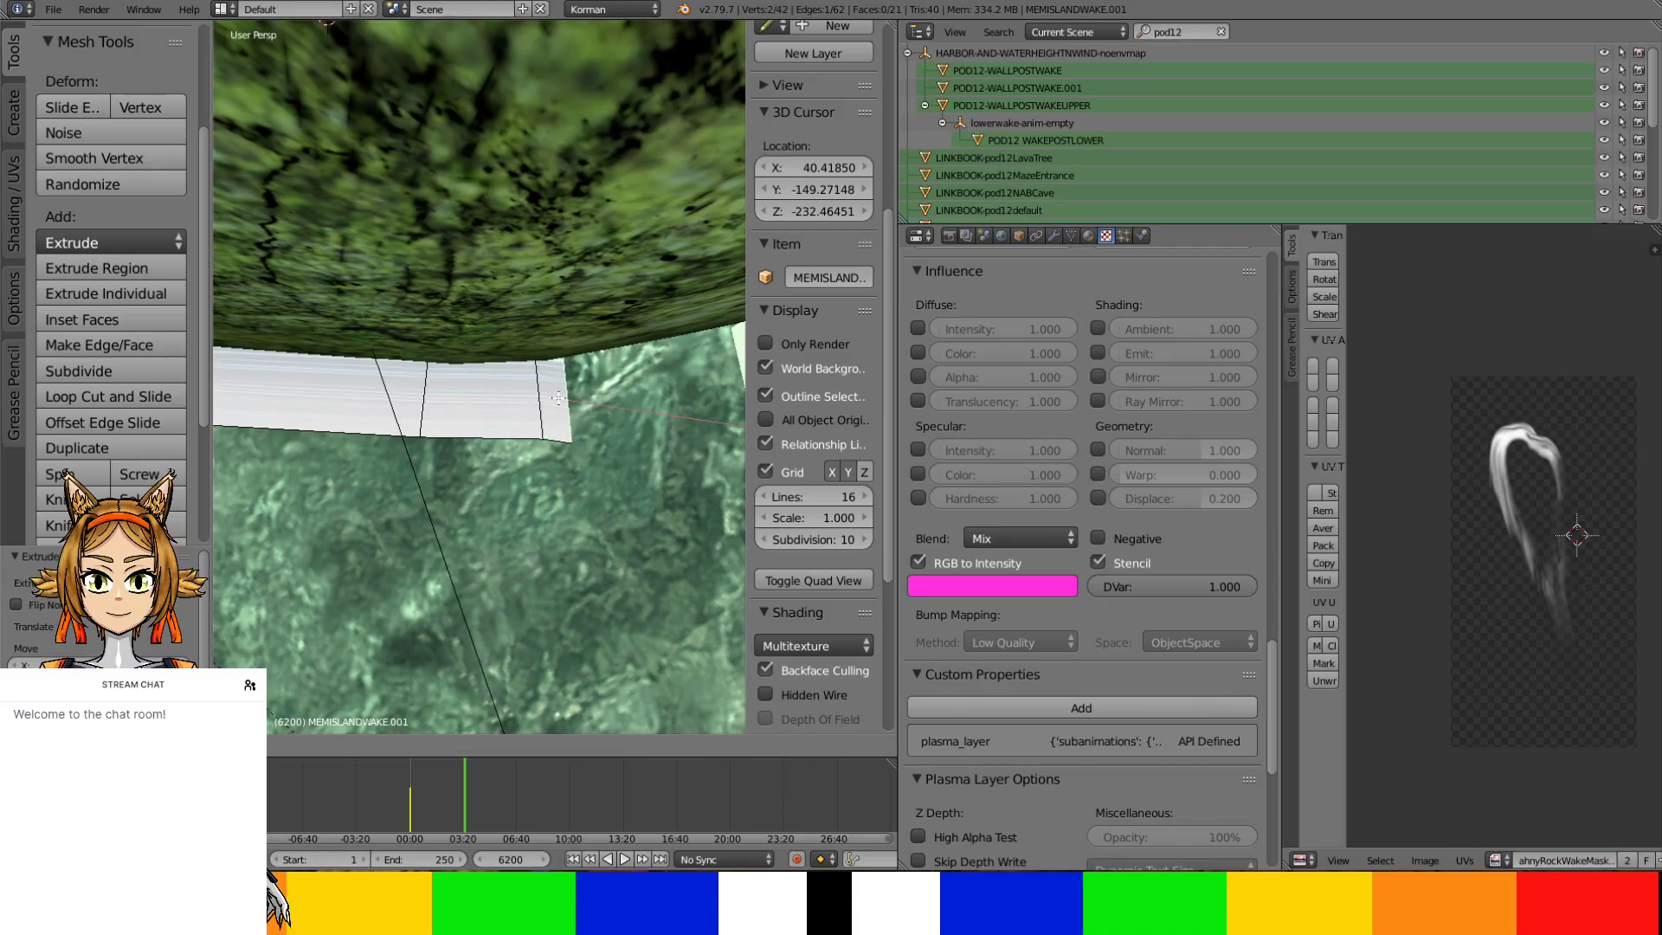
pyautogui.click(675, 386)
pyautogui.moveTo(692, 462); pyautogui.dragTo(697, 400)
pyautogui.moveTo(697, 401); pyautogui.dragTo(469, 408, button='middle')
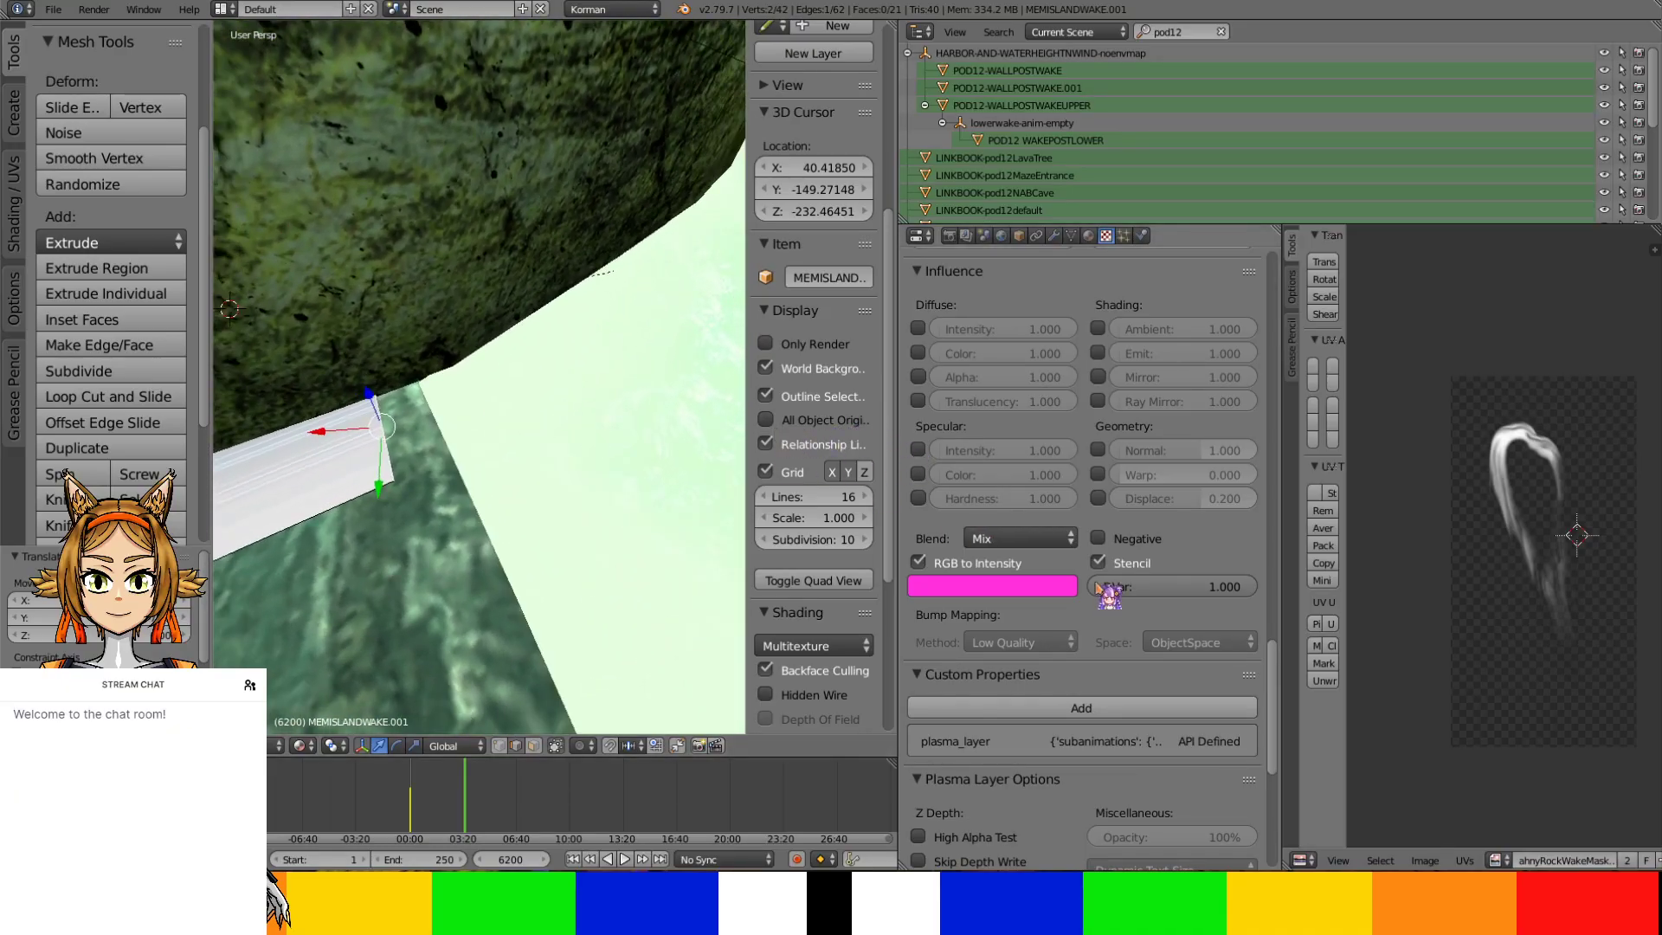
# Review the wake strip's material transparency and options, leave mesh editing, and view the neighbouring CornerislandWAKE surface
pyautogui.click(1088, 236)
pyautogui.scroll(-10, 1148, 645)
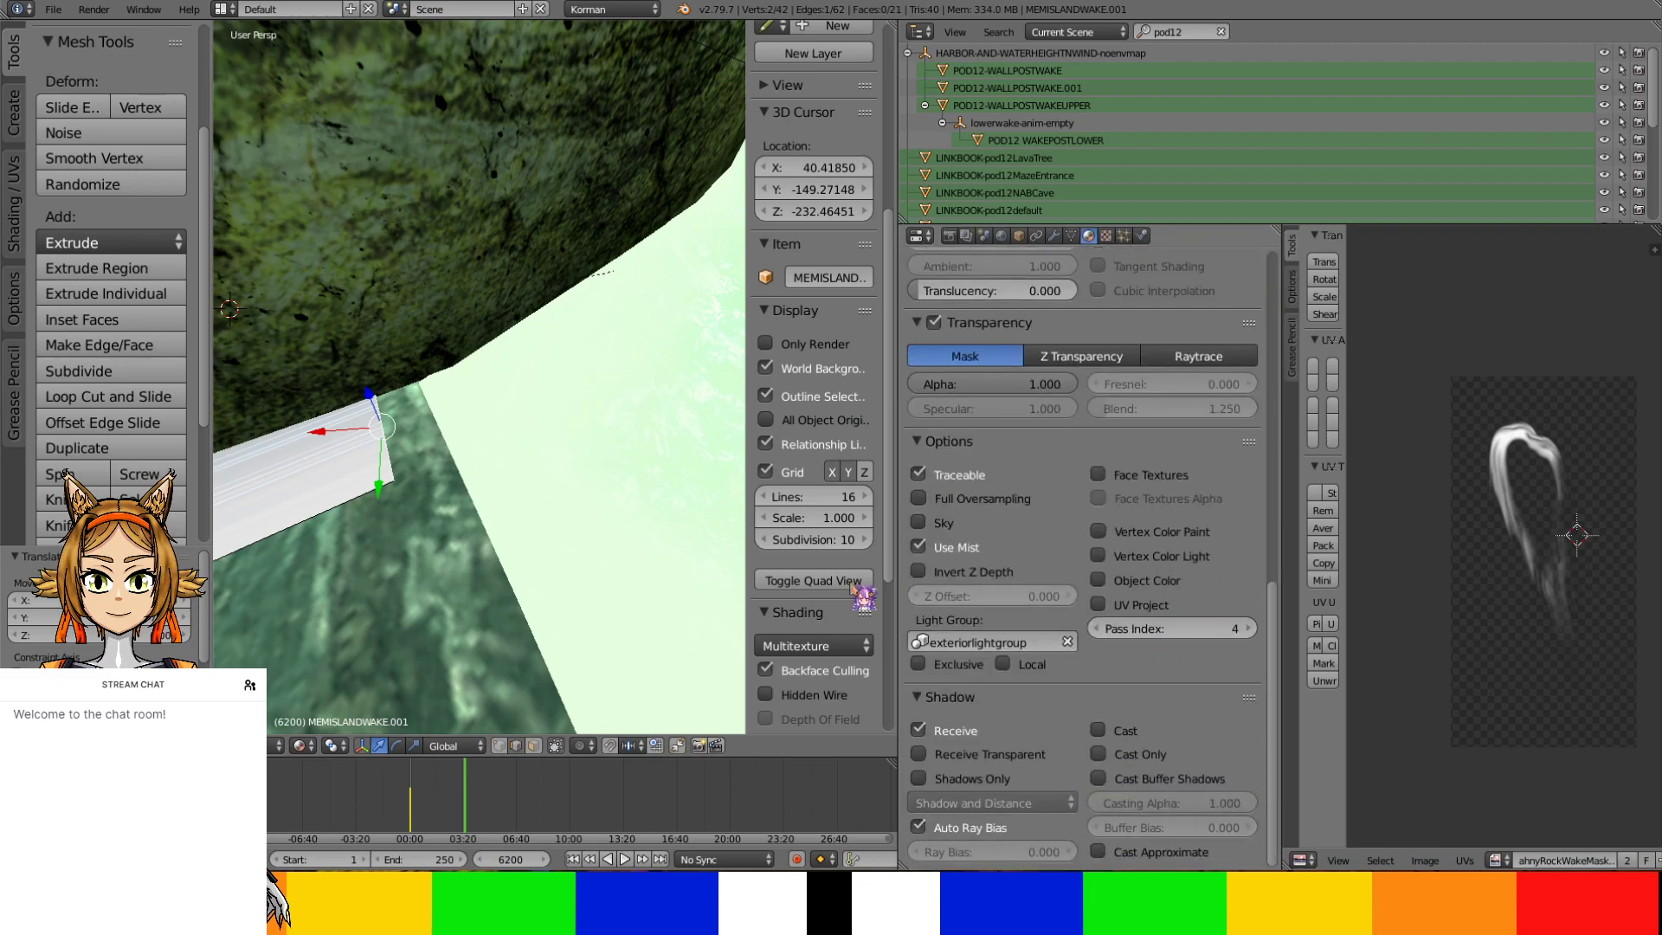
pyautogui.press('Tab')
pyautogui.rightClick(589, 426)
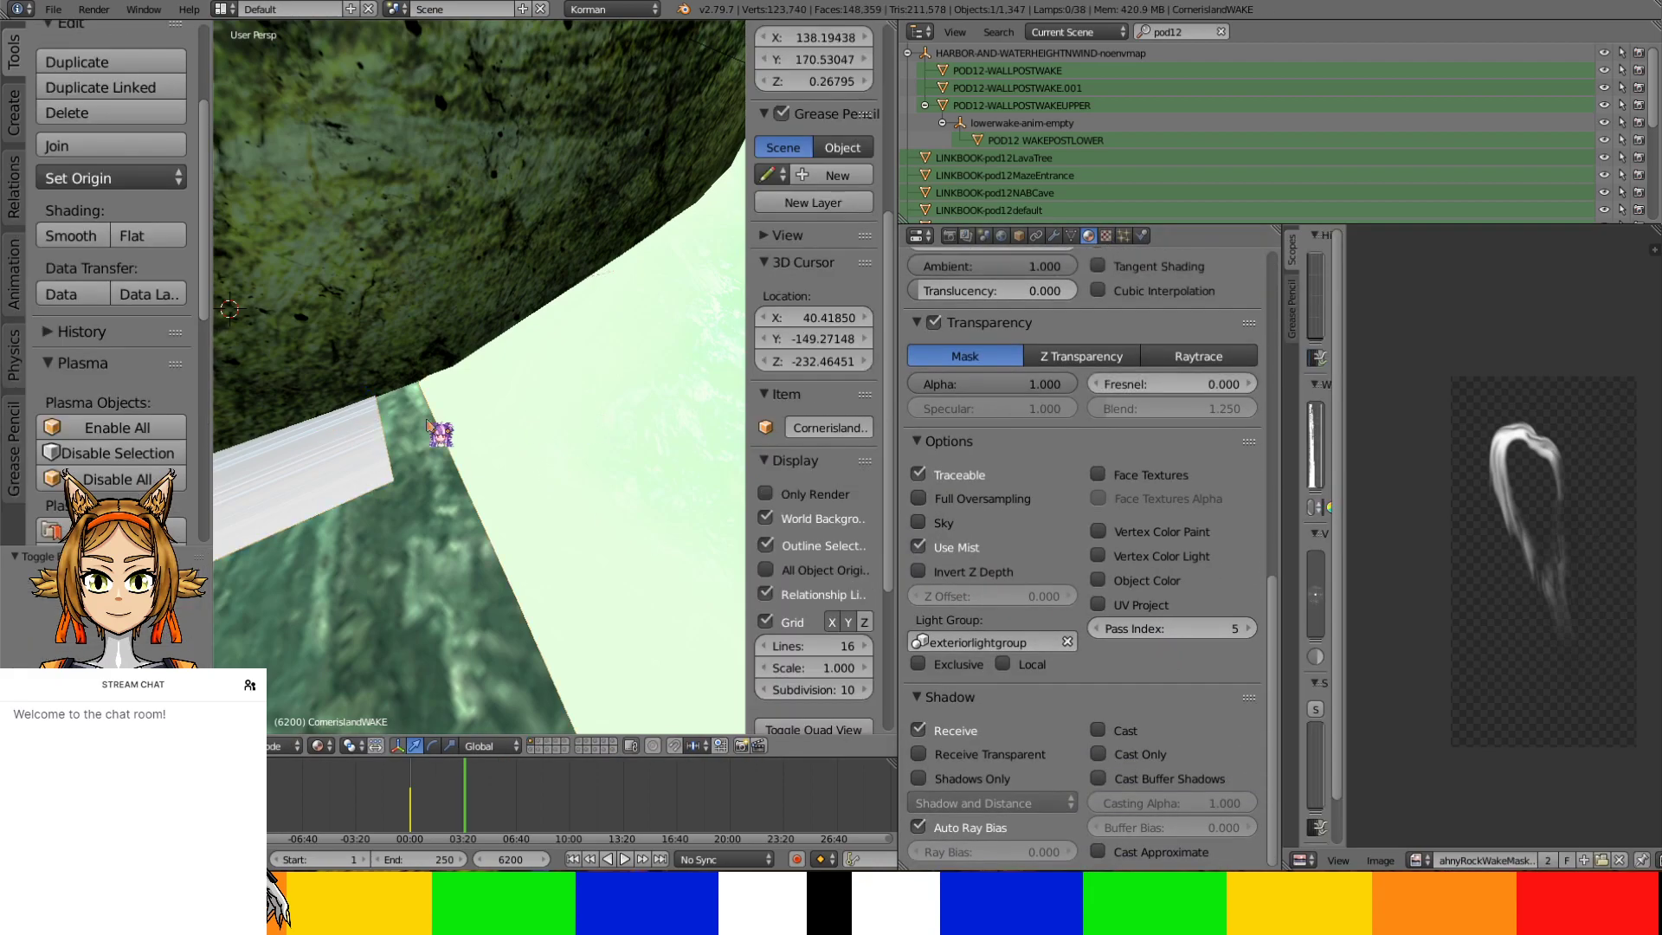
pyautogui.rightClick(334, 454)
pyautogui.moveTo(427, 451); pyautogui.dragTo(564, 367, button='middle')
pyautogui.rightClick(563, 363)
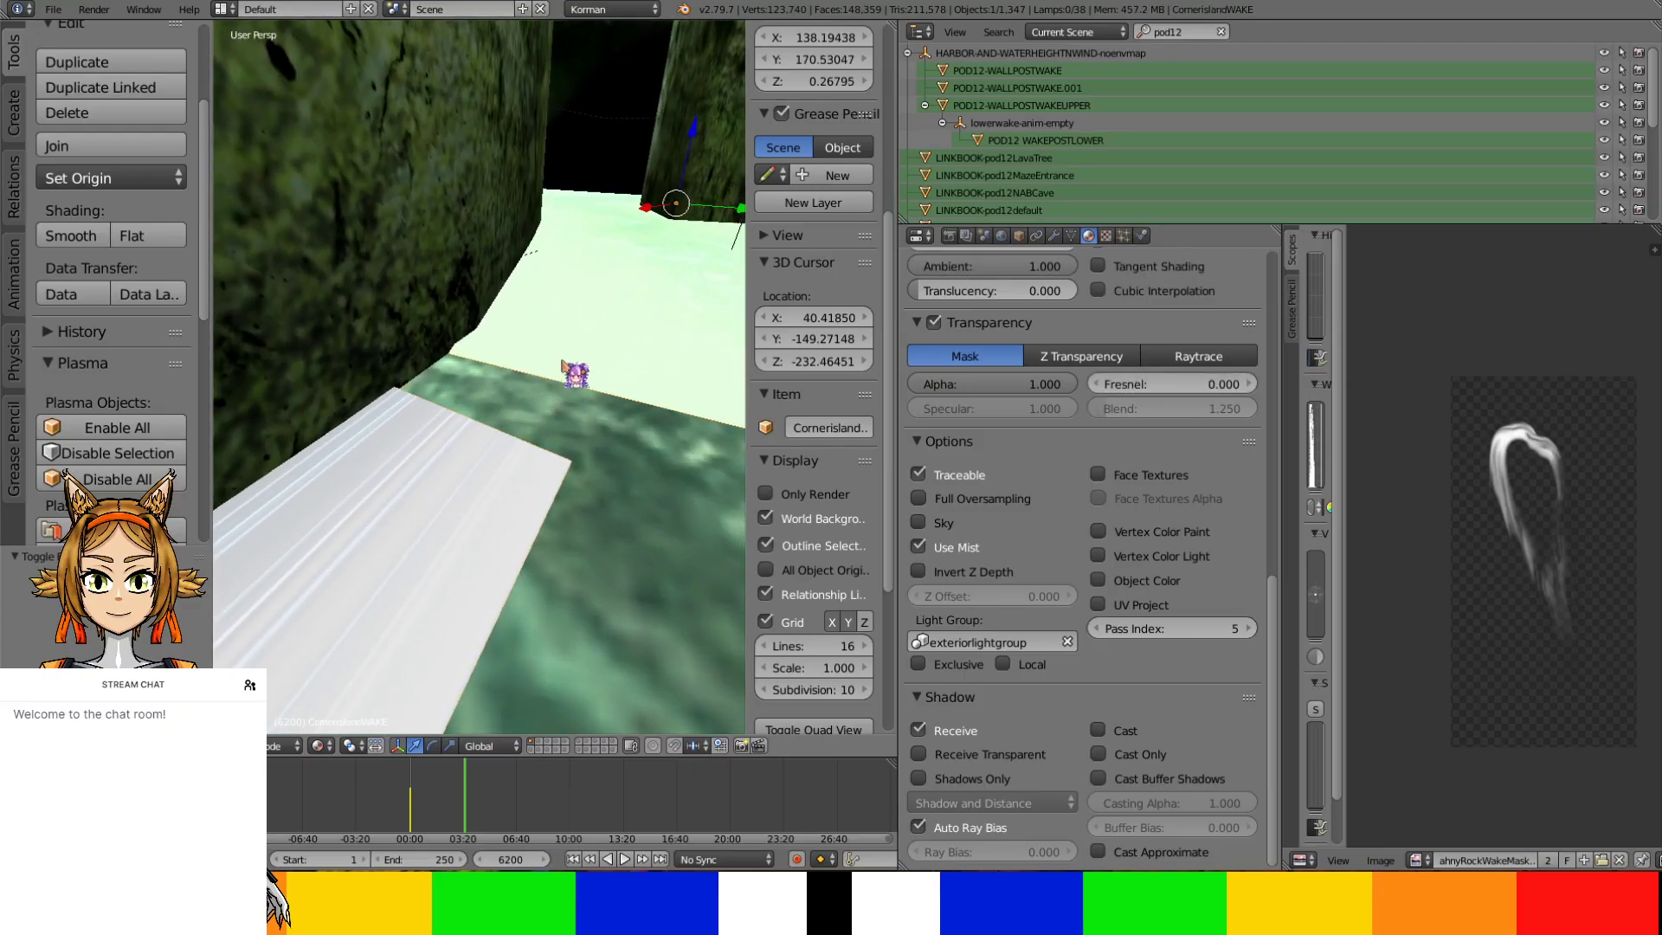
# Inspect the CornerislandWAKE mesh in edit mode, return to object mode, and select that surface again
pyautogui.press('Tab')
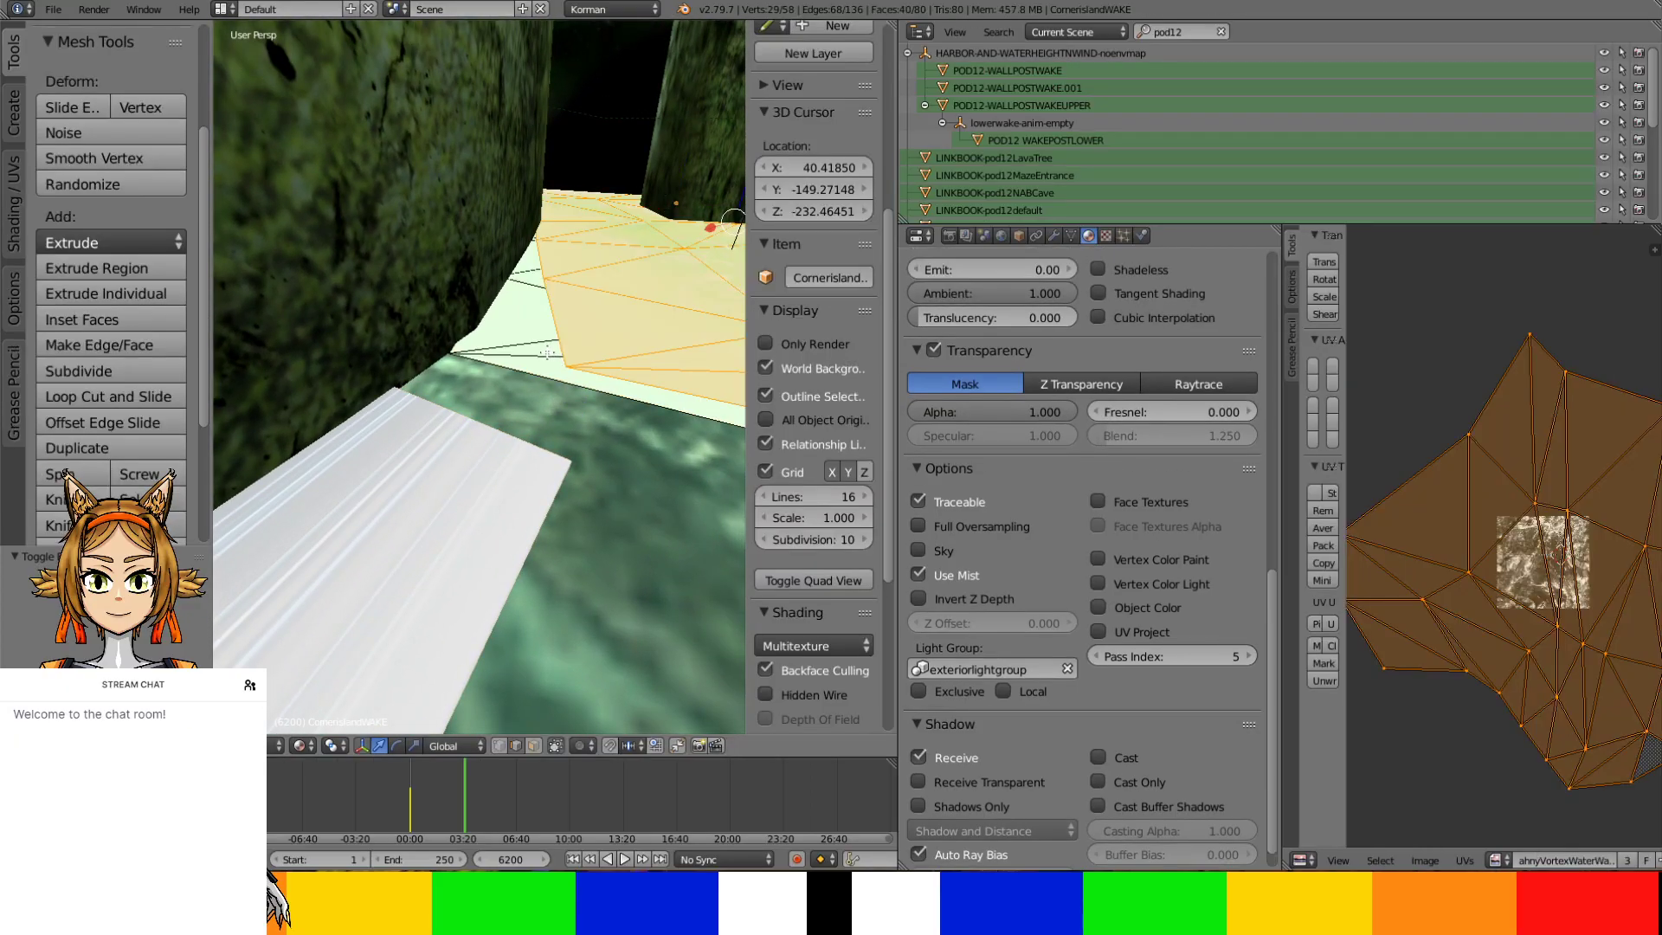
pyautogui.moveTo(547, 353); pyautogui.dragTo(504, 371, button='middle')
pyautogui.press('Tab')
pyautogui.rightClick(499, 371)
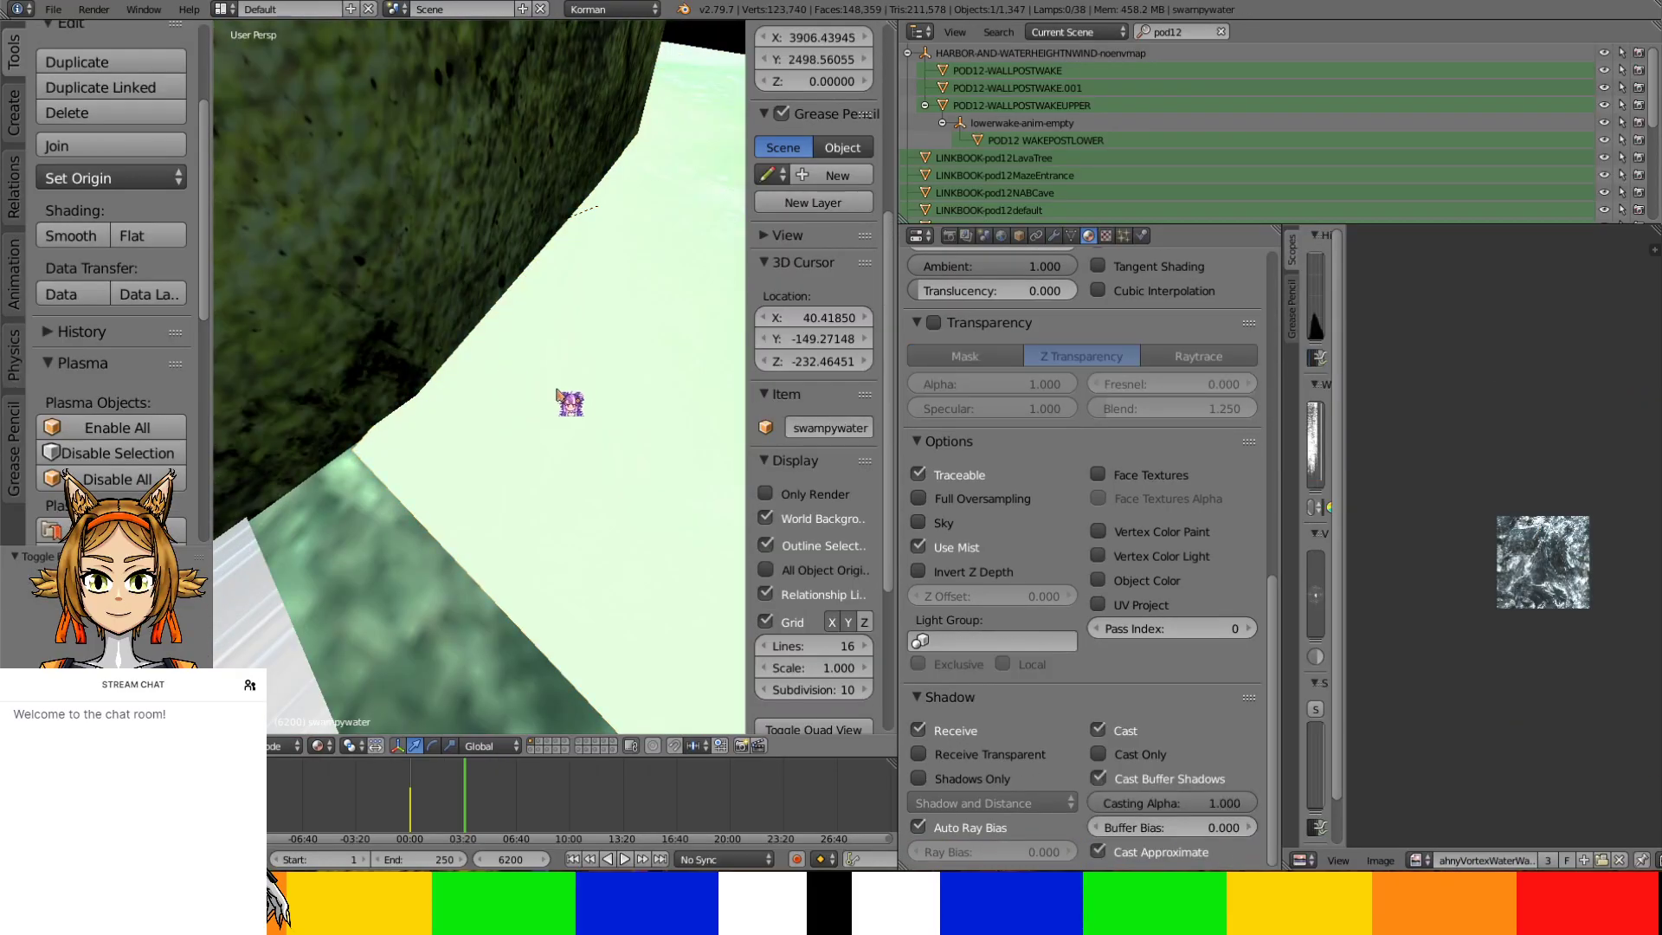
pyautogui.rightClick(557, 396)
# Compare the shading and transparency settings of CornerislandWAKE's islandwake.001 and islandwake.004 materials
pyautogui.scroll(5, 1054, 429)
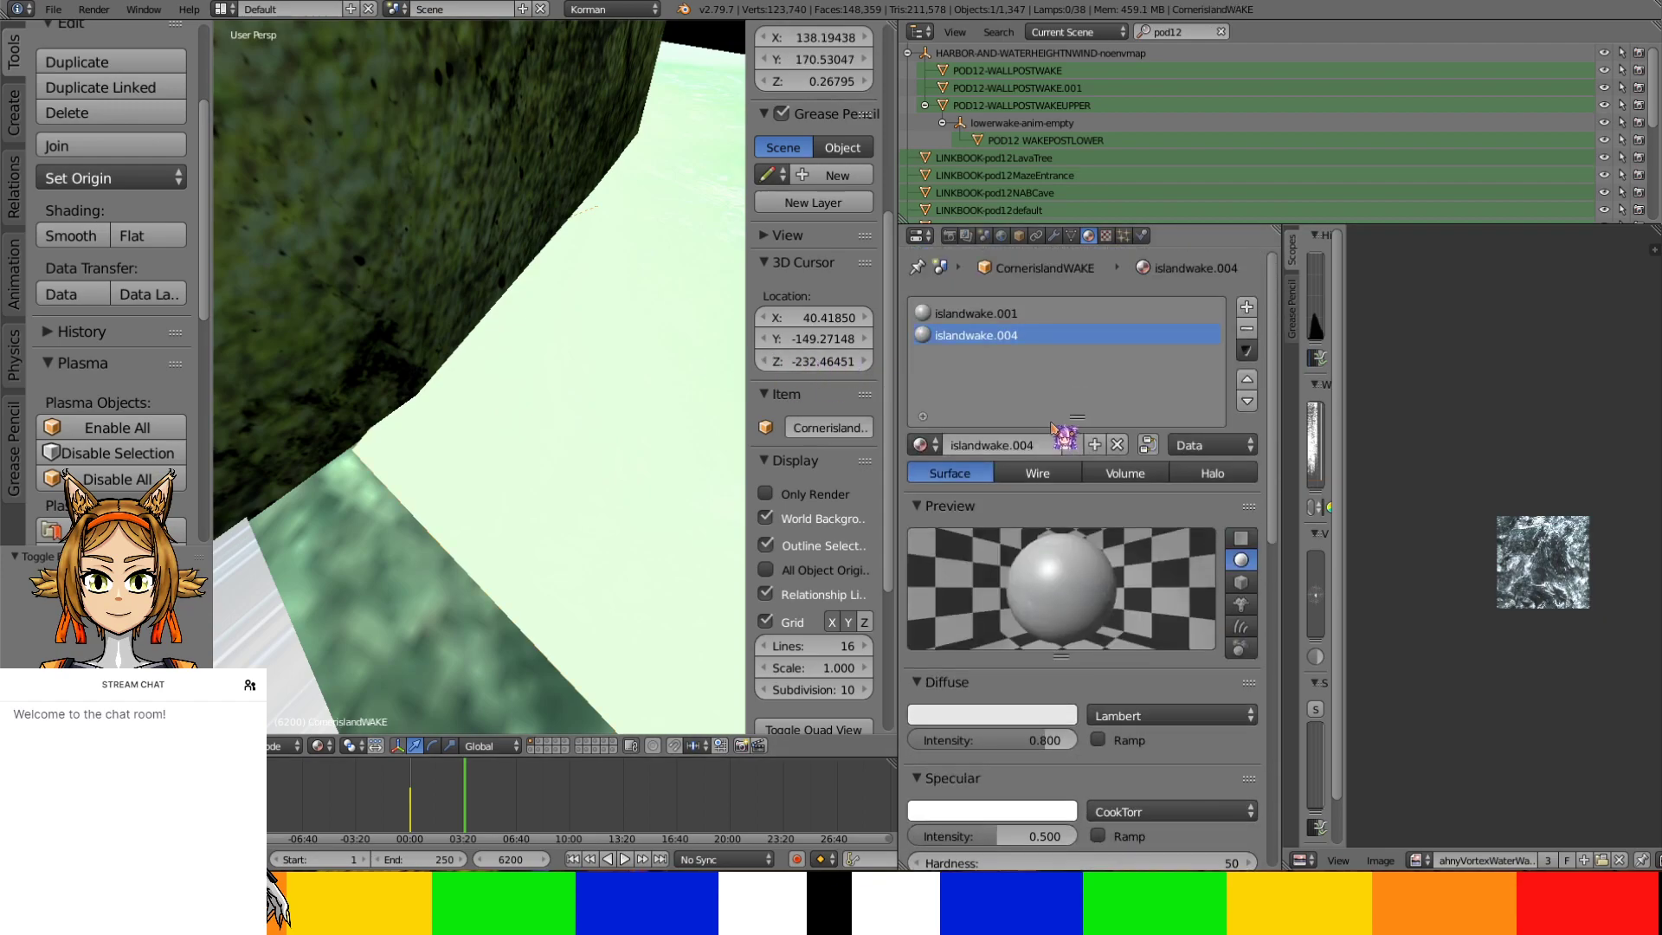
pyautogui.click(991, 318)
pyautogui.scroll(-12, 1004, 303)
pyautogui.scroll(9, 1013, 294)
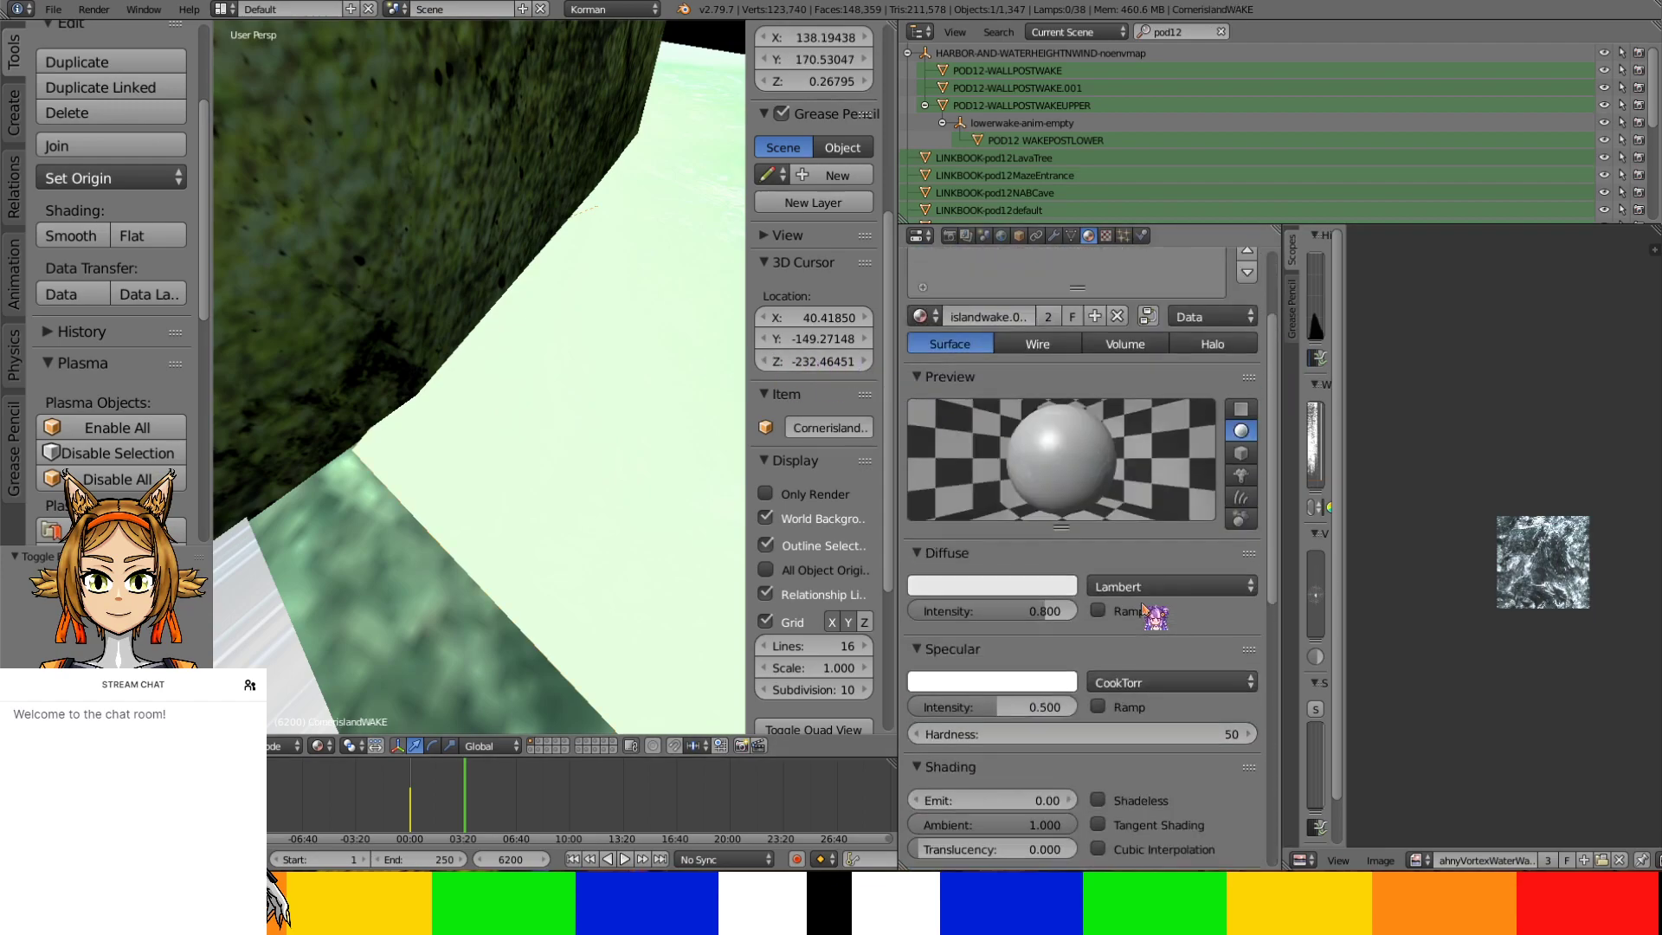
pyautogui.scroll(3, 1012, 294)
pyautogui.click(1017, 337)
pyautogui.scroll(-12, 1108, 587)
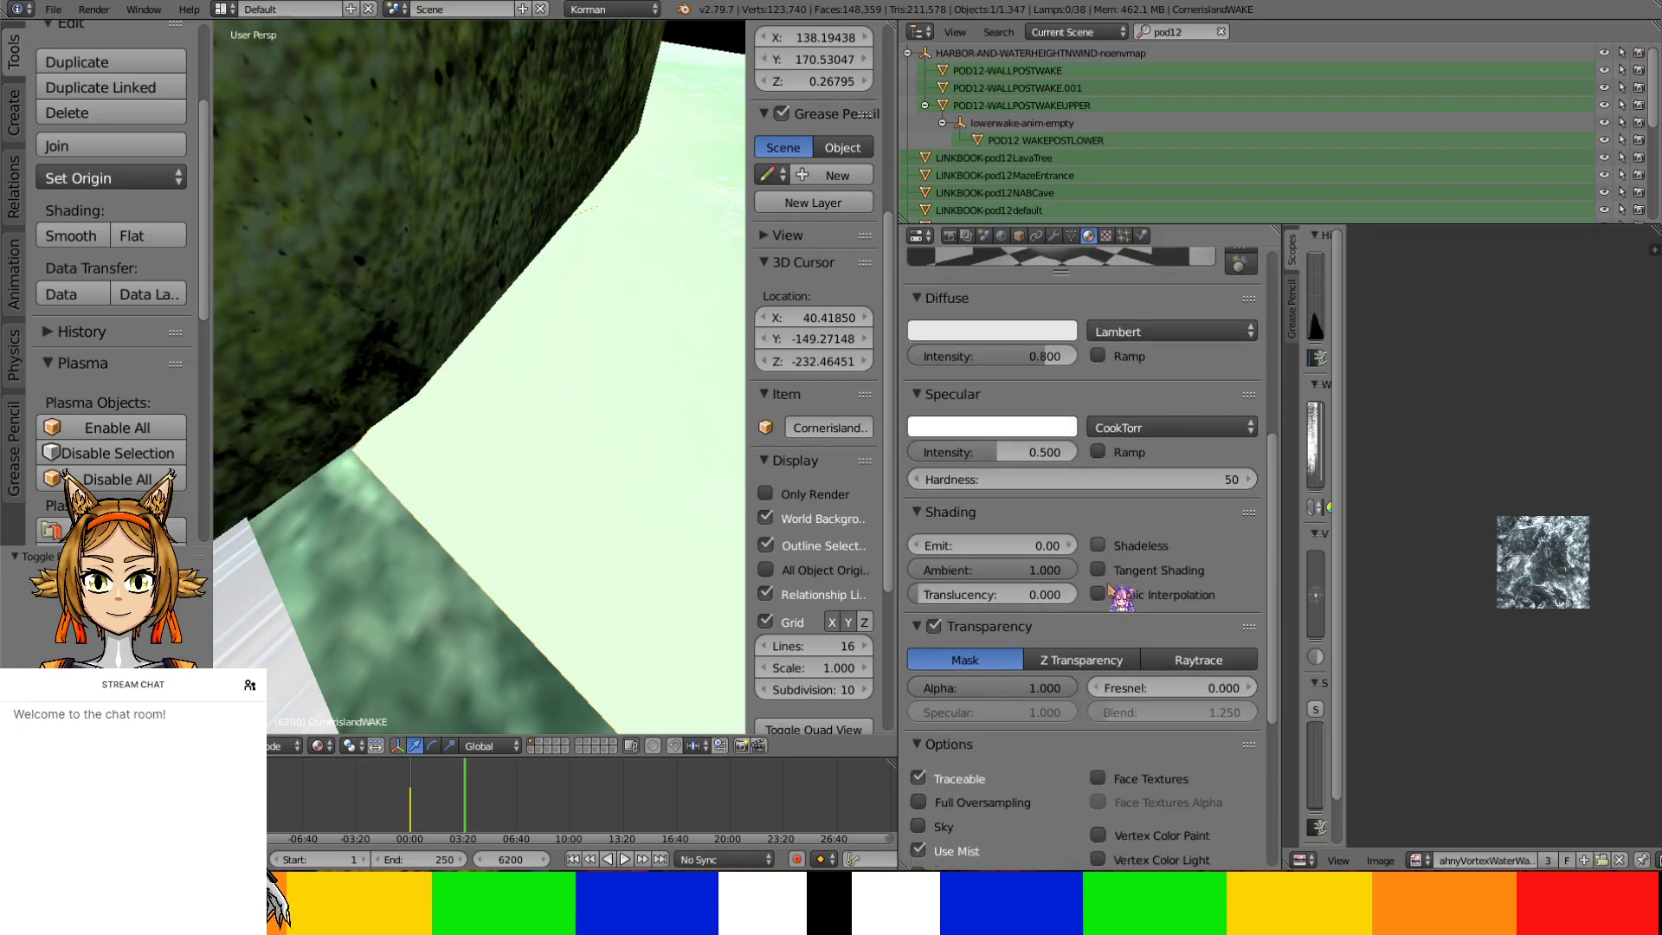
# Check the remaining islandwake.004 settings, select the MEMISLANDWAKE.001 strip, and set its material's pass index to 10
pyautogui.scroll(12, 1110, 597)
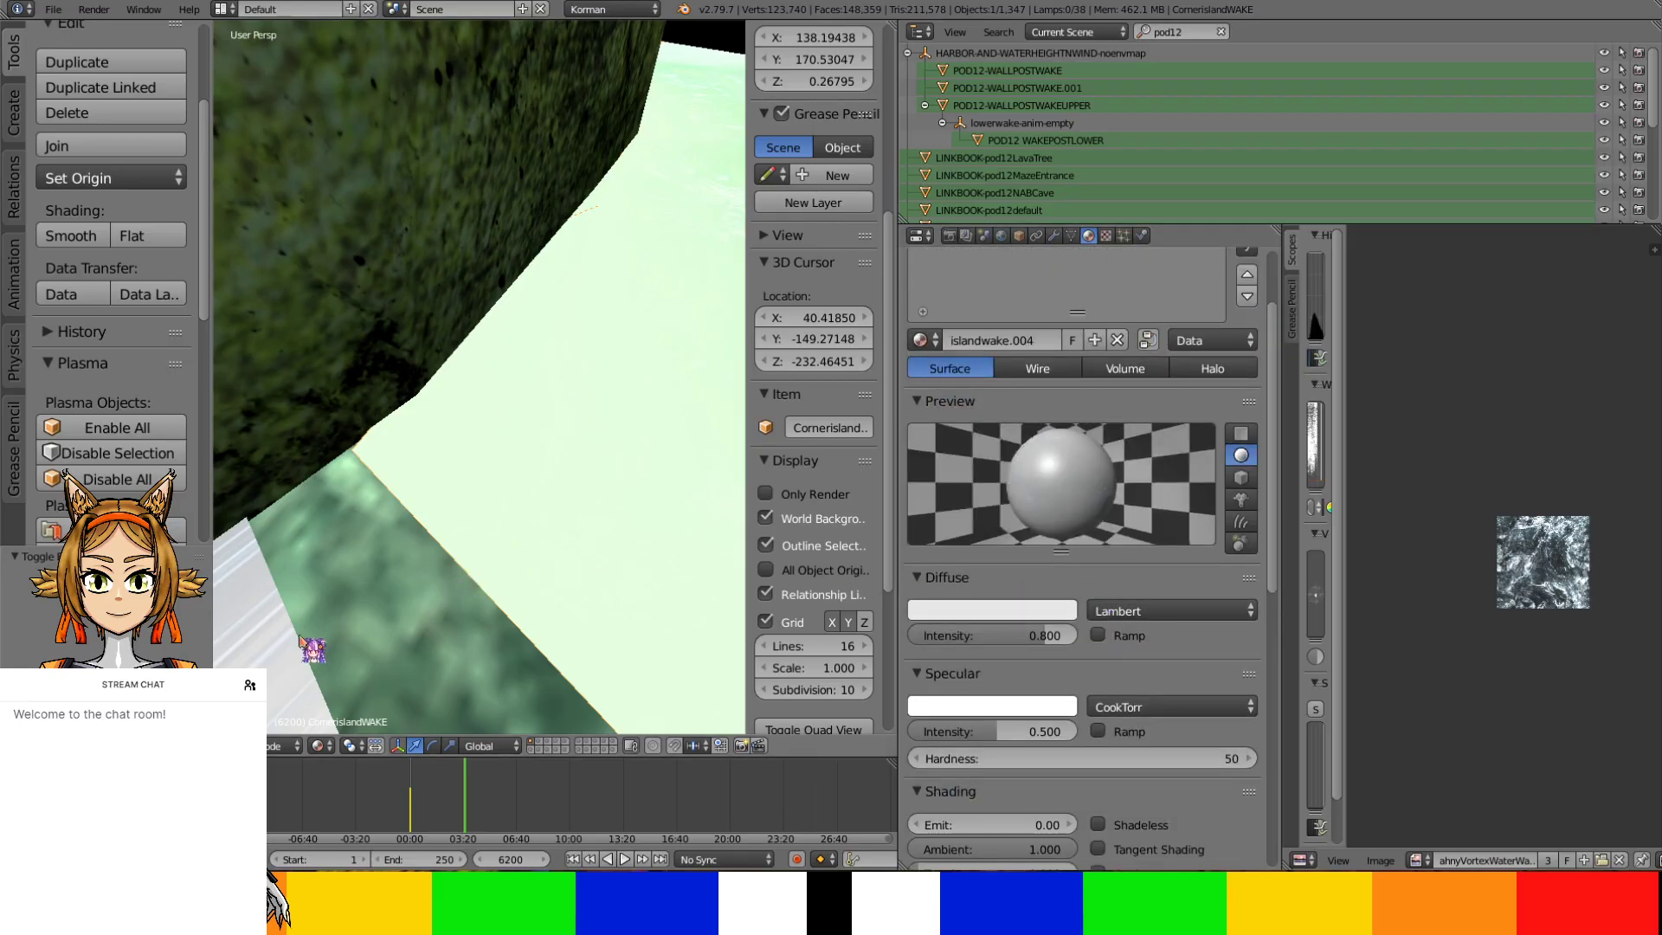
pyautogui.rightClick(299, 645)
pyautogui.moveTo(298, 645); pyautogui.dragTo(380, 658, button='middle')
pyautogui.scroll(-12, 1161, 638)
pyautogui.click(1209, 629)
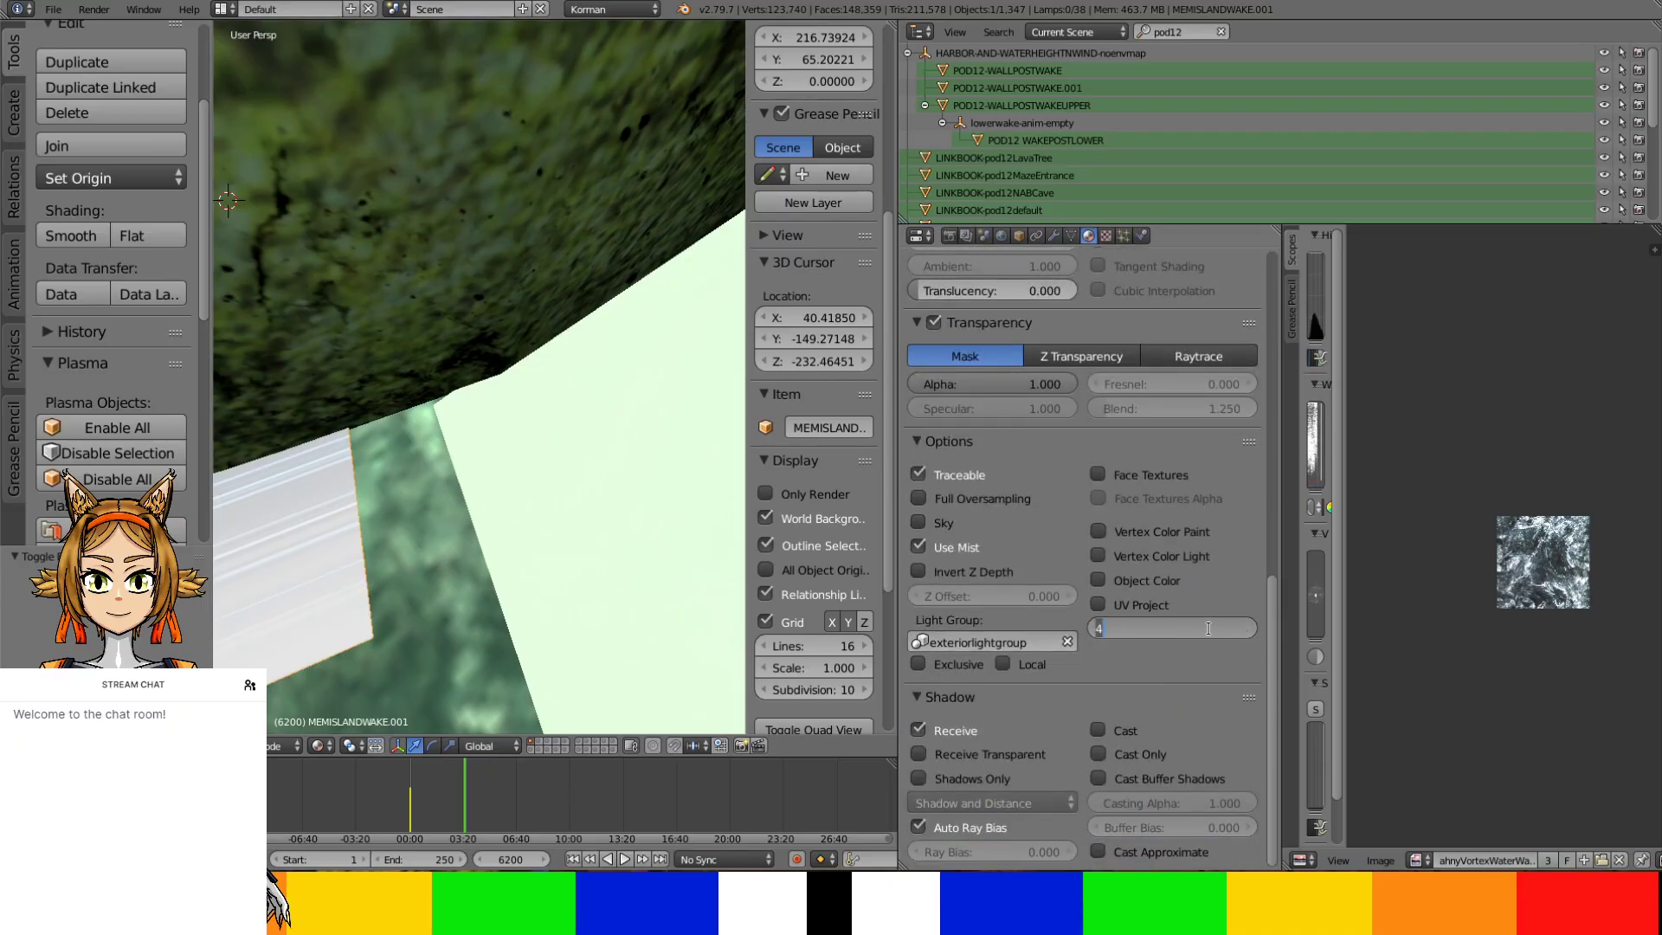
pyautogui.write('10')
pyautogui.press('Return')
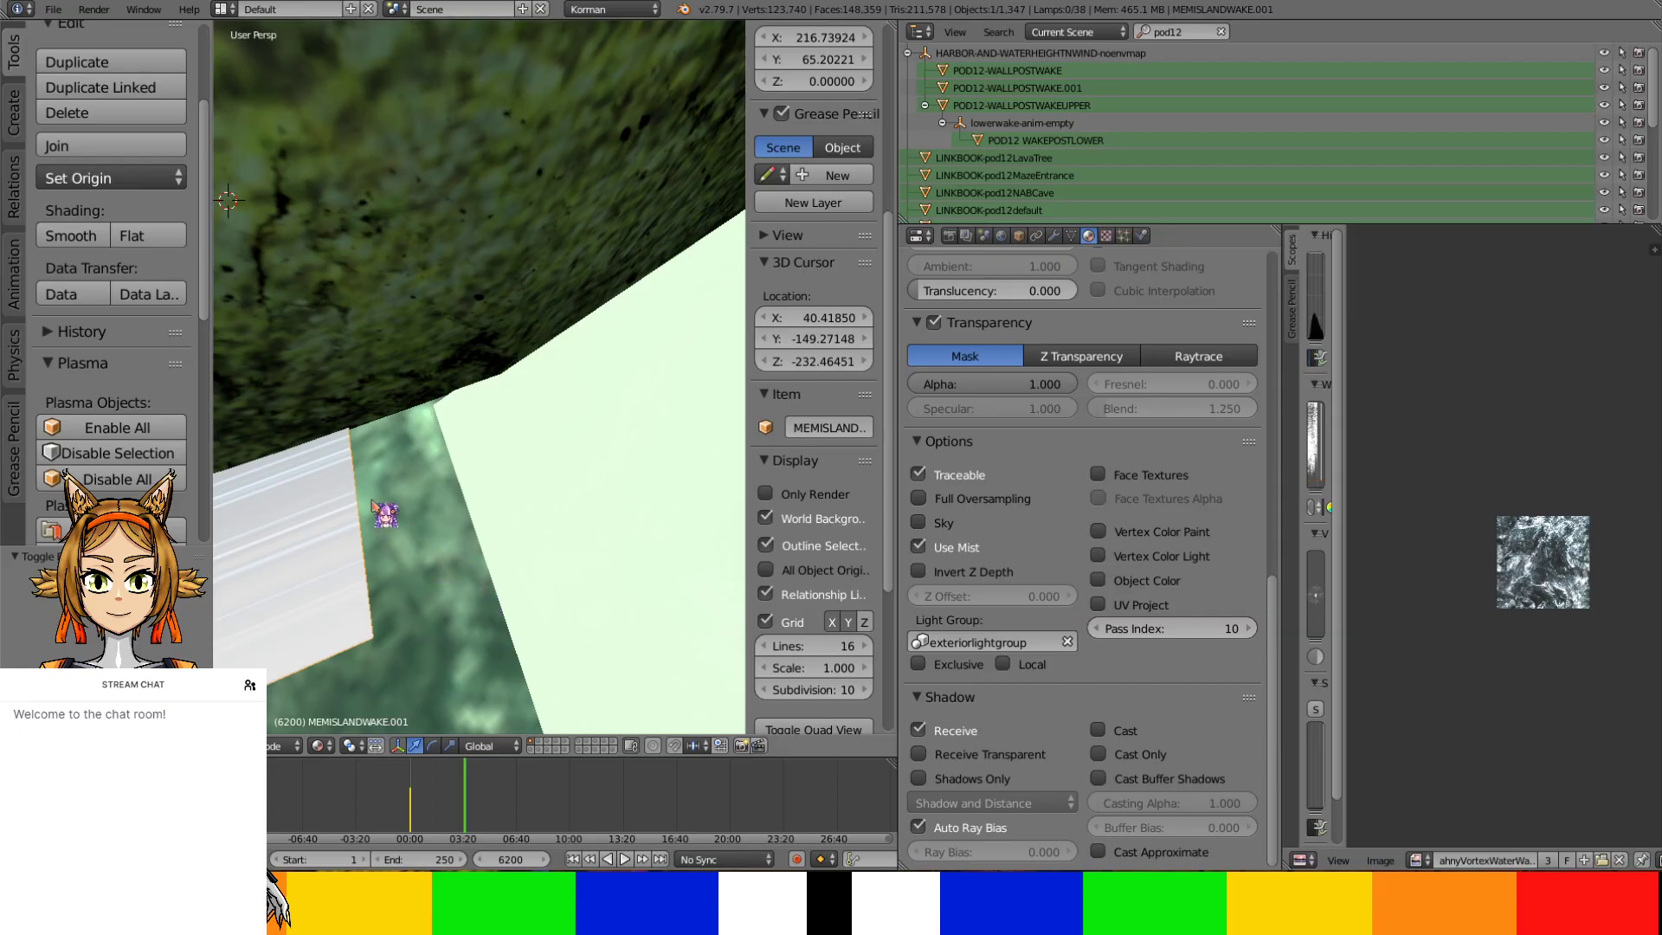
# In mesh editing, extrude a twentieth wake segment along X from the strip's end edge to the edge of the bright water surface
pyautogui.press('Tab')
pyautogui.press('e')
pyautogui.press('Escape')
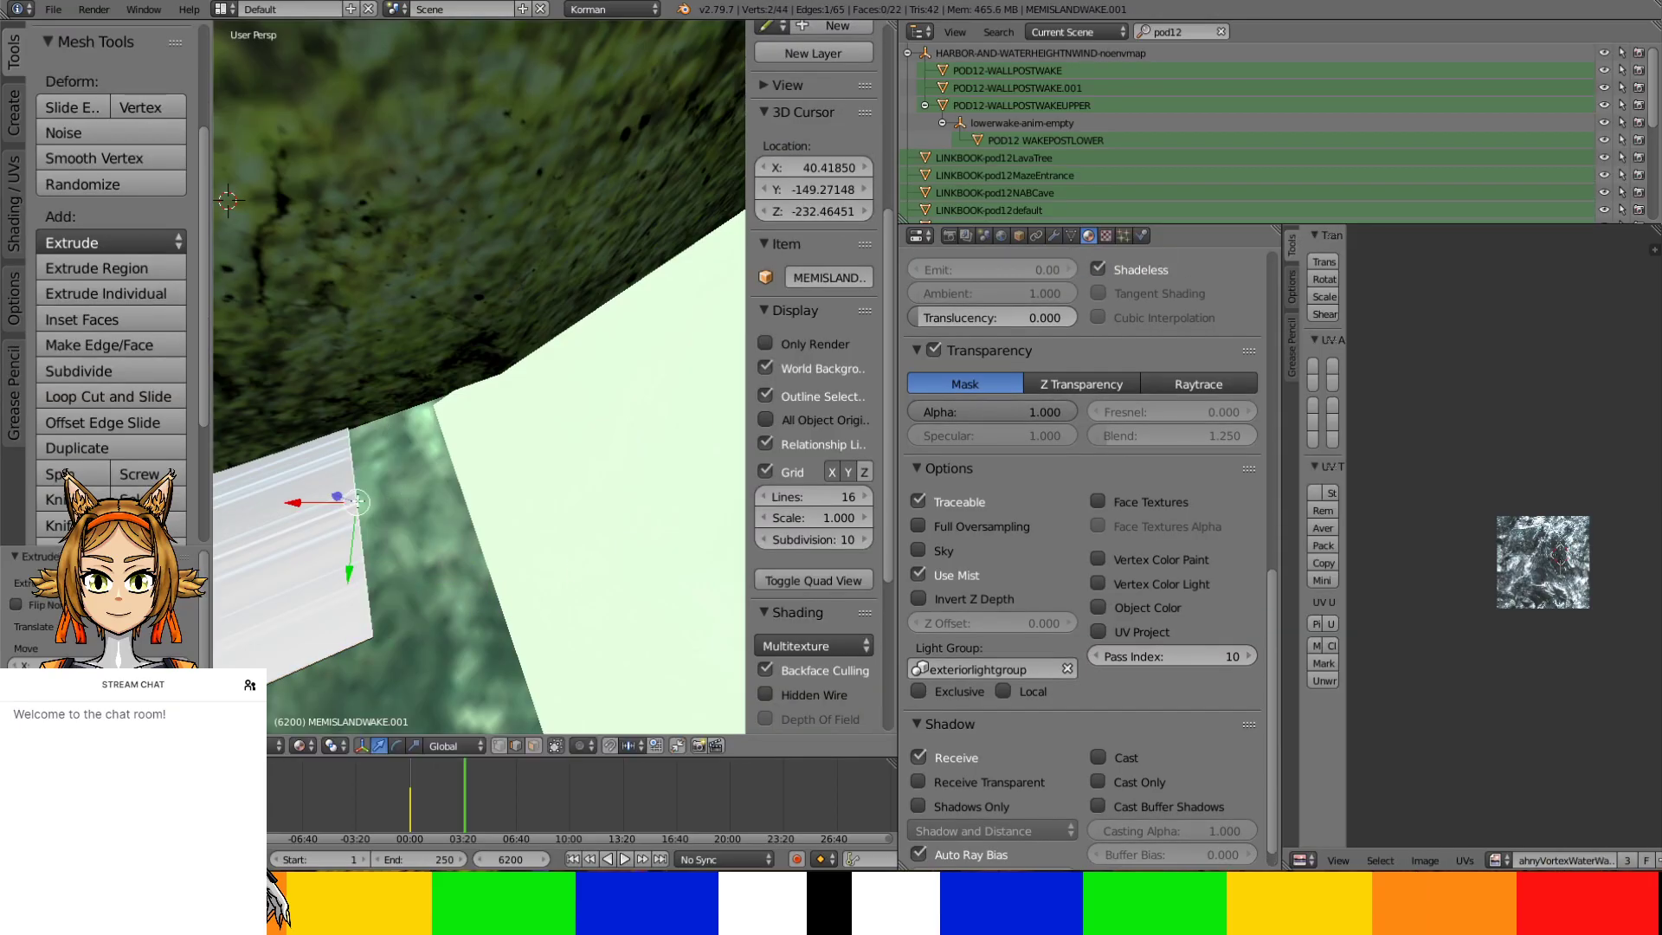
pyautogui.press('g')
pyautogui.press('x')
pyautogui.click(450, 518)
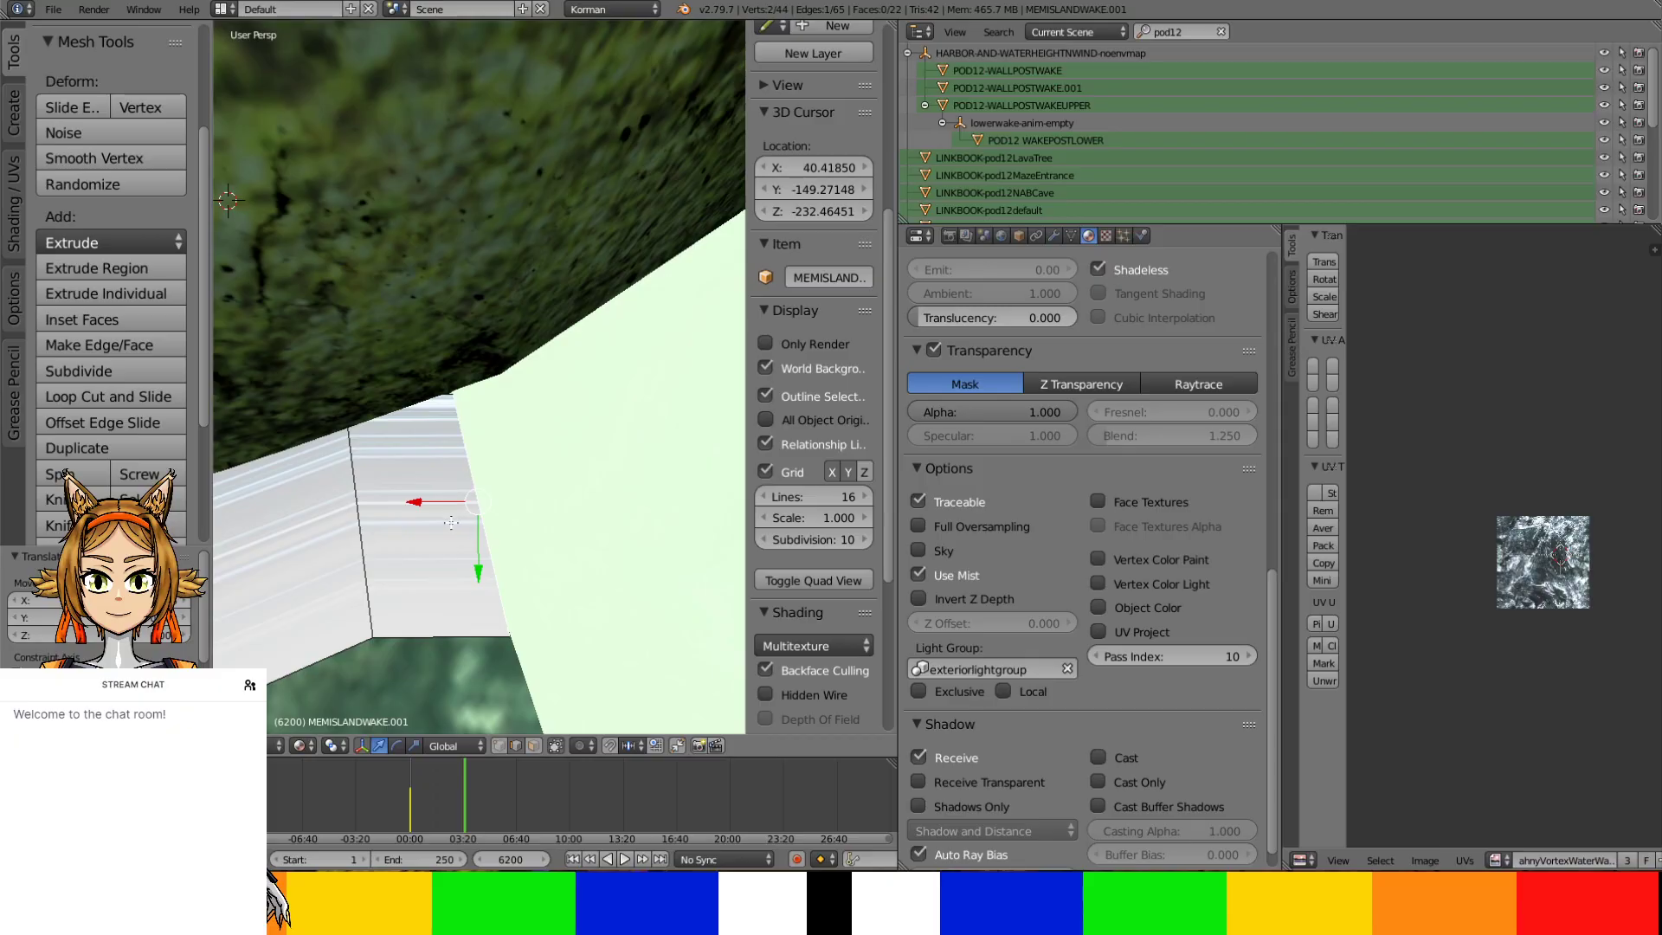
pyautogui.press('g')
pyautogui.press('Escape')
# Extrude a short twenty-first wake segment onto the bright water surface and fit its end edge against the rock
pyautogui.moveTo(487, 571); pyautogui.dragTo(437, 365, button='middle')
pyautogui.moveTo(440, 316); pyautogui.dragTo(440, 314)
pyautogui.press('e')
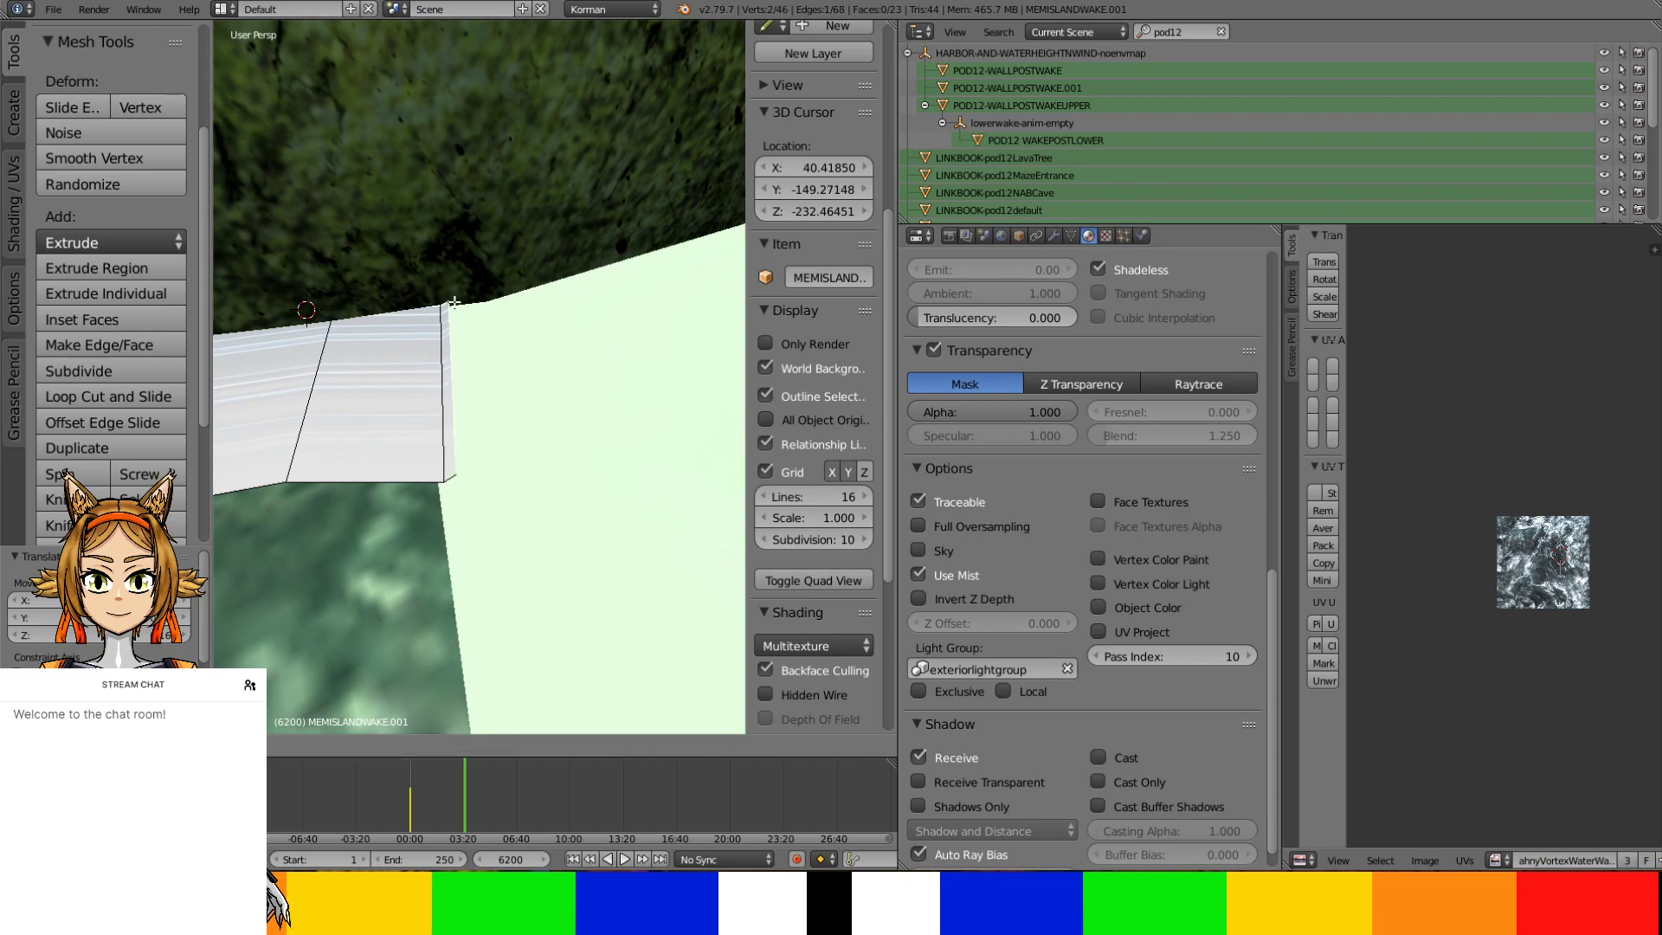
pyautogui.click(443, 322)
pyautogui.moveTo(378, 362); pyautogui.dragTo(479, 363)
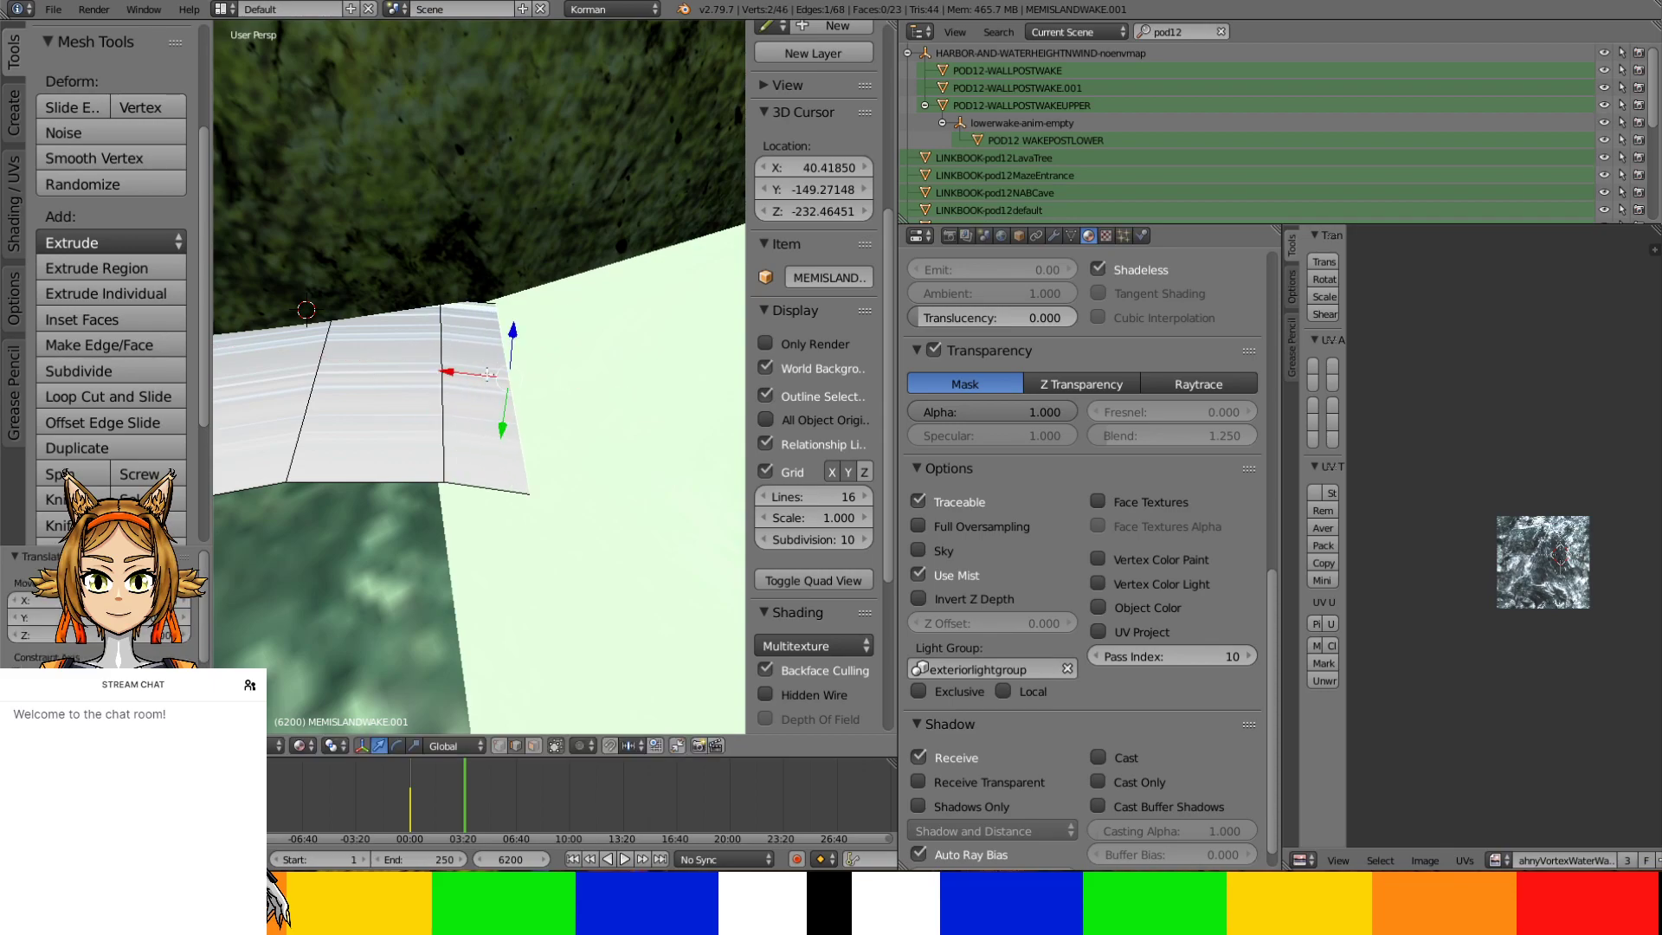
pyautogui.moveTo(502, 414); pyautogui.dragTo(486, 347, button='middle')
pyautogui.moveTo(476, 212); pyautogui.dragTo(482, 211)
# Extrude a twenty-second wake segment over the bright surface and align its inner corner with the rock's waterline
pyautogui.moveTo(482, 211); pyautogui.dragTo(463, 364, button='middle')
pyautogui.press('e')
pyautogui.rightClick(396, 485)
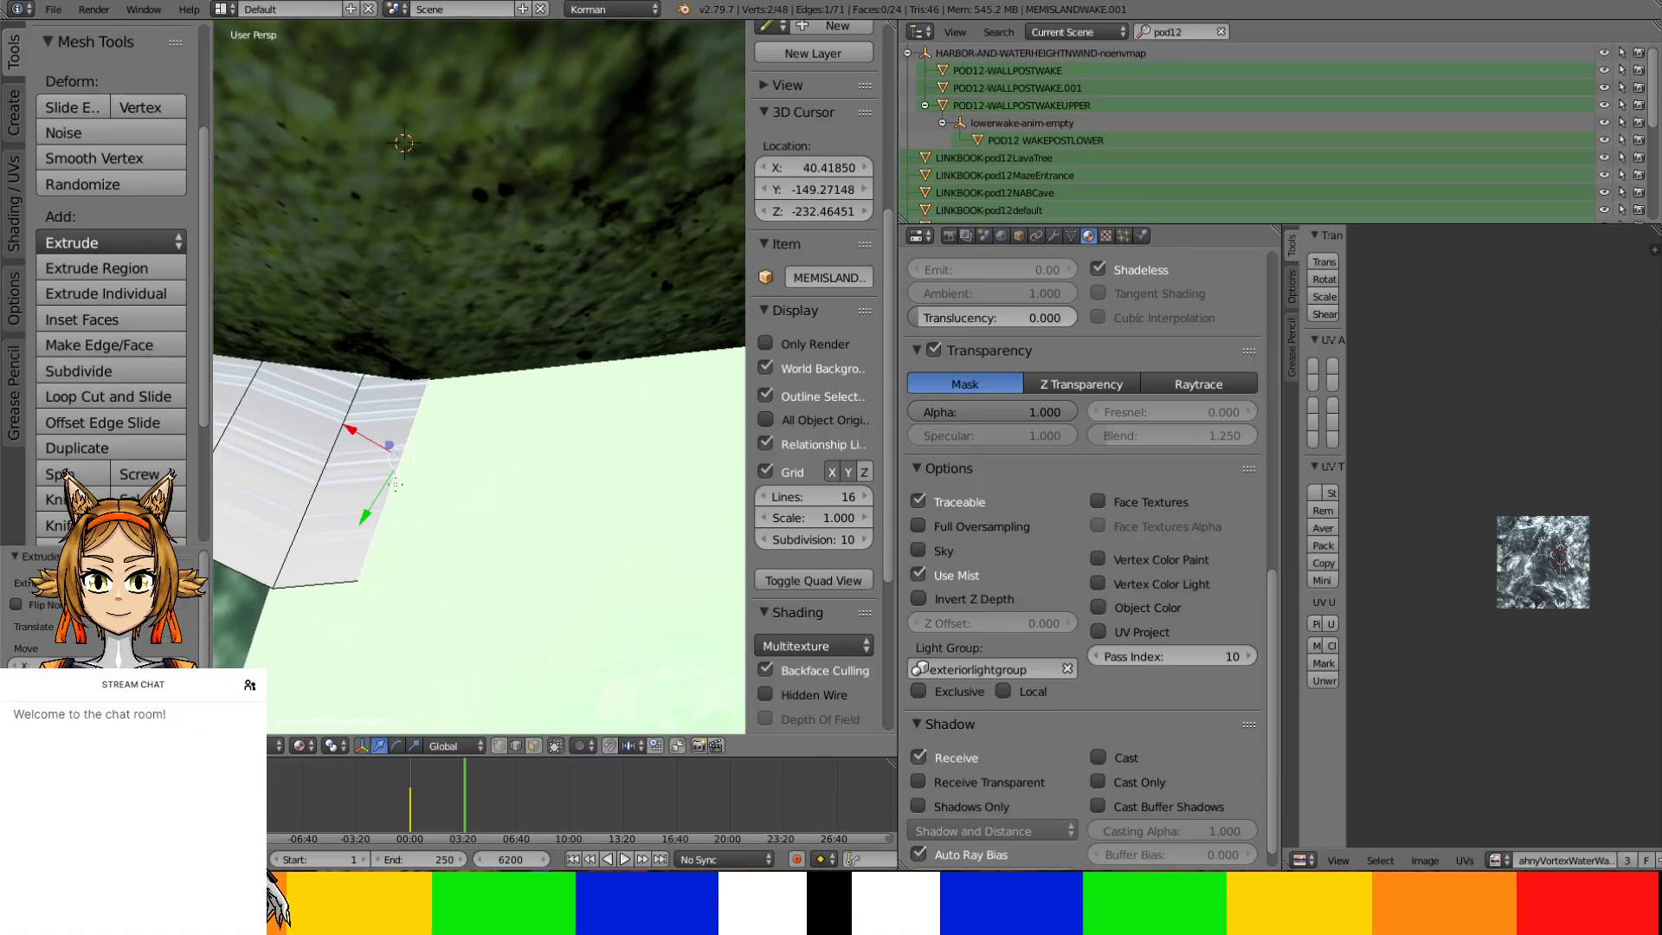
pyautogui.moveTo(358, 433); pyautogui.dragTo(517, 540)
pyautogui.moveTo(519, 597); pyautogui.dragTo(552, 511)
# Extrude a twenty-third wake segment, move its end edge to the rock, and rotate that edge about Z to follow the shoreline
pyautogui.moveTo(552, 512); pyautogui.dragTo(433, 477, button='middle')
pyautogui.press('e')
pyautogui.rightClick(547, 490)
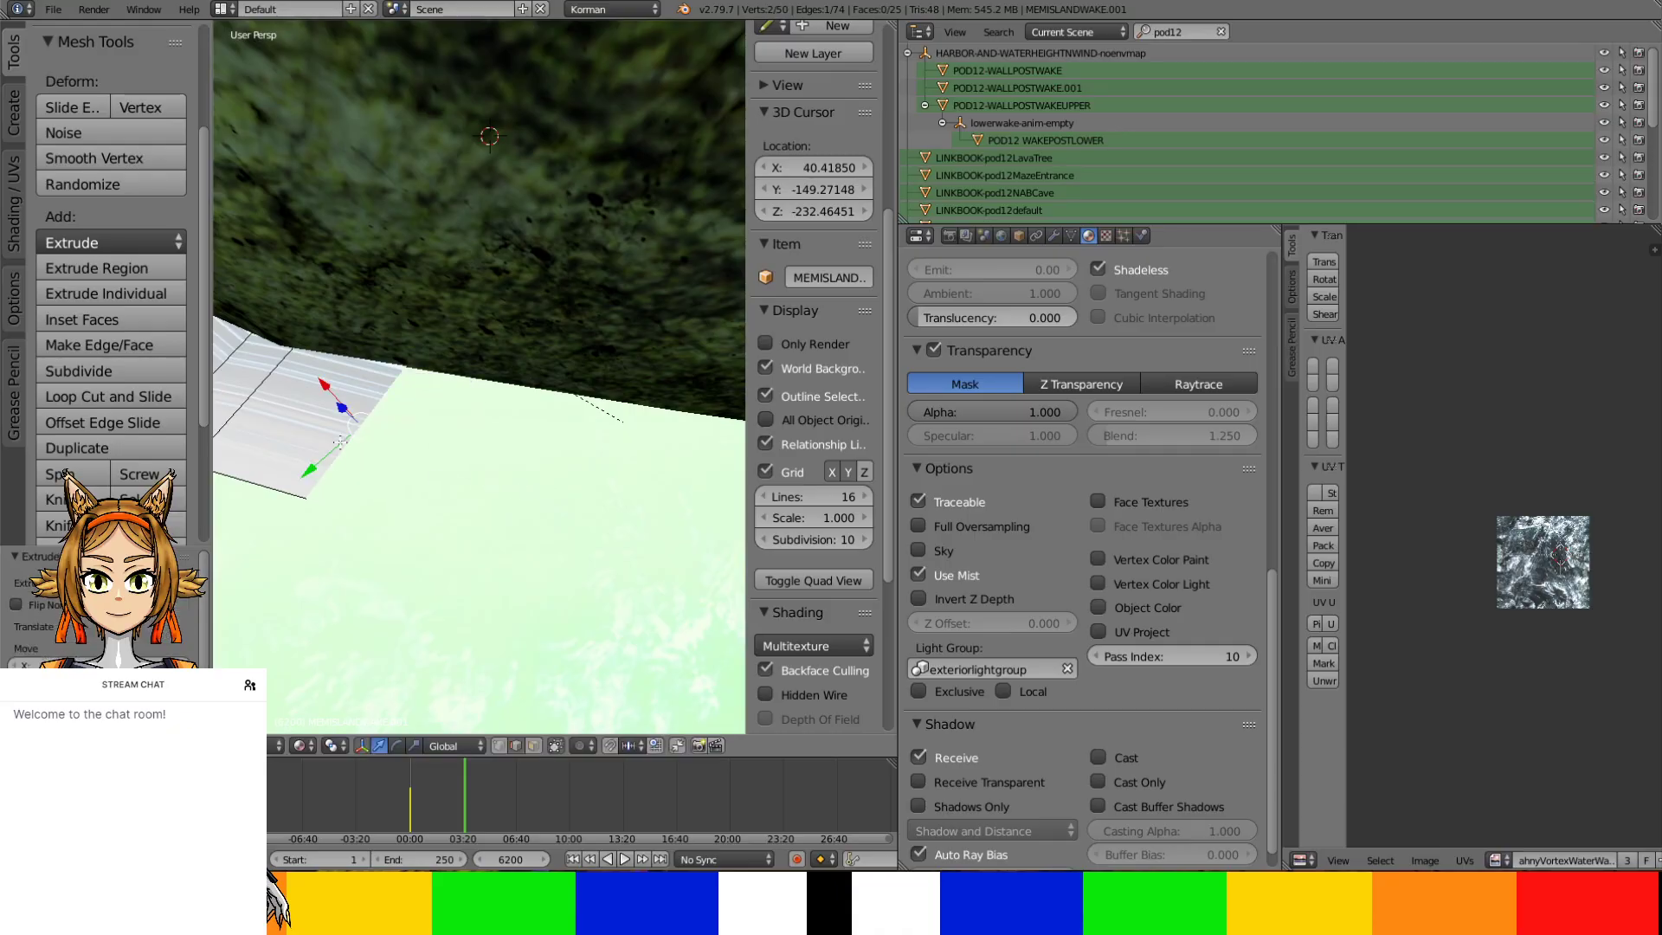
pyautogui.press('g')
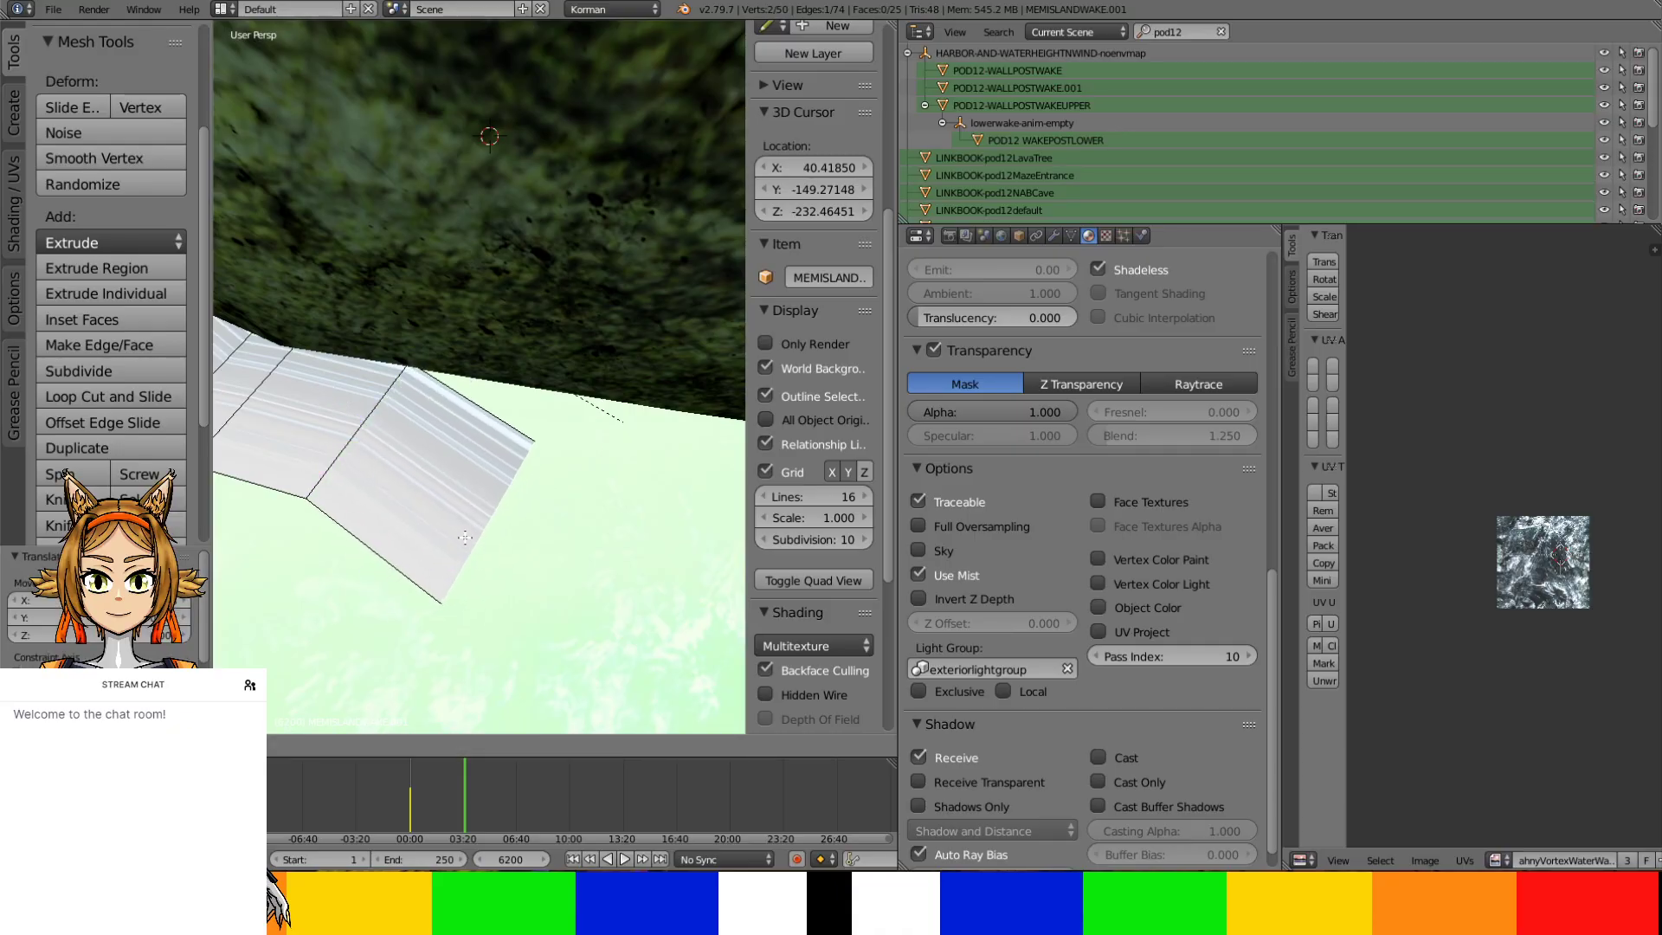
pyautogui.click(554, 480)
pyautogui.press('r')
pyautogui.press('z')
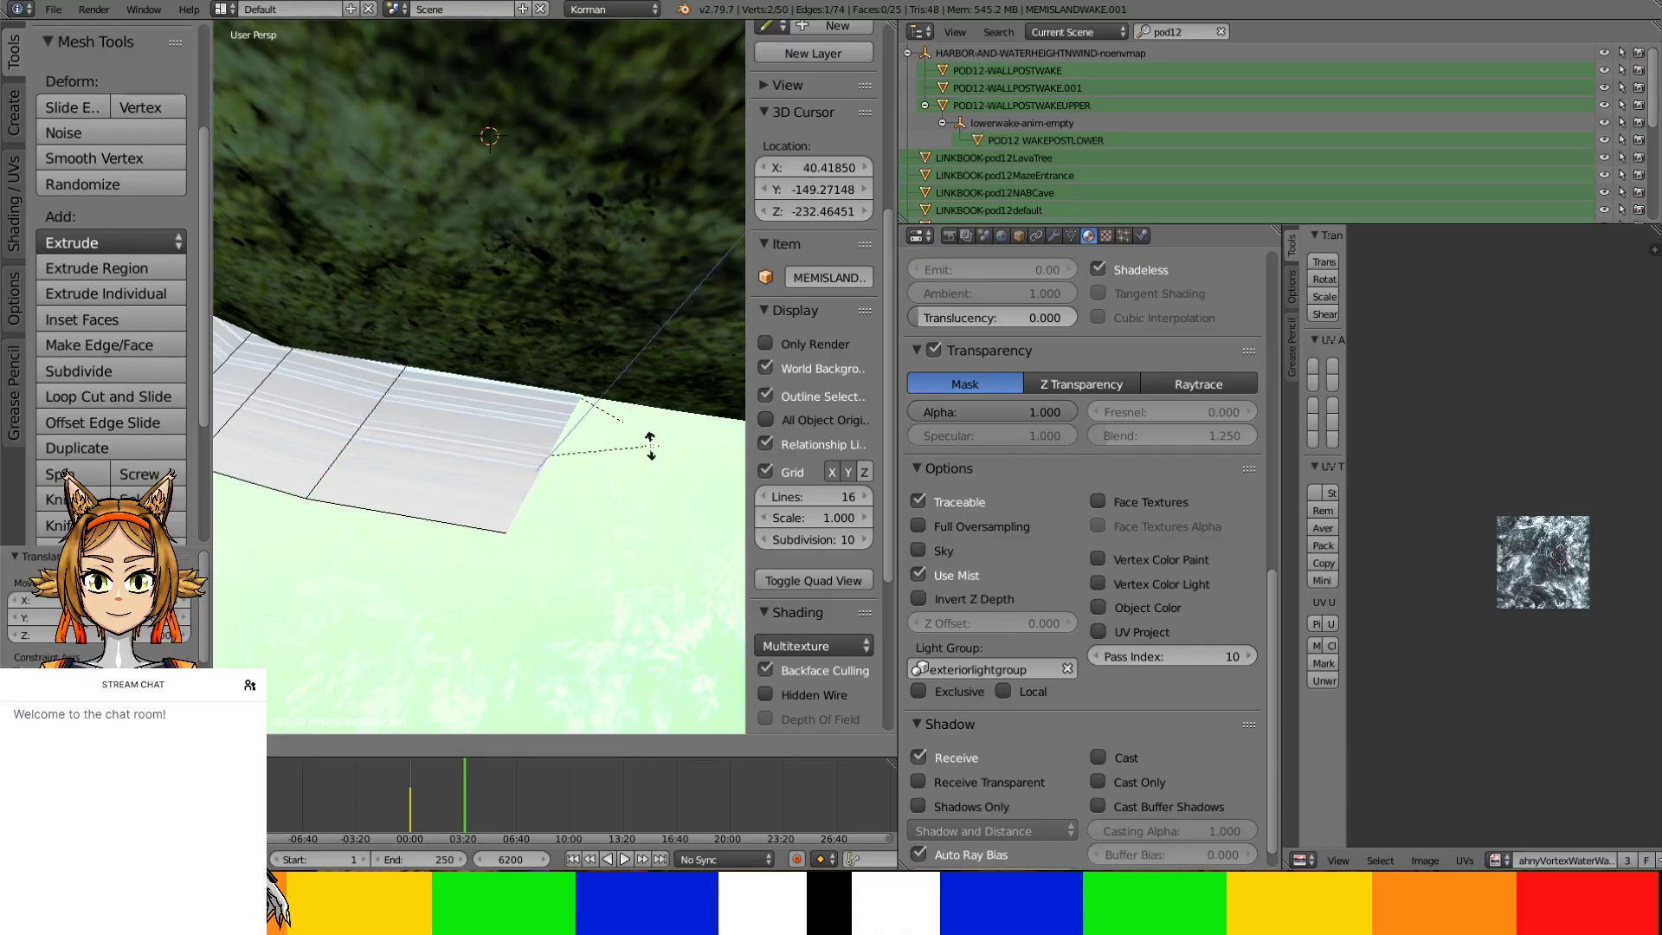
pyautogui.click(659, 431)
# Extrude a twenty-fourth wake segment and move its end edge up against the rising rock outline
pyautogui.moveTo(467, 556); pyautogui.dragTo(652, 753, button='middle')
pyautogui.moveTo(547, 468); pyautogui.dragTo(541, 433, button='middle')
pyautogui.press('e')
pyautogui.rightClick(565, 428)
pyautogui.press('g')
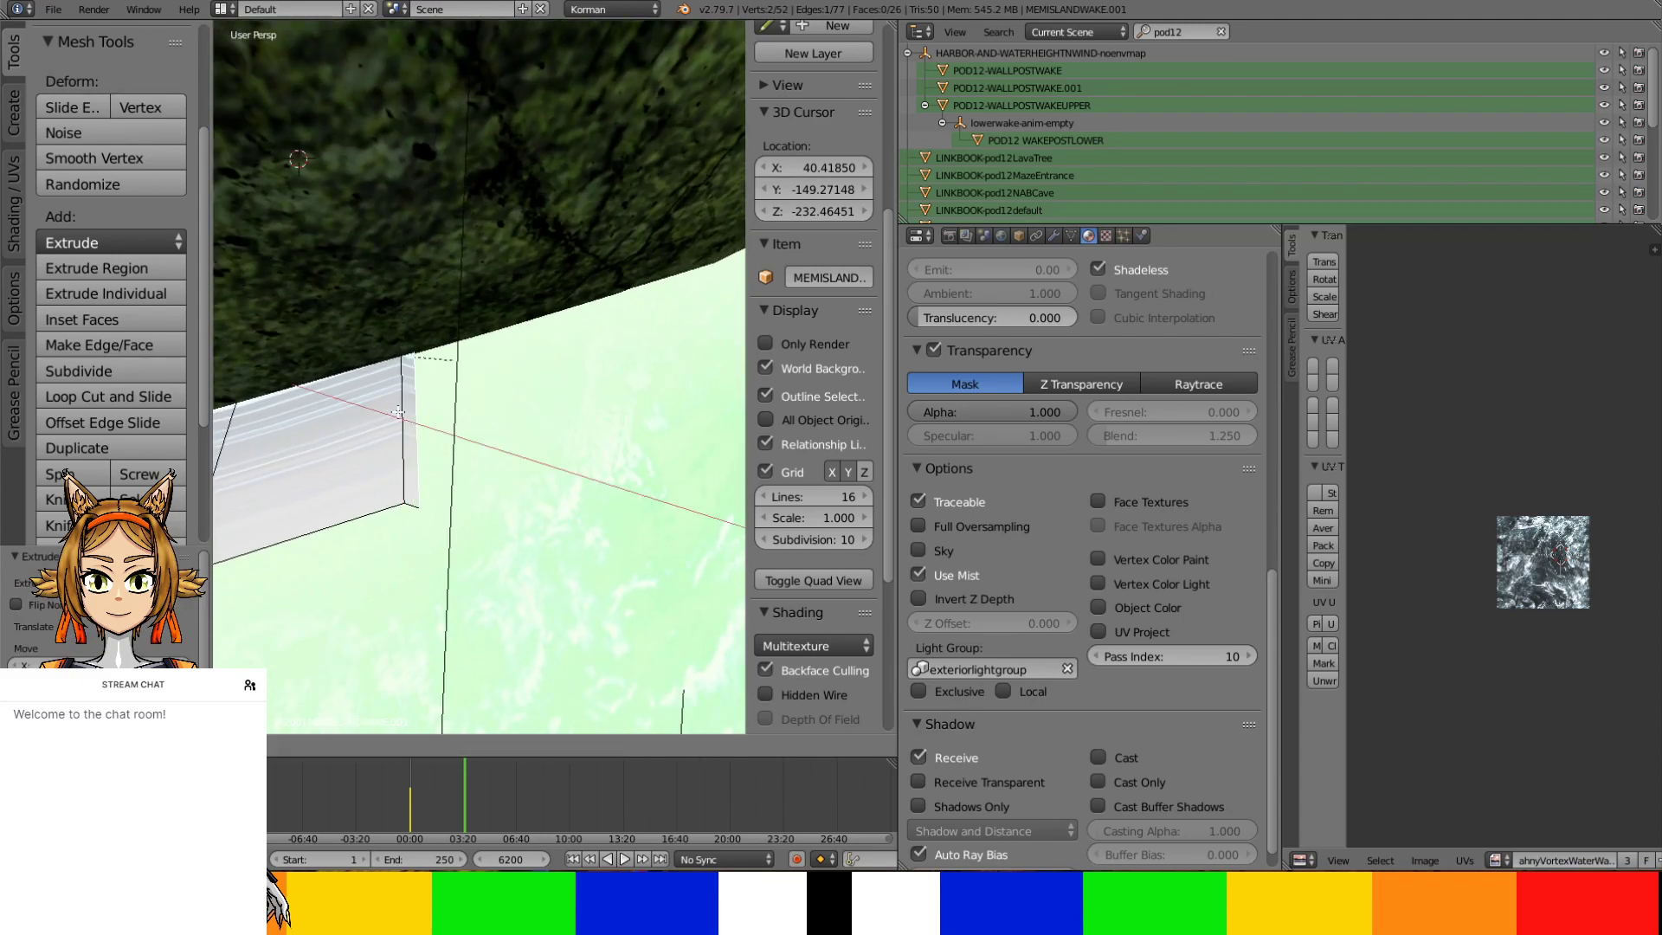
pyautogui.click(584, 579)
pyautogui.press('g')
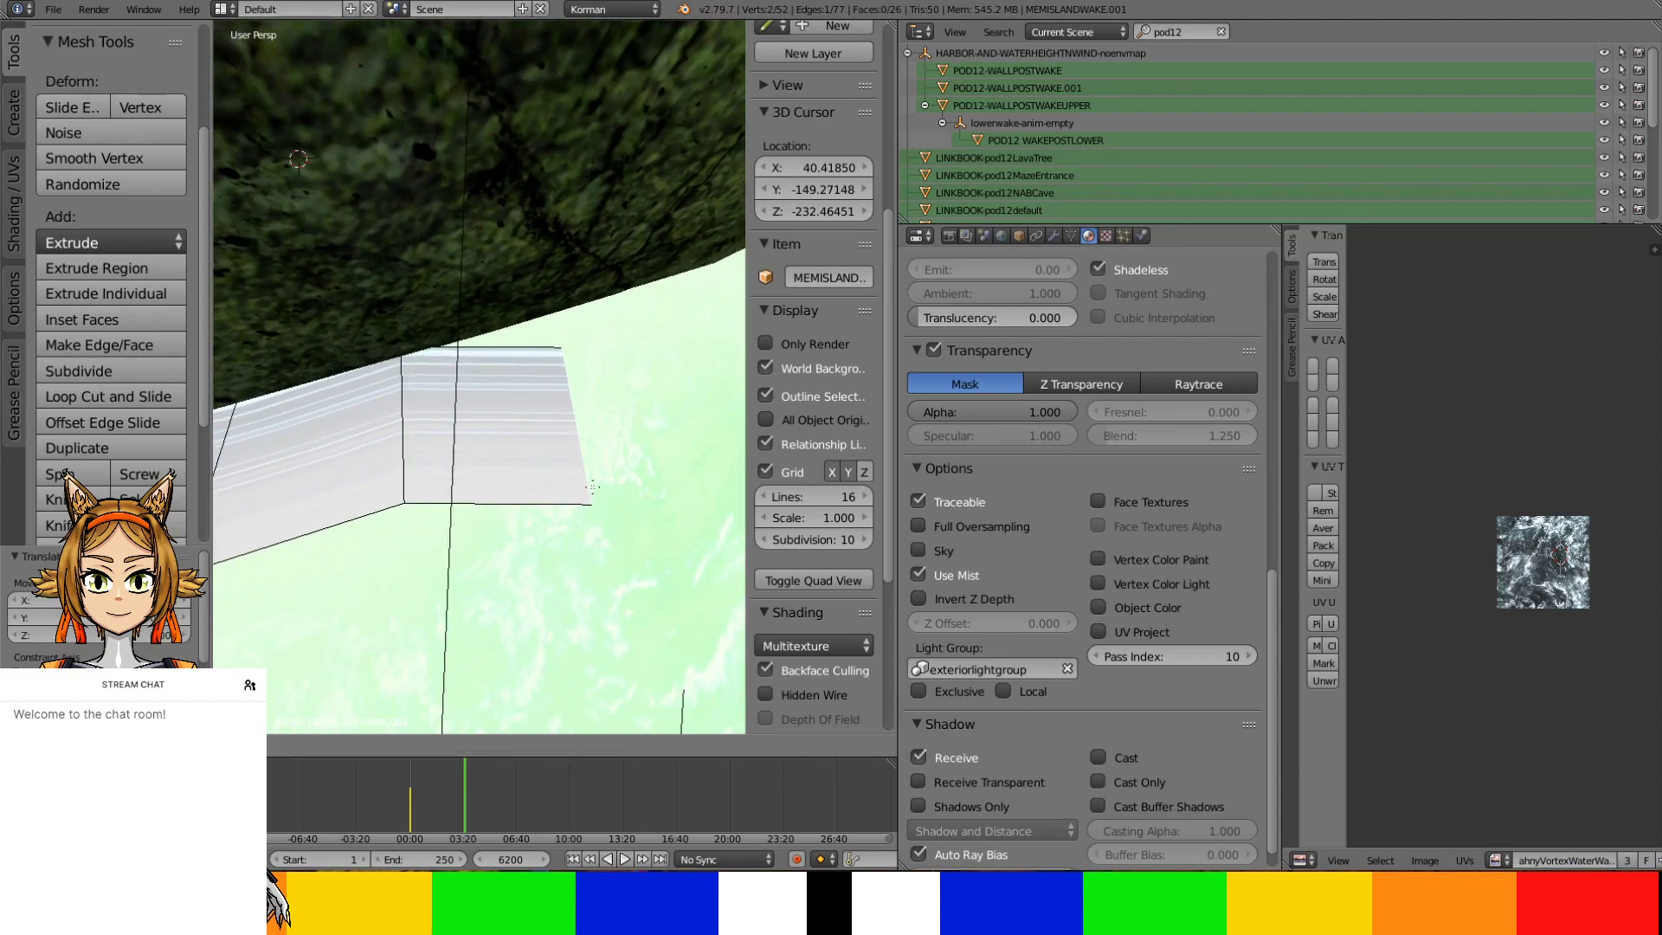
pyautogui.click(626, 444)
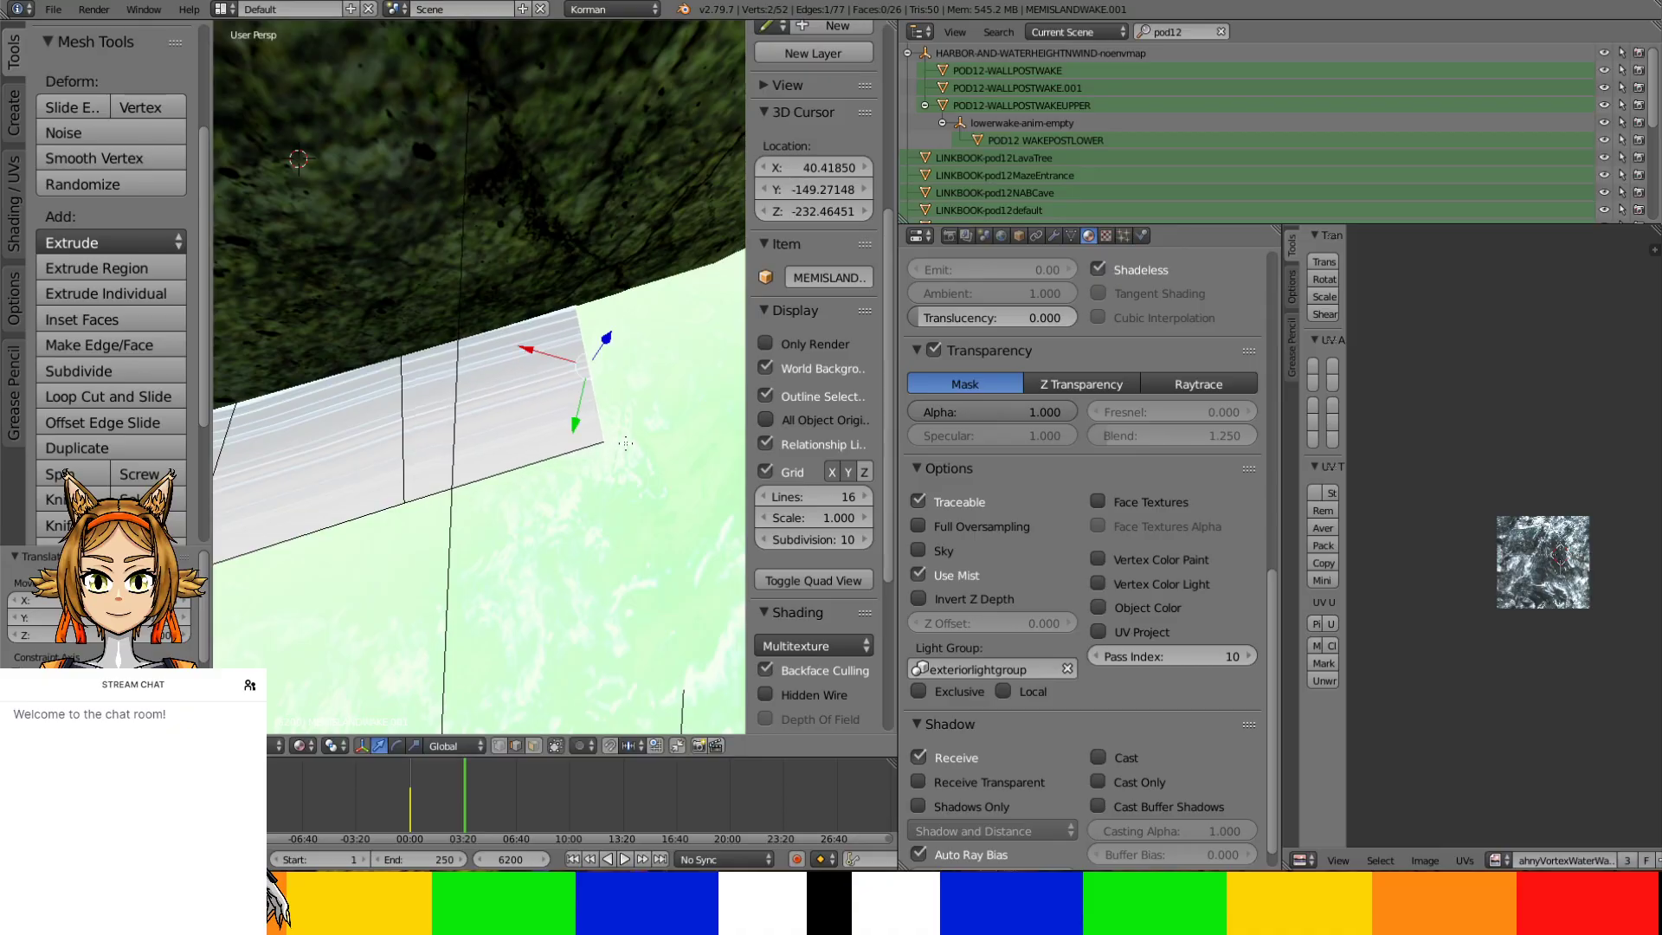
# Extrude a twenty-fifth wake segment and pull its end edge onward along the rock's base
pyautogui.press('e')
pyautogui.rightClick(582, 401)
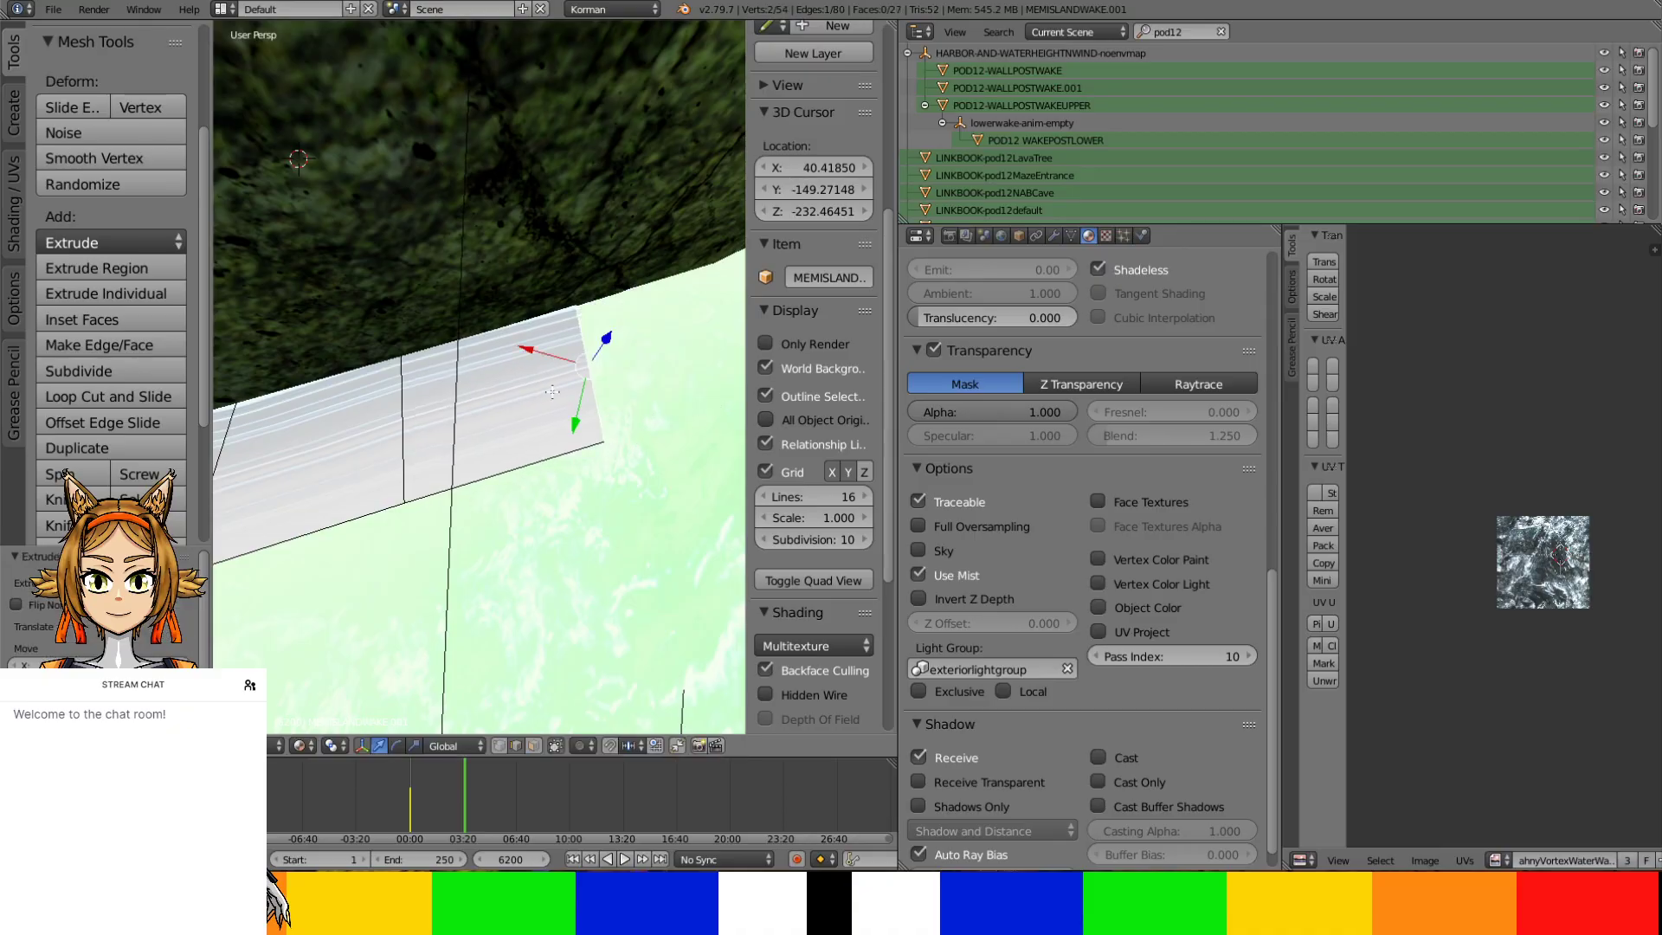
pyautogui.moveTo(530, 350); pyautogui.dragTo(719, 394)
# Extrude a twenty-sixth wake segment along X and shift its end edge back against the rock opposite the neighbouring boulder
pyautogui.moveTo(709, 395); pyautogui.dragTo(533, 469, button='middle')
pyautogui.press('e')
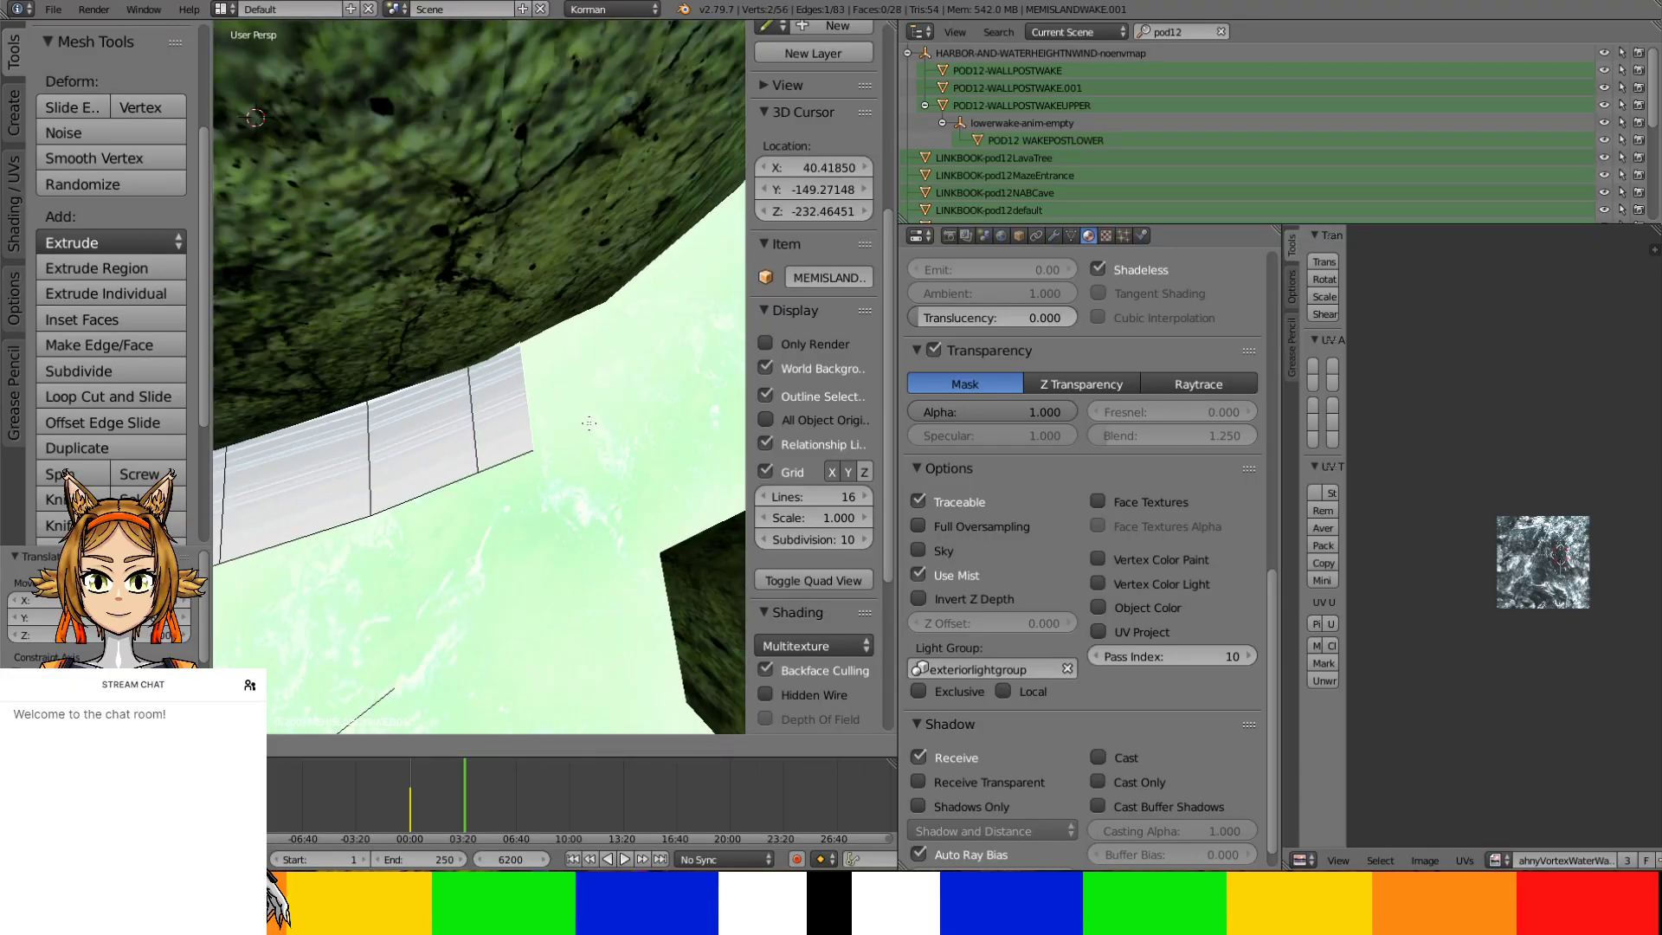
pyautogui.rightClick(450, 431)
pyautogui.moveTo(431, 399); pyautogui.dragTo(615, 396)
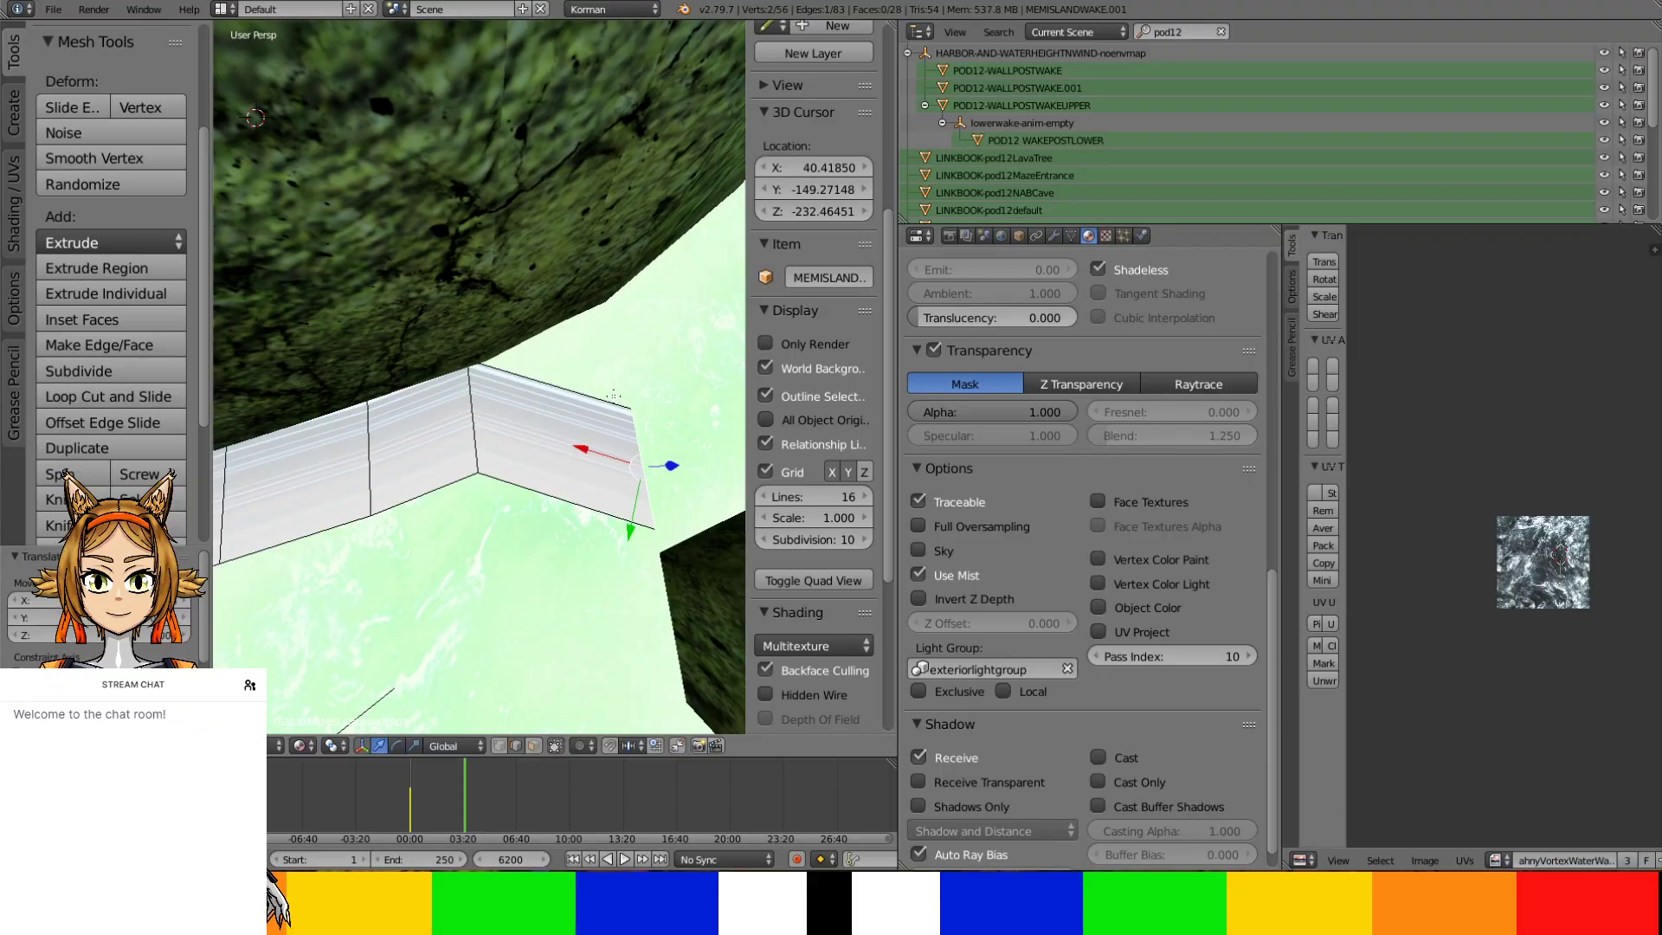
pyautogui.moveTo(644, 496); pyautogui.dragTo(624, 377)
# Extrude a twenty-seventh wake segment, move its end edge under the rock overhang, and rotate that edge to follow the curve
pyautogui.moveTo(619, 381); pyautogui.dragTo(521, 443, button='middle')
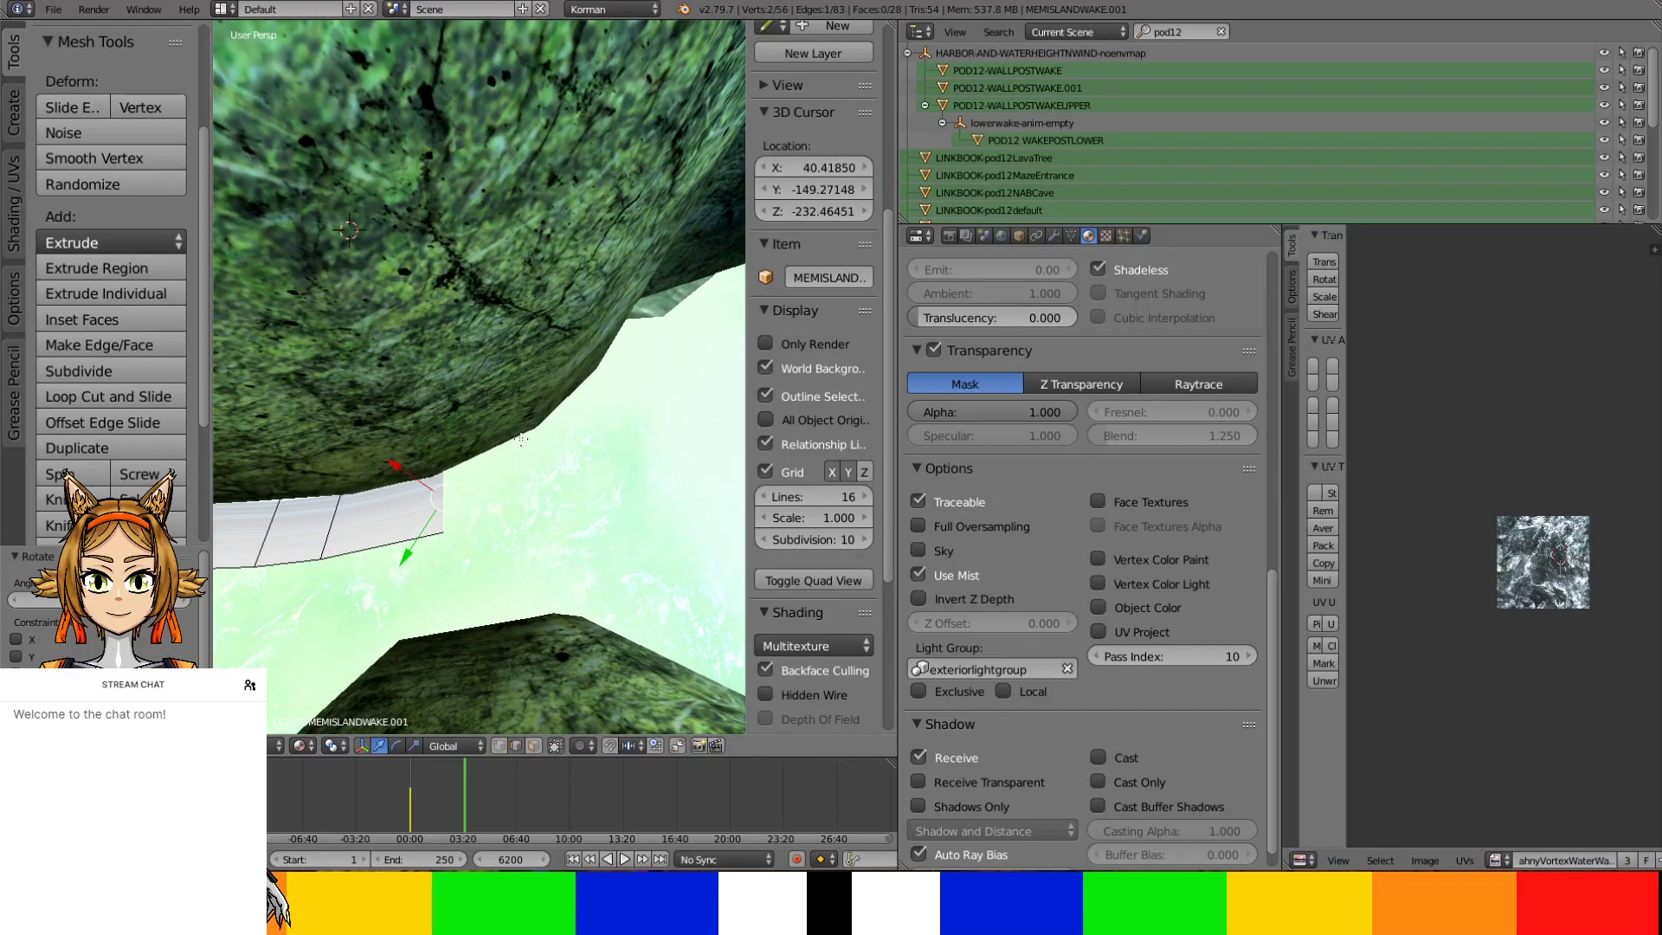
pyautogui.moveTo(508, 447); pyautogui.dragTo(492, 554, button='middle')
pyautogui.moveTo(439, 537); pyautogui.dragTo(458, 481, button='middle')
pyautogui.moveTo(345, 535); pyautogui.dragTo(736, 476, button='middle')
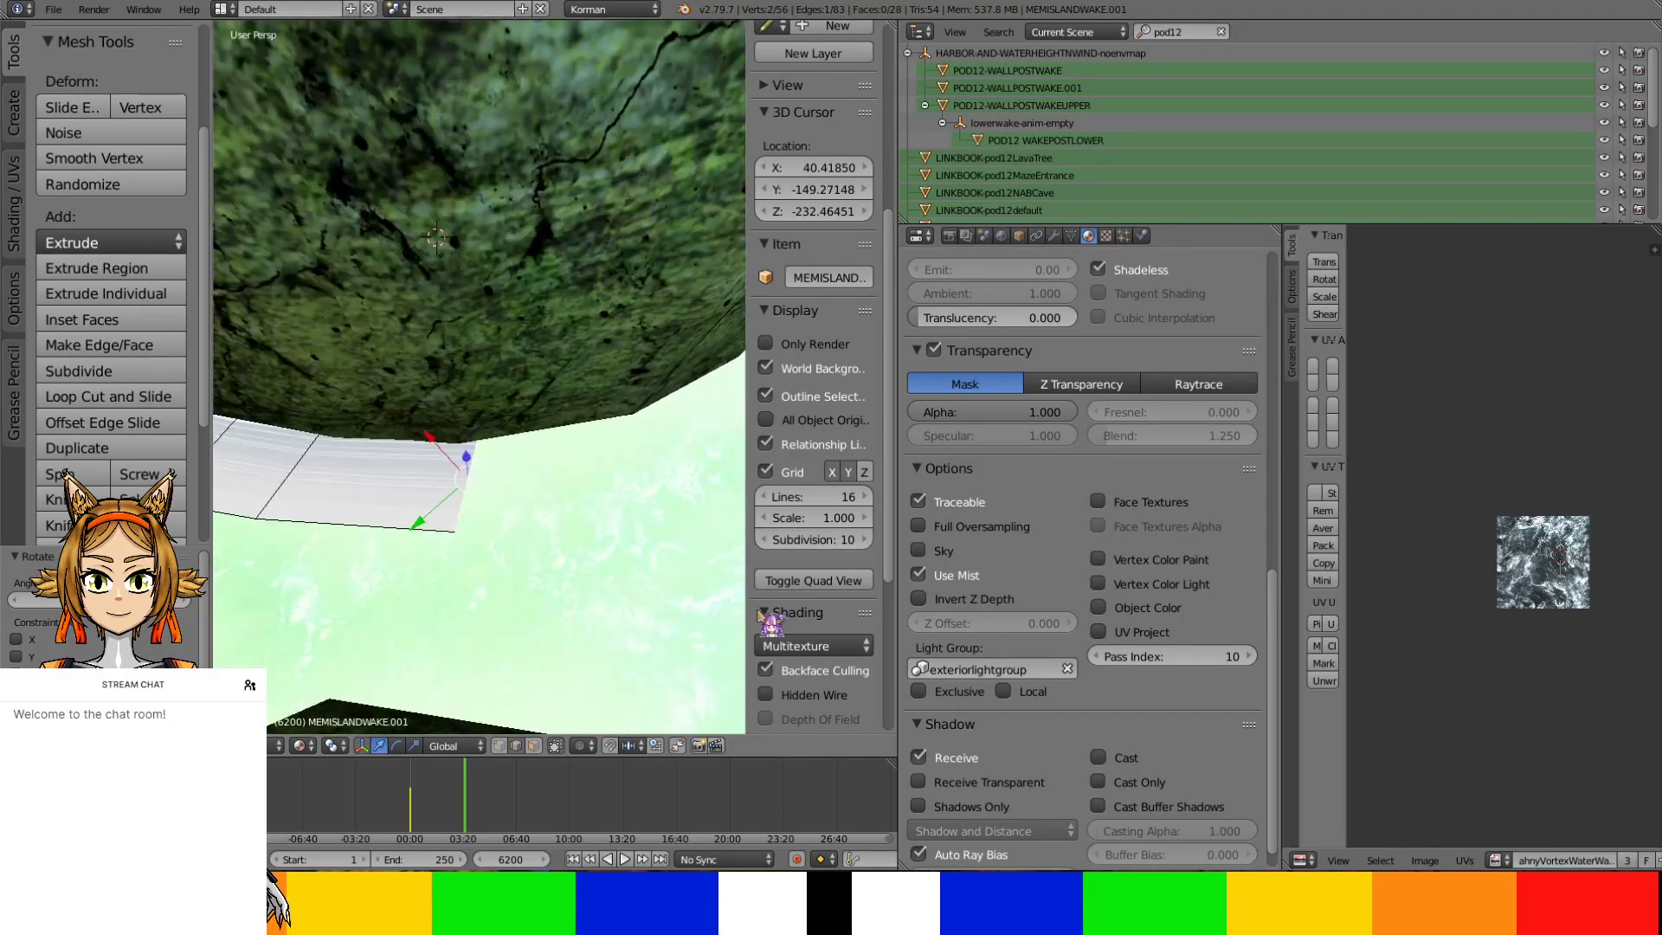
pyautogui.scroll(2, 766, 468)
pyautogui.scroll(-2, 563, 461)
pyautogui.scroll(3, 537, 459)
pyautogui.moveTo(499, 439); pyautogui.dragTo(426, 464, button='middle')
pyautogui.press('e')
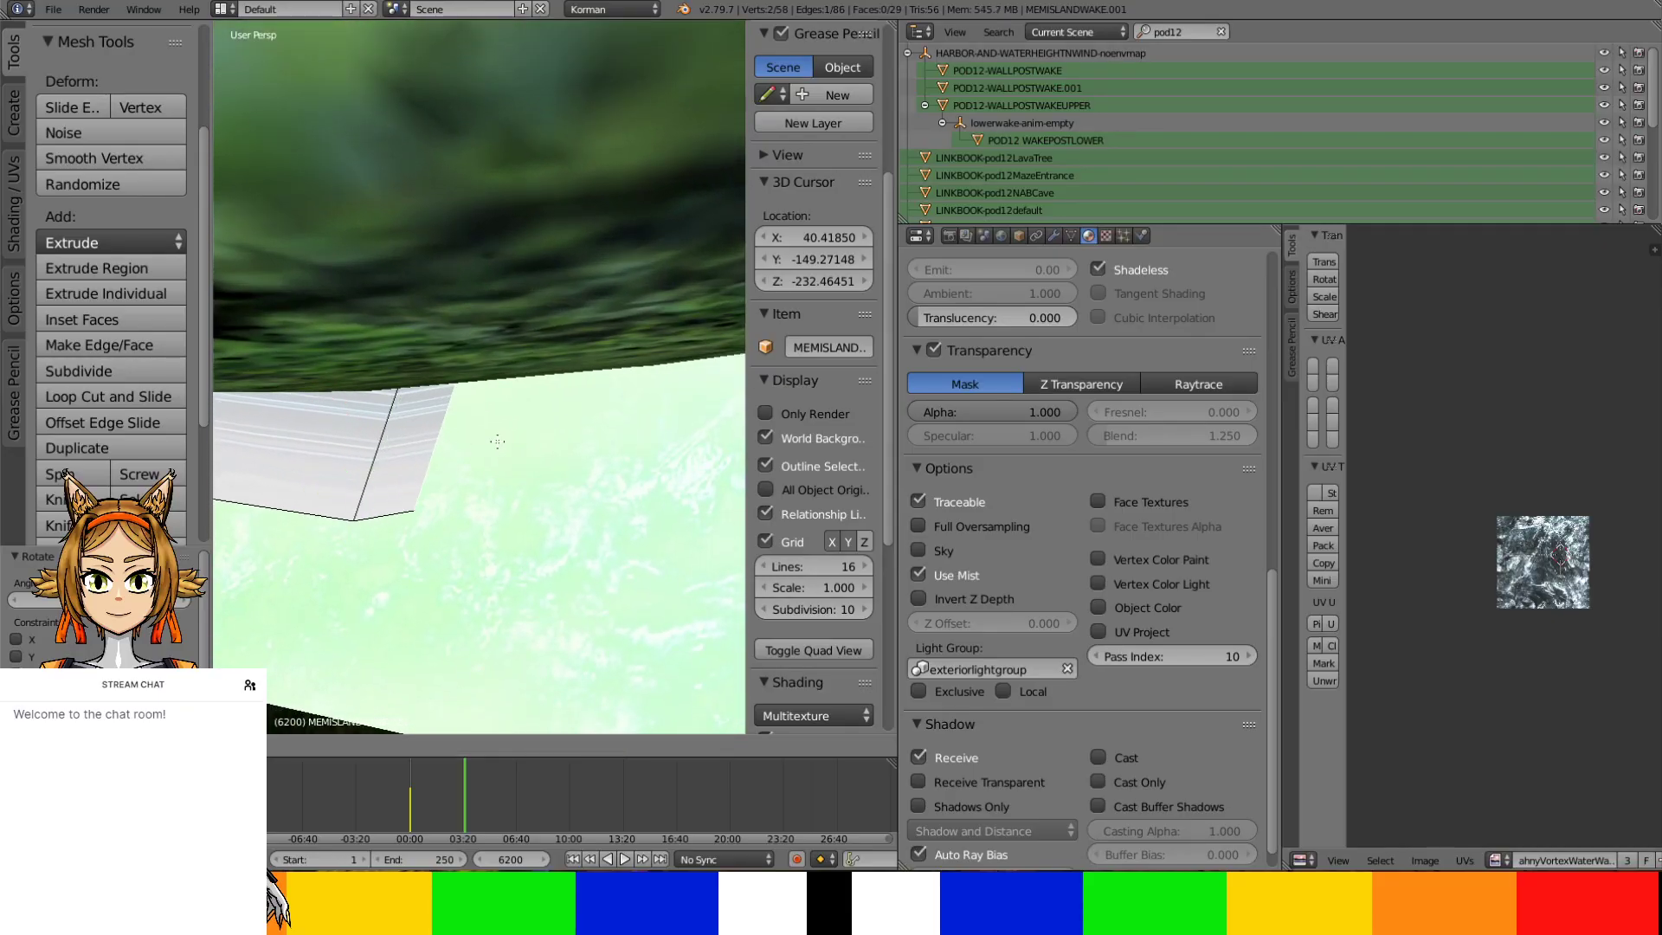
pyautogui.click(427, 578)
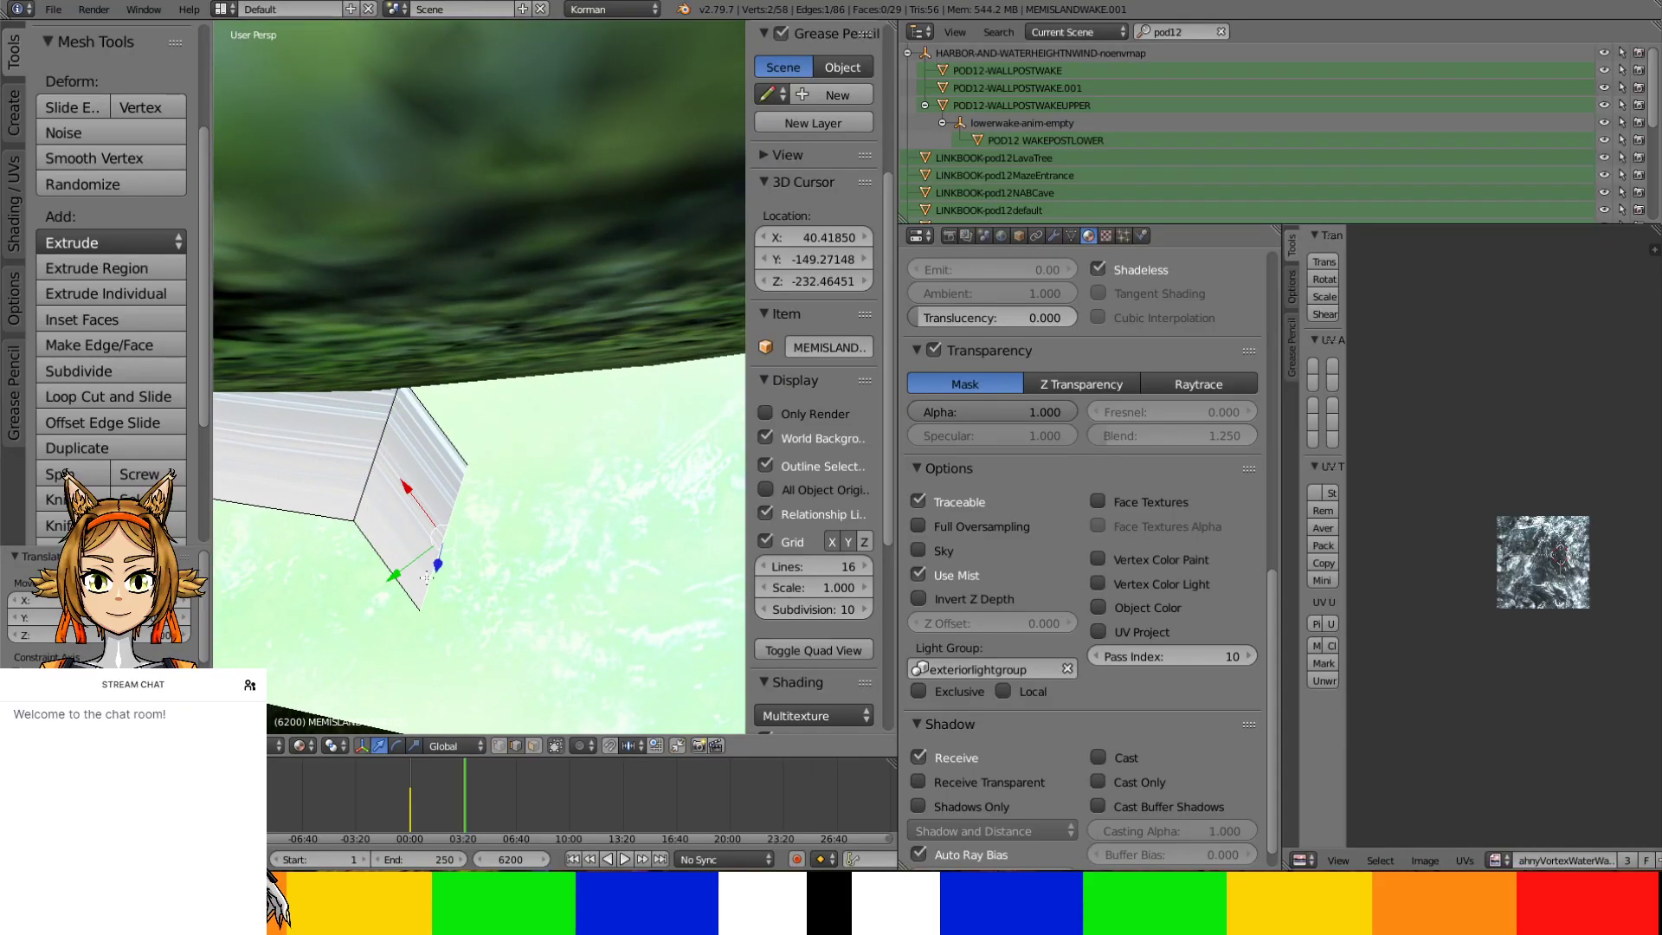
pyautogui.press('g')
pyautogui.click(576, 432)
pyautogui.press('r')
pyautogui.click(575, 407)
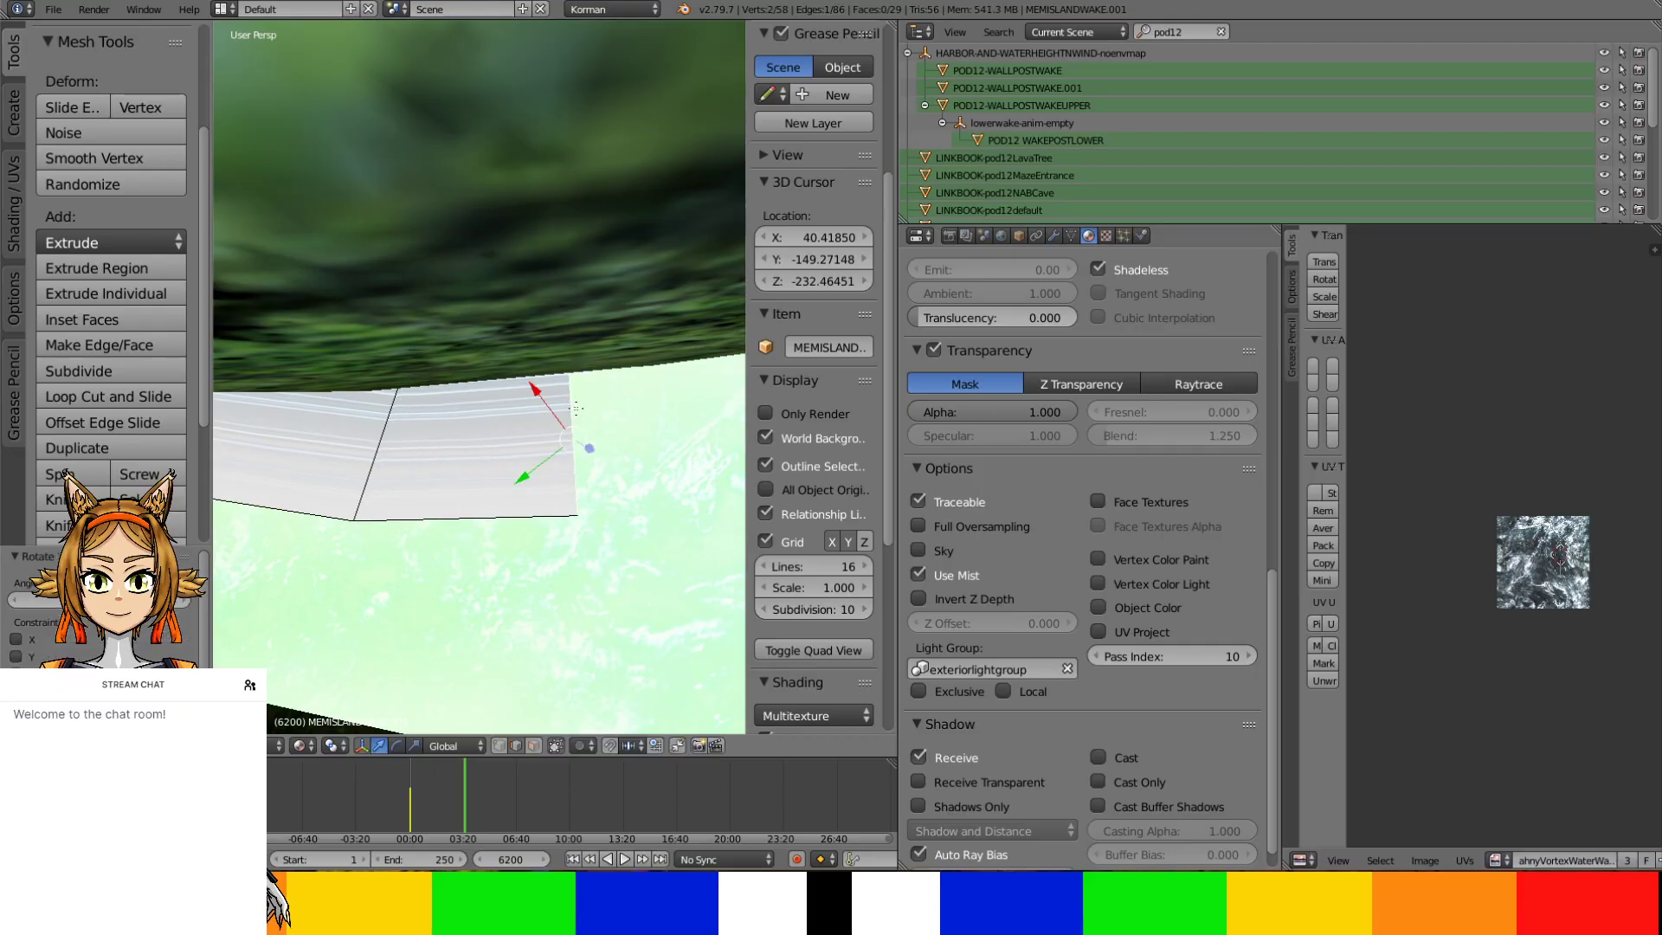
# Extrude a short twenty-eighth wake segment to the bend in the rock outline and rotate its end edge slightly
pyautogui.moveTo(579, 475); pyautogui.dragTo(413, 442, button='middle')
pyautogui.press('e')
pyautogui.rightClick(440, 424)
pyautogui.press('g')
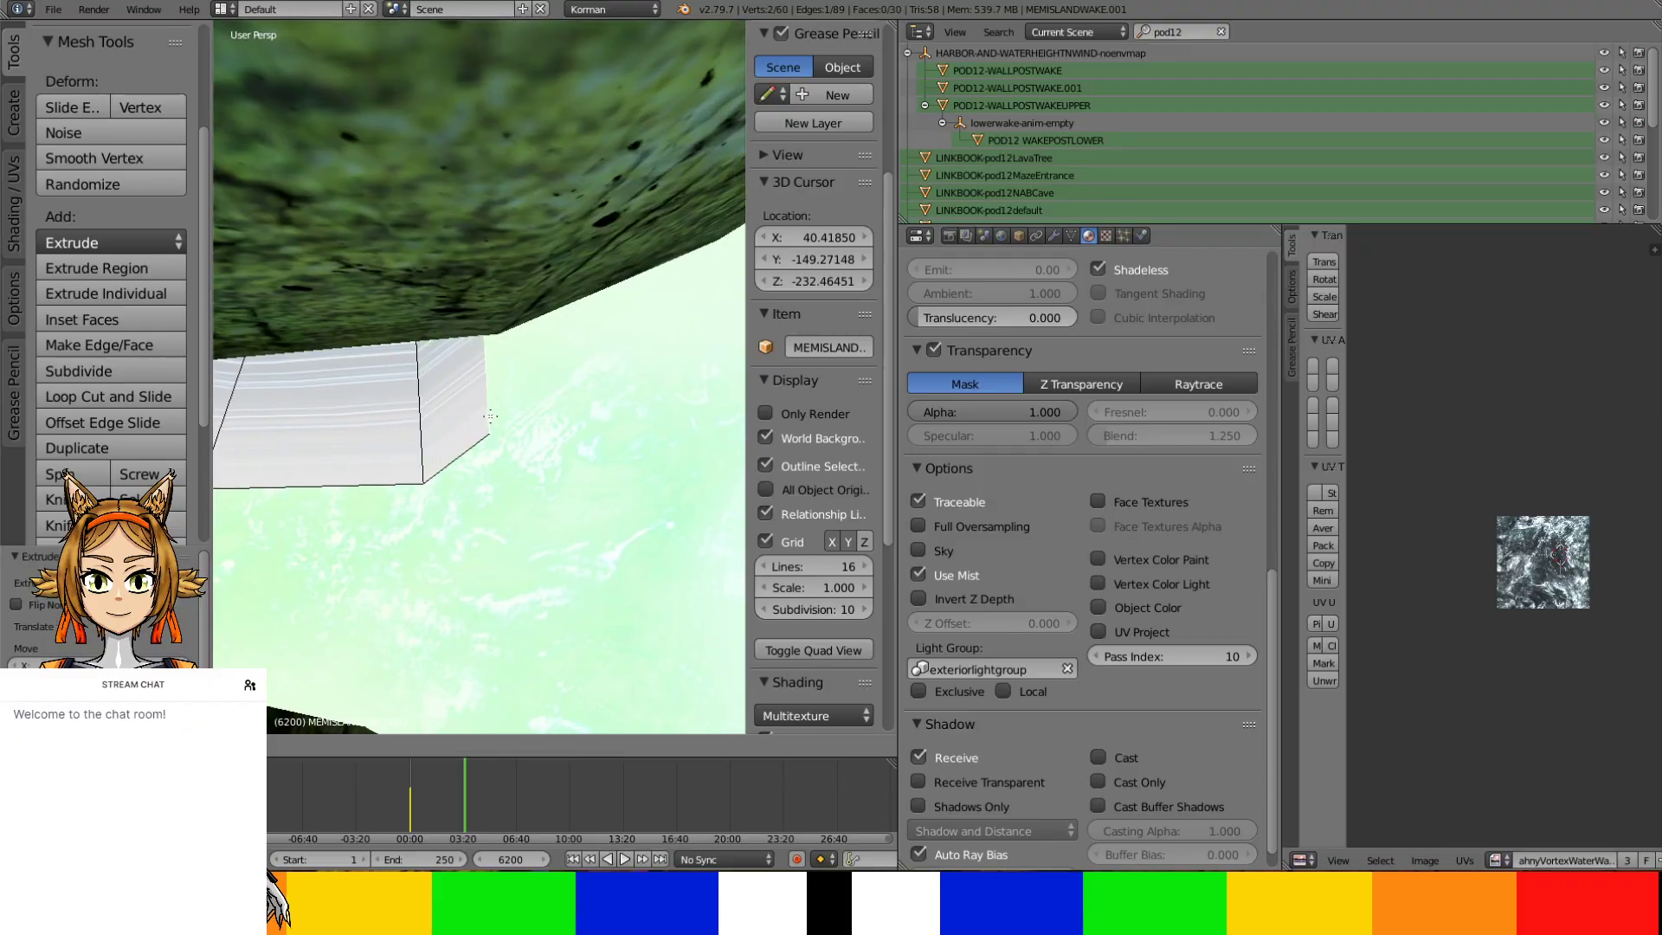
pyautogui.click(489, 325)
pyautogui.moveTo(455, 306); pyautogui.dragTo(486, 334)
pyautogui.press('r')
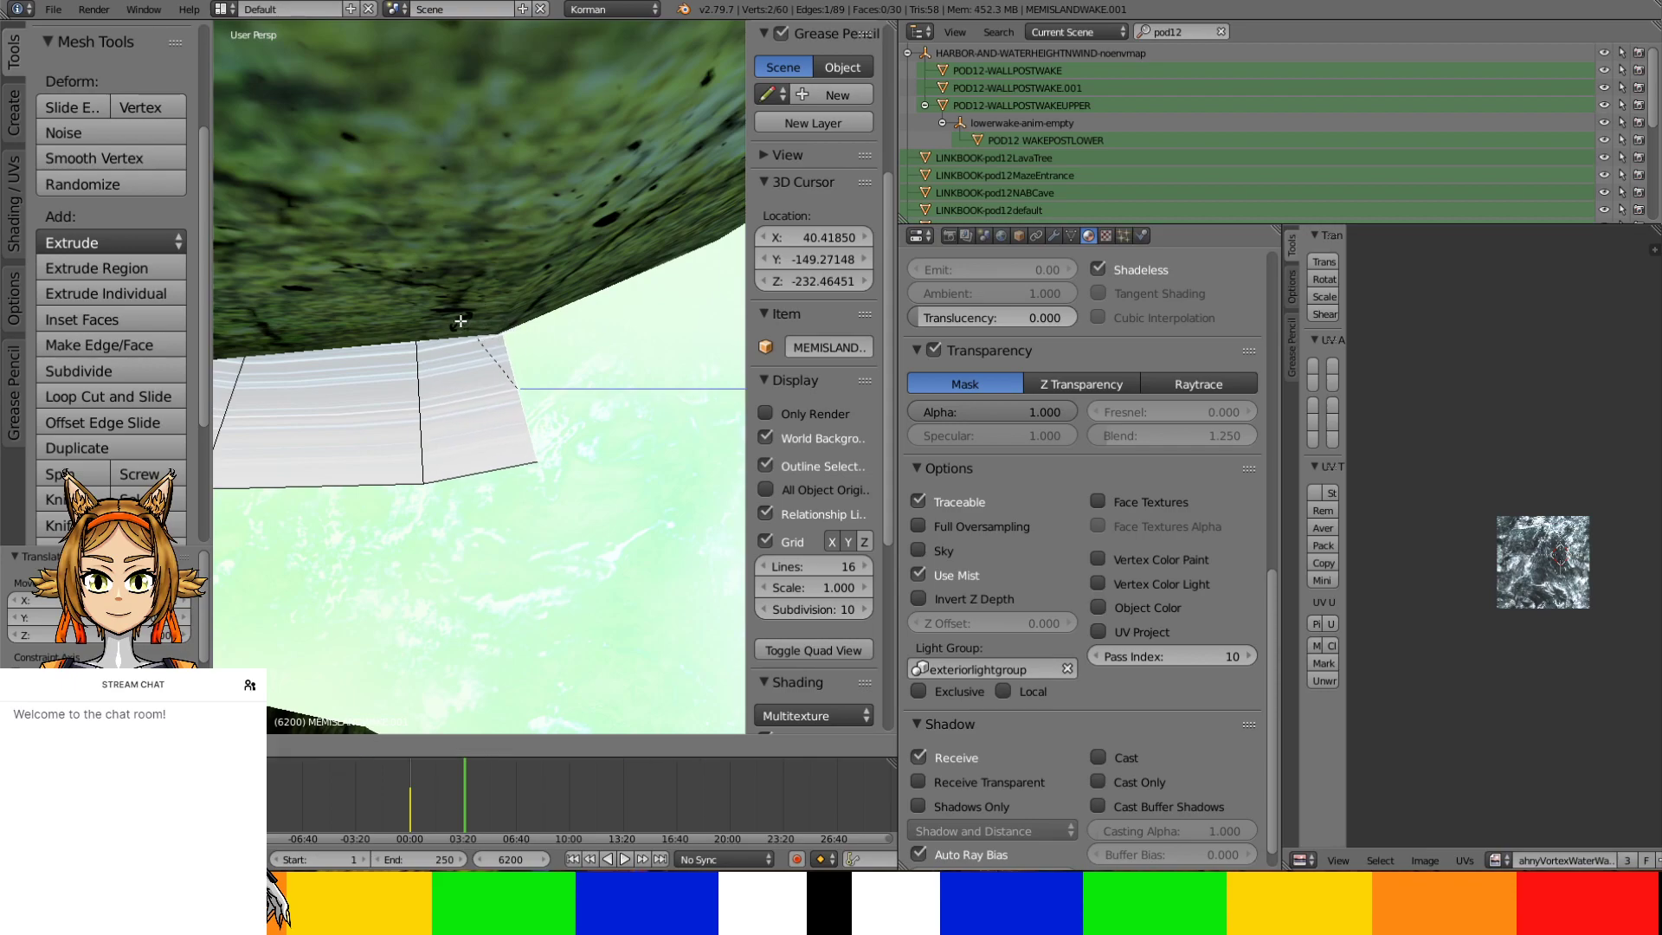
pyautogui.click(454, 315)
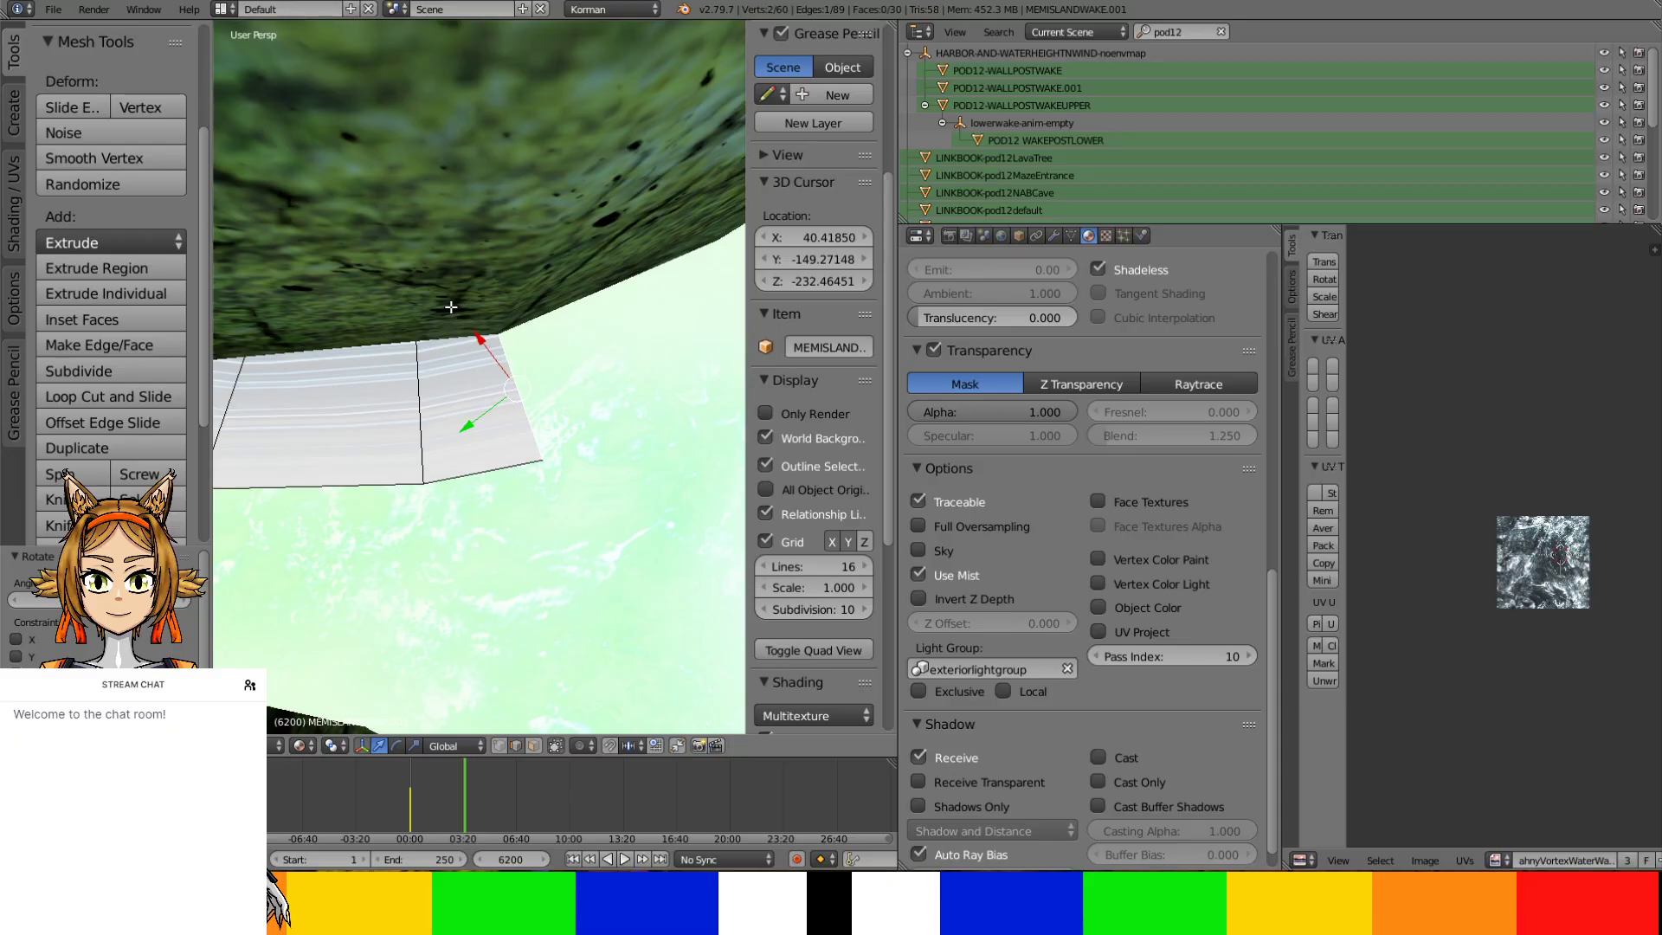
# Extrude a twenty-ninth wake segment past the bend, fit its end edge to the rock, and rotate the edge to match the outline
pyautogui.press('e')
pyautogui.click(559, 348)
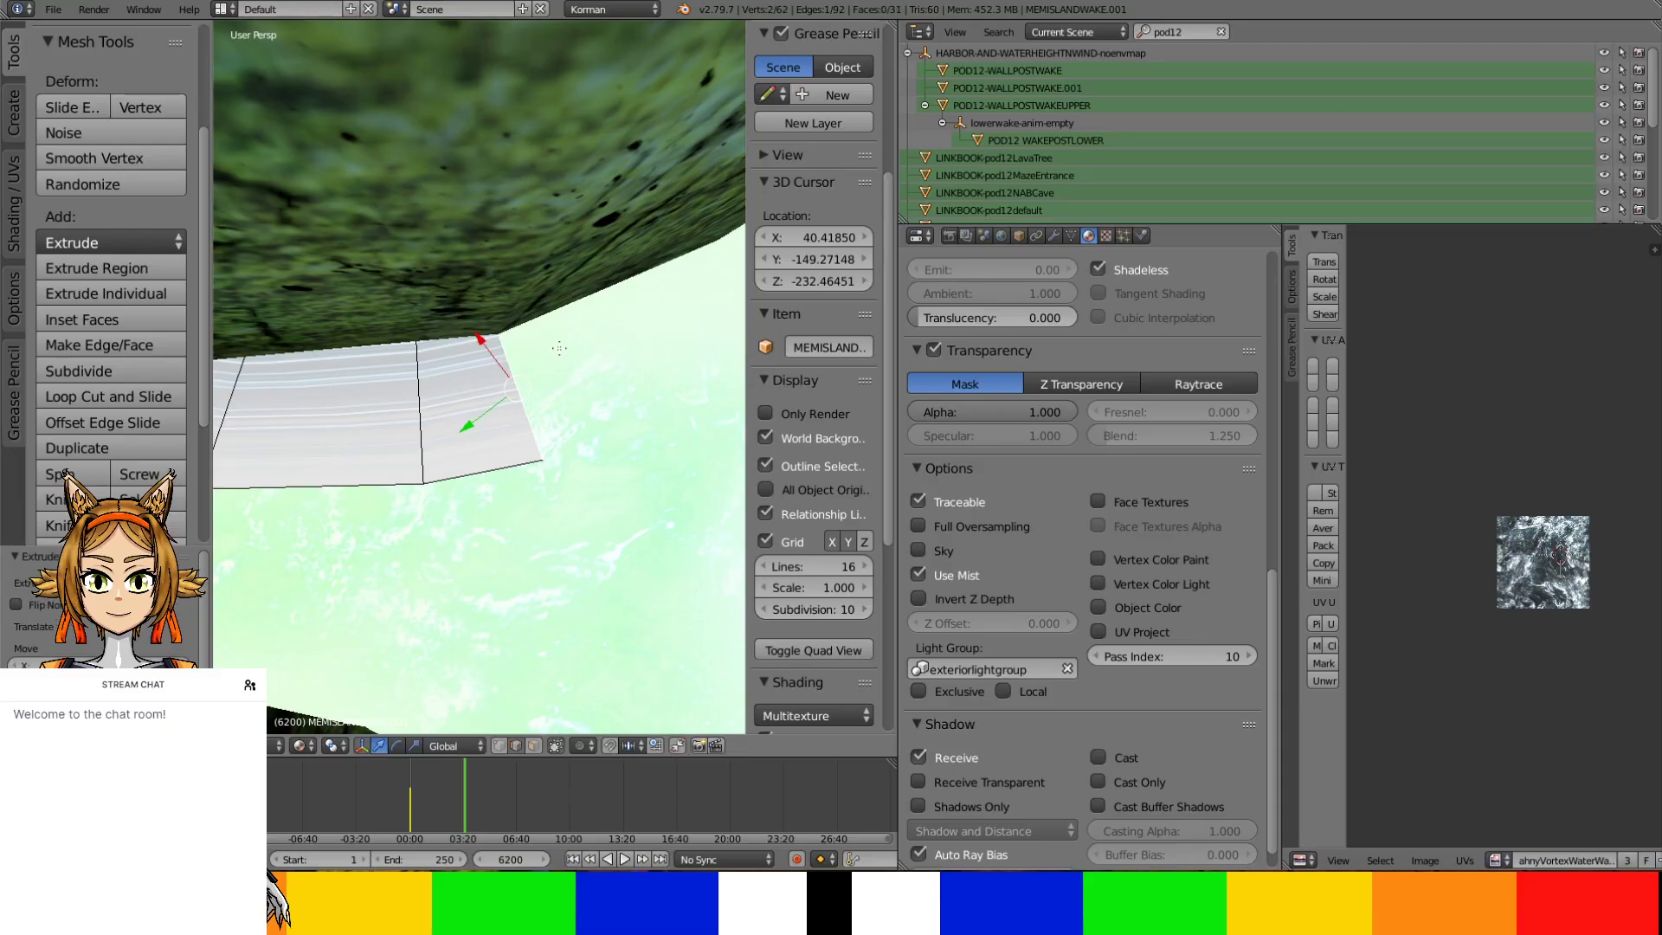
pyautogui.press('g')
pyautogui.click(602, 265)
pyautogui.press('g')
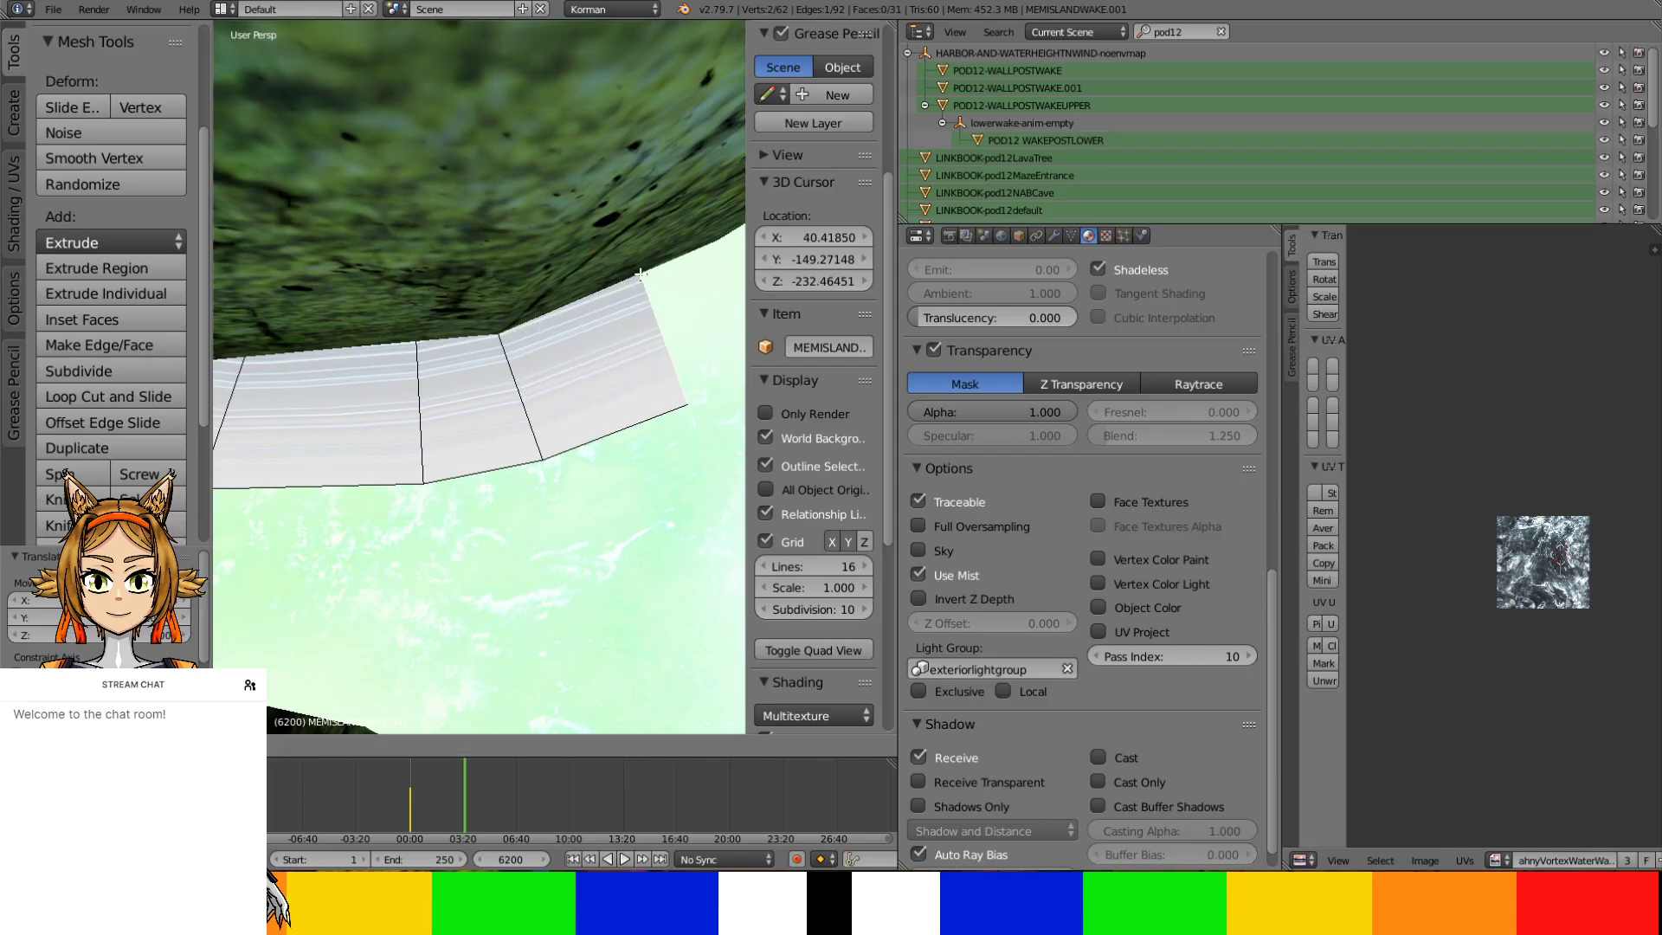
pyautogui.click(649, 273)
pyautogui.moveTo(657, 338); pyautogui.dragTo(415, 414, button='middle')
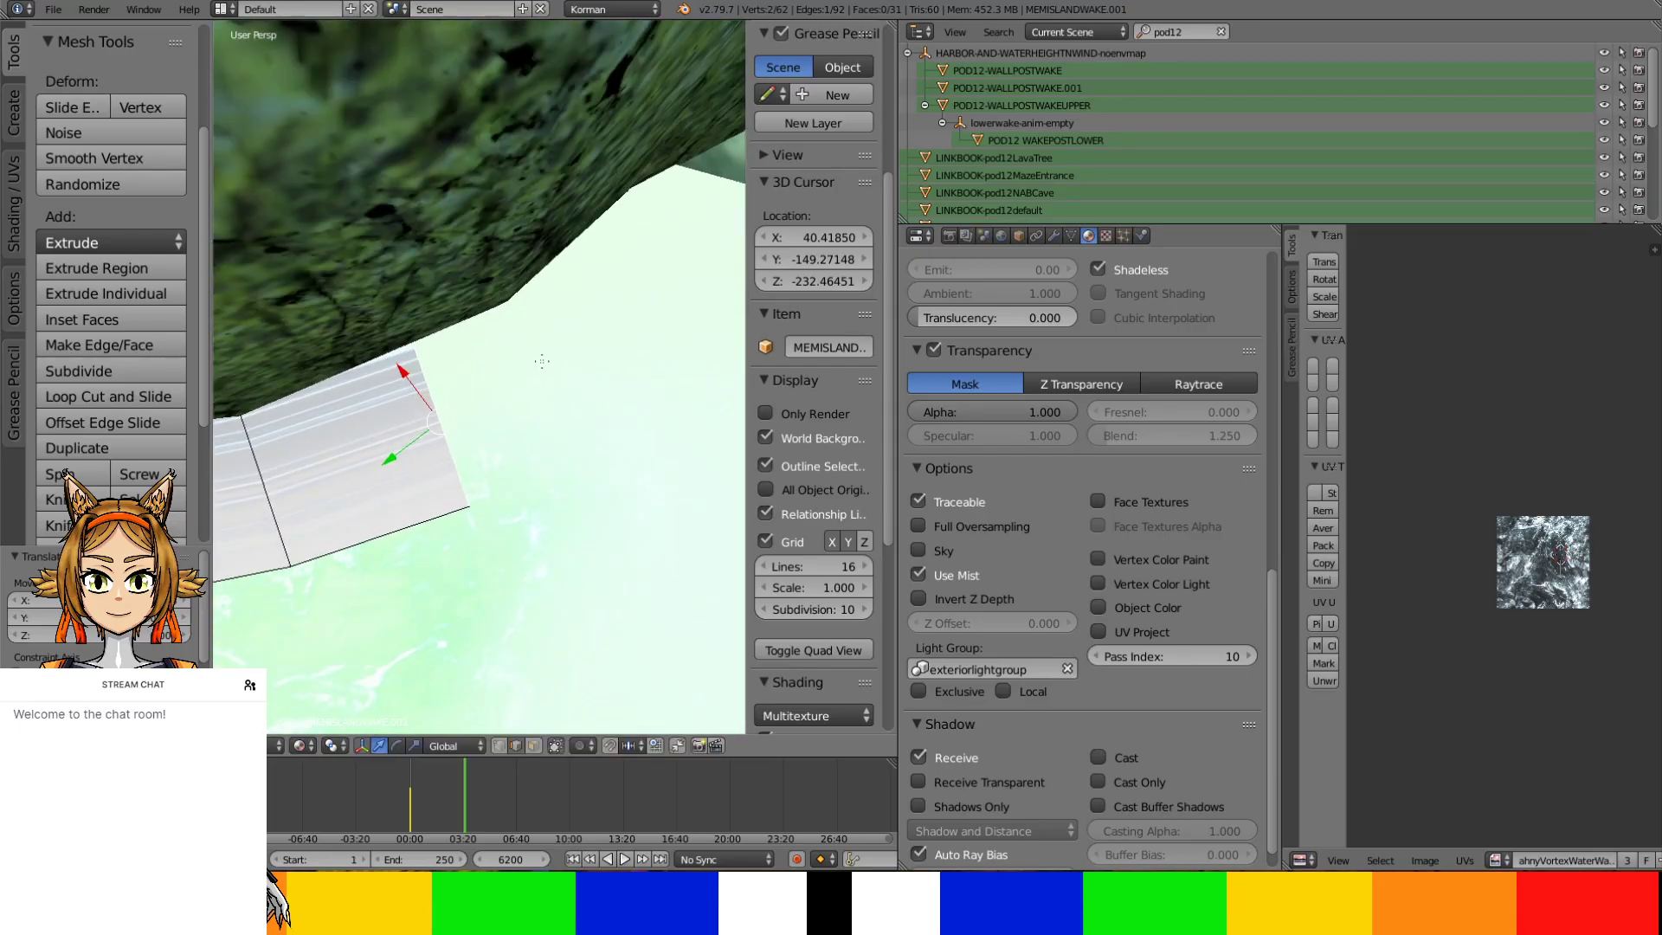
pyautogui.press('r')
pyautogui.click(471, 423)
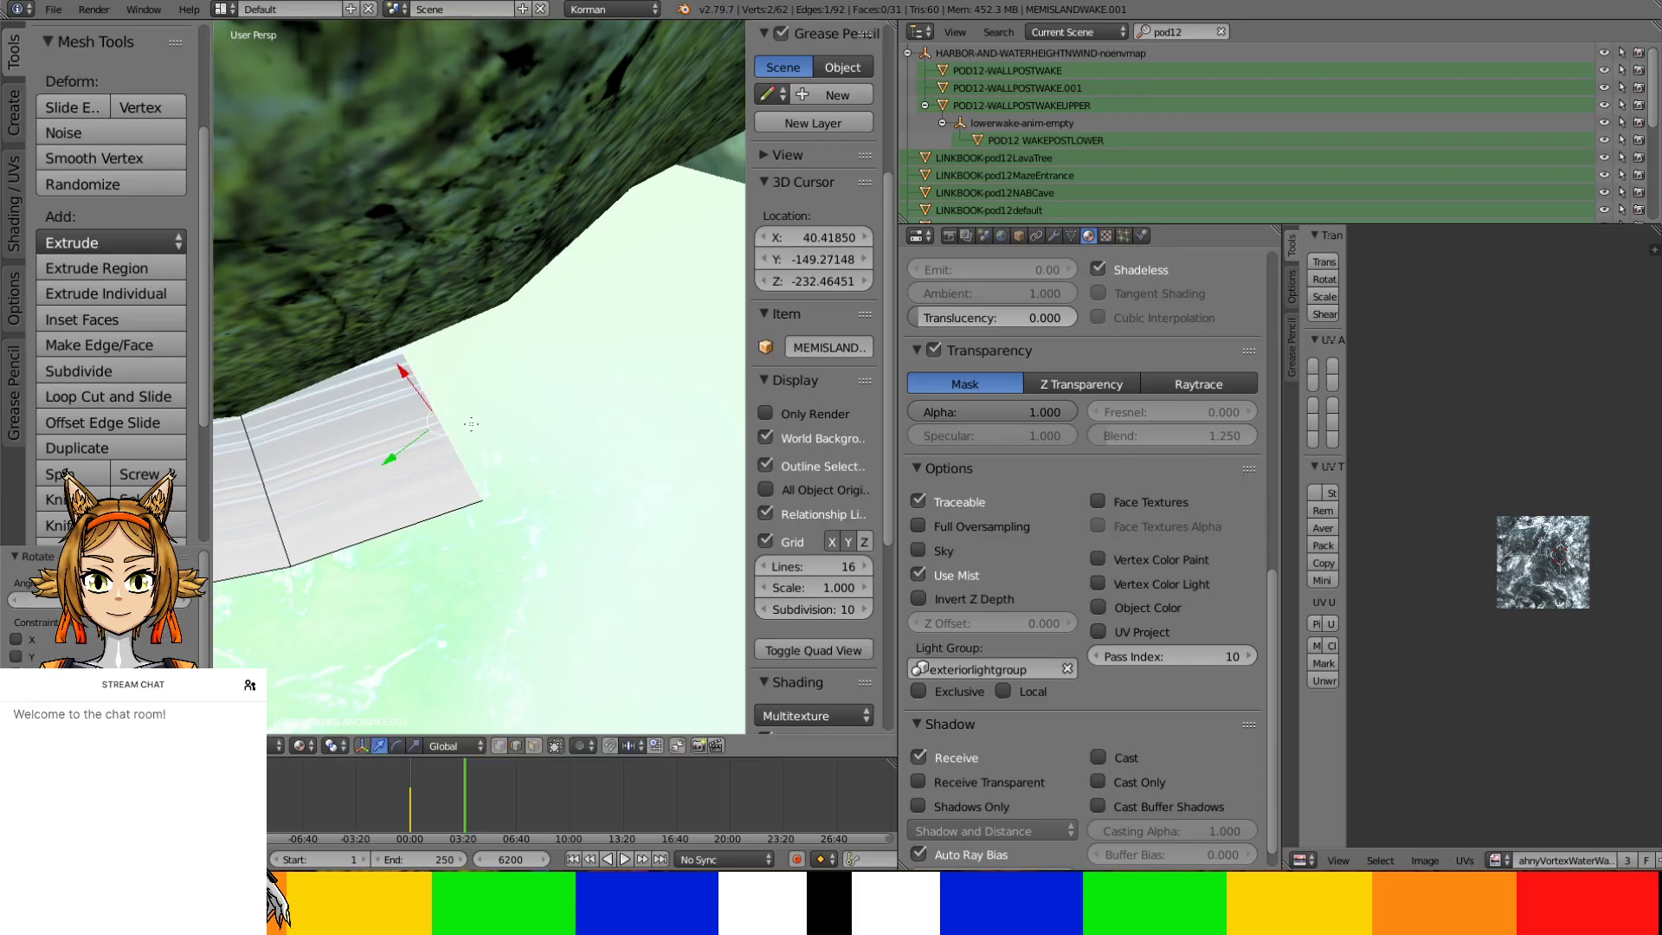
# Extrude a thirtieth wake segment and place its end edge at the rock outline's next corner
pyautogui.moveTo(420, 385); pyautogui.dragTo(586, 325)
pyautogui.press('e')
pyautogui.rightClick(357, 440)
# Extrude a thirty-first wake segment along Y and slide its end edge along X until it touches the rock corner
pyautogui.moveTo(586, 326); pyautogui.dragTo(607, 396, button='middle')
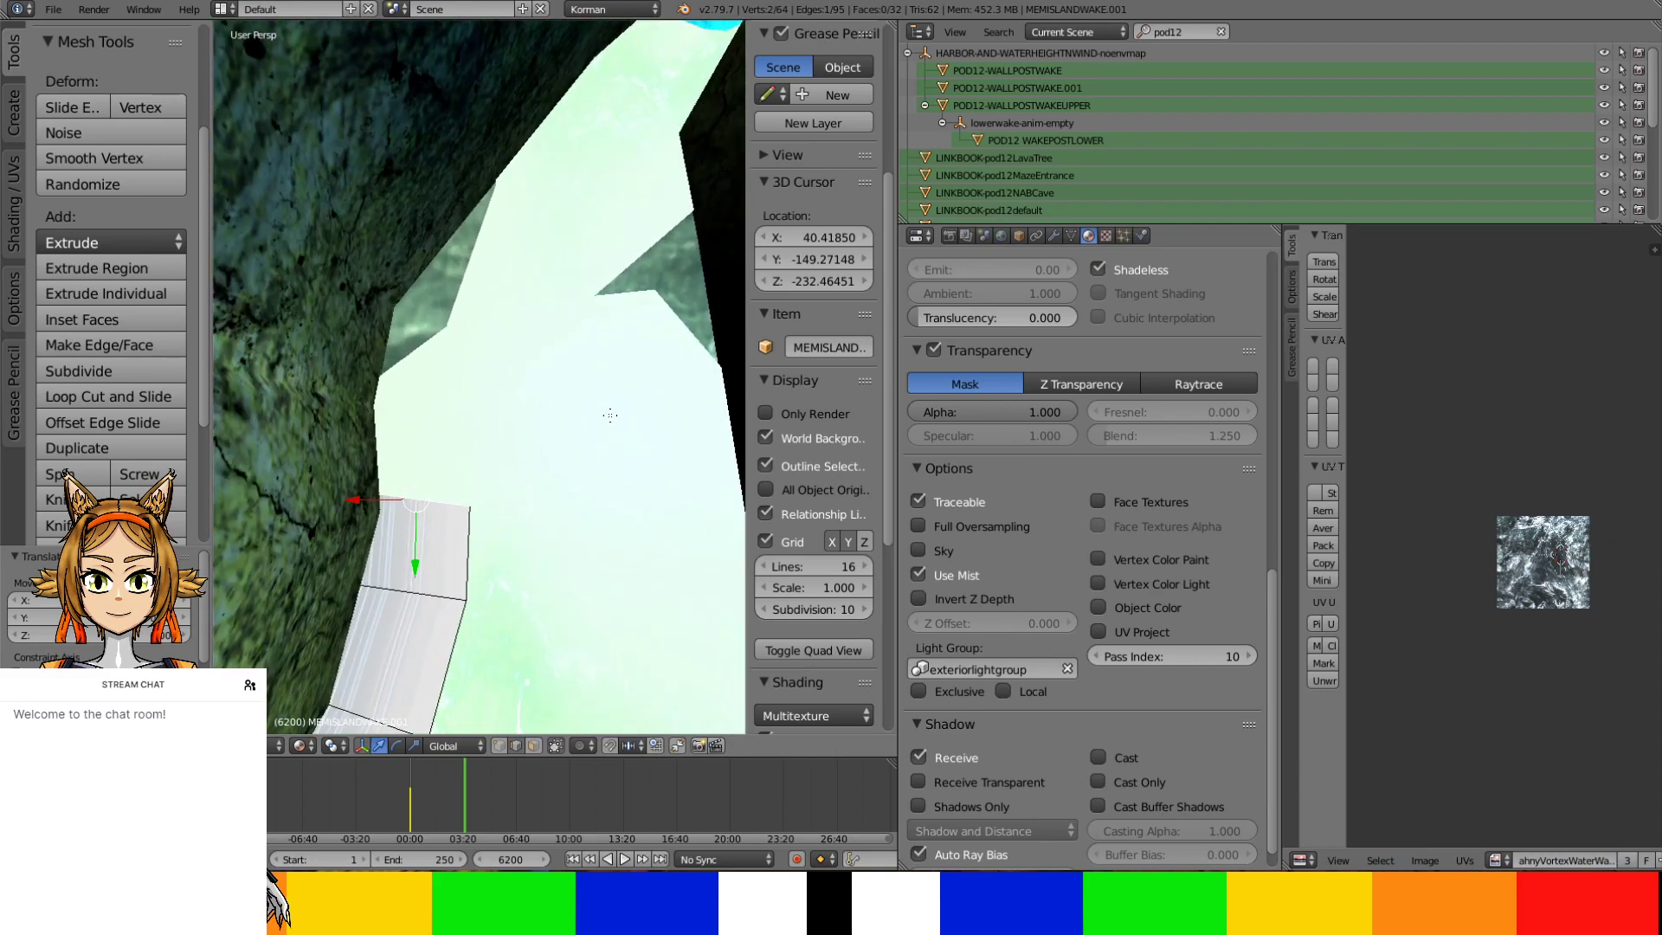
pyautogui.press('e')
pyautogui.rightClick(563, 420)
pyautogui.moveTo(417, 556); pyautogui.dragTo(414, 461)
pyautogui.moveTo(375, 407); pyautogui.dragTo(373, 406)
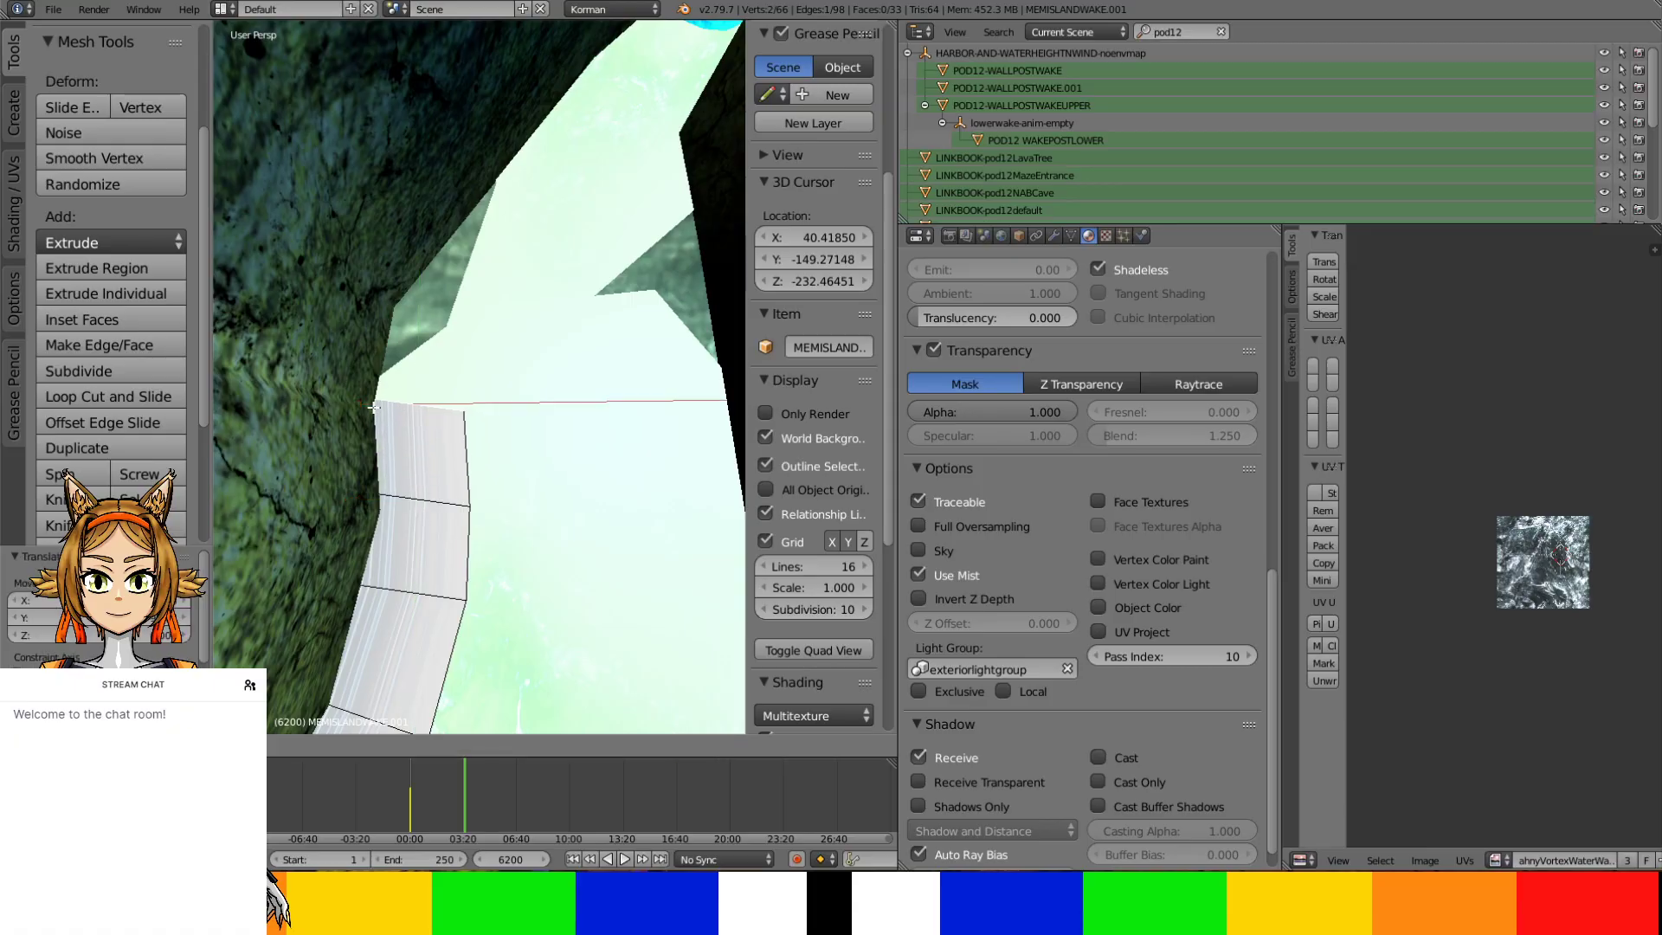
pyautogui.click(370, 407)
# Extrude a thirty-second wake segment to the darker water gap, fit it to the rock, and rotate its end edge about Z
pyautogui.press('e')
pyautogui.rightClick(381, 330)
pyautogui.moveTo(416, 484); pyautogui.dragTo(441, 340)
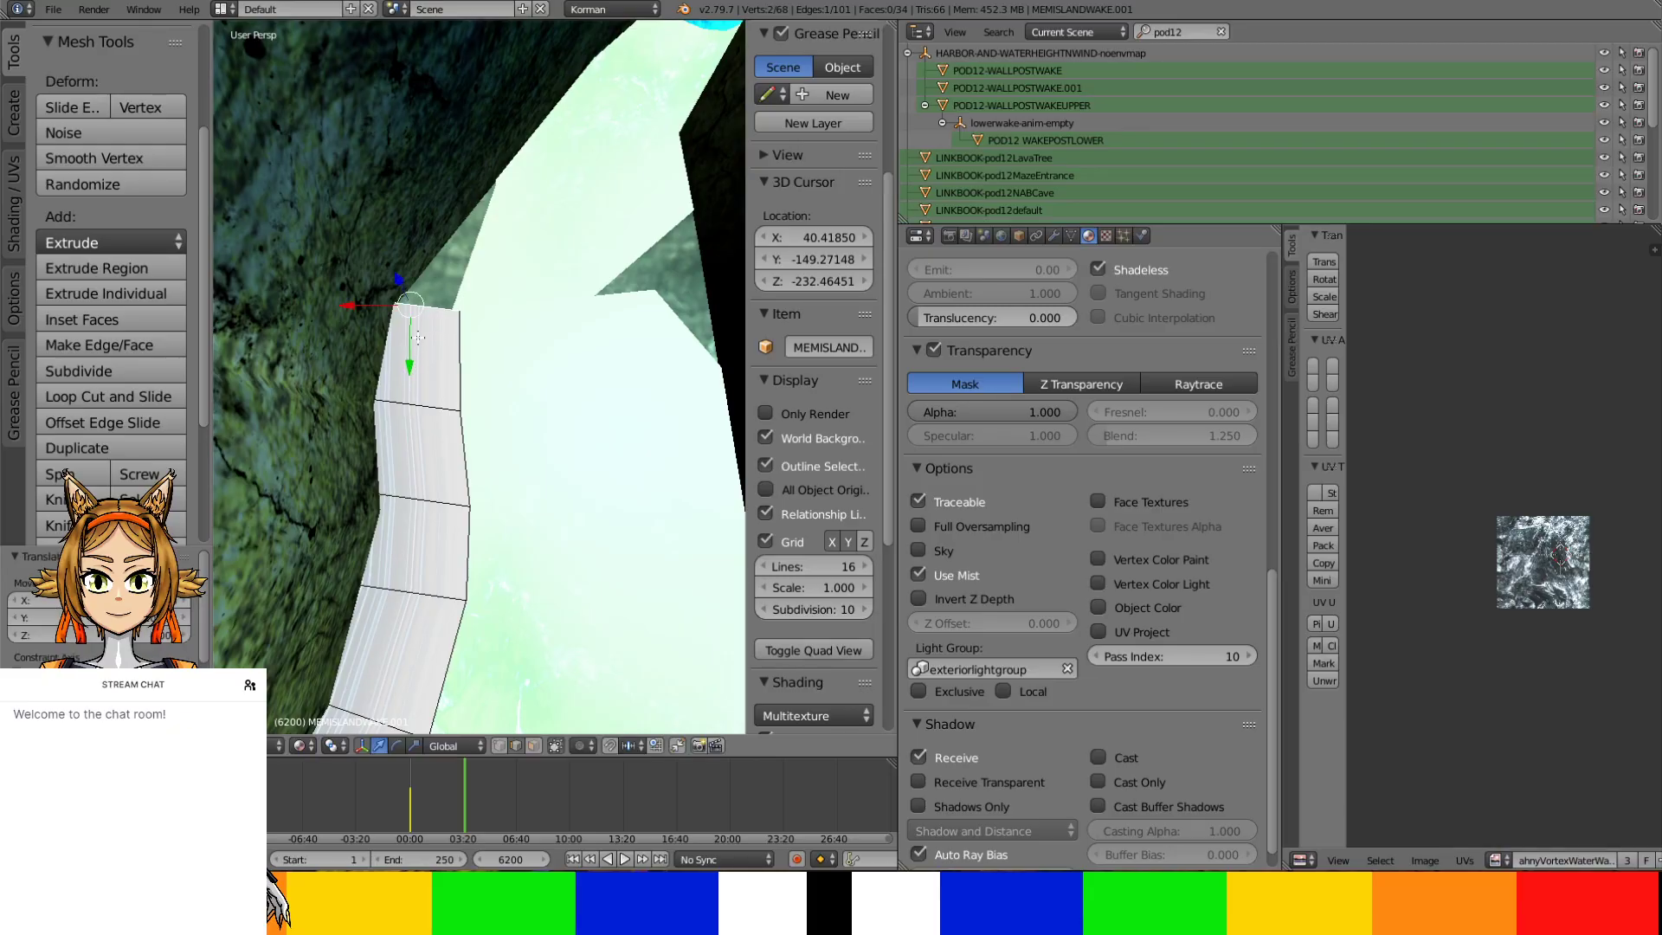
pyautogui.moveTo(361, 305); pyautogui.dragTo(372, 307)
pyautogui.press('r')
pyautogui.press('z')
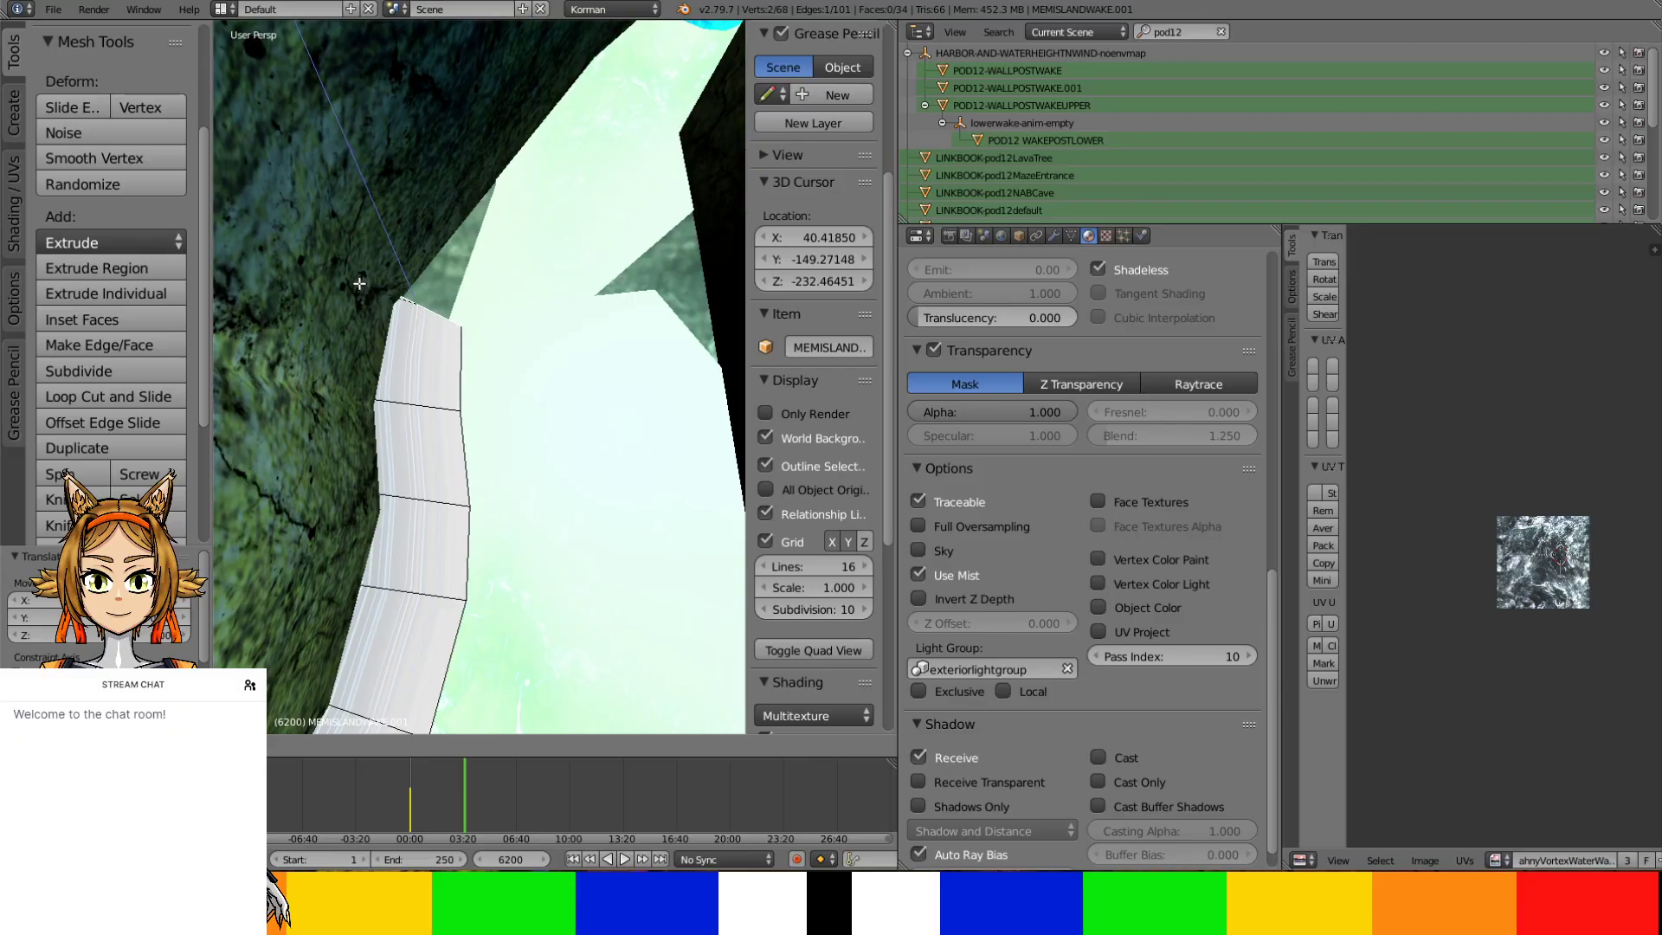
pyautogui.click(359, 283)
# Extrude a thirty-third wake segment across the dark water gap and move its end edge against the pillar's rock outline
pyautogui.moveTo(402, 357); pyautogui.dragTo(341, 524, button='middle')
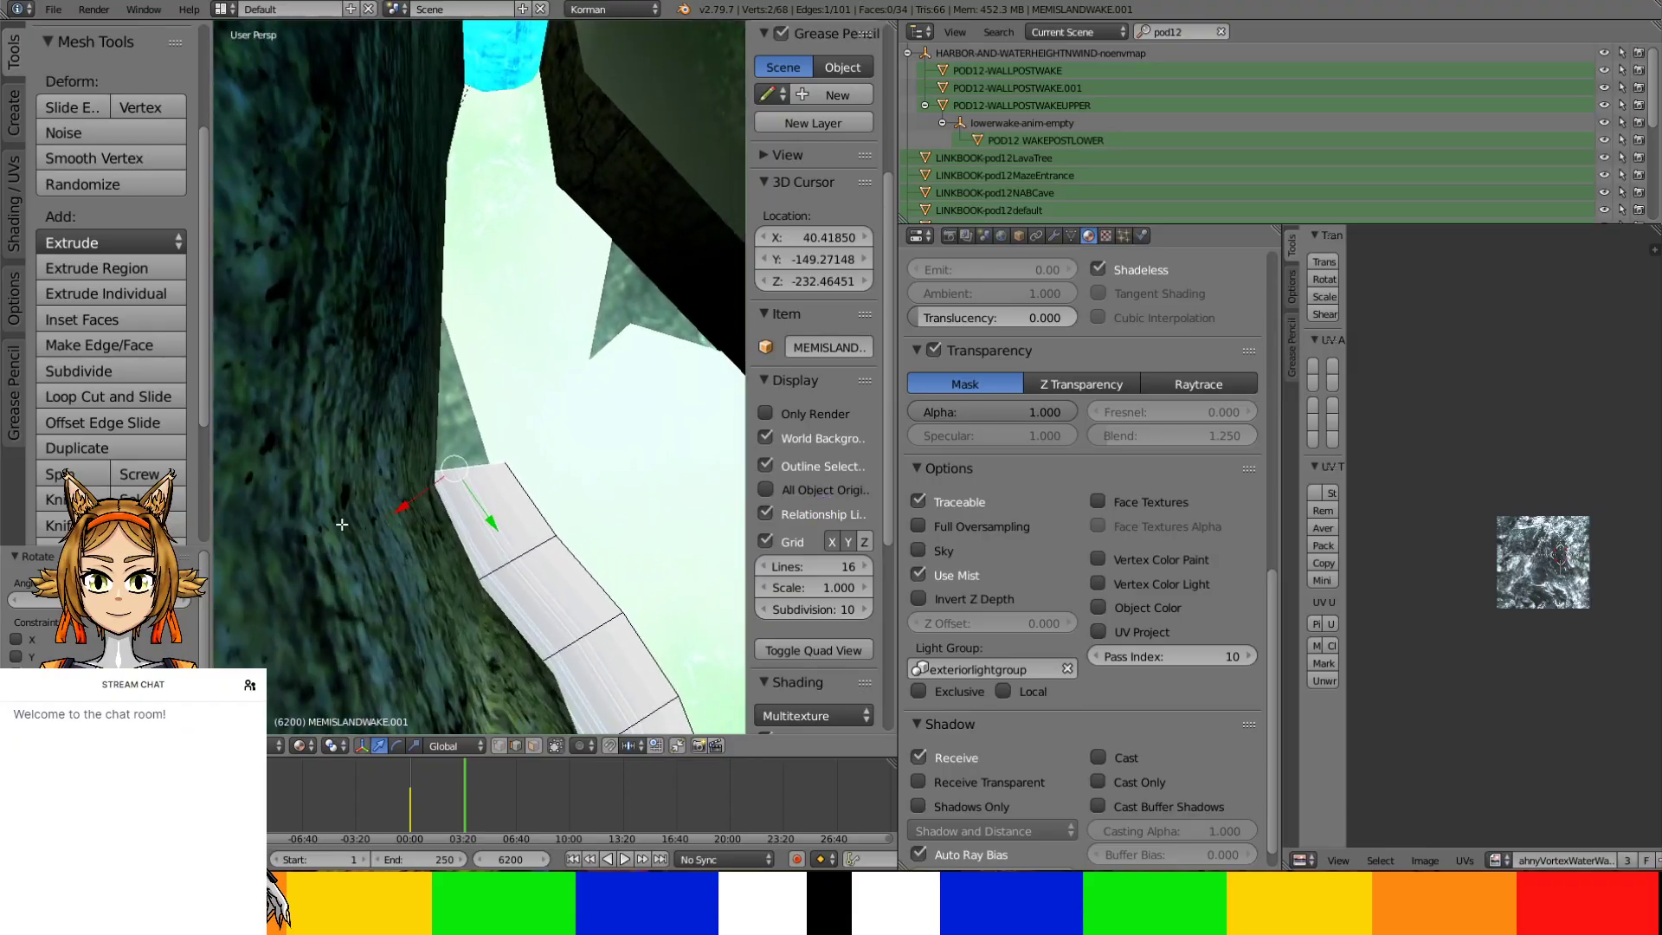
pyautogui.moveTo(504, 390); pyautogui.dragTo(503, 437, button='middle')
pyautogui.press('e')
pyautogui.click(473, 415)
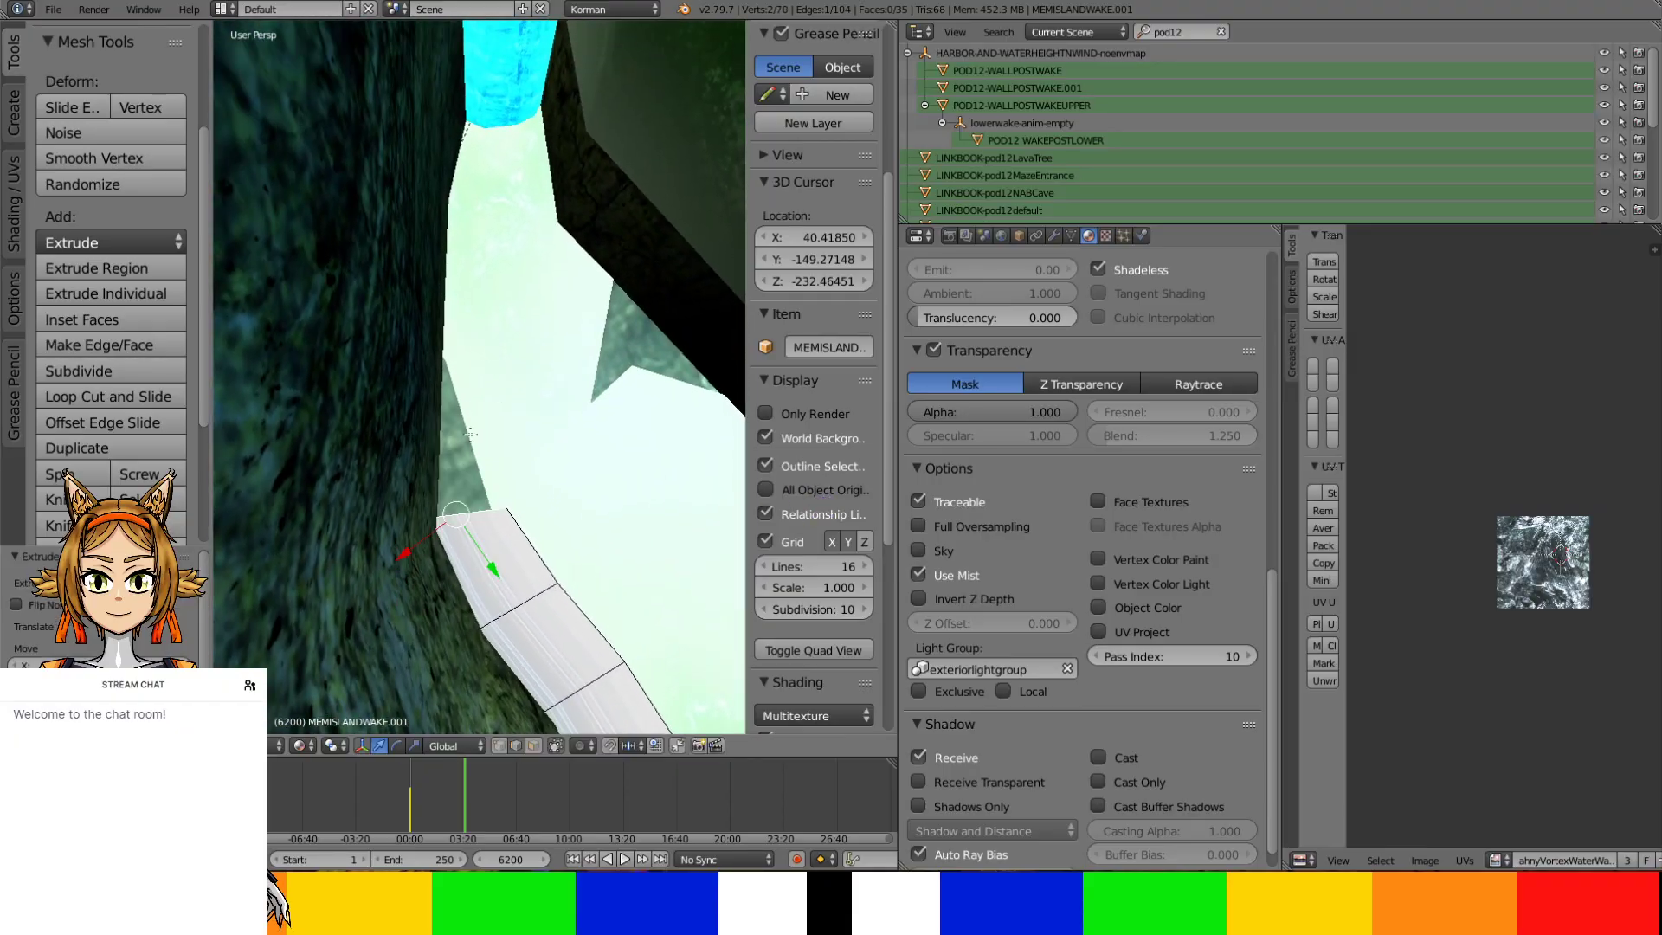
pyautogui.moveTo(486, 554); pyautogui.dragTo(432, 421)
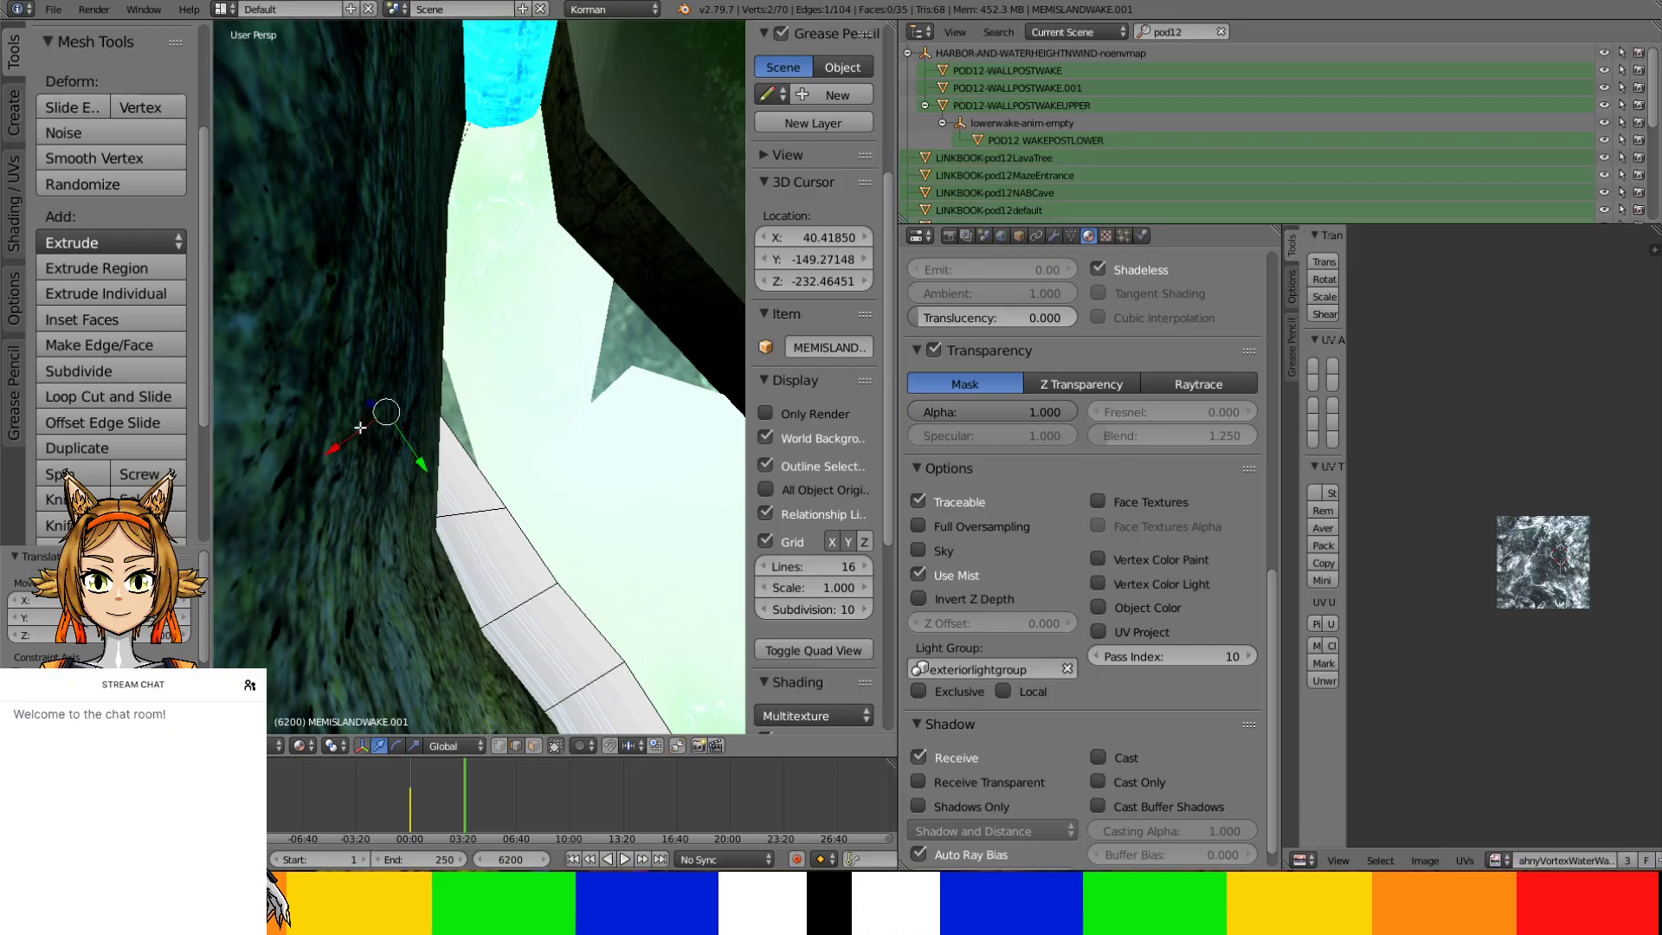
pyautogui.press('g')
pyautogui.click(423, 374)
# Extrude a thirty-fourth wake segment along the rock toward the bright blue surface and rotate its end edge to match the outline
pyautogui.moveTo(449, 400); pyautogui.dragTo(440, 530, button='middle')
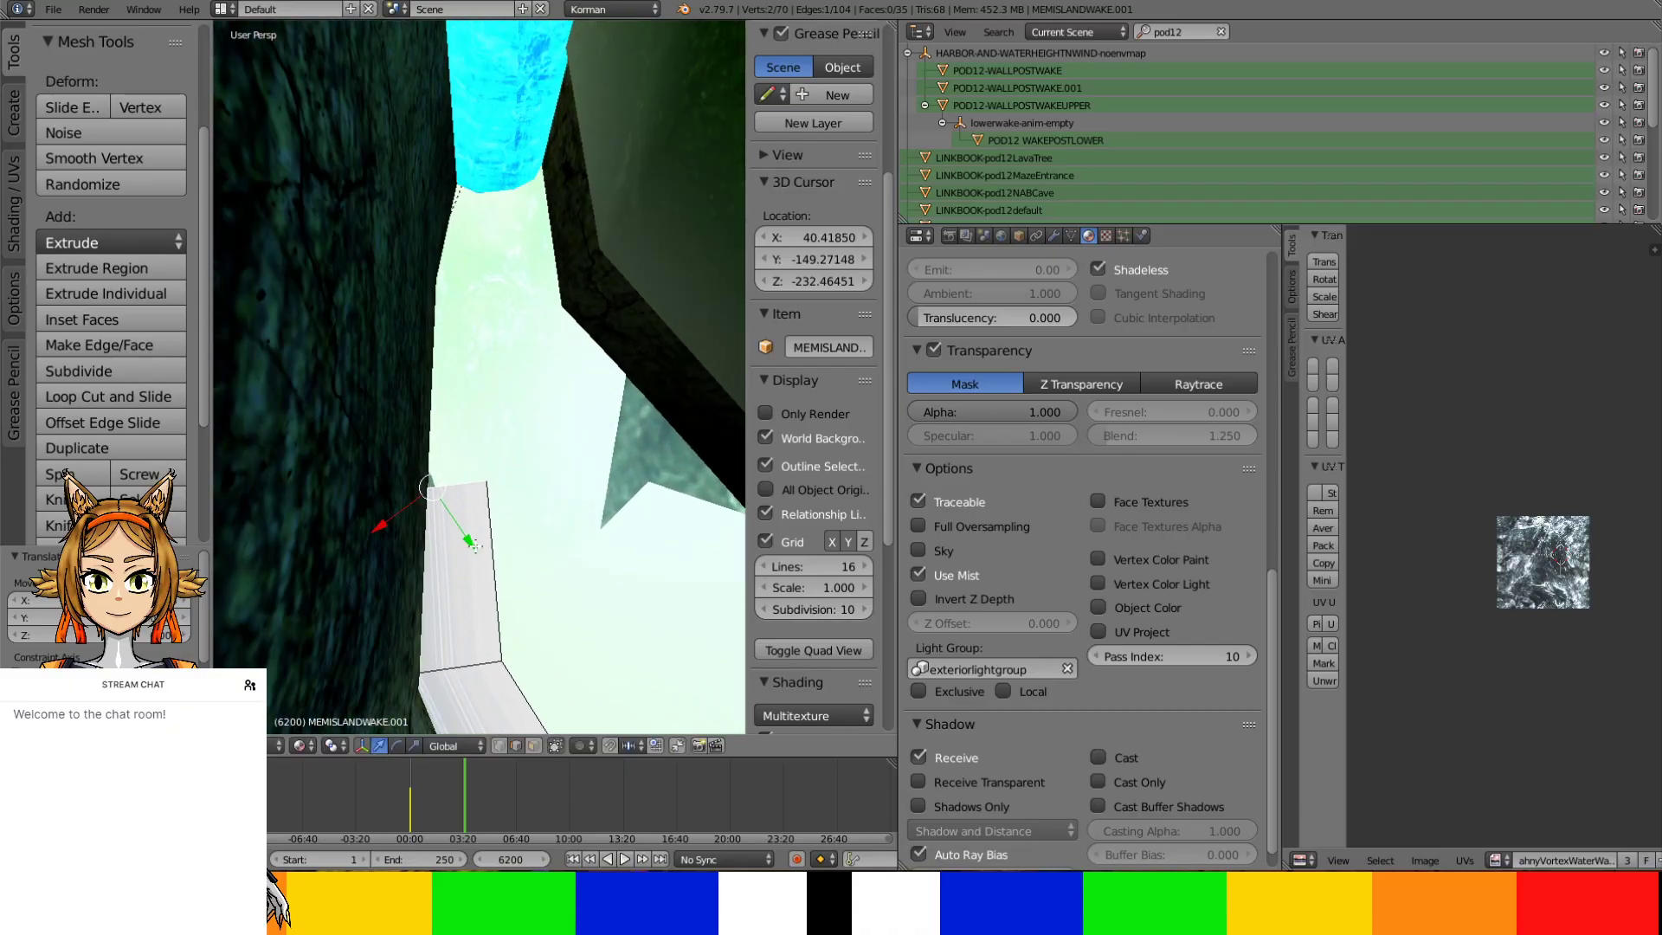
pyautogui.press('e')
pyautogui.rightClick(470, 499)
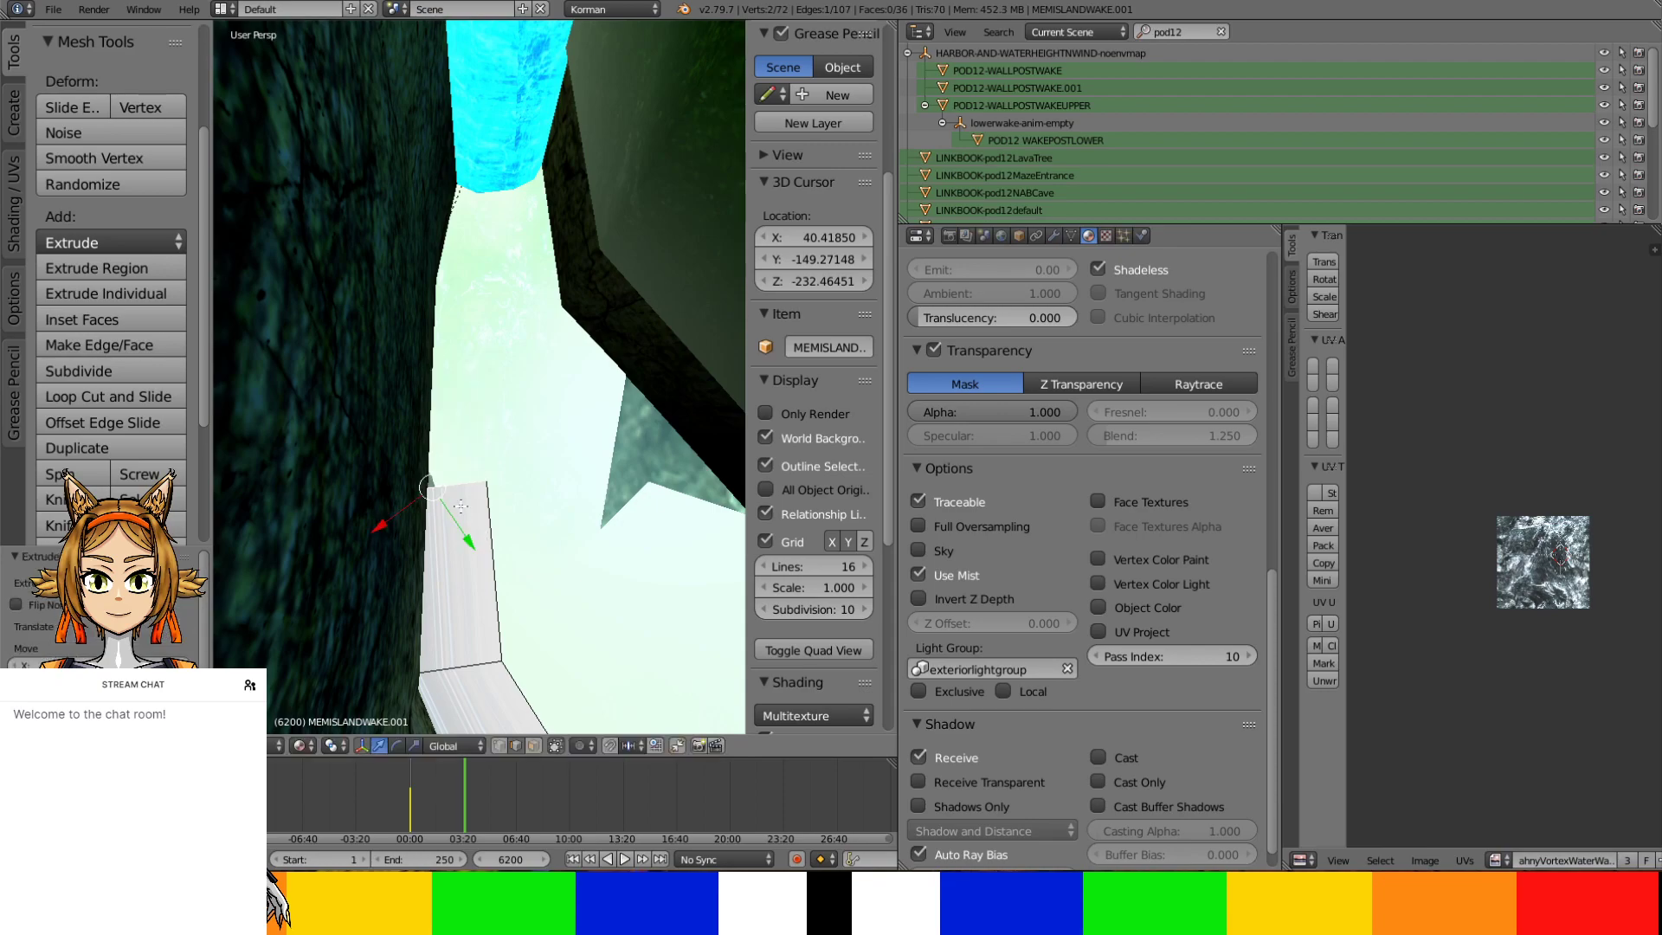
pyautogui.moveTo(450, 523); pyautogui.dragTo(442, 437)
pyautogui.moveTo(427, 344); pyautogui.dragTo(379, 319)
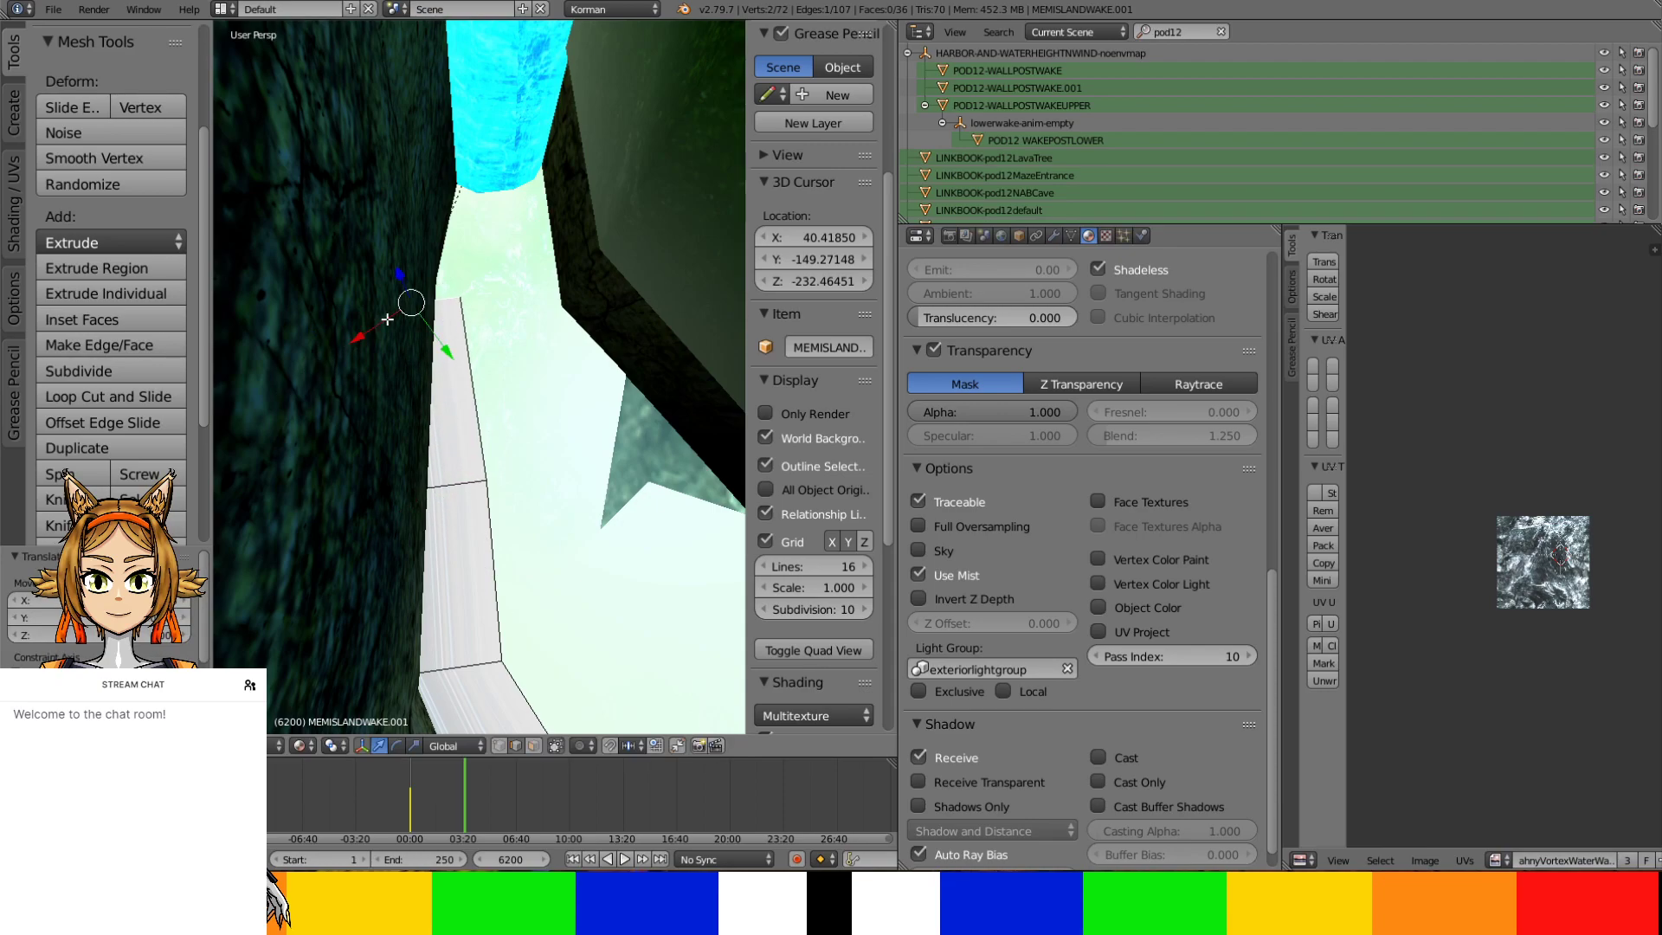
pyautogui.scroll(2, 444, 327)
pyautogui.press('r')
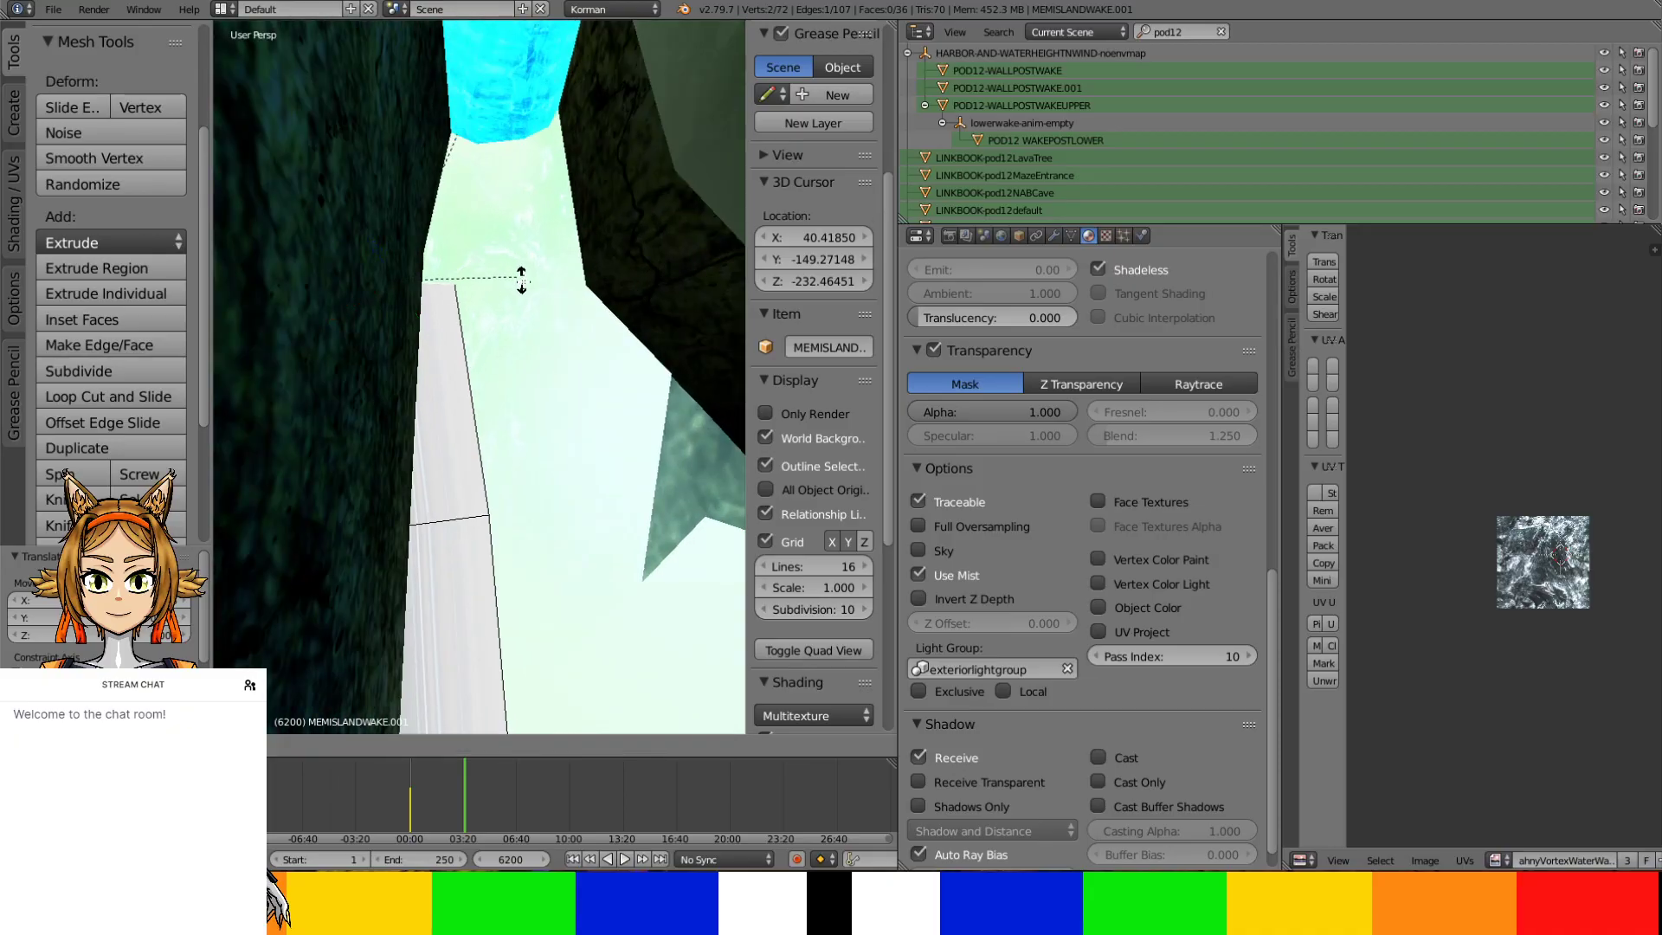
pyautogui.click(518, 301)
# Extrude a thirty-fifth wake segment to just before the blue surface, fit it to the rock, and rotate its end edge
pyautogui.press('e')
pyautogui.click(369, 310)
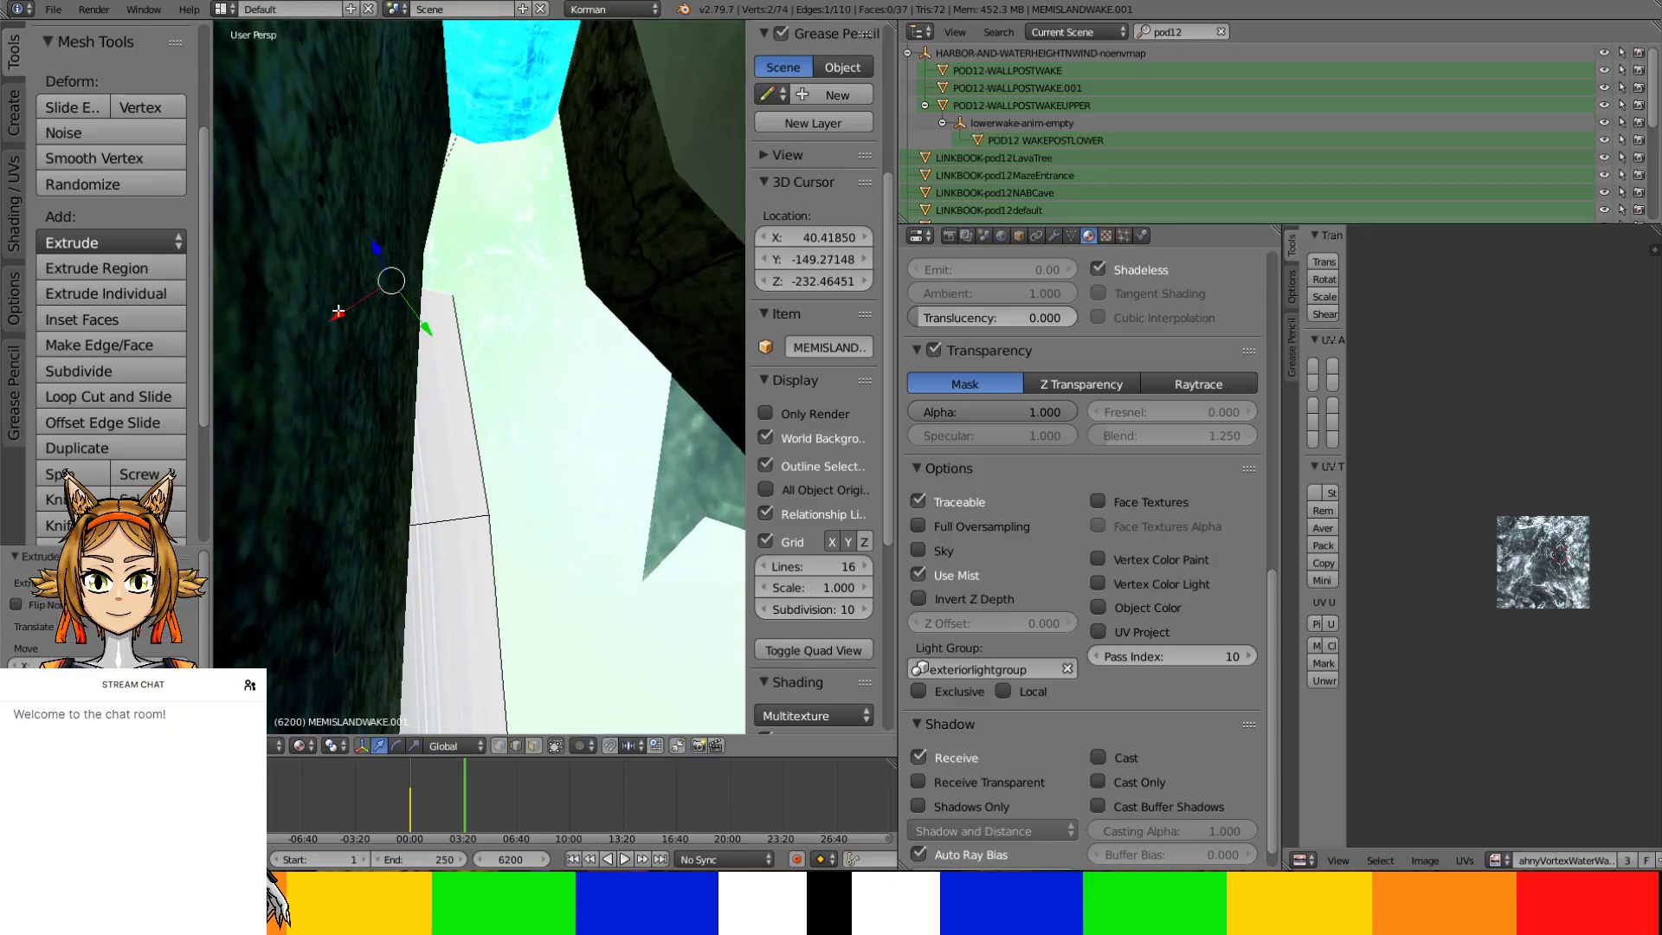
pyautogui.moveTo(336, 313); pyautogui.dragTo(406, 240)
pyautogui.moveTo(491, 279); pyautogui.dragTo(501, 167)
pyautogui.press('r')
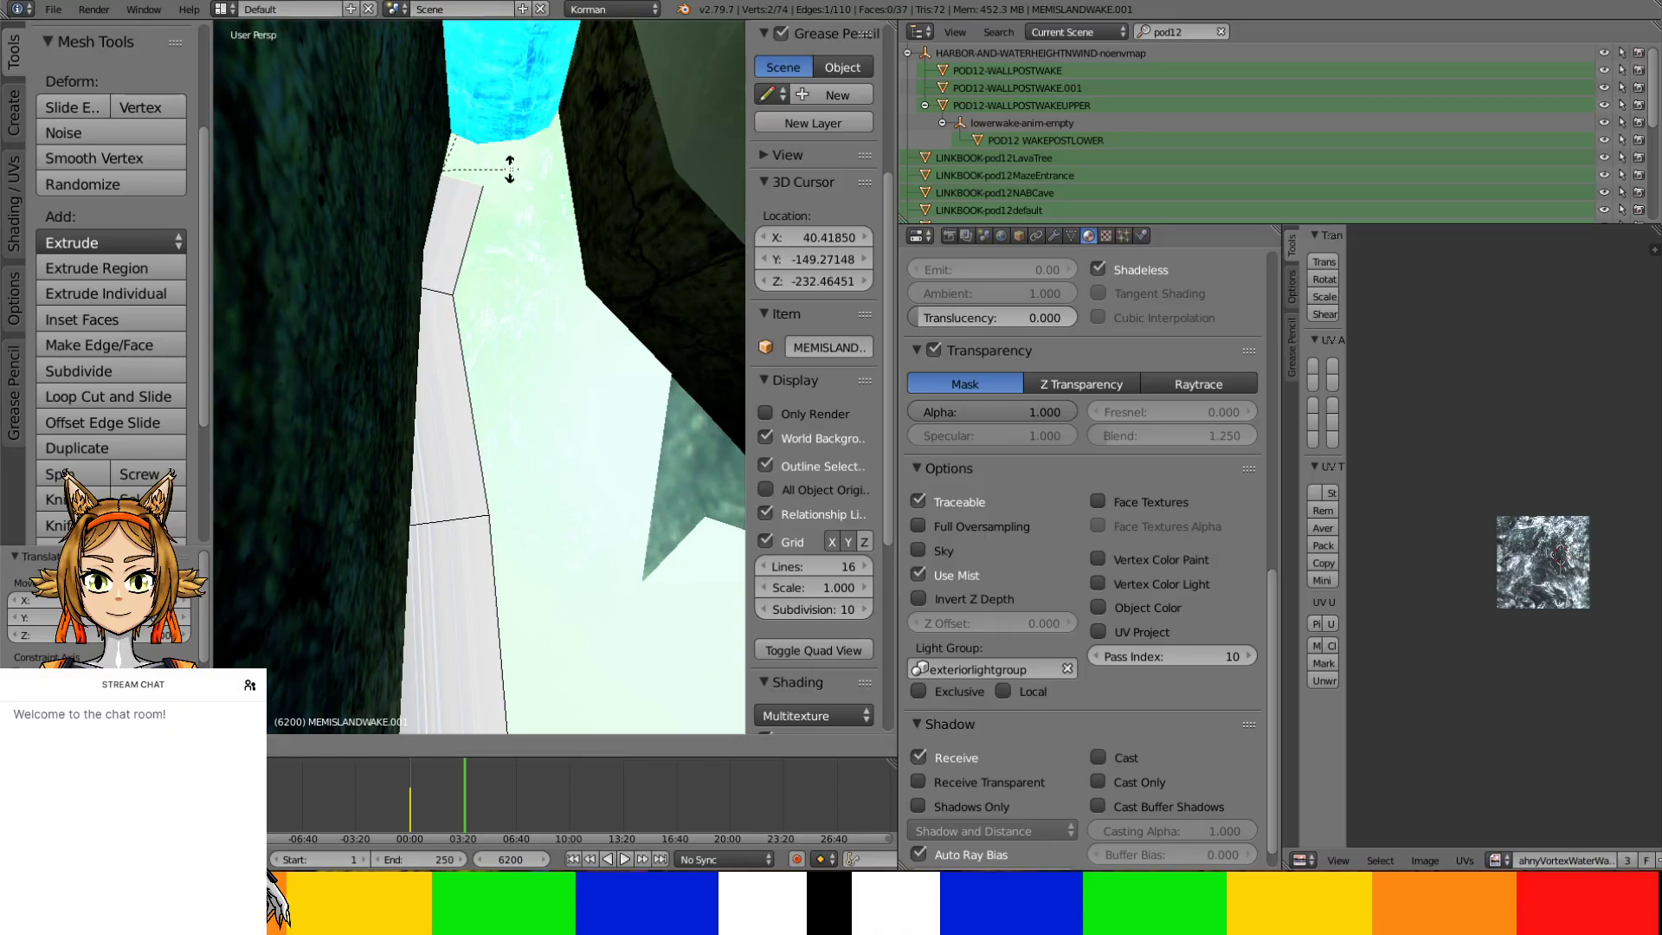
pyautogui.click(514, 214)
# Extrude a thirty-sixth wake segment to the blue surface's near corner and rotate its end edge to start the turn
pyautogui.press('e')
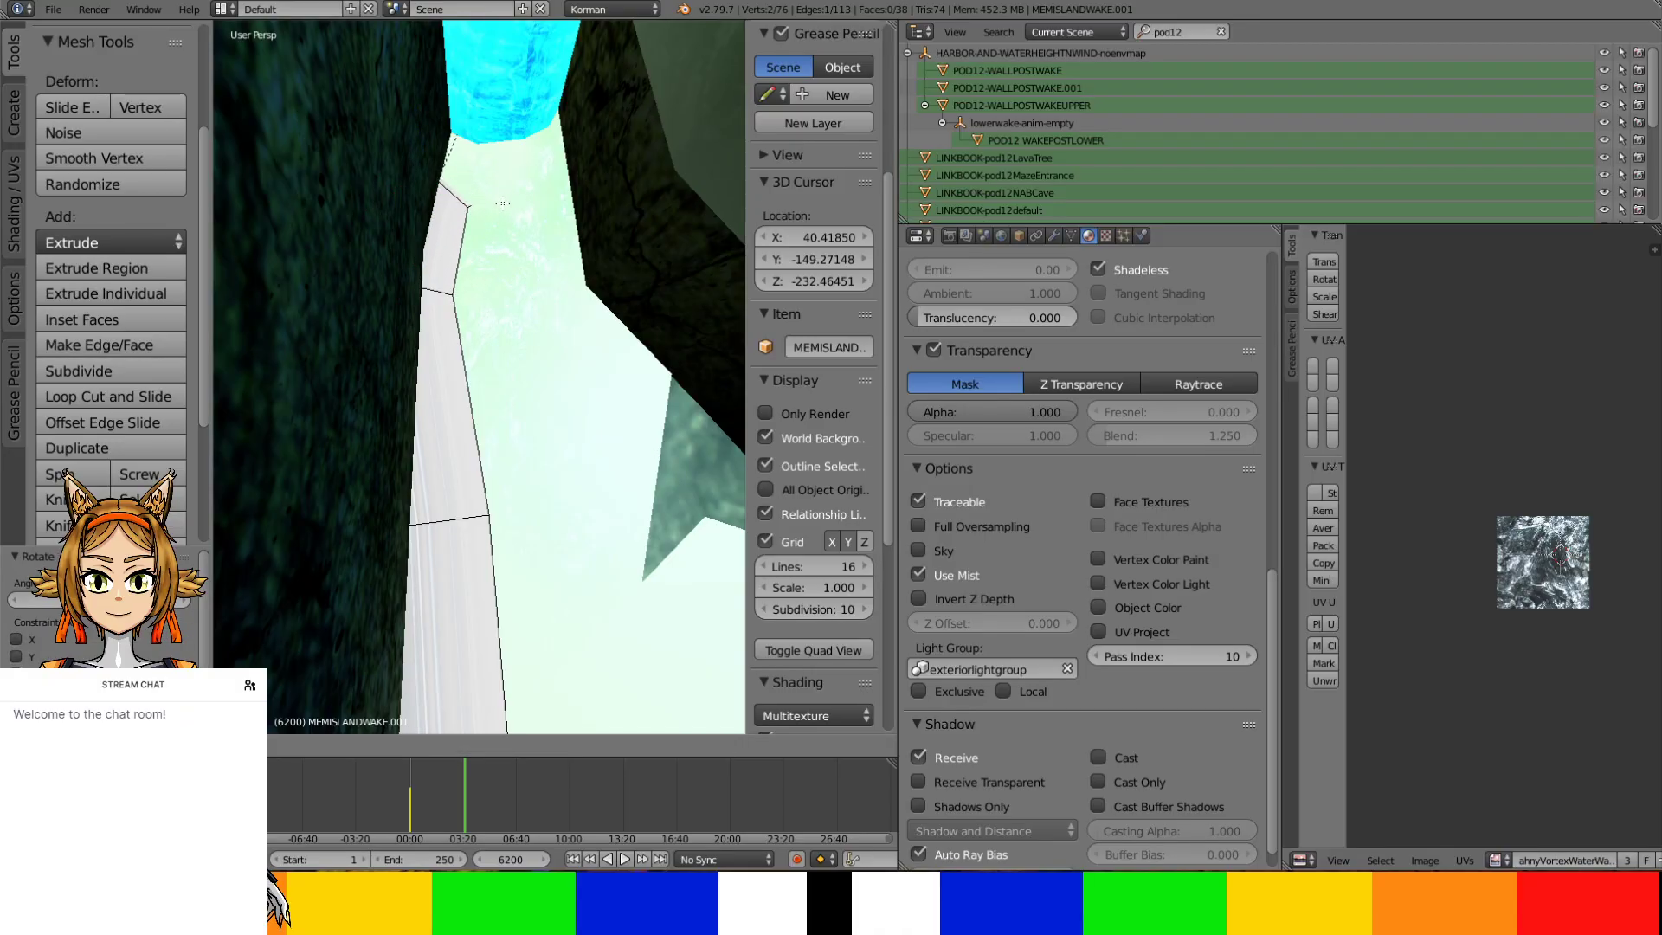
pyautogui.click(487, 197)
pyautogui.press('g')
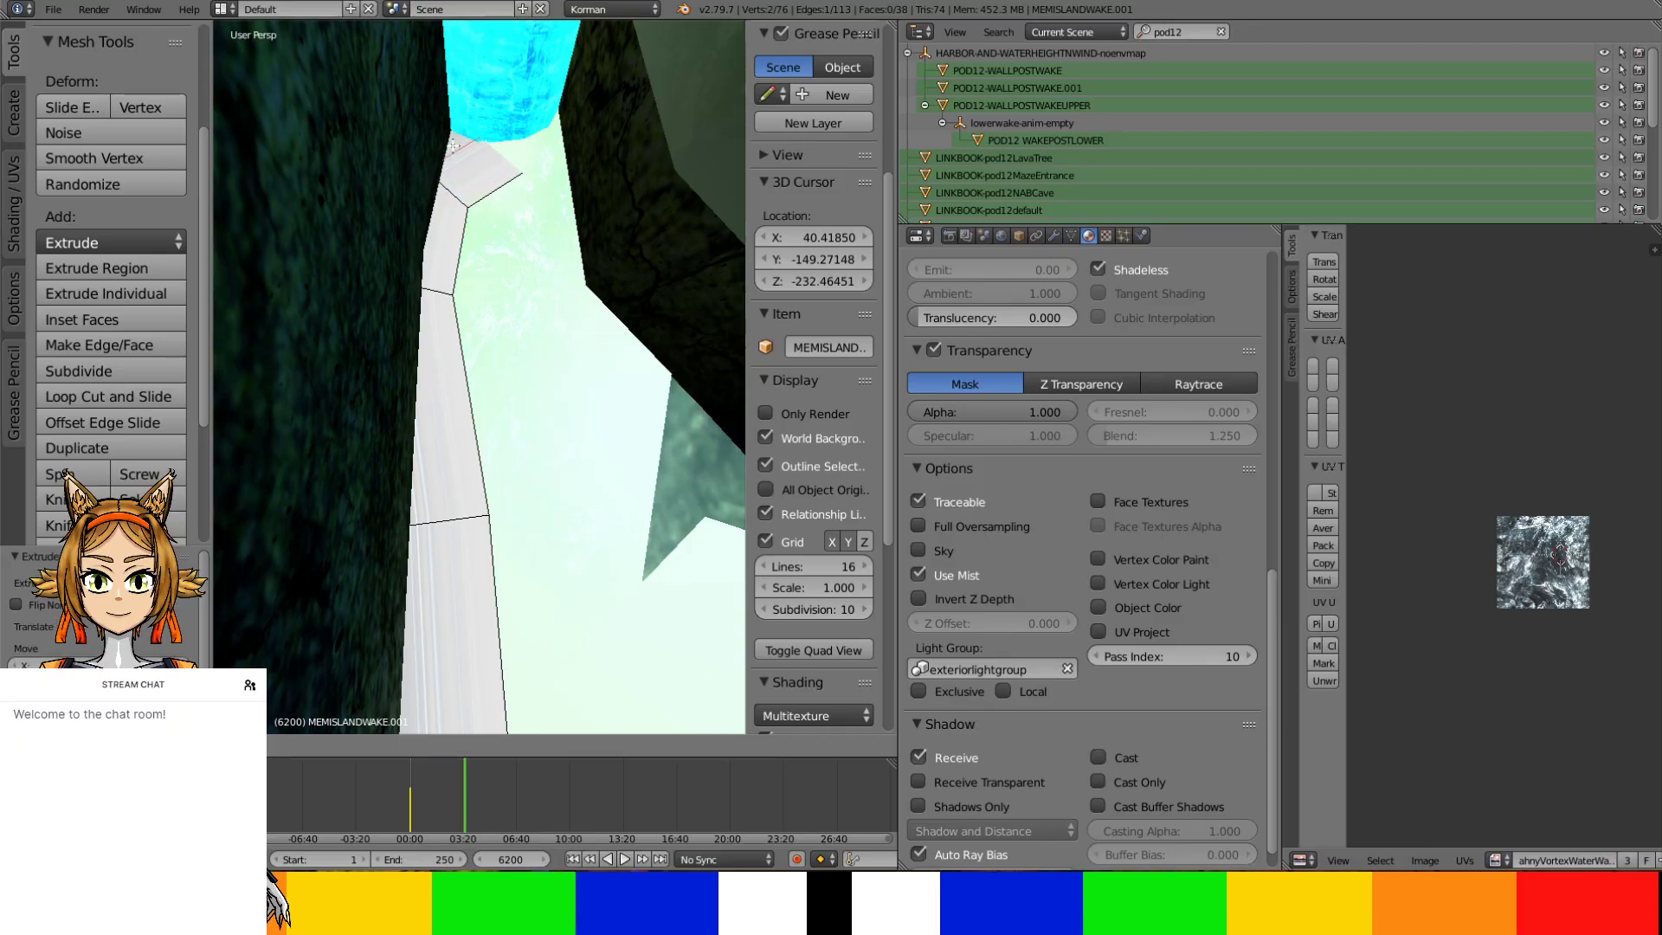
pyautogui.click(504, 165)
pyautogui.press('r')
pyautogui.click(481, 212)
# Extrude a thirty-seventh wake segment along the blue surface's base, place its end edge there, and rotate the edge around the turn
pyautogui.press('e')
pyautogui.click(497, 208)
pyautogui.press('g')
pyautogui.click(510, 135)
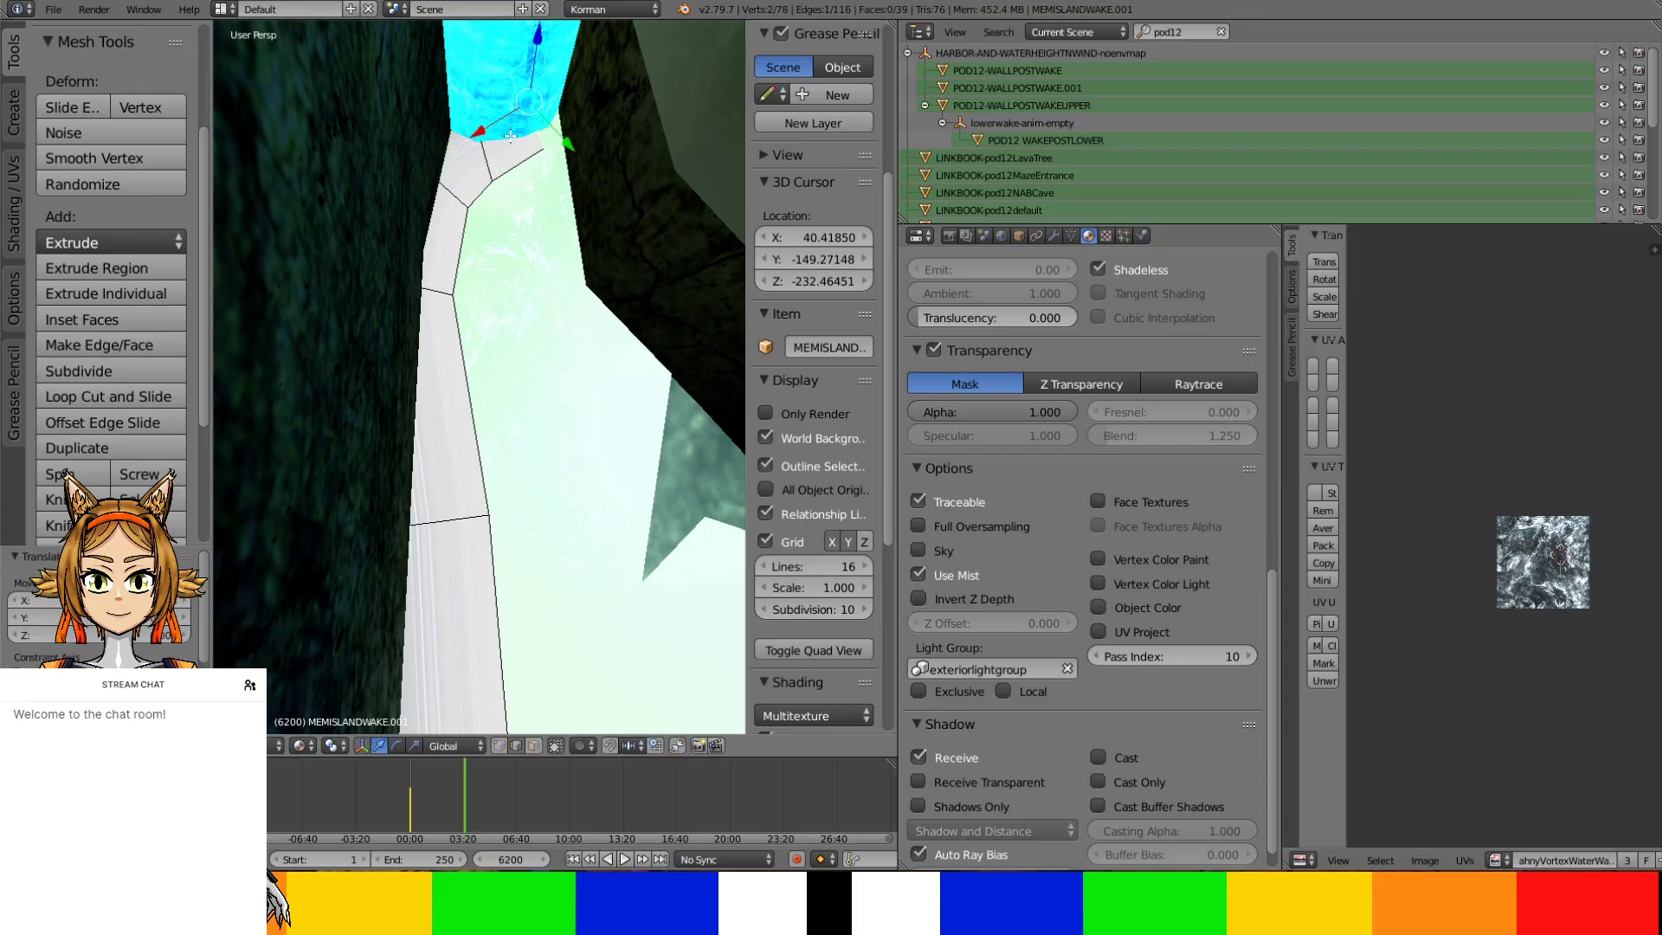
pyautogui.press('g')
pyautogui.click(554, 142)
pyautogui.press('g')
pyautogui.click(551, 136)
pyautogui.press('r')
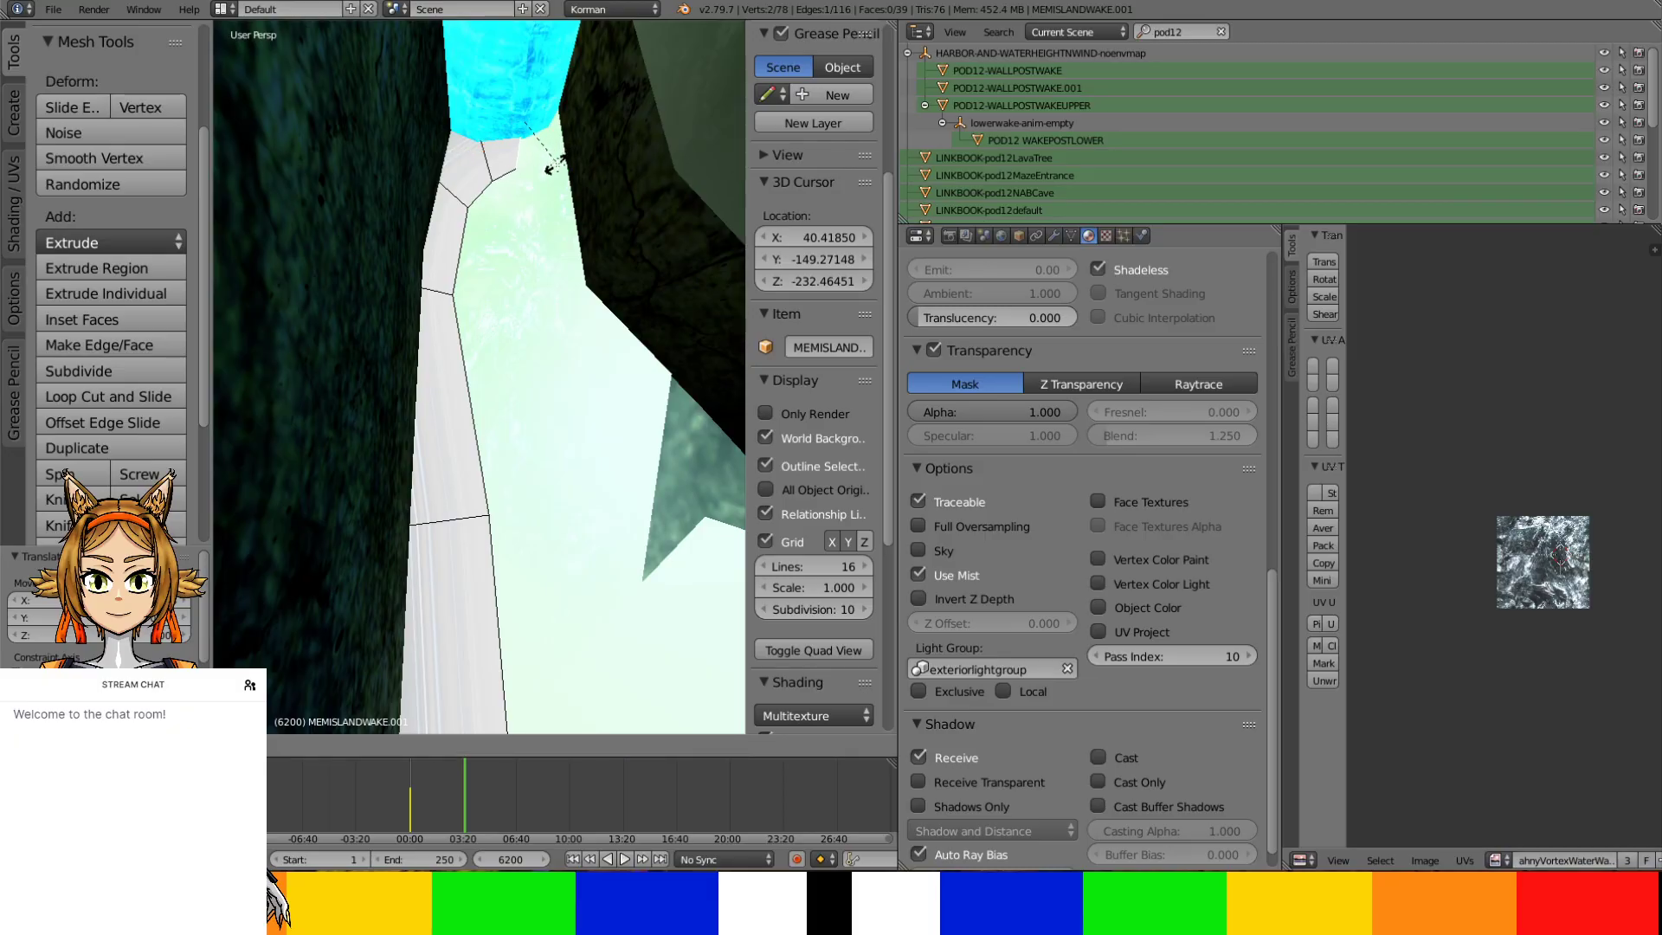
pyautogui.click(556, 167)
# Extrude a thirty-eighth wake segment onto the opposite rock wall and rotate its end edge to continue back along that wall
pyautogui.press('e')
pyautogui.click(564, 190)
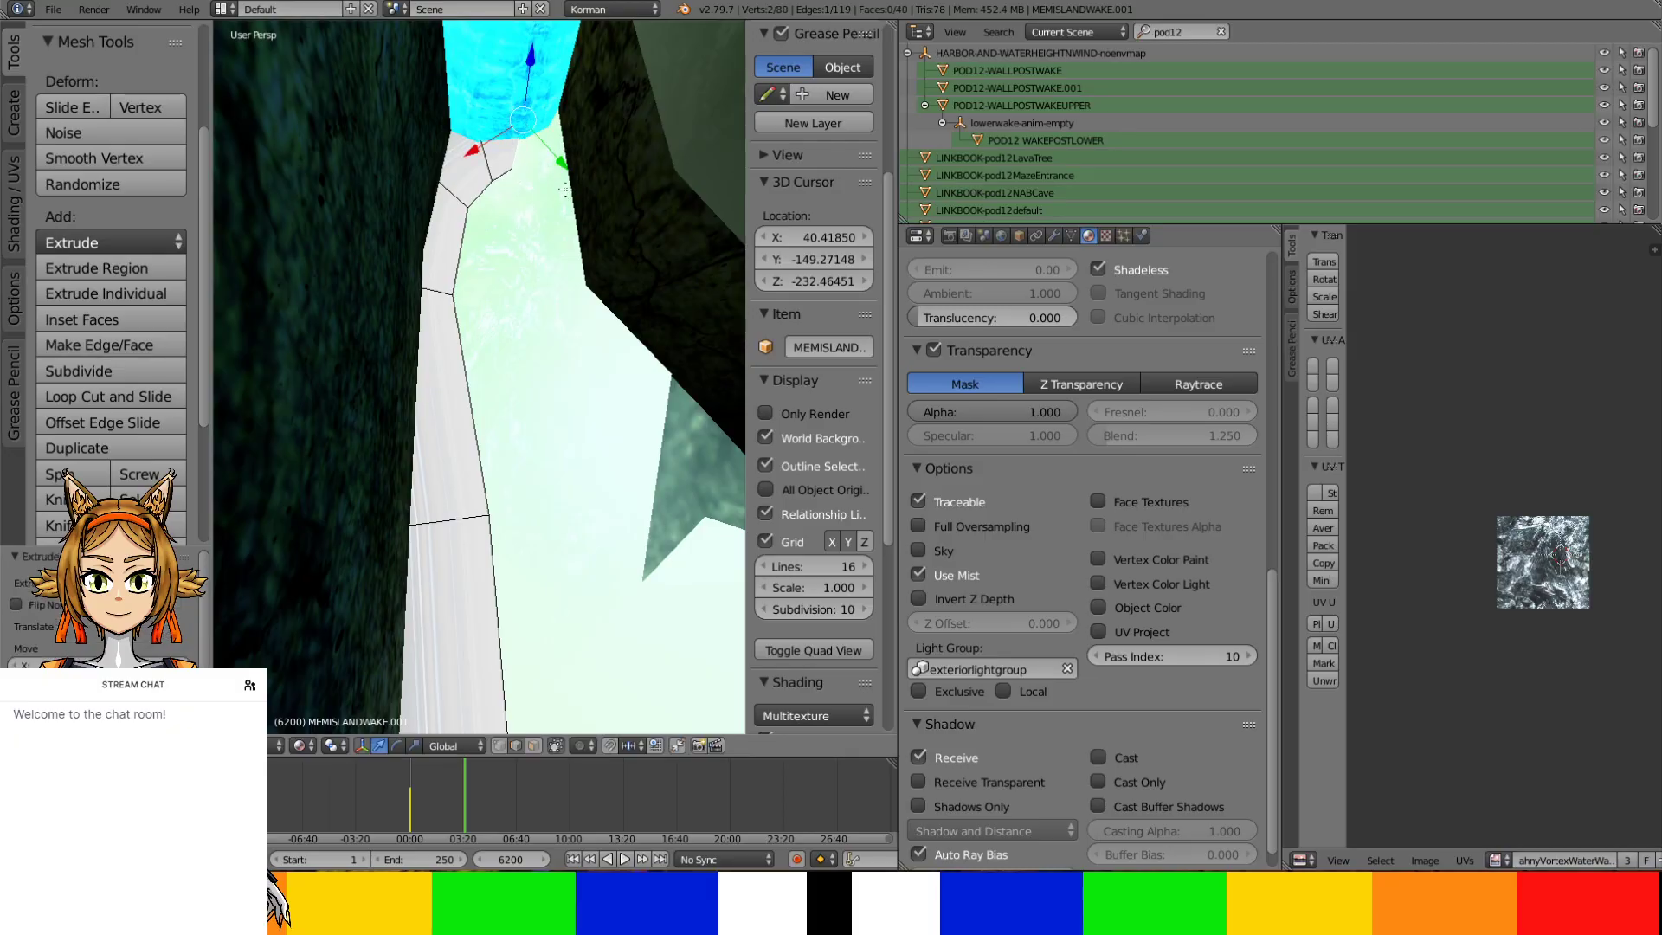
pyautogui.press('g')
pyautogui.click(575, 193)
pyautogui.press('g')
pyautogui.click(573, 280)
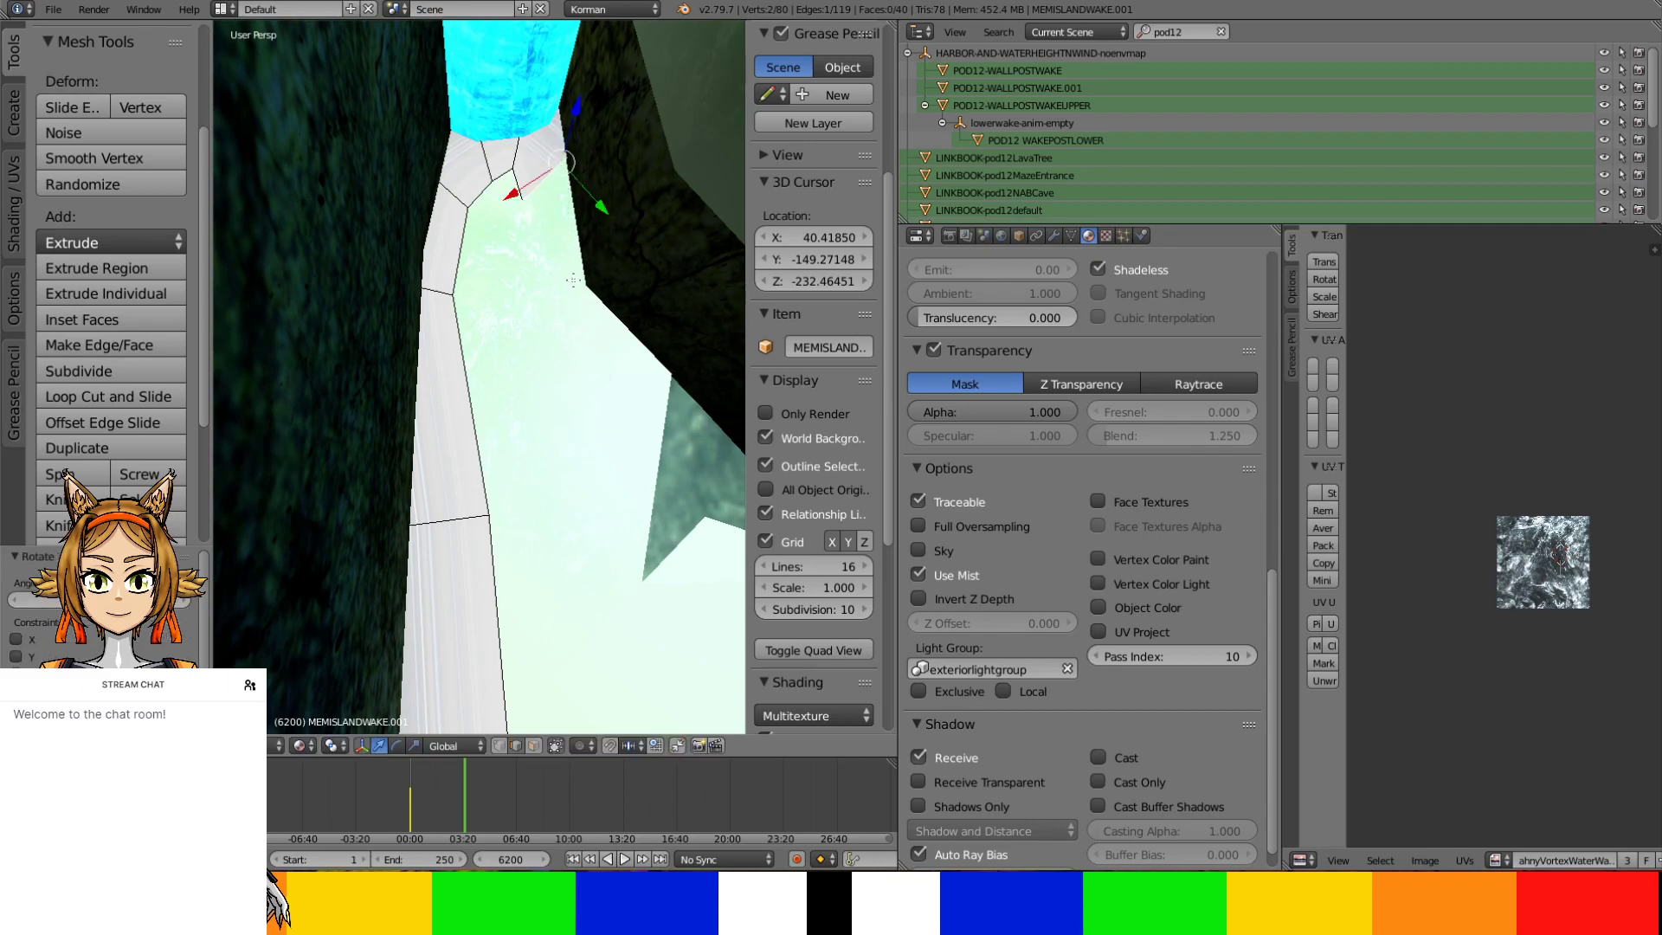
# Extrude a thirty-ninth wake segment along the opposite rock wall and rotate its end edge square to the wall
pyautogui.press('e')
pyautogui.click(567, 223)
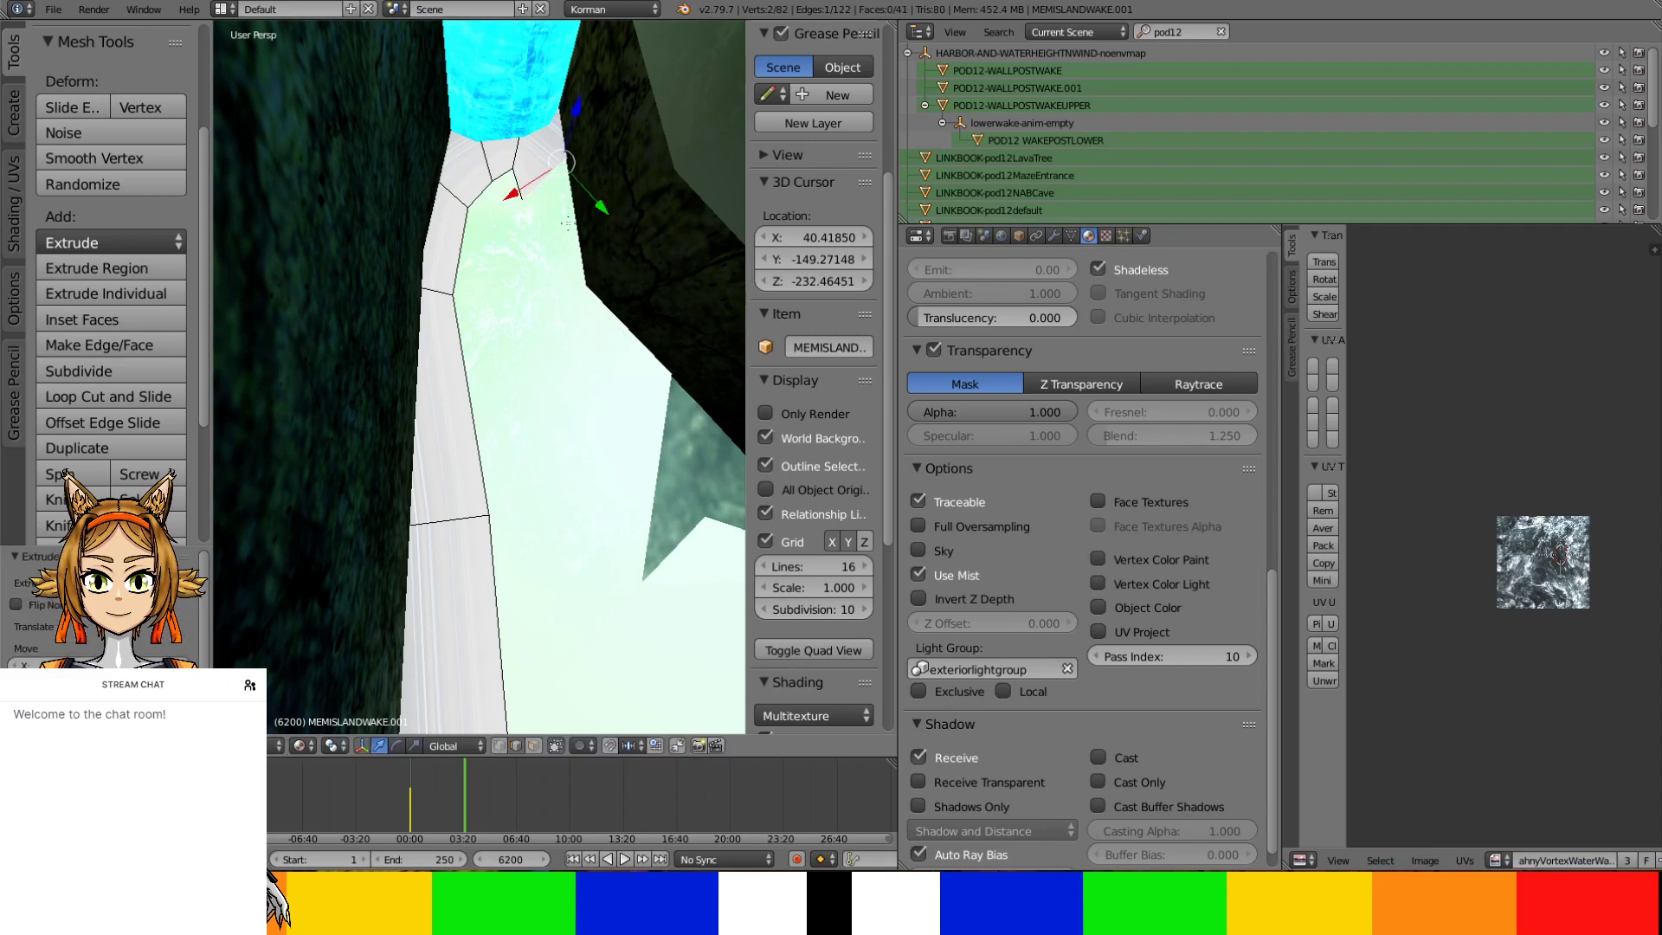
pyautogui.moveTo(593, 204); pyautogui.dragTo(561, 275)
pyautogui.press('r')
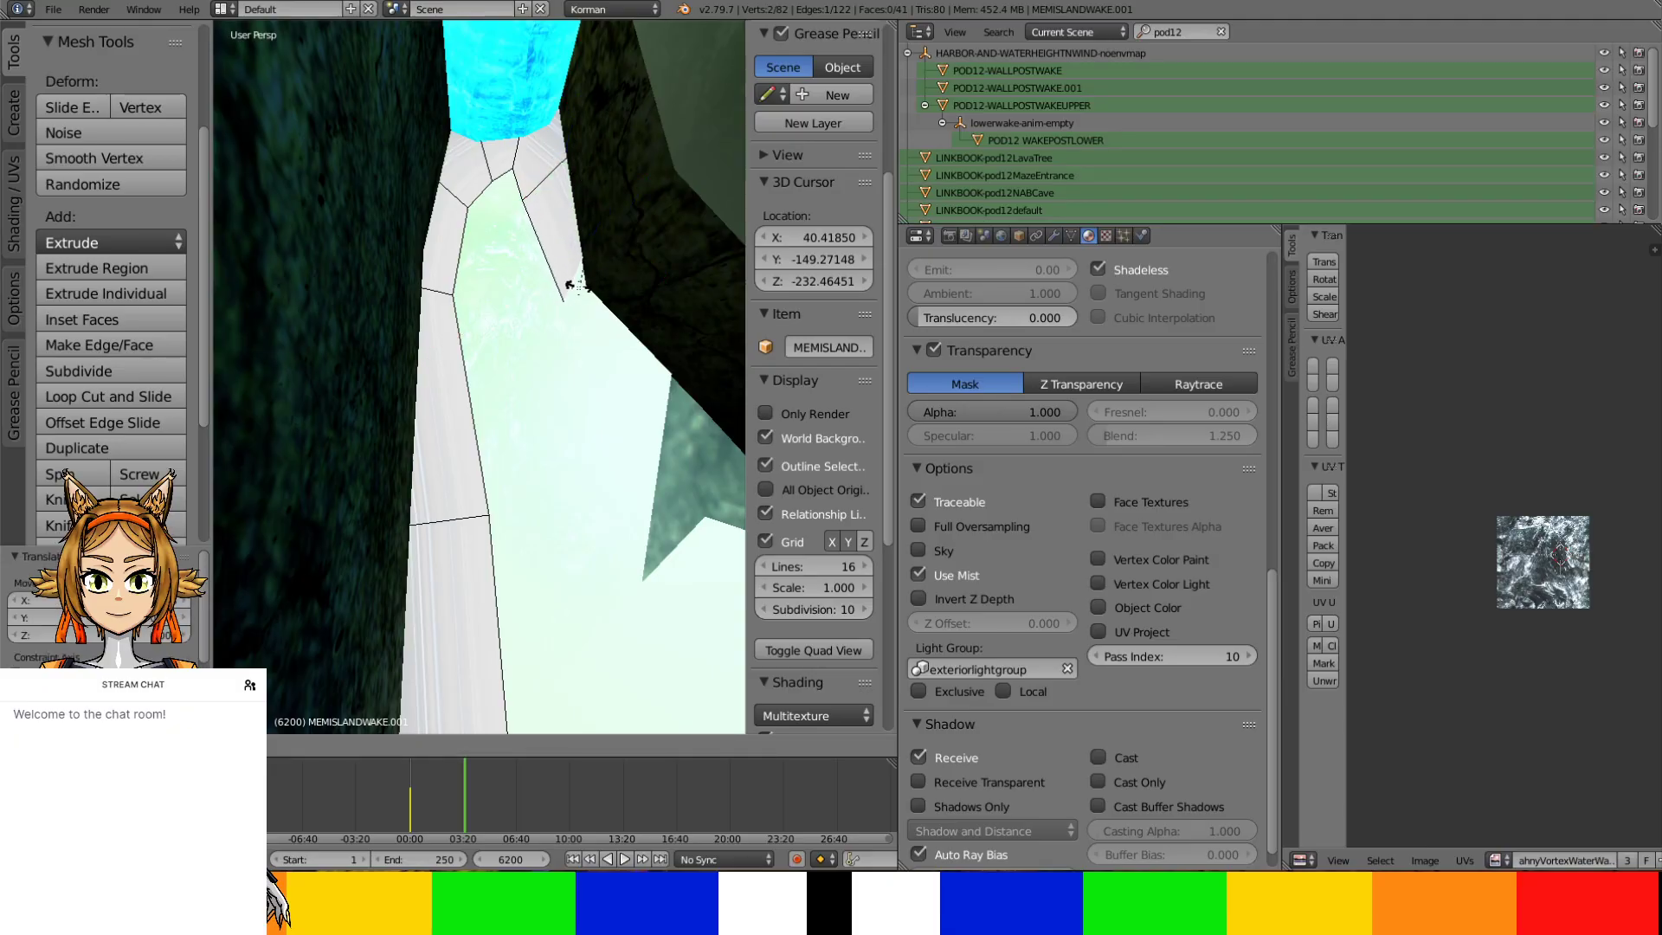
pyautogui.click(530, 281)
# Extrude a short fortieth wake segment and place its end edge at the opposite rock wall's corner
pyautogui.press('e')
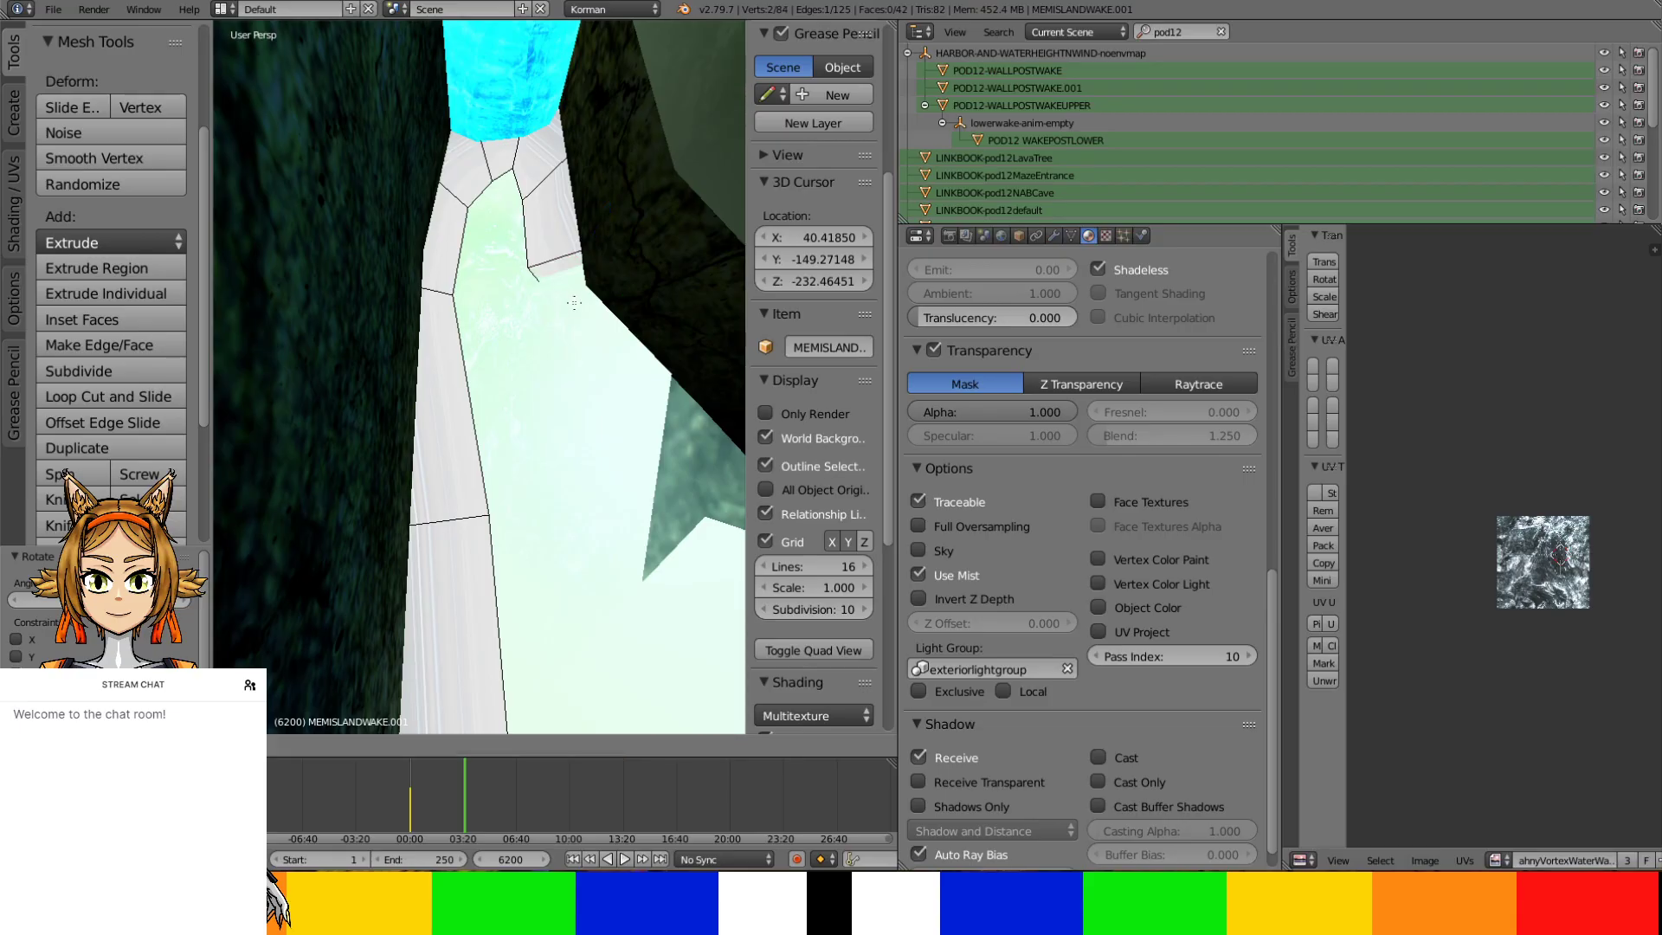
pyautogui.click(587, 328)
pyautogui.moveTo(610, 281); pyautogui.dragTo(552, 335)
# Extrude a forty-first wake segment along the dark rock's diagonal edge to the water gap and slide its end edge along X
pyautogui.keyDown('shift'); pyautogui.moveTo(552, 335); pyautogui.dragTo(452, 291, button='middle'); pyautogui.keyUp('shift')
pyautogui.press('e')
pyautogui.click(533, 327)
pyautogui.moveTo(578, 306); pyautogui.dragTo(644, 403)
pyautogui.click(640, 403)
pyautogui.press('g')
pyautogui.press('x')
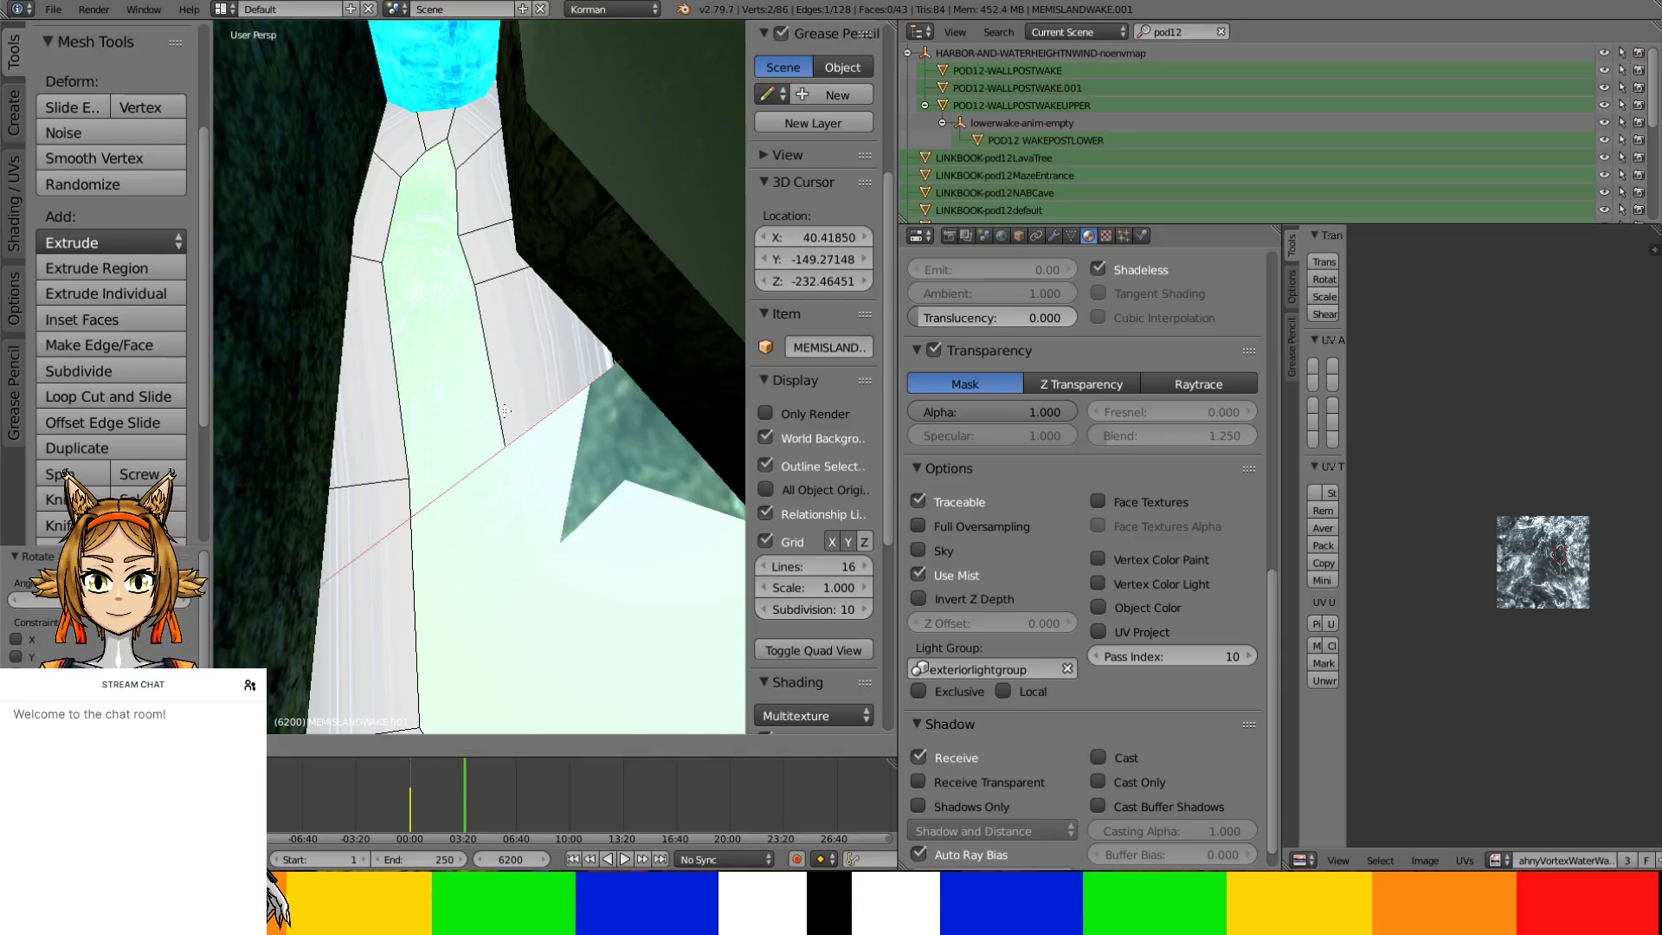
pyautogui.click(560, 387)
# Extrude a forty-second wake segment and move its end edge along Y across the dark water gap
pyautogui.moveTo(561, 388); pyautogui.dragTo(426, 209, button='middle')
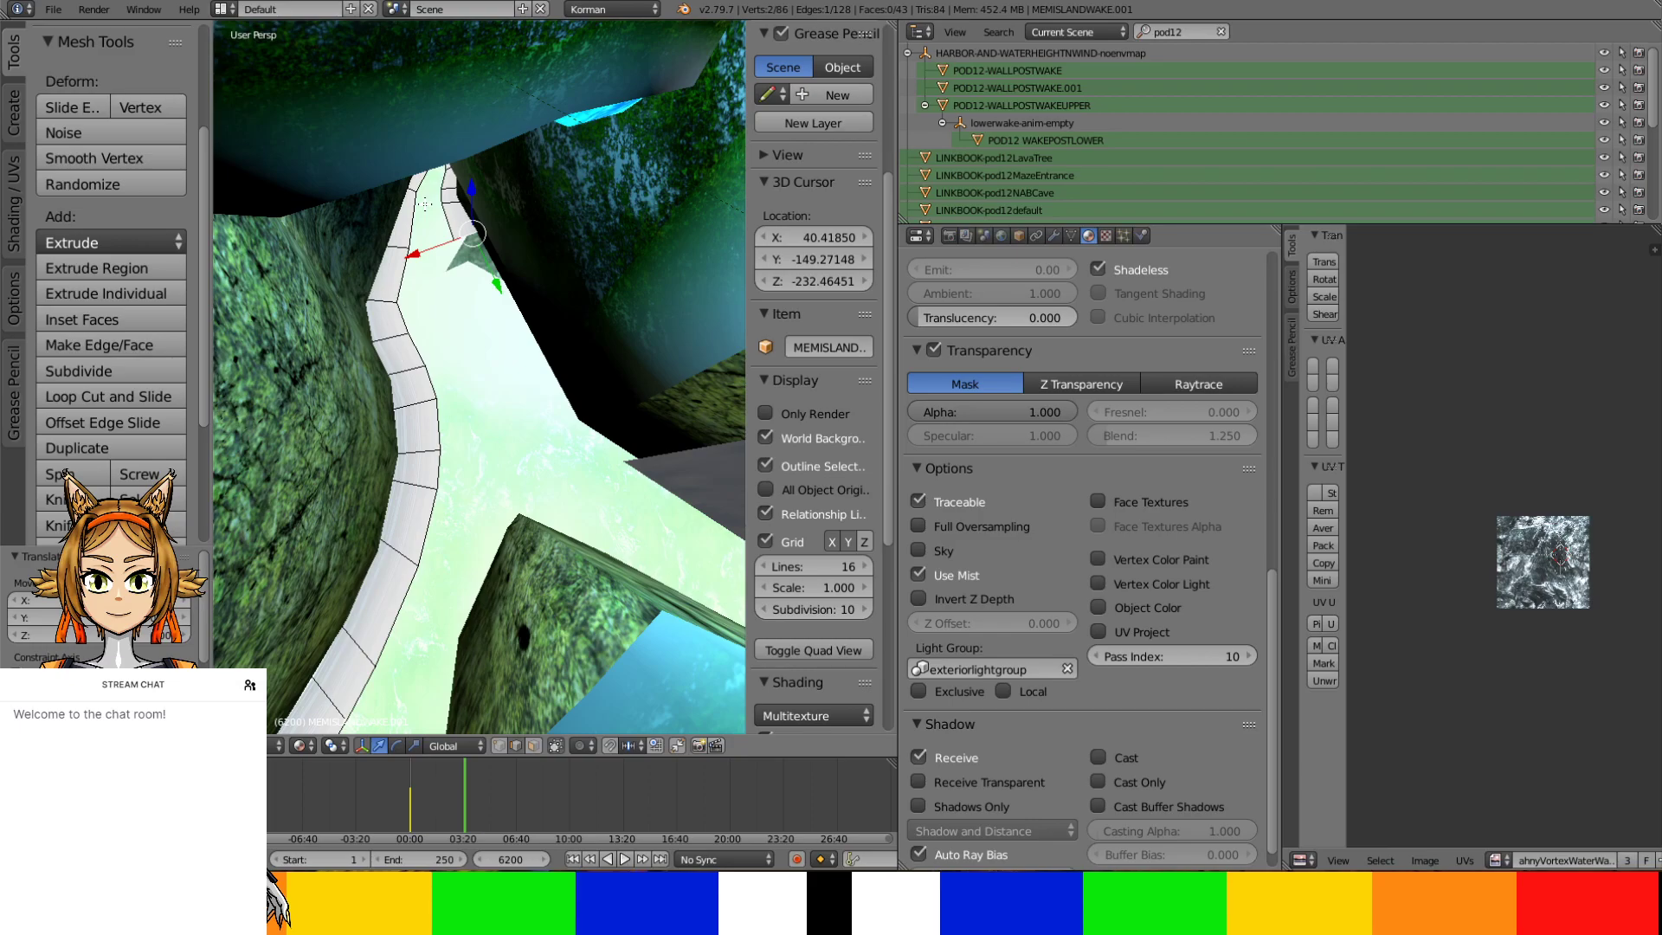
pyautogui.moveTo(398, 223); pyautogui.dragTo(492, 355, button='middle')
pyautogui.press('e')
pyautogui.rightClick(538, 439)
pyautogui.press('g')
pyautogui.press('y')
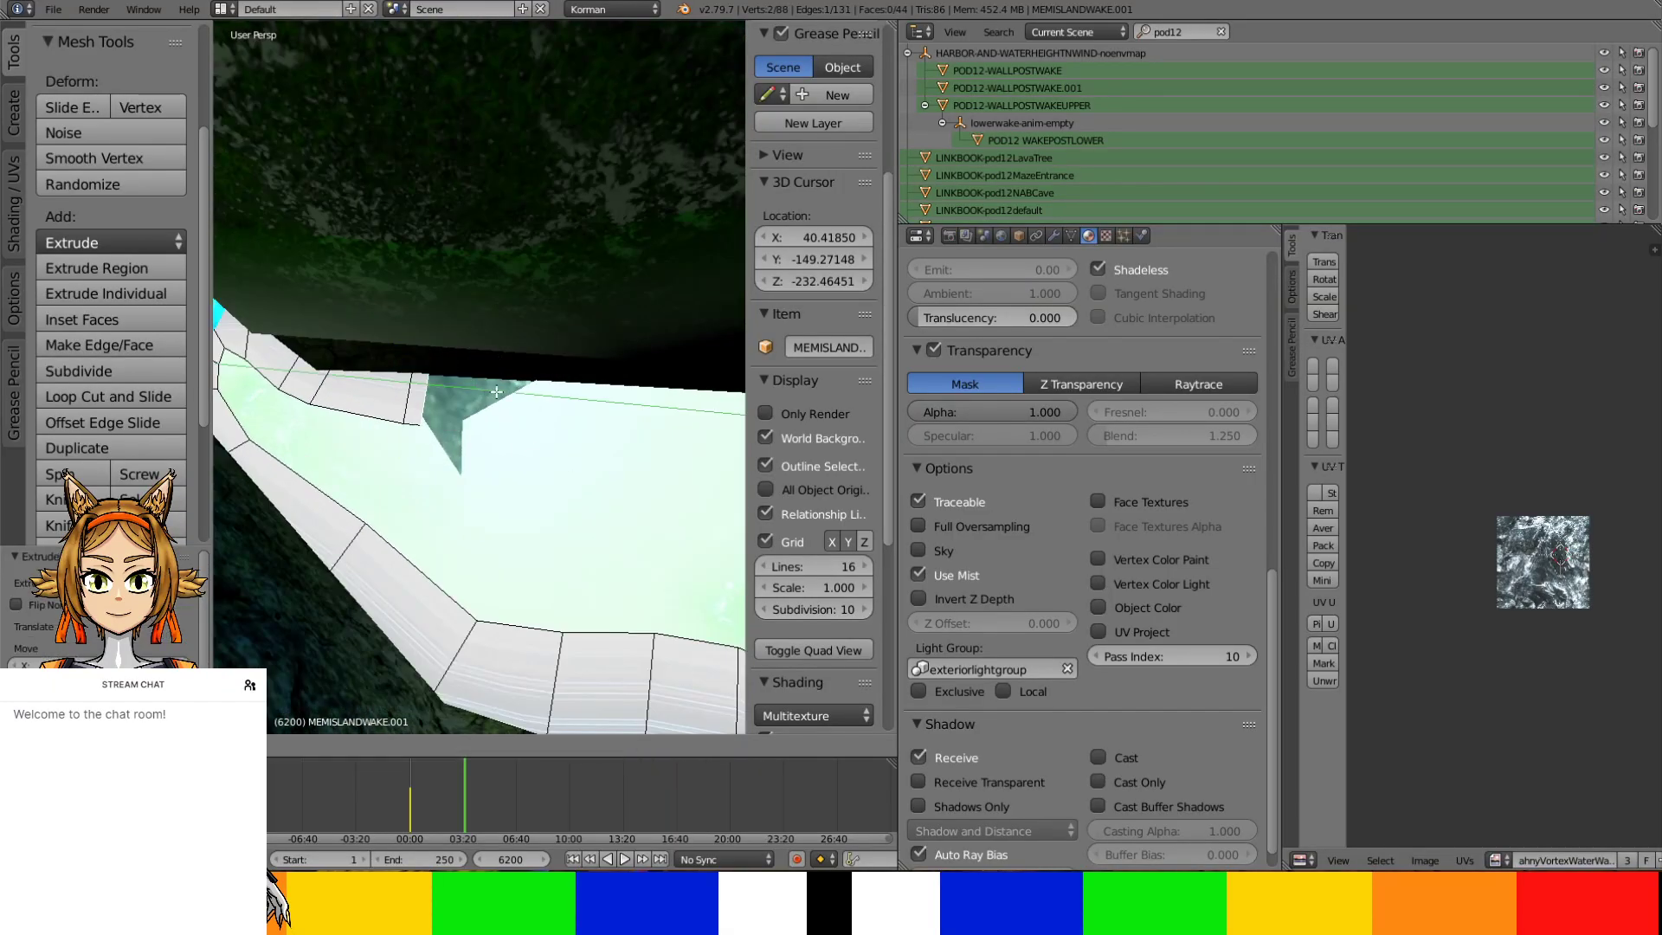
pyautogui.click(606, 397)
# Extrude a long forty-third wake segment along the straight edge of the dark rock
pyautogui.moveTo(606, 396); pyautogui.dragTo(506, 426, button='middle')
pyautogui.press('e')
pyautogui.rightClick(511, 421)
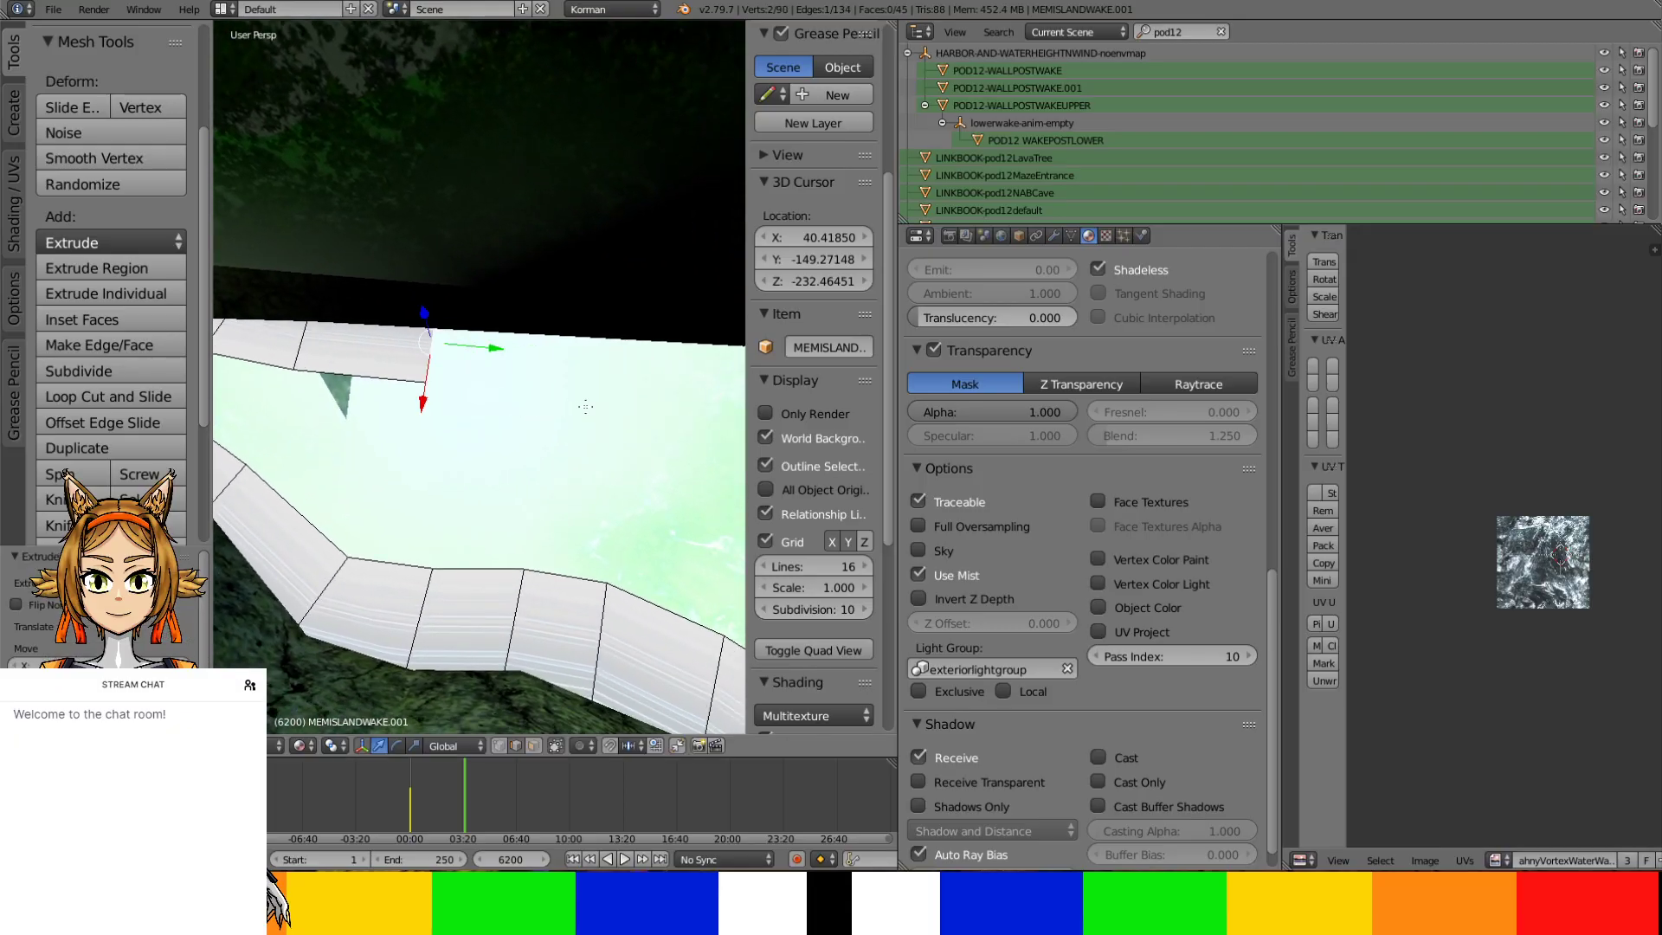
pyautogui.press('g')
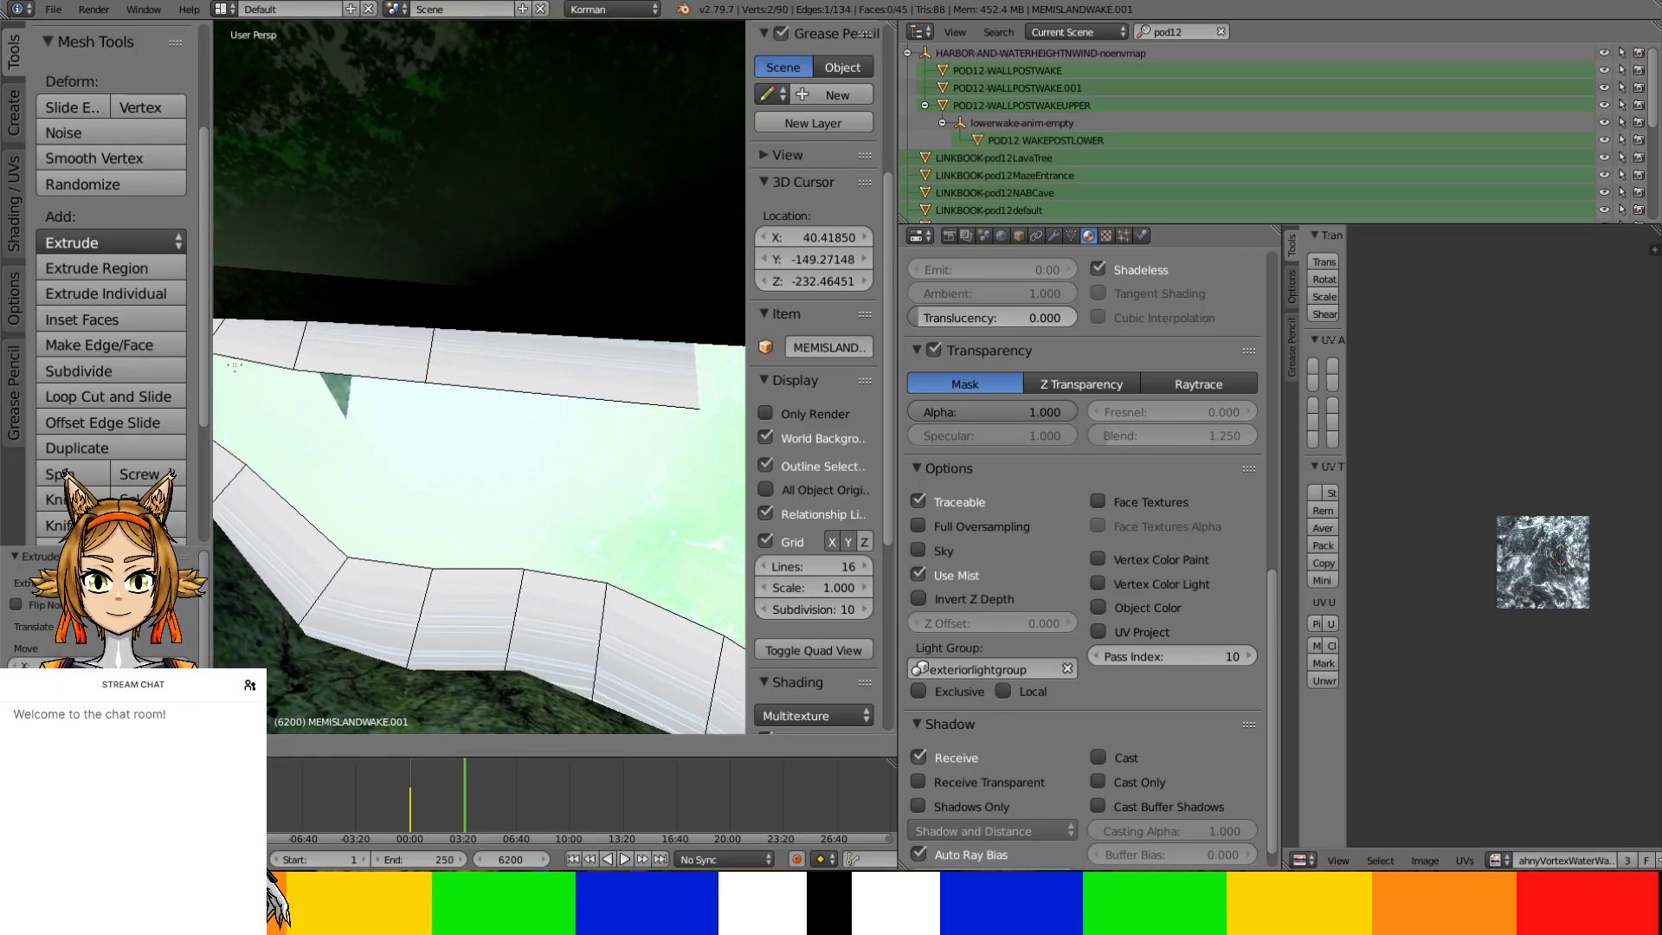
pyautogui.click(705, 359)
# Extrude a forty-fourth wake segment around the dark rock's corner and rotate its end edge about Z toward the grey rock
pyautogui.moveTo(450, 355); pyautogui.dragTo(289, 385, button='middle')
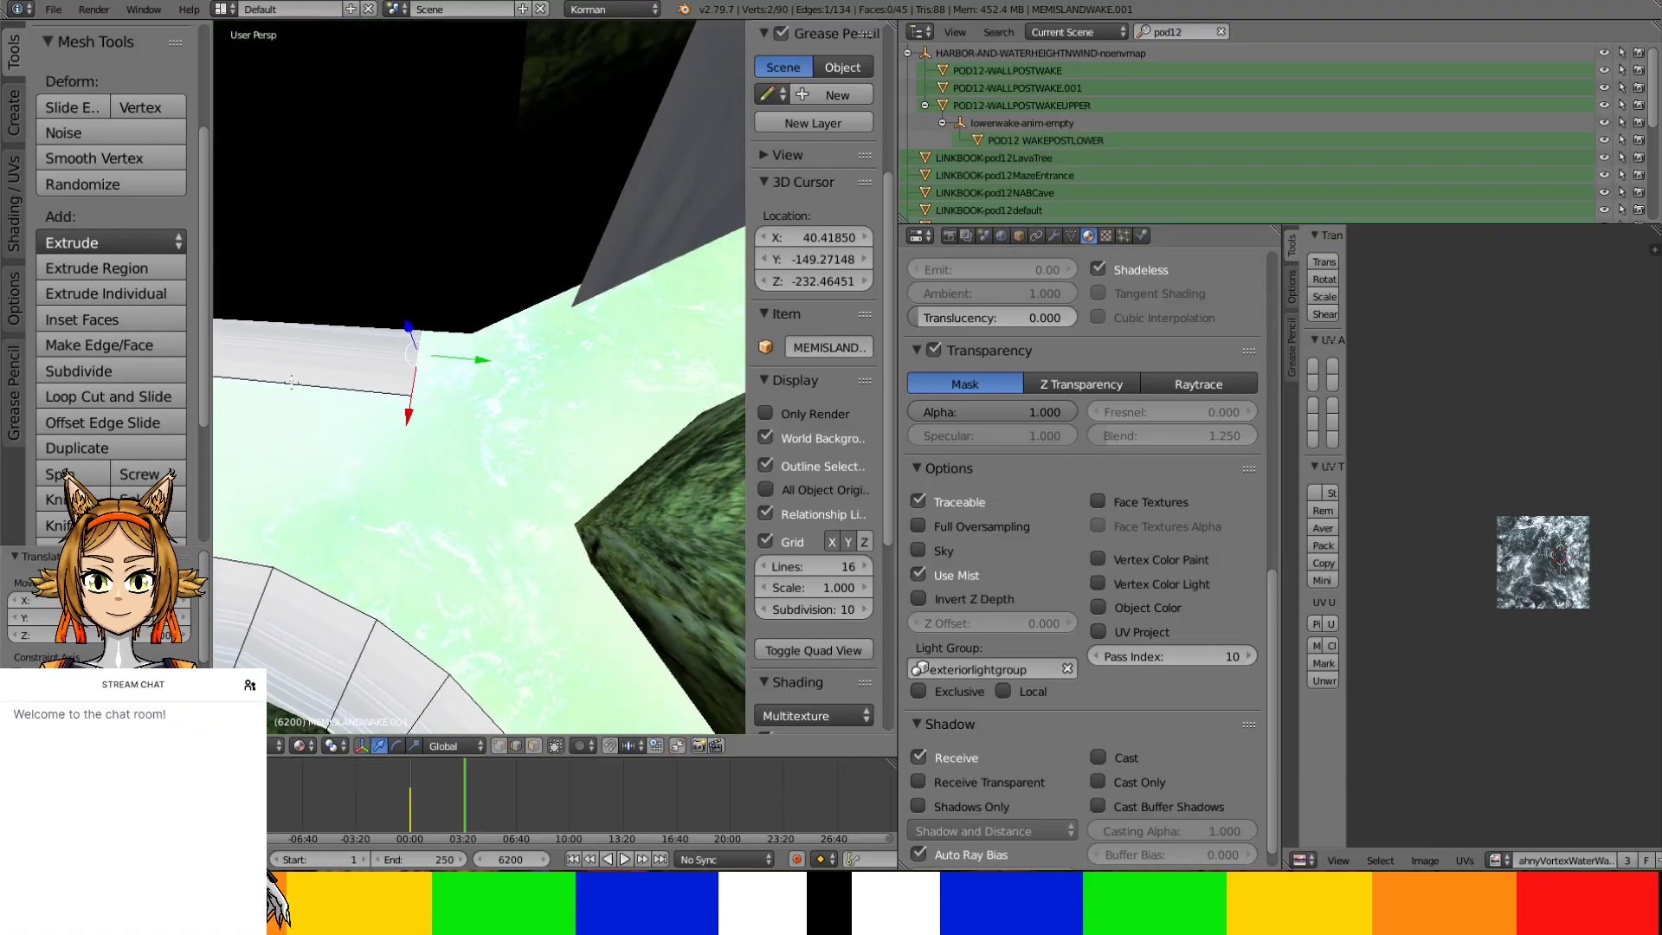
pyautogui.press('e')
pyautogui.rightClick(404, 285)
pyautogui.click(459, 366)
pyautogui.moveTo(480, 359); pyautogui.dragTo(536, 390)
pyautogui.press('s')
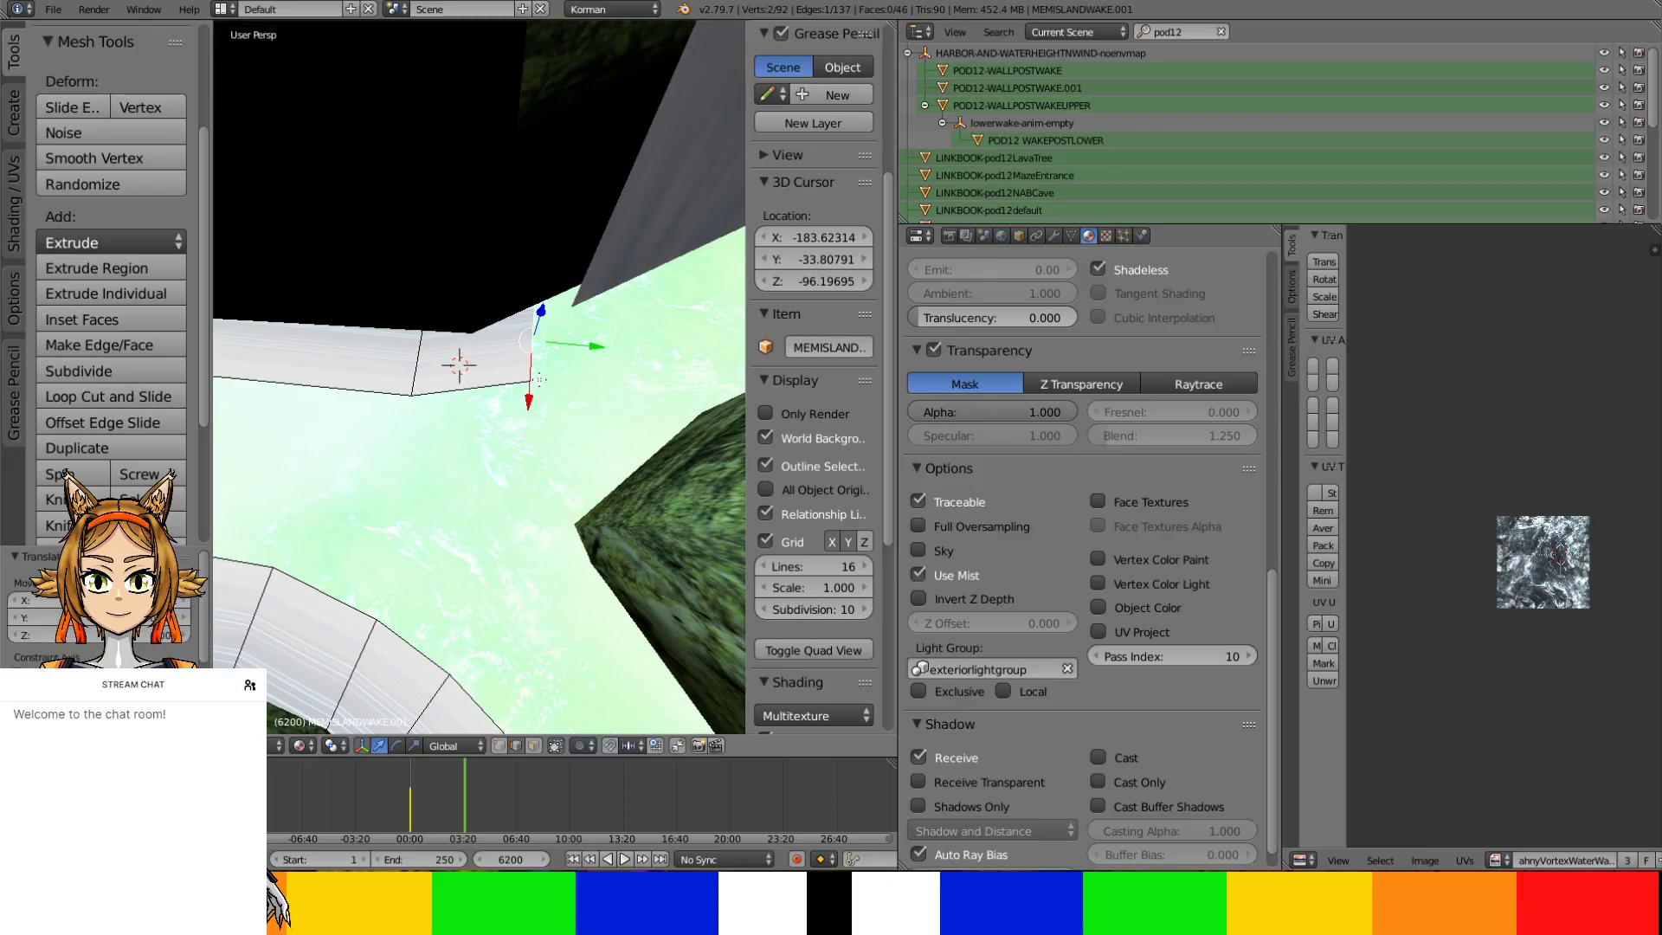
pyautogui.press('z')
pyautogui.click(557, 364)
# Extrude a forty-fifth wake segment beneath the grey rock and place its end edge at the rock outline on the far side
pyautogui.moveTo(554, 346); pyautogui.dragTo(300, 421, button='middle')
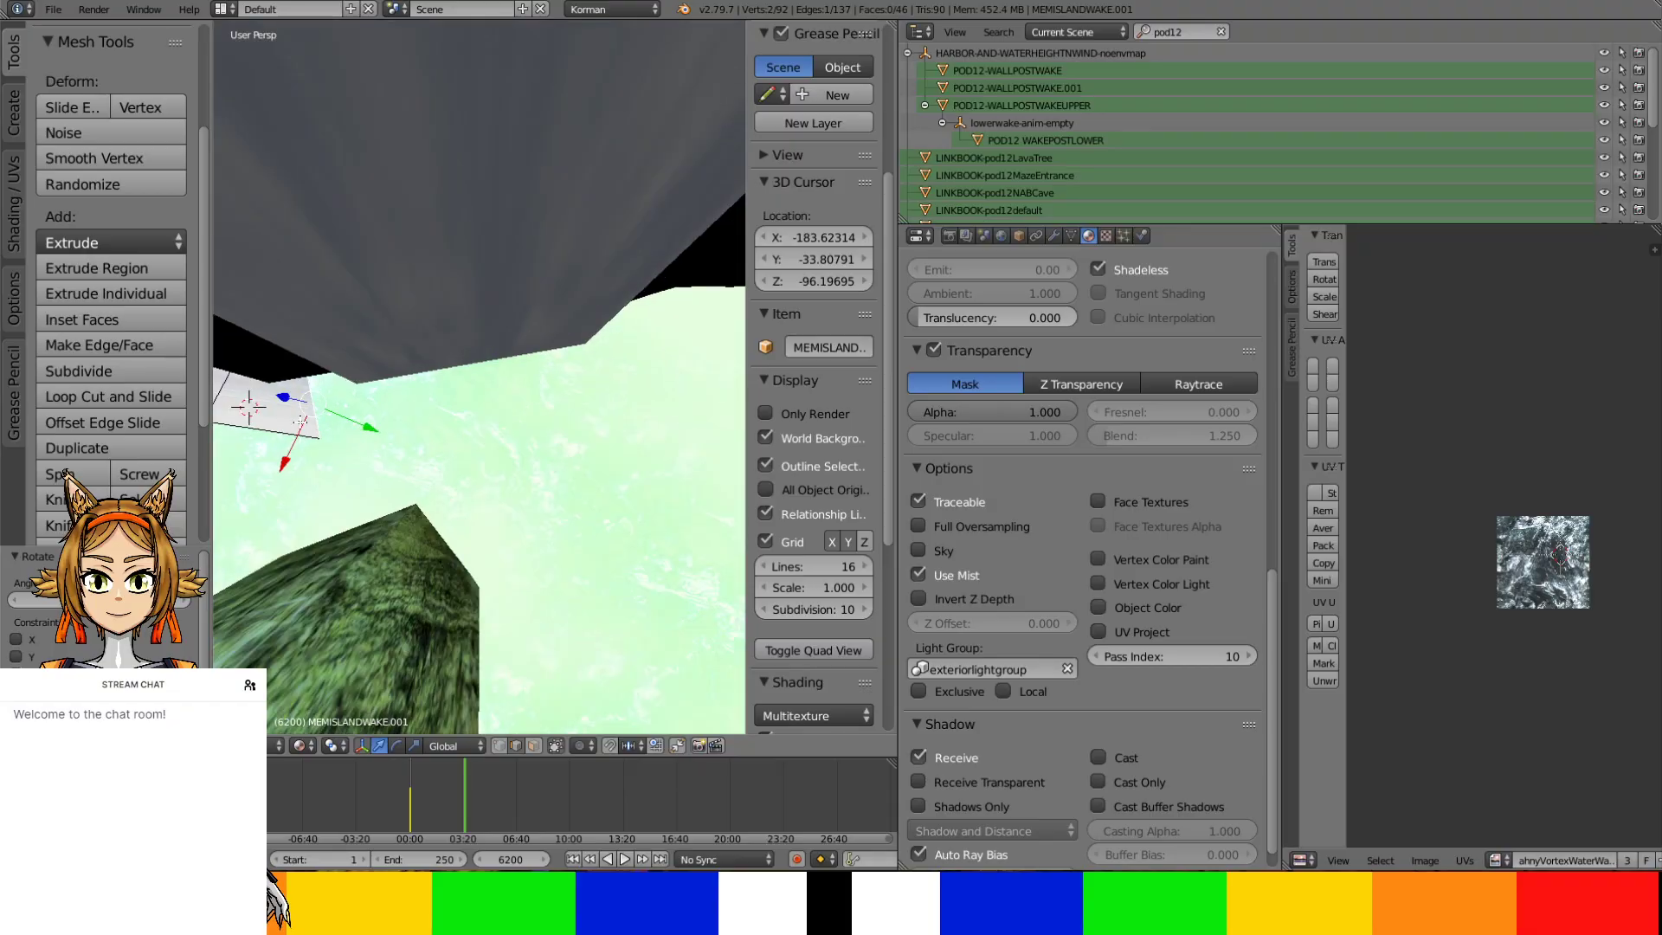
pyautogui.press('e')
pyautogui.rightClick(365, 405)
pyautogui.moveTo(353, 427); pyautogui.dragTo(633, 464)
pyautogui.moveTo(565, 560); pyautogui.dragTo(622, 370)
# Extrude a forty-sixth wake segment along the black rock edge to where the bright wake surface ends
pyautogui.moveTo(622, 371); pyautogui.dragTo(433, 440, button='middle')
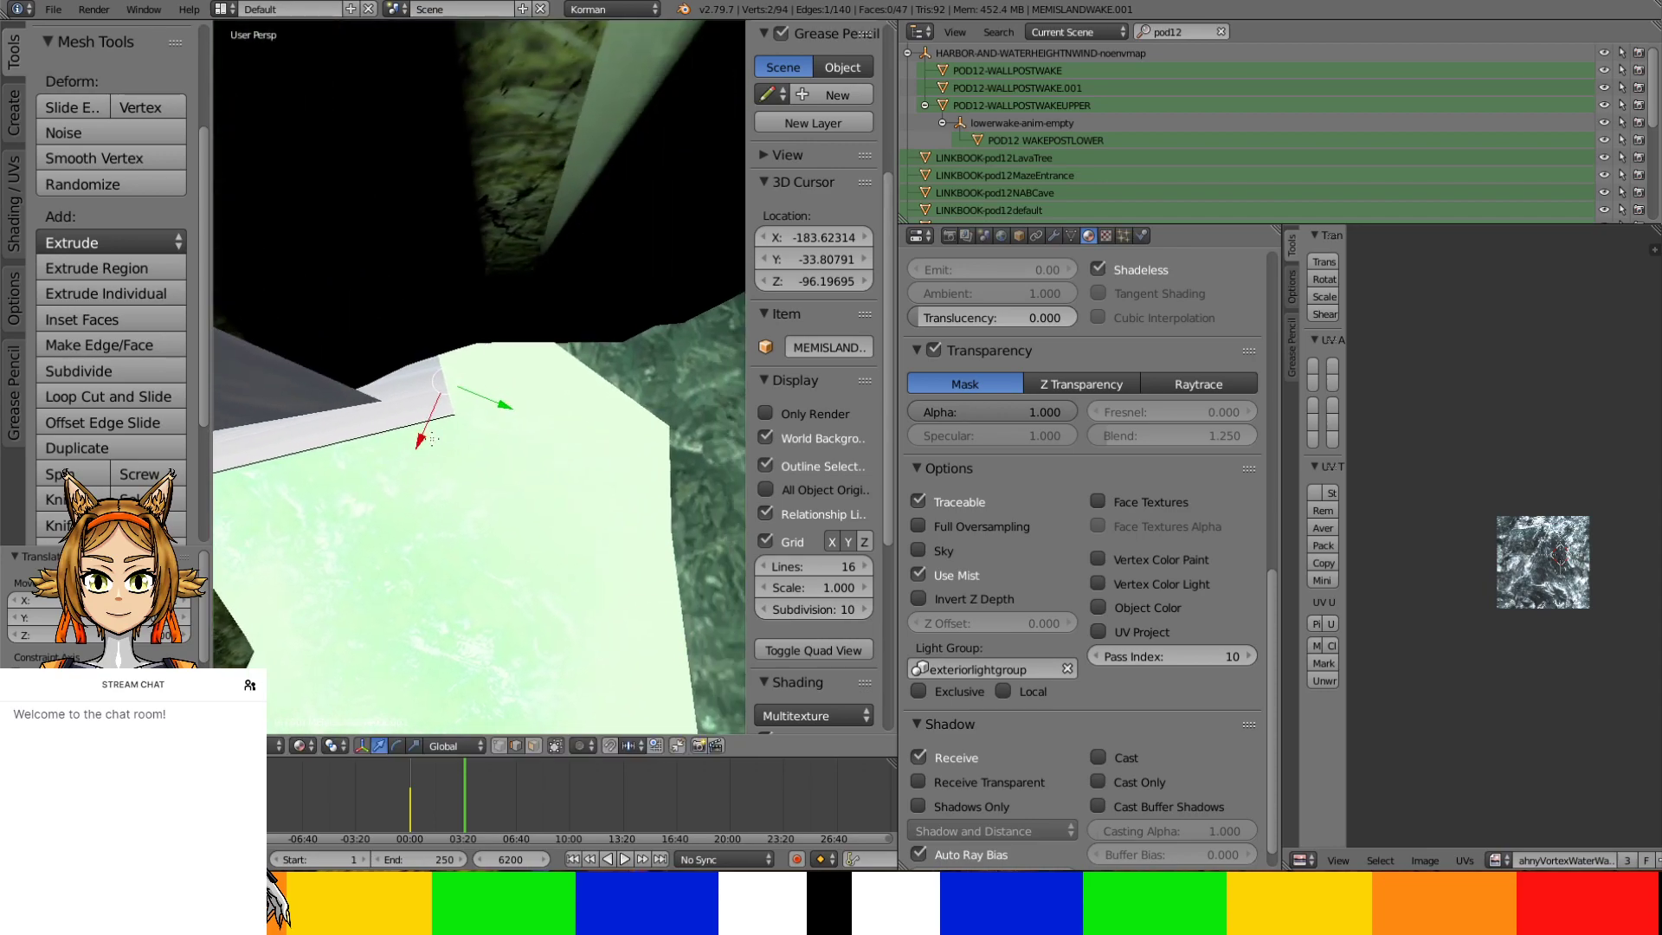
pyautogui.press('e')
pyautogui.rightClick(481, 402)
pyautogui.press('g')
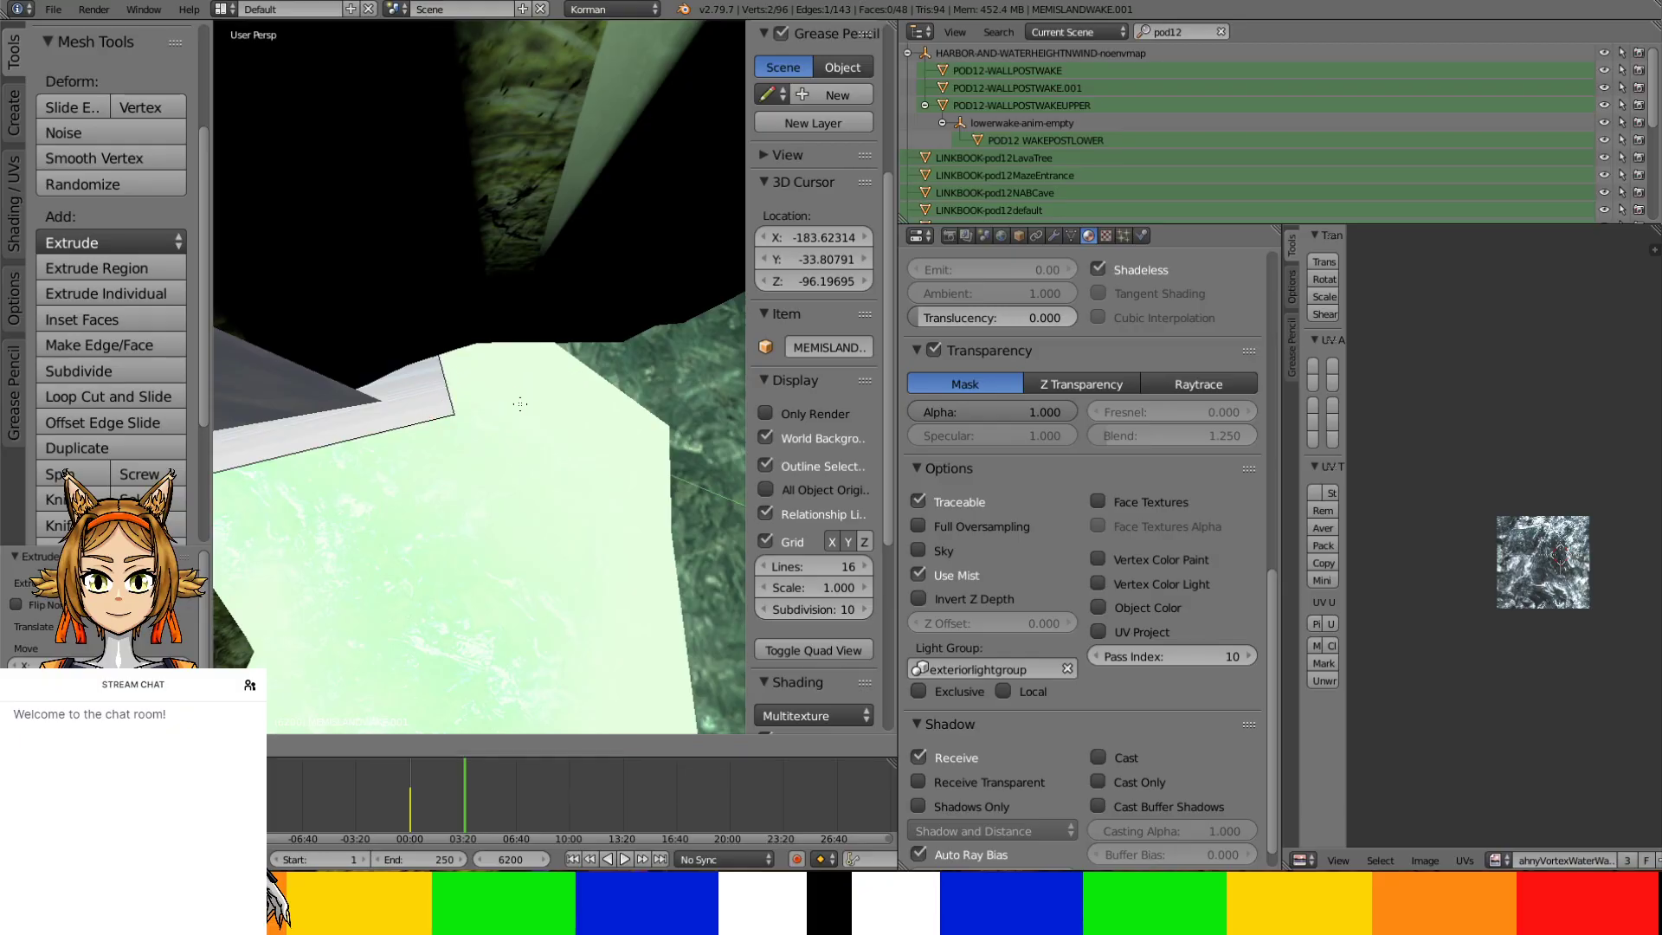
pyautogui.click(638, 400)
pyautogui.press('g')
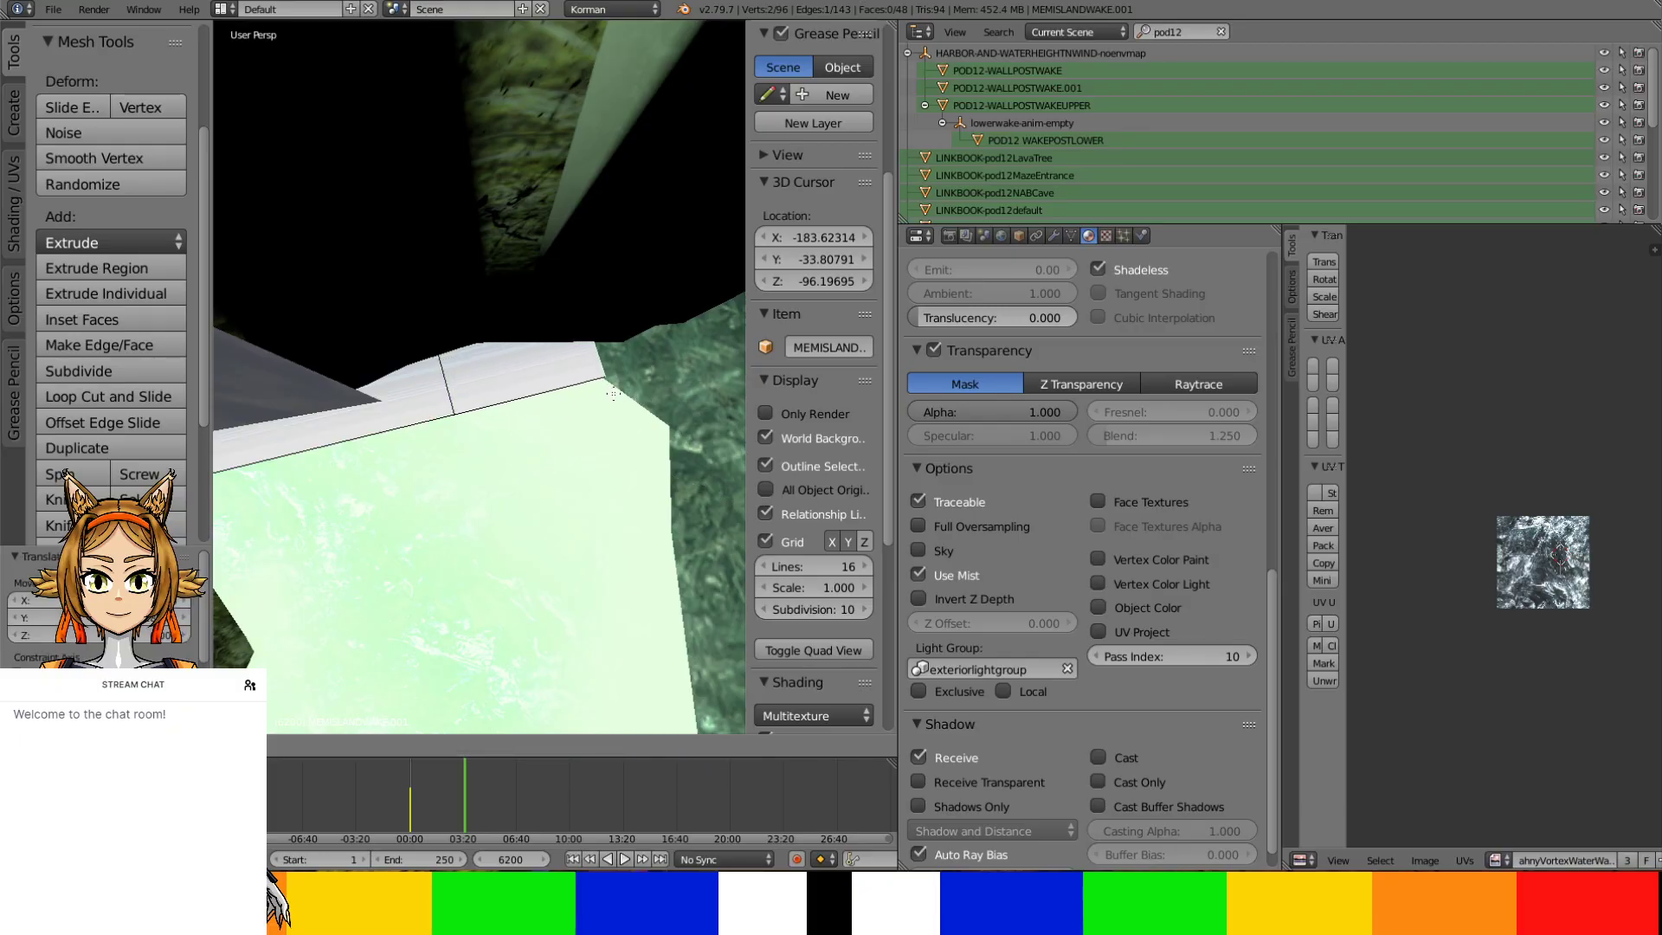
pyautogui.click(613, 394)
# Extrude a forty-seventh wake segment over the dark water and move its end edge along Y and X to follow the black rock
pyautogui.moveTo(646, 372); pyautogui.dragTo(500, 385, button='middle')
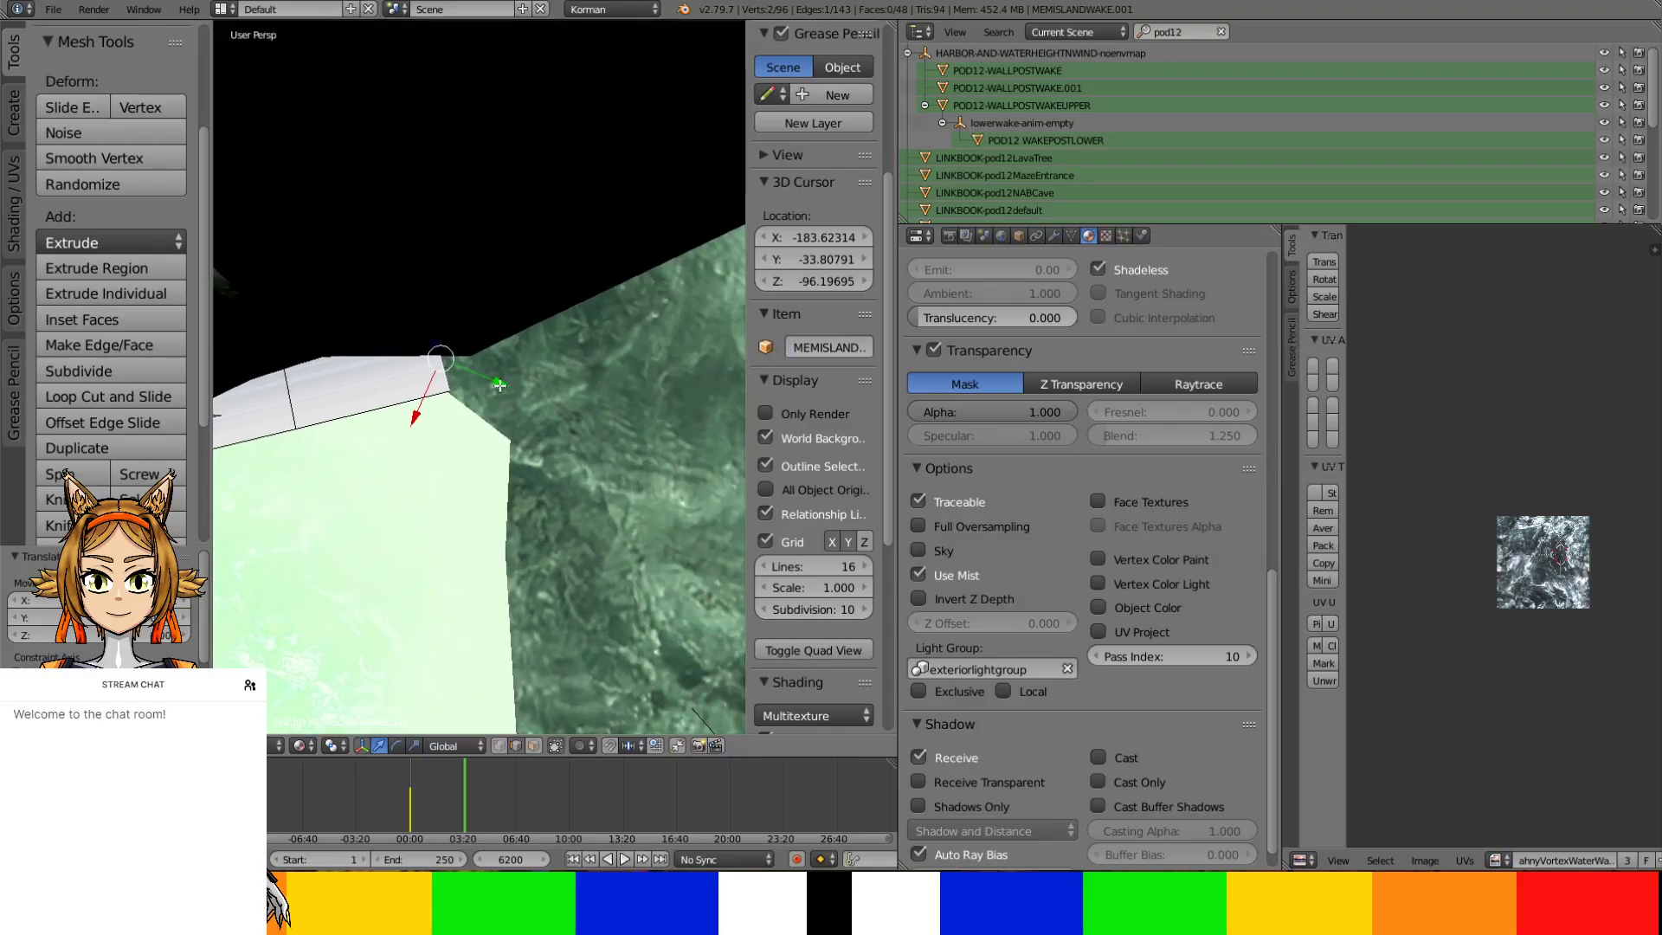
pyautogui.press('e')
pyautogui.rightClick(593, 348)
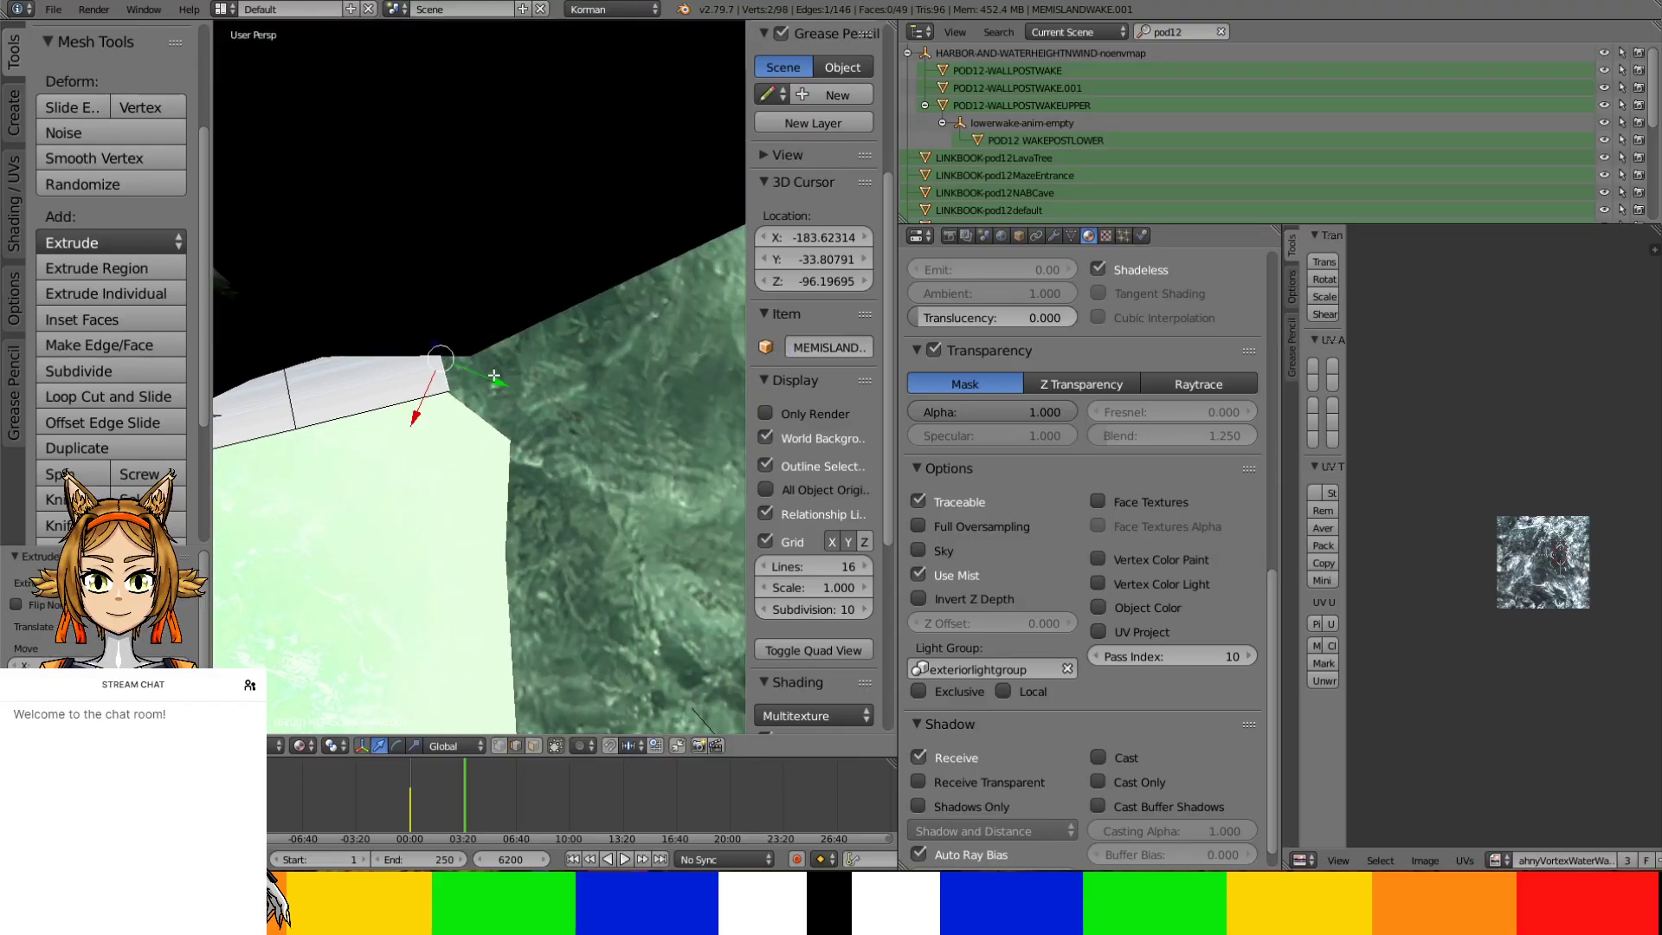
pyautogui.press('g')
pyautogui.press('y')
pyautogui.click(541, 446)
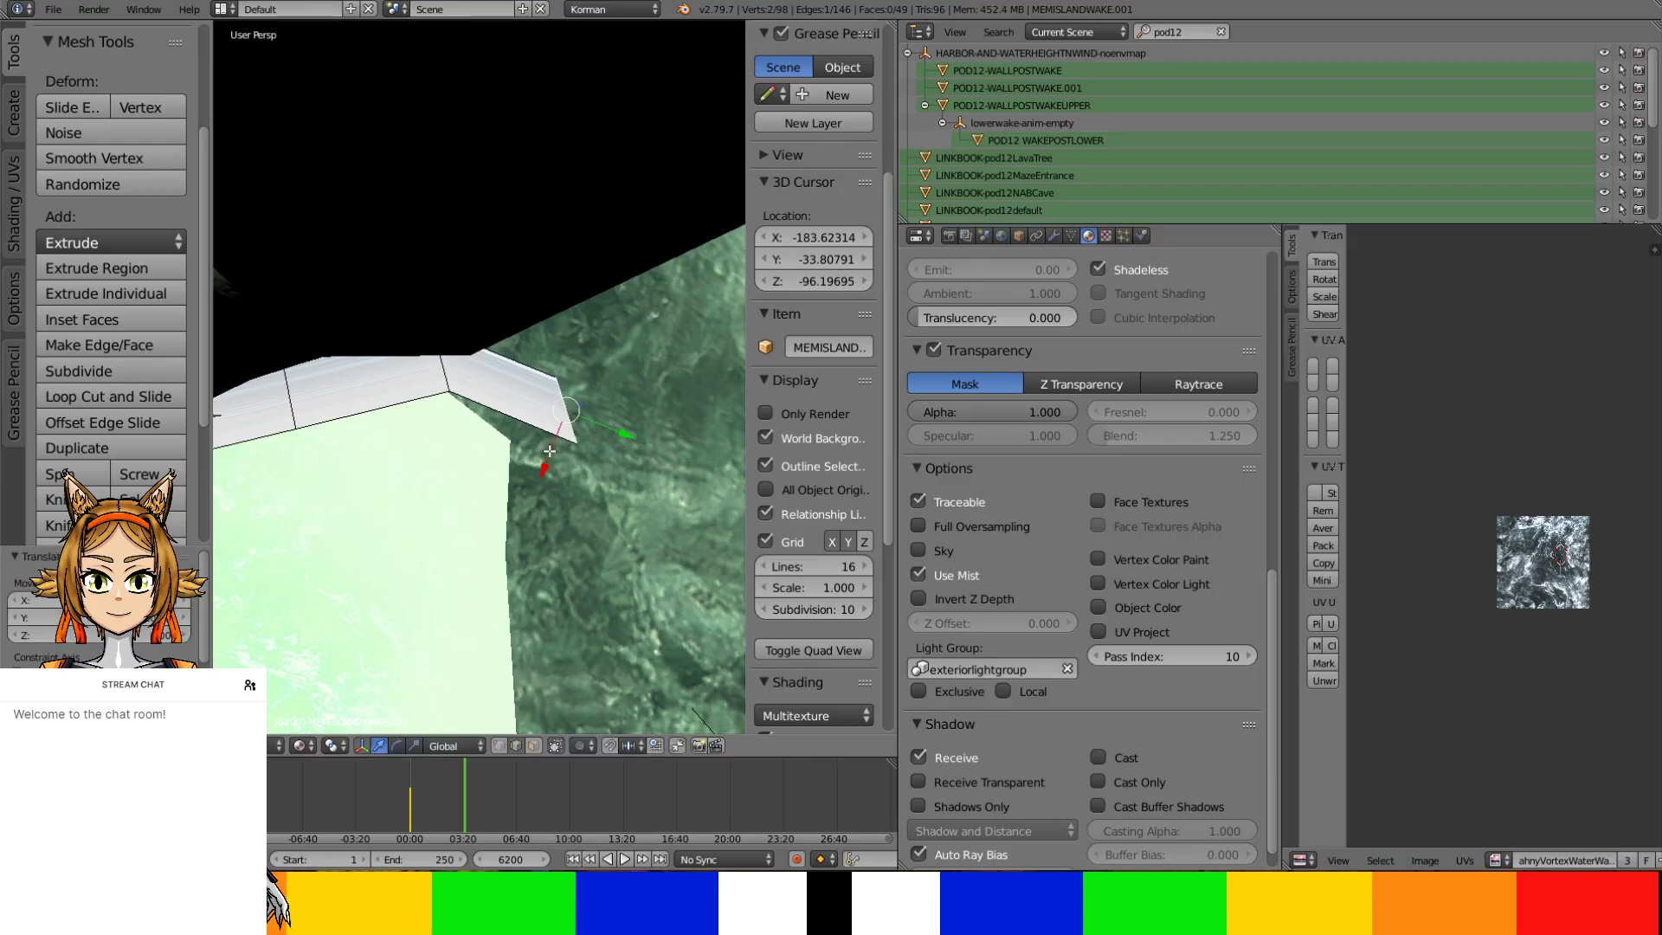
pyautogui.press('g')
pyautogui.press('x')
pyautogui.click(601, 372)
# Slide the joint edge before the last wake segment along Y to line up with the black rock's corner
pyautogui.press('g')
pyautogui.press('y')
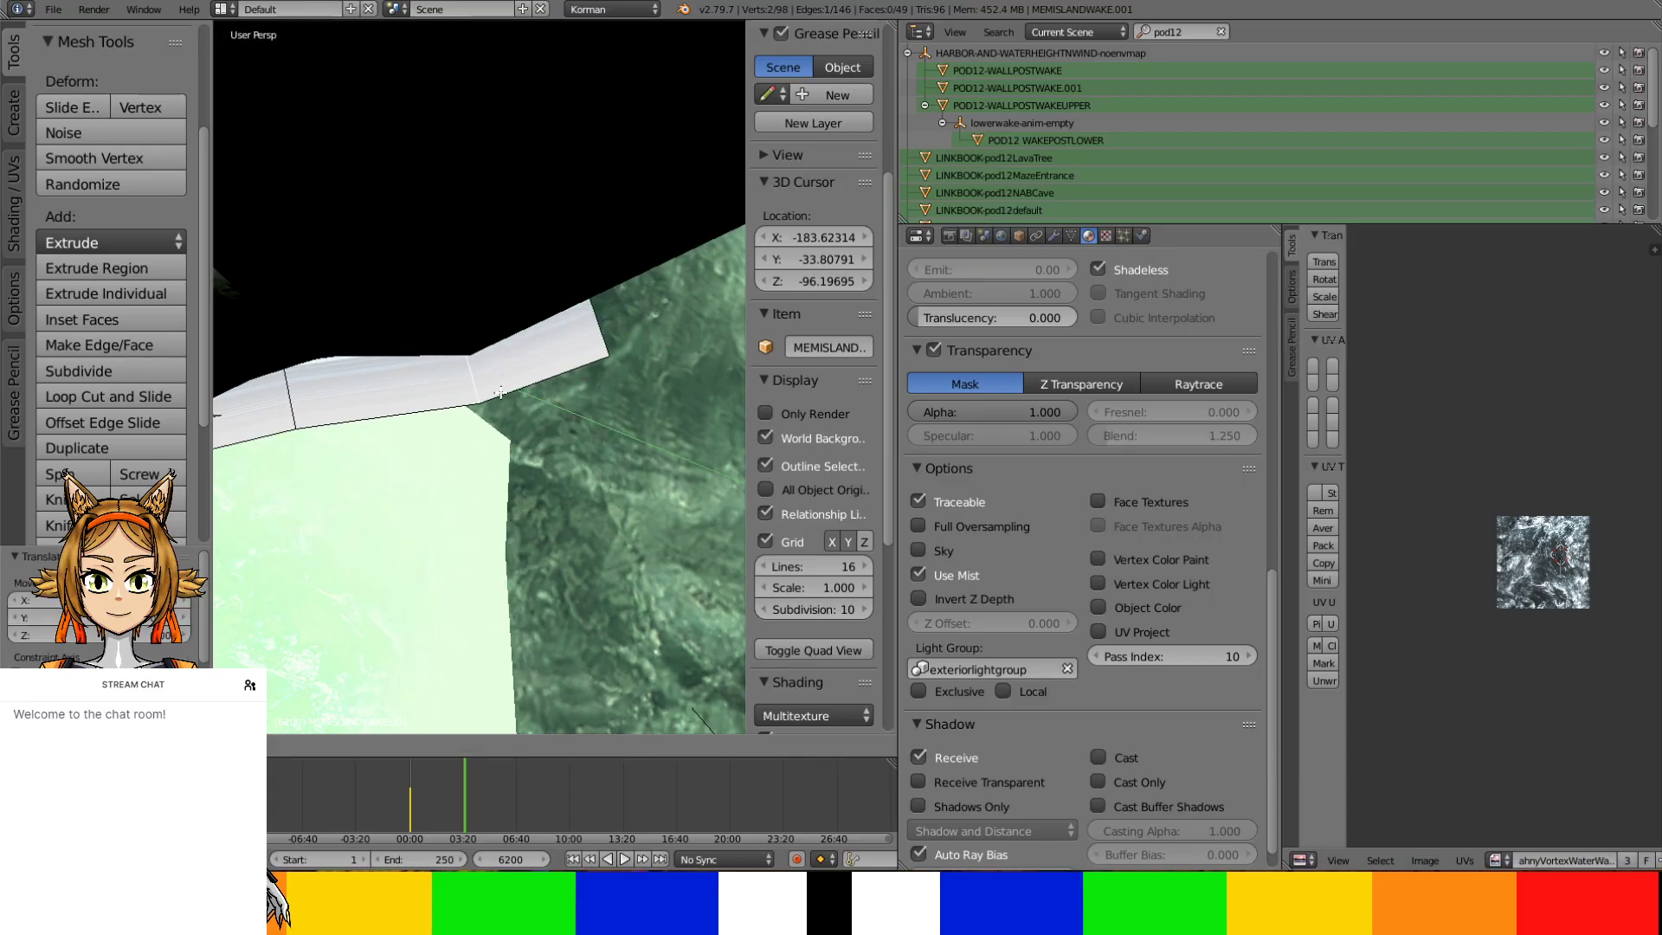
pyautogui.click(500, 392)
# Move the outer edge of the wake segment beneath the grey rock outward along X to widen that part of the strip
pyautogui.moveTo(500, 392)
pyautogui.mouseDown(button='middle')
pyautogui.moveTo(575, 320)
pyautogui.moveTo(500, 374)
pyautogui.mouseUp(button='middle')
pyautogui.rightClick(510, 340)
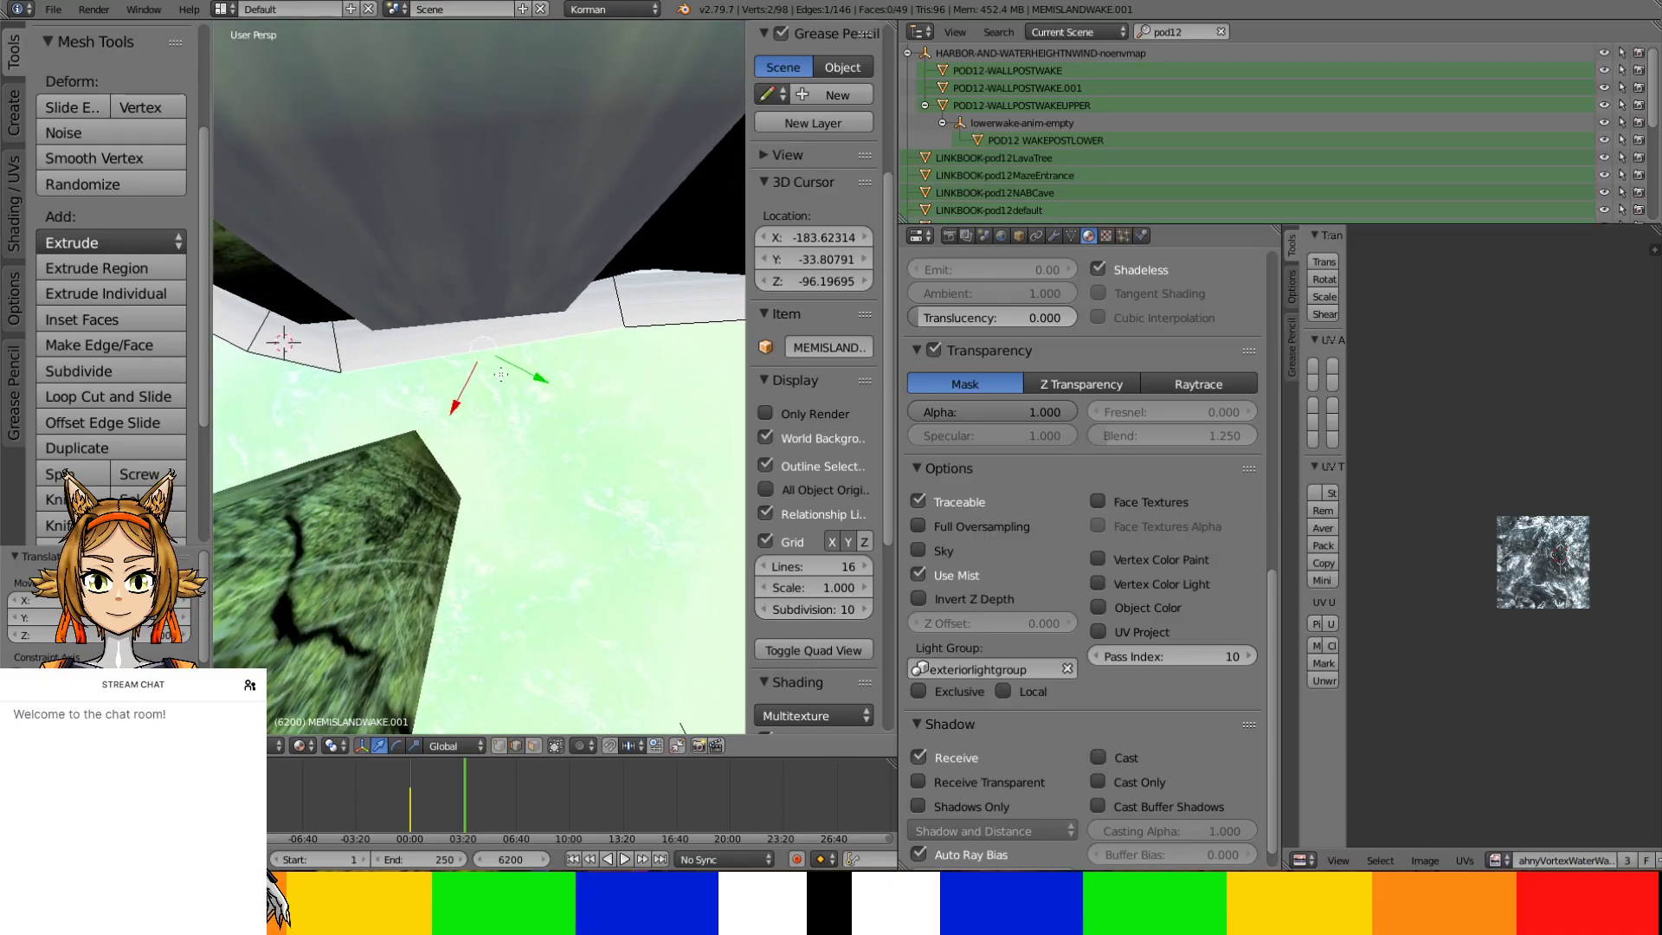
pyautogui.press('g')
pyautogui.click(510, 394)
pyautogui.press('g')
pyautogui.click(545, 407)
pyautogui.press('g')
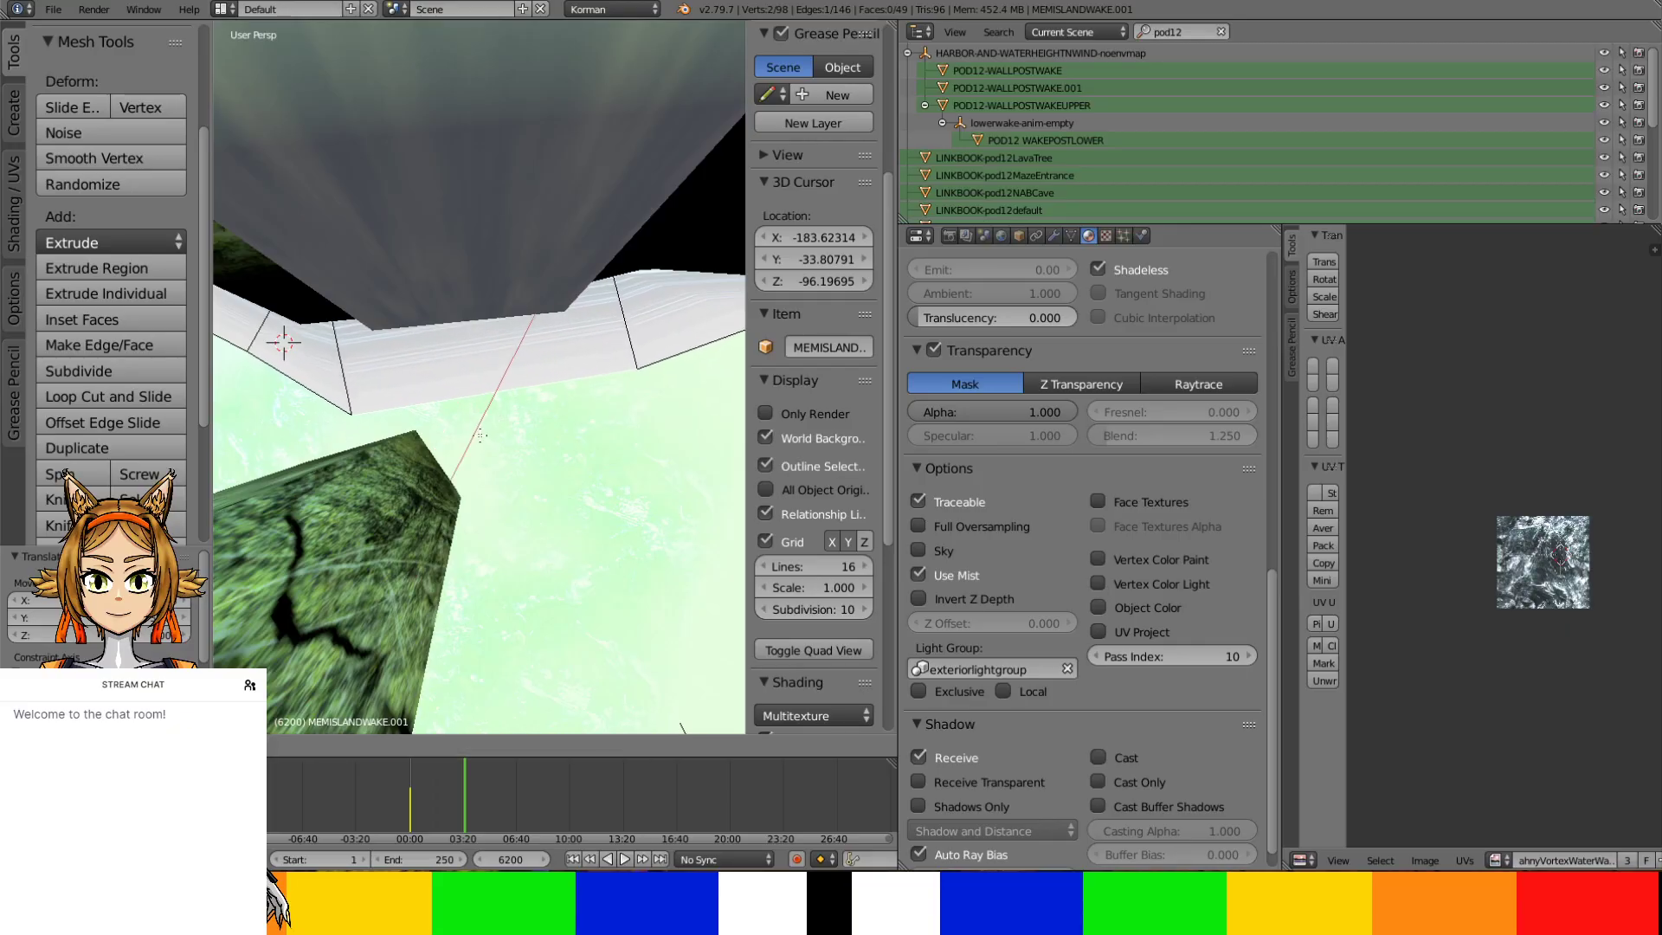
pyautogui.click(523, 384)
# Extrude a further wake segment over the dark water along the black rock edge, aligning its end edge by moving and rotating it
pyautogui.moveTo(522, 376); pyautogui.dragTo(716, 447, button='middle')
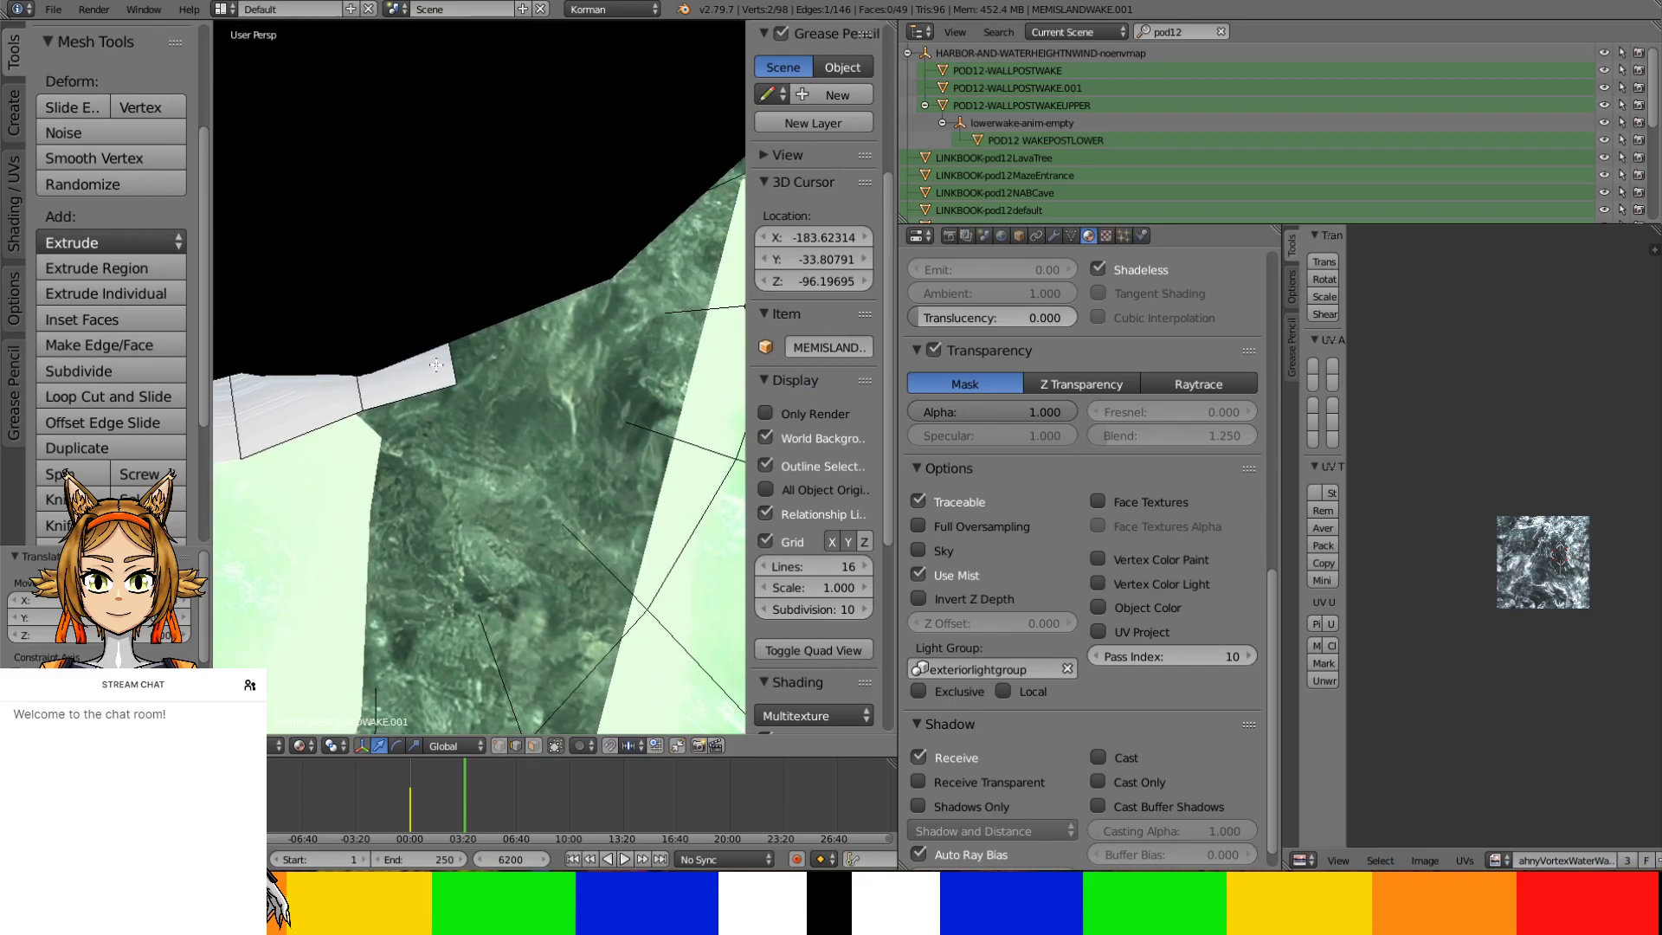
pyautogui.moveTo(459, 366); pyautogui.dragTo(403, 433, button='middle')
pyautogui.moveTo(521, 479); pyautogui.dragTo(504, 471, button='middle')
pyautogui.scroll(-4, 505, 470)
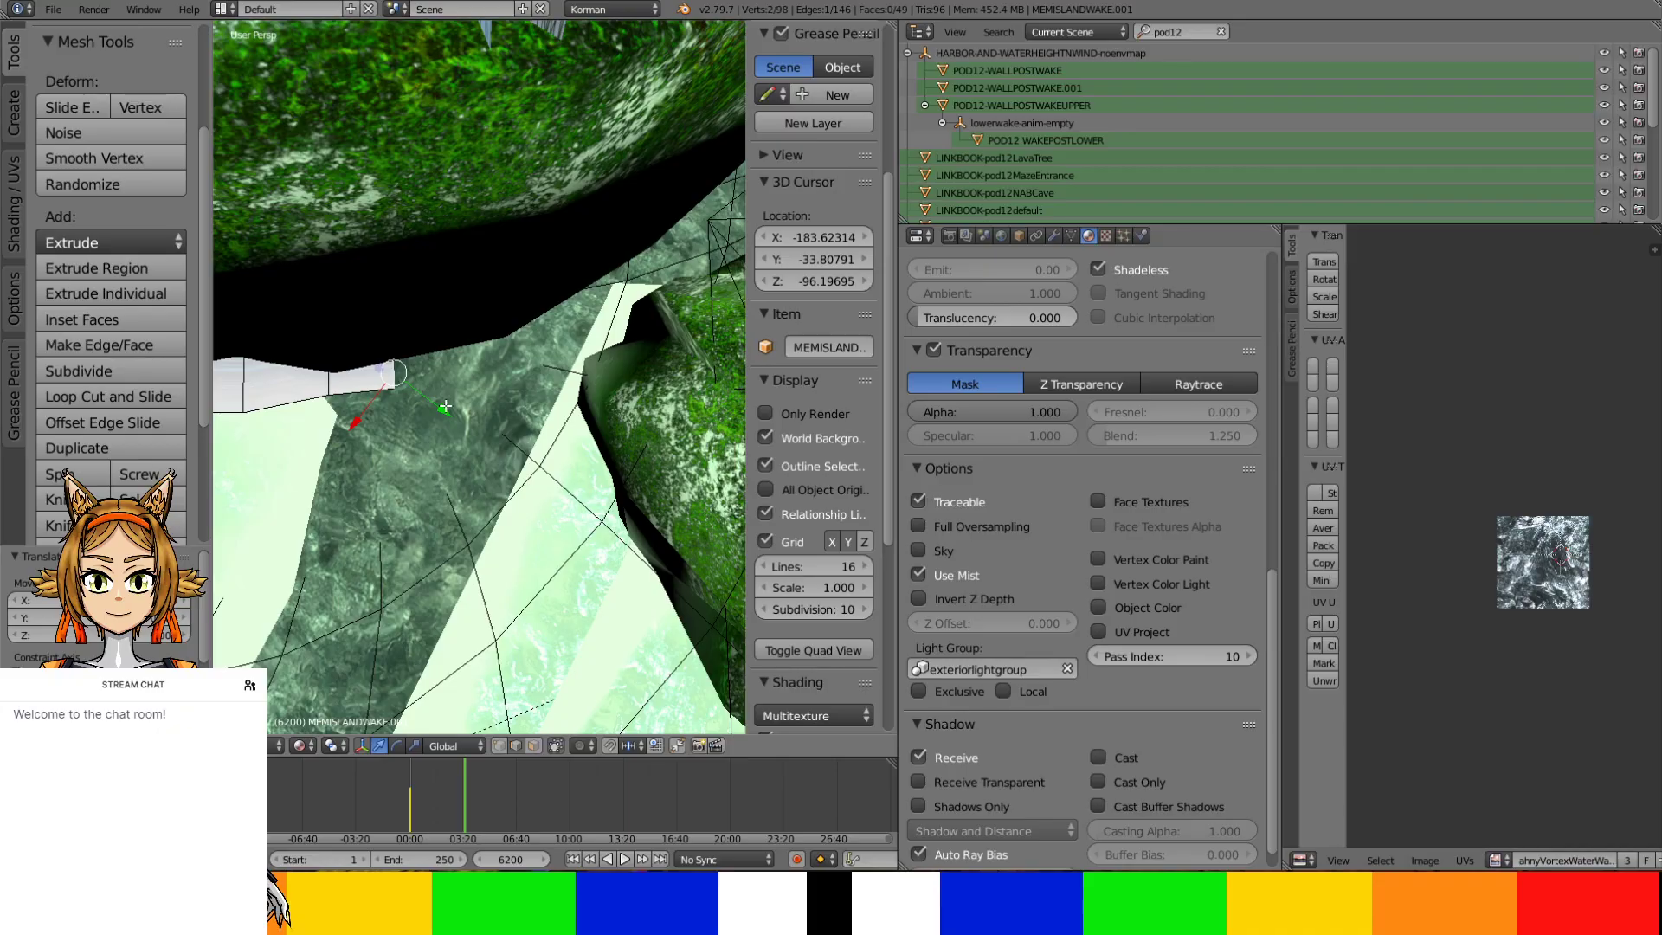
pyautogui.moveTo(442, 402); pyautogui.dragTo(630, 325, button='middle')
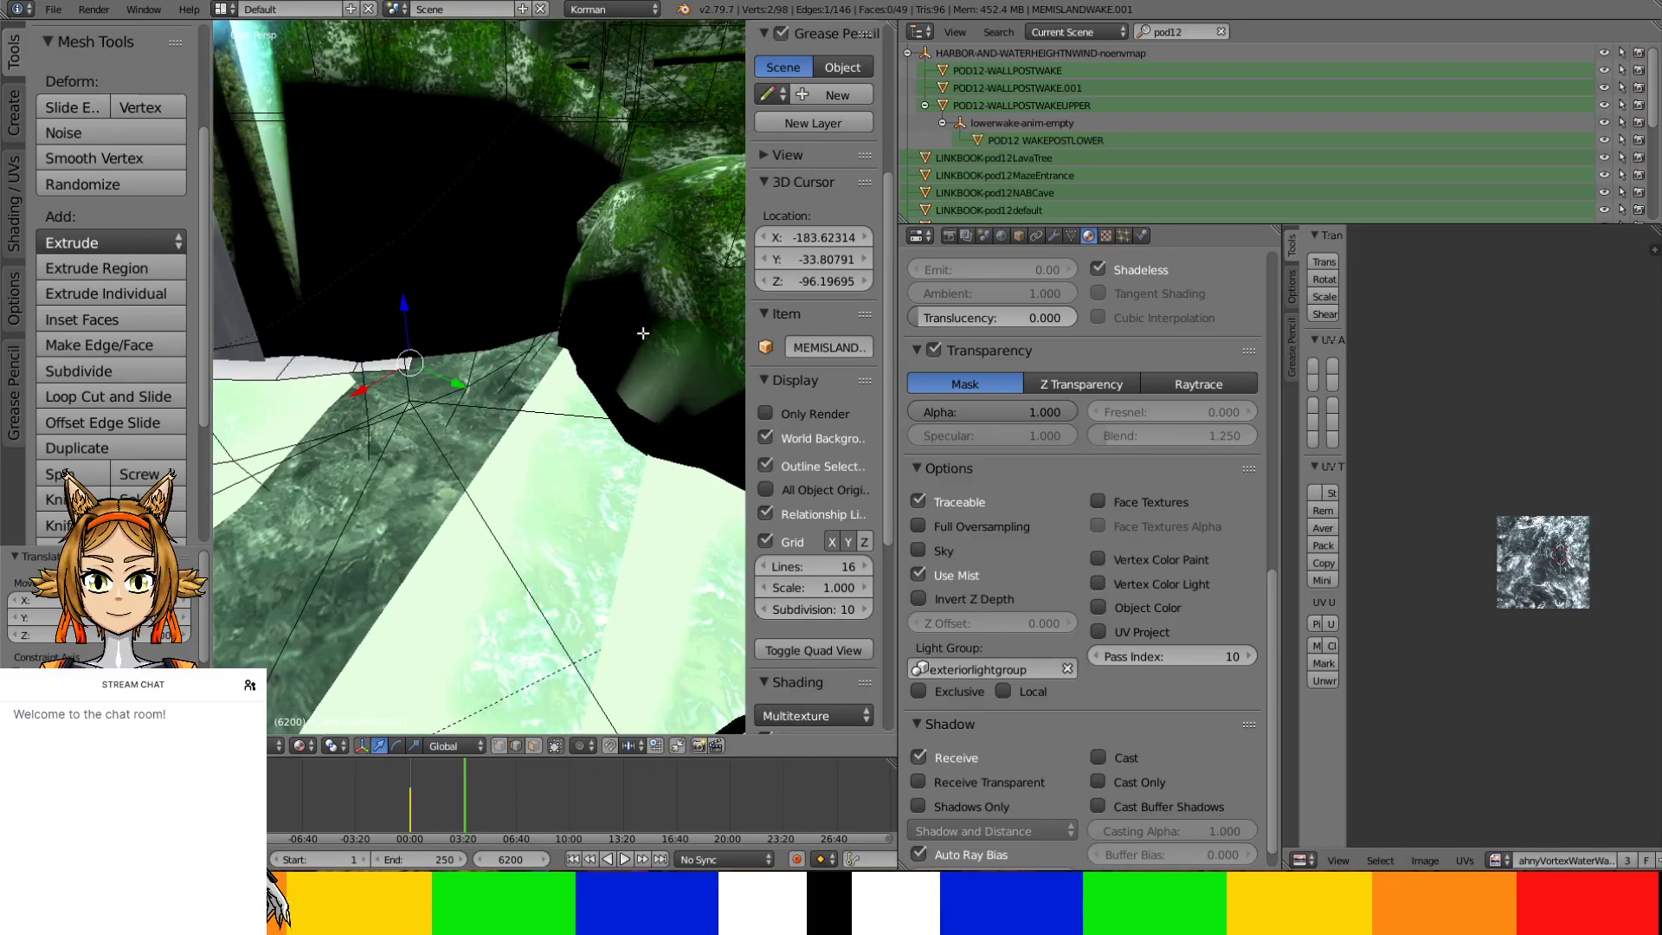
pyautogui.moveTo(540, 338); pyautogui.dragTo(428, 442, button='middle')
pyautogui.press('e')
pyautogui.click(504, 393)
pyautogui.moveTo(305, 374); pyautogui.dragTo(490, 424)
pyautogui.moveTo(330, 496); pyautogui.dragTo(558, 390)
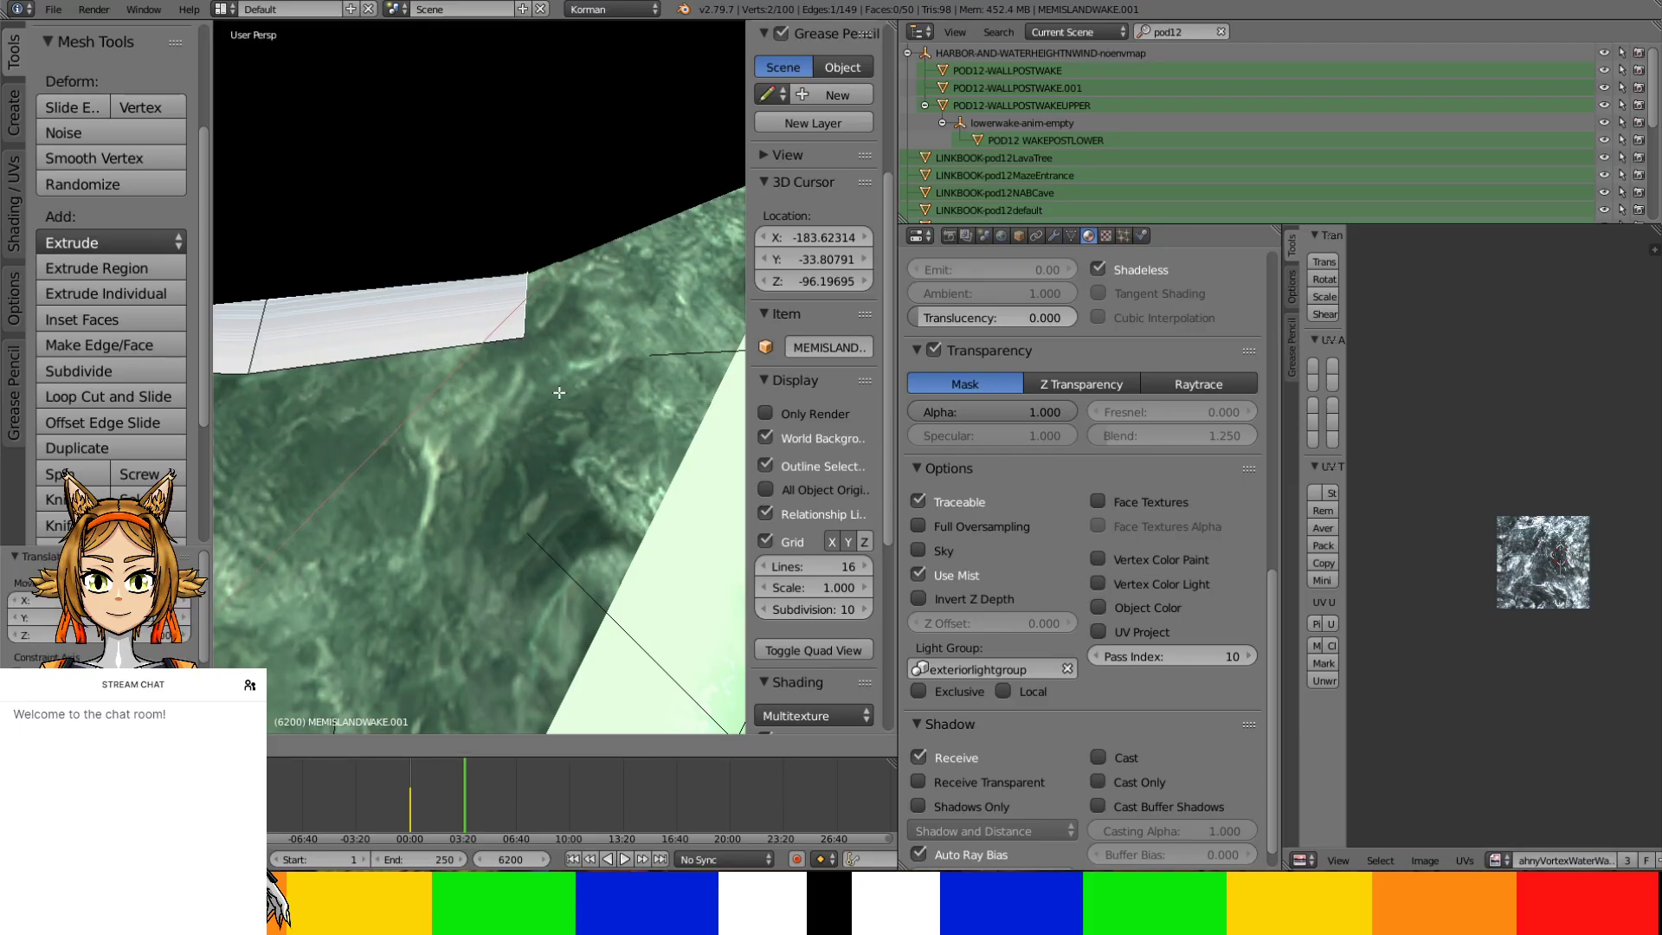
pyautogui.press('r')
pyautogui.click(620, 304)
pyautogui.moveTo(572, 346)
pyautogui.mouseDown()
pyautogui.moveTo(592, 350)
pyautogui.moveTo(588, 336)
pyautogui.mouseUp()
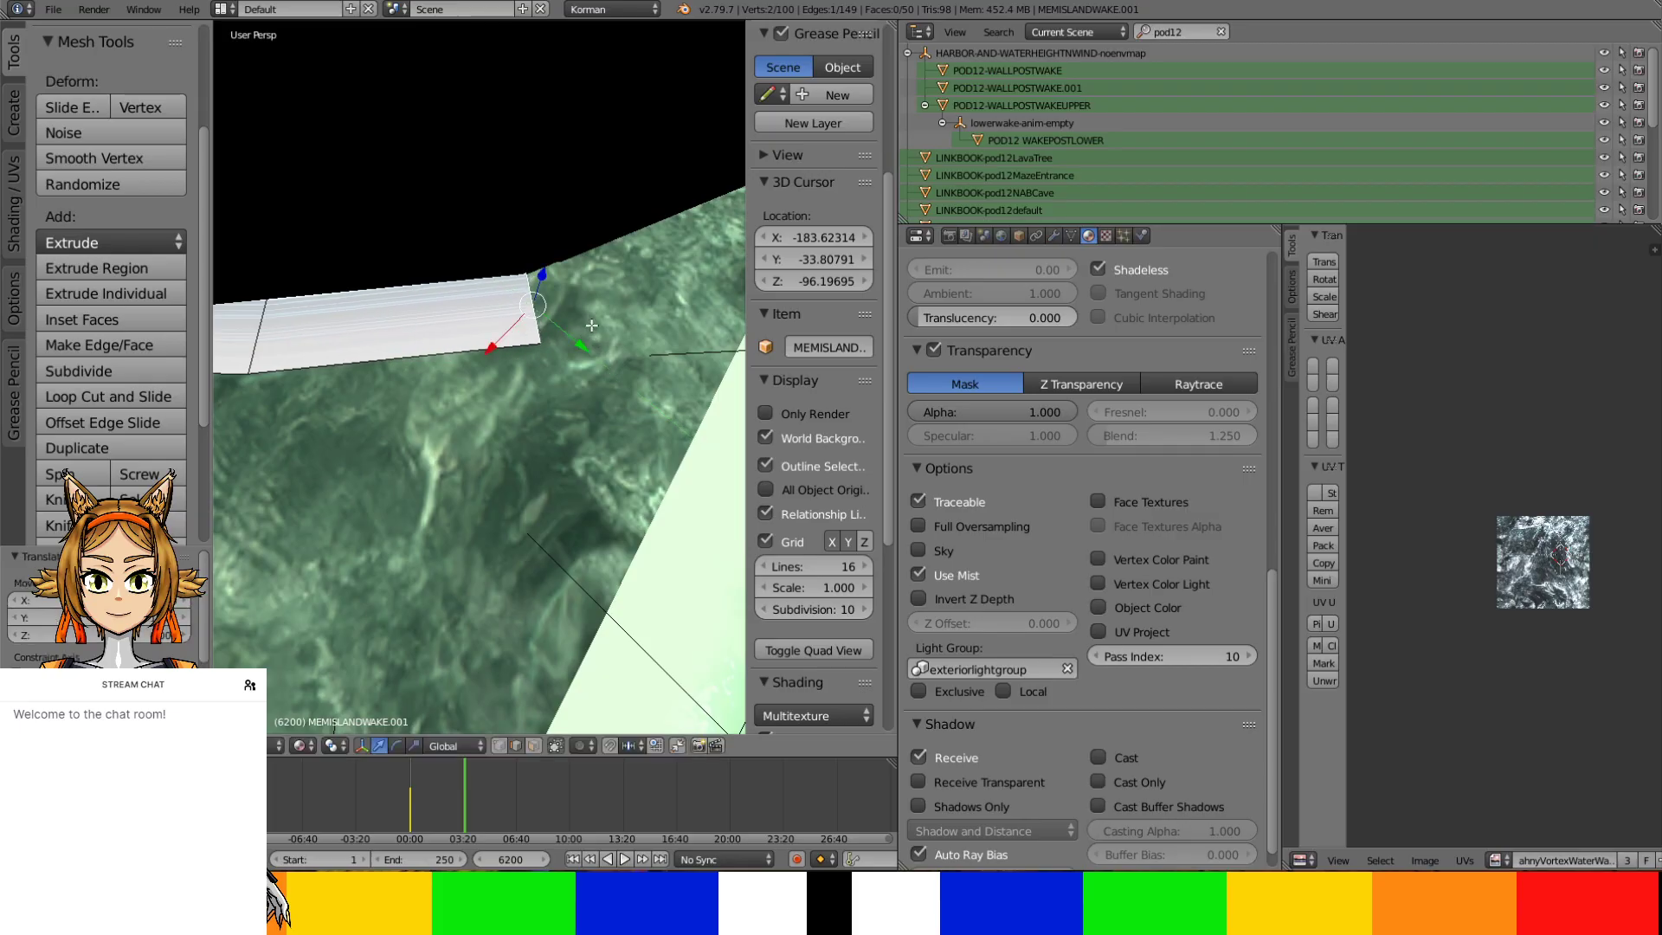
# Extrude a wake segment from the strip's open end at the mossy rock and move its end edge along Y and X to the rock's base
pyautogui.moveTo(567, 305); pyautogui.dragTo(733, 321, button='middle')
pyautogui.scroll(6, 734, 322)
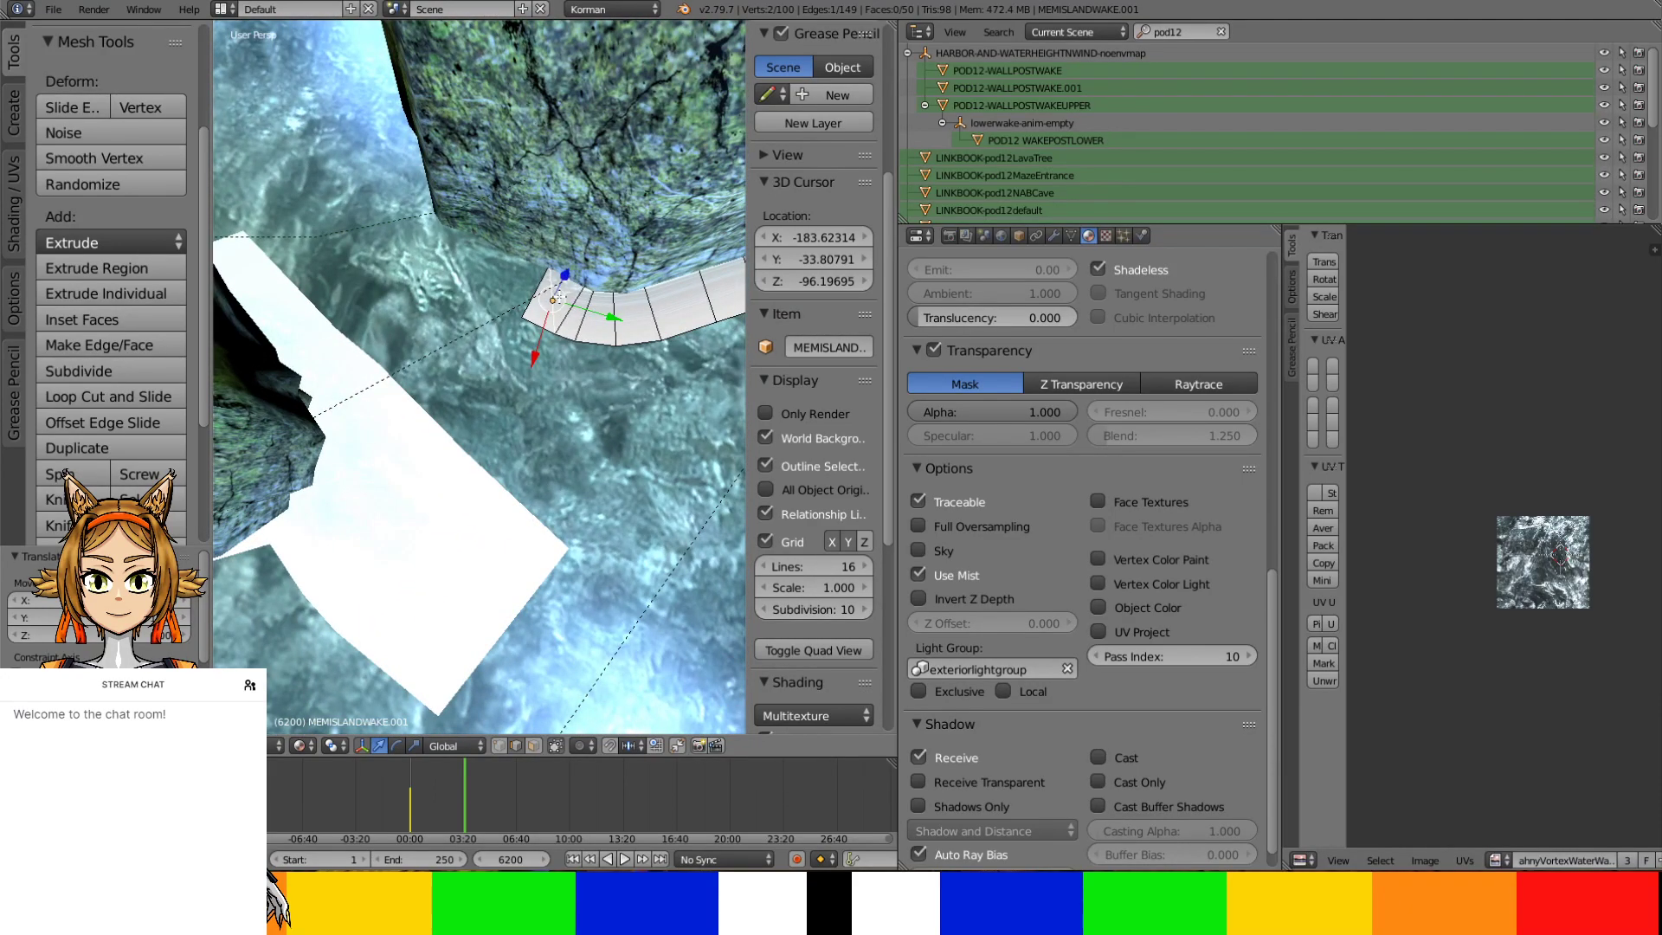
pyautogui.moveTo(540, 298); pyautogui.dragTo(545, 407, button='middle')
pyautogui.press('e')
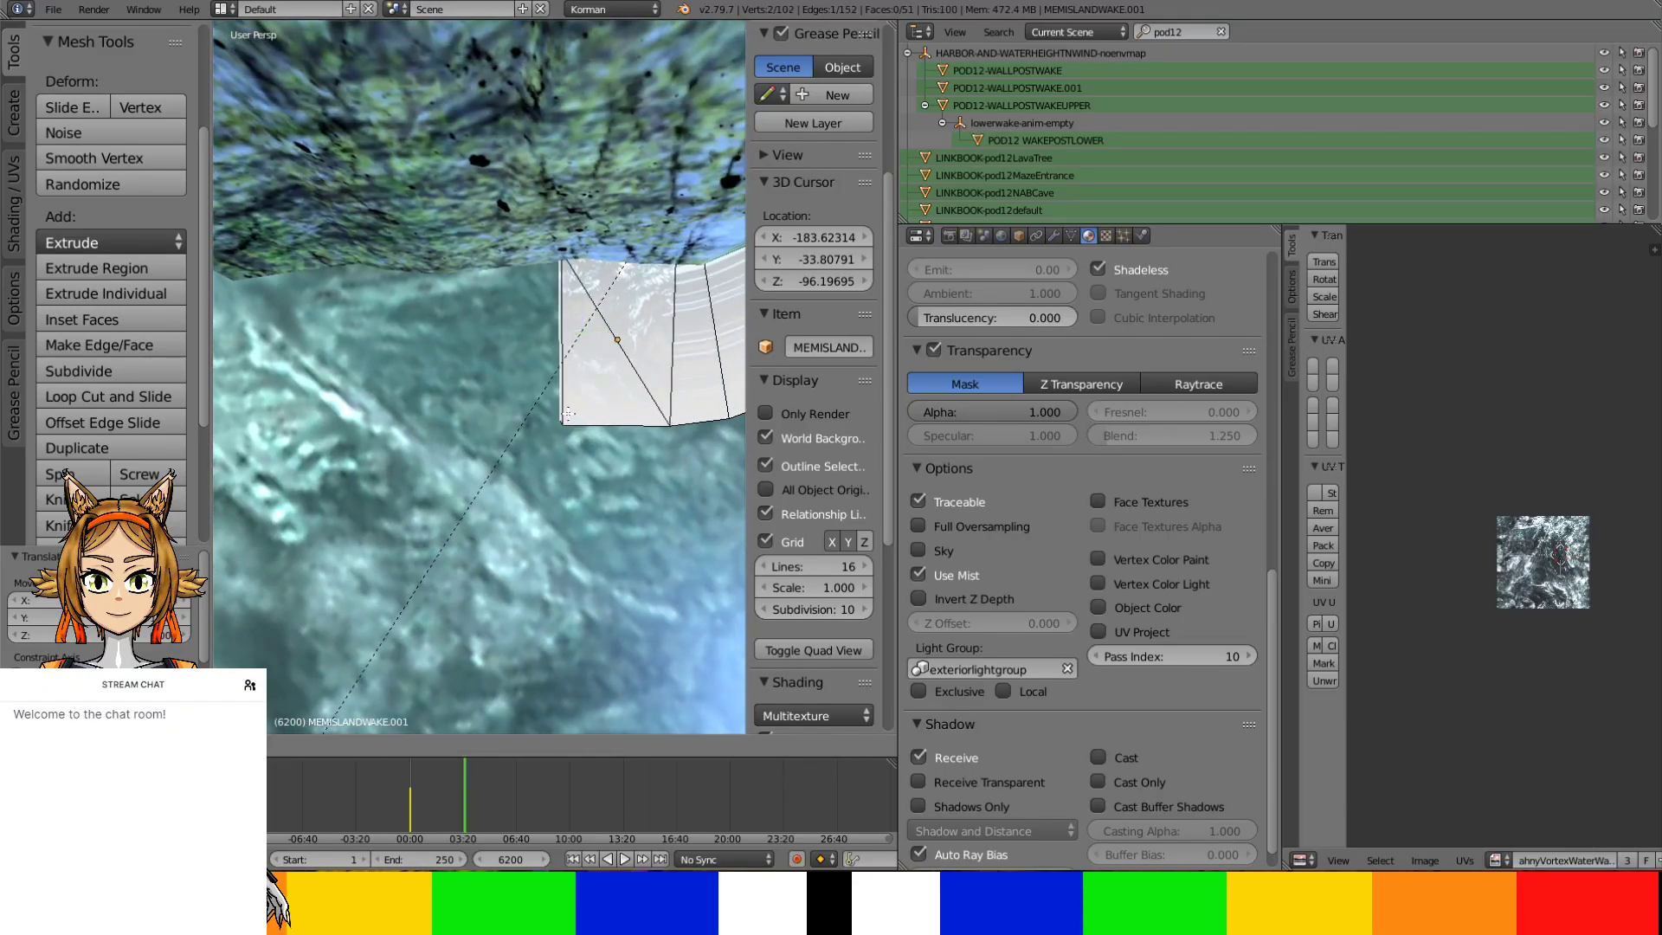
pyautogui.click(546, 407)
pyautogui.moveTo(635, 326); pyautogui.dragTo(431, 358)
pyautogui.moveTo(410, 430); pyautogui.dragTo(407, 414)
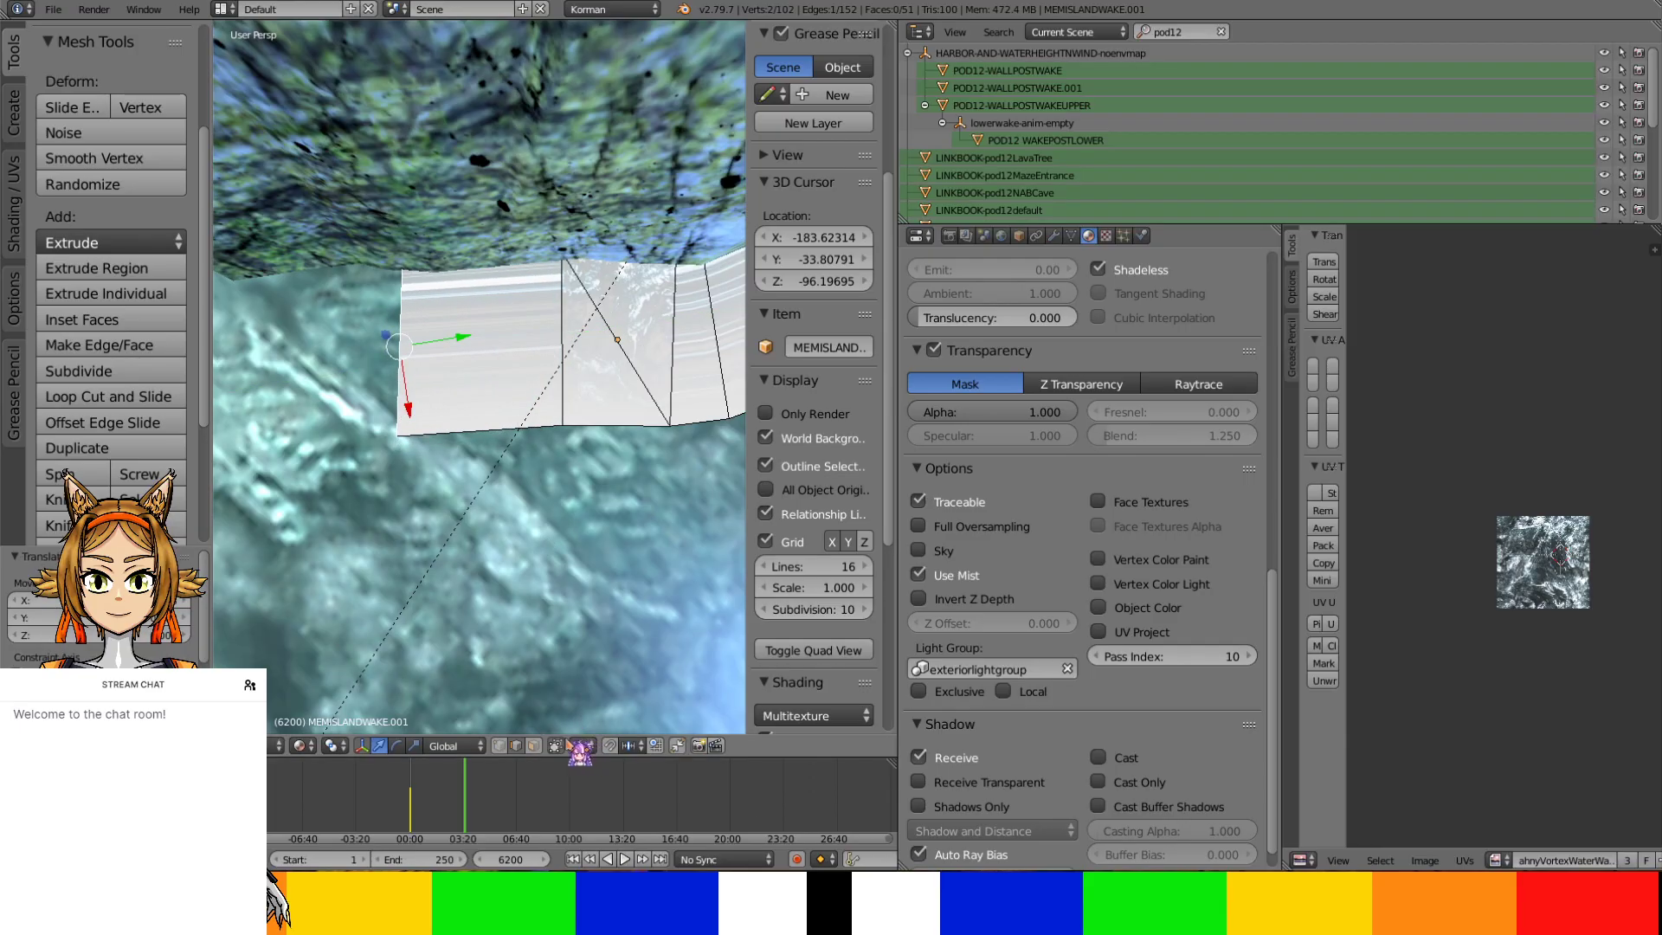
# Separate the newest wake face at the mossy rock into its own object and select that object
pyautogui.keyDown('ctrl'); pyautogui.click(535, 746); pyautogui.keyUp('ctrl')
pyautogui.press('p')
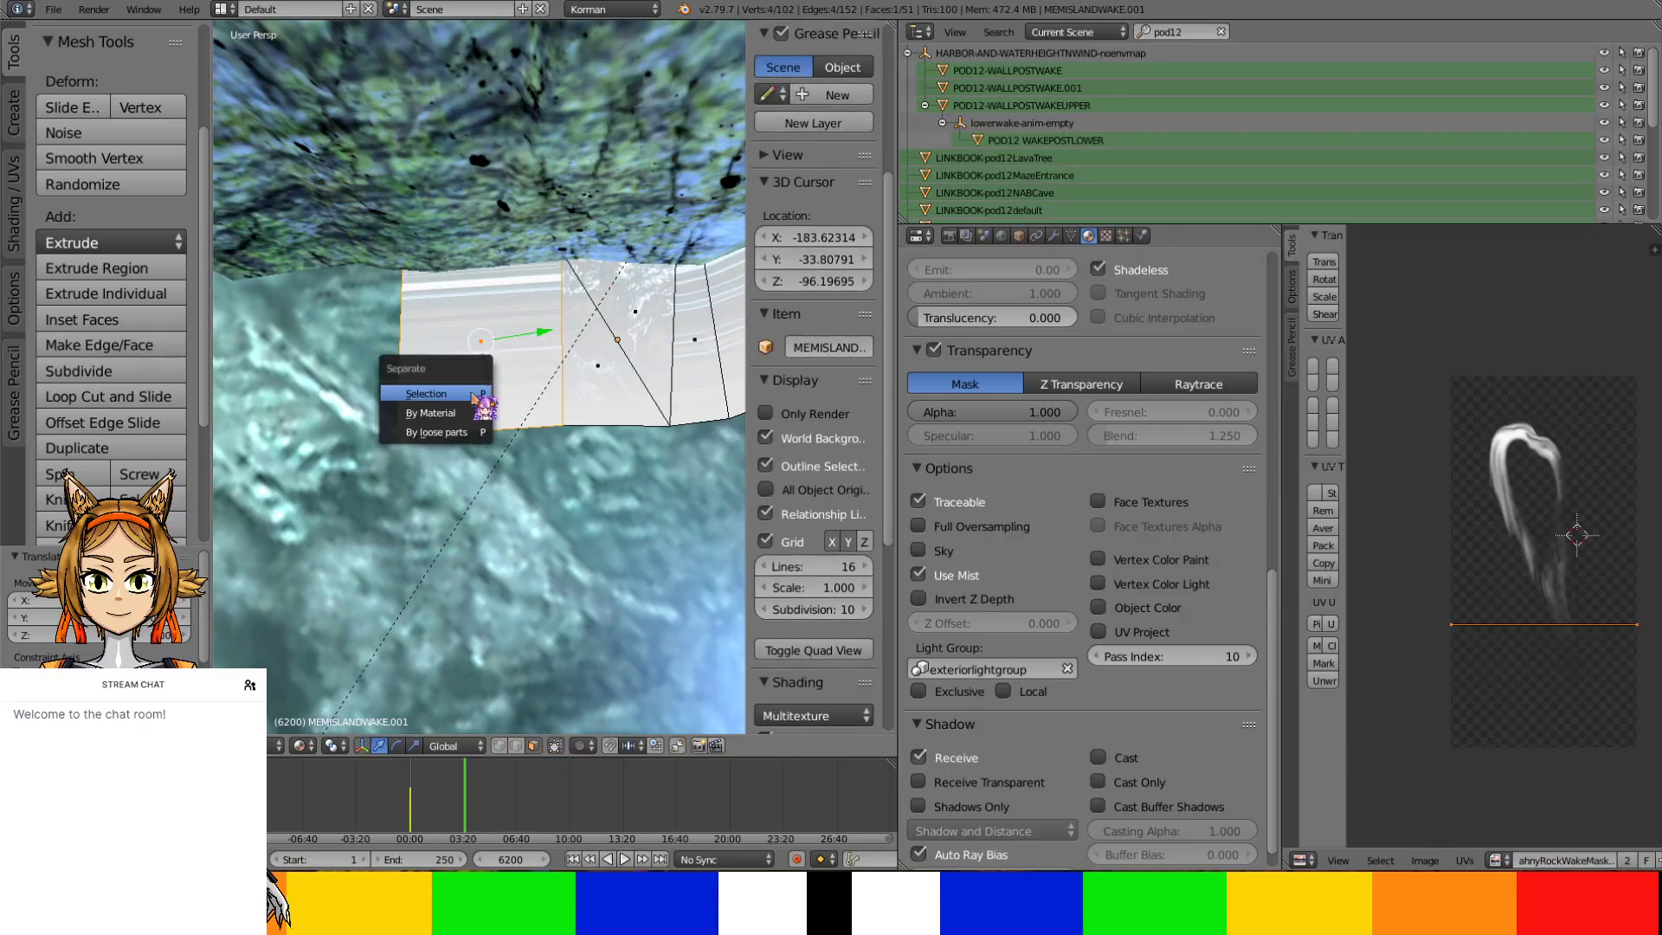
pyautogui.click(473, 393)
pyautogui.press('Tab')
pyautogui.rightClick(479, 401)
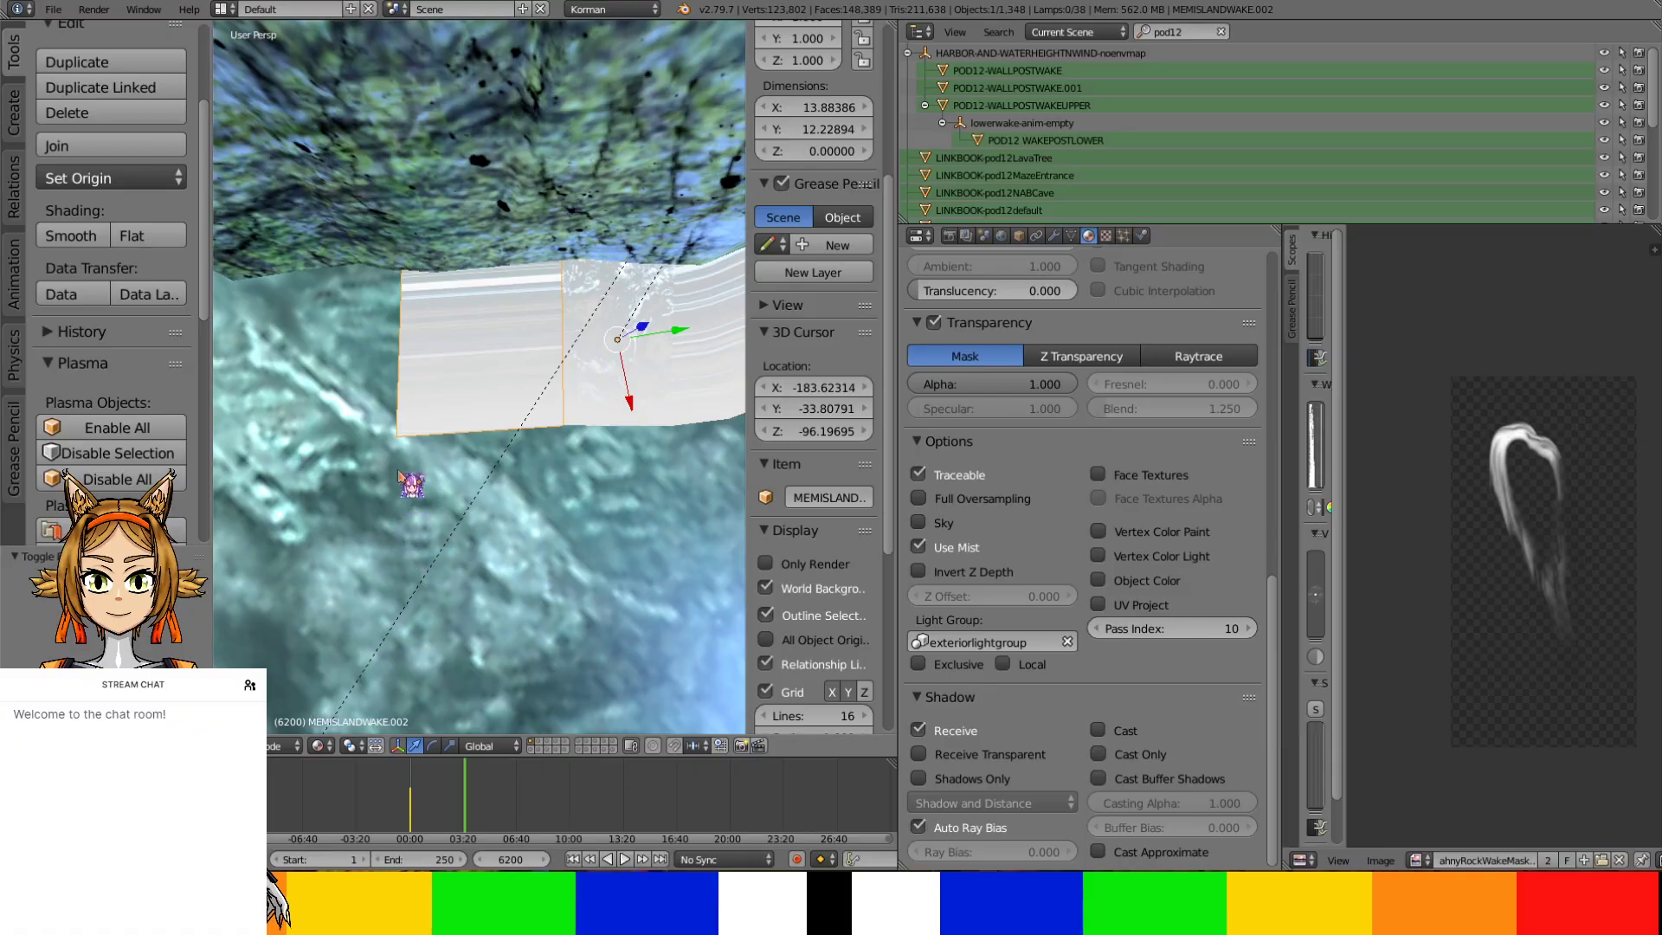
pyautogui.keyDown('shift'); pyautogui.moveTo(425, 523); pyautogui.dragTo(524, 537, button='middle'); pyautogui.keyUp('shift')
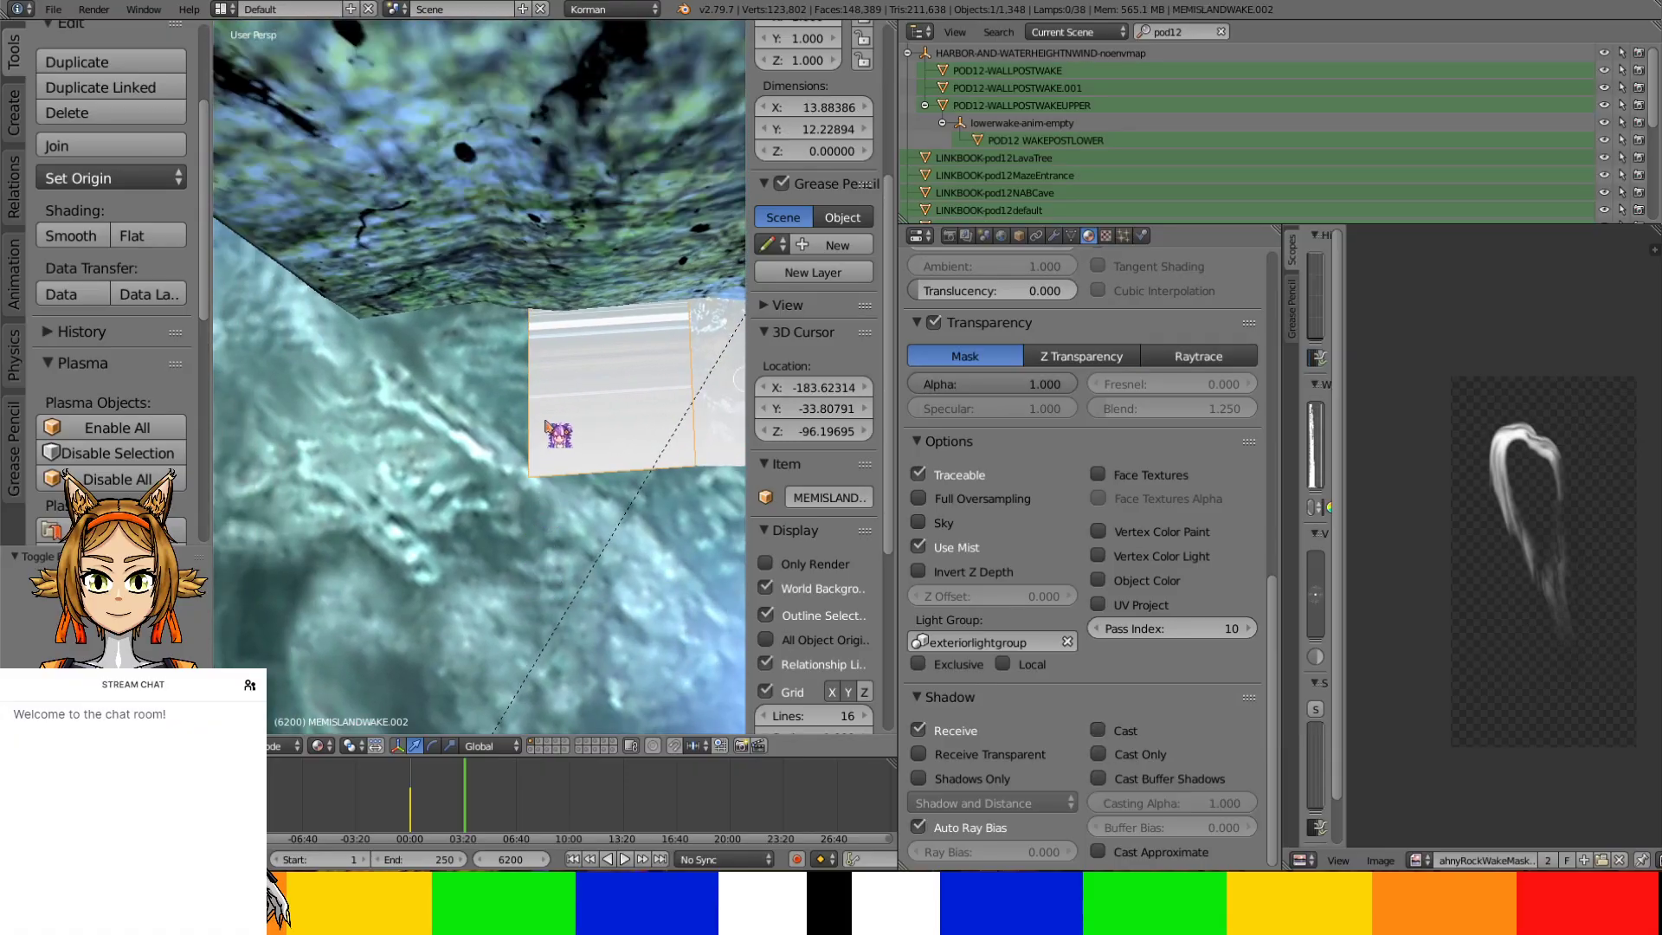
# Extrude the separated face's free edge along Y to the rock's corner, then adjust it along X and rotate it to match the corner
pyautogui.press('Tab')
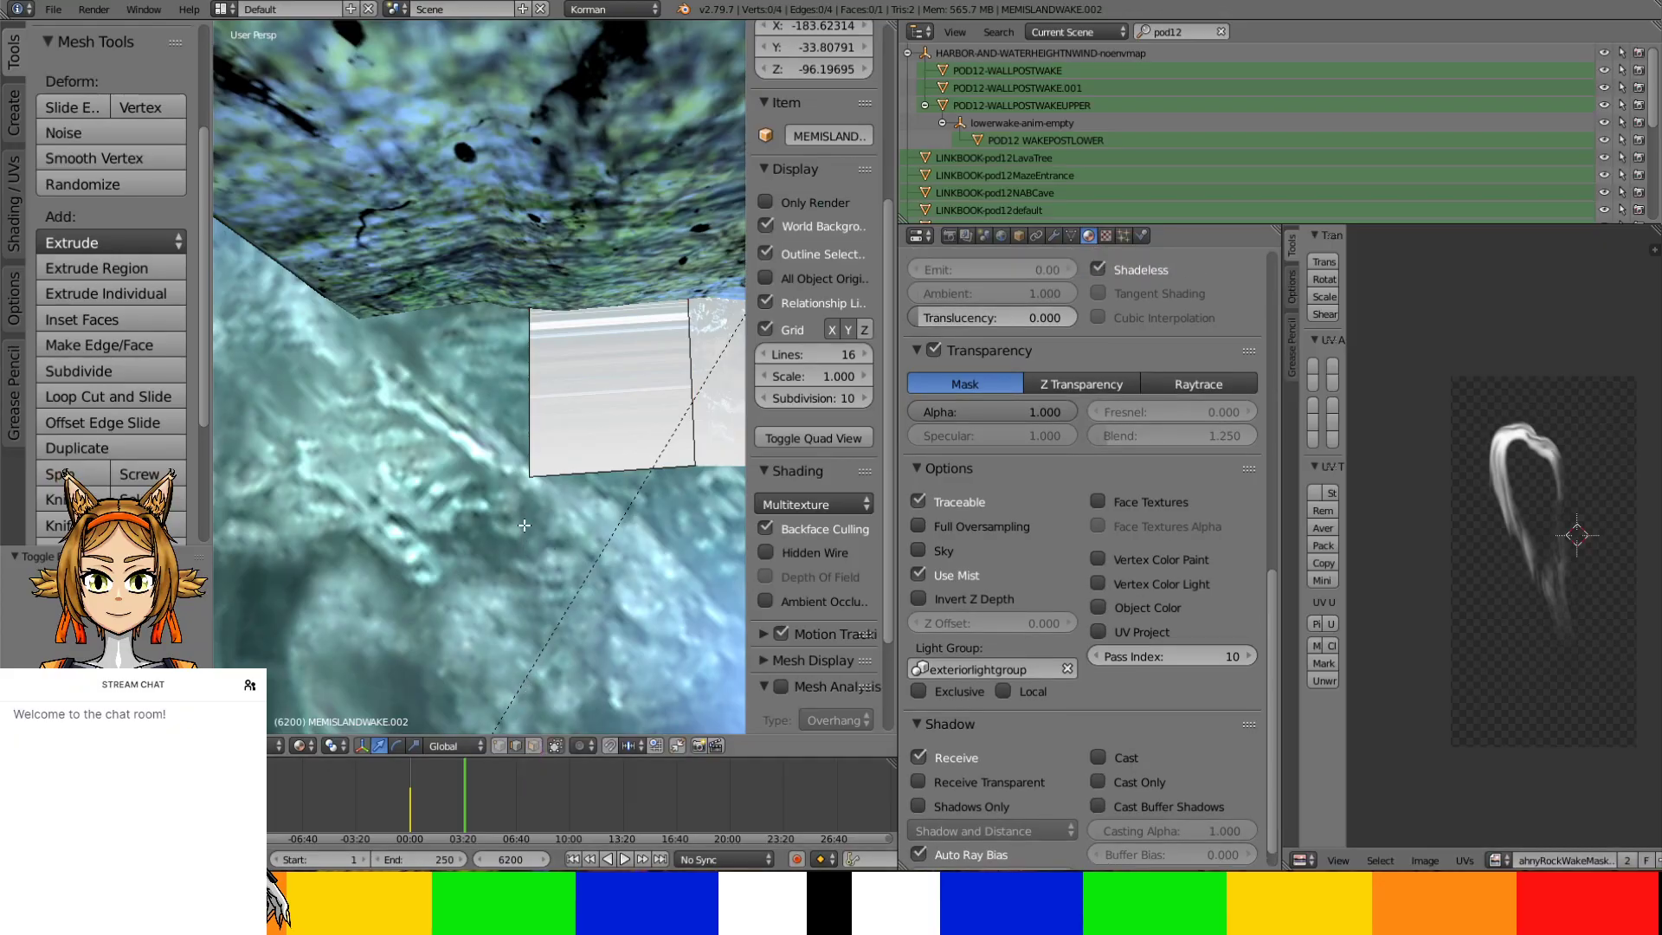
pyautogui.rightClick(537, 428)
pyautogui.press('e')
pyautogui.rightClick(575, 376)
pyautogui.moveTo(585, 379); pyautogui.dragTo(411, 387)
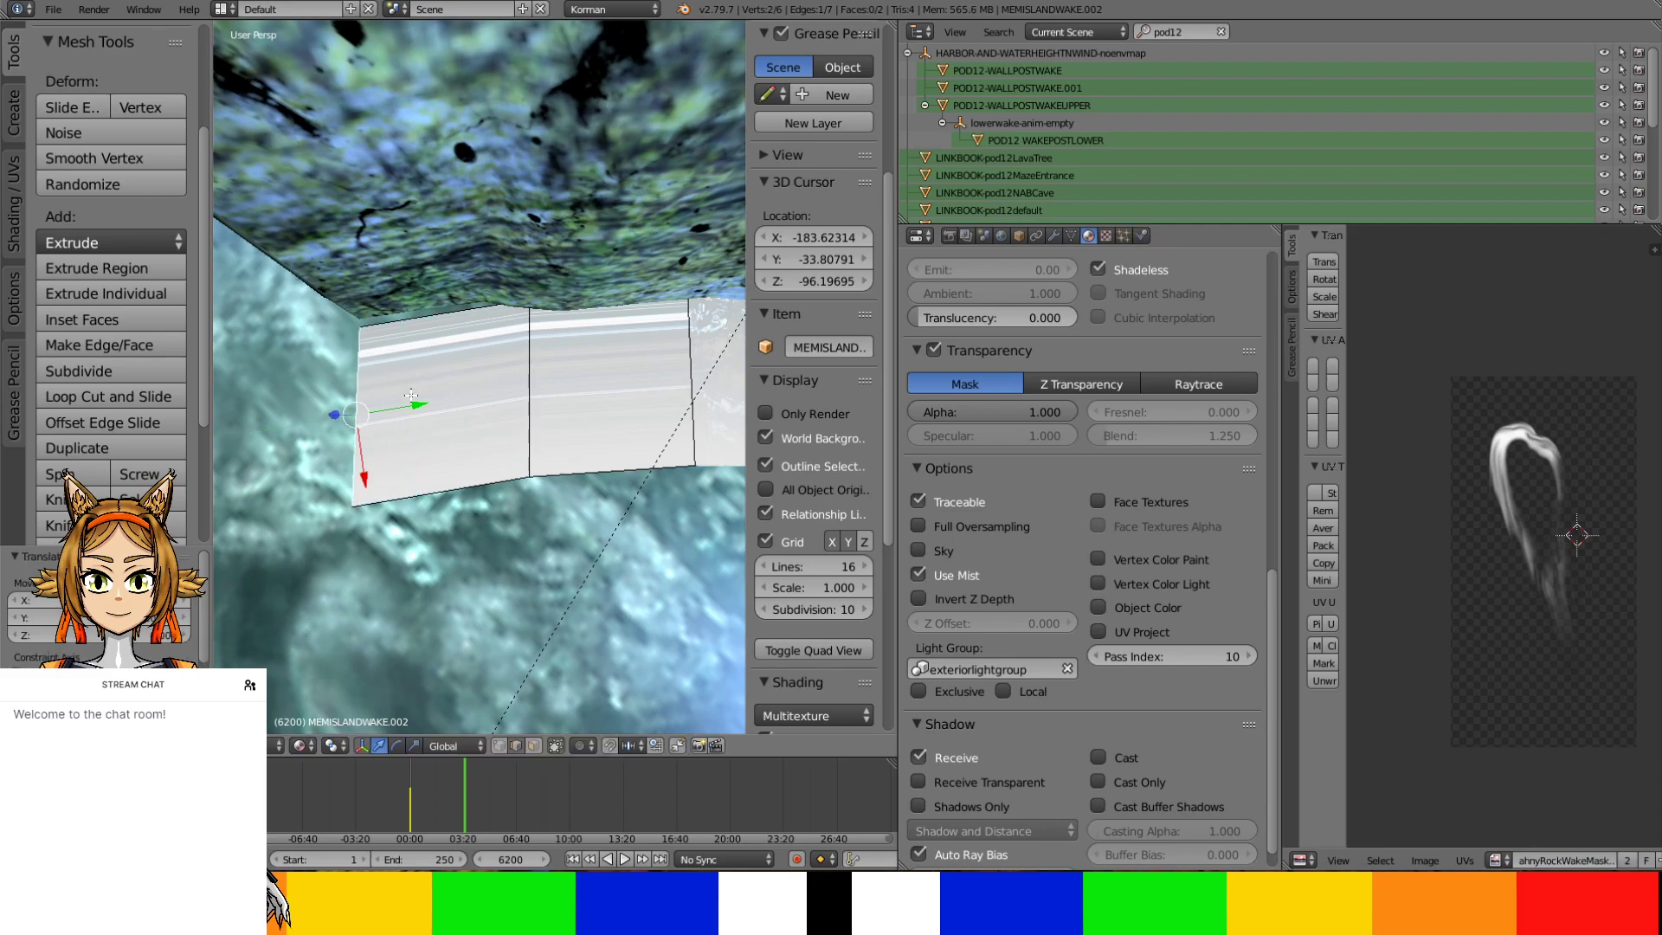
pyautogui.moveTo(365, 475); pyautogui.dragTo(361, 450)
pyautogui.keyDown('shift'); pyautogui.moveTo(360, 462); pyautogui.dragTo(557, 506, button='middle'); pyautogui.keyUp('shift')
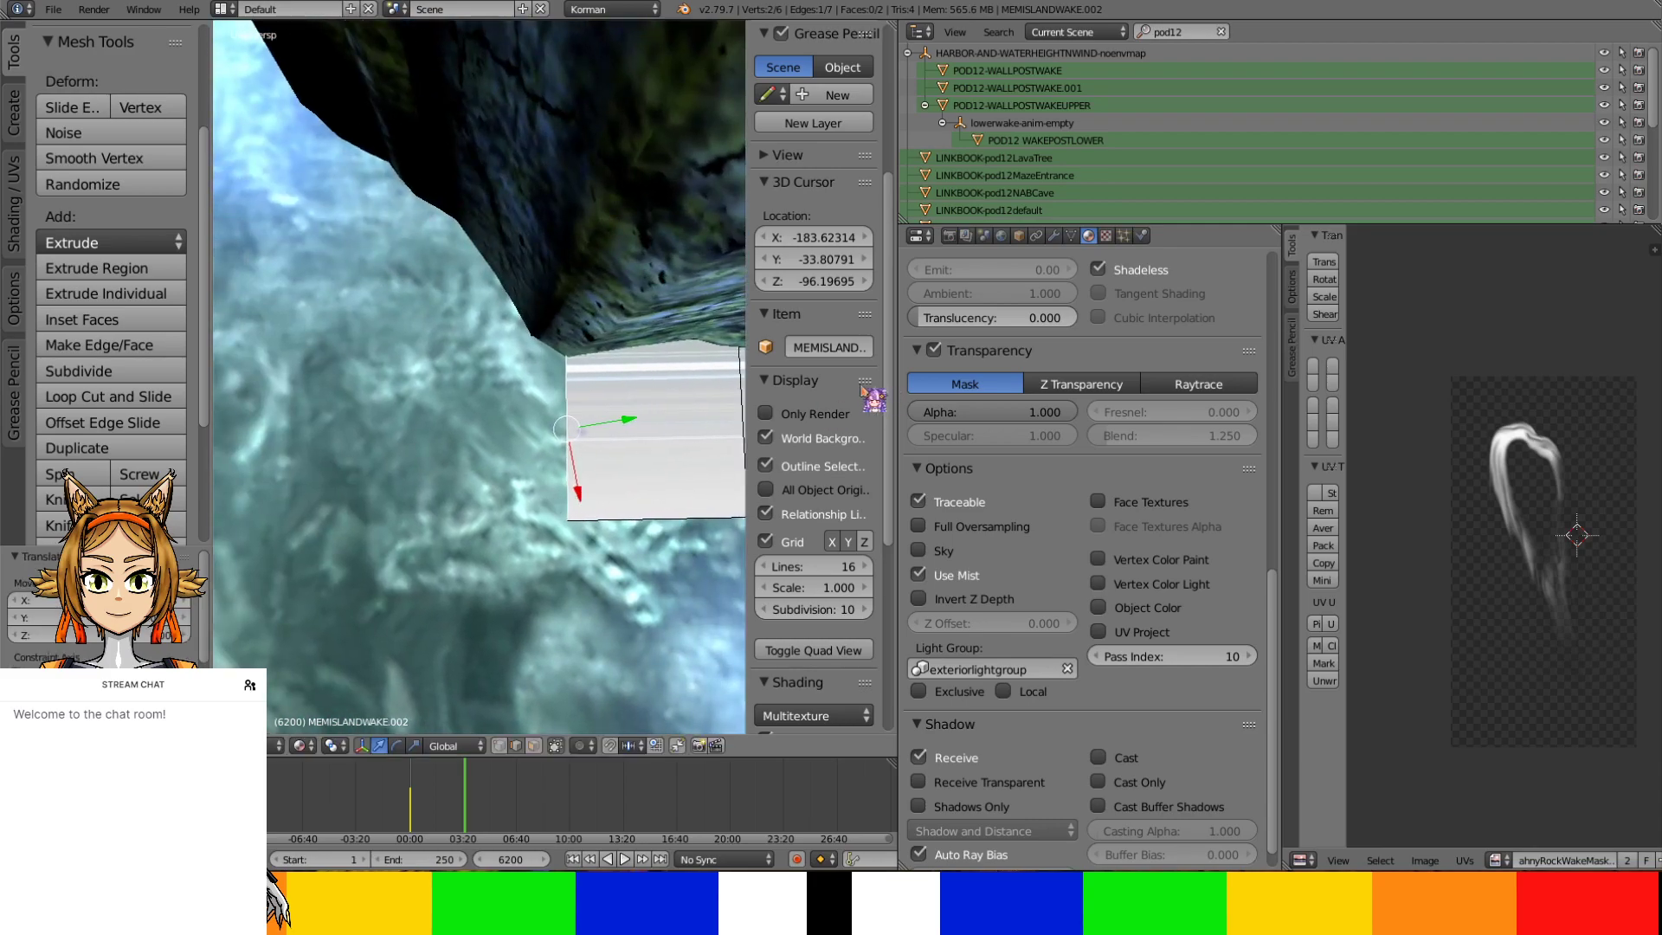
pyautogui.press('r')
pyautogui.click(632, 405)
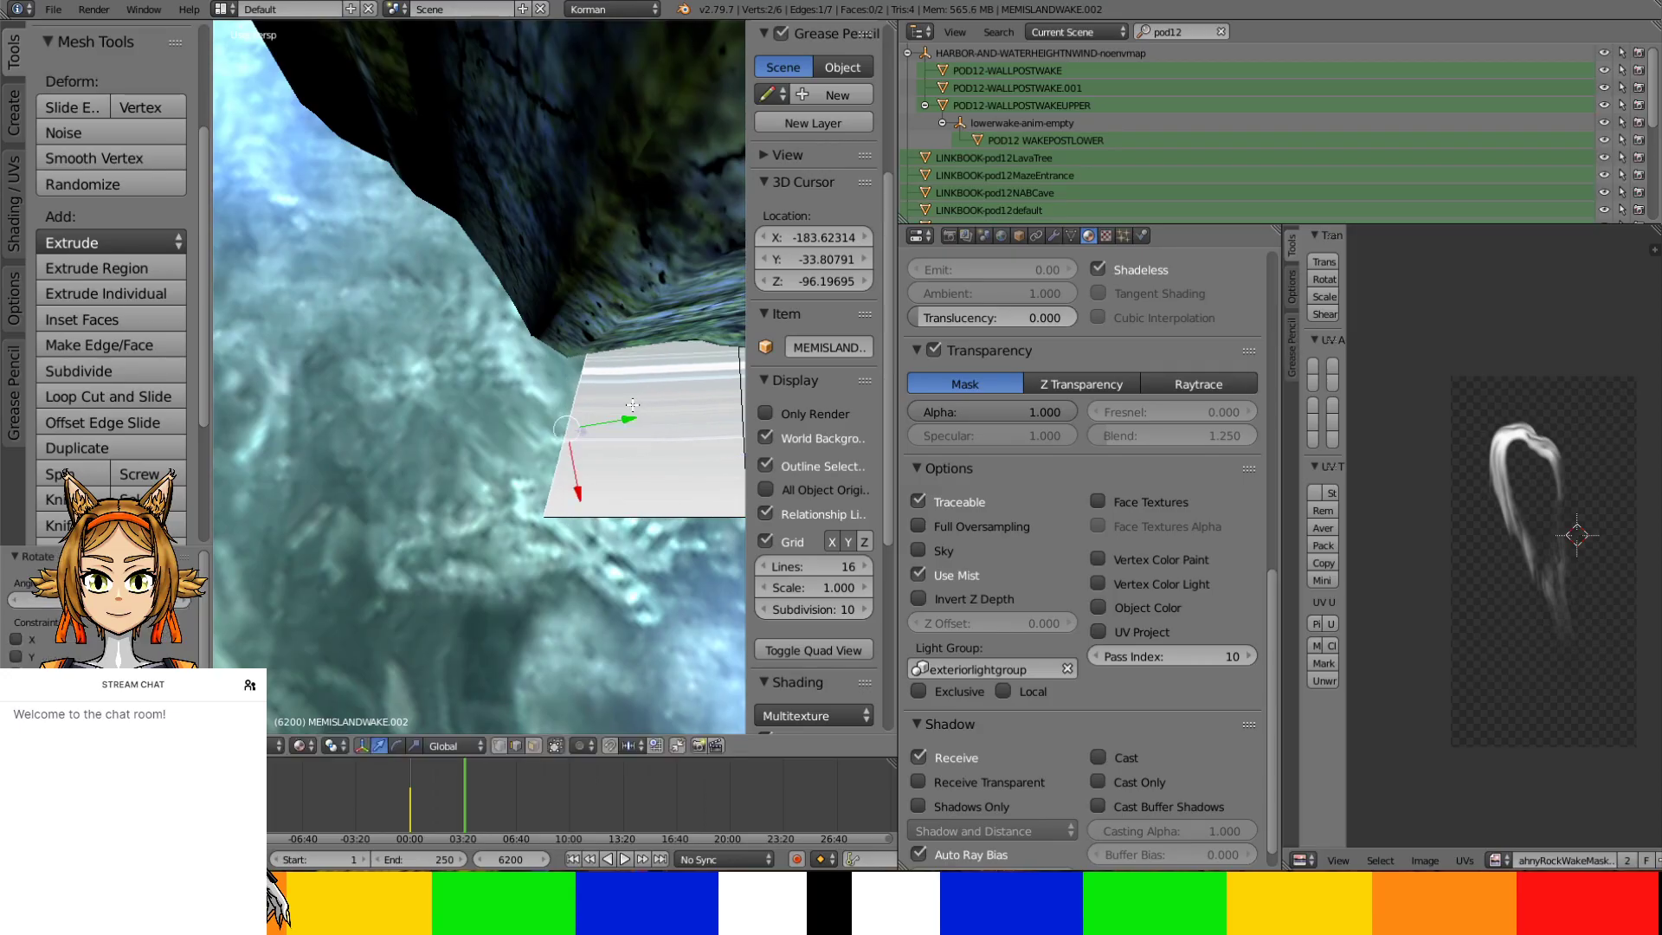
# Extrude a wake segment around the rock's corner and rotate its end edge to follow the next side of the rock
pyautogui.press('e')
pyautogui.rightClick(566, 351)
pyautogui.moveTo(604, 421); pyautogui.dragTo(467, 482)
pyautogui.press('r')
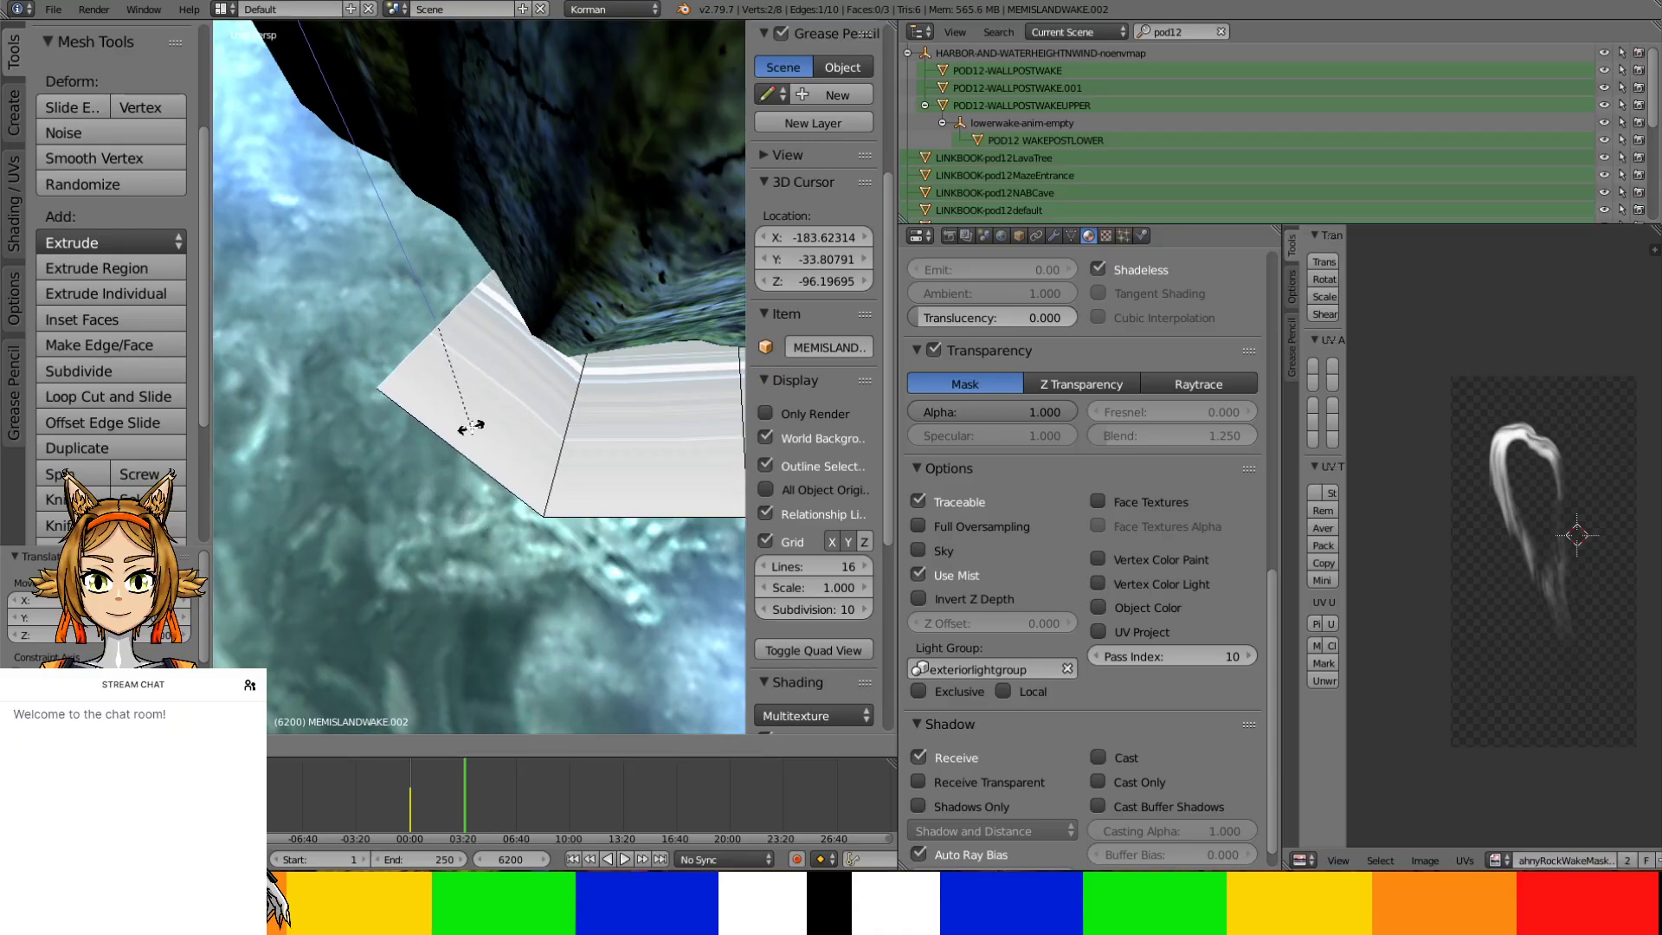
pyautogui.click(469, 422)
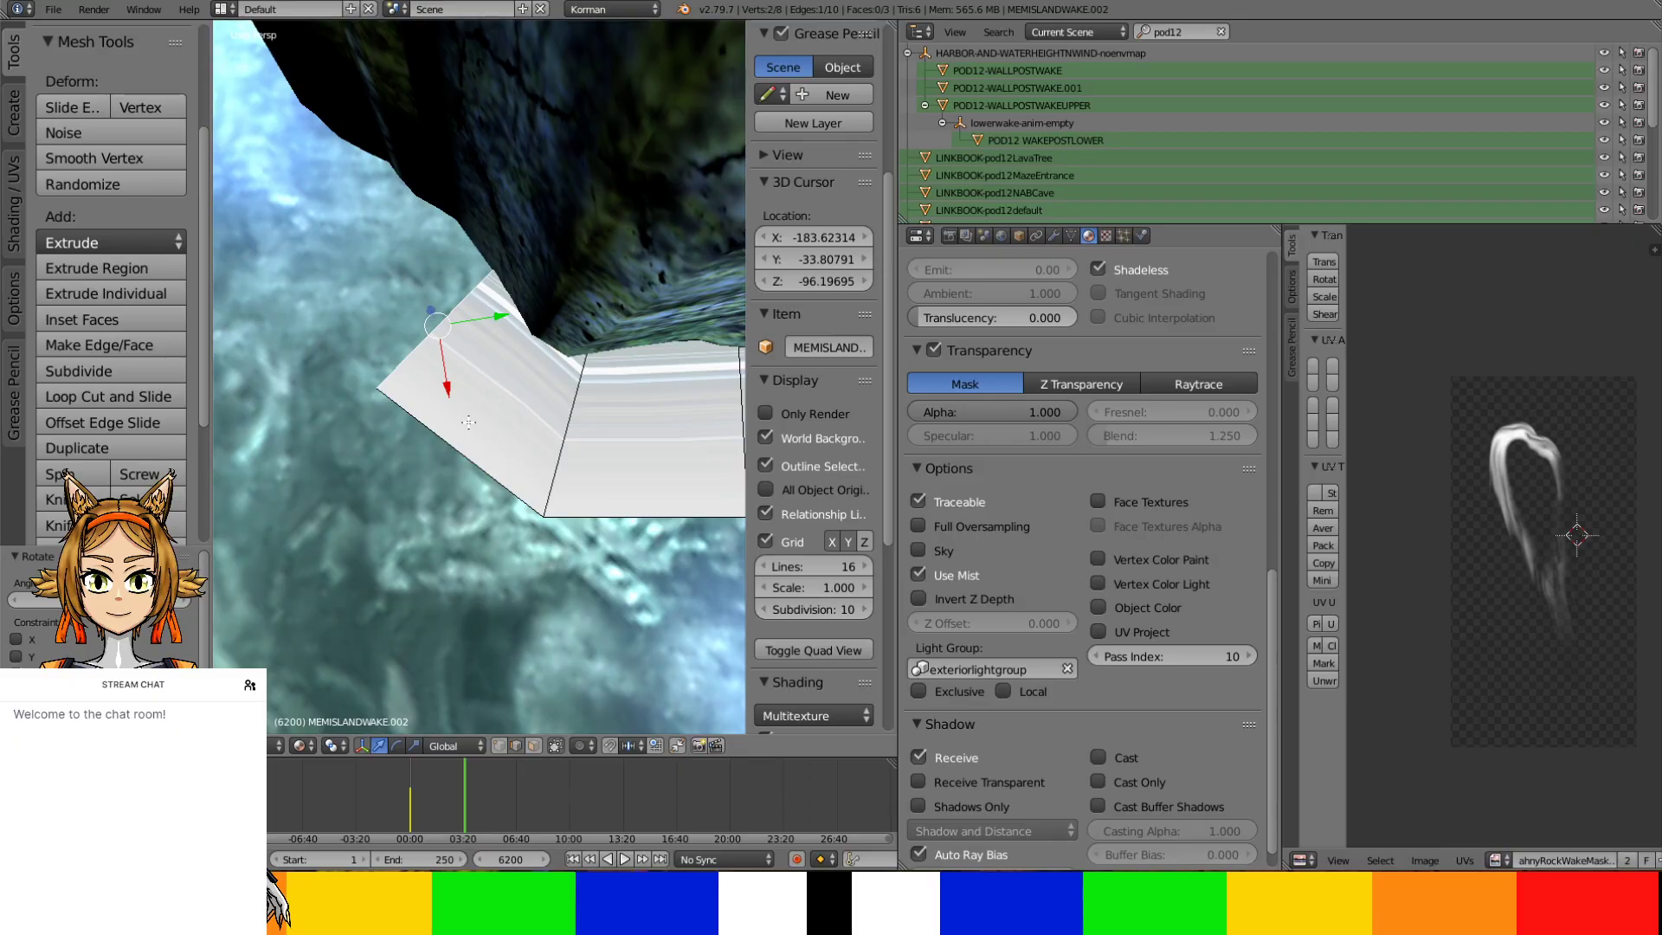
# Extrude a wake segment along the dark rock face just past the corner and move its end edge to the rock outline
pyautogui.moveTo(434, 307); pyautogui.dragTo(653, 389, button='middle')
pyautogui.press('e')
pyautogui.click(653, 389)
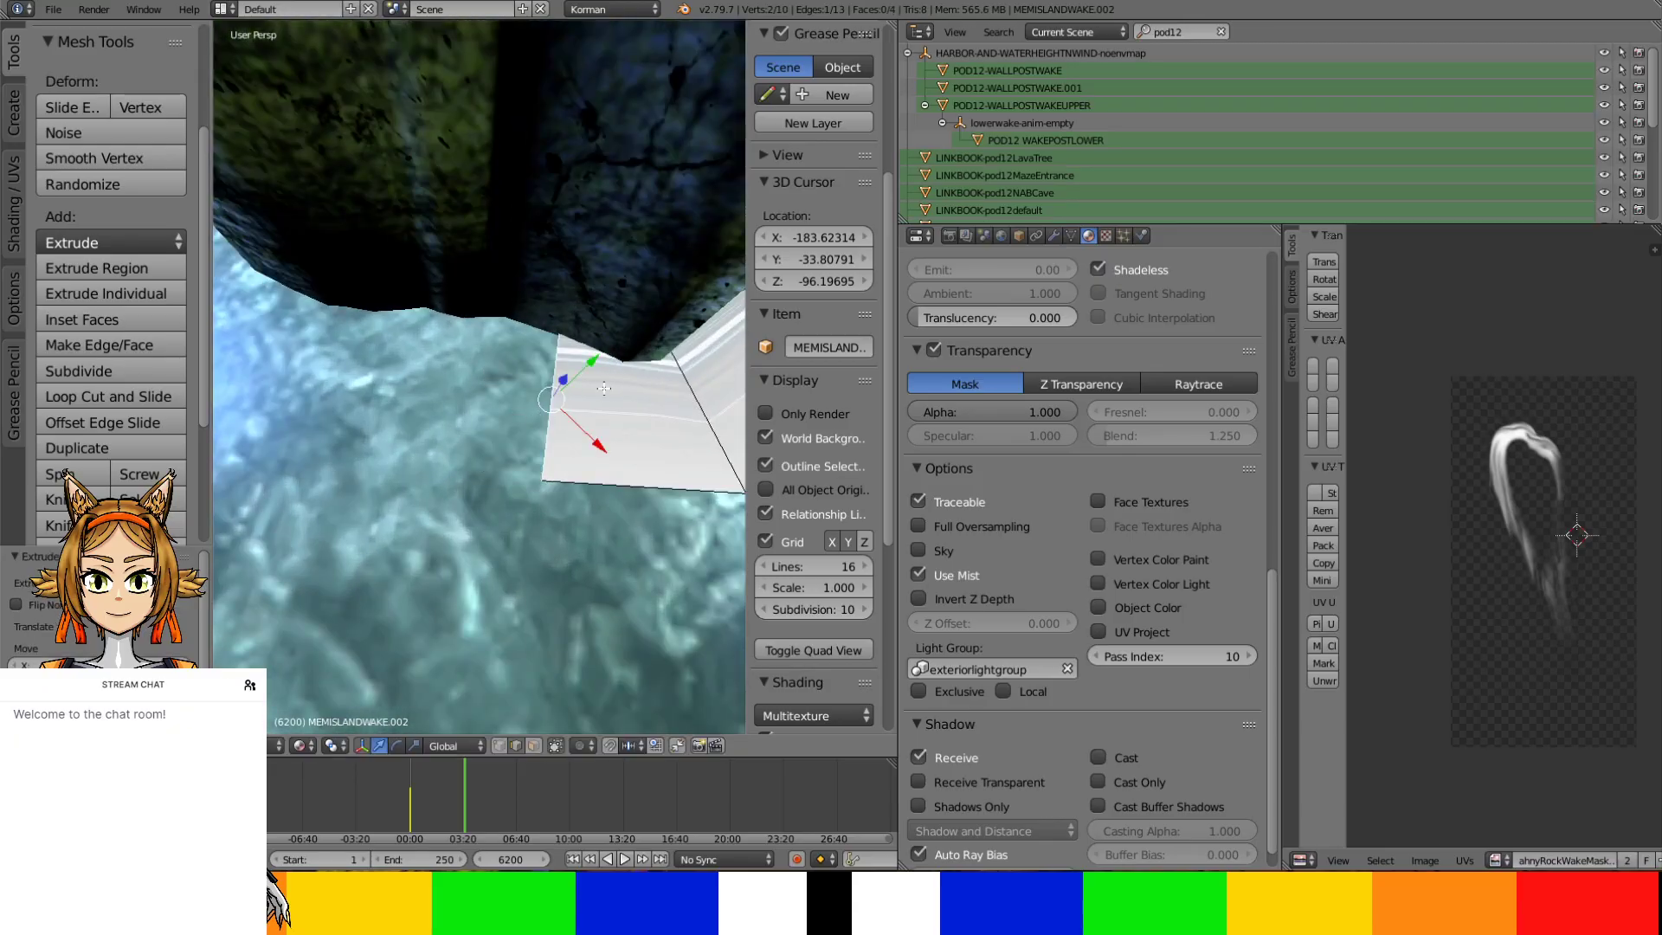
pyautogui.press('g')
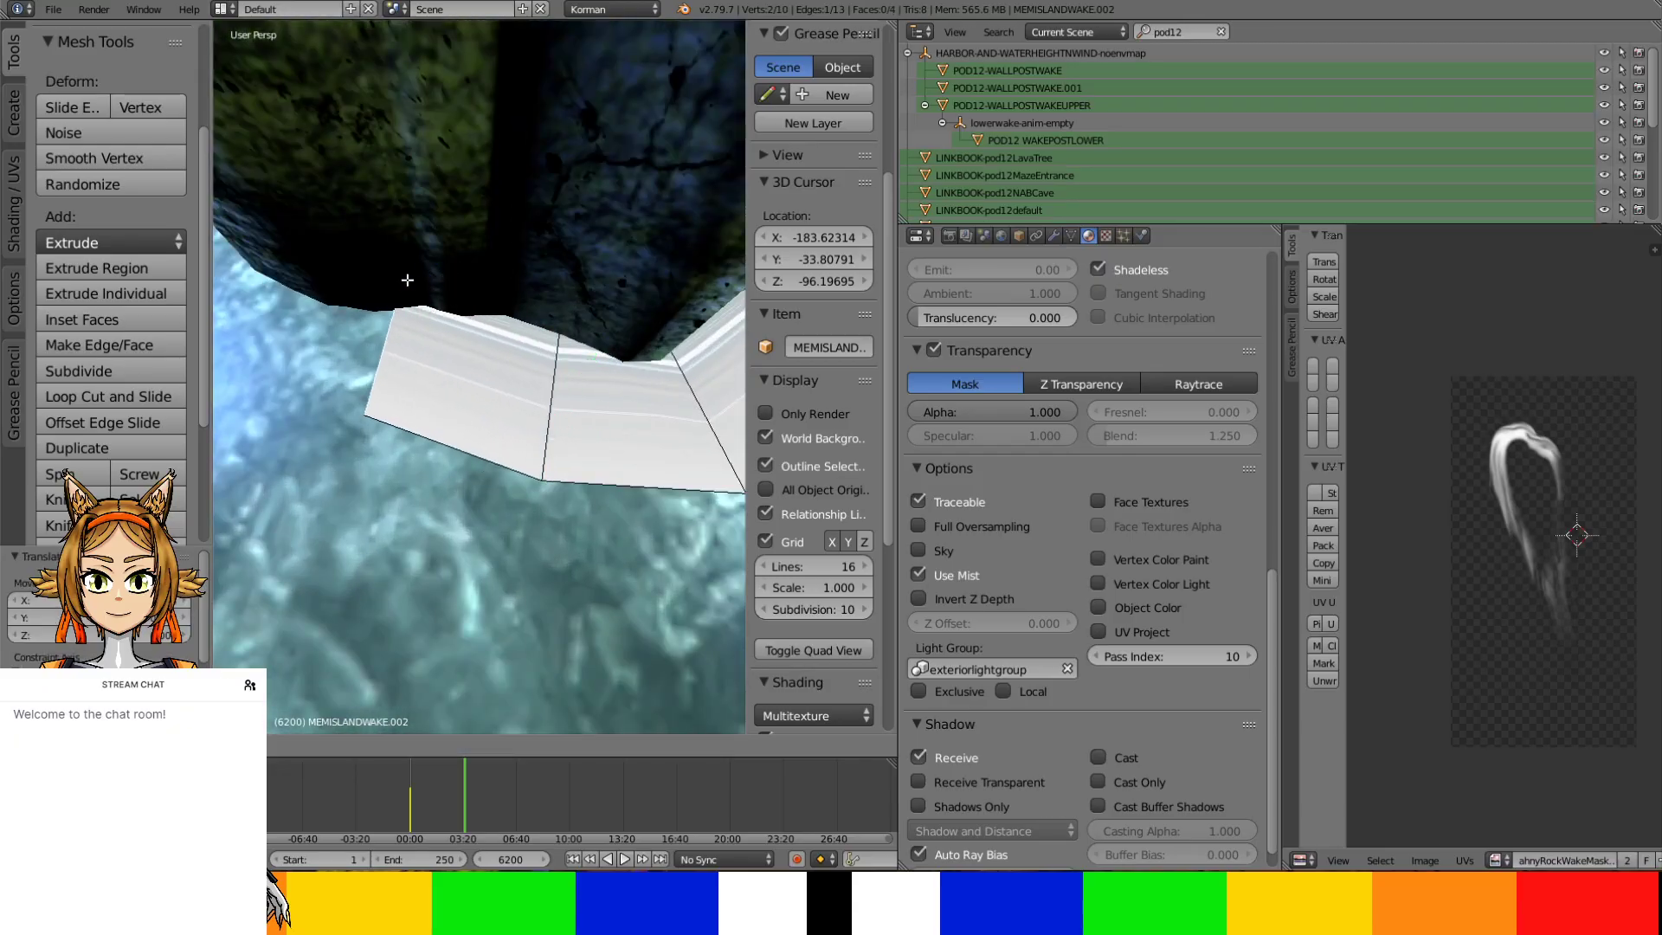
pyautogui.click(419, 285)
pyautogui.press('g')
pyautogui.click(481, 369)
# Extrude another short wake segment from the end edge, continuing along the dark rock's base
pyautogui.press('e')
pyautogui.rightClick(386, 367)
pyautogui.moveTo(480, 320); pyautogui.dragTo(354, 383)
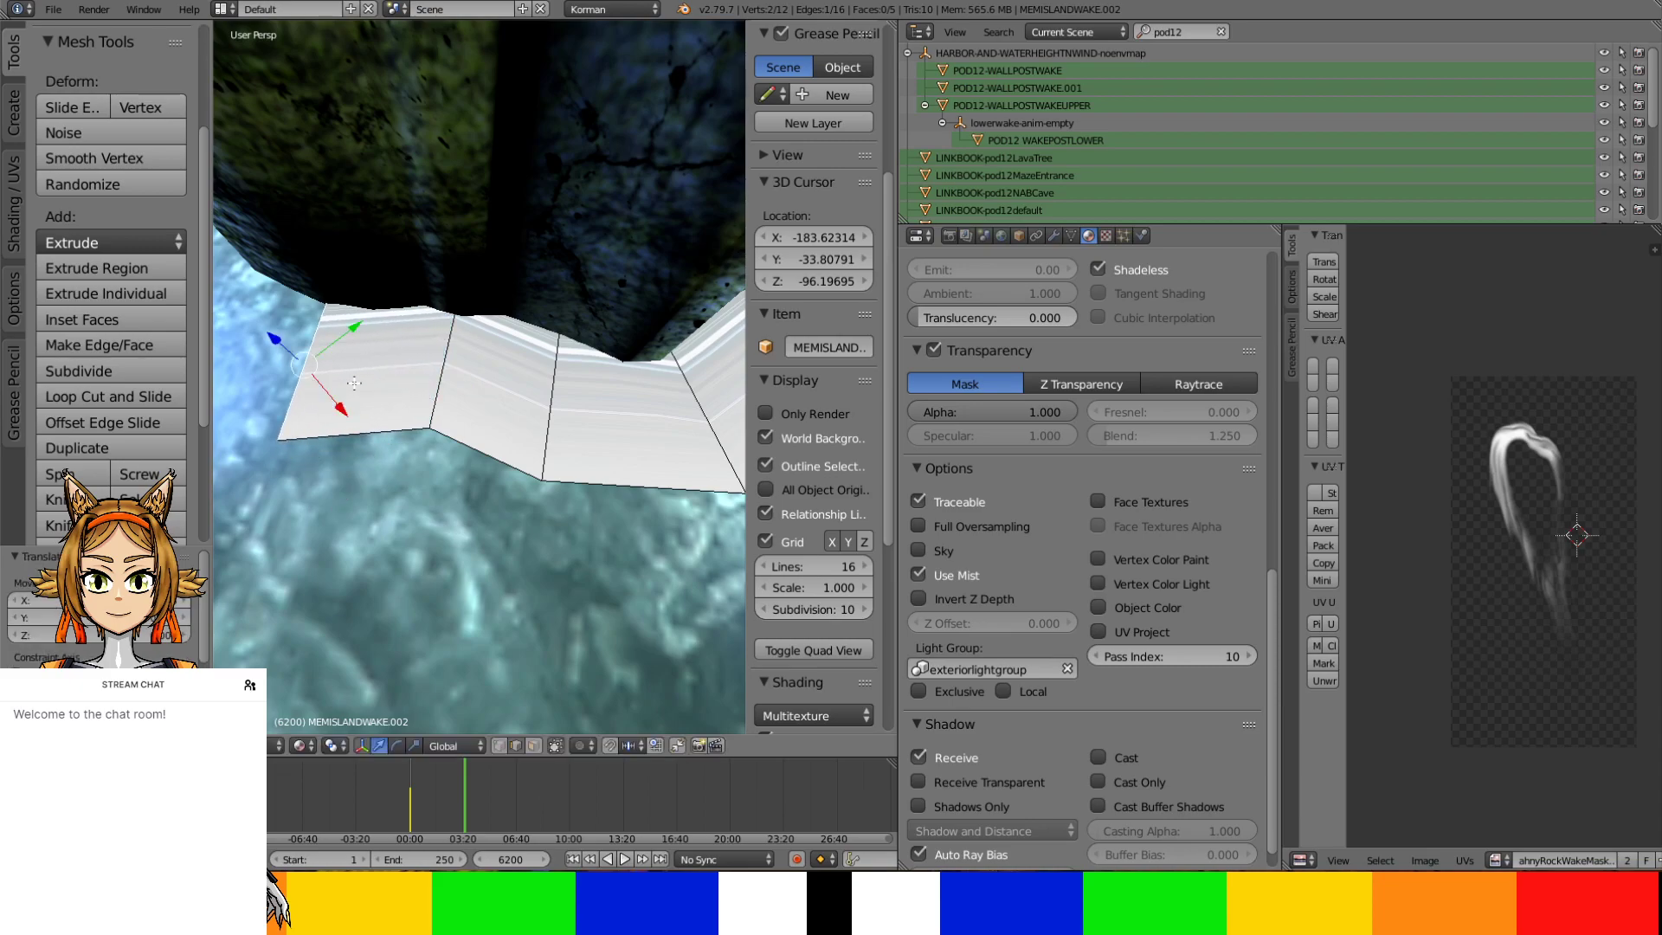
# Extrude a sixth segment of the separated wake strip beneath the bulging rock and move its end edge to the rock outline
pyautogui.moveTo(346, 338)
pyautogui.mouseDown(button='middle')
pyautogui.moveTo(511, 260)
pyautogui.moveTo(353, 367)
pyautogui.mouseUp(button='middle')
pyautogui.keyDown('shift'); pyautogui.moveTo(353, 368); pyautogui.dragTo(621, 407, button='middle'); pyautogui.keyUp('shift')
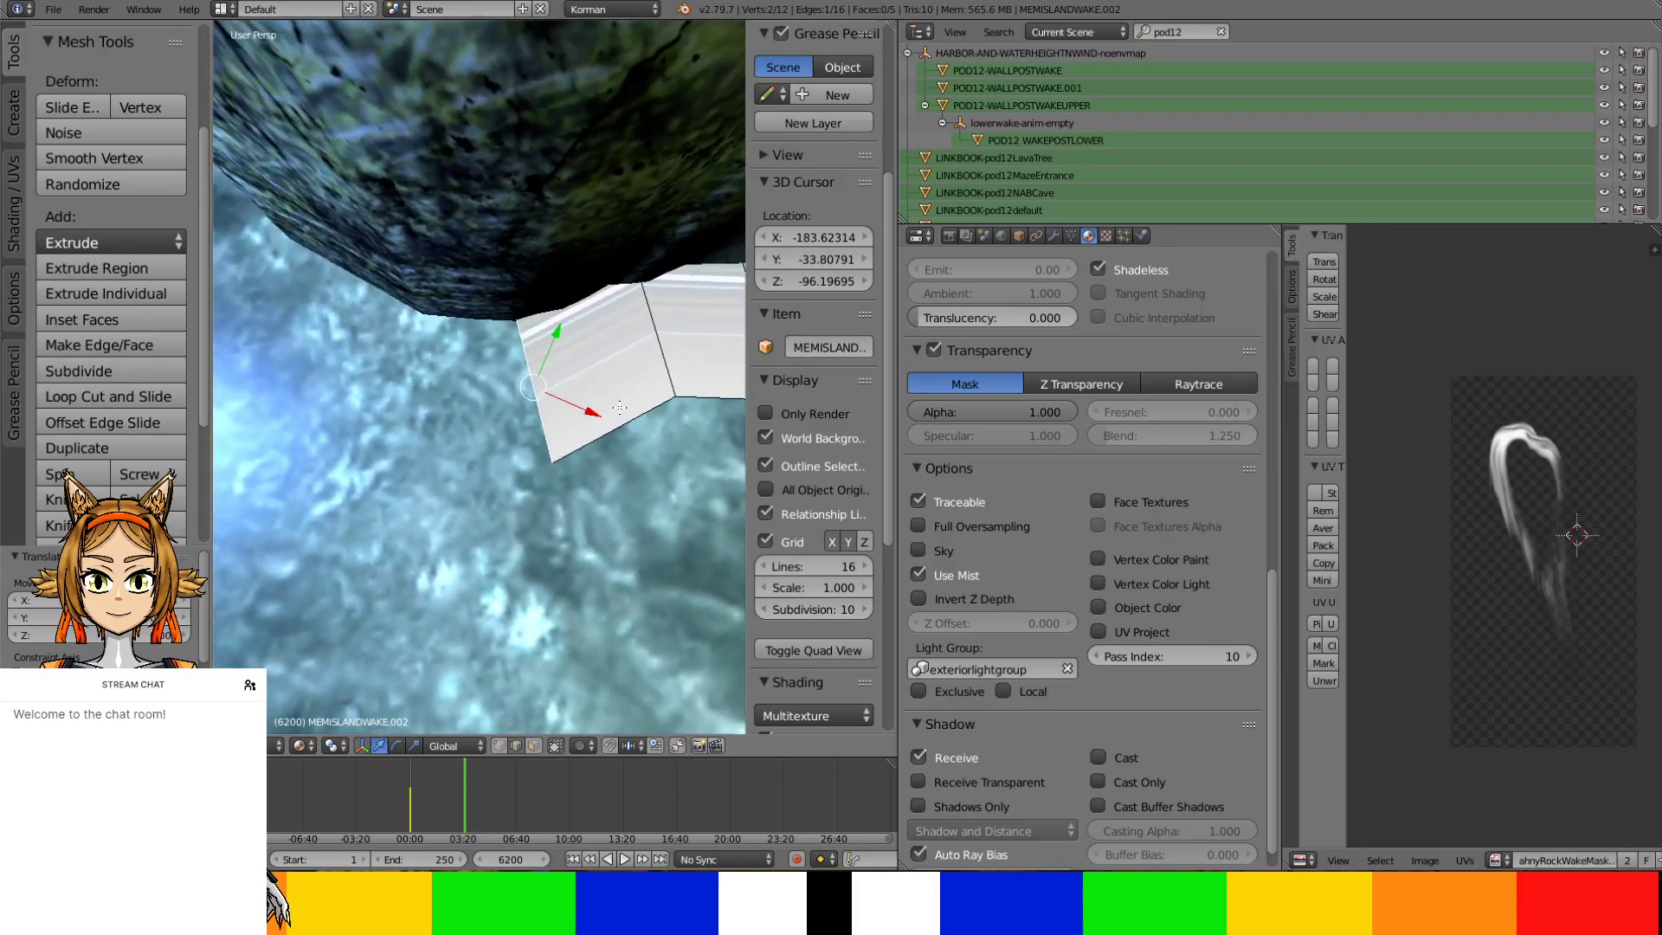
pyautogui.press('e')
pyautogui.click(558, 396)
pyautogui.press('g')
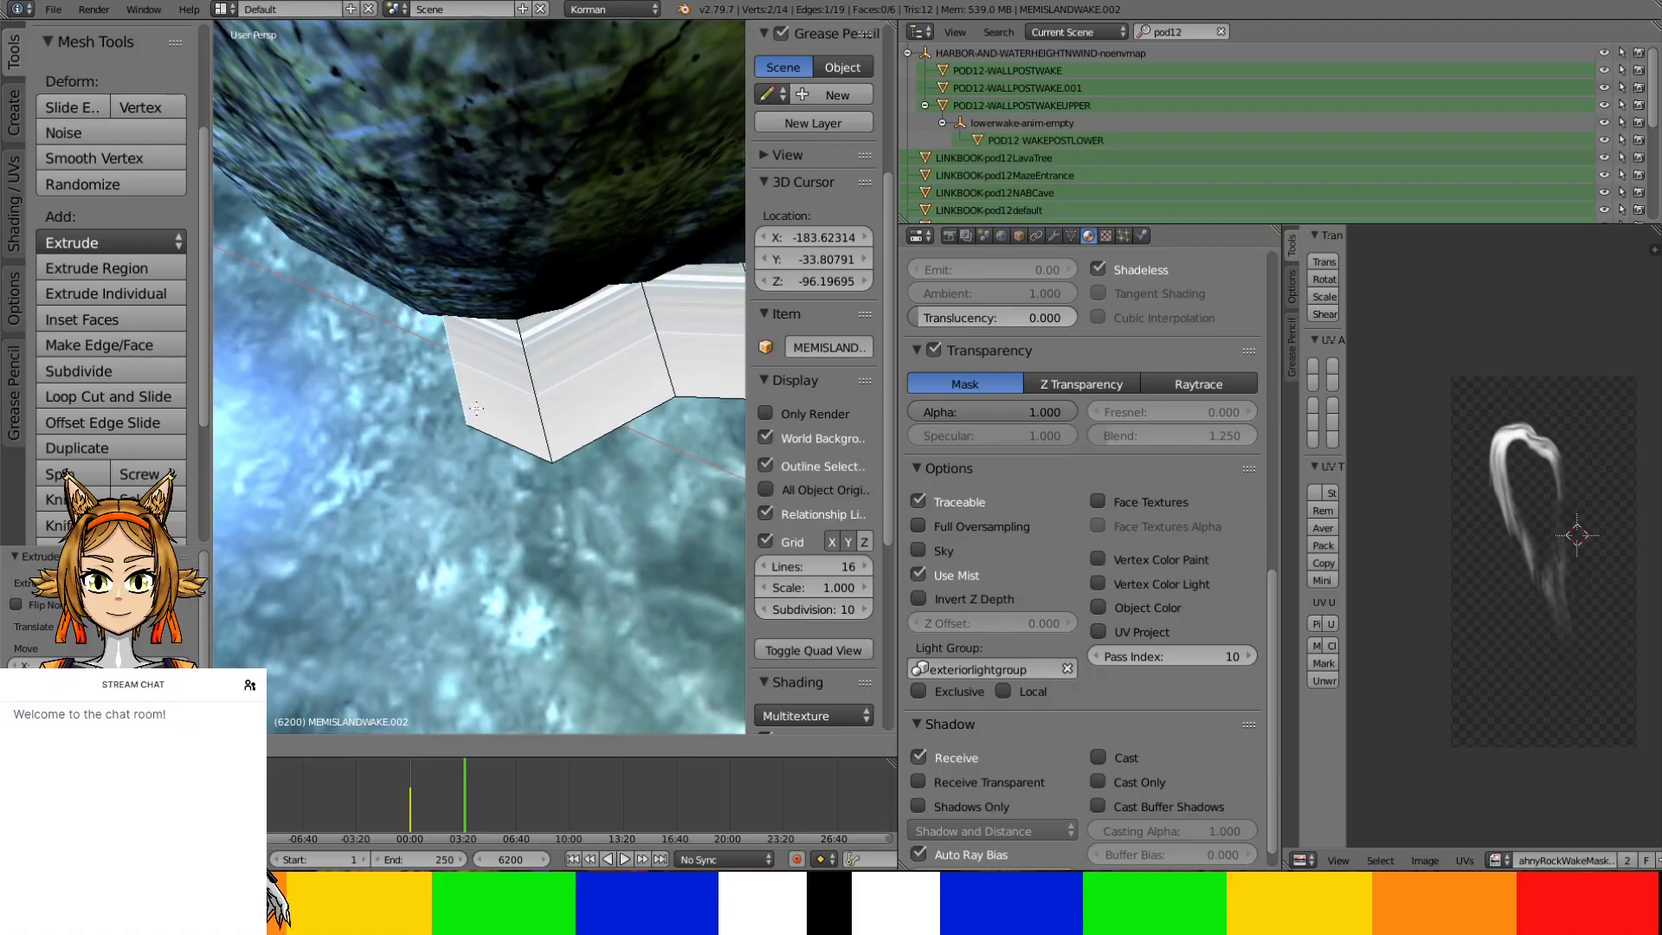
pyautogui.click(461, 316)
pyautogui.press('g')
pyautogui.click(444, 331)
# Rotate the sixth segment's end edge outward and reposition it against the bulging rock's base
pyautogui.press('r')
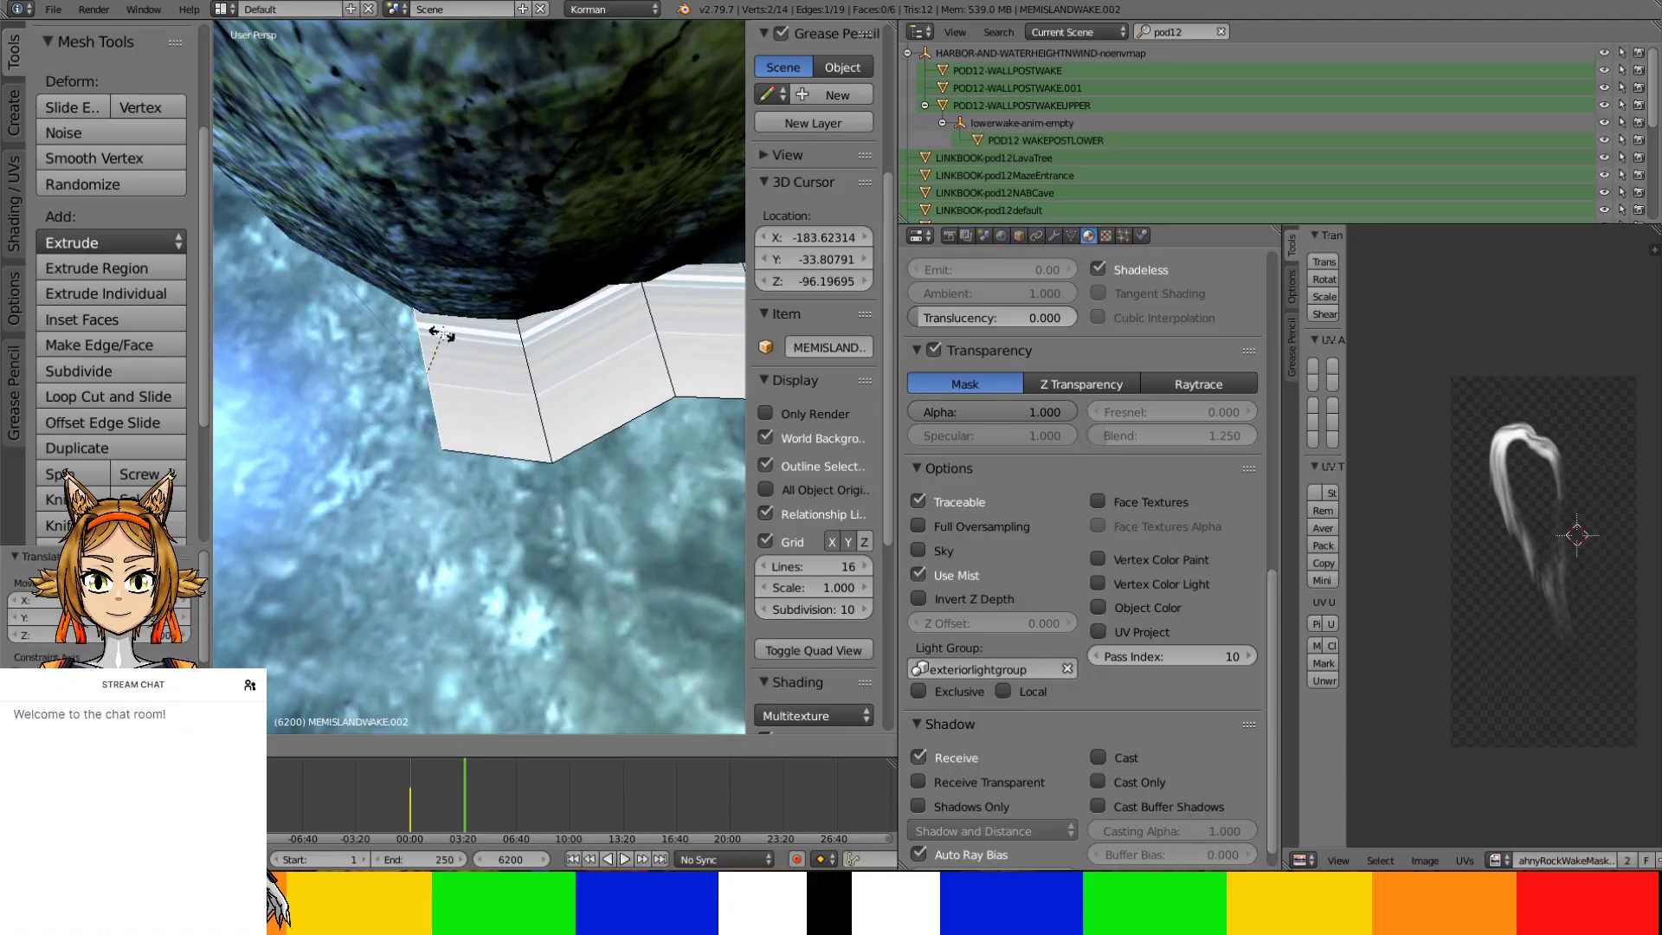
pyautogui.click(459, 372)
pyautogui.press('r')
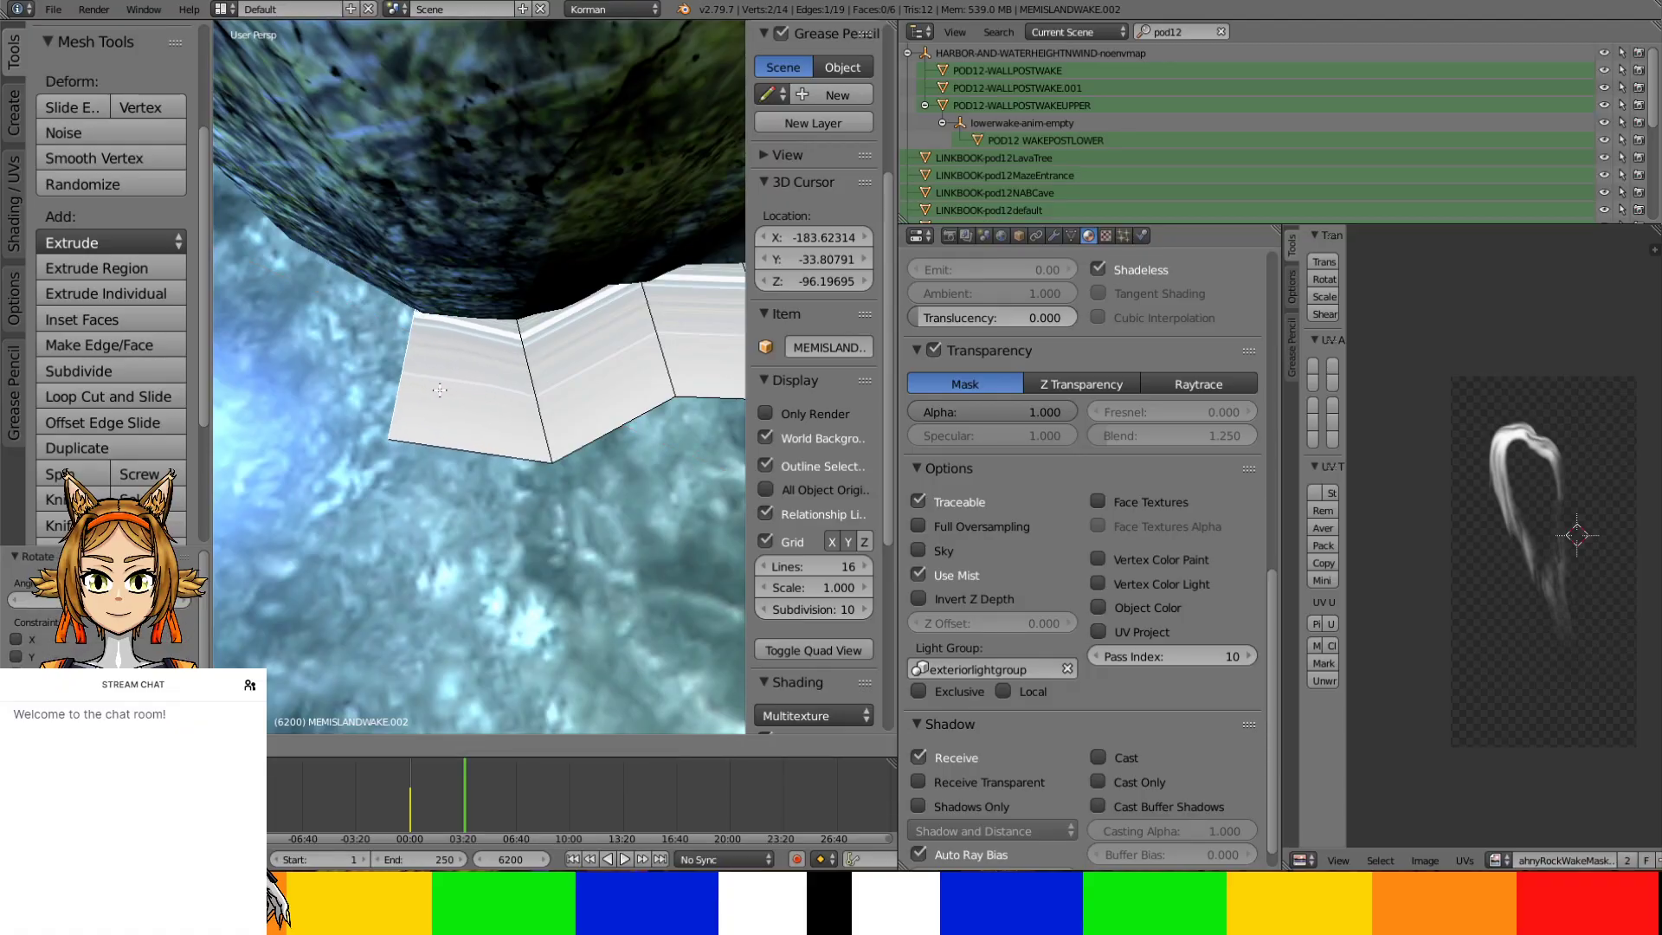
pyautogui.press('g')
pyautogui.click(414, 335)
pyautogui.click(422, 323)
# Extrude a seventh wake segment along the bulging rock, move its end edge along Y to the outline and rotate it into line
pyautogui.moveTo(422, 323); pyautogui.dragTo(510, 429, button='middle')
pyautogui.press('e')
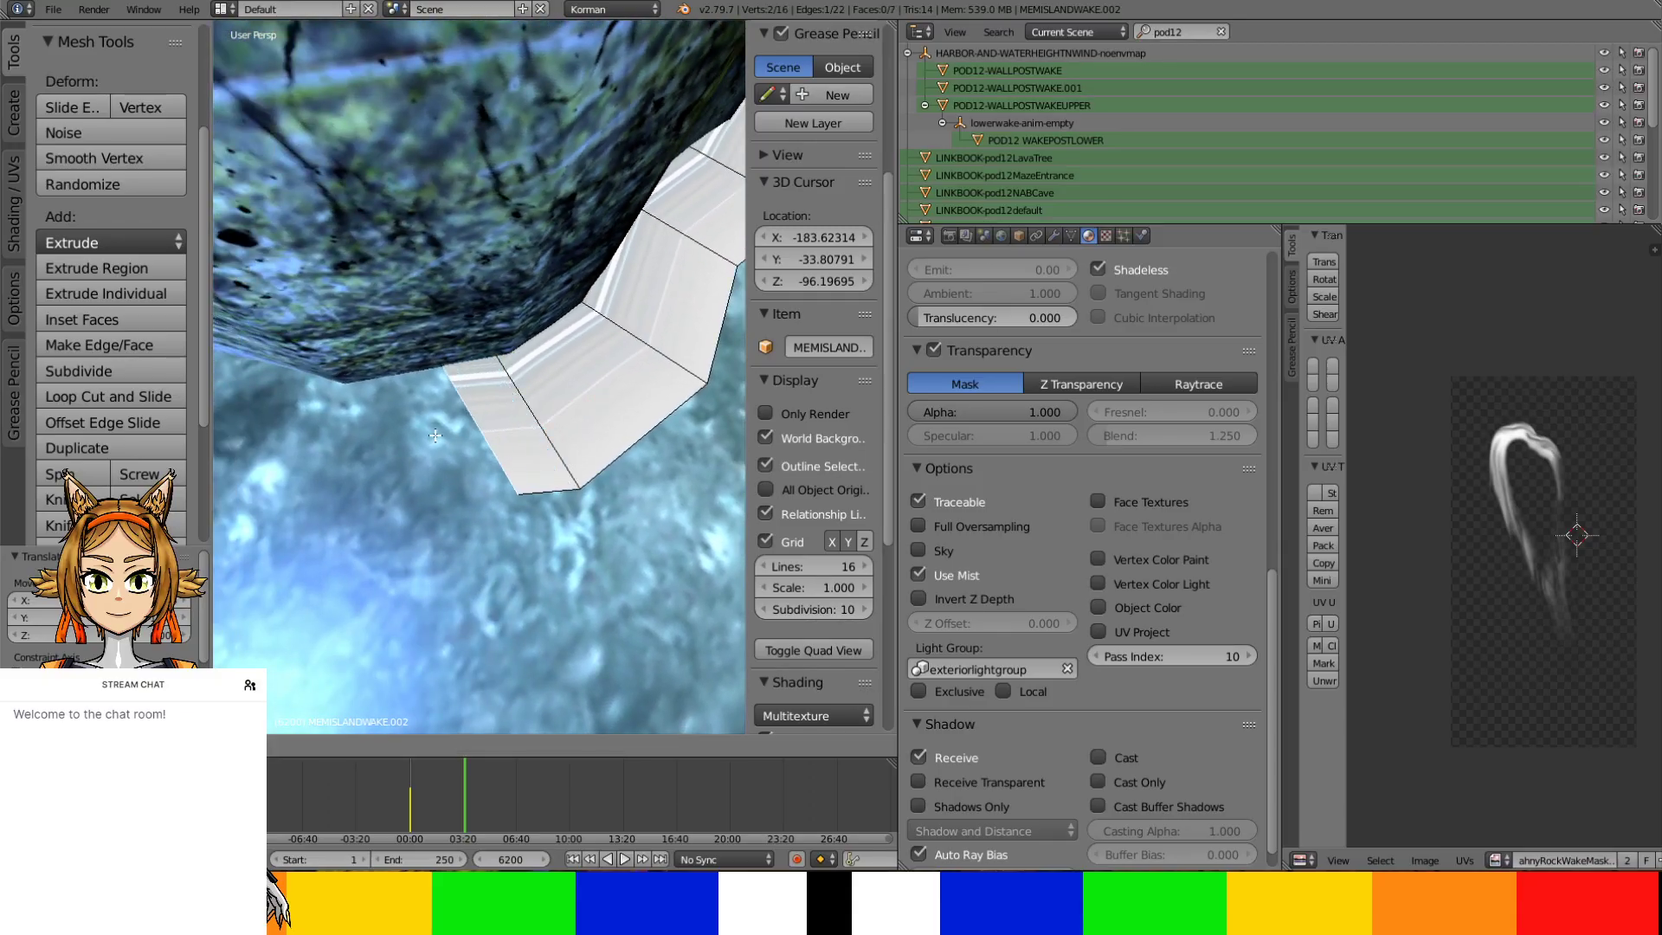
pyautogui.rightClick(522, 432)
pyautogui.press('g')
pyautogui.click(383, 452)
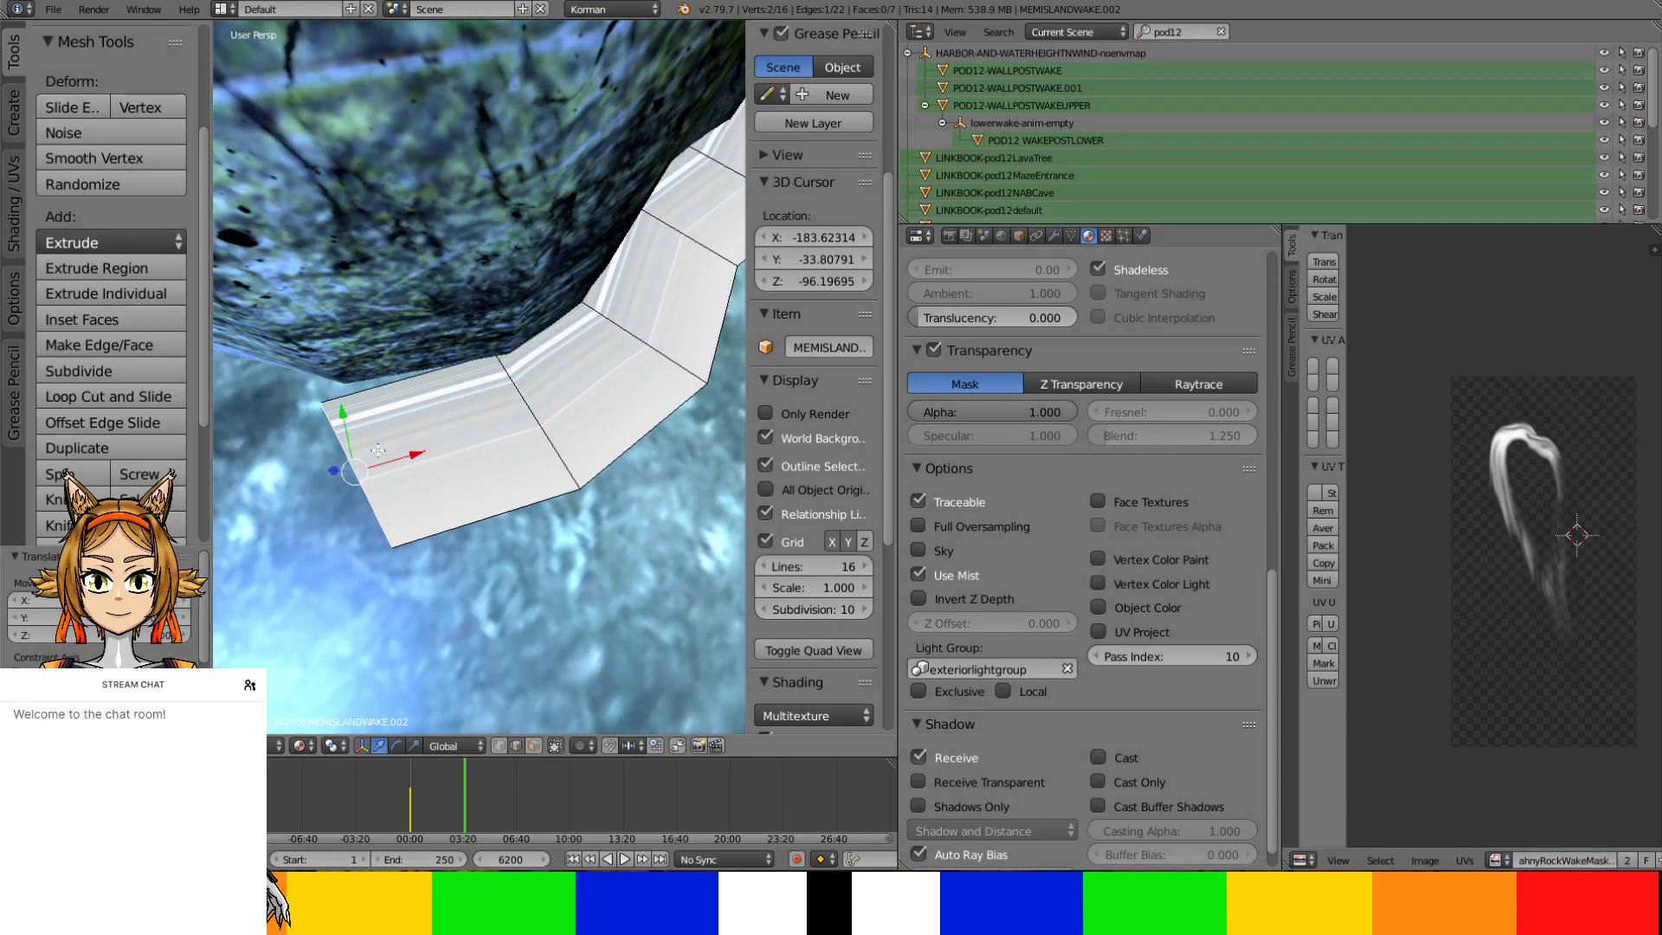
pyautogui.press('g')
pyautogui.press('y')
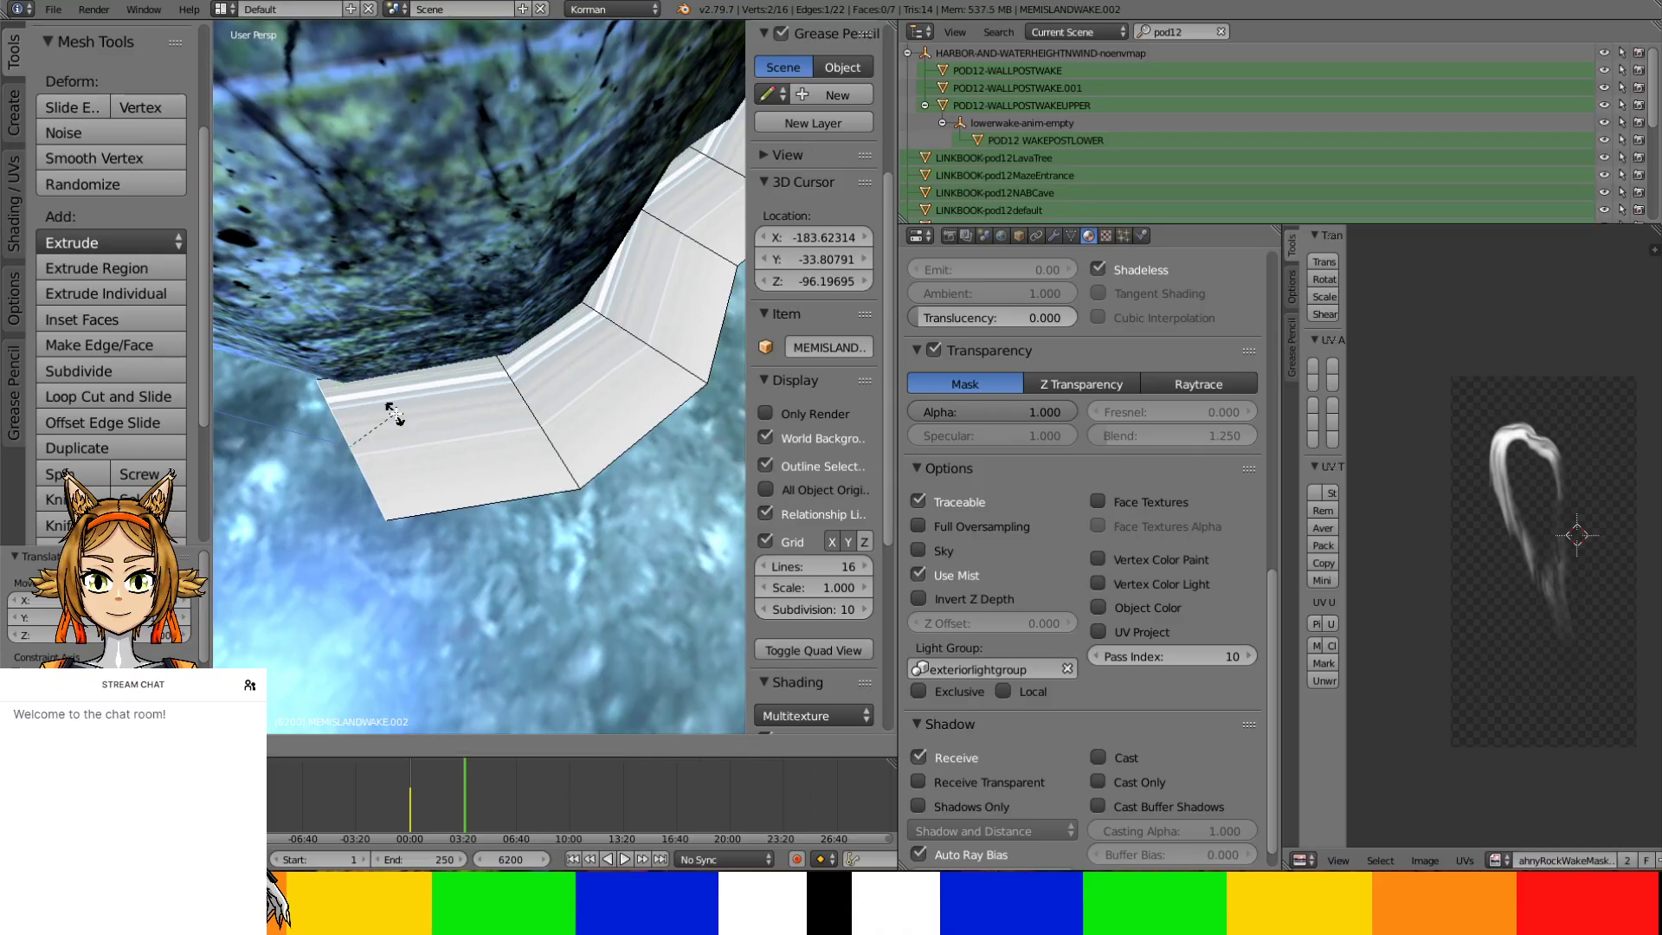
pyautogui.click(397, 434)
# Examine the separated wake strip around the pillar's base and the spritetest object beside its open end
pyautogui.moveTo(404, 441); pyautogui.dragTo(453, 525, button='middle')
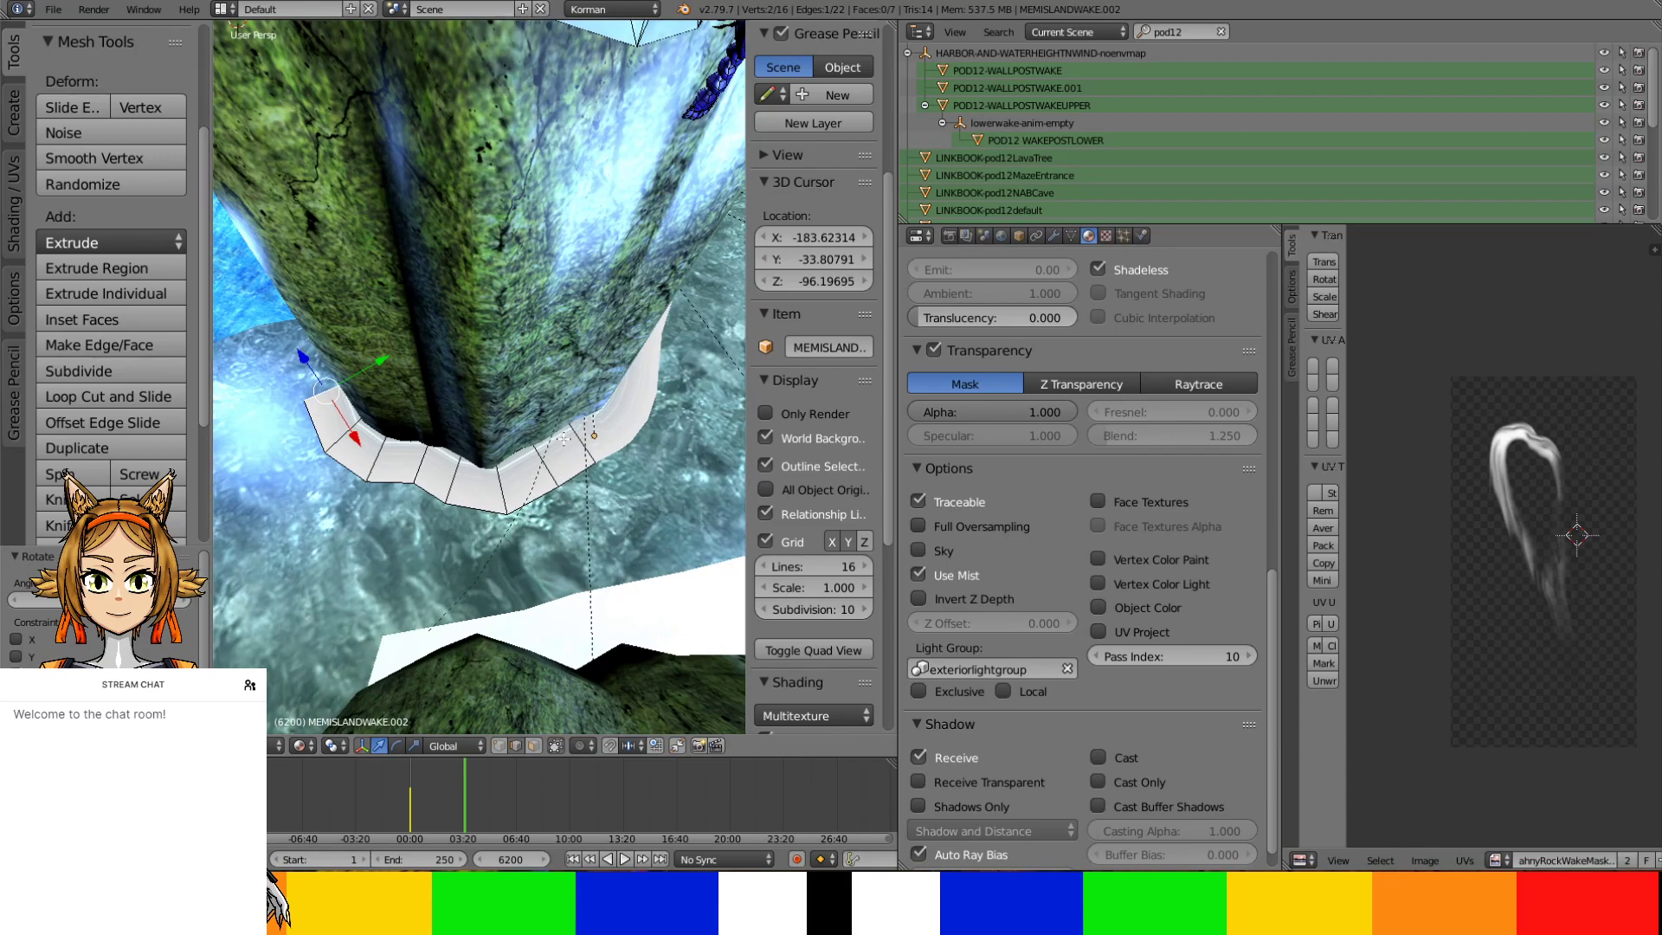
pyautogui.moveTo(548, 459); pyautogui.dragTo(617, 421, button='middle')
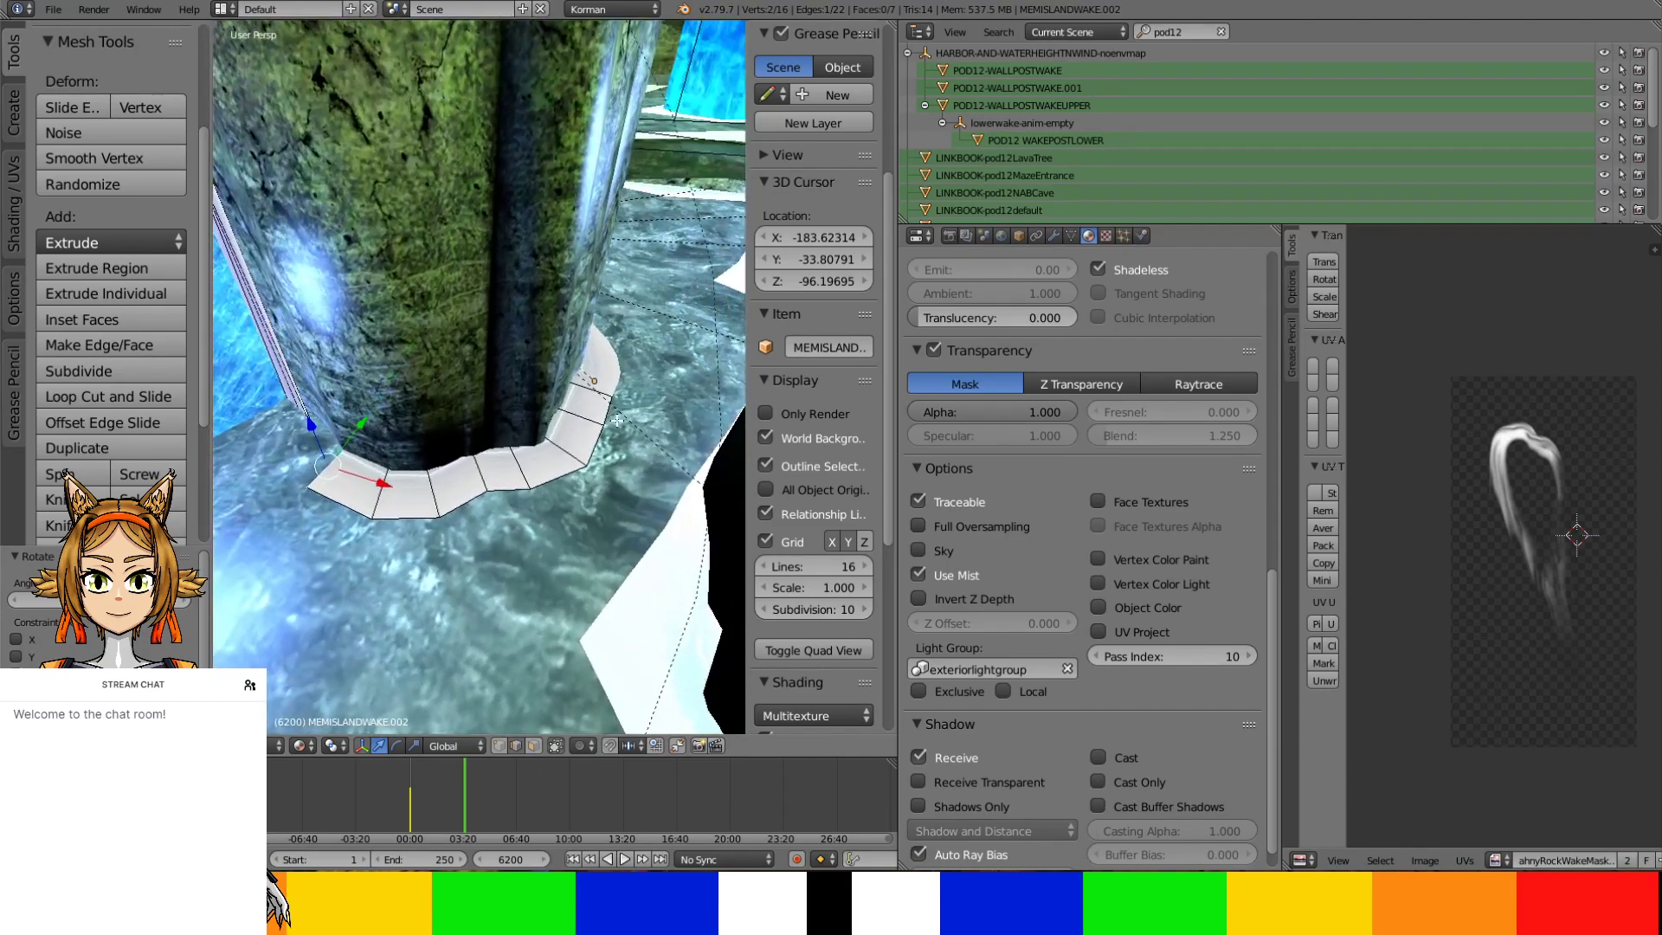
pyautogui.moveTo(603, 509); pyautogui.dragTo(566, 426, button='middle')
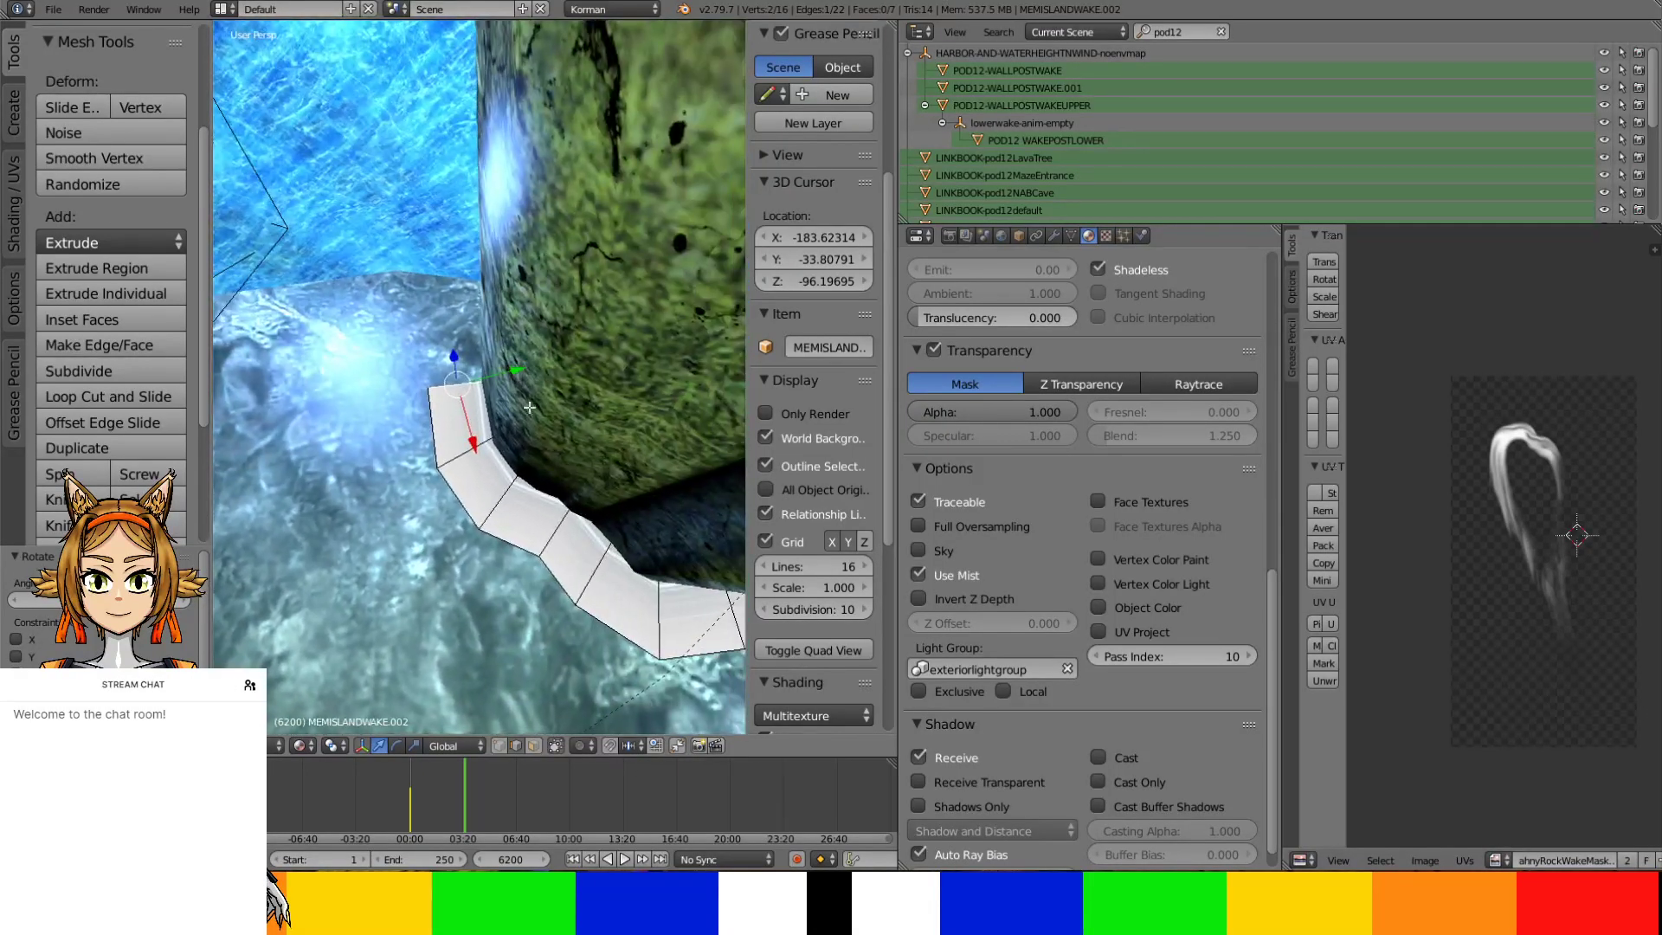
pyautogui.moveTo(460, 520); pyautogui.dragTo(488, 478, button='middle')
pyautogui.moveTo(473, 345); pyautogui.dragTo(517, 328, button='middle')
pyautogui.press('Tab')
pyautogui.rightClick(527, 313)
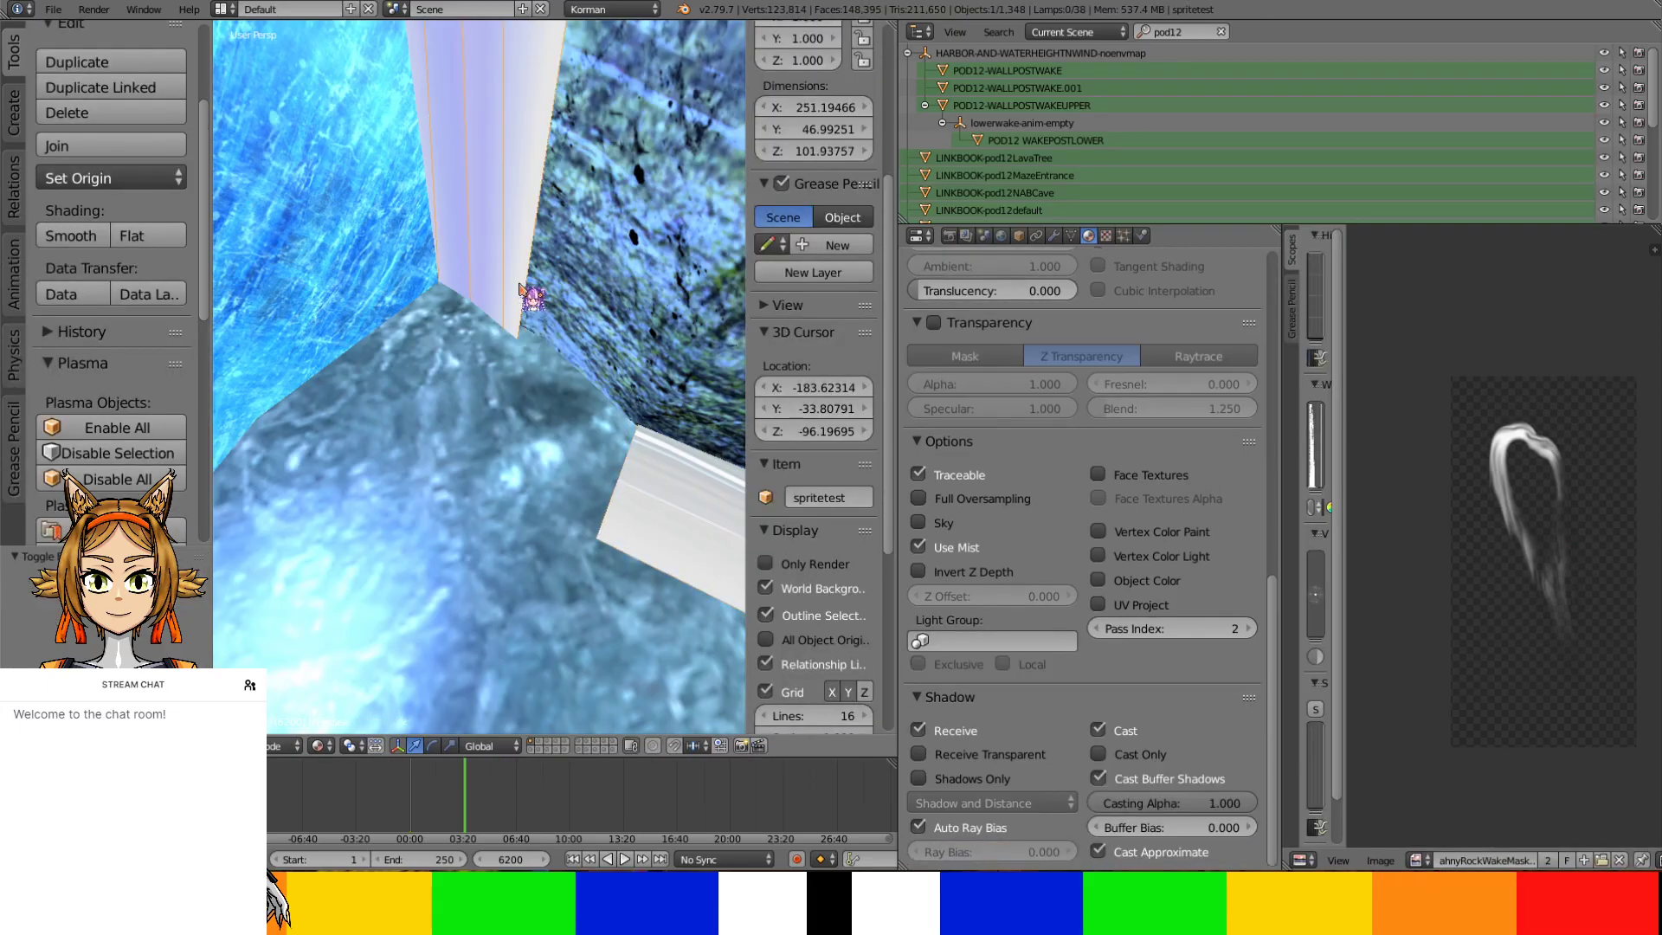
pyautogui.rightClick(684, 525)
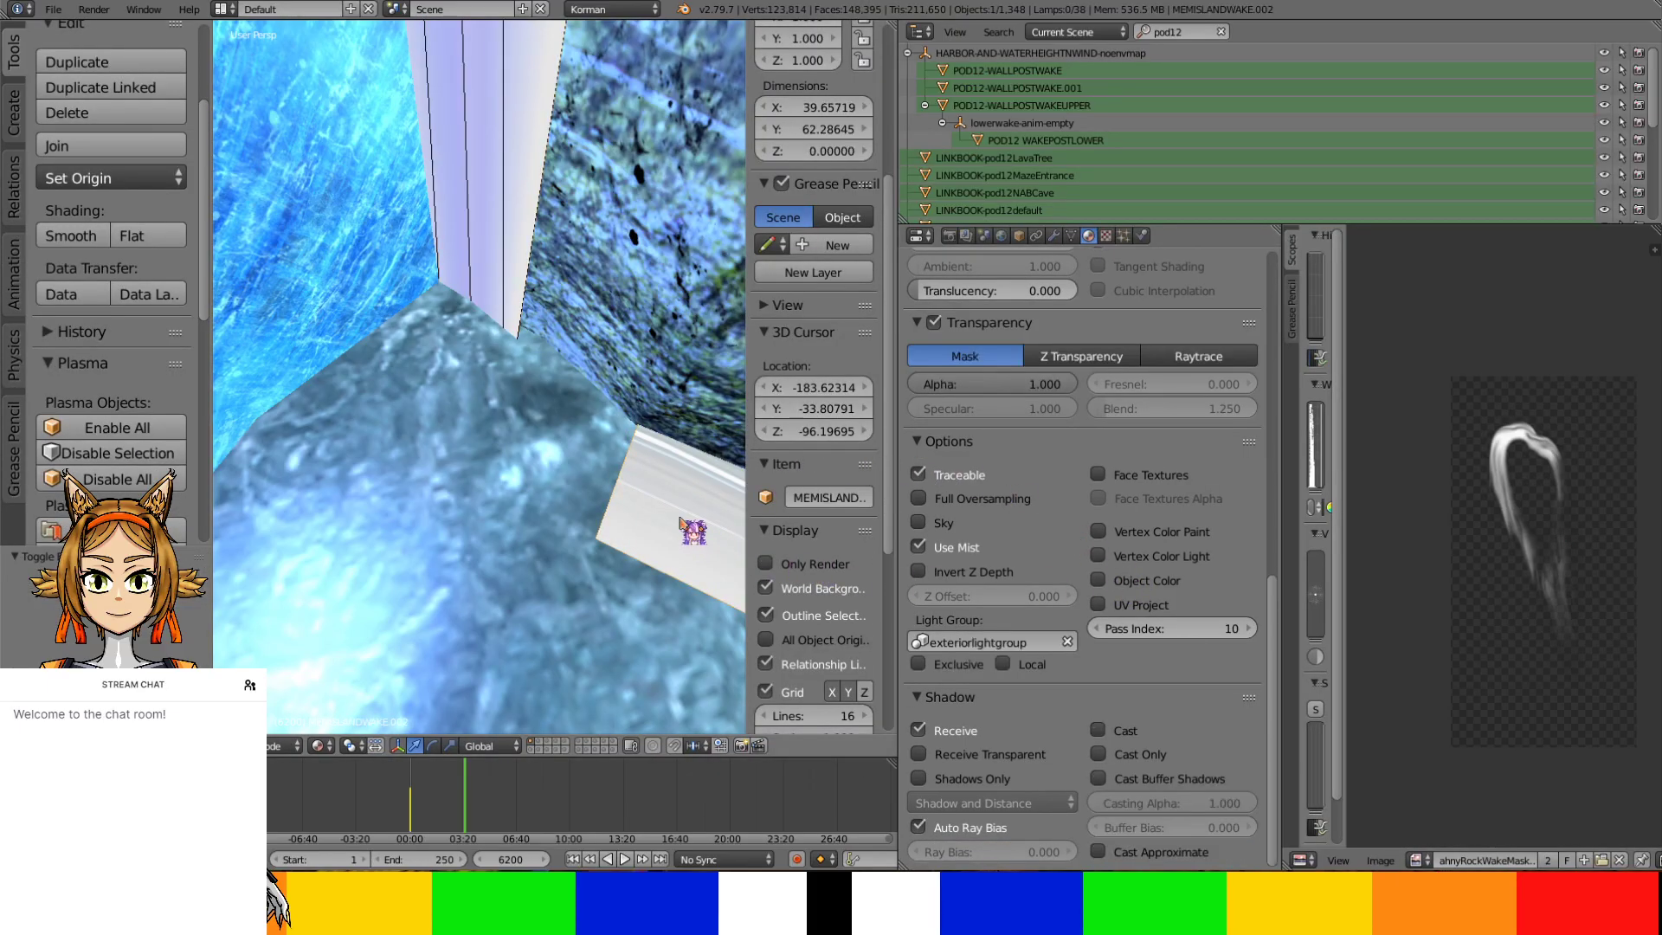
pyautogui.press('Tab')
pyautogui.scroll(3, 641, 495)
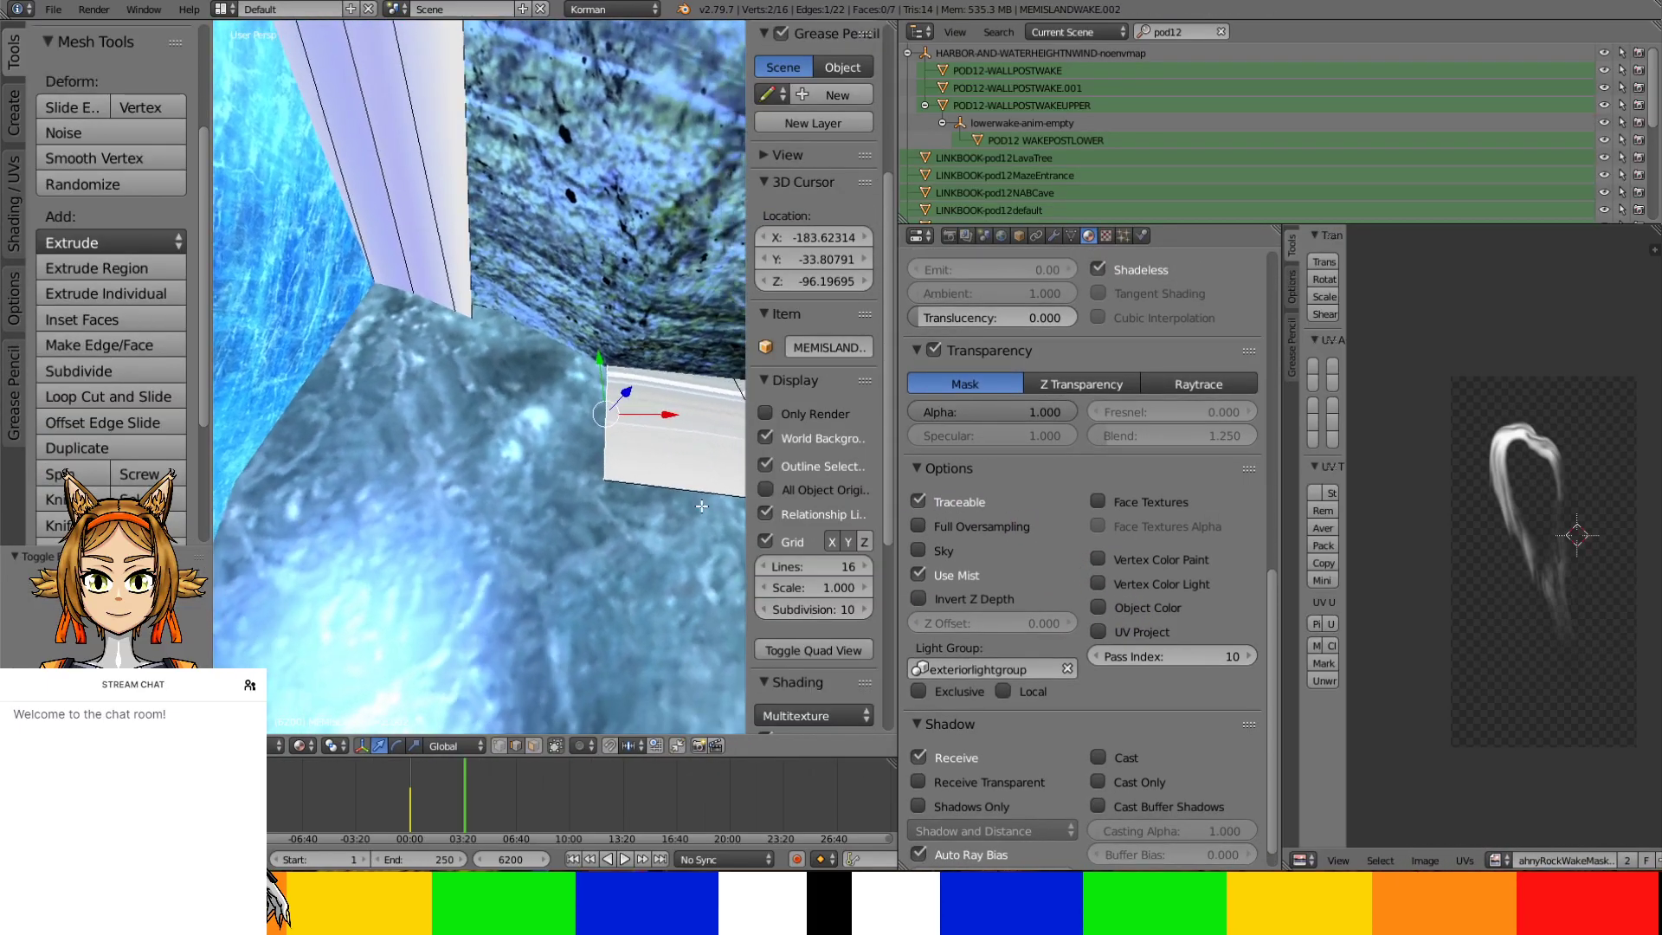
# Extrude an eighth segment of the separated wake strip along the dark rock and move its end edge to the rock's corner
pyautogui.press('e')
pyautogui.rightClick(633, 450)
pyautogui.moveTo(677, 401); pyautogui.dragTo(463, 277)
# Extrude a ninth wake segment across the foot of the pale purple strip and rotate its end edge to follow the outline
pyautogui.press('e')
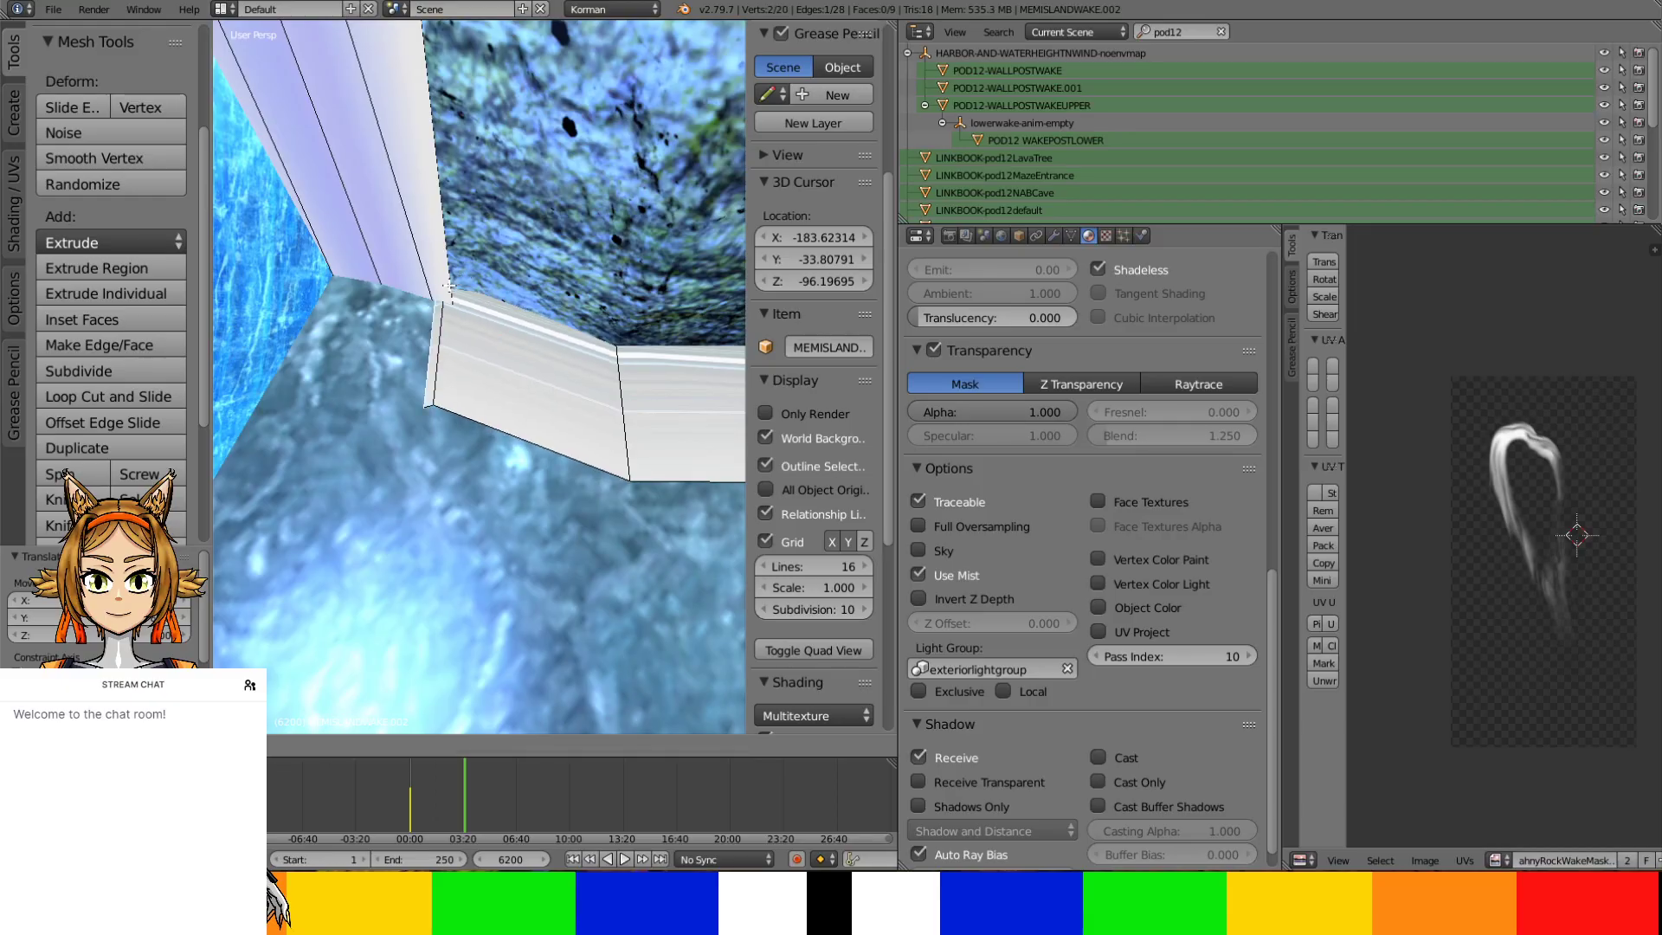
pyautogui.rightClick(353, 303)
pyautogui.moveTo(489, 333); pyautogui.dragTo(356, 318)
pyautogui.press('s')
pyautogui.press('r')
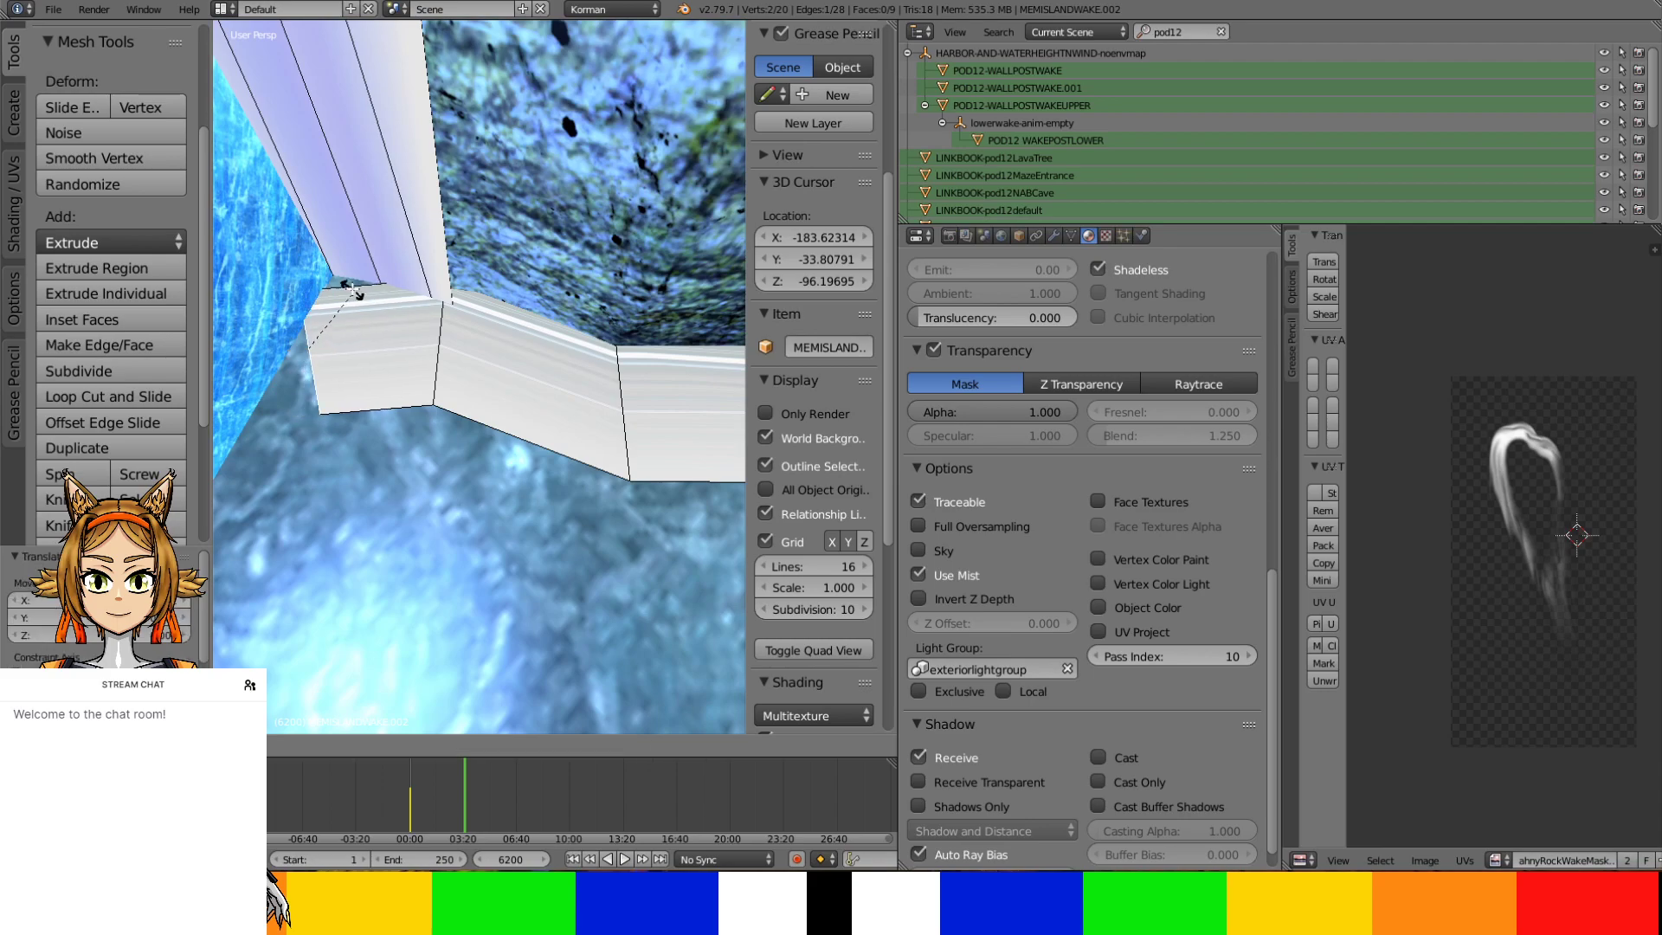
pyautogui.click(365, 317)
# Extrude a tenth wake segment along the bright blue rock, rotate its end edge across the strip and reposition it at the outline
pyautogui.moveTo(365, 317); pyautogui.dragTo(462, 373, button='middle')
pyautogui.press('e')
pyautogui.rightClick(613, 346)
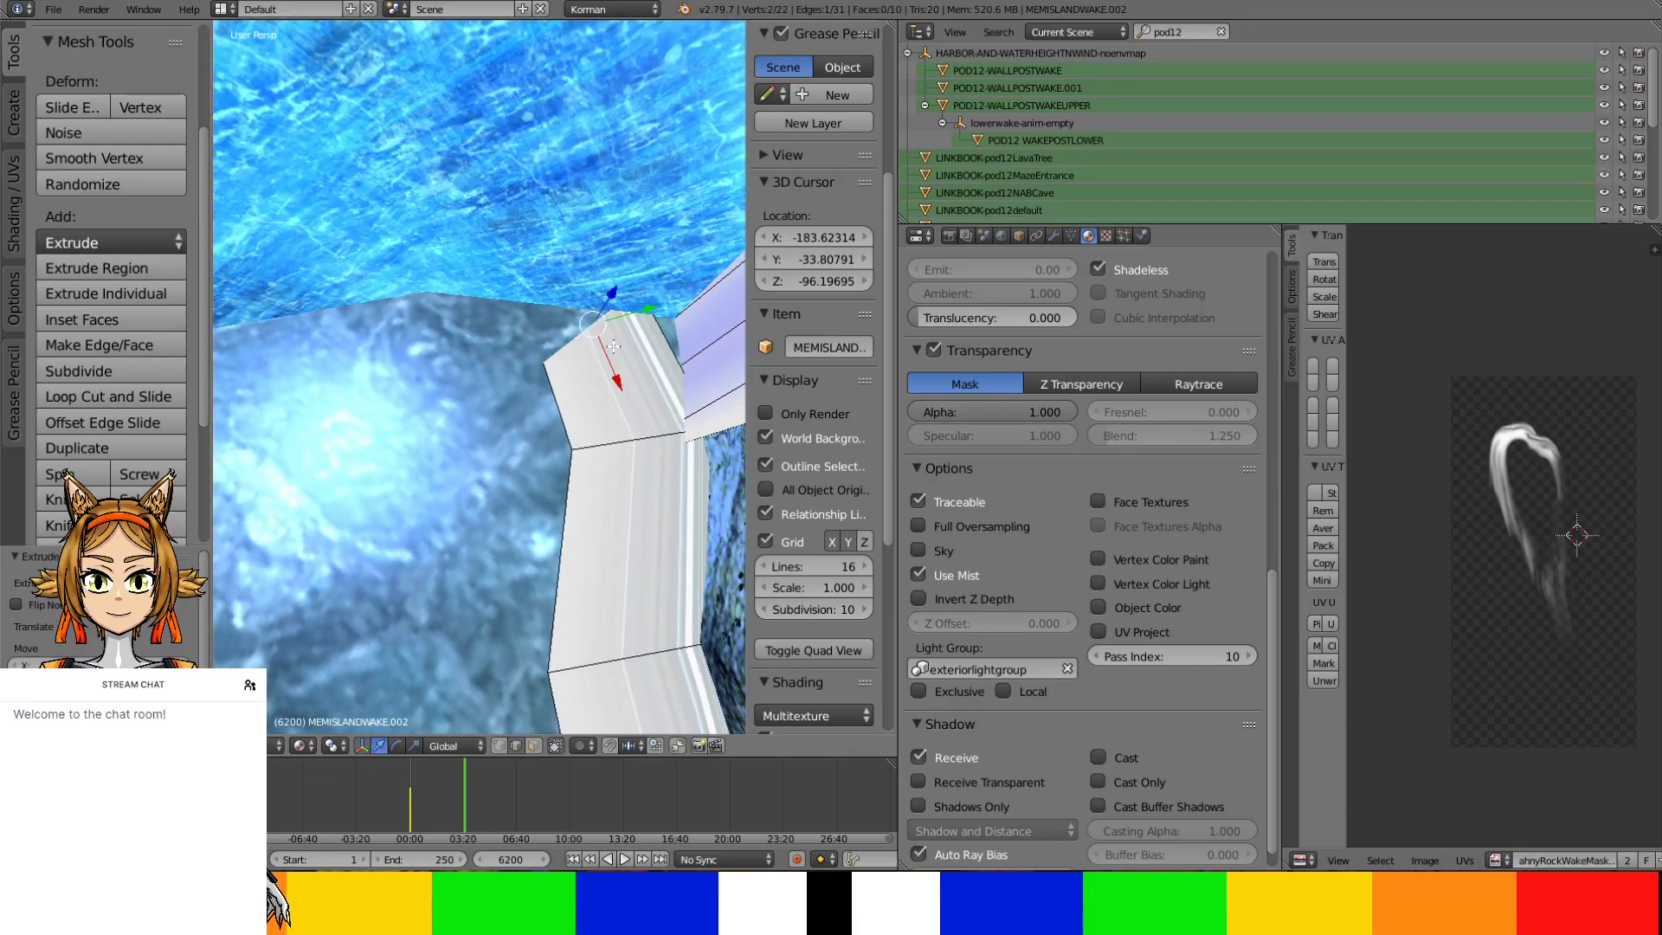
pyautogui.press('g')
pyautogui.click(377, 437)
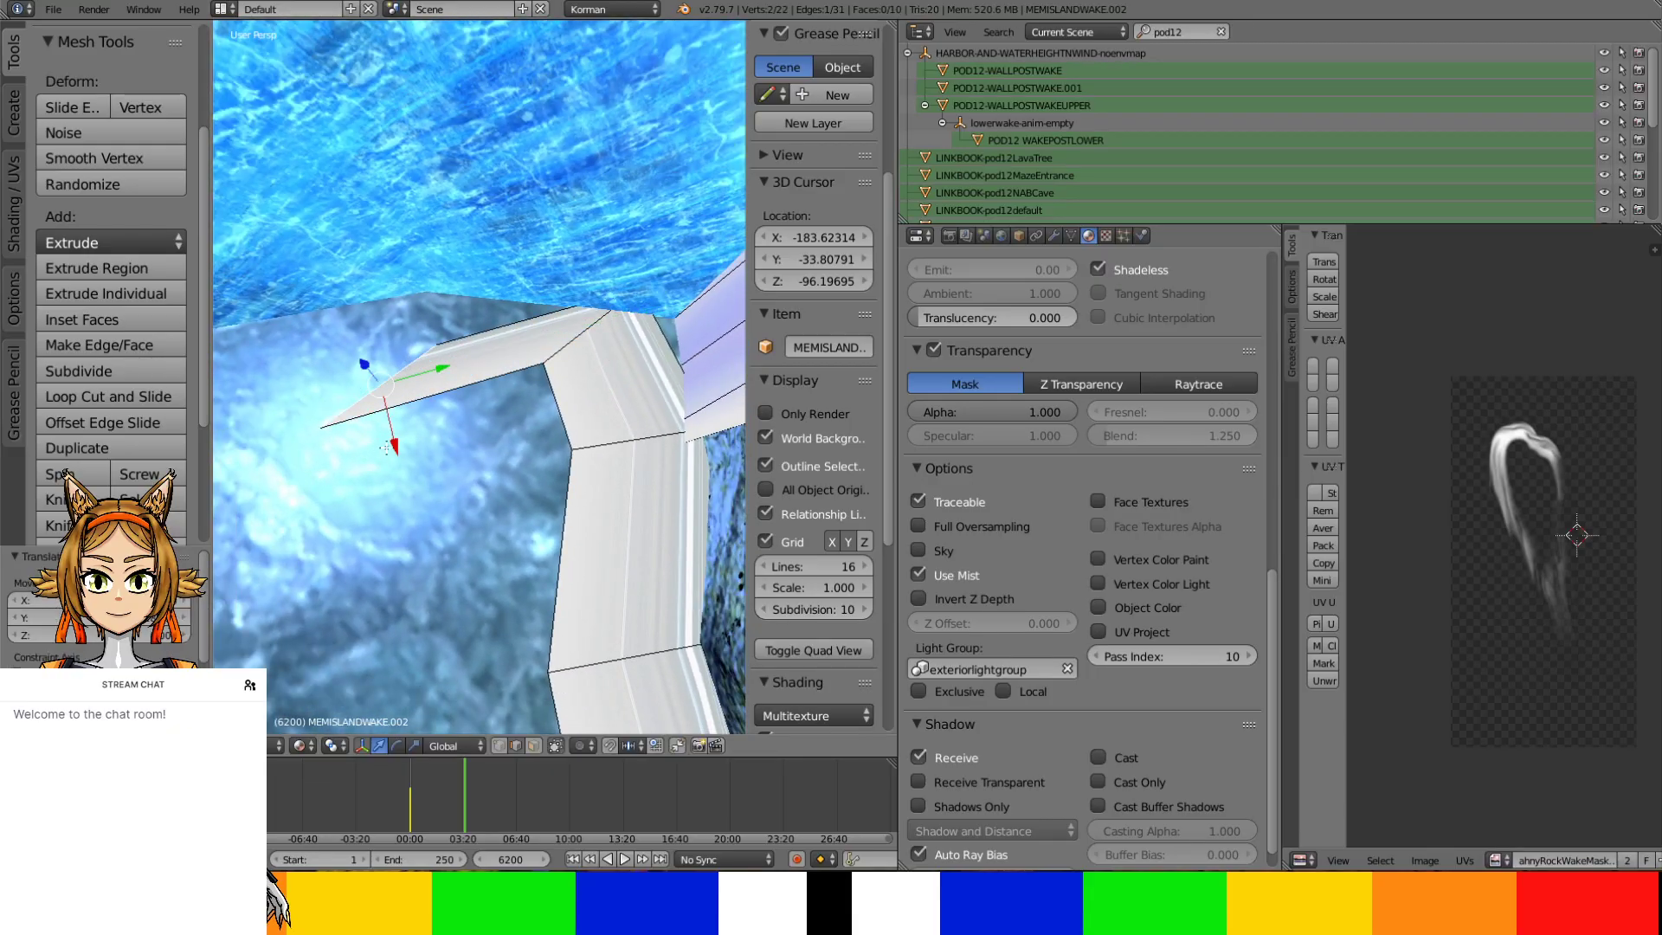
pyautogui.press('r')
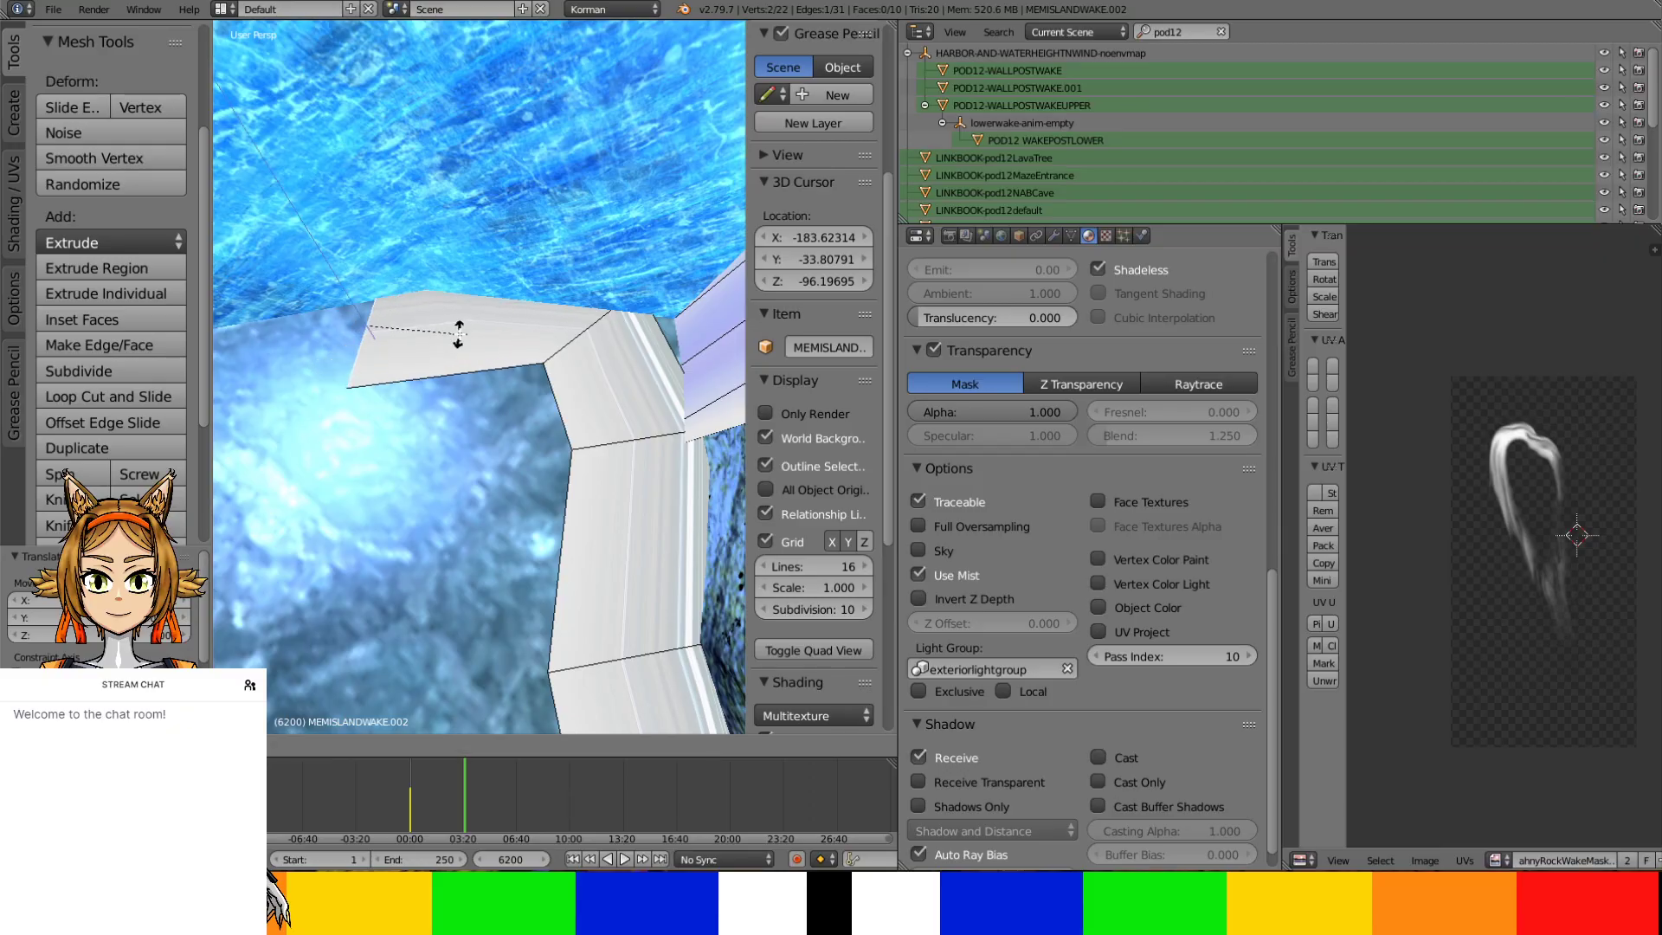
pyautogui.click(424, 342)
pyautogui.press('g')
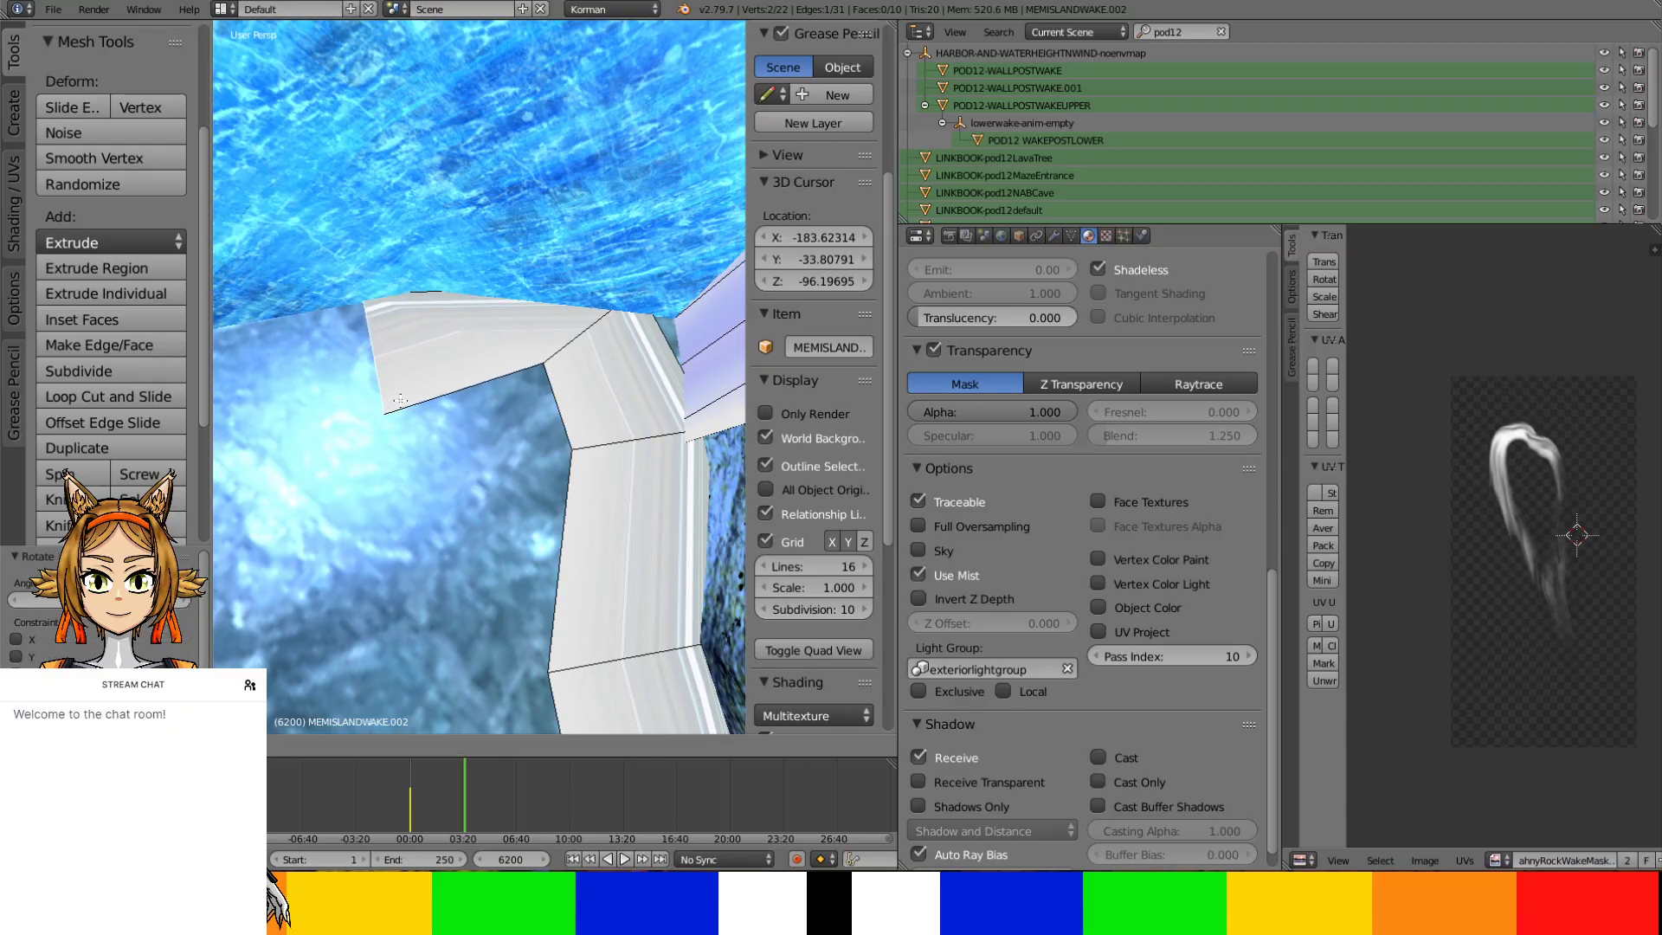
pyautogui.click(399, 389)
# Extrude an eleventh, long wake segment along Y to the blue rock's next corner and rotate its end edge slightly
pyautogui.moveTo(398, 389)
pyautogui.mouseDown(button='middle')
pyautogui.moveTo(525, 517)
pyautogui.moveTo(485, 419)
pyautogui.moveTo(539, 404)
pyautogui.moveTo(696, 486)
pyautogui.moveTo(532, 452)
pyautogui.moveTo(399, 359)
pyautogui.mouseUp(button='middle')
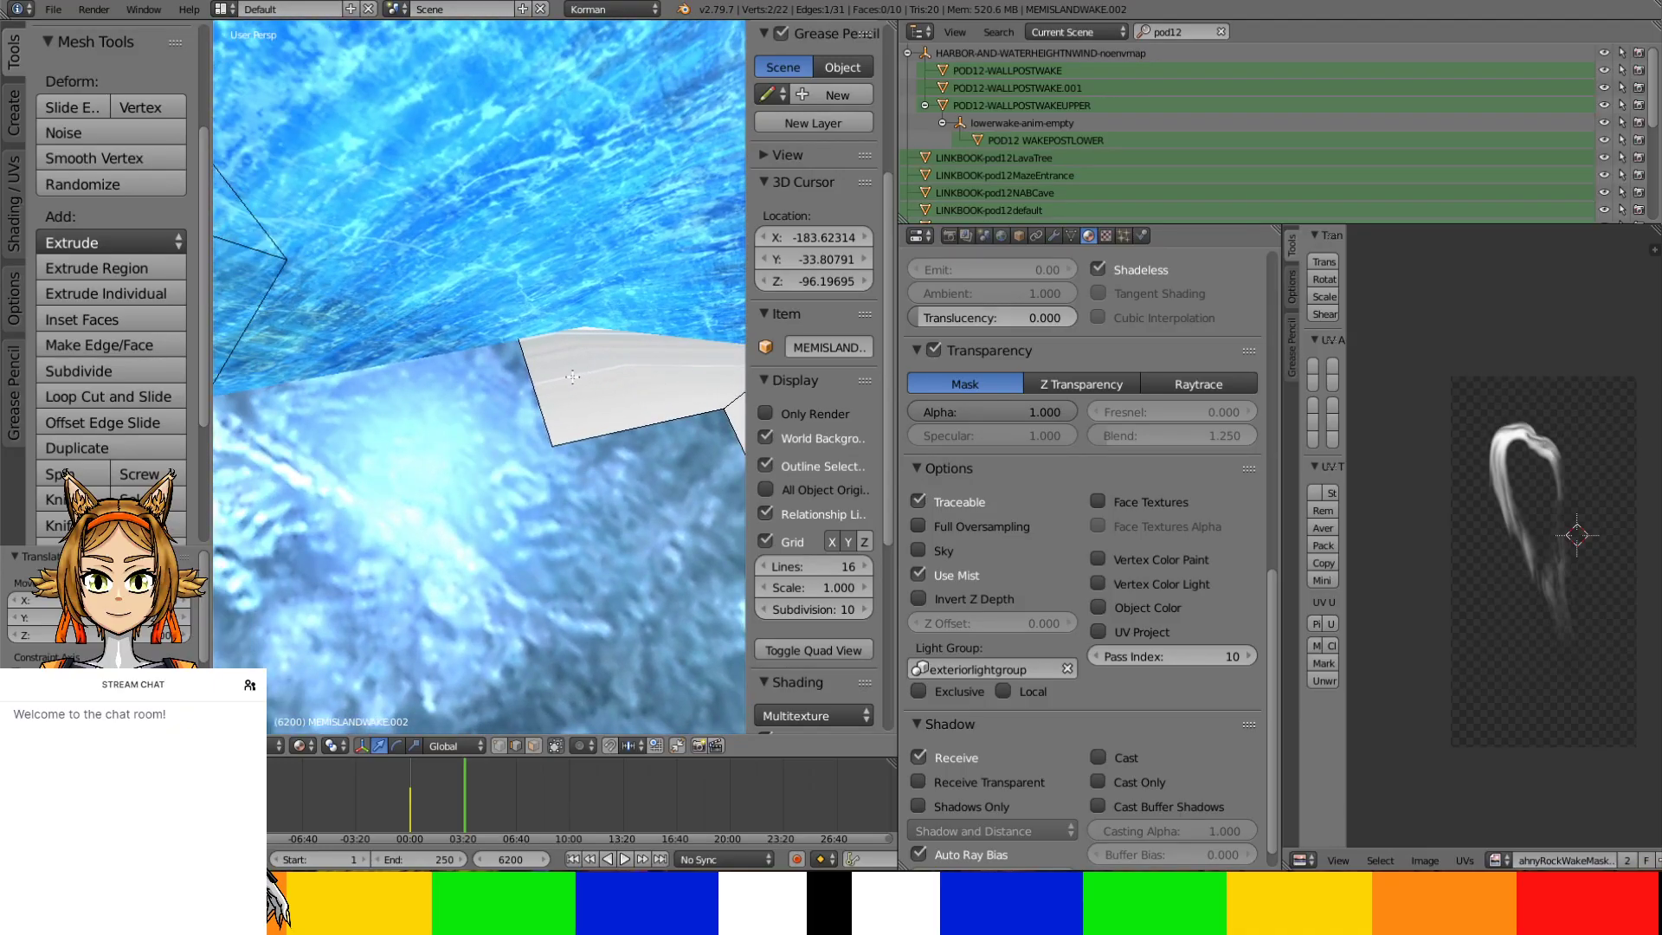
pyautogui.moveTo(539, 382); pyautogui.dragTo(663, 389, button='middle')
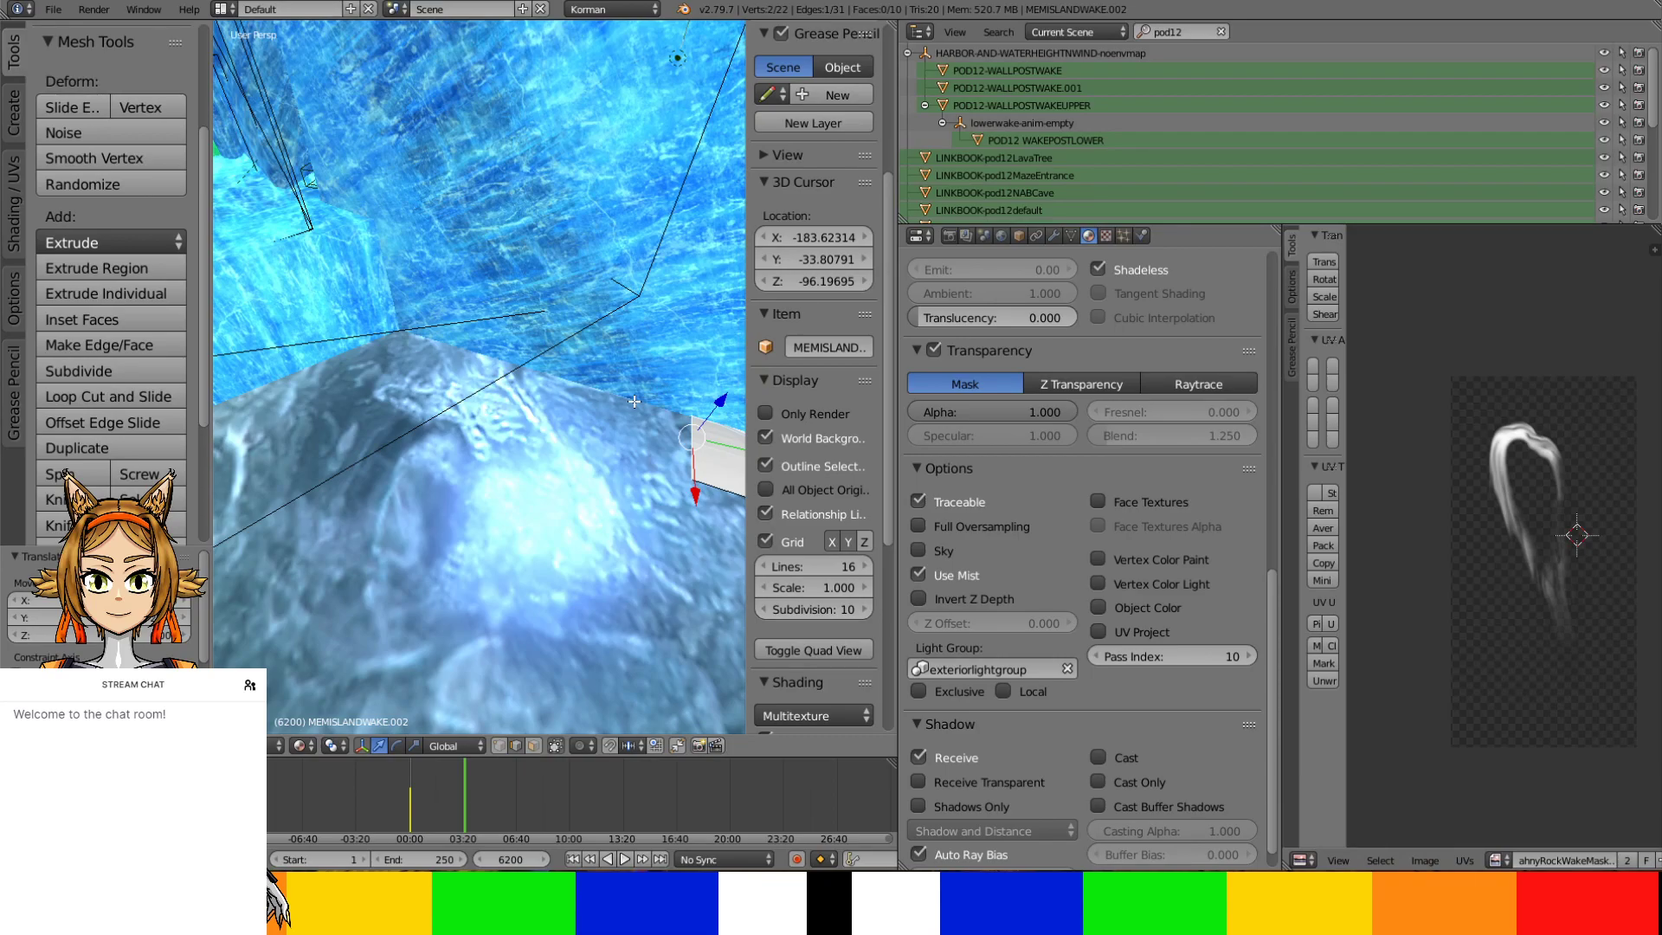
pyautogui.moveTo(574, 416); pyautogui.dragTo(213, 508, button='middle')
pyautogui.moveTo(560, 351); pyautogui.dragTo(436, 432, button='middle')
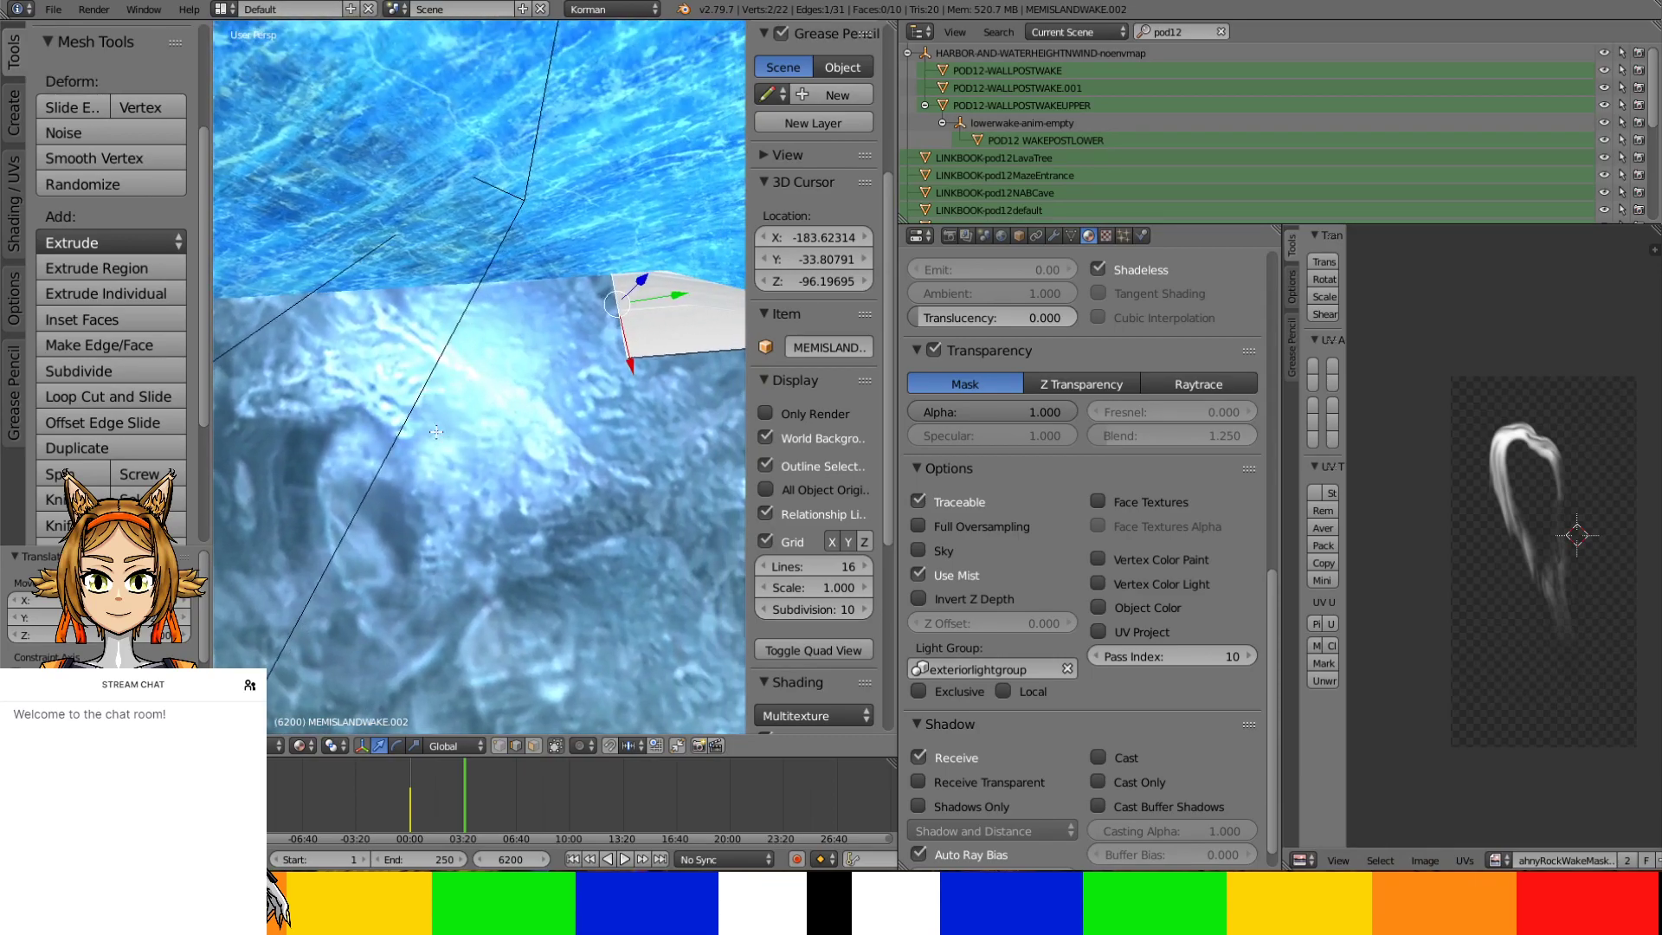
pyautogui.press('e')
pyautogui.rightClick(514, 340)
pyautogui.moveTo(690, 294); pyautogui.dragTo(260, 398)
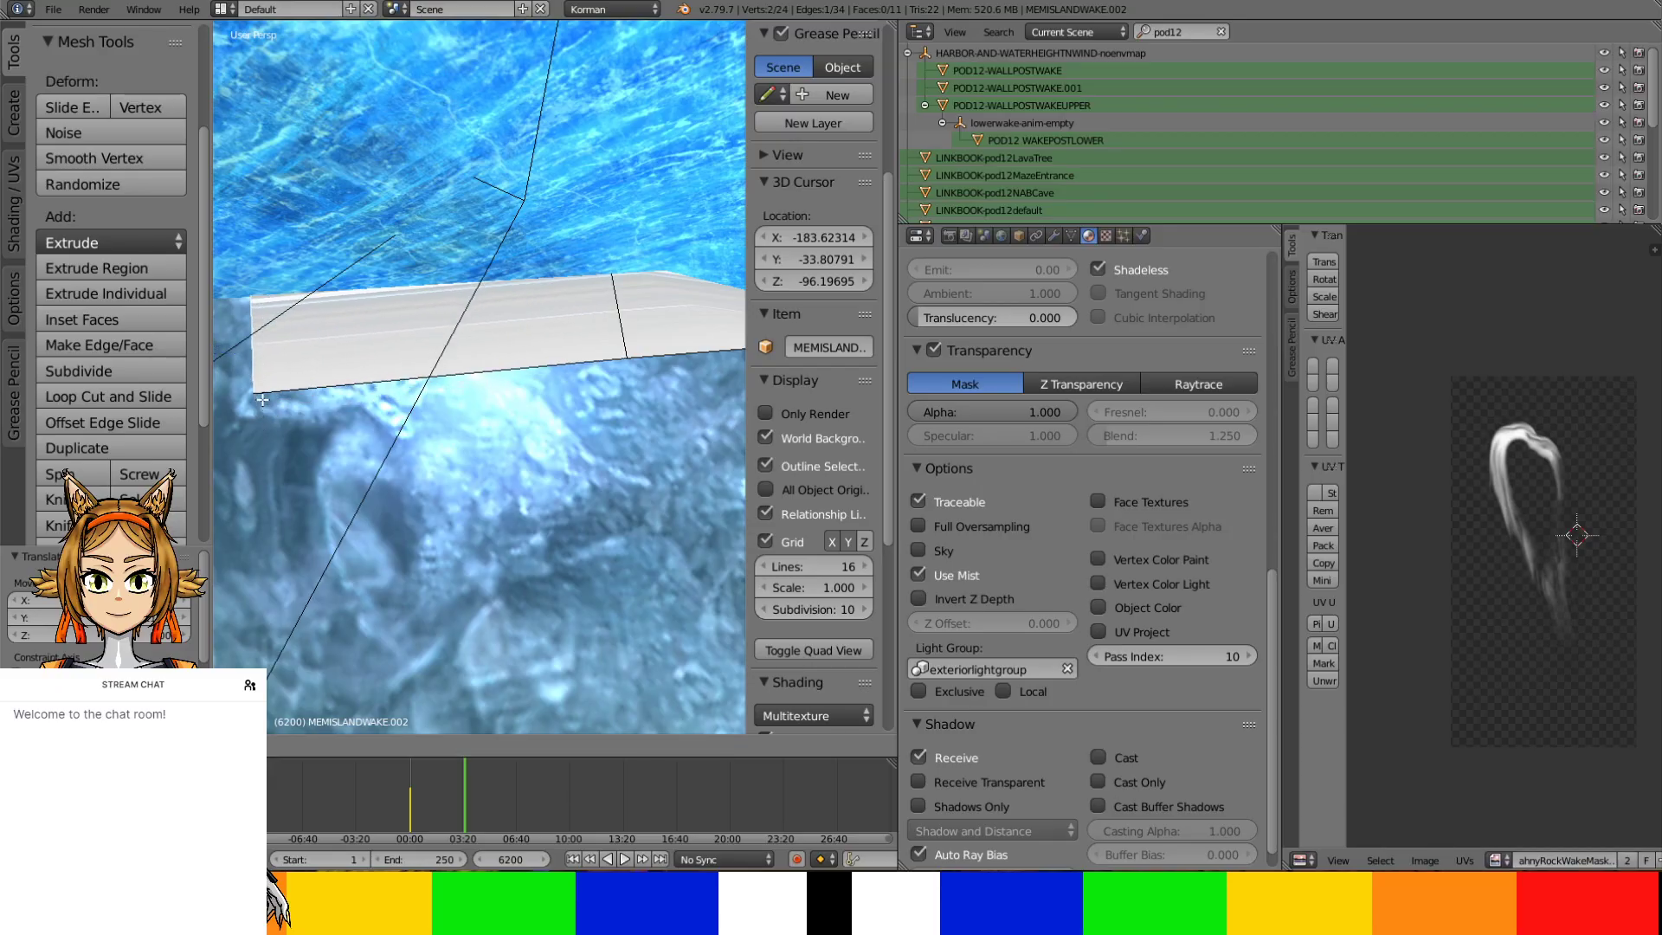
pyautogui.moveTo(260, 398); pyautogui.dragTo(602, 322, button='middle')
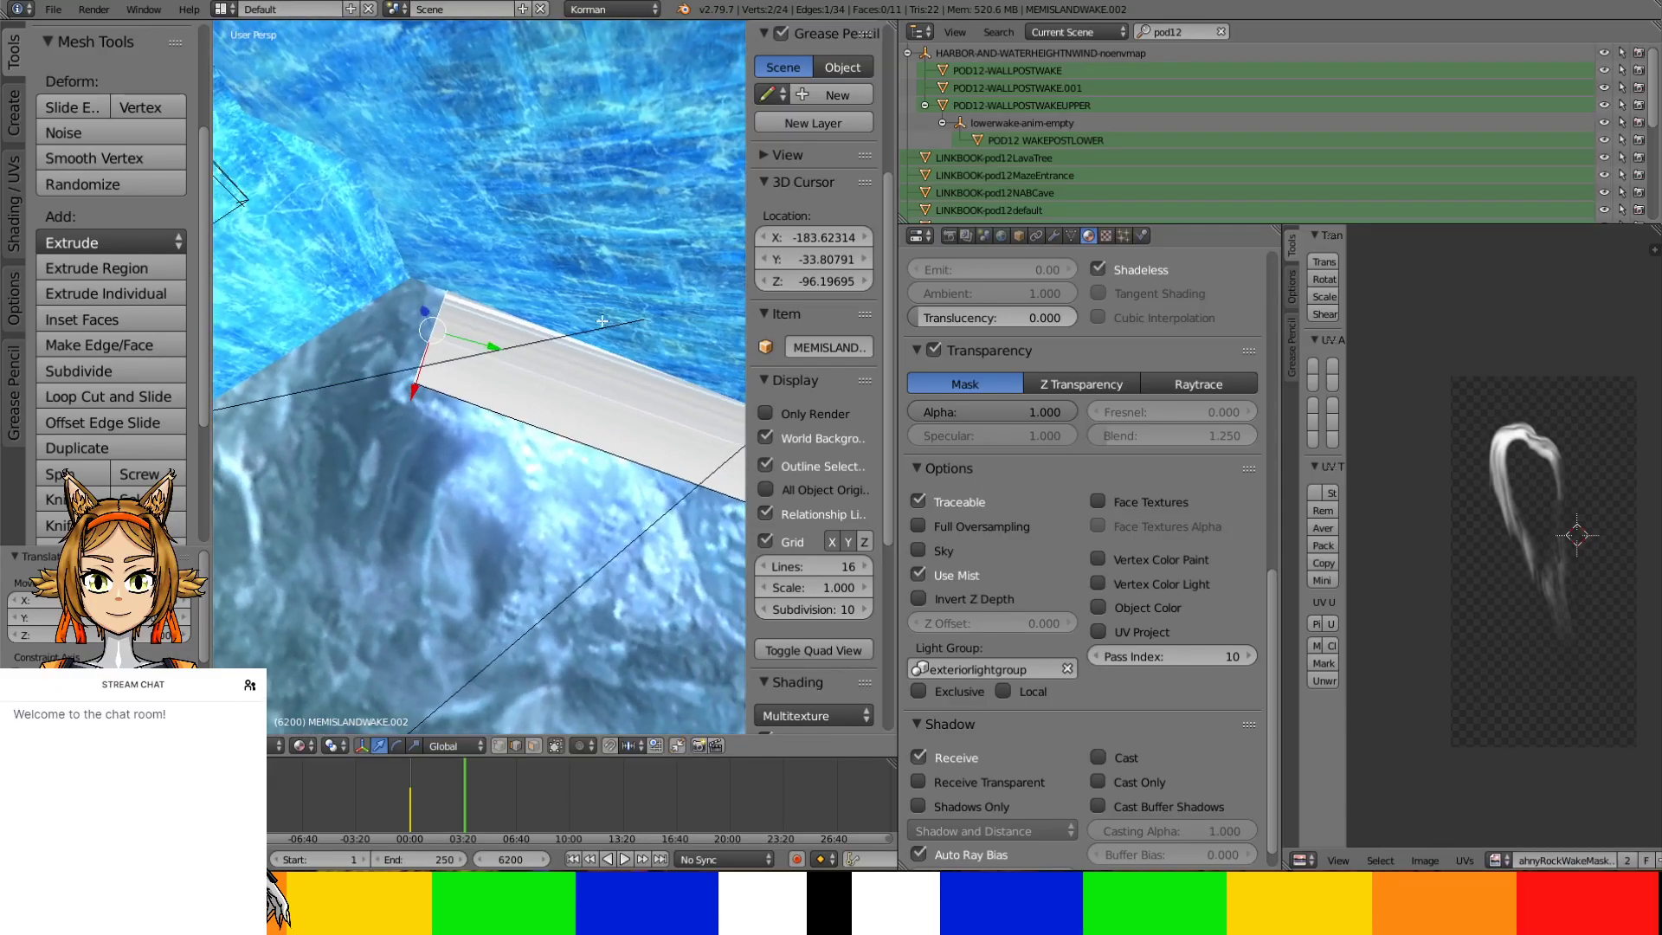
pyautogui.press('r')
pyautogui.click(590, 290)
# Extrude a short twelfth wake segment onto the blue rock's corner and rotate its end edge to split the bend
pyautogui.press('e')
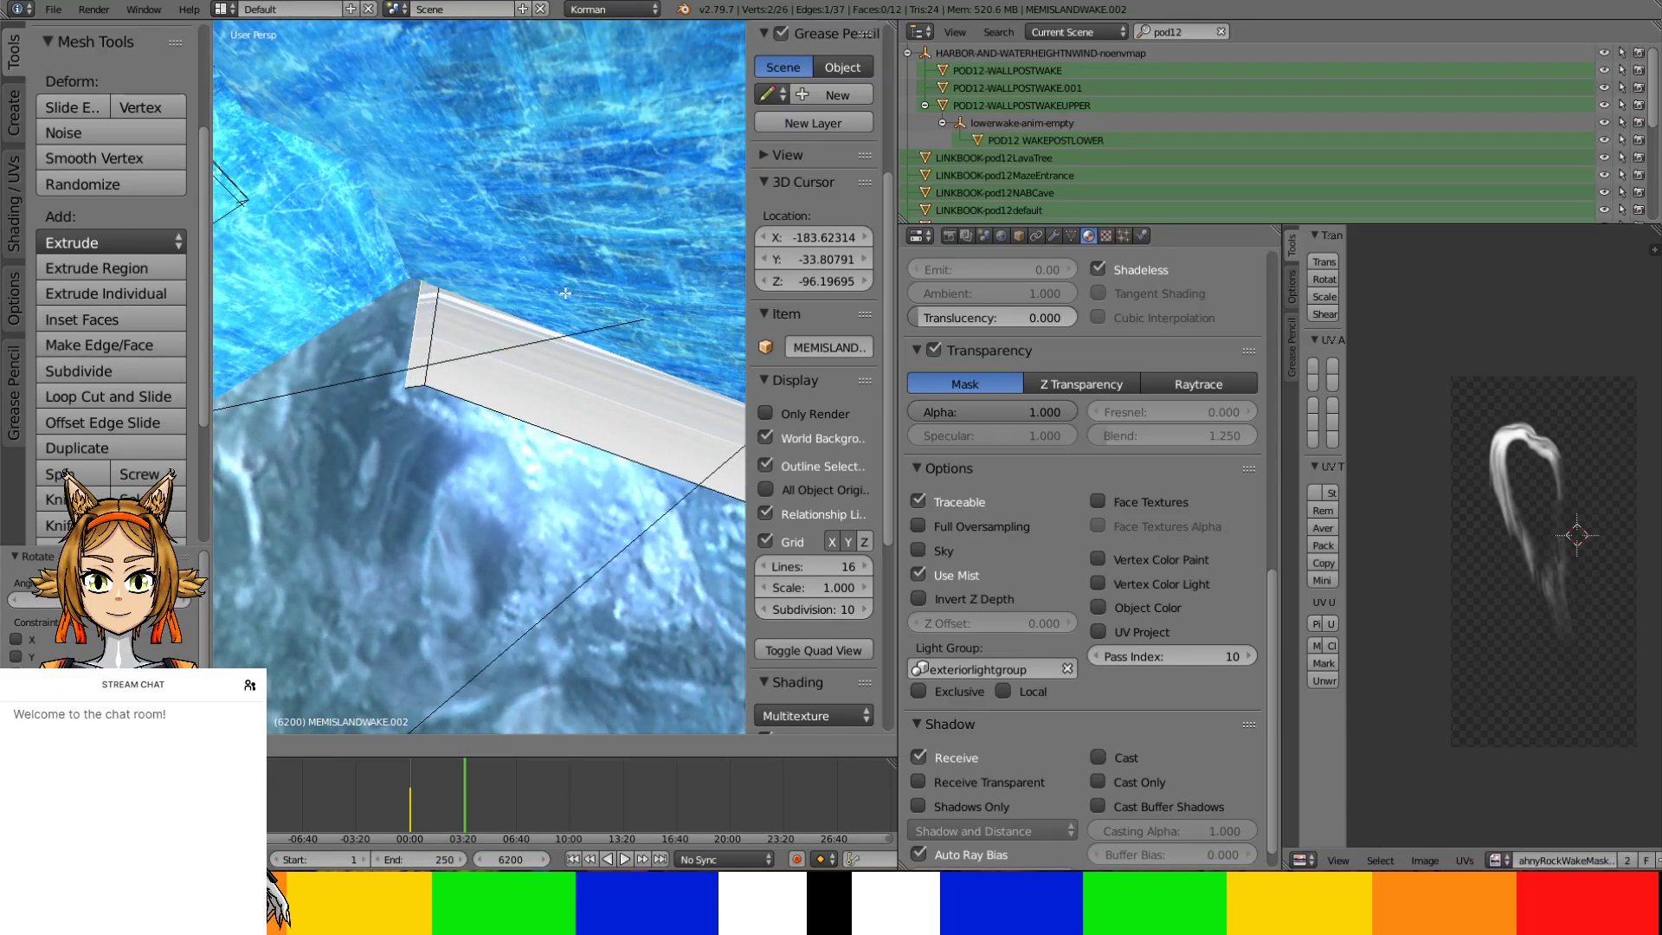
pyautogui.rightClick(528, 300)
pyautogui.click(438, 332)
pyautogui.press('r')
pyautogui.click(436, 307)
# Extrude a thirteenth wake segment around the blue rock's corner and rotate its end edge square to the outline
pyautogui.press('e')
pyautogui.click(231, 475)
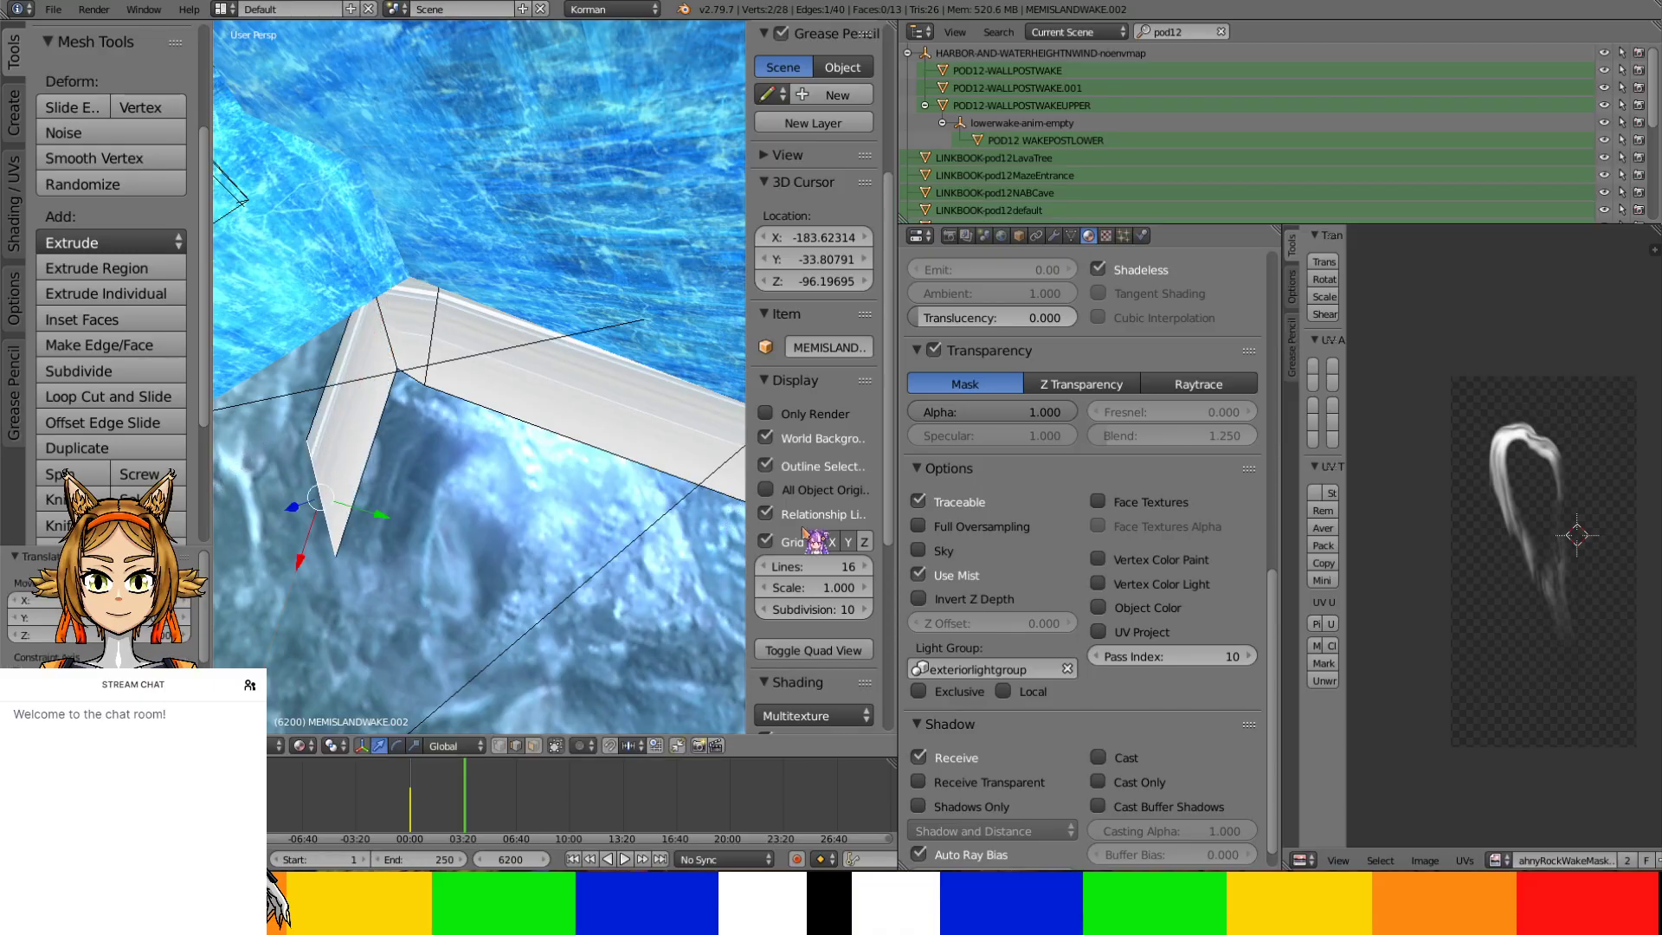
pyautogui.moveTo(393, 529); pyautogui.dragTo(623, 456, button='middle')
pyautogui.scroll(-2, 621, 455)
pyautogui.scroll(-2, 623, 456)
pyautogui.scroll(4, 622, 456)
pyautogui.press('r')
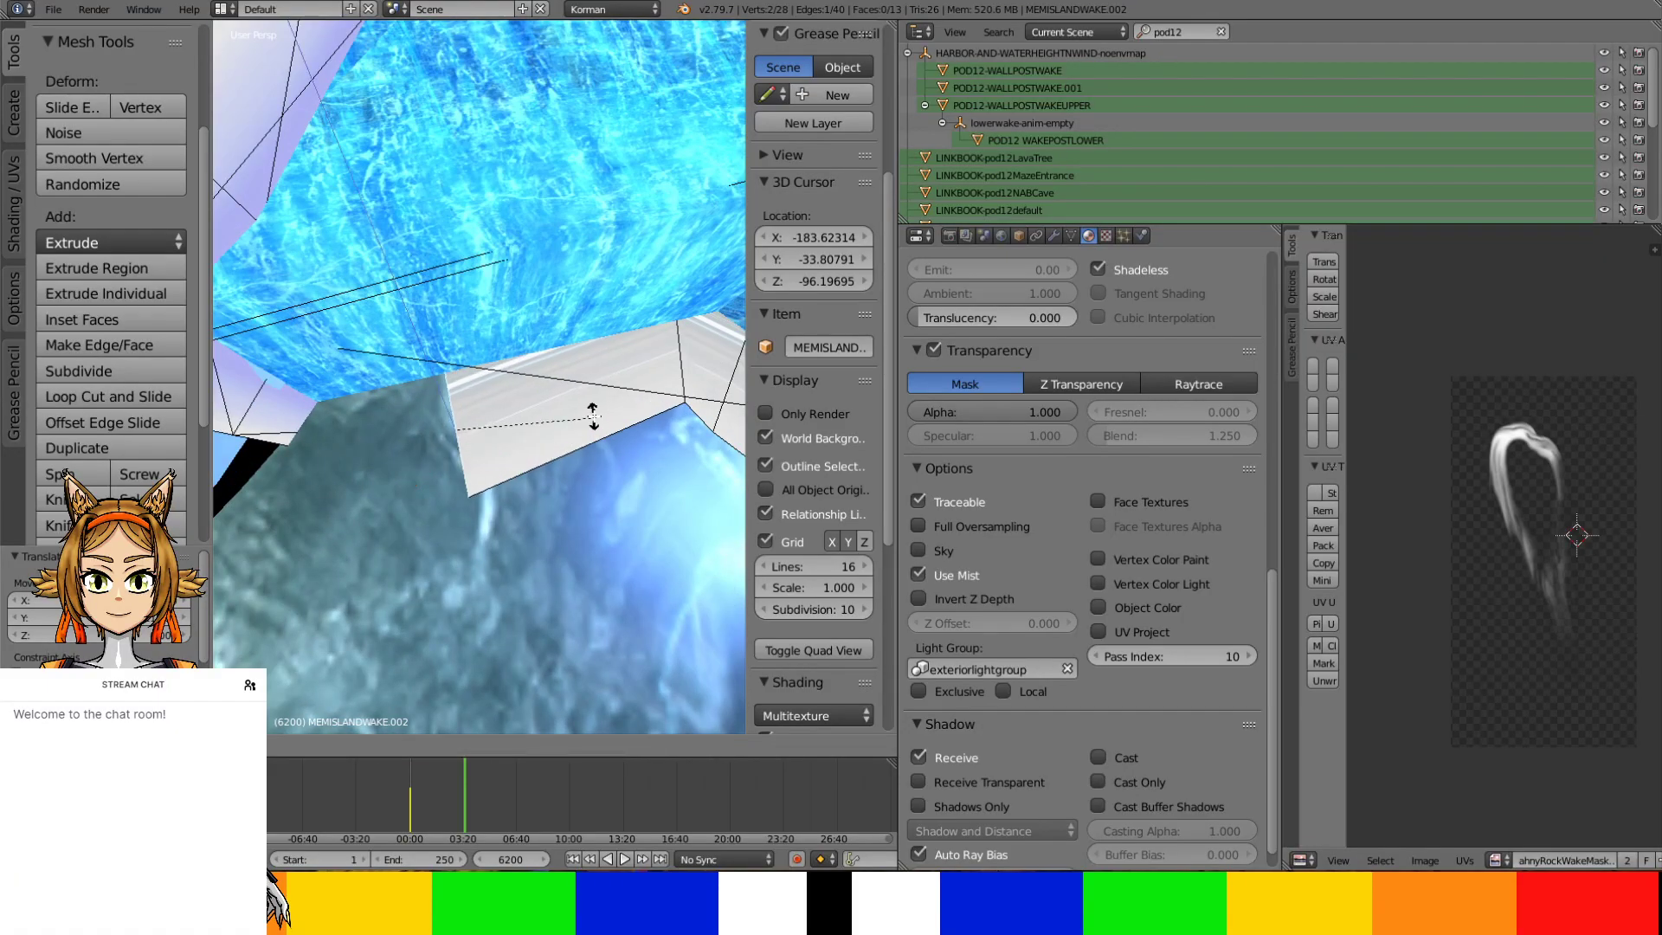
pyautogui.click(591, 407)
# Extrude a fourteenth wake segment along the blue rock and move its end edge toward the corner beside the pale purple strip
pyautogui.moveTo(575, 530); pyautogui.dragTo(424, 612, button='middle')
pyautogui.scroll(-4, 564, 437)
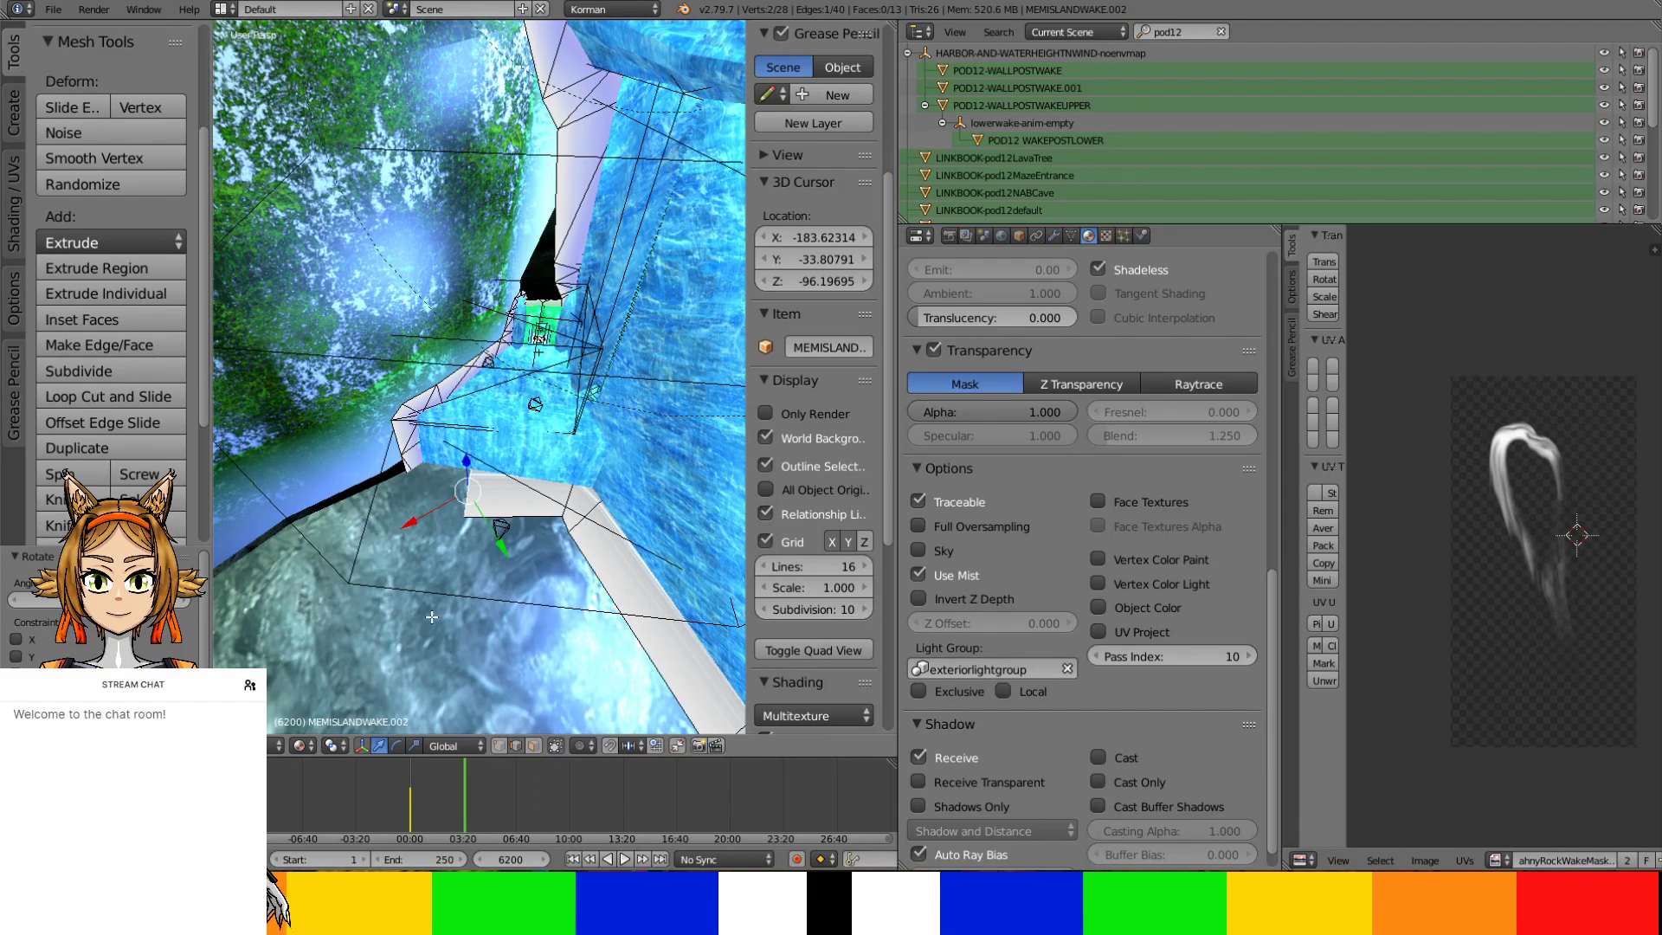
pyautogui.moveTo(330, 479); pyautogui.dragTo(617, 454, button='middle')
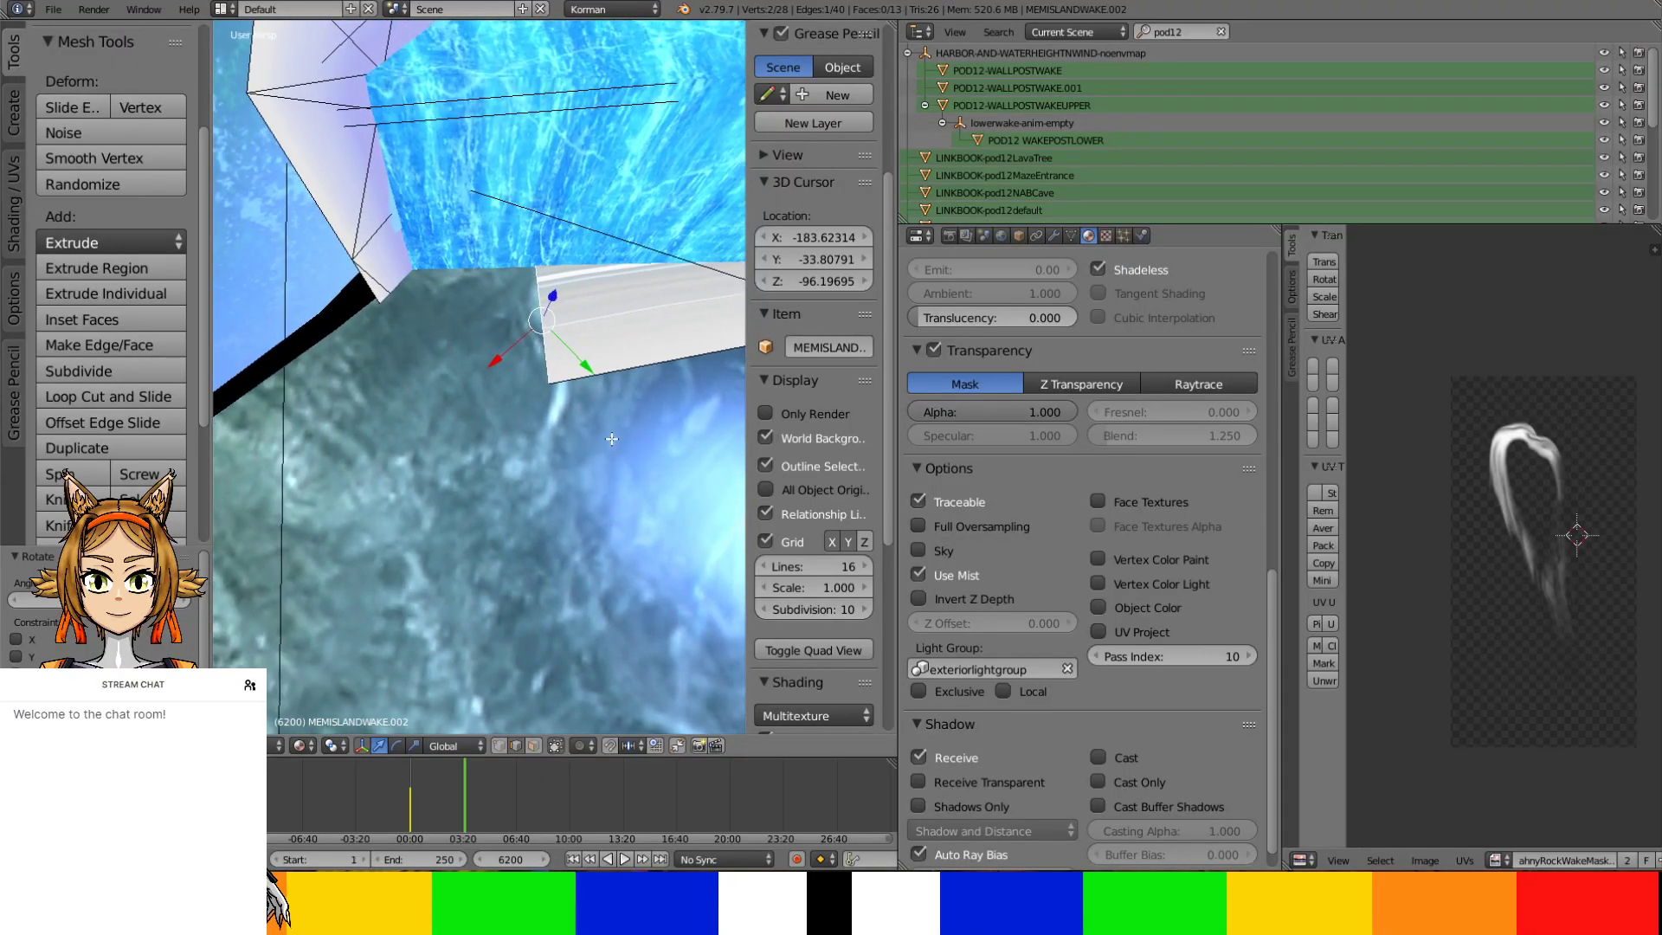
pyautogui.press('e')
pyautogui.rightClick(627, 331)
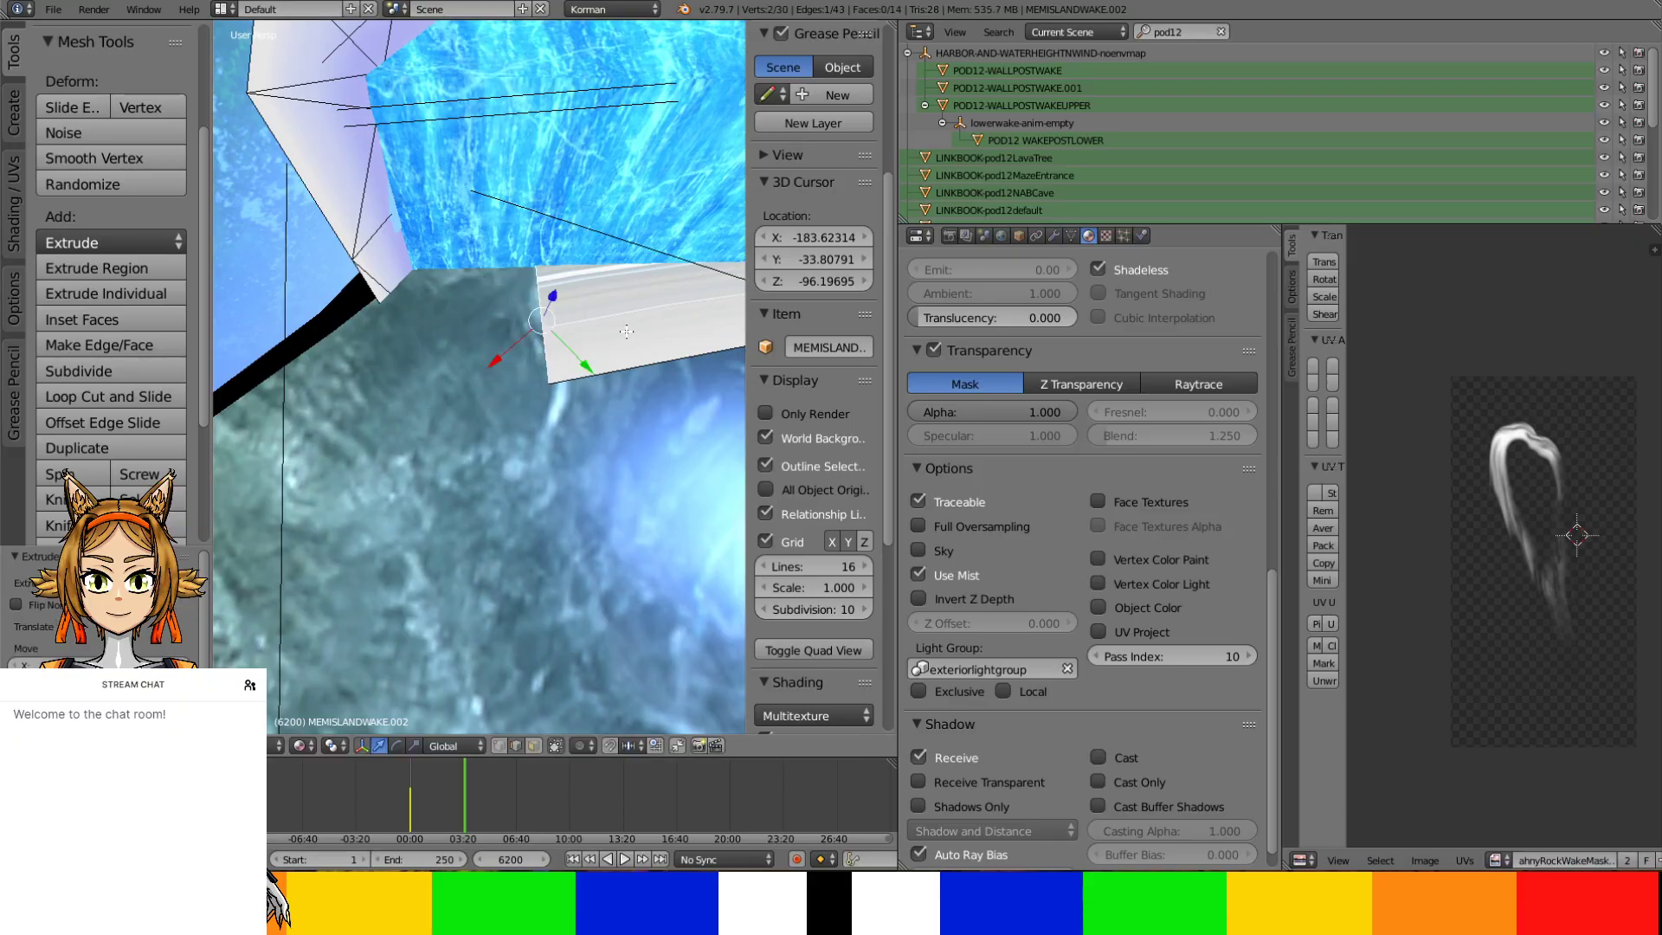
pyautogui.press('g')
pyautogui.click(401, 355)
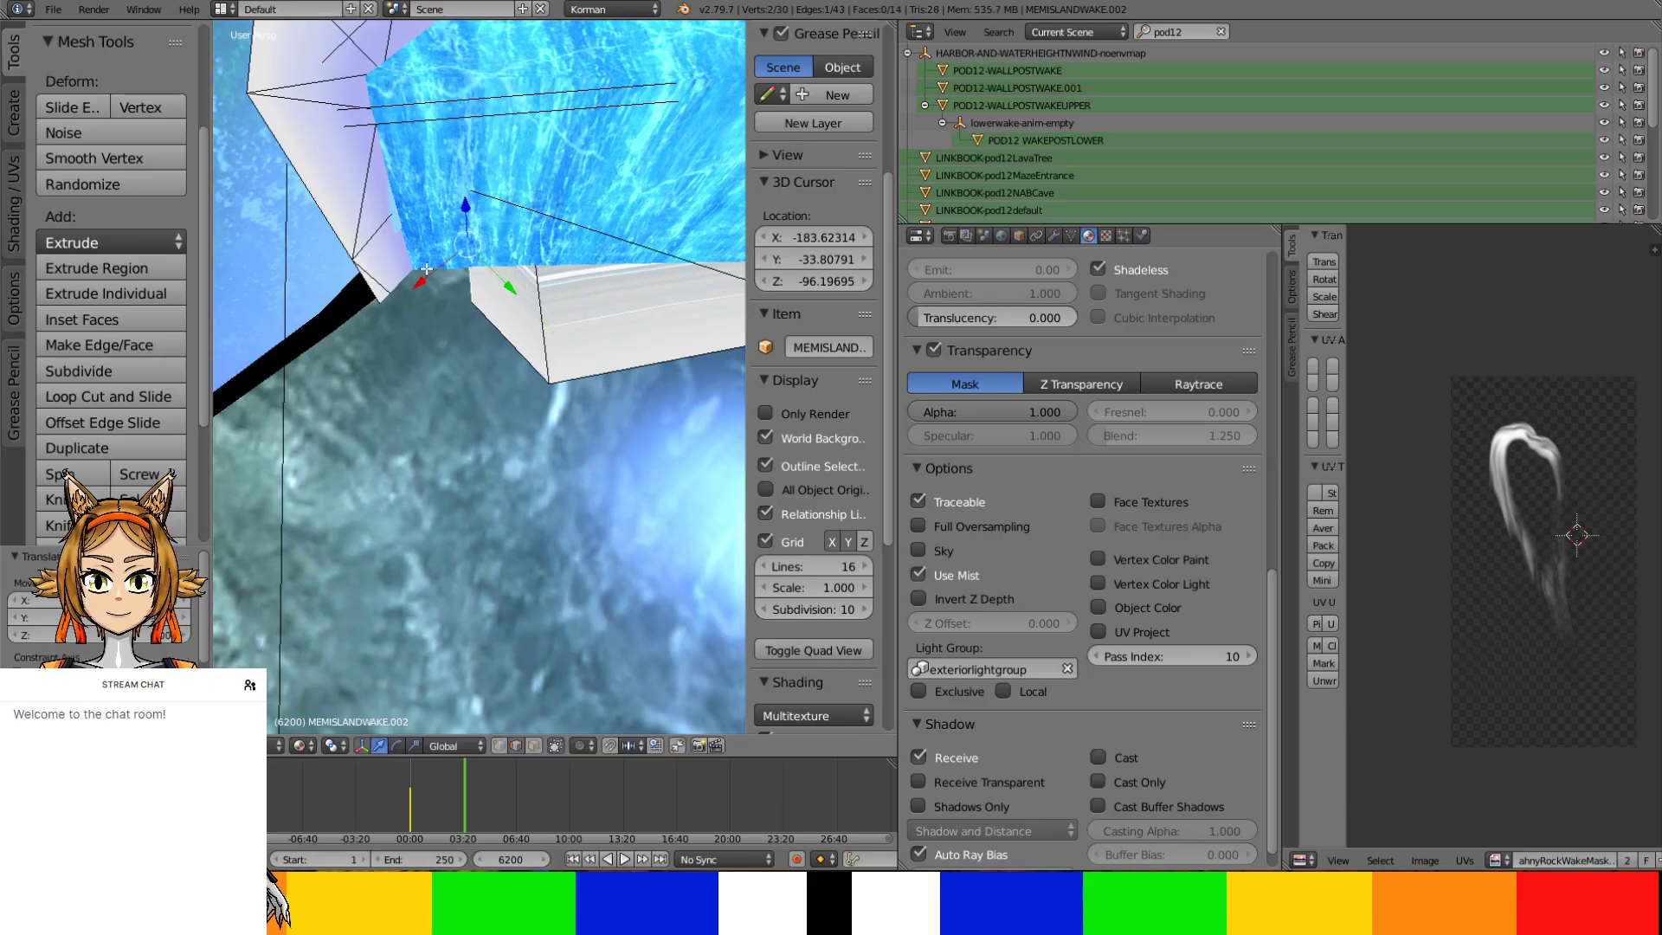
pyautogui.press('g')
pyautogui.click(429, 374)
# Shift the fourteenth segment's end edge along X and rotate it to match the corner beside the pale purple strip
pyautogui.press('g')
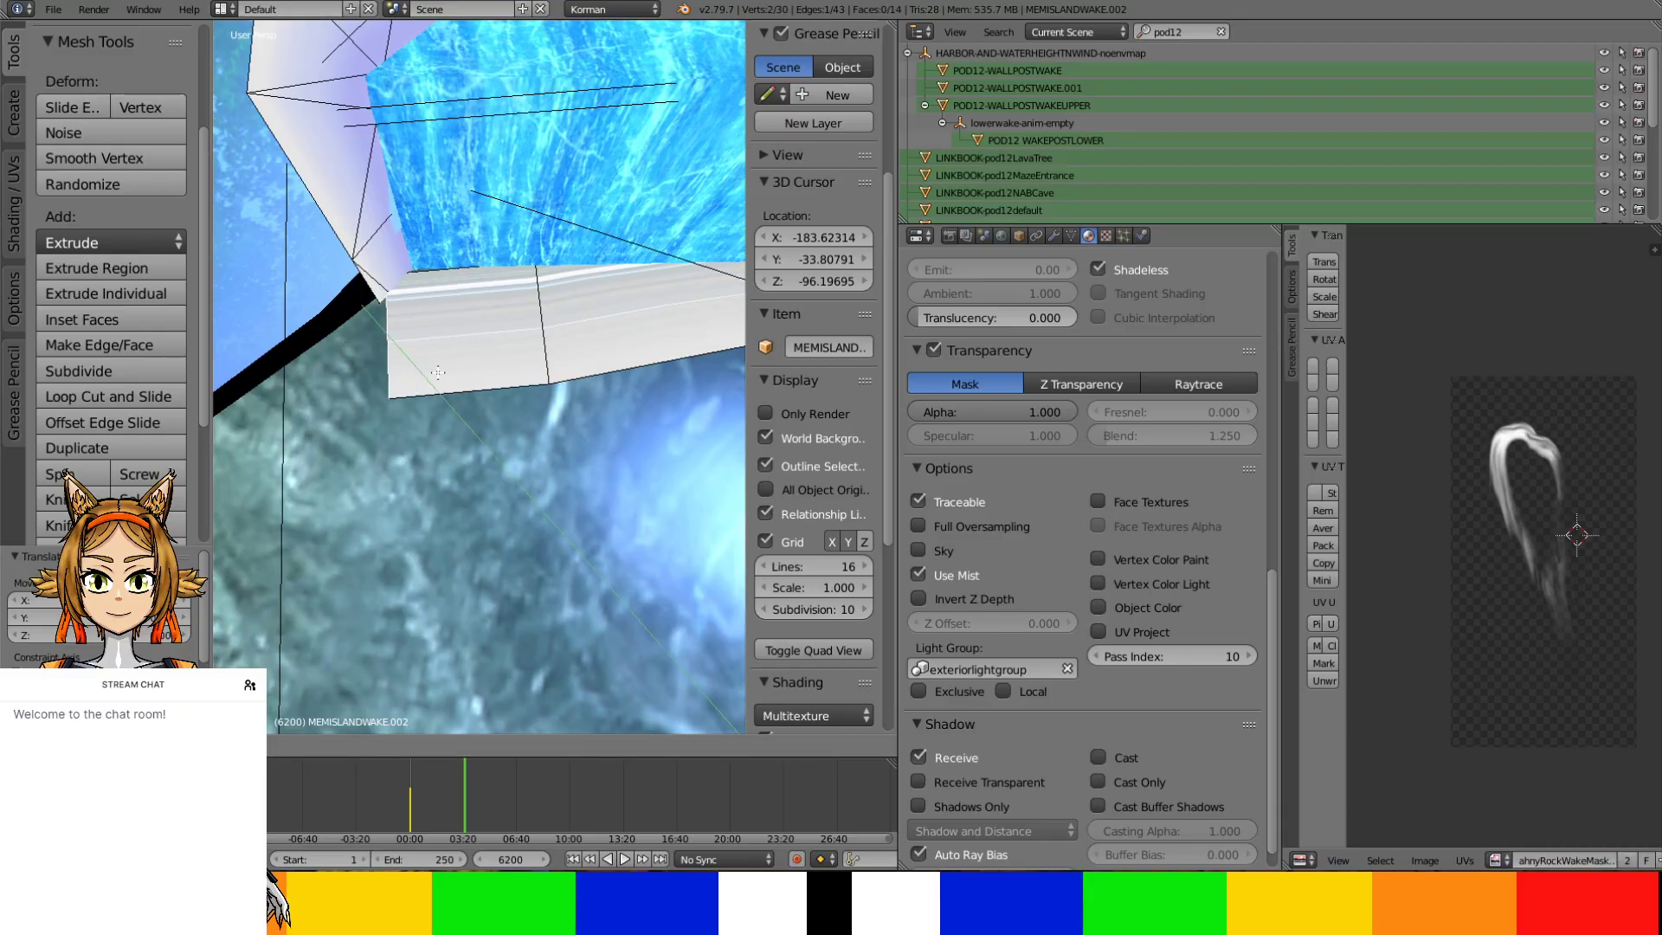
pyautogui.press('x')
pyautogui.click(398, 349)
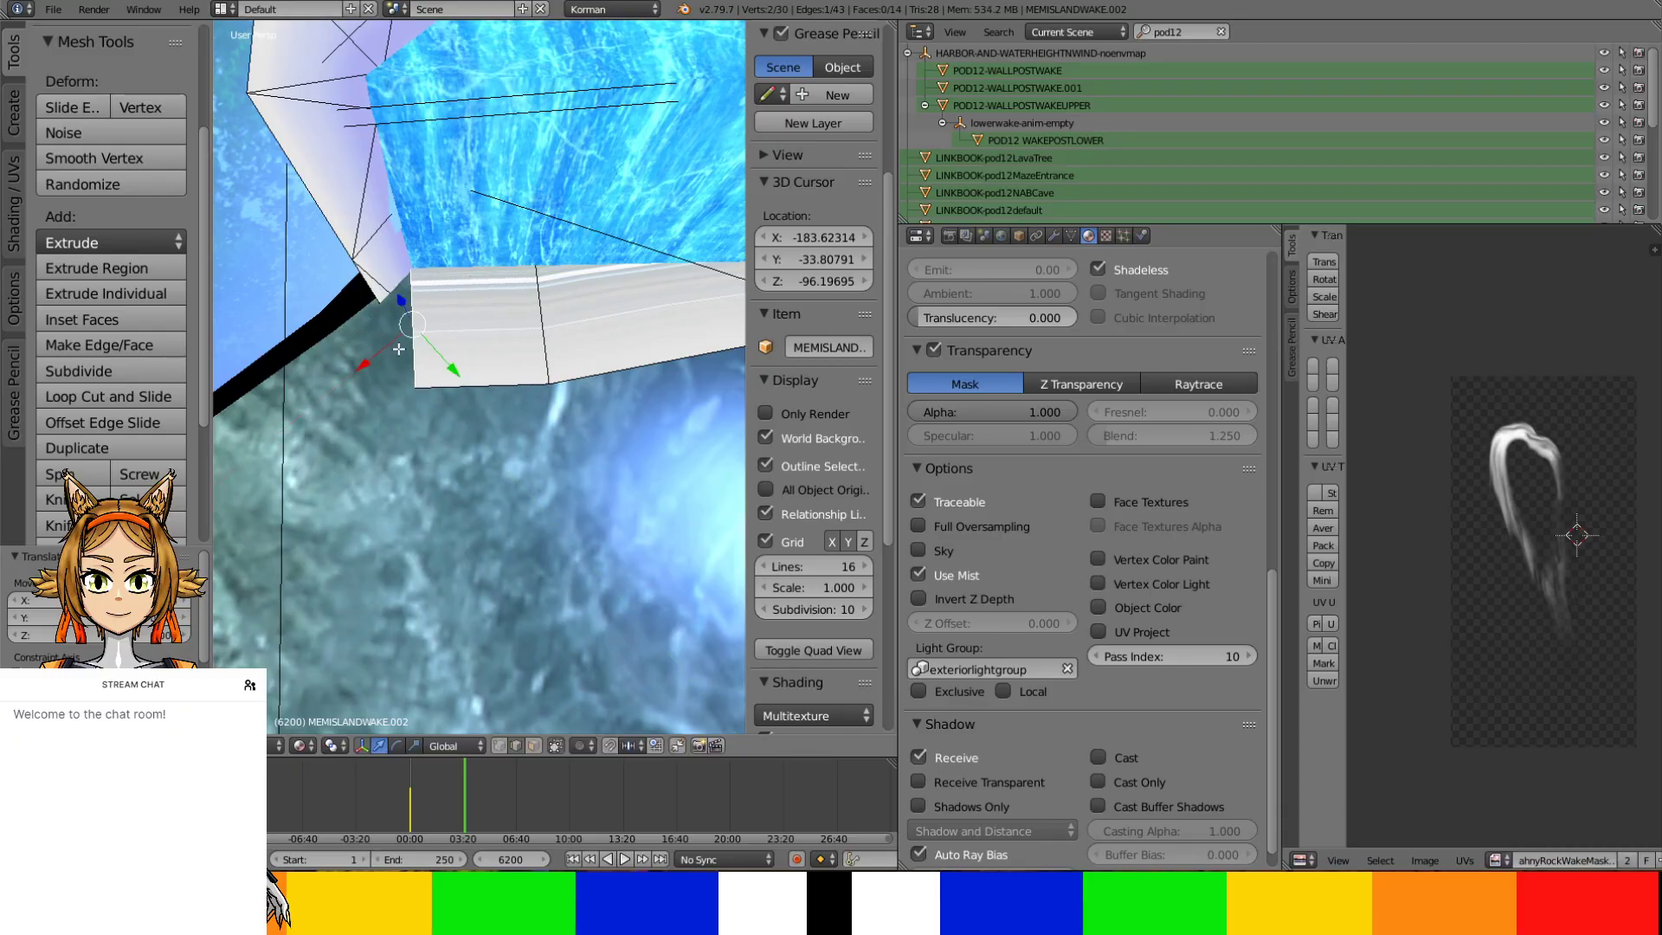
pyautogui.press('g')
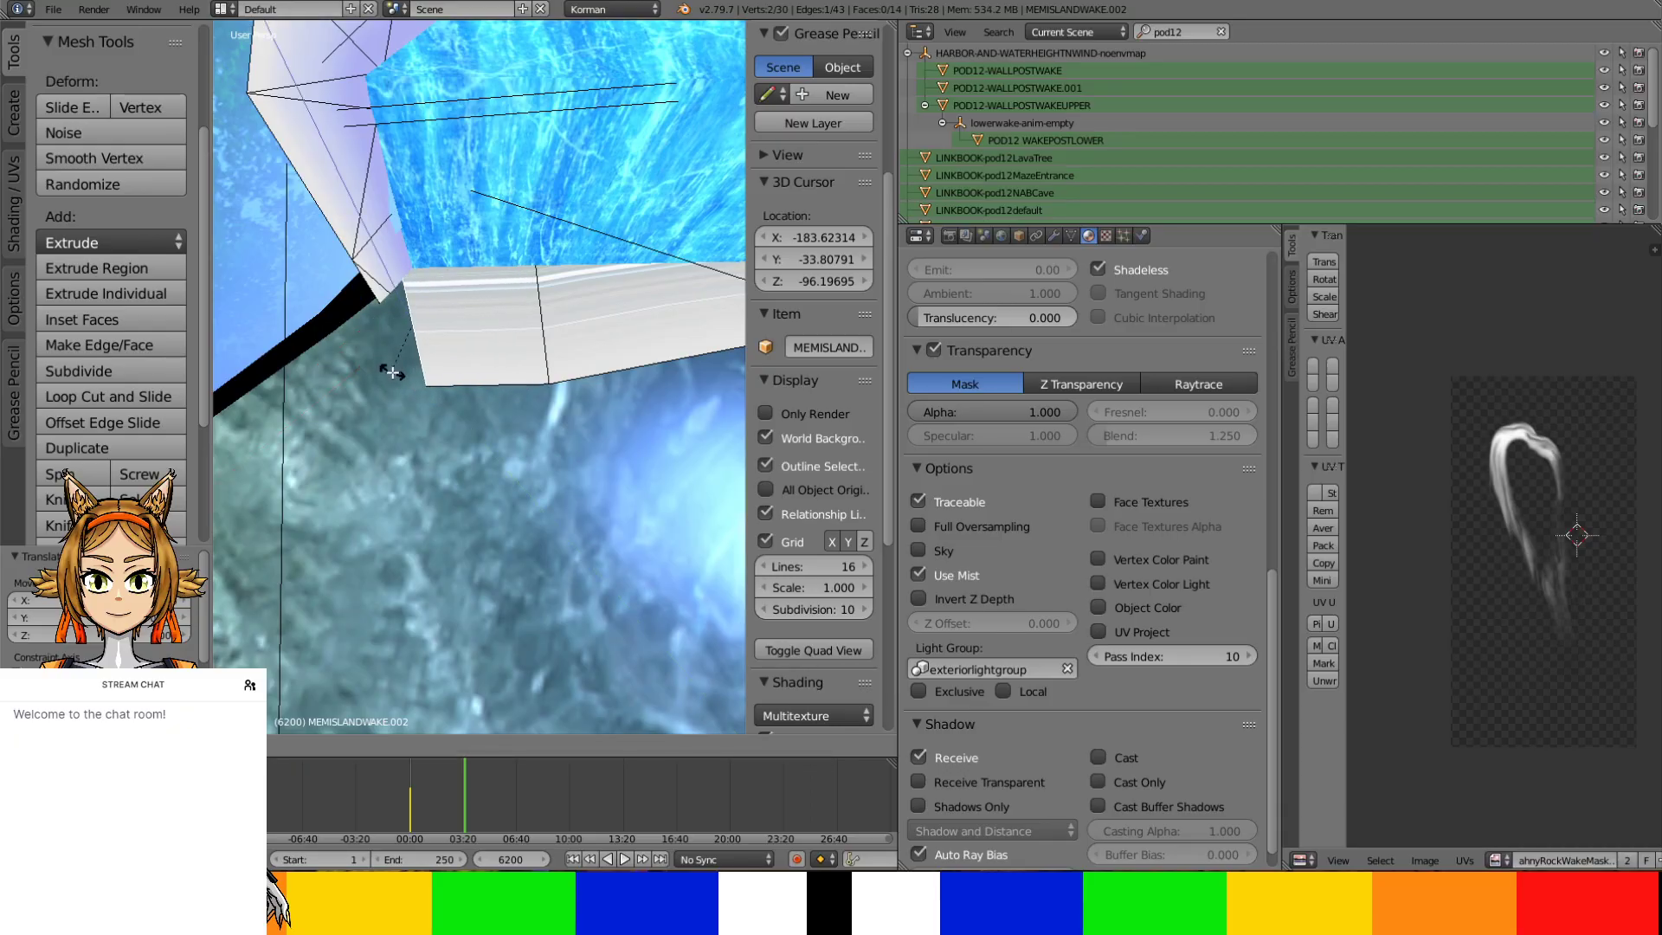
pyautogui.press('r')
pyautogui.click(396, 379)
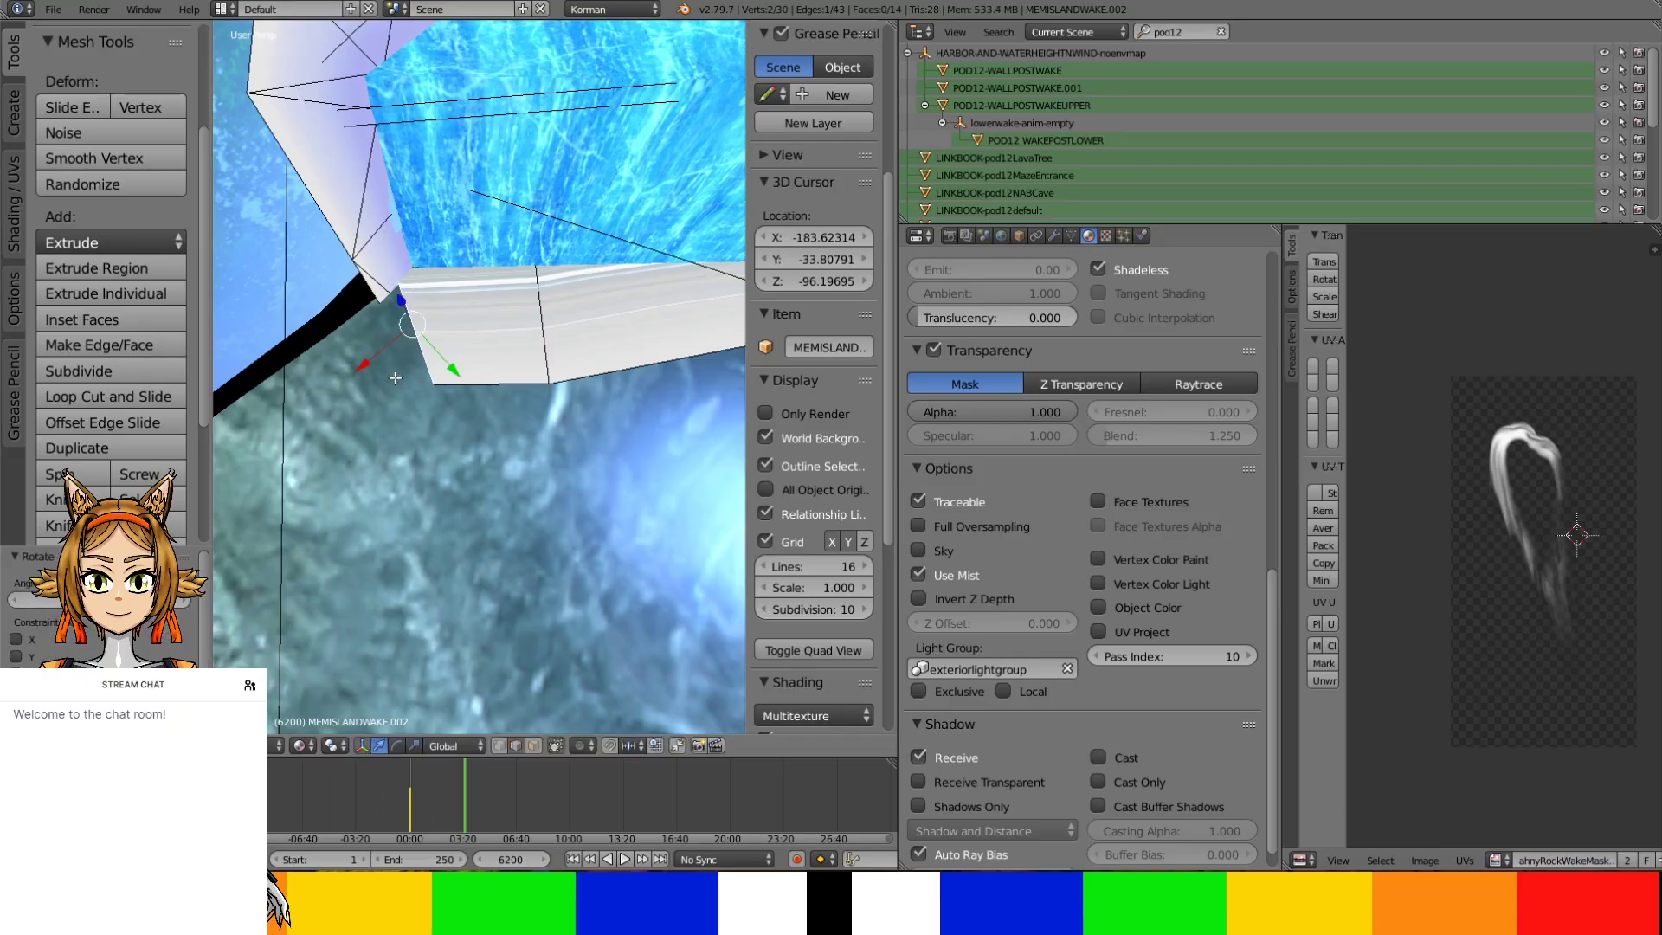
# Extrude a fifteenth wake segment along X beside the black gap, fit its end edge to the outline and rotate it about Z
pyautogui.press('e')
pyautogui.press('x')
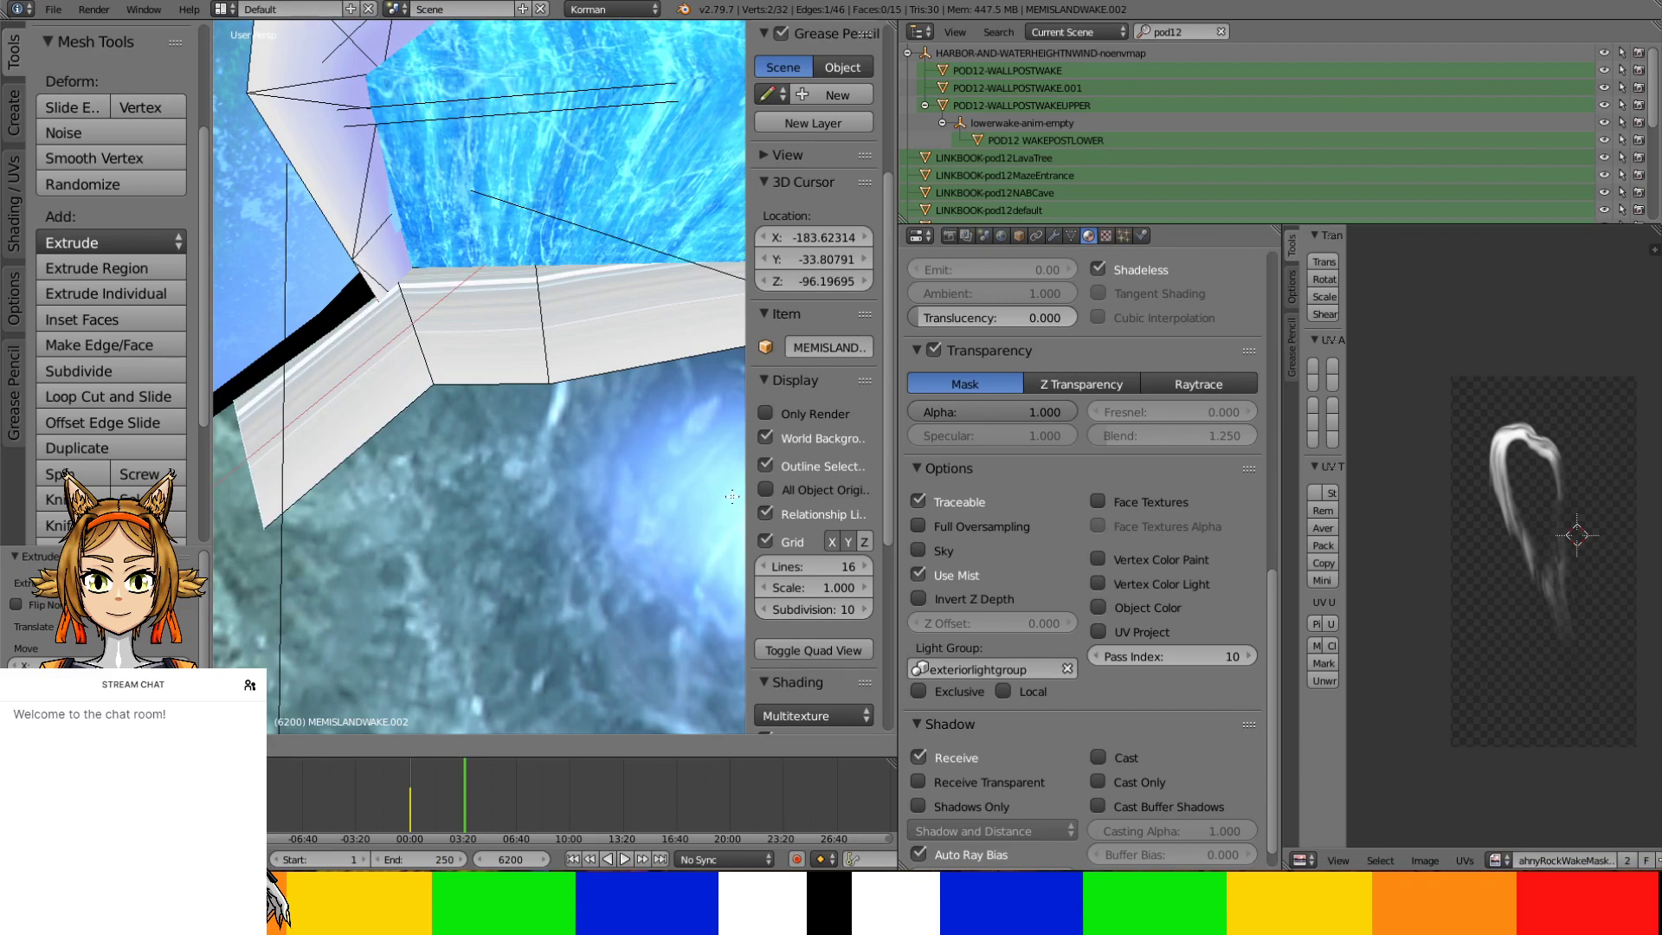
pyautogui.click(732, 495)
pyautogui.keyDown('shift'); pyautogui.moveTo(251, 362); pyautogui.dragTo(409, 298, button='middle'); pyautogui.keyUp('shift')
pyautogui.moveTo(419, 413); pyautogui.dragTo(335, 486)
pyautogui.press('r')
pyautogui.press('z')
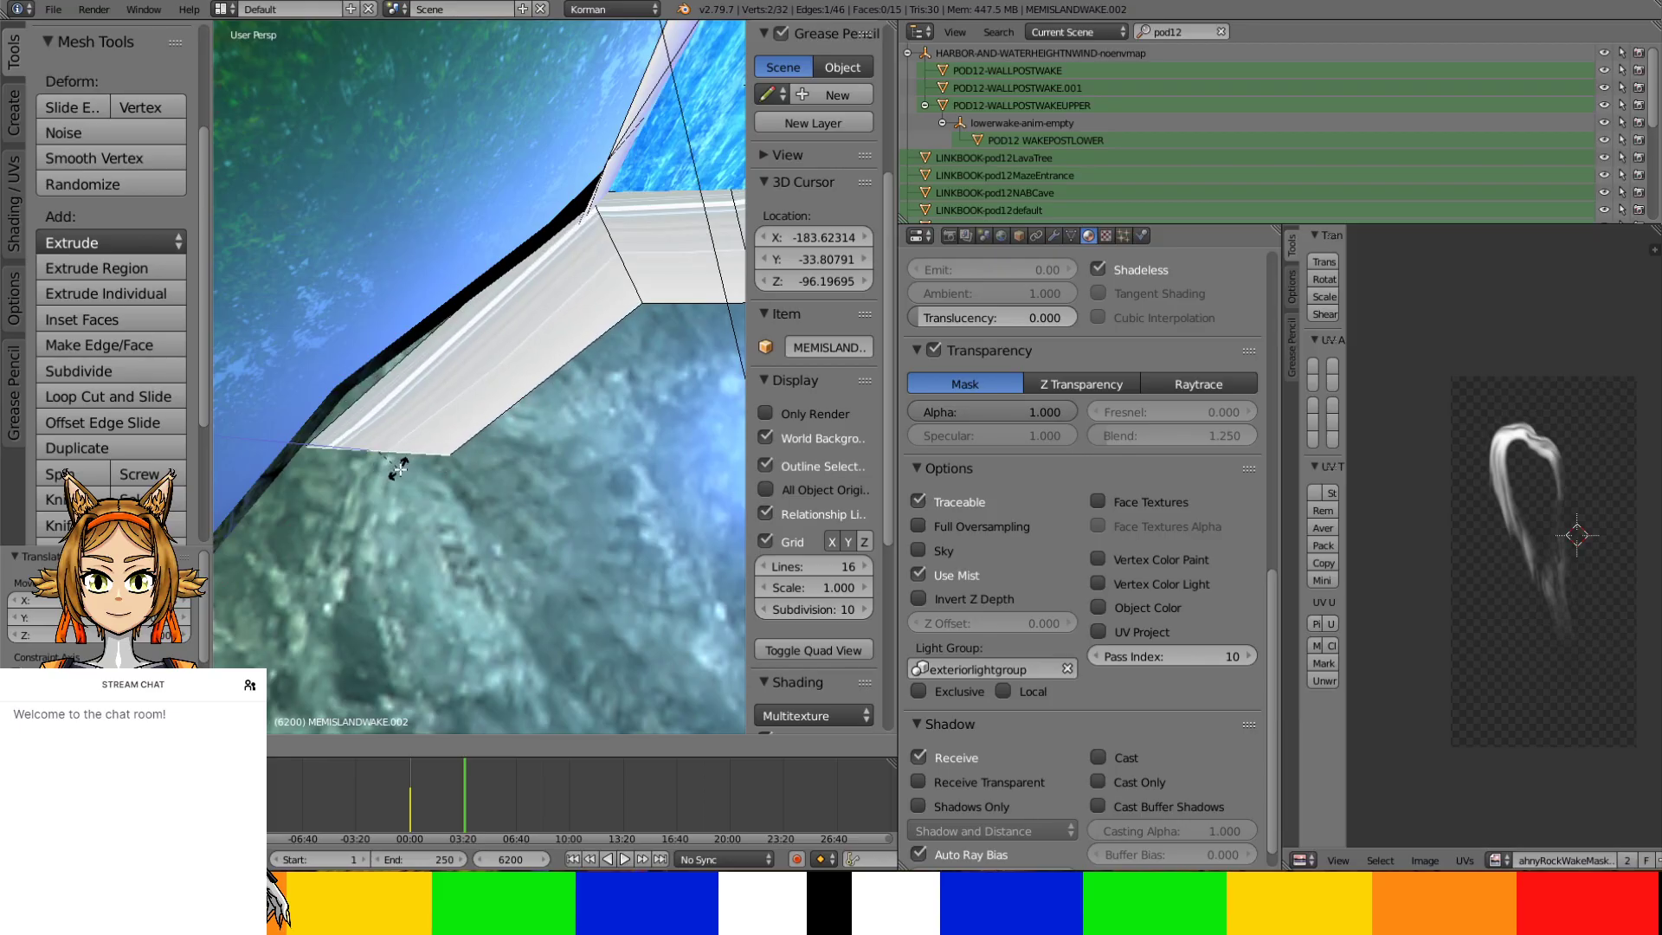
pyautogui.click(380, 490)
# Extrude a sixteenth wake segment along the dark ledge, move its end edge near the next corner and rotate it about Z
pyautogui.moveTo(380, 490); pyautogui.dragTo(633, 474, button='middle')
pyautogui.press('e')
pyautogui.rightClick(493, 468)
pyautogui.moveTo(584, 341); pyautogui.dragTo(352, 401)
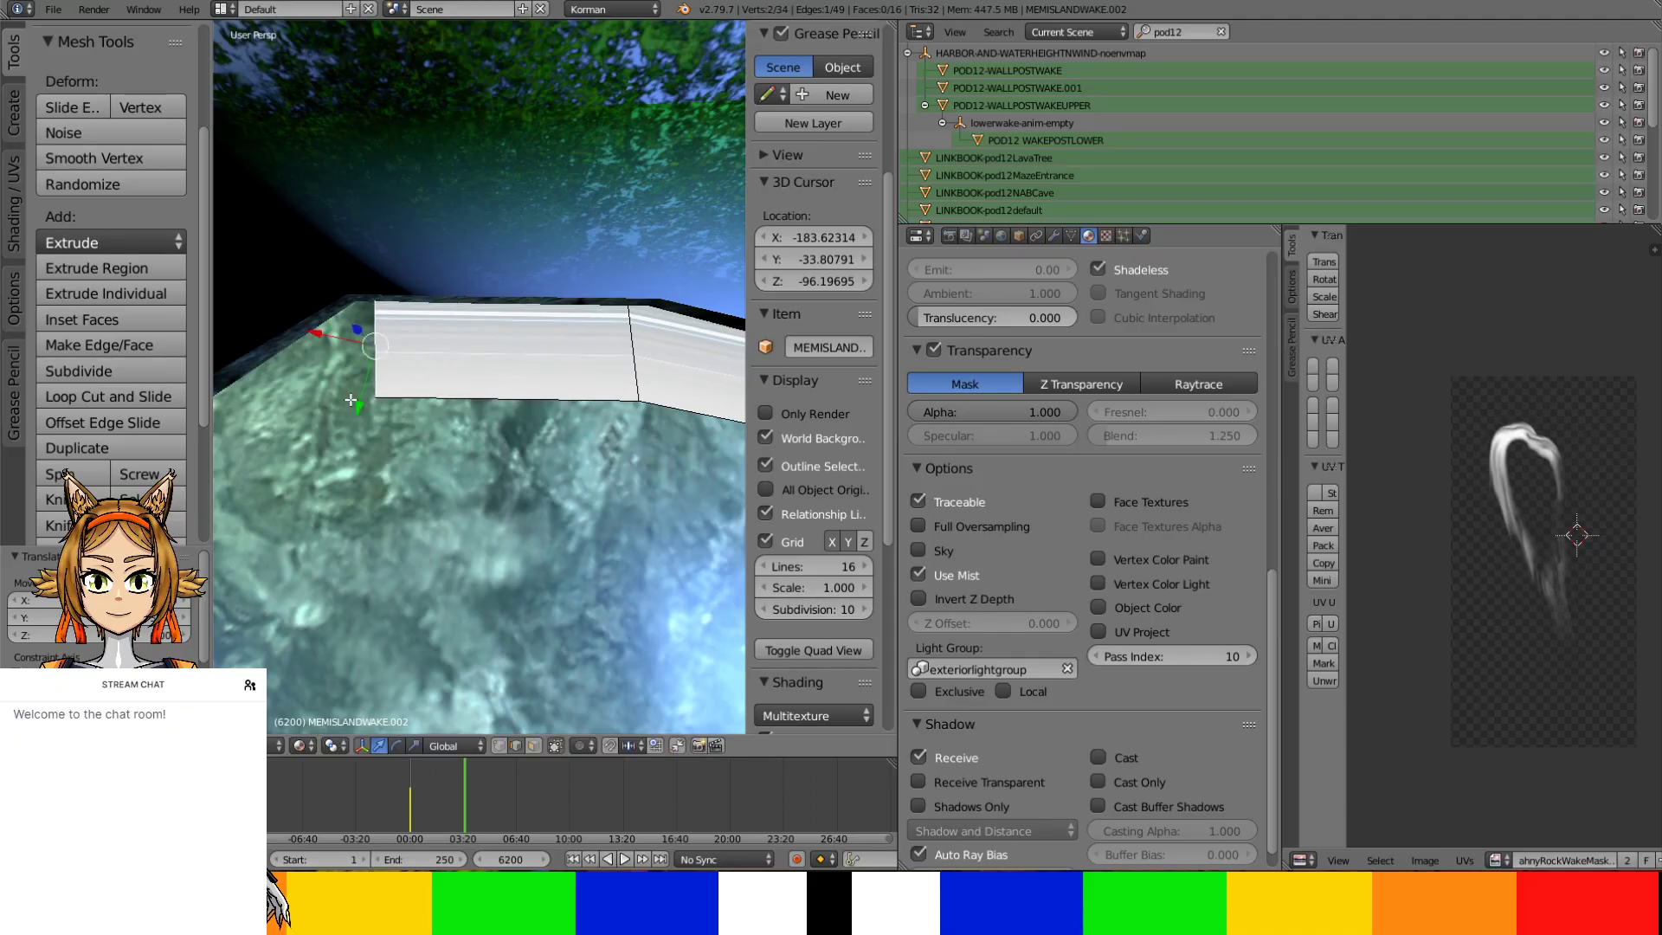
pyautogui.press('r')
pyautogui.press('z')
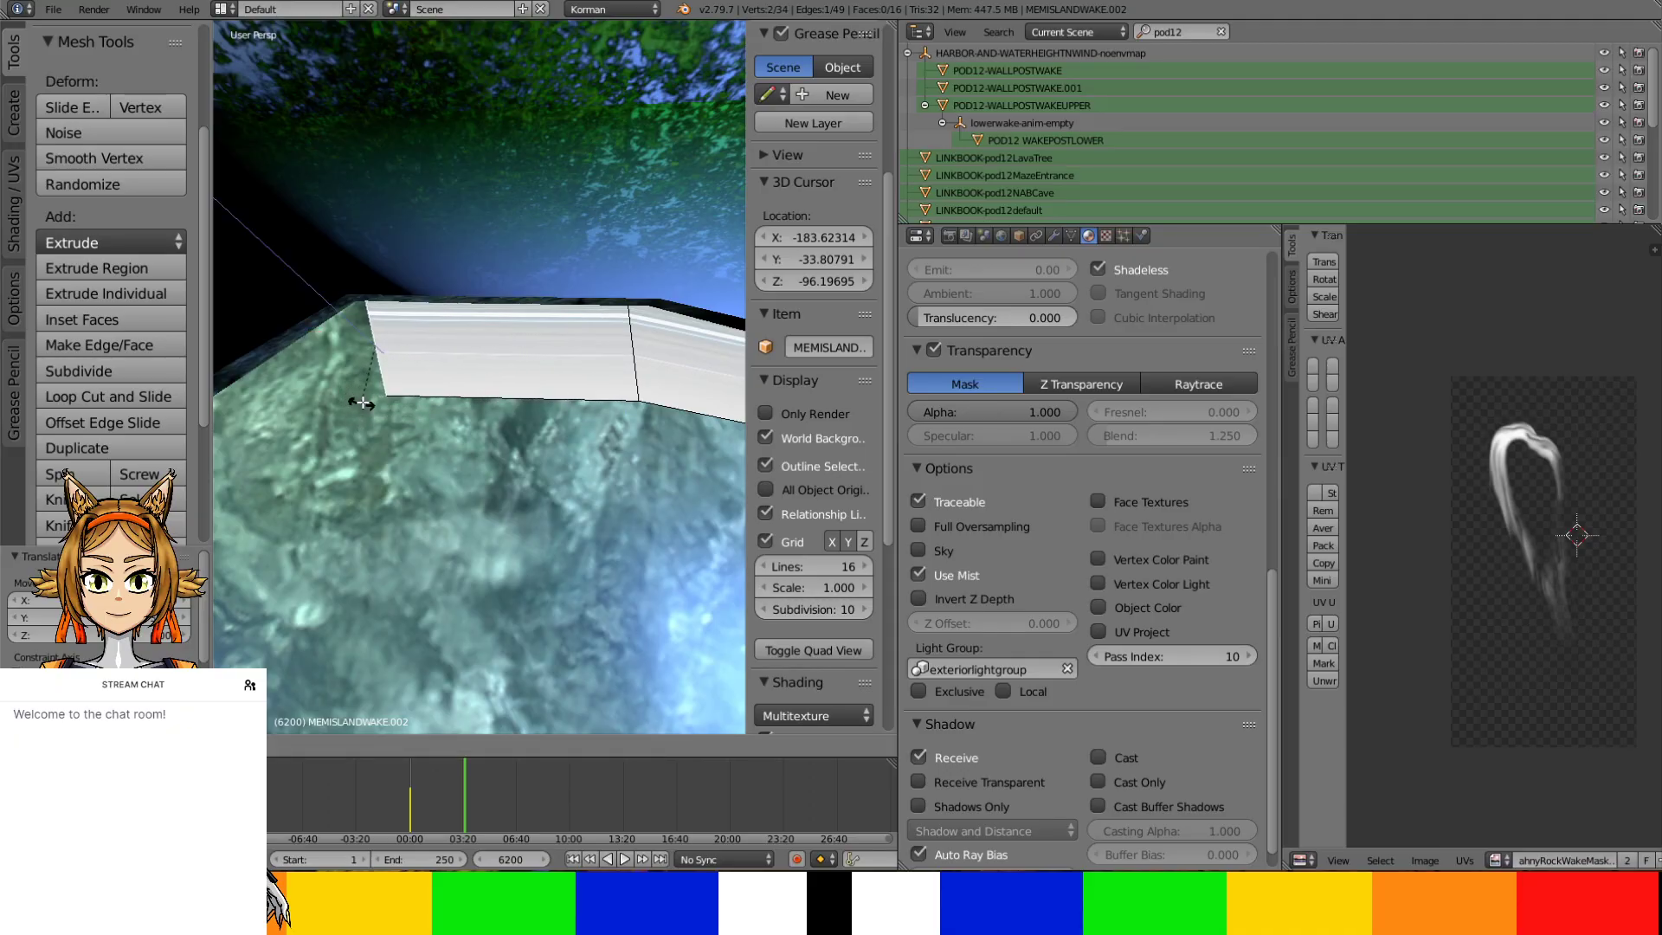
pyautogui.click(371, 389)
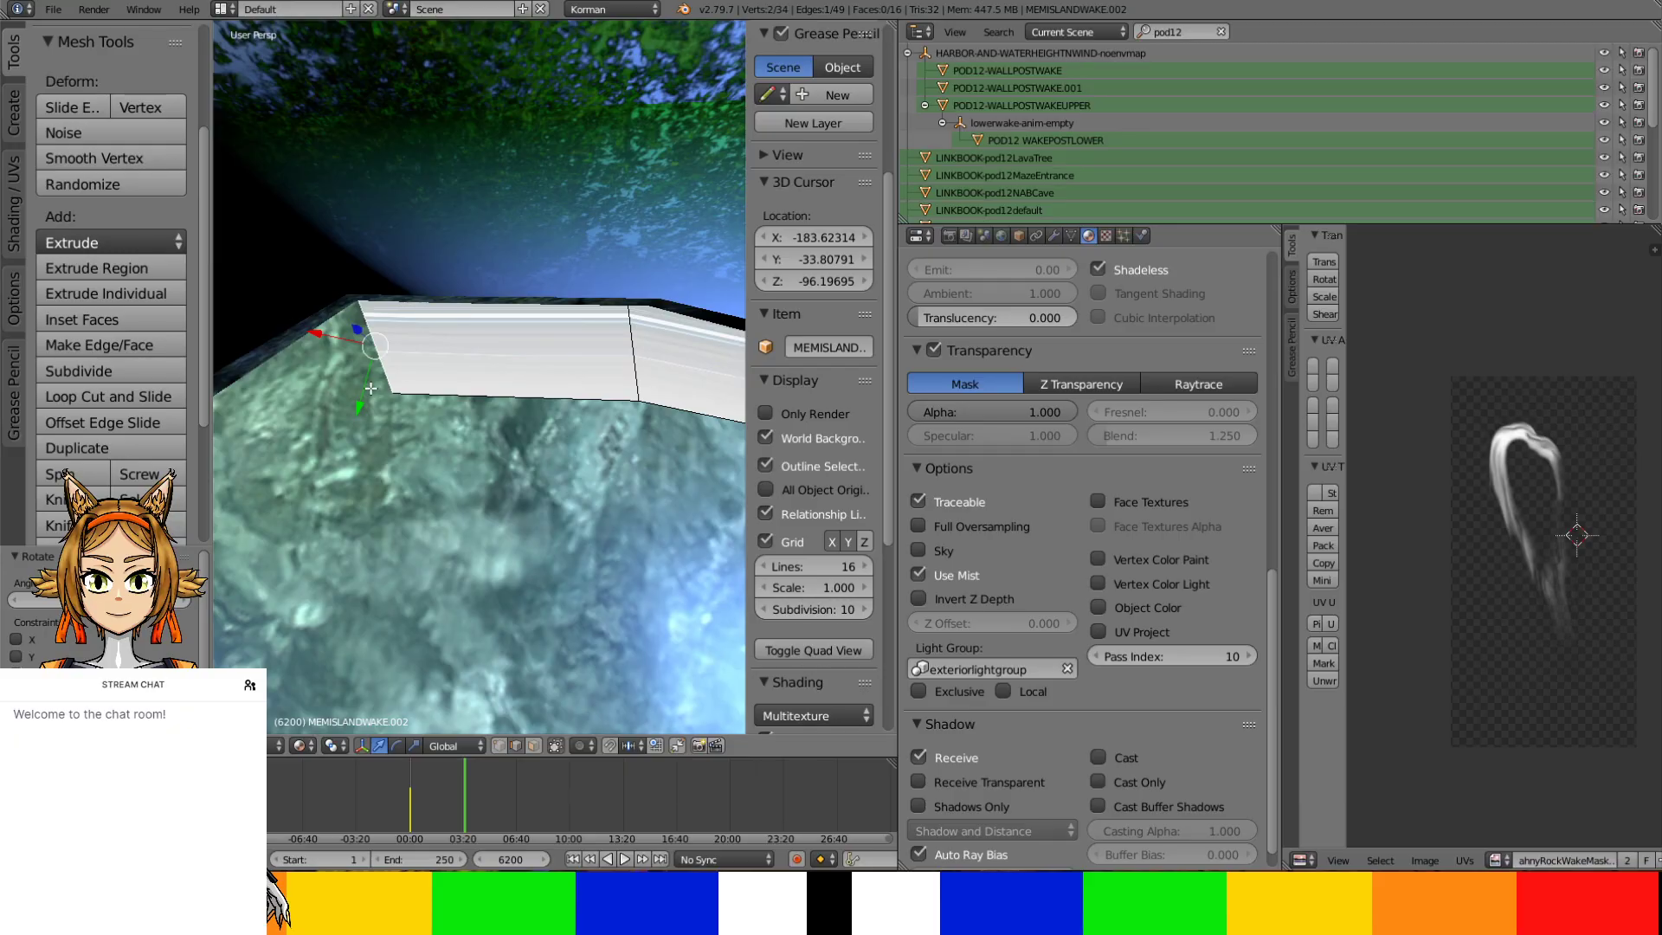
# Extrude a seventeenth wake segment along the next stretch of dark ledge and move its end edge to the far corner
pyautogui.keyDown('shift'); pyautogui.moveTo(367, 292); pyautogui.dragTo(572, 275, button='middle'); pyautogui.keyUp('shift')
pyautogui.moveTo(679, 405); pyautogui.dragTo(594, 396, button='middle')
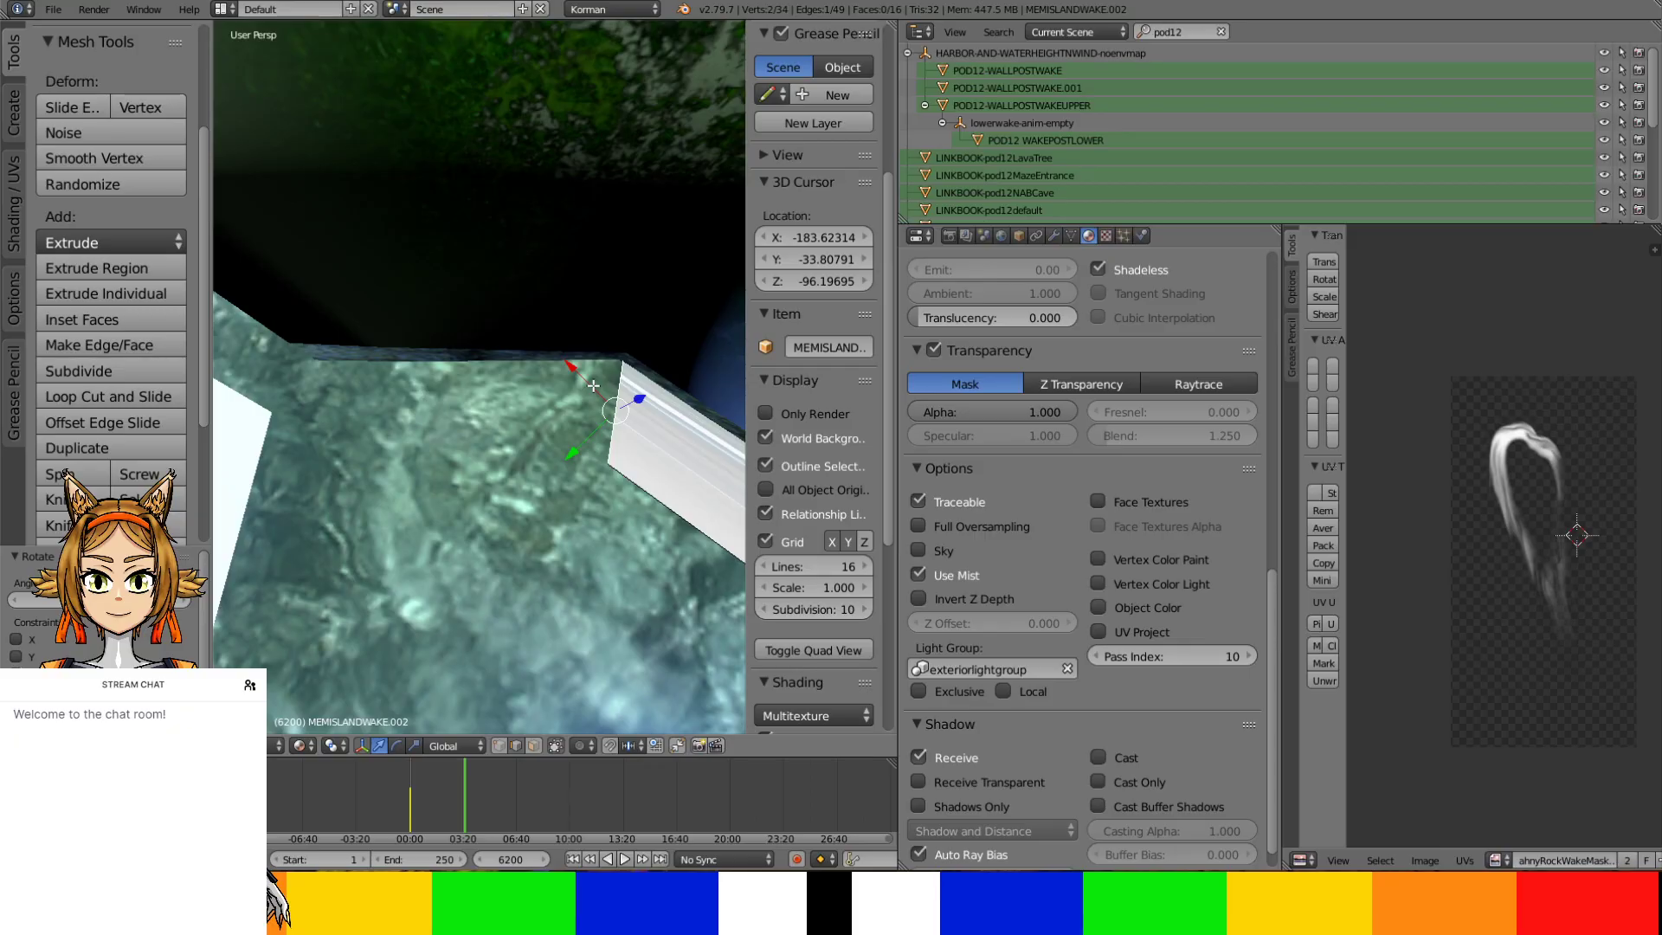
pyautogui.press('e')
pyautogui.rightClick(381, 446)
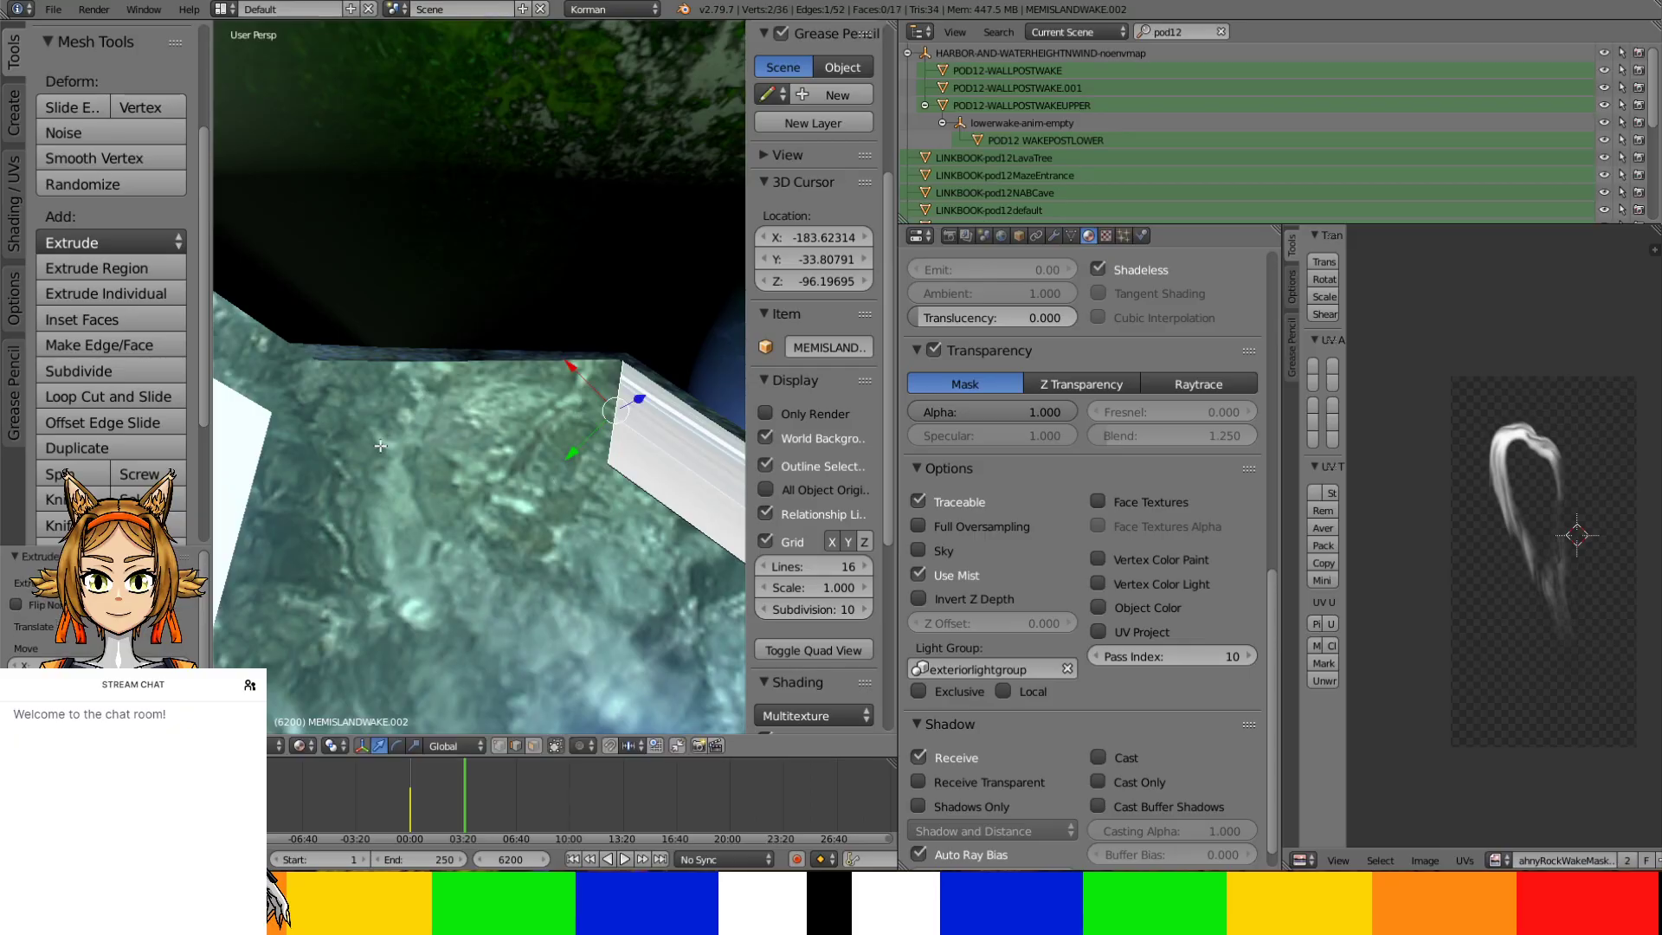
pyautogui.press('g')
pyautogui.click(374, 399)
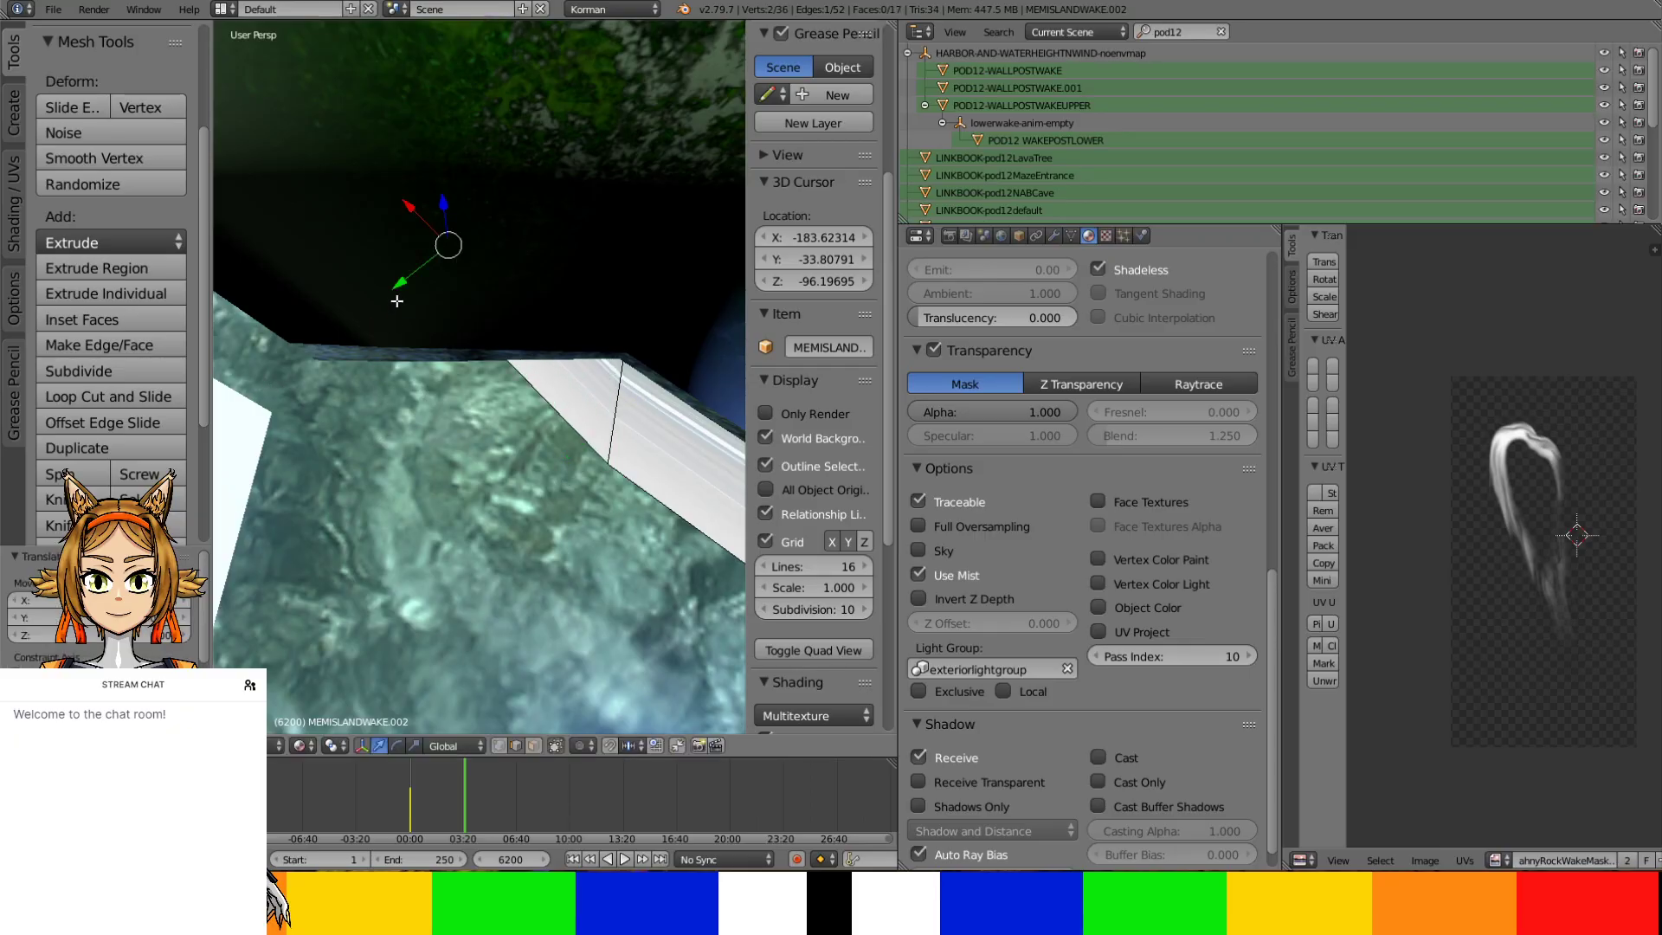
pyautogui.press('g')
pyautogui.click(227, 337)
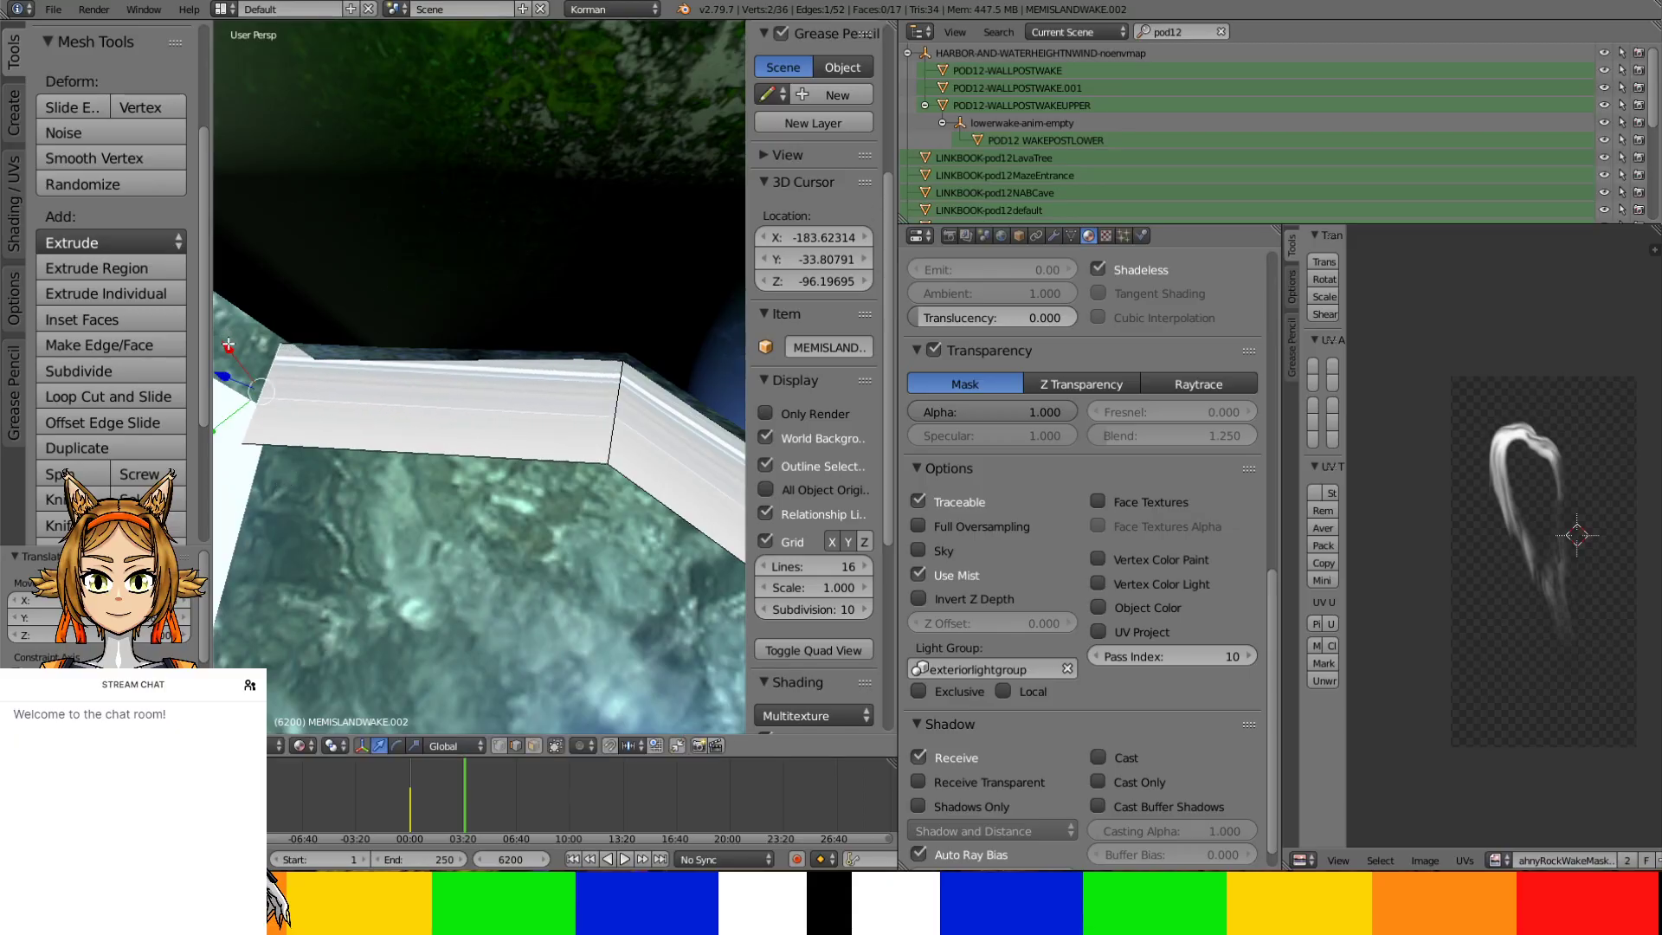
# Fine-tune the position of the seventeenth segment's end edge so it sits against the dark ledge beside the white wake strip
pyautogui.press('g')
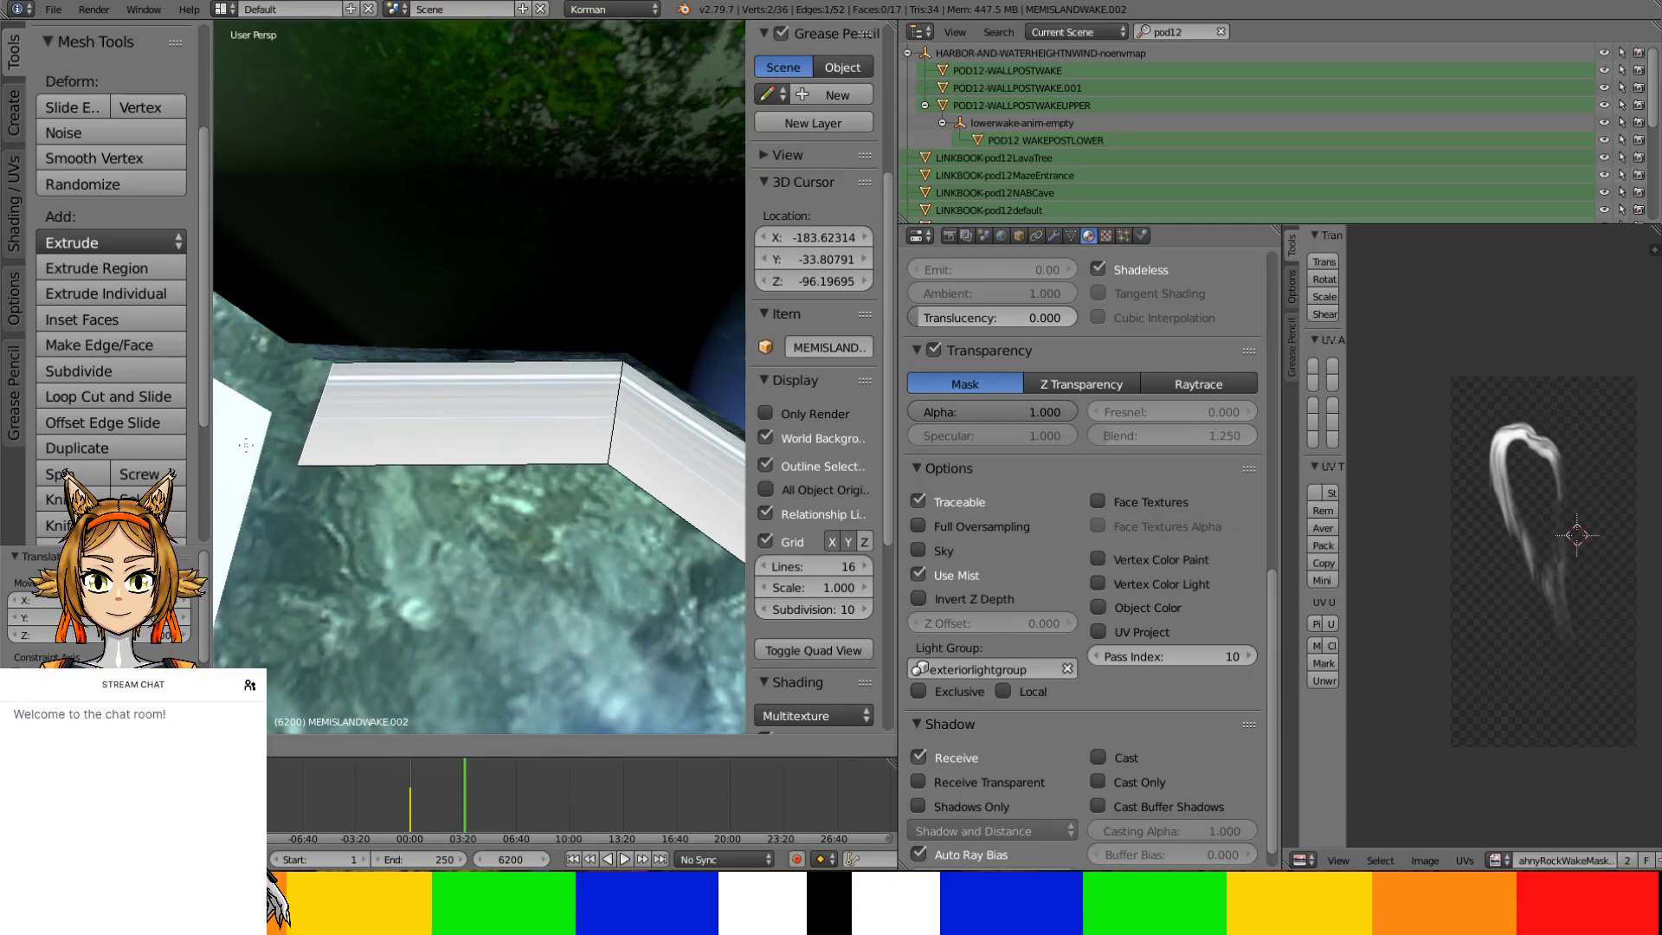
pyautogui.click(245, 445)
pyautogui.press('g')
pyautogui.click(252, 364)
pyautogui.moveTo(260, 435); pyautogui.dragTo(242, 453)
pyautogui.moveTo(264, 369); pyautogui.dragTo(256, 371)
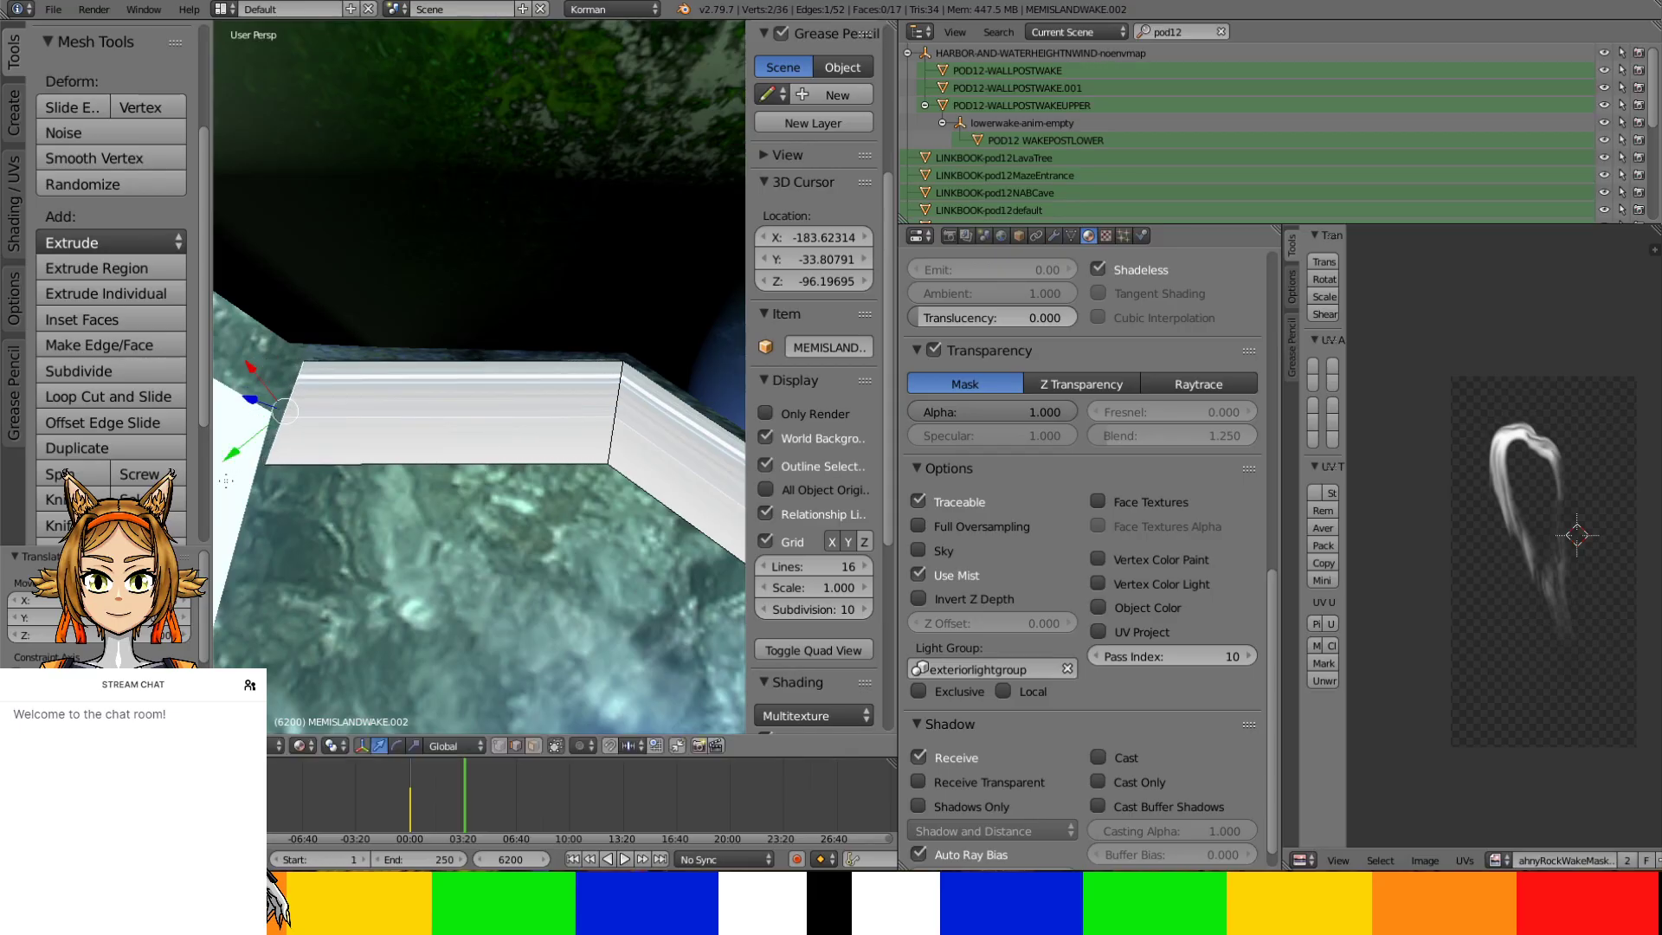
pyautogui.moveTo(232, 454); pyautogui.dragTo(246, 442)
# Extrude an eighteenth wake segment beyond the white strip's tip and move its end edge along the dark ledge
pyautogui.moveTo(245, 443); pyautogui.dragTo(489, 425, button='middle')
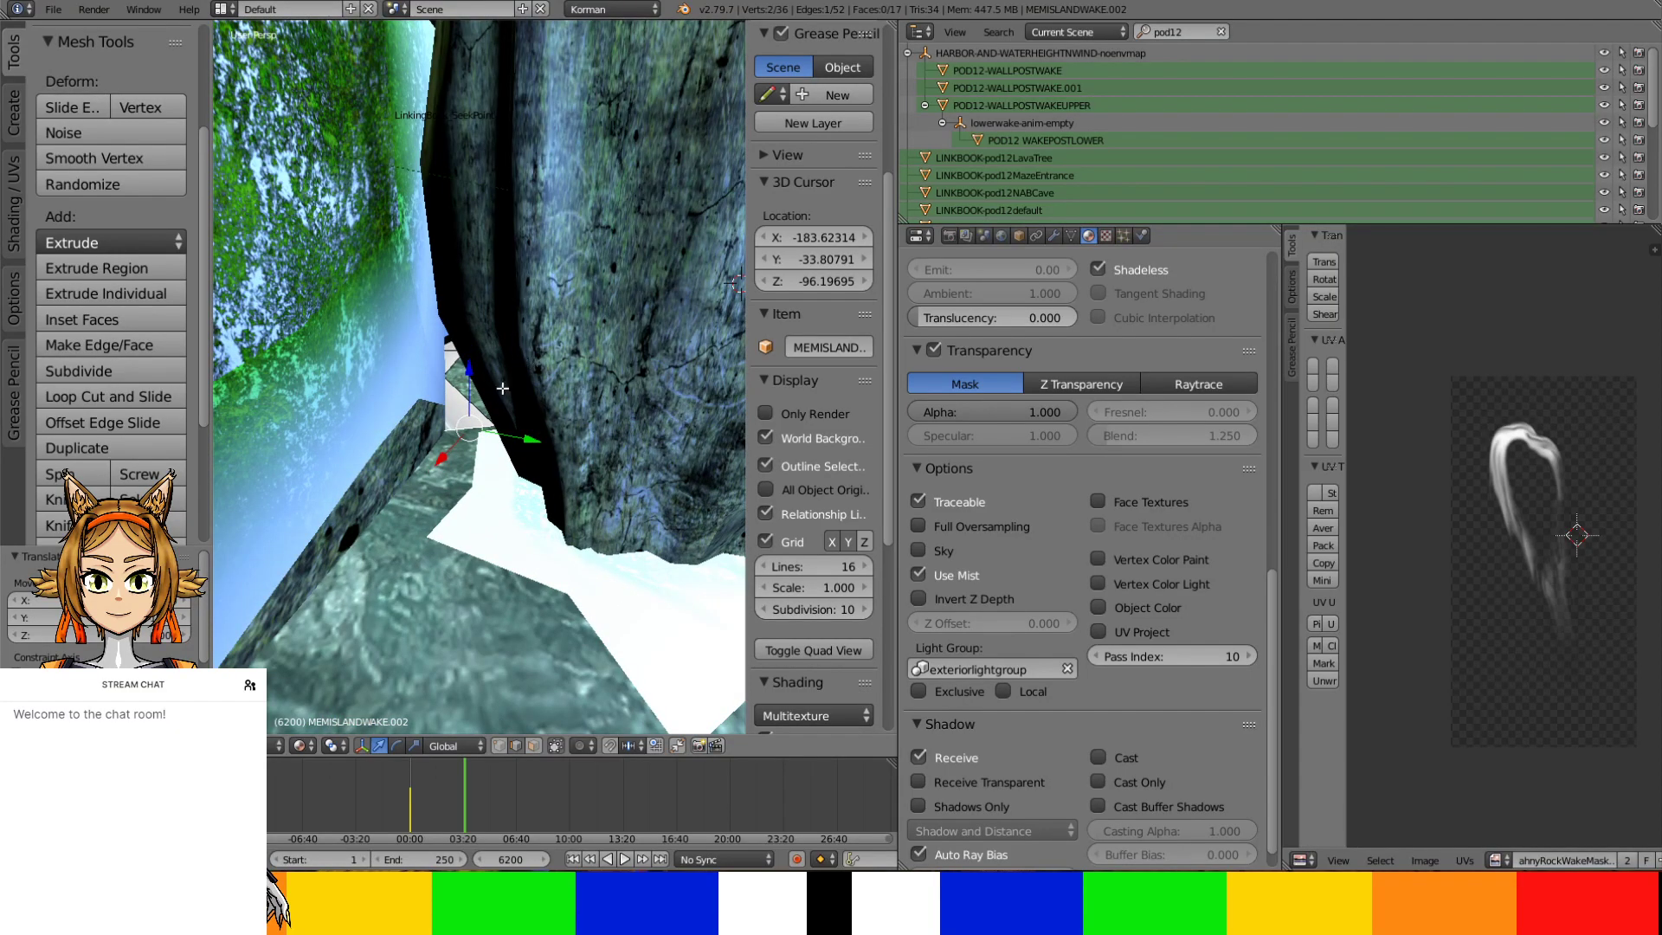
pyautogui.moveTo(472, 445); pyautogui.dragTo(469, 535, button='middle')
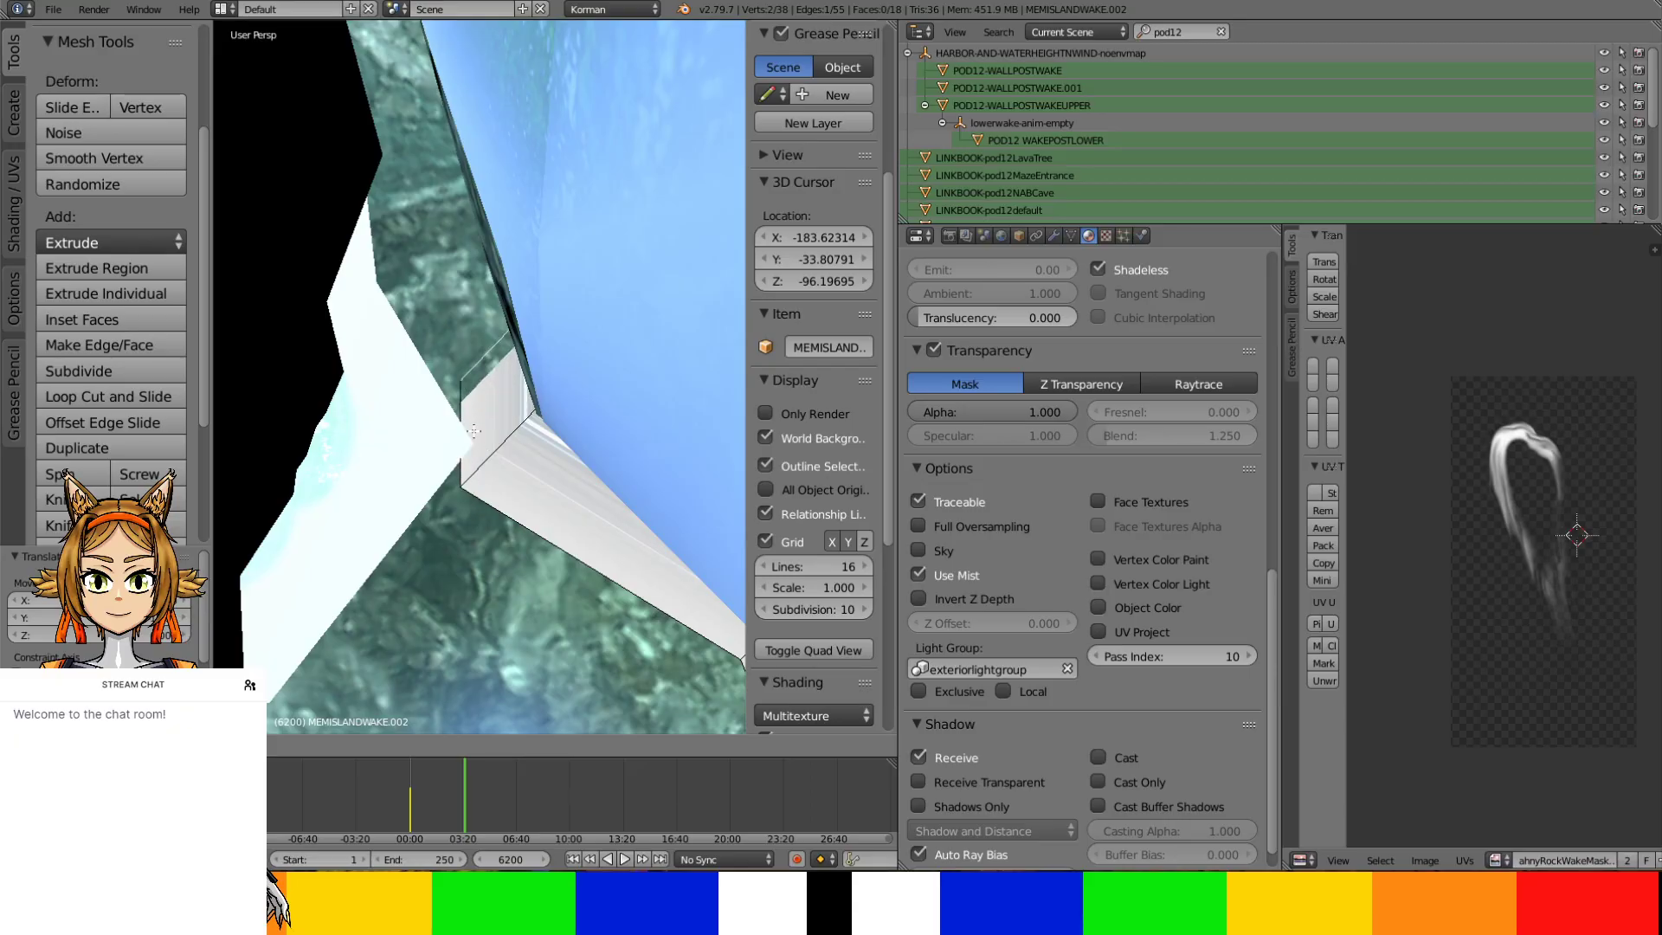
pyautogui.rightClick(474, 431)
pyautogui.moveTo(486, 388); pyautogui.dragTo(425, 158)
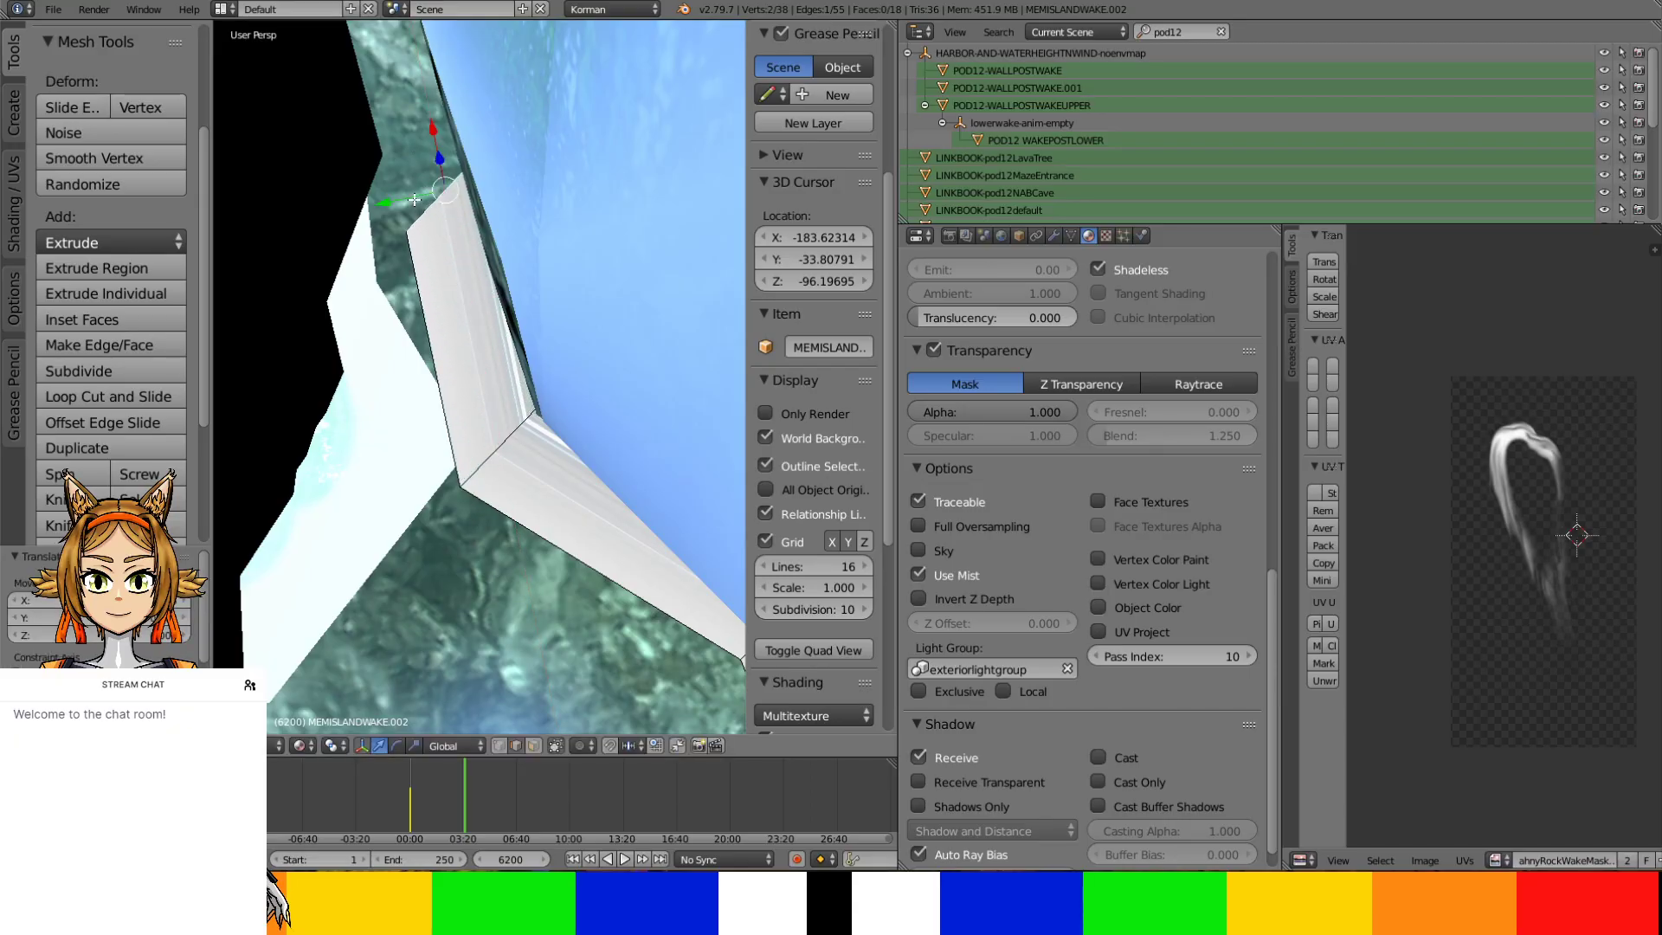
# Extrude a nineteenth wake segment along the dark ledge, move its end edge near the ledge corner and rotate it slightly
pyautogui.moveTo(361, 208); pyautogui.dragTo(378, 543, button='middle')
pyautogui.press('e')
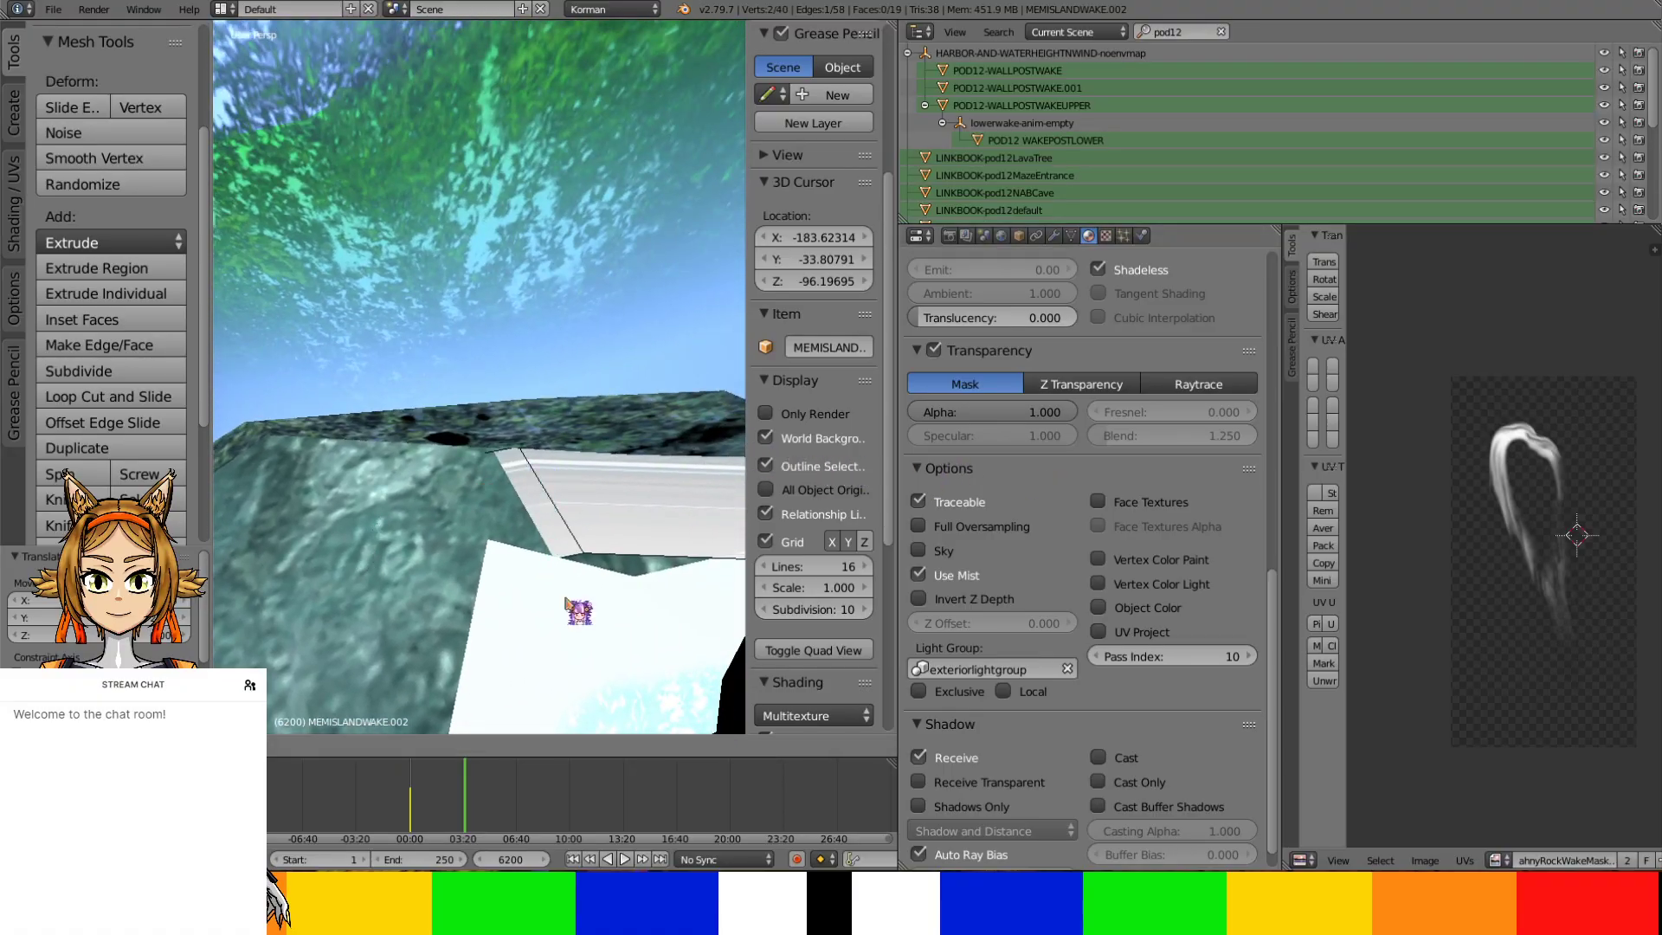
pyautogui.rightClick(627, 481)
pyautogui.moveTo(511, 486); pyautogui.dragTo(265, 559)
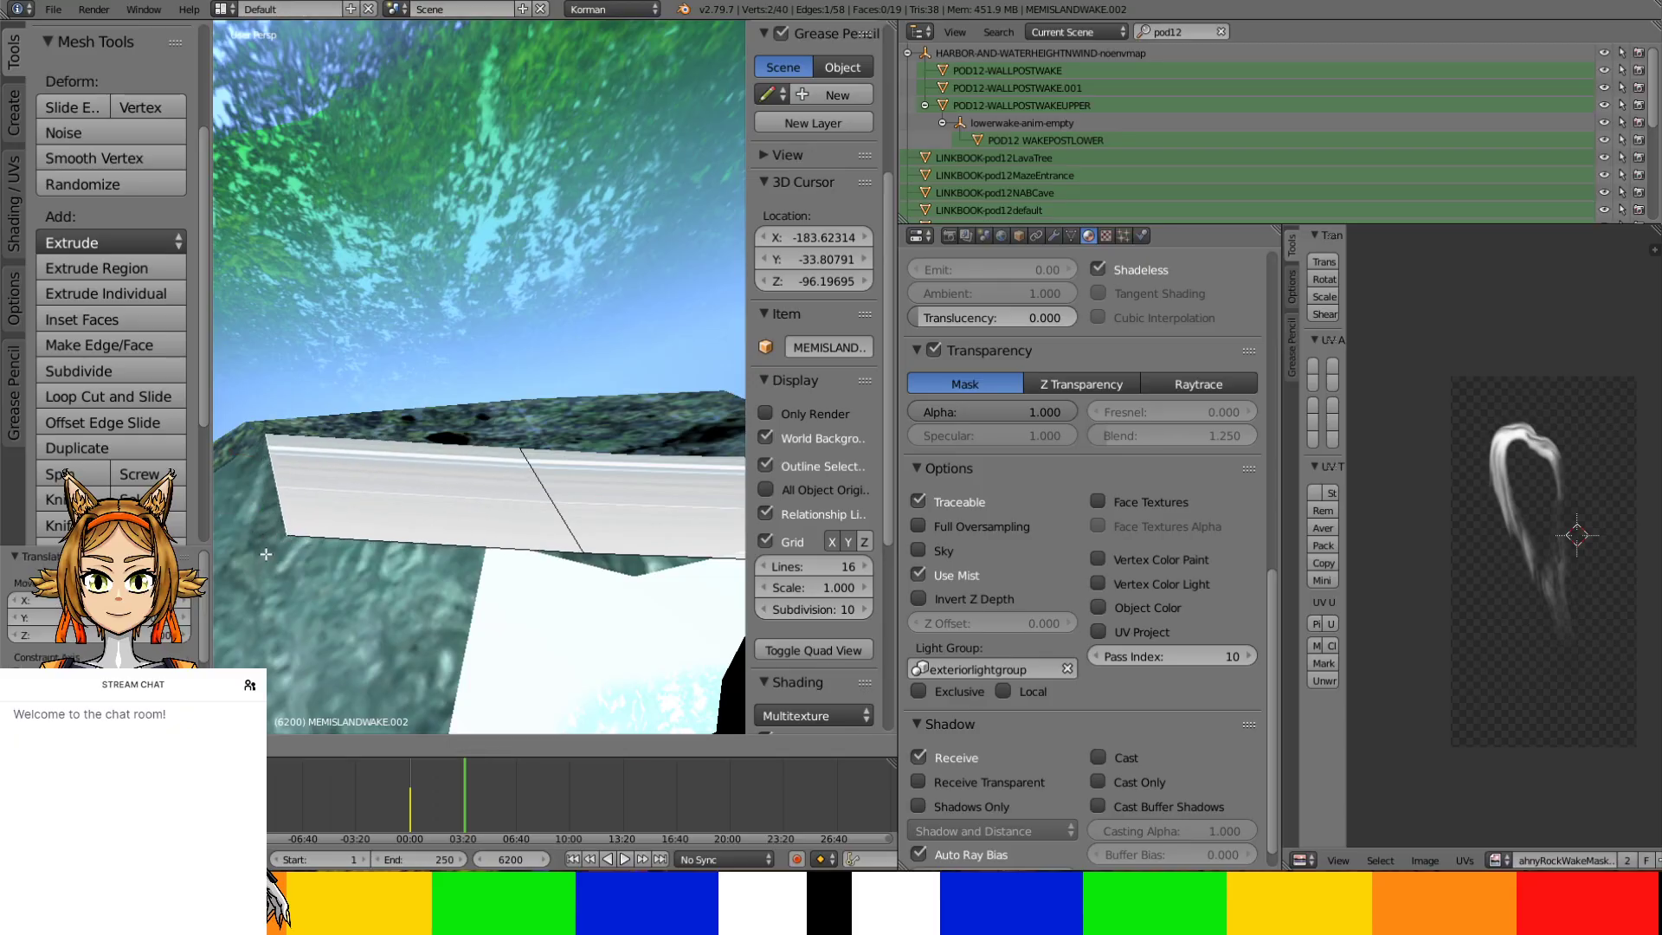
pyautogui.press('s')
pyautogui.press('r')
pyautogui.click(319, 522)
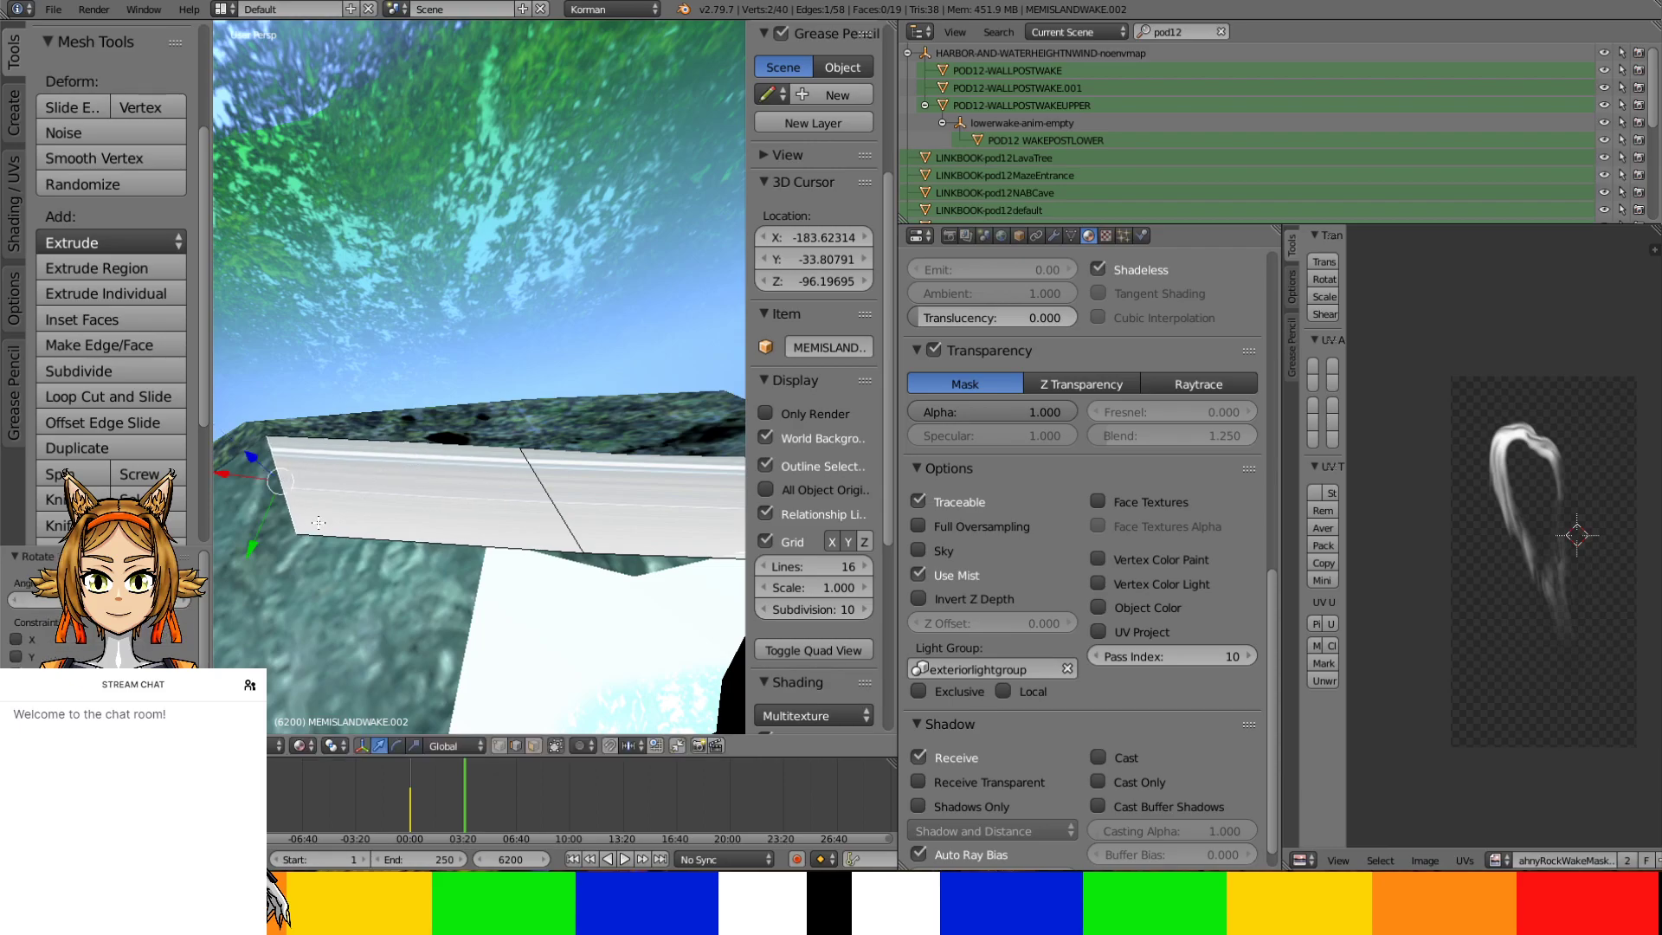
# Extrude a twentieth wake segment around the ledge corner and position its end edge along the next stretch of shoreline
pyautogui.moveTo(320, 569); pyautogui.dragTo(628, 440, button='middle')
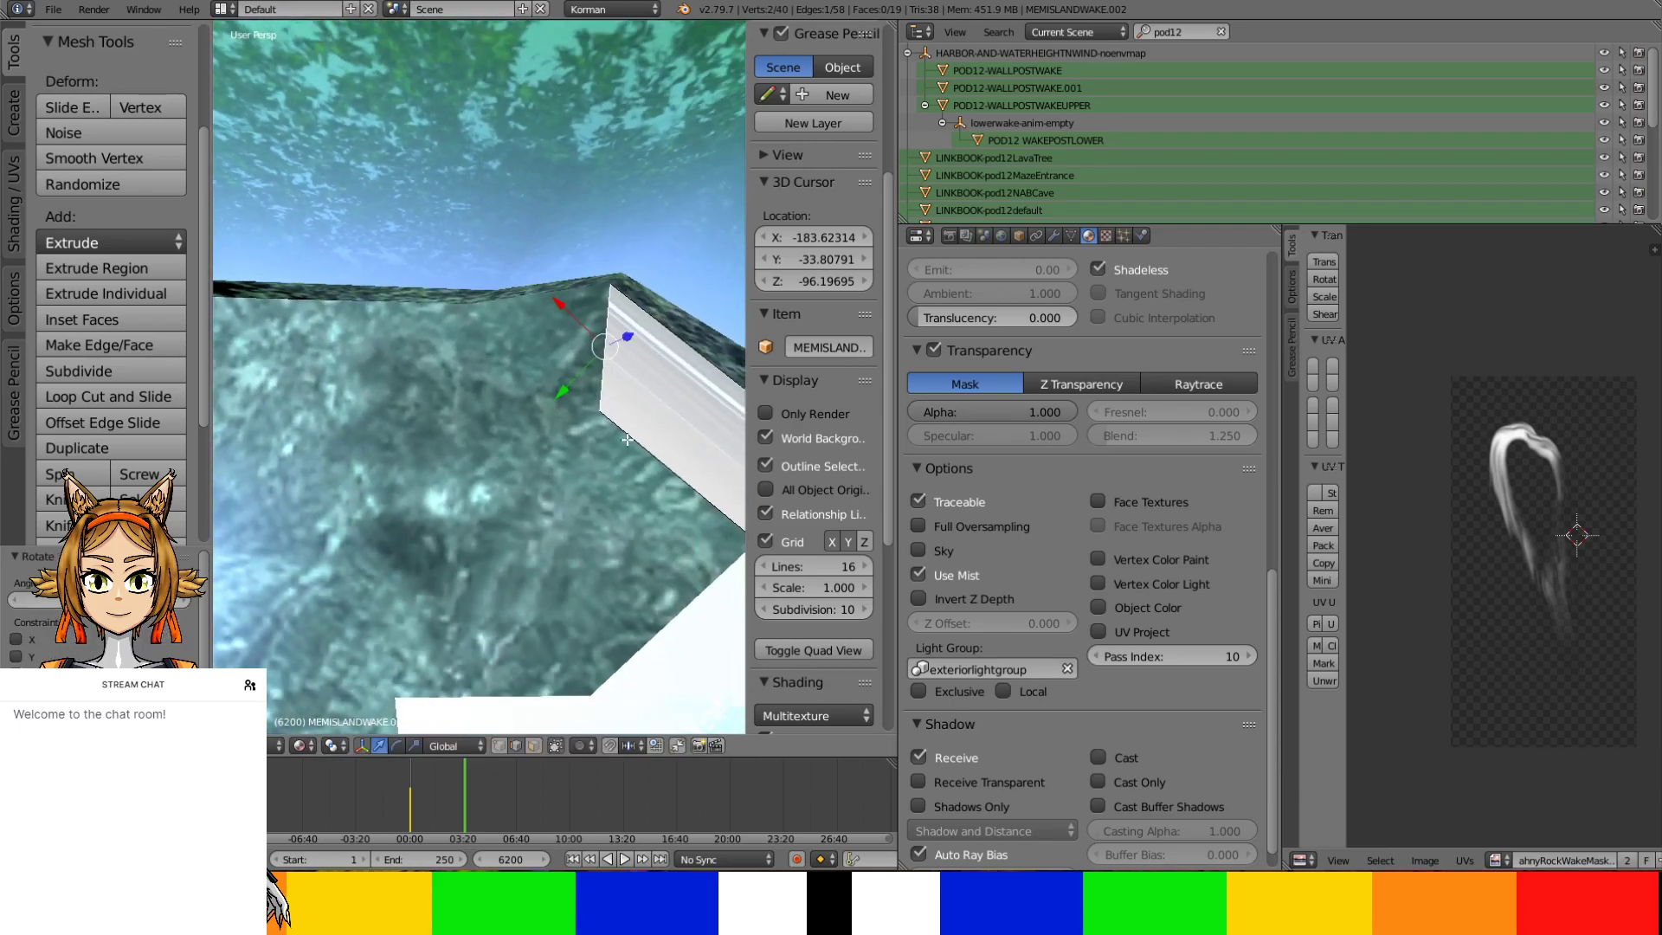
pyautogui.press('e')
pyautogui.rightClick(486, 499)
pyautogui.press('g')
pyautogui.click(392, 315)
pyautogui.press('g')
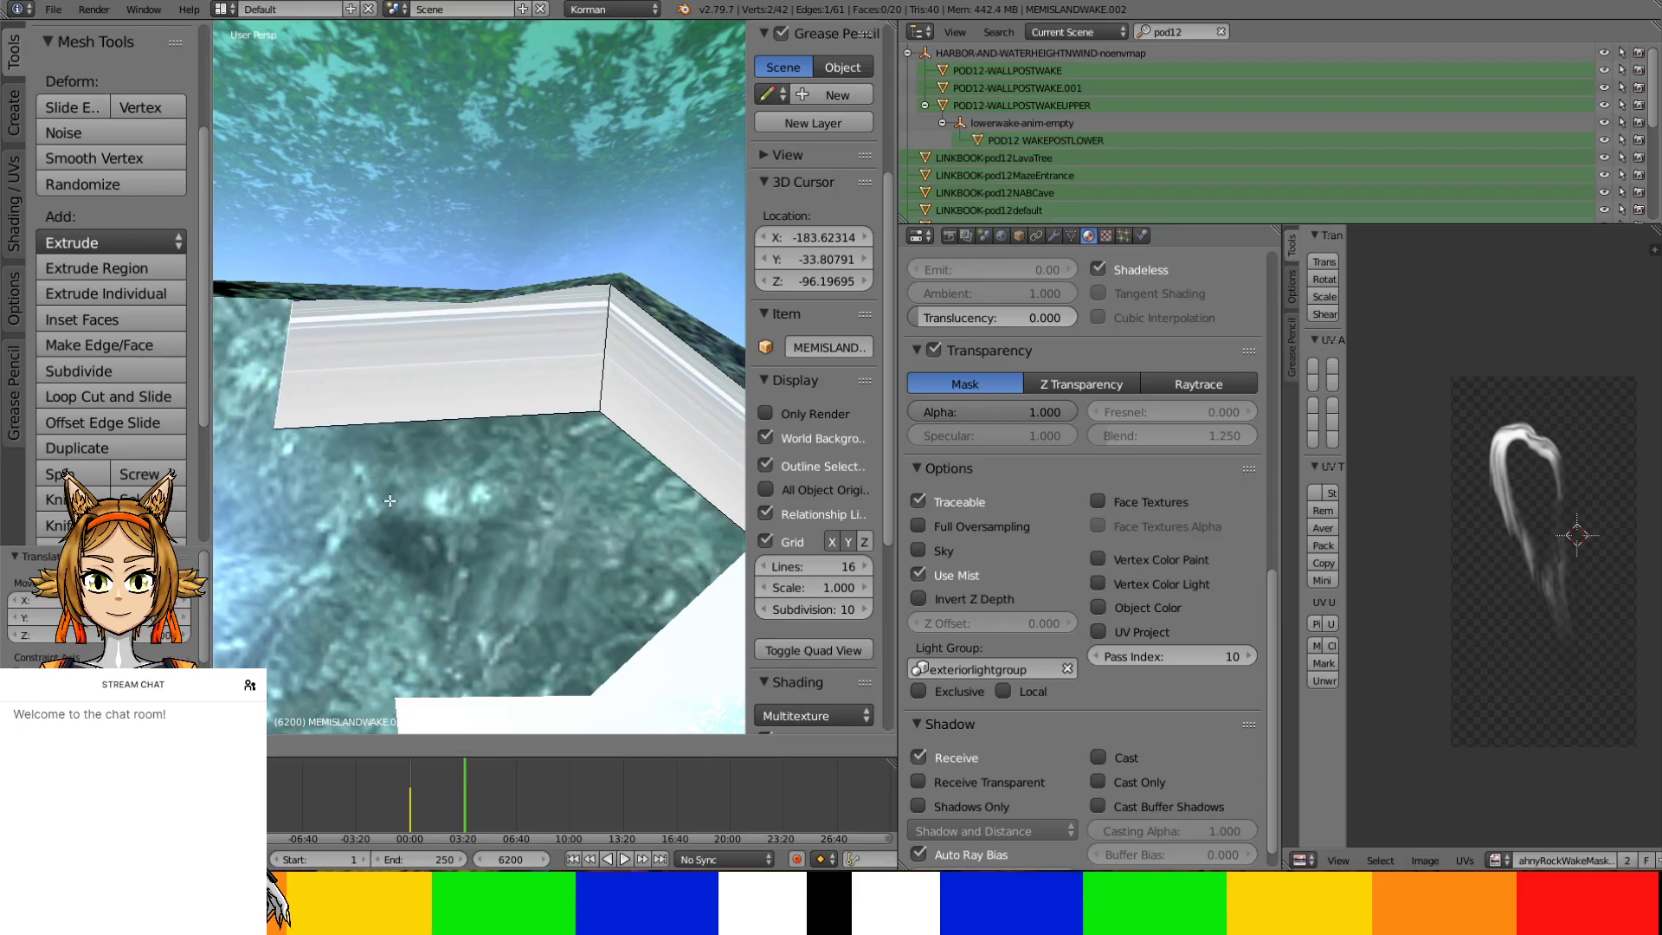
pyautogui.click(386, 492)
# Extrude a twenty-first wake segment along the ledge towards the white wake around the cyan rock
pyautogui.moveTo(385, 491); pyautogui.dragTo(393, 297, button='middle')
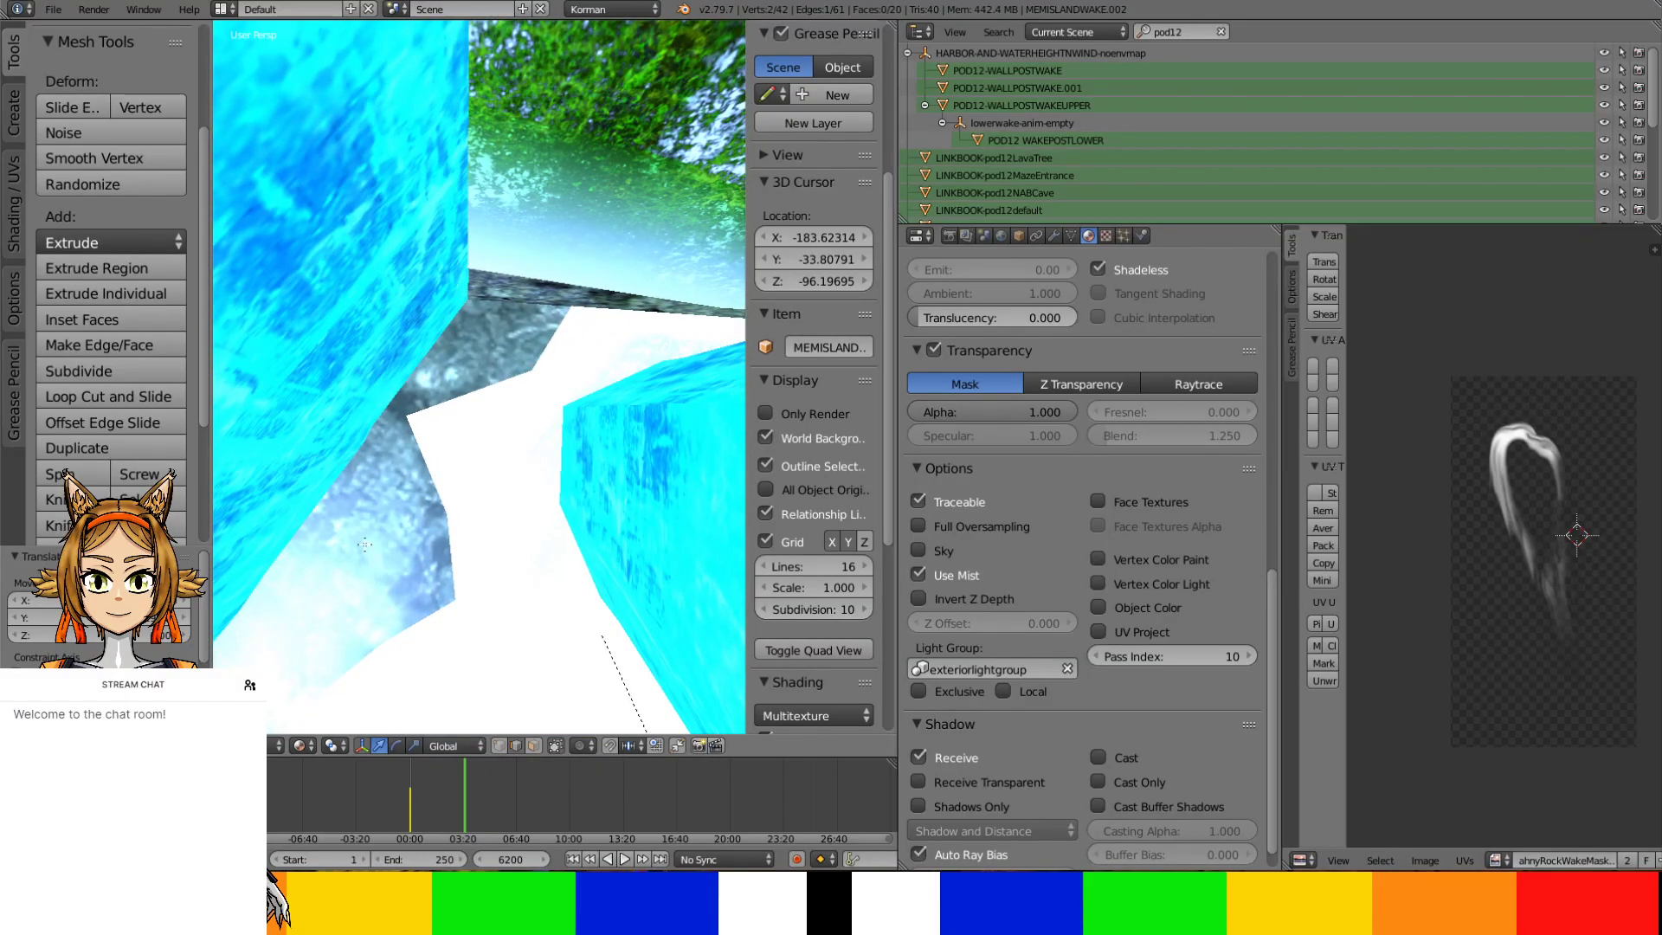
pyautogui.moveTo(475, 347); pyautogui.dragTo(561, 444, button='middle')
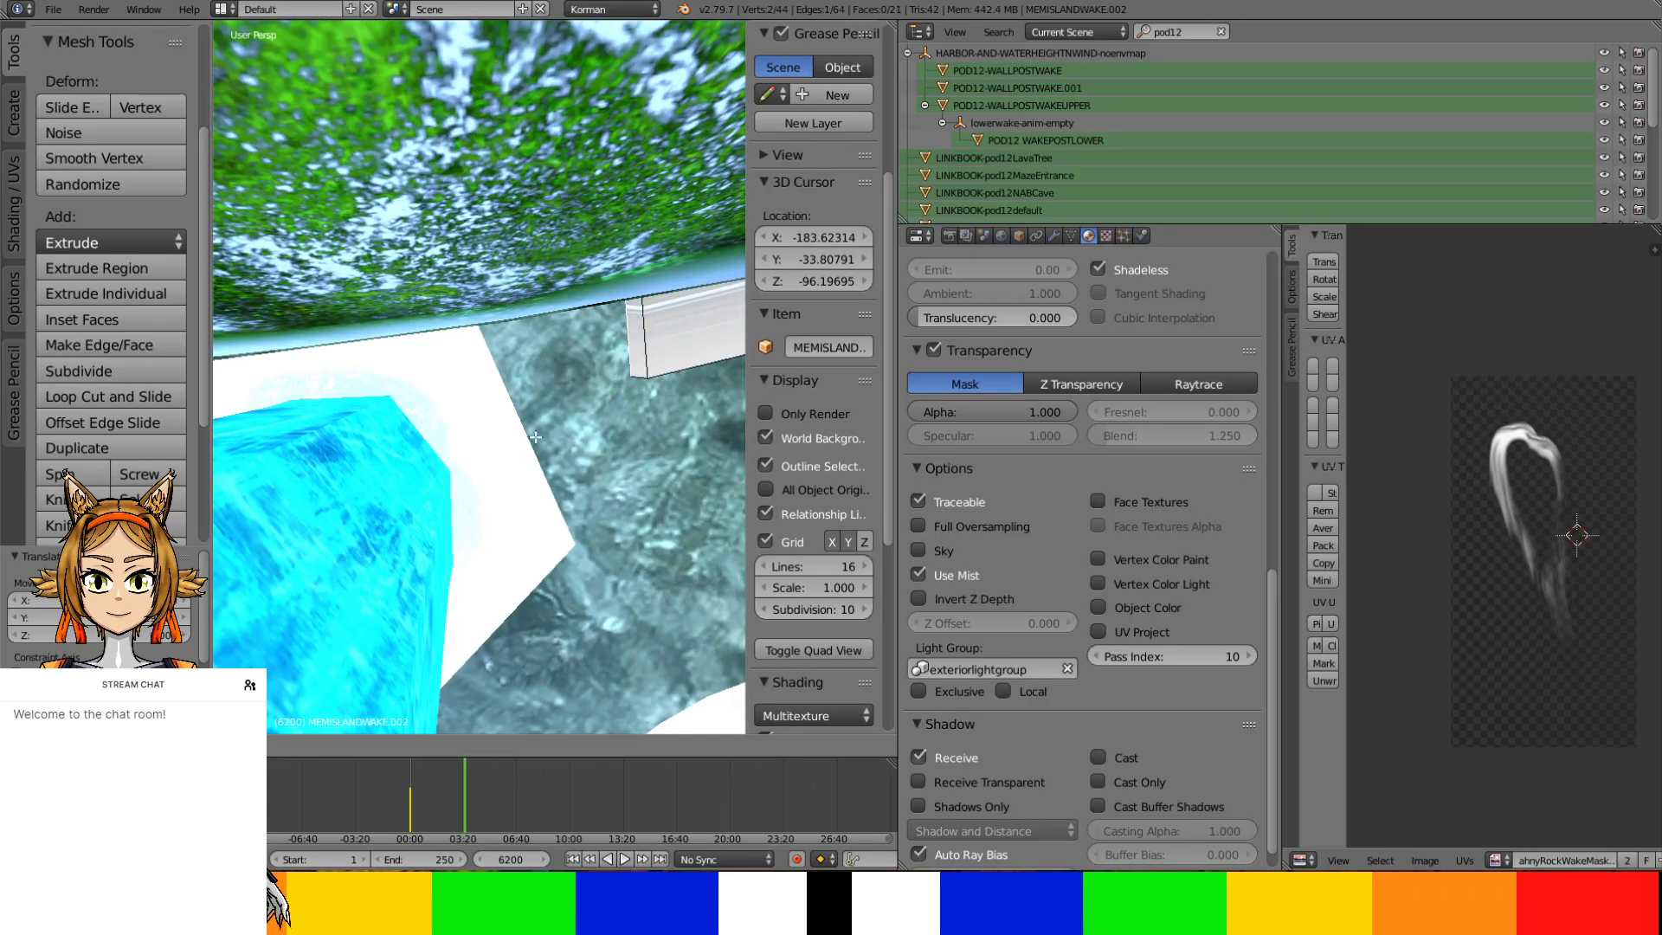
pyautogui.press('e')
pyautogui.click(397, 338)
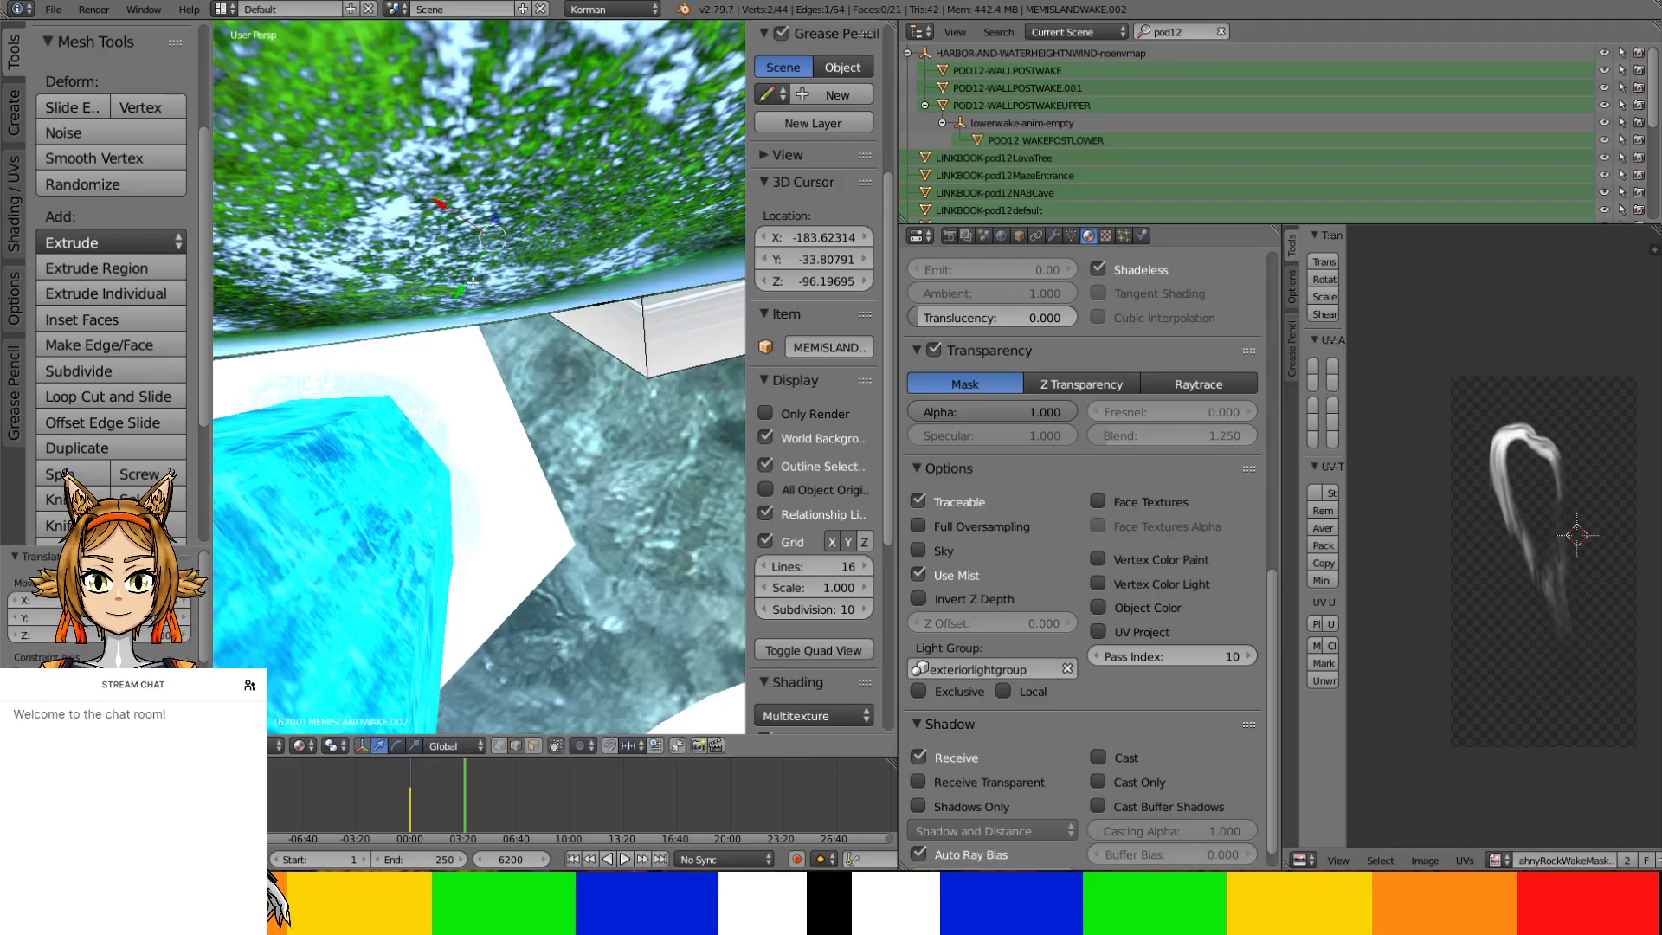
pyautogui.press('g')
pyautogui.click(412, 435)
# Fine-tune the twenty-first segment's end edge so it follows the ledge and meets the corner of the white wake
pyautogui.moveTo(412, 435); pyautogui.dragTo(407, 398, button='middle')
pyautogui.press('g')
pyautogui.click(421, 464)
pyautogui.press('g')
pyautogui.press('g')
pyautogui.click(443, 414)
pyautogui.click(451, 394)
pyautogui.press('g')
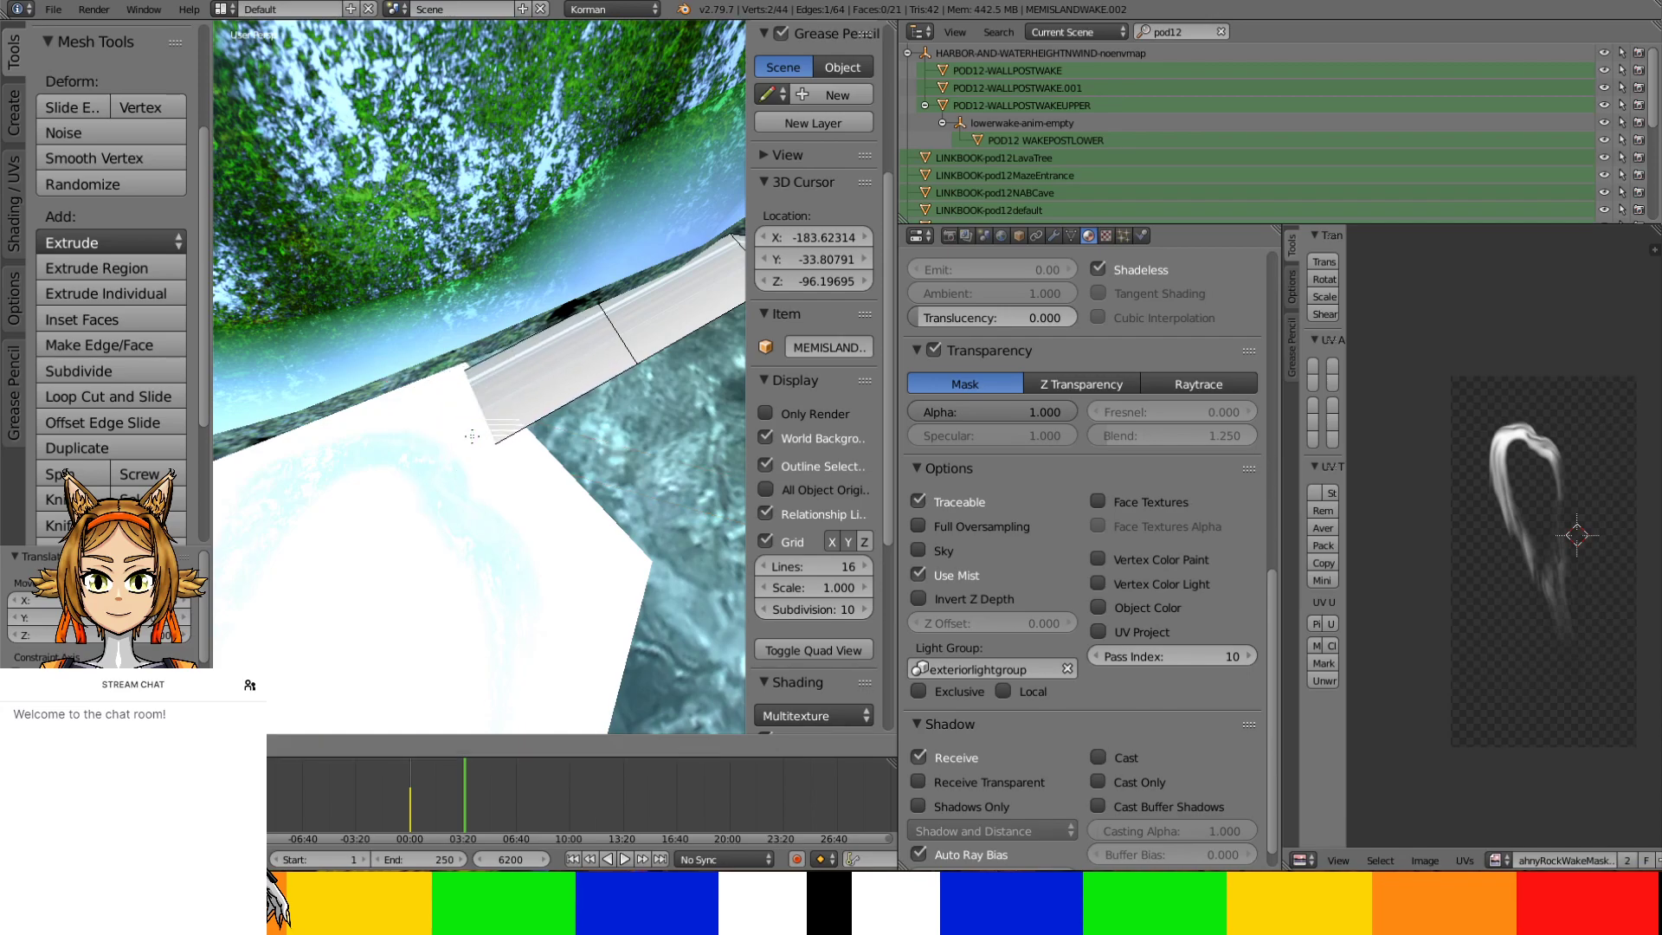
pyautogui.click(511, 382)
pyautogui.press('g')
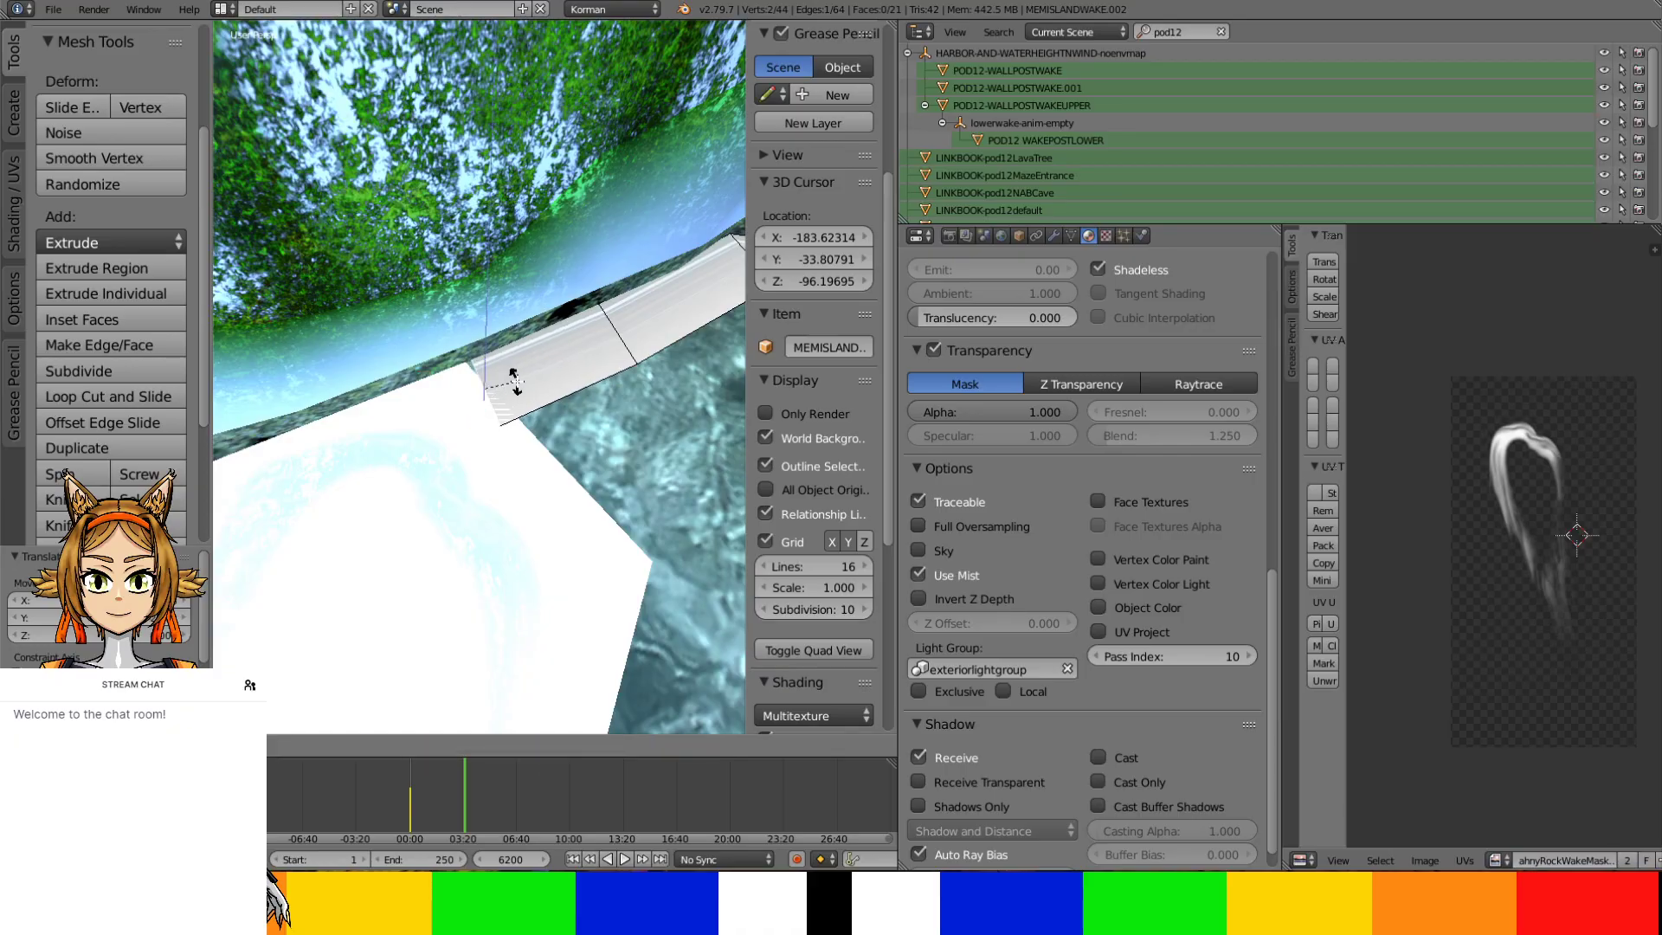
pyautogui.click(511, 373)
pyautogui.press('g')
pyautogui.click(499, 407)
# Extrude a twenty-second wake segment over the white wake and move its end edge along X beside the ledge
pyautogui.press('e')
pyautogui.click(489, 428)
pyautogui.press('g')
pyautogui.click(476, 436)
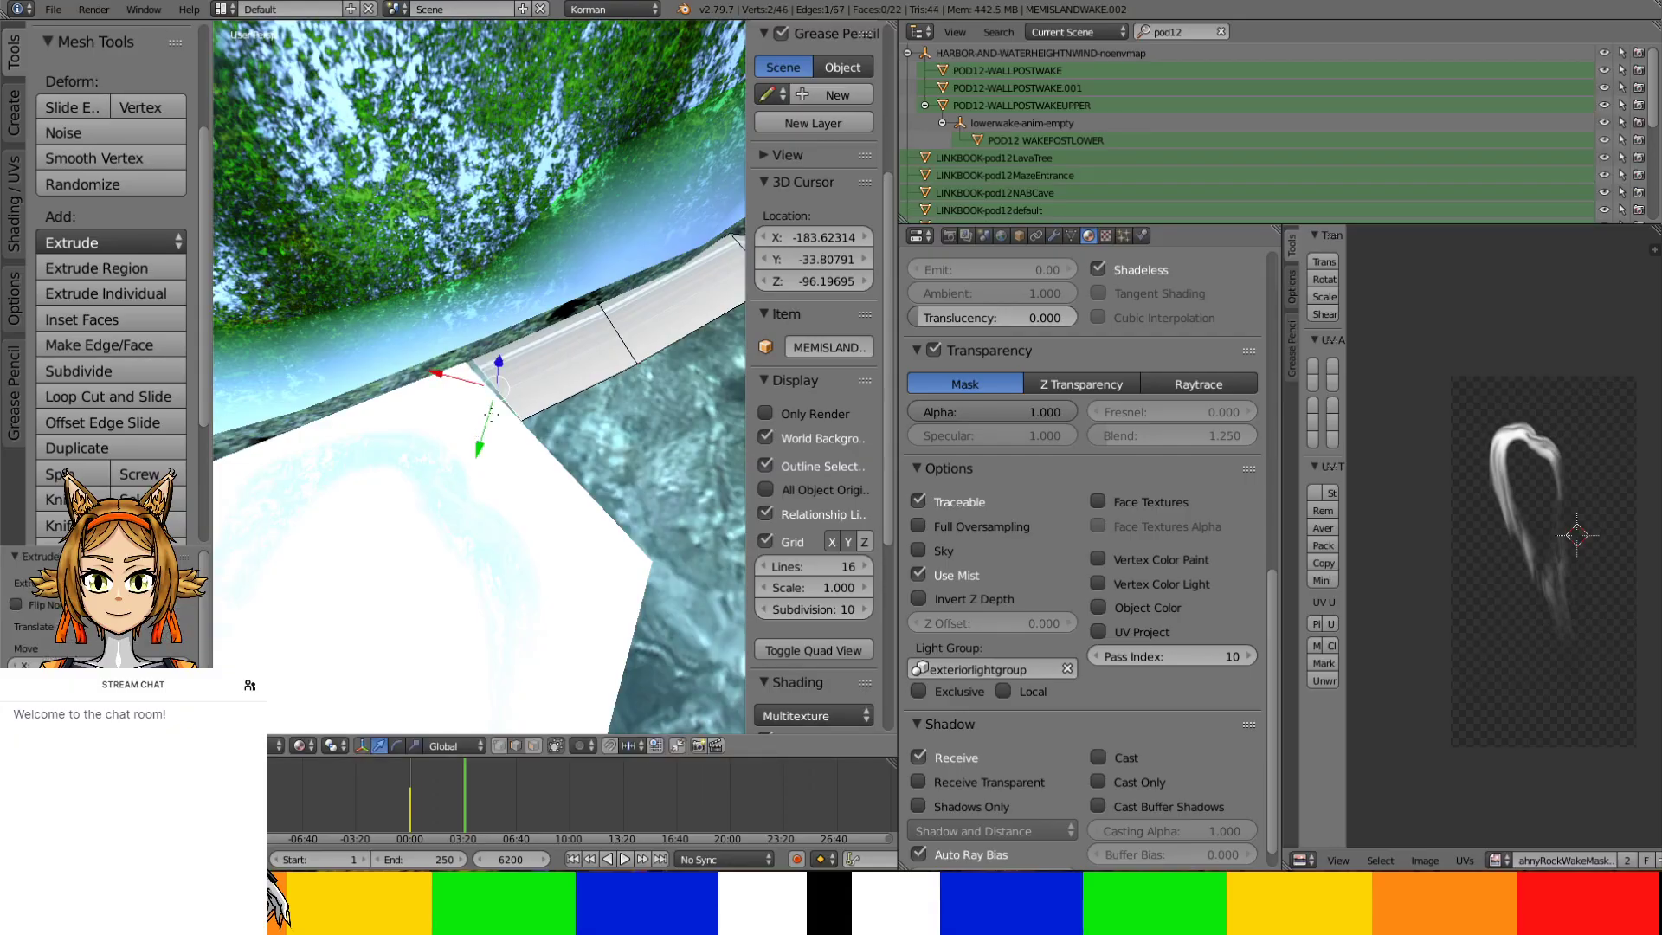
pyautogui.press('g')
pyautogui.press('x')
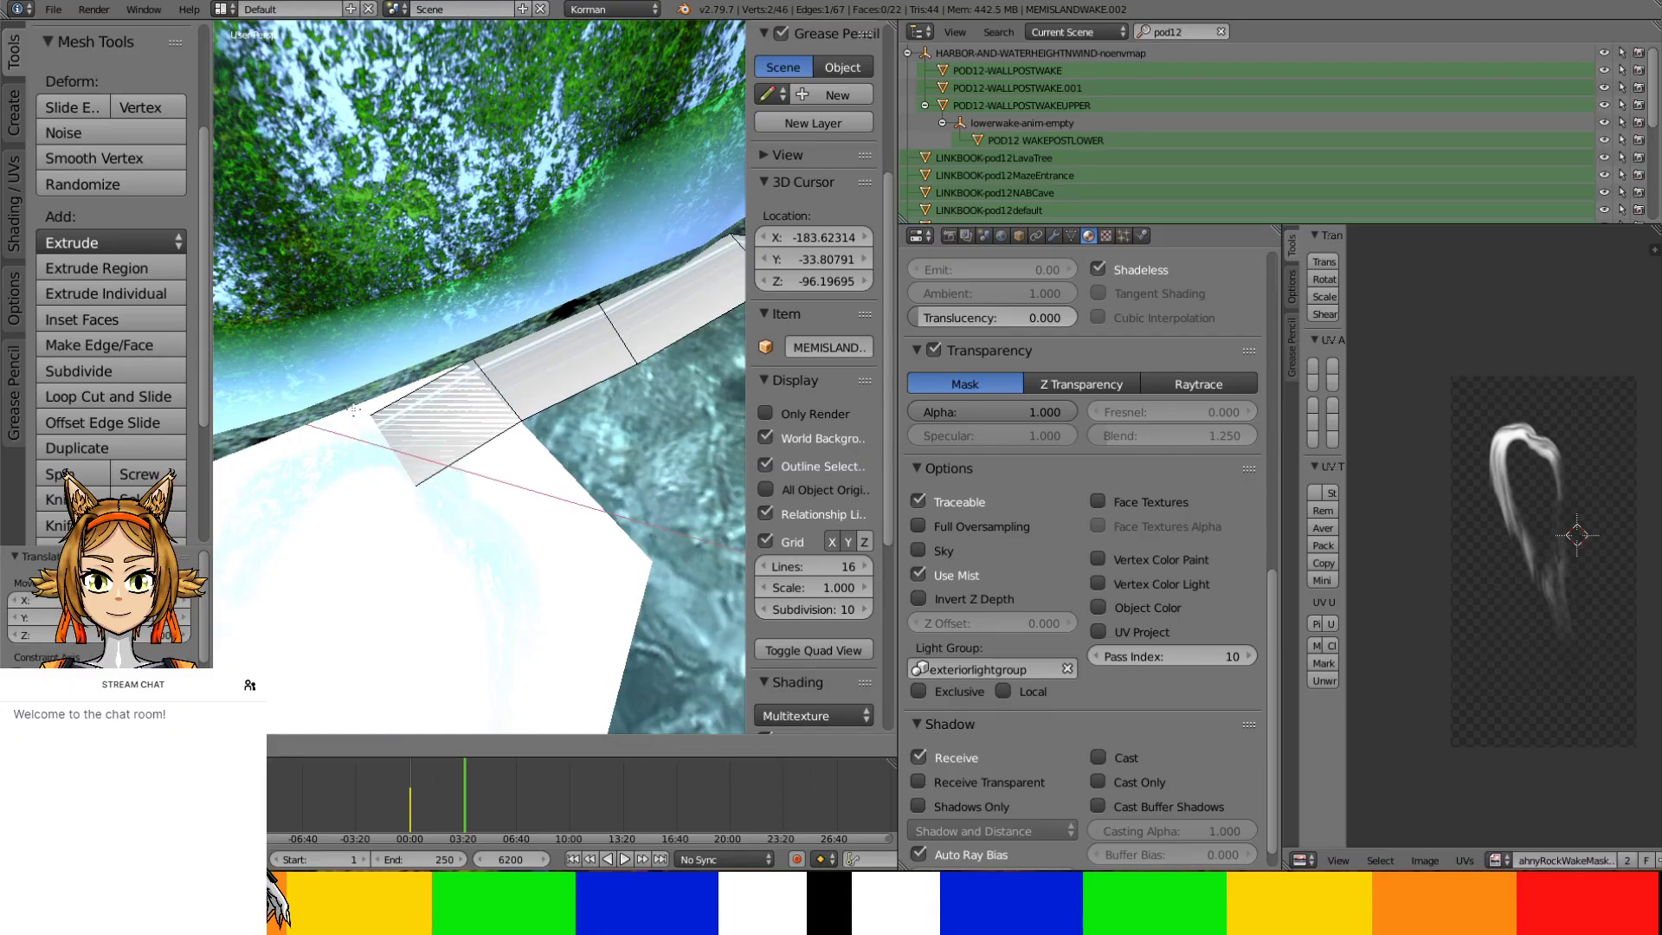
pyautogui.click(374, 407)
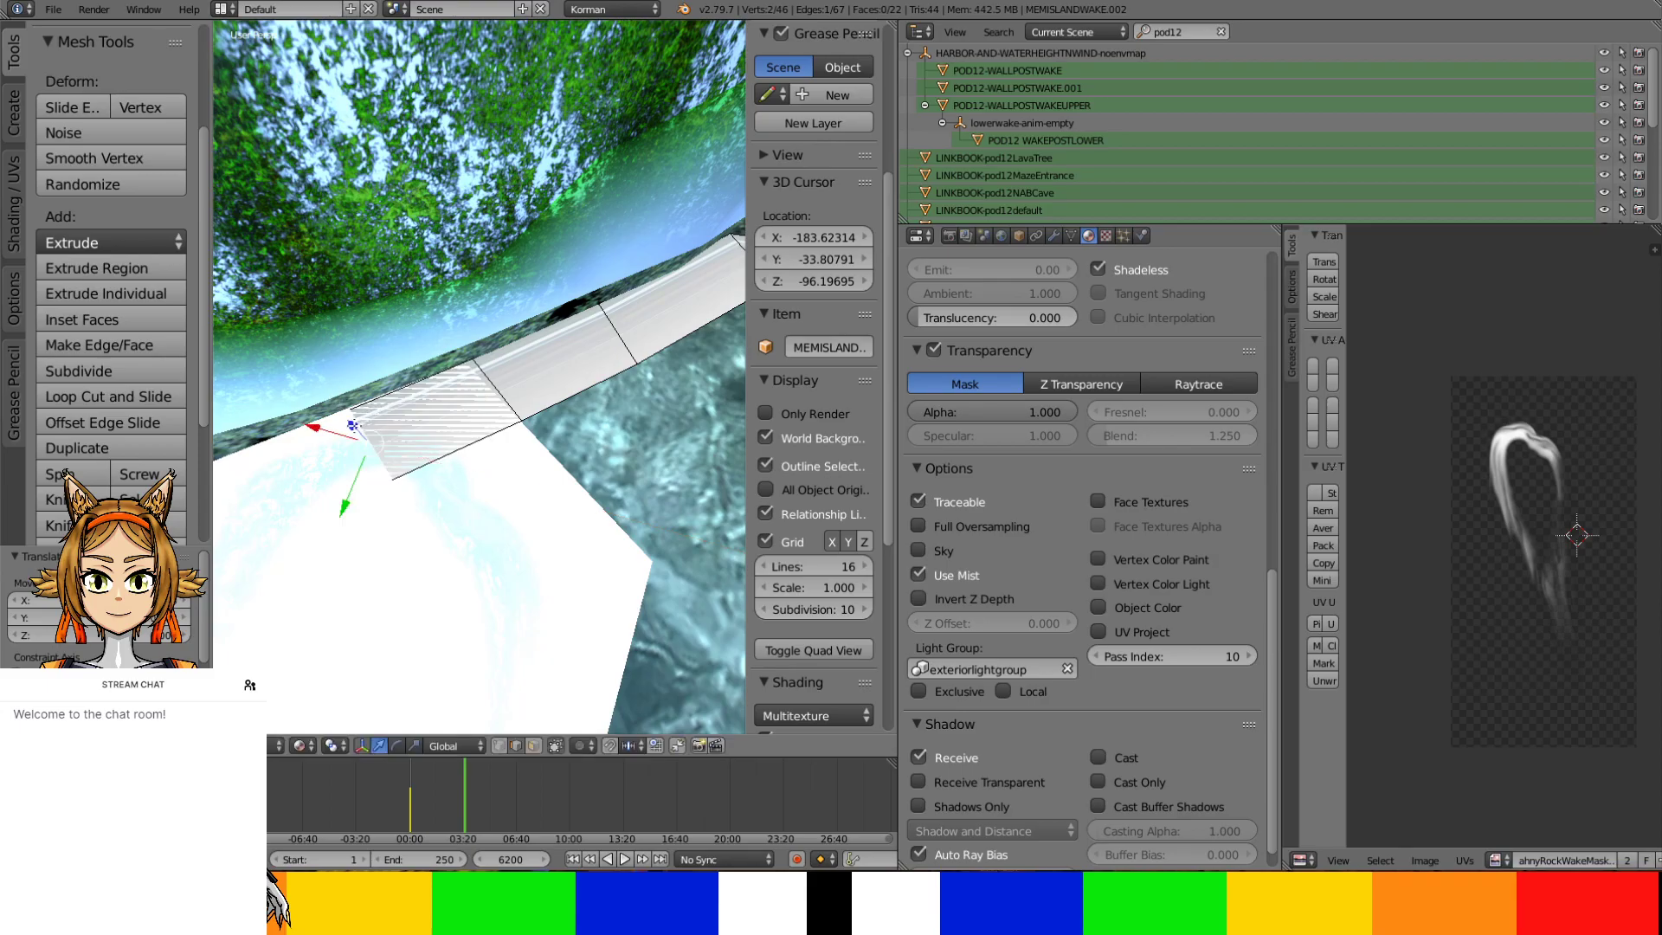
# Extrude a twenty-third wake segment along the ledge and position its end edge just short of the cyan rock
pyautogui.moveTo(494, 558); pyautogui.dragTo(542, 464, button='middle')
pyautogui.press('e')
pyautogui.rightClick(463, 478)
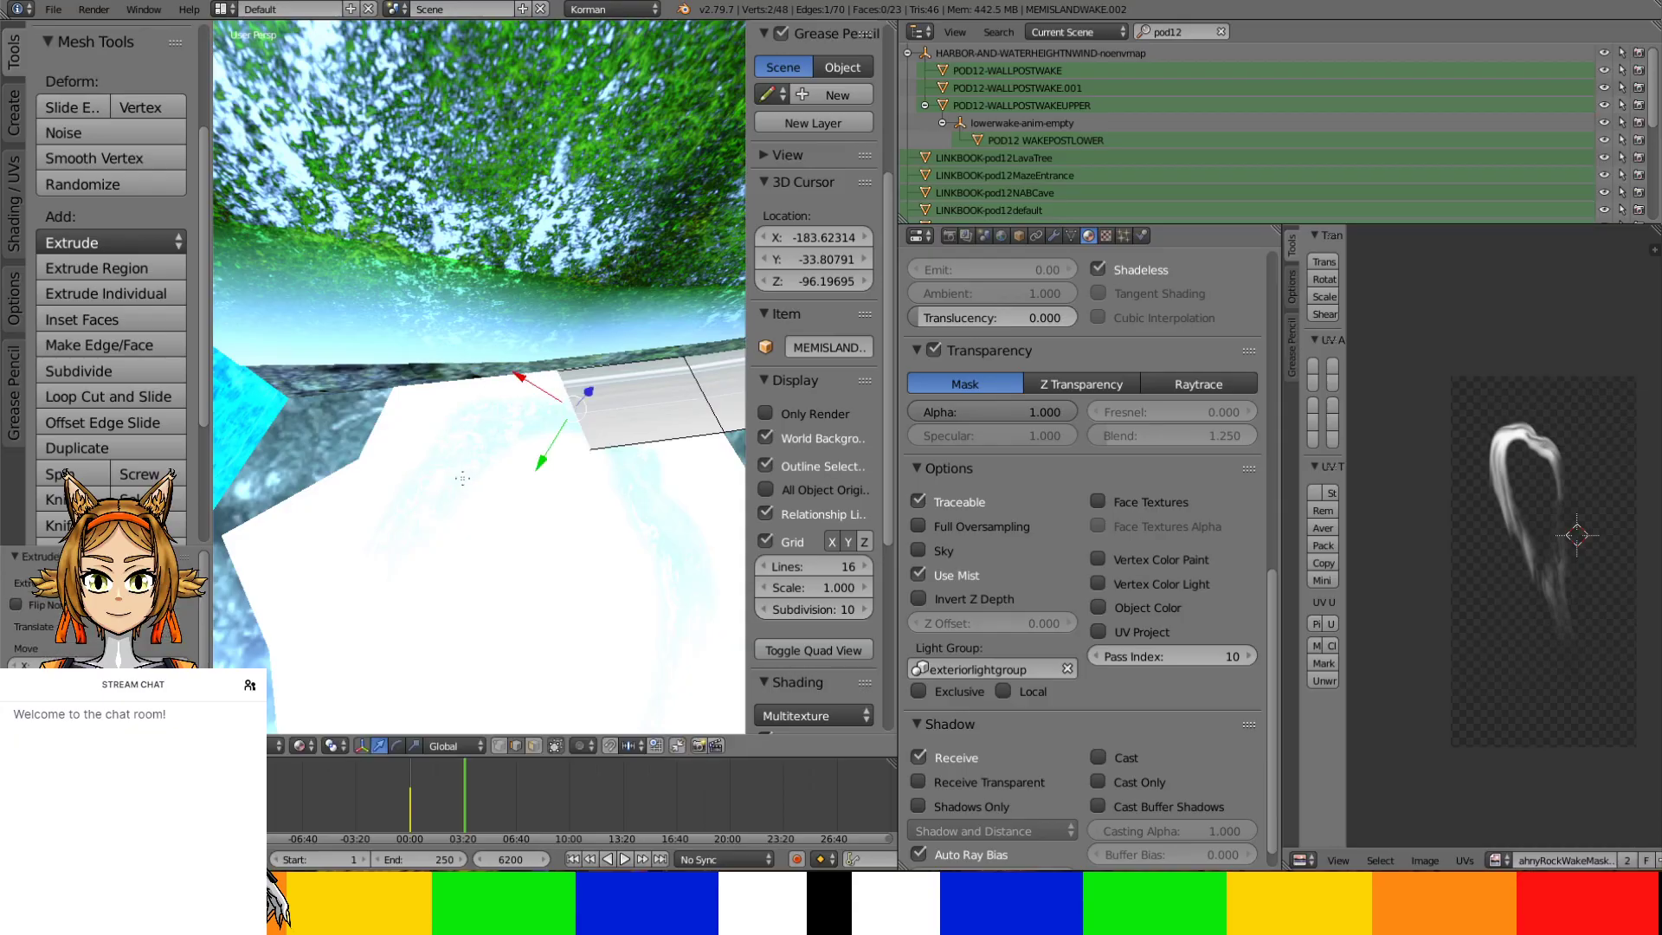
pyautogui.press('g')
pyautogui.click(314, 381)
pyautogui.moveTo(364, 351); pyautogui.dragTo(356, 517)
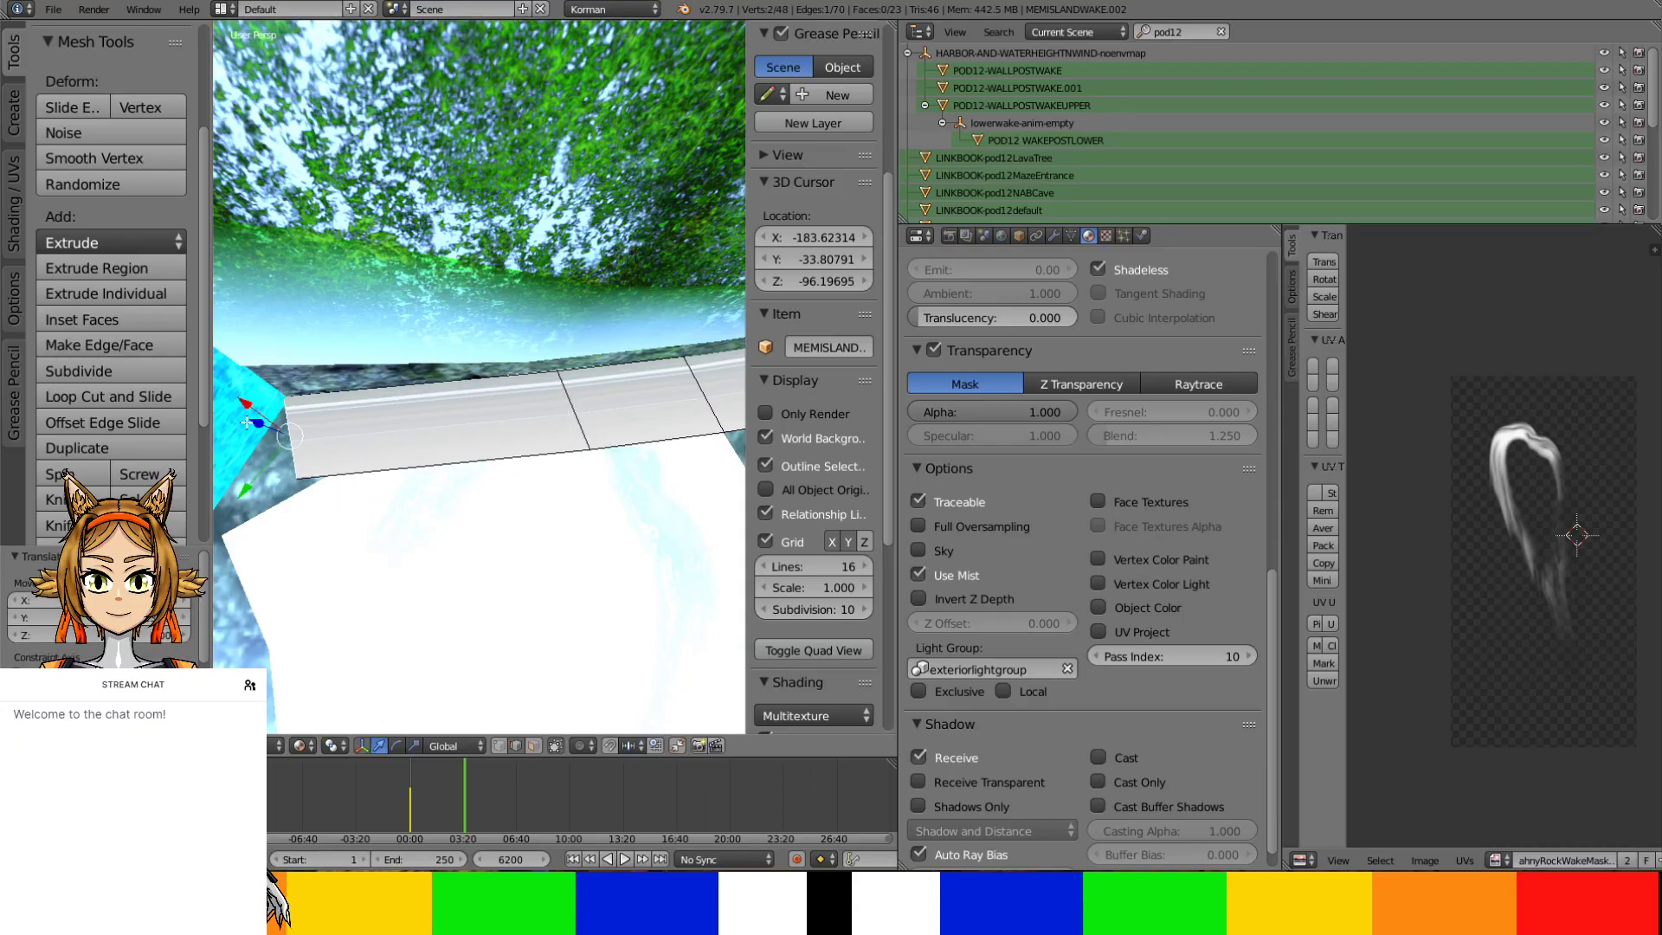
pyautogui.moveTo(247, 422); pyautogui.dragTo(251, 419)
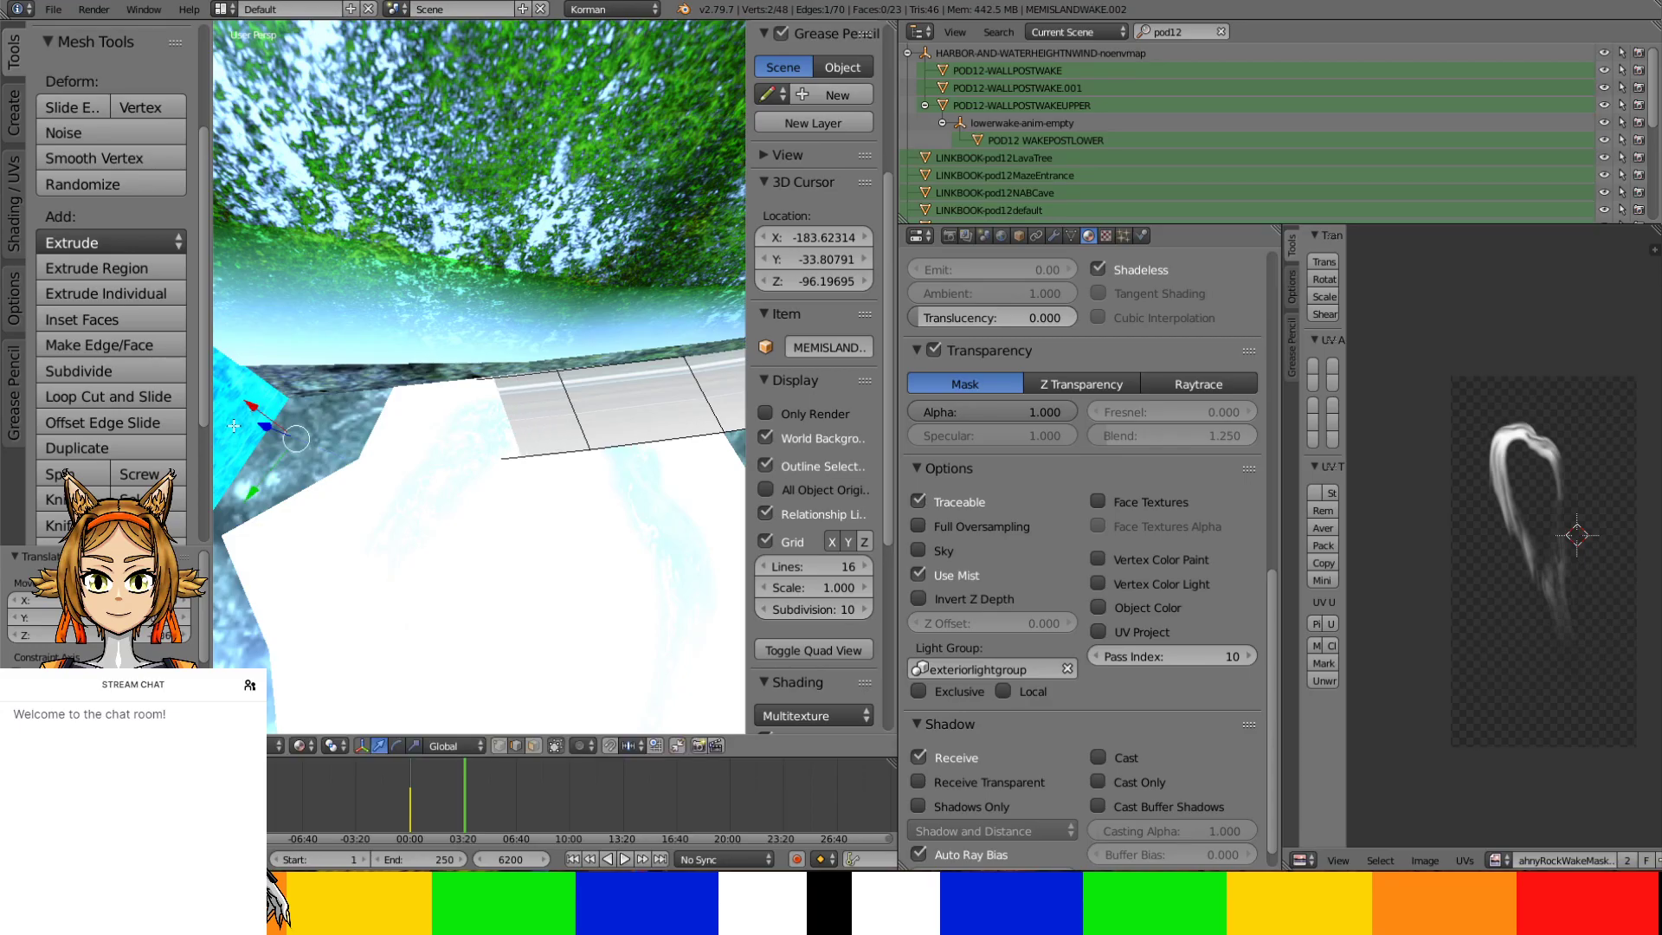
pyautogui.hotkey('ctrl', 'z')
pyautogui.moveTo(250, 420); pyautogui.dragTo(282, 472)
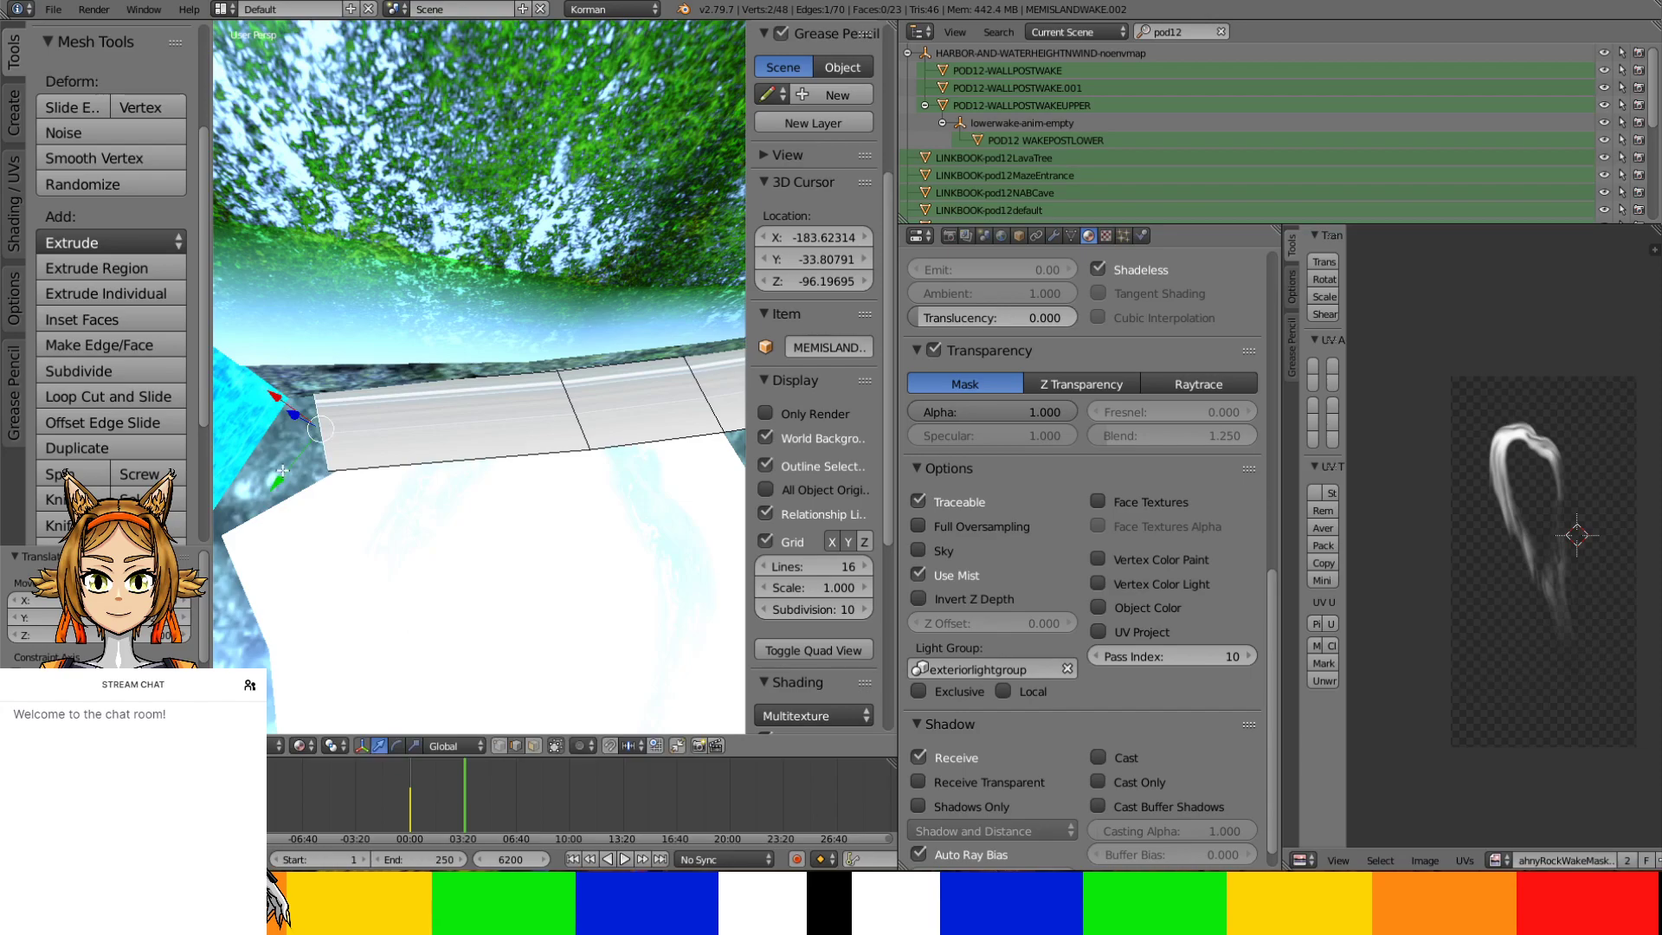
# Leave mesh editing, save the scene over psnl2kaptar.blend and open the World properties
pyautogui.moveTo(352, 502); pyautogui.dragTo(438, 388, button='middle')
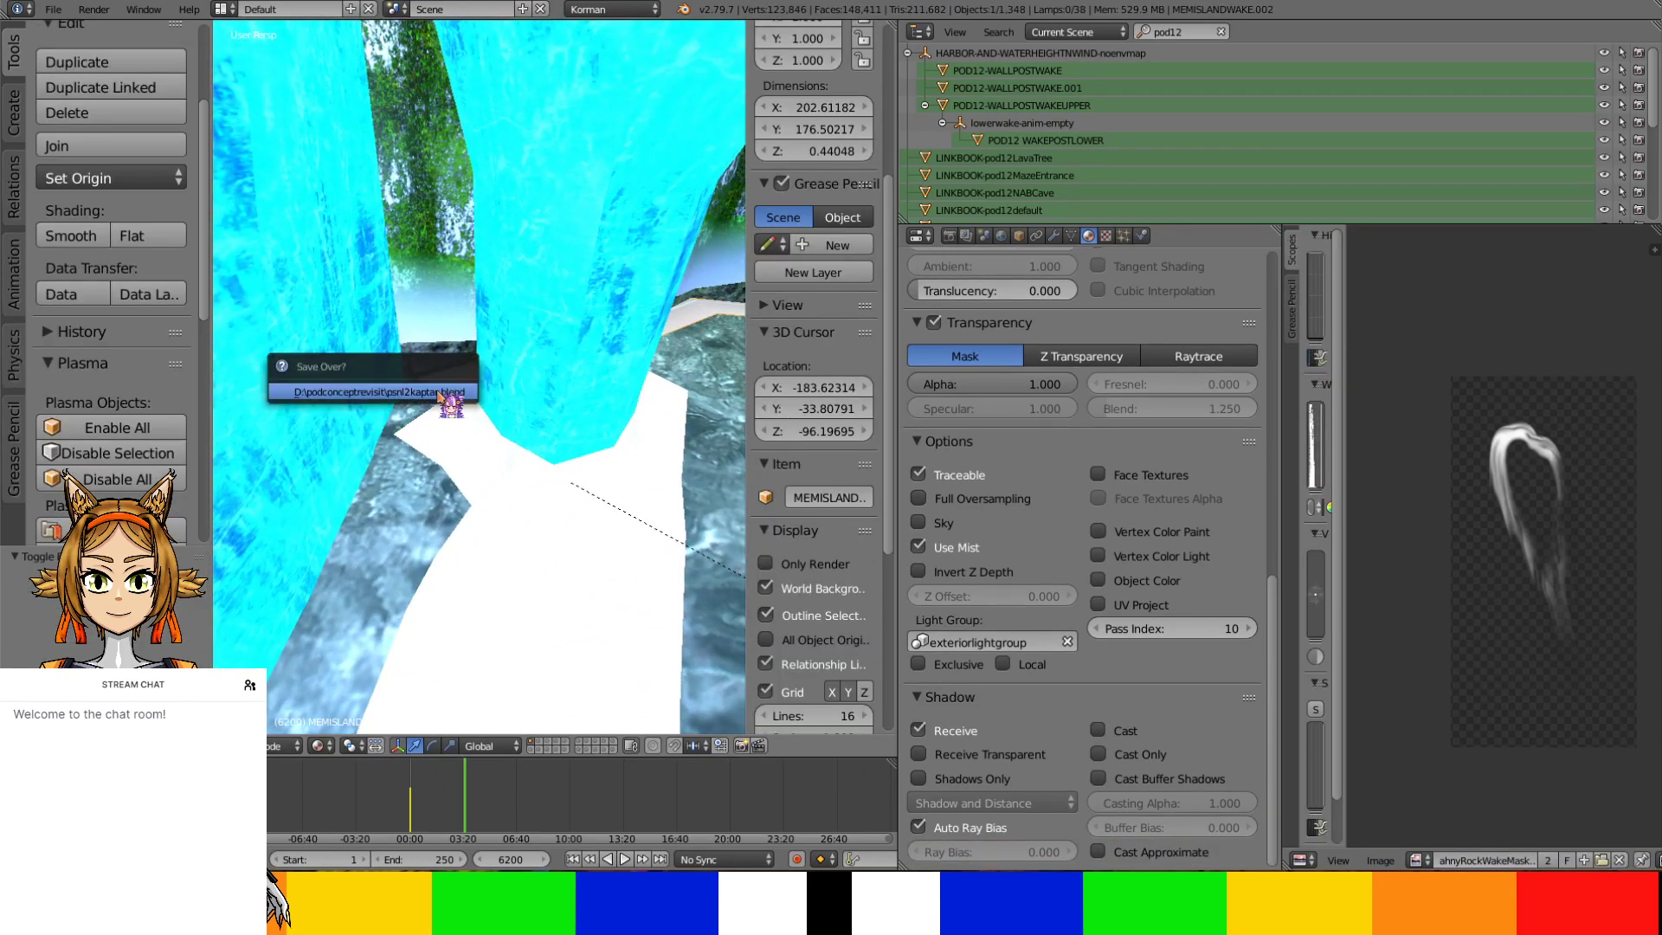
pyautogui.moveTo(482, 481); pyautogui.dragTo(760, 435, button='middle')
pyautogui.scroll(-2, 760, 435)
pyautogui.moveTo(438, 482); pyautogui.dragTo(563, 287, button='middle')
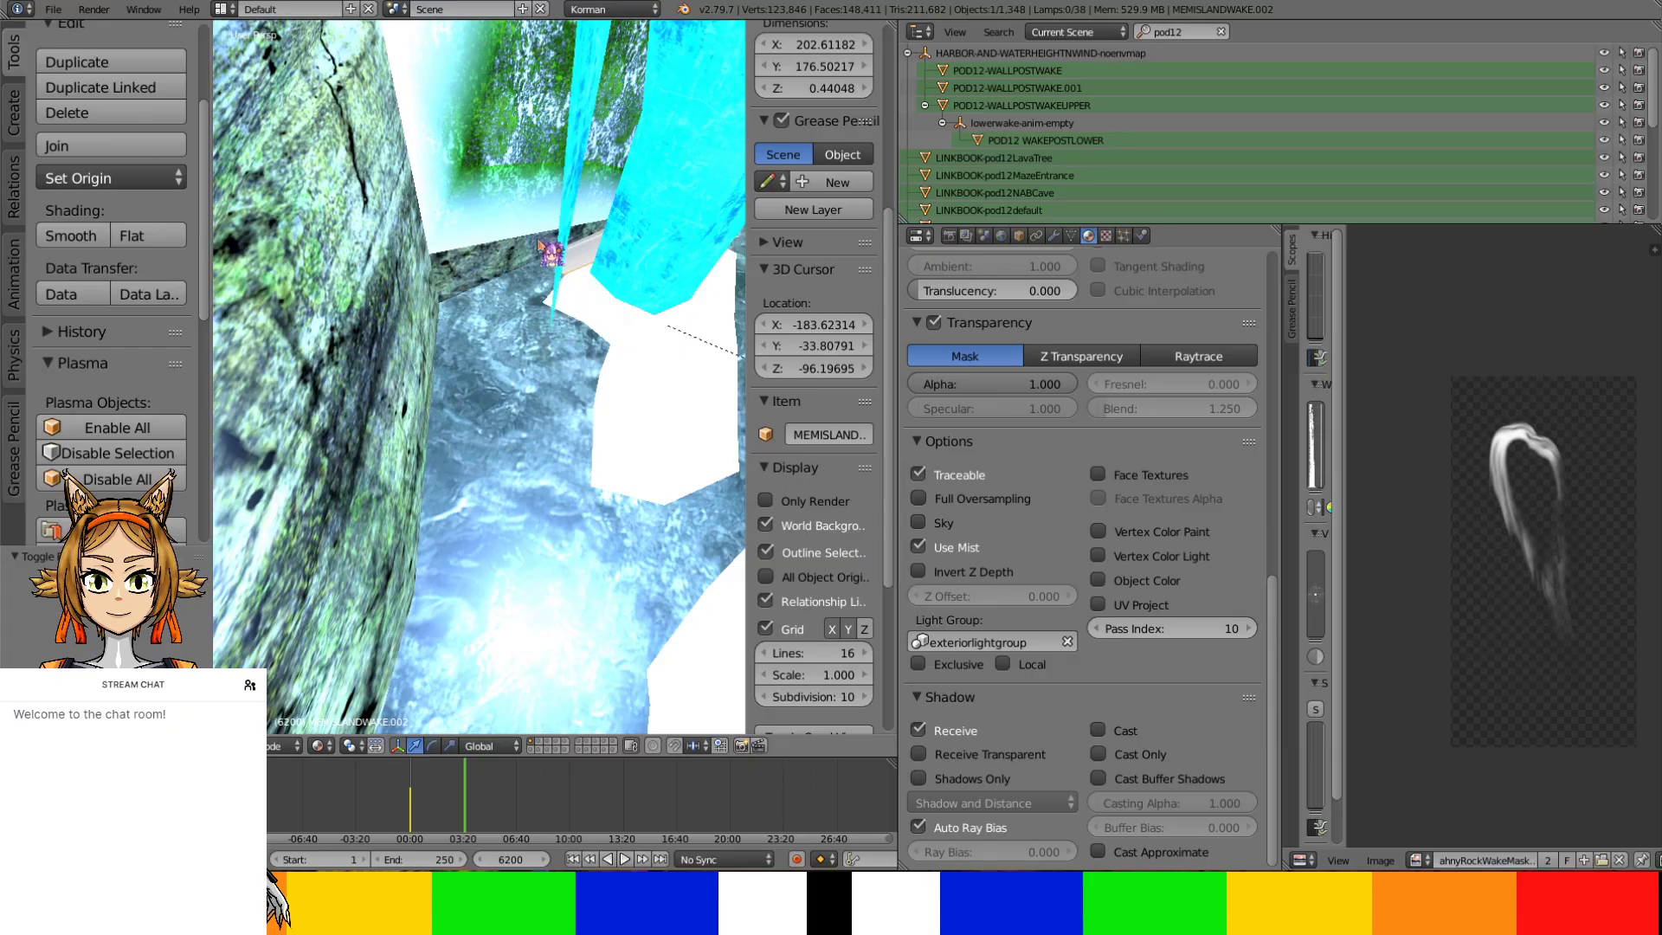
pyautogui.moveTo(427, 574); pyautogui.dragTo(452, 343, button='middle')
pyautogui.moveTo(445, 263); pyautogui.dragTo(482, 593, button='middle')
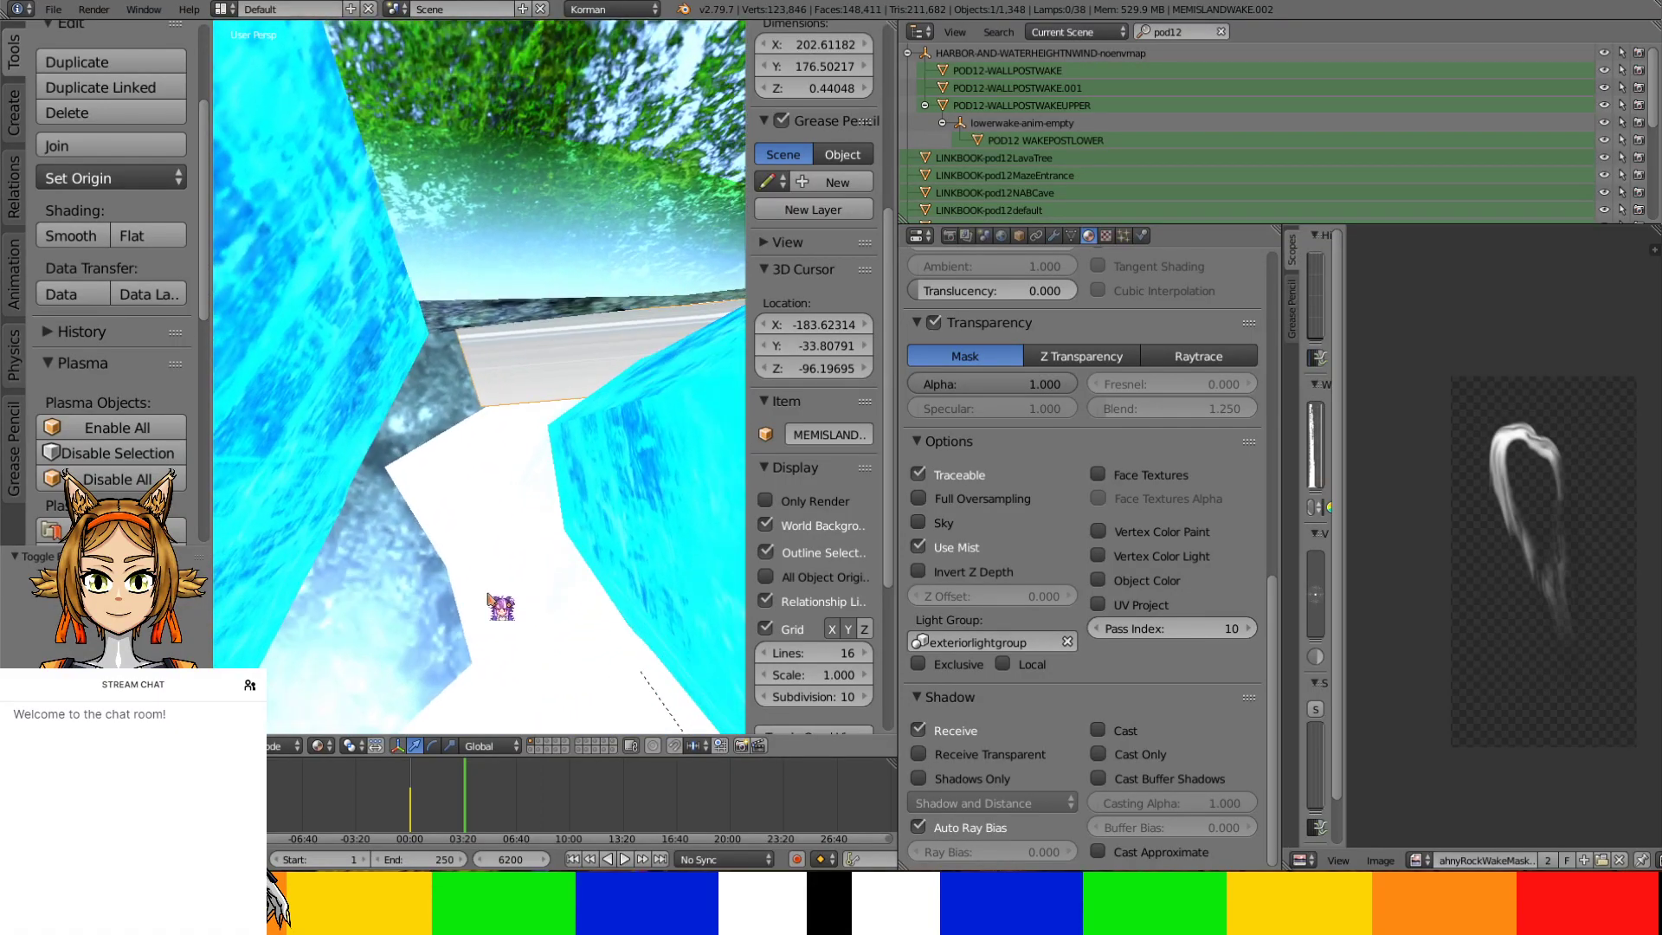
pyautogui.moveTo(378, 383); pyautogui.dragTo(403, 513, button='middle')
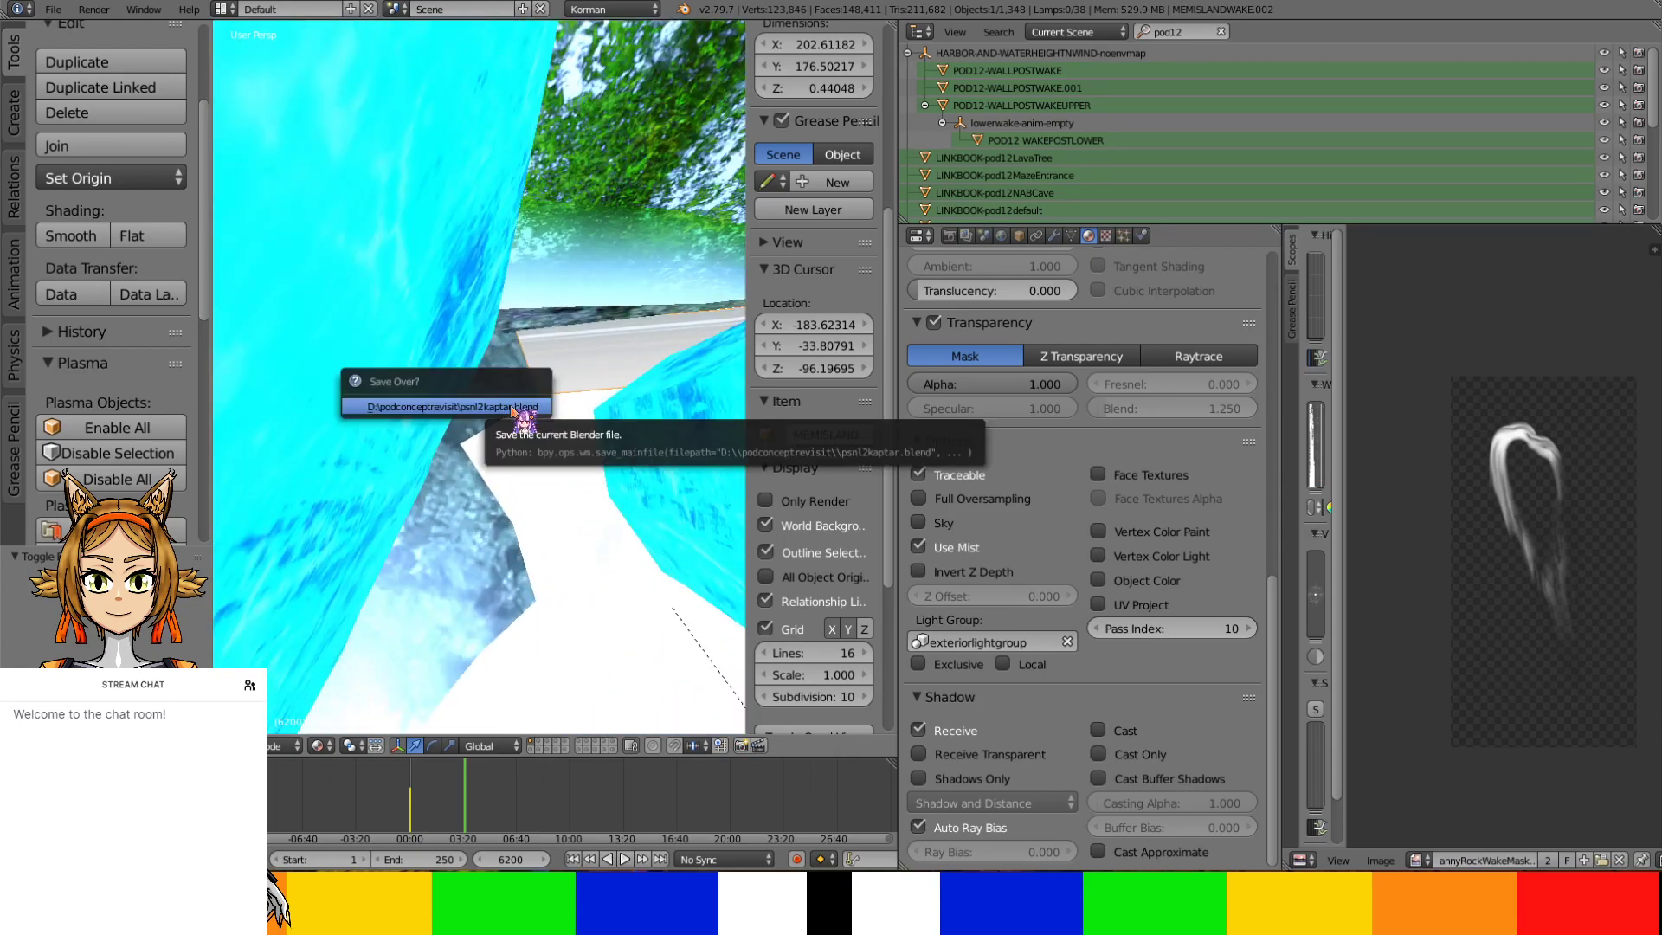
pyautogui.click(1002, 236)
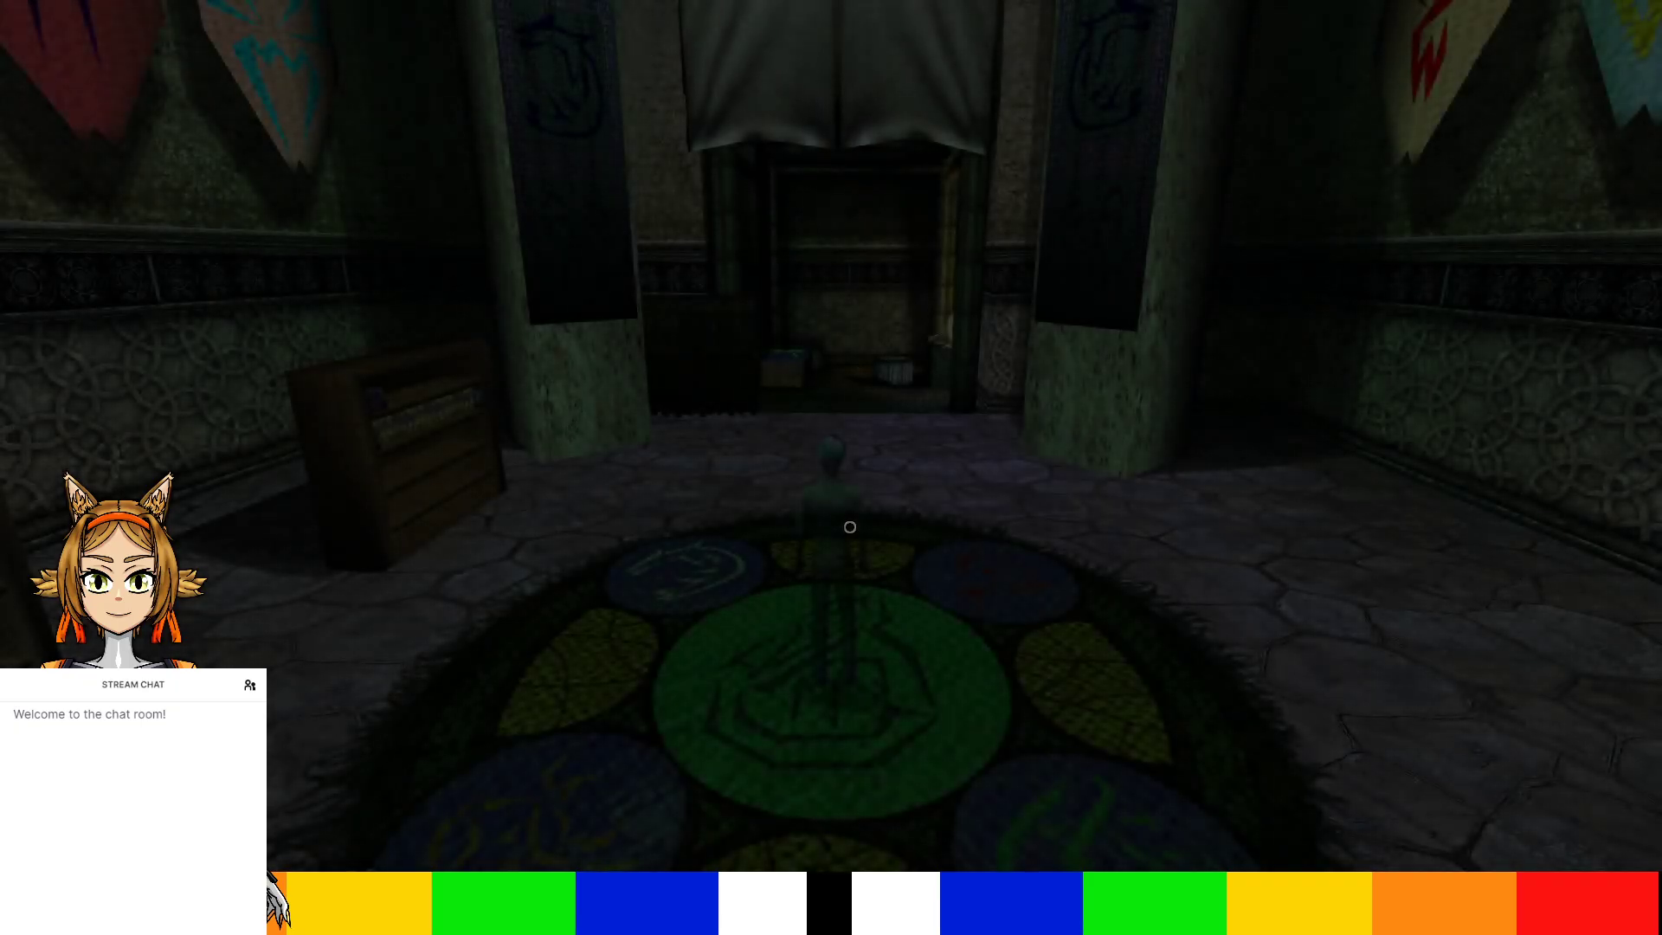
pyautogui.press('w')
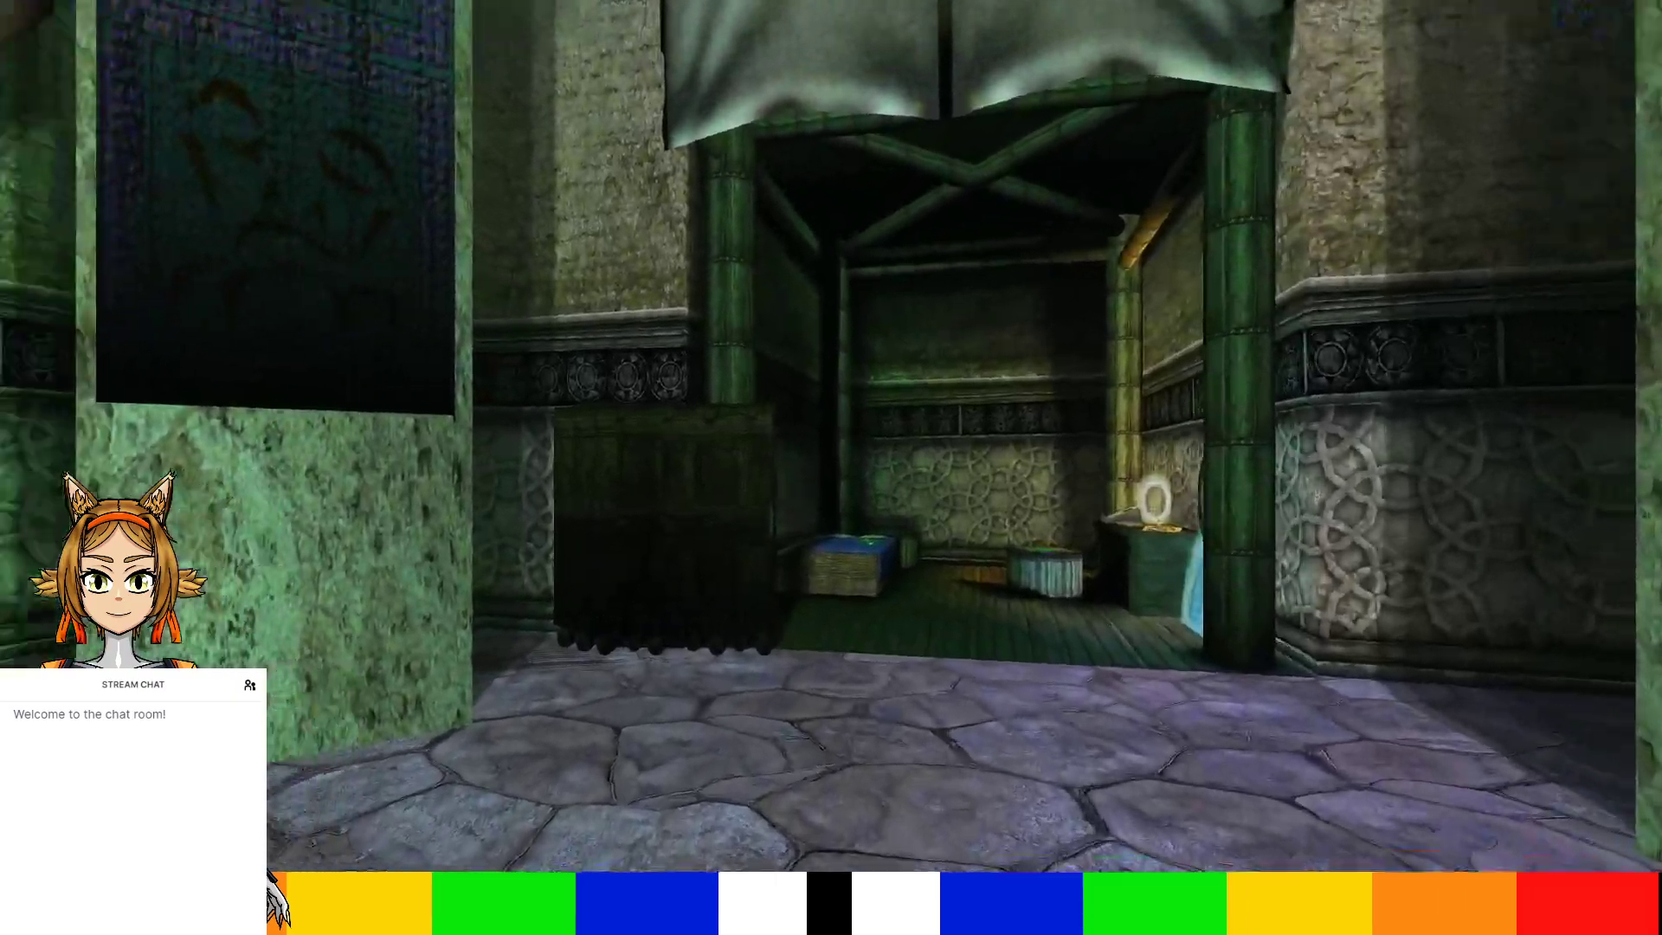
pyautogui.press('w')
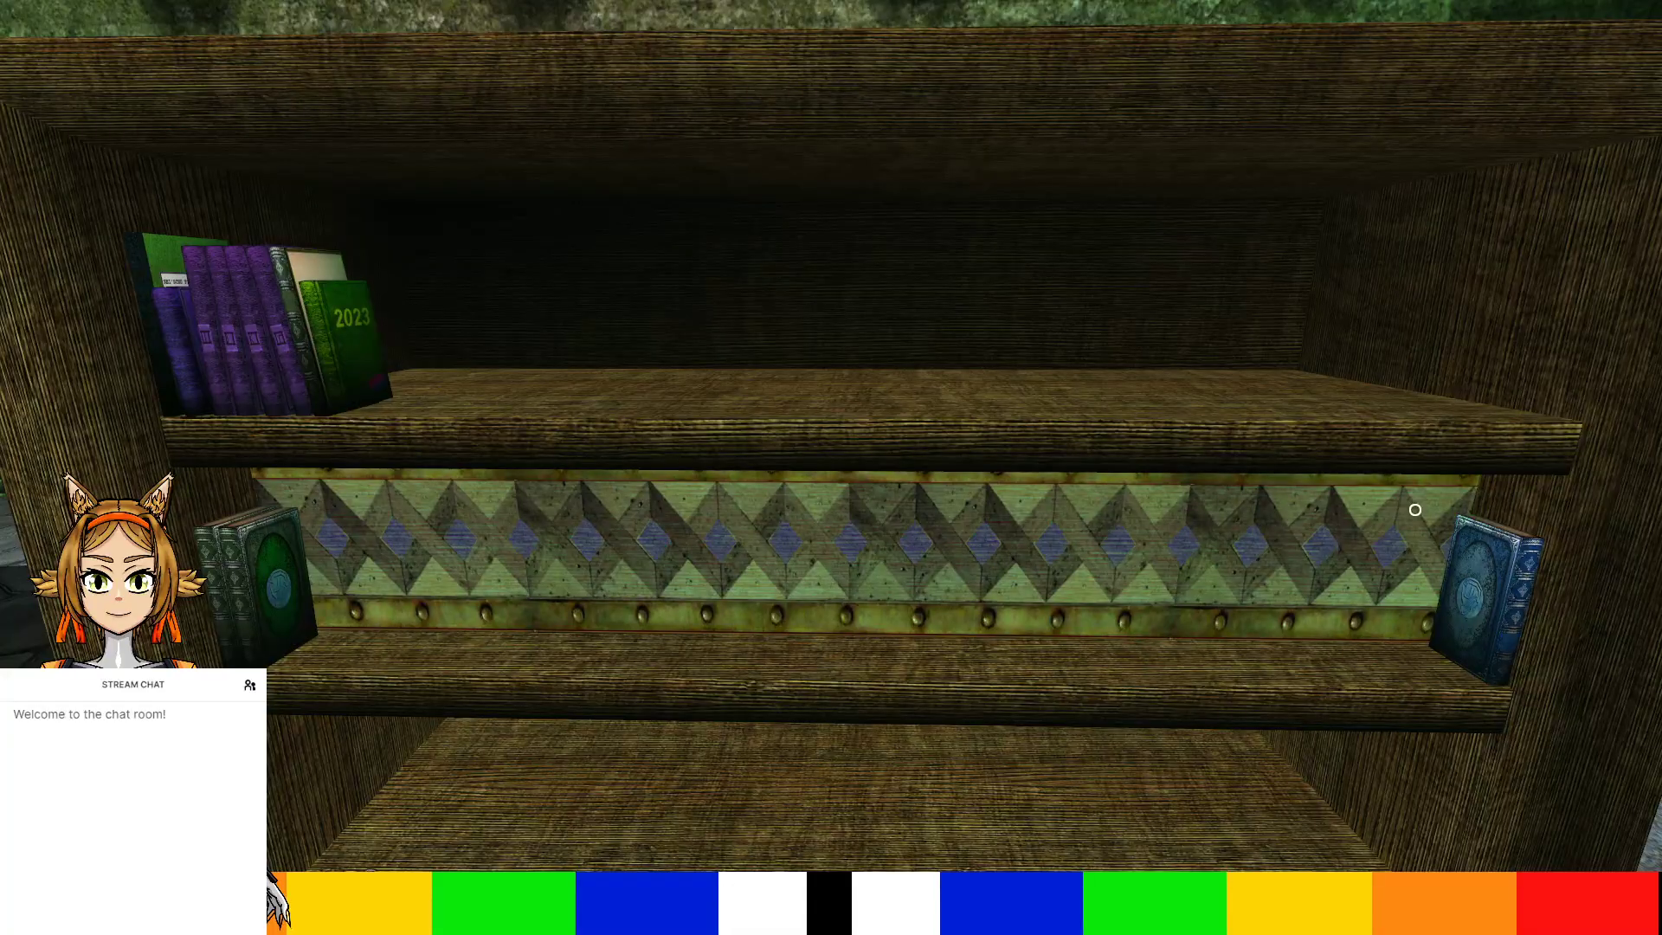
pyautogui.moveTo(587, 560); pyautogui.dragTo(1089, 650, button='right')
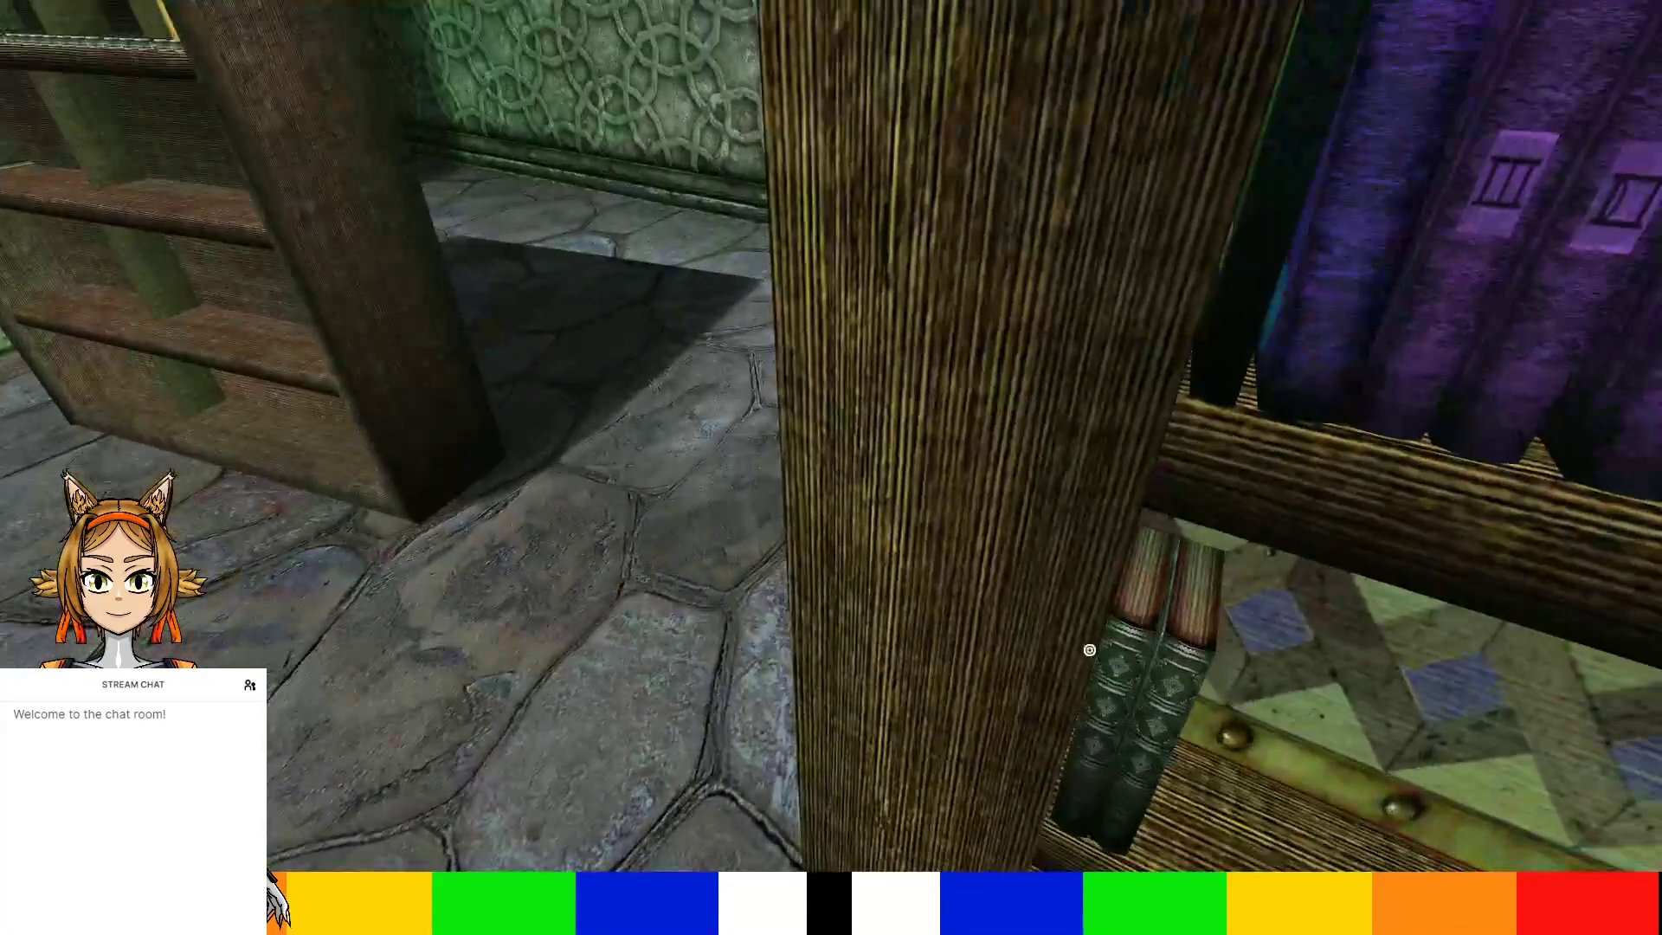
# Read the journal lying on the lower shelf, then close it
pyautogui.click(1109, 659)
pyautogui.click(938, 538)
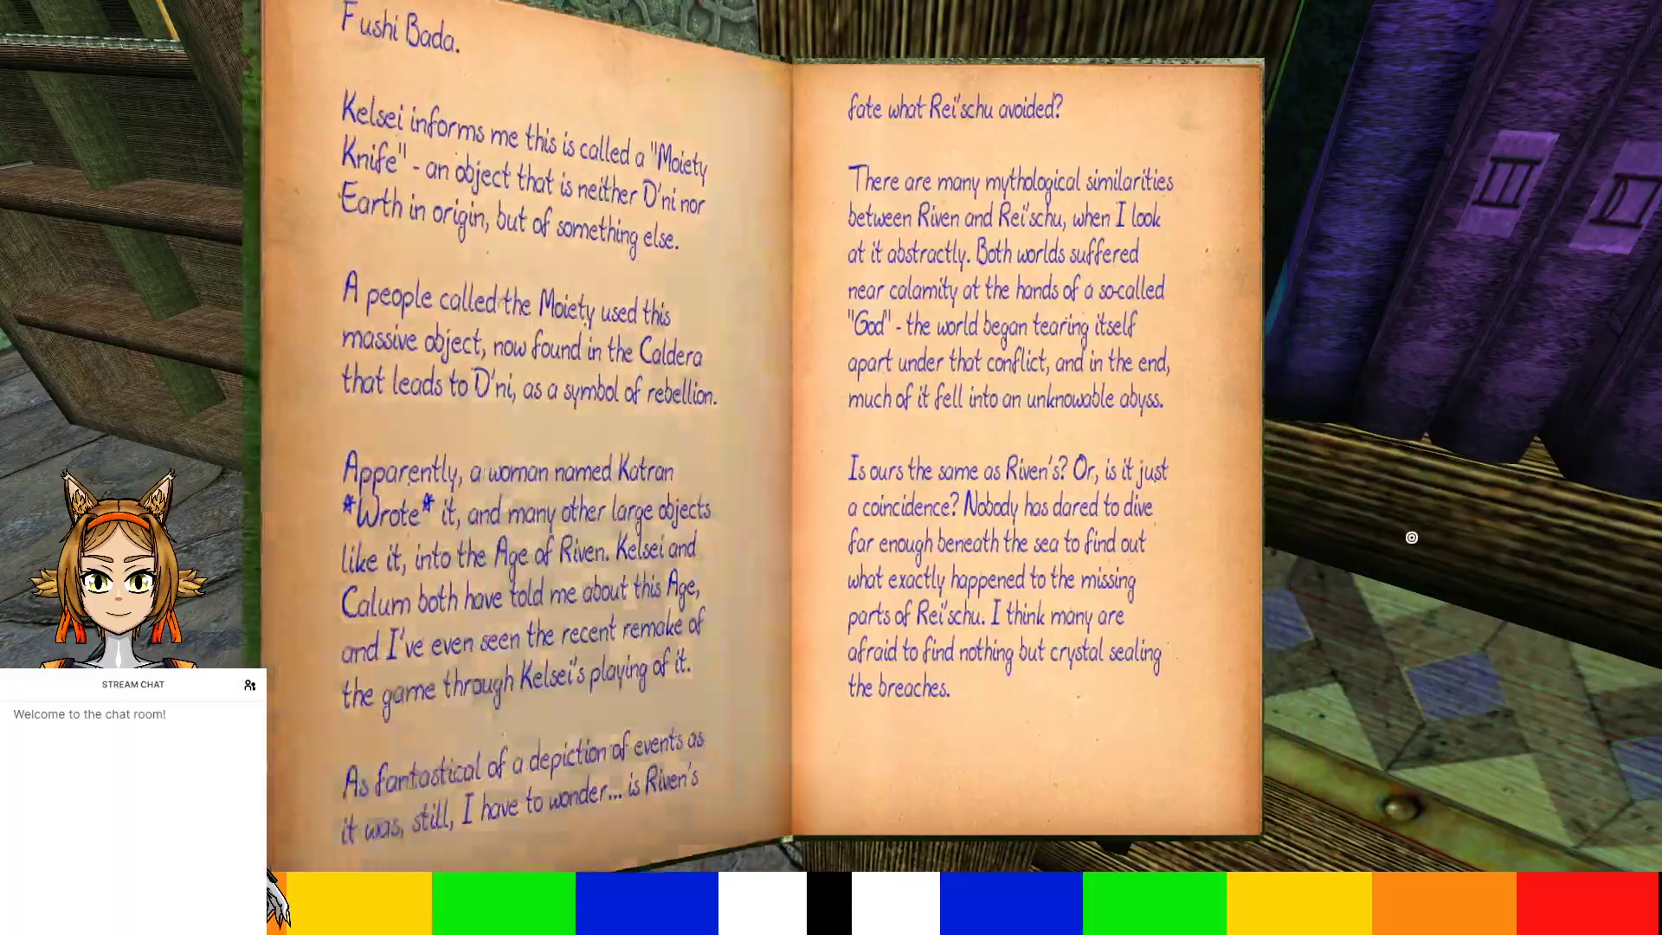
pyautogui.click(1406, 539)
# Examine the books and empty compartments of the wooden bookcase from close up and from a distance
pyautogui.moveTo(1402, 549); pyautogui.dragTo(1134, 397, button='right')
pyautogui.press('Down')
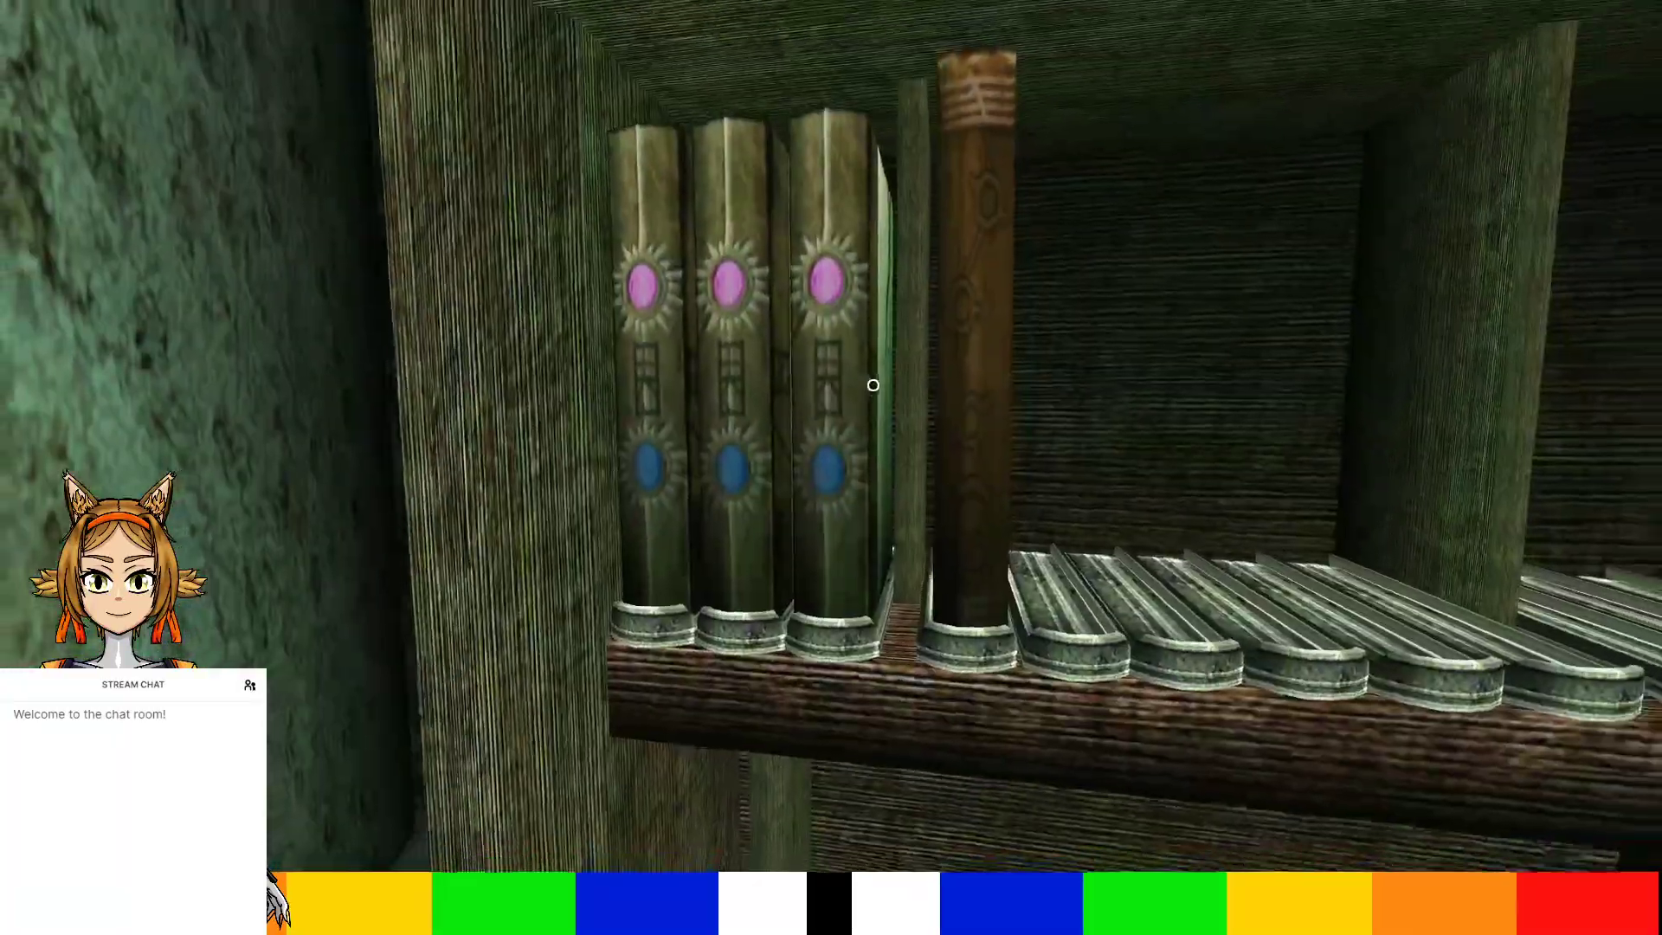
pyautogui.press('Right')
pyautogui.press('Left')
pyautogui.press('Up')
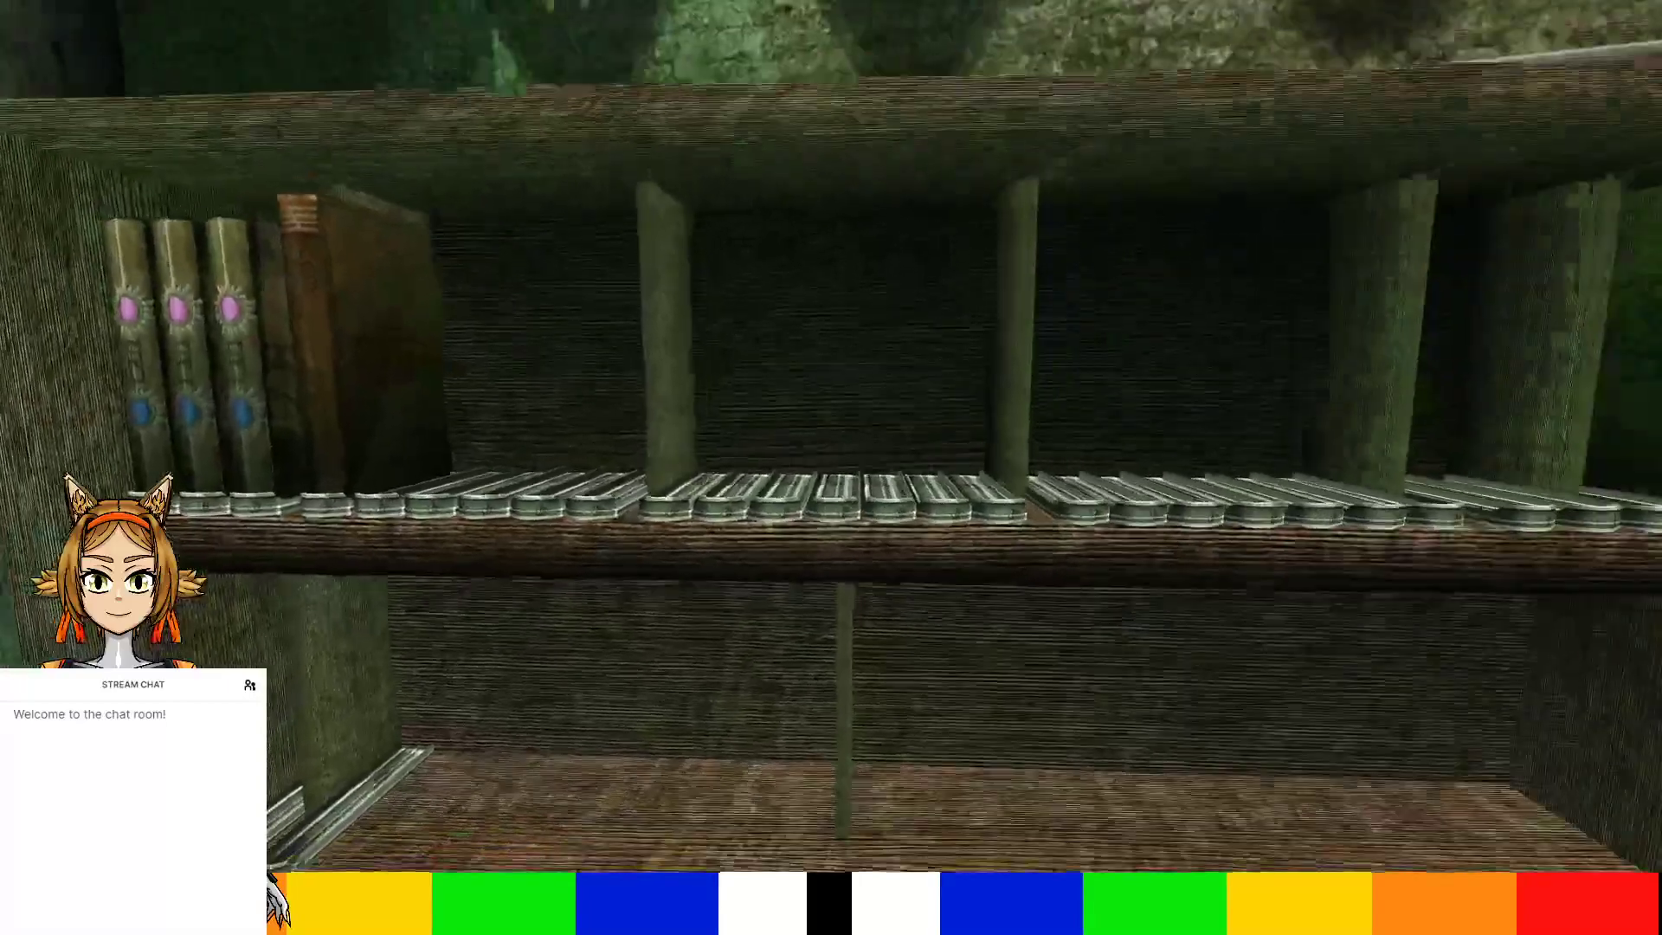
pyautogui.press('Down')
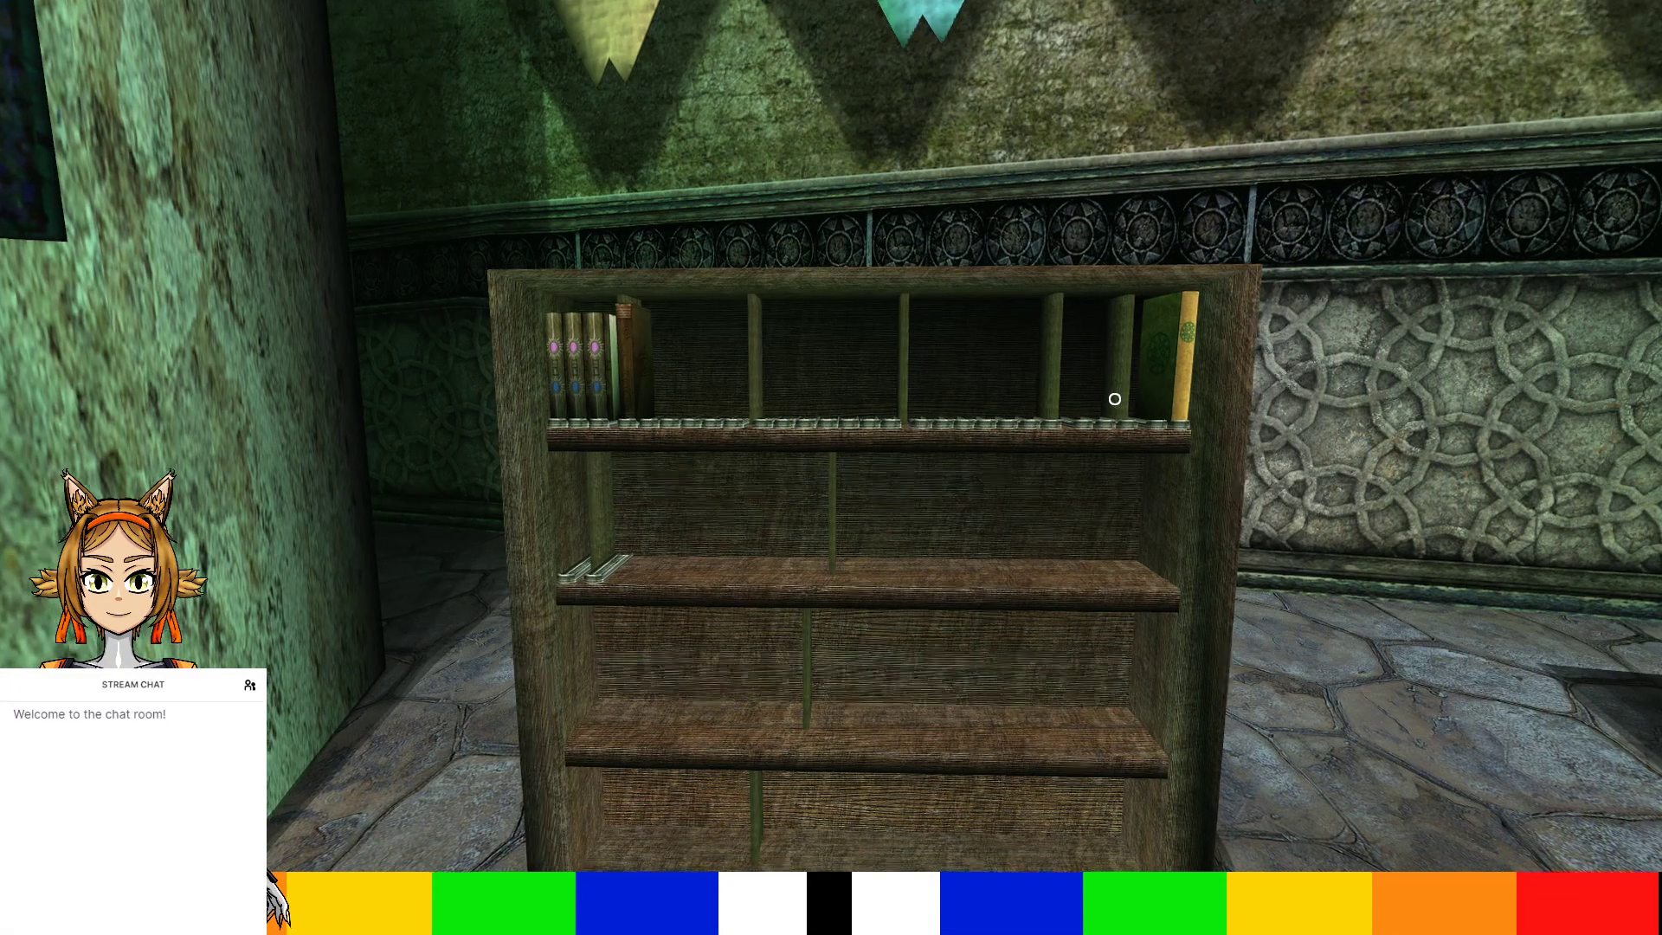
pyautogui.press('Up')
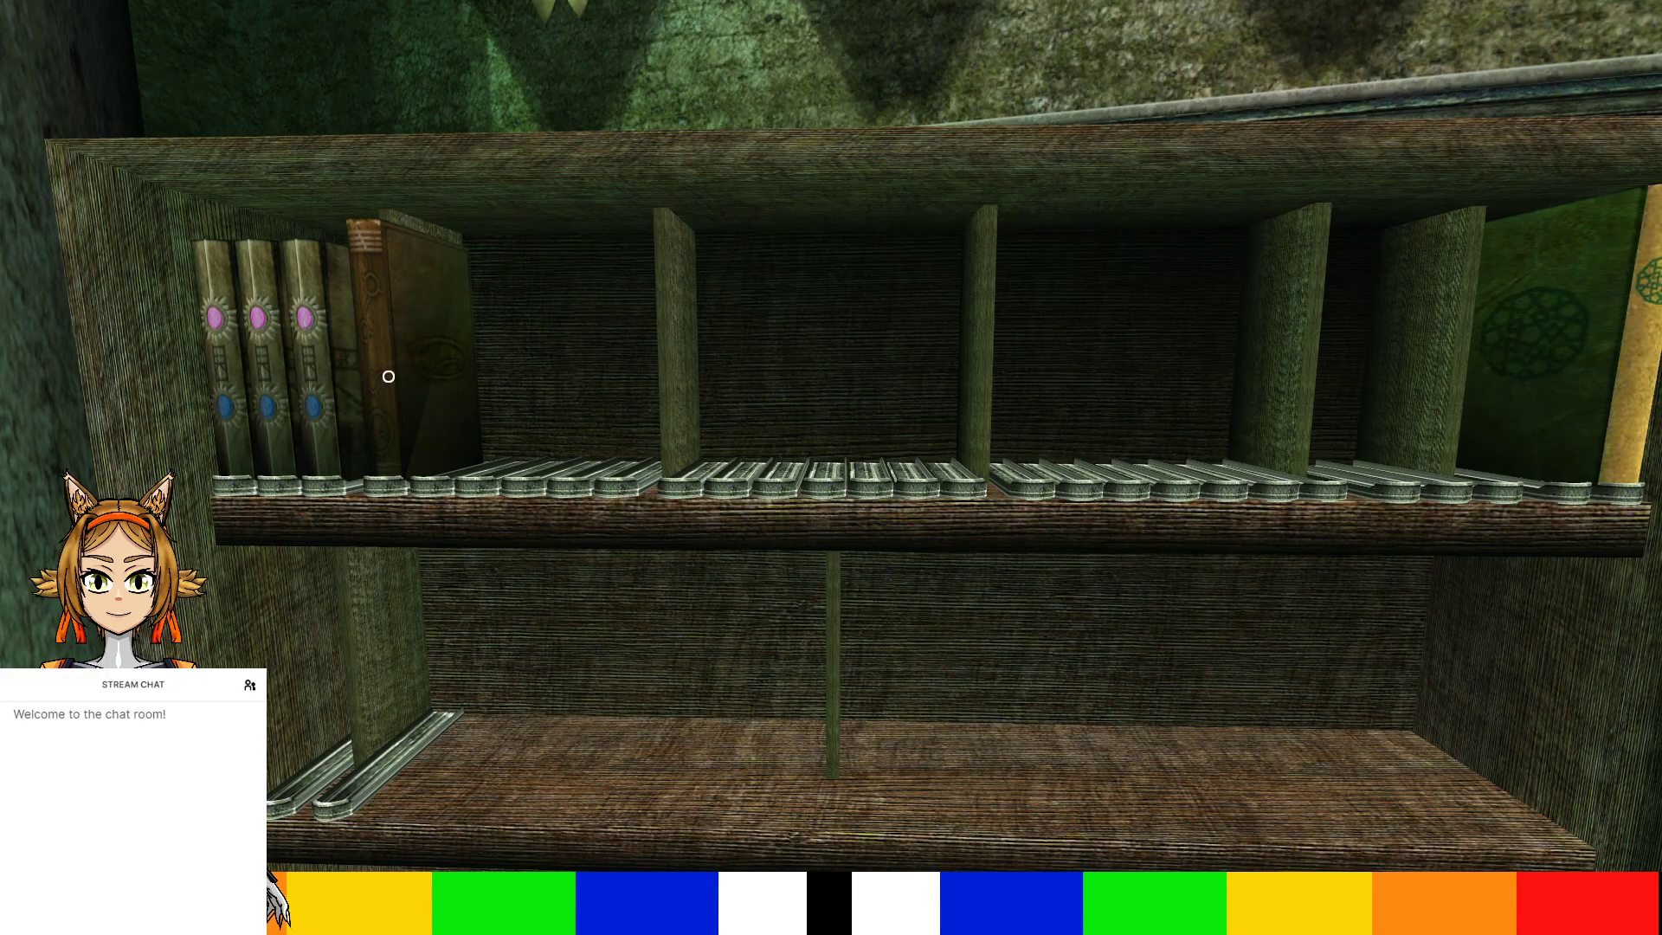
pyautogui.press('d')
pyautogui.press('s')
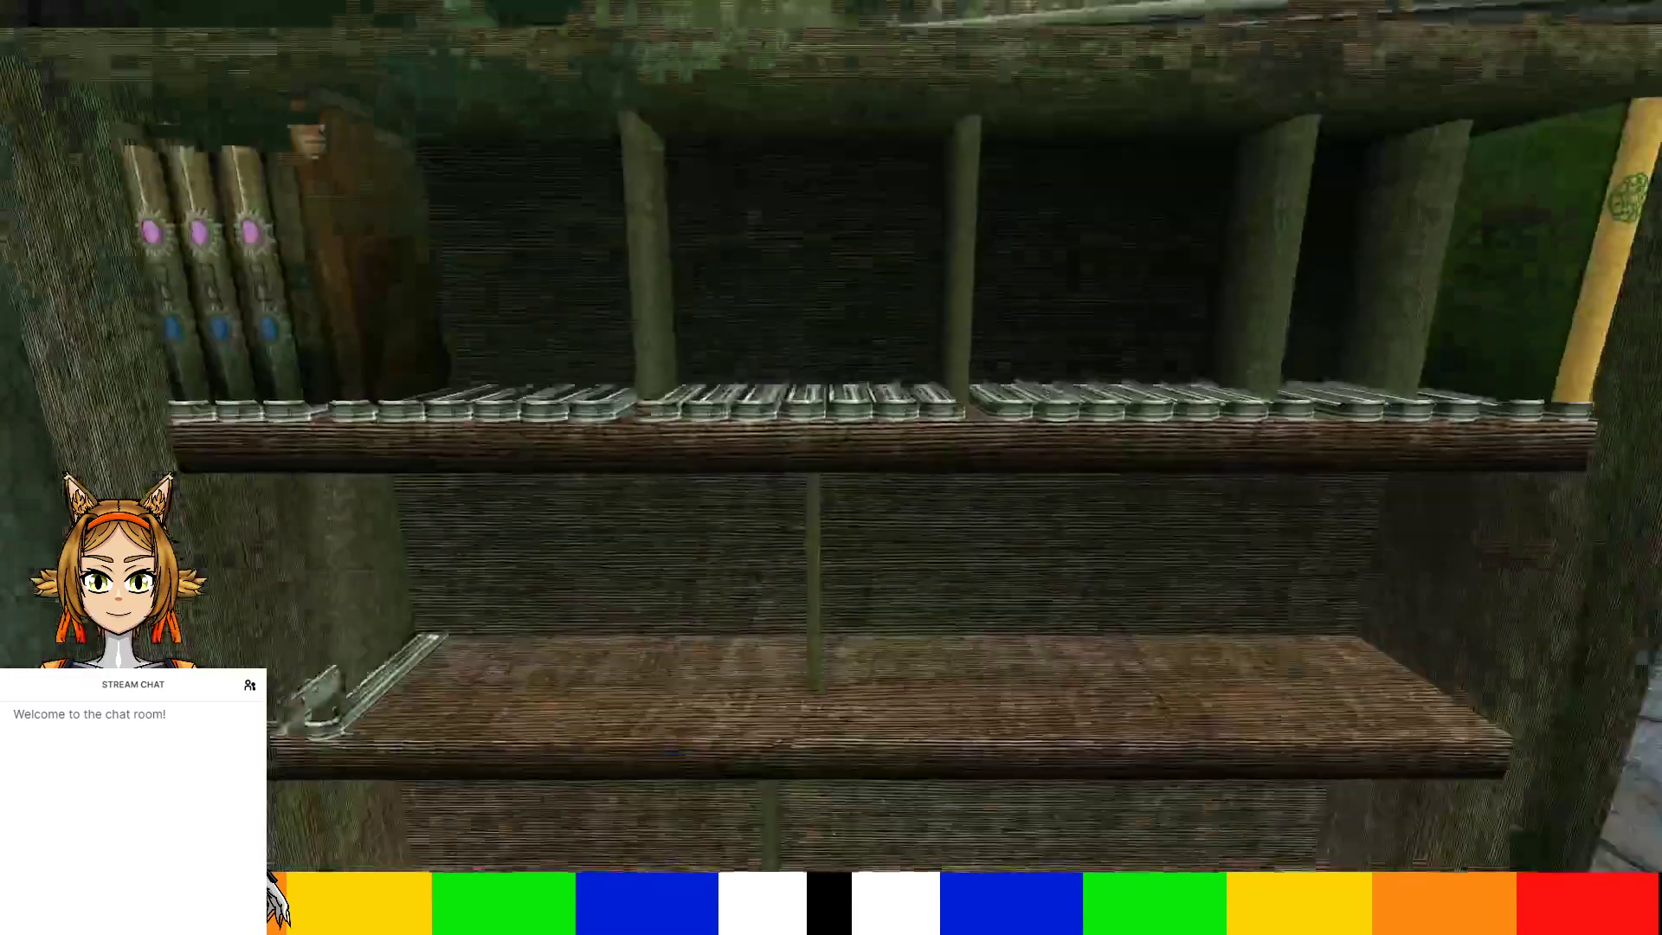
pyautogui.press('w')
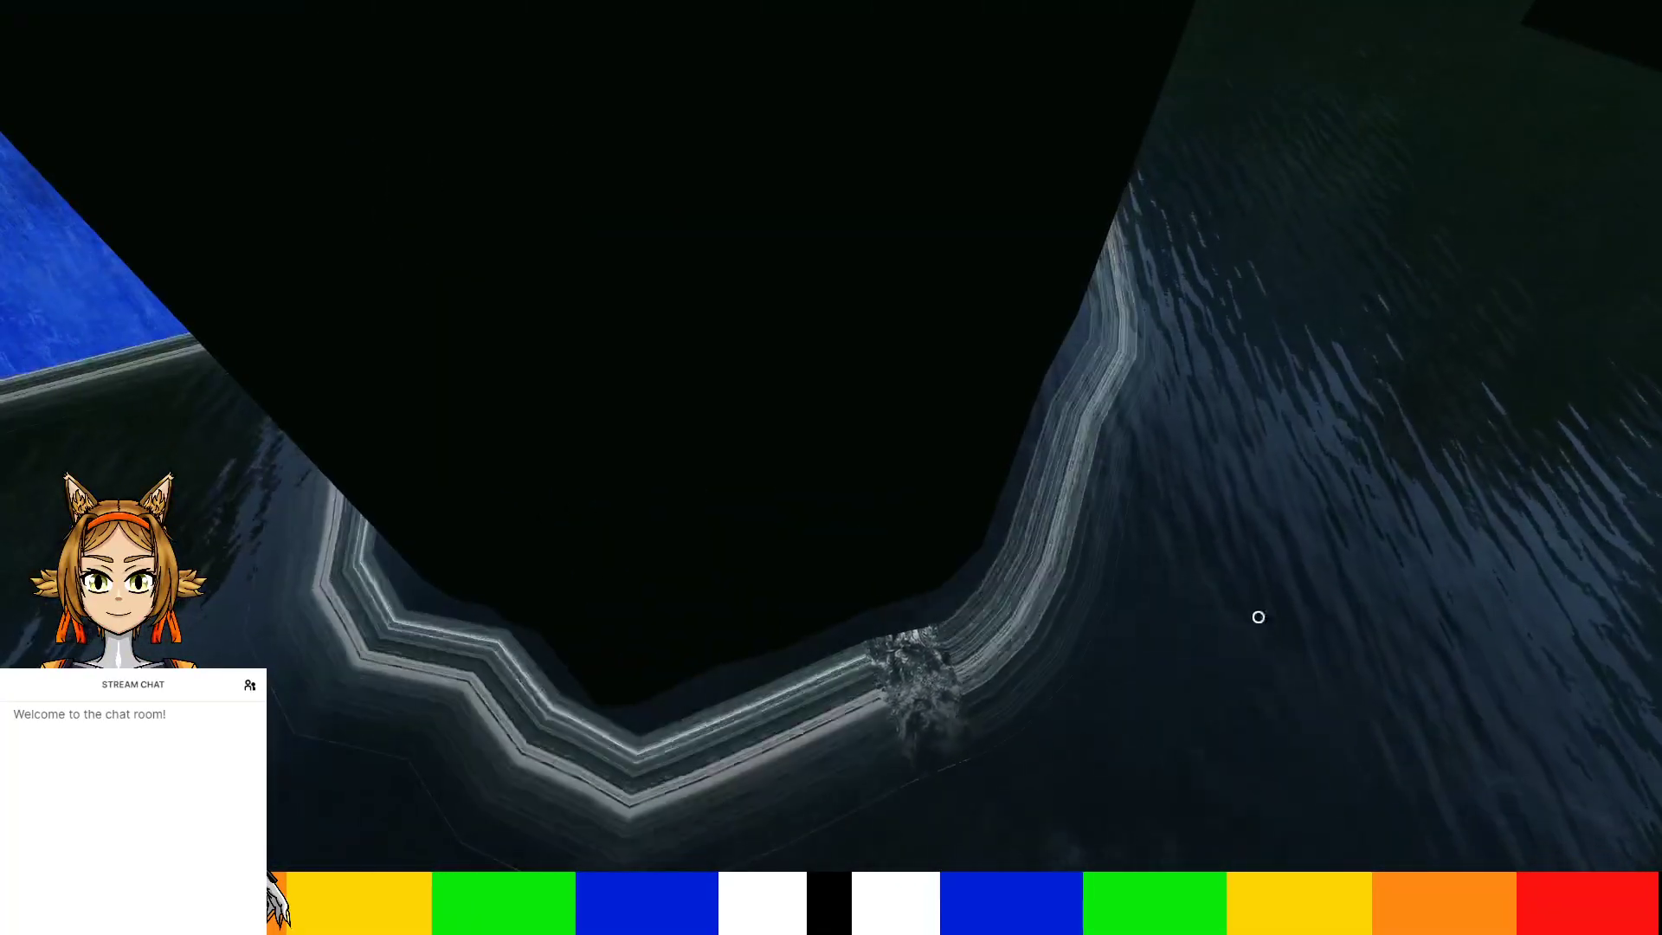
# Run the Net.ForceSetAgeTimeOfDay console command and inspect the wakes along the water's edge at the rock walls
pyautogui.moveTo(1231, 623); pyautogui.dragTo(1437, 537, button='right')
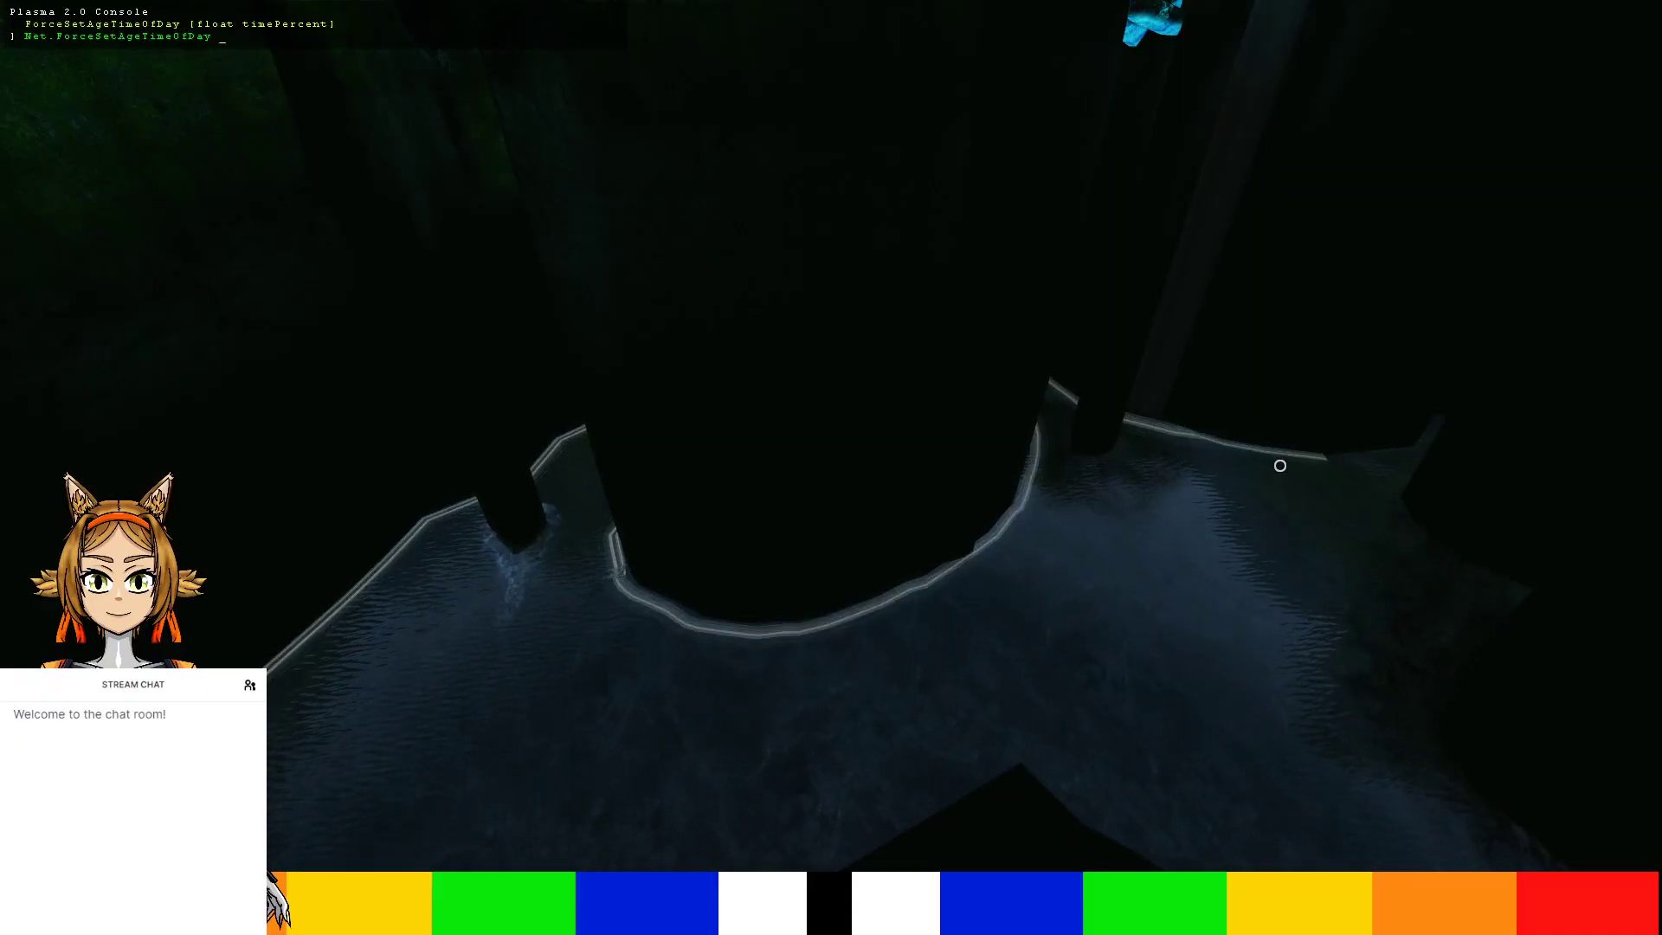
pyautogui.press('Return')
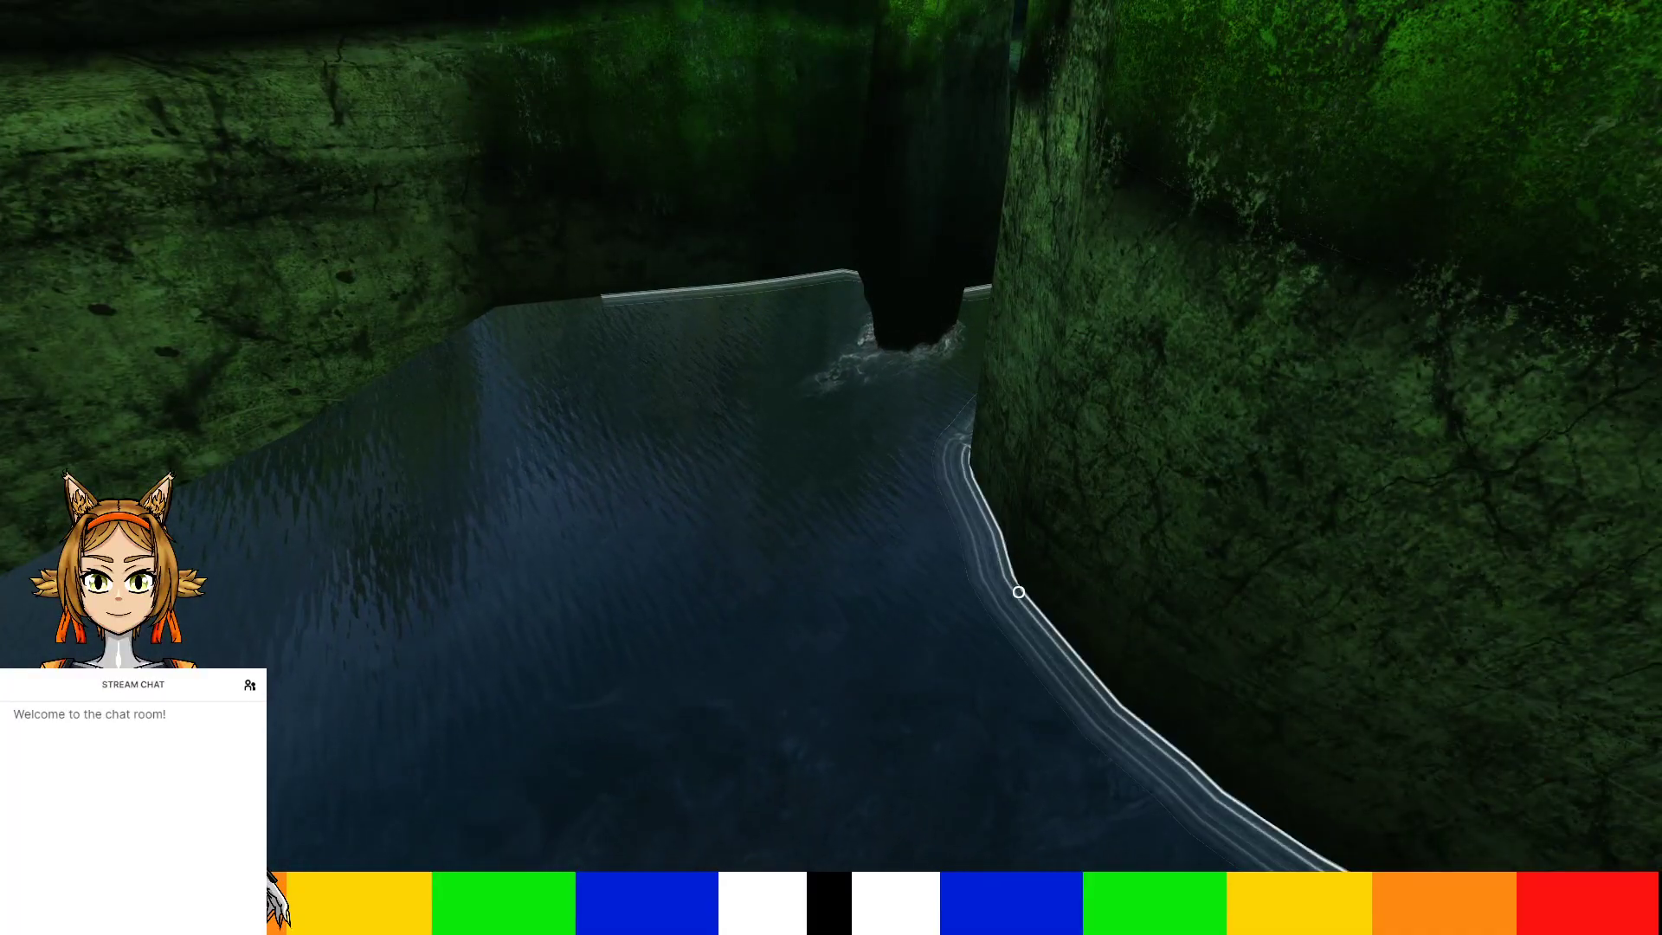
pyautogui.moveTo(1014, 583); pyautogui.dragTo(1002, 472, button='right')
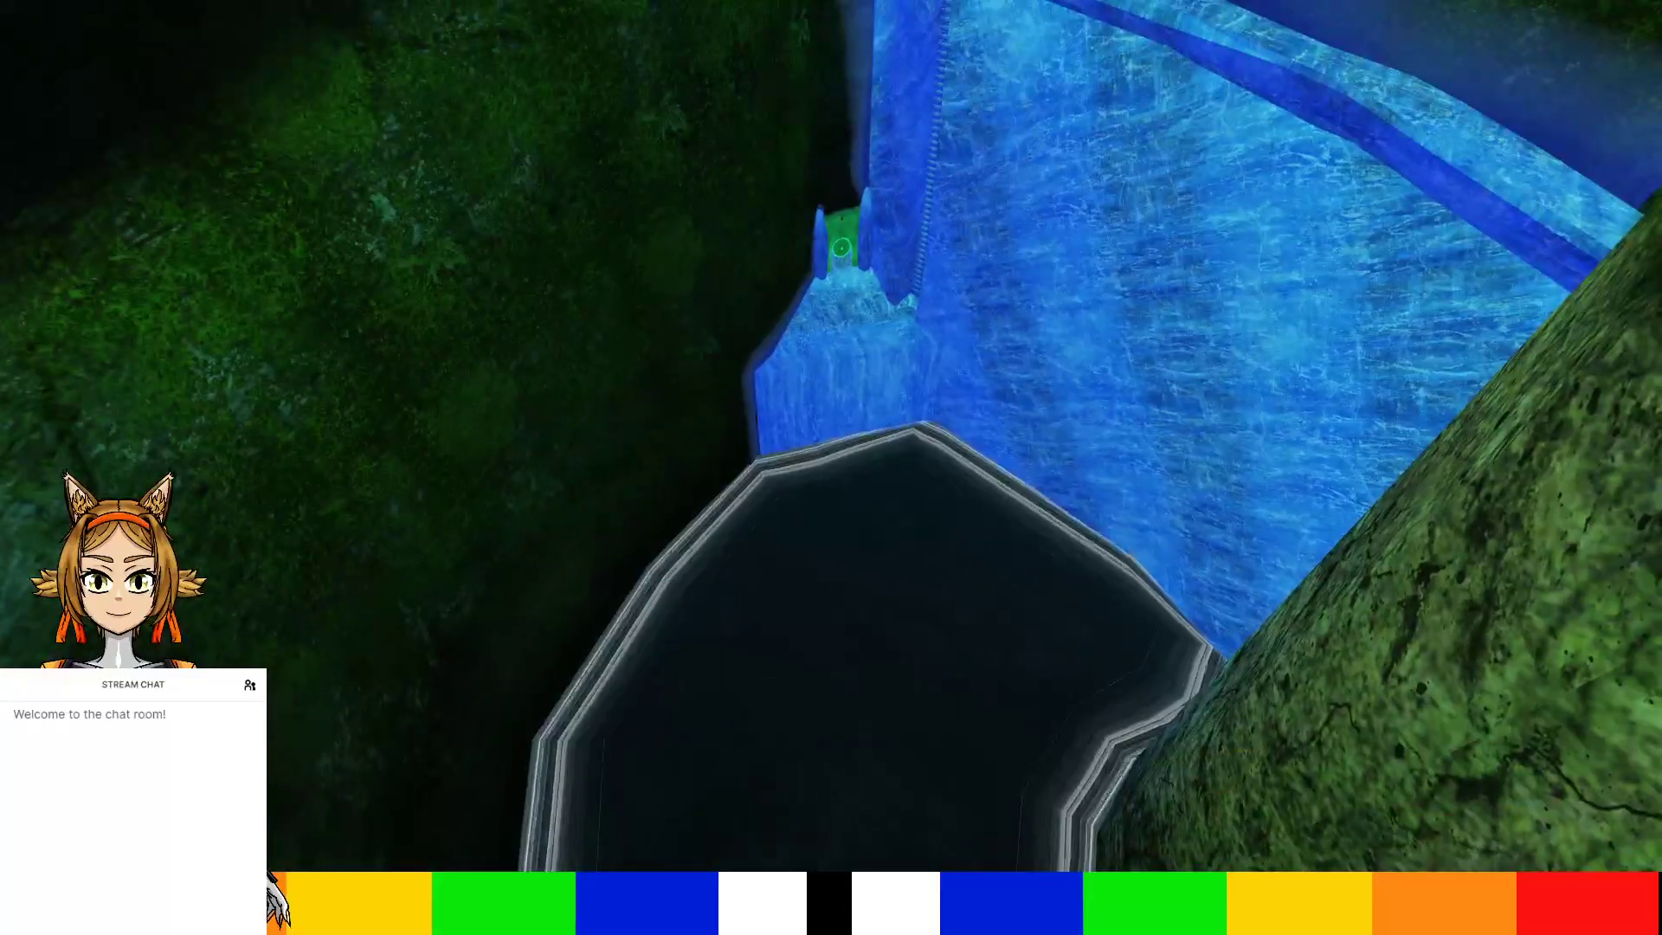
# Quit the running URU game and return to Blender
pyautogui.press('Escape')
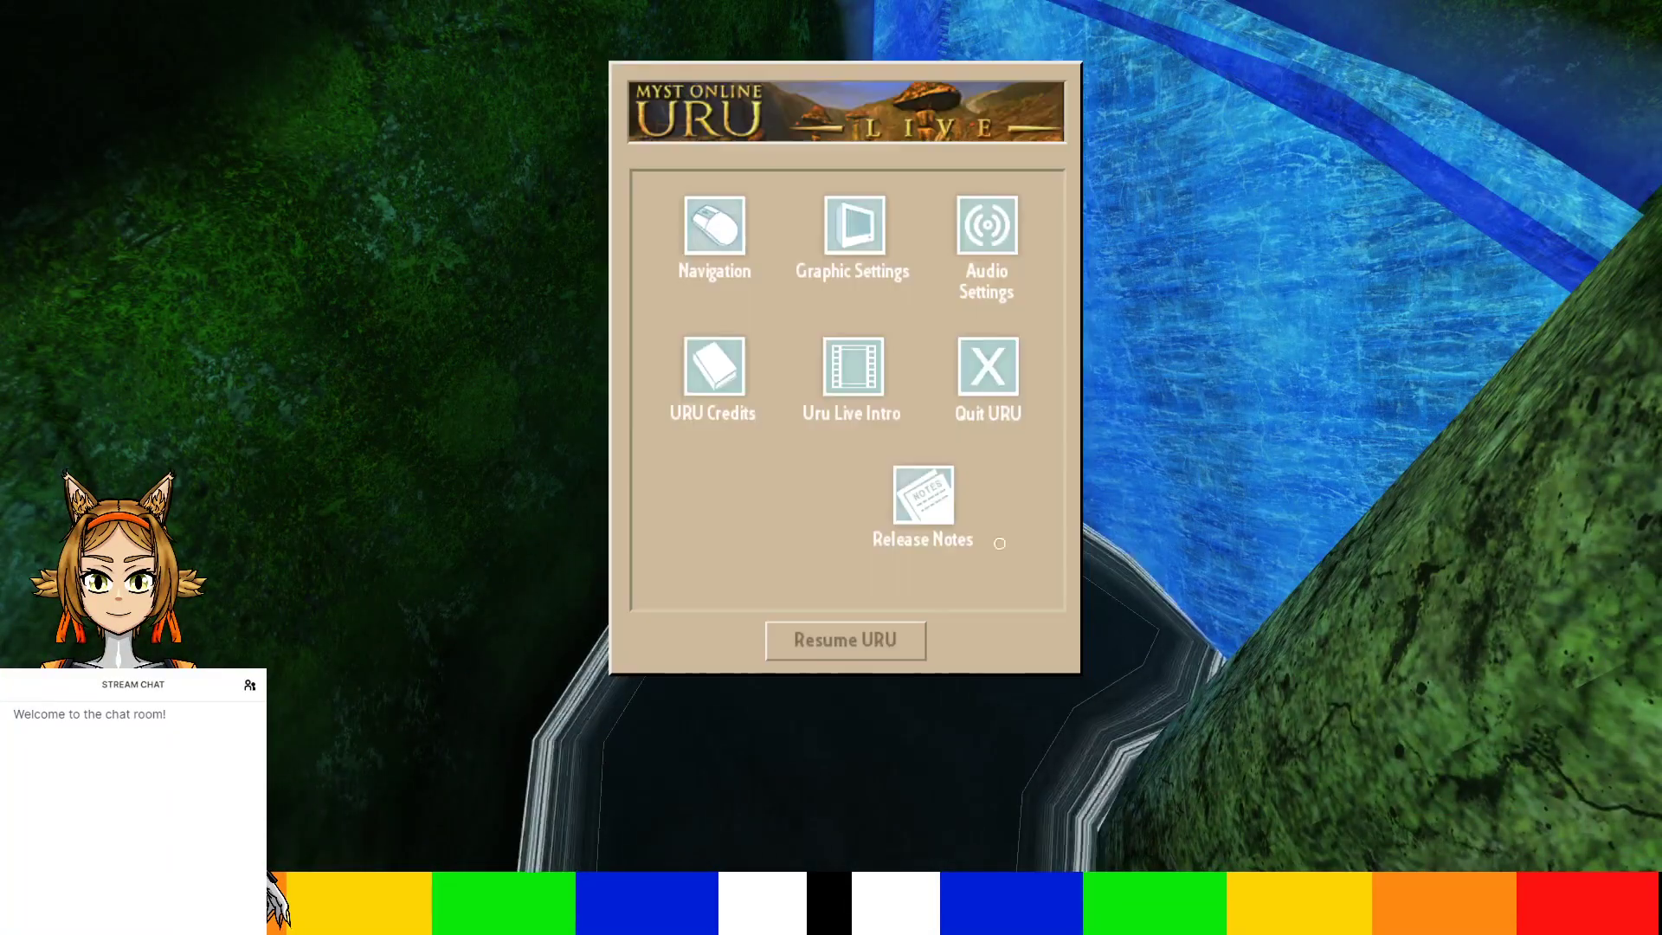
pyautogui.click(997, 351)
pyautogui.click(901, 586)
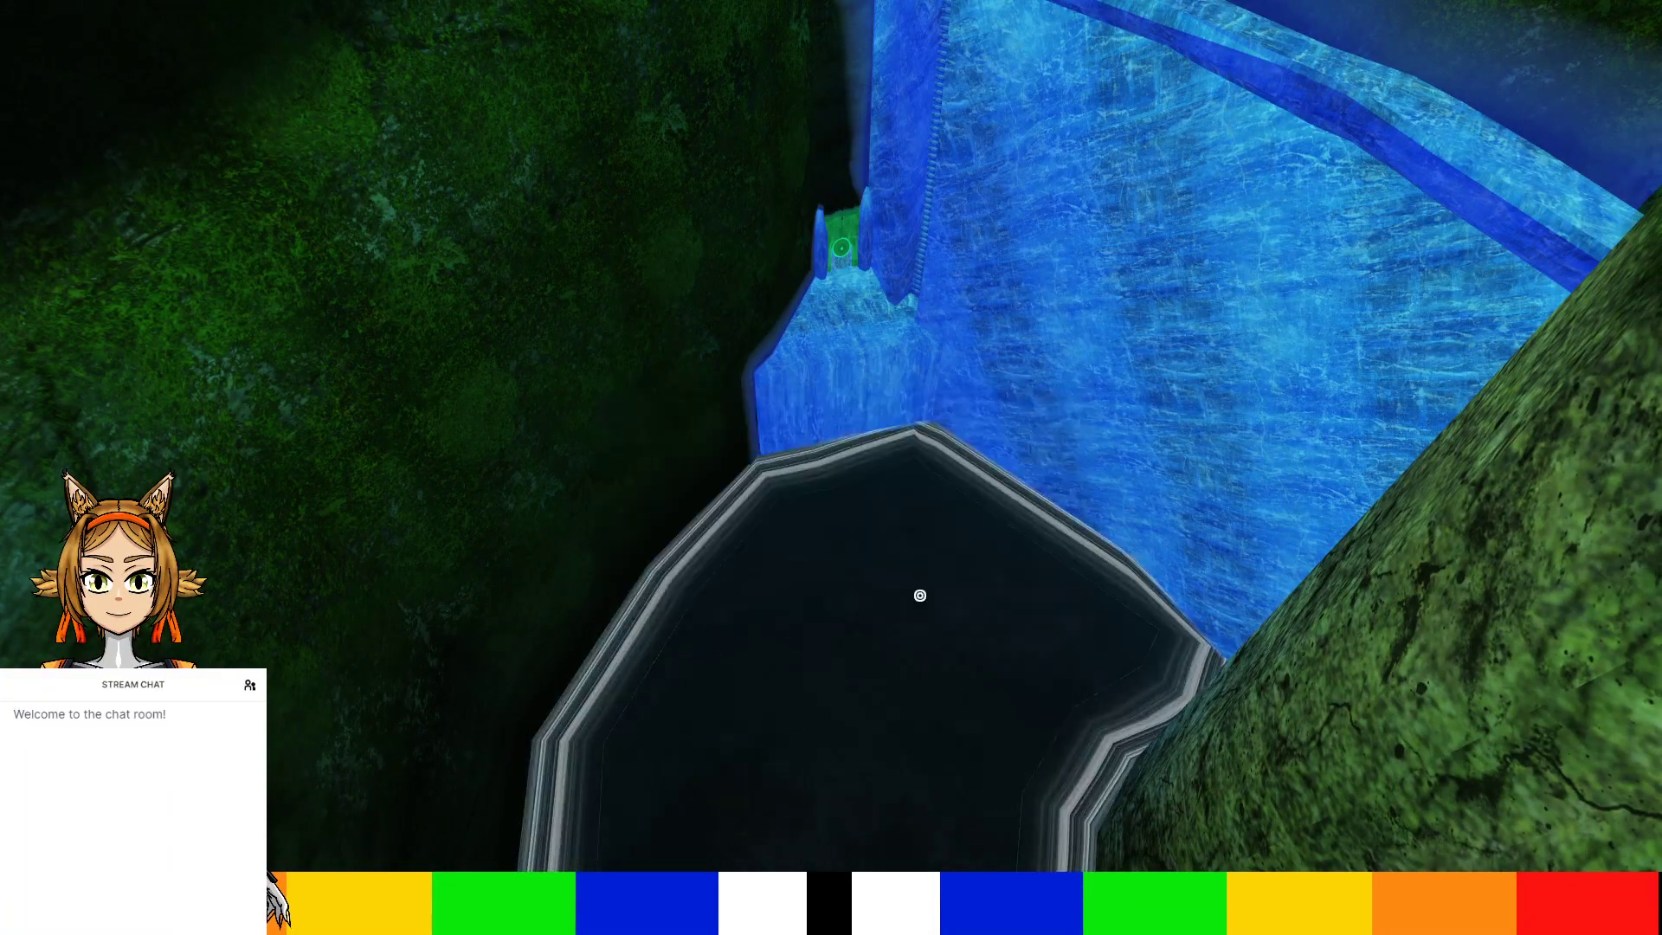
# Extrude the end edge of the MEMISLANDWAKE.002 strip and move the new edge along the shoreline into the cyan rock
pyautogui.moveTo(554, 285); pyautogui.dragTo(560, 418, button='middle')
pyautogui.press('Tab')
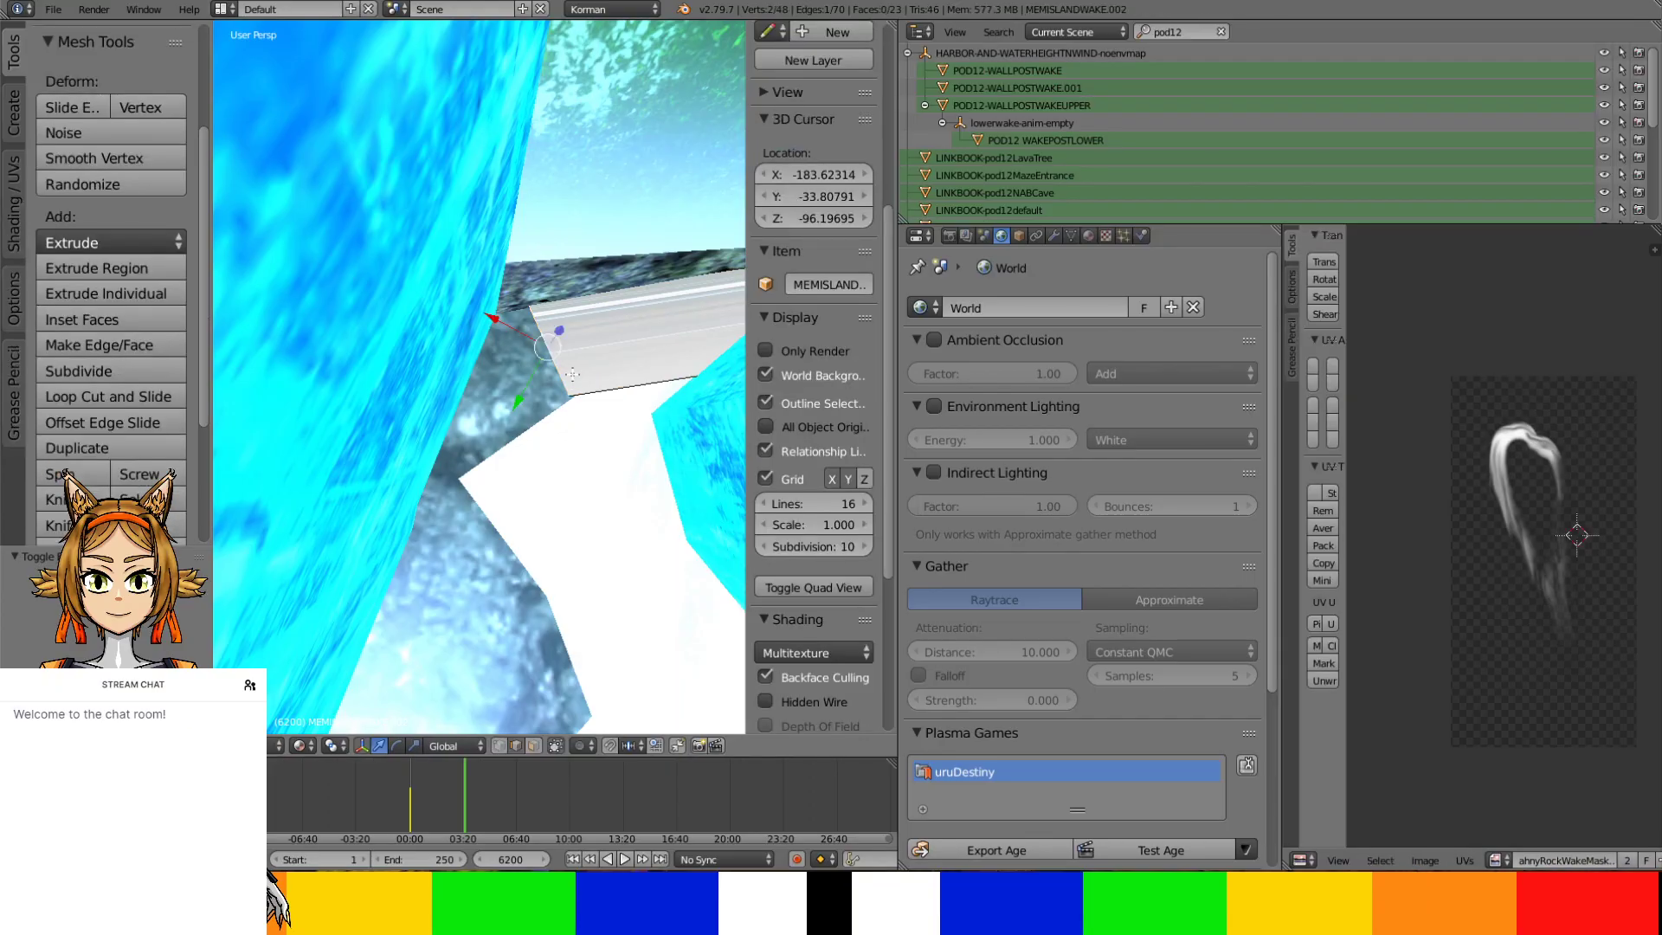
pyautogui.moveTo(561, 403); pyautogui.dragTo(449, 425, button='middle')
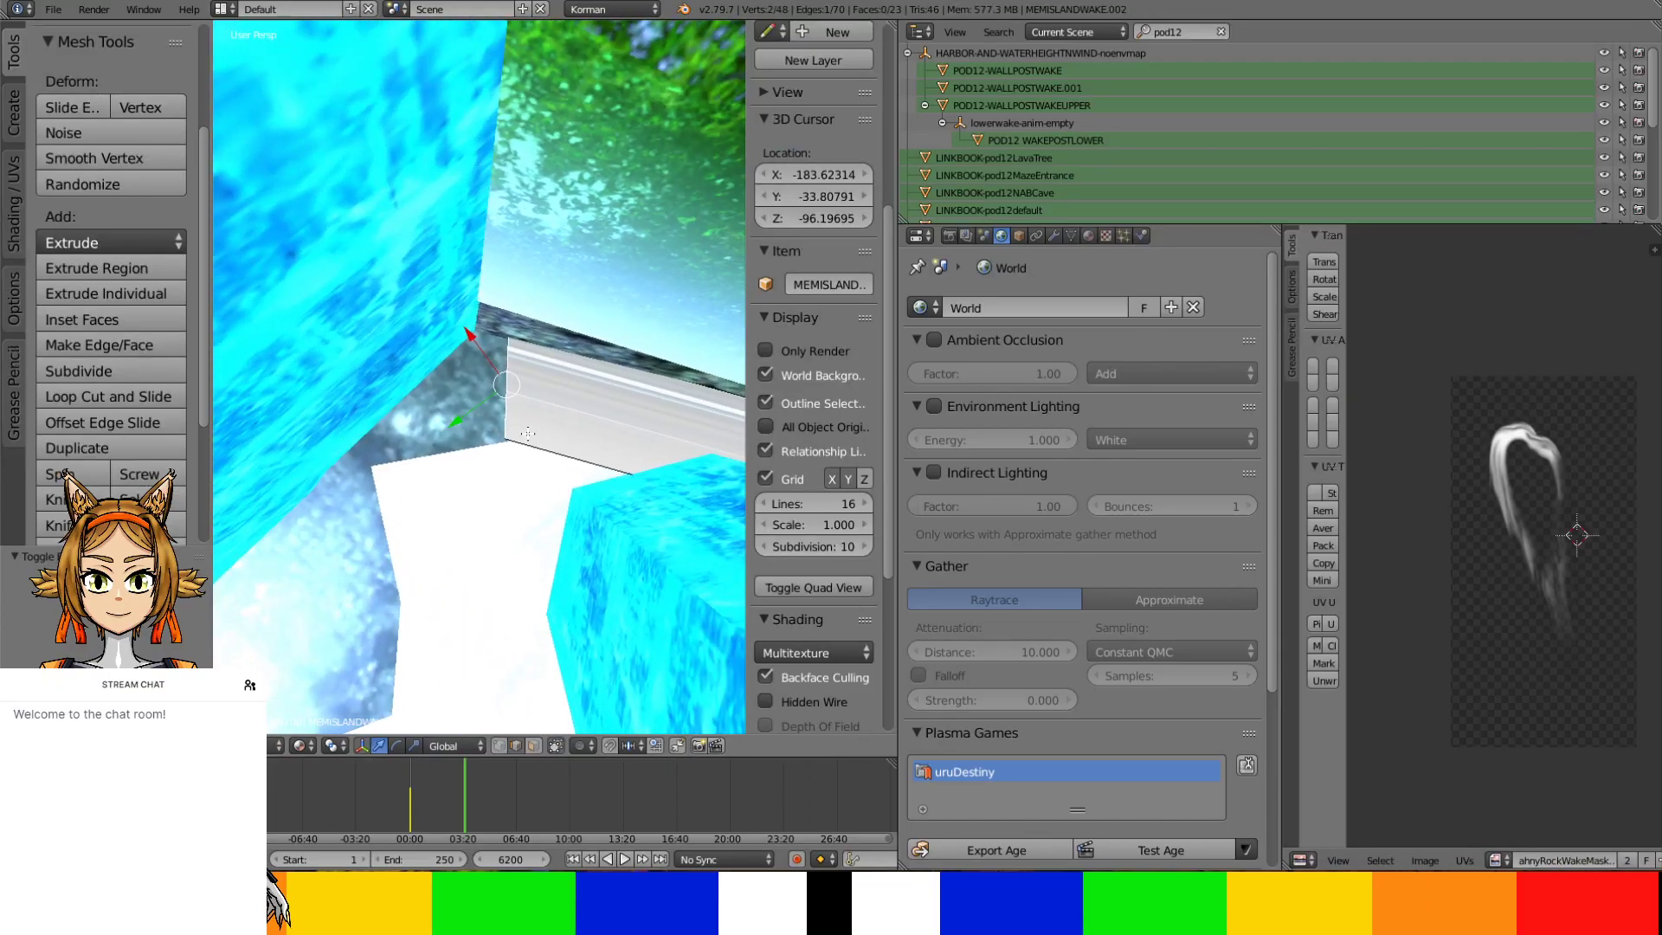
pyautogui.press('e')
pyautogui.click(505, 421)
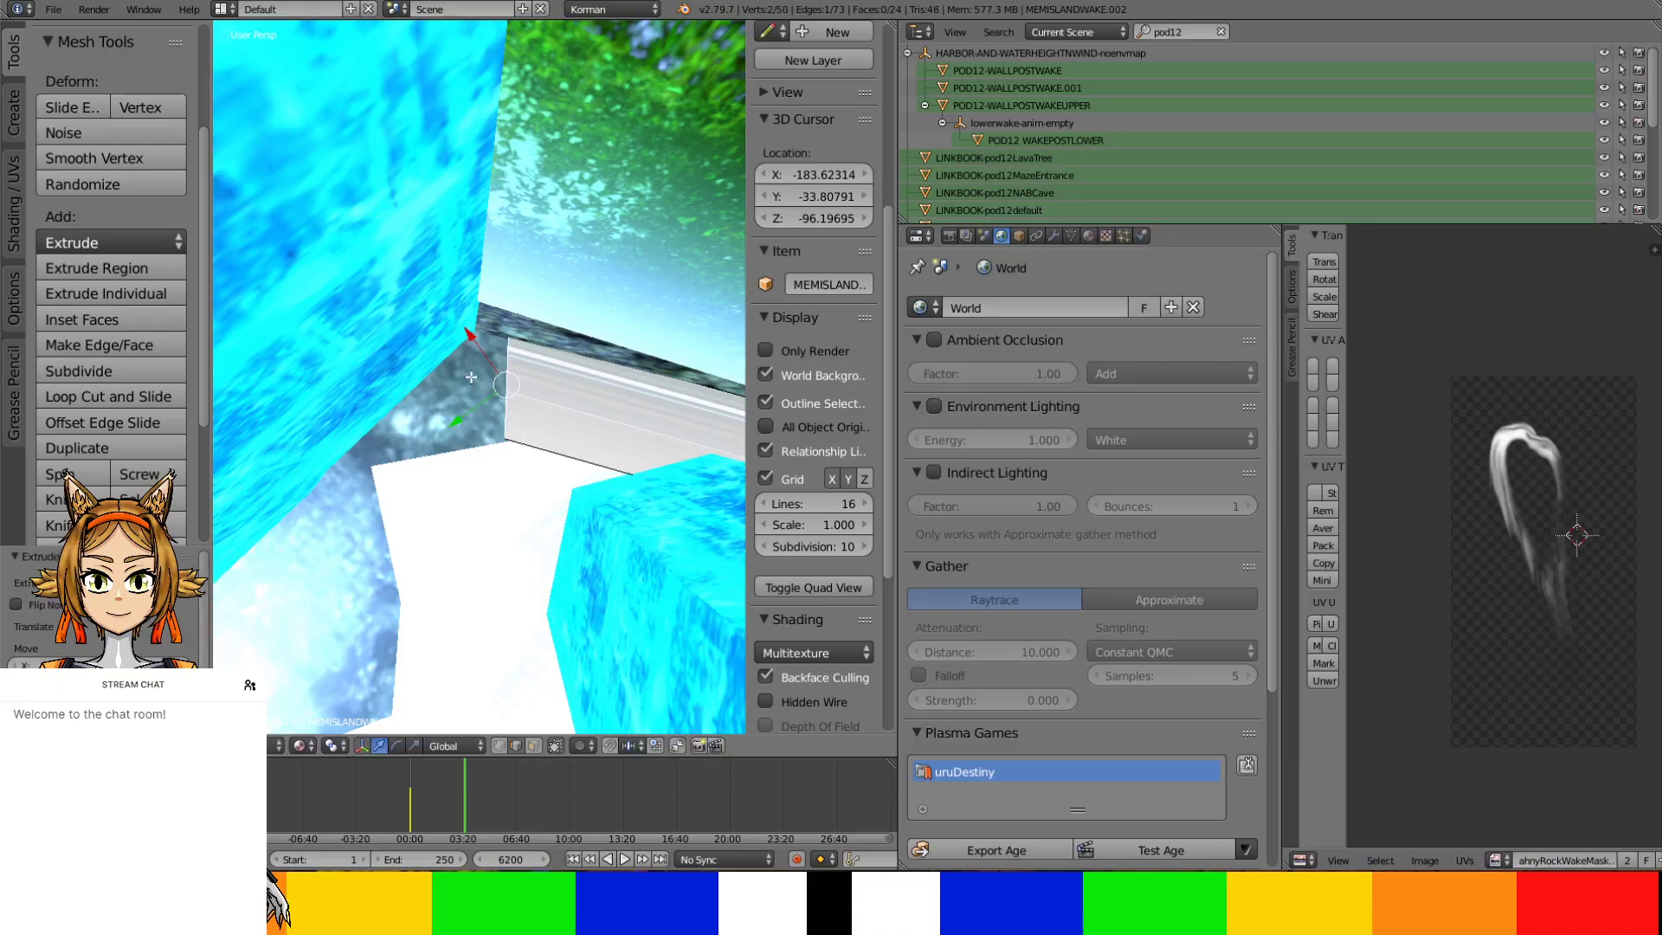
pyautogui.moveTo(483, 355); pyautogui.dragTo(448, 357)
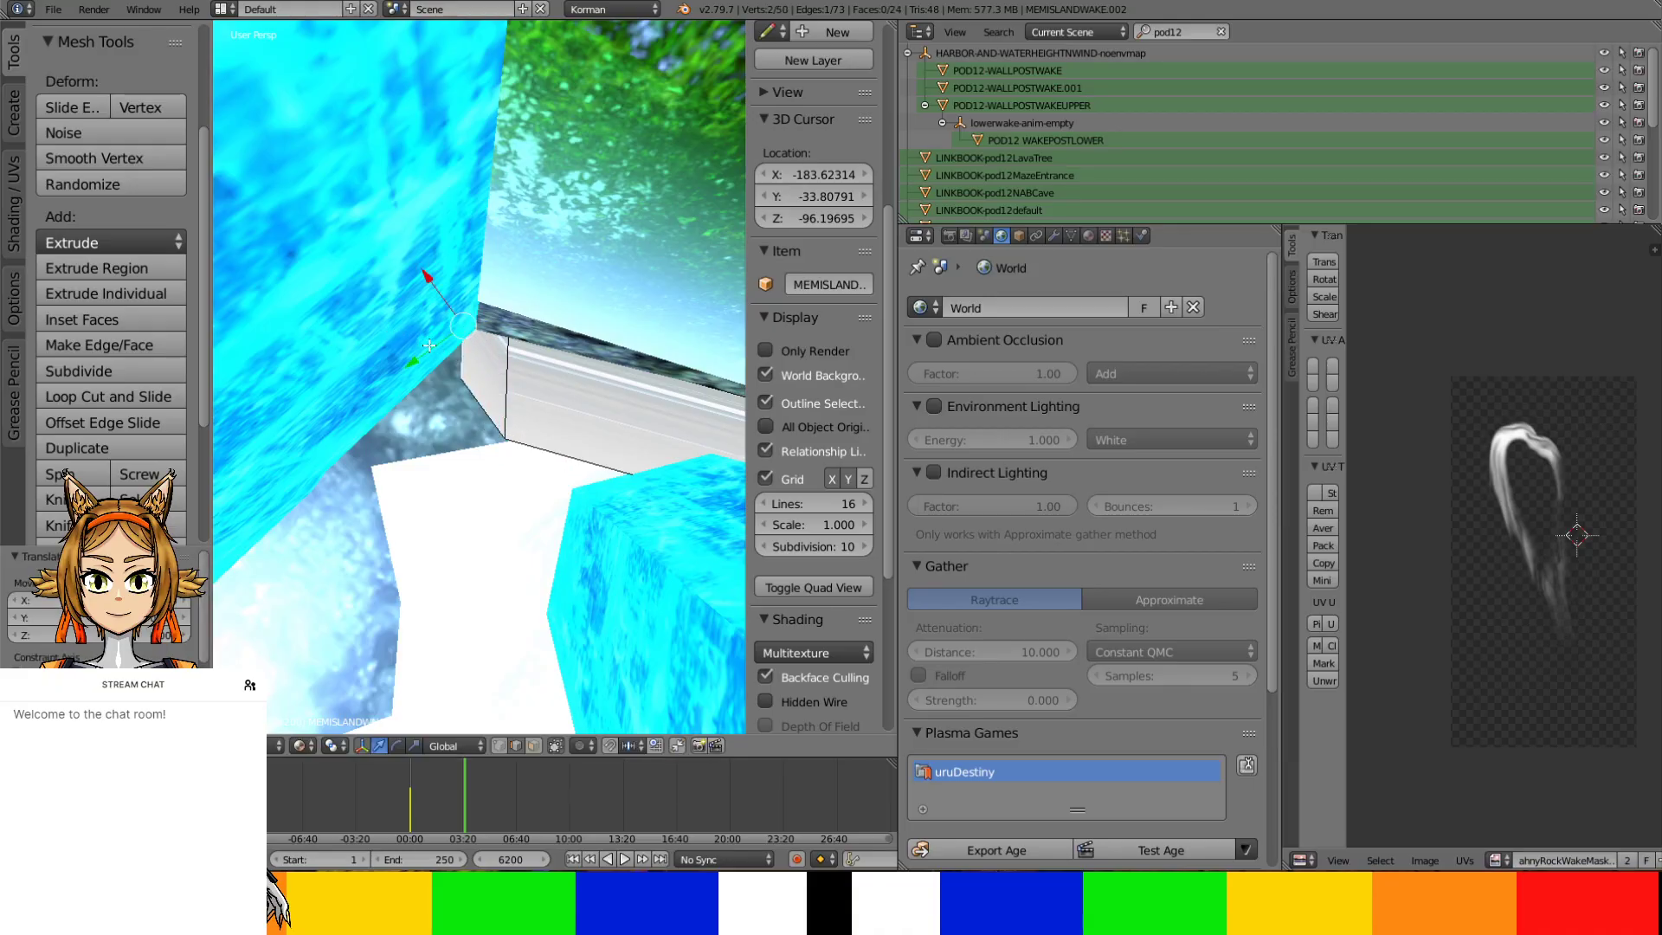
pyautogui.press('g')
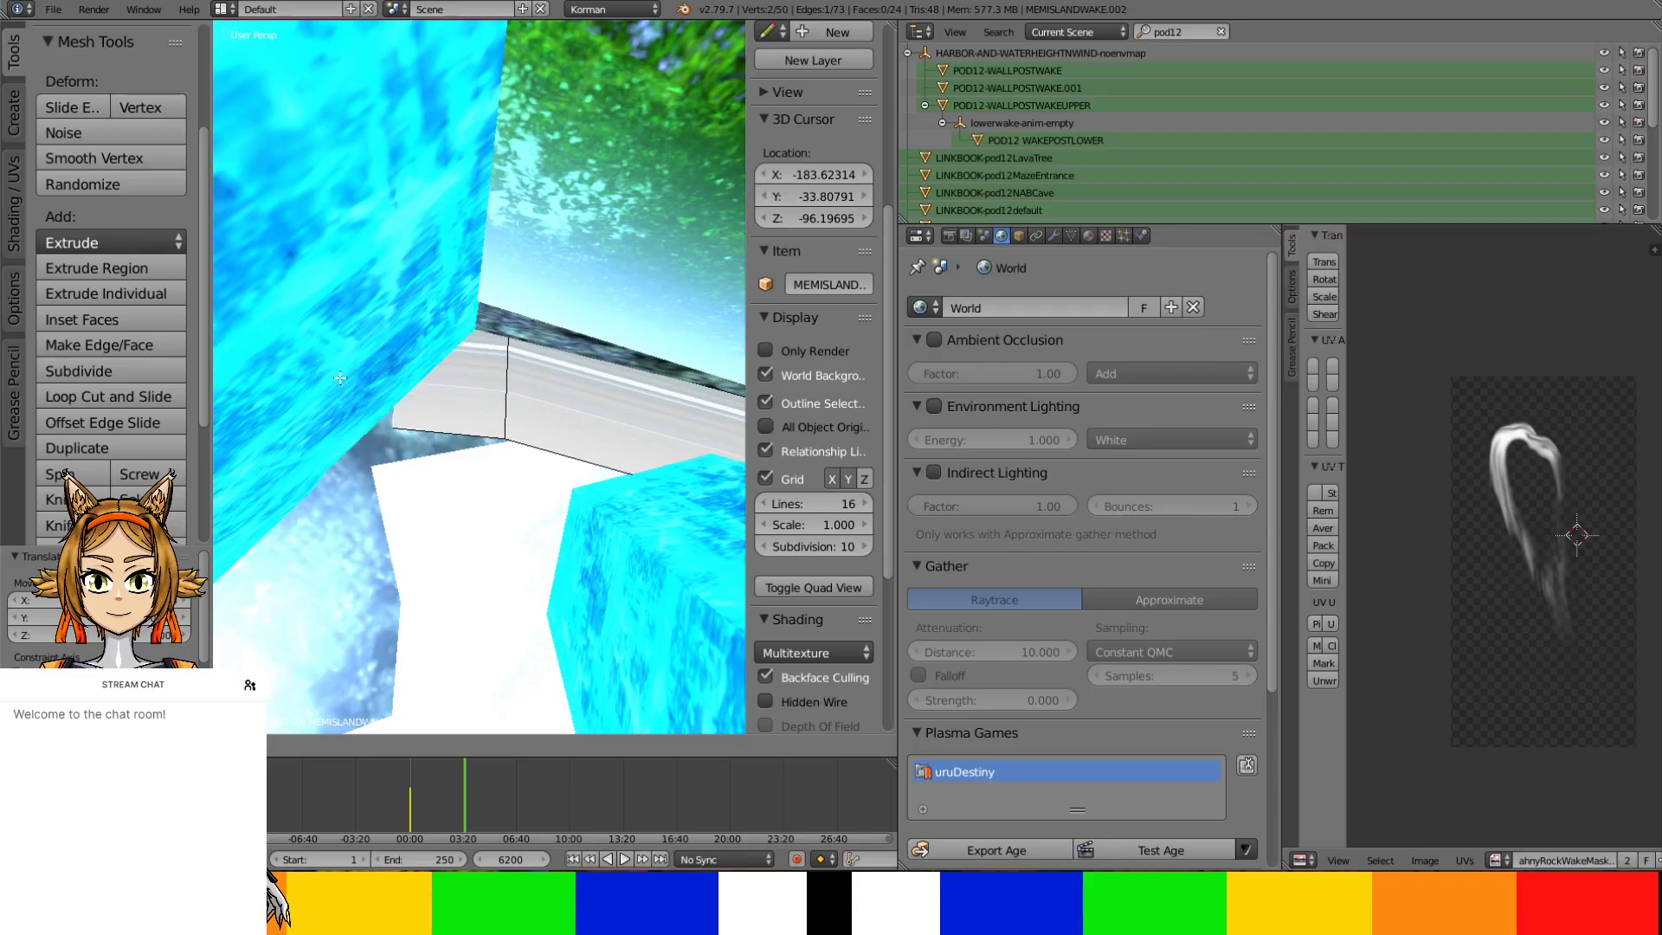
pyautogui.click(348, 374)
# Separate the newly extruded wake face into its own object and return to Object Mode
pyautogui.moveTo(348, 374); pyautogui.dragTo(363, 327, button='middle')
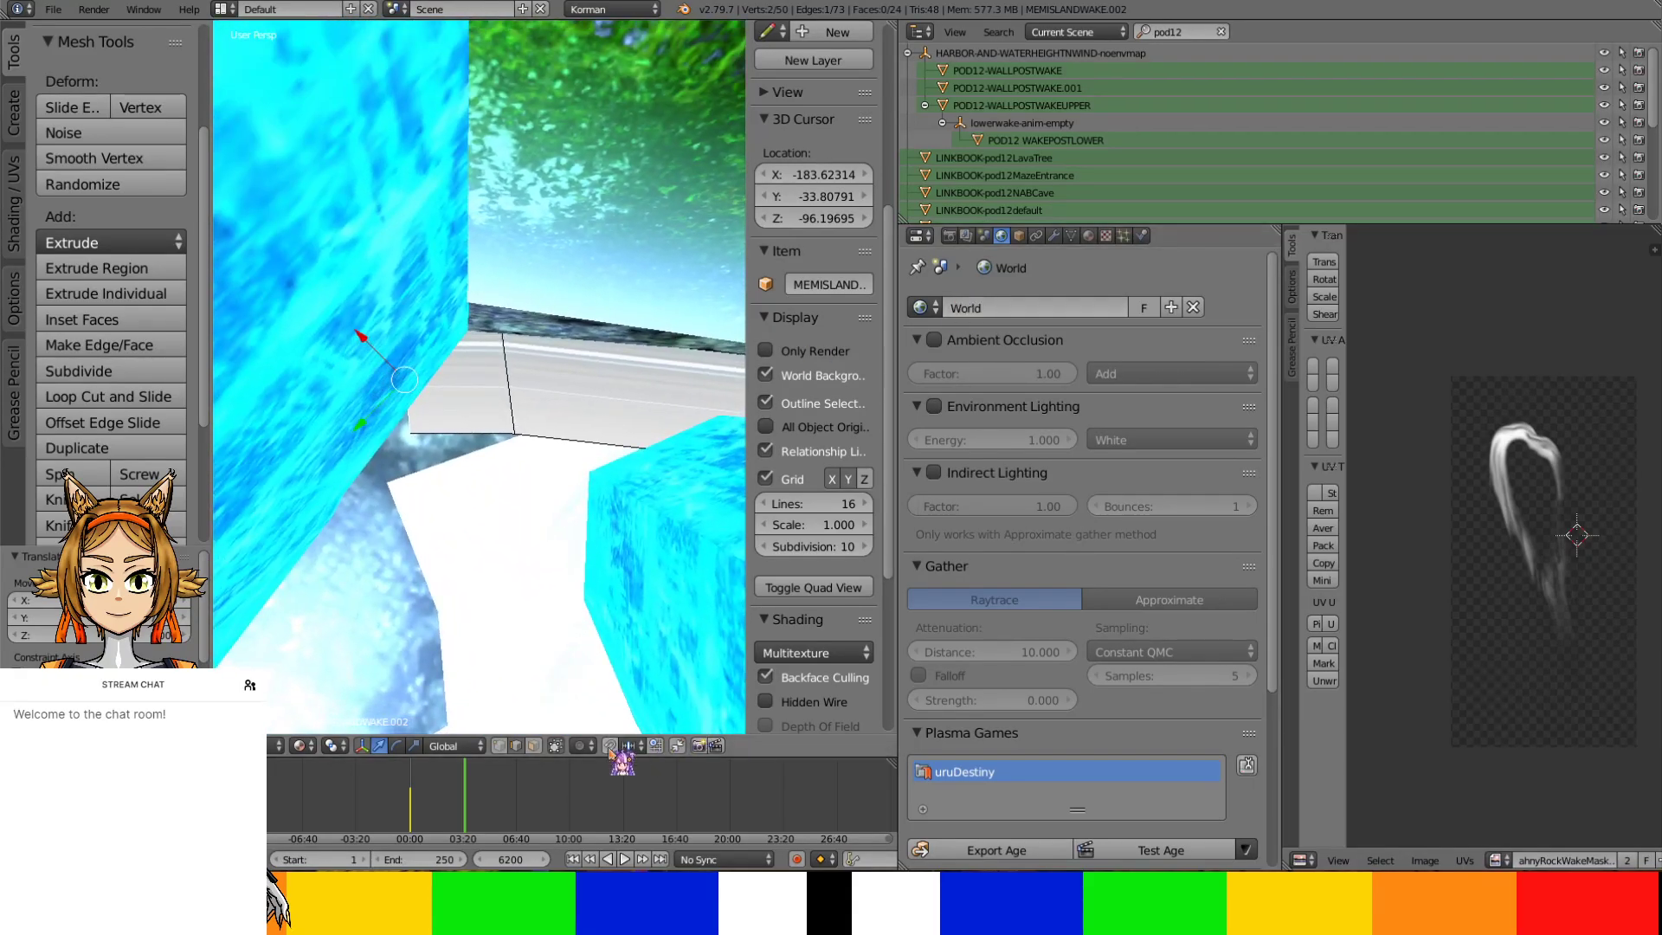
pyautogui.keyDown('ctrl'); pyautogui.click(535, 745); pyautogui.keyUp('ctrl')
pyautogui.press('p')
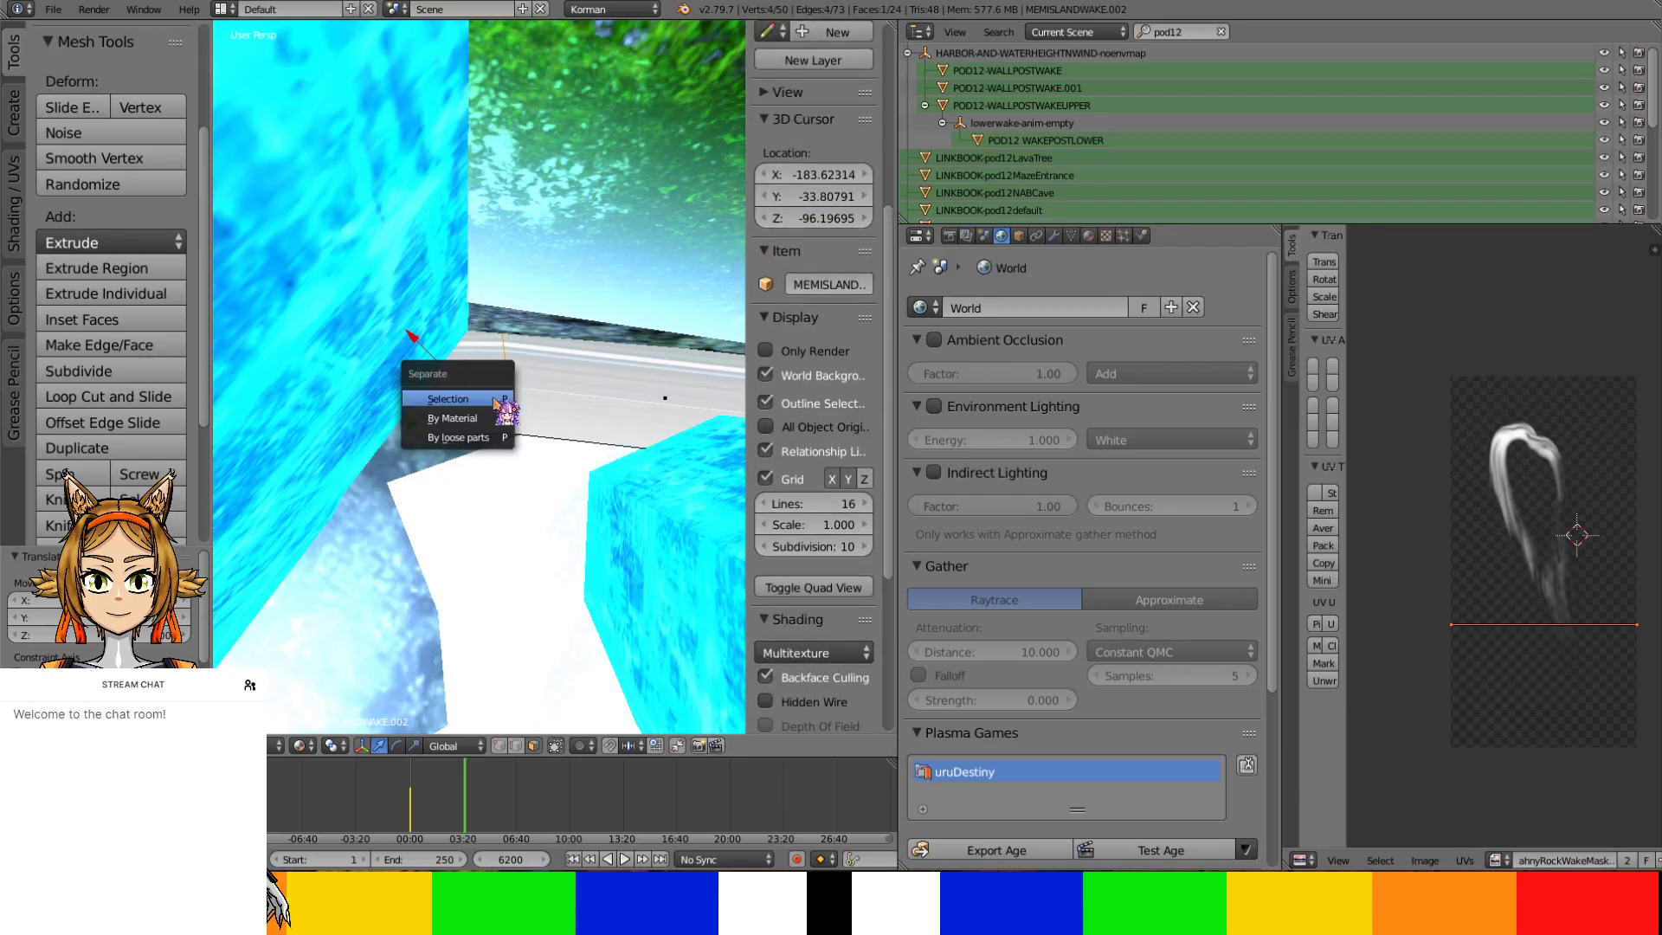
pyautogui.click(498, 400)
pyautogui.press('Tab')
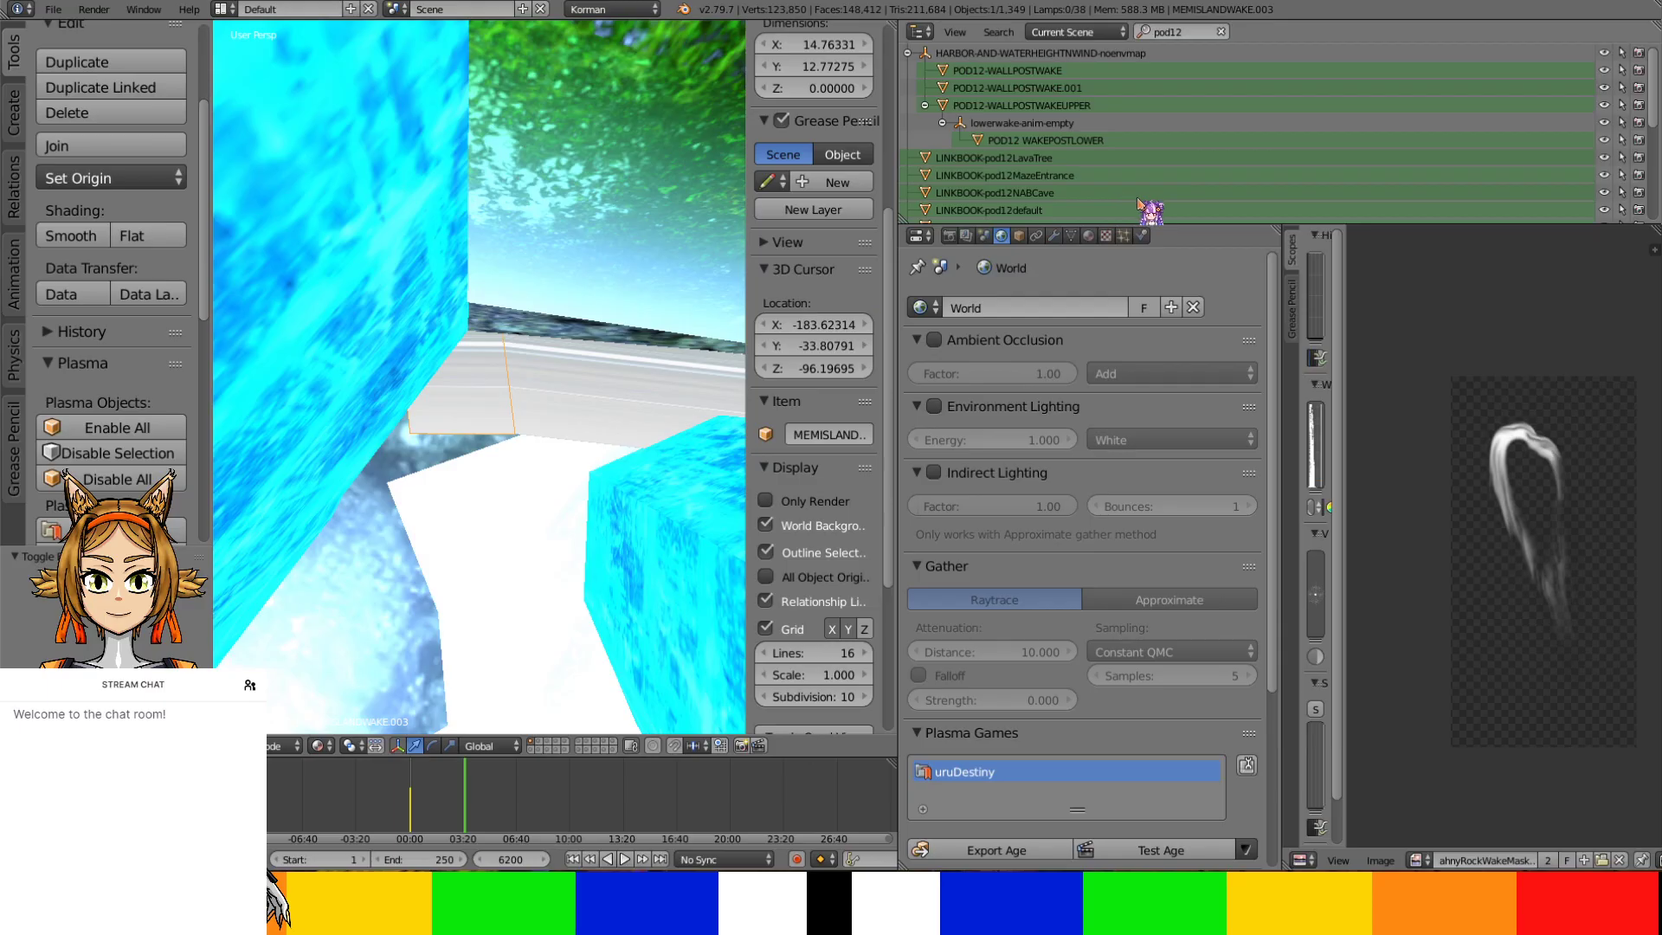
# Rename the separated wake object to FENCEISLAND-FENCE in its Plasma object properties
pyautogui.click(1141, 235)
pyautogui.click(1100, 311)
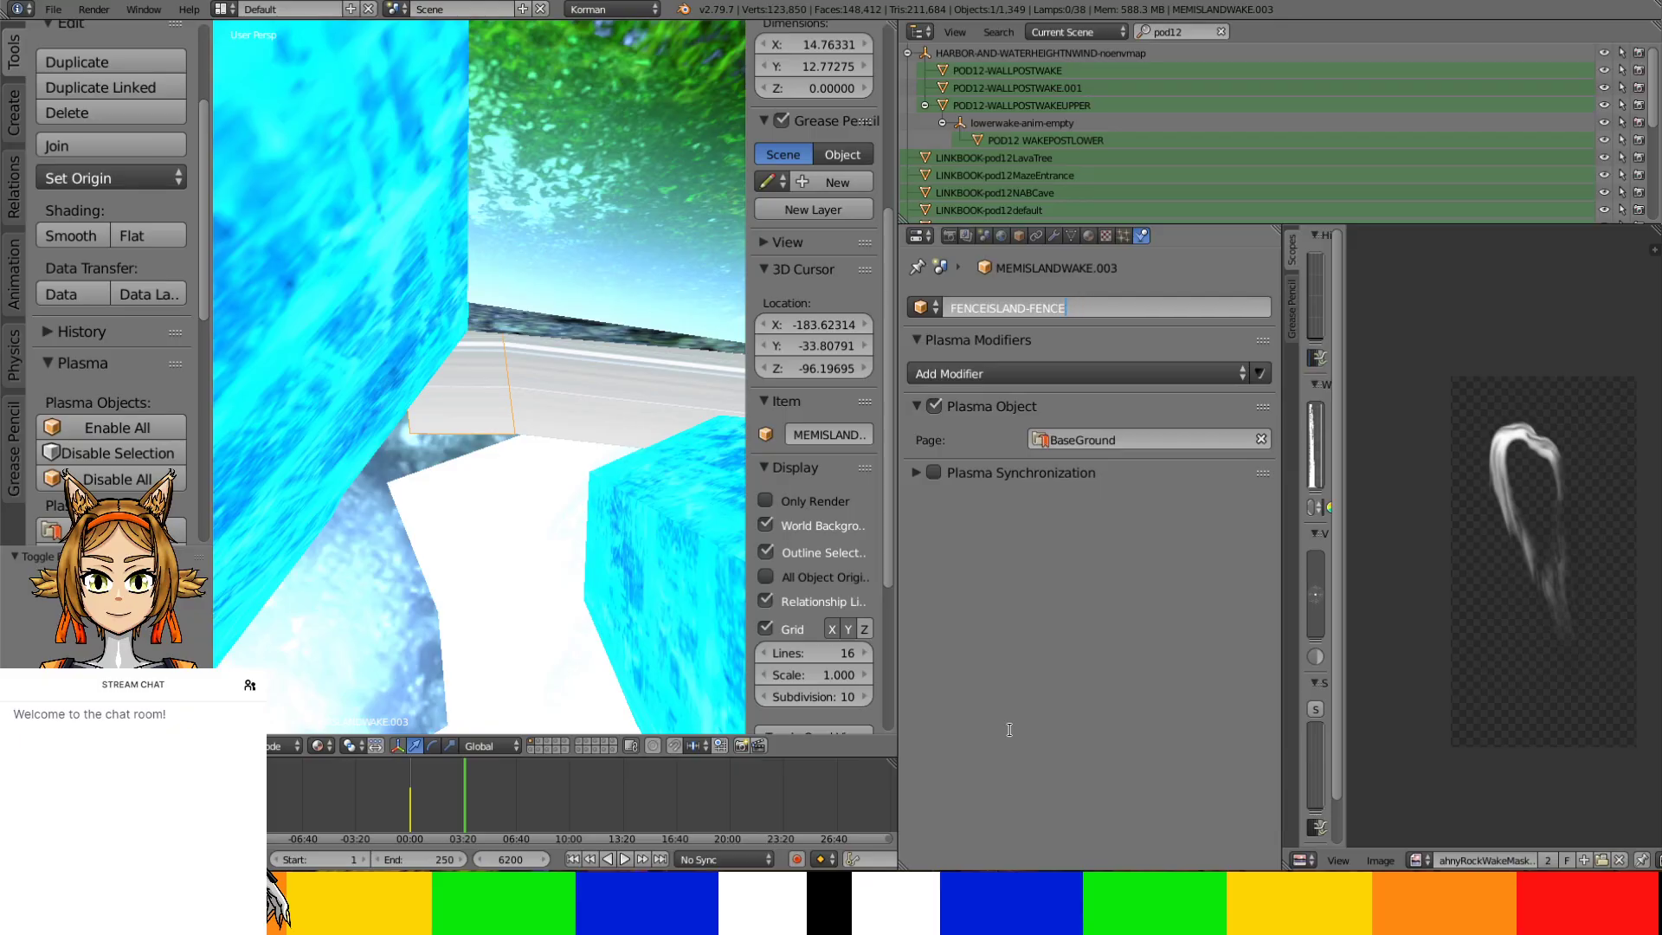
pyautogui.press('Return')
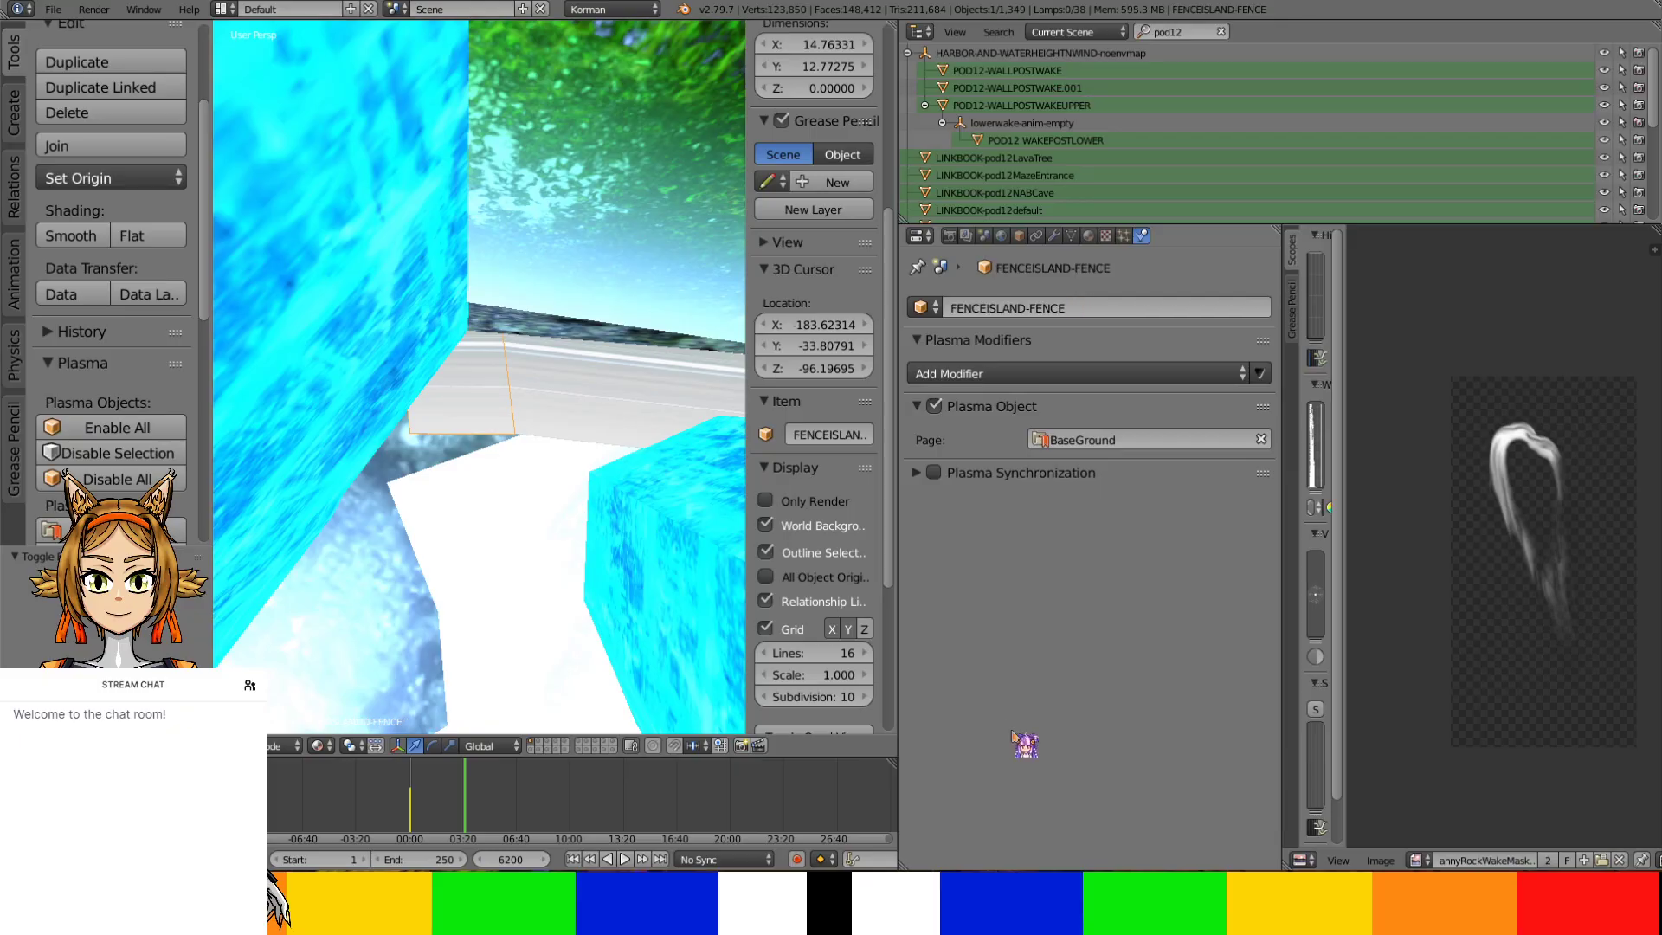
# Add an Advanced logic modifier to FENCEISLAND-FENCE and assign the bridgeislandsFENCE node tree
pyautogui.click(1040, 374)
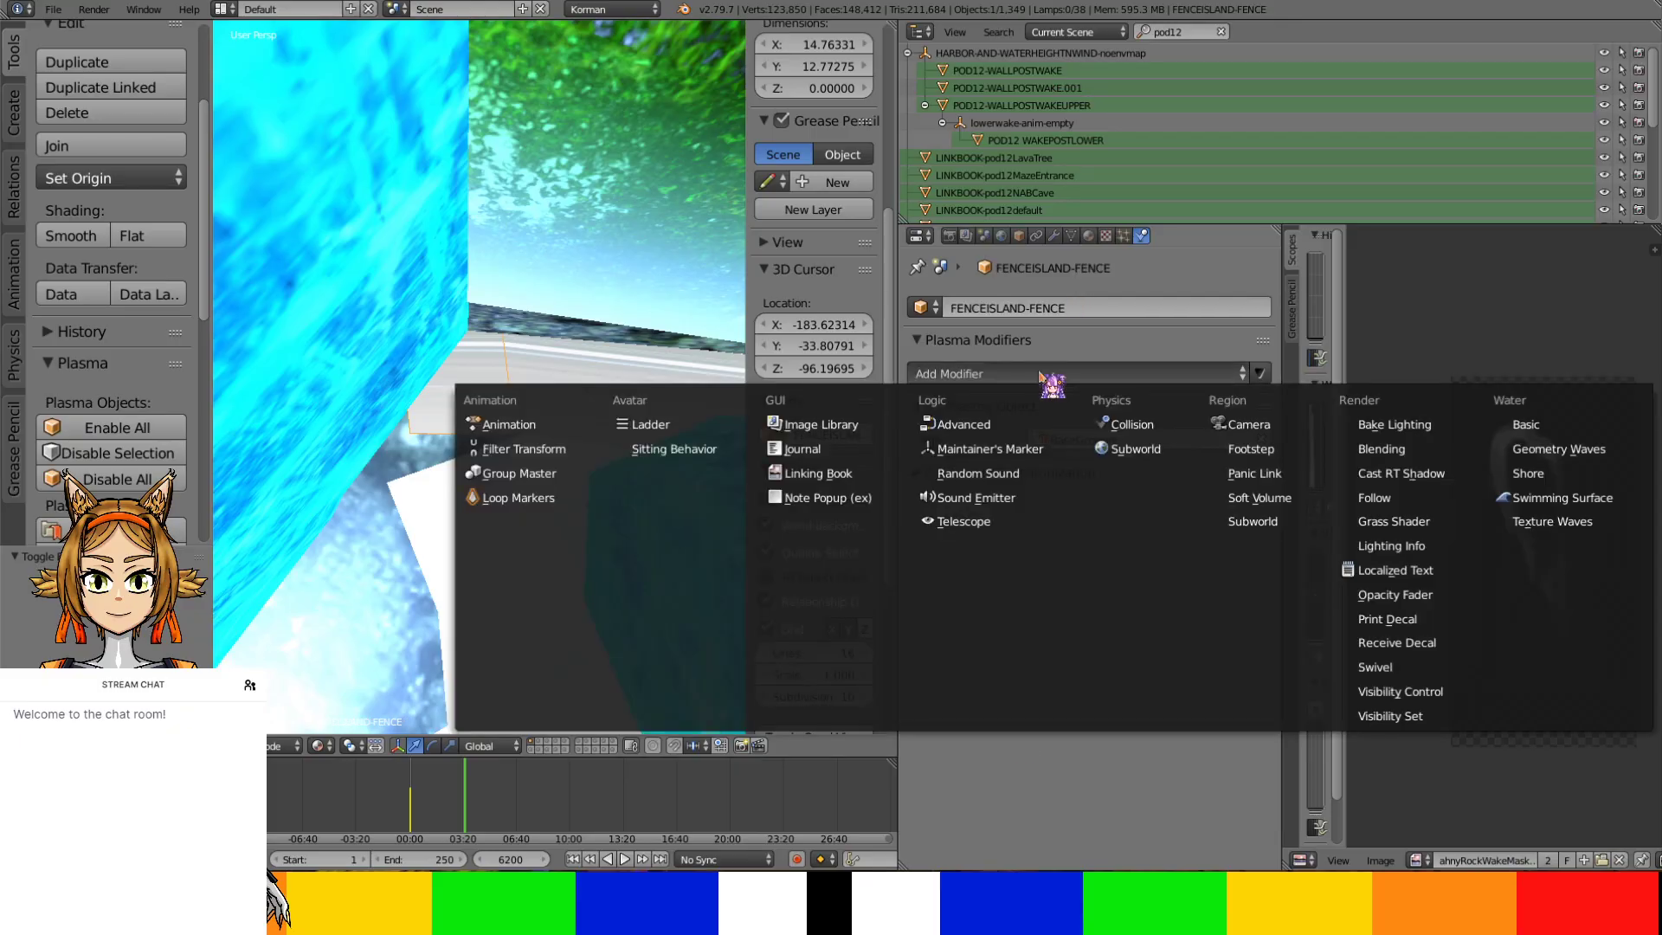
pyautogui.click(963, 424)
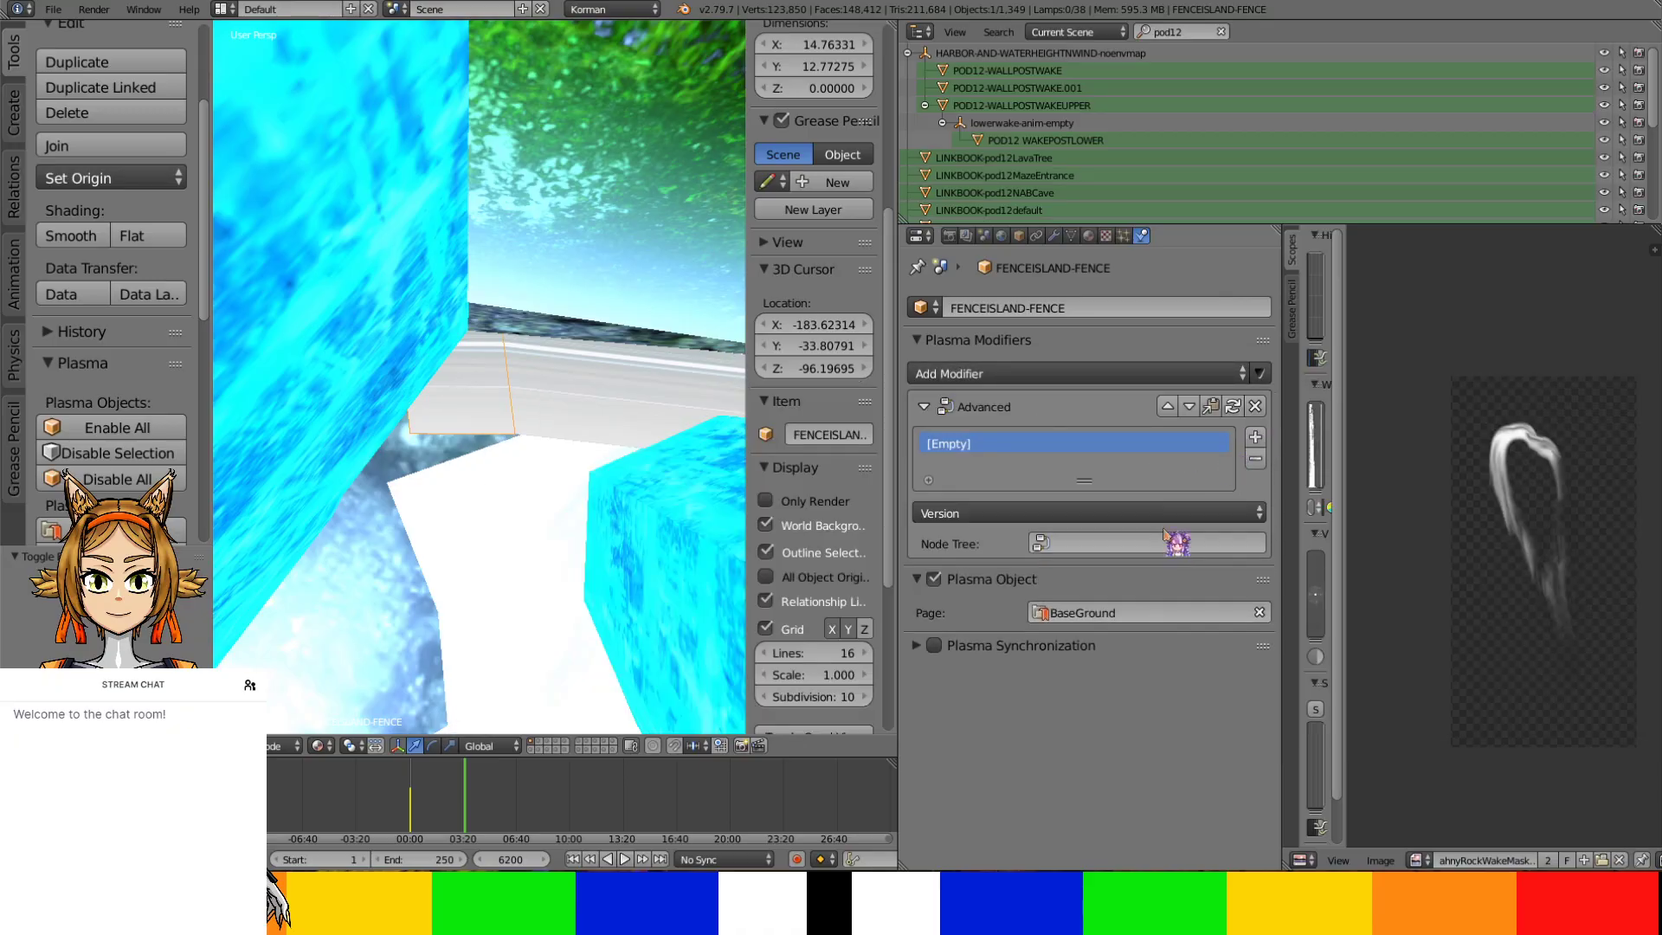
pyautogui.click(1143, 542)
pyautogui.write('fenc')
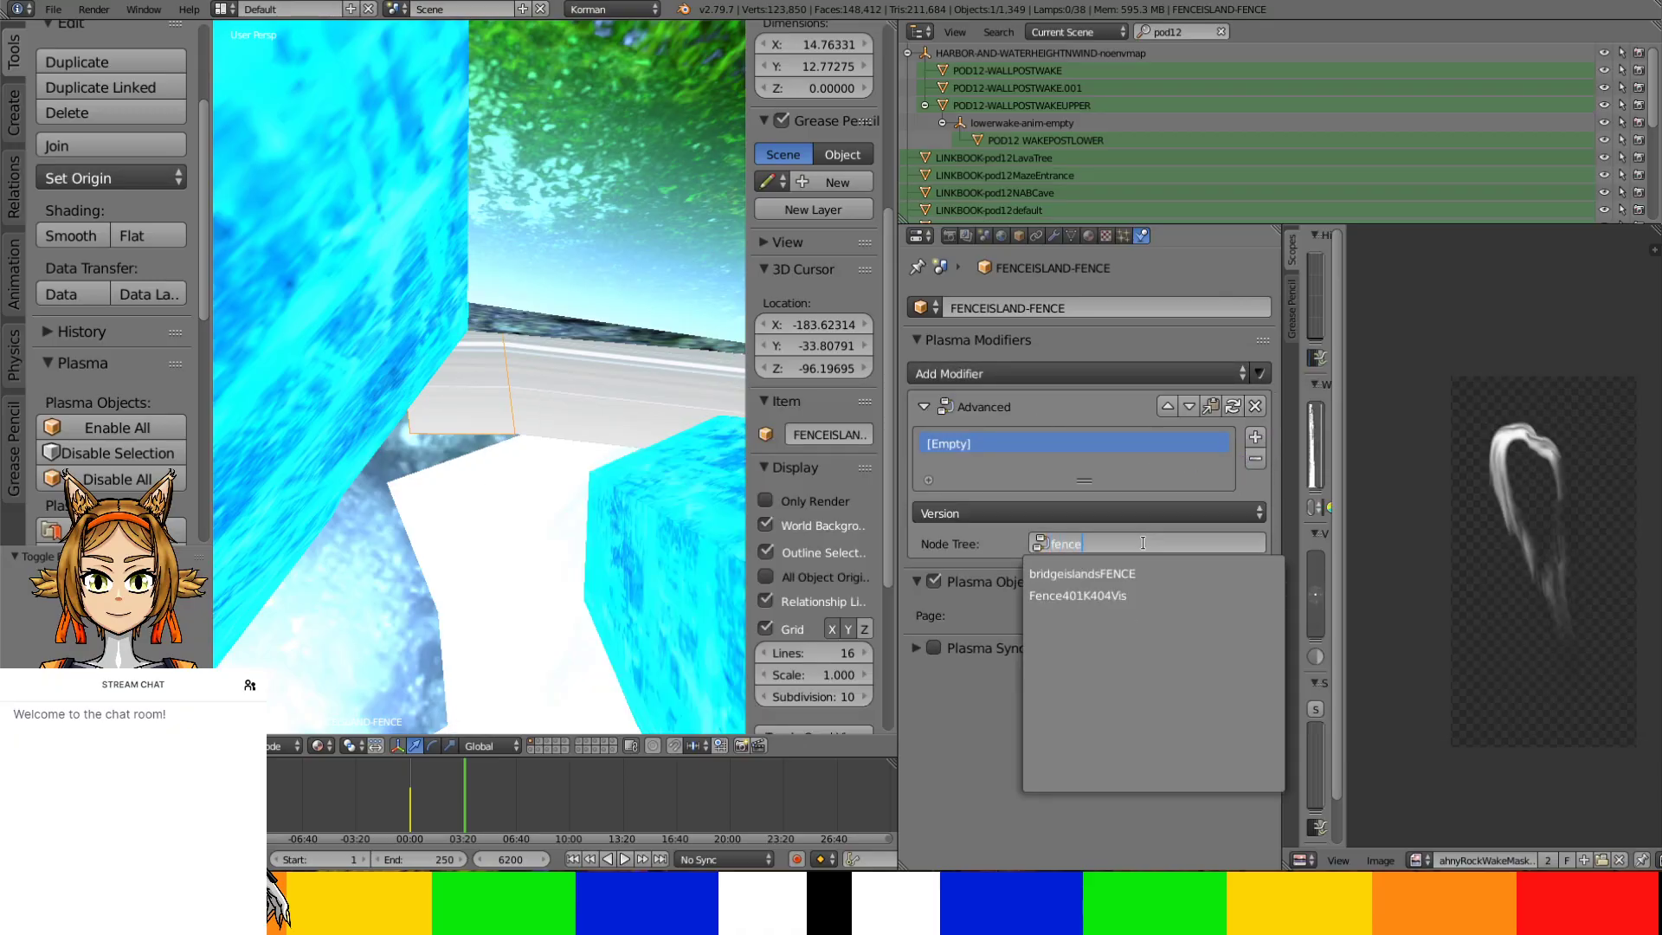
pyautogui.write('e')
pyautogui.press('Return')
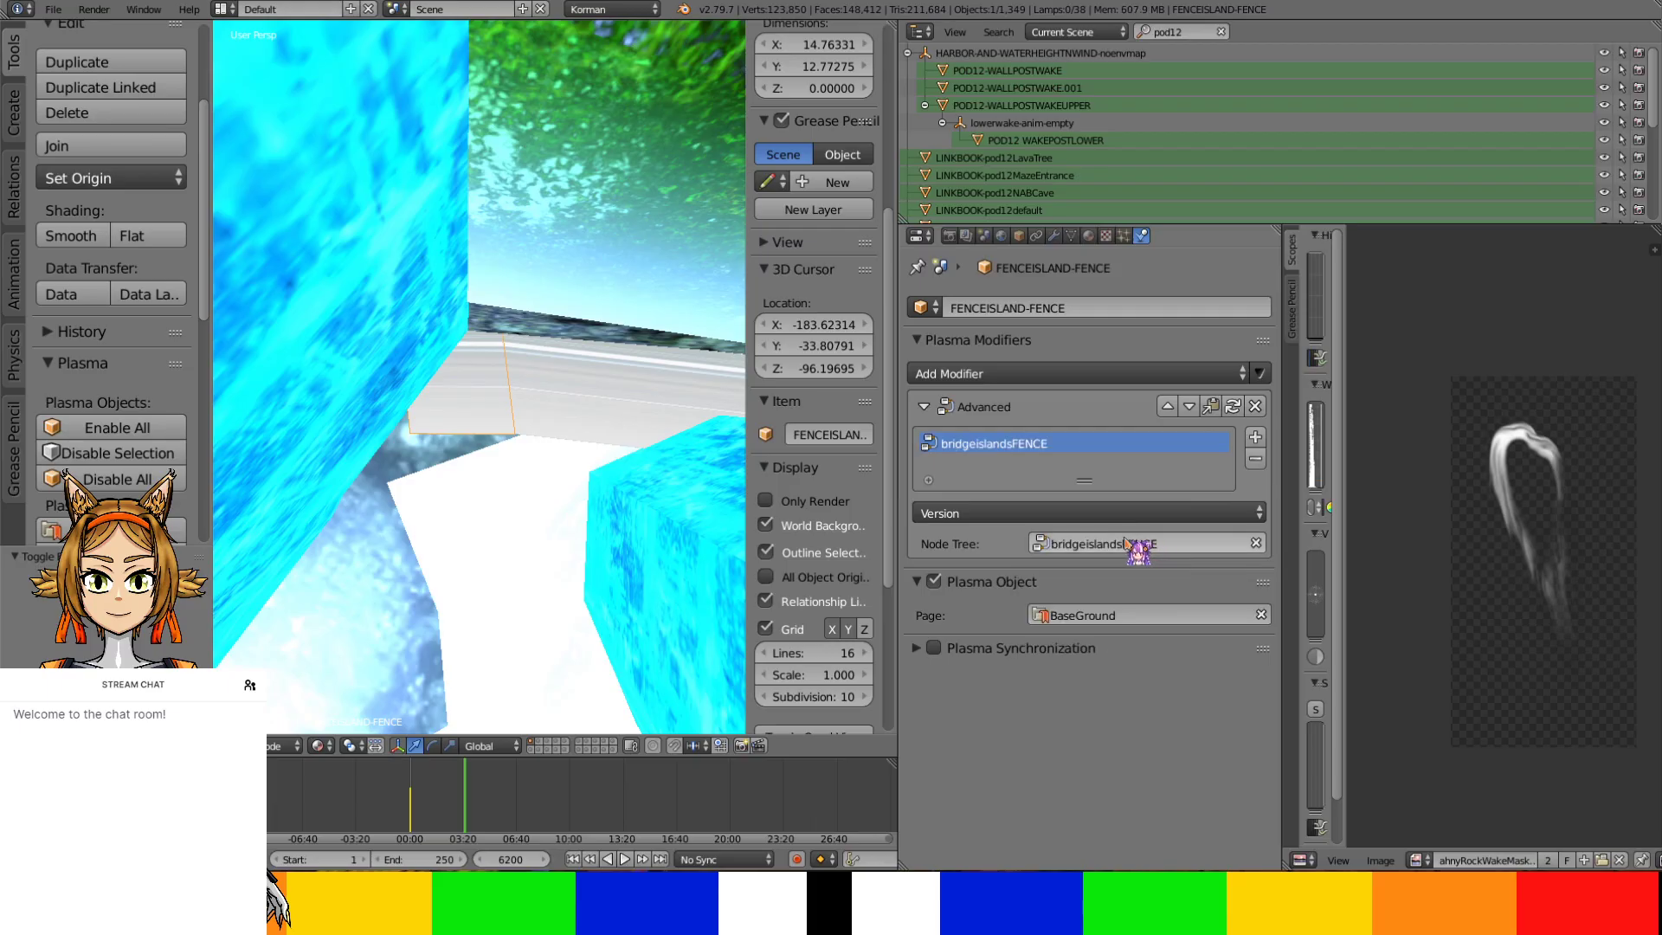
# Rename the neighbouring MEMISLANDWAKE.002 object to edgeCaustic
pyautogui.moveTo(482, 381); pyautogui.dragTo(556, 400, button='middle')
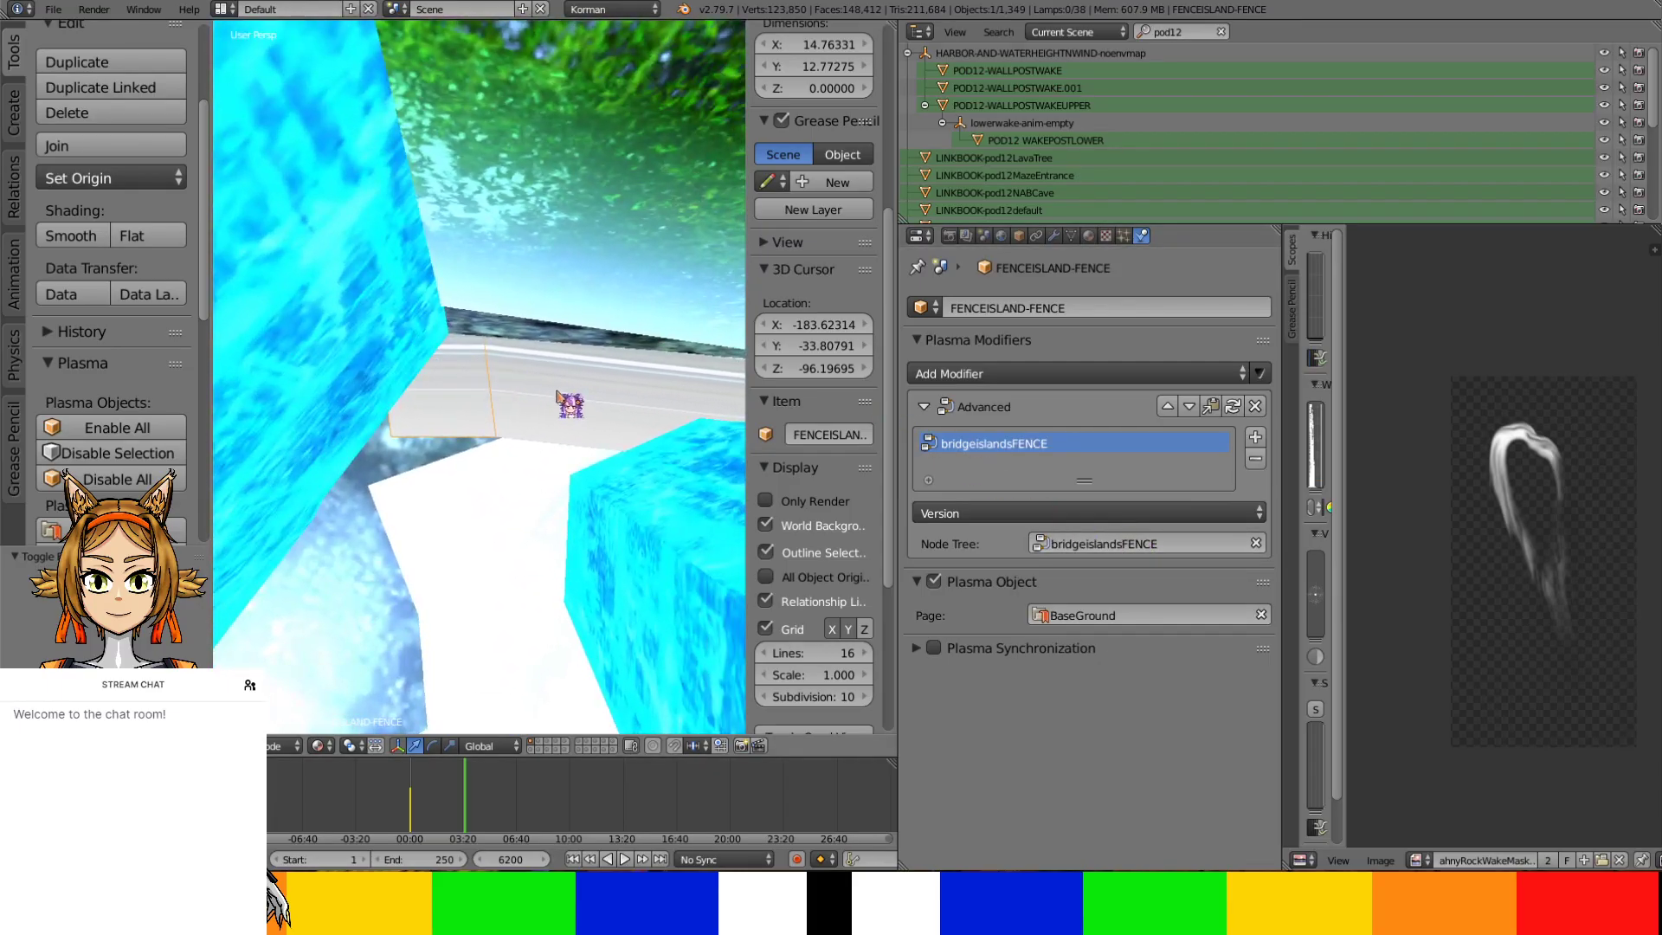
pyautogui.rightClick(565, 403)
pyautogui.click(1011, 307)
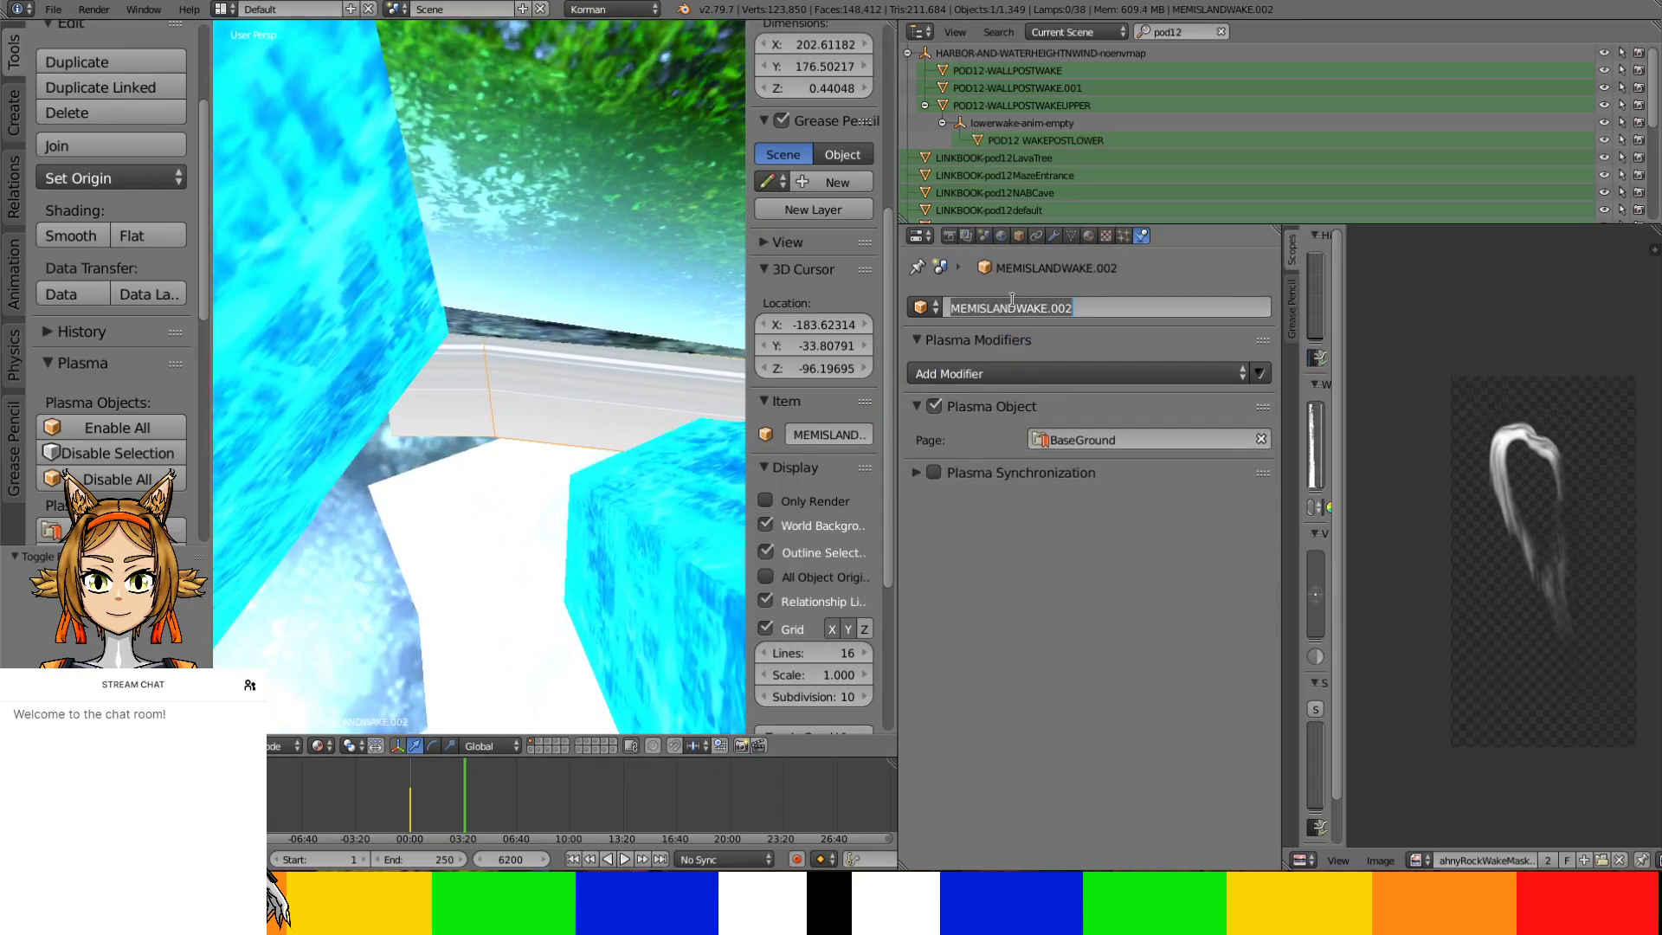
pyautogui.write('w')
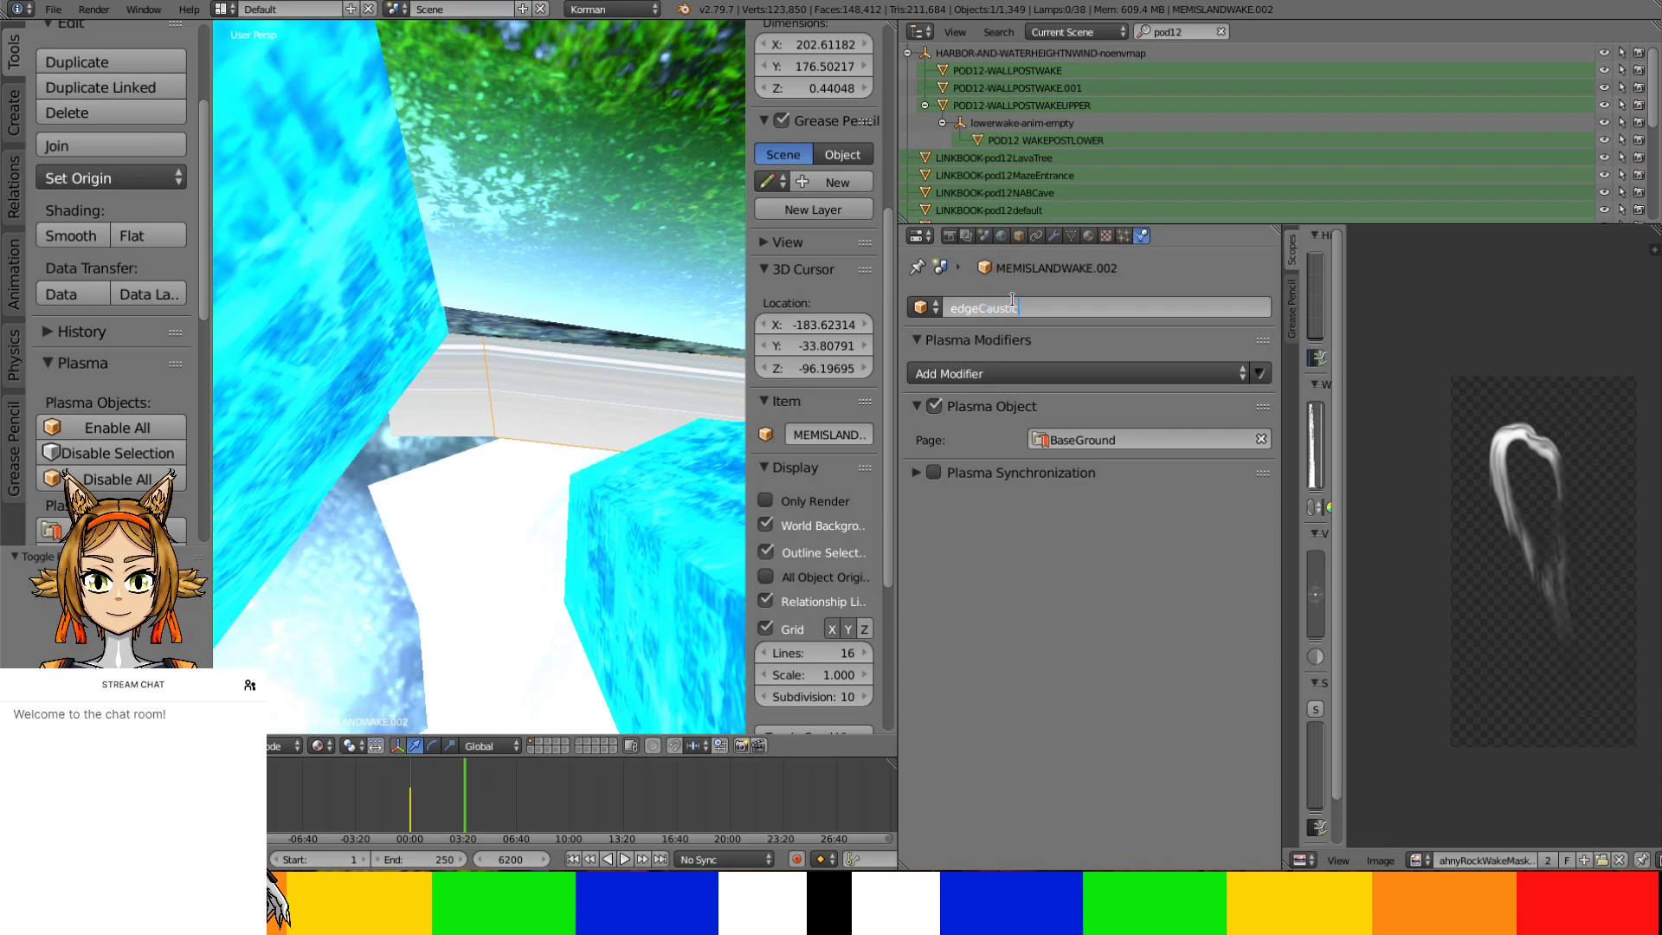
pyautogui.press('Return')
# Move the free end edge of the FENCEISLAND-FENCE mesh towards the rock corner and rotate it to a steeper slant
pyautogui.rightClick(433, 430)
pyautogui.moveTo(433, 430); pyautogui.dragTo(551, 364, button='middle')
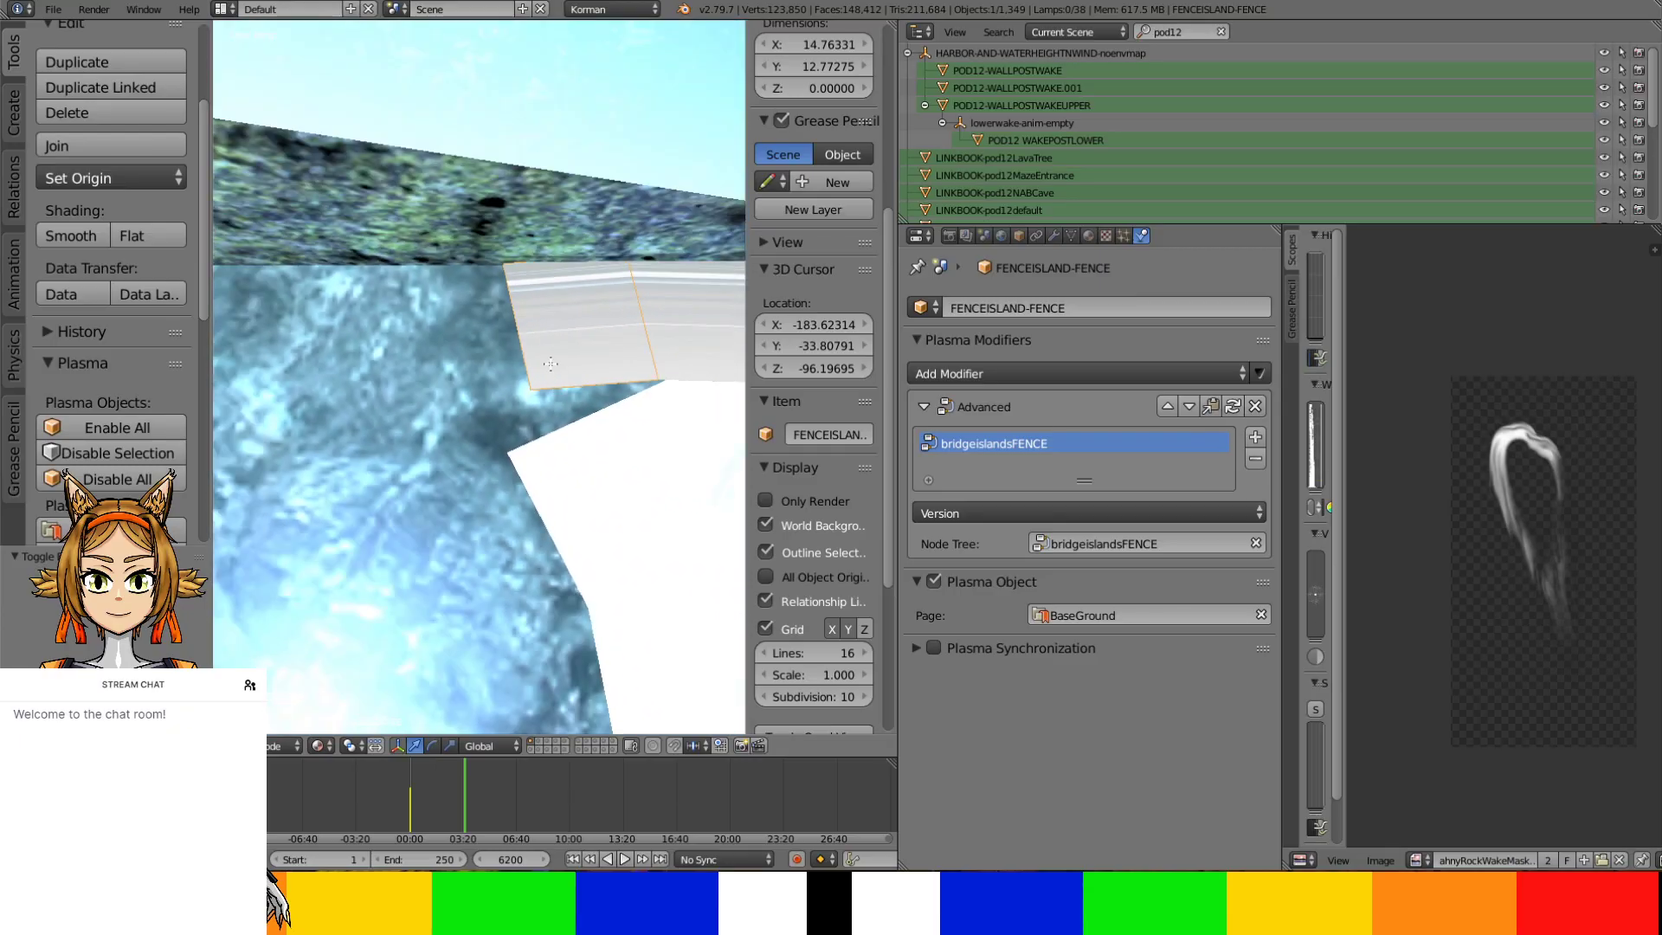
pyautogui.press('Tab')
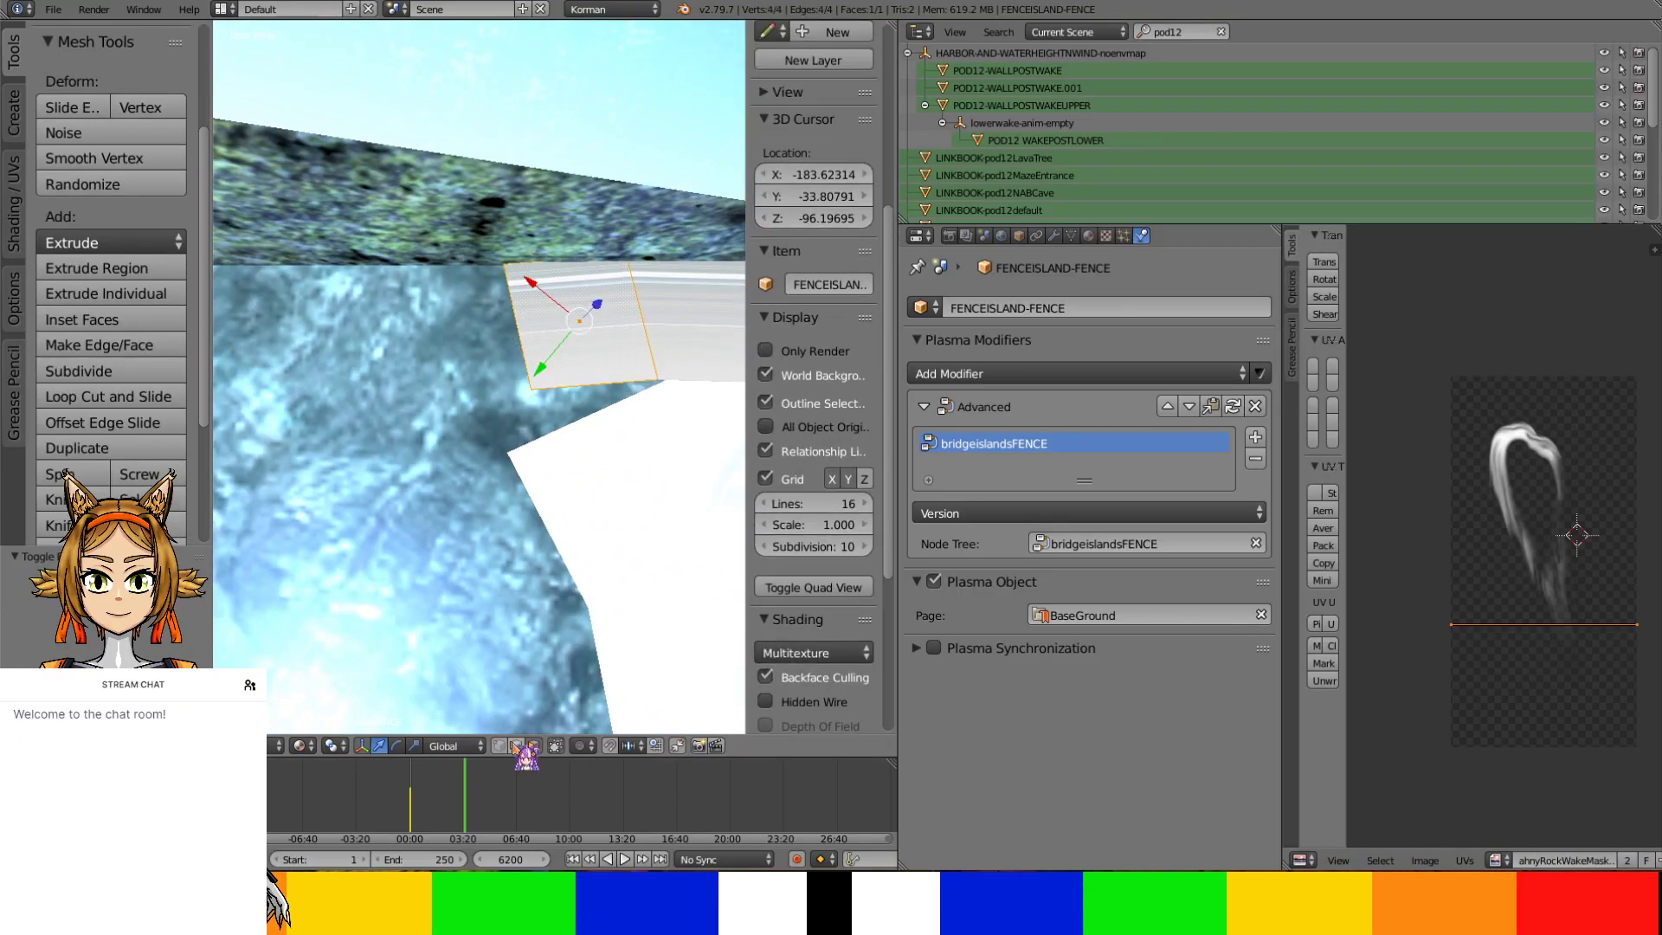
pyautogui.rightClick(530, 312)
pyautogui.press('KP_Decimal')
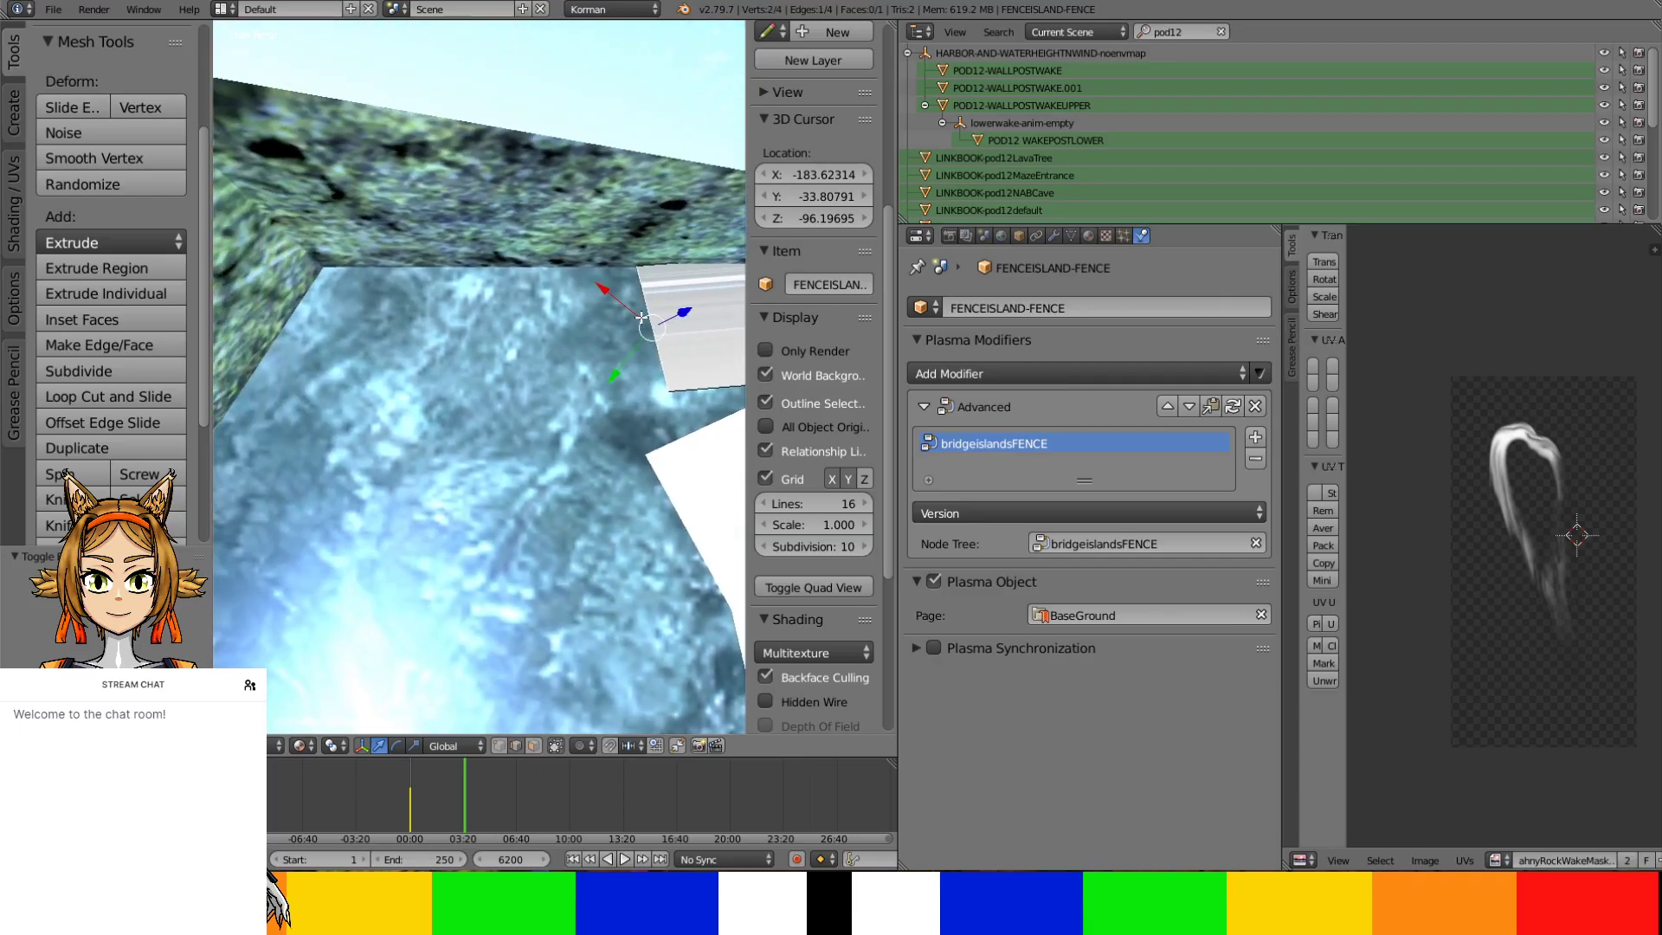
pyautogui.click(439, 291)
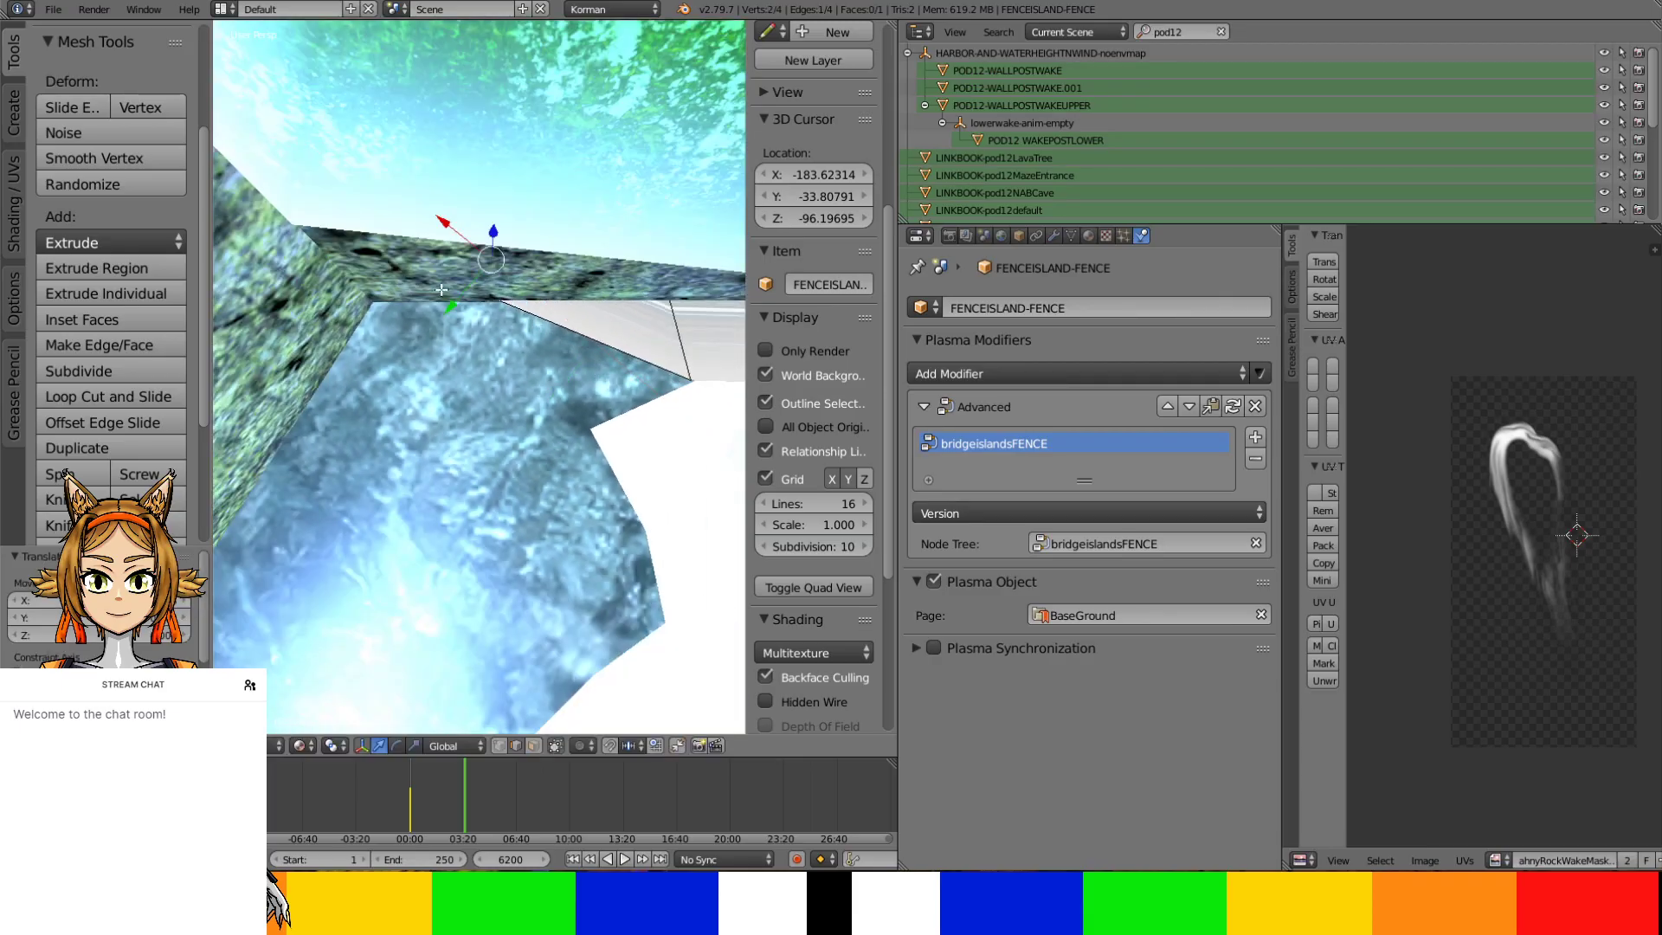
pyautogui.moveTo(466, 294); pyautogui.dragTo(395, 358)
pyautogui.moveTo(396, 359); pyautogui.dragTo(500, 347, button='middle')
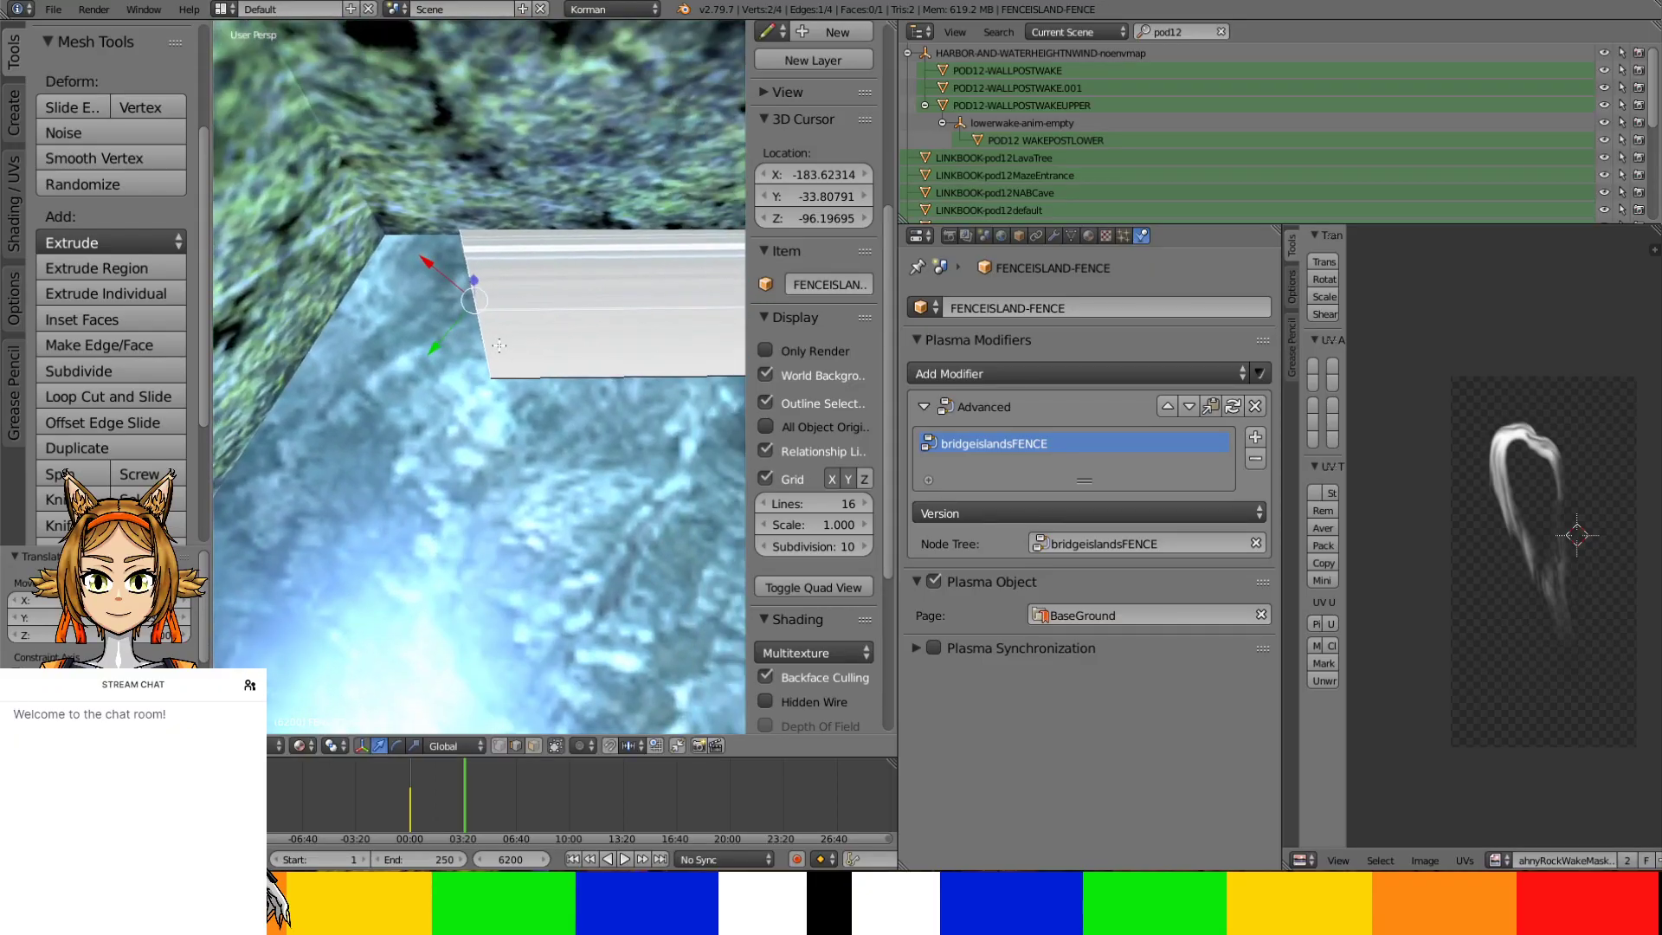
pyautogui.press('r')
pyautogui.click(502, 332)
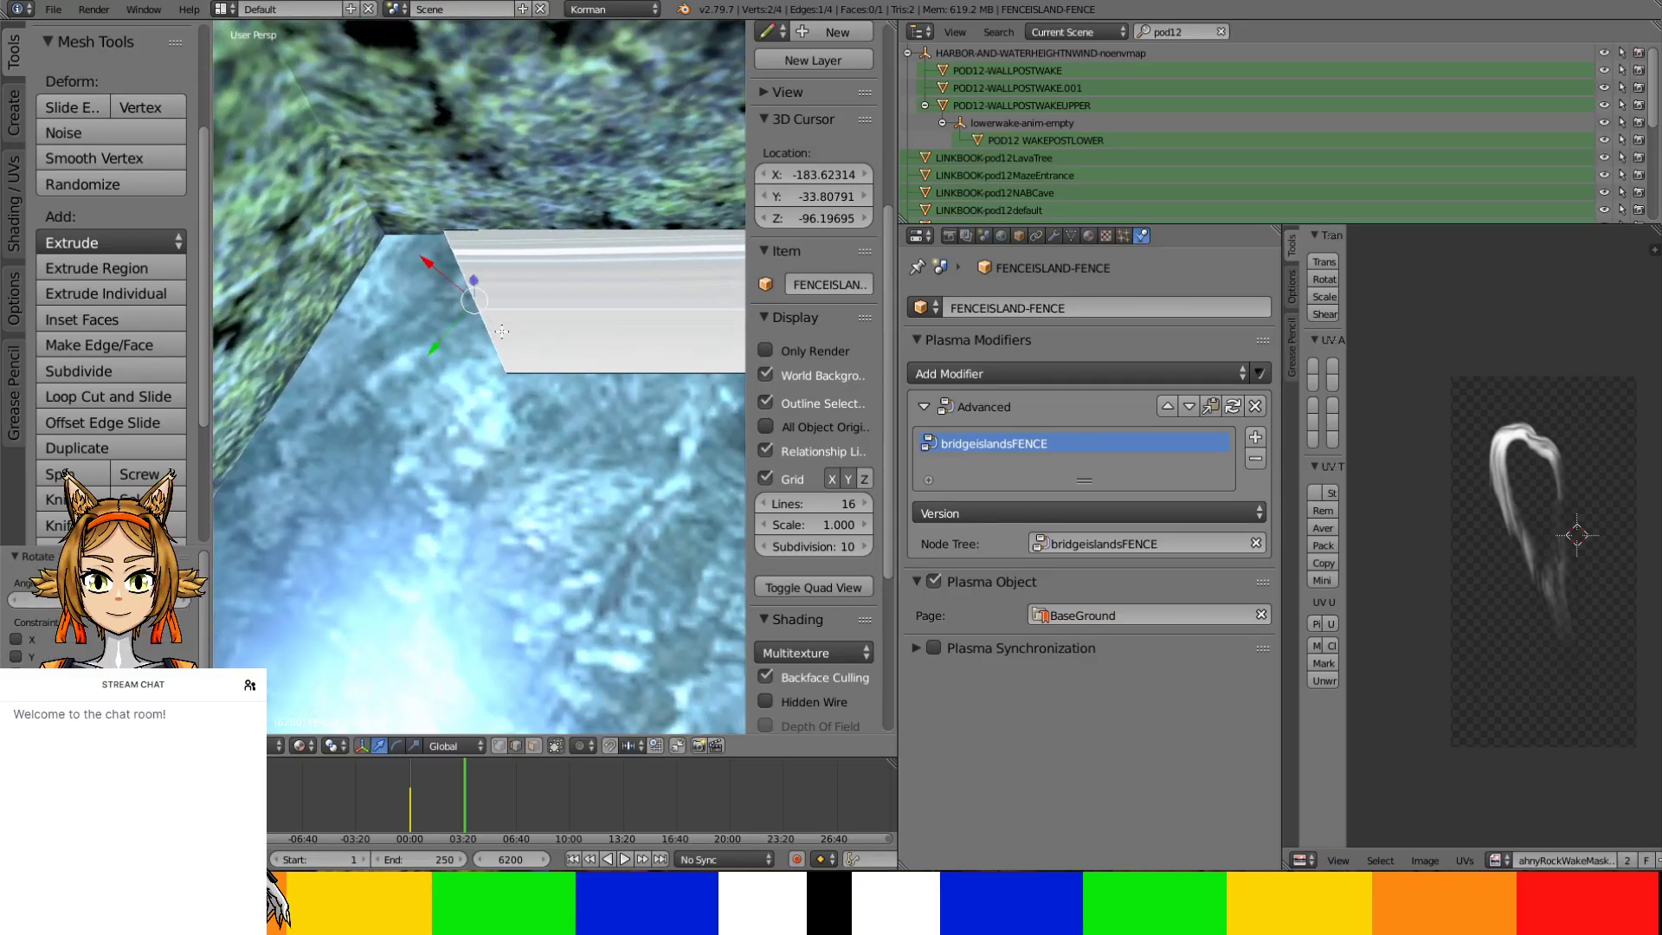
# Extrude the free end edge of the FENCEISLAND-FENCE mesh into the rock corner and rotate it to follow the bend
pyautogui.press('e')
pyautogui.rightClick(413, 313)
pyautogui.moveTo(429, 266); pyautogui.dragTo(402, 345)
pyautogui.click(403, 344)
pyautogui.press('r')
pyautogui.click(401, 333)
# Extrude another FENCEISLAND-FENCE segment around the corner and shift its end edge along X against the rock wall
pyautogui.press('e')
pyautogui.rightClick(358, 473)
pyautogui.press('g')
pyautogui.press('x')
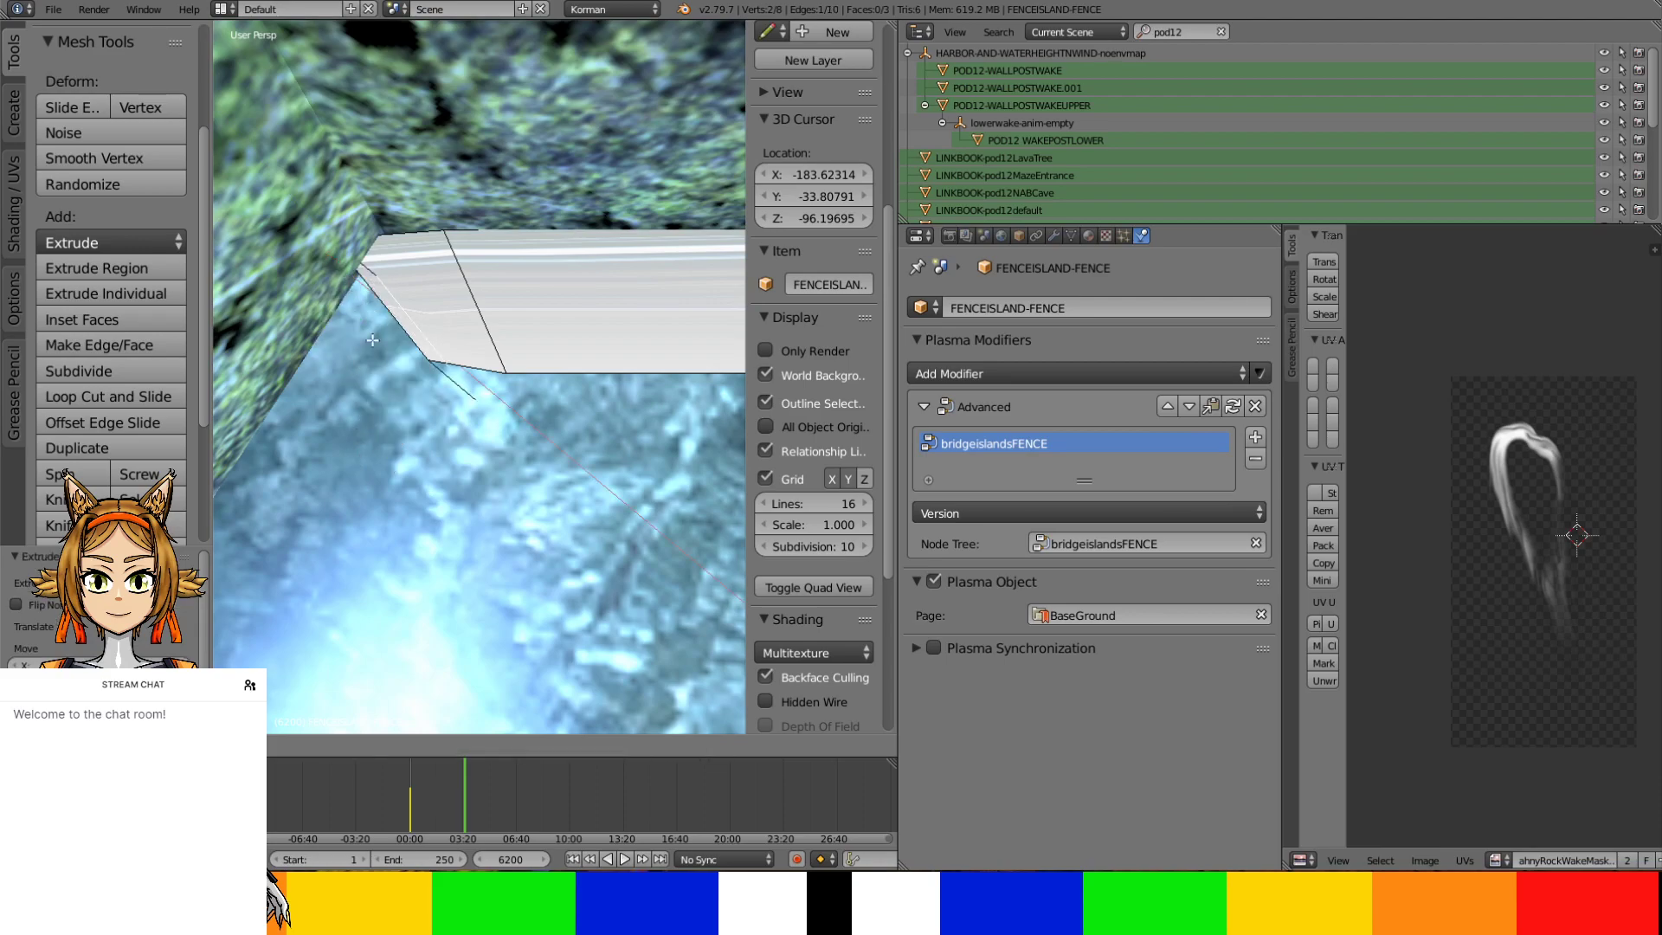
pyautogui.click(382, 374)
pyautogui.press('g')
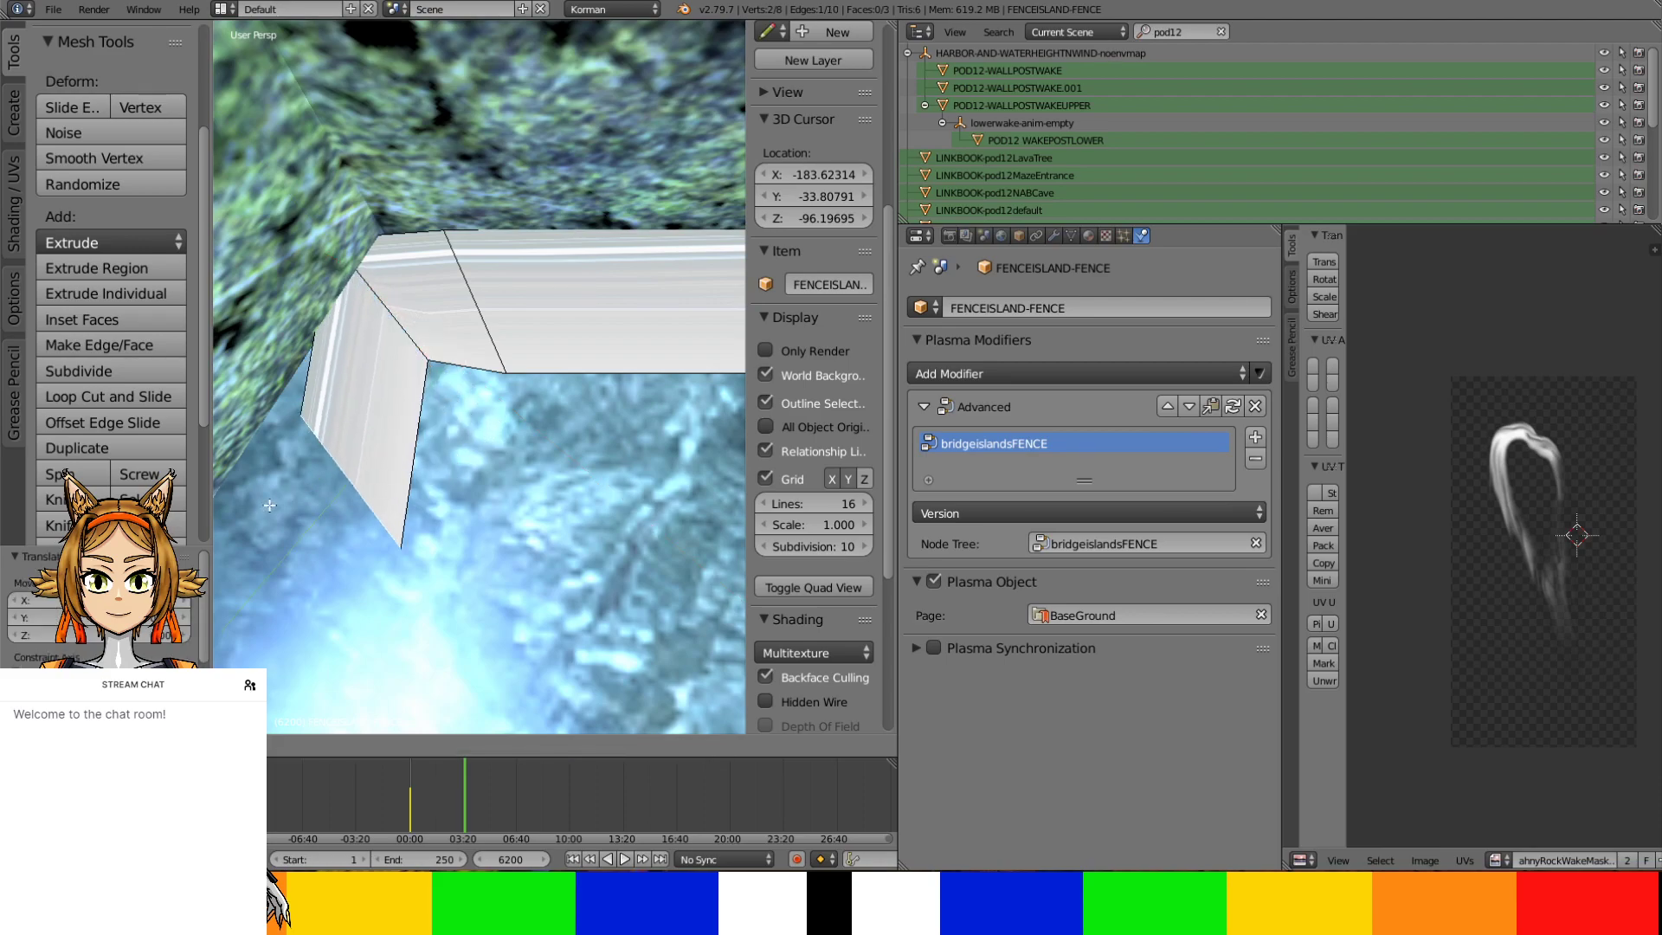
pyautogui.click(688, 523)
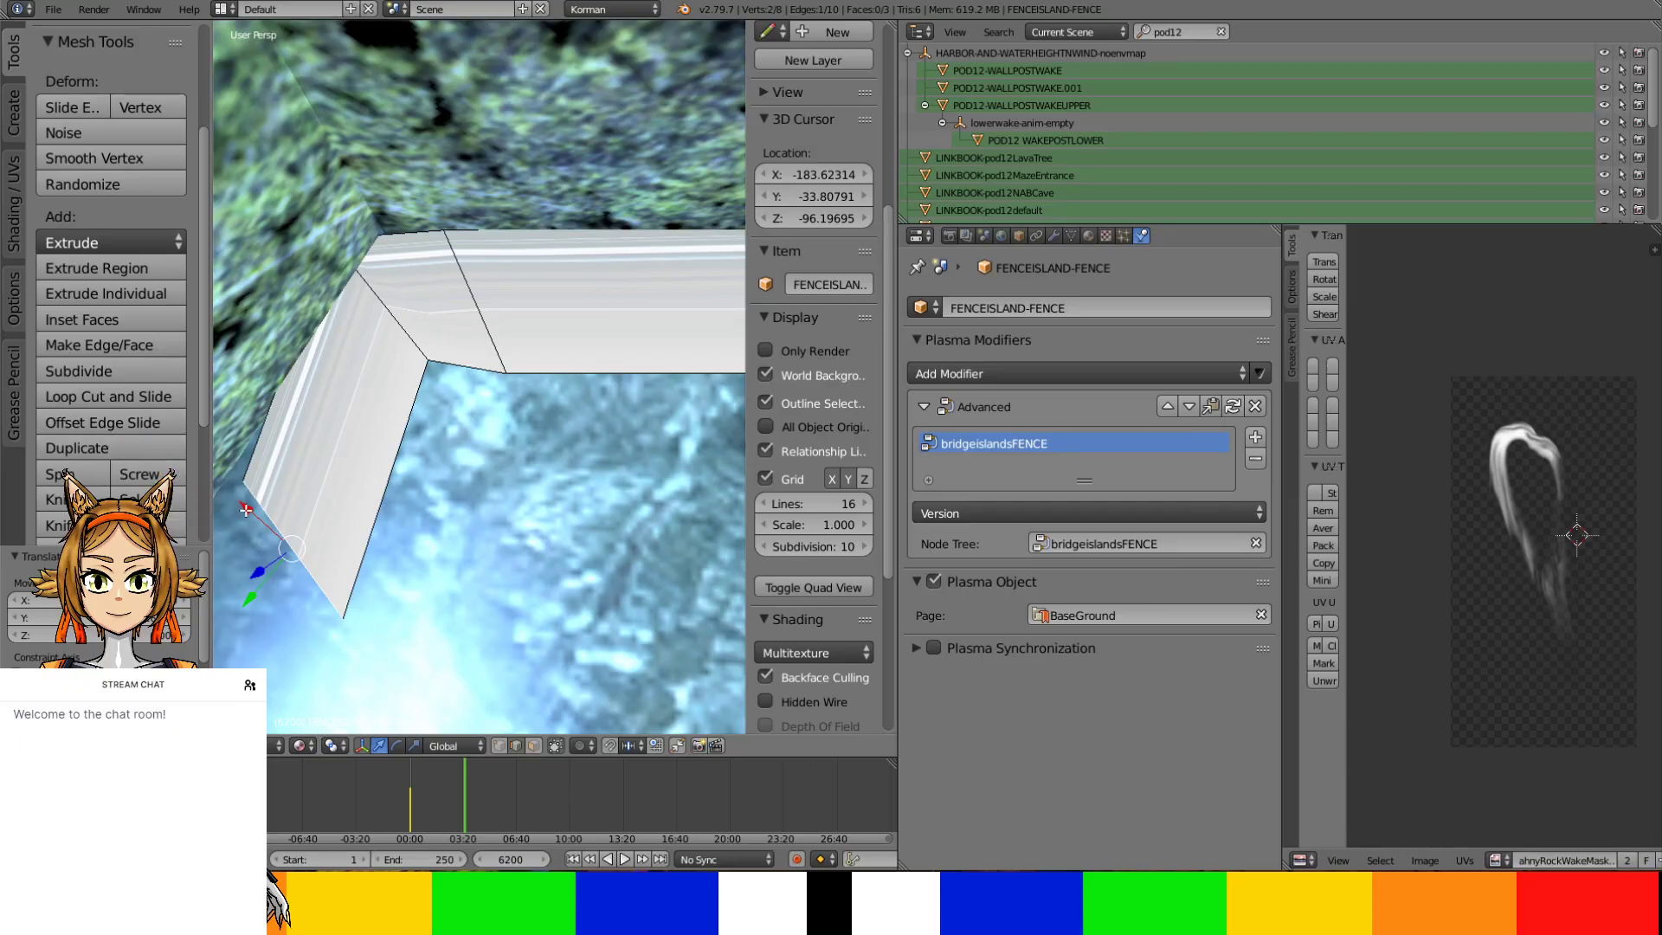
pyautogui.press('g')
pyautogui.press('x')
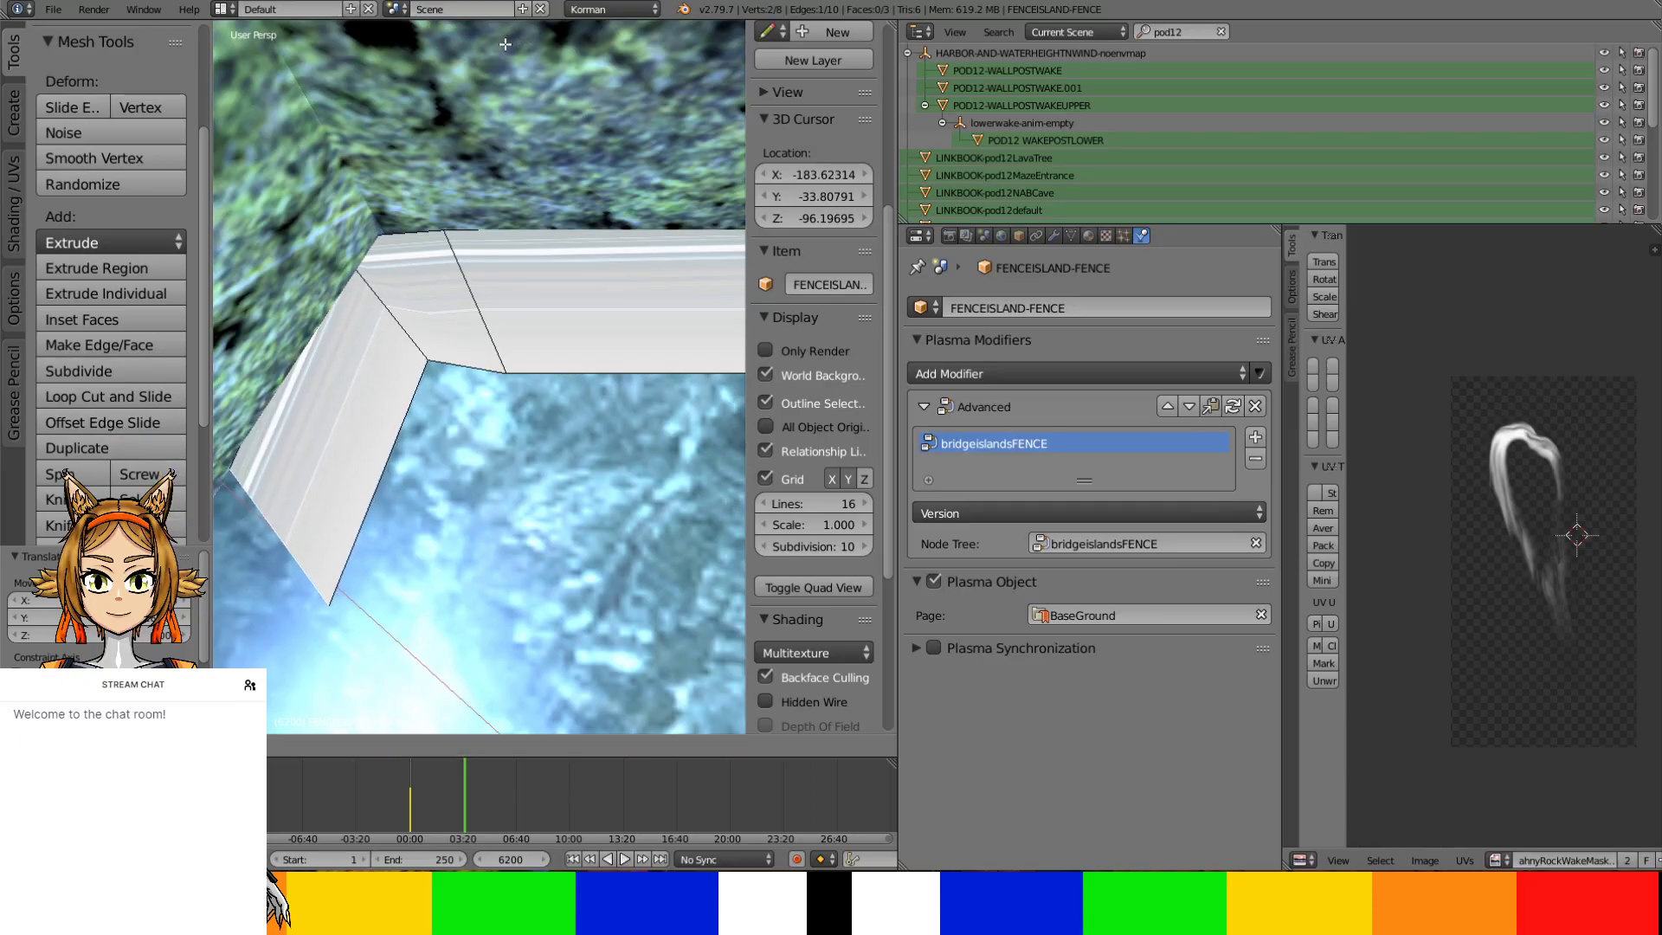
pyautogui.click(504, 44)
# Move the corner edge of the FENCEISLAND-FENCE mesh along X and rotate it to tidy the bend
pyautogui.scroll(-3, 504, 44)
pyautogui.moveTo(504, 87); pyautogui.dragTo(736, 706, button='middle')
pyautogui.scroll(-5, 736, 705)
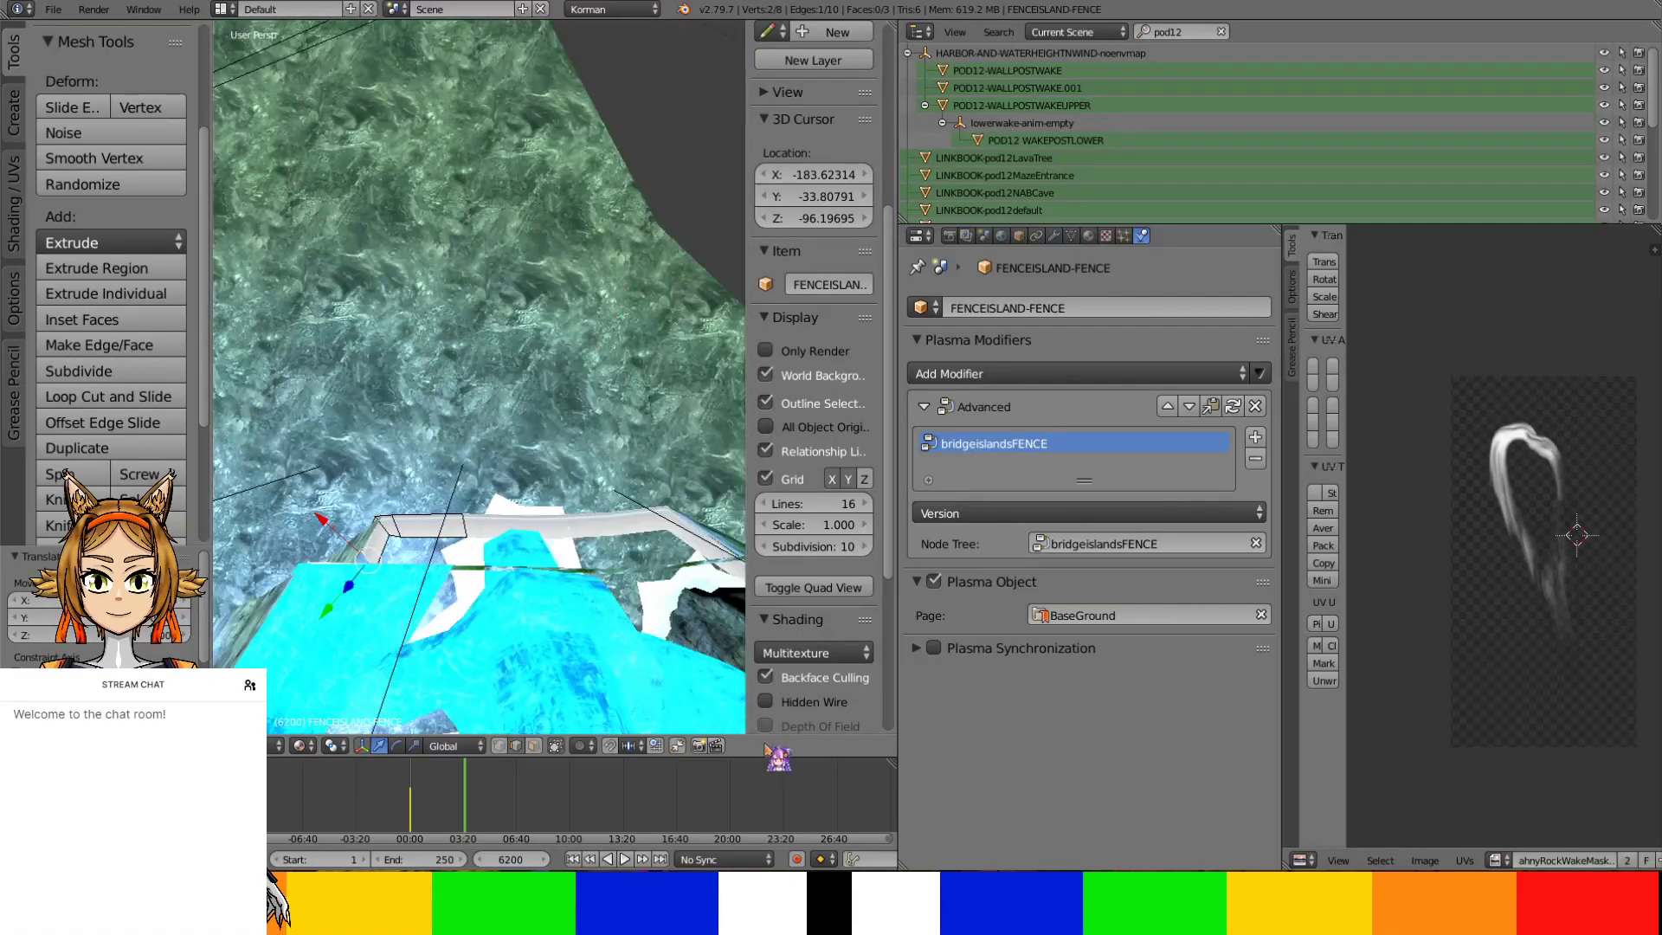
pyautogui.moveTo(637, 559); pyautogui.dragTo(527, 300, button='middle')
pyautogui.press('g')
pyautogui.press('y')
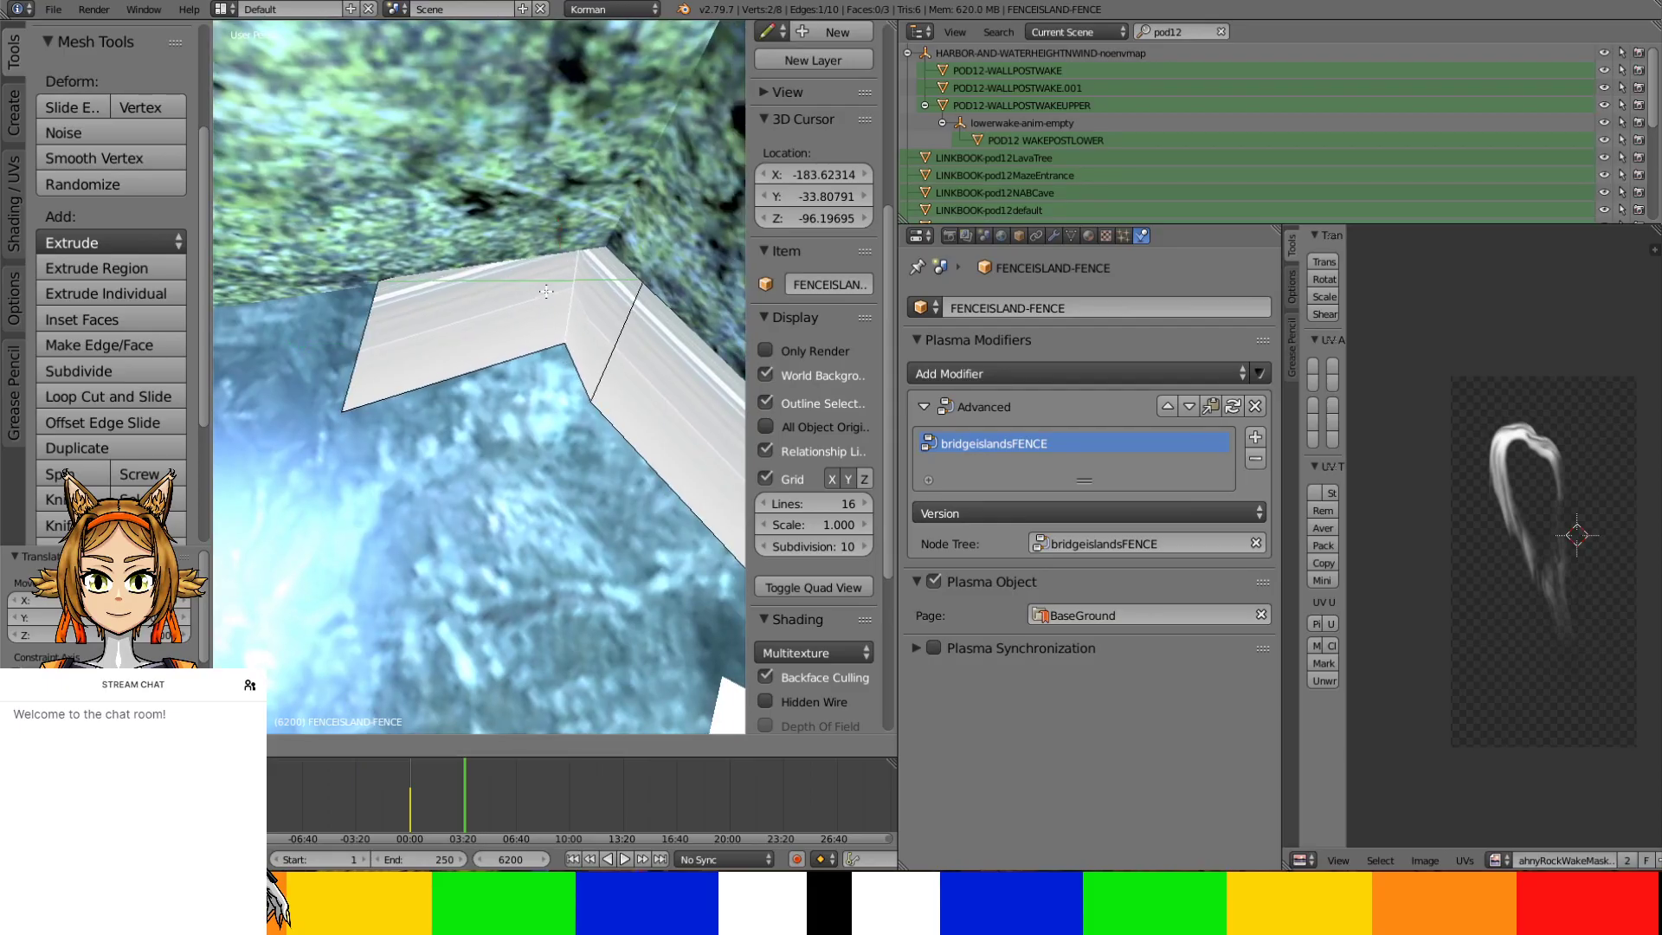
pyautogui.press('x')
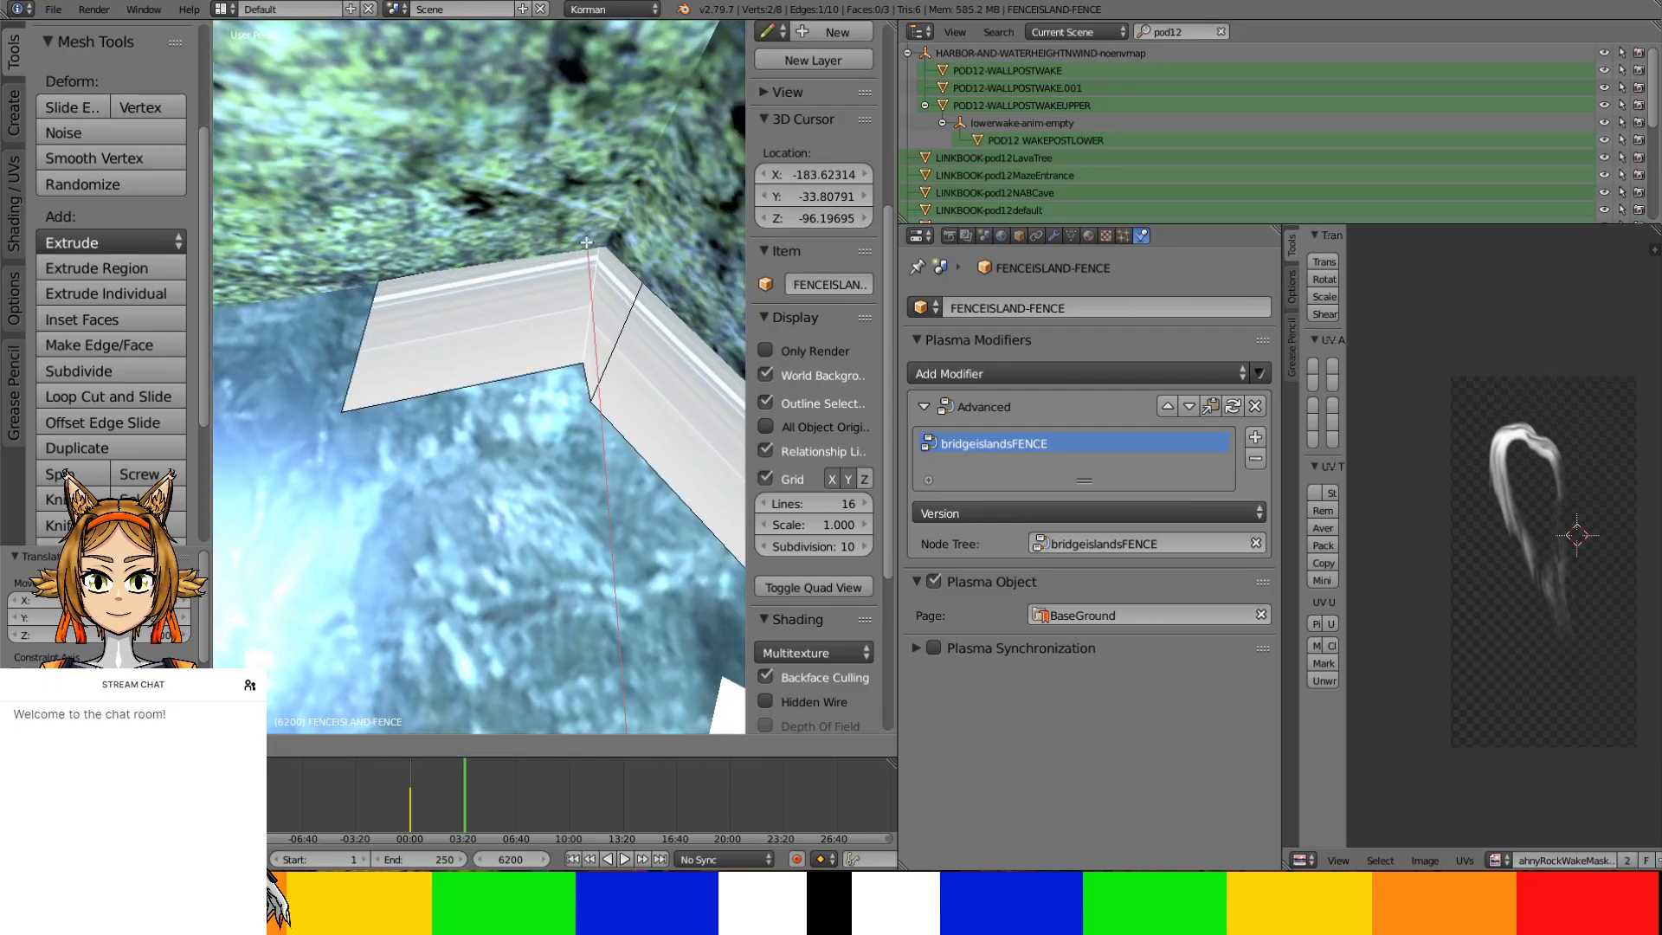
pyautogui.click(582, 249)
pyautogui.moveTo(626, 323); pyautogui.dragTo(585, 327, button='middle')
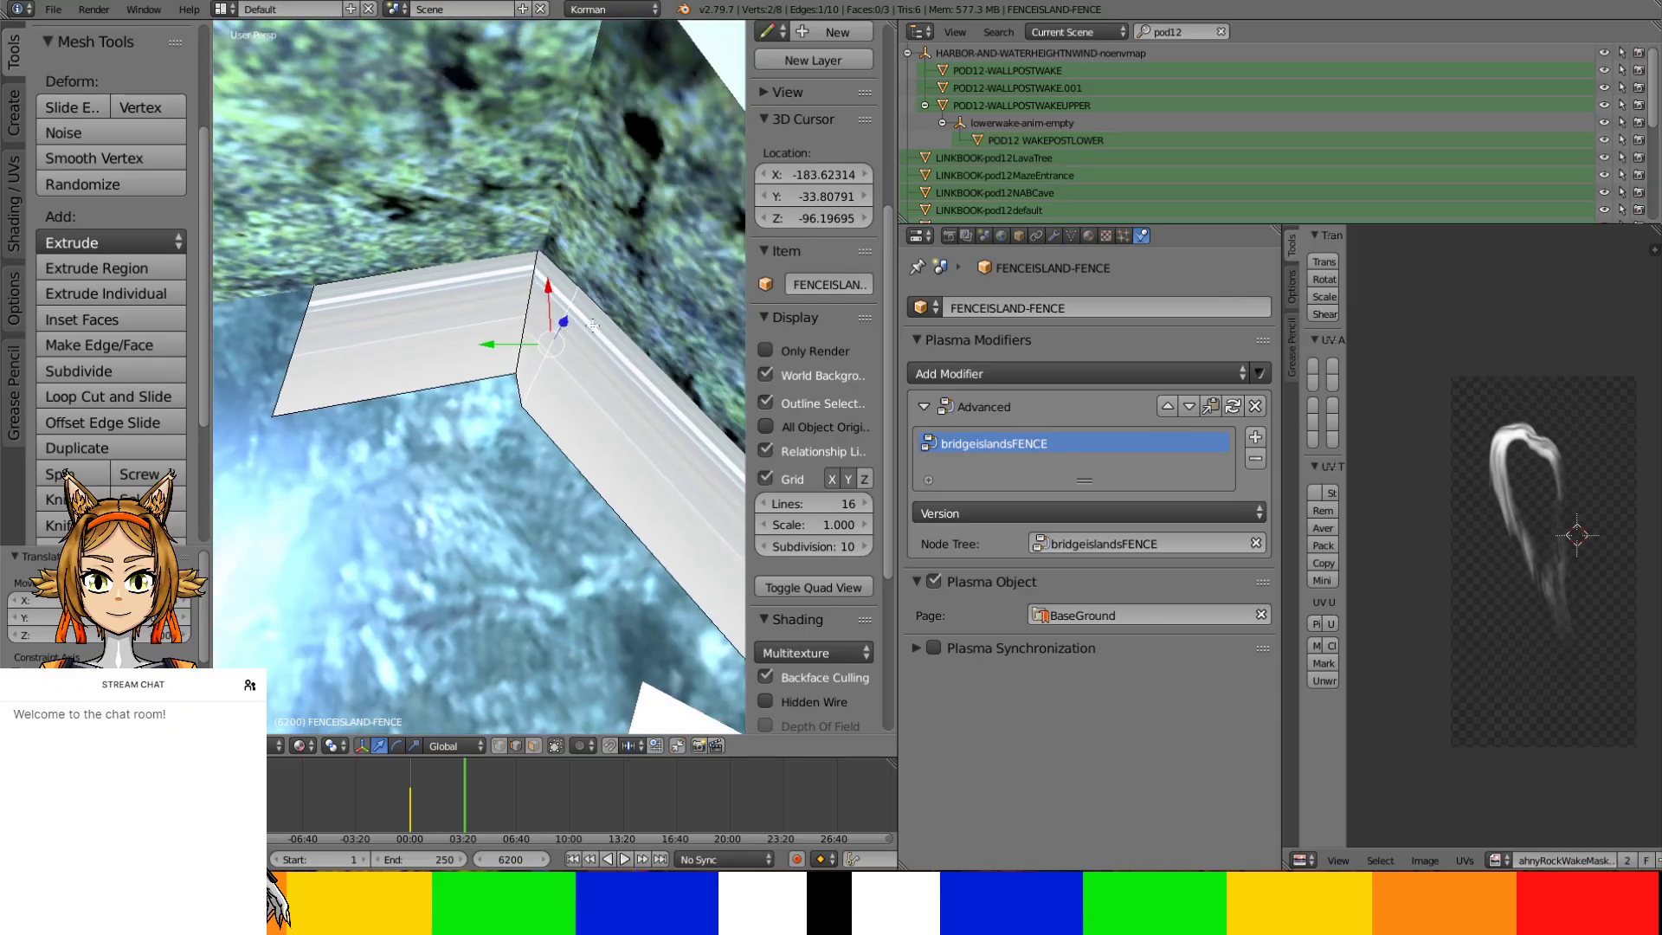
pyautogui.press('r')
pyautogui.click(612, 328)
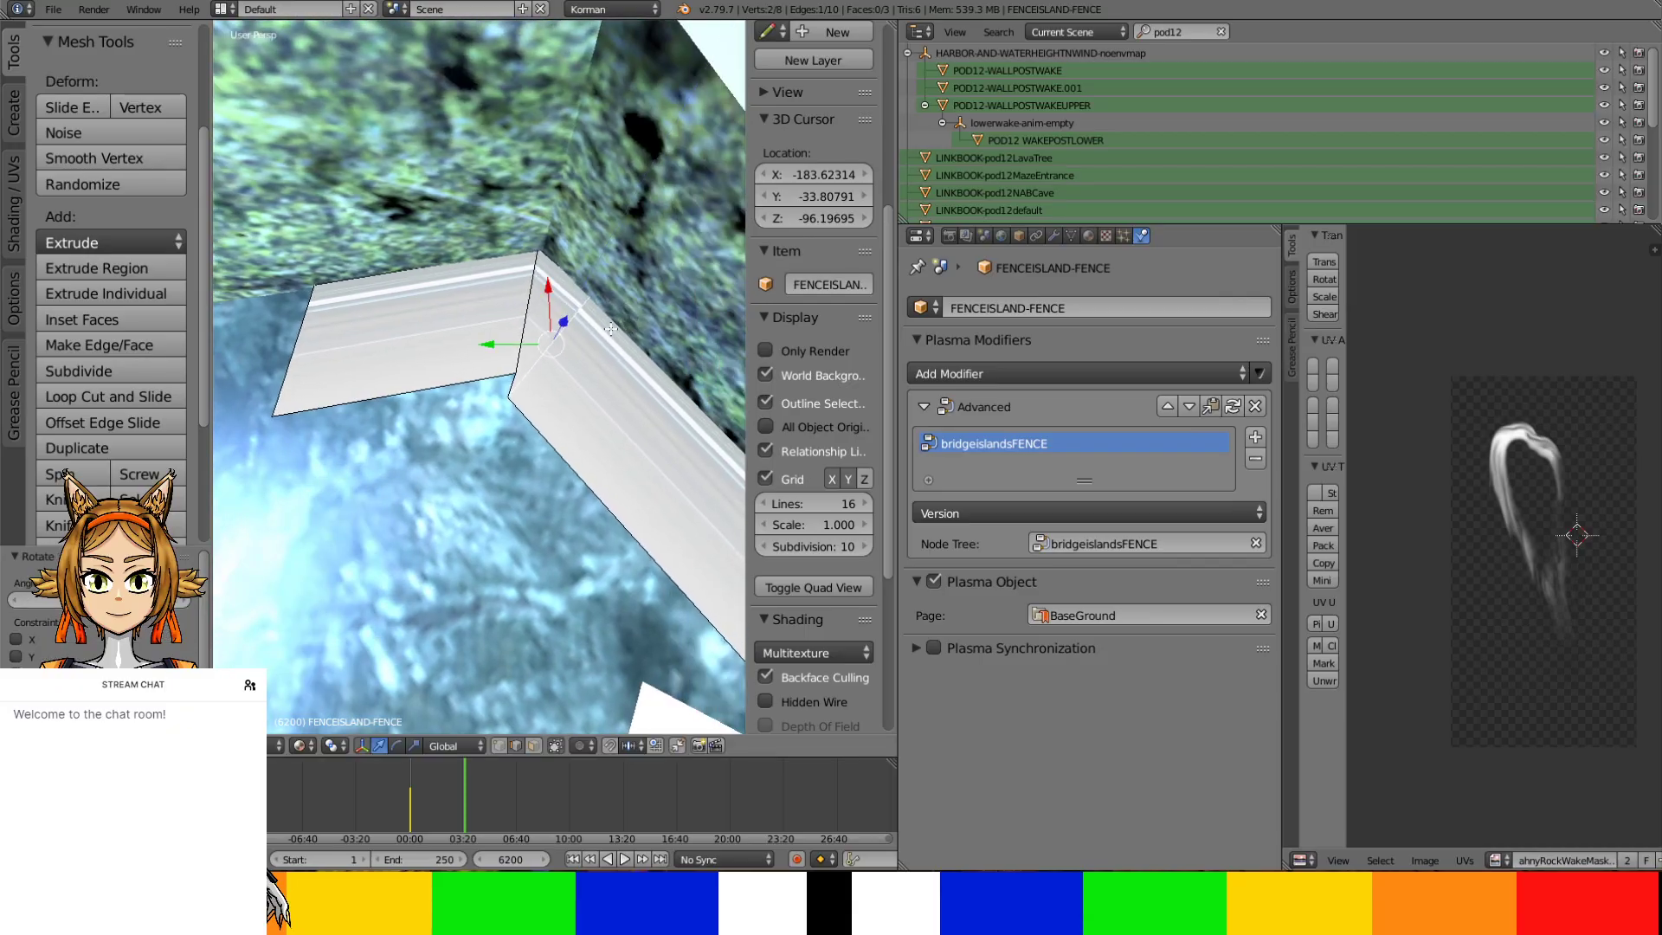
pyautogui.moveTo(516, 341); pyautogui.dragTo(589, 318)
# Extrude the end edge of FENCEISLAND-FENCE further along the rock wall, align it along X and leave mesh editing
pyautogui.moveTo(589, 318); pyautogui.dragTo(354, 334, button='middle')
pyautogui.rightClick(636, 275)
pyautogui.keyDown('shift'); pyautogui.moveTo(626, 291); pyautogui.dragTo(702, 313, button='middle'); pyautogui.keyUp('shift')
pyautogui.press('e')
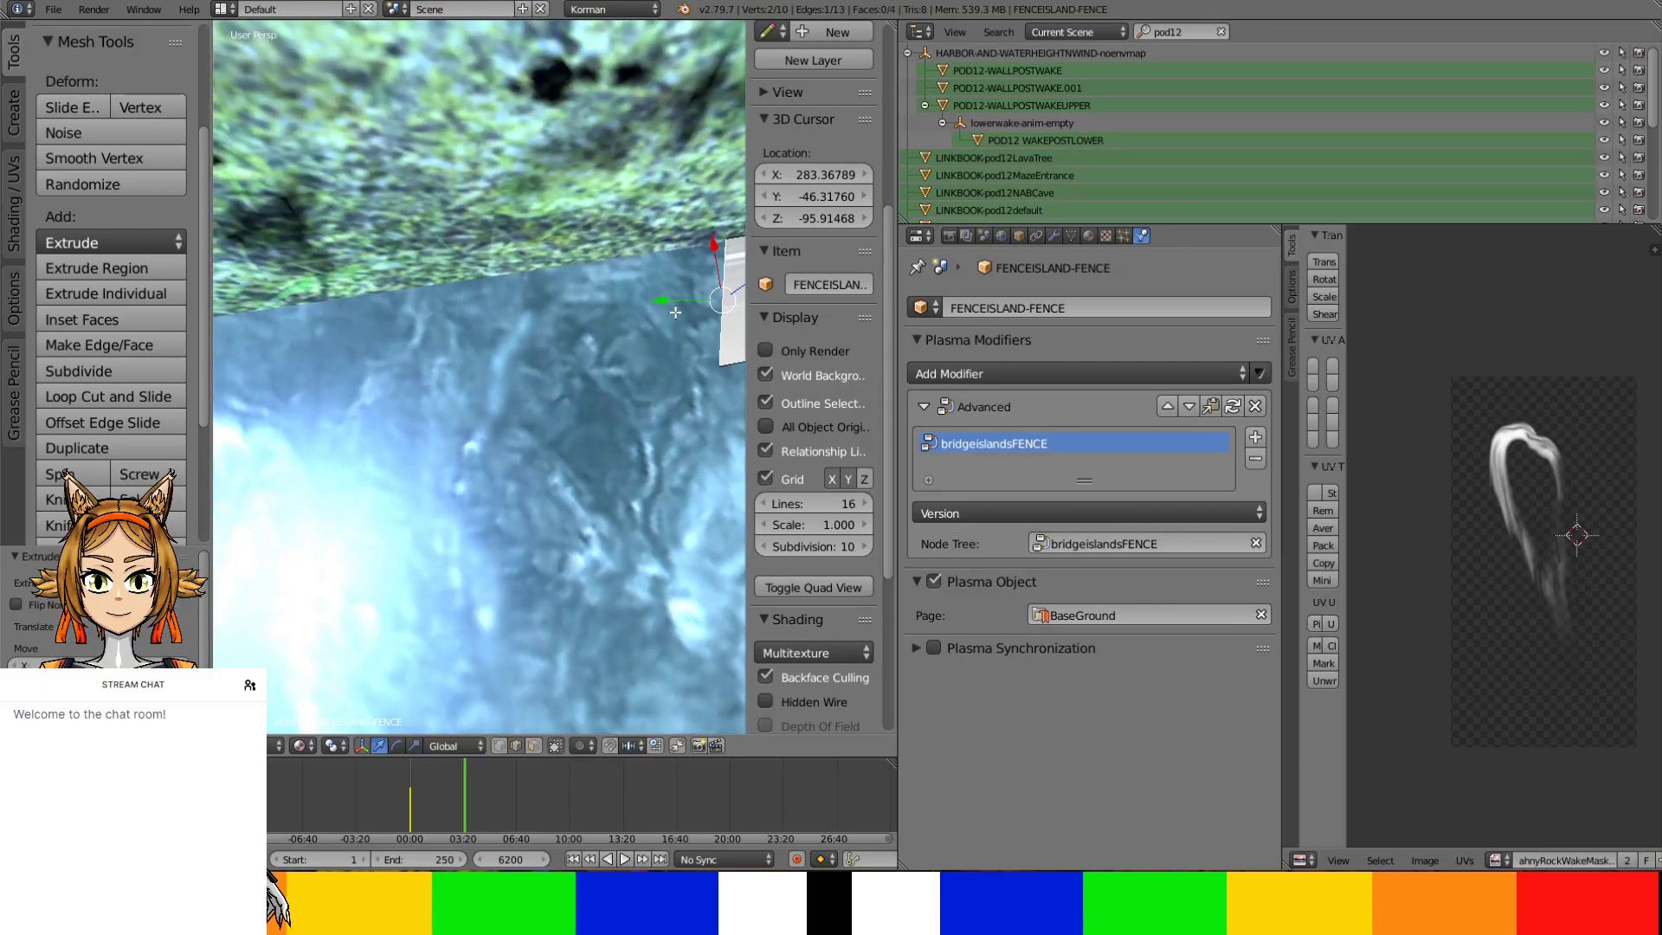
pyautogui.press('x')
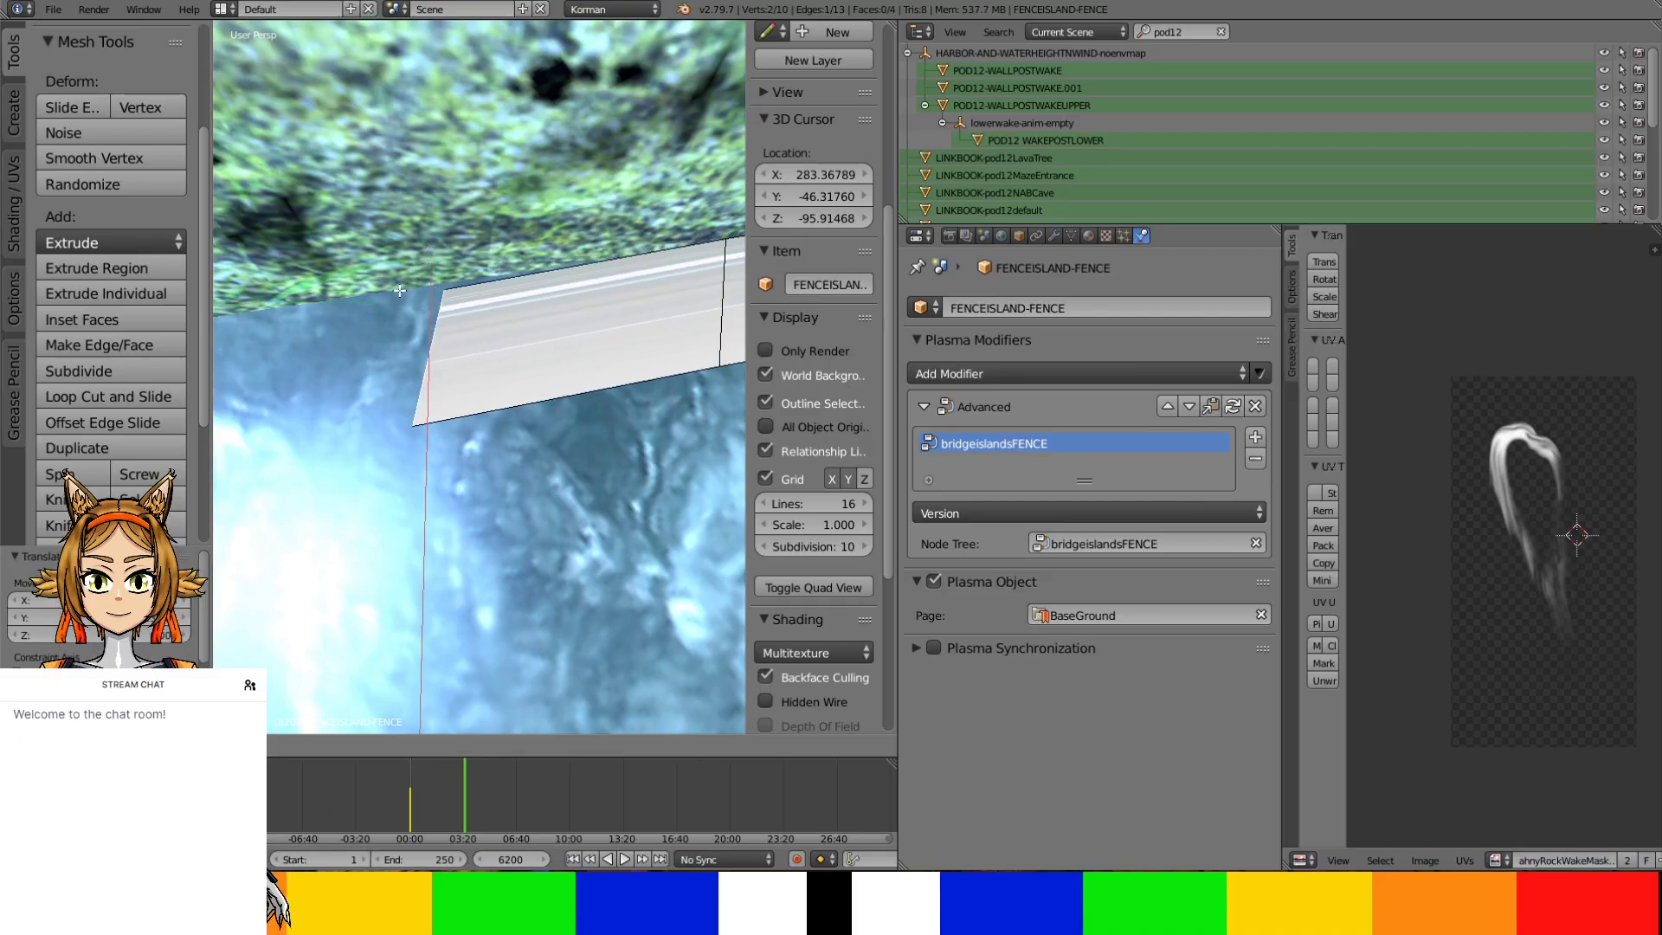
pyautogui.click(403, 283)
pyautogui.press('Tab')
# Extrude the end edge of the edgeCausticRippleChurn mesh towards the cyan rock's corner and adjust it along X
pyautogui.scroll(-5, 446, 355)
pyautogui.moveTo(503, 428); pyautogui.dragTo(230, 288, button='middle')
pyautogui.rightClick(545, 270)
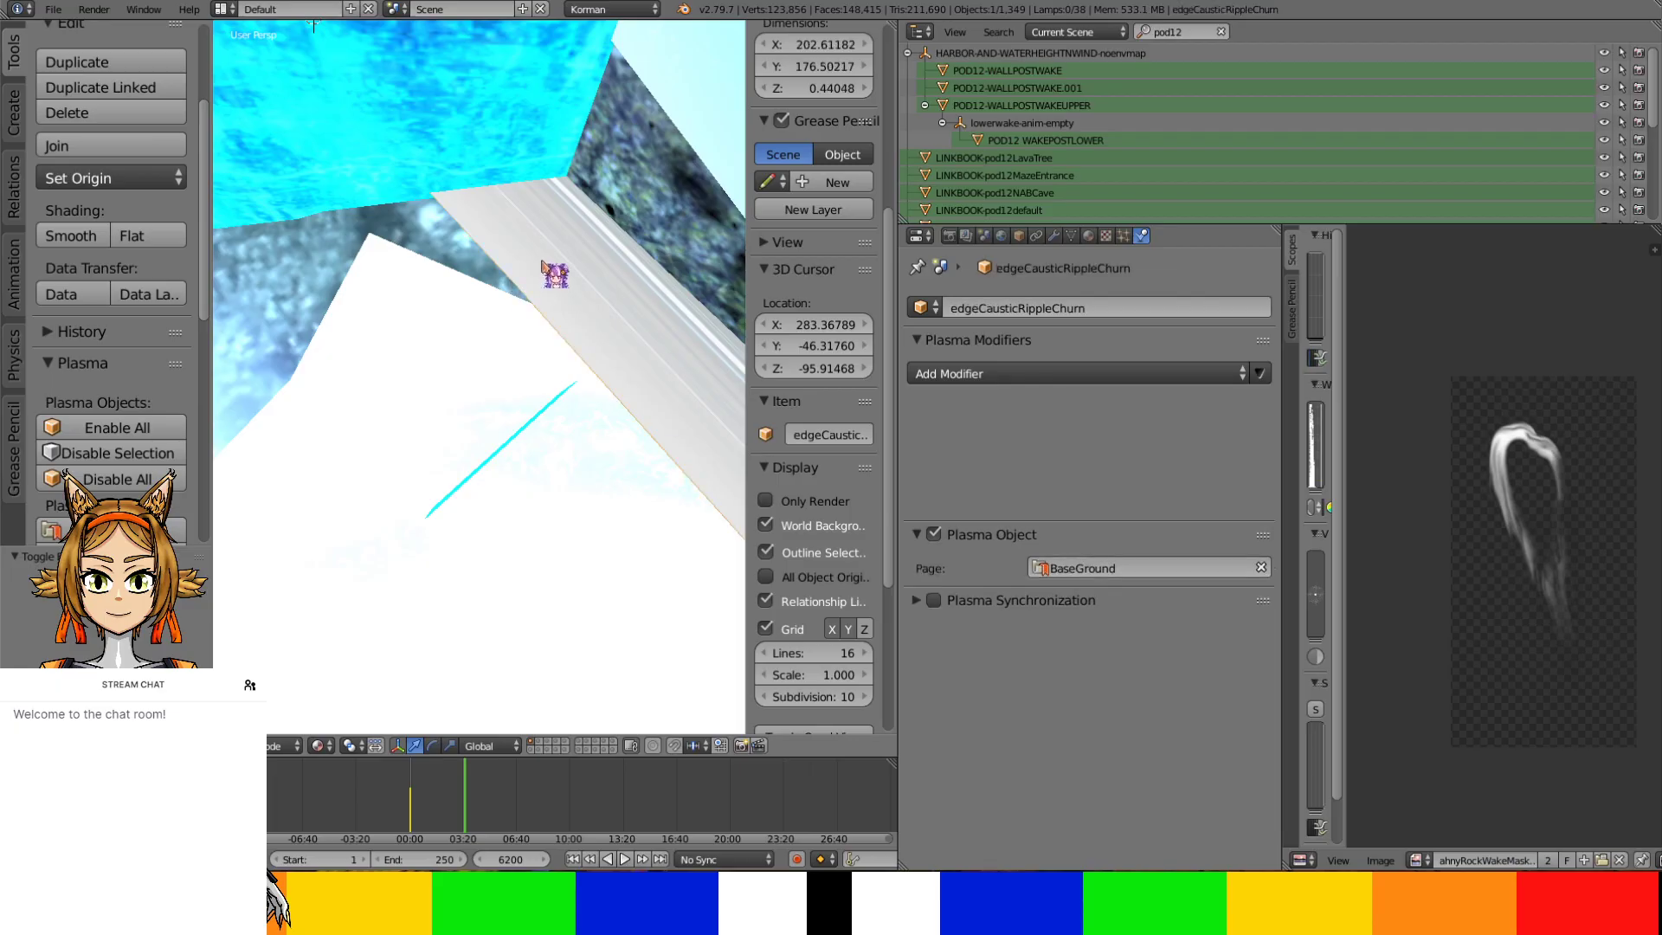
pyautogui.moveTo(549, 297); pyautogui.dragTo(599, 327, button='middle')
pyautogui.press('Tab')
pyautogui.rightClick(483, 206)
pyautogui.moveTo(470, 214); pyautogui.dragTo(445, 243, button='middle')
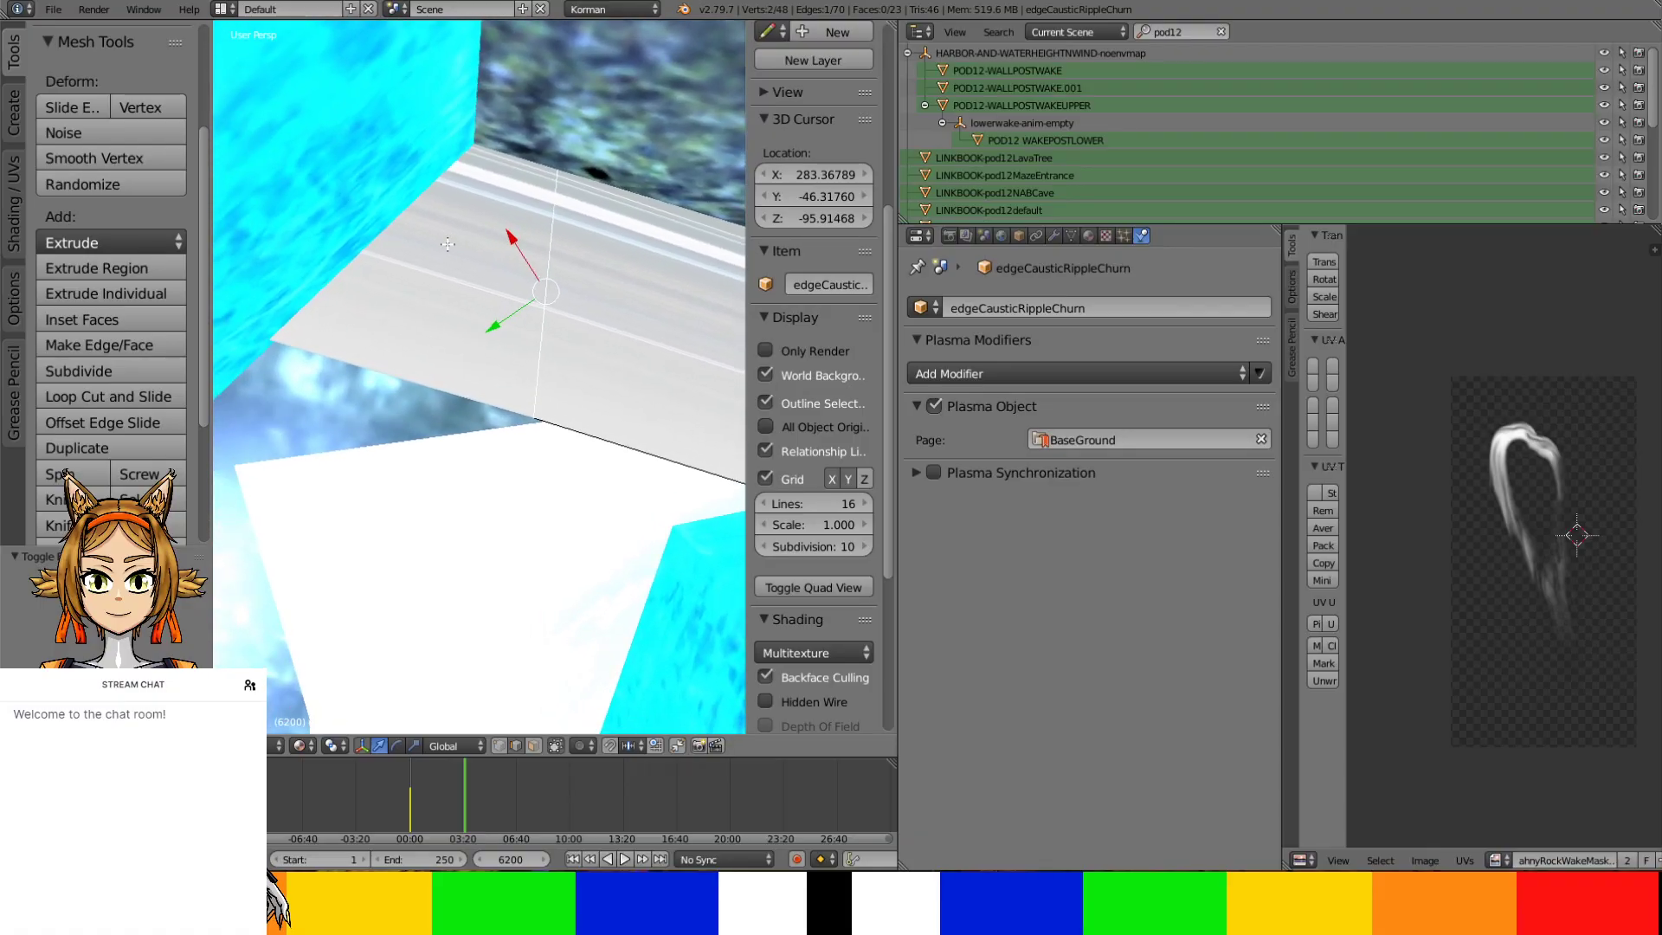
pyautogui.press('g')
pyautogui.press('Escape')
pyautogui.press('e')
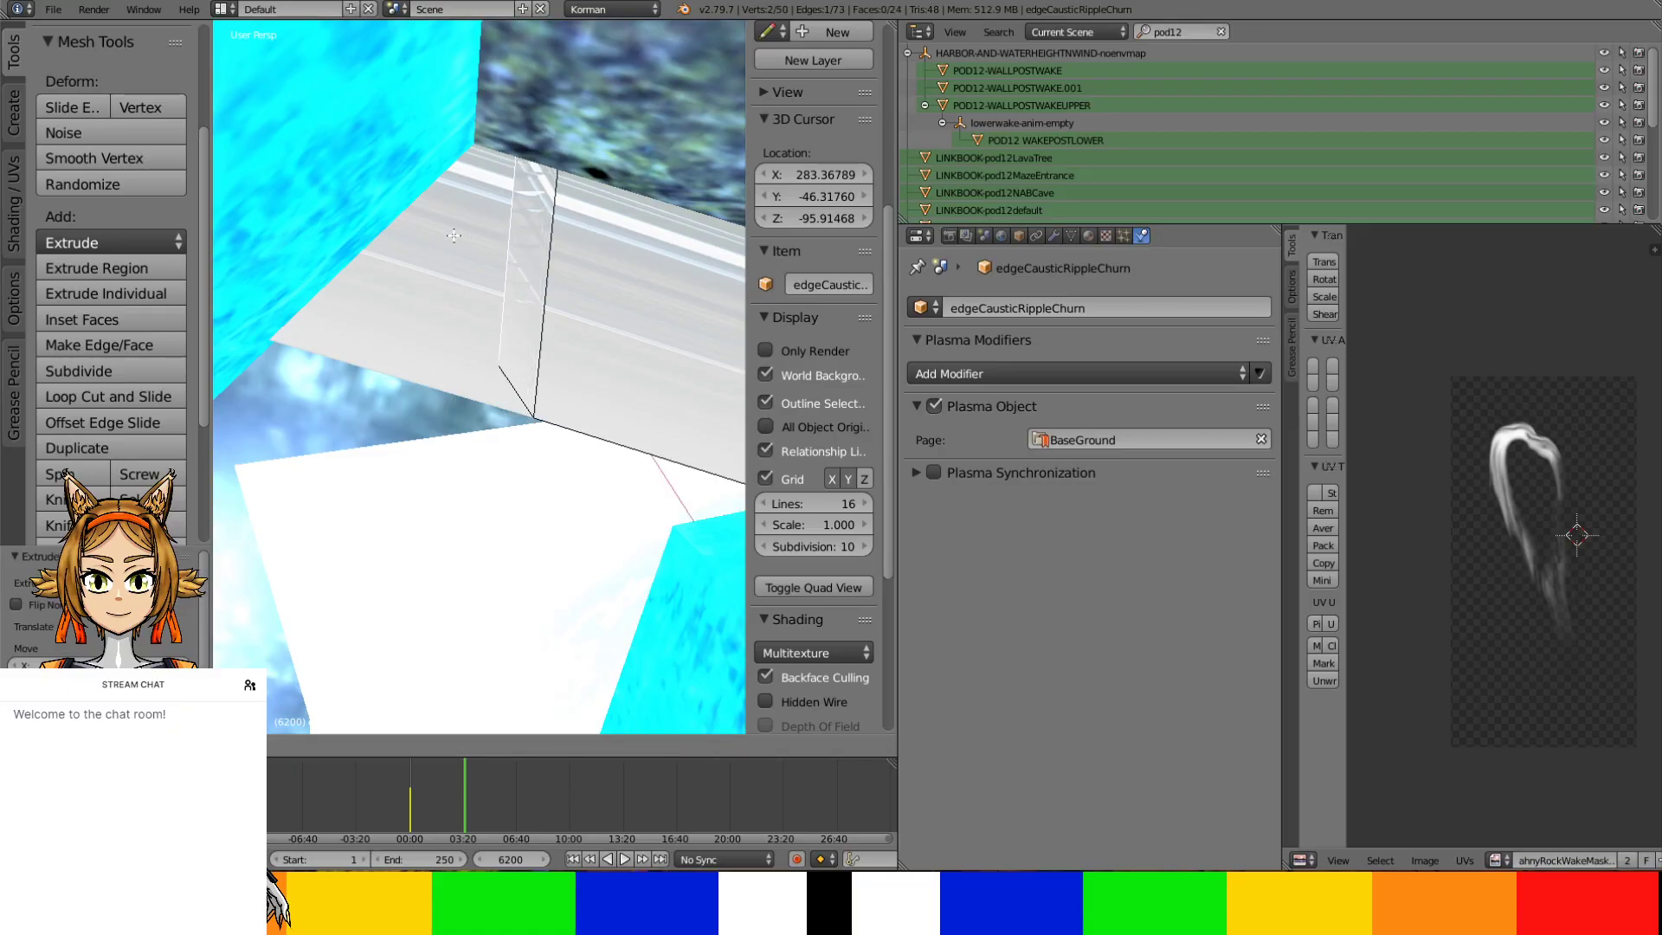
pyautogui.click(457, 236)
pyautogui.press('g')
pyautogui.click(420, 270)
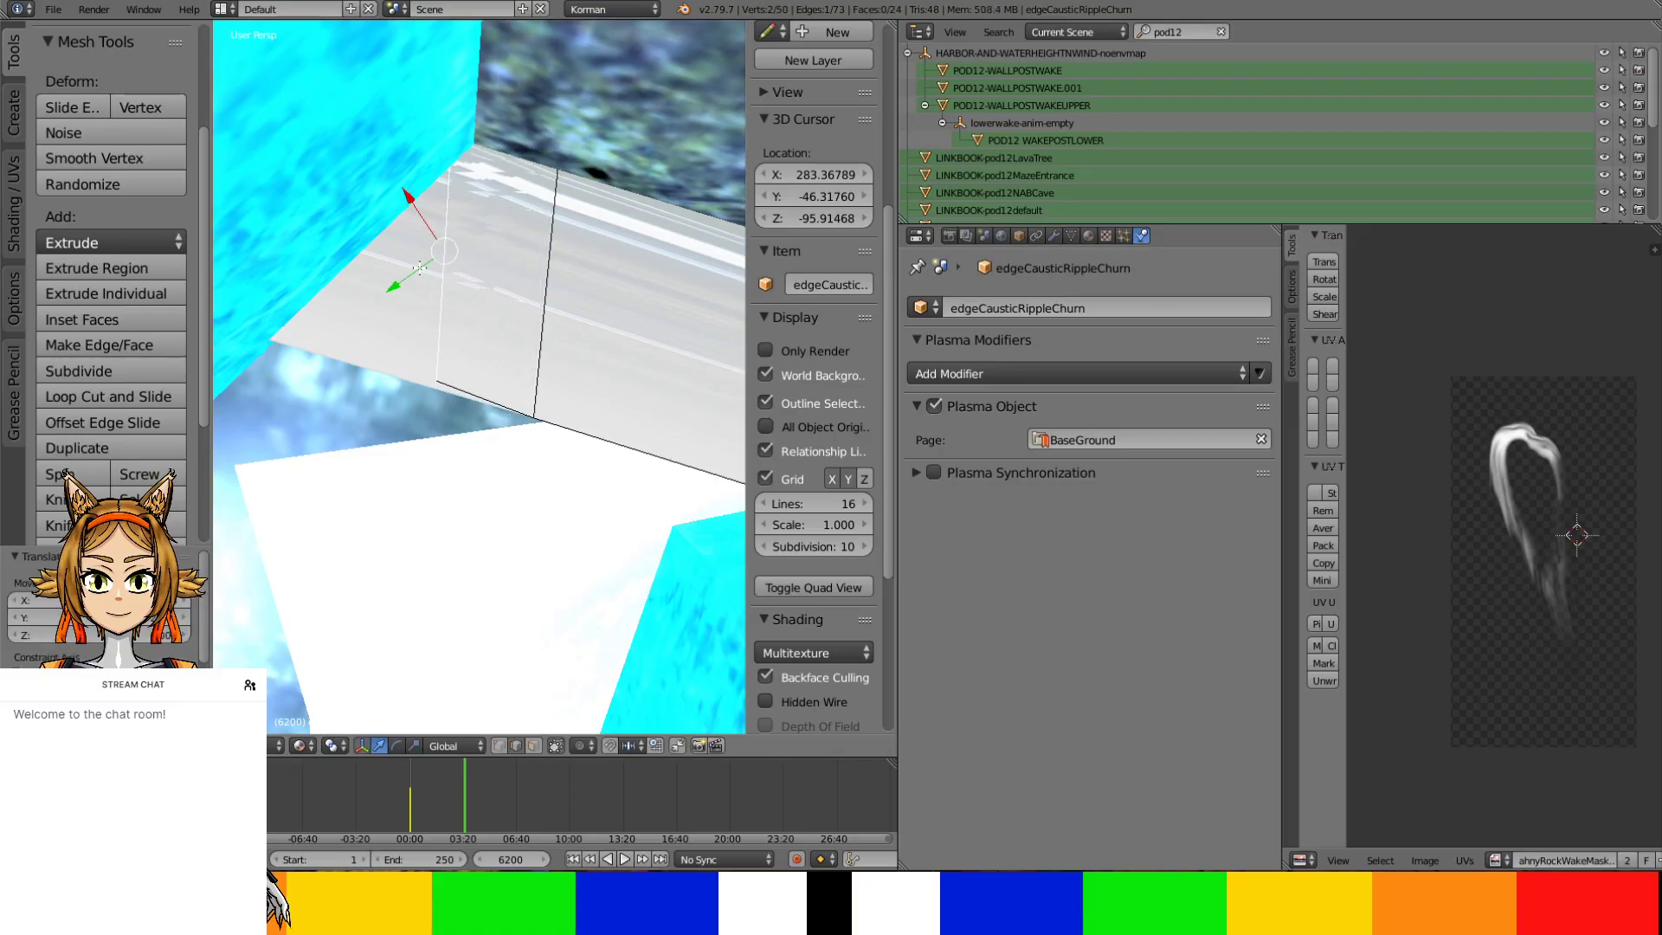
pyautogui.press('g')
pyautogui.press('x')
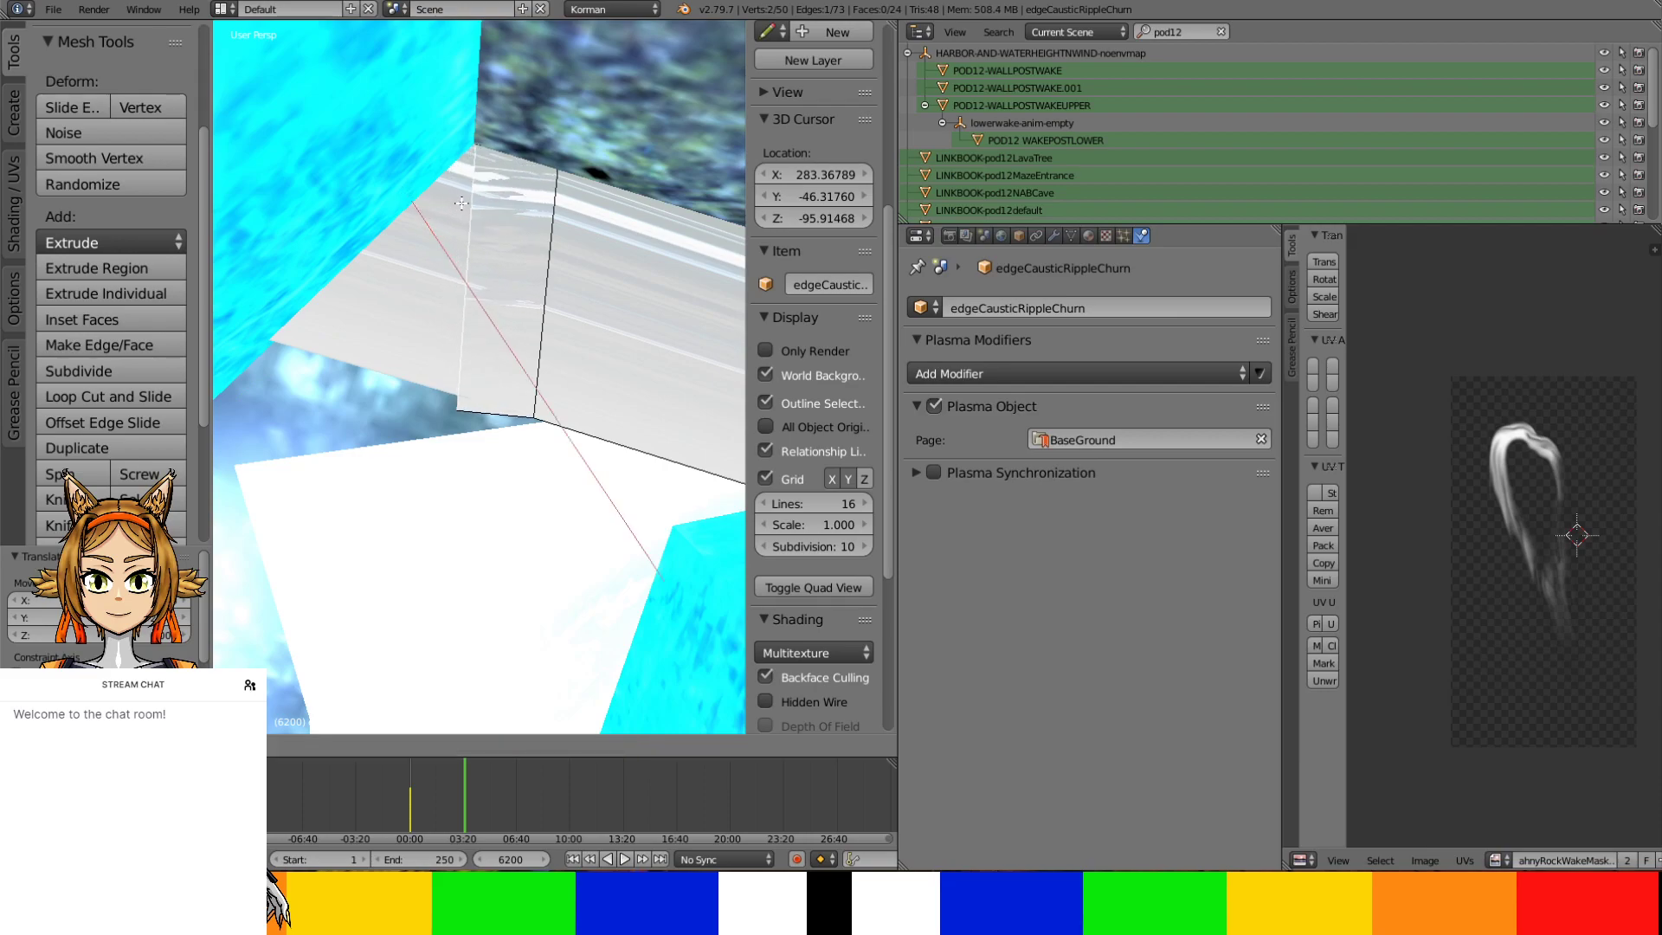
pyautogui.click(459, 203)
# Rotate the new edgeCausticRippleChurn end edge about Z and move it into line with the underlying fence wake
pyautogui.press('s')
pyautogui.press('z')
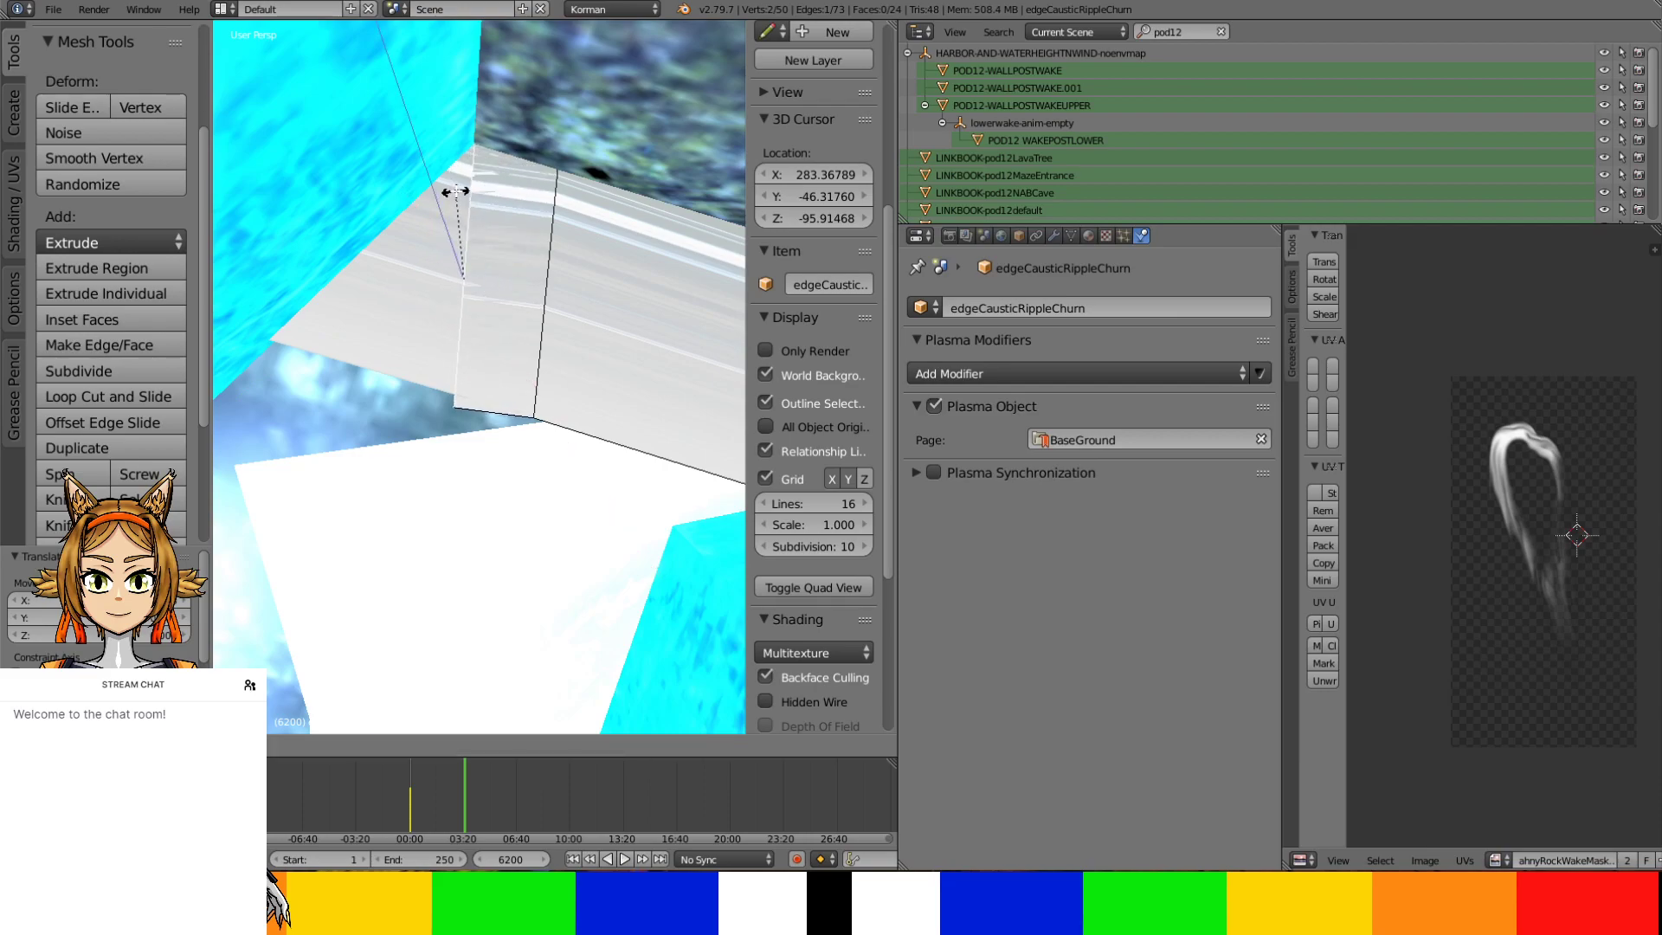
pyautogui.click(435, 194)
pyautogui.press('g')
pyautogui.click(449, 303)
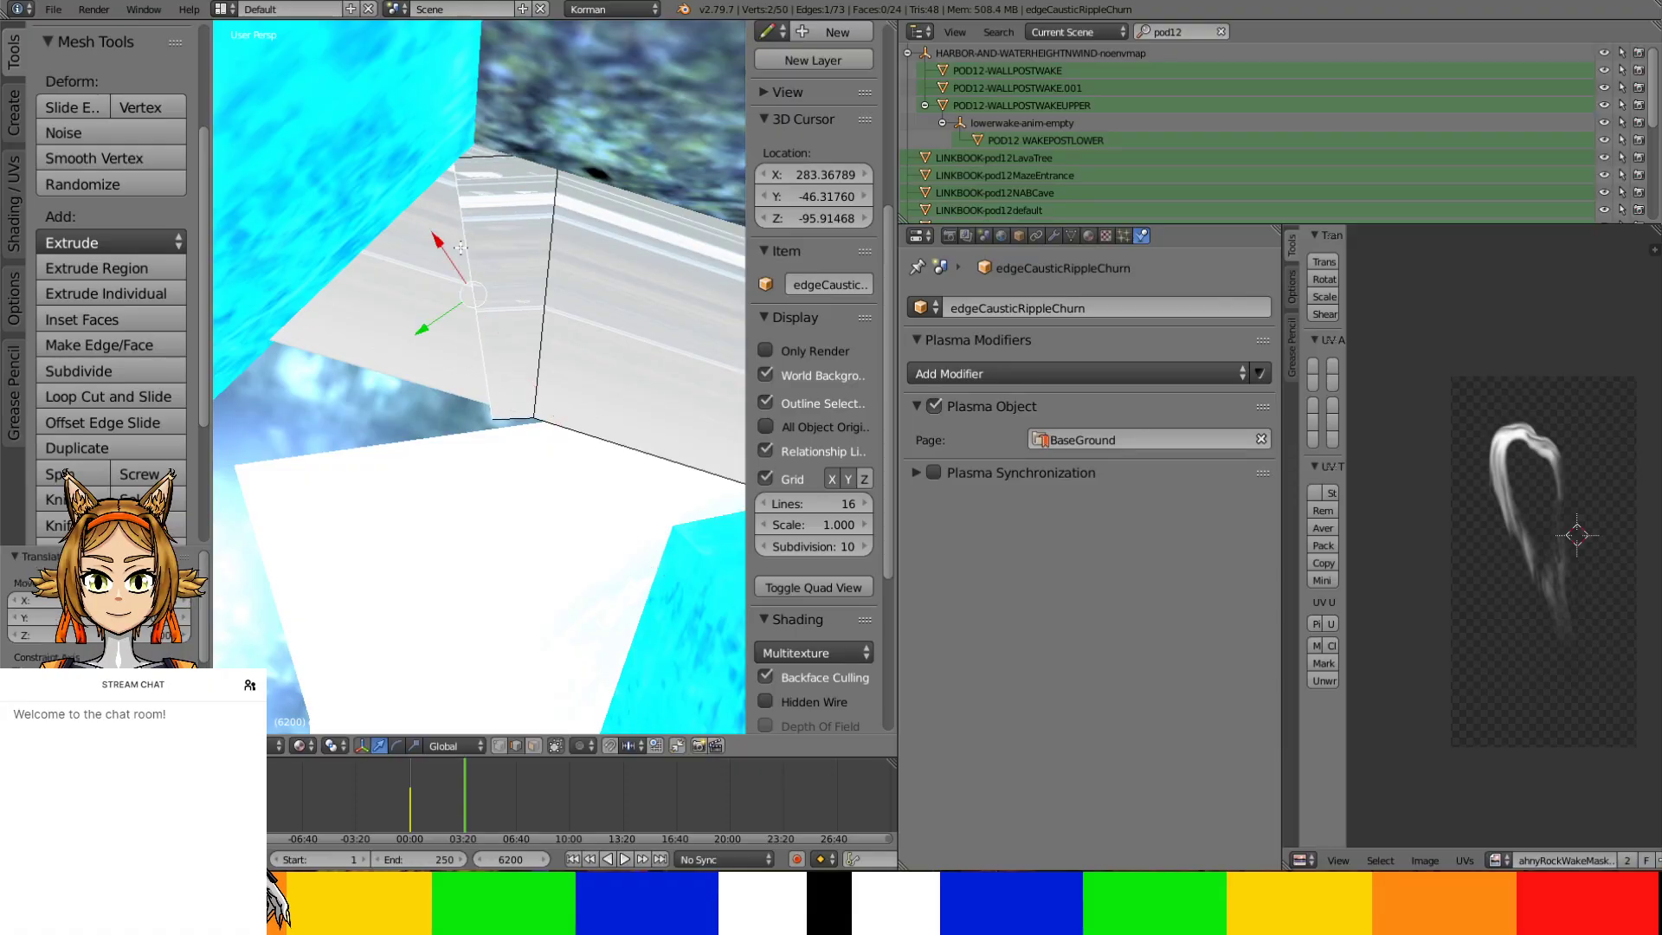
pyautogui.press('g')
pyautogui.click(465, 294)
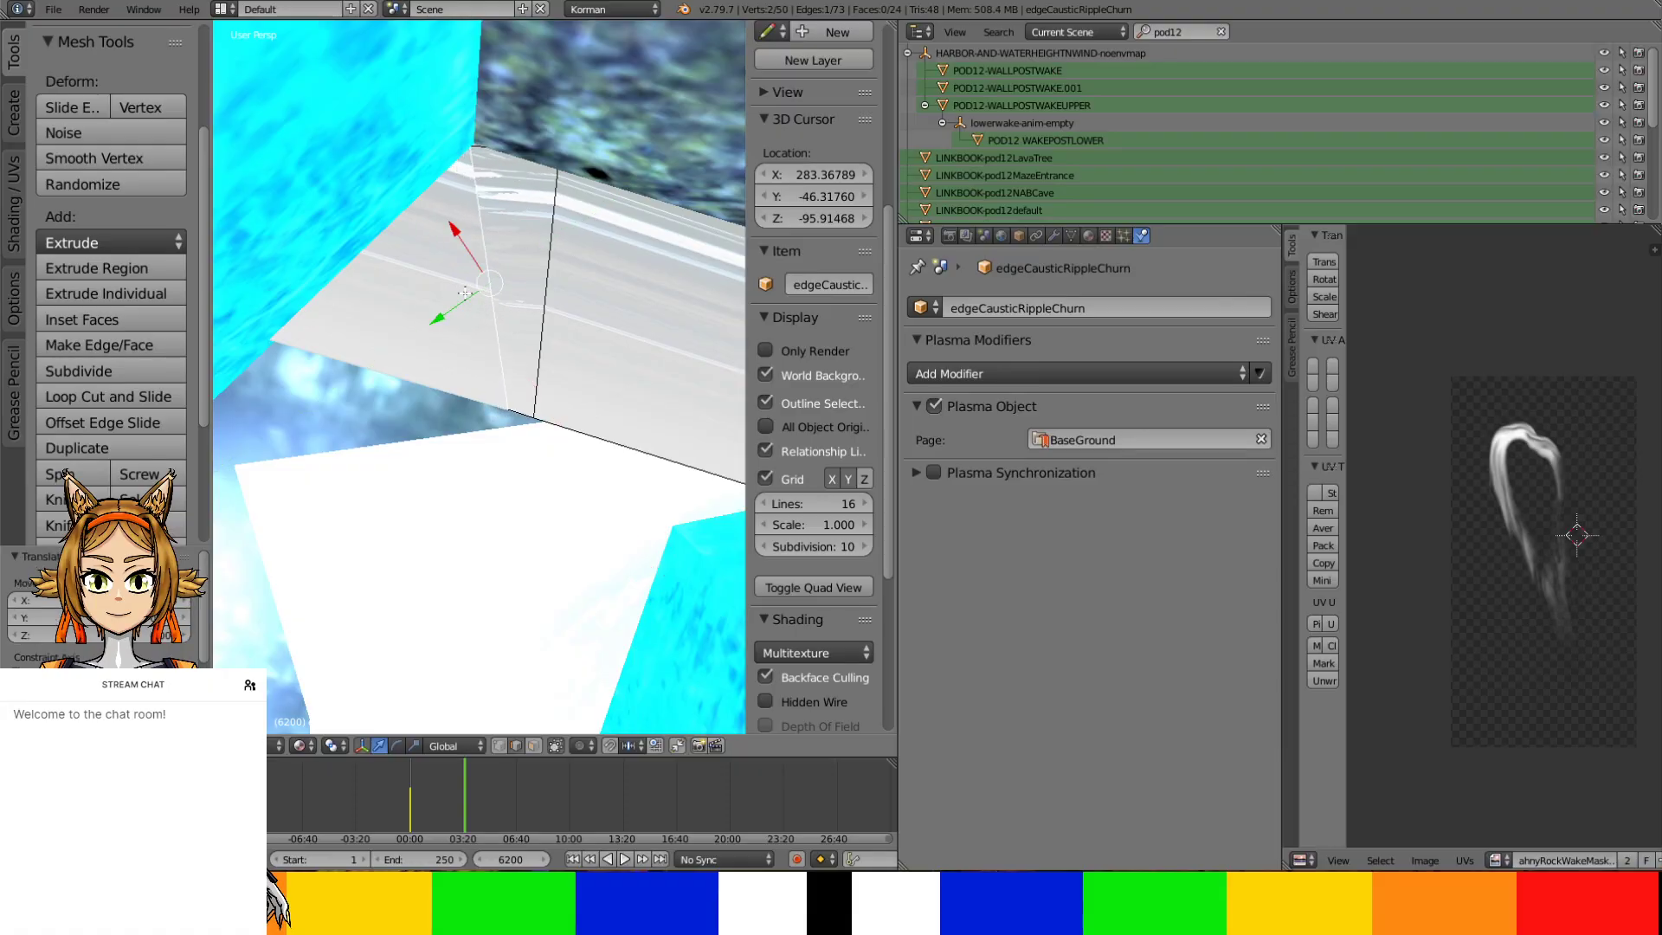
# Extrude a second edgeCausticRippleChurn segment along the cyan rock and turn its end edge about the Z axis
pyautogui.press('e')
pyautogui.click(424, 357)
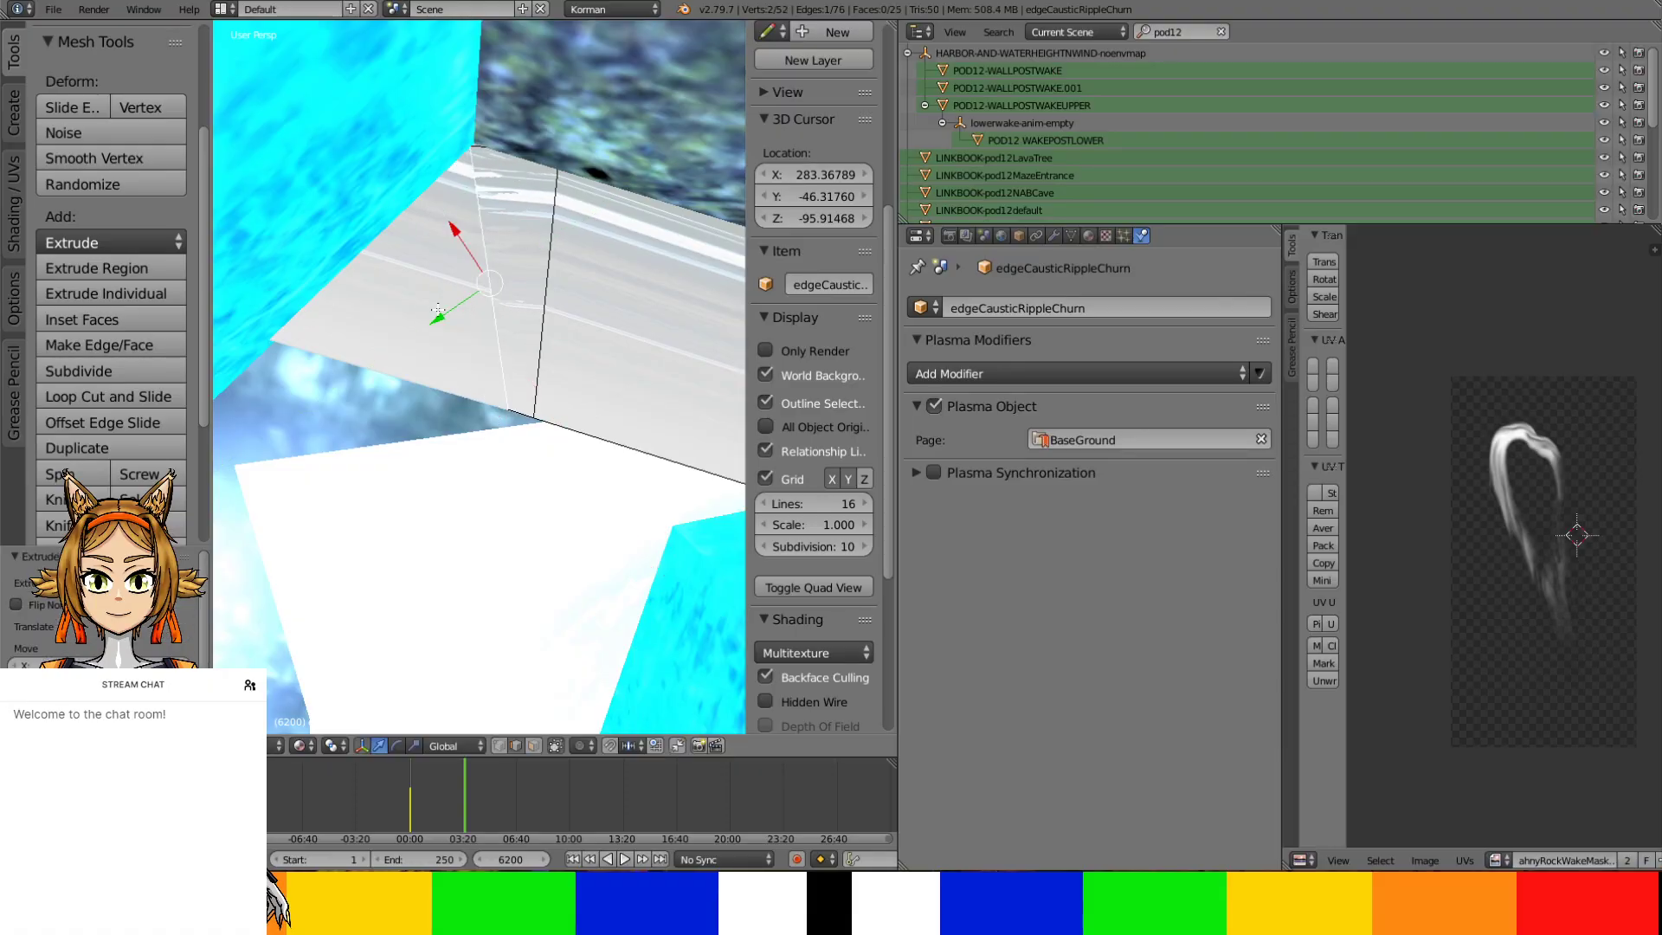
pyautogui.press('g')
pyautogui.click(208, 472)
pyautogui.moveTo(209, 473); pyautogui.dragTo(341, 278, button='middle')
pyautogui.moveTo(355, 336); pyautogui.dragTo(344, 317, button='middle')
pyautogui.press('s')
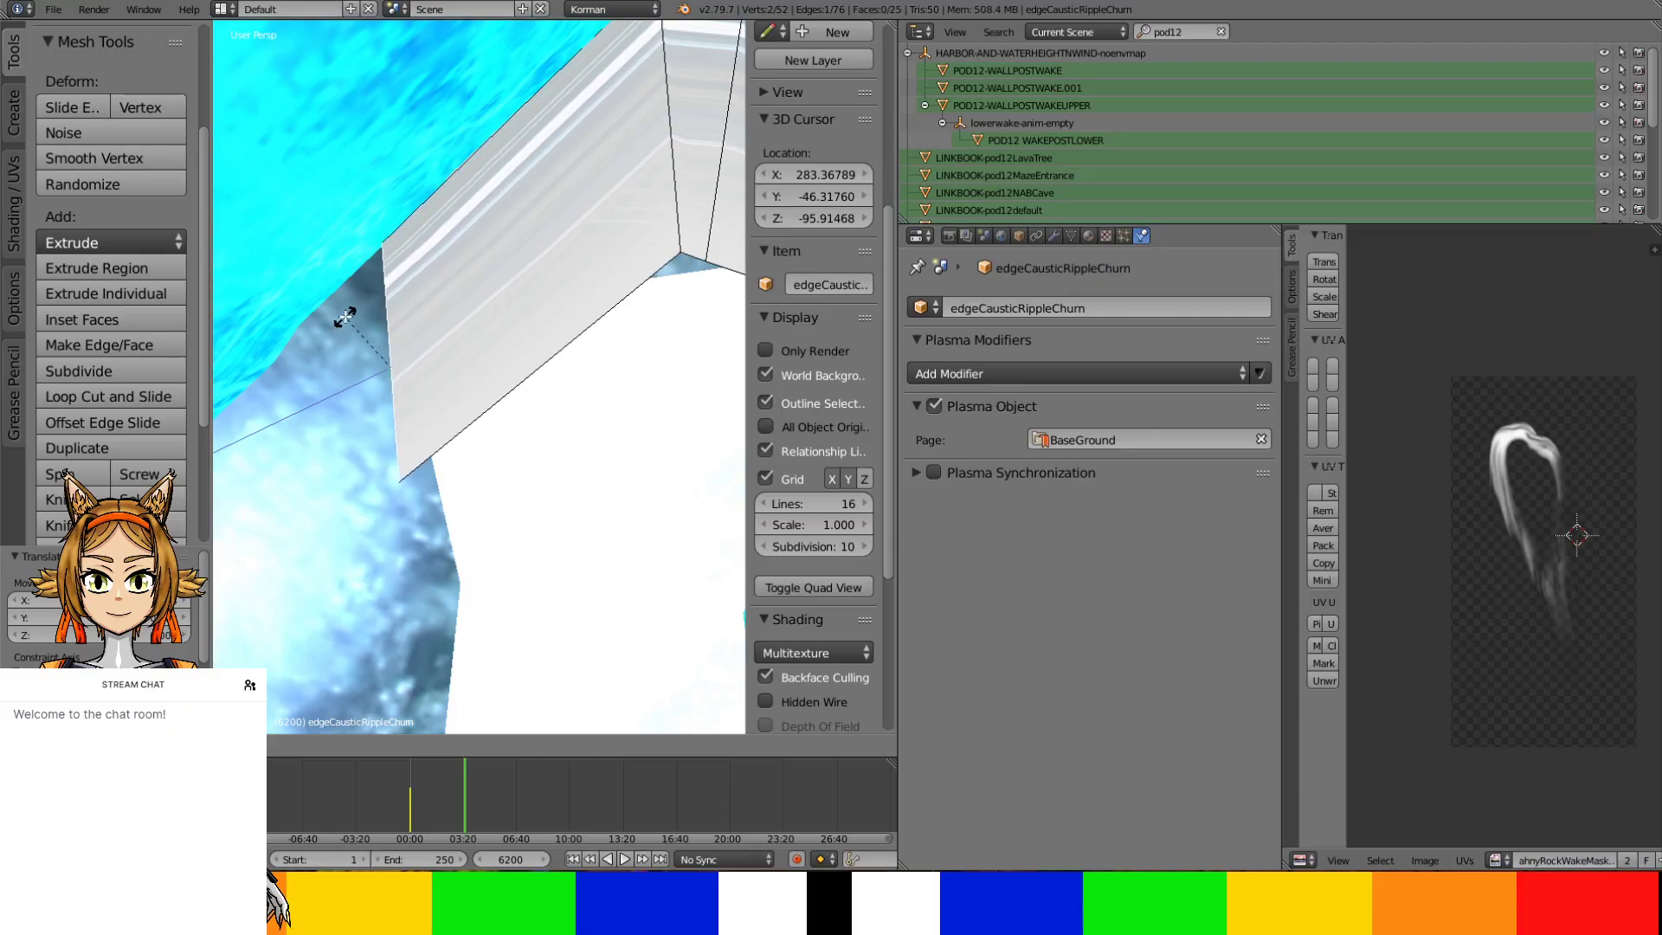
pyautogui.click(297, 327)
pyautogui.press('Tab')
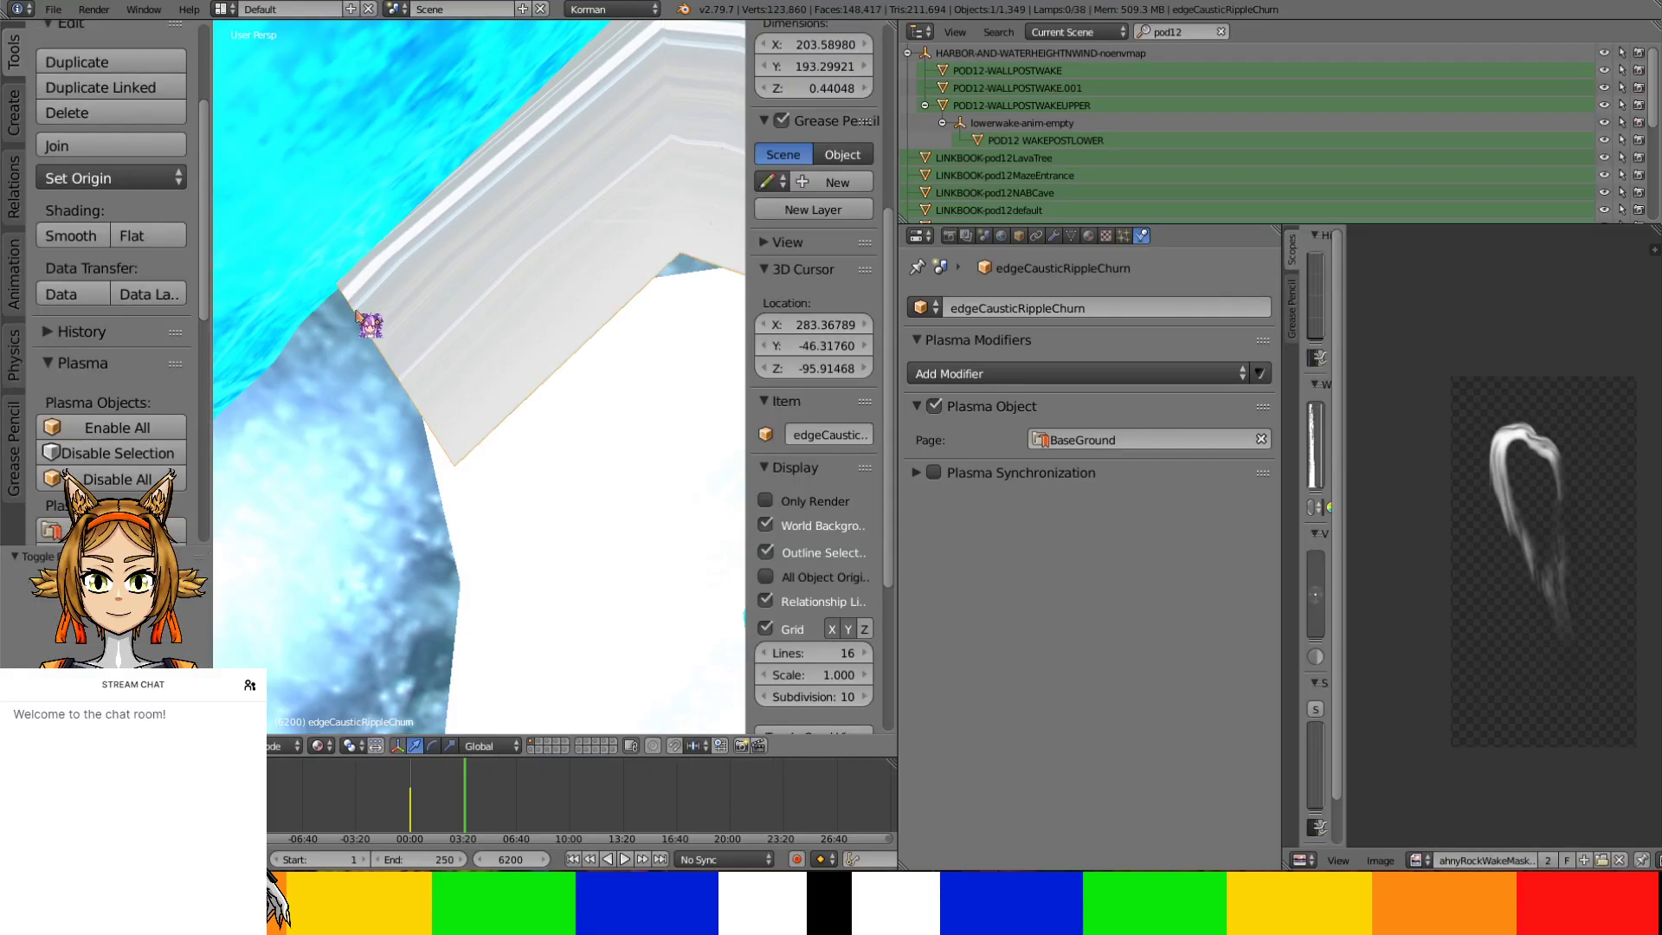
# Separate the two newly extruded faces of edgeCausticRippleChurn into their own object
pyautogui.press('Tab')
pyautogui.click(533, 746)
pyautogui.click(523, 251)
pyautogui.keyDown('shift'); pyautogui.click(677, 189); pyautogui.keyUp('shift')
pyautogui.moveTo(677, 188); pyautogui.dragTo(559, 290, button='middle')
pyautogui.press('p')
pyautogui.click(561, 294)
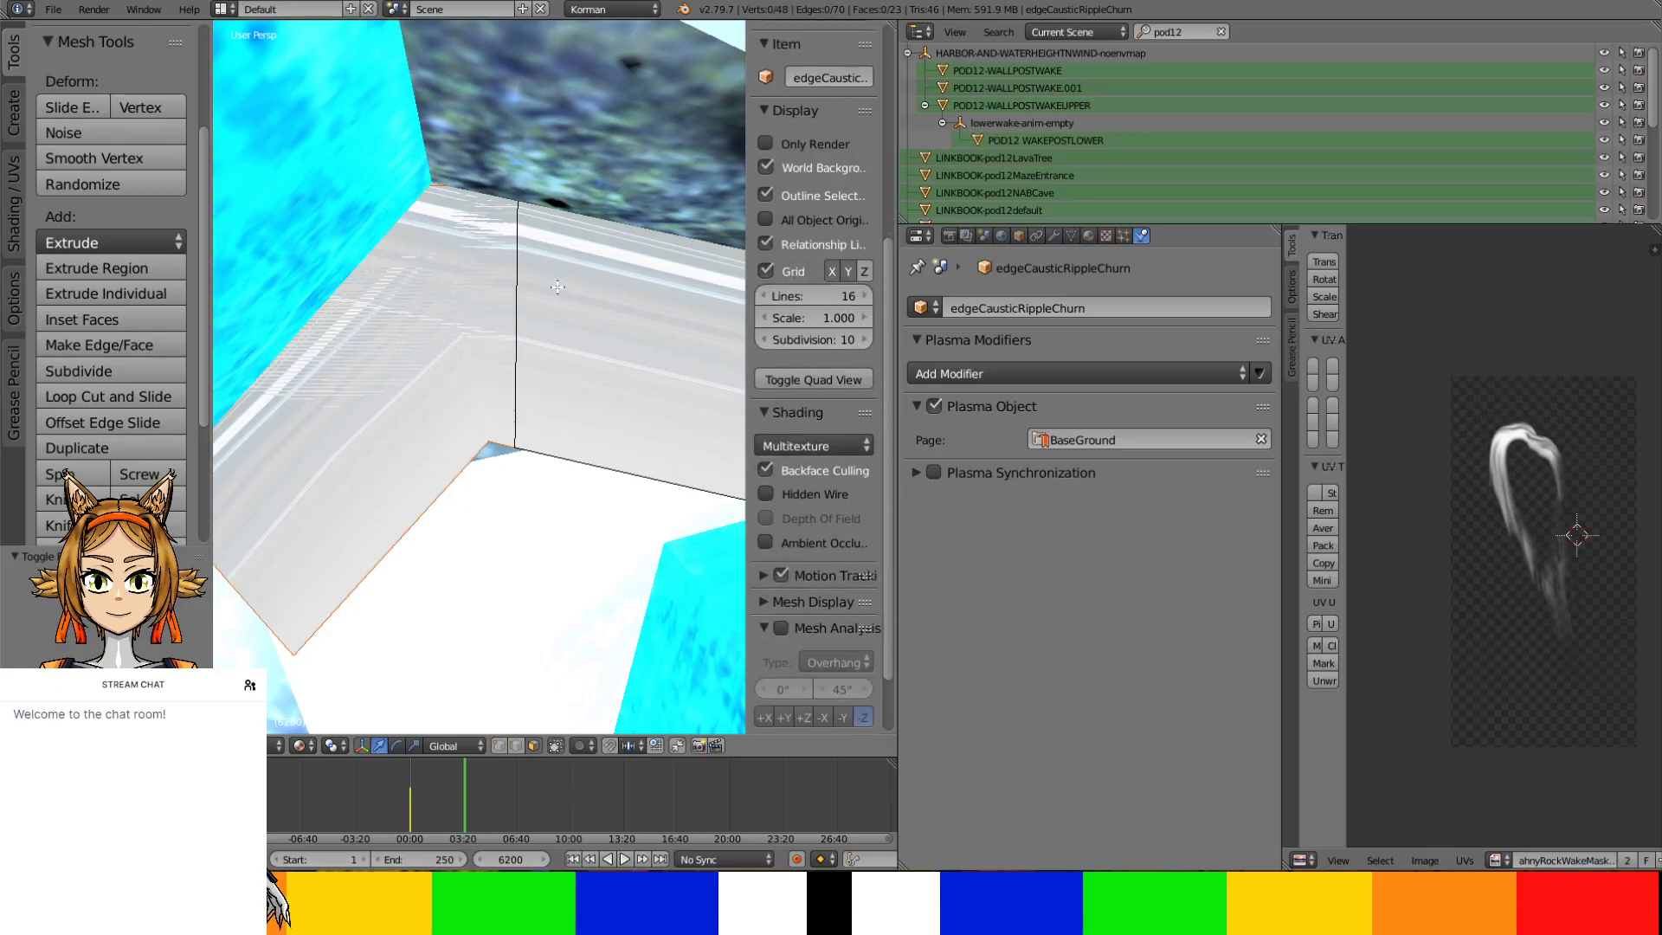
pyautogui.press('Tab')
# Rename the separated wake object edgeCausticRippleChurn.001 to fenceisland-island
pyautogui.rightClick(554, 284)
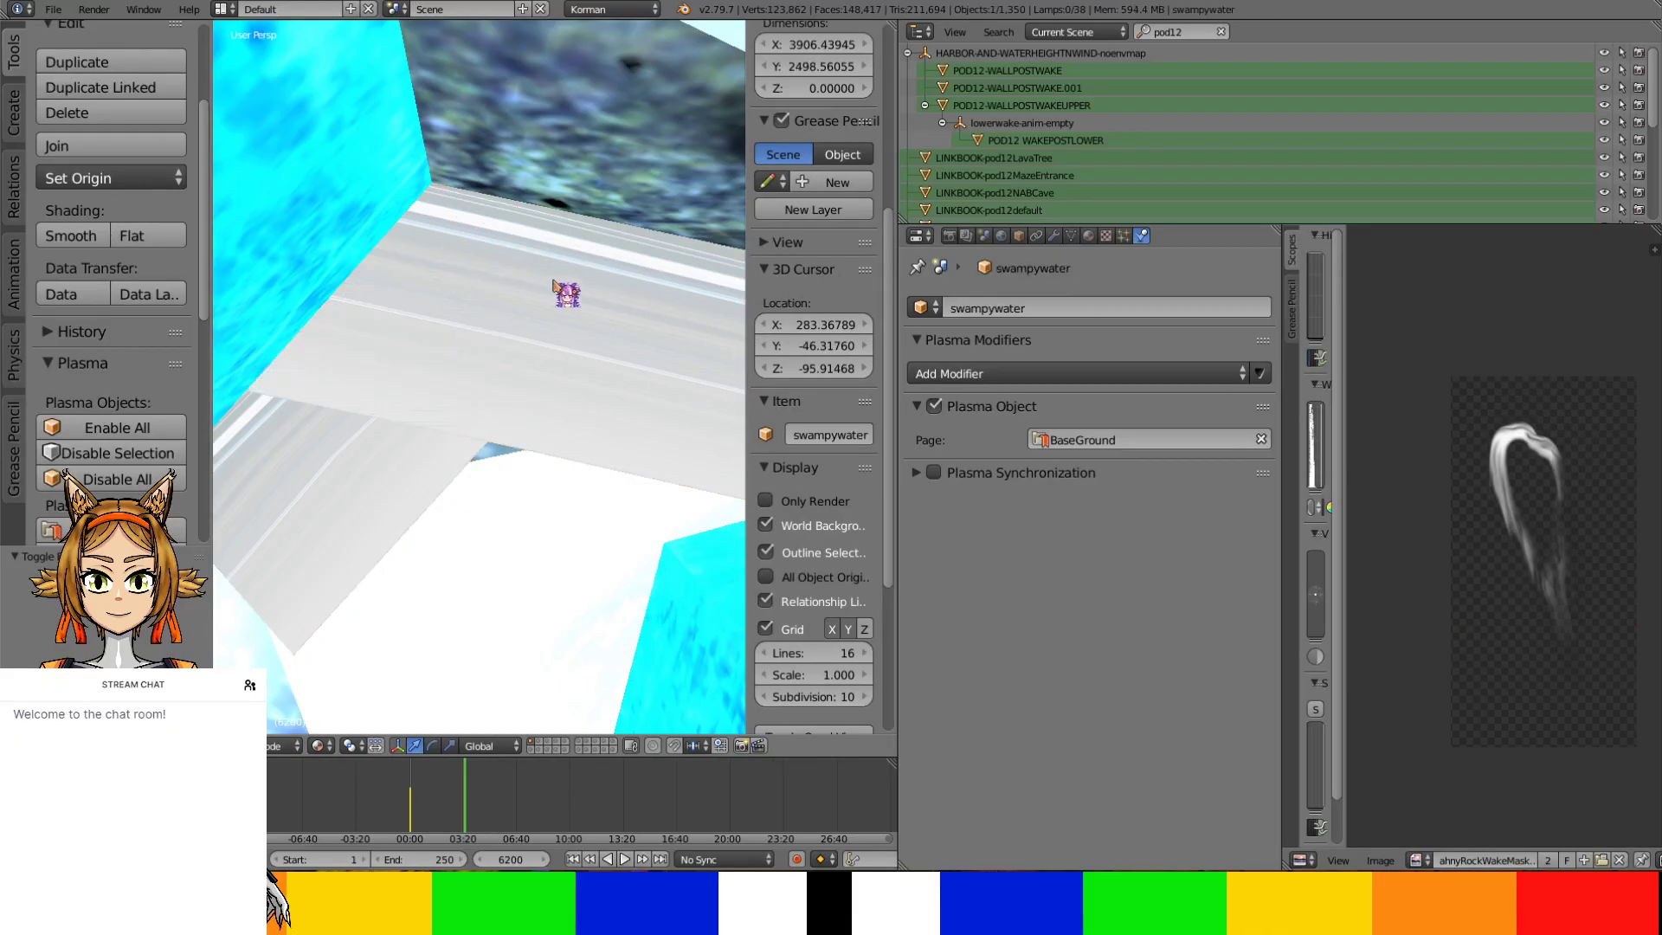
pyautogui.moveTo(561, 340); pyautogui.dragTo(530, 251, button='middle')
pyautogui.rightClick(537, 242)
pyautogui.rightClick(456, 223)
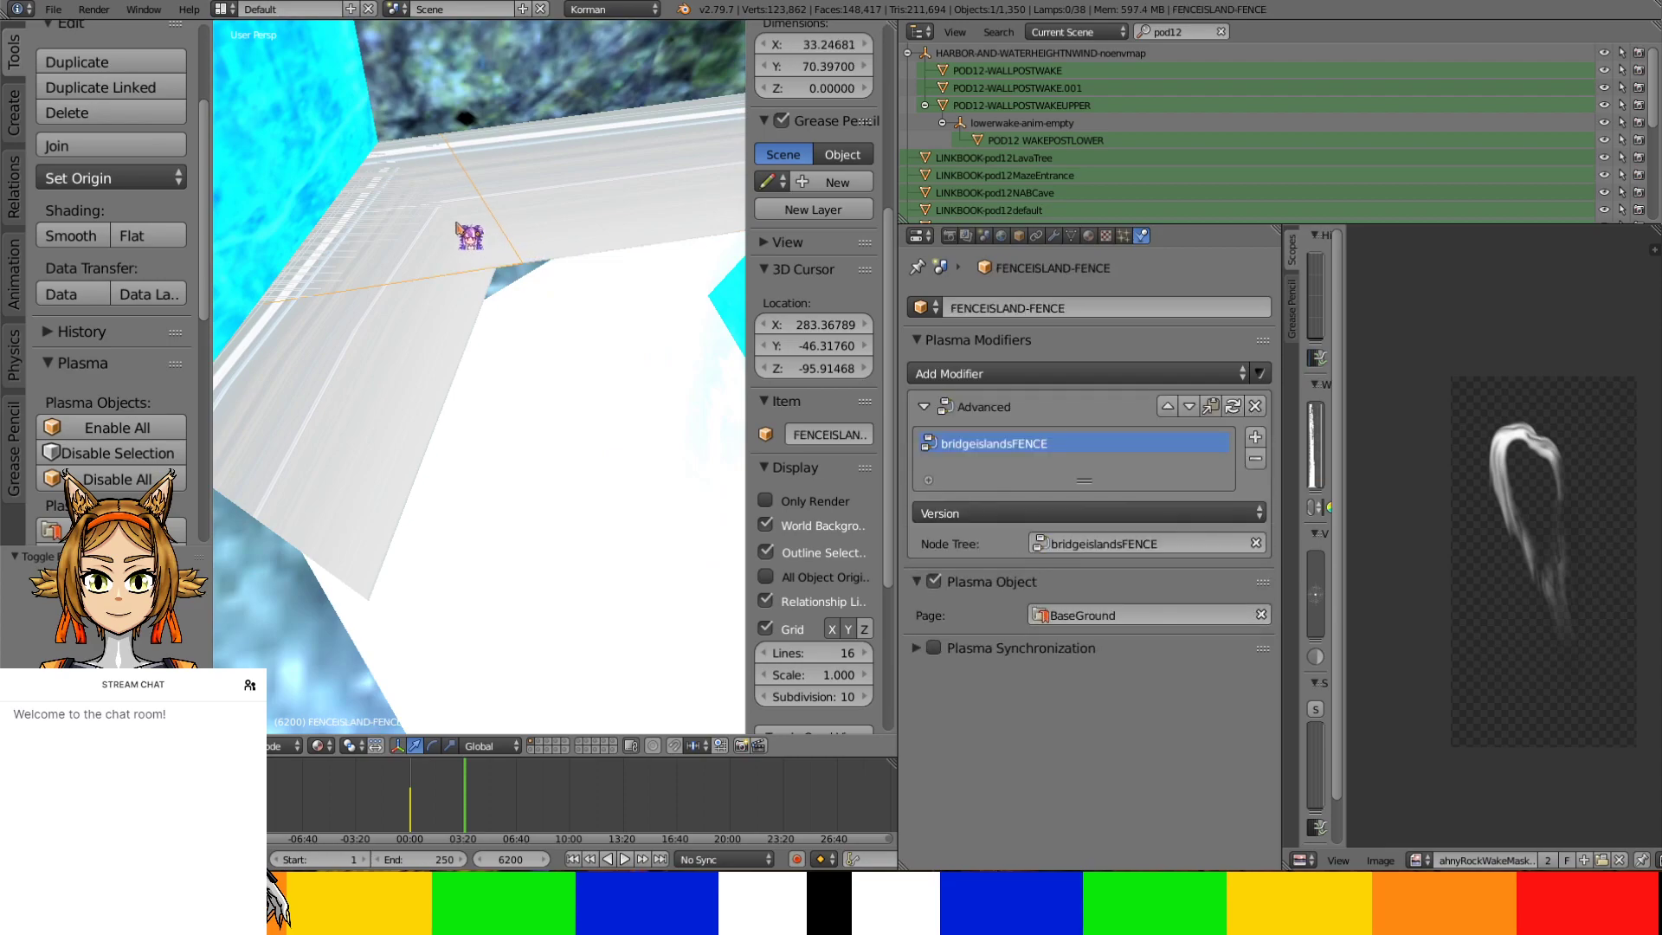
pyautogui.rightClick(447, 316)
pyautogui.click(1158, 310)
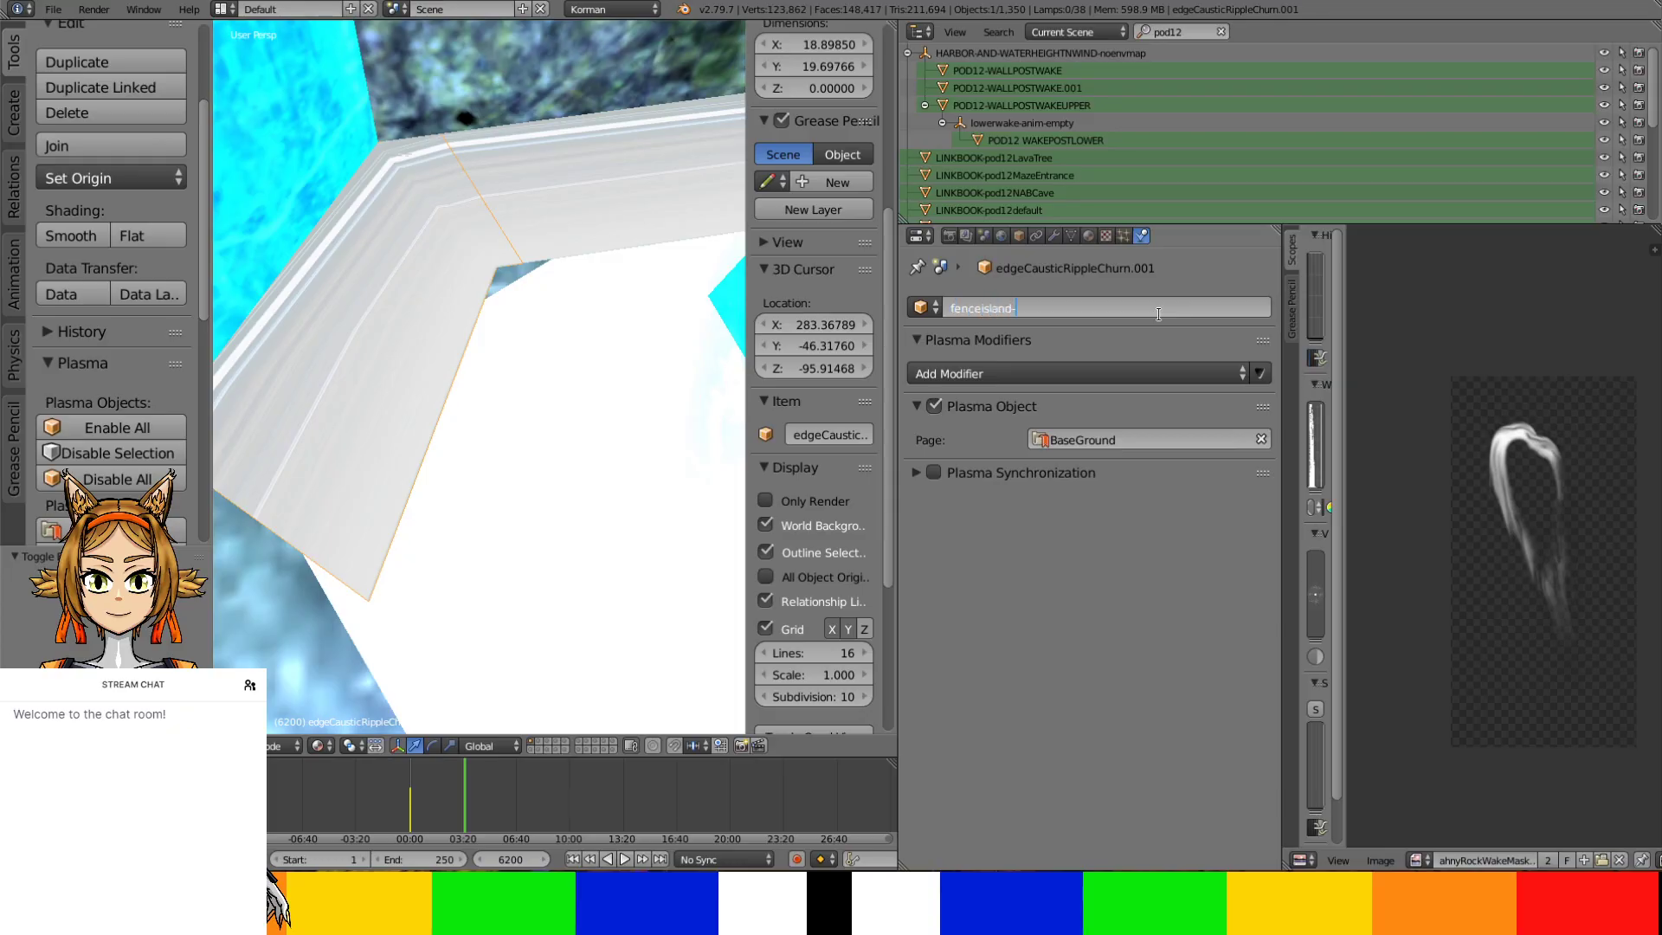
pyautogui.write('d')
pyautogui.press('Return')
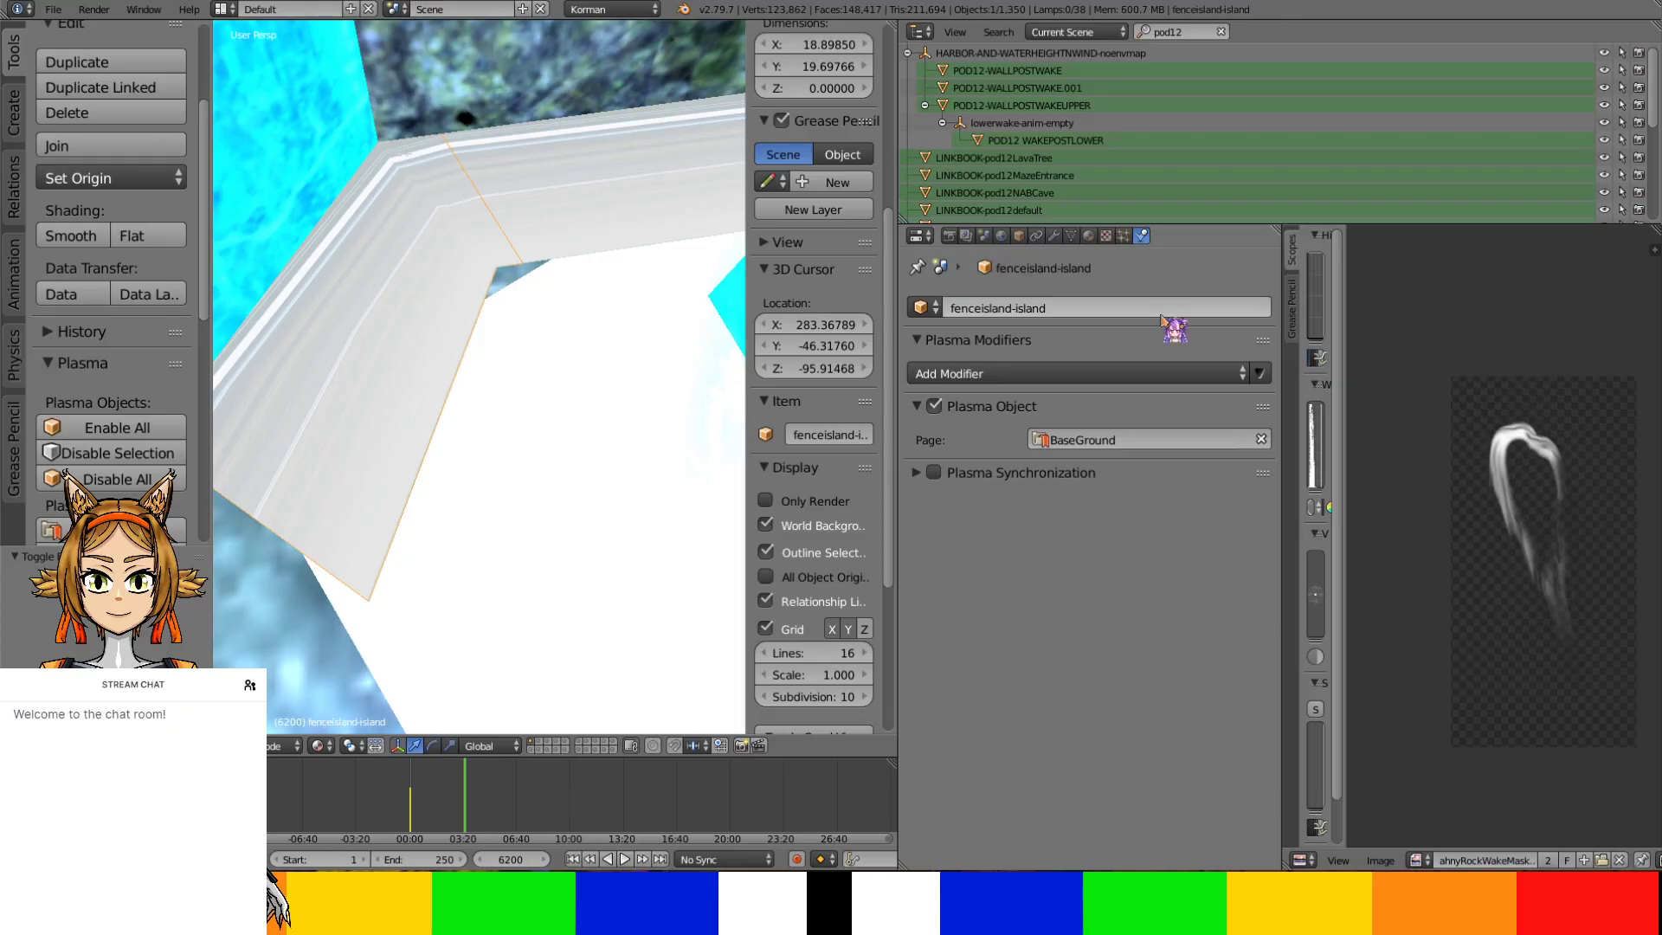
# Add an Advanced logic modifier to fenceisland-island and assign the bridgeislandSHOWHIDE node tree
pyautogui.click(1160, 374)
pyautogui.click(963, 424)
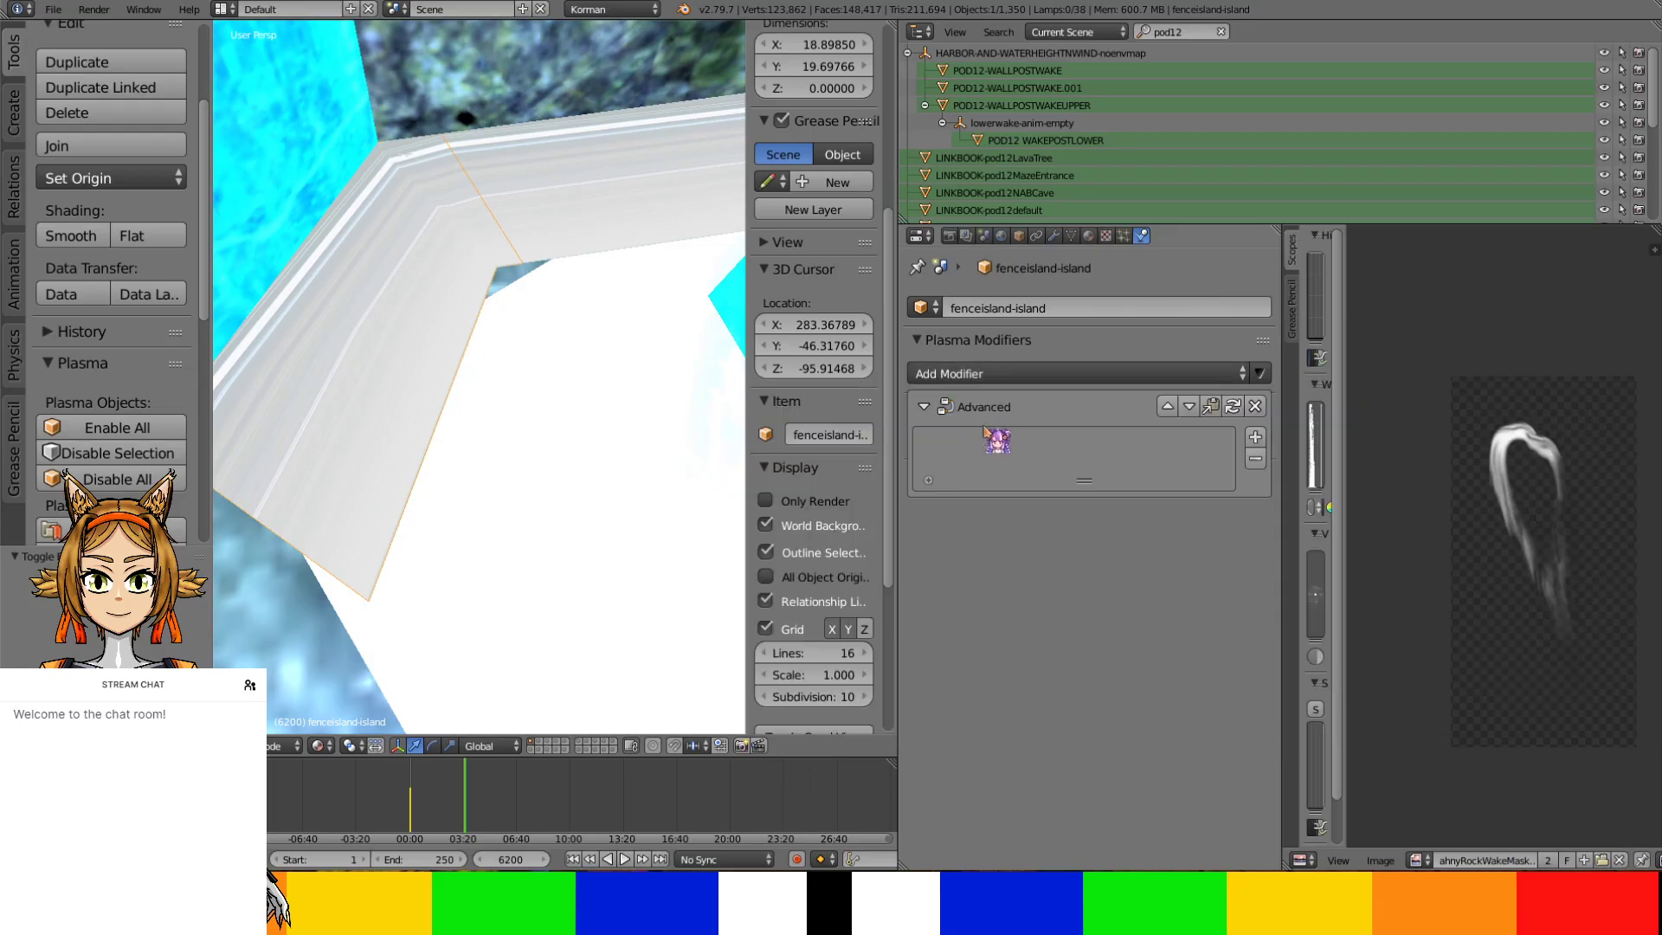
pyautogui.click(1043, 544)
pyautogui.write('bridge')
pyautogui.press('Down')
pyautogui.press('Return')
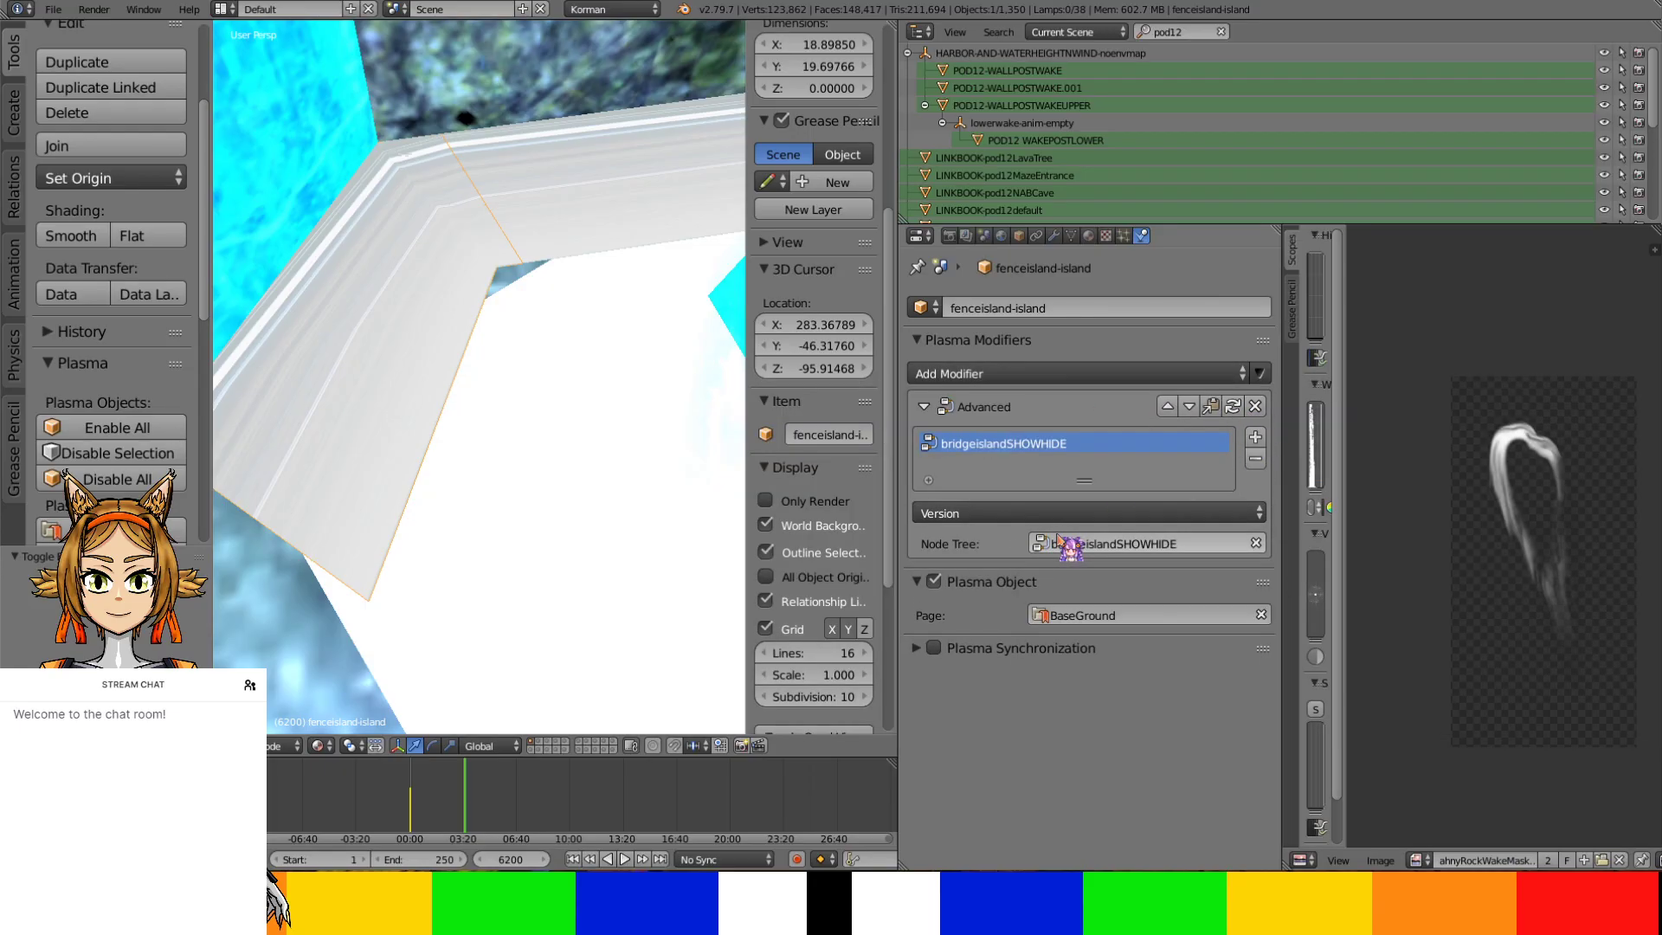
# Extrude the free end edge of the fenceisland-island mesh a short segment along the cyan rock's edge
pyautogui.moveTo(537, 450); pyautogui.dragTo(553, 378, button='middle')
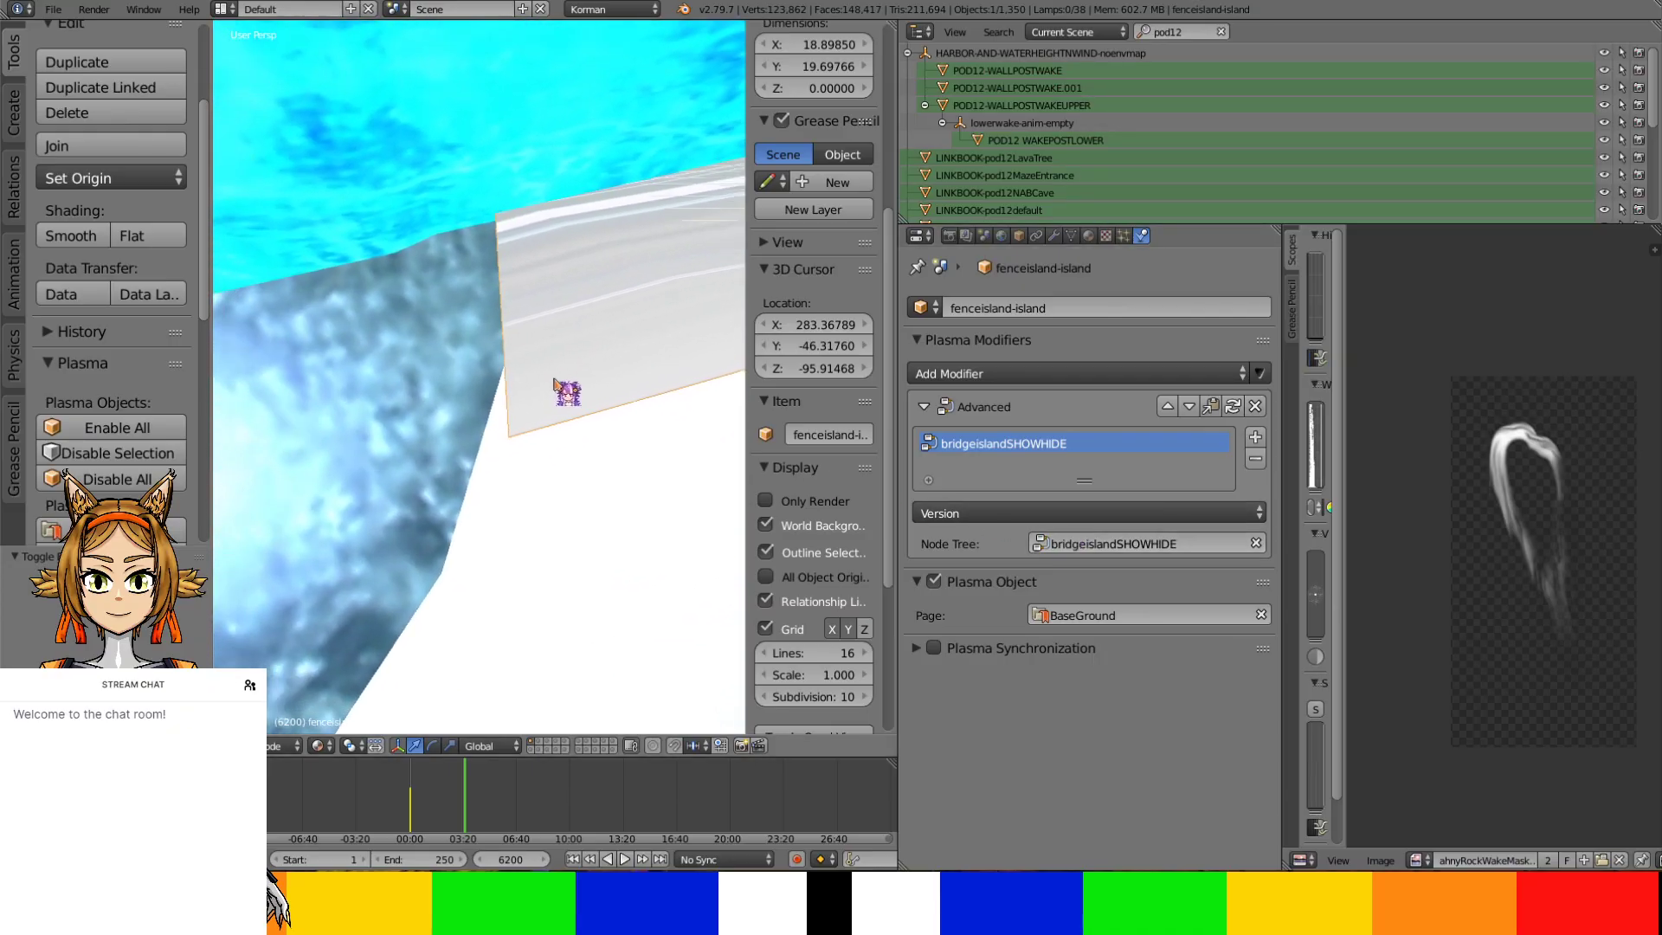
pyautogui.press('Tab')
pyautogui.rightClick(503, 313)
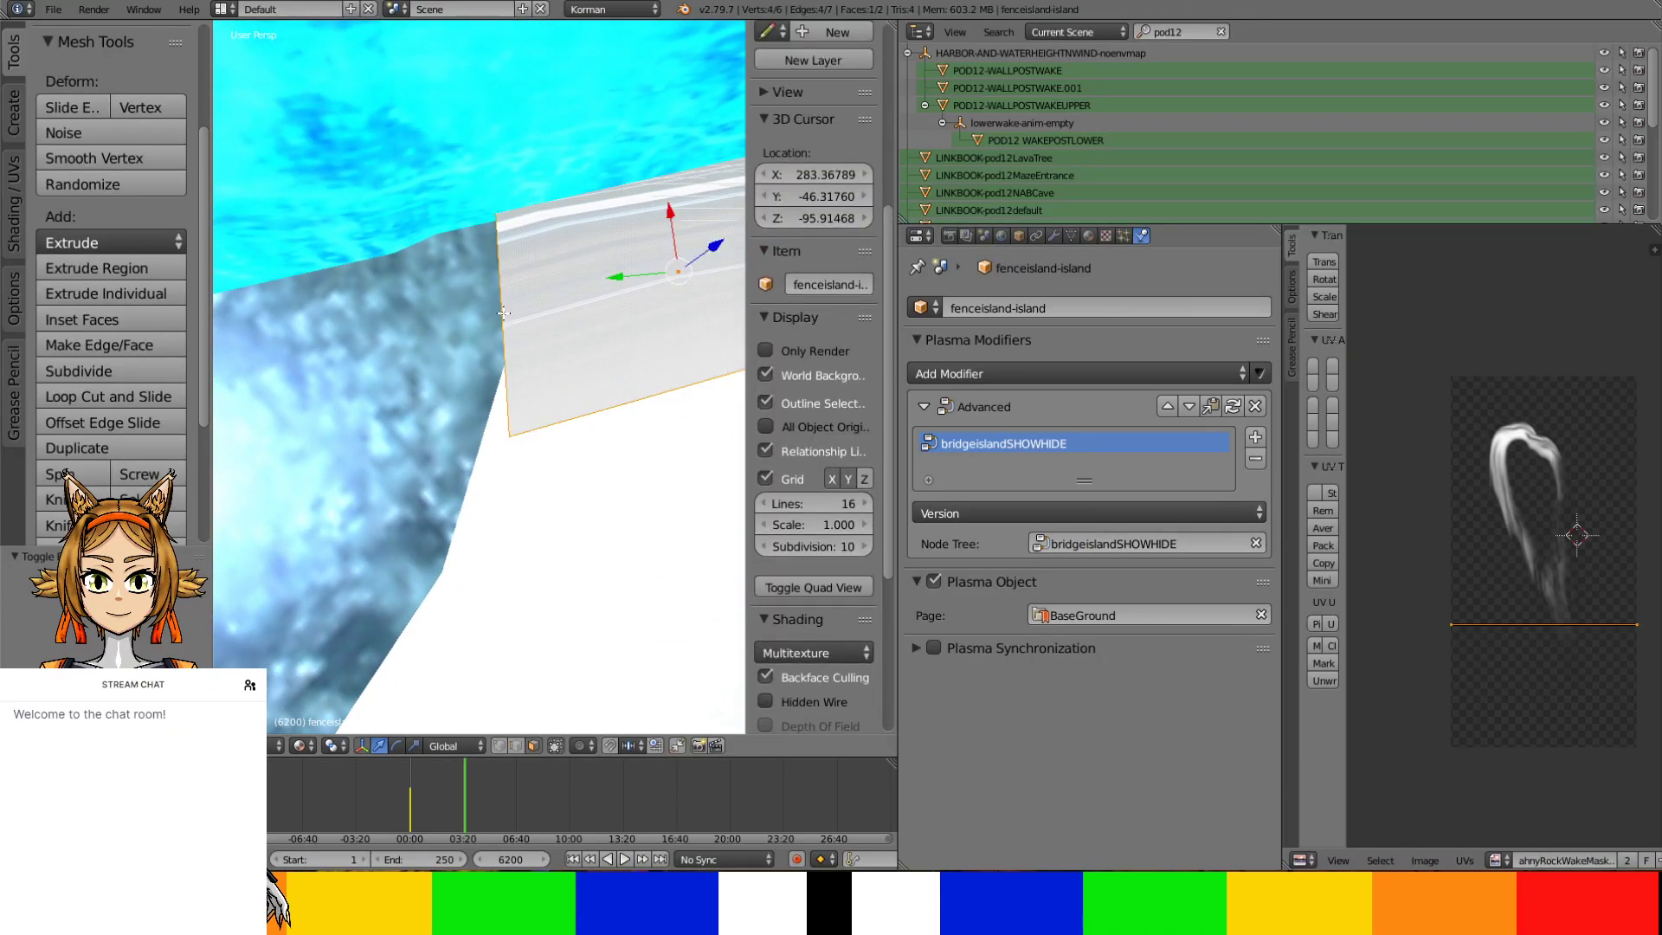
pyautogui.rightClick(506, 332)
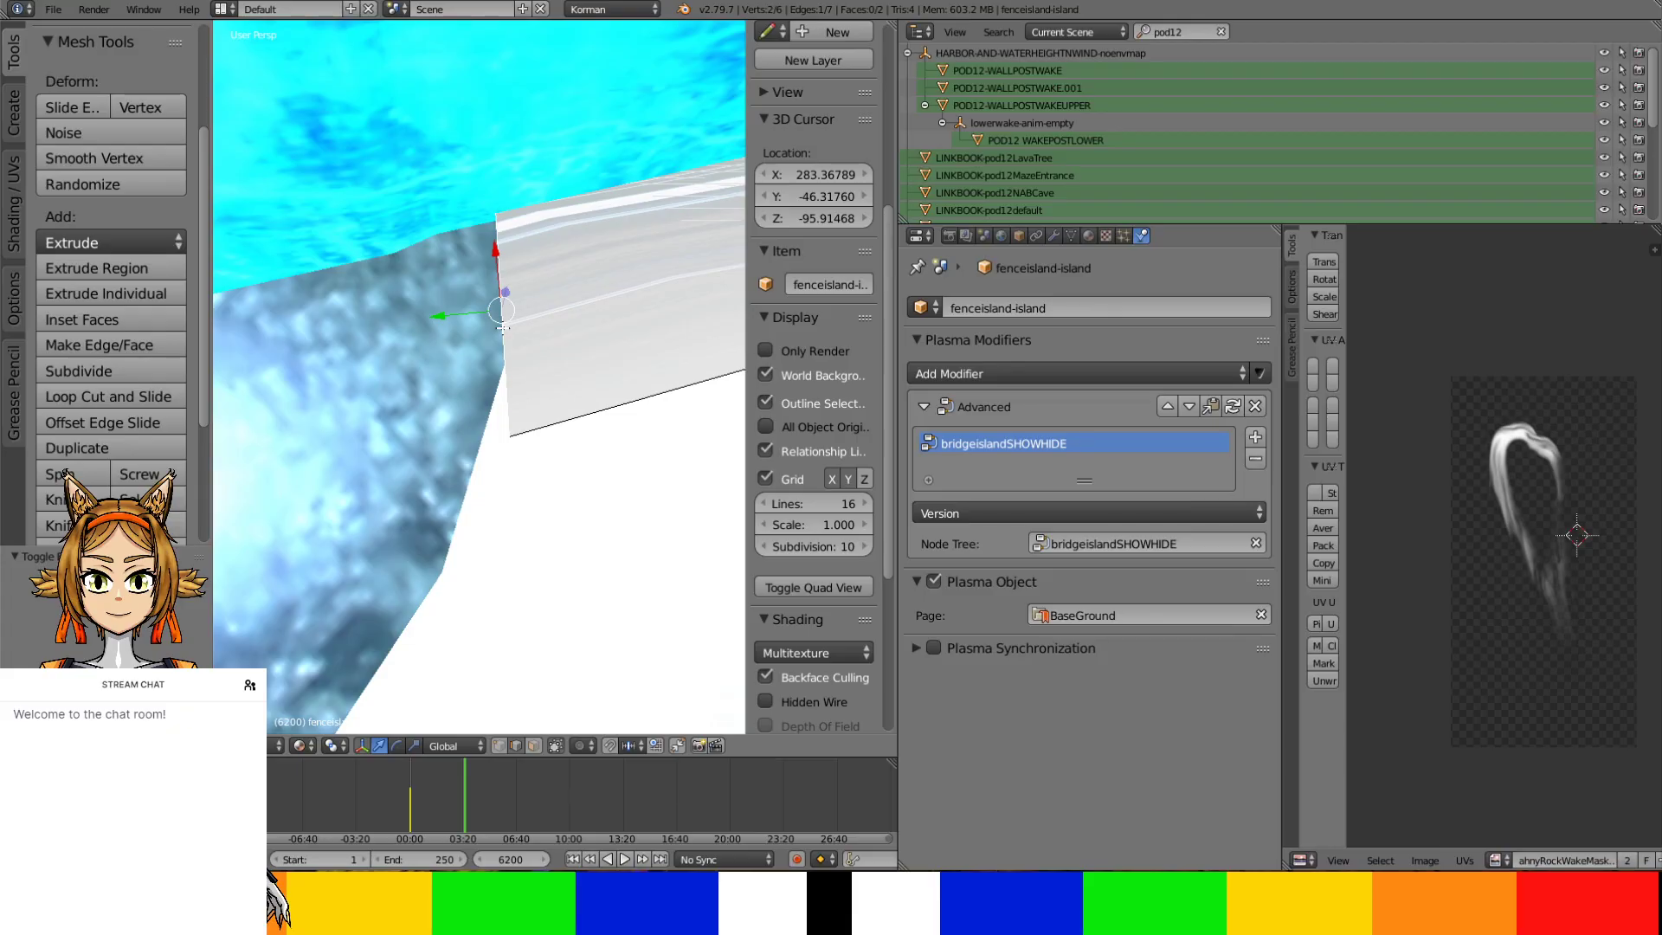
pyautogui.press('e')
pyautogui.rightClick(663, 275)
pyautogui.press('g')
pyautogui.click(333, 354)
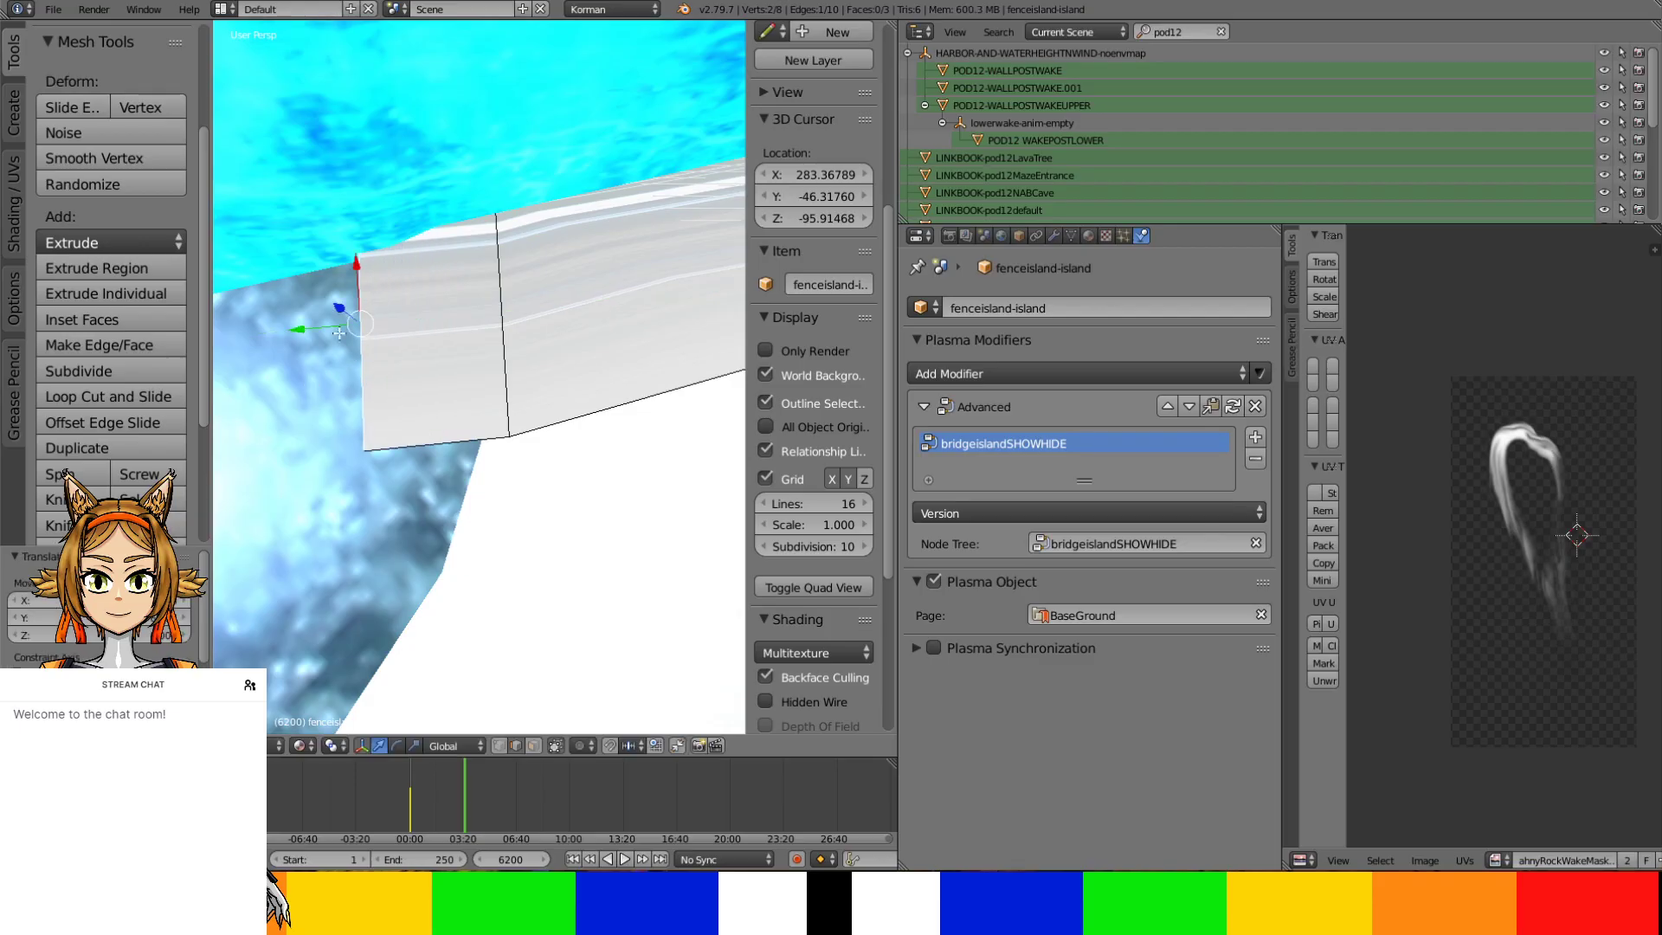
# Extrude a further fenceisland-island segment and move its end edge farther along the cyan rock's shoreline
pyautogui.moveTo(432, 329); pyautogui.dragTo(510, 304, button='middle')
pyautogui.press('e')
pyautogui.rightClick(475, 332)
pyautogui.press('g')
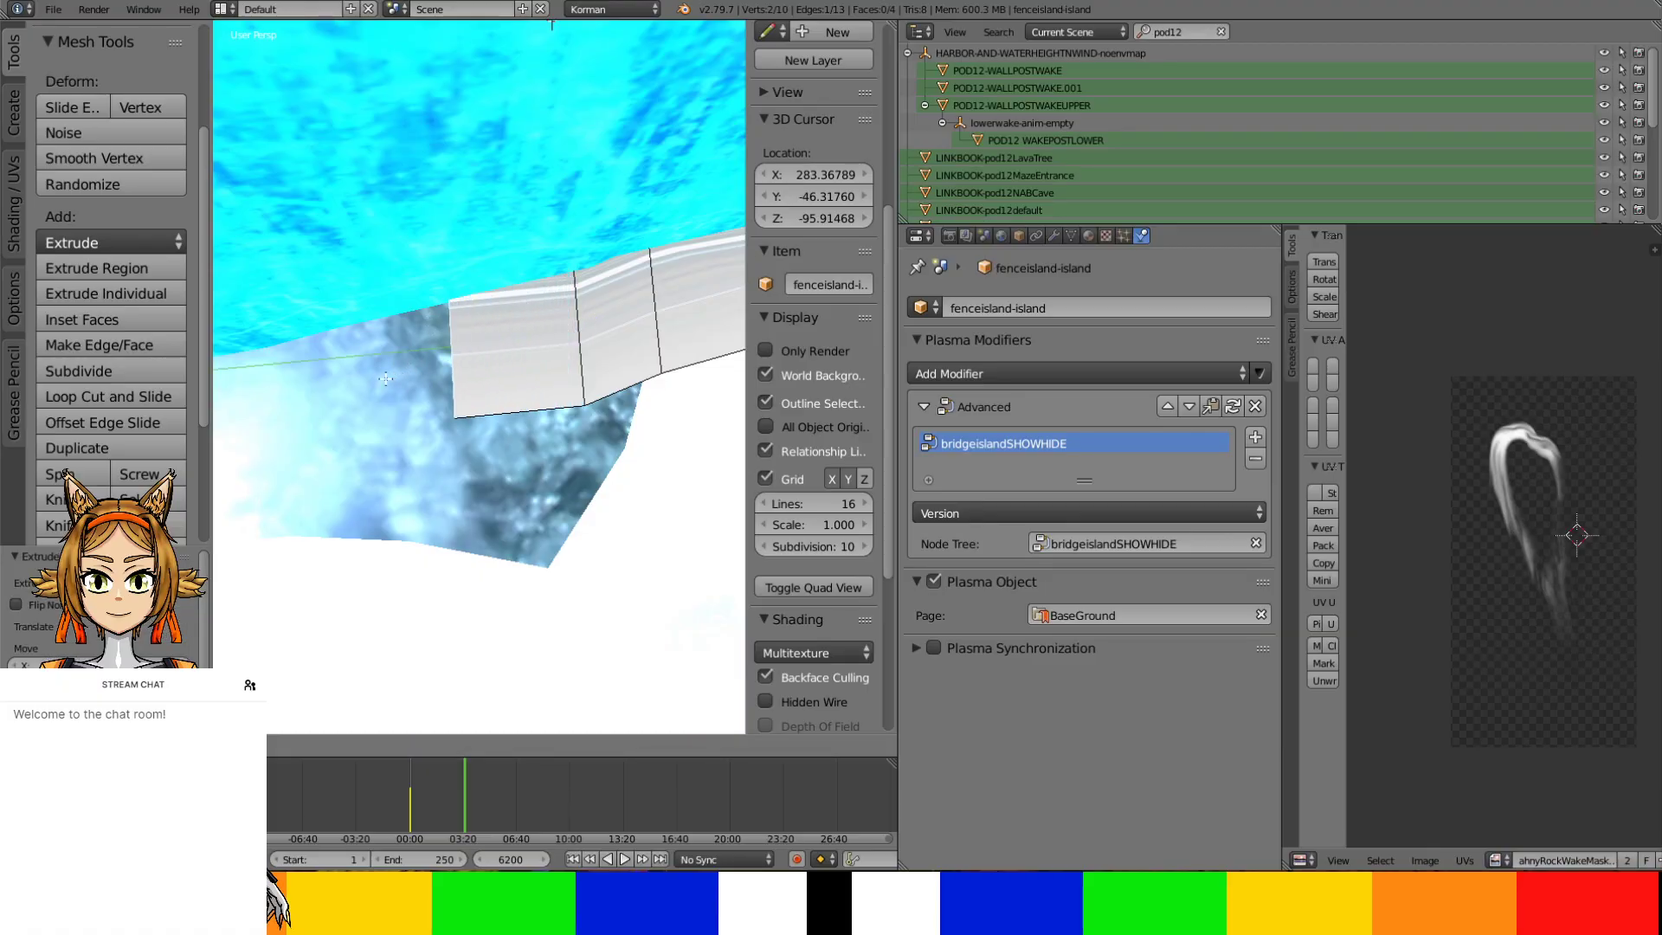
pyautogui.click(301, 395)
pyautogui.moveTo(351, 300); pyautogui.dragTo(630, 264, button='middle')
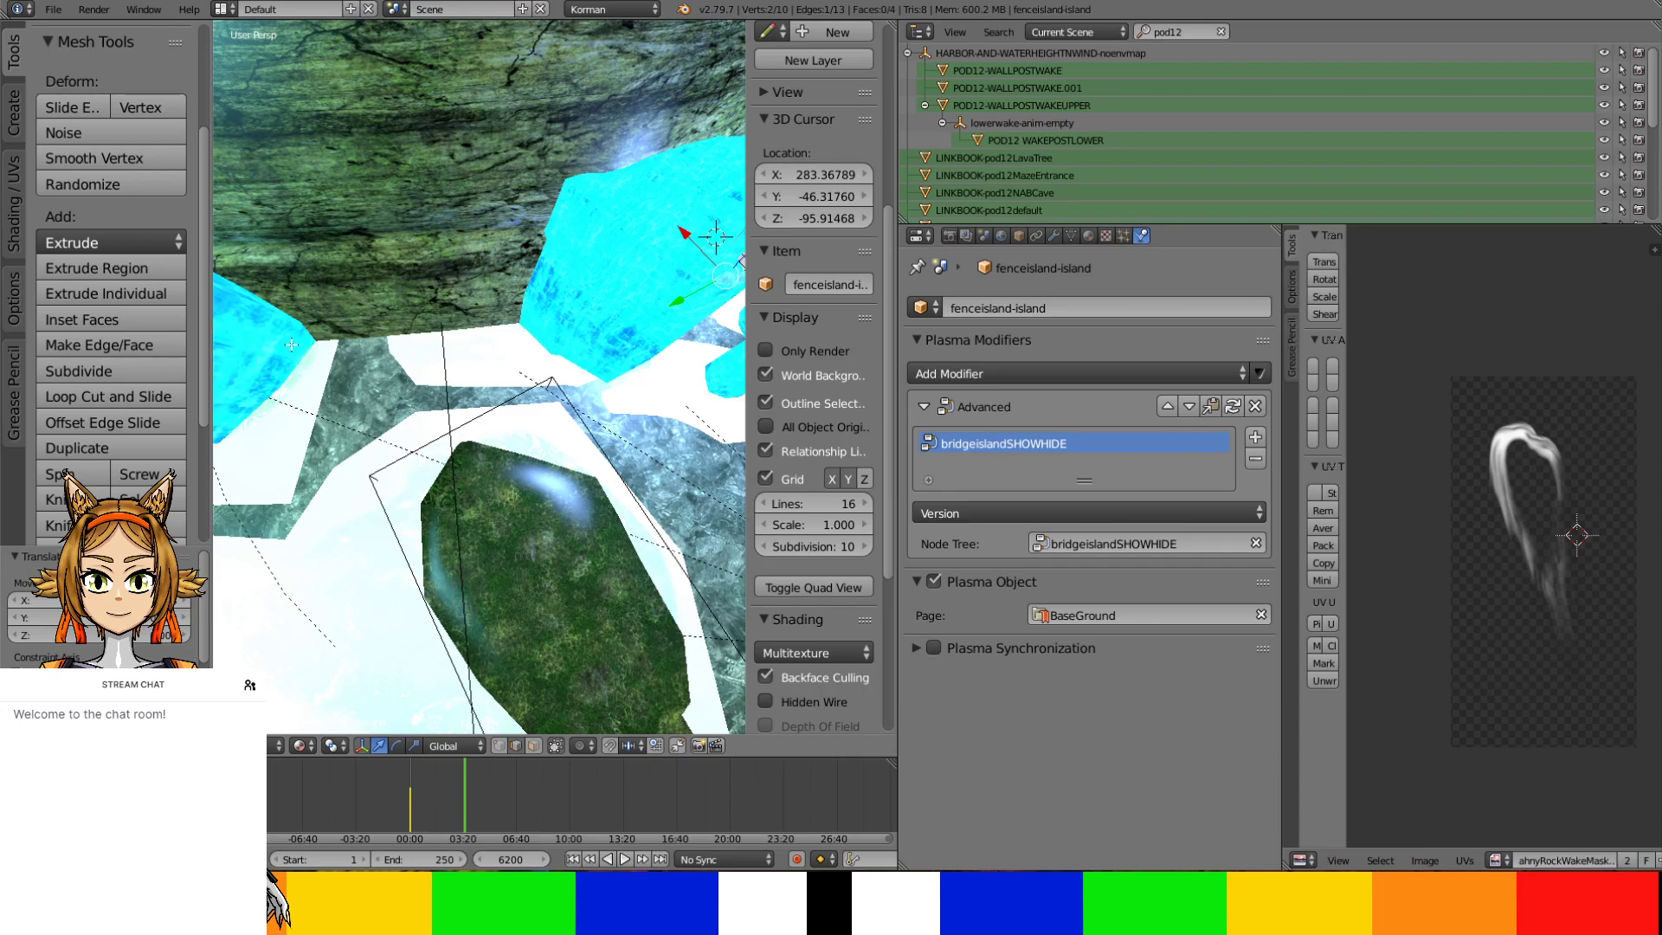
# Extrude two more fenceisland-island segments from the free end edge, following the cyan rock's waterline
pyautogui.moveTo(578, 388); pyautogui.dragTo(330, 274, button='middle')
pyautogui.scroll(5, 324, 285)
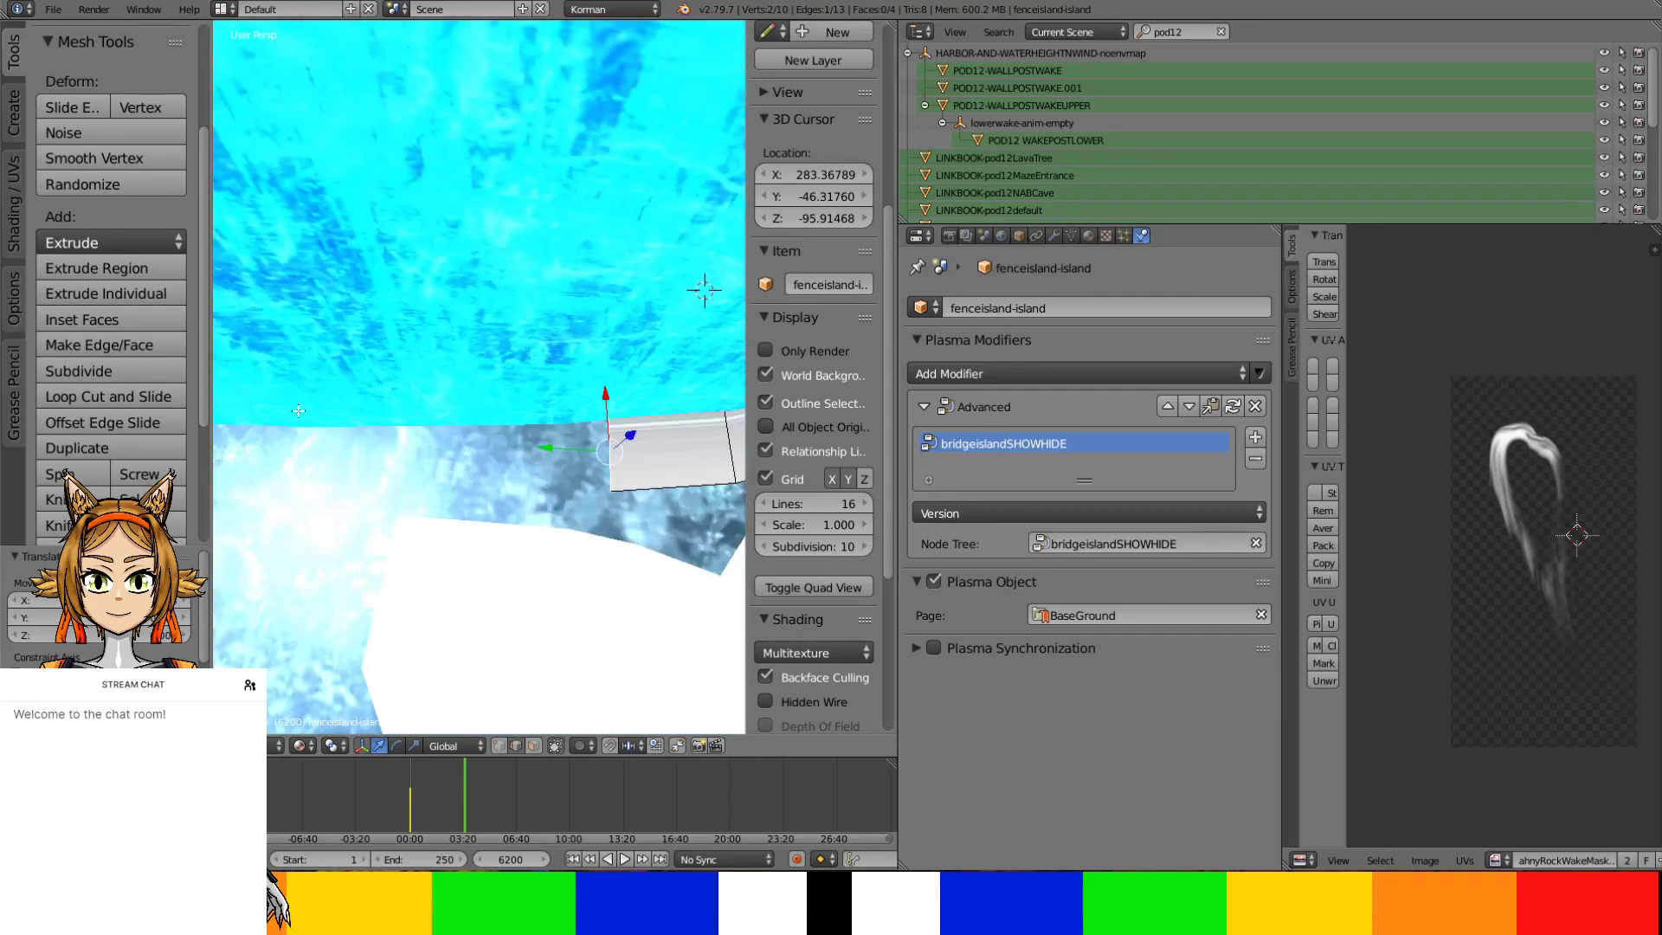
pyautogui.moveTo(507, 486); pyautogui.dragTo(609, 435, button='middle')
pyautogui.press('e')
pyautogui.rightClick(496, 455)
pyautogui.moveTo(601, 394); pyautogui.dragTo(443, 348)
pyautogui.moveTo(478, 418); pyautogui.dragTo(574, 477, button='middle')
pyautogui.press('e')
pyautogui.rightClick(524, 482)
pyautogui.moveTo(545, 457); pyautogui.dragTo(356, 345)
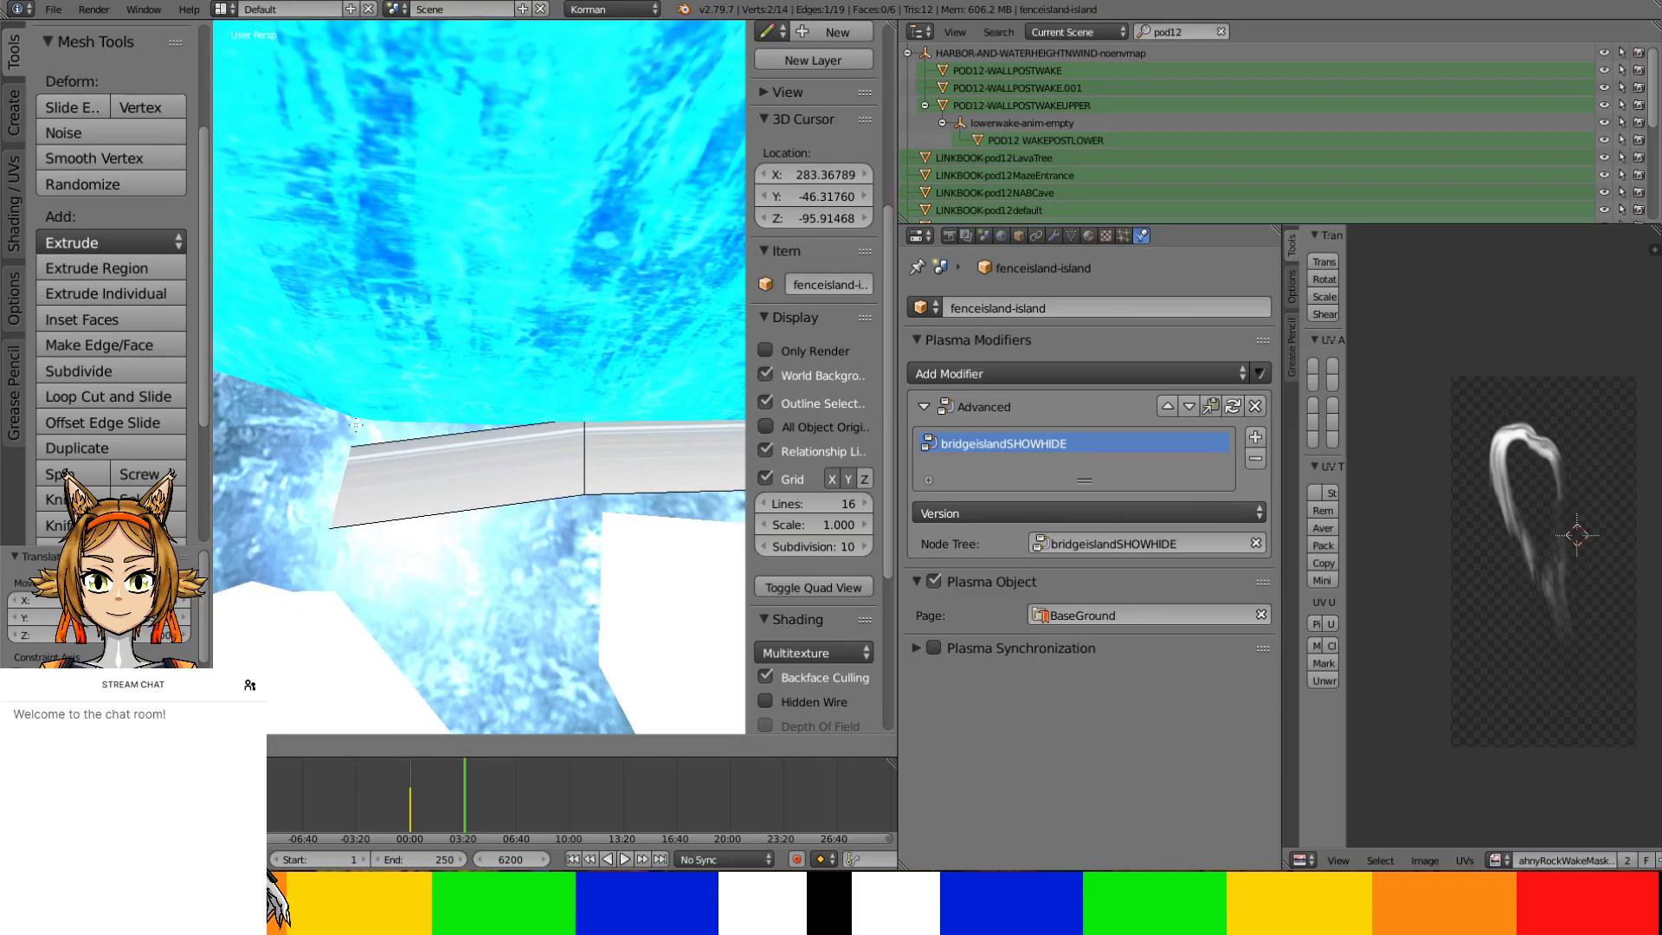
# Extrude another fenceisland-island segment and move its end edge to the corner where the cyan rock's outline bends
pyautogui.scroll(-3, 418, 529)
pyautogui.moveTo(418, 529); pyautogui.dragTo(557, 504, button='middle')
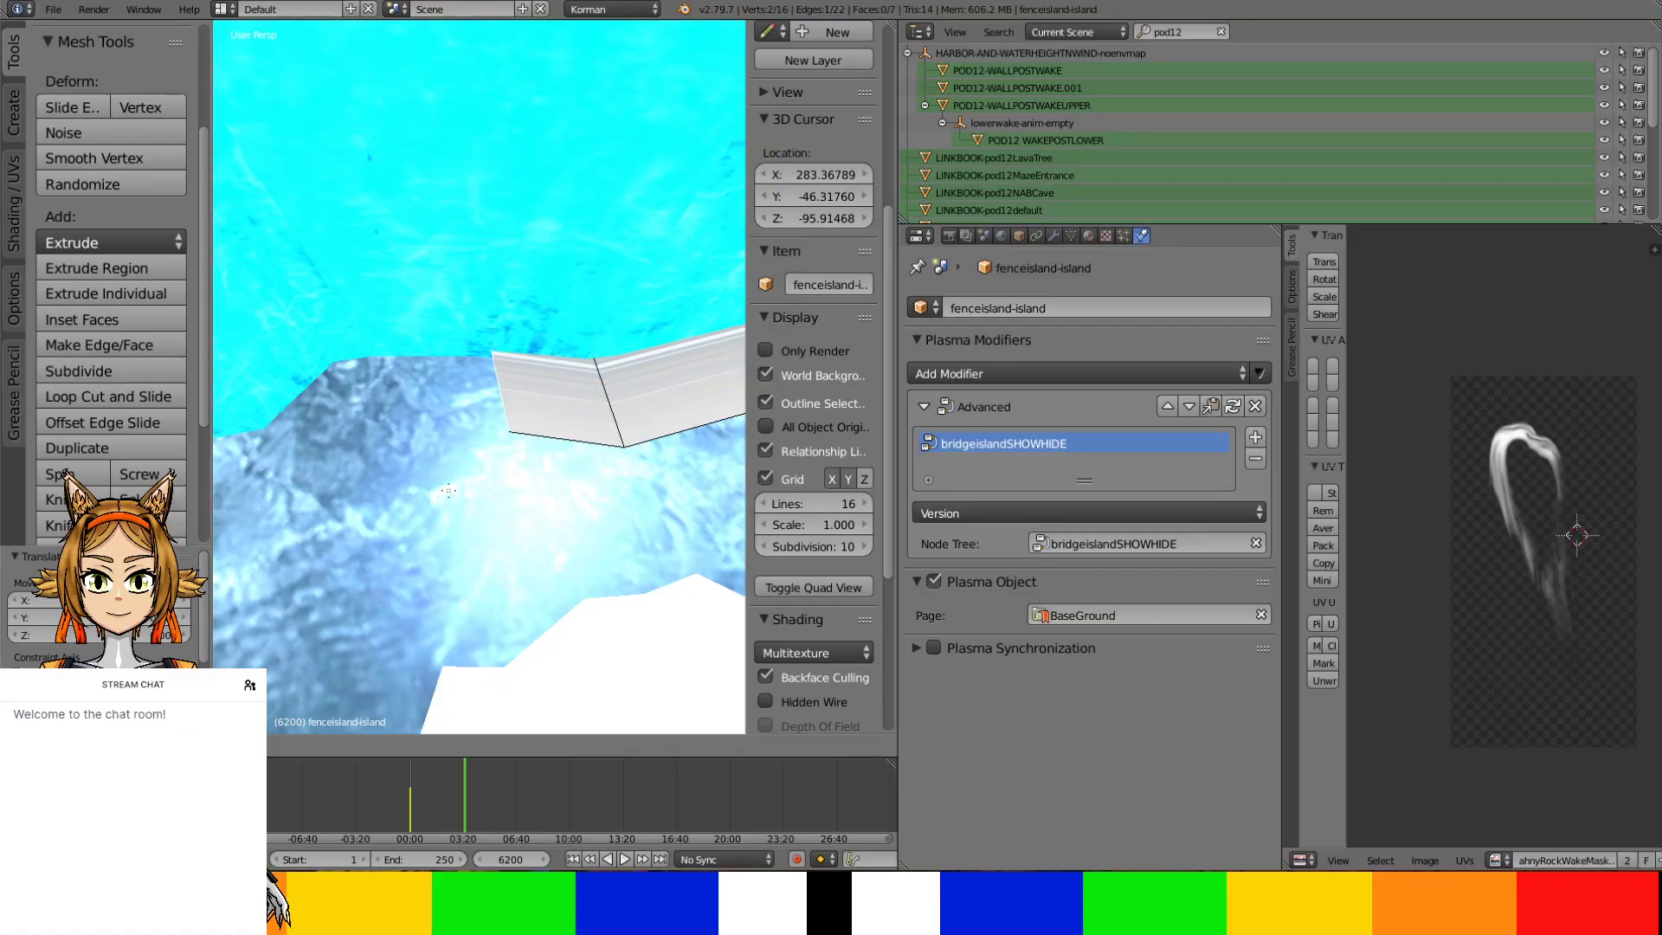
pyautogui.press('e')
pyautogui.click(305, 481)
pyautogui.press('g')
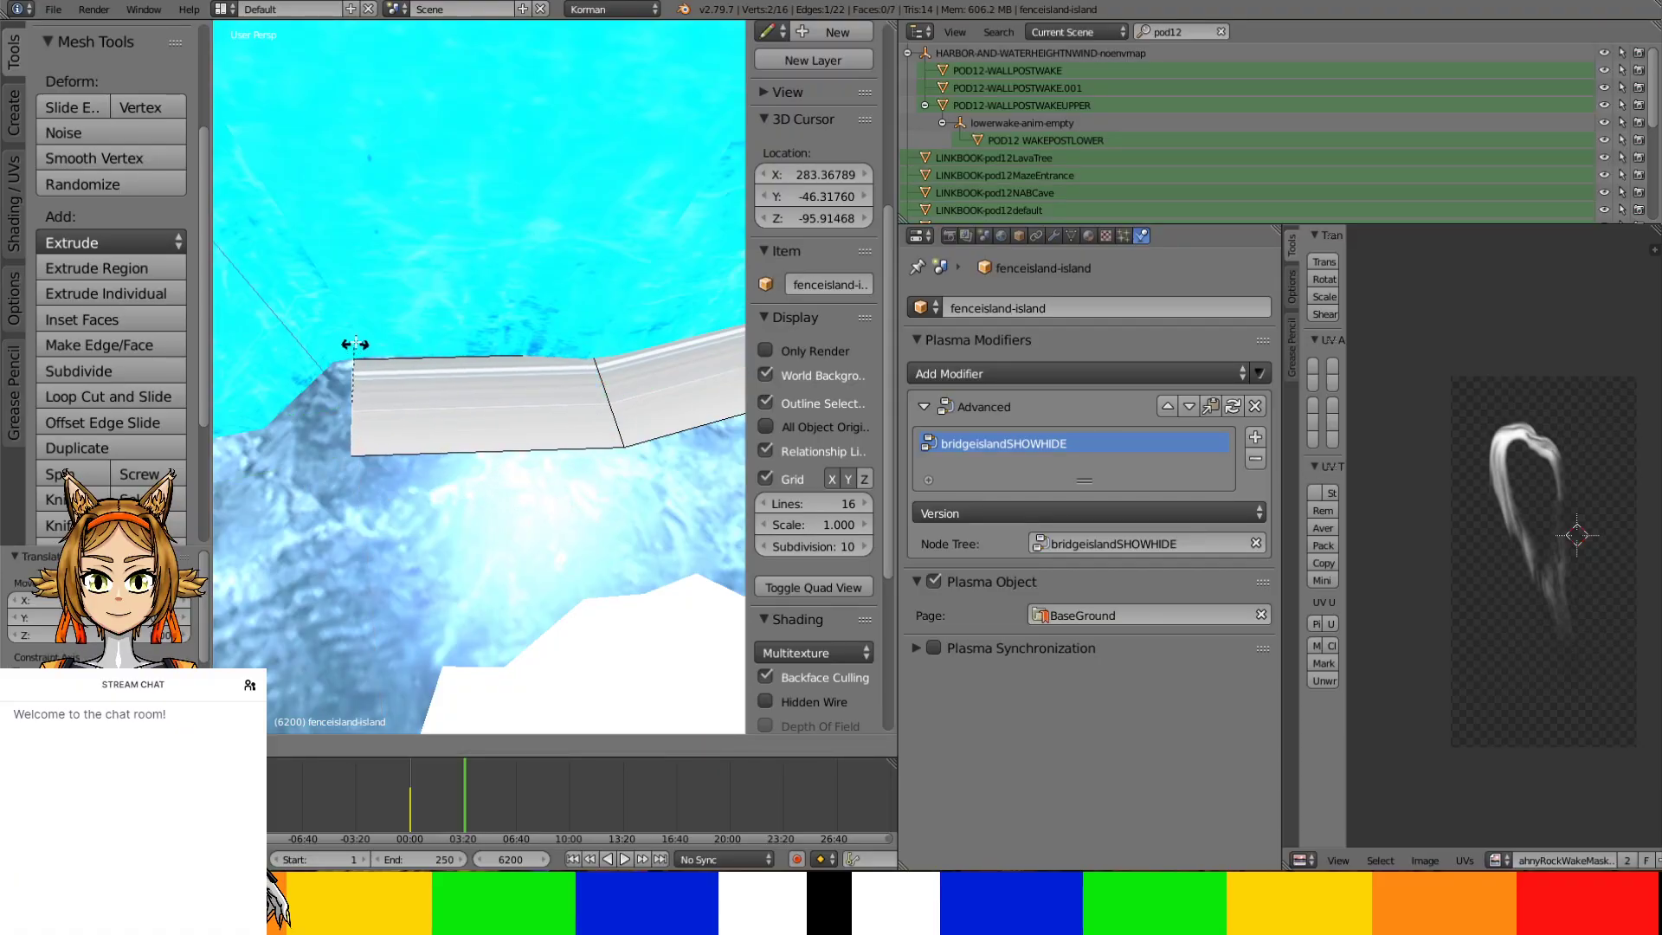
pyautogui.click(345, 361)
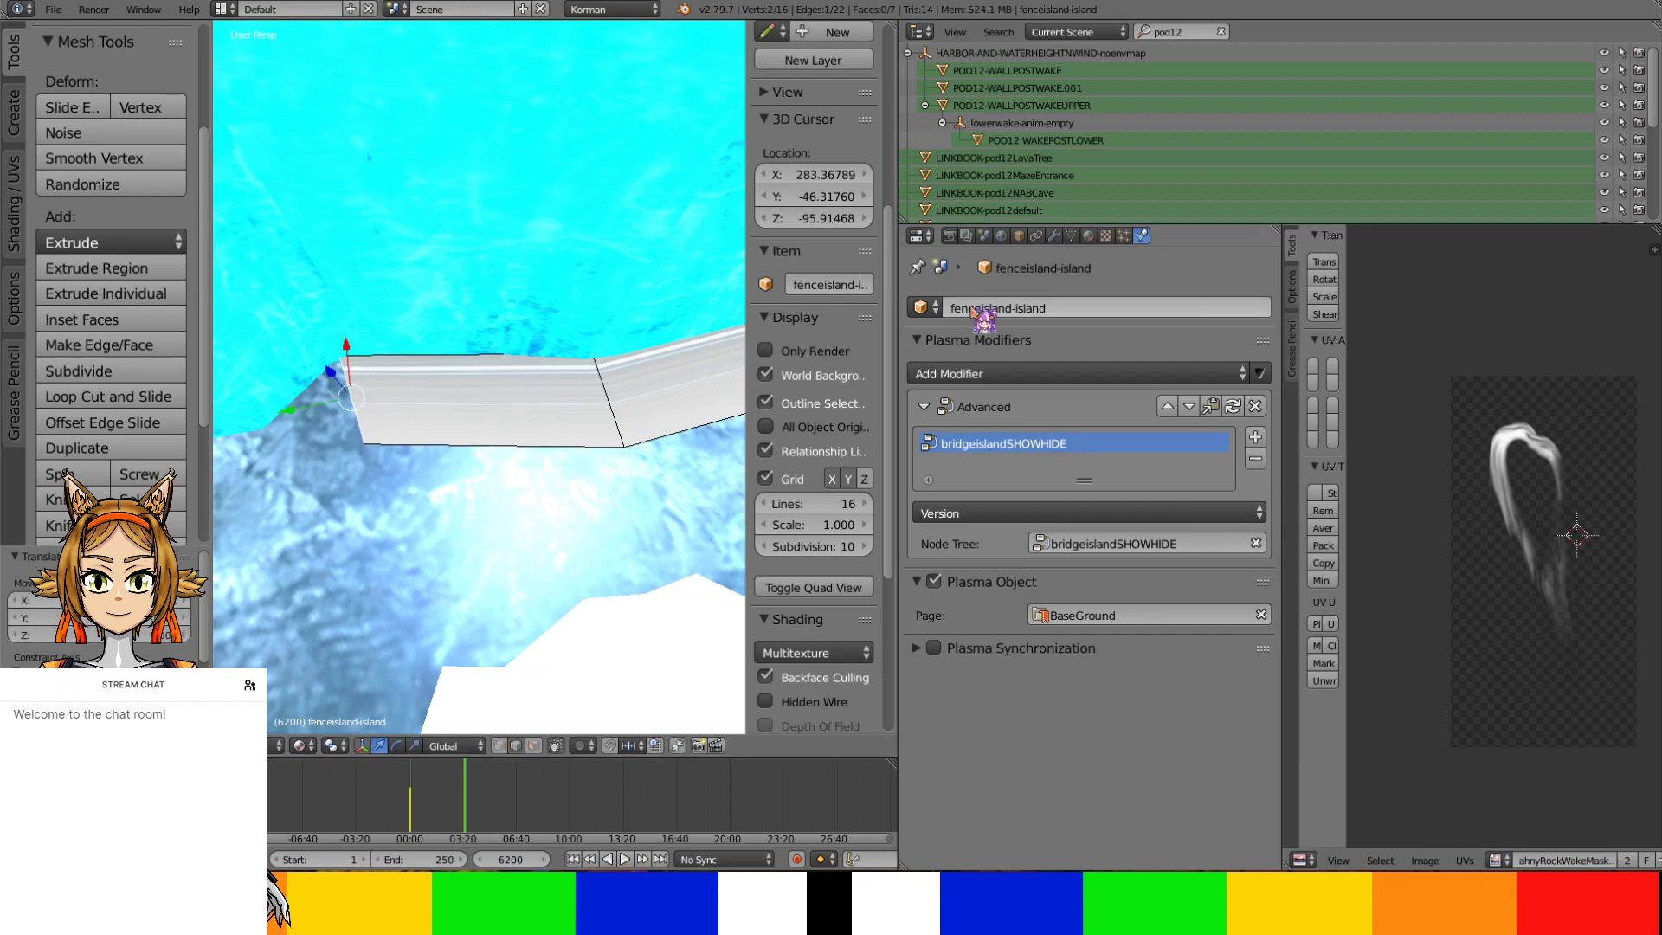
# Leave mesh editing and set the fenceisland-island object's origin to its geometry
pyautogui.press('Tab')
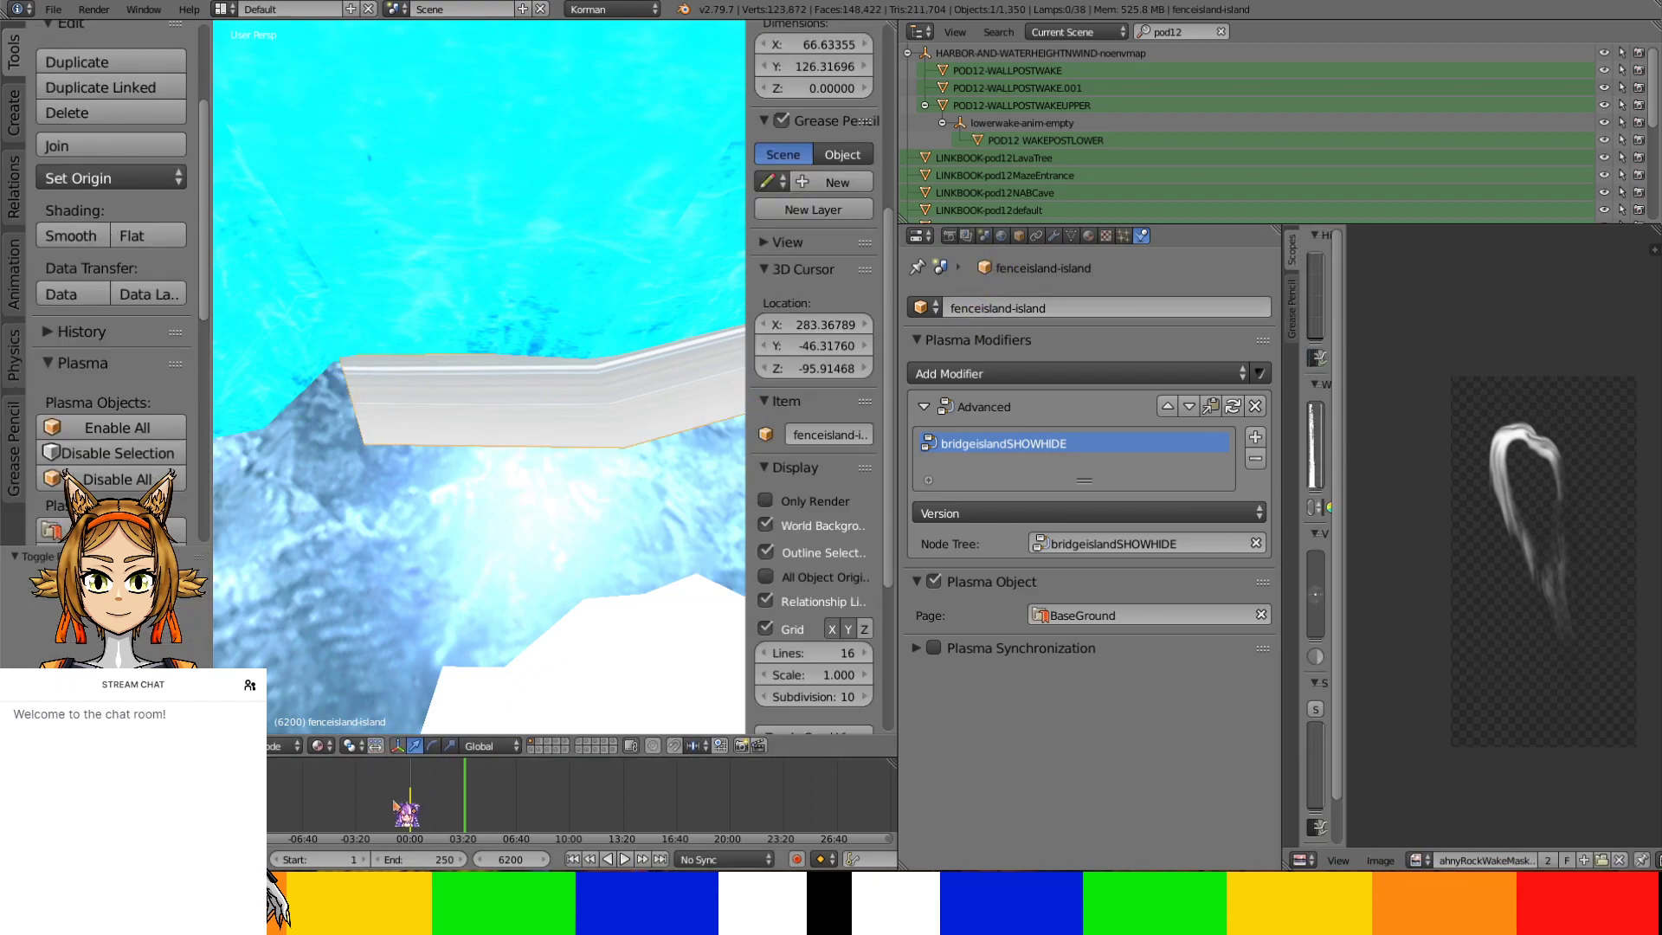
pyautogui.click(186, 745)
pyautogui.moveTo(225, 674)
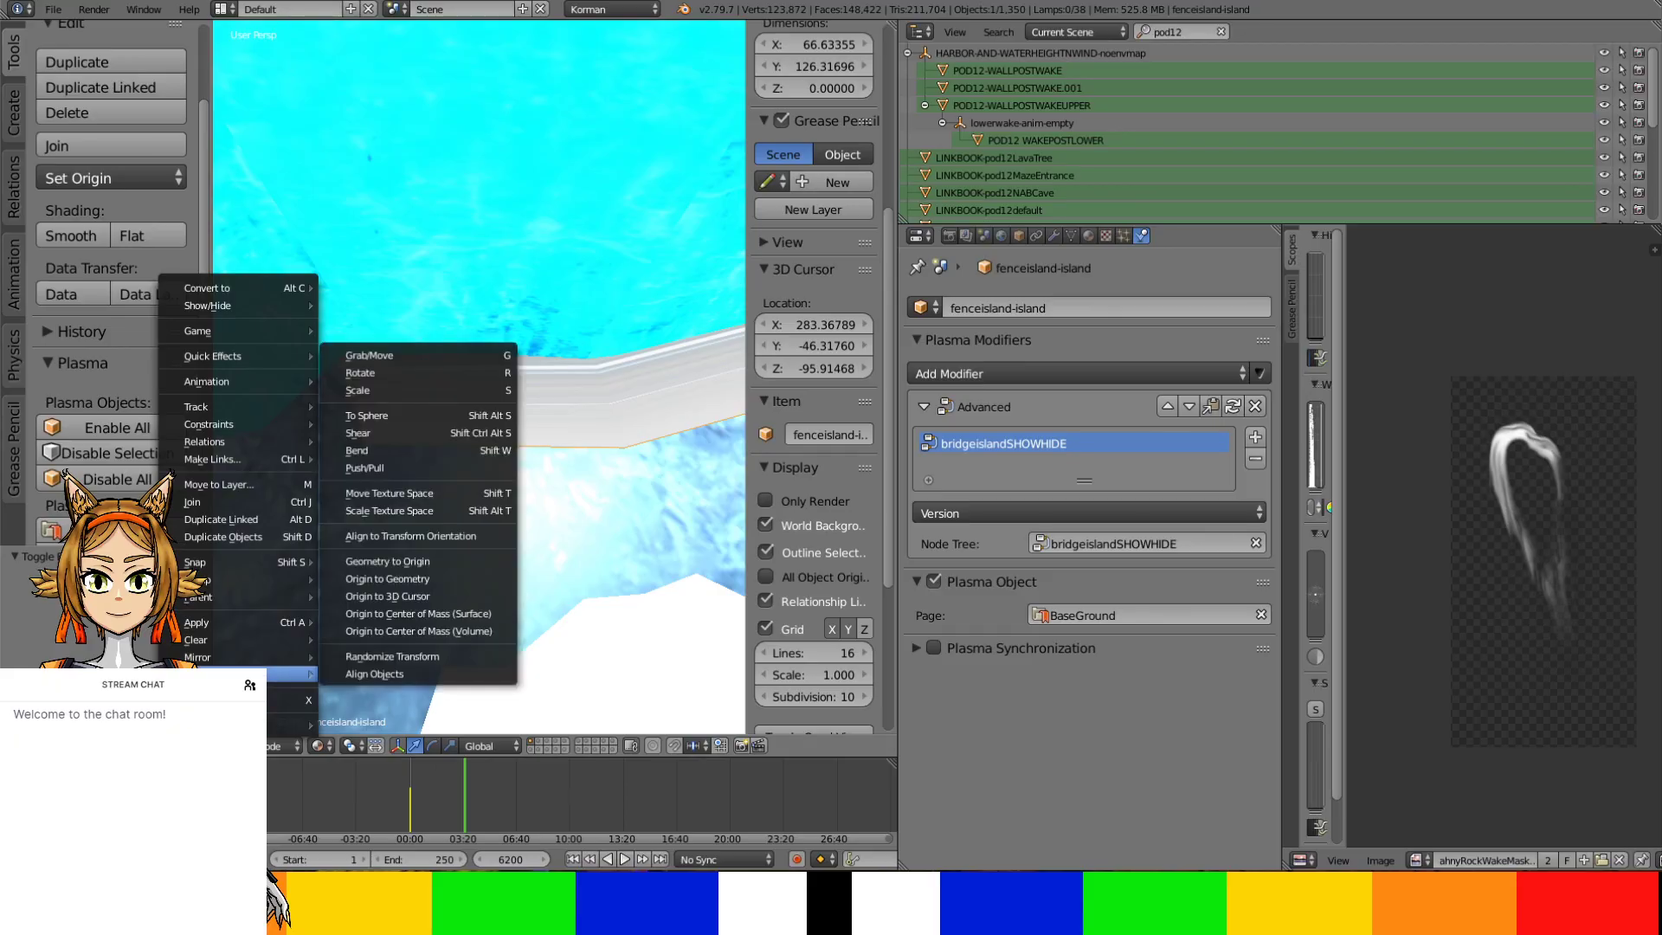
pyautogui.click(436, 579)
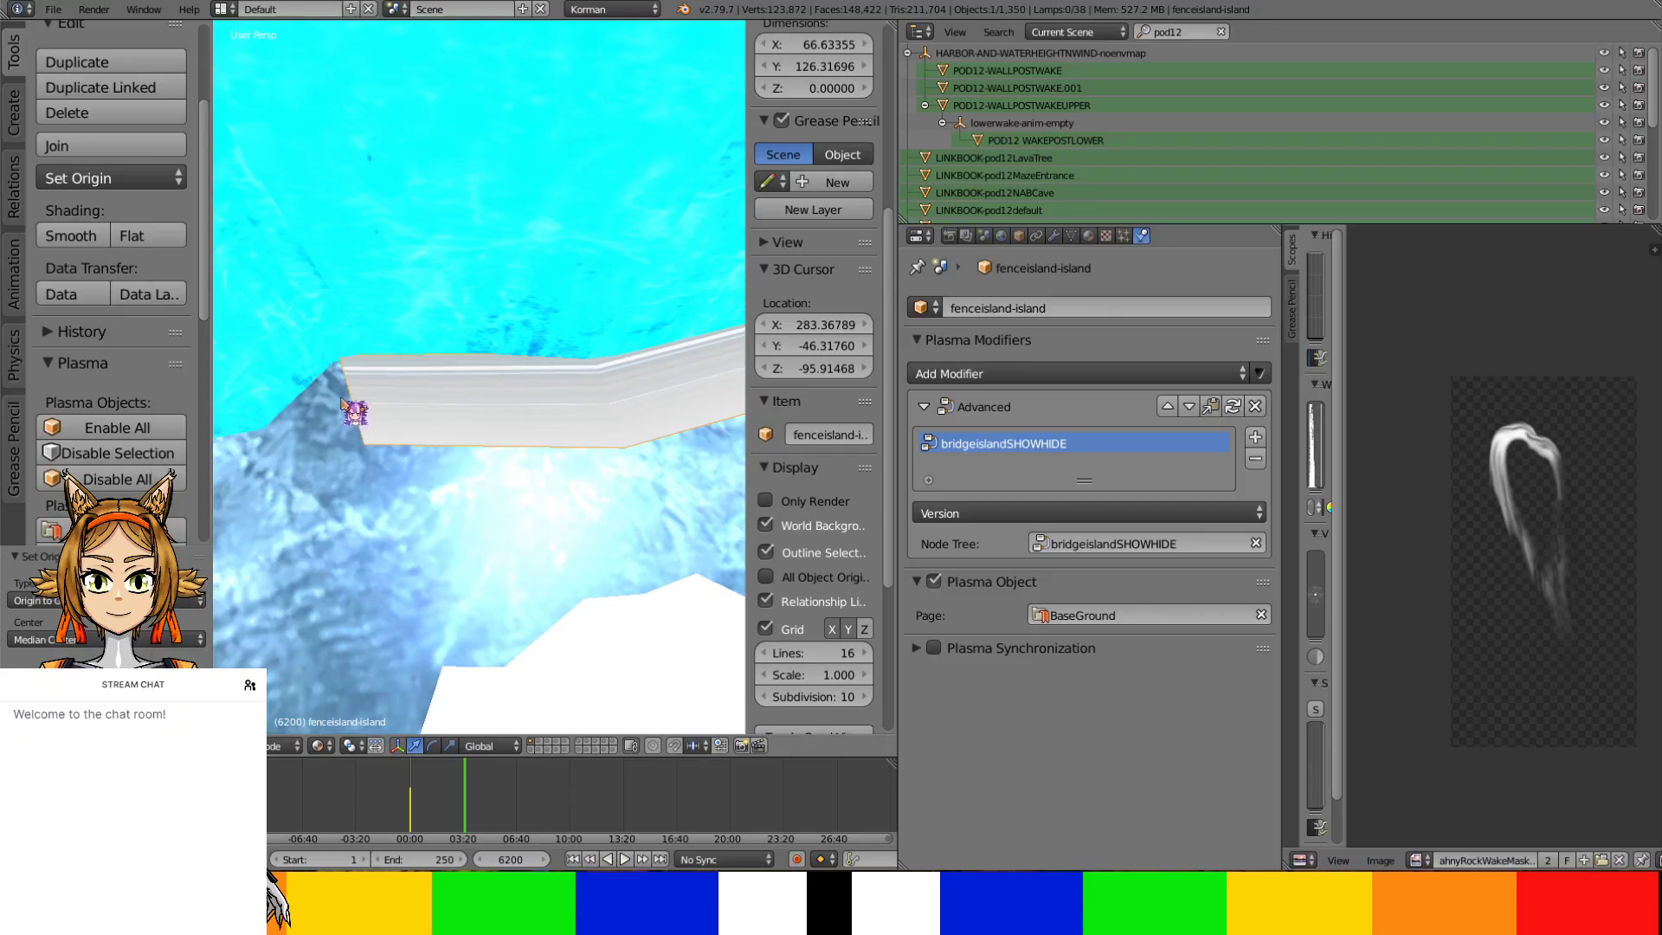
# Resume editing the fenceisland-island mesh and extrude a short segment past the bend in the cyan rock's outline
pyautogui.press('Tab')
pyautogui.moveTo(348, 403); pyautogui.dragTo(468, 448, button='middle')
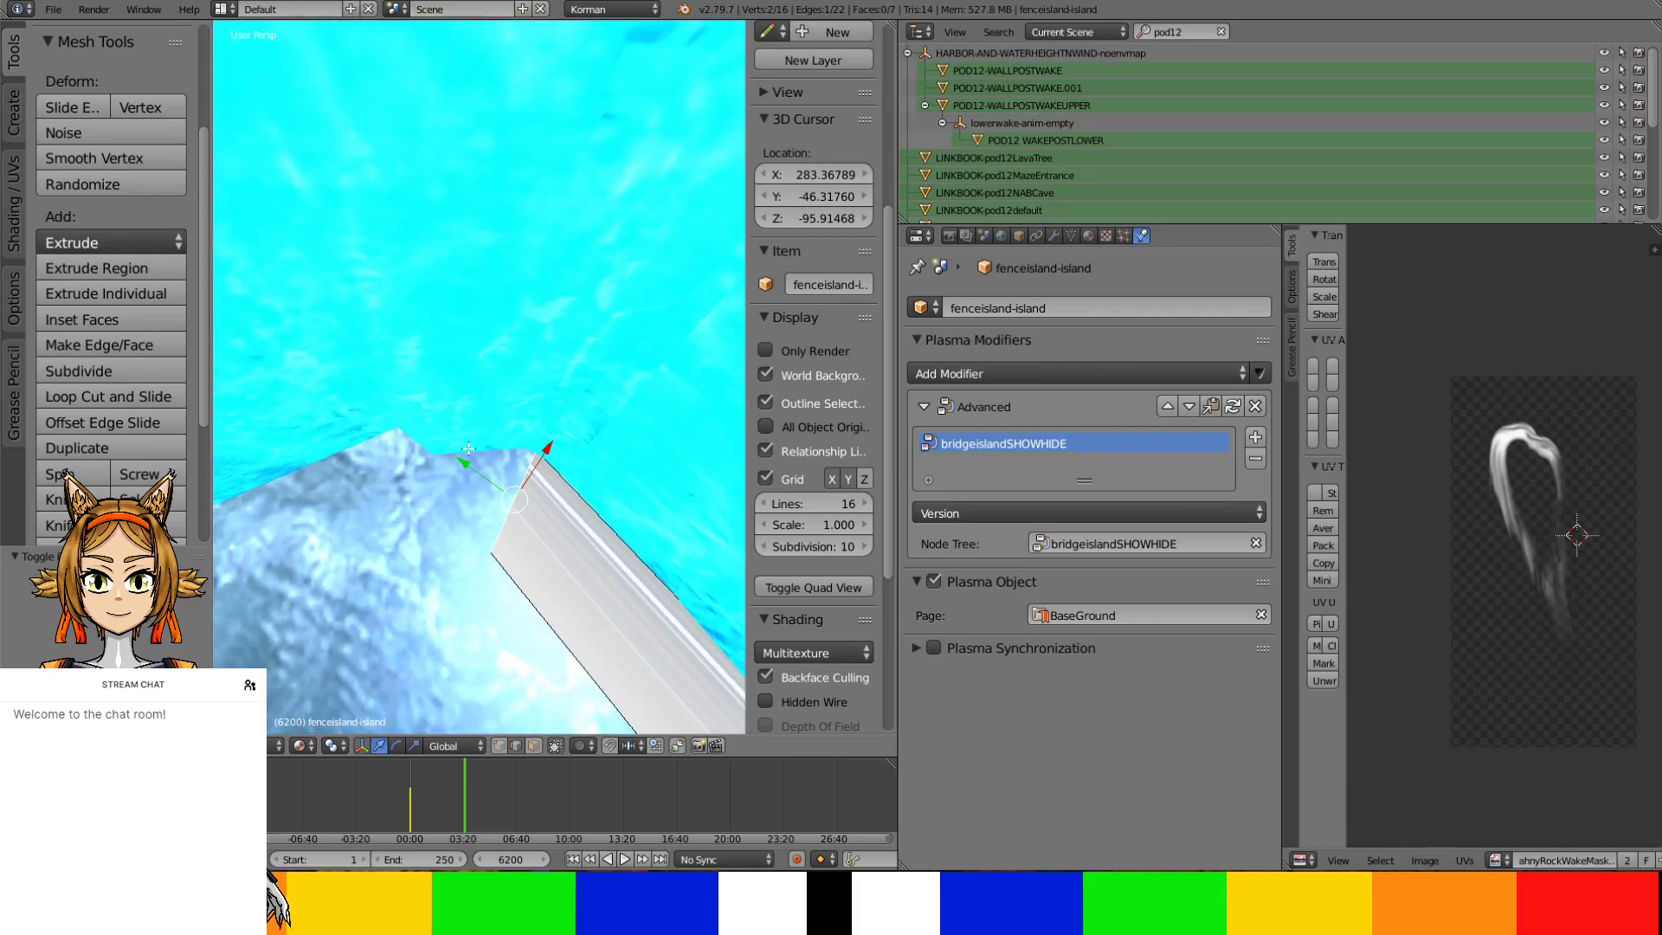
pyautogui.press('e')
pyautogui.rightClick(447, 514)
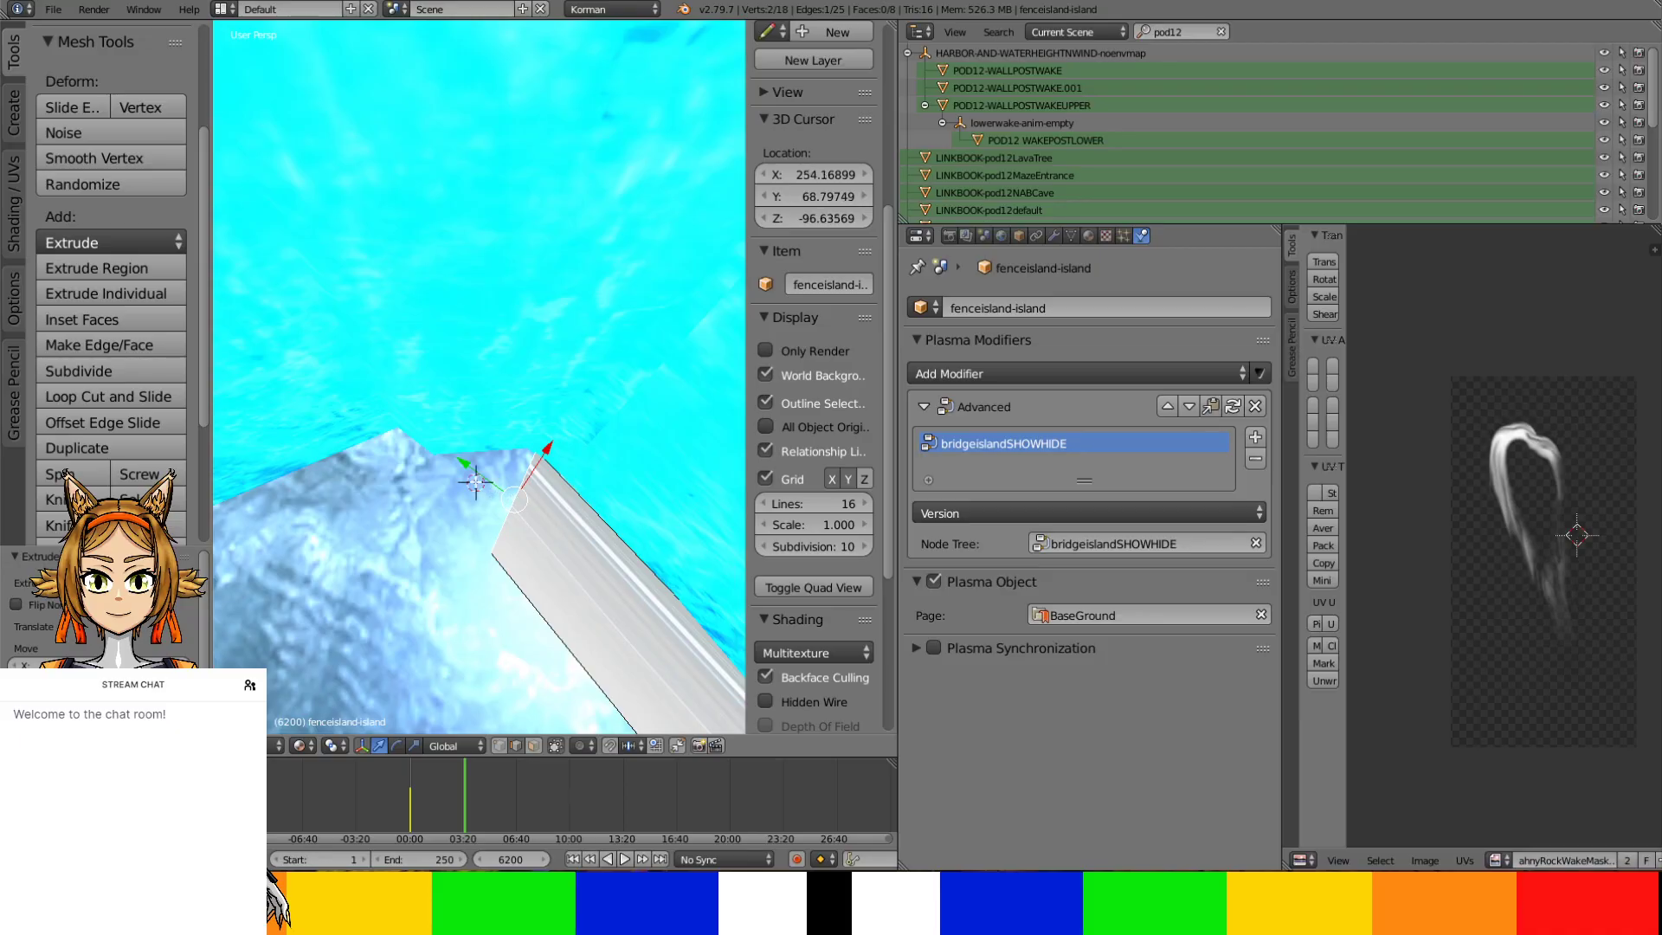
pyautogui.moveTo(454, 469); pyautogui.dragTo(358, 457)
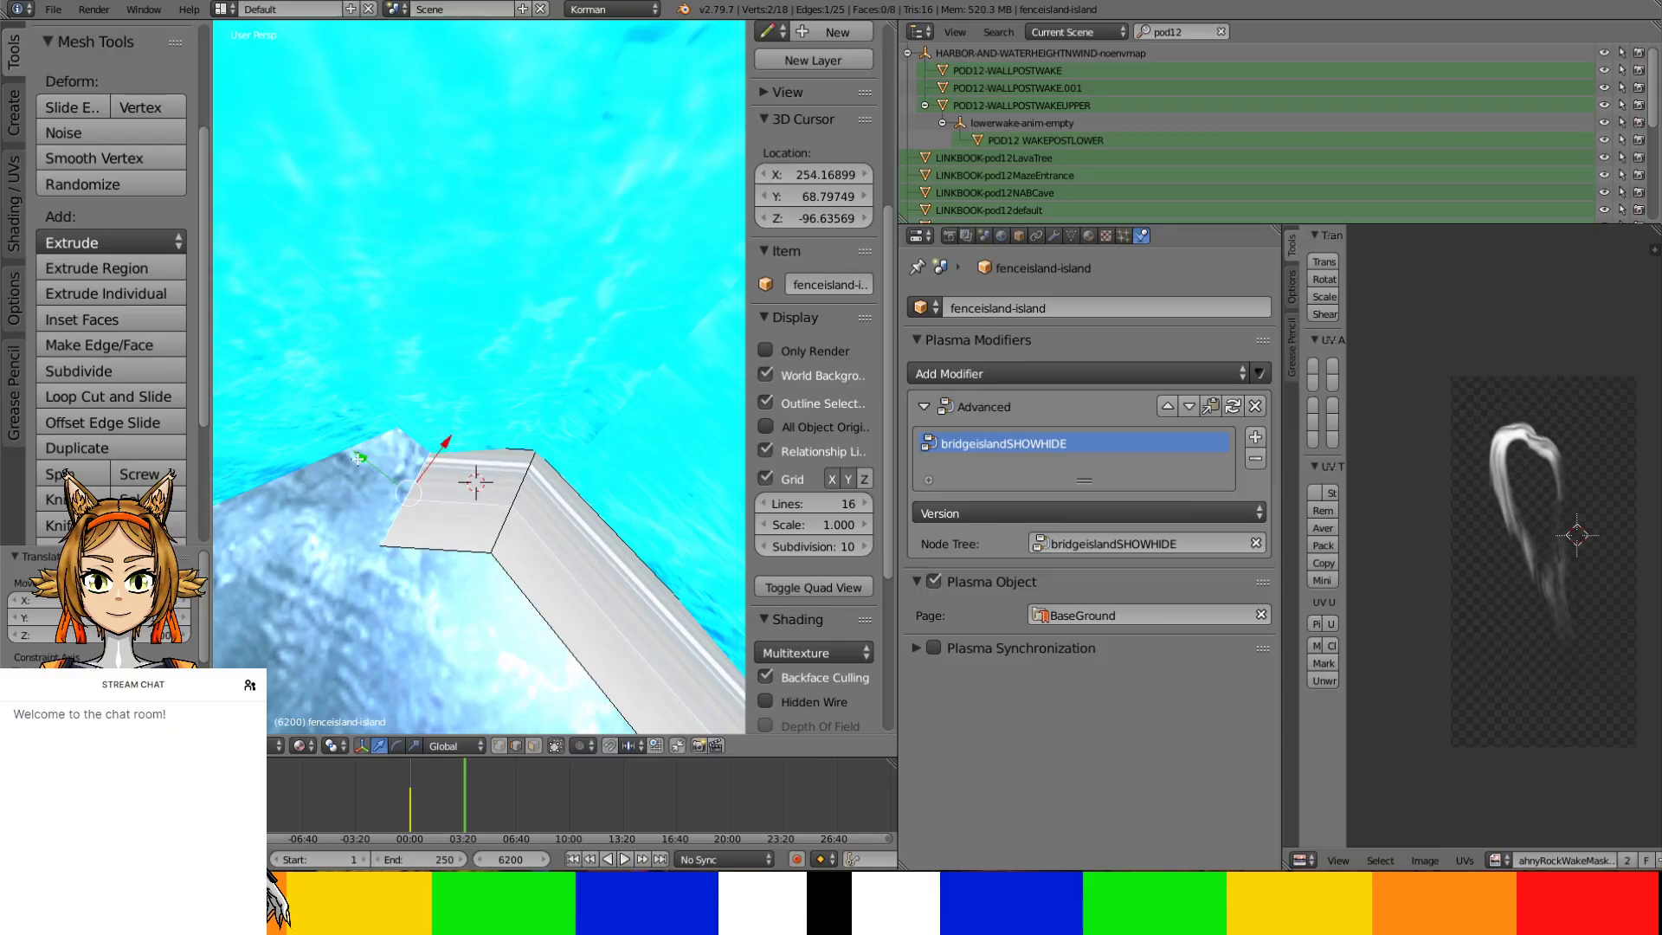
# Extrude a short segment around the notch in the cyan rock and rotate its end edge about the Z axis
pyautogui.moveTo(432, 486); pyautogui.dragTo(523, 455, button='middle')
pyautogui.press('e')
pyautogui.click(482, 463)
pyautogui.moveTo(522, 408); pyautogui.dragTo(476, 382)
pyautogui.press('r')
pyautogui.press('z')
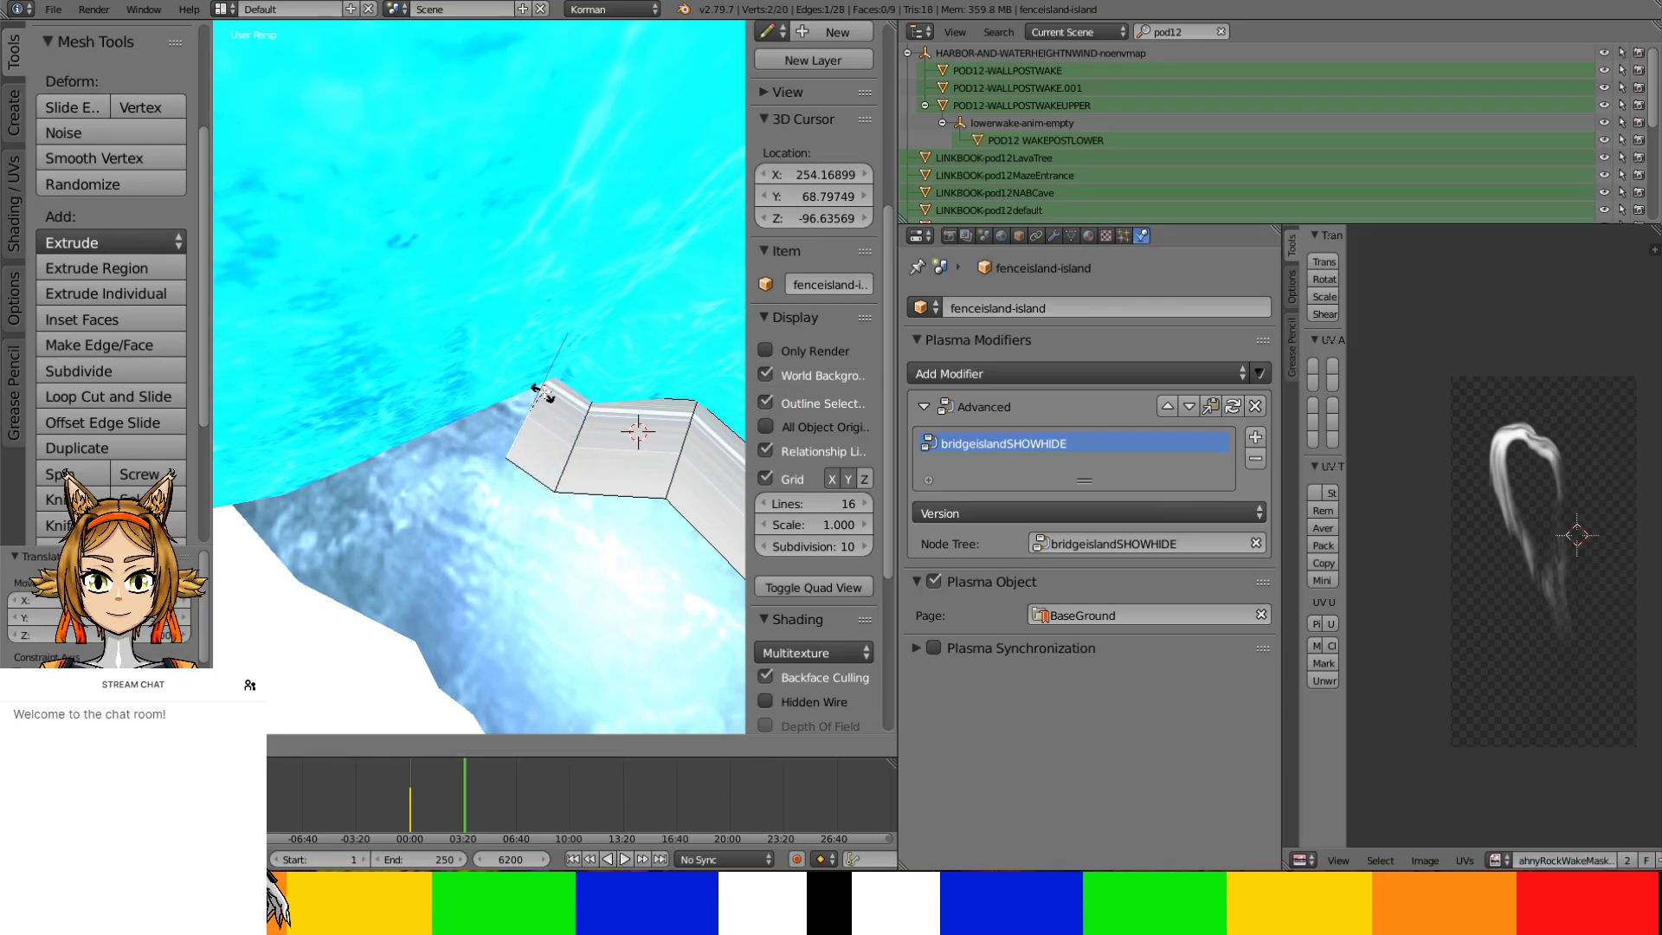
pyautogui.click(547, 381)
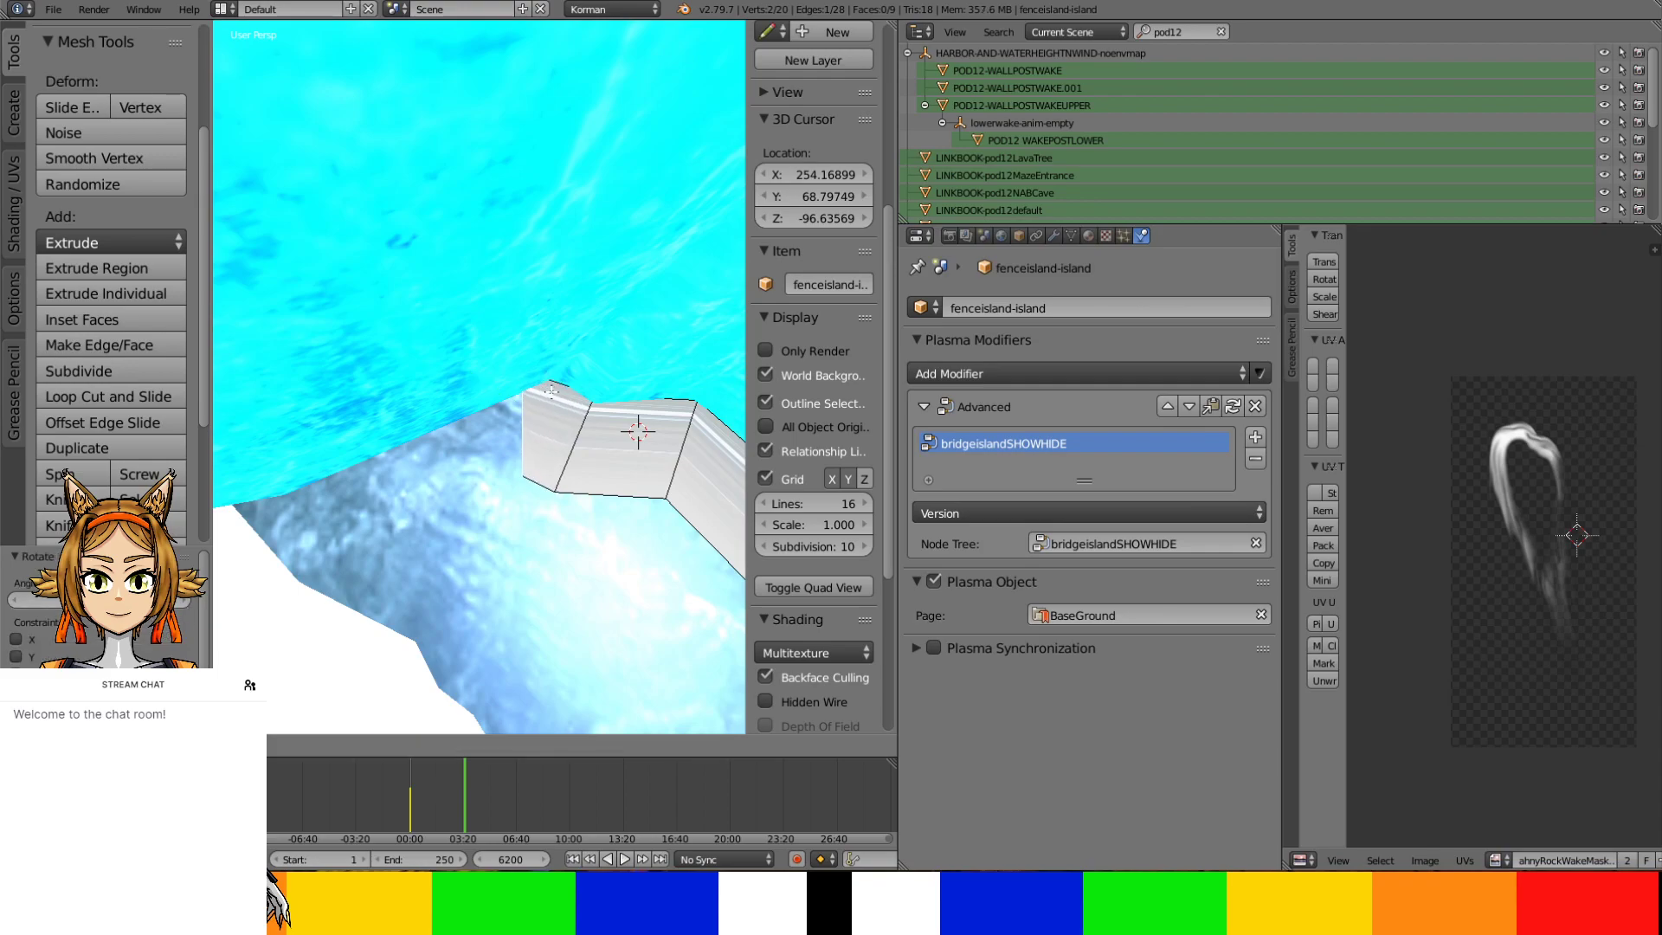
pyautogui.click(551, 397)
# Extrude a long segment along the rock's straight side beyond the notch and rotate its end edge to match
pyautogui.press('e')
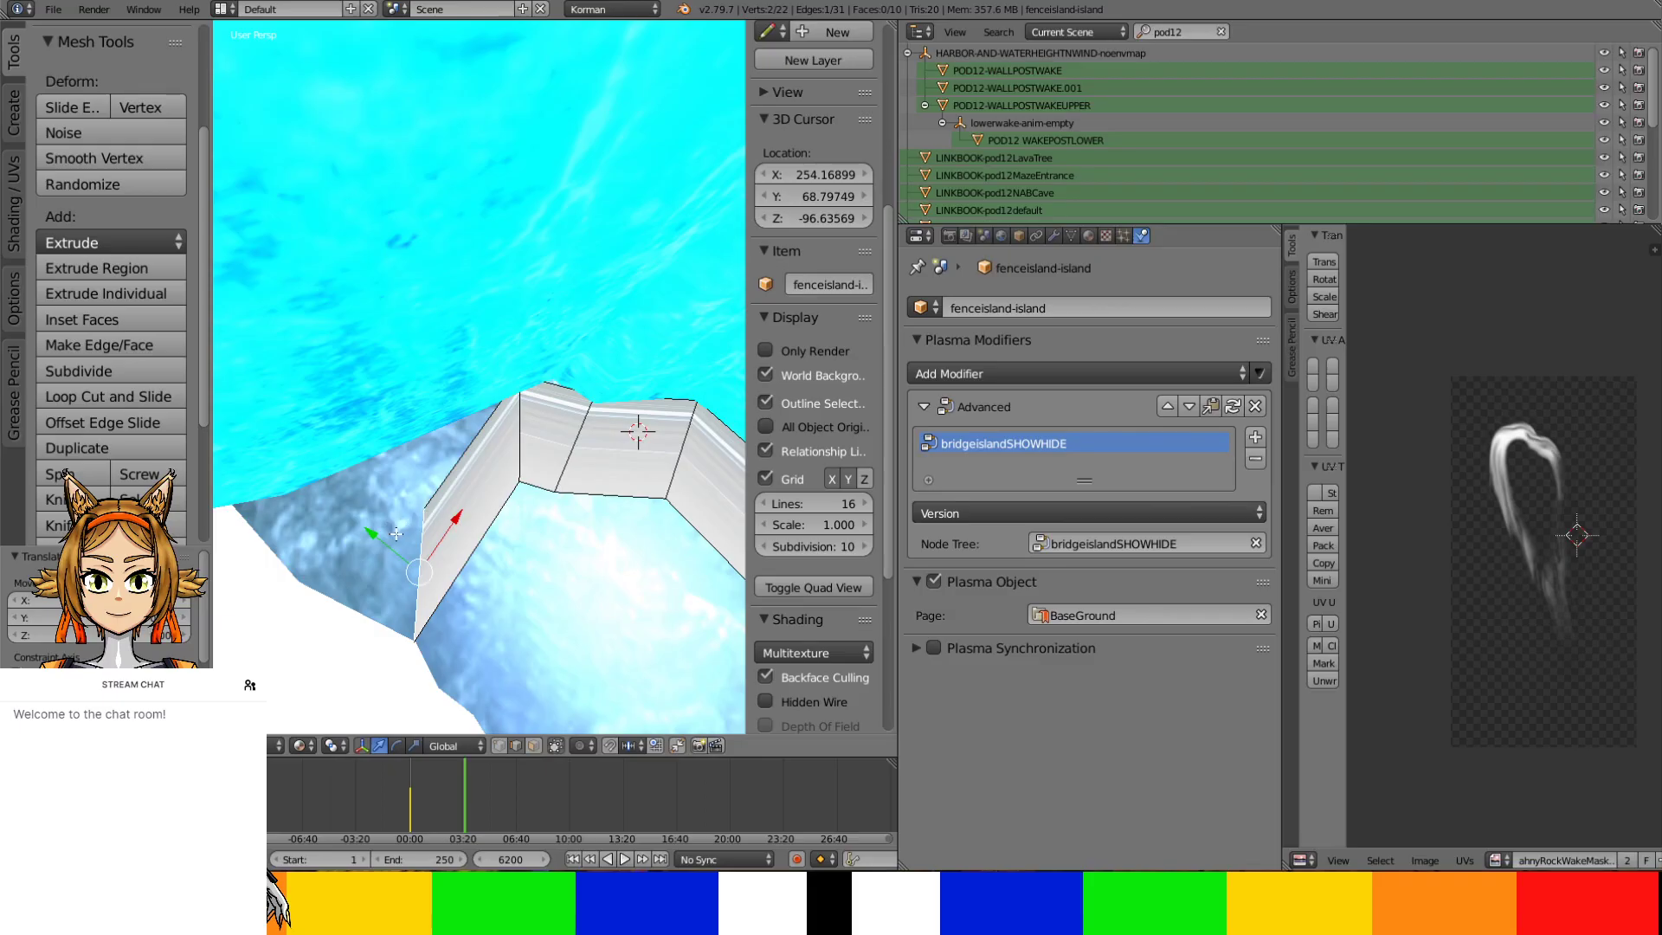
pyautogui.click(355, 526)
pyautogui.press('r')
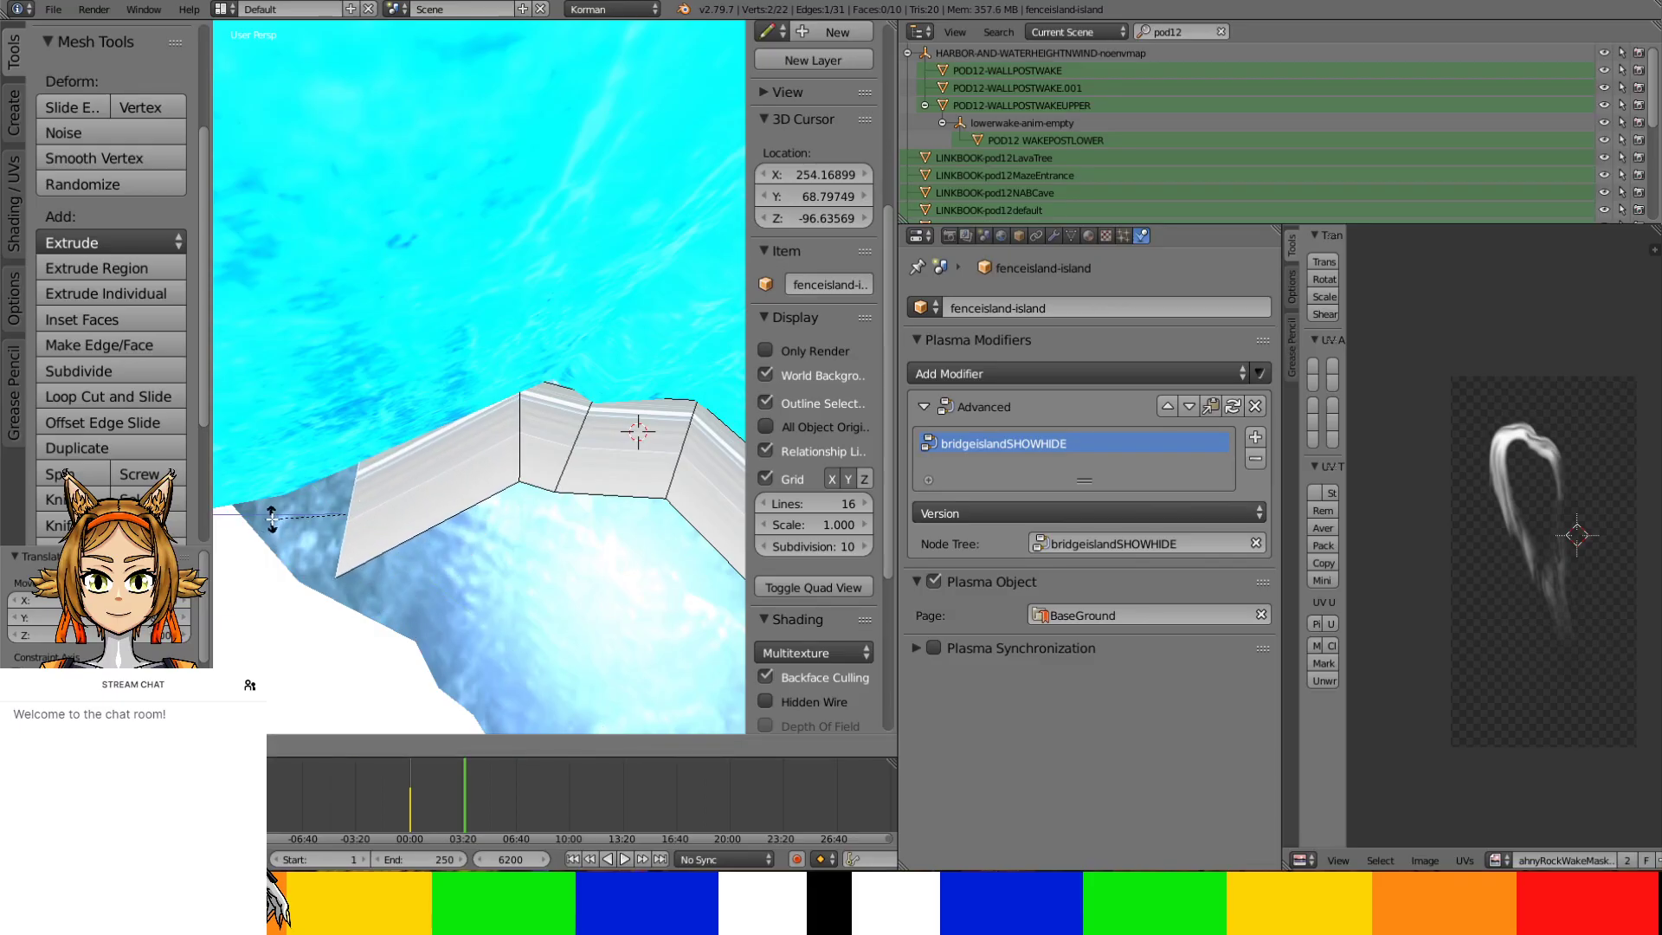
pyautogui.click(264, 554)
# Extrude a segment to the cyan rock's pointed corner, then rotate and shift its end edge to meet the tip
pyautogui.moveTo(295, 546); pyautogui.dragTo(417, 476, button='middle')
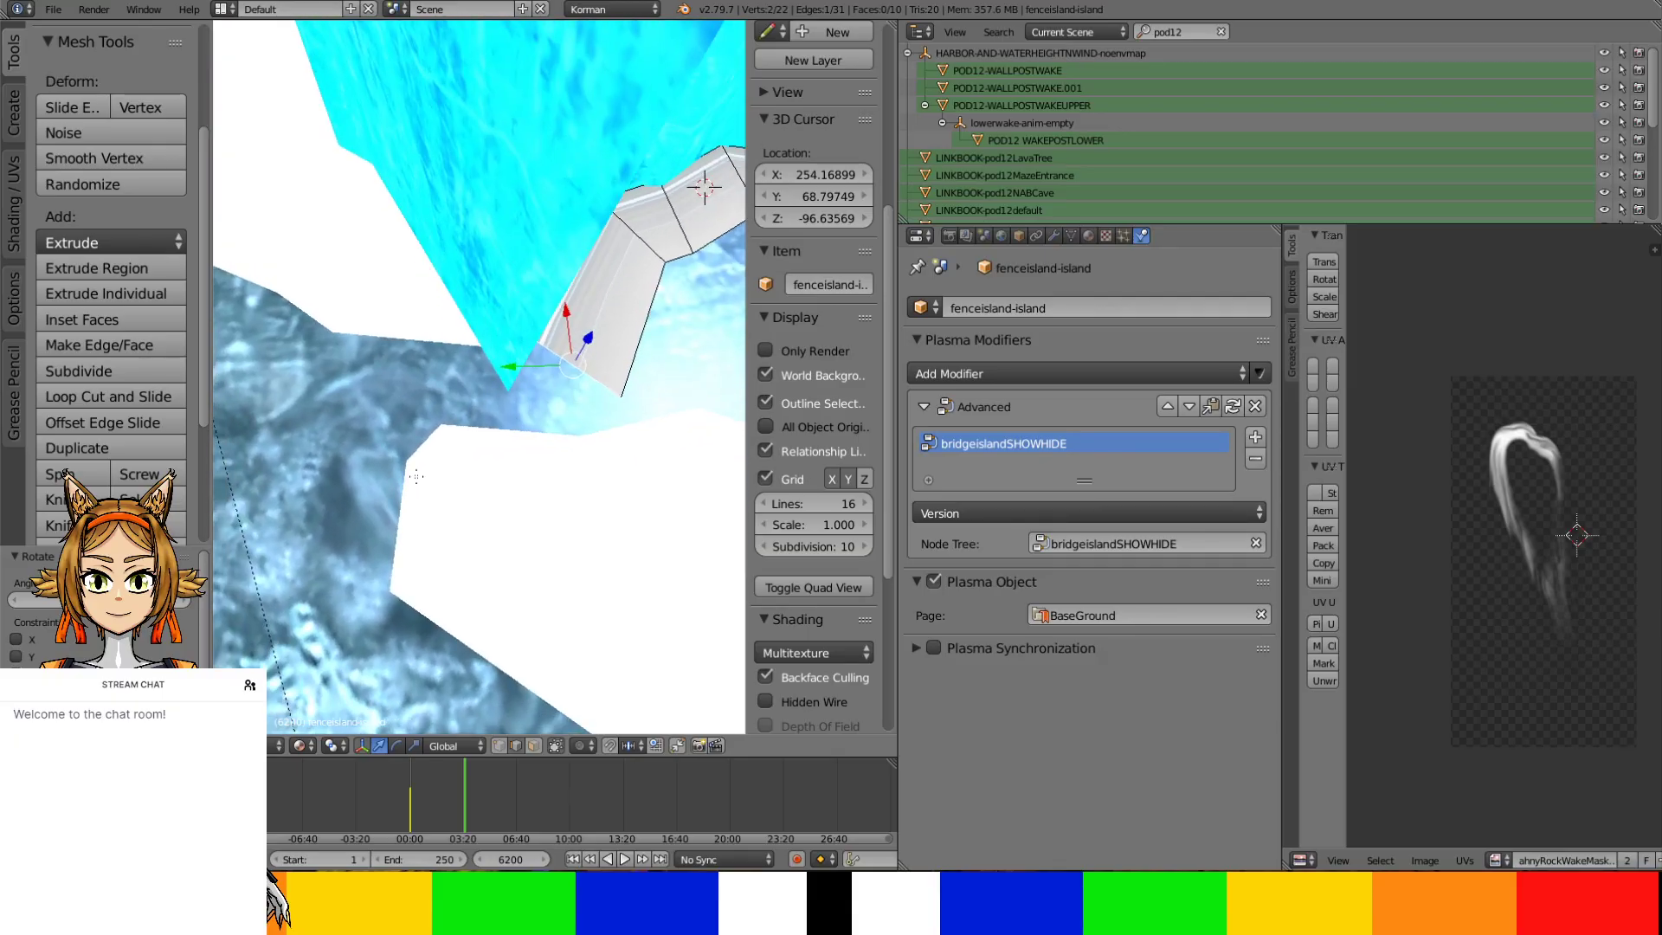
pyautogui.moveTo(463, 425); pyautogui.dragTo(425, 443, button='middle')
pyautogui.press('e')
pyautogui.click(447, 420)
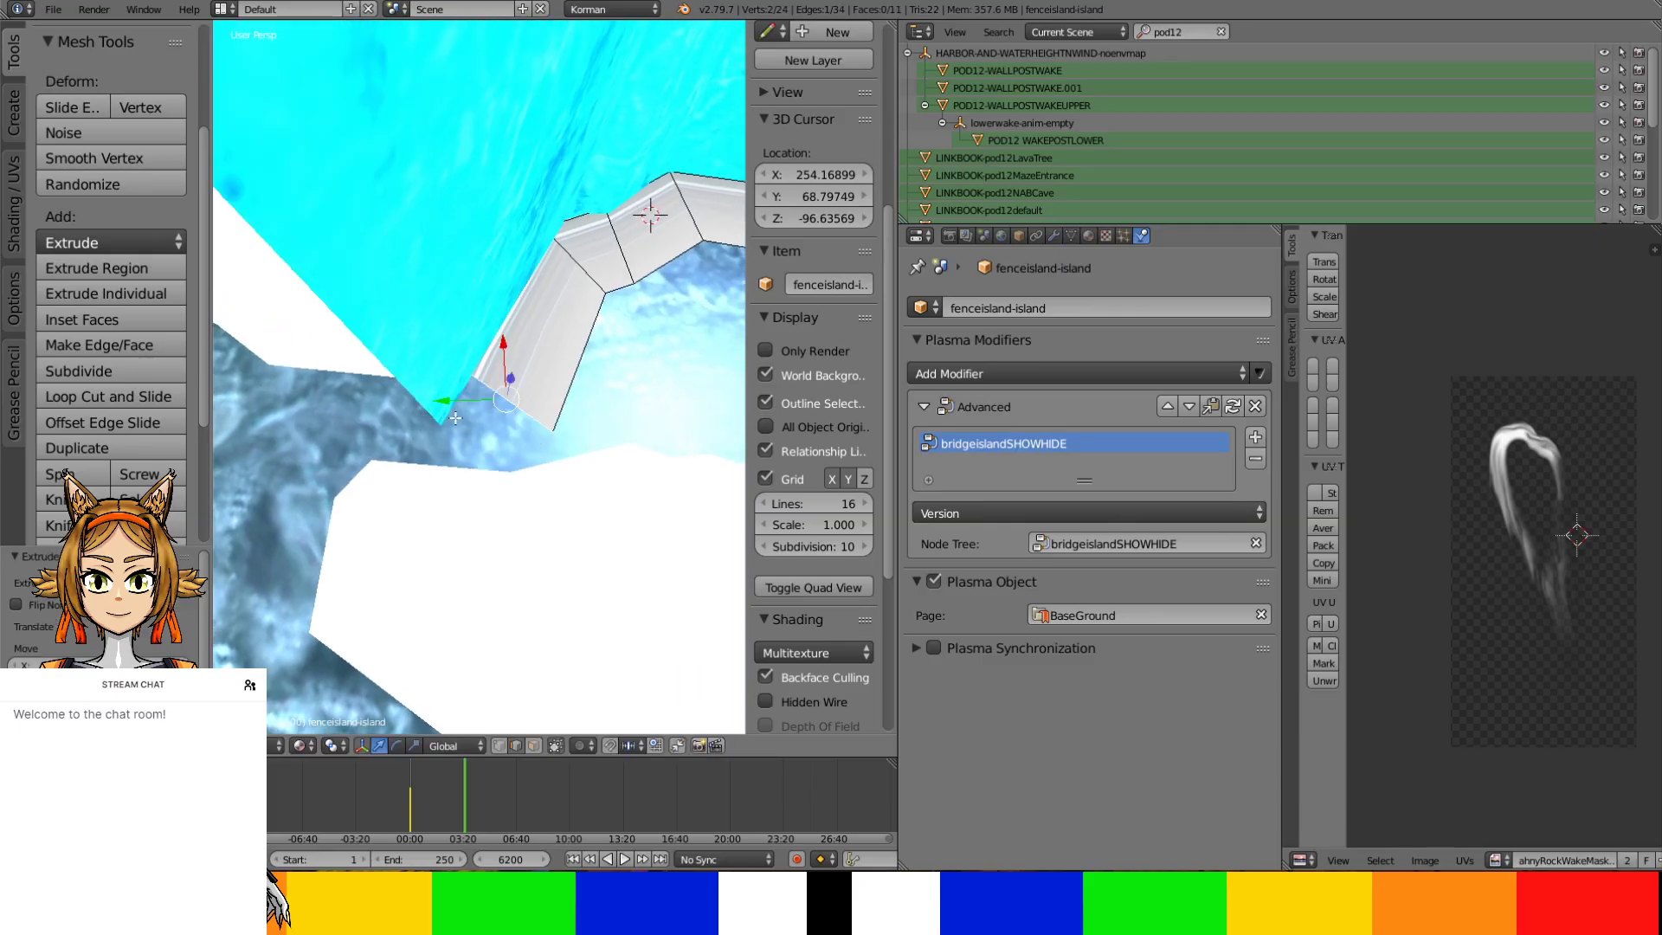
pyautogui.moveTo(500, 355); pyautogui.dragTo(420, 465)
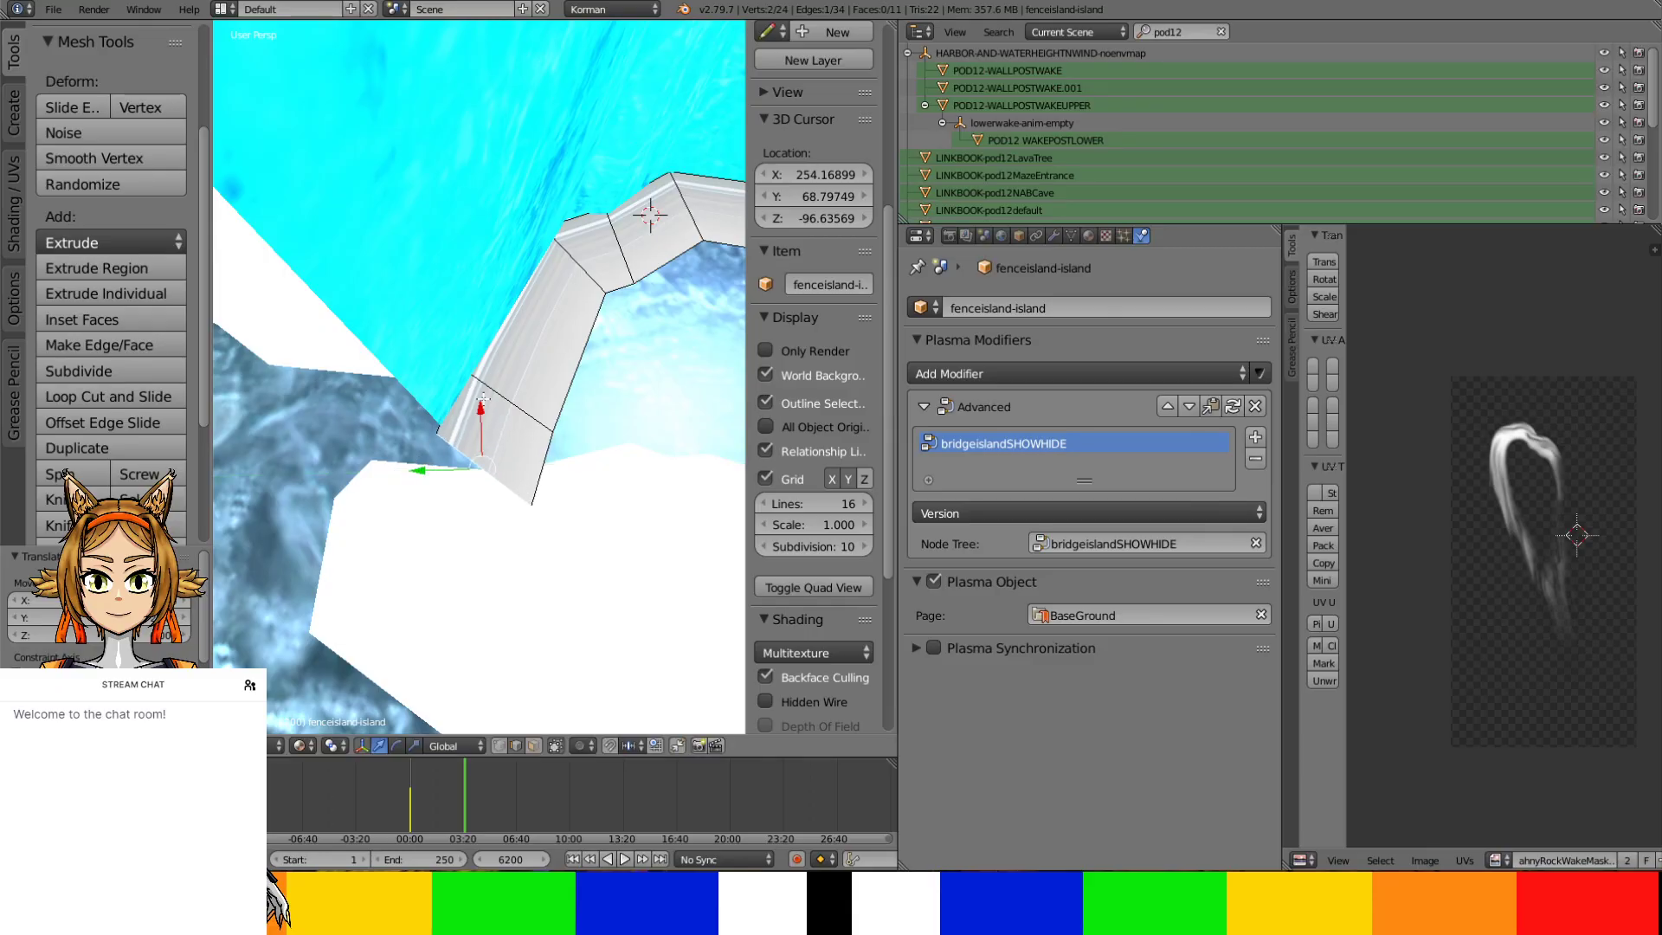
pyautogui.moveTo(482, 399)
pyautogui.mouseDown()
pyautogui.moveTo(500, 437)
pyautogui.moveTo(490, 428)
pyautogui.mouseUp()
pyautogui.click(434, 474)
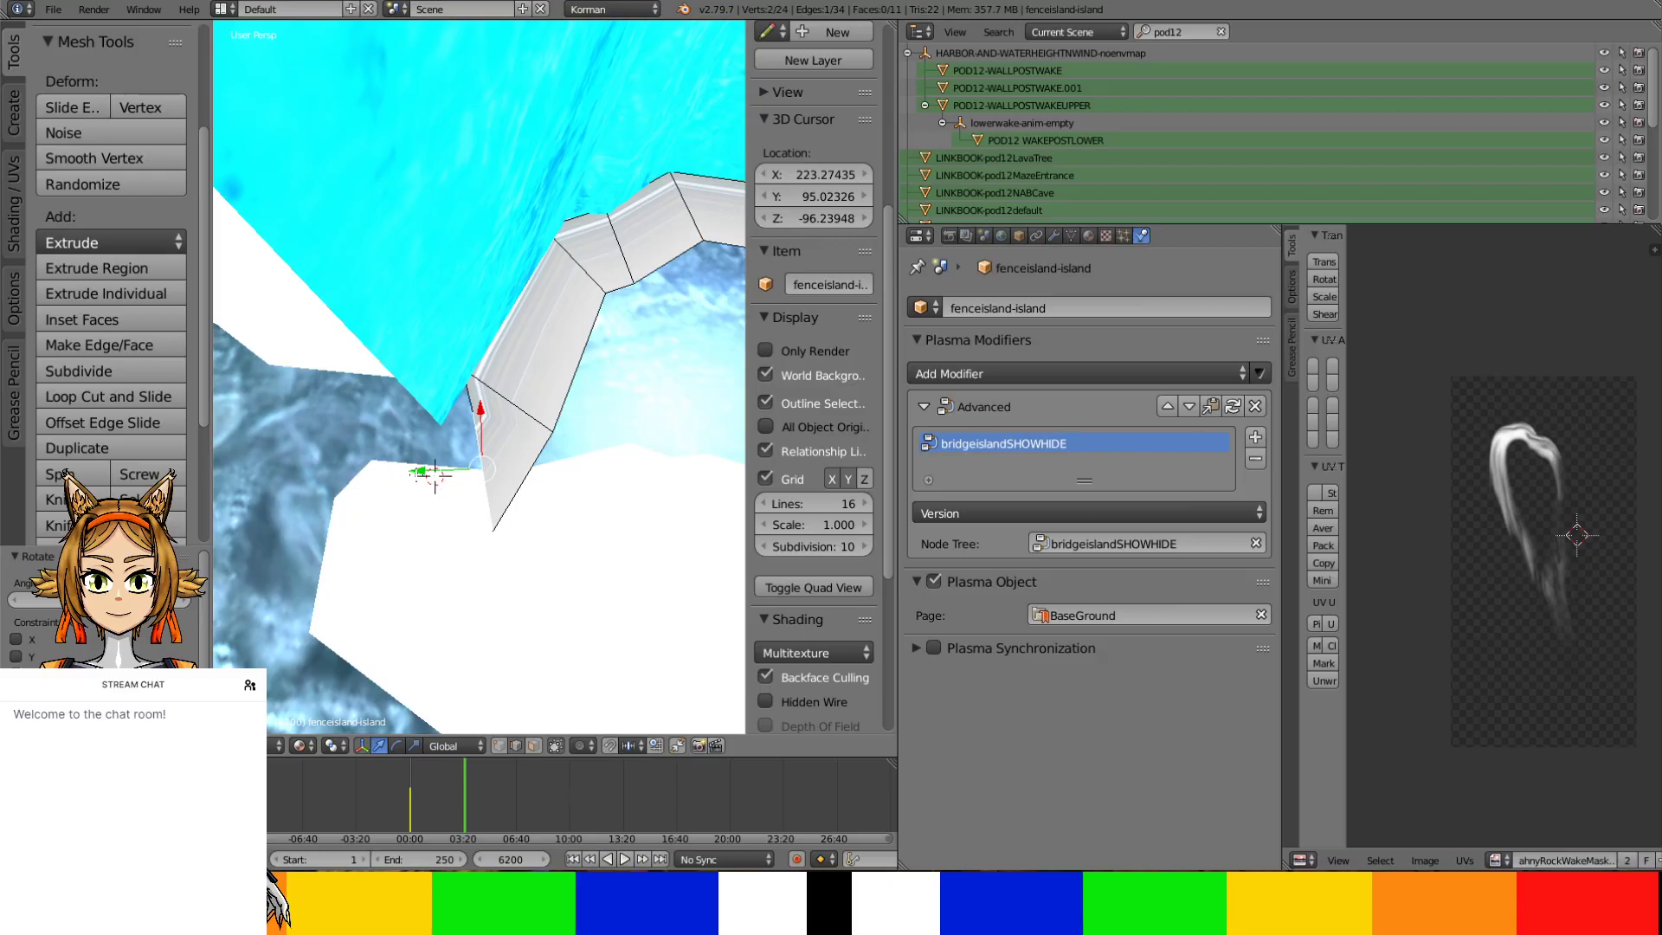
pyautogui.moveTo(419, 474); pyautogui.dragTo(381, 477)
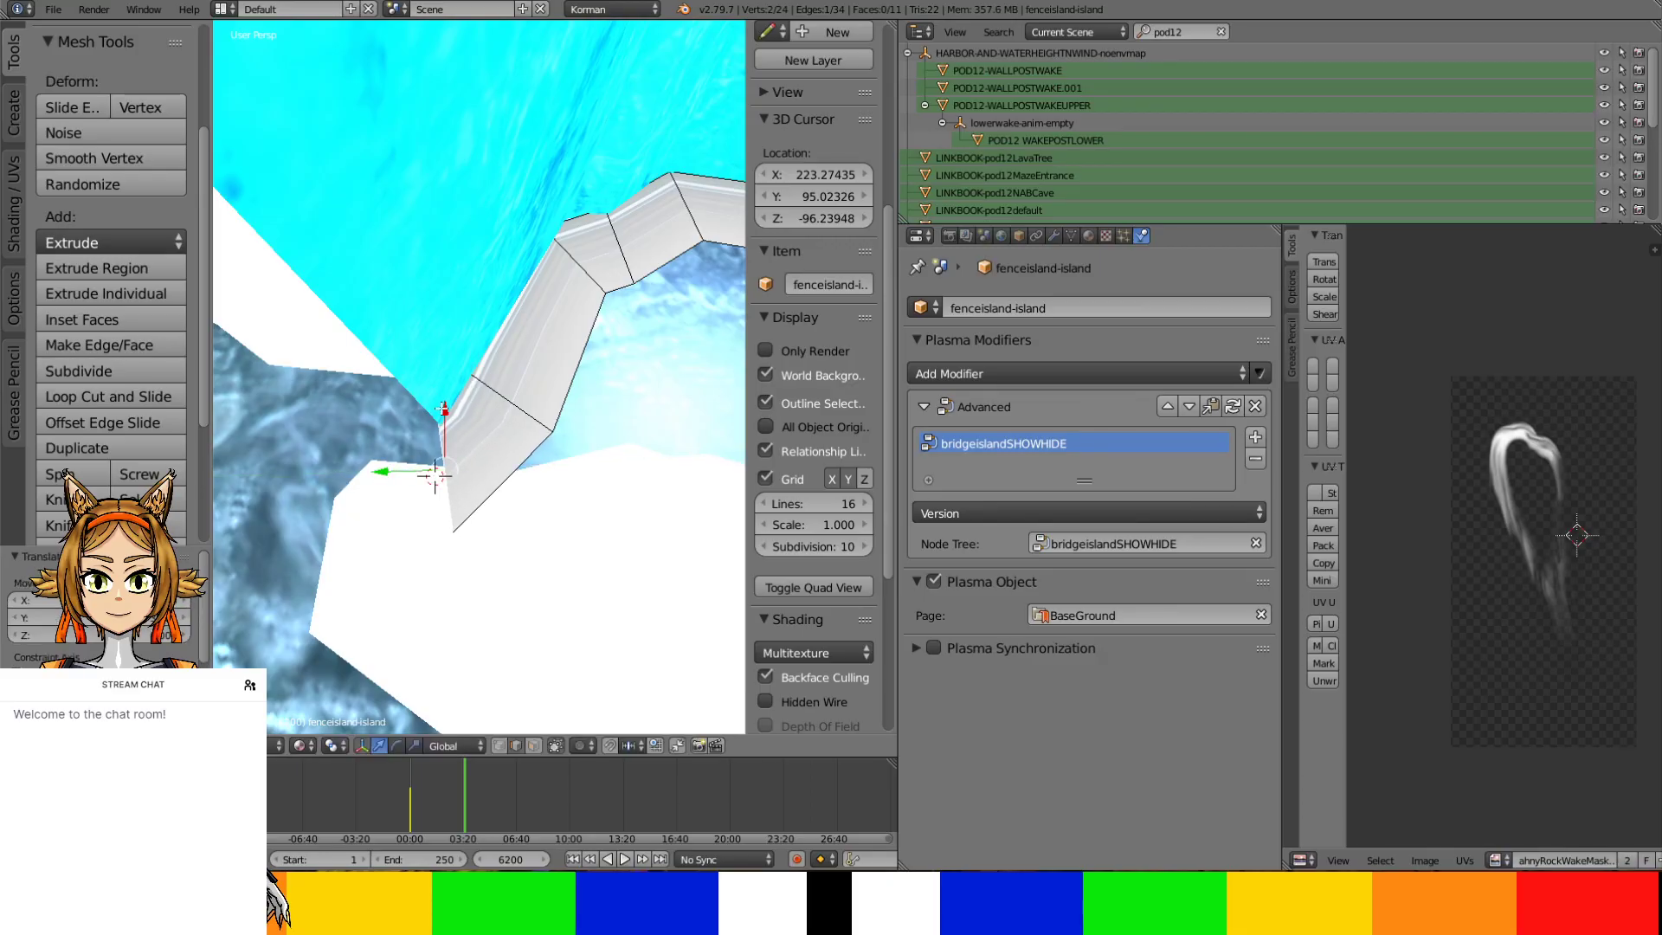
# Extrude a segment around the rock's pointed corner, rotate its end edge about Z and adjust it along Y
pyautogui.moveTo(443, 409); pyautogui.dragTo(492, 404, button='middle')
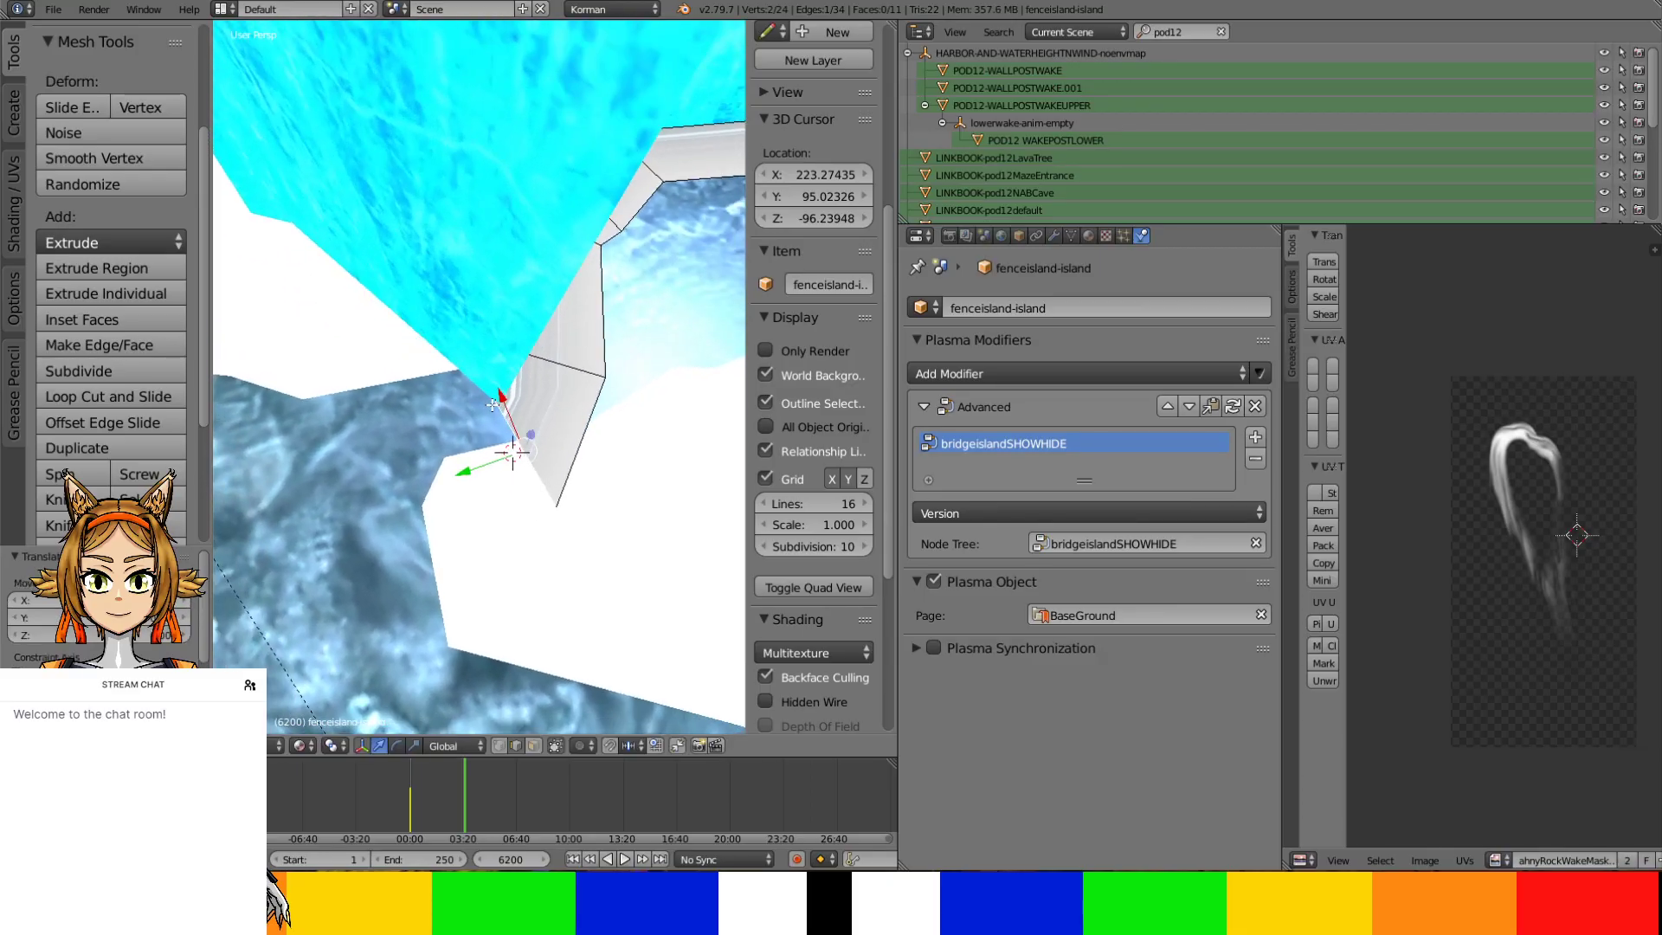
pyautogui.press('e')
pyautogui.rightClick(497, 422)
pyautogui.moveTo(512, 421); pyautogui.dragTo(389, 441)
pyautogui.press('r')
pyautogui.press('z')
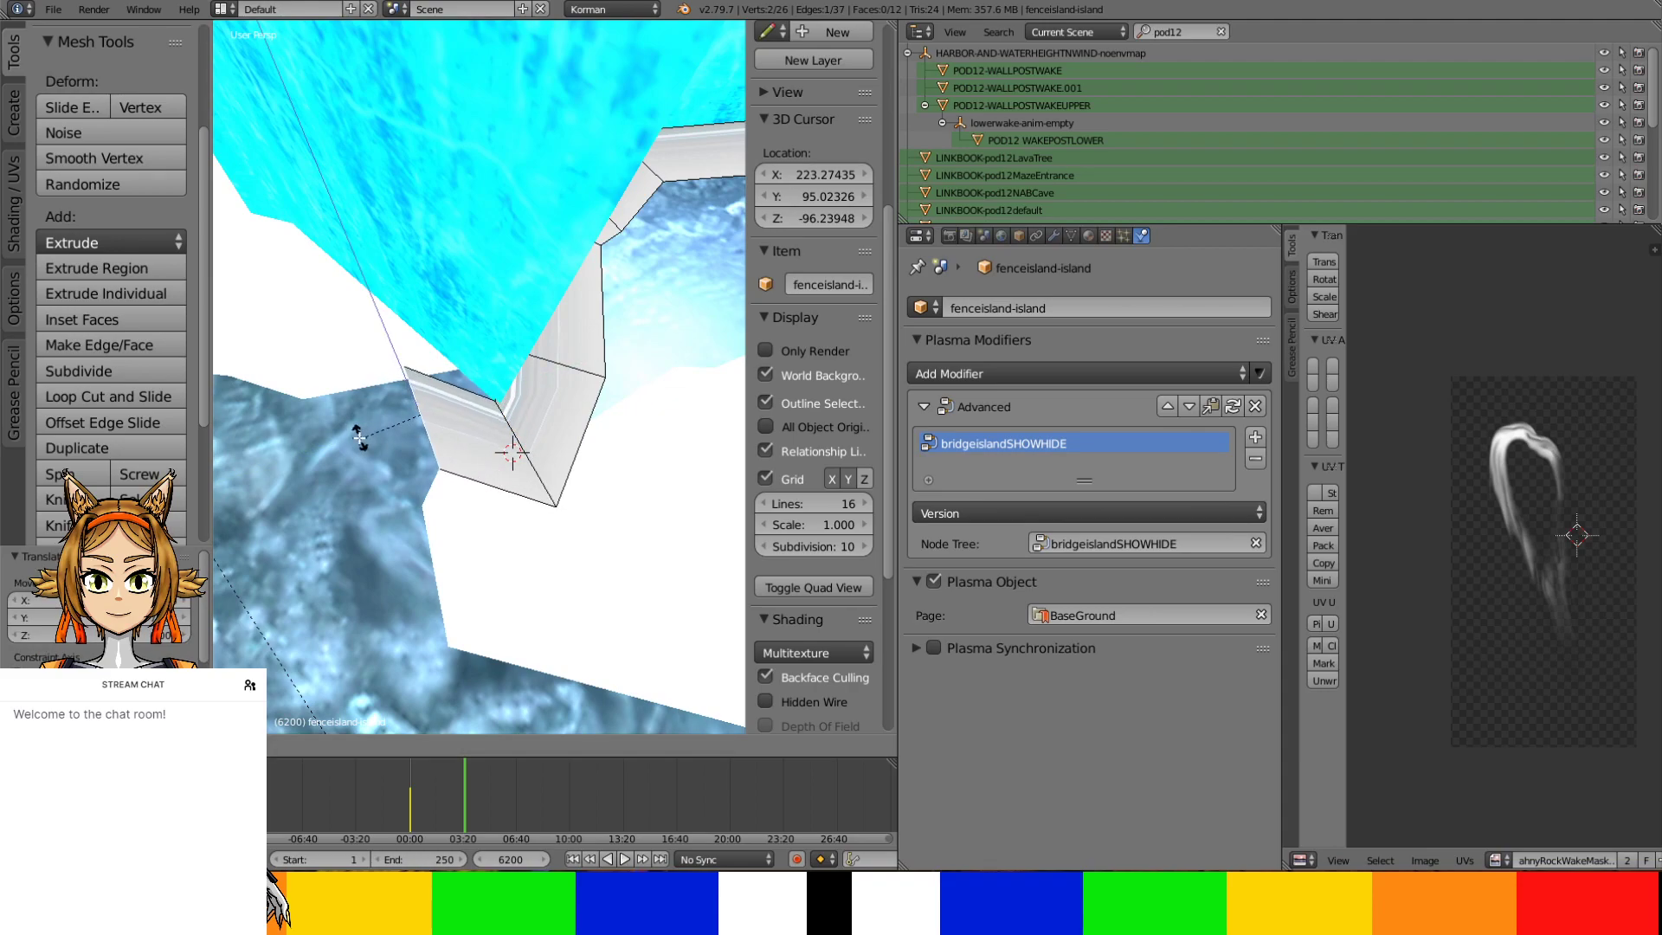
pyautogui.click(346, 424)
pyautogui.press('g')
pyautogui.press('y')
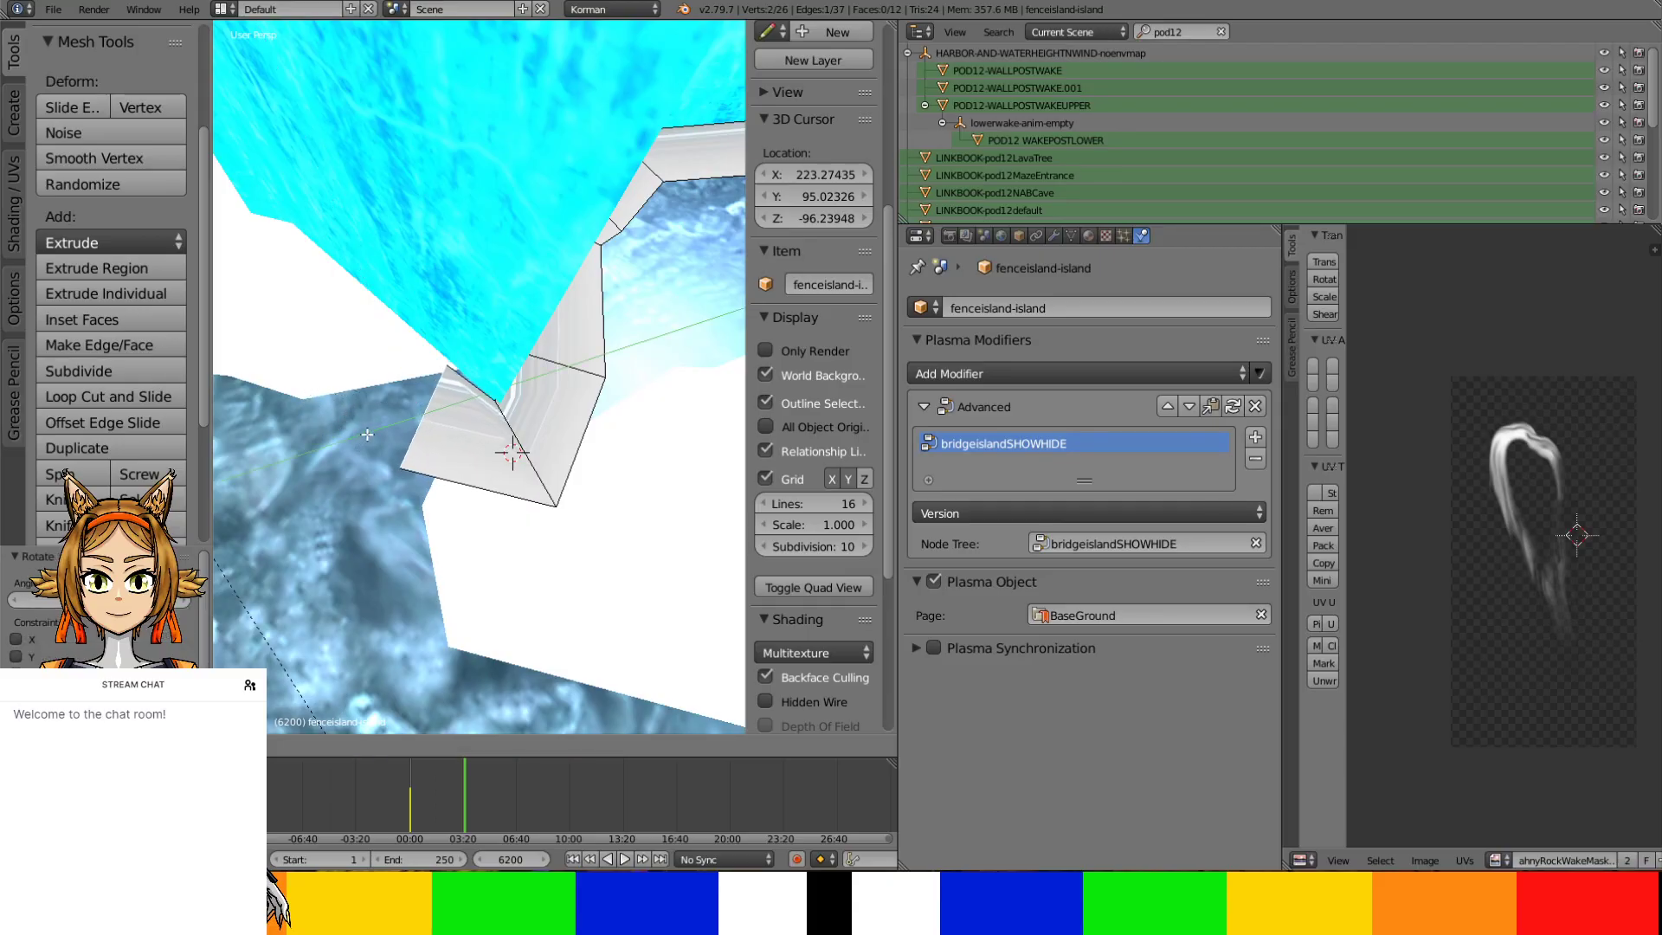
pyautogui.click(375, 426)
# Extrude a long segment from the pointed corner along the adjacent side of the cyan rock
pyautogui.moveTo(380, 428); pyautogui.dragTo(469, 462, button='middle')
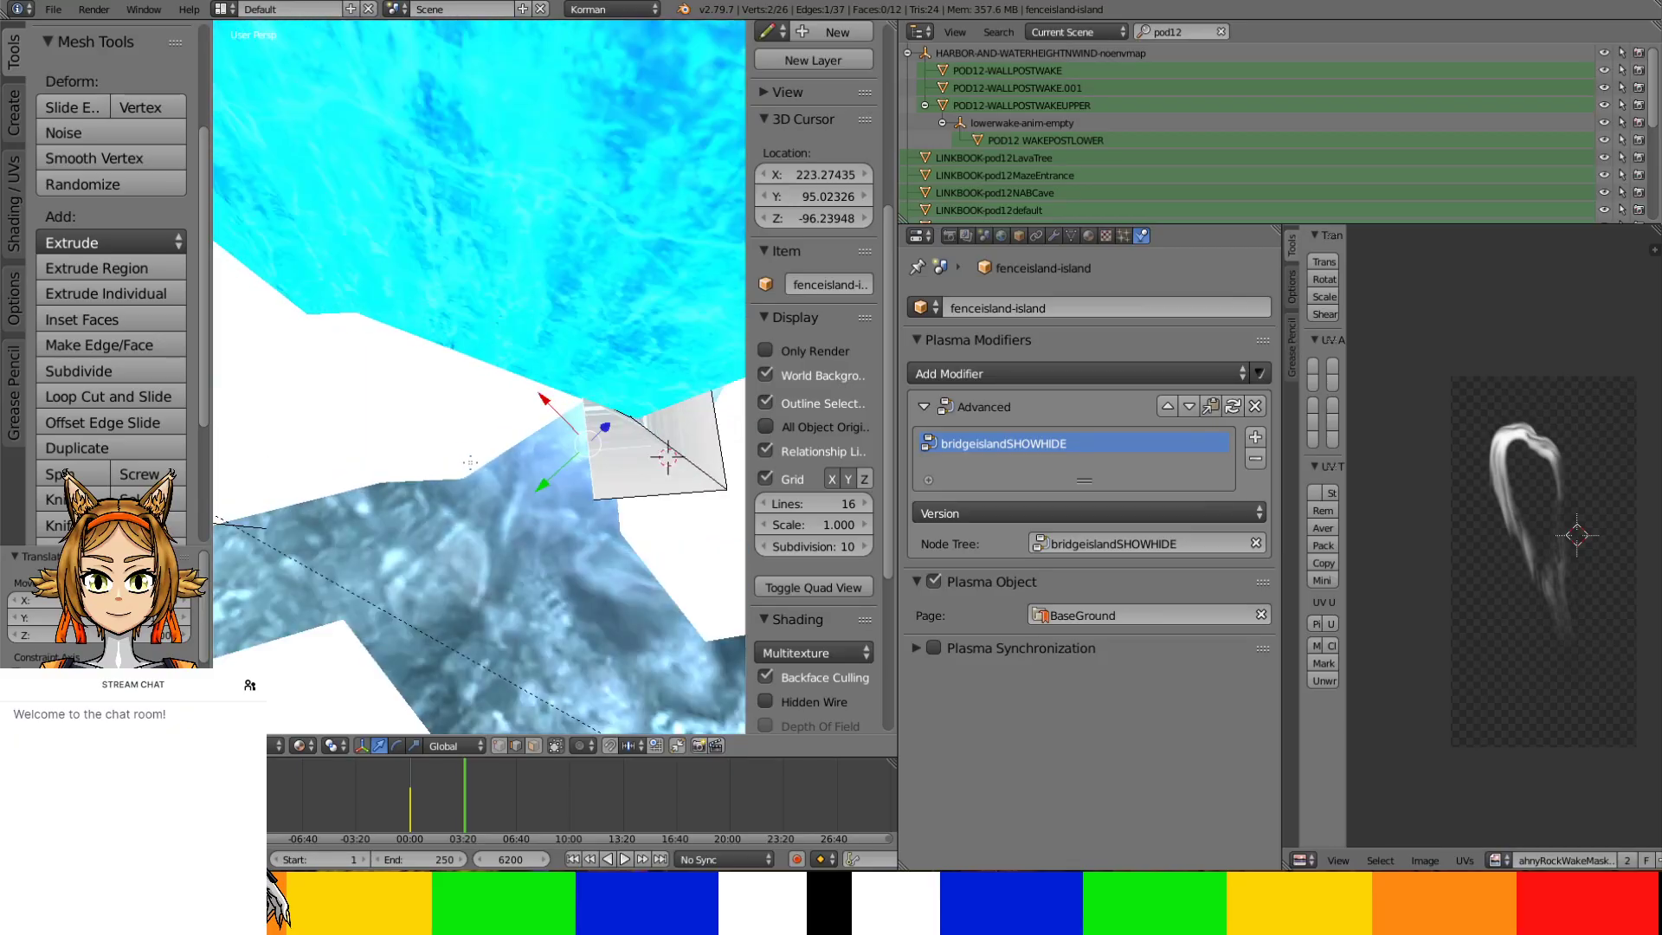
pyautogui.press('e')
pyautogui.rightClick(515, 432)
pyautogui.moveTo(548, 407); pyautogui.dragTo(434, 293)
pyautogui.moveTo(422, 356); pyautogui.dragTo(372, 374)
# Extrude a short segment toward the next bend in the cyan rock's waterline
pyautogui.moveTo(373, 374); pyautogui.dragTo(496, 427, button='middle')
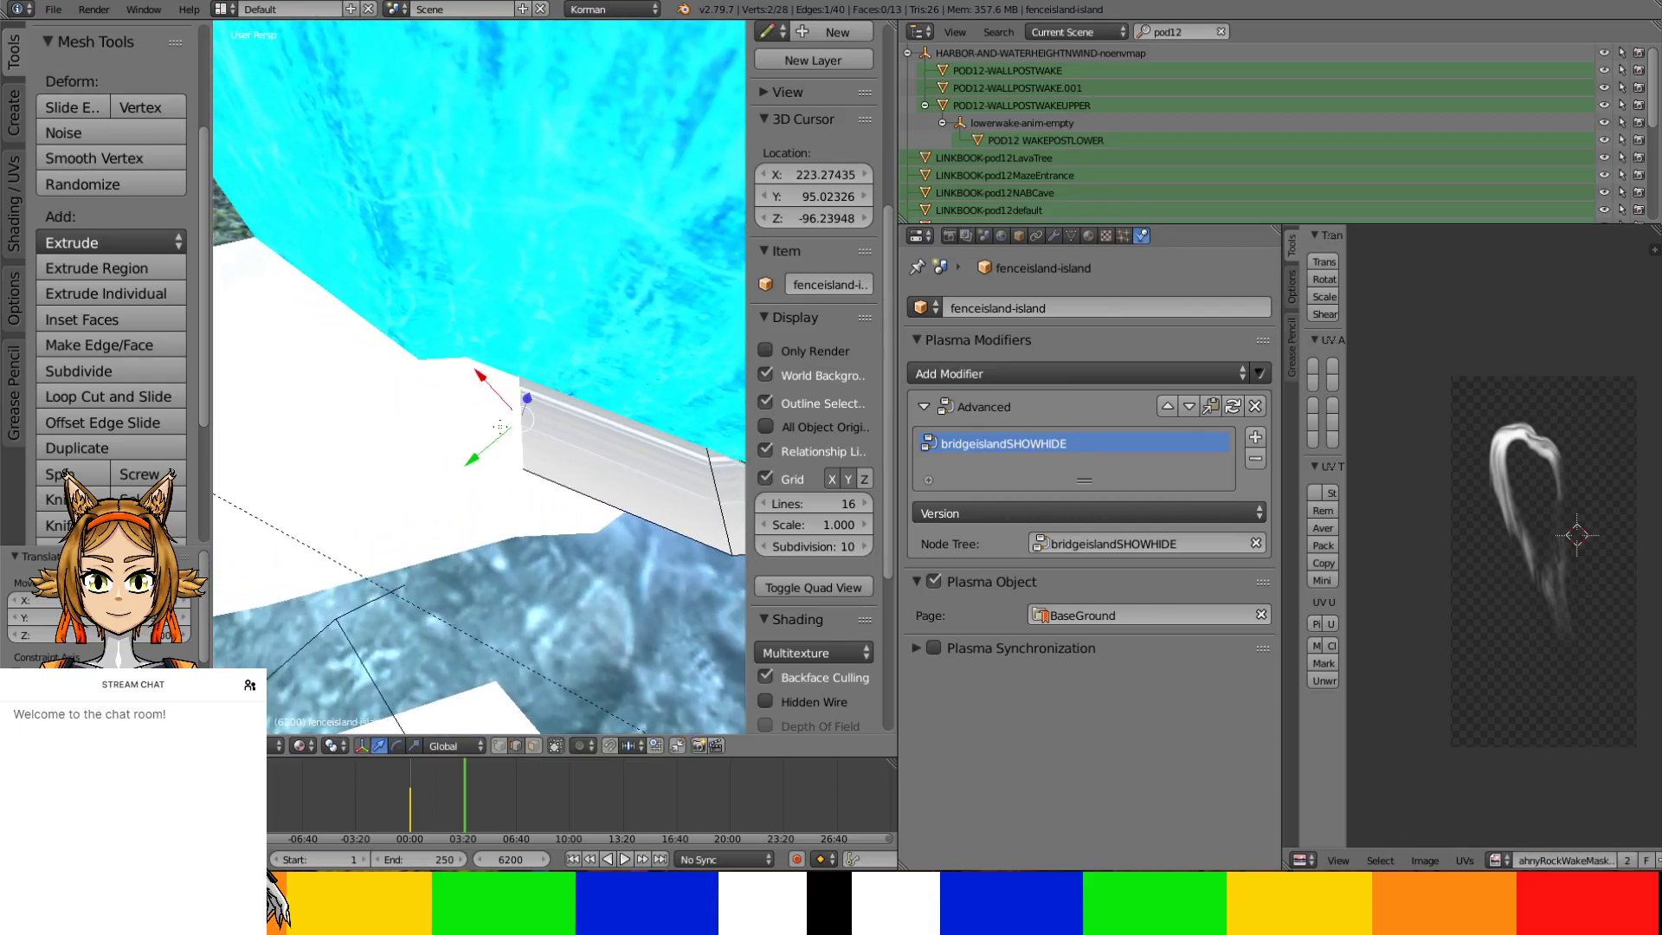
pyautogui.press('e')
pyautogui.rightClick(464, 412)
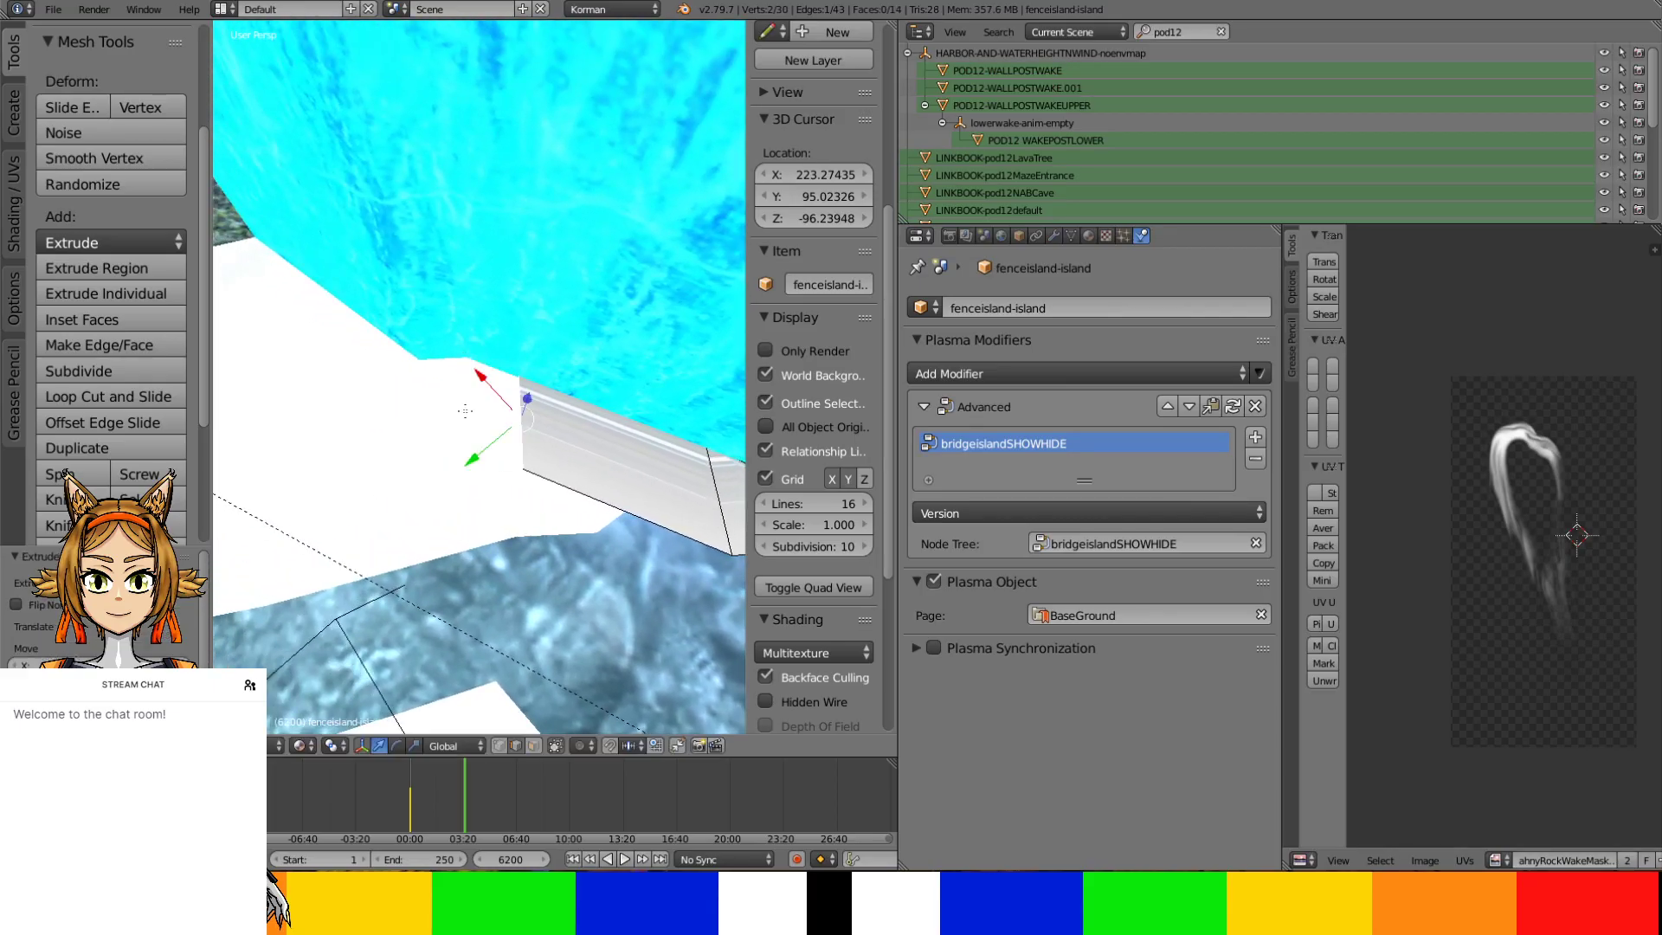
pyautogui.moveTo(493, 371); pyautogui.dragTo(416, 359)
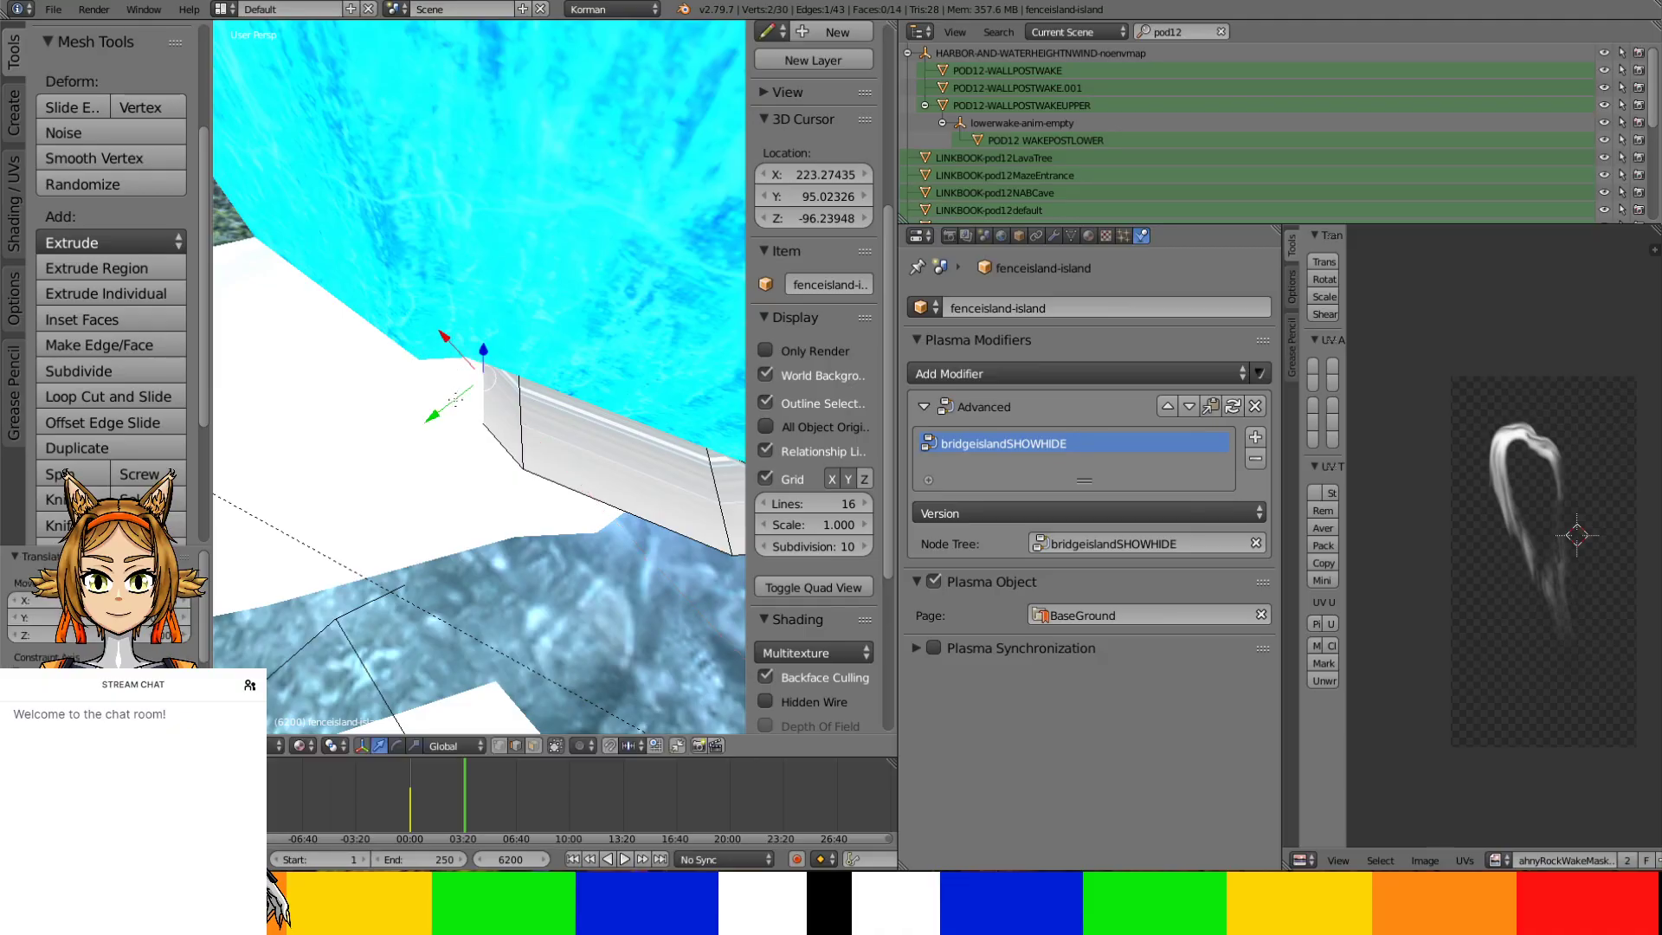
# Extrude a short segment across the bend, rotate its end edge and align it with the rock along Y
pyautogui.press('e')
pyautogui.click(432, 427)
pyautogui.moveTo(432, 427); pyautogui.dragTo(378, 431)
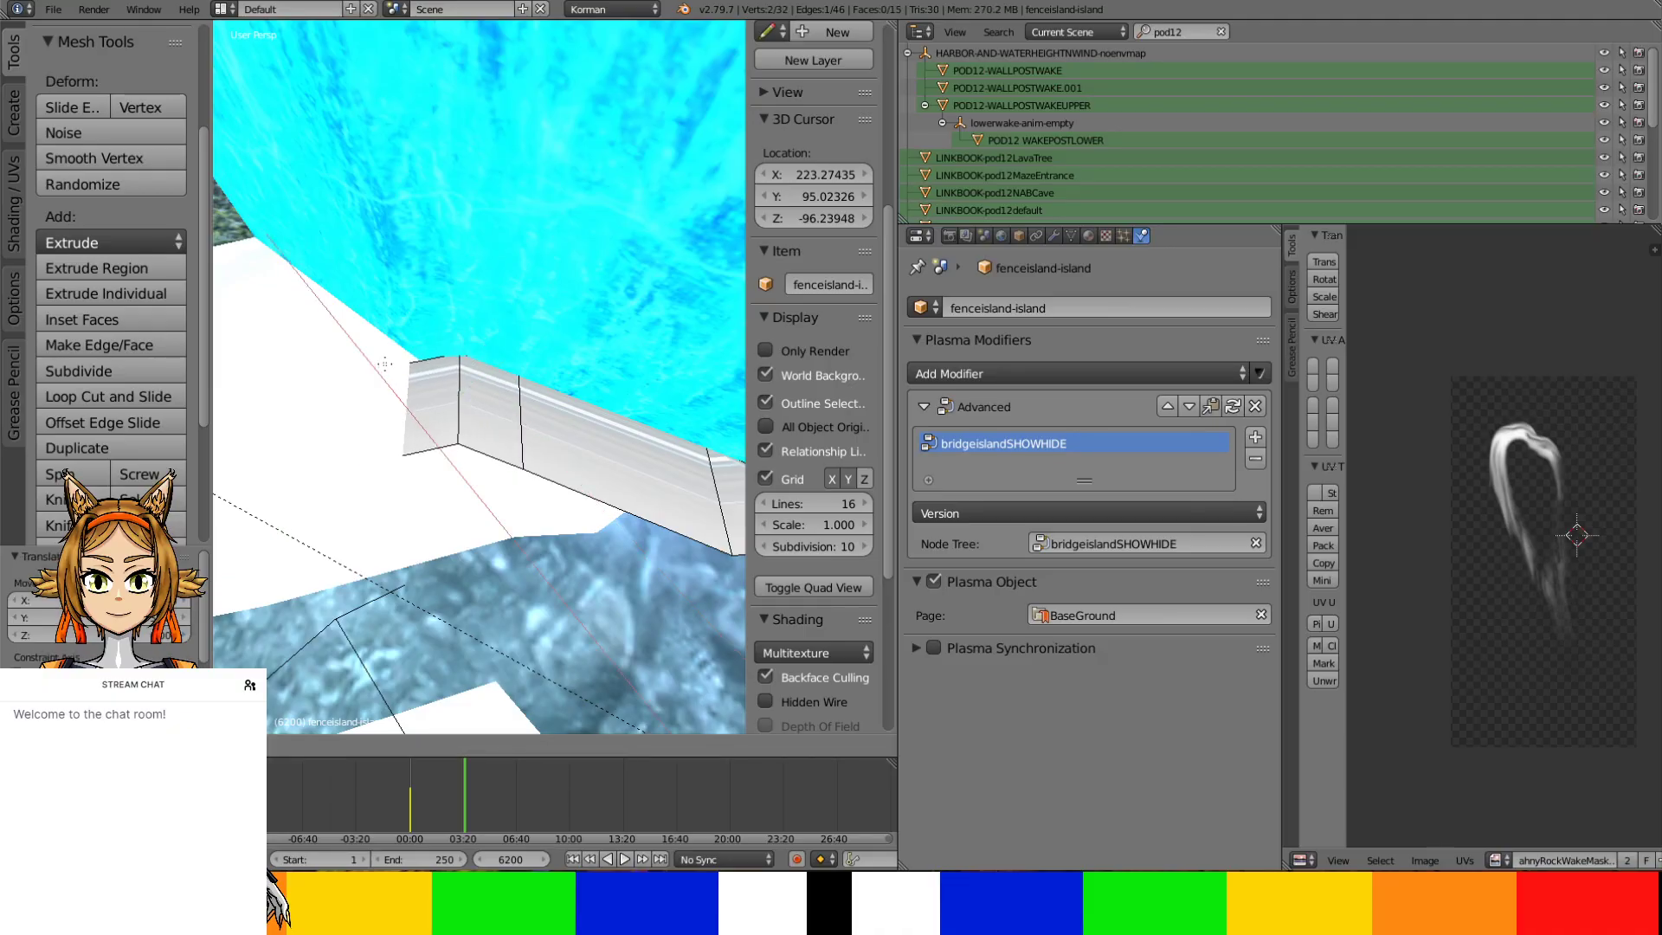
pyautogui.press('s')
pyautogui.press('z')
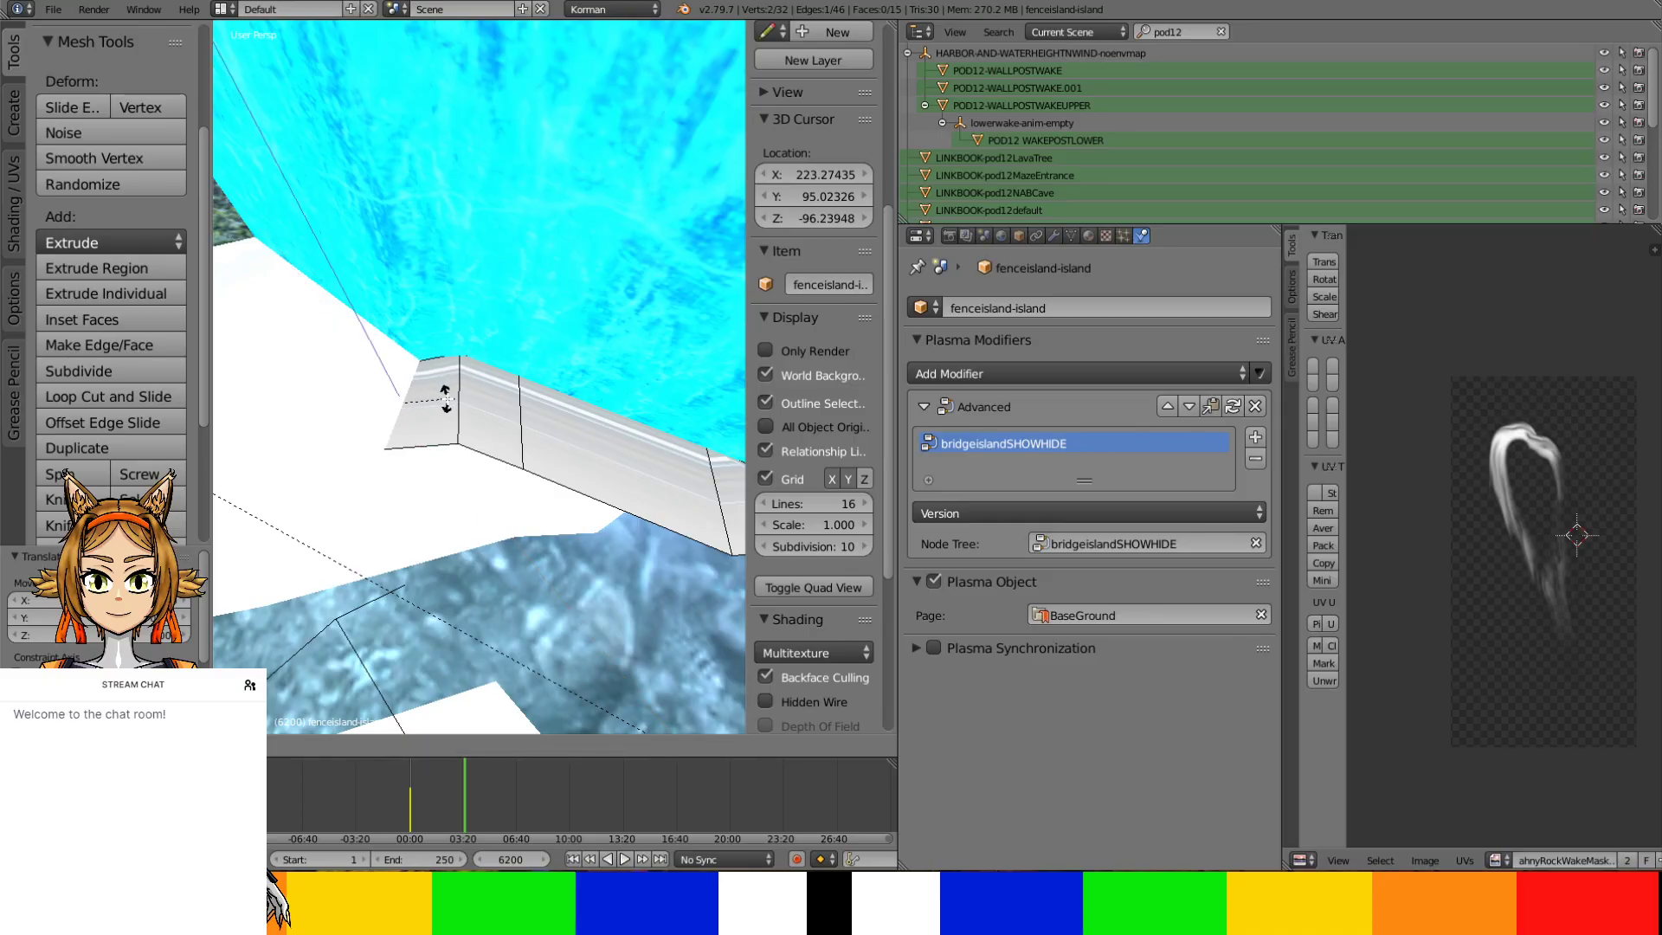
pyautogui.click(446, 400)
pyautogui.press('g')
pyautogui.press('y')
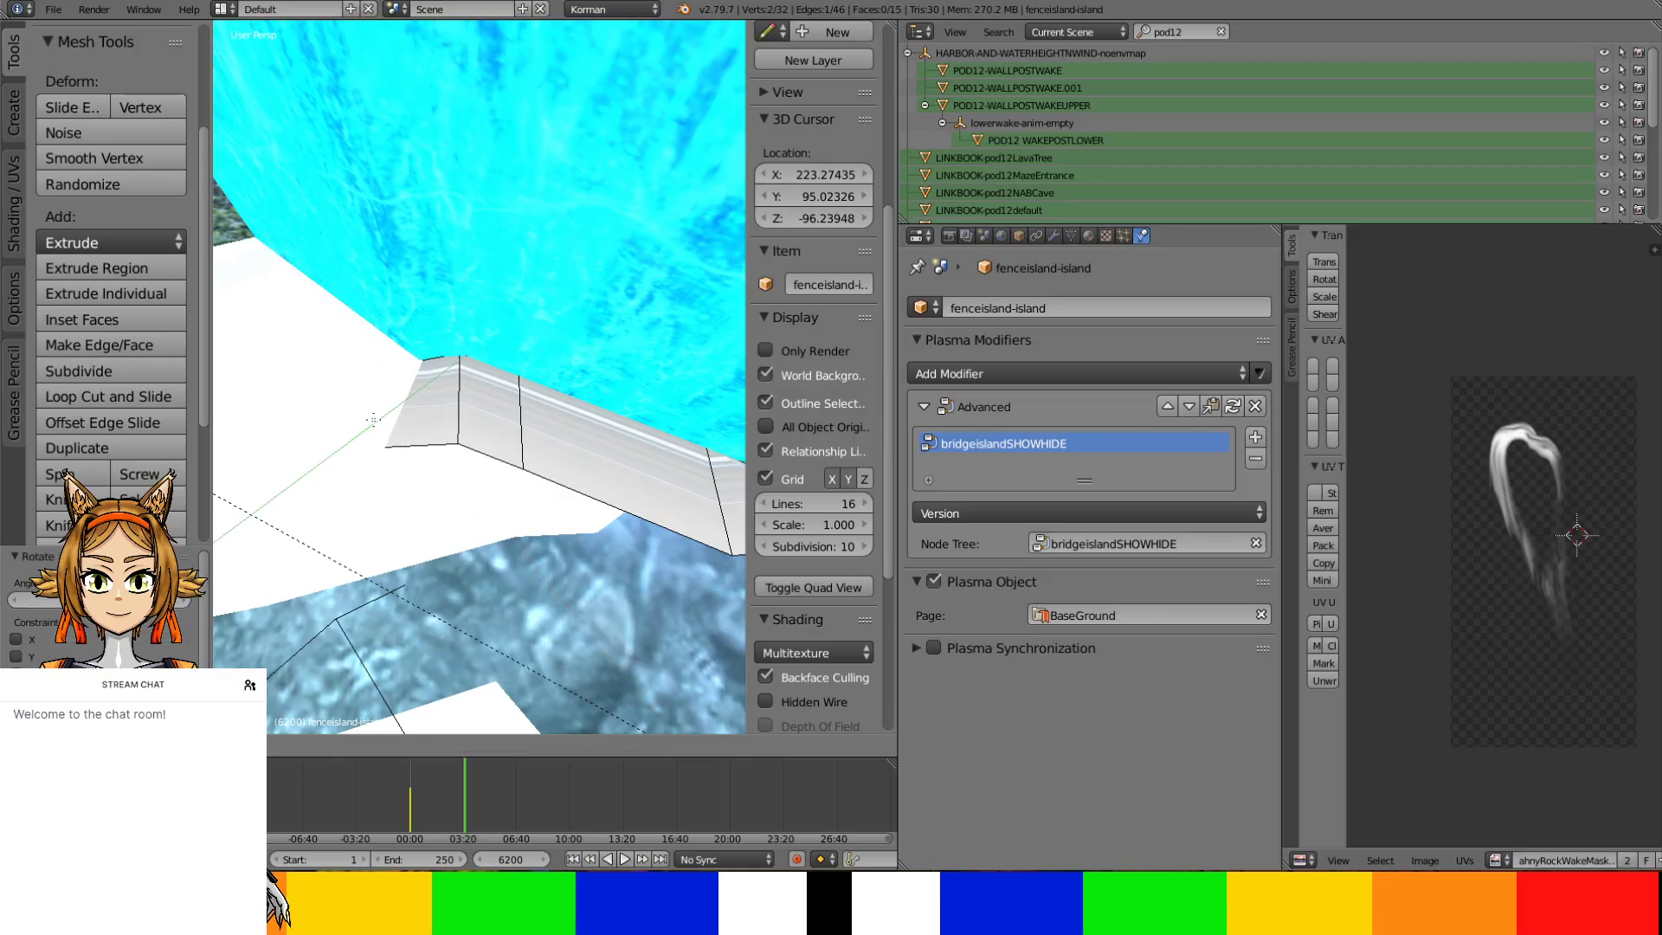
pyautogui.click(373, 421)
# Extrude a long segment along the cyan rock to its corner at the green cliff and adjust its end edge along Y
pyautogui.keyDown('shift'); pyautogui.moveTo(453, 444); pyautogui.dragTo(404, 520, button='middle'); pyautogui.keyUp('shift')
pyautogui.scroll(-6, 630, 468)
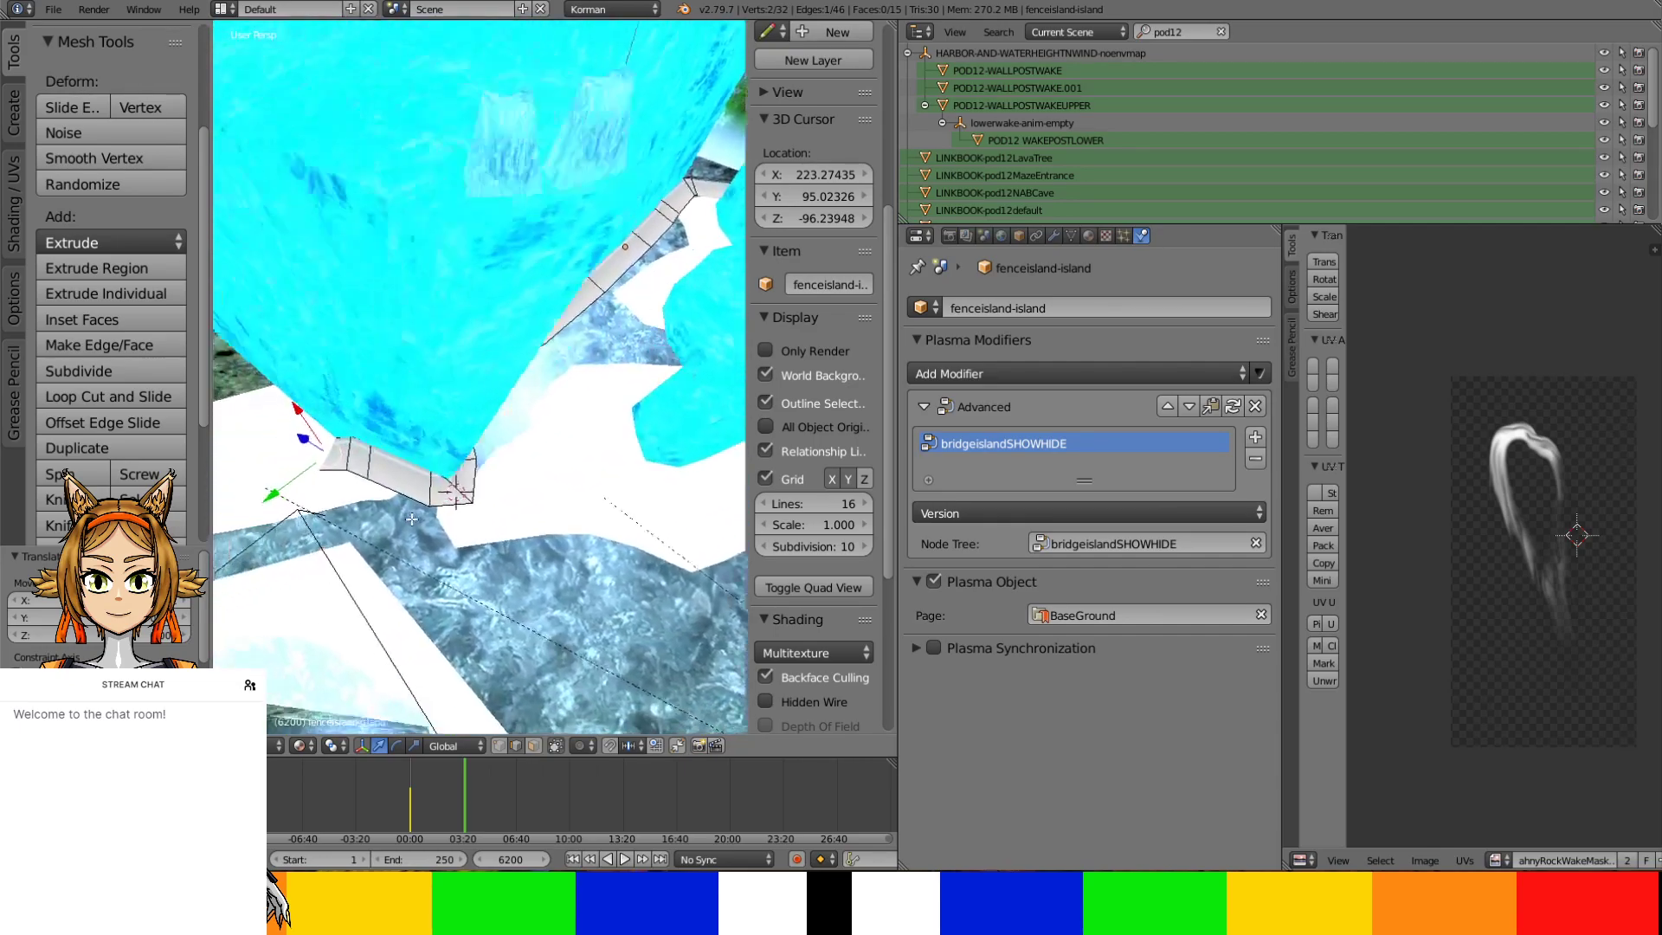
pyautogui.scroll(8, 405, 519)
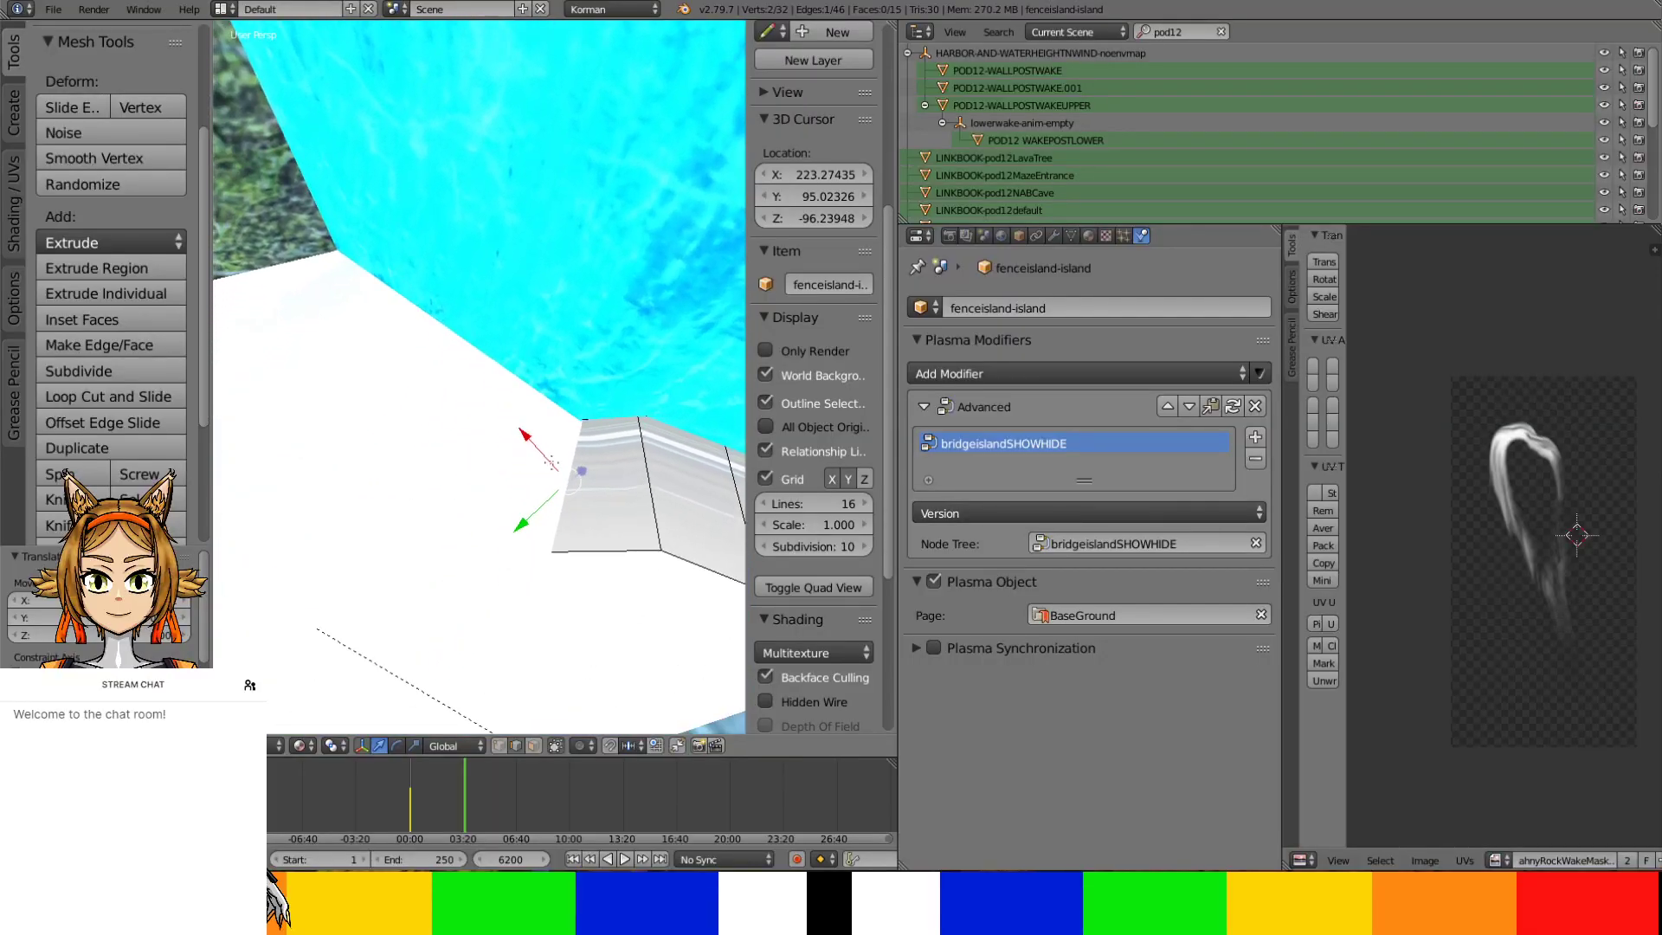
pyautogui.press('e')
pyautogui.rightClick(663, 523)
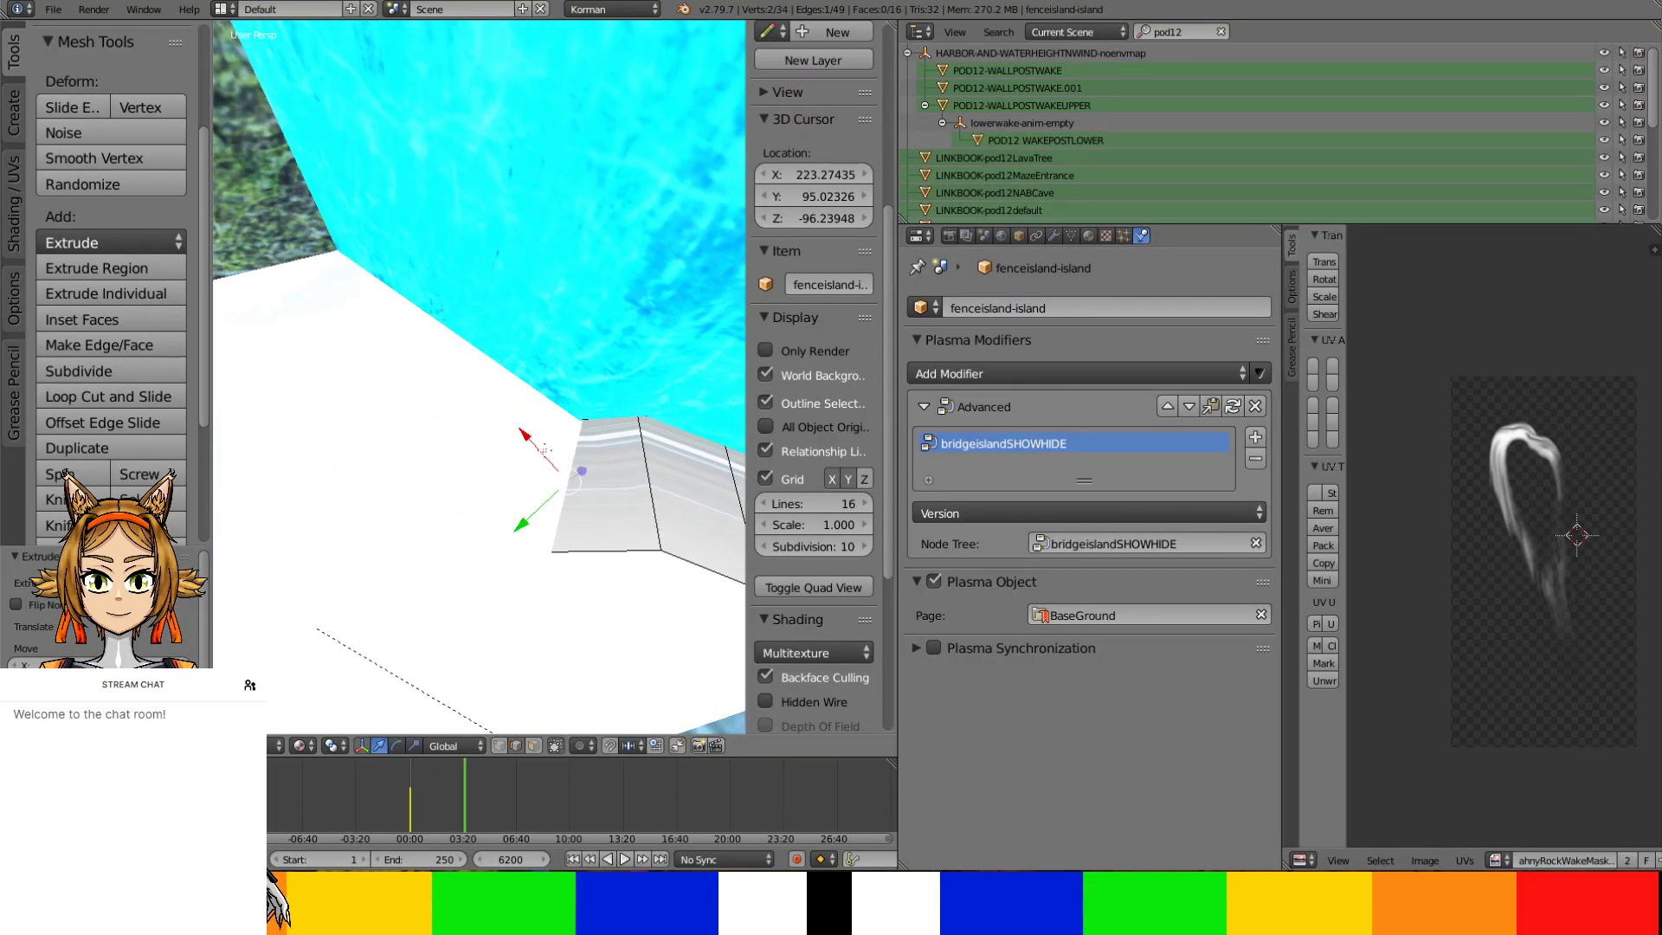
pyautogui.press('g')
pyautogui.click(394, 307)
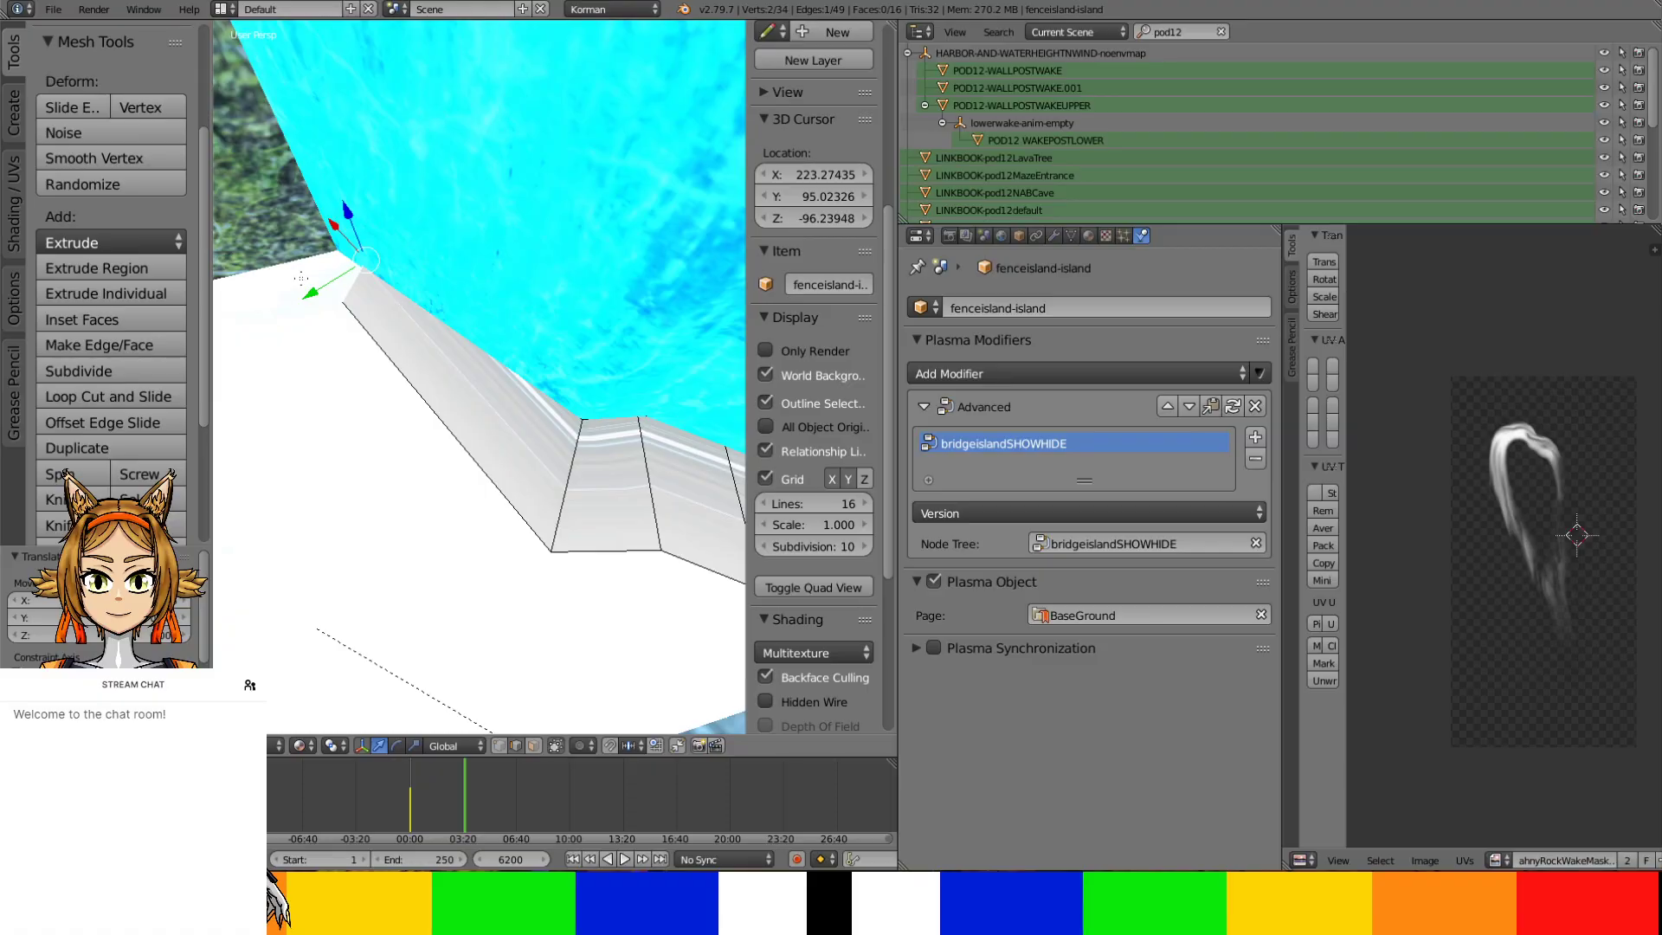
pyautogui.press('g')
pyautogui.press('y')
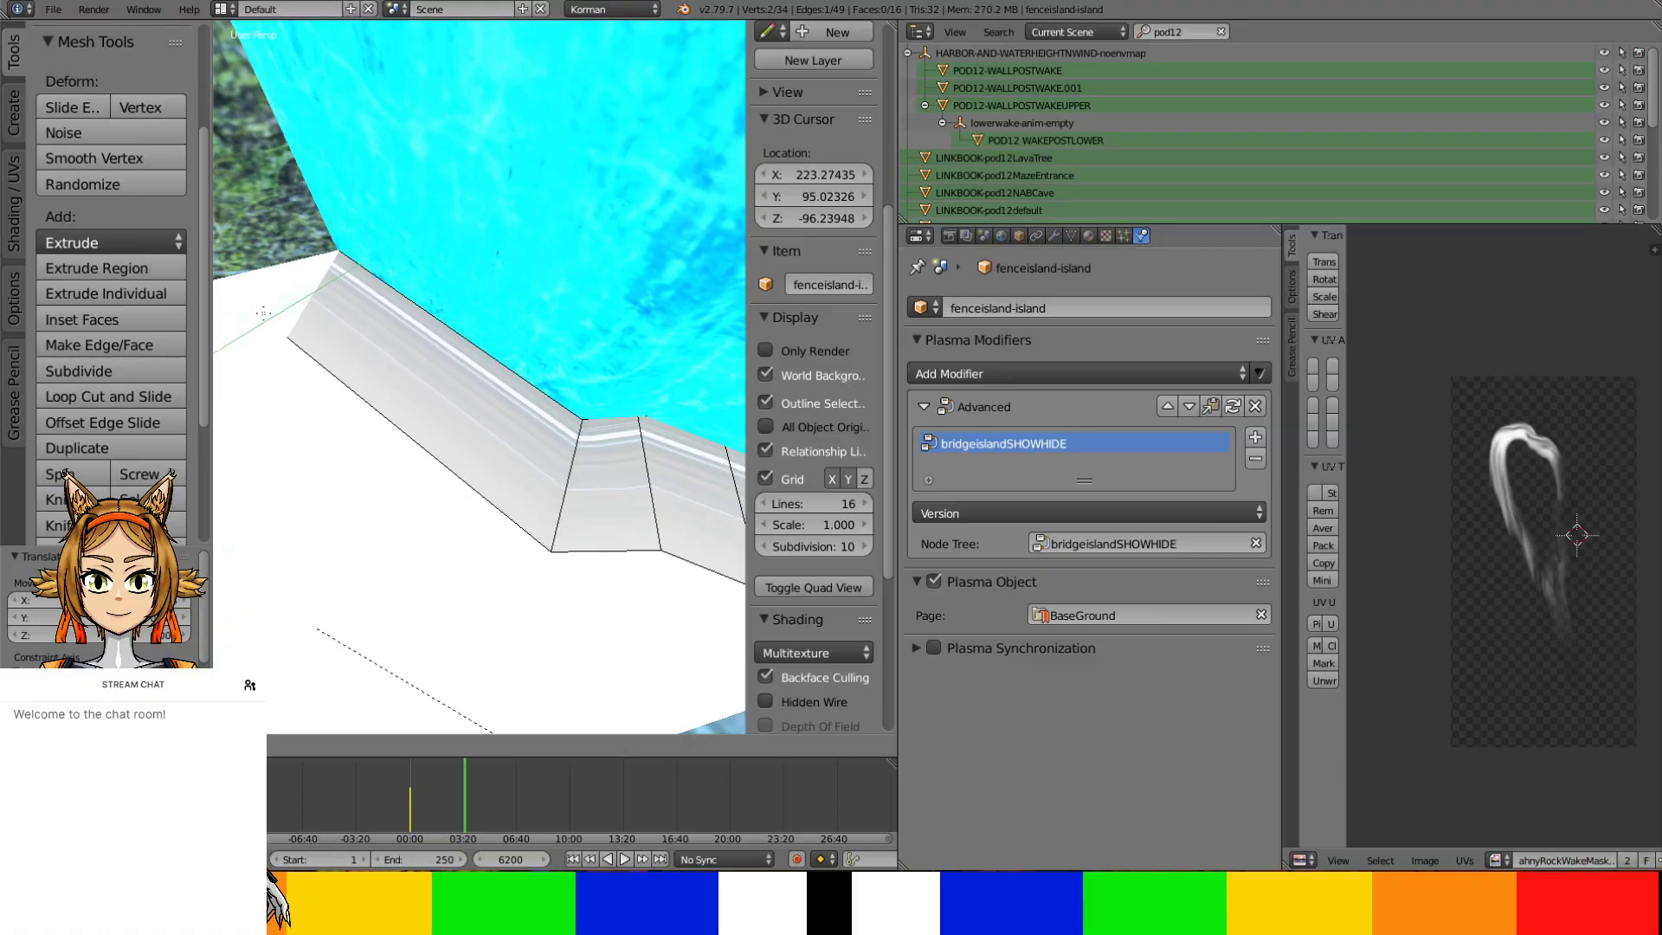
pyautogui.click(263, 313)
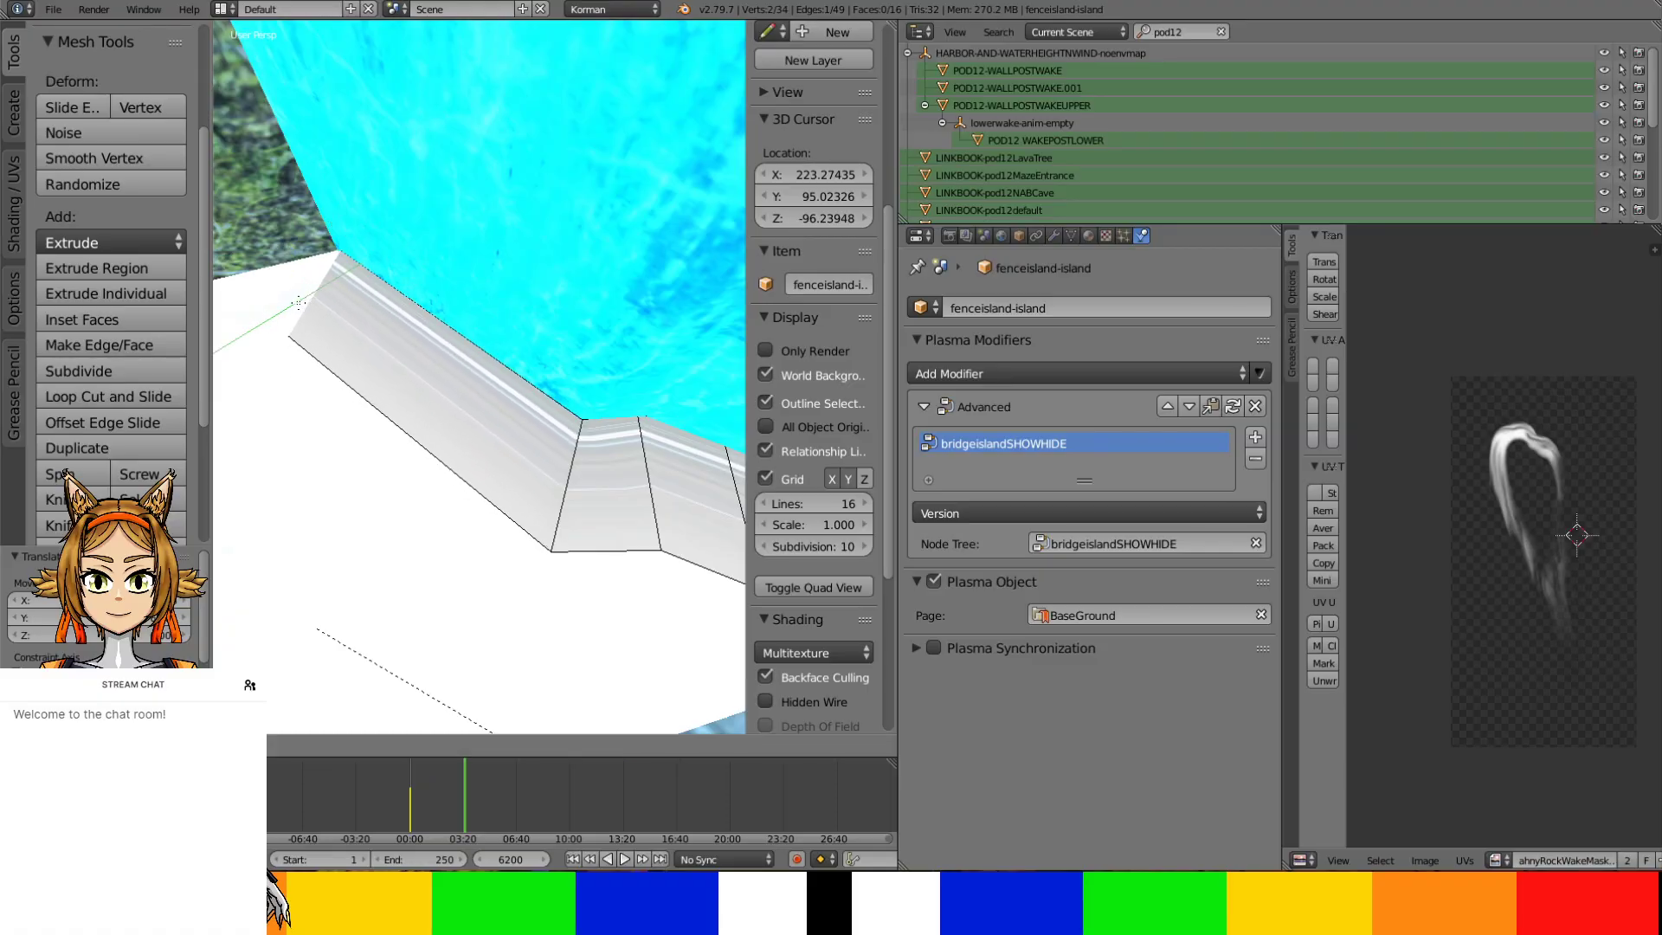
# Extrude a short segment from the rock's corner along the green cliff and align its end edge with the cliff along X
pyautogui.moveTo(314, 299); pyautogui.dragTo(574, 292, button='middle')
pyautogui.moveTo(706, 301); pyautogui.dragTo(566, 353, button='middle')
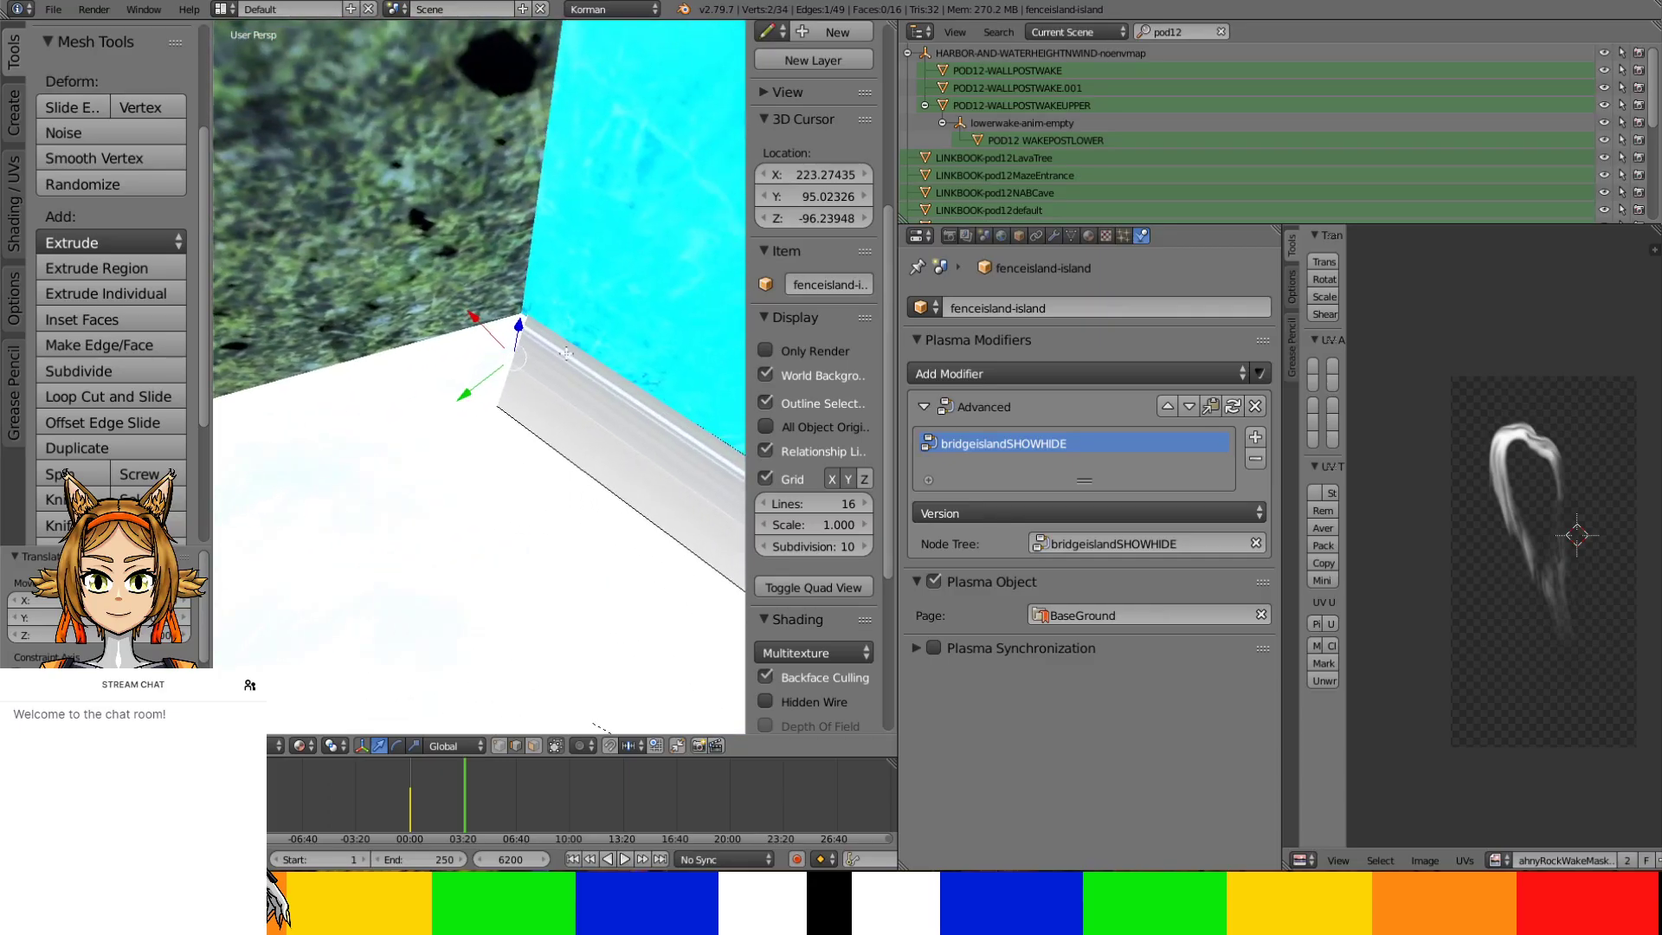
pyautogui.press('e')
pyautogui.rightClick(469, 374)
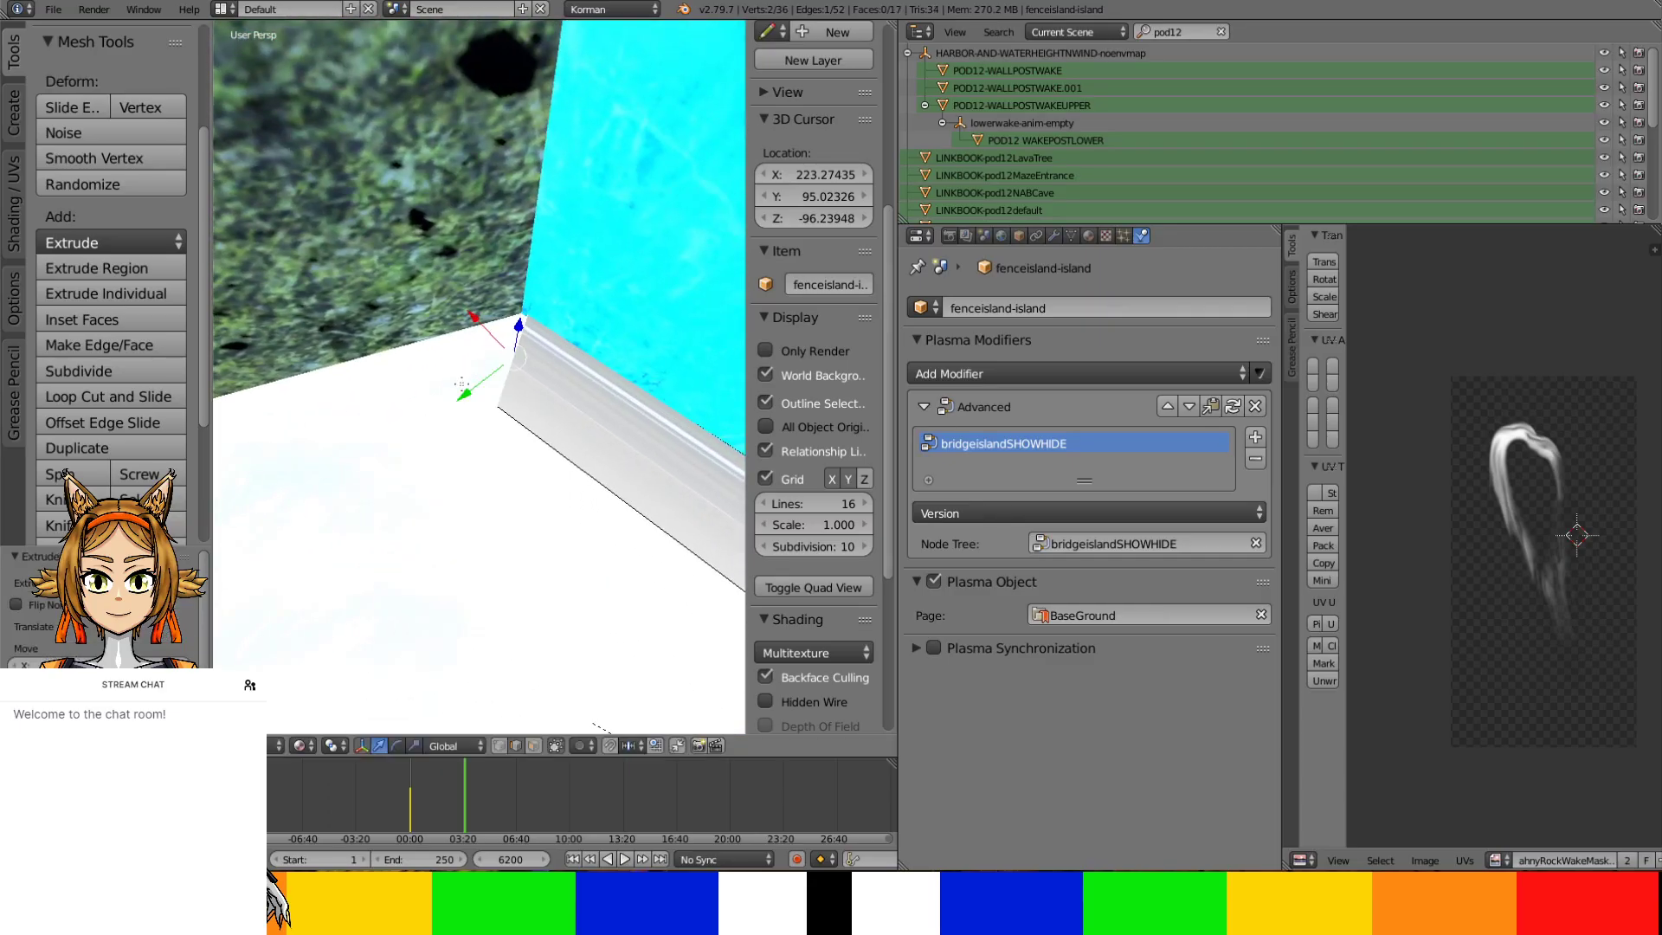
pyautogui.press('g')
pyautogui.press('Return')
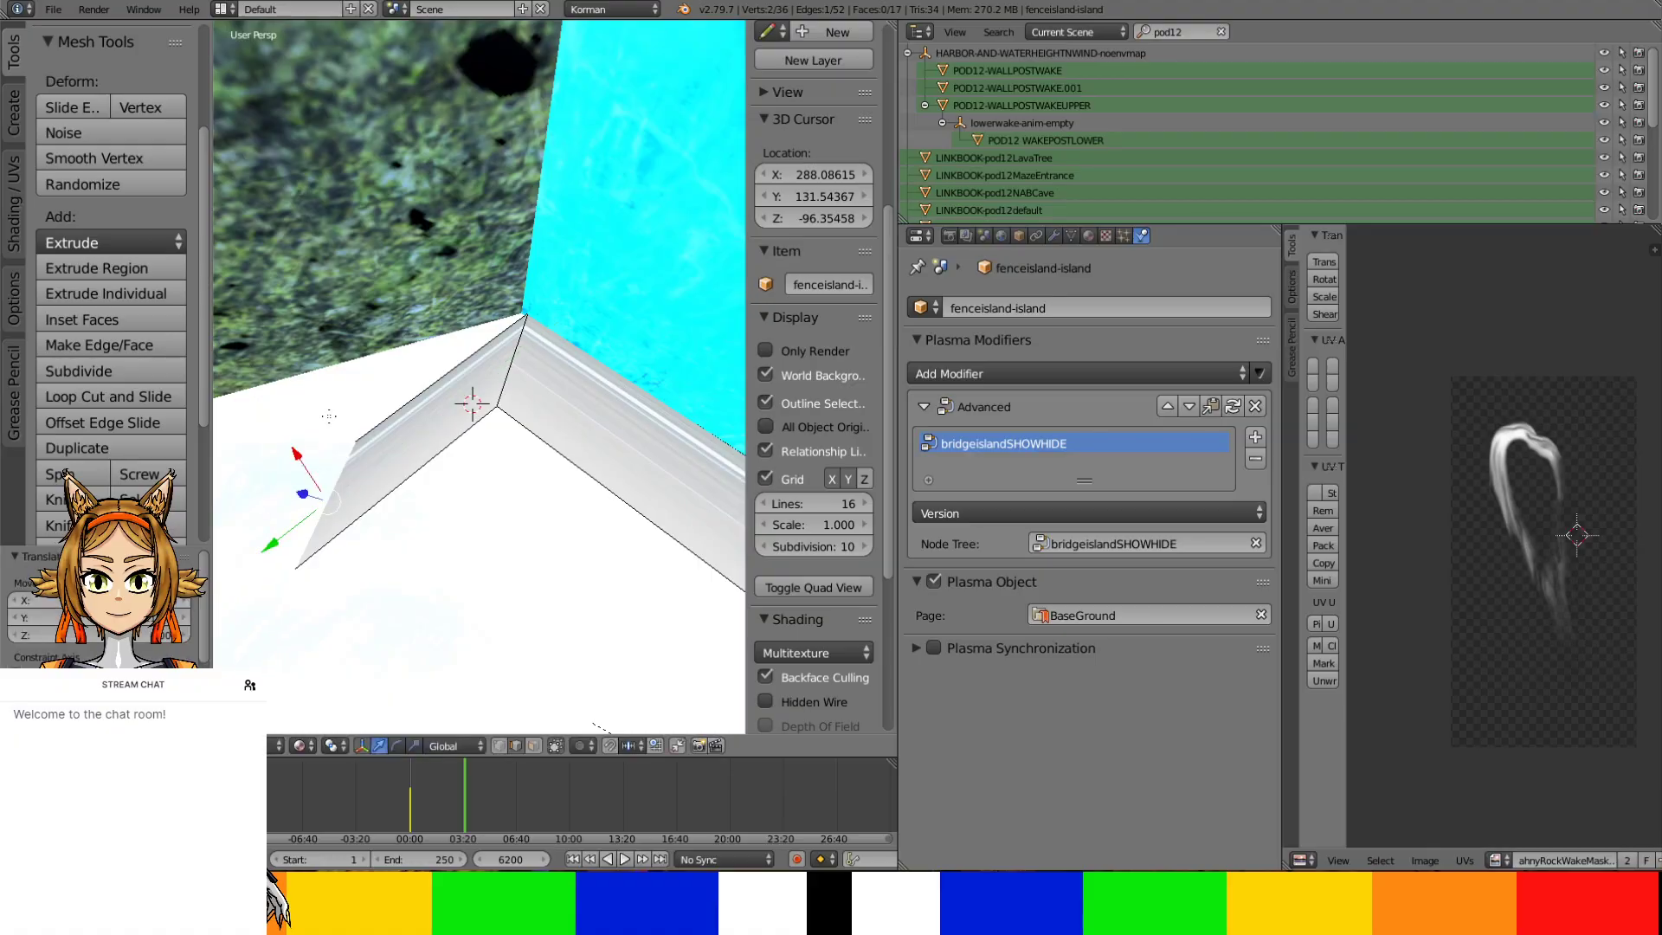
pyautogui.press('g')
pyautogui.press('x')
pyautogui.click(253, 373)
pyautogui.moveTo(254, 374); pyautogui.dragTo(382, 410, button='middle')
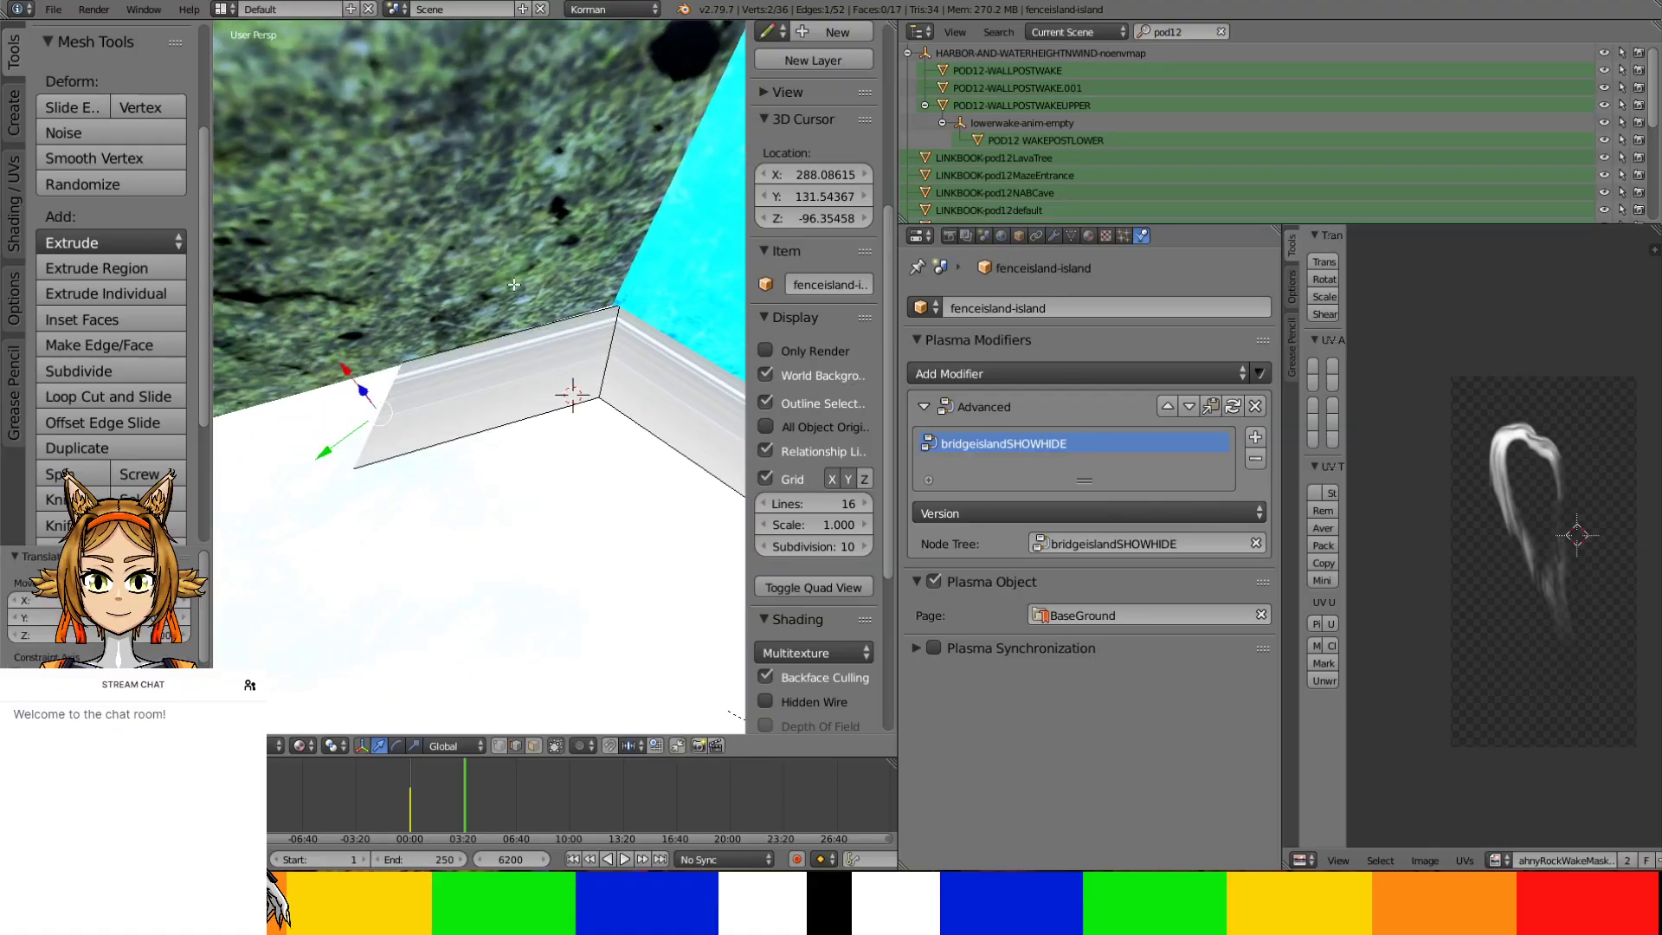
pyautogui.click(420, 261)
pyautogui.press('r')
pyautogui.press('x')
pyautogui.press('Escape')
# Extrude one long segment along the cliff's waterline, ending at the cyan rock on the far side
pyautogui.moveTo(351, 392); pyautogui.dragTo(515, 394, button='middle')
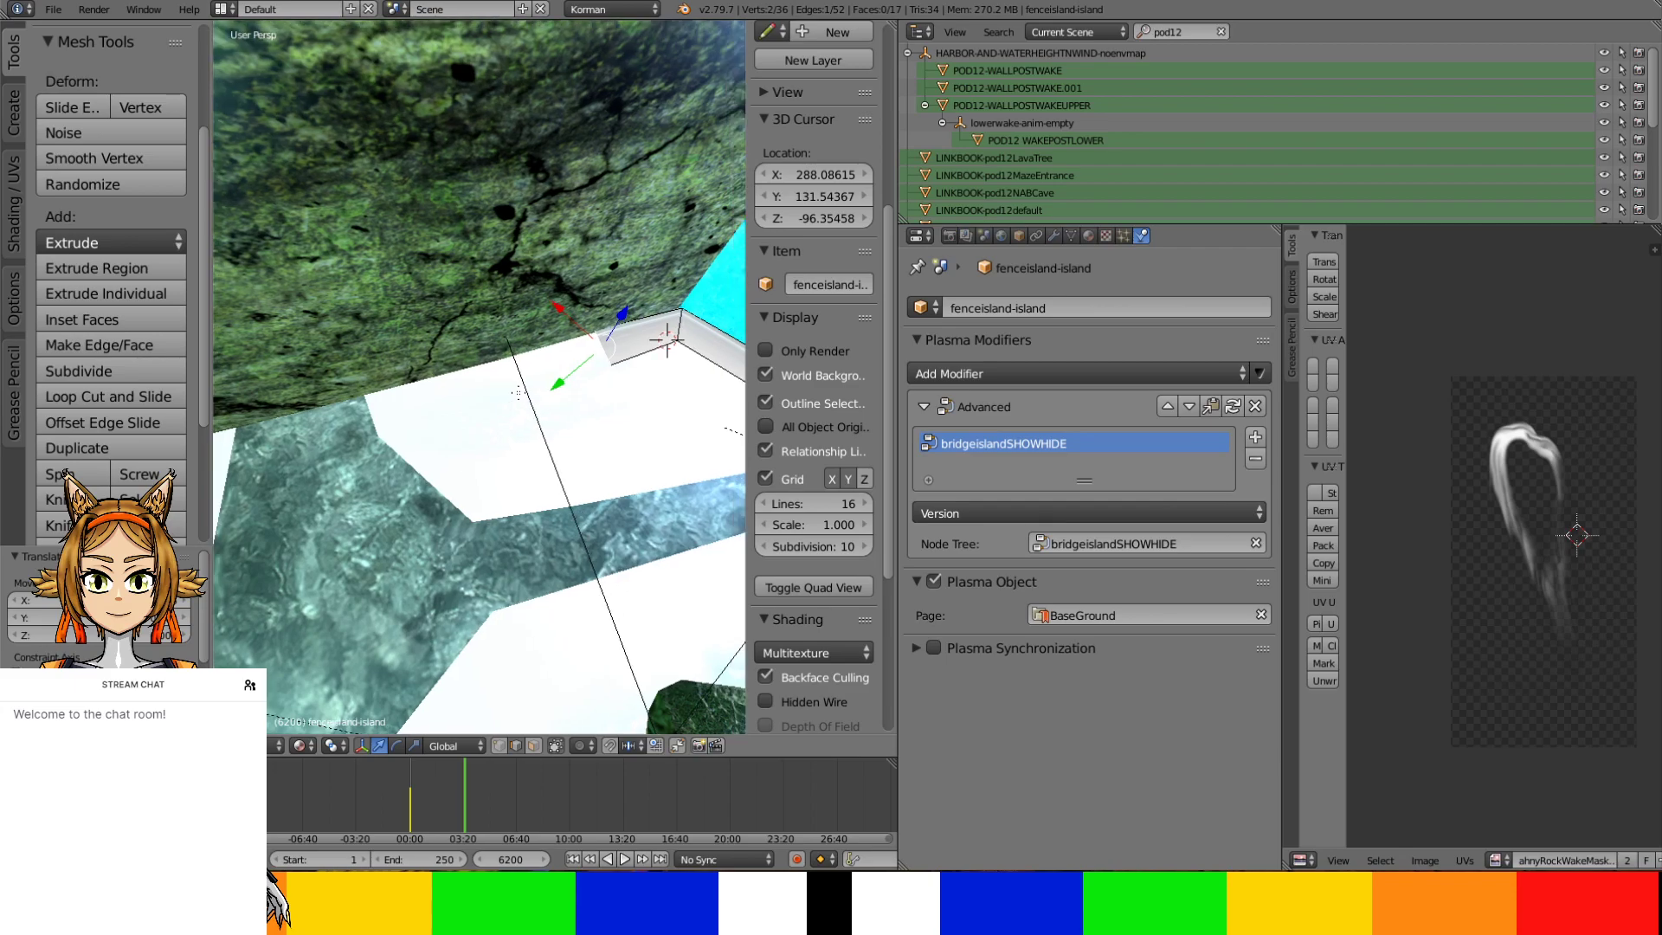
pyautogui.press('e')
pyautogui.press('Escape')
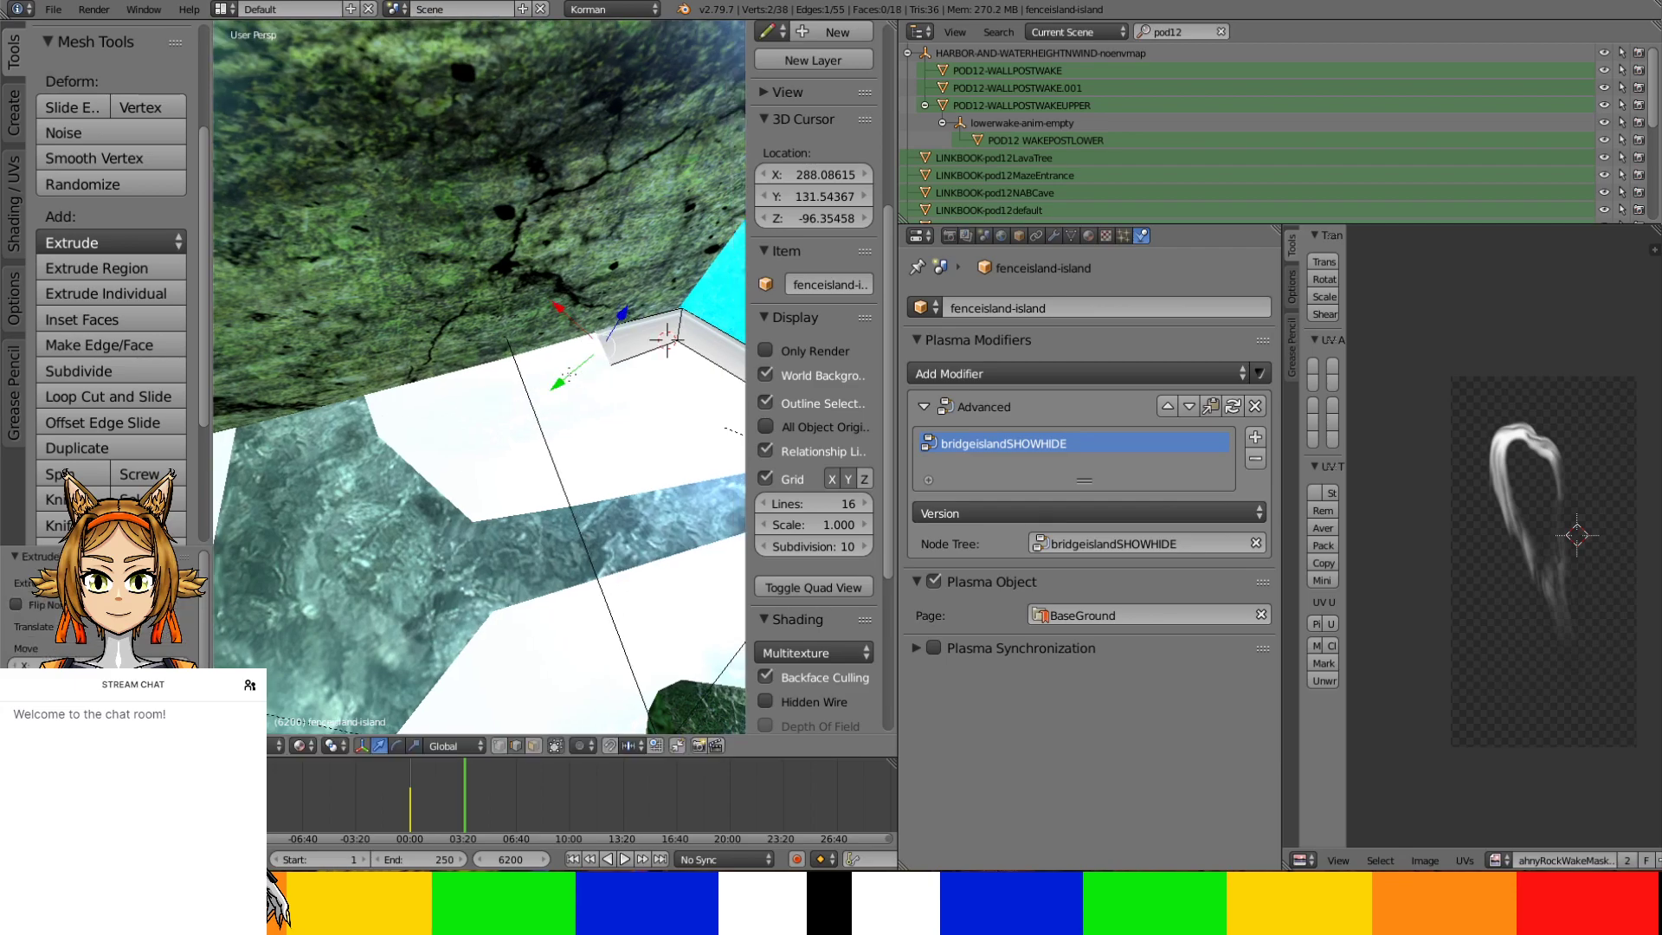
pyautogui.press('g')
pyautogui.click(416, 506)
pyautogui.moveTo(415, 506); pyautogui.dragTo(431, 388, button='middle')
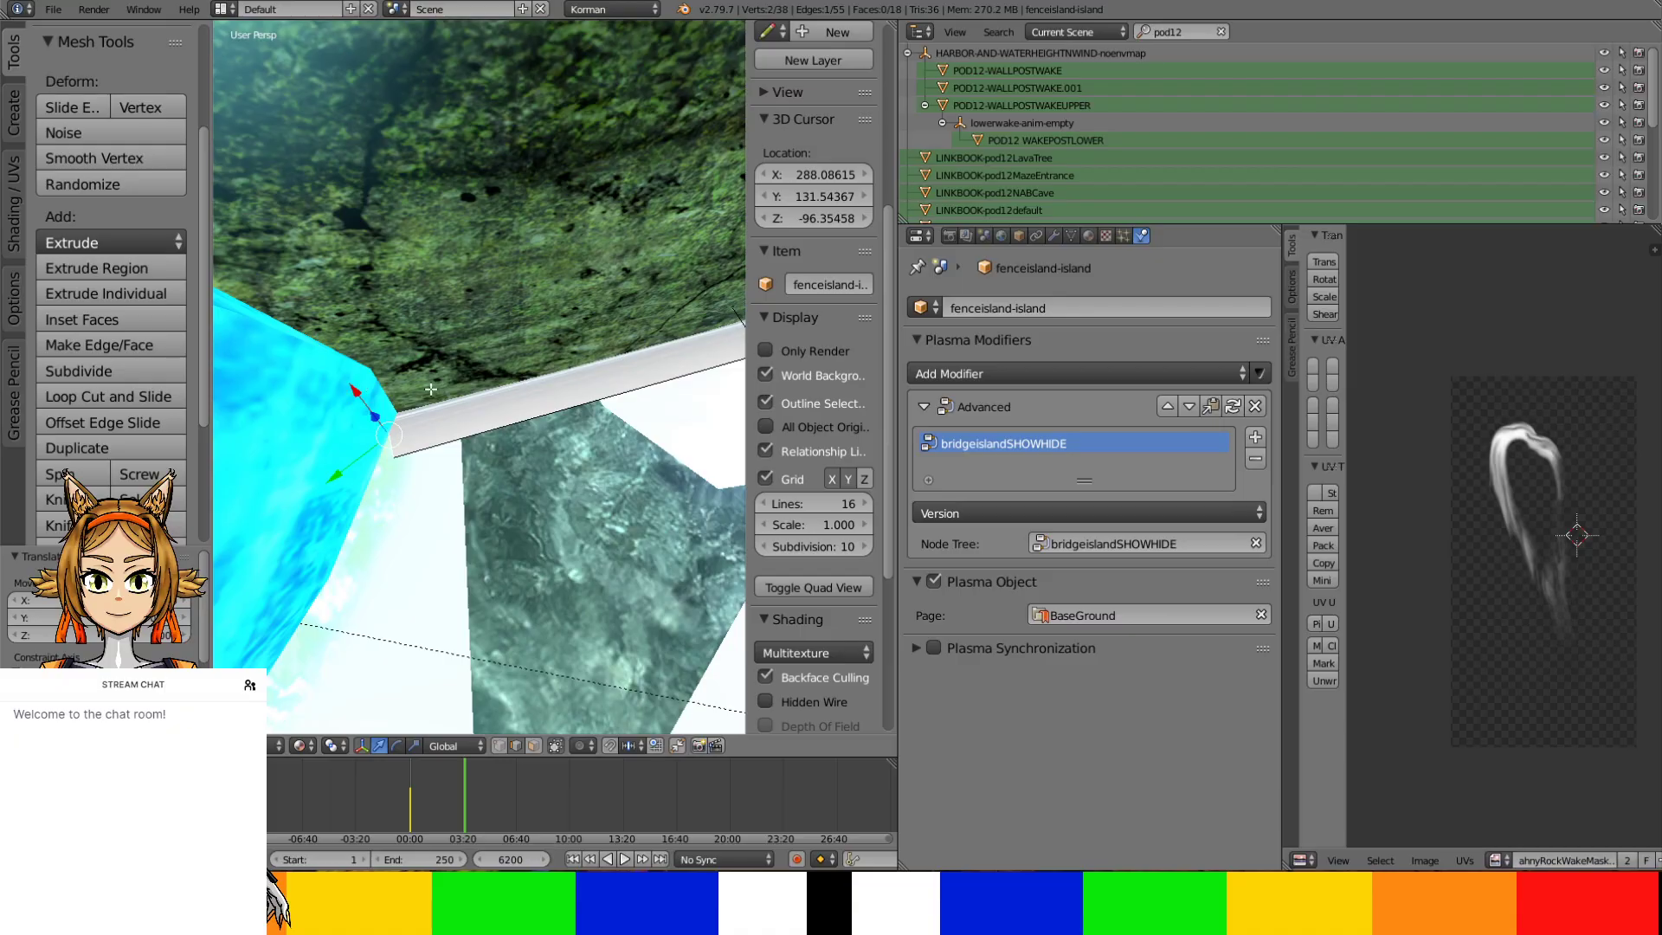
pyautogui.press('k')
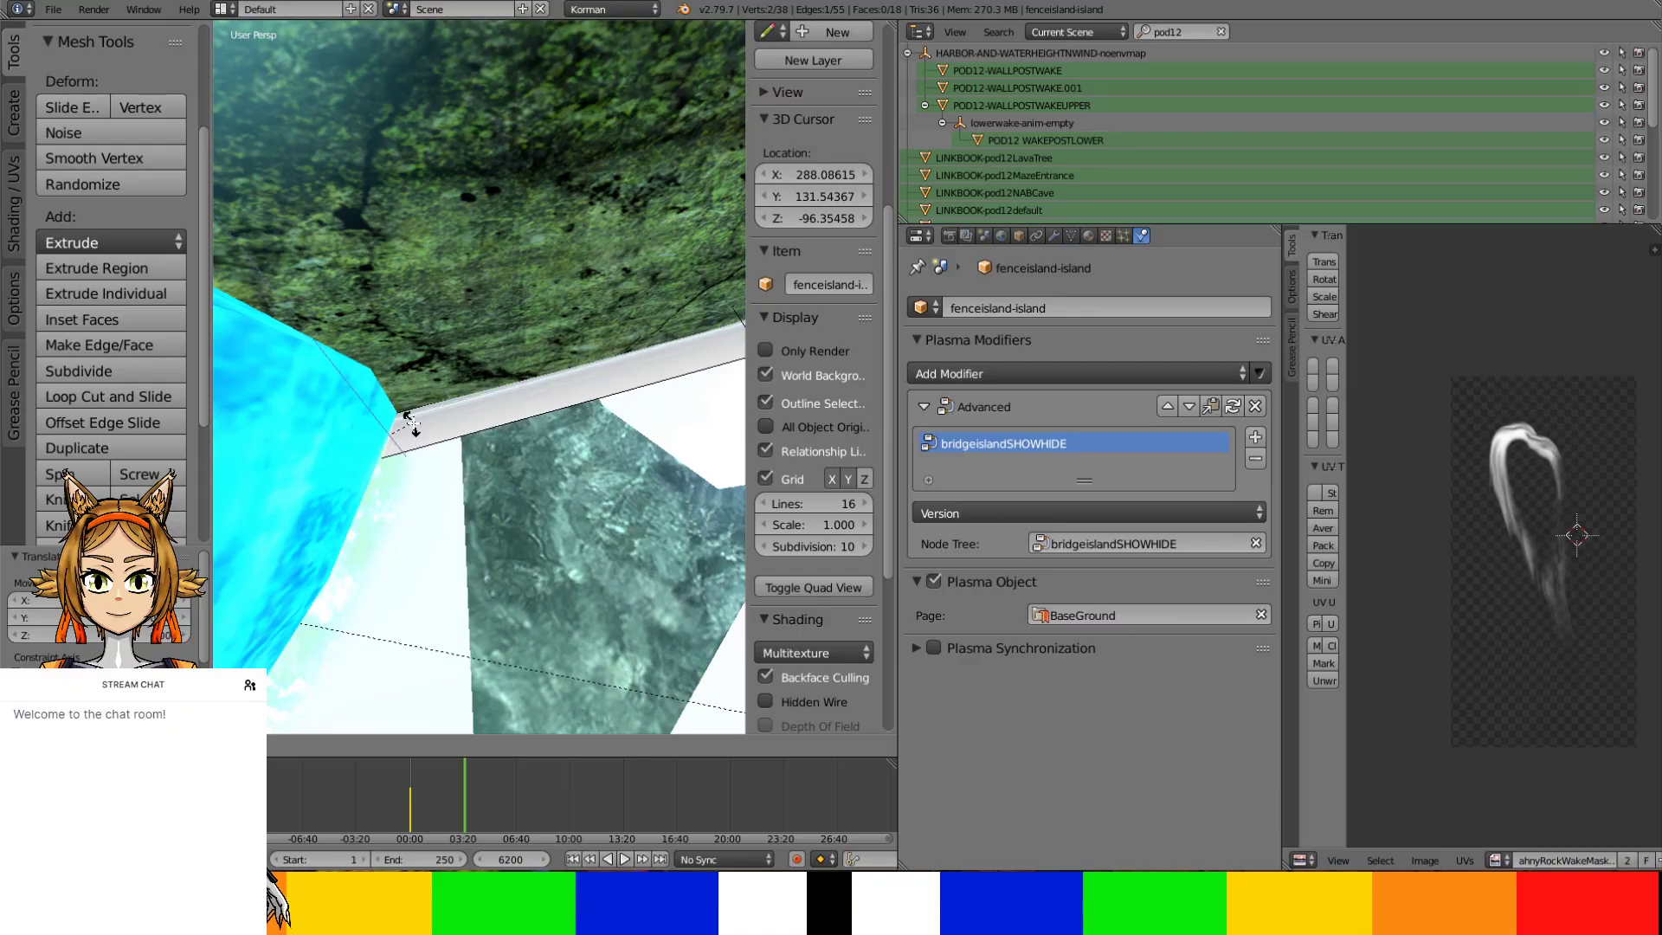
pyautogui.press('Escape')
pyautogui.moveTo(367, 396); pyautogui.dragTo(372, 404)
# Isolate the wake mesh in local view and select the whole edge loop on its rock side
pyautogui.scroll(-2, 390, 415)
pyautogui.keyDown('shift'); pyautogui.moveTo(519, 463); pyautogui.dragTo(406, 454, button='middle'); pyautogui.keyUp('shift')
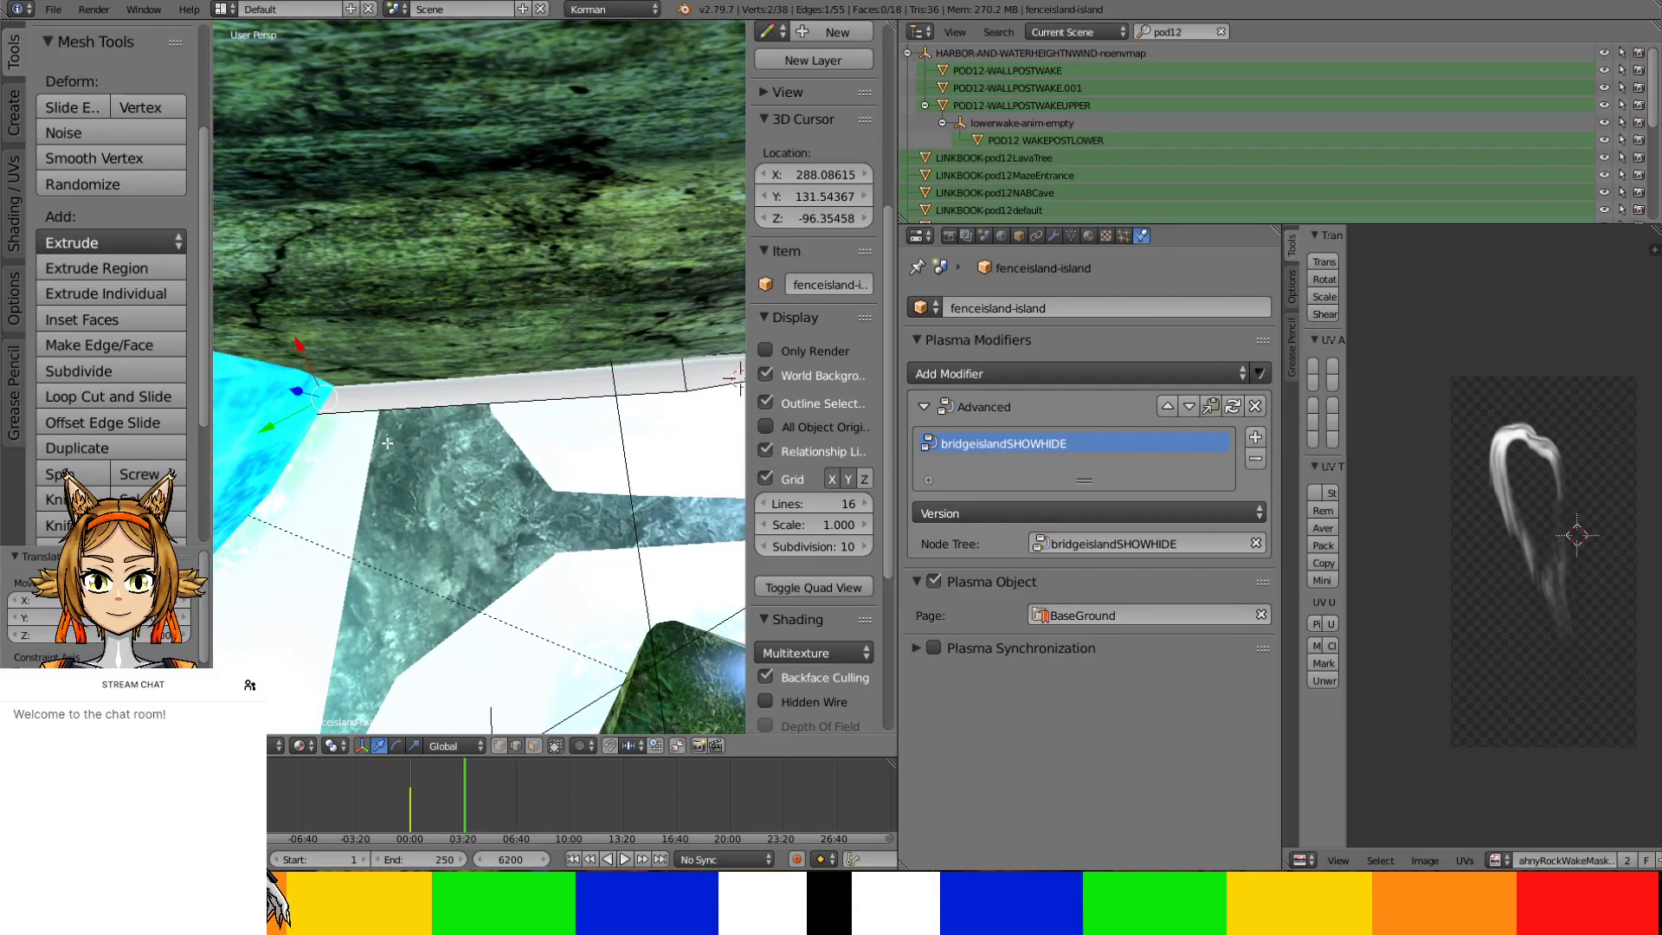
pyautogui.moveTo(270, 478); pyautogui.dragTo(506, 383, button='middle')
pyautogui.moveTo(508, 382); pyautogui.dragTo(415, 348)
pyautogui.moveTo(416, 348); pyautogui.dragTo(720, 344, button='middle')
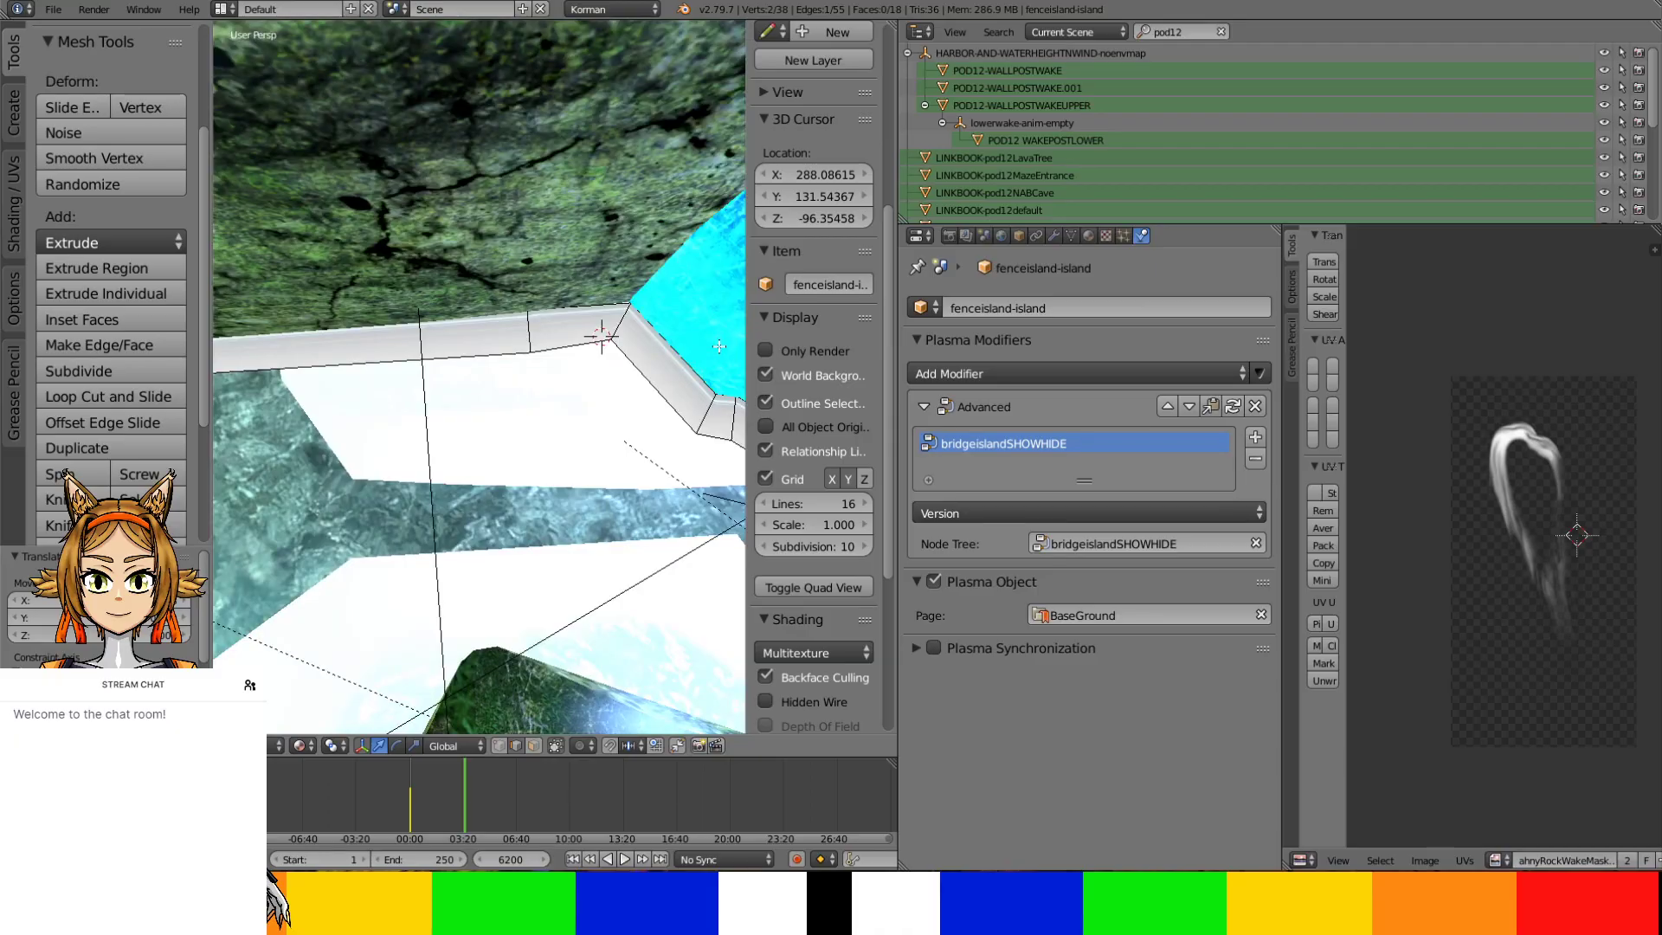
pyautogui.press('KP_Divide')
pyautogui.press('g')
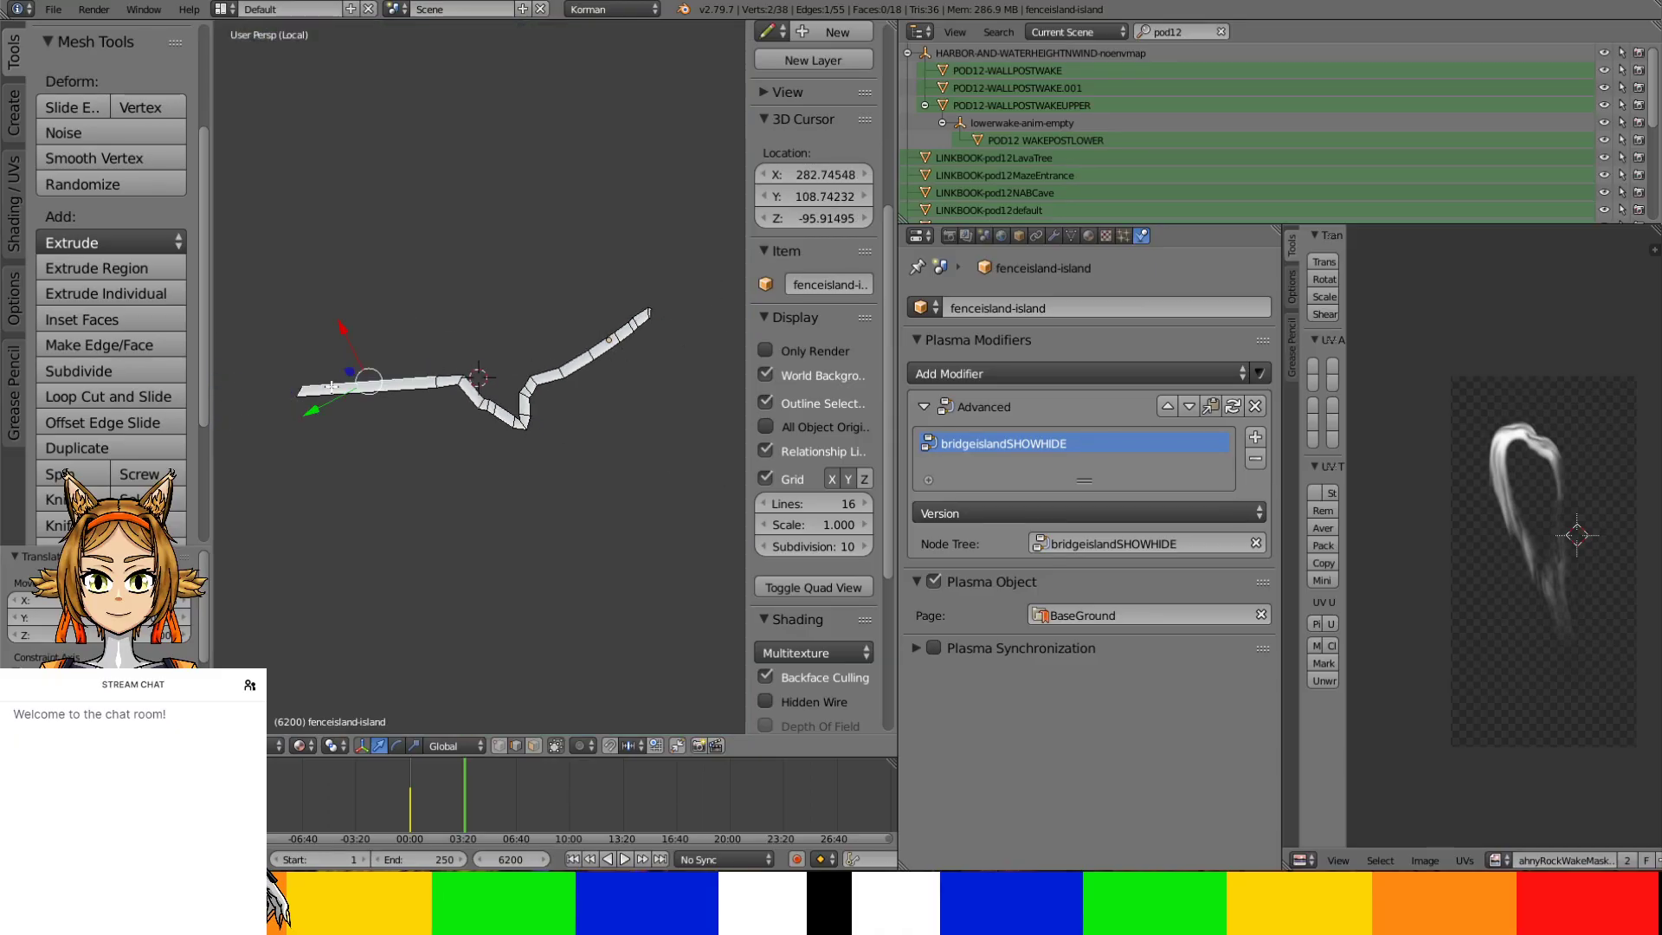
pyautogui.scroll(5, 647, 303)
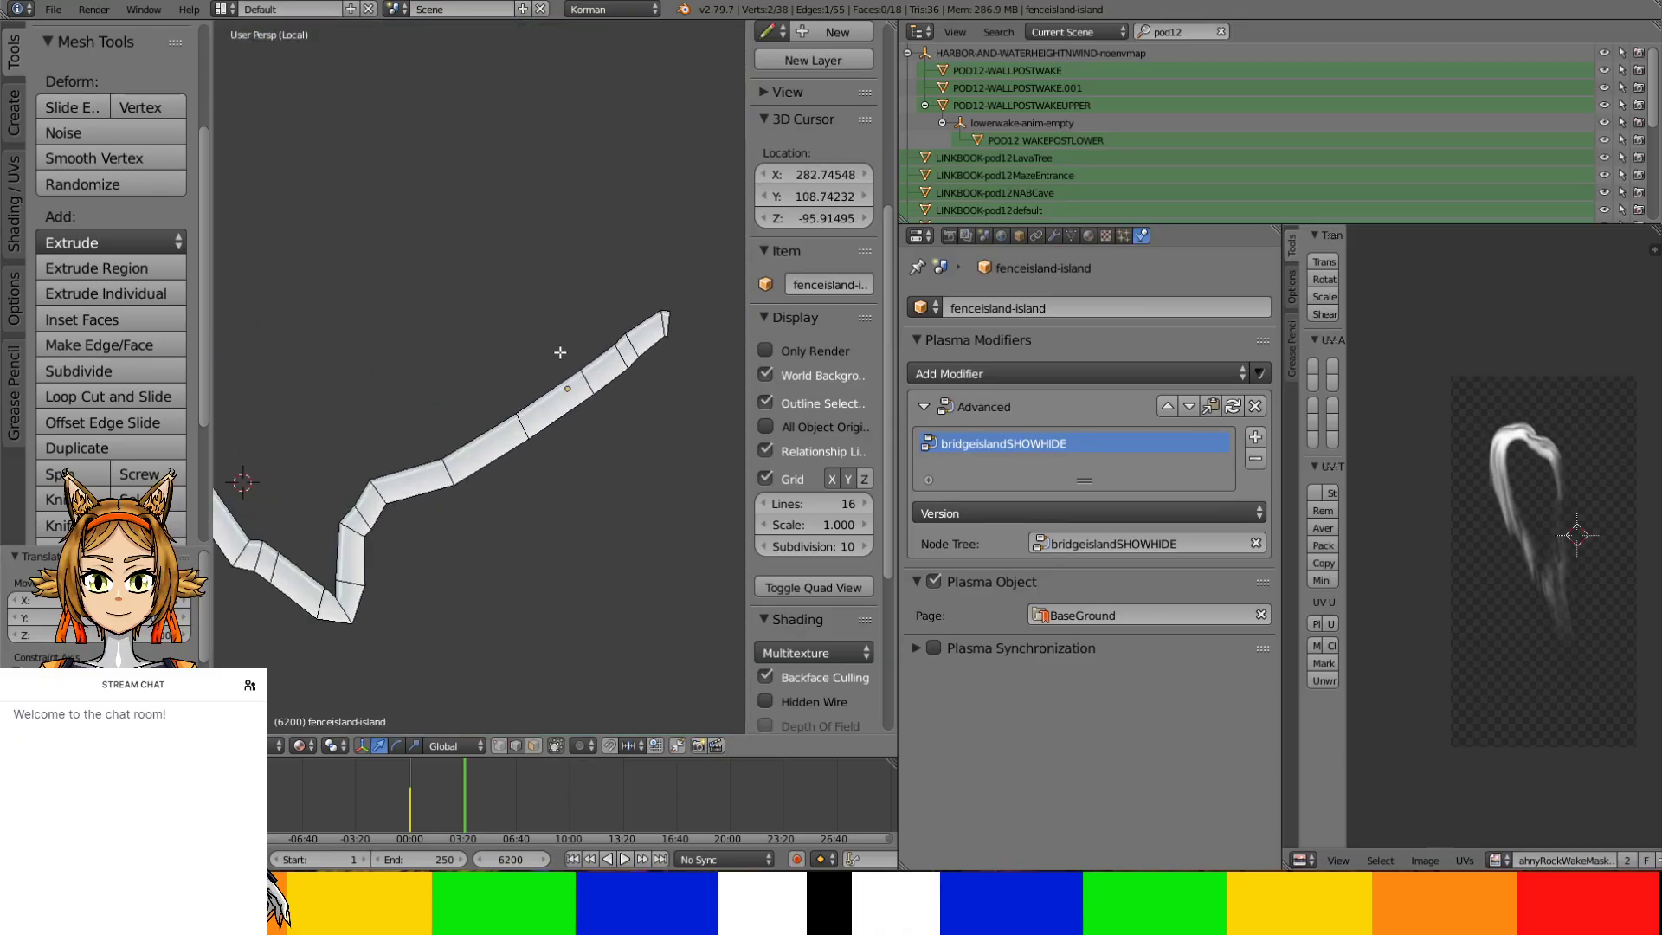
pyautogui.keyDown('ctrl'); pyautogui.rightClick(637, 322); pyautogui.keyUp('ctrl')
pyautogui.scroll(-1, 606, 308)
pyautogui.keyDown('shift'); pyautogui.moveTo(389, 420); pyautogui.dragTo(473, 364, button='middle'); pyautogui.keyUp('shift')
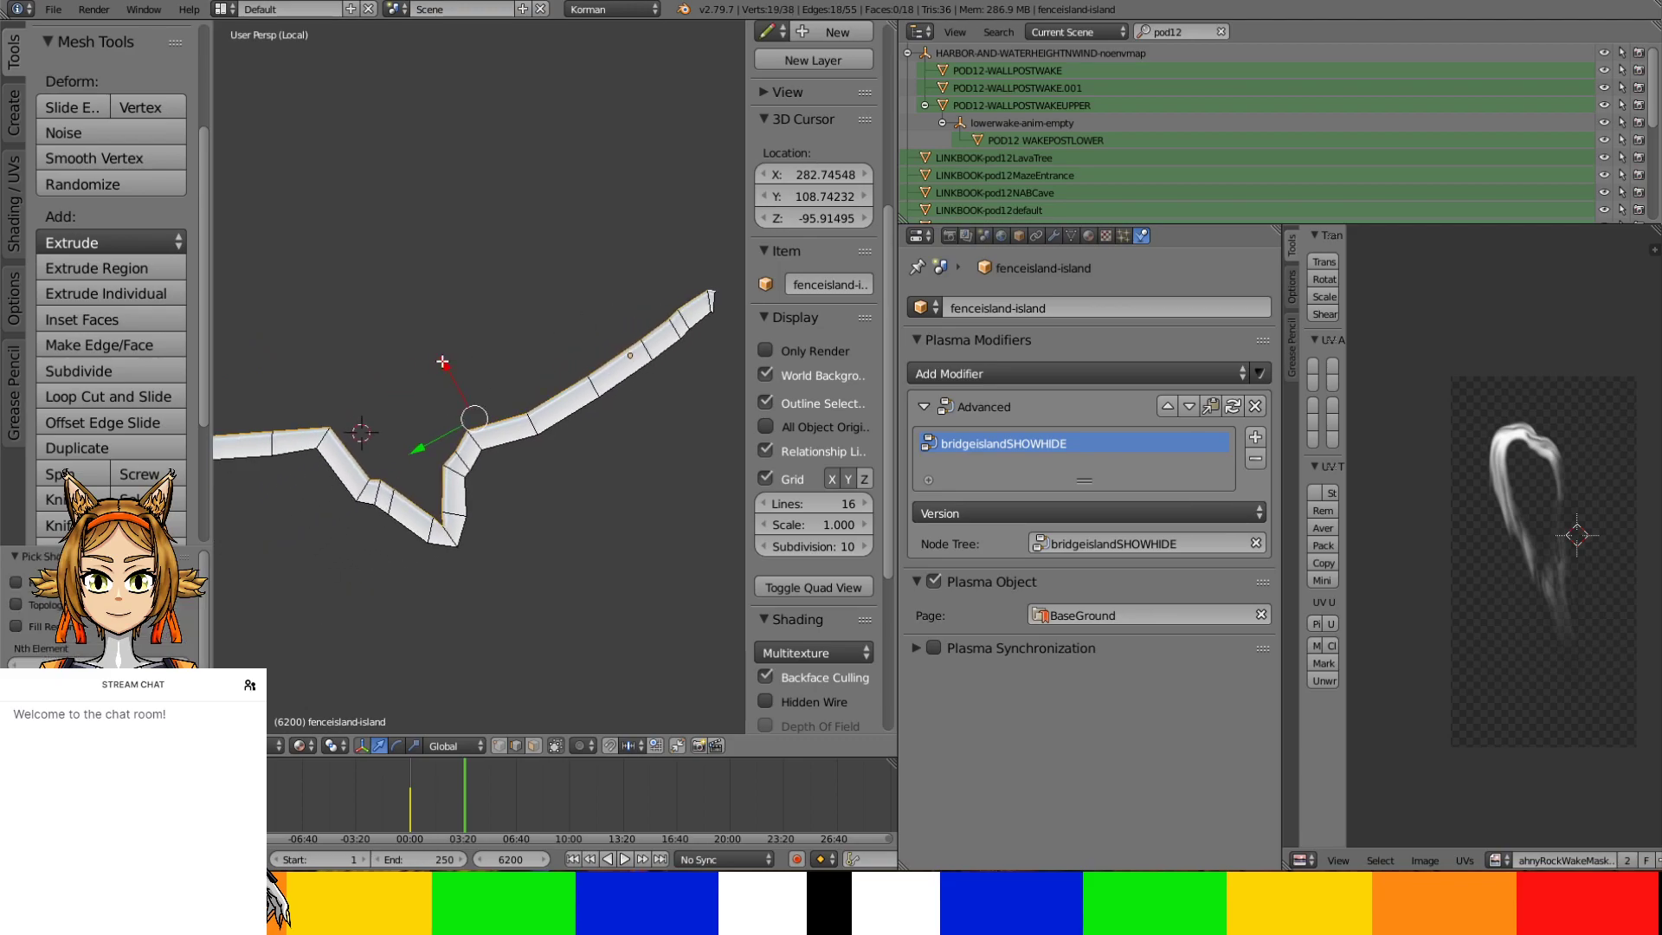
# Extrude the selected edge loop into a second strip on the rock side, shifting it along X and scaling it
pyautogui.press('g')
pyautogui.click(442, 361)
pyautogui.keyDown('shift'); pyautogui.moveTo(490, 361); pyautogui.dragTo(574, 355, button='middle'); pyautogui.keyUp('shift')
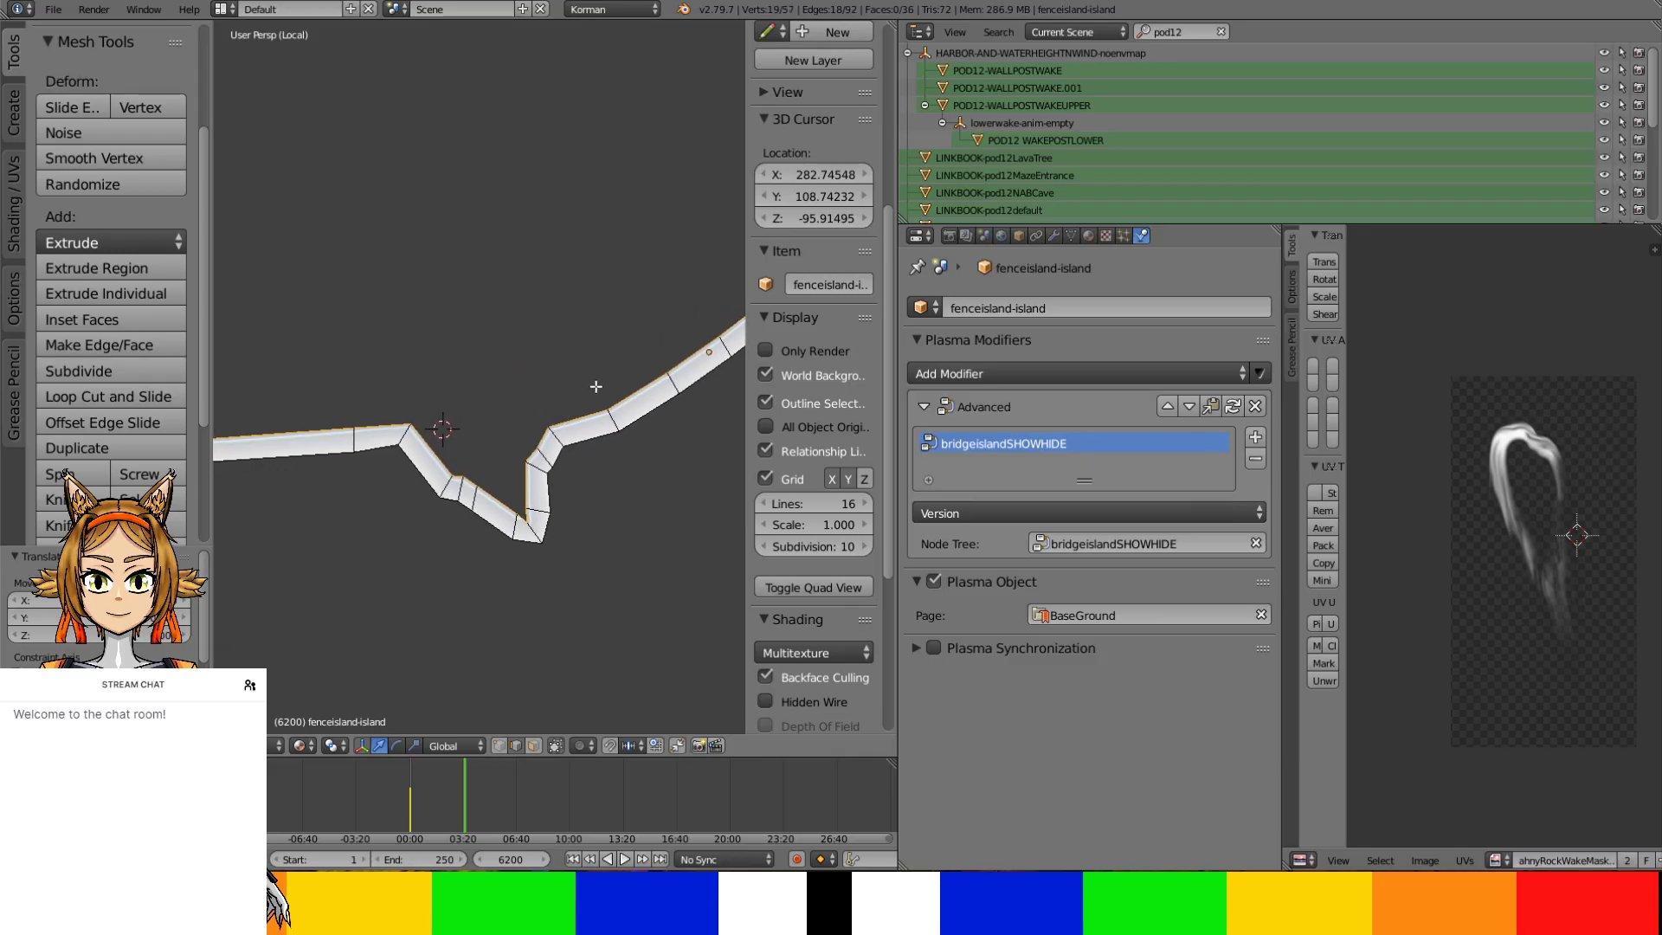
pyautogui.press('e')
pyautogui.rightClick(534, 389)
pyautogui.press('g')
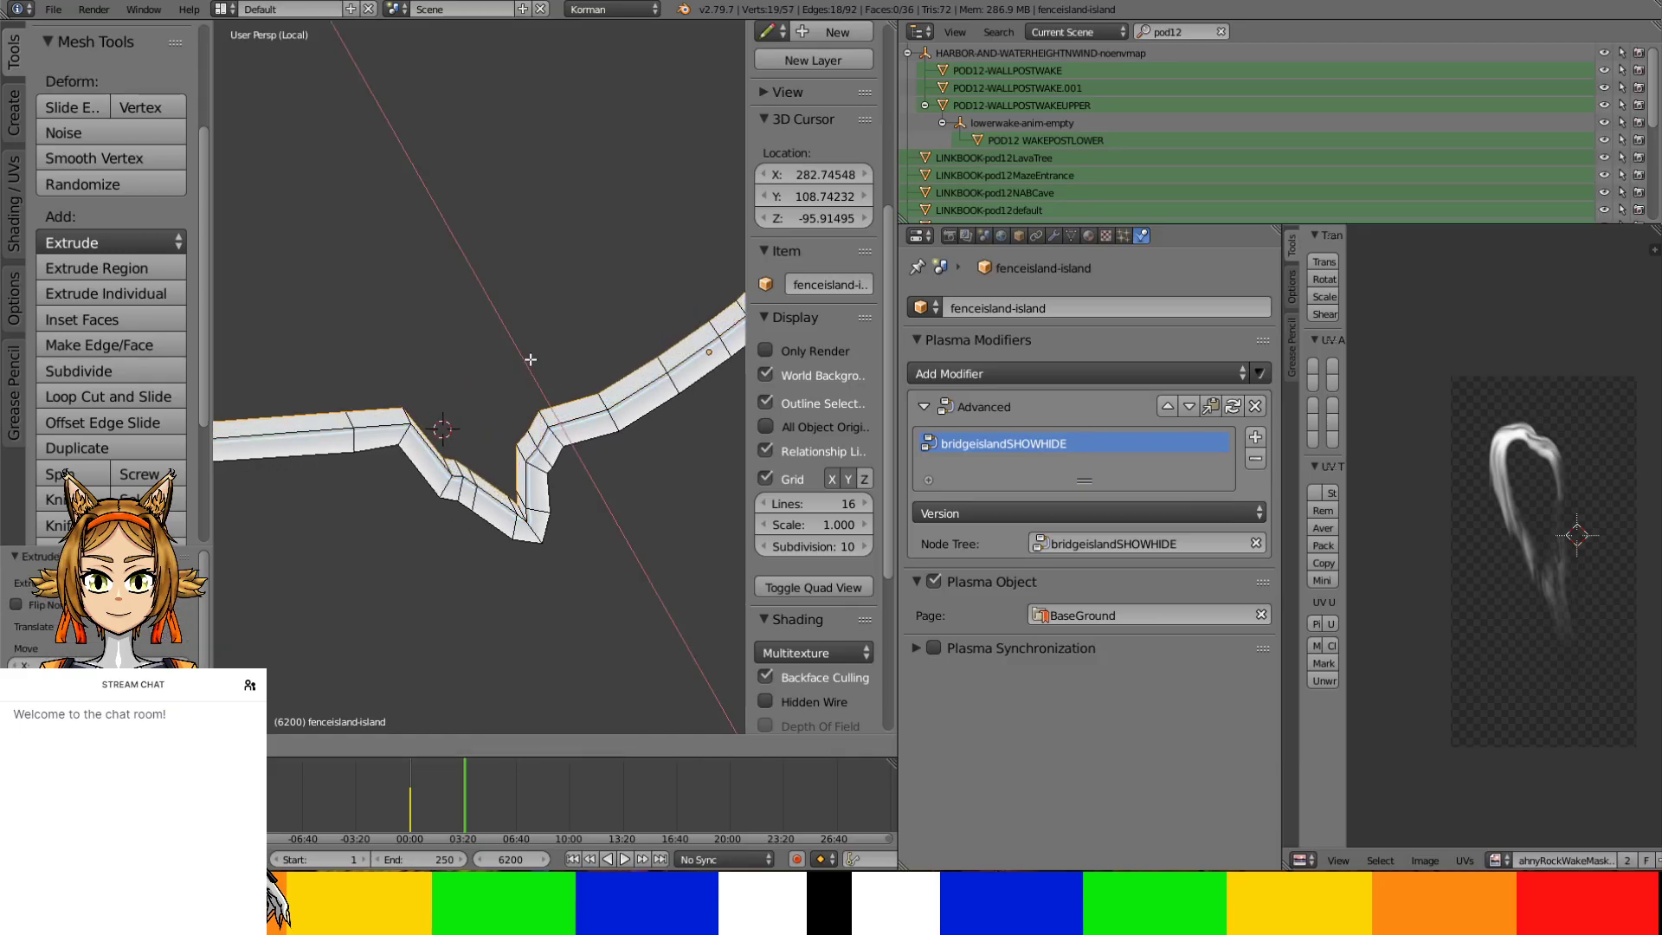
pyautogui.click(528, 344)
pyautogui.press('g')
pyautogui.click(669, 255)
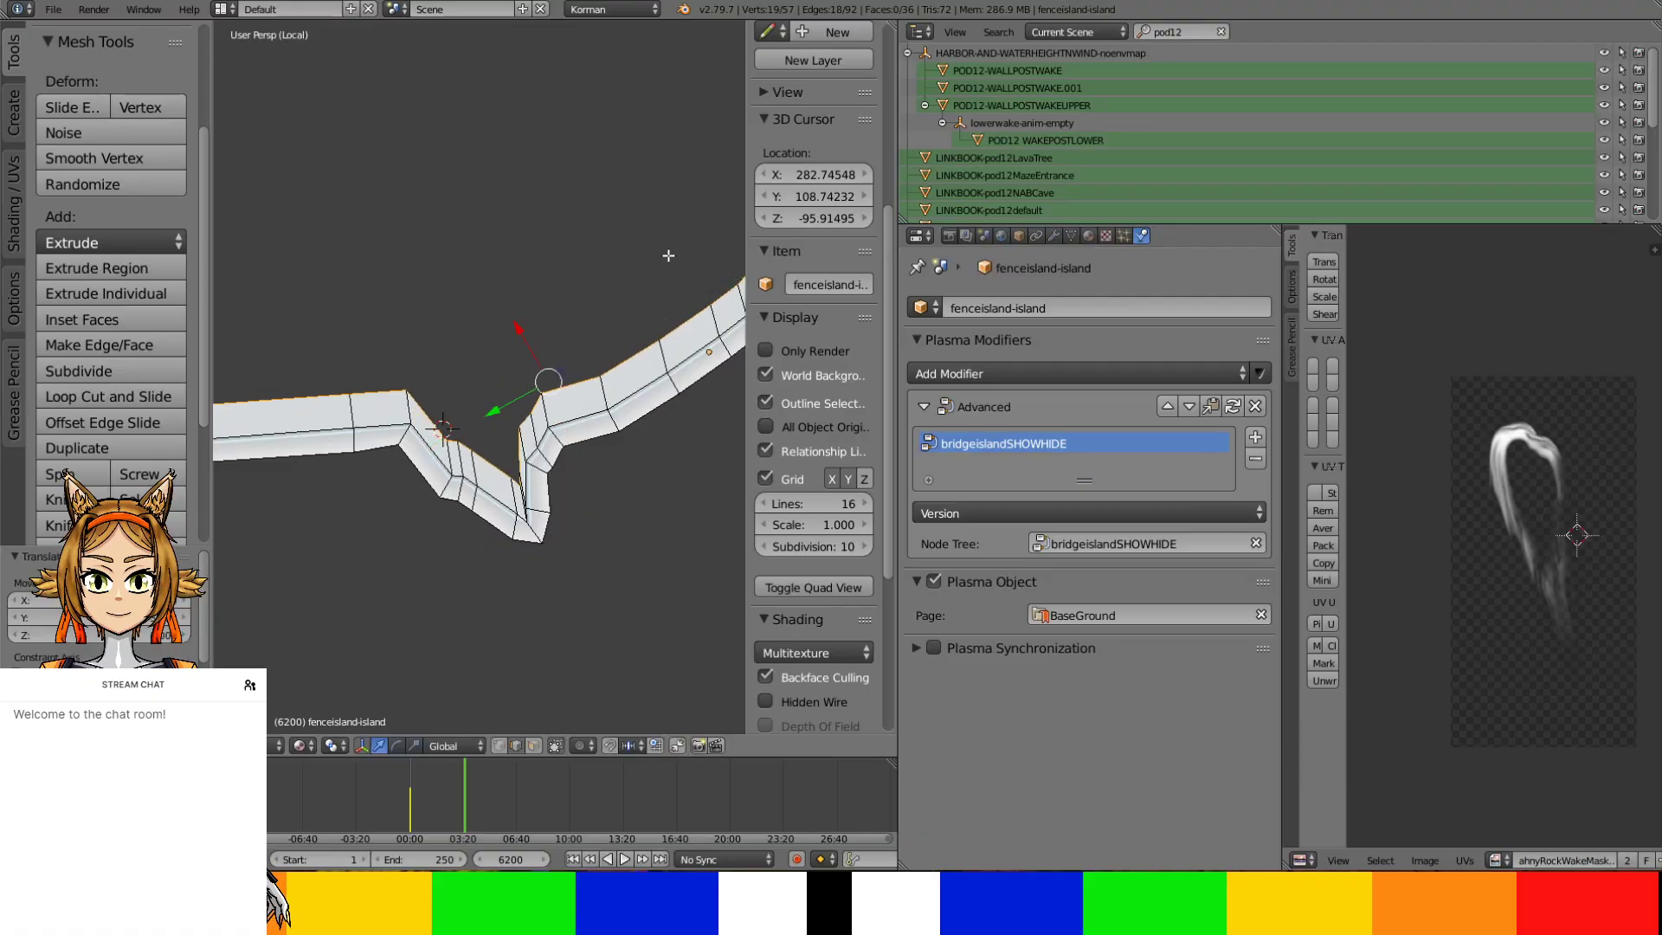
pyautogui.press('s')
pyautogui.click(666, 264)
# Shift the new strip's outer edge loop along Y to even out its width around the bends
pyautogui.moveTo(497, 411); pyautogui.dragTo(491, 412)
pyautogui.moveTo(491, 412); pyautogui.dragTo(586, 319, button='middle')
pyautogui.scroll(6, 560, 443)
pyautogui.moveTo(560, 443); pyautogui.dragTo(313, 478, button='middle')
pyautogui.moveTo(404, 524); pyautogui.dragTo(401, 542, button='middle')
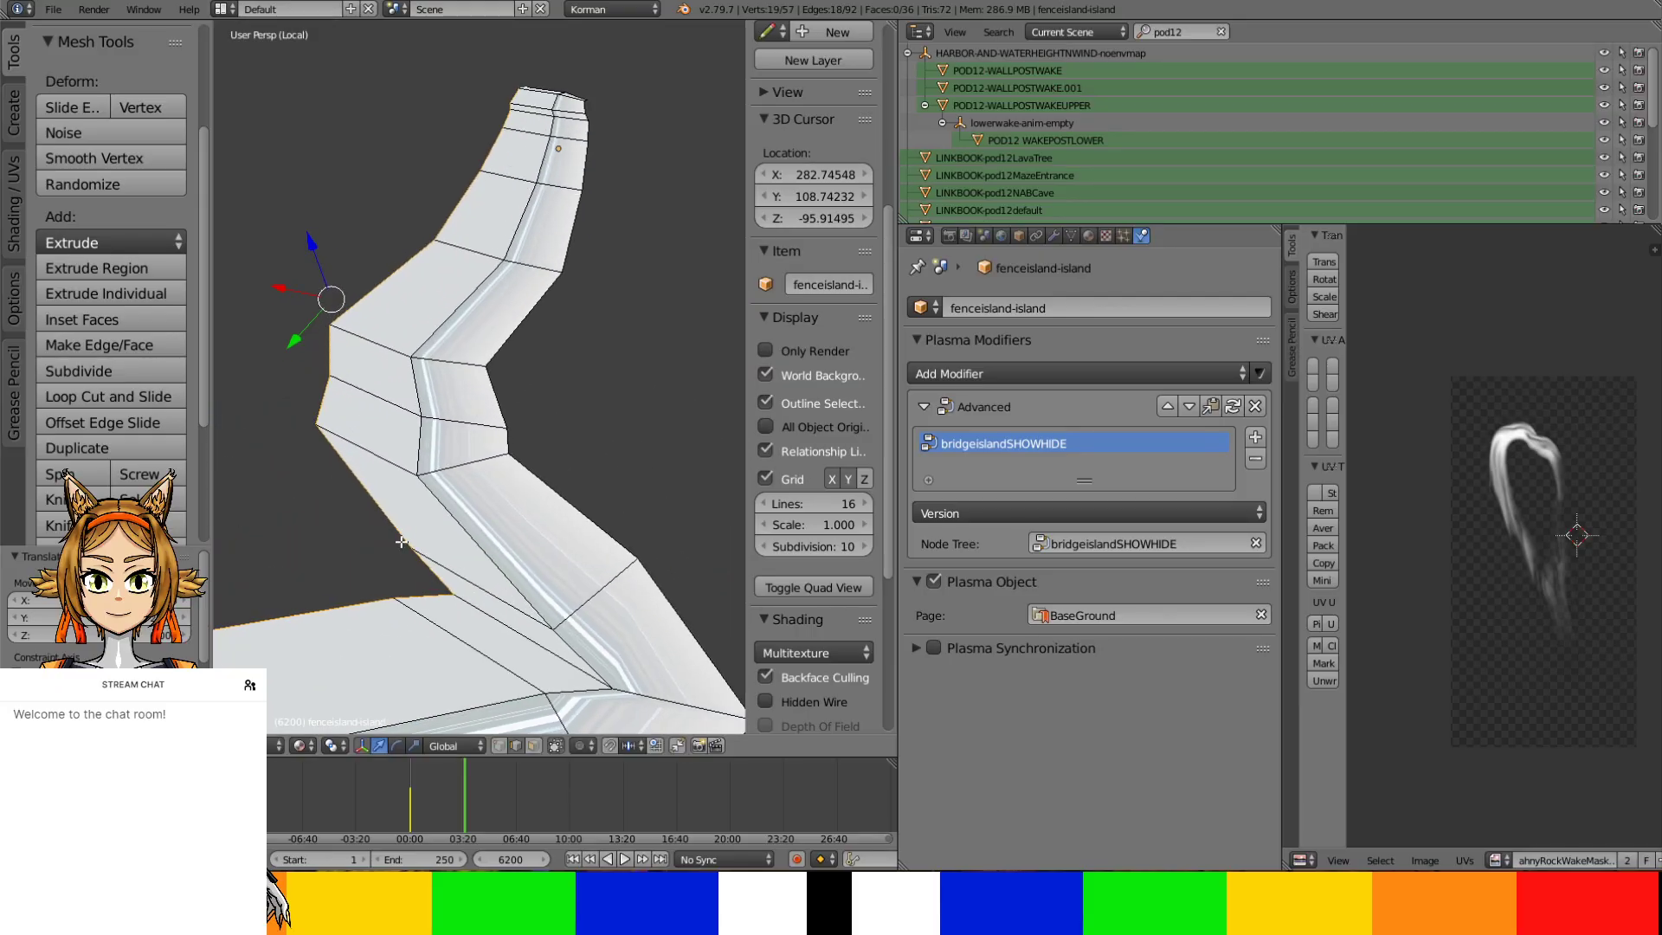
pyautogui.press('g')
pyautogui.press('y')
pyautogui.click(329, 348)
pyautogui.moveTo(328, 348); pyautogui.dragTo(510, 389, button='middle')
pyautogui.scroll(-3, 510, 400)
# Check the wake texture's UV mapping settings and make UVMap.001 the mesh's active UV map
pyautogui.click(1091, 238)
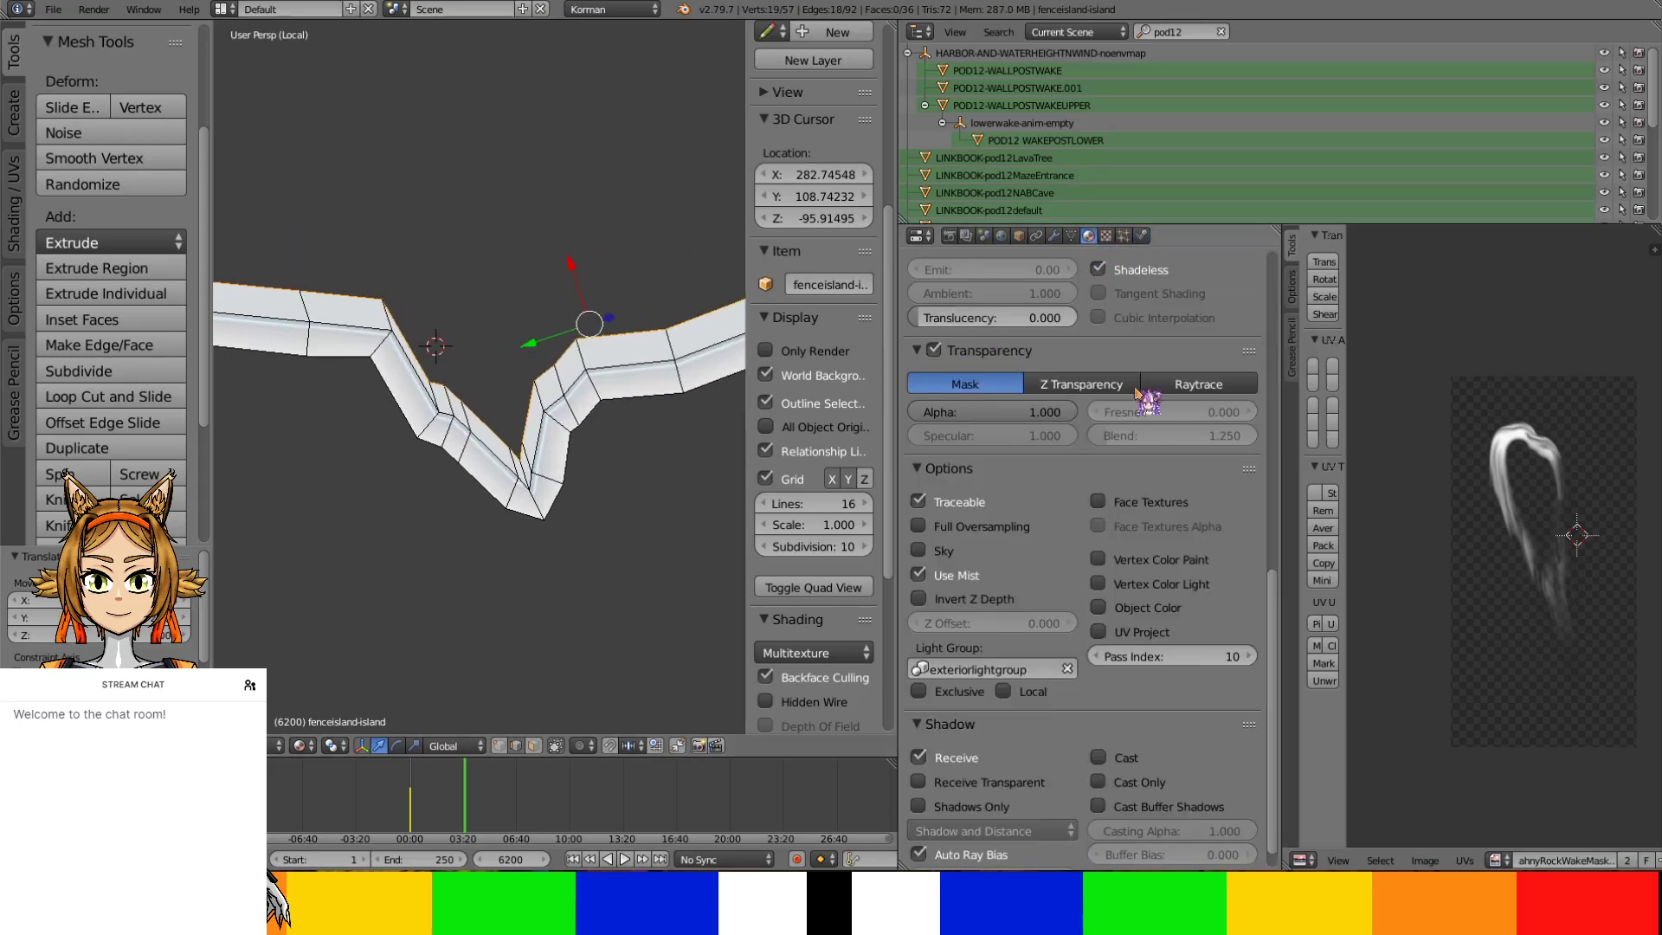
pyautogui.click(1107, 235)
pyautogui.scroll(15, 1177, 476)
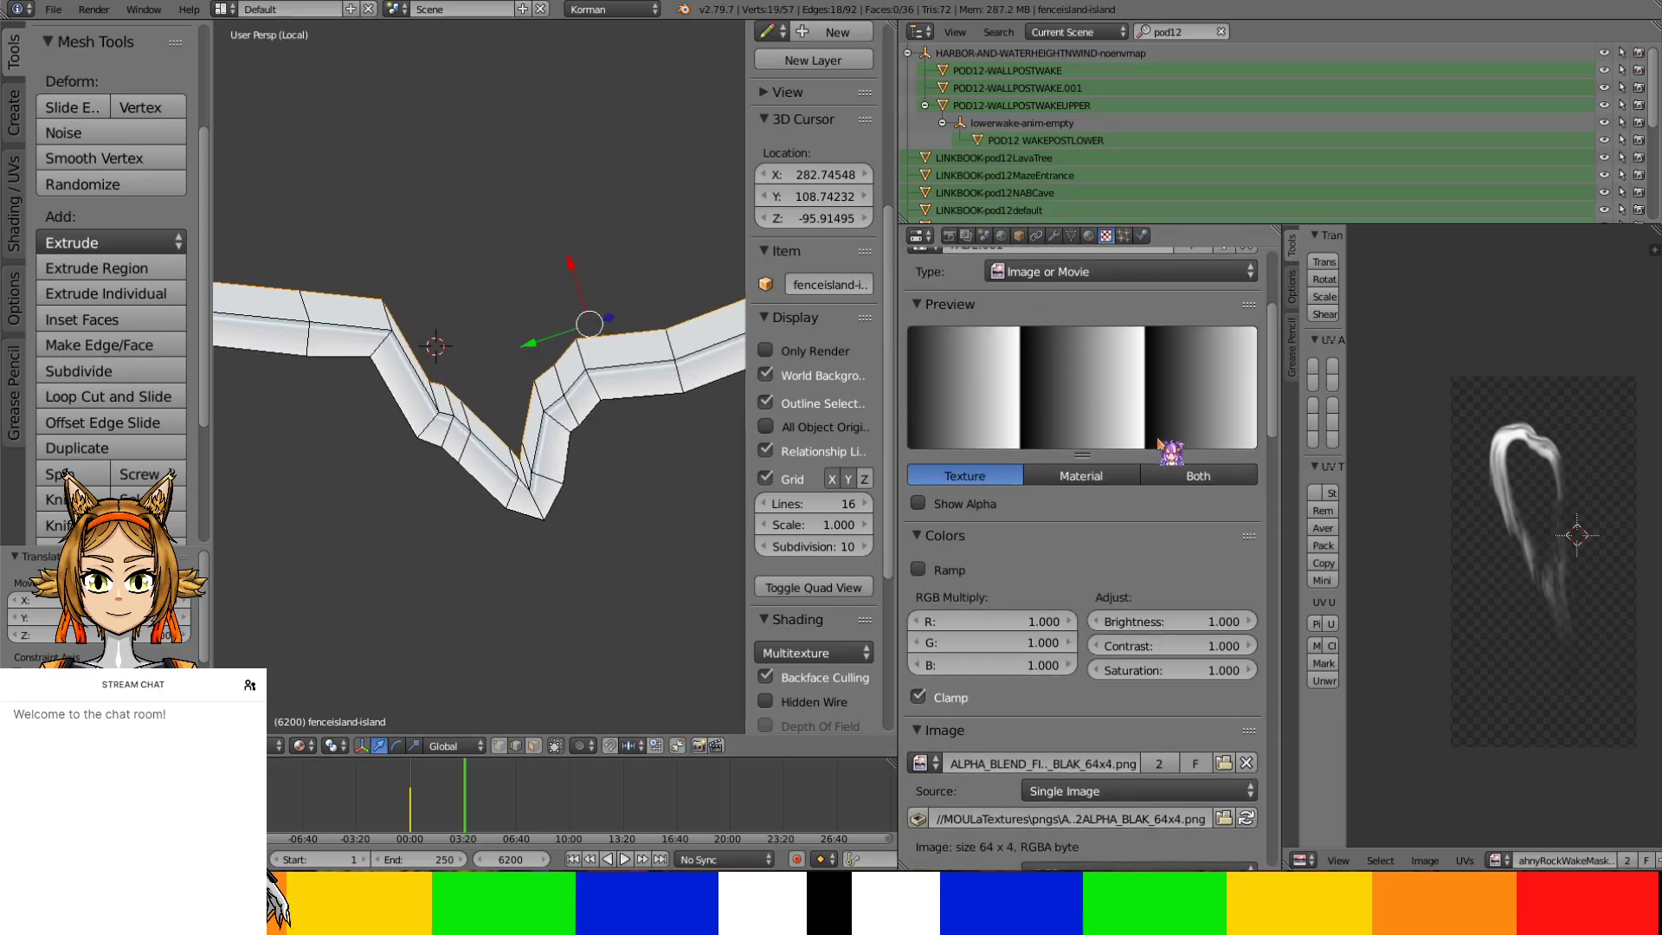
pyautogui.scroll(5, 1158, 389)
pyautogui.click(1103, 364)
pyautogui.scroll(-12, 1102, 367)
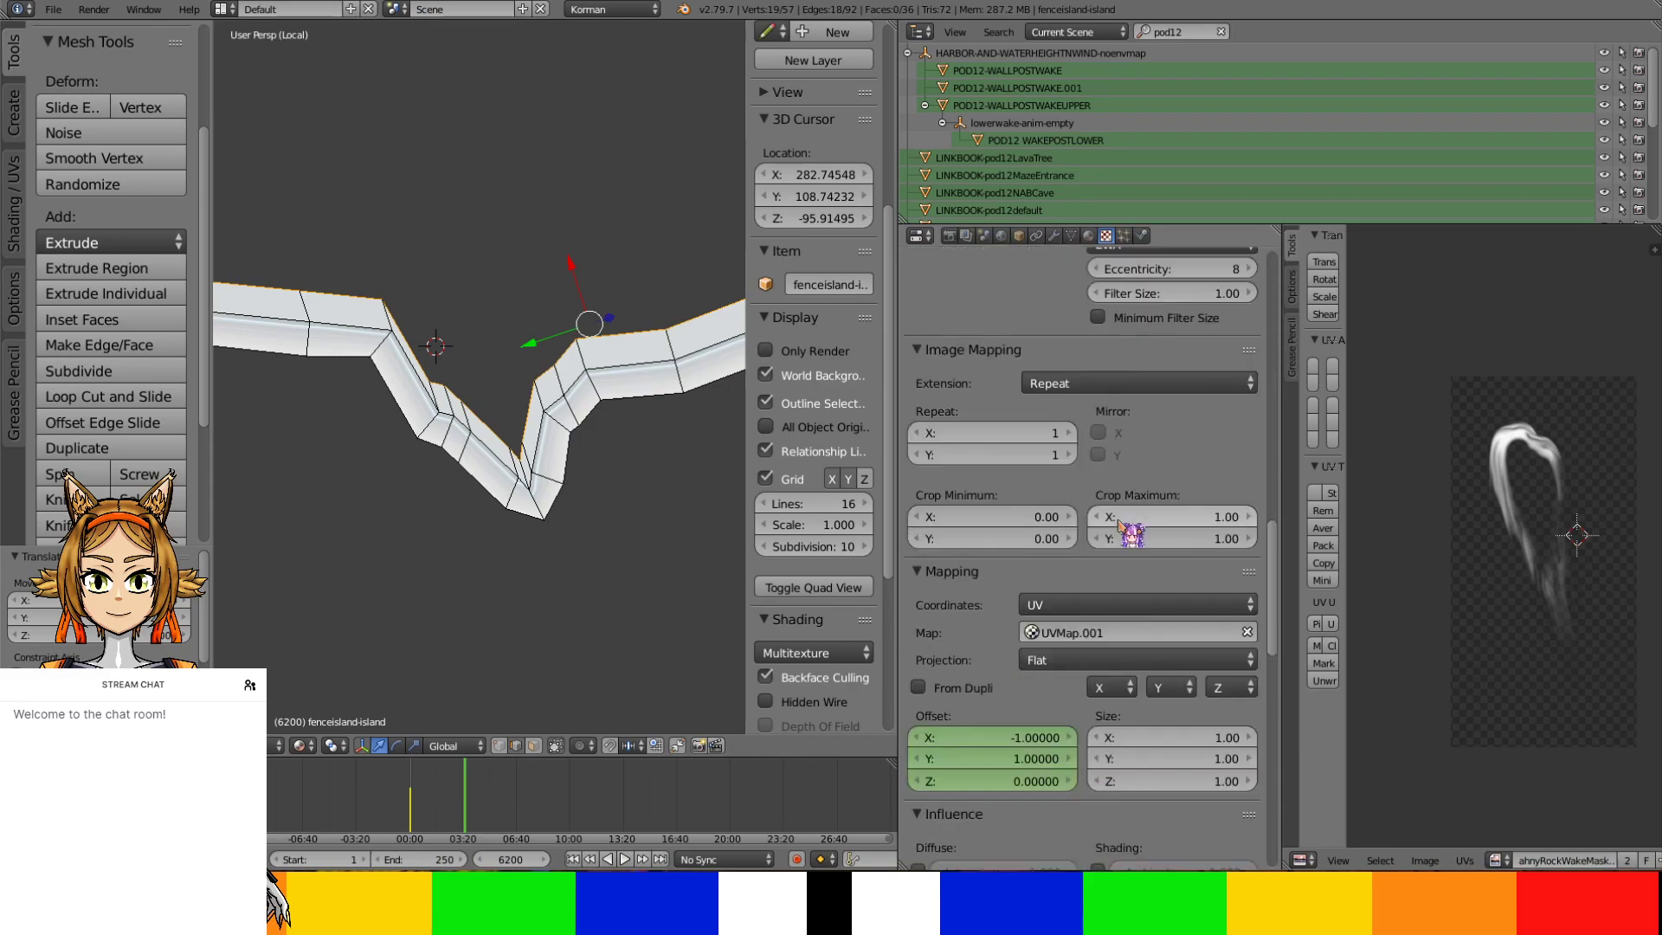
pyautogui.click(1072, 237)
pyautogui.click(1040, 453)
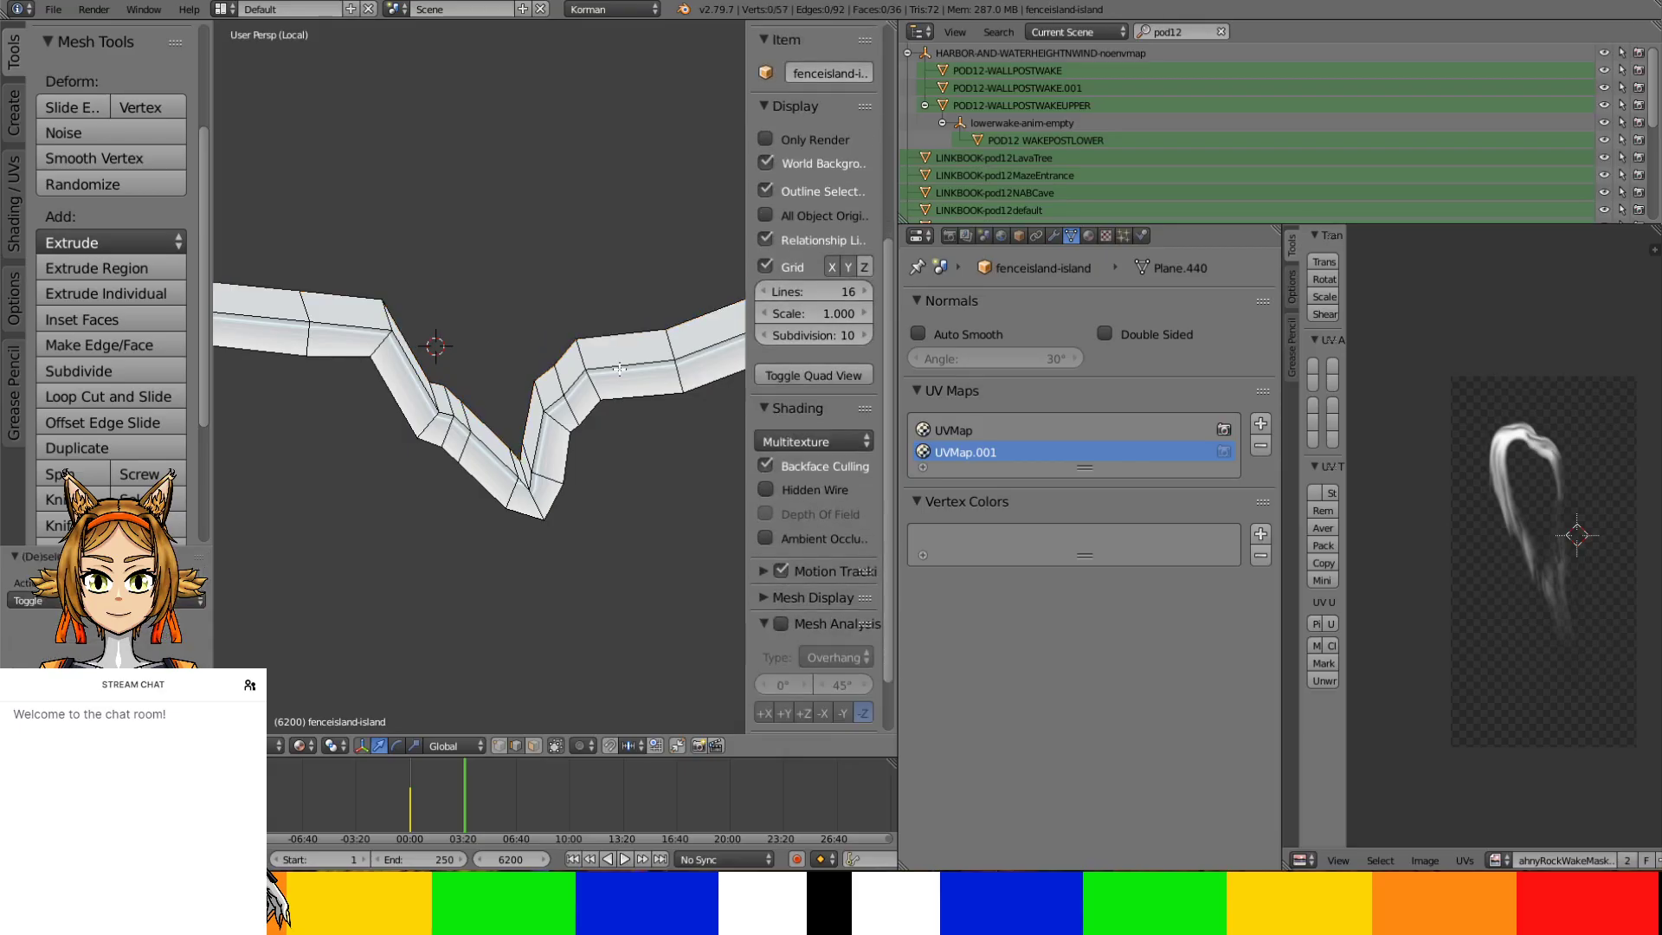
# Unwrap the entire wake mesh in UVMap.001 and scale its UVs up more than five times over the water texture
pyautogui.press('a')
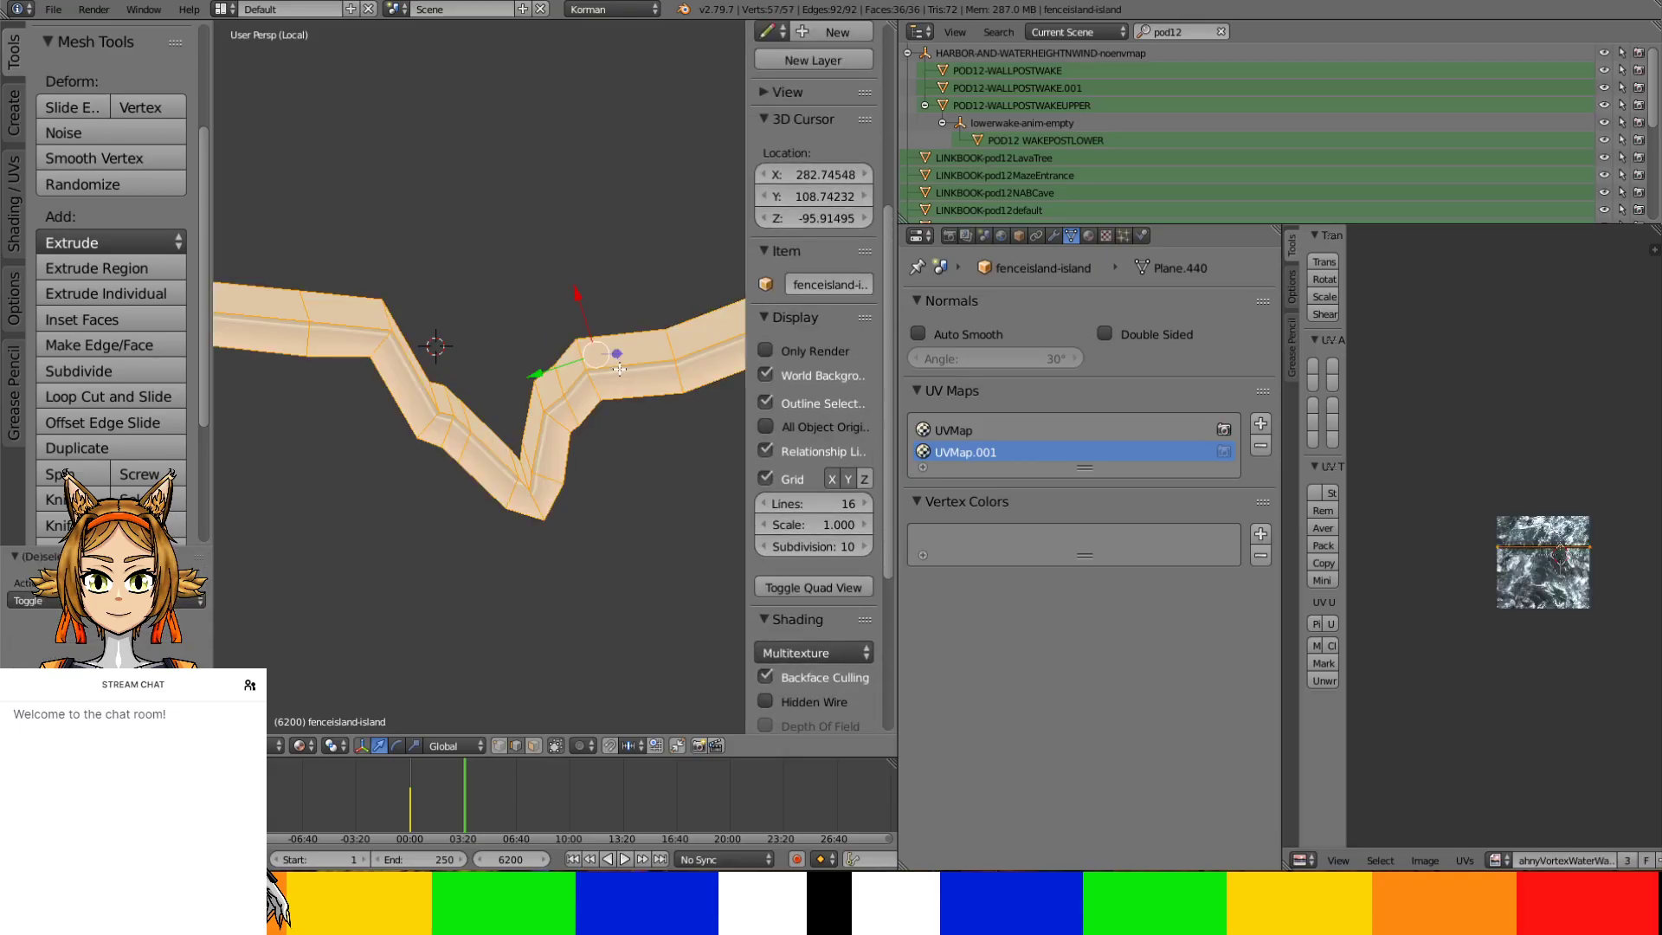
pyautogui.press('u')
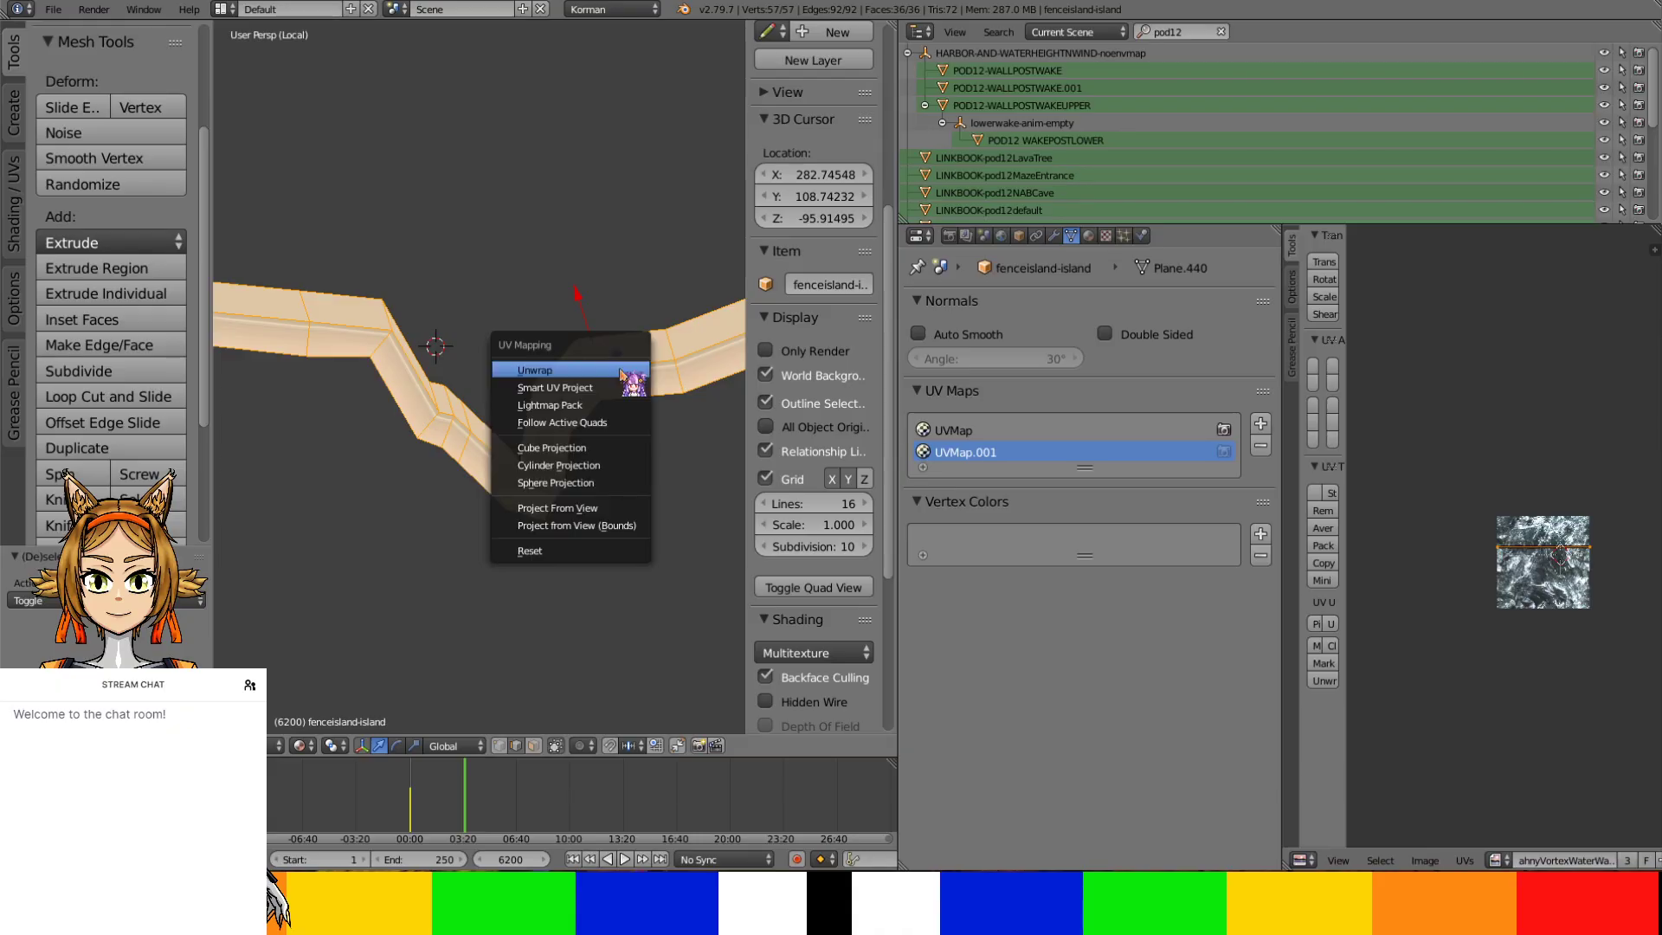
pyautogui.click(621, 371)
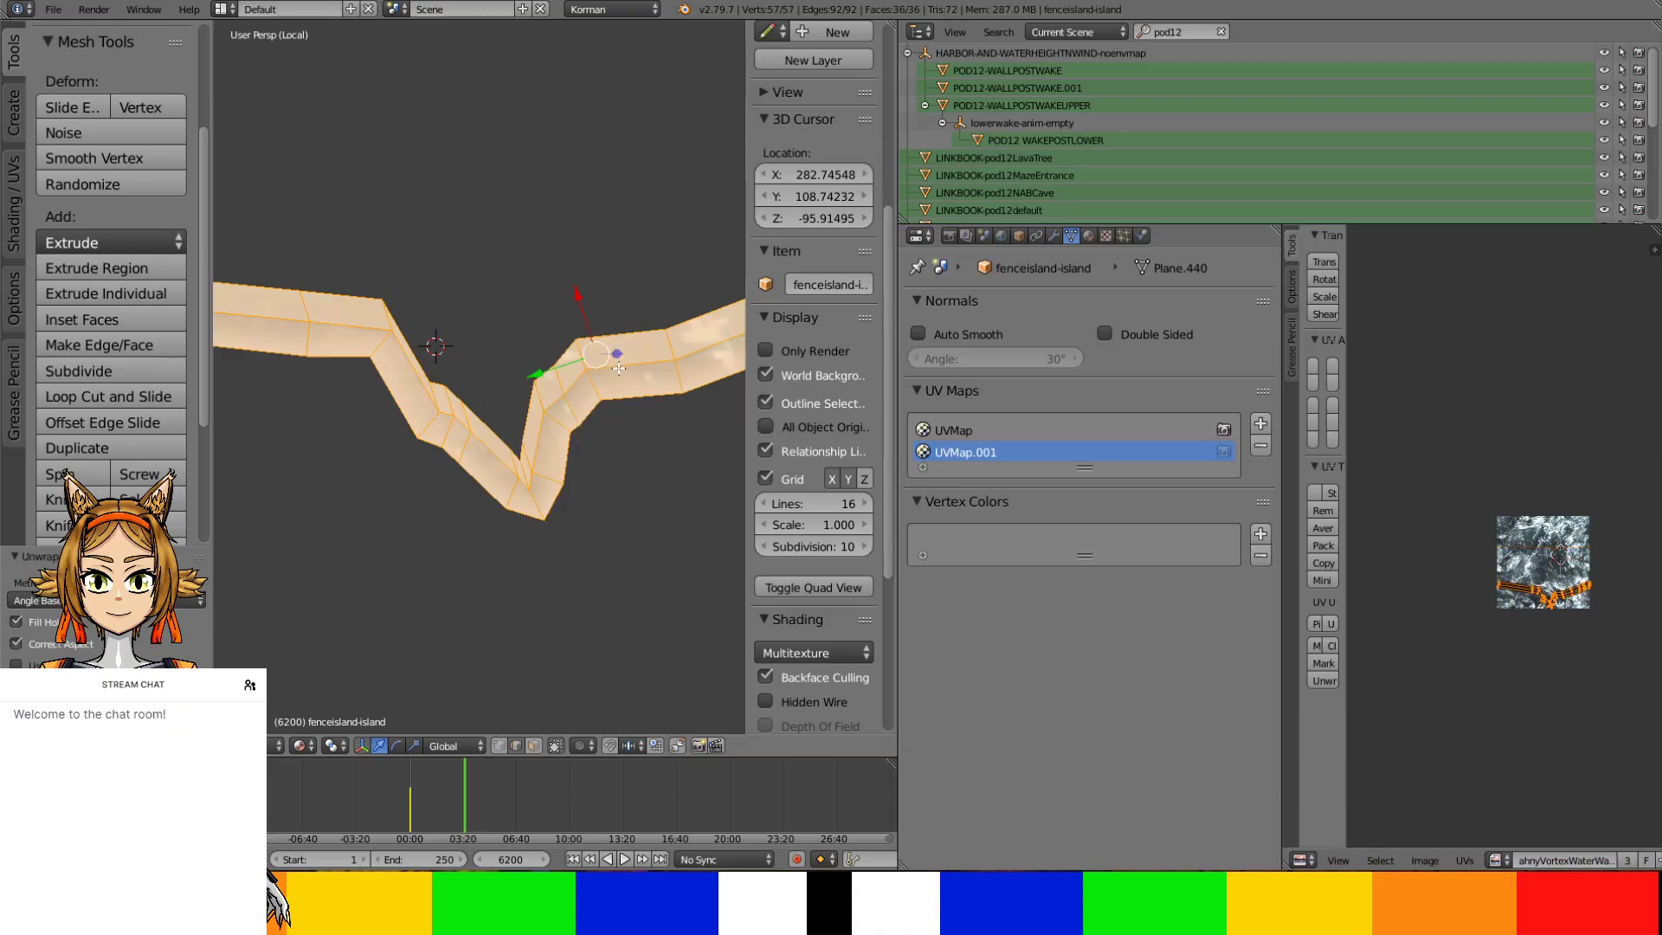
pyautogui.press('s')
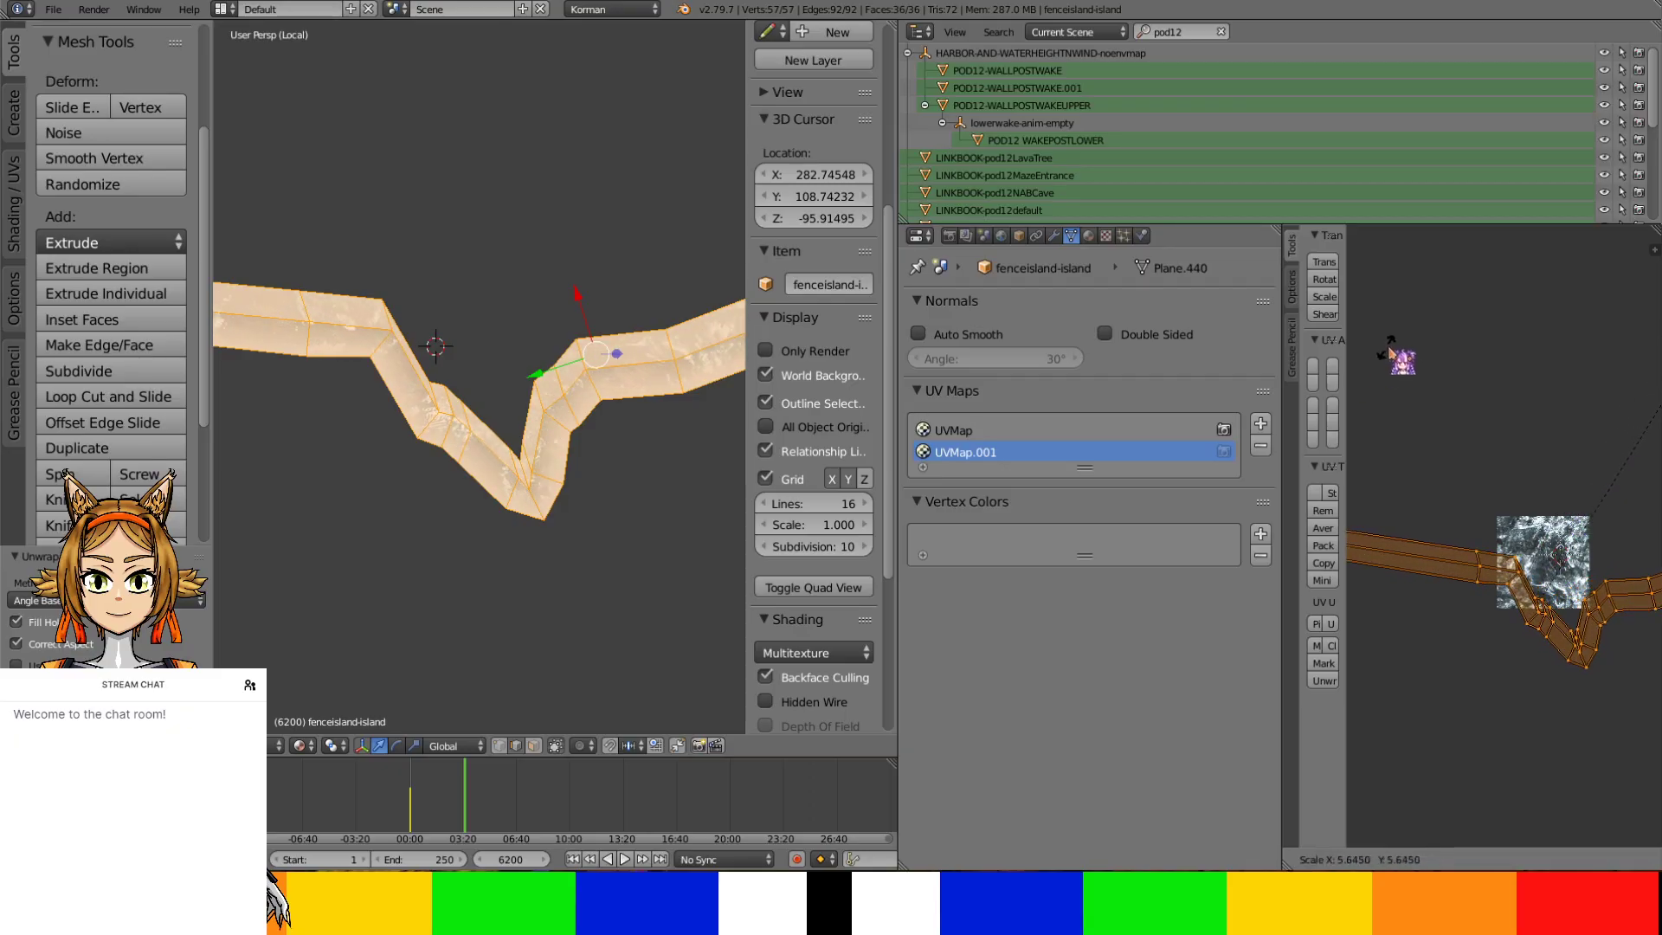
pyautogui.click(1413, 346)
pyautogui.scroll(4, 567, 372)
pyautogui.moveTo(563, 552); pyautogui.dragTo(571, 493, button='middle')
pyautogui.scroll(2, 538, 444)
# Make UVMap active, scale all its UVs along X to about 0.98 and leave mesh editing
pyautogui.click(987, 430)
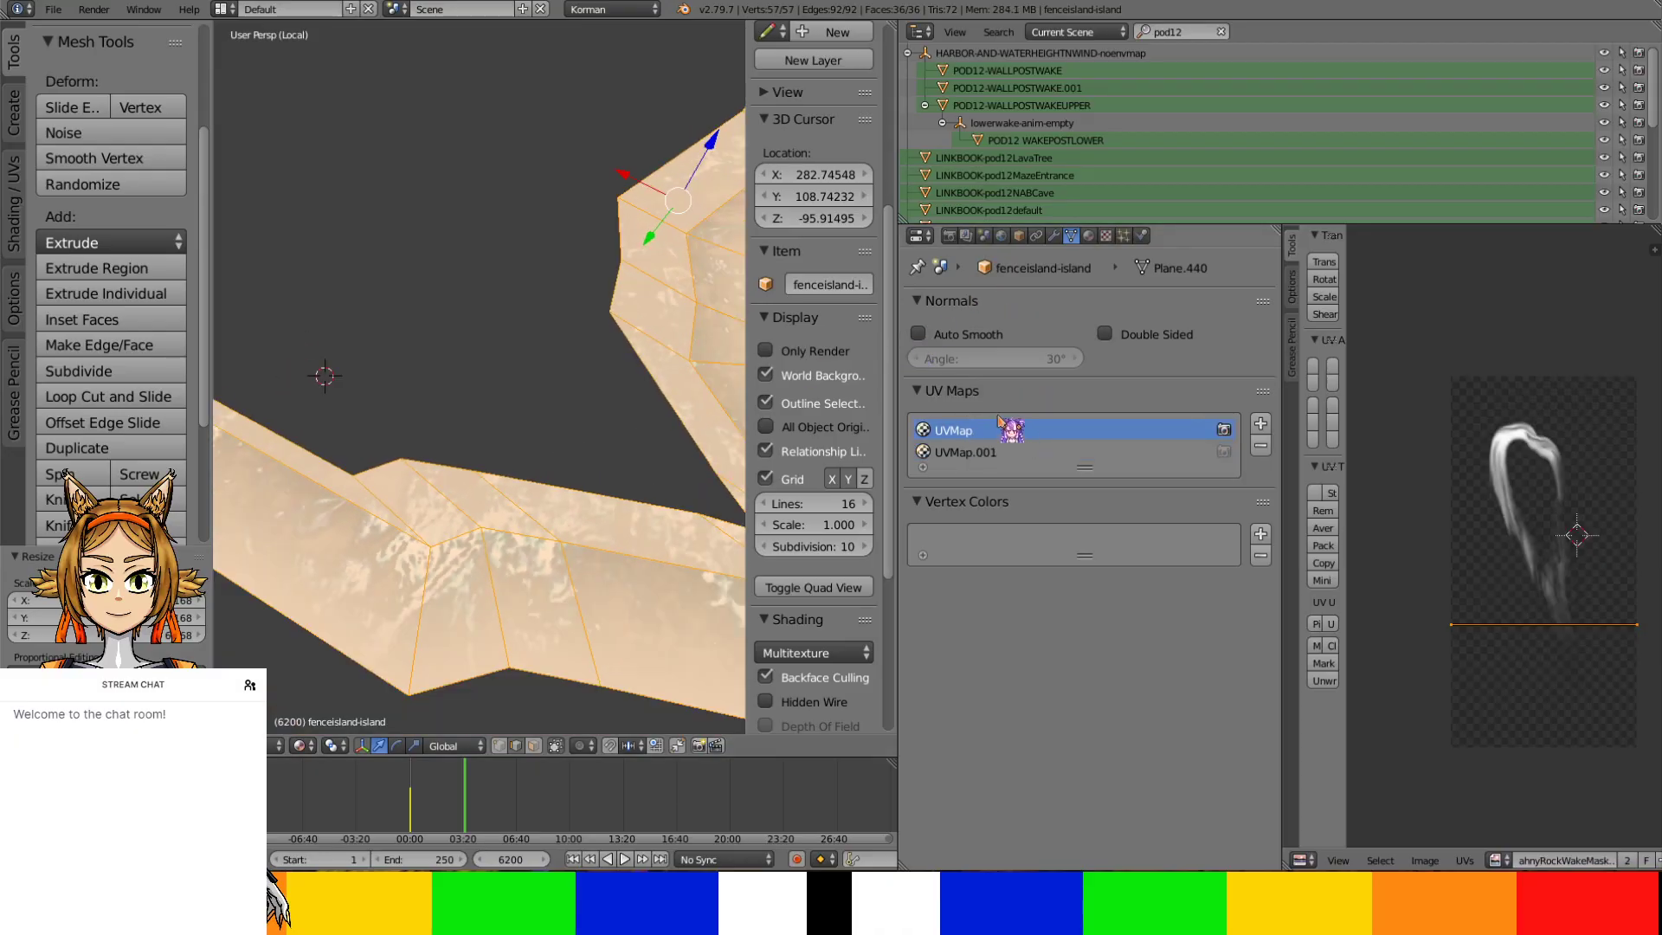
pyautogui.press('a')
pyautogui.press('a')
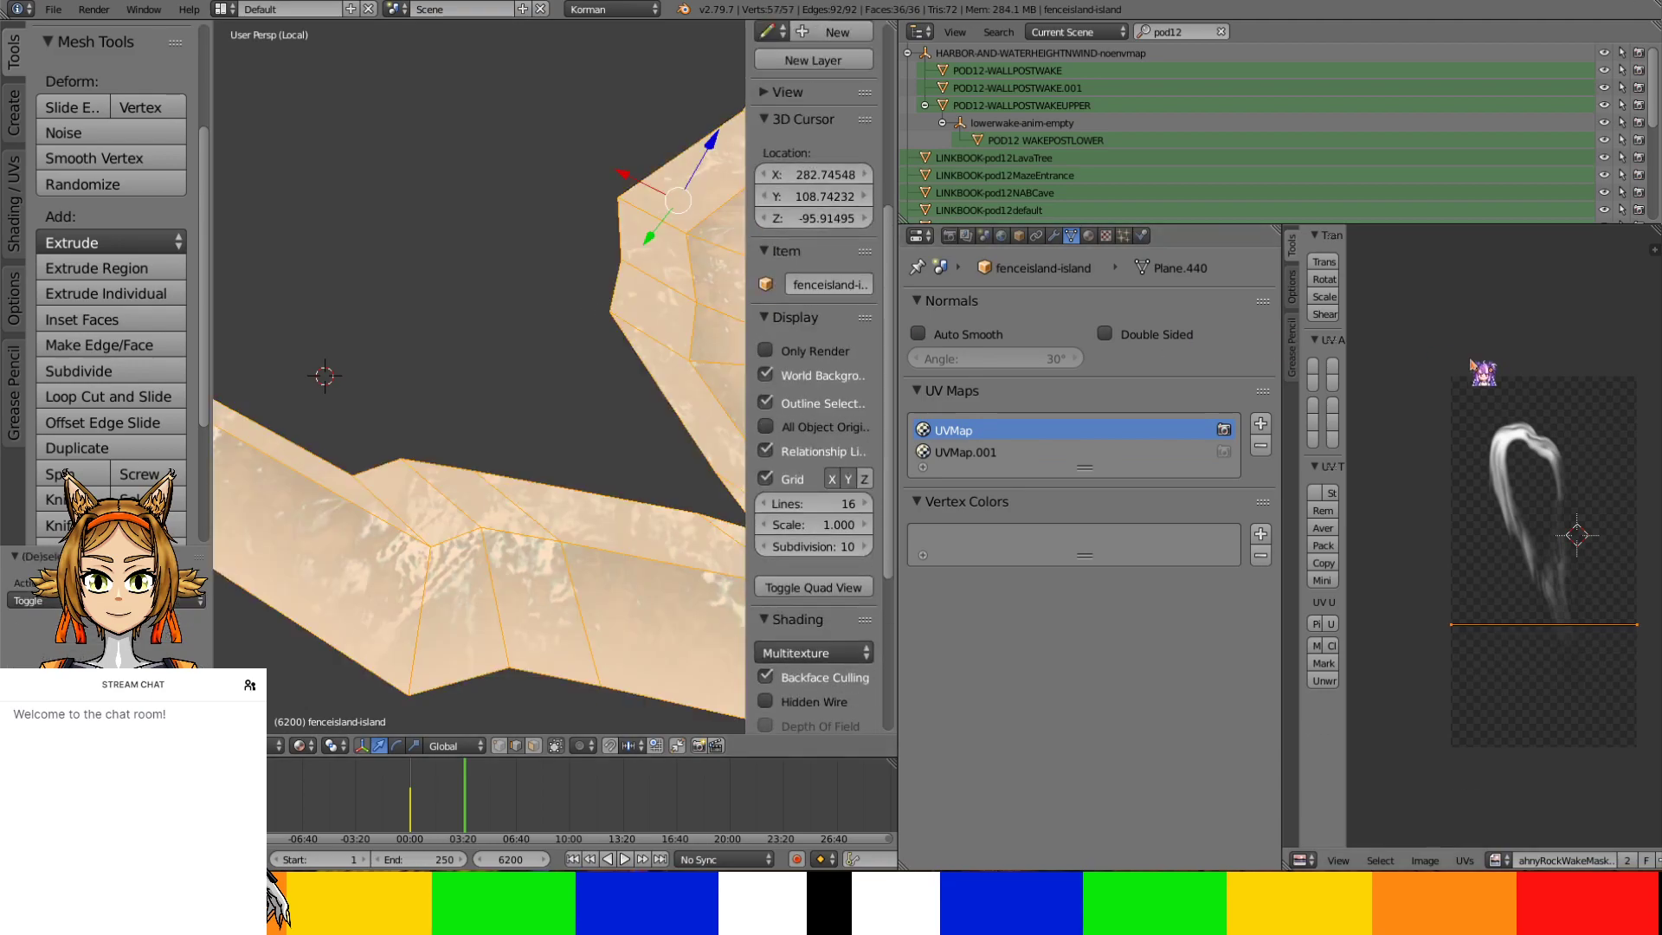
pyautogui.press('s')
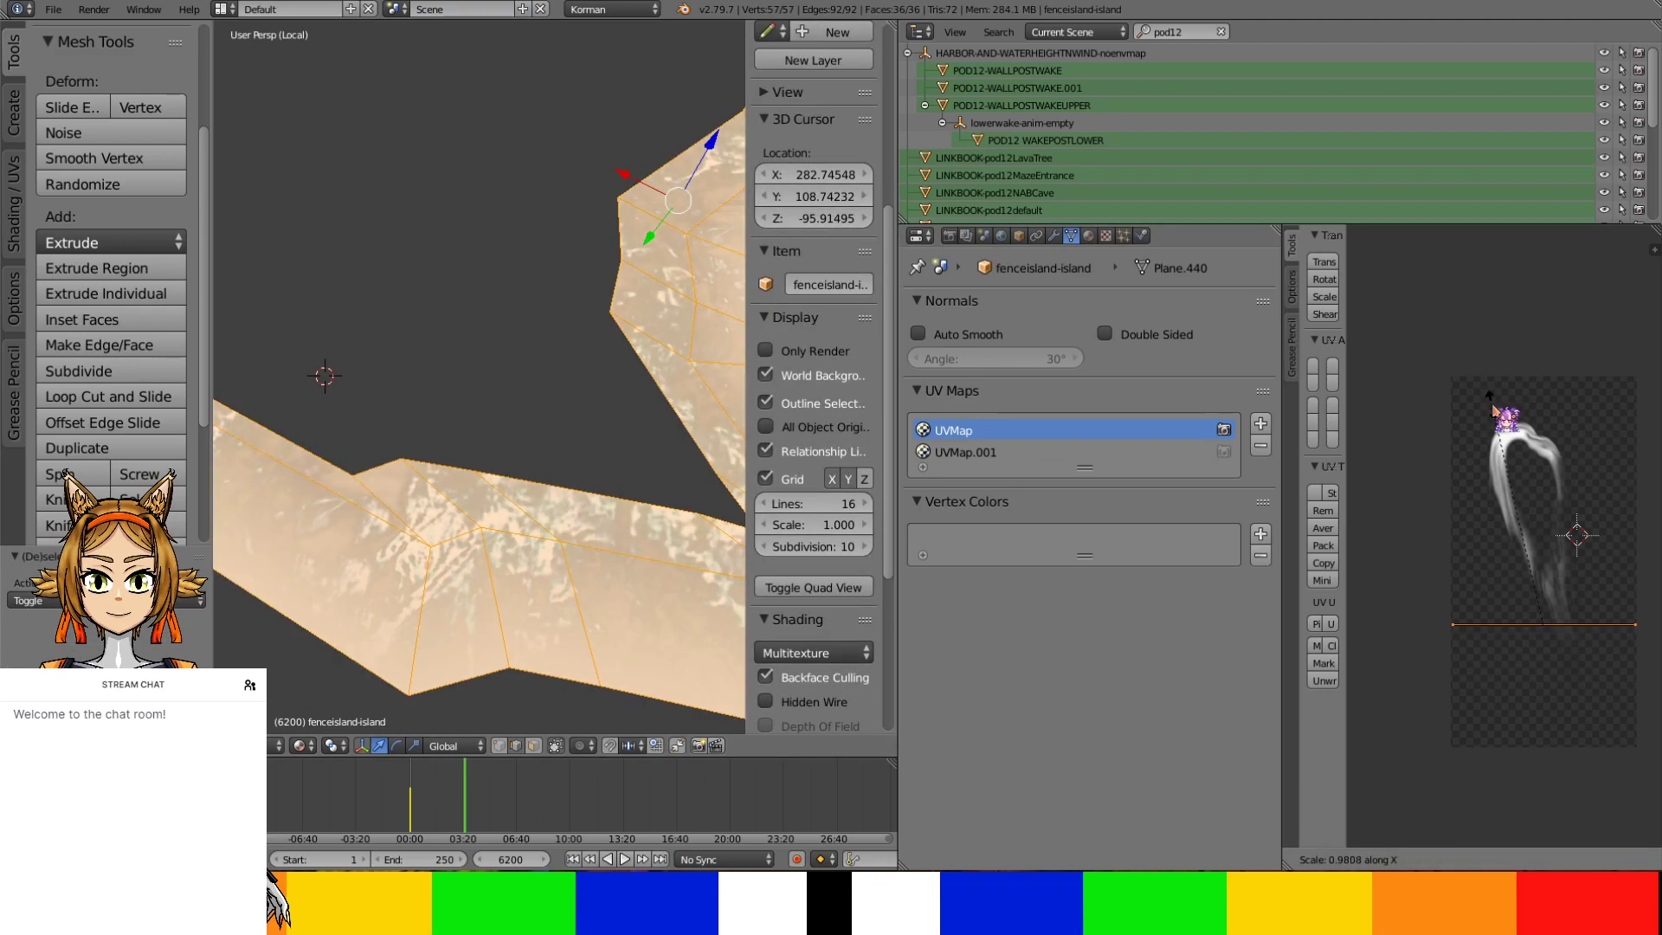
pyautogui.click(1495, 412)
pyautogui.press('Tab')
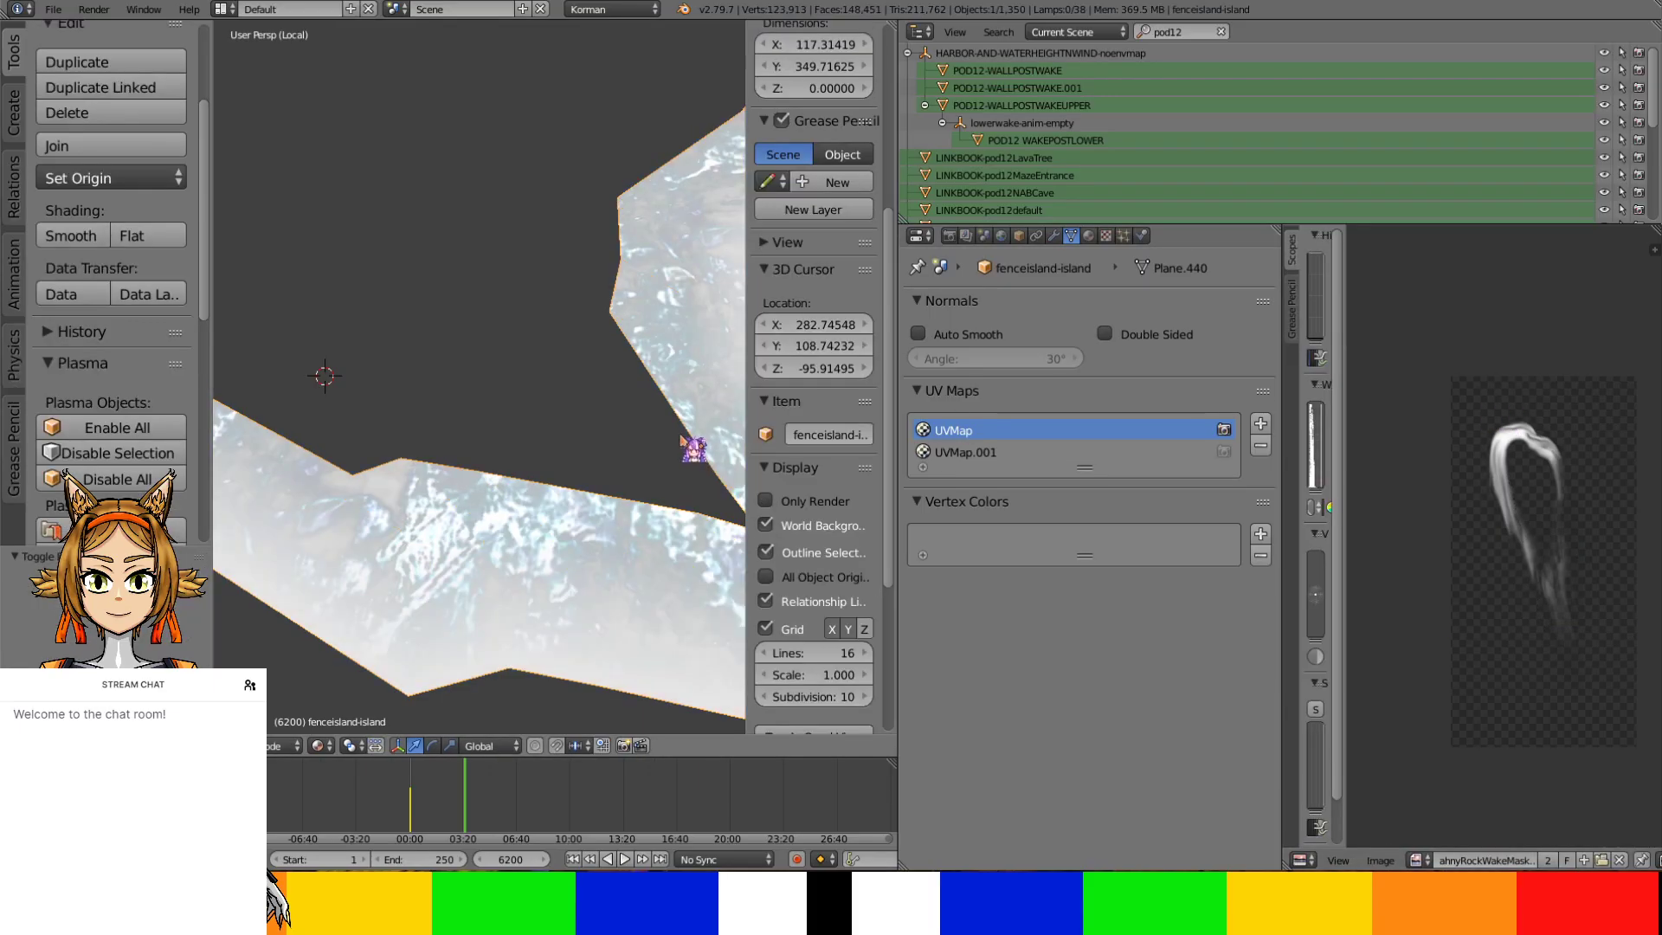
# Leave the isolated view, open the edgeCausticRippleChurn mesh for editing and scale its UVMap UVs slightly down along X
pyautogui.moveTo(681, 441); pyautogui.dragTo(620, 493, button='middle')
pyautogui.press('KP_Divide')
pyautogui.moveTo(586, 400); pyautogui.dragTo(401, 517, button='middle')
pyautogui.rightClick(447, 260)
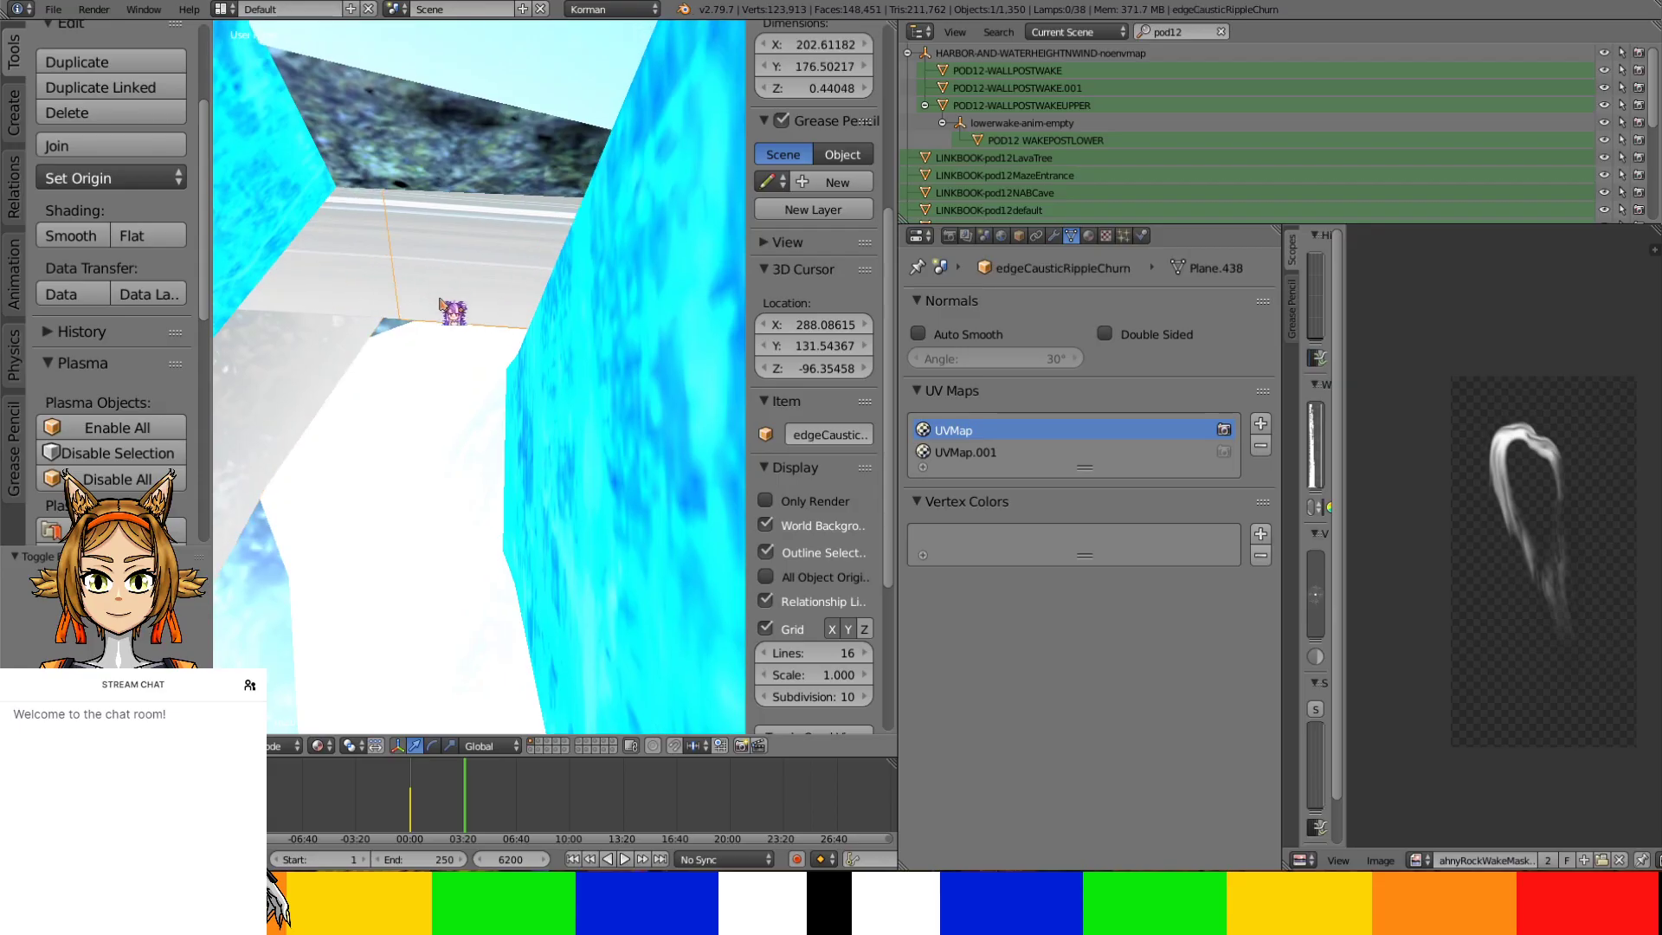
pyautogui.moveTo(447, 260); pyautogui.dragTo(448, 353, button='middle')
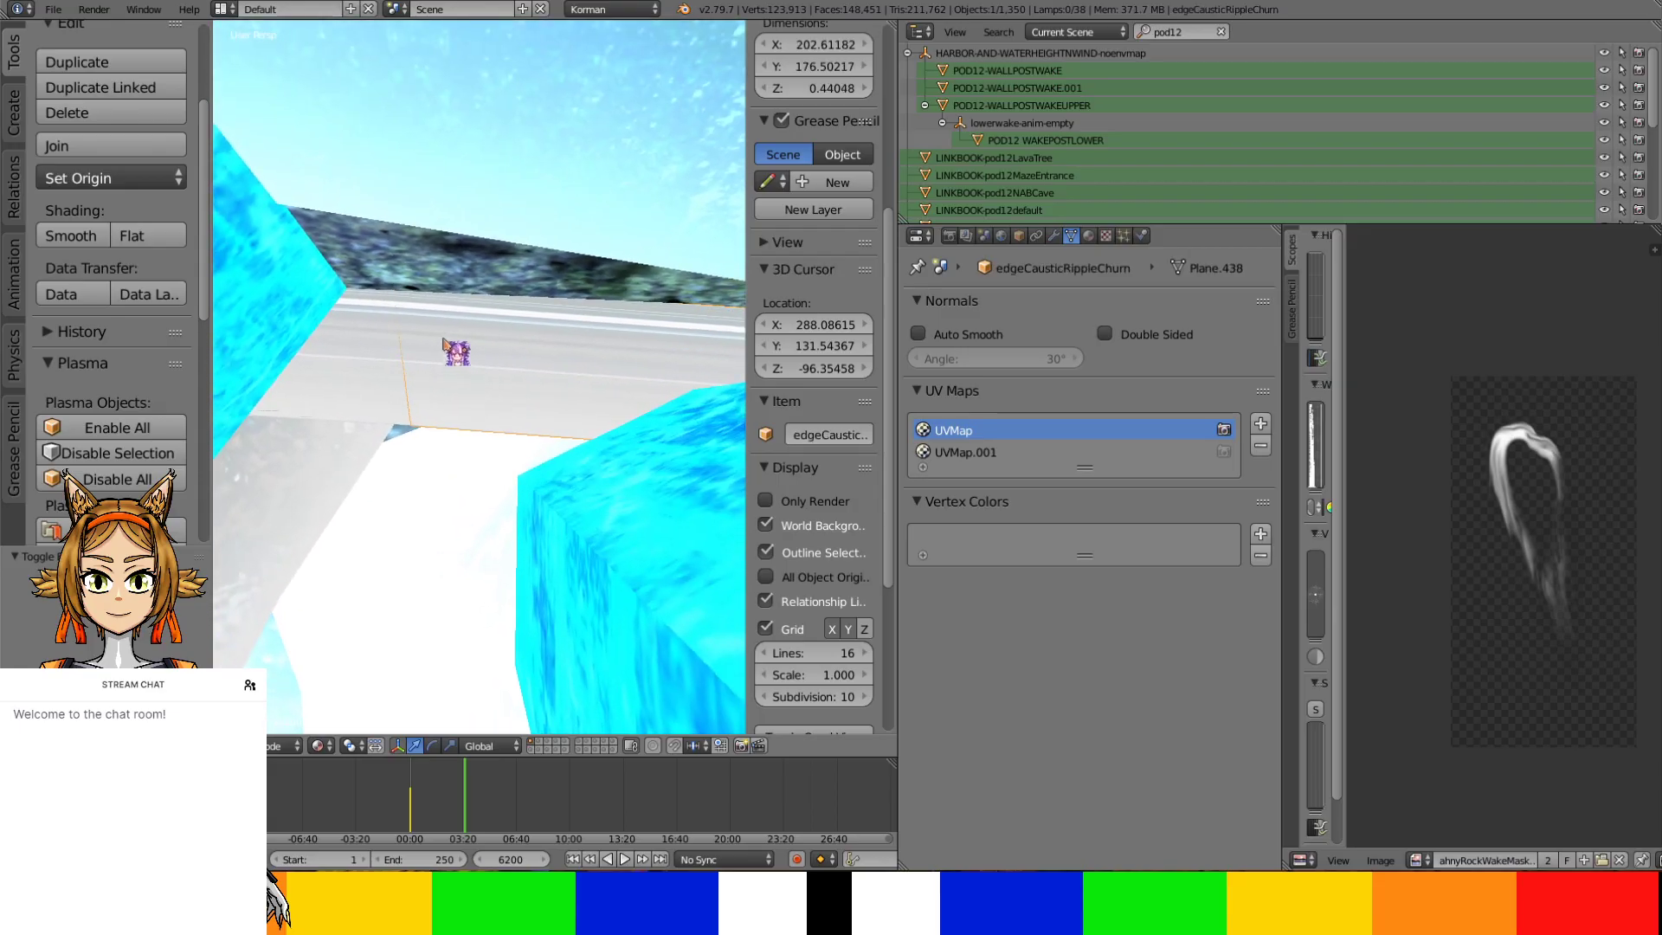
pyautogui.press('Tab')
pyautogui.rightClick(443, 338)
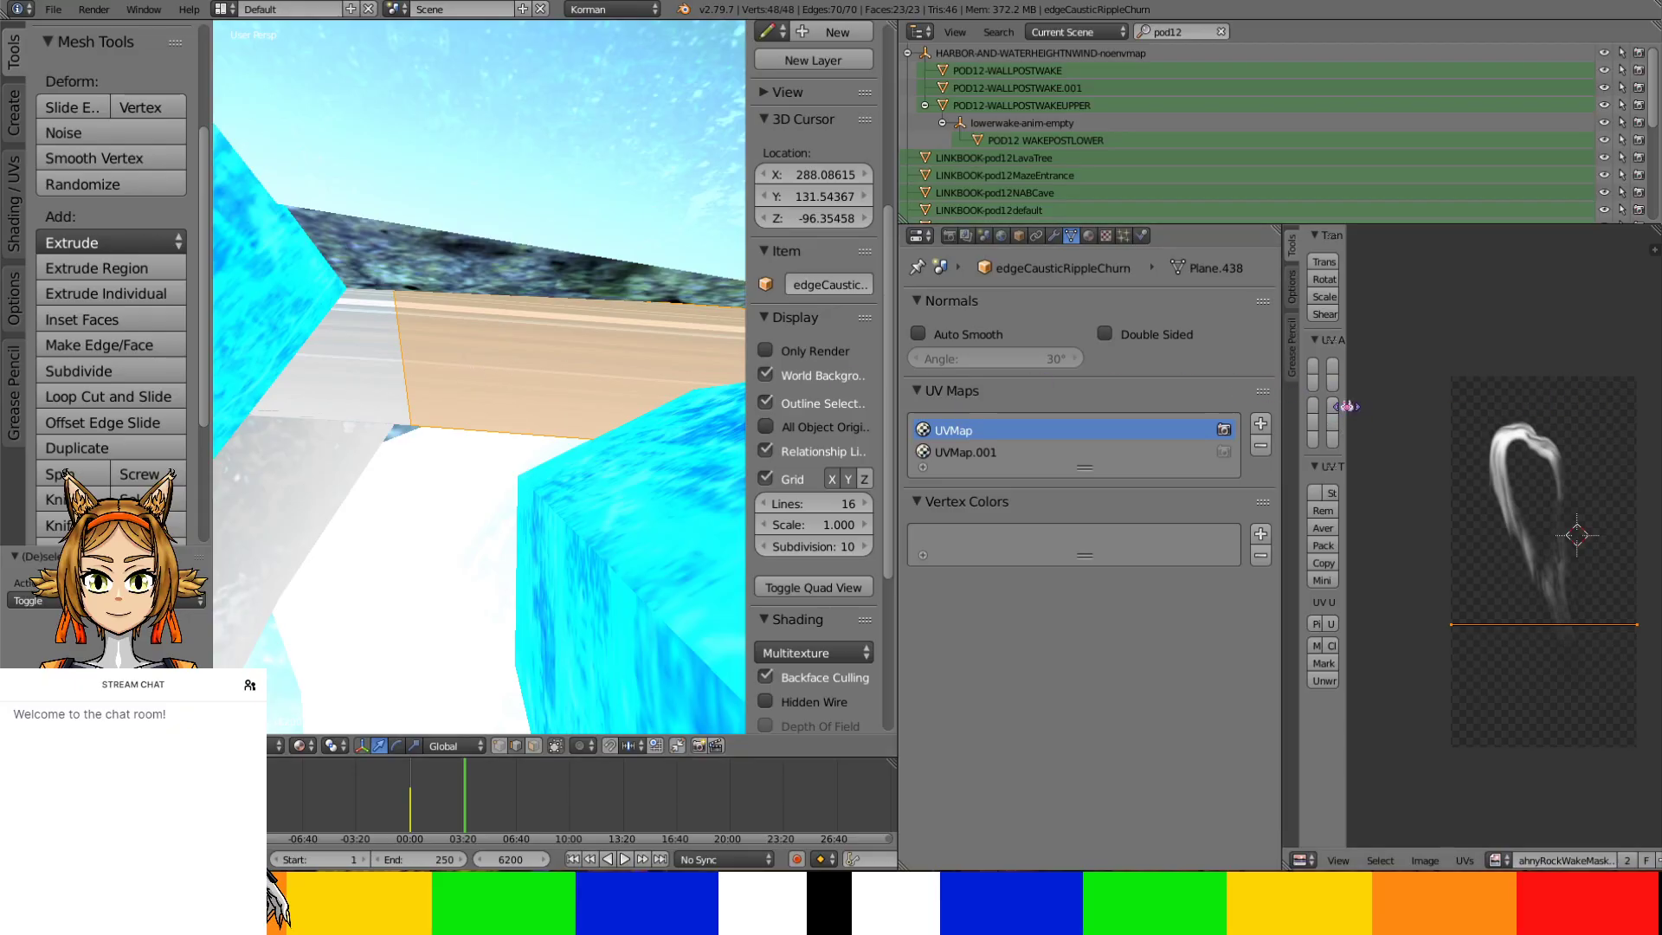
pyautogui.press('s')
pyautogui.press('x')
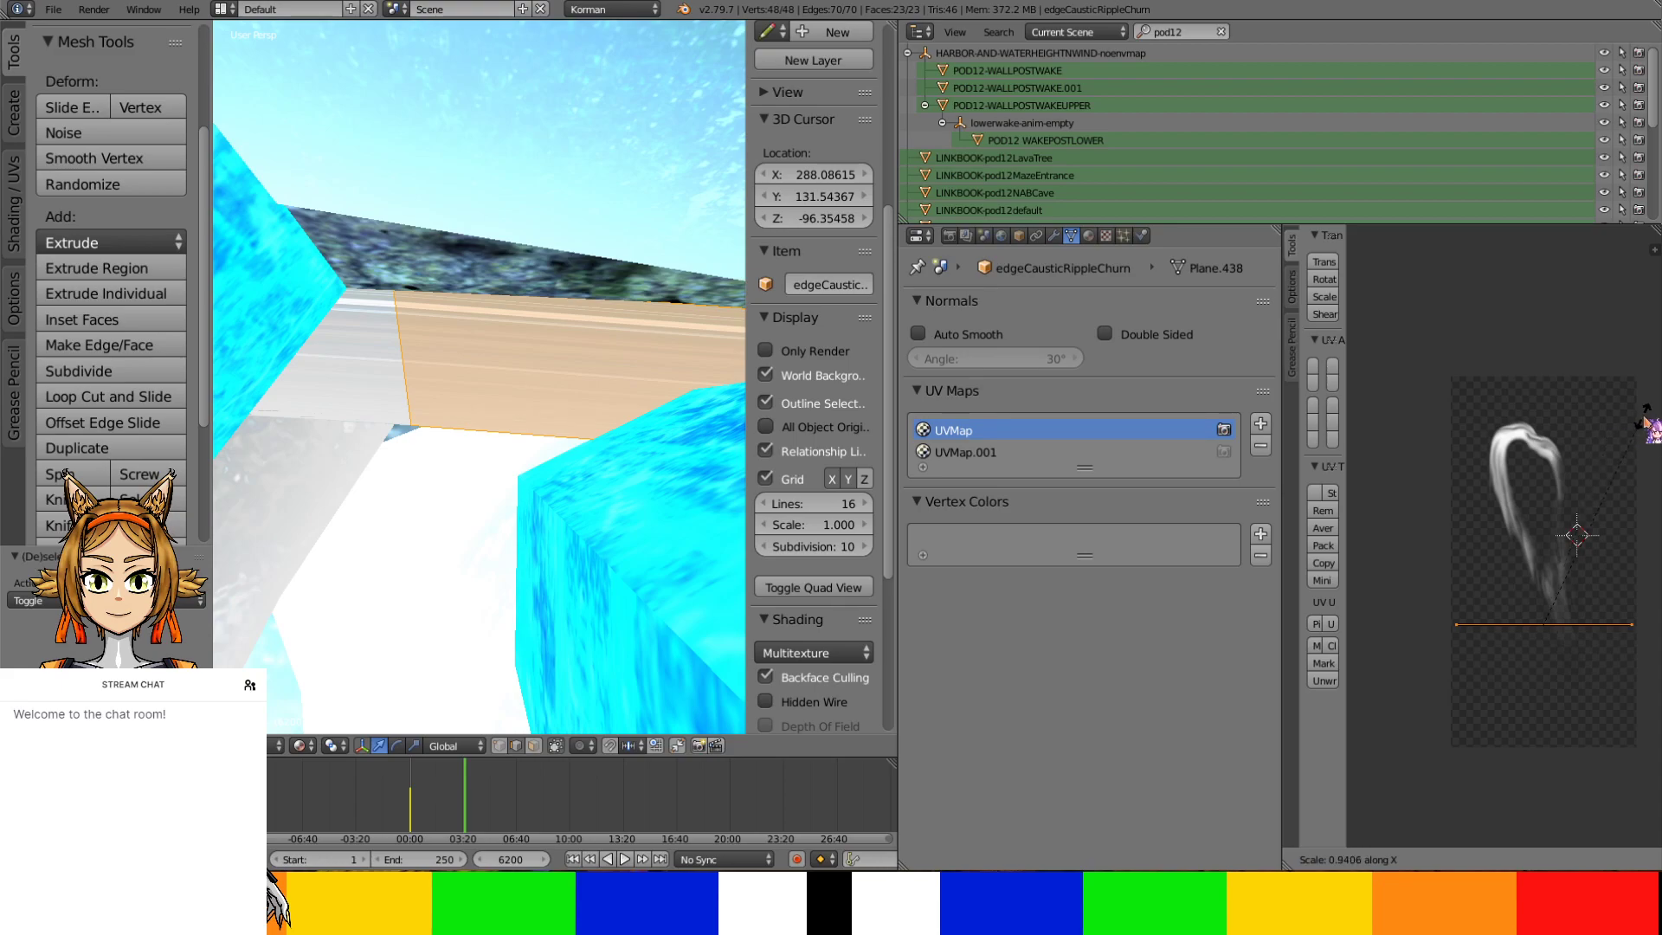
pyautogui.click(1649, 414)
# Make UVMap.001 the active UV map of edgeCausticRippleChurn and isolate the mesh
pyautogui.click(1072, 452)
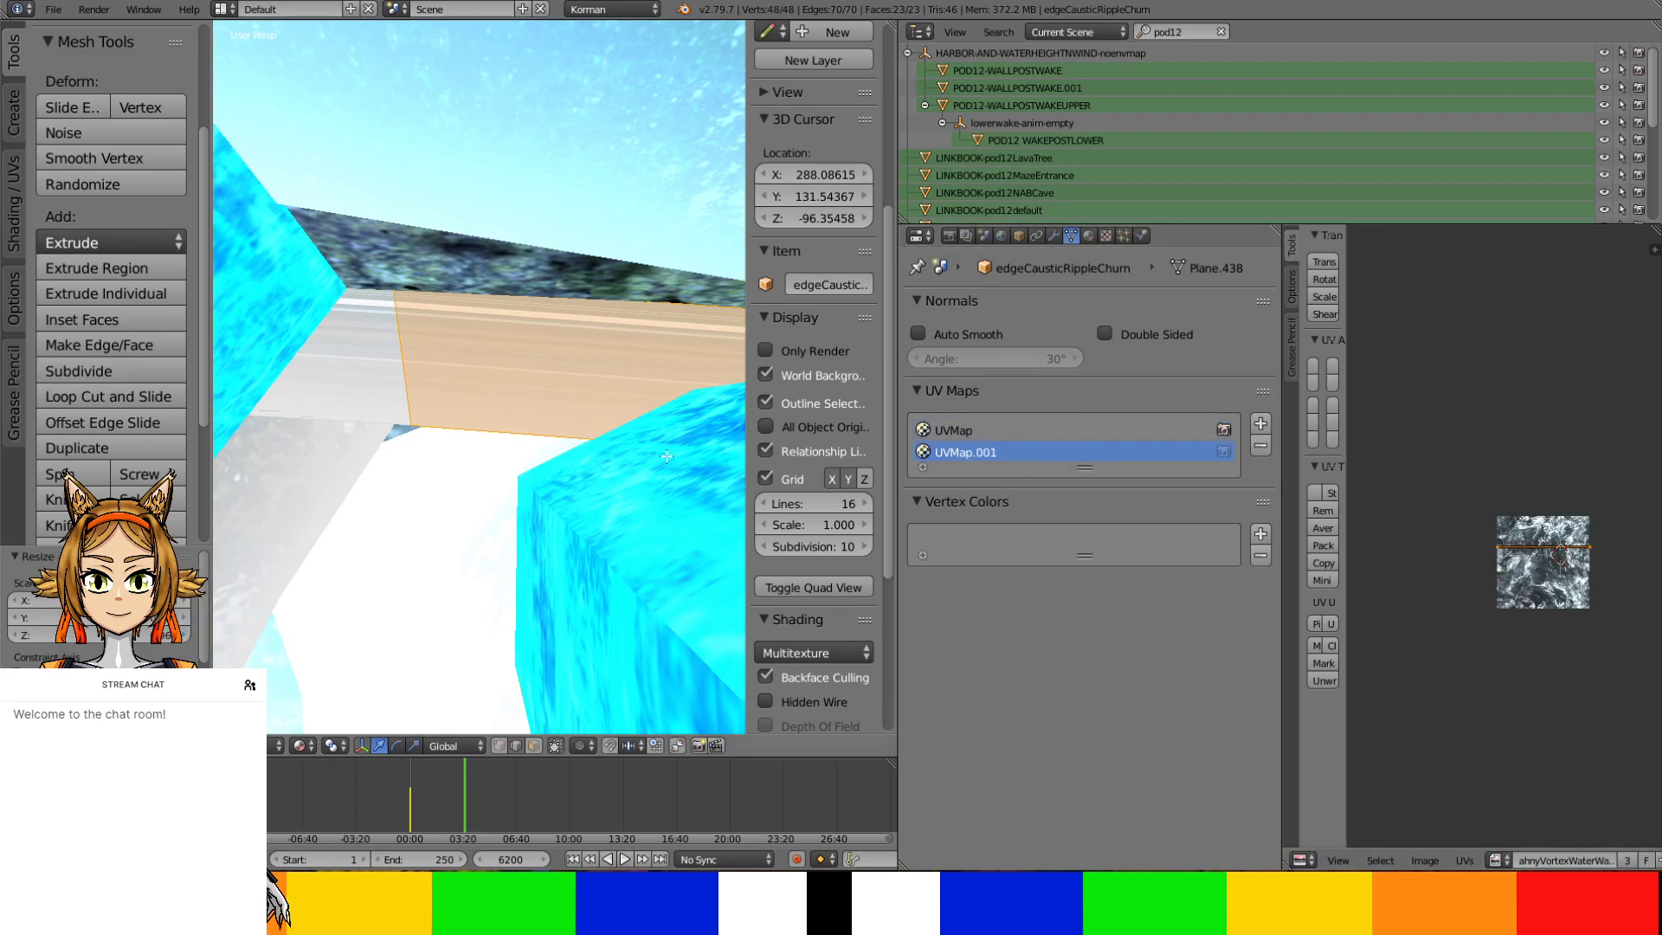
pyautogui.press('KP_Divide')
pyautogui.moveTo(324, 338); pyautogui.dragTo(427, 357, button='middle')
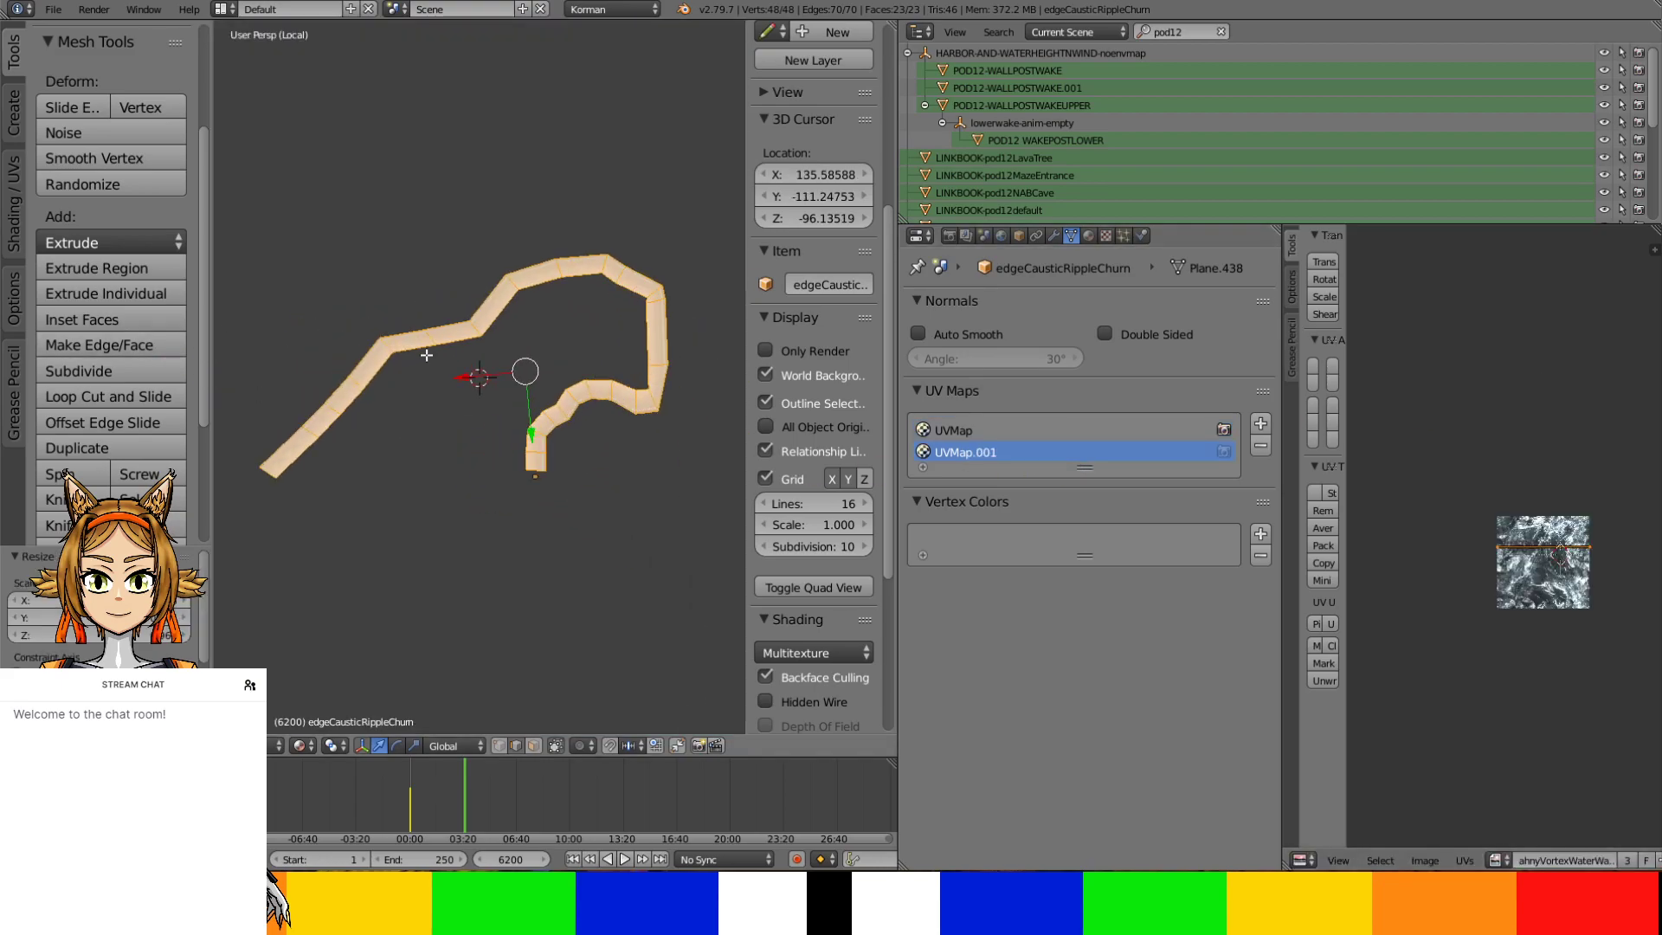
pyautogui.scroll(2, 424, 353)
# Try Unwrap and Smart UV Project on the entire edgeCausticRippleChurn mesh in UVMap.001
pyautogui.press('u')
pyautogui.click(425, 355)
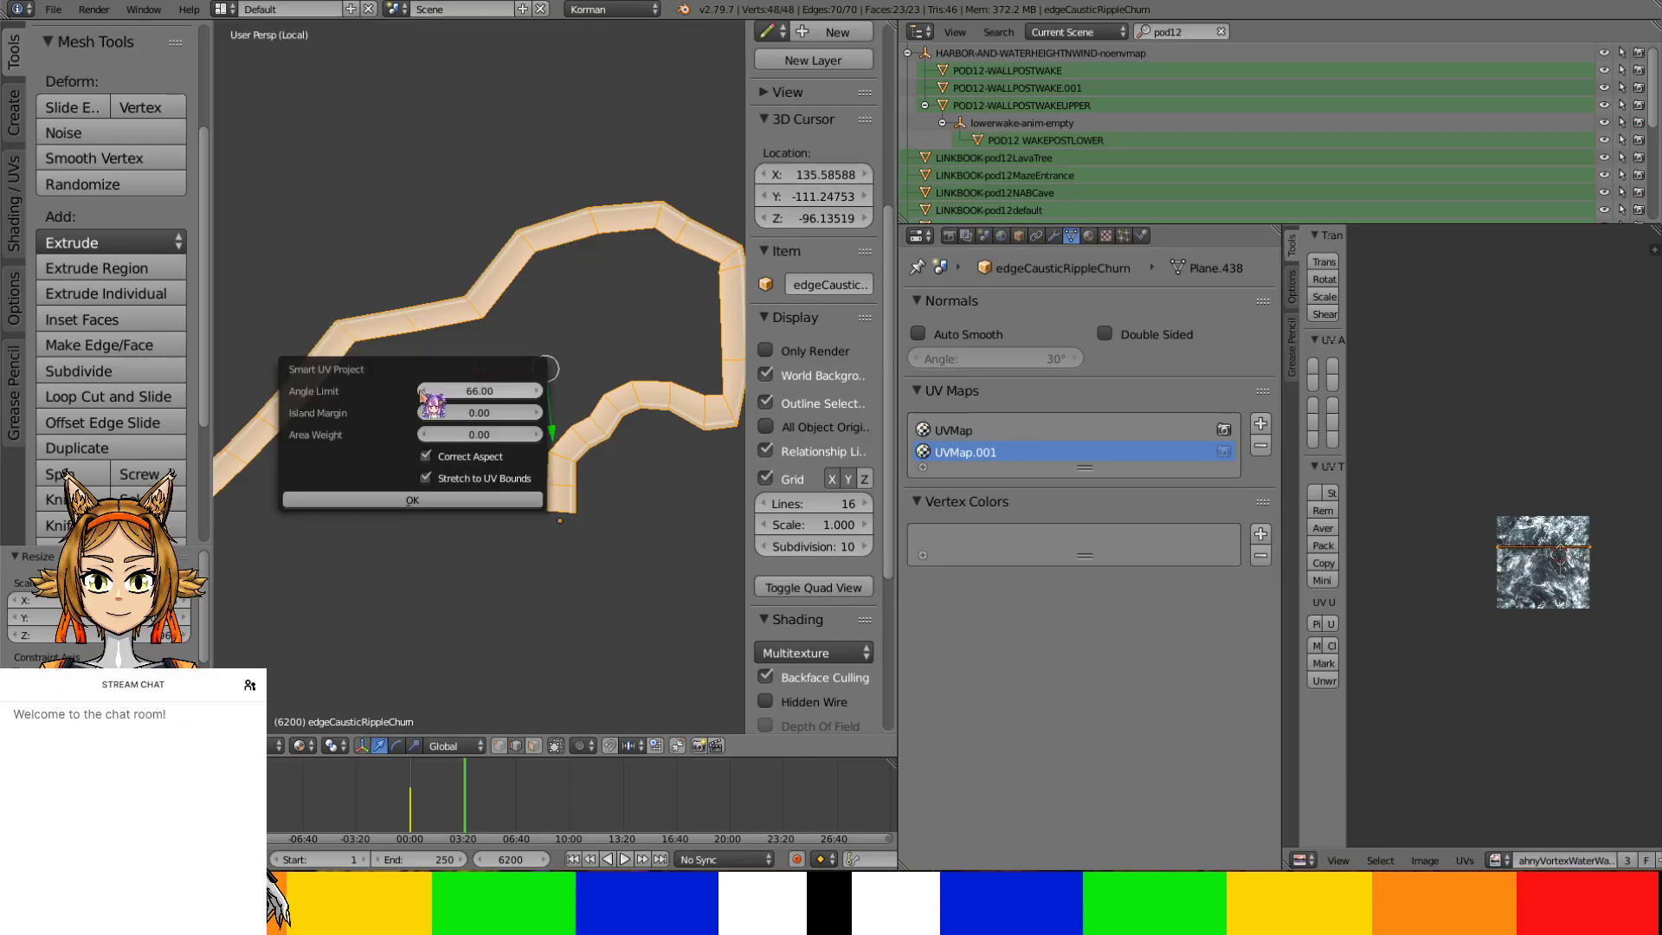
pyautogui.click(463, 499)
pyautogui.press('u')
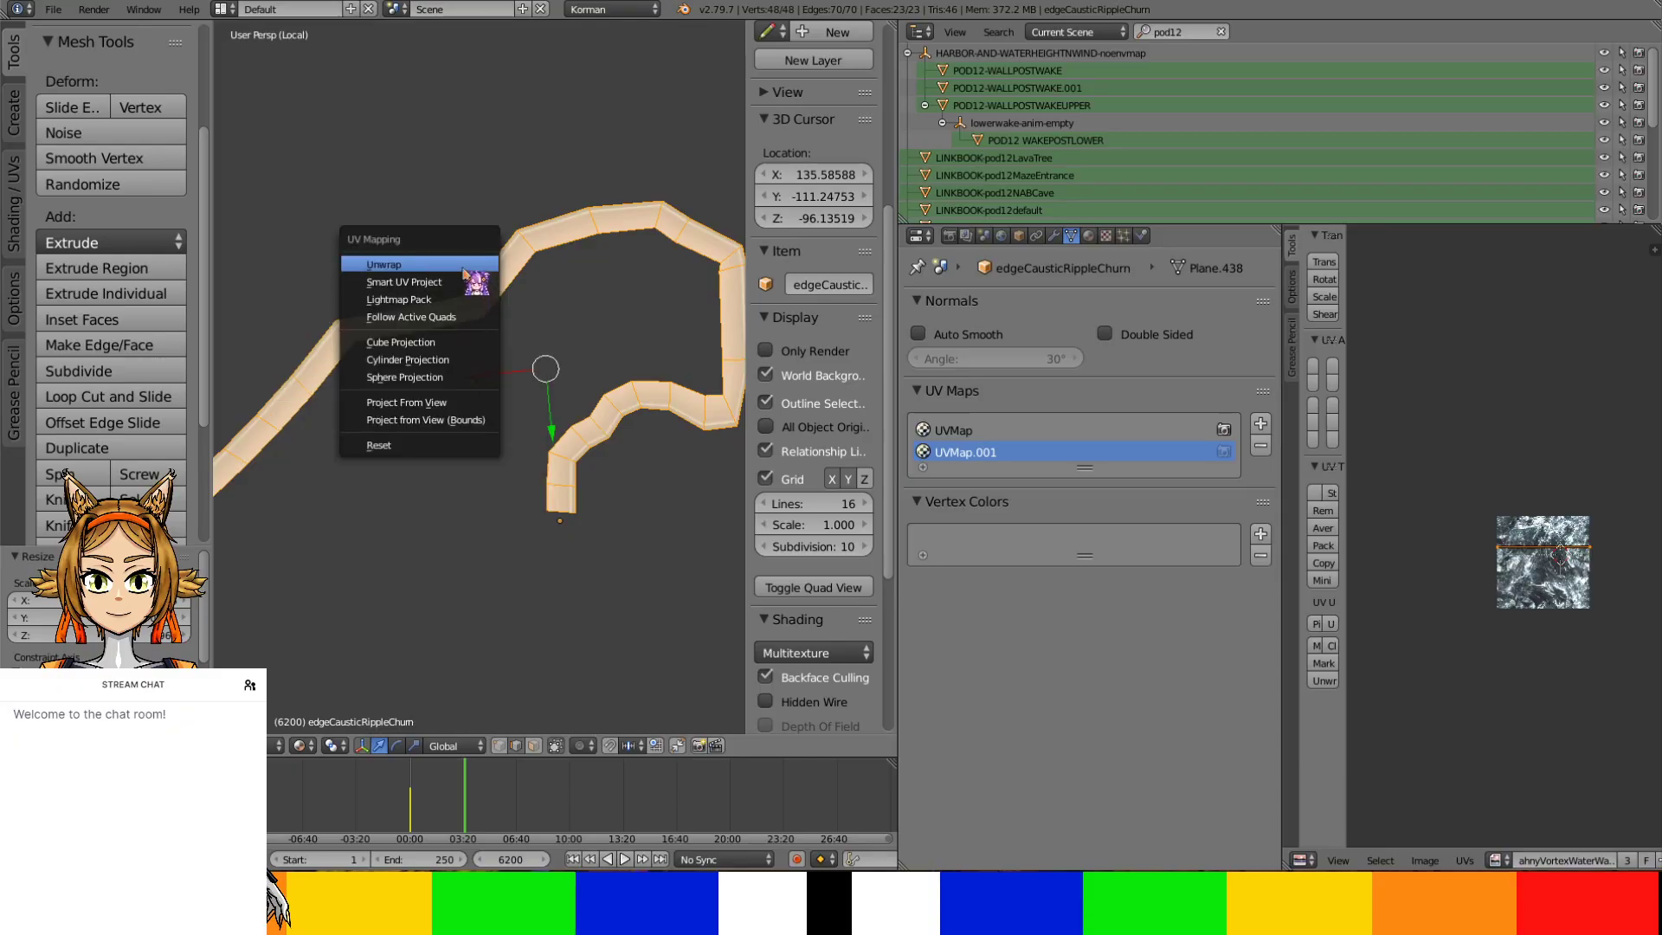
pyautogui.click(462, 265)
pyautogui.press('u')
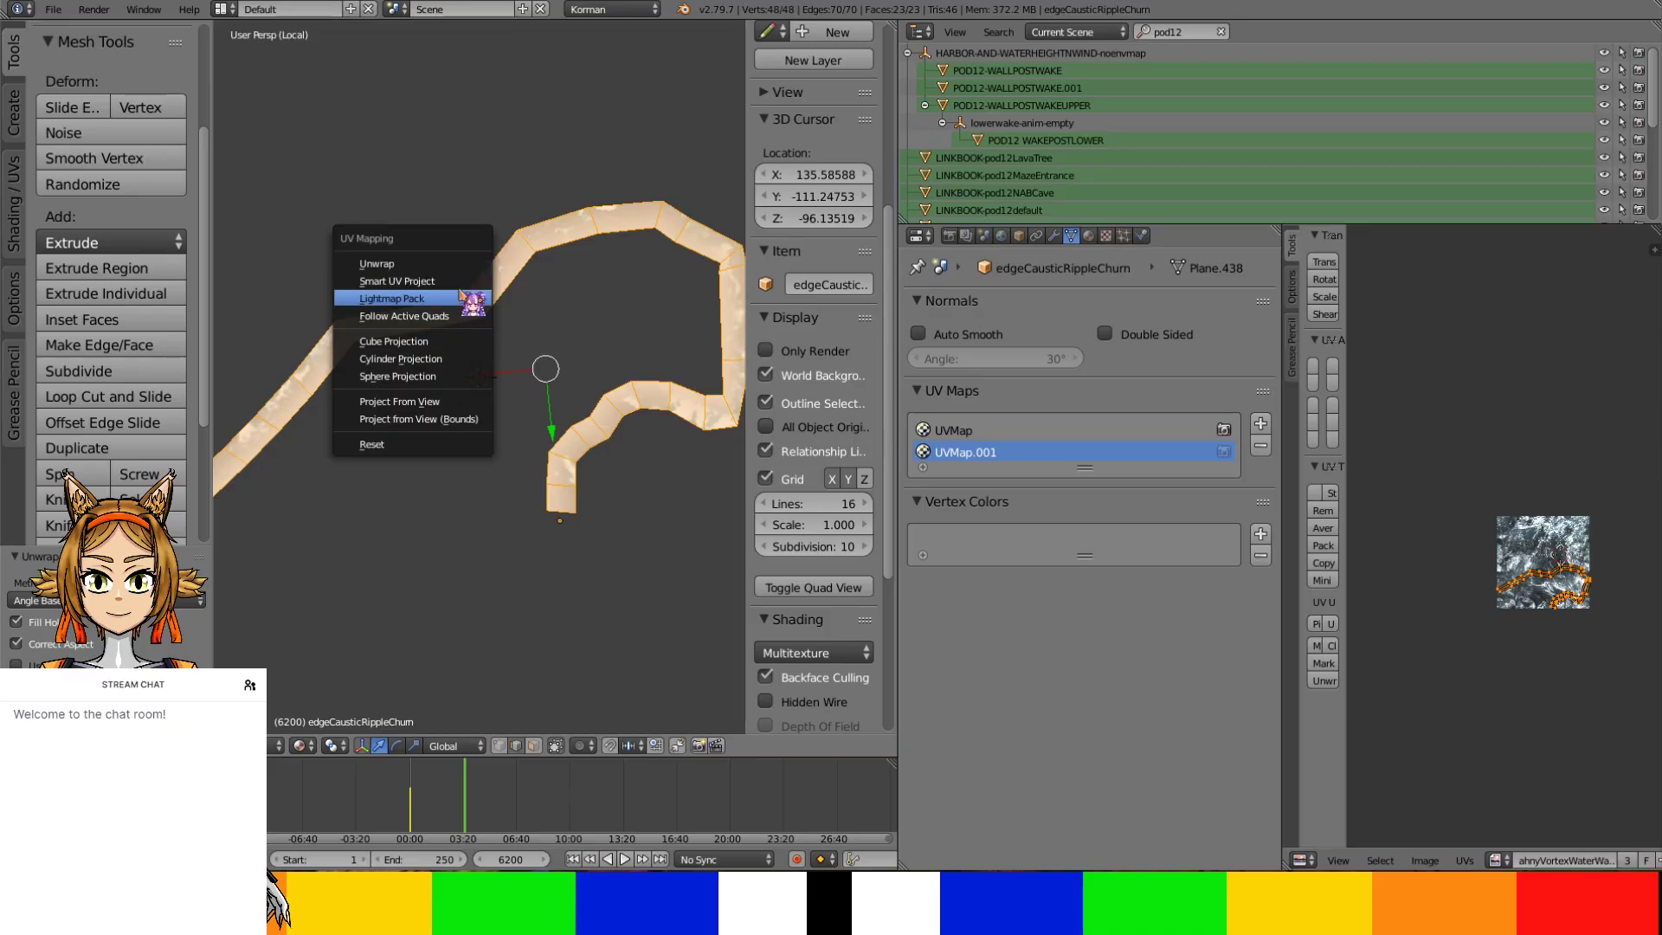
pyautogui.click(464, 278)
pyautogui.click(471, 415)
pyautogui.press('u')
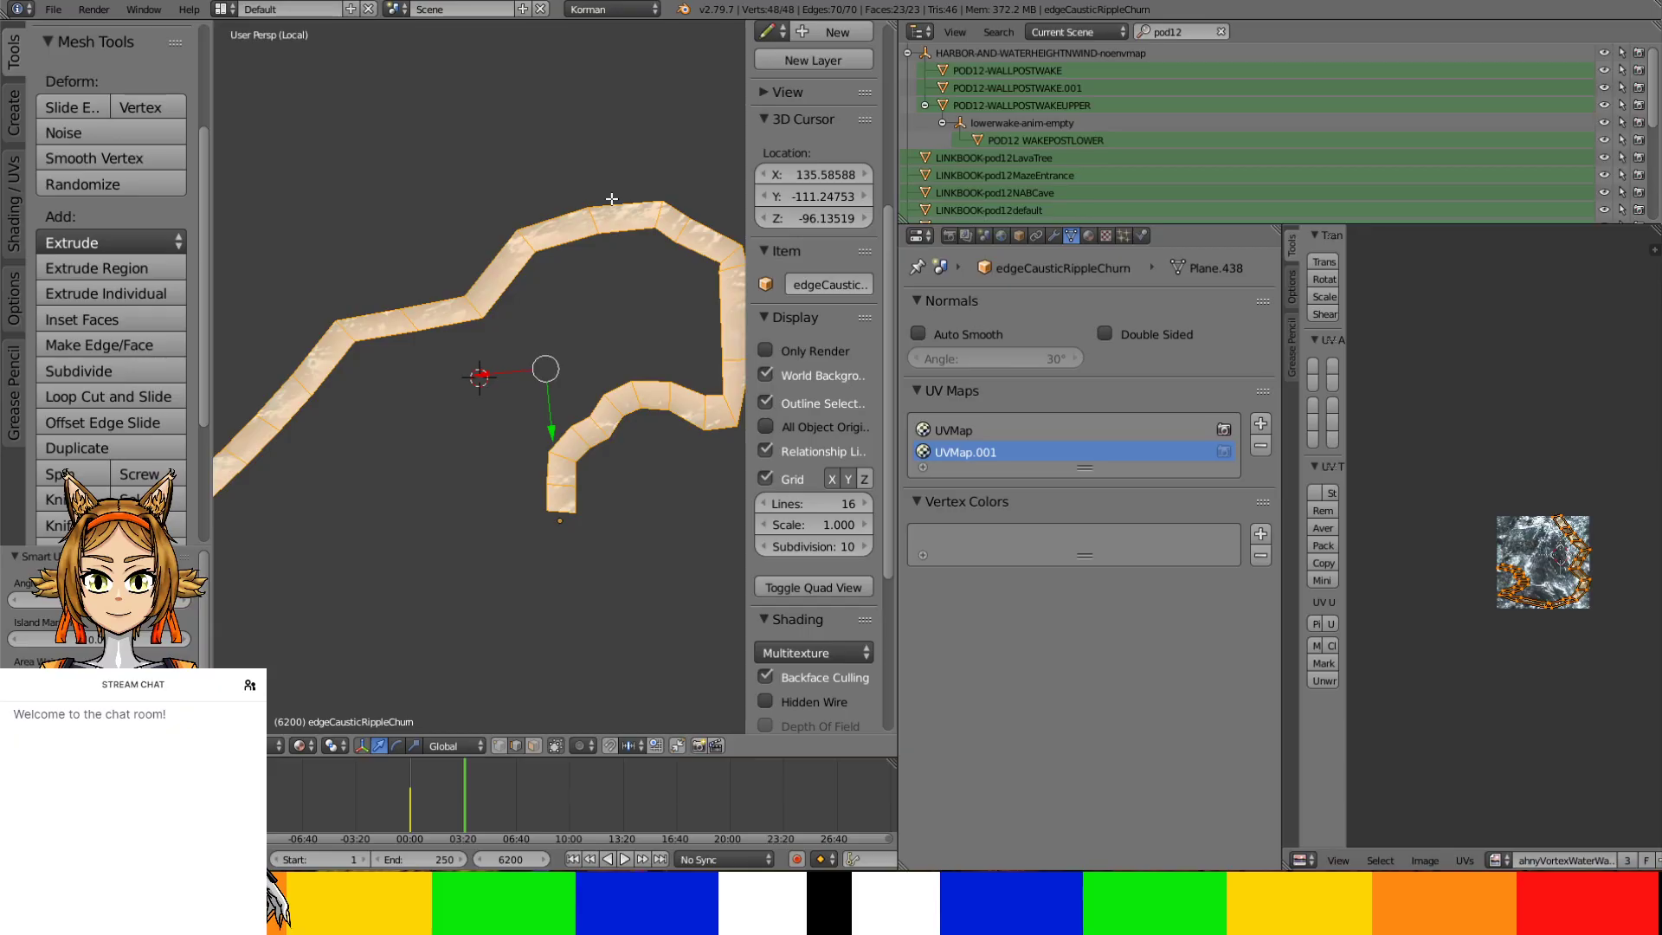
pyautogui.scroll(1, 575, 292)
pyautogui.press('i')
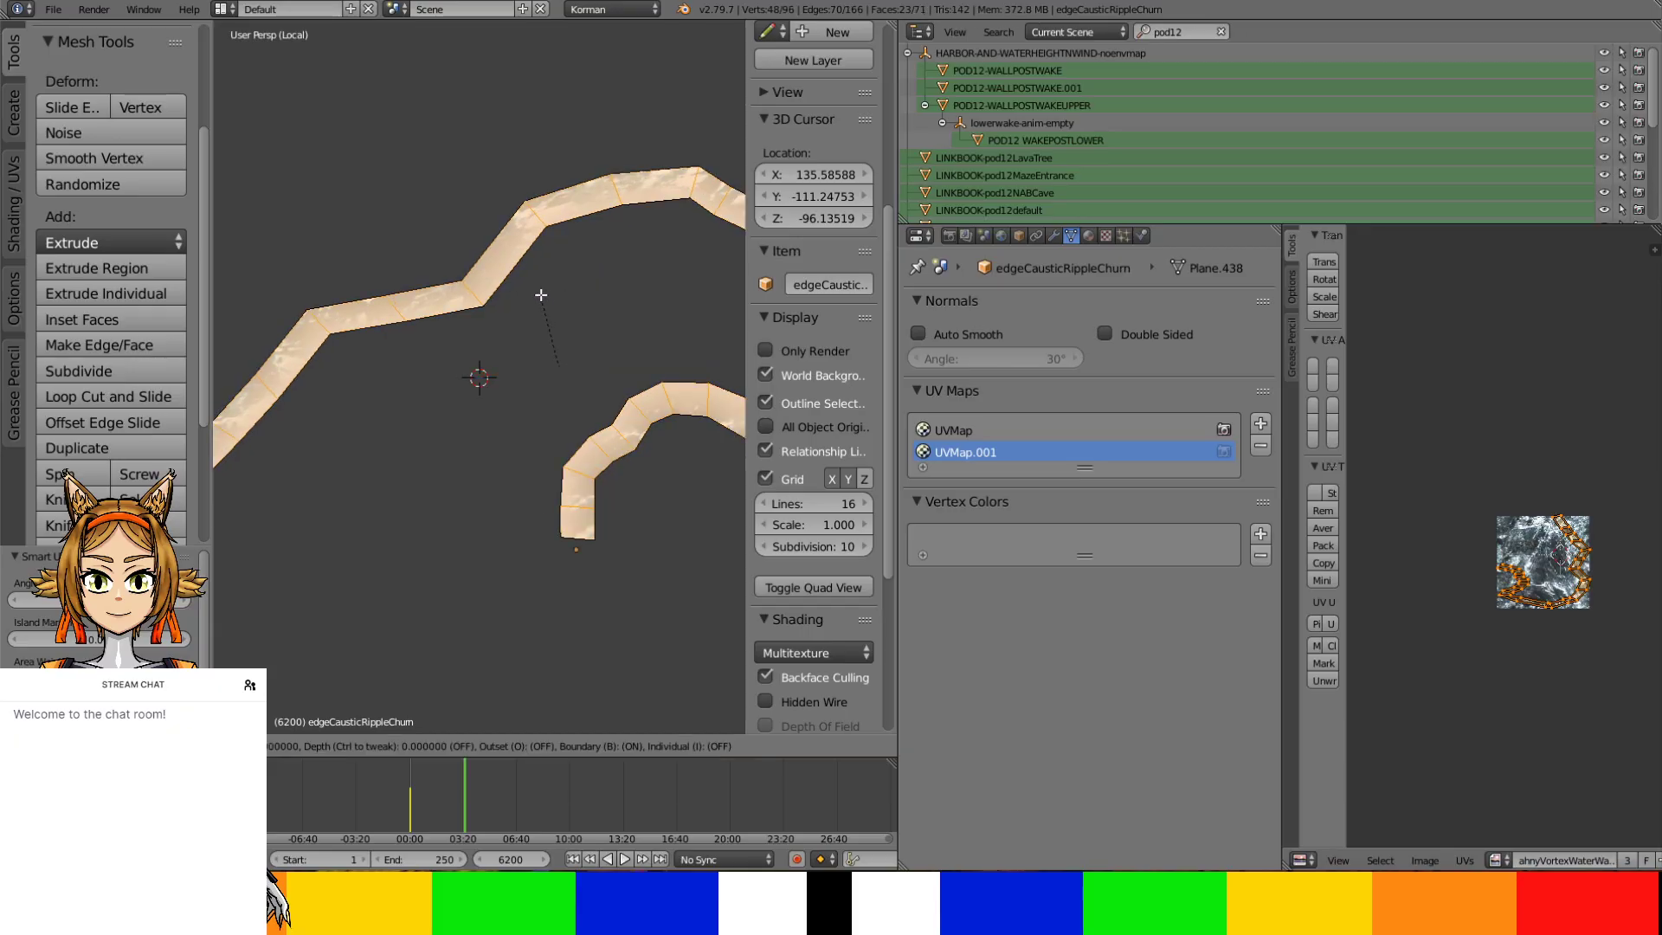
pyautogui.press('Escape')
# Reset the UVs of all the mesh's faces in UVMap.001, bring back the full scene and leave mesh editing
pyautogui.press('u')
pyautogui.click(542, 457)
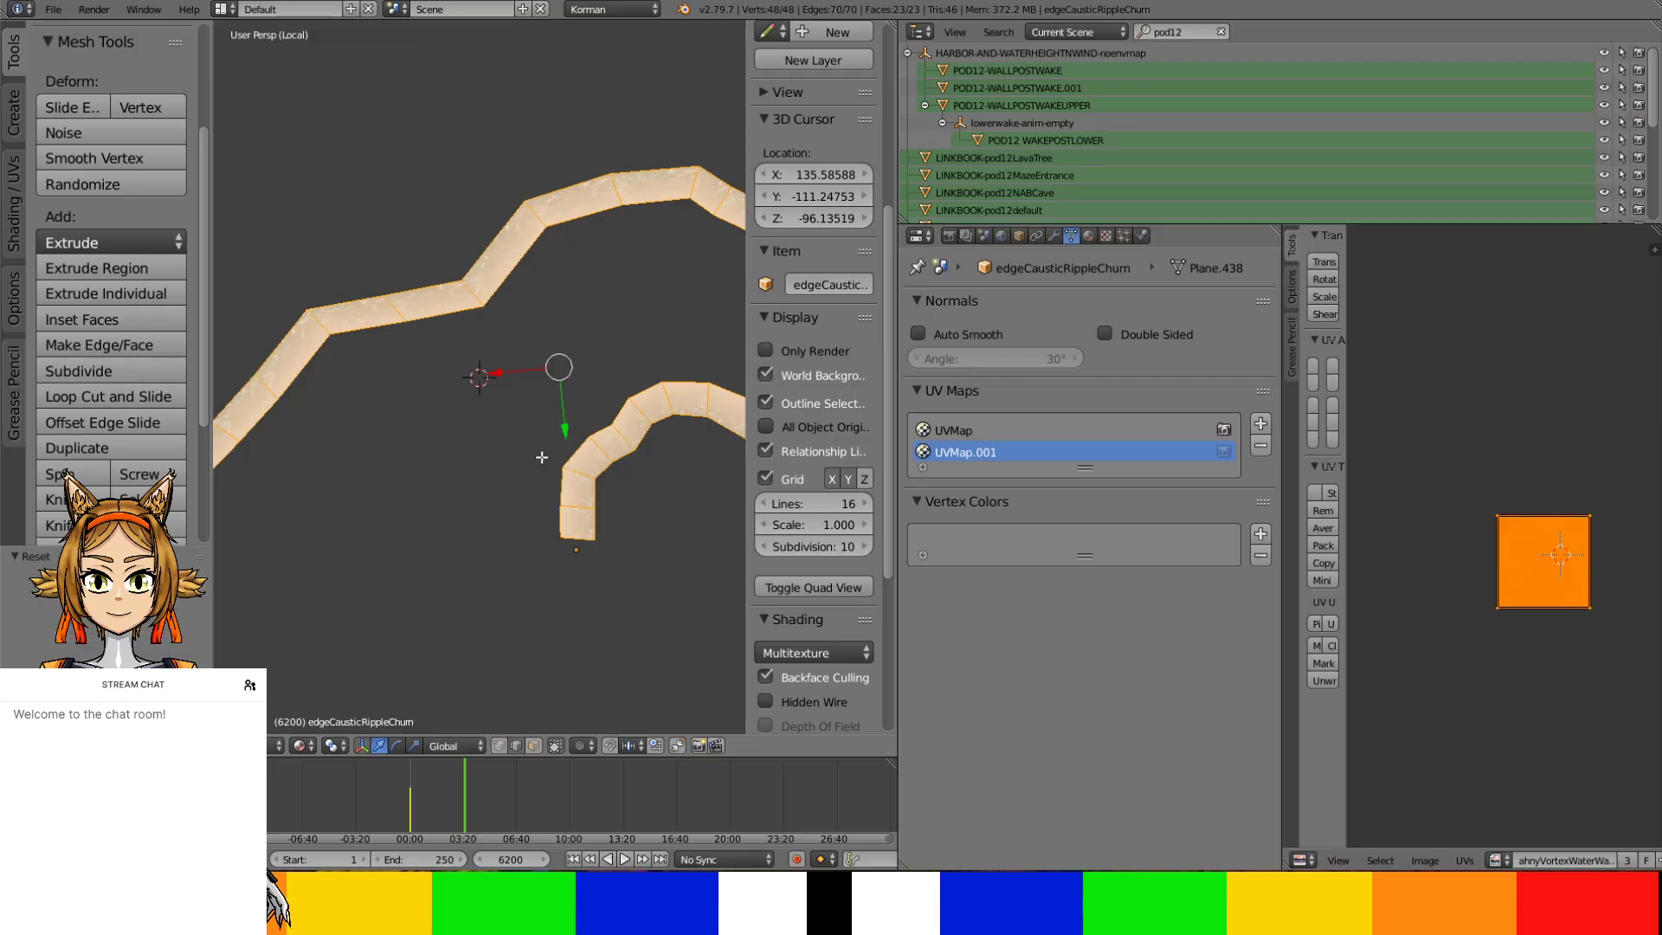
pyautogui.scroll(5, 452, 398)
pyautogui.moveTo(452, 398); pyautogui.dragTo(275, 253, button='middle')
pyautogui.press('KP_Divide')
pyautogui.scroll(2, 294, 298)
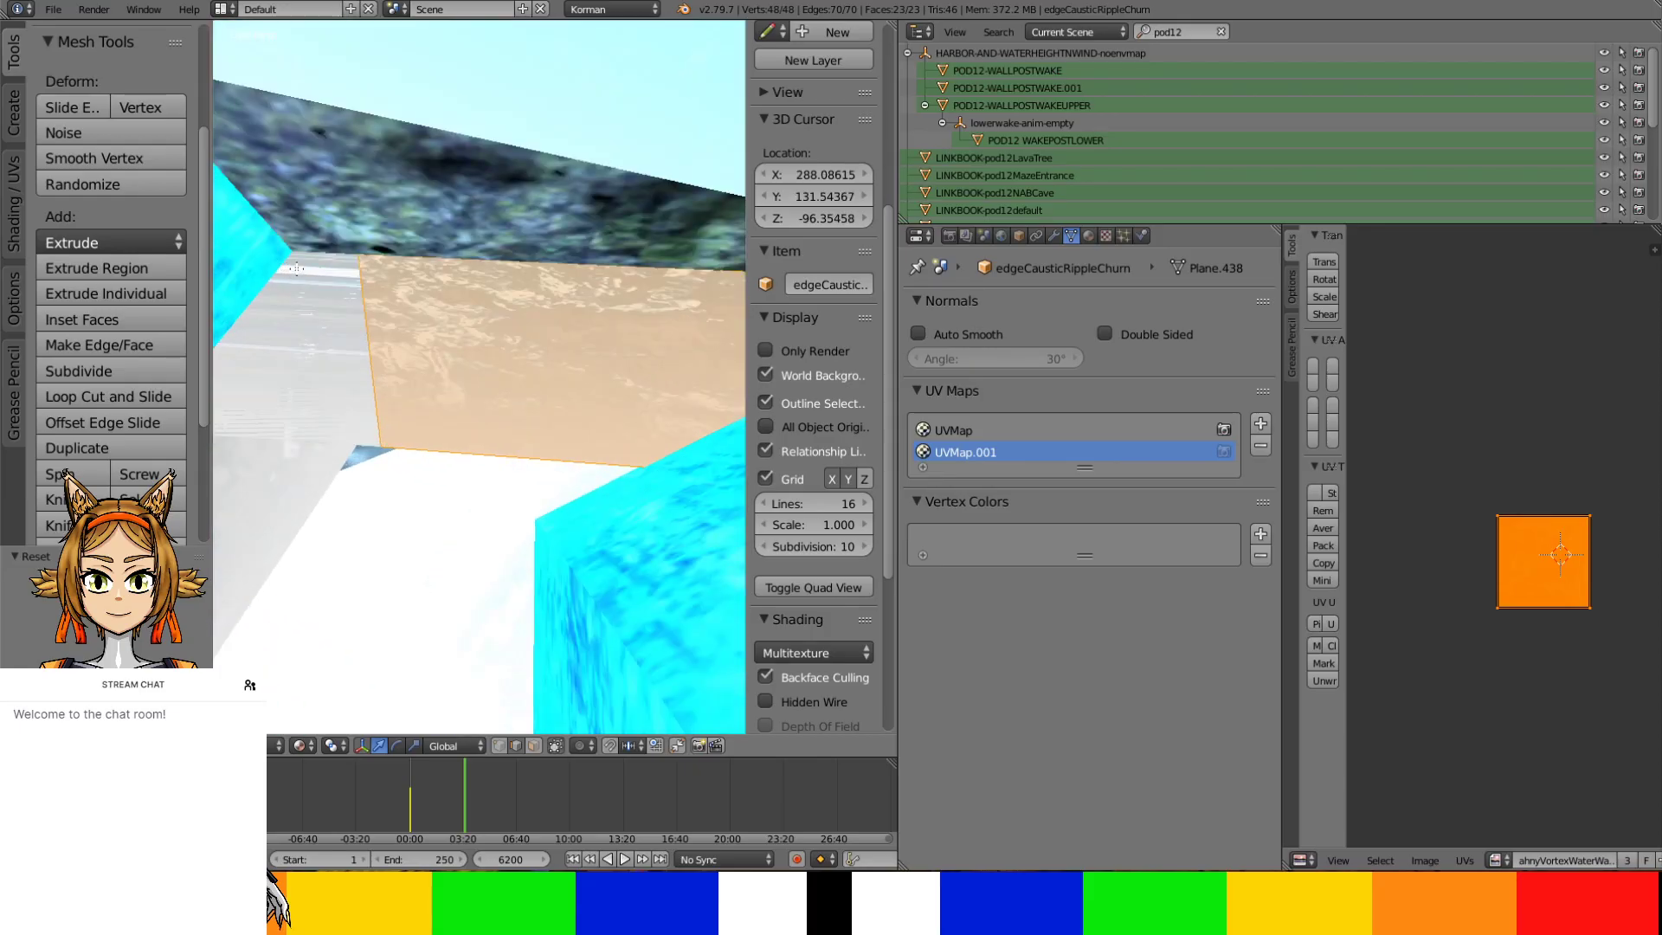
pyautogui.keyDown('shift'); pyautogui.moveTo(323, 366); pyautogui.dragTo(426, 369, button='middle'); pyautogui.keyUp('shift')
pyautogui.press('Tab')
# Open fenceisland-island, make UVMap.001 active and examine its water texture beside the neighbouring ripple strip
pyautogui.rightClick(429, 480)
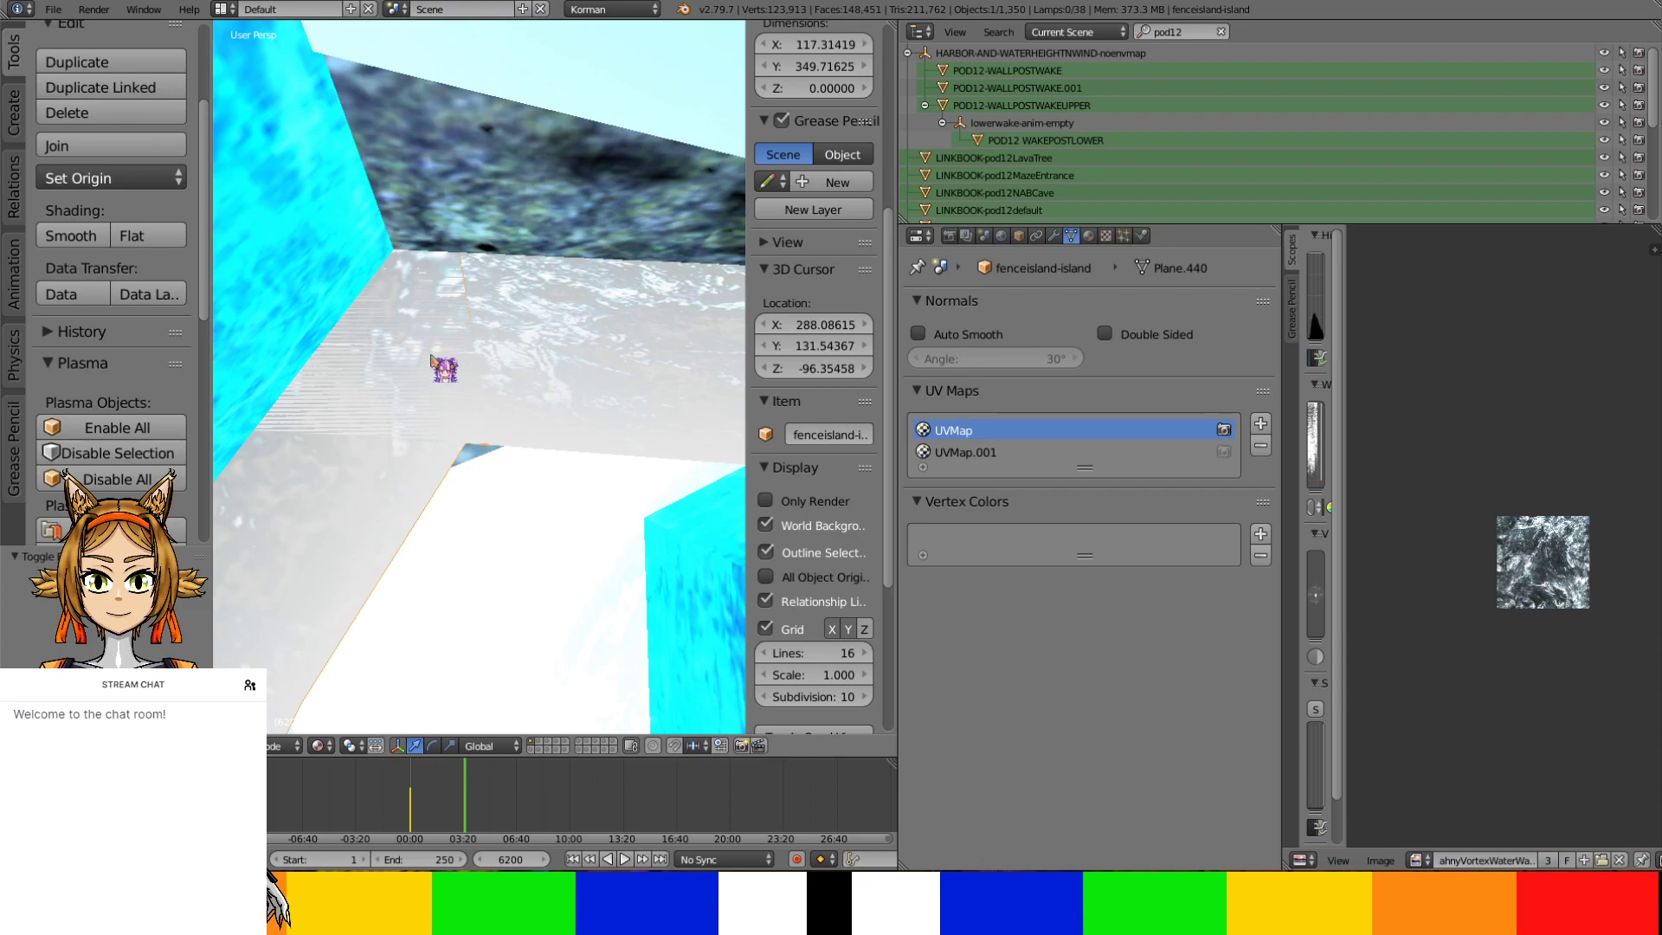
pyautogui.press('Tab')
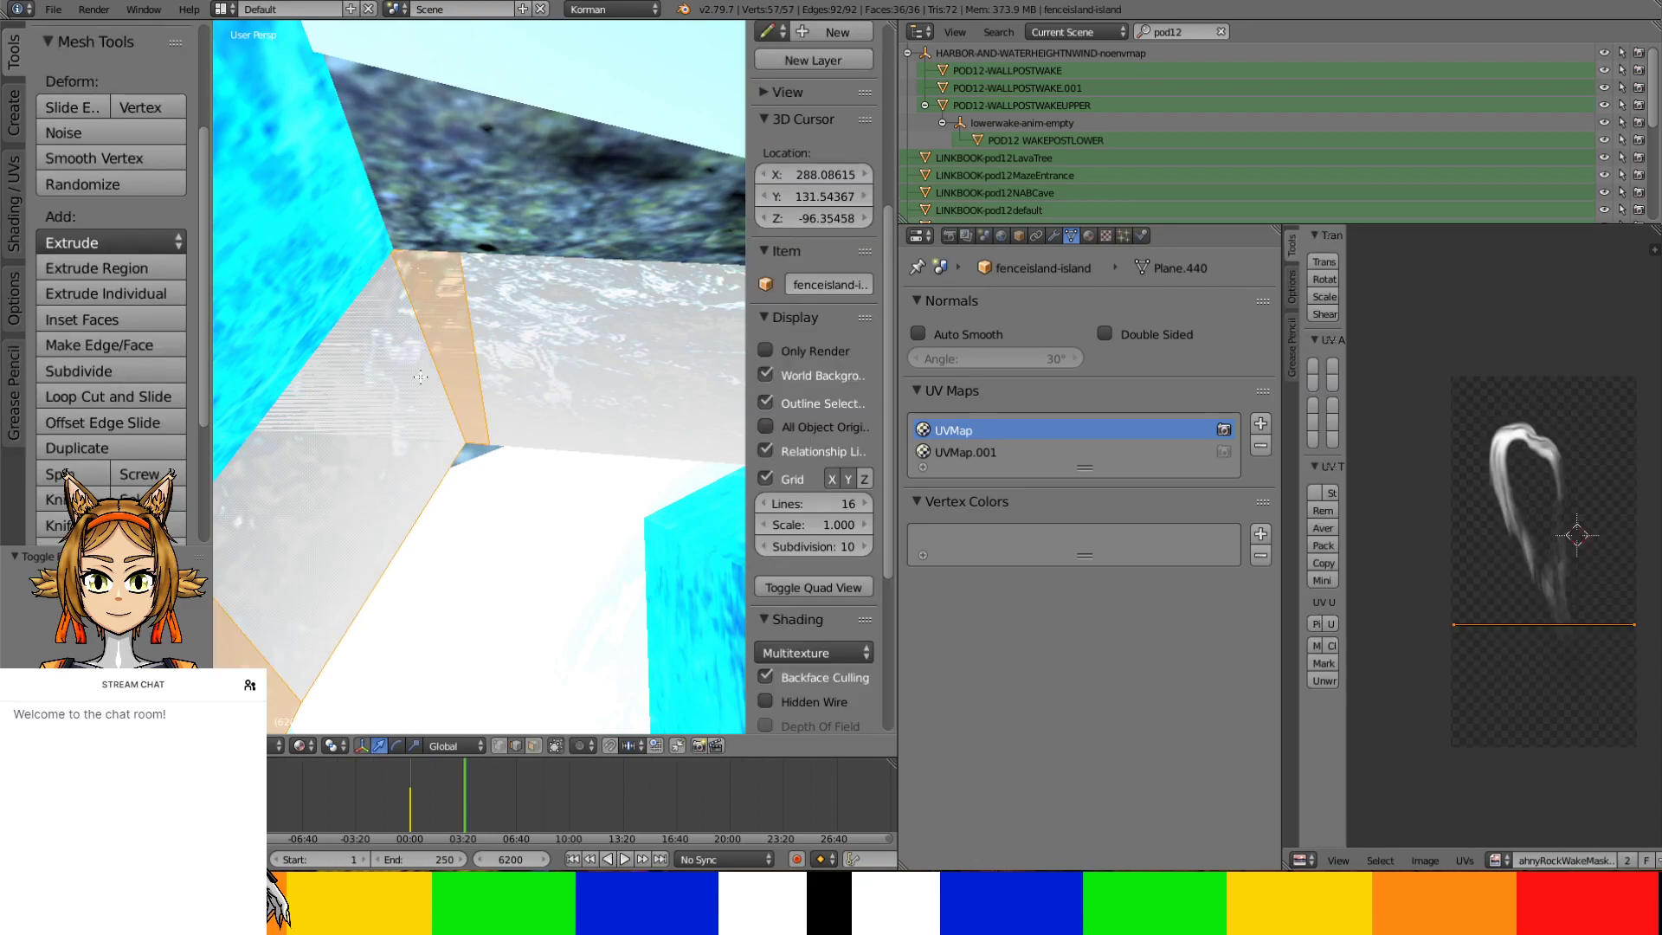
pyautogui.click(1002, 453)
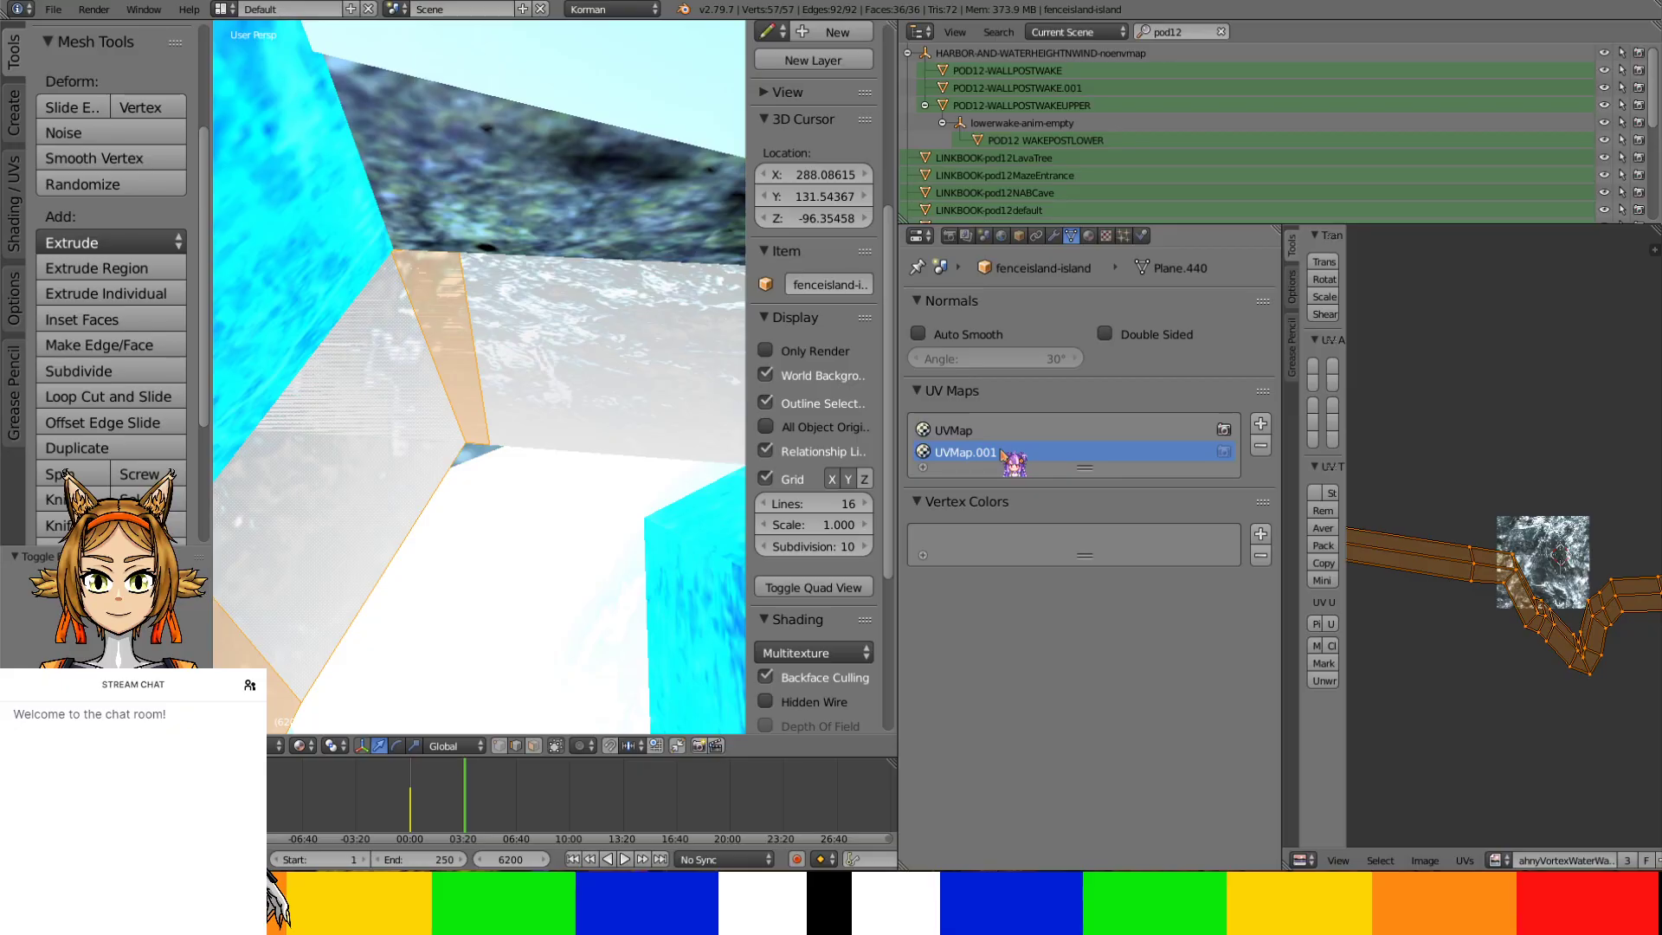
pyautogui.moveTo(596, 405)
pyautogui.mouseDown(button='middle')
pyautogui.moveTo(502, 411)
pyautogui.moveTo(606, 403)
pyautogui.moveTo(562, 412)
pyautogui.moveTo(597, 417)
pyautogui.moveTo(586, 428)
pyautogui.mouseUp(button='middle')
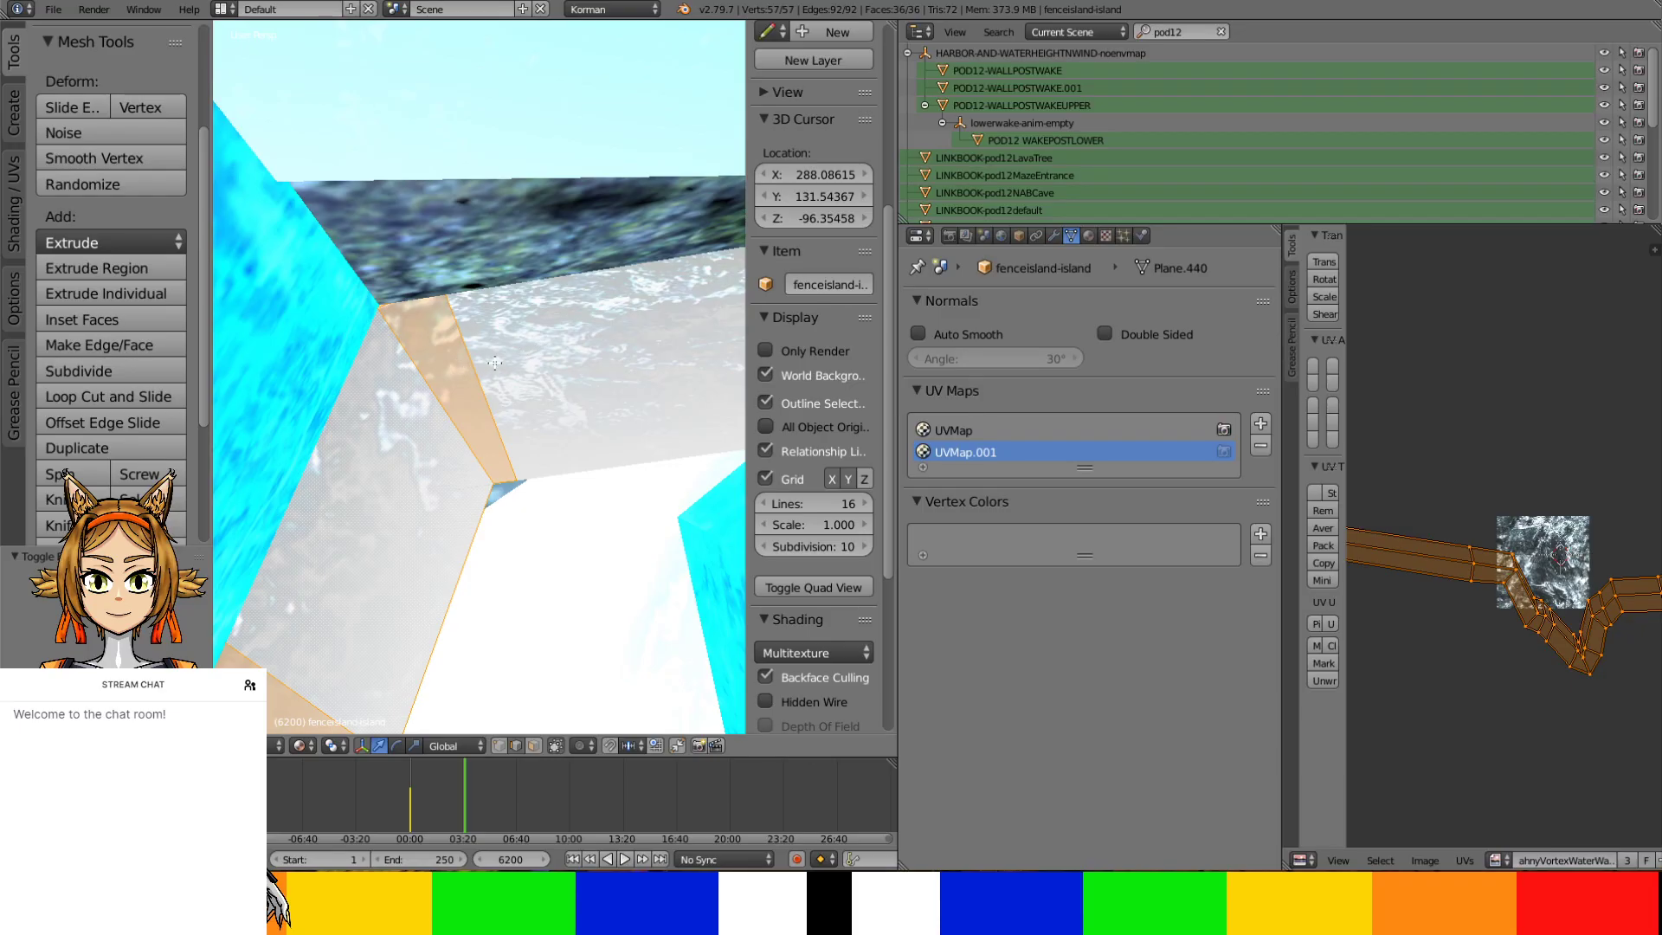
pyautogui.moveTo(464, 361); pyautogui.dragTo(655, 280, button='middle')
pyautogui.press('Tab')
# Select FENCEISLAND-FENCE and scale all its UVMap UVs slightly down along X
pyautogui.rightClick(505, 298)
pyautogui.moveTo(505, 298); pyautogui.dragTo(382, 401, button='middle')
pyautogui.press('Tab')
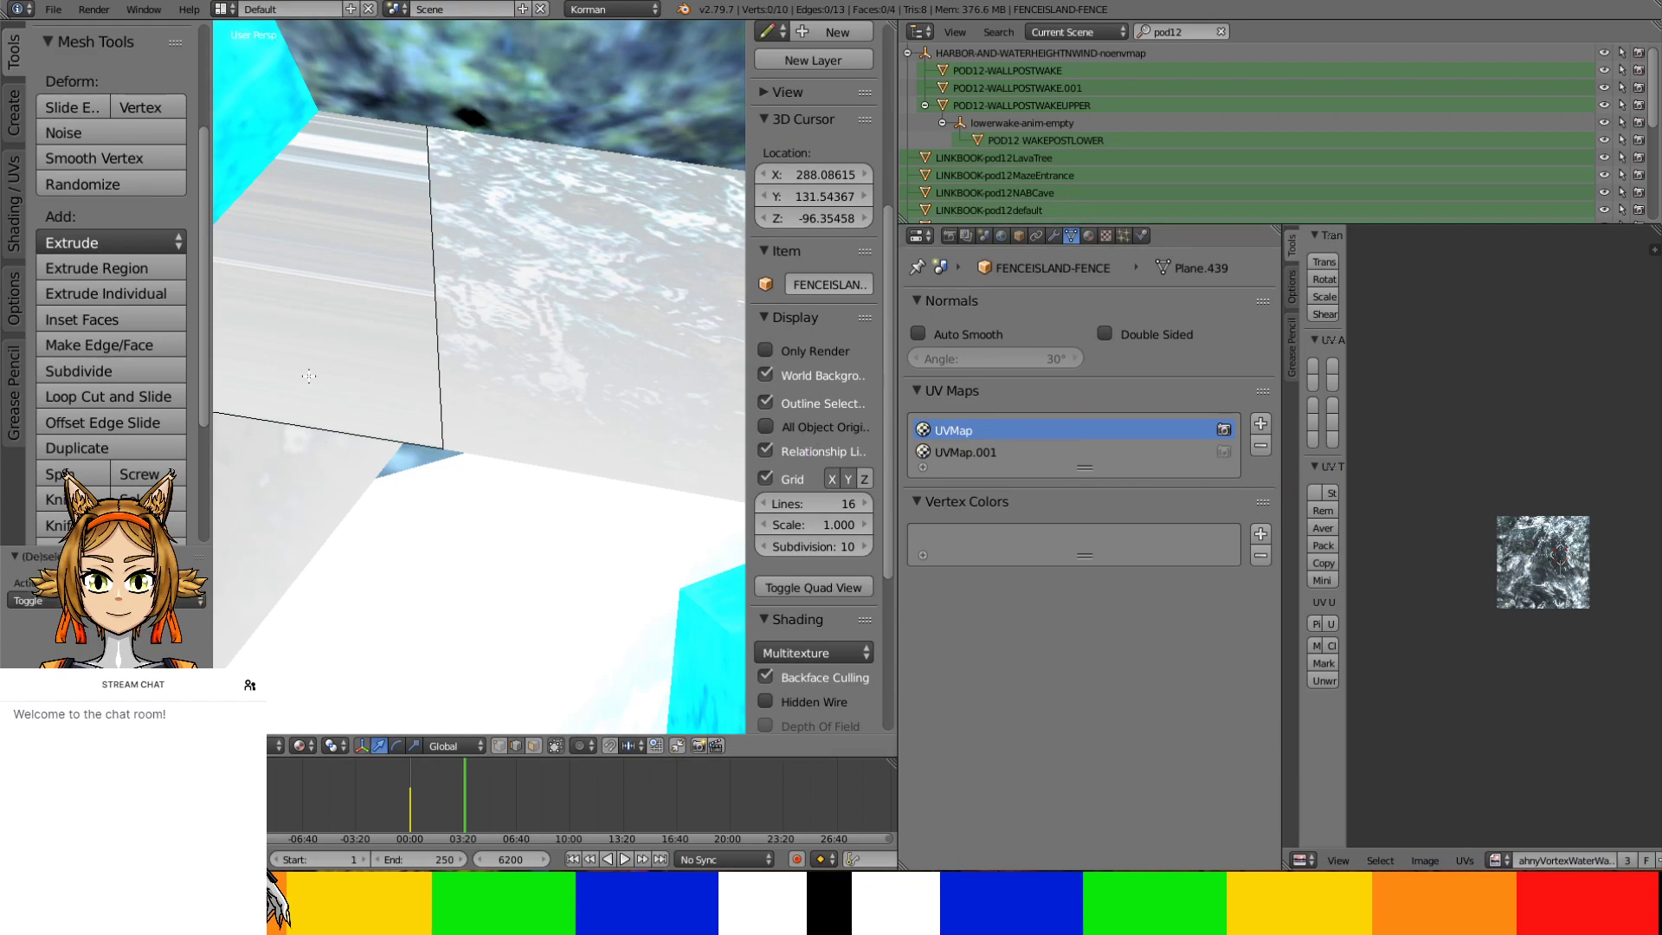
pyautogui.press('a')
pyautogui.press('s')
pyautogui.press('x')
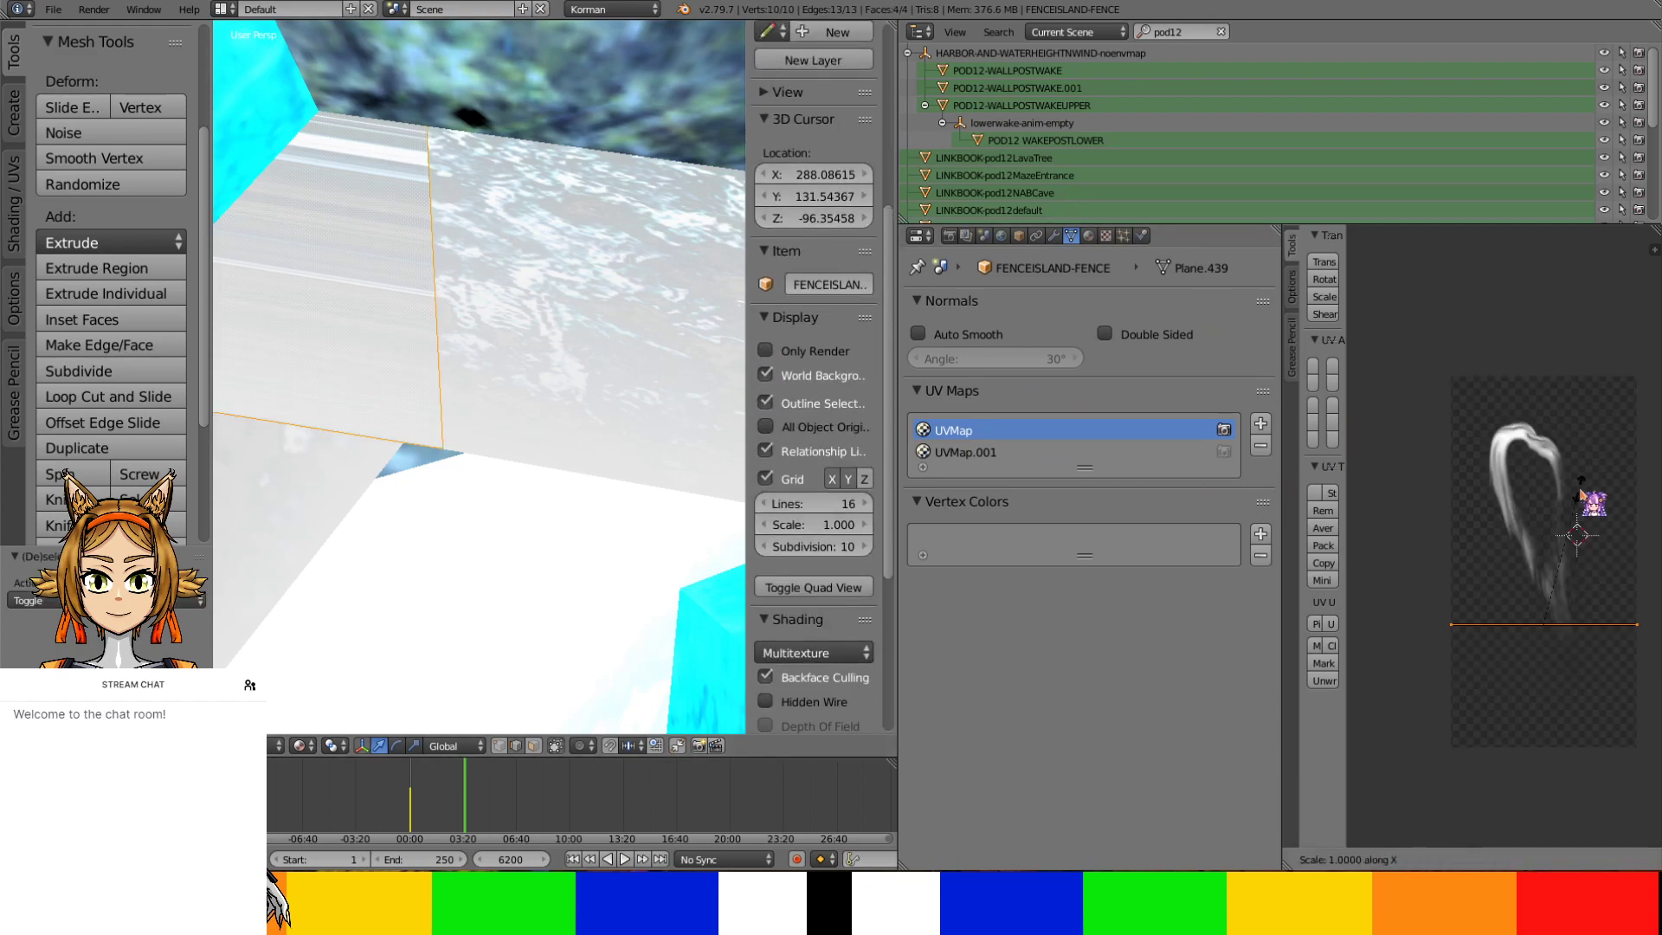
pyautogui.click(1580, 497)
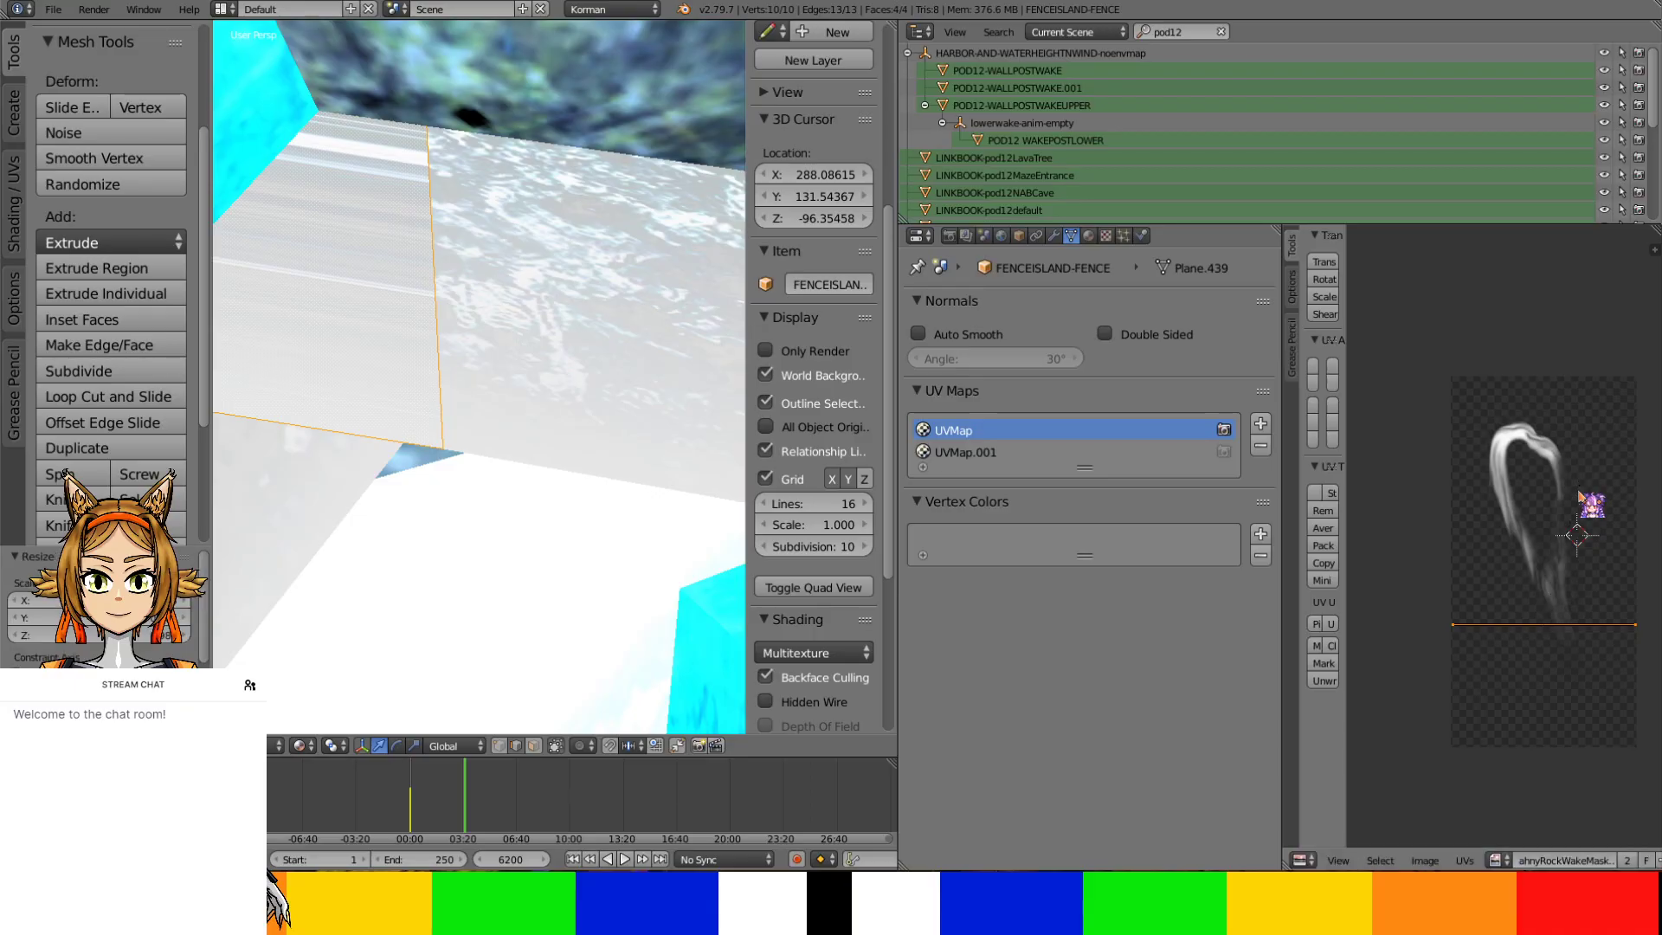
pyautogui.press('Tab')
# Make UVMap.001 active on FENCEISLAND-FENCE and extrude the strip's end edge along the cliff, aligning it to the shoreline
pyautogui.moveTo(445, 419); pyautogui.dragTo(419, 390, button='middle')
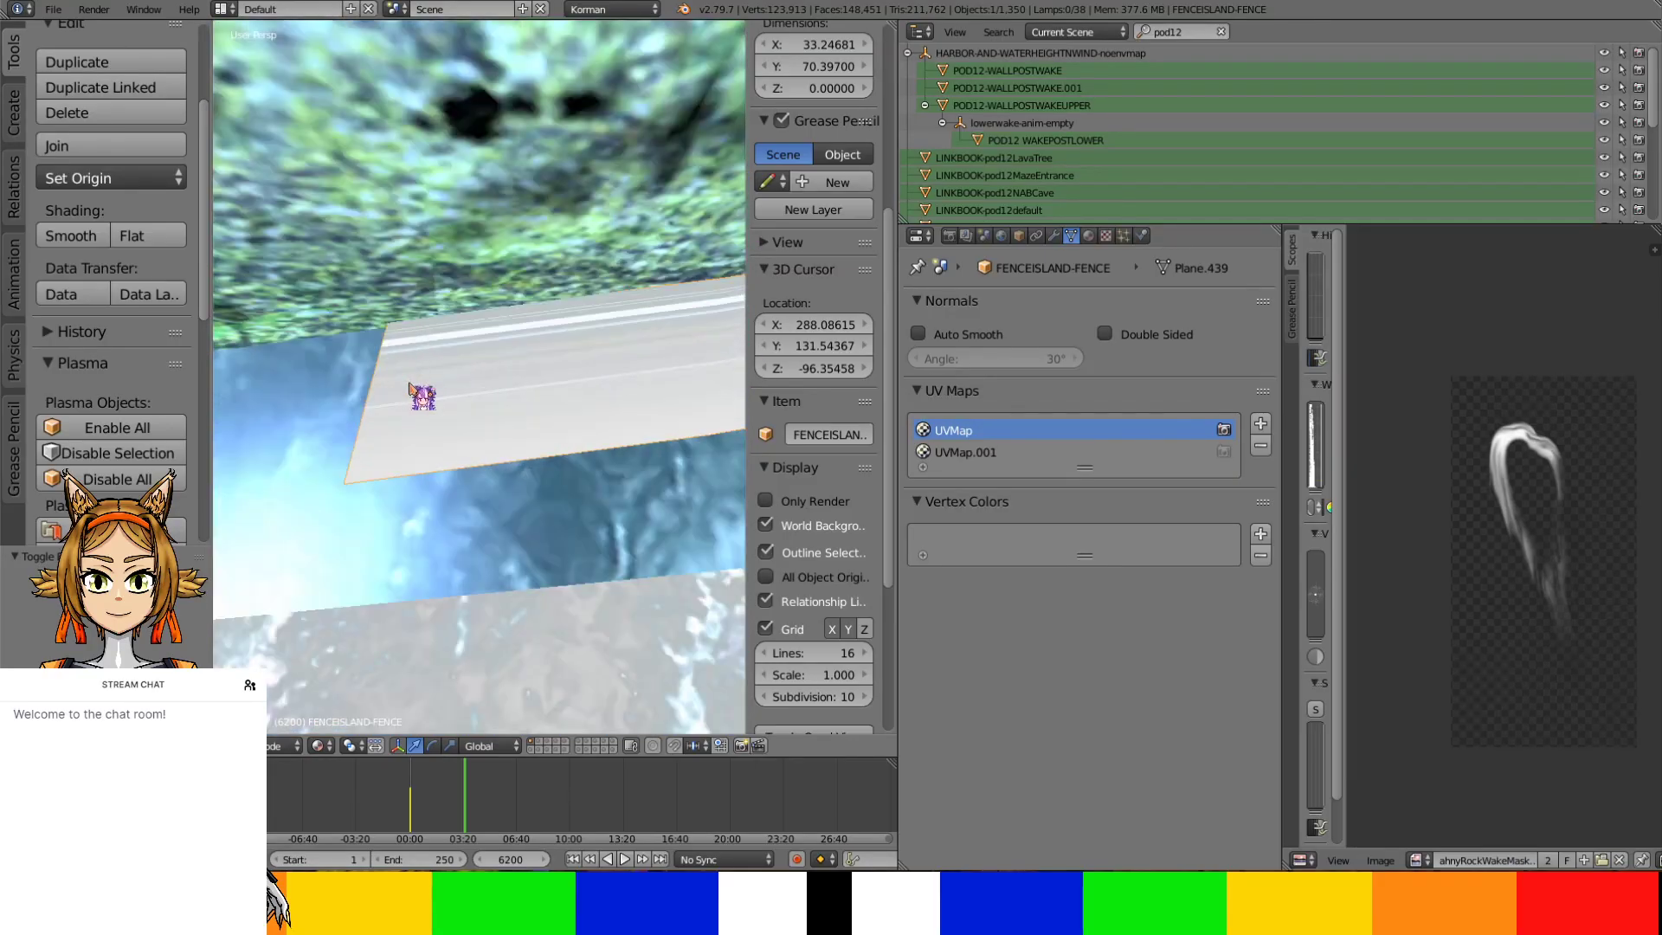
pyautogui.press('Tab')
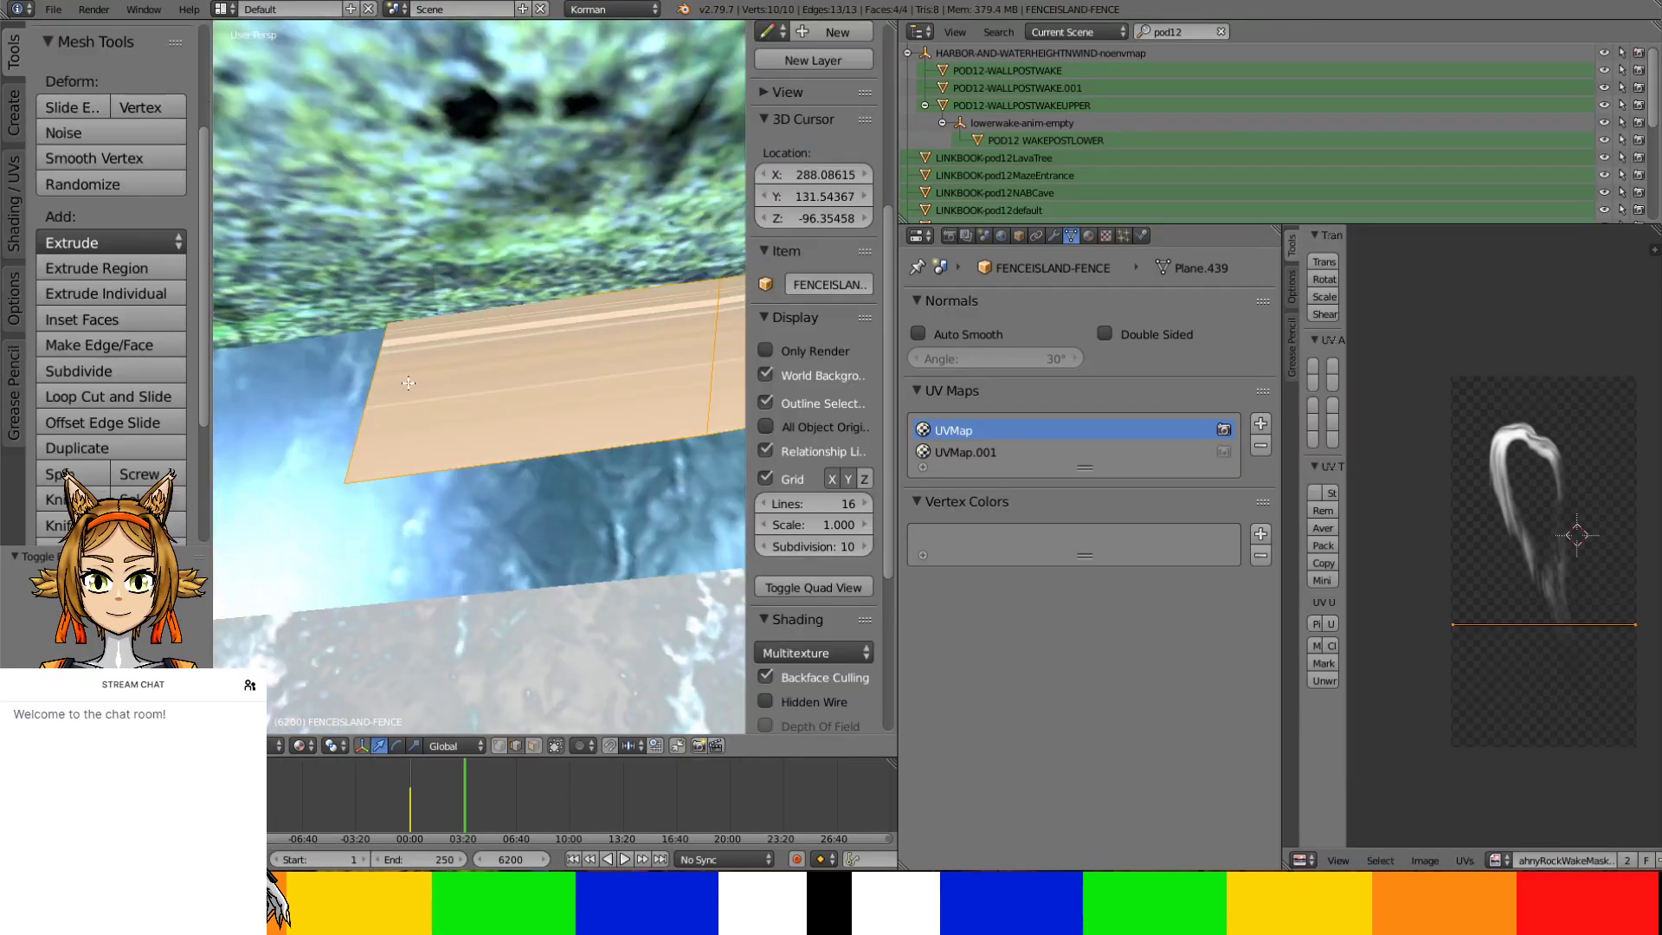
pyautogui.rightClick(351, 388)
pyautogui.click(1020, 452)
pyautogui.moveTo(520, 389); pyautogui.dragTo(629, 391, button='middle')
pyautogui.press('e')
pyautogui.rightClick(465, 383)
pyautogui.moveTo(602, 348); pyautogui.dragTo(303, 384)
pyautogui.moveTo(304, 384); pyautogui.dragTo(510, 380, button='middle')
pyautogui.moveTo(560, 313); pyautogui.dragTo(592, 397)
# Extrude a second section from the fence strip's end edge and shift it to follow the cliff base
pyautogui.moveTo(592, 396); pyautogui.dragTo(528, 428, button='middle')
pyautogui.press('e')
pyautogui.click(528, 428)
pyautogui.moveTo(600, 439); pyautogui.dragTo(609, 421)
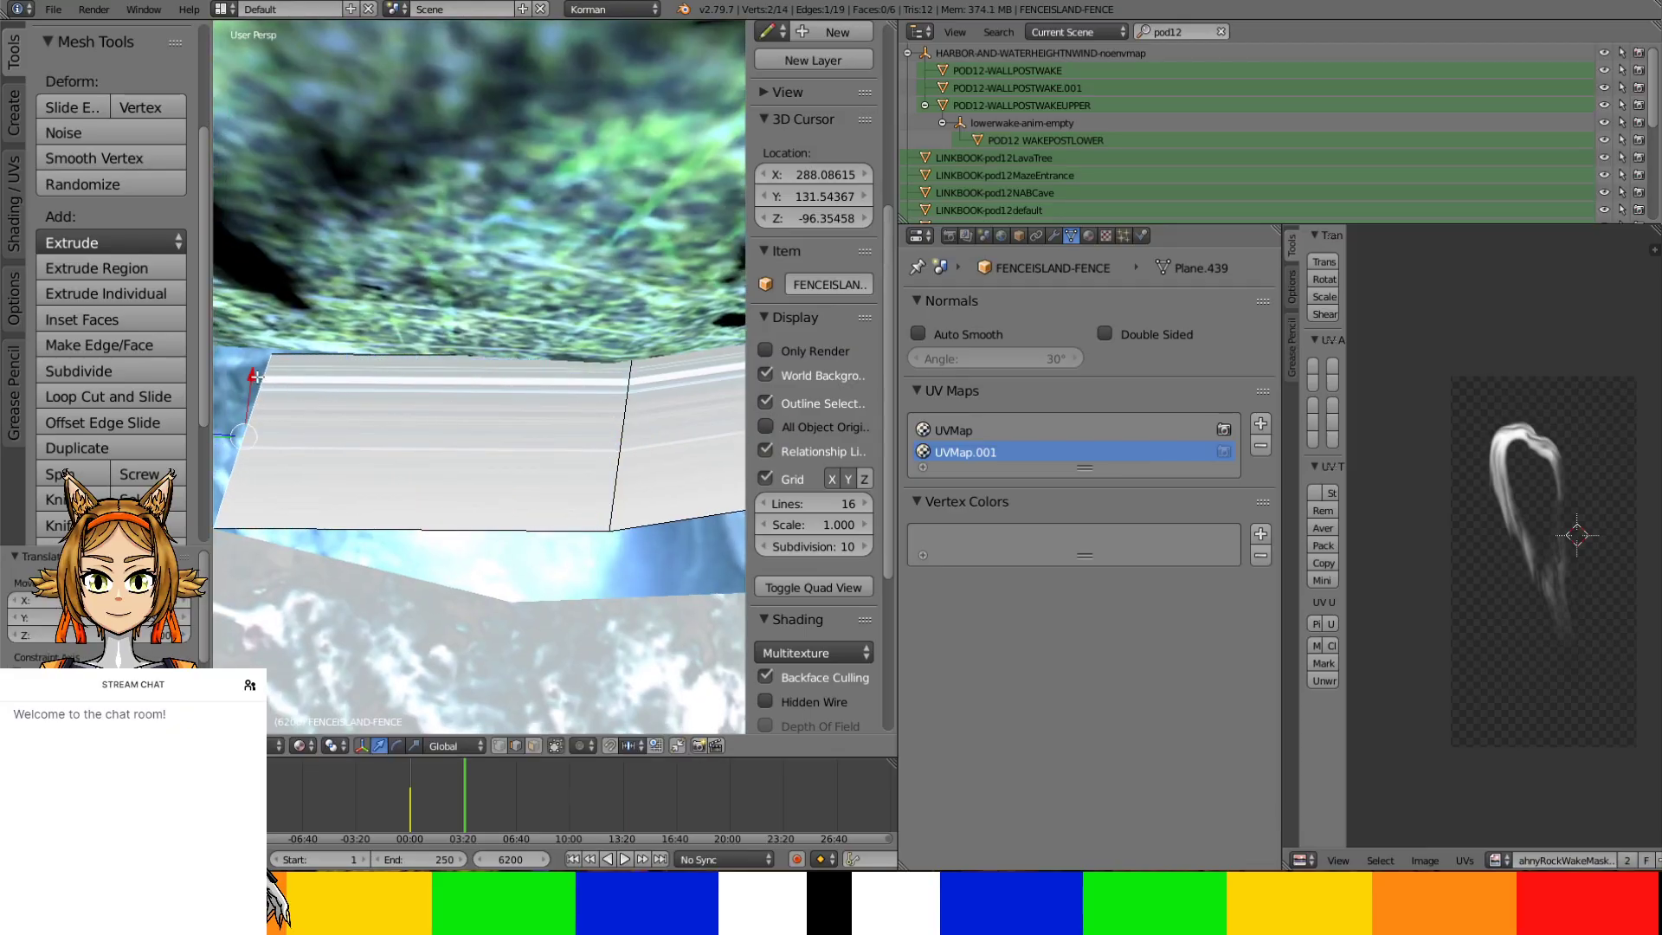
pyautogui.moveTo(258, 378); pyautogui.dragTo(492, 383, button='middle')
pyautogui.moveTo(532, 457); pyautogui.dragTo(589, 549, button='middle')
# Extrude a third section of the fence strip along Y and nudge its end edge along X against the cliff
pyautogui.press('e')
pyautogui.rightClick(482, 478)
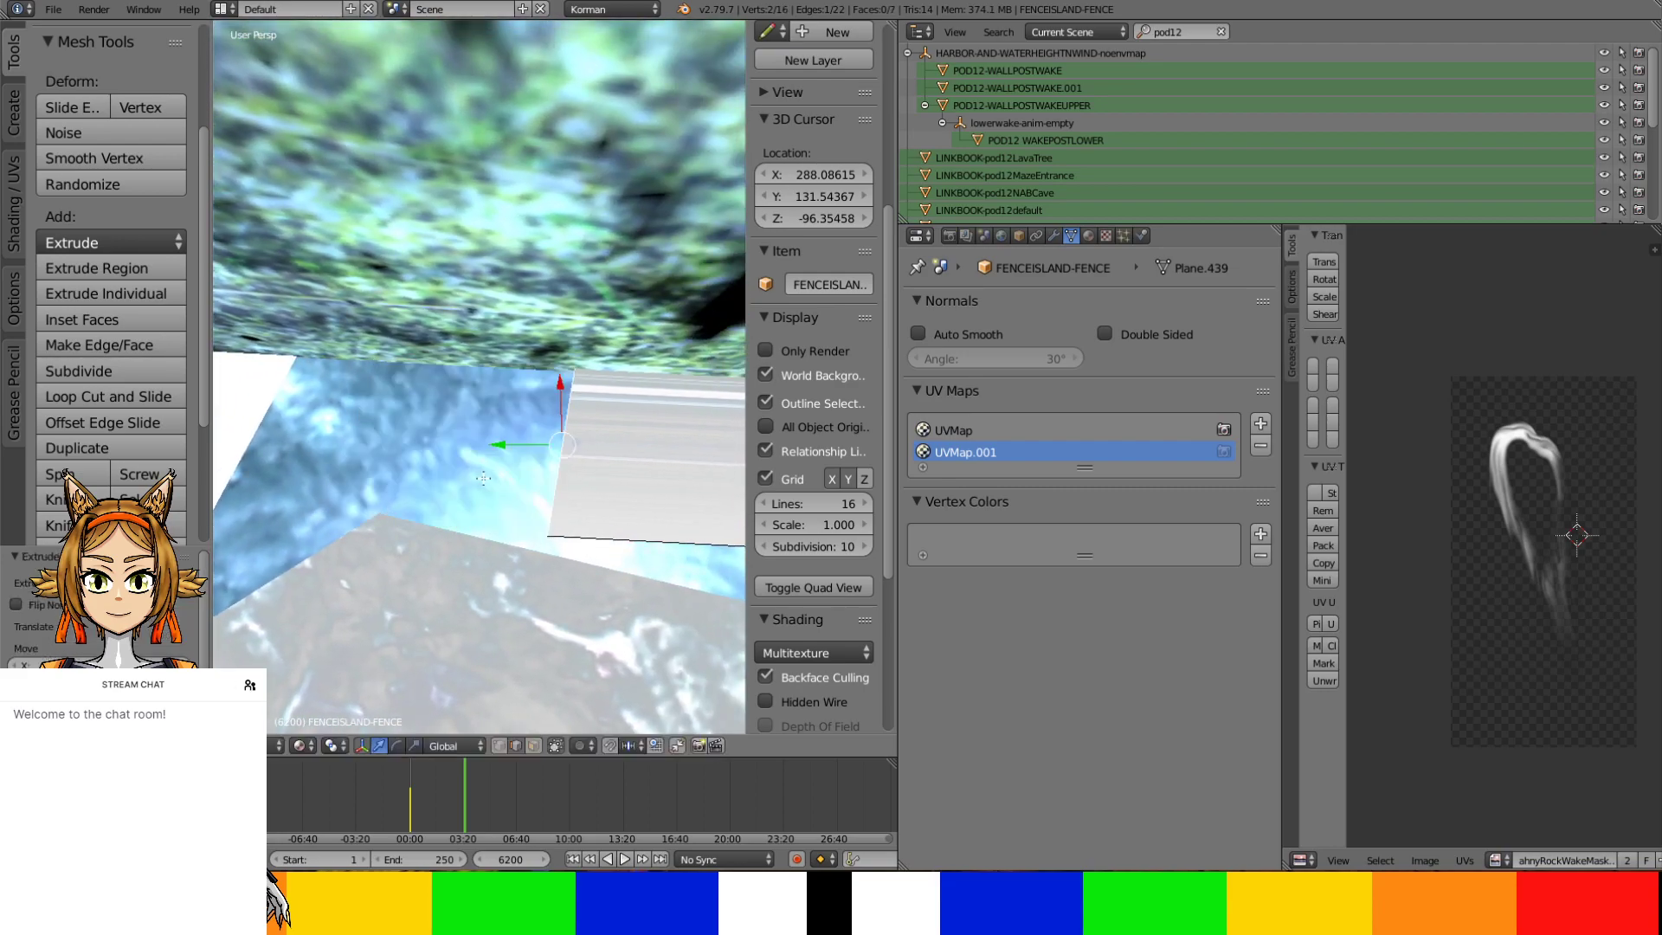
pyautogui.click(226, 441)
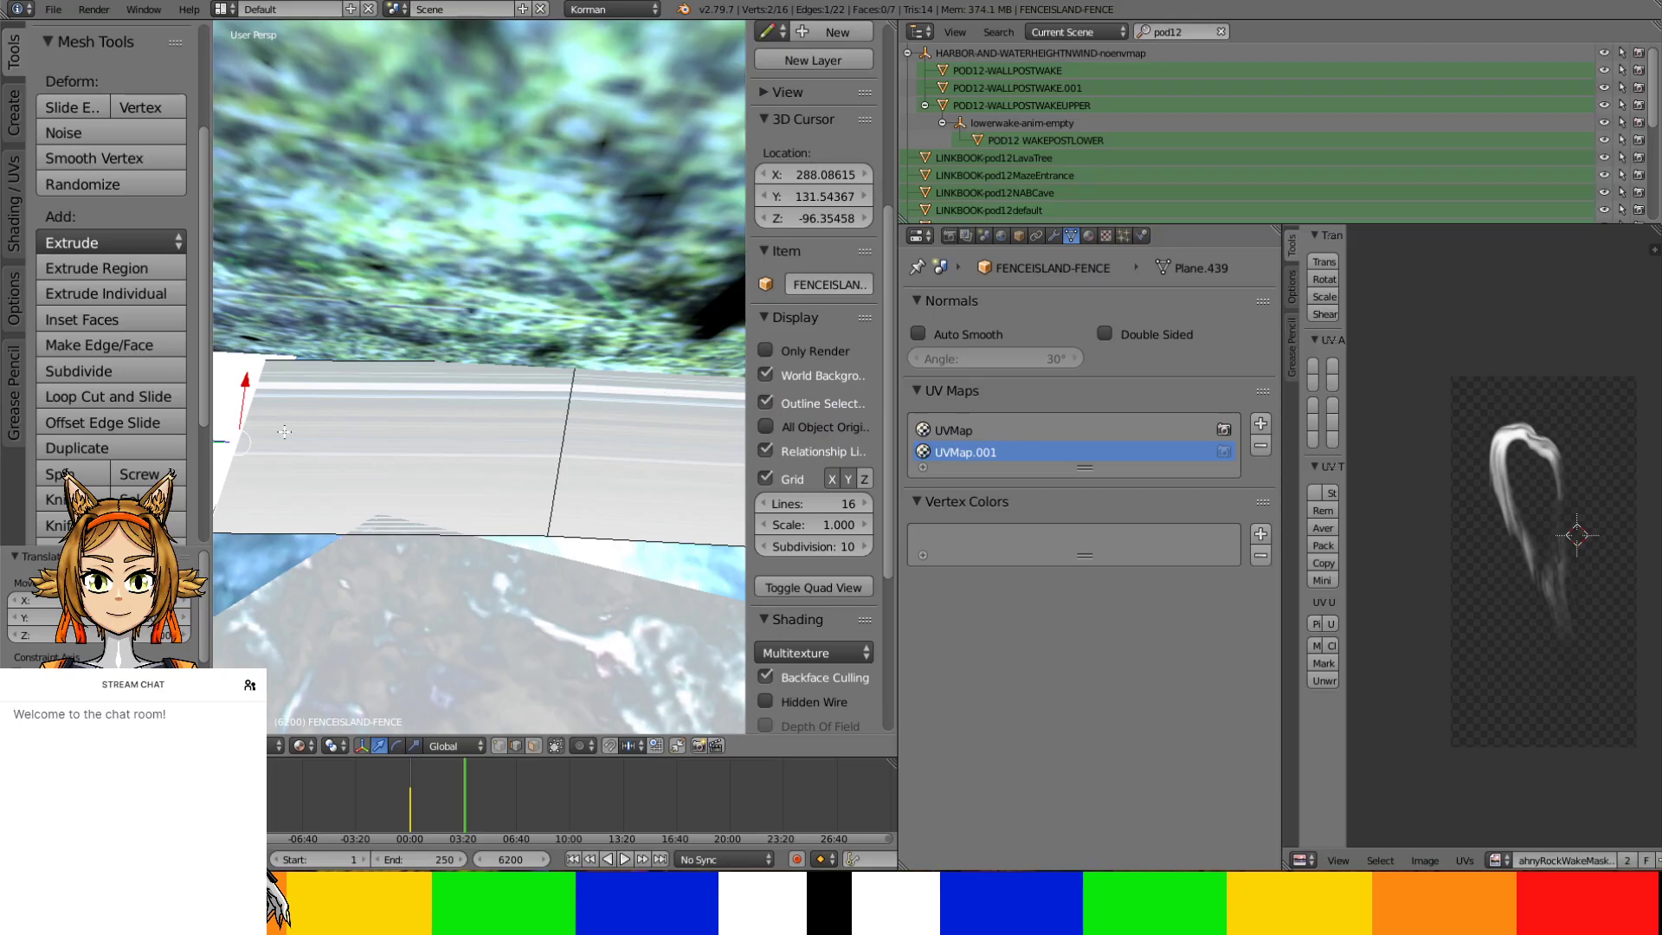
pyautogui.moveTo(245, 382); pyautogui.dragTo(247, 382)
pyautogui.click(248, 382)
pyautogui.moveTo(248, 382); pyautogui.dragTo(454, 498, button='middle')
# Extrude a fourth section of the fence strip further along the cliff base
pyautogui.press('e')
pyautogui.click(327, 473)
pyautogui.moveTo(463, 451); pyautogui.dragTo(654, 450)
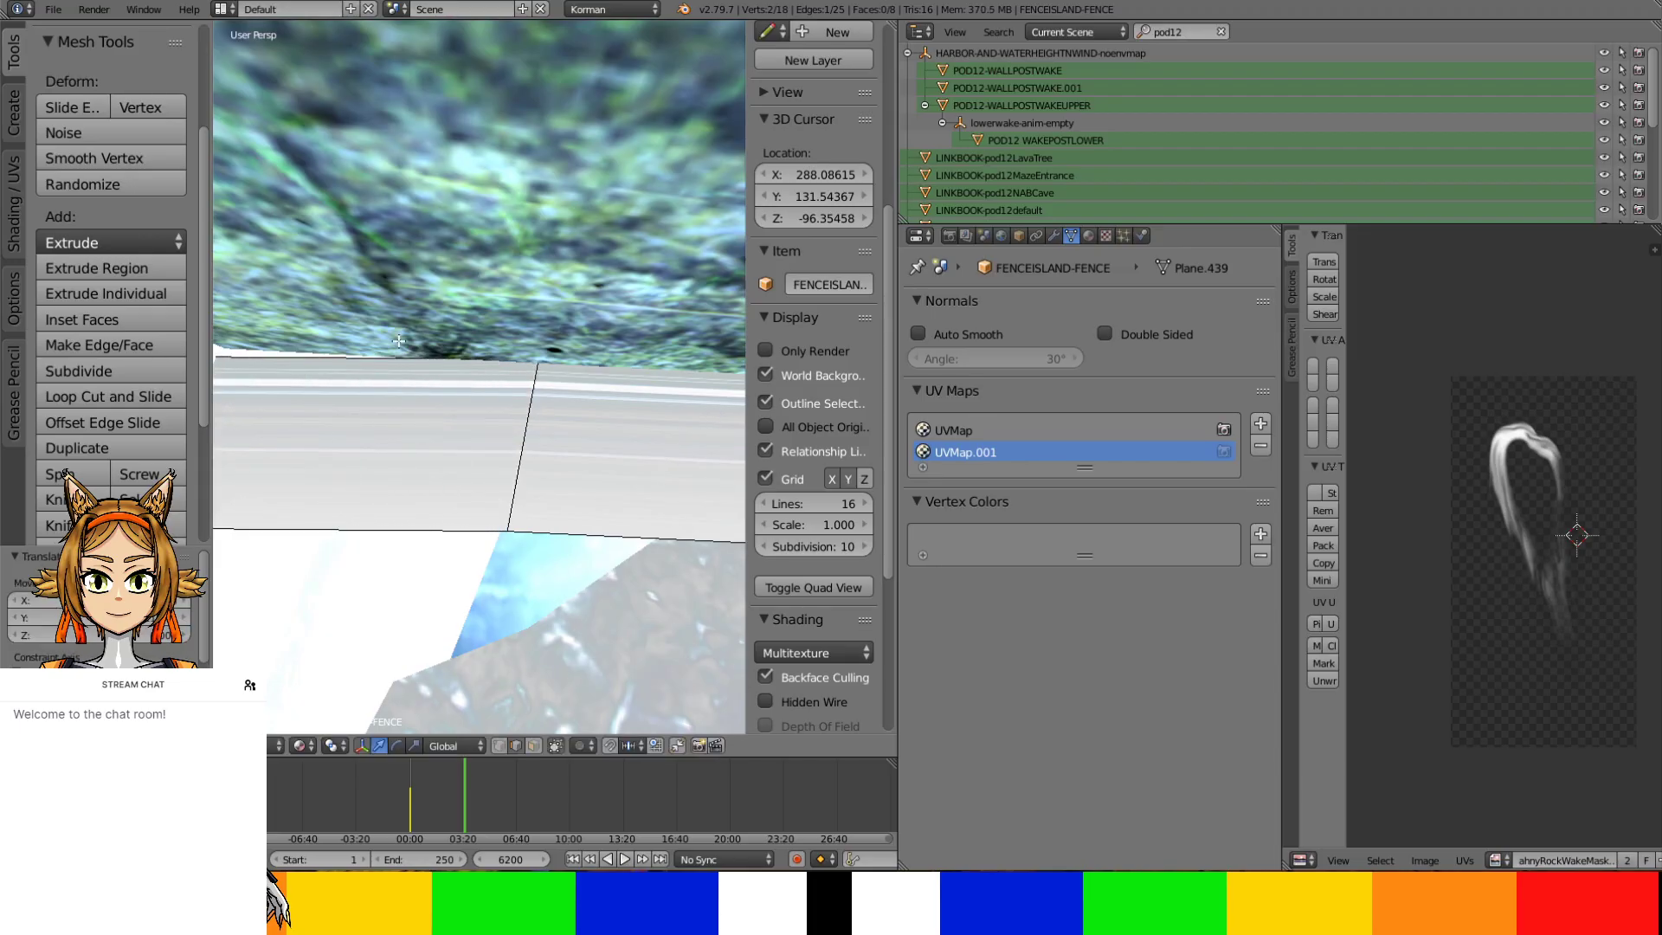
pyautogui.moveTo(398, 340); pyautogui.dragTo(514, 367, button='middle')
pyautogui.moveTo(435, 420); pyautogui.dragTo(592, 426, button='middle')
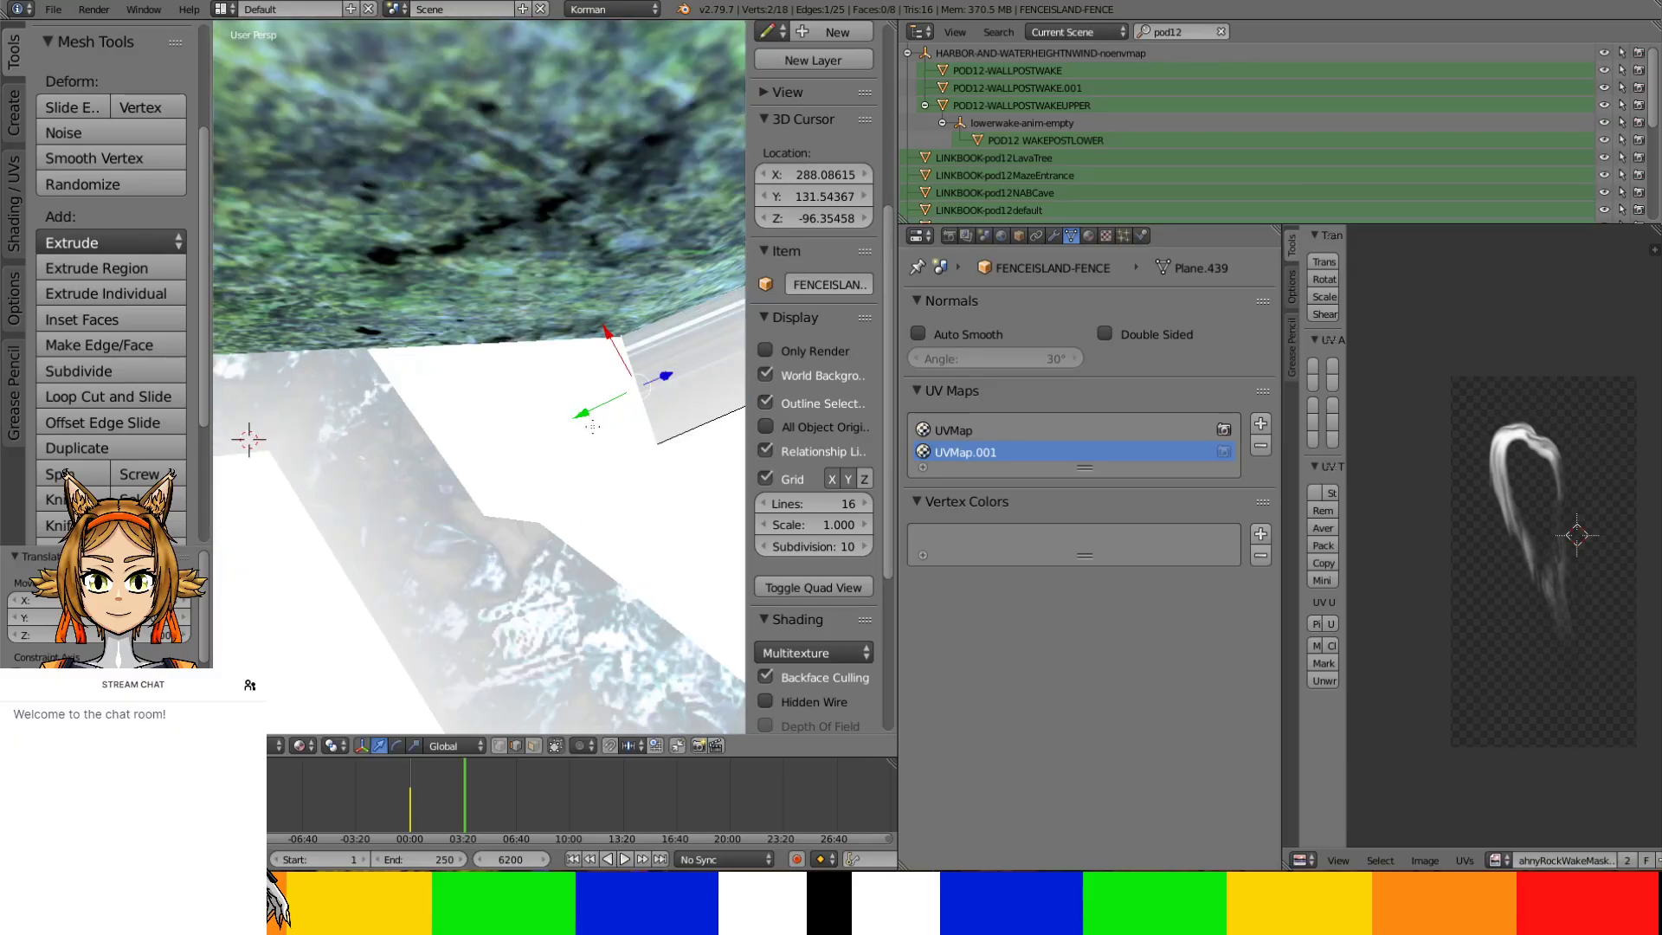
# Extrude a fifth section of the fence strip and move its end edge in to meet the cliff's shoreline
pyautogui.press('e')
pyautogui.rightClick(421, 423)
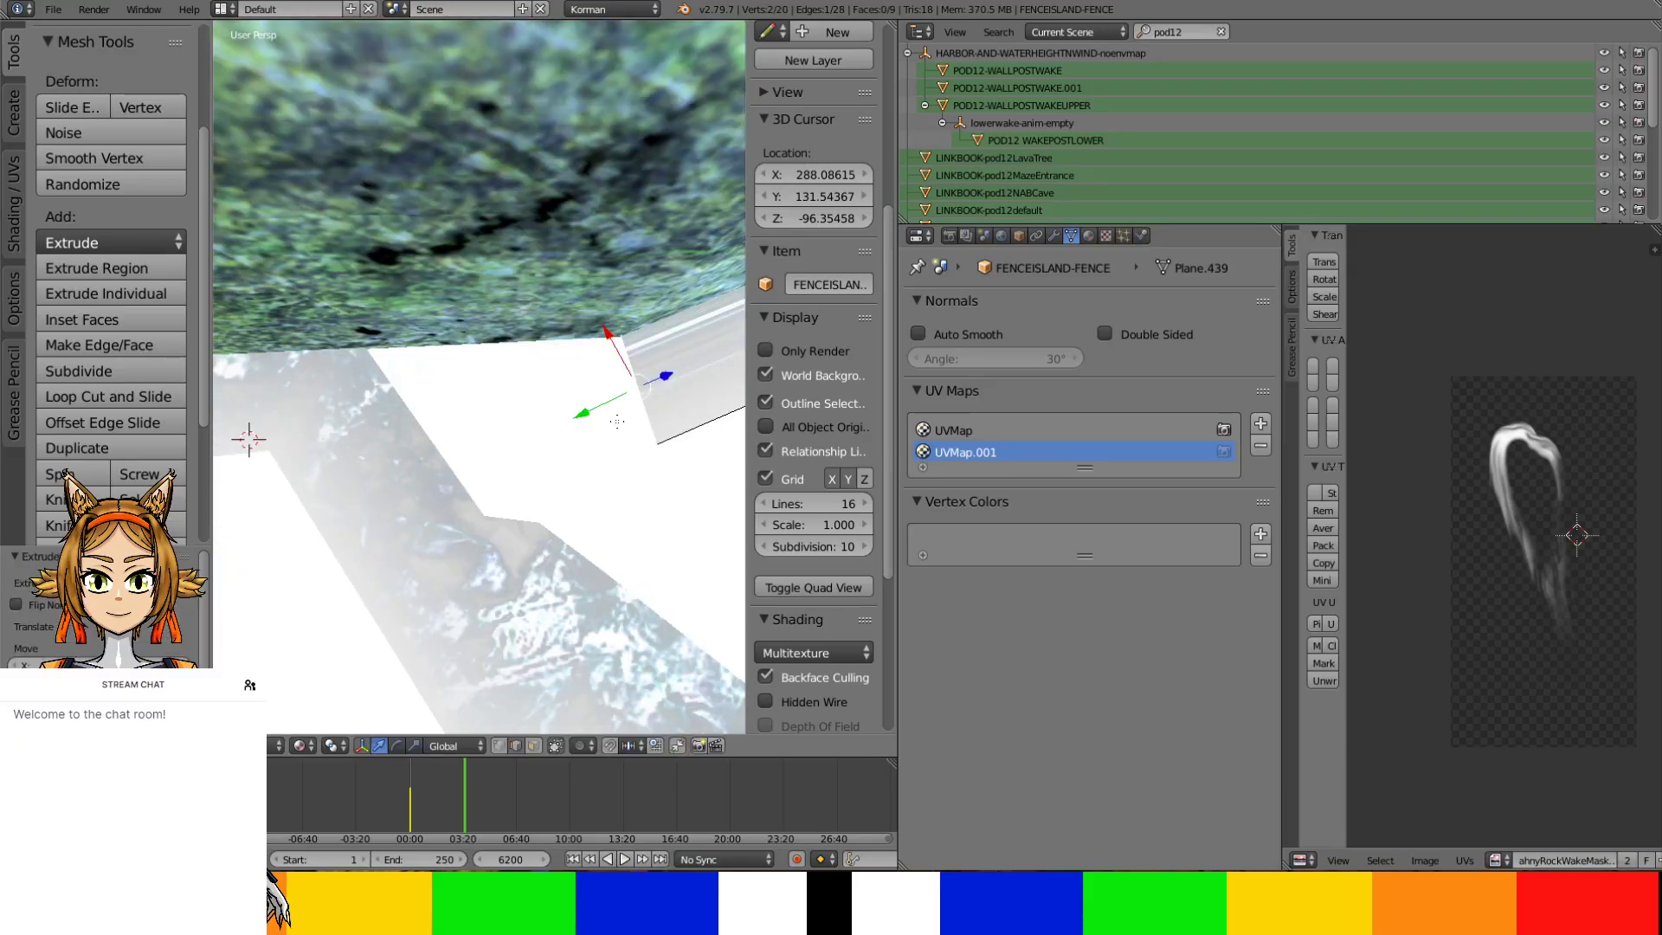
pyautogui.press('g')
pyautogui.click(606, 424)
pyautogui.moveTo(606, 424); pyautogui.dragTo(599, 469, button='middle')
pyautogui.moveTo(599, 452); pyautogui.dragTo(545, 327)
pyautogui.moveTo(545, 327); pyautogui.dragTo(584, 304, button='middle')
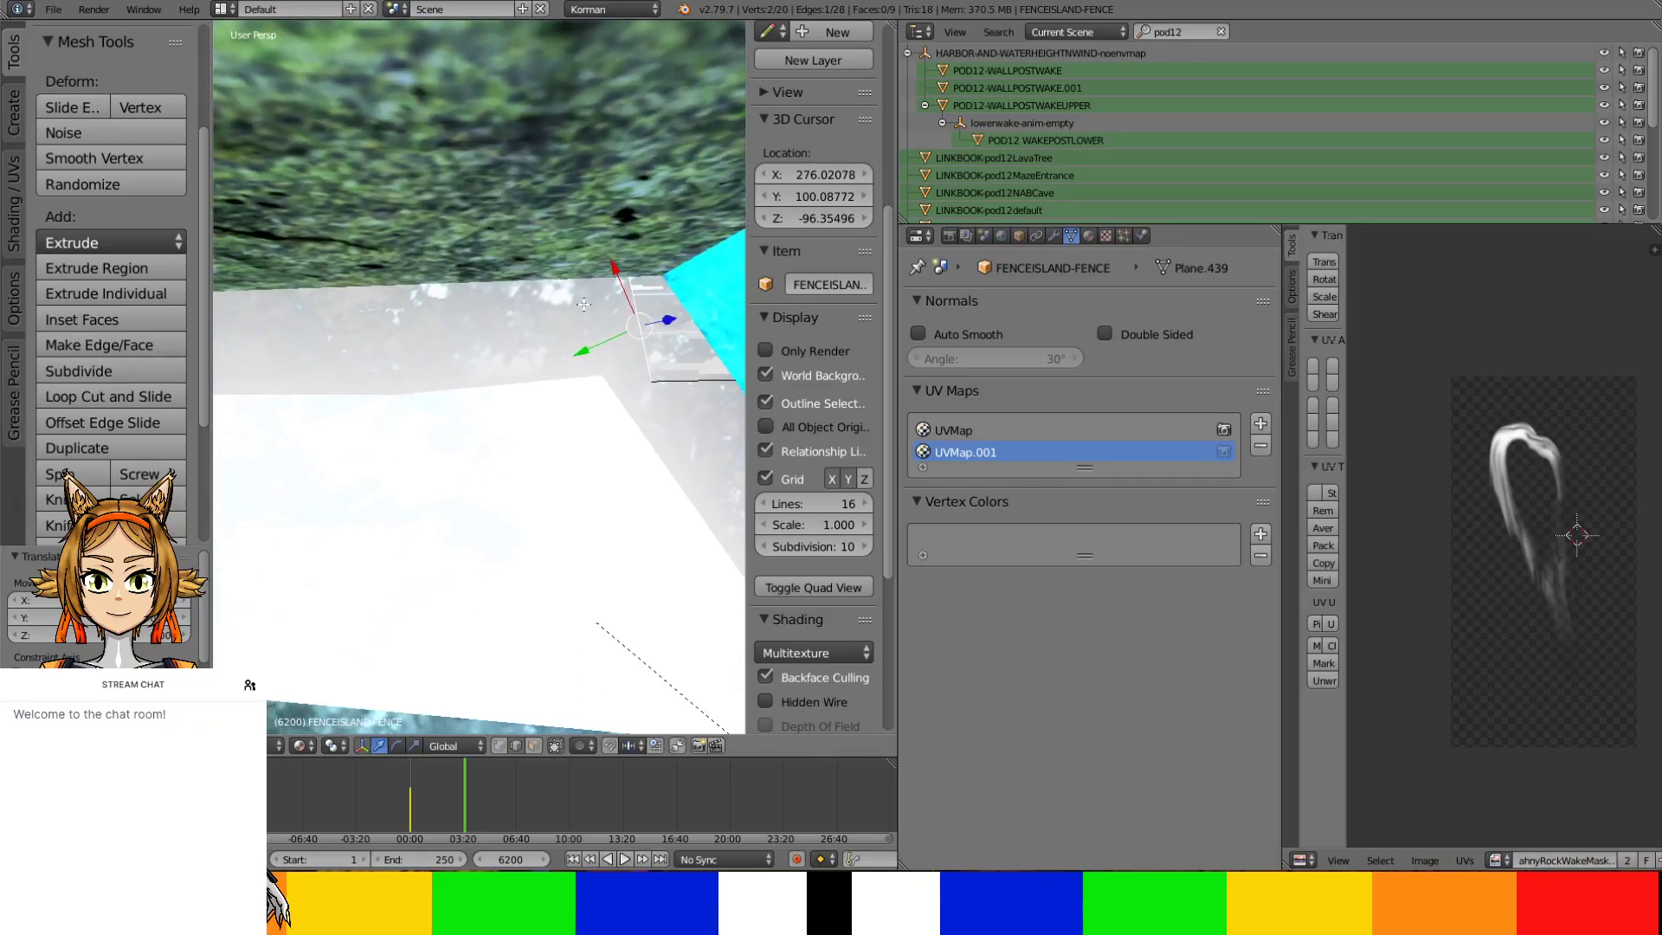
# Extrude a long sixth section along the straight cliff to the far cyan rock and align its end edge with the wall
pyautogui.press('e')
pyautogui.rightClick(467, 397)
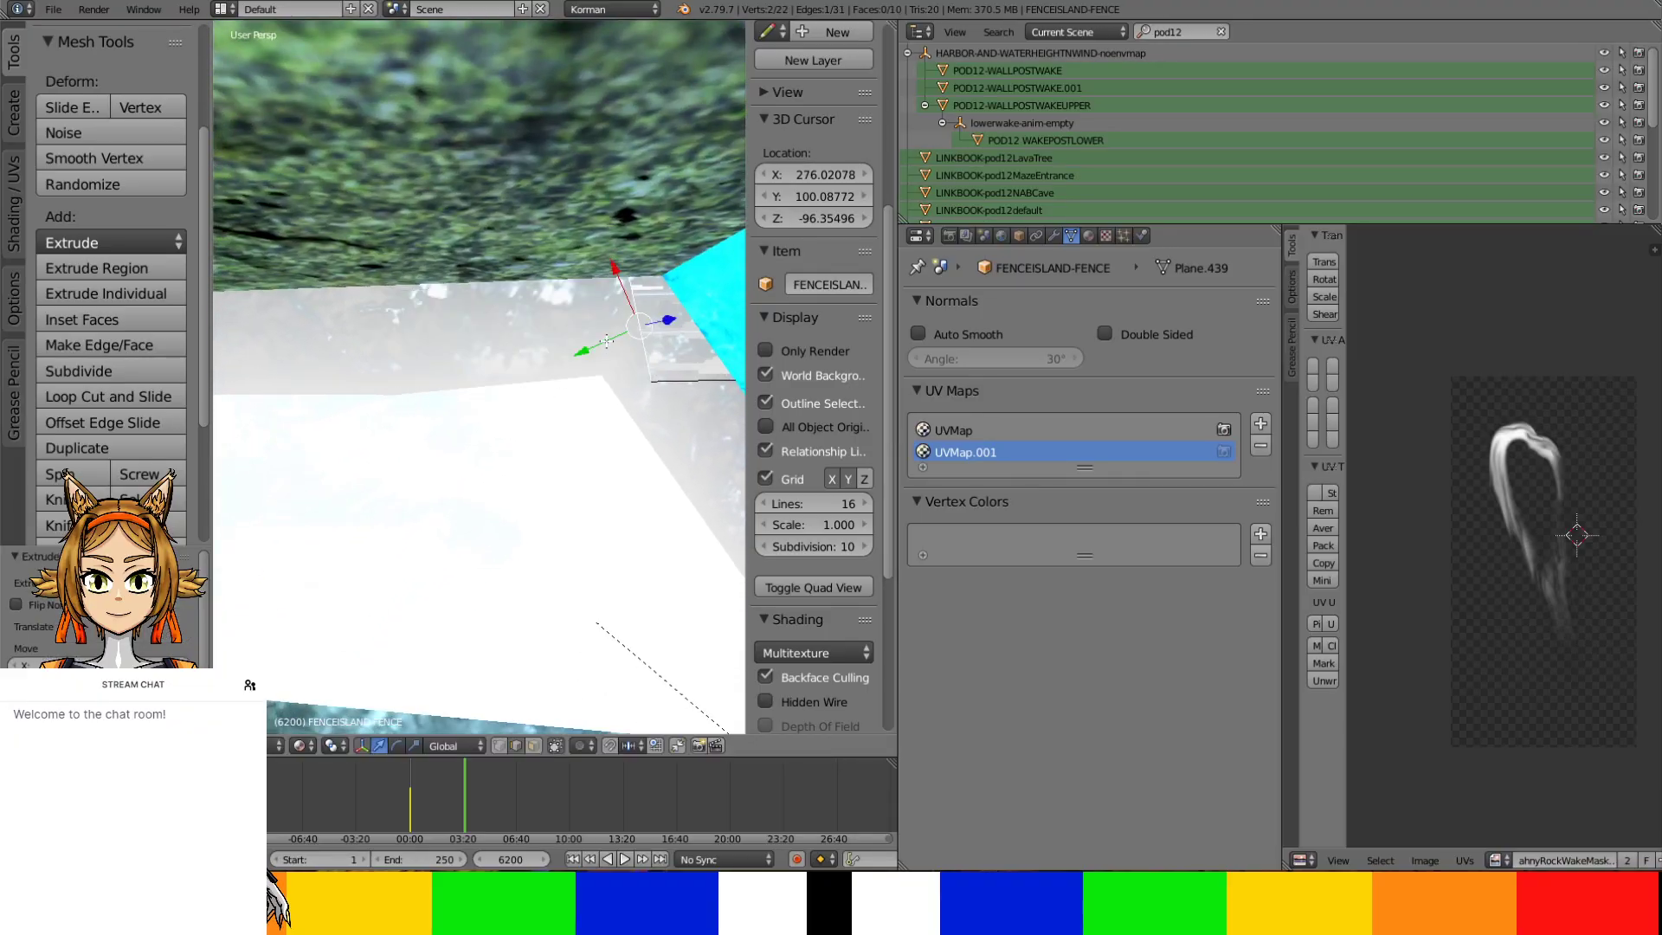
pyautogui.press('g')
pyautogui.scroll(-2, 767, 447)
pyautogui.scroll(-3, 519, 407)
pyautogui.keyDown('shift'); pyautogui.moveTo(470, 395); pyautogui.dragTo(615, 426, button='middle'); pyautogui.keyUp('shift')
pyautogui.scroll(-4, 652, 421)
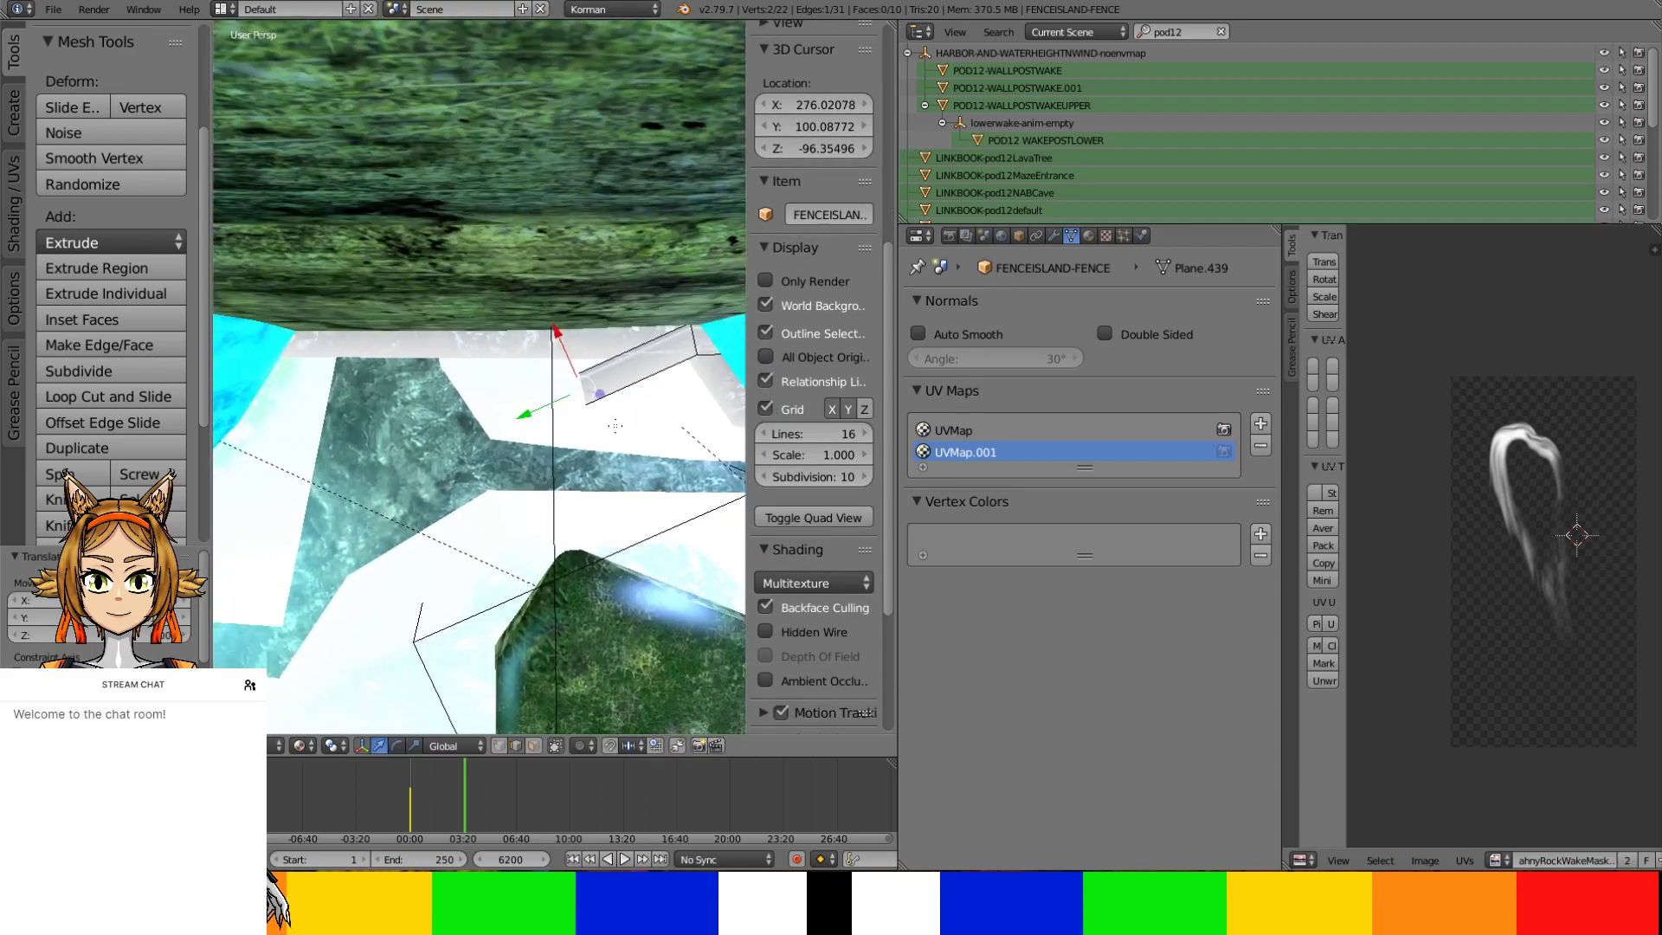
pyautogui.moveTo(538, 411); pyautogui.dragTo(450, 433)
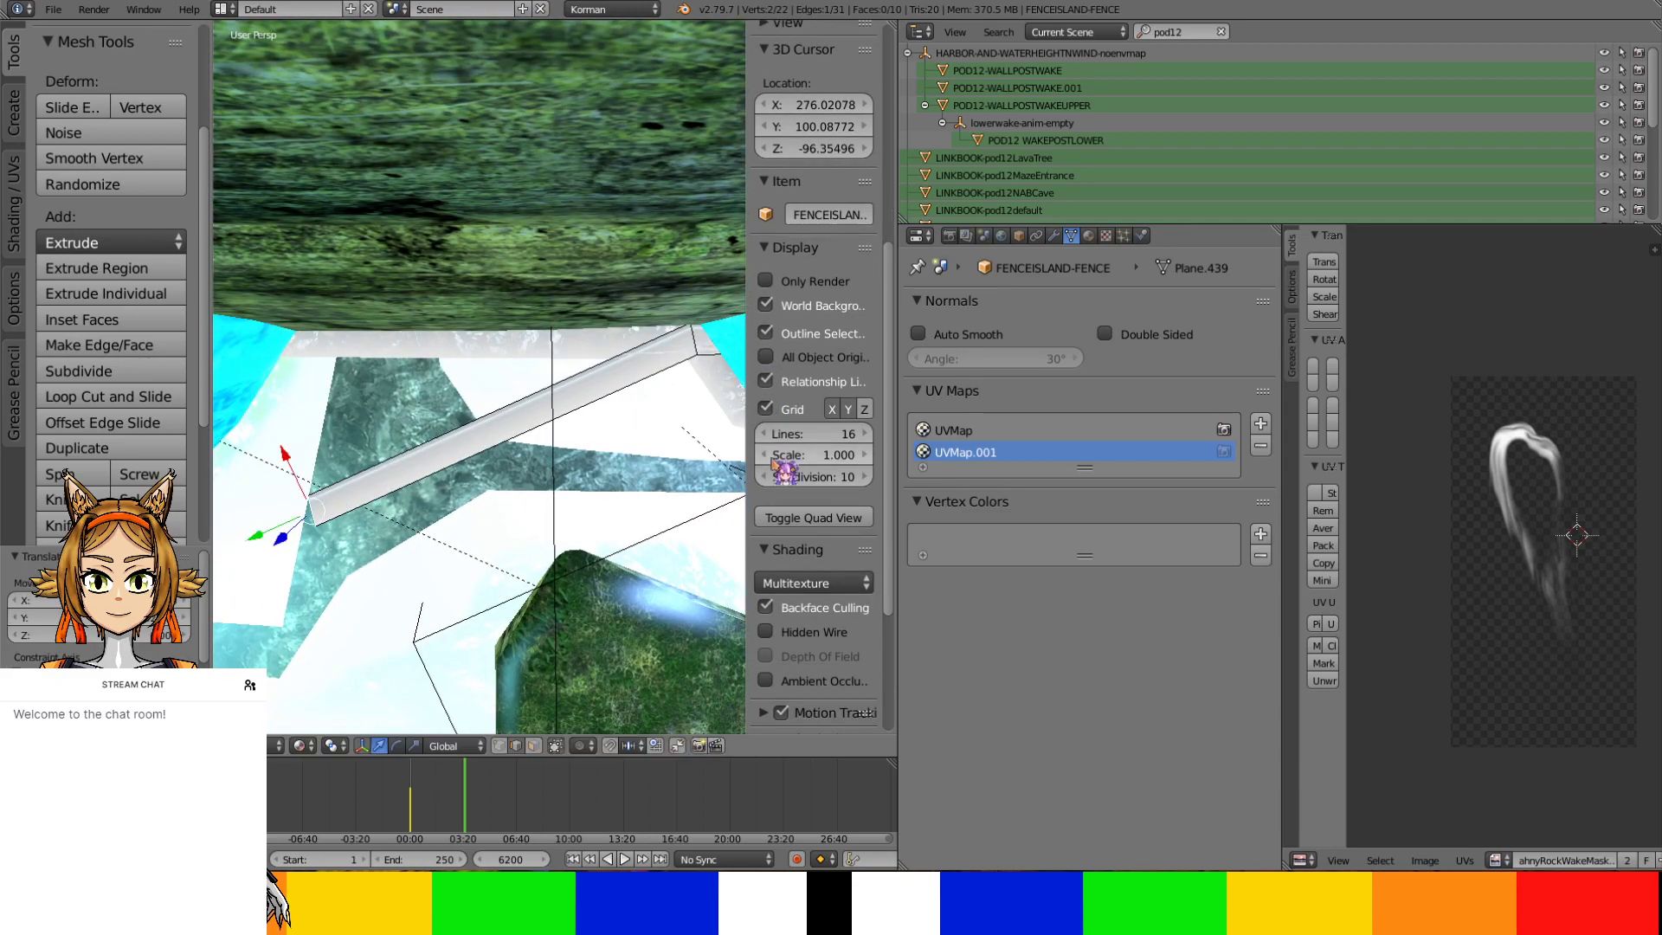
pyautogui.press('g')
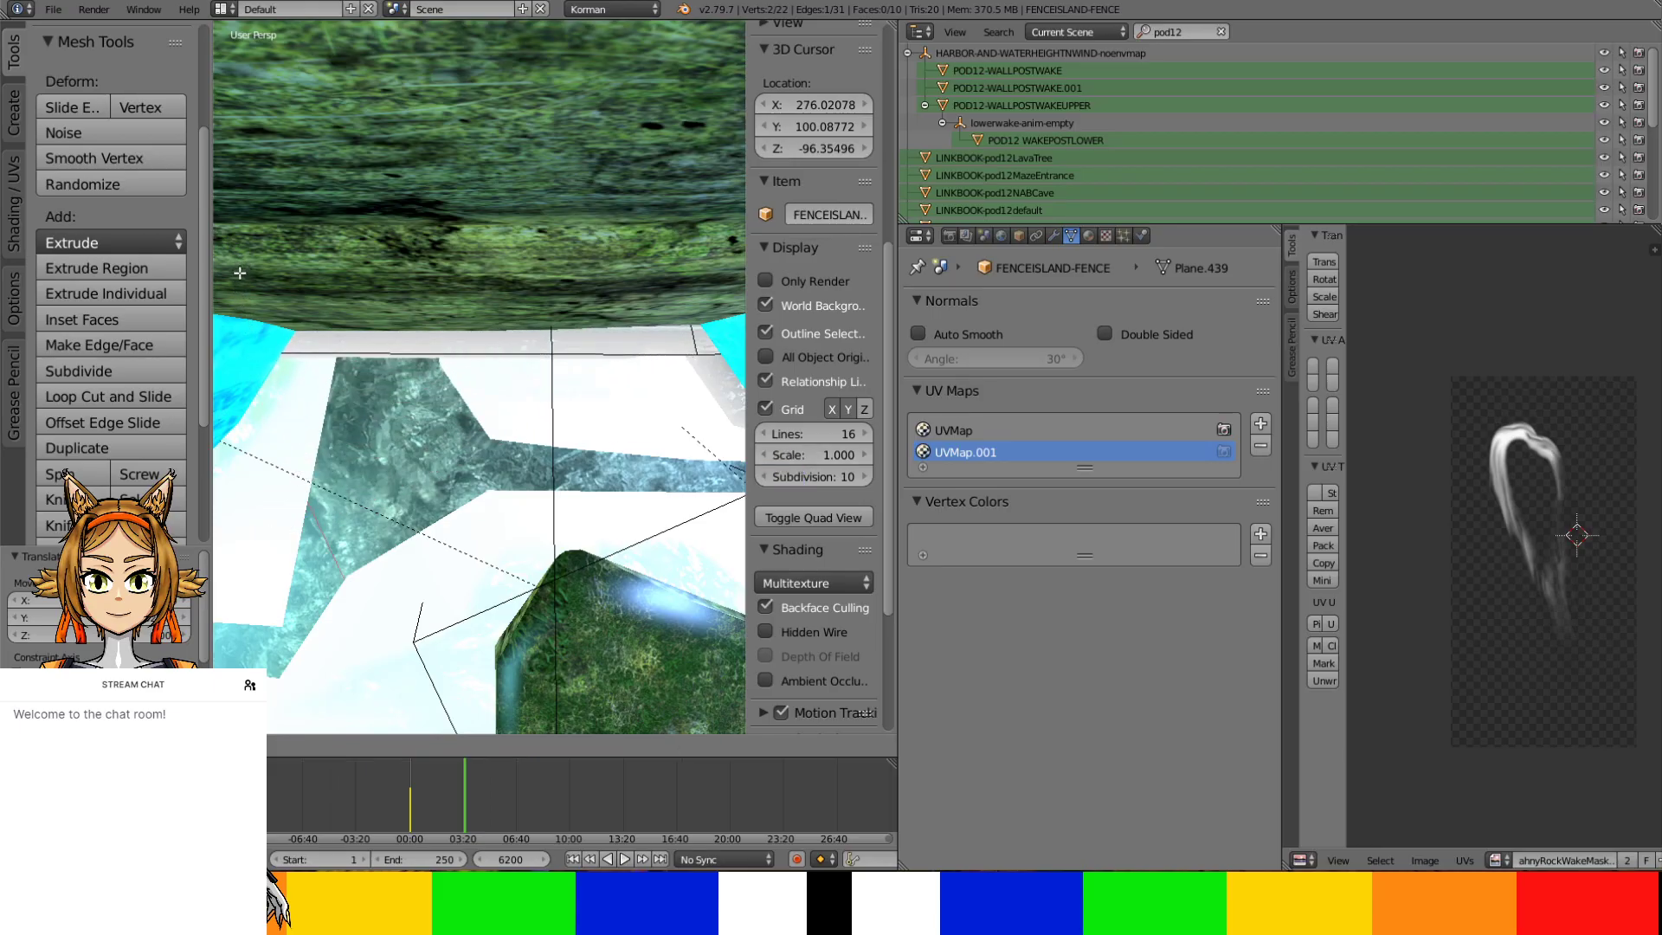
pyautogui.click(238, 273)
pyautogui.moveTo(238, 273); pyautogui.dragTo(398, 350, button='middle')
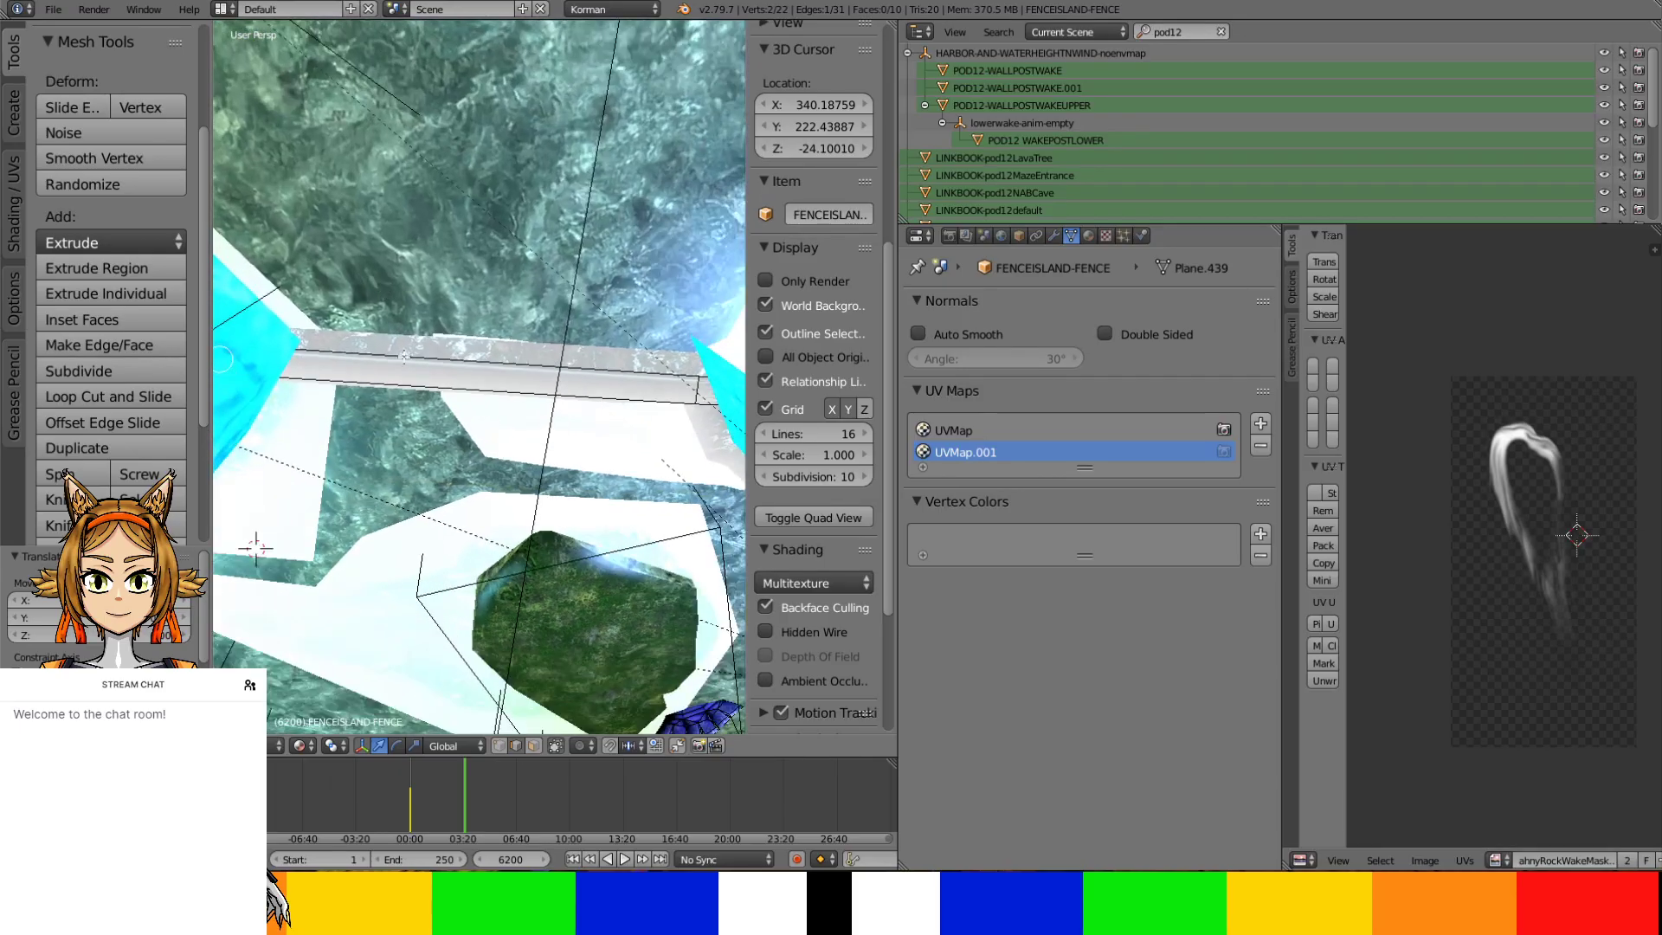
# Isolate the fence strip and extrude its long cliff-side edge loop along X to add a second row of faces
pyautogui.press('KP_Divide')
pyautogui.scroll(4, 526, 372)
pyautogui.keyDown('shift'); pyautogui.moveTo(526, 372); pyautogui.dragTo(277, 384, button='middle'); pyautogui.keyUp('shift')
pyautogui.keyDown('ctrl'); pyautogui.rightClick(577, 333); pyautogui.keyUp('ctrl')
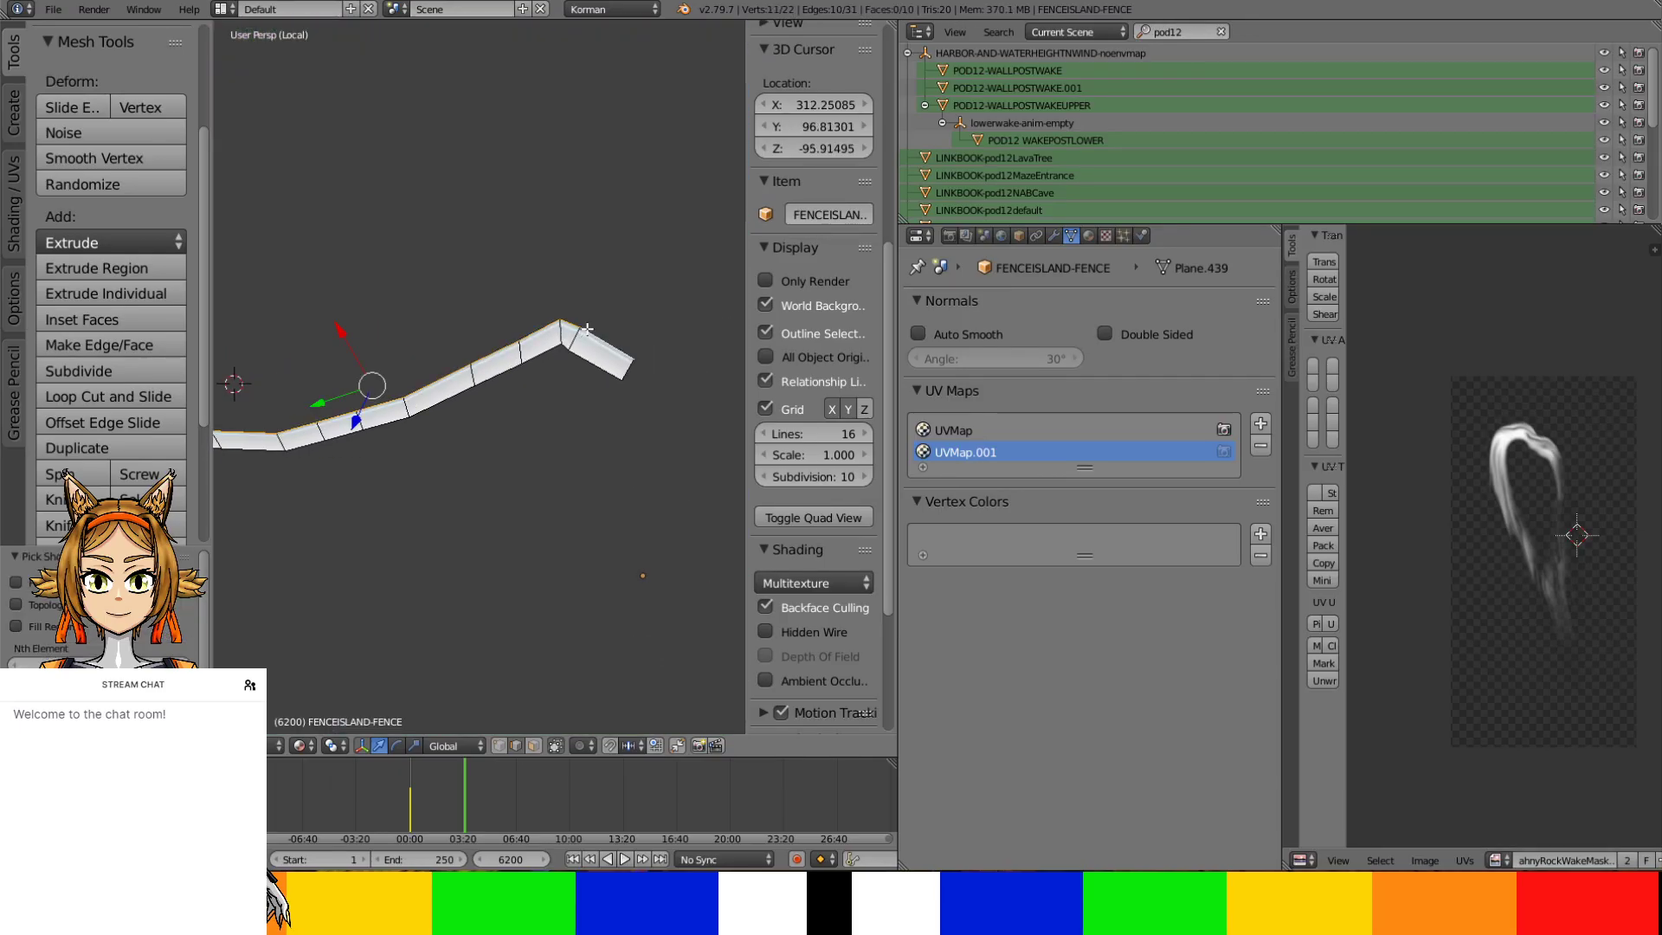
pyautogui.press('e')
pyautogui.press('x')
pyautogui.click(351, 317)
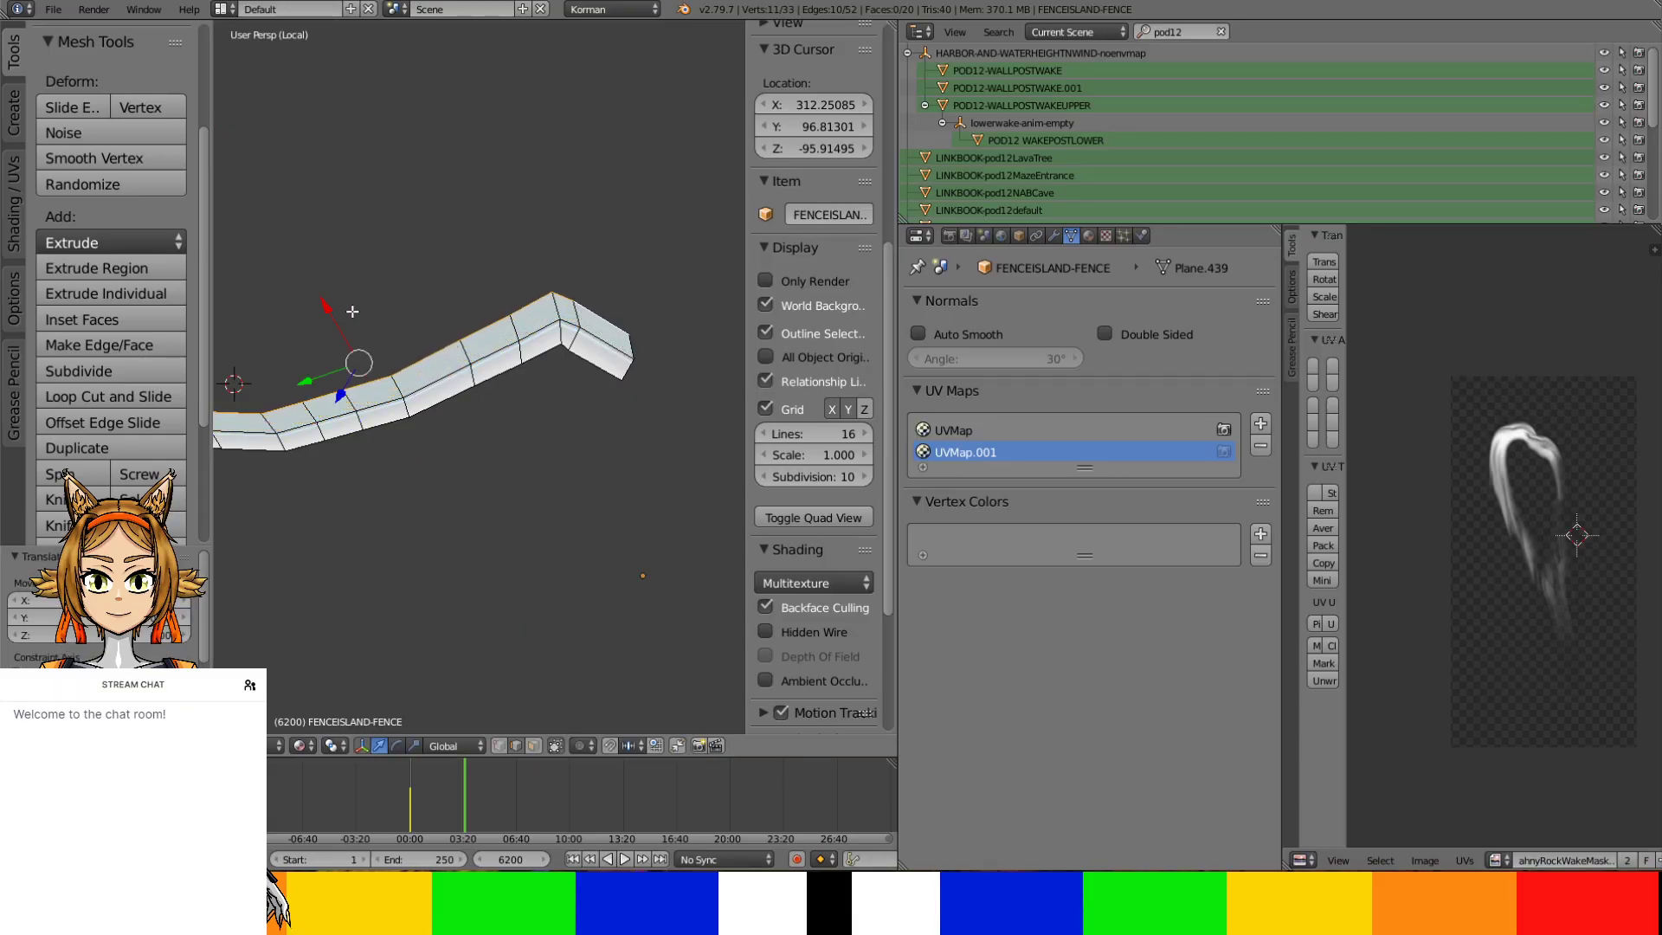
# Select the entire fence mesh and generate its UVMap.001 layout with Unwrap after trying Smart UV Project
pyautogui.scroll(1, 461, 387)
pyautogui.press('a')
pyautogui.press('a')
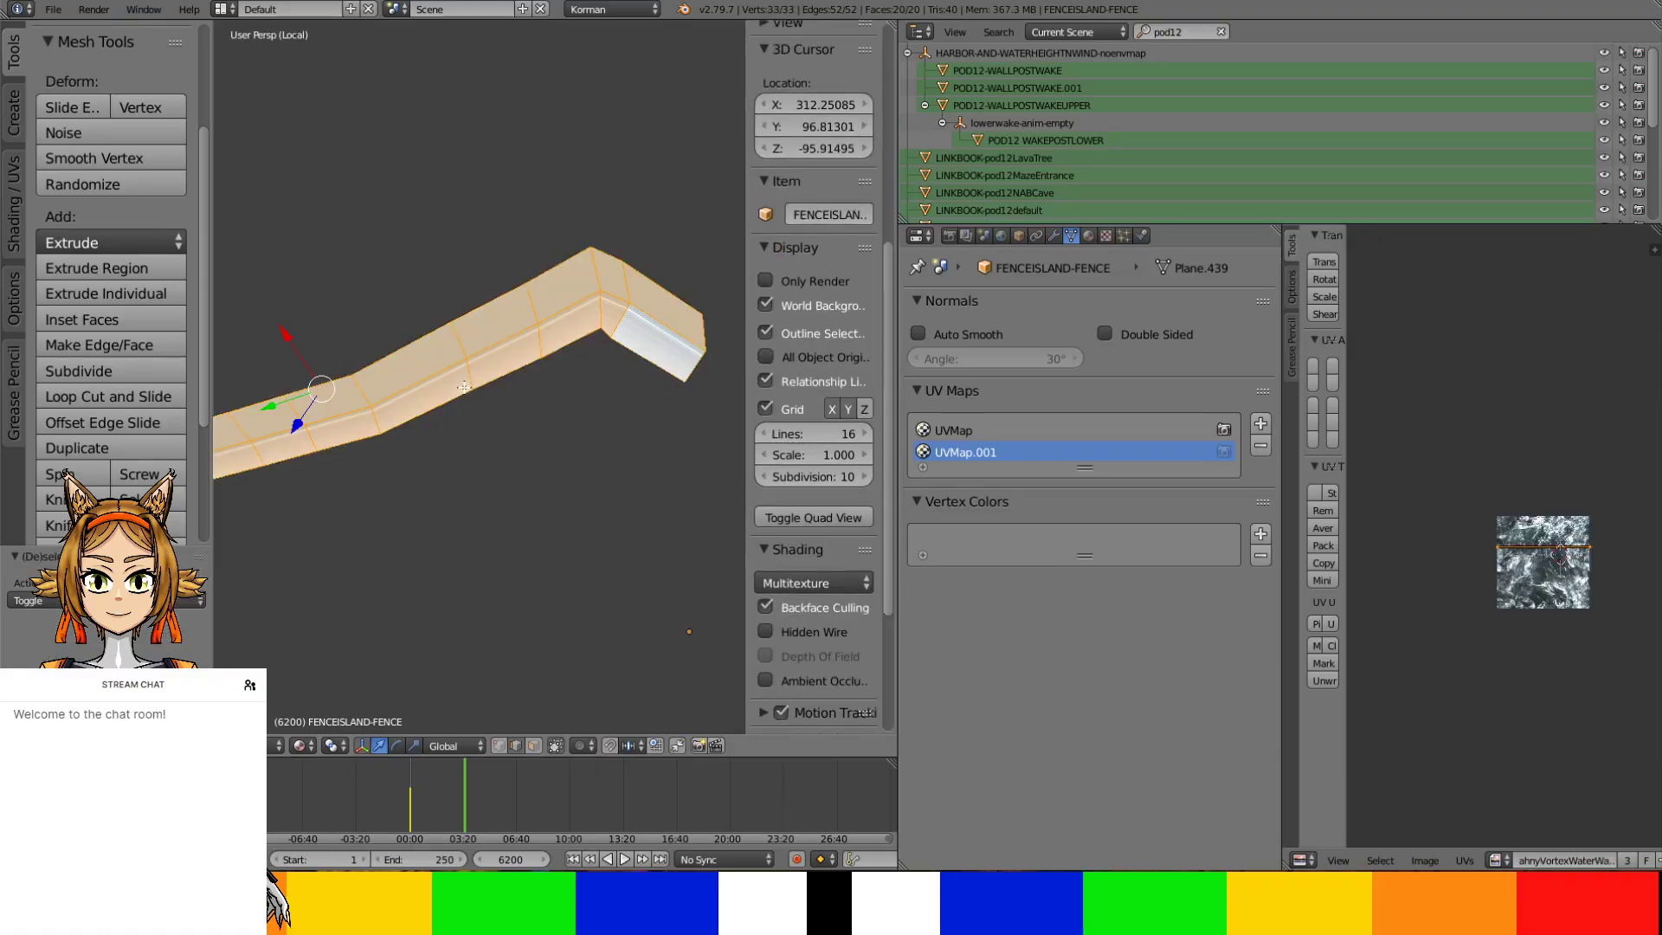
pyautogui.press('u')
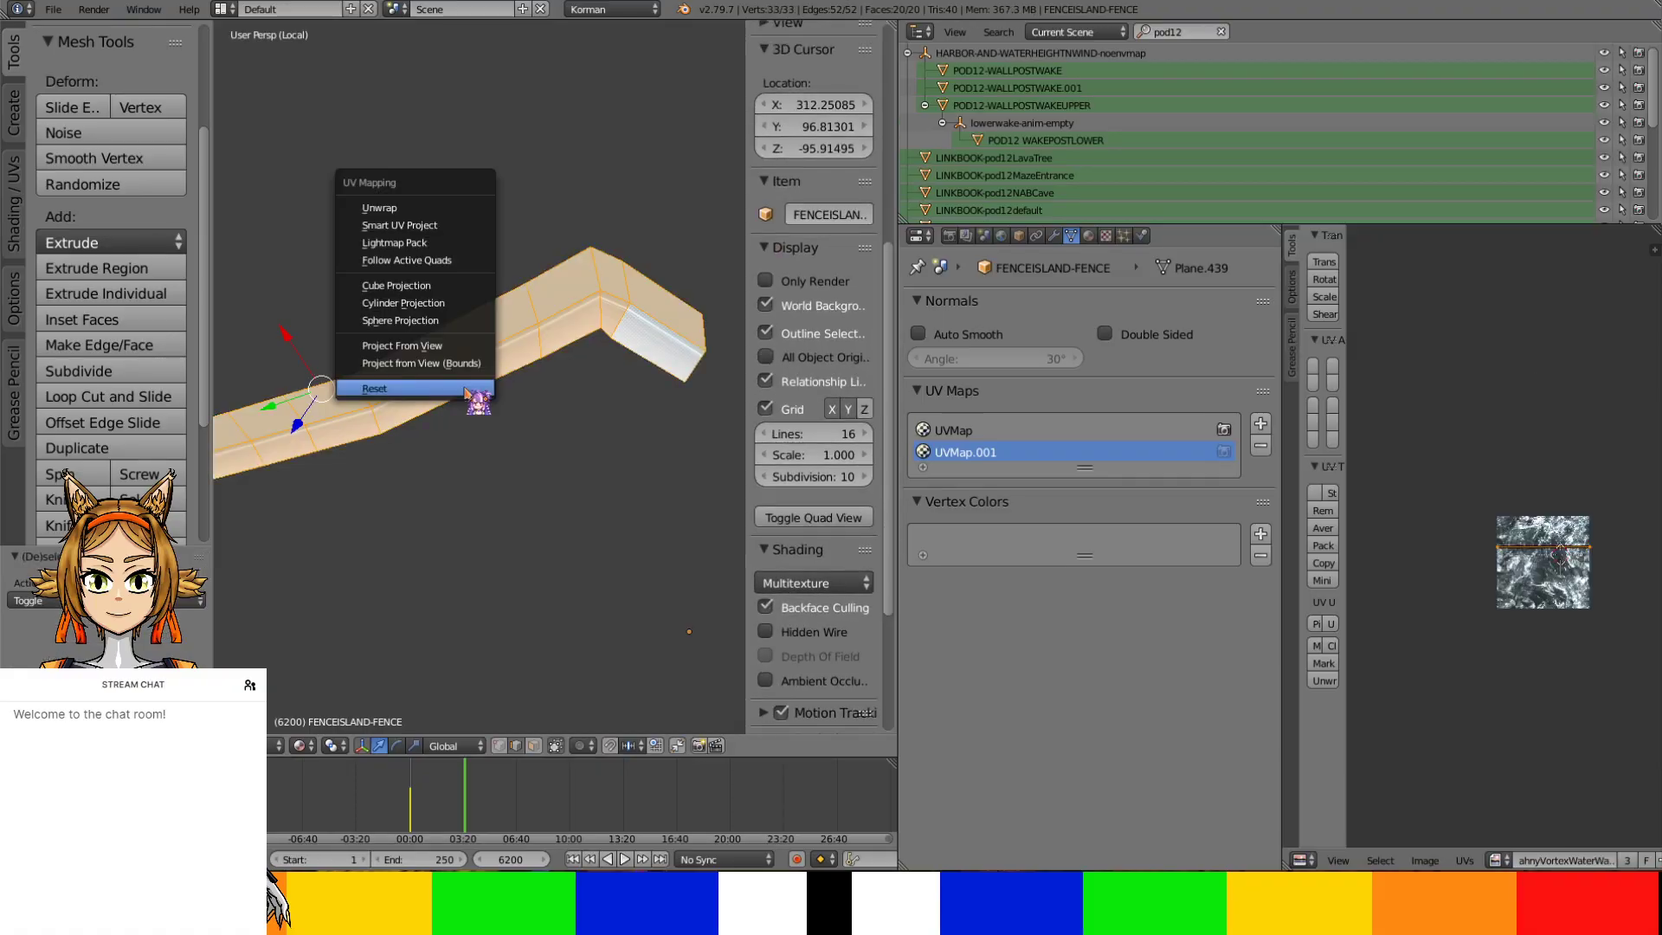
pyautogui.click(478, 232)
pyautogui.click(468, 357)
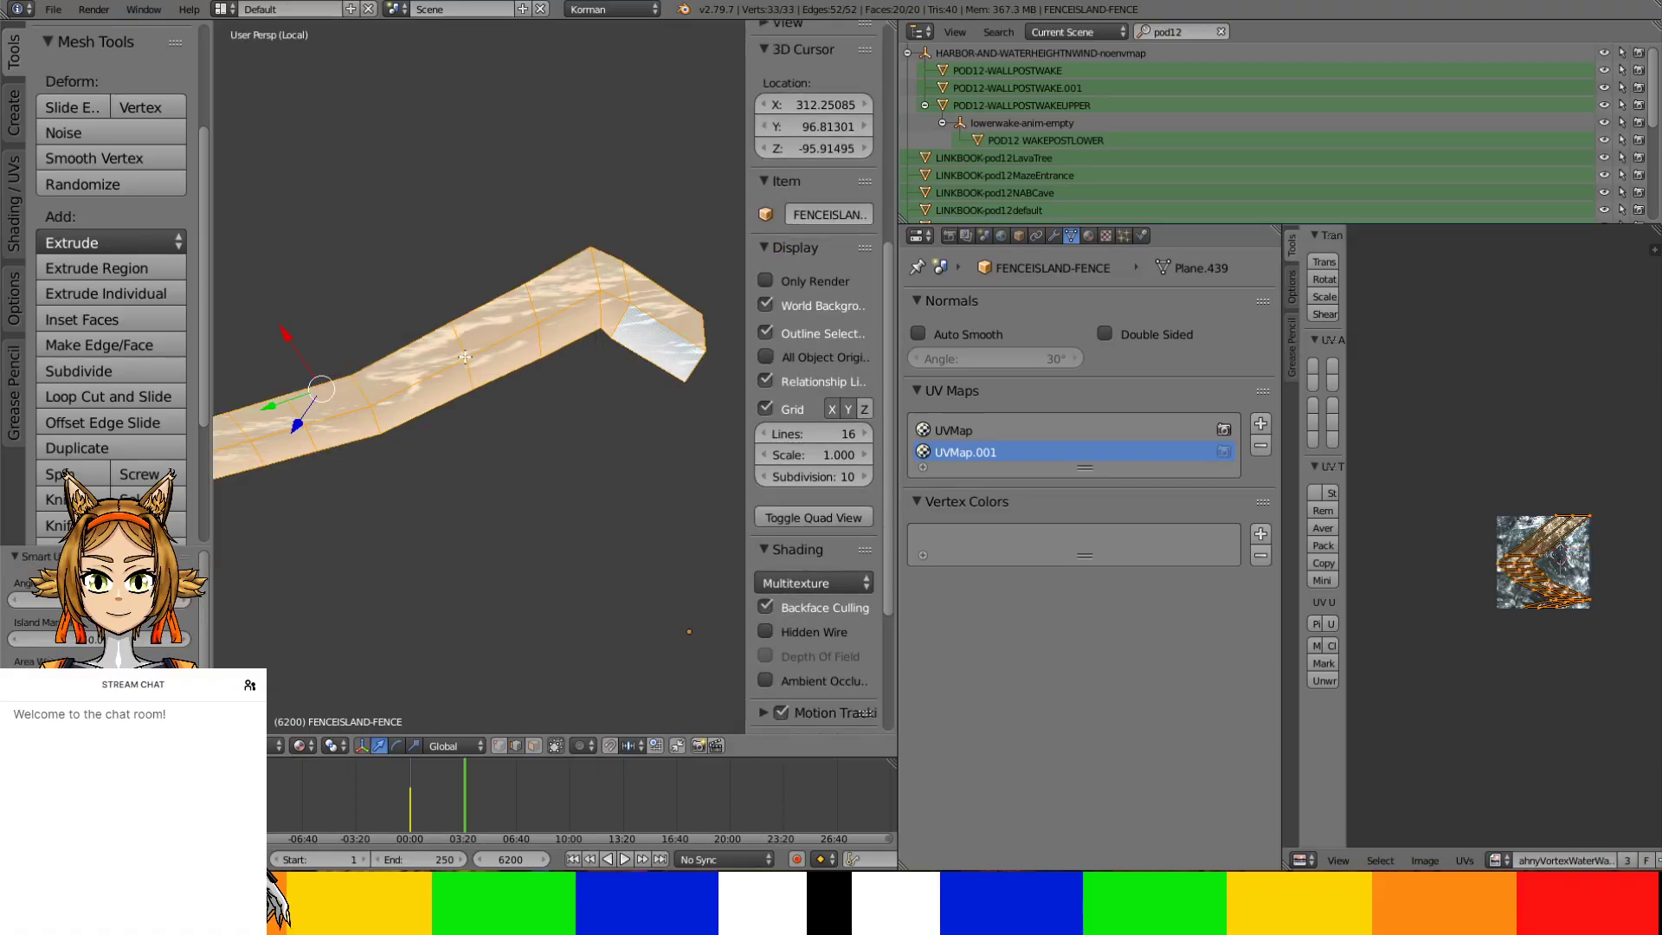
pyautogui.press('u')
pyautogui.click(457, 336)
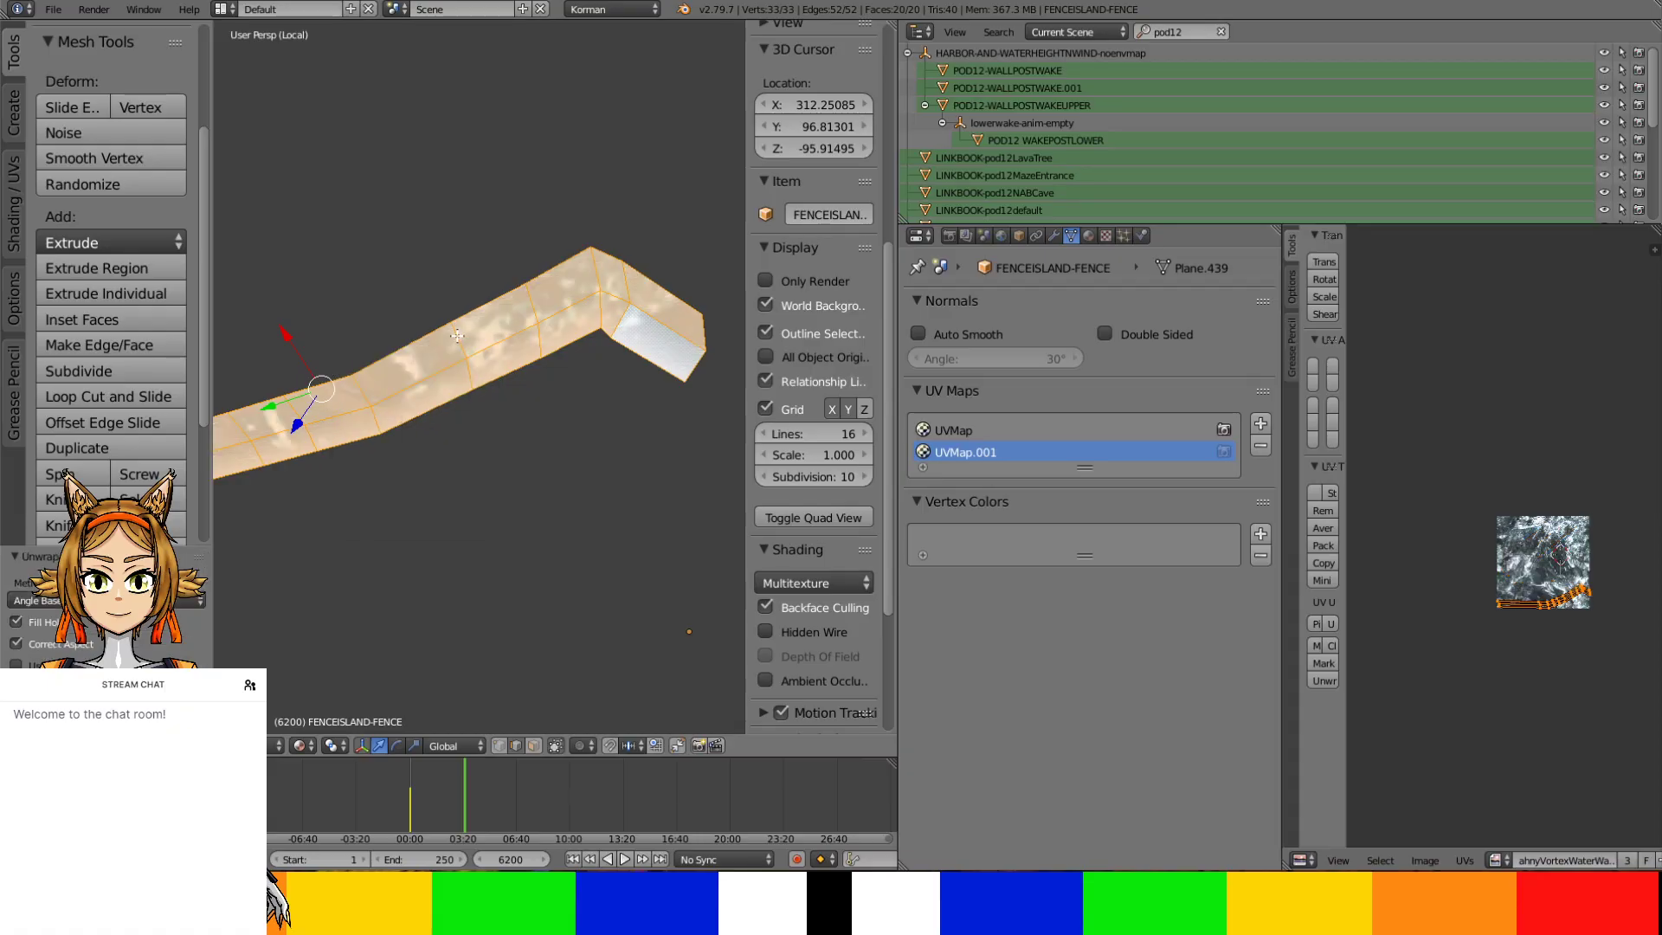
# Scale the fence strip's unwrapped UVs up about 3.56 times and return to the full scene
pyautogui.press('s')
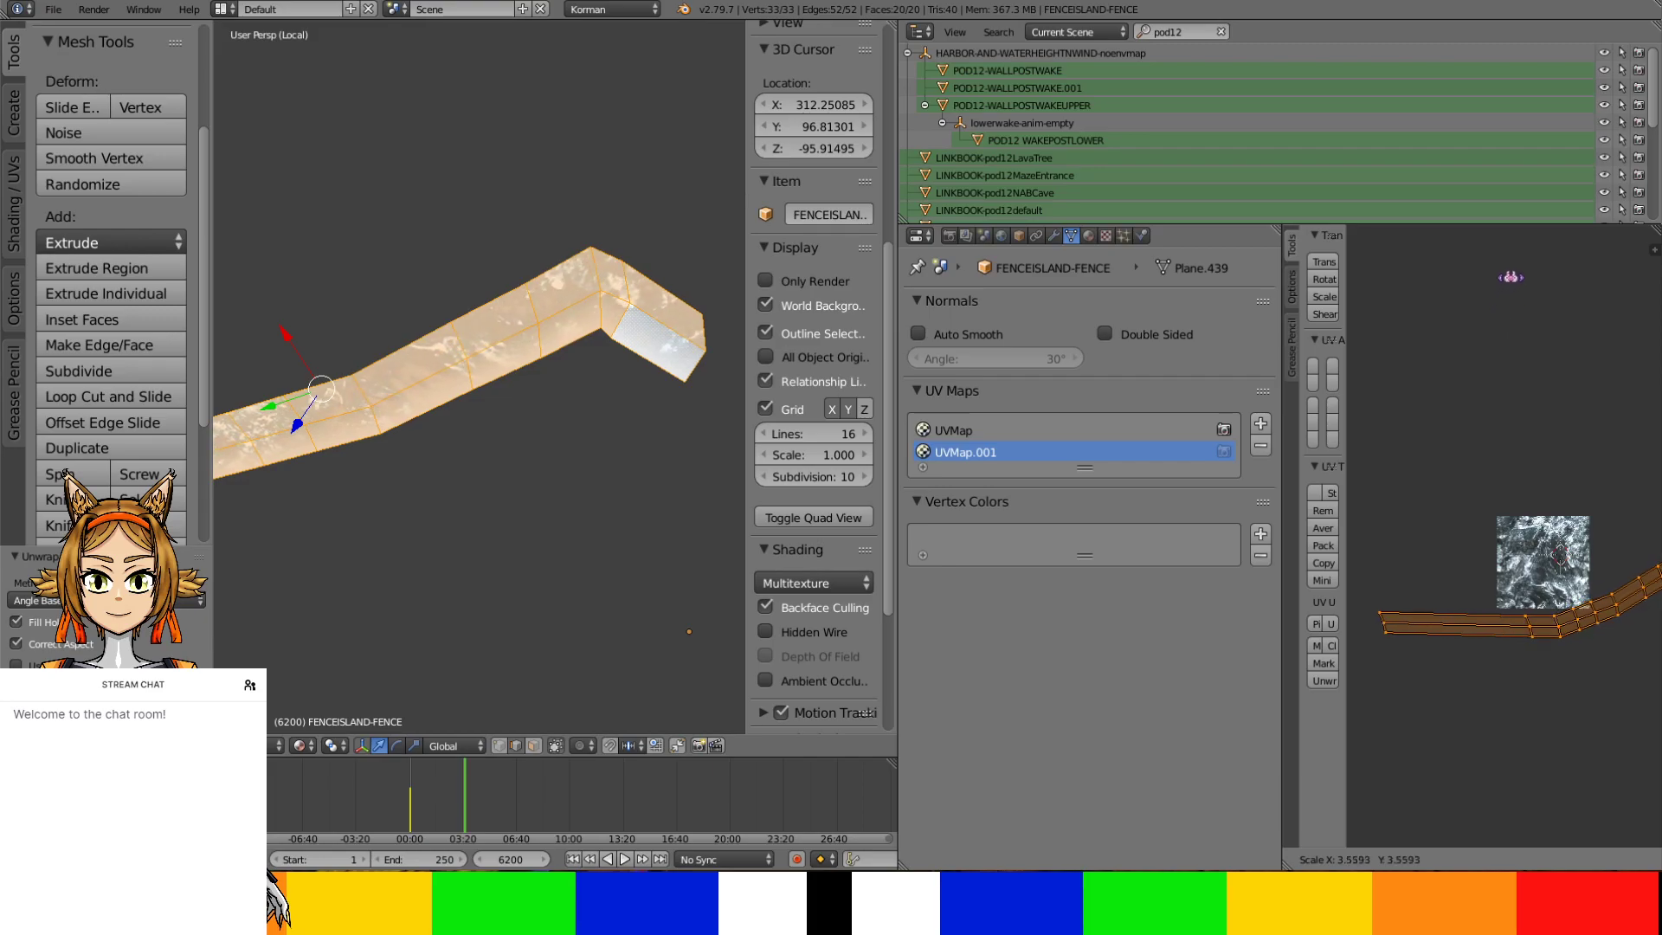
pyautogui.press('Return')
pyautogui.press('Tab')
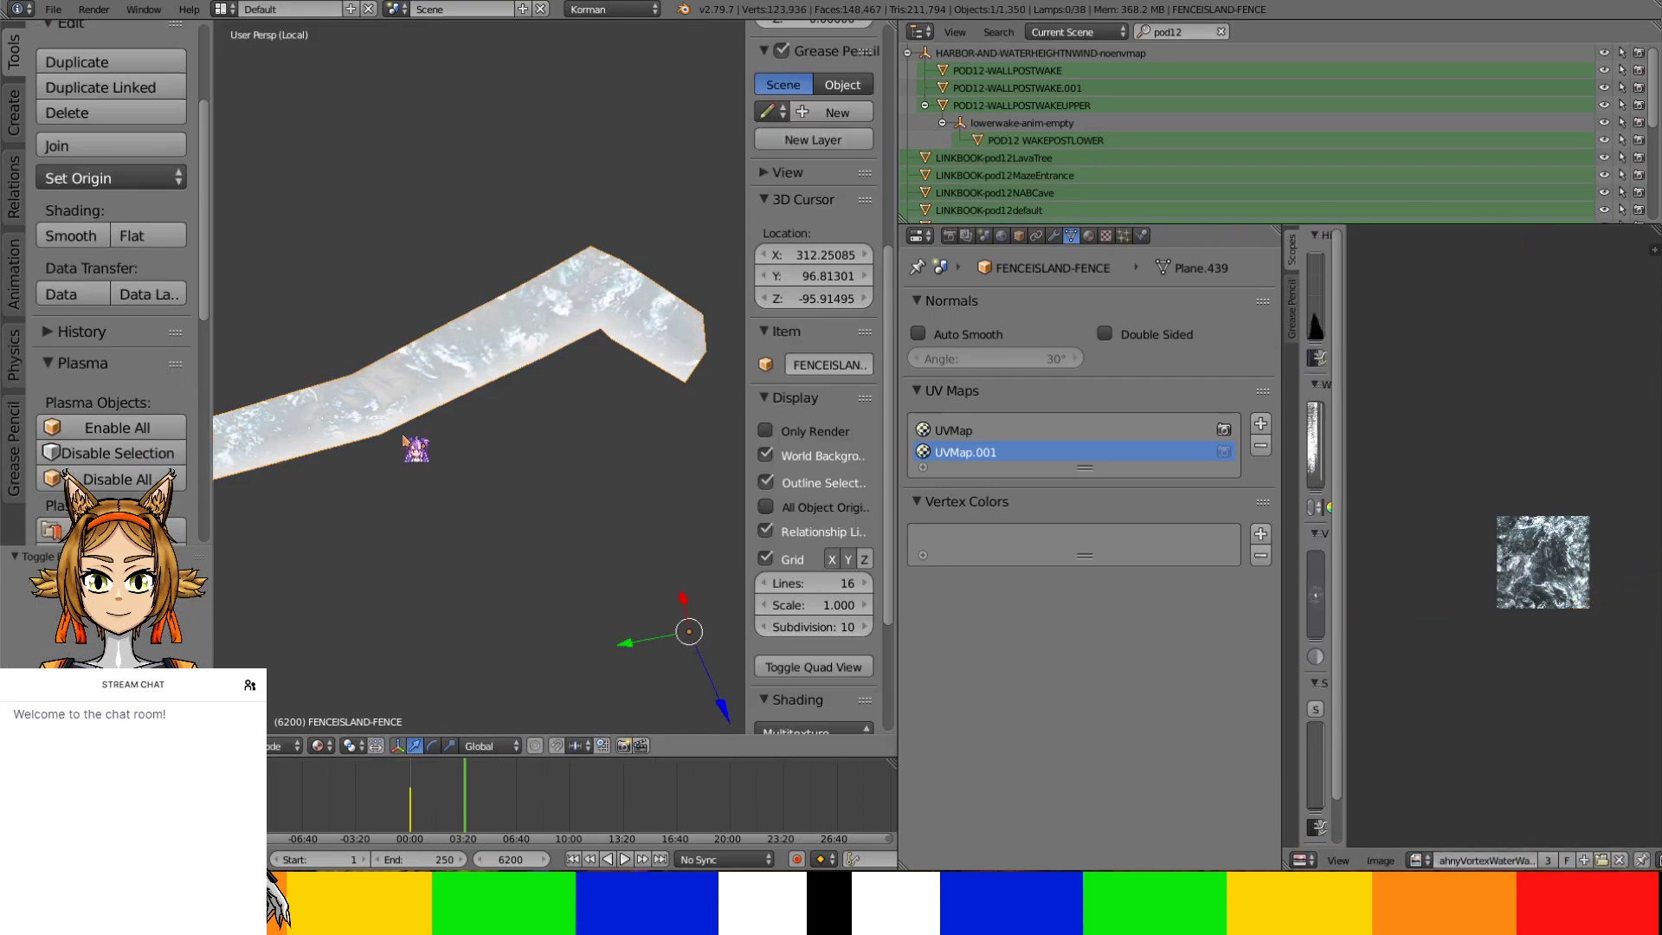
pyautogui.press('KP_Divide')
# Scale all UVs of MEMISLANDWAKE.001 in UVMap to about 0.97 along X
pyautogui.moveTo(400, 436); pyautogui.dragTo(659, 383, button='middle')
pyautogui.moveTo(458, 324); pyautogui.dragTo(652, 523, button='middle')
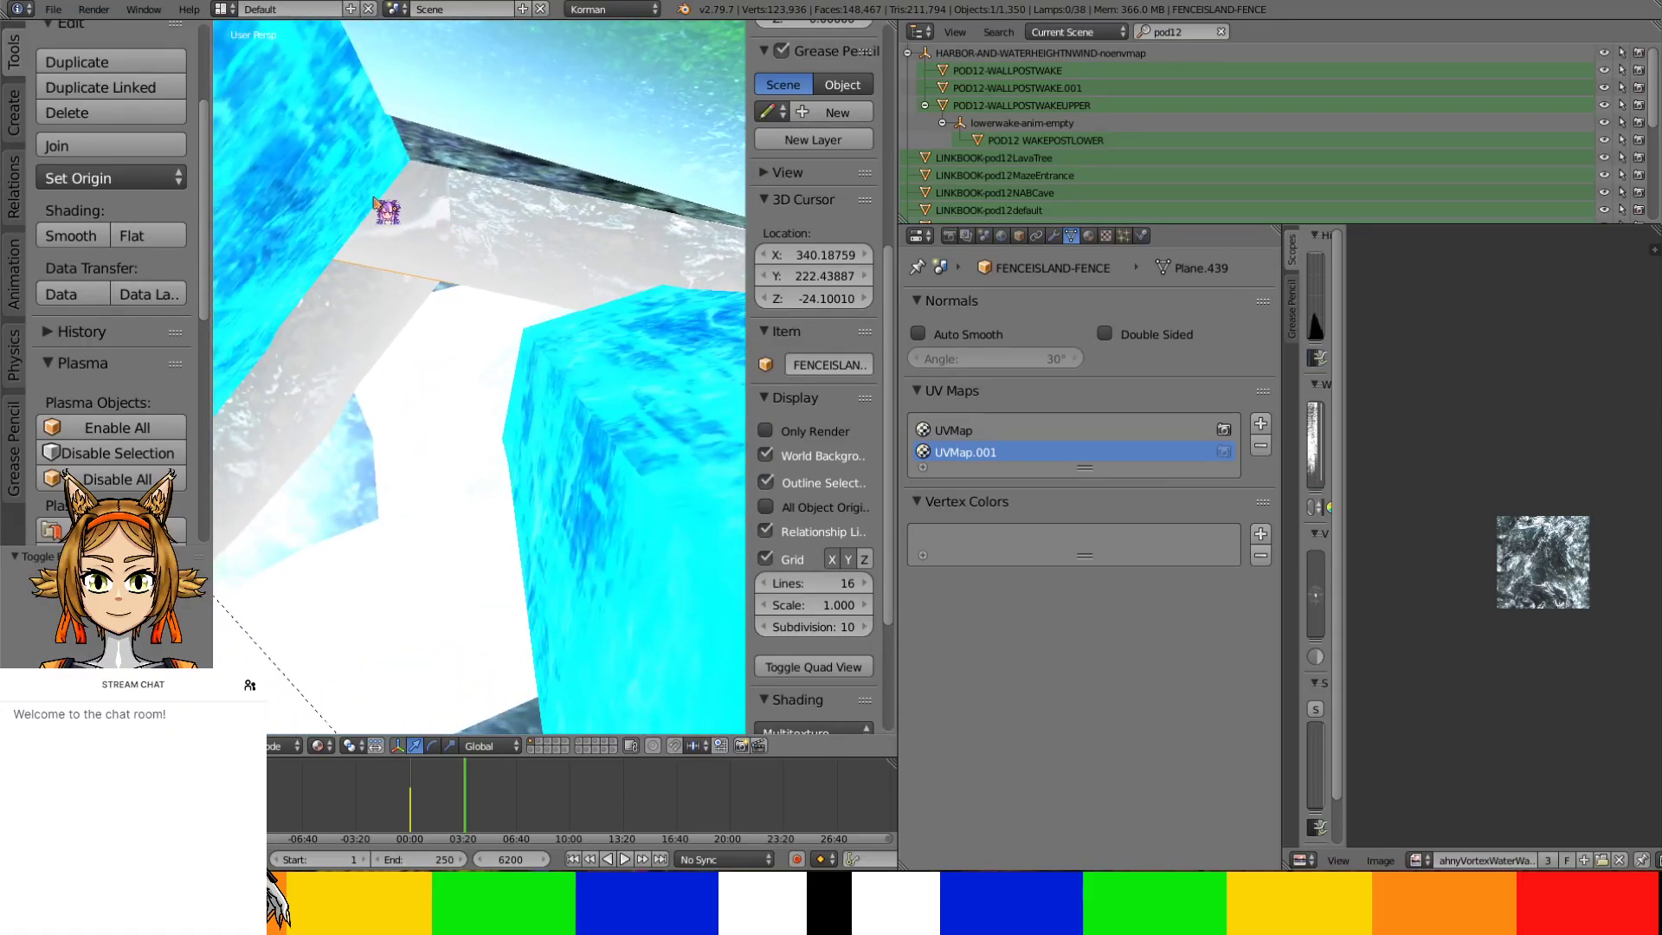
pyautogui.moveTo(436, 249); pyautogui.dragTo(465, 296, button='middle')
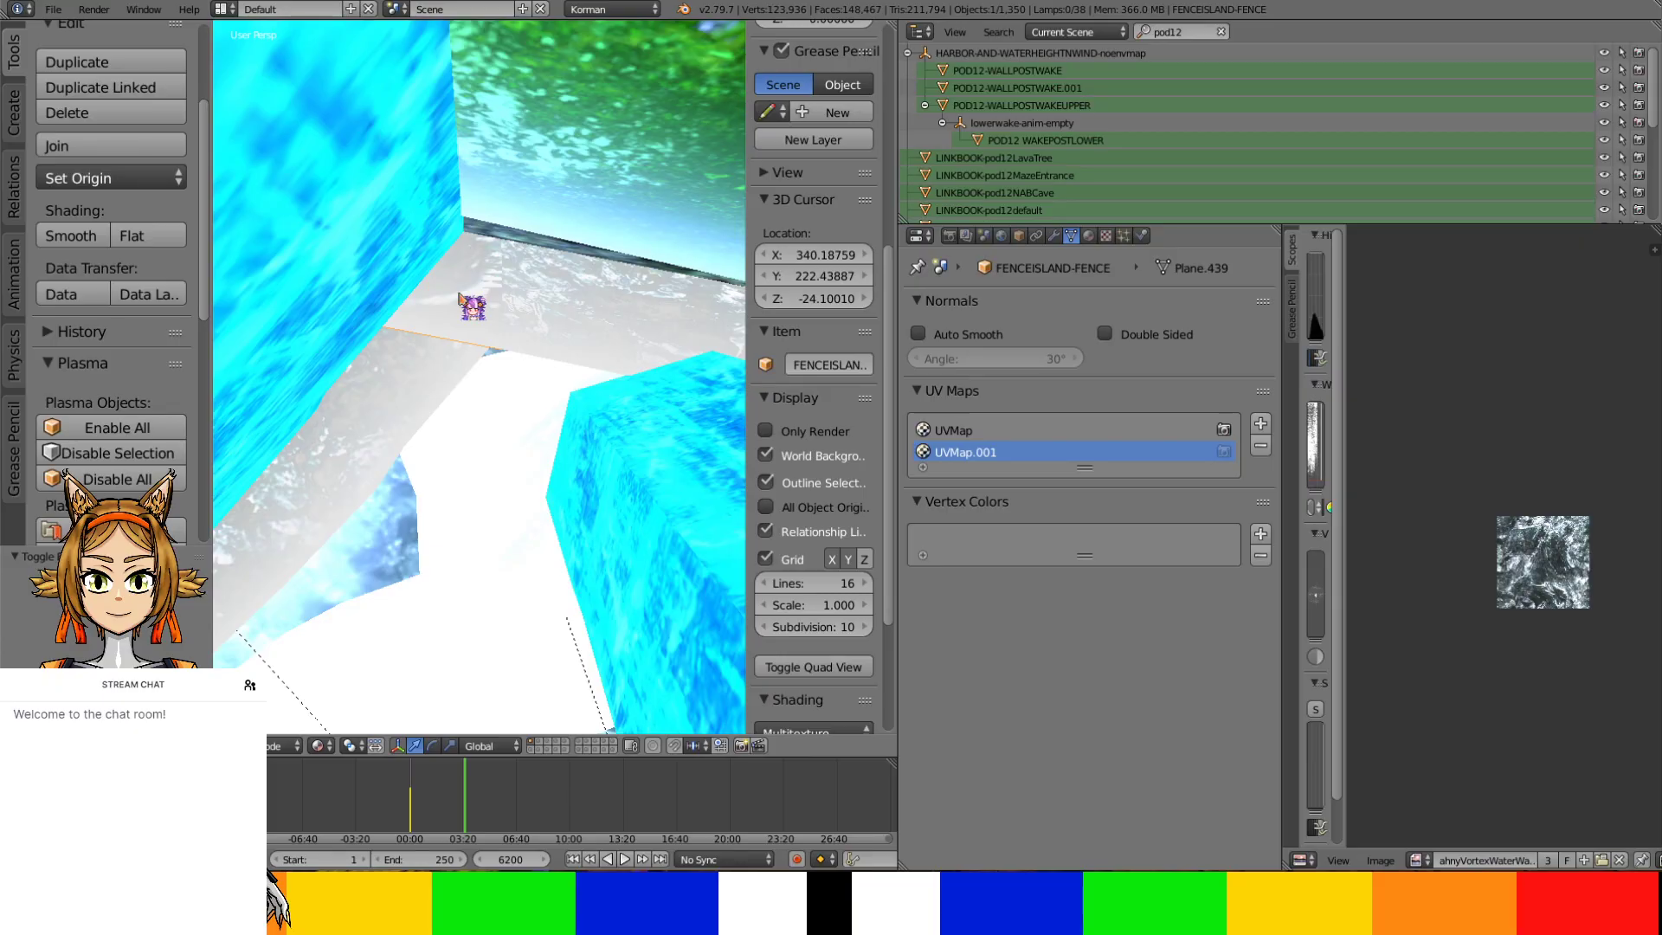
pyautogui.moveTo(393, 419); pyautogui.dragTo(476, 383, button='middle')
pyautogui.scroll(3, 564, 454)
pyautogui.rightClick(603, 488)
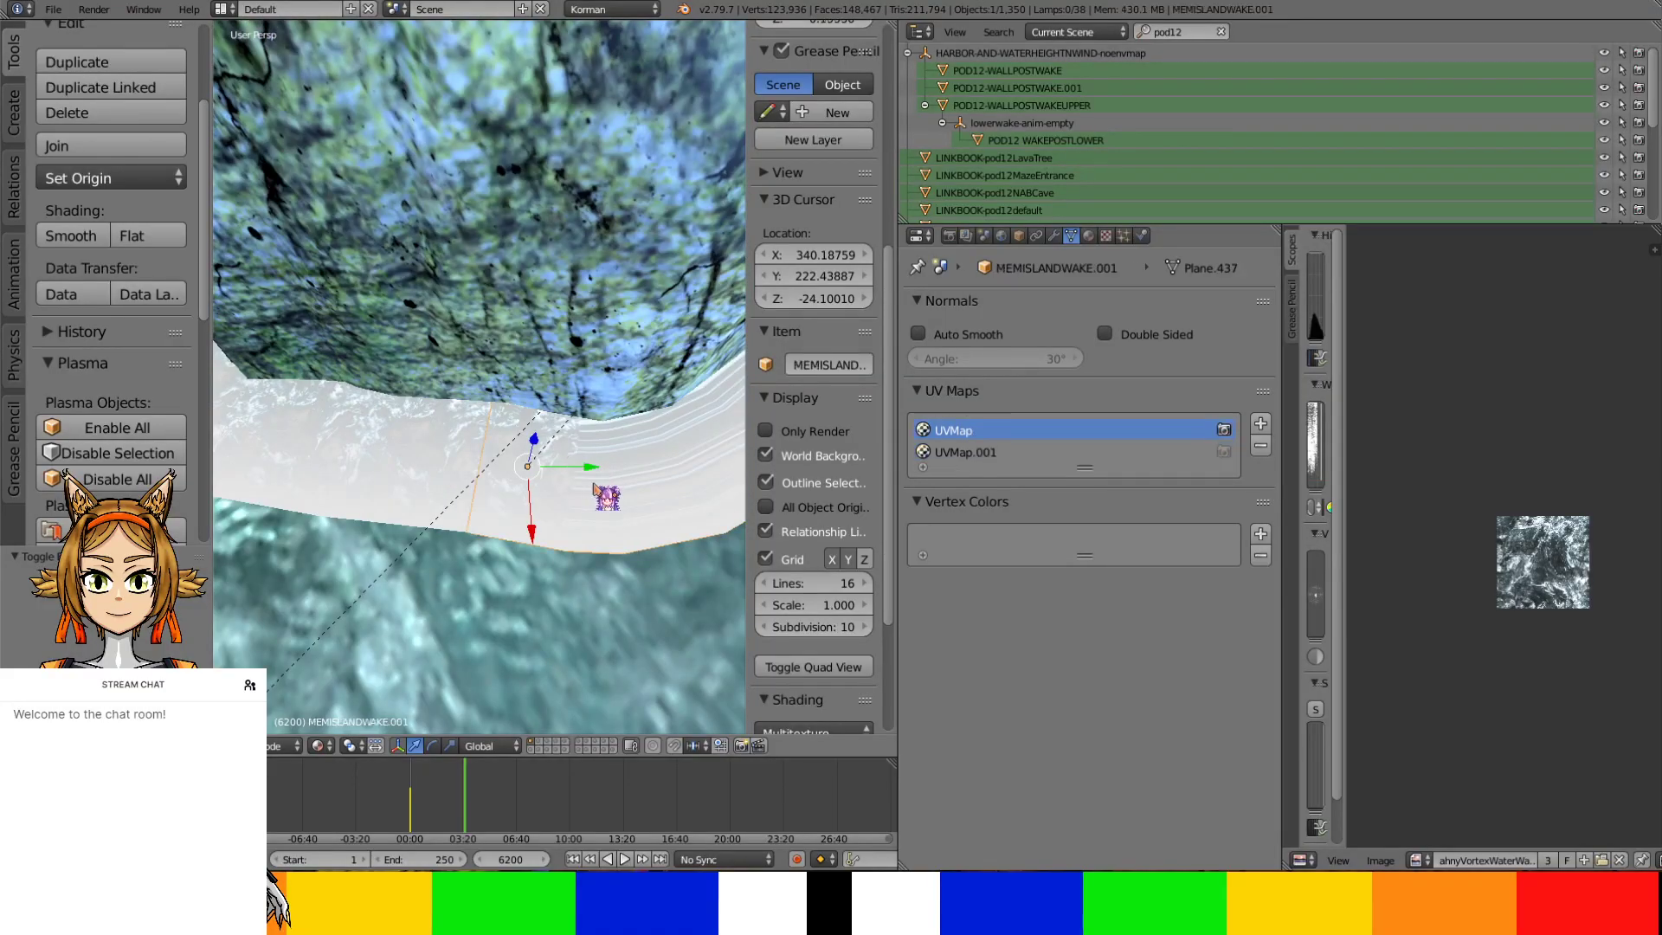
pyautogui.moveTo(603, 488); pyautogui.dragTo(575, 493, button='middle')
pyautogui.press('Tab')
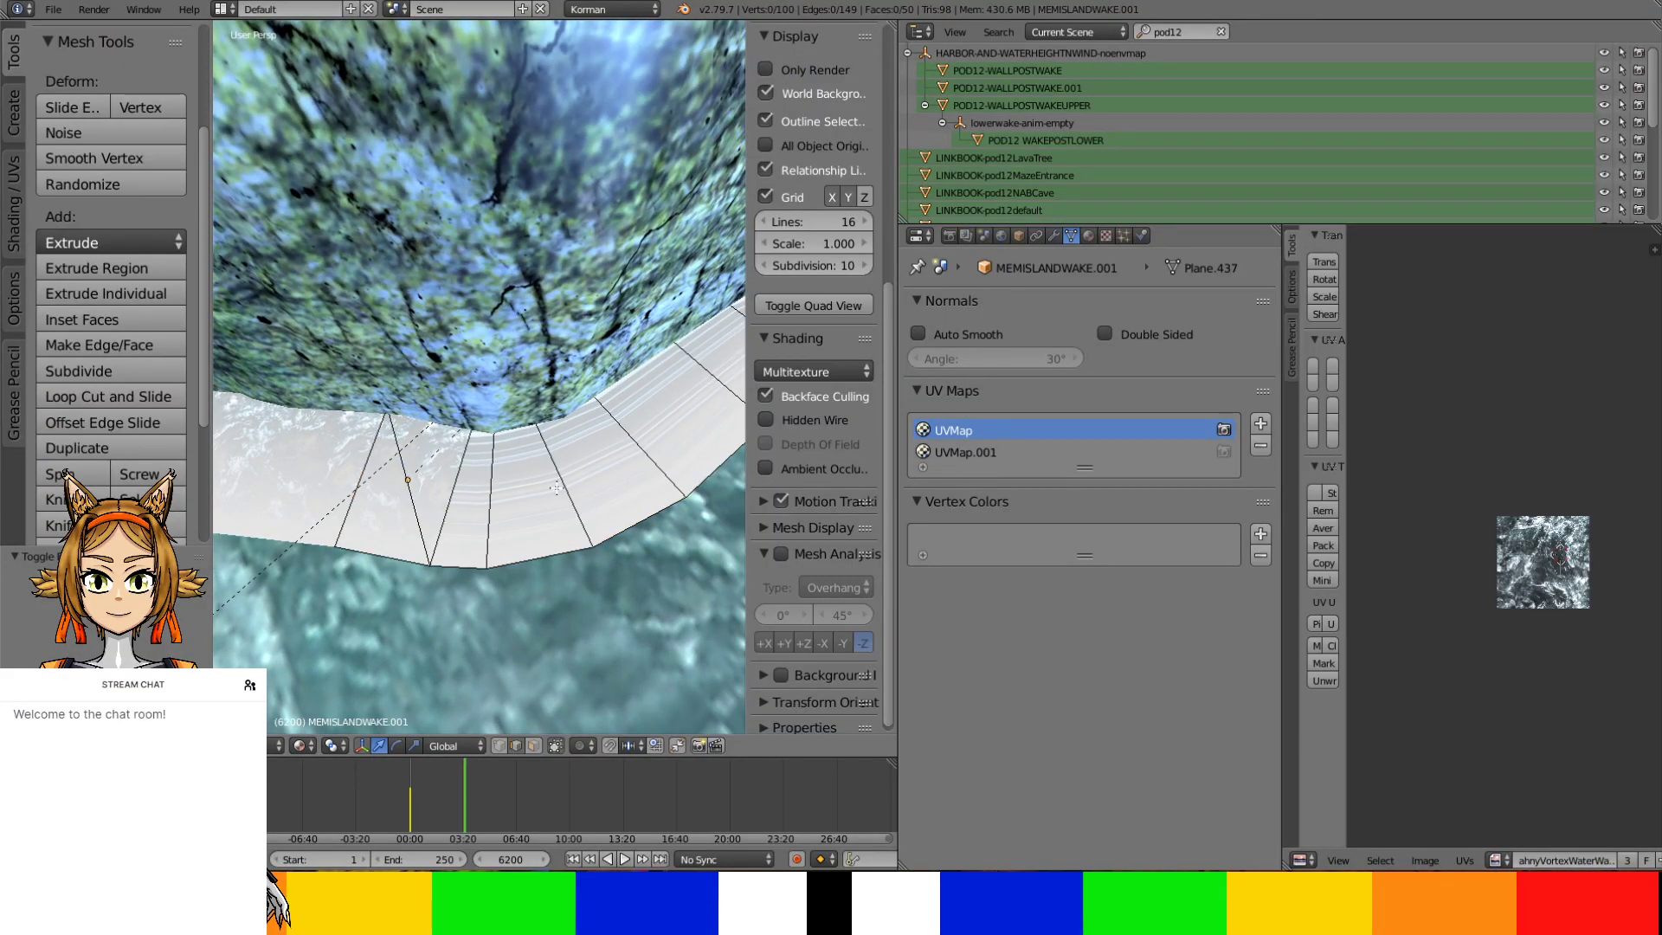
pyautogui.press('a')
pyautogui.press('s')
pyautogui.press('x')
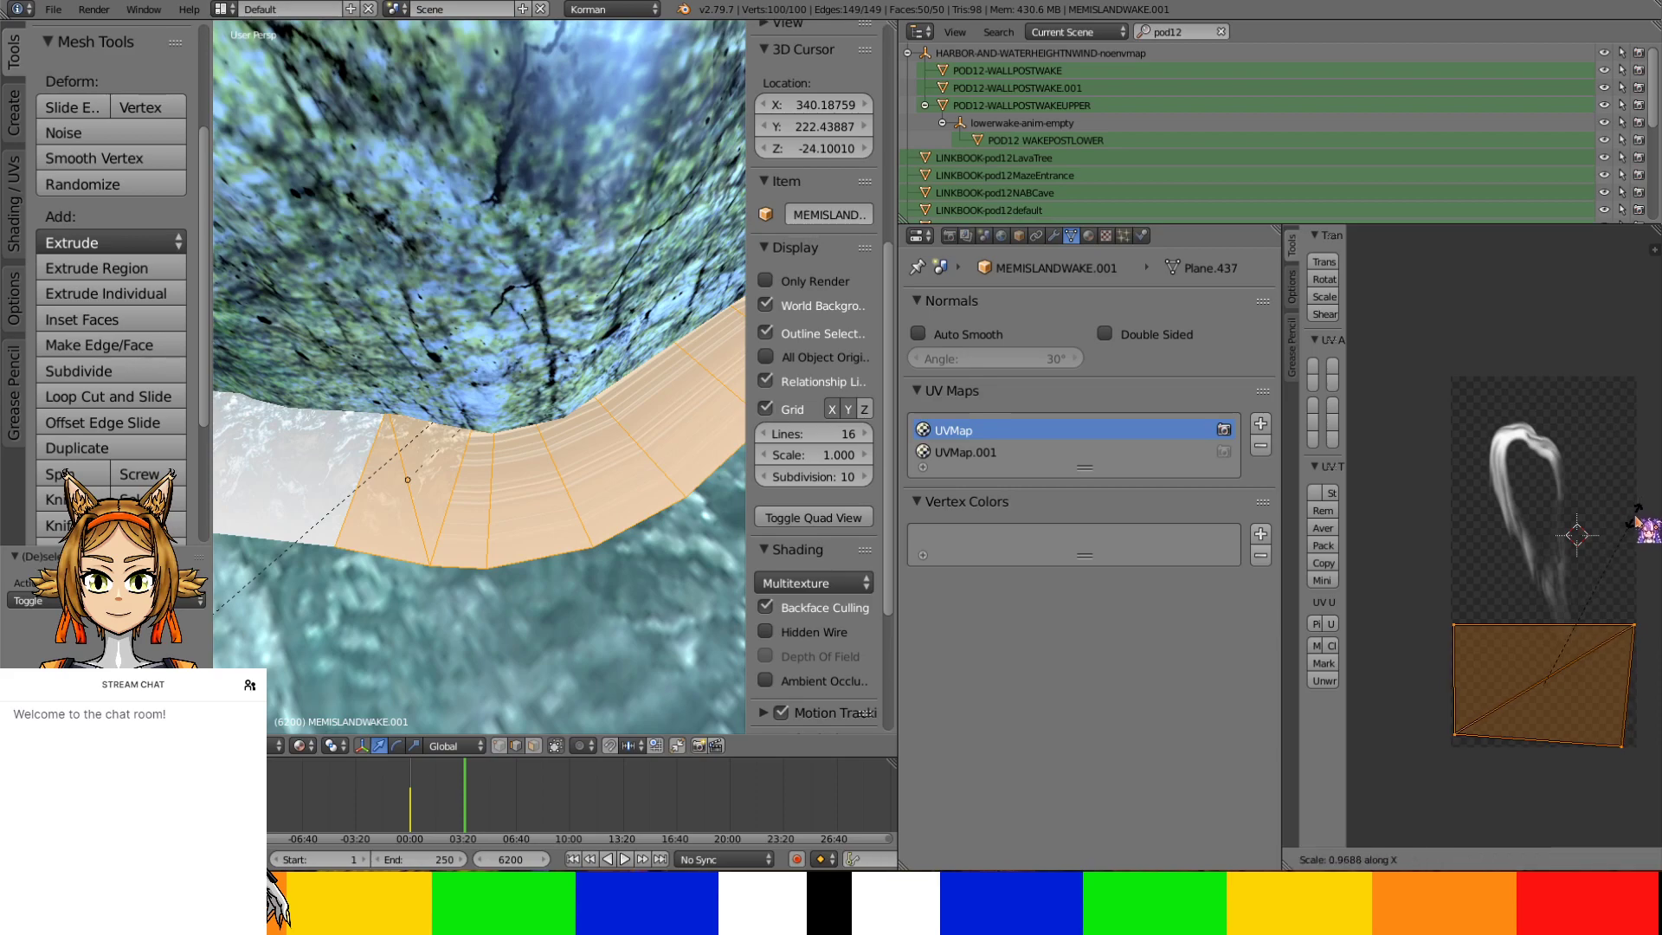
pyautogui.click(1640, 528)
pyautogui.press('Tab')
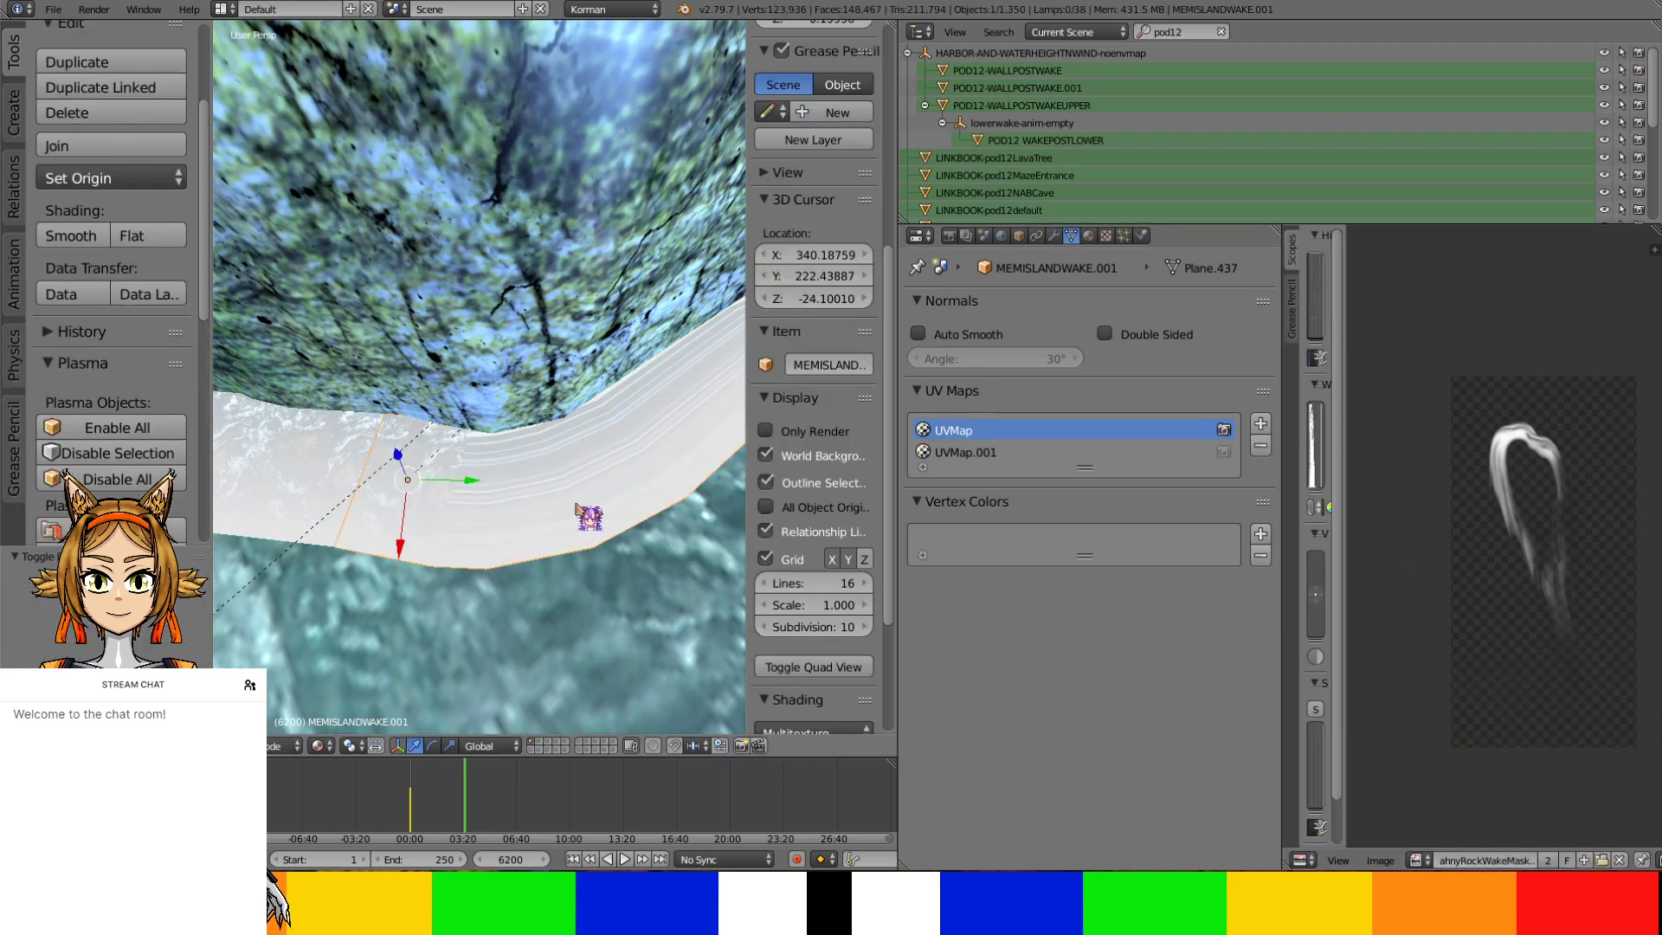
# Isolate MEMISLANDWAKE.001 and unwrap its whole mesh into UVMap.001
pyautogui.moveTo(567, 515)
pyautogui.mouseDown(button='middle')
pyautogui.moveTo(537, 427)
pyautogui.moveTo(352, 545)
pyautogui.moveTo(674, 481)
pyautogui.moveTo(538, 512)
pyautogui.mouseUp(button='middle')
pyautogui.press('KP_Divide')
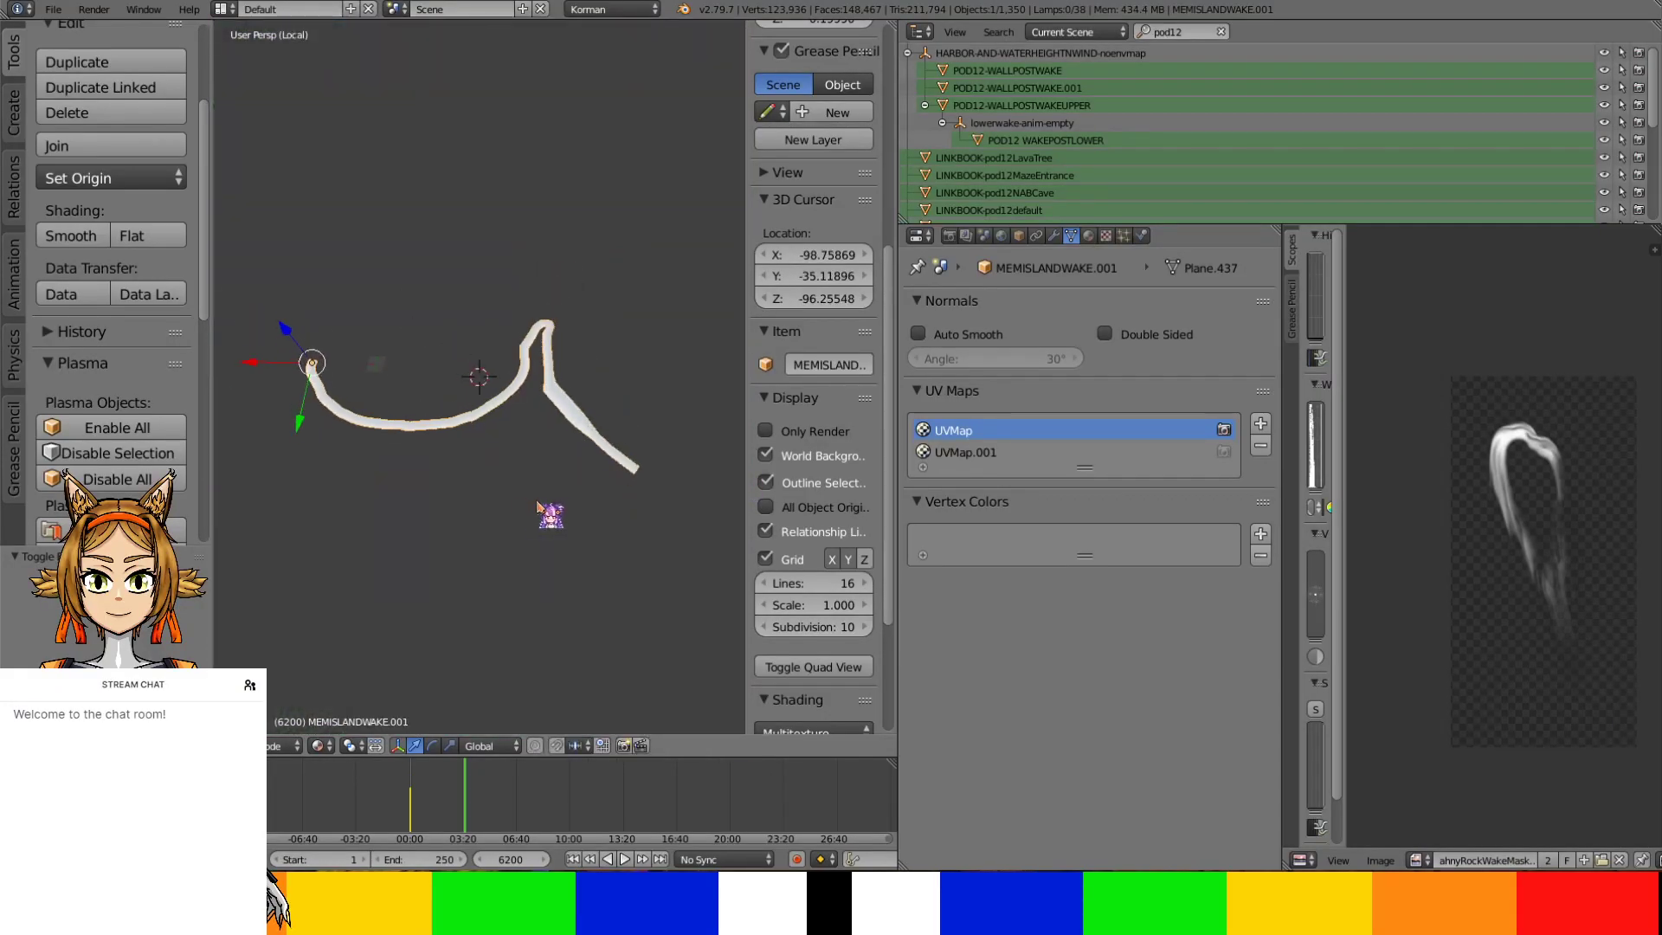
pyautogui.press('Tab')
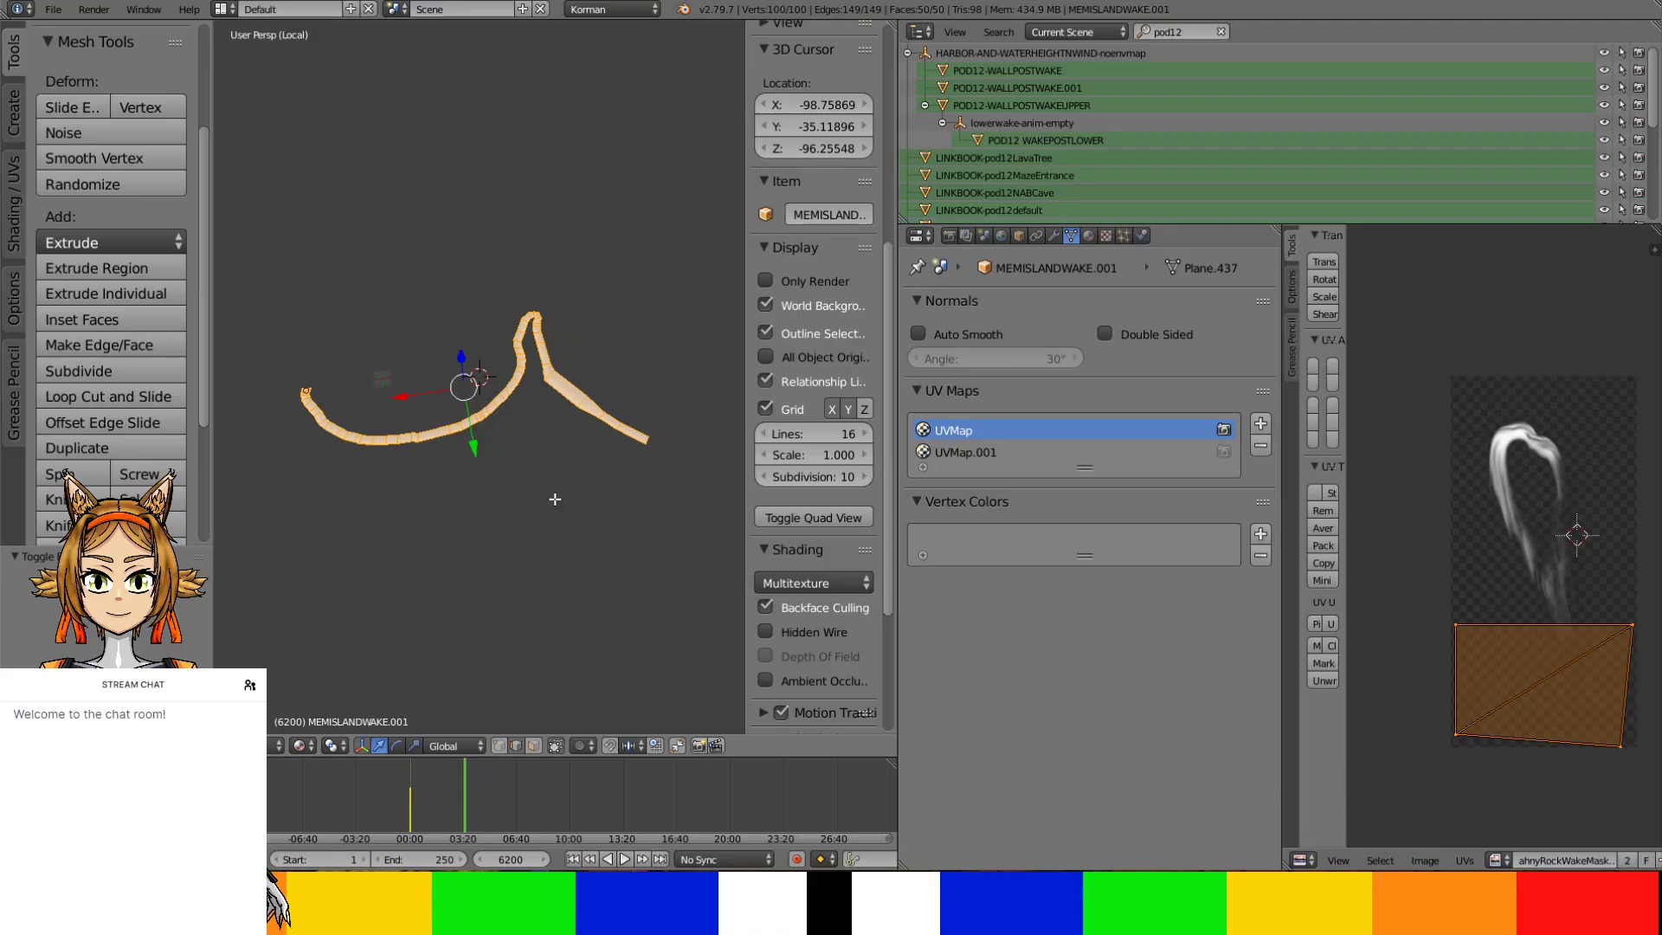
pyautogui.scroll(3, 515, 491)
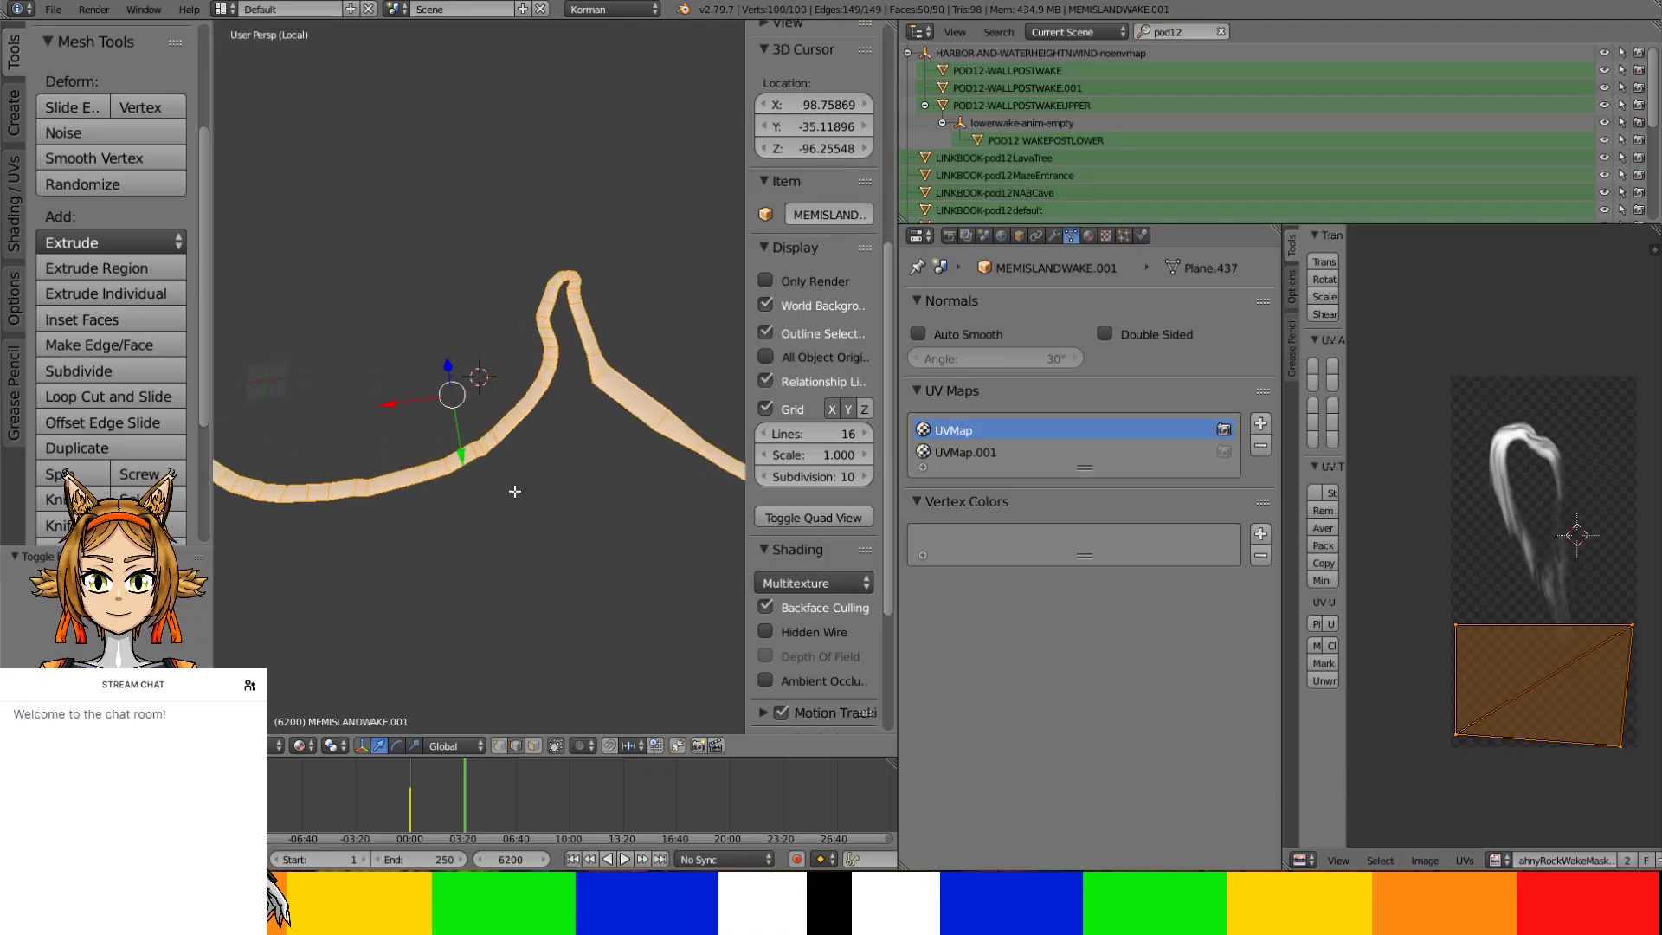
pyautogui.click(965, 452)
pyautogui.scroll(1, 531, 482)
pyautogui.scroll(1, 530, 482)
pyautogui.press('u')
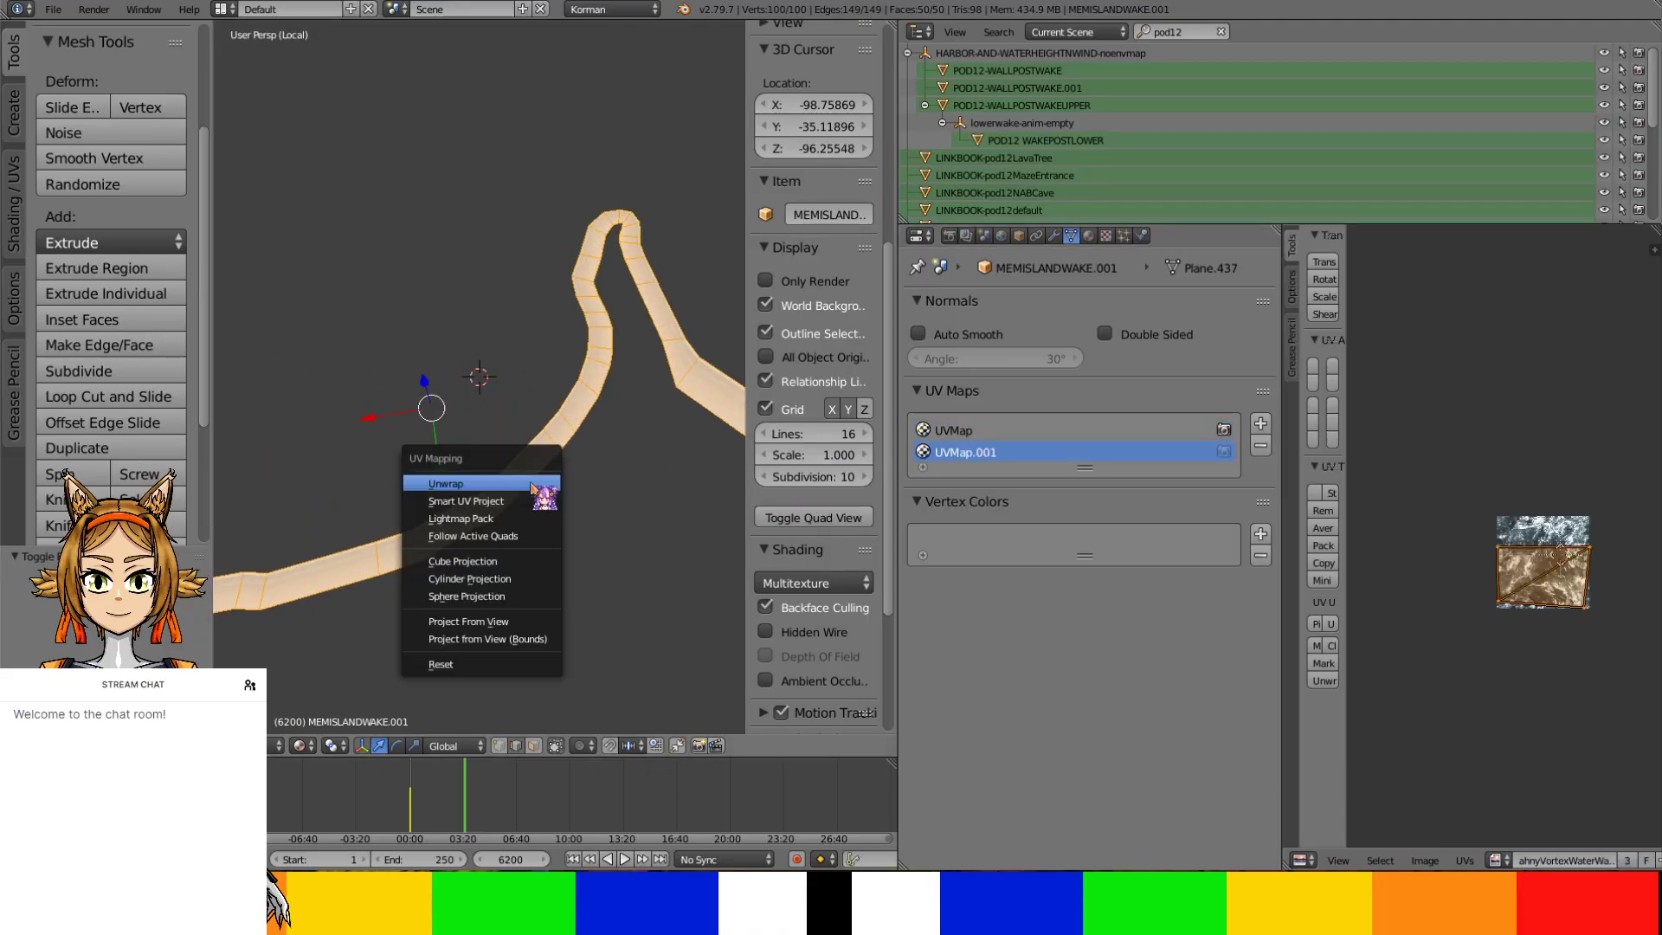
pyautogui.click(525, 482)
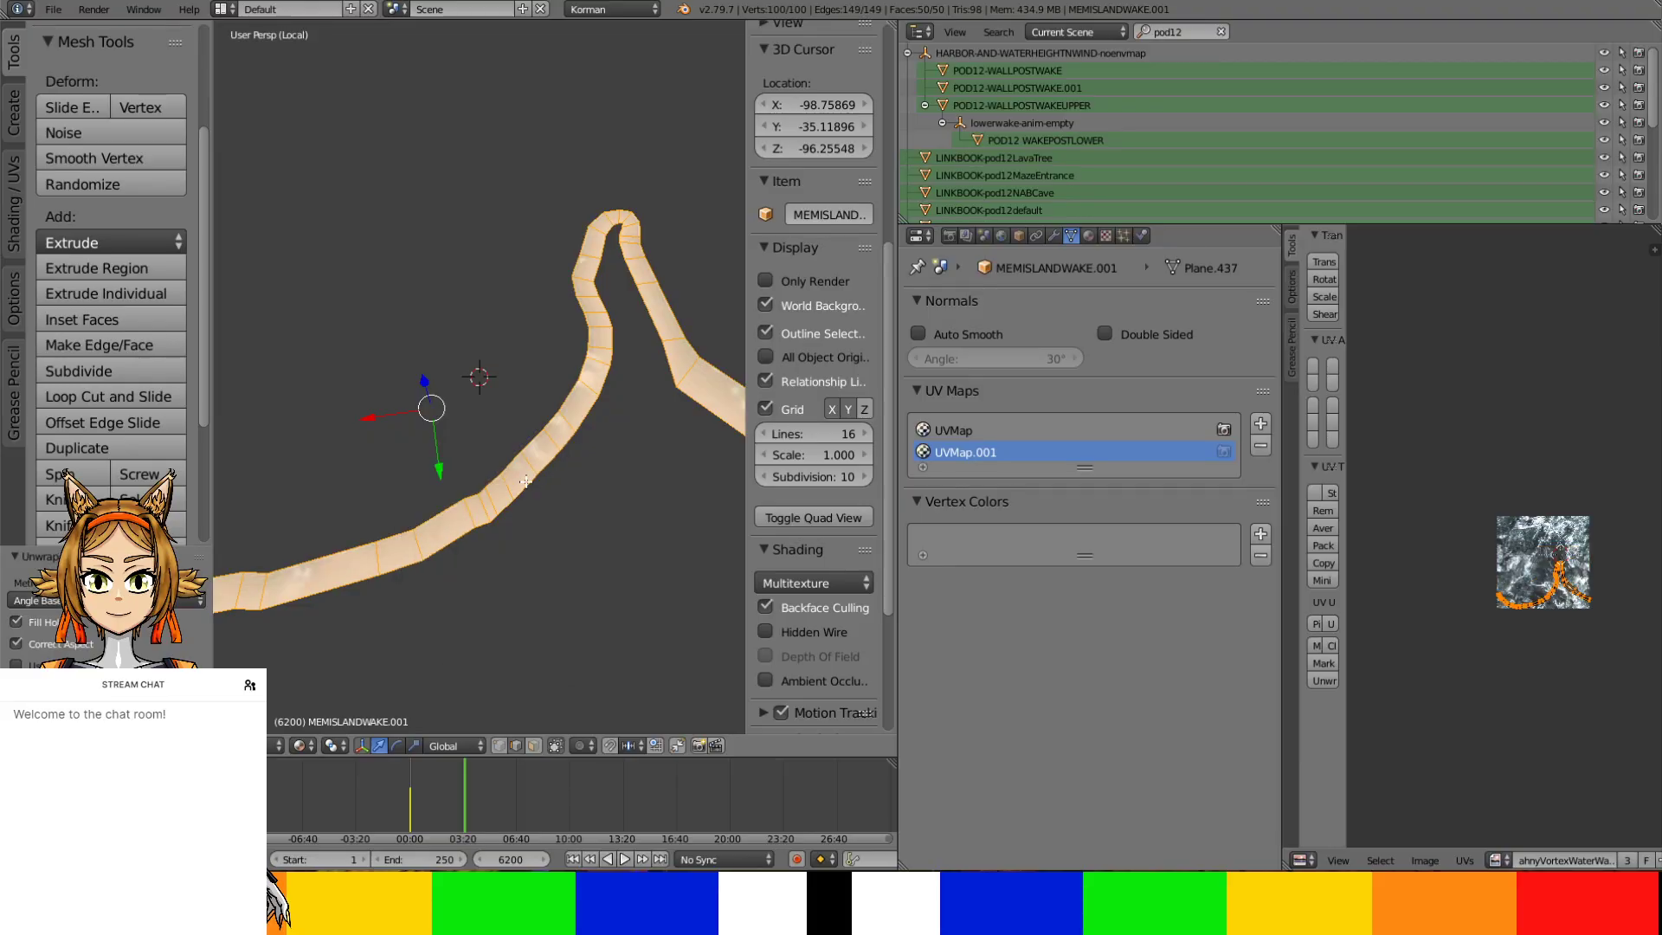
# Scale the island wake's unwrapped UVs up about 3.45 times and return to the full scene
pyautogui.press('s')
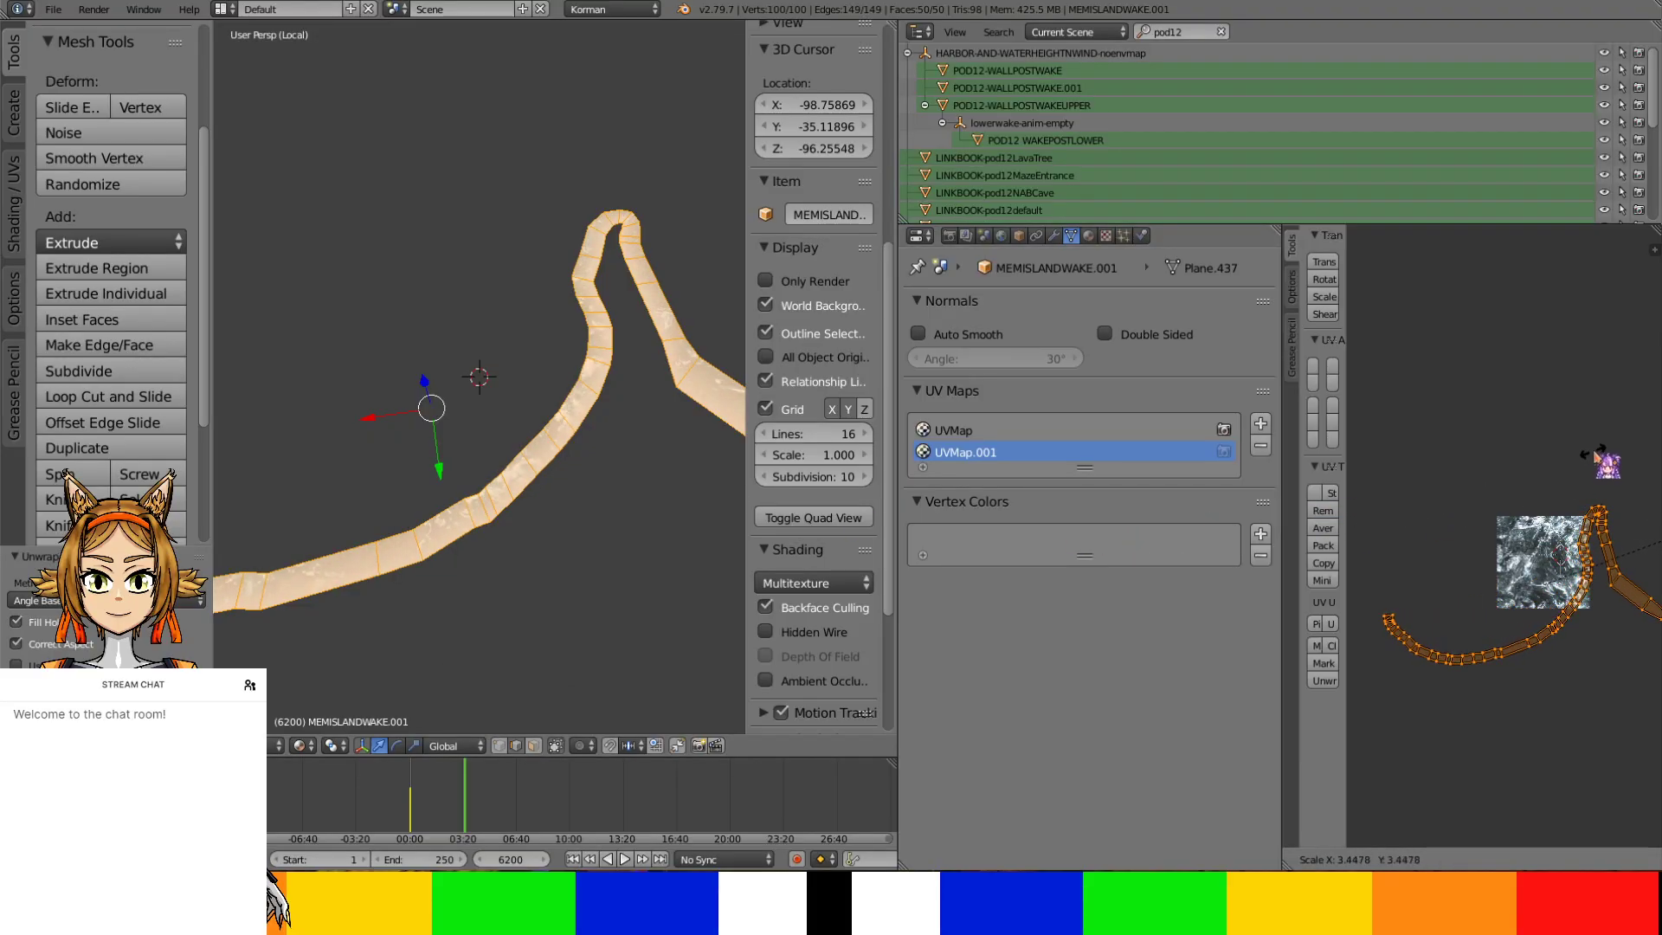
pyautogui.click(1602, 459)
pyautogui.press('Tab')
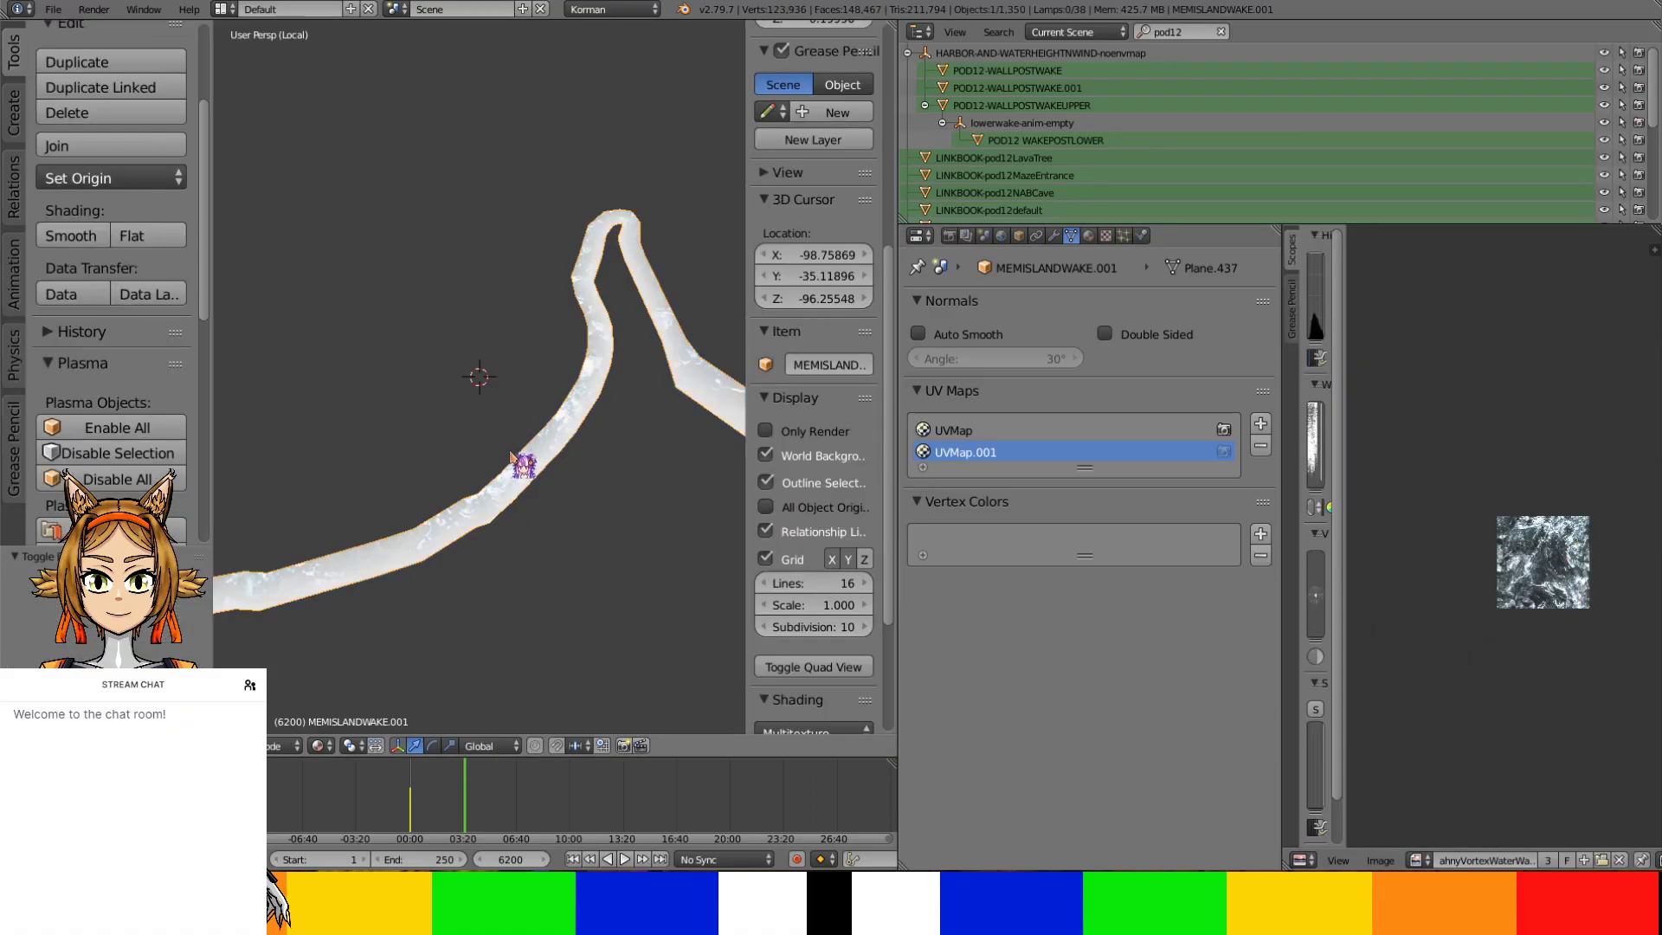
pyautogui.press('KP_Divide')
# Turn off Shadeless for the island wake's material and save over the existing blend file
pyautogui.press('space')
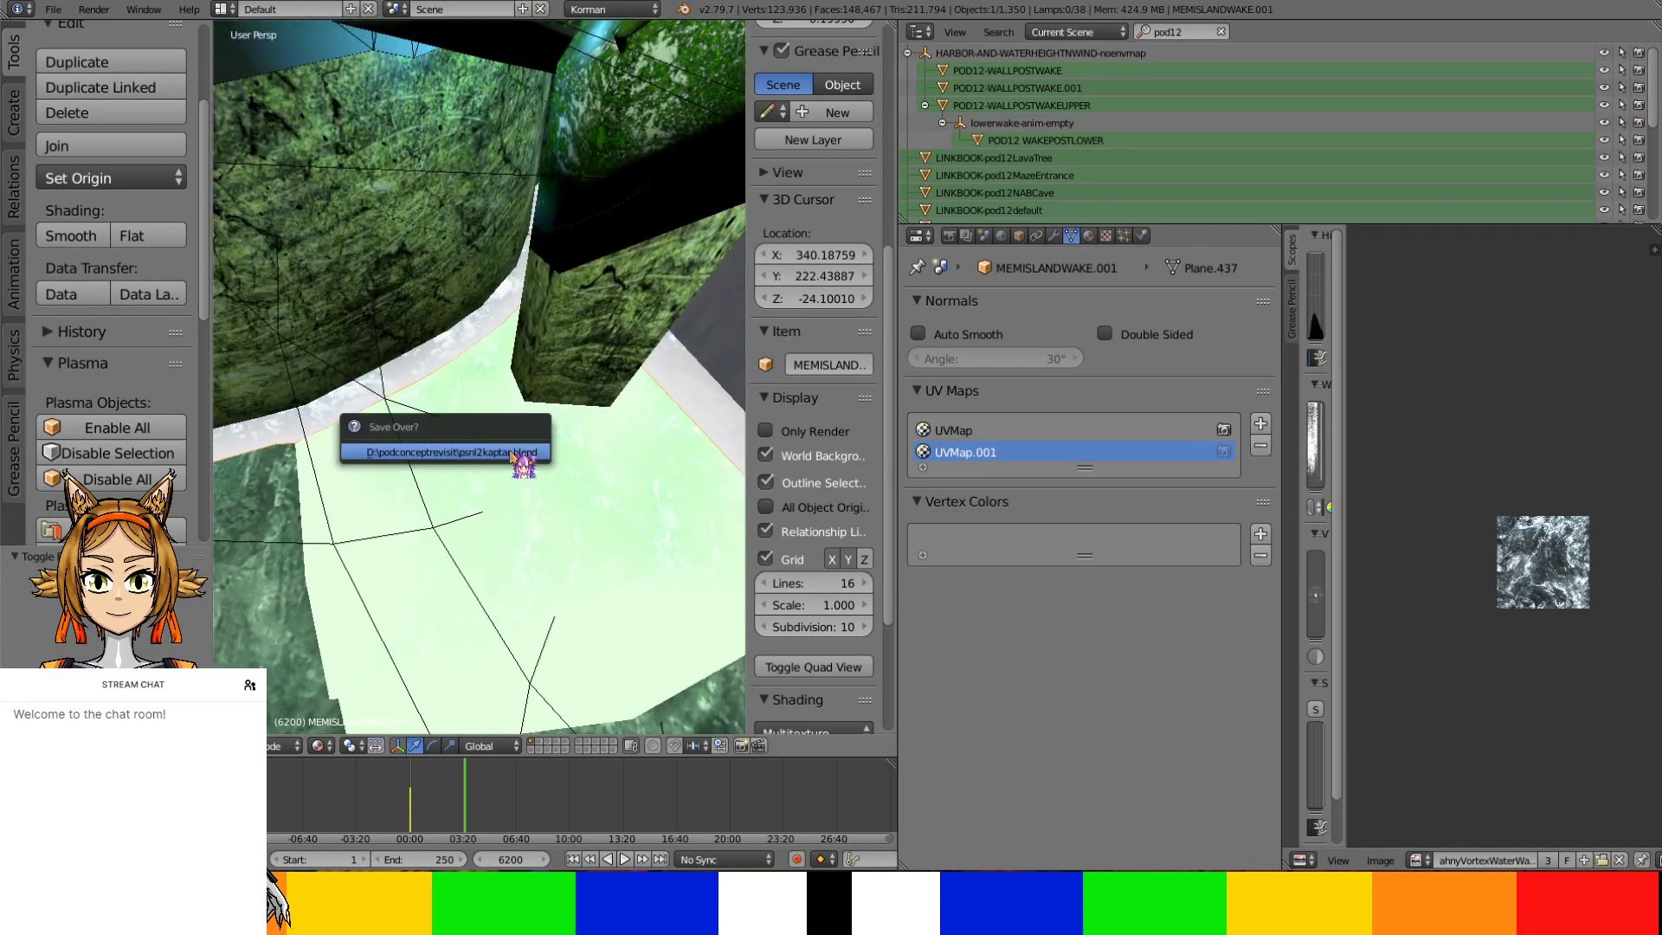
pyautogui.click(1002, 236)
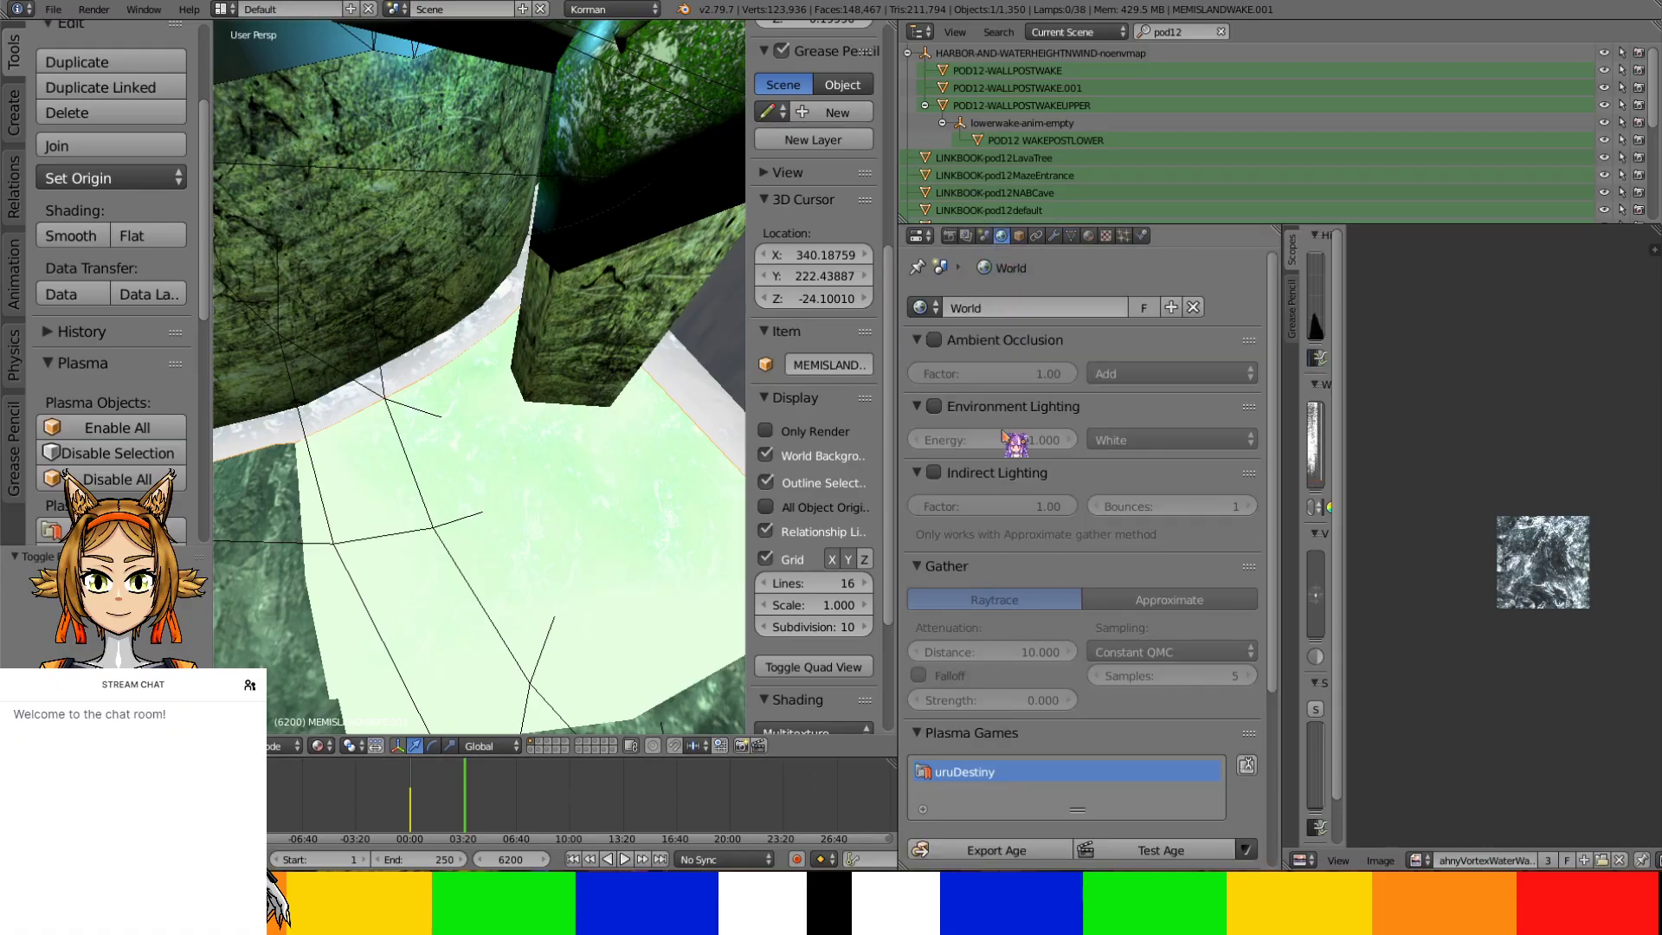
pyautogui.click(1088, 236)
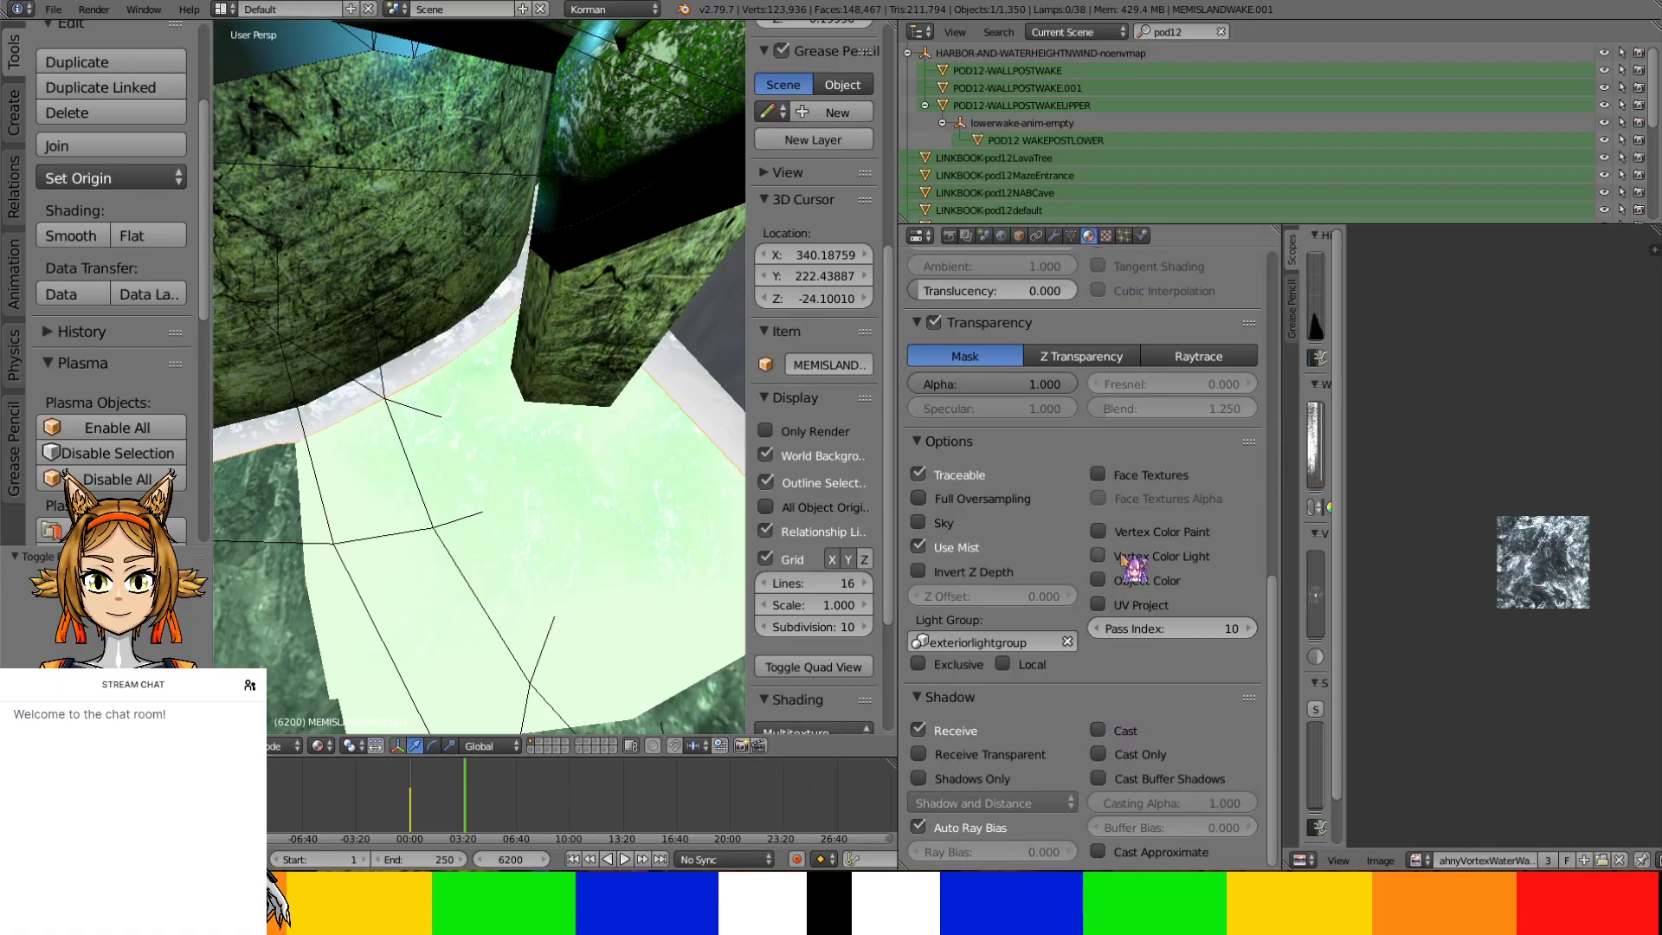
pyautogui.scroll(6, 1143, 701)
pyautogui.click(1098, 485)
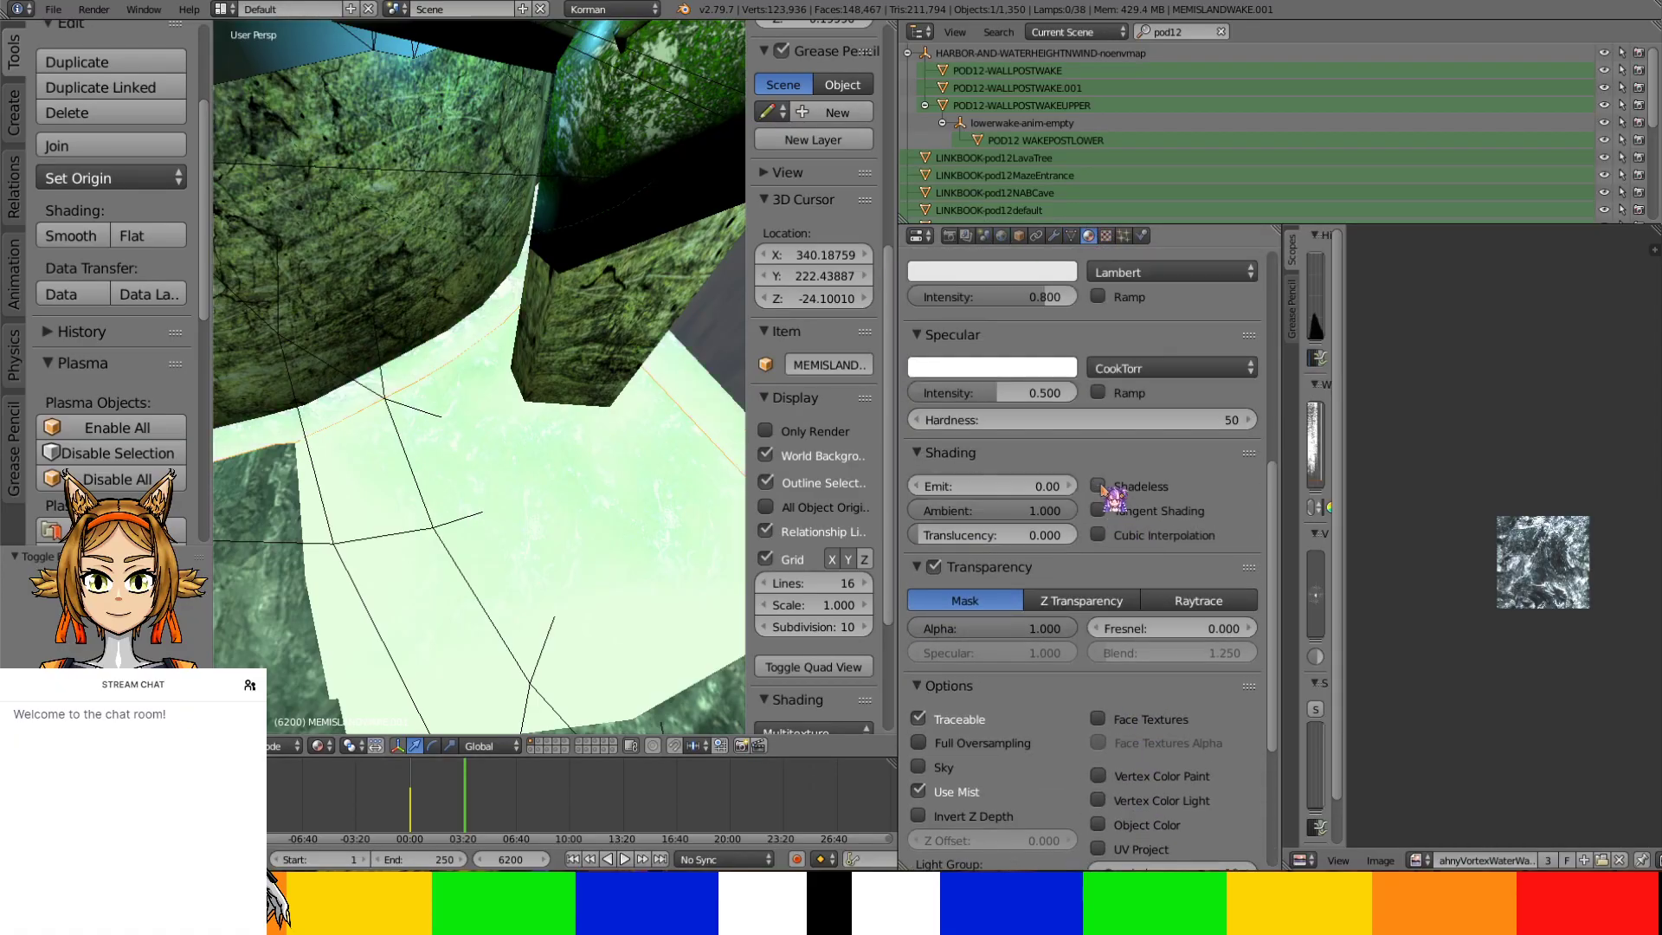
pyautogui.click(1001, 236)
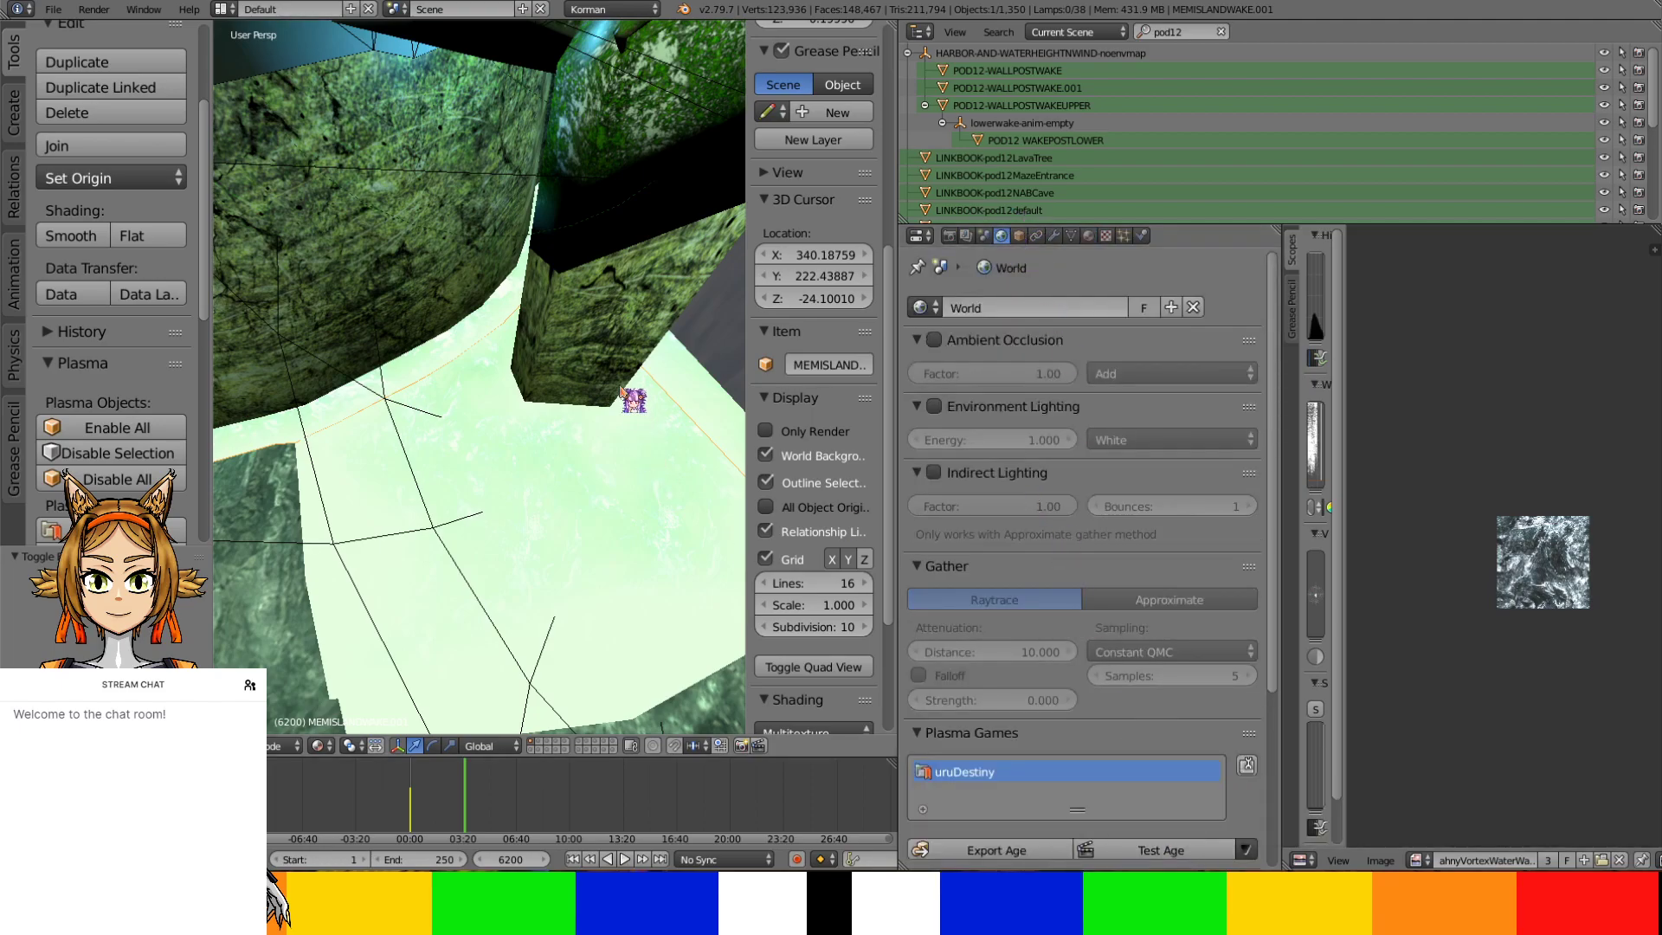
pyautogui.hotkey('ctrl', 's')
pyautogui.click(623, 387)
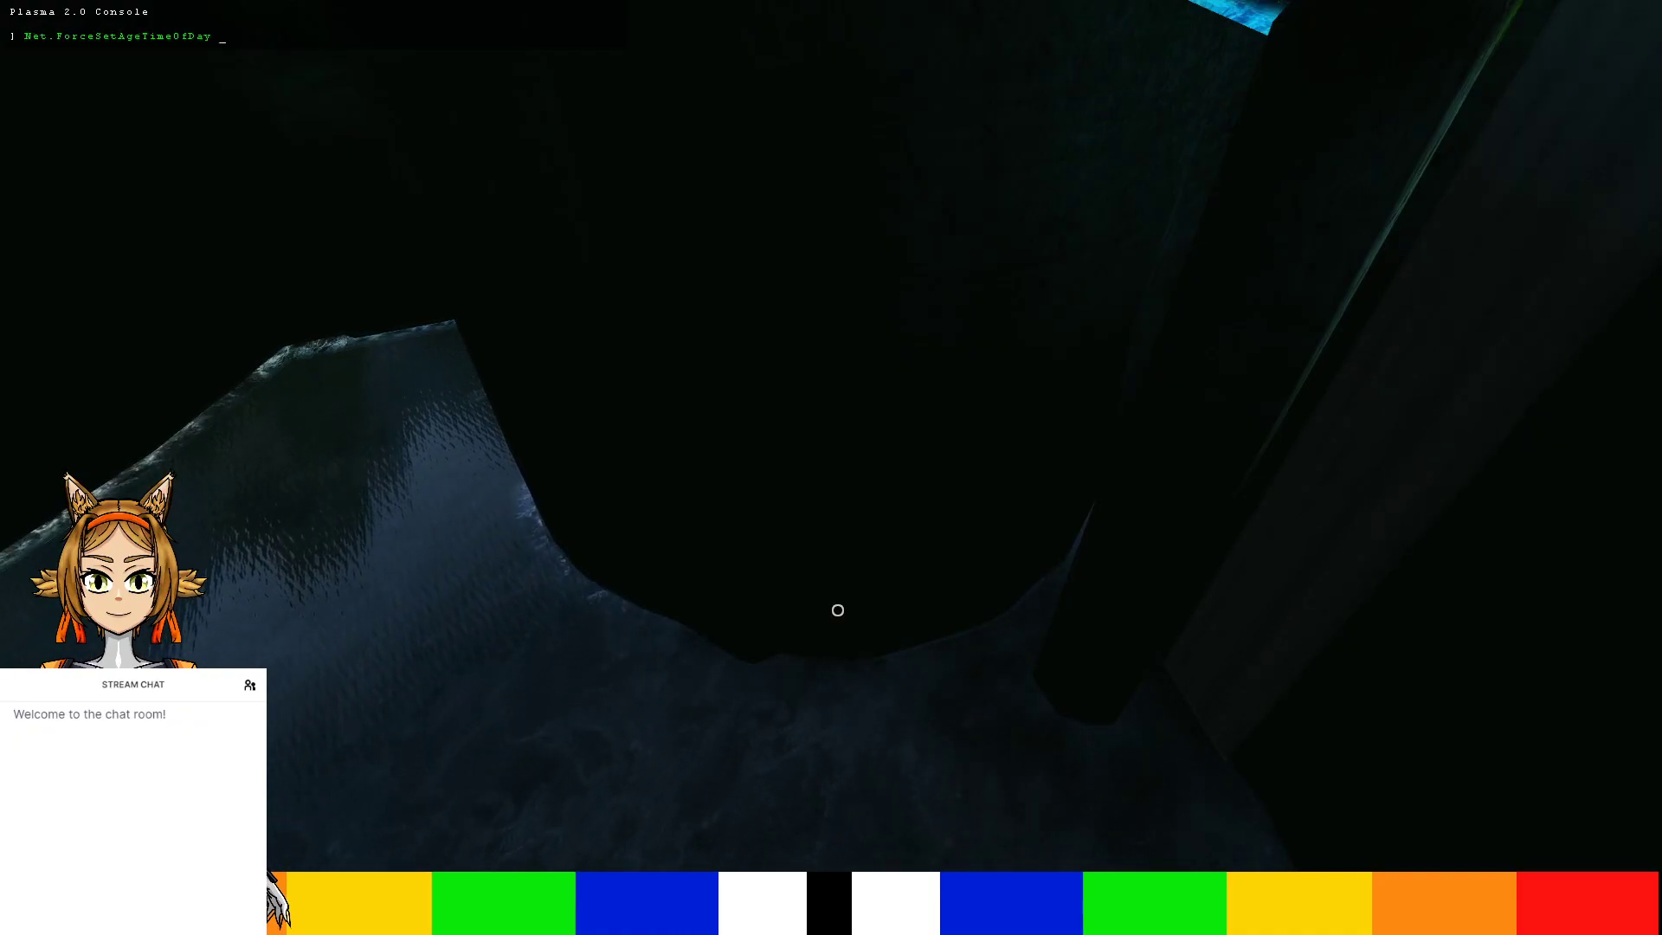
# In Uru's console, run Net.ForceSetAgeTimeOfDay and enable FenceIslandVis with Age.SetSDLBool, then close the console
pyautogui.press('Return')
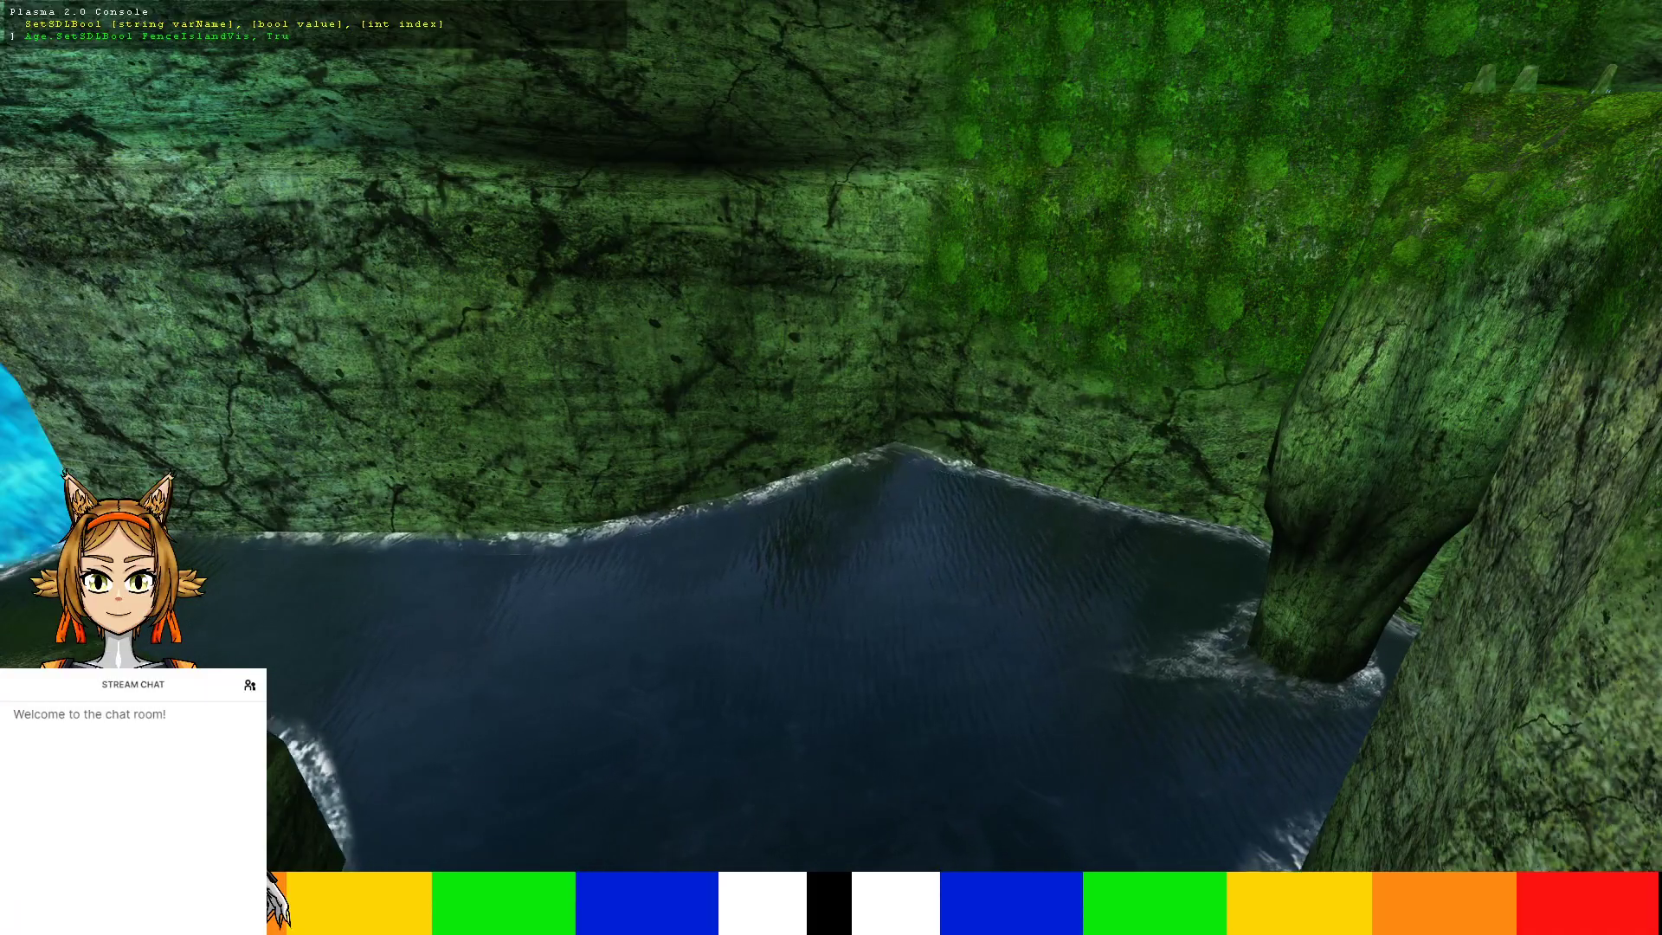
pyautogui.press('Return')
pyautogui.press('`')
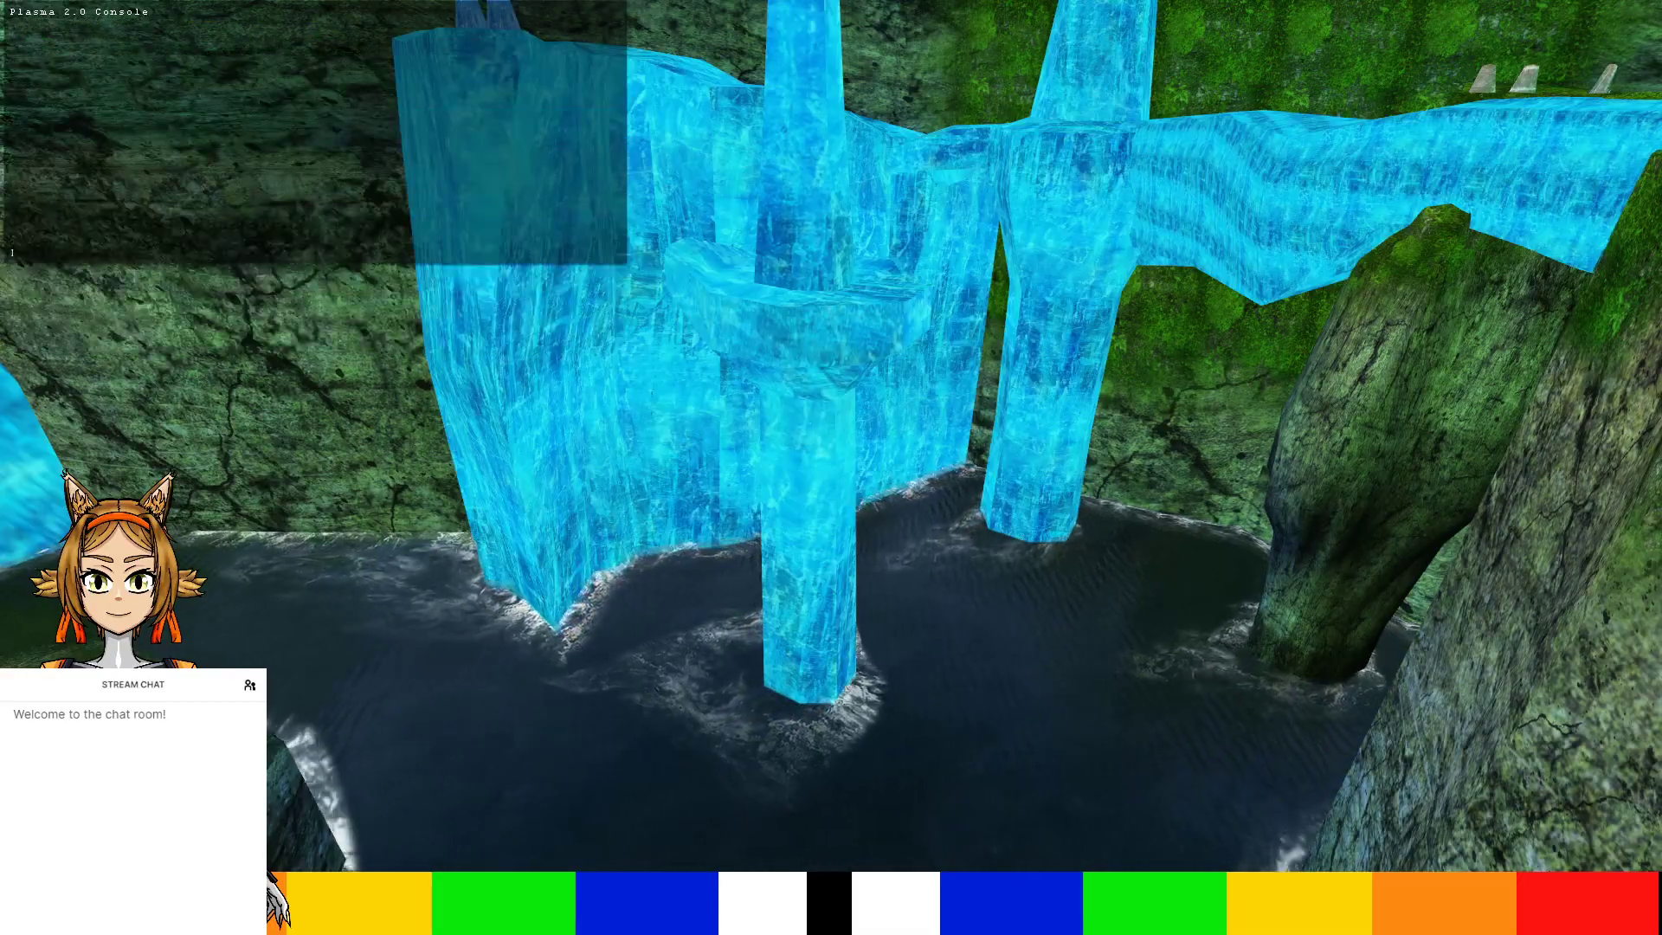
# Examine the shoreline wakes around the fence island, cliffs and rock pillars in the running age, then bring up the game options
pyautogui.press('w')
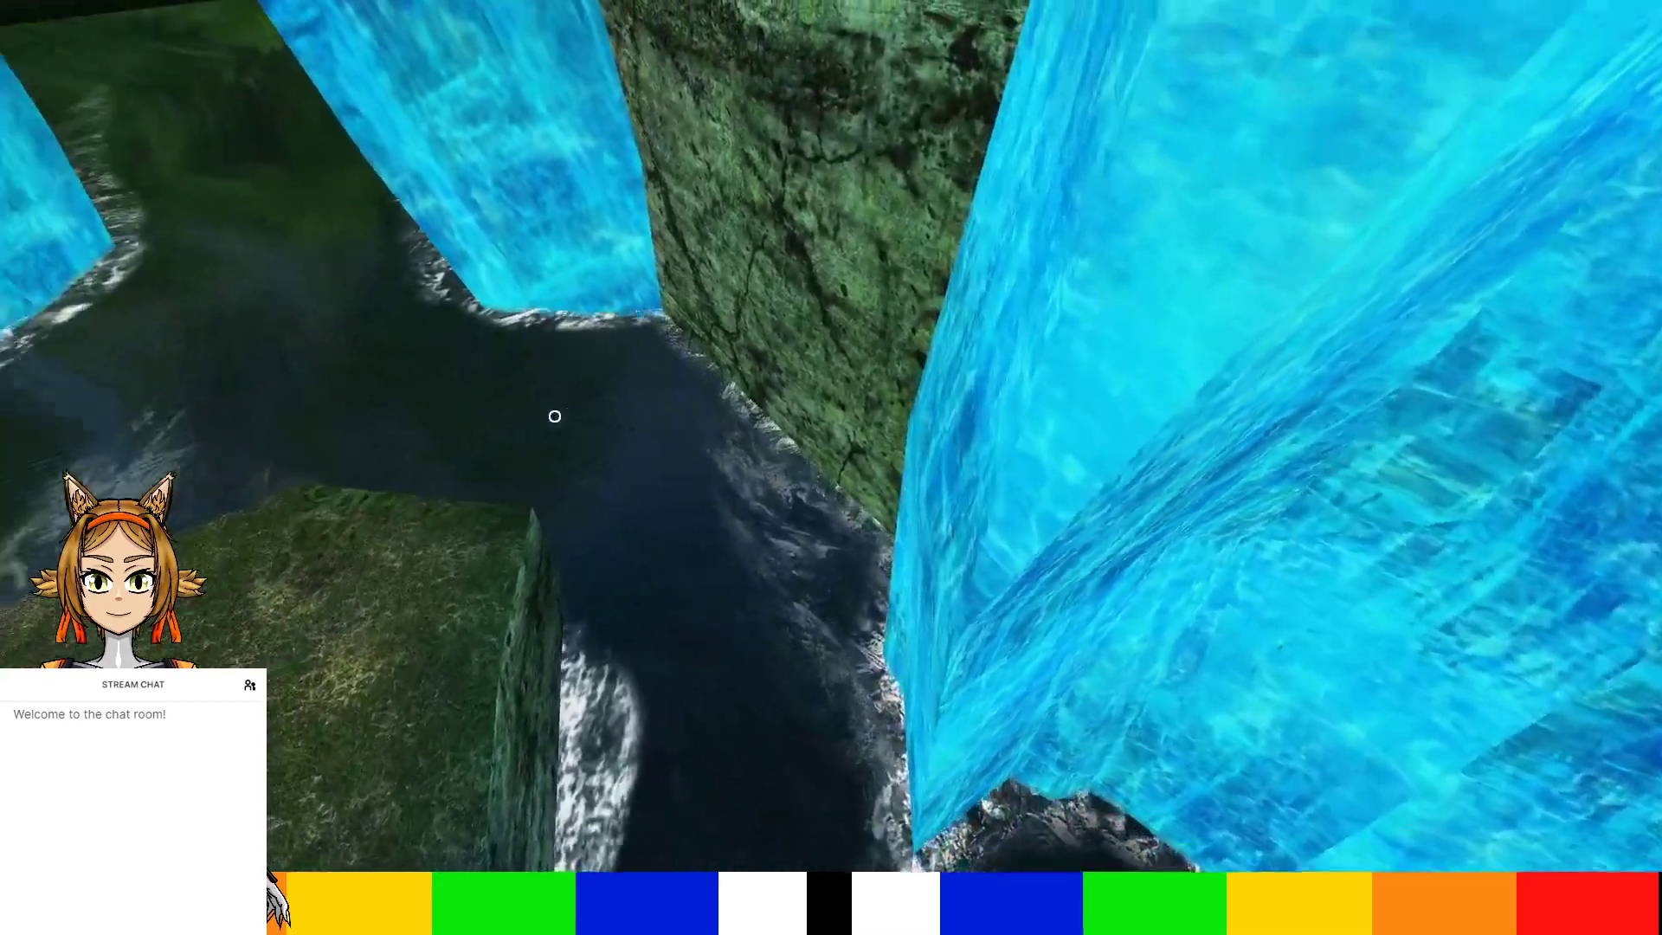
pyautogui.press('w')
pyautogui.moveTo(560, 419); pyautogui.dragTo(1177, 477, button='right')
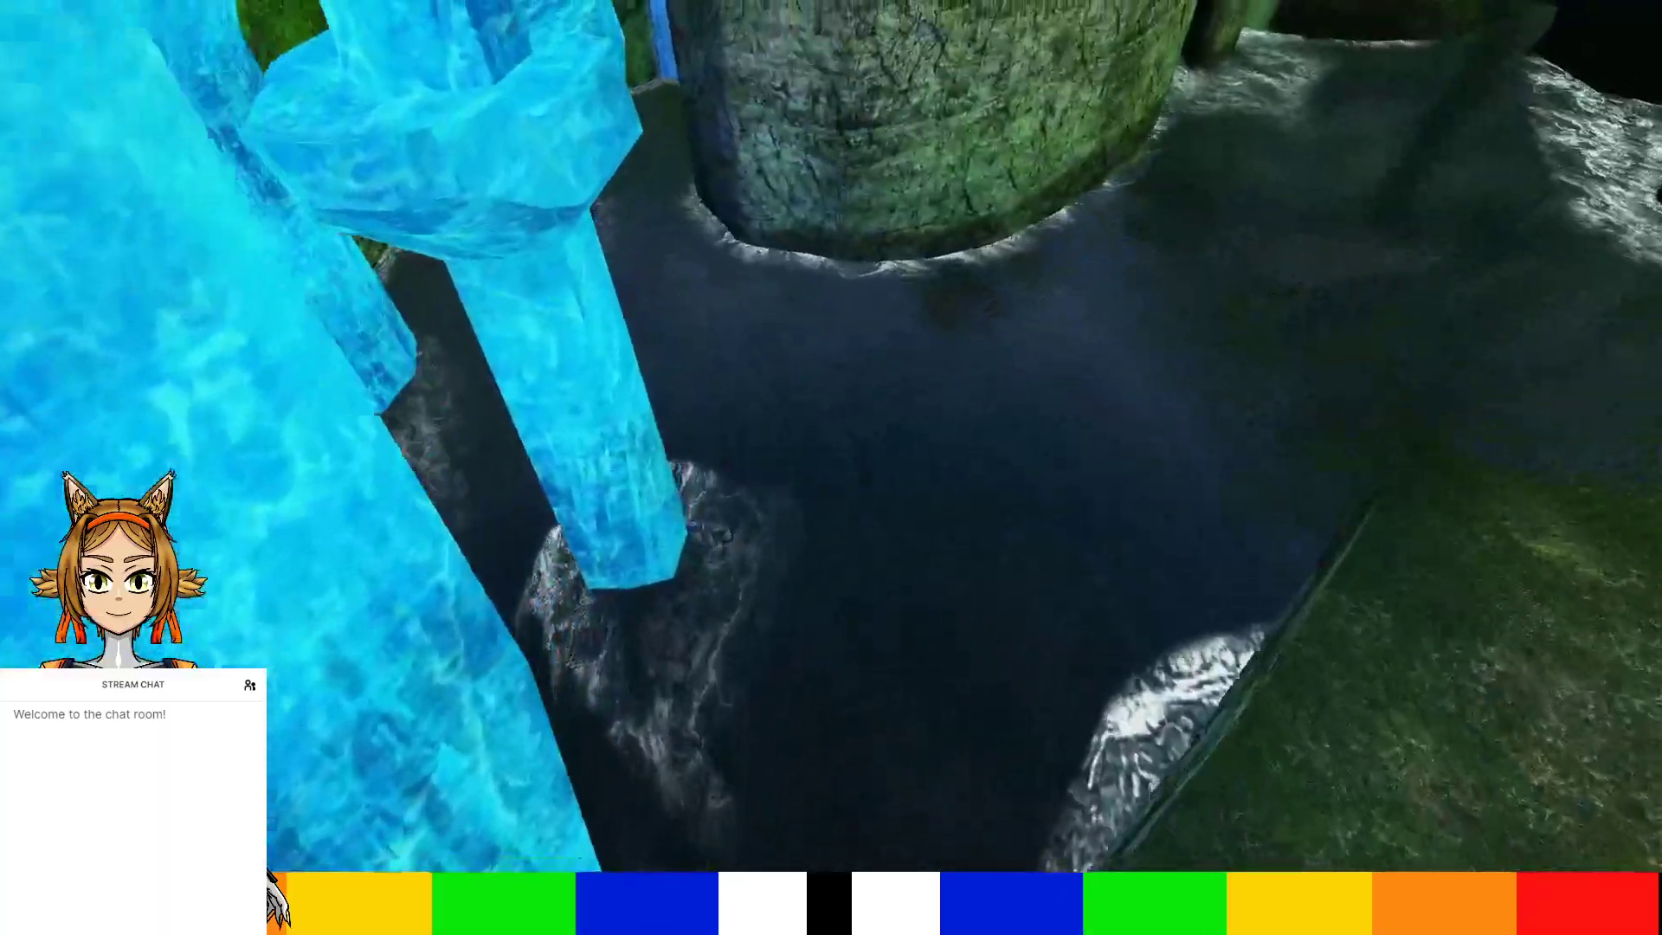
pyautogui.press('w')
pyautogui.press('w')
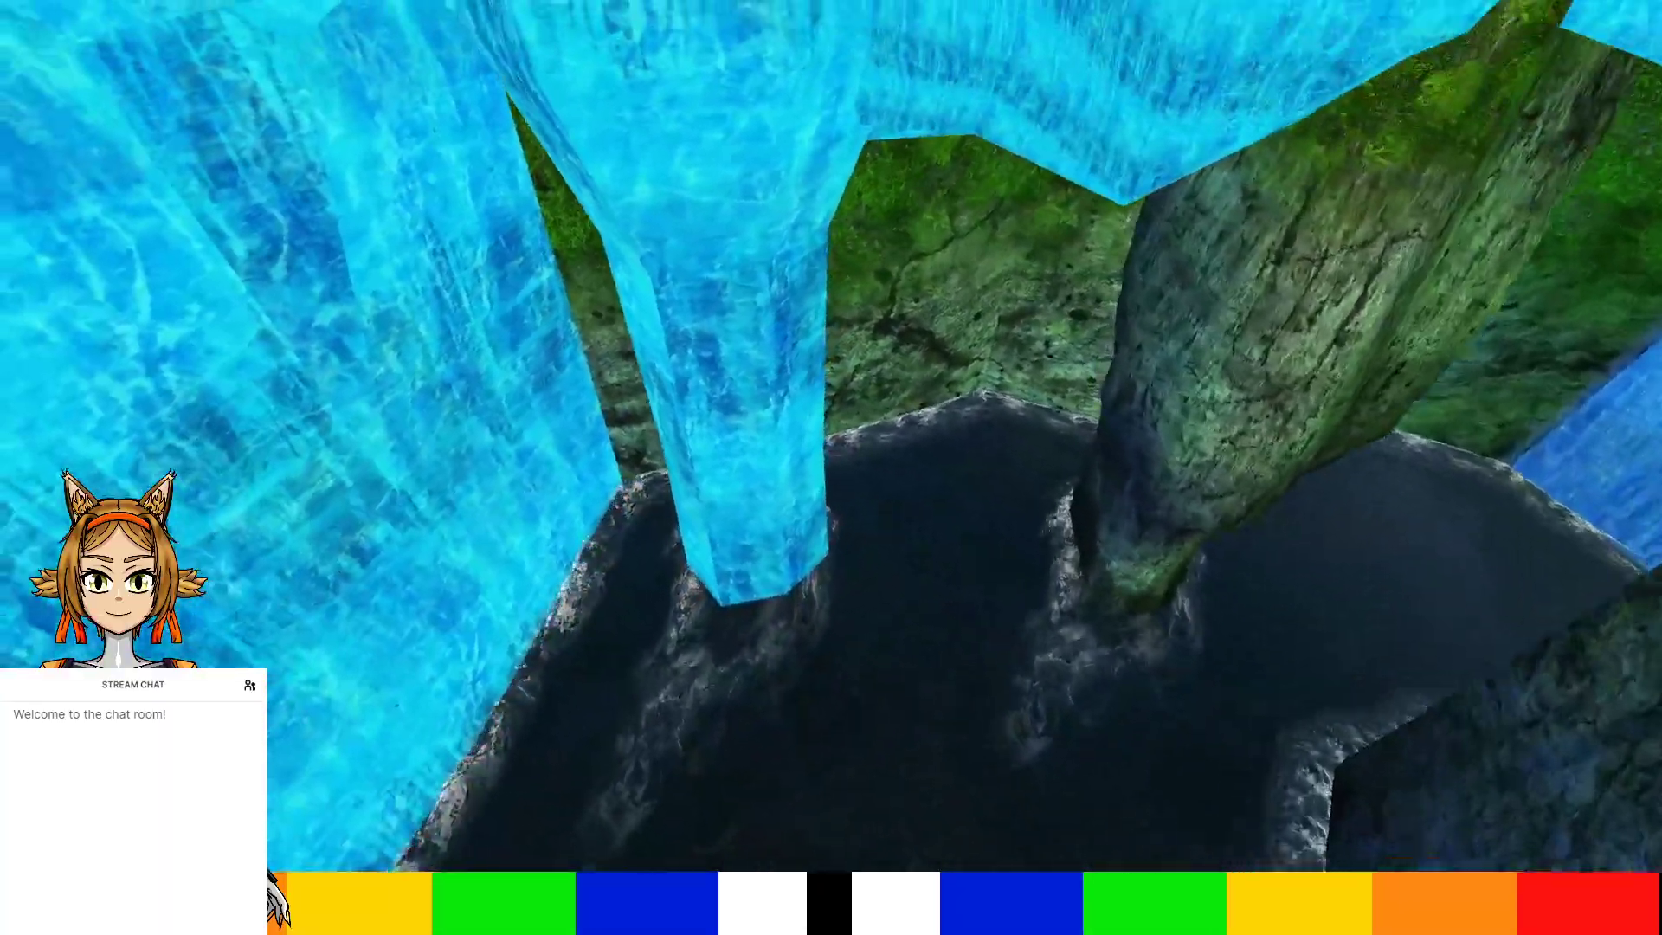
pyautogui.press('w')
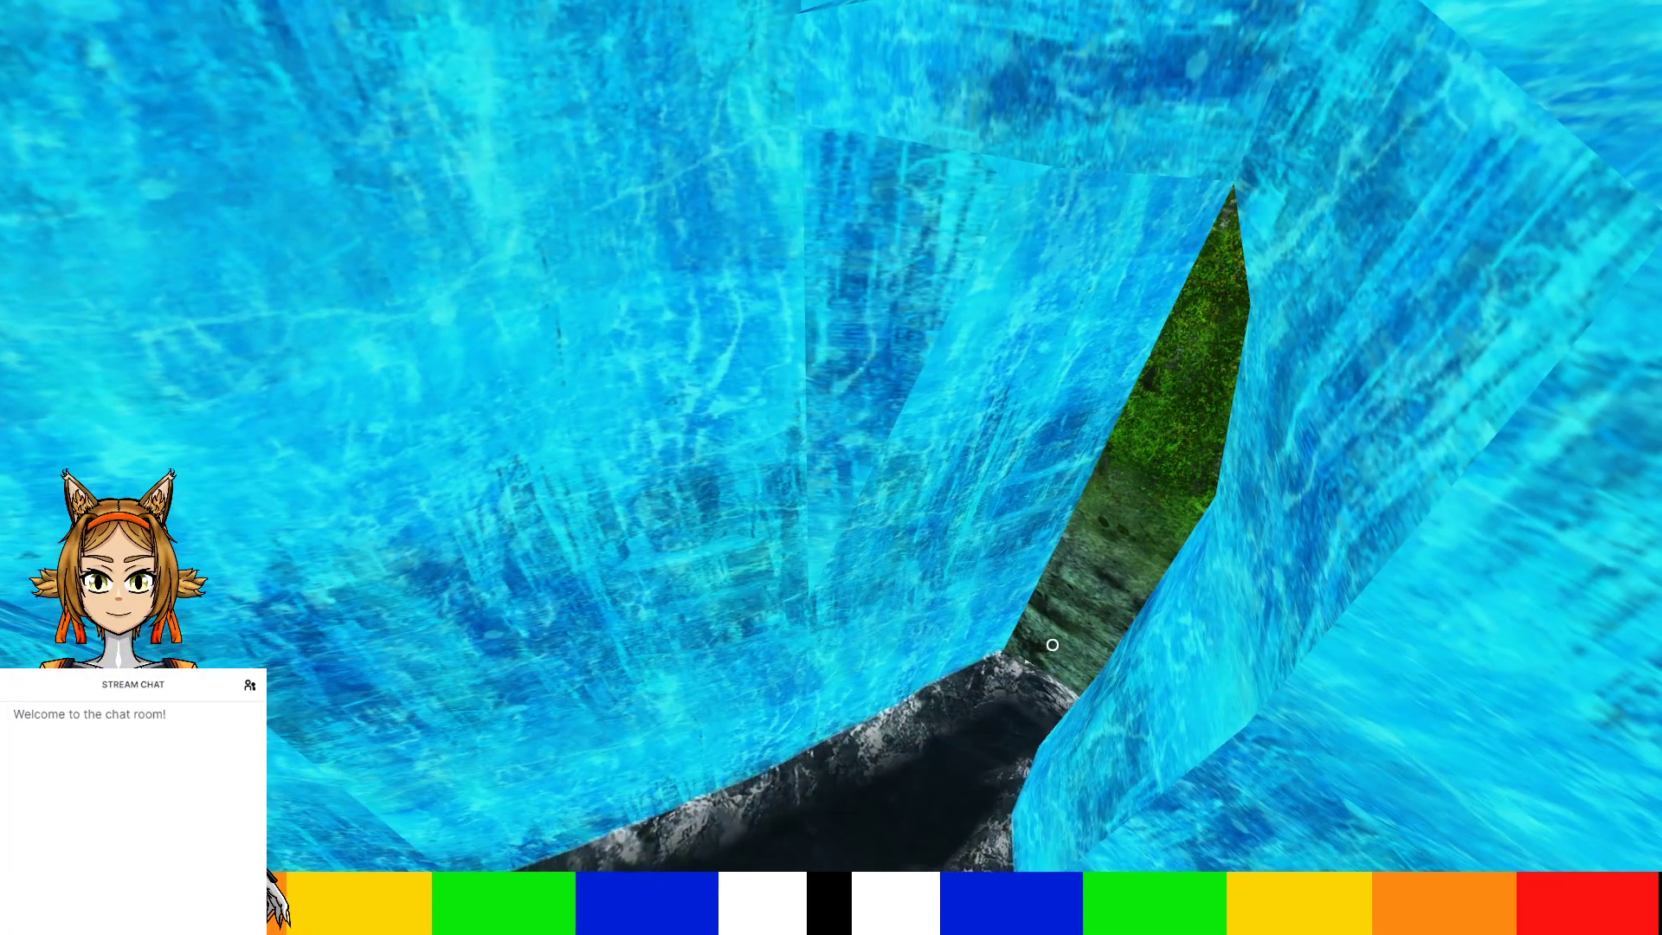
pyautogui.press('s')
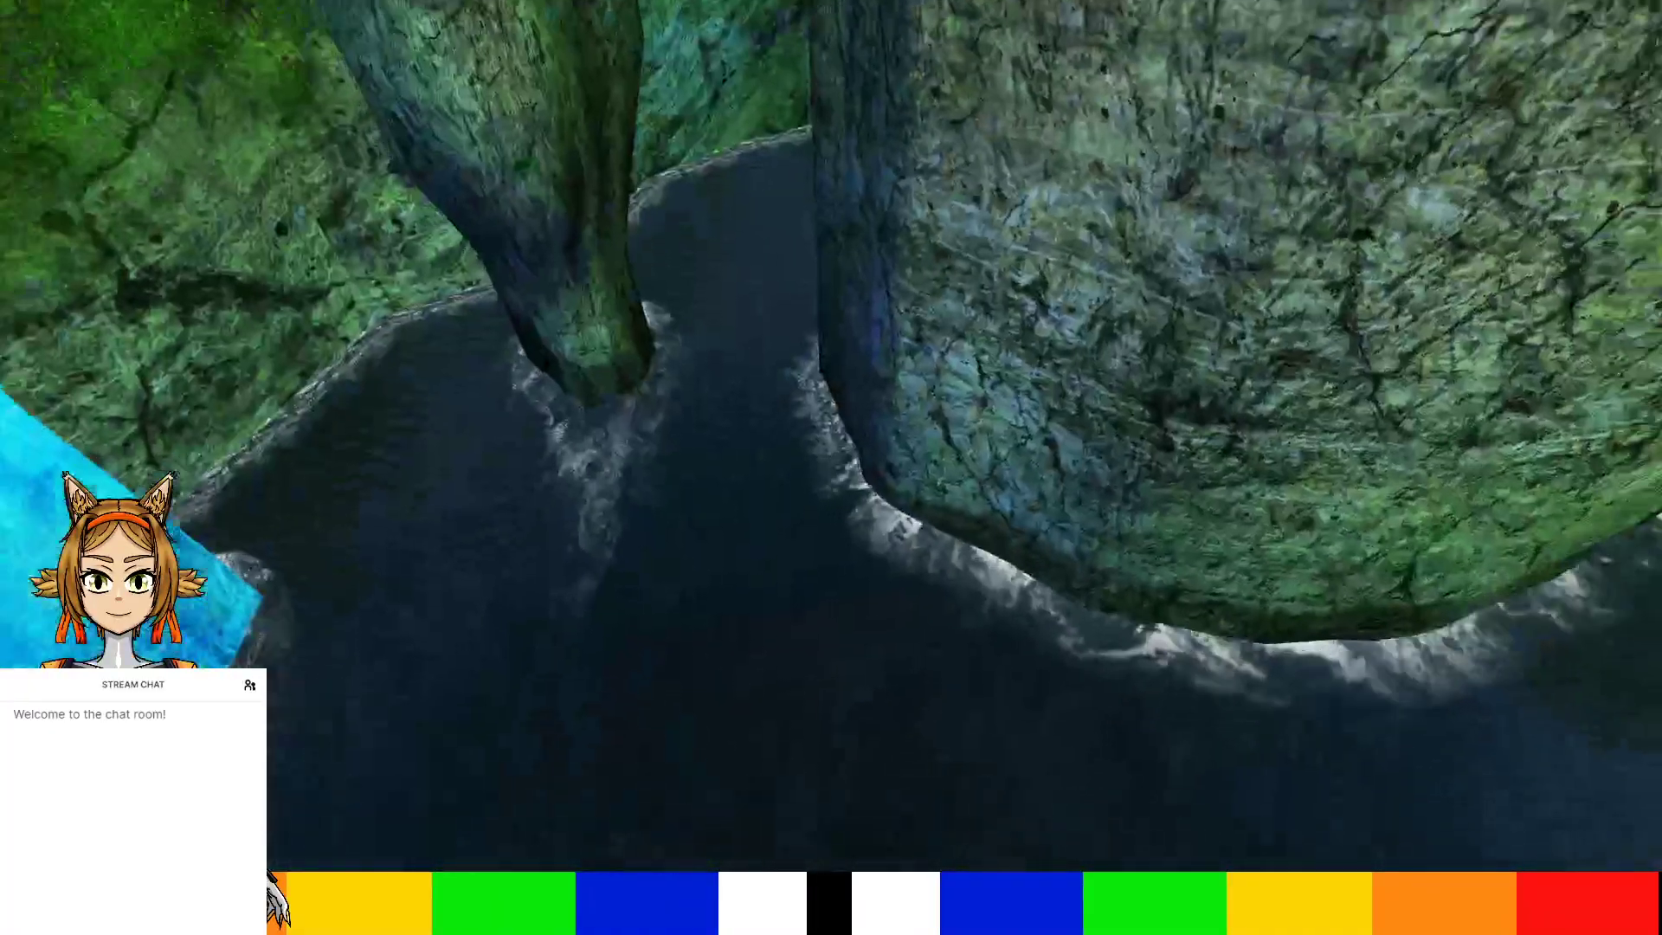
pyautogui.press('Escape')
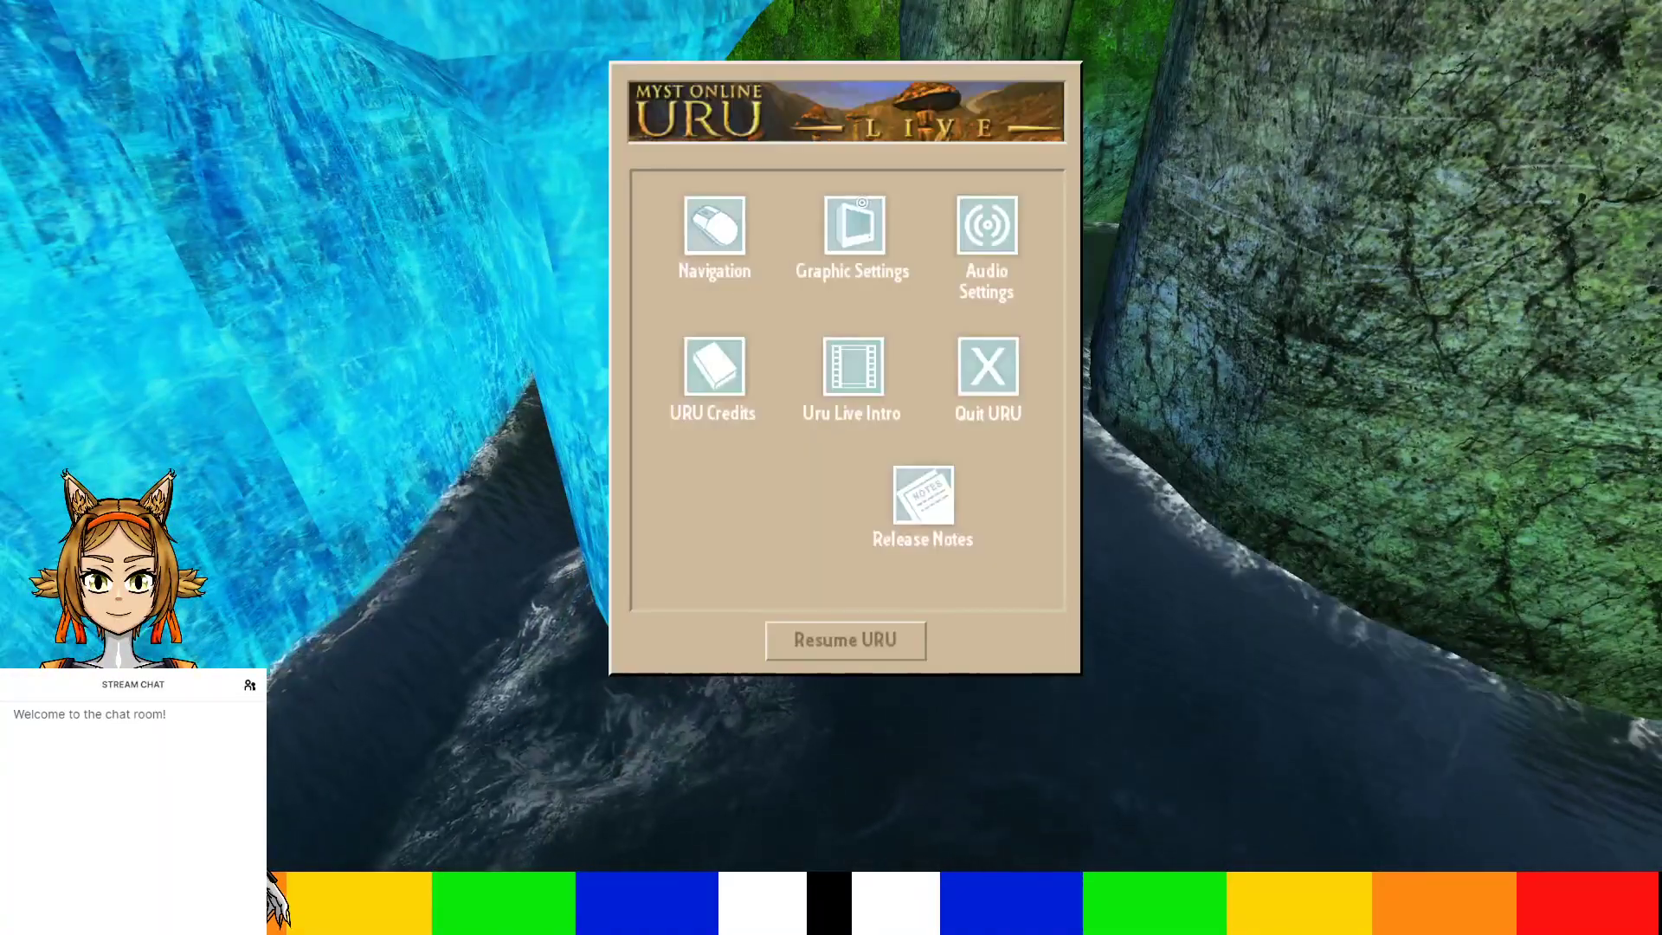
# Quit Uru, then isolate the MEMISLANDWAKE.001 wake in Blender, reset the UVs of all its faces and return to the full scene
pyautogui.click(1014, 386)
pyautogui.click(931, 575)
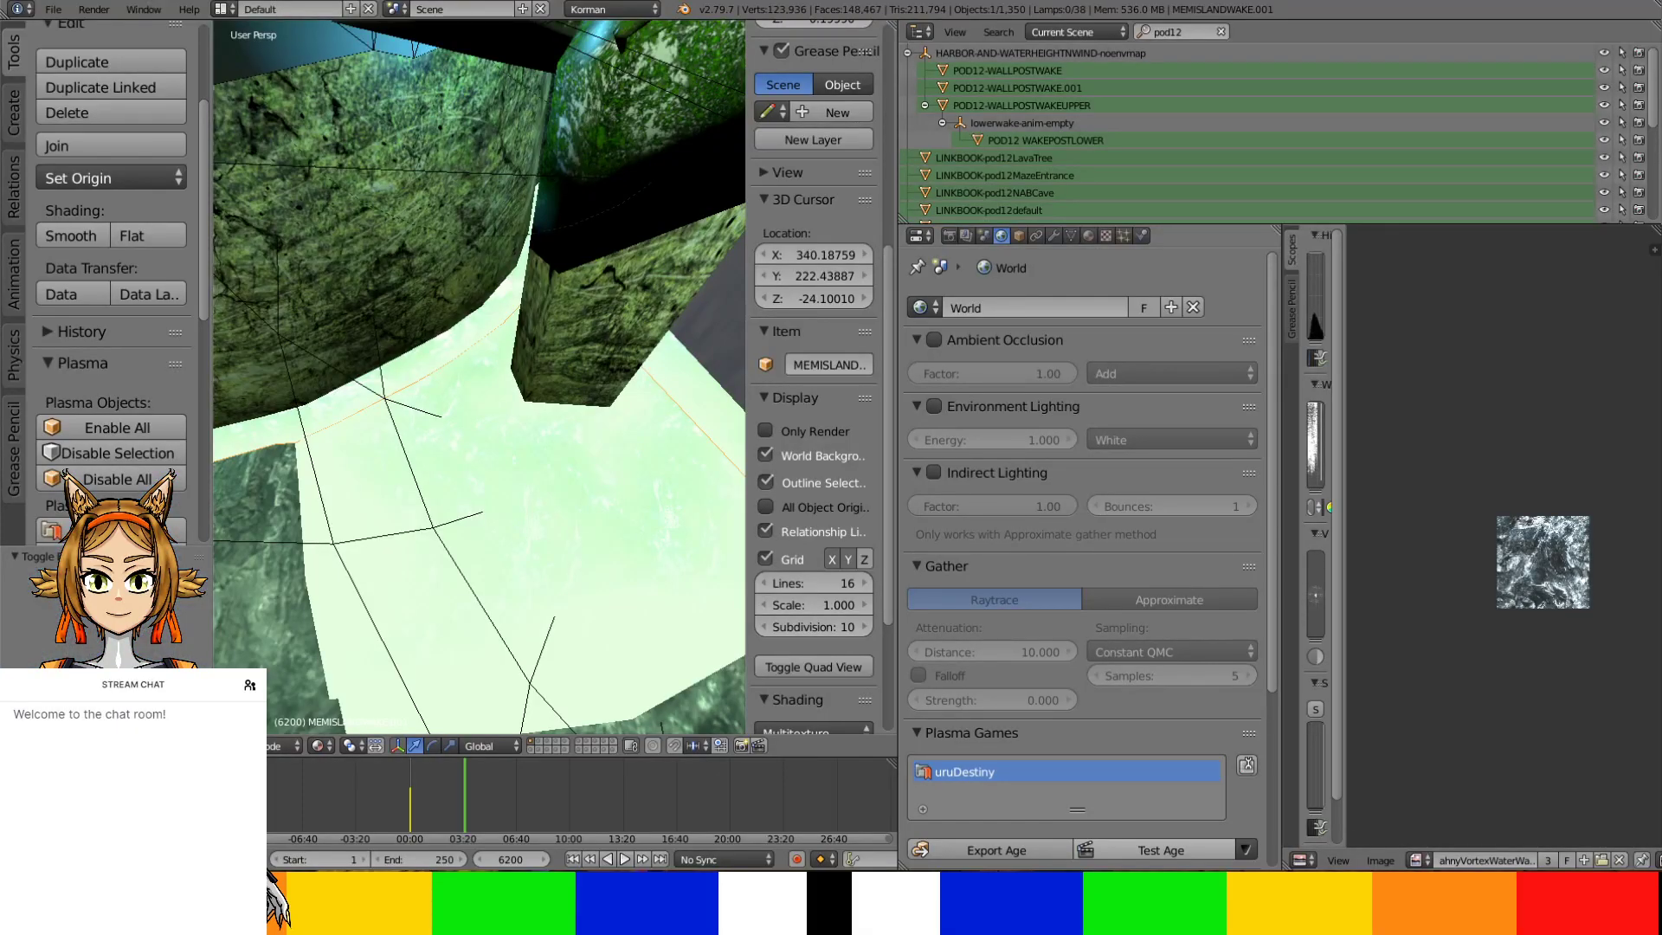
pyautogui.press('KP_Divide')
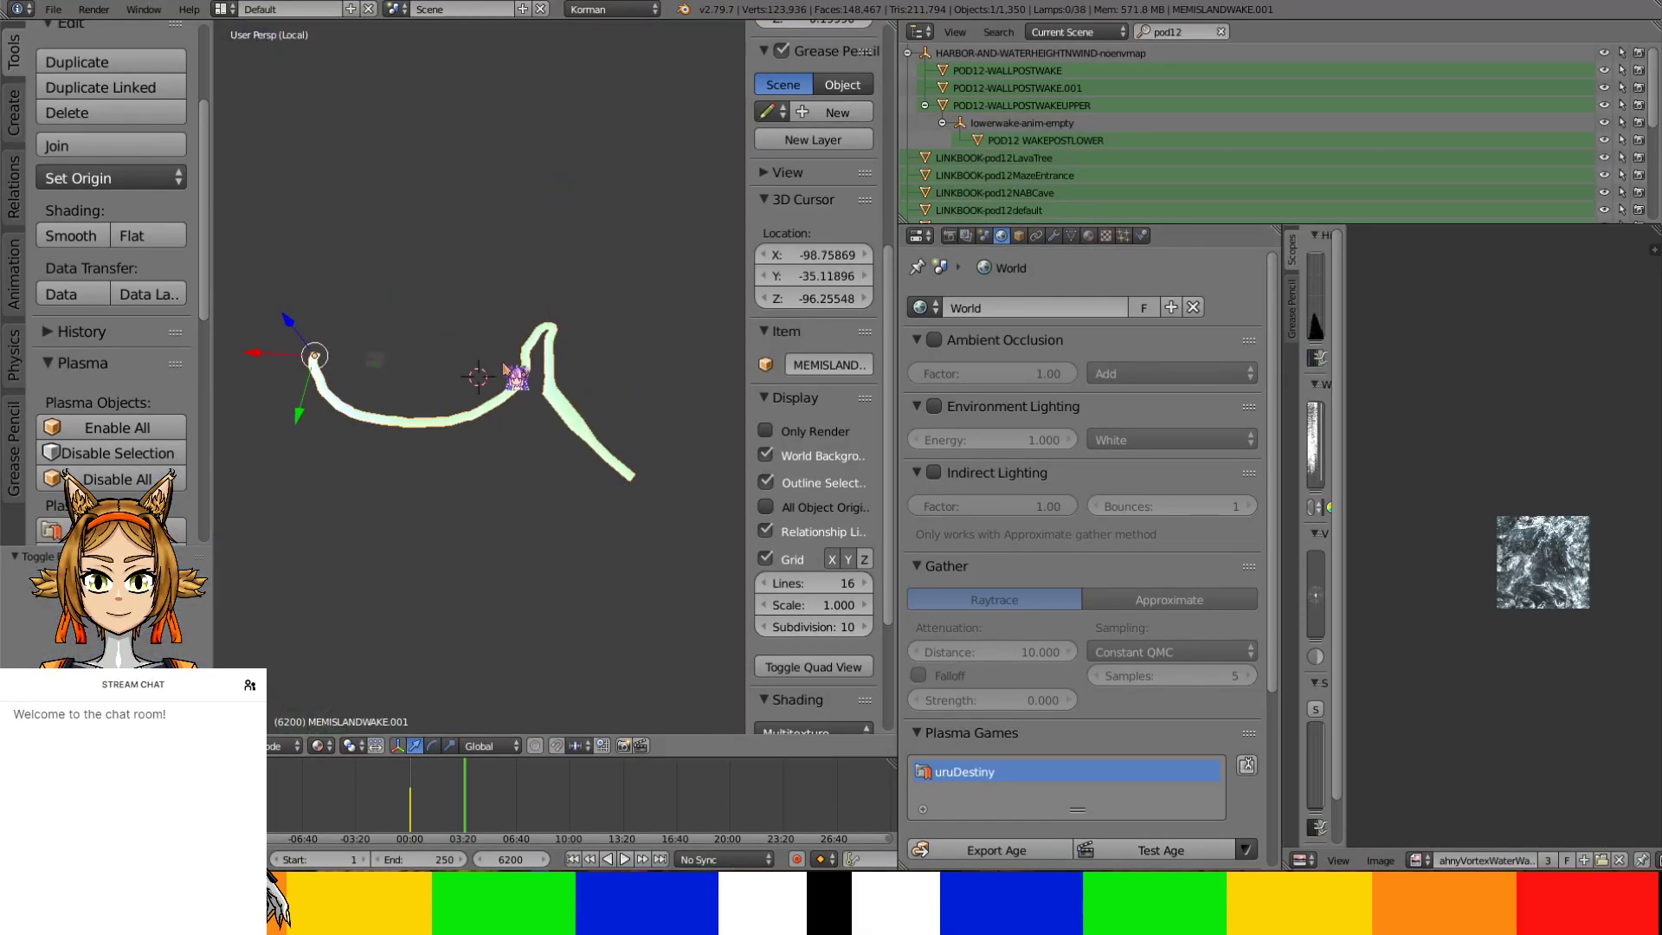
pyautogui.press('Tab')
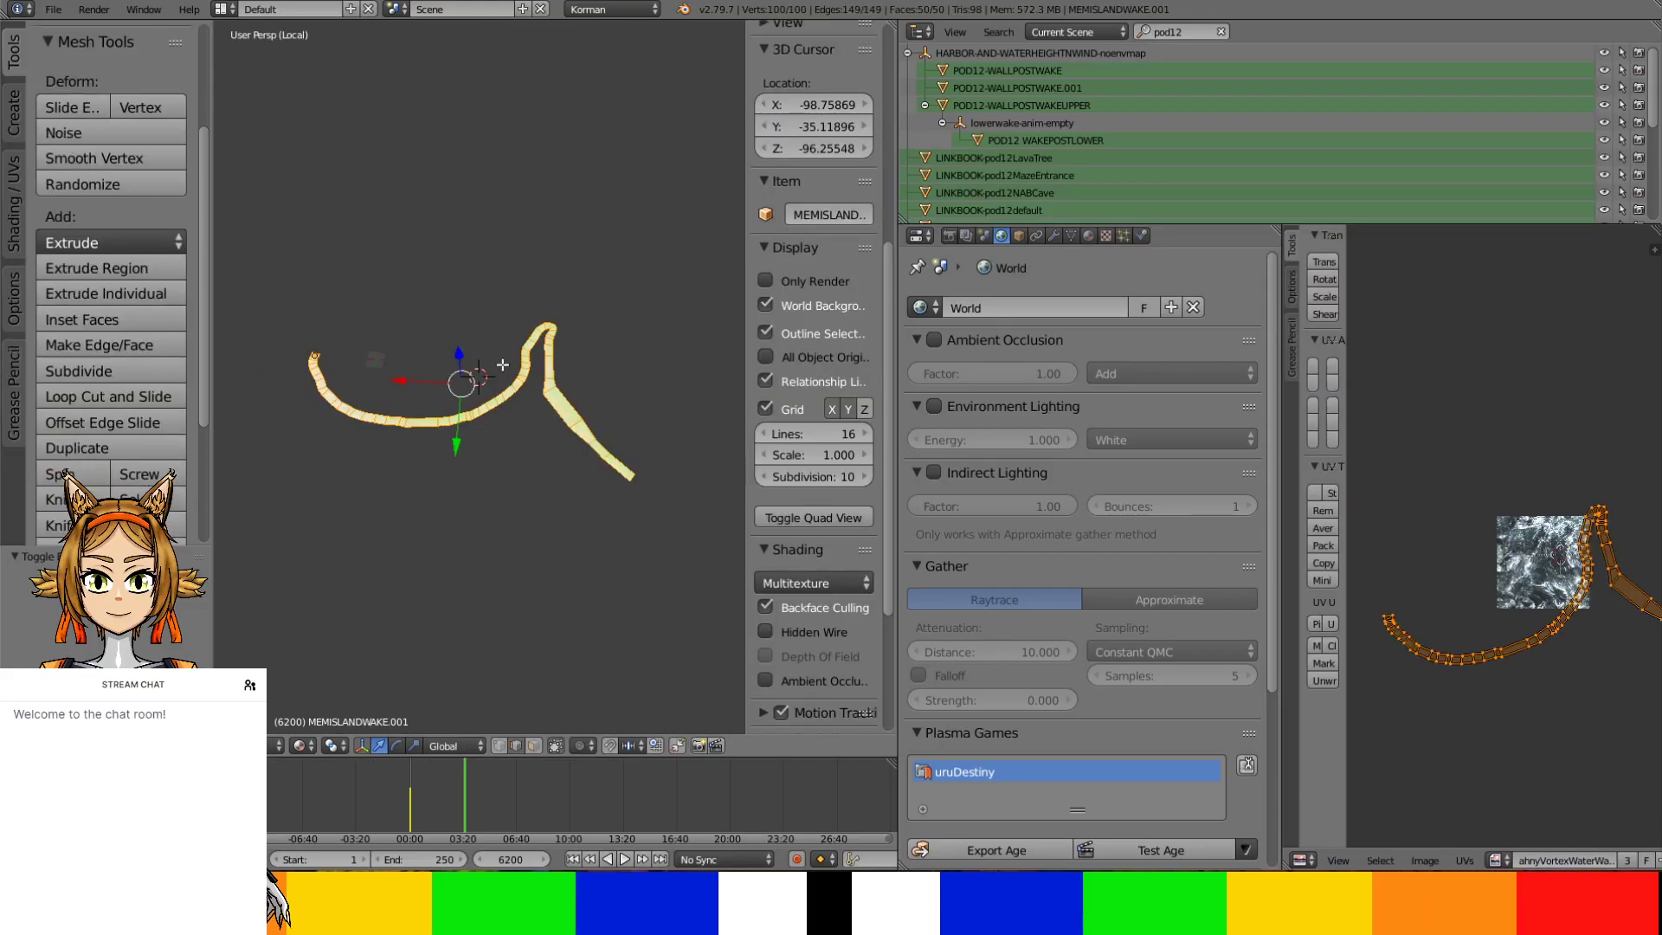
pyautogui.press('u')
pyautogui.click(462, 493)
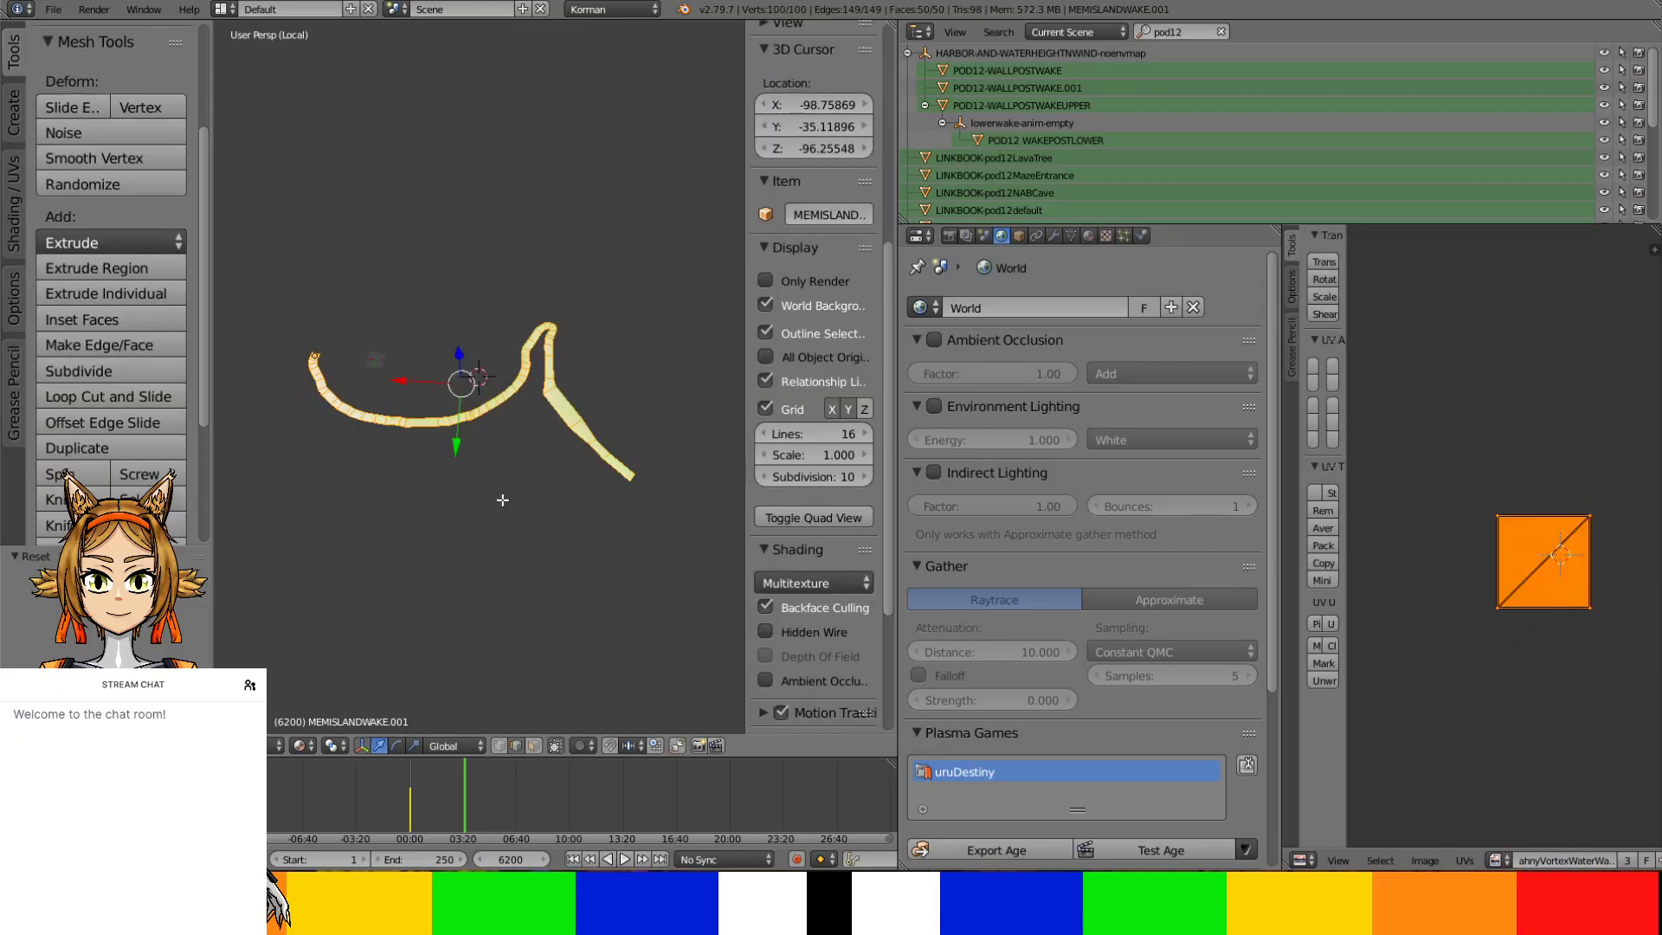
pyautogui.scroll(6, 439, 427)
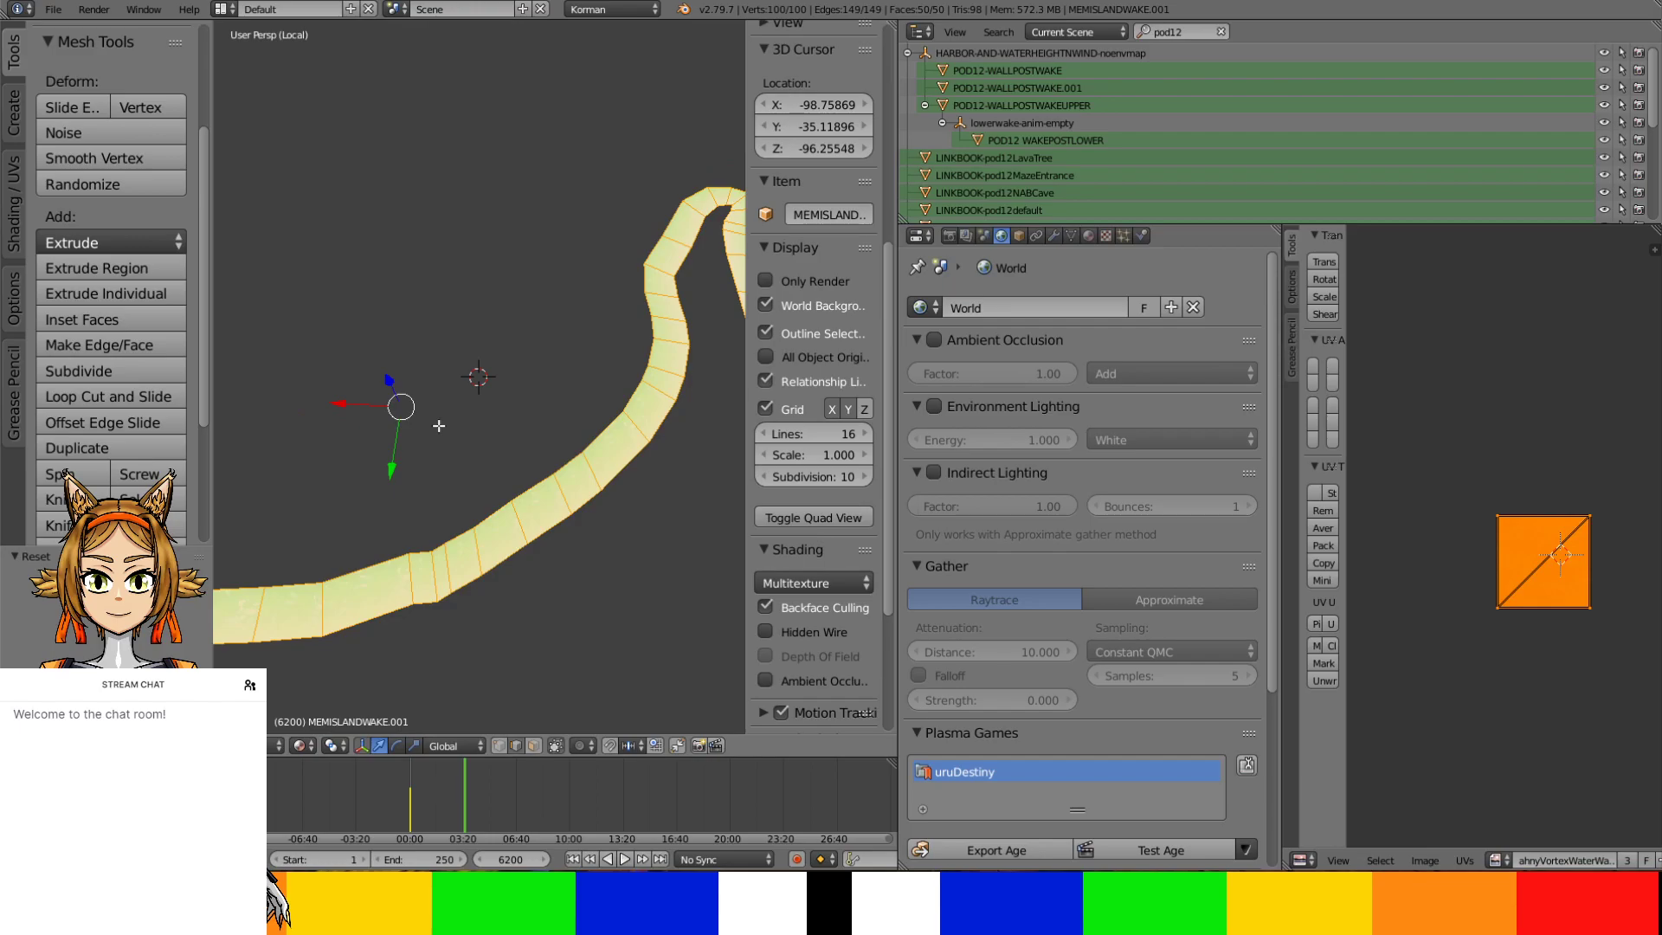
pyautogui.press('Tab')
pyautogui.press('KP_Divide')
# Isolate the fenceisland-island wake, reset the UVs of all its faces and return to the full scene
pyautogui.moveTo(439, 426); pyautogui.dragTo(507, 412, button='middle')
pyautogui.press('KP_Divide')
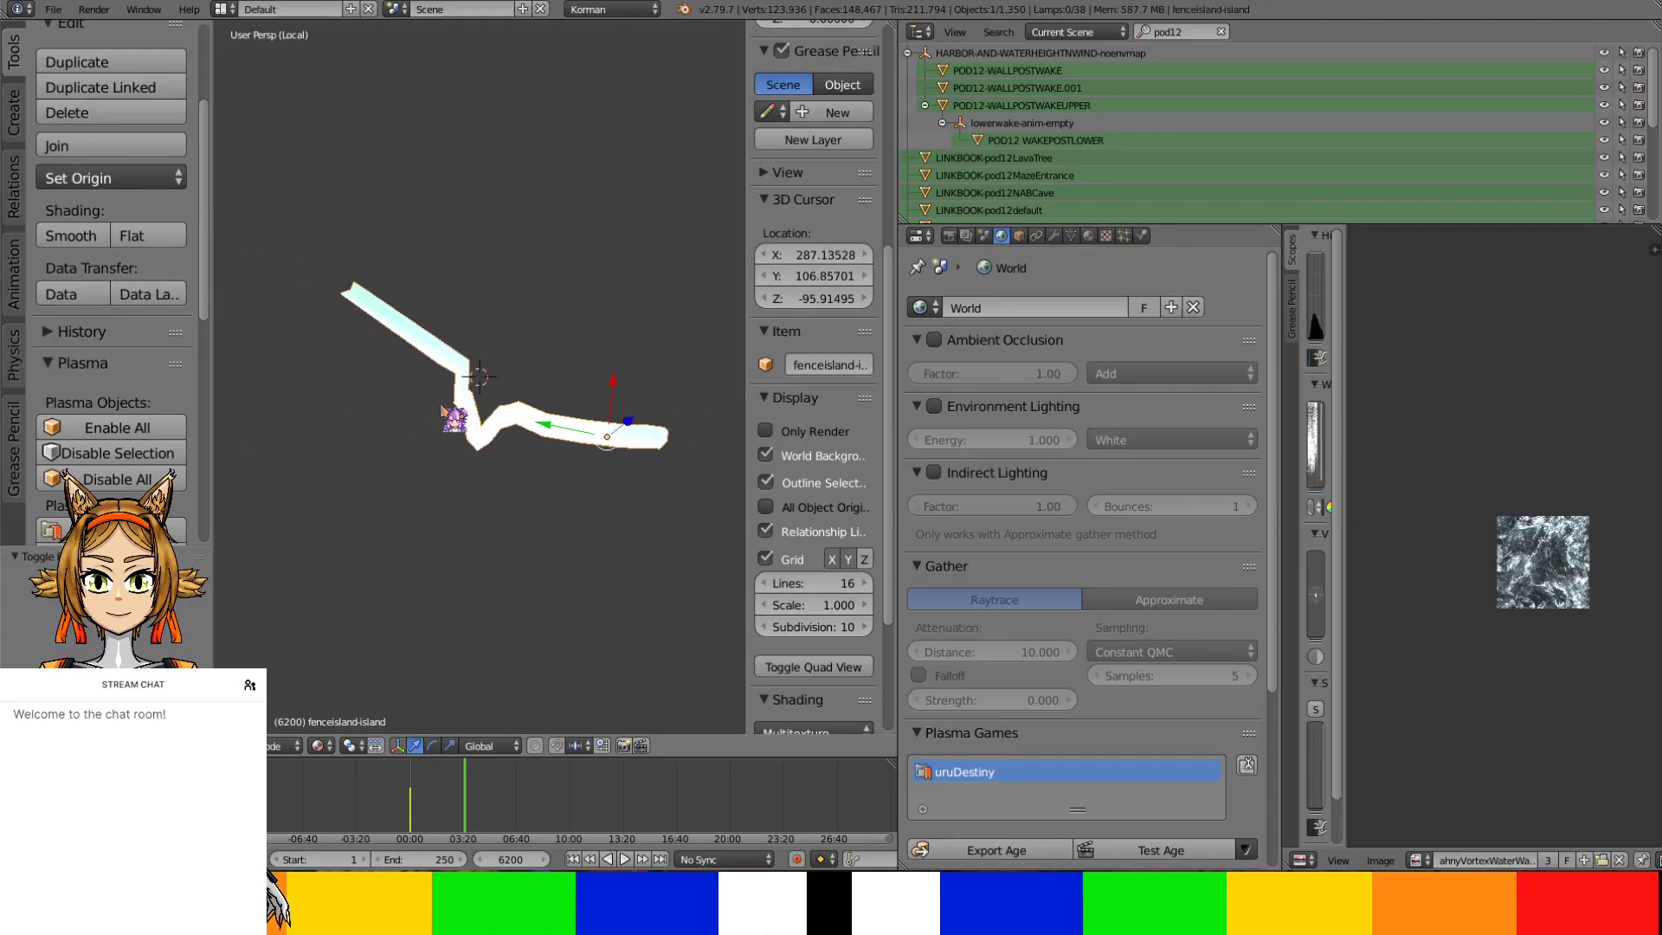
pyautogui.press('Tab')
pyautogui.press('u')
pyautogui.click(459, 394)
pyautogui.scroll(8, 631, 352)
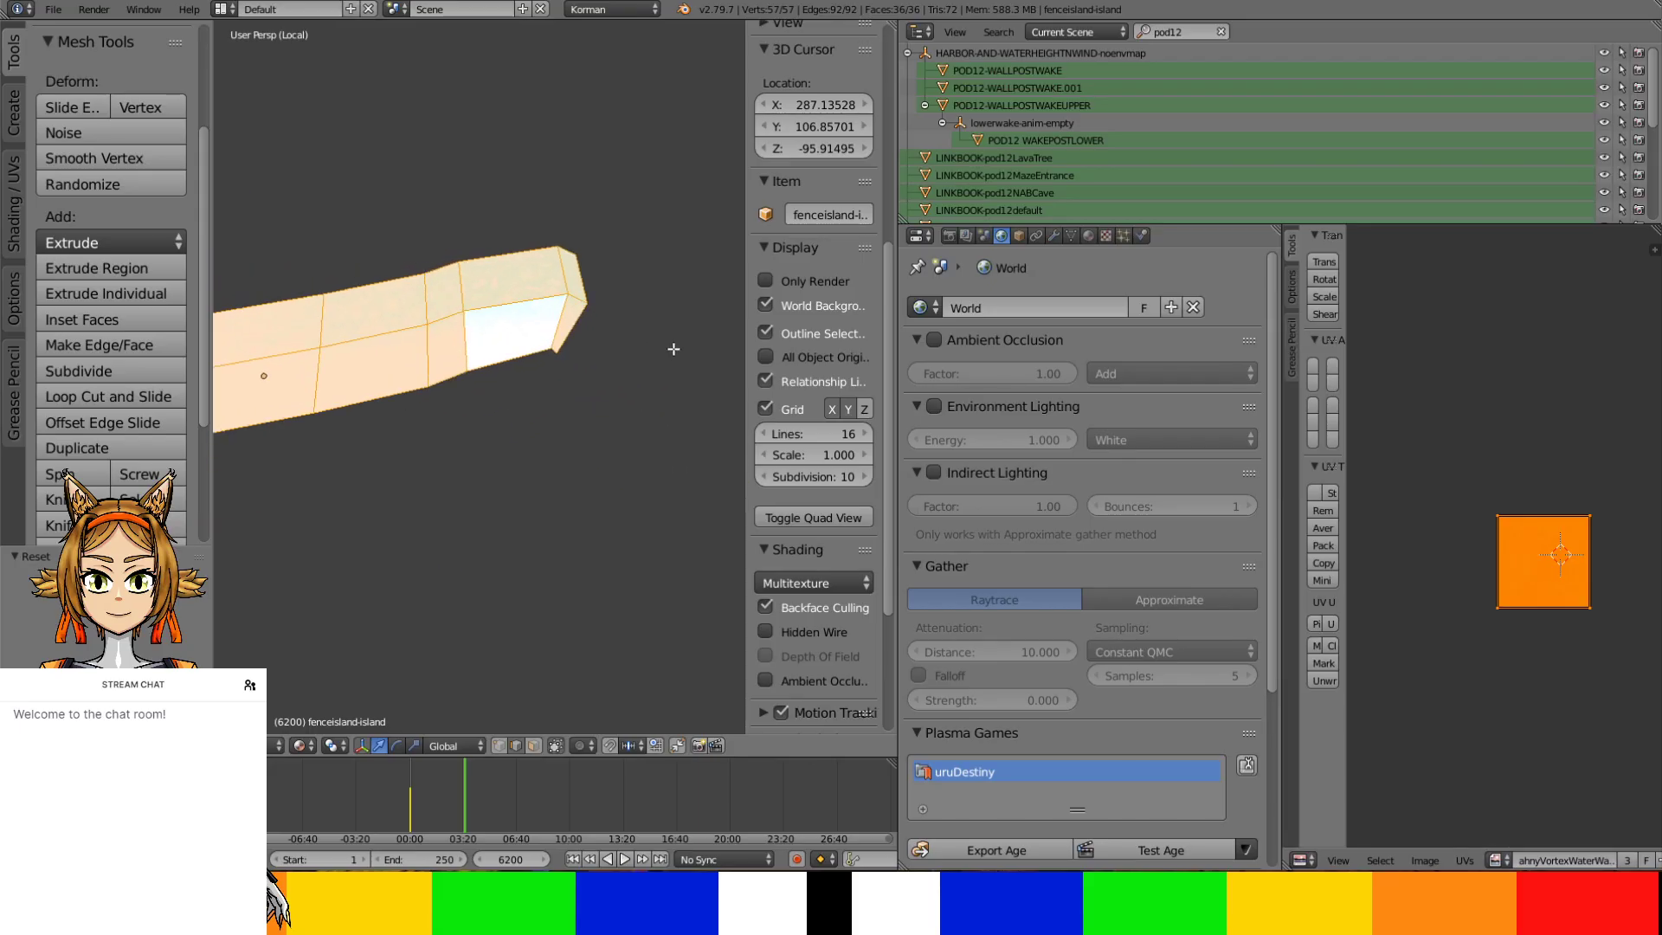
pyautogui.press('Tab')
pyautogui.press('KP_Divide')
# Isolate the FENCEISLAND-FENCE wake, reset the UVs of all its faces and return to the full scene
pyautogui.moveTo(661, 351); pyautogui.dragTo(693, 376, button='middle')
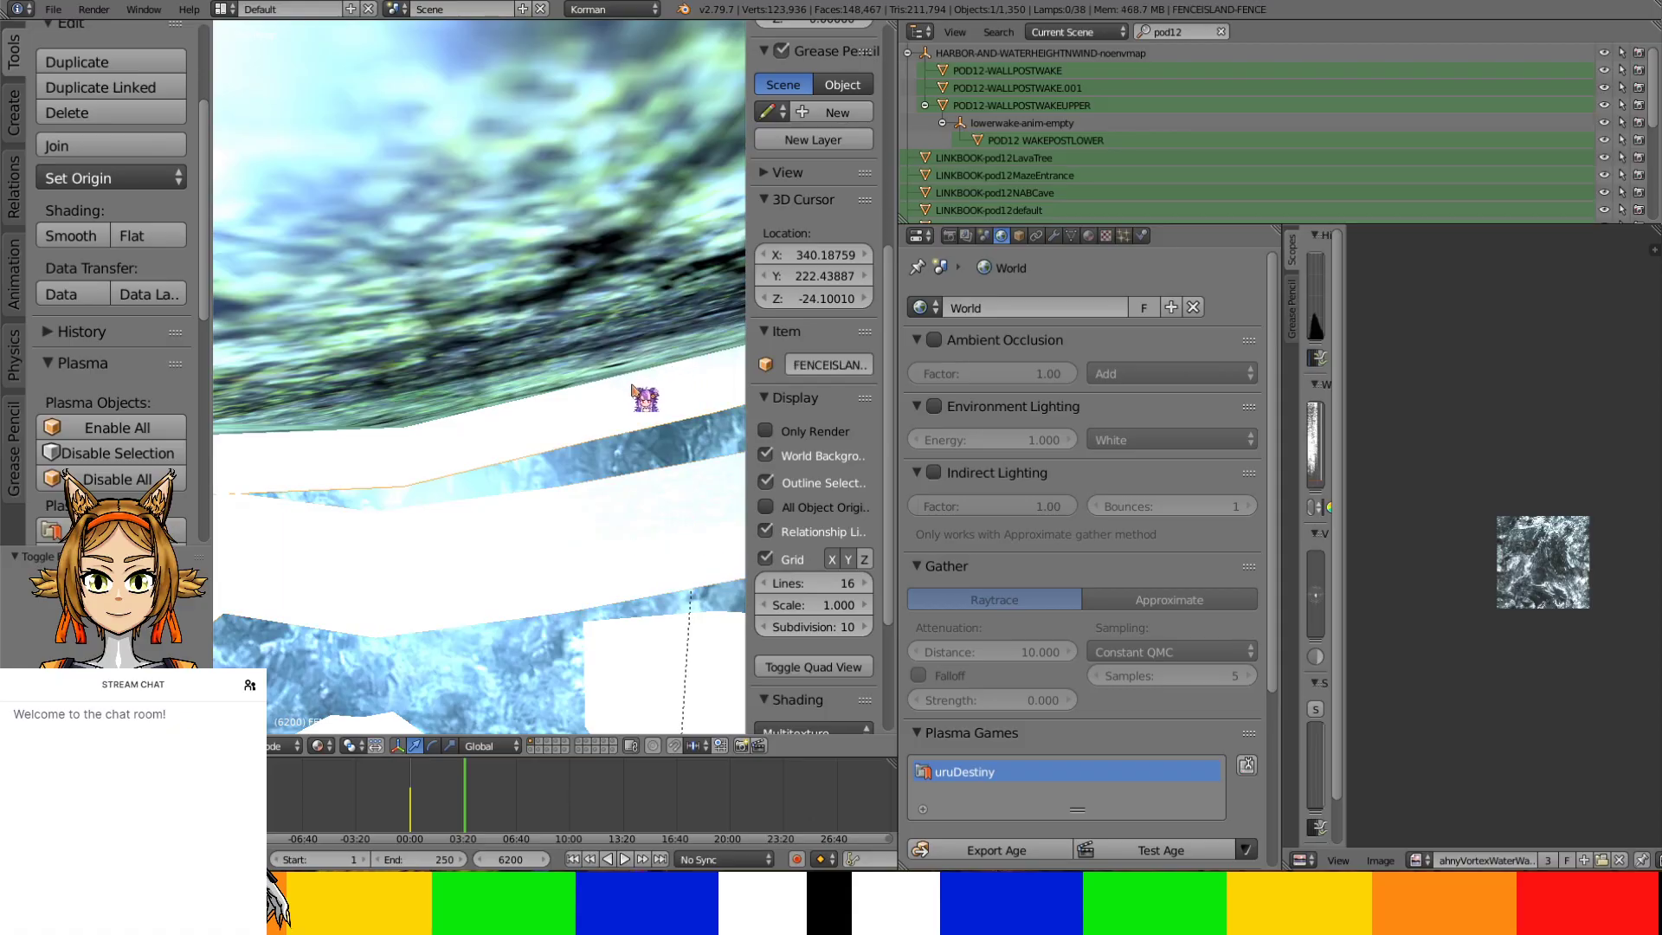
pyautogui.press('KP_Divide')
pyautogui.press('Tab')
pyautogui.press('u')
pyautogui.click(603, 378)
pyautogui.press('Tab')
pyautogui.press('KP_Divide')
# Try turning on Shadeless for the FENCEISLAND-FENCE wake's material
pyautogui.moveTo(592, 381)
pyautogui.mouseDown(button='middle')
pyautogui.moveTo(631, 397)
pyautogui.moveTo(545, 258)
pyautogui.moveTo(436, 236)
pyautogui.moveTo(545, 234)
pyautogui.moveTo(643, 307)
pyautogui.moveTo(610, 379)
pyautogui.mouseUp(button='middle')
pyautogui.click(1089, 236)
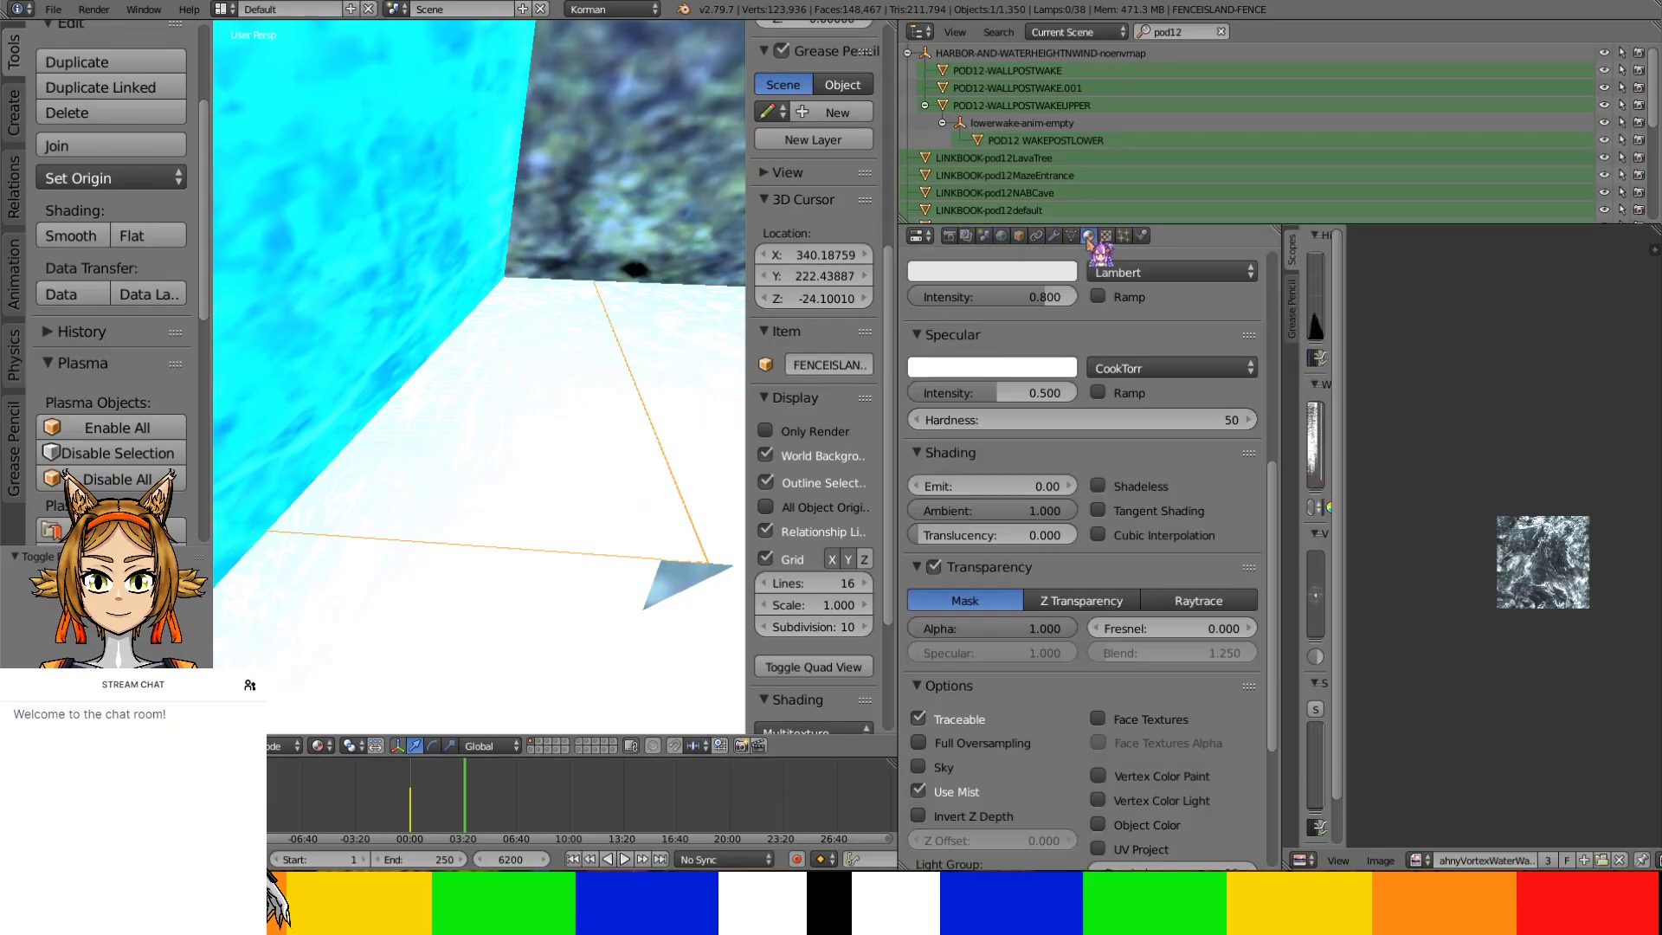
pyautogui.click(1119, 487)
pyautogui.moveTo(692, 433)
pyautogui.mouseDown(button='middle')
pyautogui.moveTo(660, 408)
pyautogui.moveTo(642, 427)
pyautogui.mouseUp(button='middle')
# Select the fenceisland-island wake and turn off Shadeless for its material
pyautogui.rightClick(554, 511)
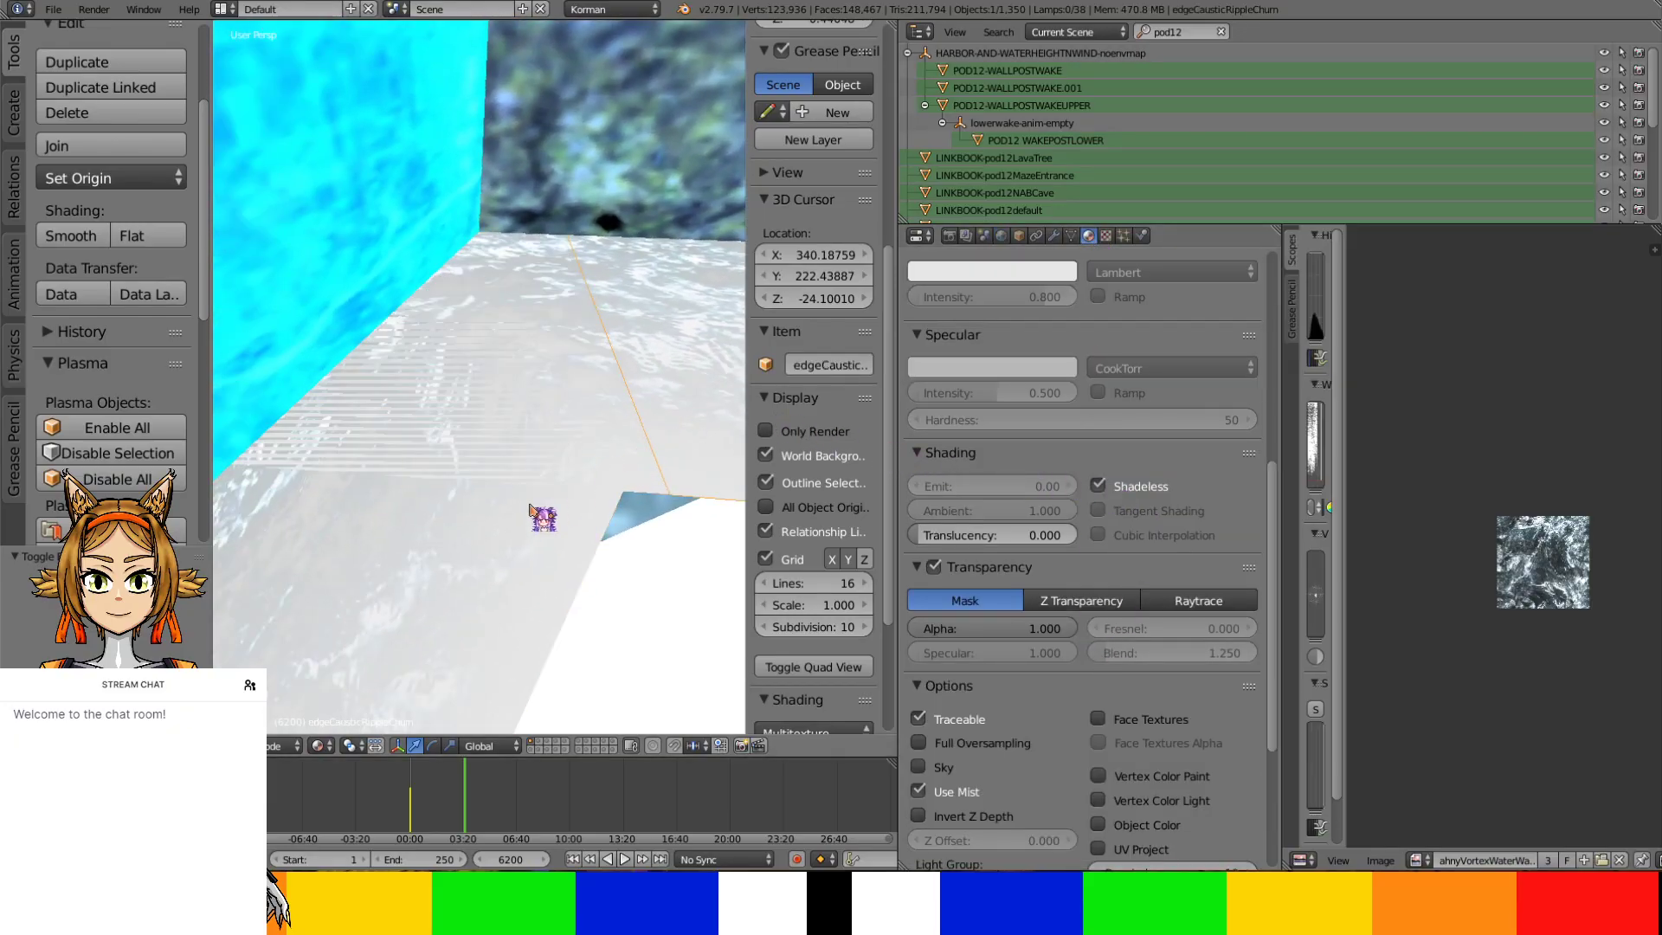
pyautogui.rightClick(675, 429)
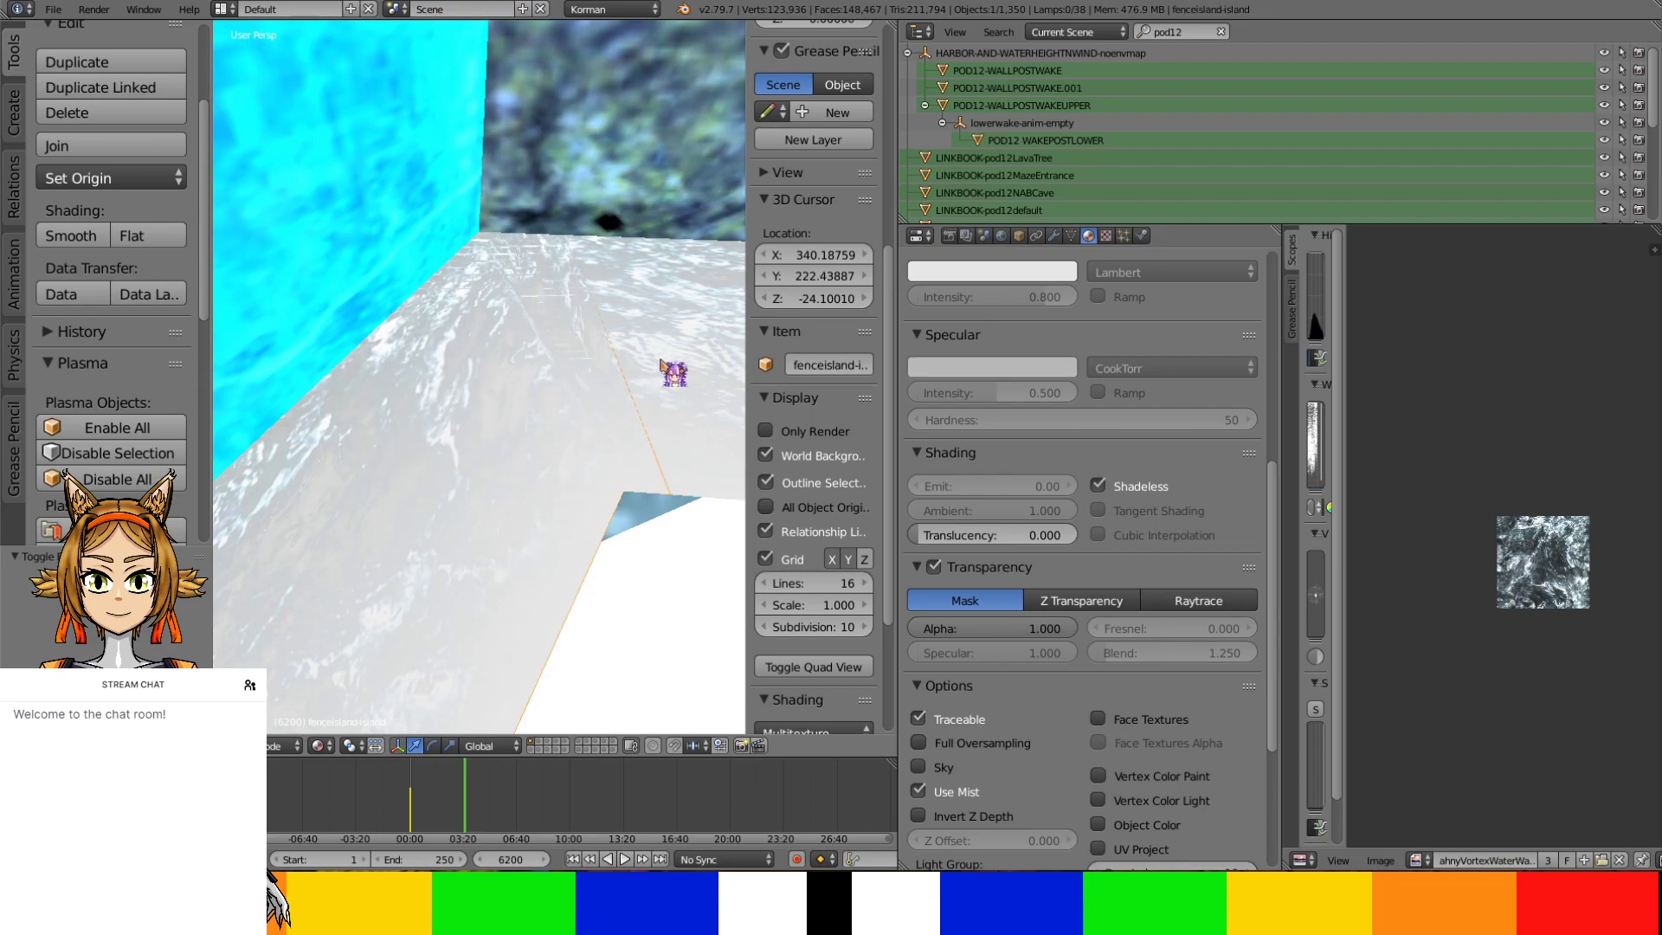
pyautogui.rightClick(531, 508)
pyautogui.rightClick(572, 543)
pyautogui.rightClick(656, 404)
pyautogui.rightClick(569, 541)
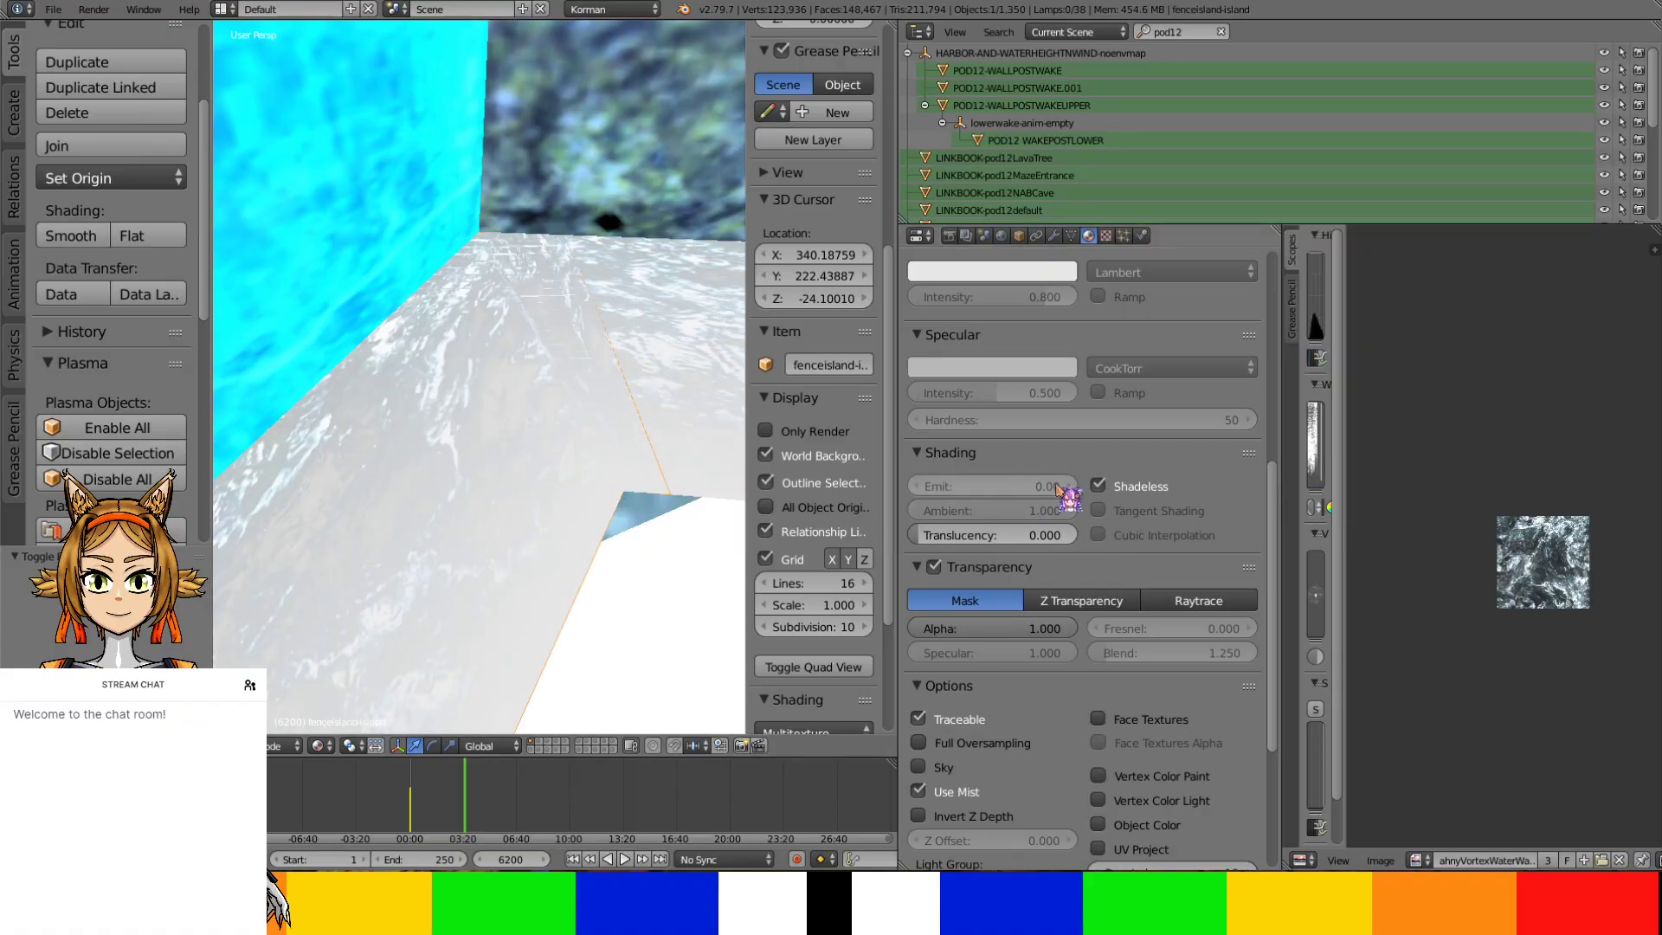
pyautogui.click(1098, 485)
pyautogui.scroll(-4, 651, 403)
pyautogui.moveTo(651, 402); pyautogui.dragTo(503, 381, button='middle')
# Add a texture named GIRACHURN in the third slot of the ripplewakeedge material
pyautogui.click(1106, 235)
pyautogui.scroll(15, 1095, 337)
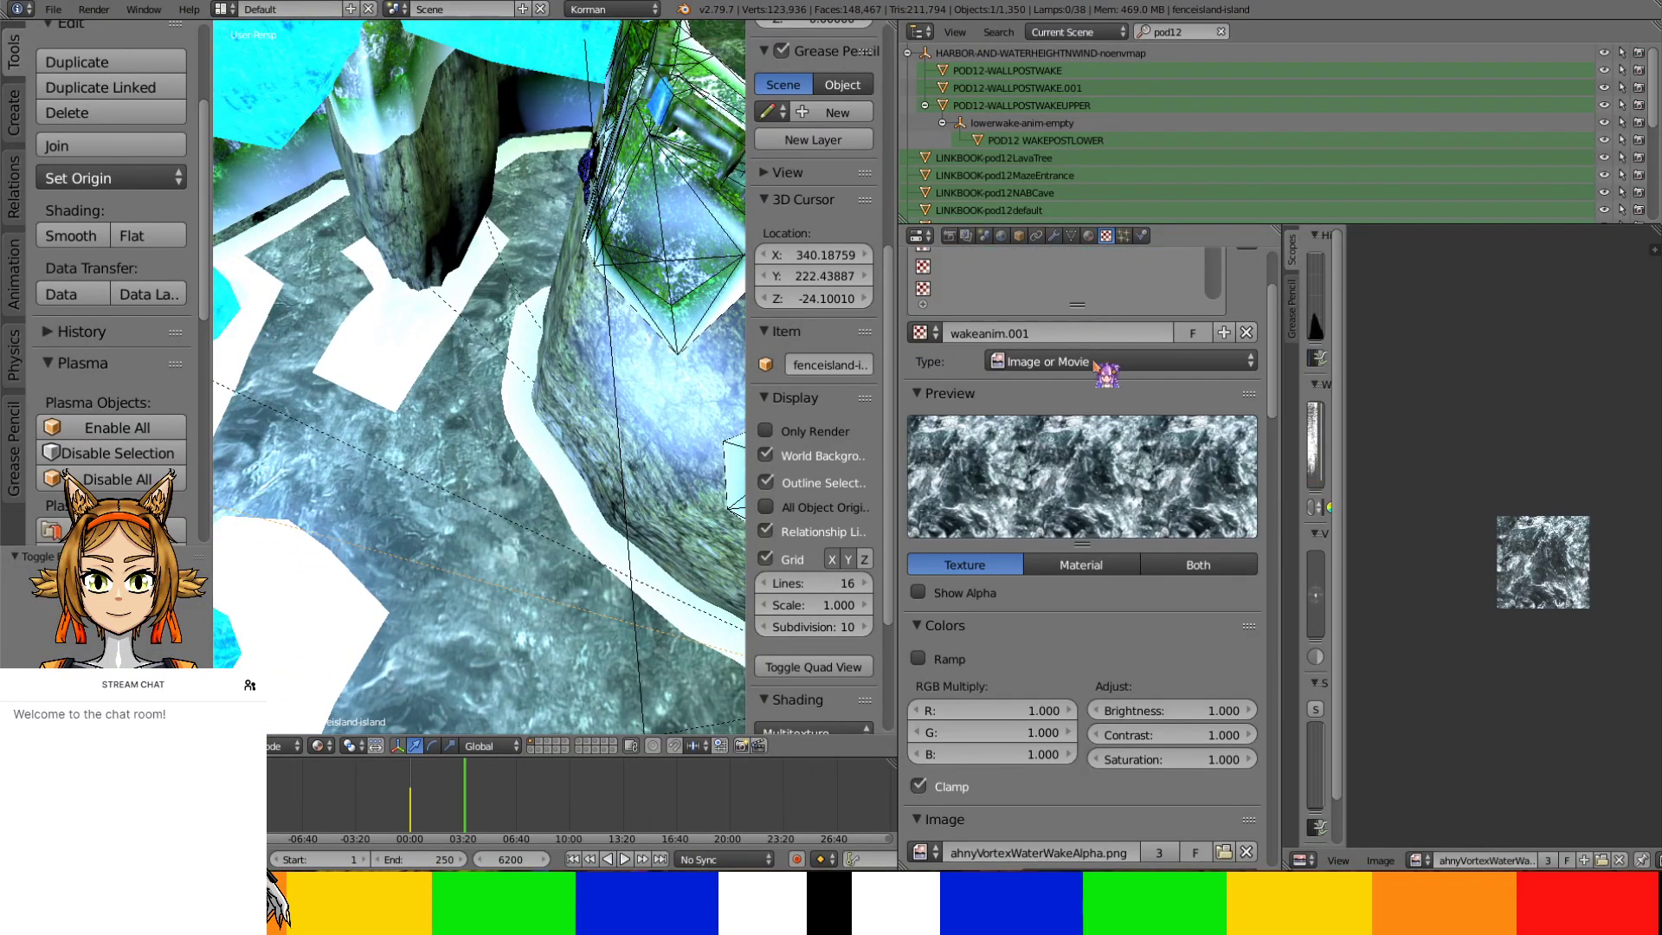
pyautogui.scroll(2, 1094, 344)
pyautogui.click(1088, 236)
pyautogui.scroll(5, 1114, 364)
pyautogui.scroll(2, 1123, 406)
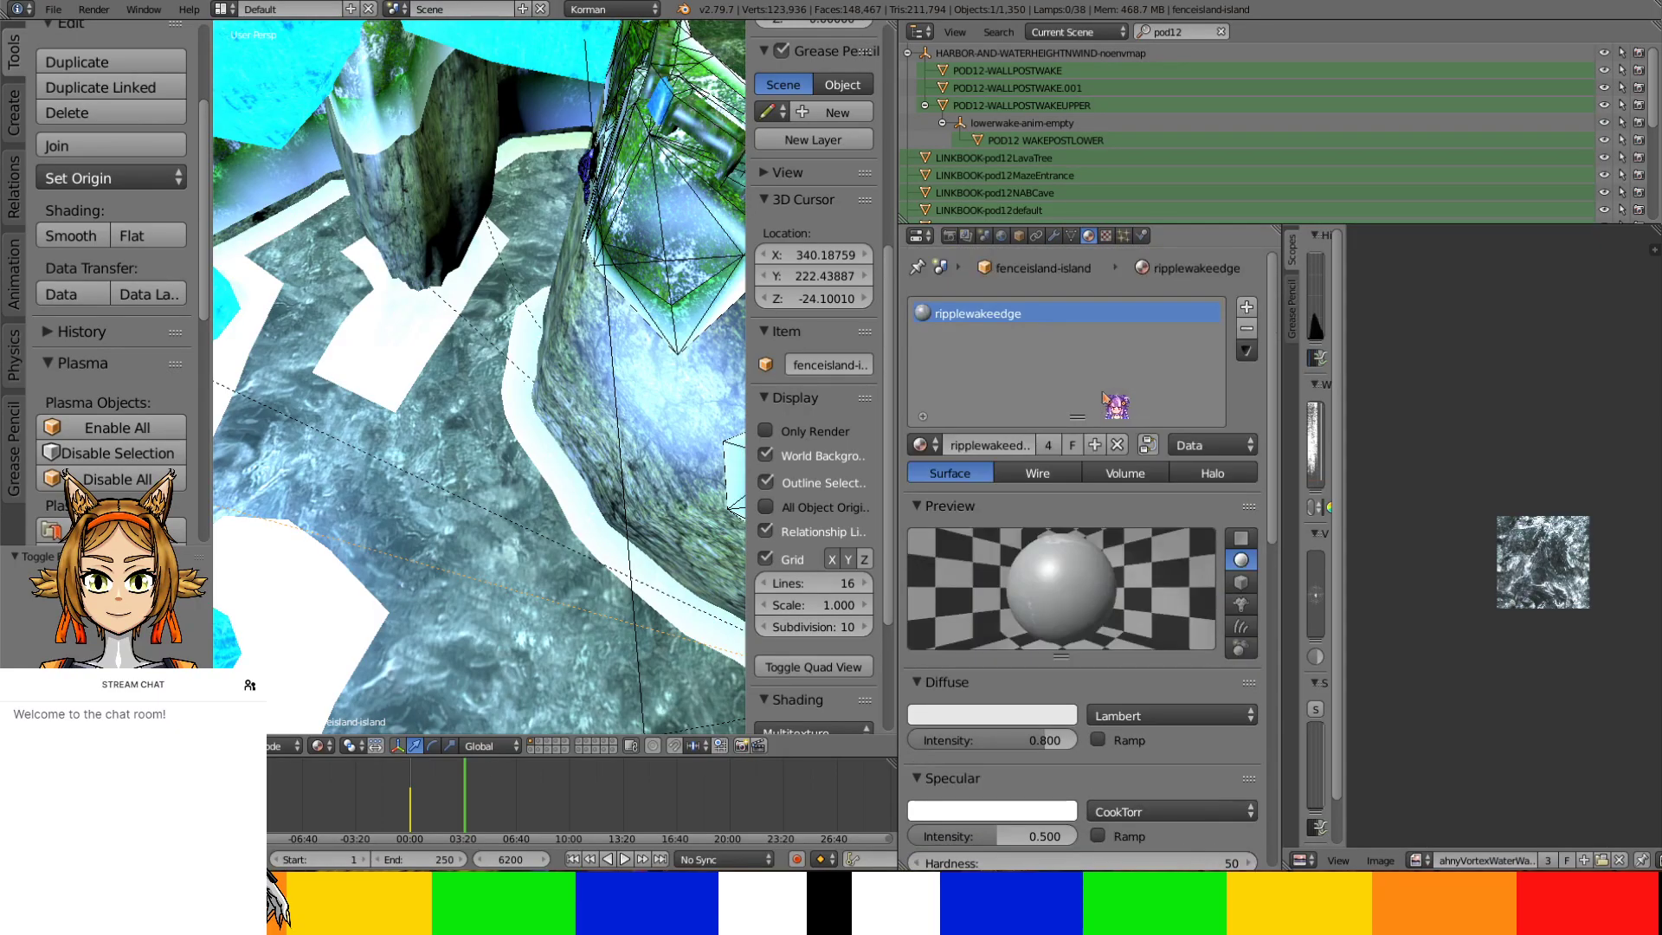
pyautogui.click(1105, 236)
pyautogui.click(1038, 318)
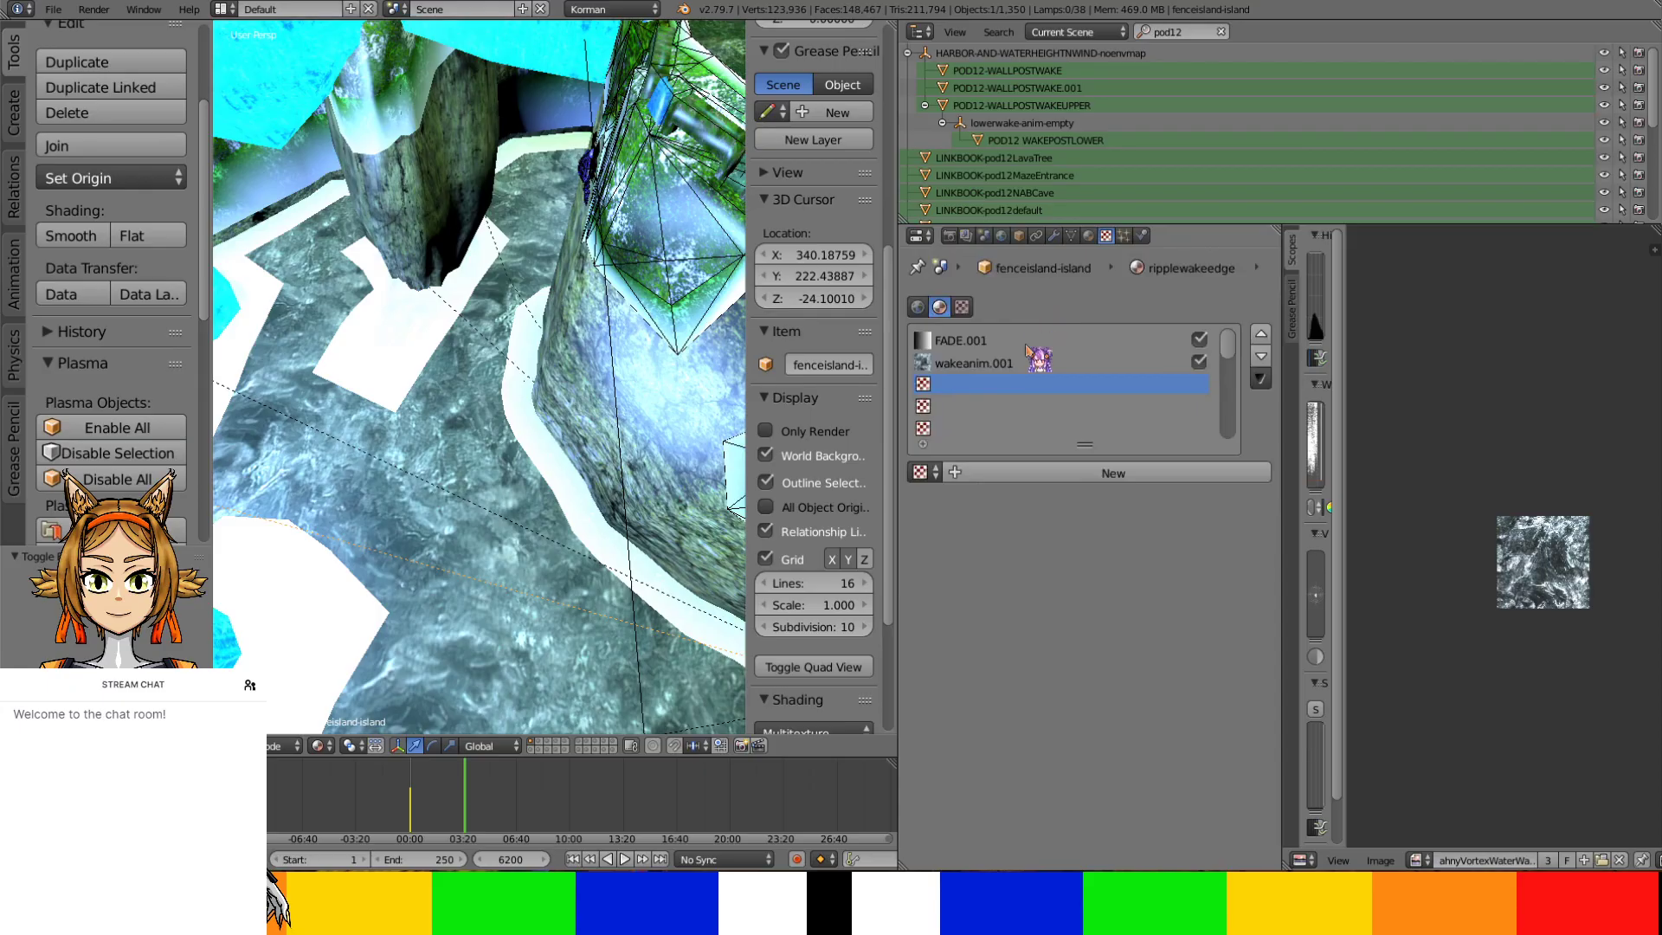
pyautogui.click(995, 471)
pyautogui.click(986, 467)
pyautogui.write('GIRA')
pyautogui.press('Return')
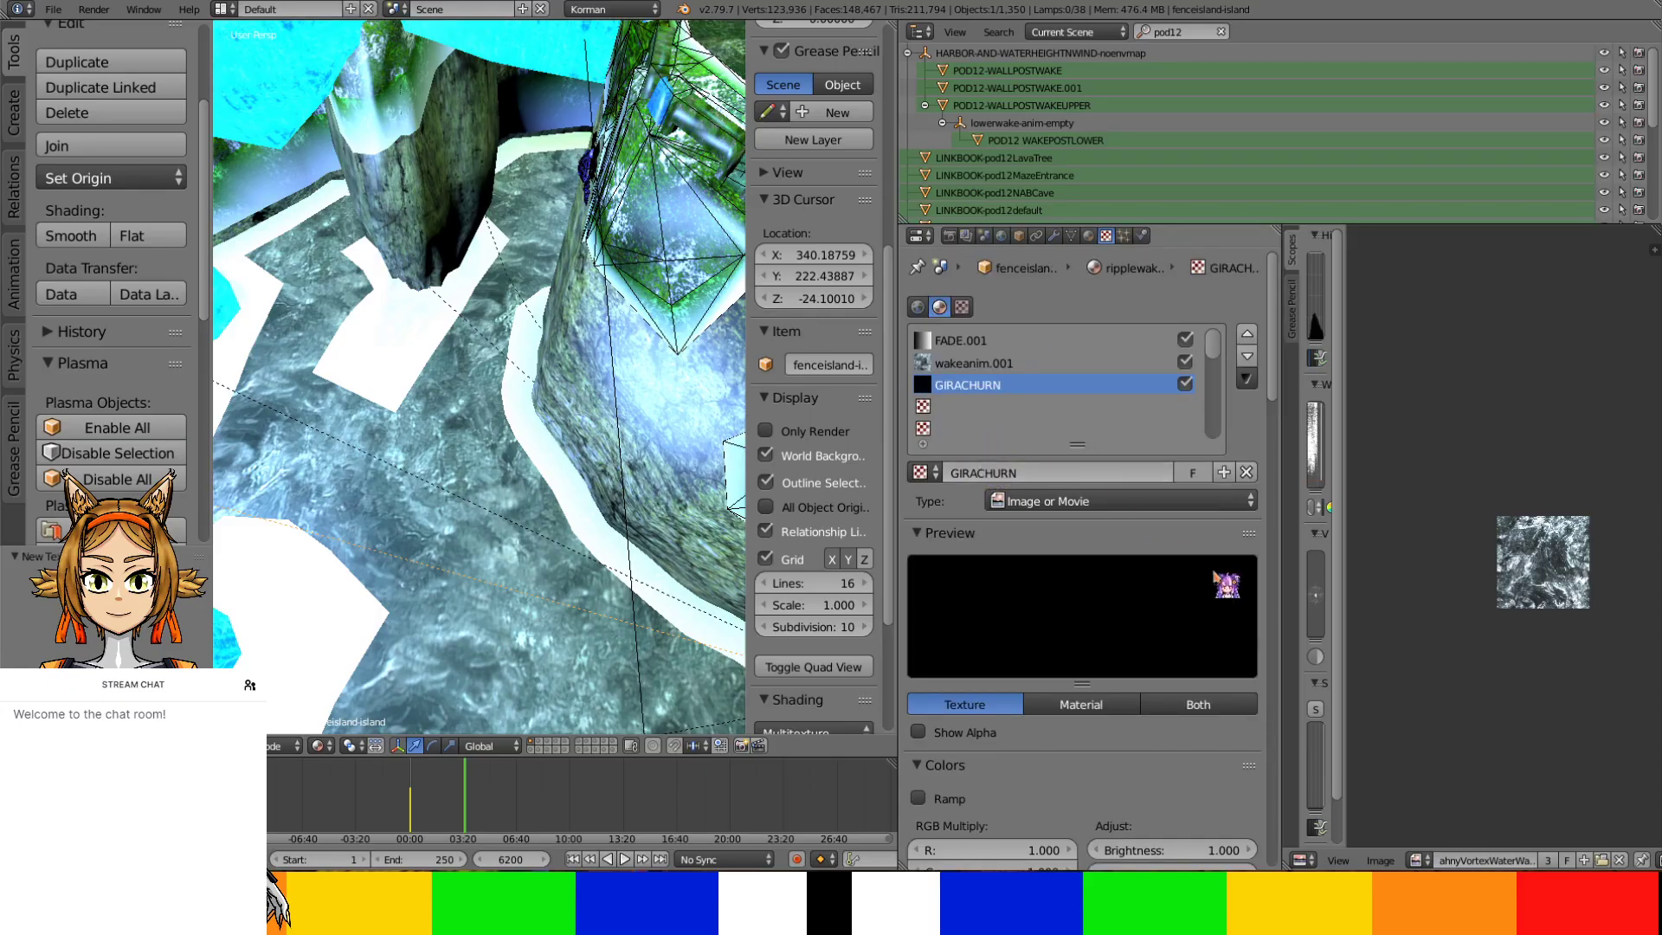
# Load giraWaterfallChurn01.png from the pngs folder as the GIRACHURN texture's image
pyautogui.scroll(-6, 1202, 573)
pyautogui.click(1196, 790)
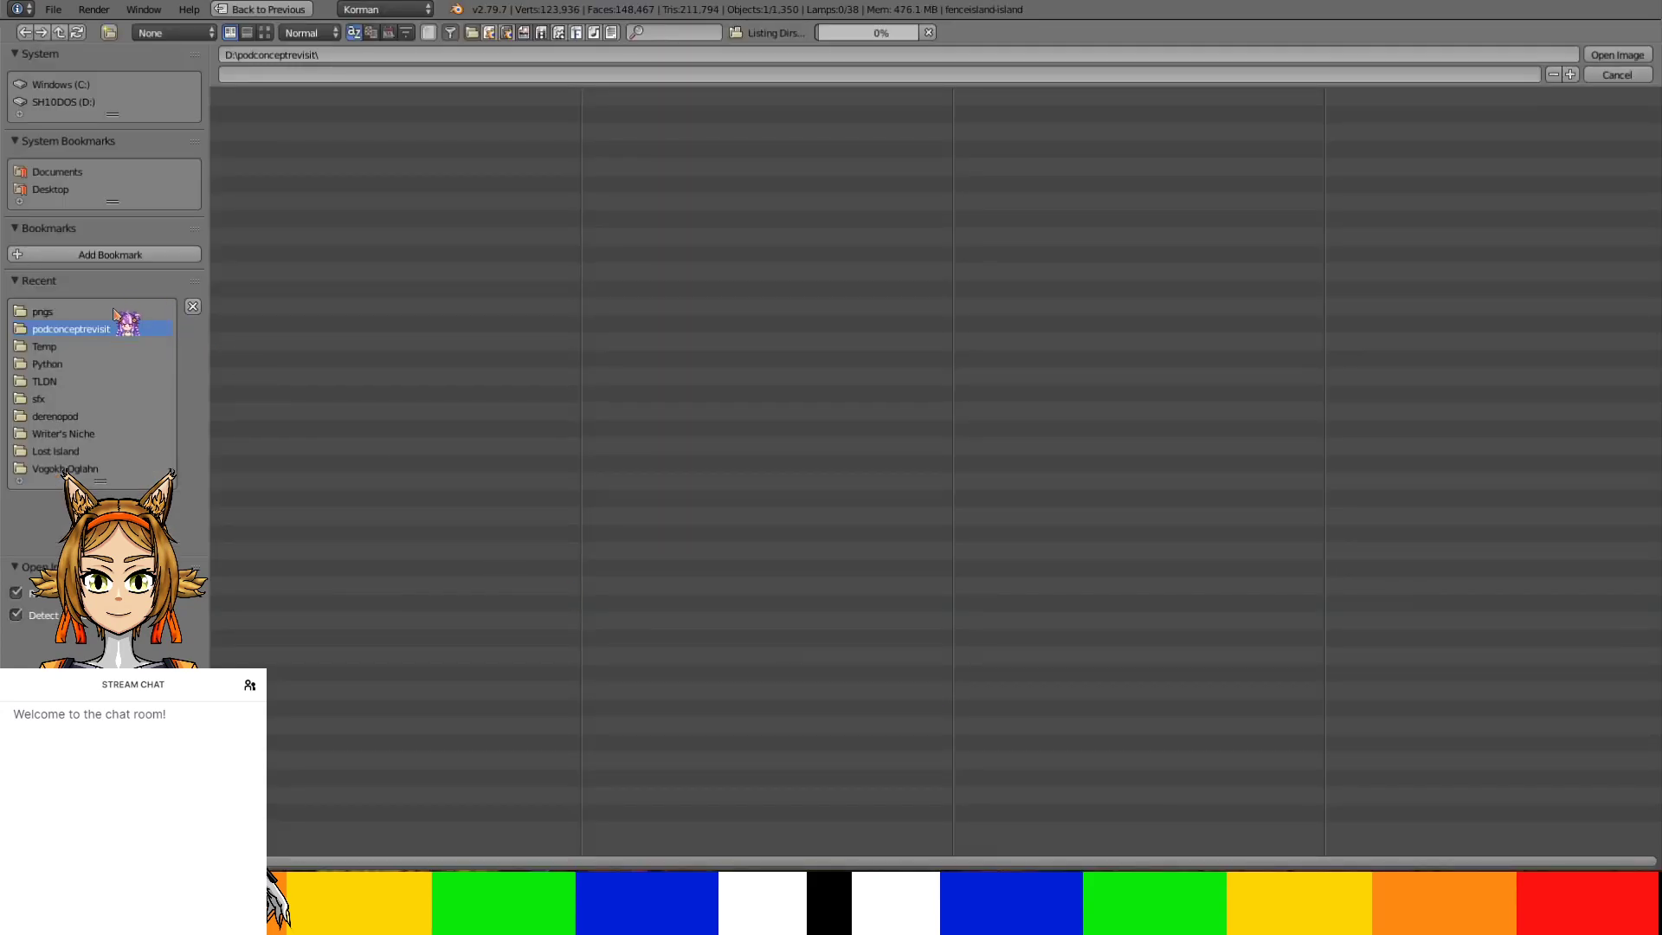
pyautogui.click(52, 311)
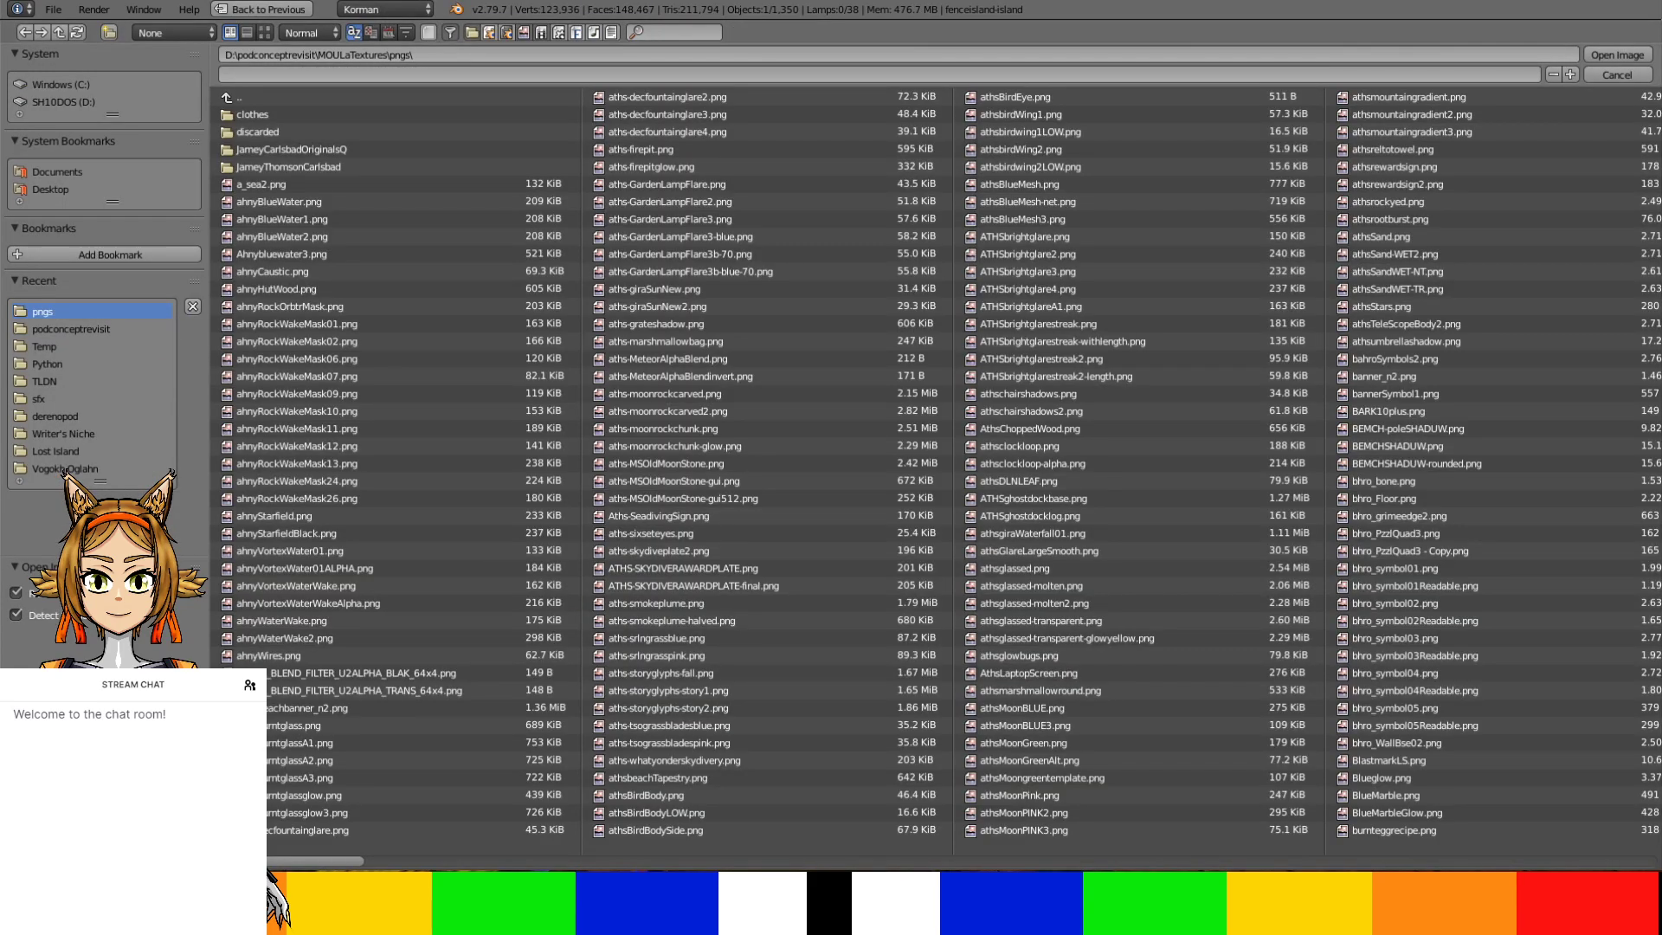
pyautogui.scroll(-6, 1089, 845)
pyautogui.scroll(2, 1089, 846)
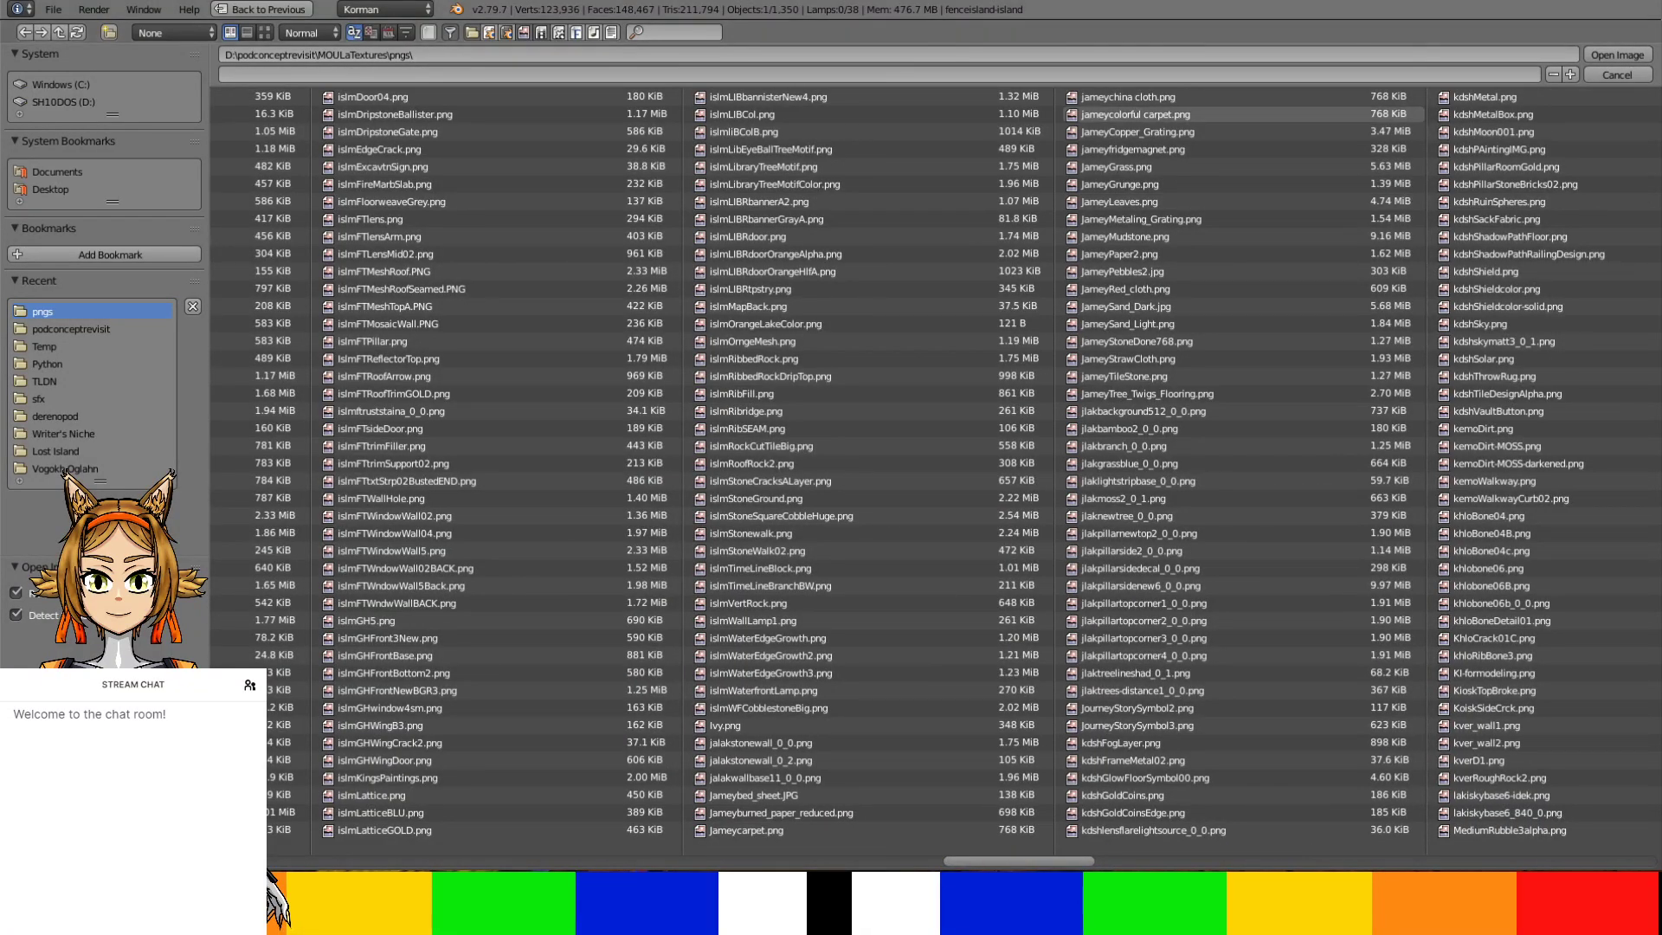
pyautogui.moveTo(1030, 866); pyautogui.dragTo(825, 857)
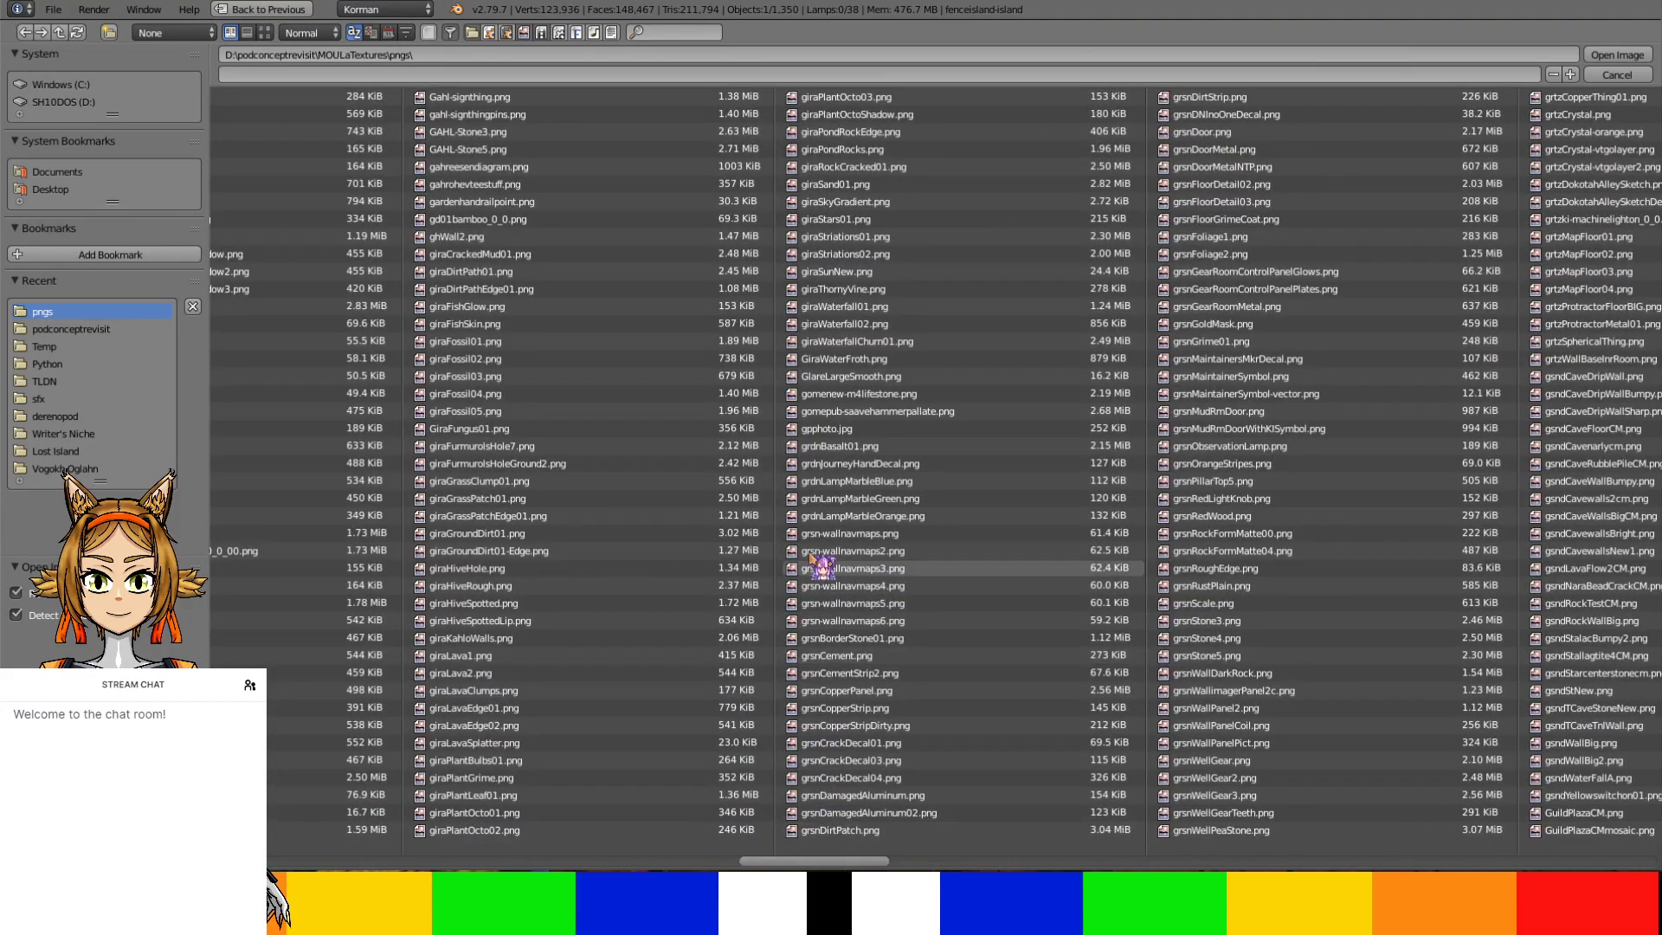
pyautogui.click(841, 343)
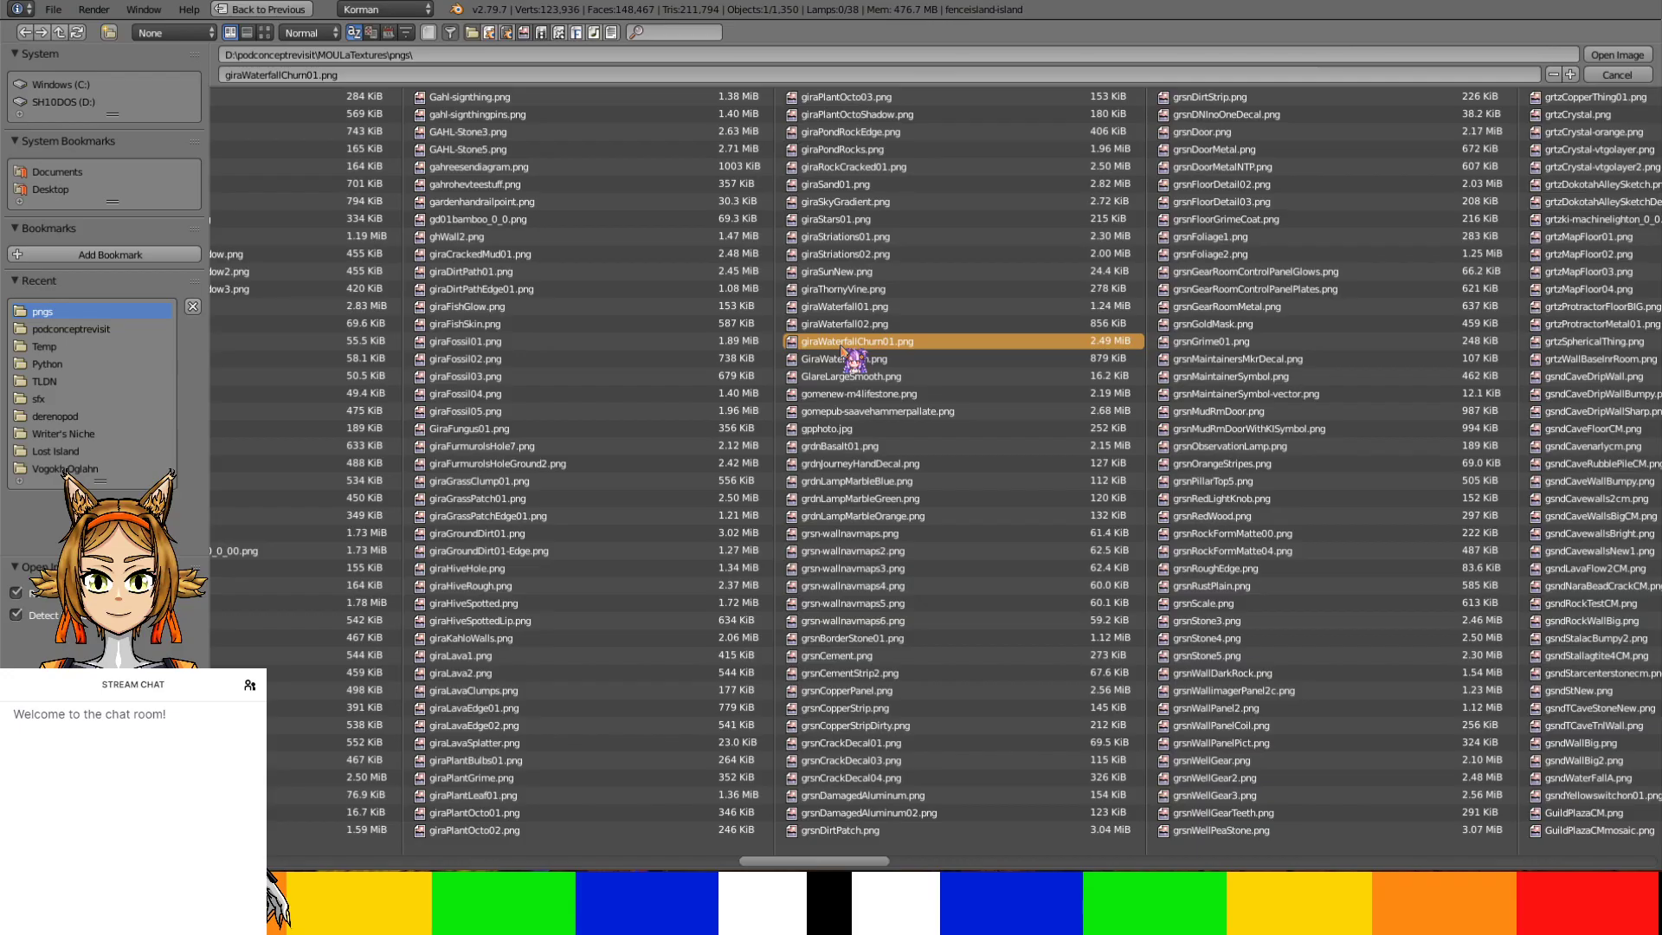
pyautogui.doubleClick(841, 342)
# Examine the influence, mapping and Plasma layer settings of the GIRACHURN and wakeanim.001 textures
pyautogui.scroll(-20, 1024, 502)
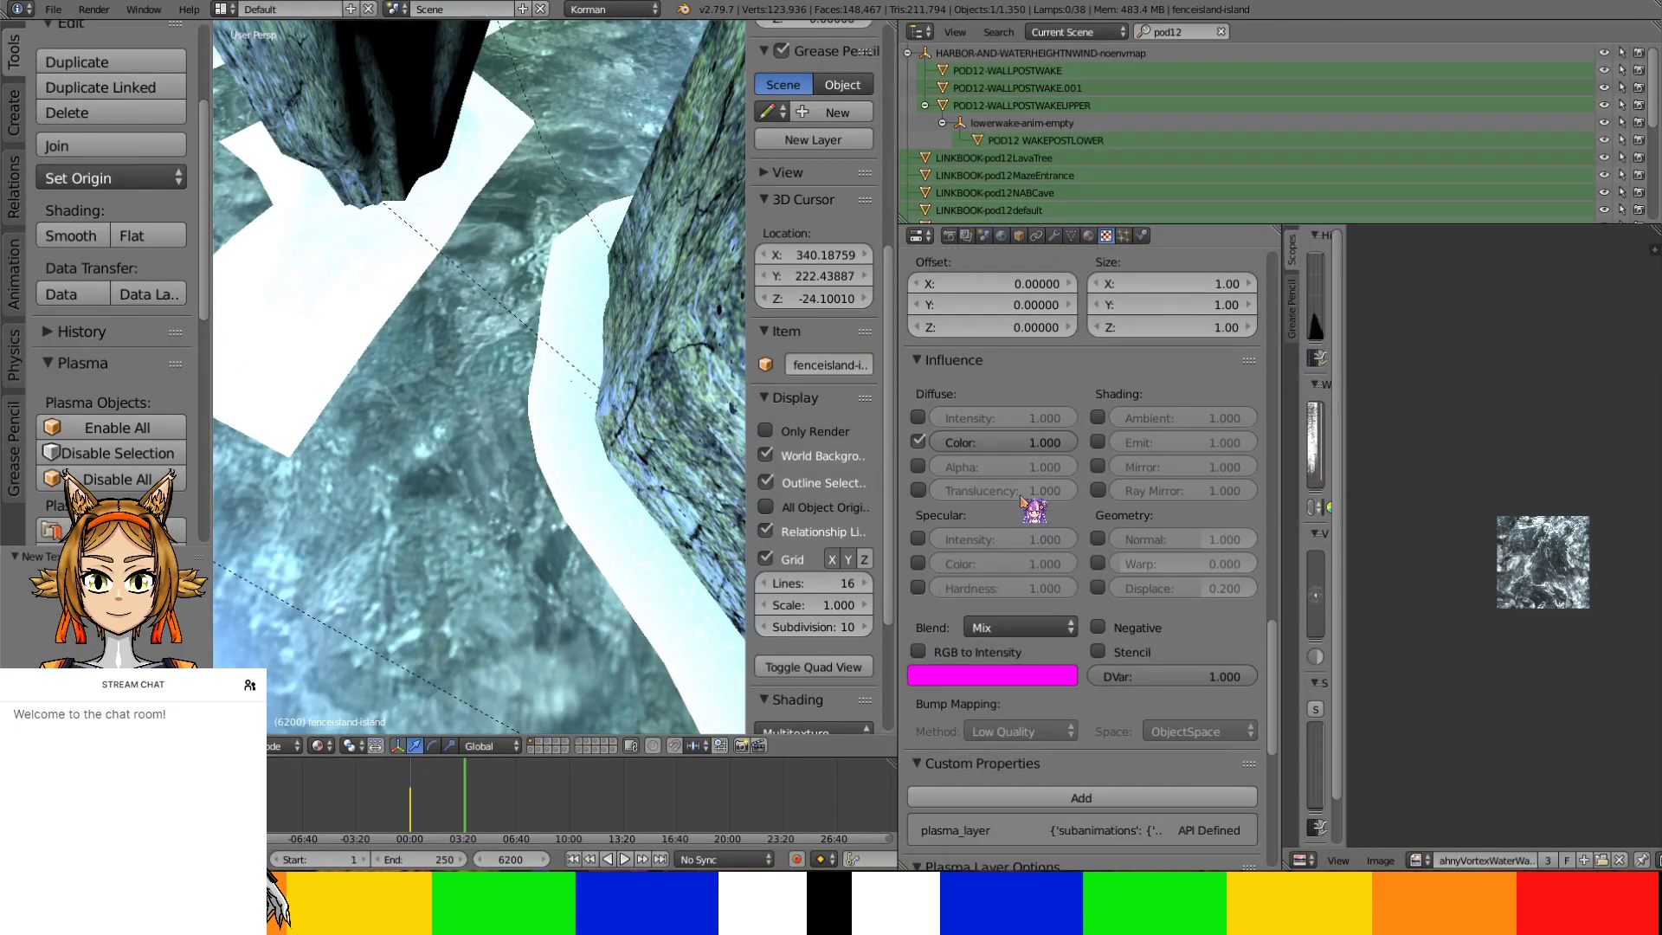
pyautogui.scroll(-7, 1024, 502)
pyautogui.scroll(20, 1263, 719)
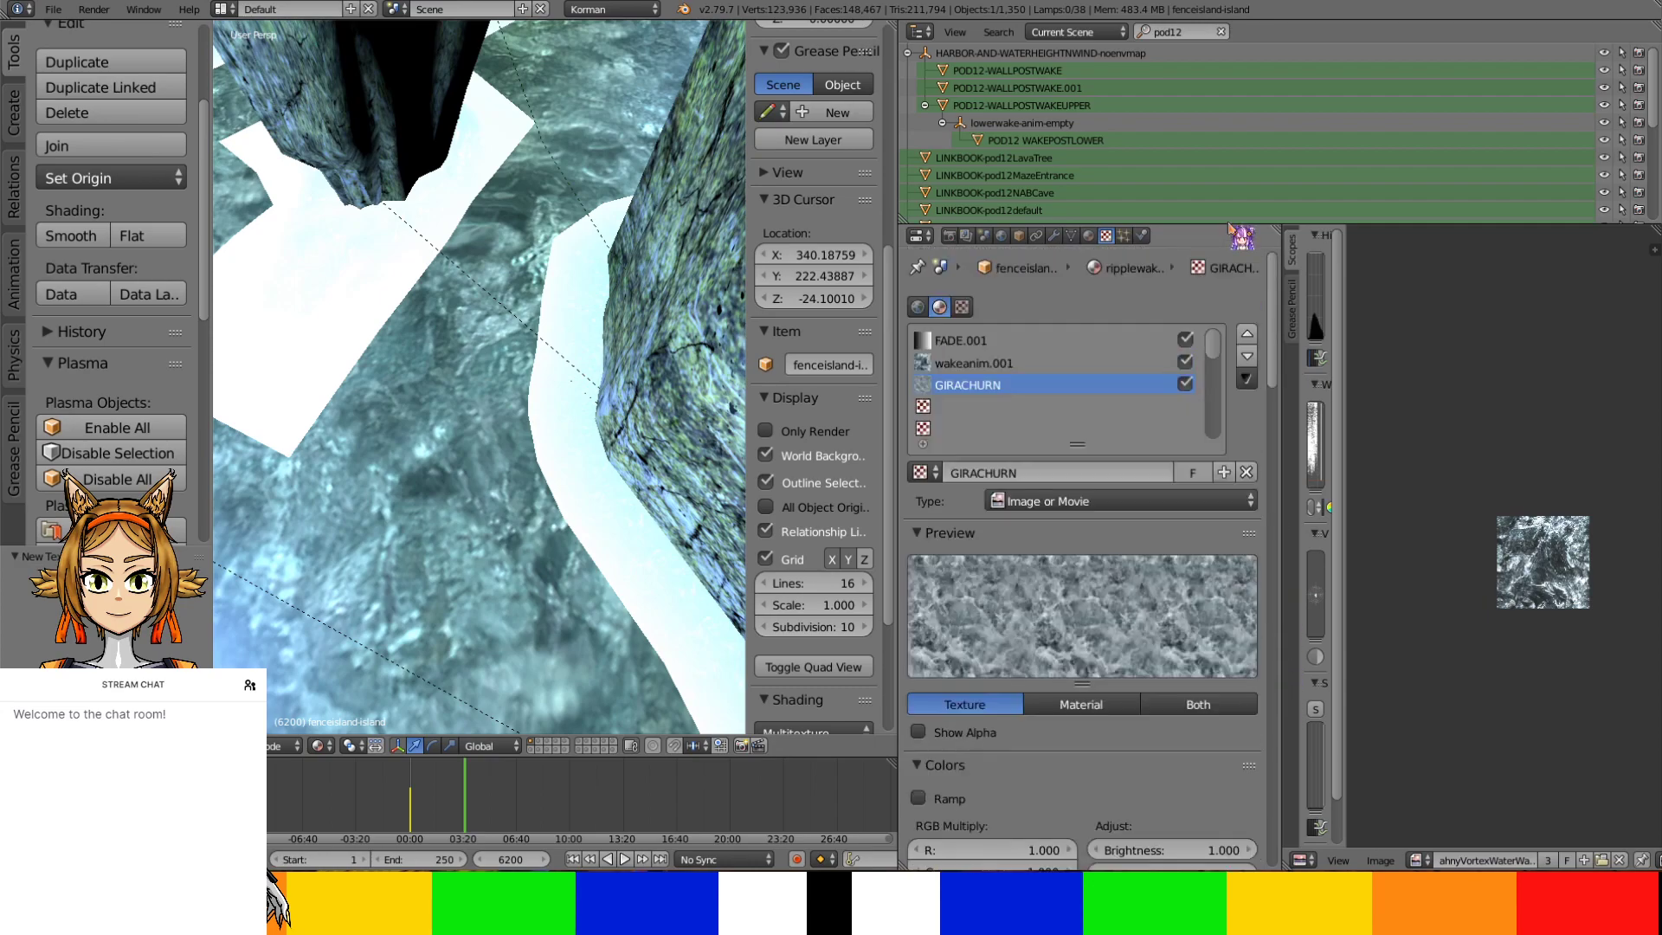
pyautogui.scroll(-1, 1151, 295)
pyautogui.click(1057, 340)
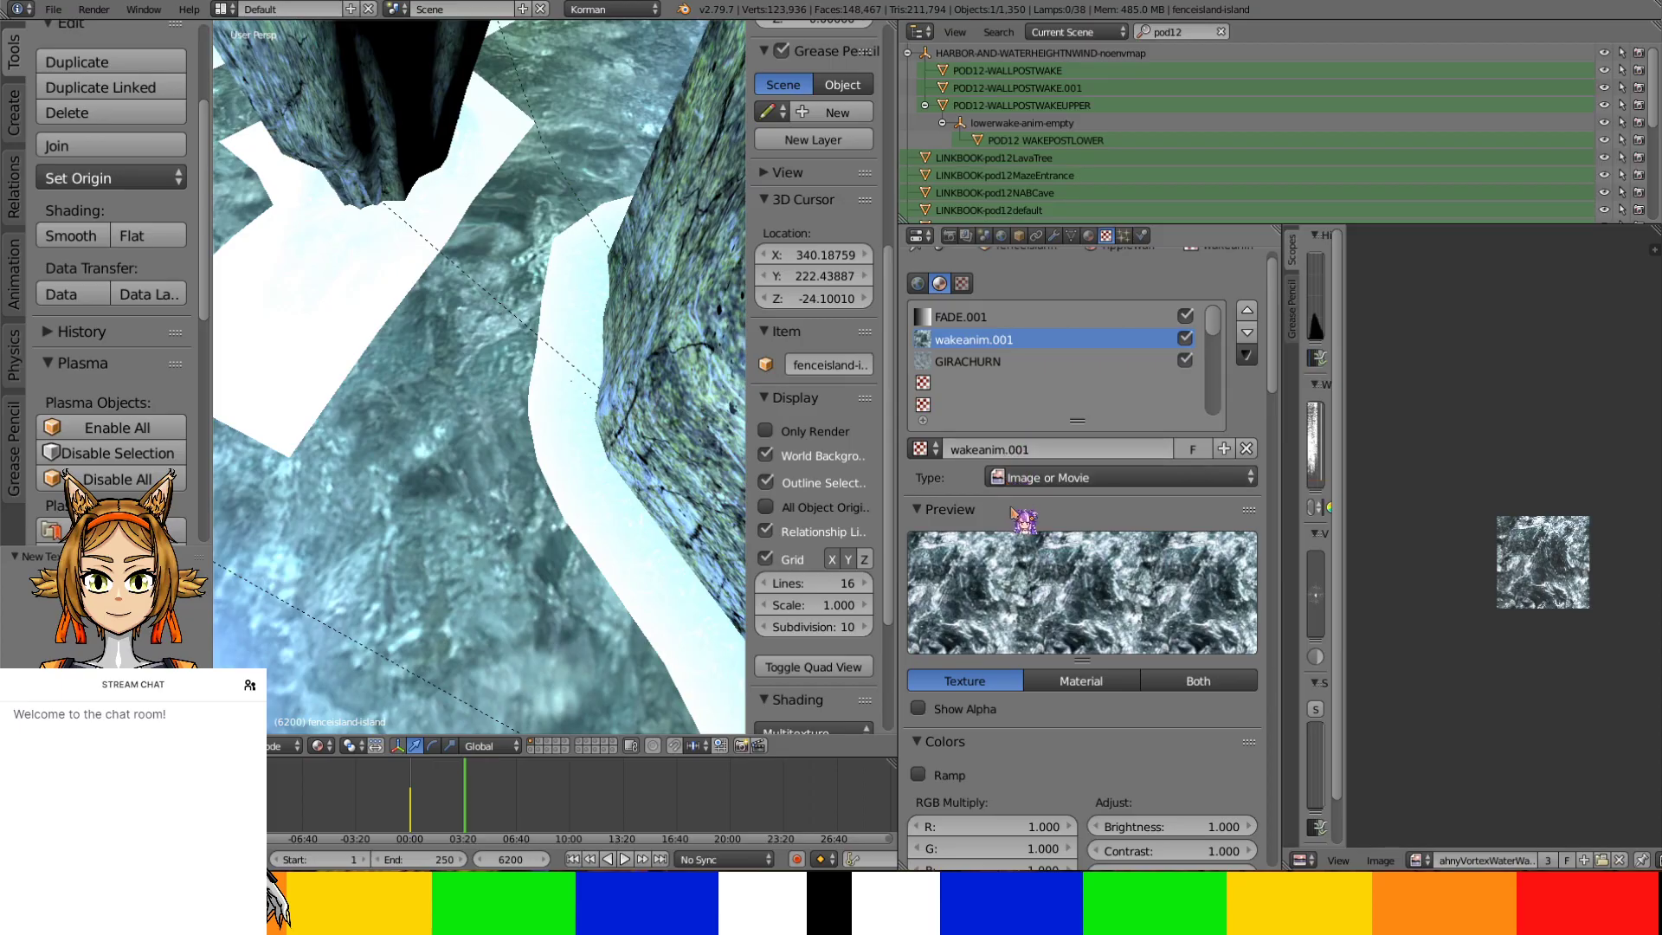
pyautogui.scroll(-15, 1018, 512)
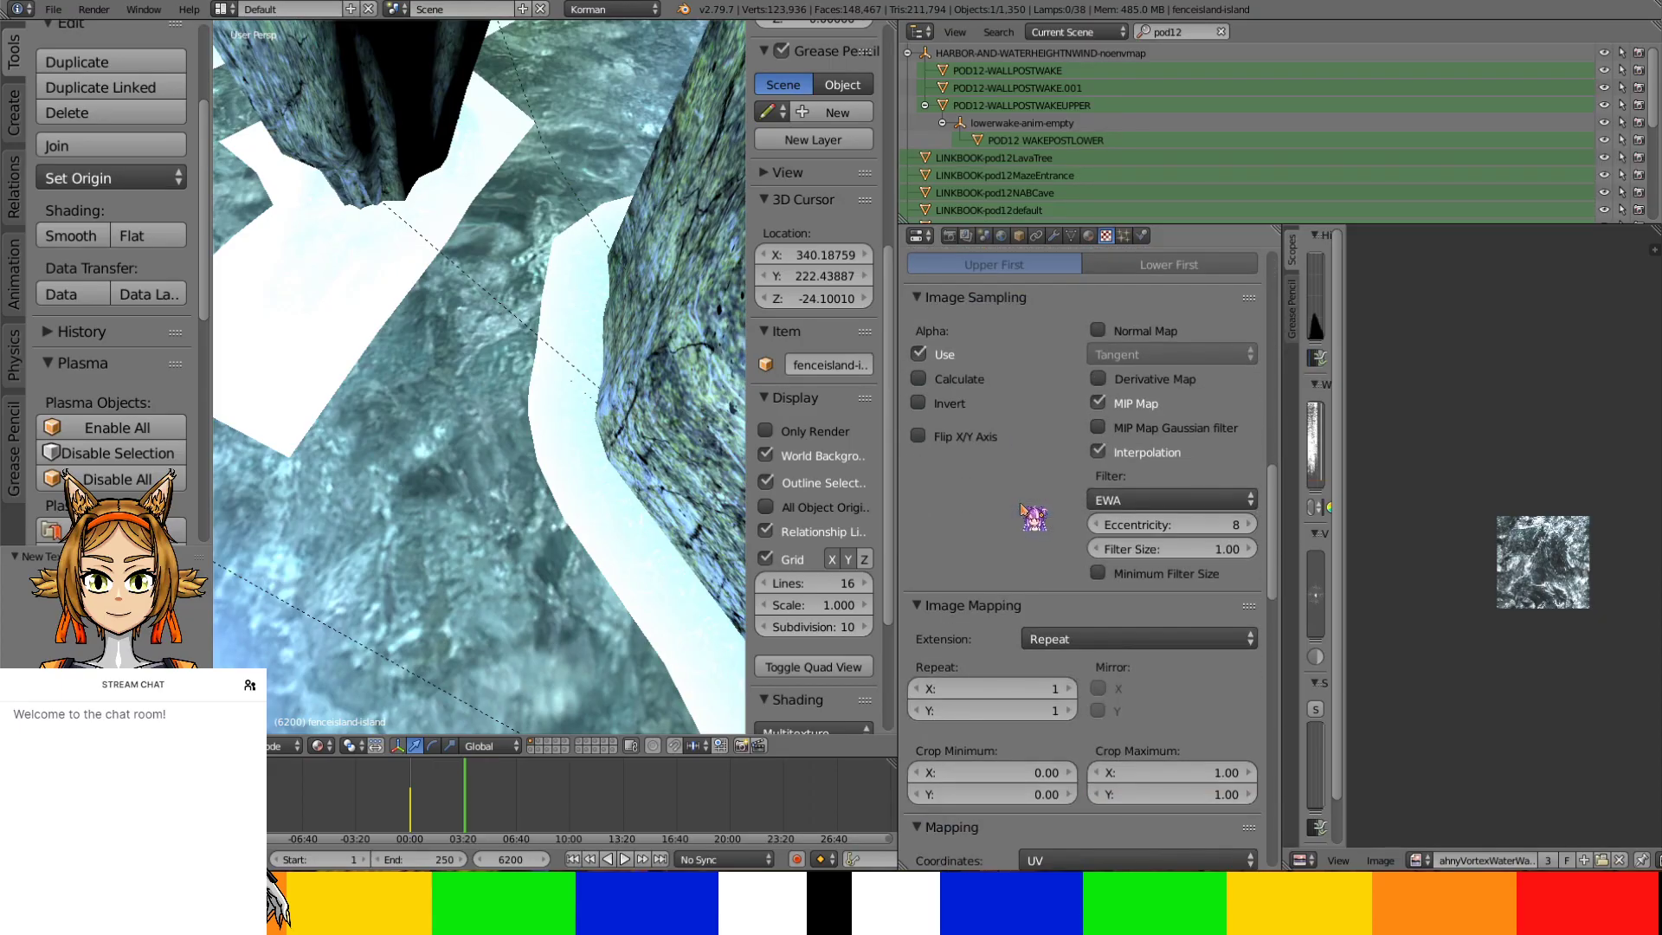
pyautogui.scroll(-15, 1022, 511)
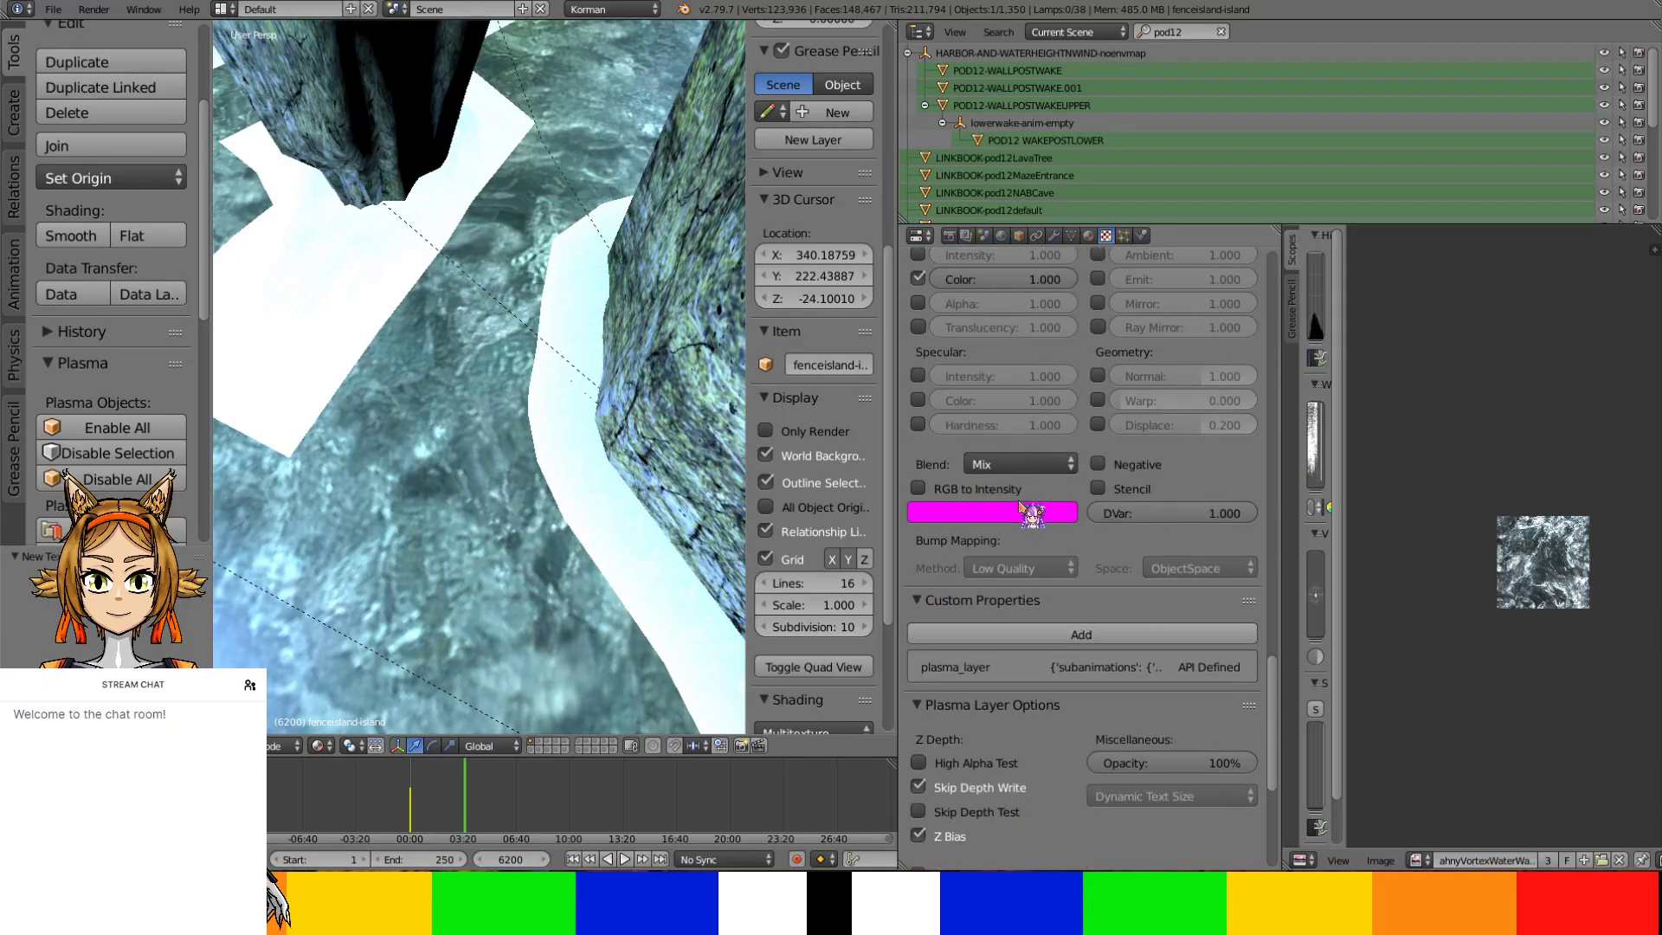
pyautogui.scroll(-3, 1021, 511)
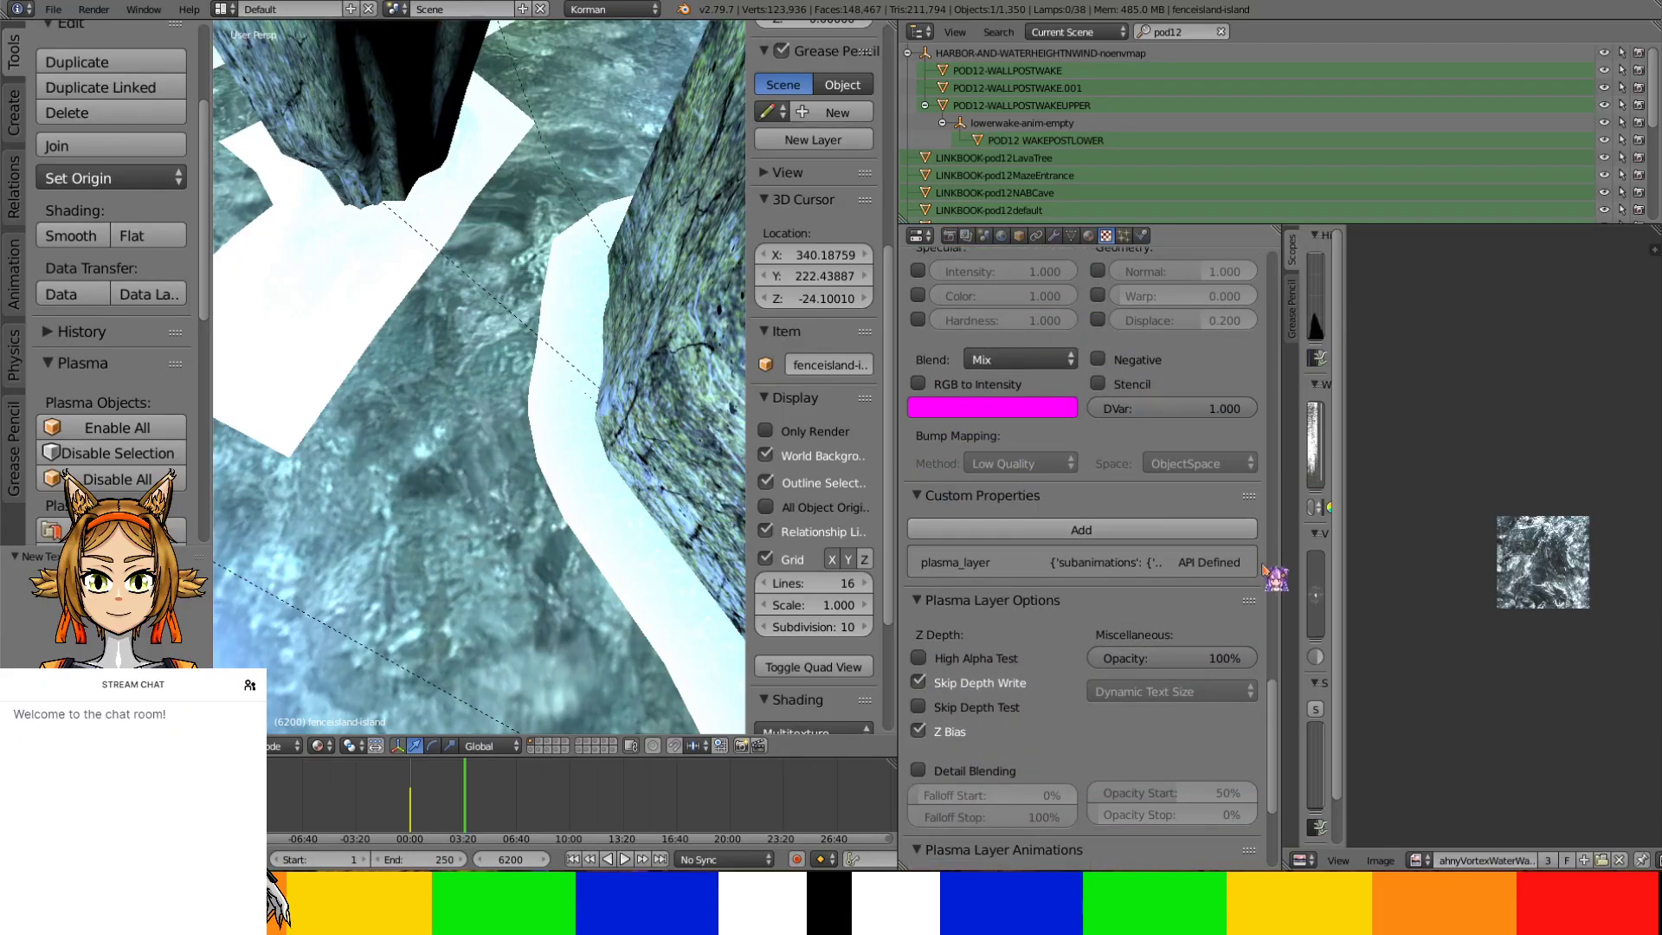
pyautogui.moveTo(1272, 701); pyautogui.dragTo(1162, 250)
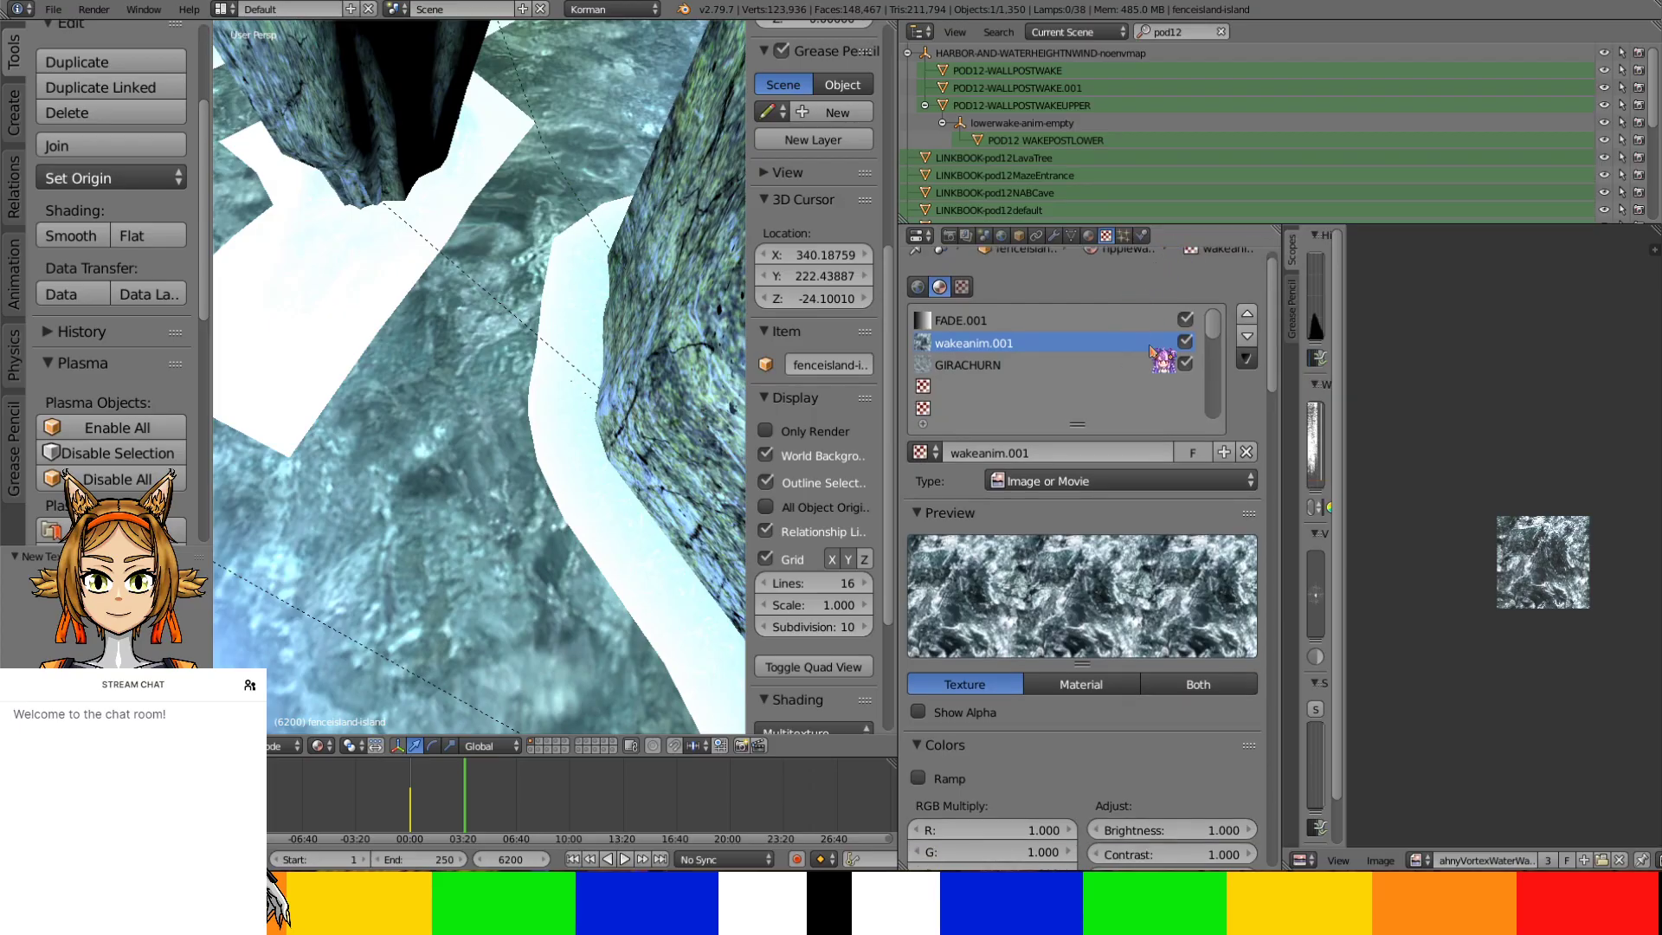
# Enable Skip Depth Write and Z Bias for the GIRACHURN texture's Plasma layer and set its opacity to 50%
pyautogui.click(1131, 364)
pyautogui.moveTo(1272, 346); pyautogui.dragTo(1104, 734)
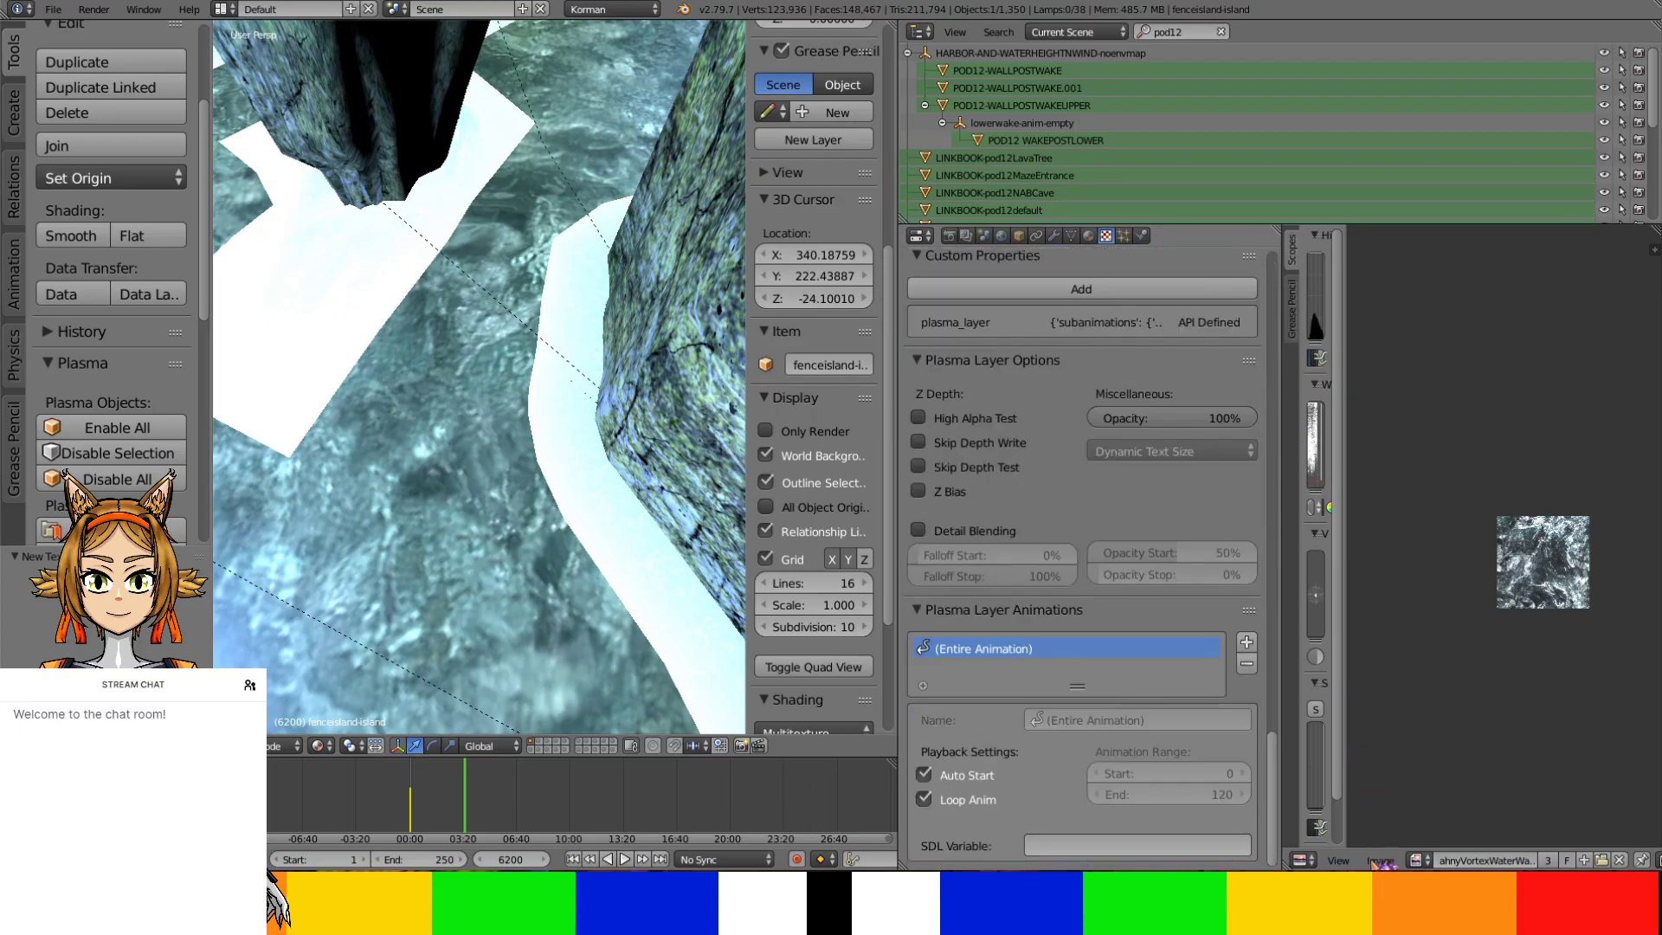
pyautogui.click(978, 443)
pyautogui.click(956, 491)
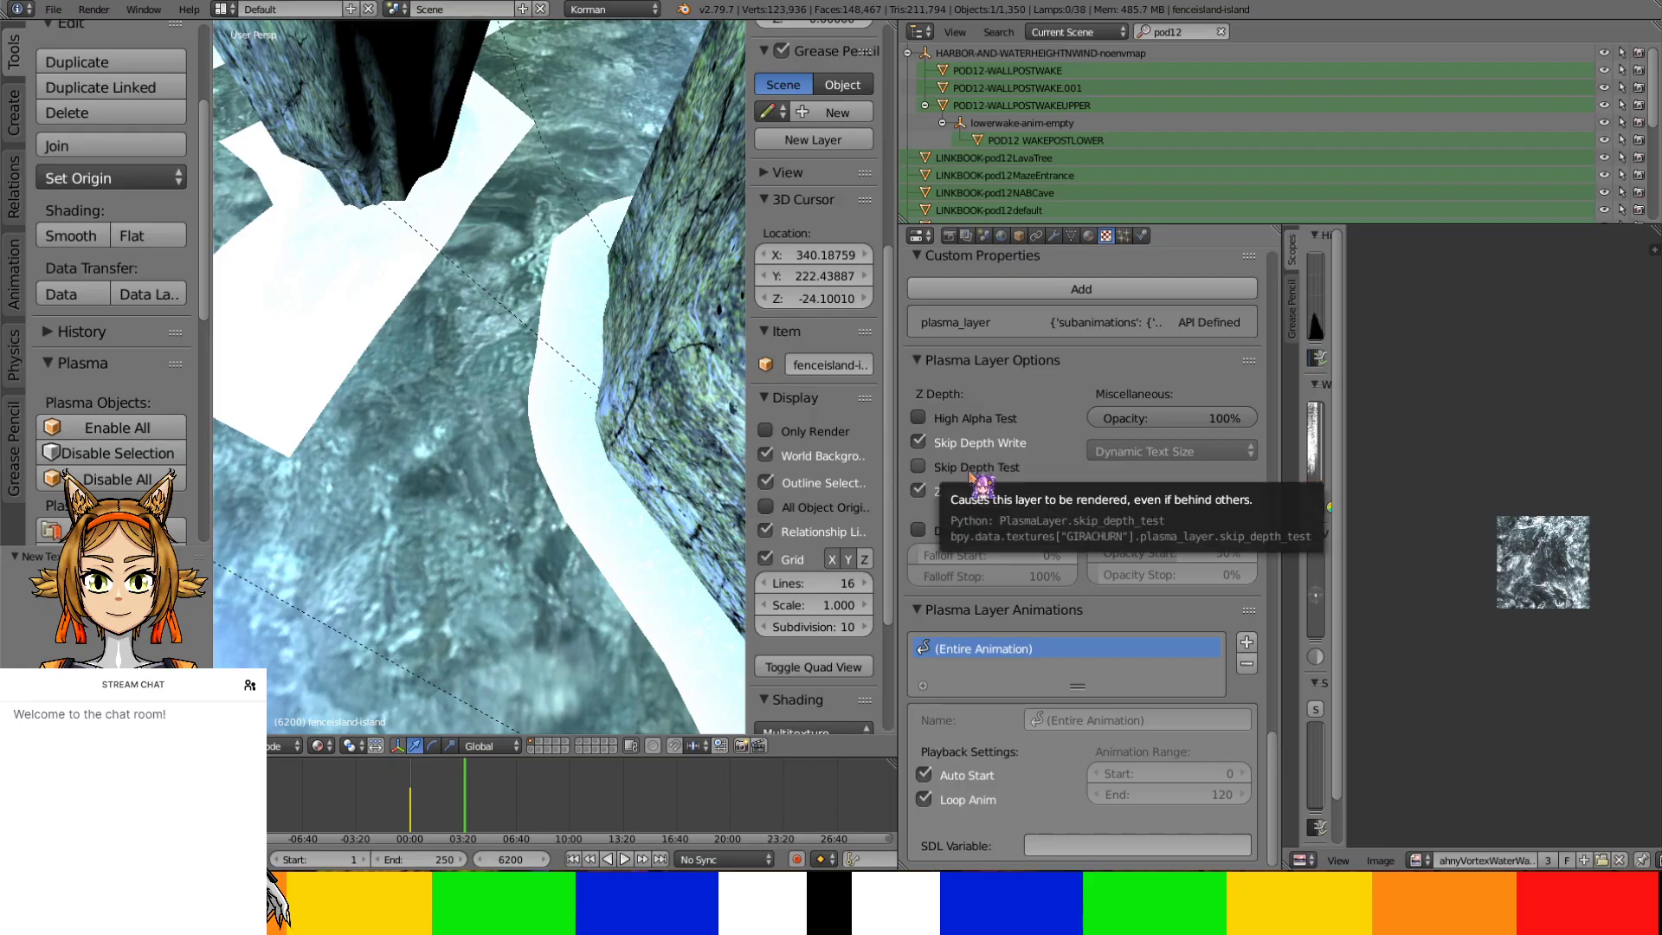
pyautogui.click(1191, 425)
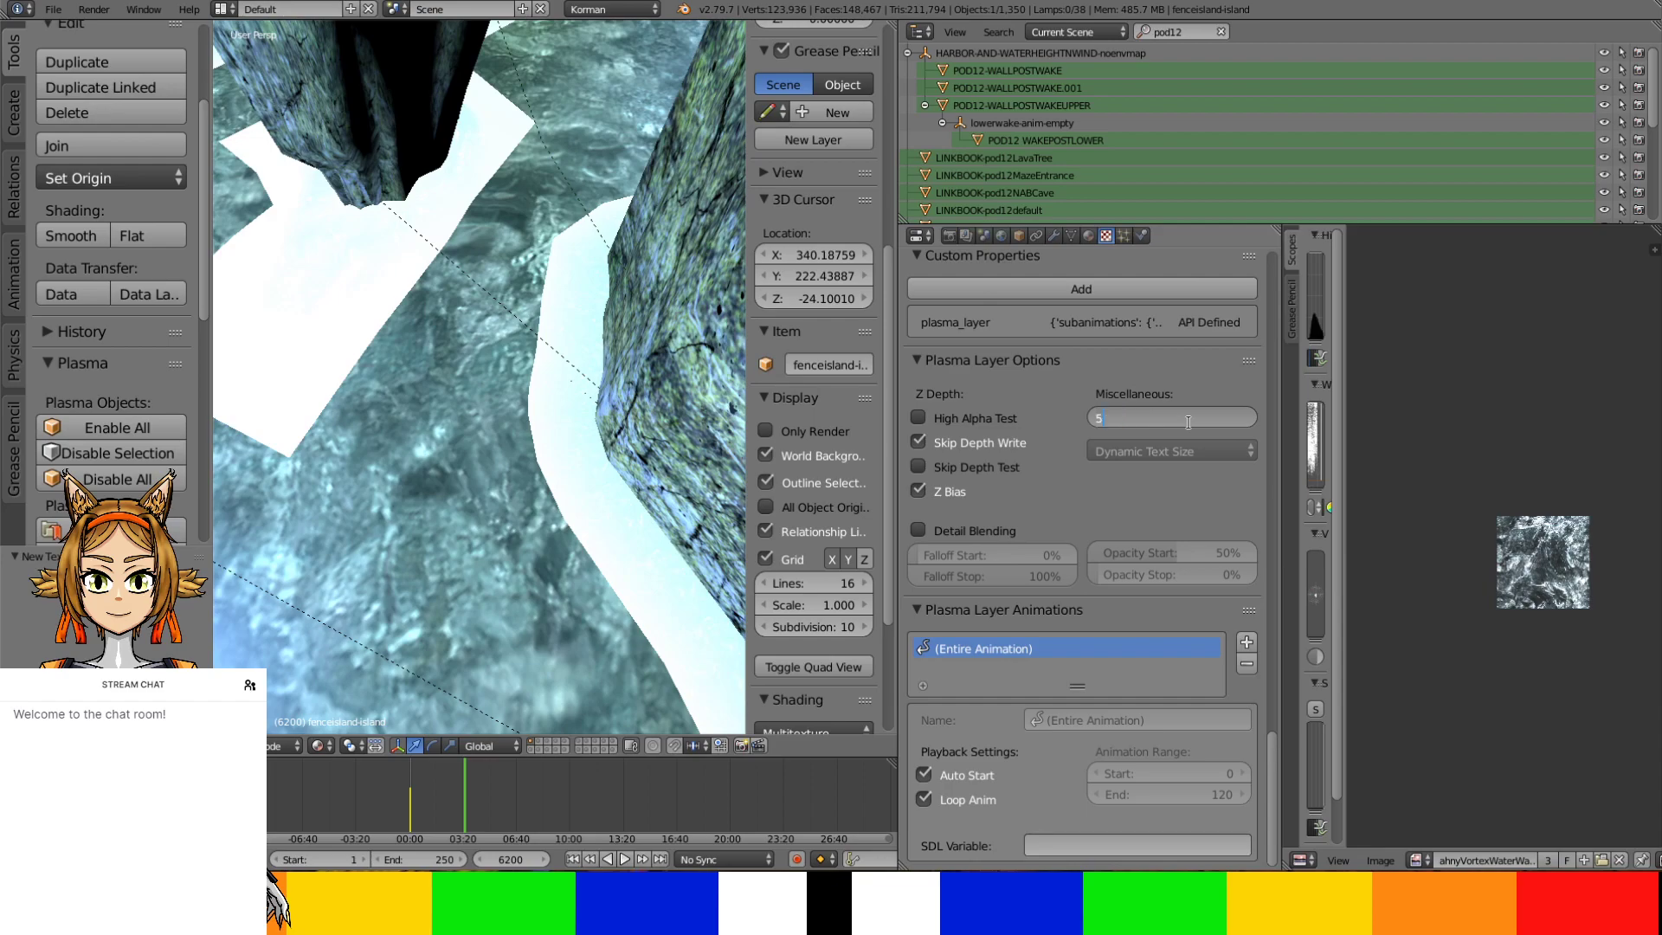
pyautogui.write('50')
pyautogui.press('Return')
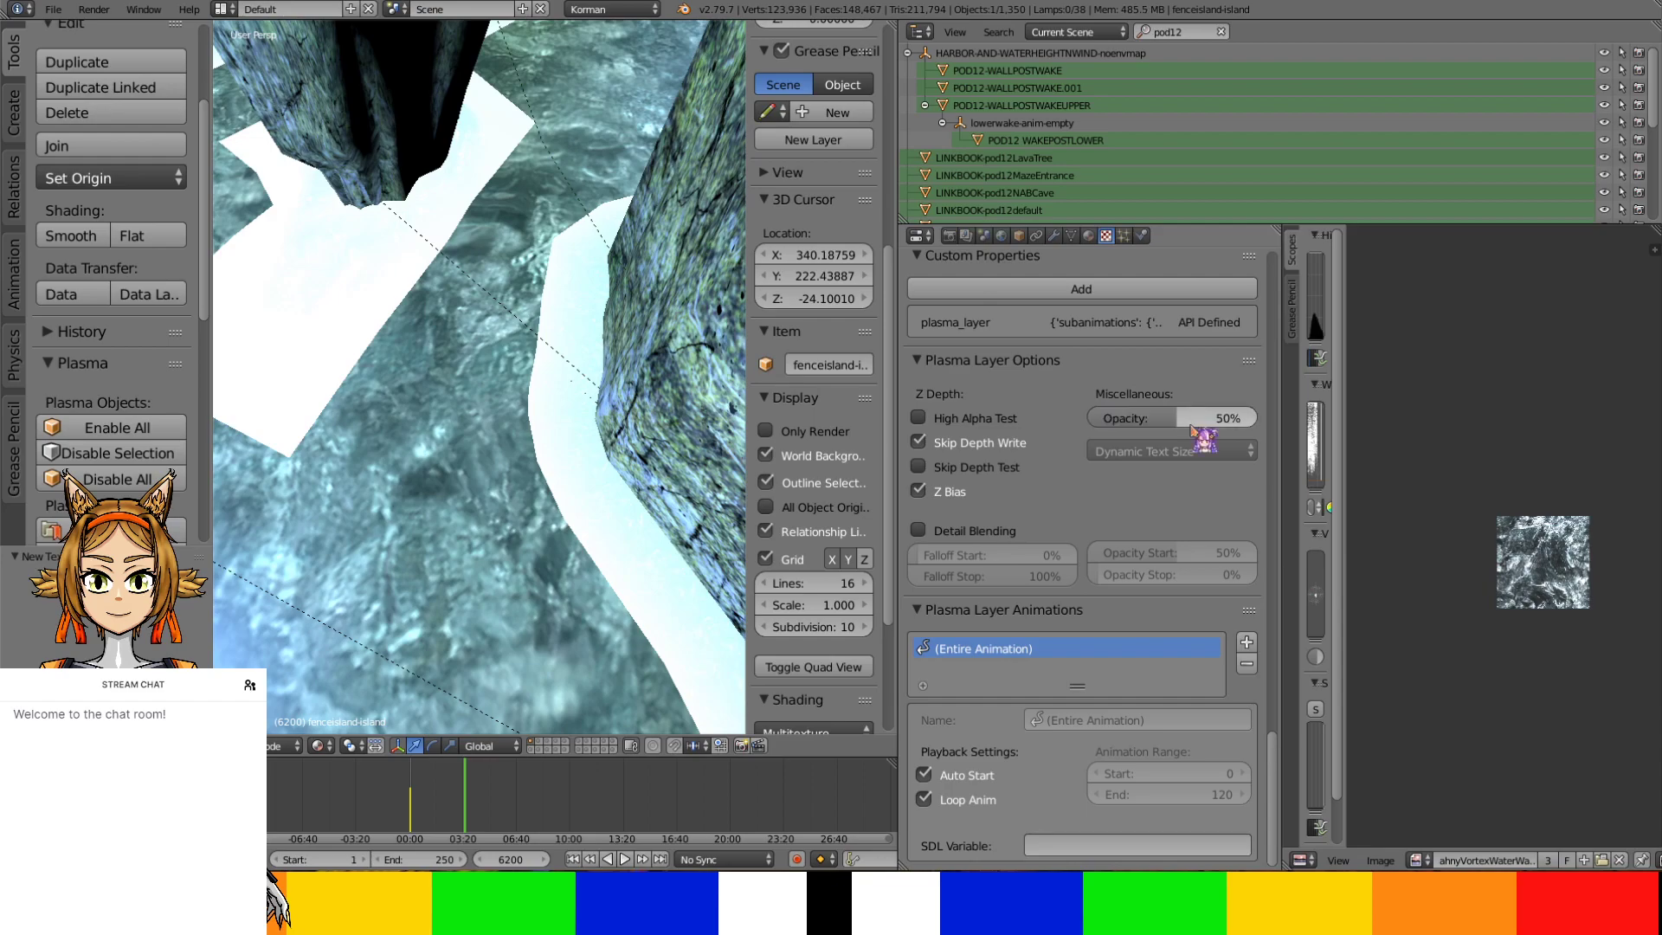
# Check the wakeanim.001 texture's mapping and add a third UV map to the fenceisland-island wake mesh
pyautogui.moveTo(1274, 755); pyautogui.dragTo(1333, 246)
pyautogui.click(1123, 358)
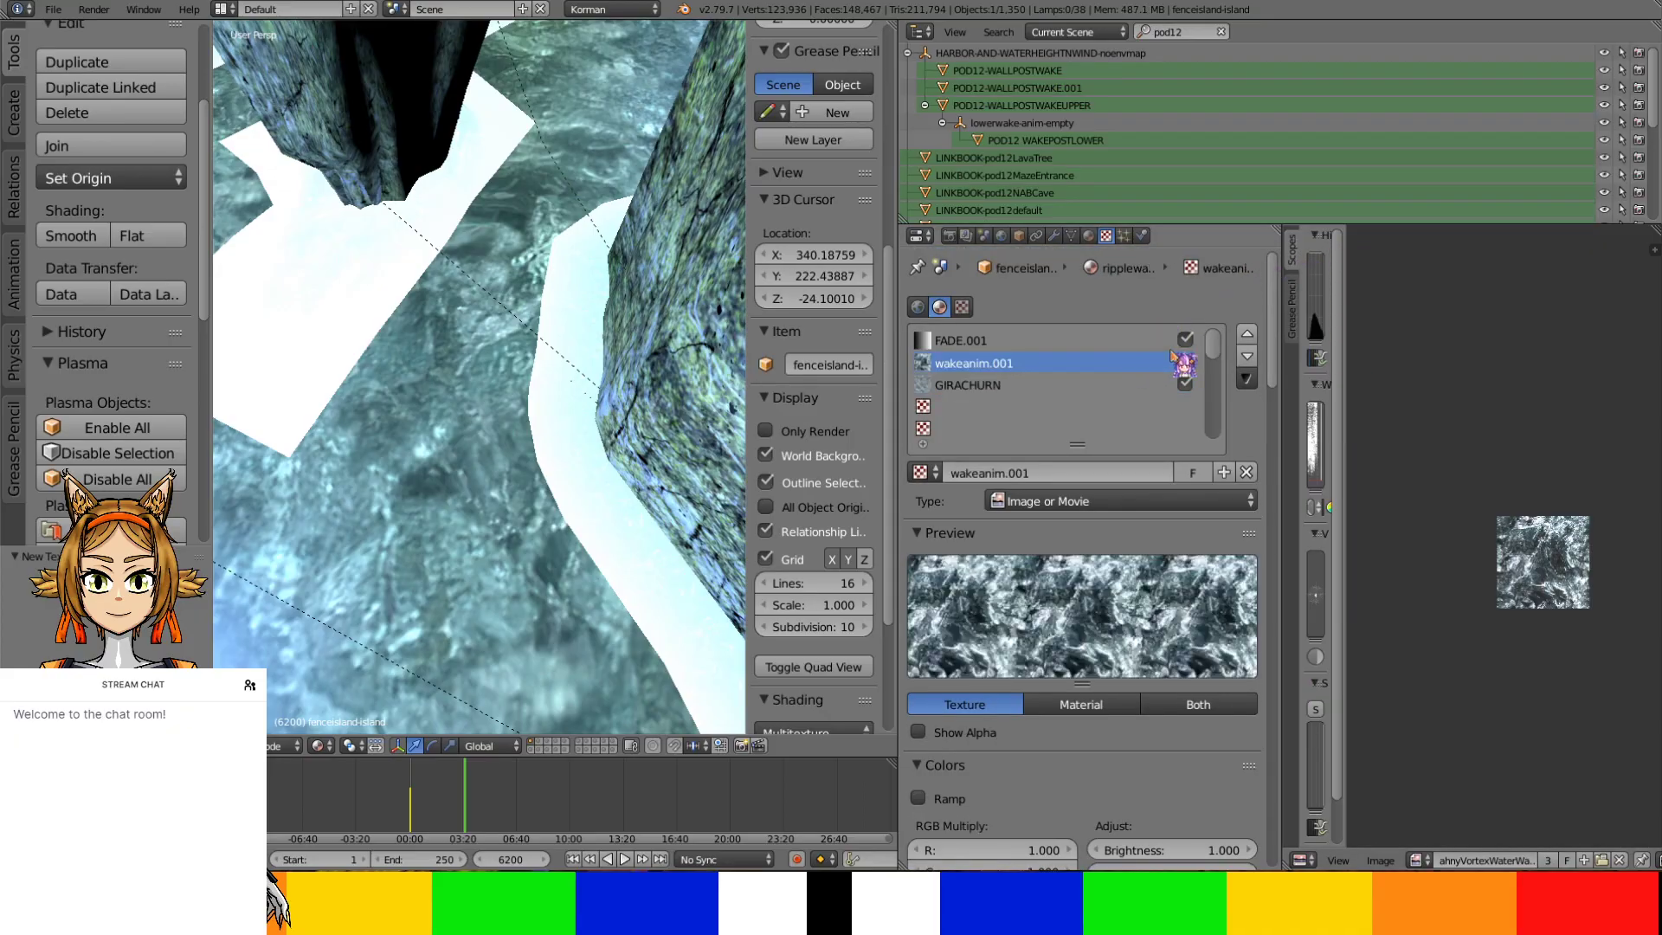
pyautogui.moveTo(1276, 336); pyautogui.dragTo(1160, 350)
pyautogui.moveTo(1287, 338); pyautogui.dragTo(1283, 645)
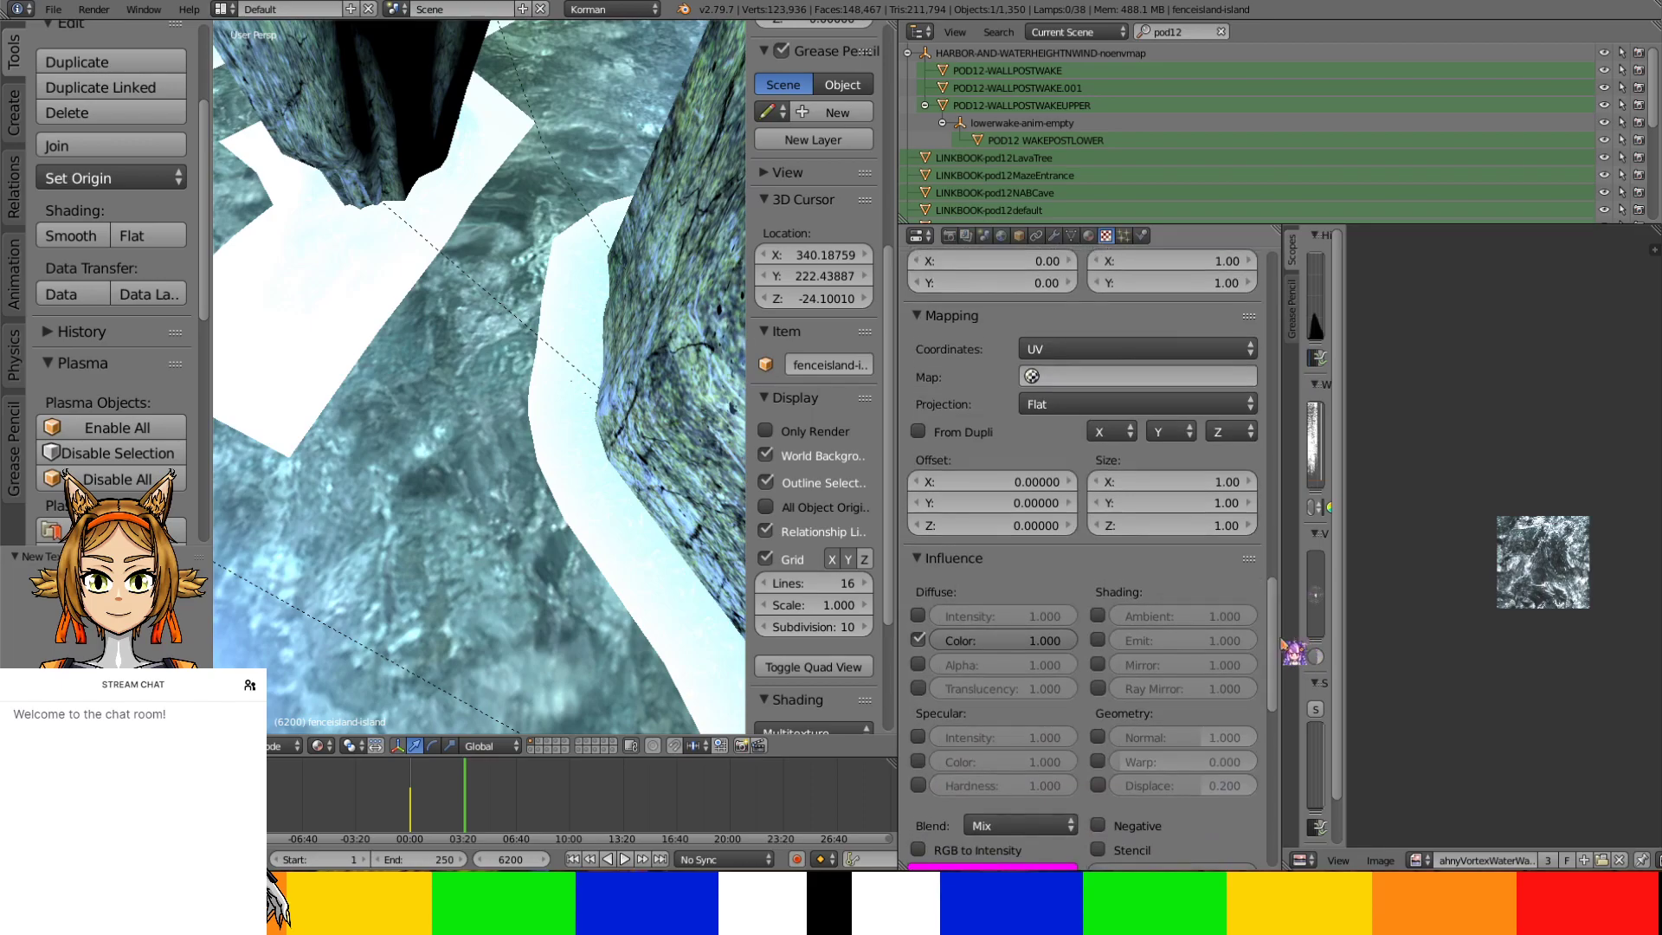
pyautogui.click(1071, 235)
pyautogui.click(1260, 424)
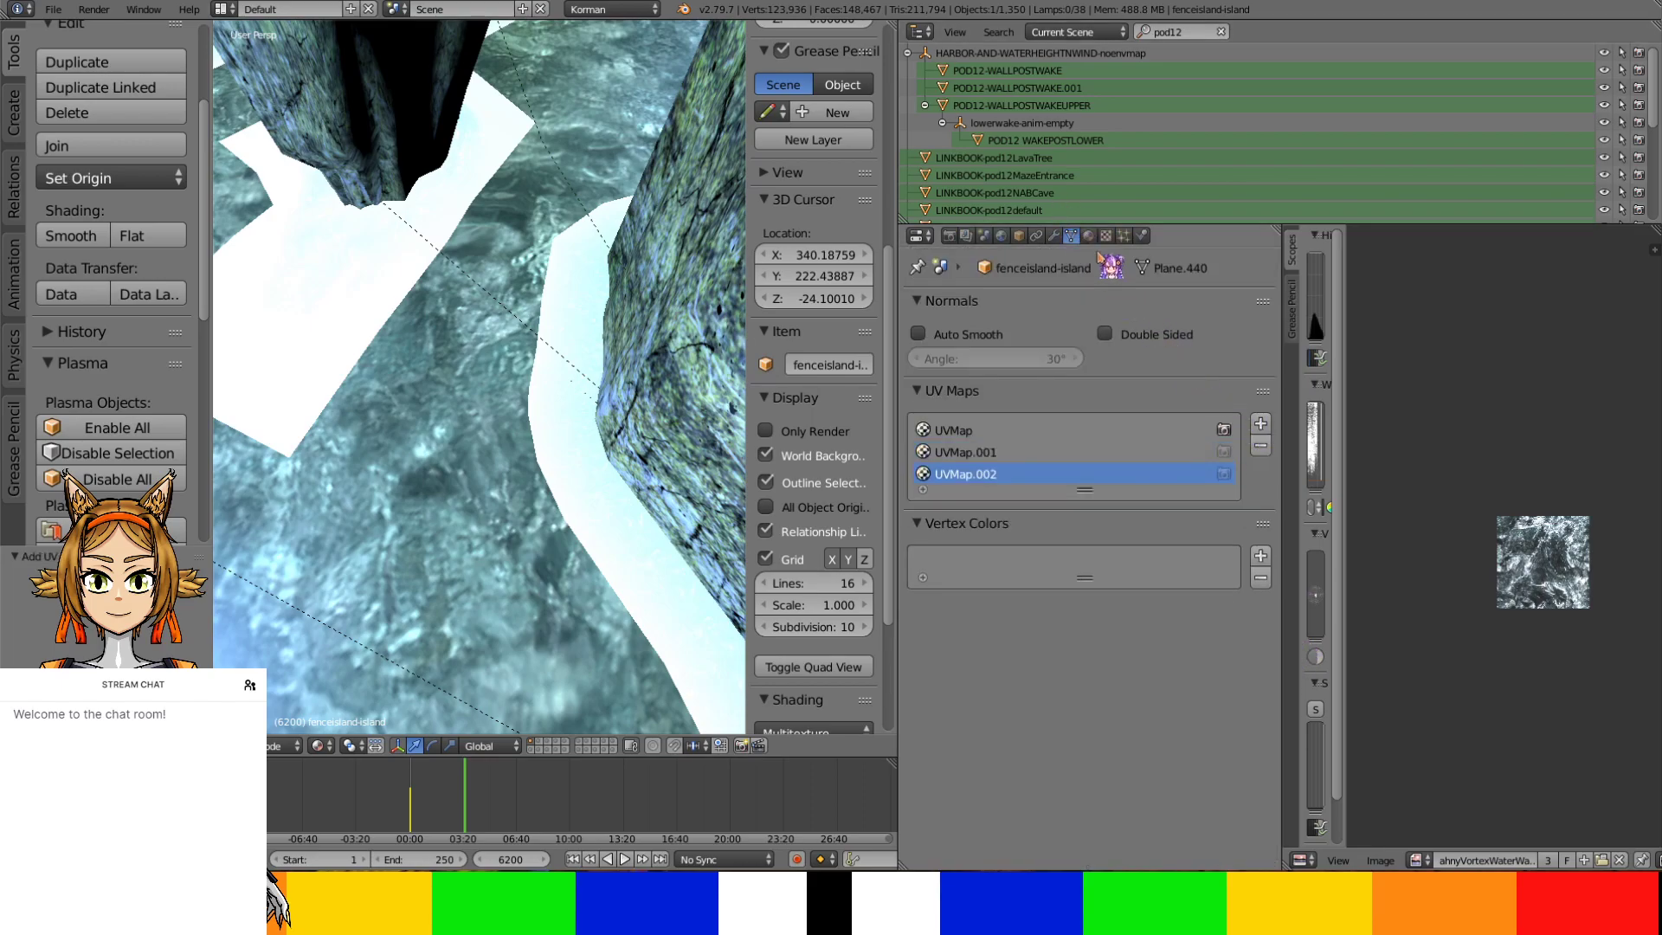
# Assign UVMap.002 as the UV map in the fenceisland-island wake texture's mapping
pyautogui.click(1088, 236)
pyautogui.click(1107, 236)
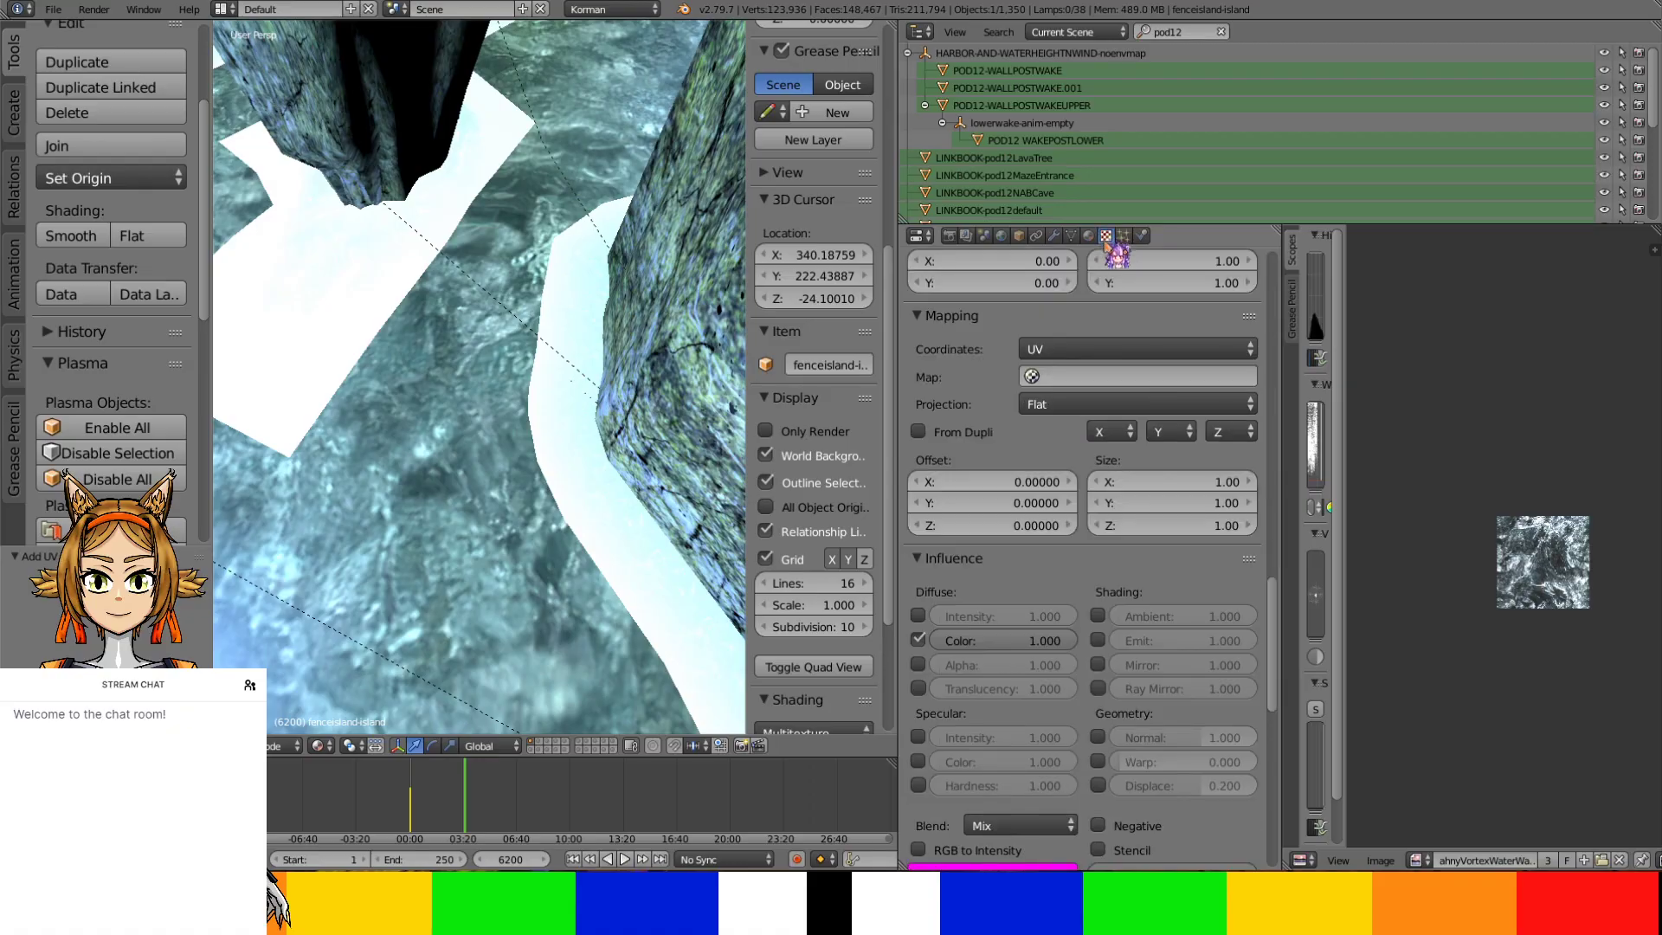
pyautogui.click(1125, 377)
pyautogui.click(1116, 450)
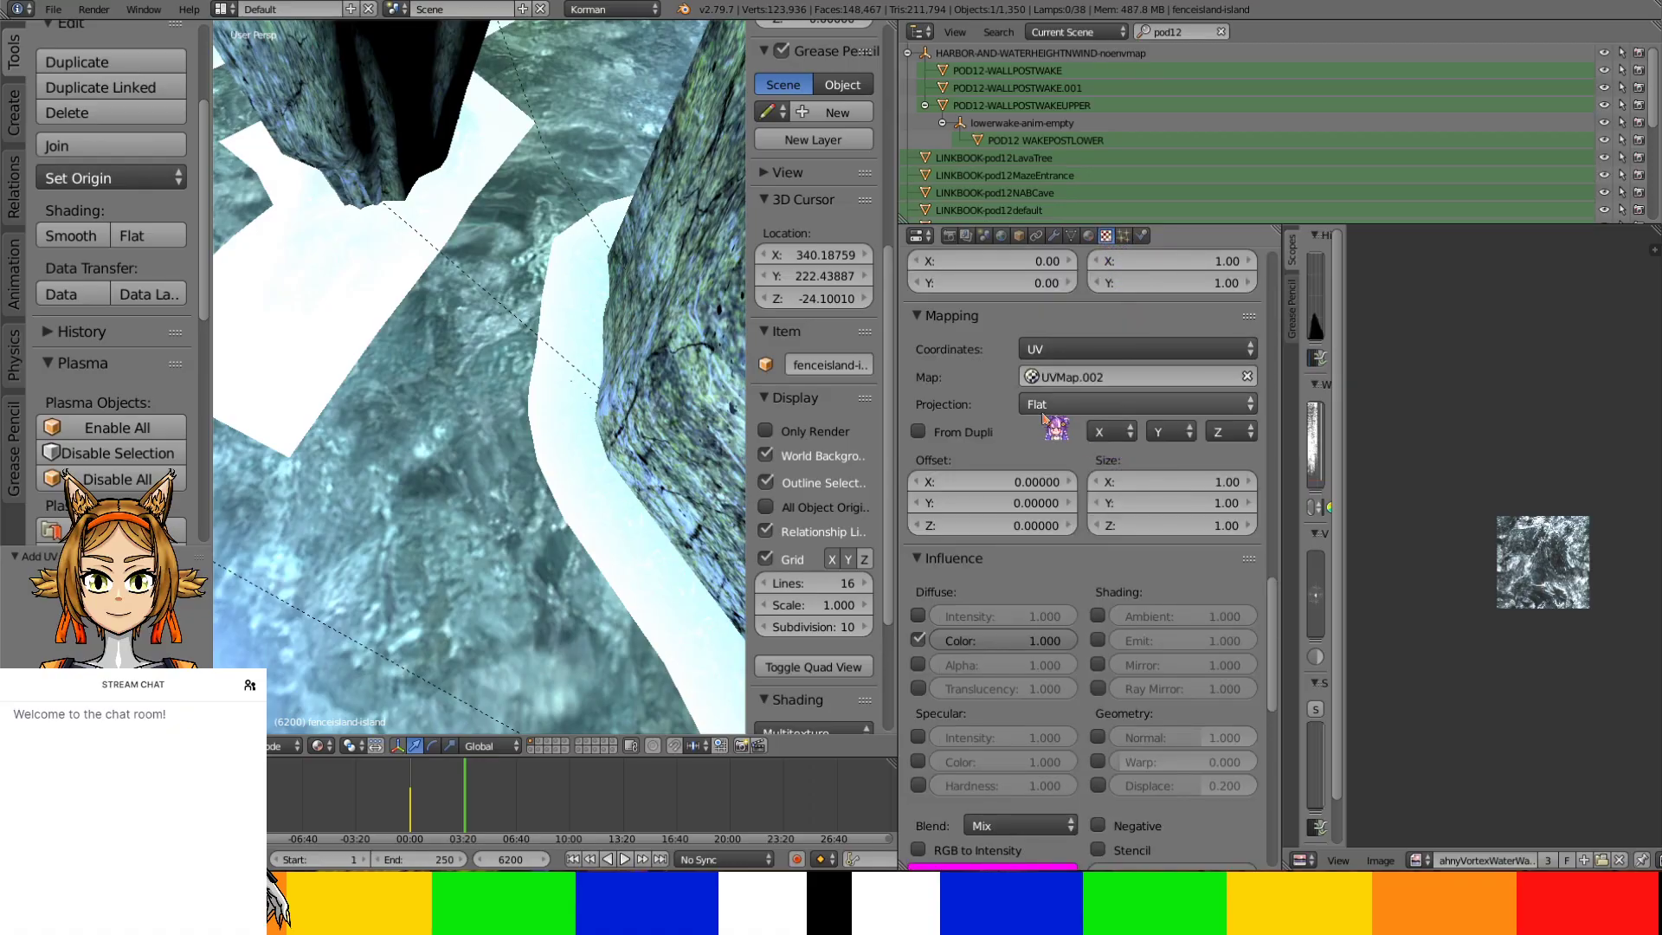
# Add a third UV map to the FENCEISLAND-FENCE wake mesh
pyautogui.press('KP_Divide')
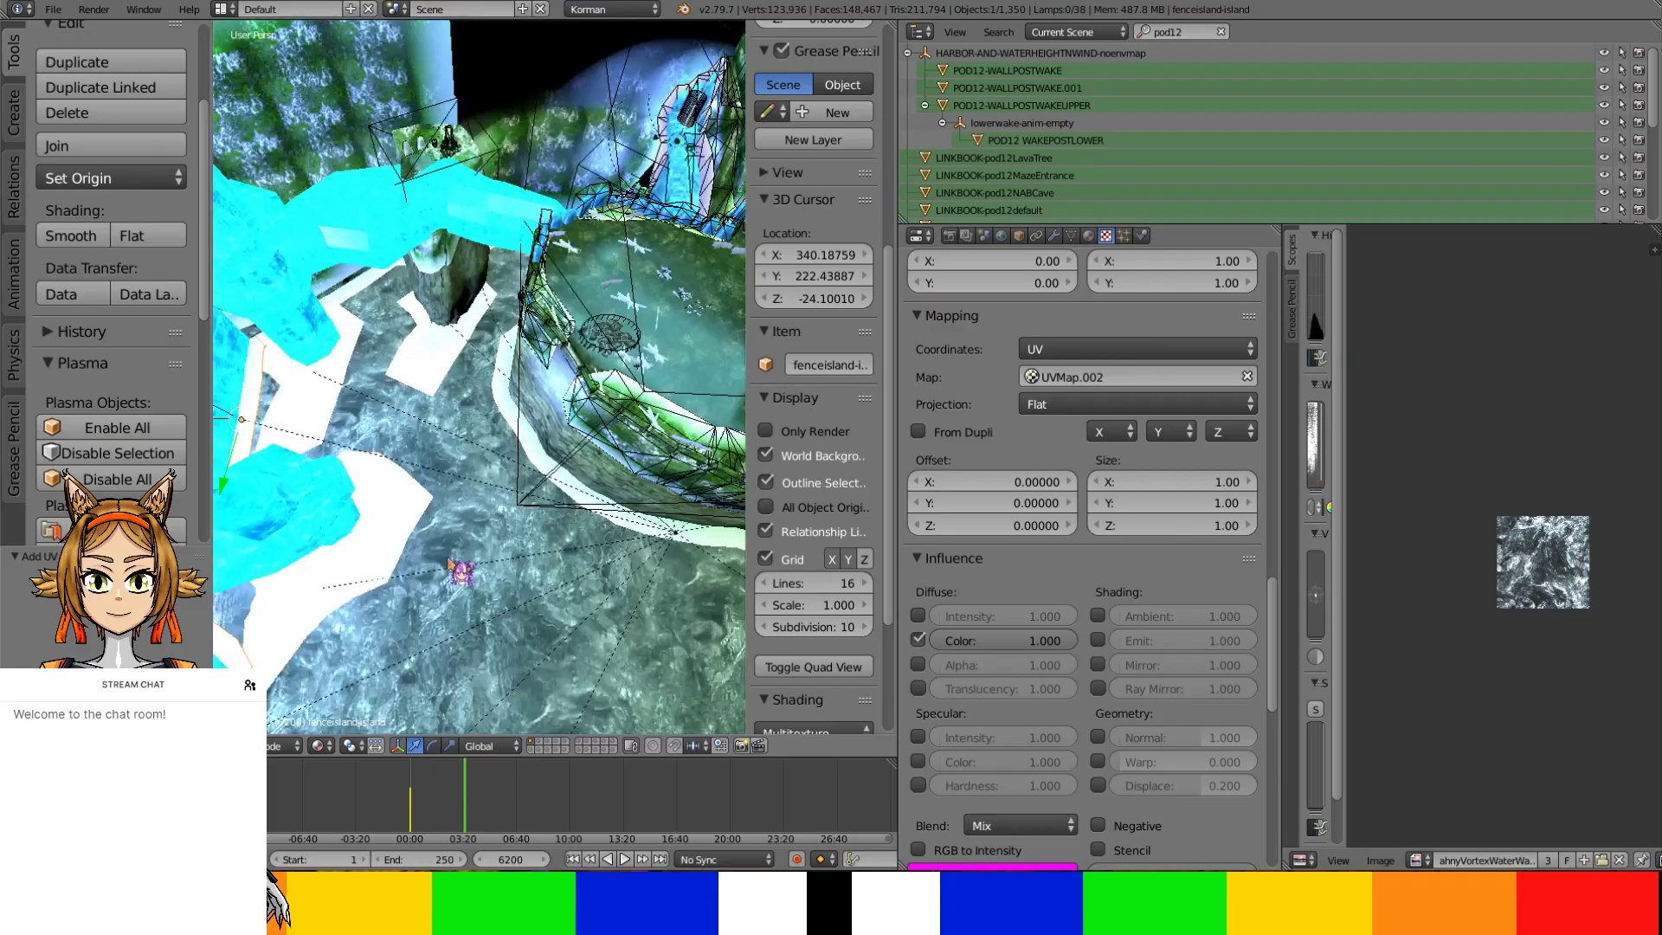
pyautogui.press('KP_Divide')
pyautogui.scroll(3, 260, 485)
pyautogui.scroll(1, 354, 390)
pyautogui.moveTo(352, 394); pyautogui.dragTo(464, 345, button='middle')
pyautogui.rightClick(403, 545)
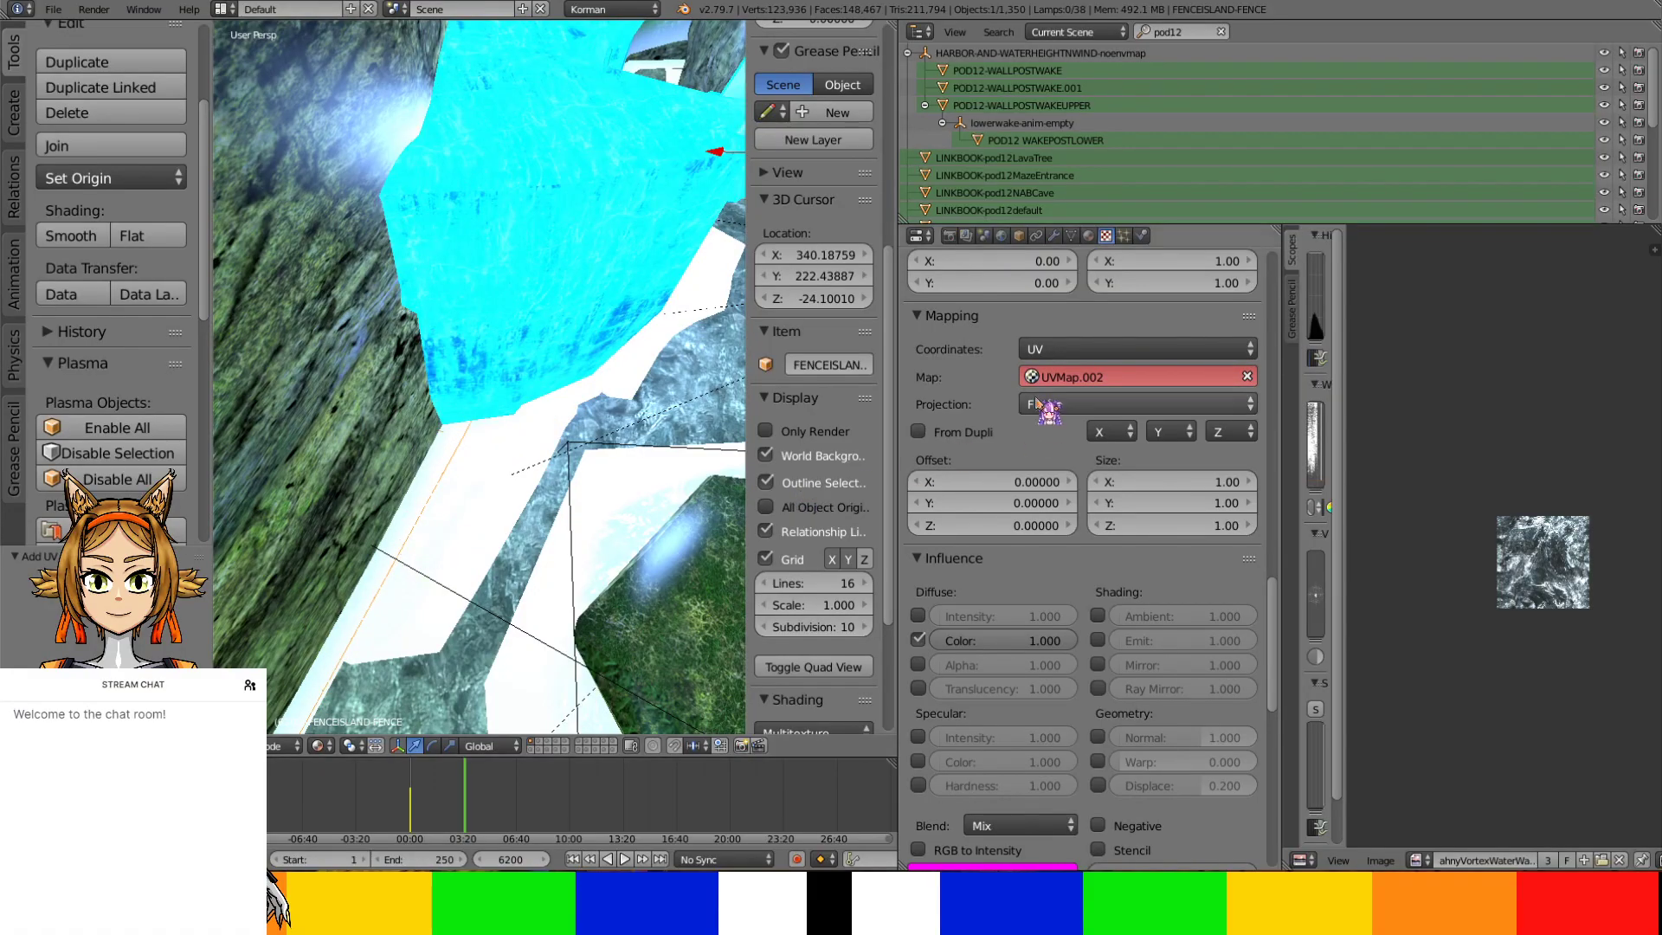
pyautogui.click(1073, 236)
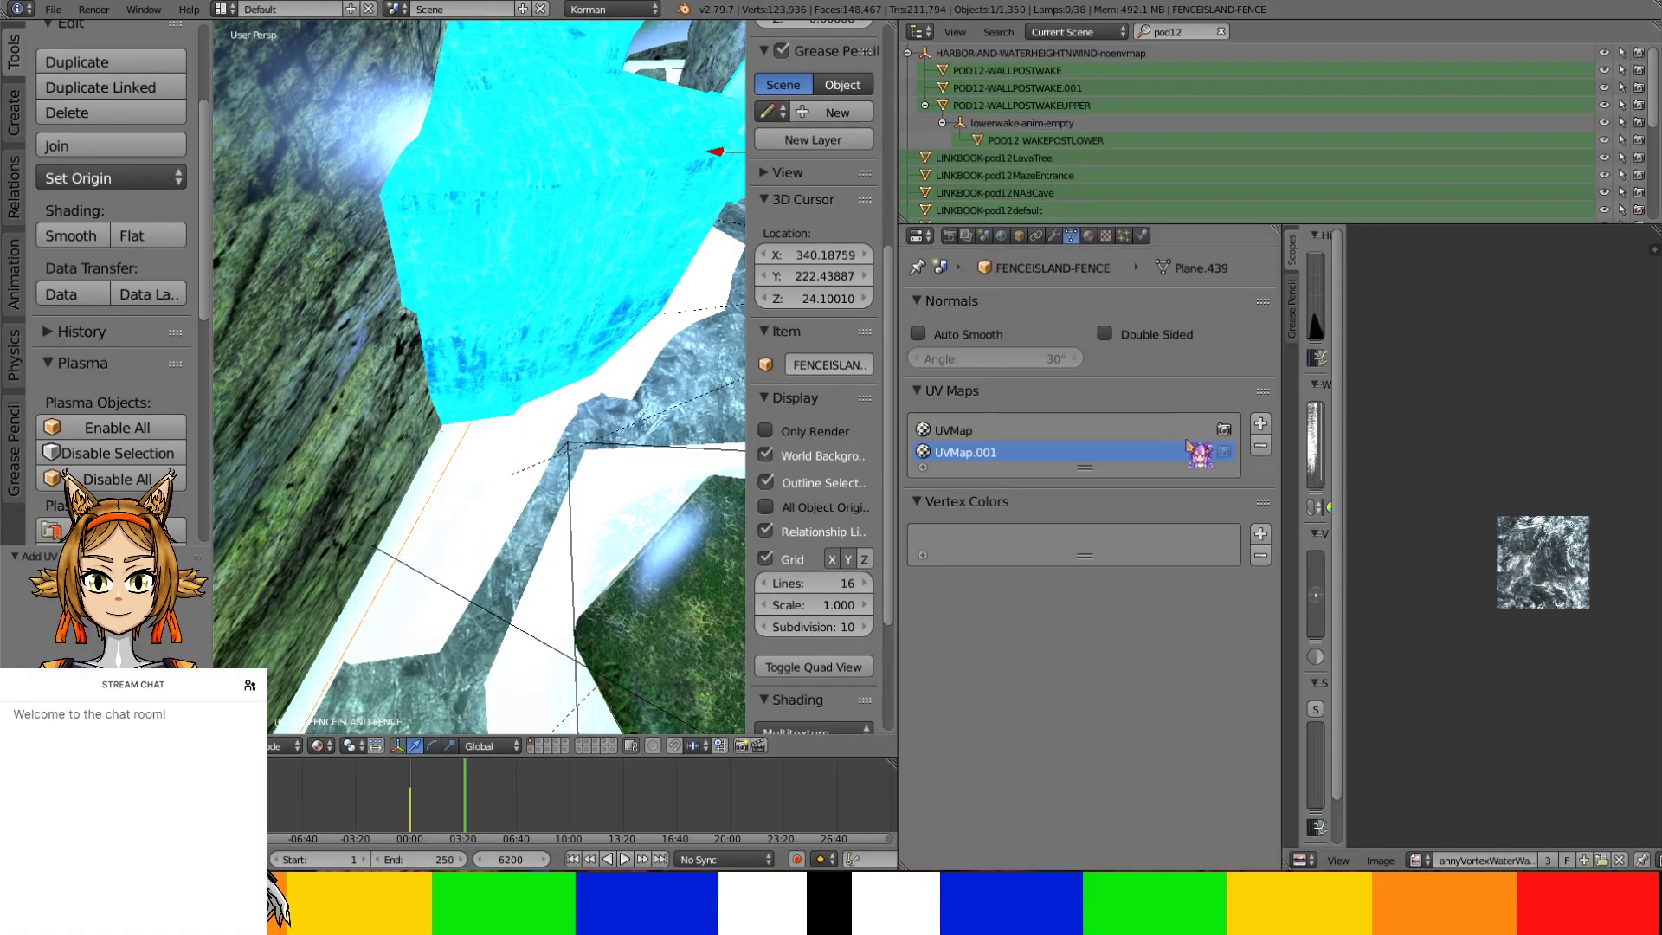
pyautogui.click(1260, 423)
# Add a third UV map to both the MEMISLANDWAKE.001 and edgeCausticRippleChurn meshes
pyautogui.moveTo(641, 389); pyautogui.dragTo(388, 382, button='middle')
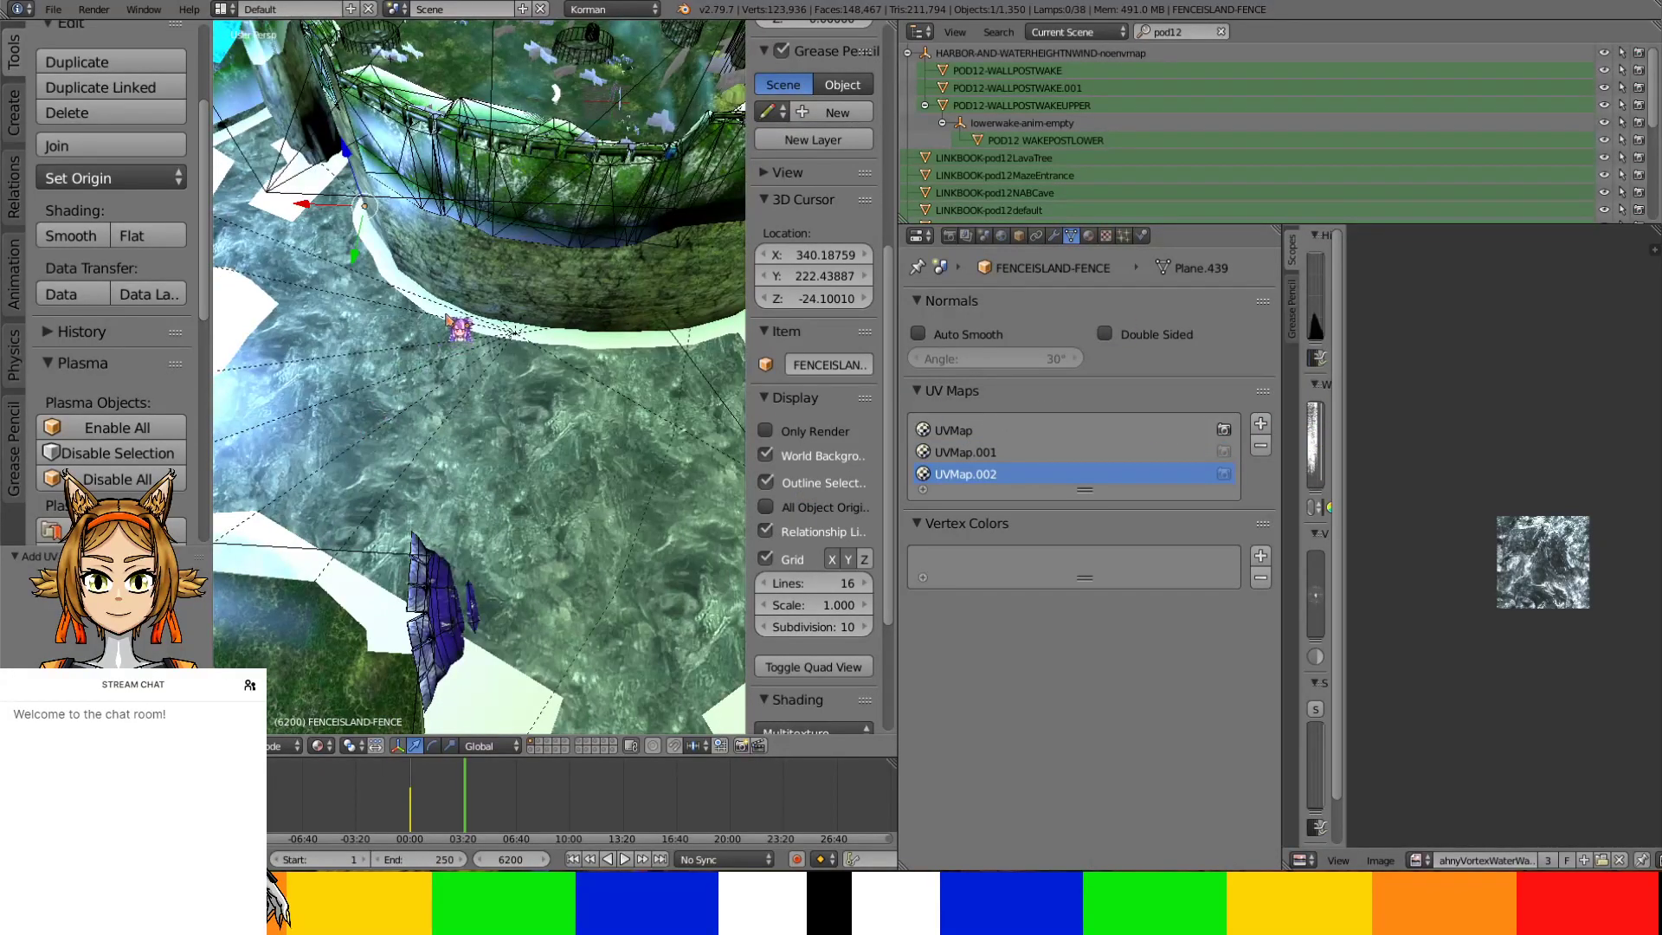
pyautogui.rightClick(459, 329)
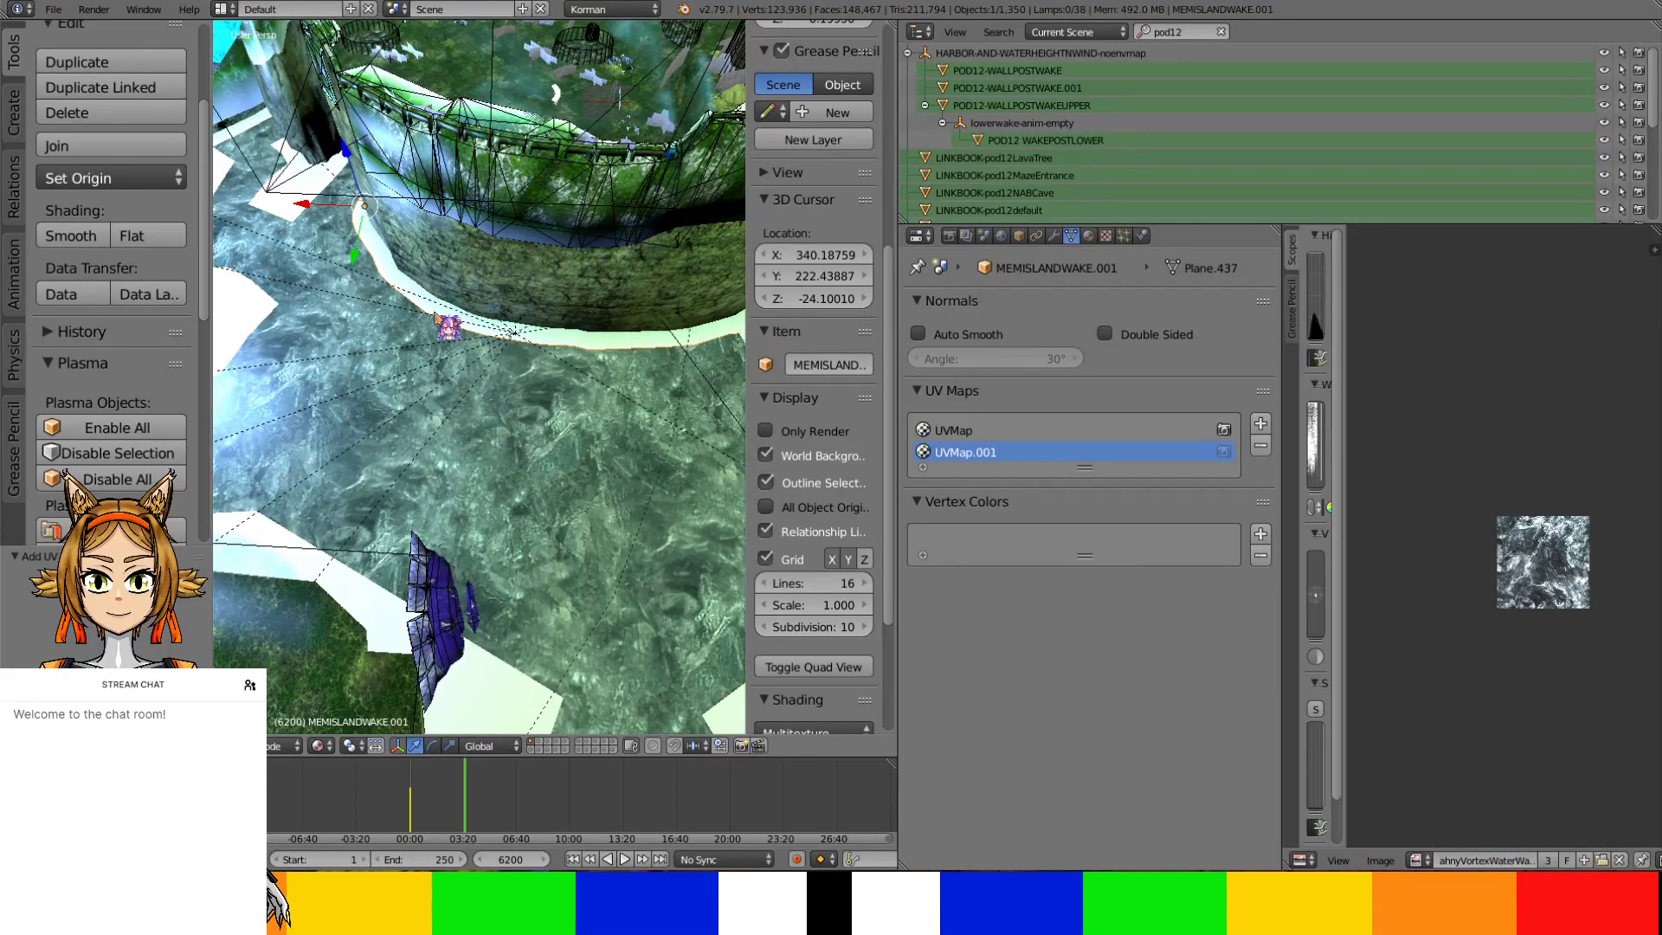
pyautogui.click(1260, 423)
pyautogui.moveTo(530, 322); pyautogui.dragTo(506, 592, button='middle')
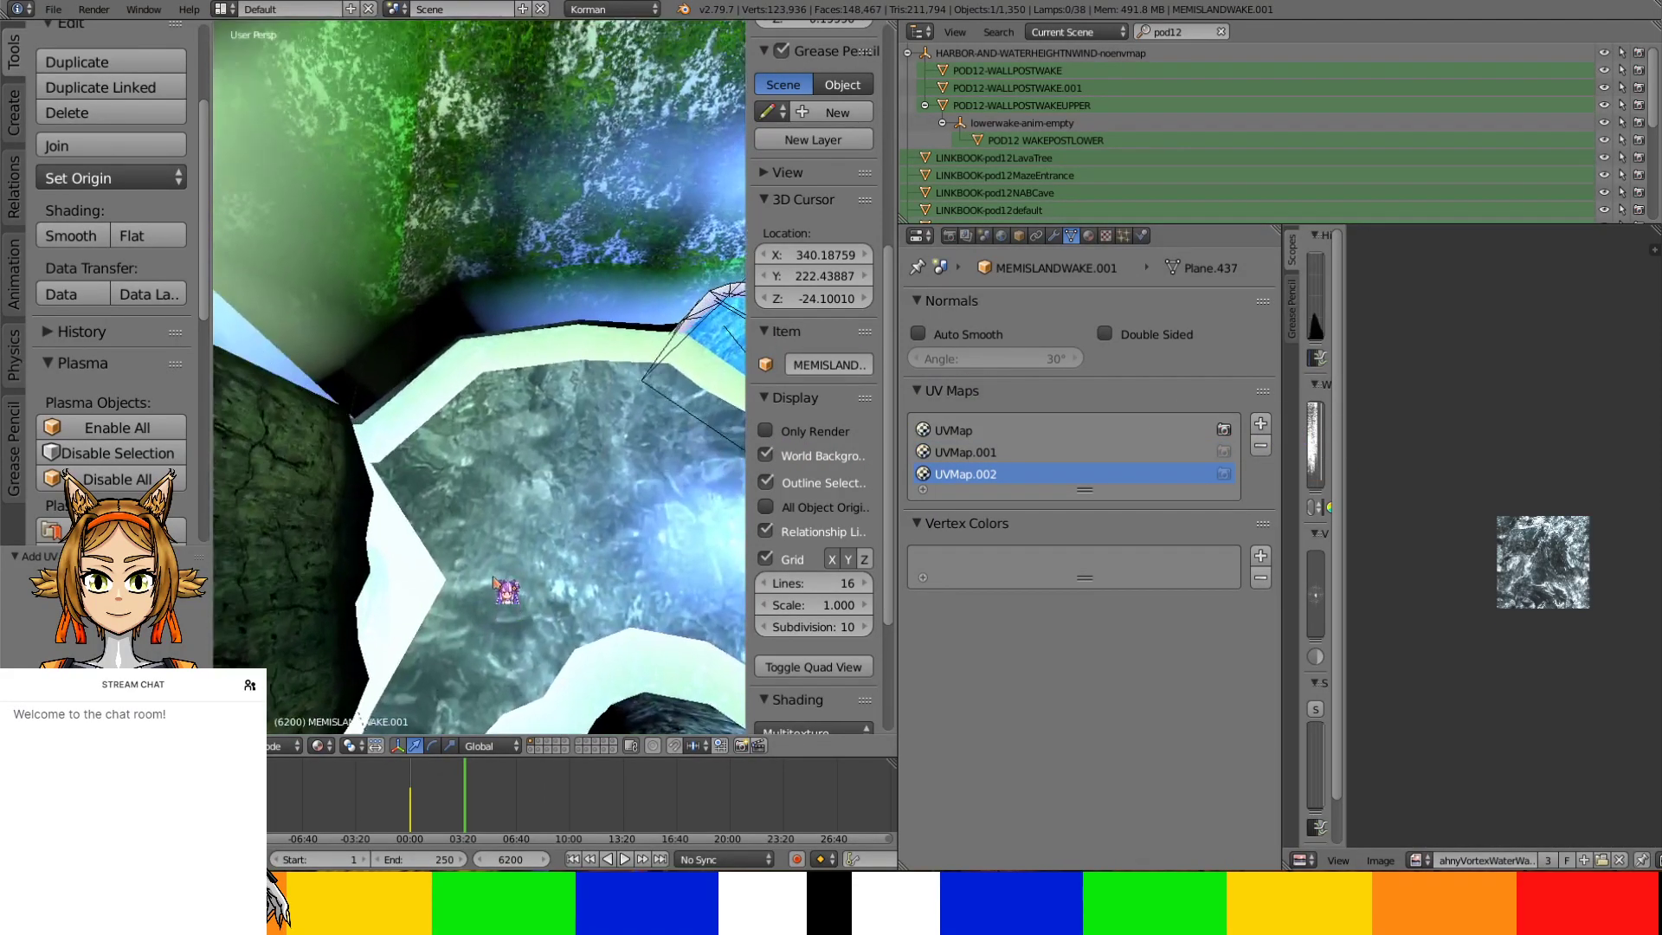
pyautogui.rightClick(532, 371)
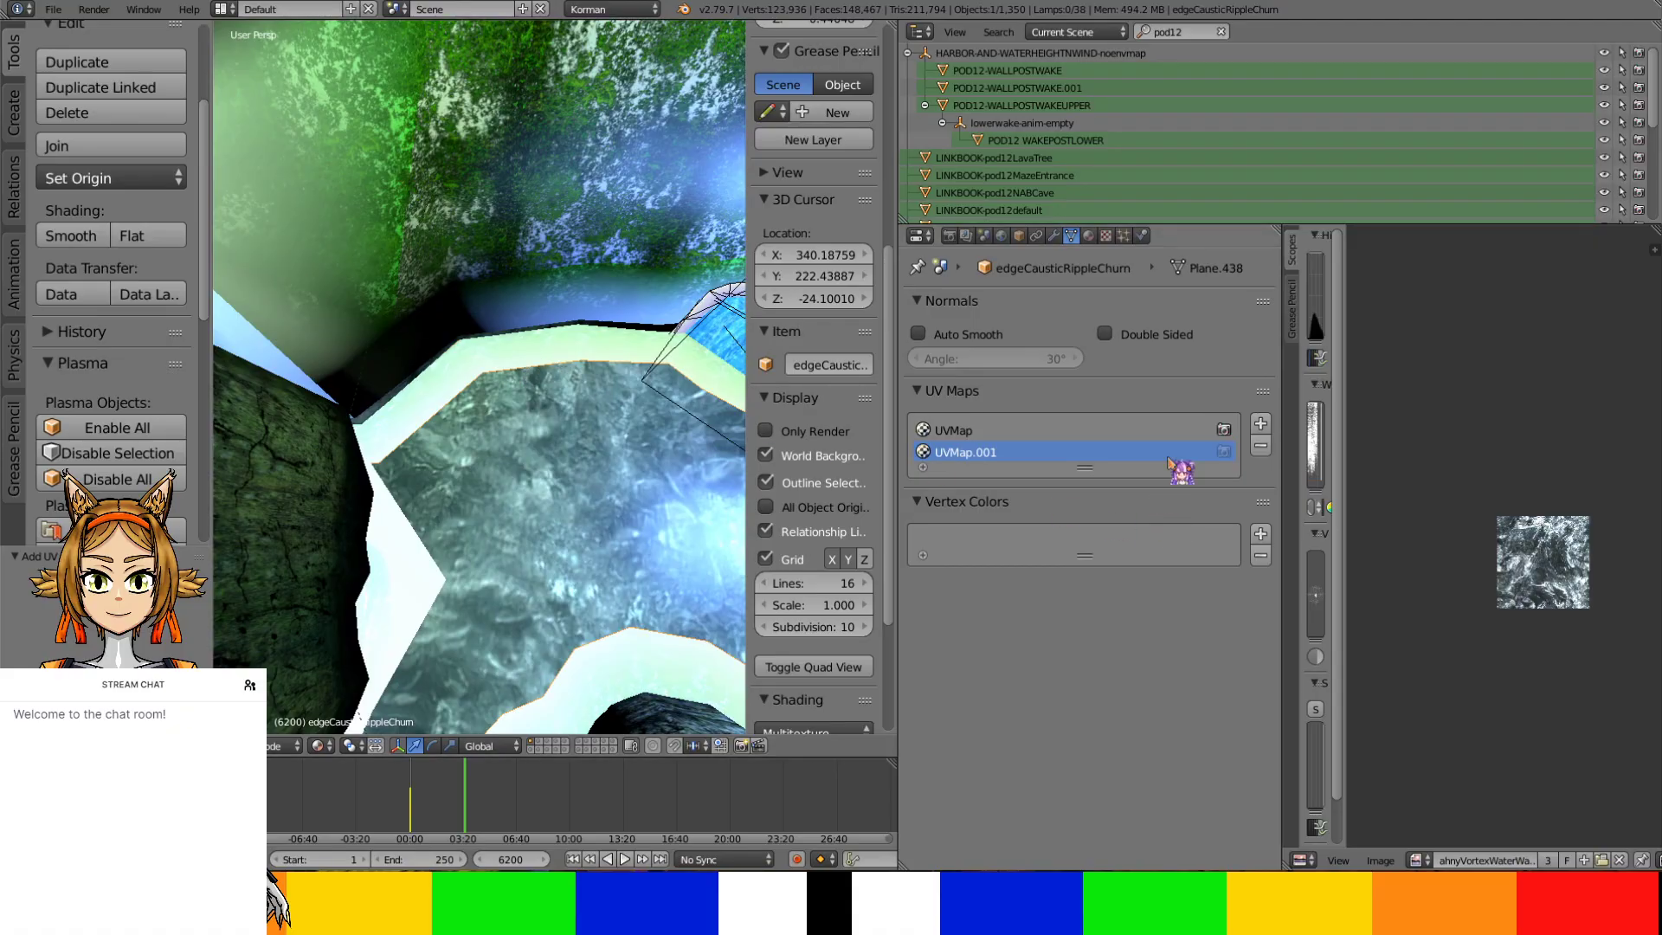
pyautogui.click(1260, 423)
# Inspect the MEMISLANDWAKE.001 mesh in isolation and check its texture's Plasma layer options and layer animations
pyautogui.scroll(-5, 597, 601)
pyautogui.moveTo(656, 391); pyautogui.dragTo(561, 478, button='middle')
pyautogui.rightClick(550, 470)
pyautogui.press('KP_Divide')
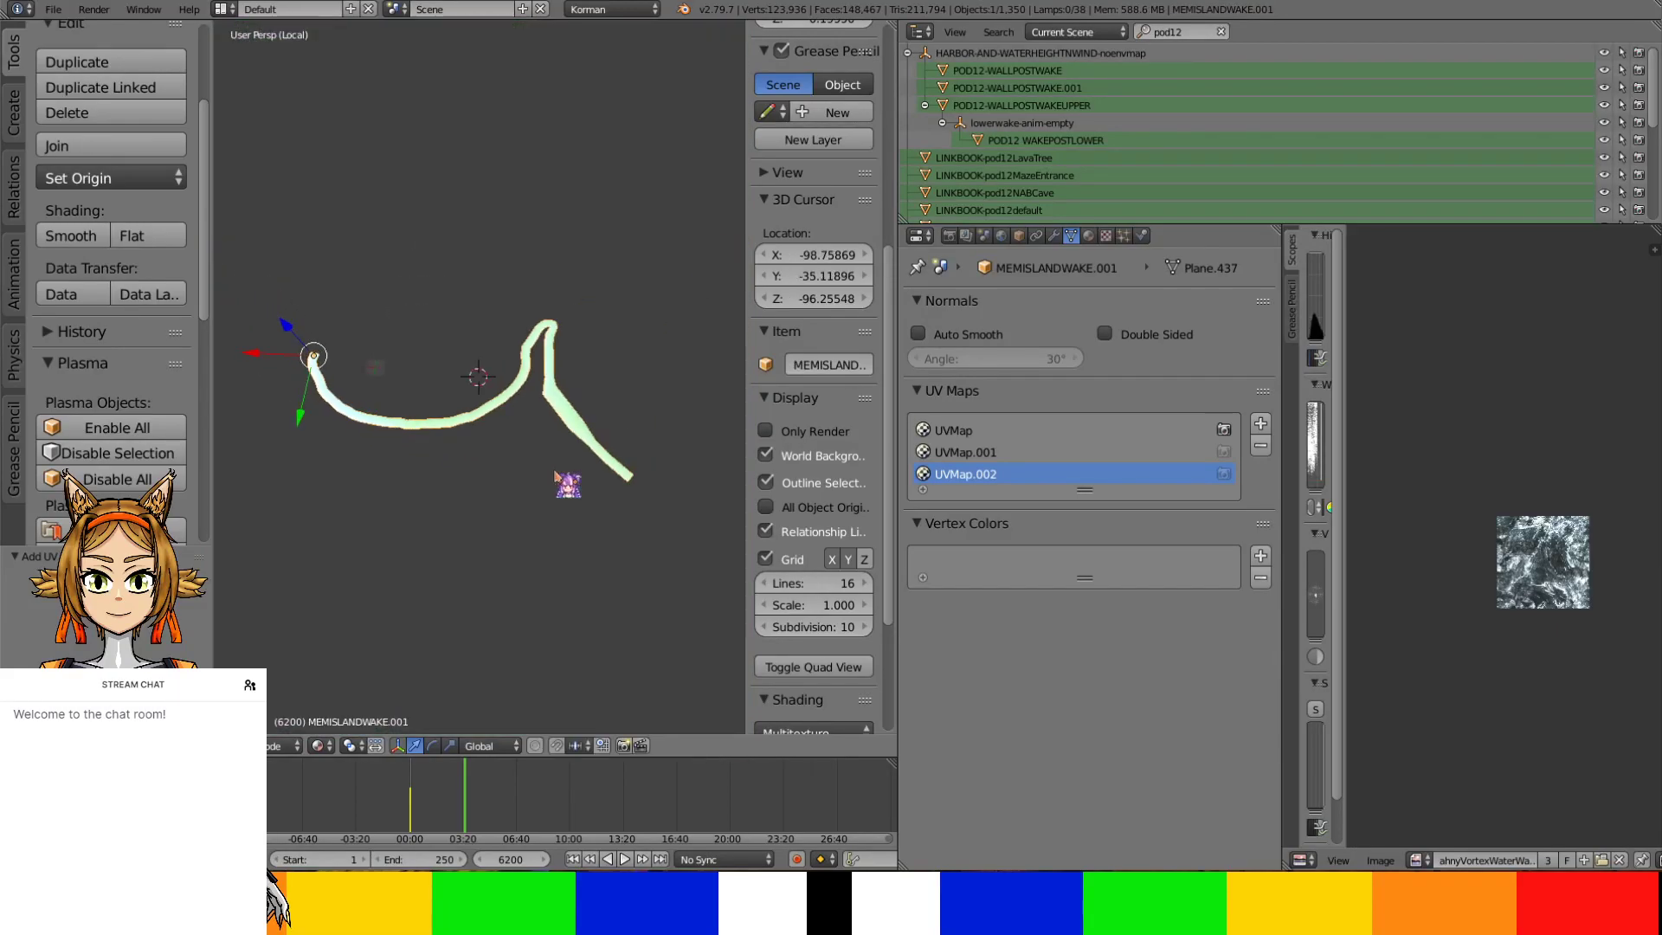
pyautogui.press('KP_Divide')
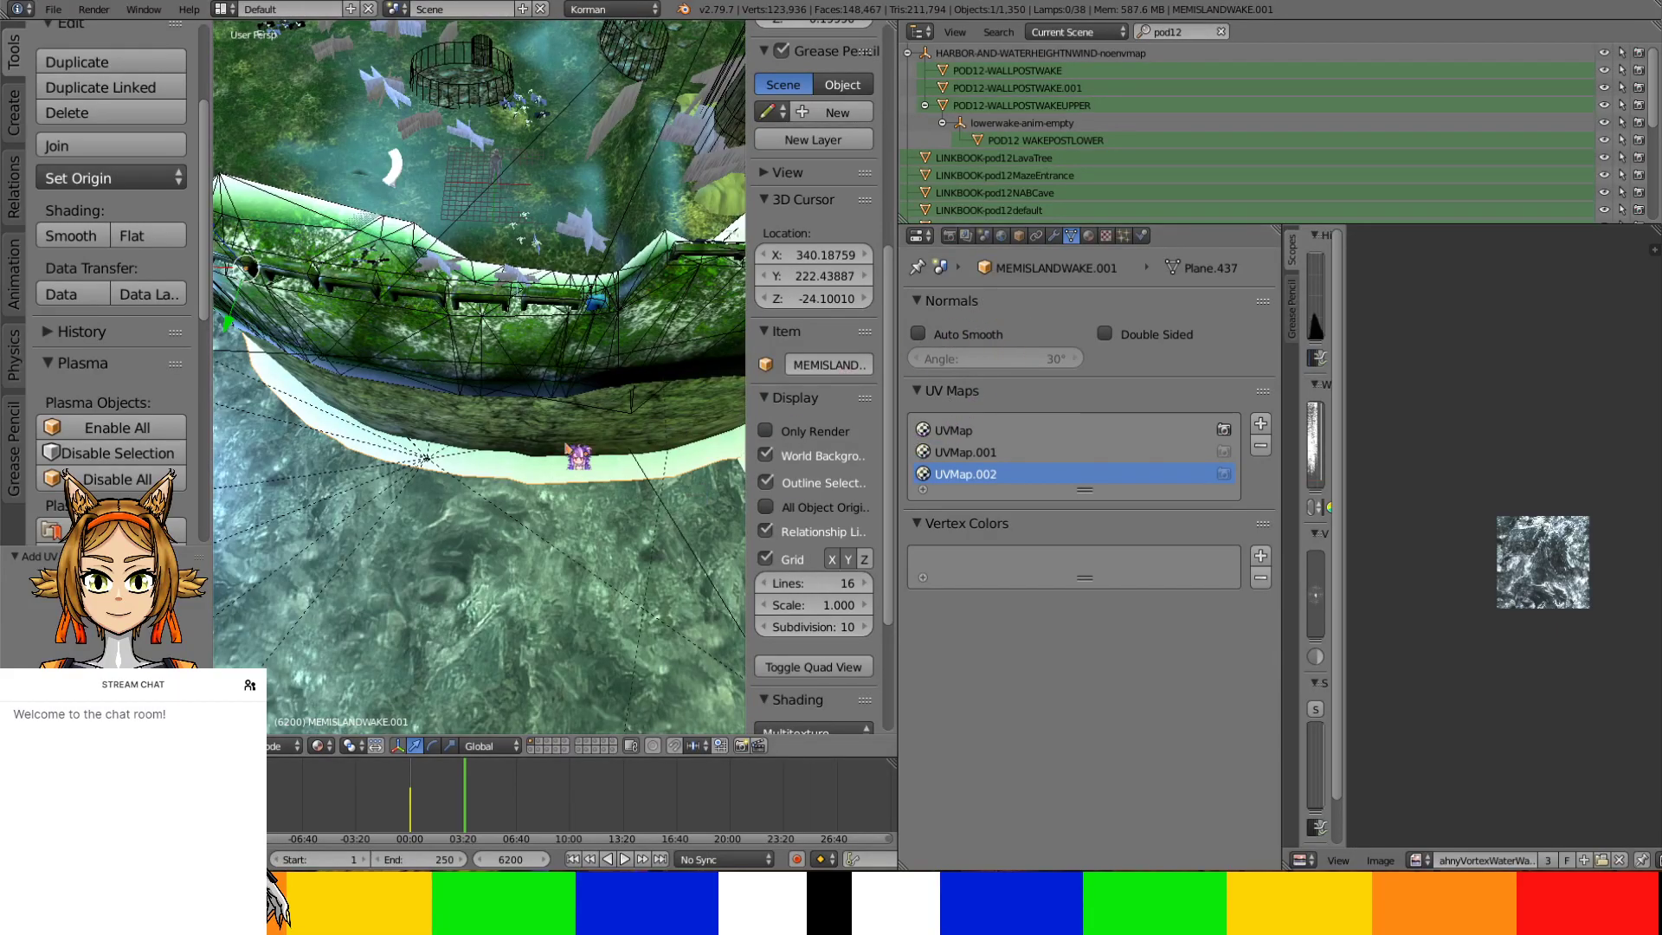
pyautogui.click(1088, 235)
pyautogui.click(1106, 235)
pyautogui.scroll(-10, 1093, 628)
pyautogui.scroll(-3, 1091, 628)
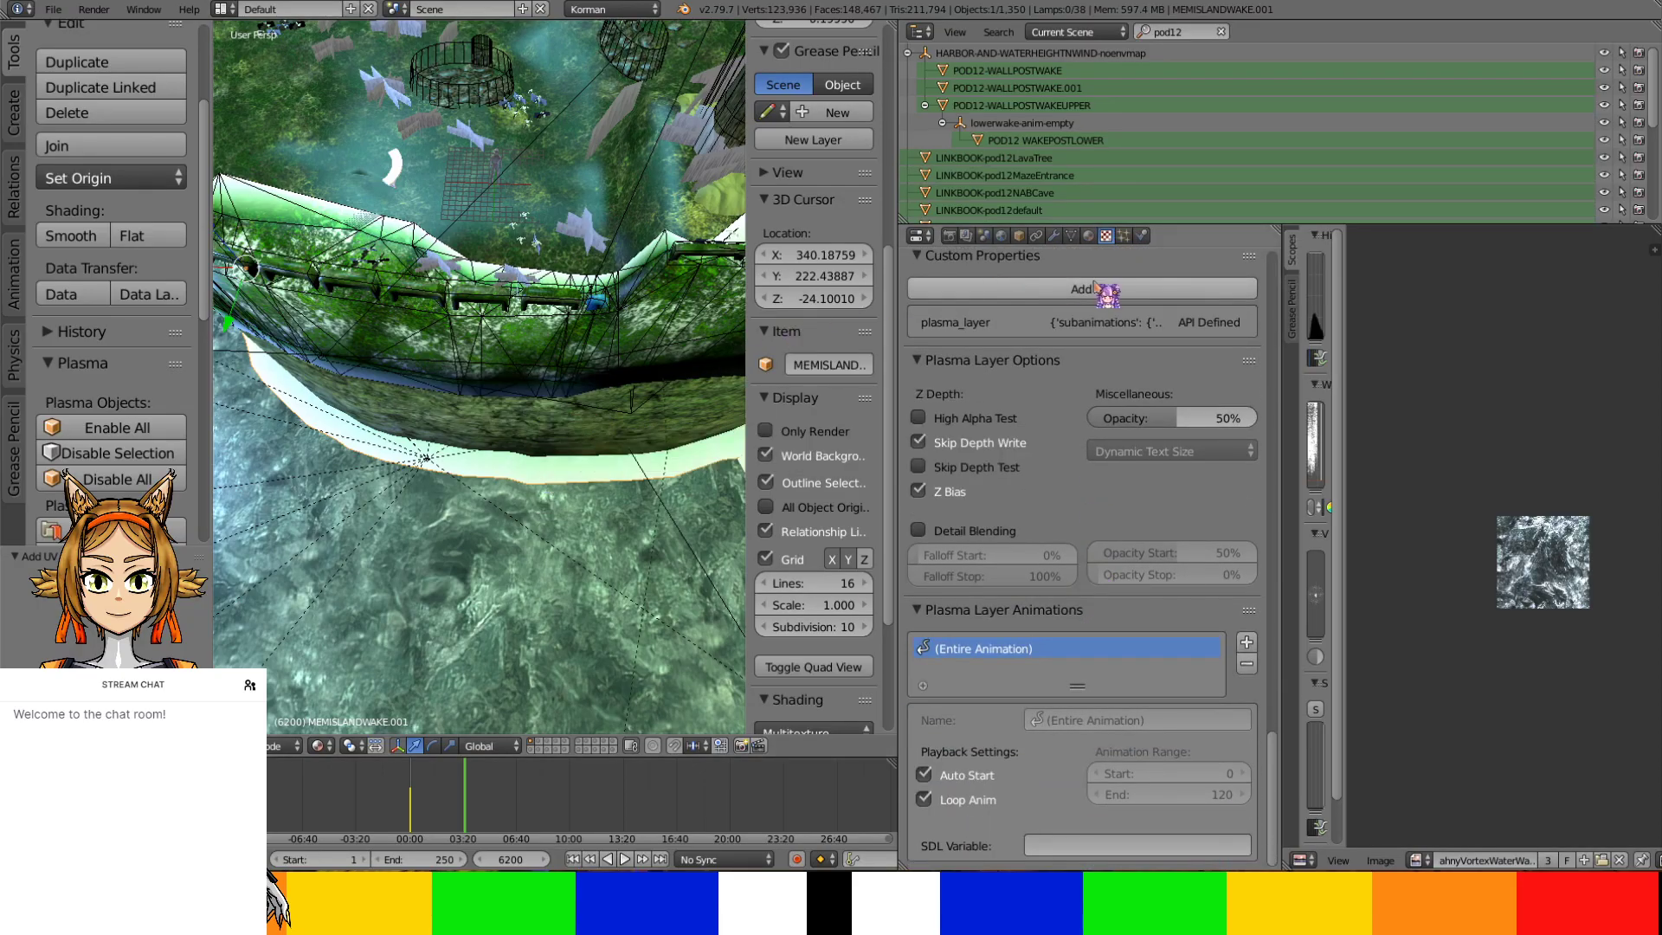
# Check the wake material's shading and transparency settings and bring up the world's uruDestiny export options
pyautogui.click(1001, 235)
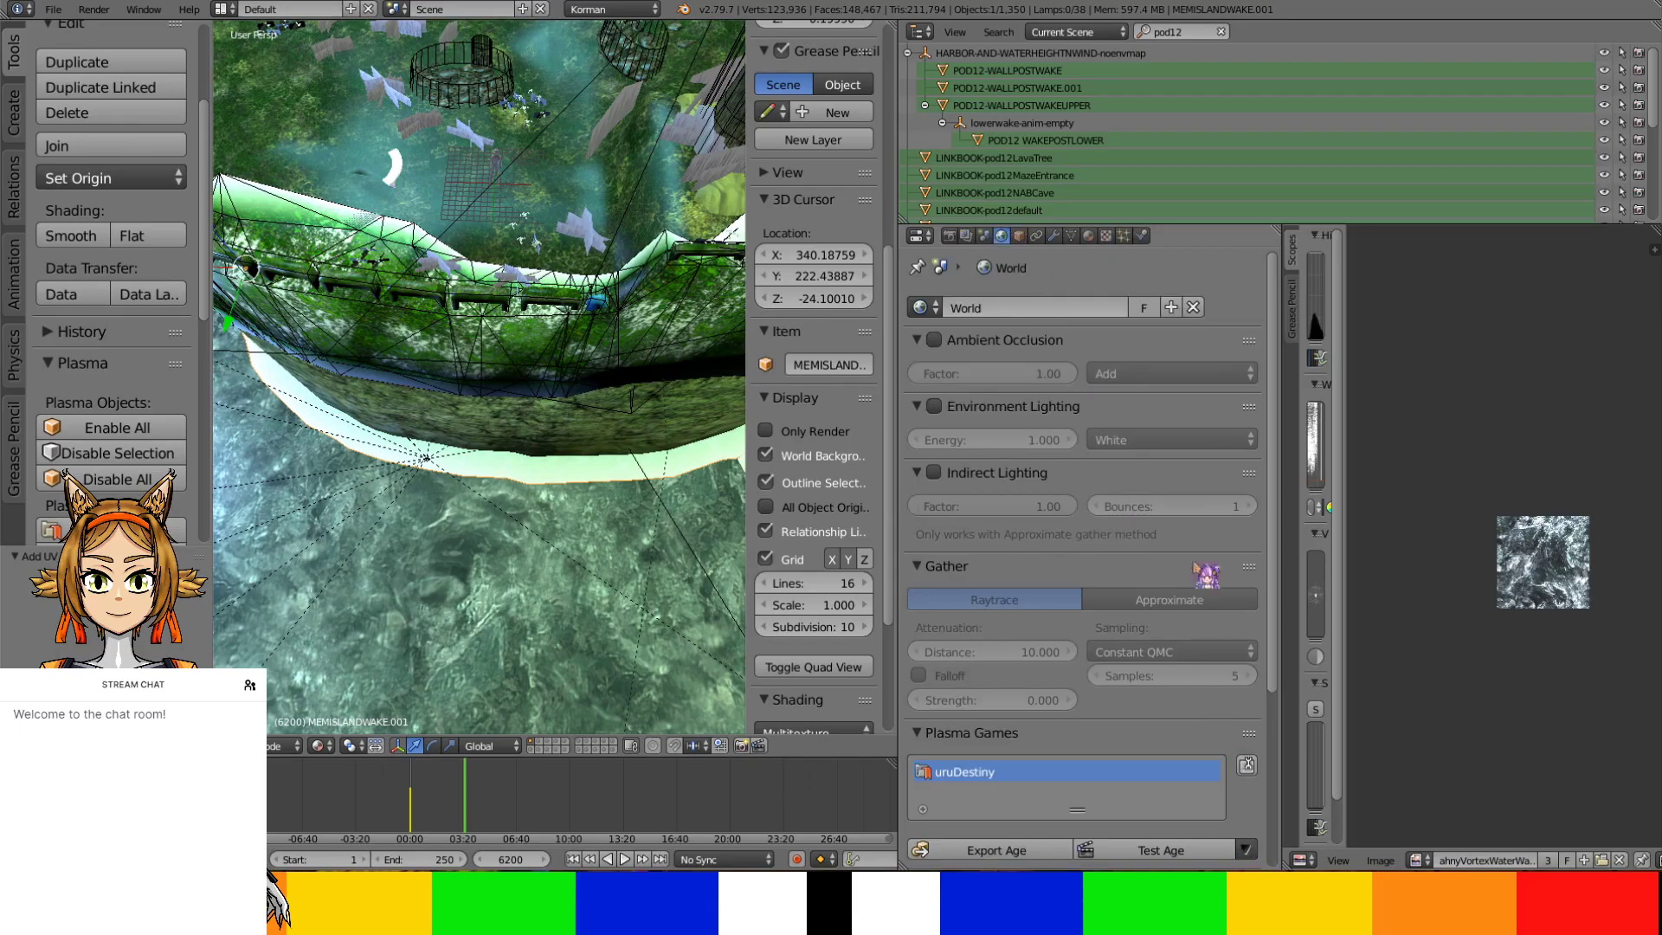
pyautogui.click(1088, 235)
pyautogui.scroll(-5, 1160, 749)
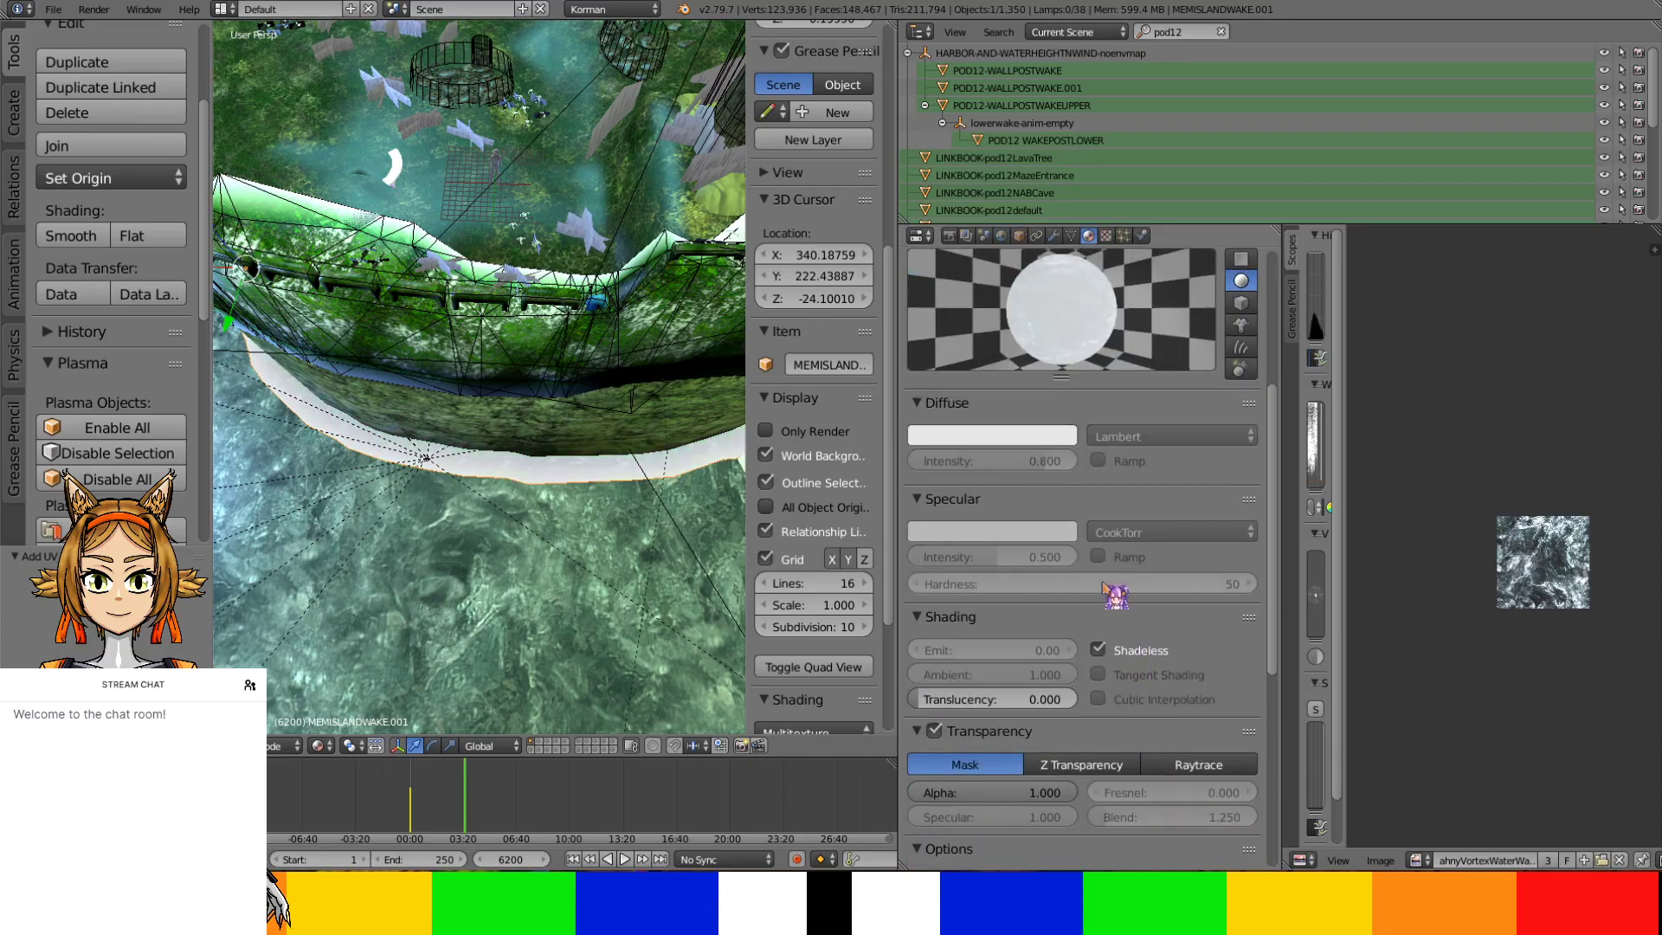
pyautogui.click(1002, 236)
pyautogui.scroll(-4, 1148, 777)
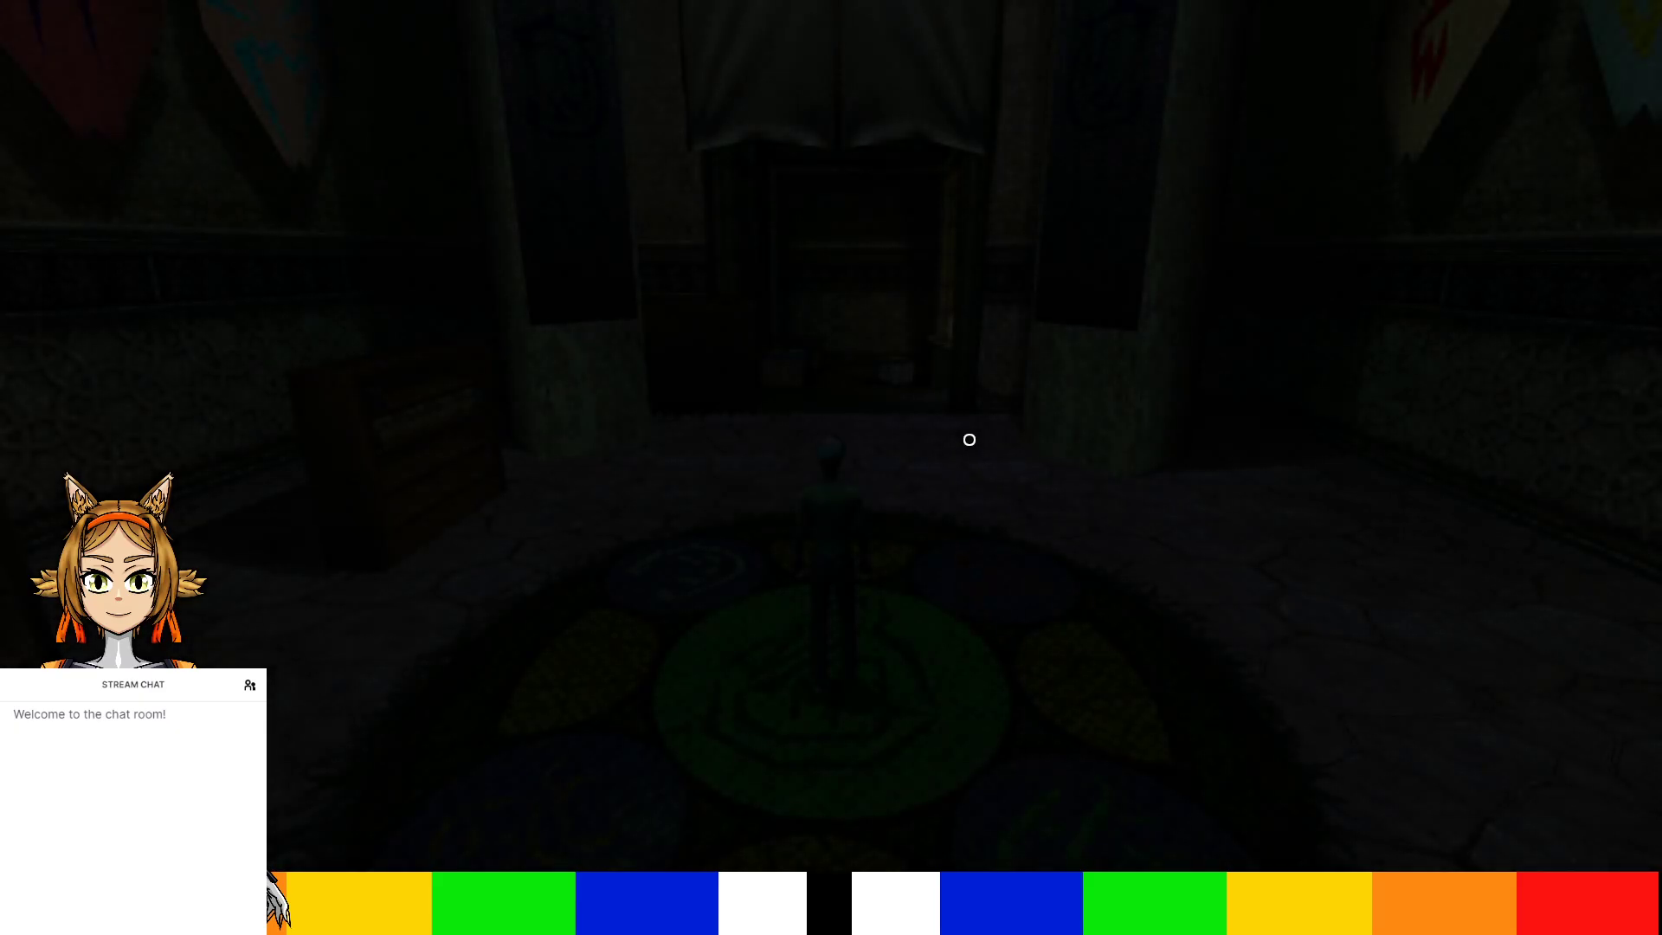
pyautogui.press('F1')
pyautogui.press('Right')
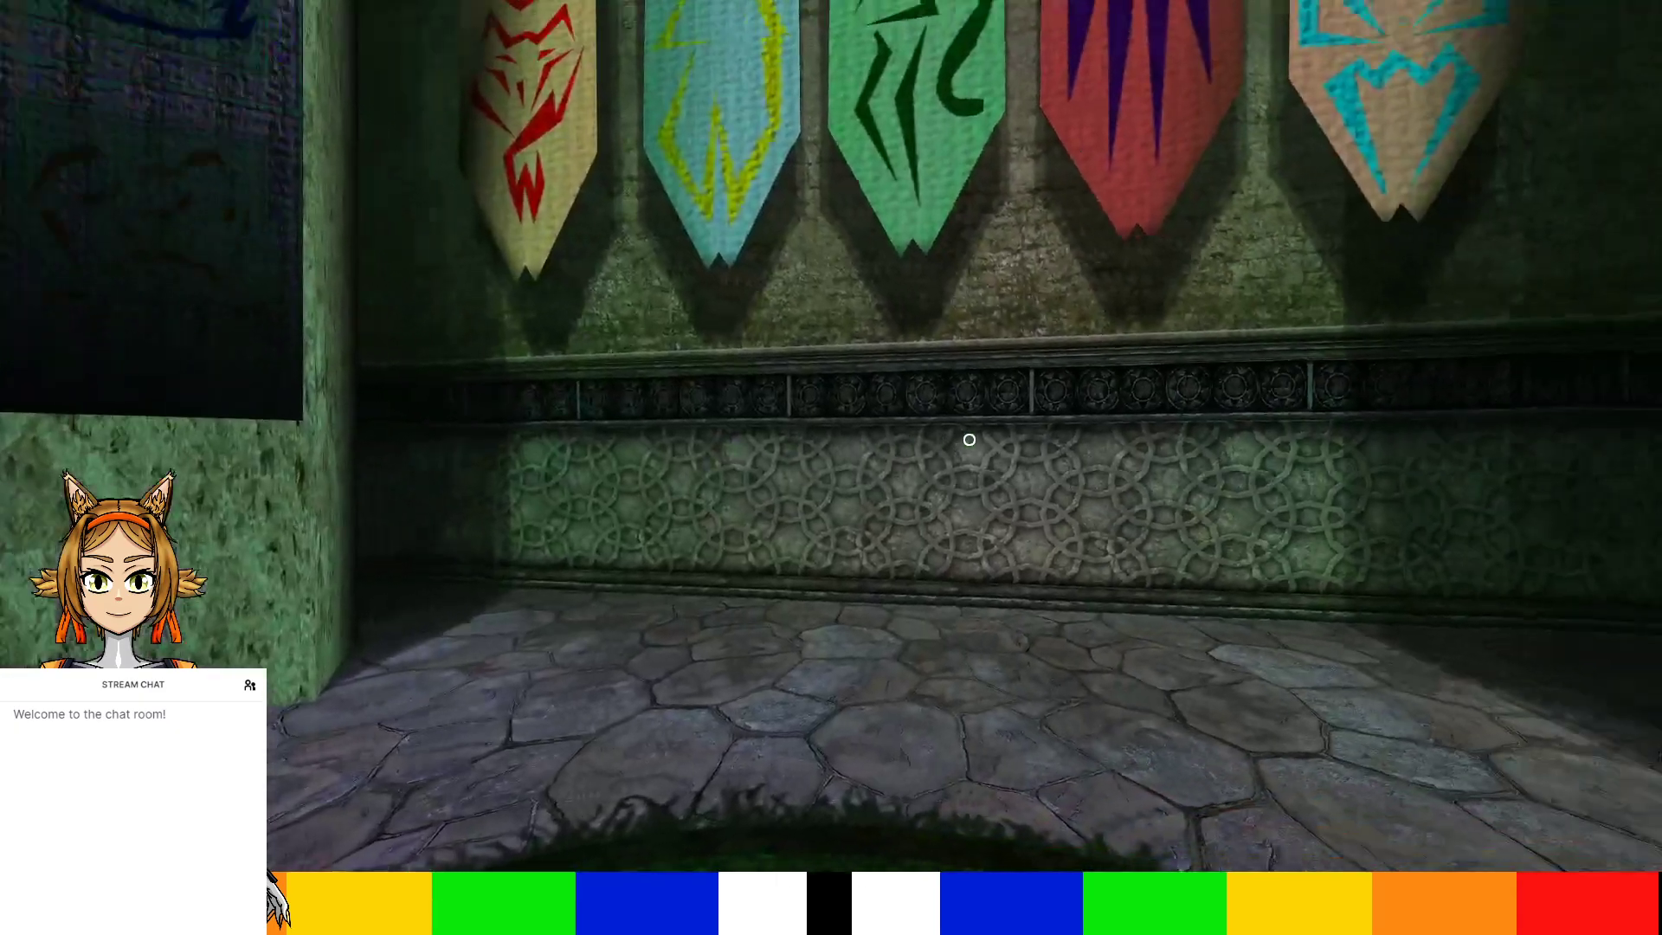
pyautogui.press('Up')
pyautogui.press('Up')
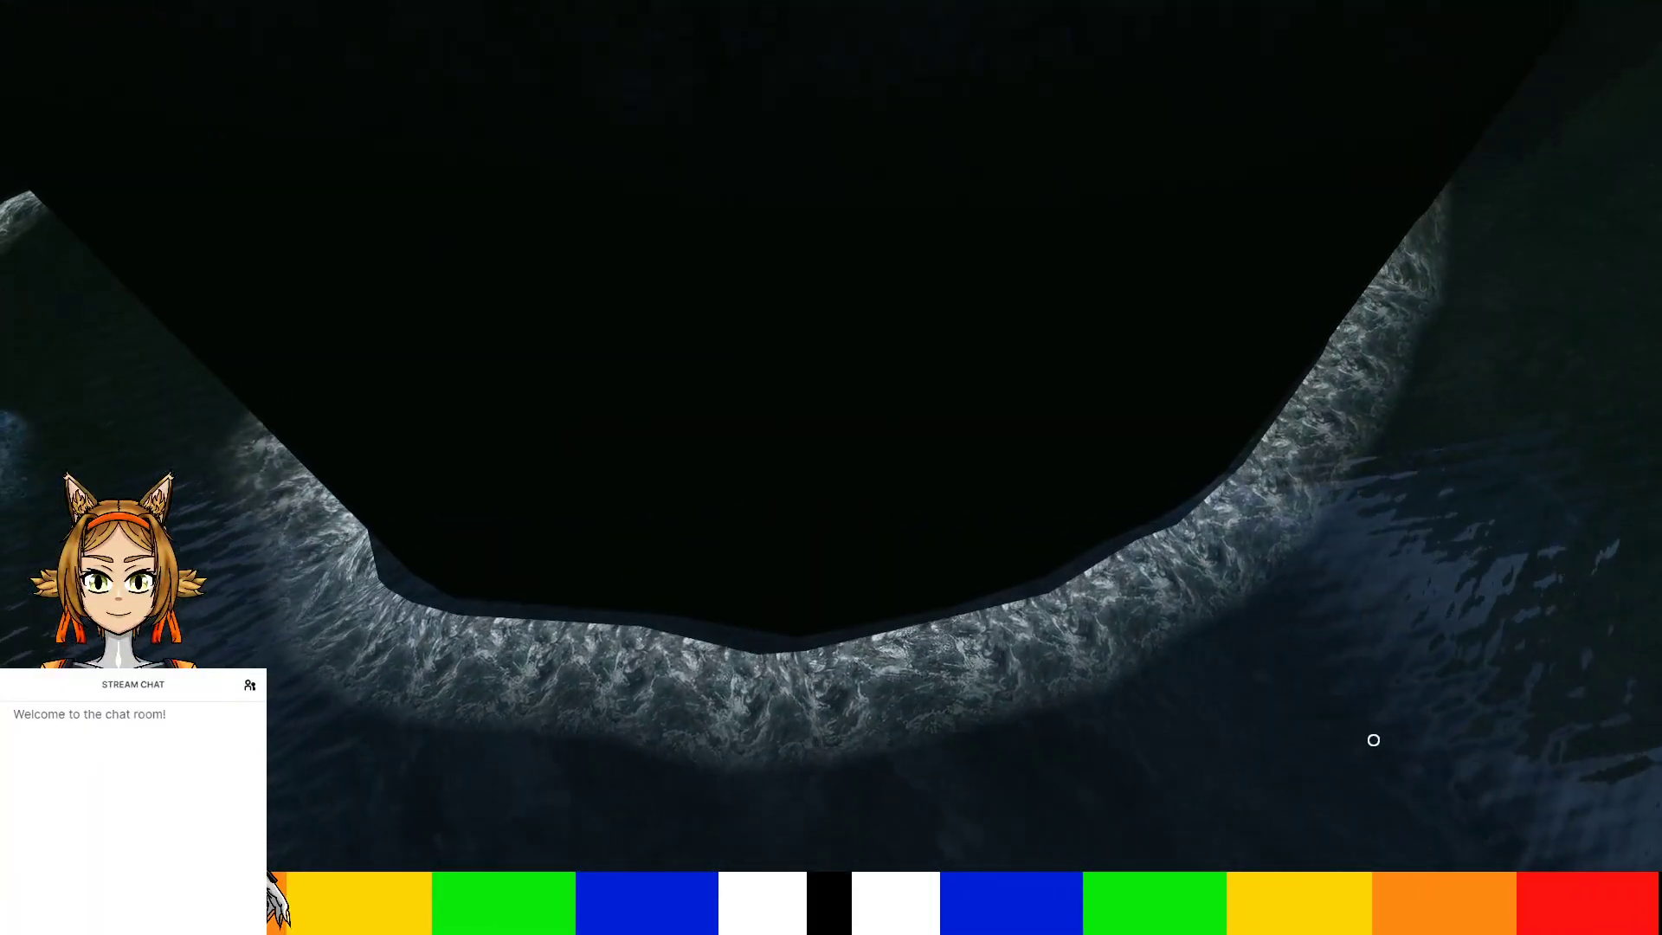
pyautogui.moveTo(1373, 740); pyautogui.dragTo(1027, 740, button='right')
pyautogui.moveTo(1567, 526); pyautogui.dragTo(1307, 526, button='right')
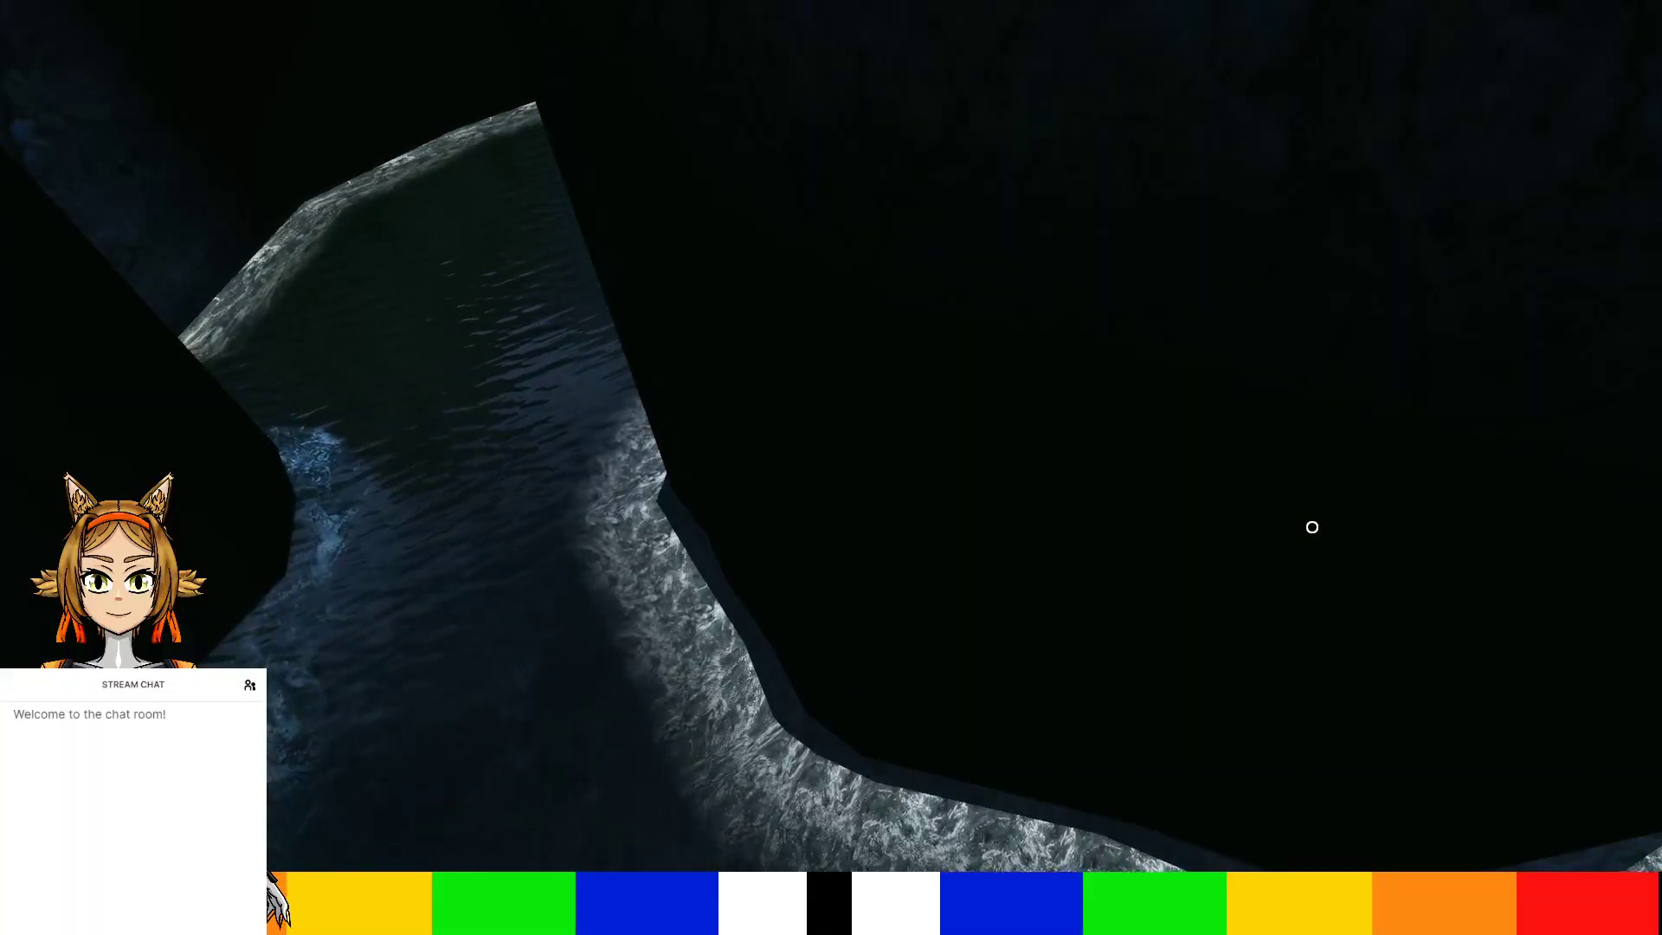
pyautogui.press('w')
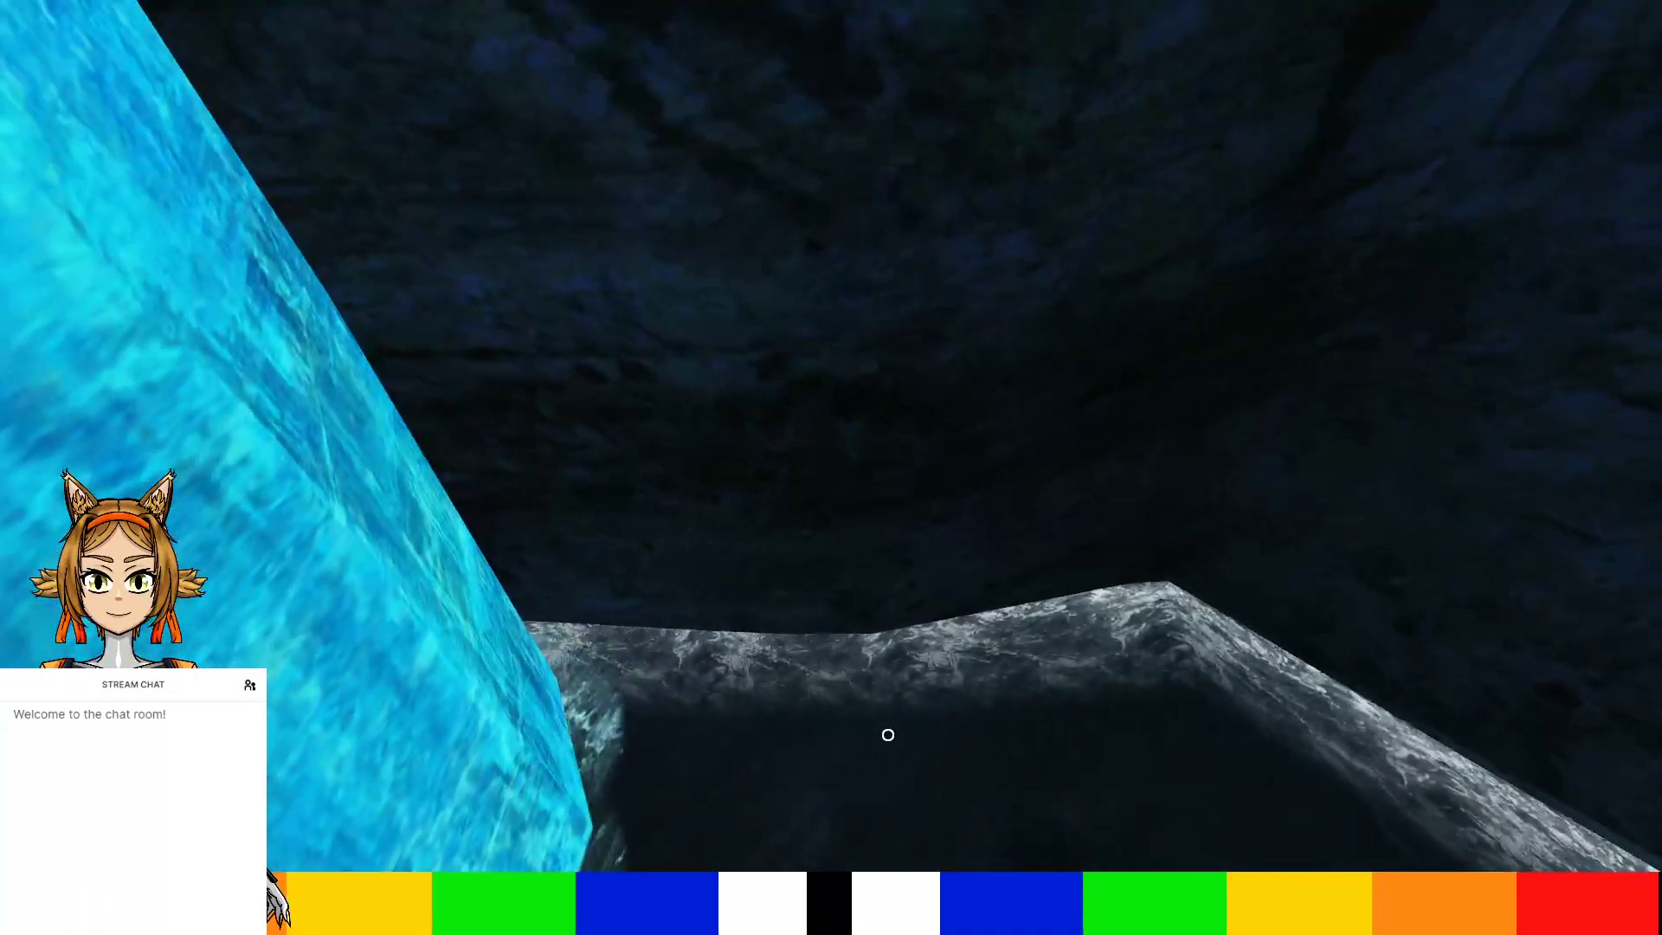
pyautogui.moveTo(888, 735); pyautogui.dragTo(888, 561, button='right')
pyautogui.moveTo(888, 735); pyautogui.dragTo(961, 900, button='right')
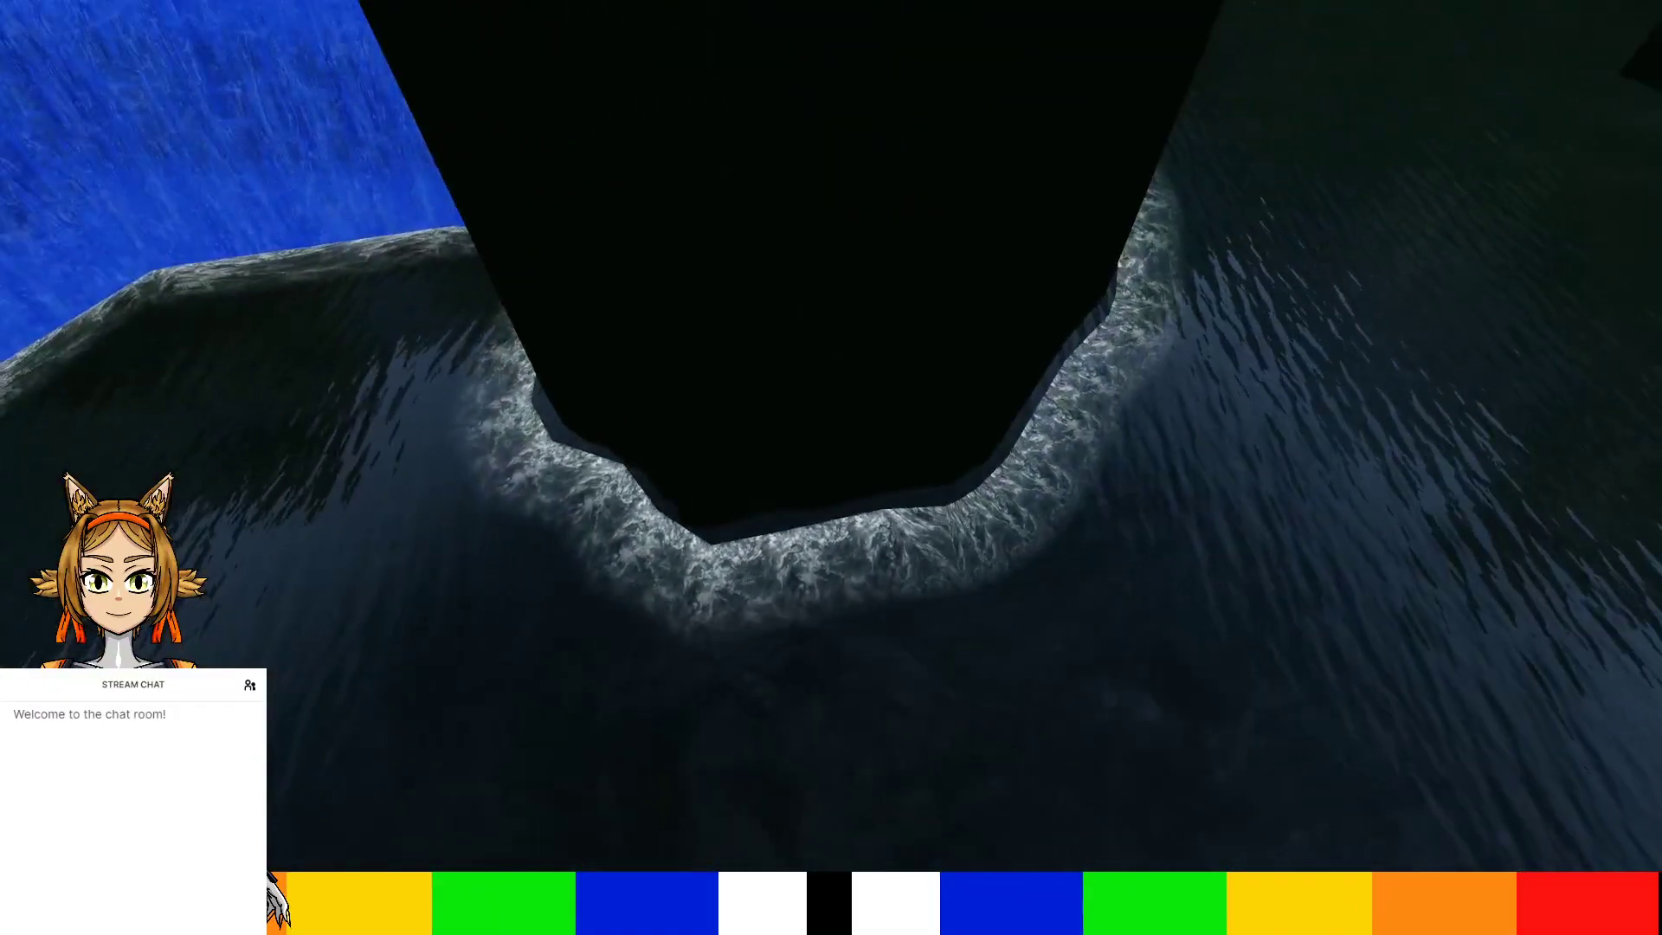
pyautogui.press('w')
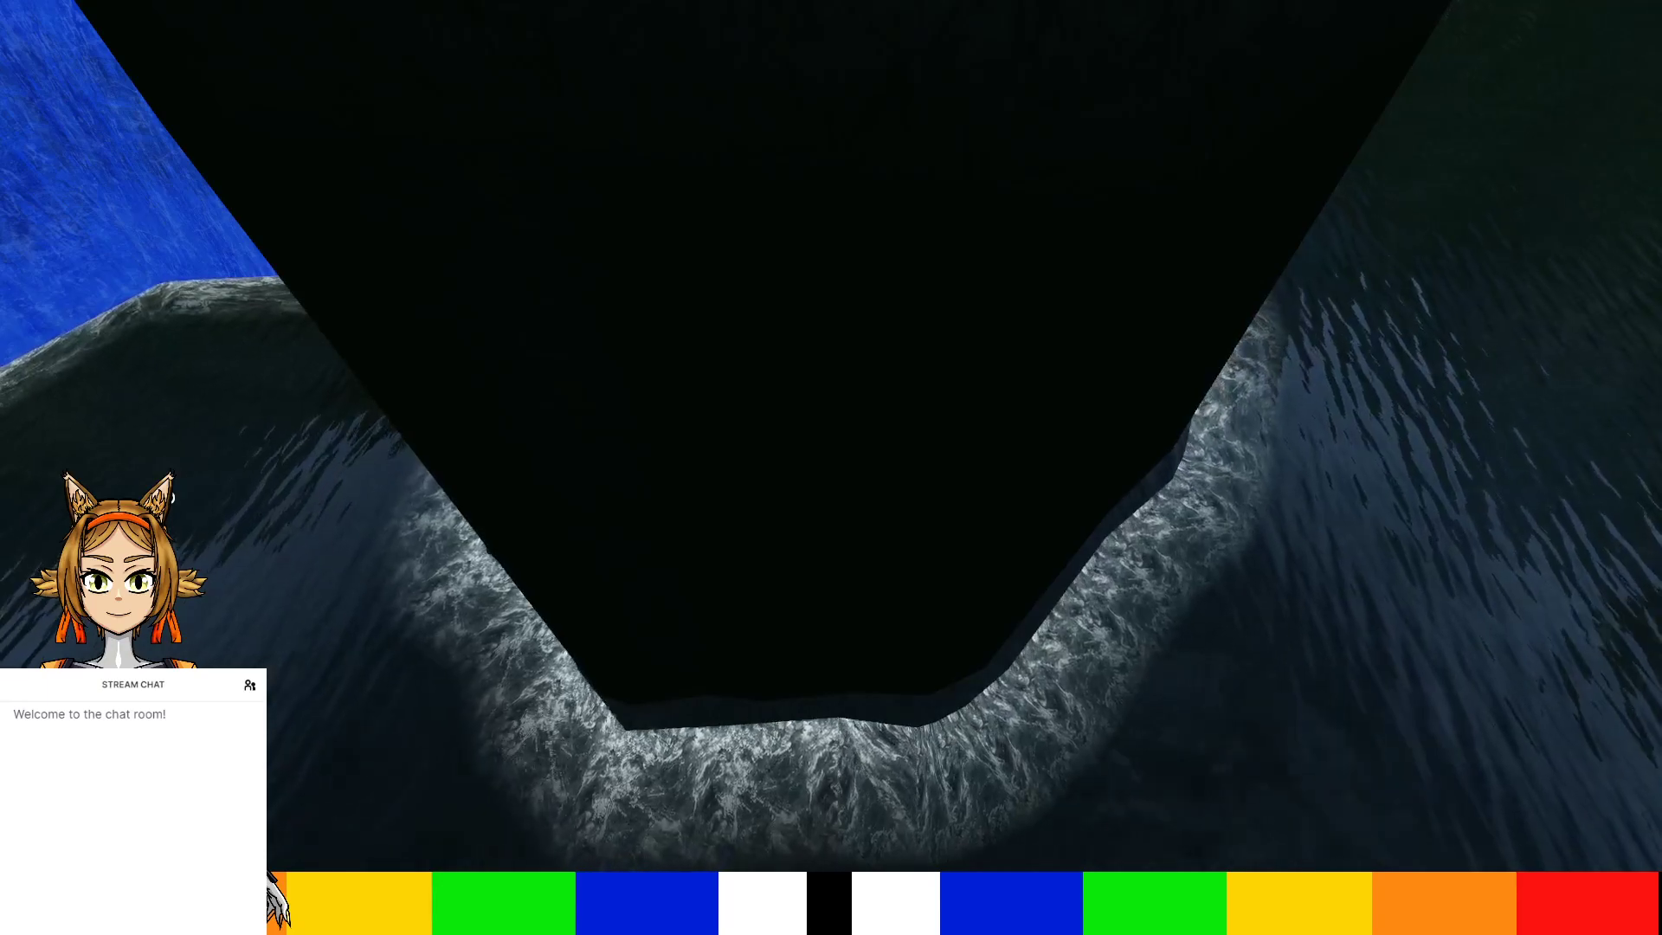
pyautogui.press('w')
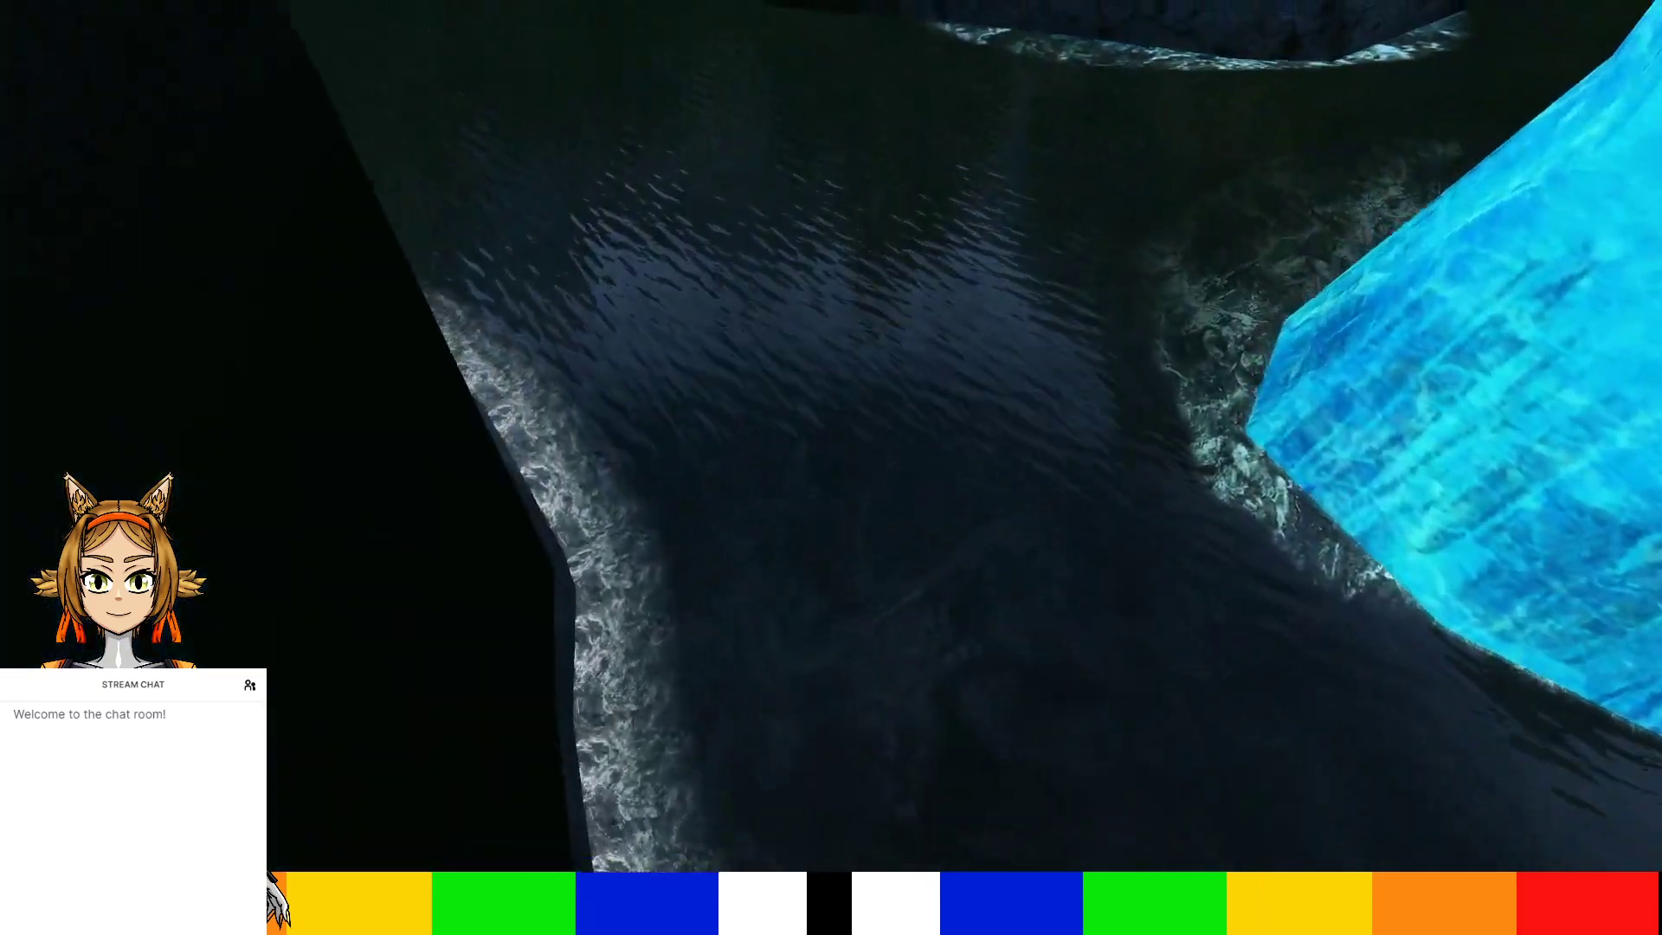
pyautogui.press('w')
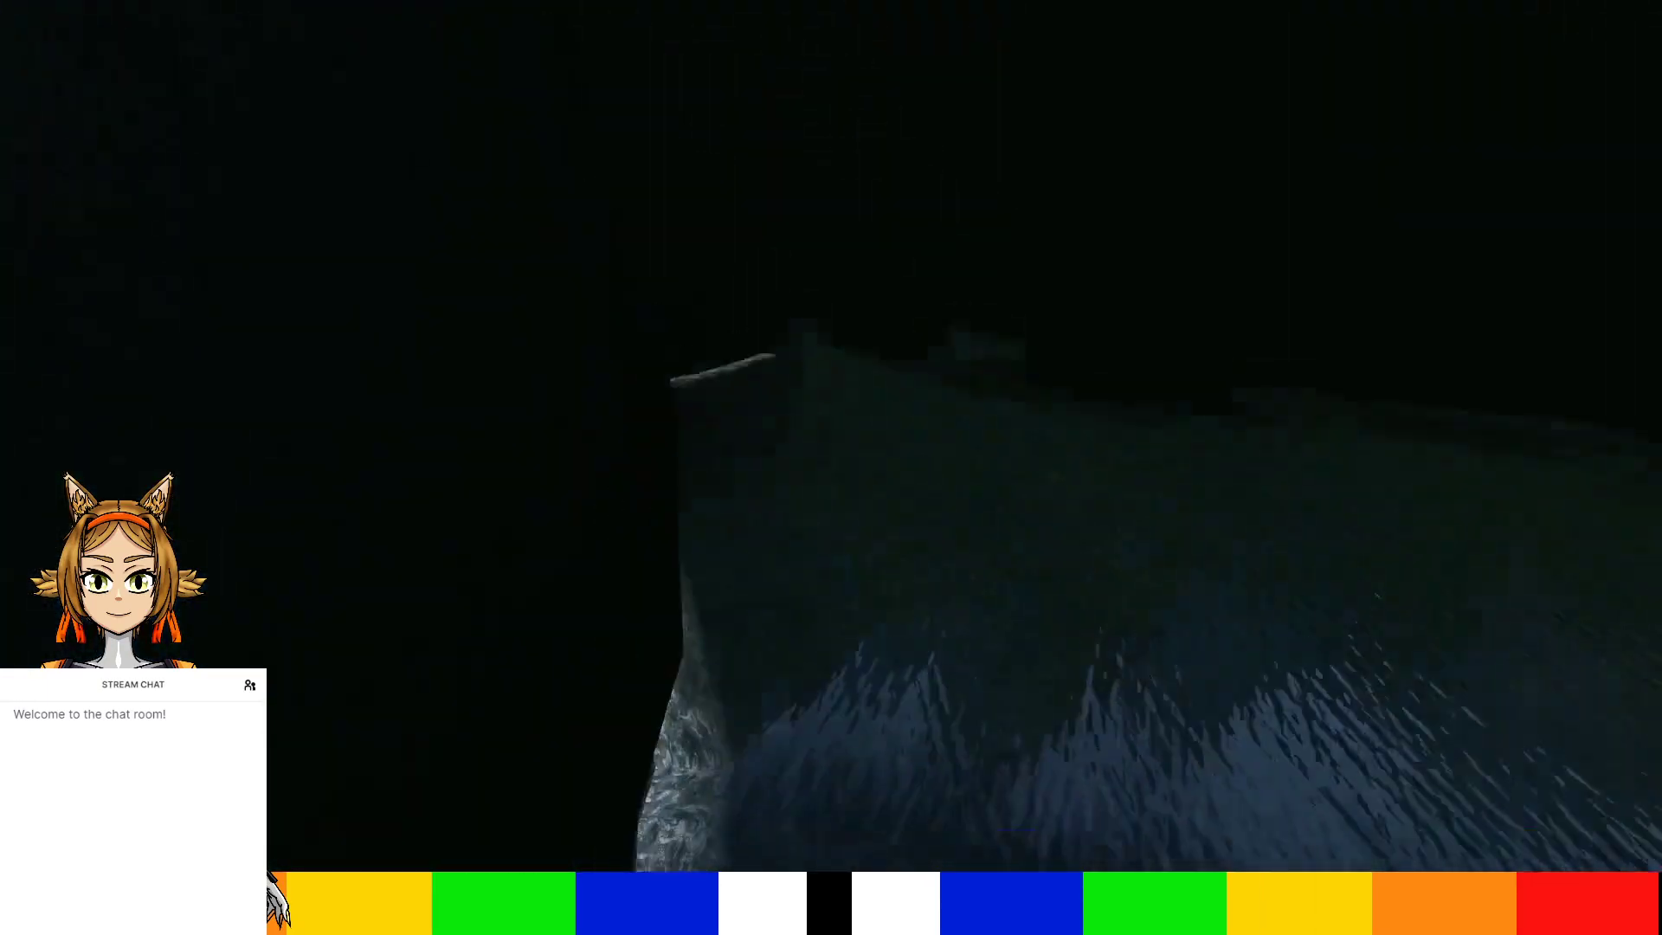
pyautogui.press('w')
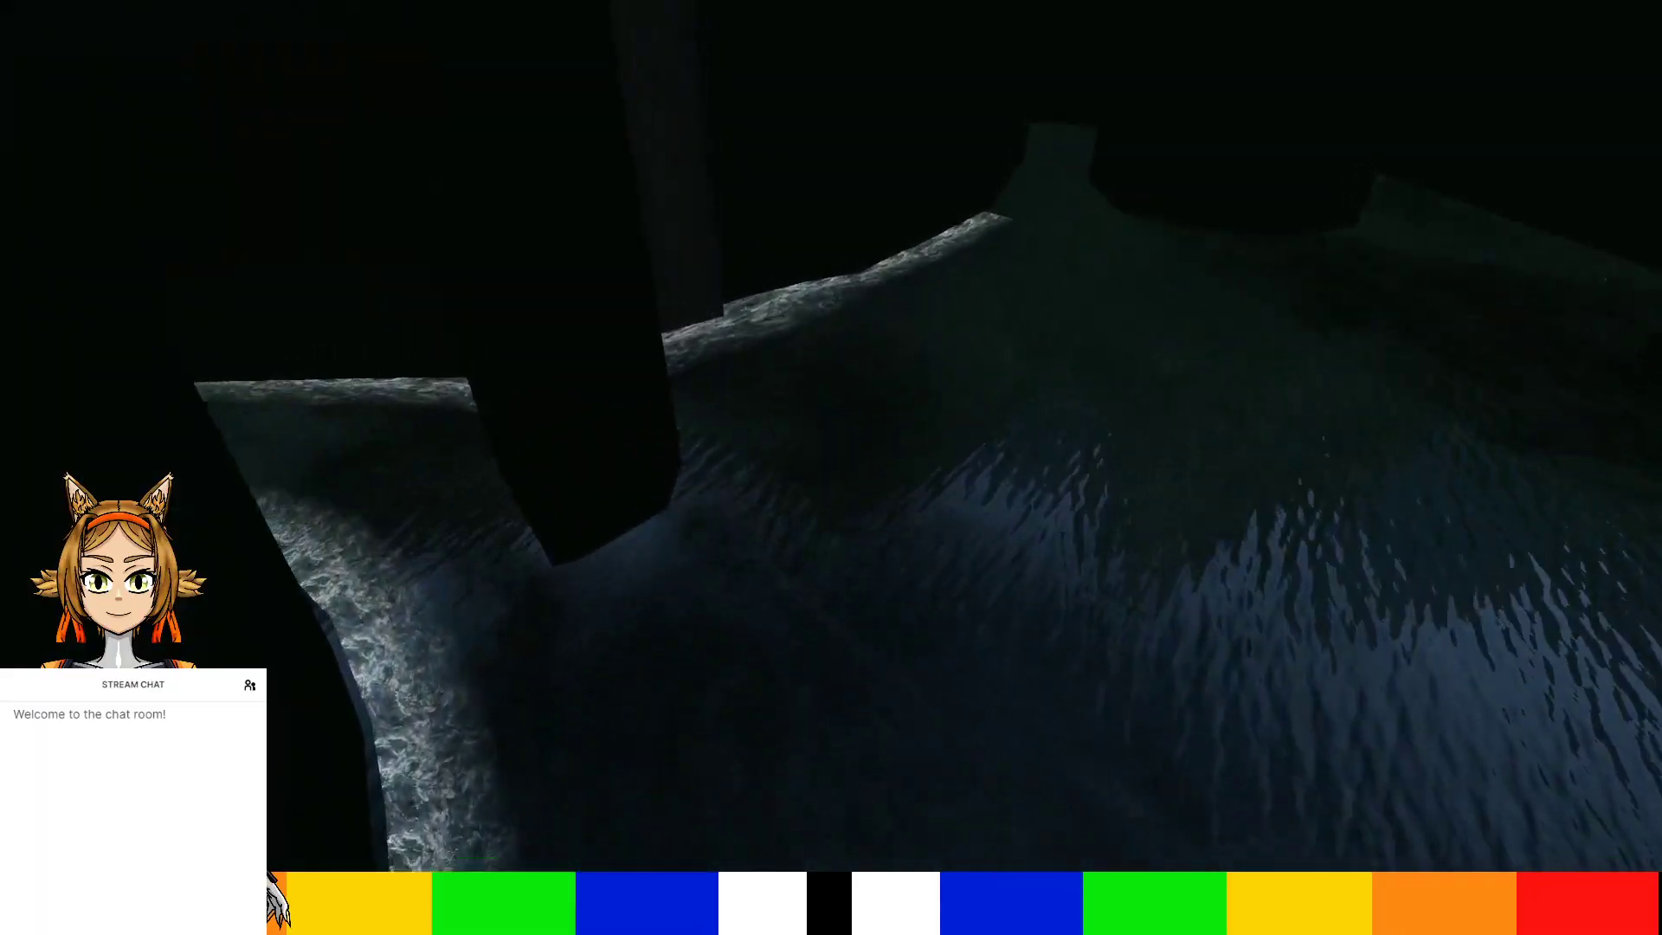
pyautogui.press('w')
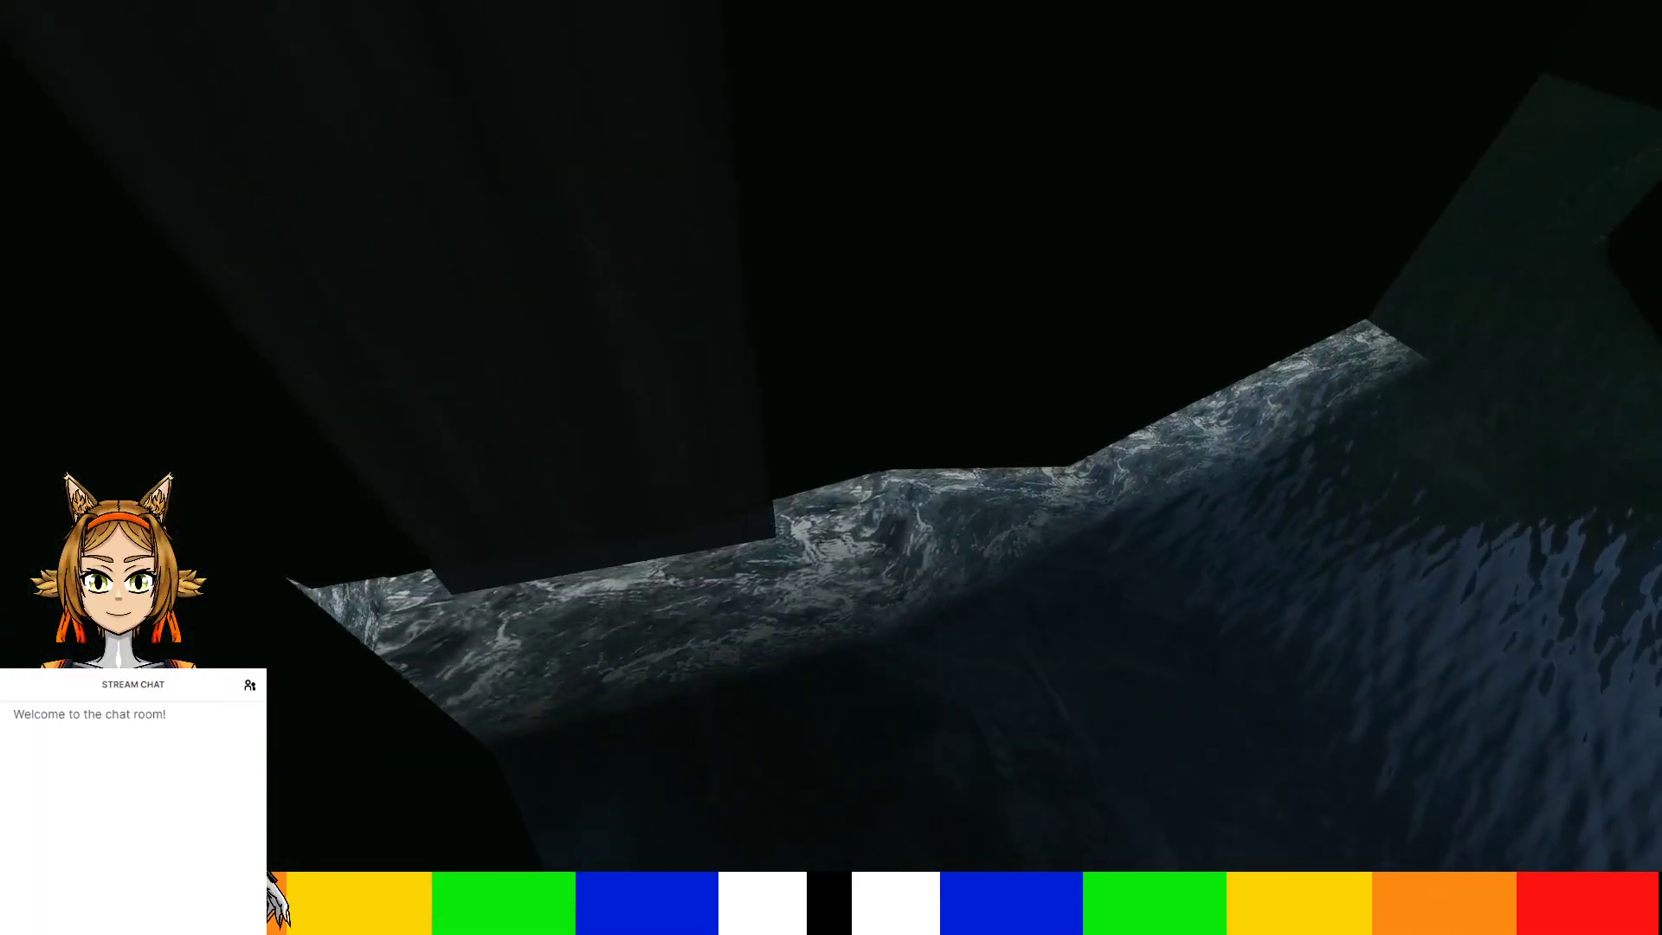
pyautogui.press('w')
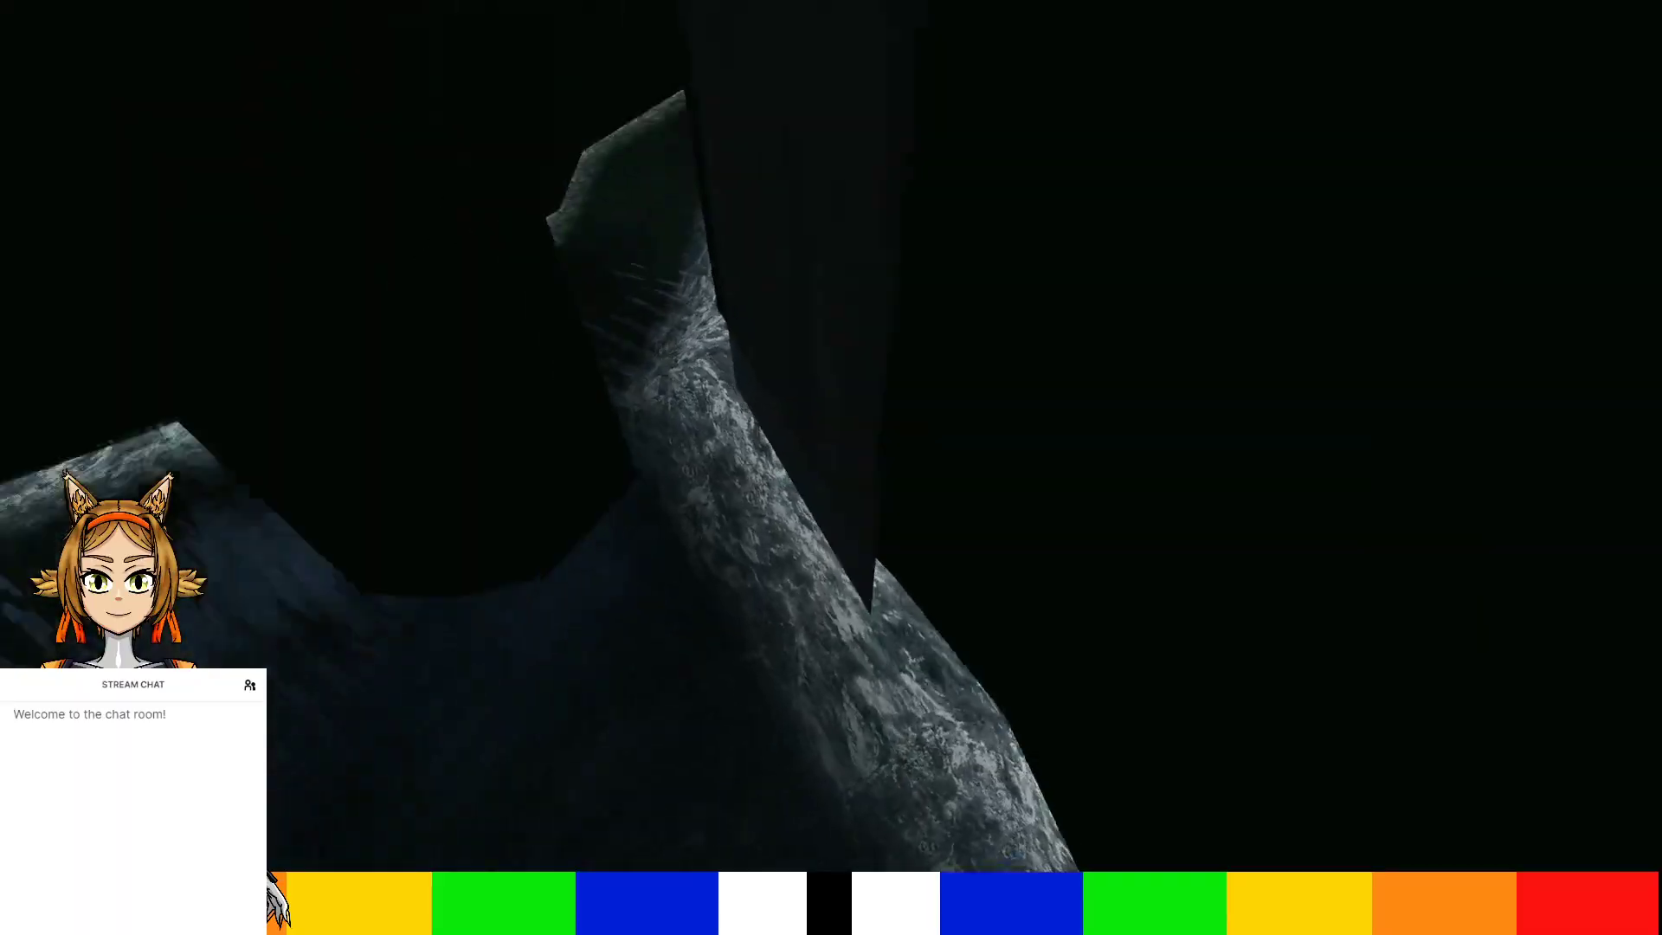
pyautogui.press('w')
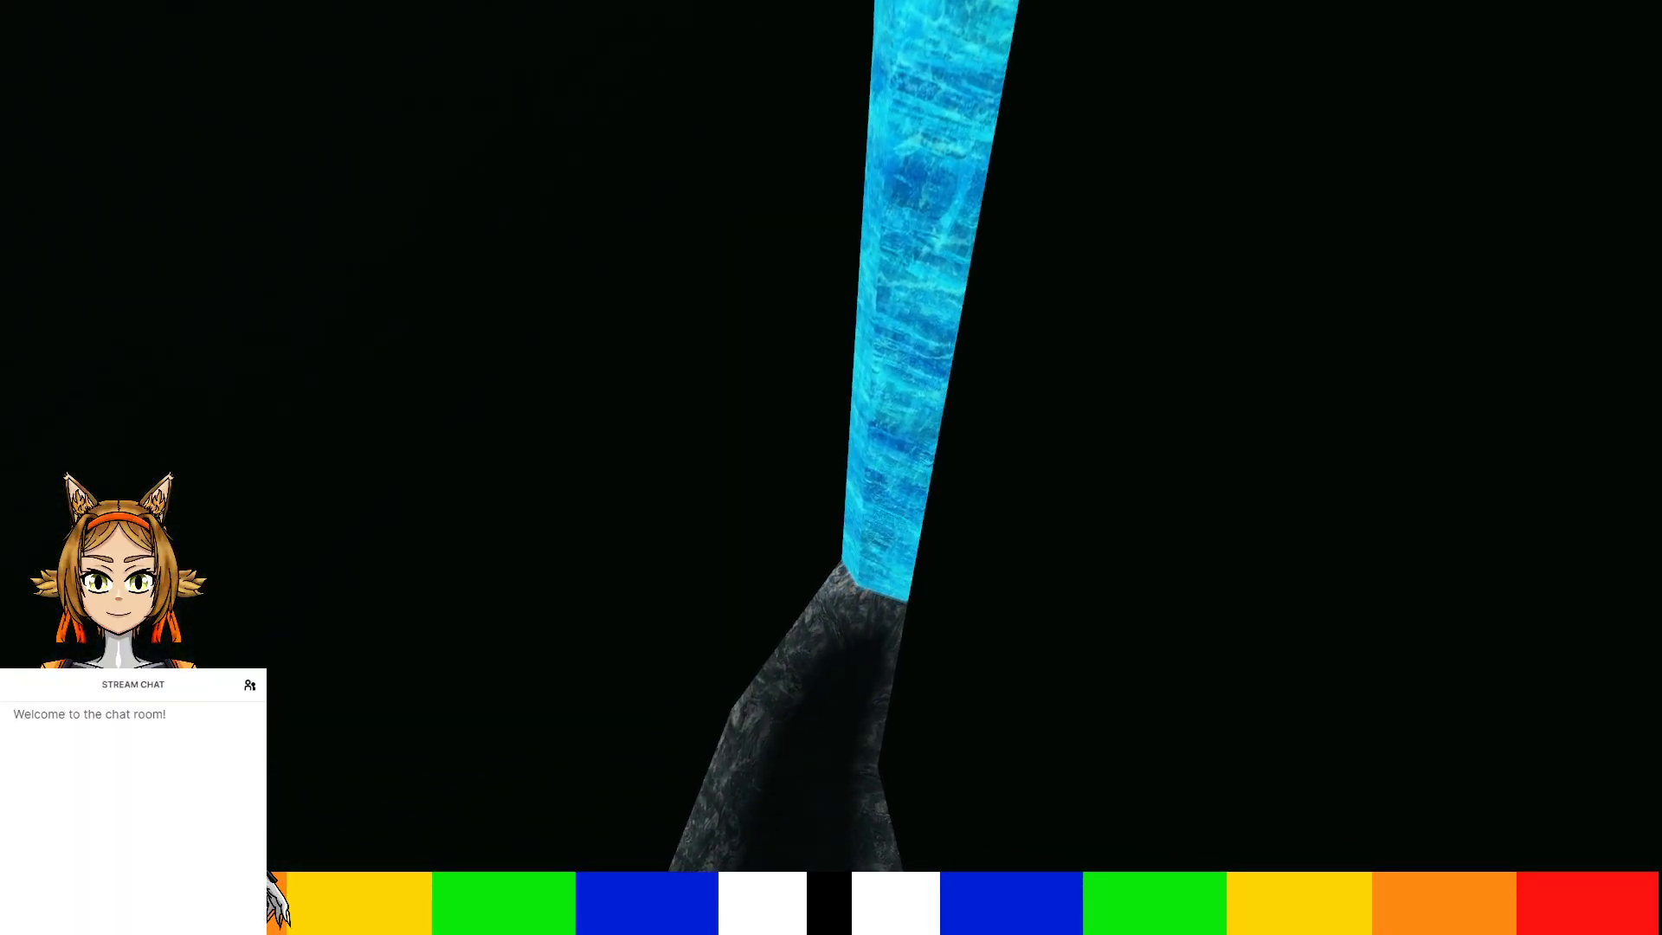
pyautogui.press('s')
pyautogui.press('s')
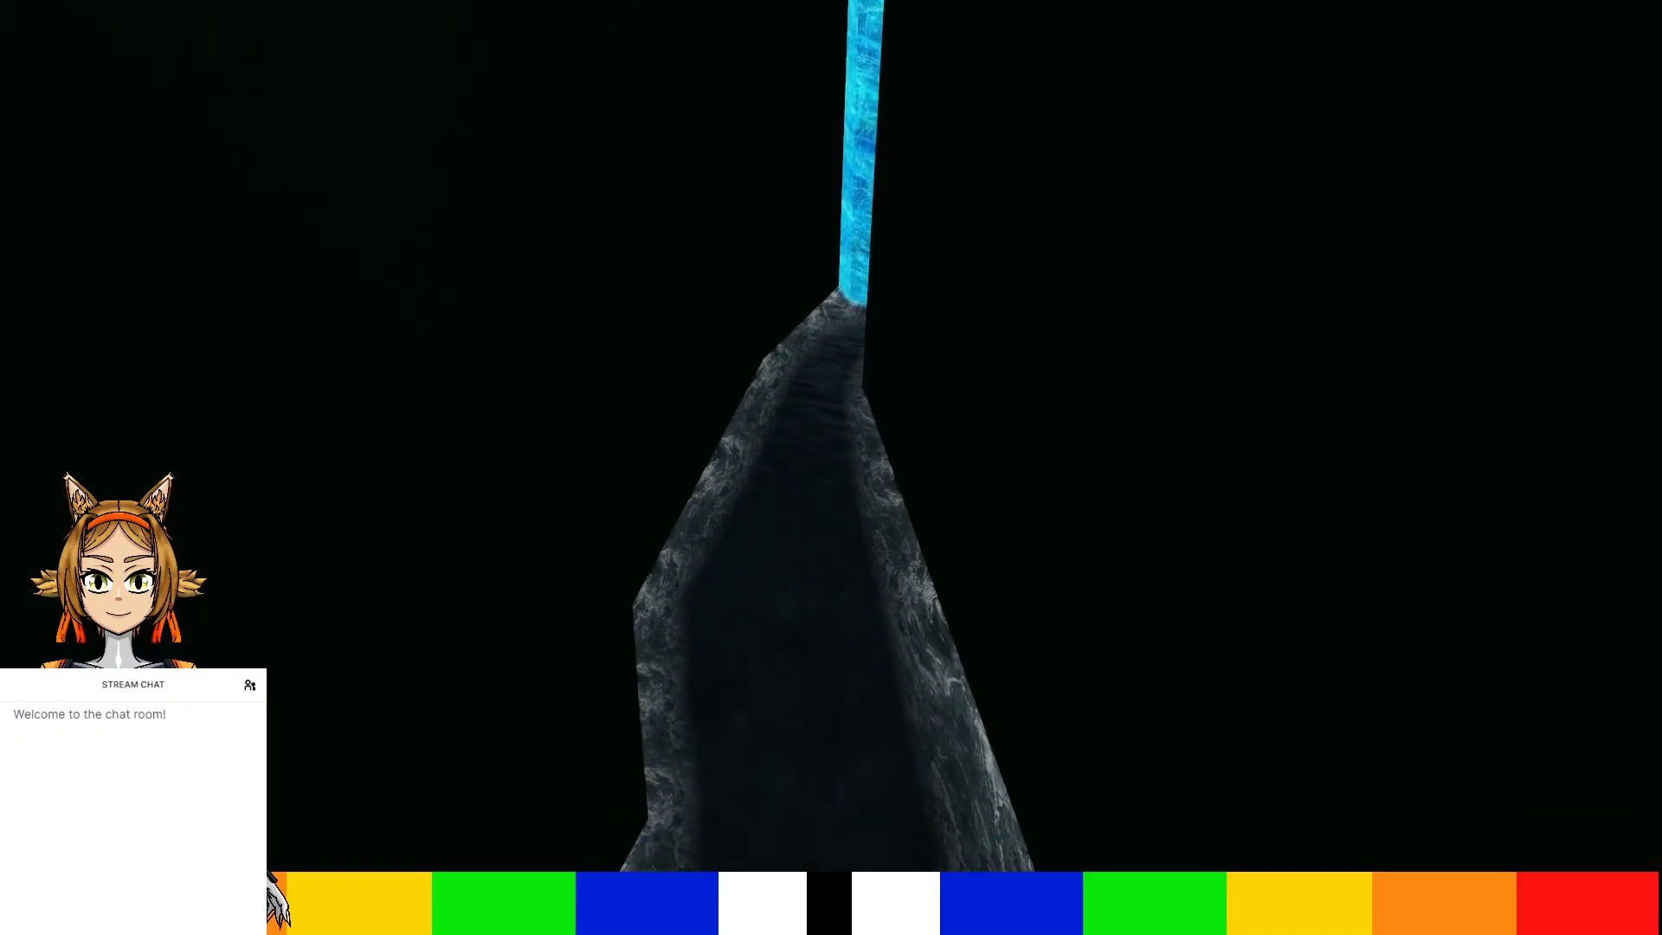
pyautogui.press('w')
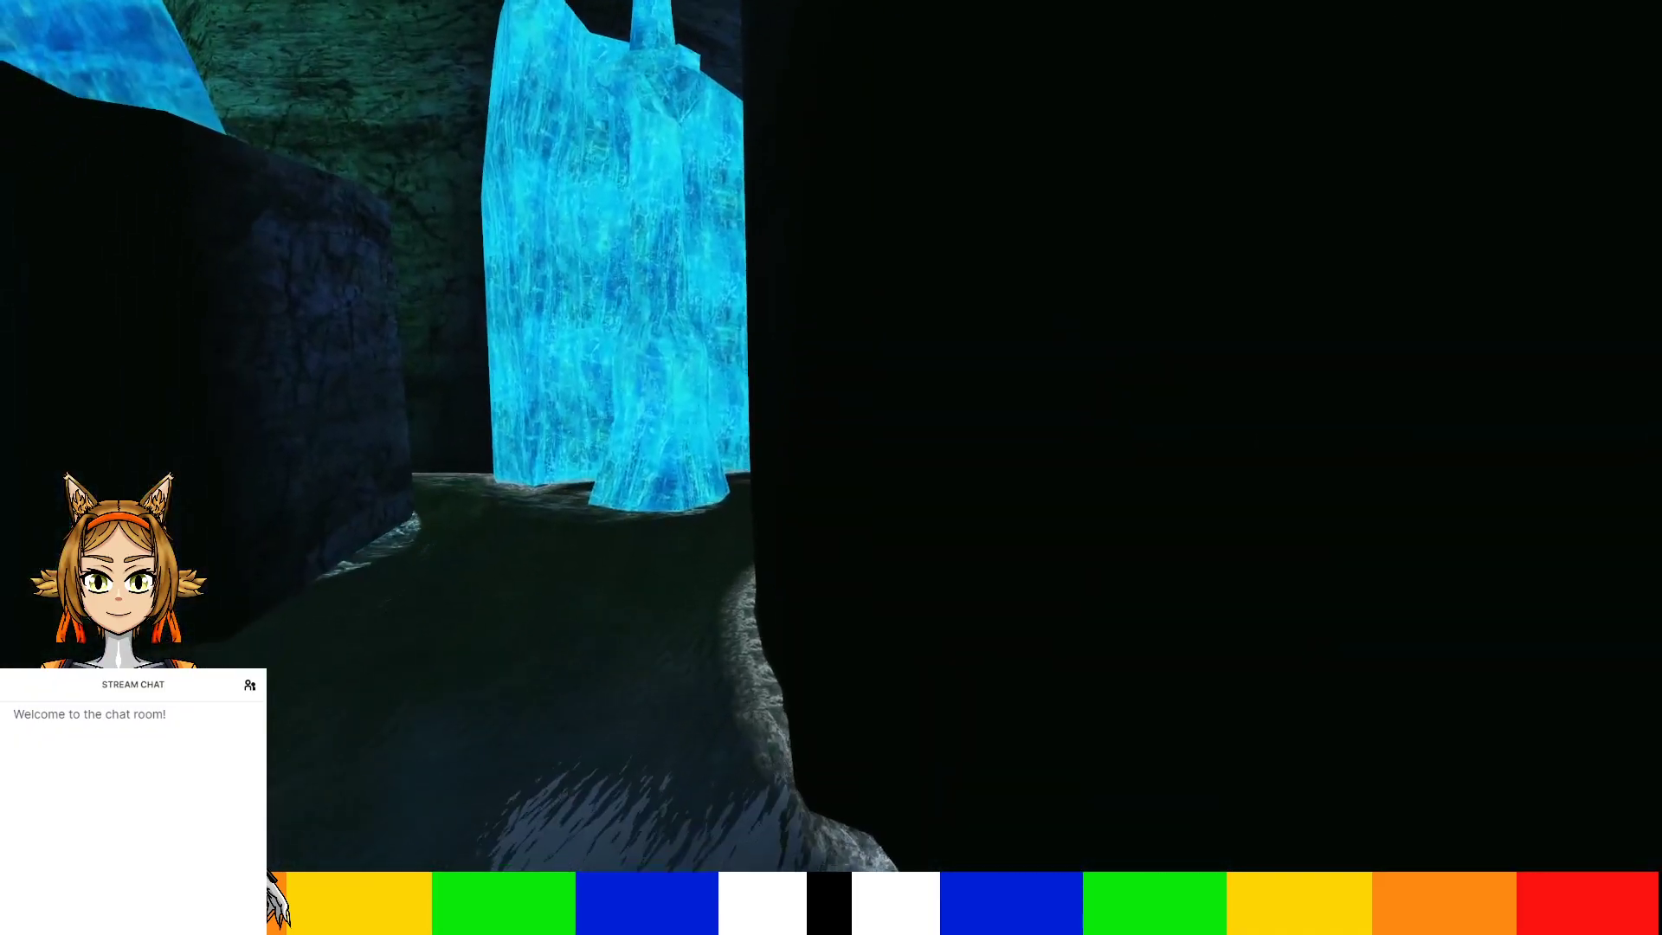
pyautogui.press('w')
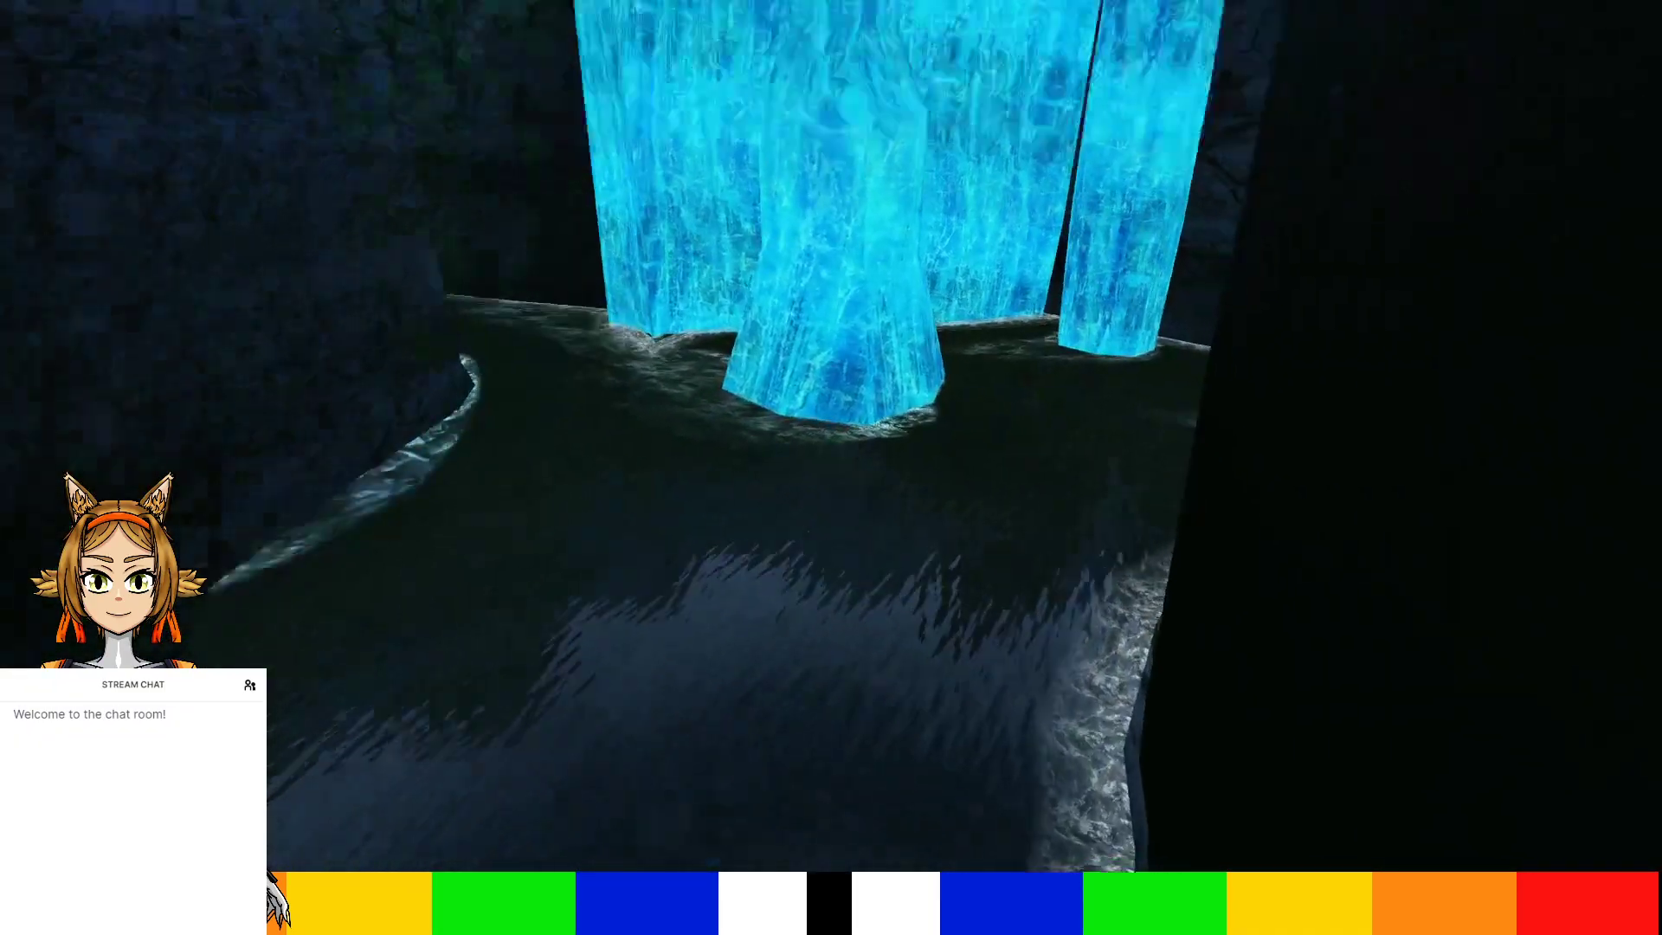
pyautogui.press('w')
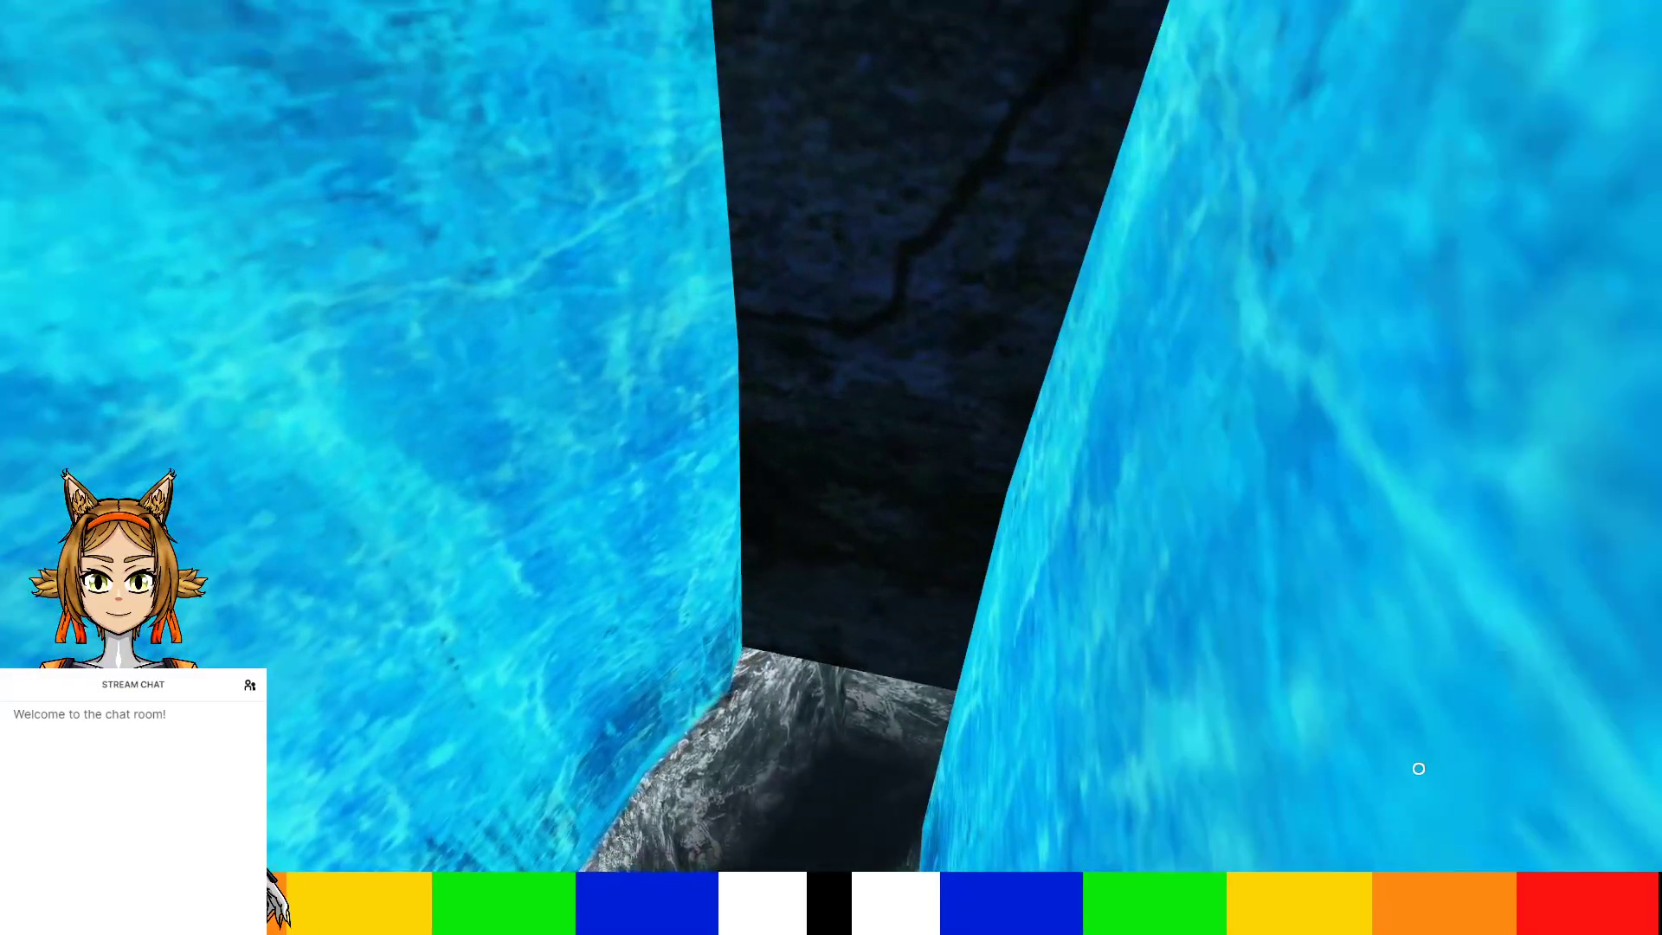
pyautogui.press('w')
pyautogui.press('w')
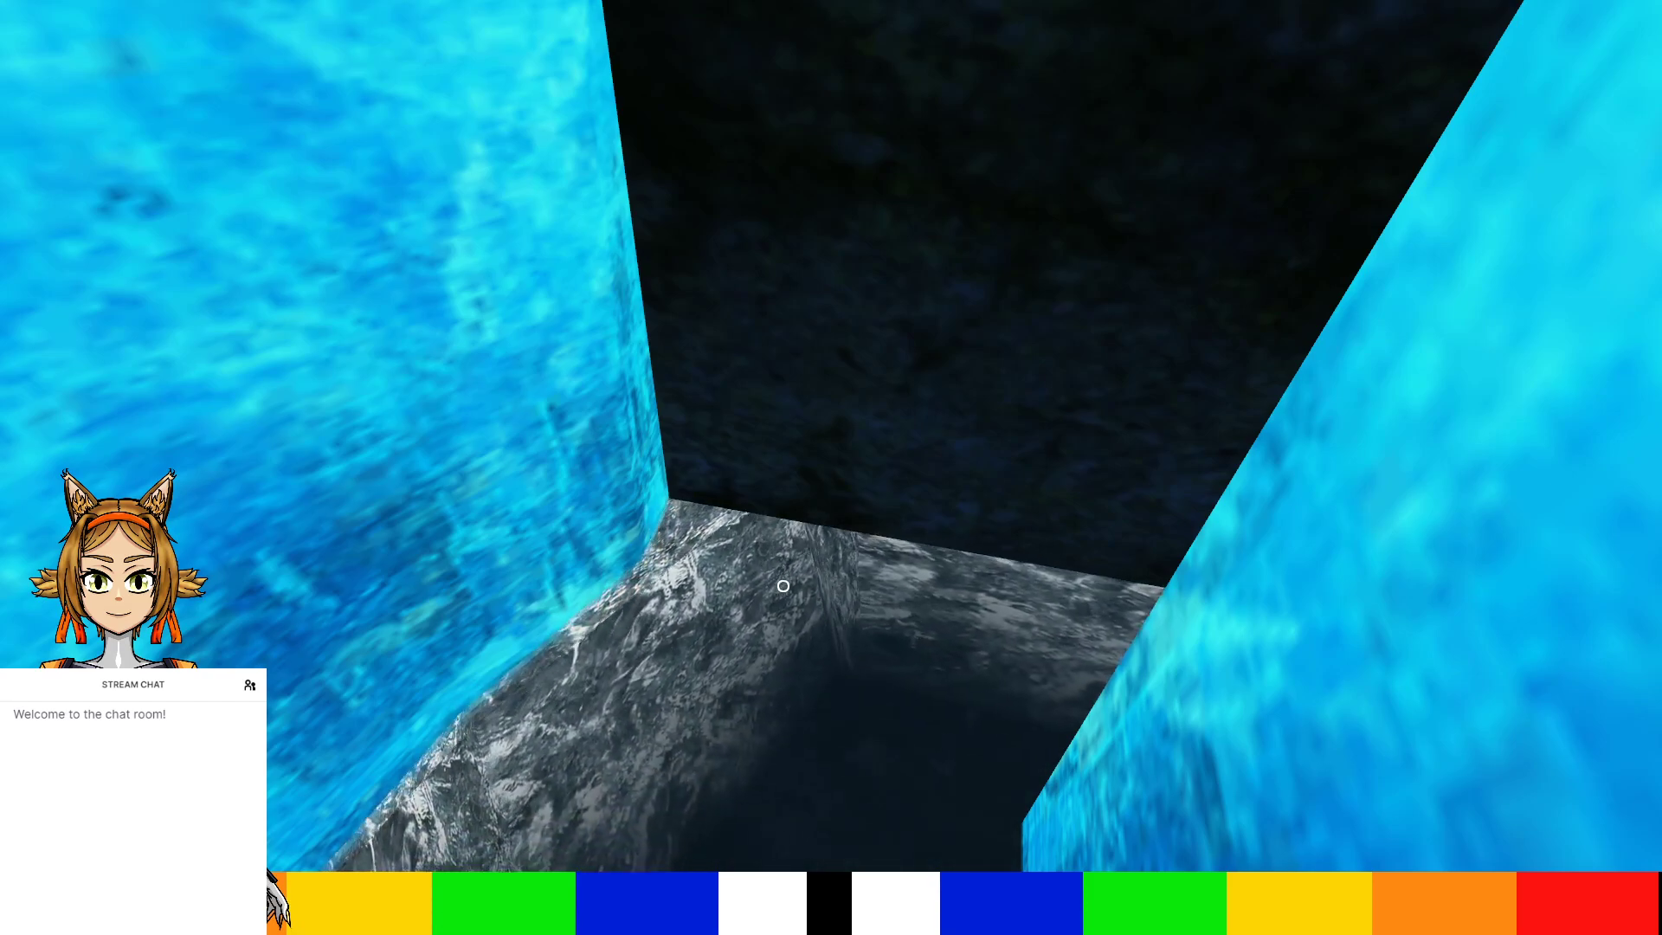
pyautogui.press('w')
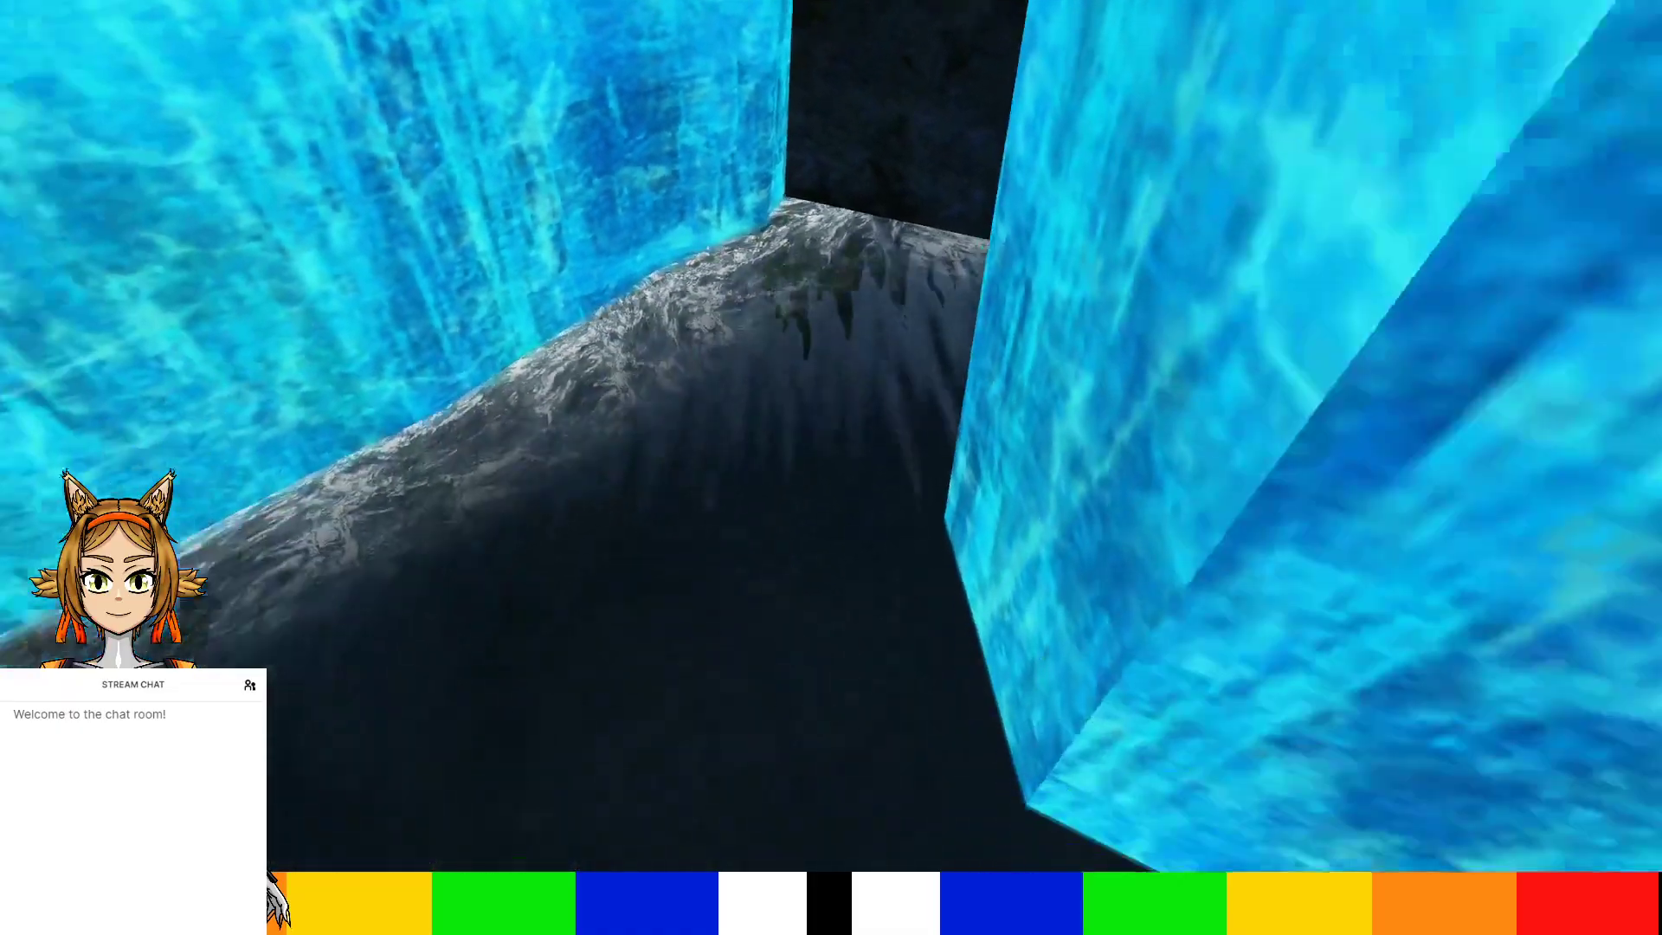
pyautogui.press('w')
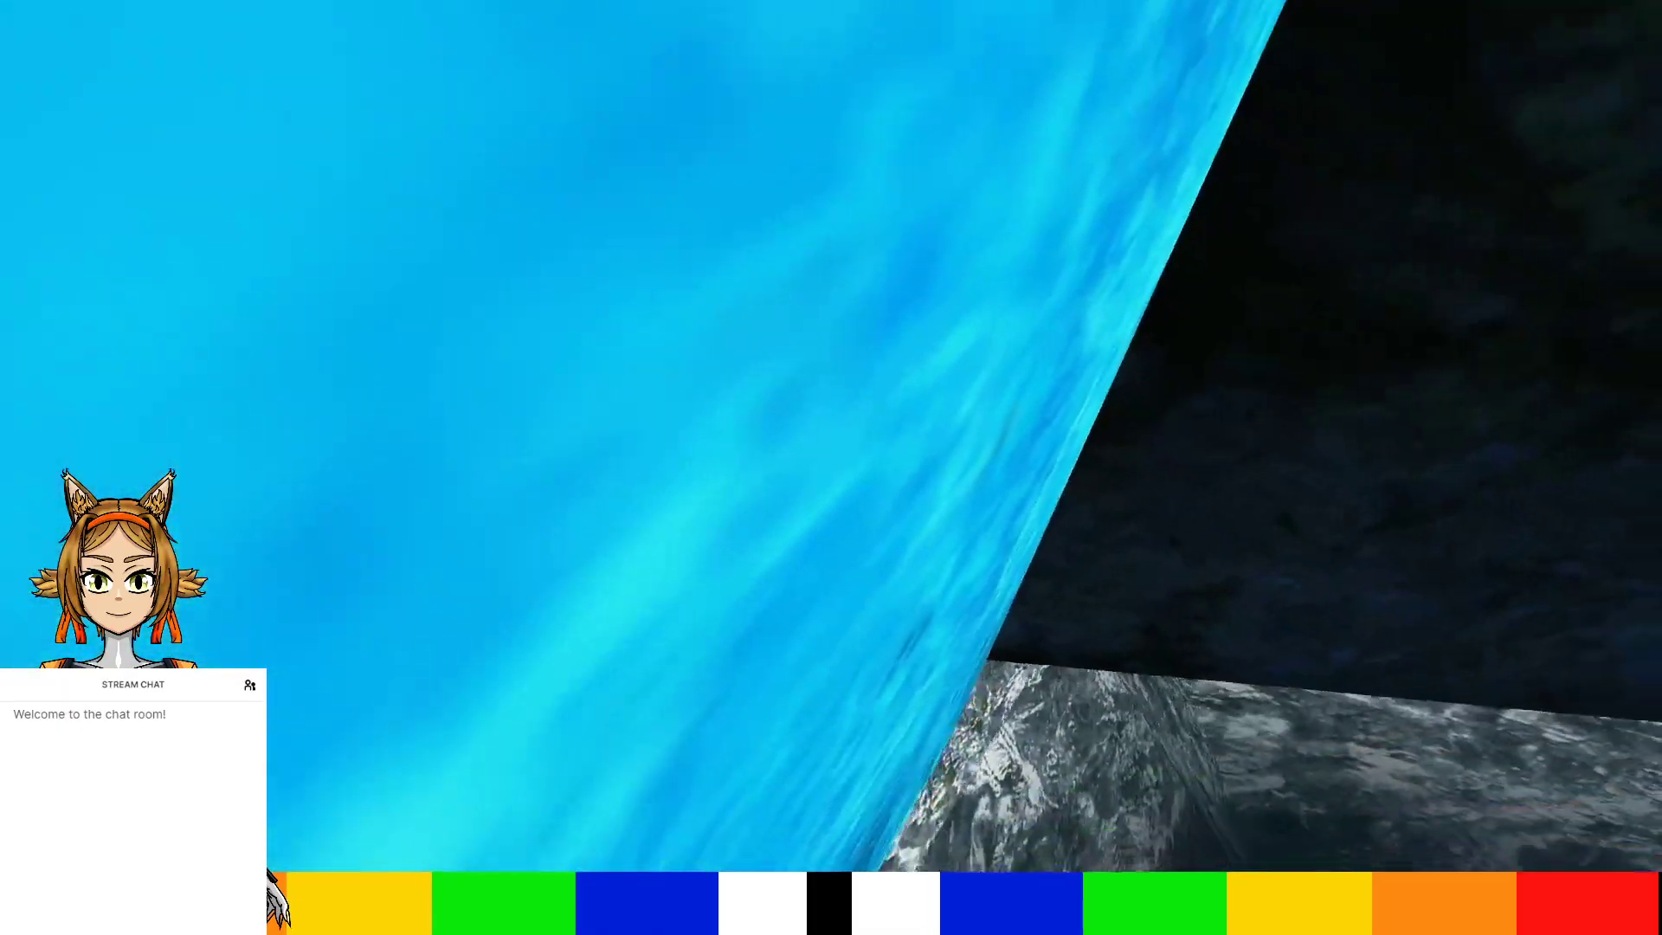
pyautogui.press('w')
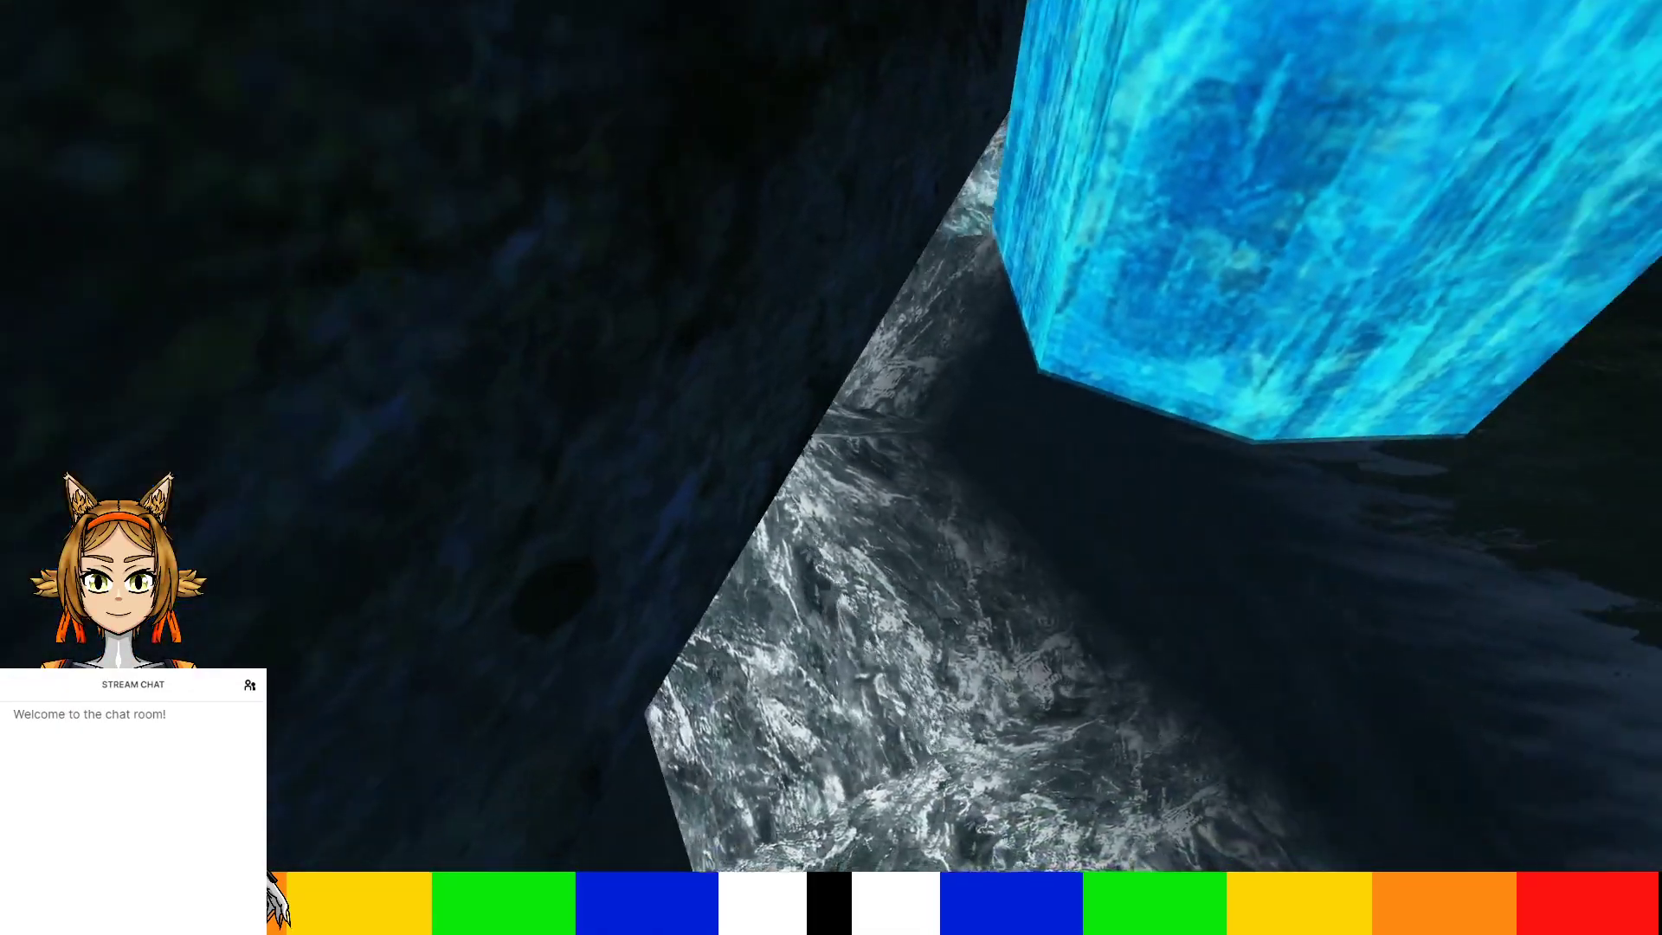
# View the shoreline wakes in-game and run the Net.ForceSetAgeTimeOfDay console command to see them at another water level
pyautogui.press('w')
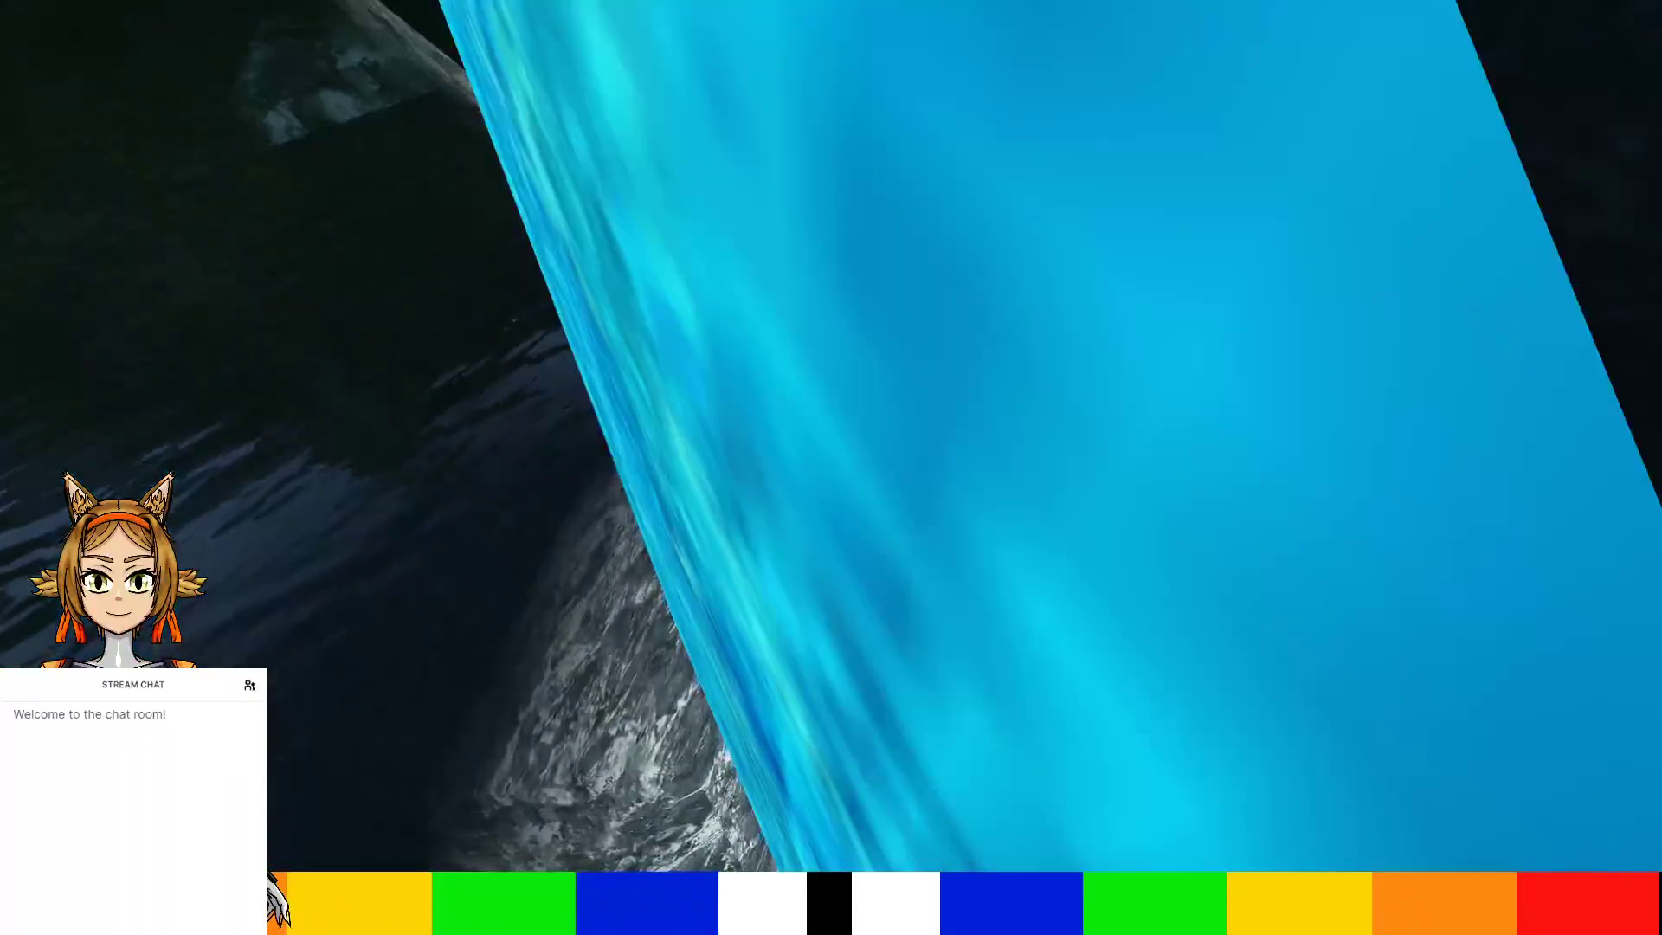
pyautogui.press('w')
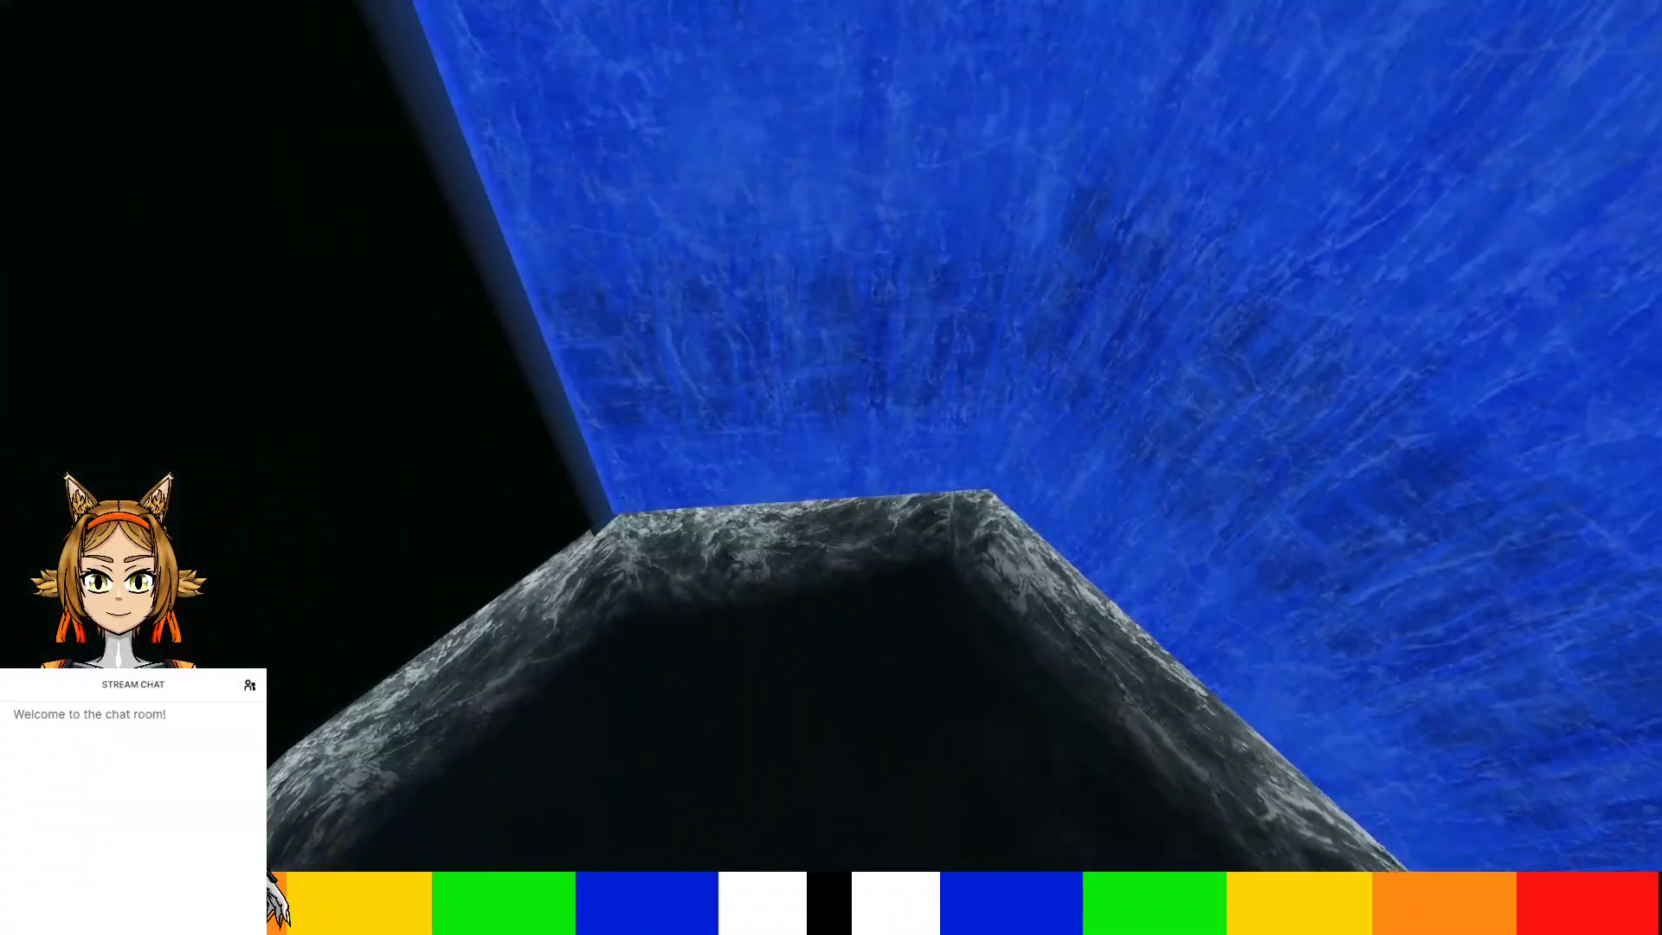
pyautogui.press('`')
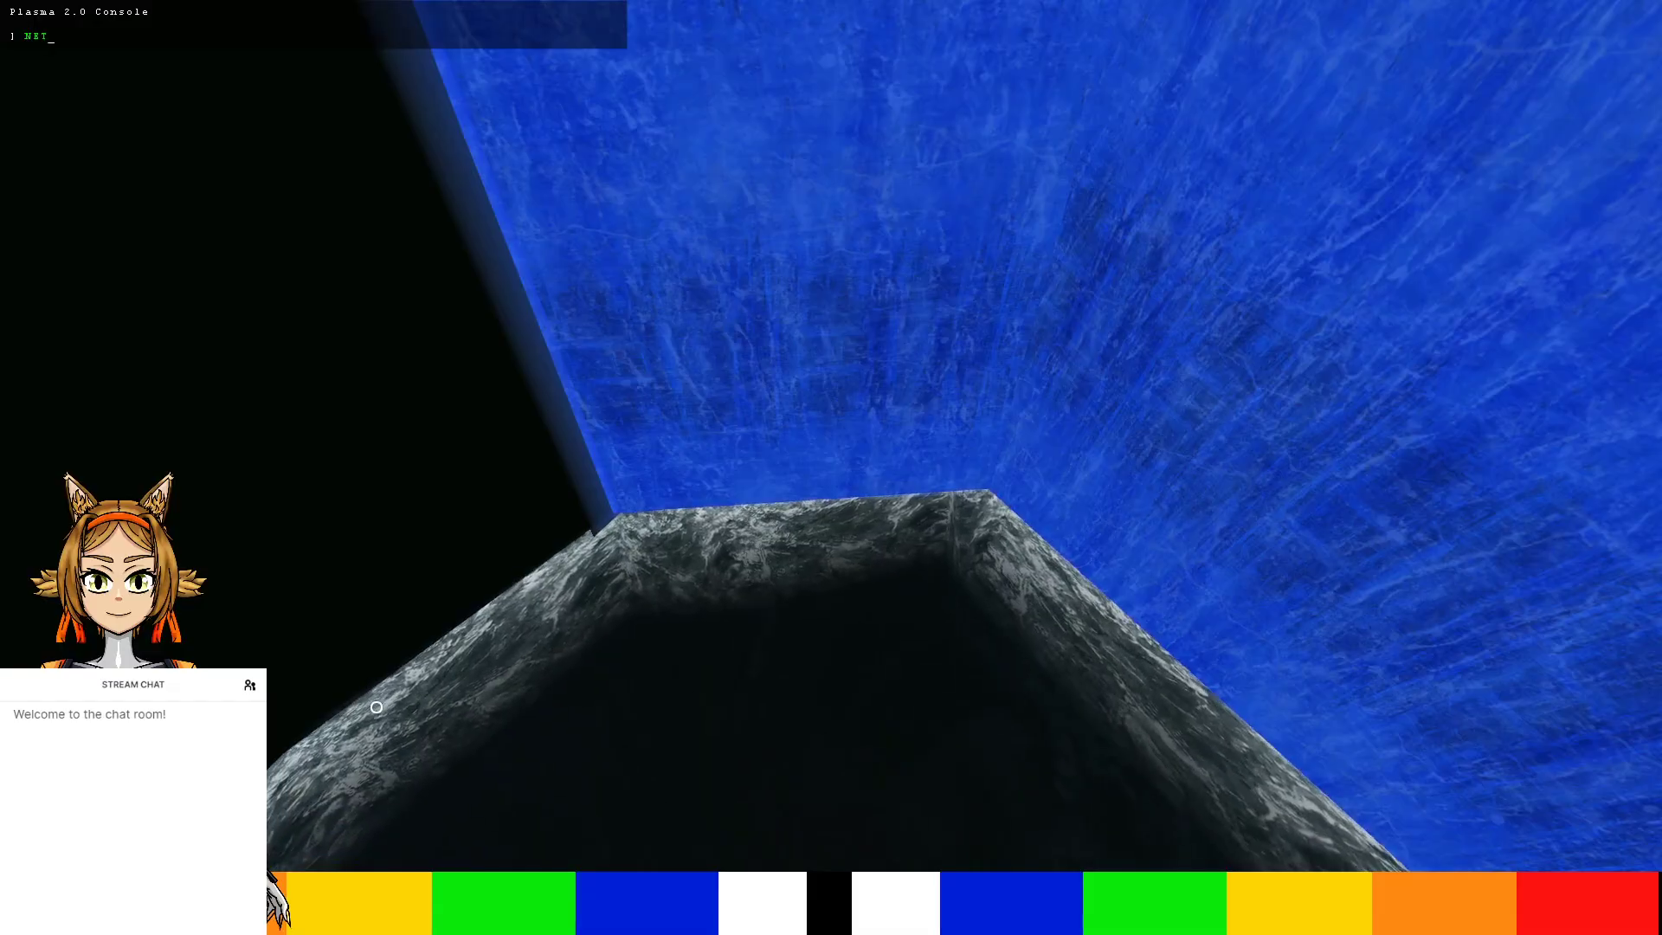
pyautogui.write('NET.FO')
pyautogui.press('Tab')
pyautogui.press('Tab')
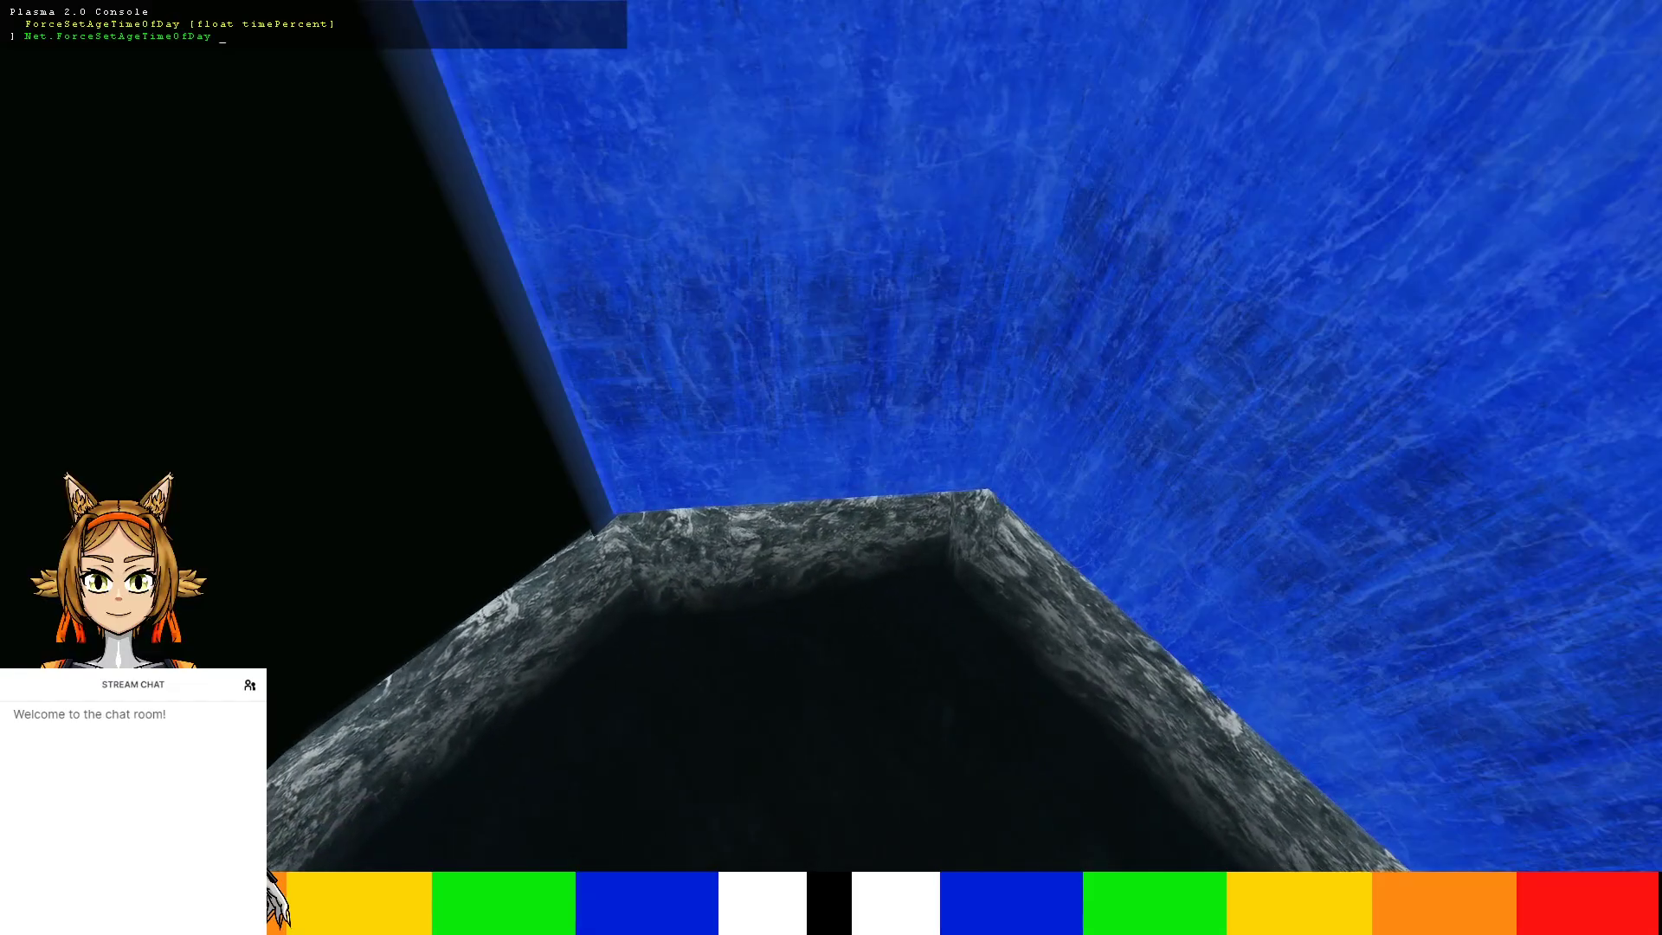
pyautogui.press('Return')
pyautogui.press('Up')
pyautogui.press('Return')
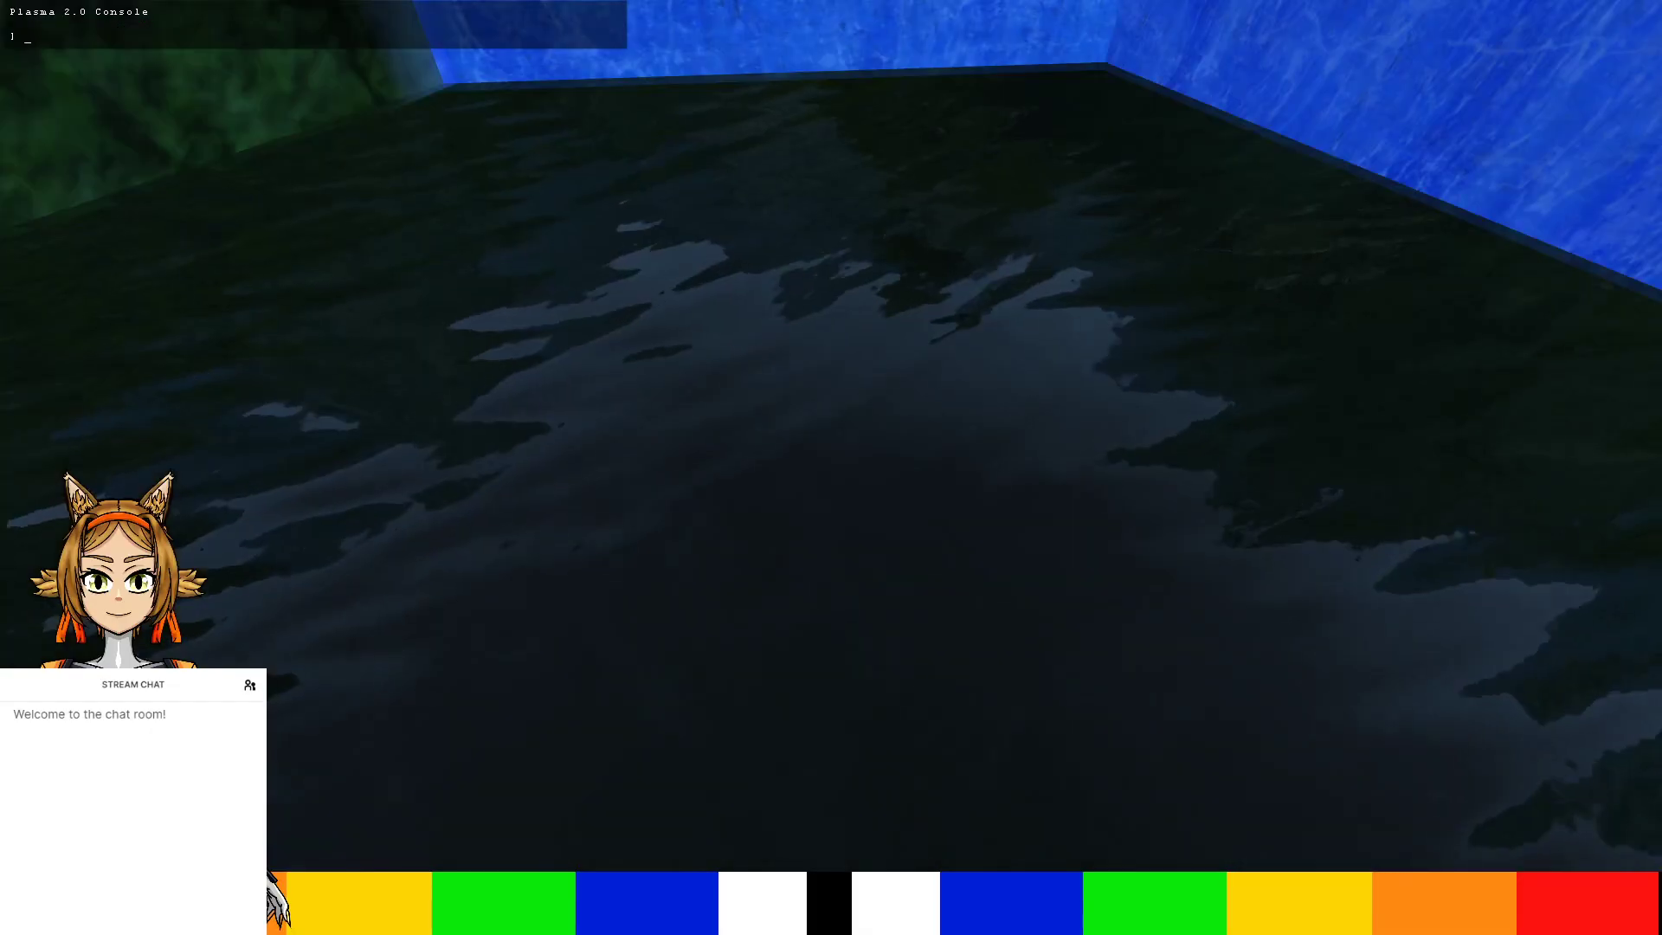
# Force the age's time of day to 0.6 with the console command and close the console to view the wakes
pyautogui.press('Up')
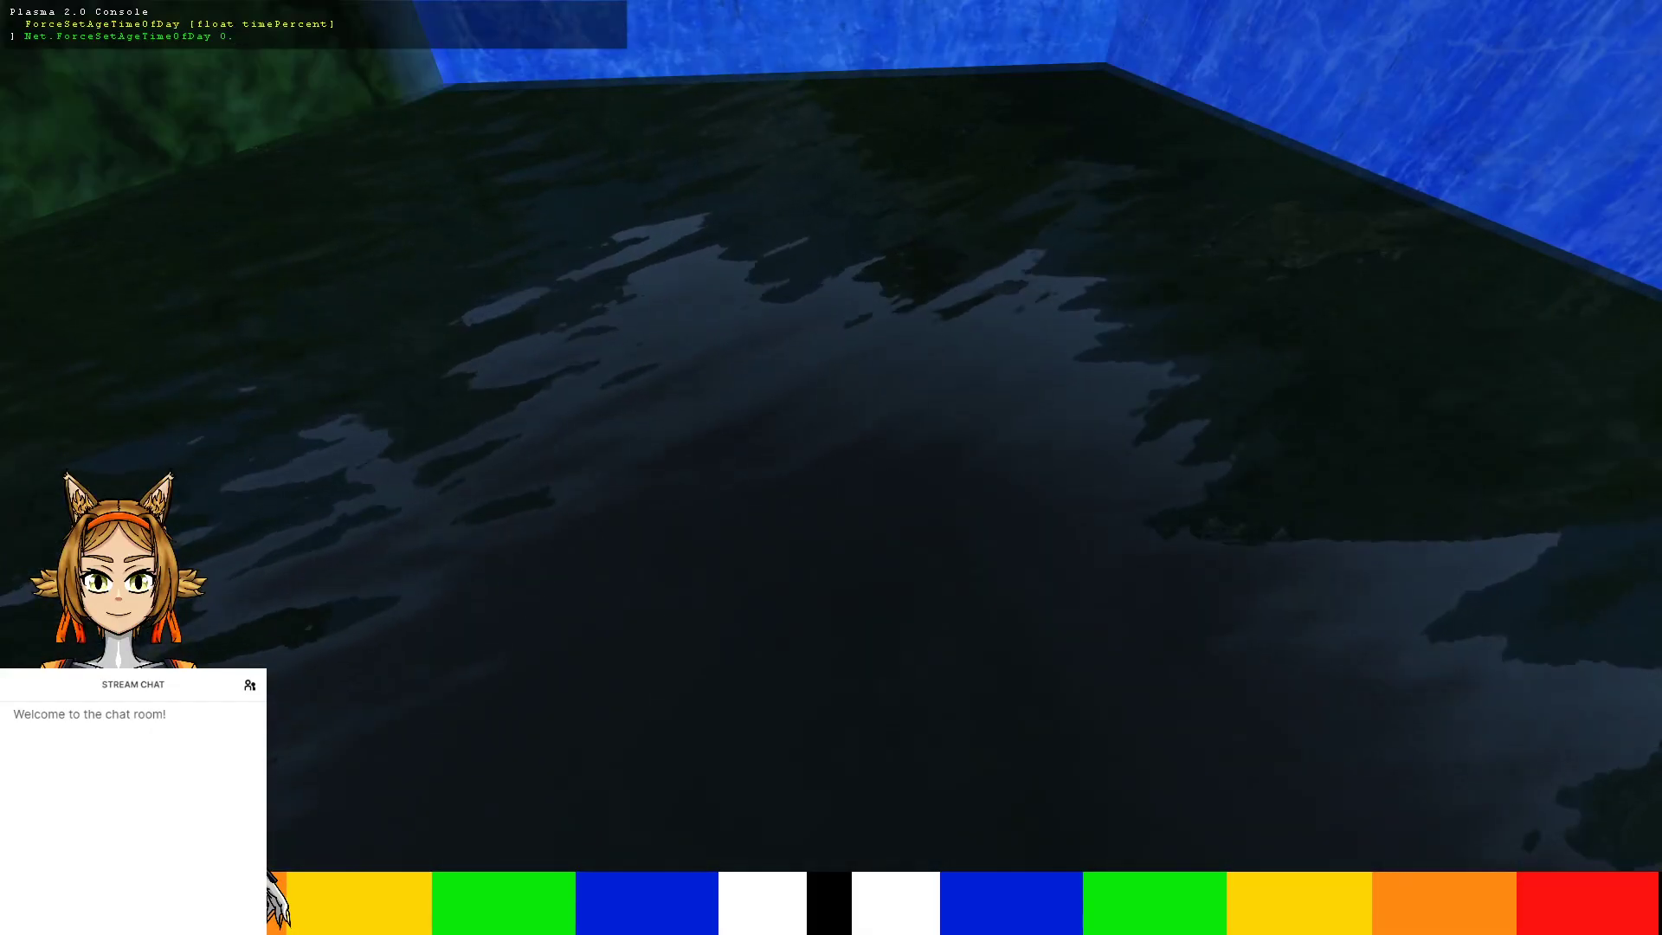
pyautogui.press('Return')
pyautogui.press('Up')
pyautogui.write('6')
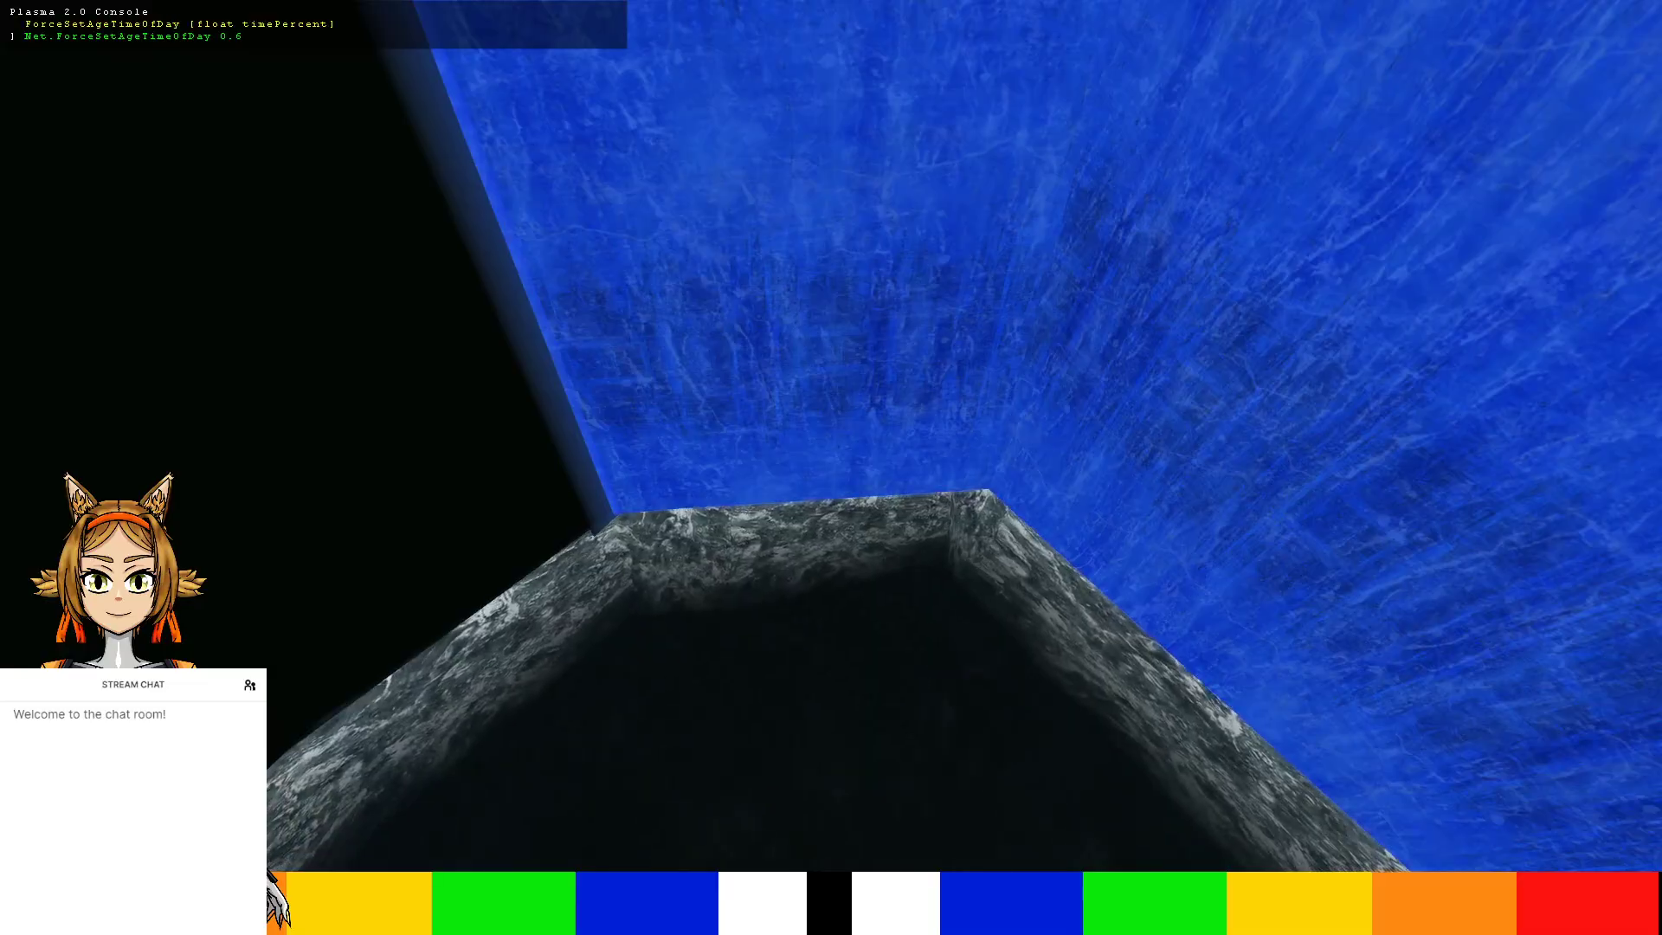
pyautogui.press('Return')
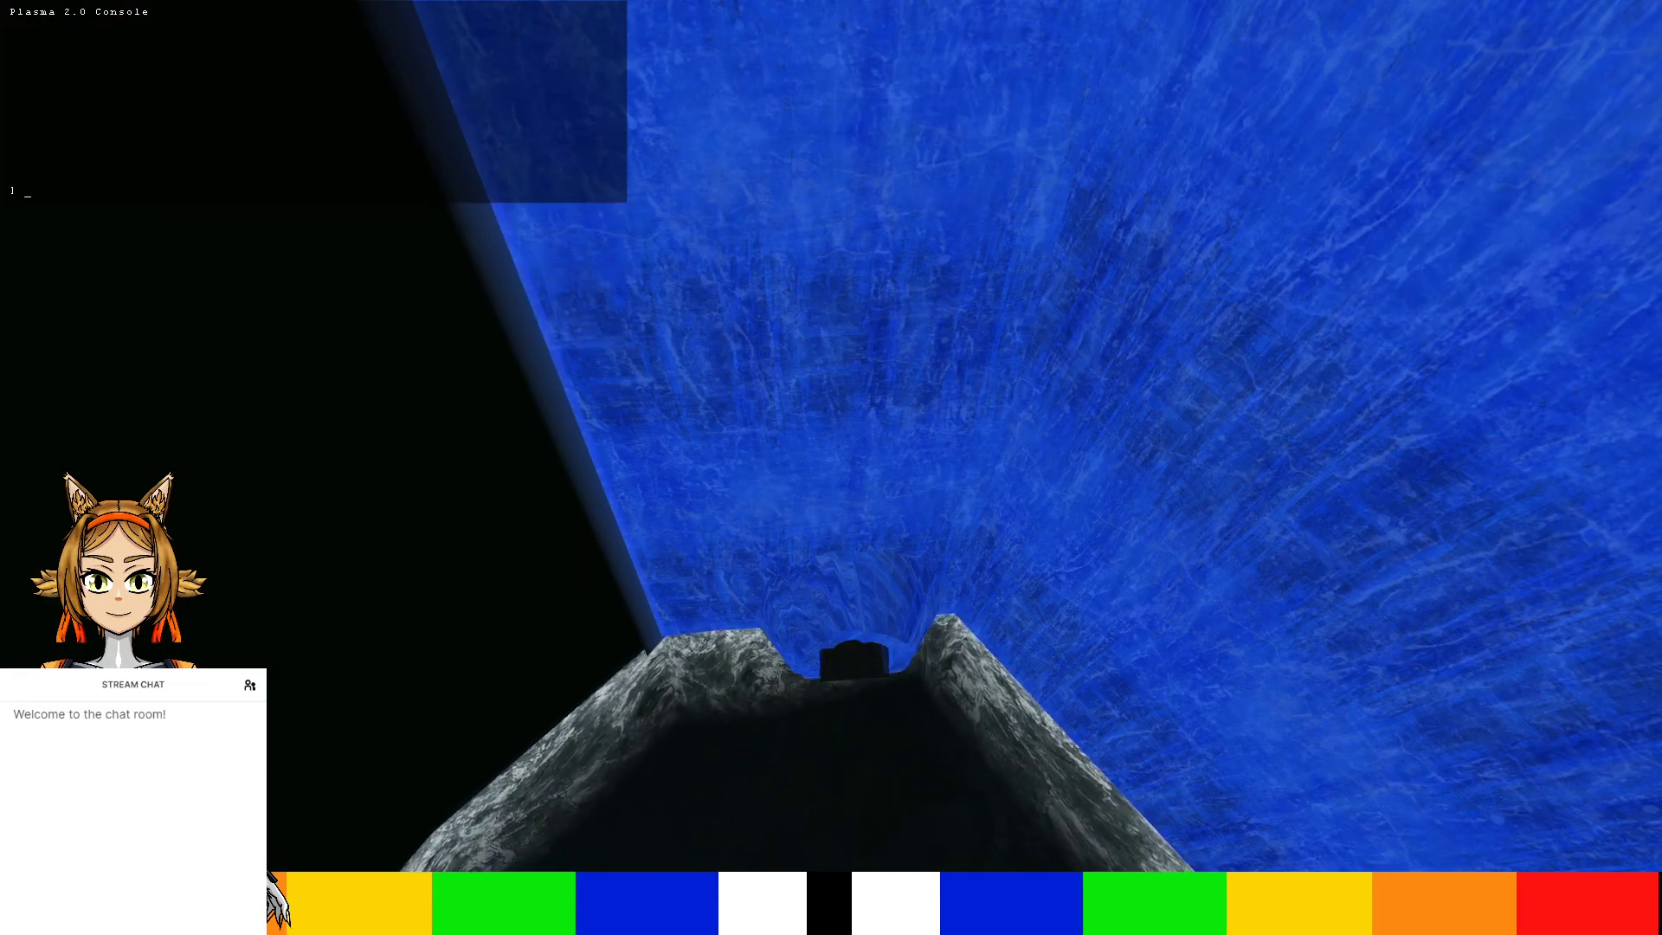
pyautogui.press('`')
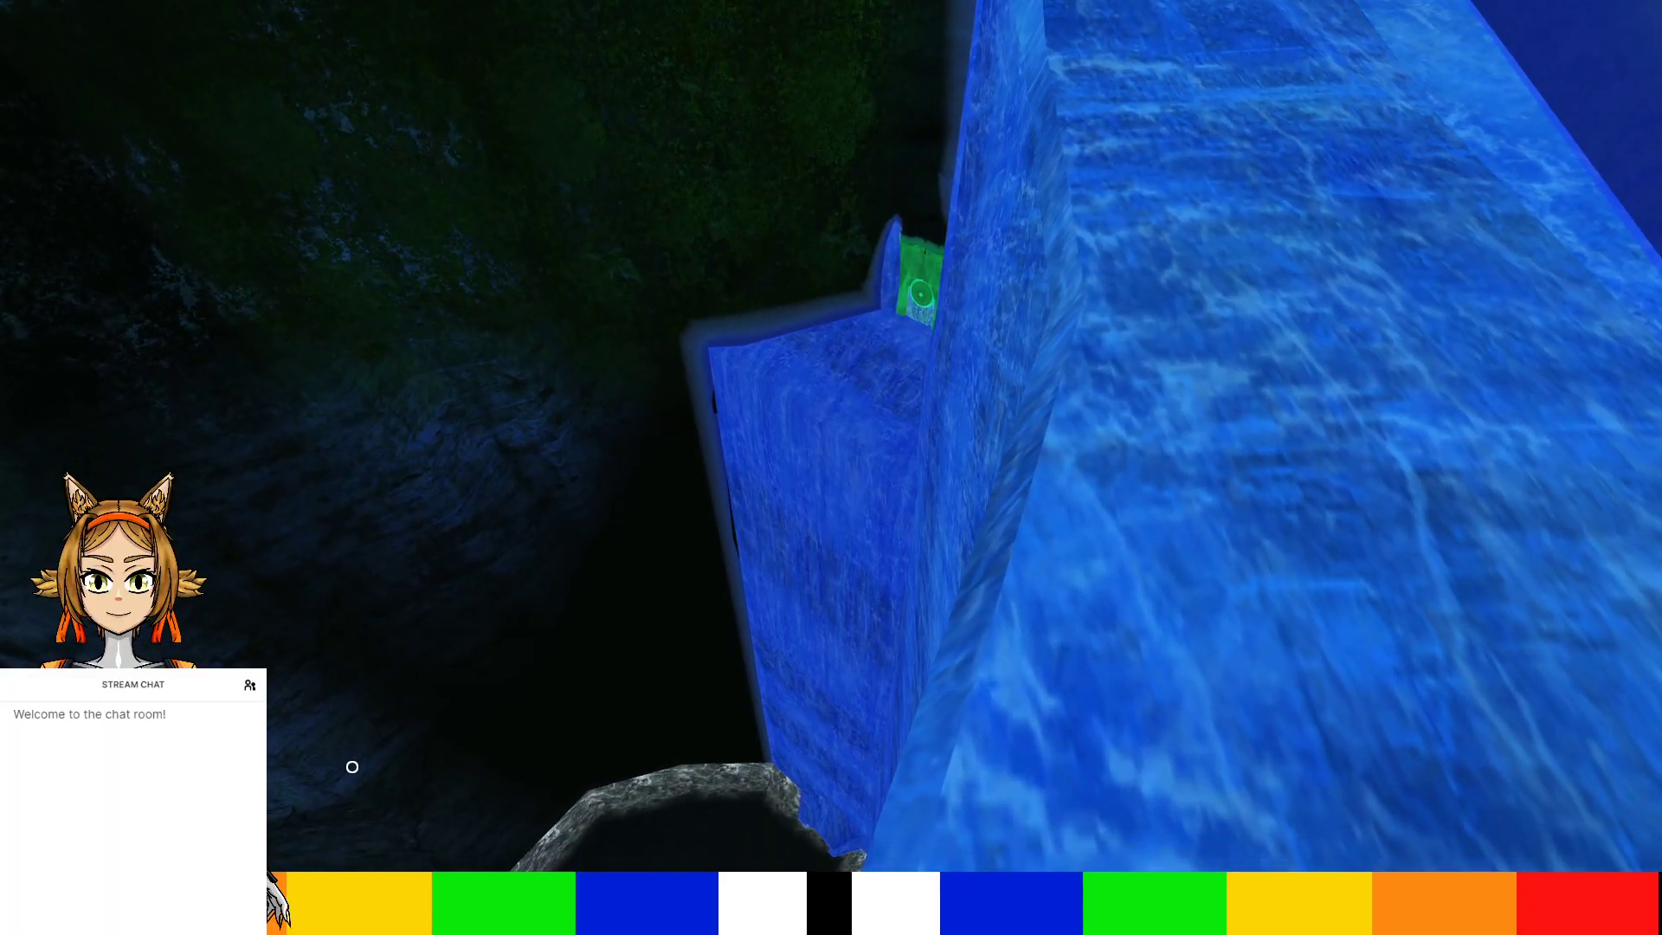
# Rerun Net.ForceSetAgeTimeOfDay with the value 0.5 and close the console
pyautogui.press('`')
pyautogui.press('Up')
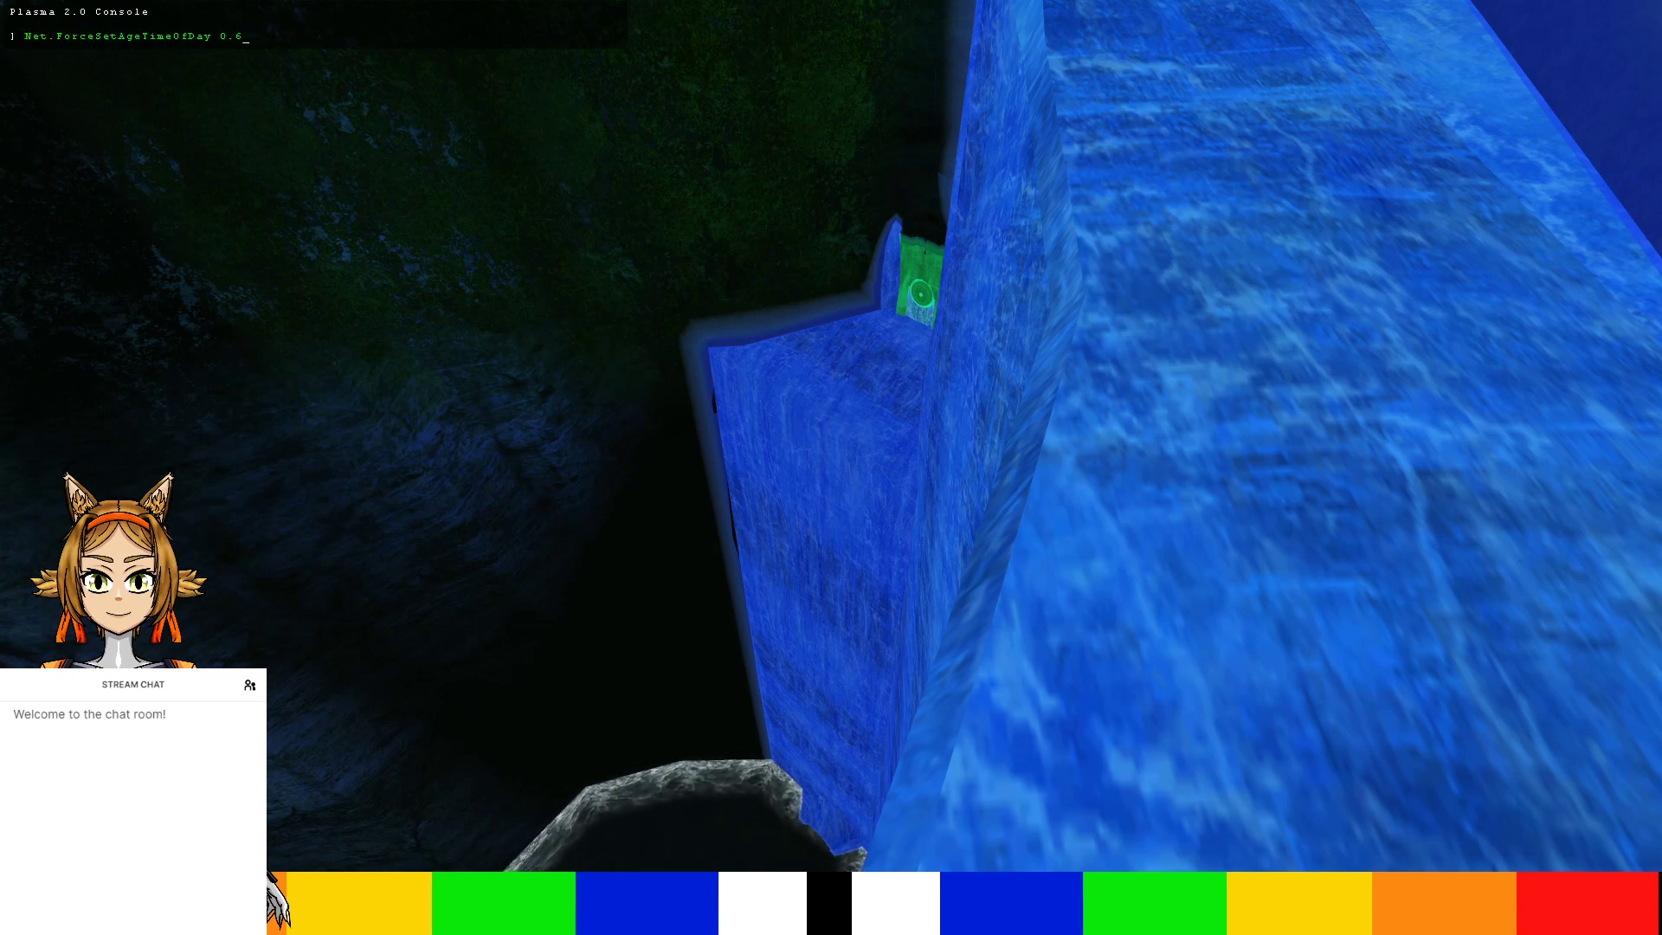
pyautogui.write('5')
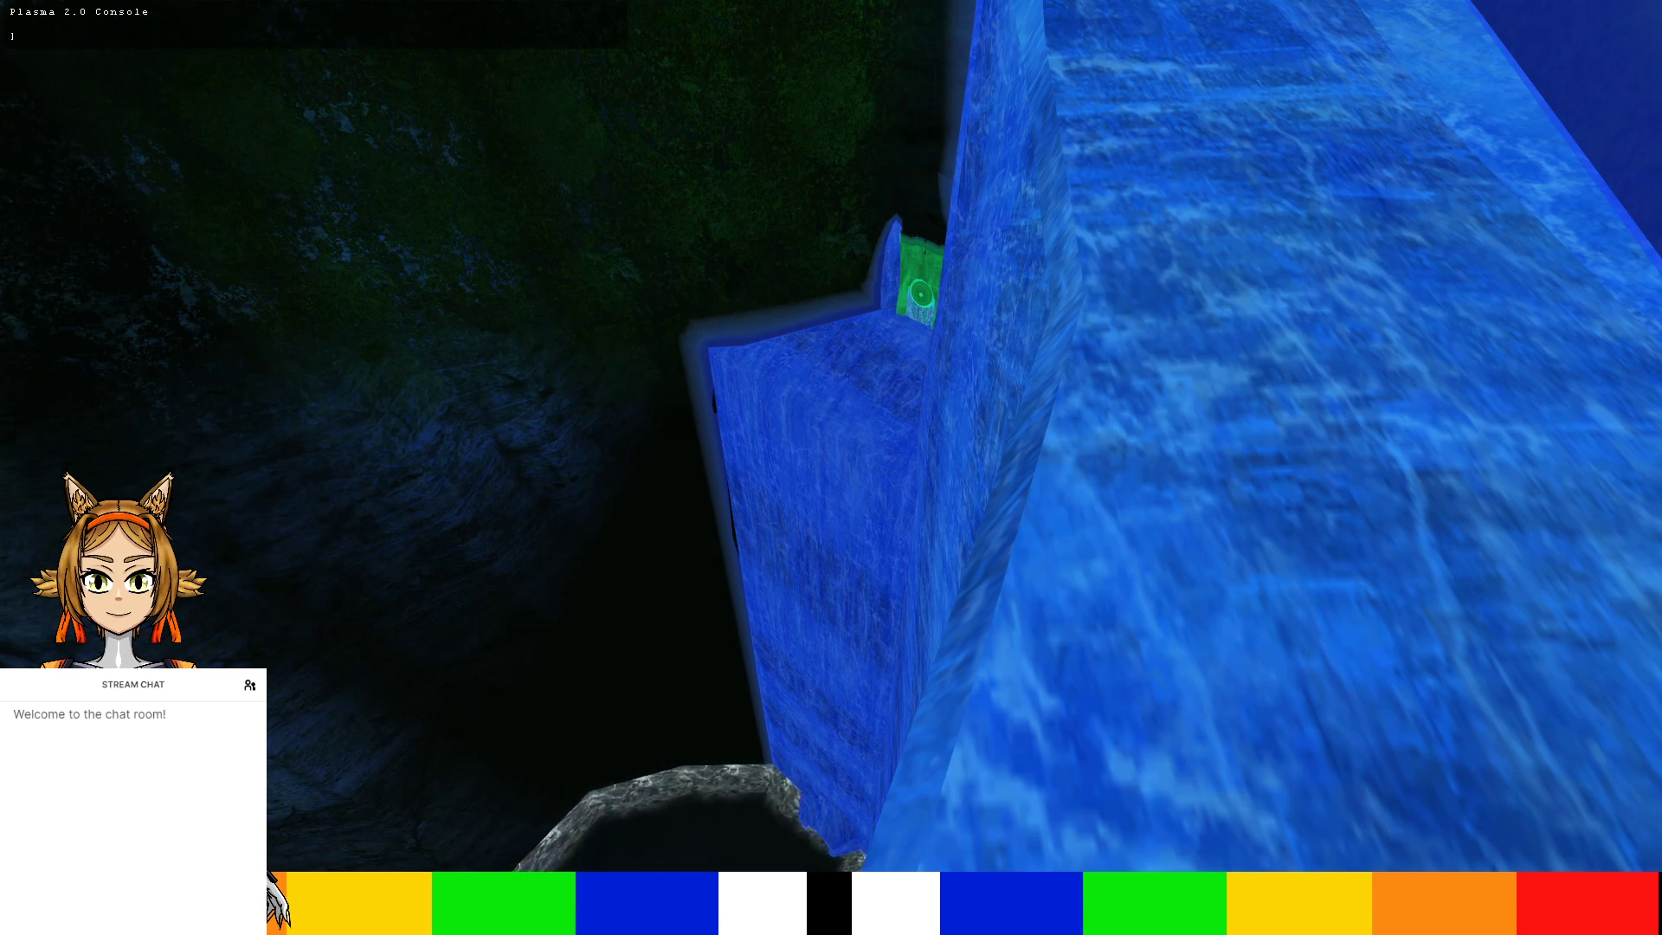
pyautogui.press('BackSpace')
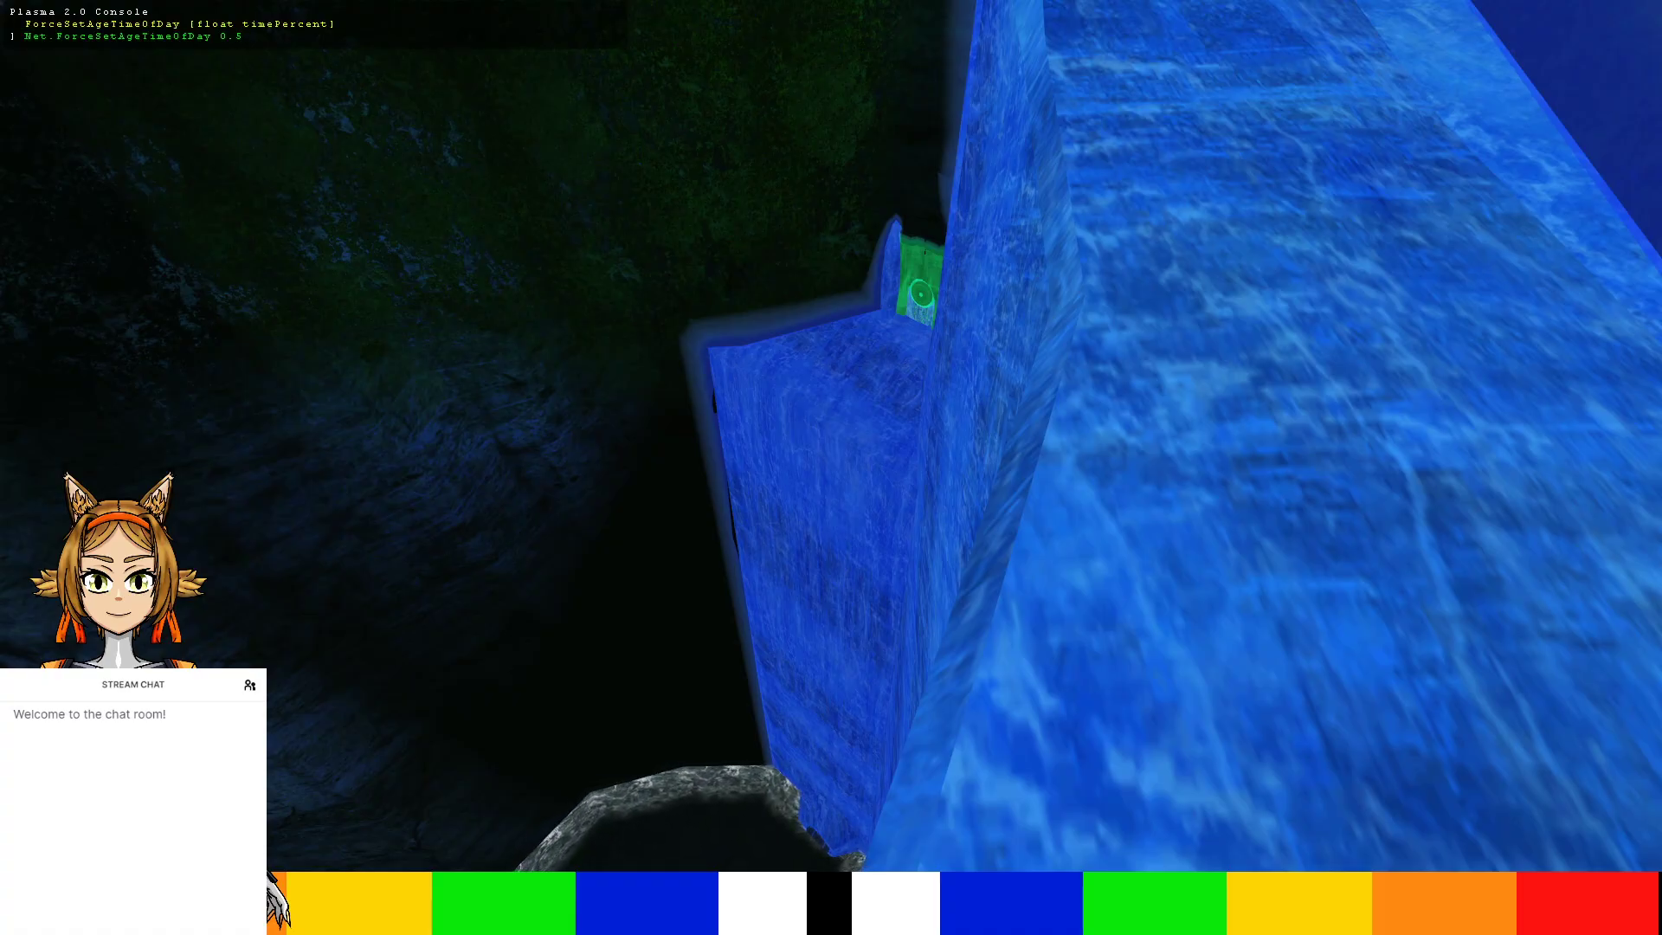
pyautogui.press('Return')
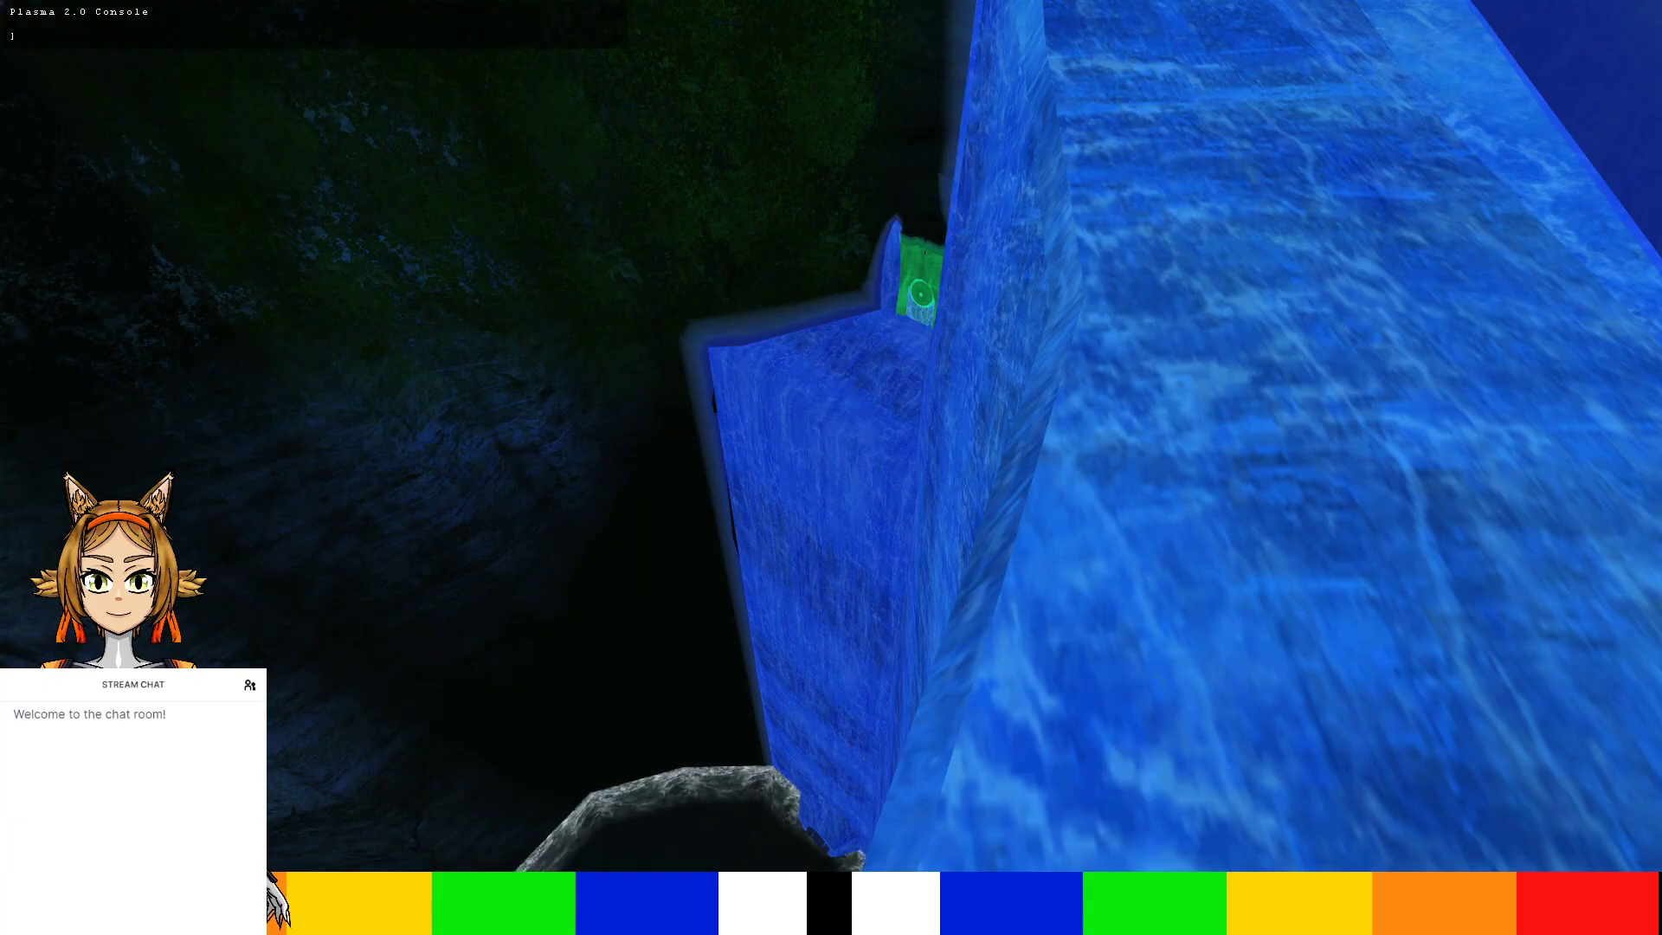
pyautogui.press('`')
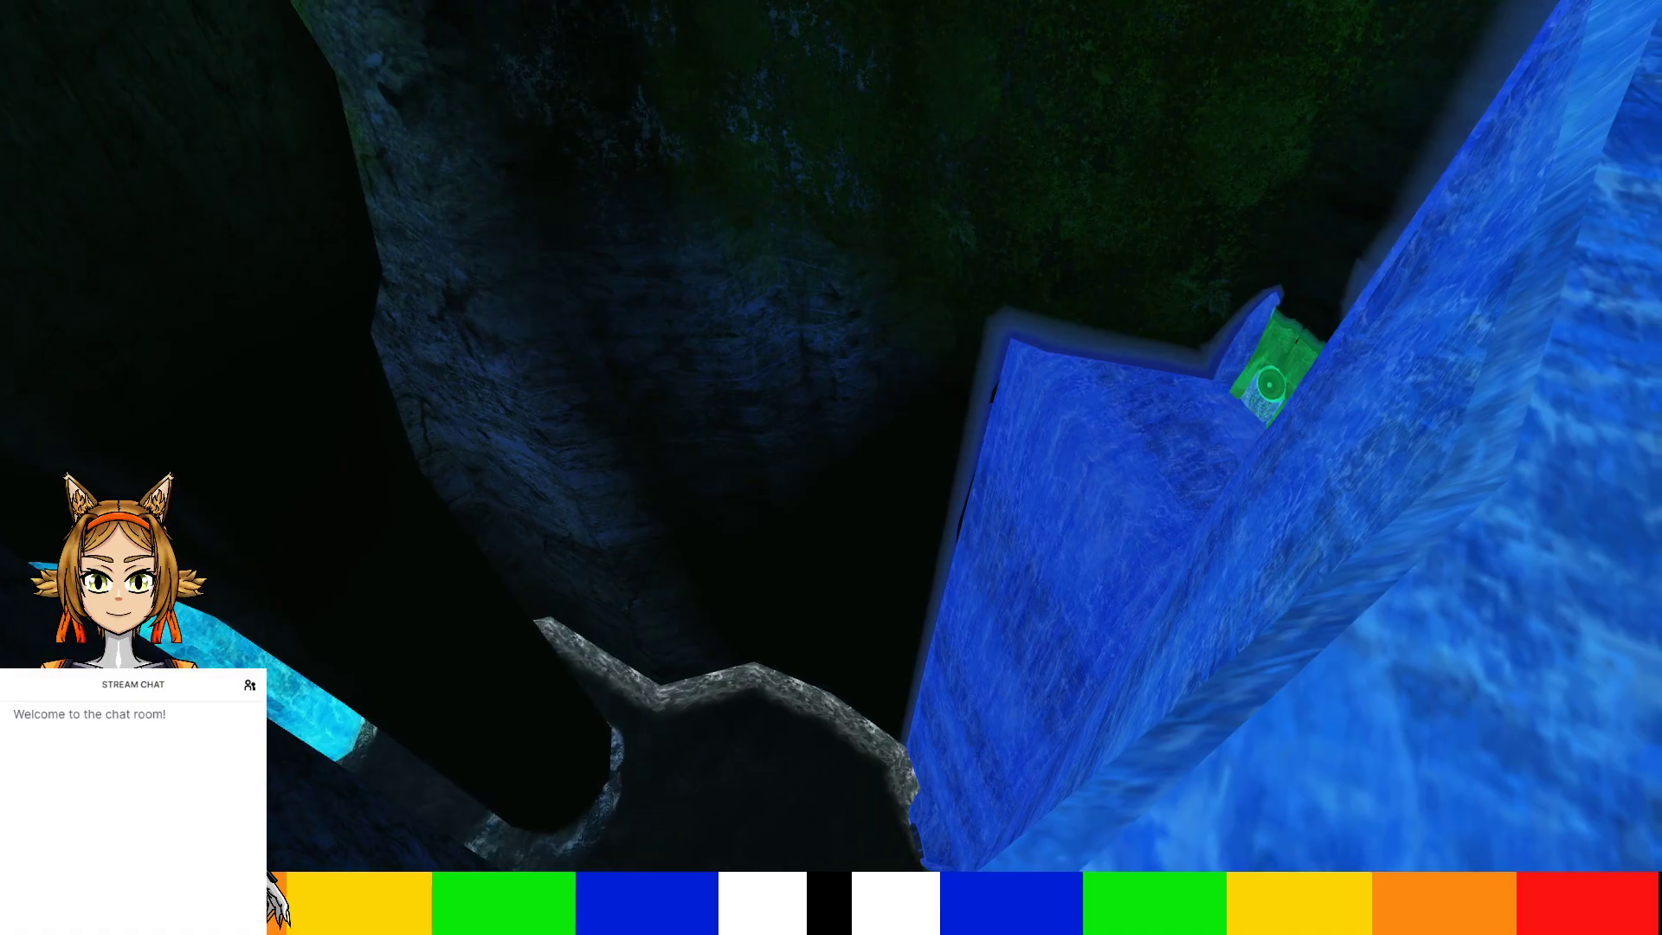
# Quit the game, return to Blender and isolate the MEMISLANDWAKE.001 mesh in local view
pyautogui.press('Escape')
pyautogui.click(983, 333)
pyautogui.click(928, 601)
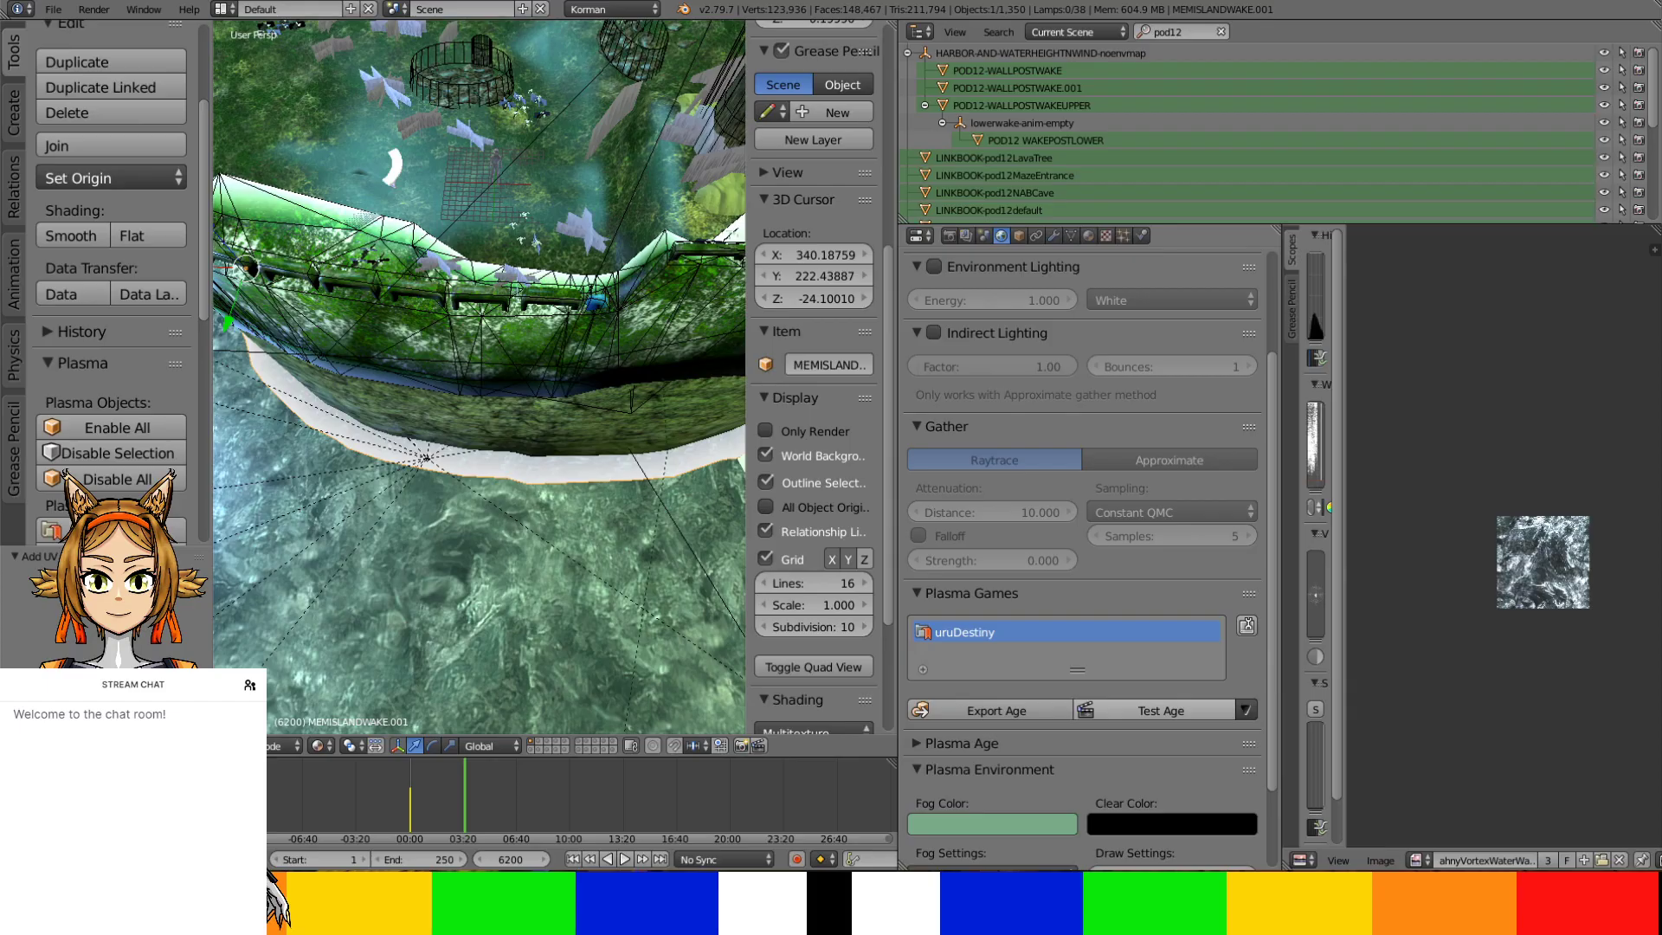
pyautogui.moveTo(638, 401); pyautogui.dragTo(534, 494, button='middle')
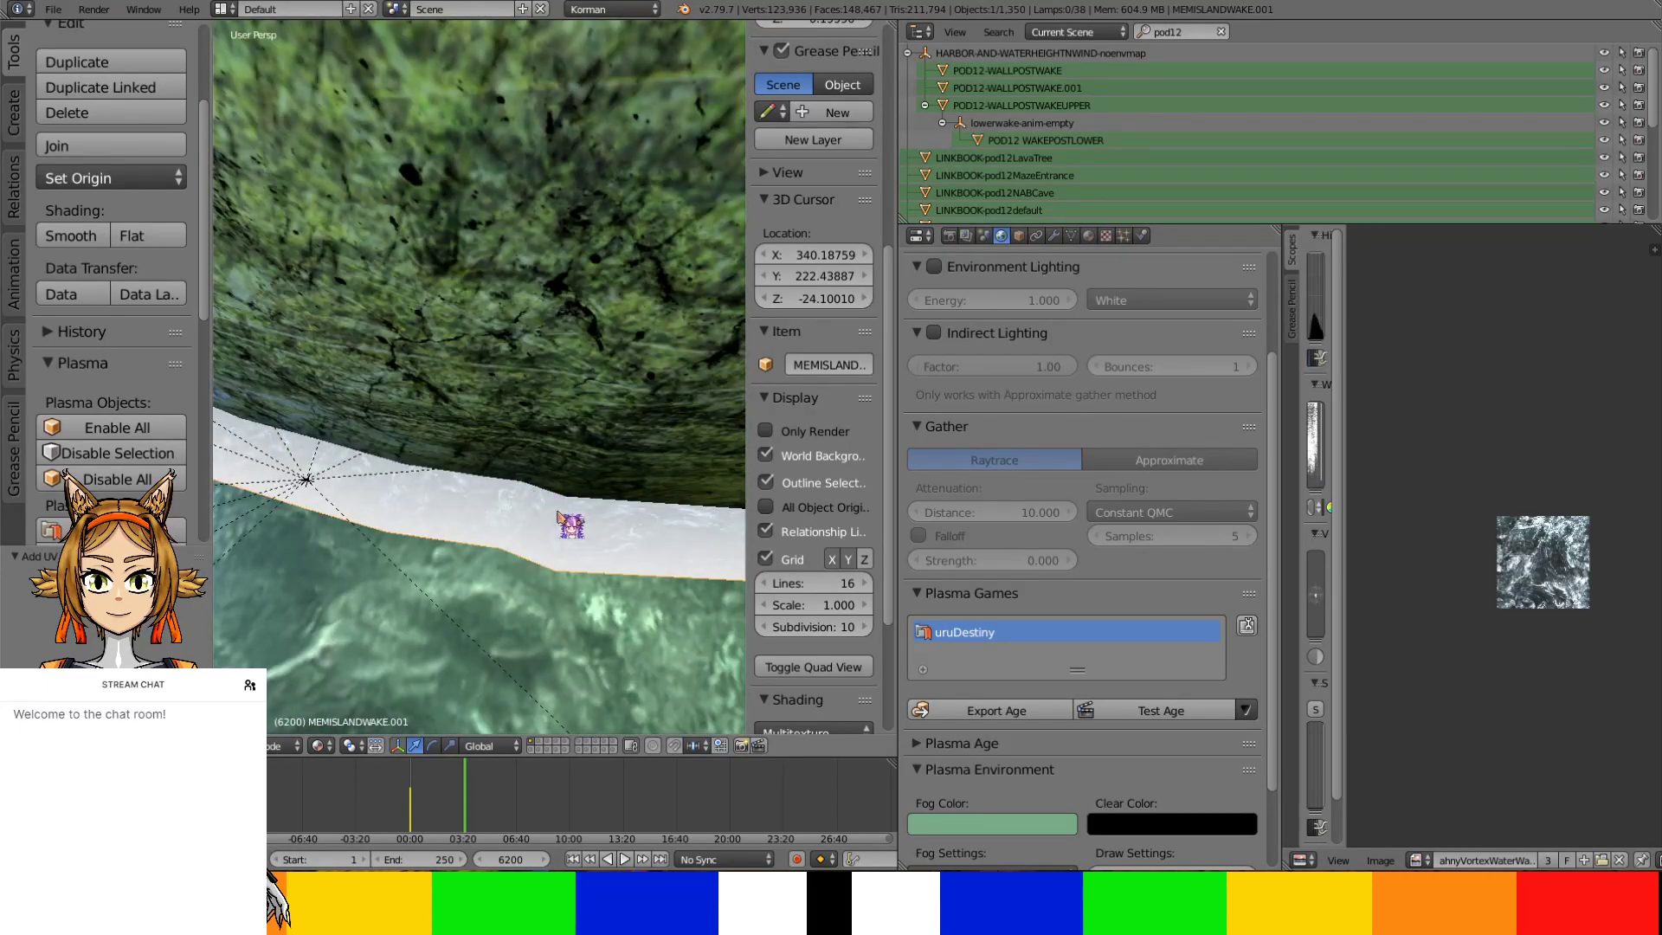
pyautogui.press('KP_Divide')
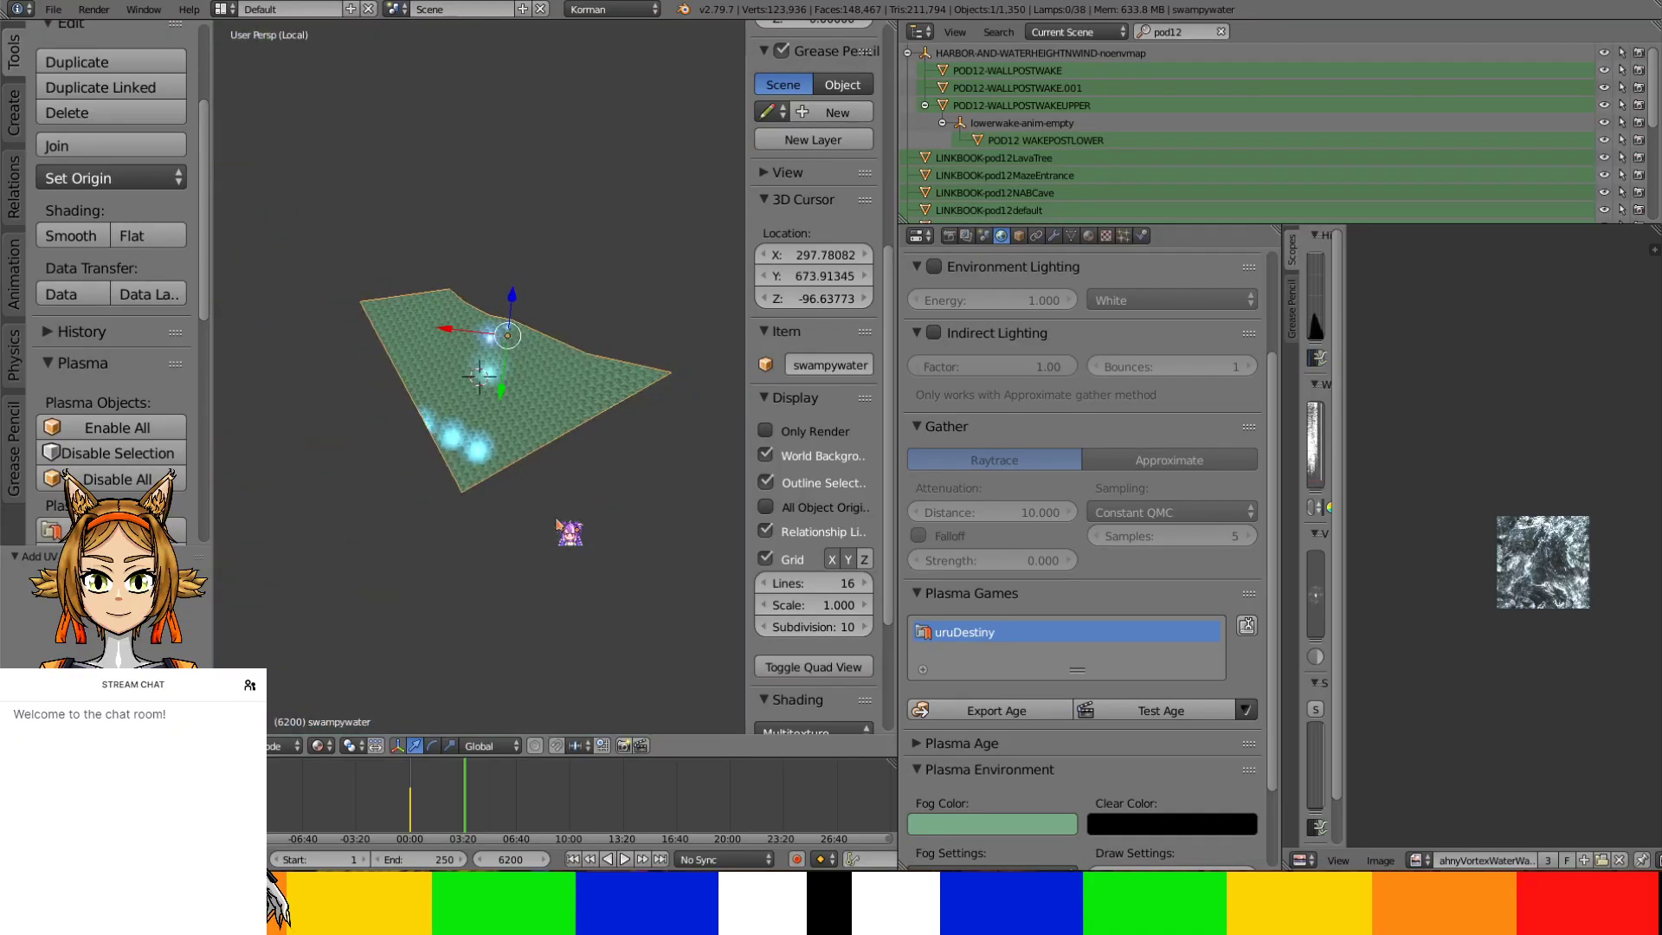
pyautogui.press('KP_Divide')
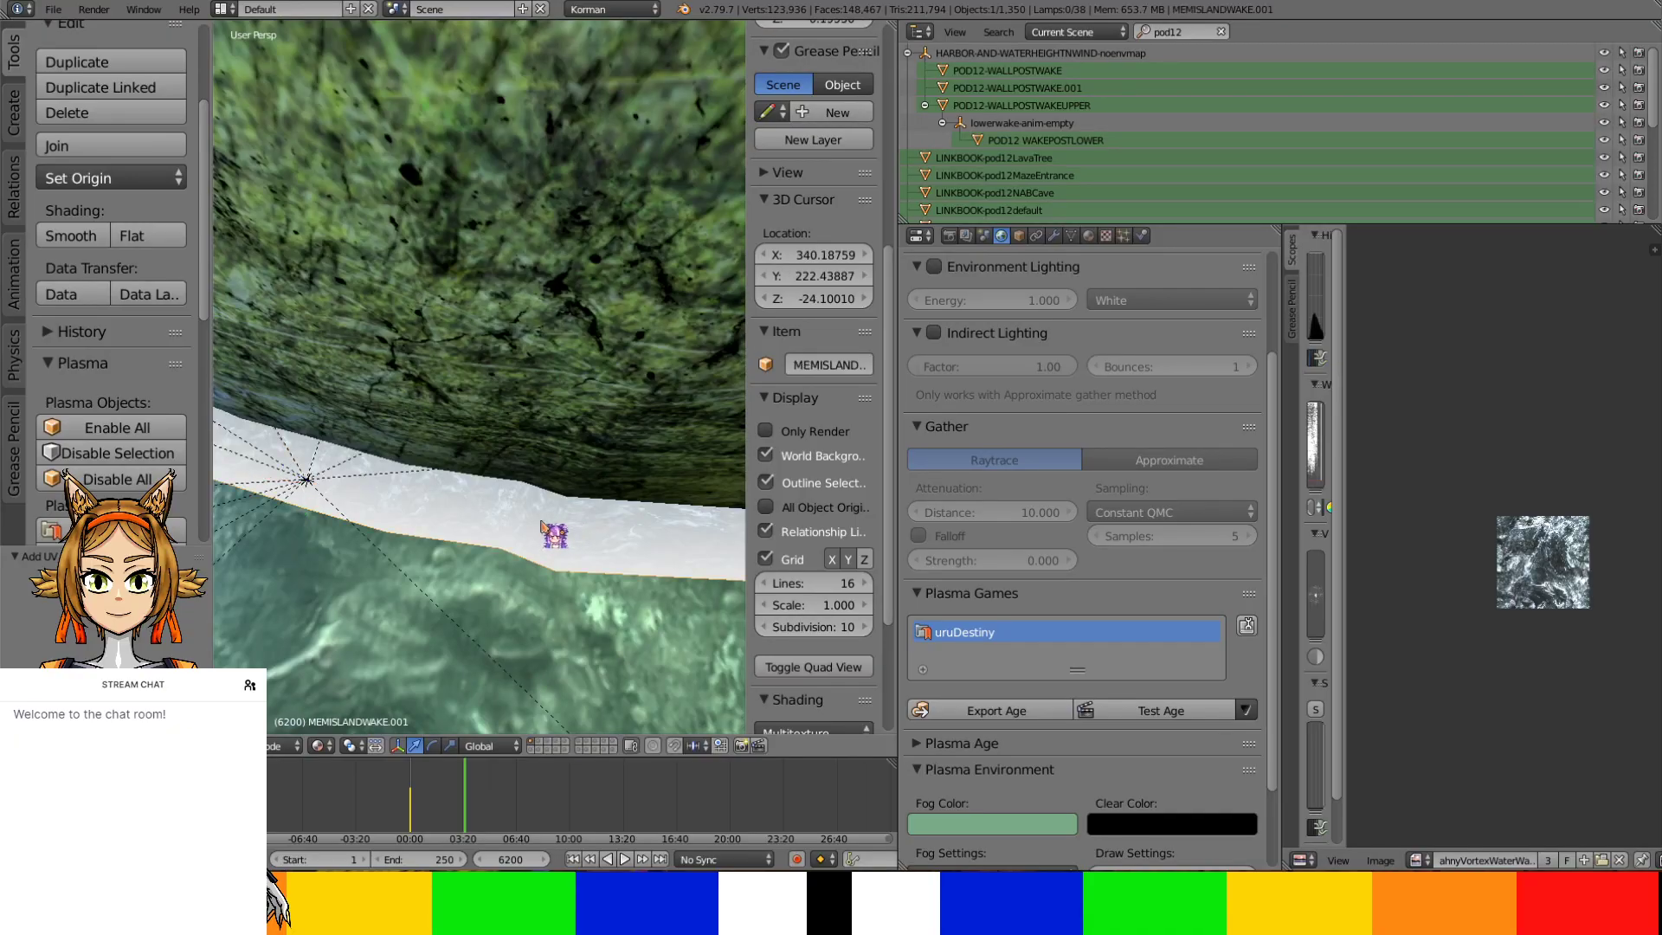
pyautogui.press('KP_Divide')
pyautogui.scroll(5, 549, 528)
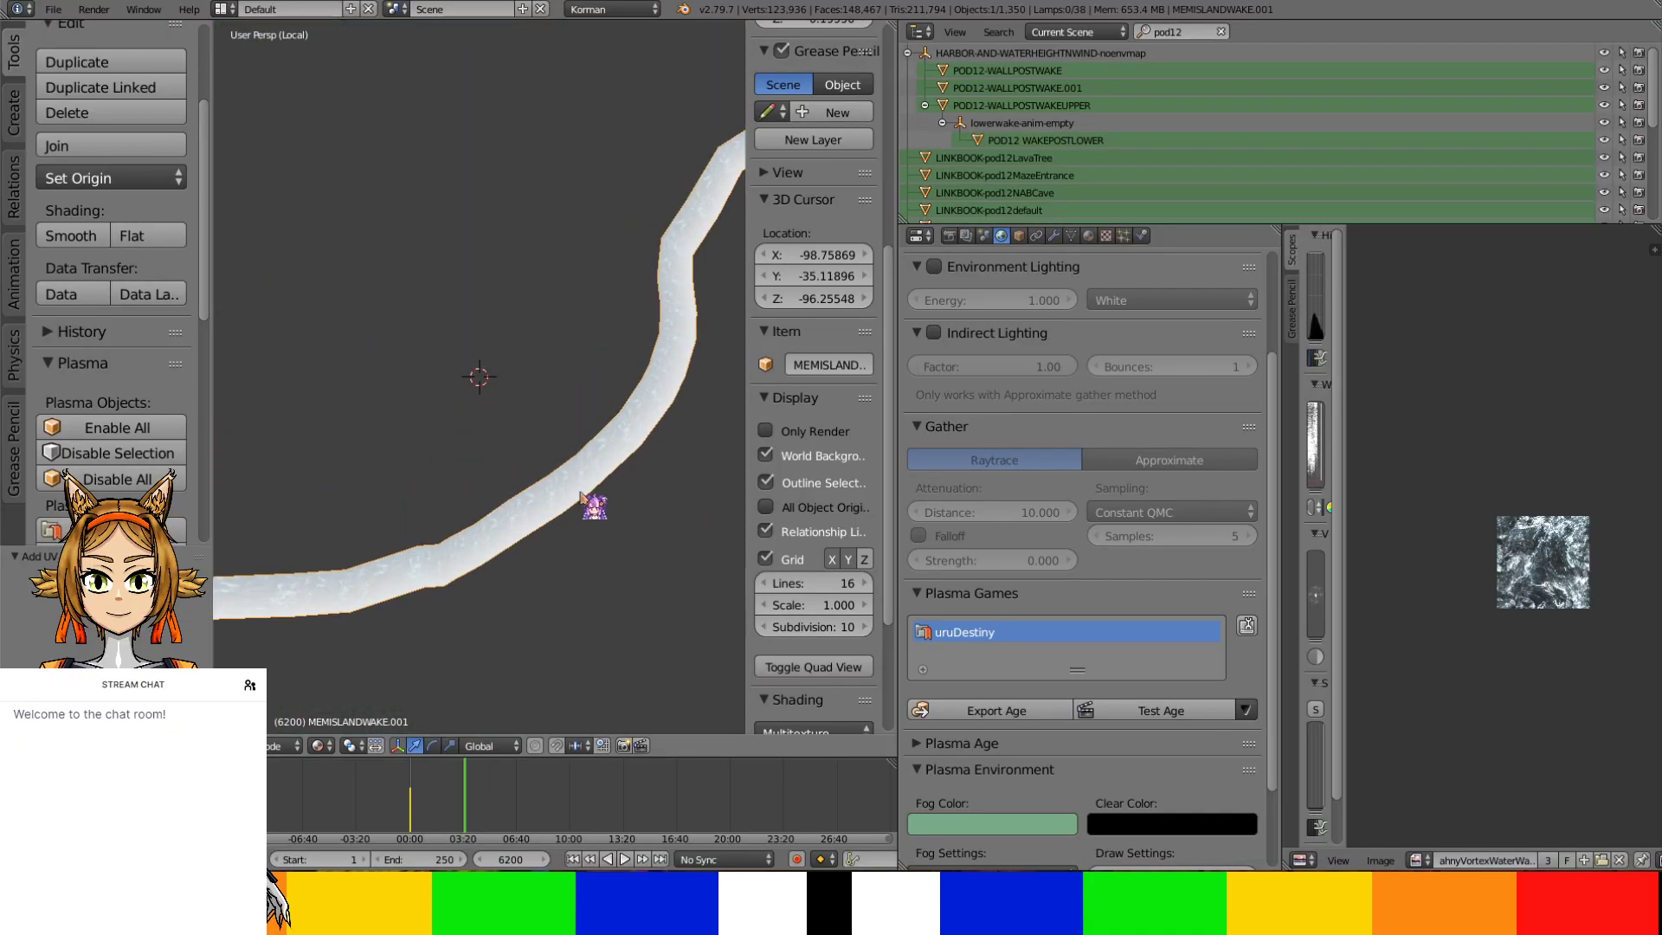
pyautogui.keyDown('shift'); pyautogui.moveTo(581, 496); pyautogui.dragTo(446, 485, button='middle'); pyautogui.keyUp('shift')
# Keyframe the GIRACHURN texture's mapping offset at 0 on all axes on frame 0
pyautogui.click(1088, 236)
pyautogui.click(1105, 235)
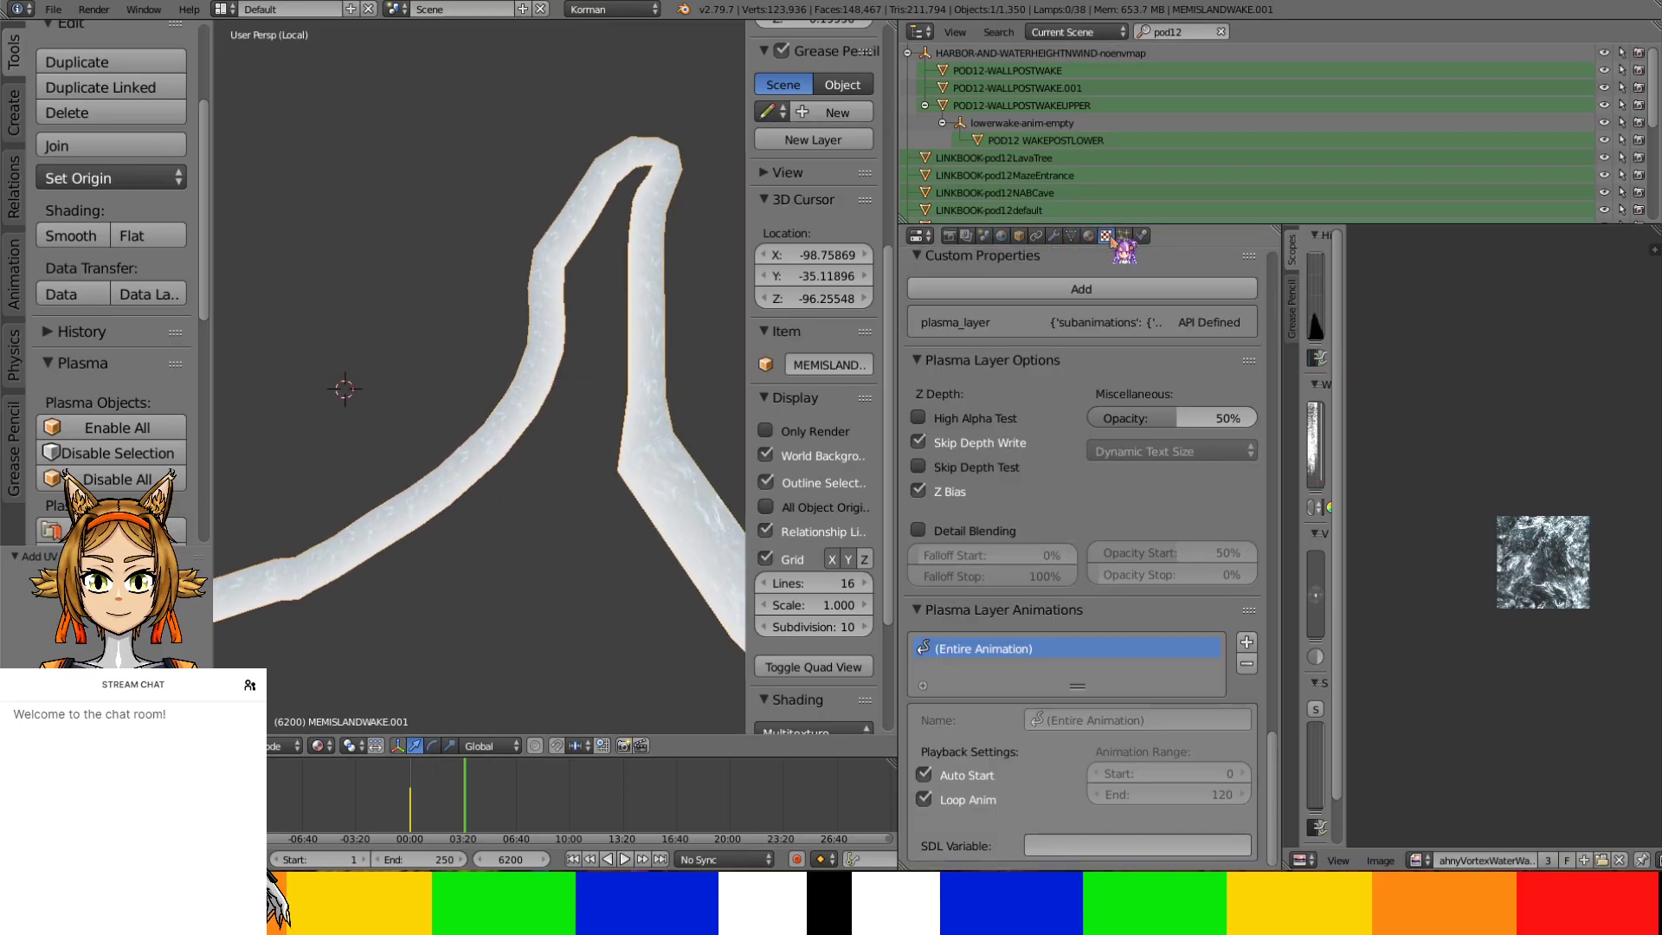
pyautogui.click(1088, 235)
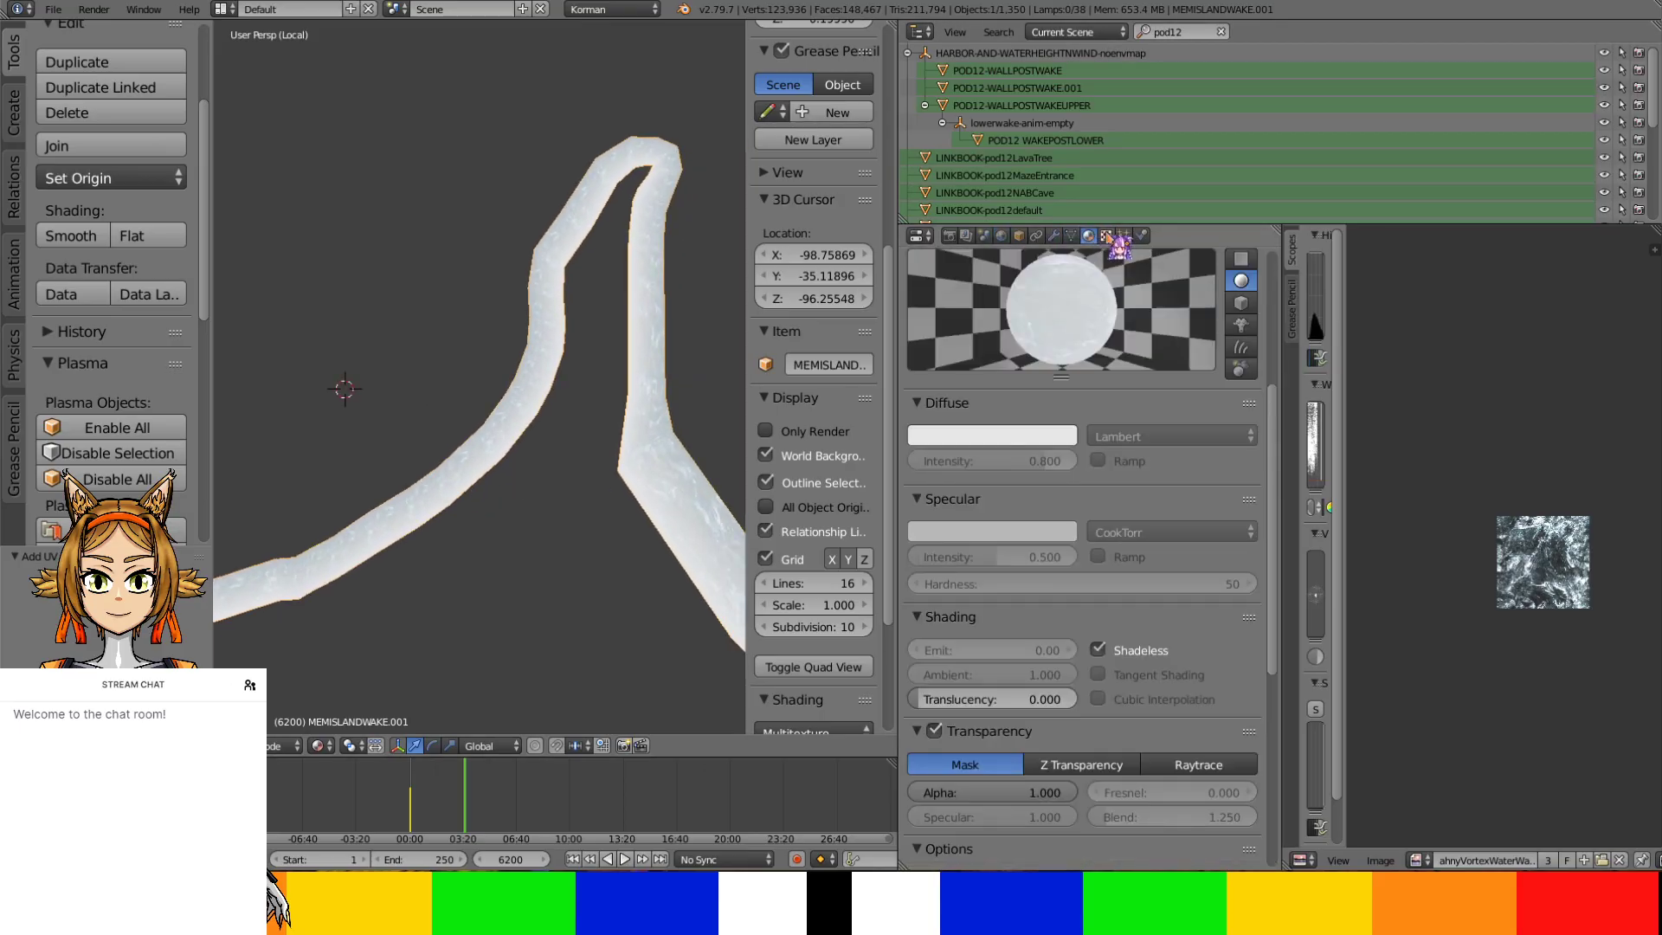
pyautogui.click(1105, 235)
pyautogui.scroll(15, 1117, 490)
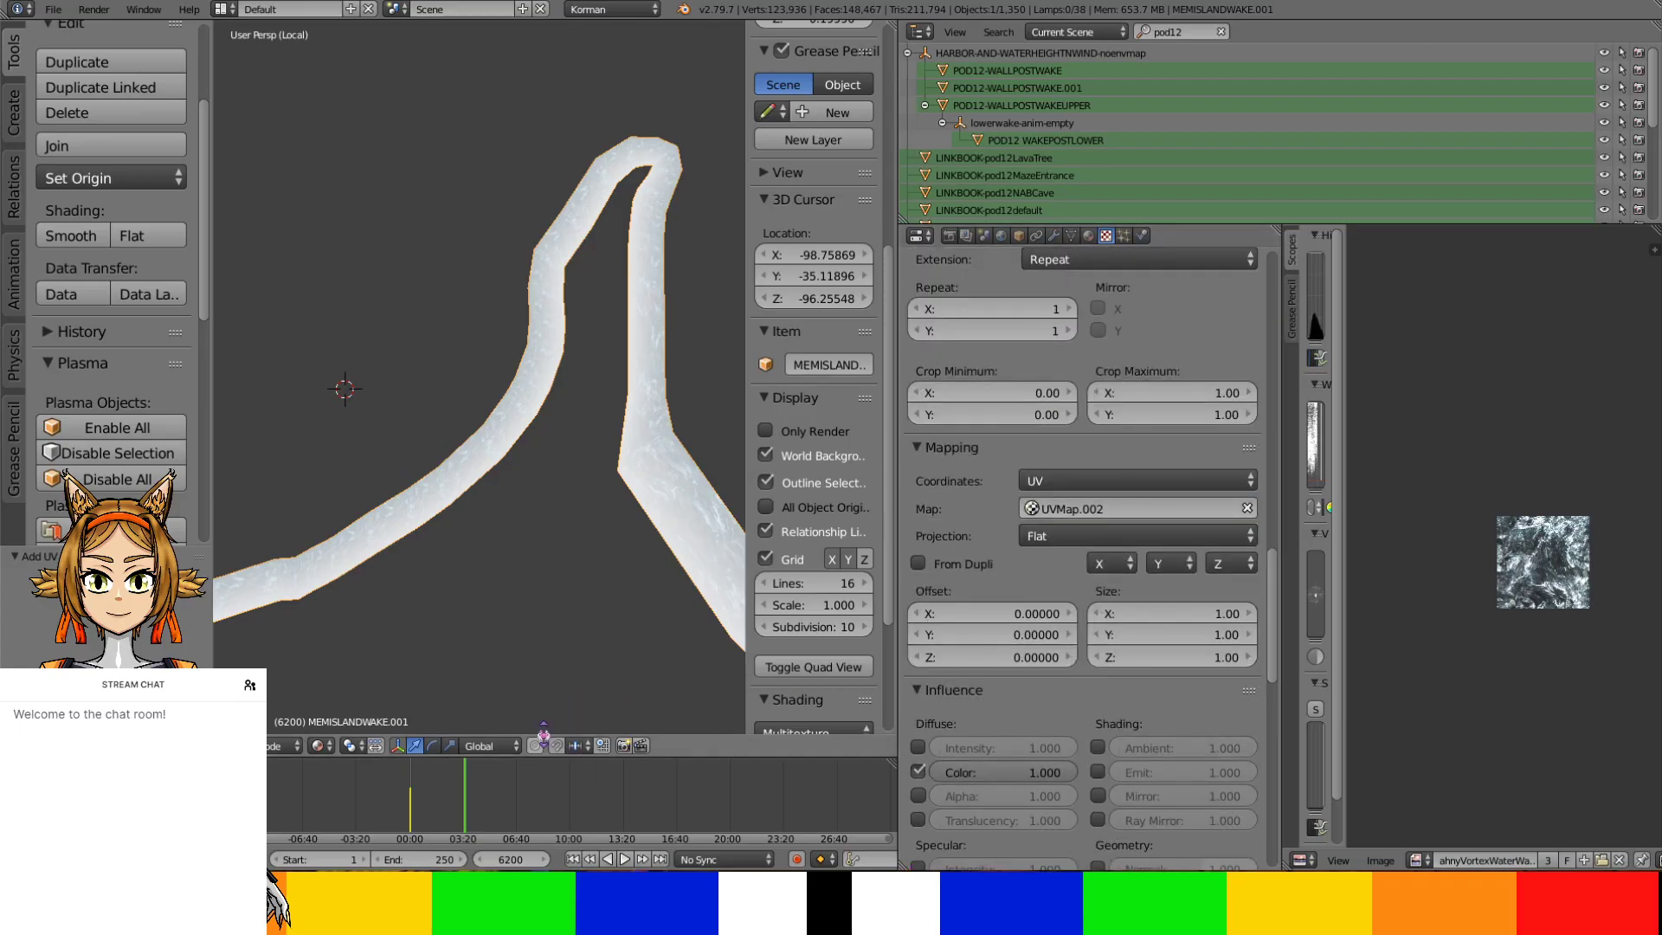
pyautogui.moveTo(485, 788); pyautogui.dragTo(379, 791)
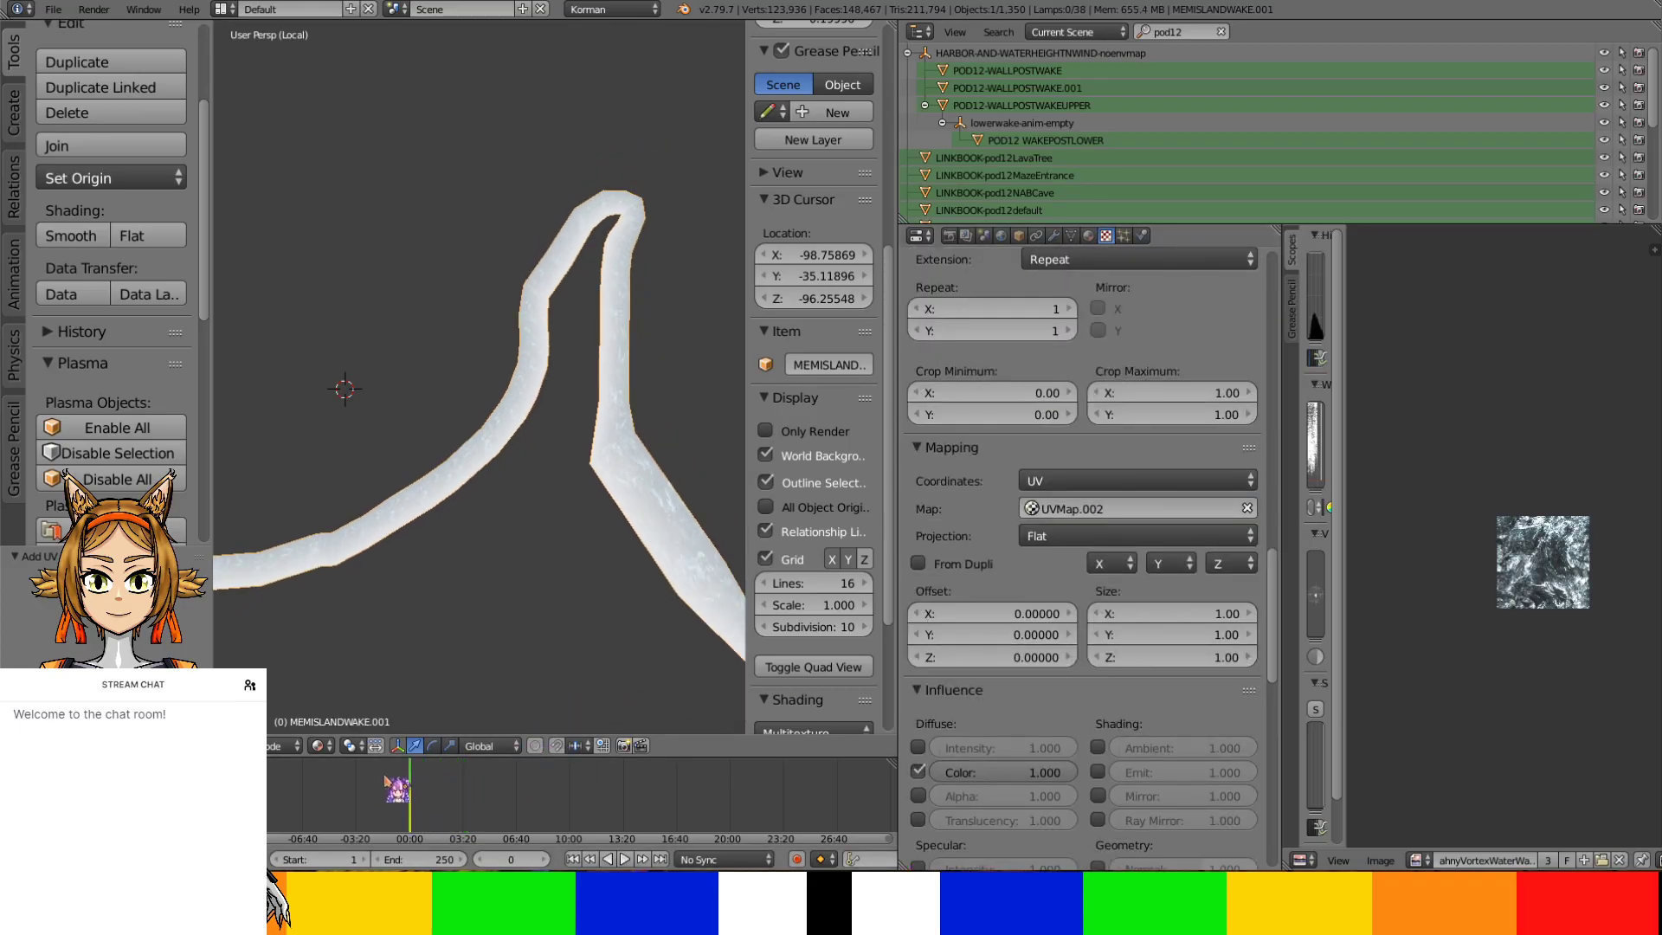
pyautogui.scroll(-15, 1125, 580)
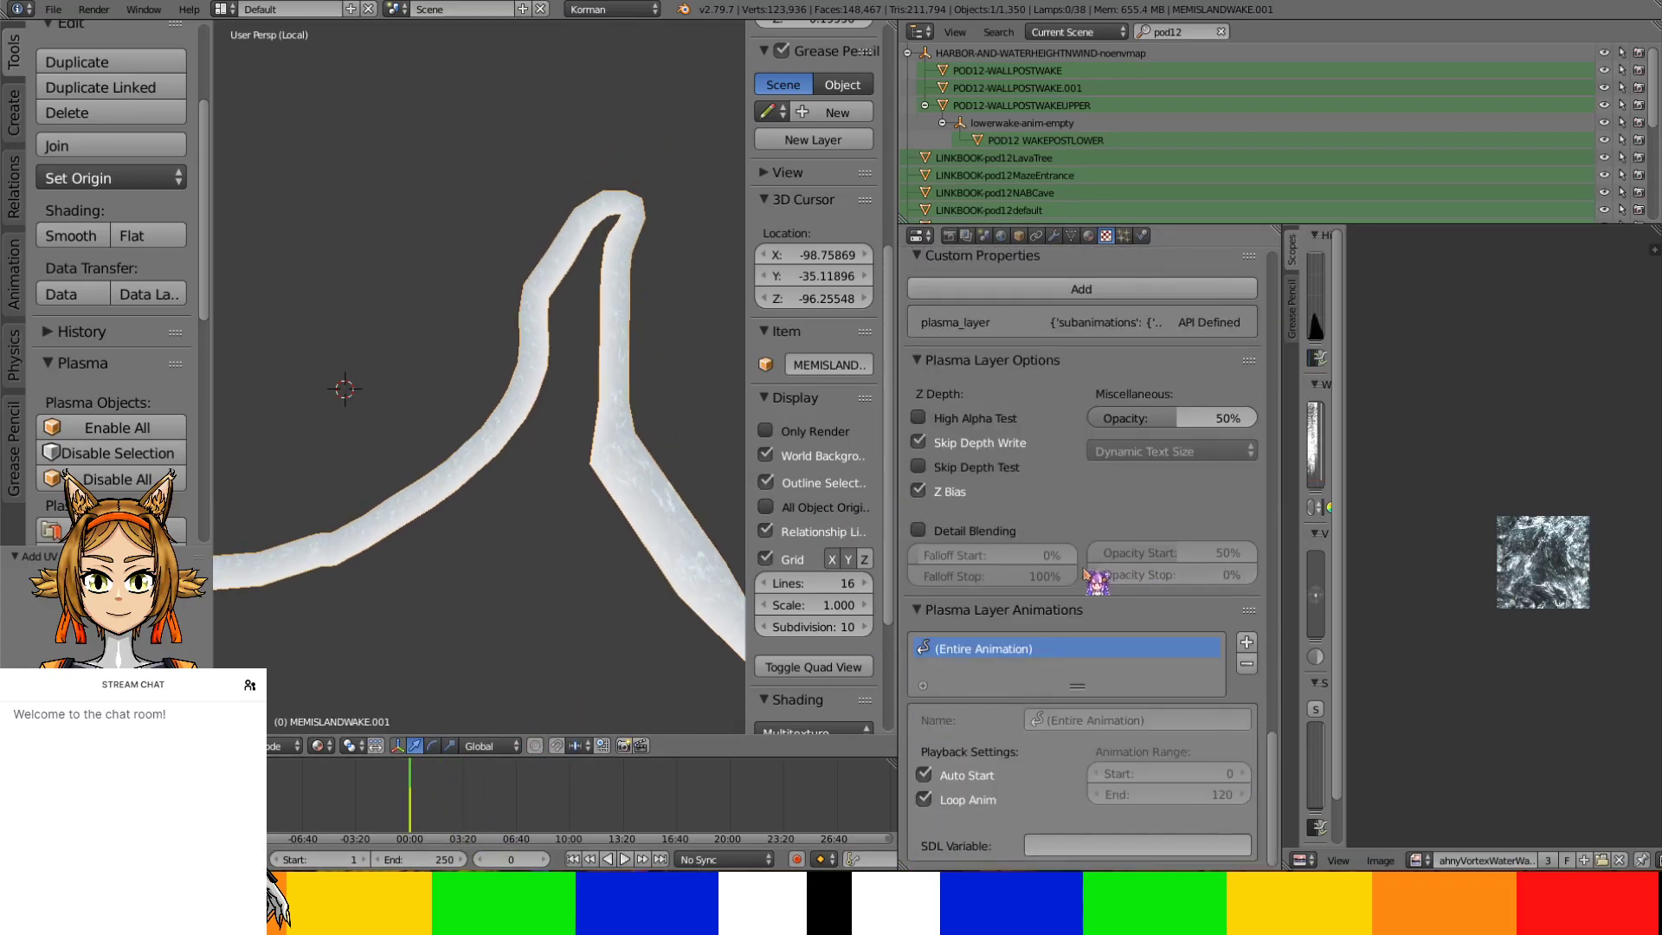
pyautogui.scroll(15, 1130, 642)
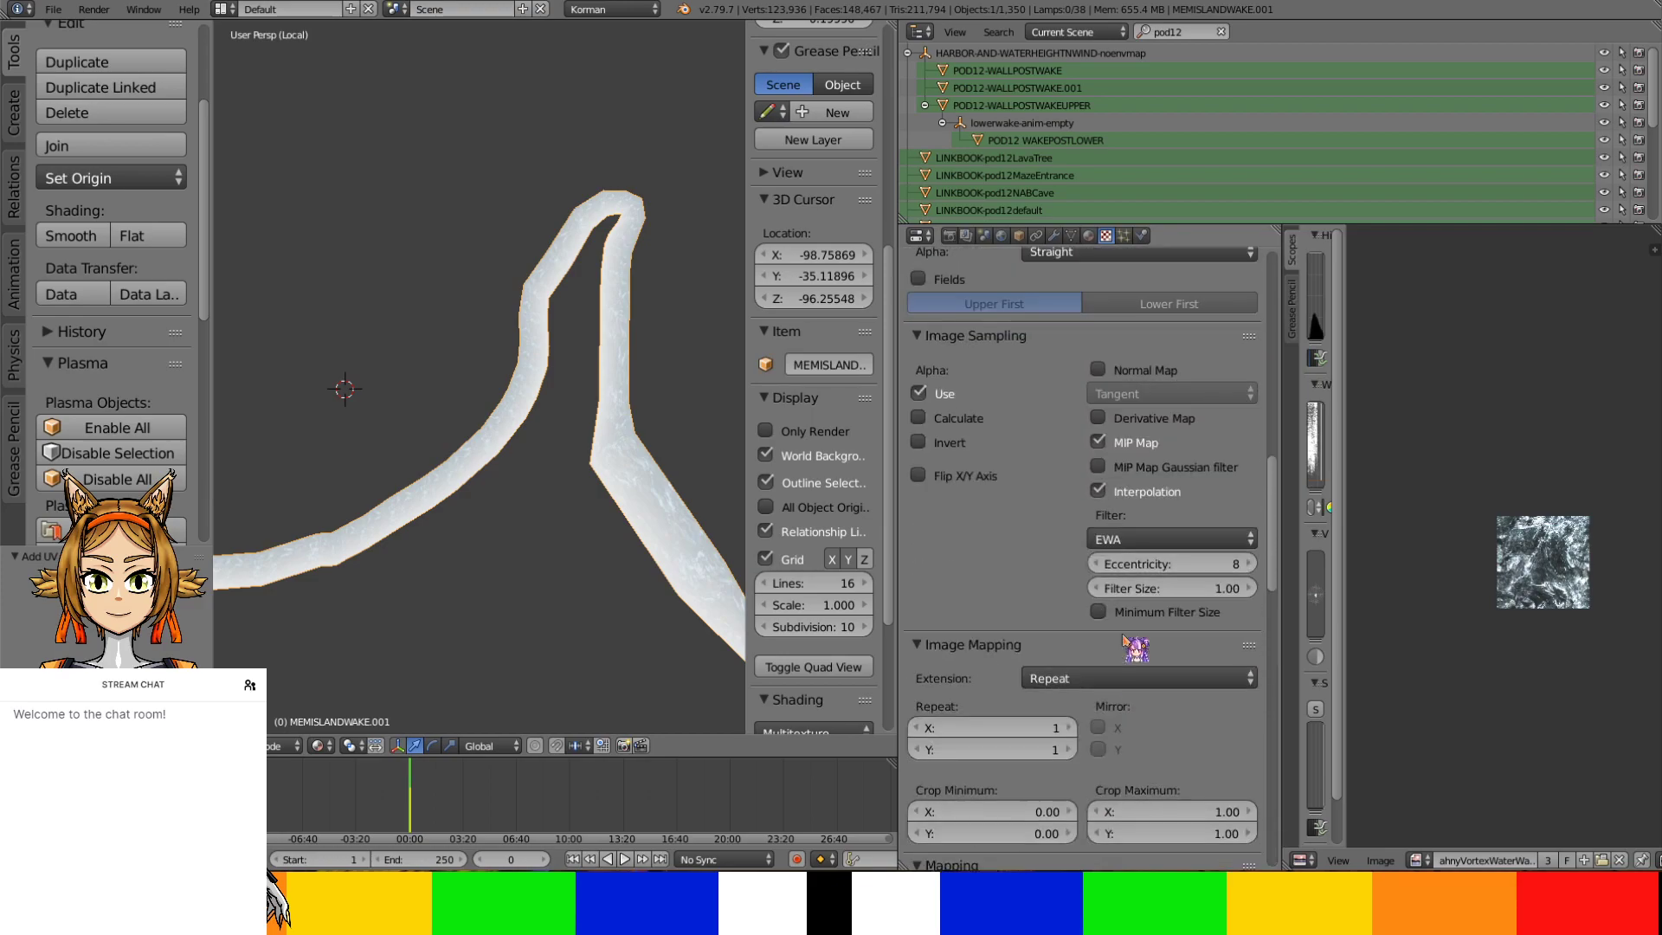
pyautogui.scroll(2, 1130, 654)
pyautogui.scroll(-12, 1130, 653)
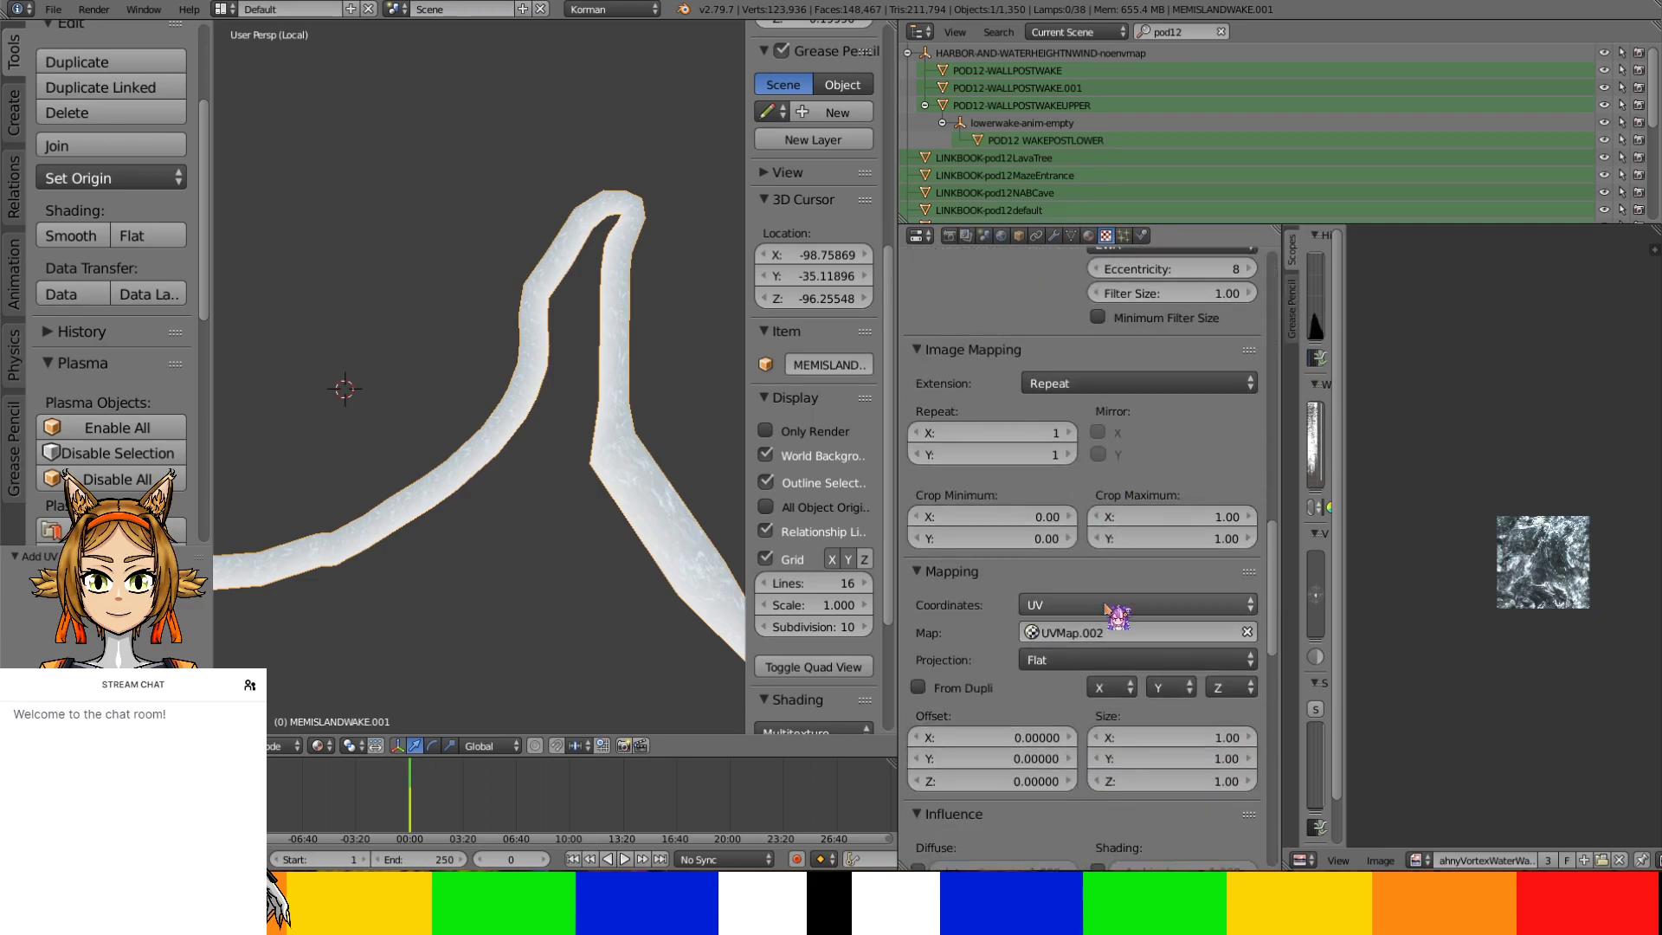
pyautogui.press('i')
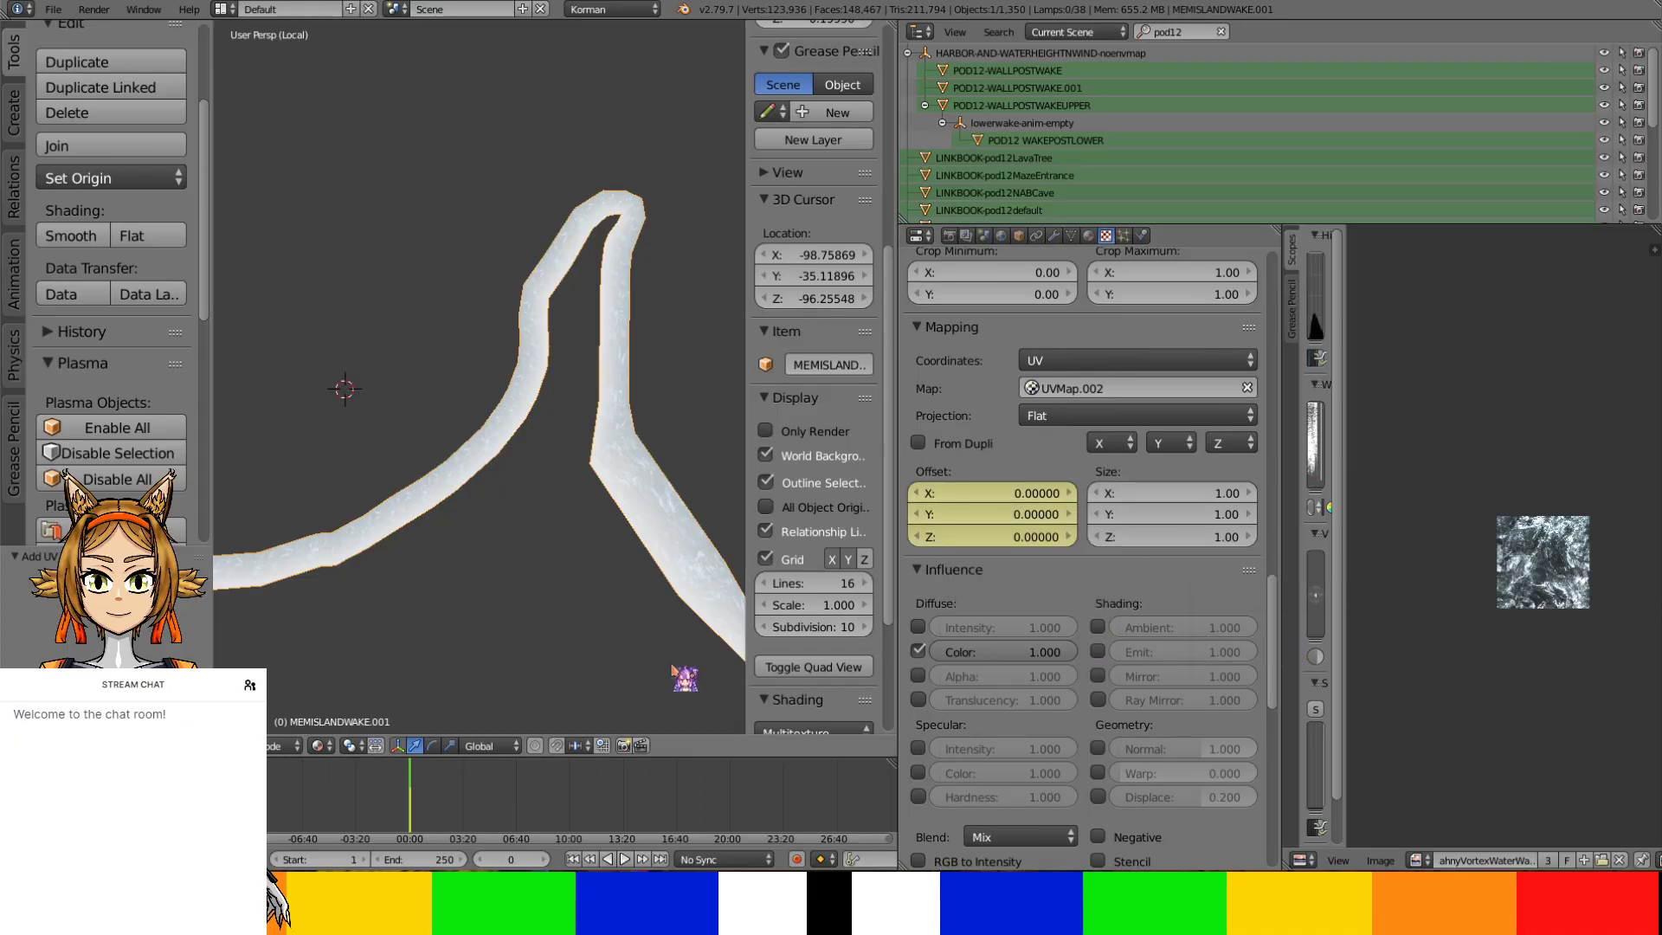
# Go to frame 120 and check the wakeanim.001 texture's layer animation and keyframed mapping offset for reference
pyautogui.press('Up')
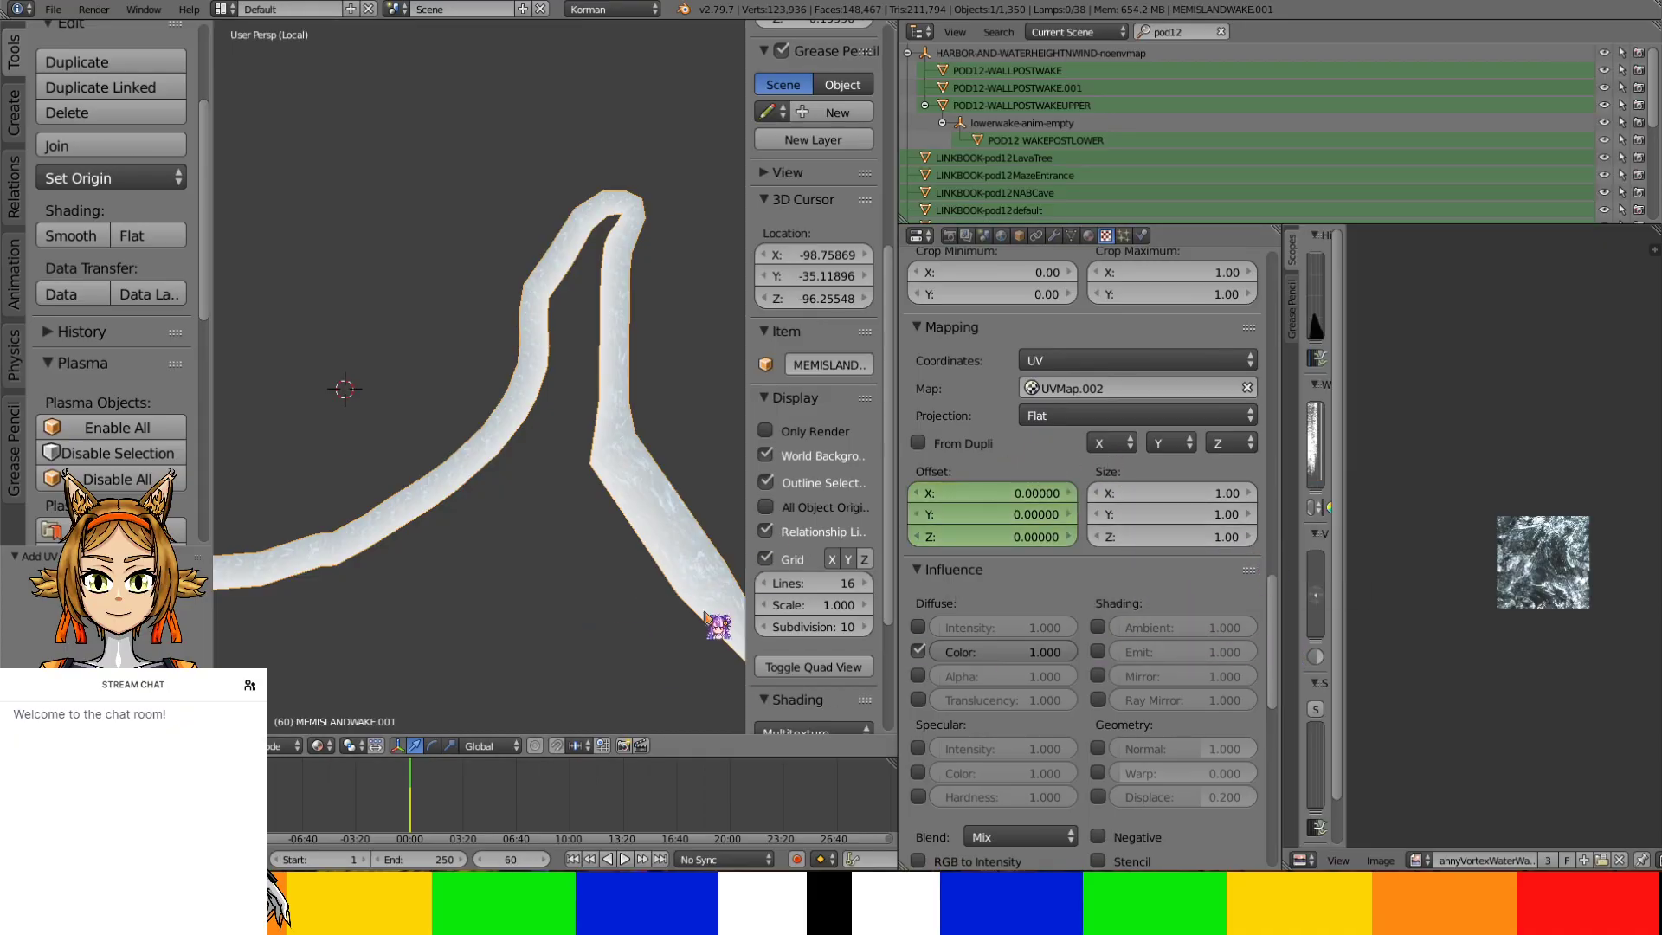
pyautogui.moveTo(1271, 617); pyautogui.dragTo(1294, 172)
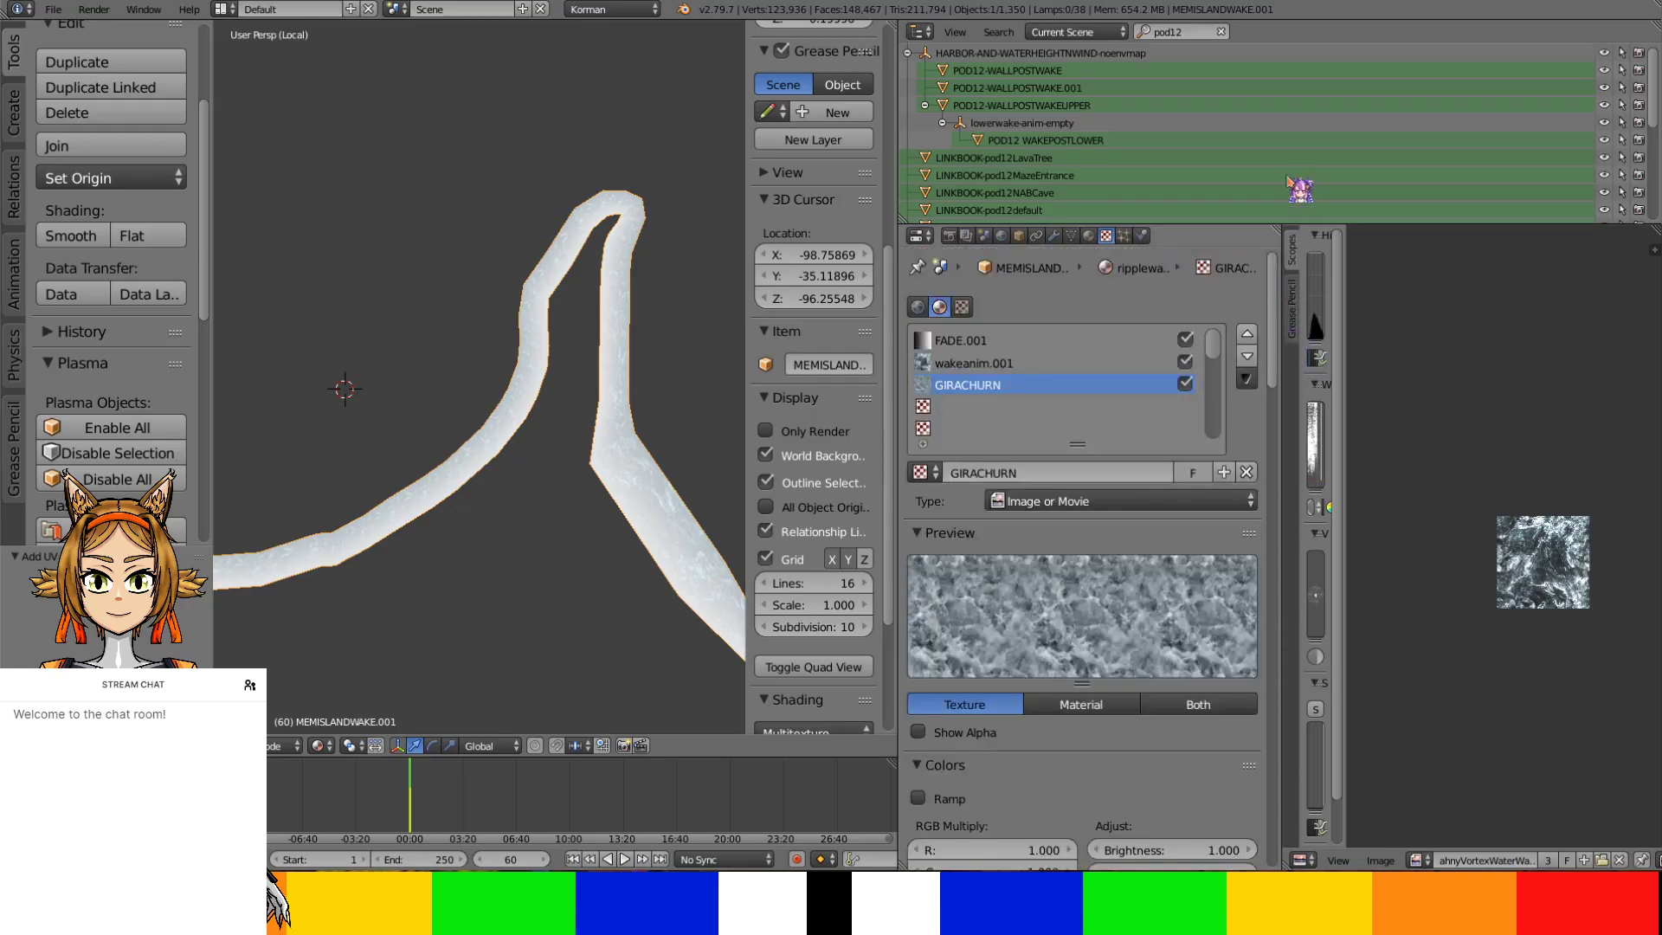
pyautogui.click(1093, 365)
pyautogui.scroll(-15, 1082, 554)
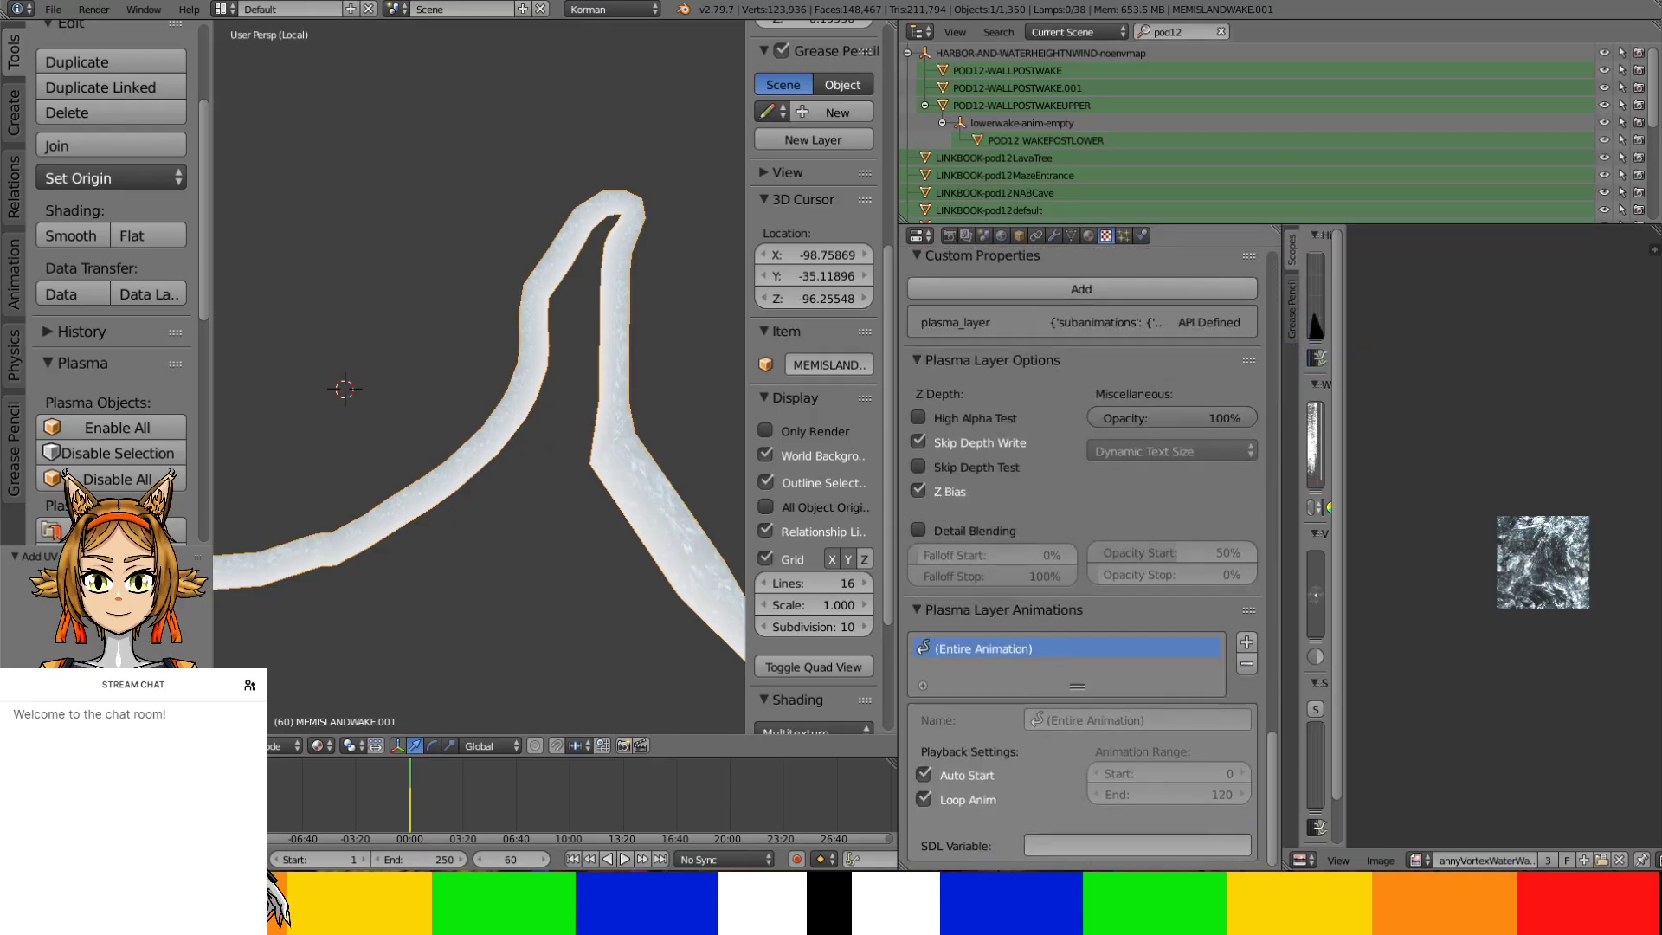
pyautogui.moveTo(1272, 763); pyautogui.dragTo(898, 664)
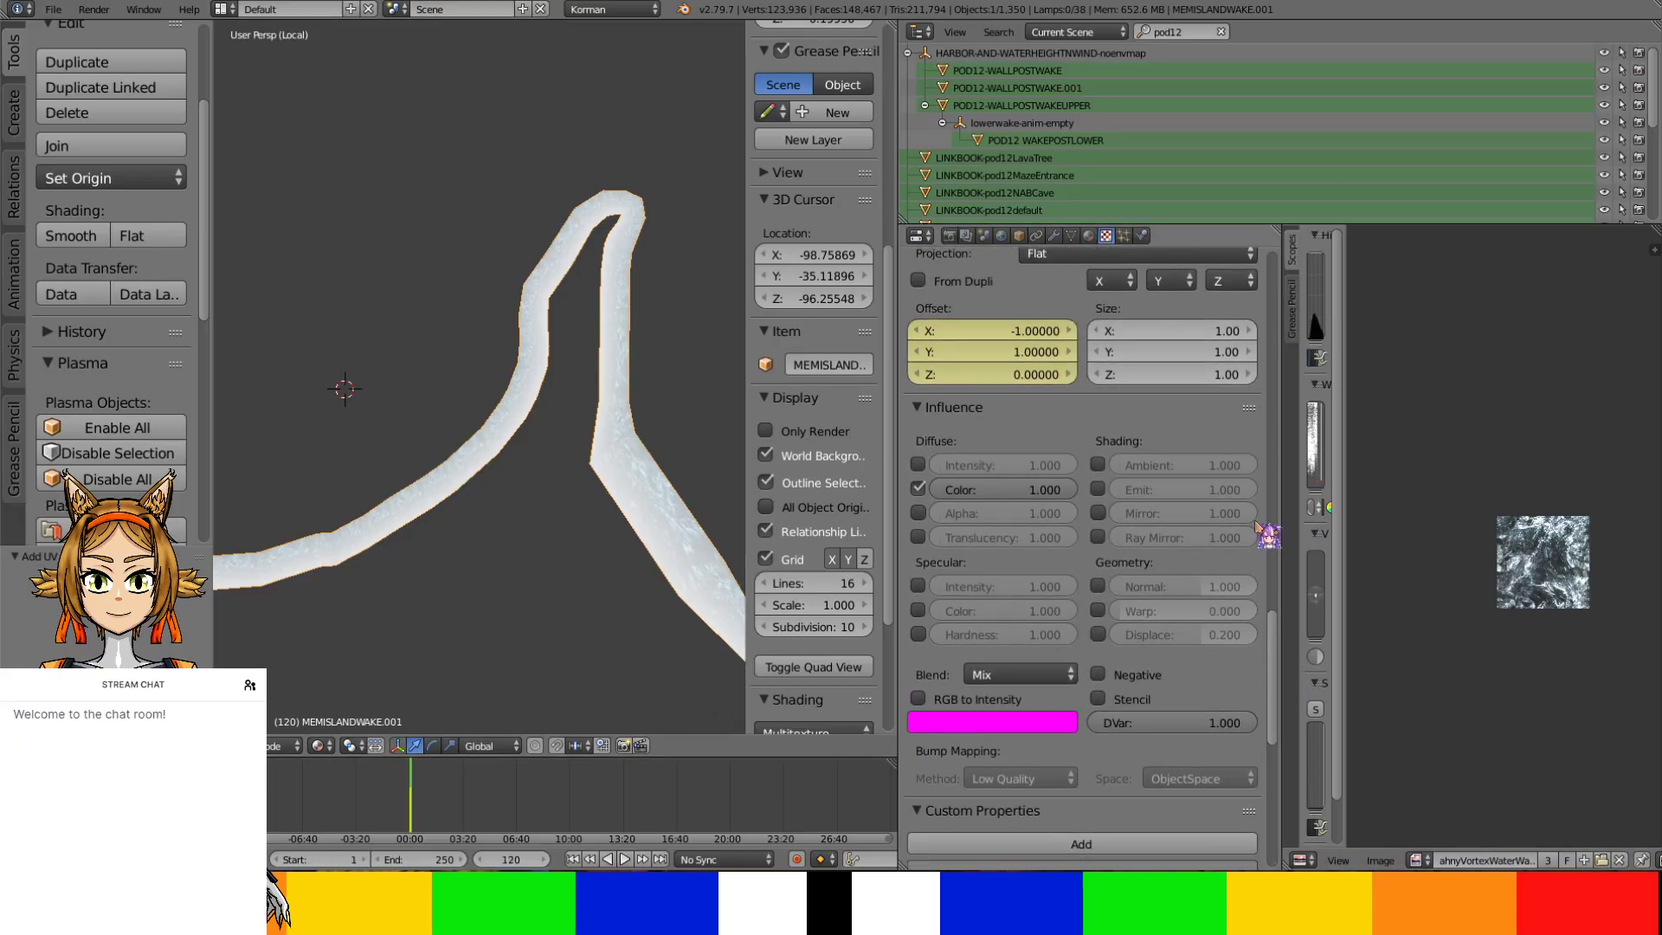
pyautogui.moveTo(1276, 729); pyautogui.dragTo(1311, 318)
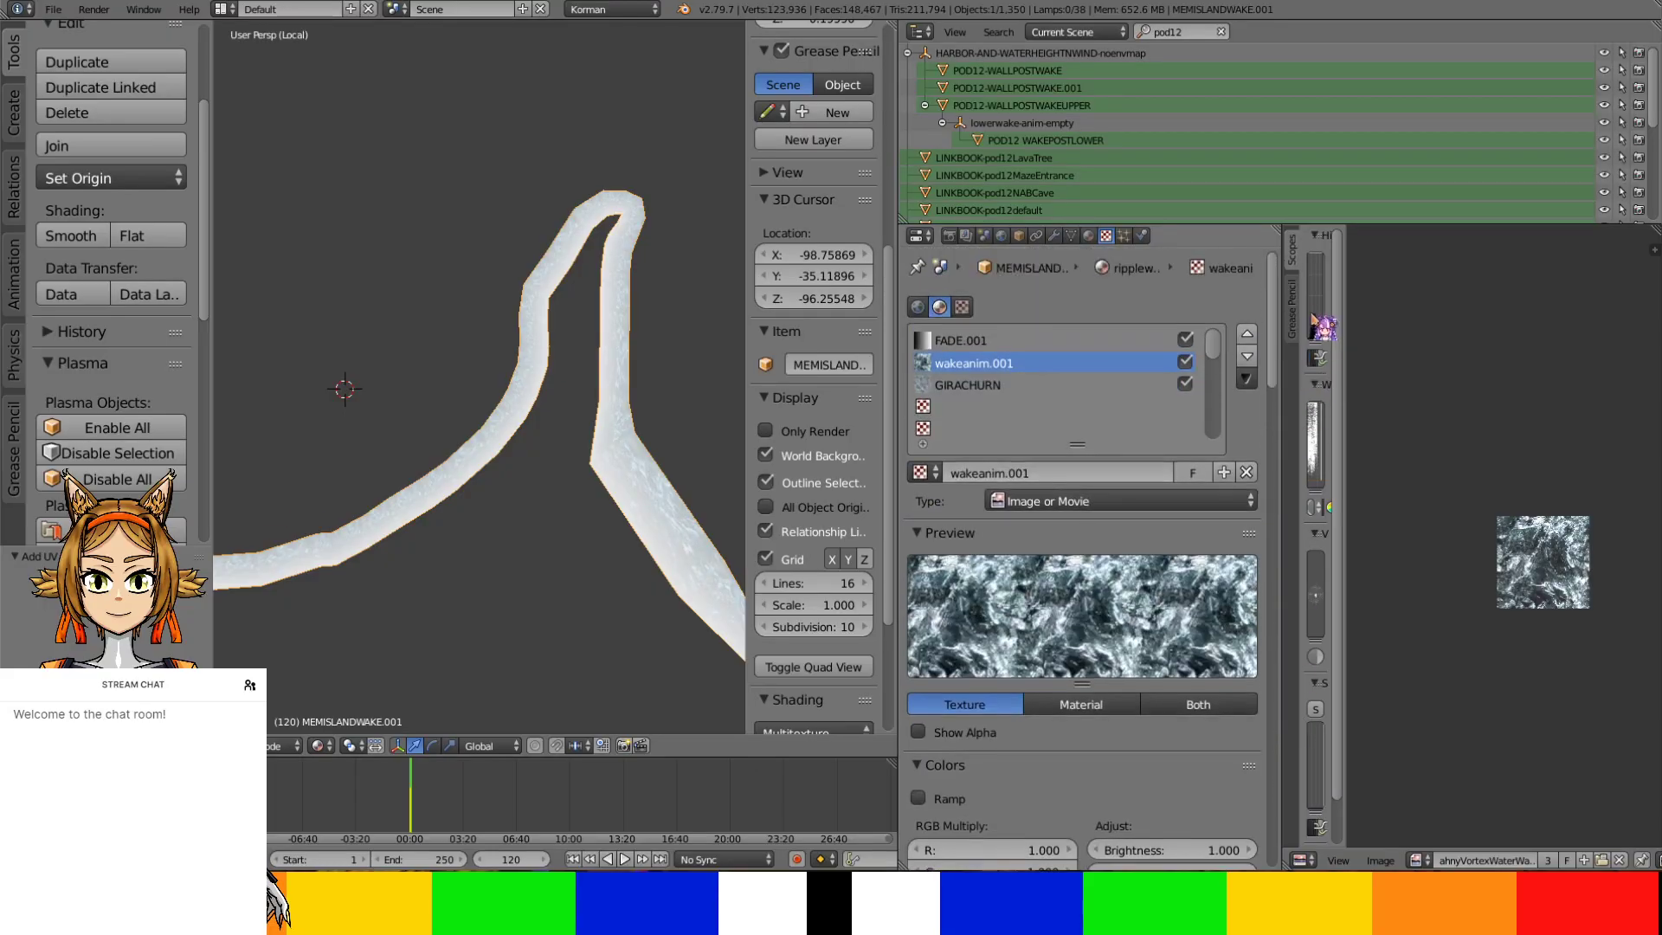
# Set the GIRACHURN texture's Y mapping offset to -1 and keyframe the offset on frame 120
pyautogui.click(987, 384)
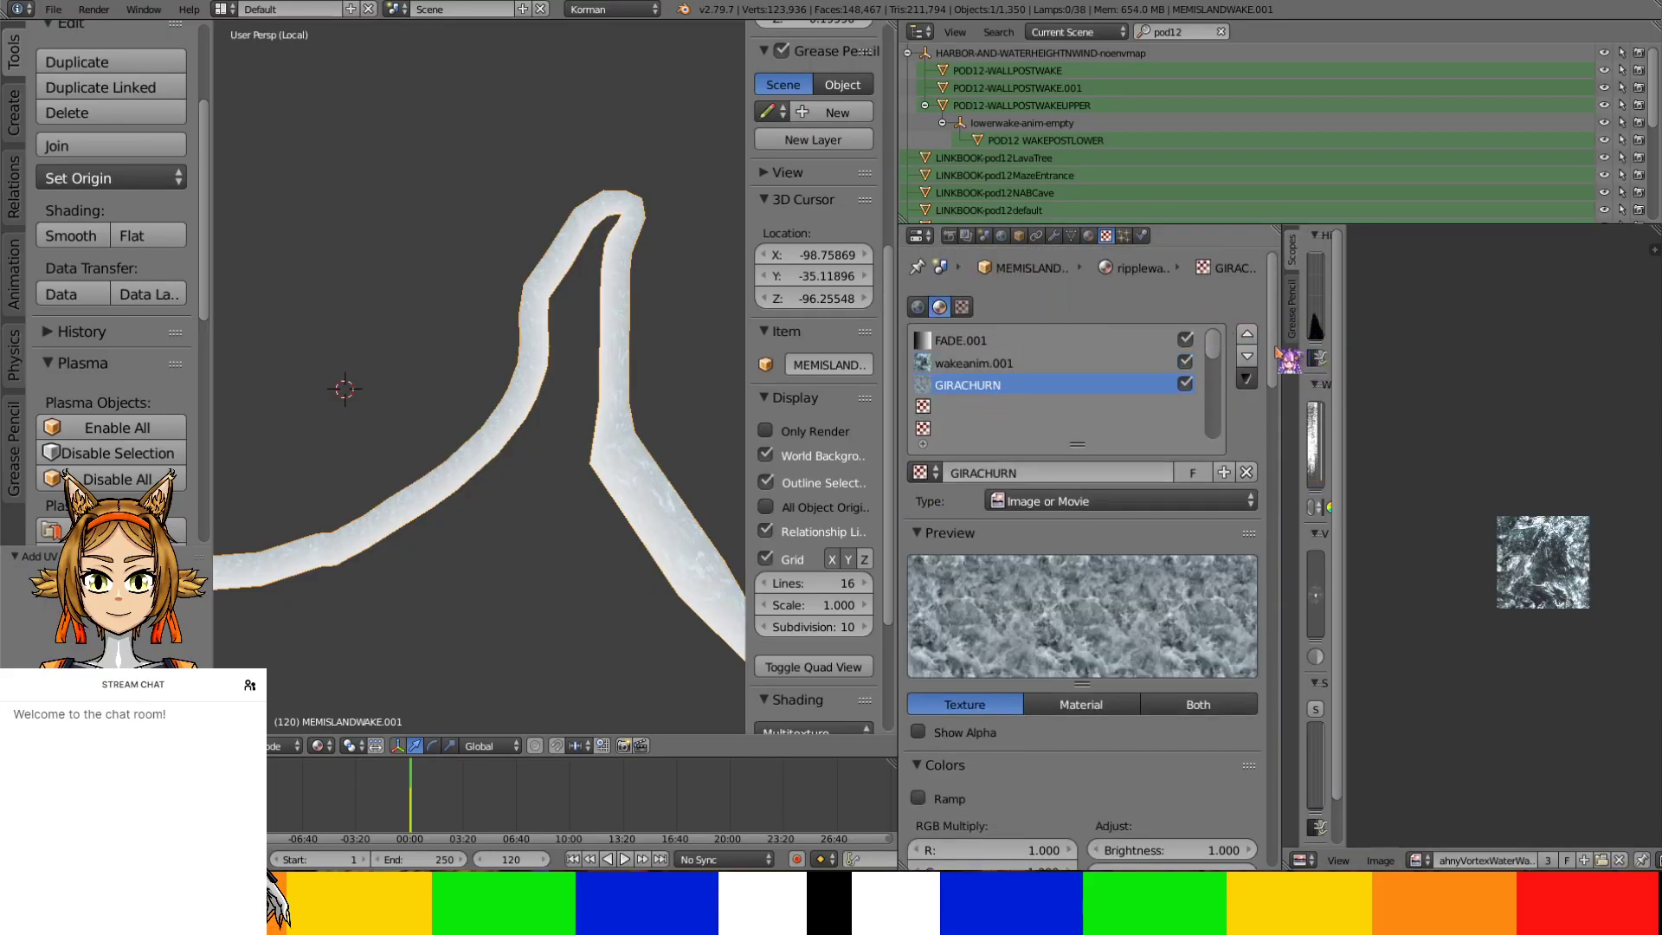
pyautogui.scroll(-15, 1019, 601)
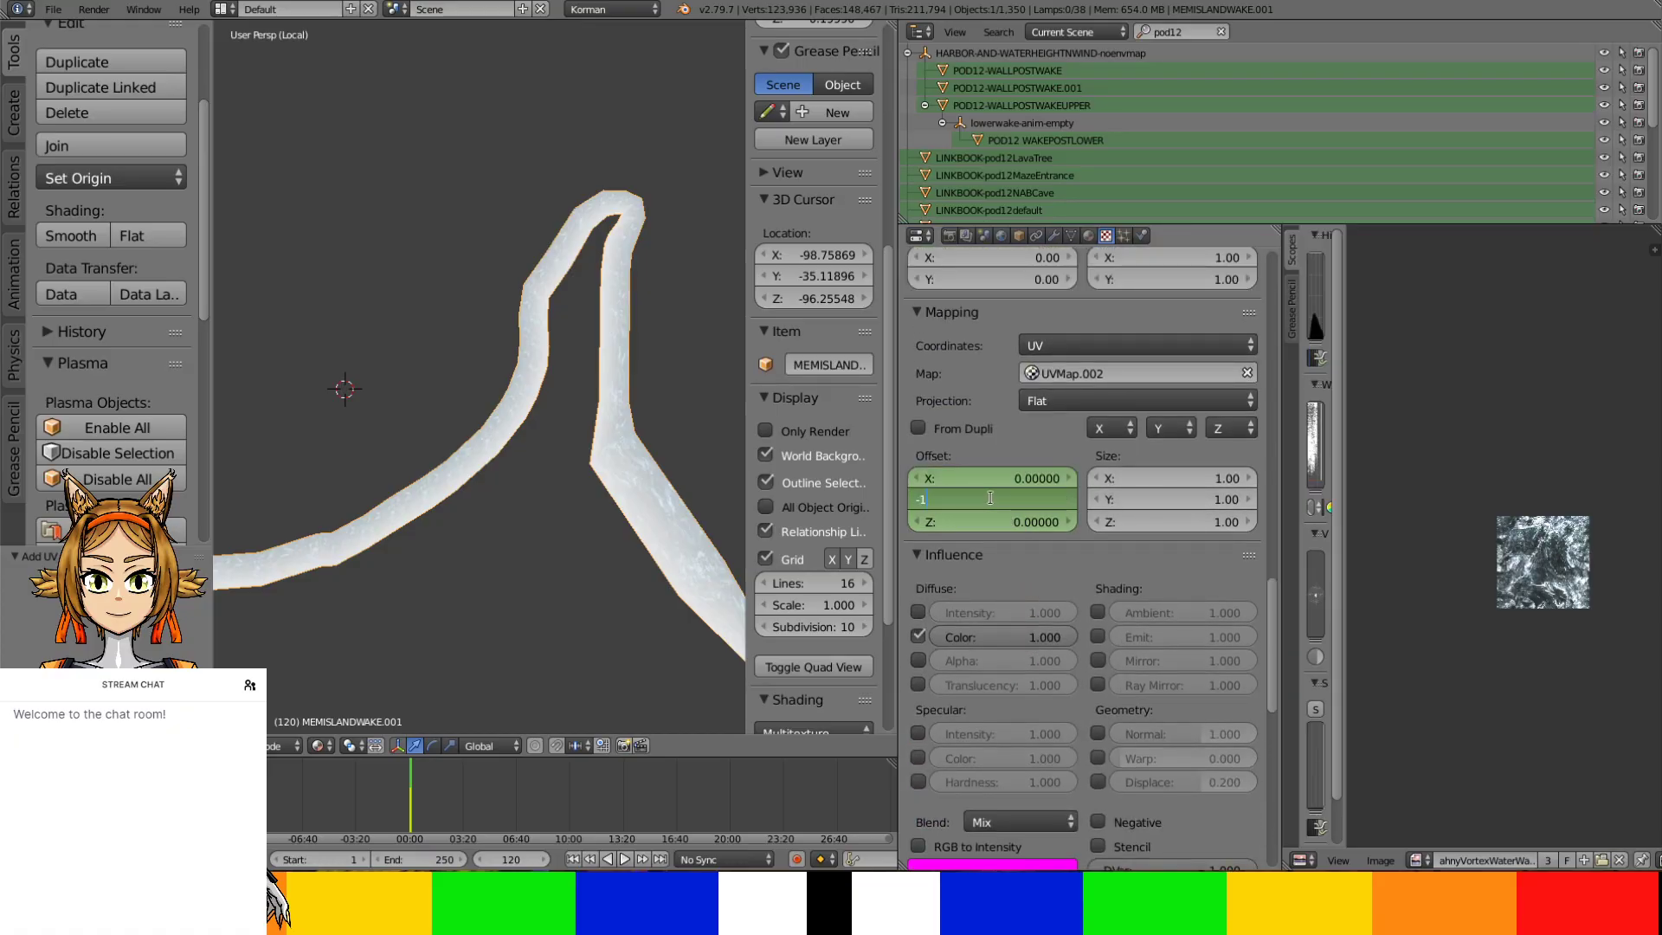
pyautogui.press('i')
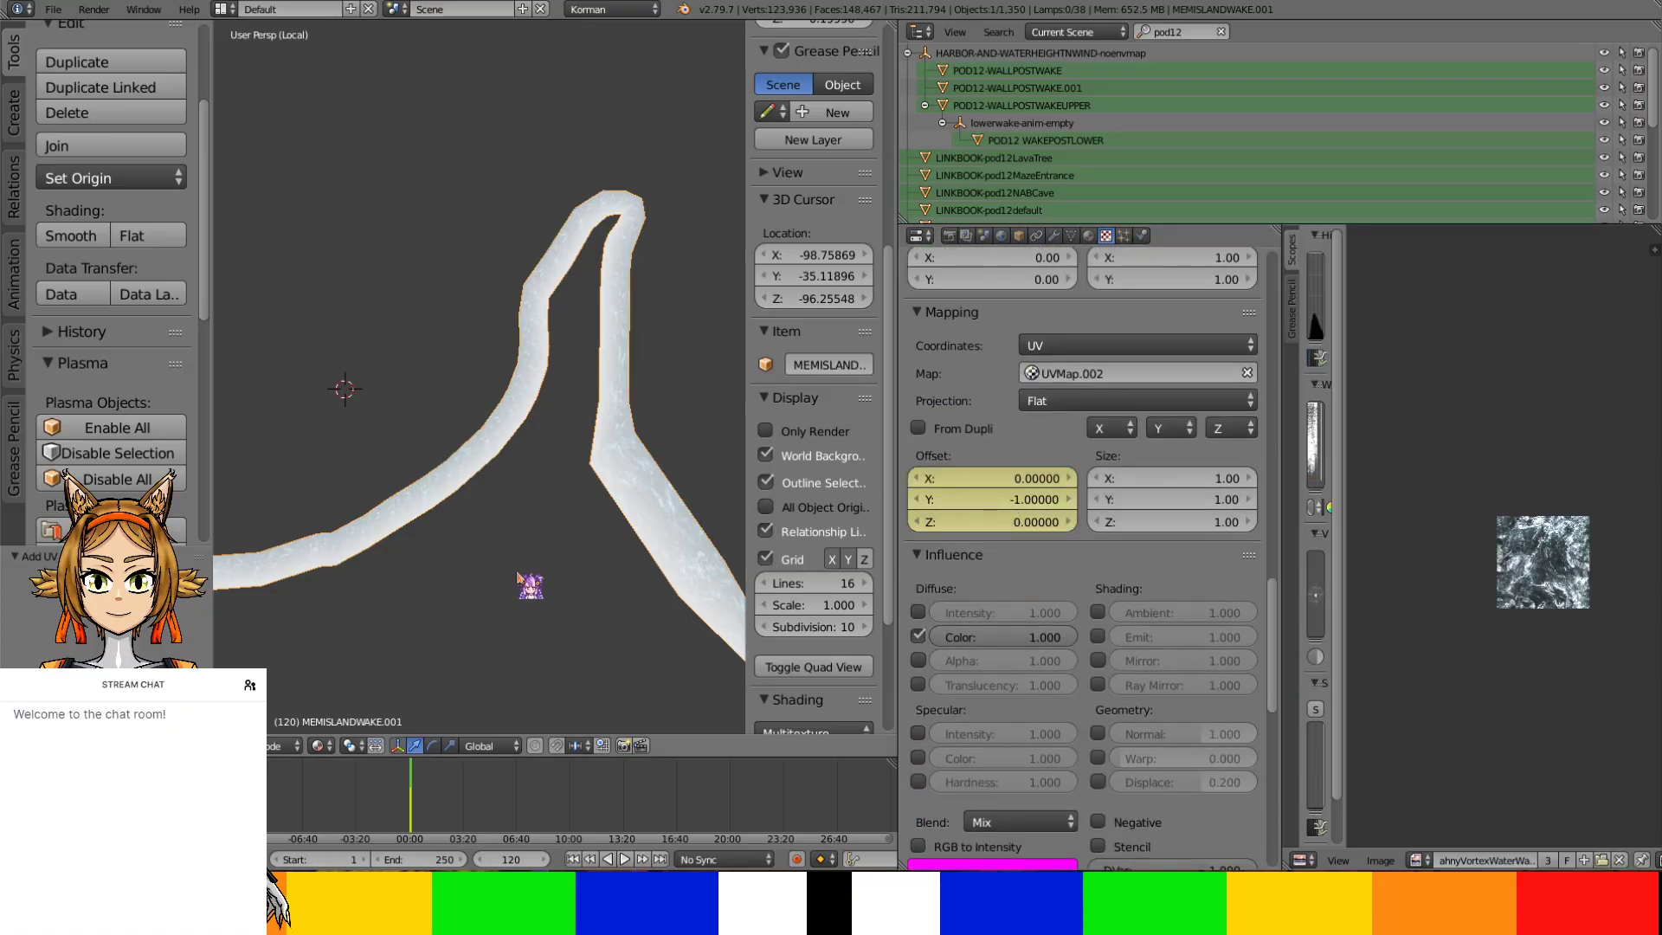
# Return to the start of the timeline, leave local view and examine the island wake within the full scene
pyautogui.press('Down')
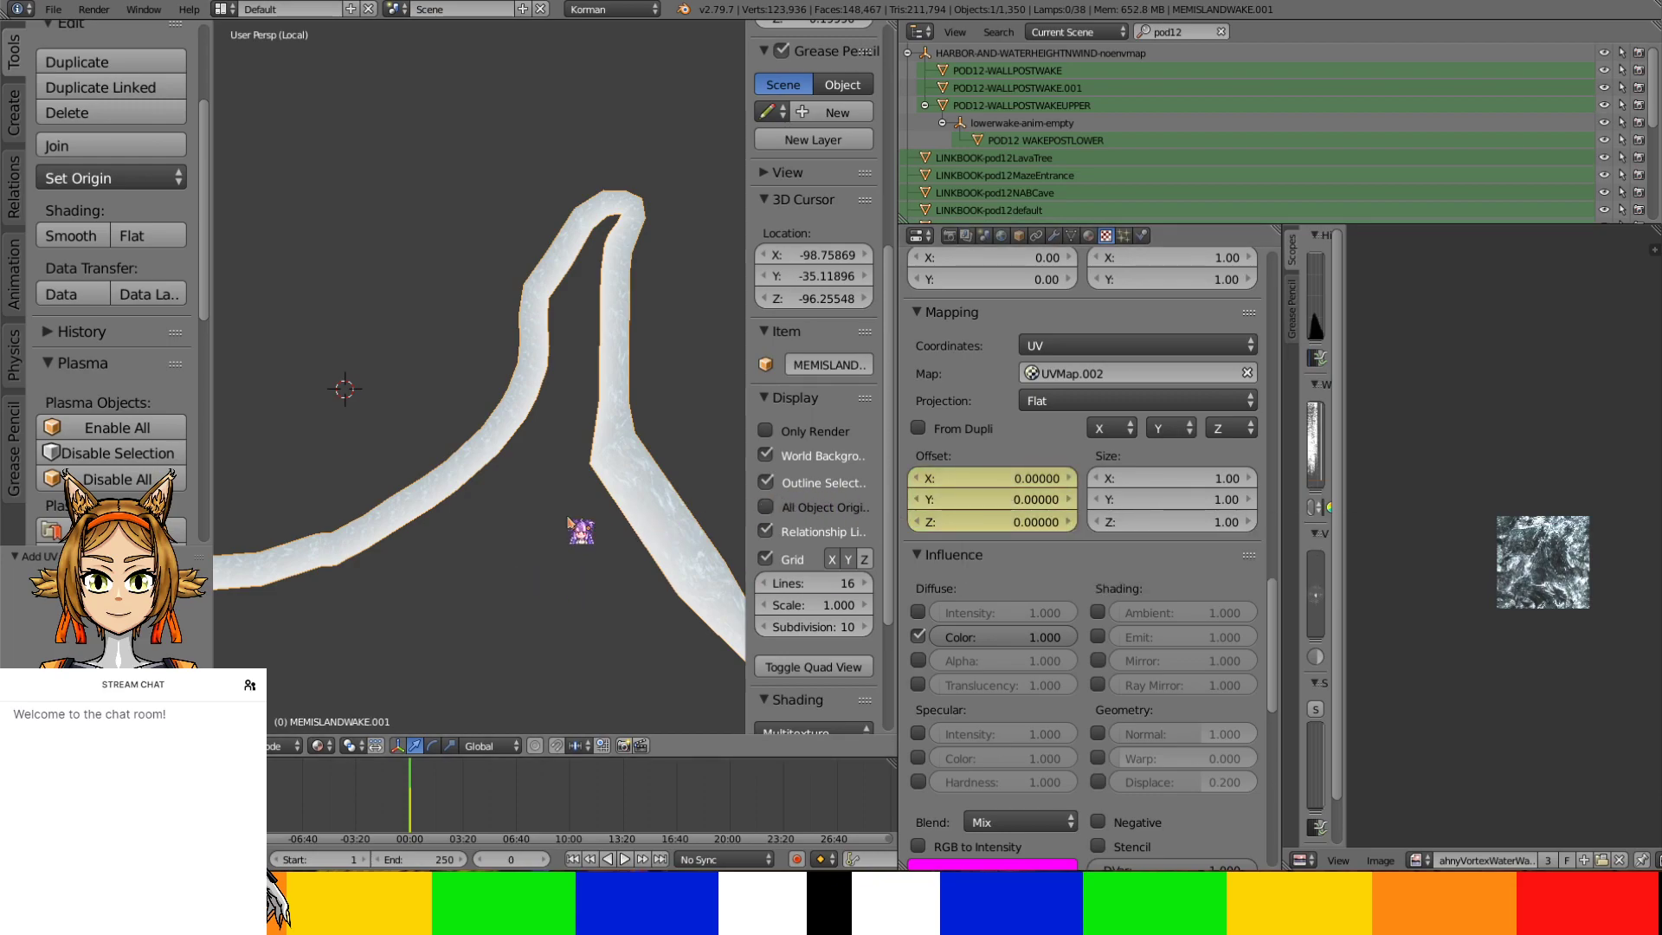
pyautogui.press('KP_Divide')
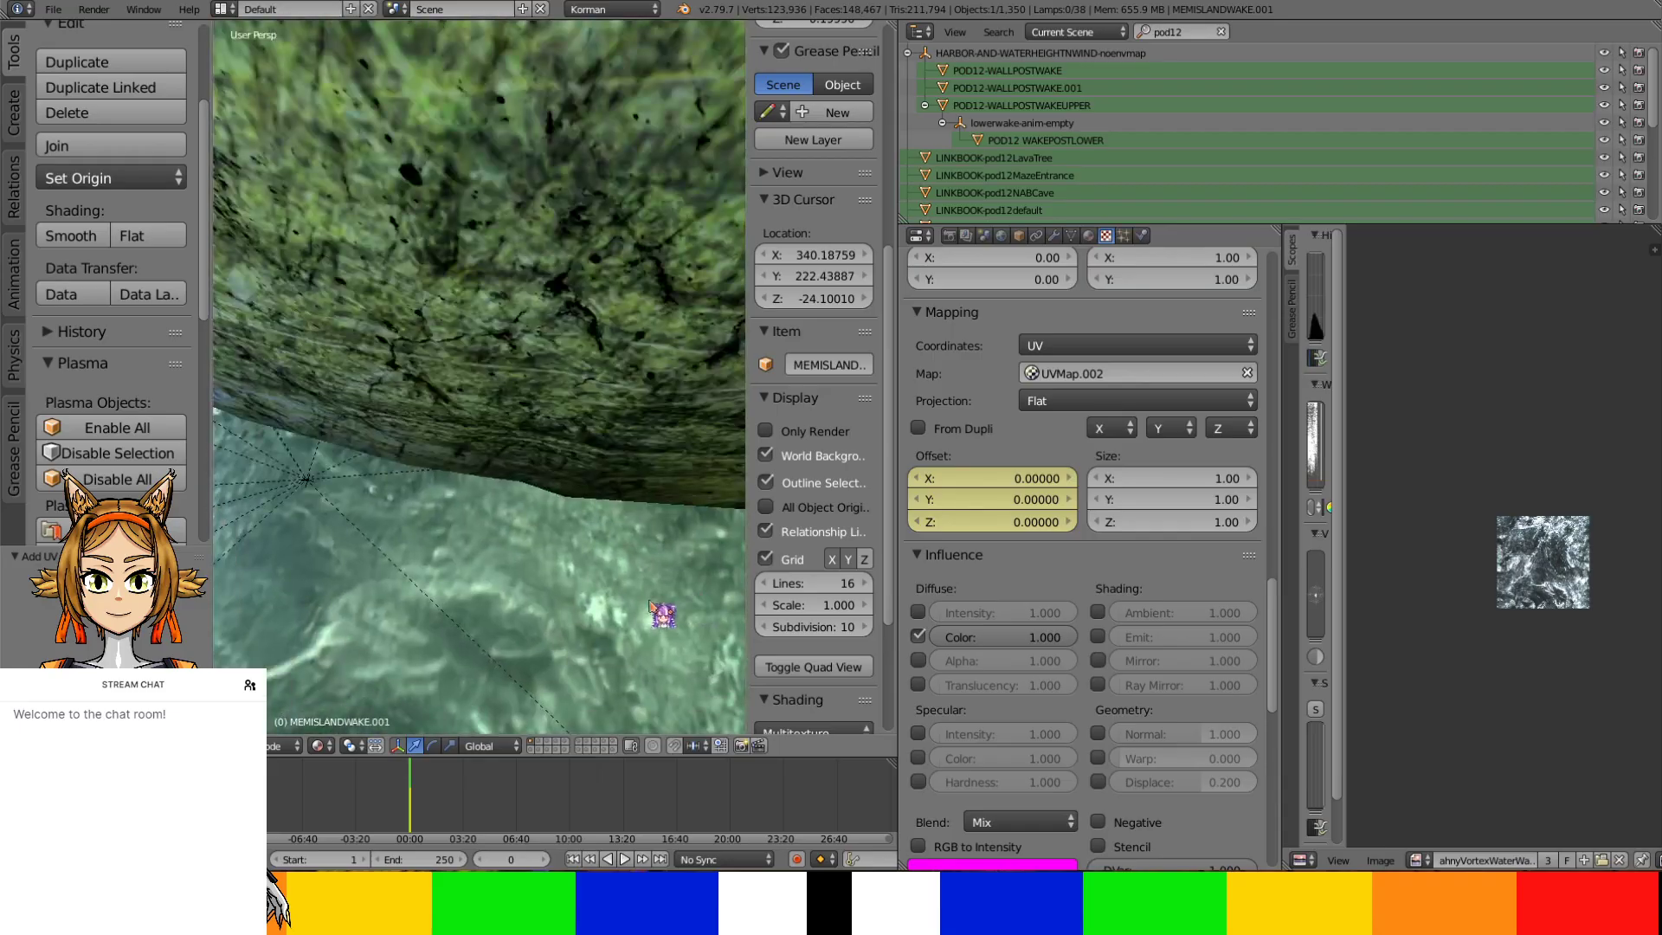
pyautogui.moveTo(606, 582); pyautogui.dragTo(515, 500, button='middle')
pyautogui.press('Right')
pyautogui.scroll(3, 433, 781)
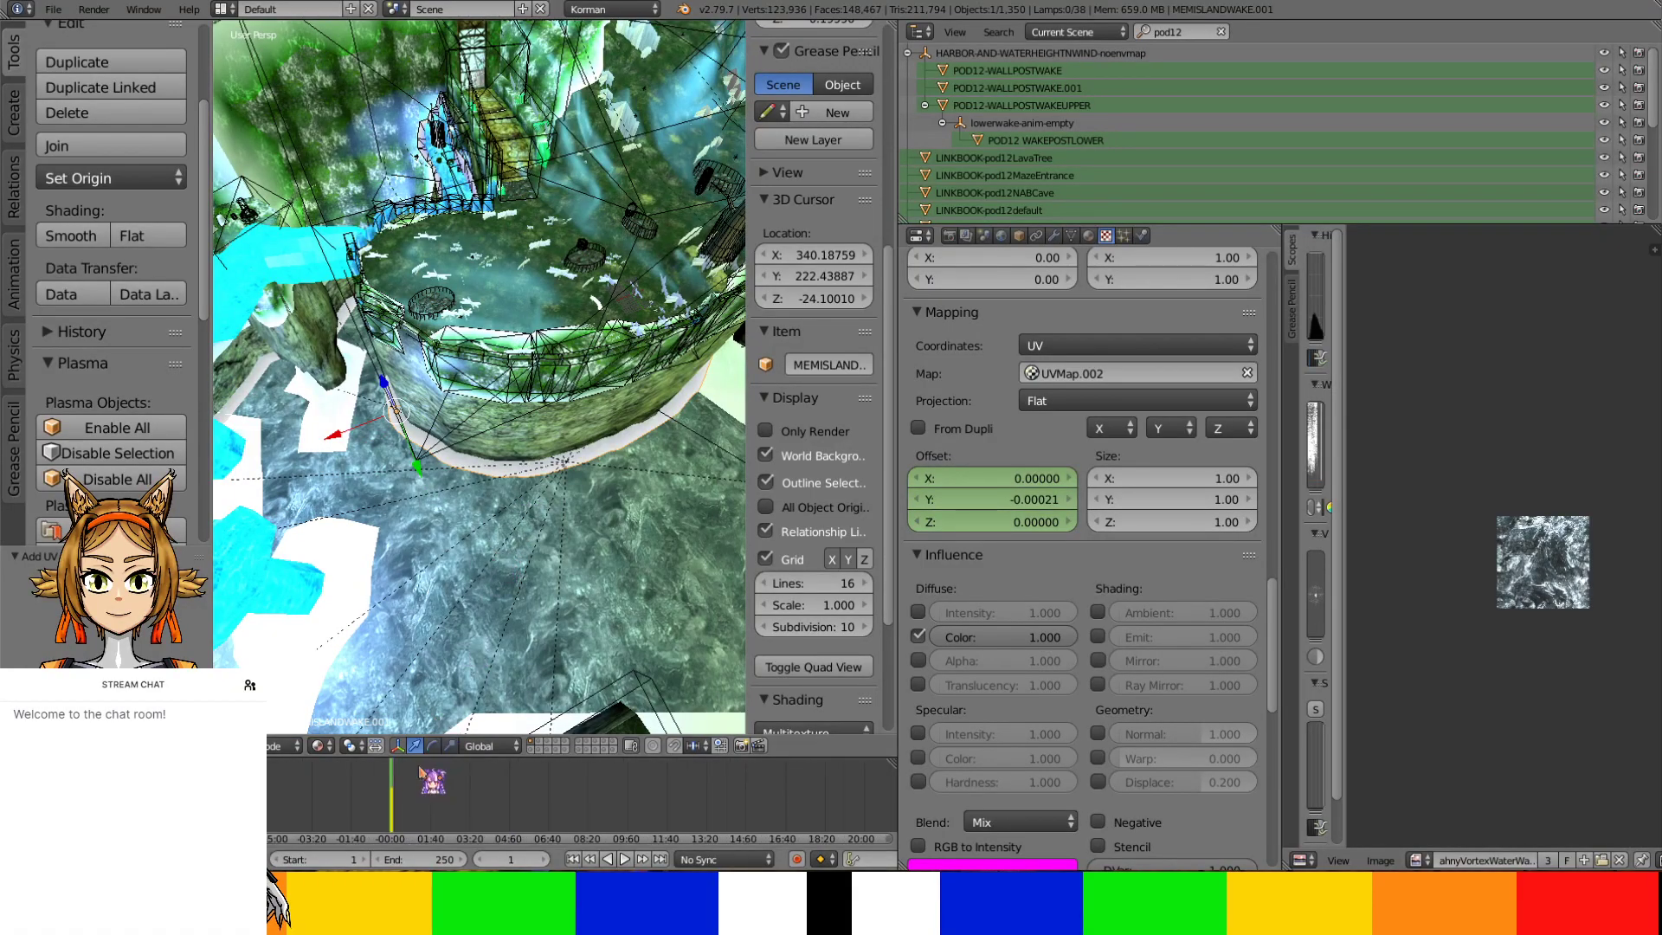
pyautogui.moveTo(394, 414); pyautogui.dragTo(393, 562, button='middle')
# Try the wake material with Shadeless turned off, isolate MEMISLANDWAKE.001 to compare, and switch Shadeless back on
pyautogui.click(1088, 235)
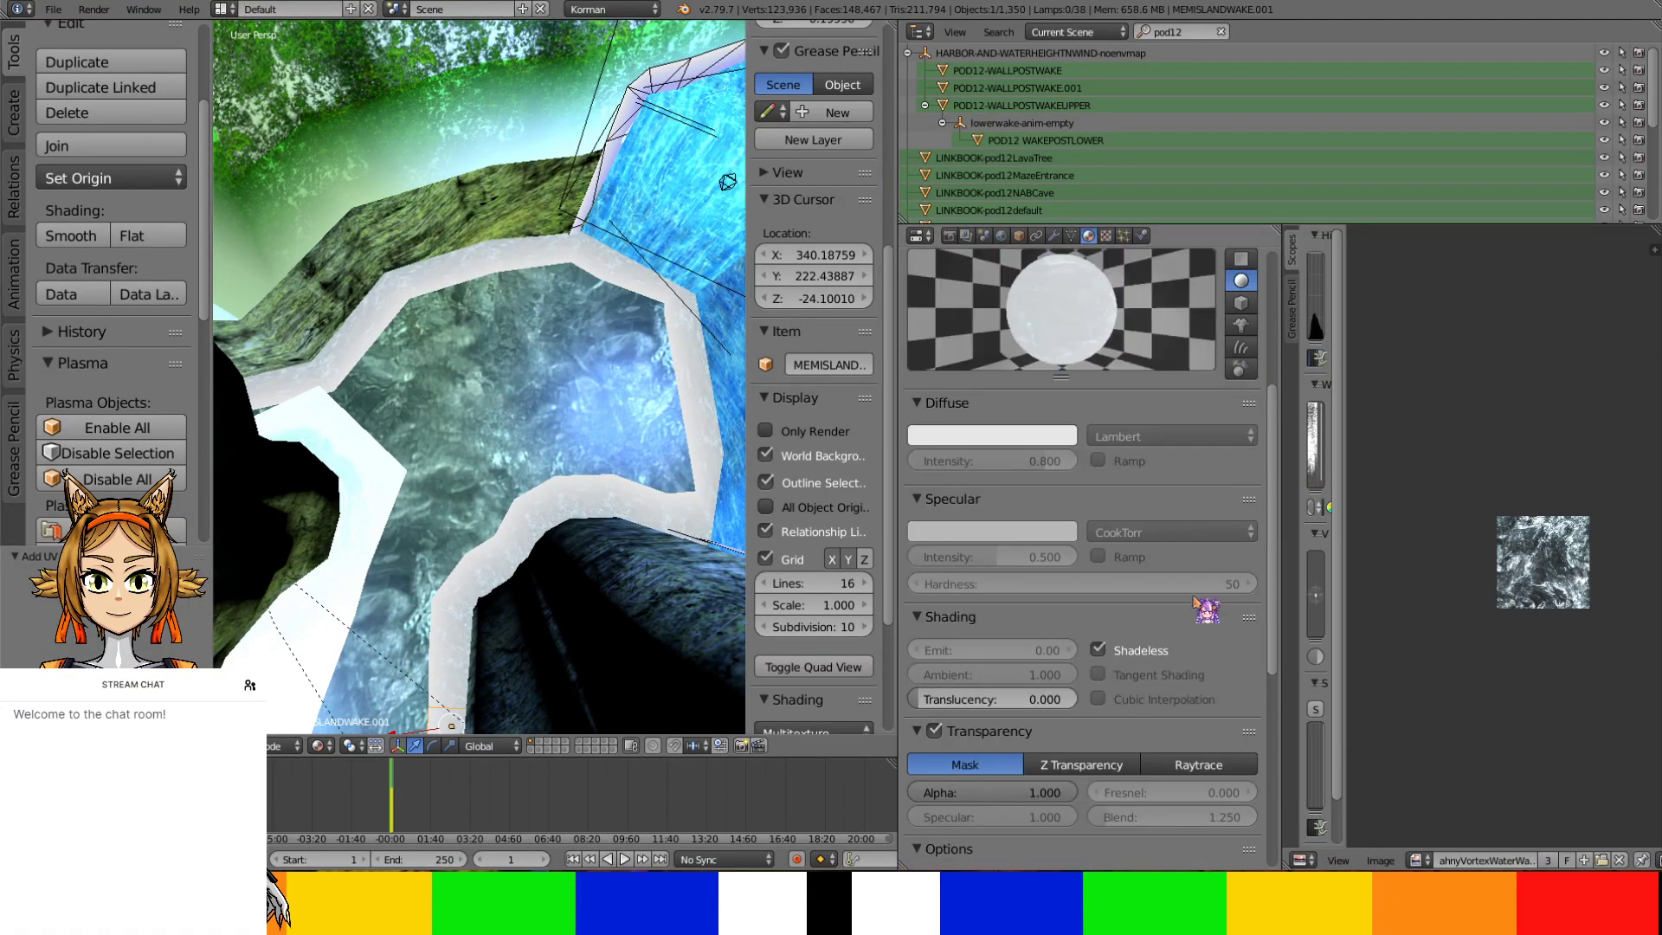
pyautogui.click(1149, 649)
pyautogui.scroll(-3, 717, 583)
pyautogui.moveTo(718, 582); pyautogui.dragTo(603, 497, button='middle')
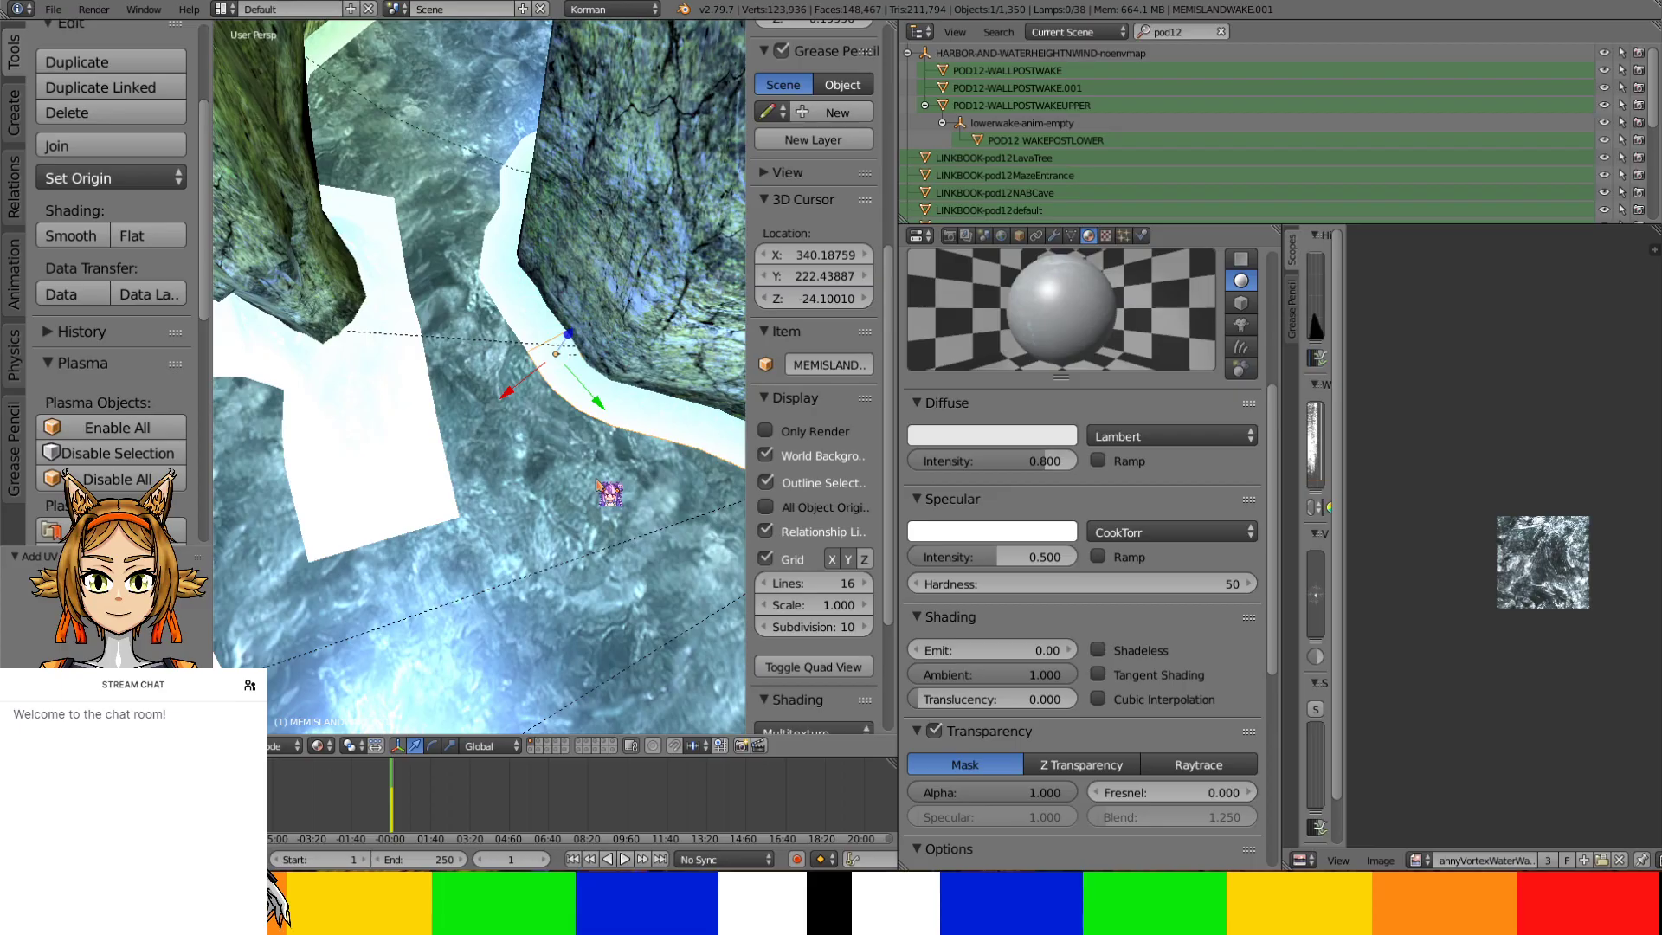
pyautogui.press('KP_Divide')
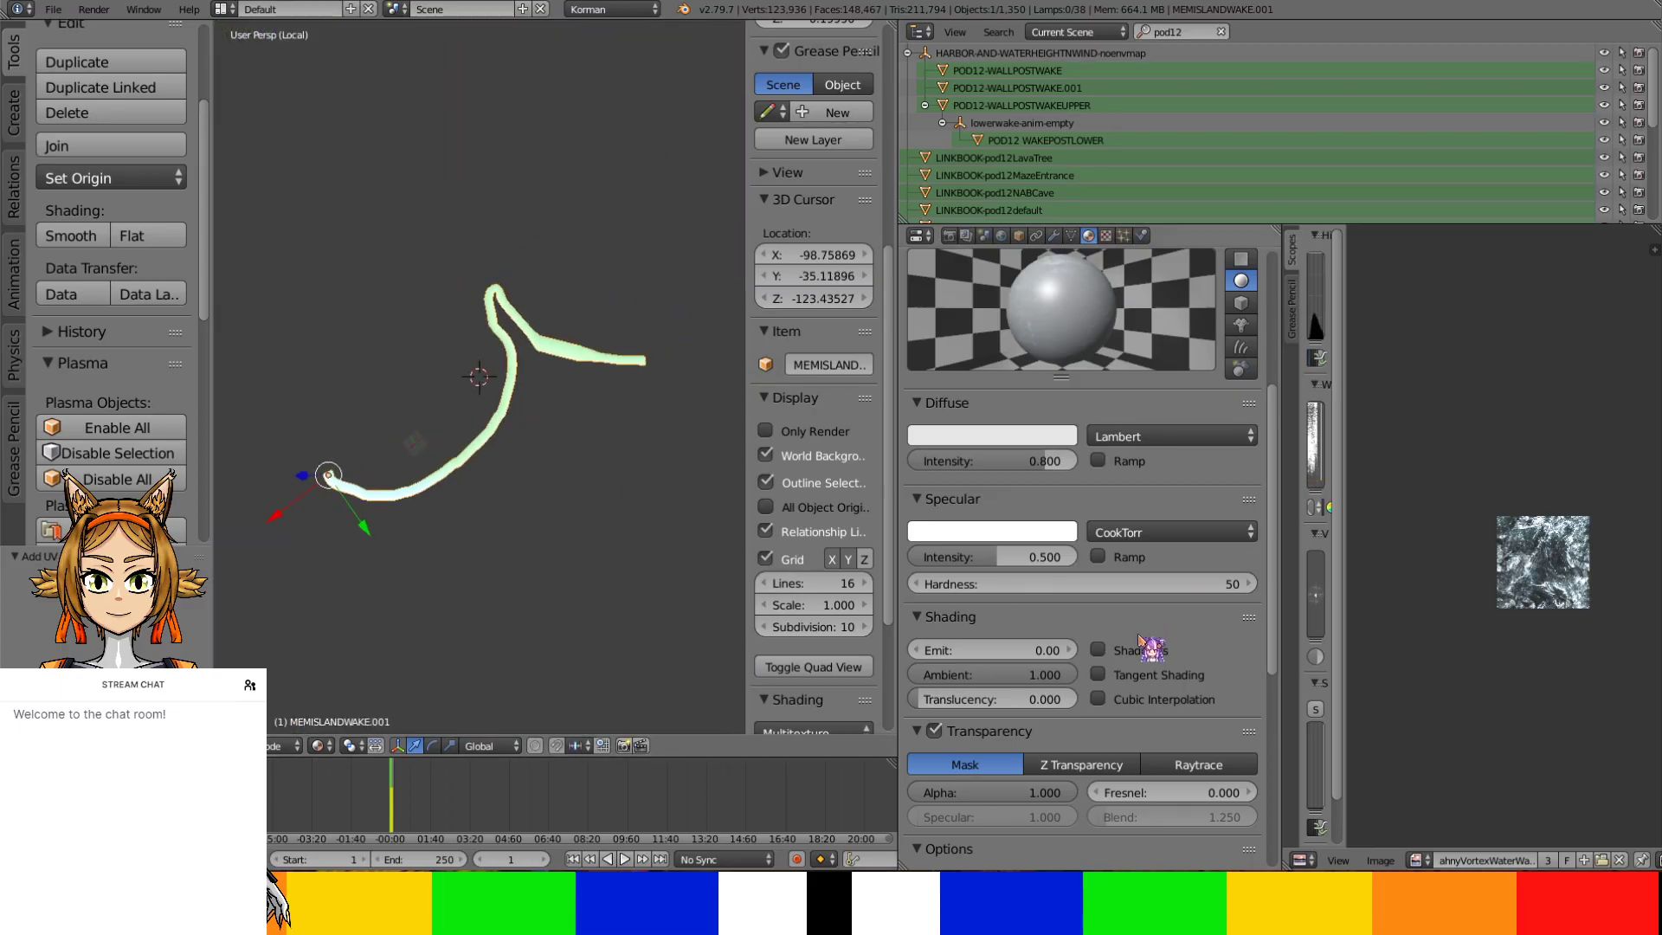
pyautogui.click(1141, 642)
# Select the two triangular end faces of MEMISLANDWAKE.001 in edit mode and unwrap them with Project from View (Bounds)
pyautogui.moveTo(583, 549); pyautogui.dragTo(565, 196, button='middle')
pyautogui.scroll(5, 555, 232)
pyautogui.press('Tab')
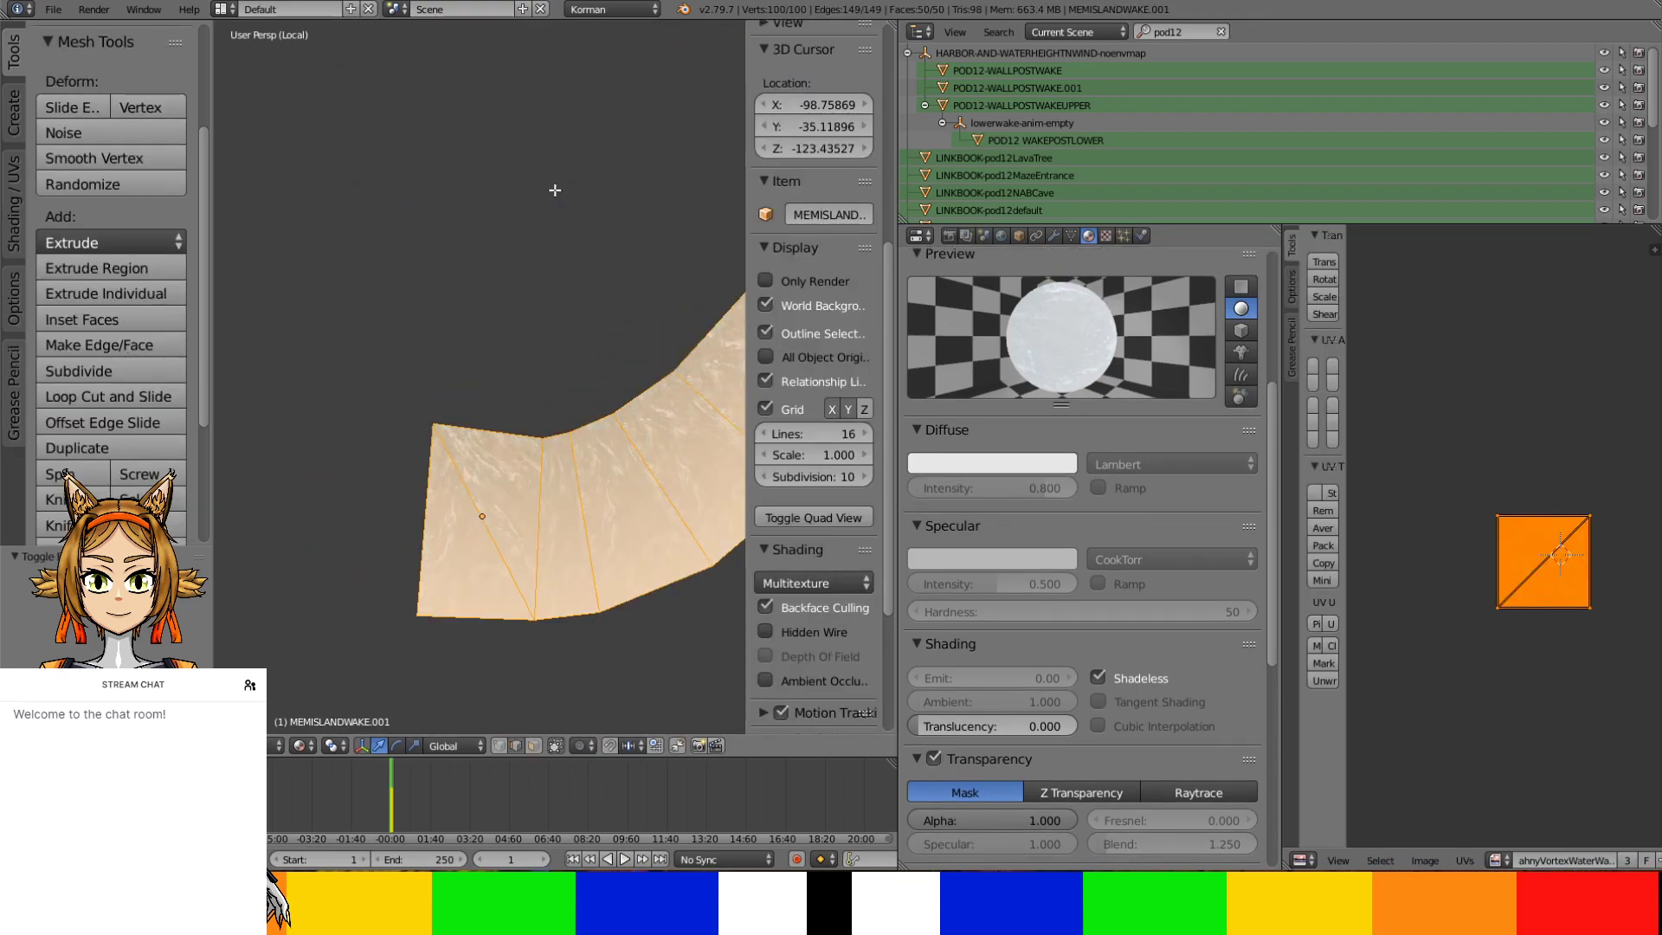
pyautogui.rightClick(513, 510)
pyautogui.click(535, 746)
pyautogui.rightClick(504, 496)
pyautogui.keyDown('shift'); pyautogui.rightClick(447, 562); pyautogui.keyUp('shift')
pyautogui.press('u')
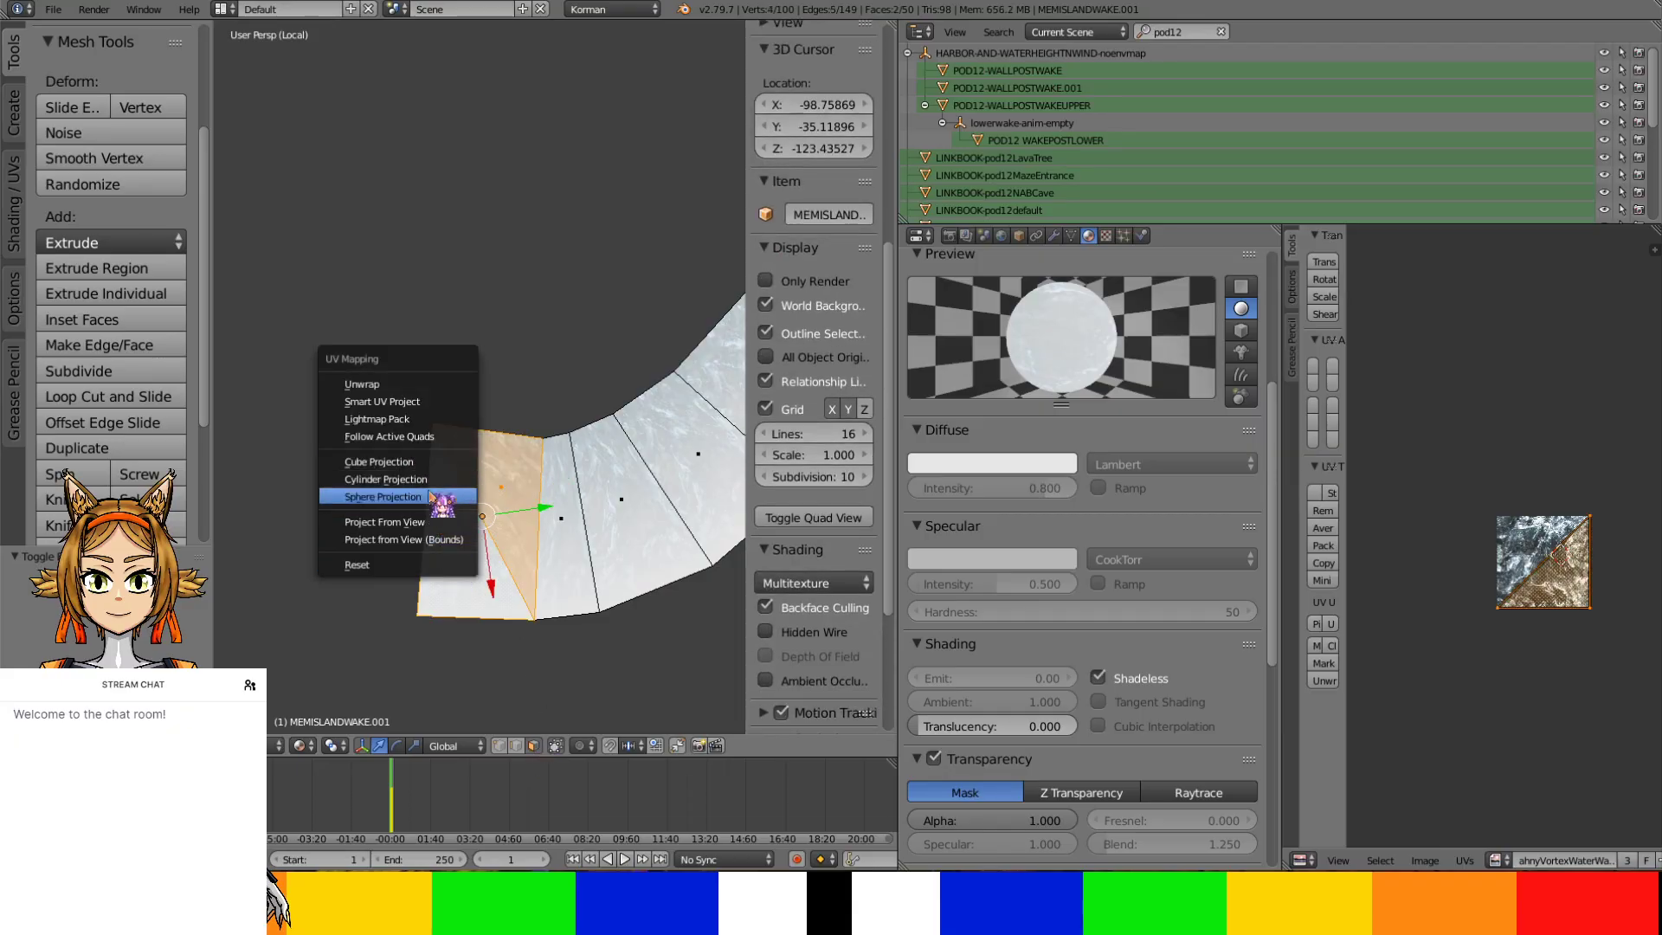
pyautogui.click(440, 540)
# Add the adjacent face to the selection, widen the UV editor and move the lower-right UV vertex onto the image's lower-right corner
pyautogui.moveTo(1649, 567); pyautogui.dragTo(1504, 553, button='middle')
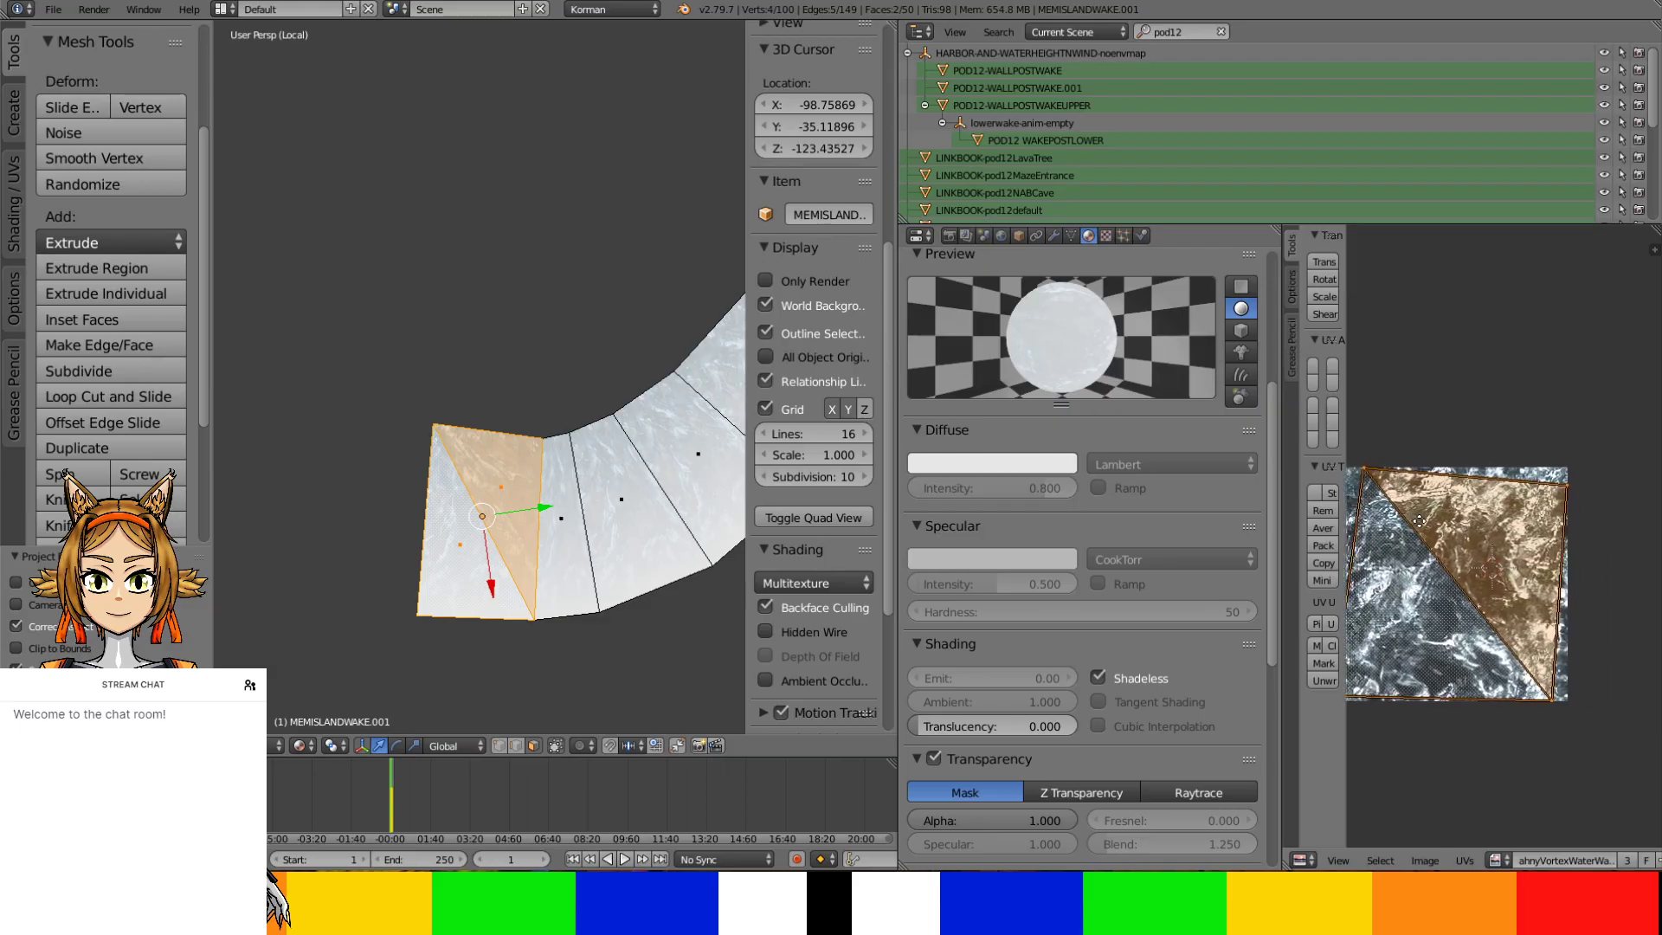
pyautogui.keyDown('shift'); pyautogui.rightClick(563, 516); pyautogui.keyUp('shift')
pyautogui.scroll(3, 1549, 563)
pyautogui.scroll(2, 1546, 558)
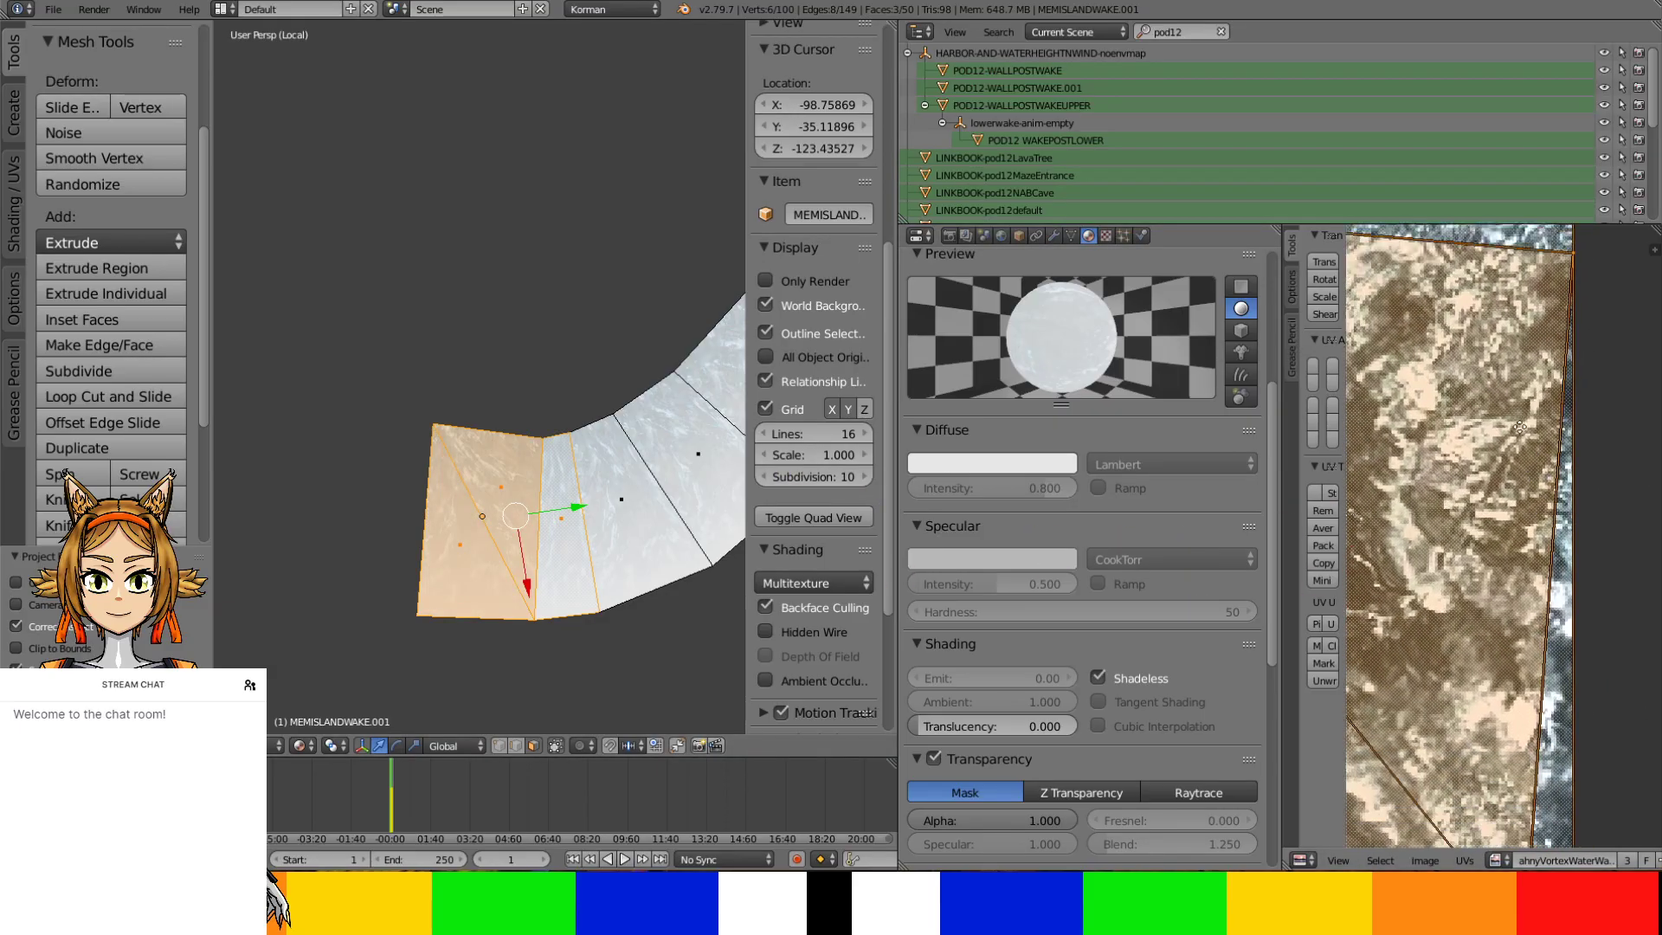
pyautogui.scroll(2, 1513, 740)
pyautogui.moveTo(1288, 744); pyautogui.dragTo(1090, 795)
pyautogui.press('g')
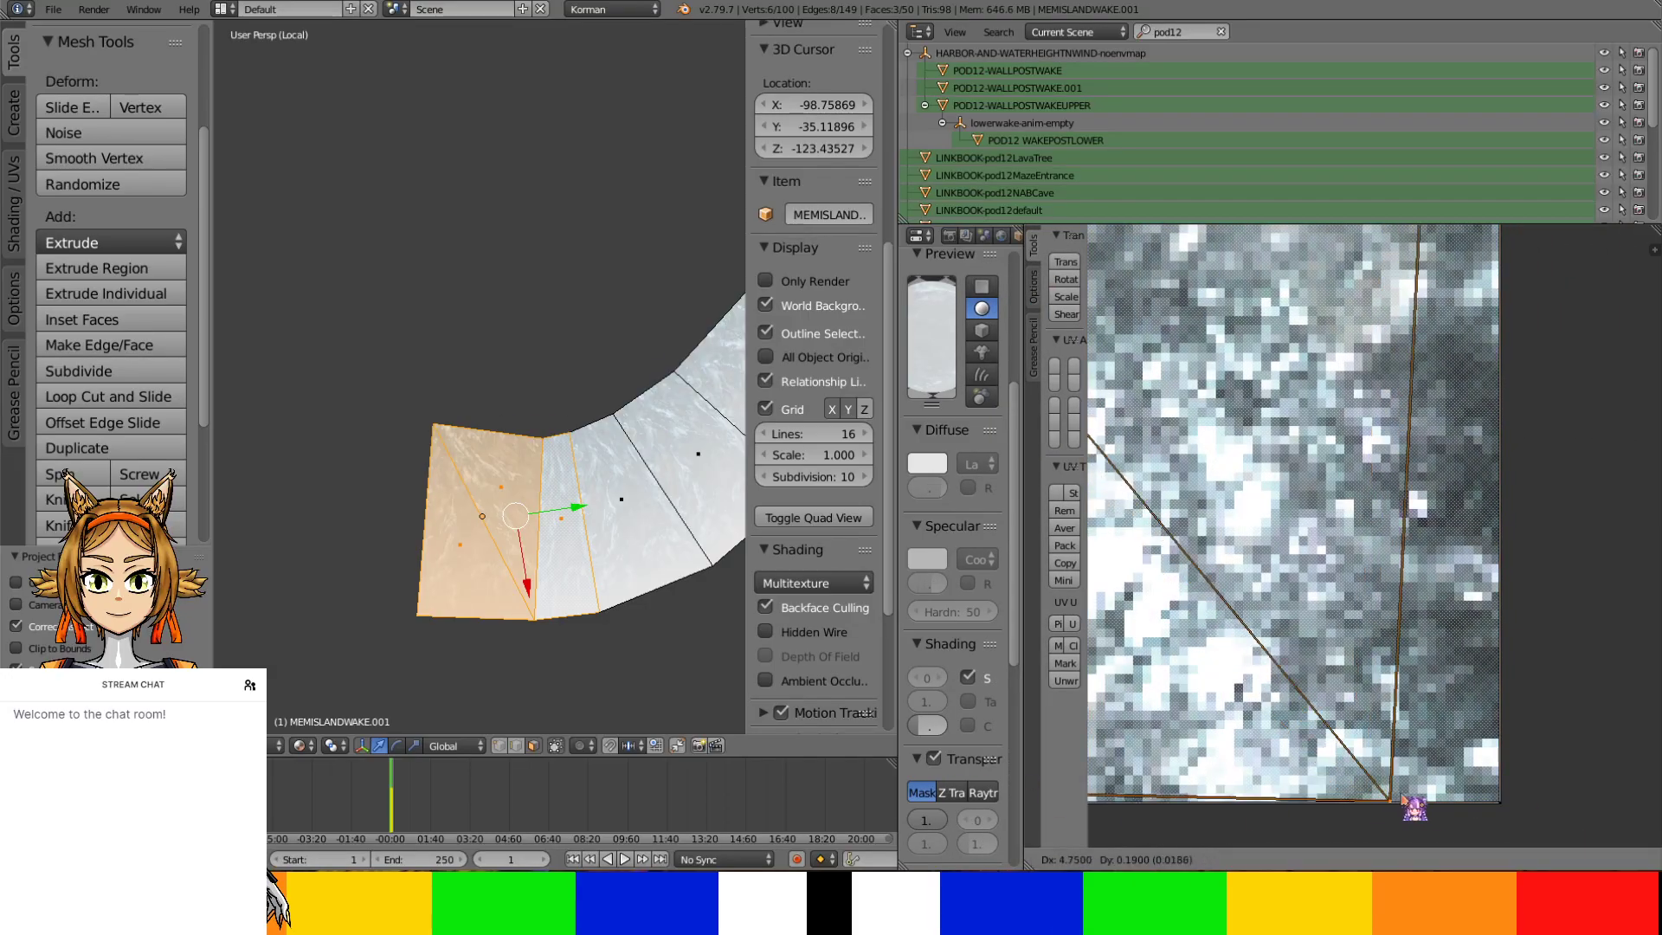
pyautogui.click(1517, 800)
# Move the upper-right UV vertex of the end faces onto the image's upper-right corner
pyautogui.moveTo(1593, 580); pyautogui.dragTo(1558, 309, button='middle')
pyautogui.scroll(-4, 1551, 719)
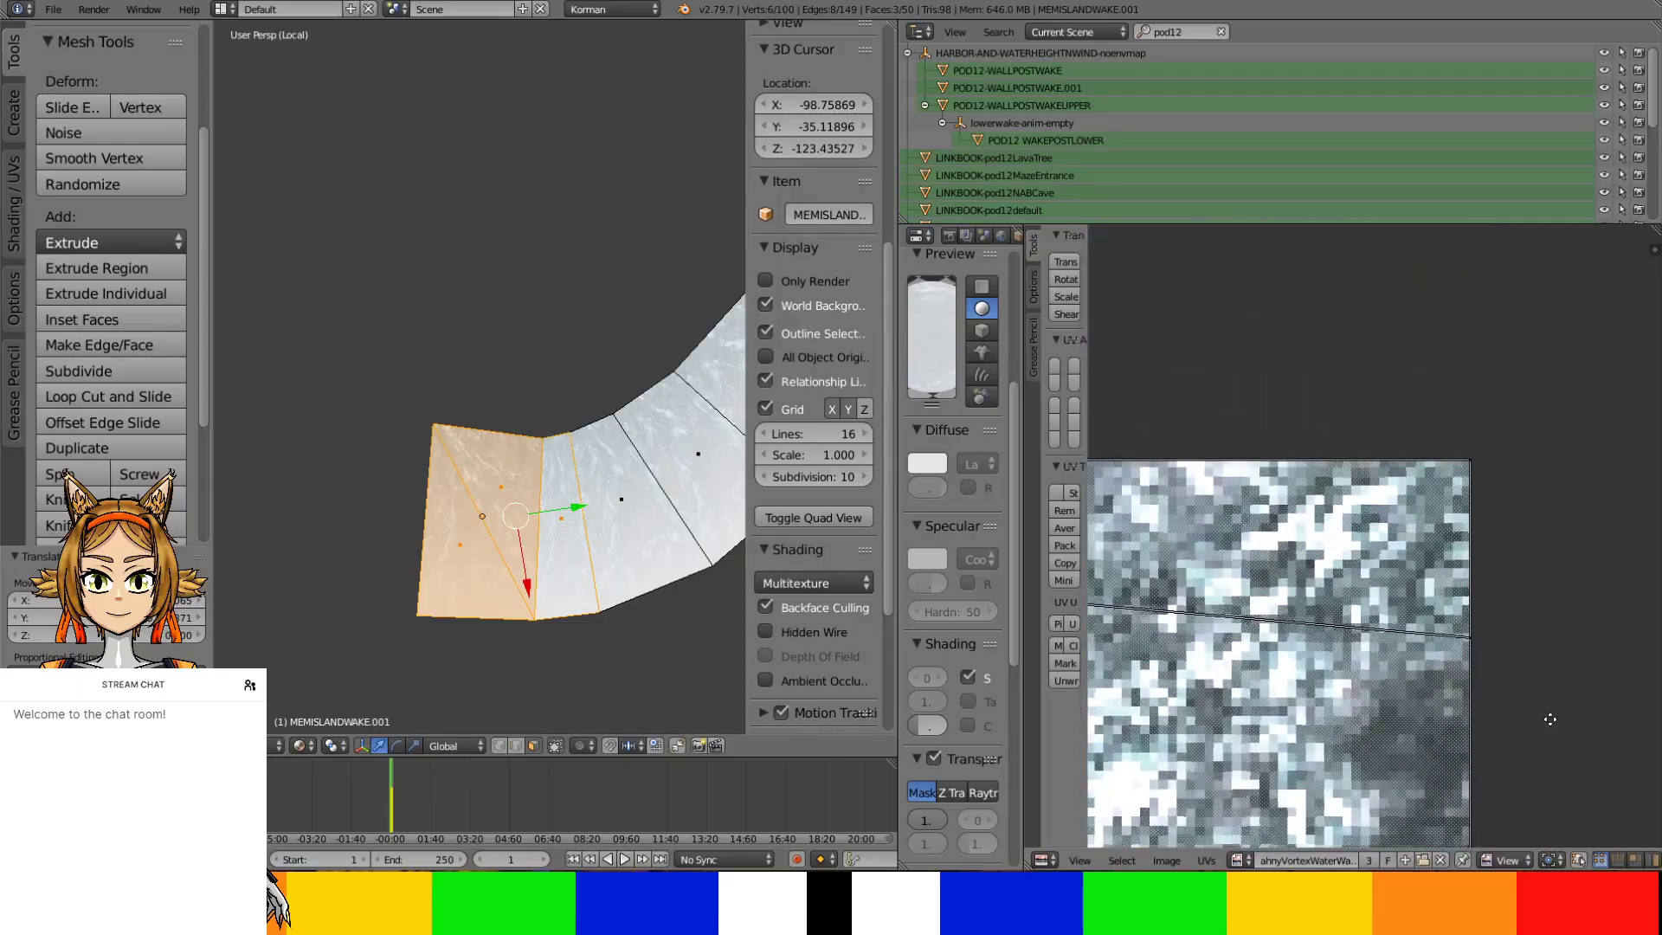
pyautogui.scroll(5, 1243, 355)
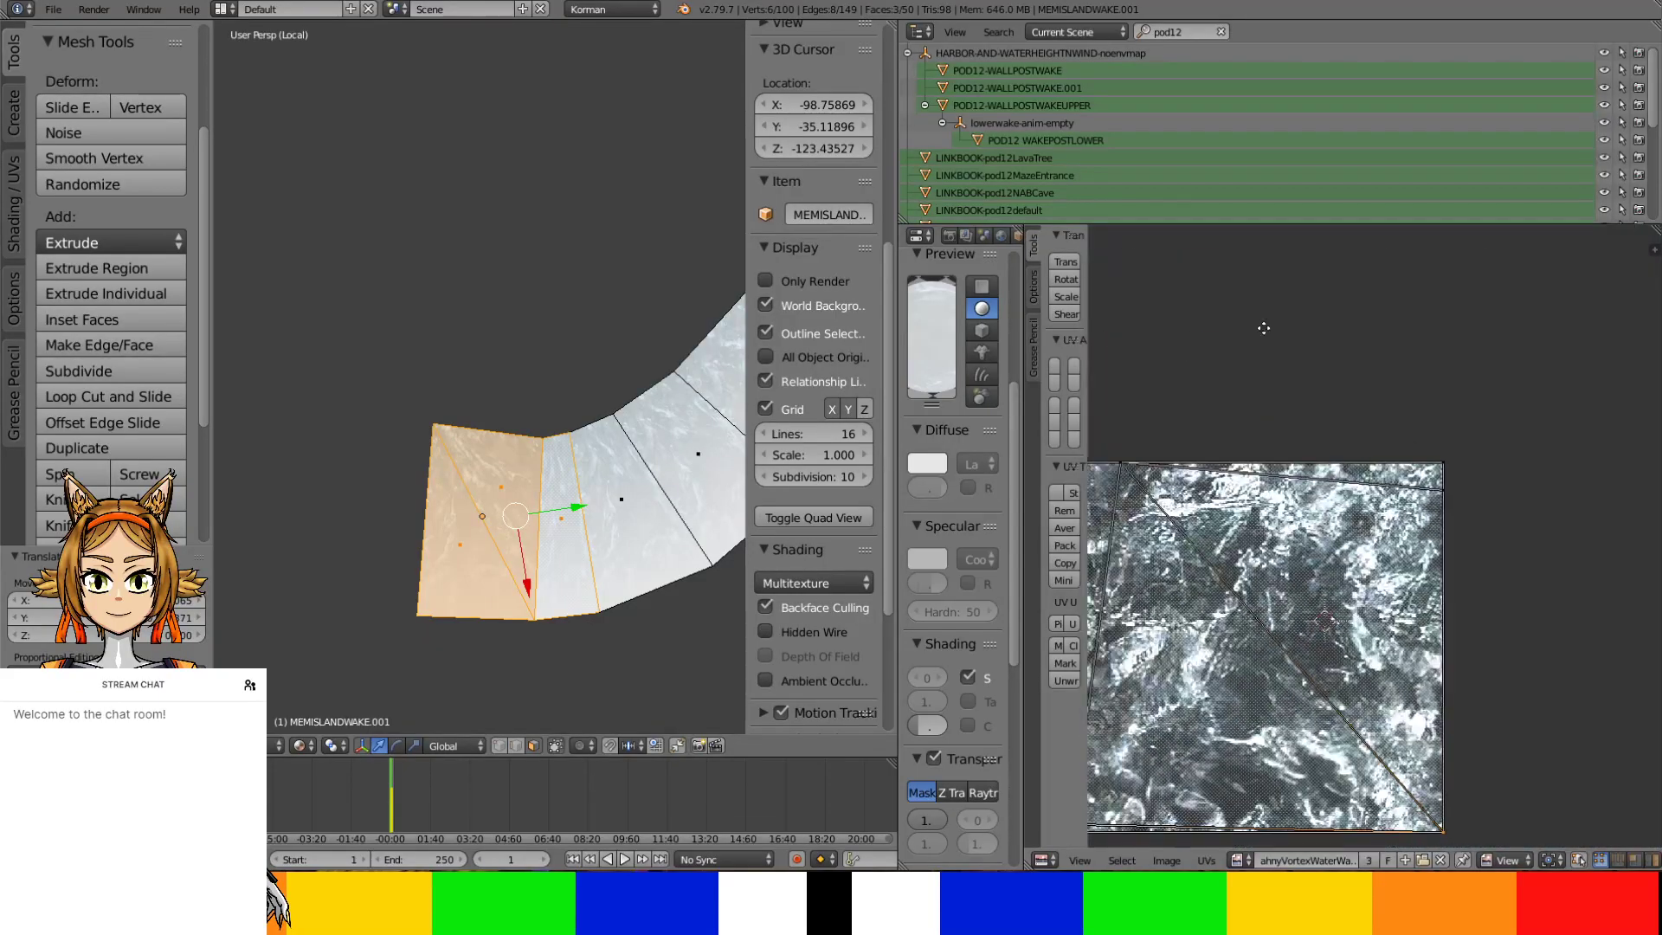
pyautogui.moveTo(1159, 632); pyautogui.dragTo(1108, 759, button='middle')
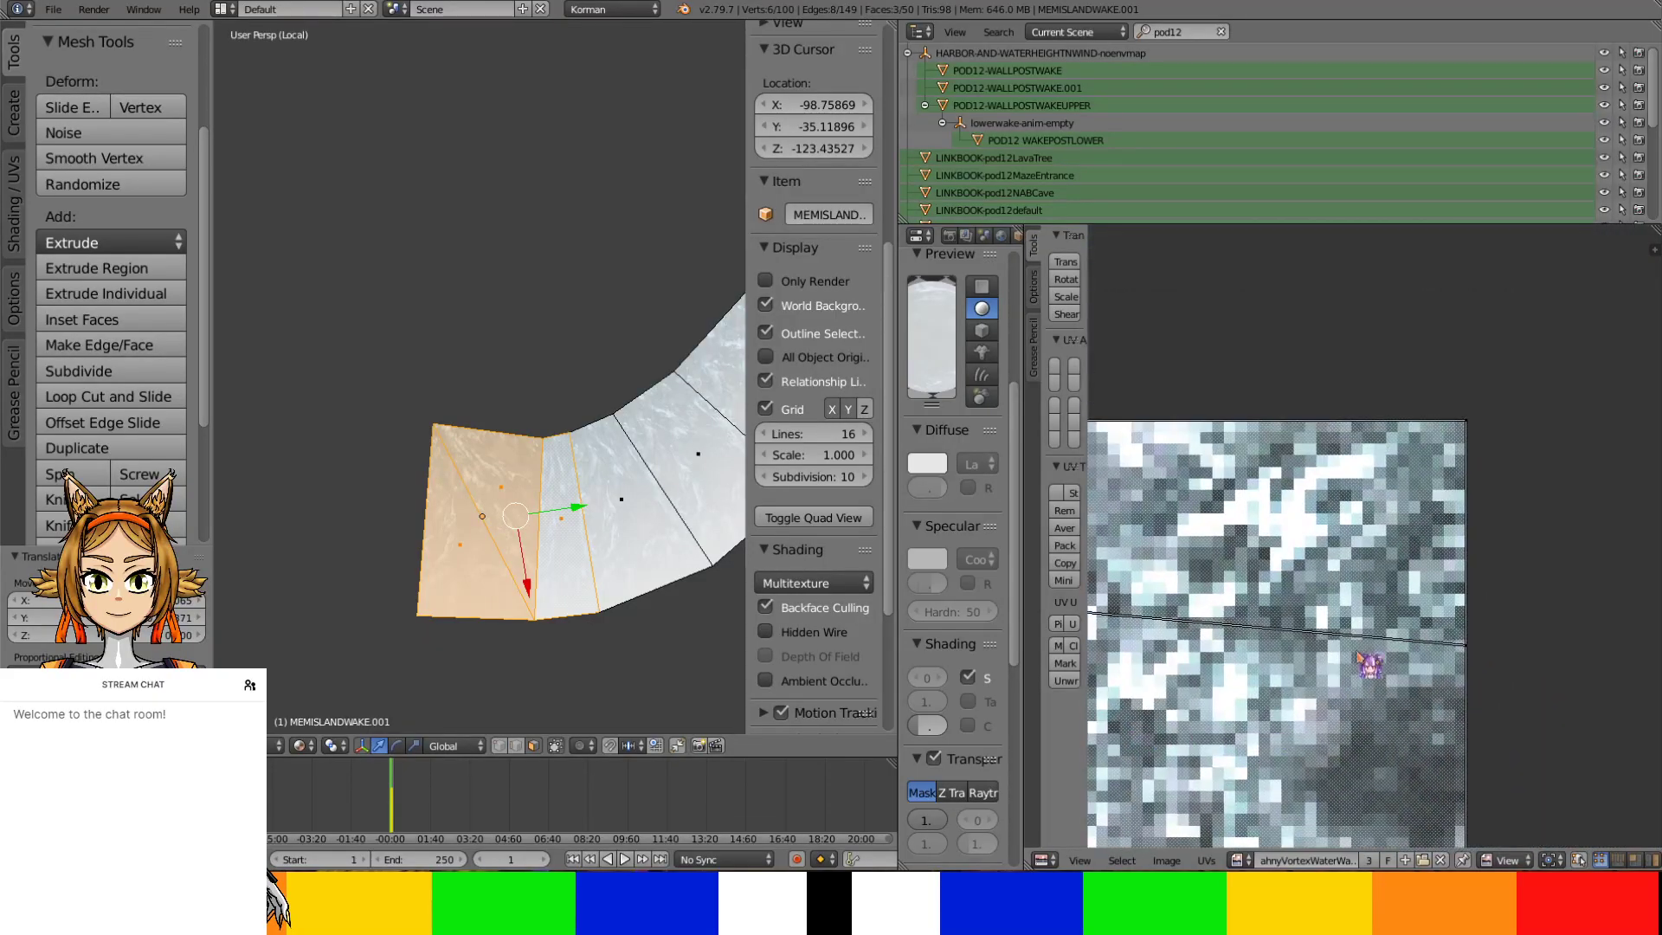
pyautogui.press('g')
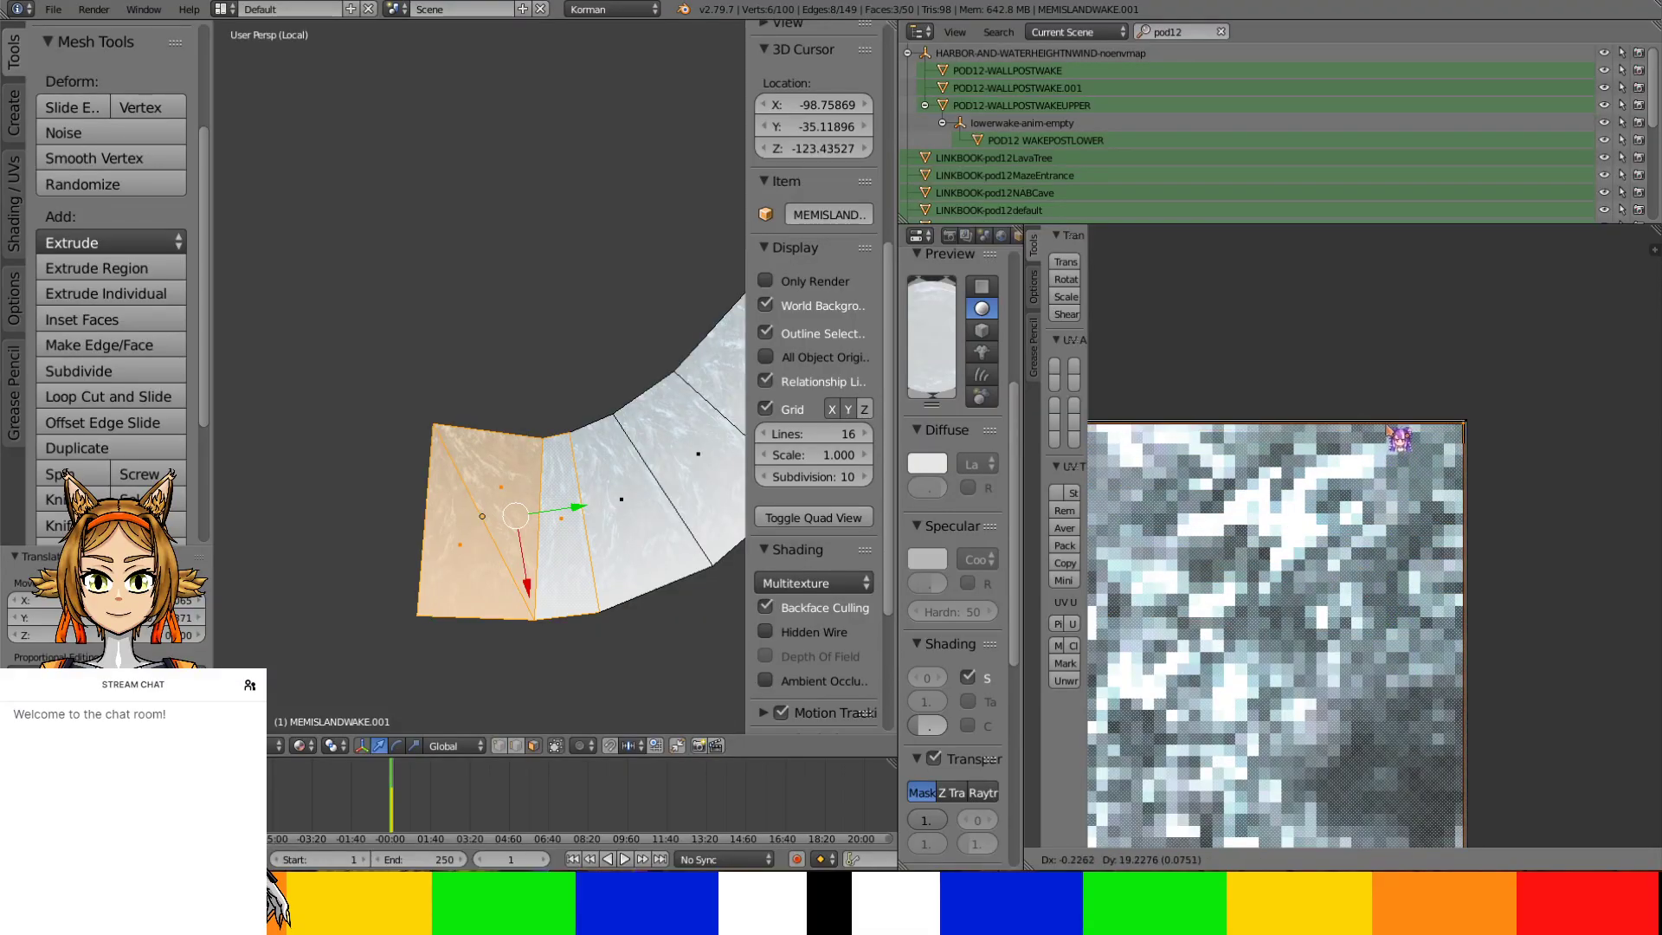
pyautogui.click(1390, 427)
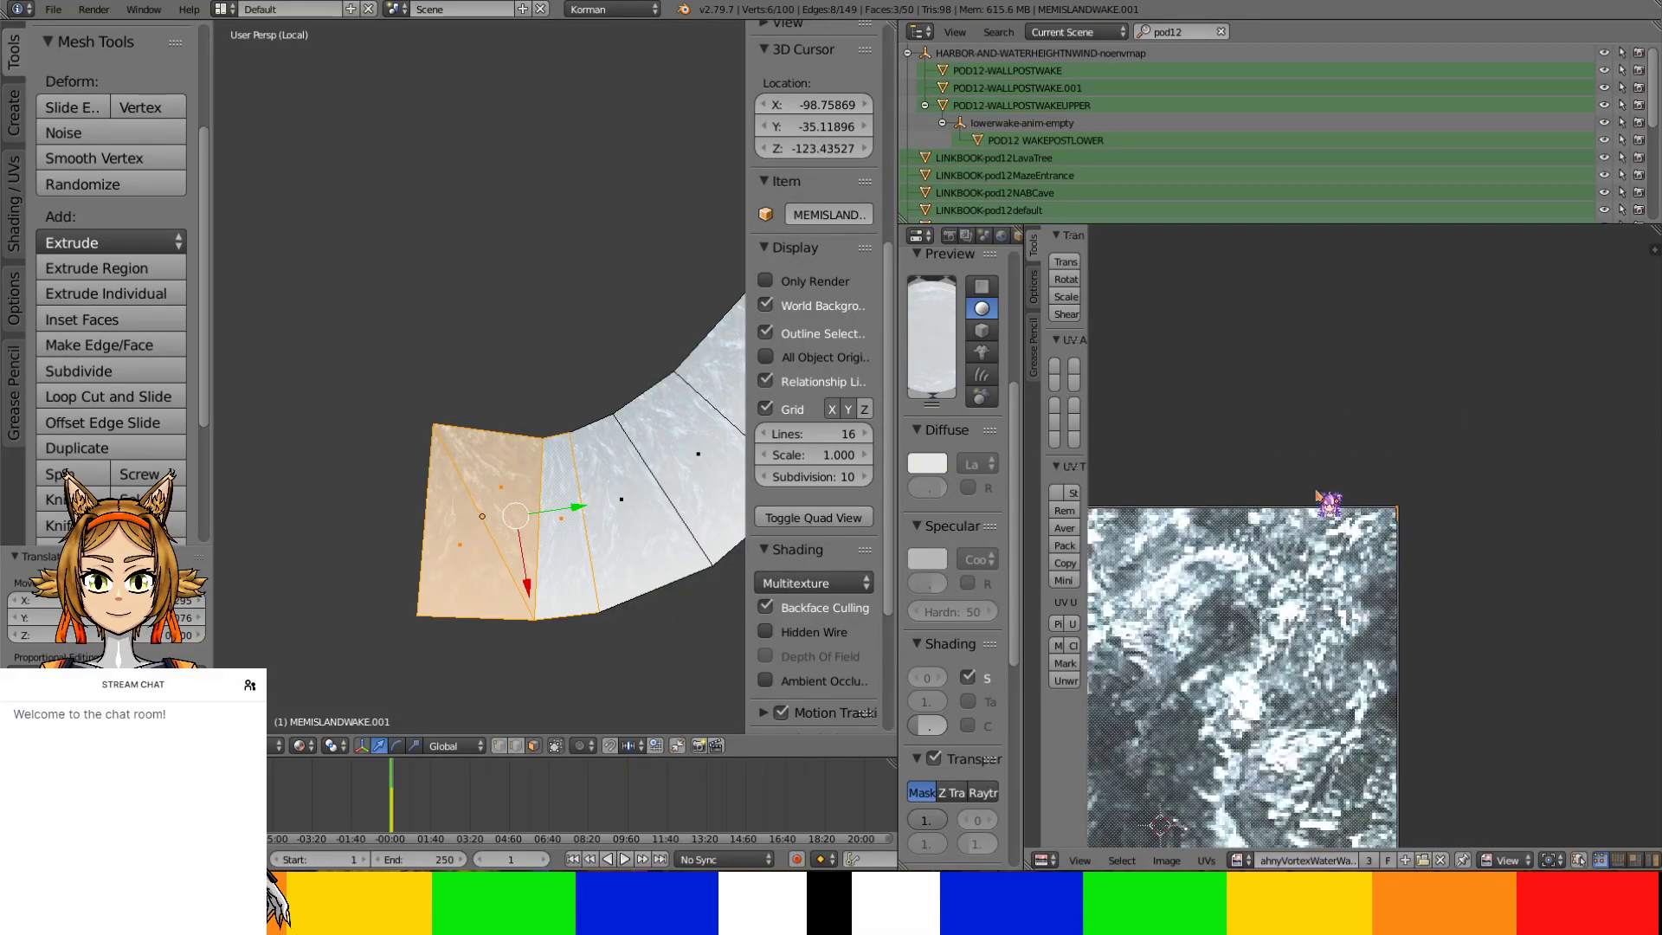
# Move the upper-left UV vertex of the end faces onto the image's upper-left corner
pyautogui.scroll(3, 1339, 336)
pyautogui.scroll(4, 1373, 370)
pyautogui.scroll(-4, 1372, 371)
pyautogui.scroll(5, 1503, 668)
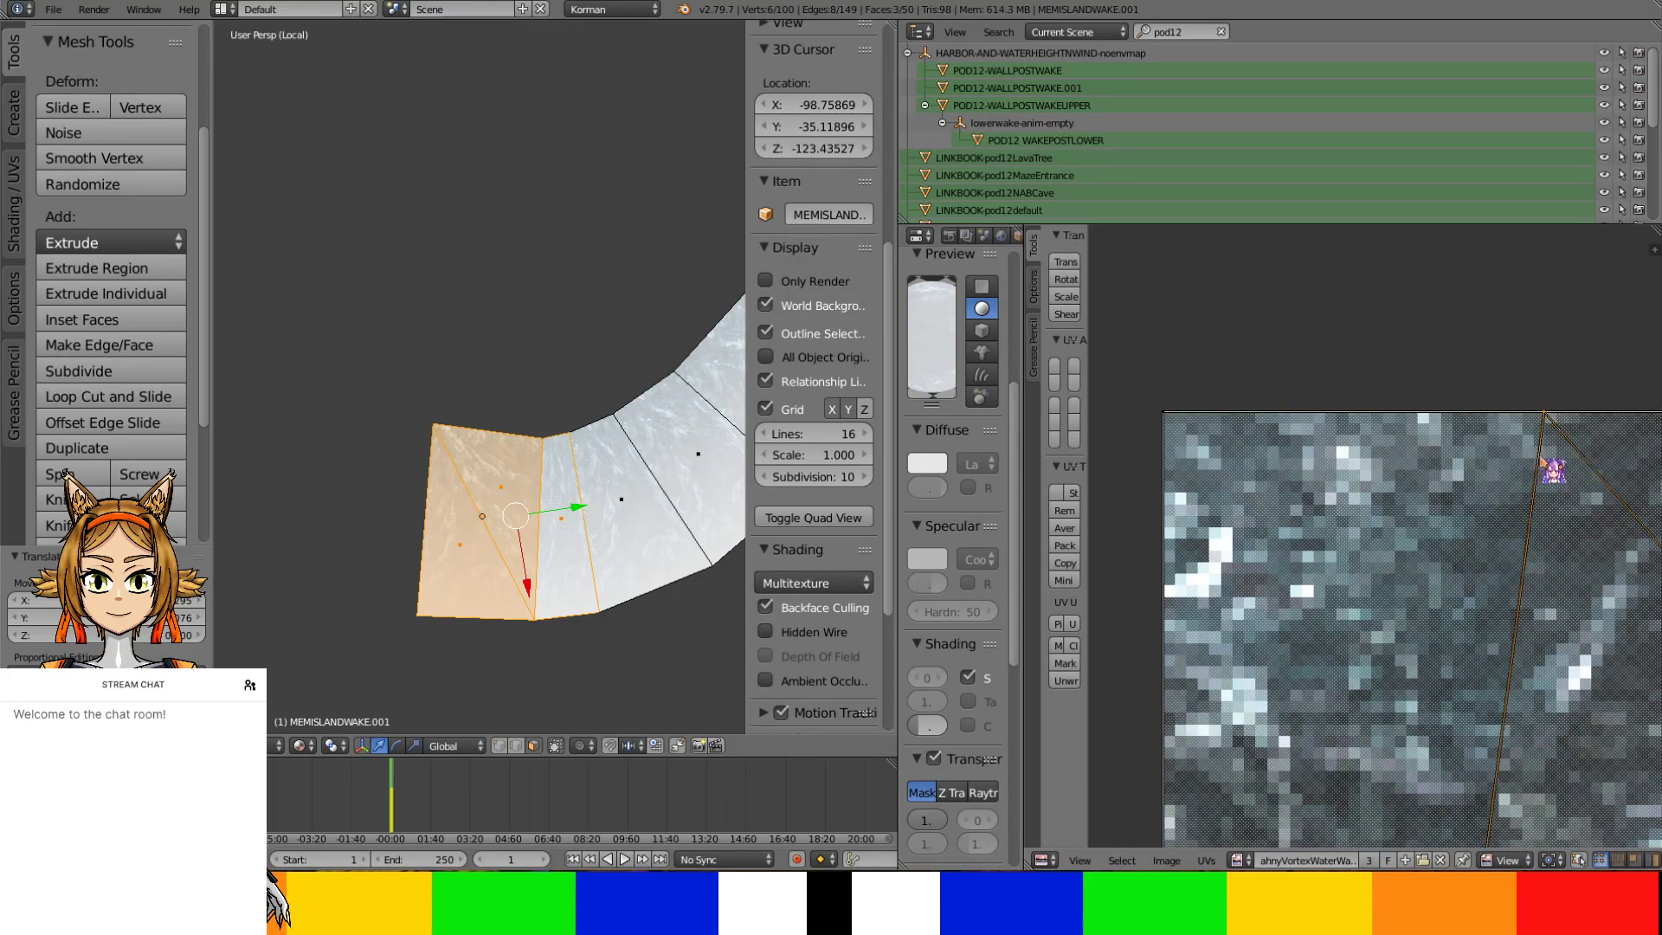
pyautogui.press('g')
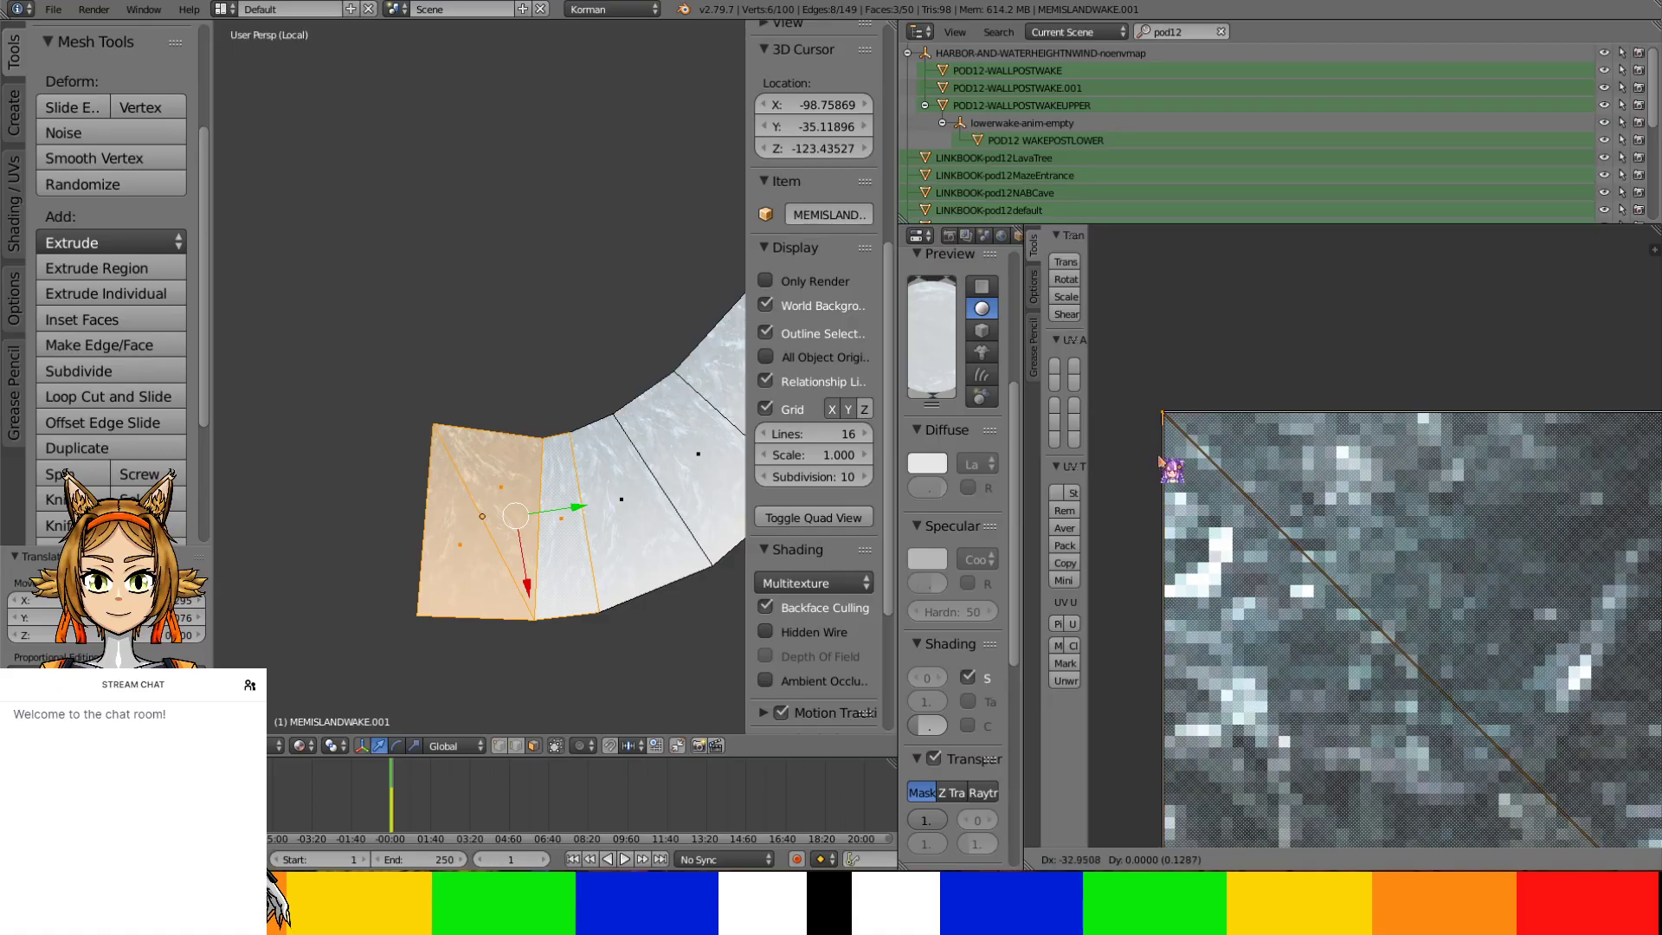
pyautogui.click(1162, 462)
# Move the lower-left UV vertex of the end faces onto the image's lower-left corner
pyautogui.scroll(-3, 1270, 520)
pyautogui.moveTo(1270, 519); pyautogui.dragTo(1246, 286, button='middle')
pyautogui.scroll(2, 1253, 766)
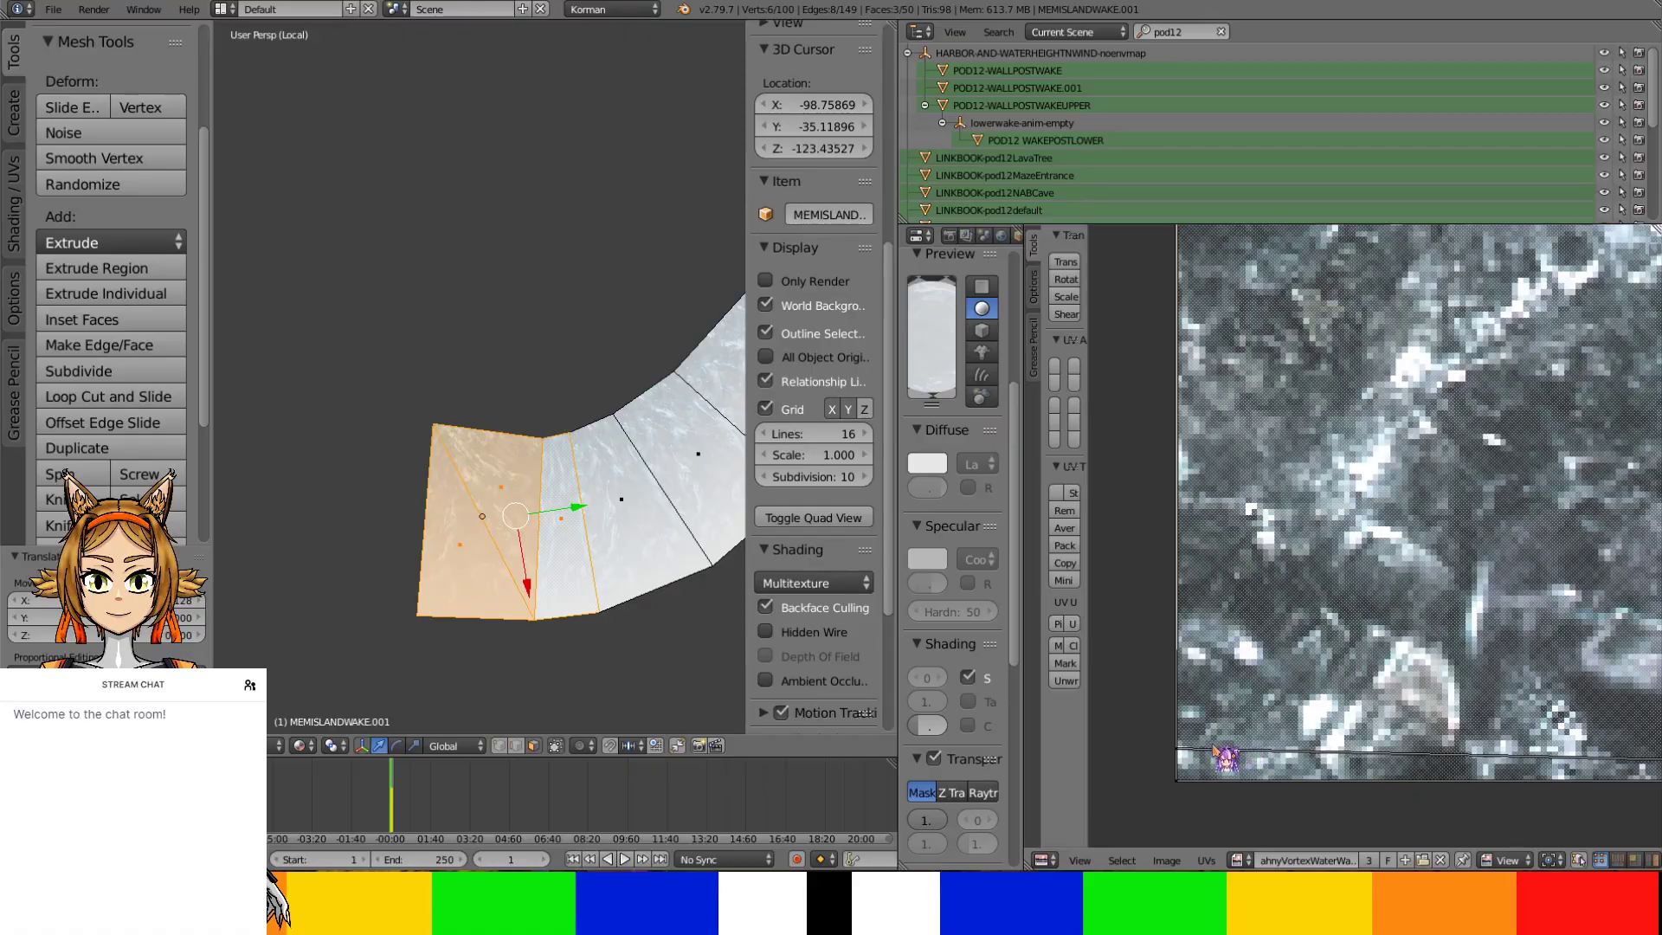
pyautogui.press('g')
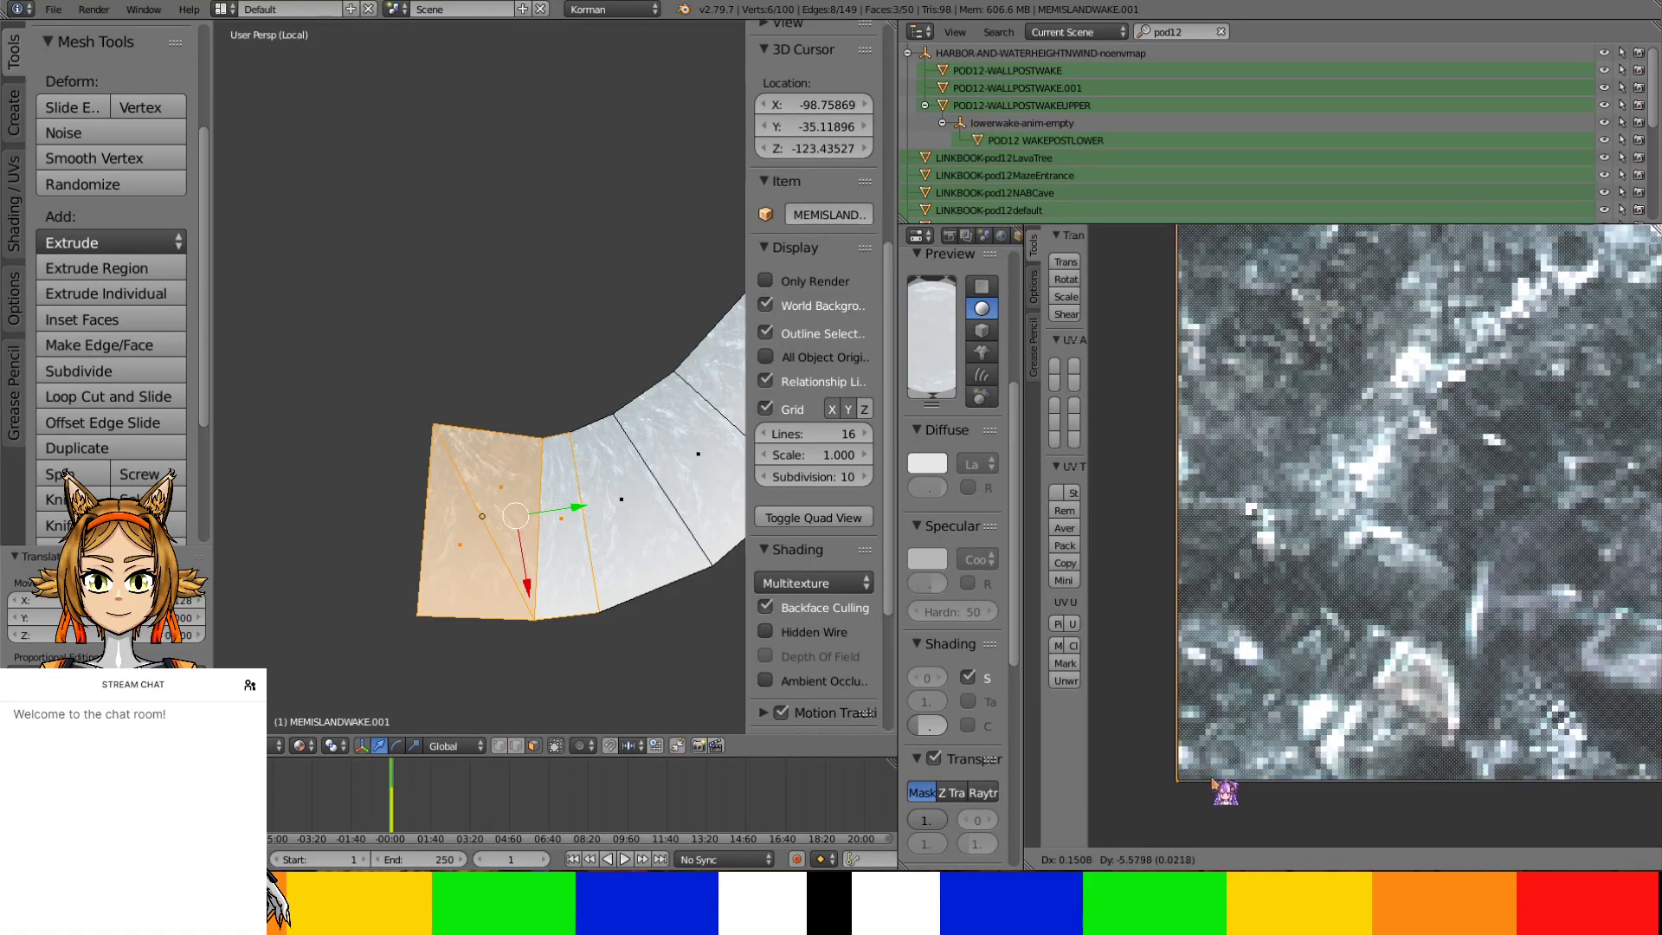
pyautogui.click(1212, 781)
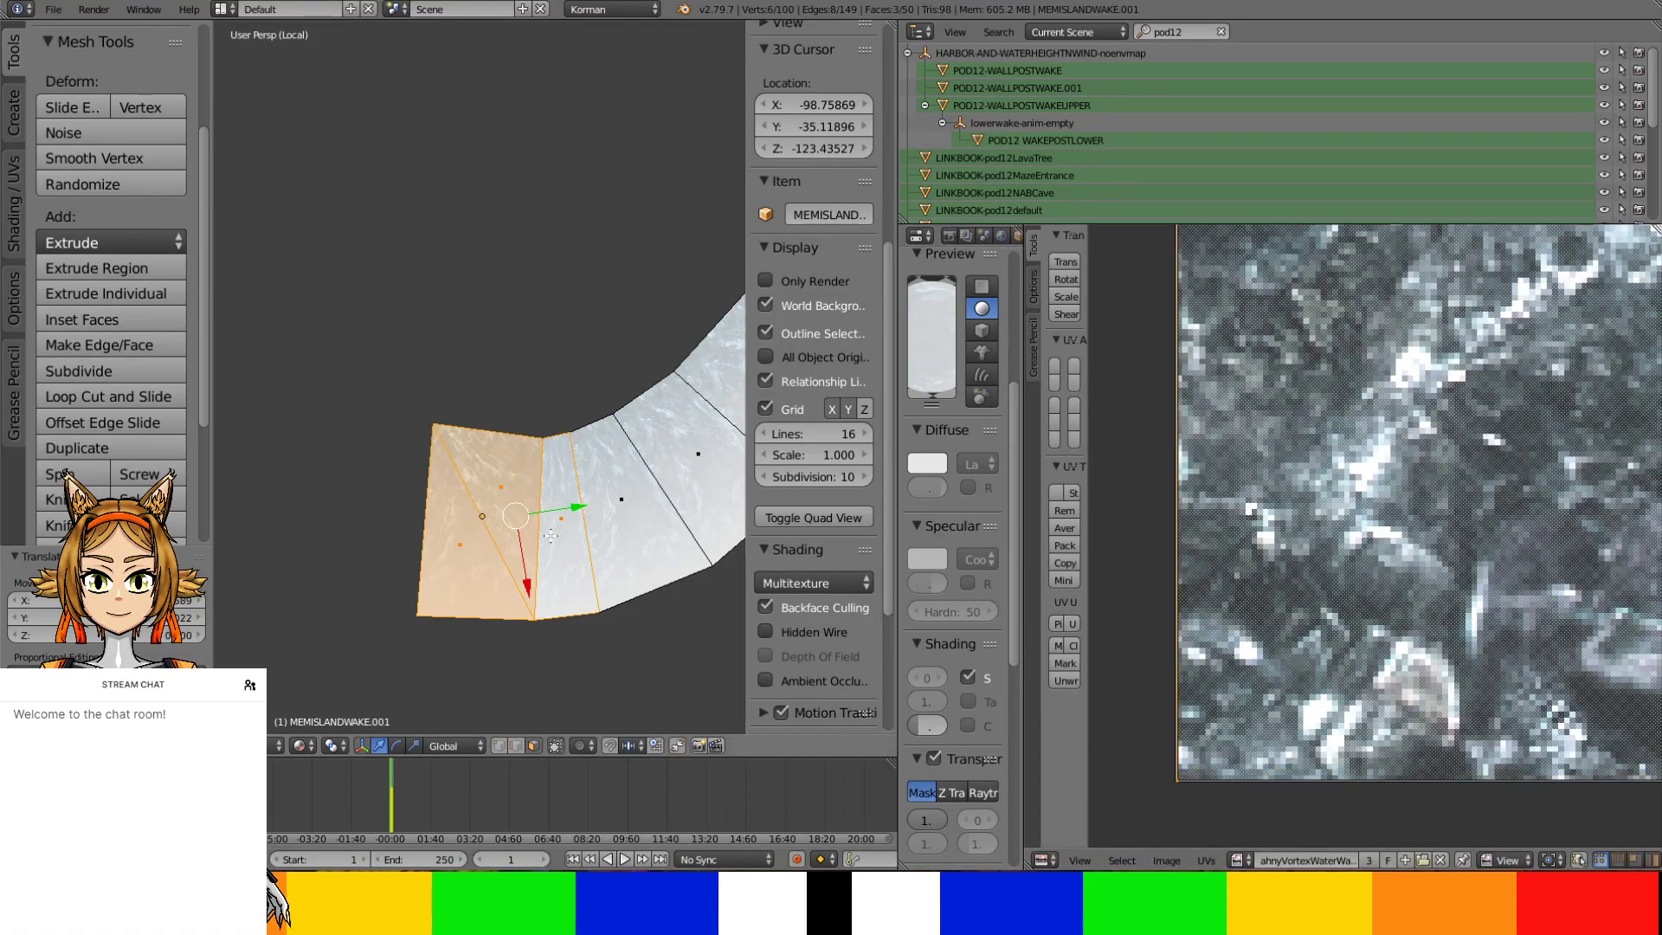
# Leave edit mode and examine how the churning texture runs along the wake strip from its remapped end
pyautogui.press('Tab')
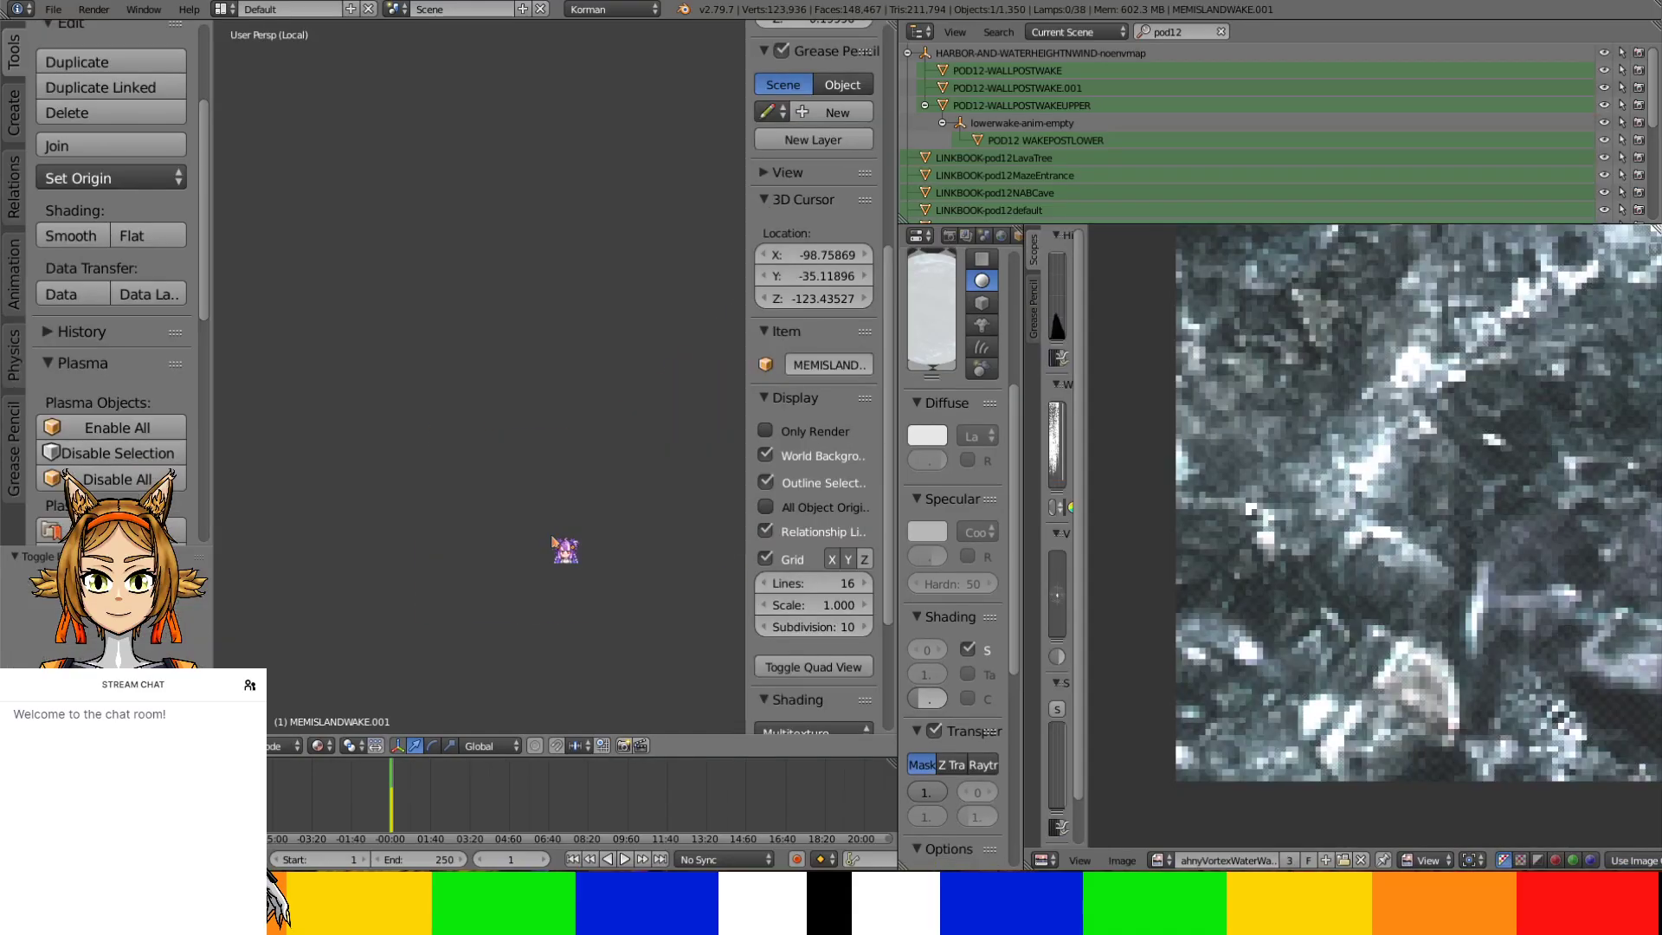
pyautogui.moveTo(587, 518); pyautogui.dragTo(563, 480, button='middle')
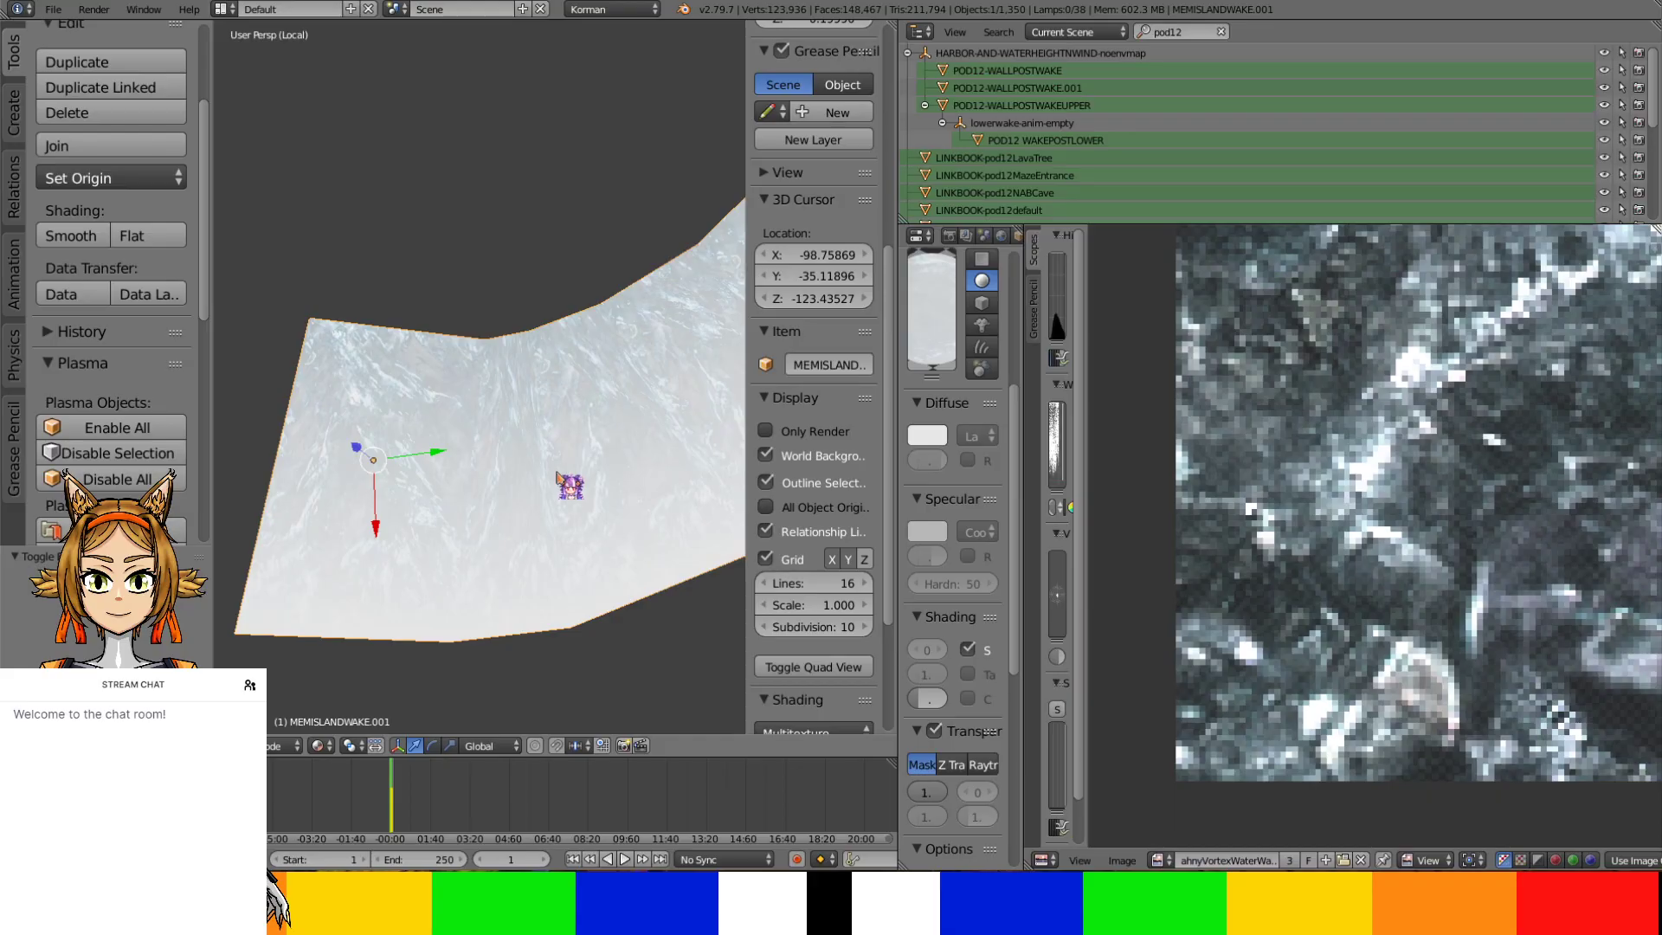
pyautogui.scroll(3, 559, 483)
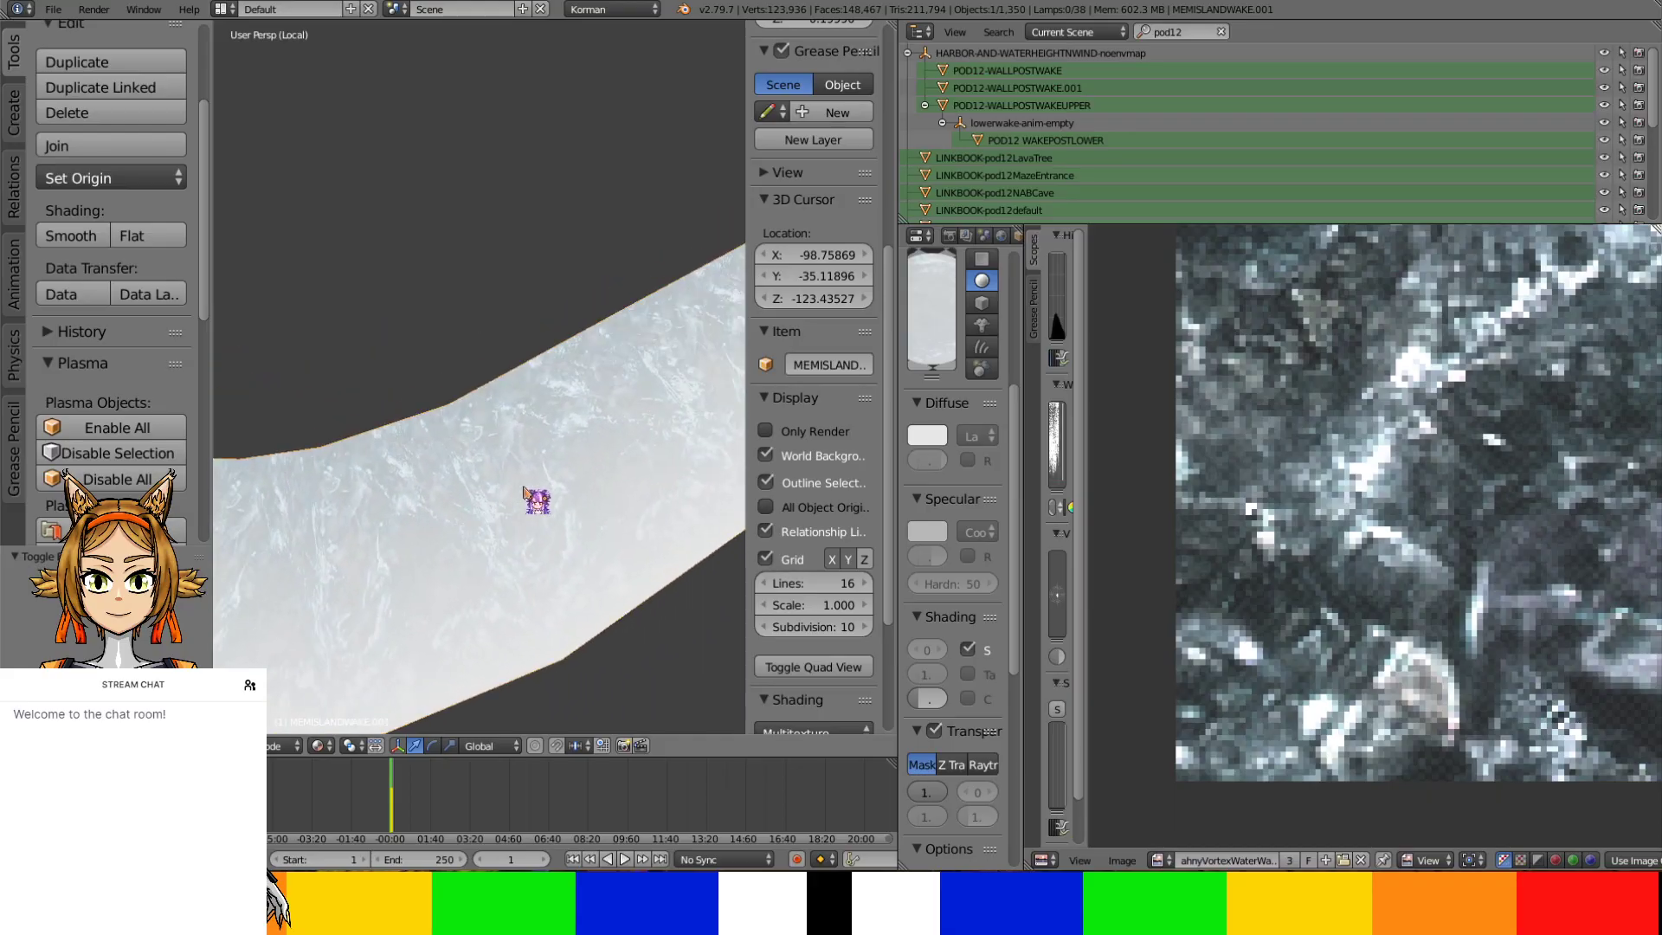
# Leave local view, isolate the fenceisland-island wake mesh and select its narrow end face in edit mode
pyautogui.press('KP_Divide')
pyautogui.moveTo(529, 505); pyautogui.dragTo(658, 545, button='middle')
pyautogui.rightClick(486, 372)
pyautogui.press('KP_Divide')
pyautogui.scroll(3, 471, 416)
pyautogui.moveTo(471, 415); pyautogui.dragTo(588, 285, button='middle')
pyautogui.press('Tab')
pyautogui.rightClick(577, 300)
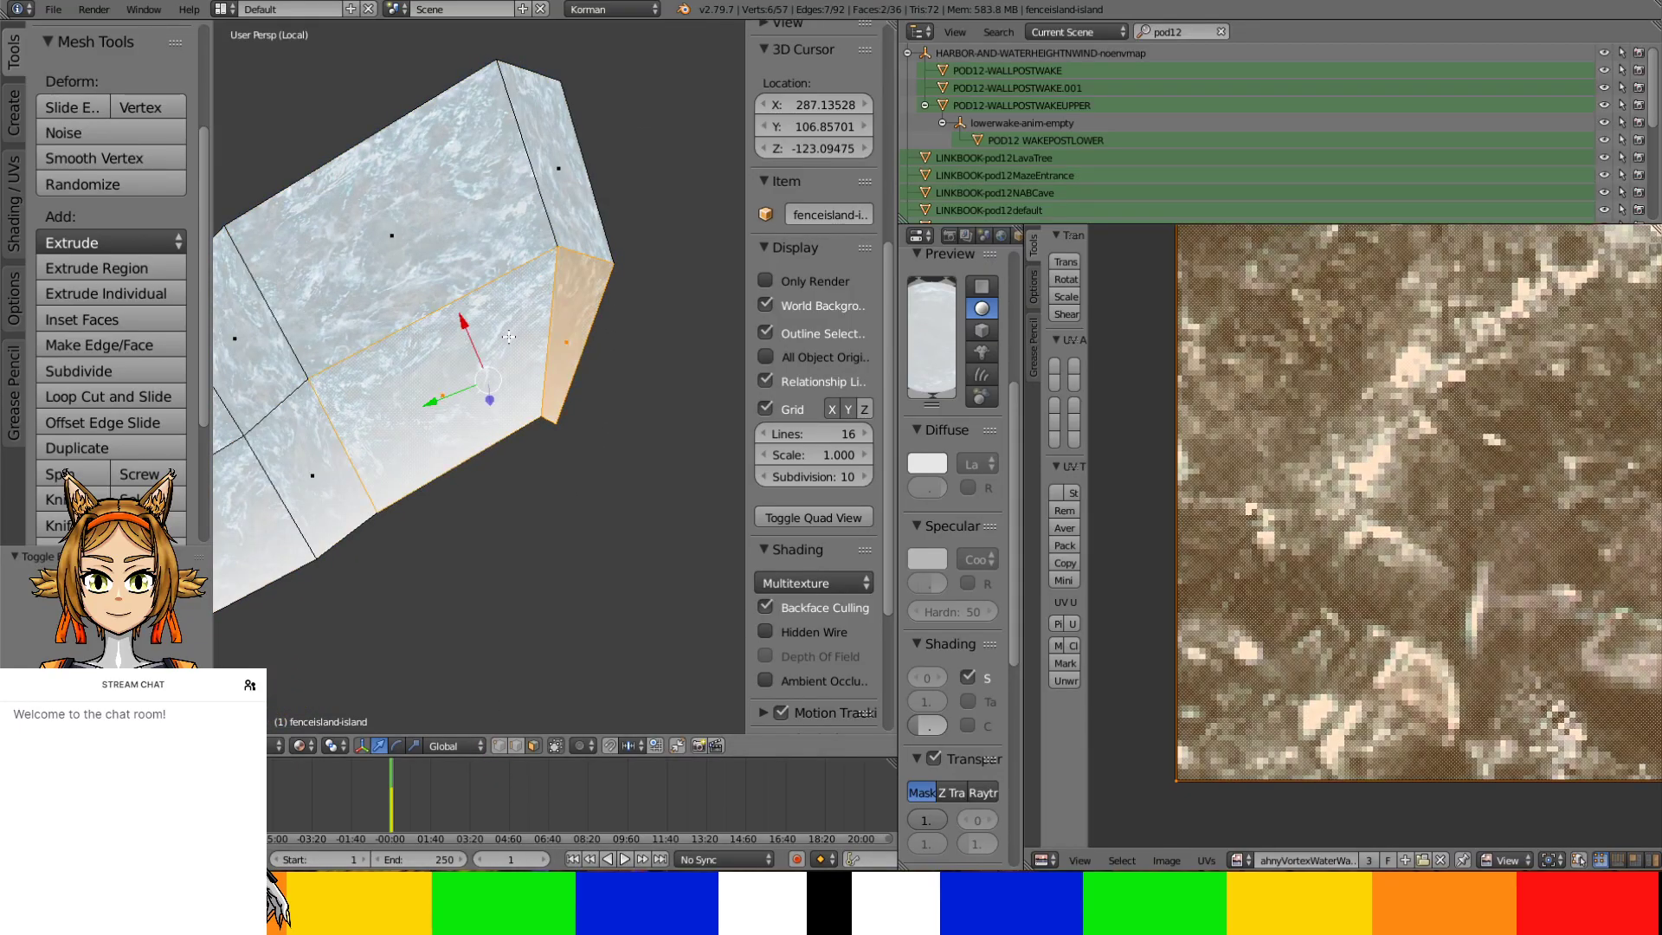
# Return to the full scene and check how the fenceisland-island end face meets the neighbouring wake
pyautogui.moveTo(509, 337); pyautogui.dragTo(480, 315, button='middle')
pyautogui.press('KP_Divide')
pyautogui.scroll(5, 480, 315)
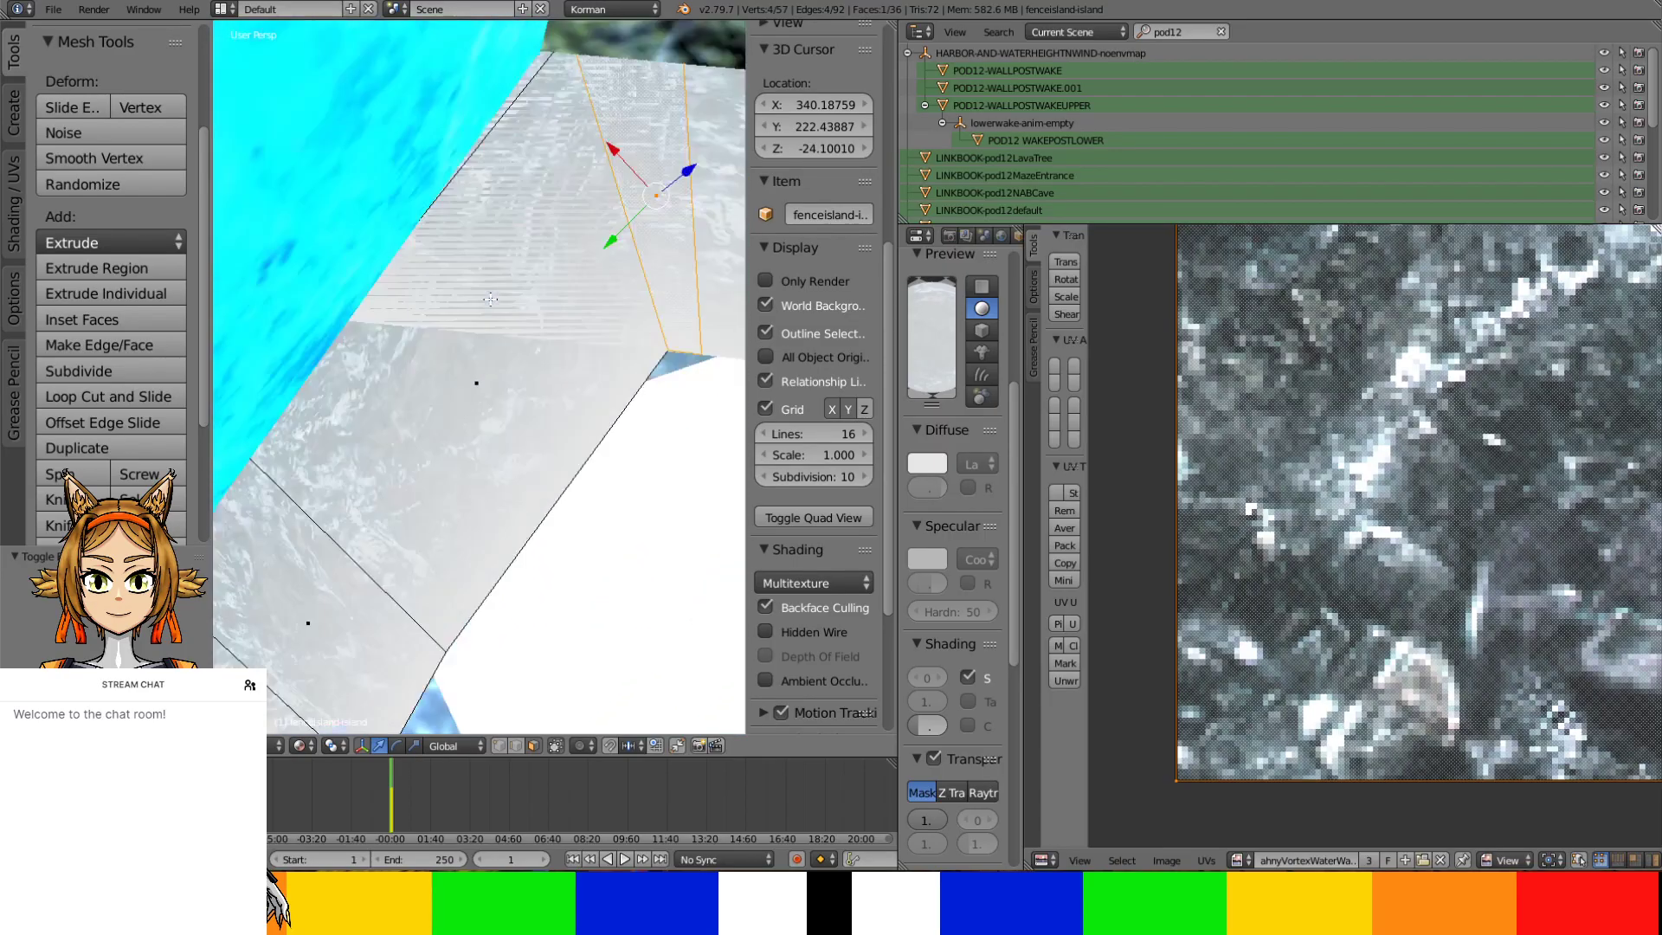
pyautogui.scroll(-3, 478, 314)
pyautogui.keyDown('shift'); pyautogui.scroll(2, 476, 312); pyautogui.keyUp('shift')
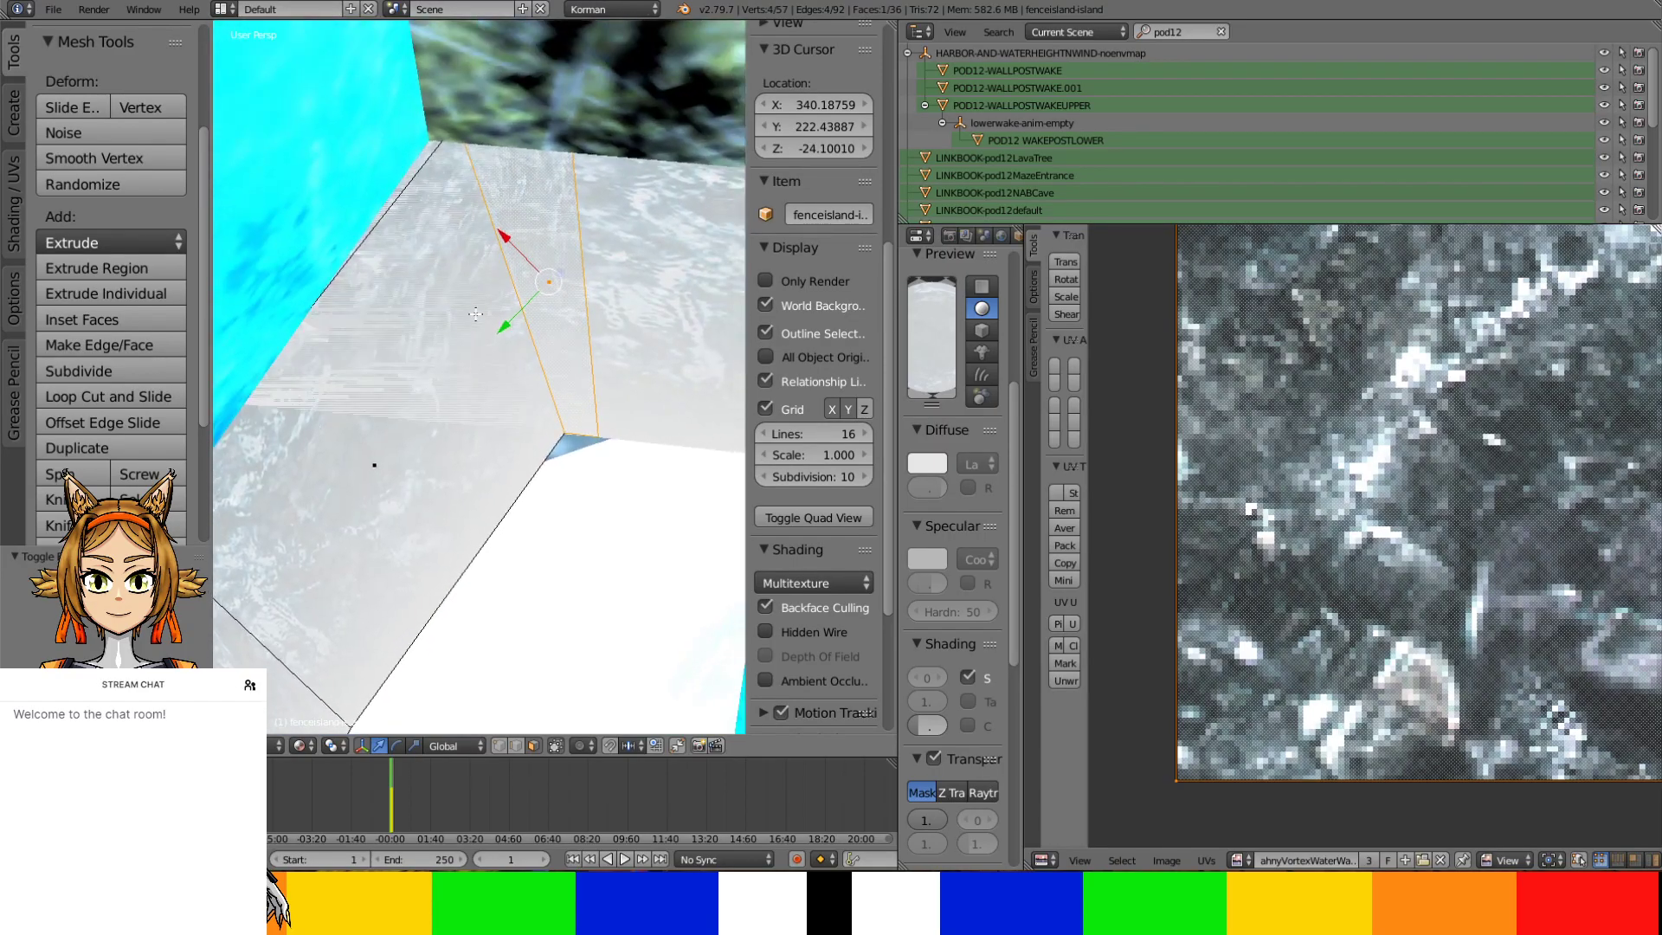
pyautogui.press('Tab')
pyautogui.rightClick(507, 472)
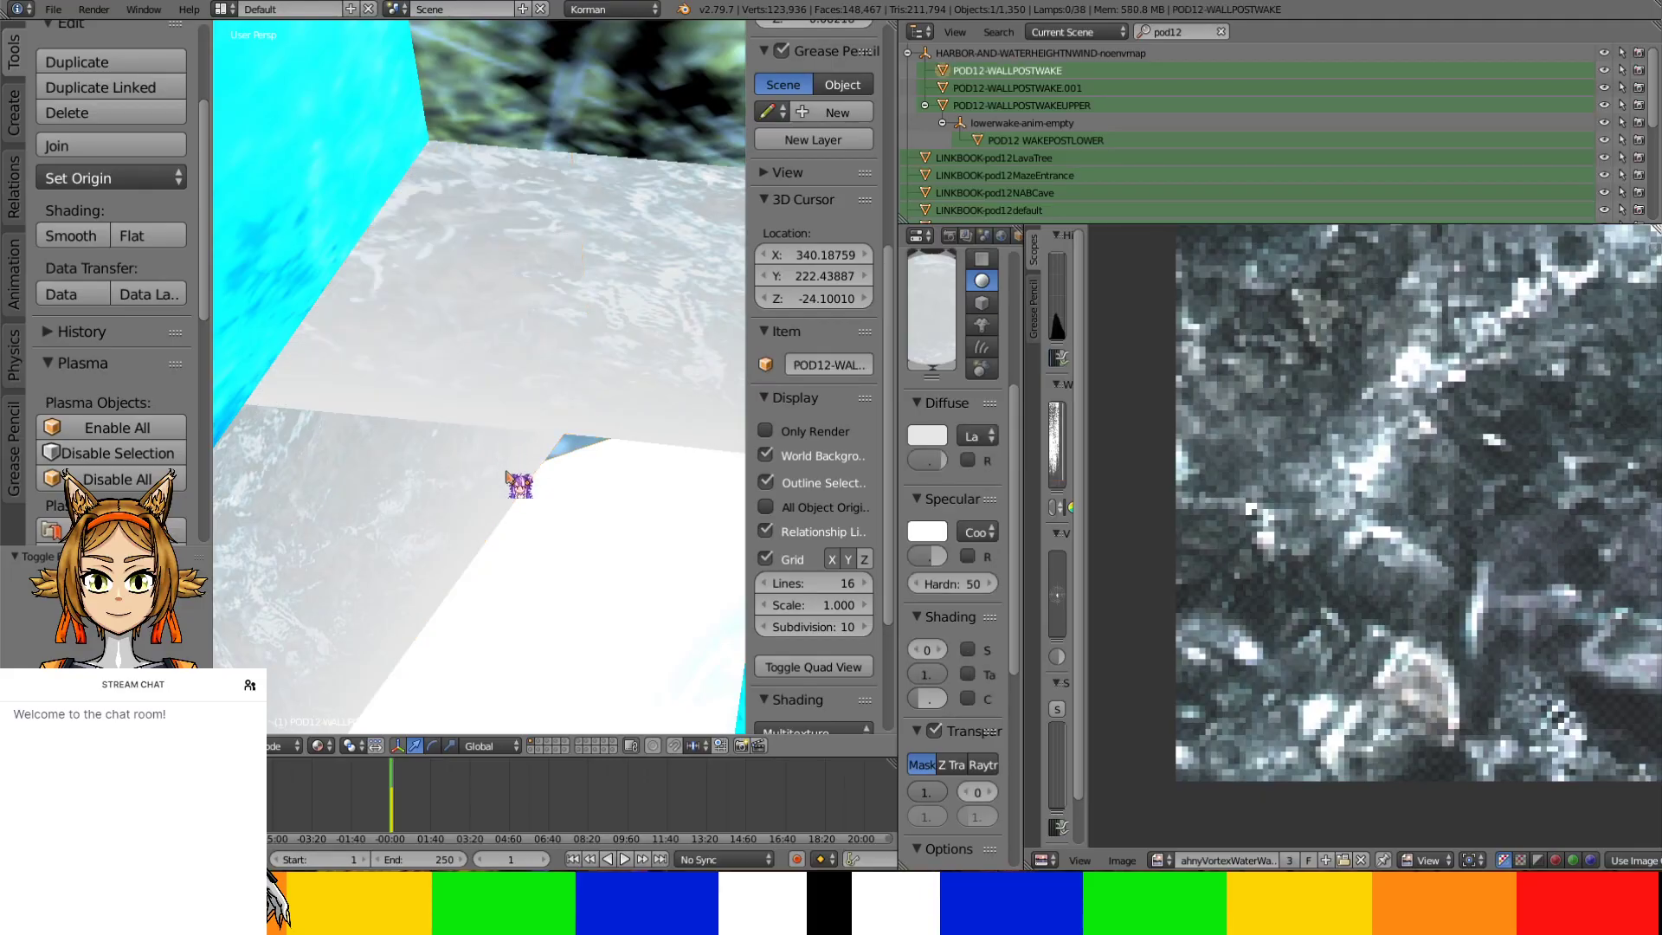
pyautogui.press('KP_Divide')
pyautogui.press('KP_Divide')
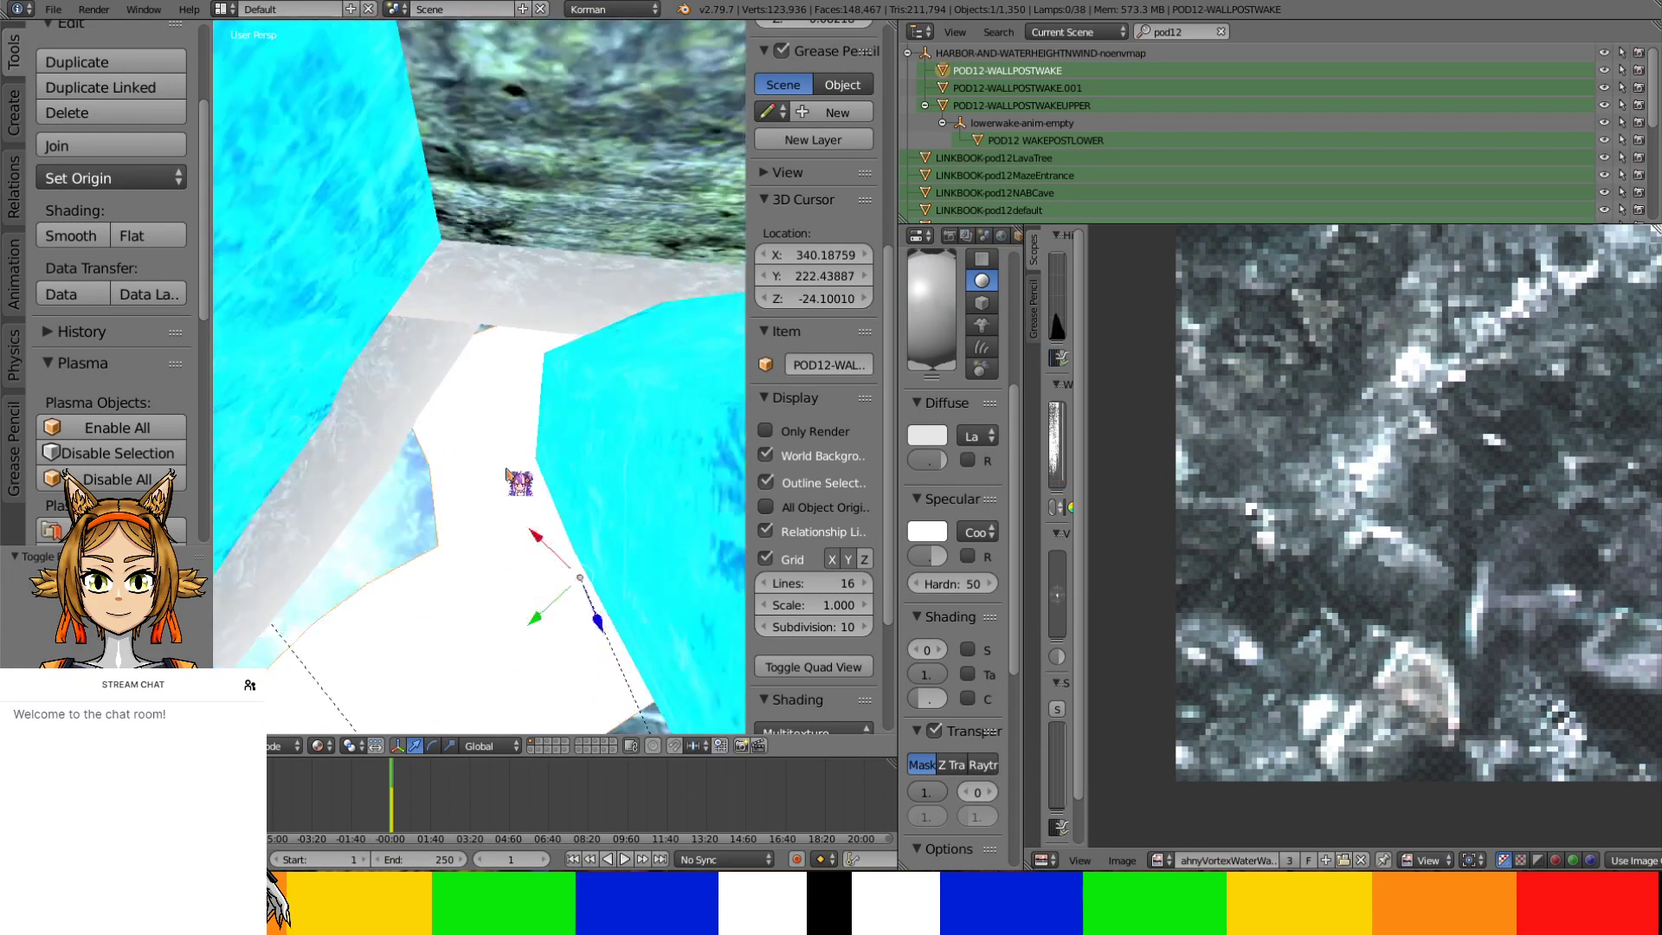
# Select the fenceisland-island mesh again, isolate it in local view and enter edit mode
pyautogui.rightClick(504, 470)
pyautogui.press('KP_Divide')
pyautogui.moveTo(499, 467); pyautogui.dragTo(612, 457, button='middle')
pyautogui.press('Tab')
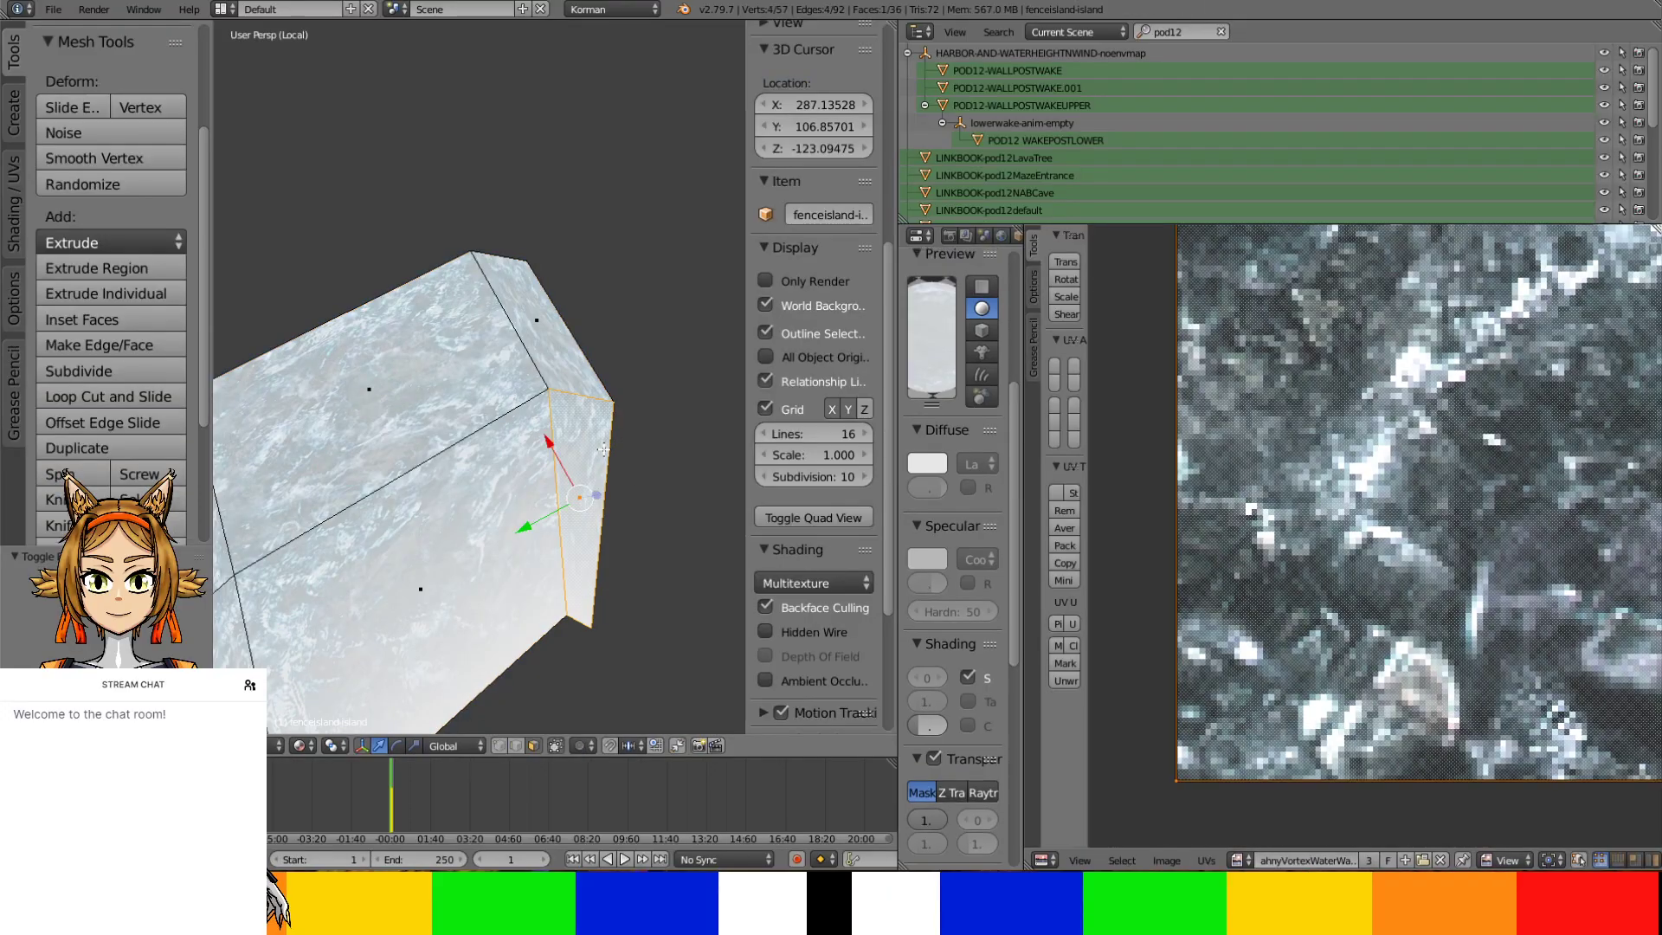
# Select the row of faces opposite the white-faded edge along the fenceisland-island strip and rotate their UVs
pyautogui.press('a')
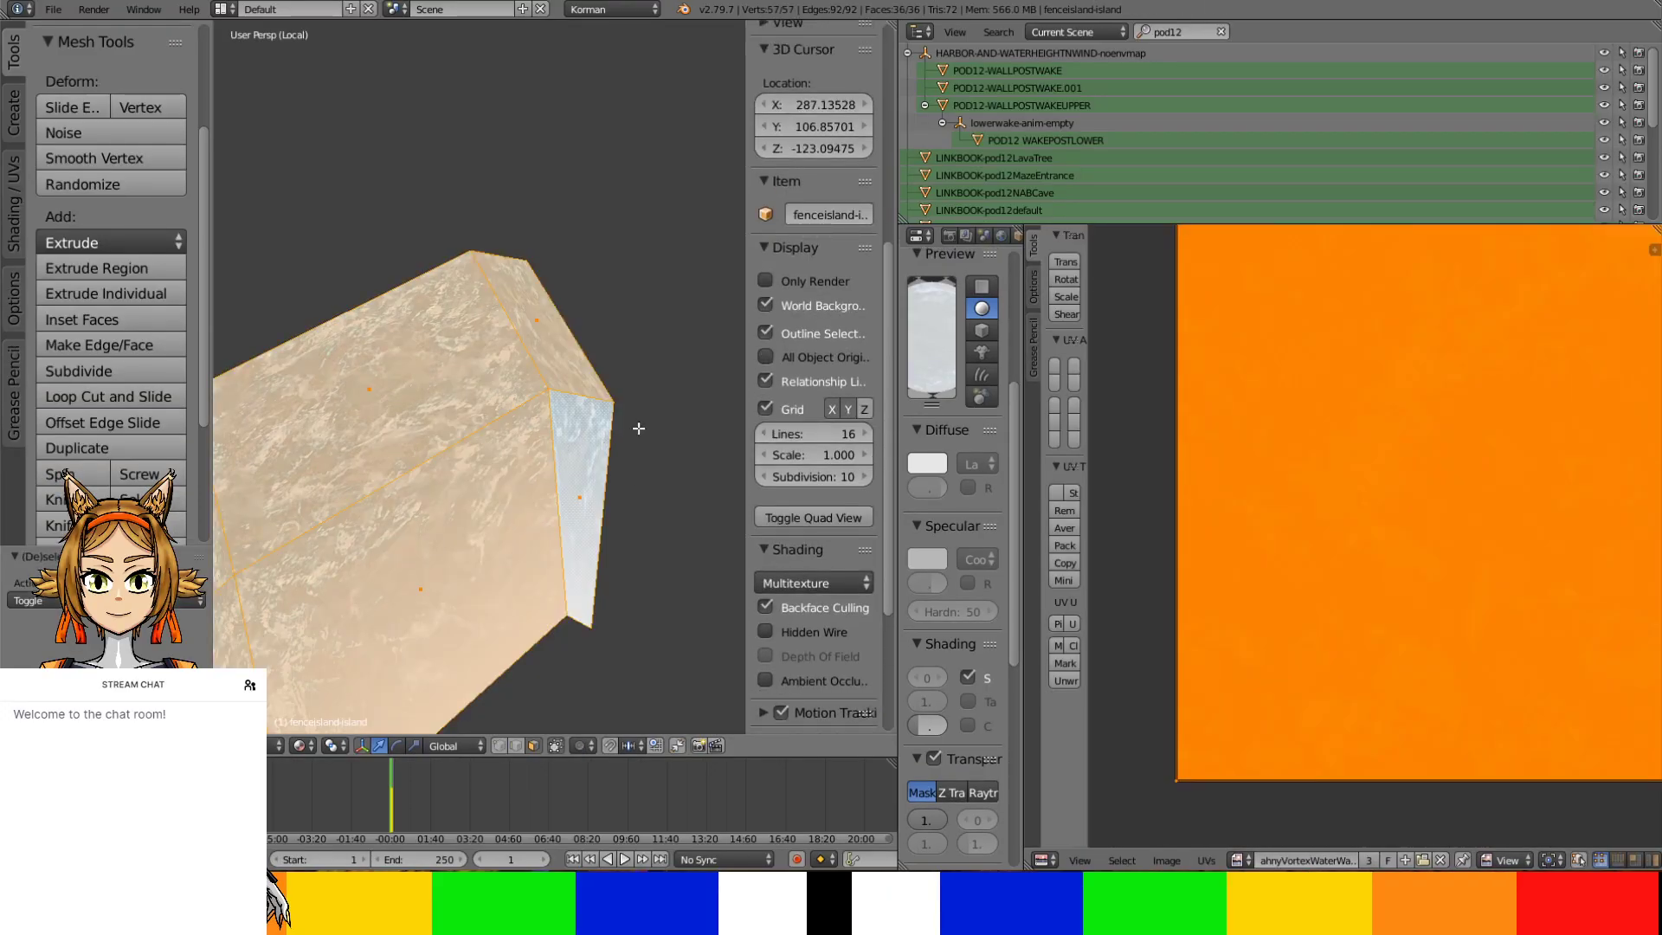
pyautogui.rightClick(595, 434)
pyautogui.rightClick(560, 344)
pyautogui.scroll(-6, 549, 354)
pyautogui.moveTo(546, 355); pyautogui.dragTo(532, 667, button='middle')
pyautogui.keyDown('ctrl'); pyautogui.rightClick(530, 670); pyautogui.keyUp('ctrl')
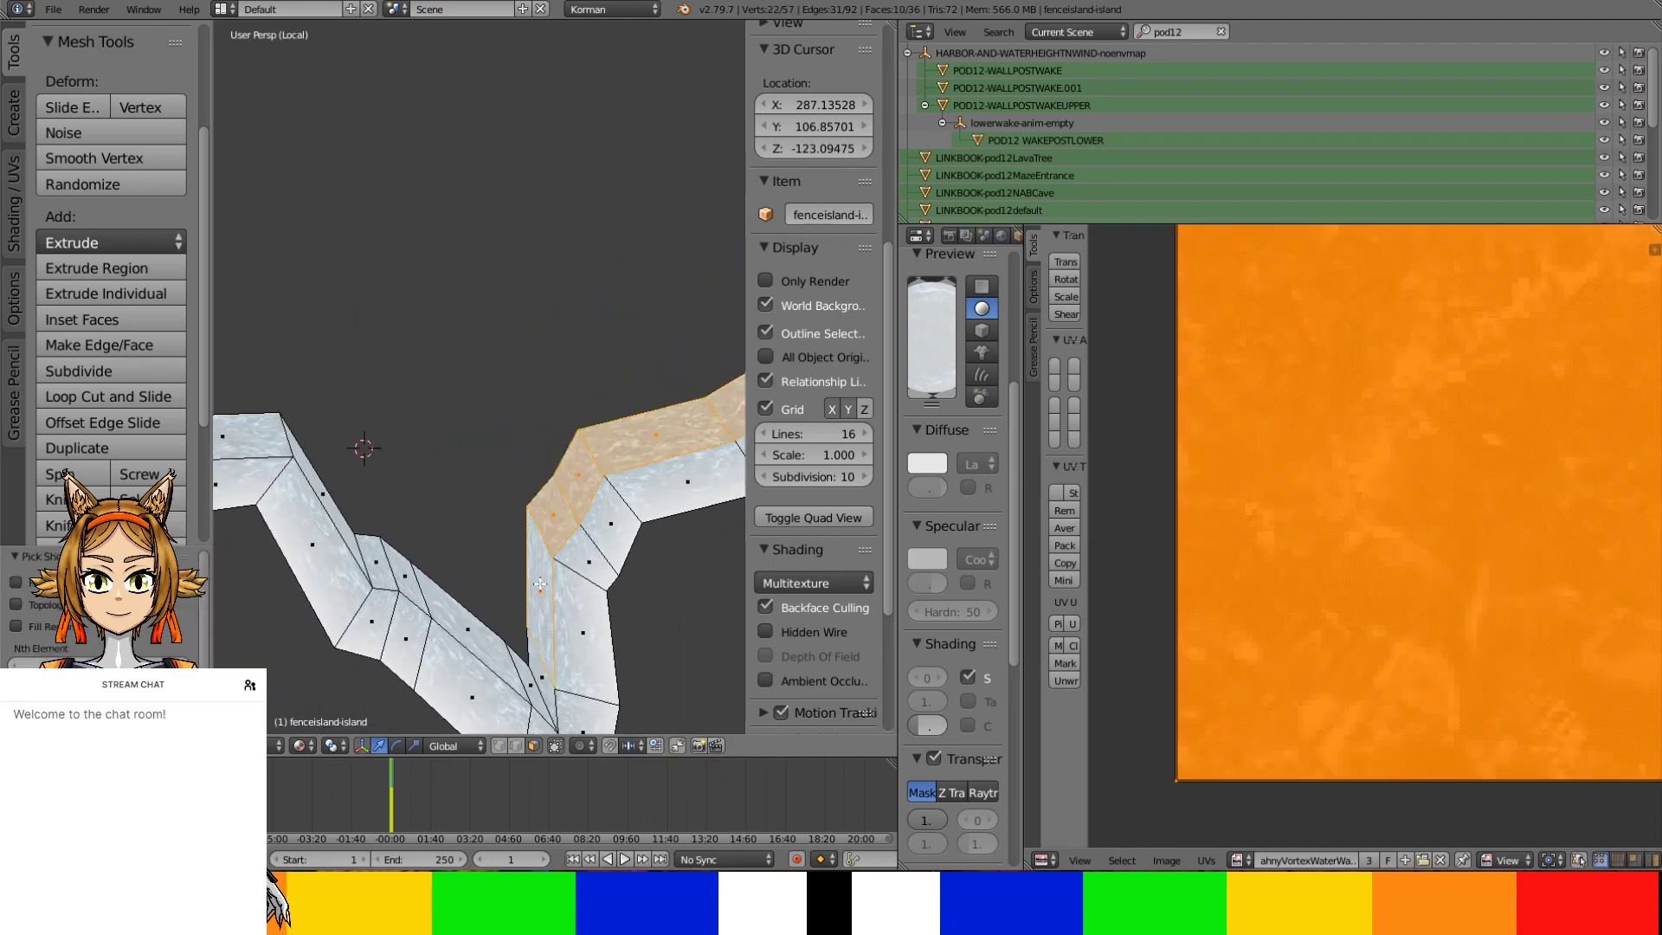
pyautogui.keyDown('ctrl'); pyautogui.rightClick(385, 554); pyautogui.keyUp('ctrl')
pyautogui.keyDown('ctrl'); pyautogui.rightClick(258, 436); pyautogui.keyUp('ctrl')
pyautogui.keyDown('shift'); pyautogui.moveTo(252, 436); pyautogui.dragTo(565, 460, button='middle'); pyautogui.keyUp('shift')
pyautogui.keyDown('ctrl'); pyautogui.rightClick(478, 496); pyautogui.keyUp('ctrl')
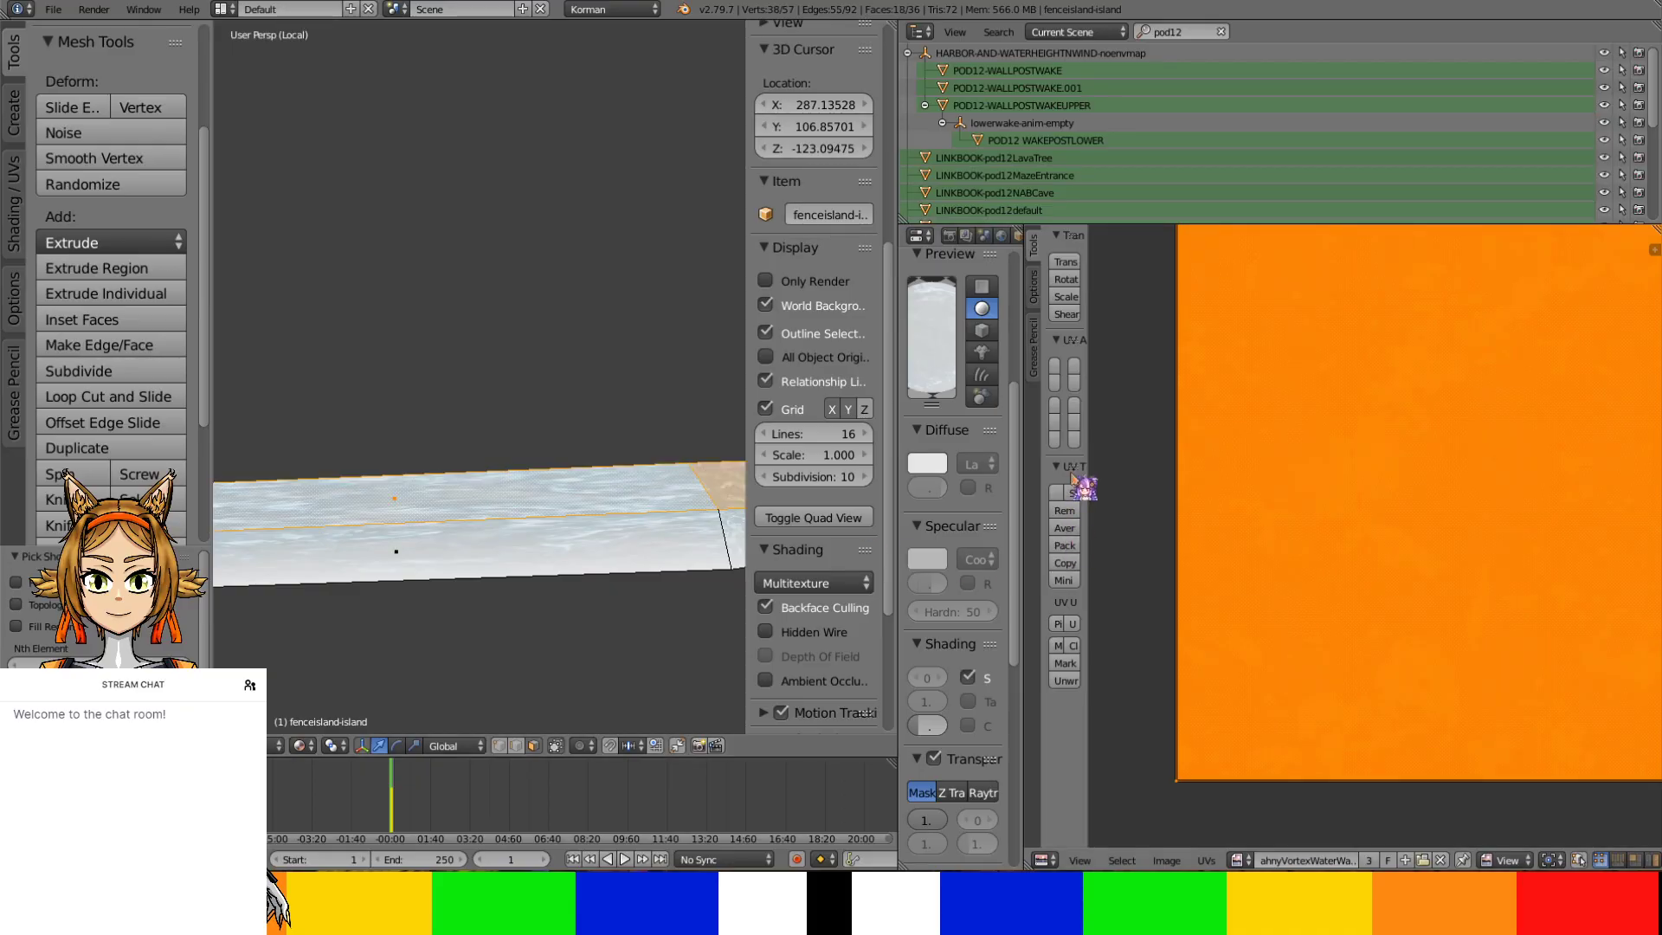
pyautogui.click(1075, 369)
pyautogui.keyDown('shift'); pyautogui.moveTo(607, 454); pyautogui.dragTo(531, 203, button='middle'); pyautogui.keyUp('shift')
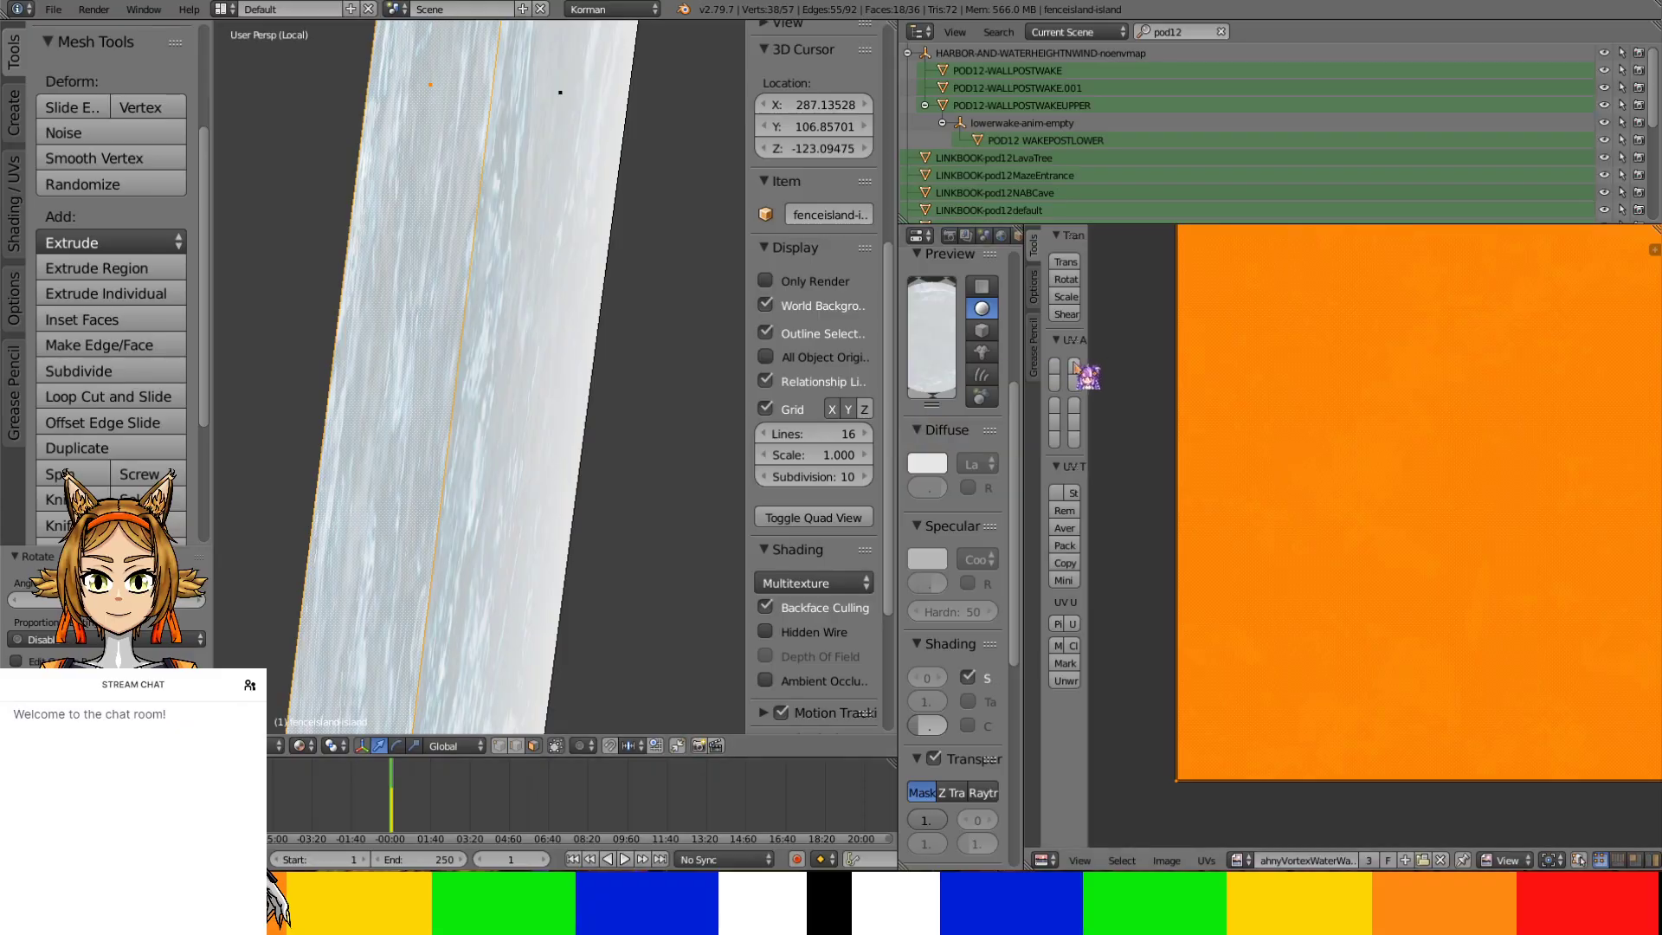
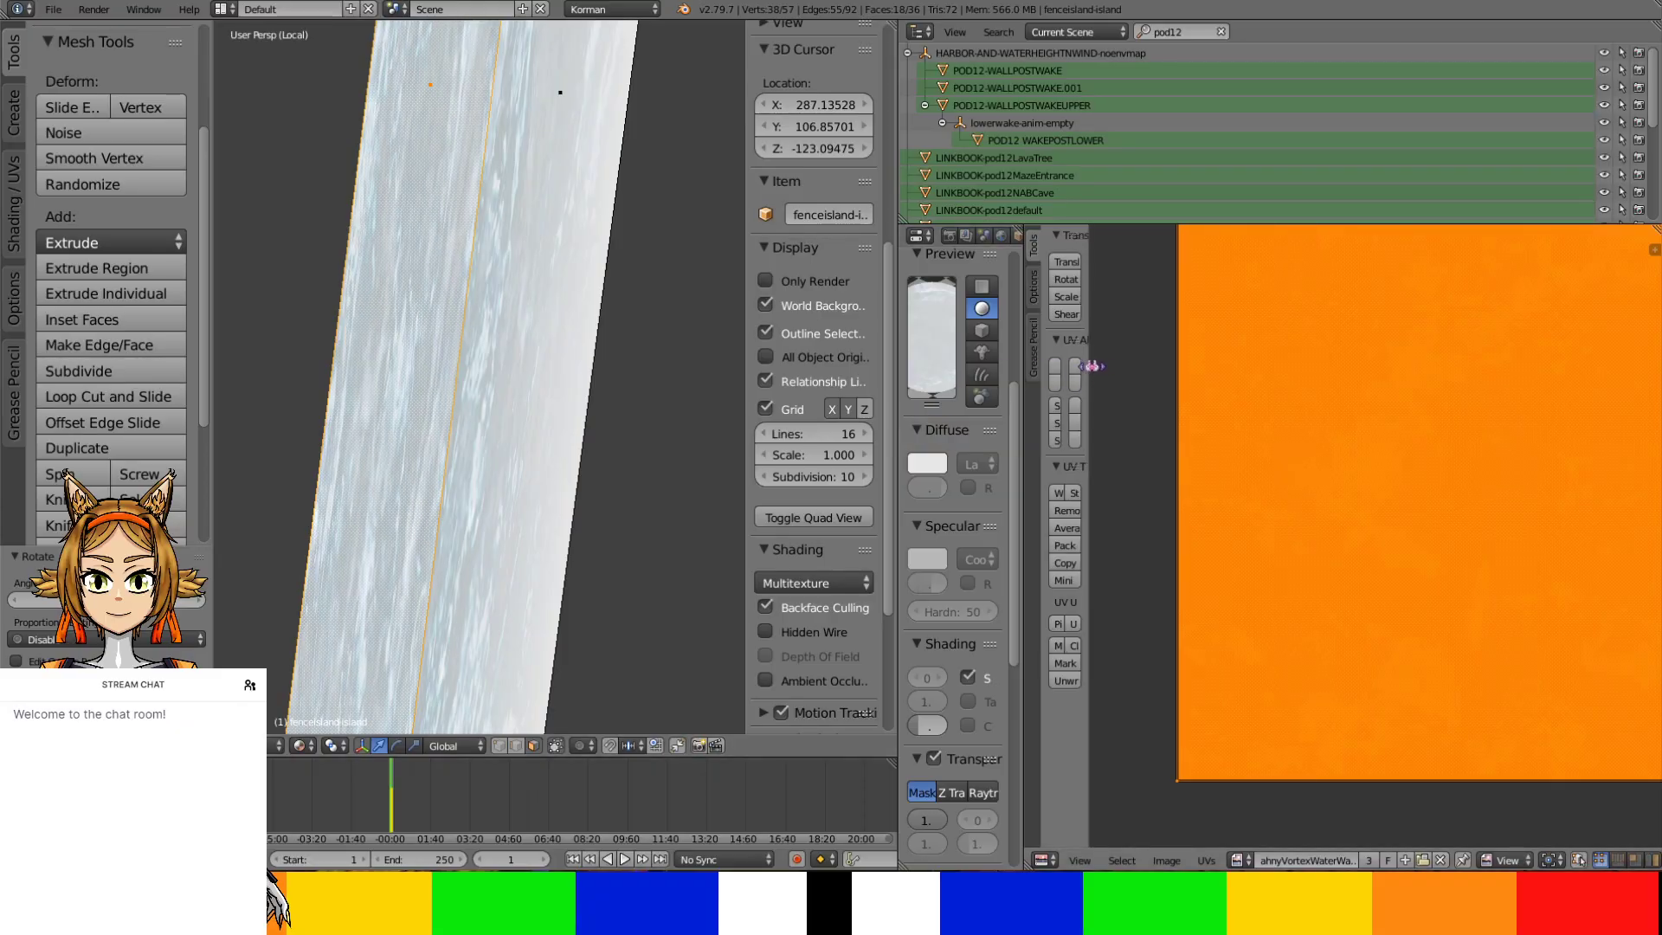
# Widen the UV tool shelf and the properties area, and make UVMap.001 the active UV map of the fenceisland-island mesh
pyautogui.moveTo(1089, 365); pyautogui.dragTo(1257, 367)
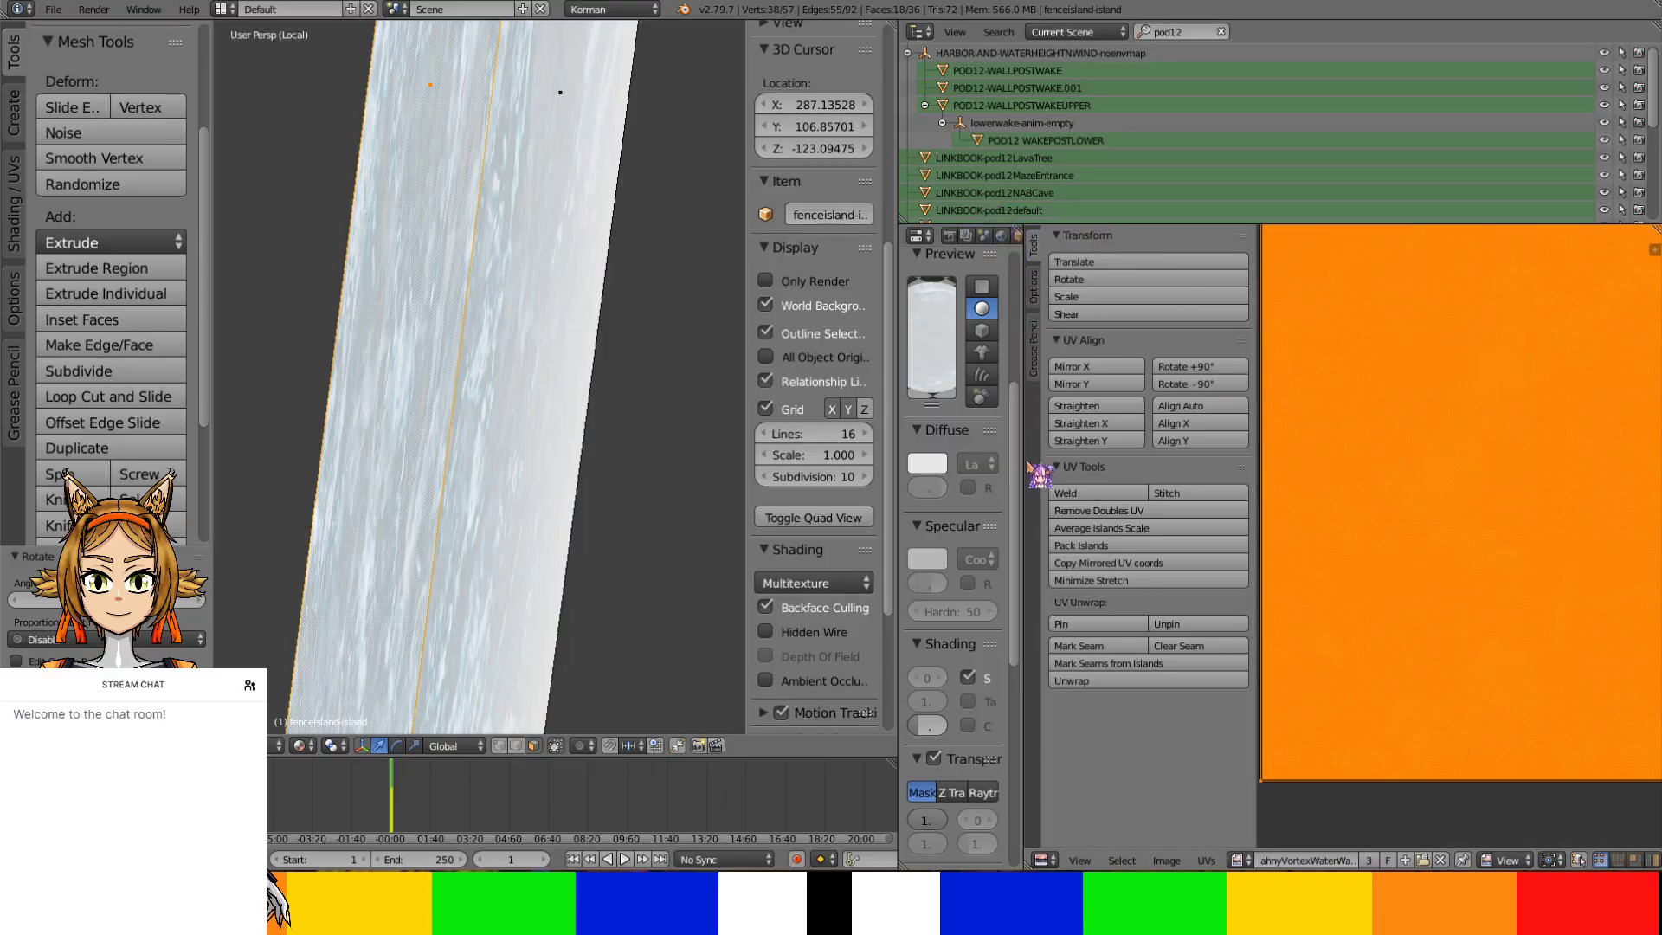
pyautogui.moveTo(1024, 460); pyautogui.dragTo(1153, 460)
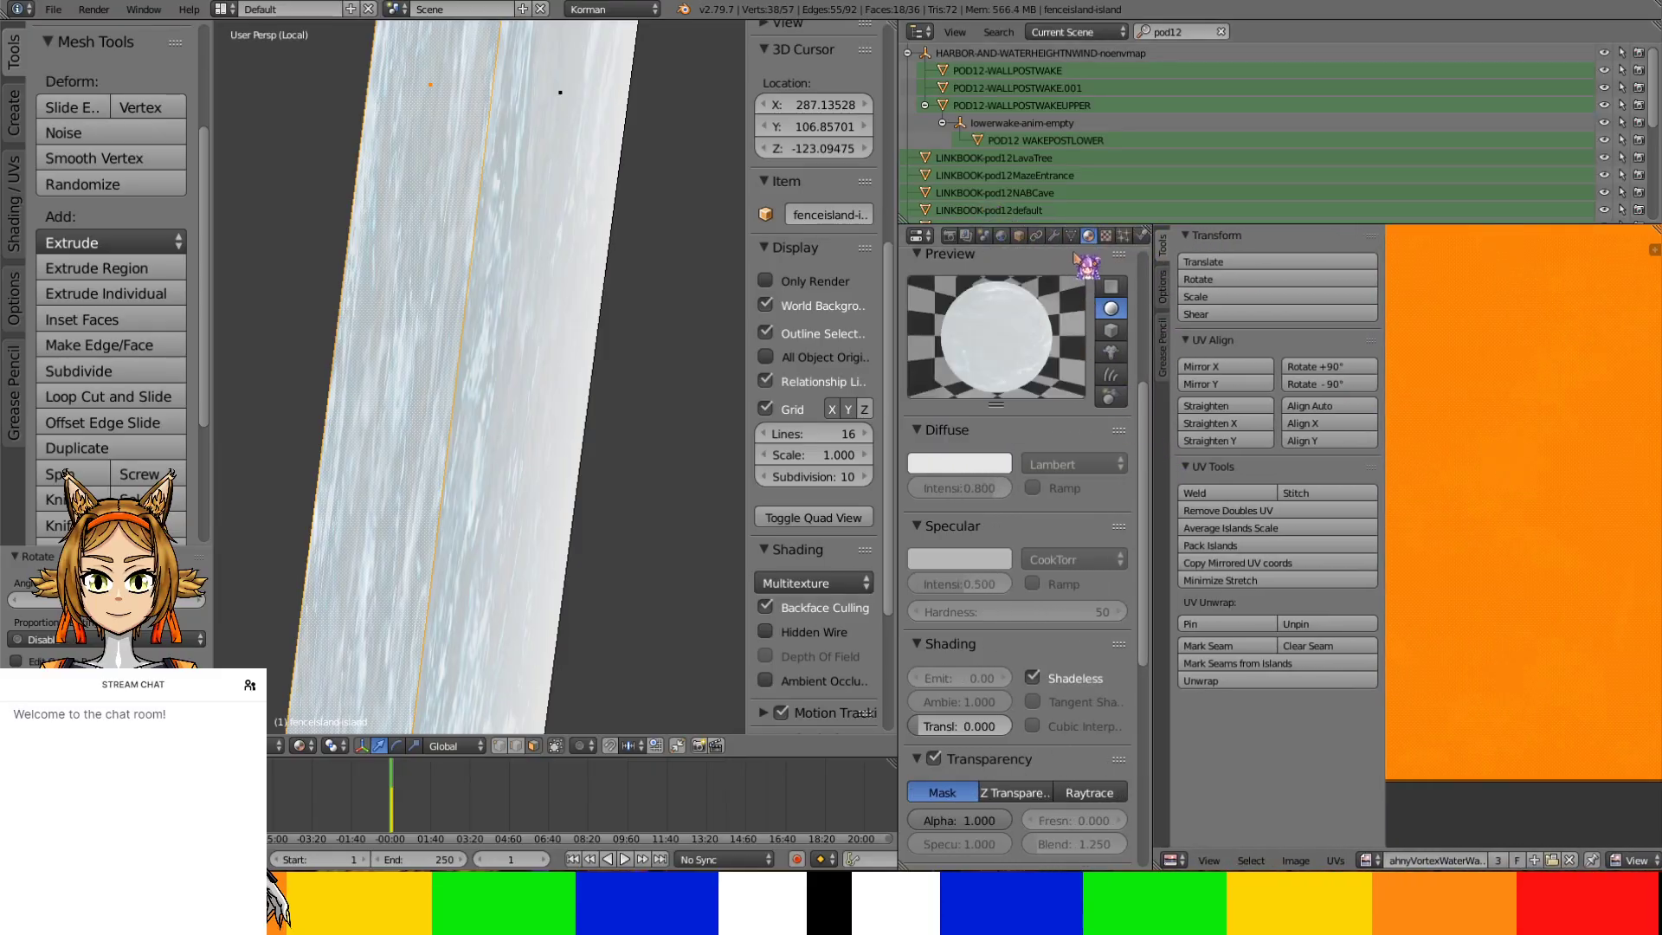
pyautogui.click(1073, 236)
pyautogui.click(1007, 452)
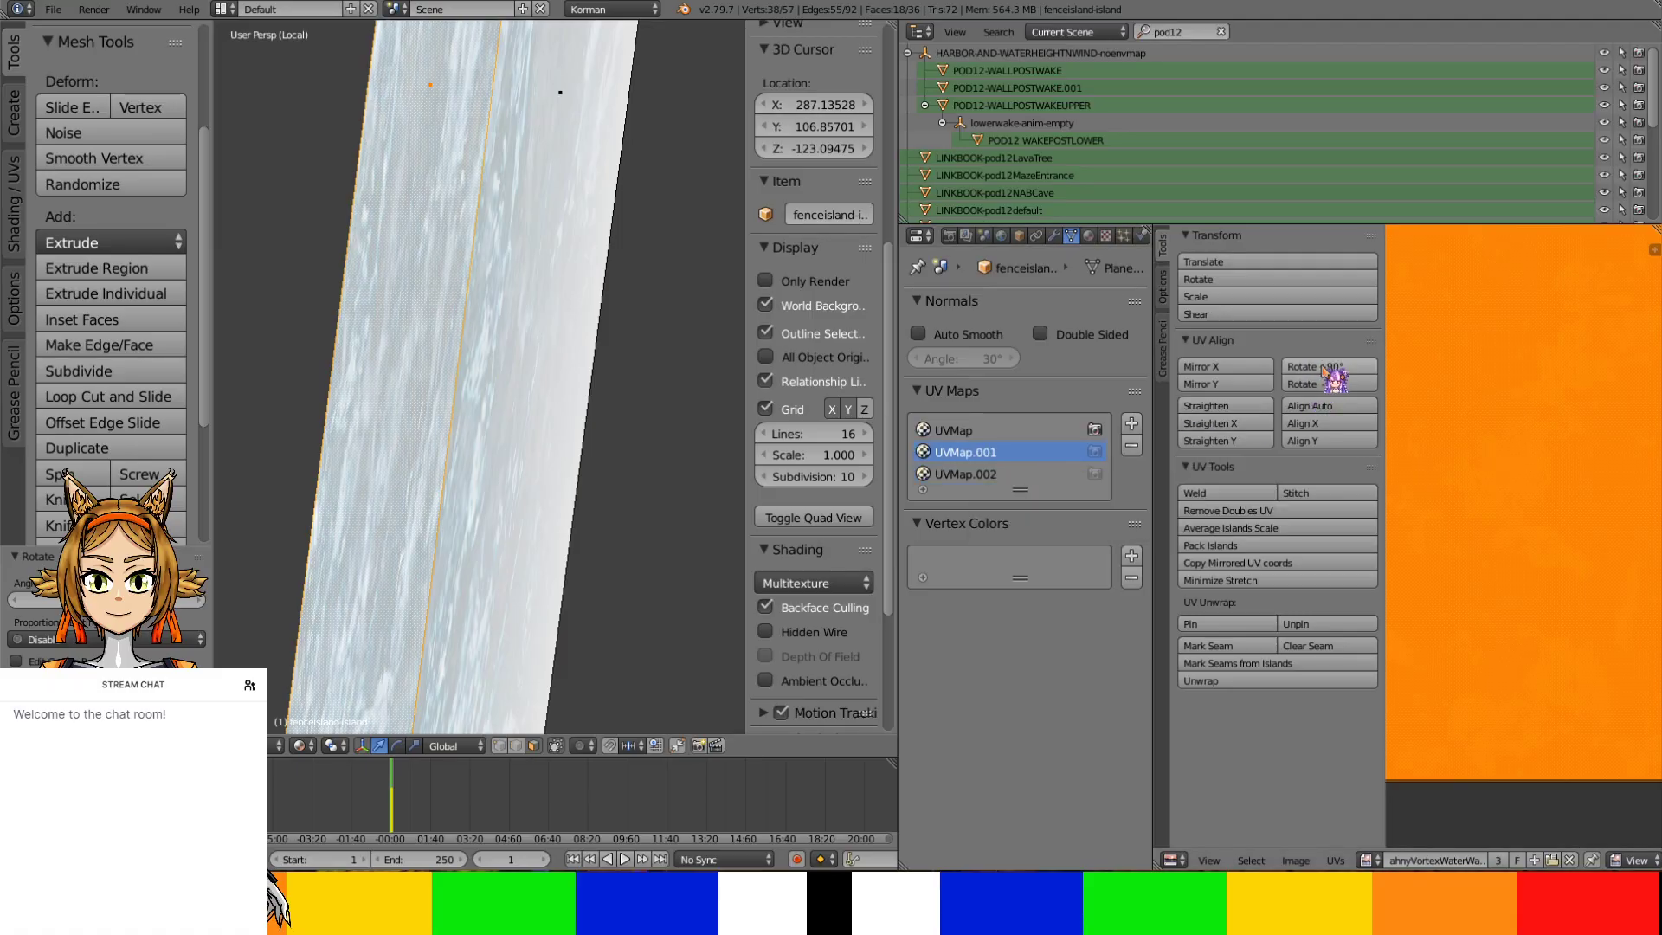
# Select the narrow end face of the fenceisland-island strip and rotate its UVs in +90° steps
pyautogui.keyDown('shift'); pyautogui.moveTo(692, 623); pyautogui.dragTo(540, 647, button='middle'); pyautogui.keyUp('shift')
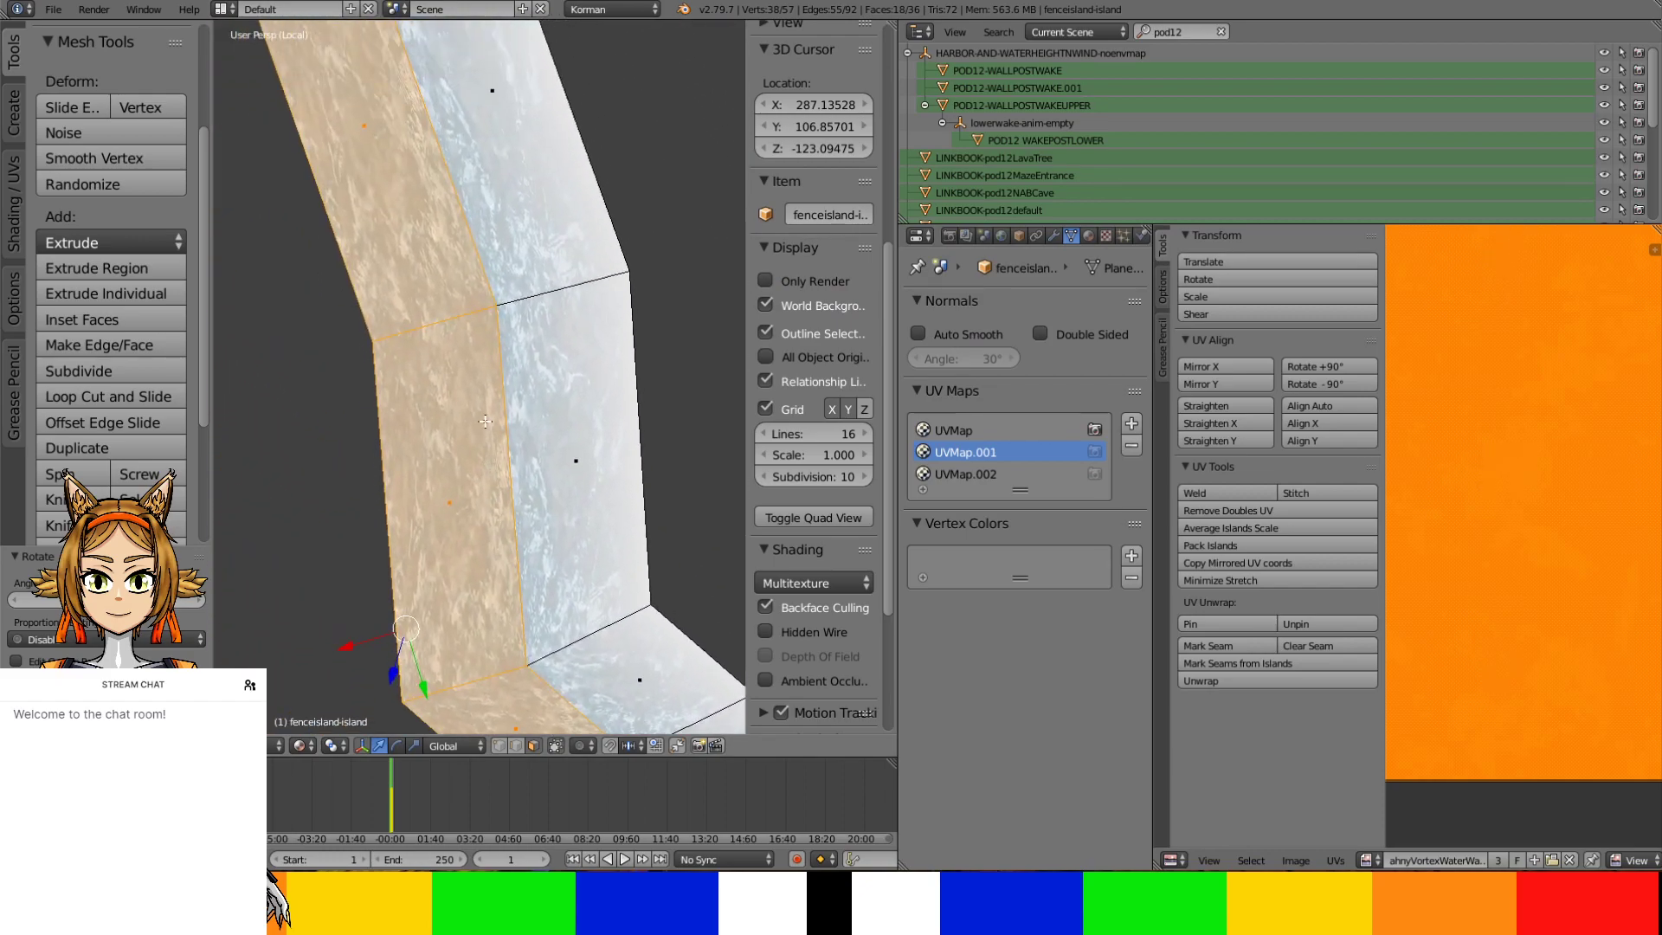
pyautogui.scroll(4, 485, 416)
pyautogui.keyDown('shift'); pyautogui.moveTo(480, 307); pyautogui.dragTo(471, 248, button='middle'); pyautogui.keyUp('shift')
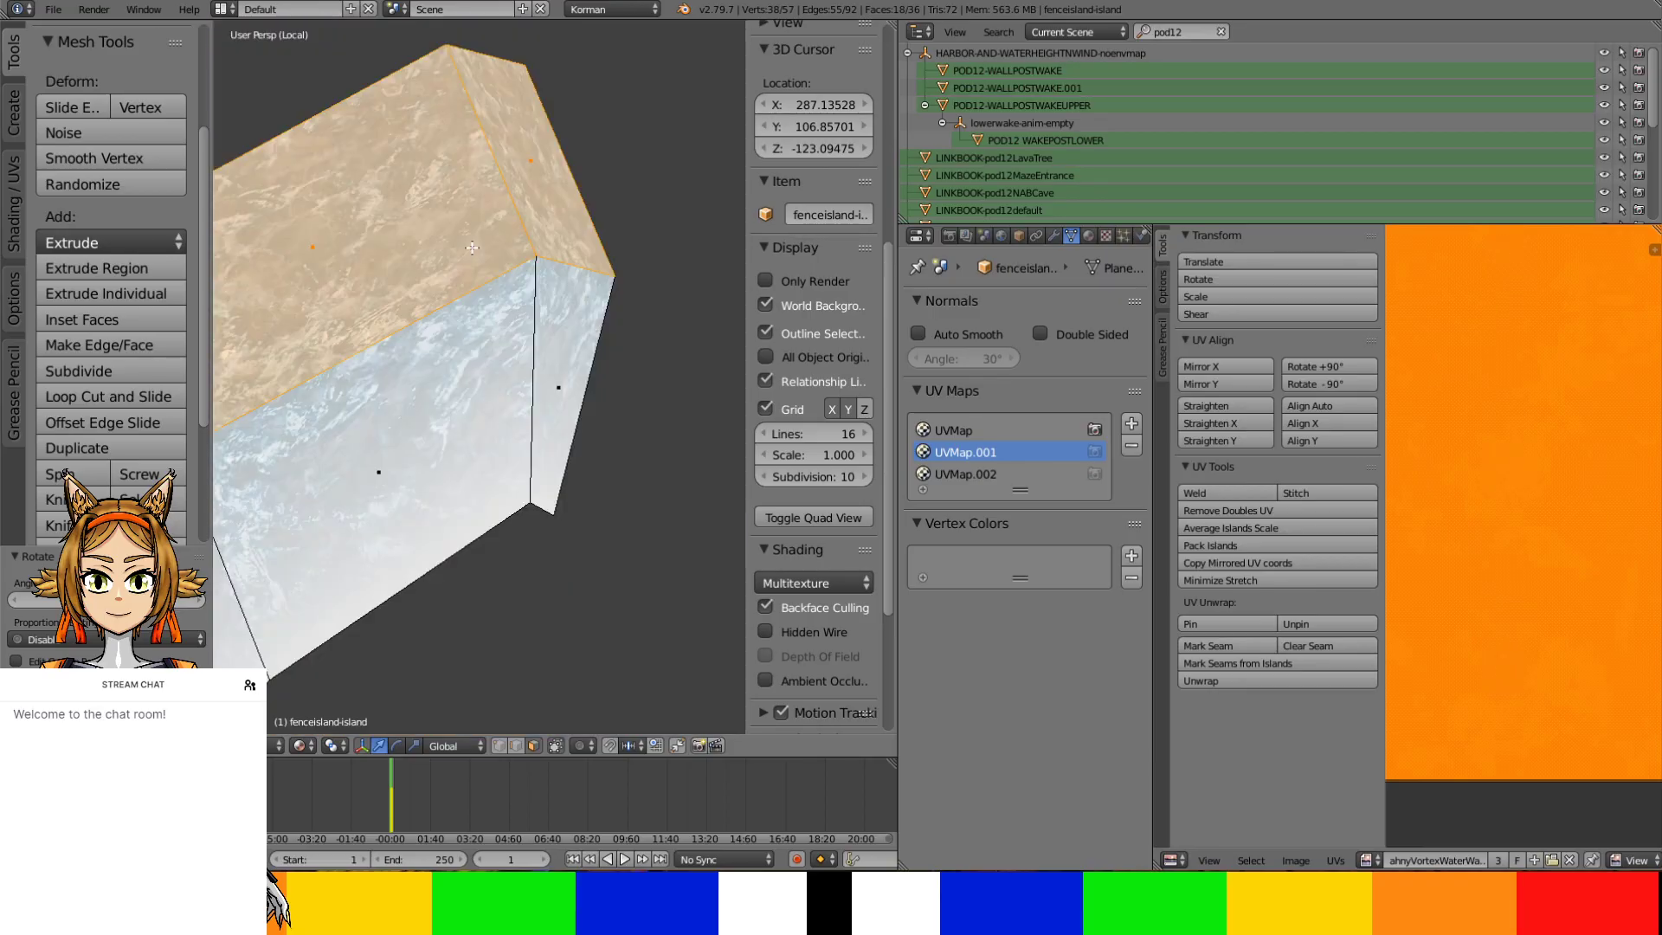
pyautogui.moveTo(555, 310)
pyautogui.keyDown('shift'); pyautogui.mouseDown(button='middle')
pyautogui.moveTo(571, 354)
pyautogui.moveTo(589, 330)
pyautogui.moveTo(564, 308)
pyautogui.moveTo(579, 315)
pyautogui.mouseUp(button='middle'); pyautogui.keyUp('shift')
pyautogui.scroll(5, 589, 330)
pyautogui.scroll(-5, 593, 331)
pyautogui.rightClick(554, 309)
pyautogui.scroll(-3, 1422, 446)
pyautogui.scroll(-3, 1422, 447)
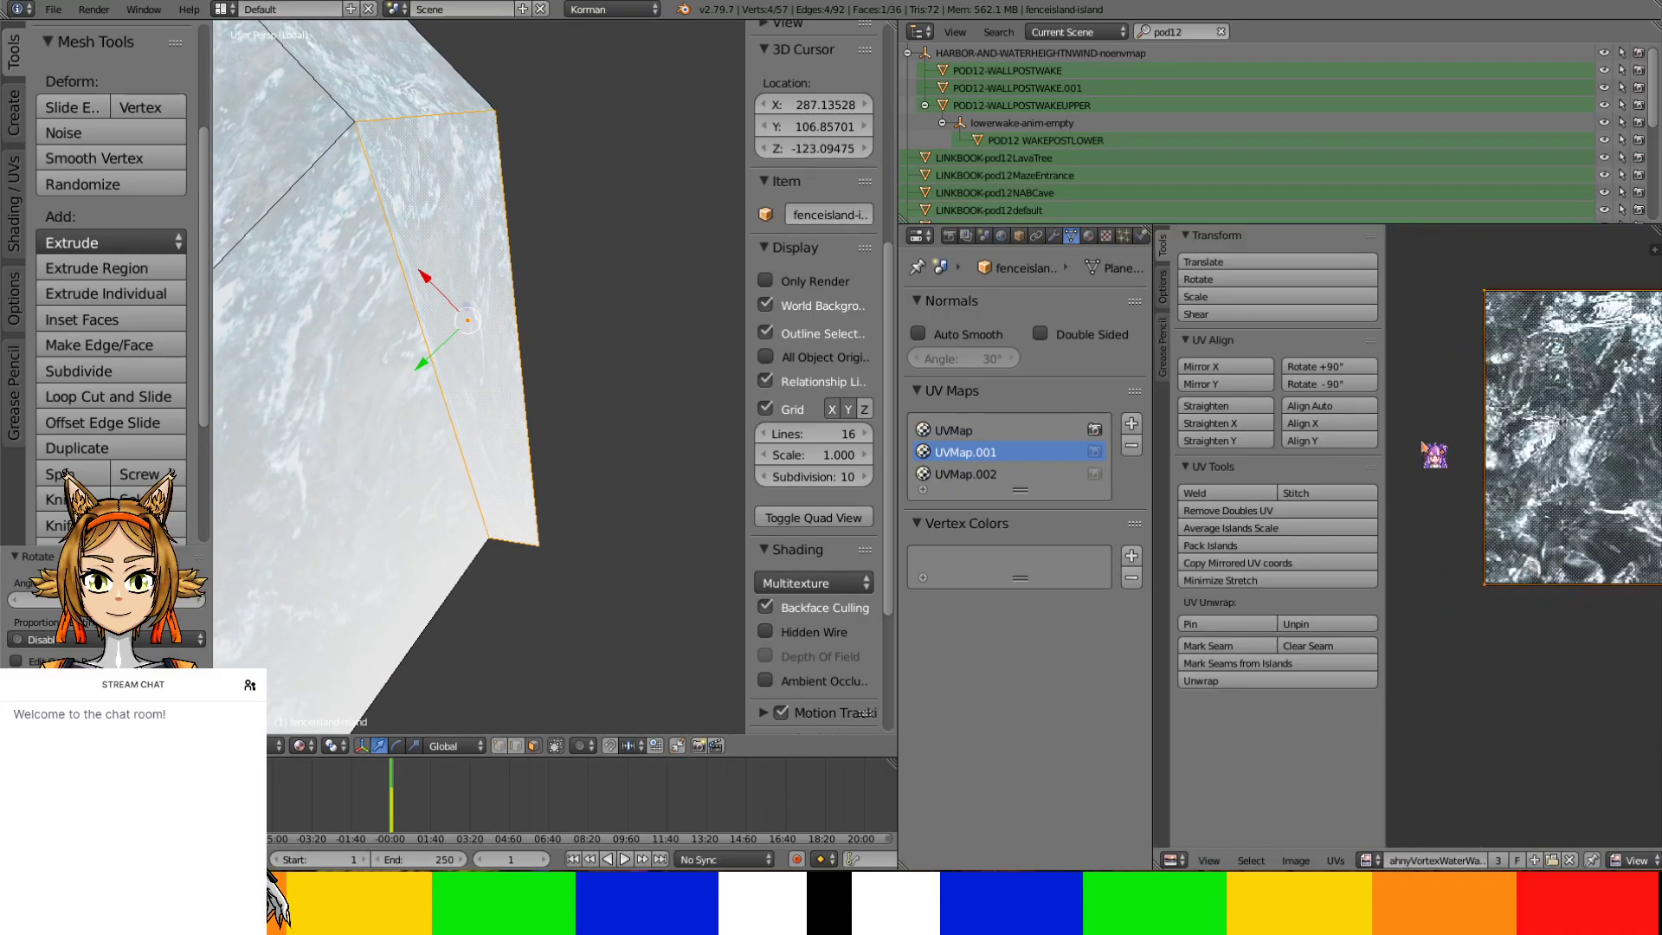
pyautogui.click(1370, 365)
pyautogui.click(1370, 366)
pyautogui.click(1370, 365)
pyautogui.click(1370, 366)
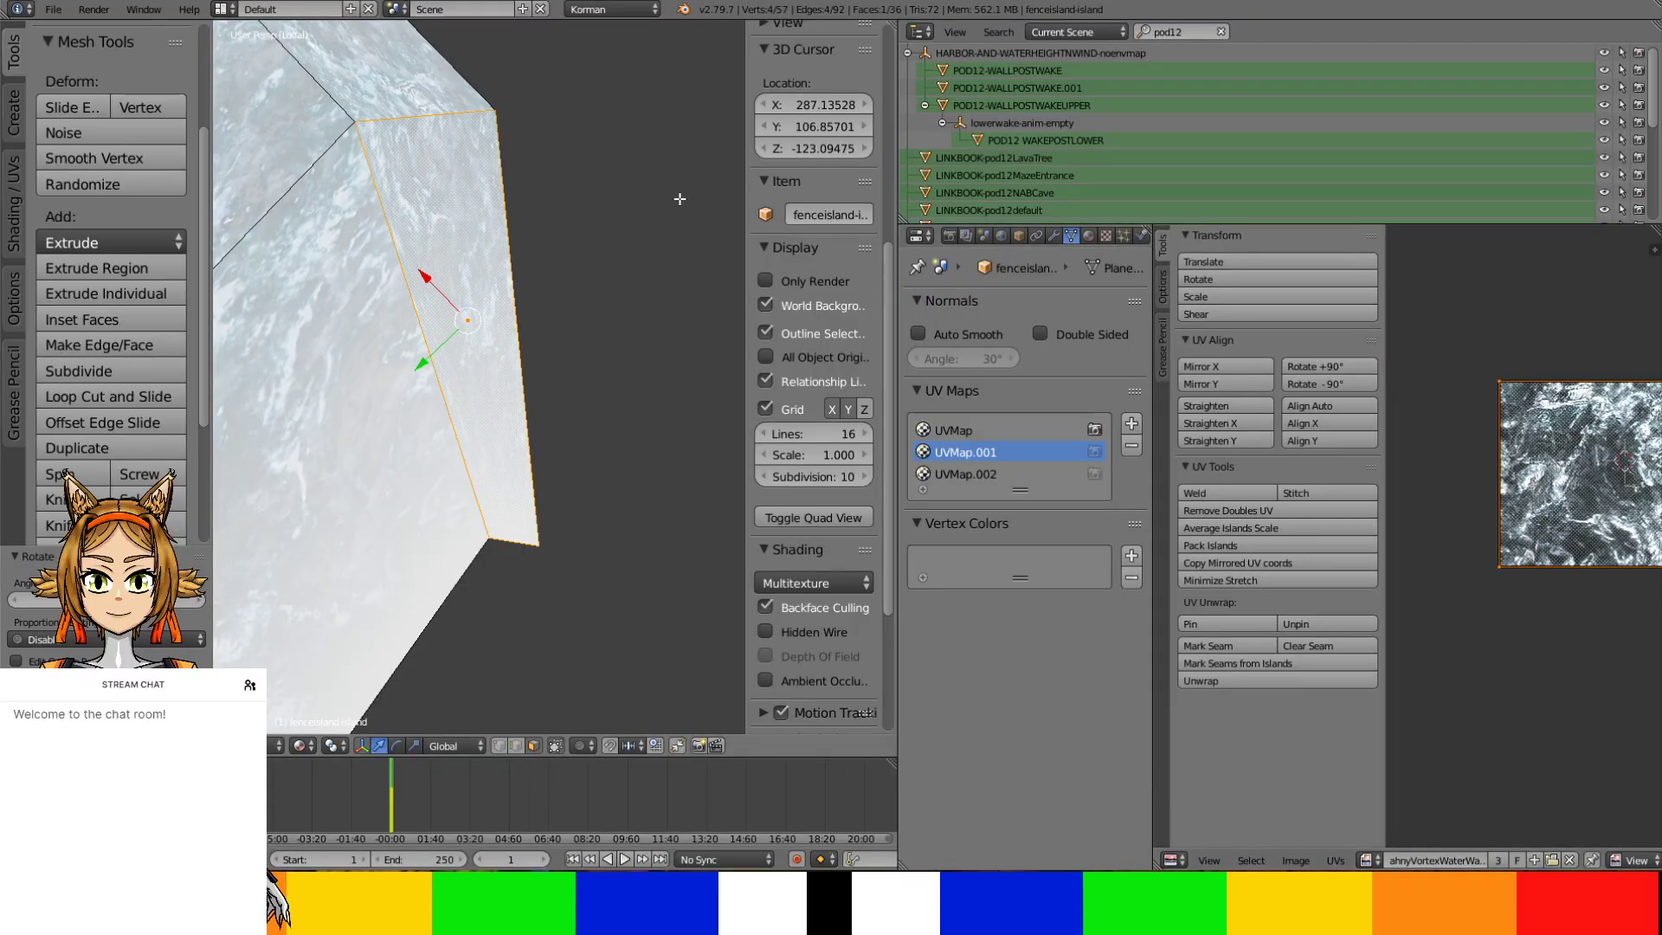
# Move the shared outer corner vertex of the fenceisland-island end face outward to widen the face
pyautogui.scroll(1, 605, 244)
pyautogui.scroll(-1, 605, 244)
pyautogui.keyDown('shift'); pyautogui.moveTo(605, 244); pyautogui.dragTo(609, 242, button='middle'); pyautogui.keyUp('shift')
pyautogui.keyDown('ctrl'); pyautogui.moveTo(609, 242); pyautogui.dragTo(608, 244, button='middle'); pyautogui.keyUp('ctrl')
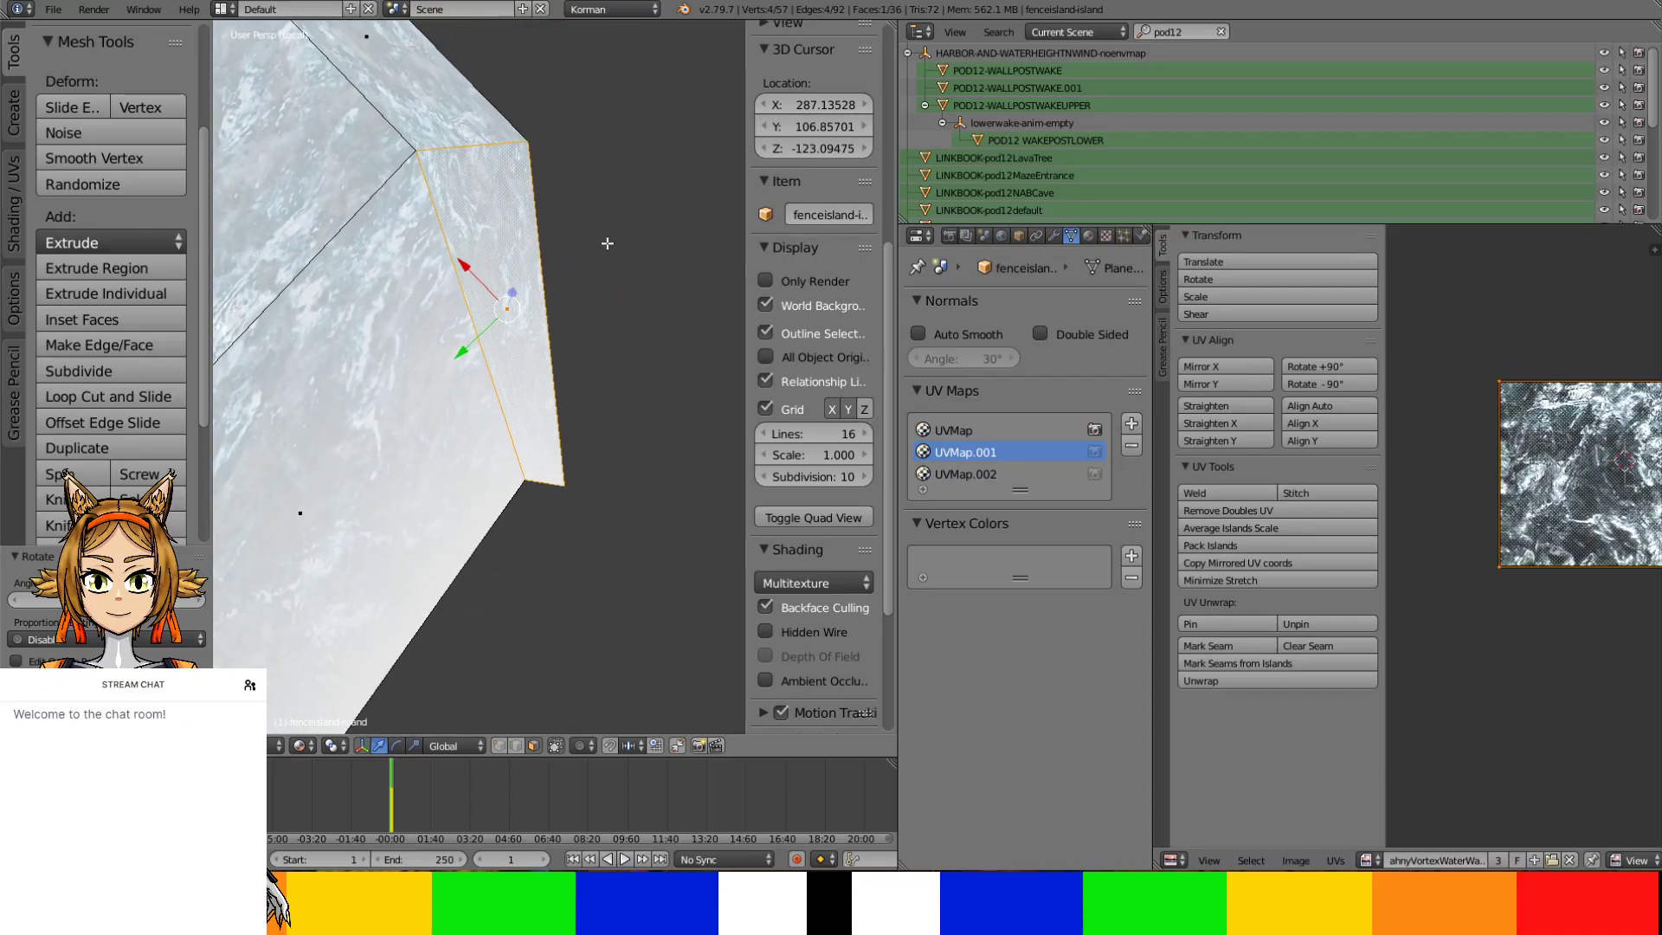
pyautogui.rightClick(523, 482)
pyautogui.moveTo(500, 495); pyautogui.dragTo(472, 561)
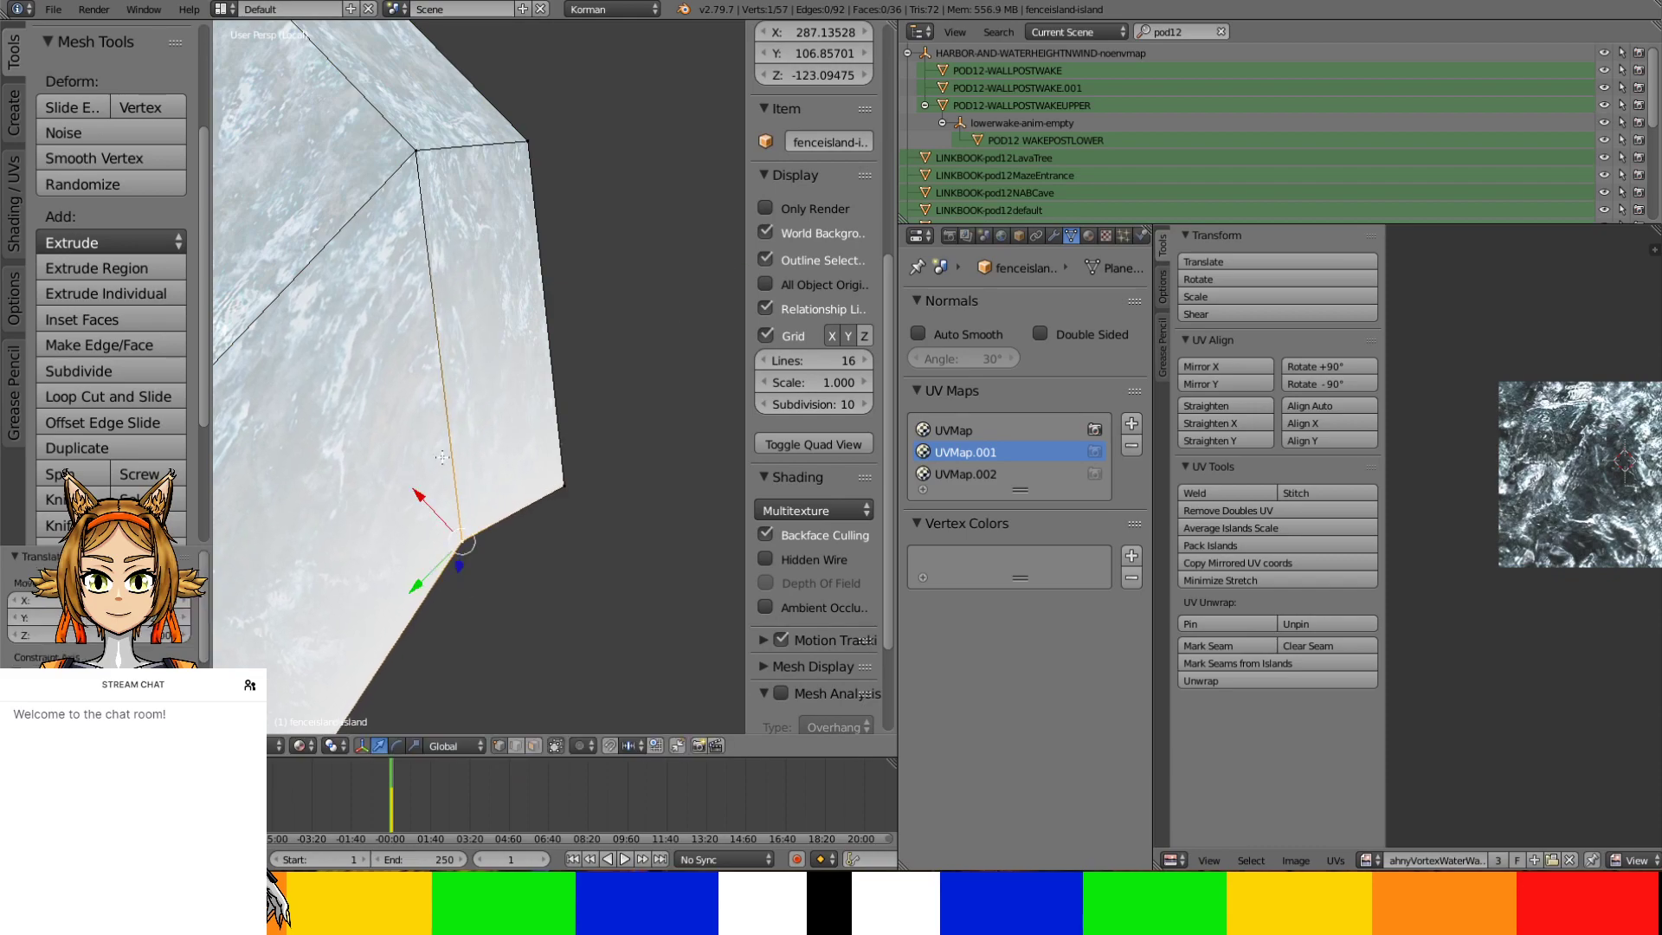
pyautogui.moveTo(415, 483)
pyautogui.mouseDown()
pyautogui.moveTo(421, 503)
pyautogui.moveTo(409, 491)
pyautogui.mouseUp()
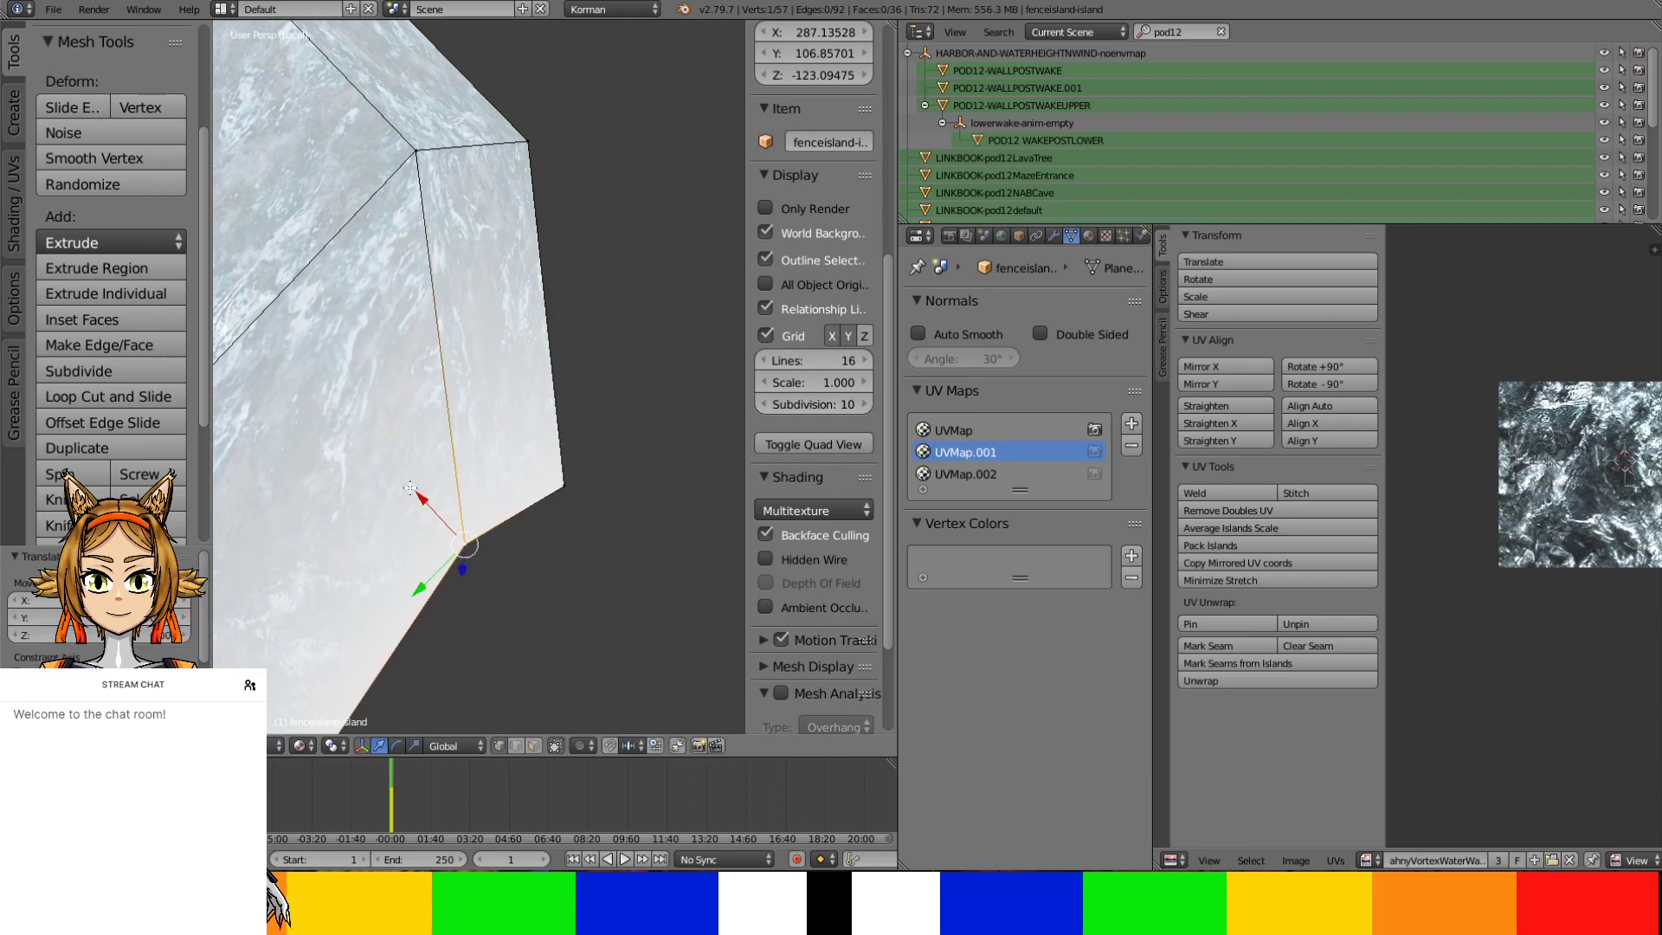
# Return to the full scene in object mode and check how the fenceisland-island end meets the neighbouring edgeCausticRippleChurn wake
pyautogui.press('KP_Divide')
pyautogui.moveTo(459, 298); pyautogui.dragTo(512, 346, button='middle')
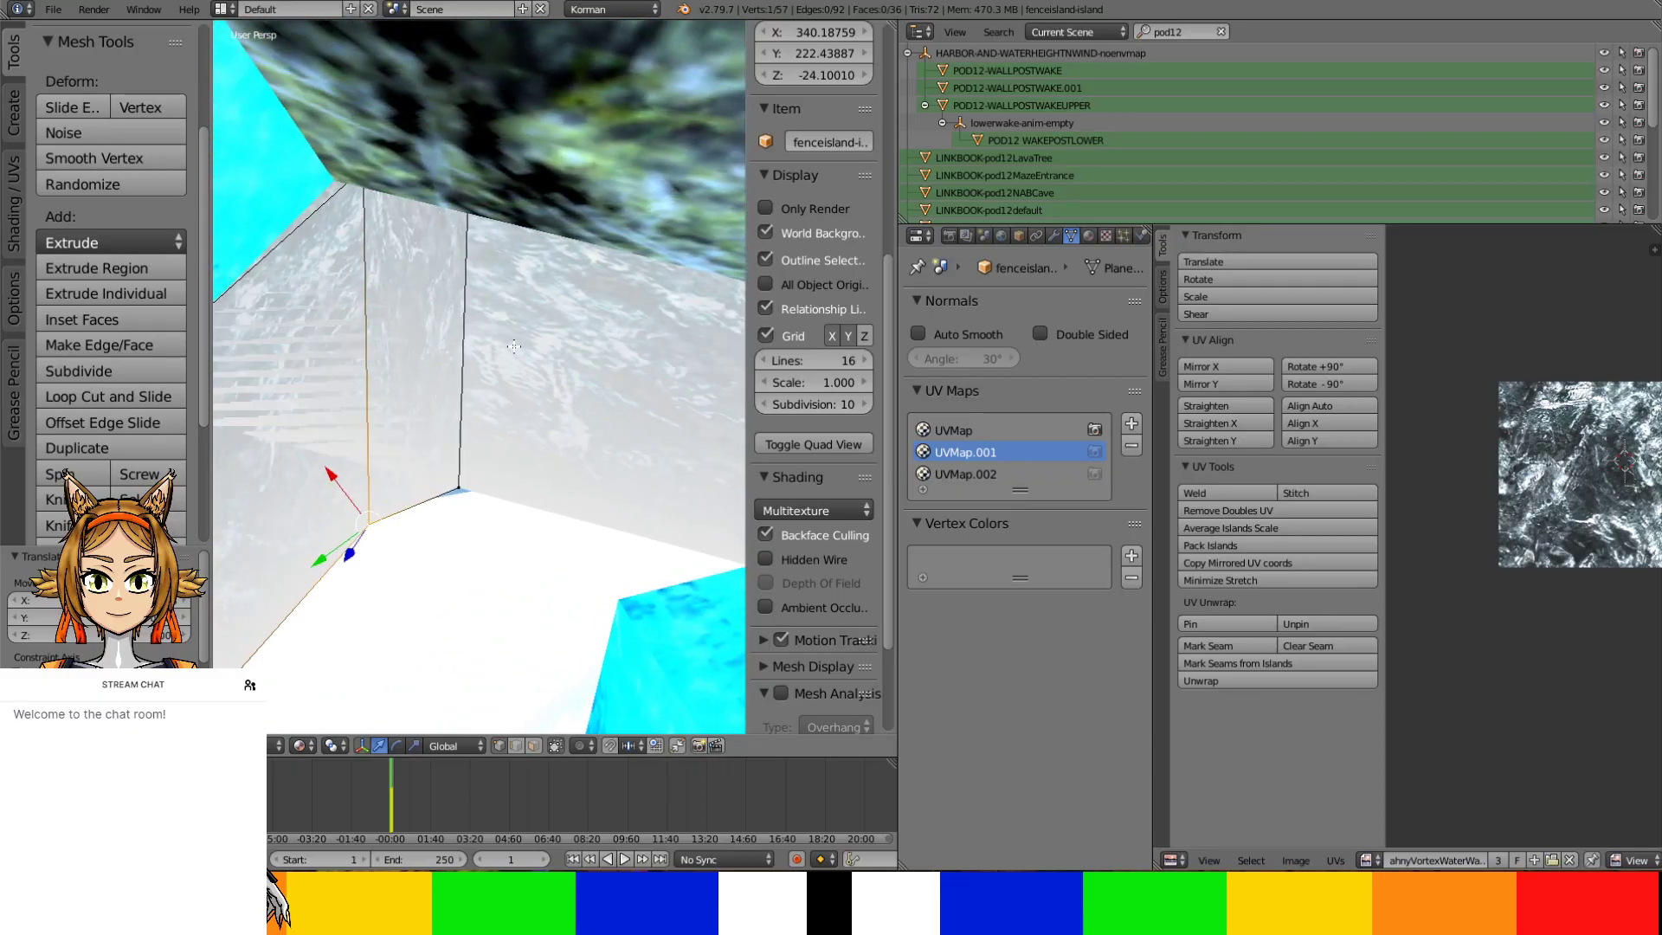
pyautogui.press('Tab')
pyautogui.rightClick(503, 375)
pyautogui.moveTo(506, 374); pyautogui.dragTo(471, 322, button='middle')
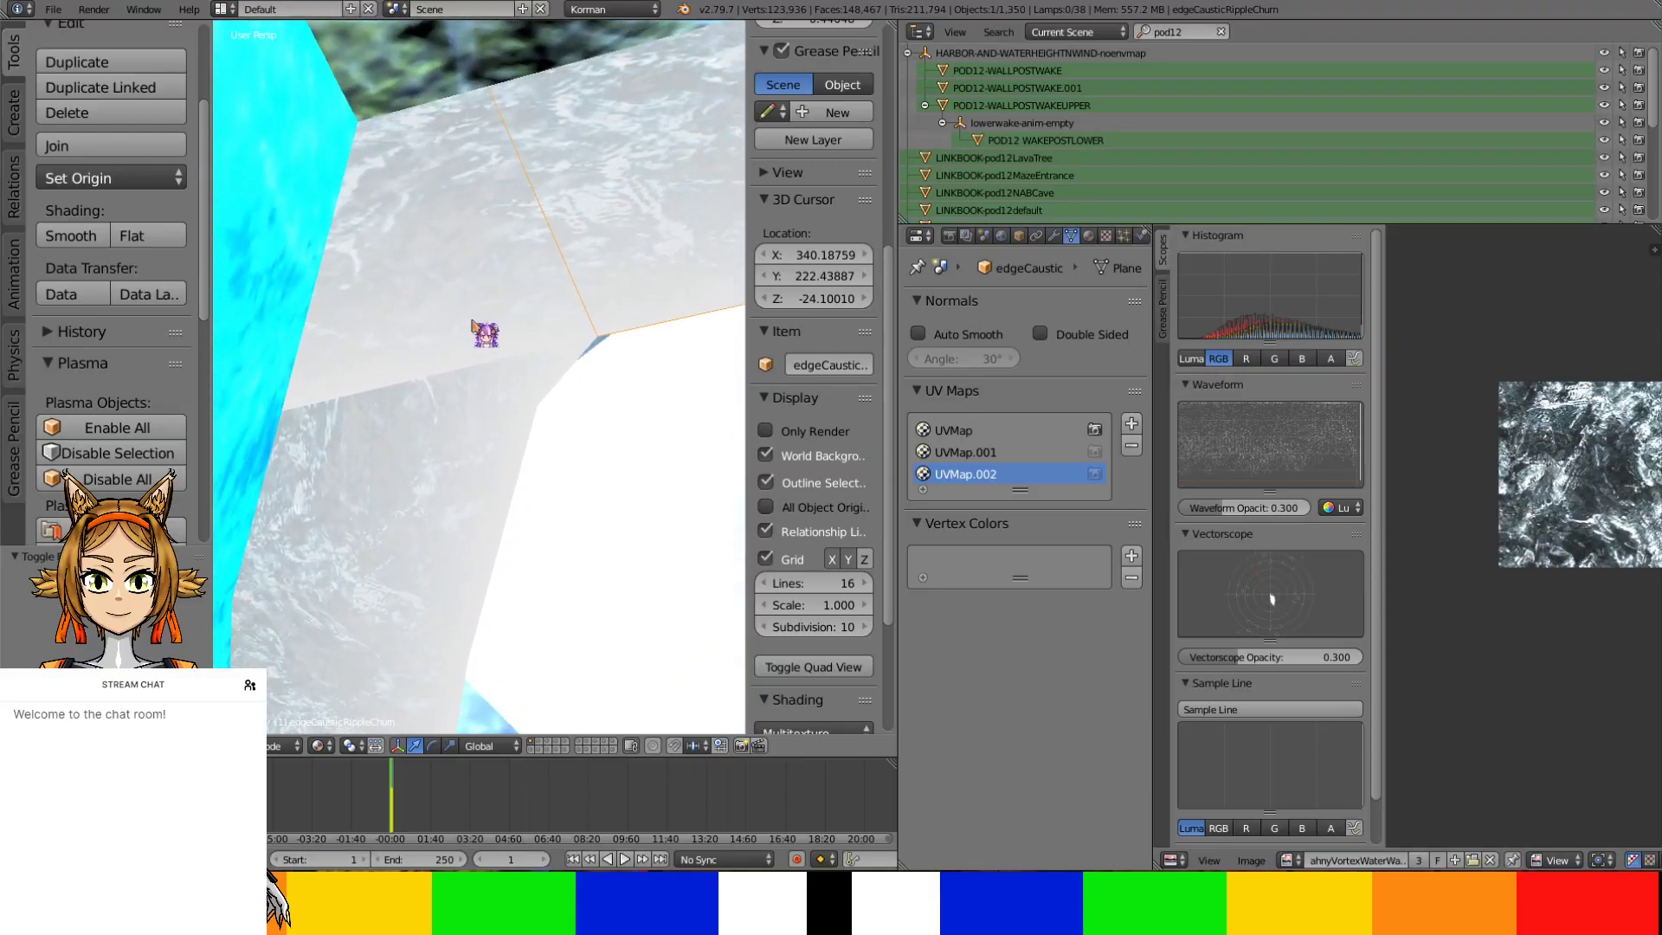
pyautogui.rightClick(507, 391)
pyautogui.moveTo(508, 390); pyautogui.dragTo(362, 239, button='middle')
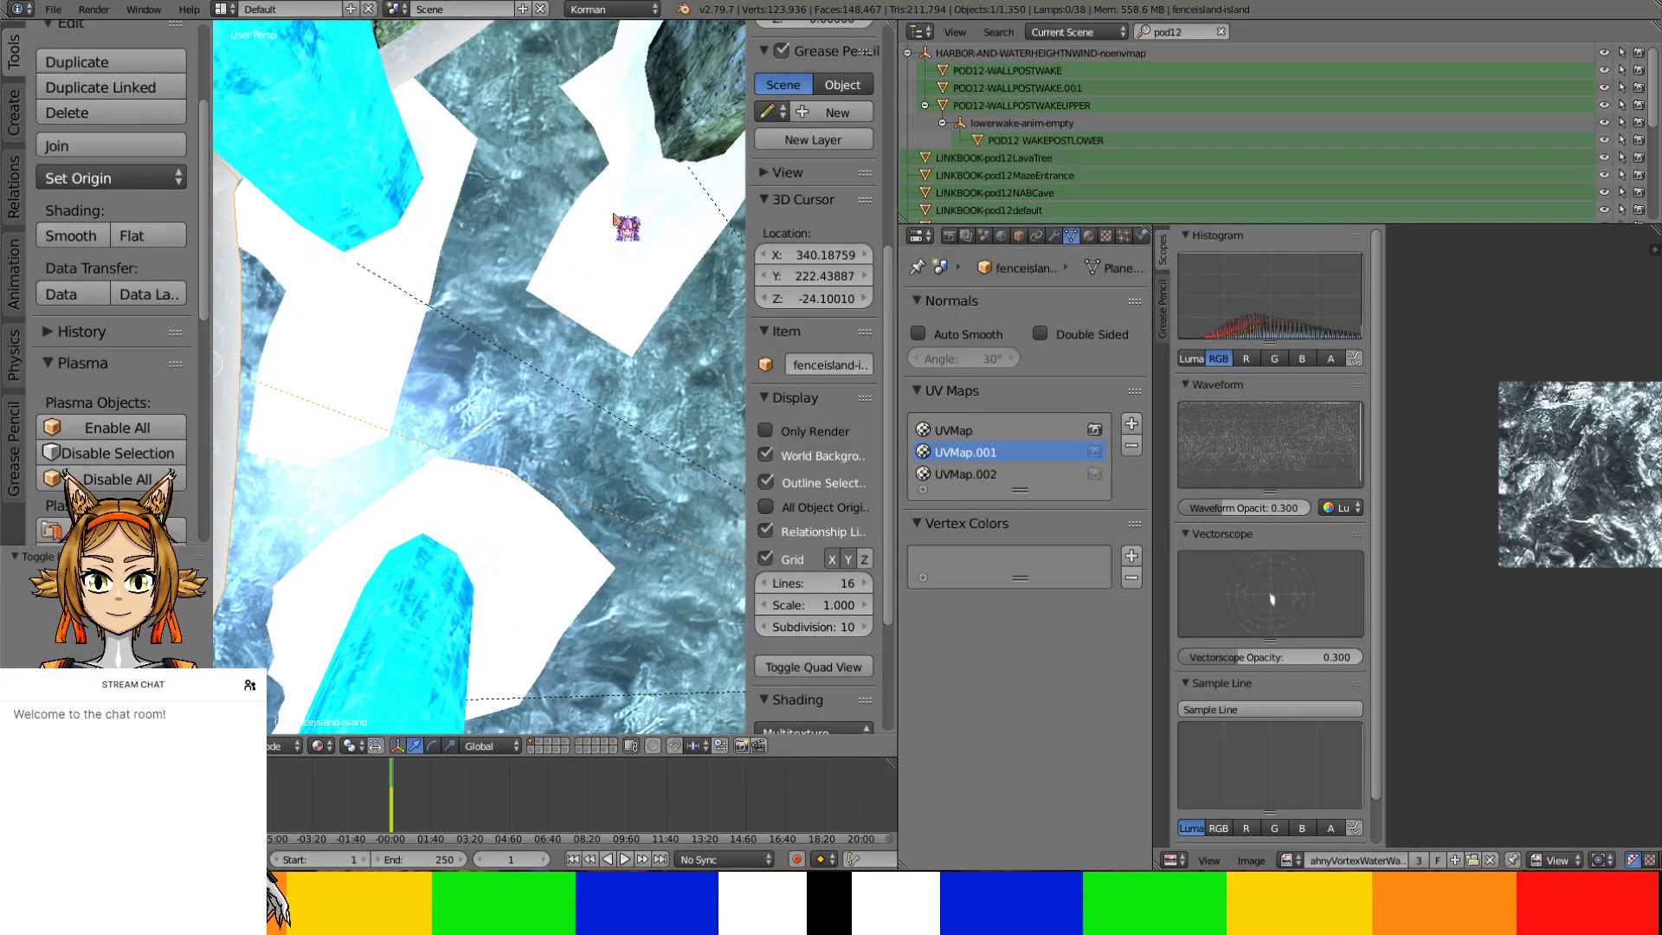
# Select the MEMISLANDWAKE.001 mesh, isolate it in local view and make UVMap.001 its active UV map
pyautogui.scroll(-3, 593, 223)
pyautogui.rightClick(594, 243)
pyautogui.moveTo(581, 247); pyautogui.dragTo(389, 289, button='middle')
pyautogui.scroll(3, 432, 304)
pyautogui.press('KP_Divide')
pyautogui.click(966, 452)
pyautogui.scroll(8, 471, 326)
pyautogui.scroll(3, 438, 282)
pyautogui.scroll(2, 655, 704)
pyautogui.keyDown('shift'); pyautogui.moveTo(666, 712); pyautogui.dragTo(680, 736, button='middle'); pyautogui.keyUp('shift')
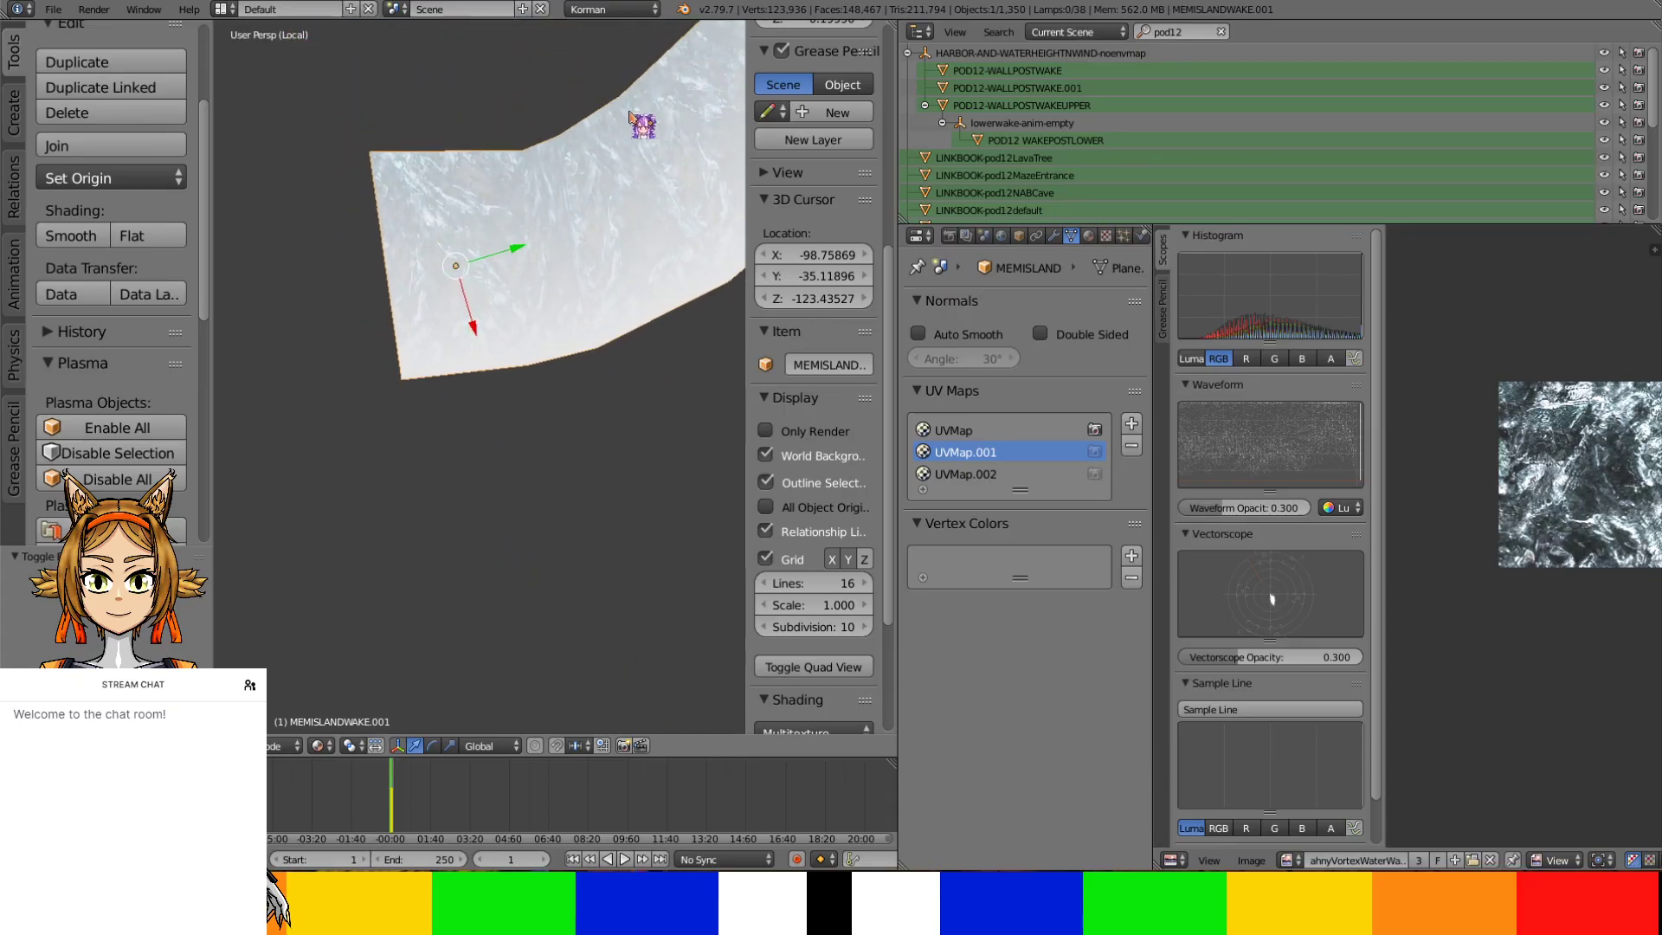
# Unwrap the two end triangles of MEMISLANDWAKE.001 with Project from View (Bounds) and add the adjacent narrow face to the selection
pyautogui.press('Tab')
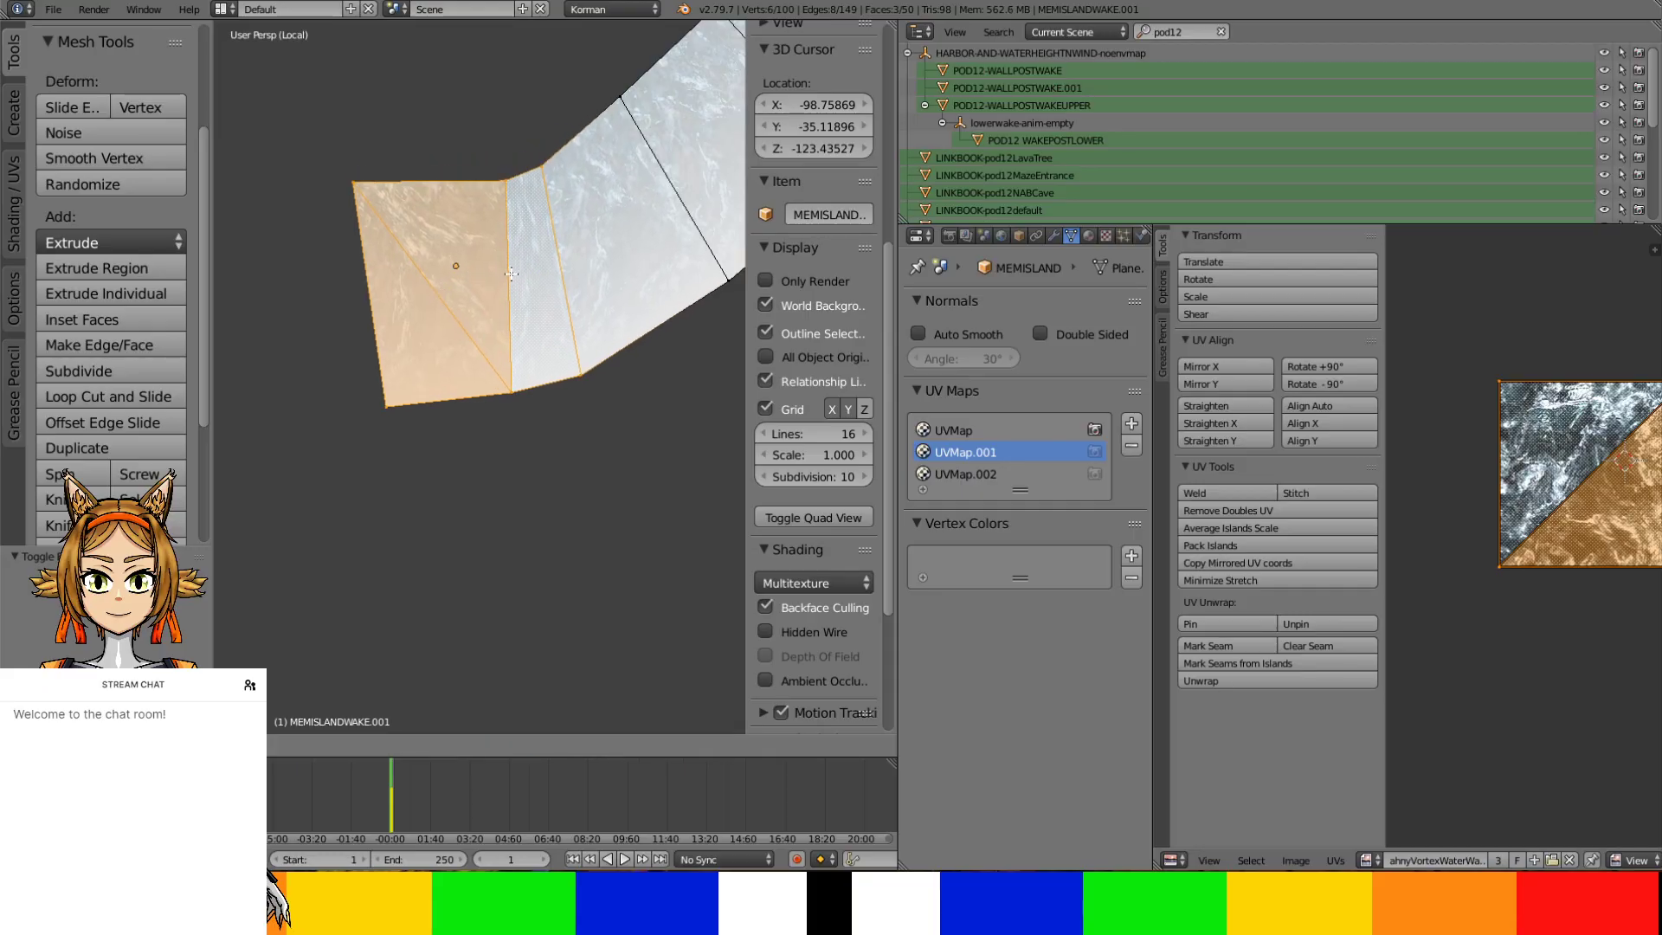
pyautogui.press('a')
pyautogui.press('l')
pyautogui.press('u')
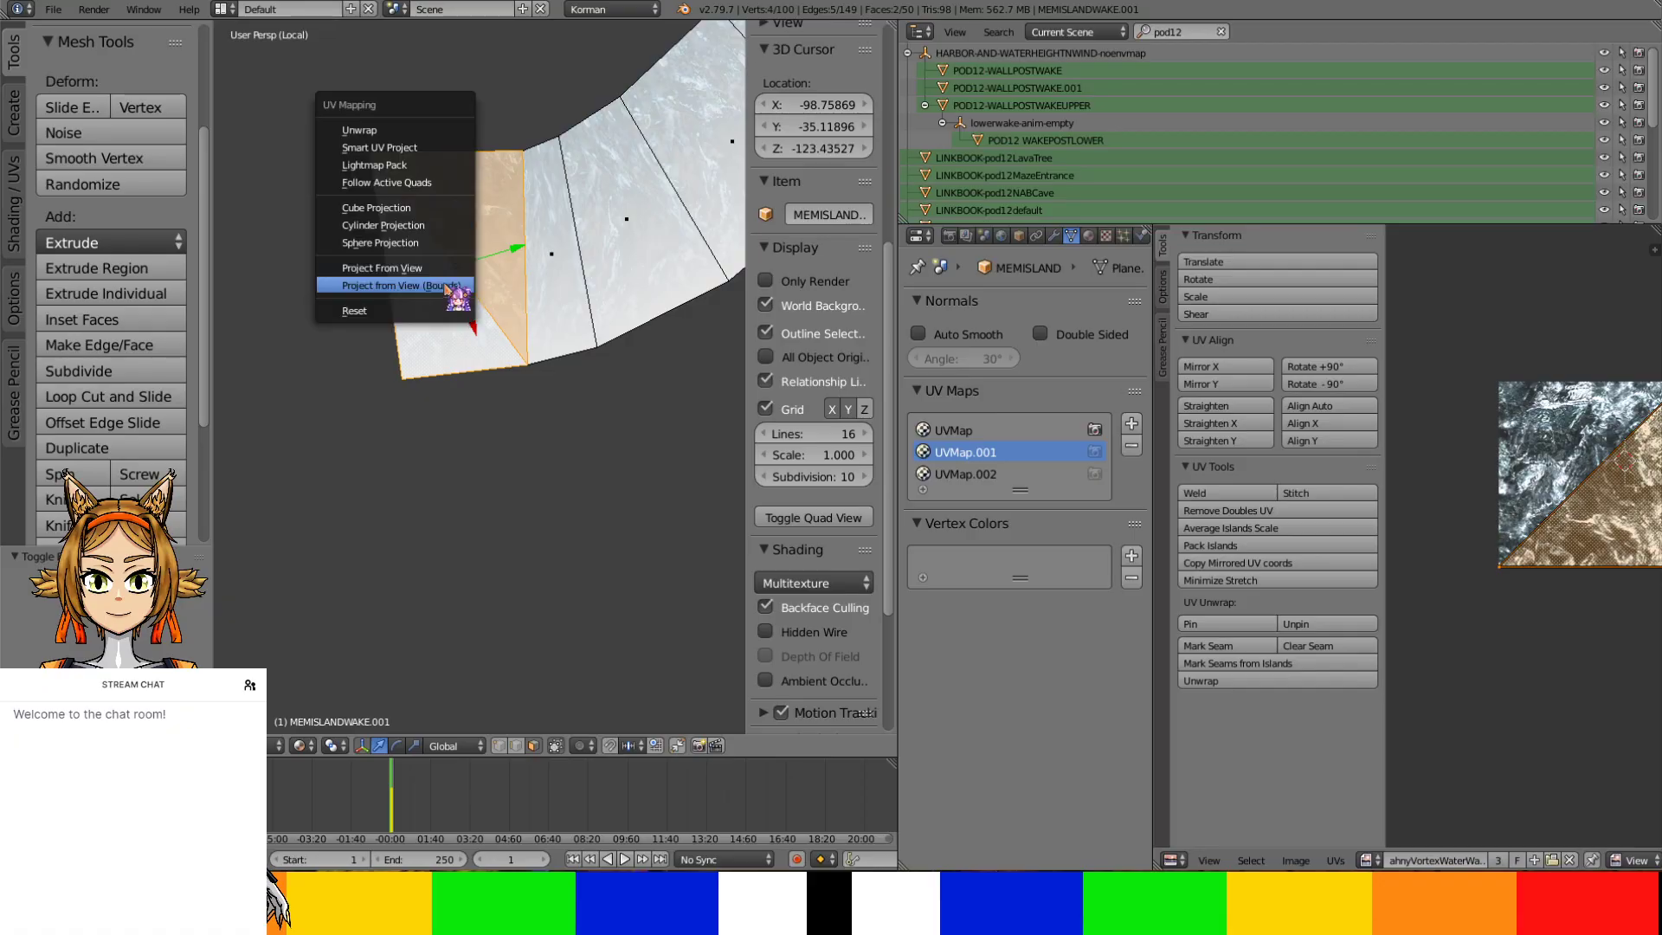
pyautogui.click(443, 283)
pyautogui.keyDown('shift'); pyautogui.rightClick(548, 281); pyautogui.keyUp('shift')
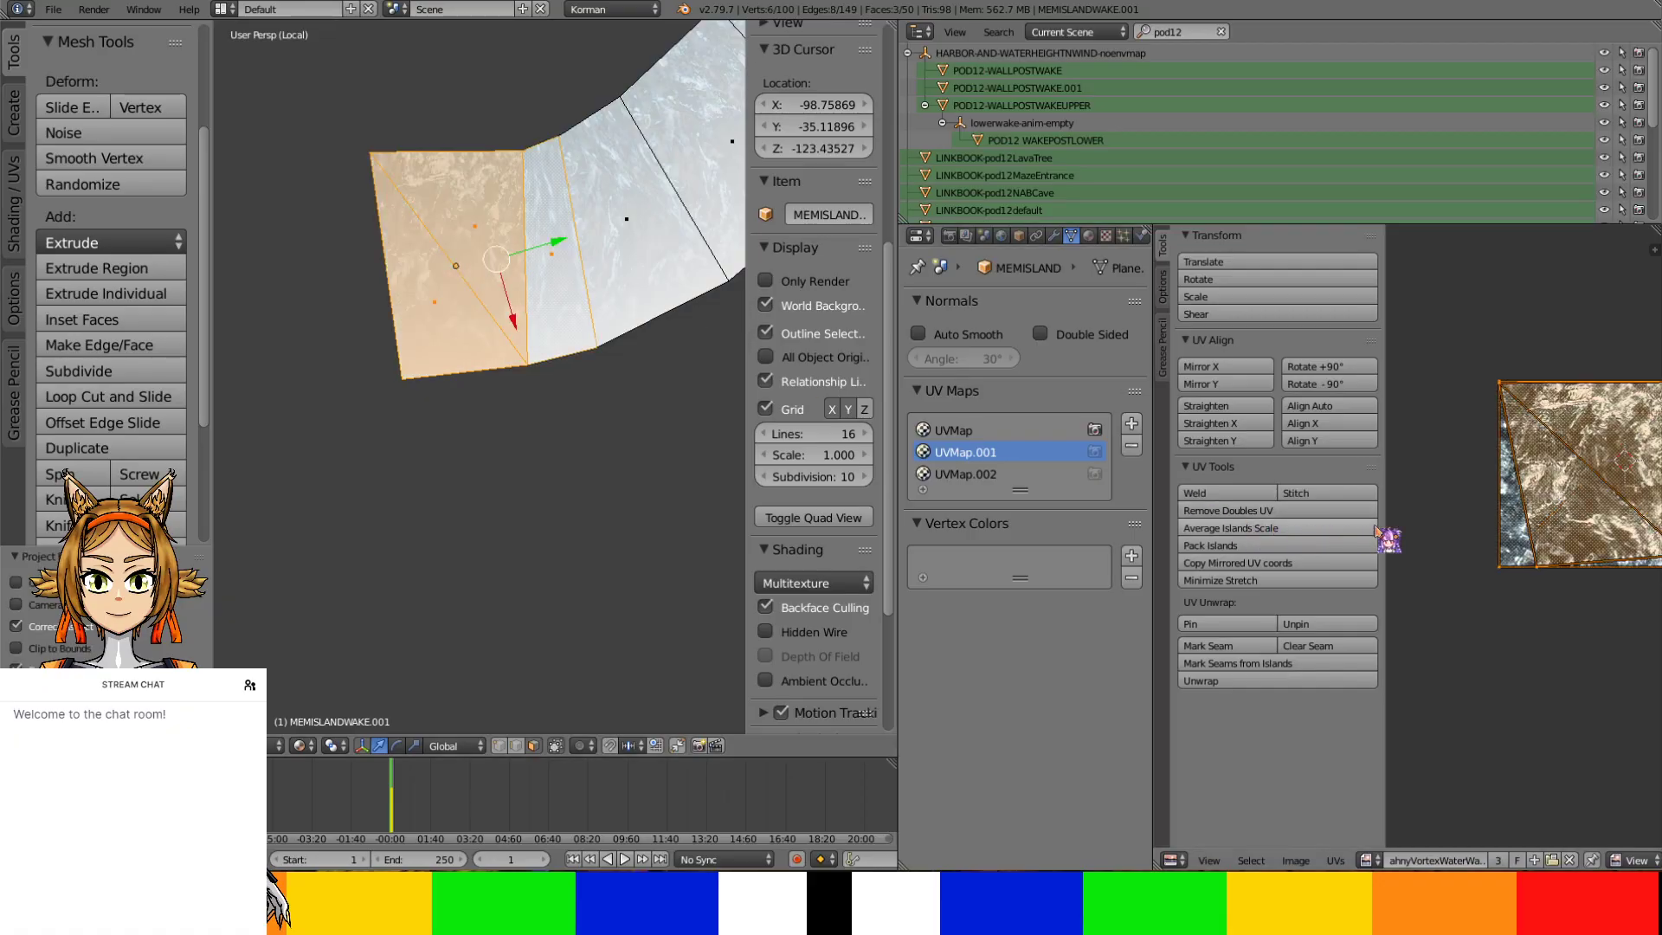
# Move the lower-left and upper-left UV vertices of the projected end faces onto the matching corners of the texture
pyautogui.scroll(5, 1647, 569)
pyautogui.scroll(-4, 1646, 569)
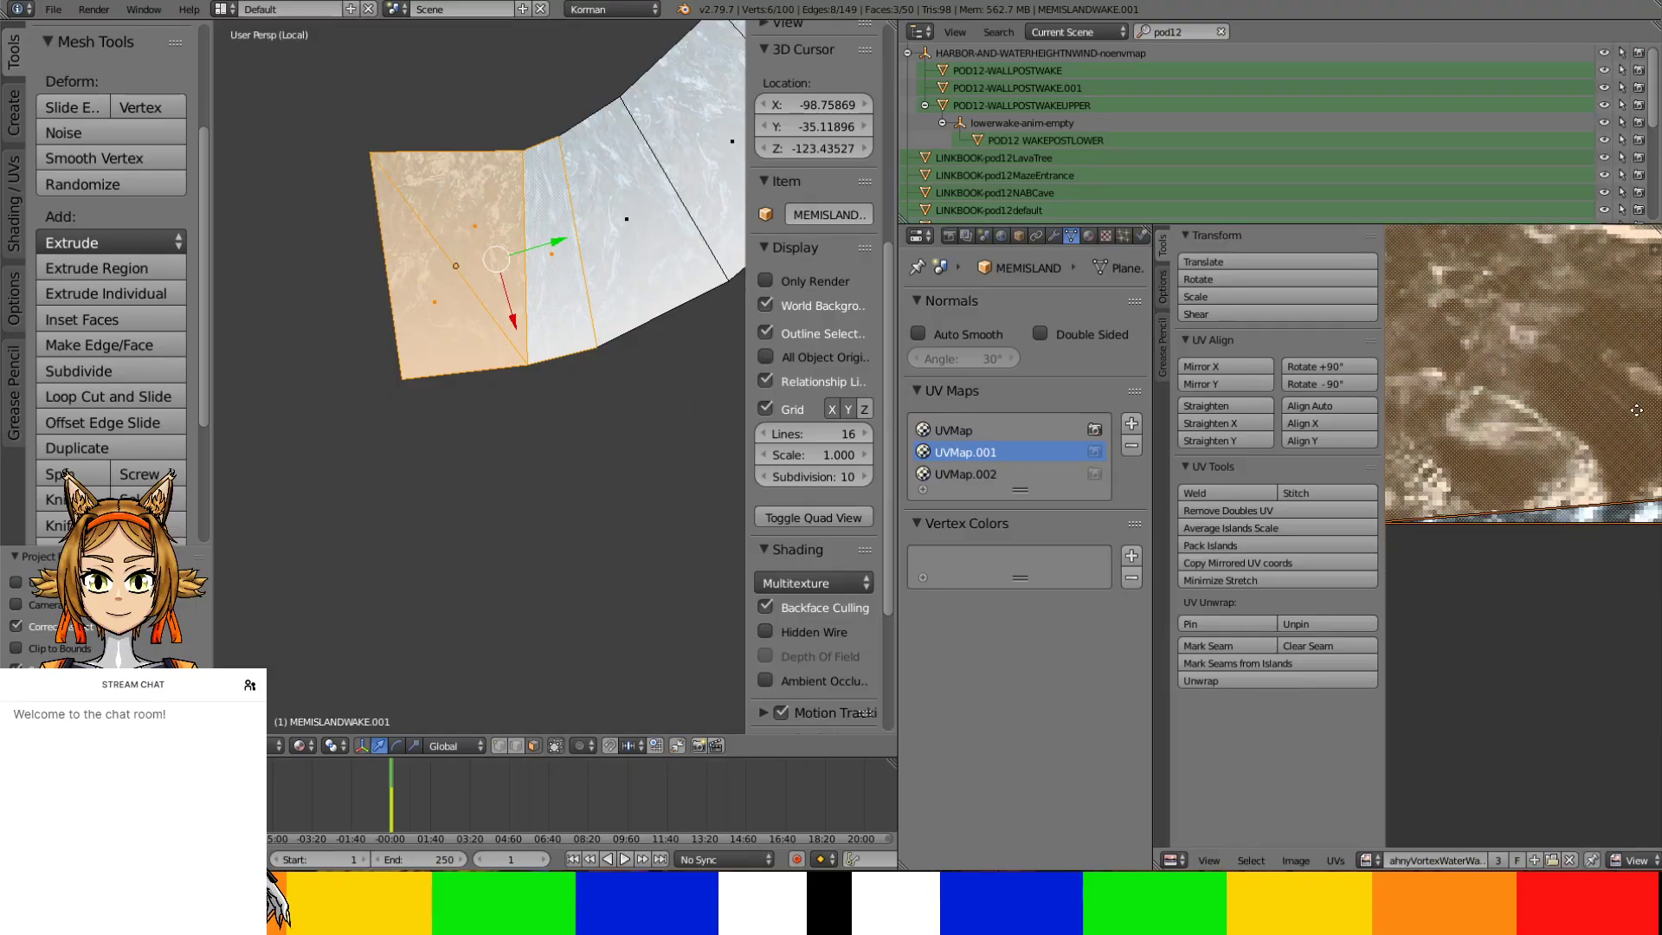
pyautogui.press('g')
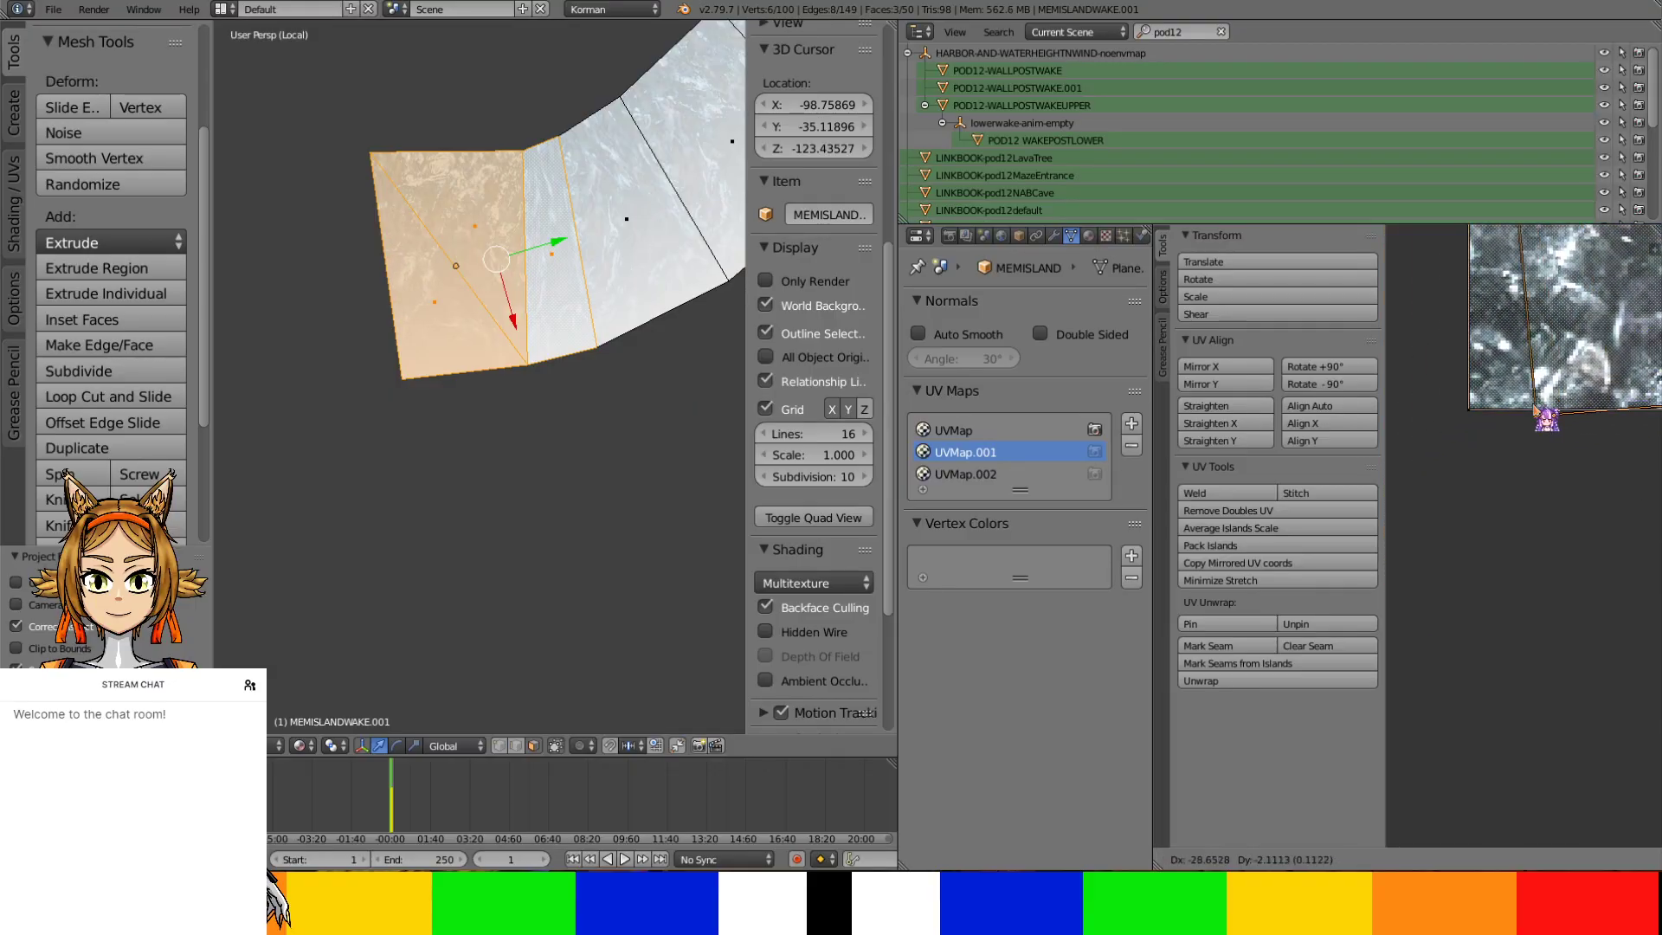
pyautogui.click(1474, 400)
pyautogui.scroll(5, 1474, 400)
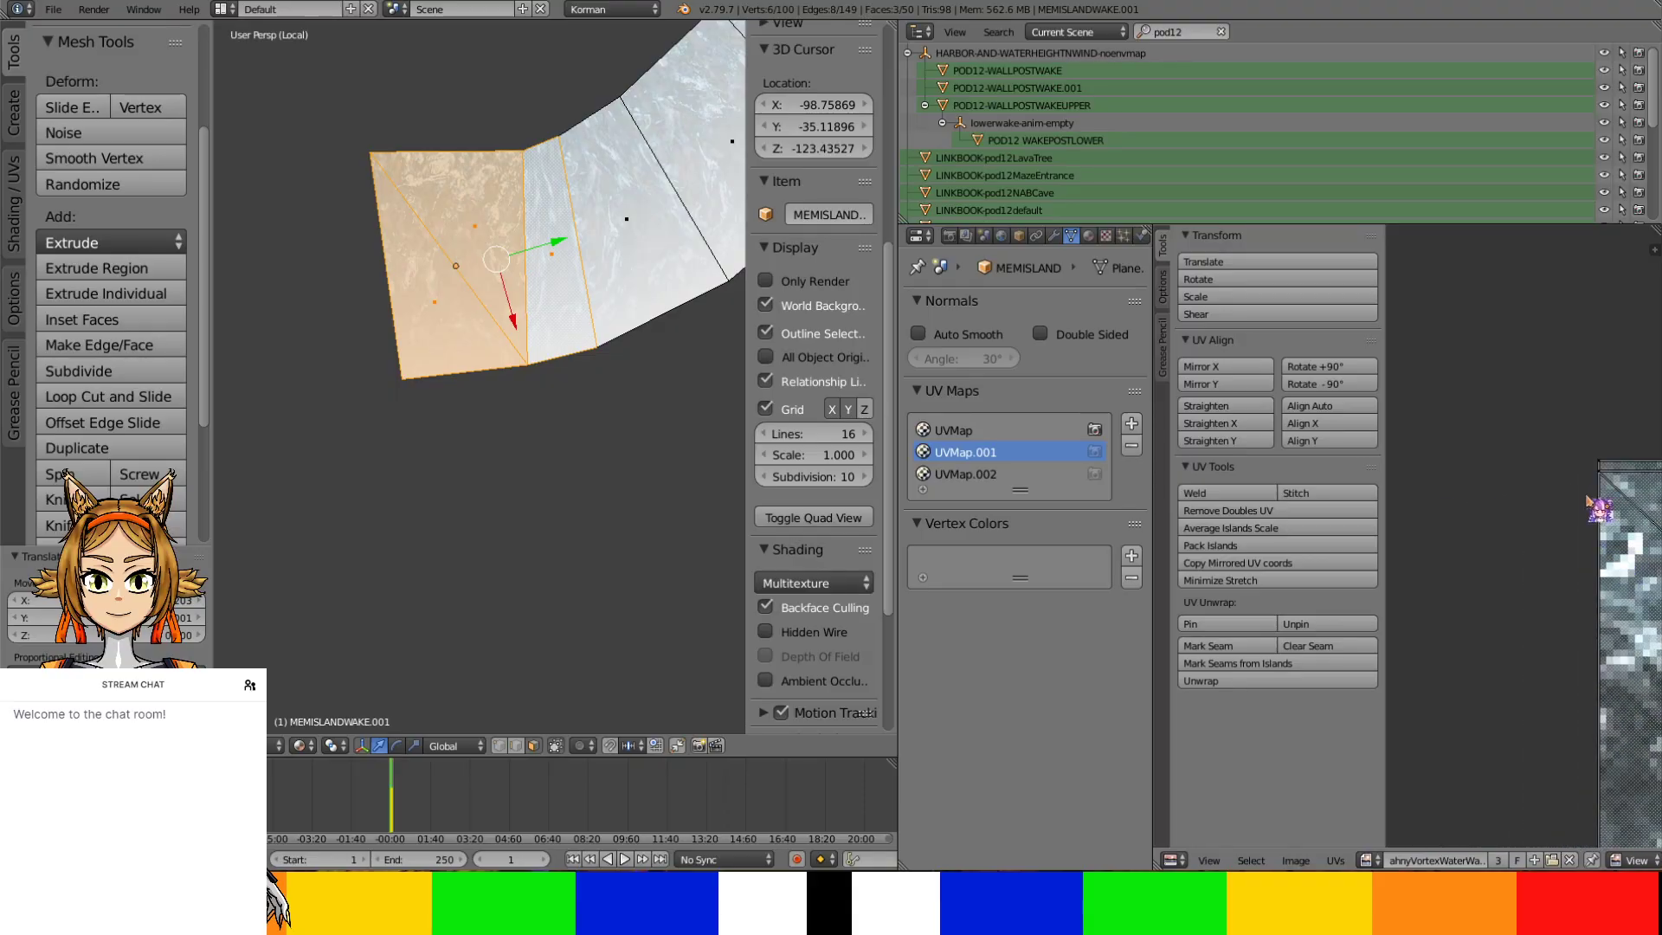
pyautogui.scroll(3, 1558, 554)
pyautogui.press('g')
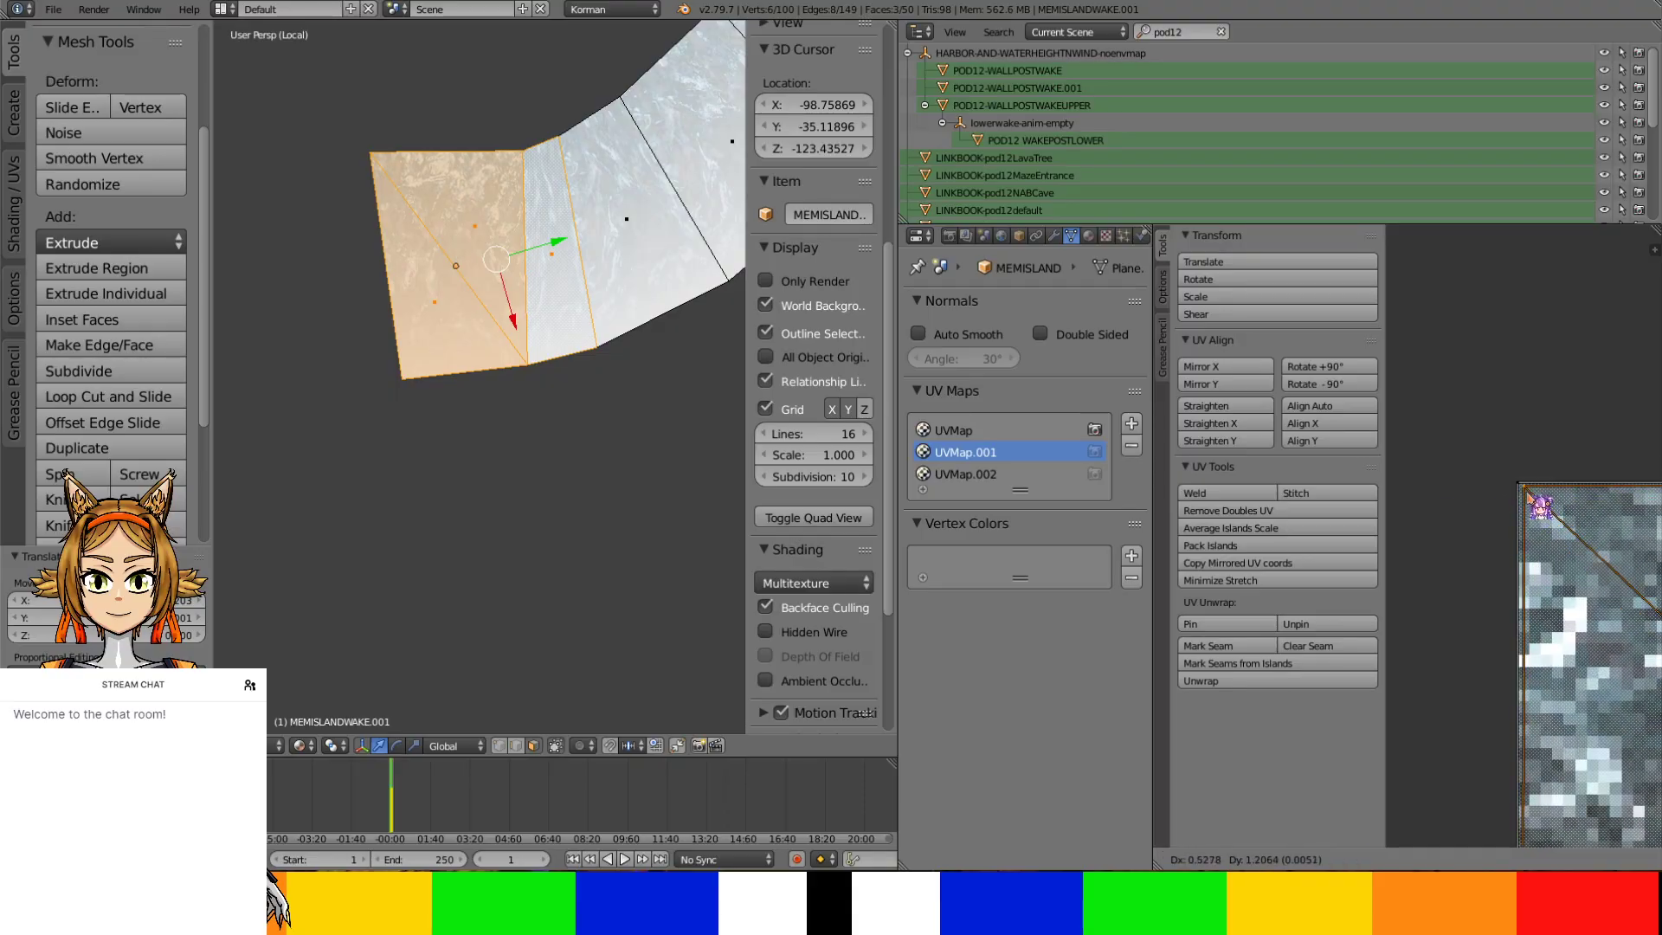
pyautogui.click(1525, 497)
# Move the upper-right and lower-right UV vertices of the end faces onto the matching corners of the texture
pyautogui.scroll(-6, 1524, 492)
pyautogui.moveTo(1538, 430); pyautogui.dragTo(1563, 298, button='middle')
pyautogui.press('g')
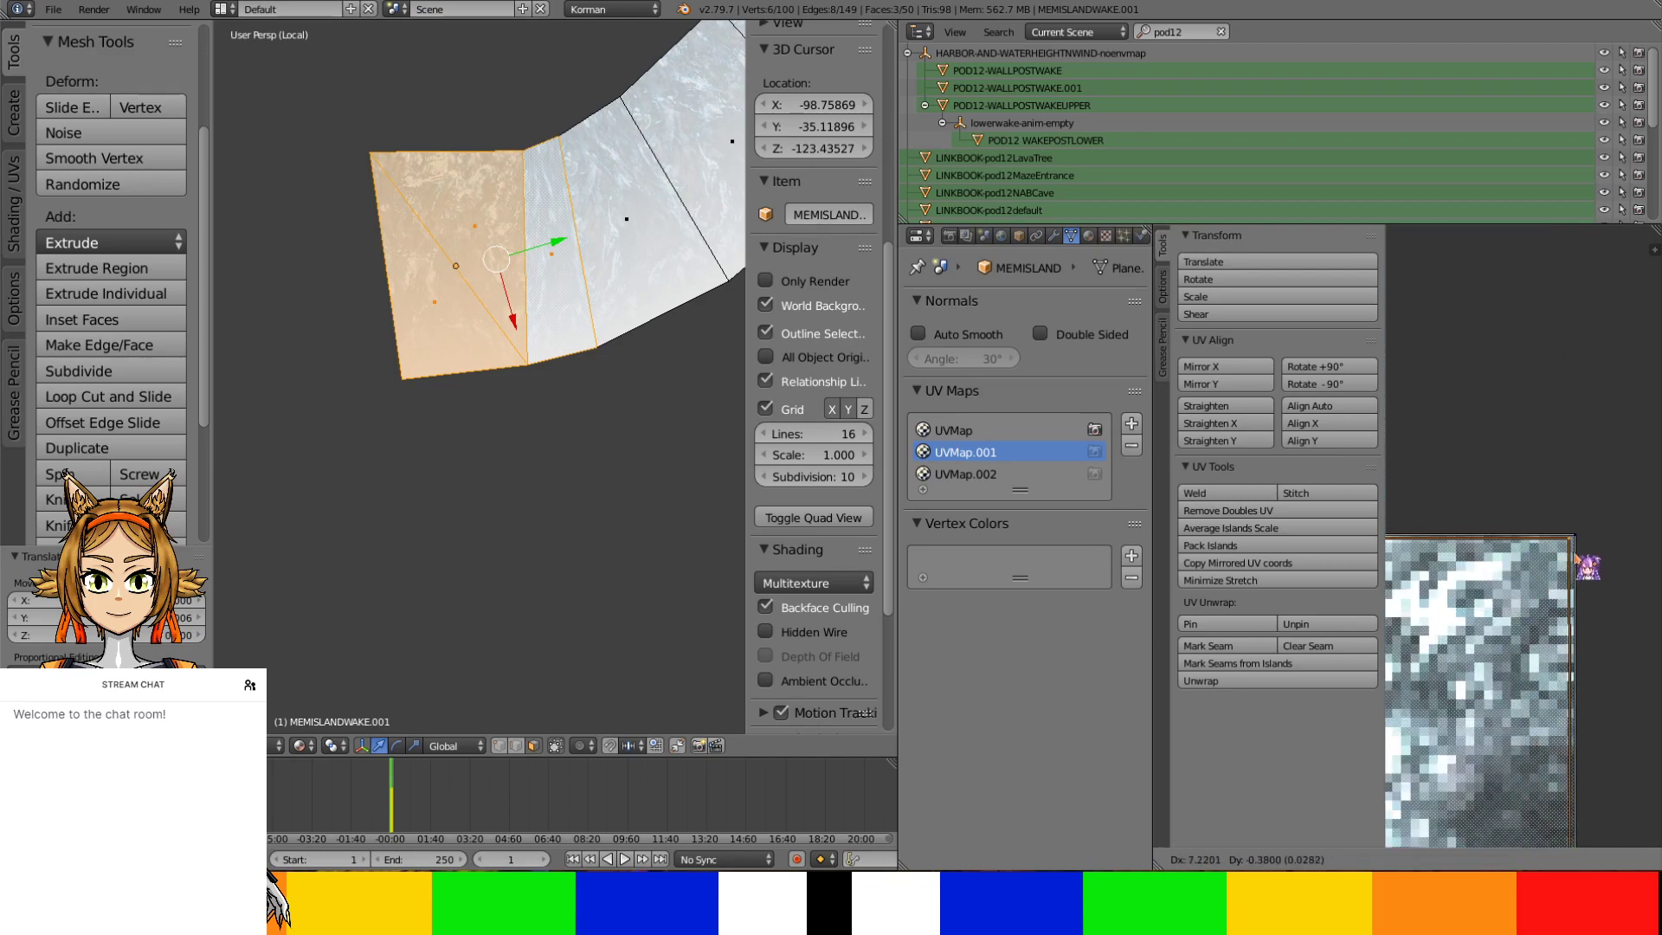
pyautogui.click(1591, 565)
pyautogui.scroll(-2, 1587, 580)
pyautogui.moveTo(1588, 582); pyautogui.dragTo(1591, 811, button='middle')
pyautogui.press('g')
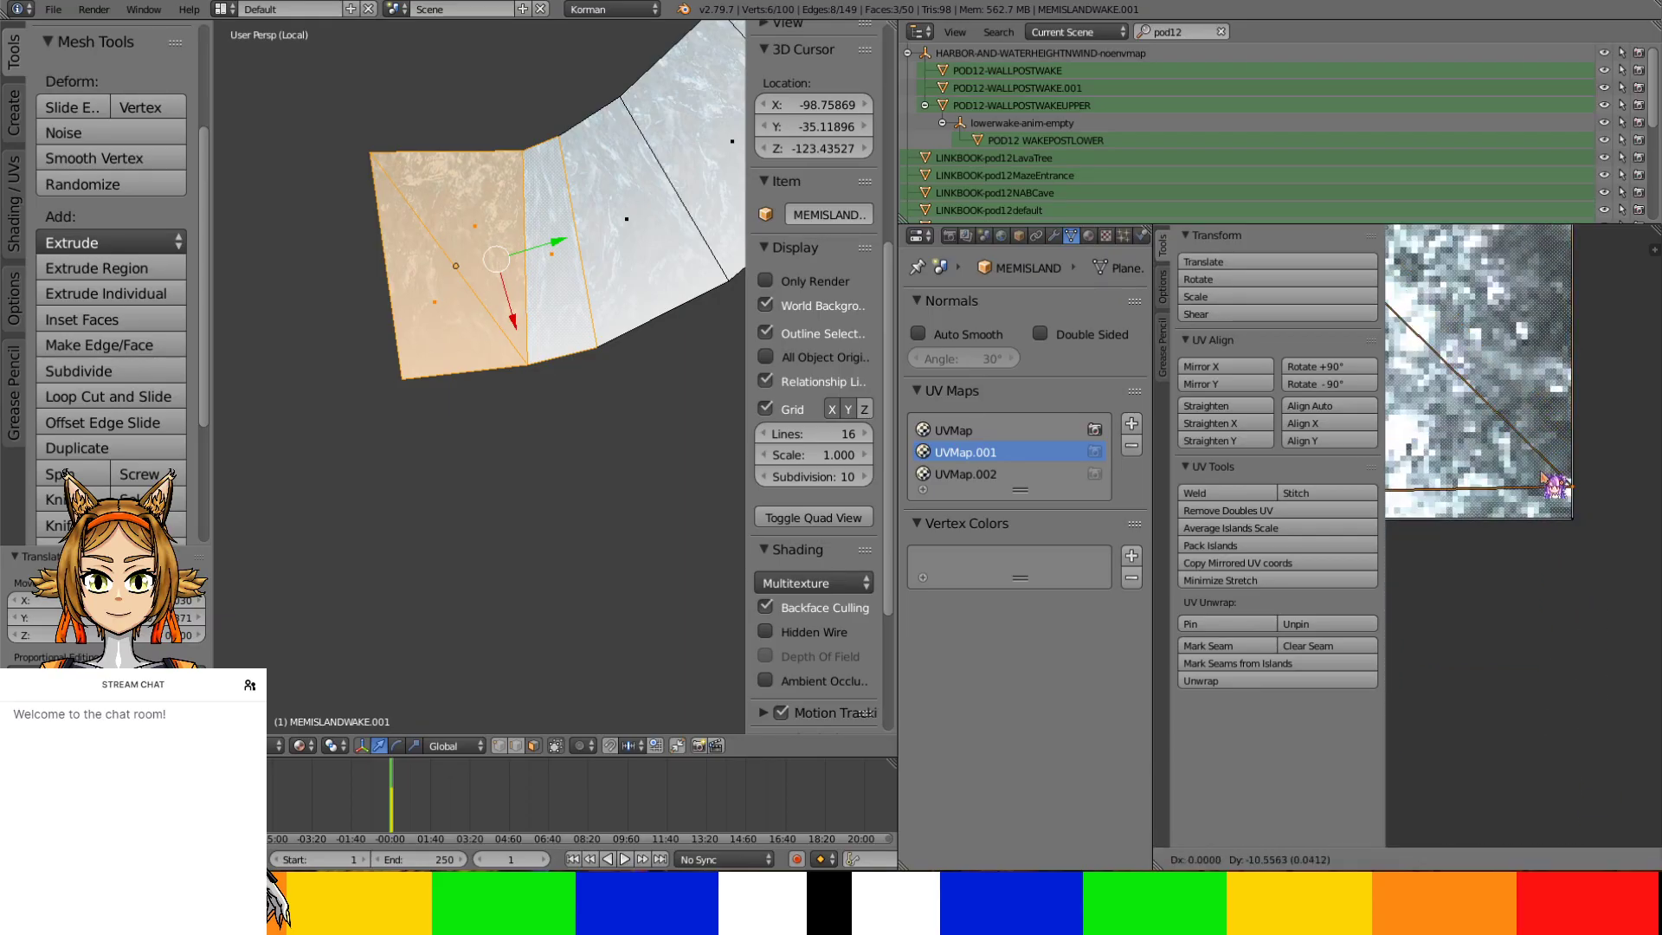
pyautogui.click(1553, 520)
pyautogui.press('KP_Decimal')
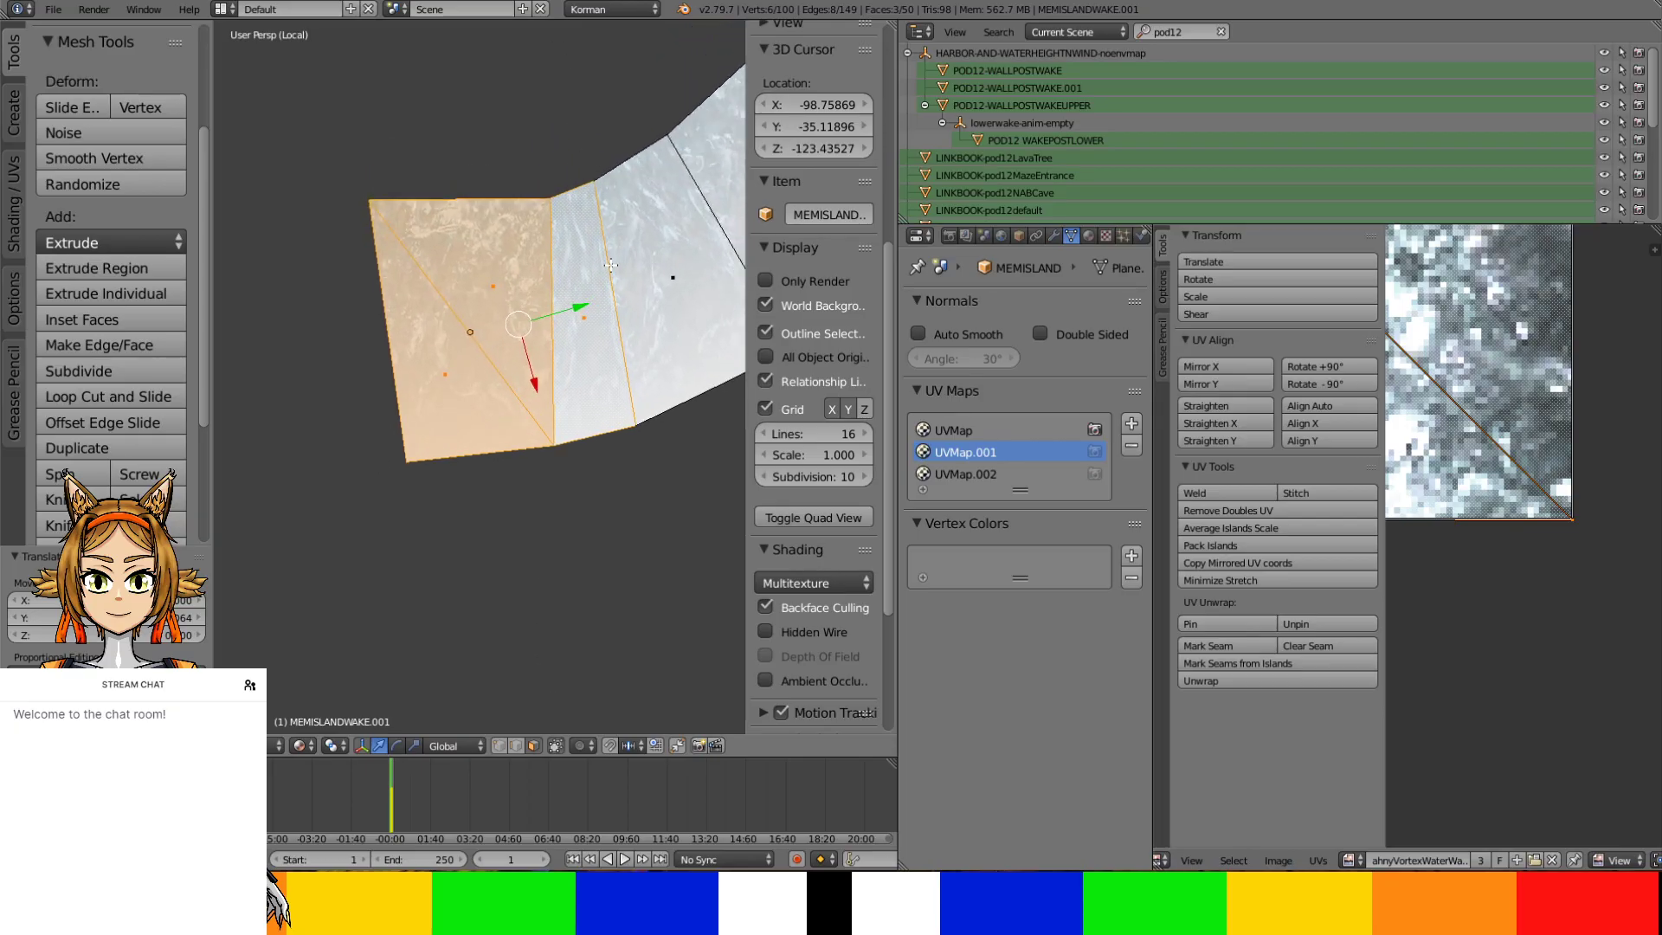
# Return to the full scene, turn off Shadeless on the MEMISLANDWAKE.001 material and open the world settings
pyautogui.press('Tab')
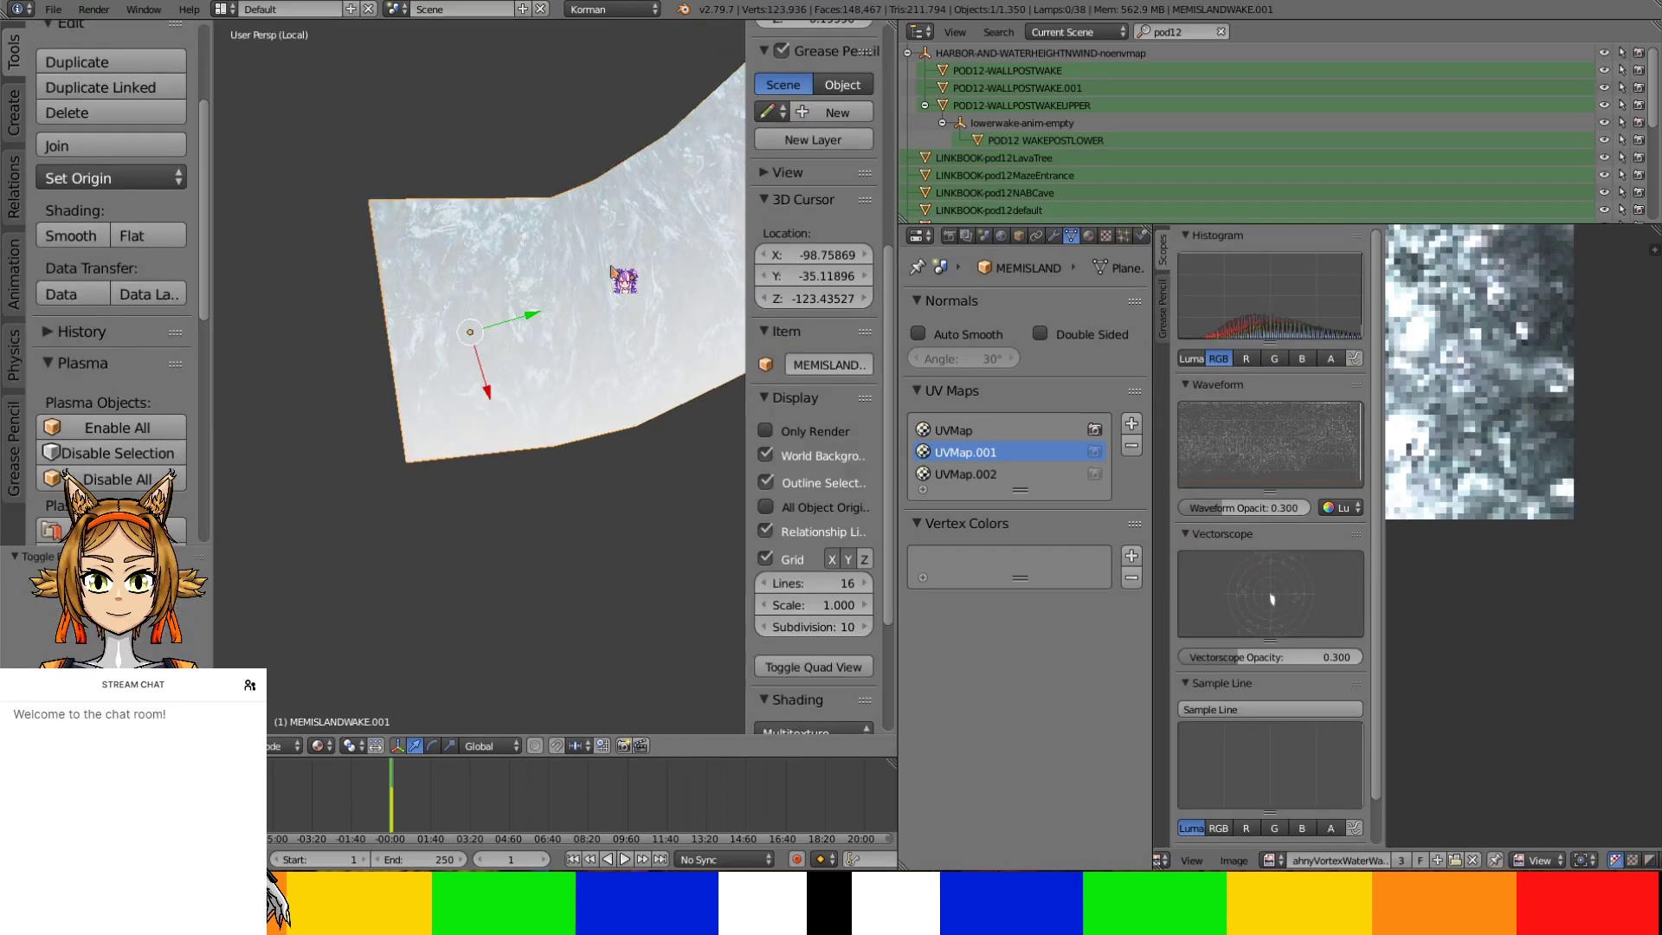
pyautogui.press('KP_Divide')
pyautogui.moveTo(624, 398); pyautogui.dragTo(666, 359, button='middle')
pyautogui.click(1088, 236)
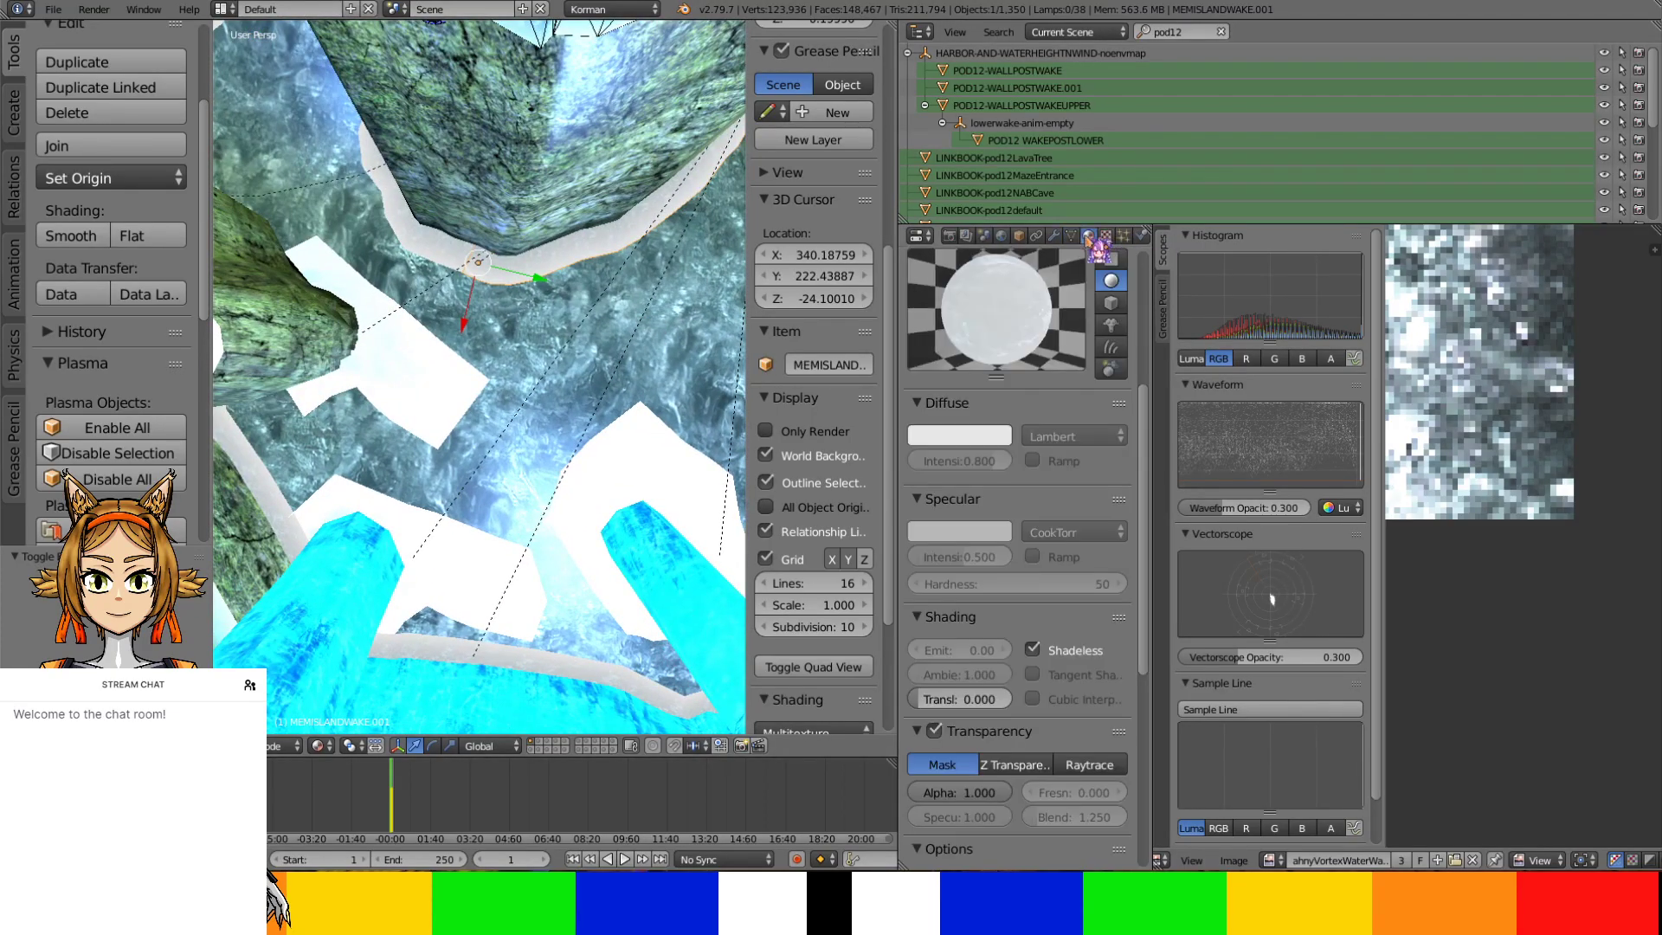
pyautogui.click(1065, 650)
pyautogui.moveTo(1151, 645); pyautogui.dragTo(1289, 645)
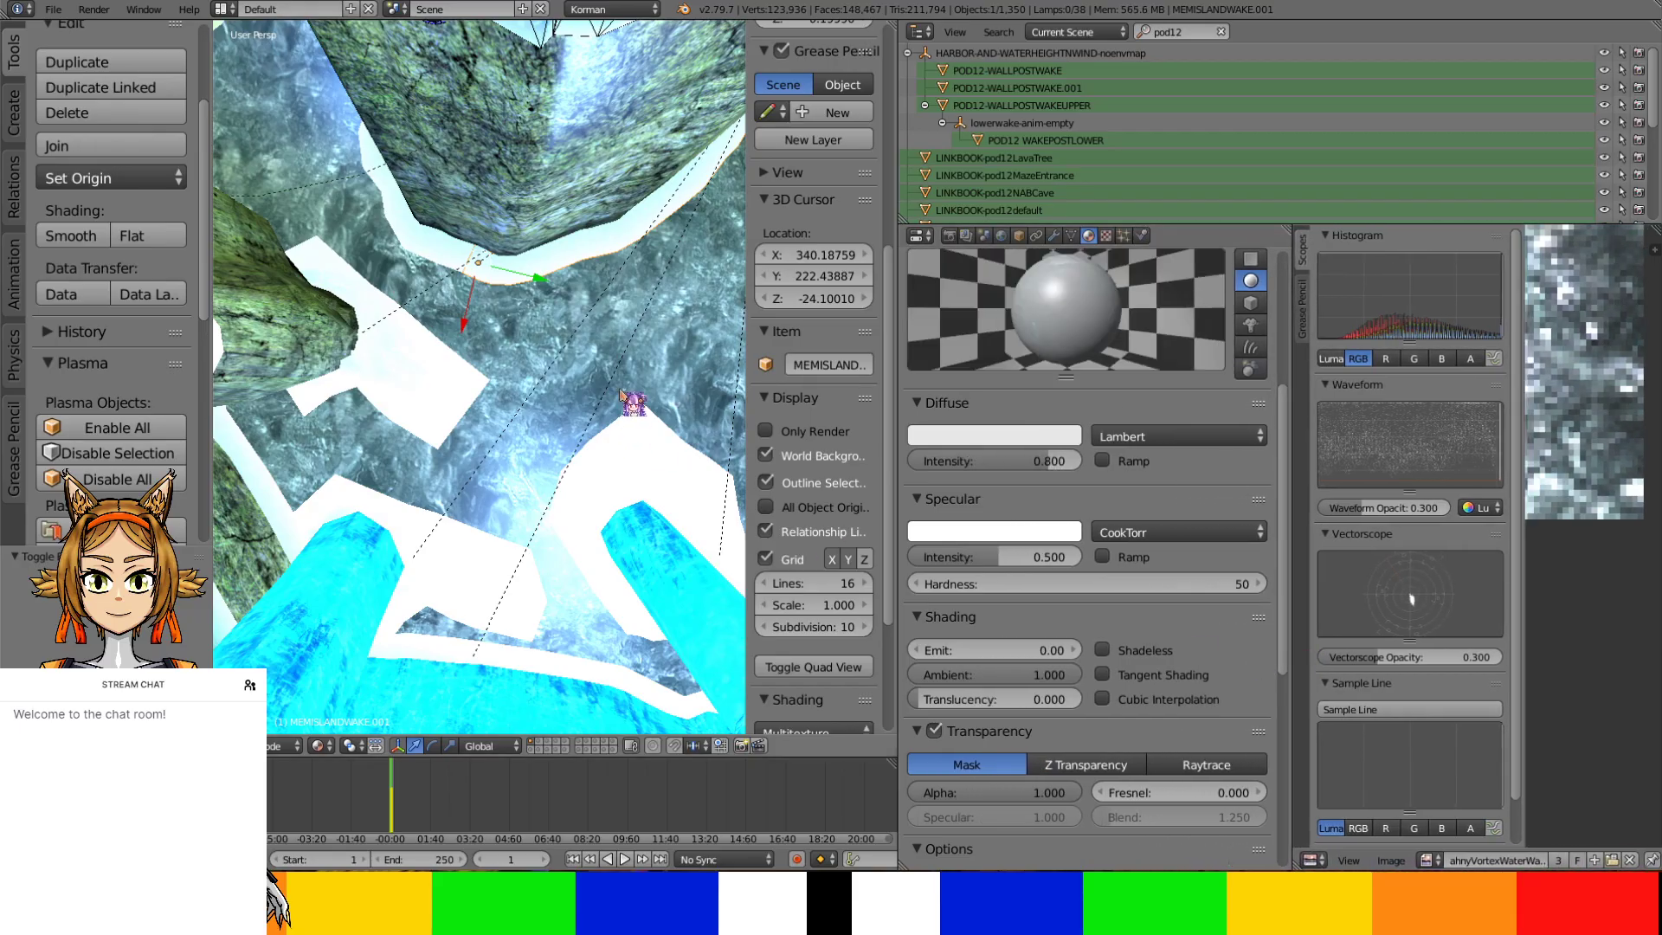
pyautogui.click(1002, 235)
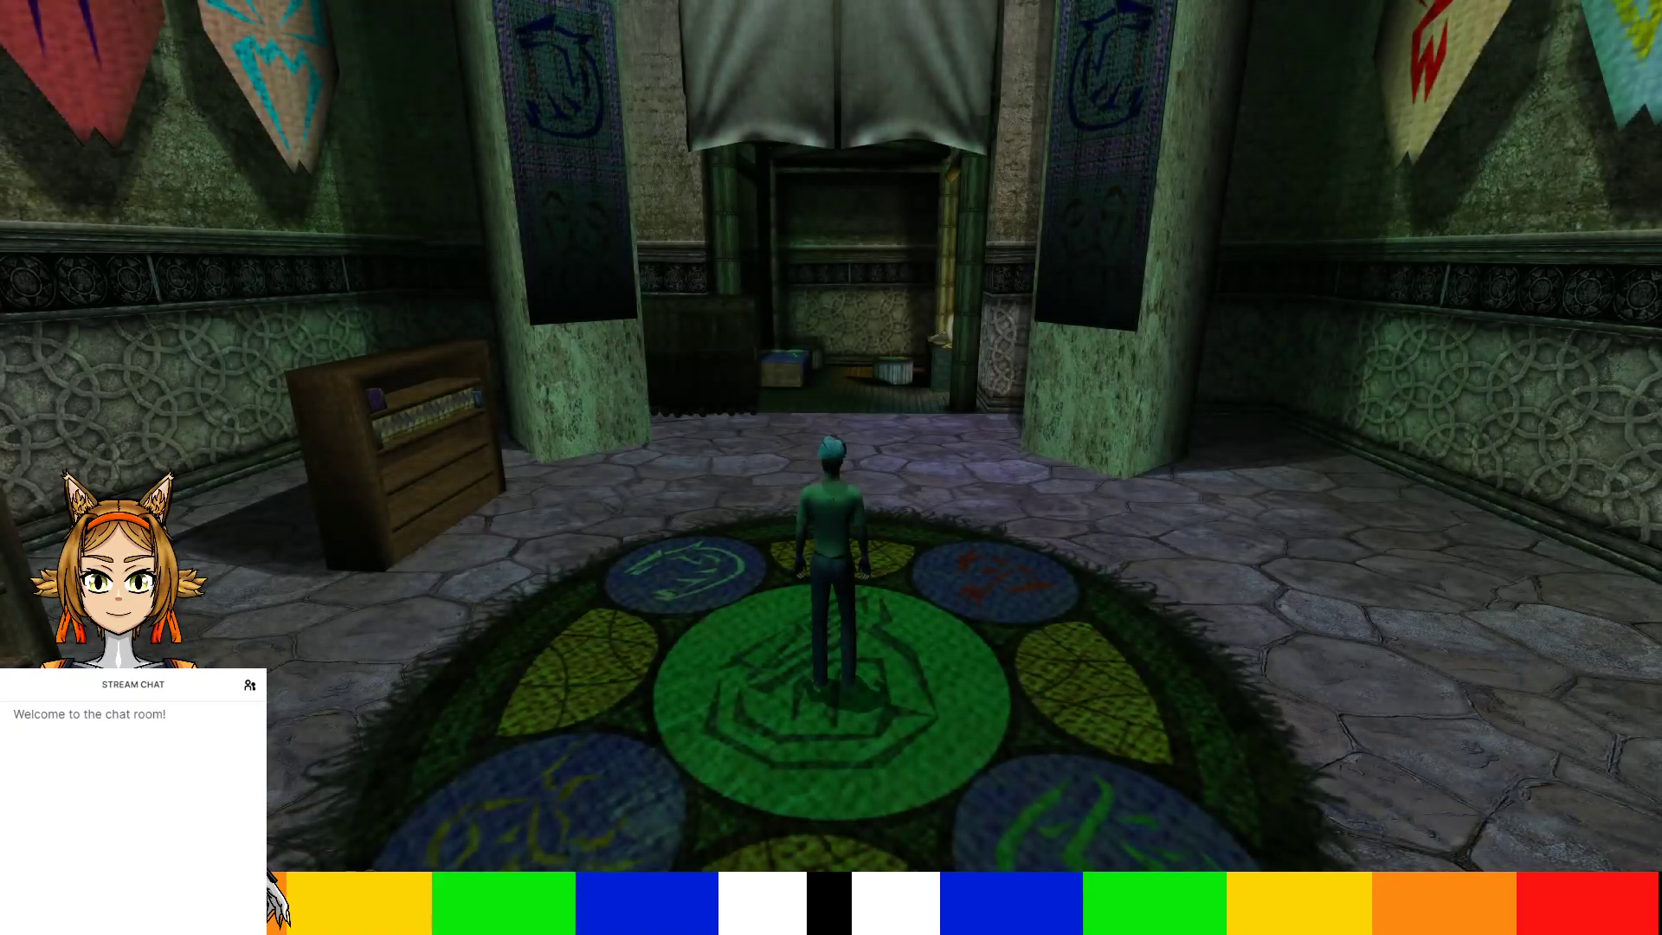
# Switch to the game, change to first-person view and move through the age towards the waterfalls
pyautogui.press('F1')
pyautogui.press('Right')
pyautogui.press('Up')
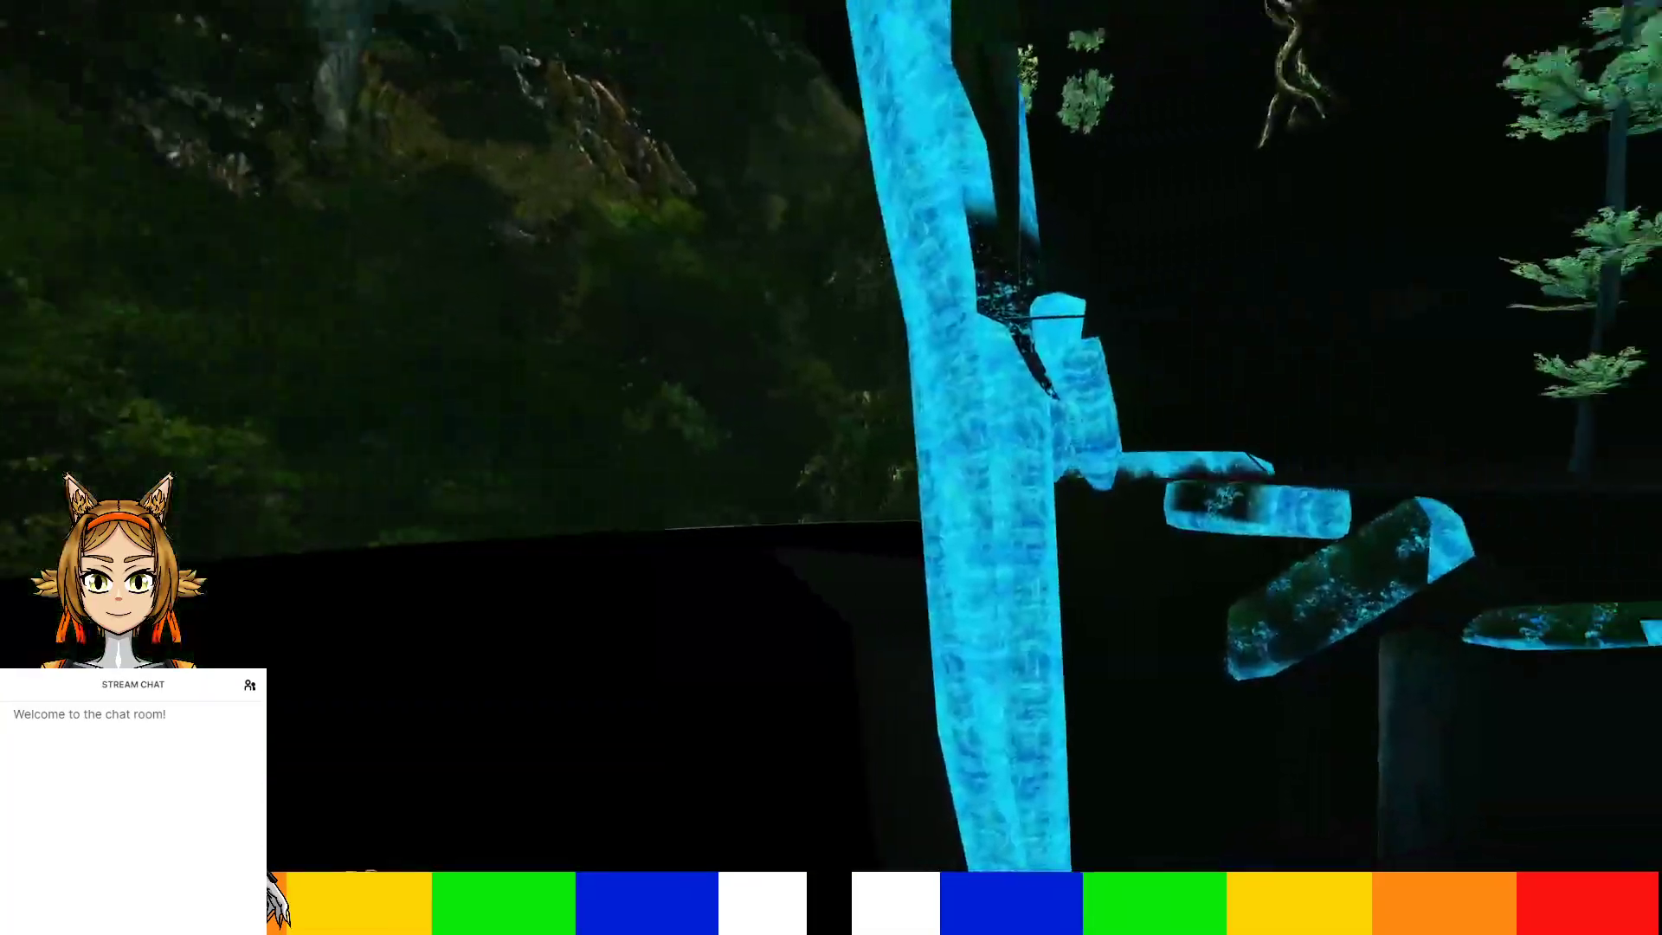
pyautogui.press('Right')
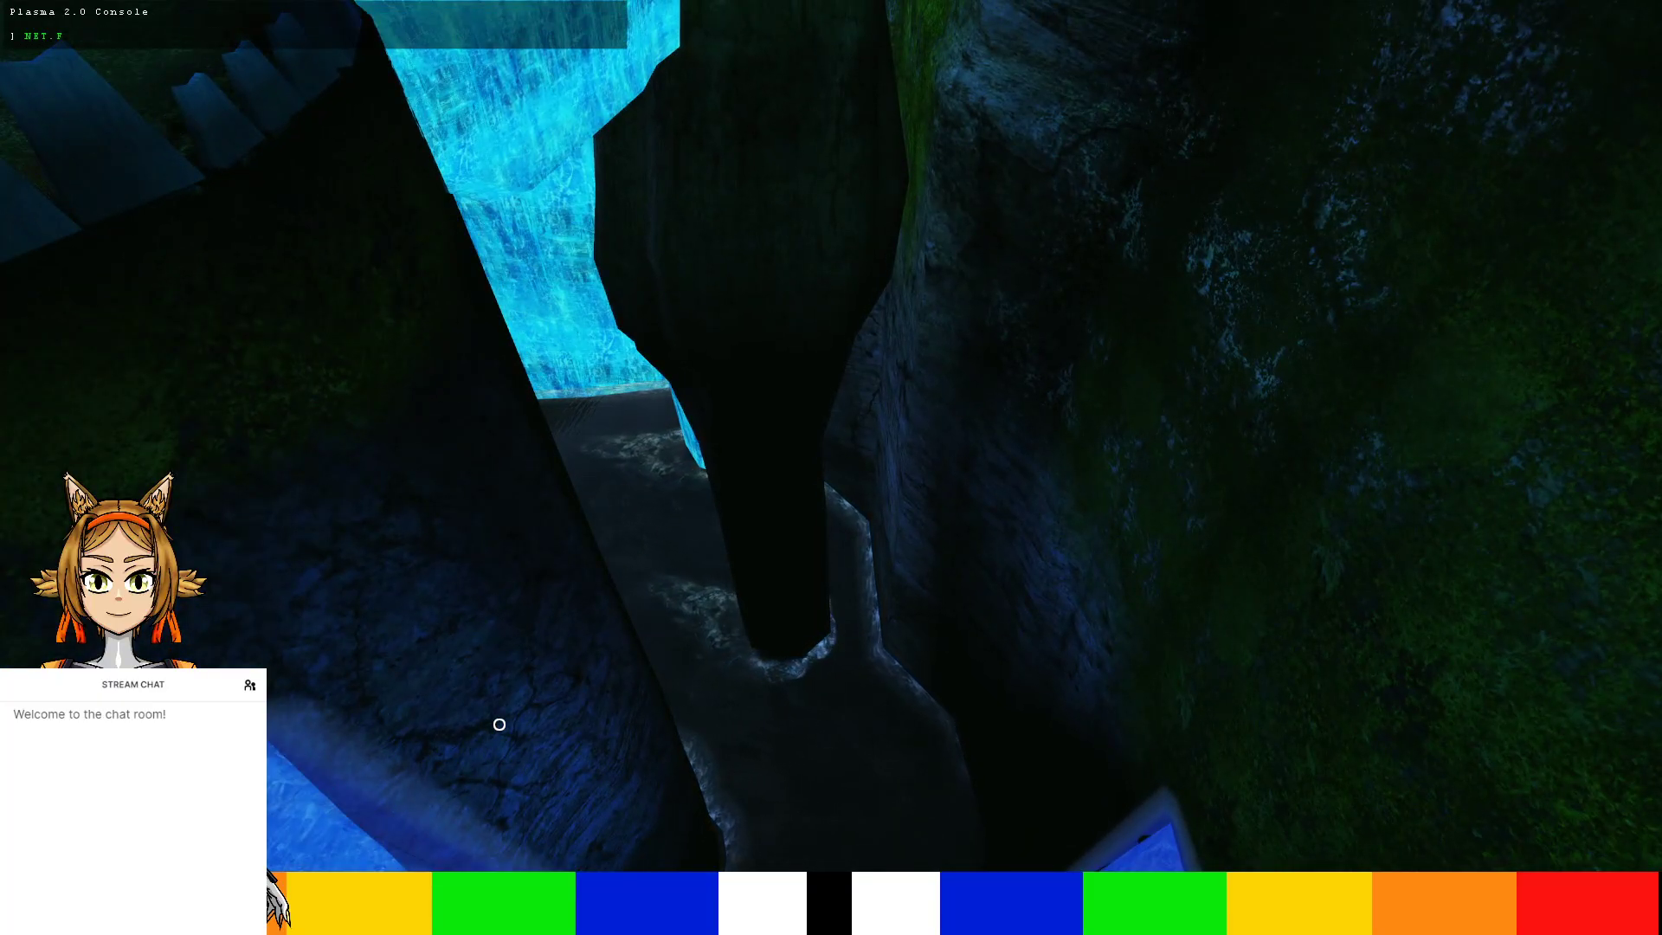
# Run Plasma console commands to brighten the age's lighting over the river
pyautogui.press('Return')
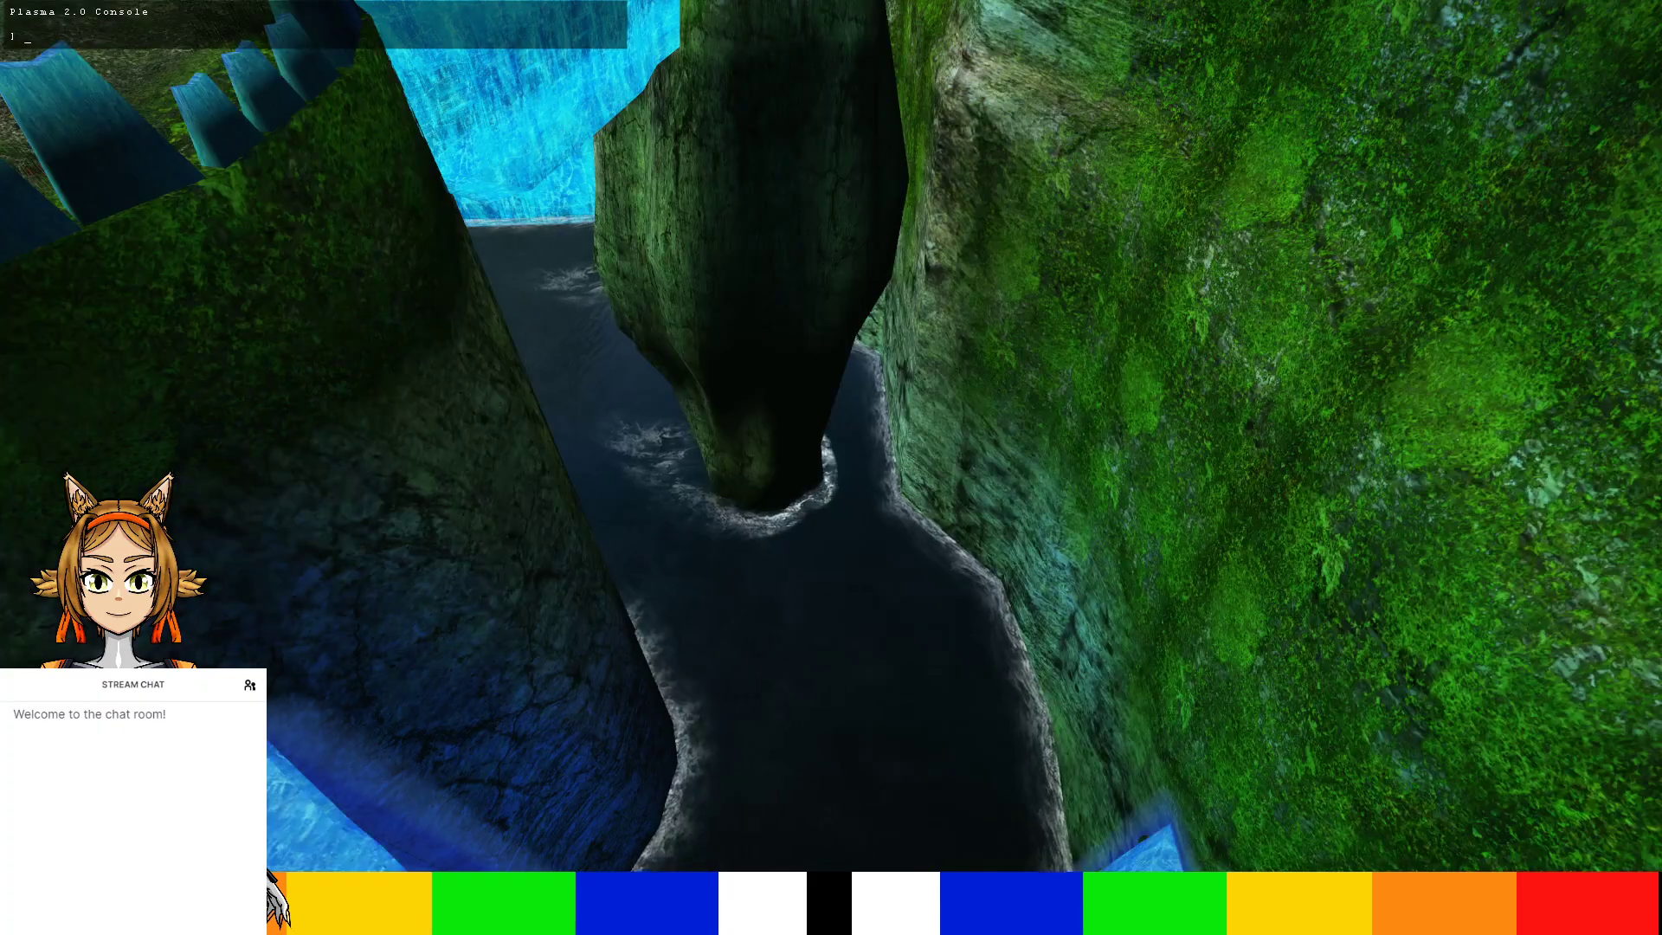
pyautogui.press('Return')
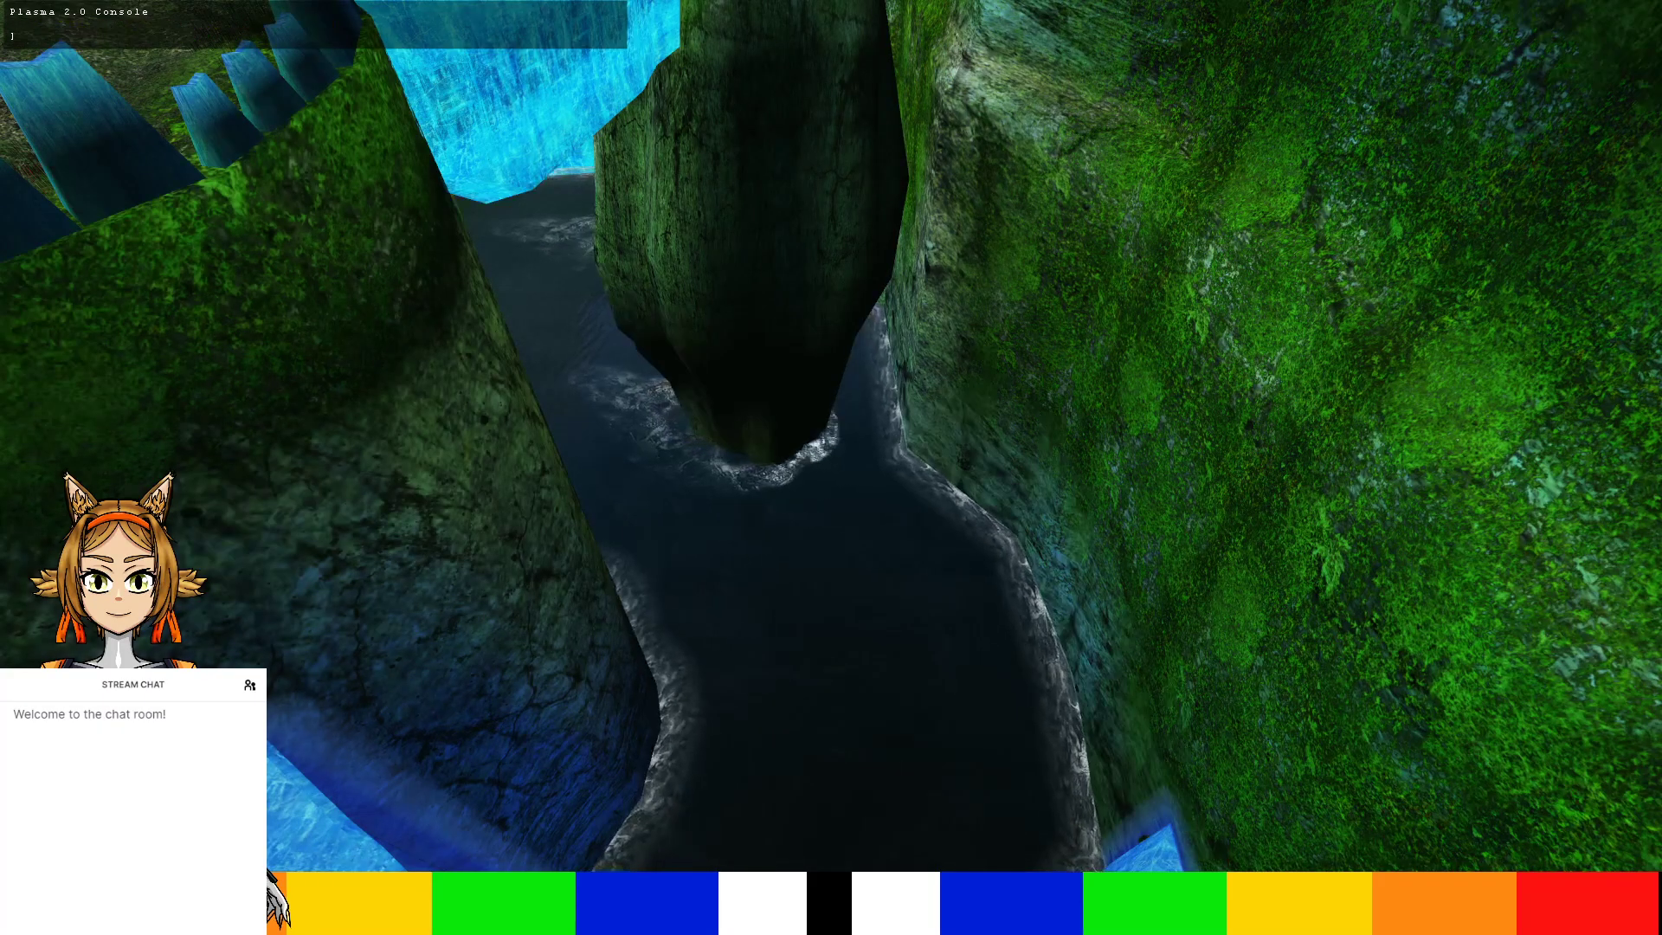
pyautogui.press('Return')
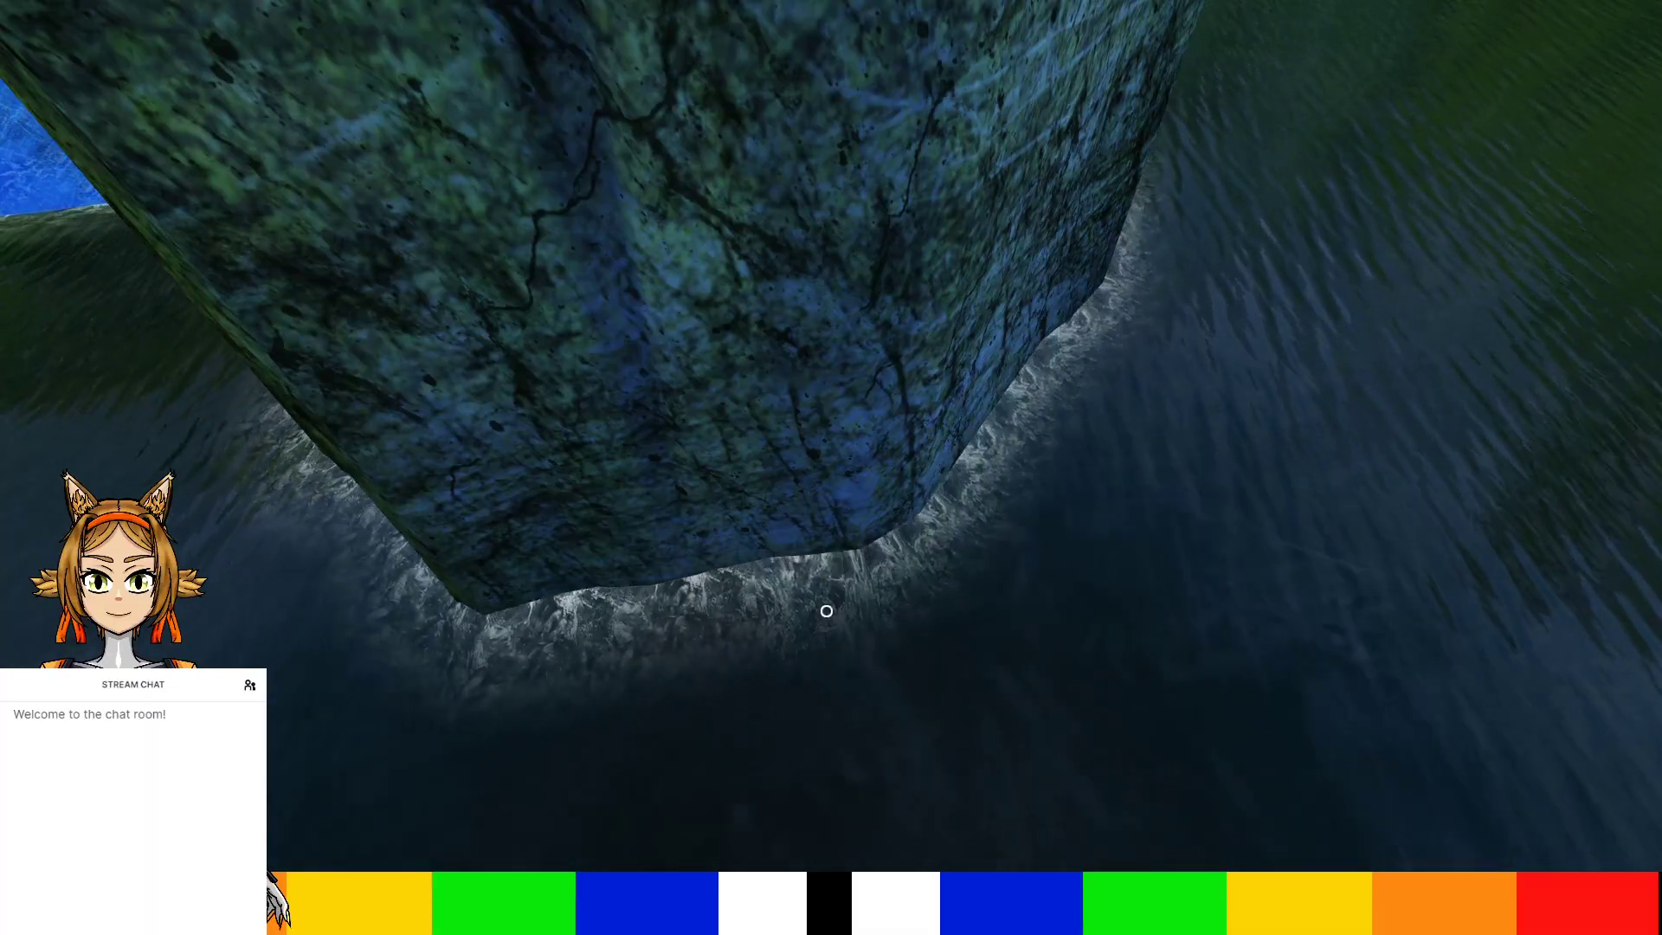
# Inspect the animated churning-water wakes up close around the base of the rock island and the shoreline
pyautogui.scroll(3, 821, 609)
pyautogui.scroll(-3, 822, 609)
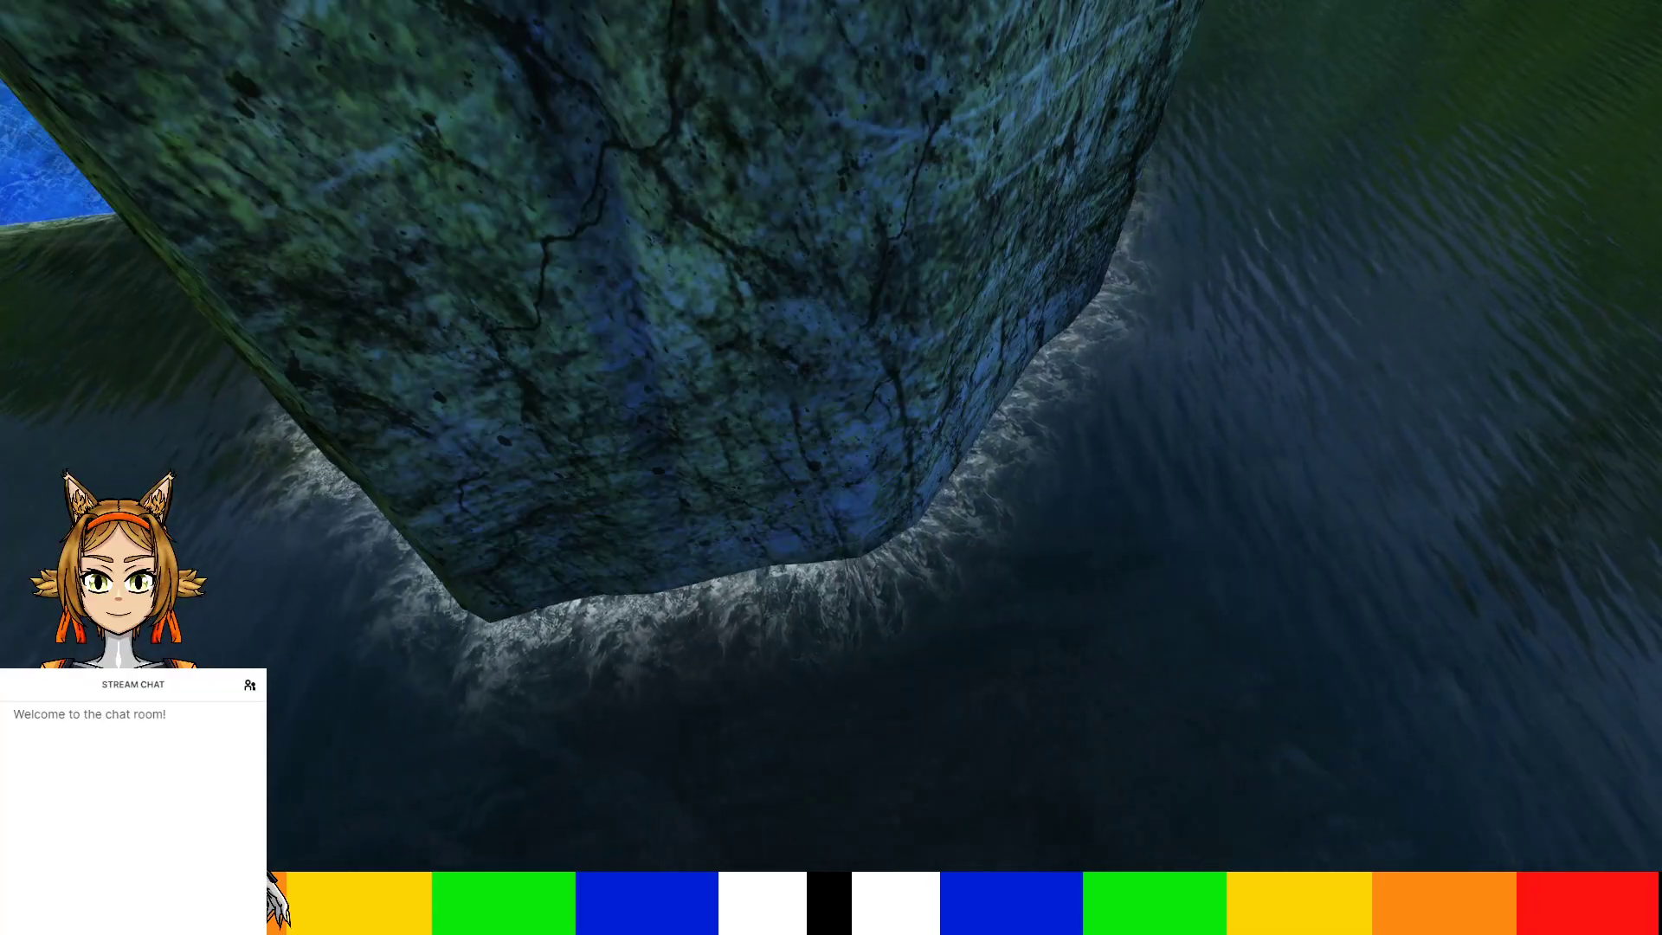
pyautogui.press('w')
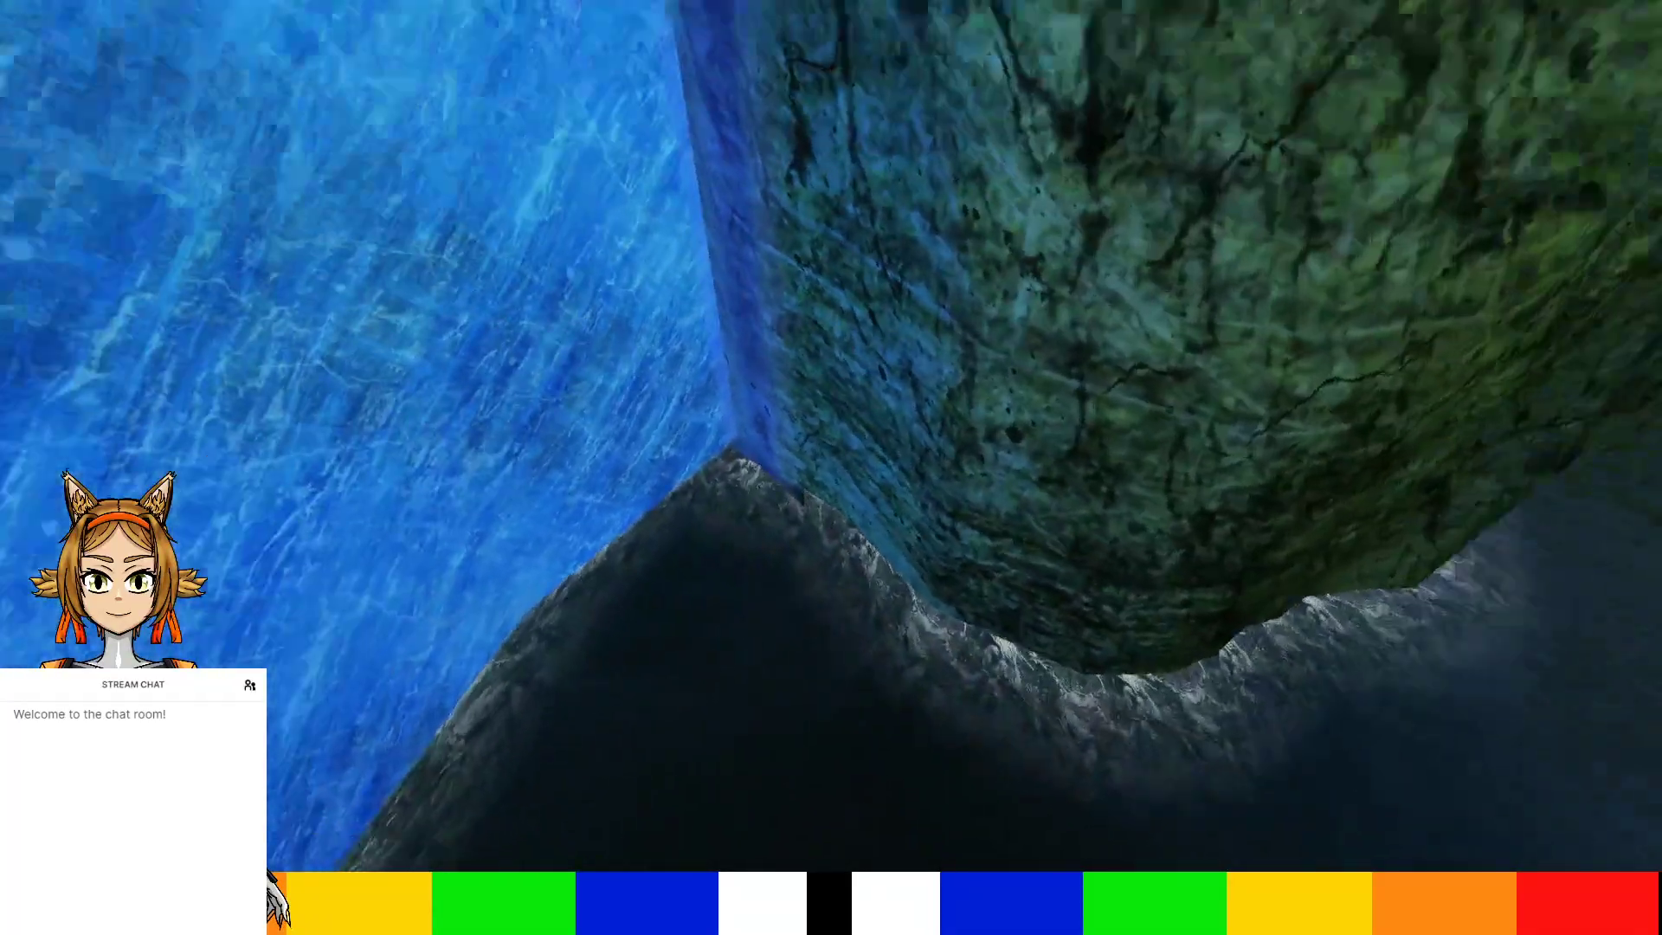
# Examine the waterfalls and the churning wakes along the rock bases and shoreline from several sides in-game
pyautogui.press('w')
pyautogui.press('w')
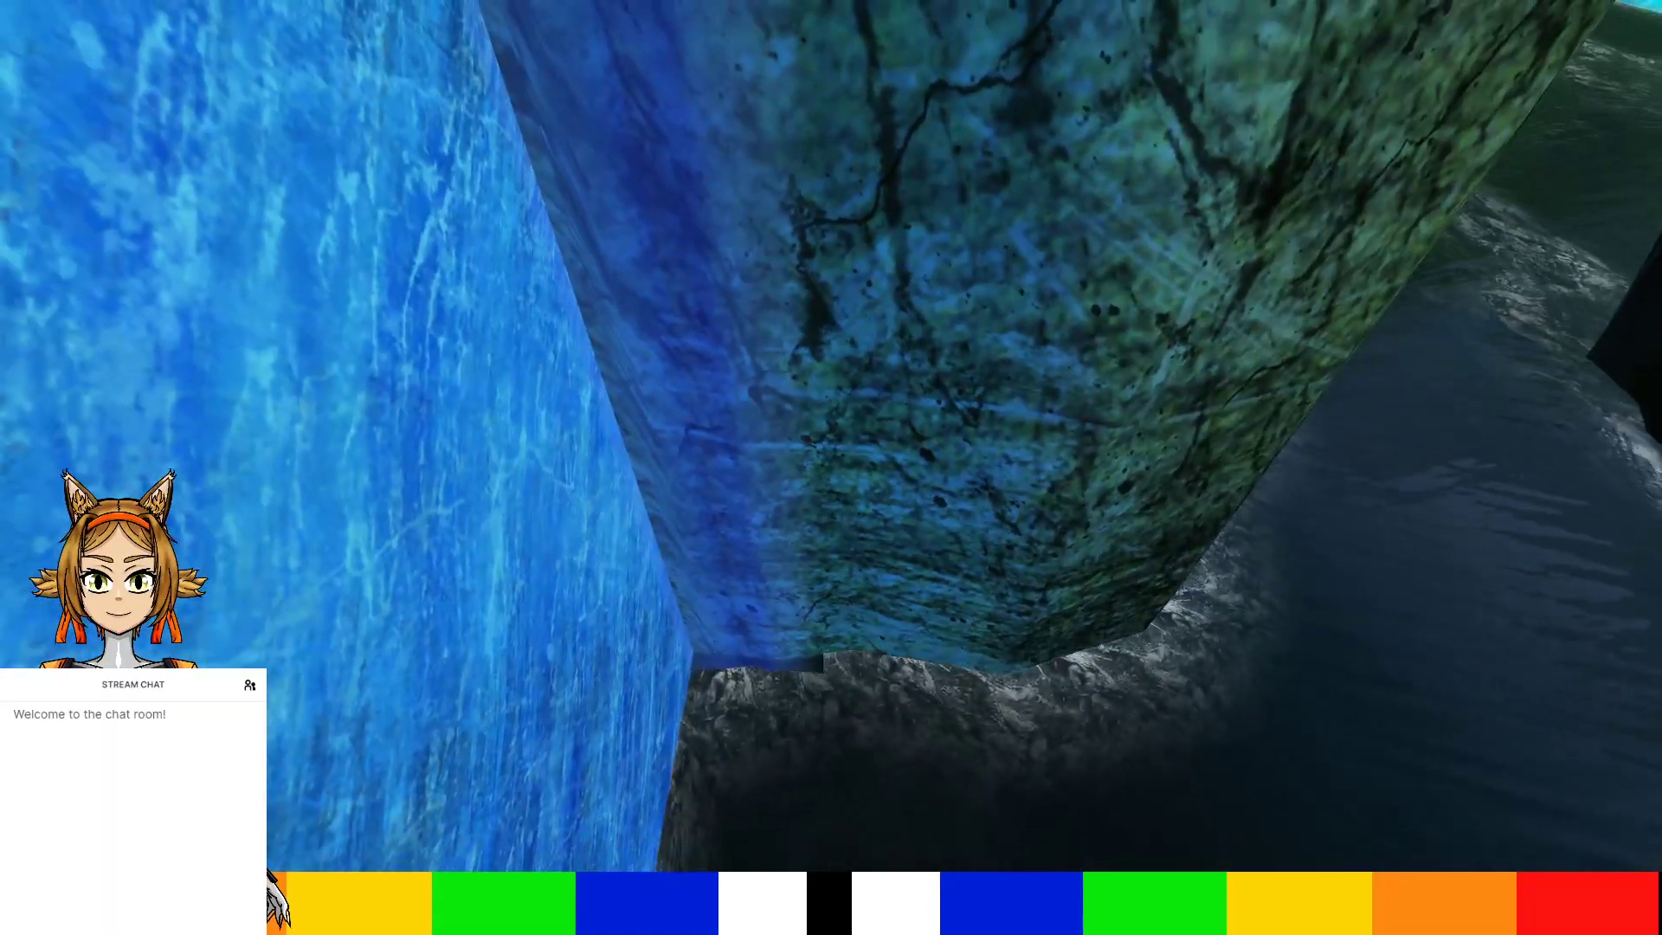
pyautogui.press('w')
pyautogui.press('w')
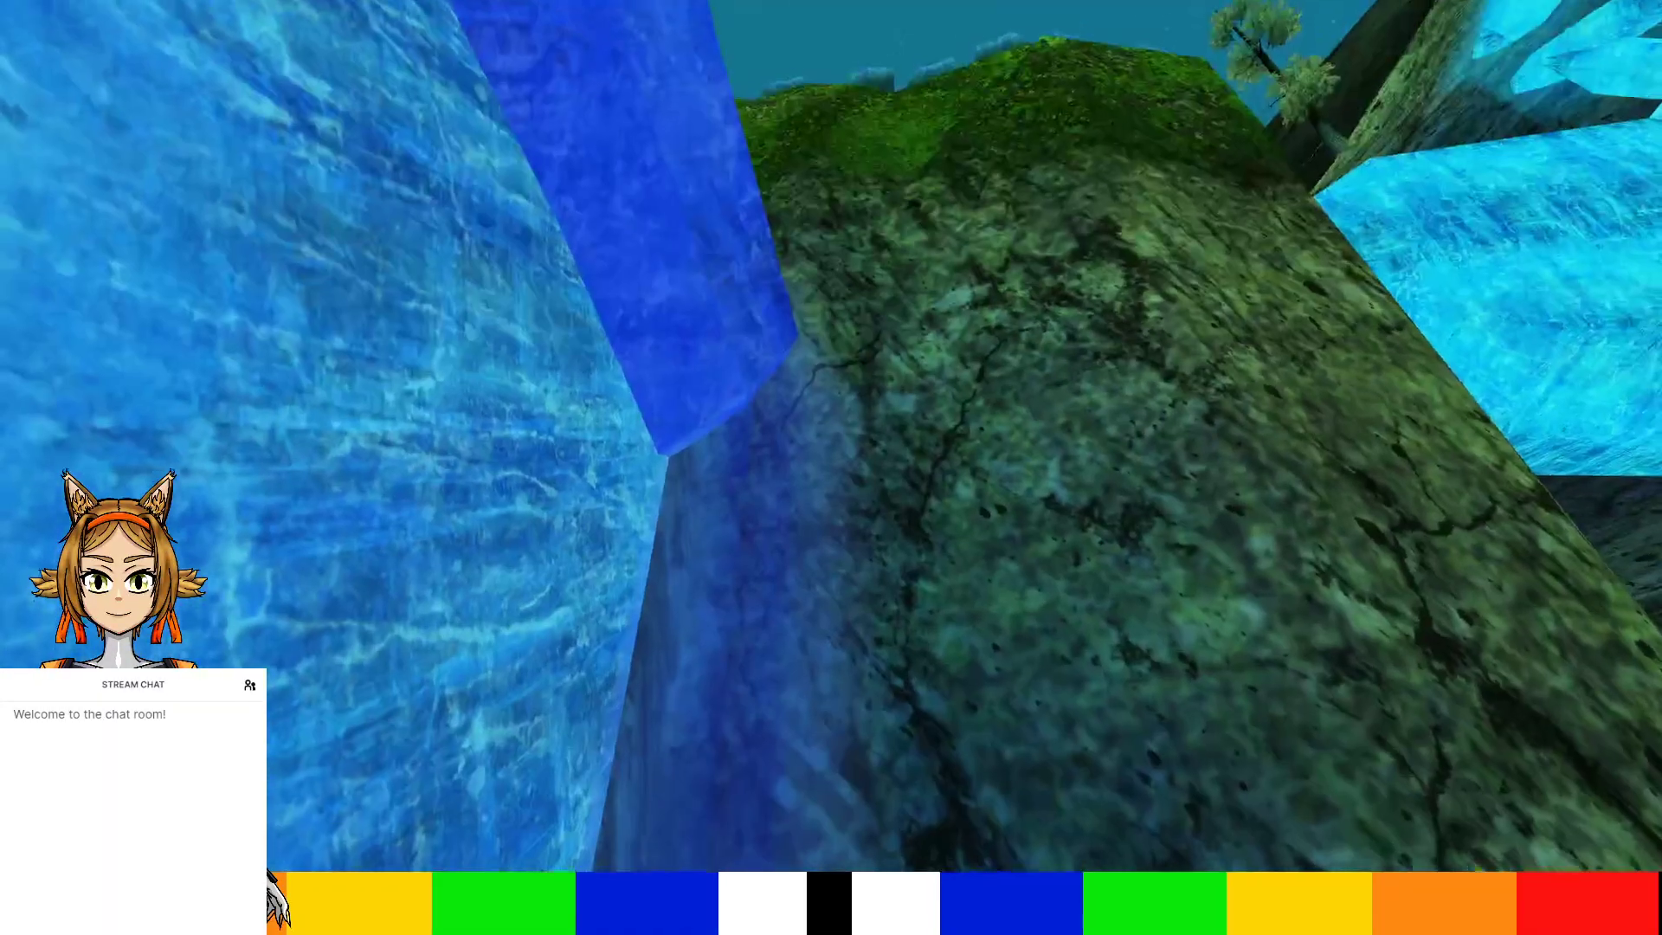
pyautogui.press('w')
pyautogui.press('w')
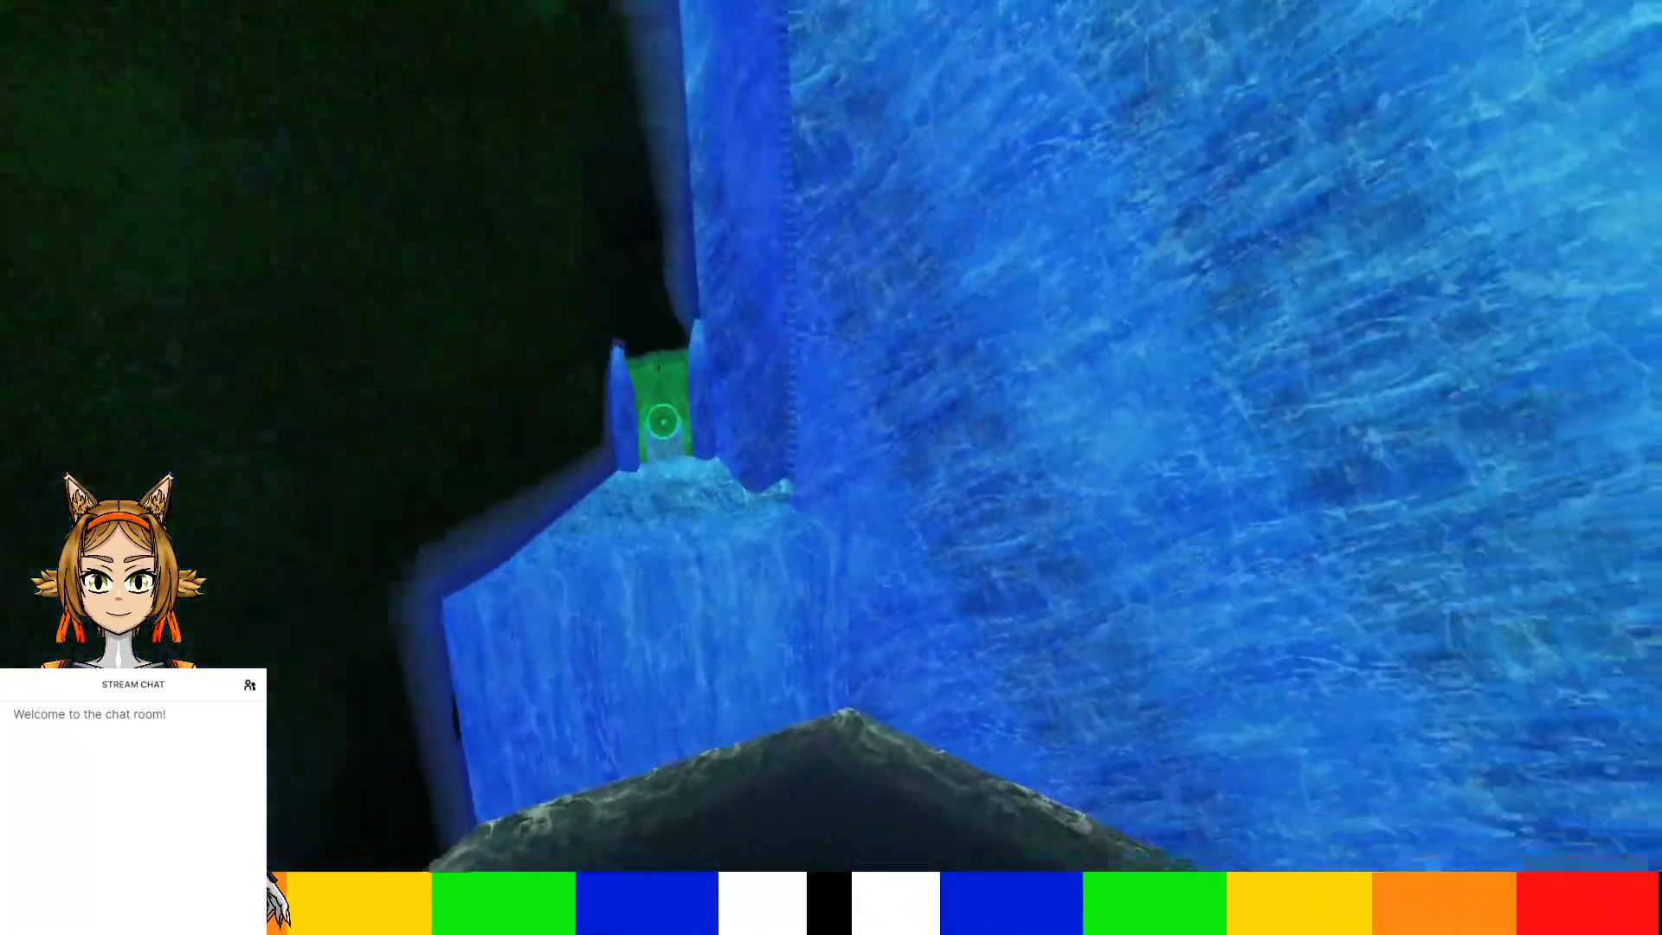
pyautogui.press('w')
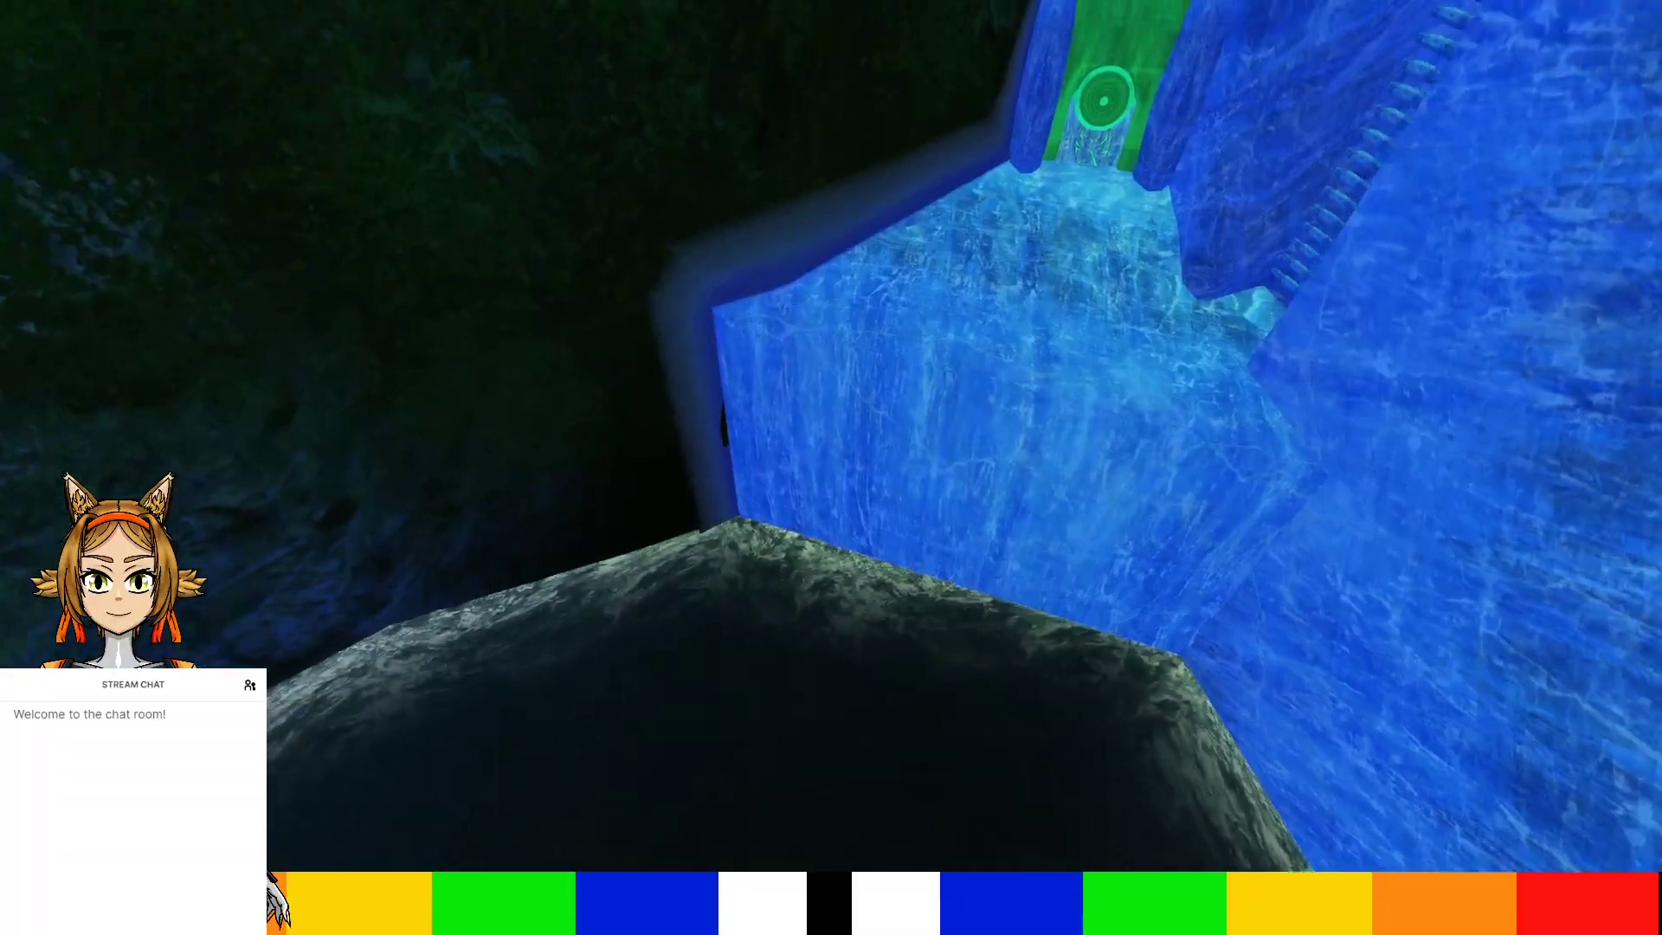
pyautogui.press('w')
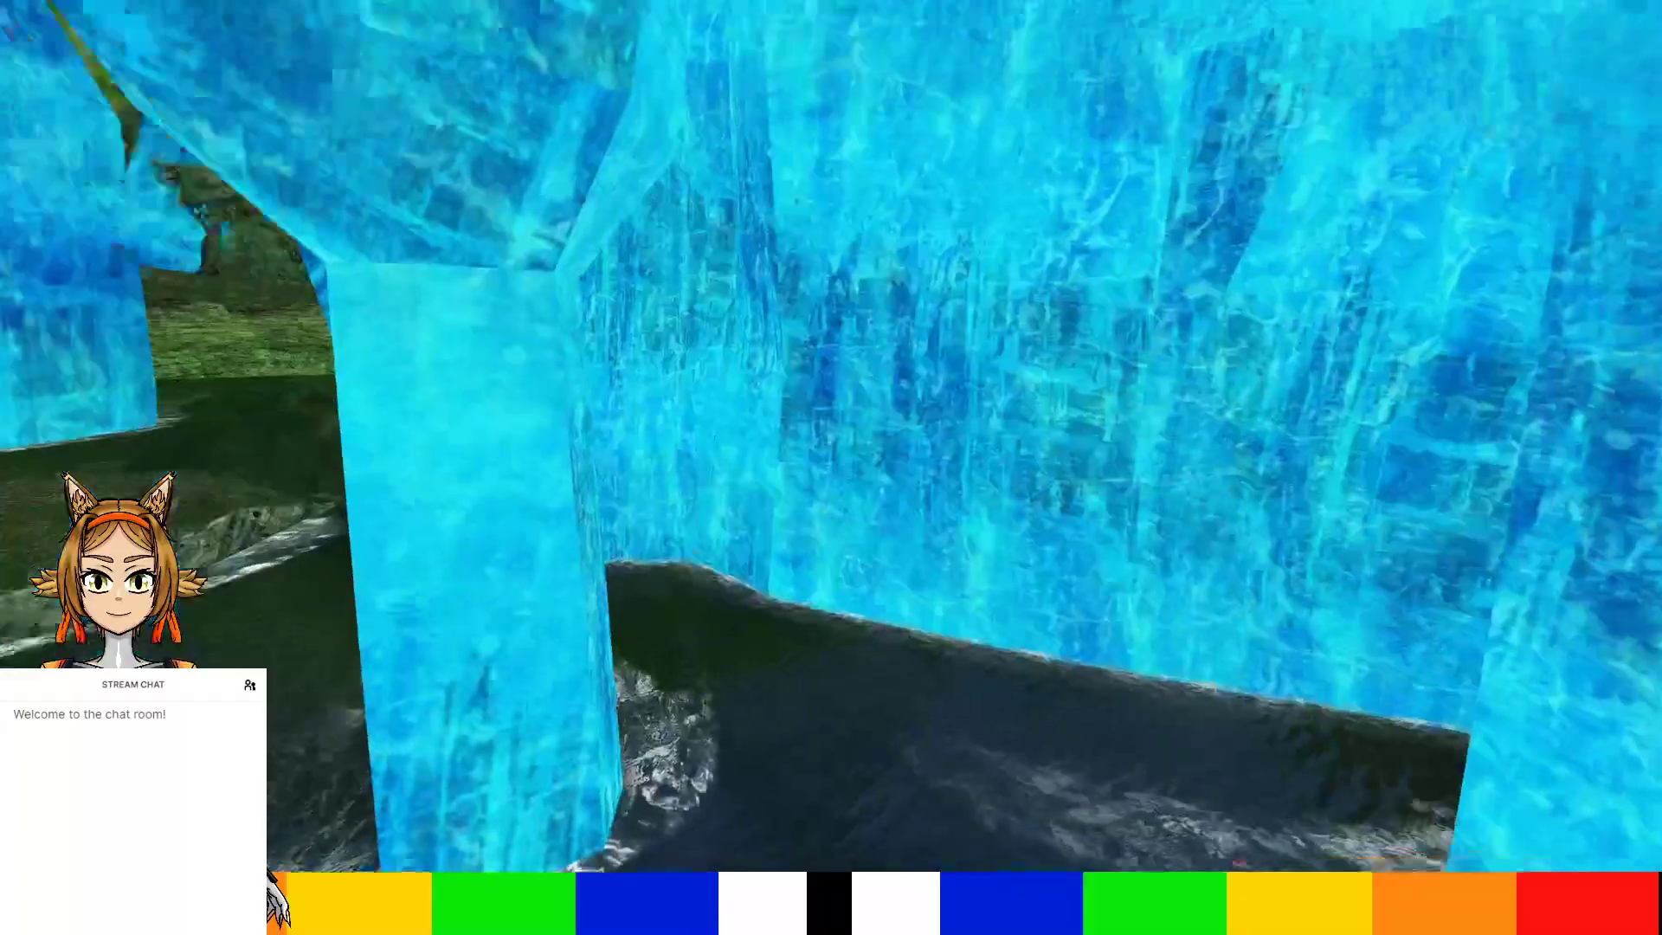
# Quit the URU game and return to the age scene in Blender
pyautogui.press('Escape')
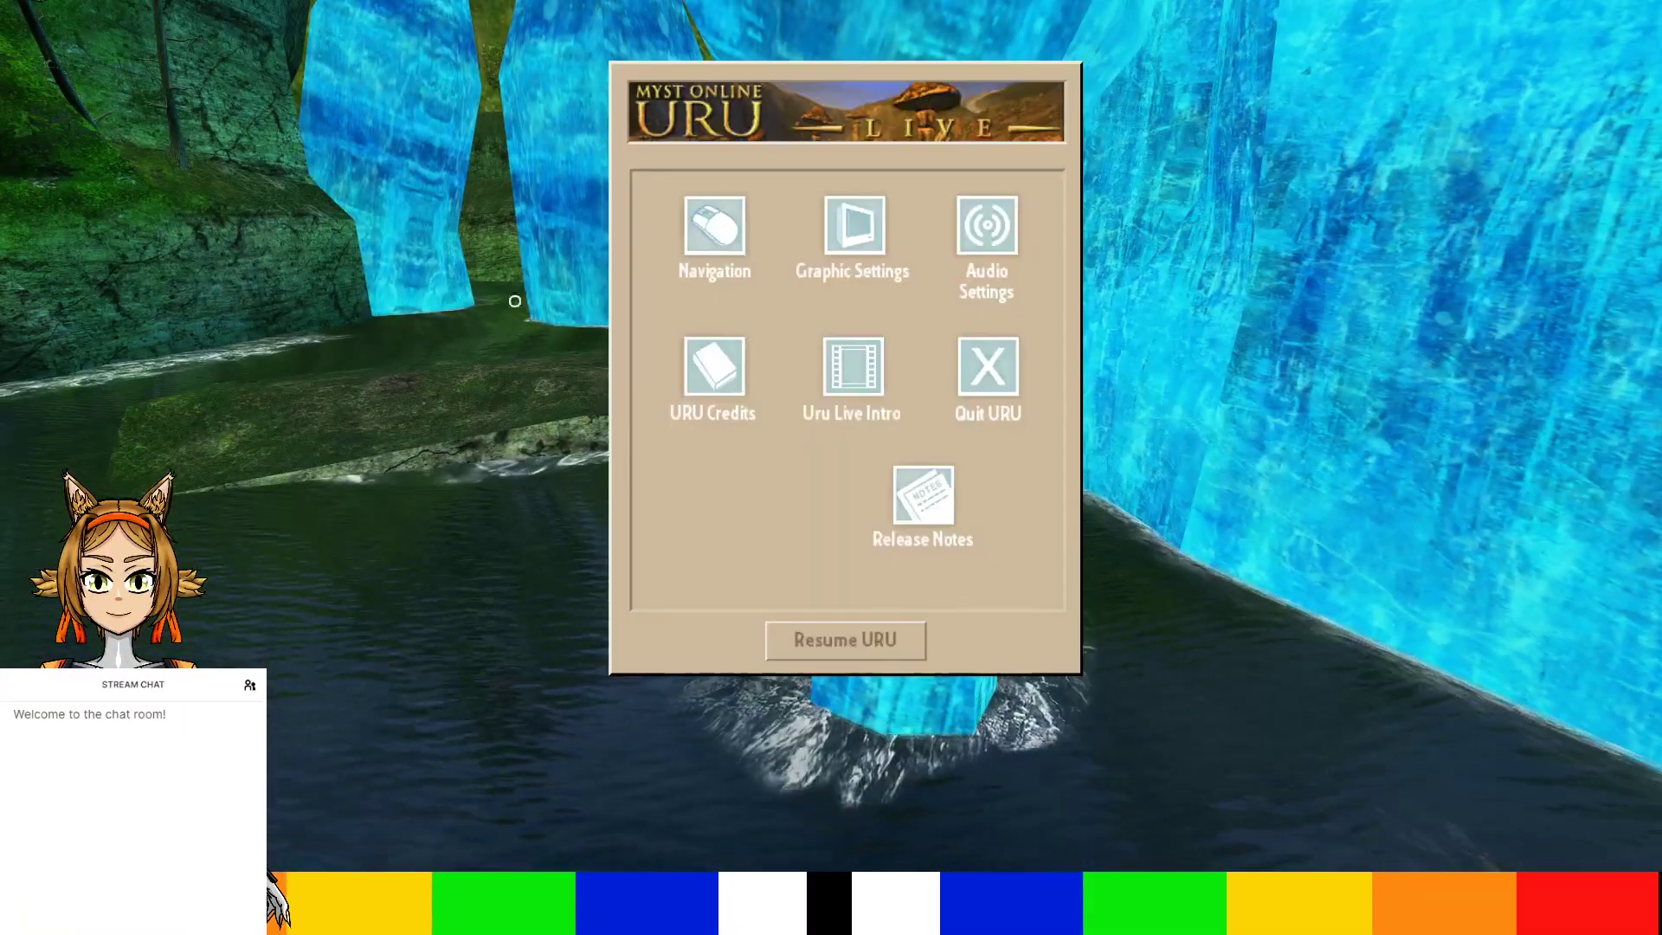
pyautogui.click(987, 367)
pyautogui.click(930, 603)
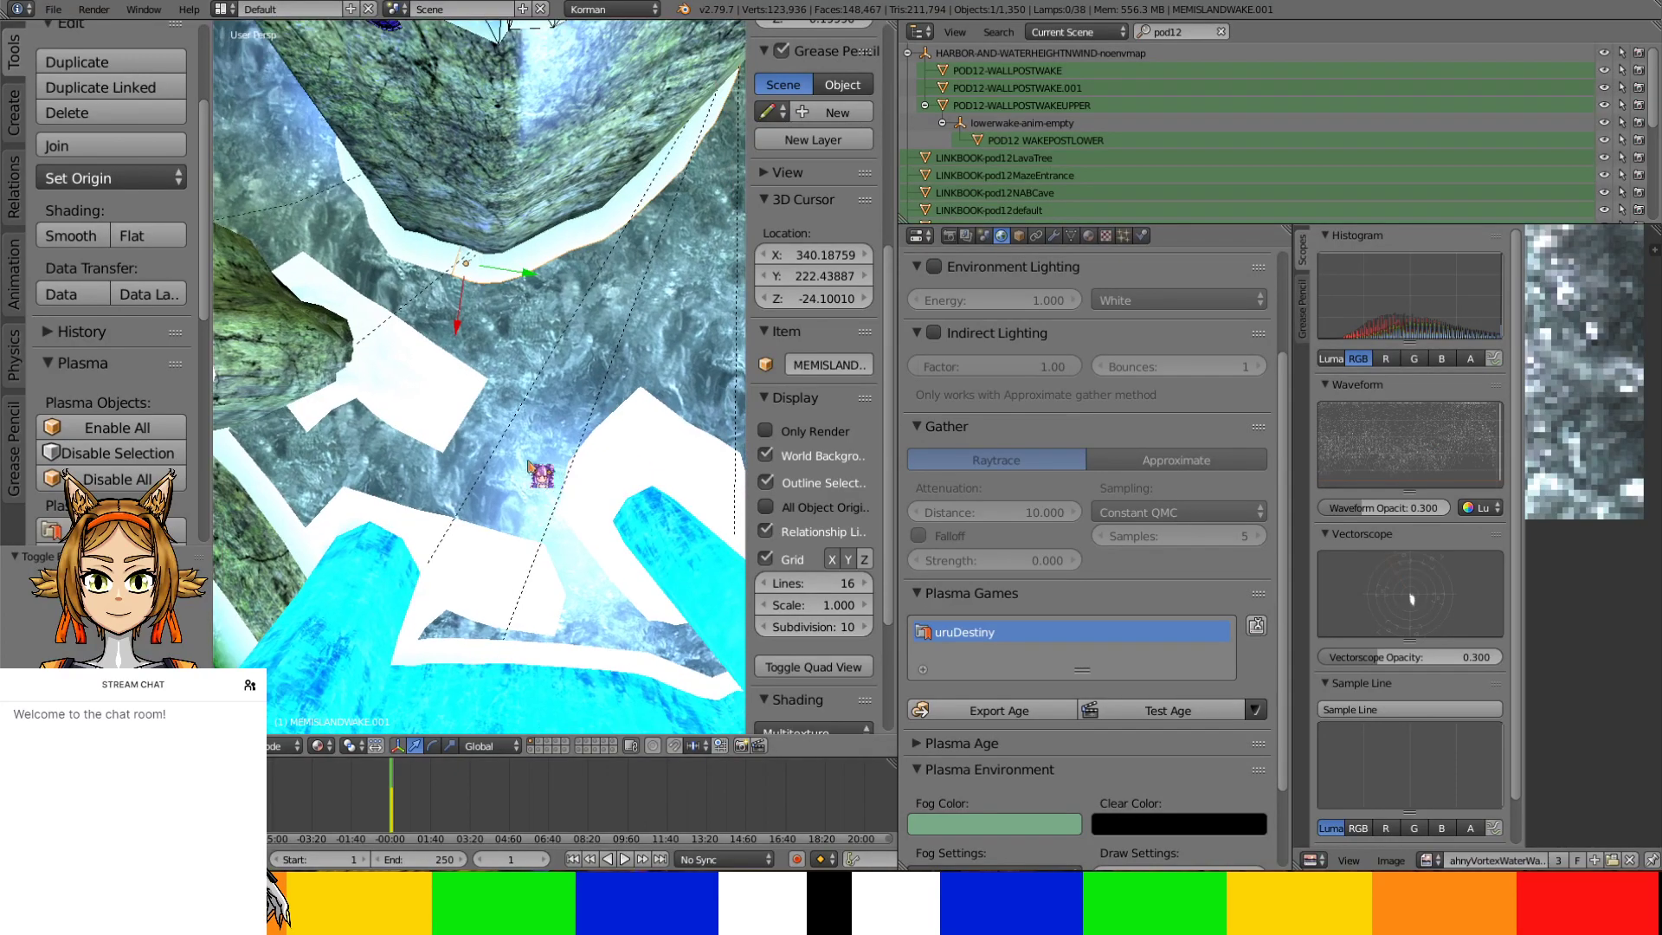
# Bring the giant crab on its rock into view and widen the 3D viewport over the image editor's space
pyautogui.moveTo(259, 358); pyautogui.dragTo(663, 471, button='middle')
pyautogui.scroll(6, 675, 482)
pyautogui.scroll(3, 575, 345)
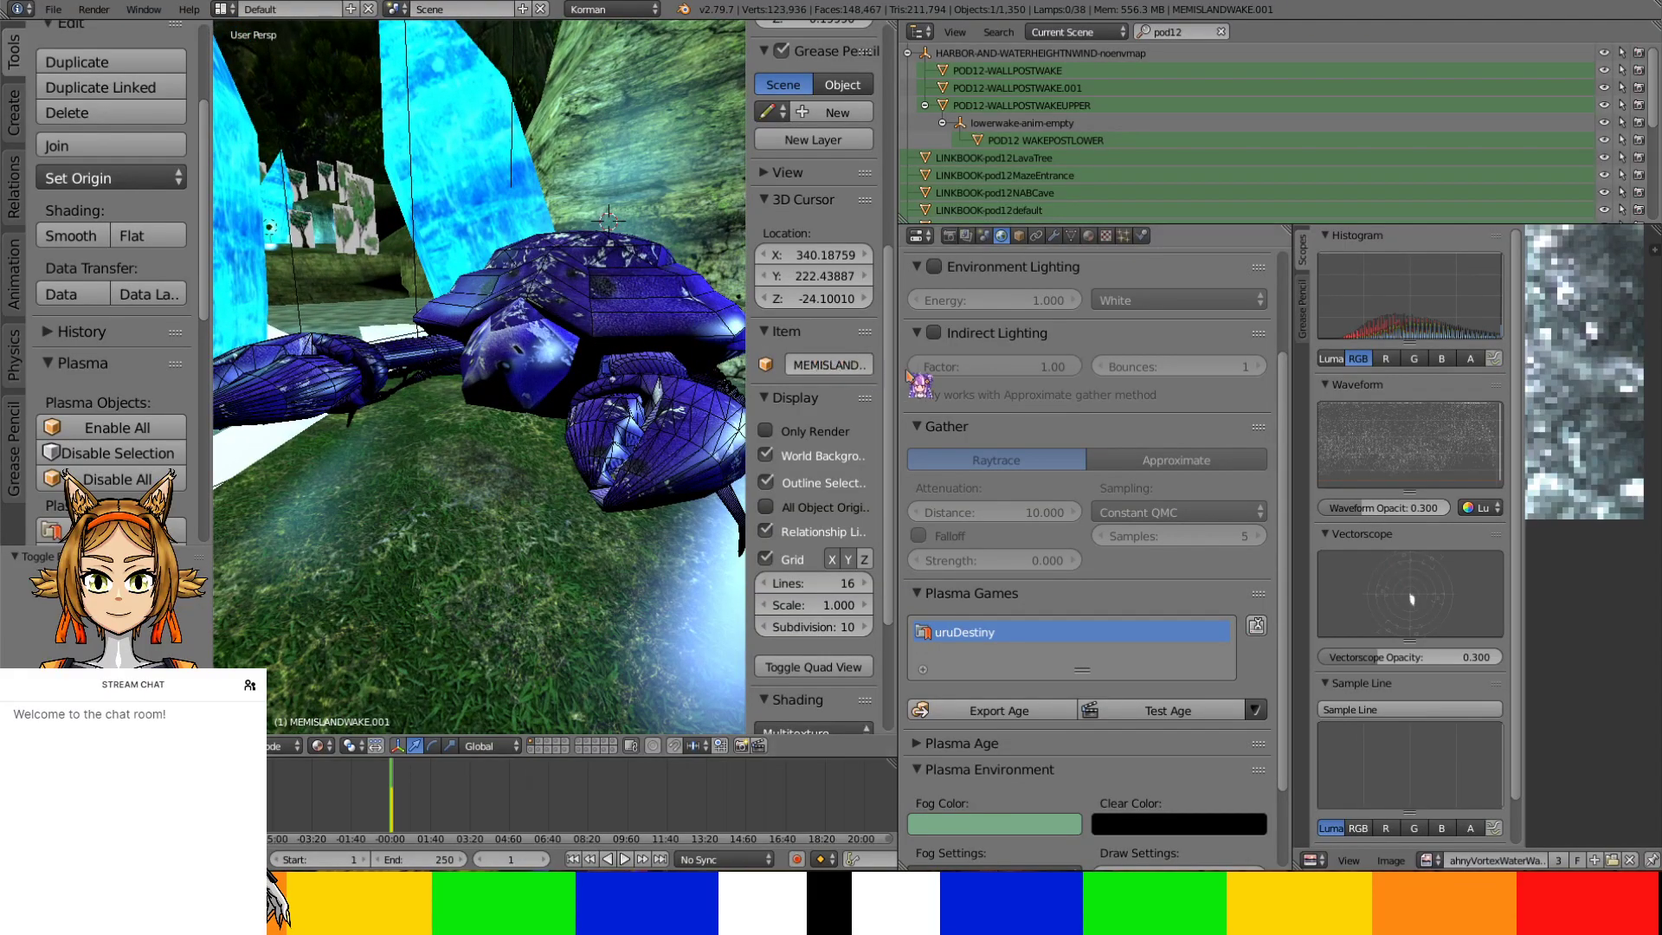
pyautogui.moveTo(901, 385); pyautogui.dragTo(1524, 644)
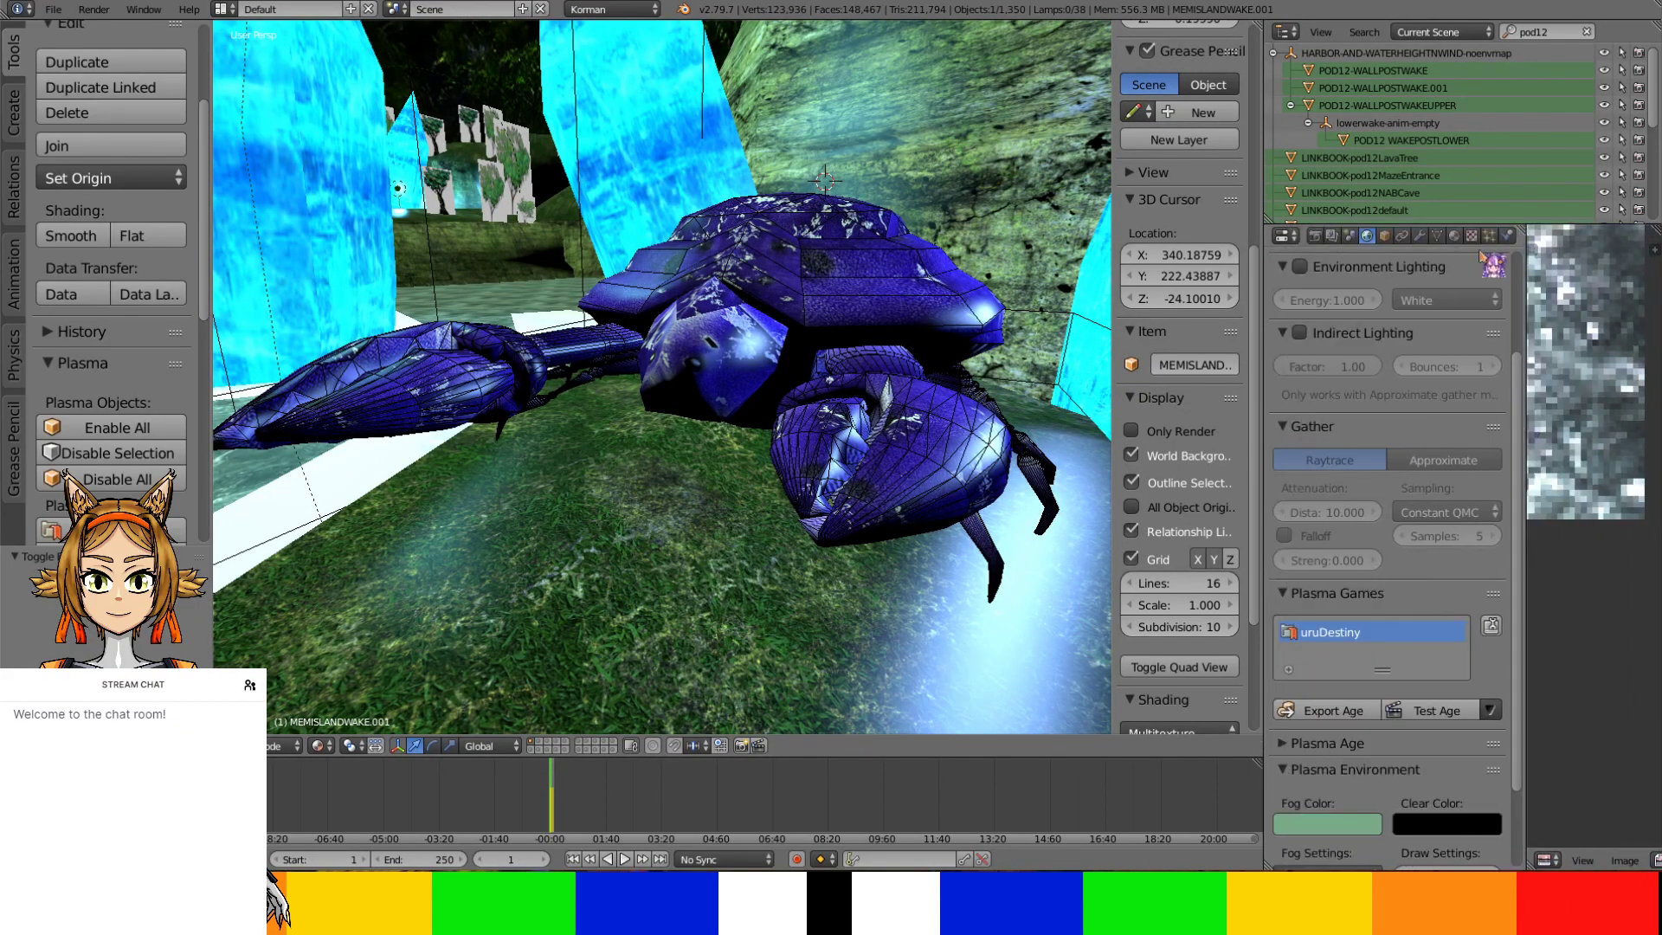
# Turn on Shadeless for the MEMISLANDWAKE.001 material and for the material of the giant crab's claw base
pyautogui.click(1454, 234)
pyautogui.click(1404, 648)
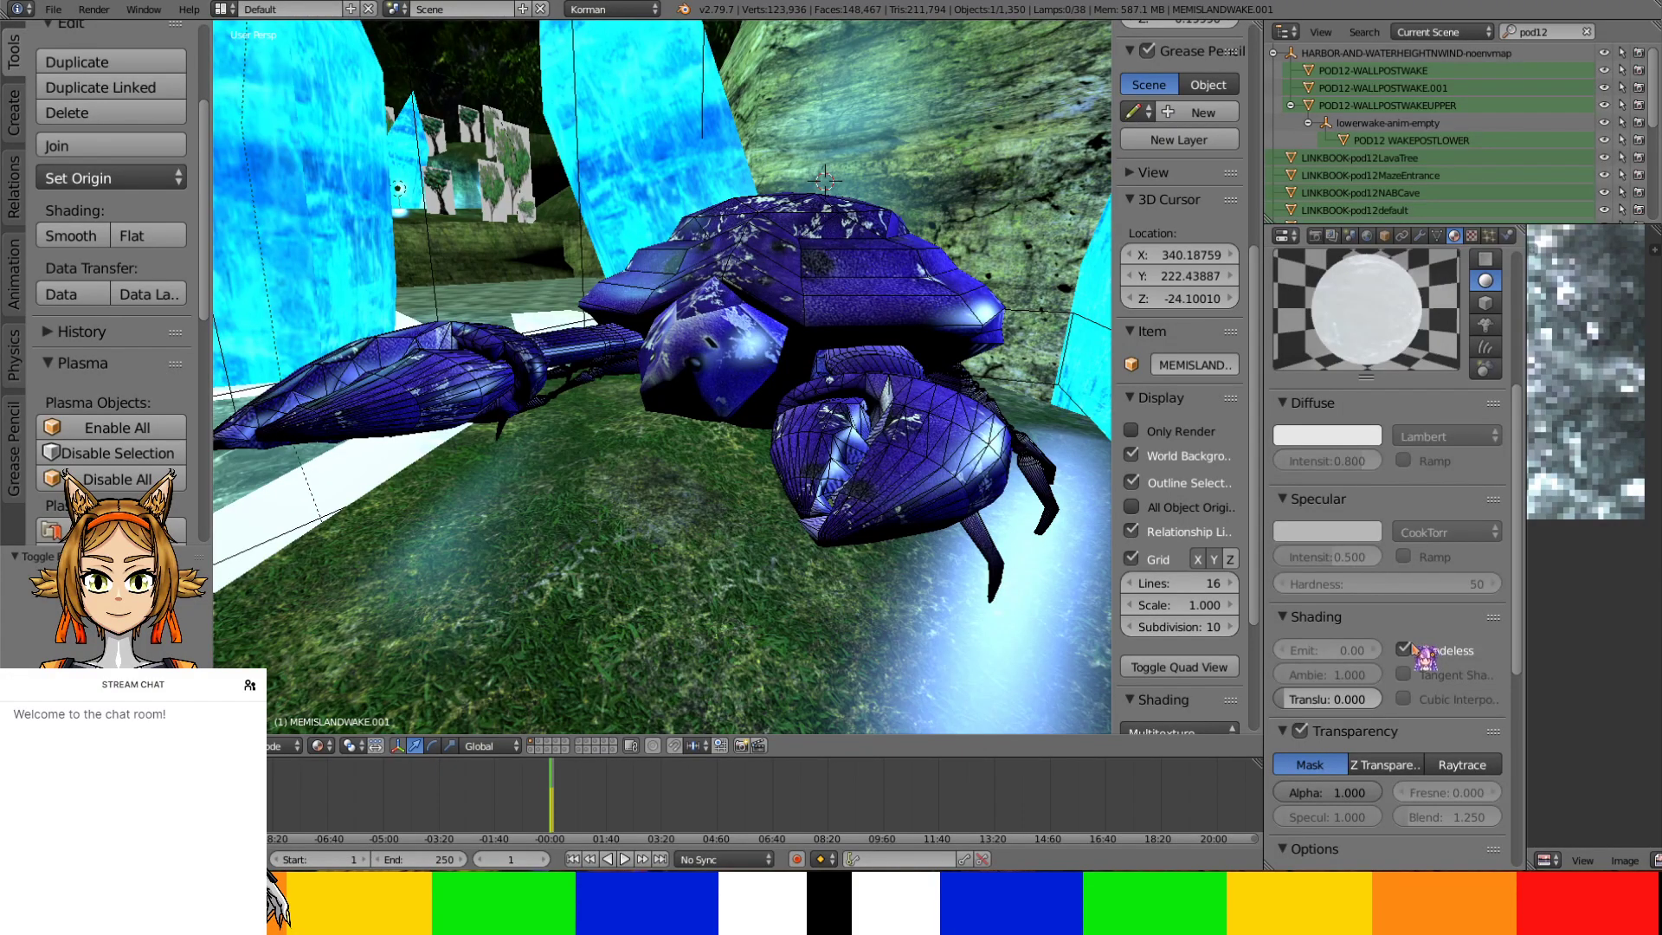
pyautogui.rightClick(901, 450)
pyautogui.click(1404, 649)
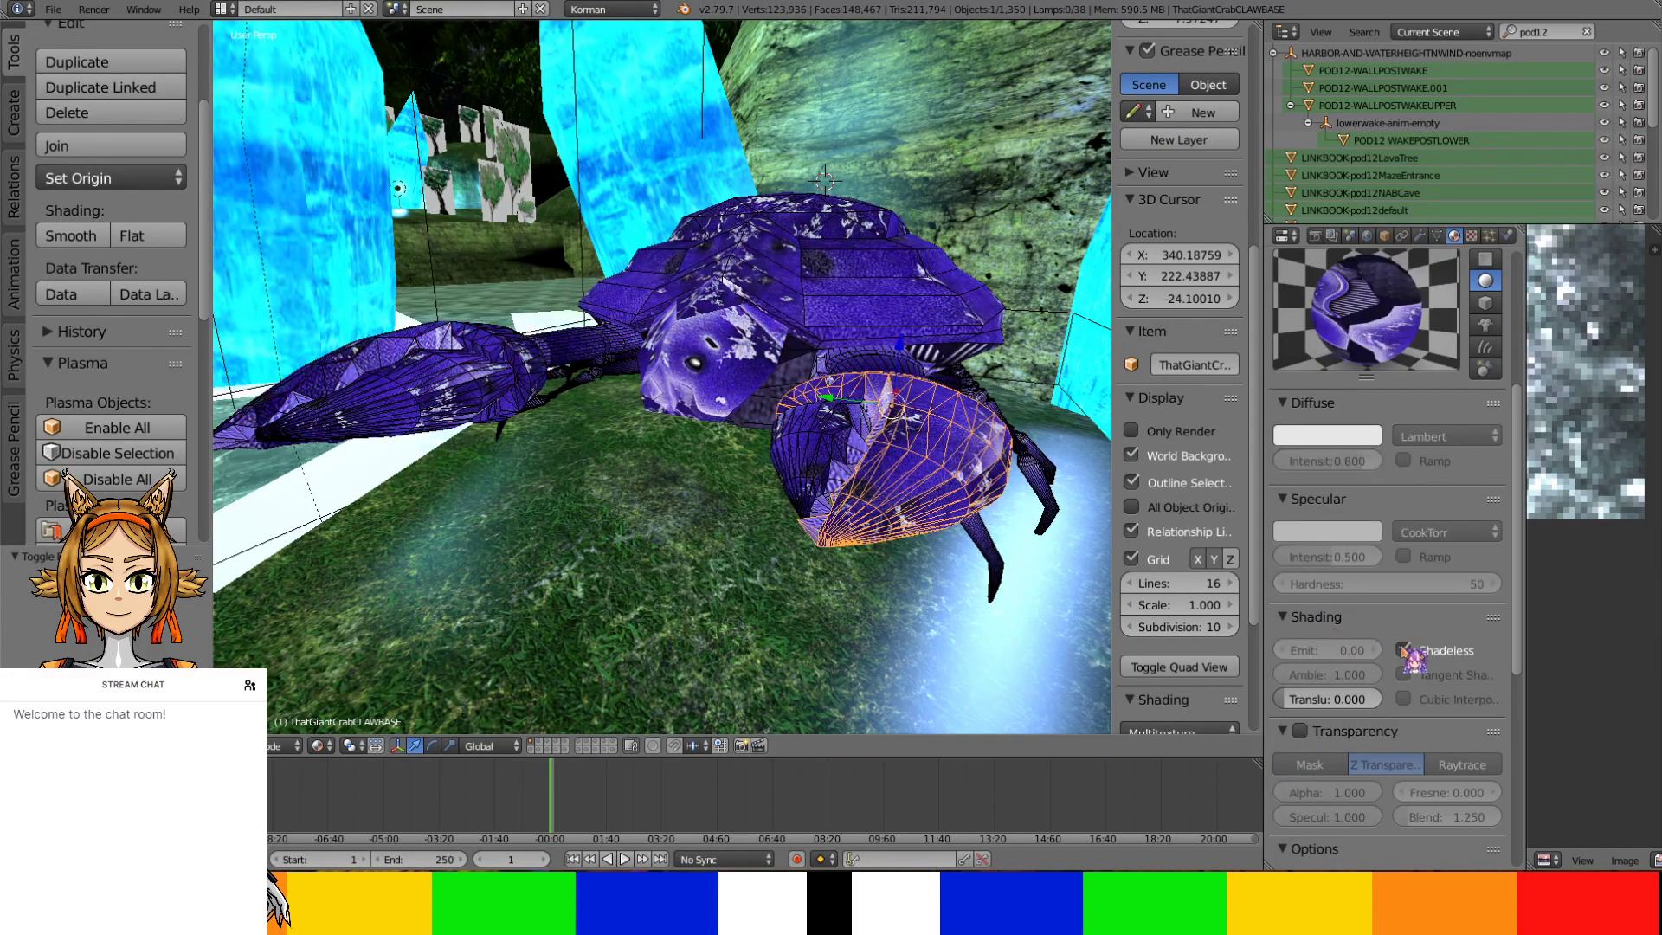
# Inspect the giant crab's face and claws up close and select the mossy rock it rests on
pyautogui.moveTo(814, 362); pyautogui.dragTo(653, 356, button='middle')
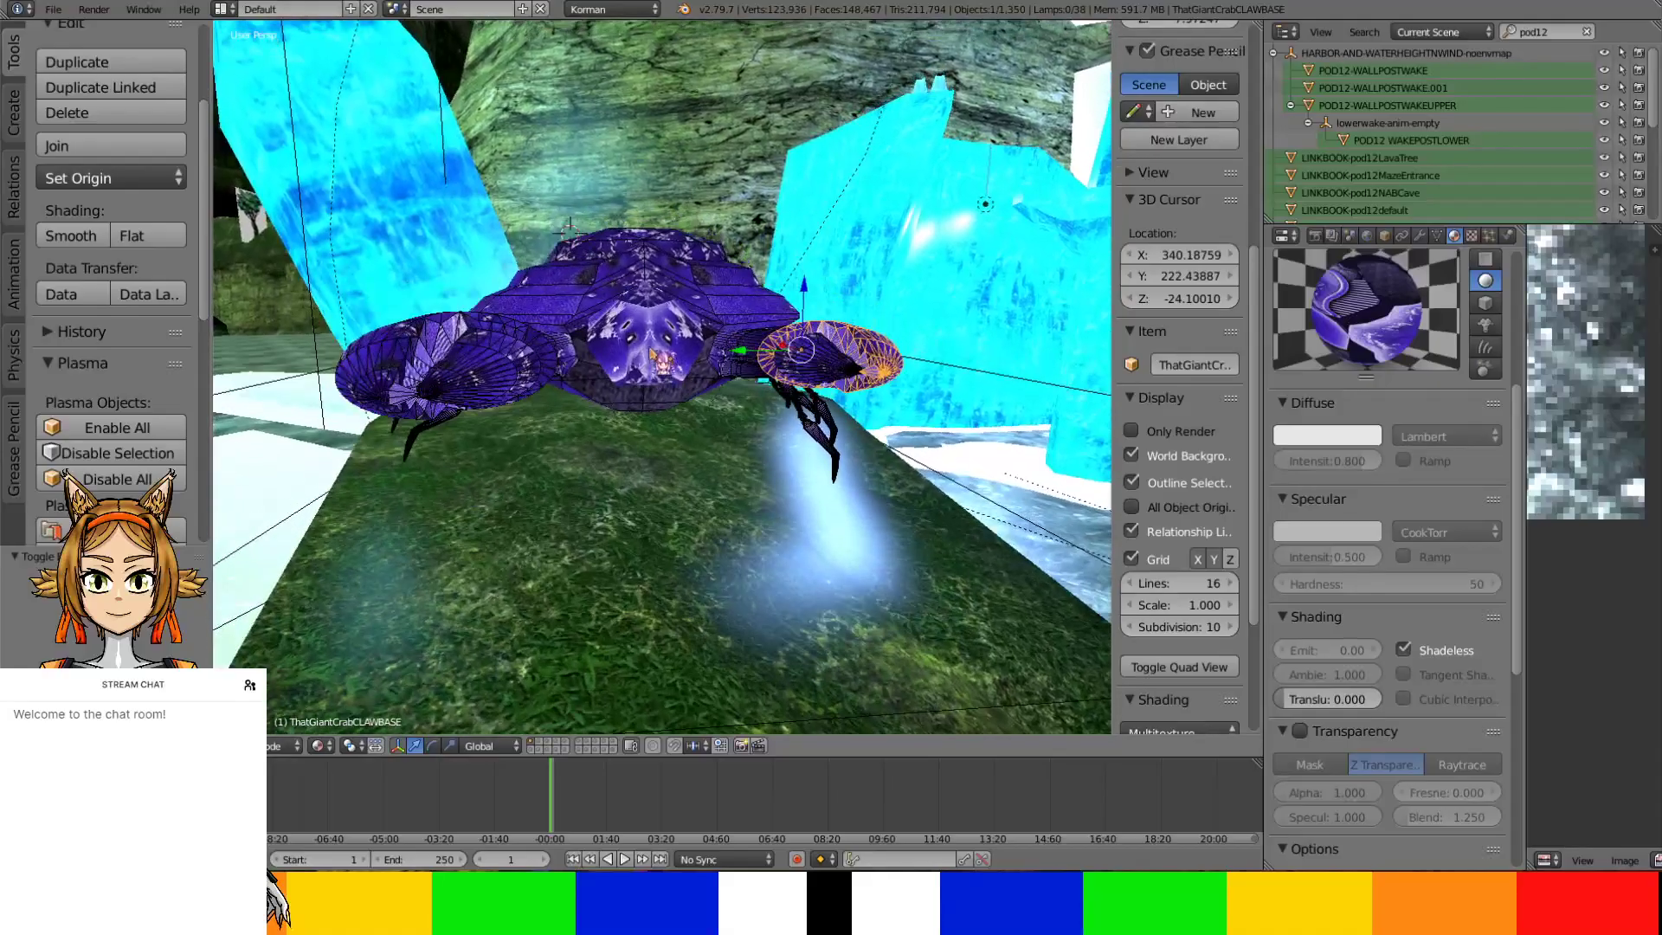
pyautogui.scroll(4, 651, 353)
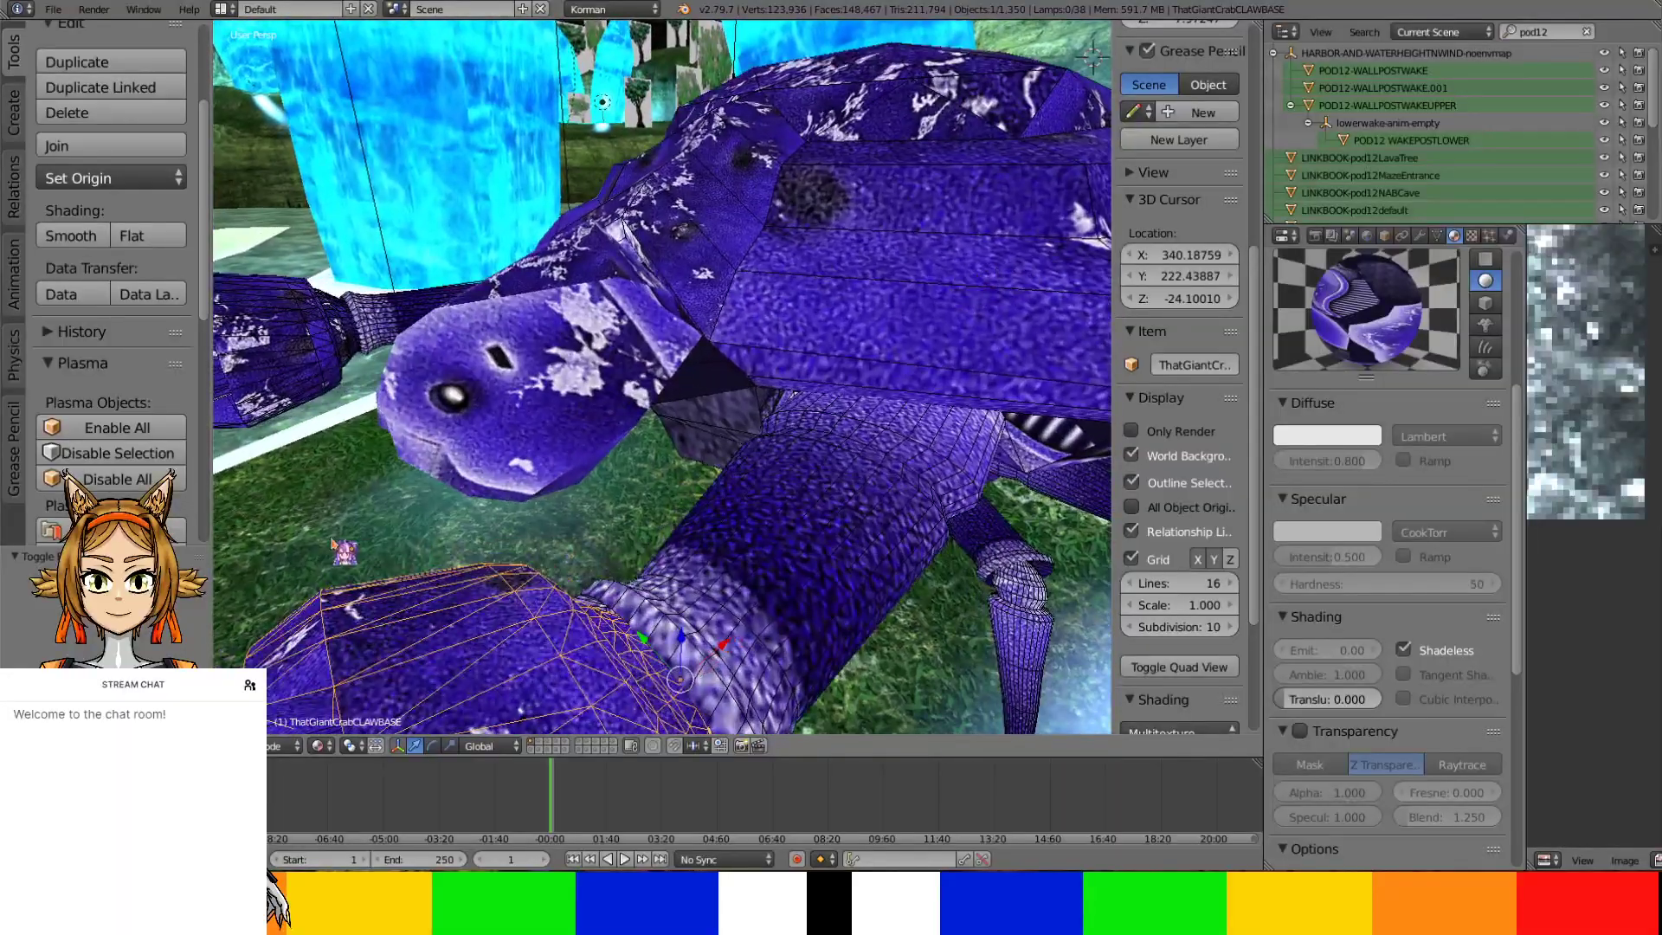
pyautogui.rightClick(344, 542)
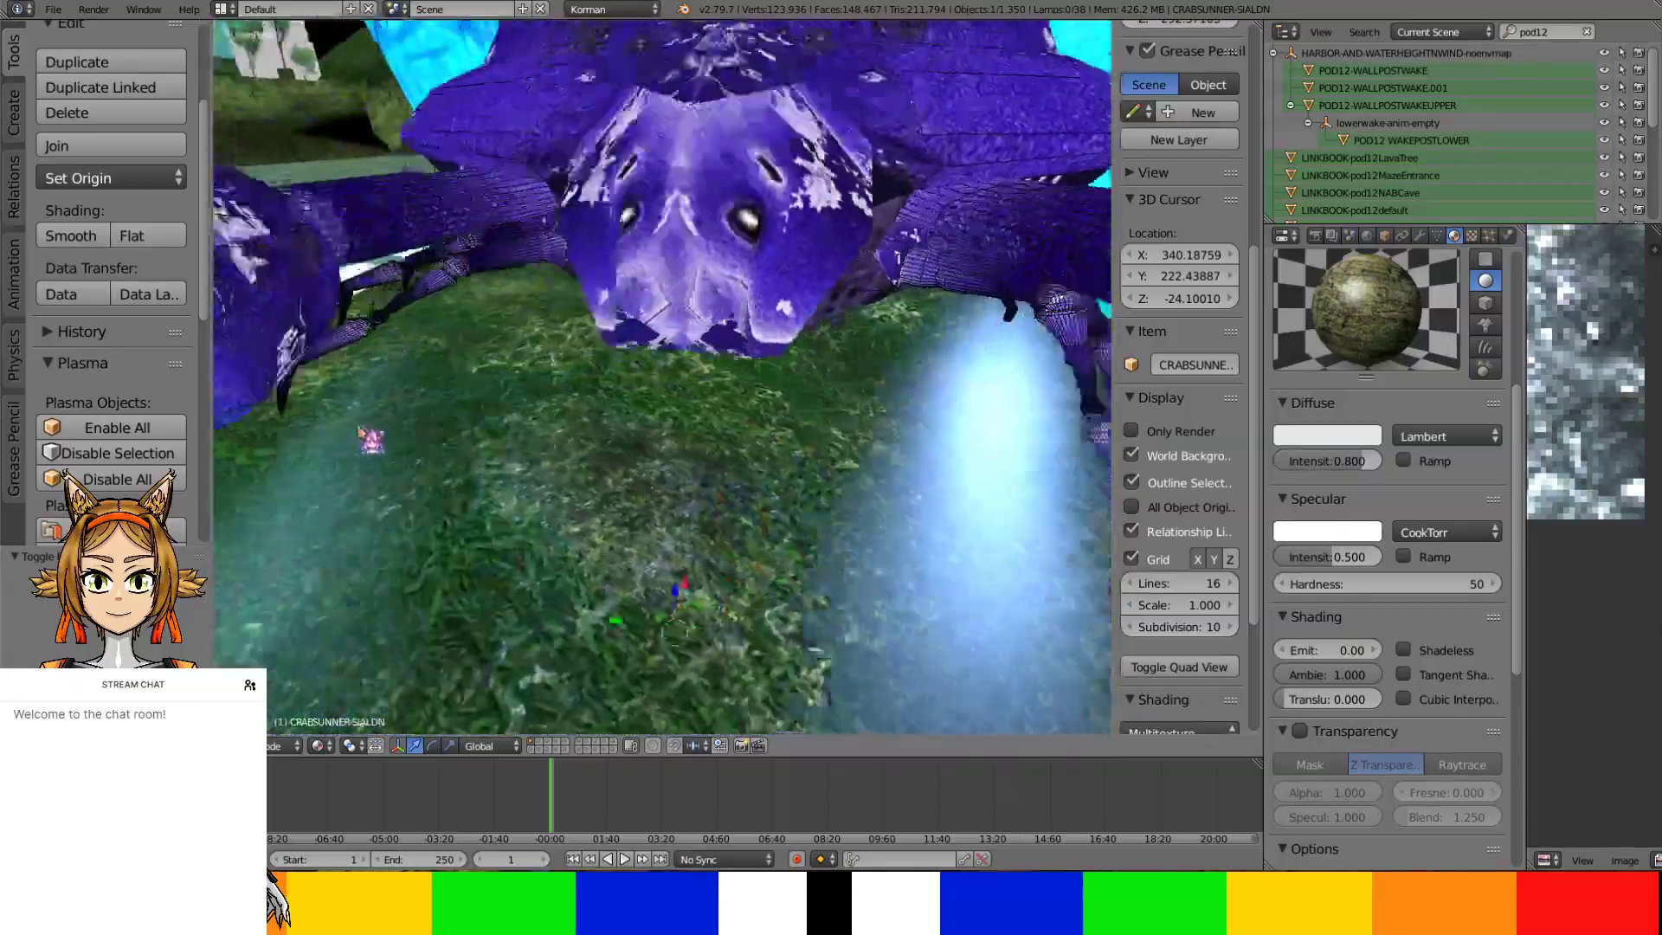
pyautogui.moveTo(360, 431); pyautogui.dragTo(350, 434, button='middle')
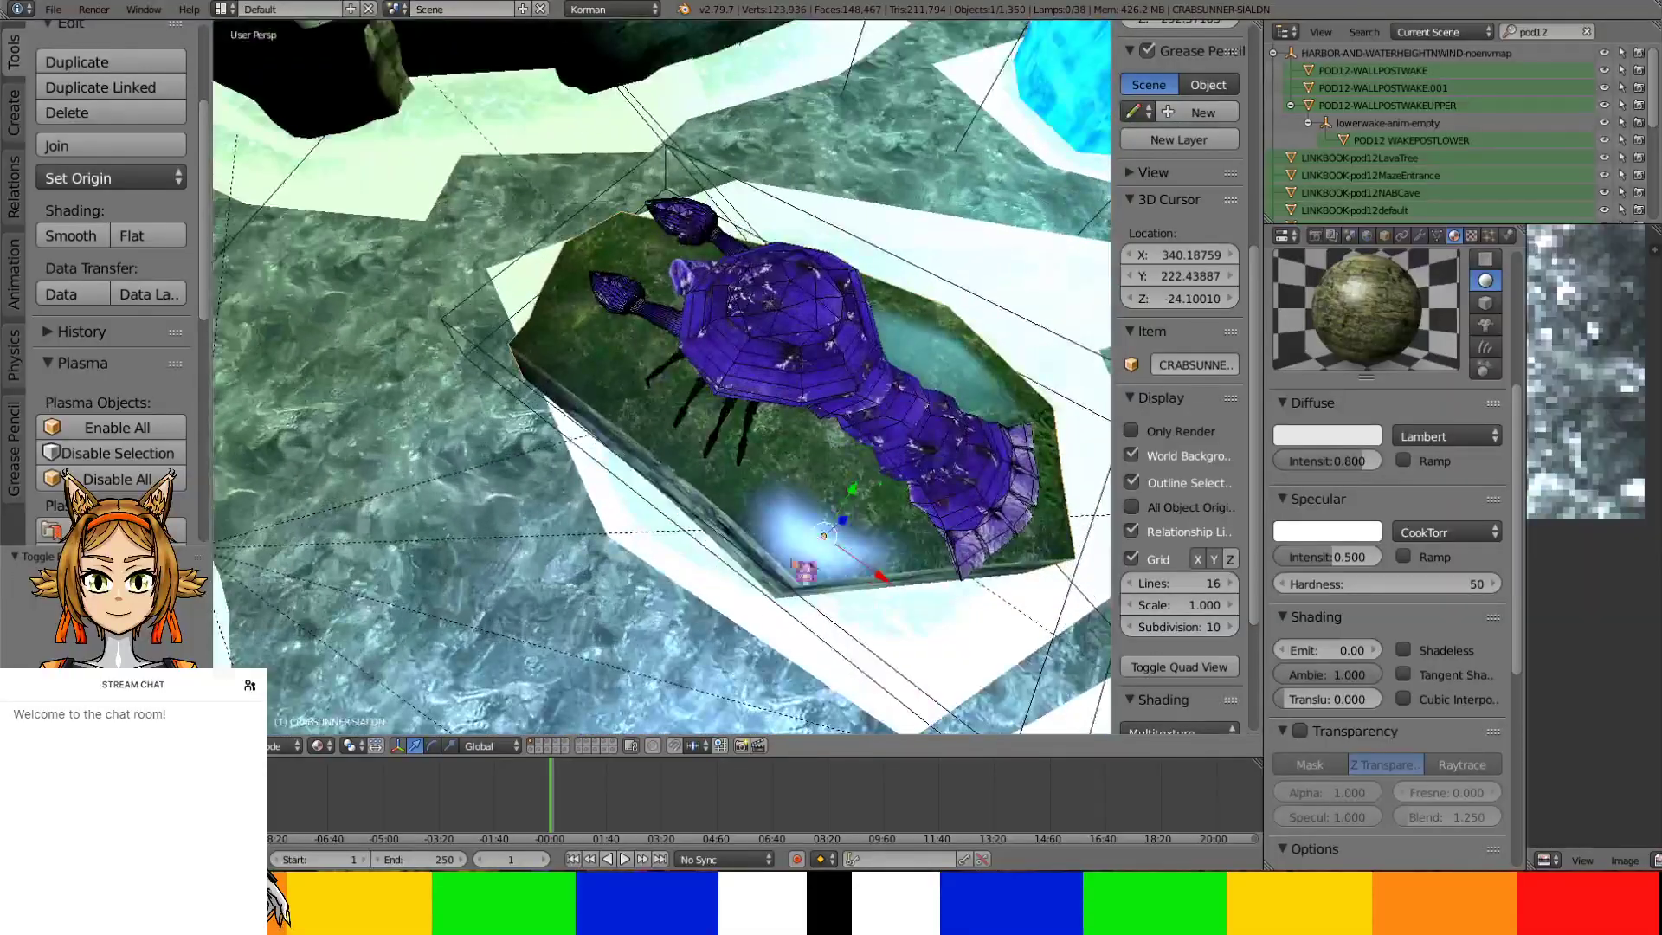
# Scrub the timeline to frame 10093 and examine the giant crab's animated pose at the water's surface
pyautogui.moveTo(551, 797); pyautogui.dragTo(737, 766)
pyautogui.moveTo(660, 709); pyautogui.dragTo(721, 544, button='middle')
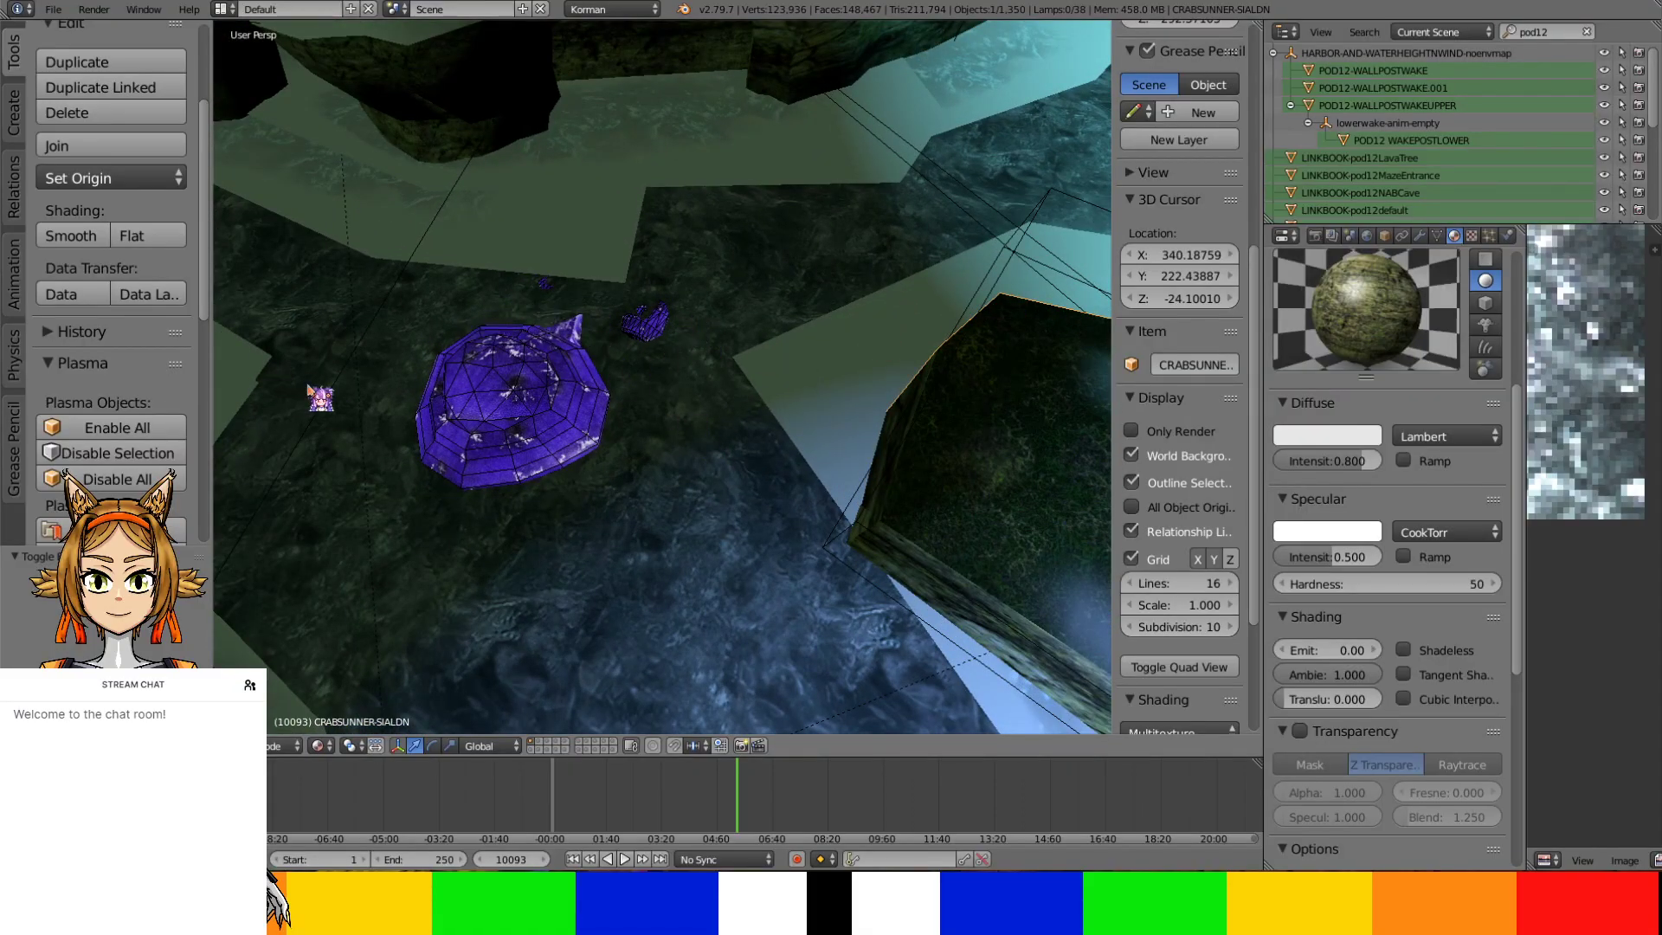
pyautogui.moveTo(468, 420); pyautogui.dragTo(507, 195, button='middle')
pyautogui.scroll(-2, 1117, 372)
pyautogui.moveTo(567, 264); pyautogui.dragTo(564, 643, button='middle')
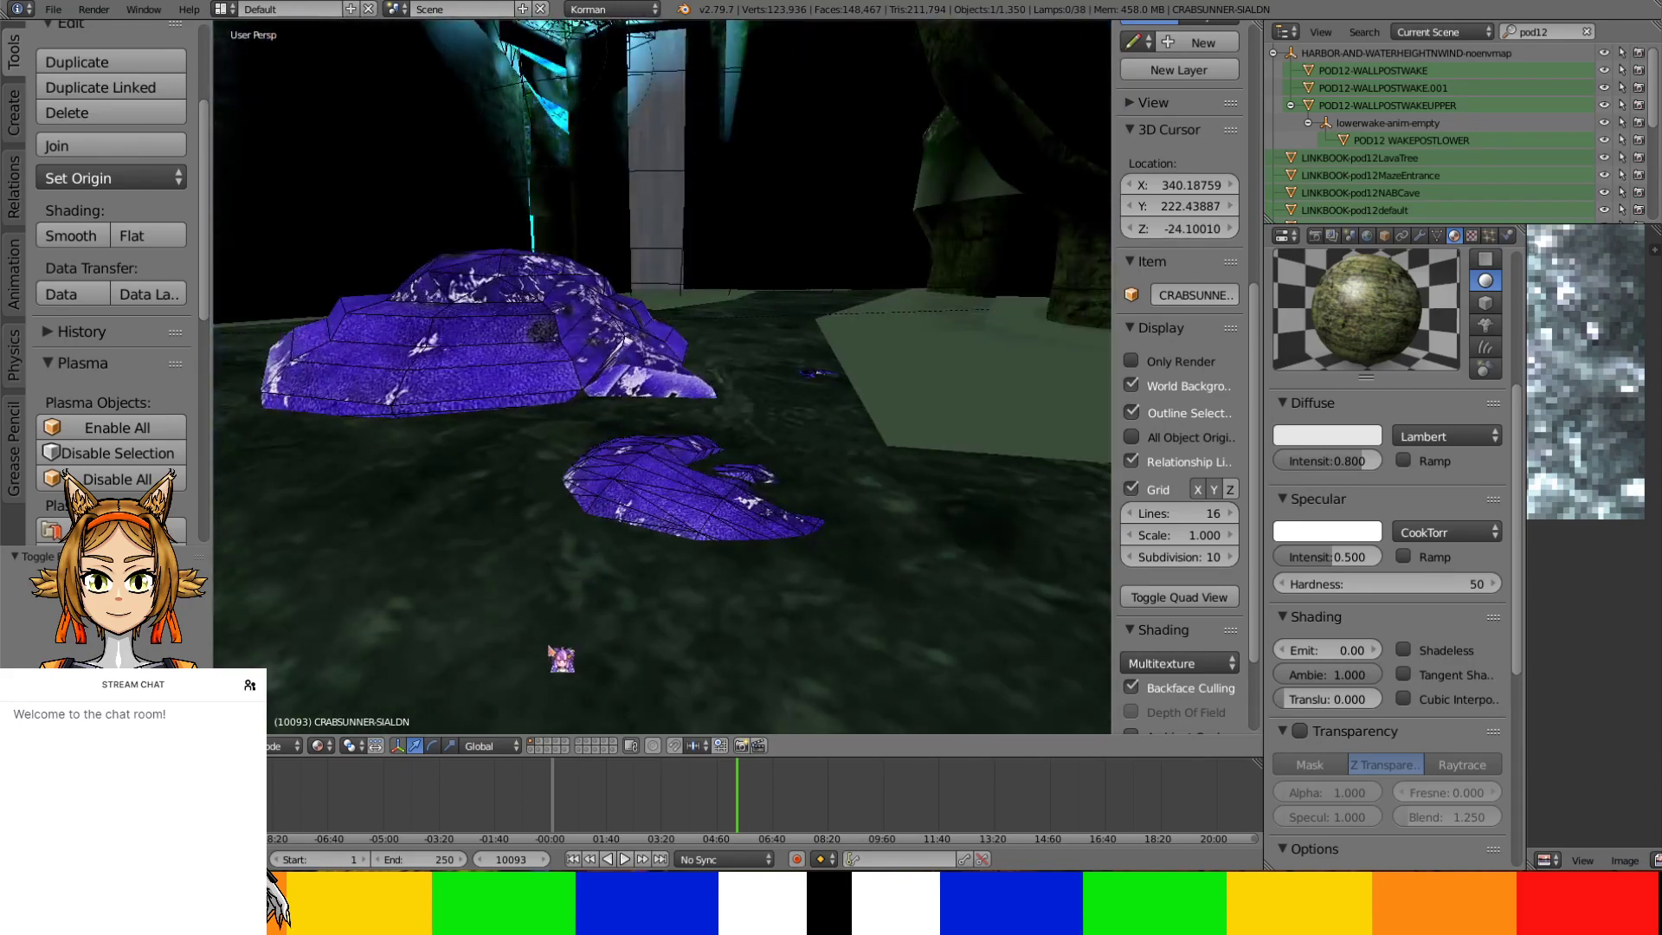
# Advance the crab animation to frame 29431 and examine its shell and legs near the waterfall wakes
pyautogui.moveTo(736, 783); pyautogui.dragTo(1093, 788)
pyautogui.moveTo(821, 621); pyautogui.dragTo(575, 336, button='middle')
pyautogui.scroll(-3, 576, 336)
pyautogui.keyDown('shift'); pyautogui.moveTo(658, 389); pyautogui.dragTo(746, 195, button='middle'); pyautogui.keyUp('shift')
pyautogui.scroll(3, 675, 258)
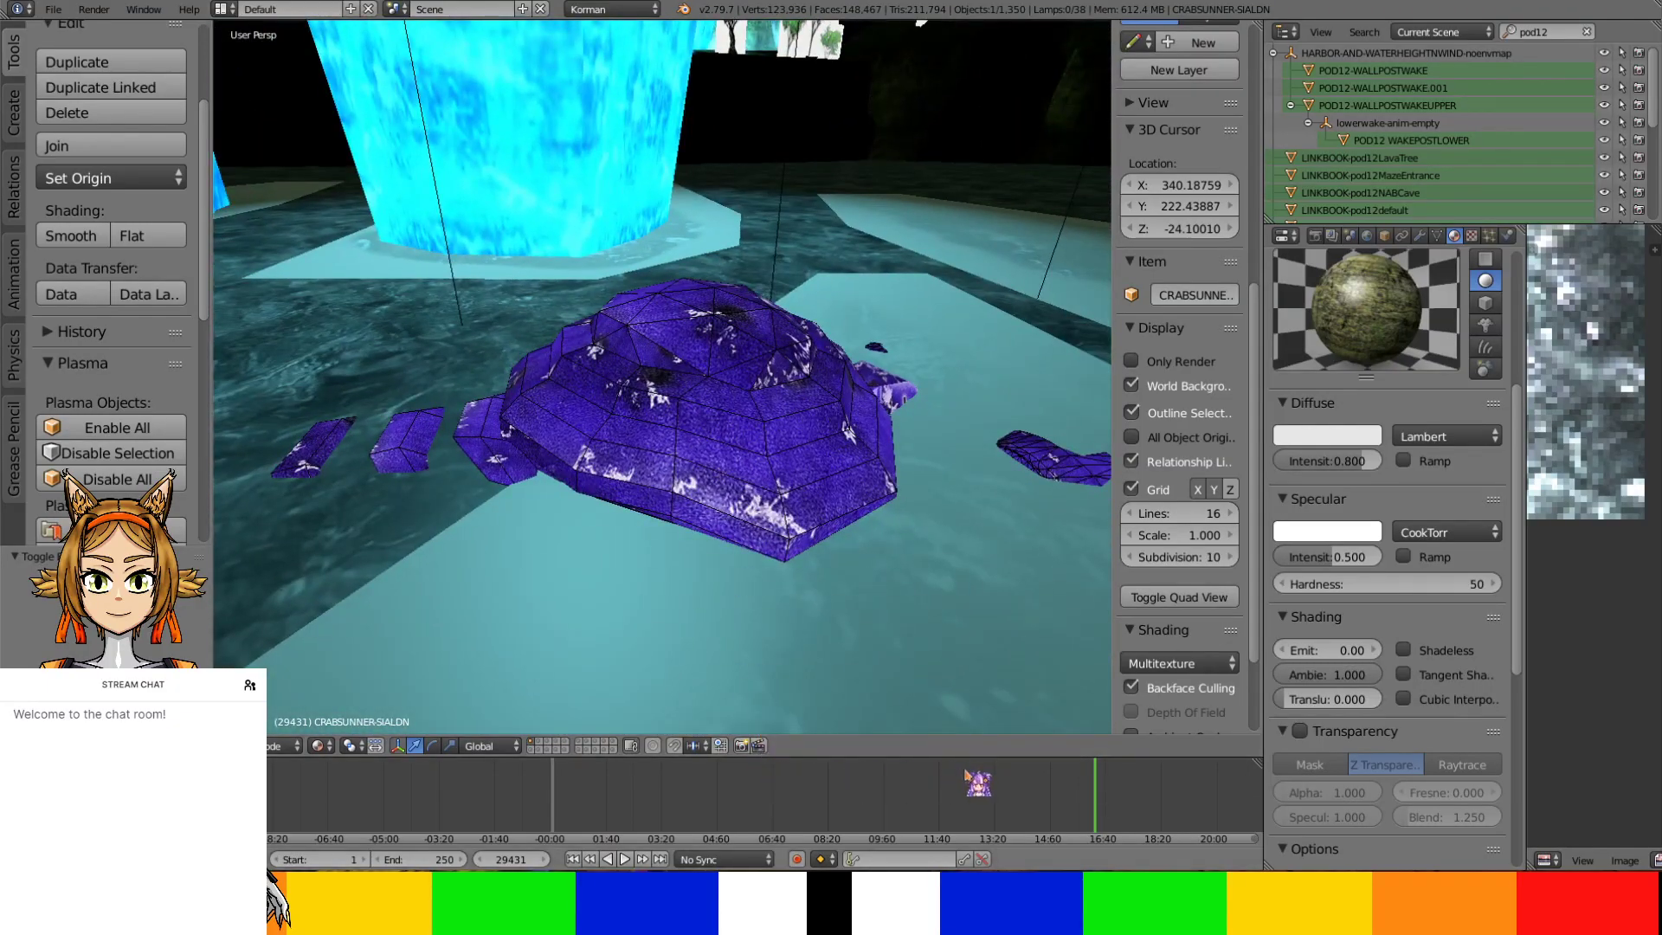
# Move the animation to frame 30658 and inspect the crab's claws and body from the front and above
pyautogui.moveTo(1102, 788)
pyautogui.mouseDown()
pyautogui.moveTo(1065, 789)
pyautogui.moveTo(1179, 781)
pyautogui.moveTo(1116, 787)
pyautogui.mouseUp()
pyautogui.moveTo(904, 461); pyautogui.dragTo(278, 504, button='middle')
pyautogui.scroll(5, 271, 497)
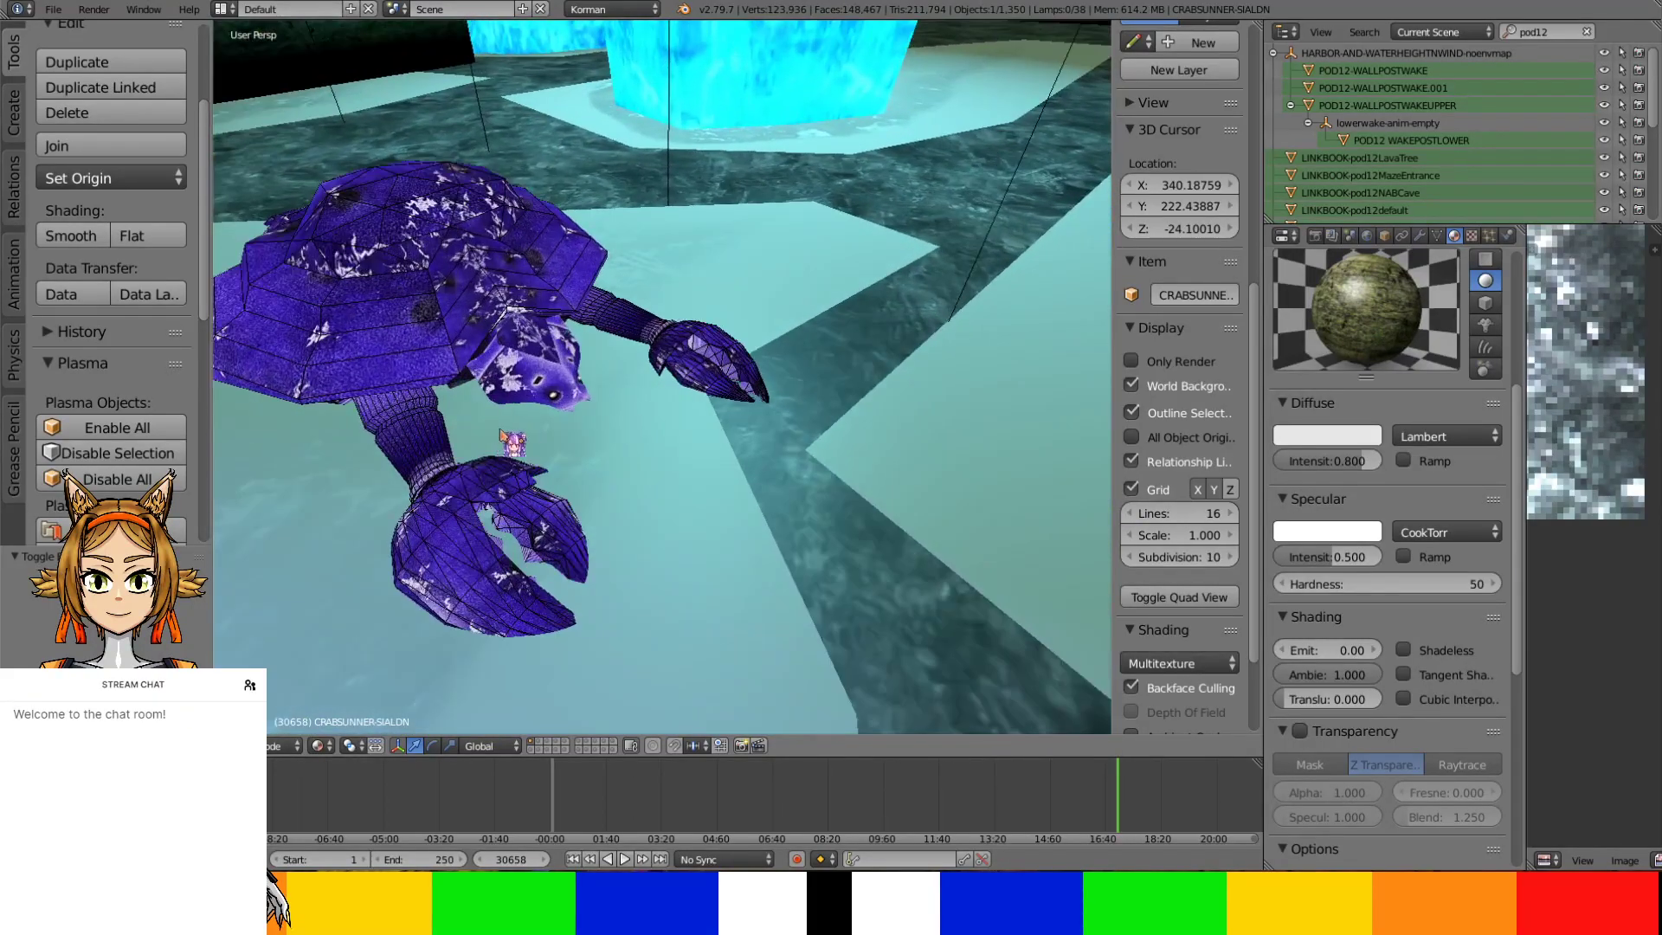
pyautogui.moveTo(588, 399); pyautogui.dragTo(588, 255, button='middle')
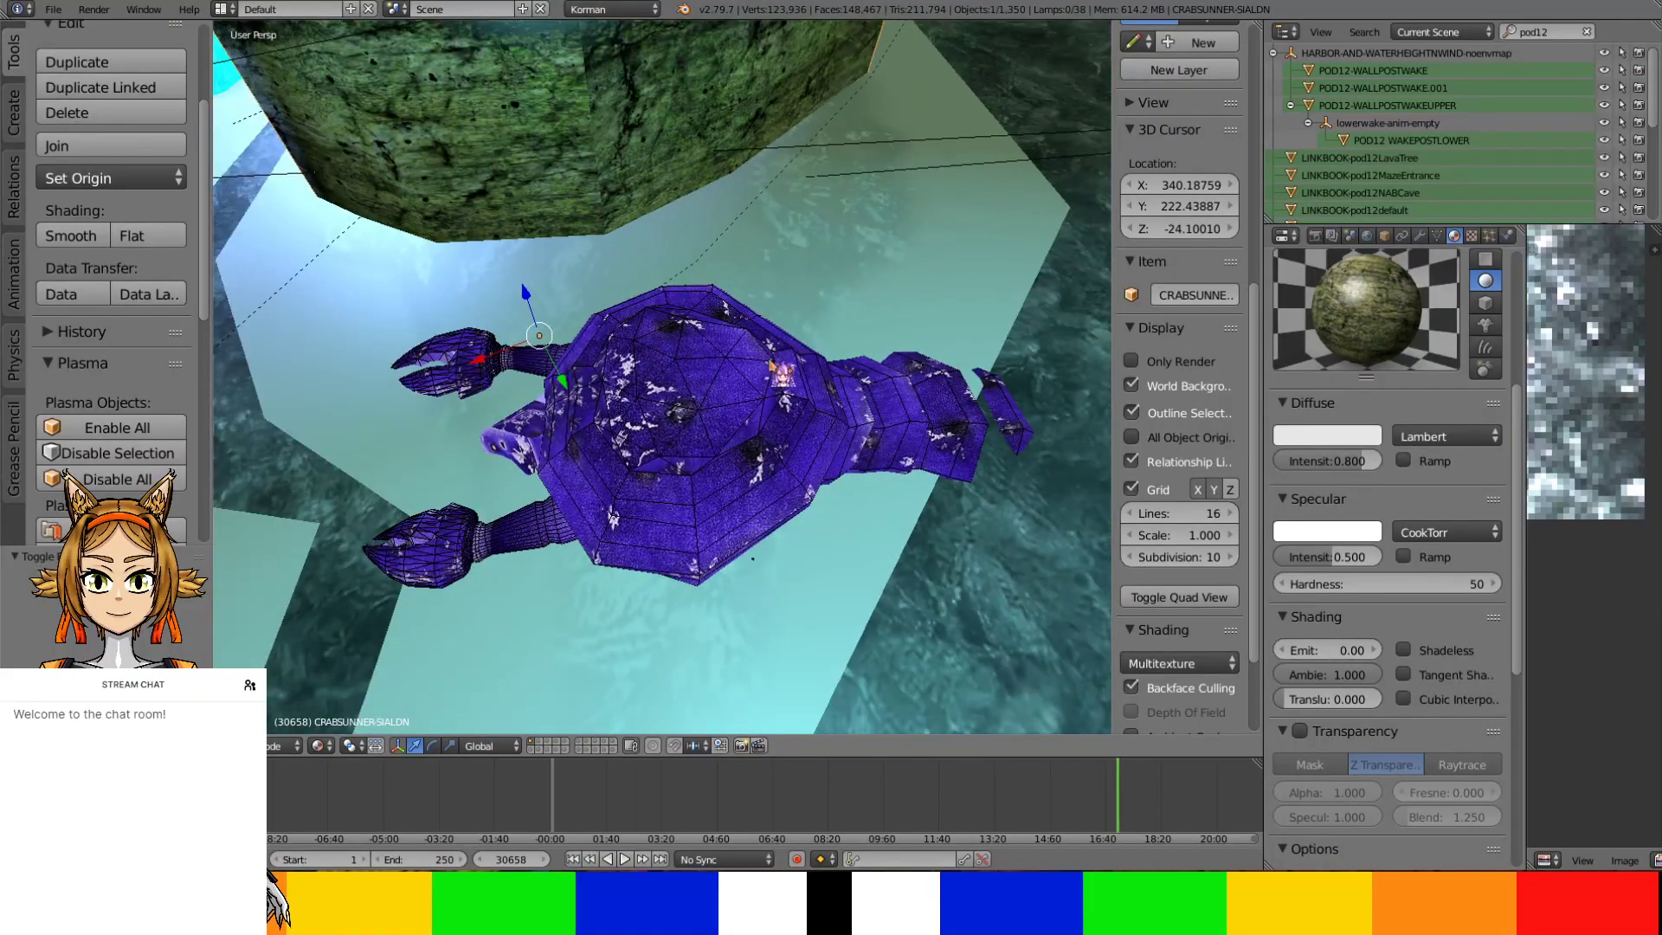